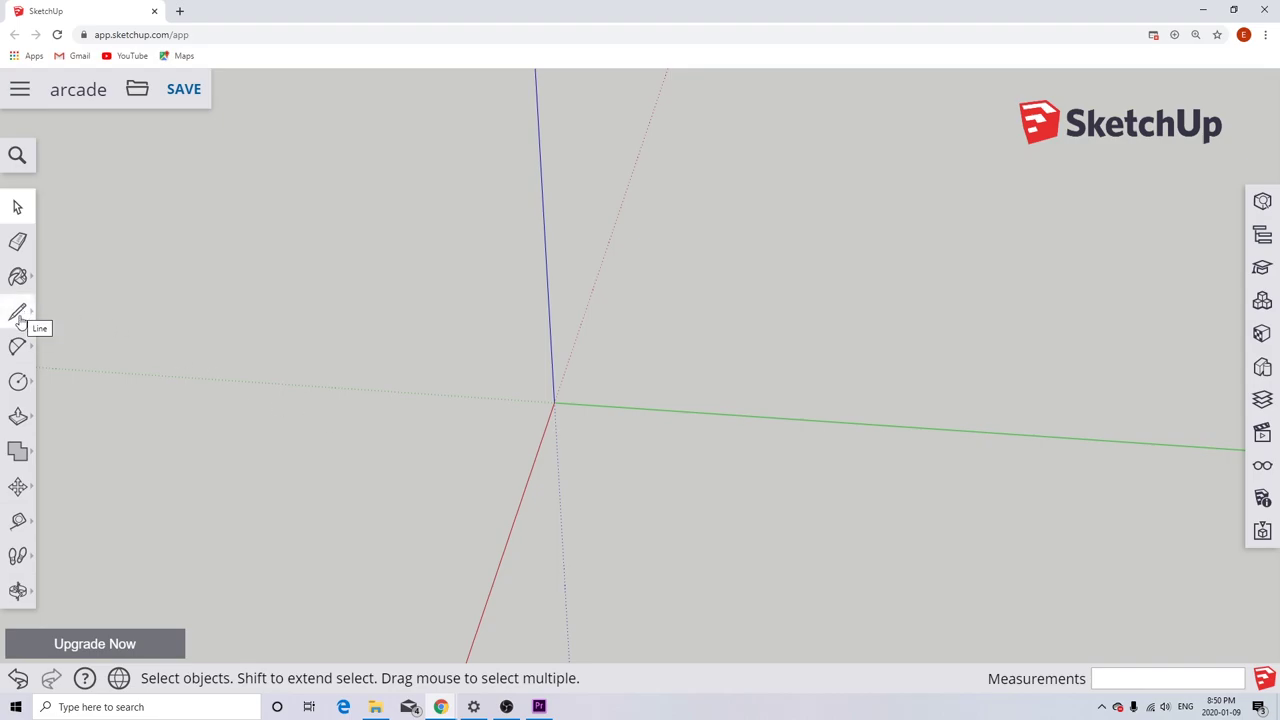
# Draw a 36-by-20-inch rectangle on the ground with the Line tool, closing it into a face.
pyautogui.click(18, 315)
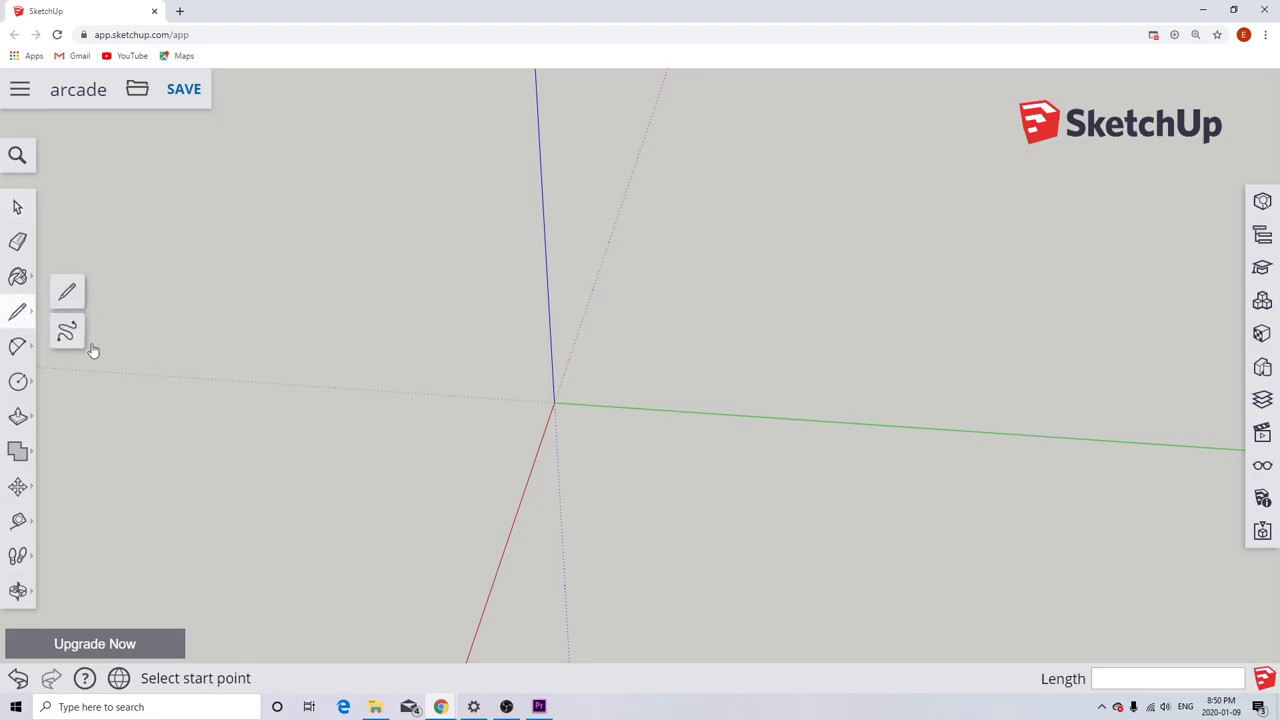
pyautogui.click(617, 451)
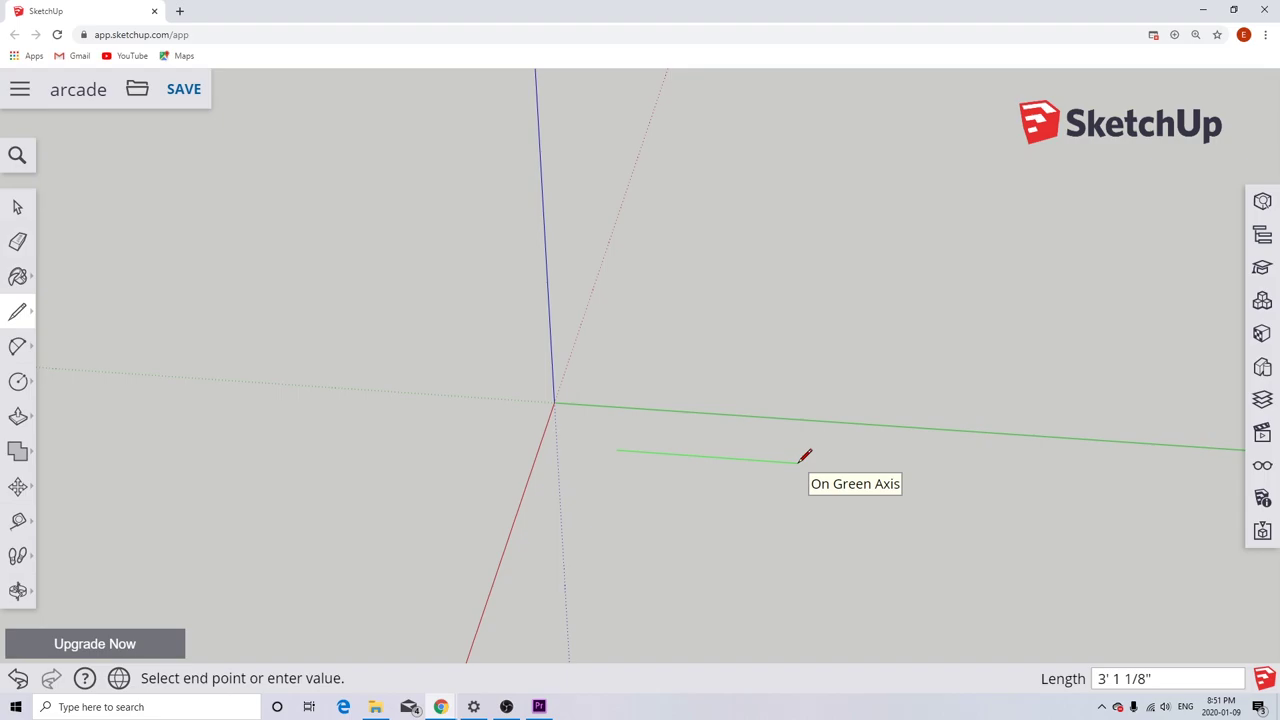
pyautogui.write('"')
pyautogui.press('Return')
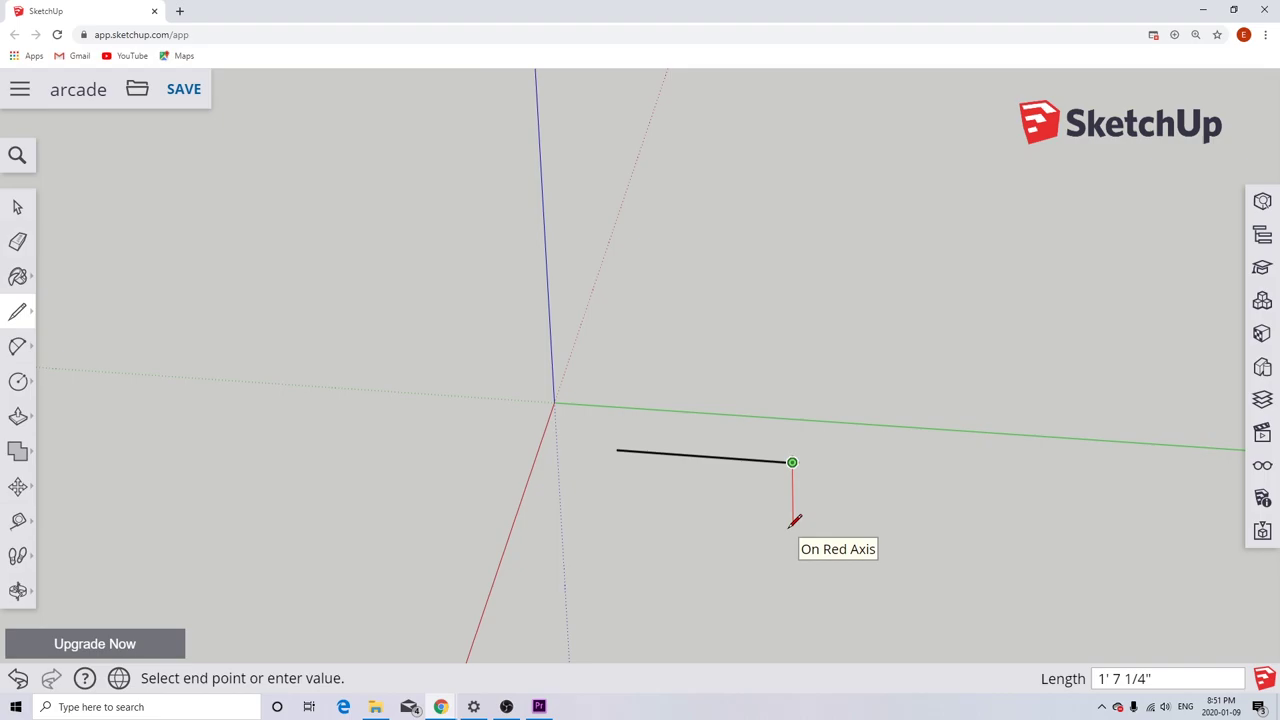
pyautogui.write('20')
pyautogui.press('Return')
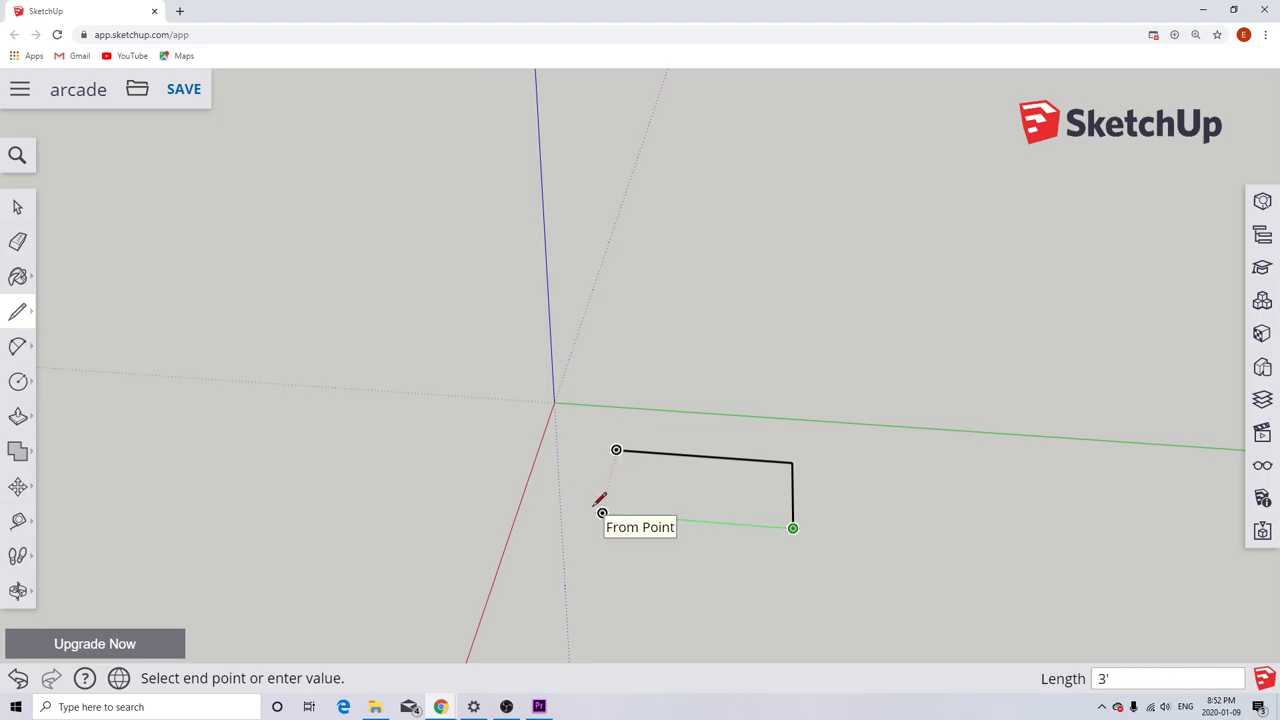
pyautogui.click(601, 512)
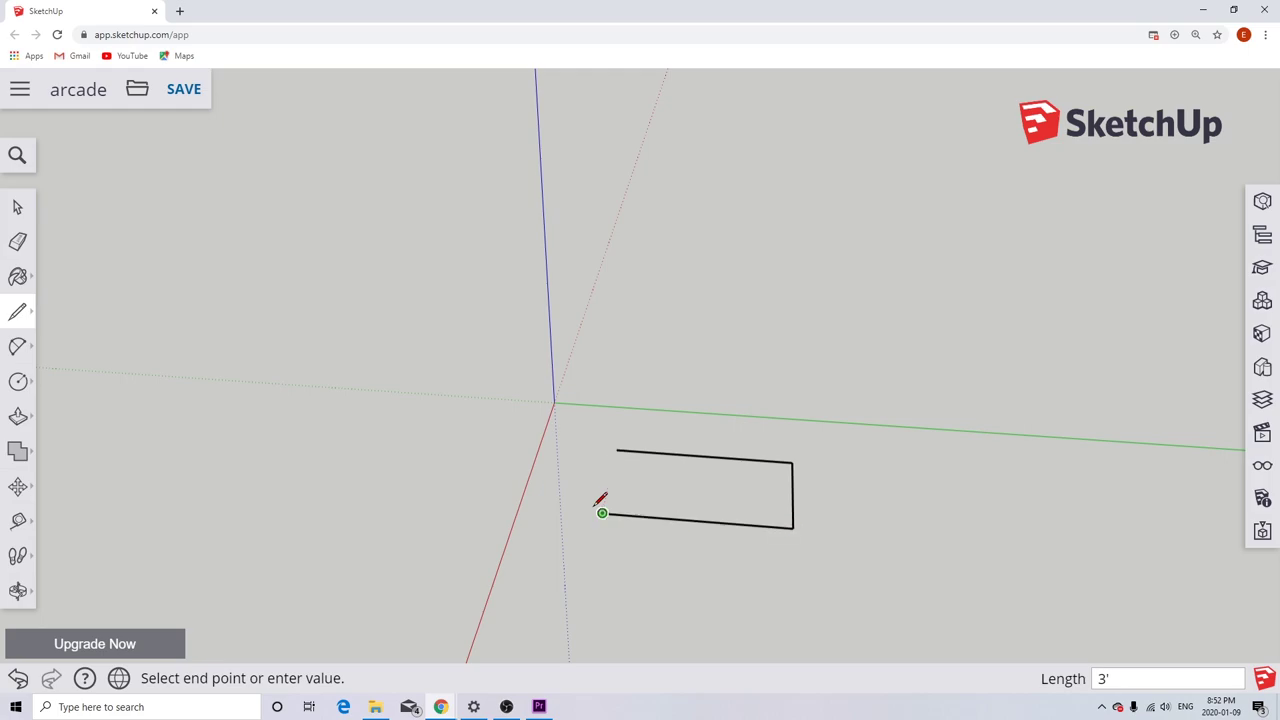
pyautogui.click(616, 450)
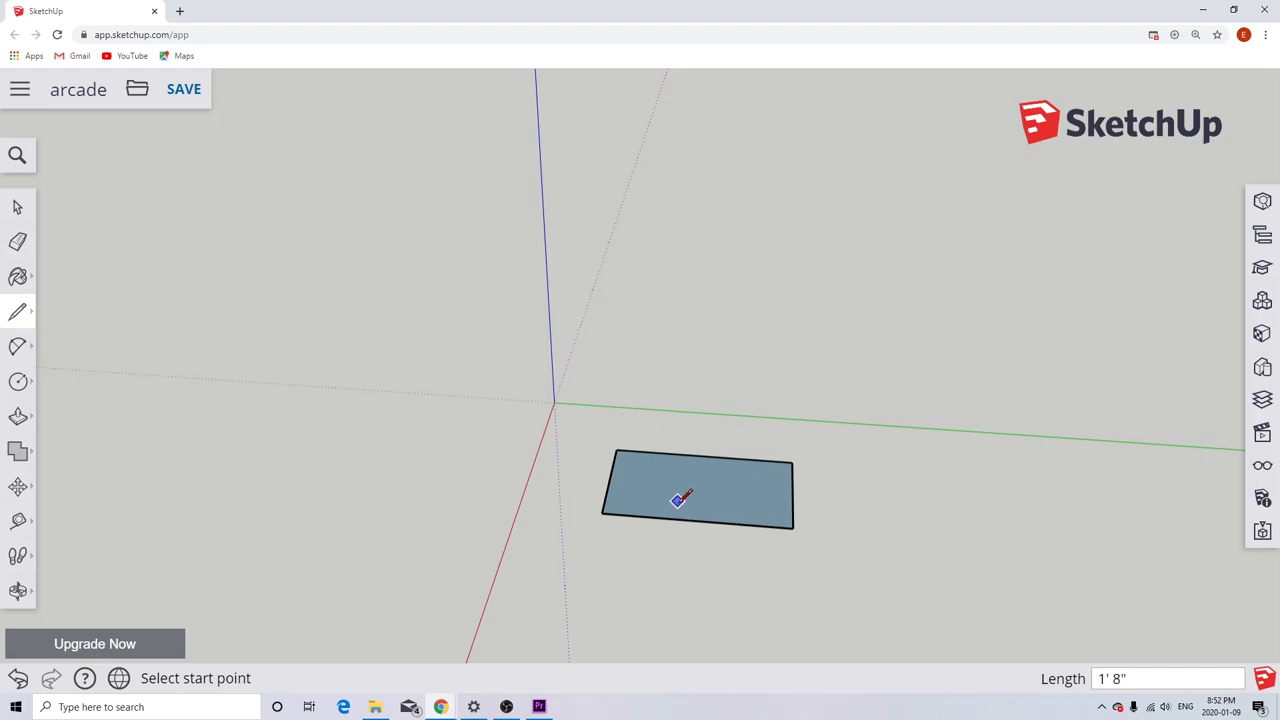
# Zoom in and orbit to look down on the base rectangle from nearly overhead.
pyautogui.scroll(-3, 675, 498)
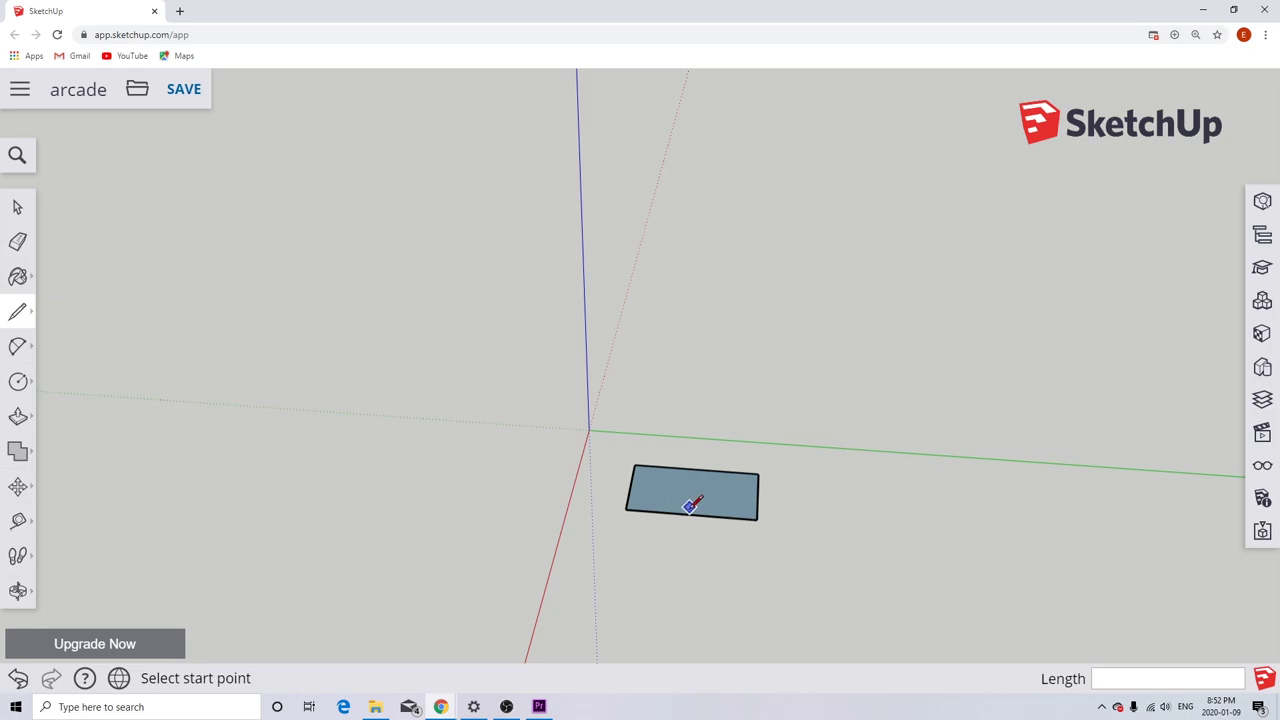
pyautogui.scroll(5, 697, 490)
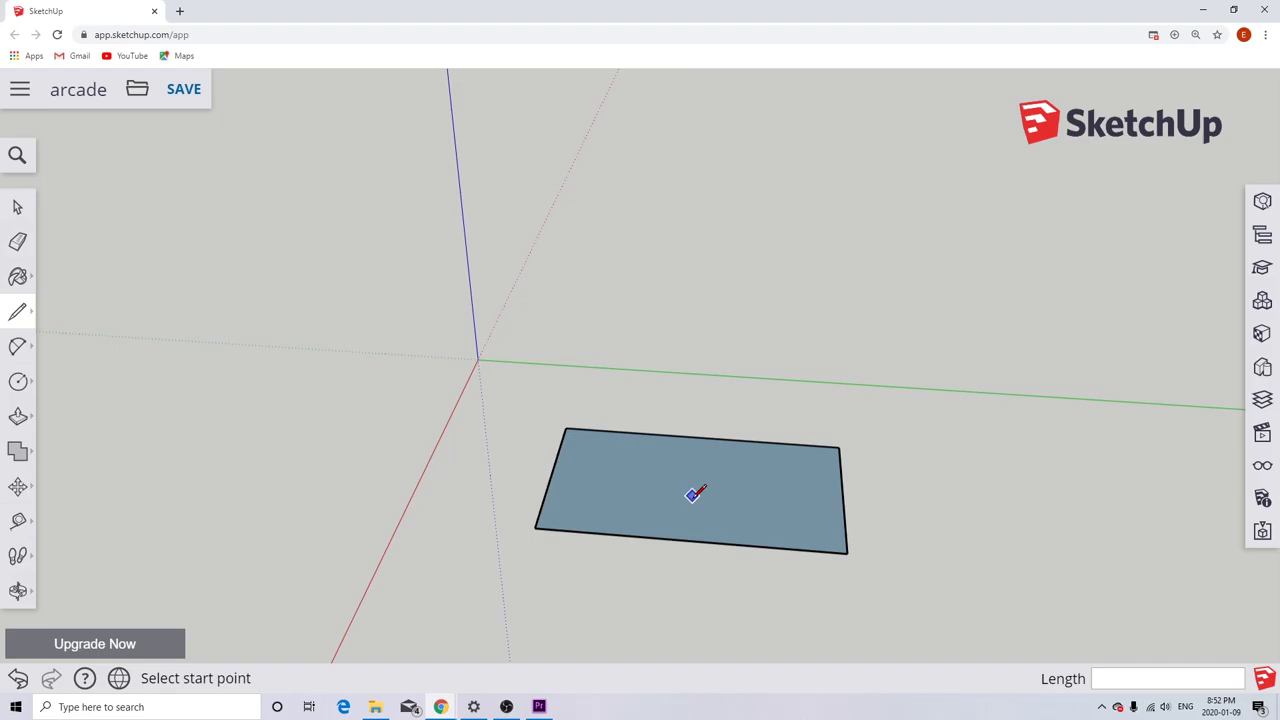
pyautogui.scroll(1, 694, 494)
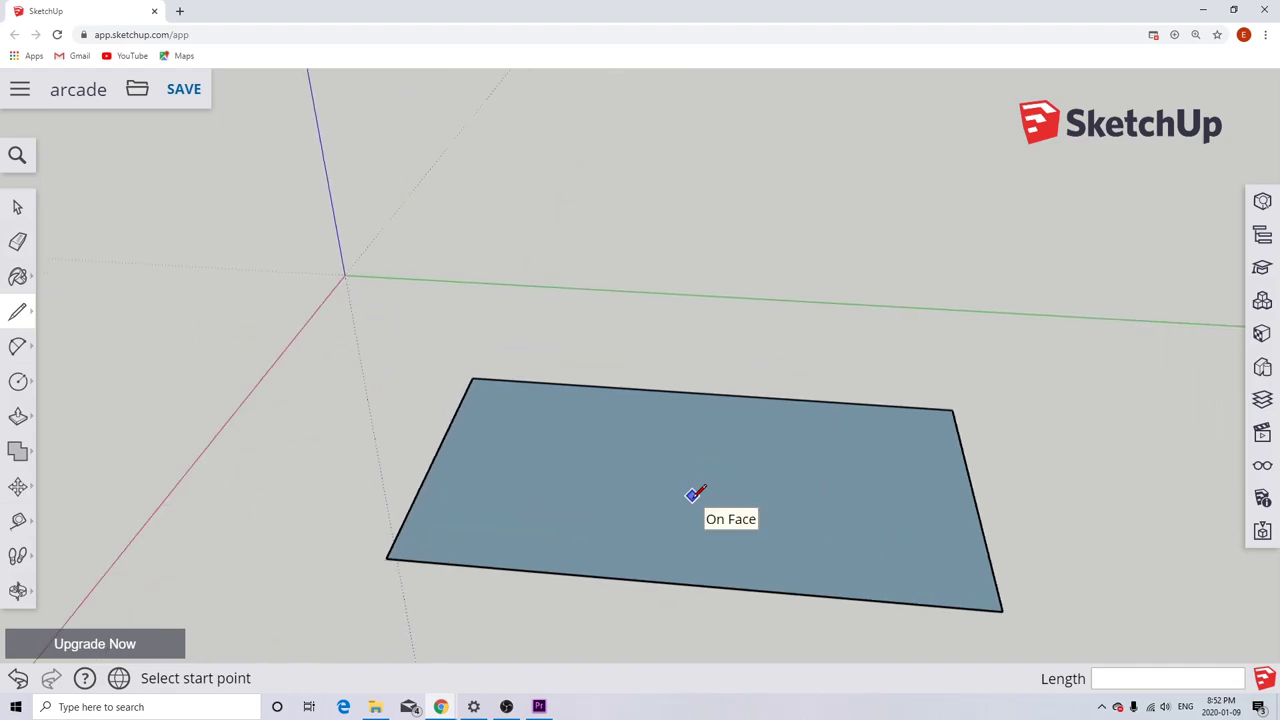
pyautogui.scroll(-8, 694, 494)
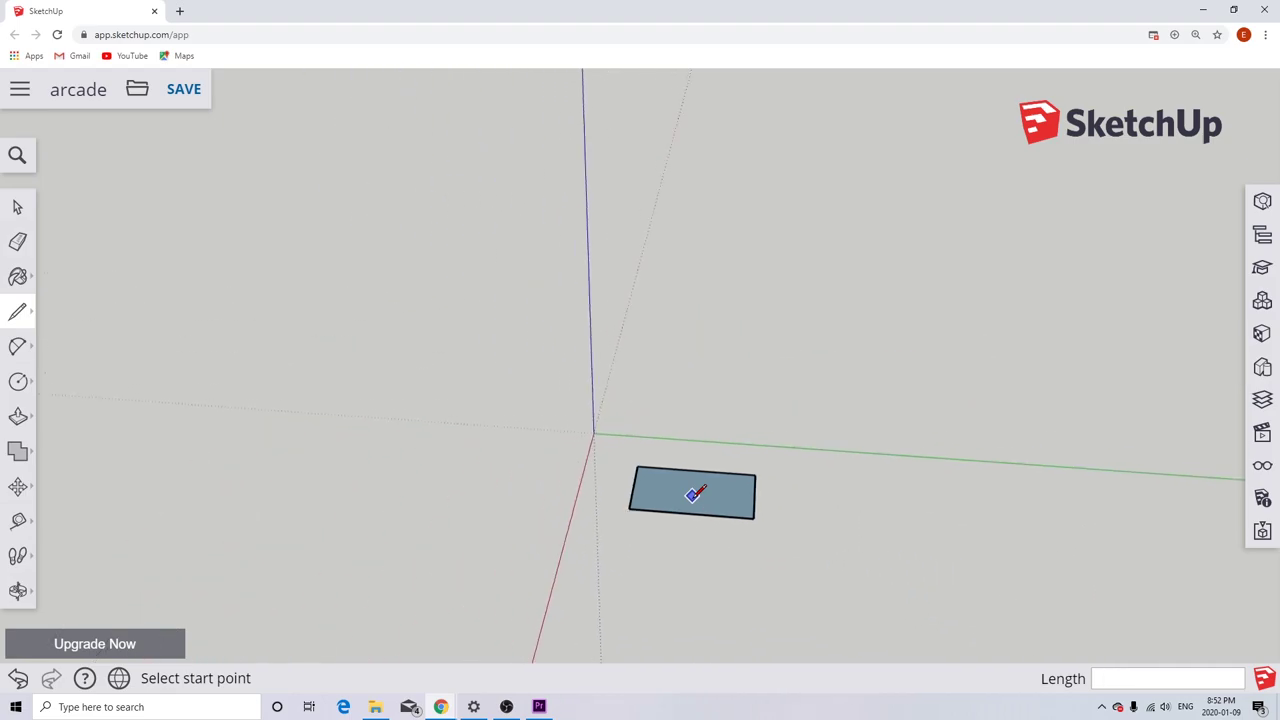
pyautogui.scroll(4, 447, 331)
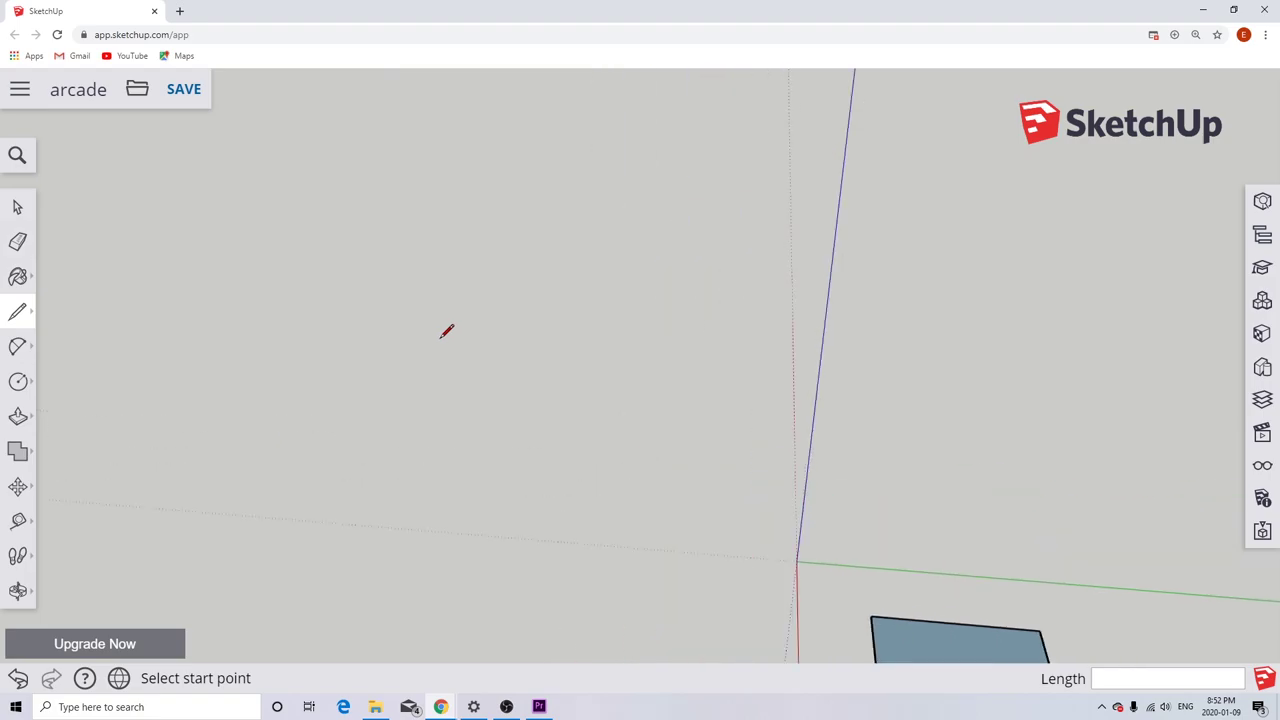
pyautogui.scroll(-2, 447, 331)
pyautogui.scroll(-1, 447, 331)
pyautogui.scroll(3, 923, 517)
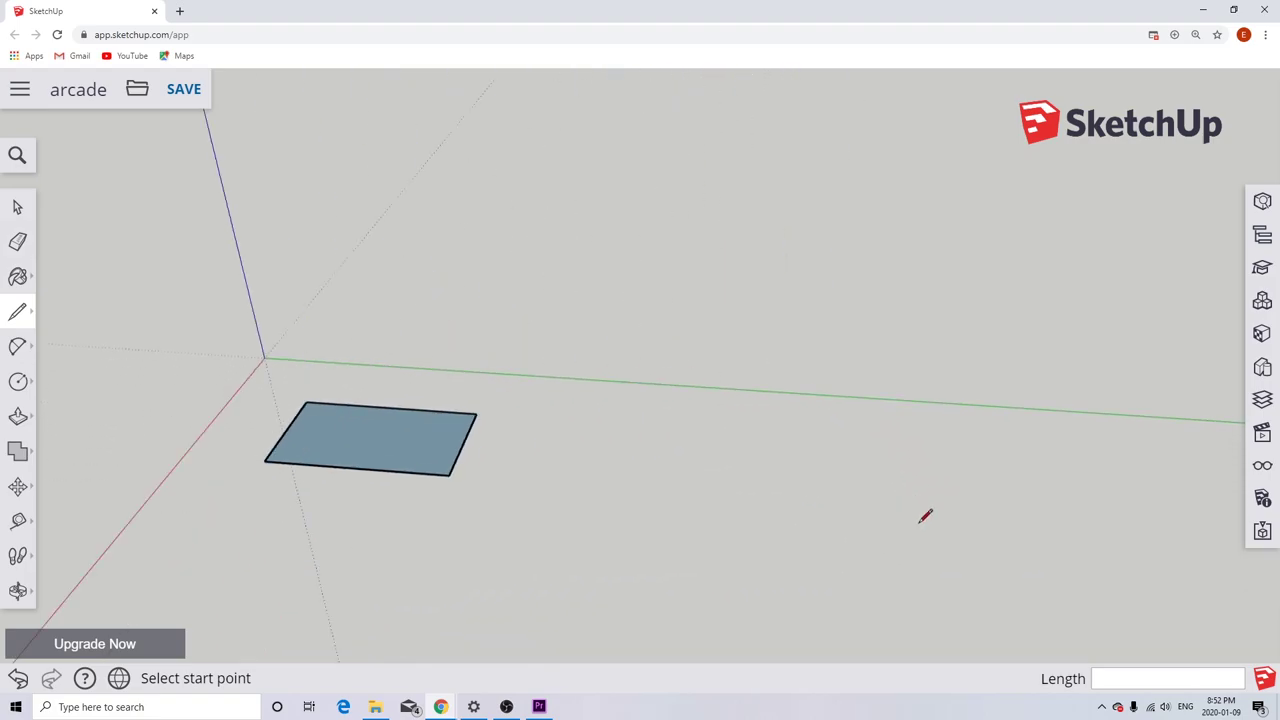
pyautogui.scroll(-2, 923, 517)
pyautogui.scroll(-1, 925, 517)
pyautogui.scroll(-2, 506, 546)
pyautogui.scroll(2, 746, 343)
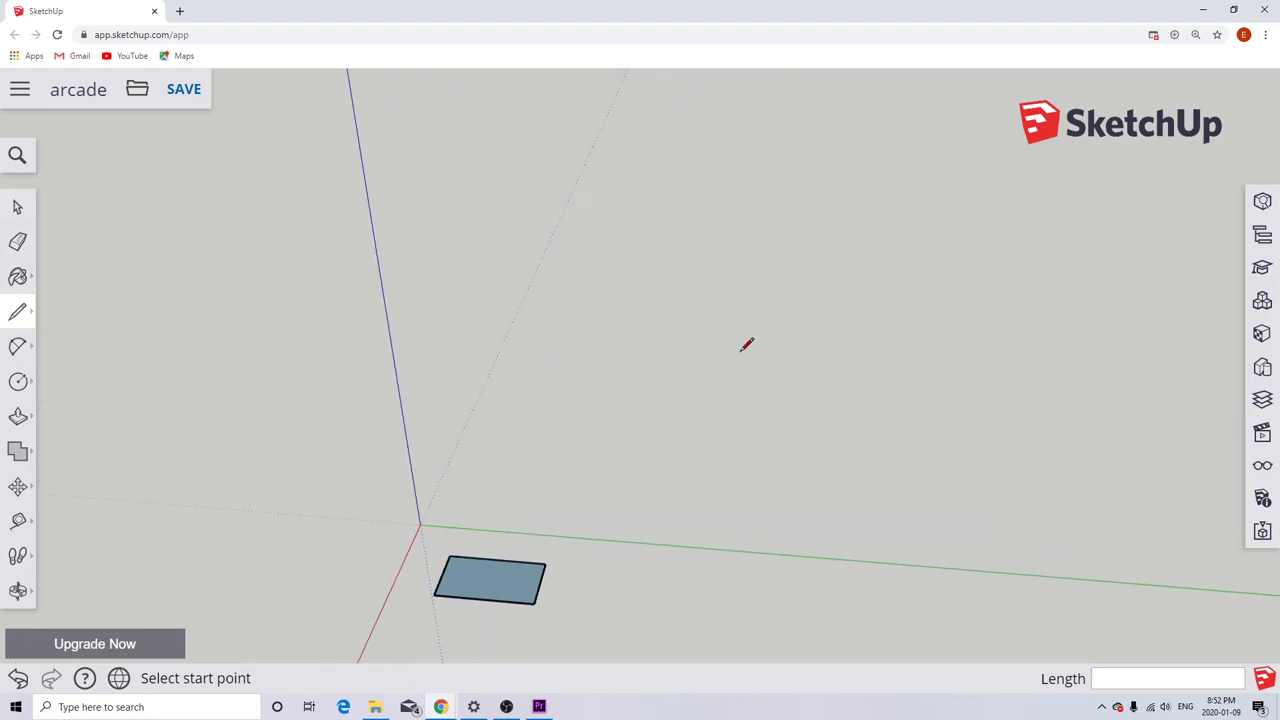
pyautogui.scroll(-2, 735, 370)
pyautogui.scroll(-3, 735, 370)
pyautogui.scroll(5, 654, 432)
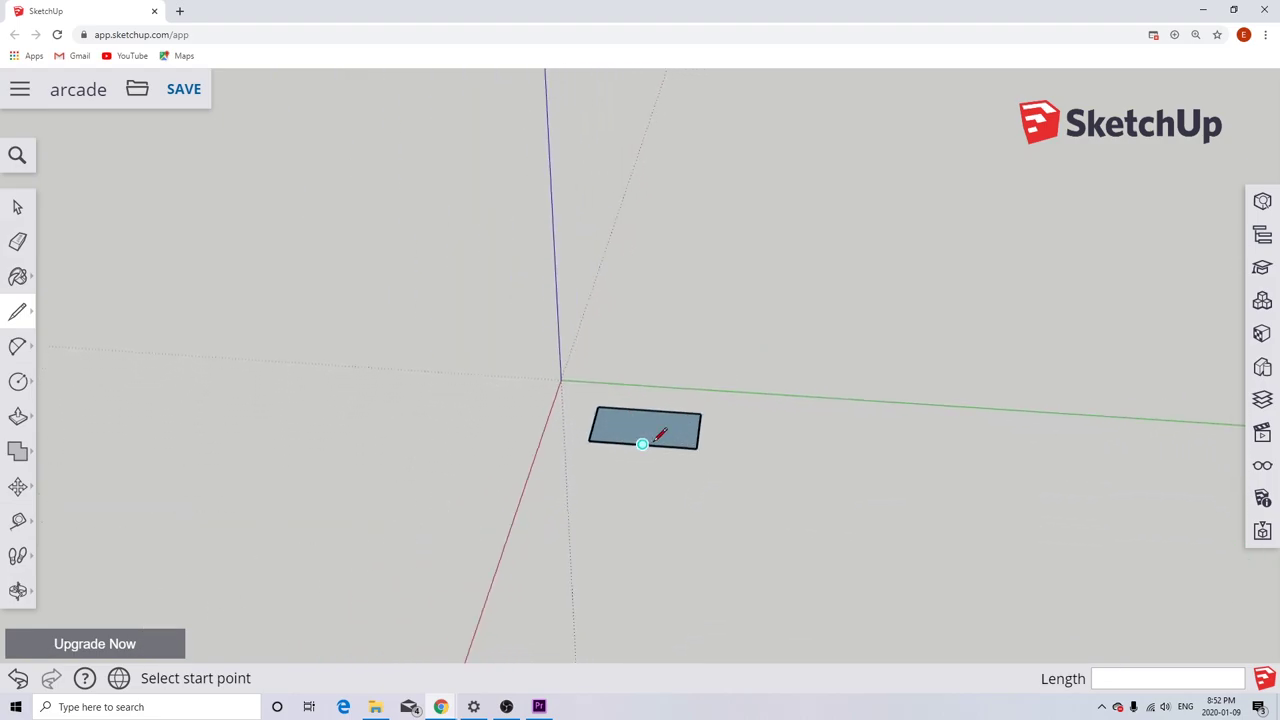
pyautogui.scroll(4, 646, 434)
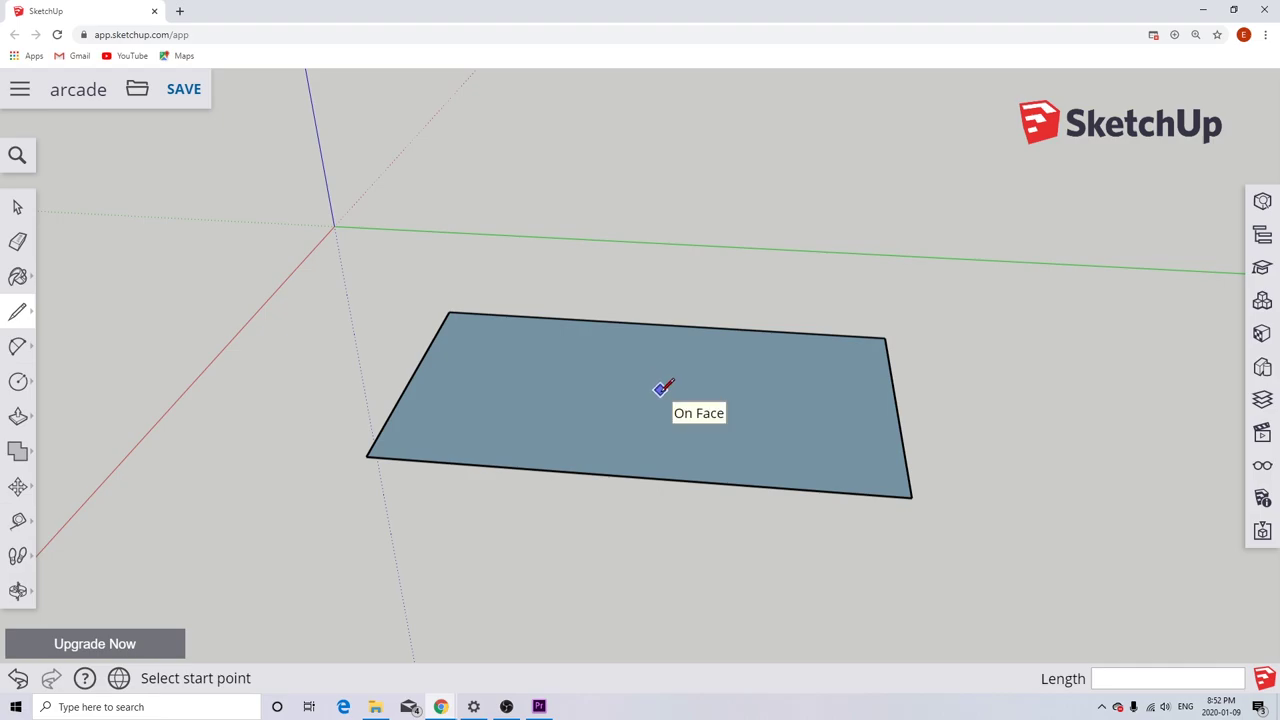
pyautogui.press('o')
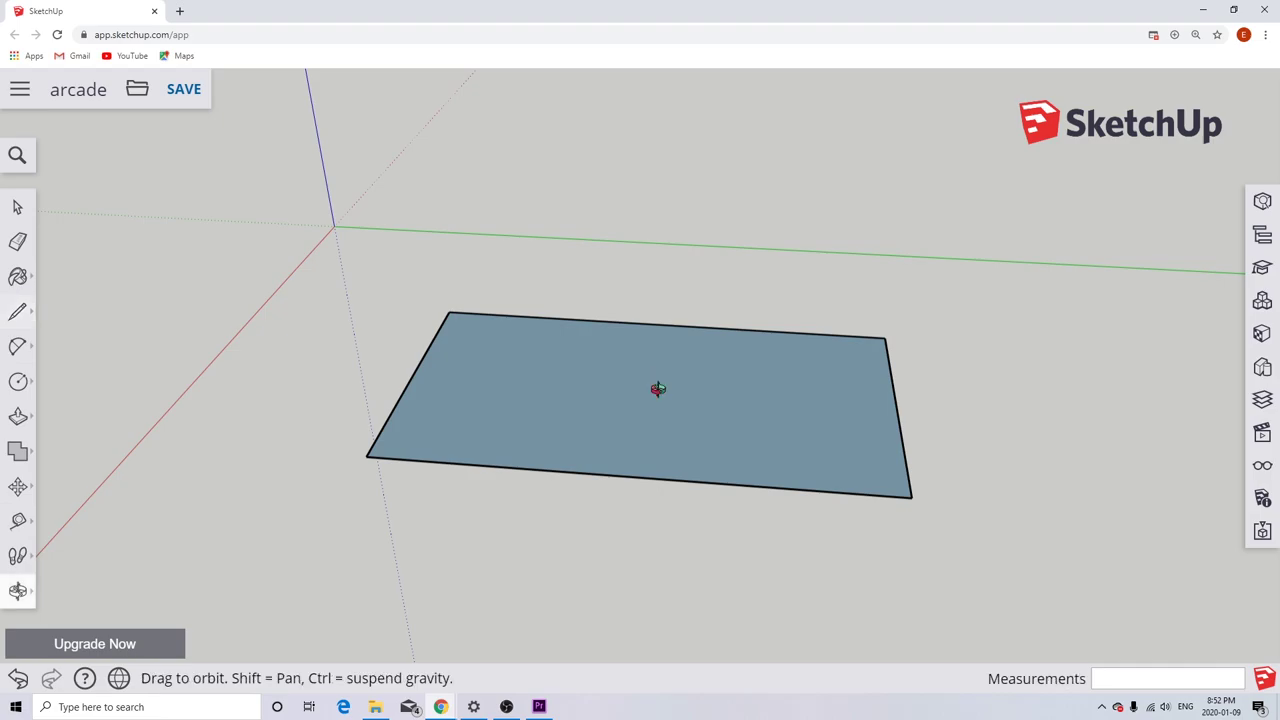
pyautogui.moveTo(657, 389)
pyautogui.mouseDown()
pyautogui.moveTo(646, 417)
pyautogui.moveTo(654, 406)
pyautogui.moveTo(575, 407)
pyautogui.moveTo(671, 397)
pyautogui.moveTo(559, 398)
pyautogui.moveTo(651, 386)
pyautogui.moveTo(654, 509)
pyautogui.moveTo(663, 333)
pyautogui.moveTo(649, 480)
pyautogui.moveTo(657, 580)
pyautogui.moveTo(686, 640)
pyautogui.moveTo(703, 634)
pyautogui.mouseUp()
pyautogui.press('l')
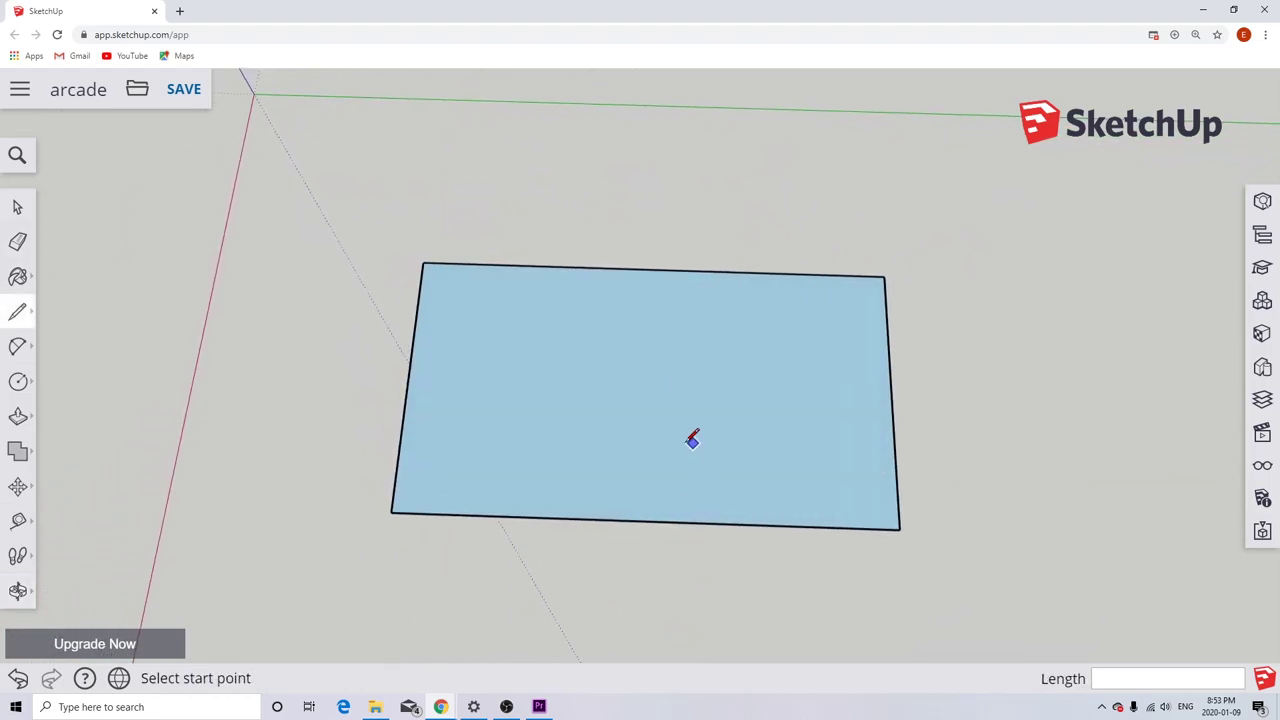
pyautogui.press('o')
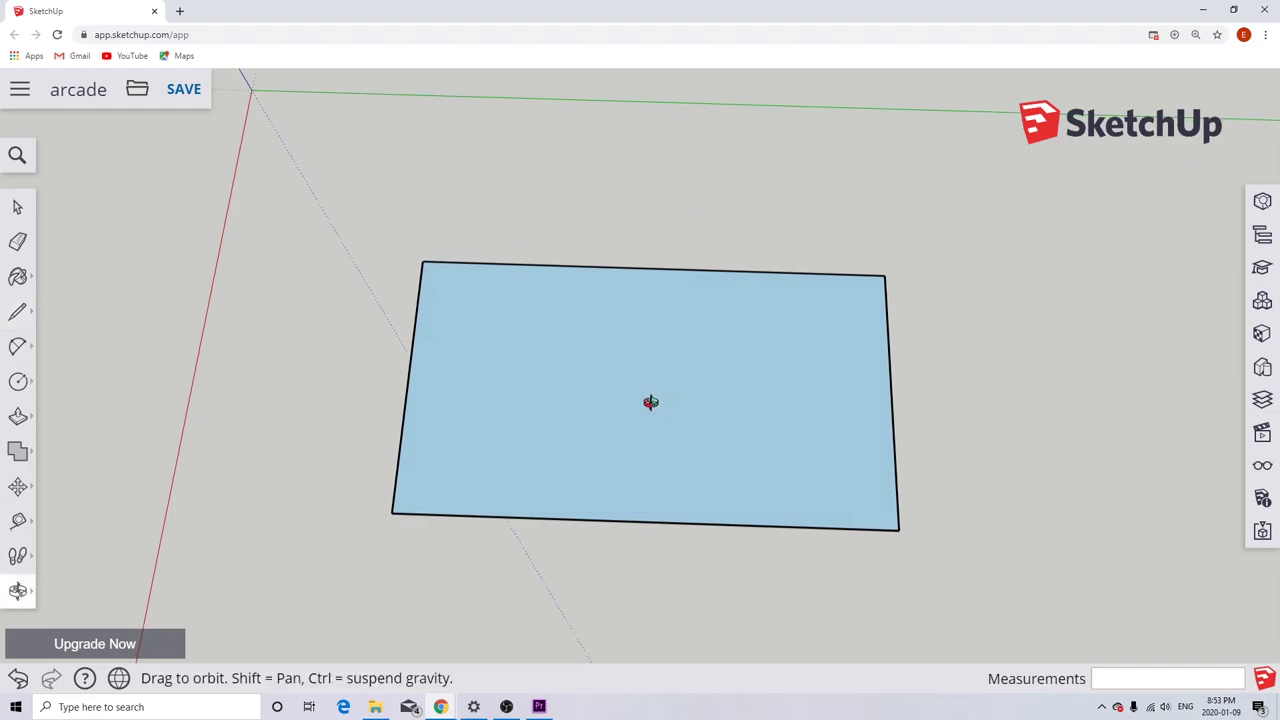
pyautogui.moveTo(651, 400); pyautogui.dragTo(660, 449)
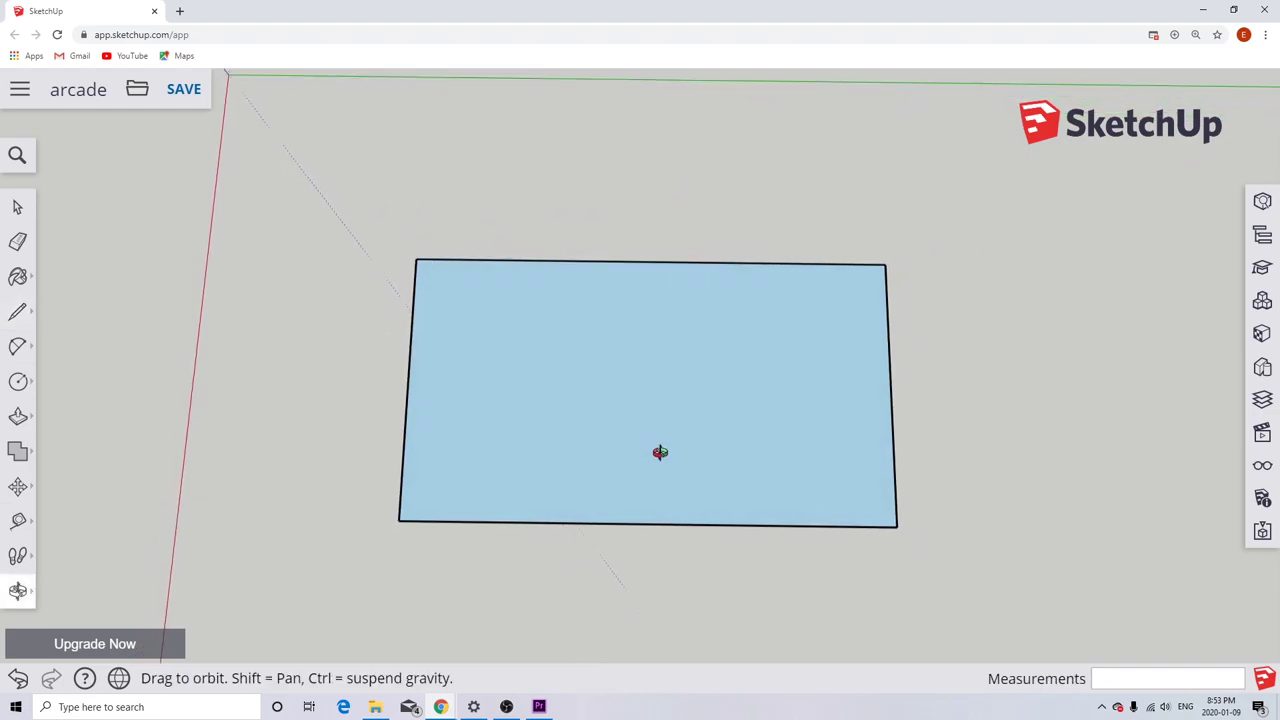
pyautogui.press('l')
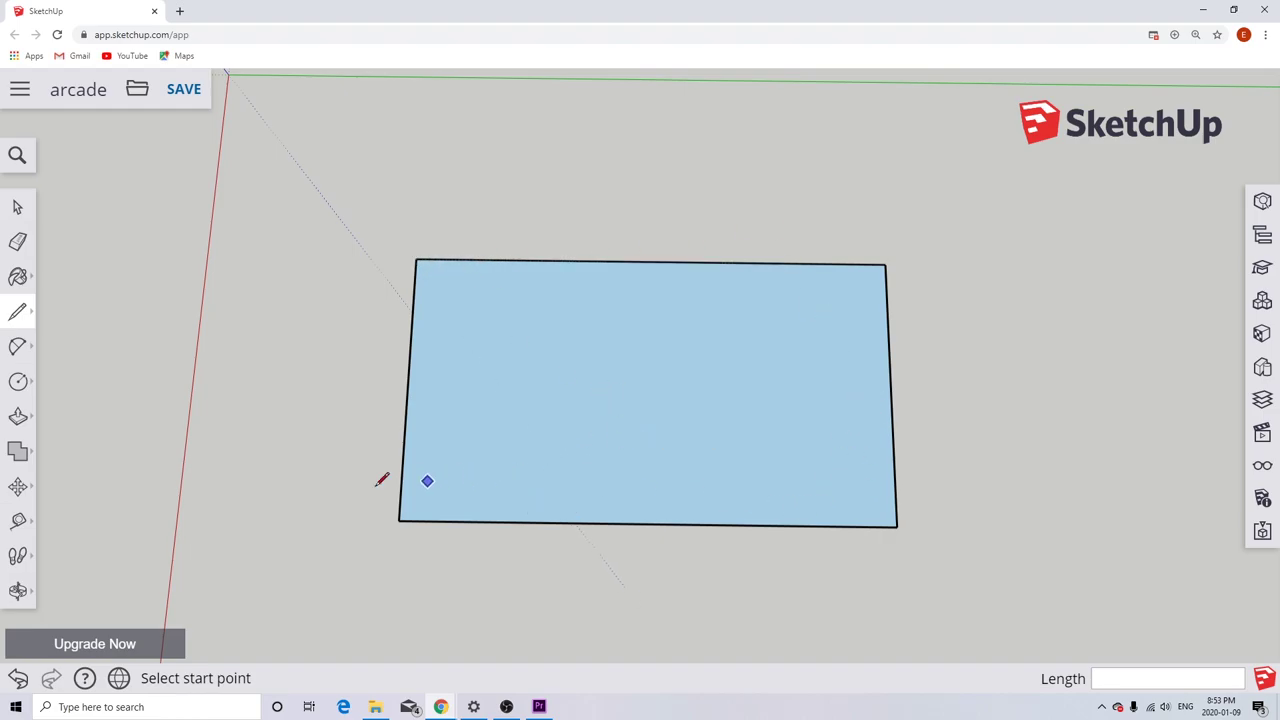
pyautogui.click(20, 524)
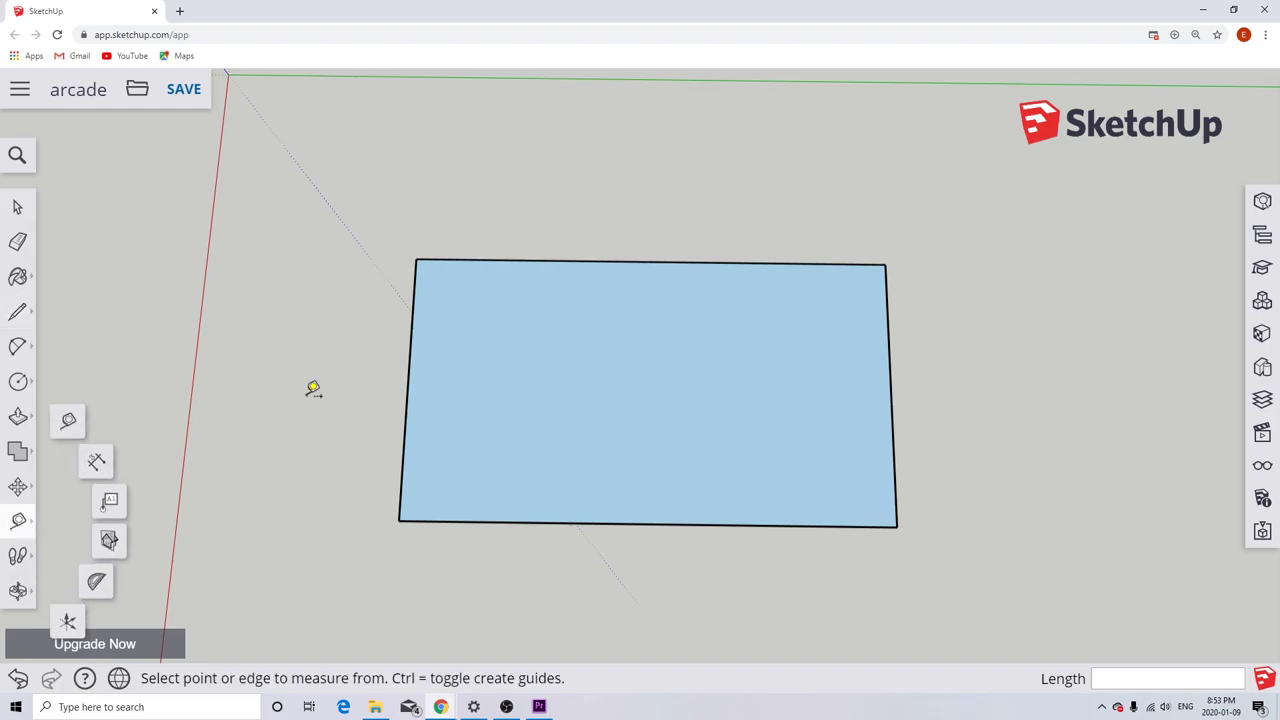
pyautogui.click(420, 252)
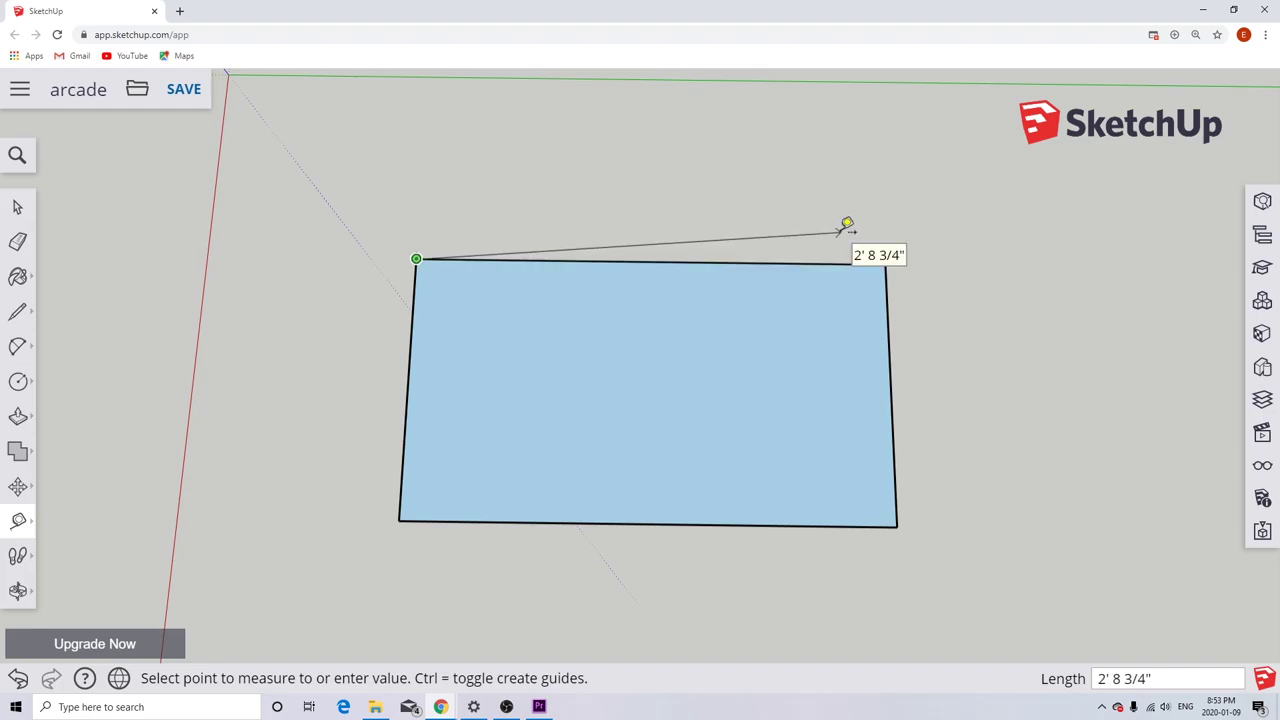
pyautogui.press('Escape')
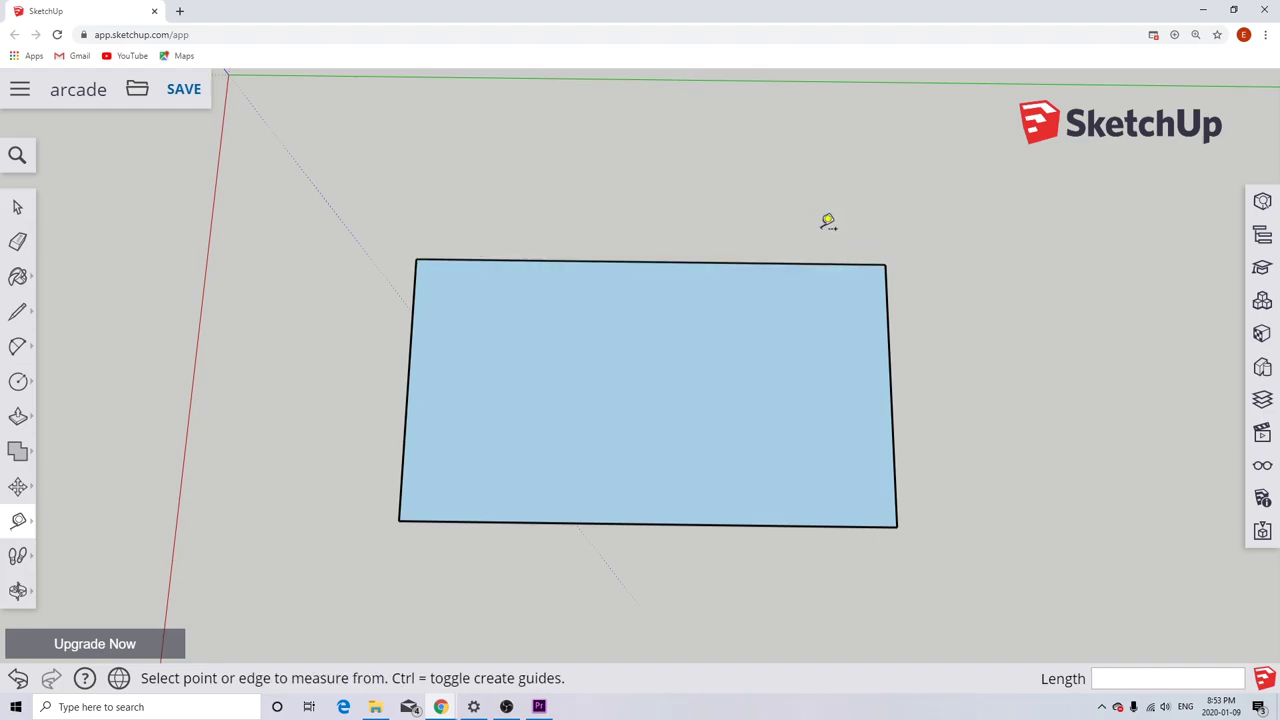
pyautogui.click(885, 264)
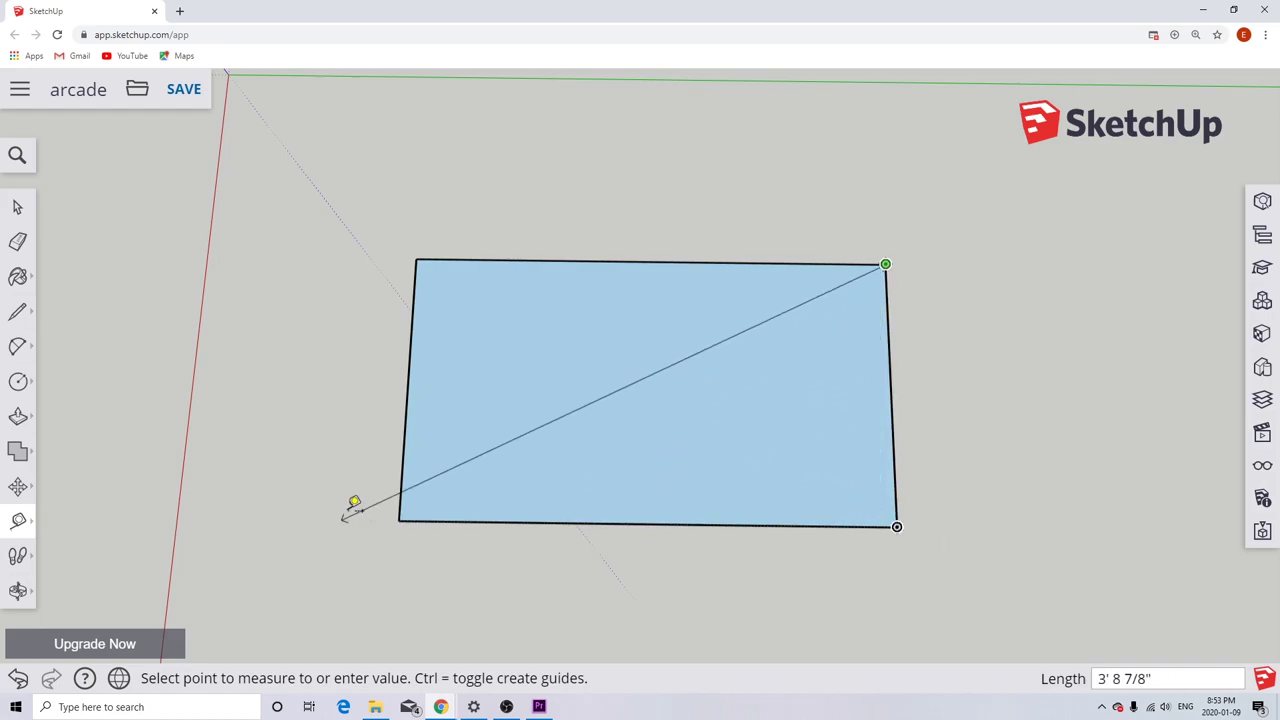
pyautogui.press('Escape')
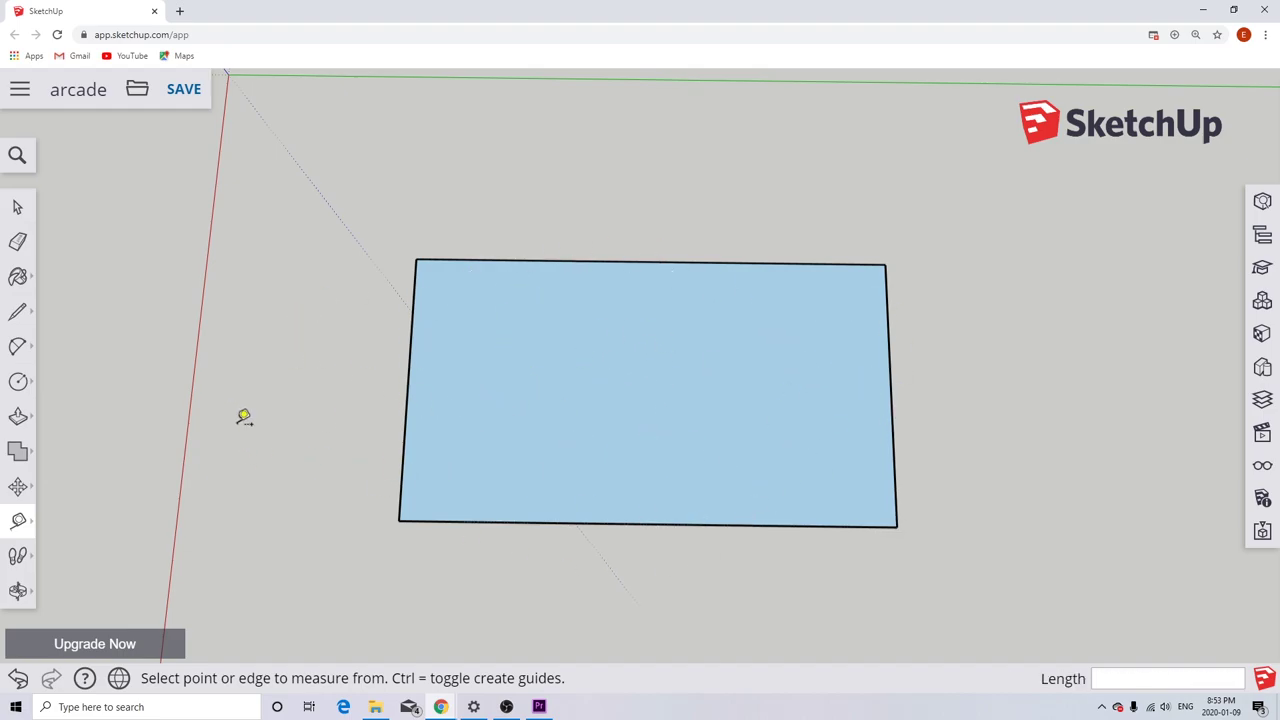
# Mark a point 6 inches along the bottom edge from its midpoint.
pyautogui.click(19, 314)
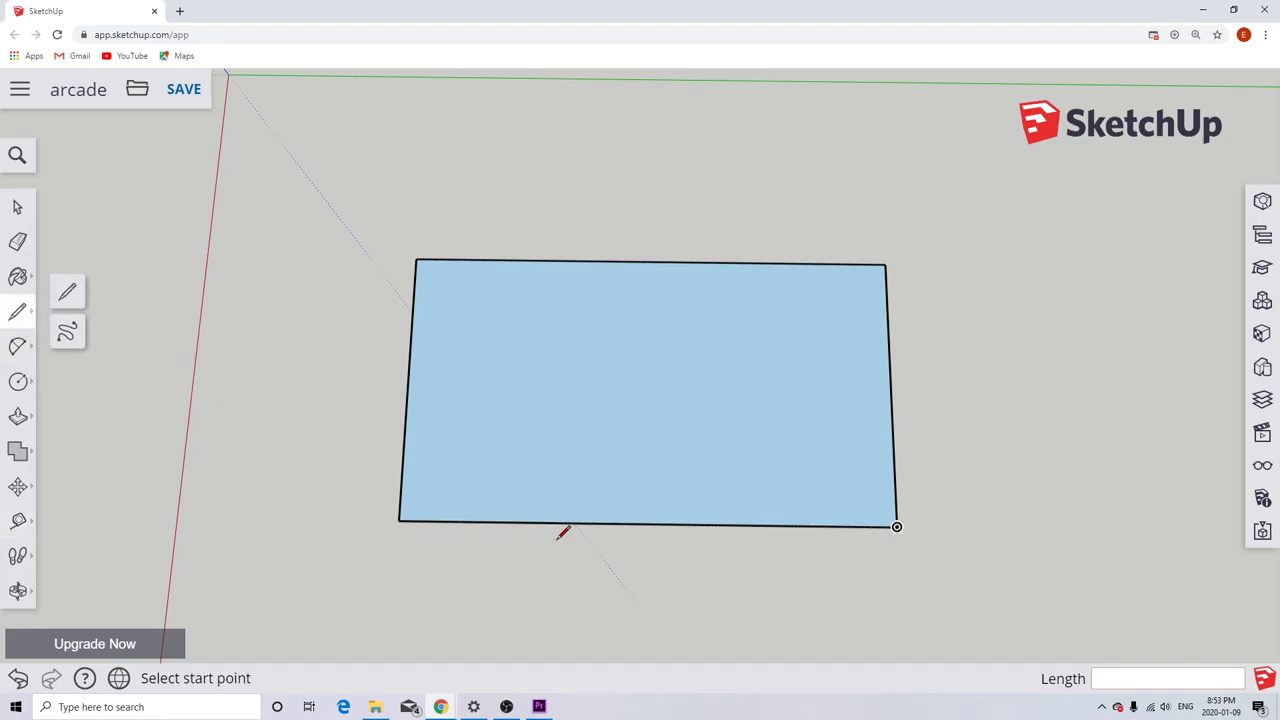
pyautogui.click(648, 521)
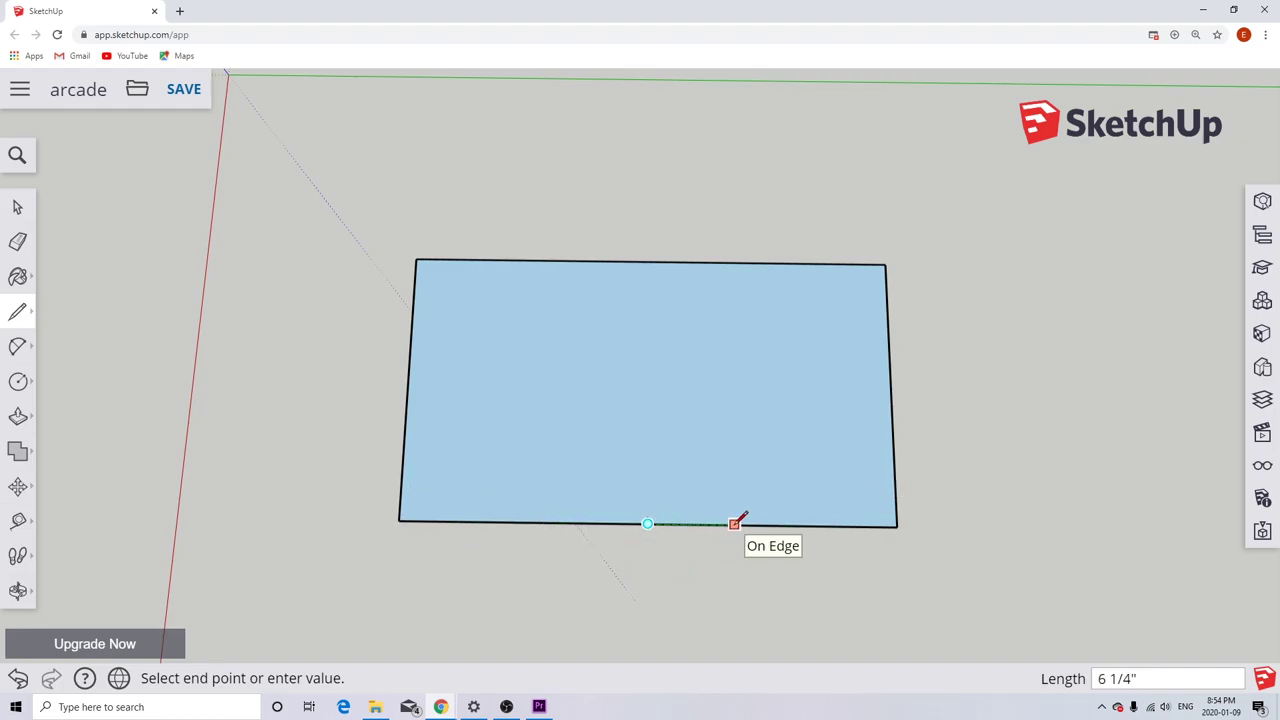
pyautogui.write('6"')
pyautogui.press('Return')
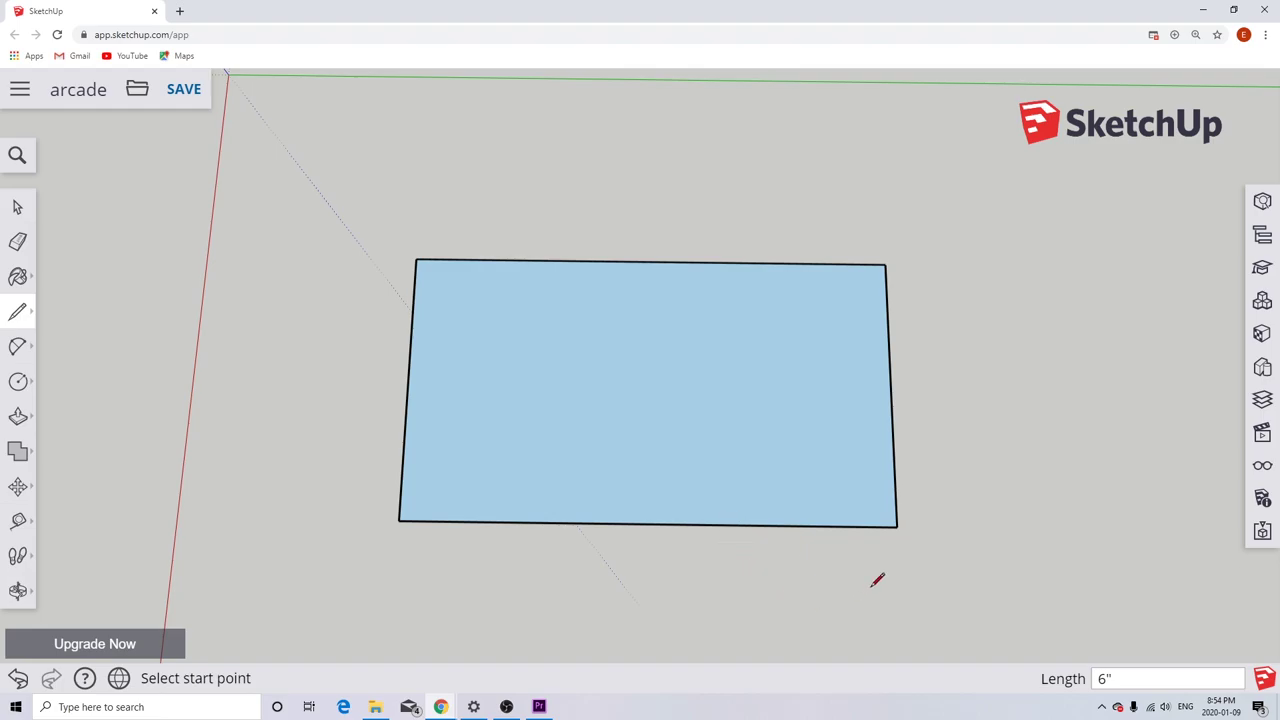
# Mark 1.5 inches up the right edge and draw a diagonal cut line to the bottom edge.
pyautogui.click(897, 526)
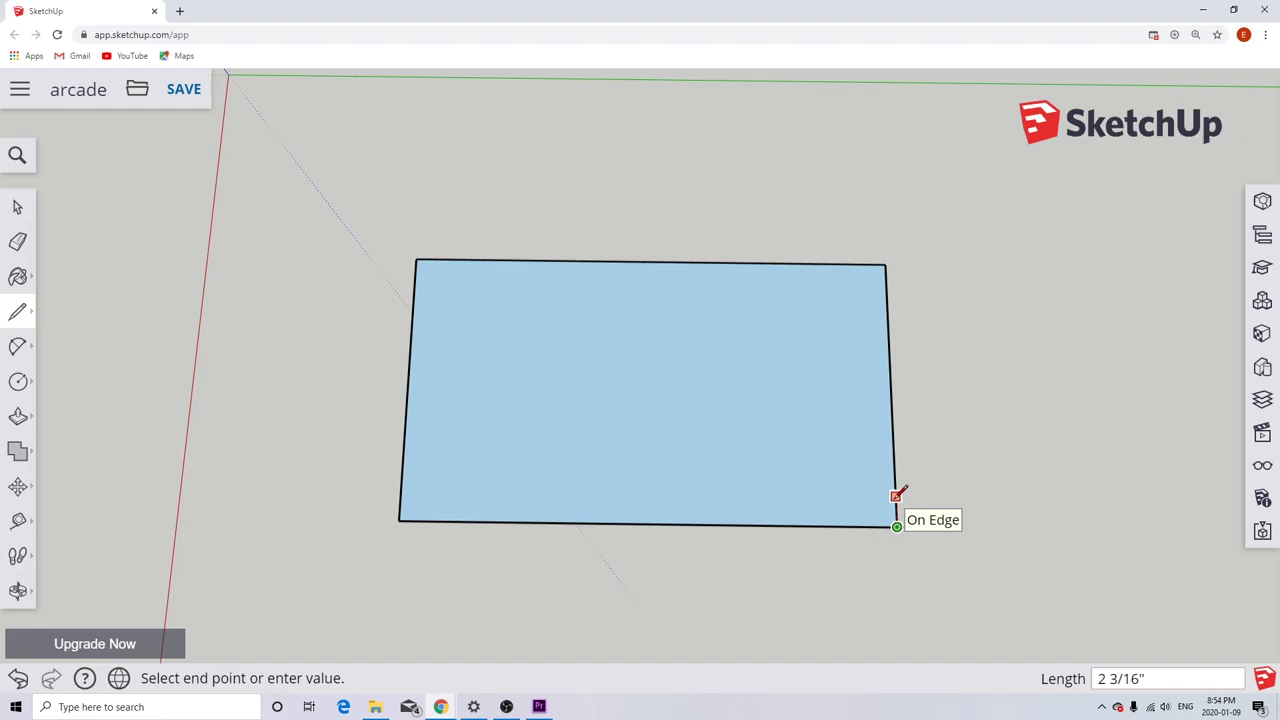
pyautogui.write('1.5"')
pyautogui.press('Return')
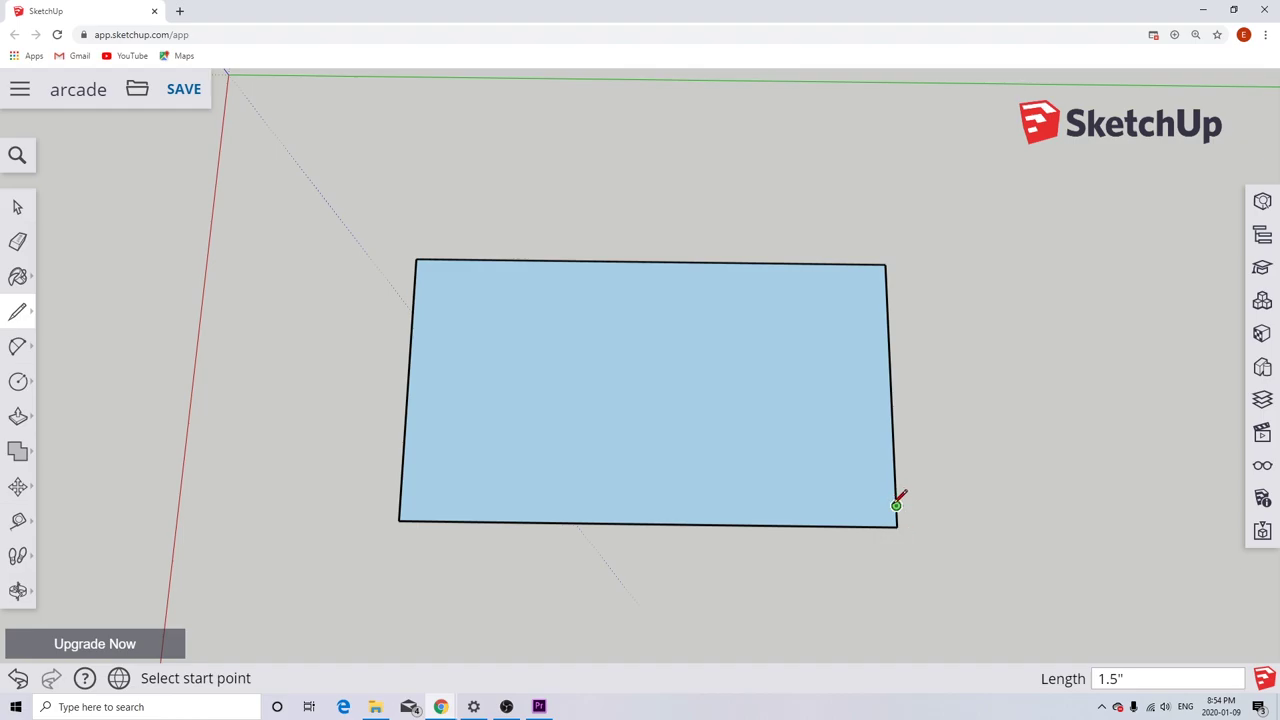
pyautogui.click(896, 505)
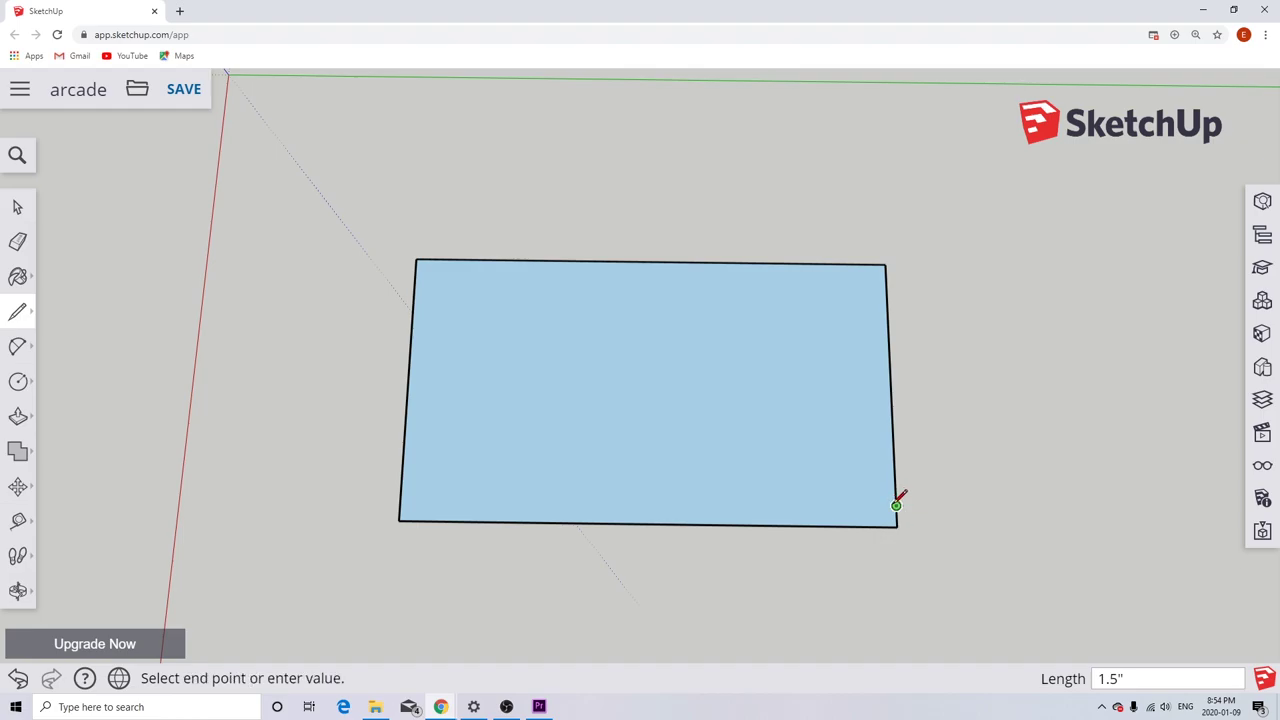
pyautogui.click(731, 521)
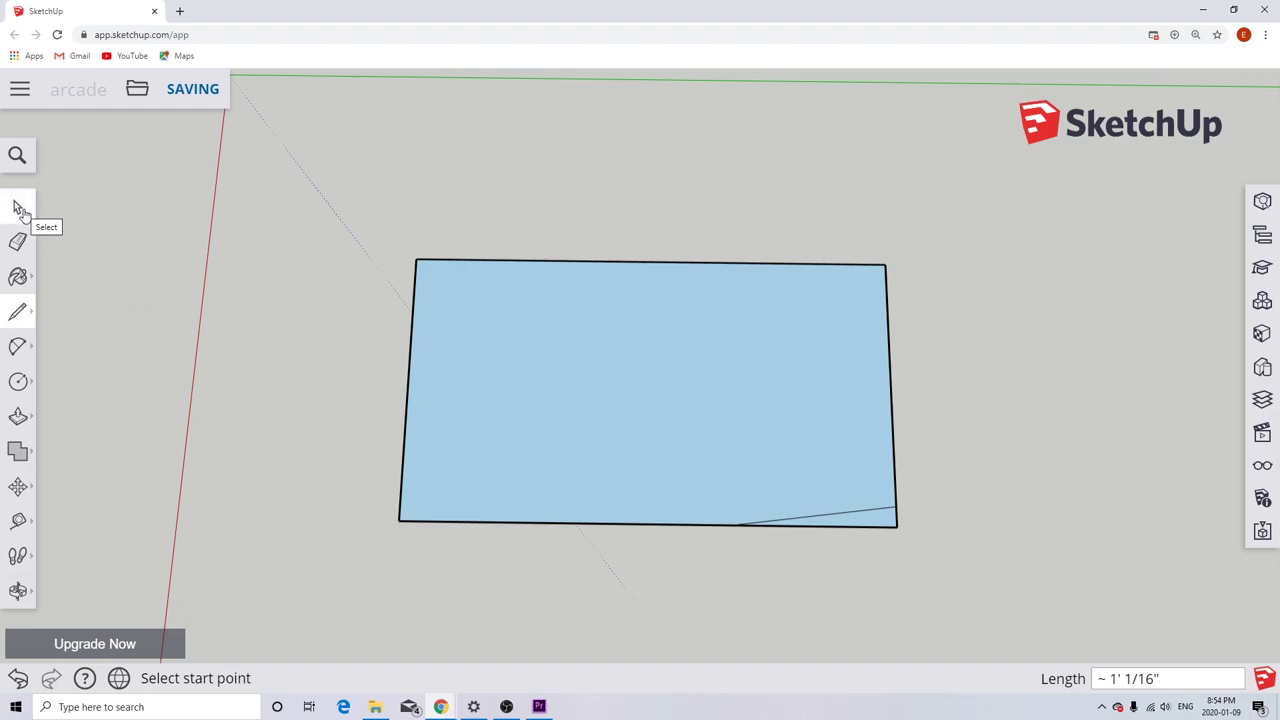
# Delete the cut-off bottom-right corner triangle and its leftover edge piece.
pyautogui.click(17, 208)
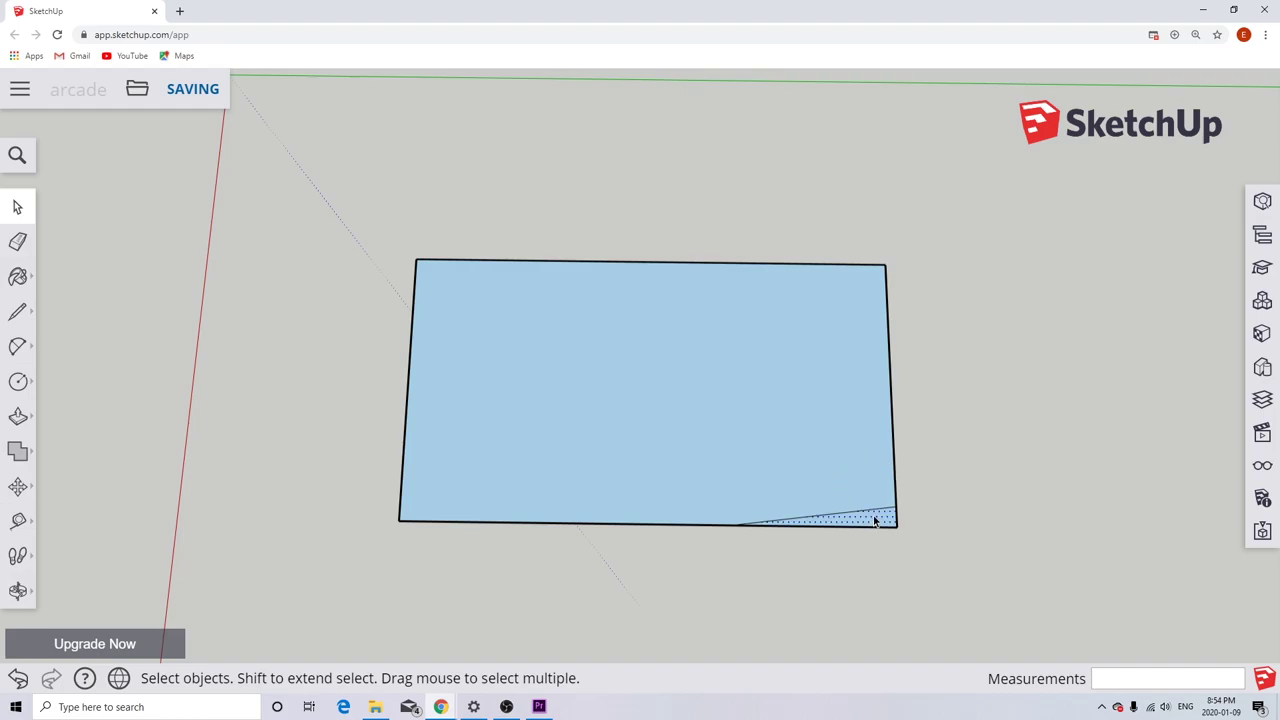
pyautogui.press('Delete')
pyautogui.click(878, 533)
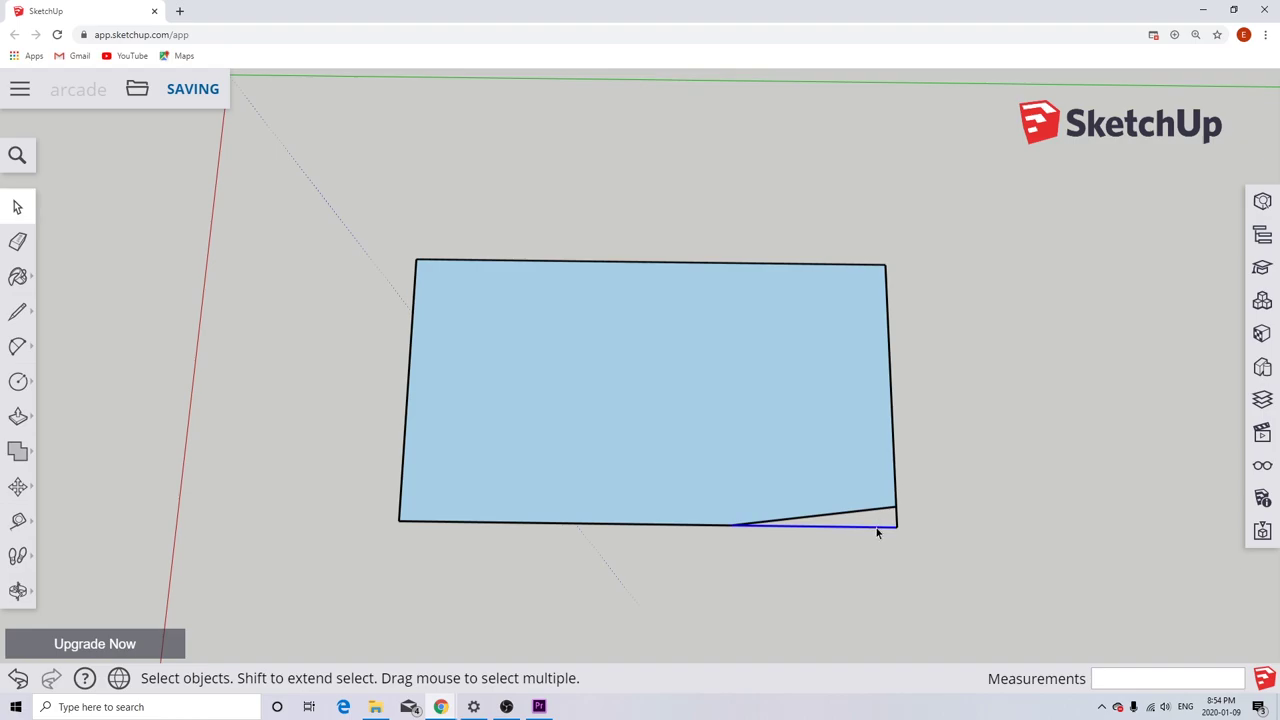
pyautogui.press('Delete')
pyautogui.click(17, 312)
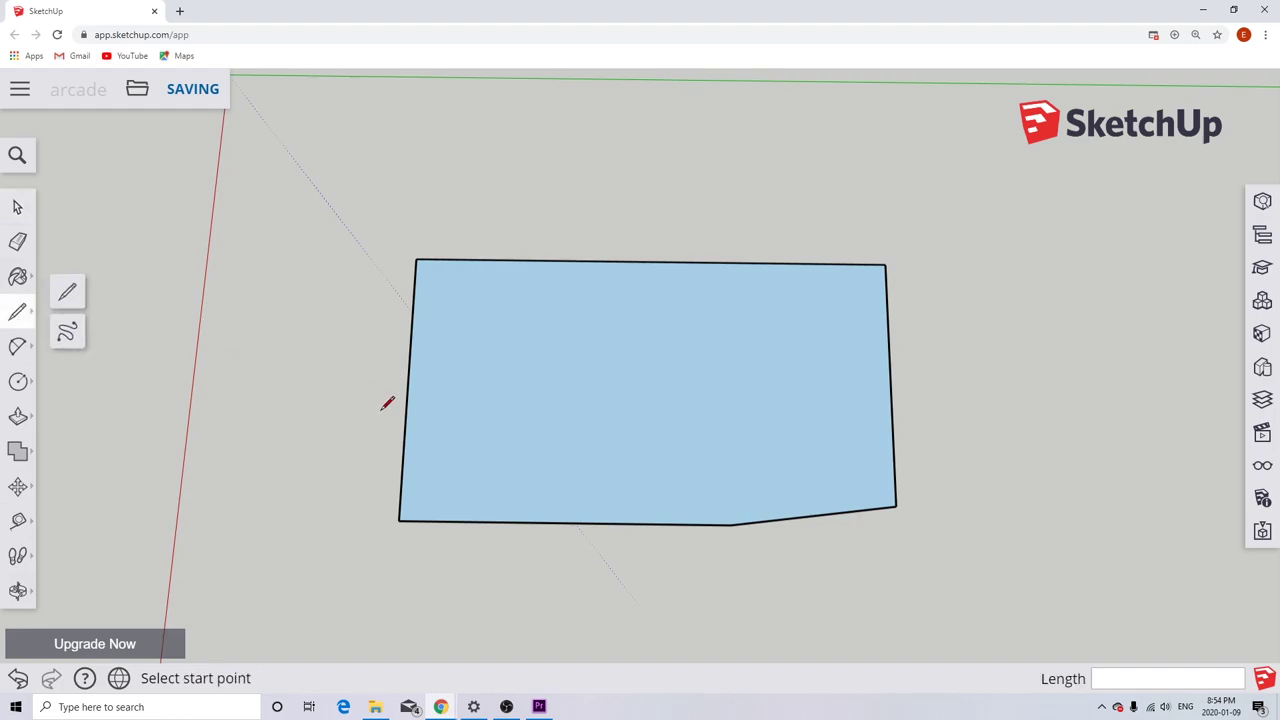
# Mark 12 inches along the bottom and 1.5 inches up the left edge, joined by a cut line.
pyautogui.click(731, 523)
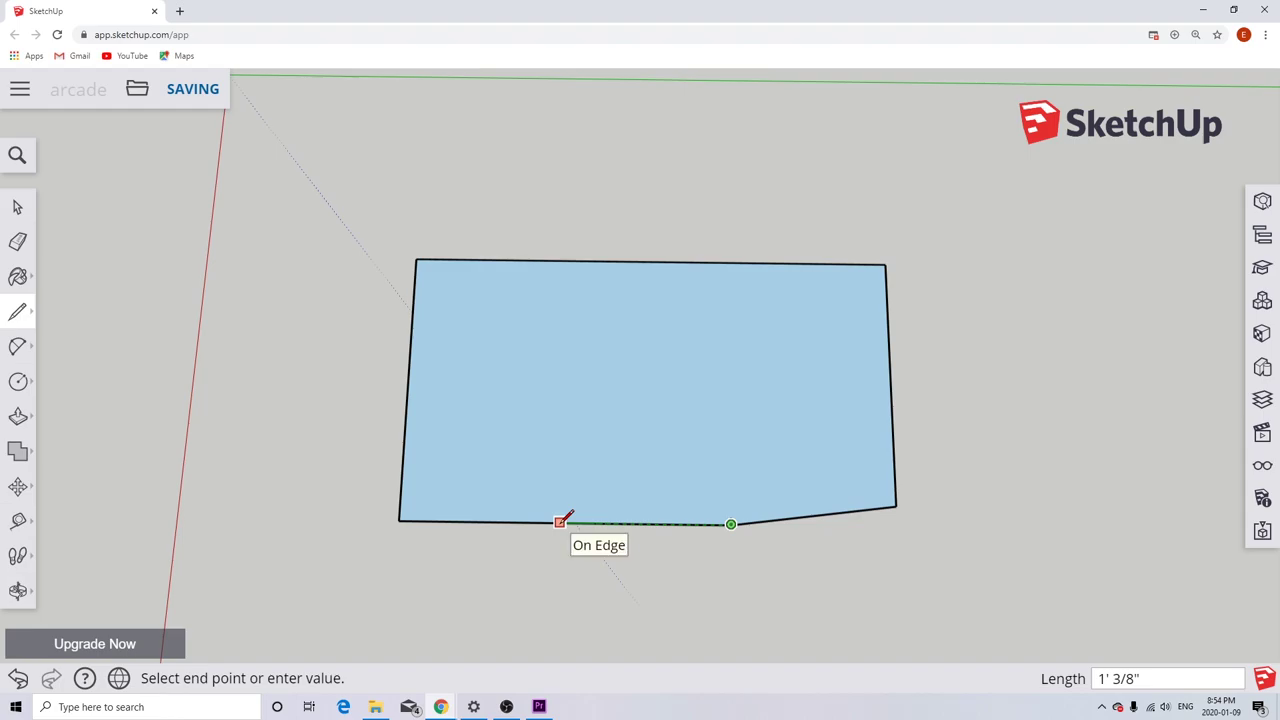
pyautogui.write('12"')
pyautogui.press('Return')
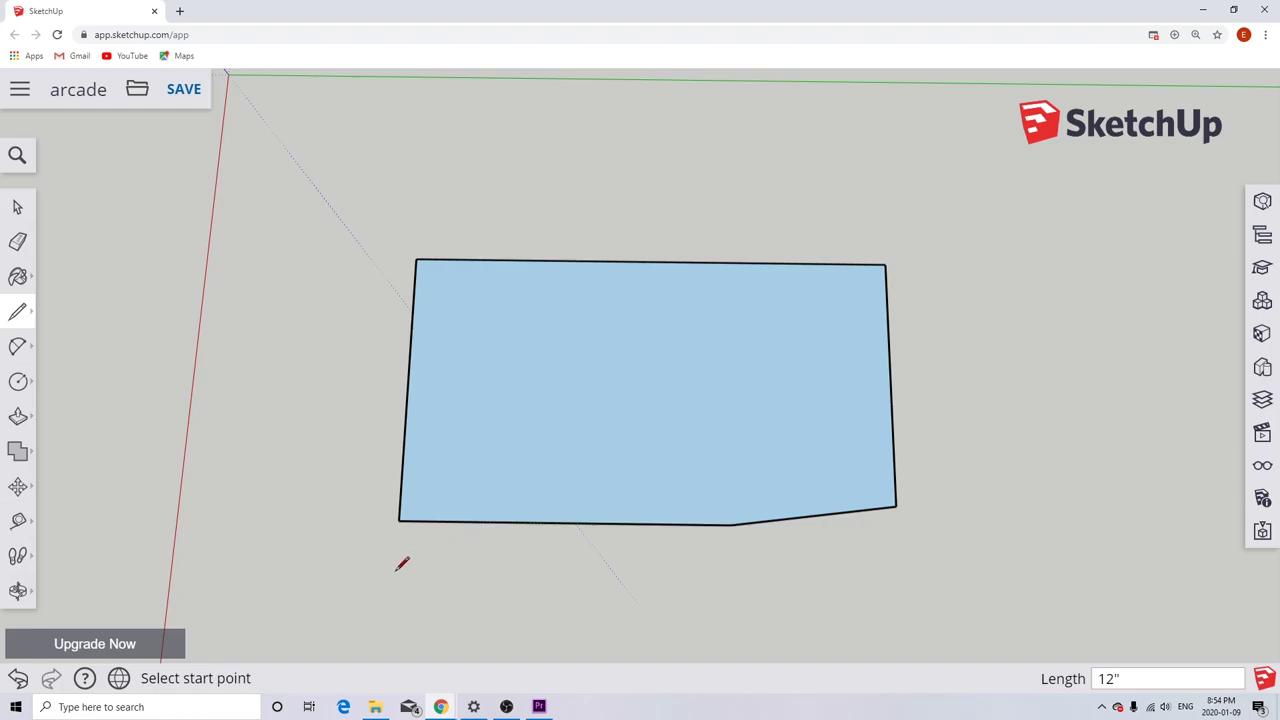
pyautogui.click(399, 521)
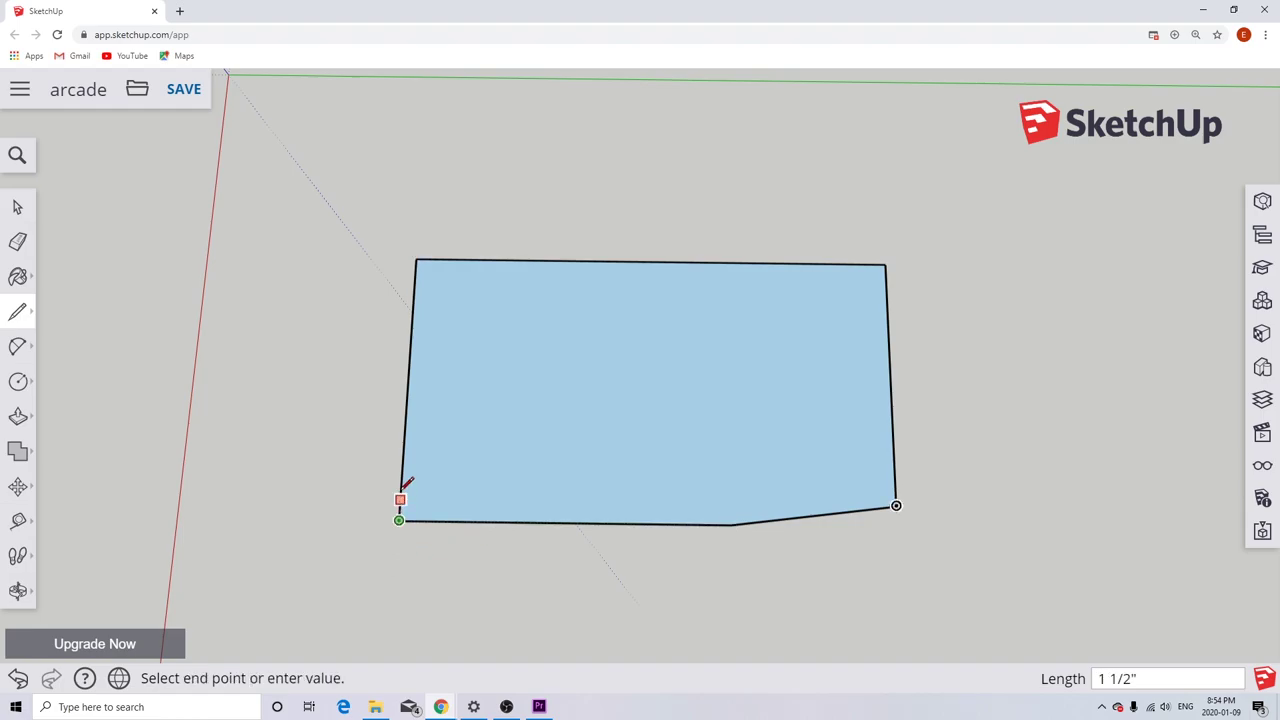
pyautogui.write('1.5')
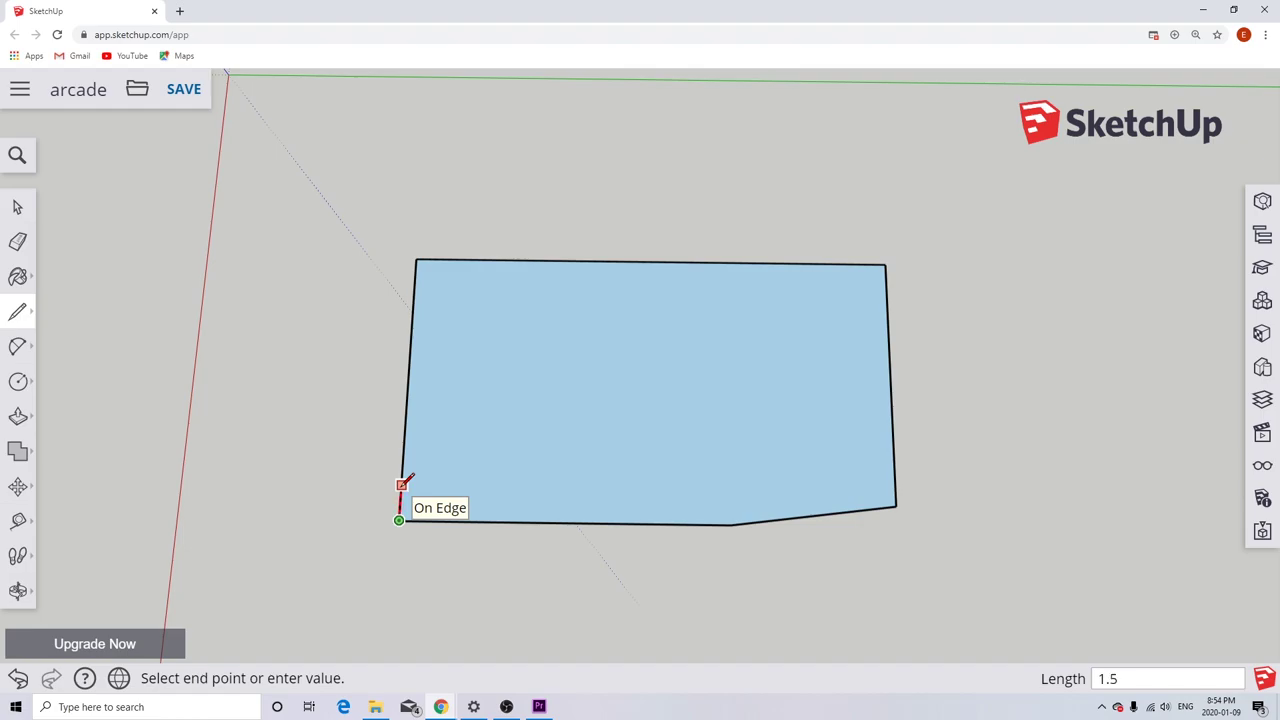
pyautogui.press('Return')
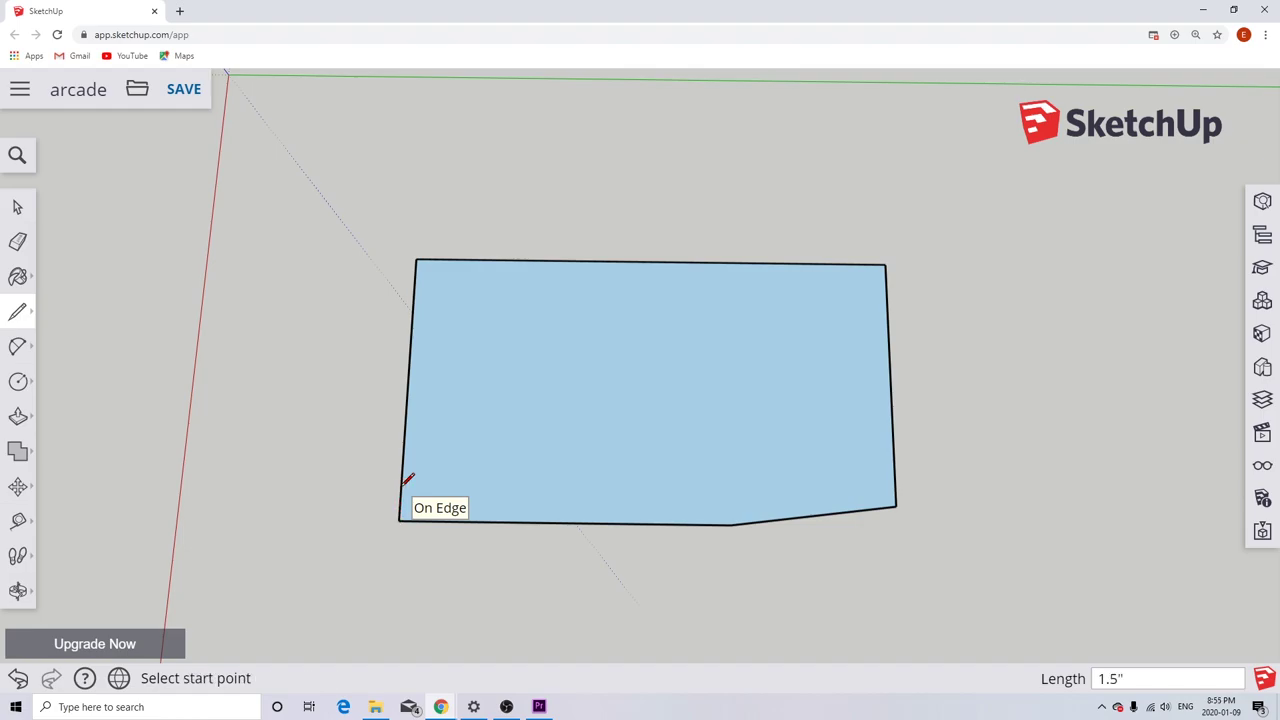
pyautogui.click(400, 500)
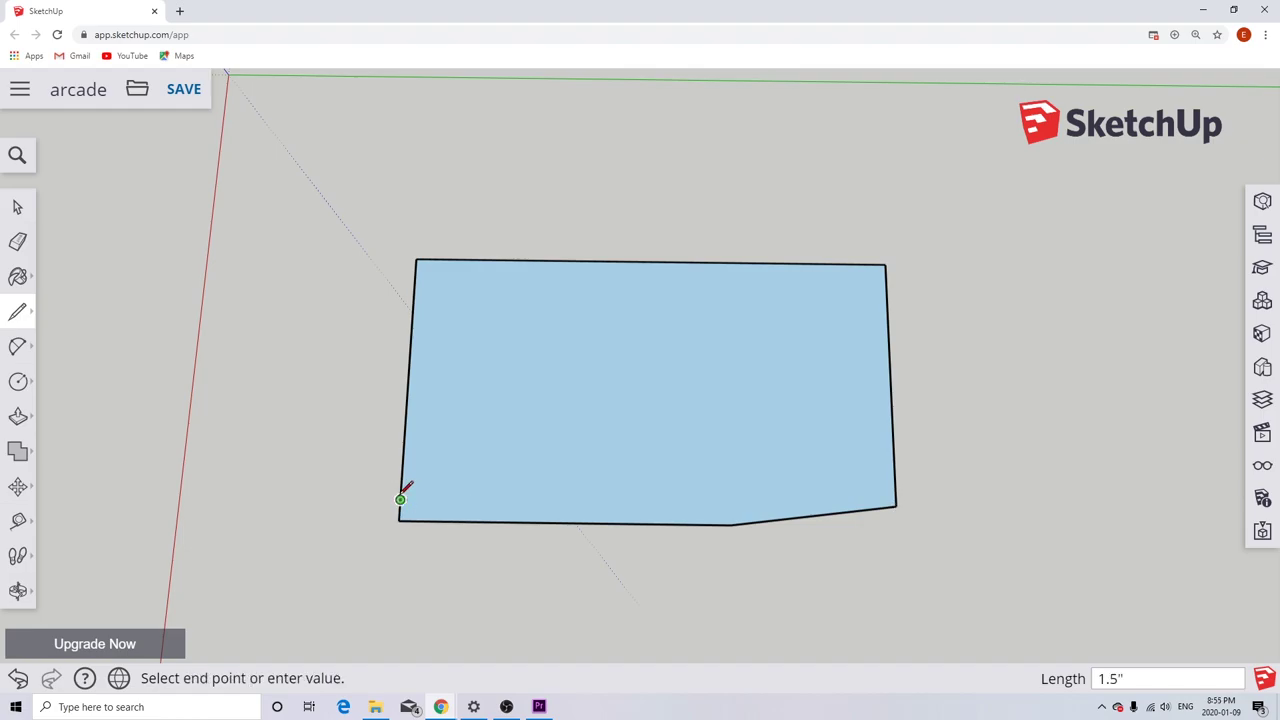
pyautogui.click(564, 521)
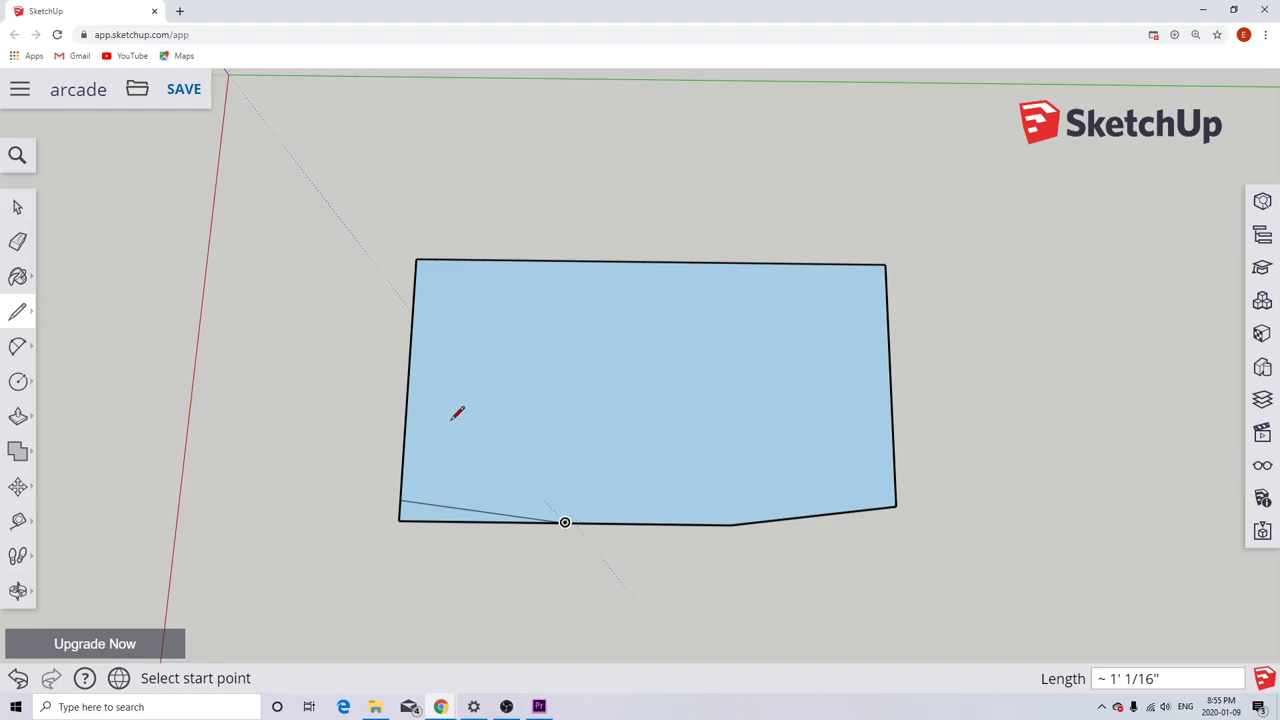
# Delete the bottom-left corner triangle and its leftover edge piece.
pyautogui.click(17, 207)
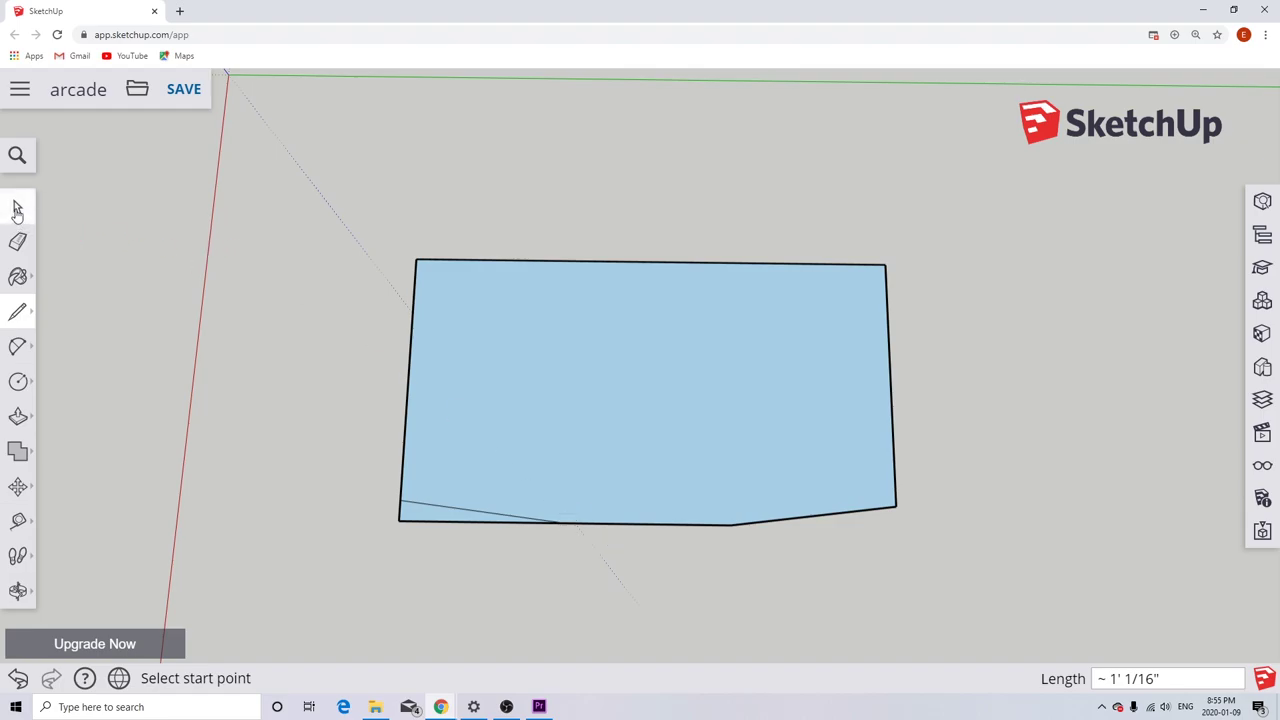
pyautogui.click(427, 486)
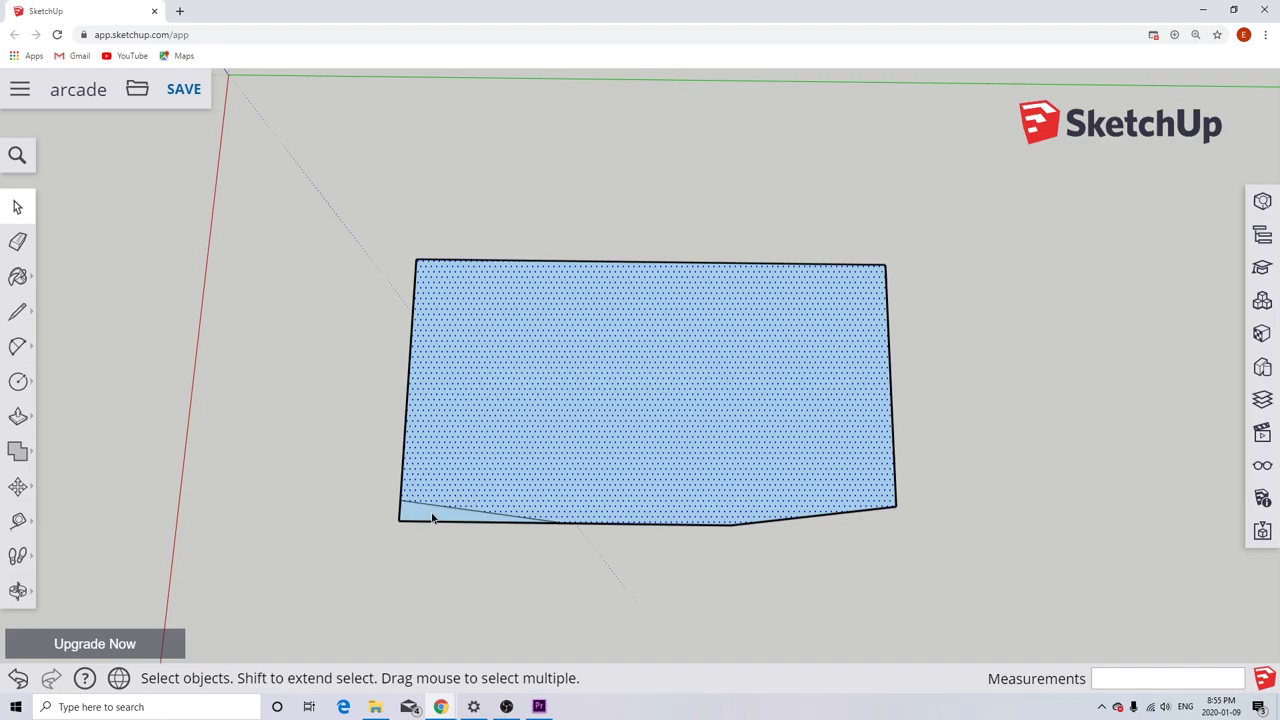
pyautogui.click(431, 516)
pyautogui.press('Delete')
pyautogui.click(445, 524)
pyautogui.press('Delete')
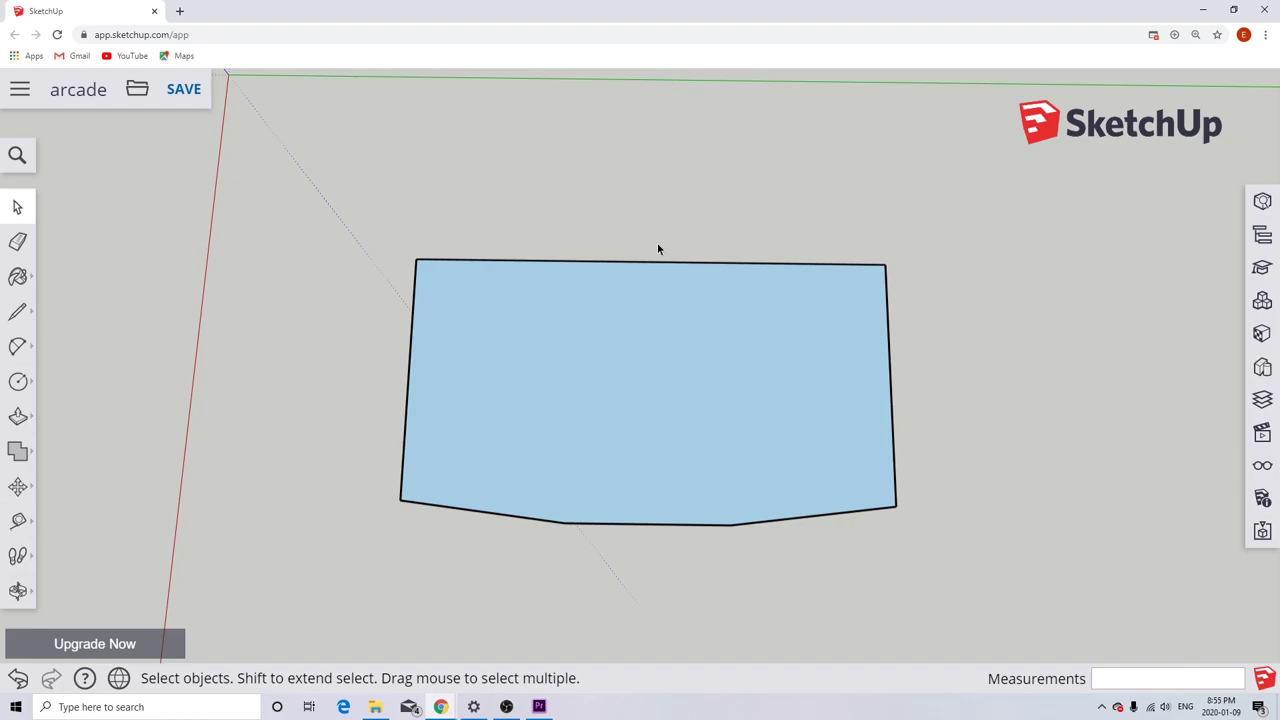
# Mark points 16.5 inches to the left and right of the top edge's midpoint.
pyautogui.click(17, 311)
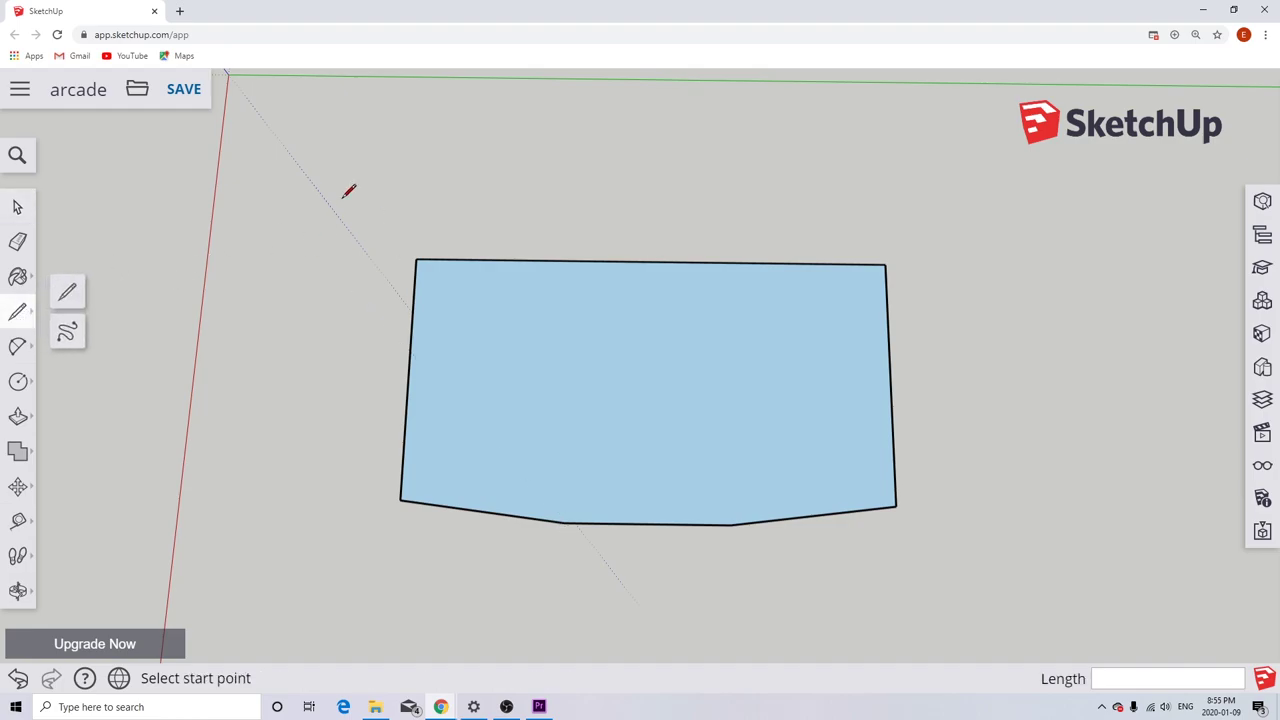
pyautogui.click(651, 261)
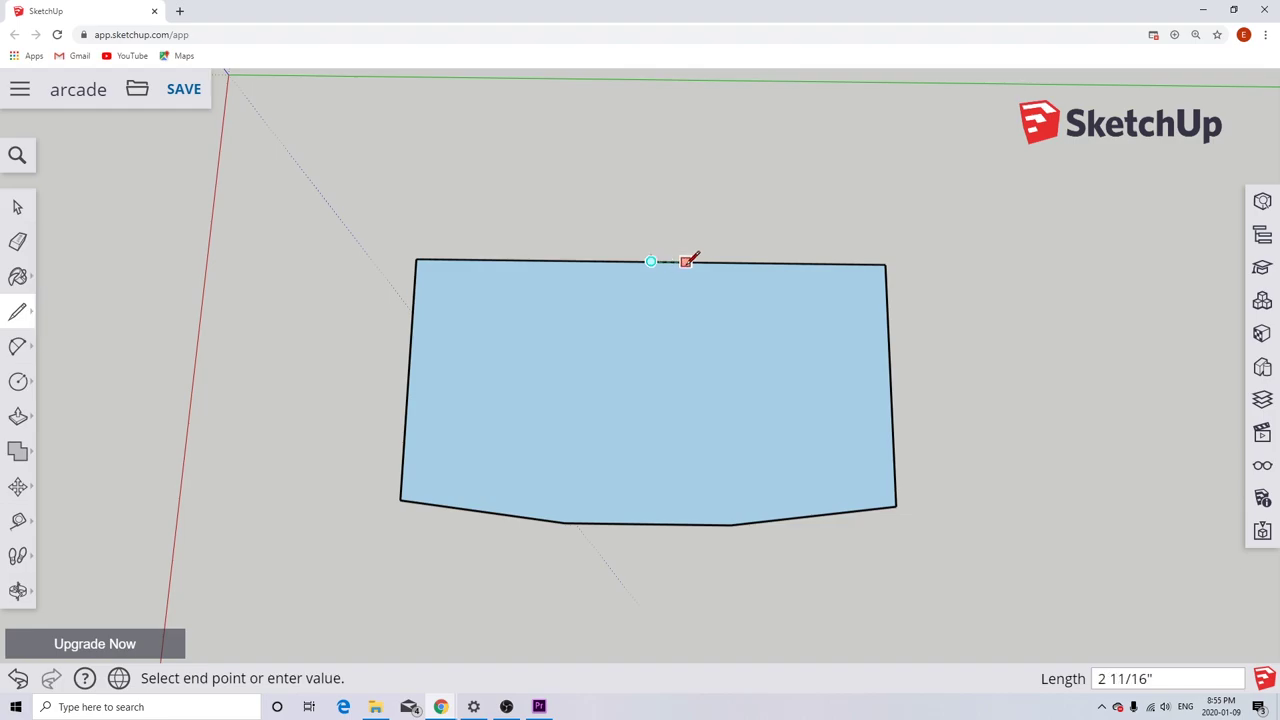
pyautogui.write('16.5')
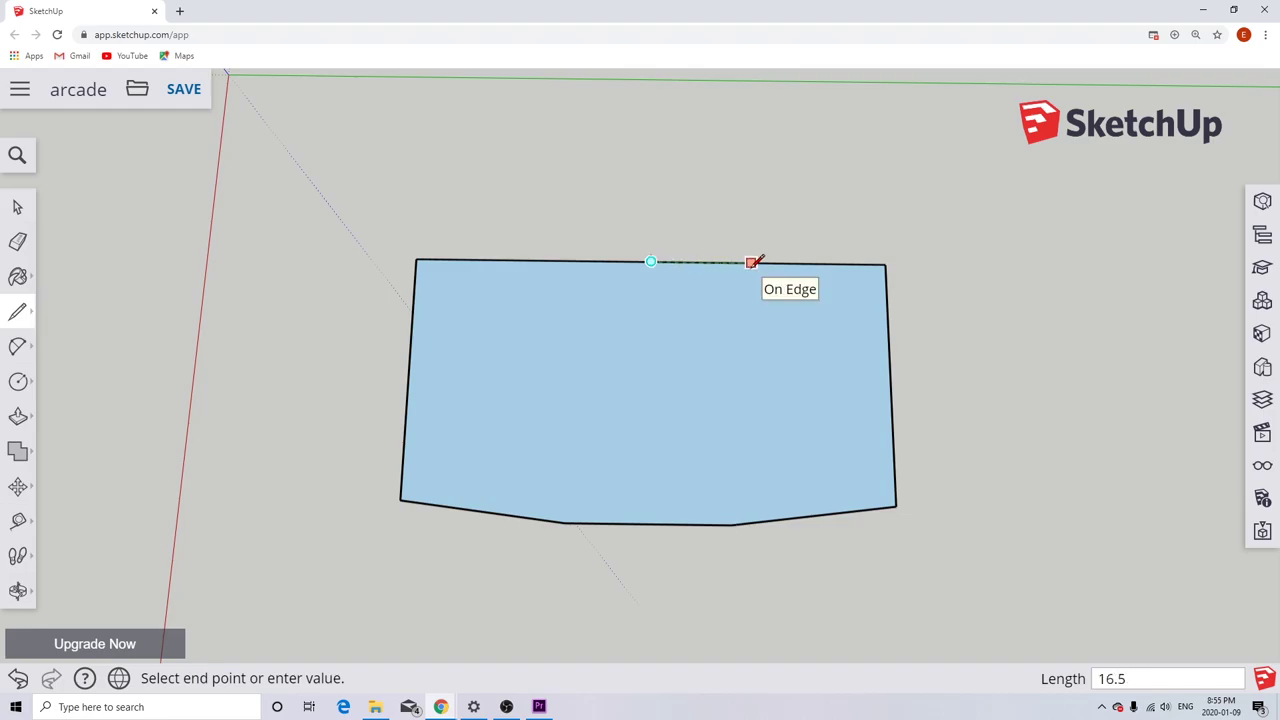
pyautogui.press('Return')
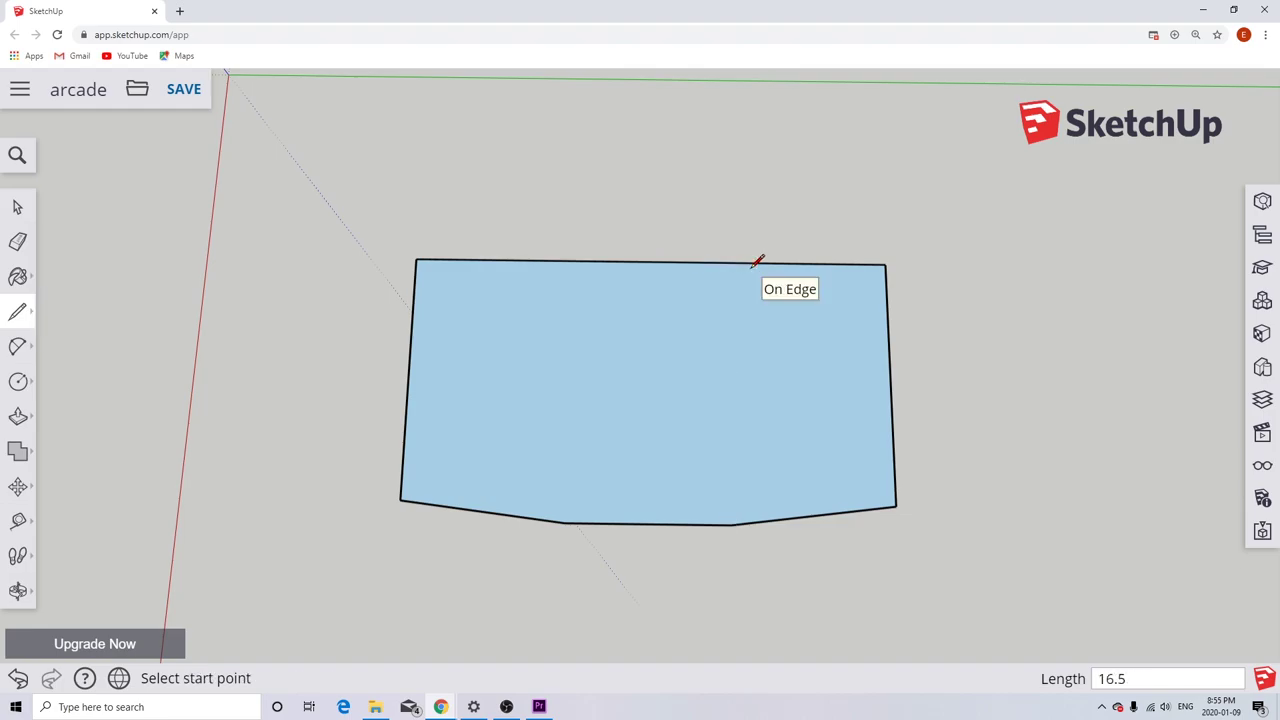
pyautogui.click(651, 261)
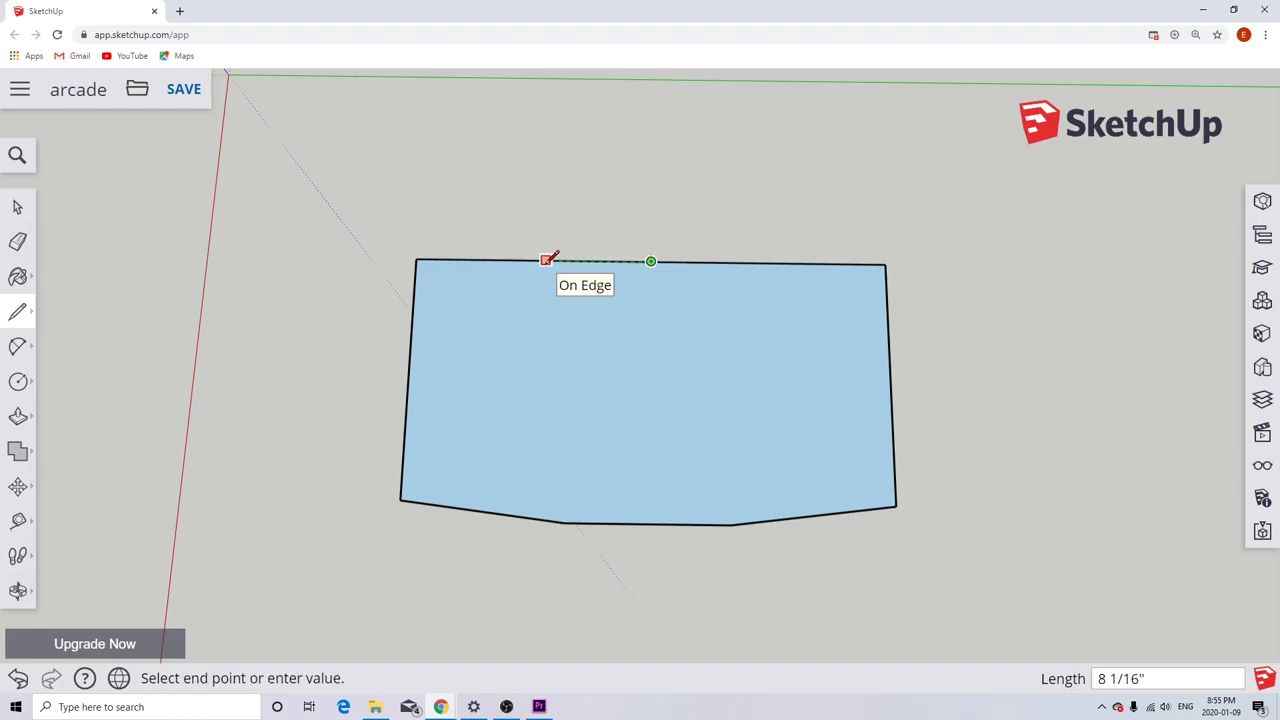
pyautogui.write('16.5')
pyautogui.press('Return')
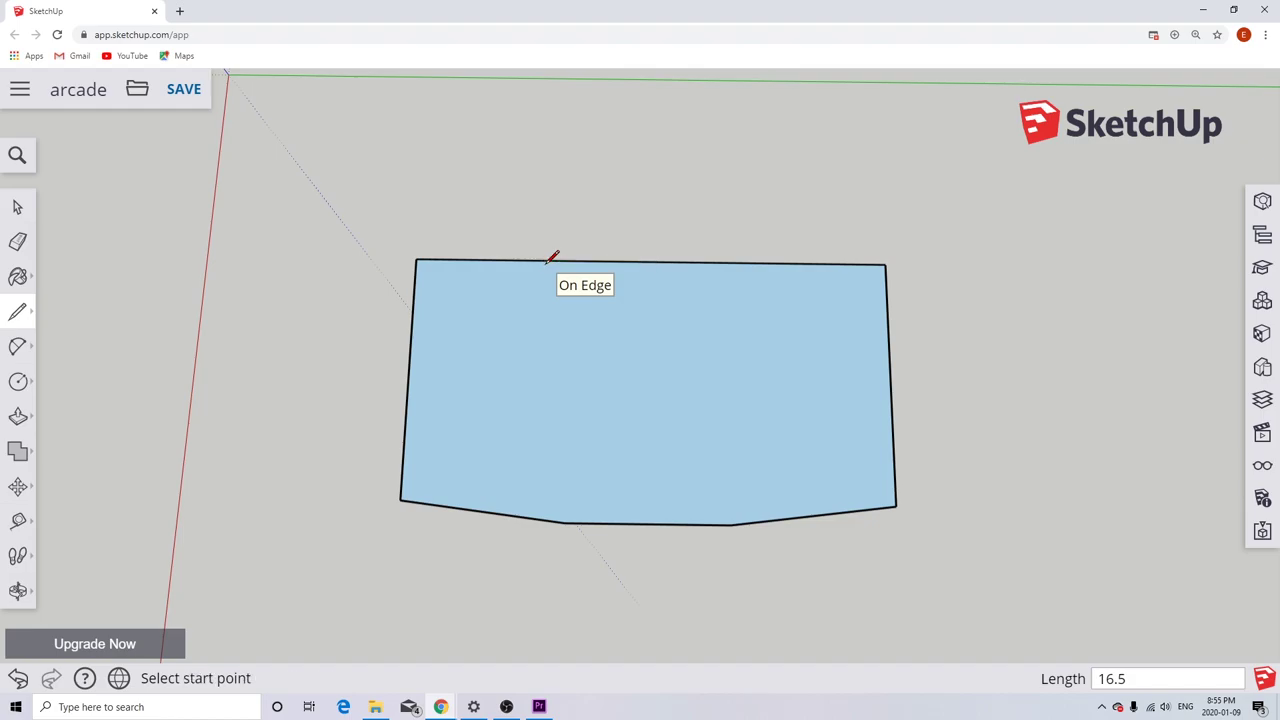
# Draw slanted lines from both top-edge marks down to the bottom corners.
pyautogui.click(866, 264)
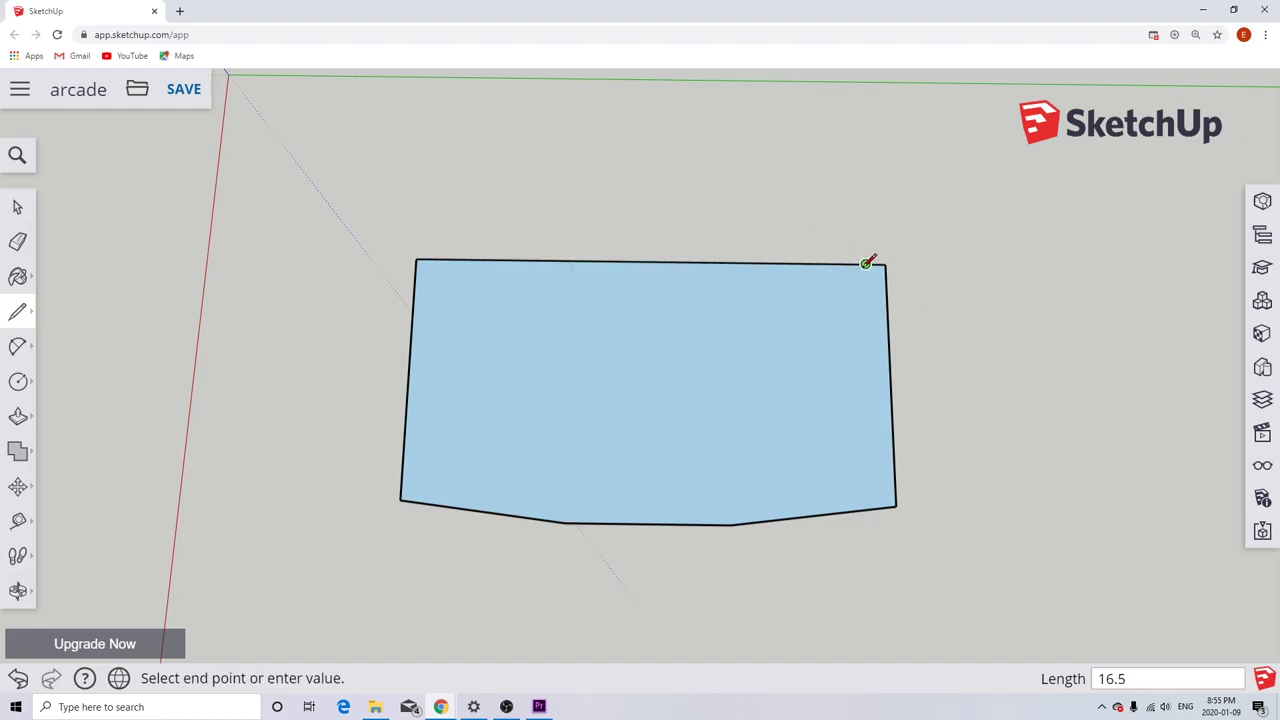
pyautogui.click(896, 505)
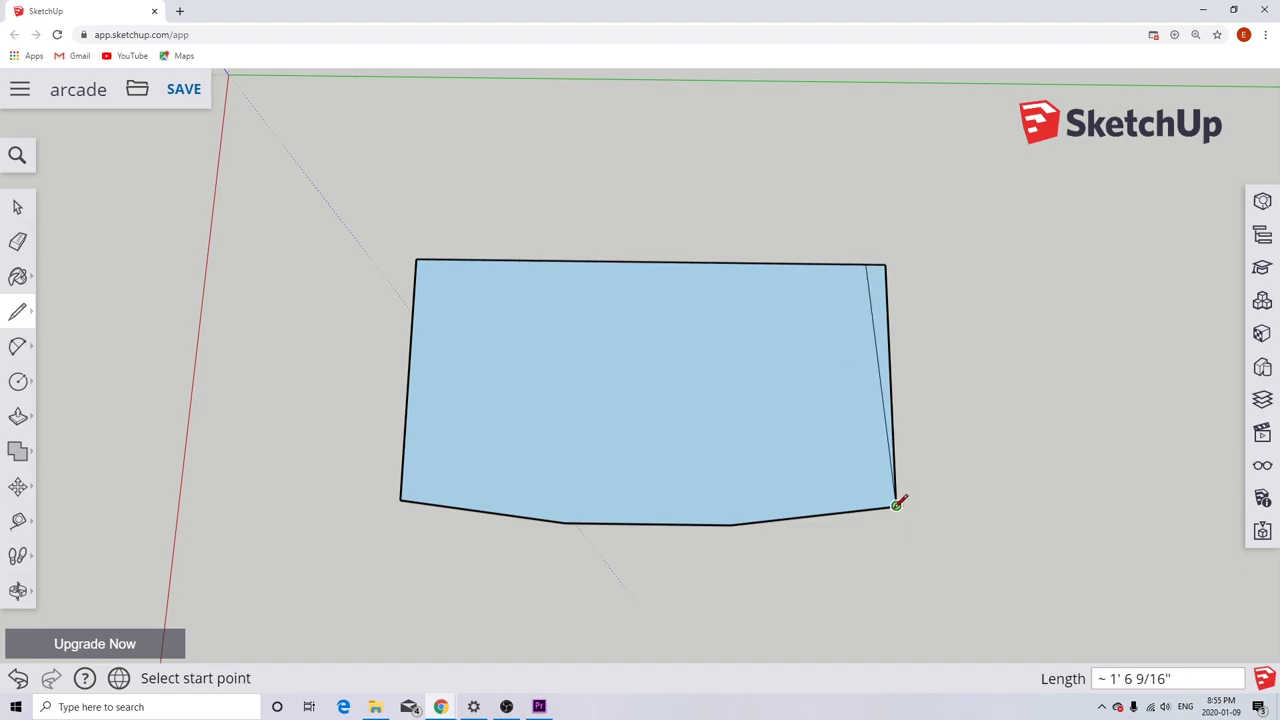
pyautogui.click(435, 259)
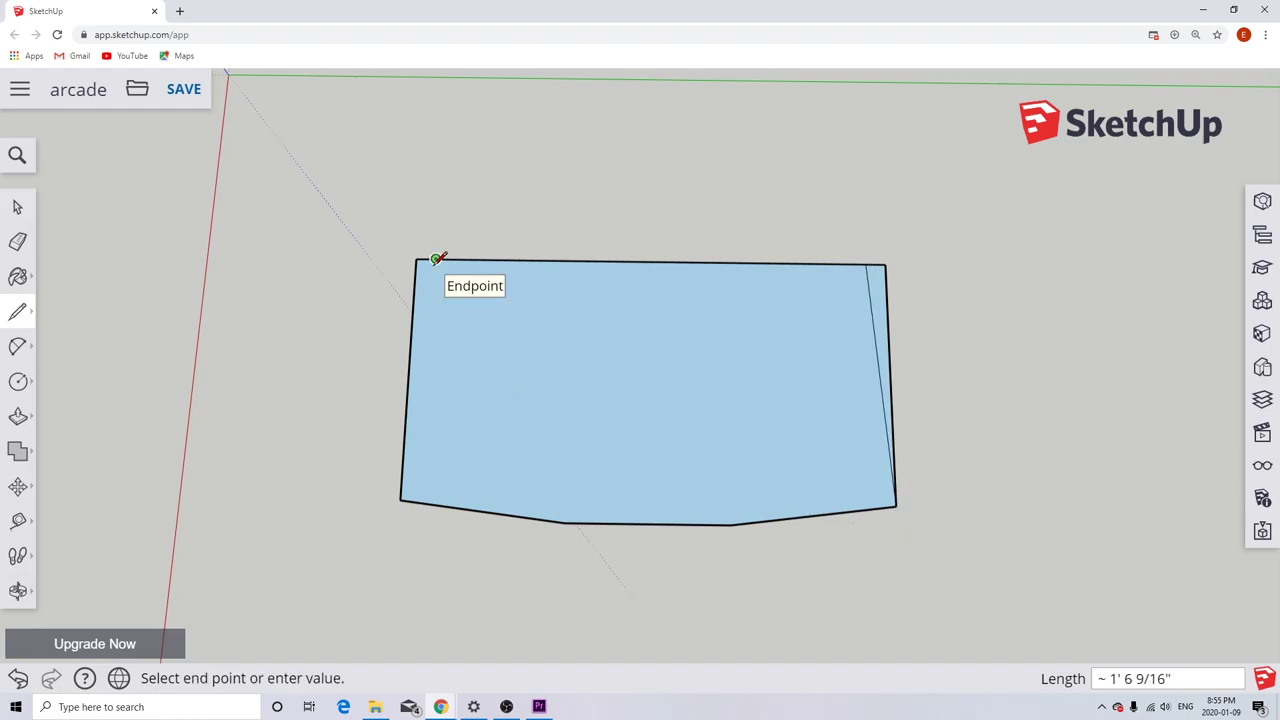
pyautogui.click(401, 498)
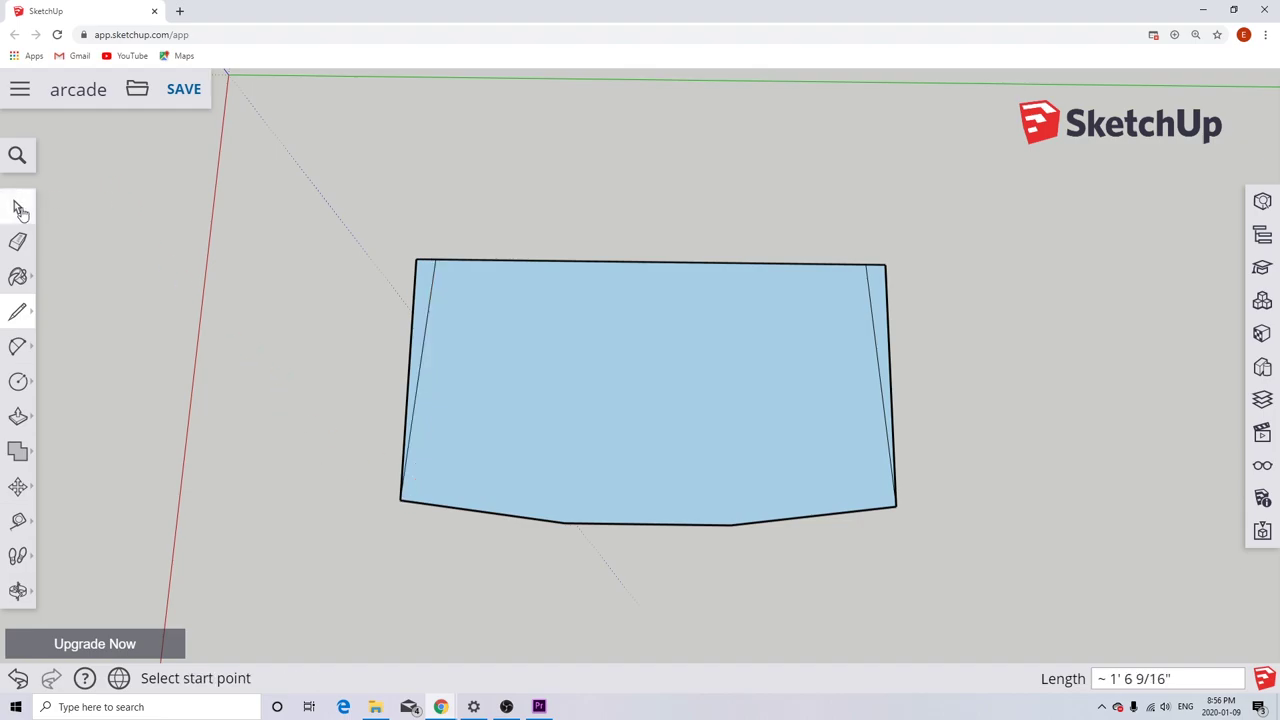
# Delete the thin left sliver, the short top-right edge piece and the dangling right-side edge.
pyautogui.click(18, 207)
pyautogui.click(418, 300)
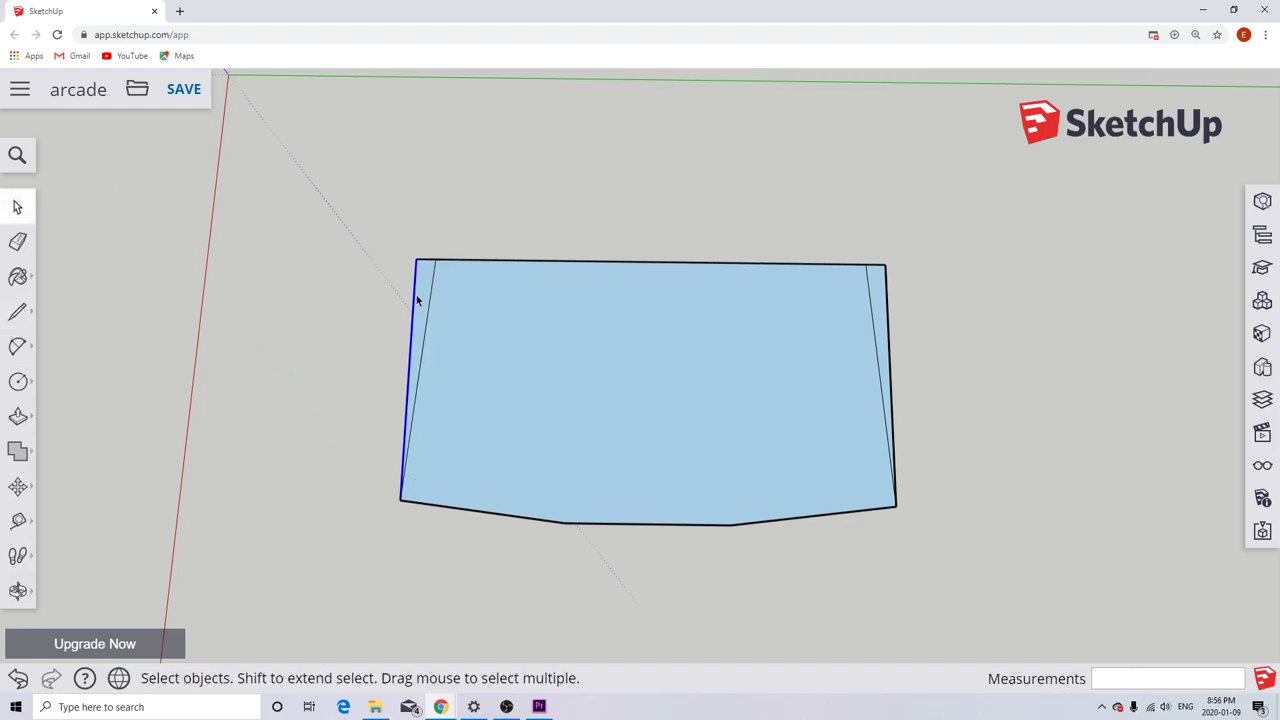
pyautogui.keyDown('shift'); pyautogui.click(422, 297); pyautogui.keyUp('shift')
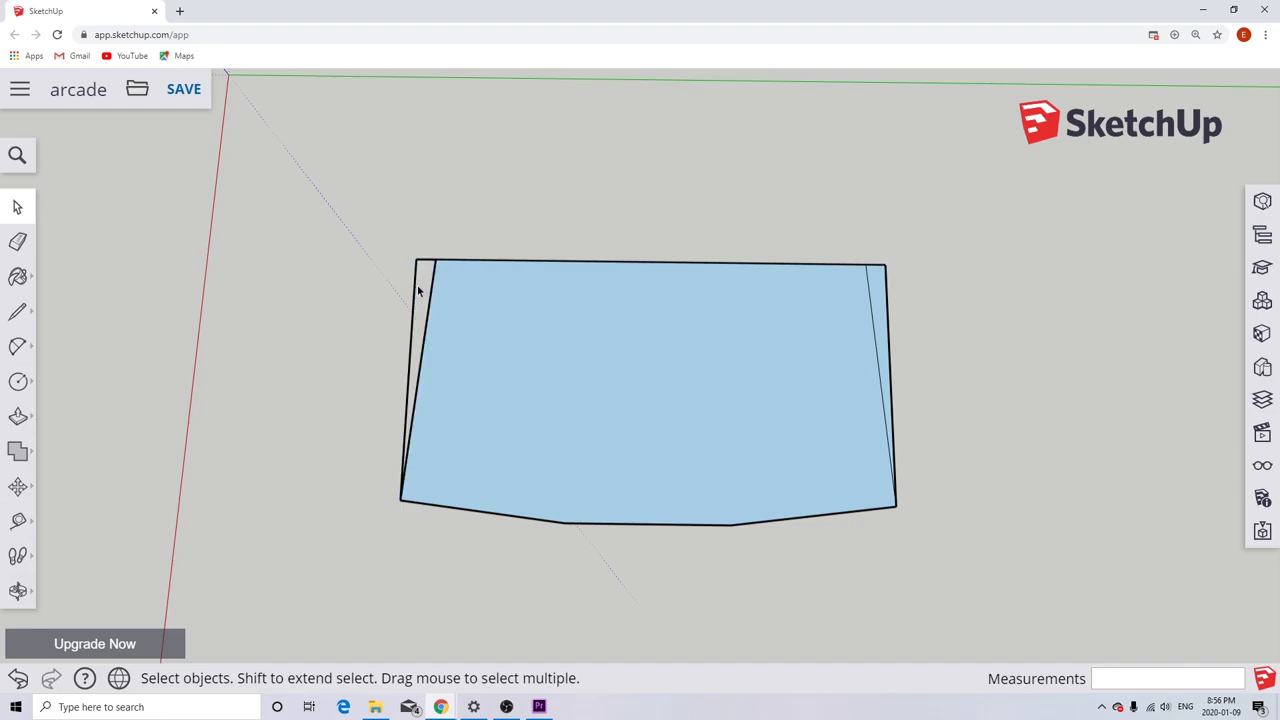
pyautogui.press('Delete')
pyautogui.click(878, 266)
pyautogui.press('Delete')
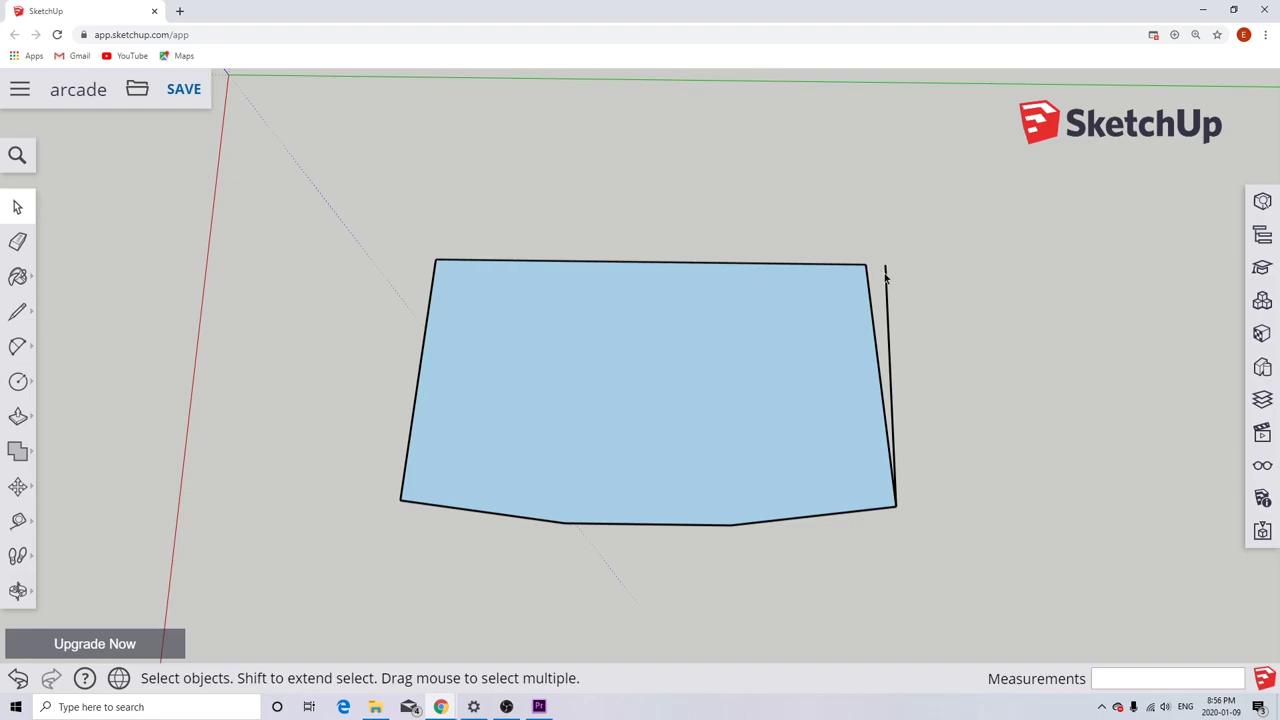
pyautogui.click(888, 288)
pyautogui.press('Delete')
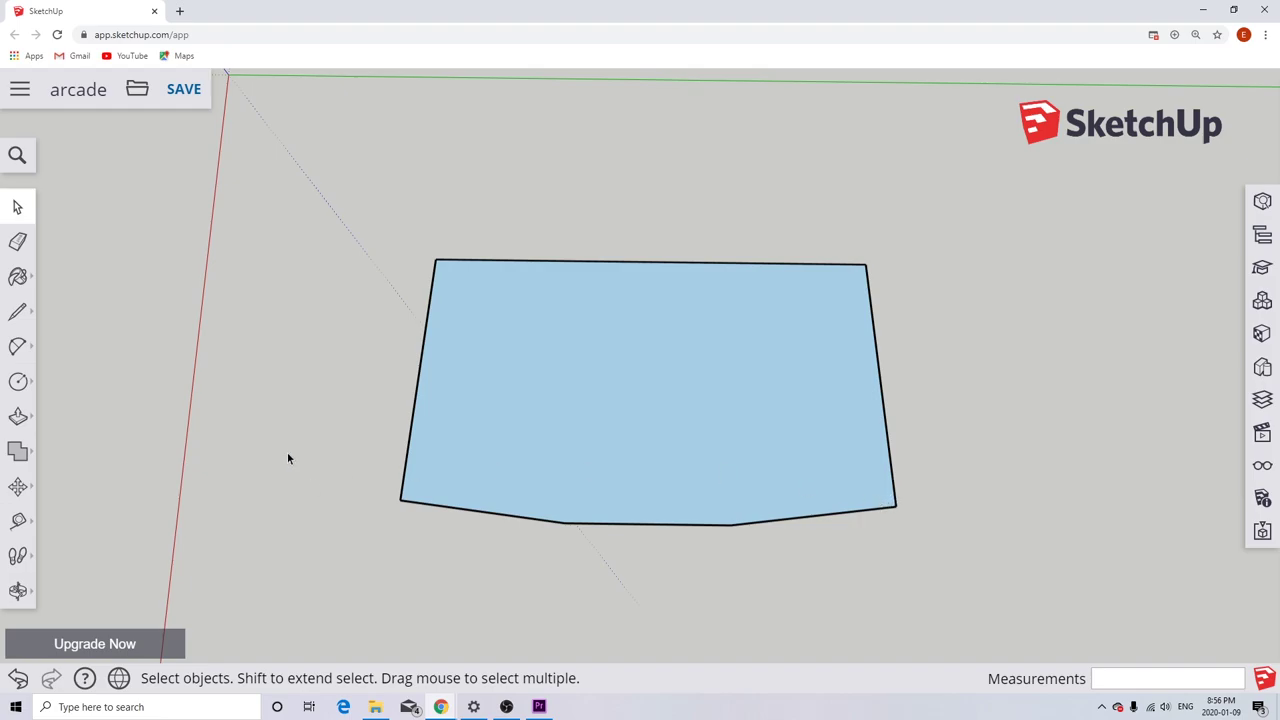
# Draw 1-inch marks up the side and along the bottom from each bottom corner.
pyautogui.click(17, 316)
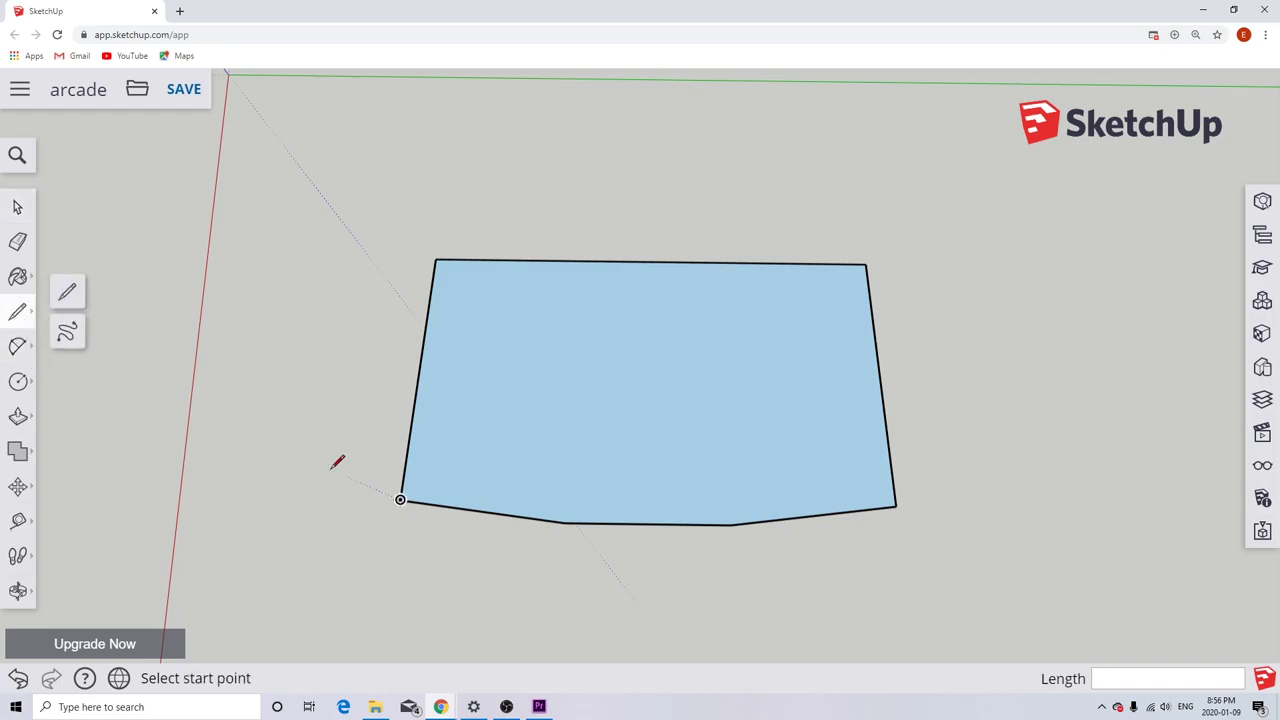
pyautogui.click(401, 498)
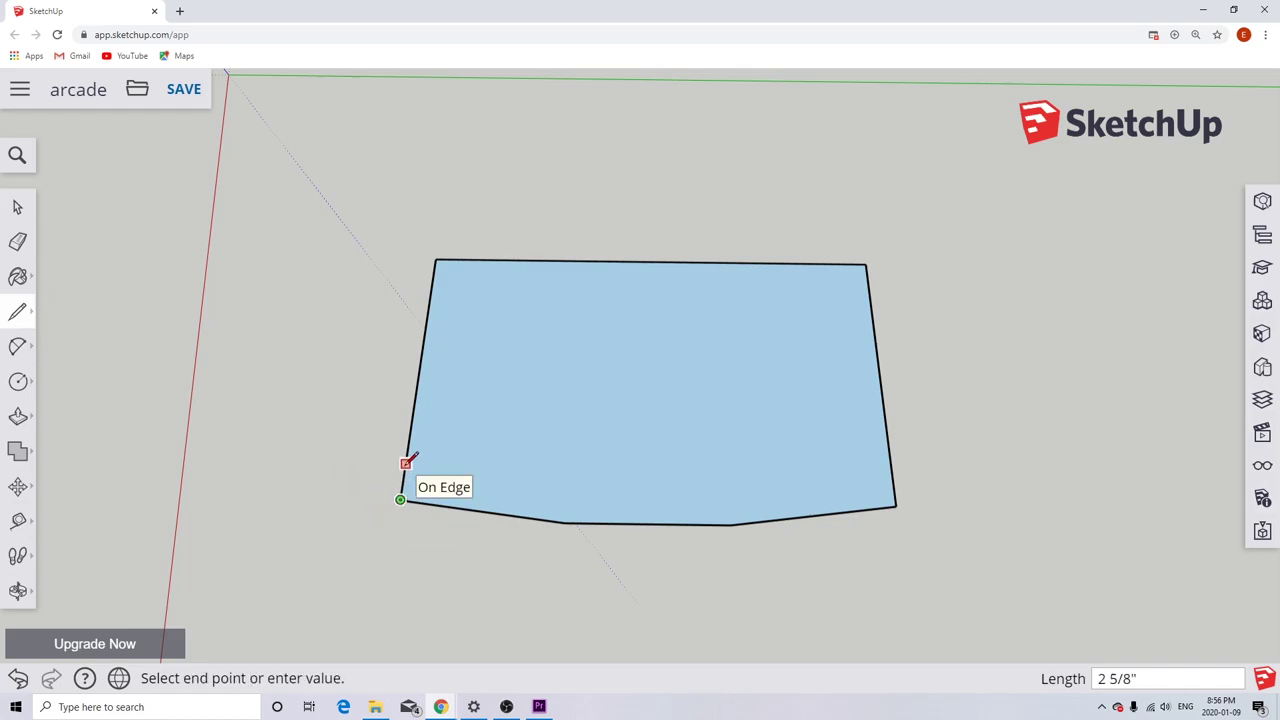
pyautogui.write('1')
pyautogui.press('Return')
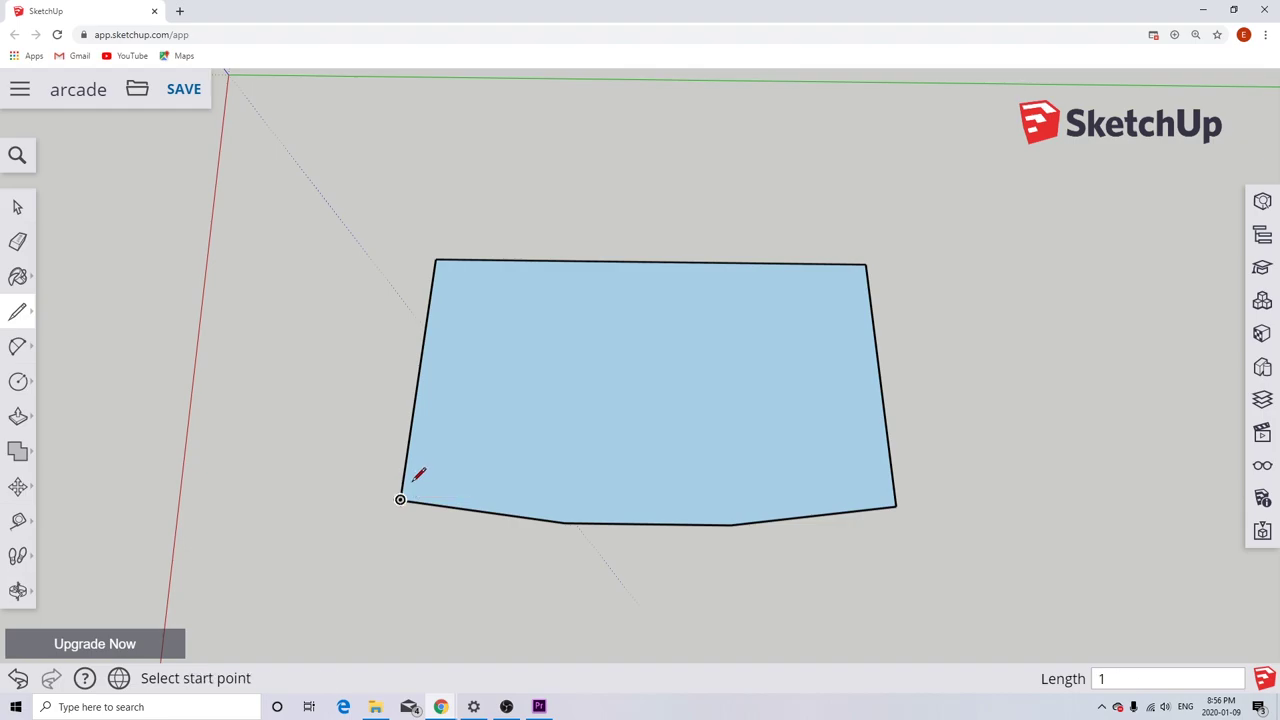
pyautogui.click(401, 499)
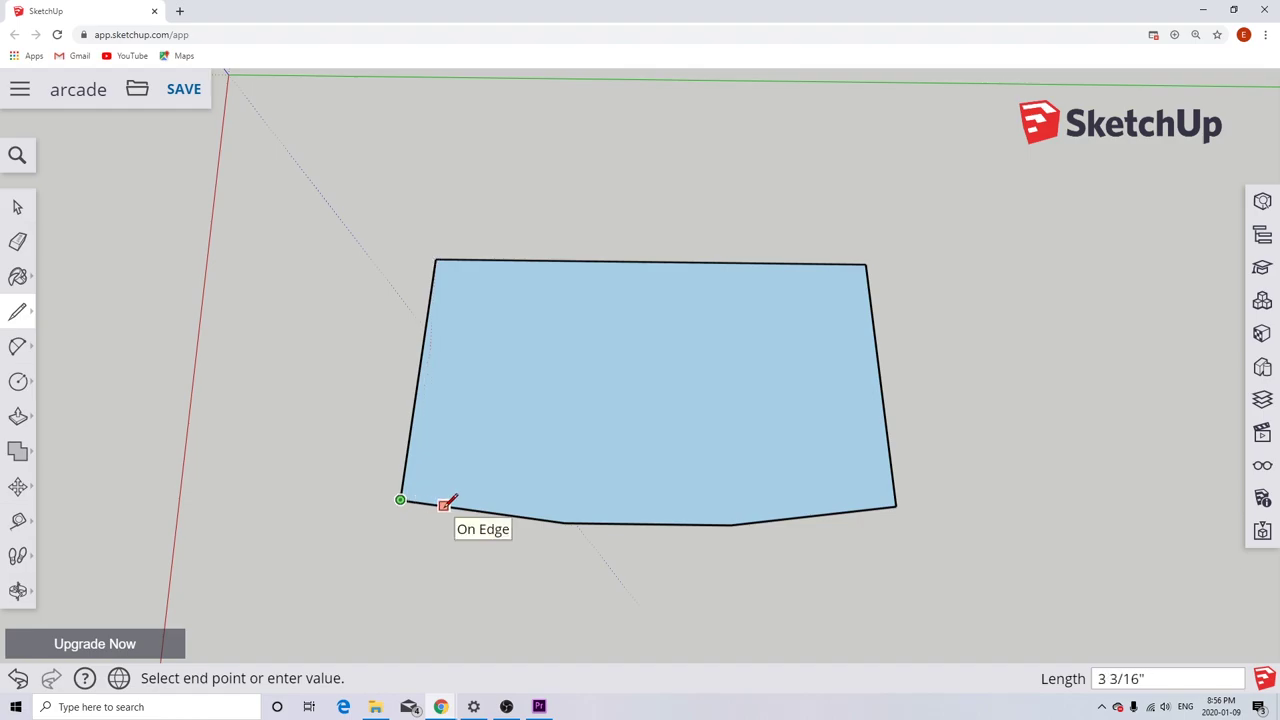
pyautogui.write('1')
pyautogui.press('Return')
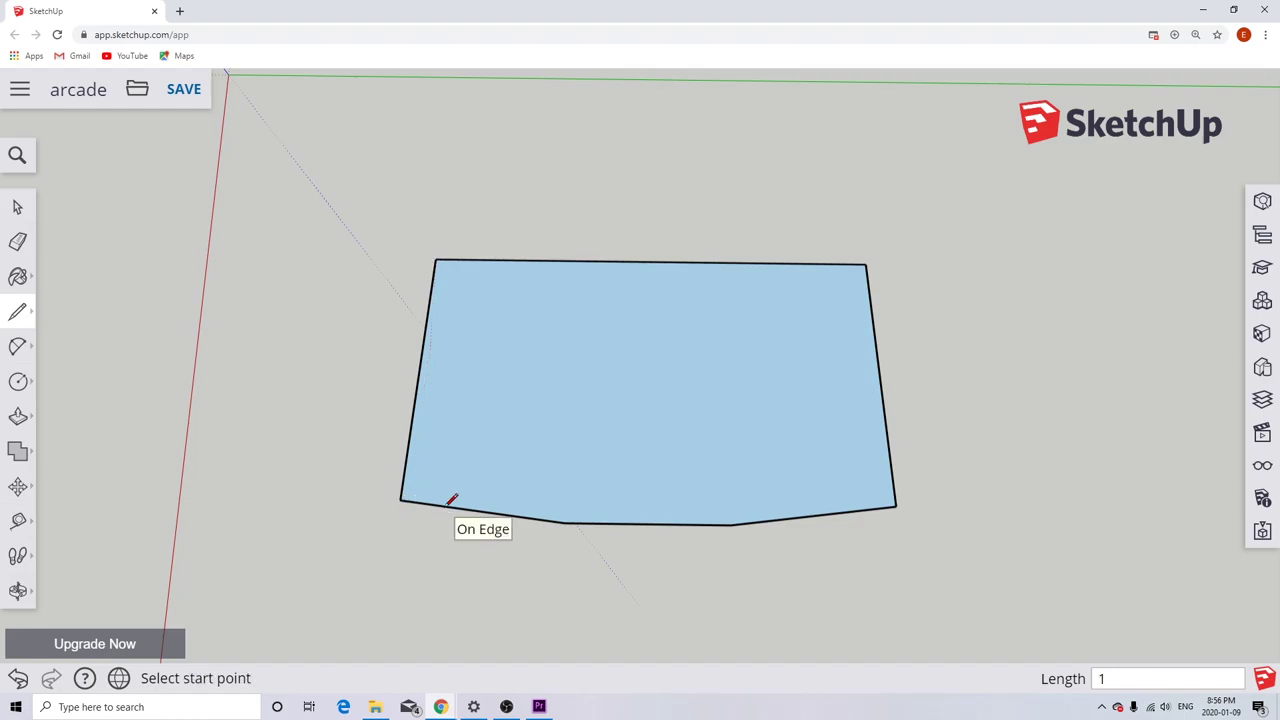
pyautogui.click(895, 506)
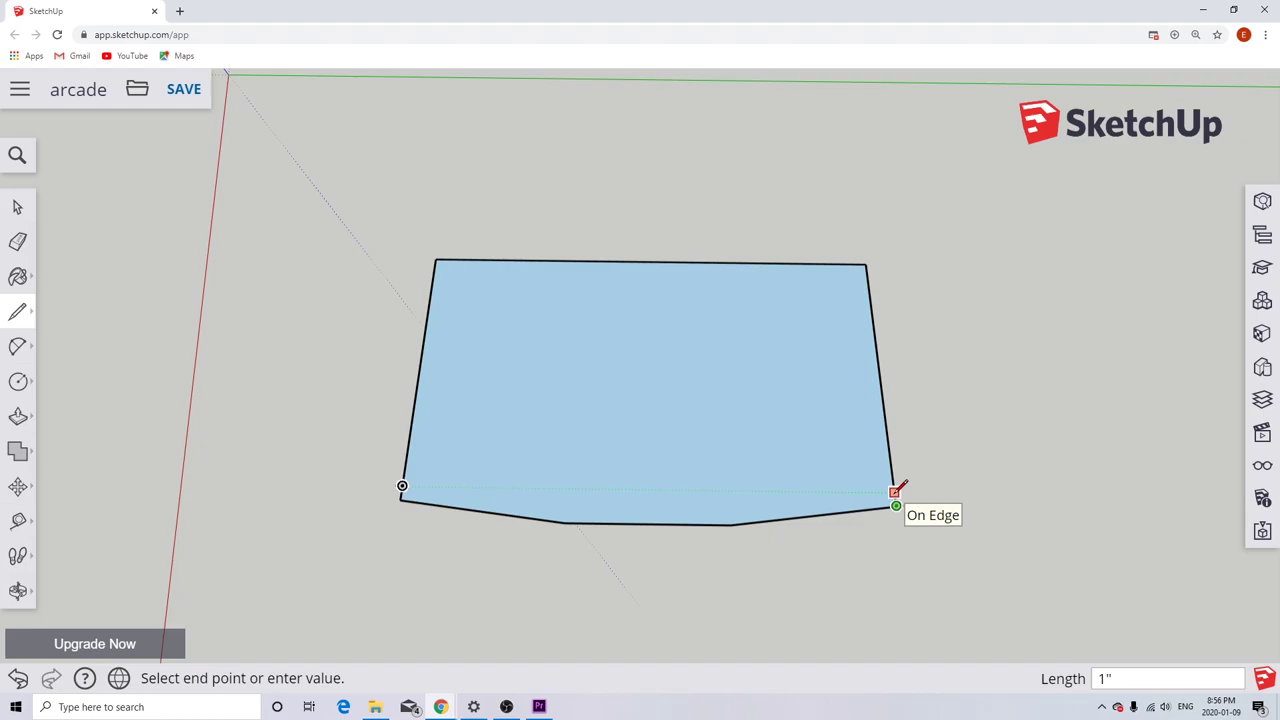
pyautogui.press('Escape')
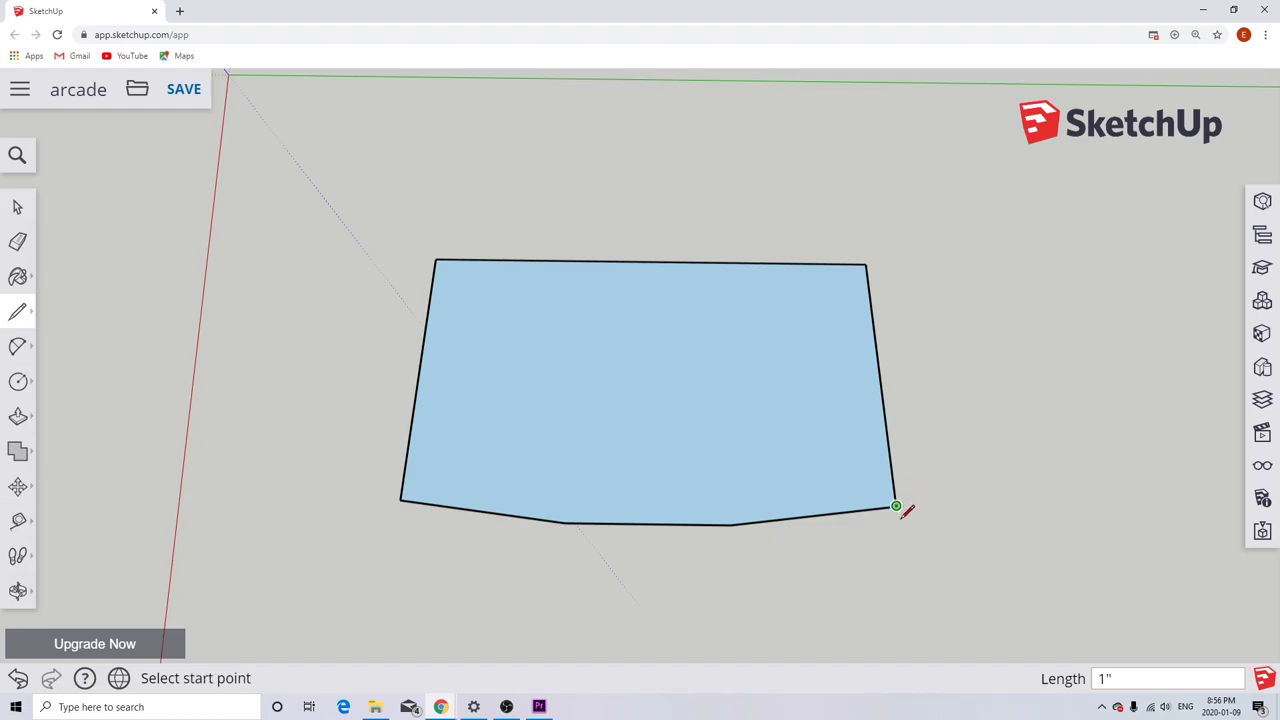
pyautogui.click(895, 506)
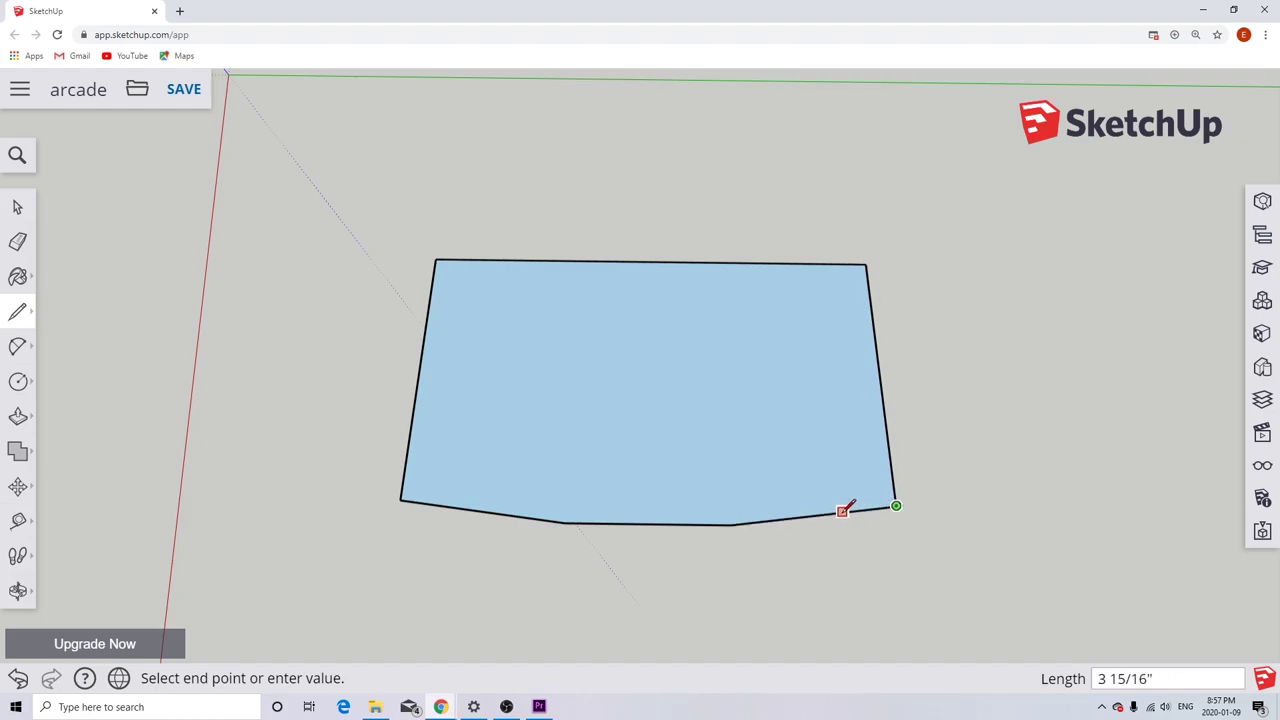
pyautogui.write('1')
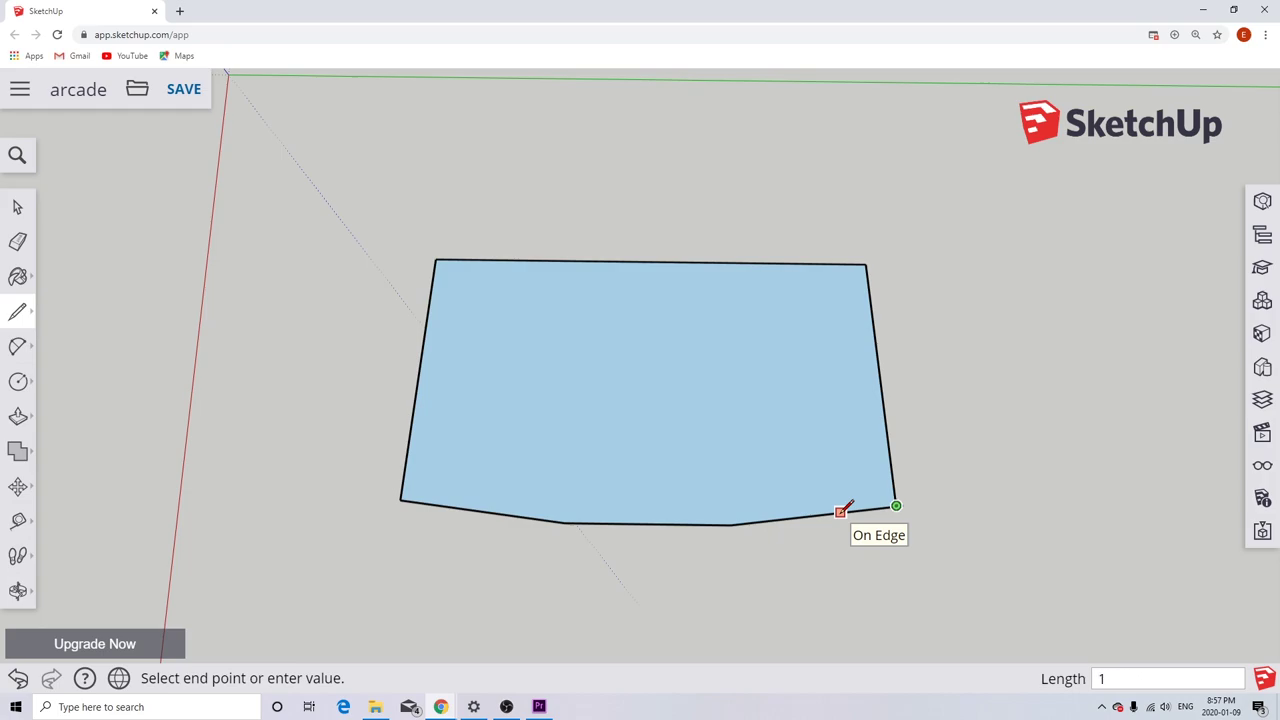
pyautogui.press('Return')
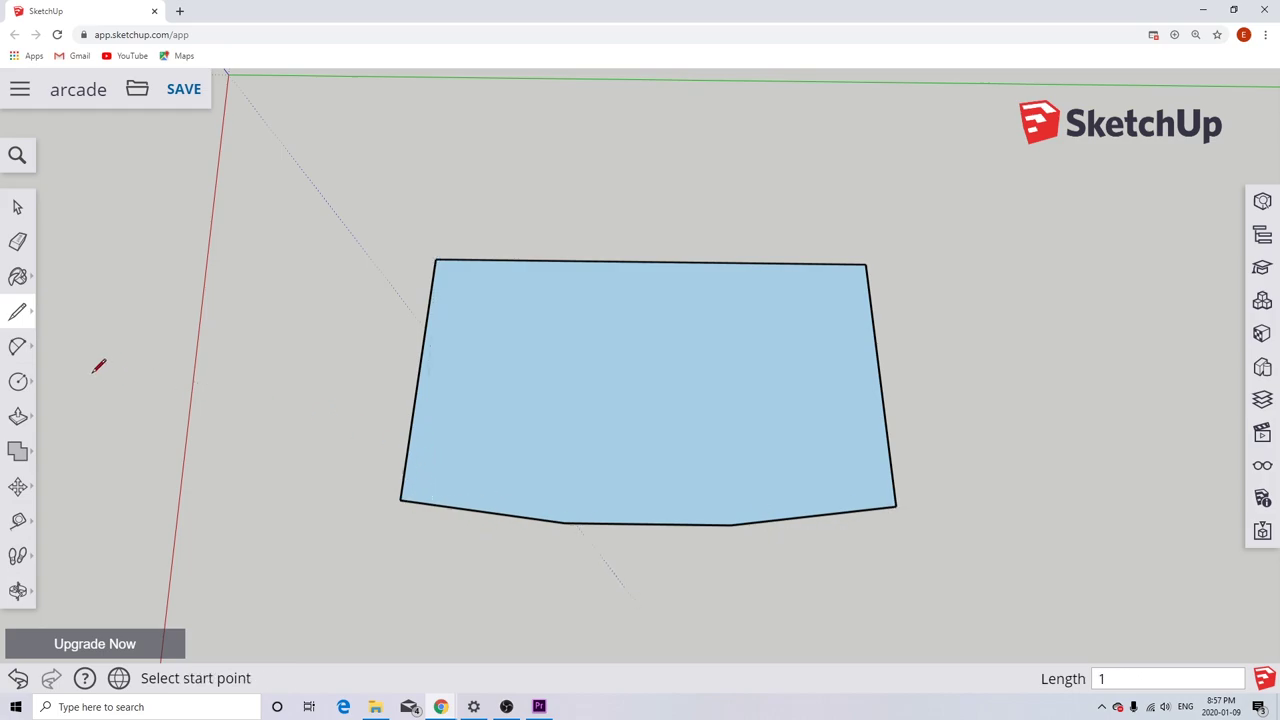
# Draw a tangent two-point arc fillet at the bottom-left corner.
pyautogui.click(17, 348)
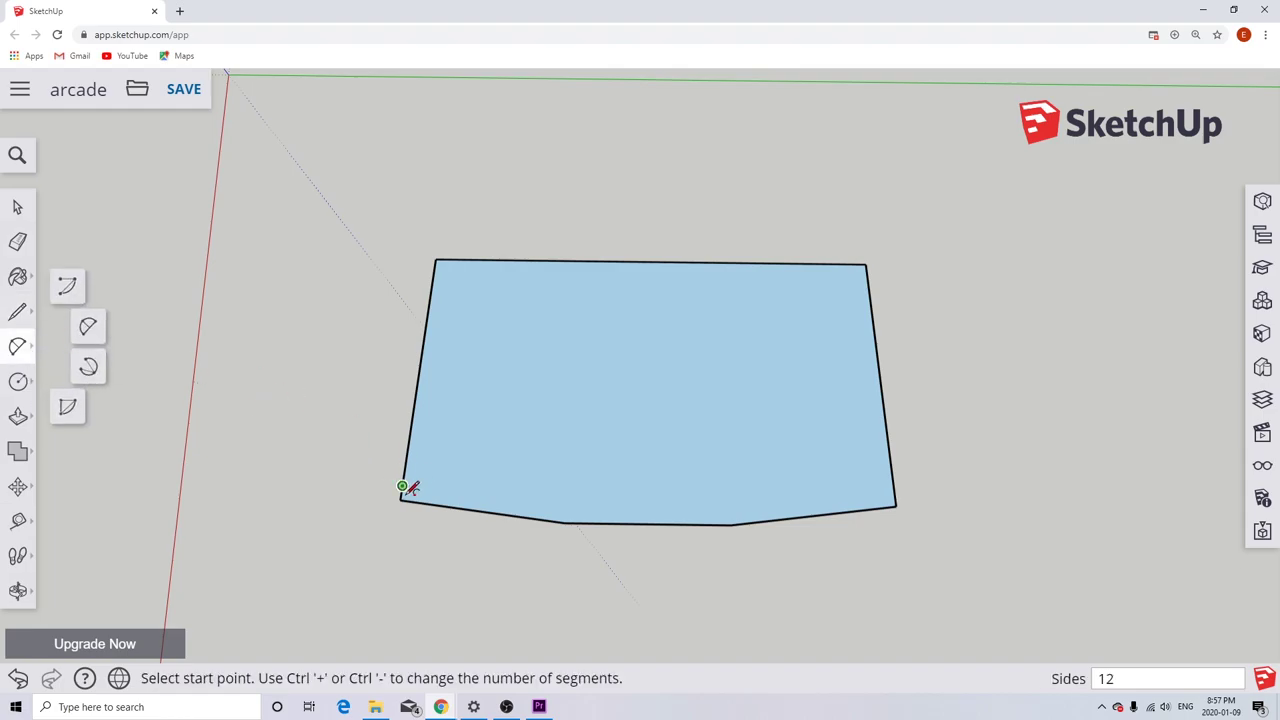
pyautogui.scroll(4, 403, 490)
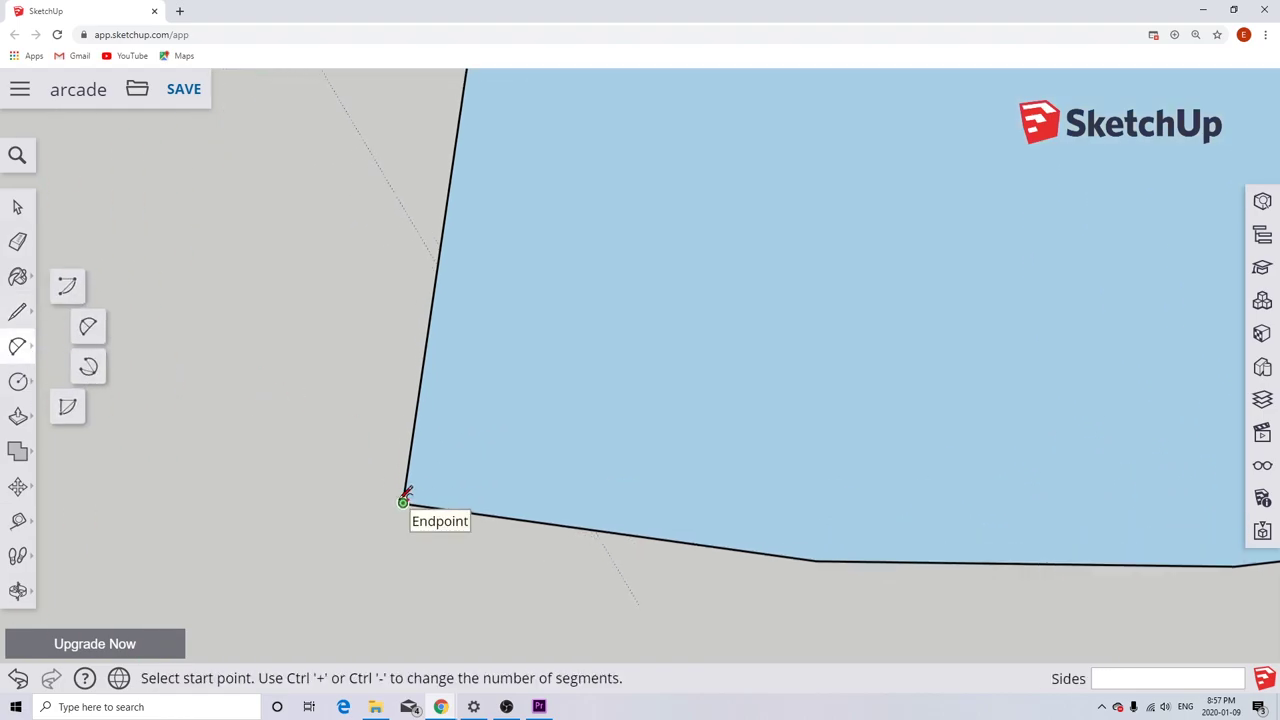
pyautogui.click(416, 445)
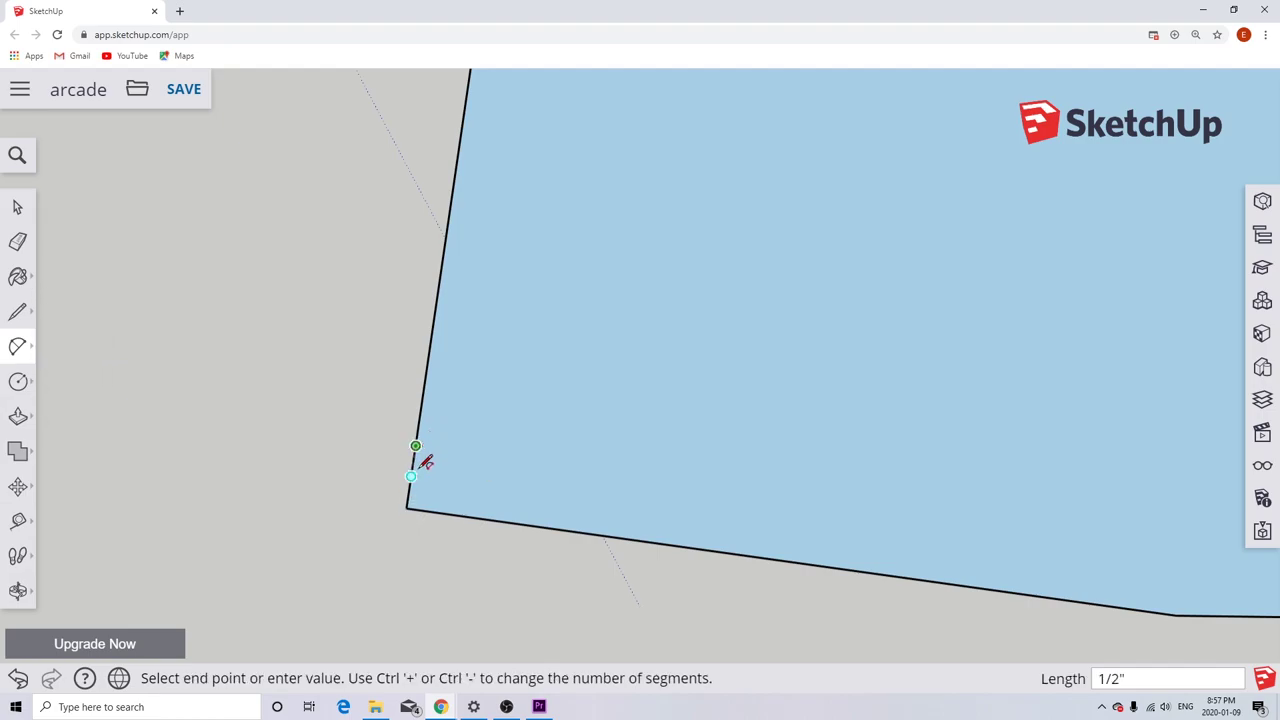
pyautogui.click(469, 514)
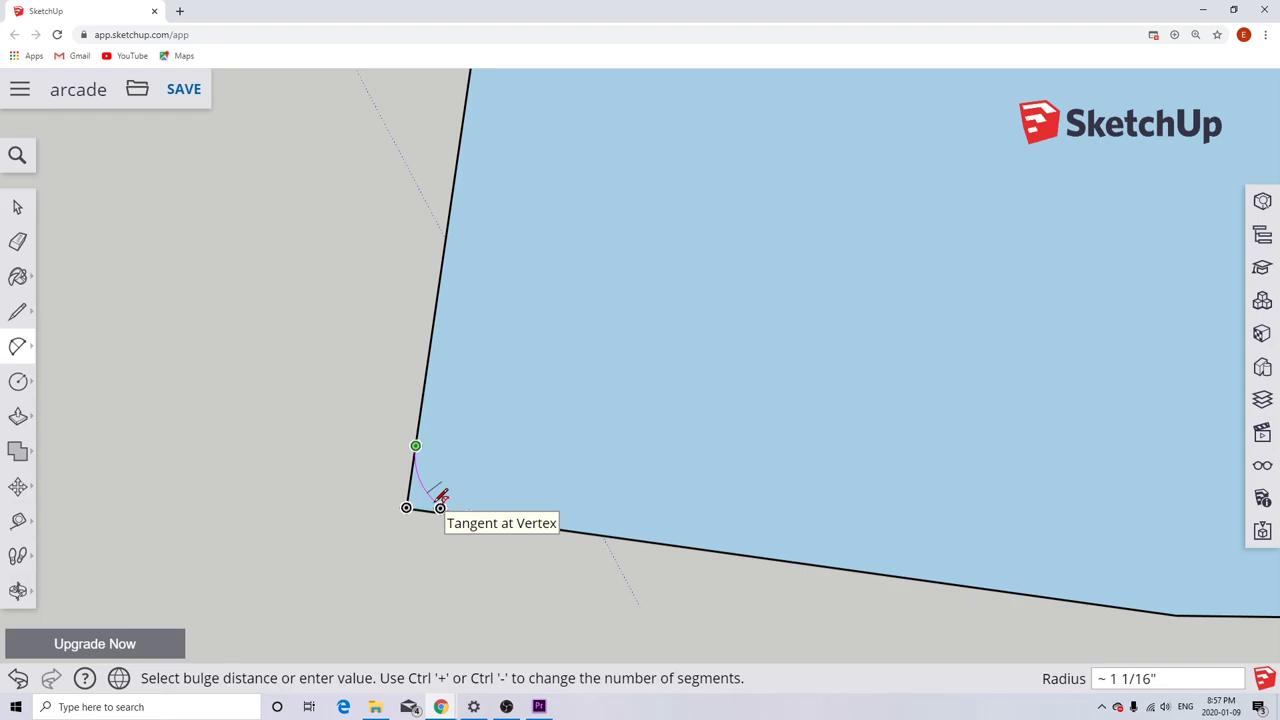
pyautogui.click(441, 497)
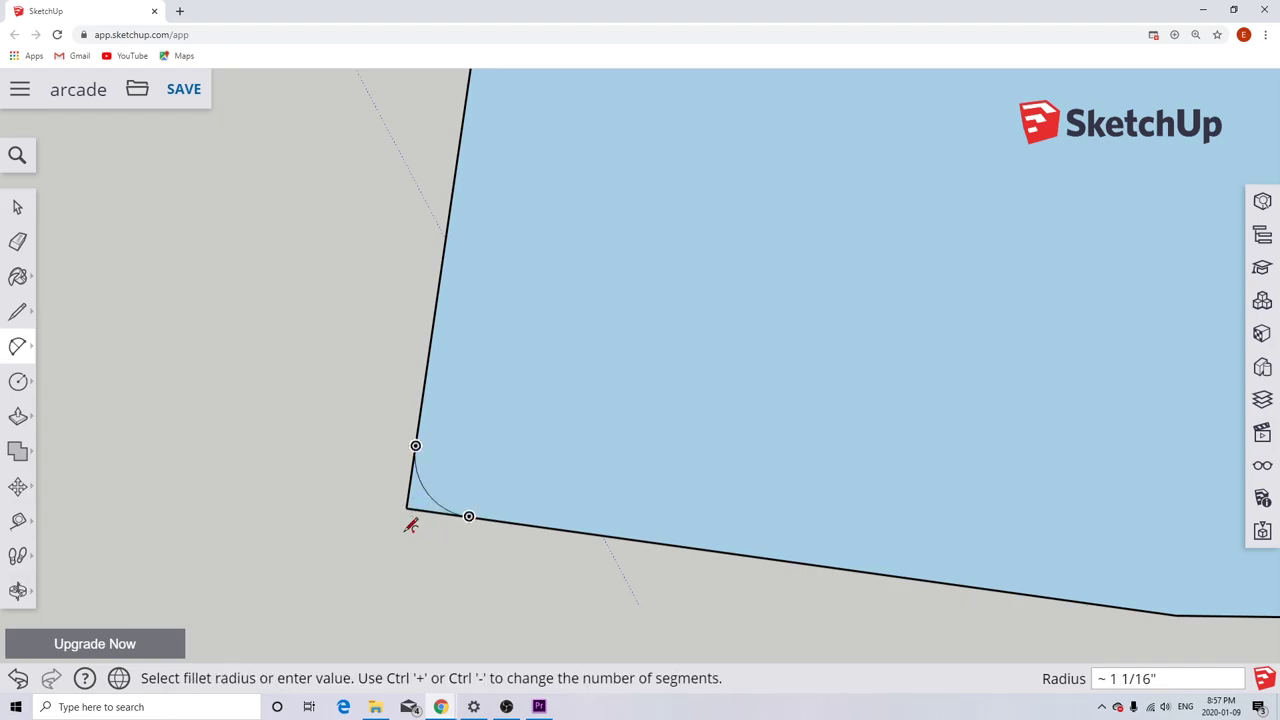
# Draw a matching arc fillet at the bottom-right corner.
pyautogui.scroll(-7, 407, 530)
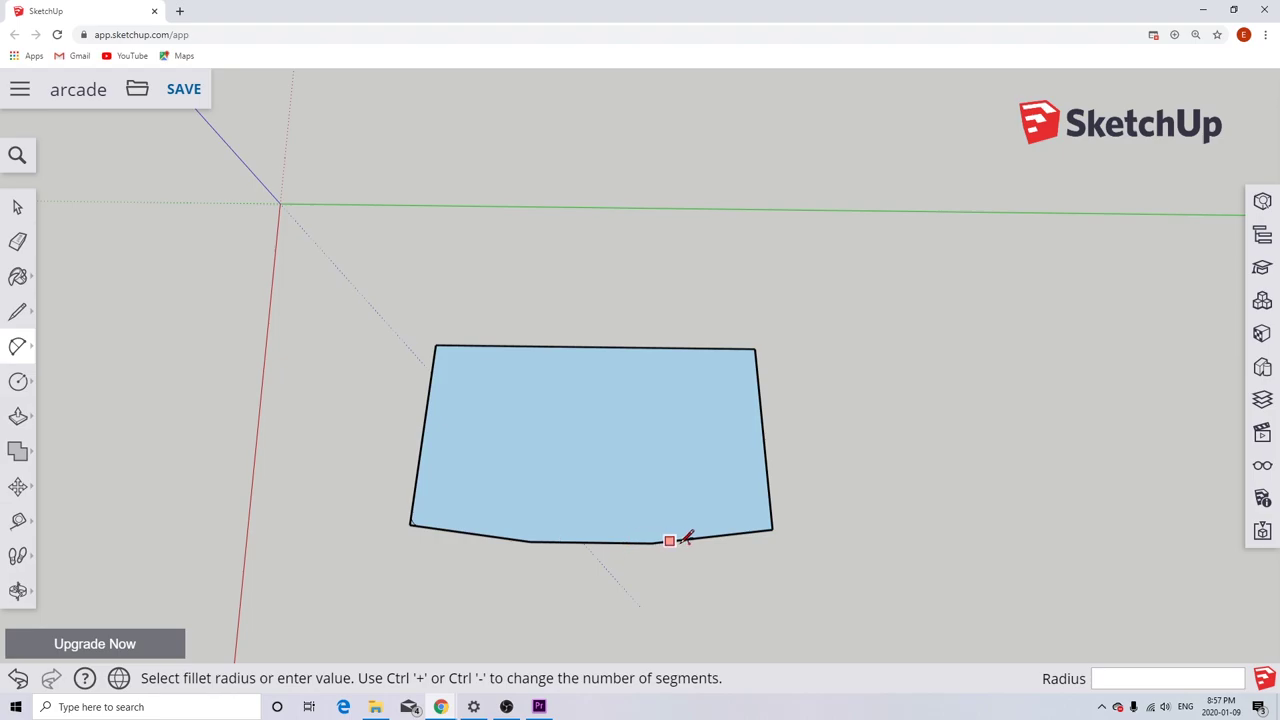
pyautogui.scroll(3, 783, 527)
pyautogui.scroll(2, 770, 527)
pyautogui.scroll(2, 751, 505)
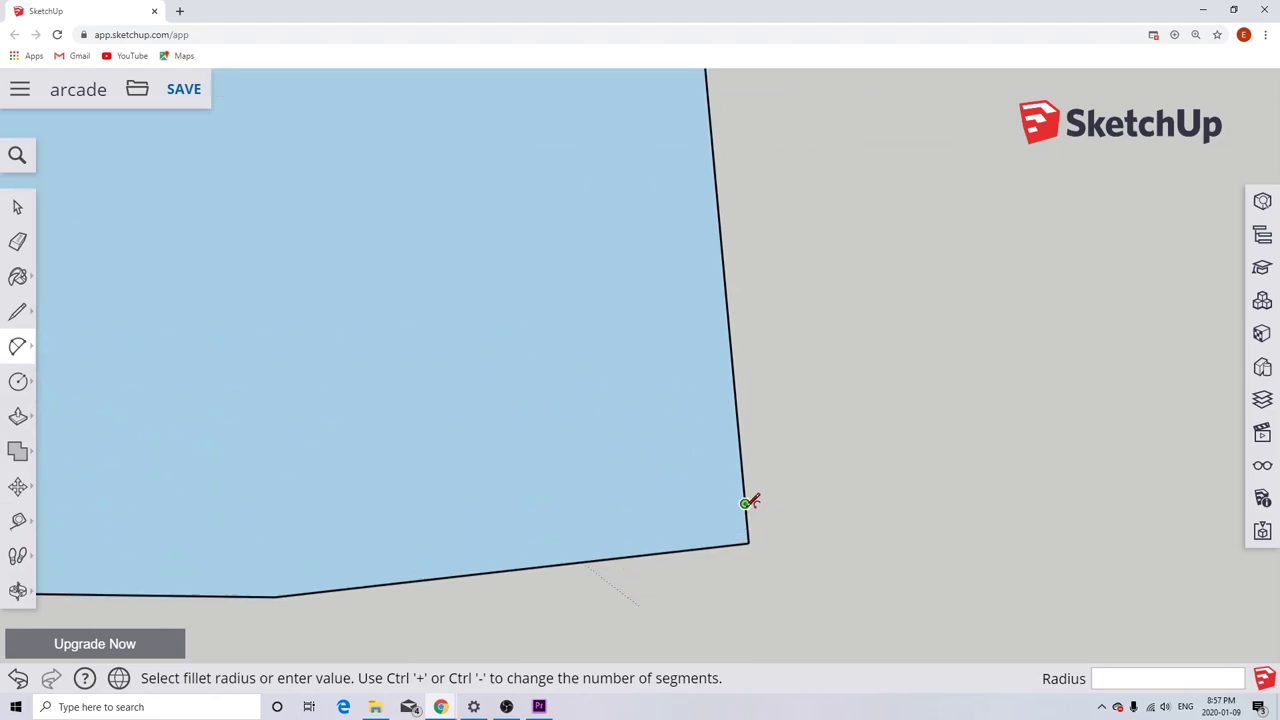
pyautogui.scroll(-3, 757, 574)
pyautogui.scroll(-3, 704, 340)
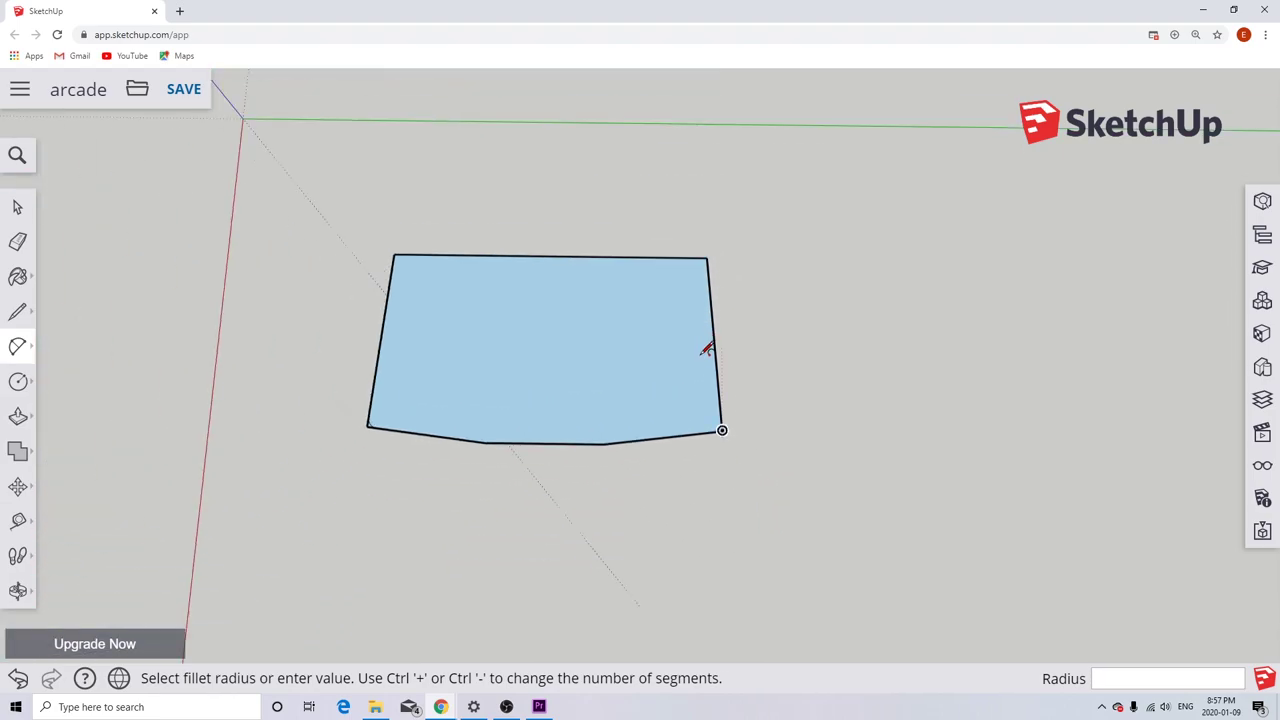
pyautogui.scroll(5, 726, 425)
pyautogui.scroll(3, 726, 440)
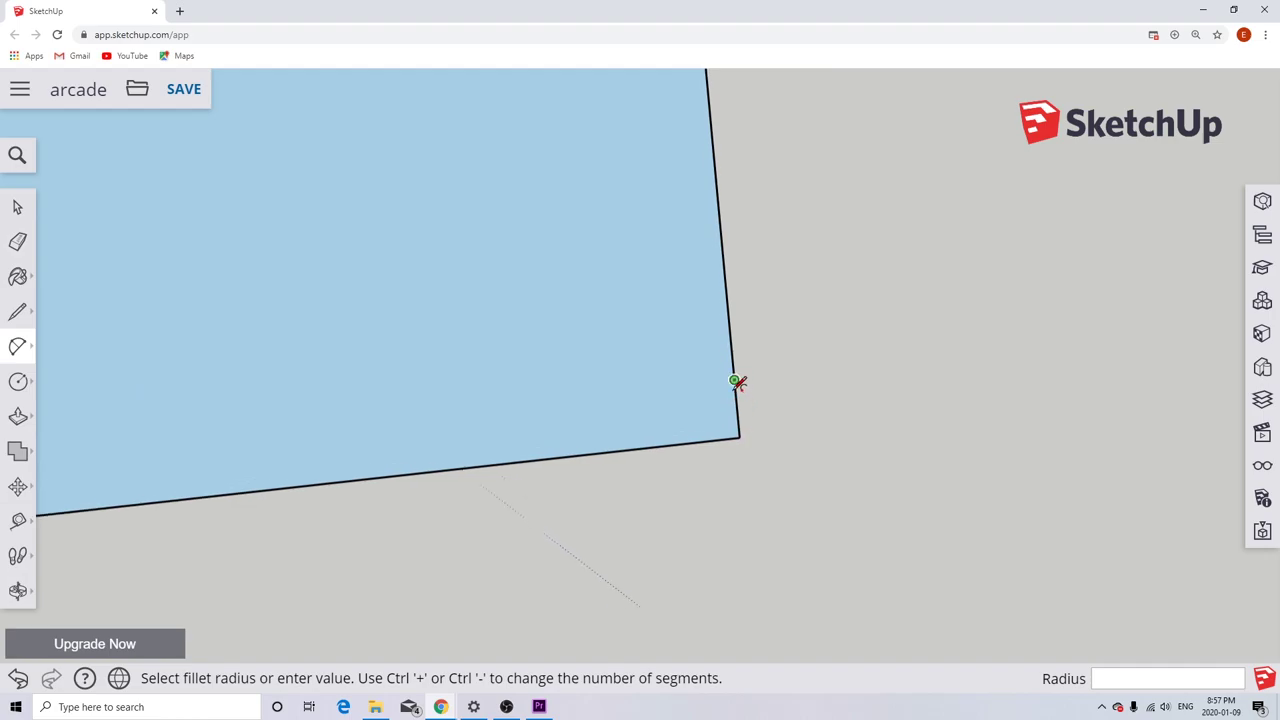
pyautogui.click(736, 381)
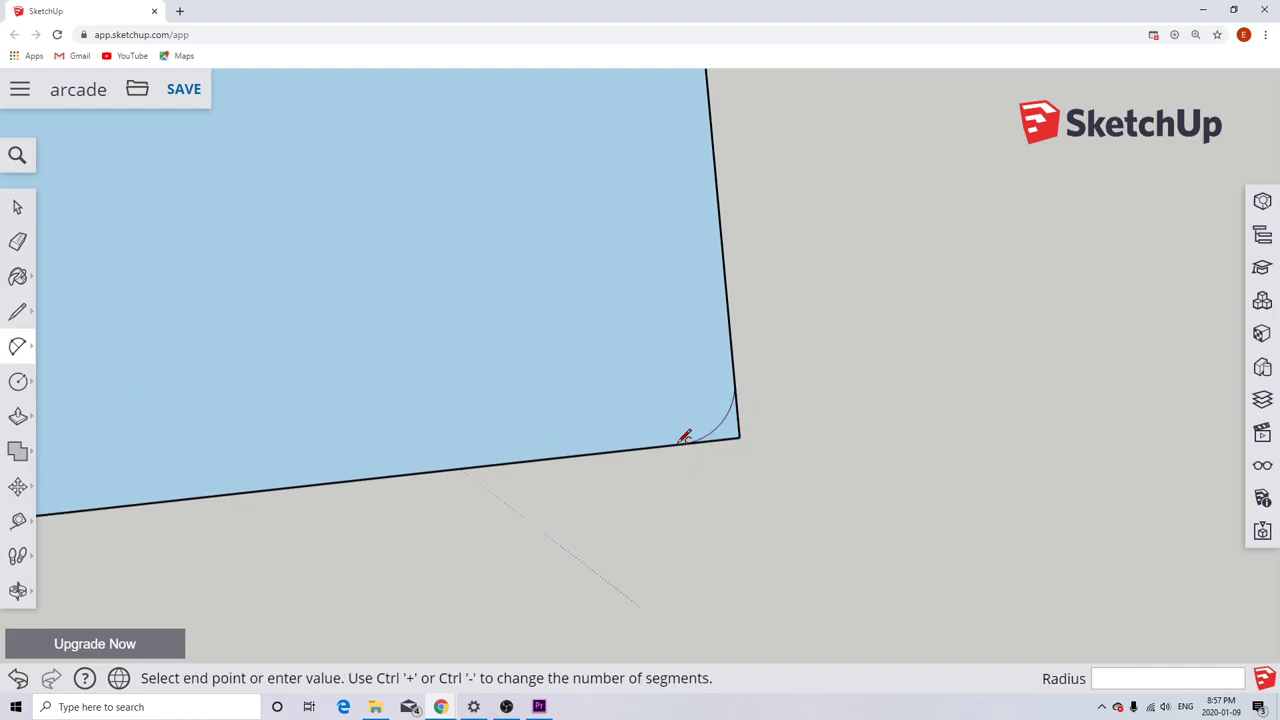
pyautogui.click(681, 442)
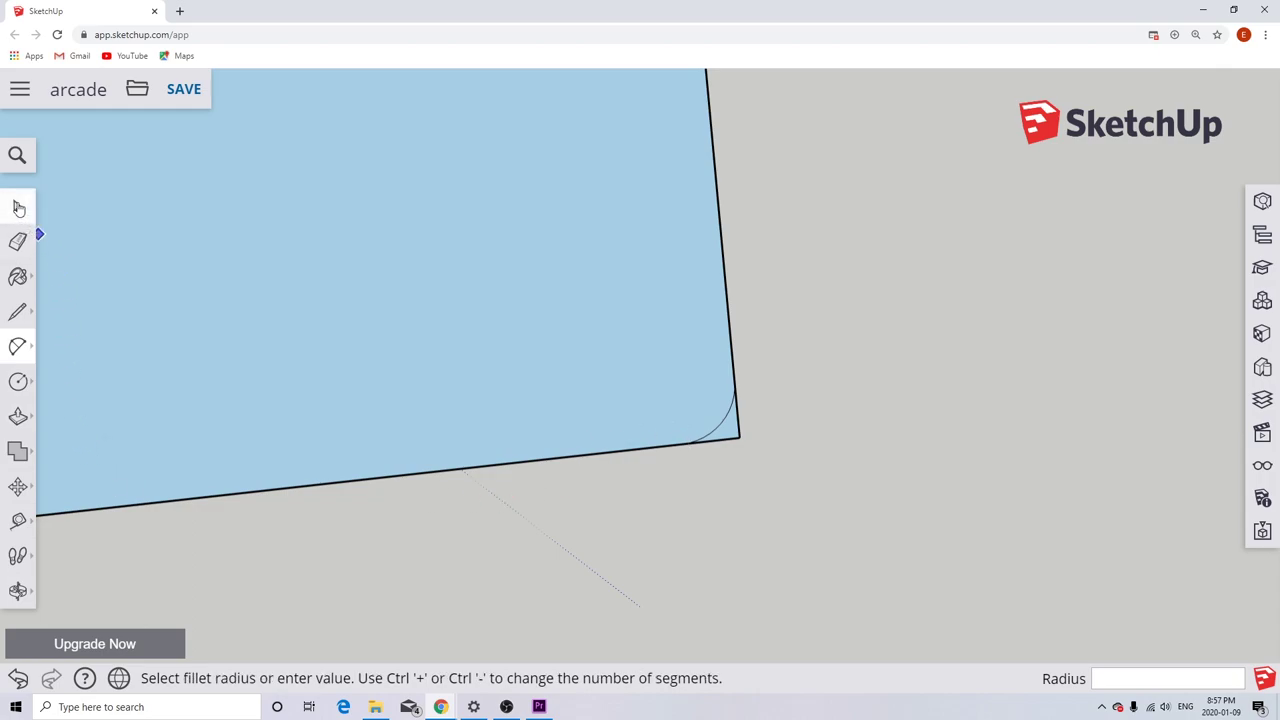
# Delete the leftover corner piece and edge stub outside the right arc.
pyautogui.click(18, 208)
pyautogui.click(727, 432)
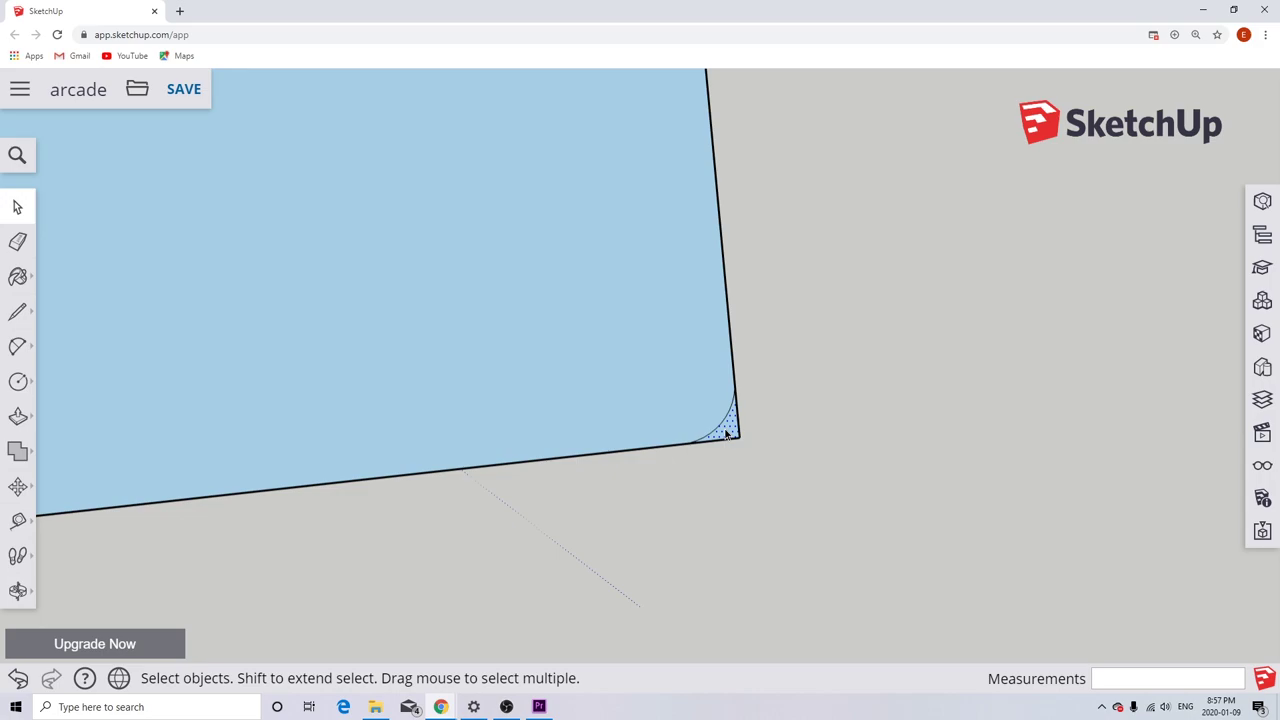
pyautogui.press('Delete')
pyautogui.click(730, 442)
pyautogui.press('Delete')
# Delete the leftover corner piece and short edges outside the left arc.
pyautogui.scroll(-6, 737, 428)
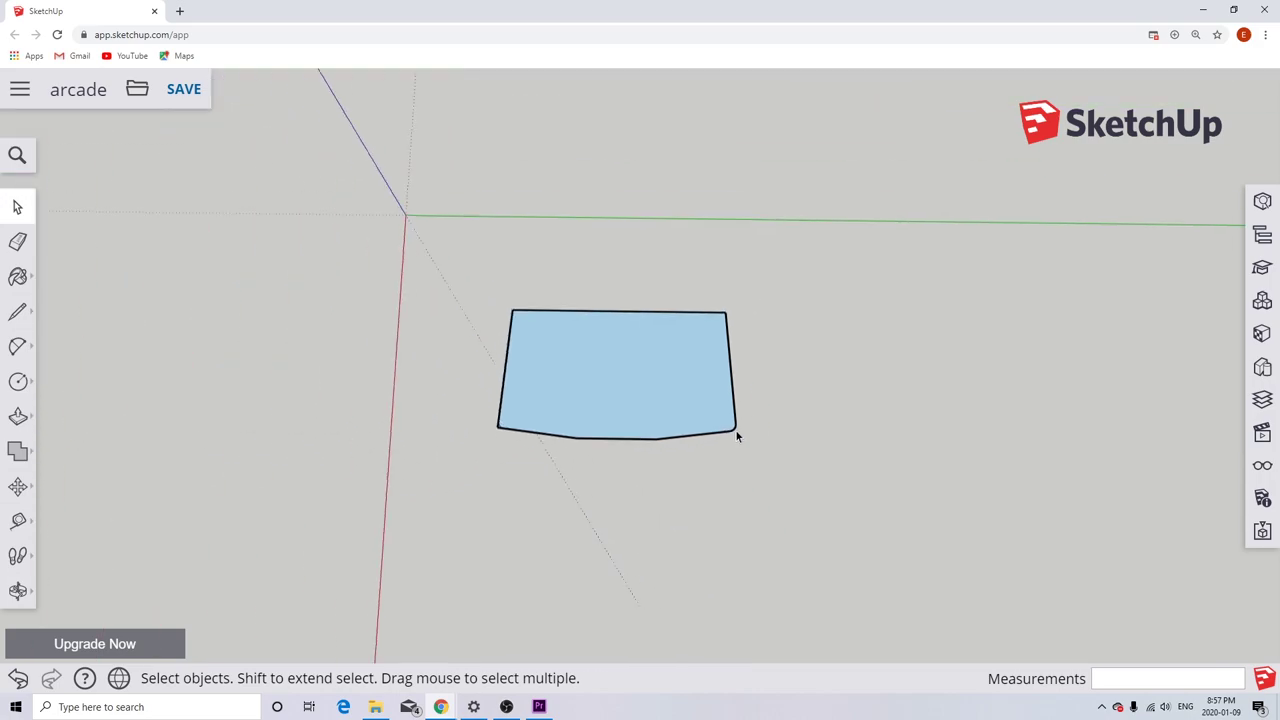
pyautogui.scroll(6, 498, 431)
pyautogui.scroll(3, 498, 431)
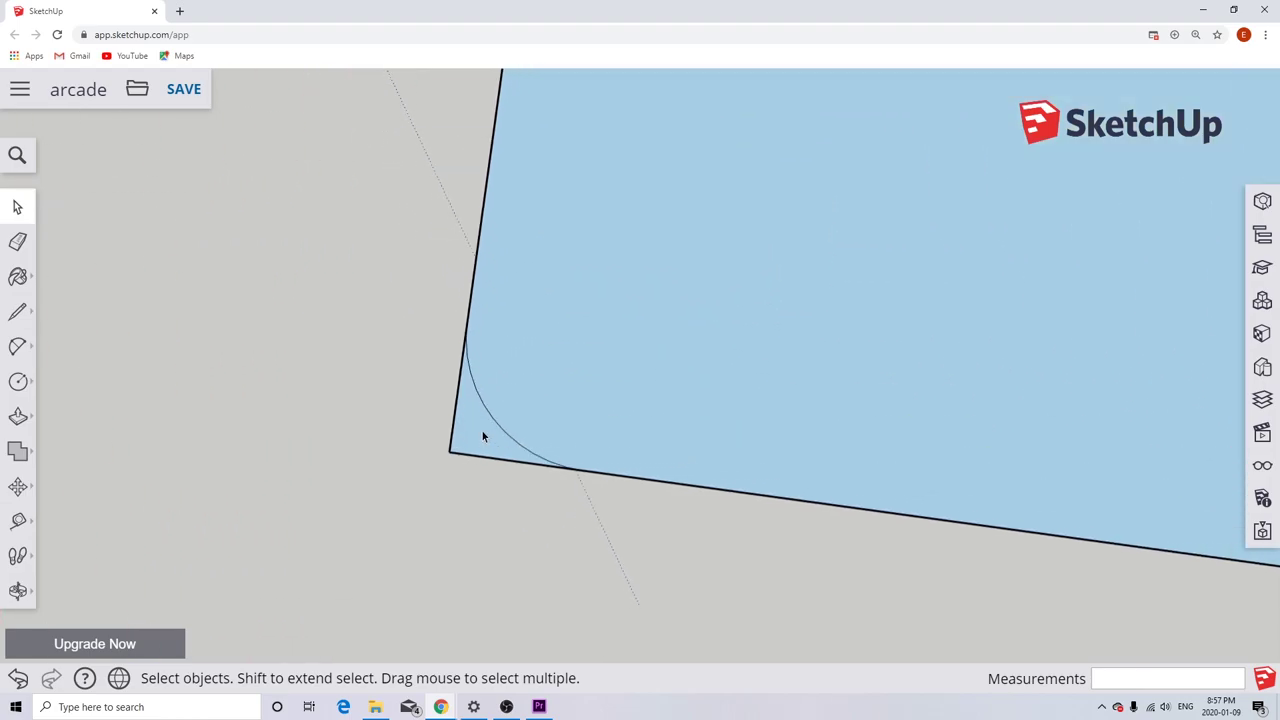
pyautogui.press('Delete')
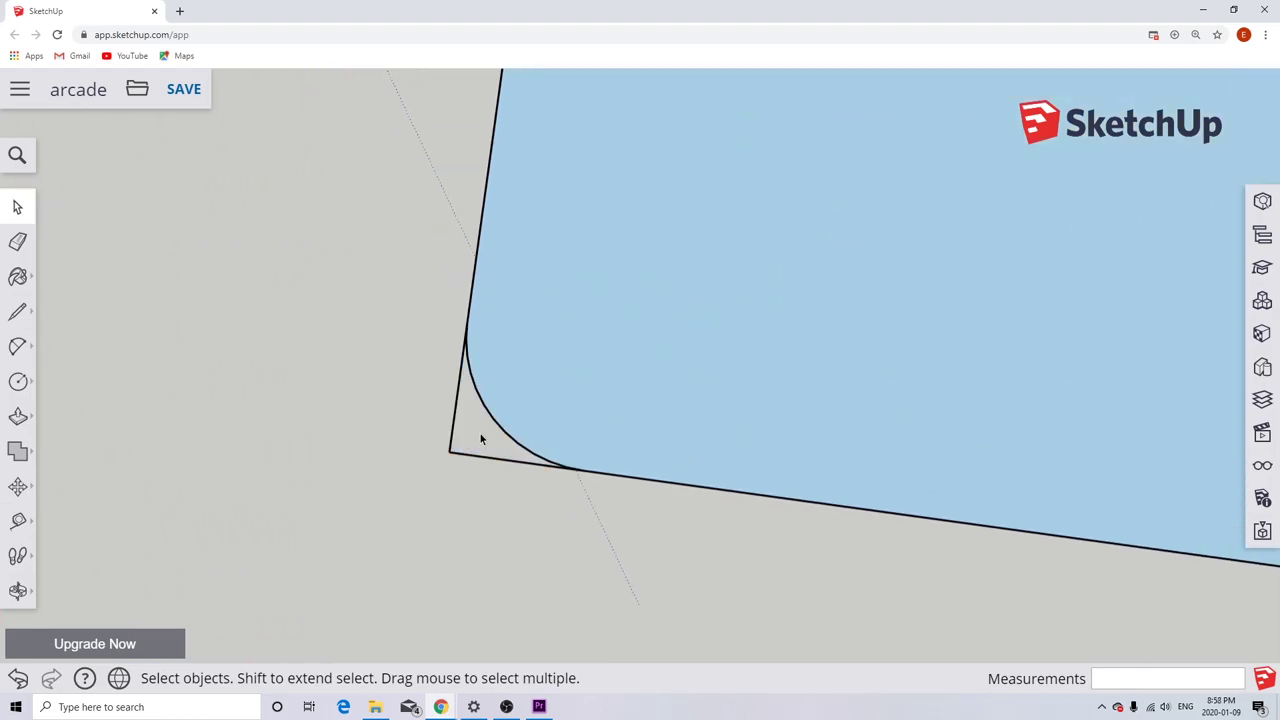
pyautogui.click(477, 456)
pyautogui.press('Delete')
pyautogui.click(454, 435)
pyautogui.press('Delete')
pyautogui.scroll(-5, 459, 426)
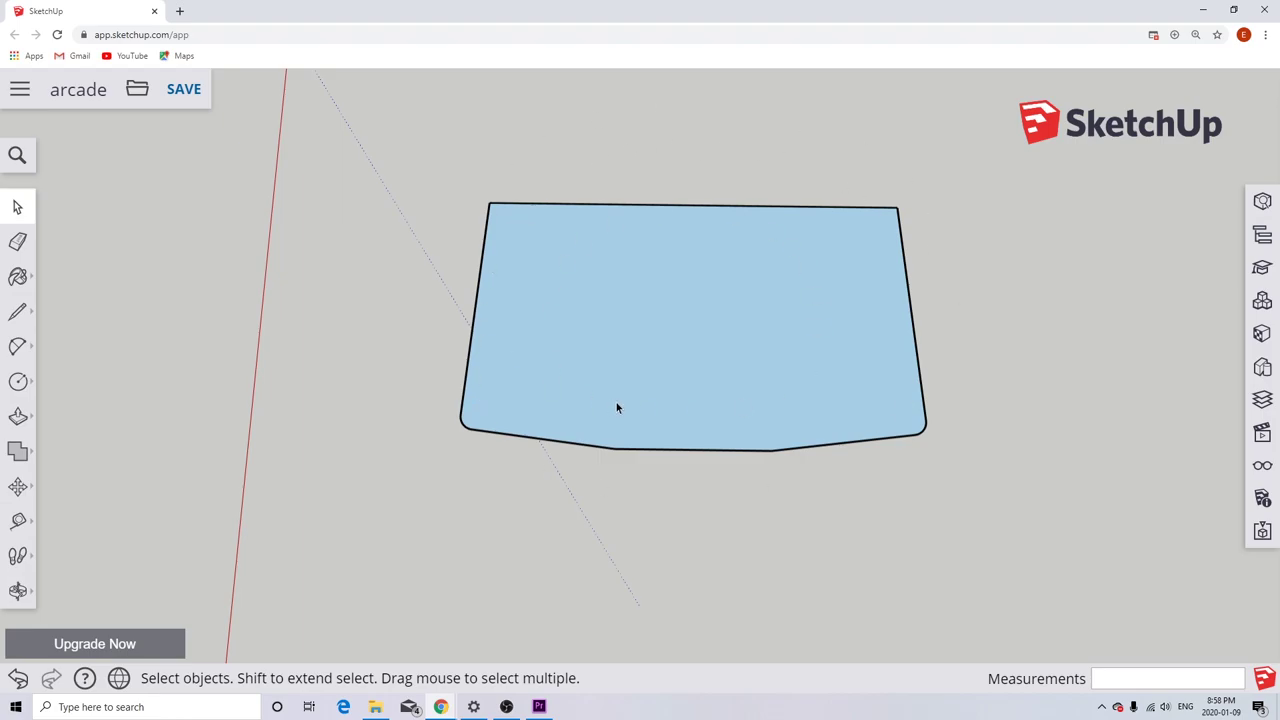
# Push/pull the rounded base face up into a 5/8-inch thick board.
pyautogui.moveTo(693, 405); pyautogui.dragTo(689, 246, button='middle')
pyautogui.moveTo(691, 463); pyautogui.dragTo(630, 301, button='middle')
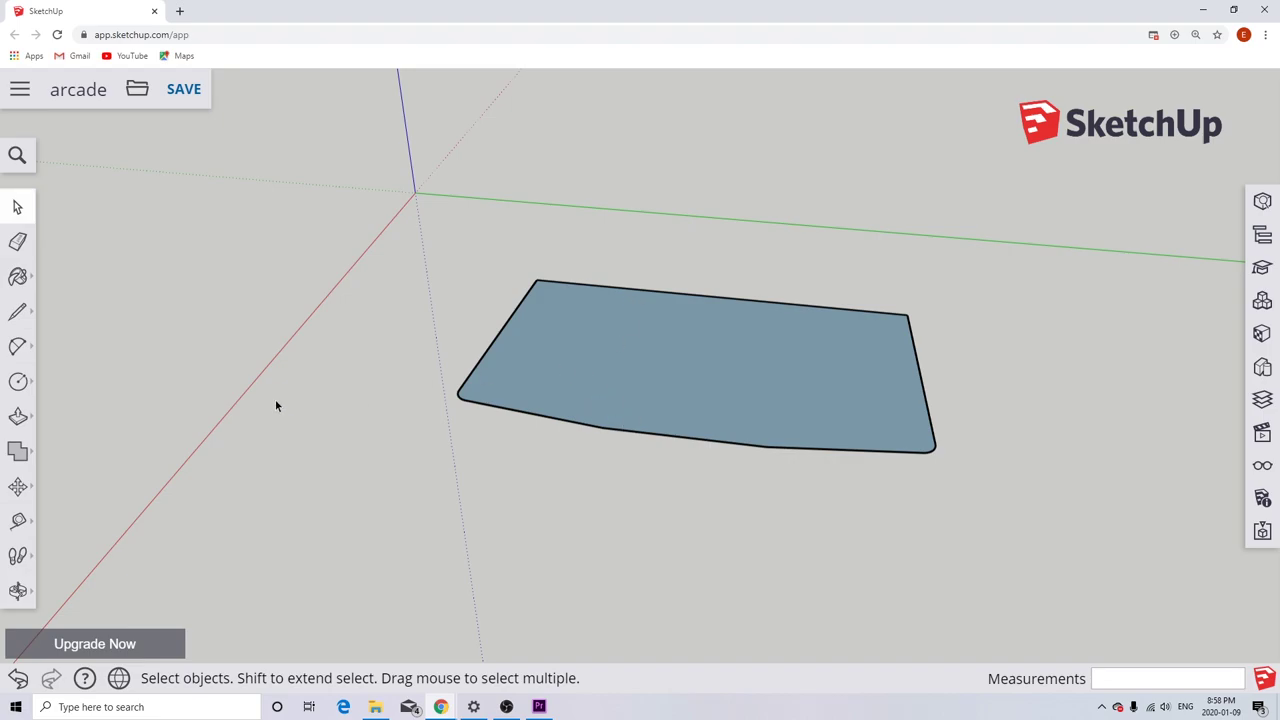
pyautogui.click(17, 416)
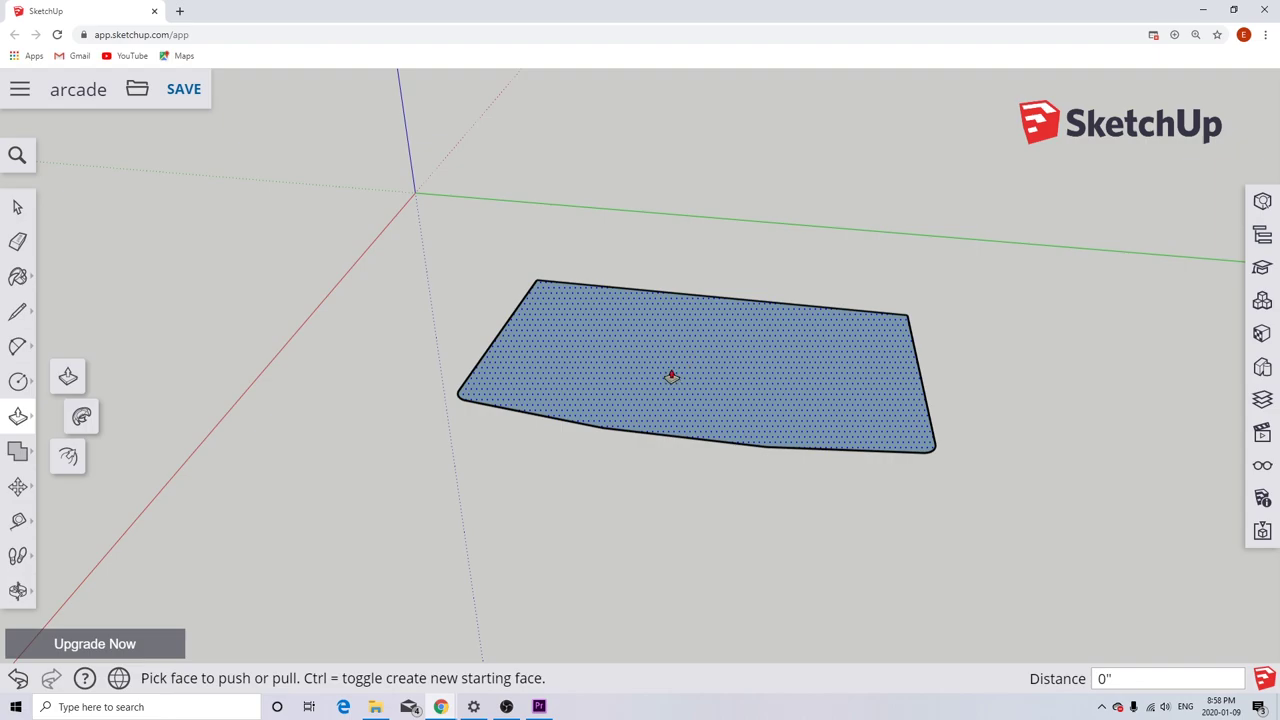
pyautogui.moveTo(671, 376); pyautogui.dragTo(704, 275)
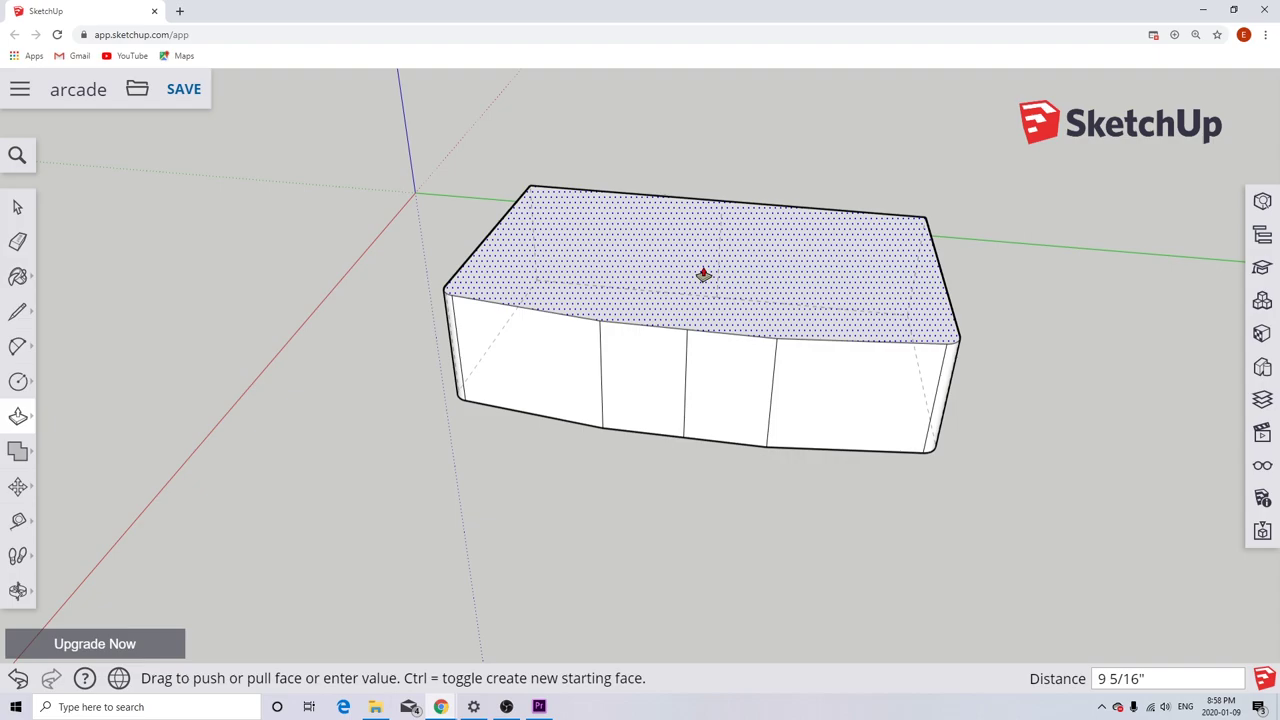
pyautogui.write('5/8')
pyautogui.press('Return')
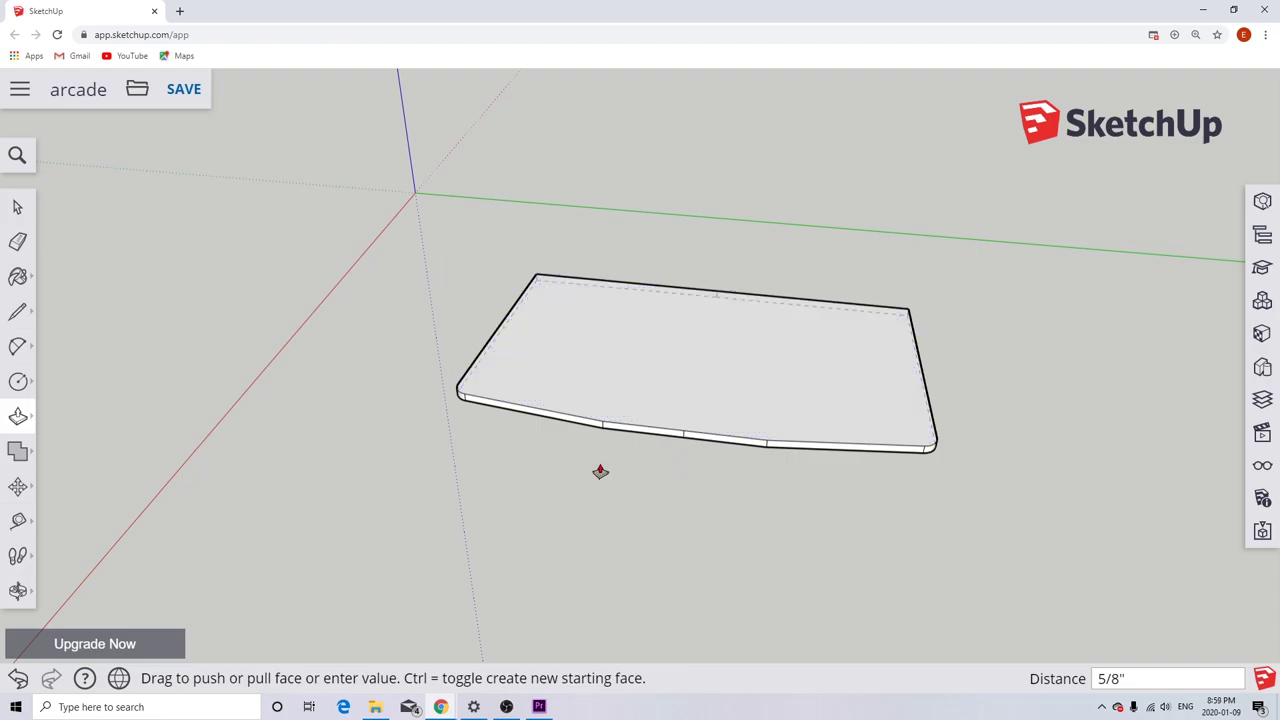
# Drag a selection window around the whole 5/8-inch slab to select its faces and edges.
pyautogui.click(20, 210)
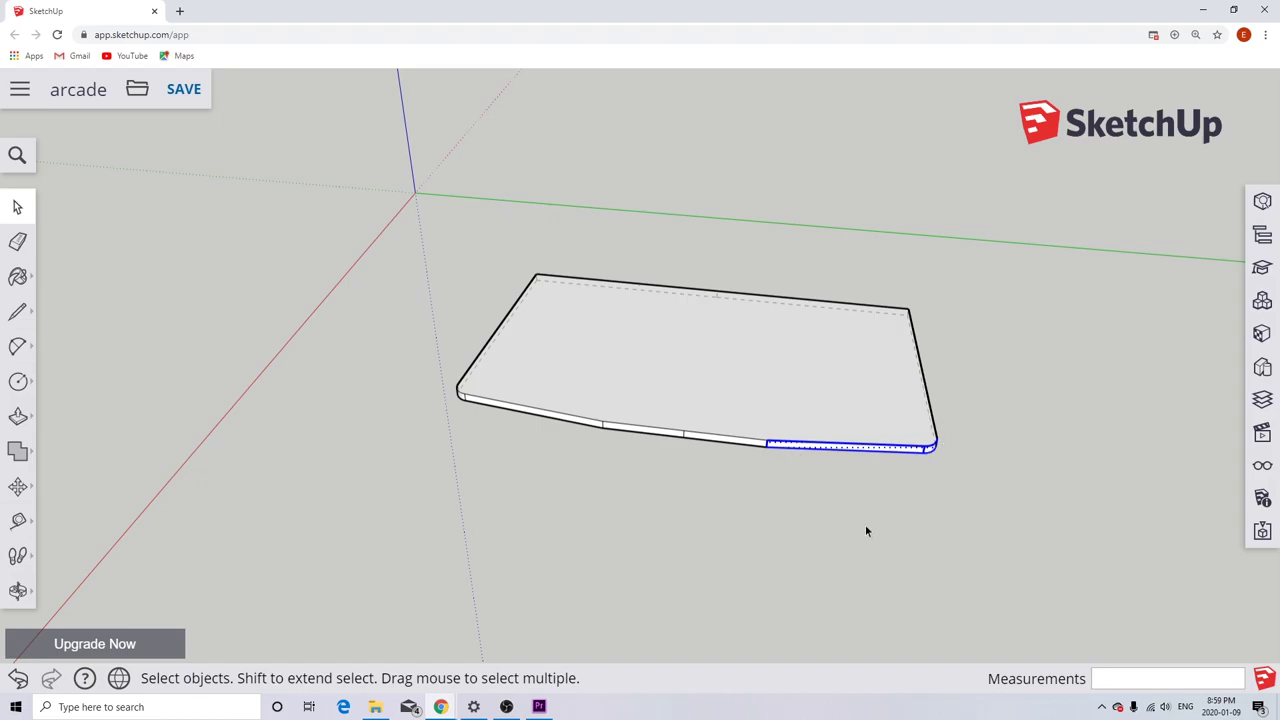
pyautogui.click(739, 498)
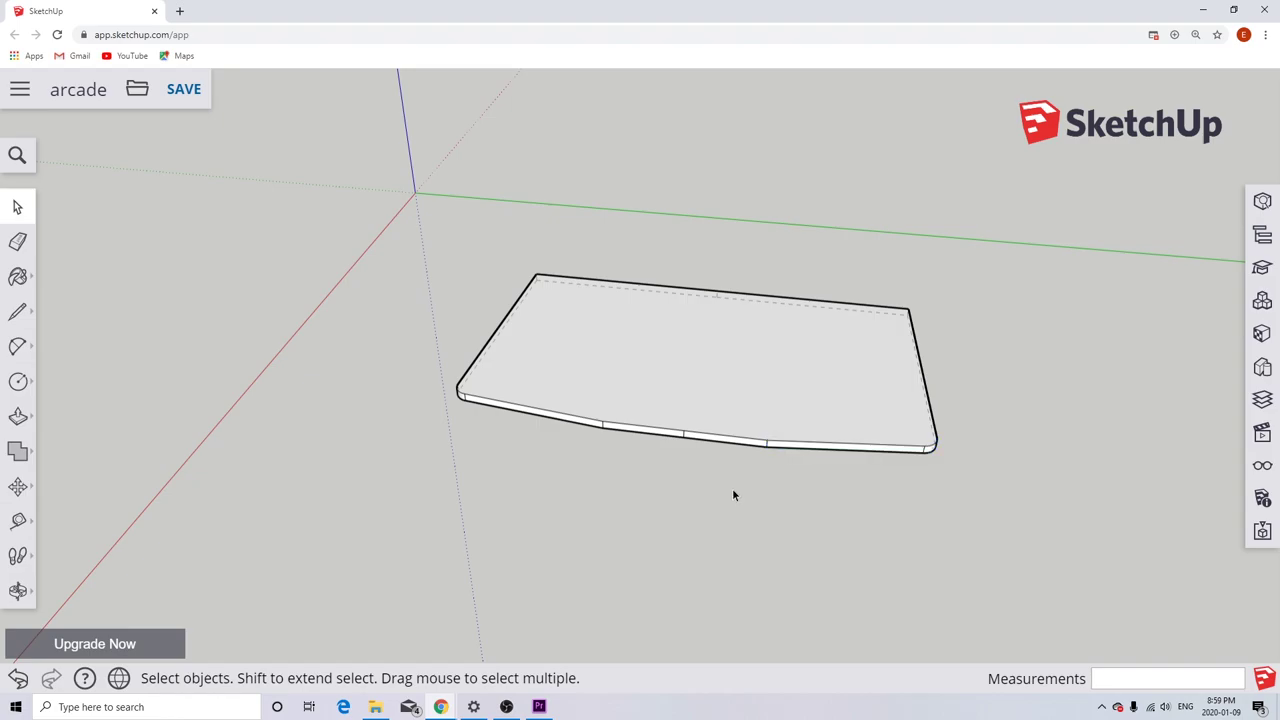
pyautogui.moveTo(731, 483); pyautogui.dragTo(962, 431)
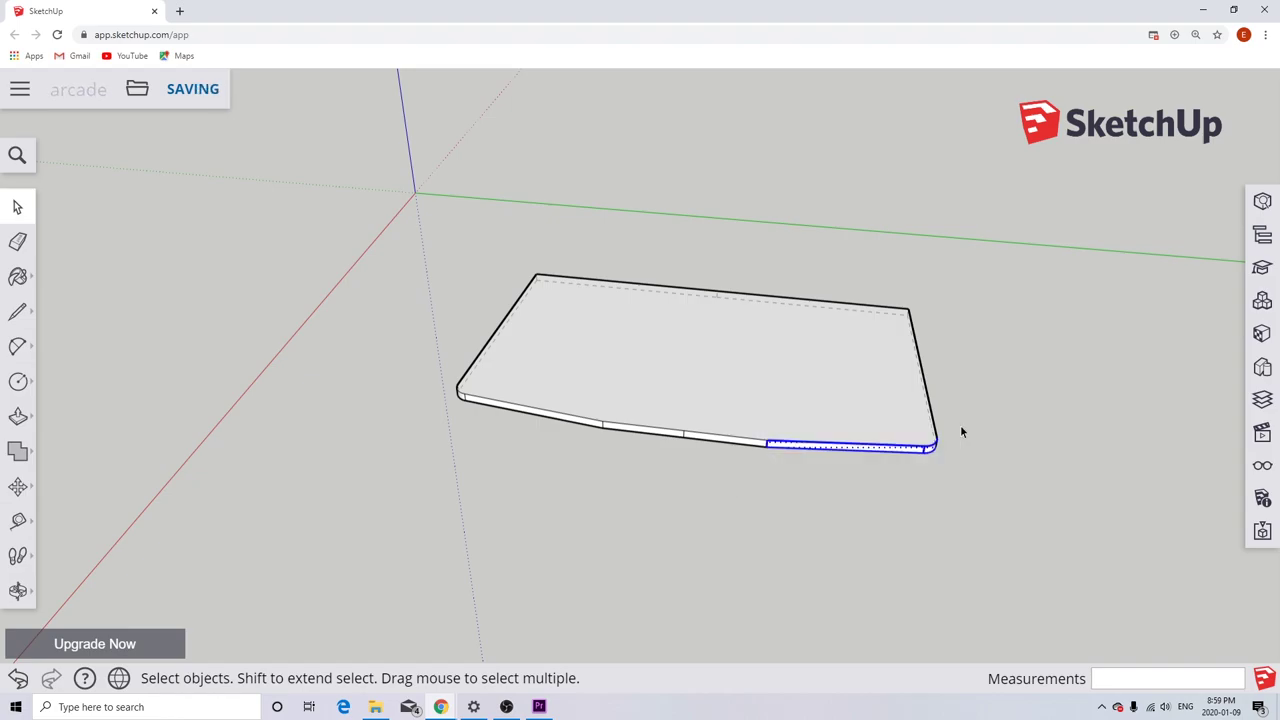
pyautogui.click(741, 497)
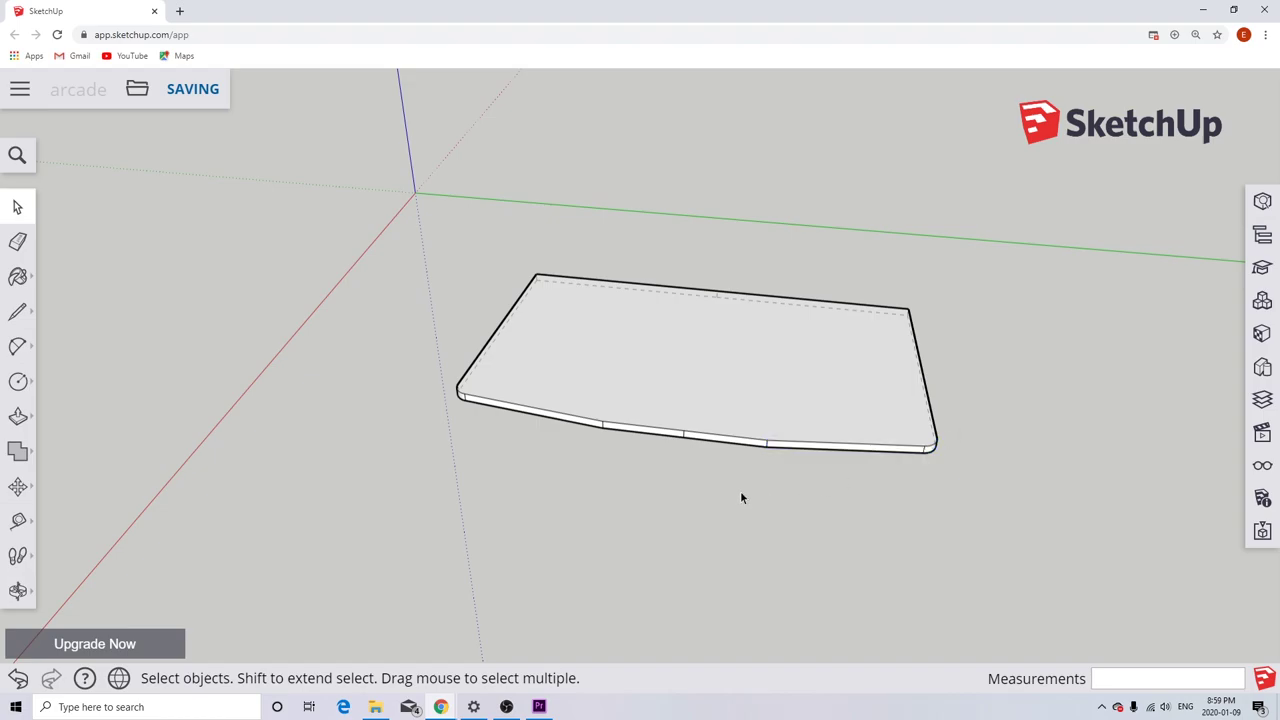
pyautogui.moveTo(938, 485); pyautogui.dragTo(736, 411)
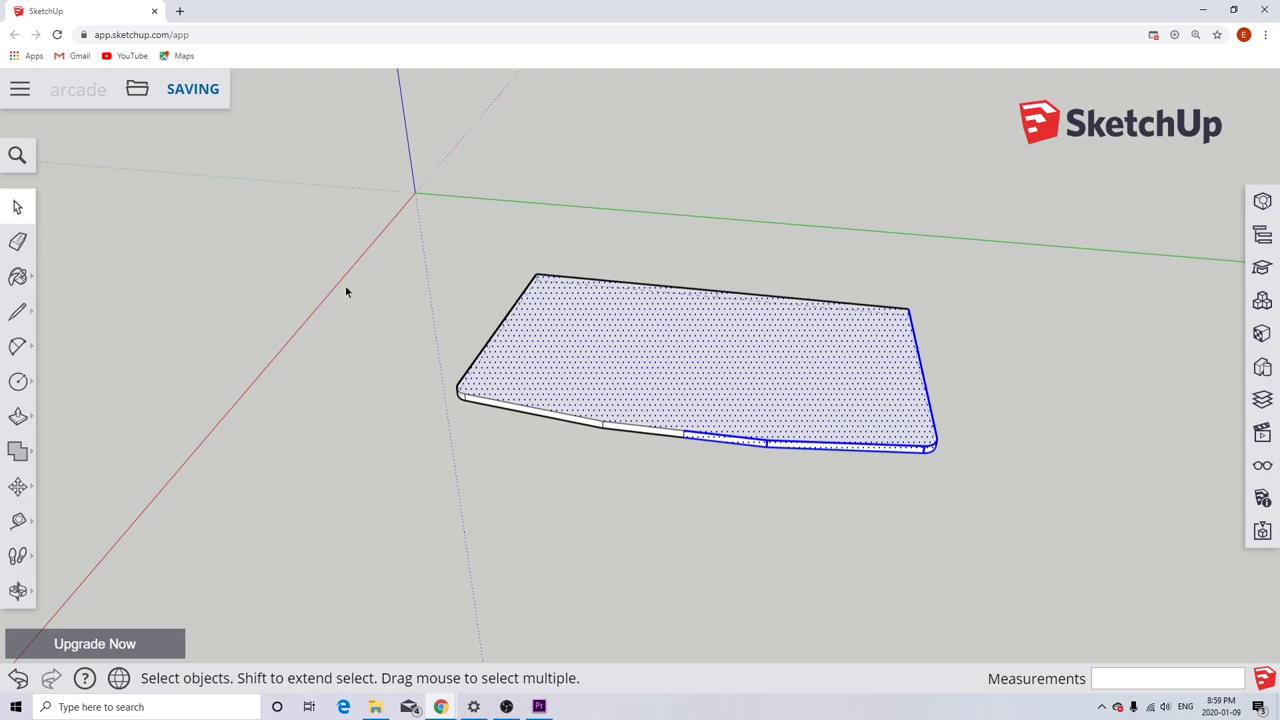
pyautogui.moveTo(364, 185); pyautogui.dragTo(307, 213)
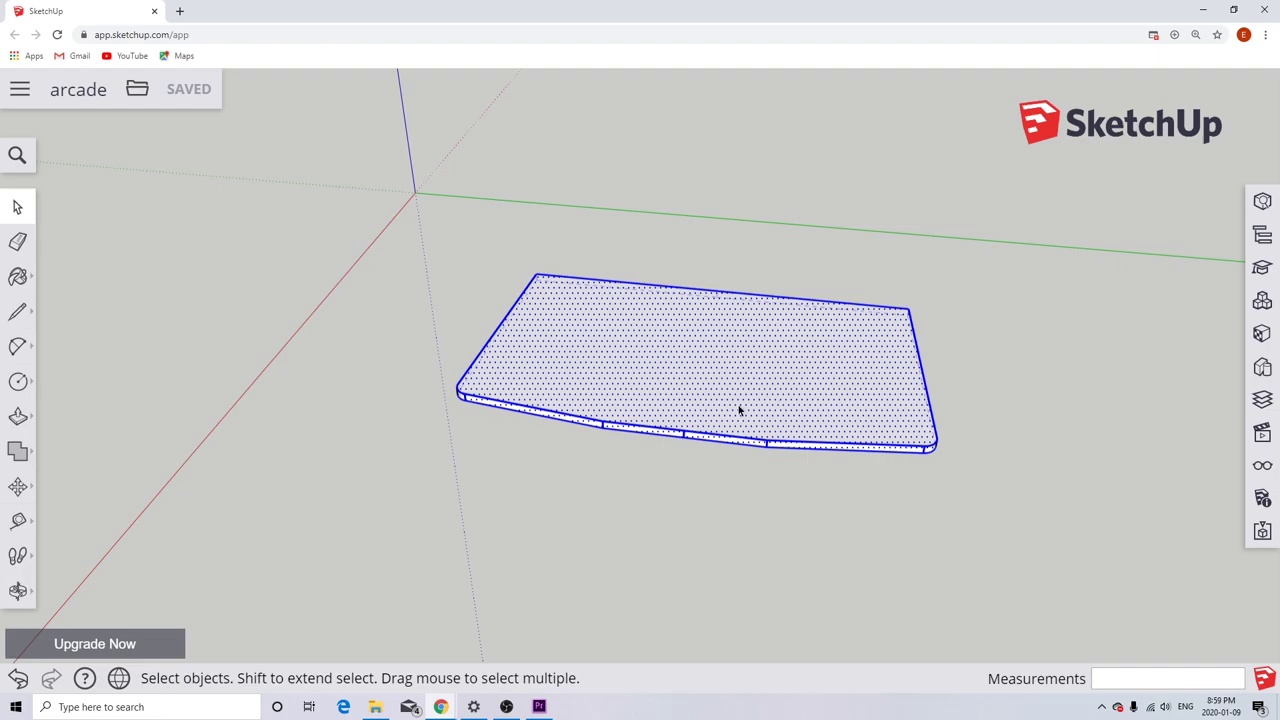
# Make the selected slab a component named 'control panel demo' from the right-click menu.
pyautogui.rightClick(664, 386)
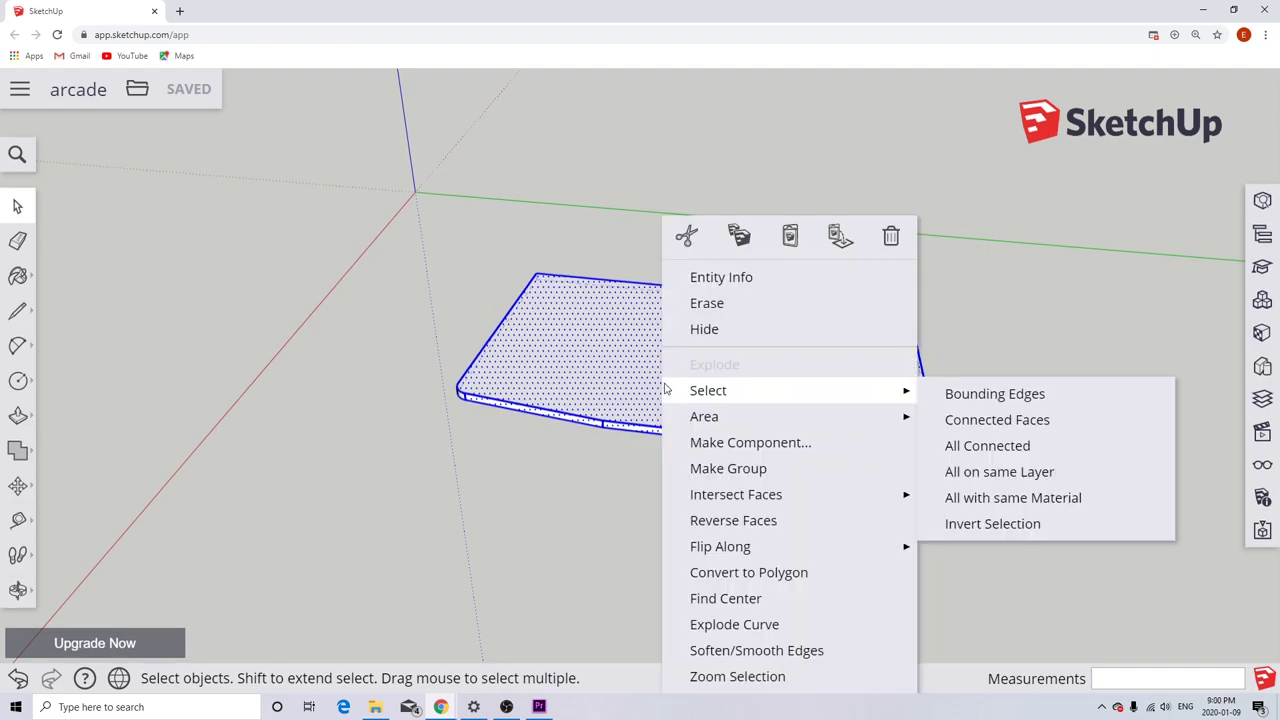
pyautogui.click(714, 443)
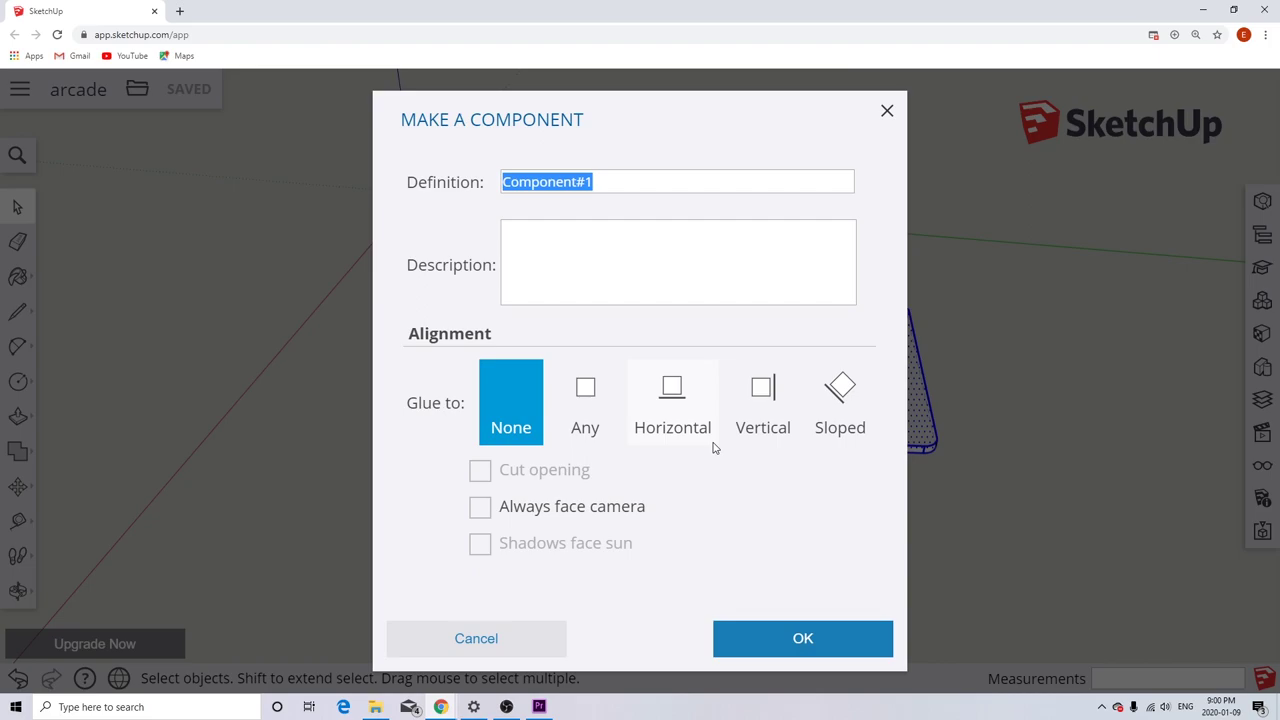
pyautogui.write('co')
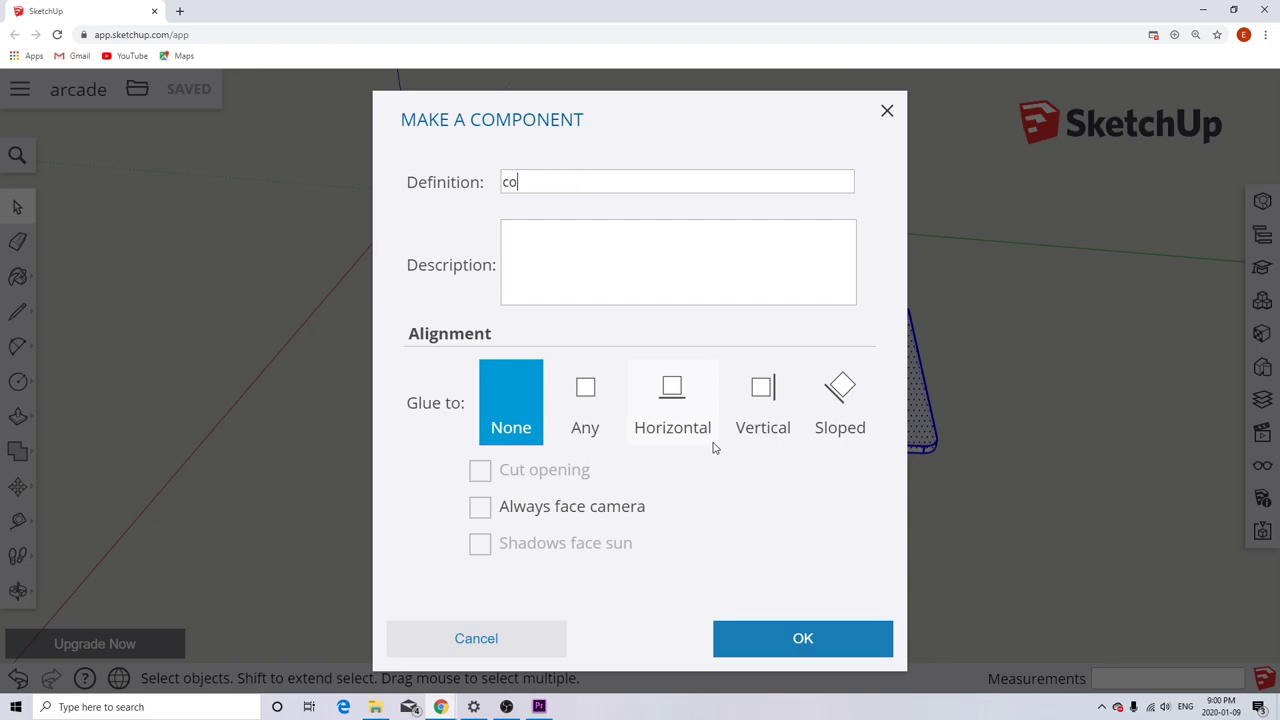
pyautogui.write('ntrol panel')
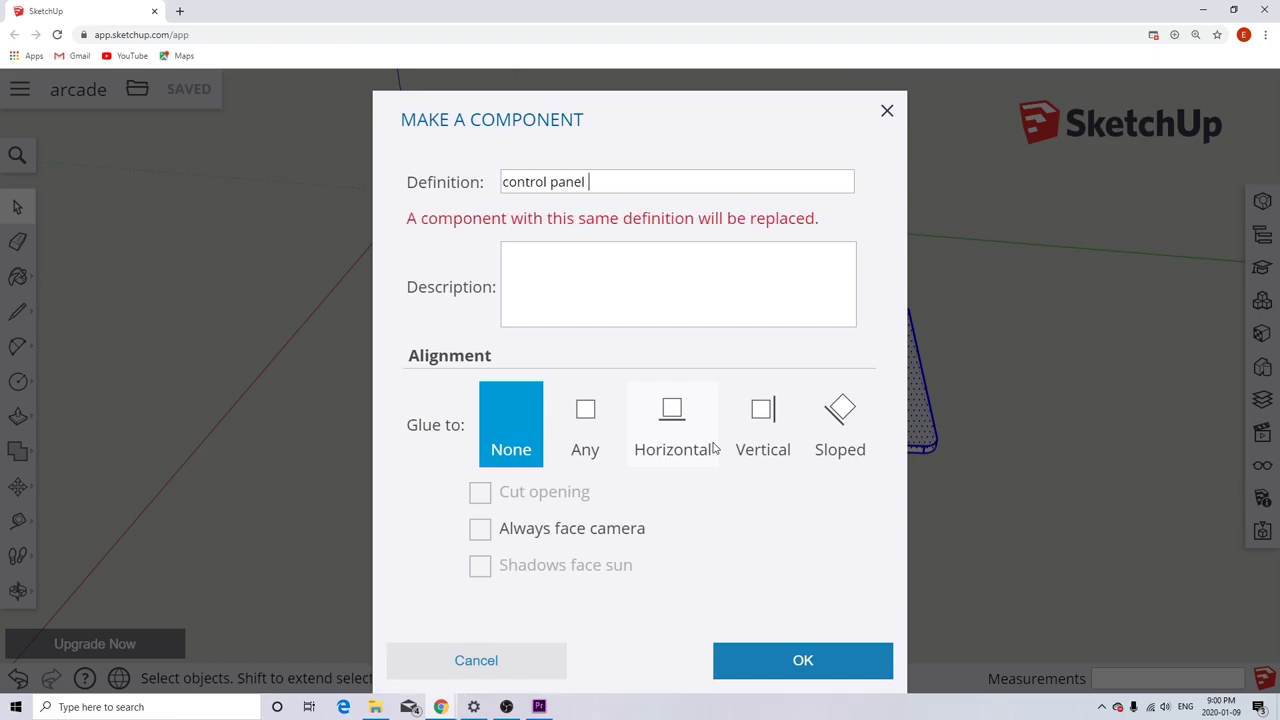
pyautogui.write(' demo')
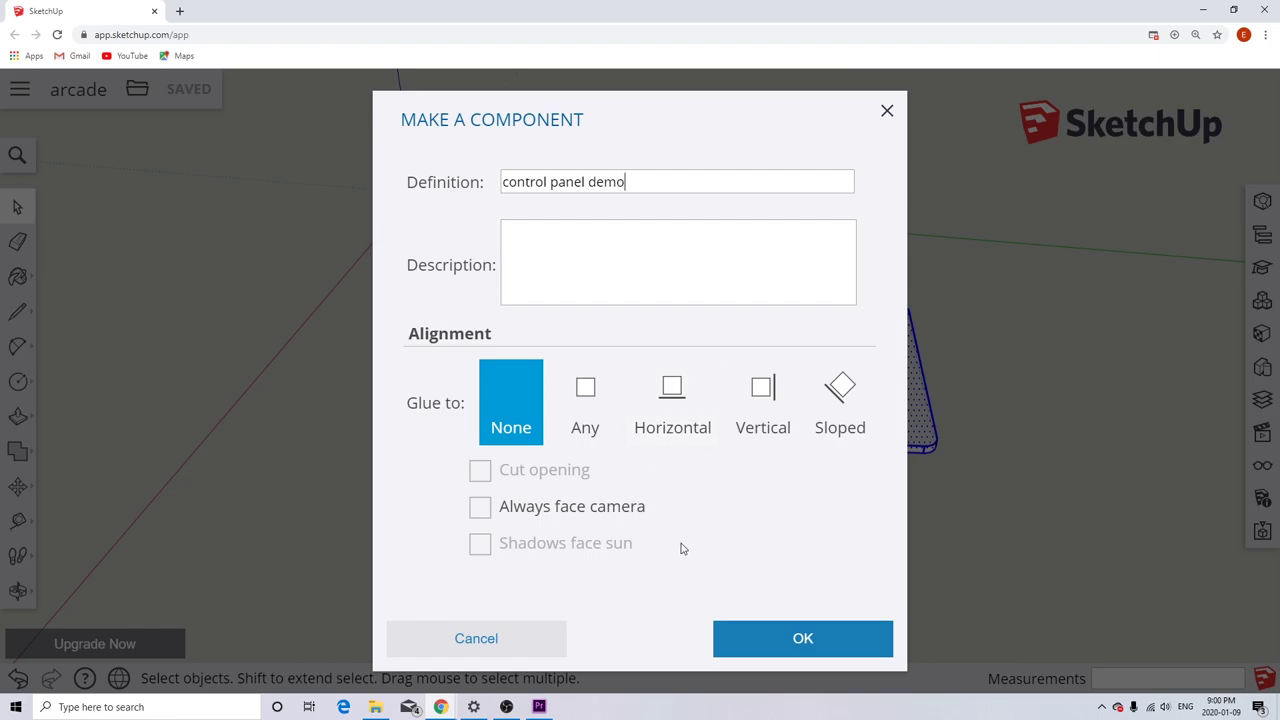
pyautogui.click(783, 639)
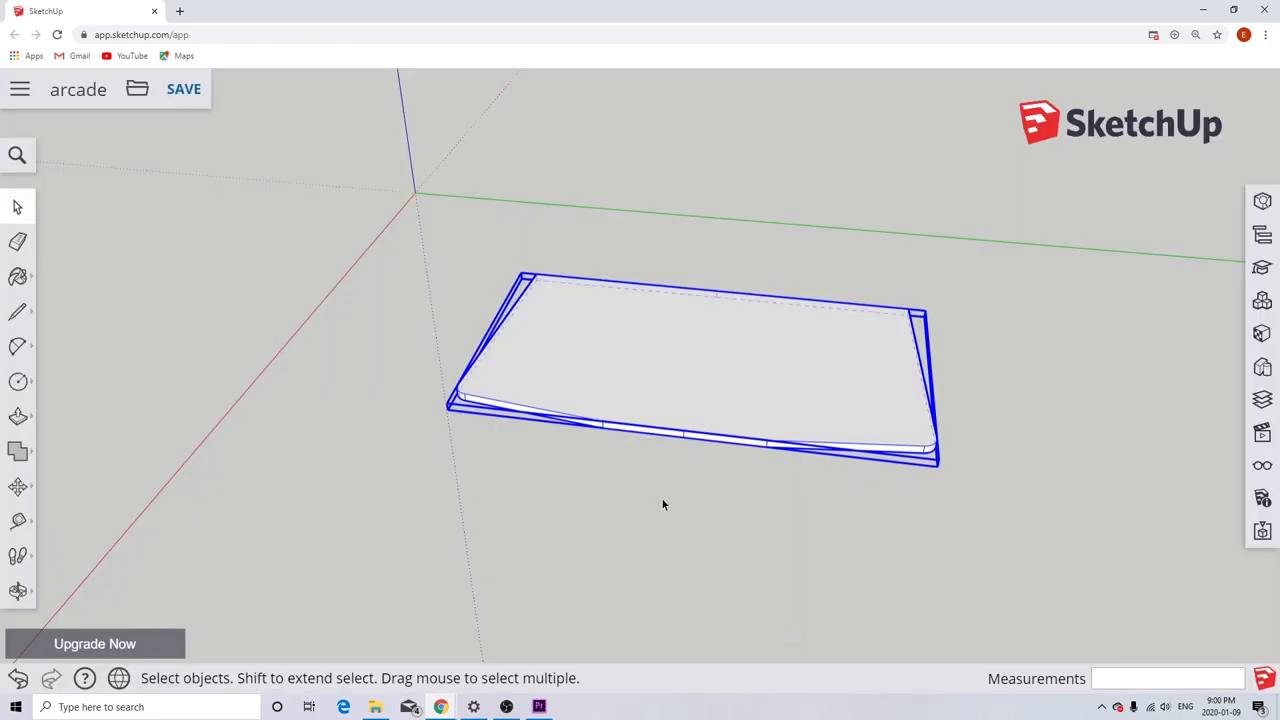
pyautogui.click(603, 477)
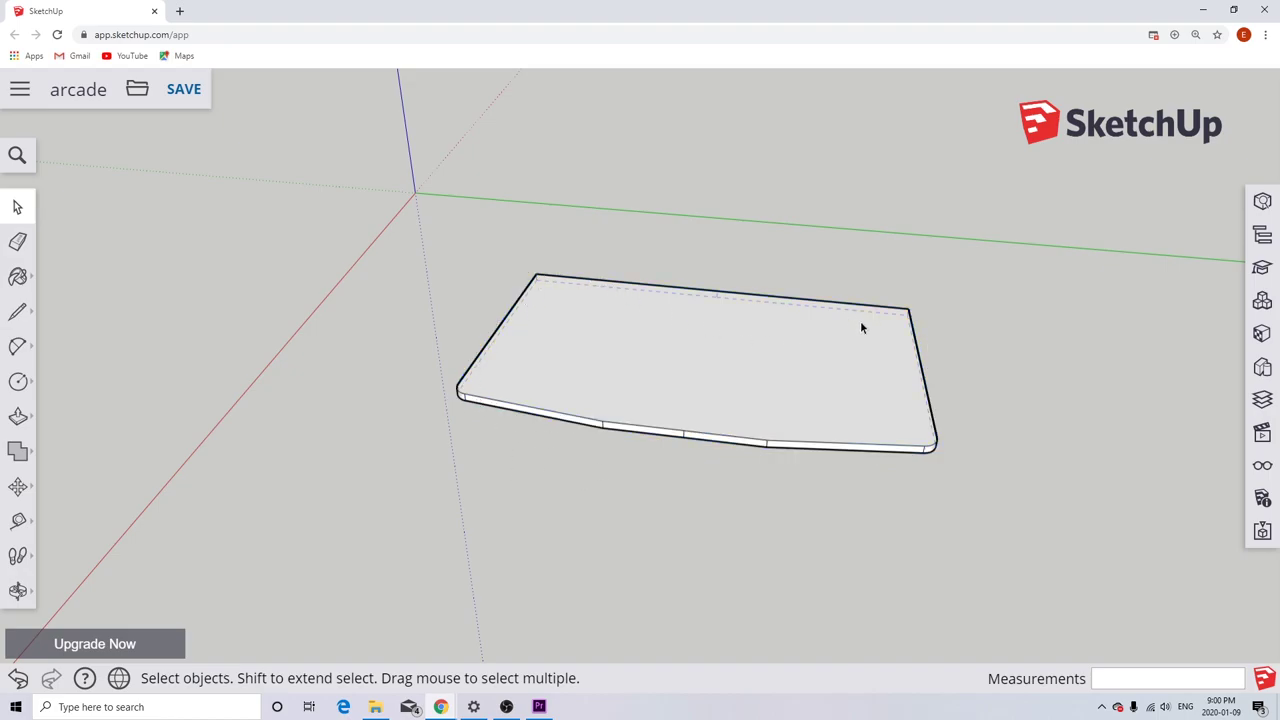
pyautogui.click(776, 447)
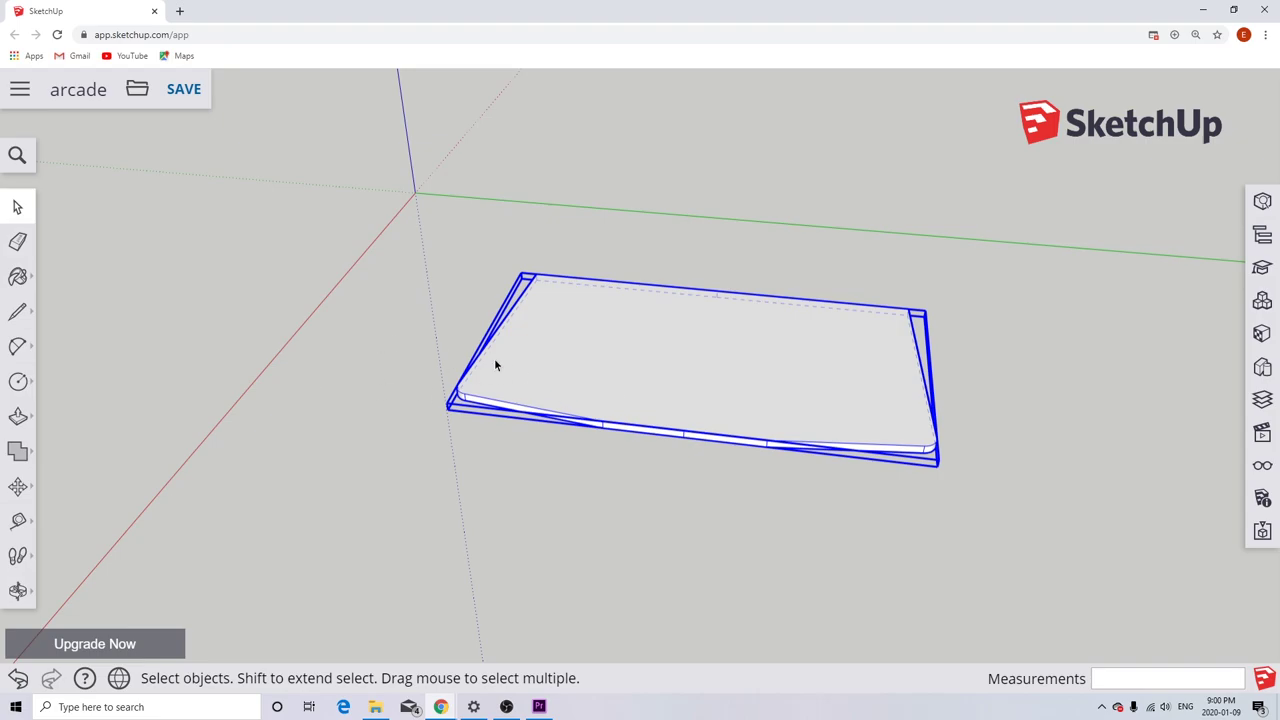
pyautogui.doubleClick(600, 408)
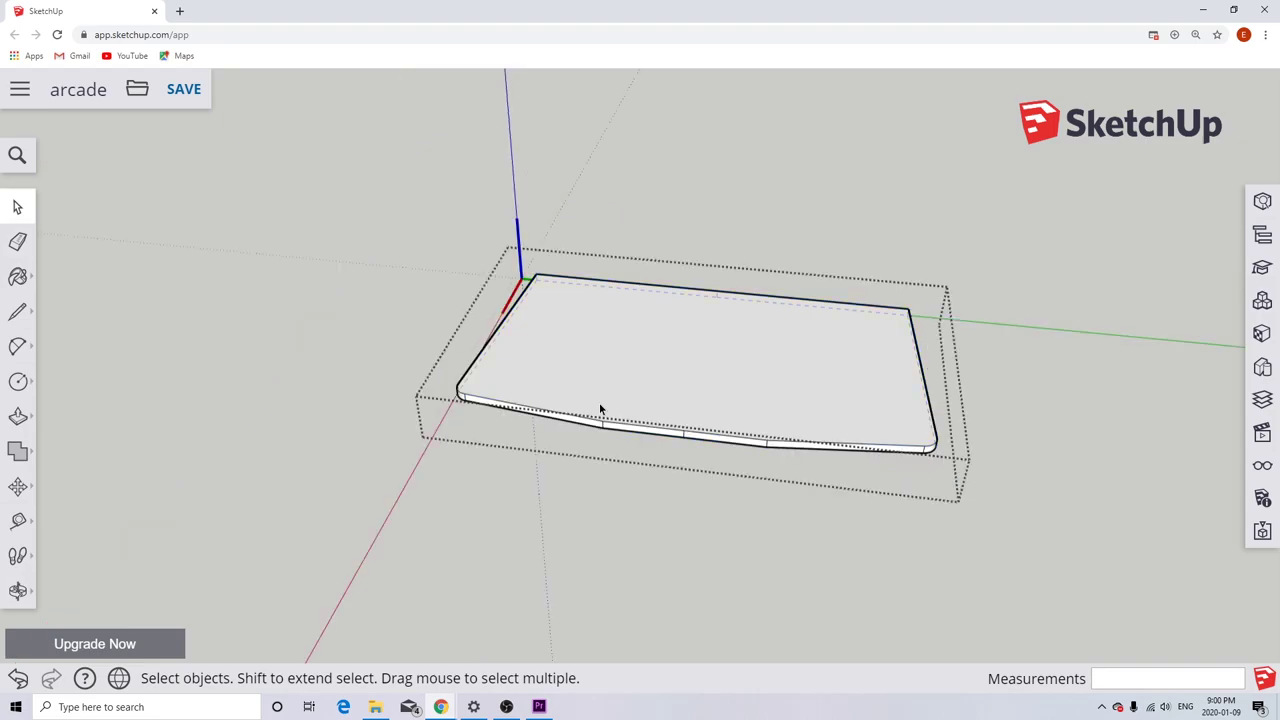
pyautogui.click(604, 424)
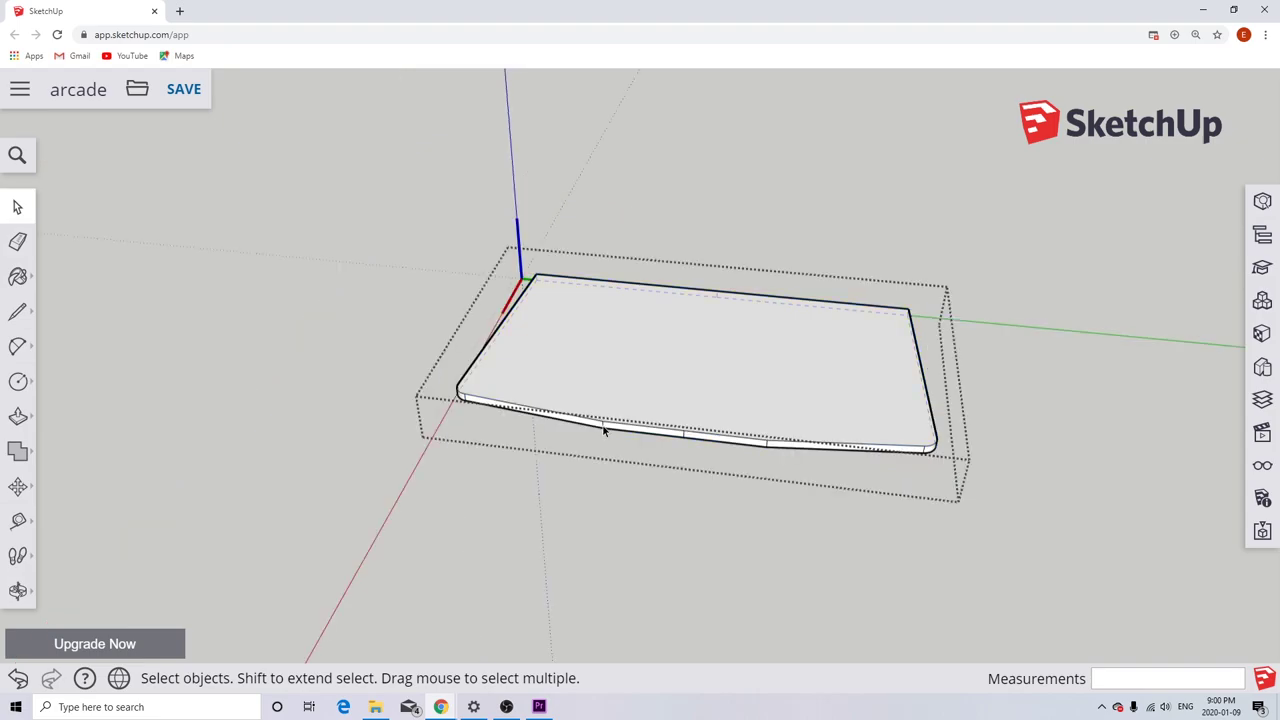
pyautogui.click(686, 432)
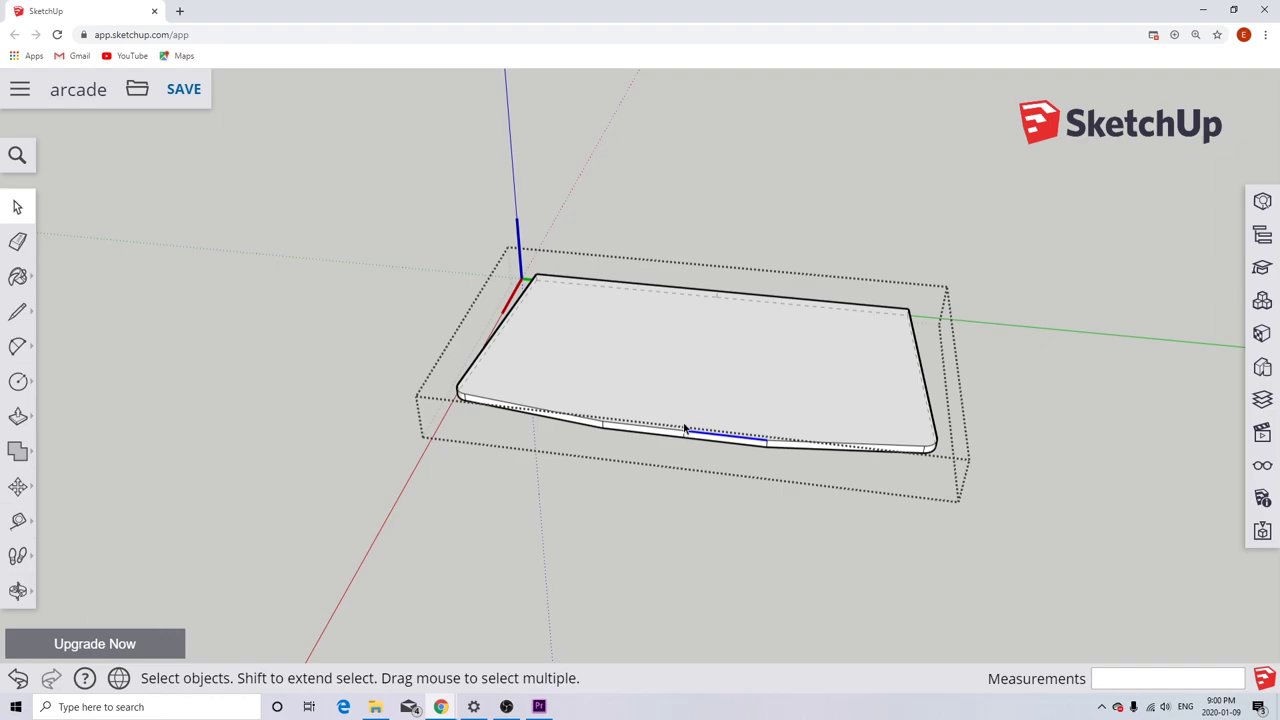
pyautogui.click(627, 491)
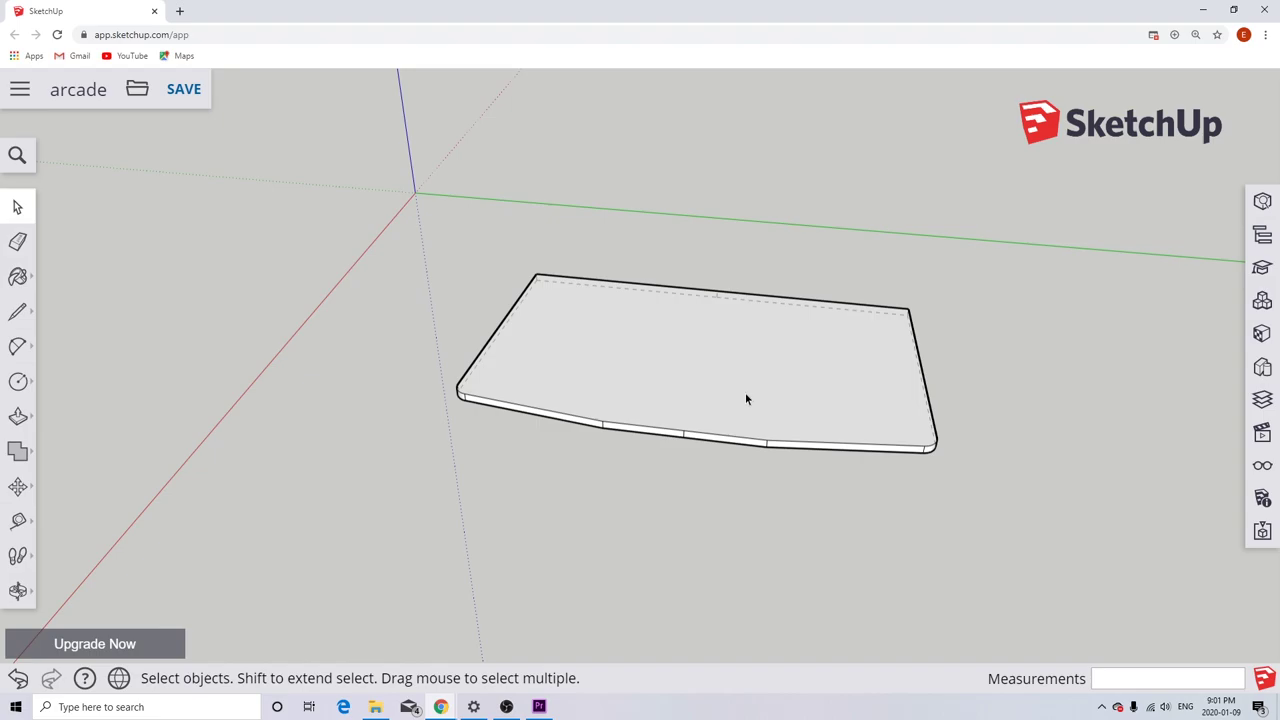
pyautogui.scroll(-1, 745, 399)
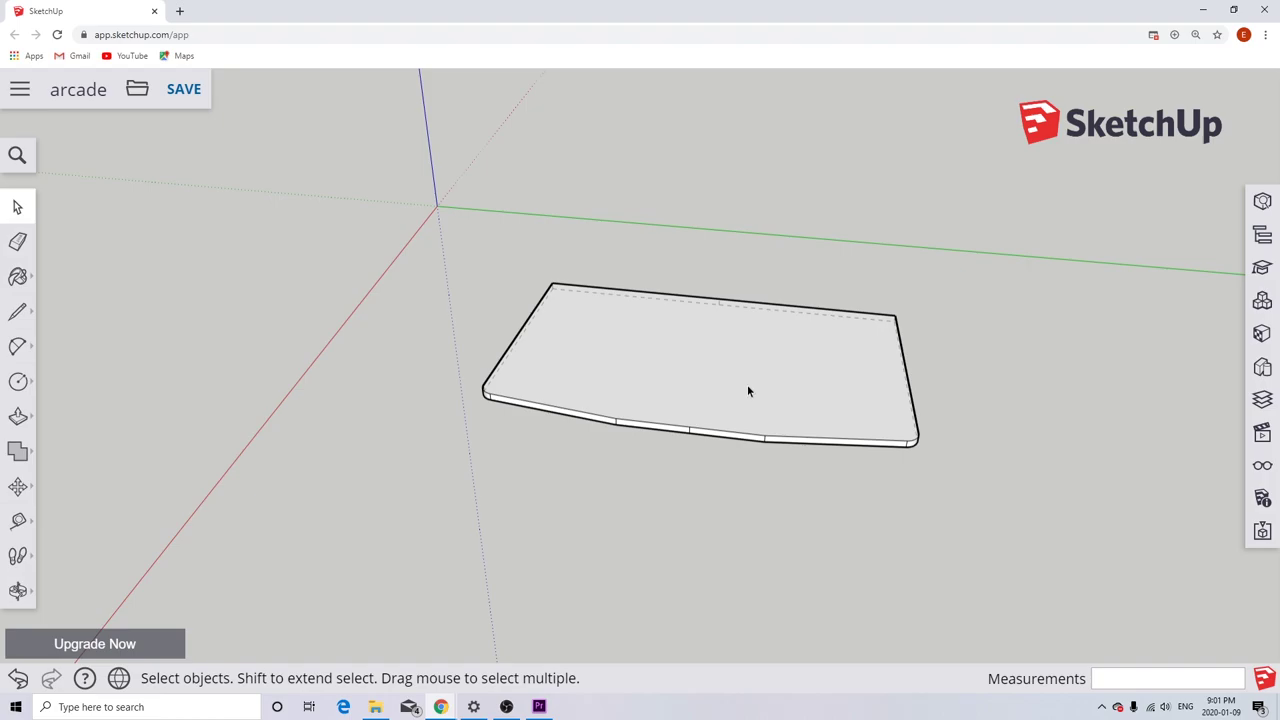
# Move the control panel slab component about 10' 11 3/8" away from the origin.
pyautogui.click(668, 371)
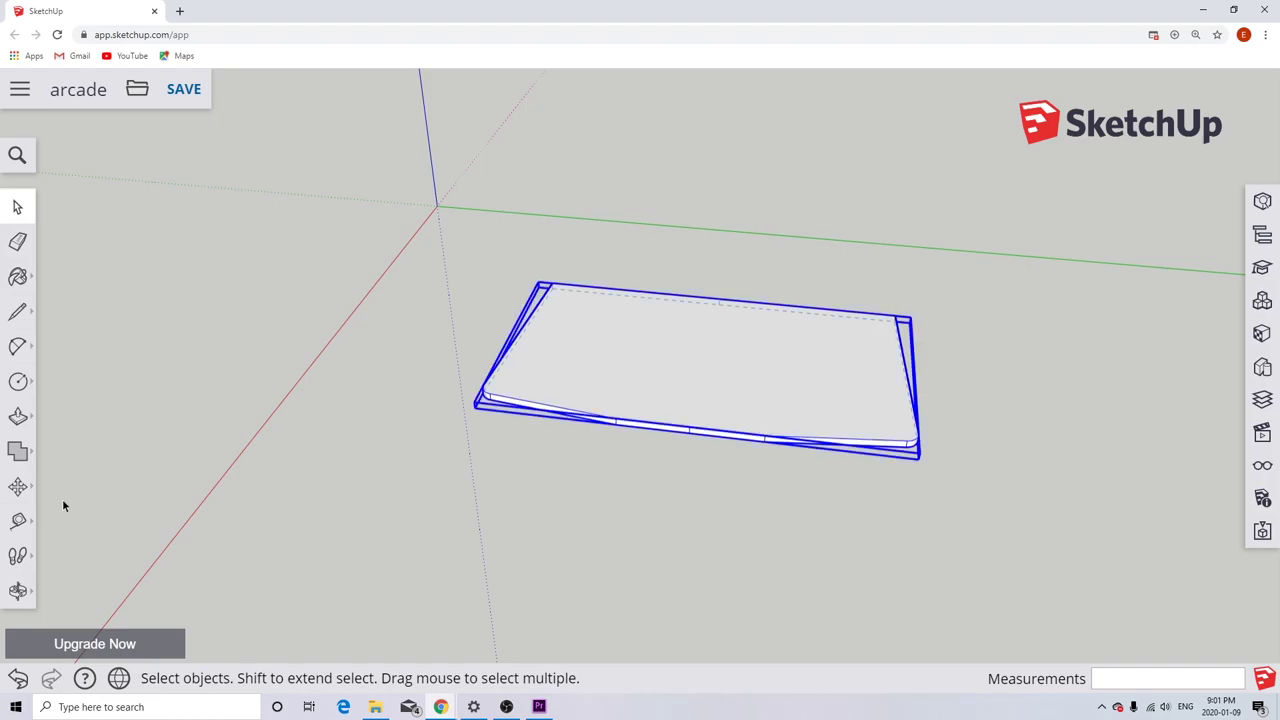
pyautogui.click(17, 486)
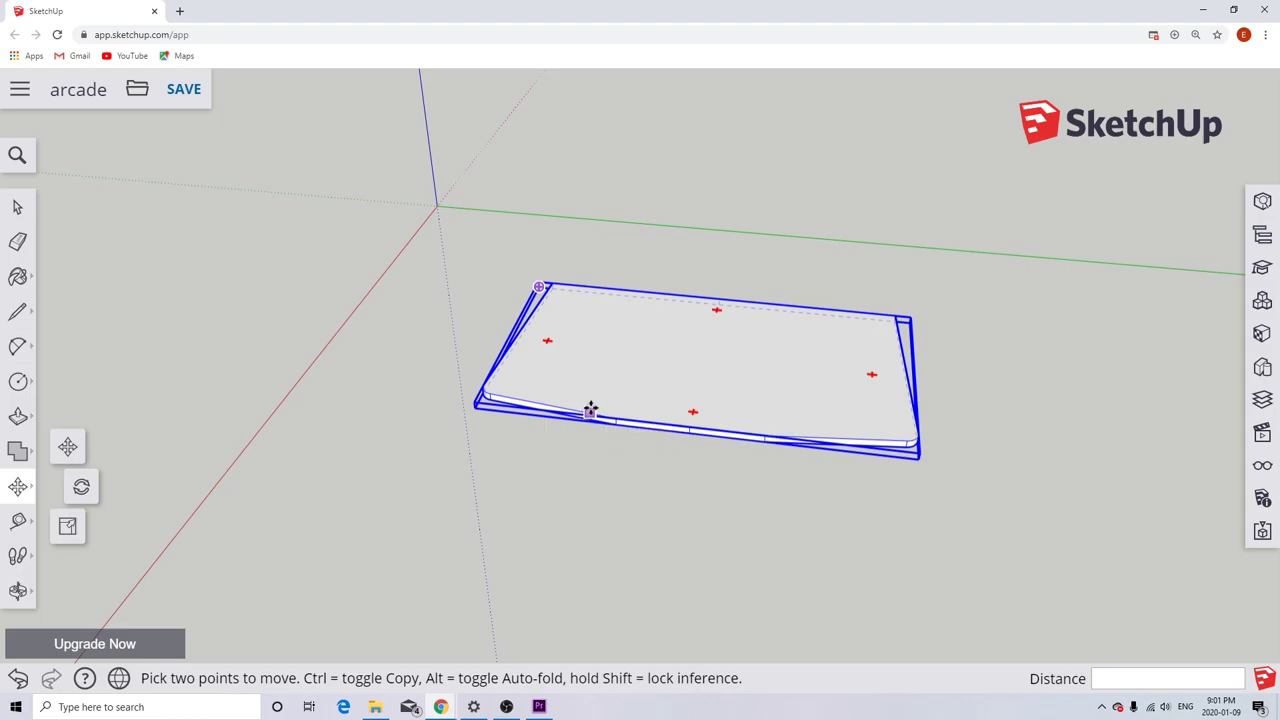
pyautogui.scroll(5, 591, 410)
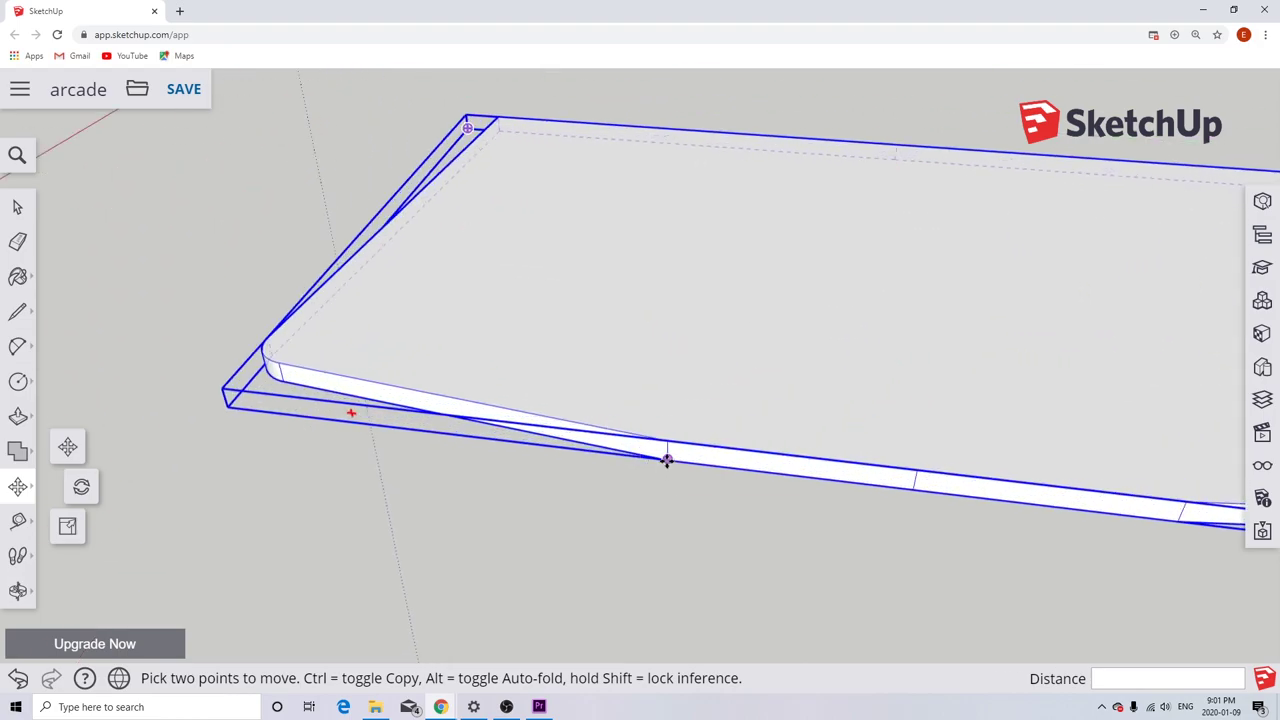
pyautogui.click(667, 460)
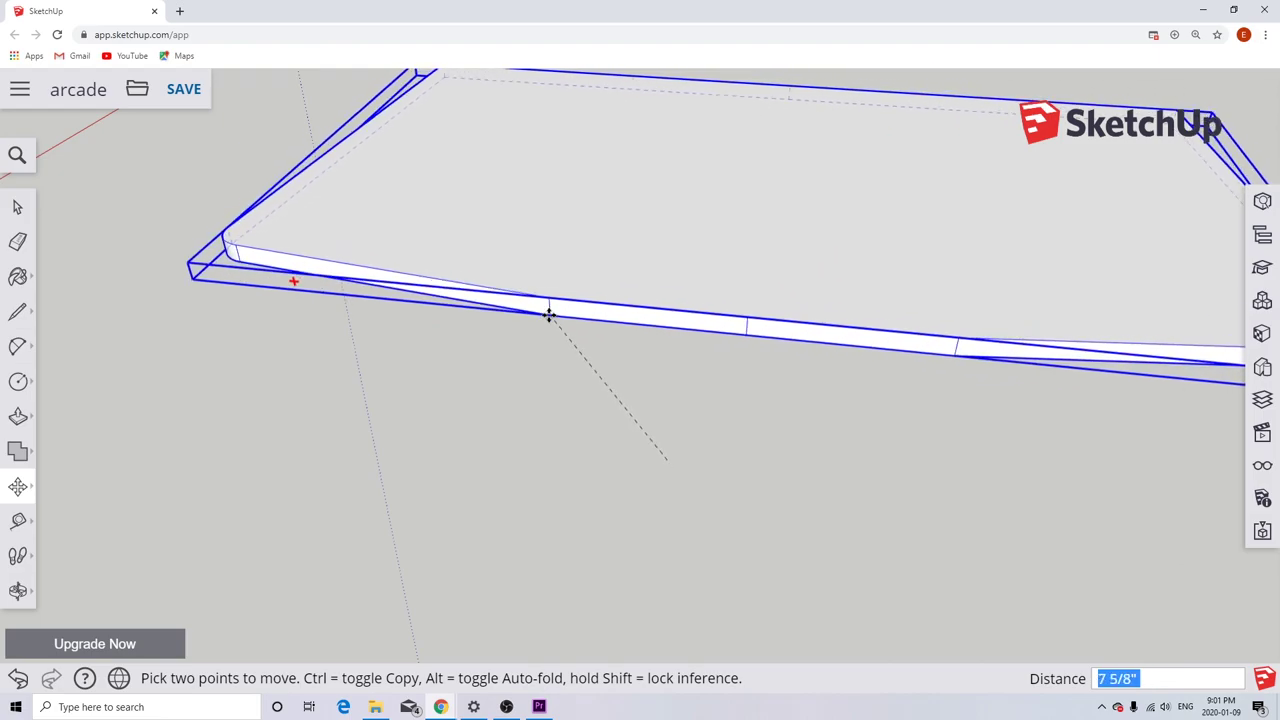
pyautogui.scroll(-10, 548, 314)
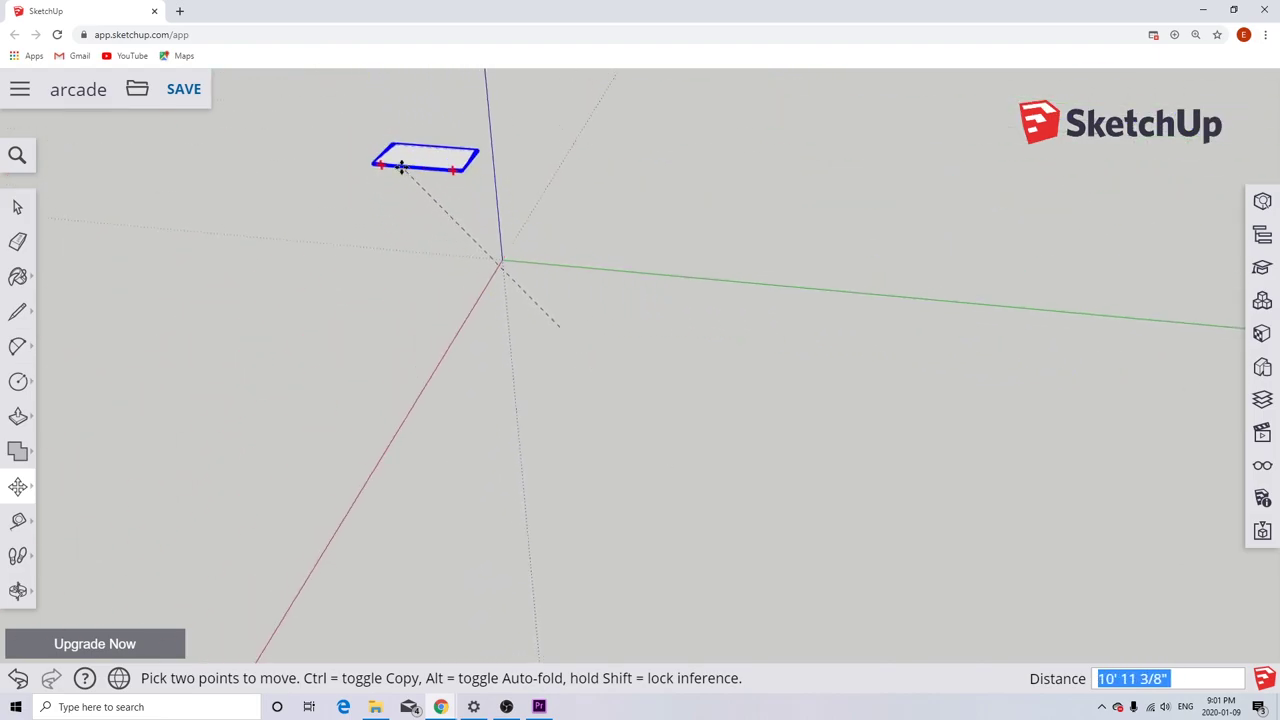
pyautogui.click(401, 166)
pyautogui.scroll(1, 576, 398)
pyautogui.scroll(2, 576, 398)
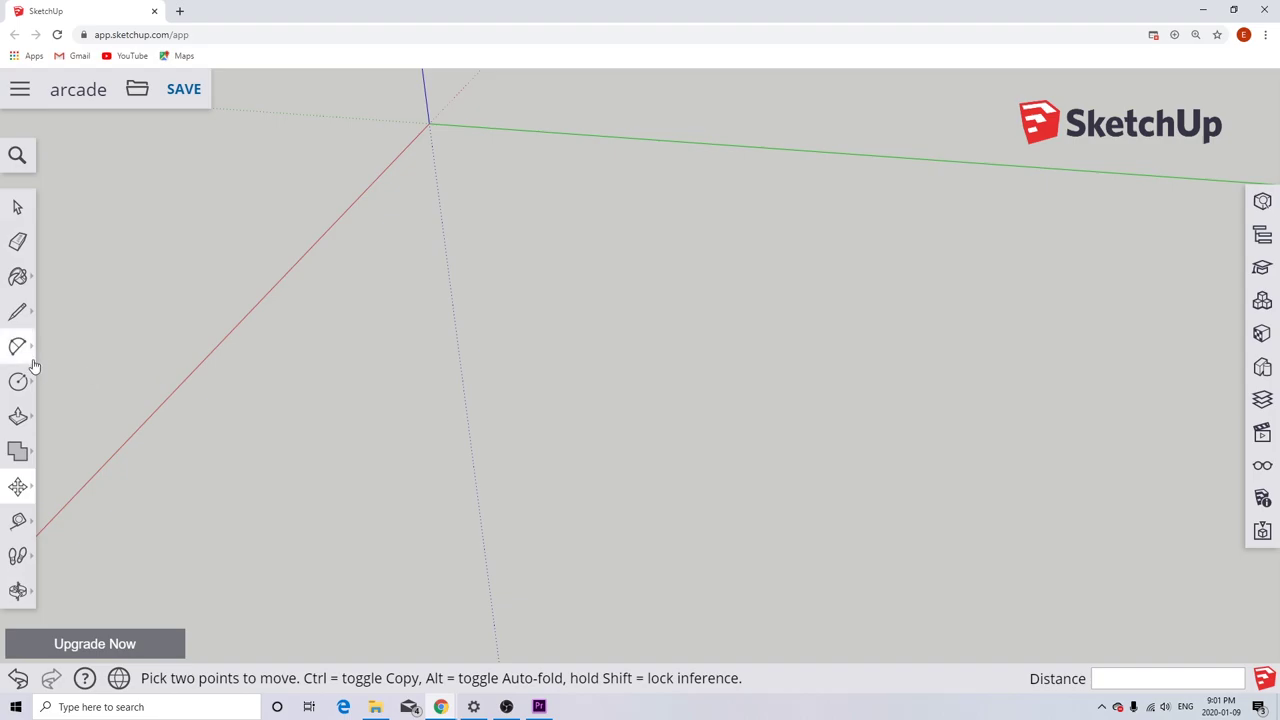
# Draw a four-sided rectangular outline along the green and red axes to form a new face.
pyautogui.click(17, 311)
pyautogui.click(486, 180)
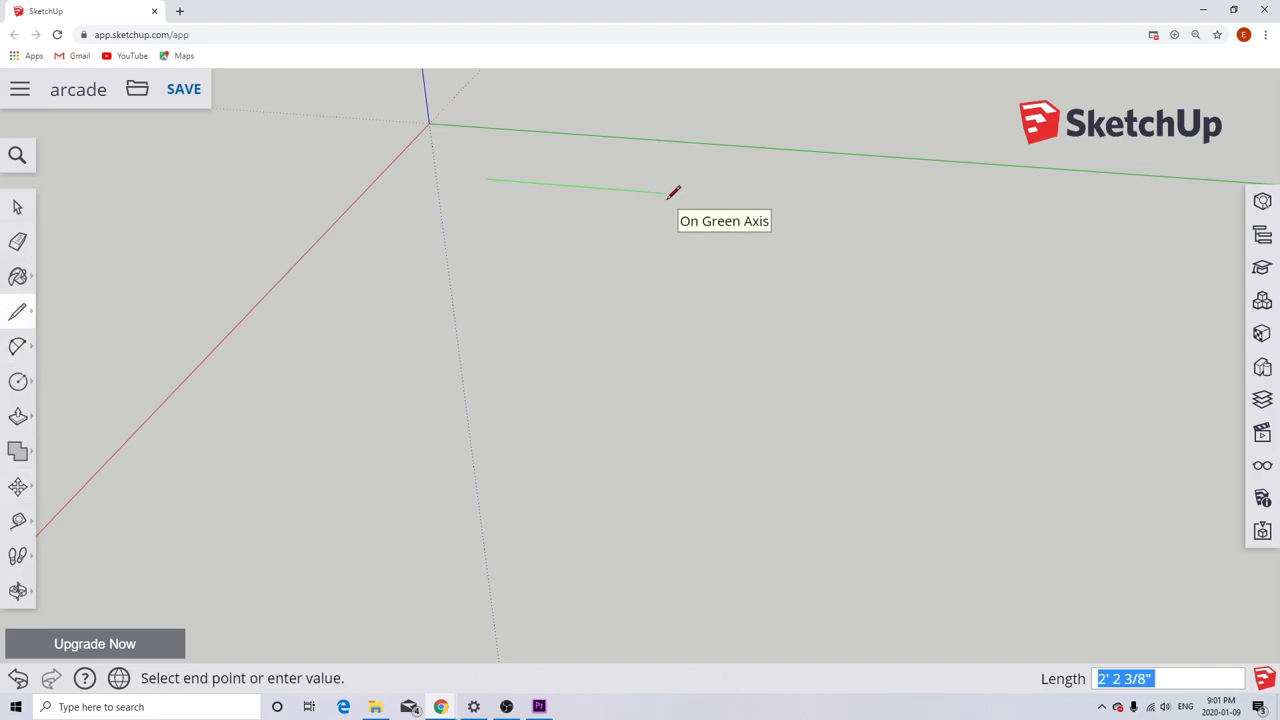
pyautogui.click(720, 197)
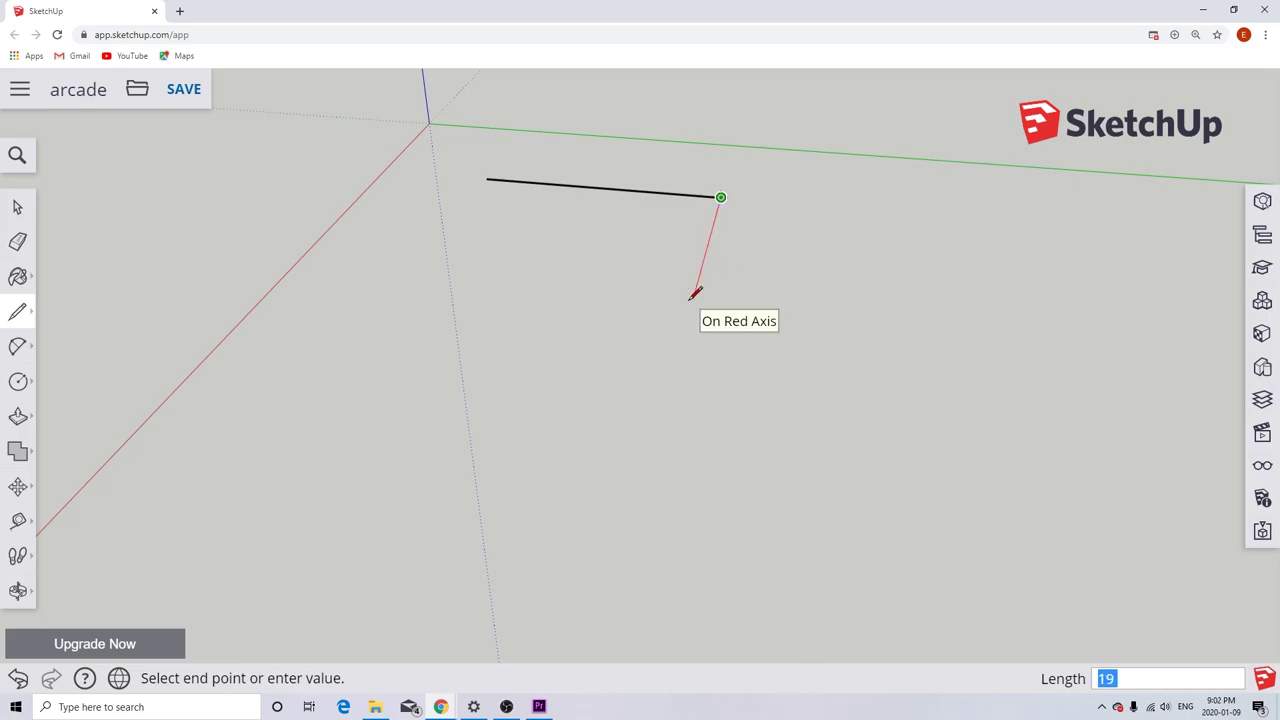
pyautogui.click(703, 263)
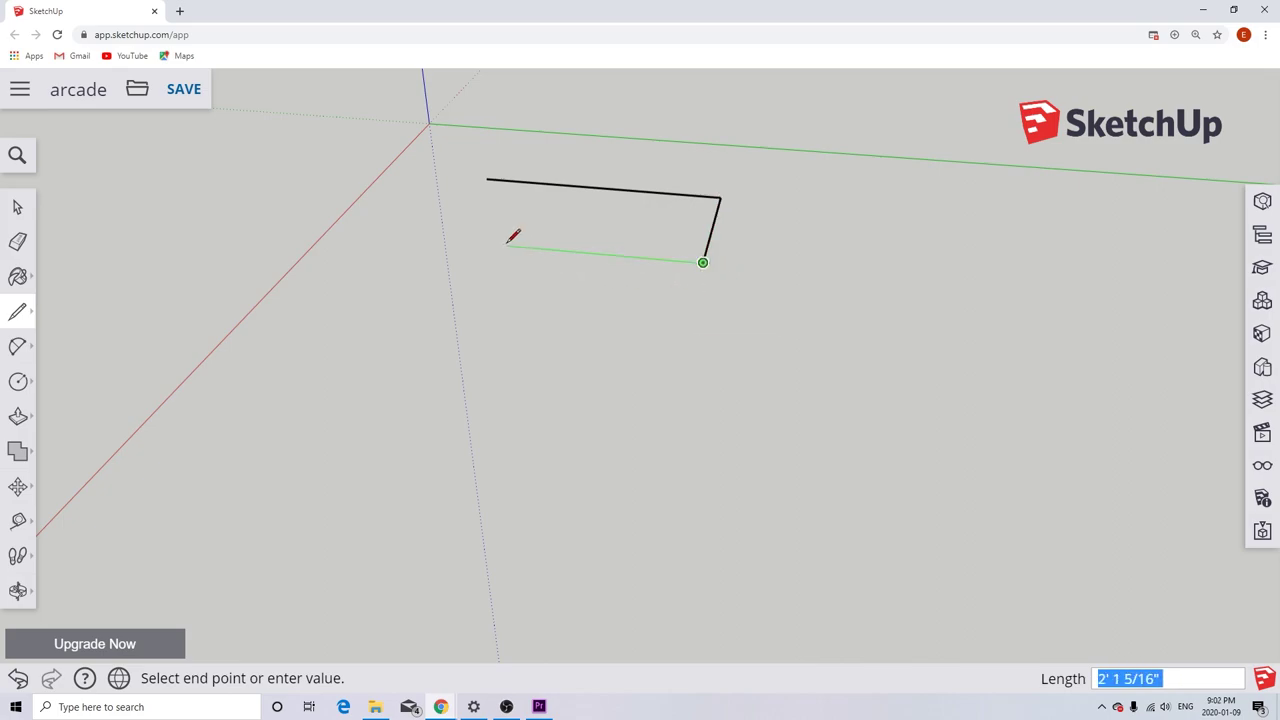
pyautogui.click(441, 239)
pyautogui.click(486, 178)
pyautogui.scroll(-2, 583, 280)
pyautogui.scroll(5, 583, 303)
pyautogui.moveTo(583, 303); pyautogui.dragTo(650, 545, button='middle')
# Measure the width of the new face from its top-left to top-right corner with the Tape Measure.
pyautogui.click(17, 520)
pyautogui.click(382, 203)
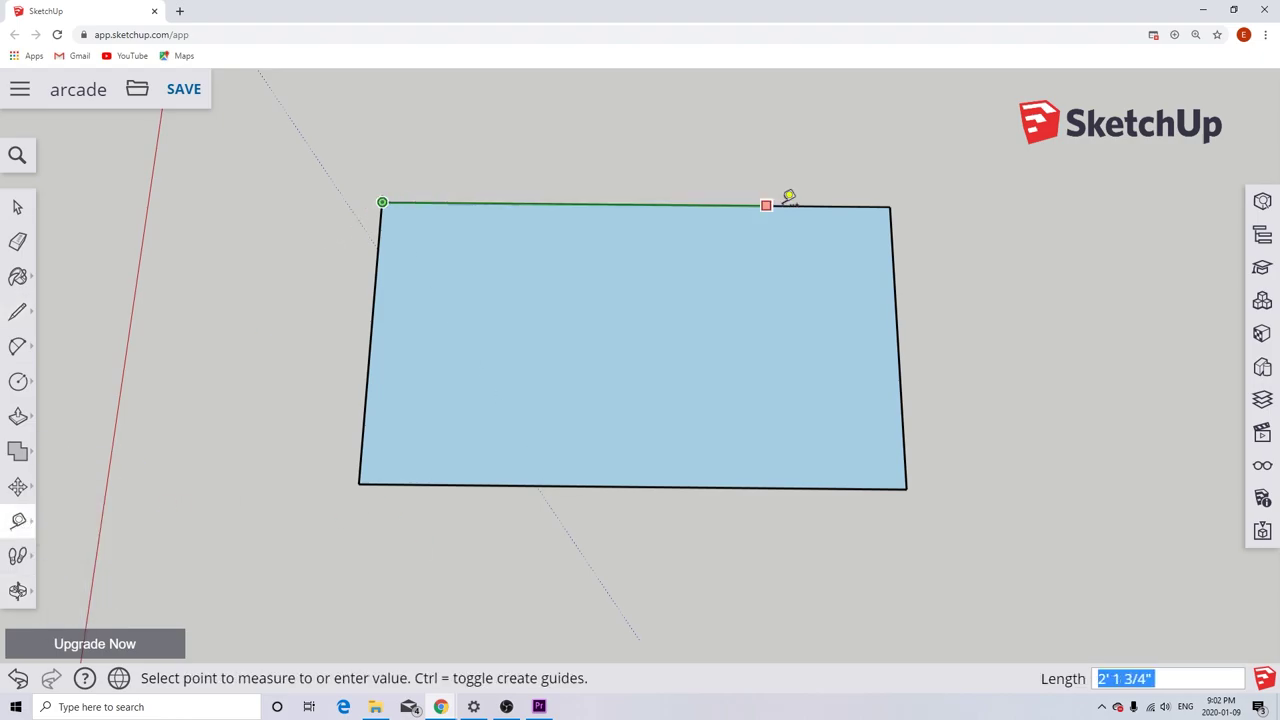
pyautogui.click(891, 206)
pyautogui.click(891, 206)
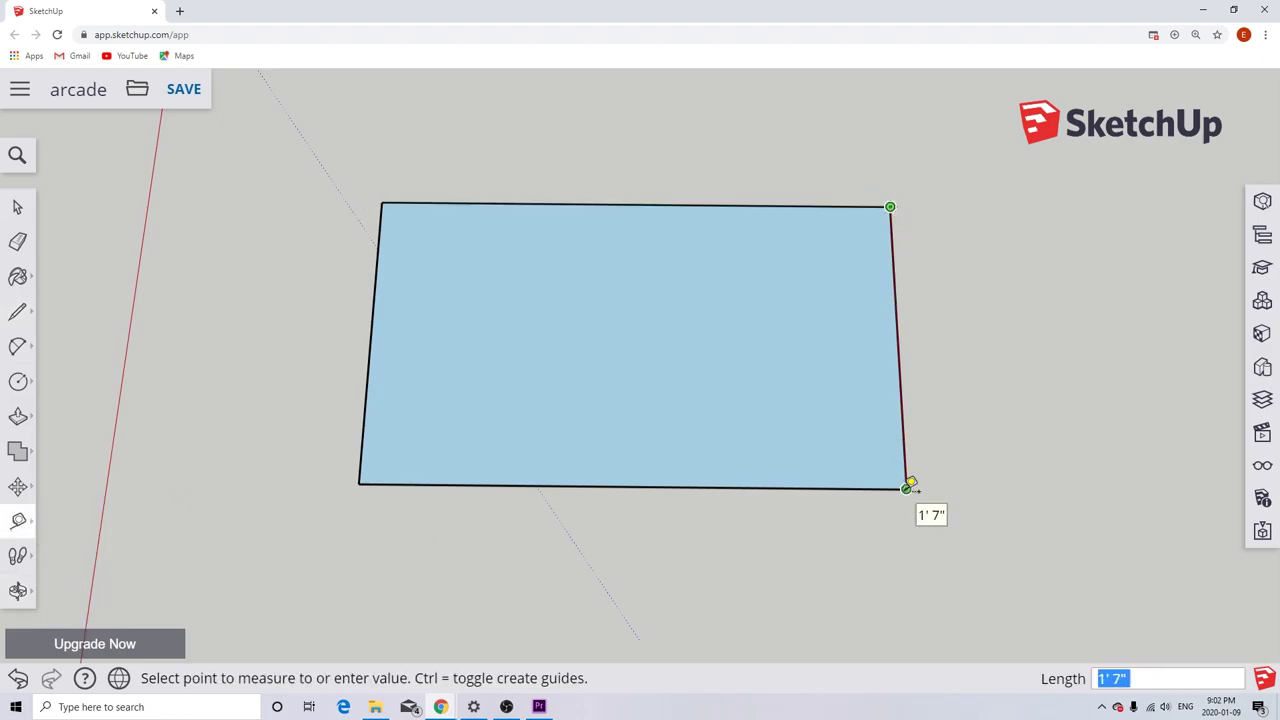
pyautogui.press('Escape')
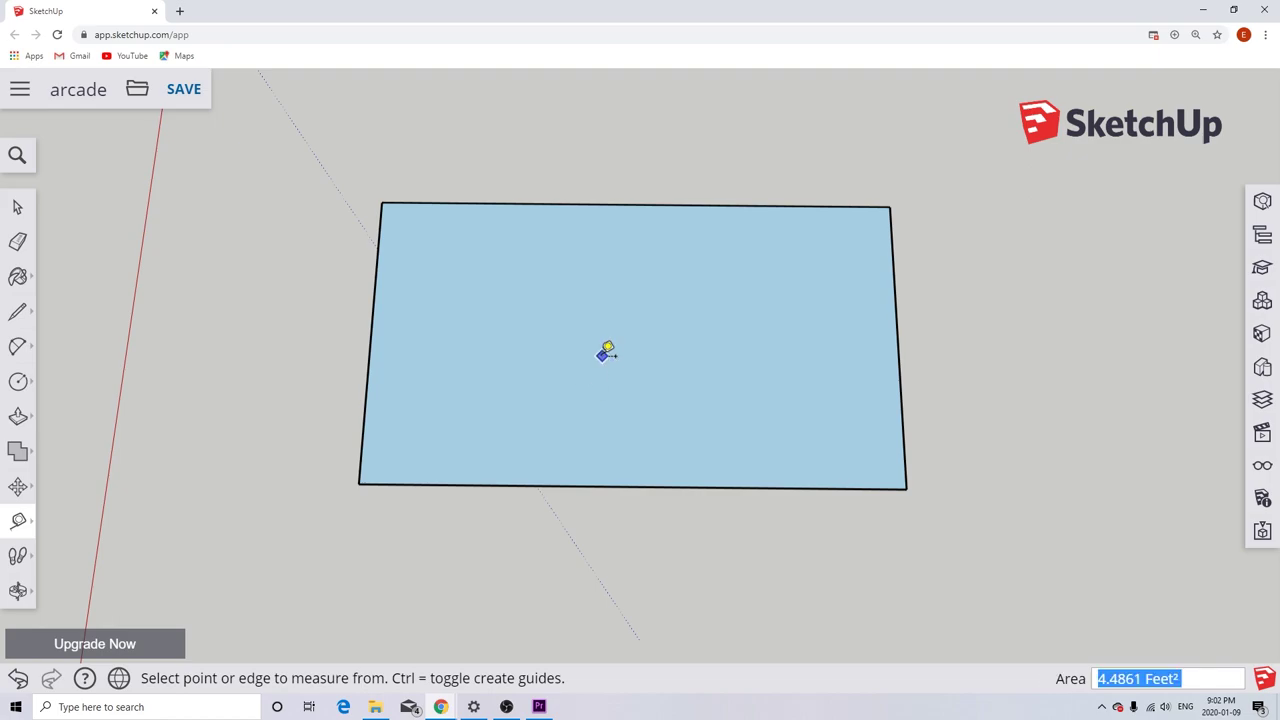
# Draw diagonal cuts across the face's bottom-left and bottom-right corners.
pyautogui.click(18, 313)
pyautogui.click(633, 486)
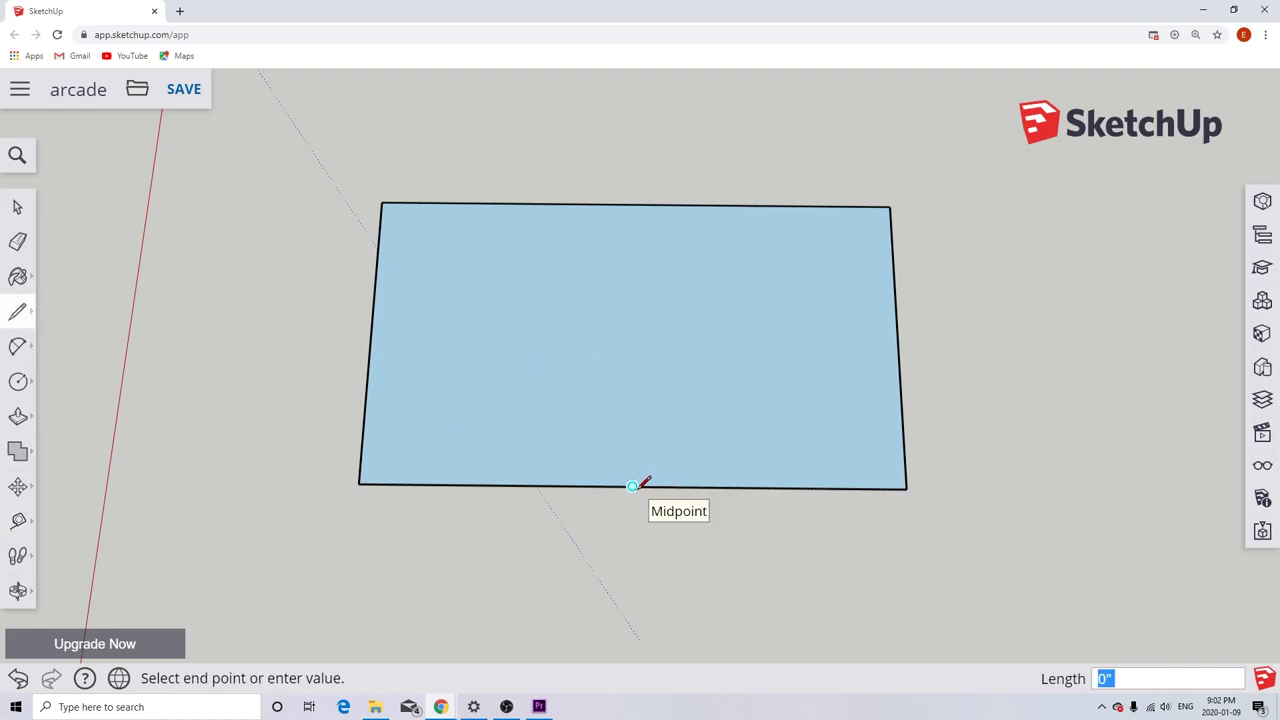
pyautogui.click(742, 487)
pyautogui.click(907, 488)
pyautogui.press('Escape')
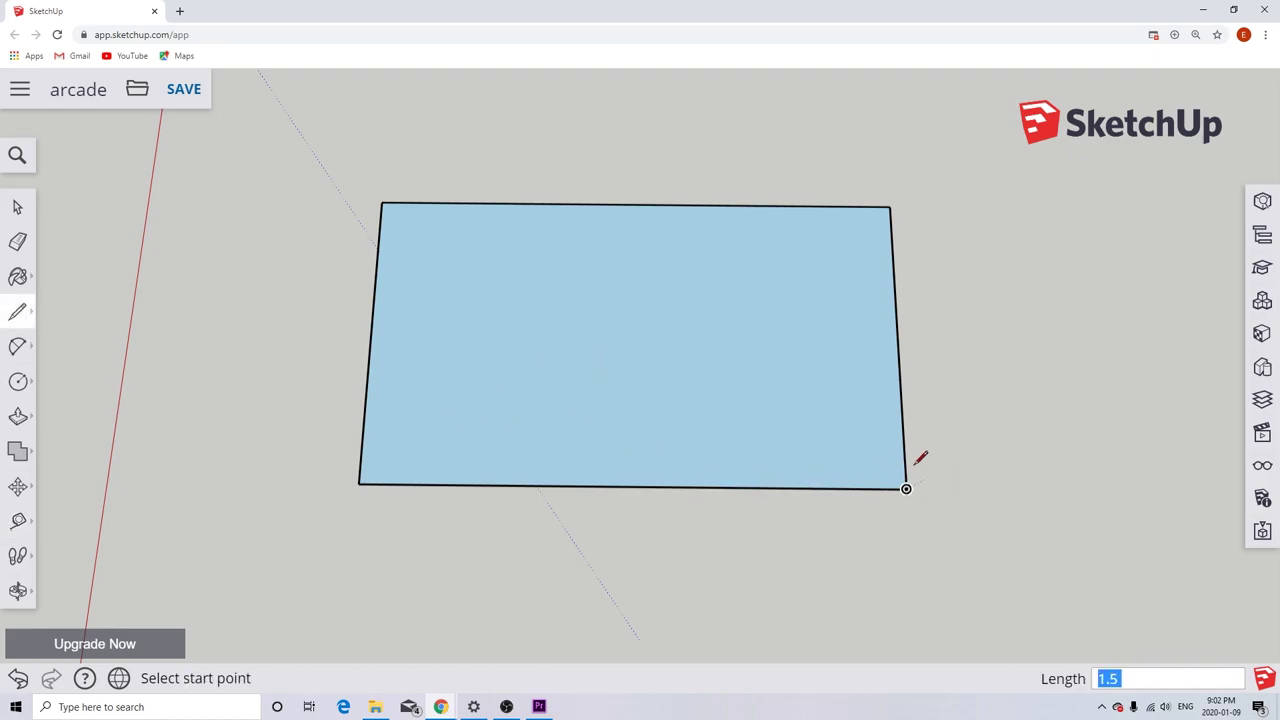
pyautogui.click(904, 465)
pyautogui.click(726, 487)
pyautogui.click(728, 487)
pyautogui.press('Escape')
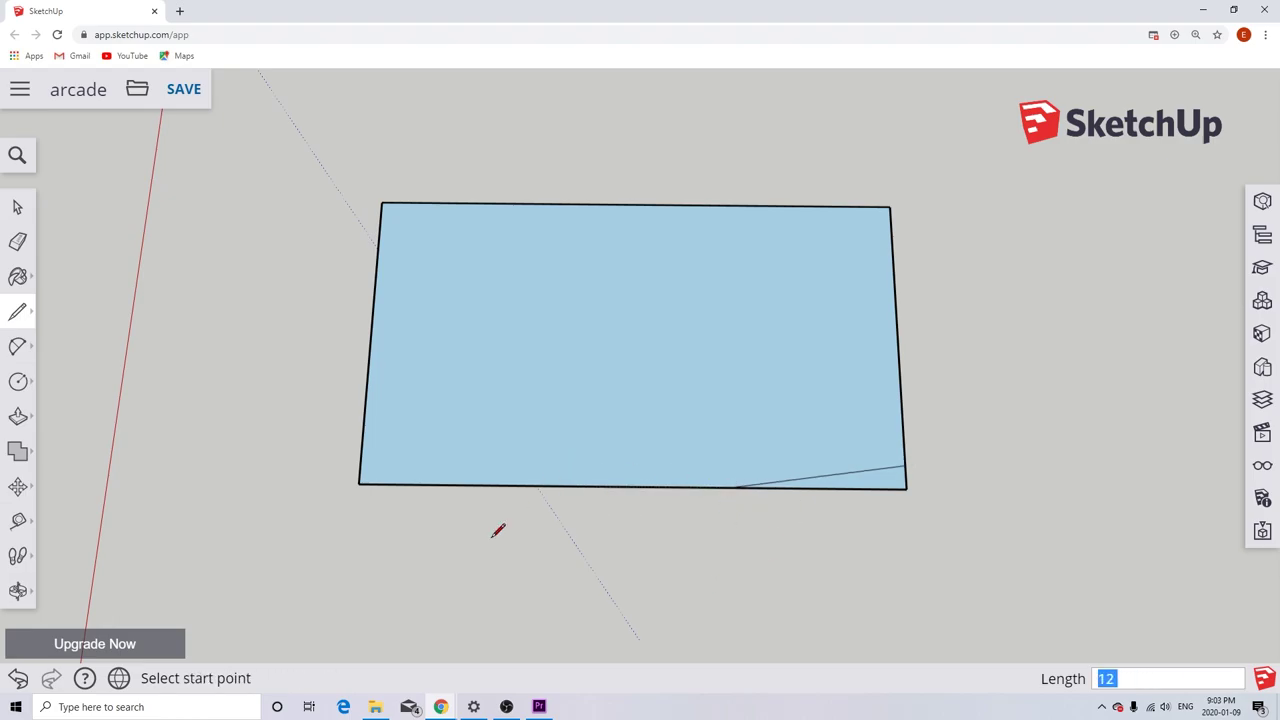
pyautogui.click(359, 484)
pyautogui.press('Escape')
pyautogui.click(361, 460)
pyautogui.click(529, 485)
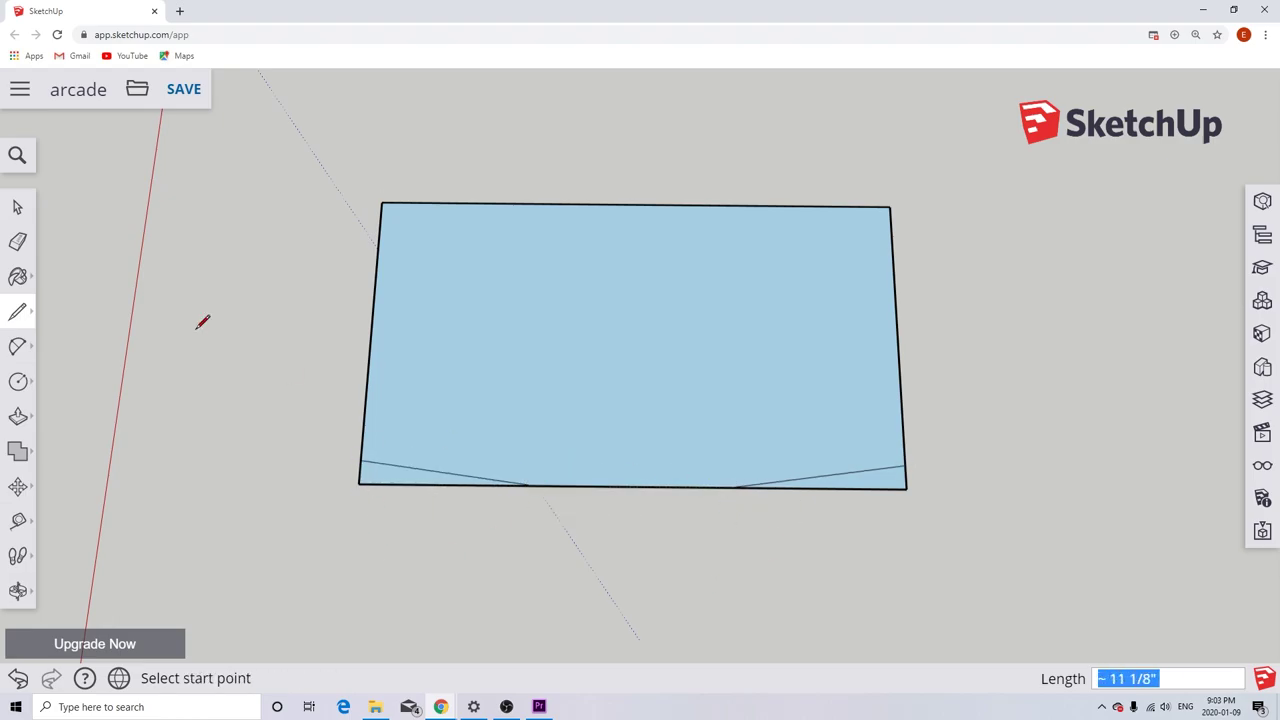
# Delete the two cut-off bottom corner triangles.
pyautogui.click(17, 207)
pyautogui.doubleClick(390, 480)
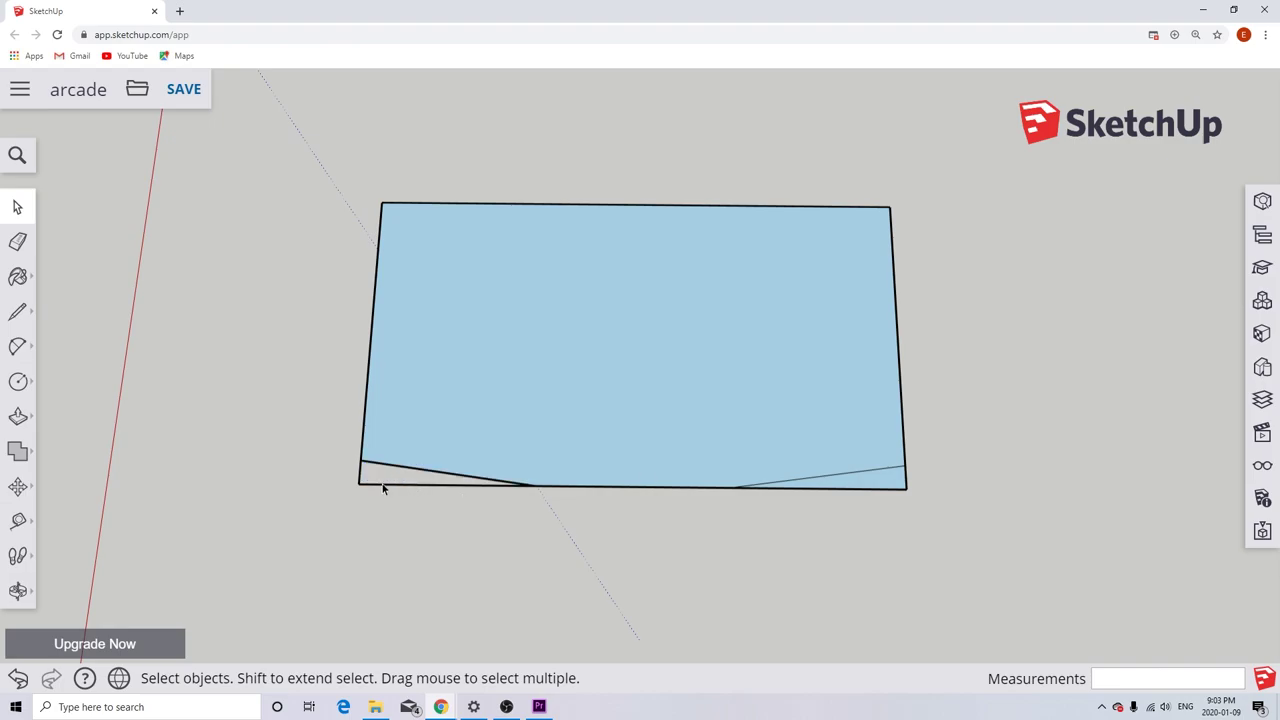
pyautogui.press('Delete')
pyautogui.click(895, 484)
pyautogui.press('Delete')
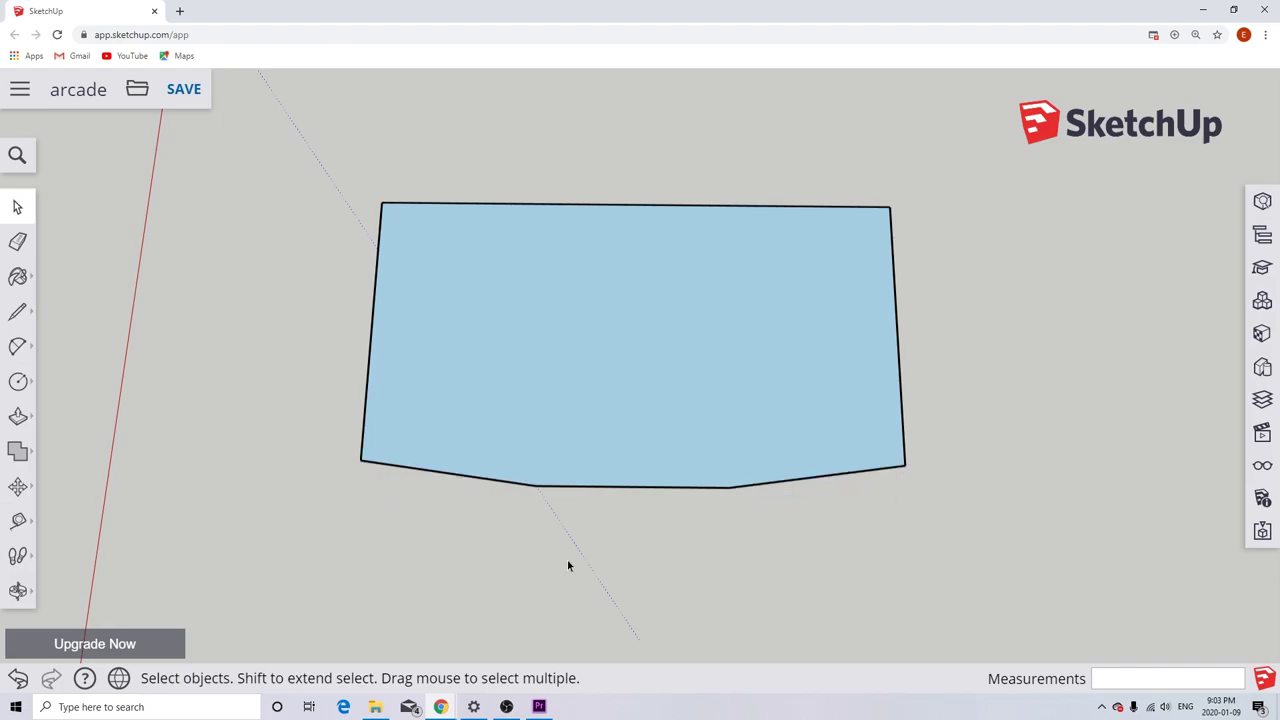
# Draw taper lines from points on the top edge down to the bottom corners.
pyautogui.press('l')
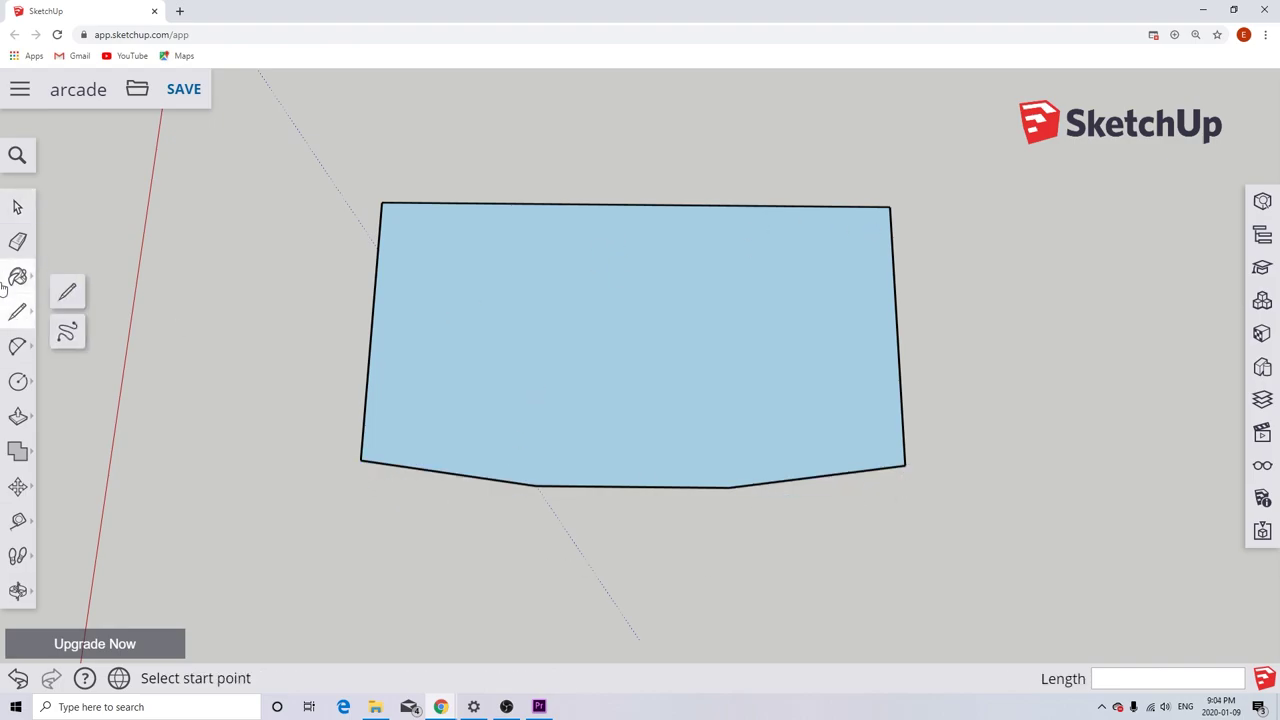
pyautogui.click(635, 204)
pyautogui.press('Escape')
pyautogui.click(867, 206)
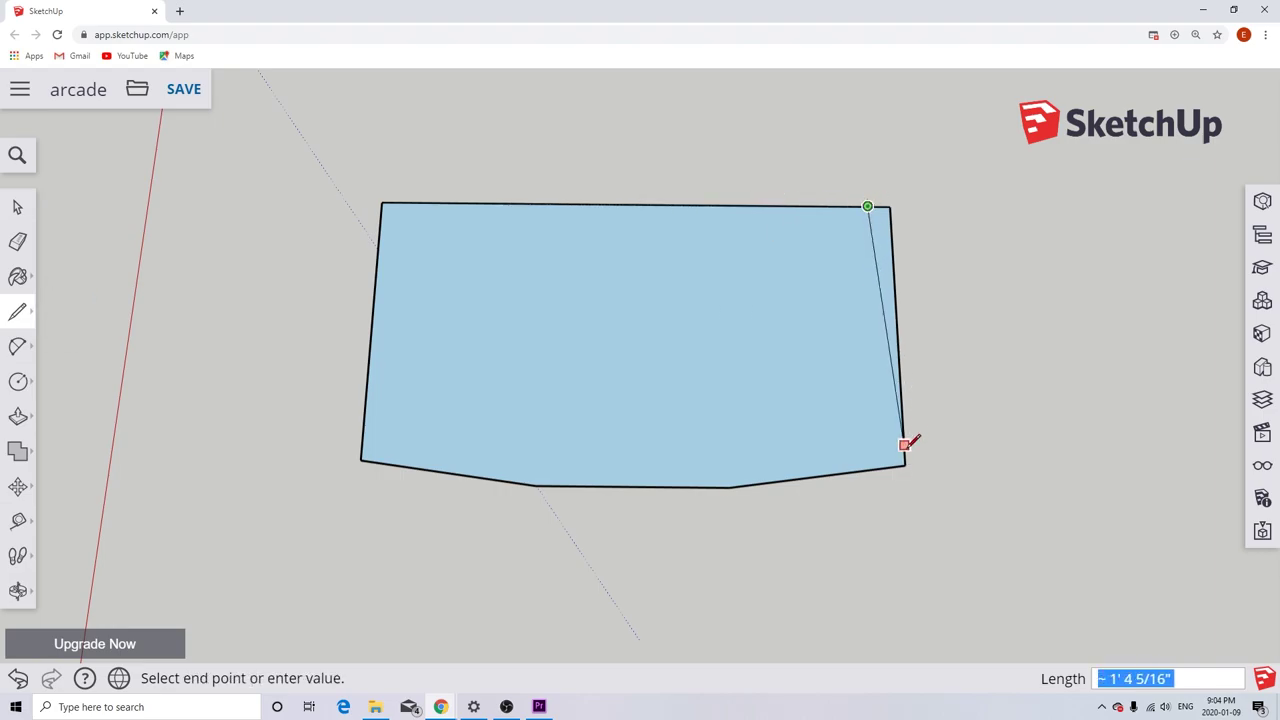
pyautogui.click(905, 463)
pyautogui.click(635, 204)
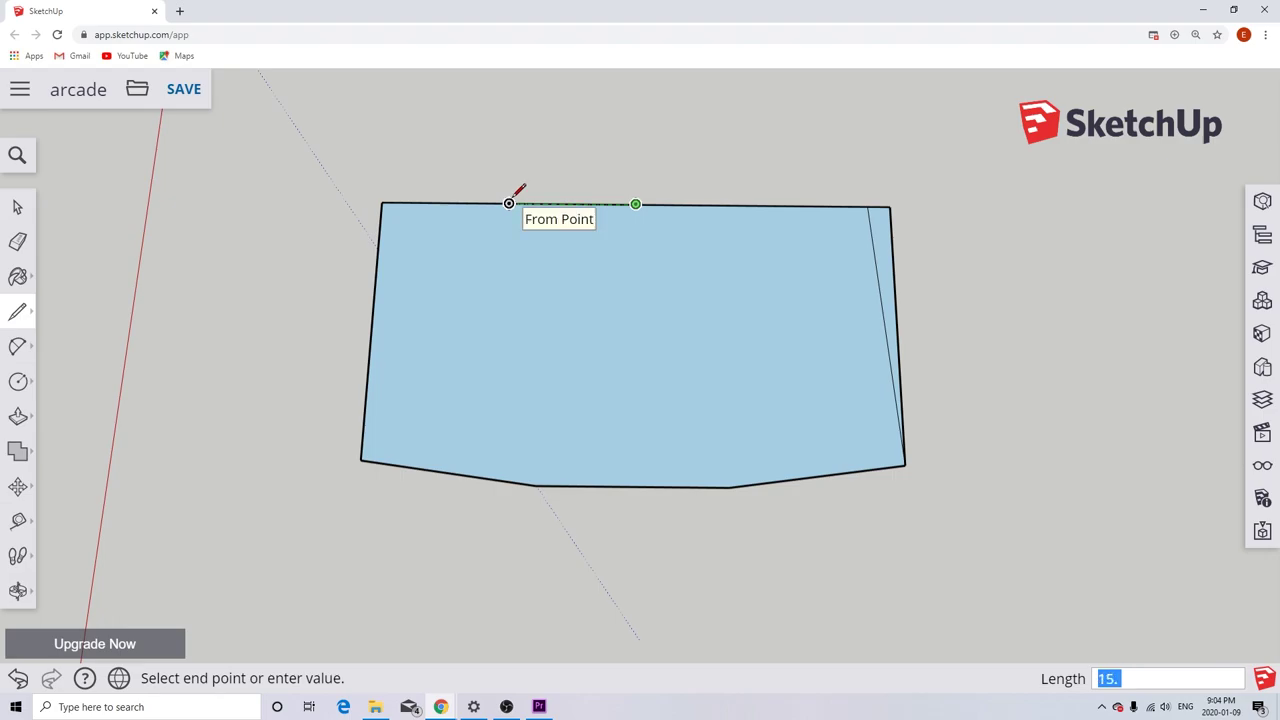
pyautogui.click(404, 203)
pyautogui.click(361, 460)
# Delete the left and right side slivers left by the taper lines.
pyautogui.press('space')
pyautogui.click(384, 228)
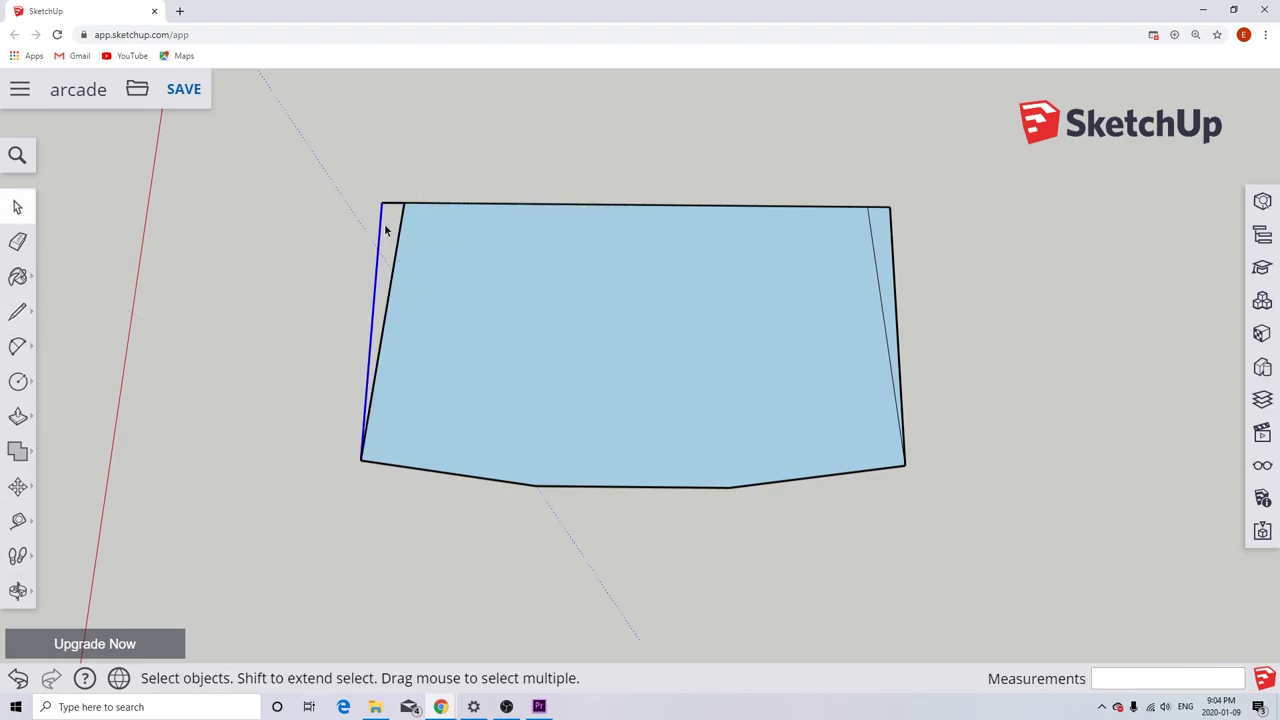
pyautogui.press('Delete')
pyautogui.click(891, 232)
pyautogui.press('Delete')
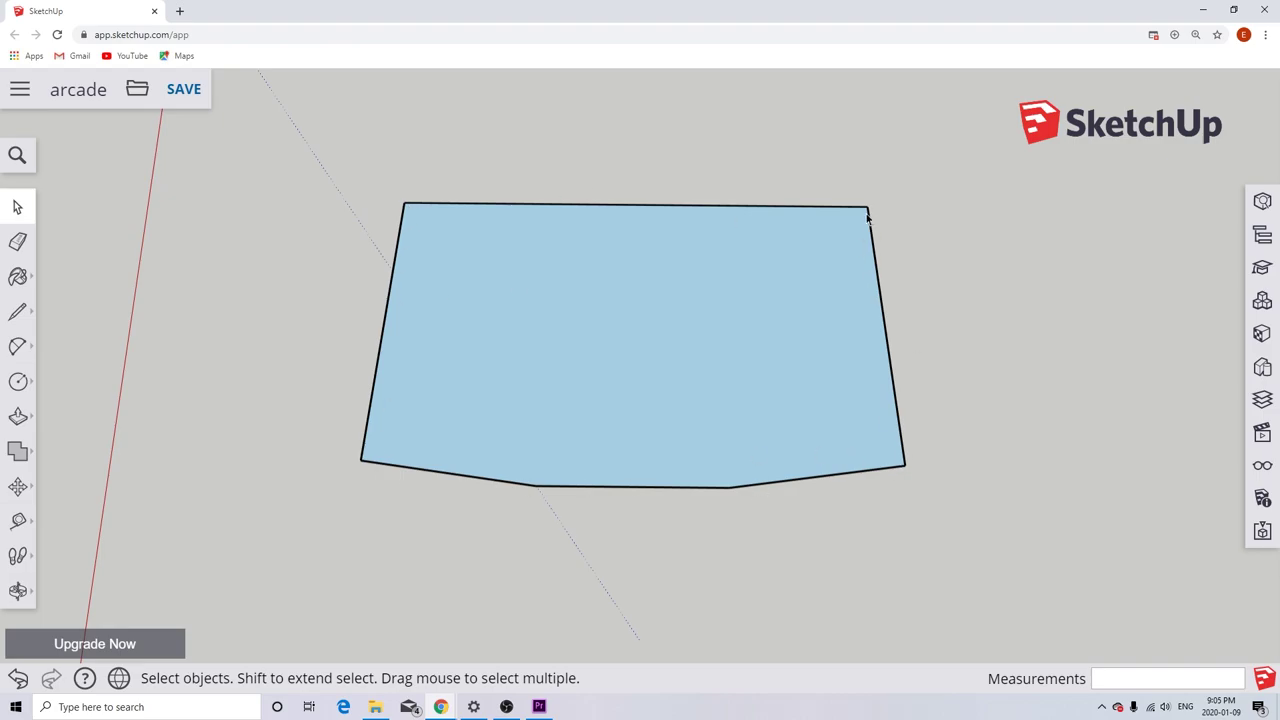
# Push/Pull the tapered face up into a 5/8-inch thick slab.
pyautogui.moveTo(621, 431); pyautogui.dragTo(56, 503, button='middle')
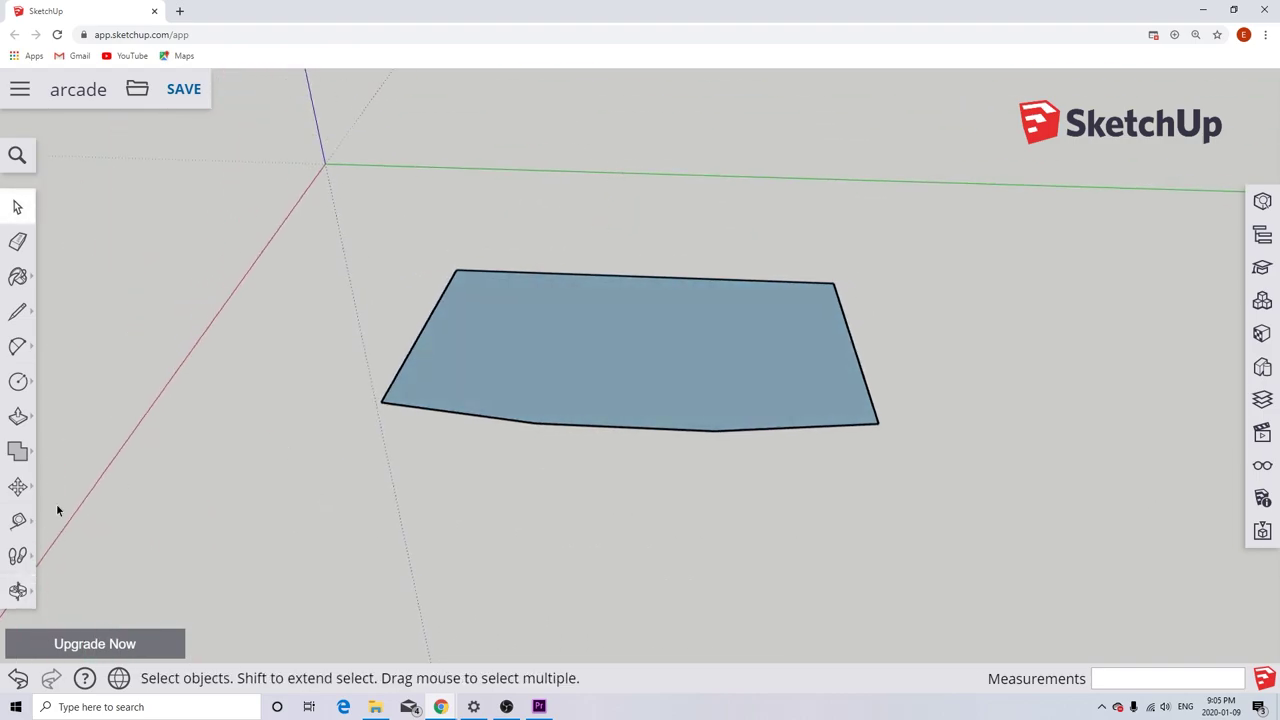
pyautogui.click(18, 416)
pyautogui.click(608, 394)
pyautogui.click(610, 380)
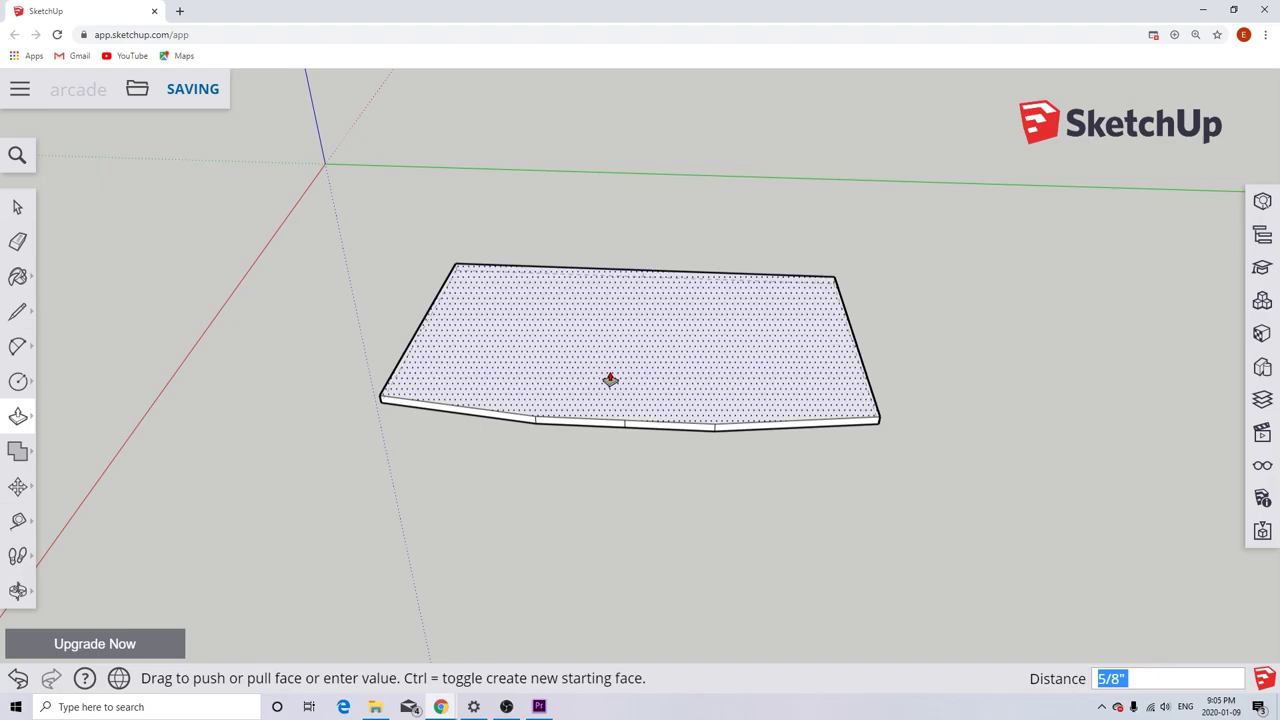
# Select the whole slab and make it a component.
pyautogui.press('space')
pyautogui.moveTo(322, 210); pyautogui.dragTo(530, 370)
pyautogui.rightClick(600, 295)
pyautogui.click(683, 518)
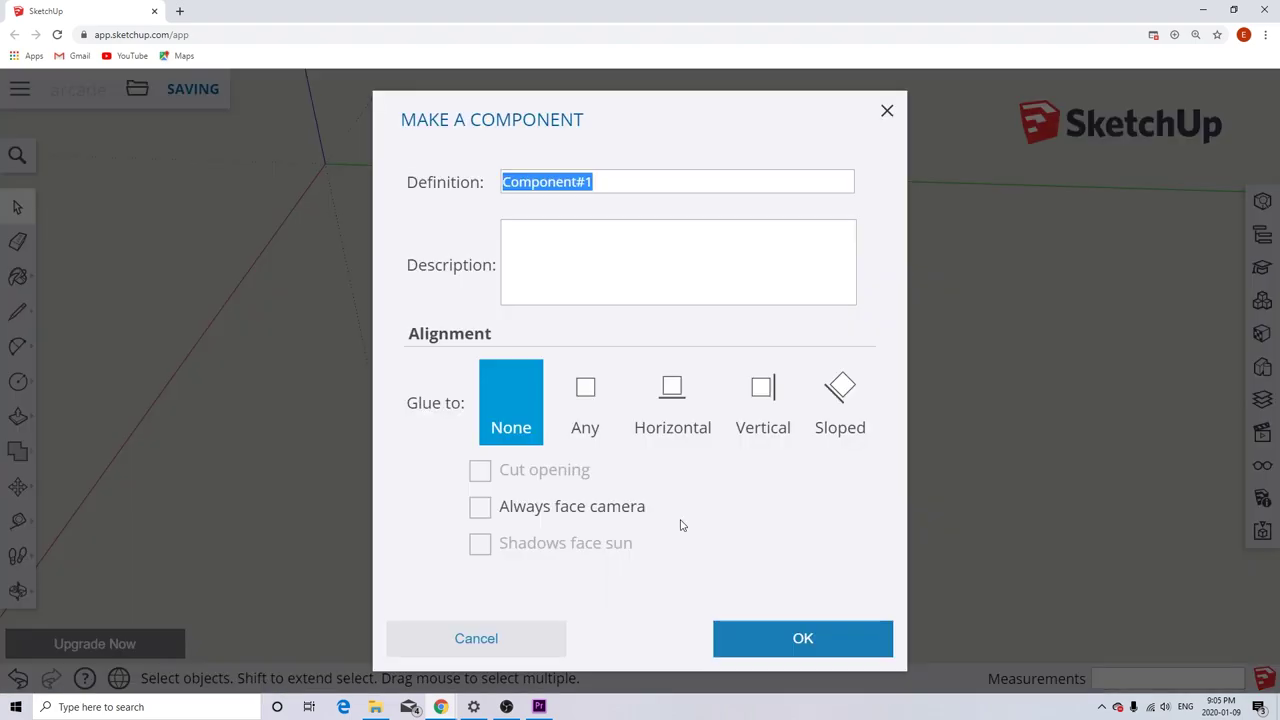
pyautogui.press('Return')
# Move the slab by its bottom corner, then clear the selection.
pyautogui.click(18, 487)
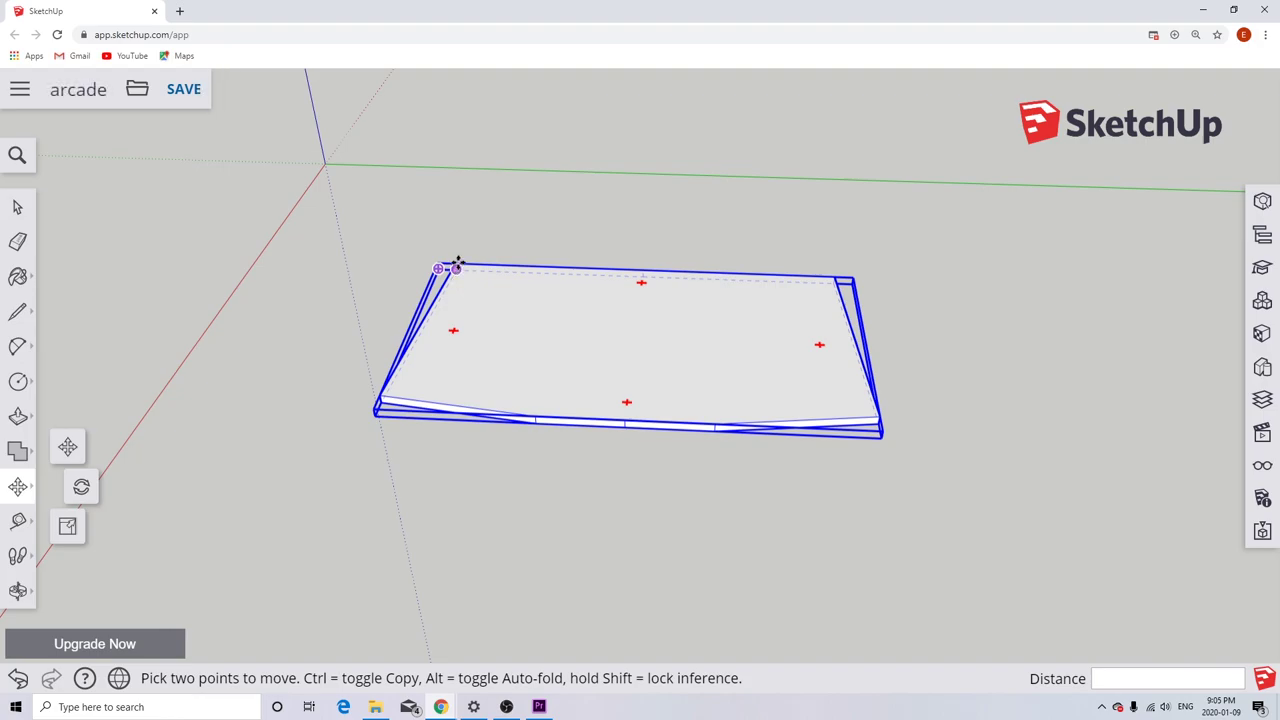
pyautogui.click(540, 414)
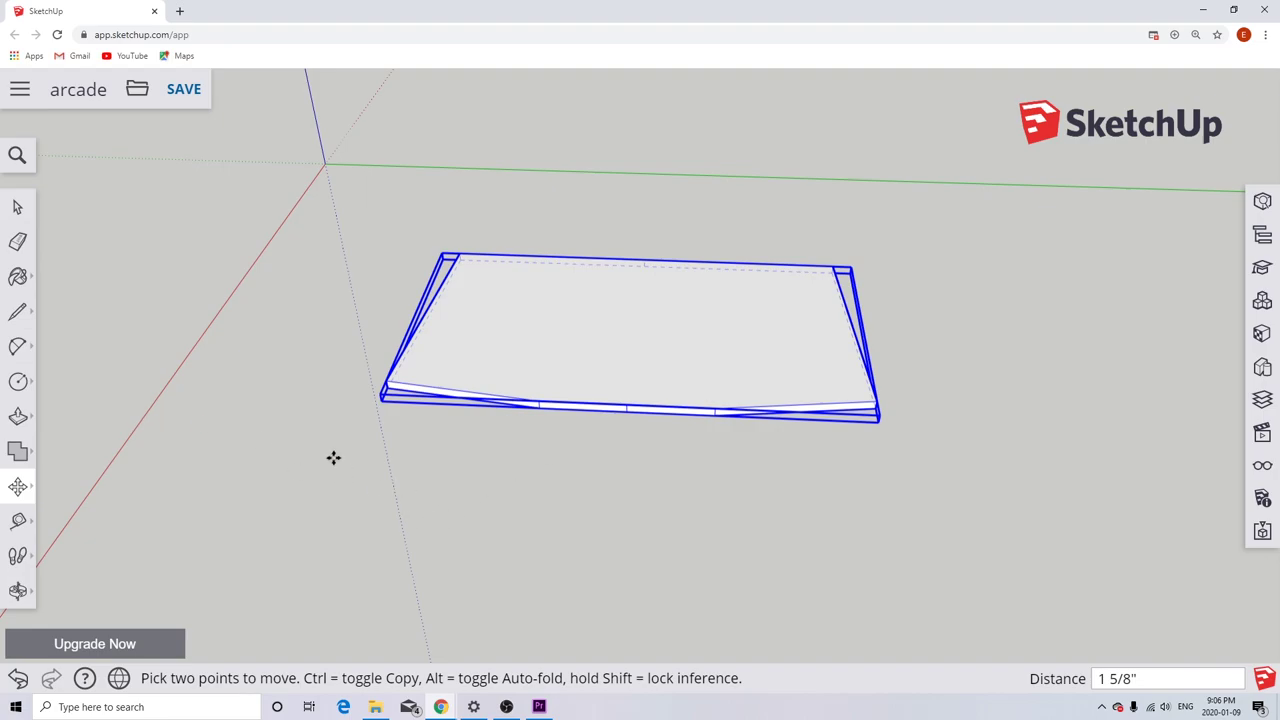
pyautogui.click(17, 209)
pyautogui.click(555, 517)
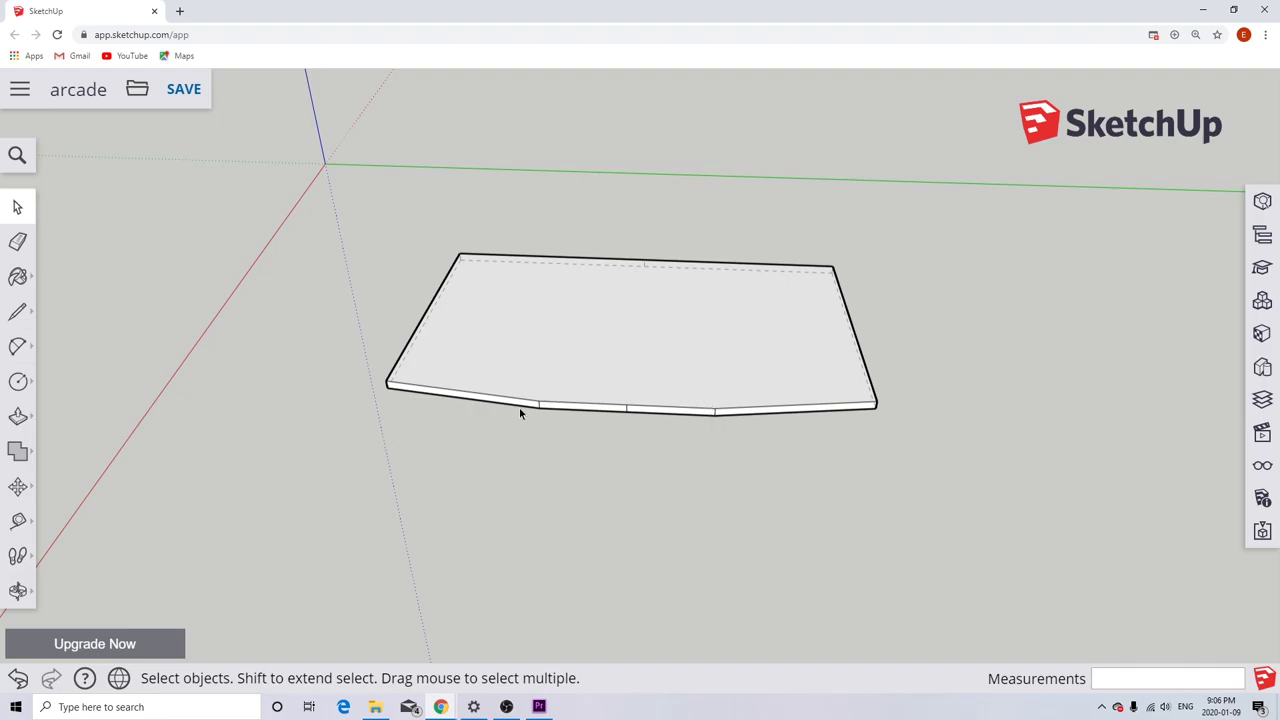
# Draw a closed narrow outline on the slab top between the front-edge joints to form a face.
pyautogui.click(17, 313)
pyautogui.scroll(4, 553, 388)
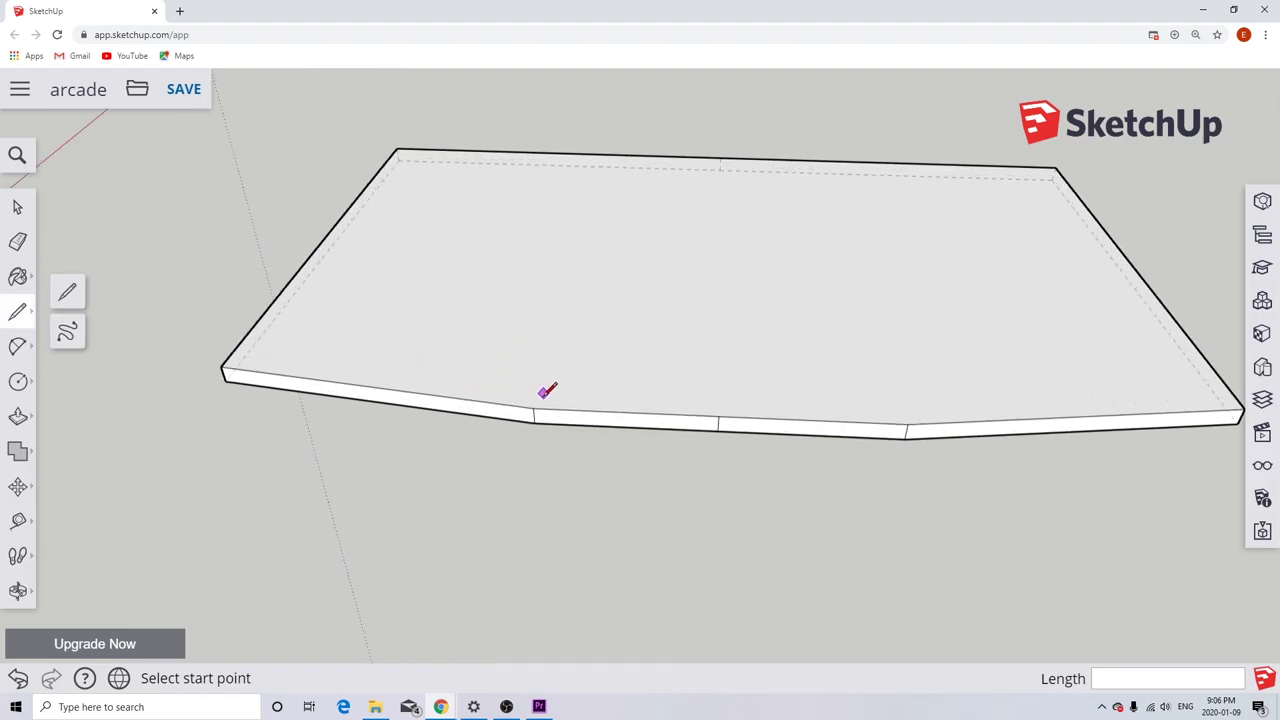
pyautogui.click(533, 408)
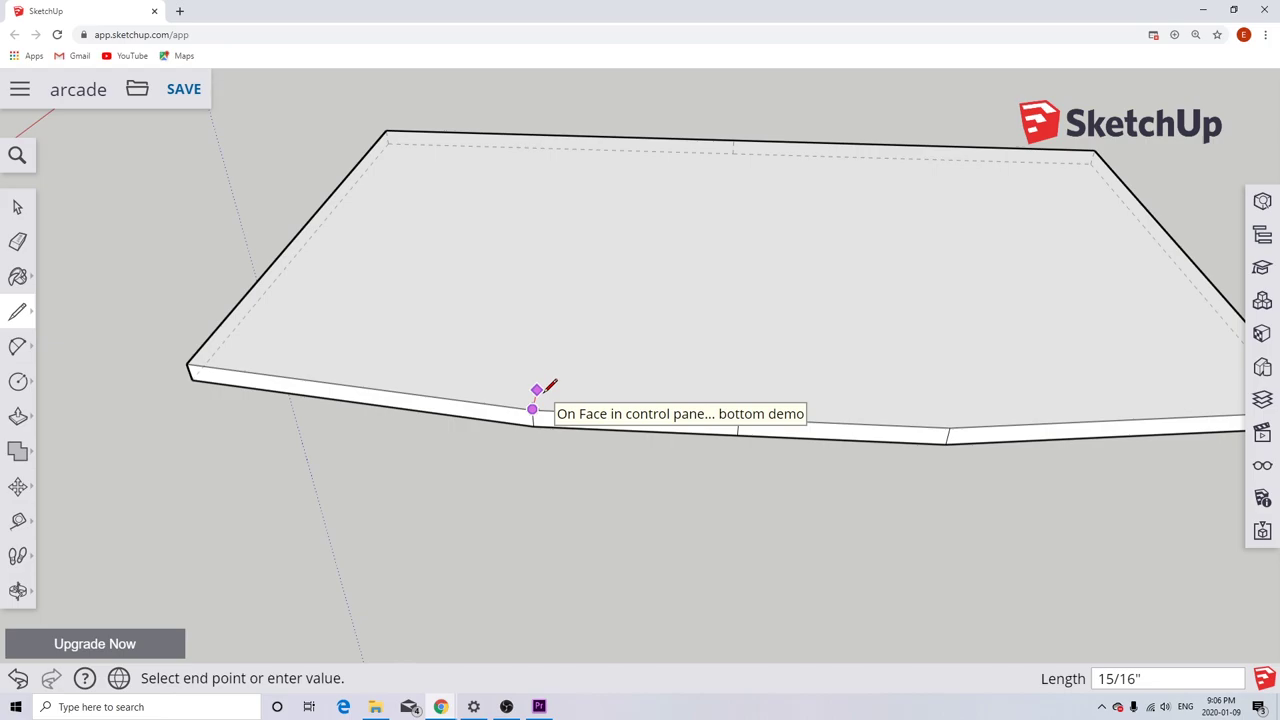
pyautogui.write('.')
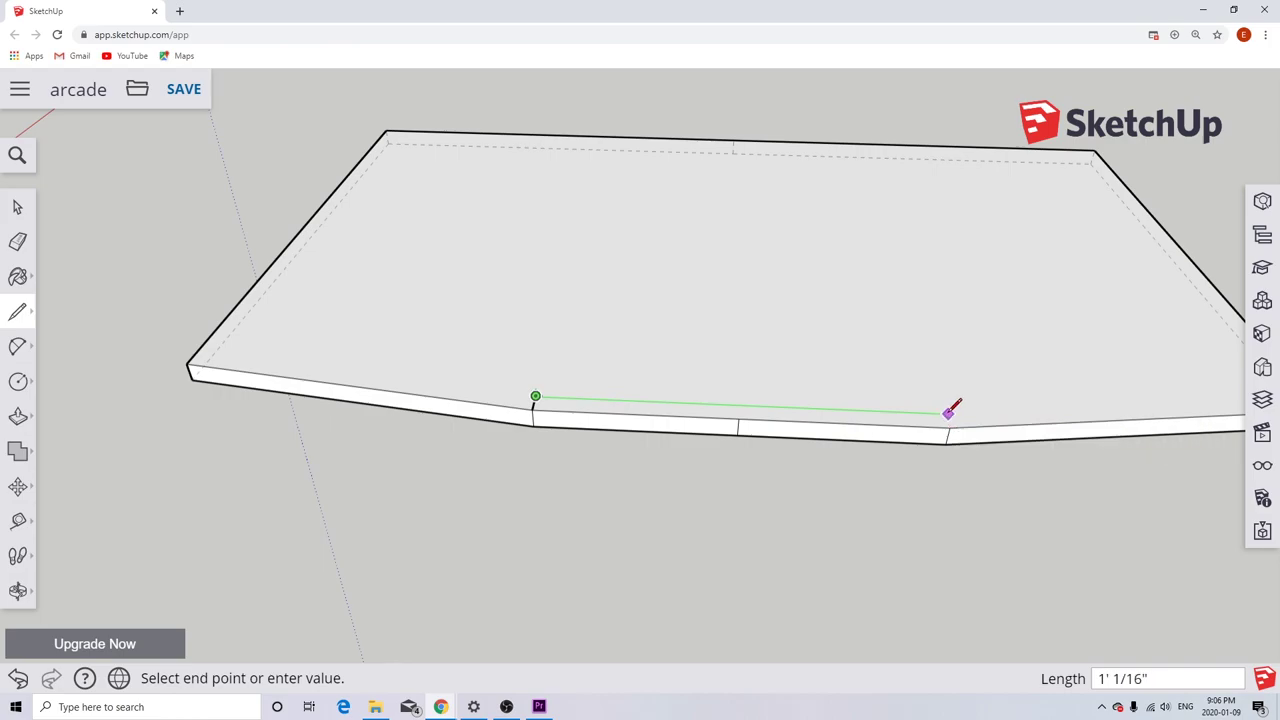
pyautogui.scroll(3, 948, 412)
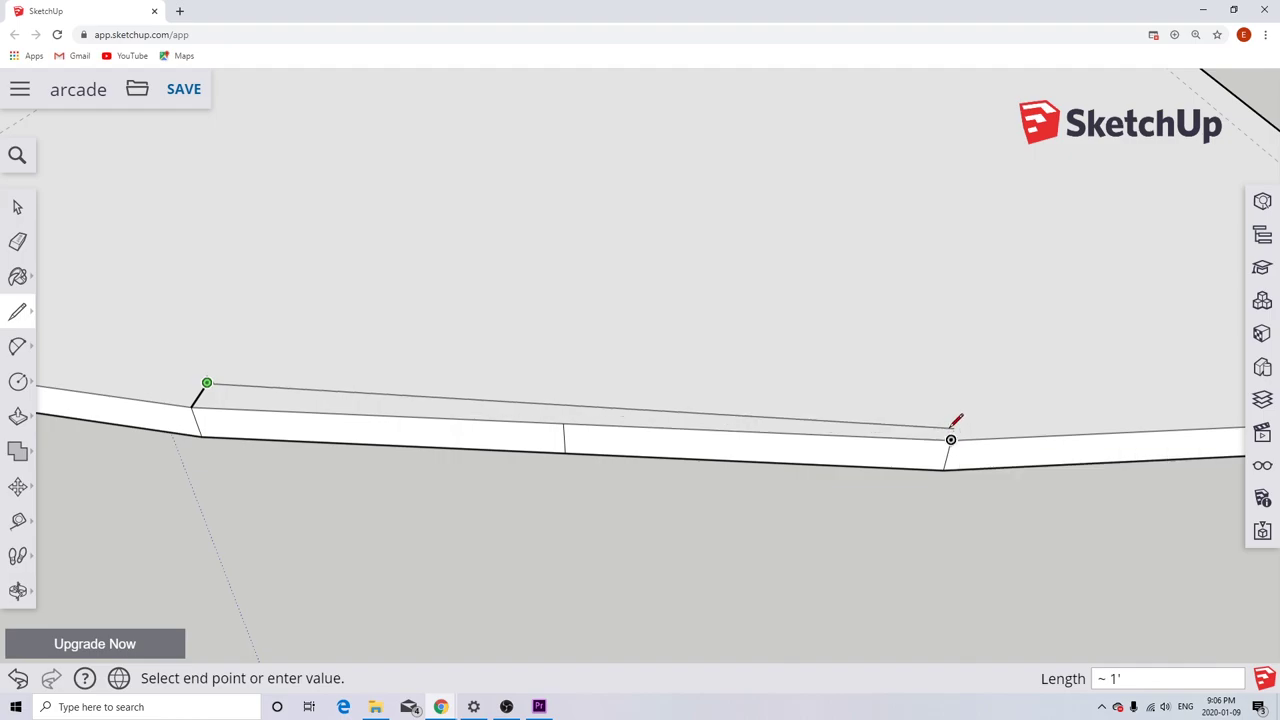
pyautogui.click(944, 413)
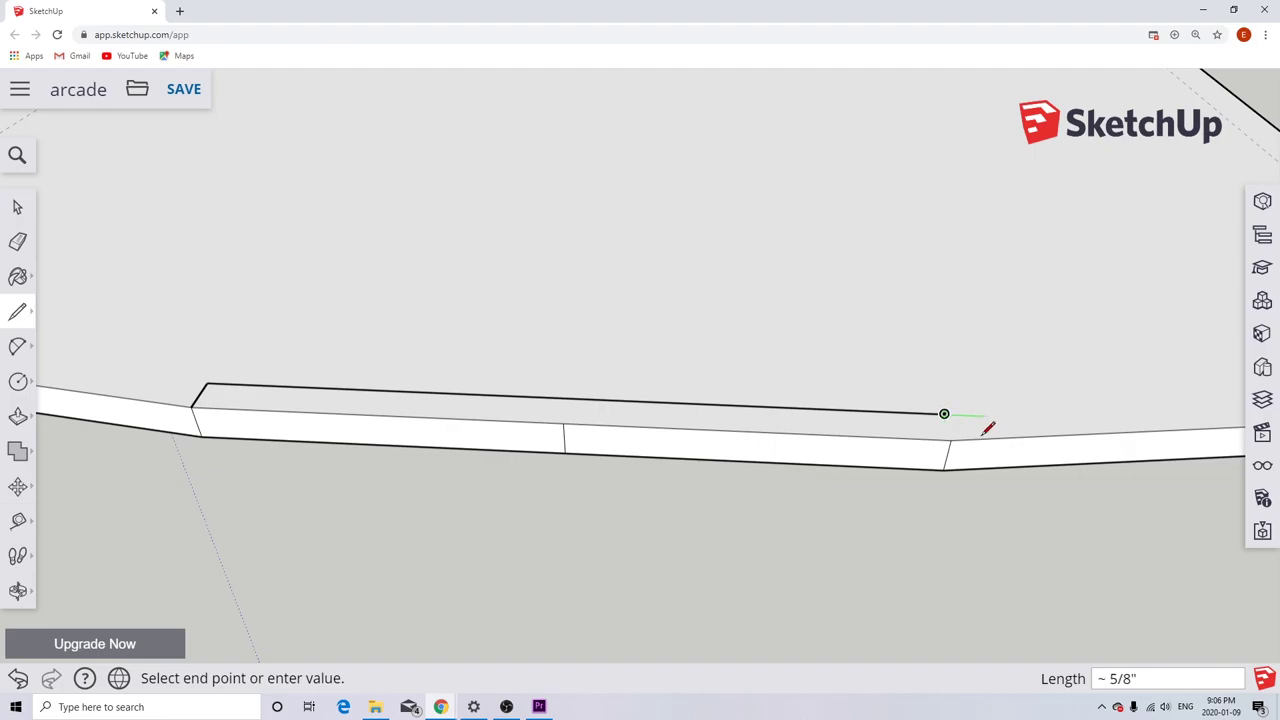
pyautogui.click(950, 439)
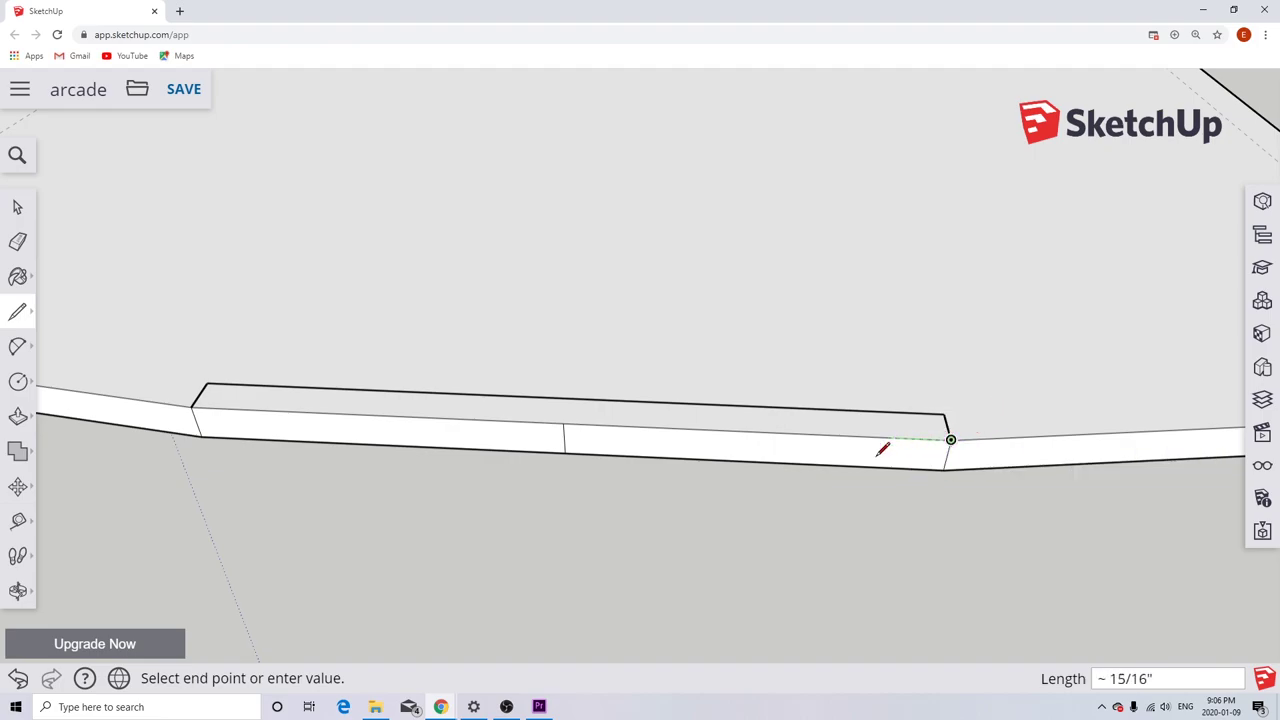
pyautogui.click(204, 408)
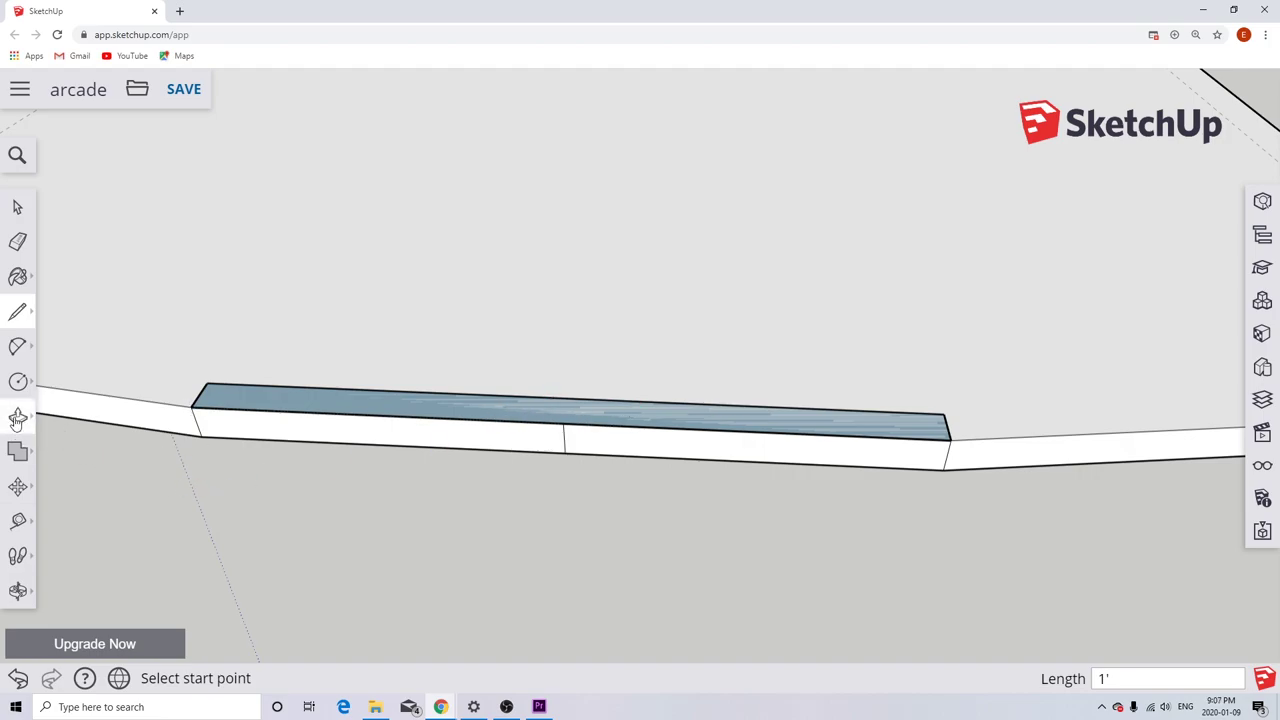
# Push/Pull the narrow middle face up 3 inches into a raised block.
pyautogui.click(15, 420)
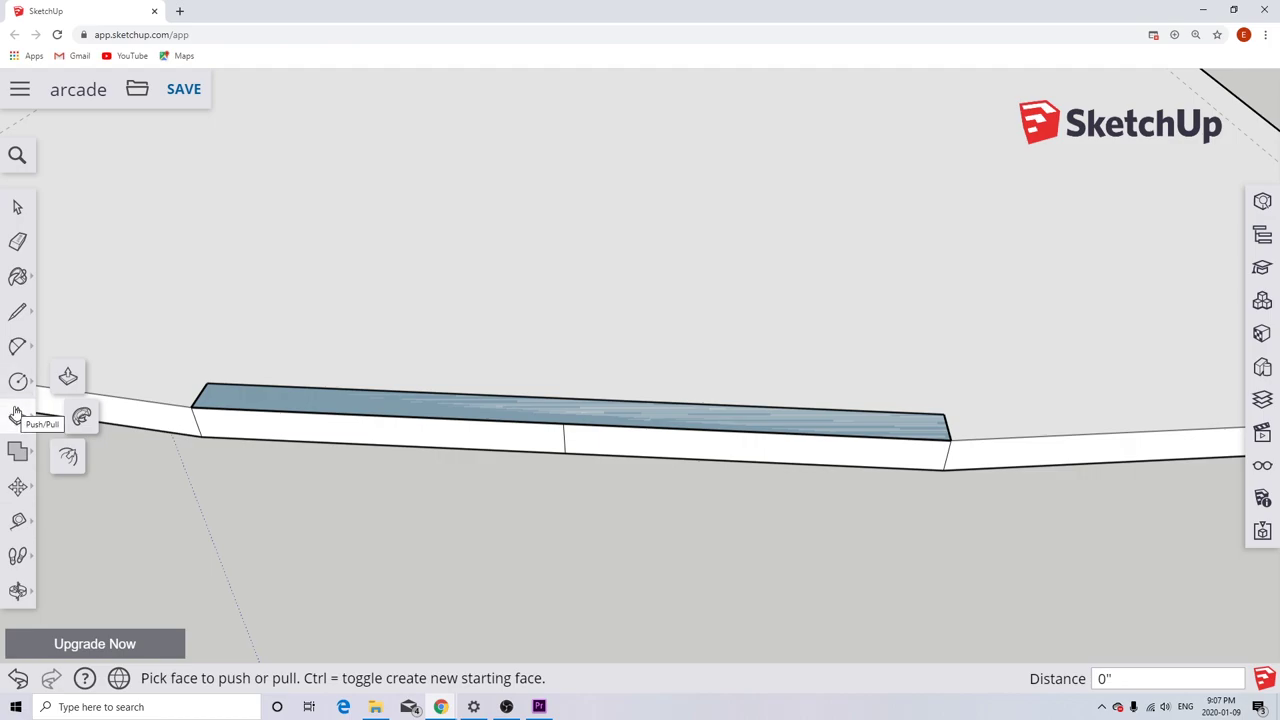
pyautogui.click(628, 413)
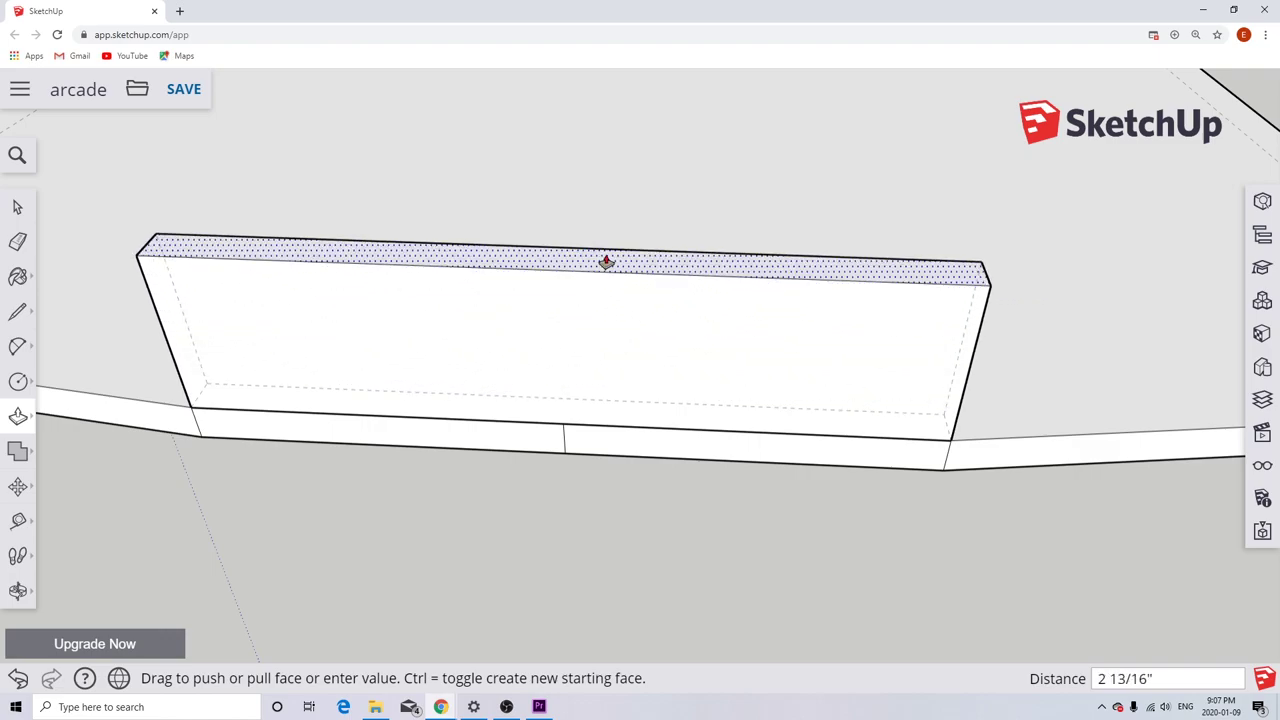
pyautogui.write('3')
pyautogui.press('Return')
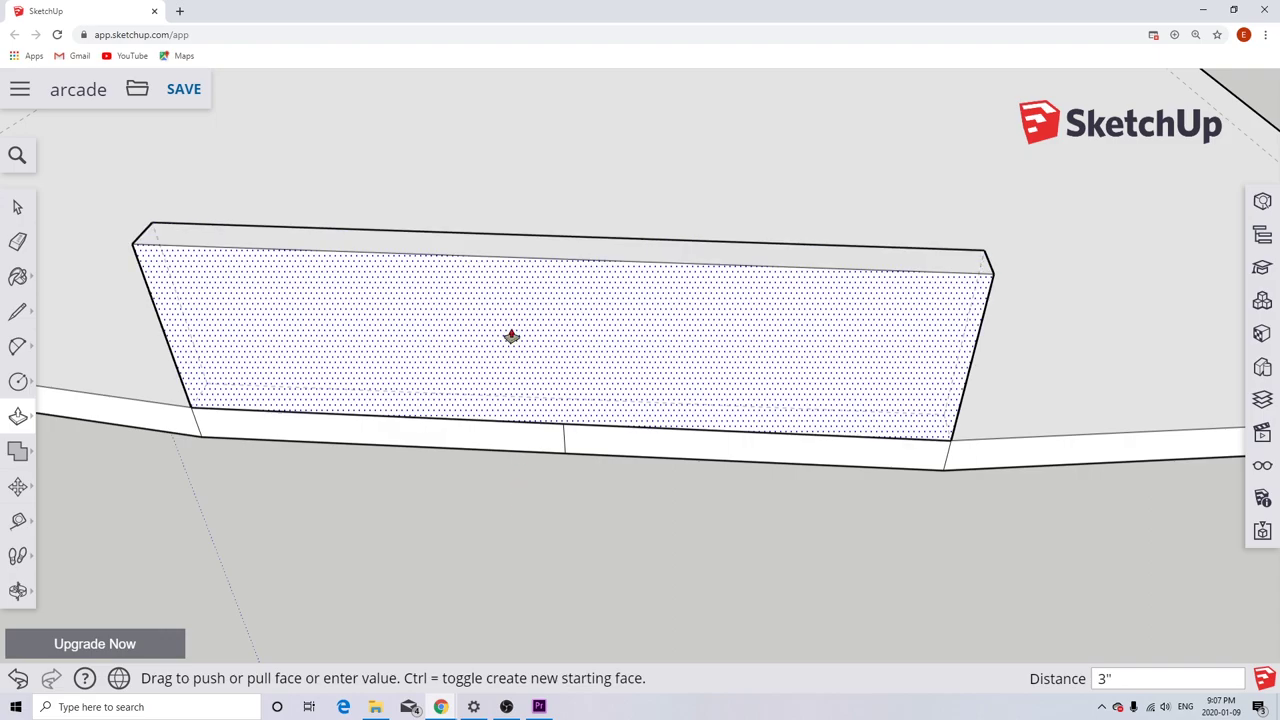
pyautogui.scroll(-5, 511, 336)
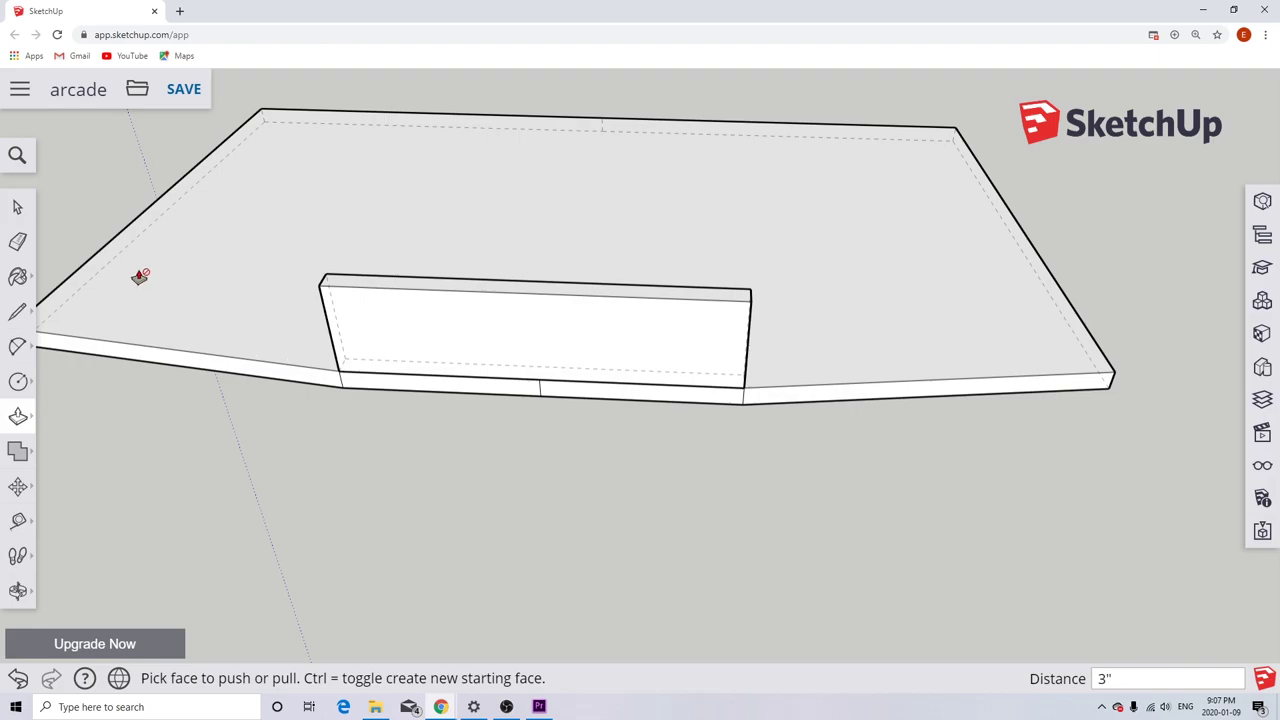
# Lift the base board 11 inches above the front panel block, then orbit to the panel's end.
pyautogui.click(17, 206)
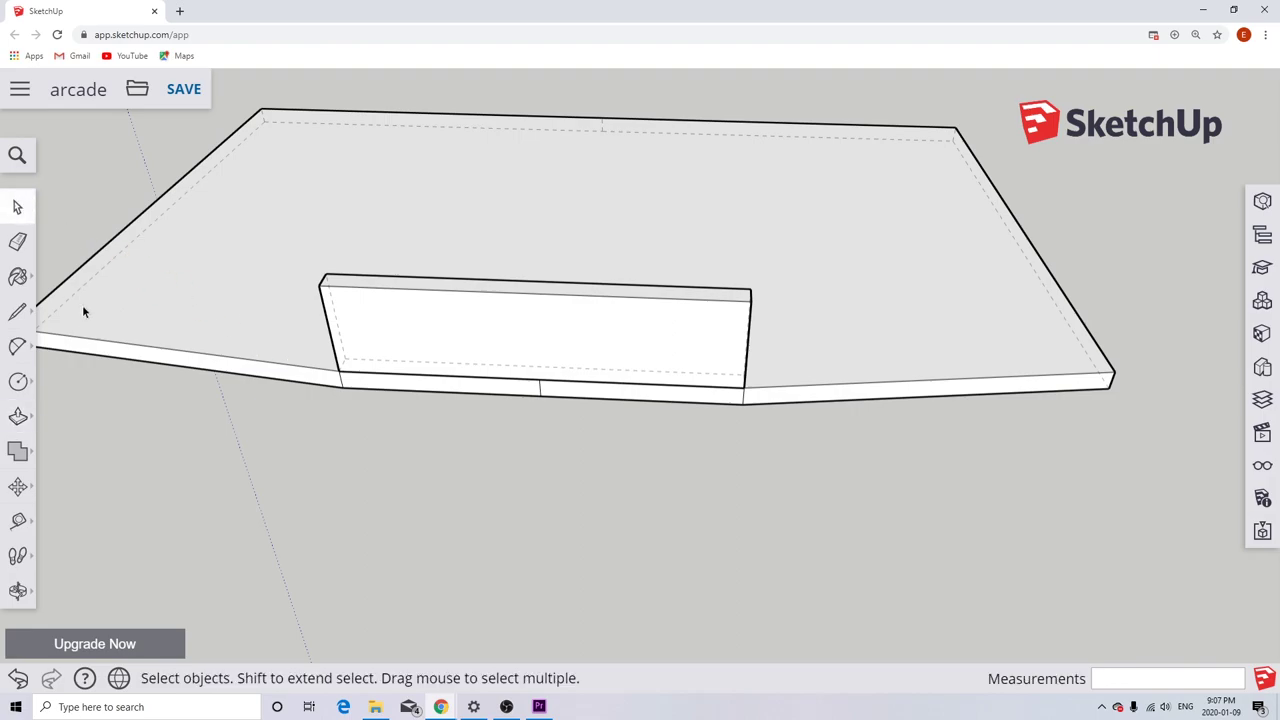
pyautogui.click(17, 486)
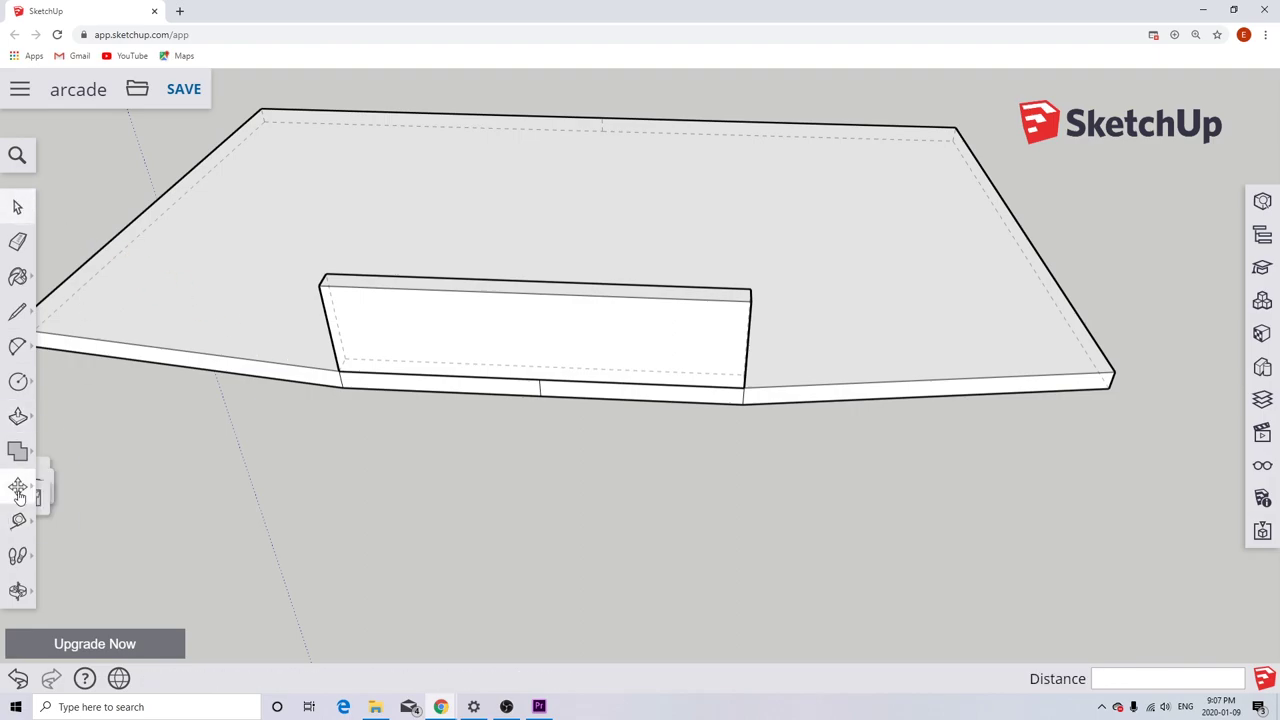
pyautogui.click(238, 354)
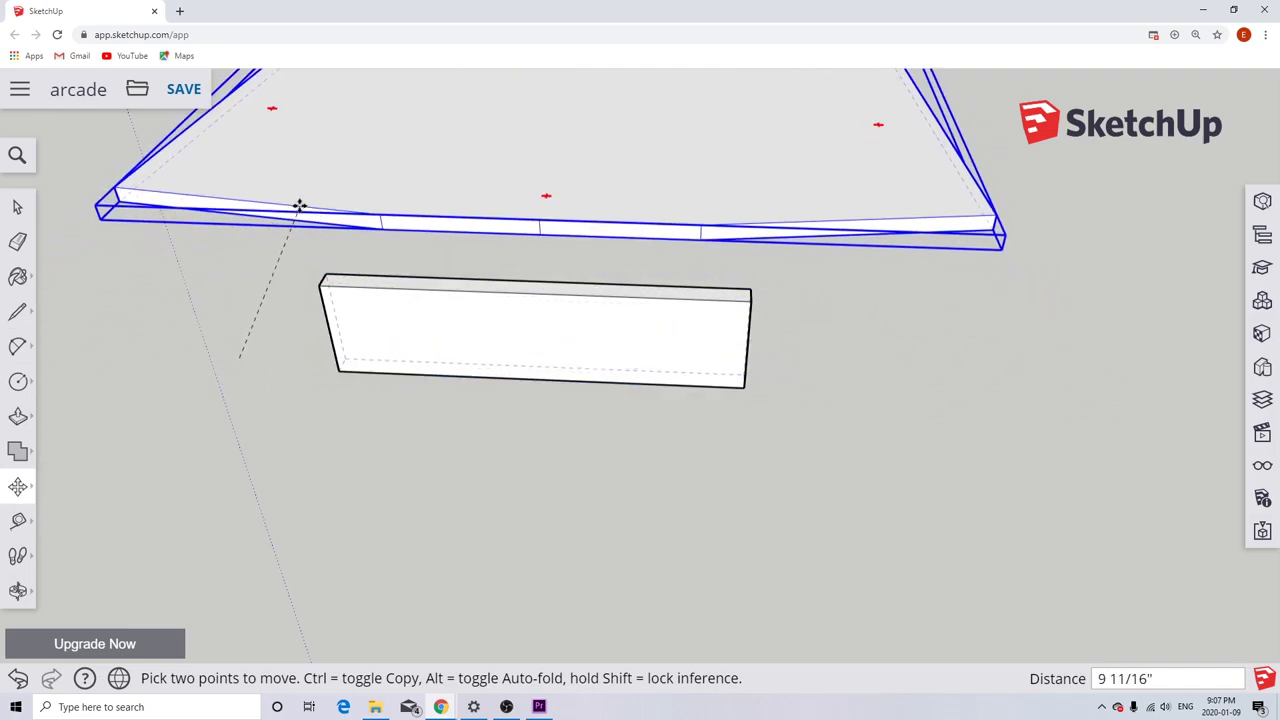
pyautogui.click(313, 190)
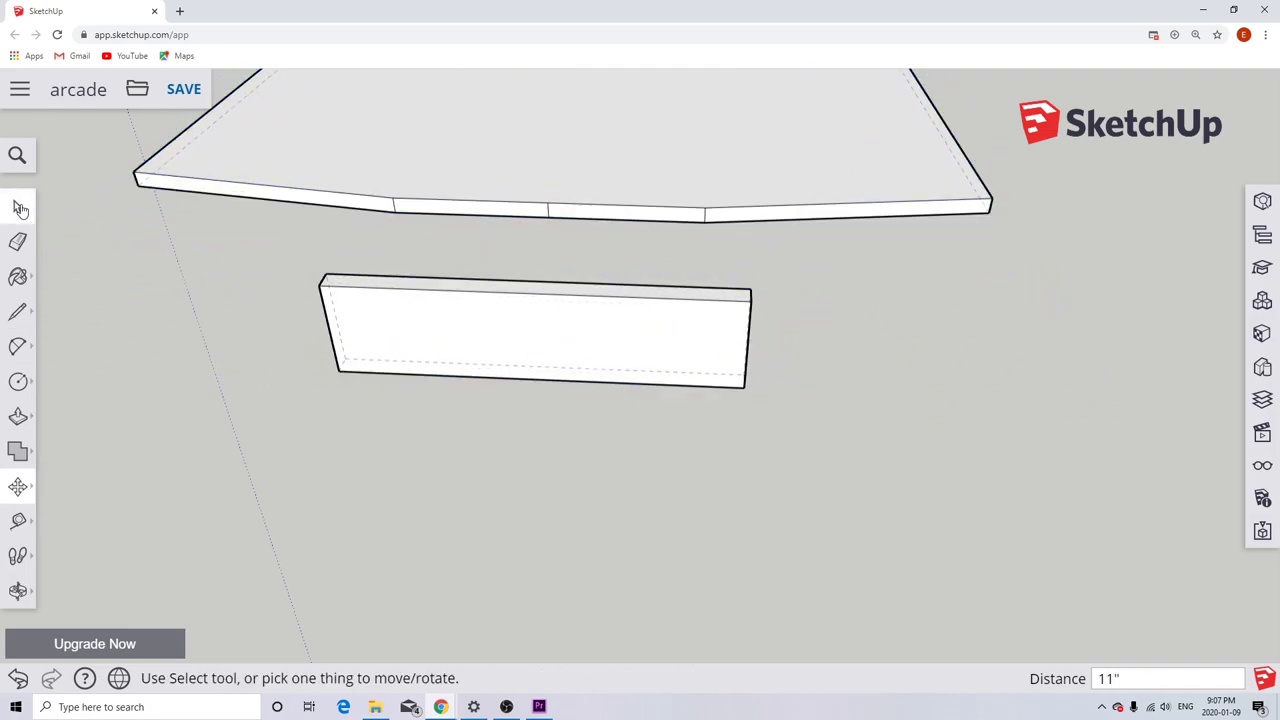
pyautogui.click(18, 207)
pyautogui.moveTo(295, 267); pyautogui.dragTo(827, 400)
pyautogui.click(288, 283)
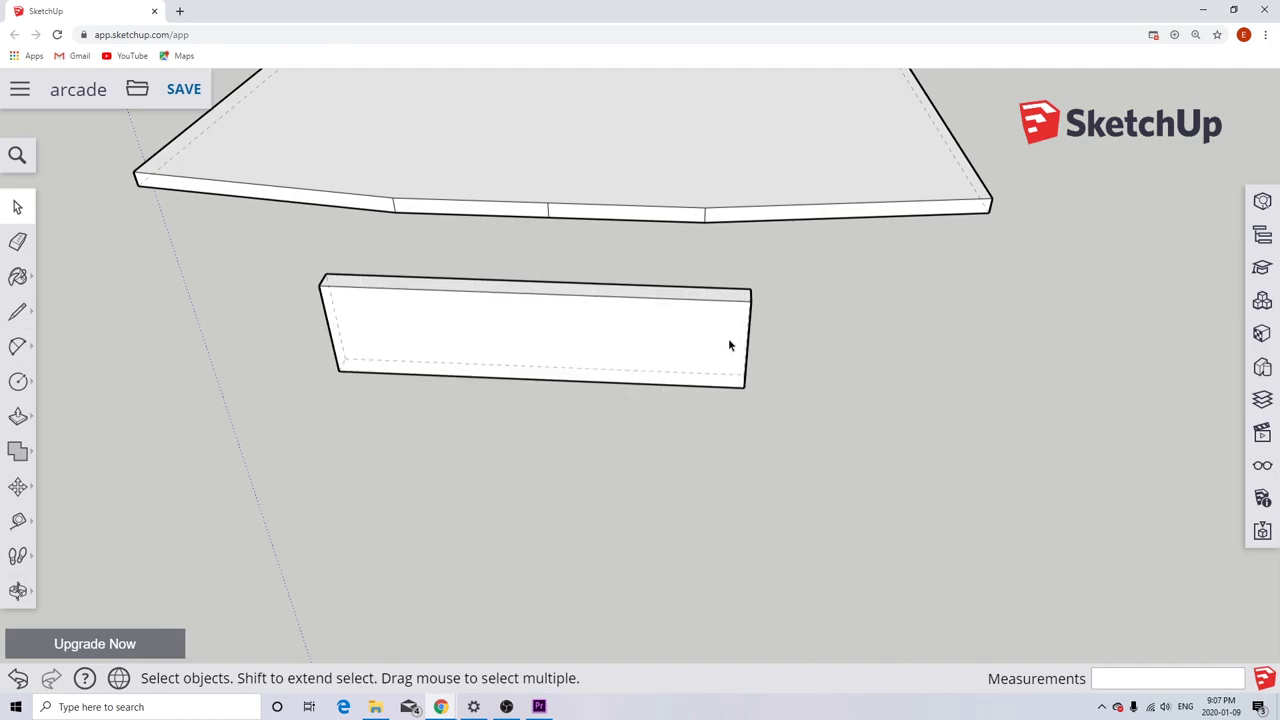
pyautogui.moveTo(729, 345); pyautogui.dragTo(547, 315, button='middle')
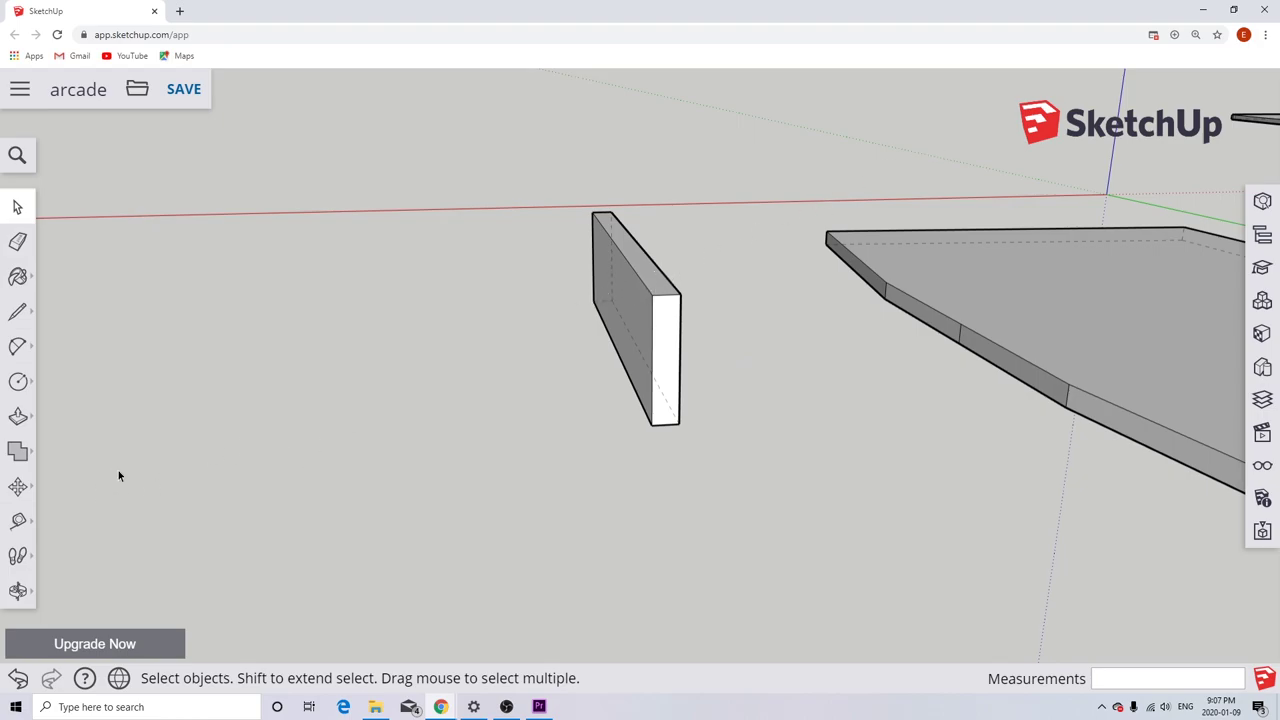
# Add a 10° Protractor guide through the panel's top corner, aligned with its top edge.
pyautogui.click(19, 522)
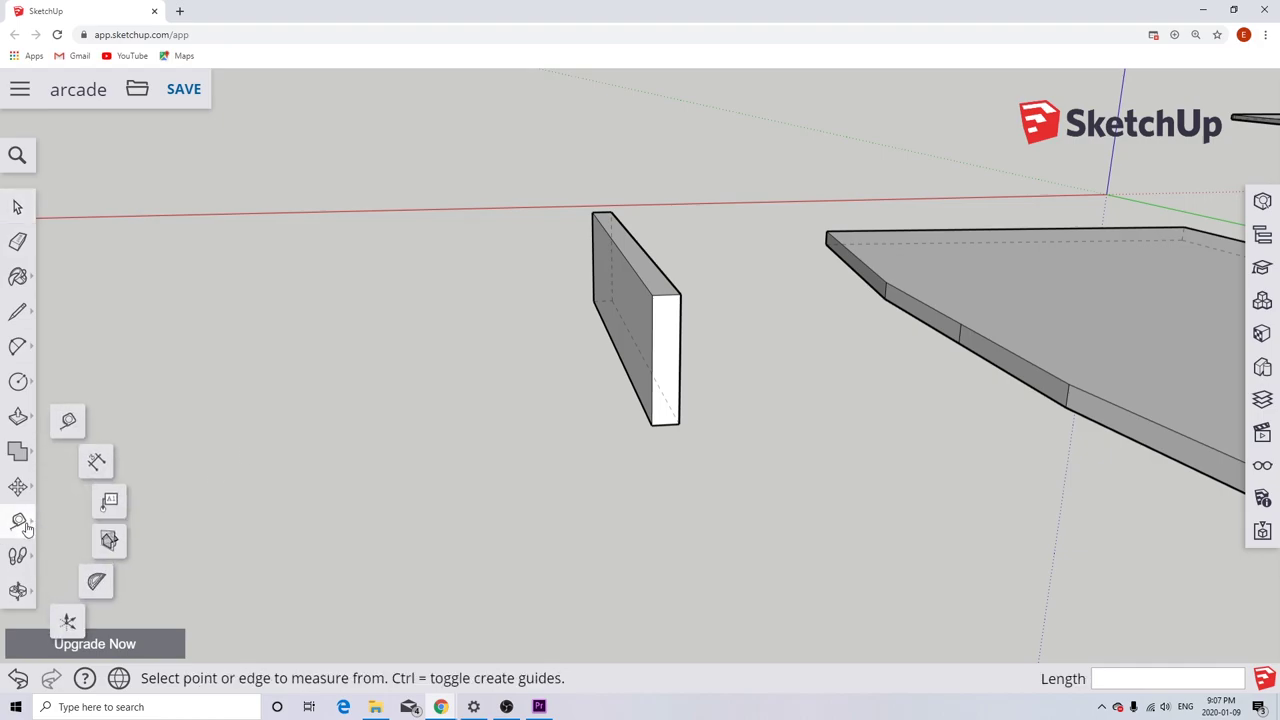
pyautogui.click(97, 582)
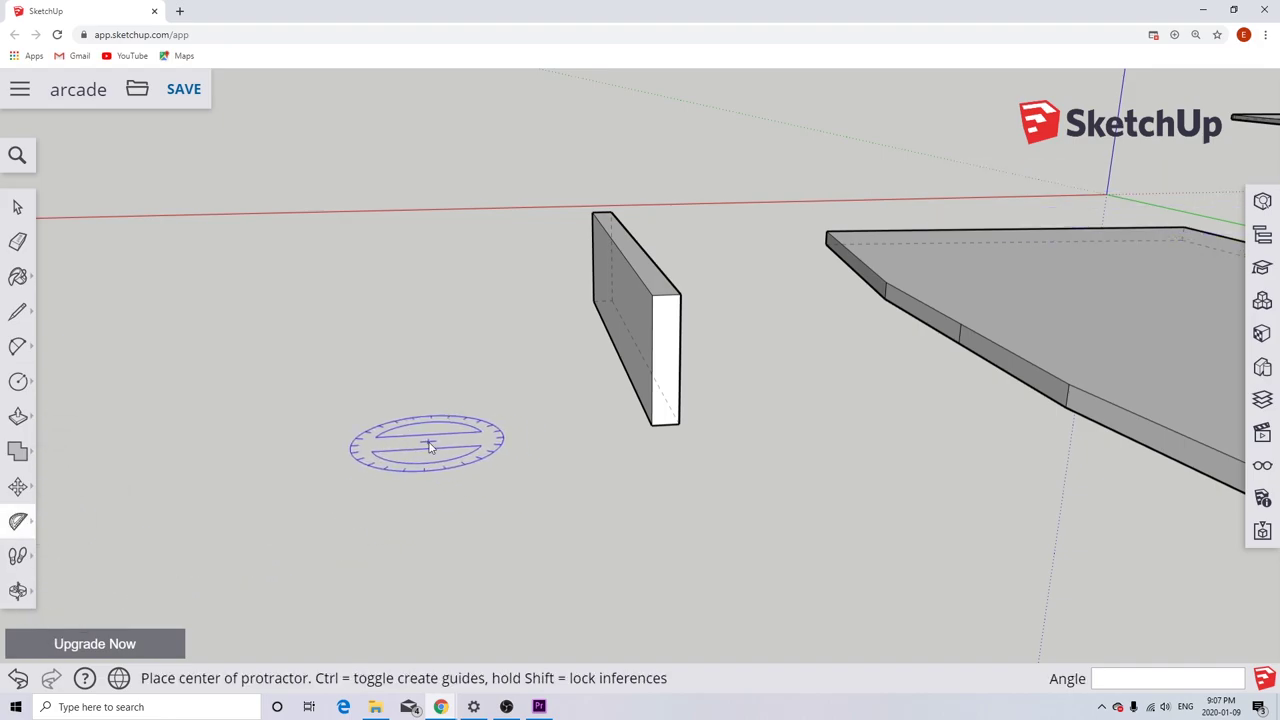
pyautogui.click(680, 296)
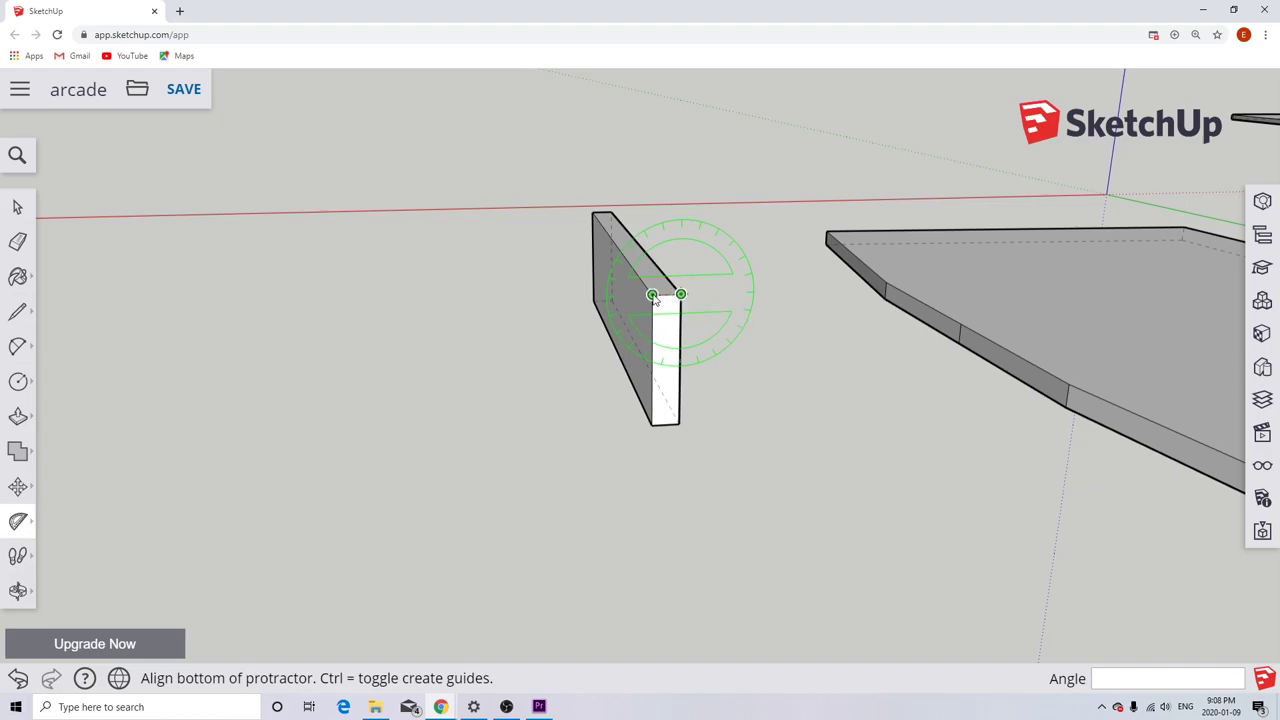
pyautogui.click(652, 296)
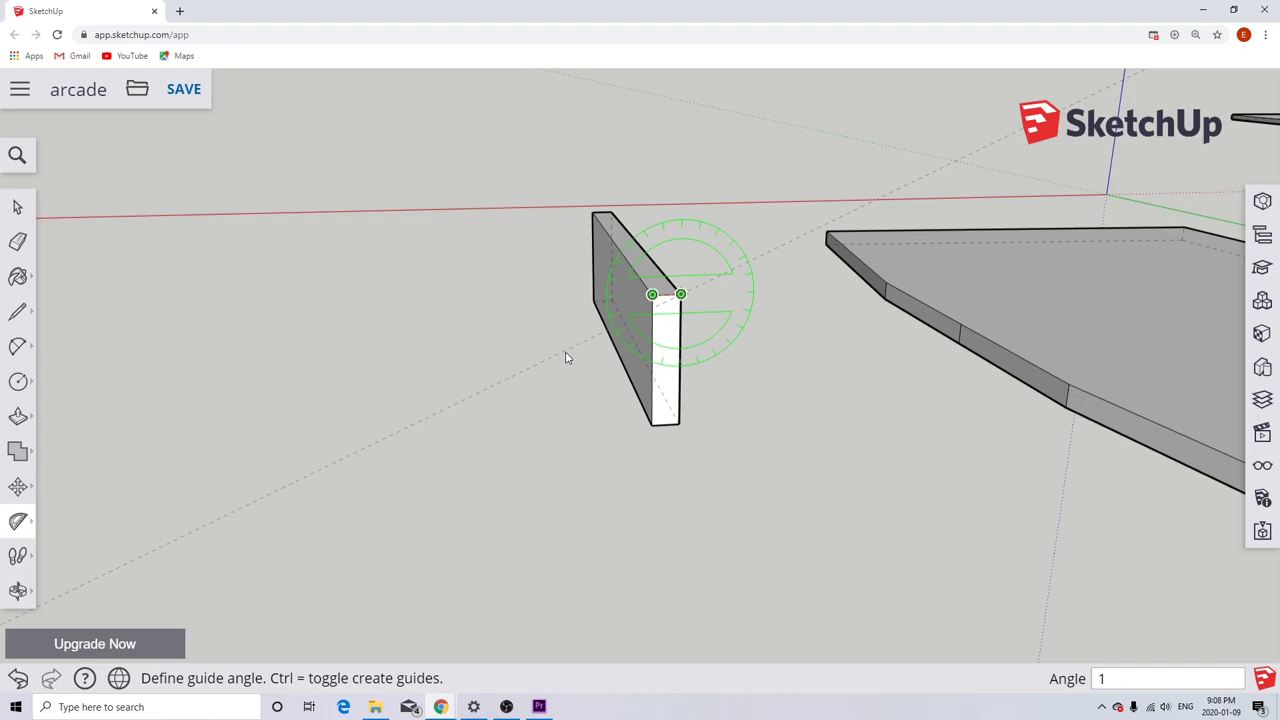
pyautogui.press('Return')
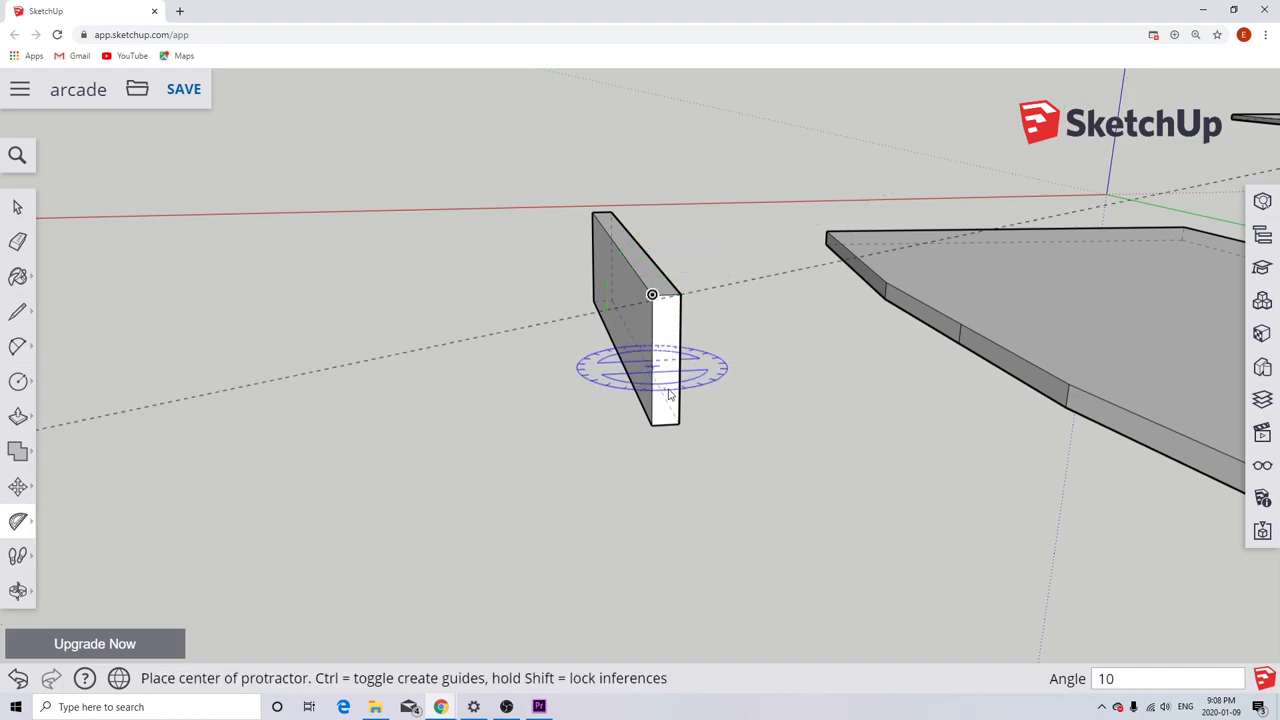
pyautogui.scroll(1, 700, 320)
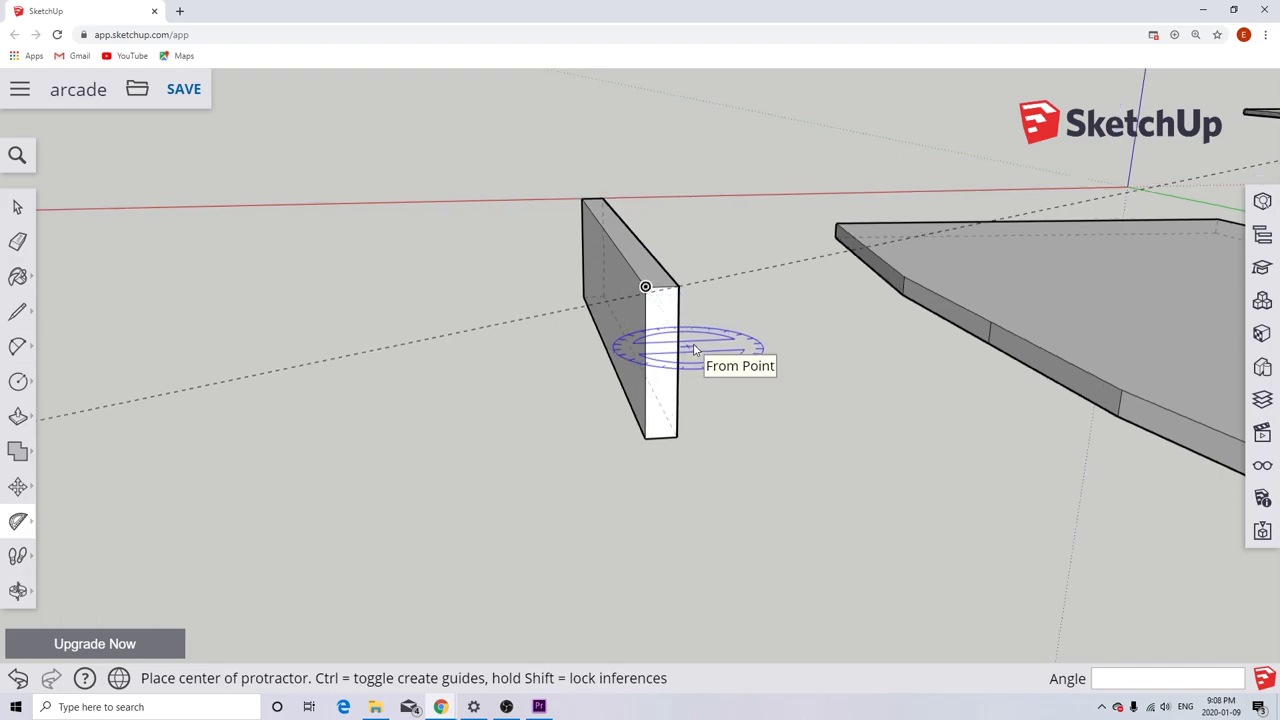
# Outline a wedge triangle on the panel's end face along the 10° guide.
pyautogui.click(17, 311)
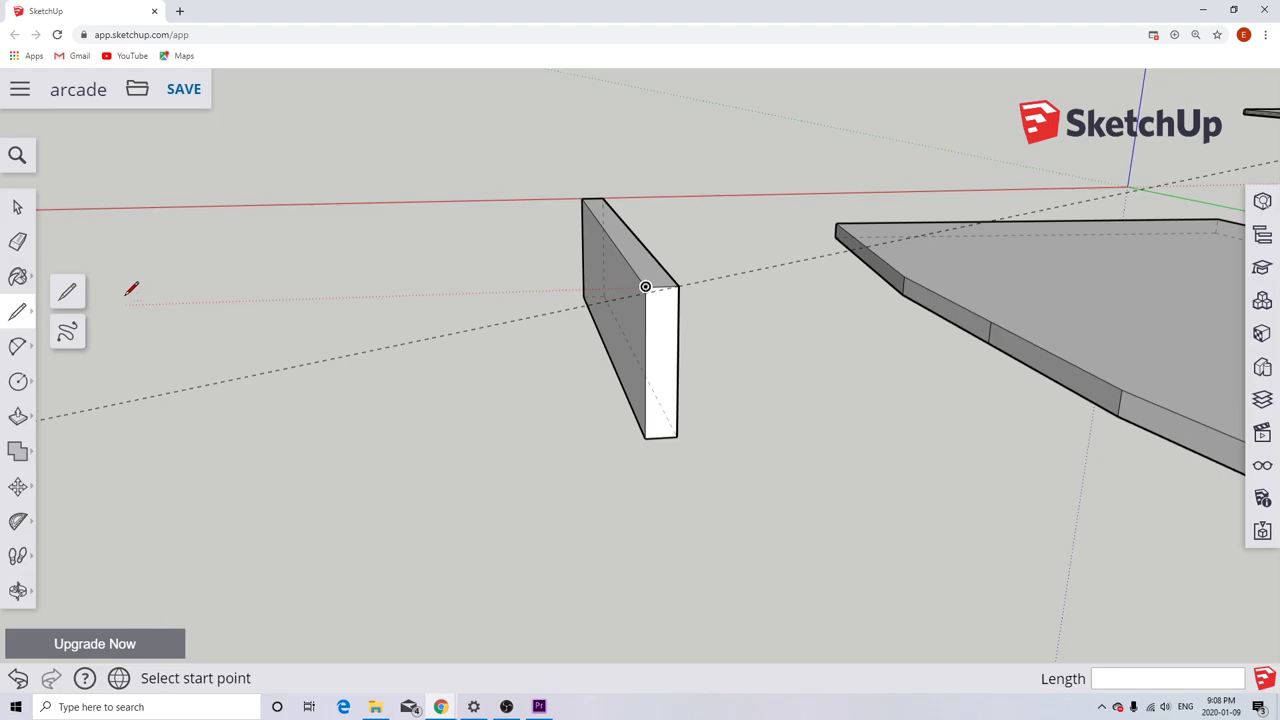
pyautogui.scroll(3, 663, 286)
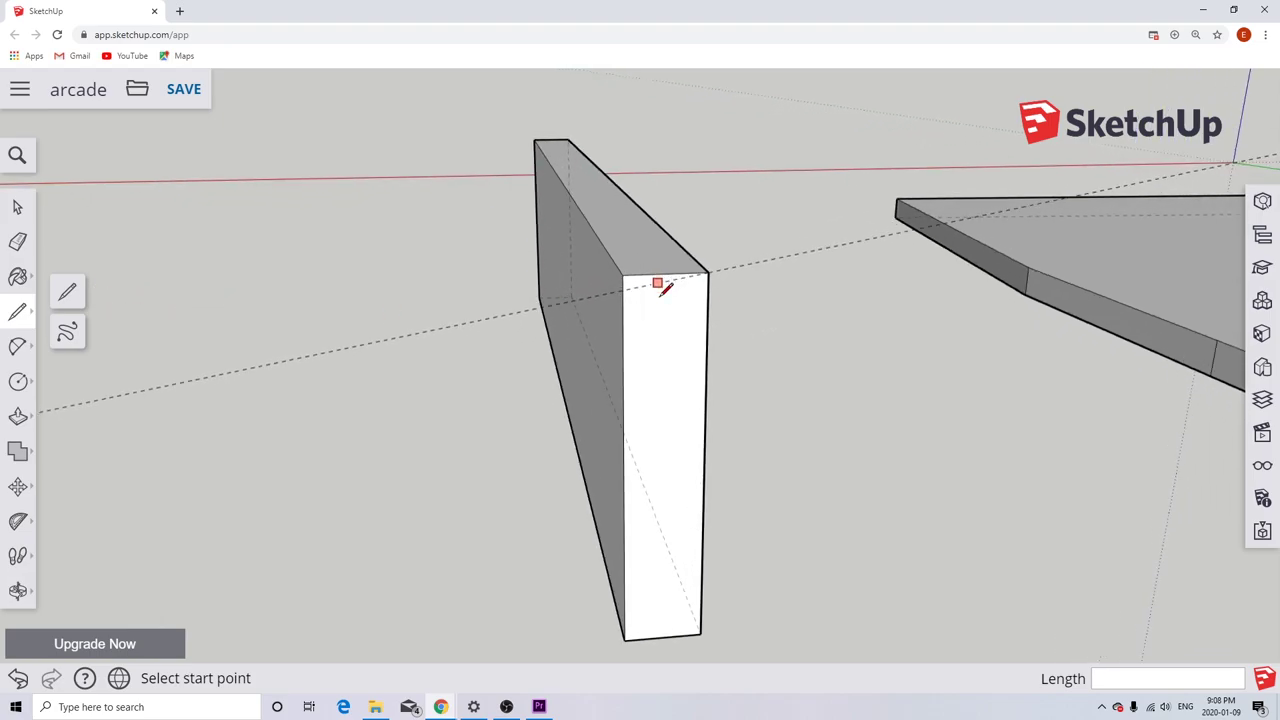
pyautogui.click(733, 260)
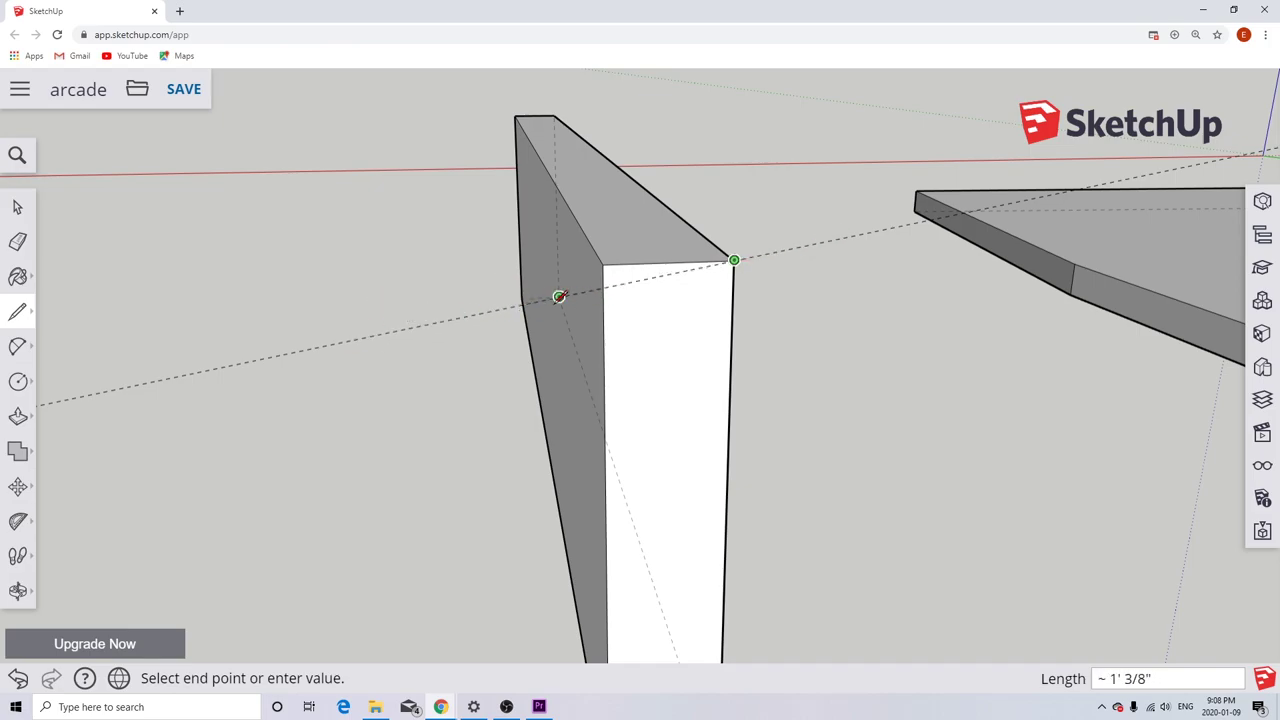
pyautogui.click(603, 263)
pyautogui.click(603, 263)
pyautogui.click(603, 286)
pyautogui.click(603, 287)
pyautogui.click(734, 260)
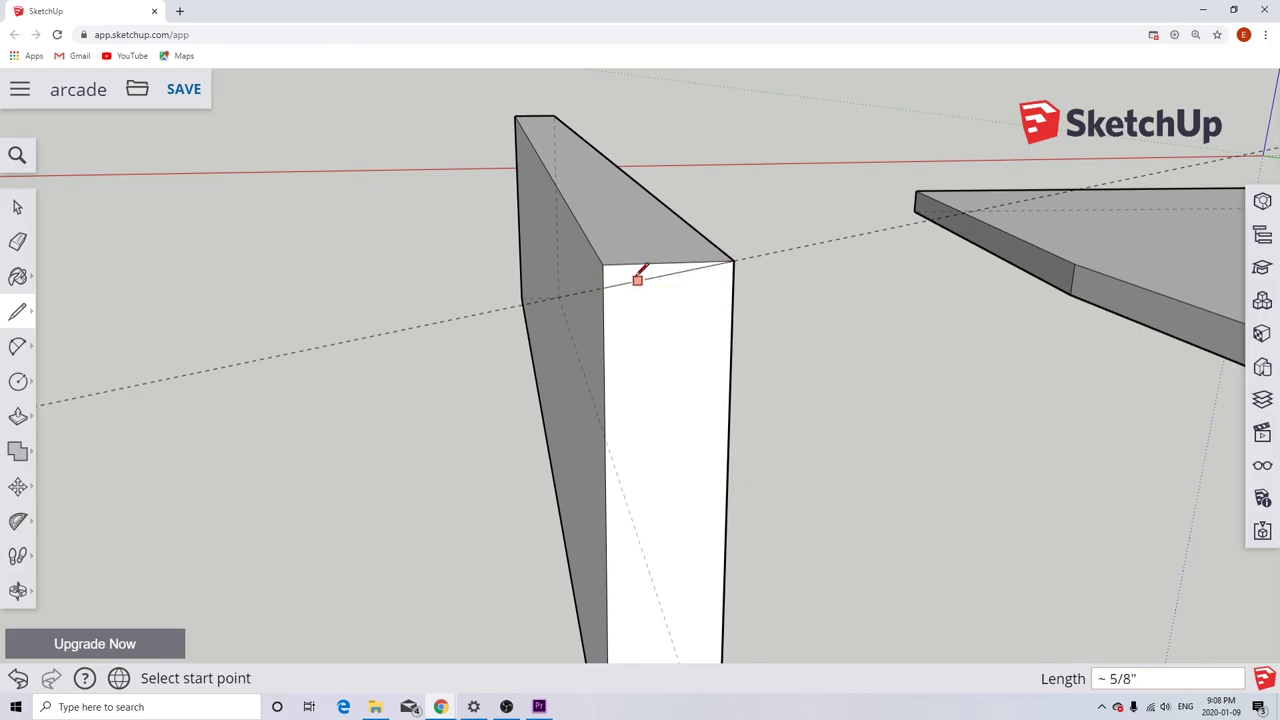
# Push/Pull the wedge triangle through the panel by -1' to slope its top.
pyautogui.click(18, 420)
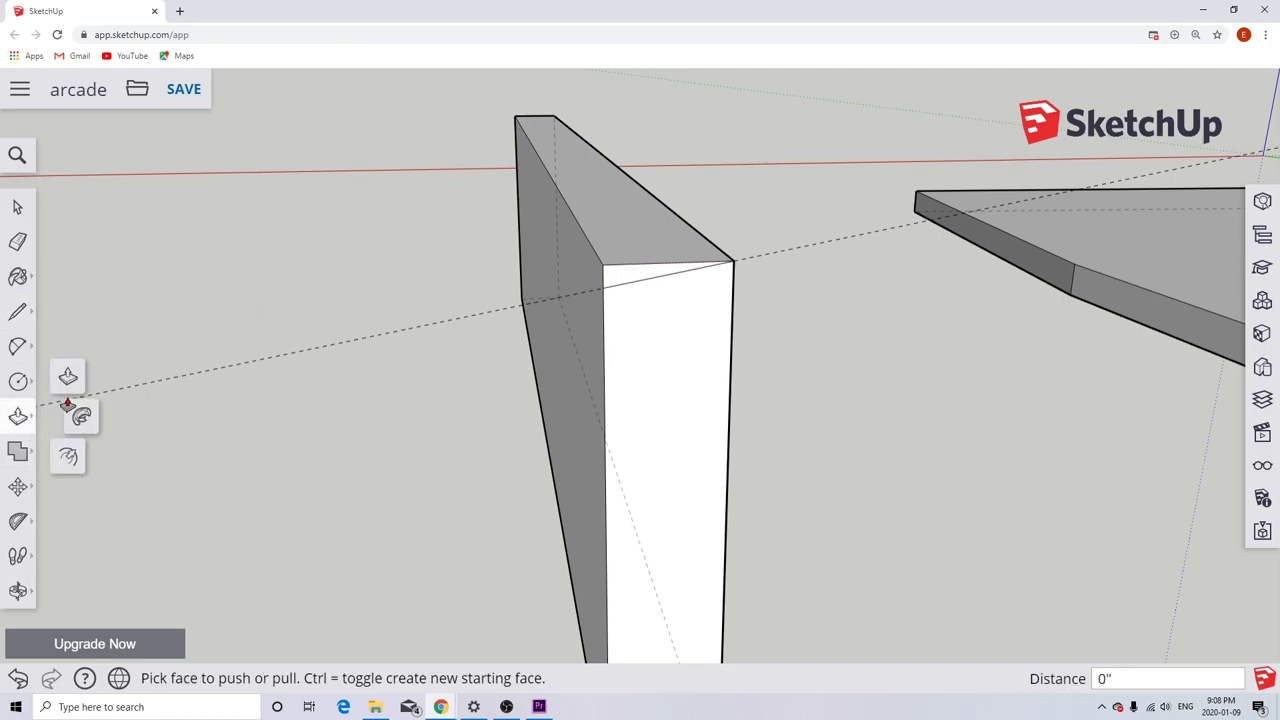
pyautogui.click(627, 277)
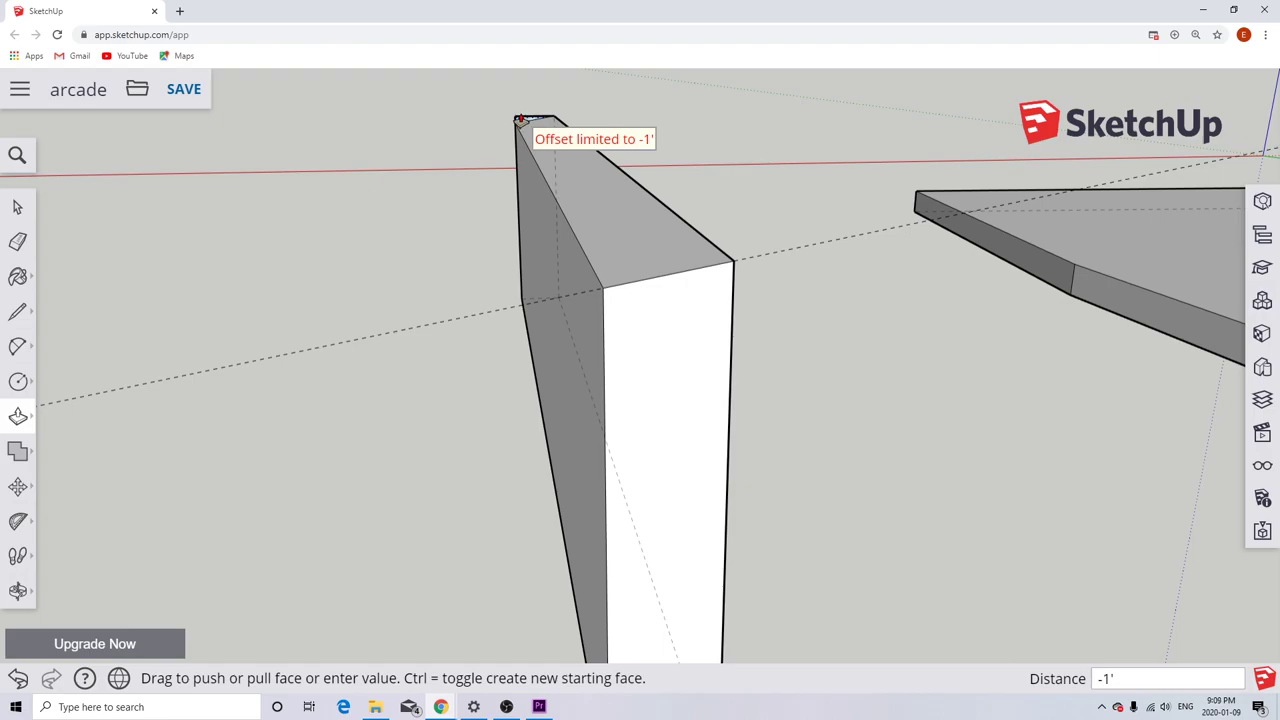
pyautogui.click(519, 119)
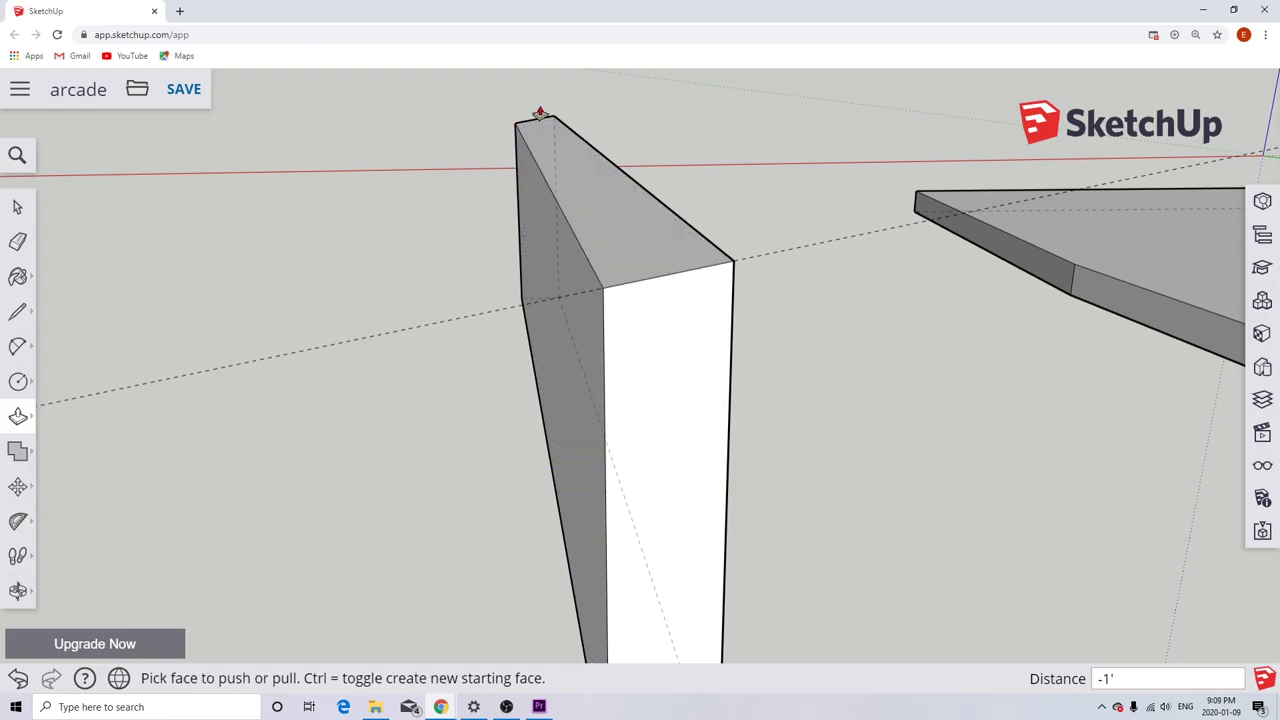
pyautogui.moveTo(694, 363); pyautogui.dragTo(726, 287, button='middle')
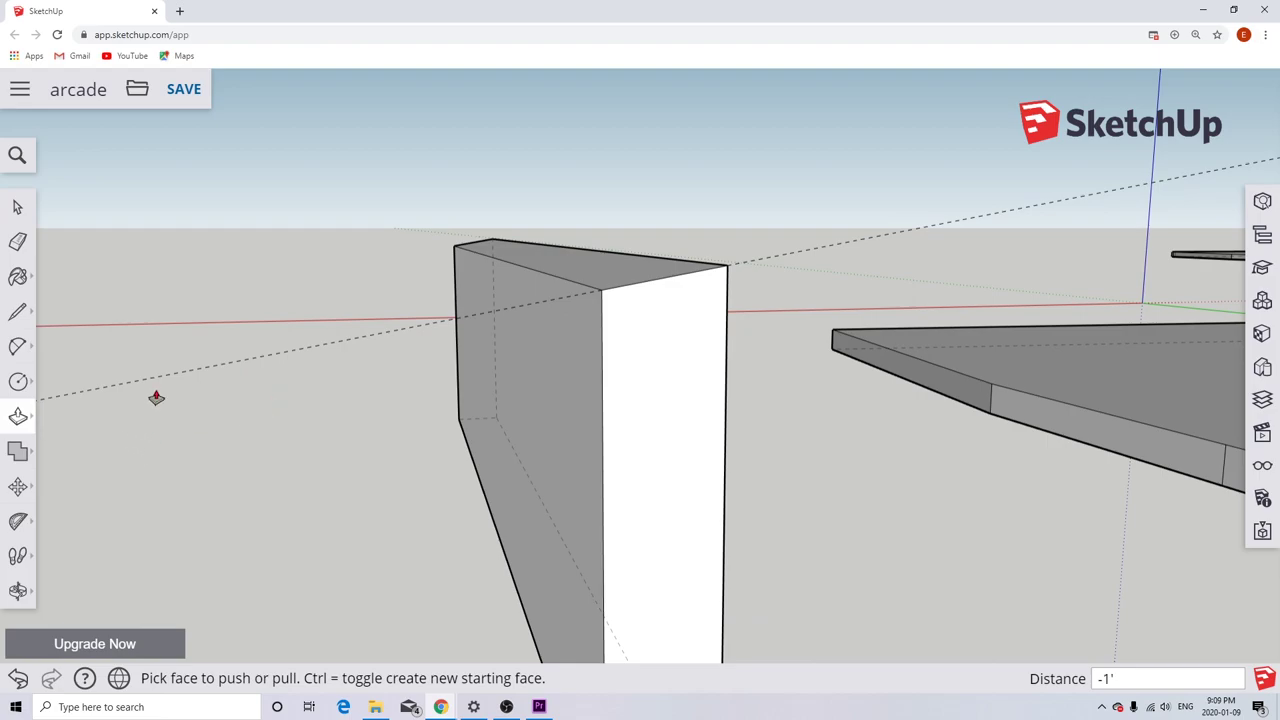
pyautogui.click(17, 207)
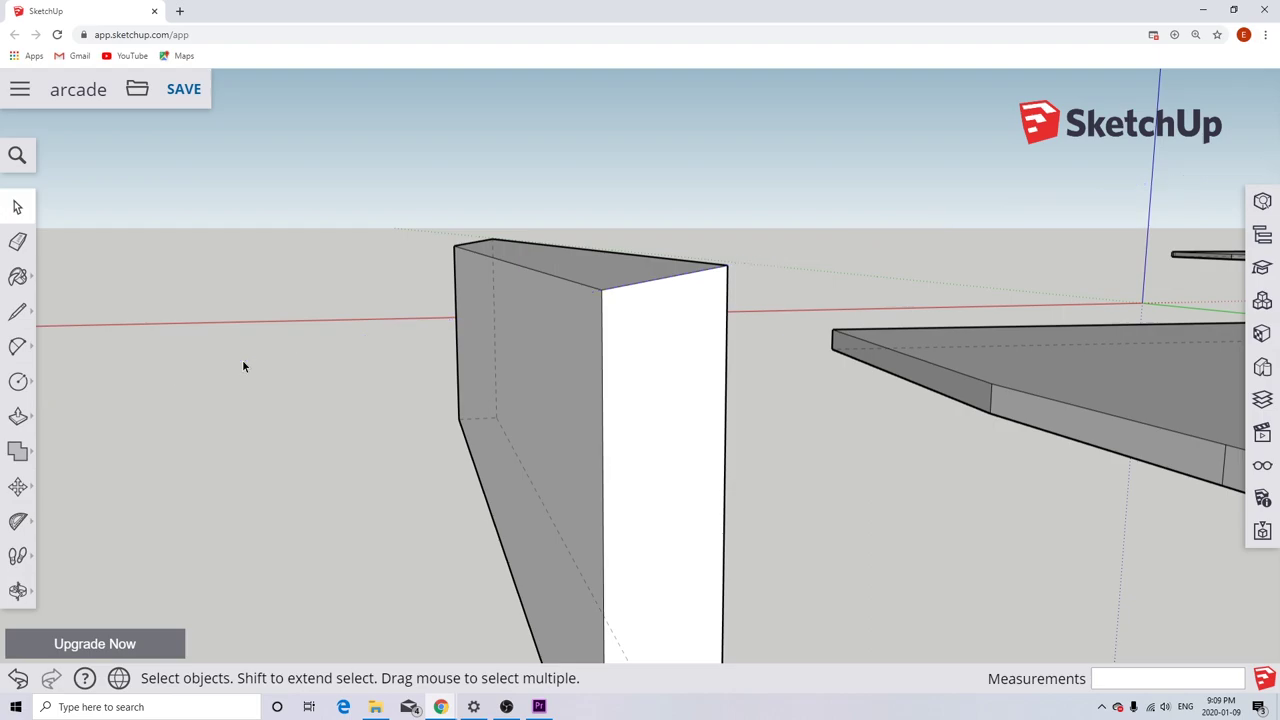
# Make the sloped front panel block a component named 'control panel front'.
pyautogui.scroll(-3, 240, 372)
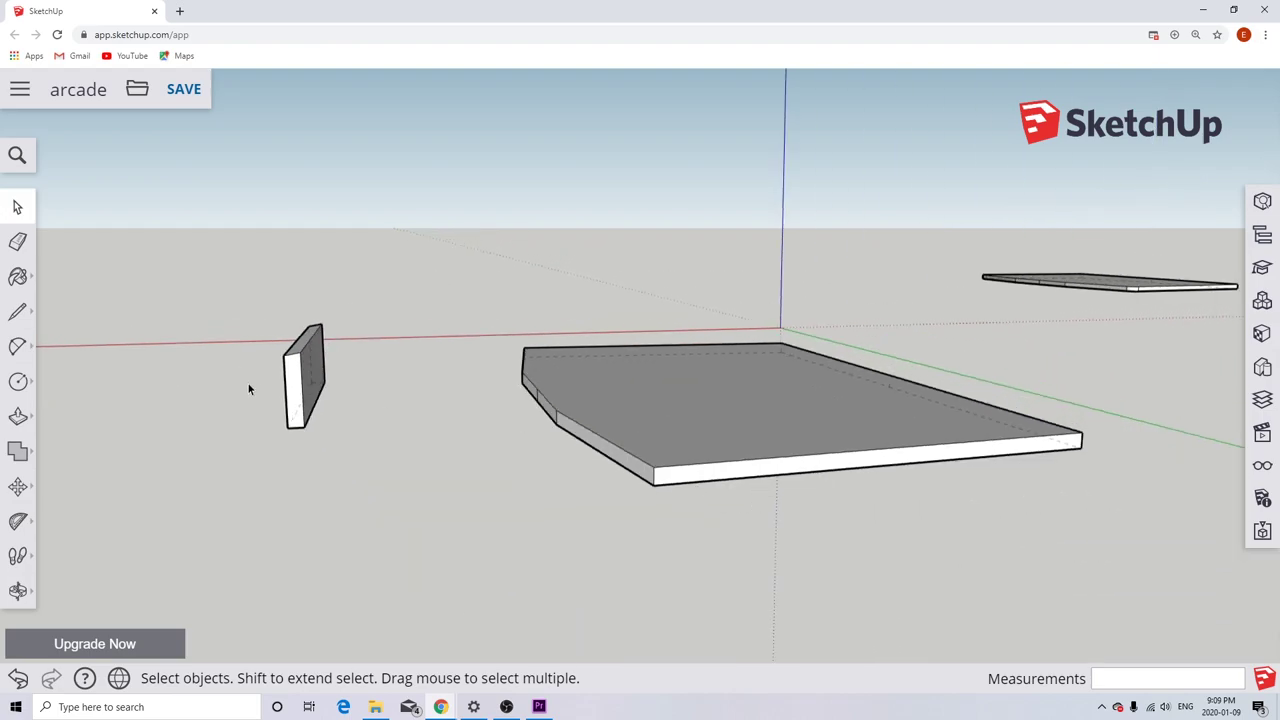
pyautogui.scroll(-2, 250, 389)
pyautogui.press('o')
pyautogui.moveTo(330, 382); pyautogui.dragTo(749, 510)
pyautogui.scroll(-1, 578, 546)
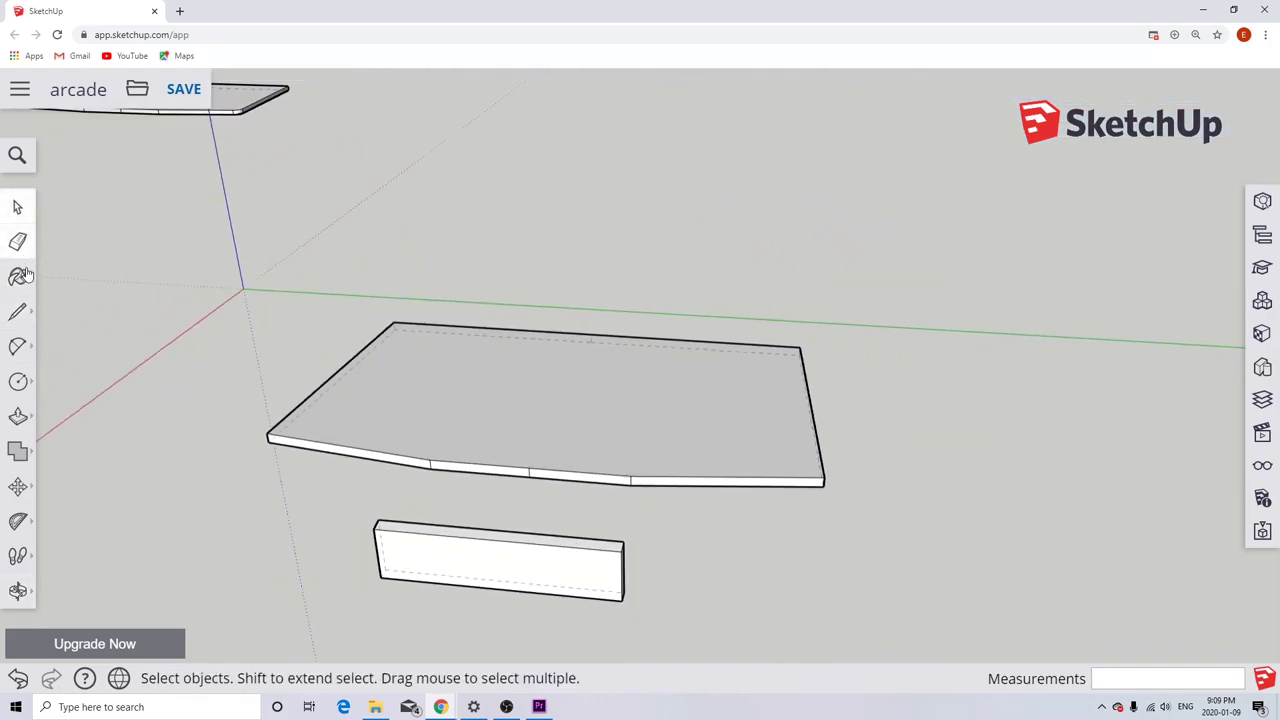
pyautogui.moveTo(351, 503); pyautogui.dragTo(707, 628)
pyautogui.rightClick(518, 579)
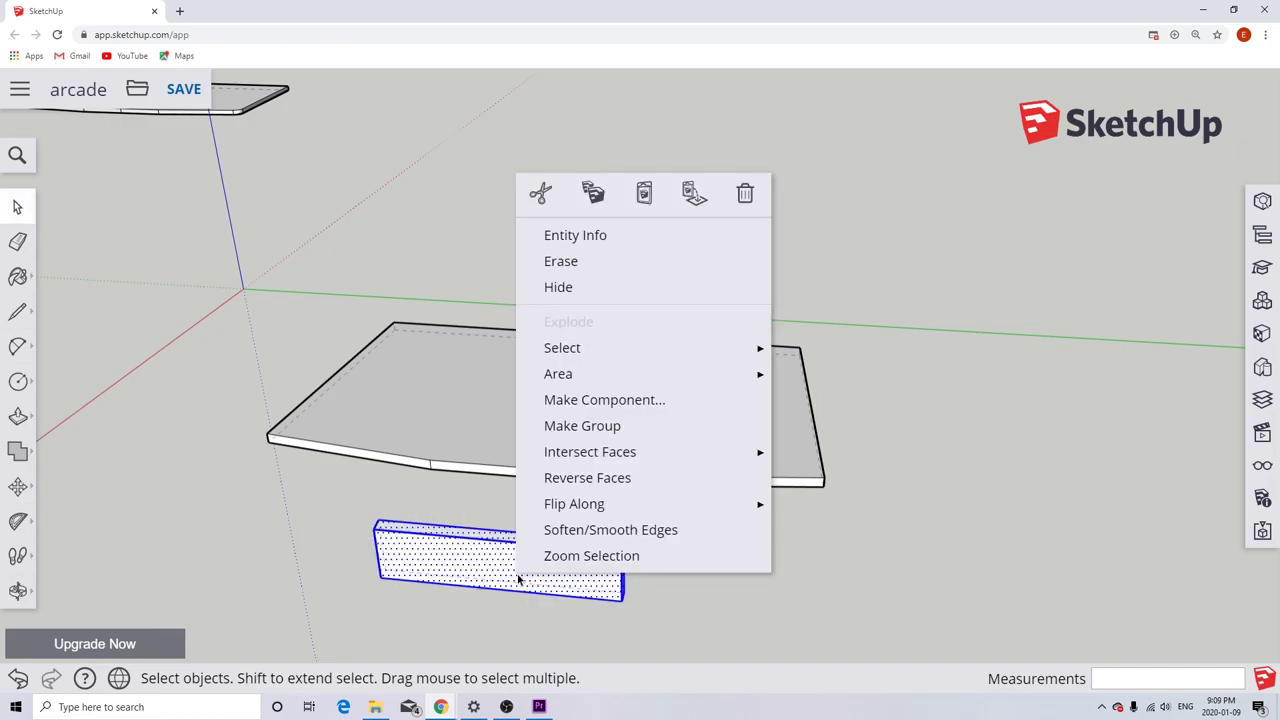
pyautogui.click(566, 398)
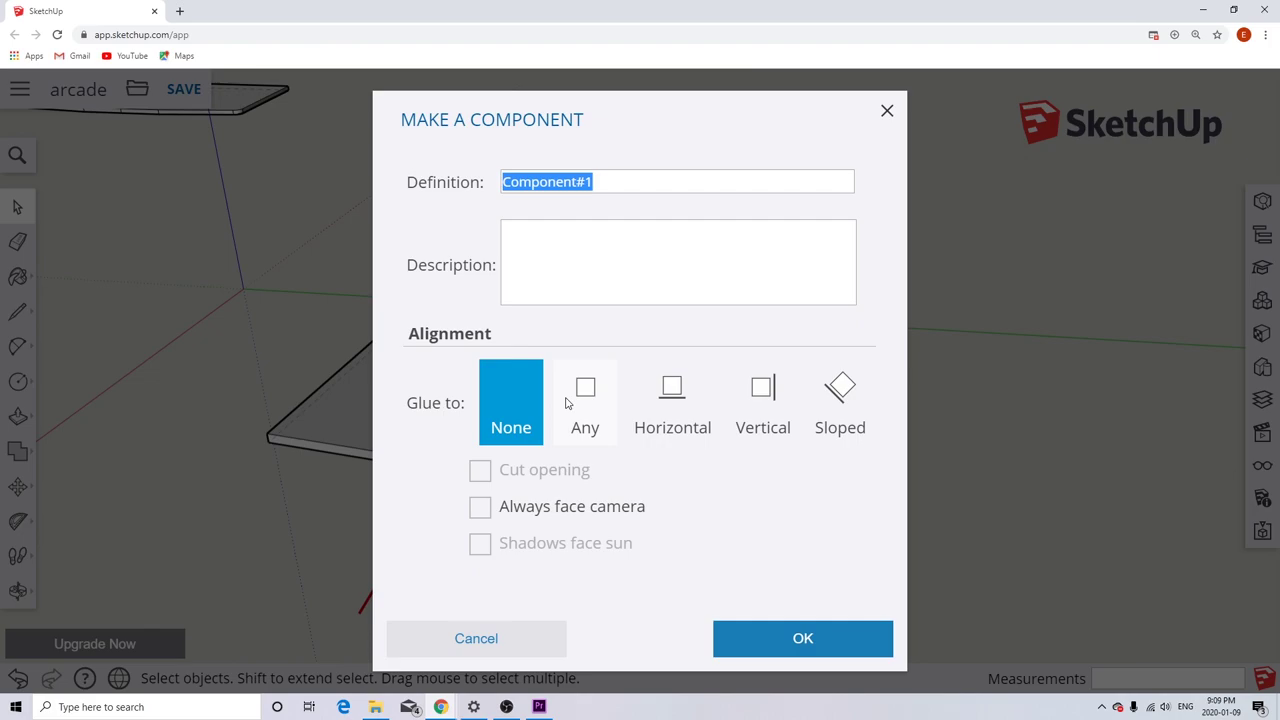
pyautogui.write('control')
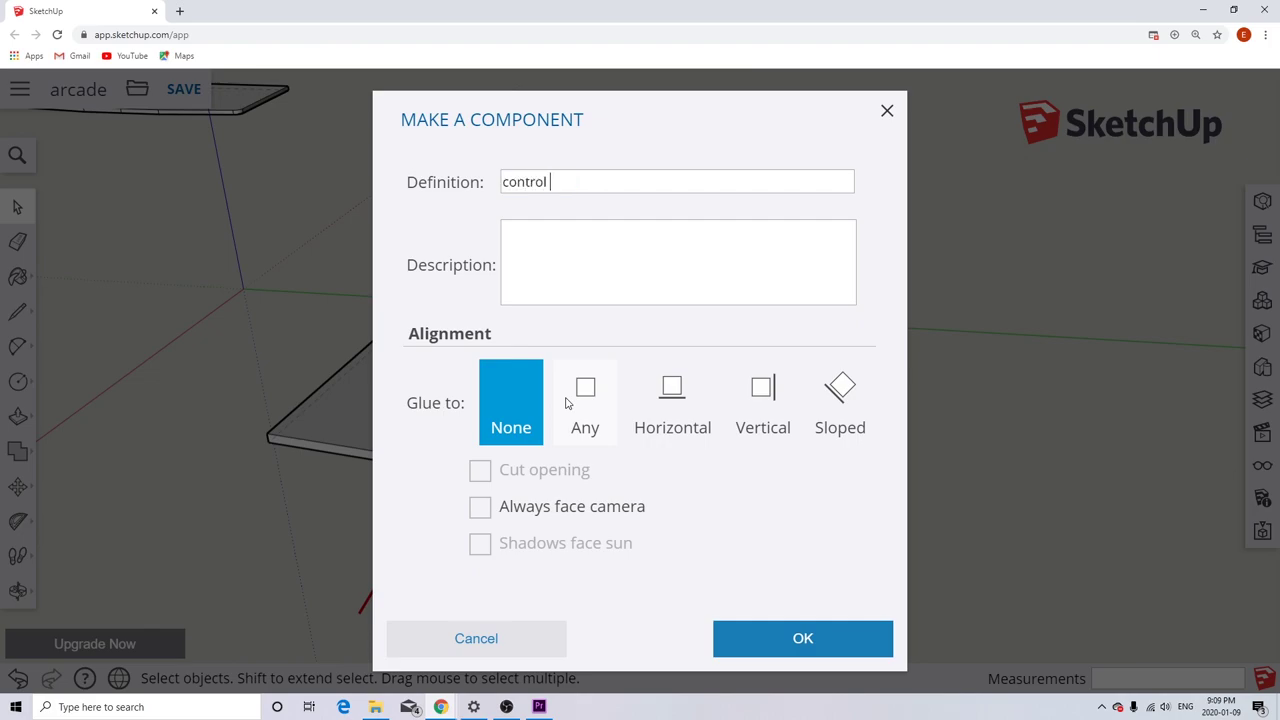
pyautogui.write(' panel front')
pyautogui.click(812, 641)
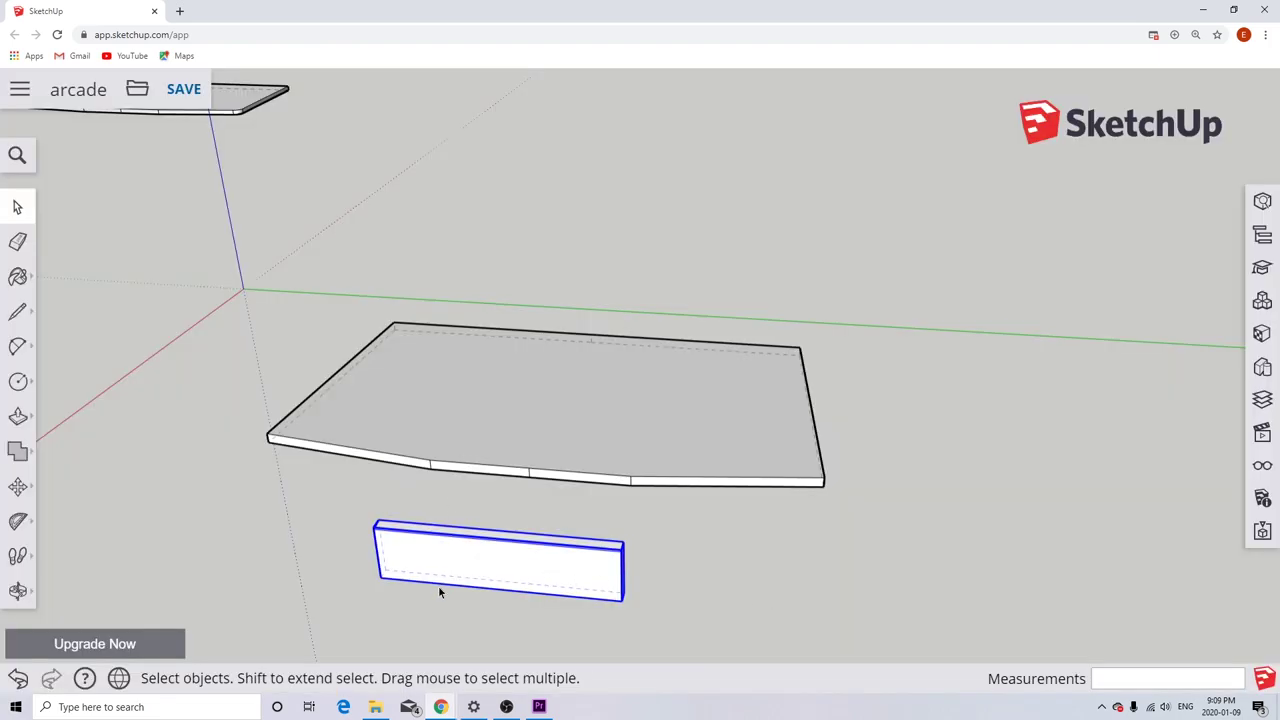
# Move the control panel front up 11 inches onto the slab's middle front edge, then orbit to check.
pyautogui.click(18, 488)
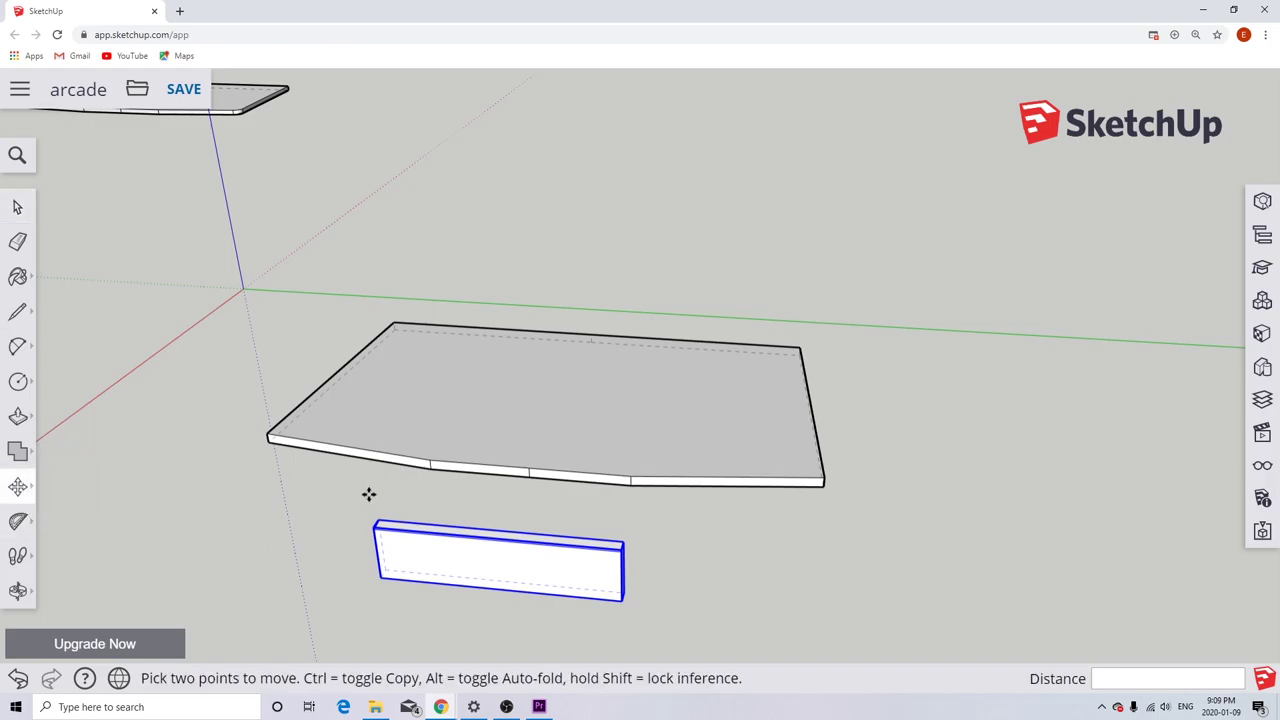
pyautogui.scroll(5, 380, 590)
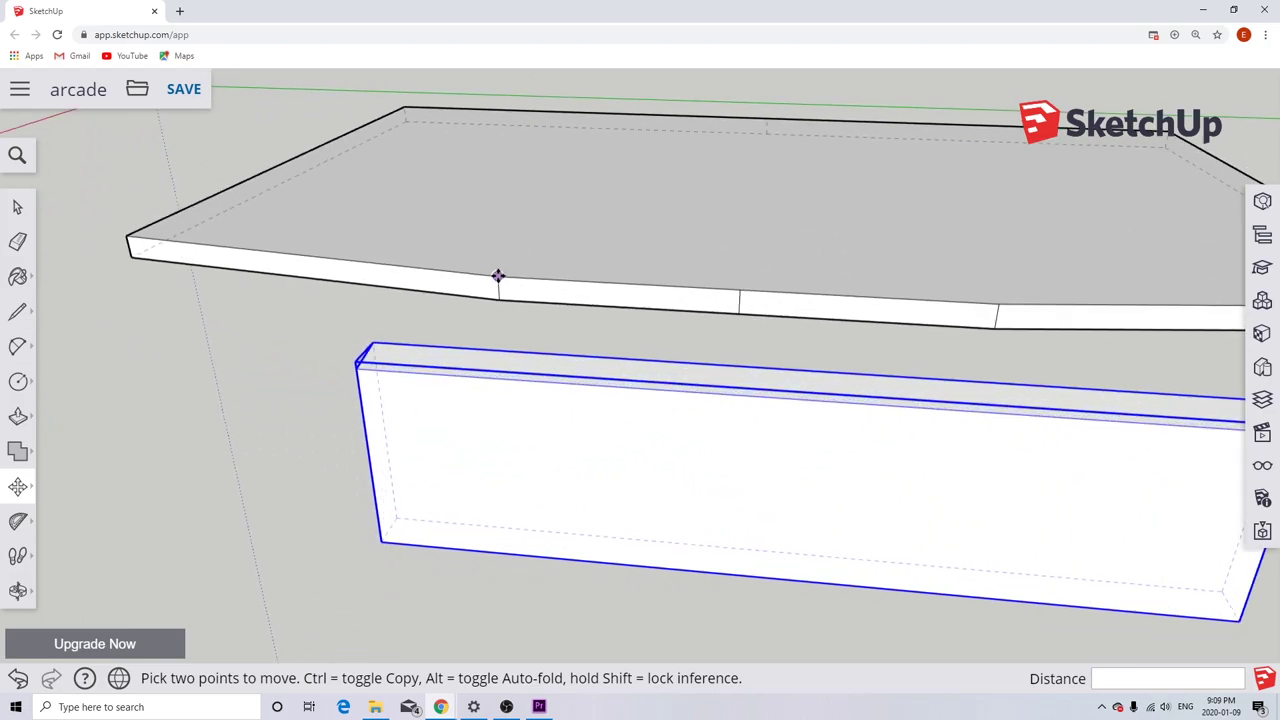
pyautogui.click(381, 542)
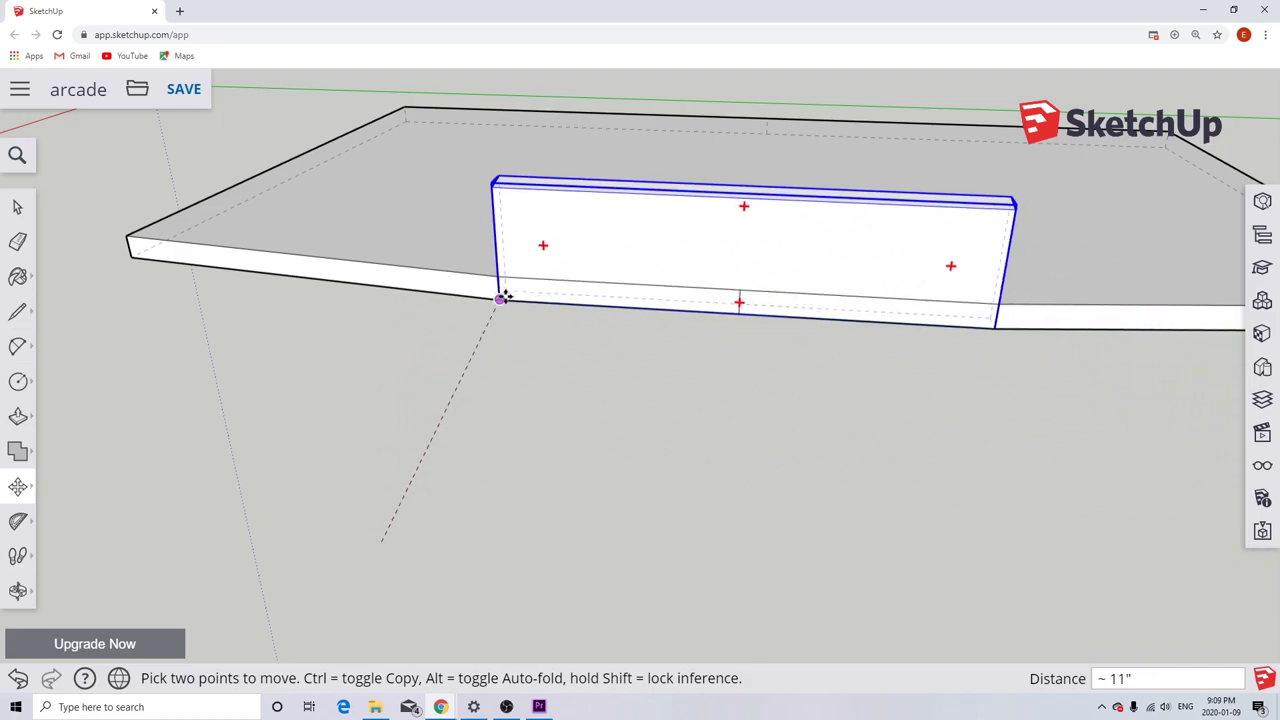
pyautogui.click(498, 275)
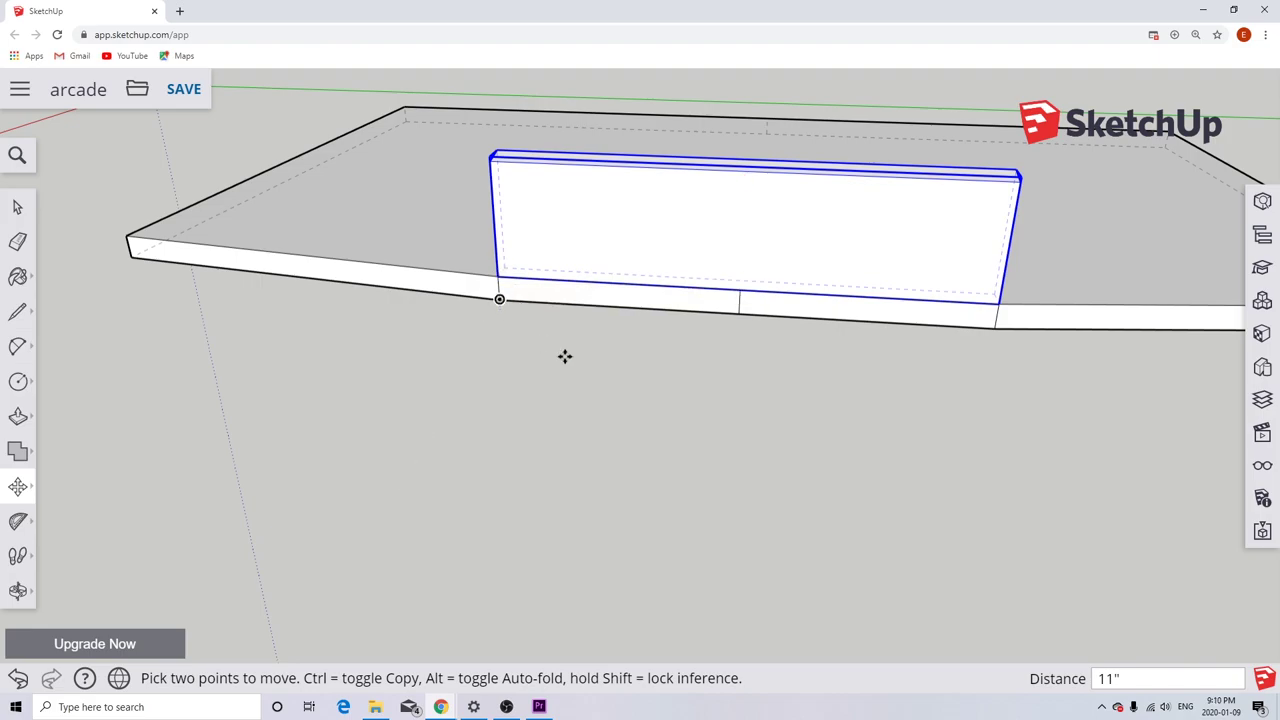
pyautogui.moveTo(871, 383); pyautogui.dragTo(834, 466, button='middle')
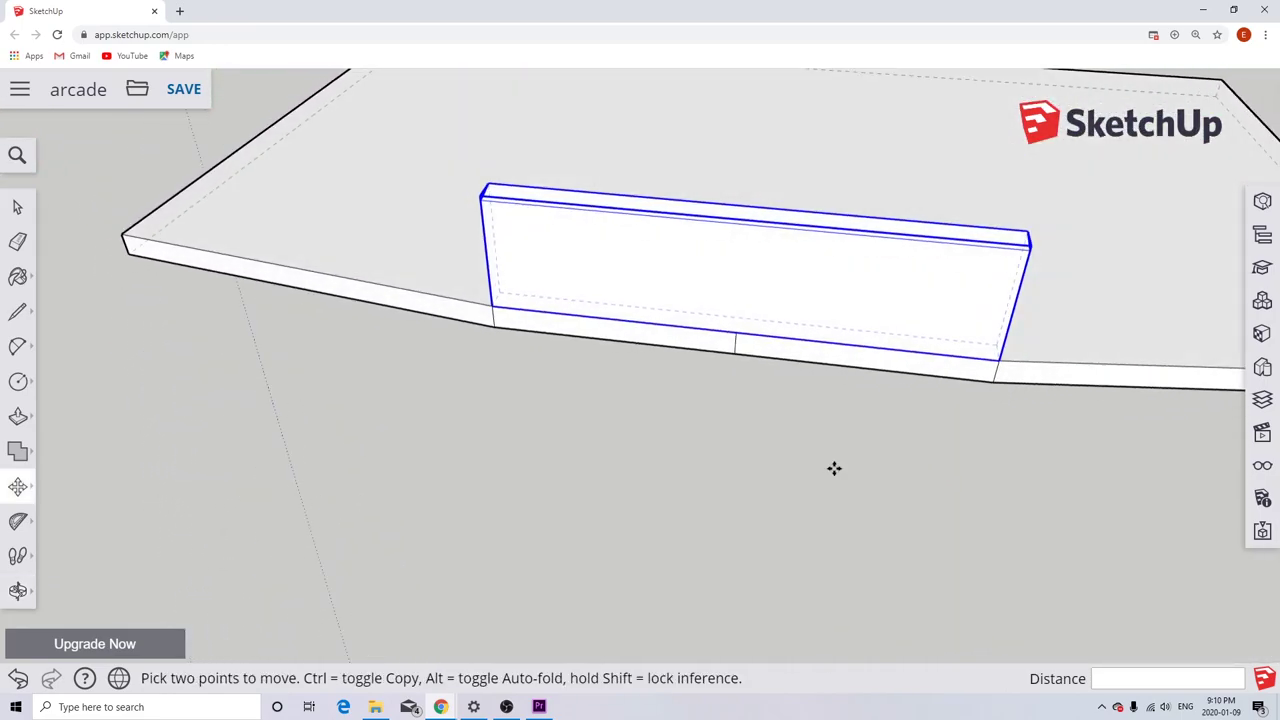
pyautogui.scroll(-4, 834, 466)
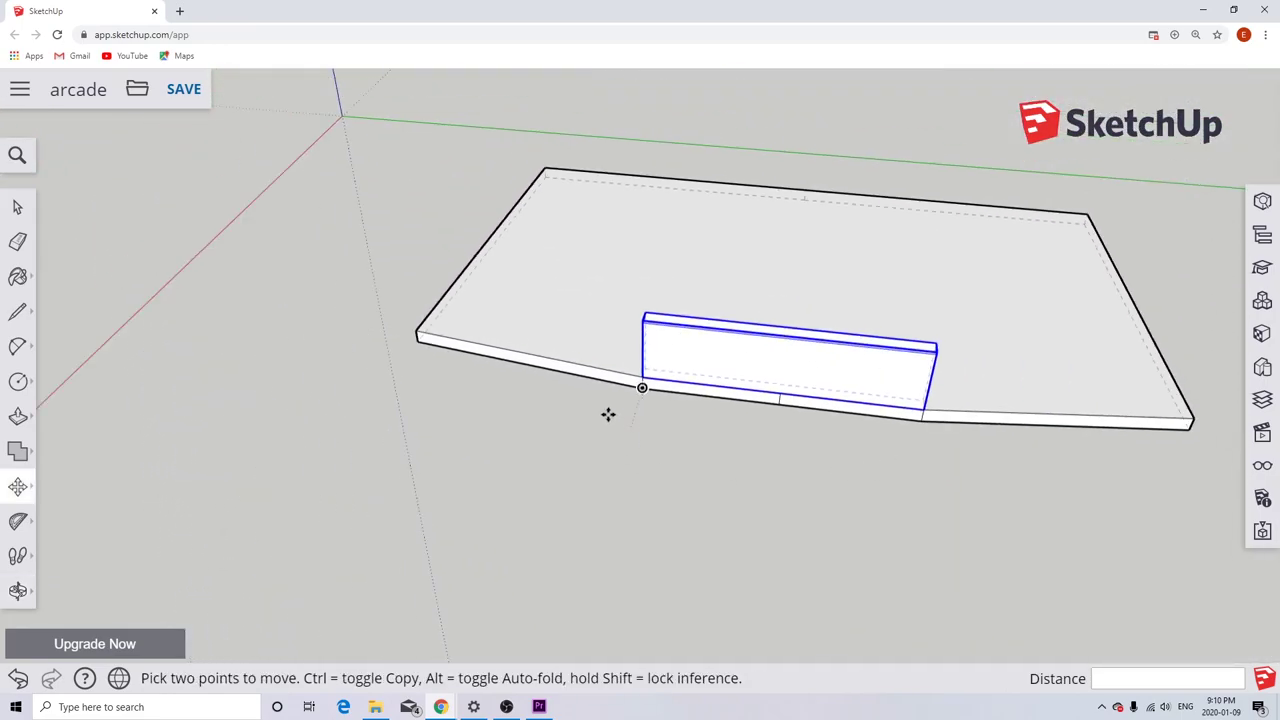
pyautogui.moveTo(911, 469); pyautogui.dragTo(614, 400, button='middle')
pyautogui.scroll(-2, 1006, 537)
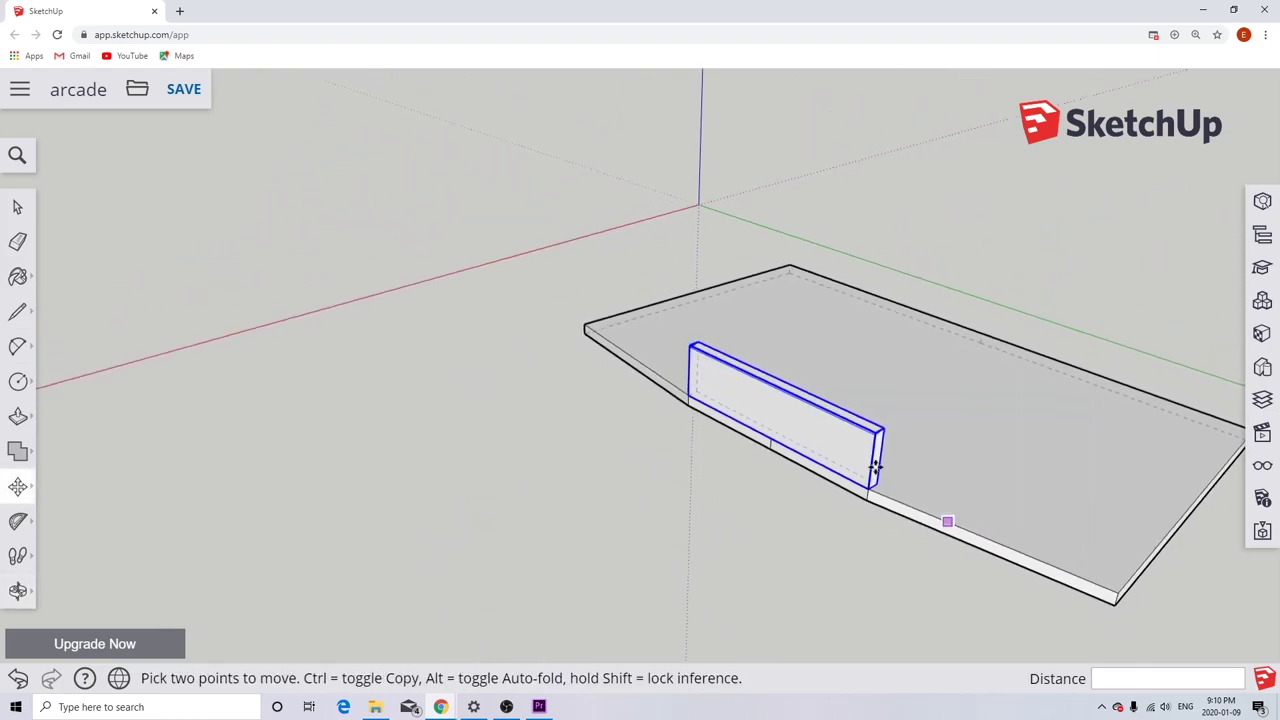
pyautogui.scroll(-2, 454, 340)
pyautogui.scroll(2, 815, 470)
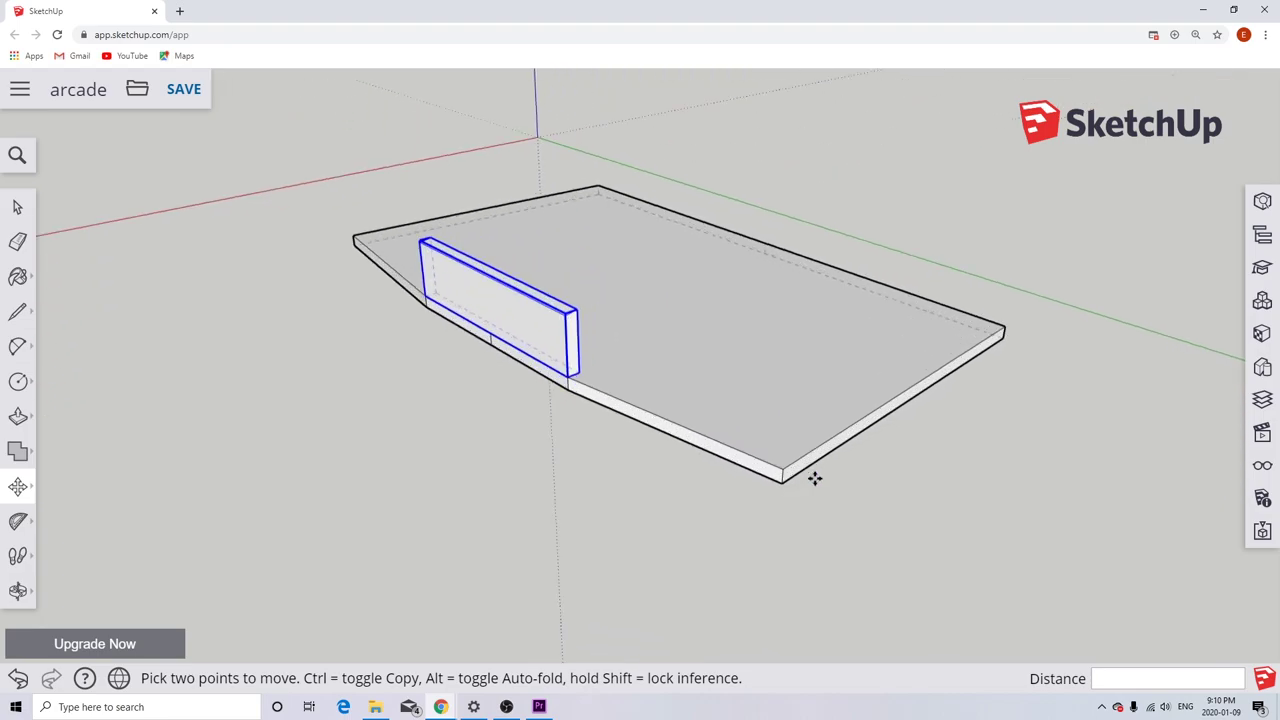
# Outline a 0.625-inch strip from the panel's bottom corner to the slab corner along the front edge.
pyautogui.click(17, 311)
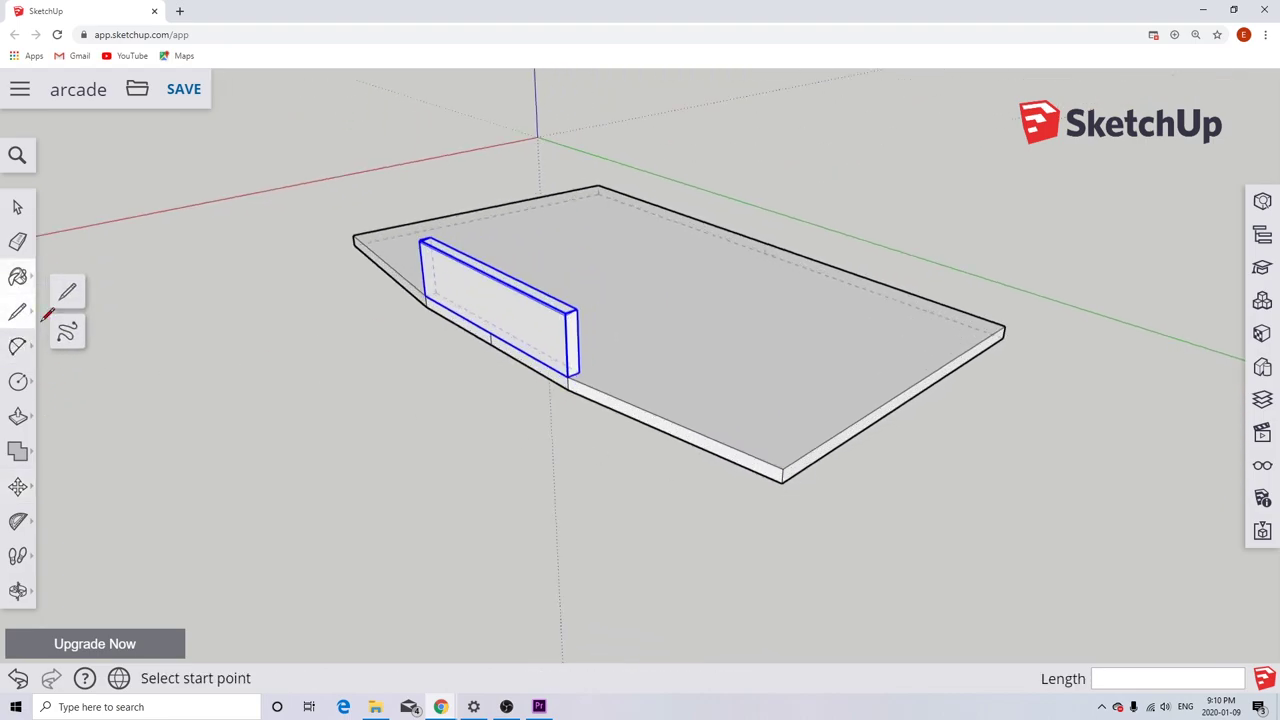
pyautogui.scroll(3, 600, 403)
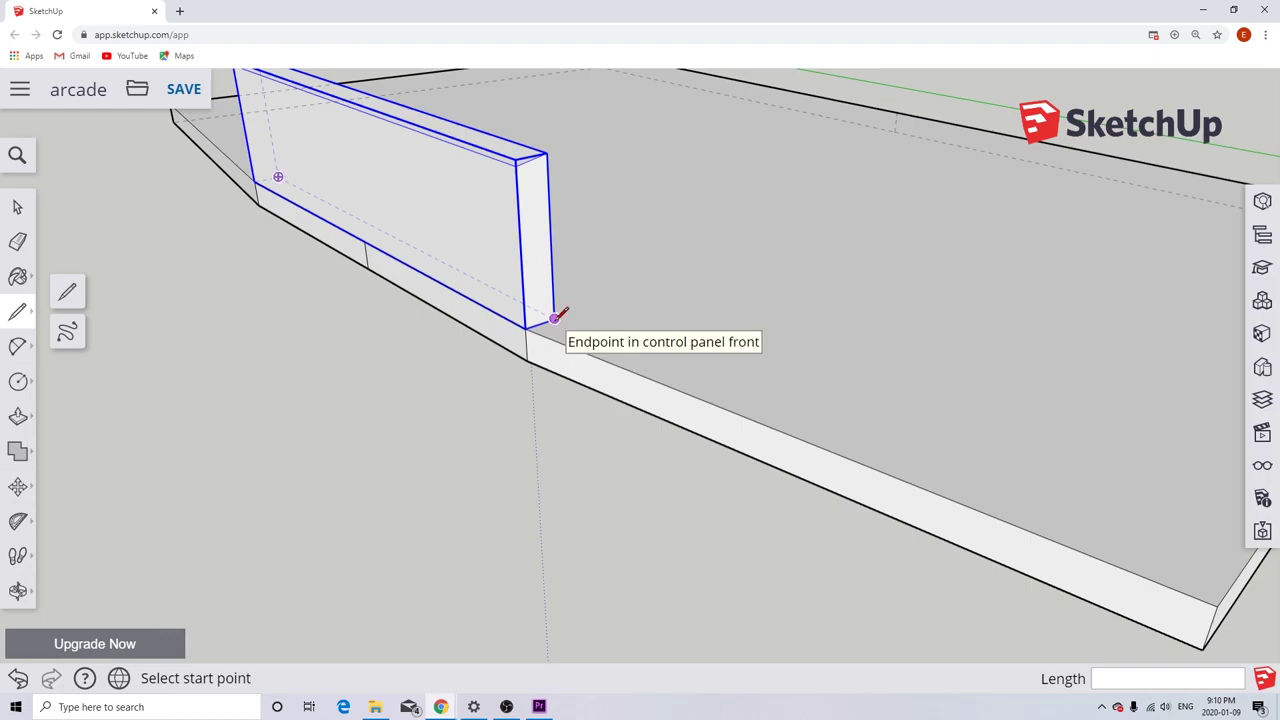
pyautogui.click(555, 318)
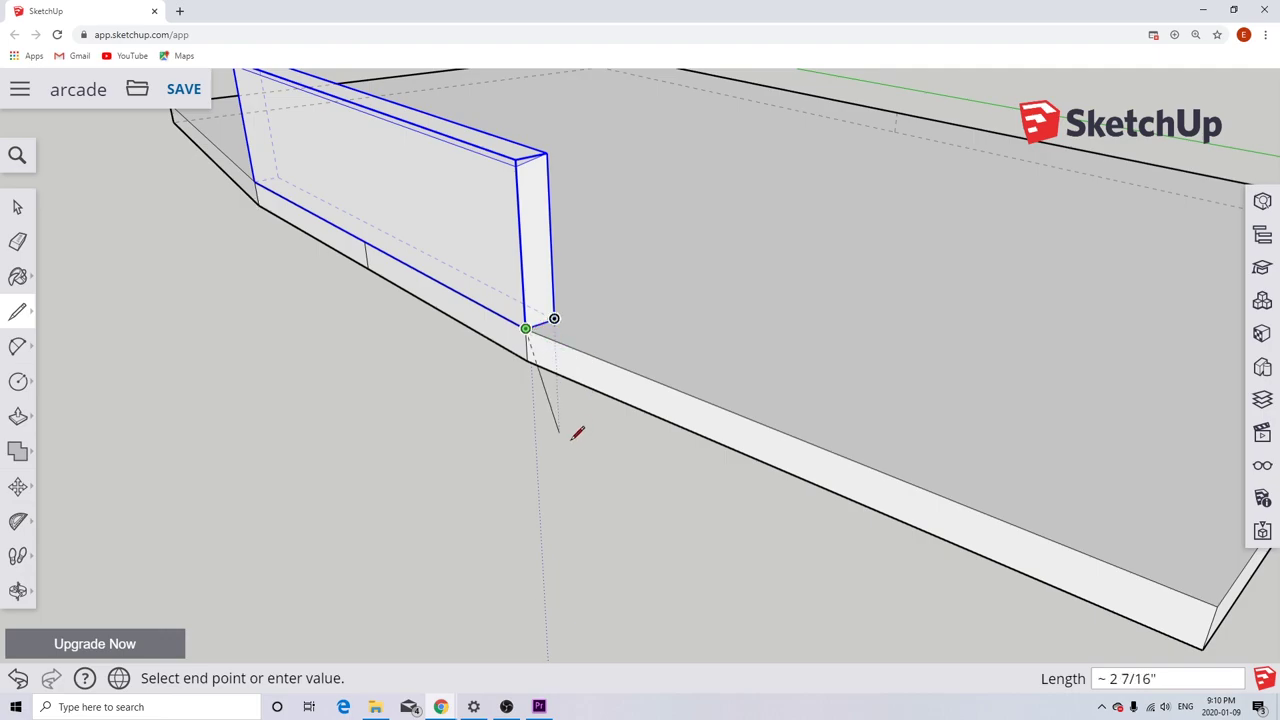
pyautogui.scroll(-2, 623, 331)
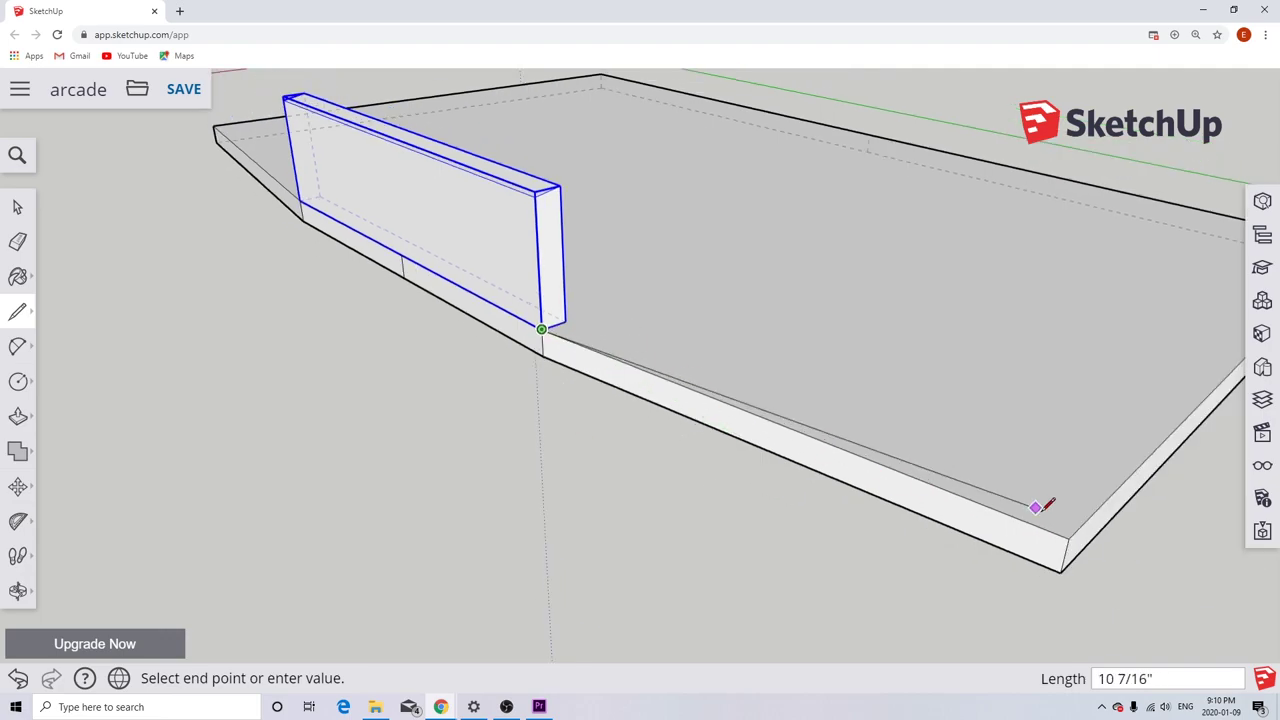
pyautogui.click(1068, 537)
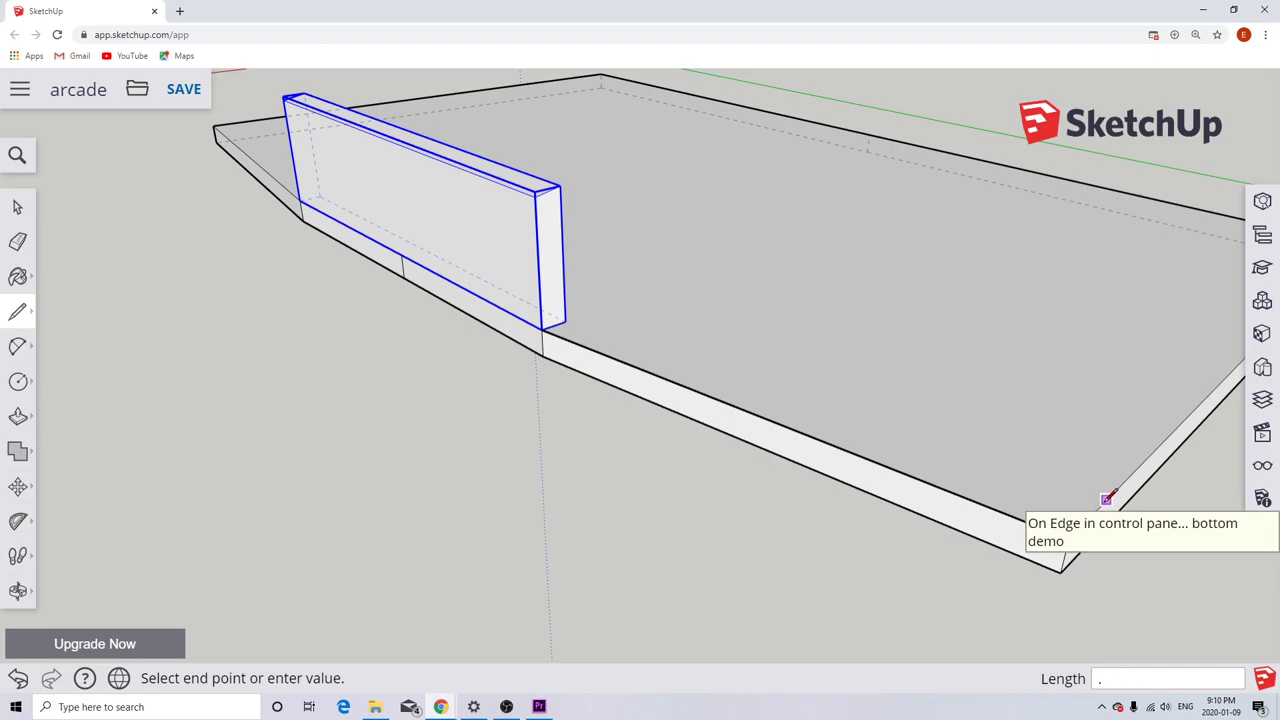
pyautogui.write('.625')
pyautogui.press('Return')
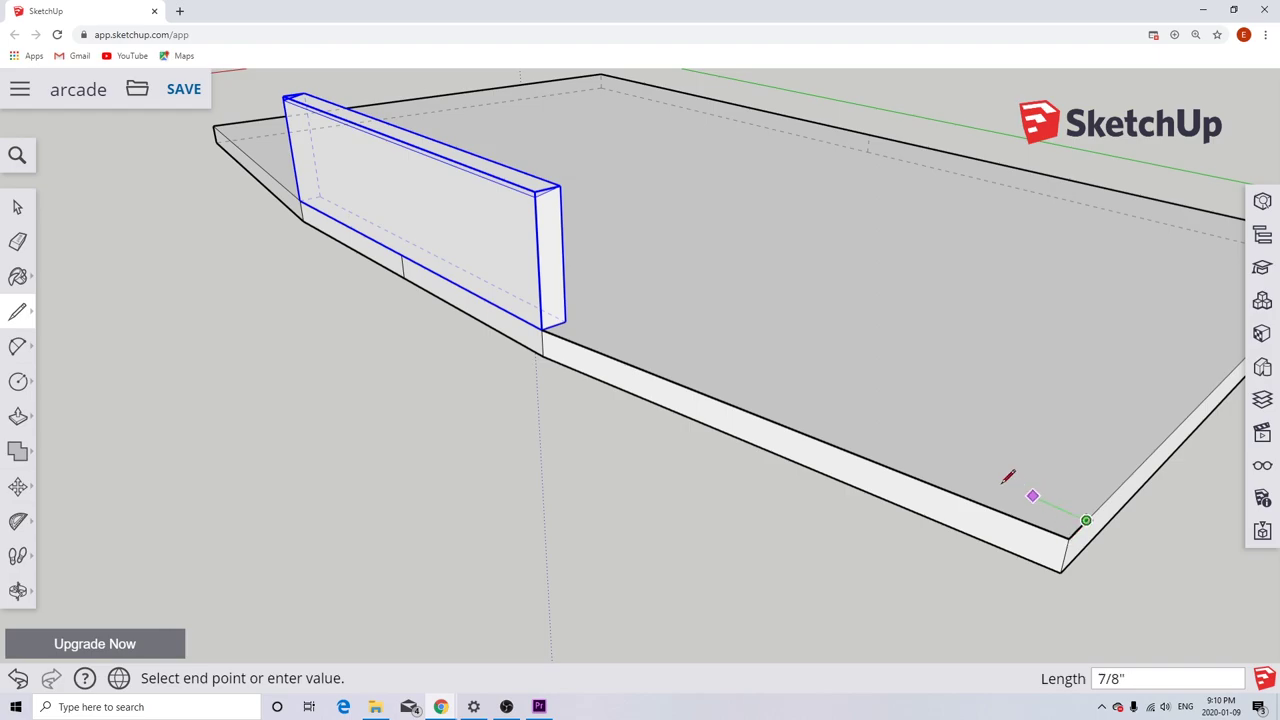
pyautogui.click(566, 320)
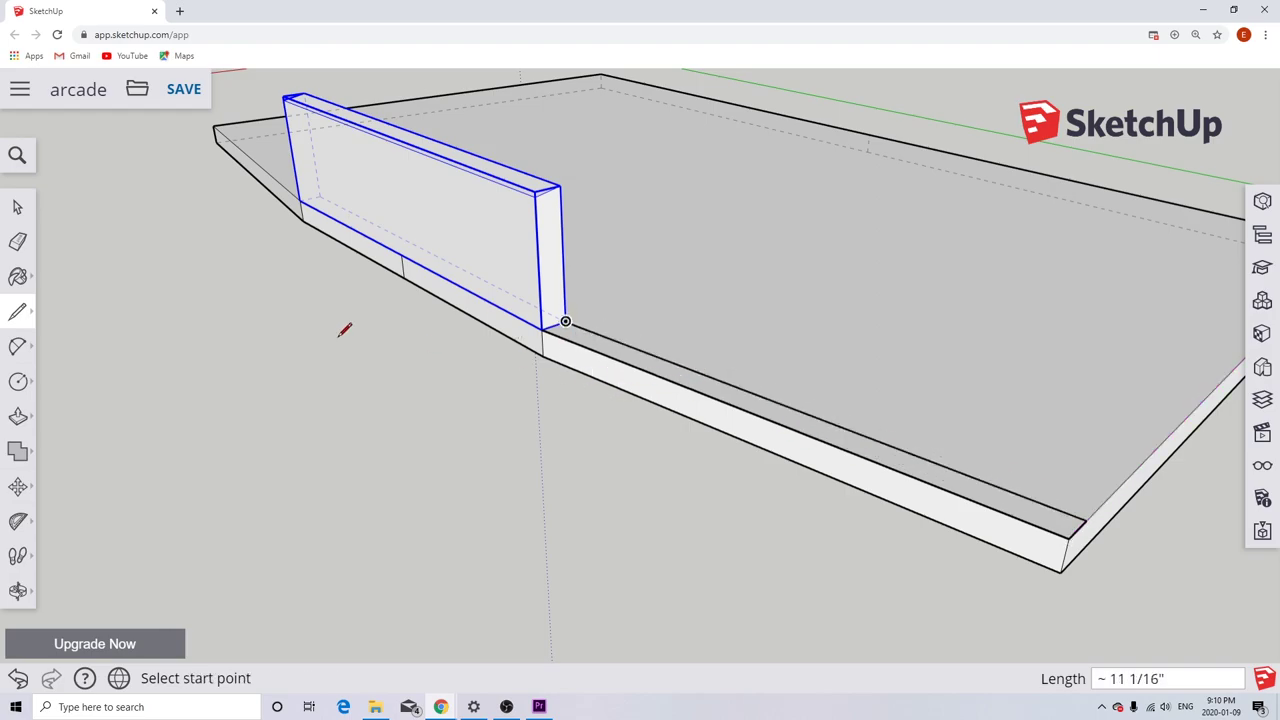
pyautogui.click(19, 419)
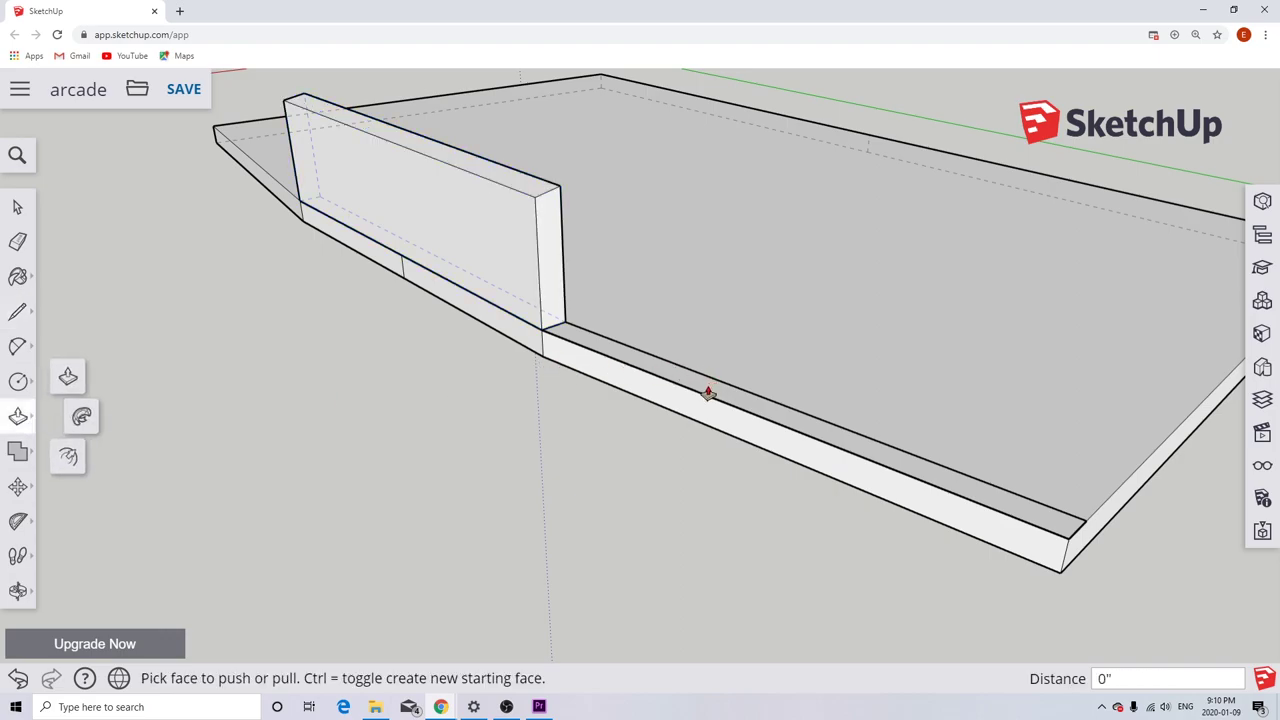
# Raise the strip into a wall, then cancel and undo both the wall and its outline.
pyautogui.moveTo(739, 398); pyautogui.dragTo(751, 310)
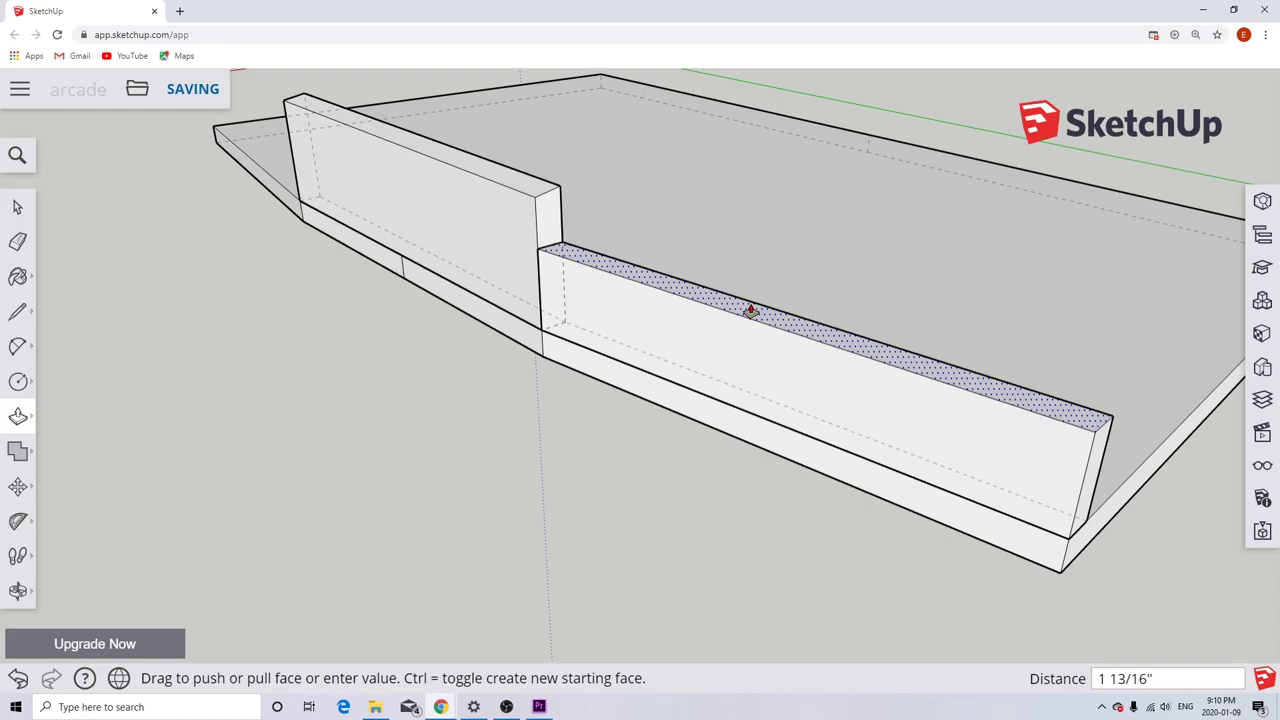
pyautogui.doubleClick(751, 310)
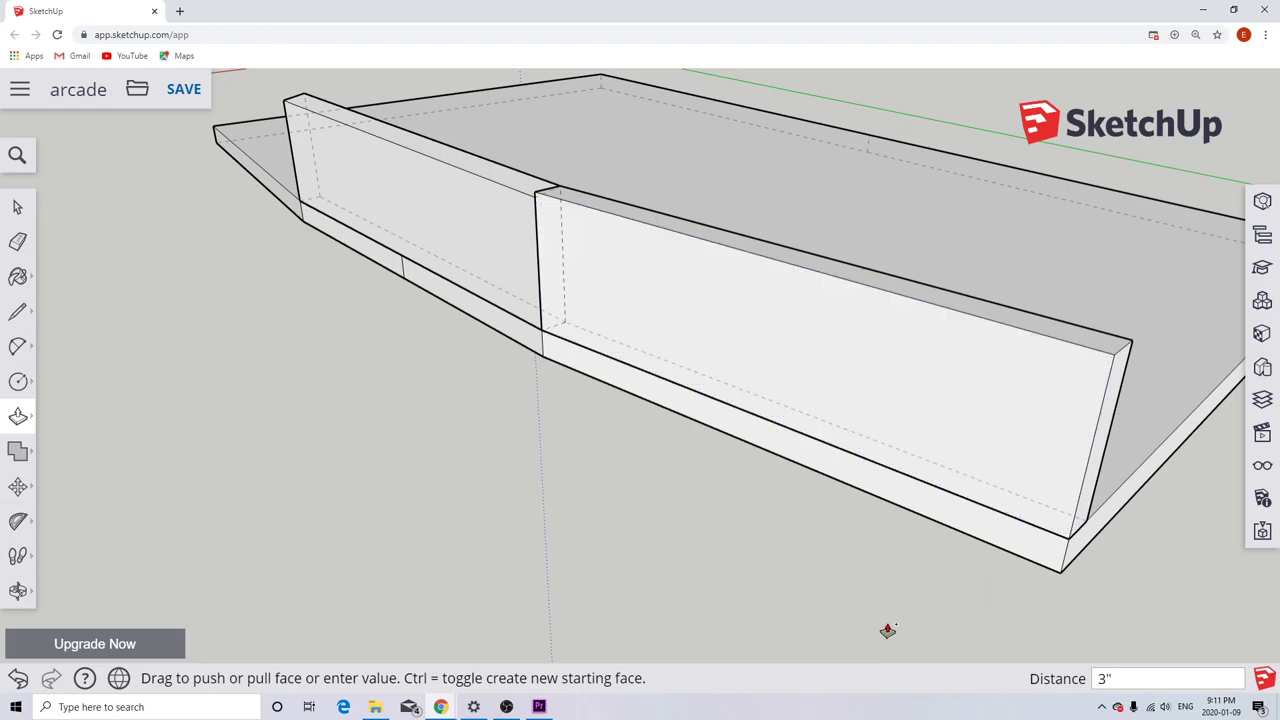
pyautogui.press('Escape')
pyautogui.hotkey('ctrl', 'z')
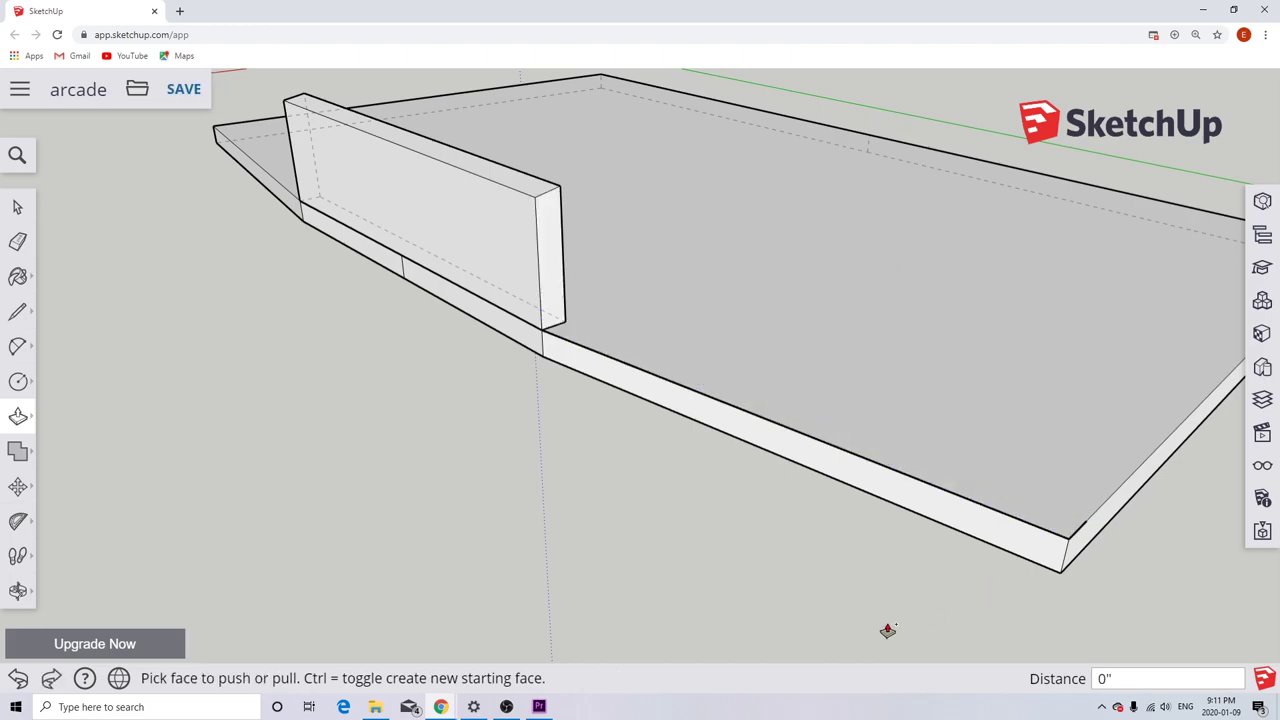
pyautogui.hotkey('ctrl', 'z')
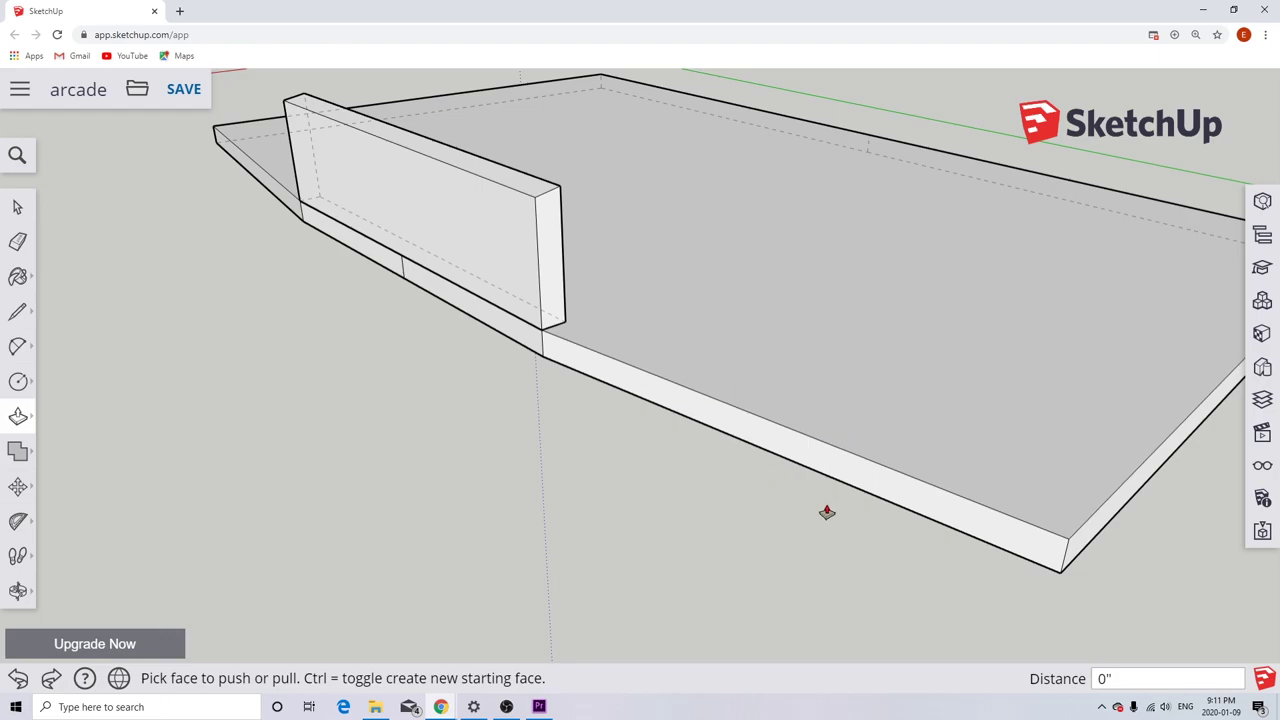
# Draw a 5/8-inch strip outline across the slab's front edge from the right corner to the left.
pyautogui.scroll(-5, 351, 354)
pyautogui.moveTo(351, 354); pyautogui.dragTo(563, 360, button='middle')
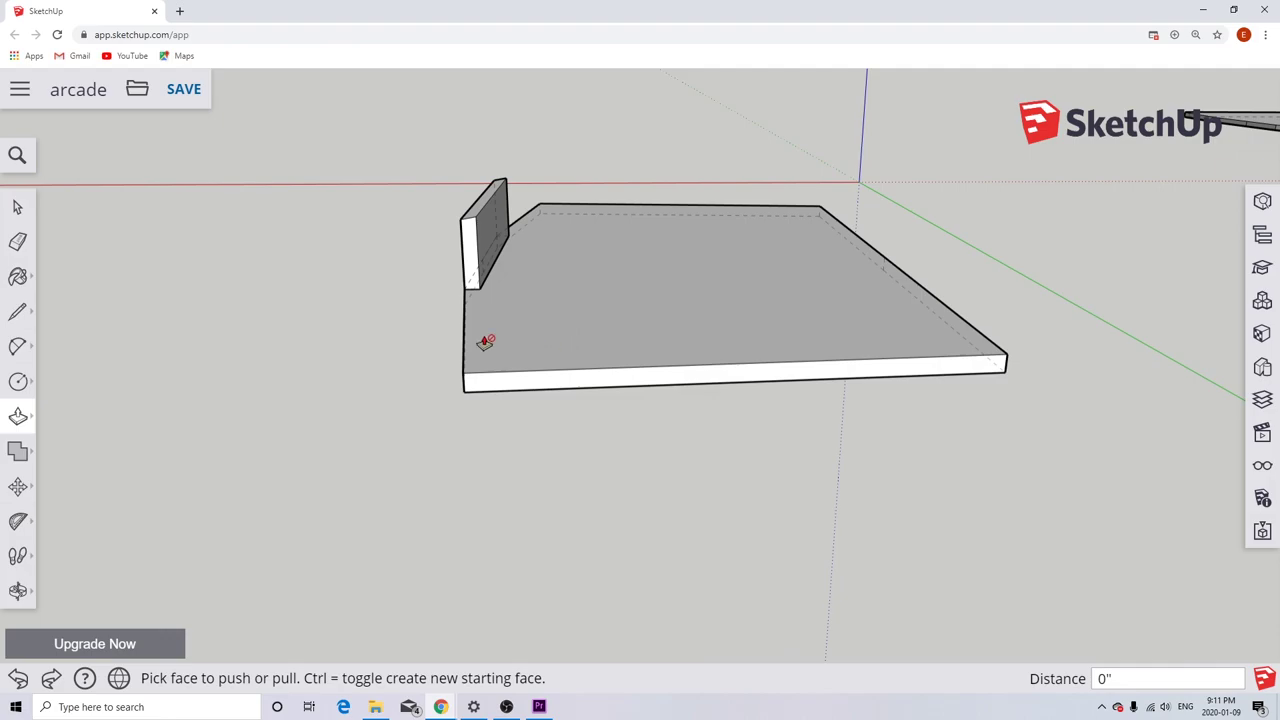
pyautogui.click(18, 312)
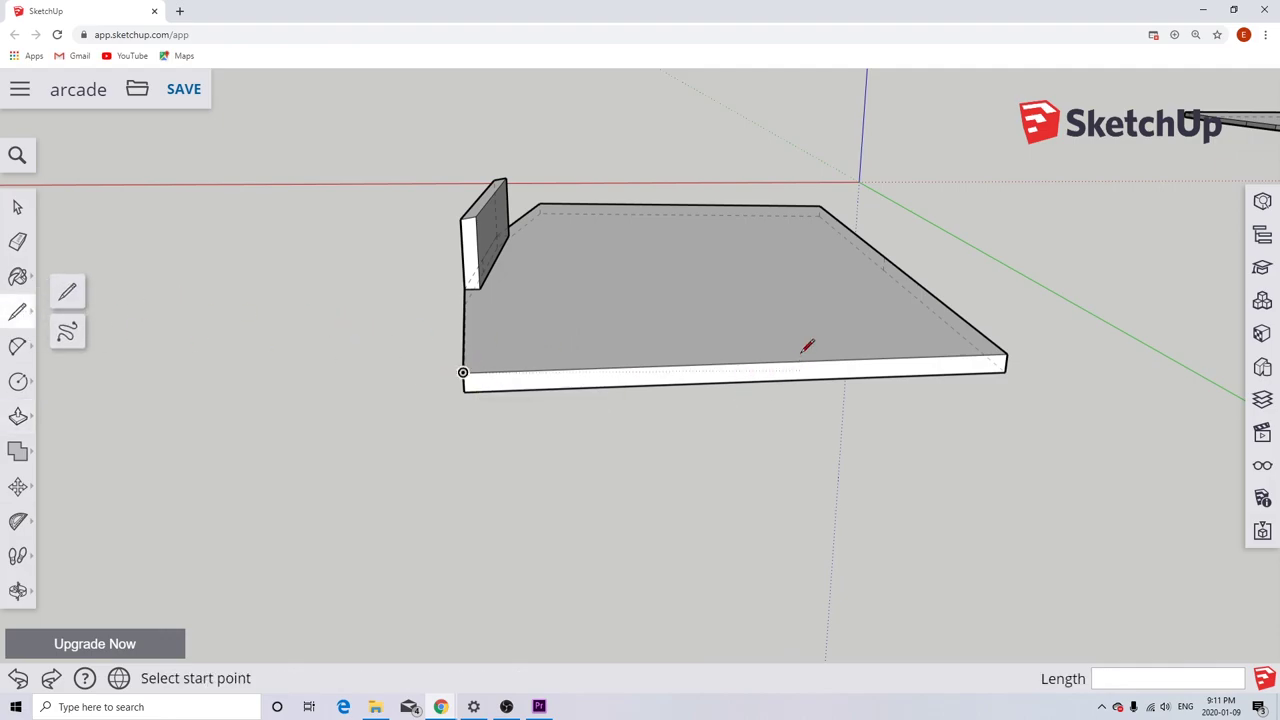
pyautogui.moveTo(808, 346); pyautogui.dragTo(760, 503, button='middle')
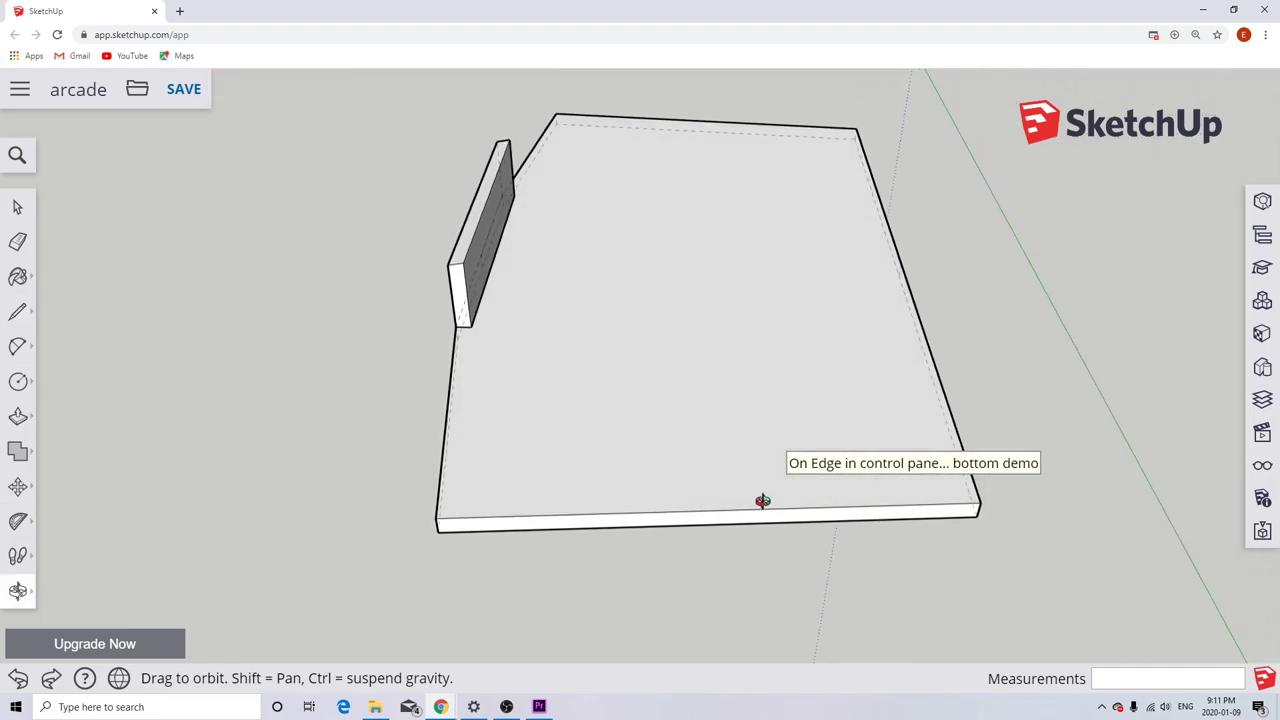
pyautogui.click(981, 501)
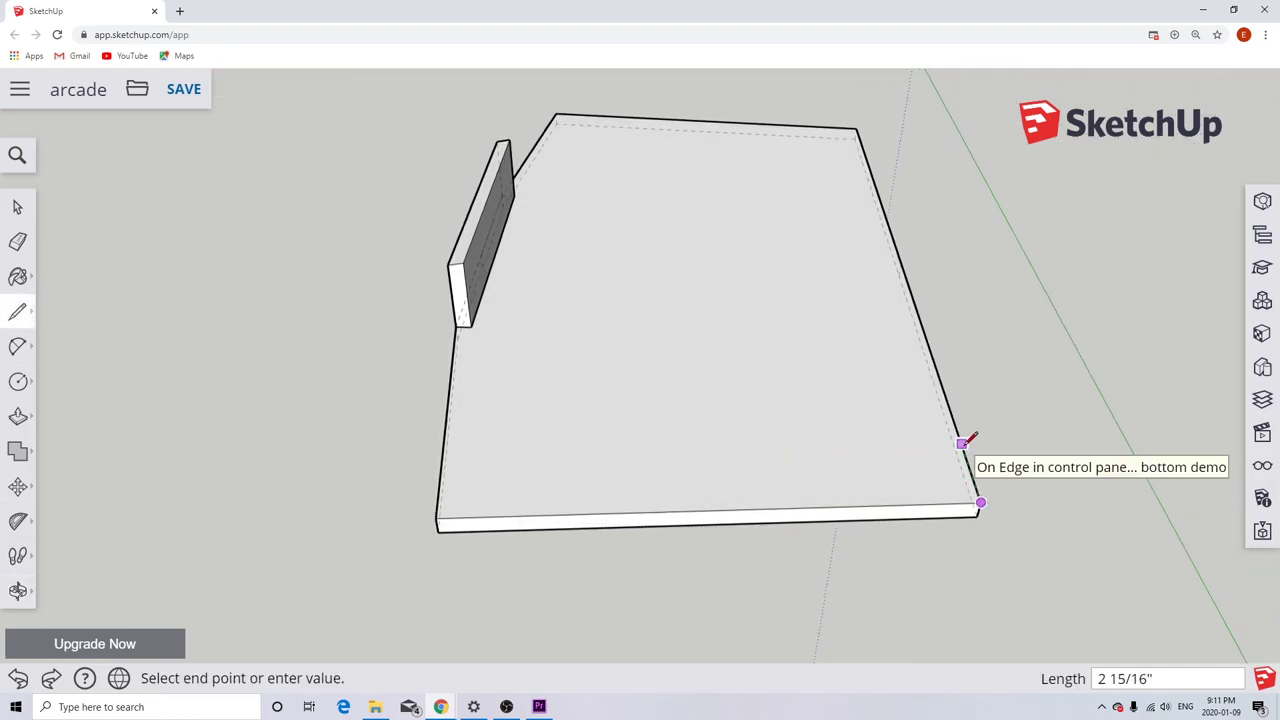
pyautogui.write('.625')
pyautogui.press('Return')
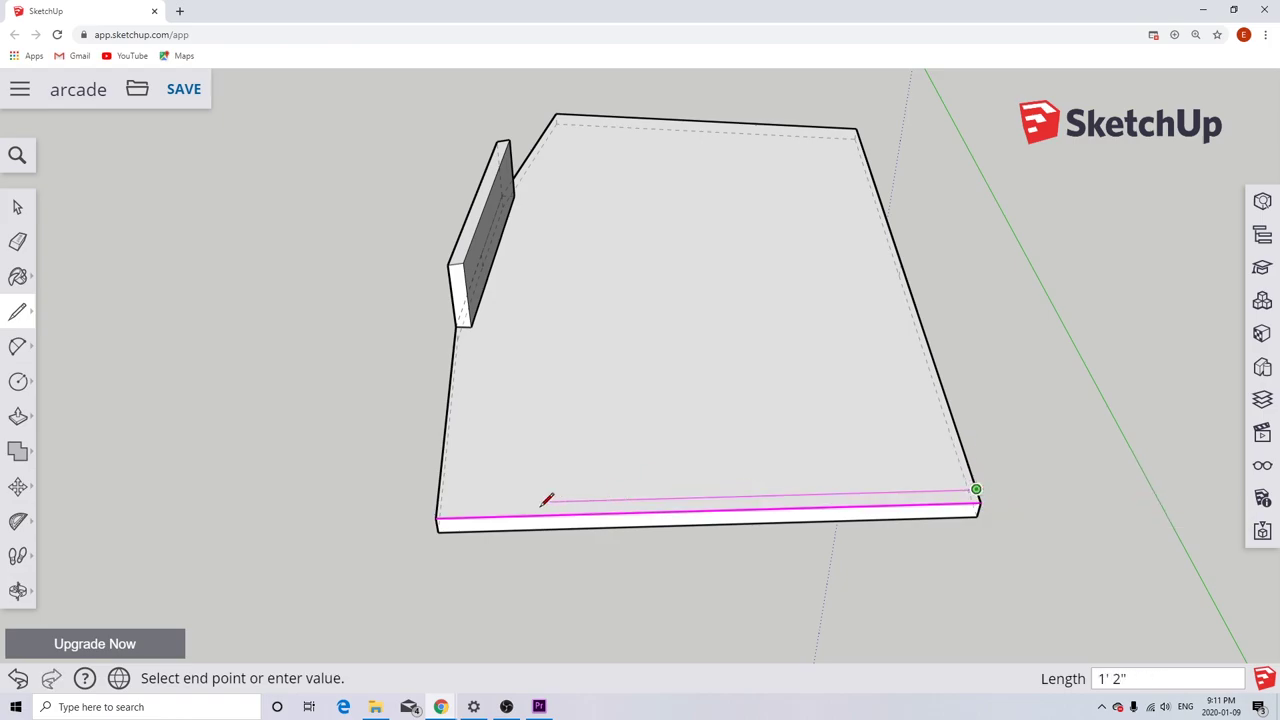
pyautogui.click(437, 503)
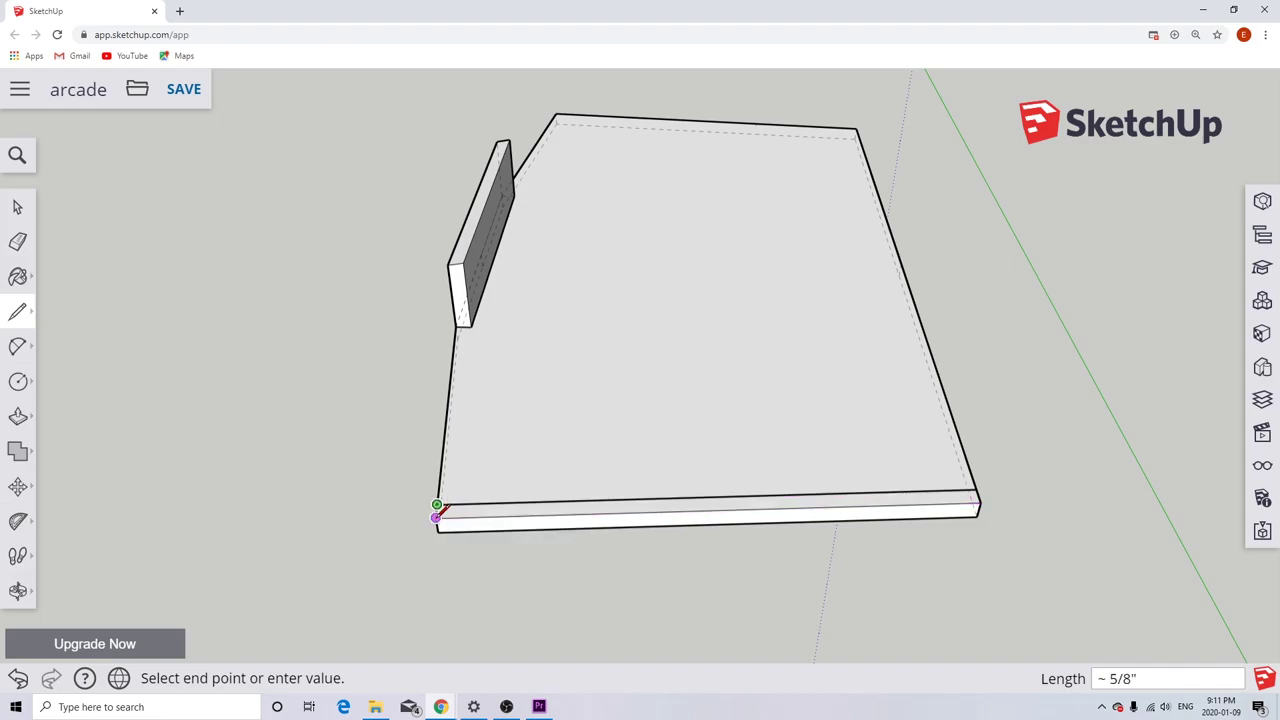
pyautogui.click(435, 518)
pyautogui.click(980, 505)
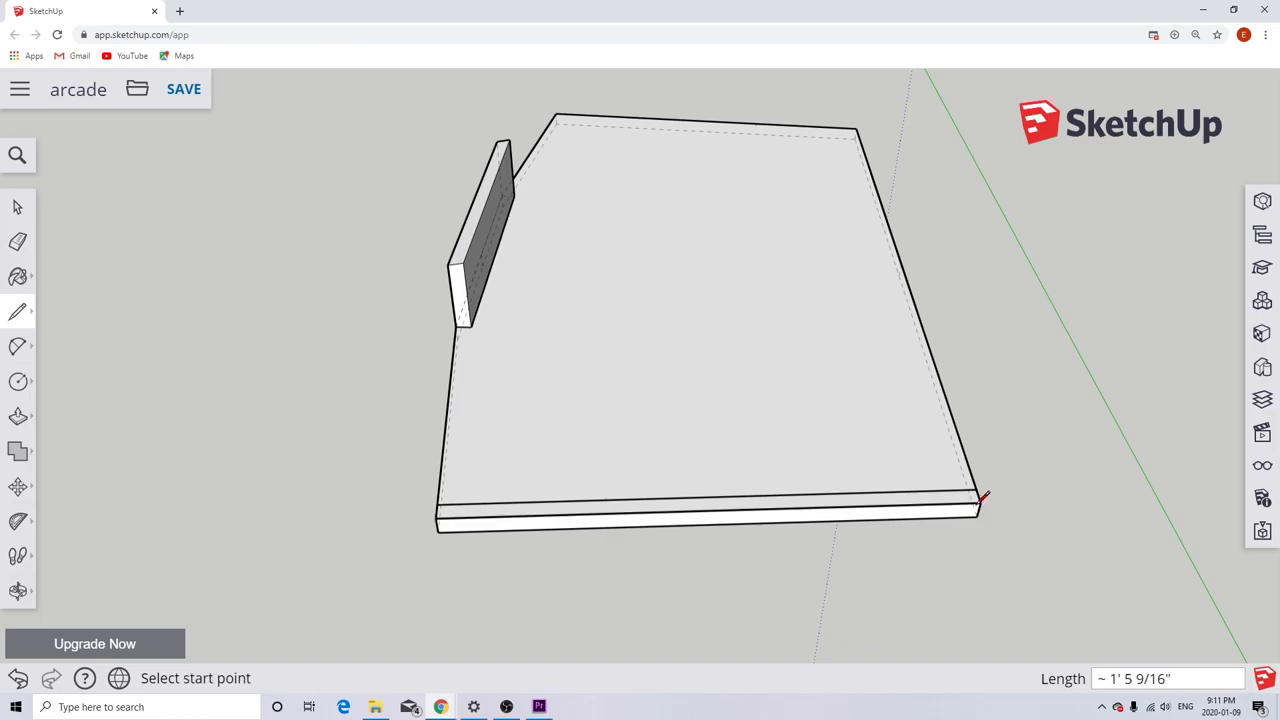
pyautogui.click(976, 489)
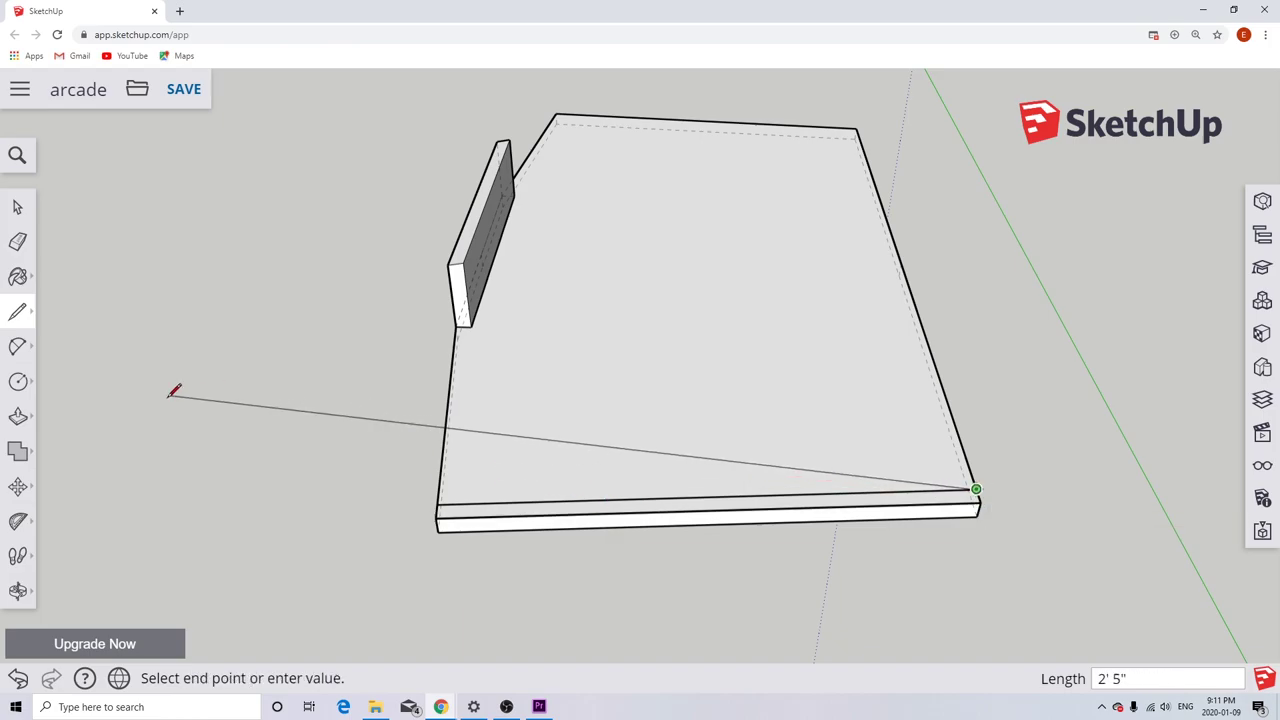
pyautogui.click(17, 418)
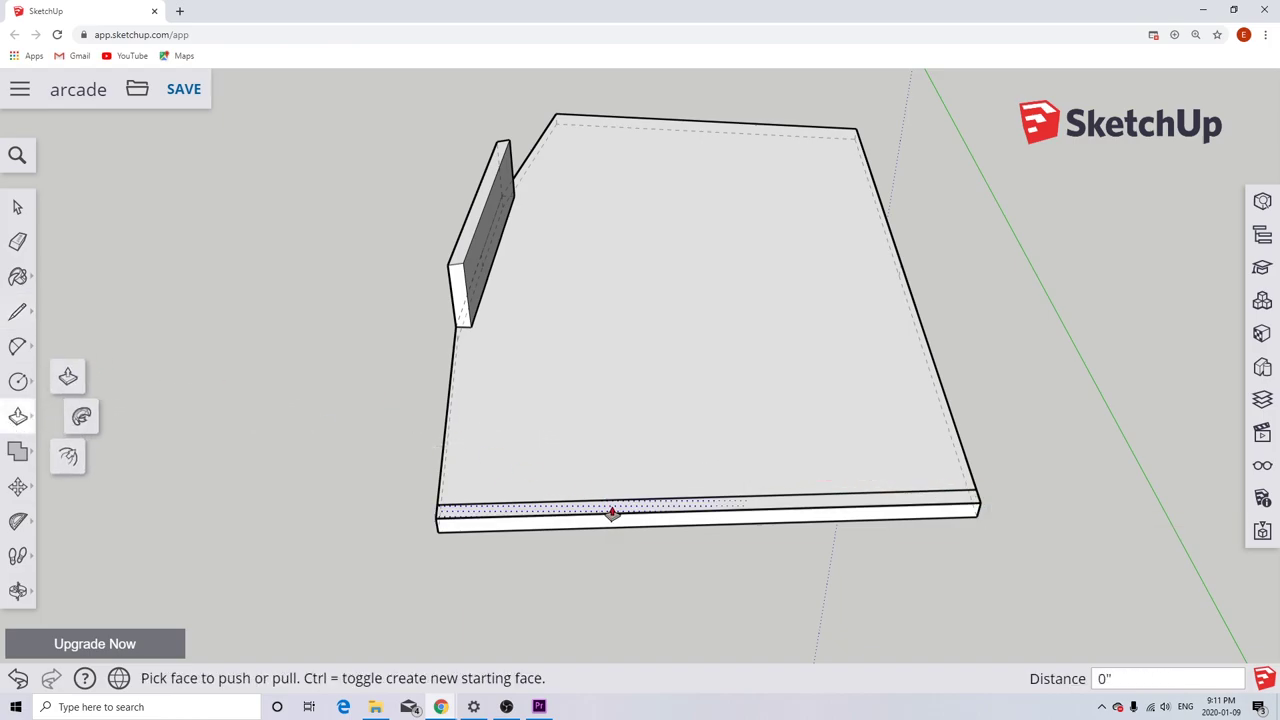
# Extrude the front strip 6.5 inches into a tall wall spanning the slab's front edge.
pyautogui.click(613, 510)
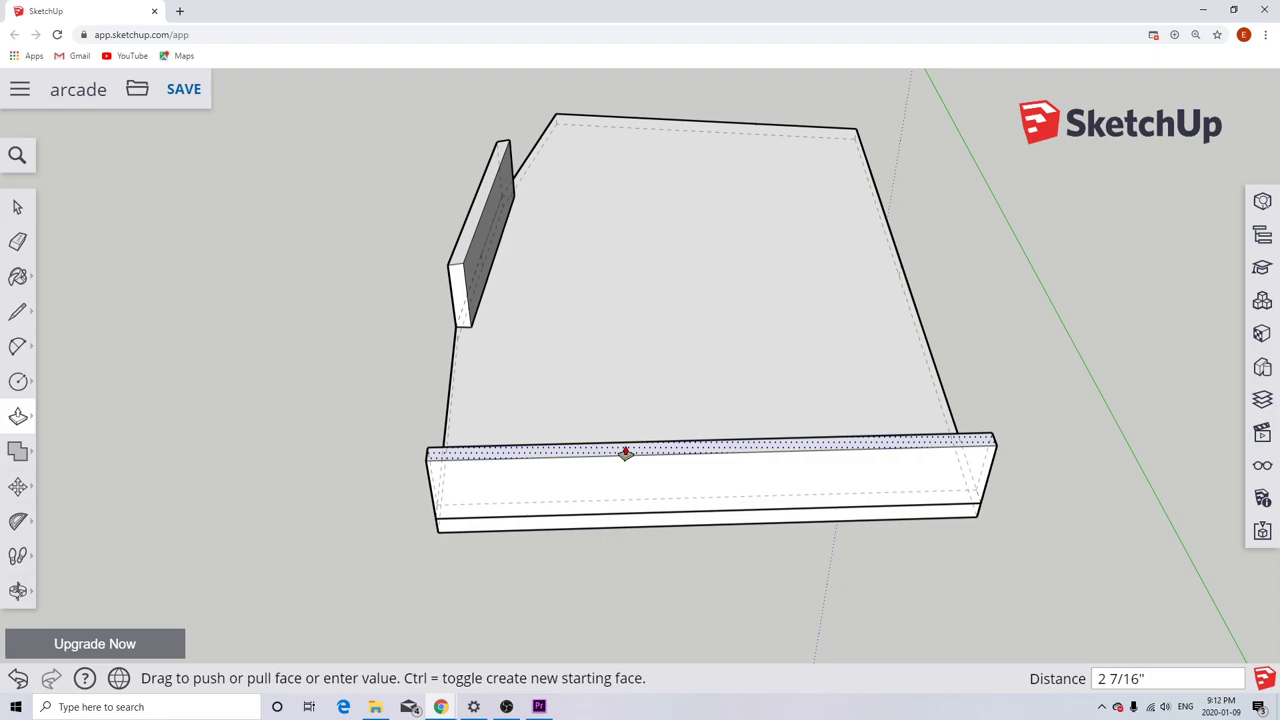
pyautogui.press('Return')
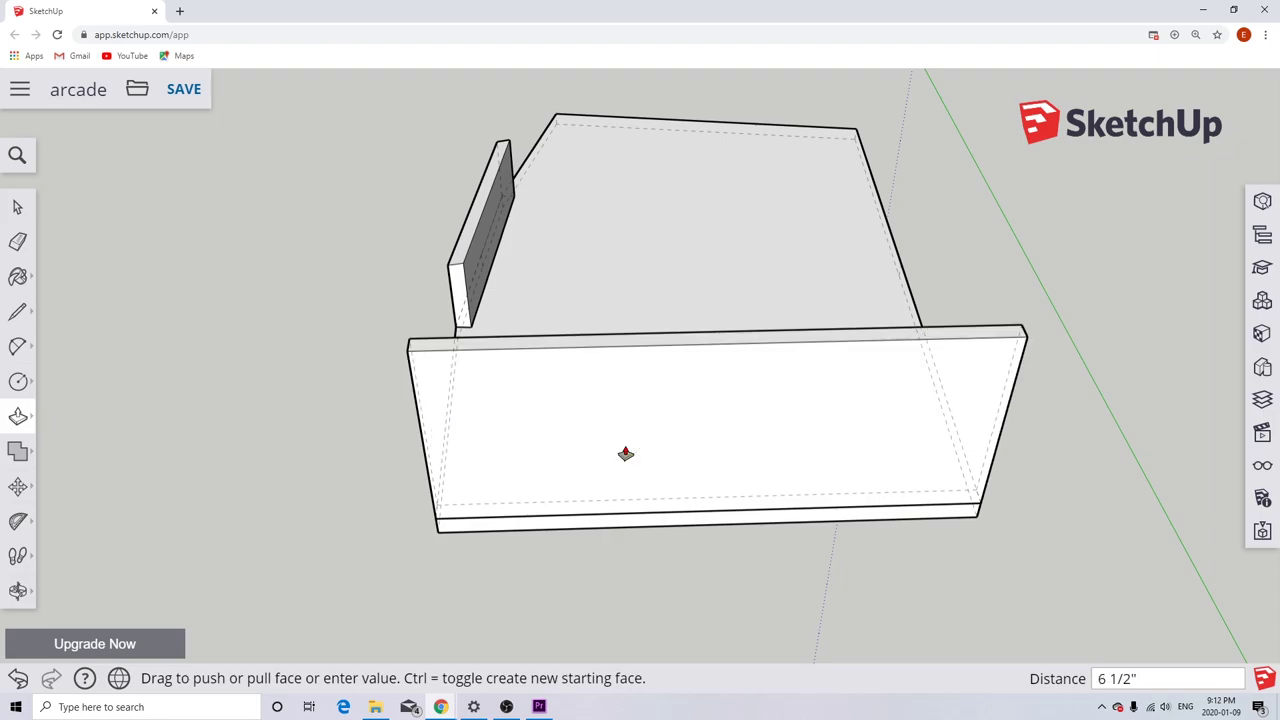
pyautogui.moveTo(683, 420); pyautogui.dragTo(663, 205, button='middle')
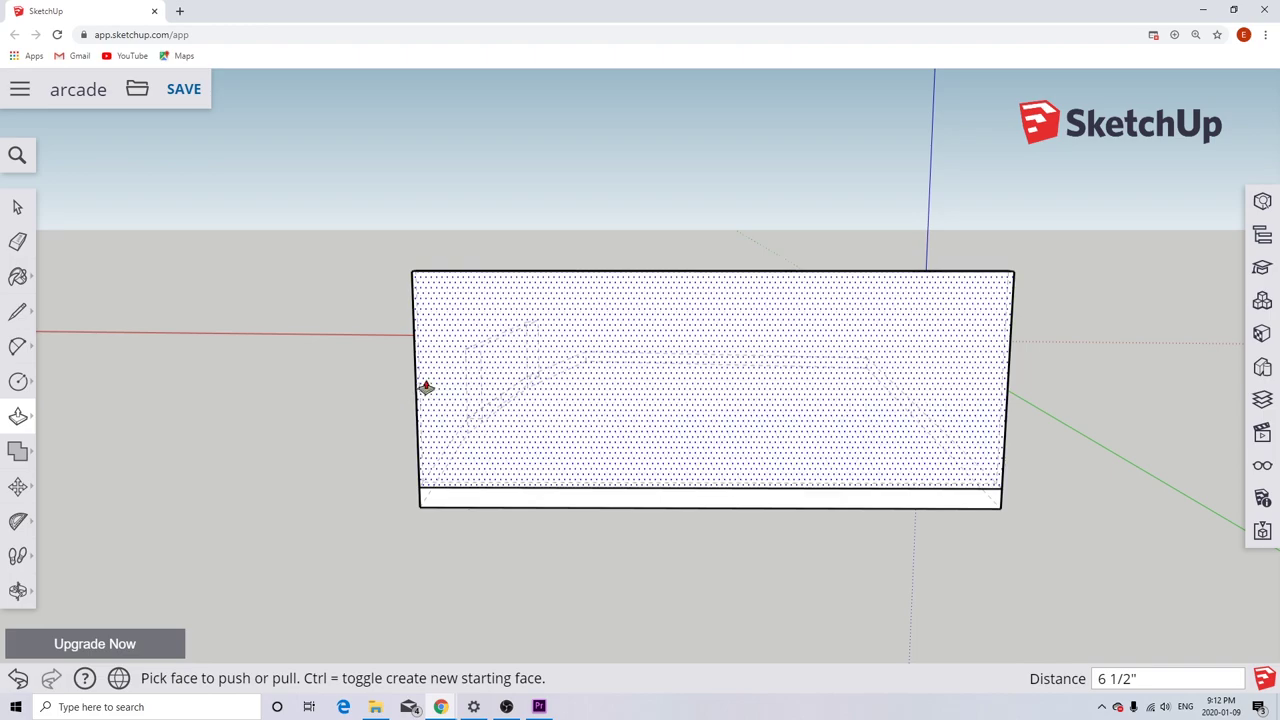
pyautogui.click(19, 313)
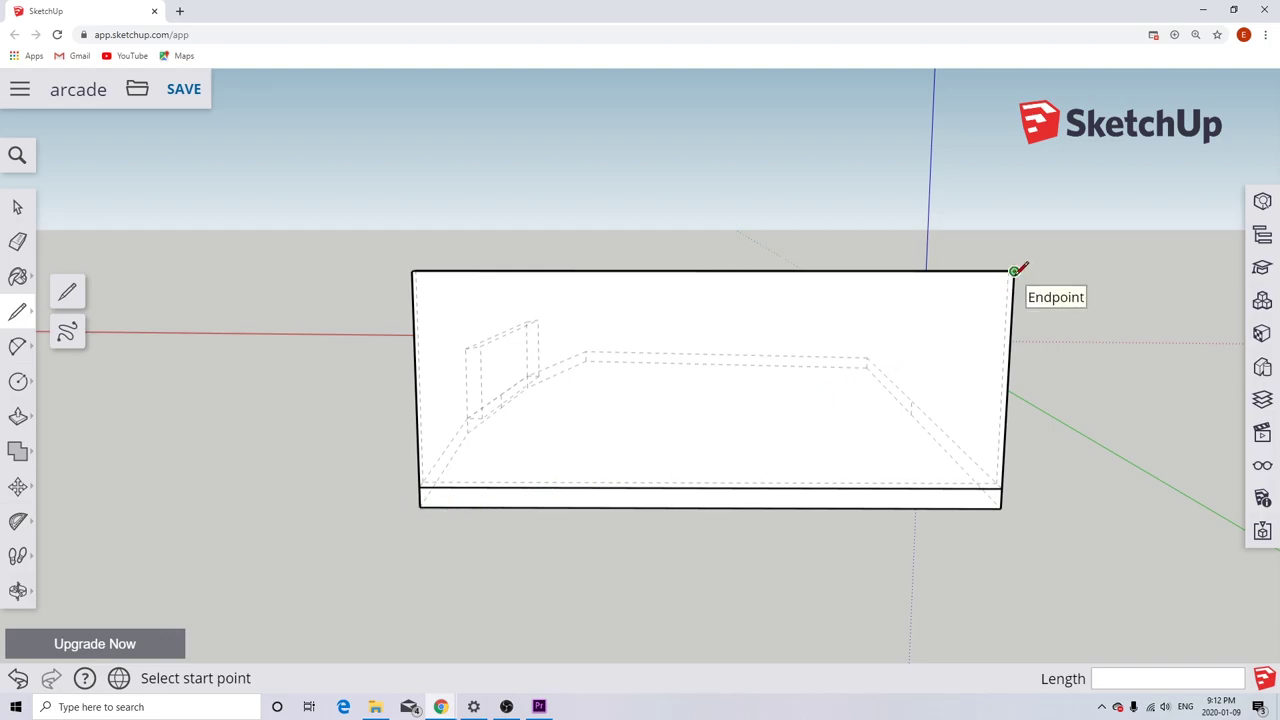
# Draw a 3-inch vertical line up from the wall's bottom-left corner.
pyautogui.scroll(3, 419, 486)
pyautogui.click(423, 457)
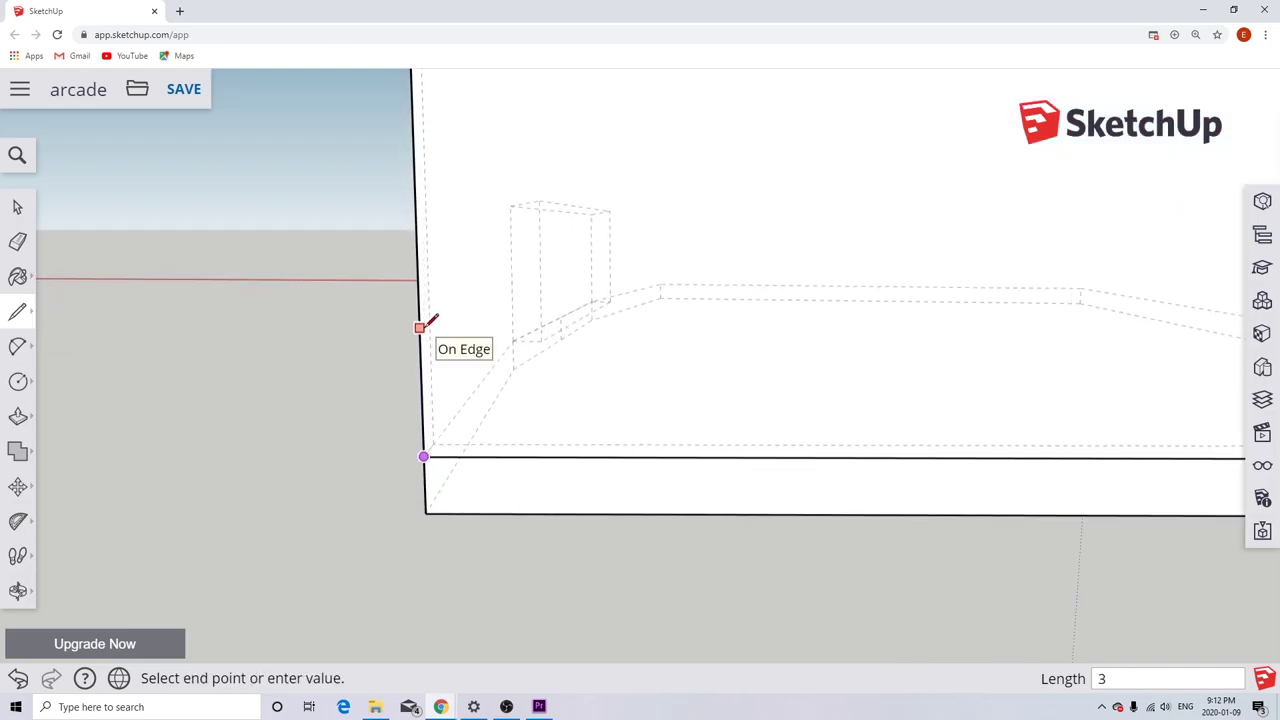
pyautogui.press('Return')
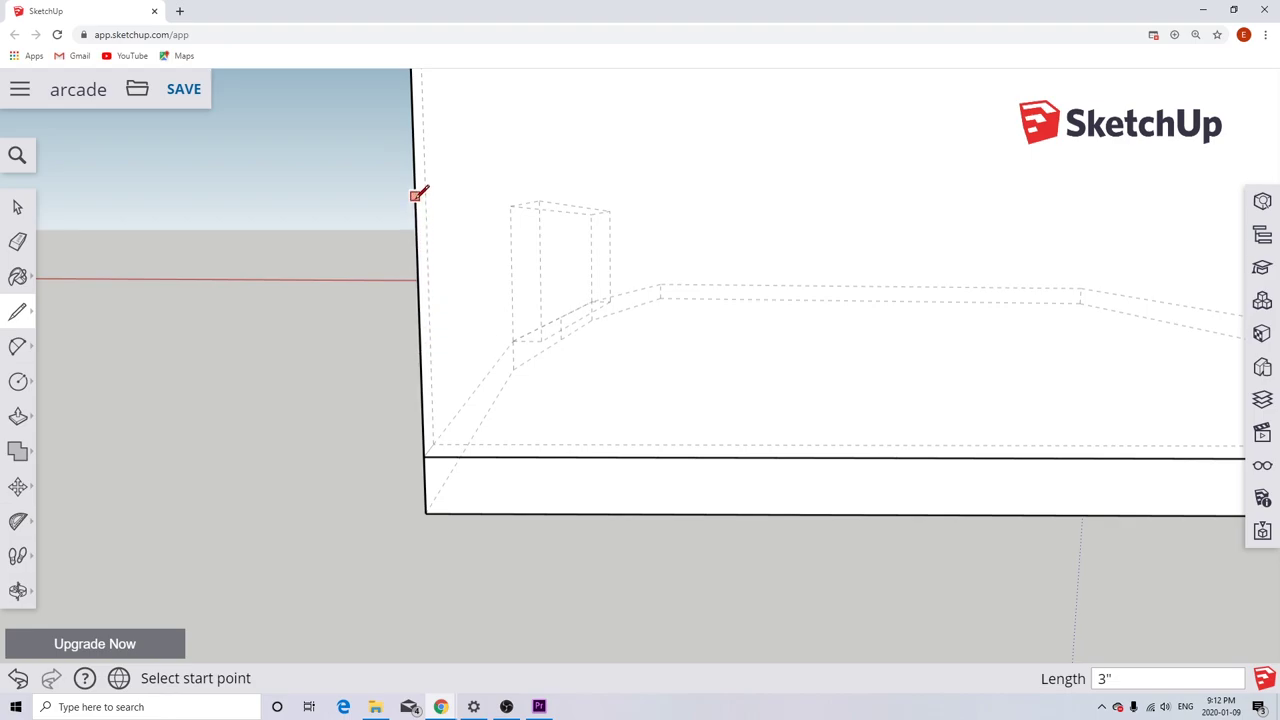
pyautogui.scroll(-3, 417, 205)
pyautogui.moveTo(437, 237); pyautogui.dragTo(571, 251, button='middle')
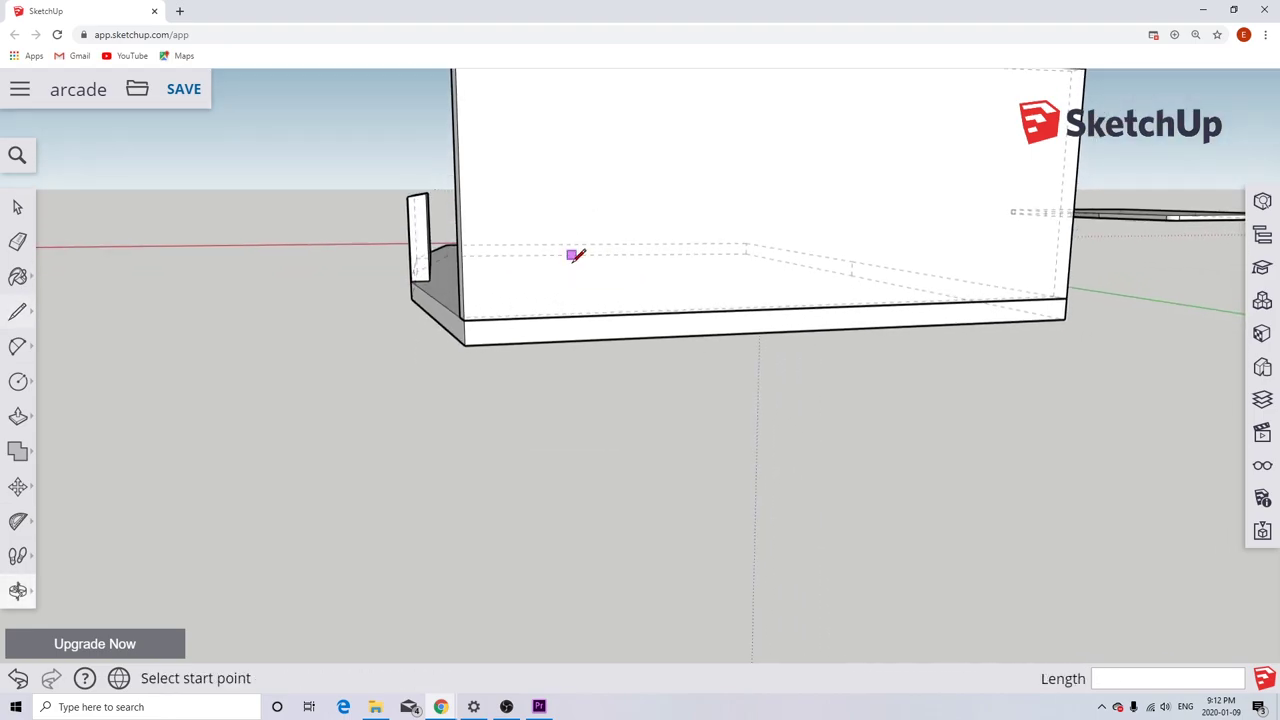
# Draw the diagonal from the 3-inch line's top to the wall's opposite top corner.
pyautogui.click(459, 194)
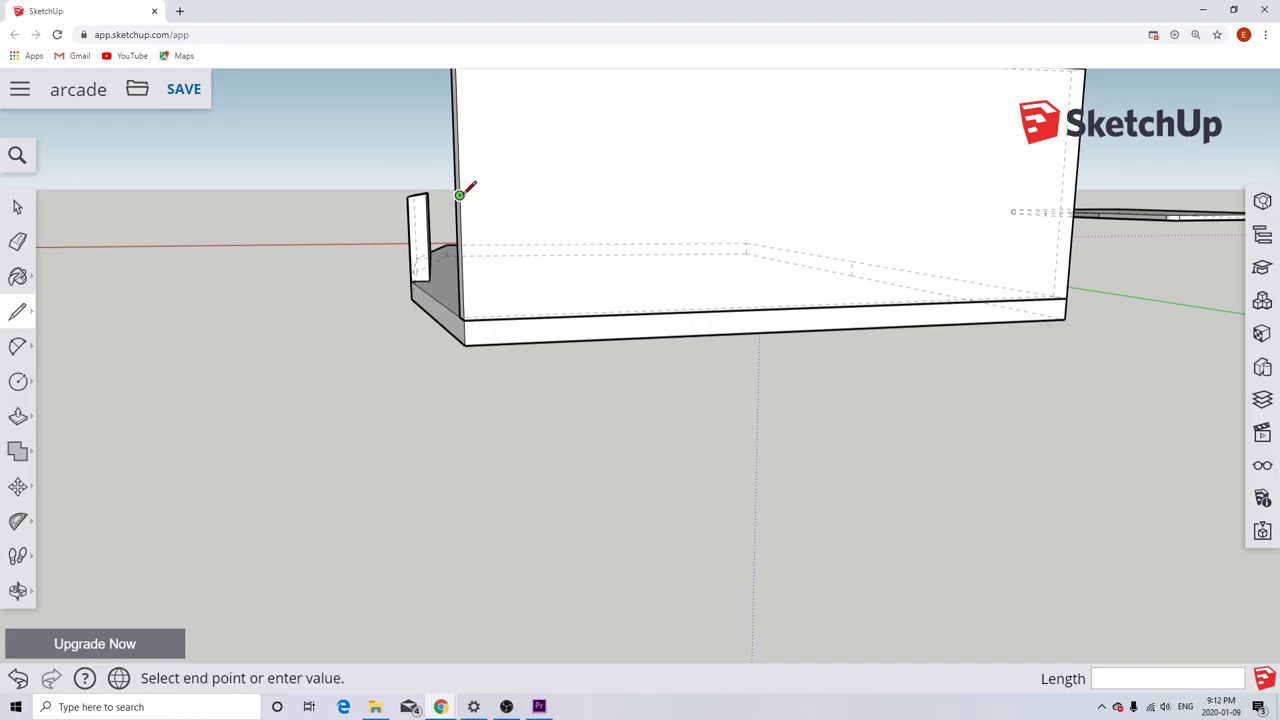
pyautogui.scroll(-3, 560, 164)
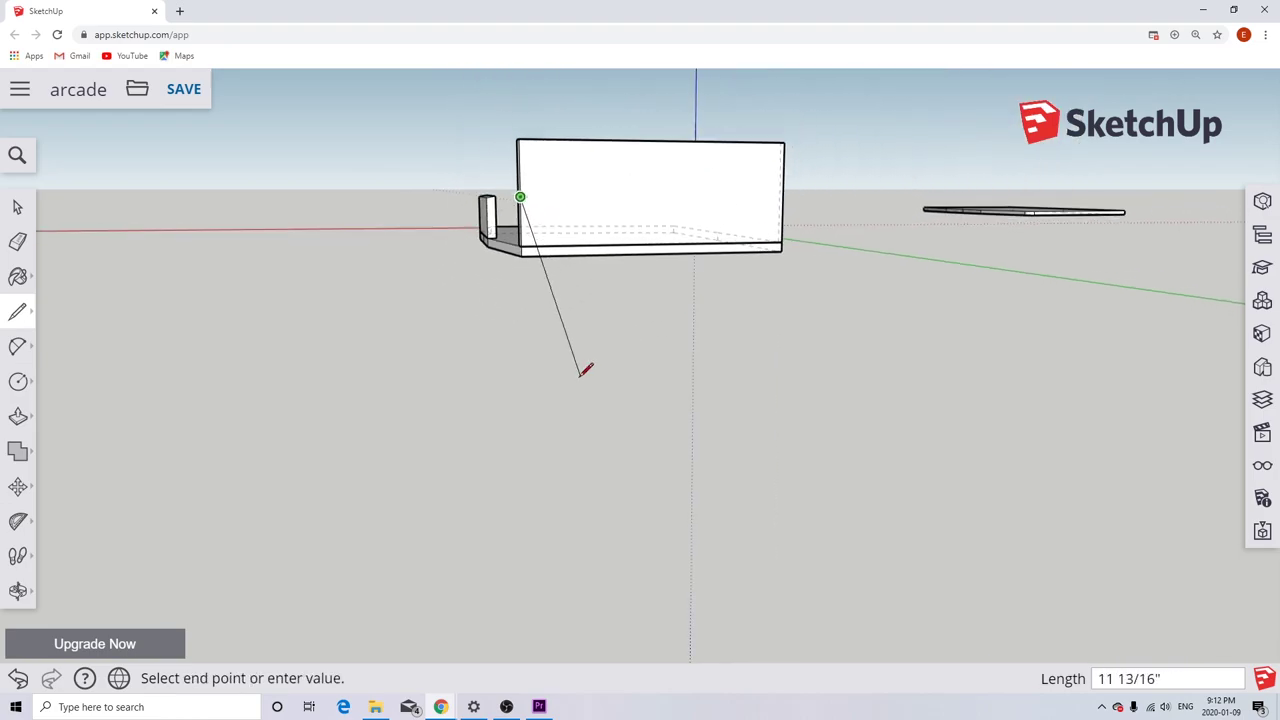
pyautogui.scroll(4, 740, 177)
pyautogui.scroll(-6, 740, 207)
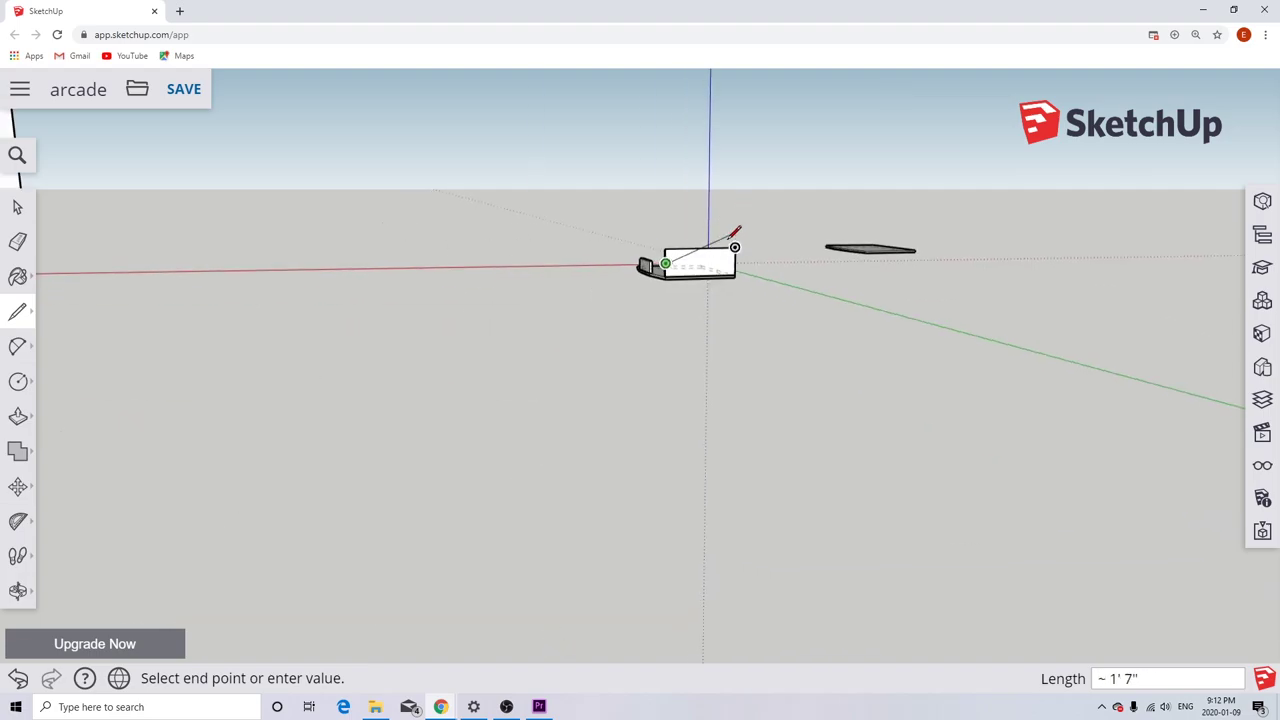
pyautogui.scroll(5, 740, 210)
pyautogui.scroll(3, 772, 252)
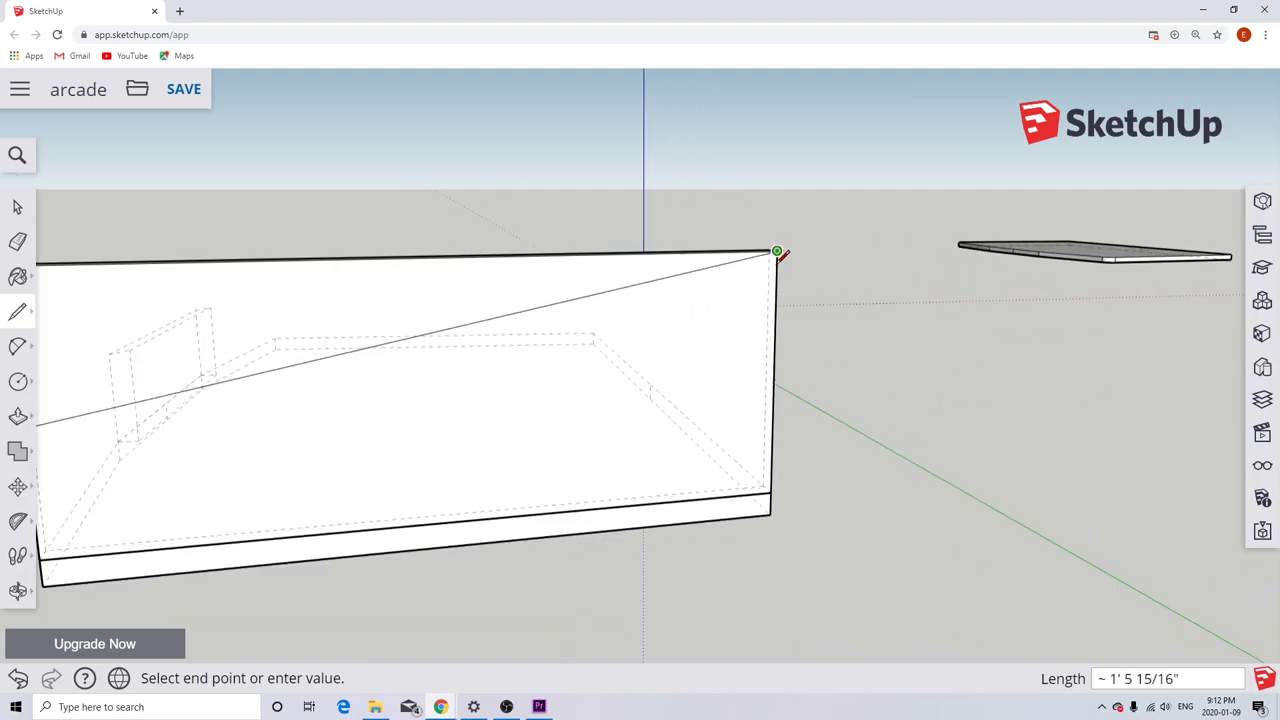
pyautogui.moveTo(759, 316); pyautogui.dragTo(763, 340, button='middle')
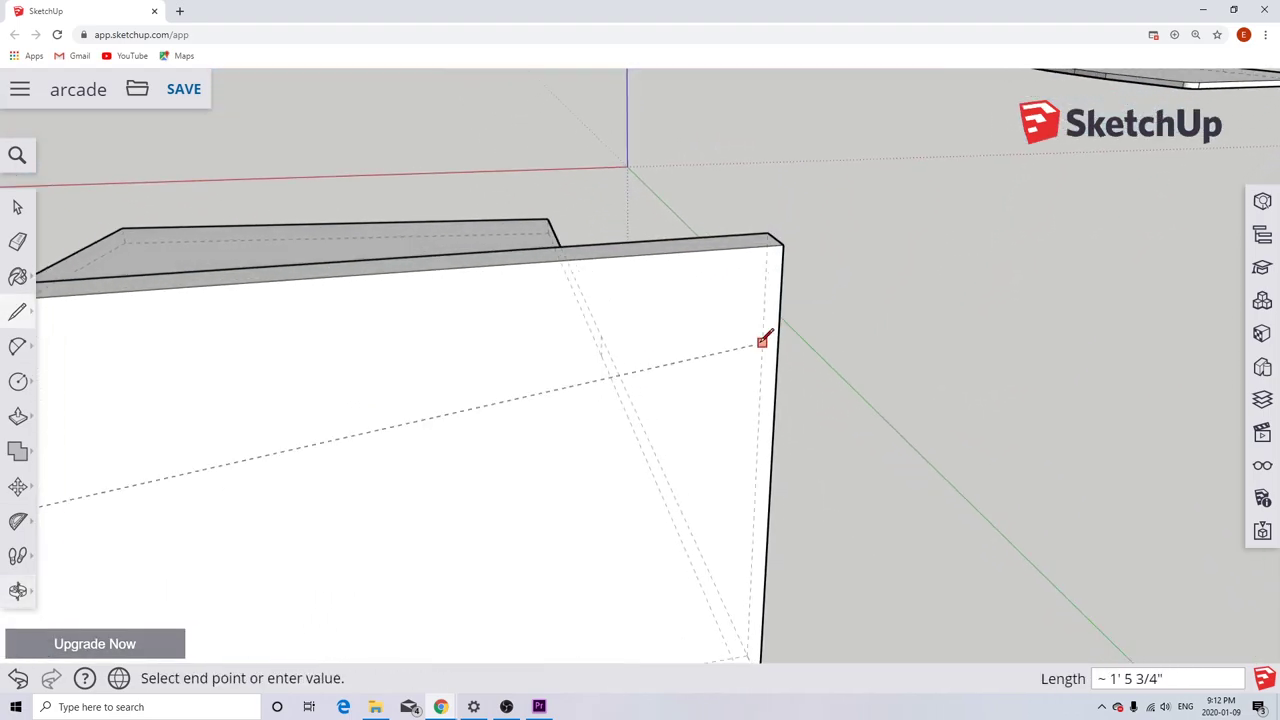
pyautogui.click(783, 242)
pyautogui.scroll(-1, 411, 317)
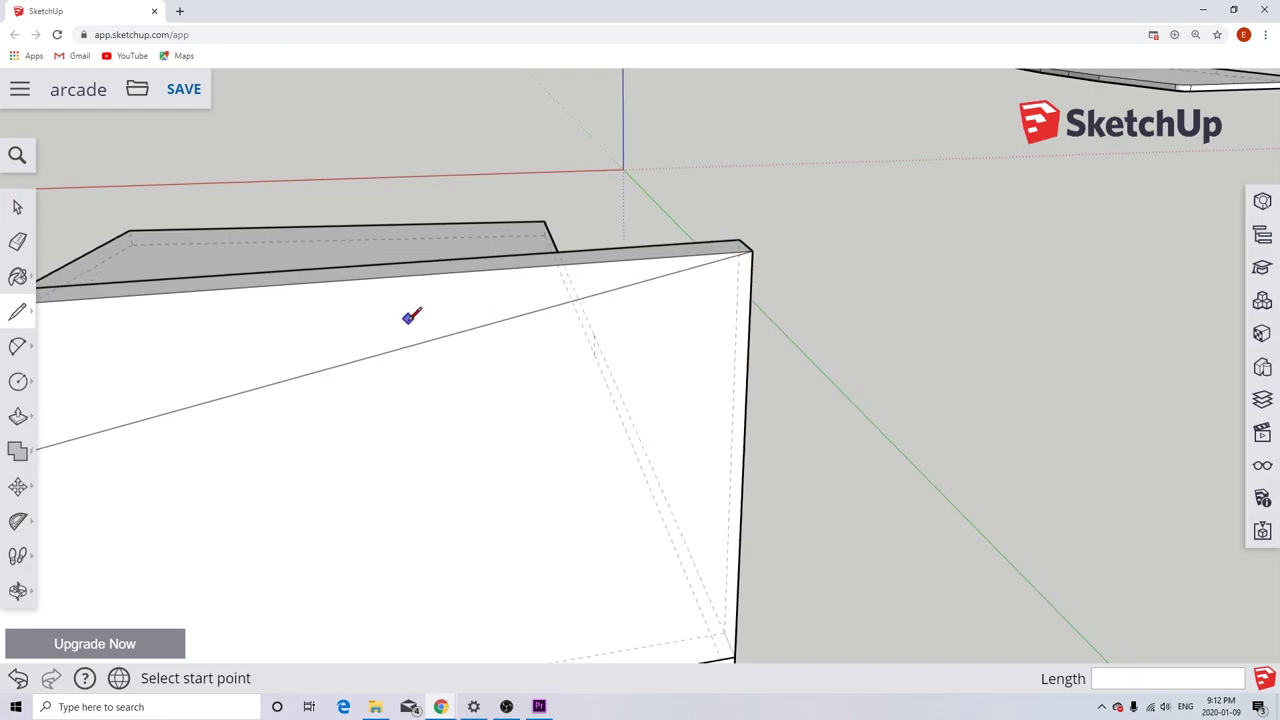
pyautogui.scroll(-2, 411, 317)
pyautogui.scroll(-2, 605, 294)
pyautogui.scroll(5, 300, 305)
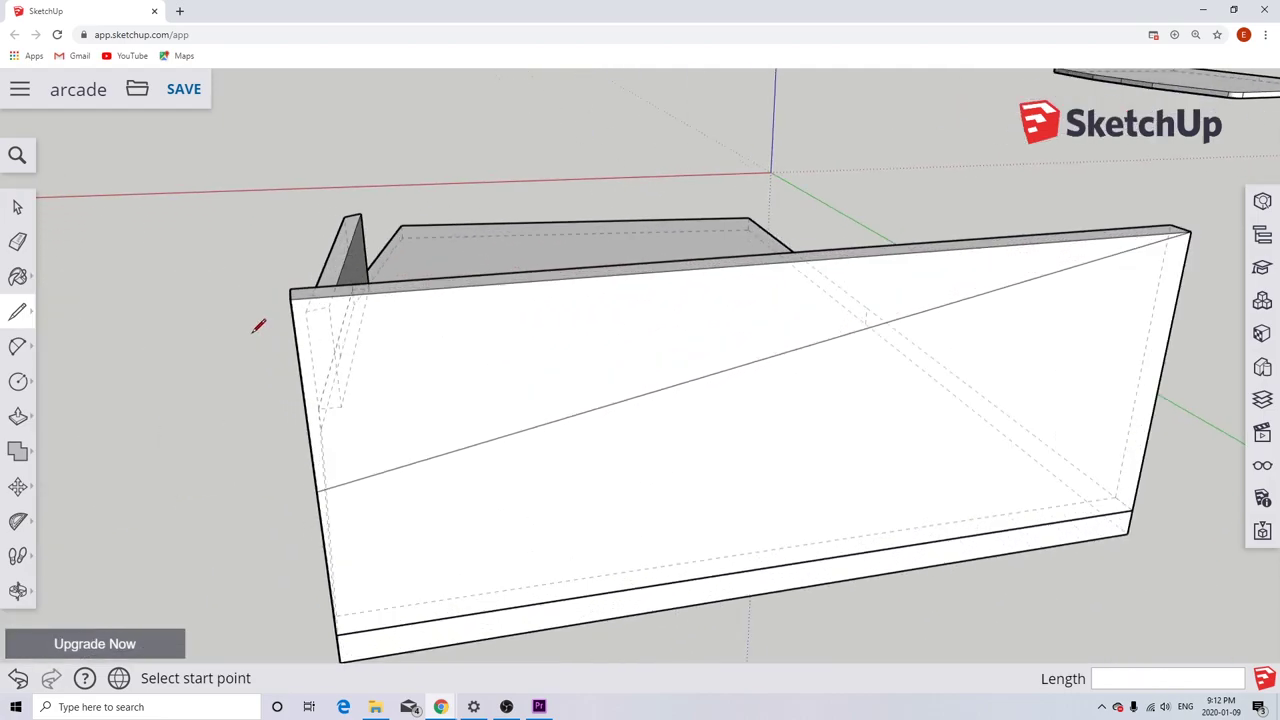
pyautogui.click(290, 298)
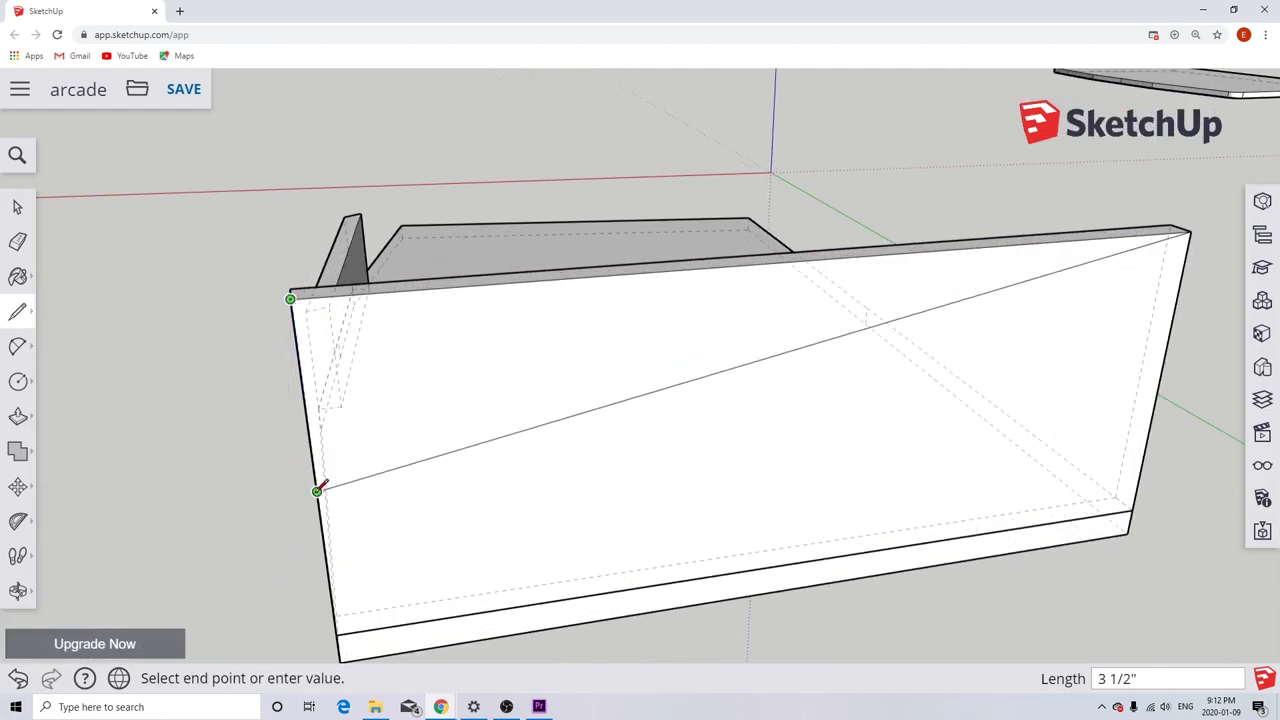
pyautogui.press('Escape')
# Push the triangle above the diagonal back through the wall, leaving a sloped wall.
pyautogui.click(20, 418)
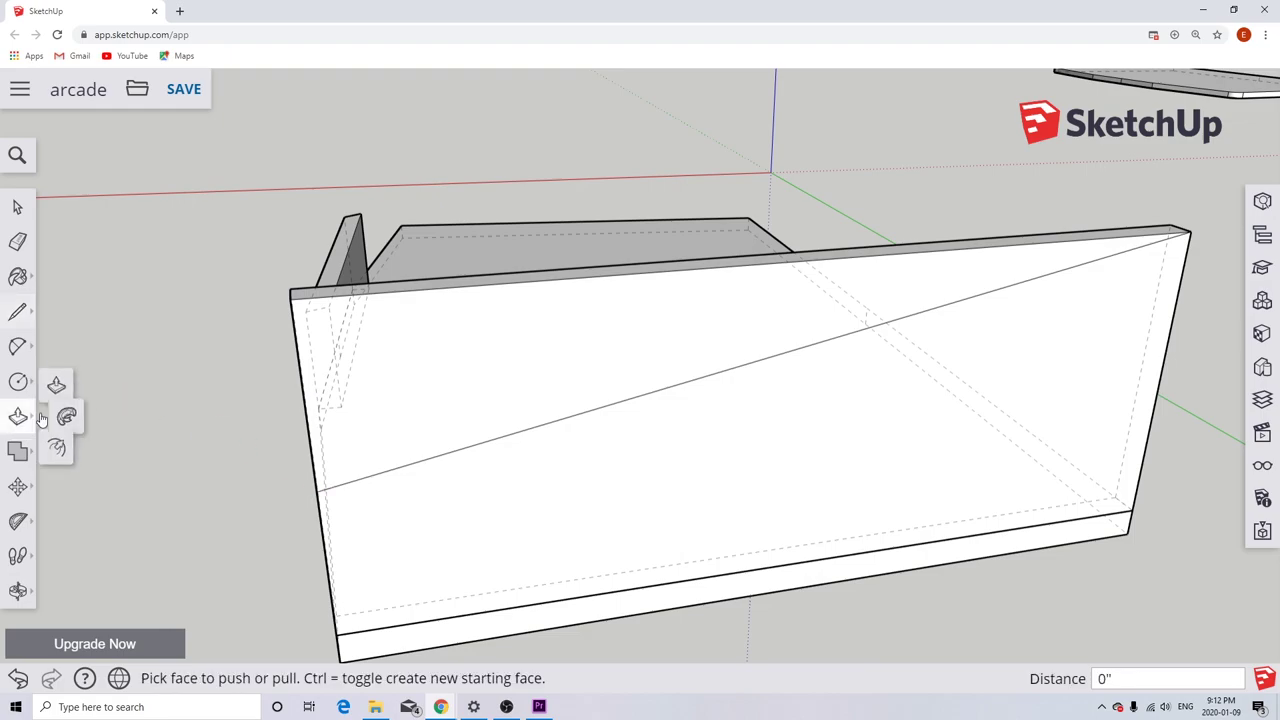
pyautogui.click(500, 409)
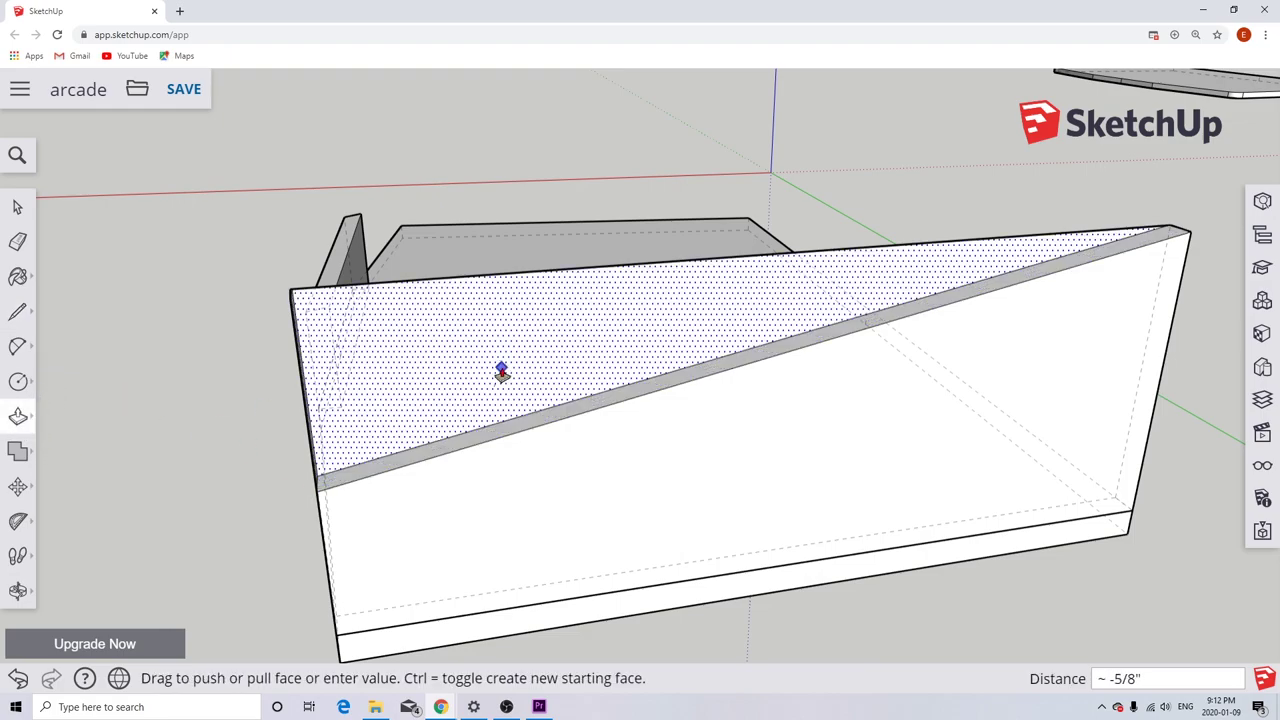
pyautogui.click(501, 372)
pyautogui.scroll(-1, 480, 370)
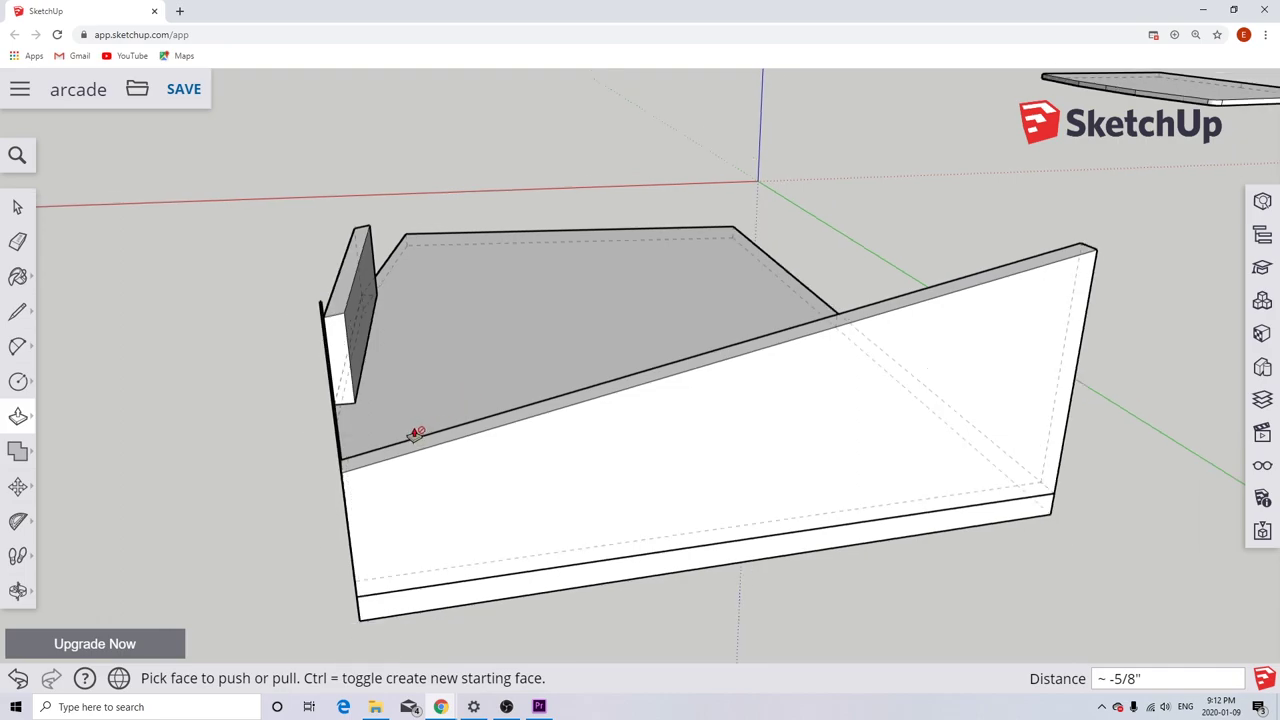
pyautogui.scroll(-1, 415, 435)
pyautogui.moveTo(414, 437); pyautogui.dragTo(645, 361, button='middle')
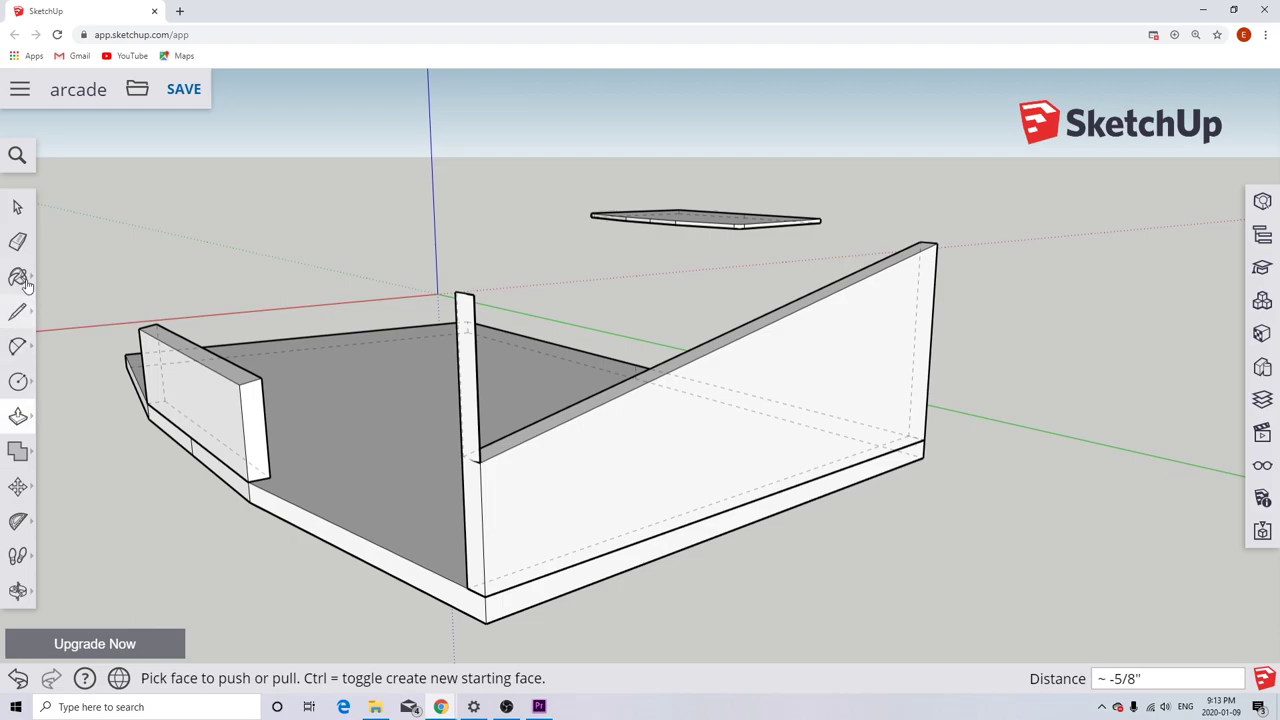
# Select the leftover vertical post at the sloped wall's low end.
pyautogui.click(20, 314)
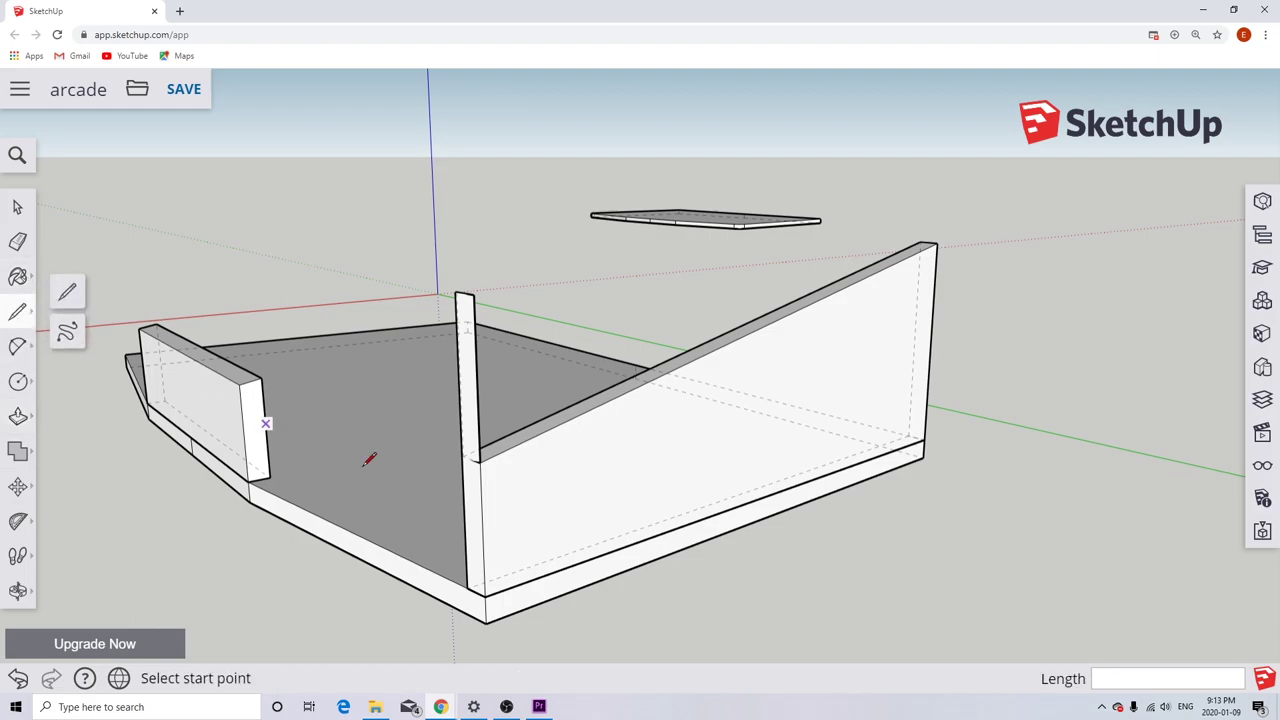
pyautogui.click(480, 461)
pyautogui.press('Escape')
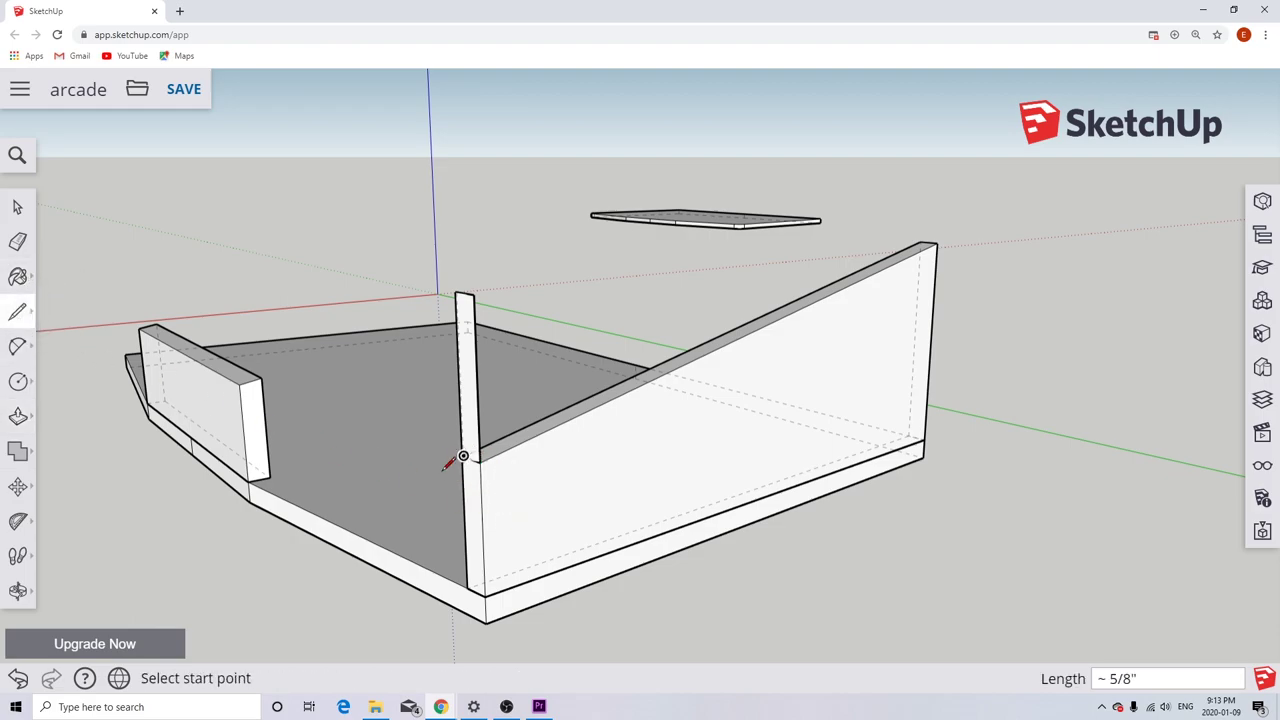
pyautogui.click(17, 206)
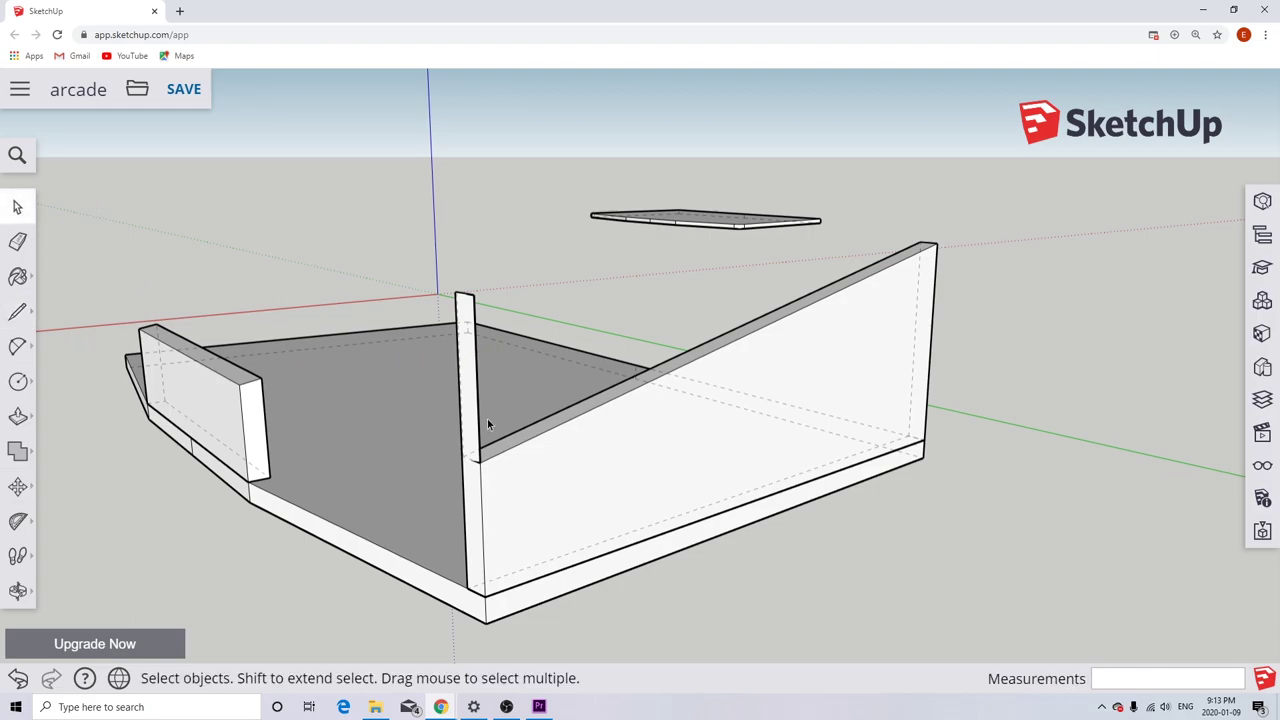
pyautogui.click(466, 399)
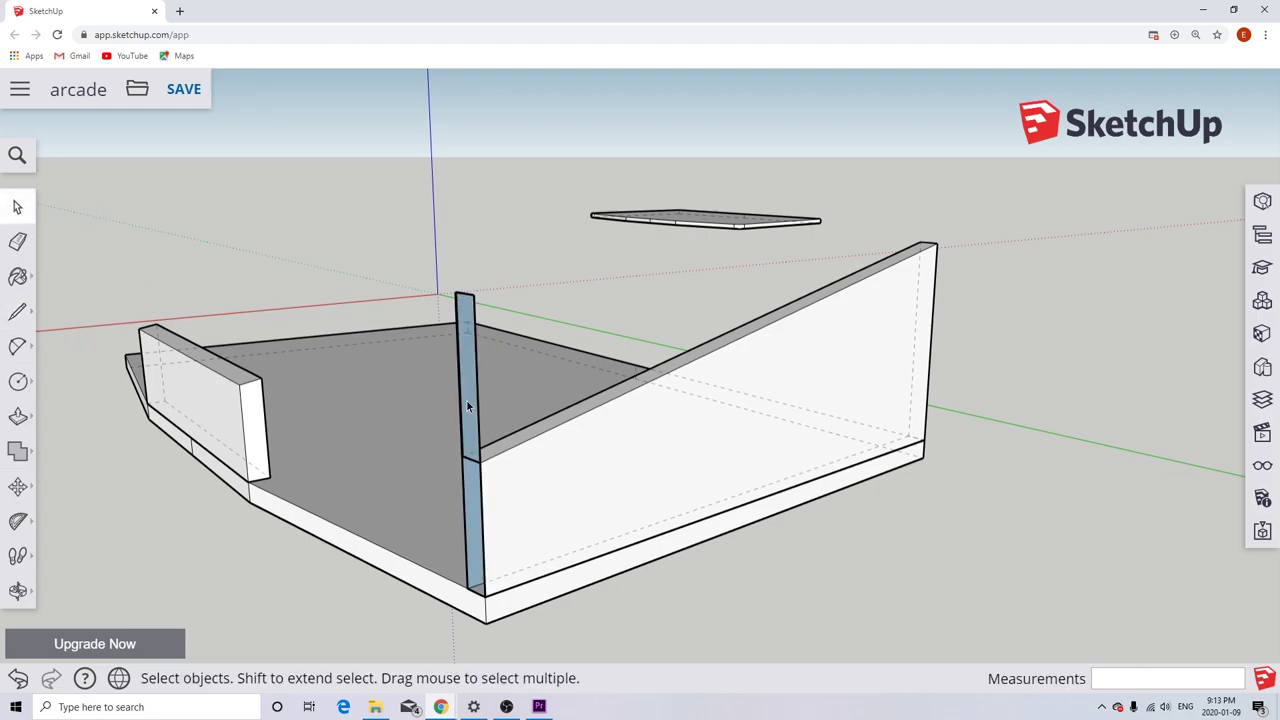
pyautogui.click(469, 393)
pyautogui.click(465, 310)
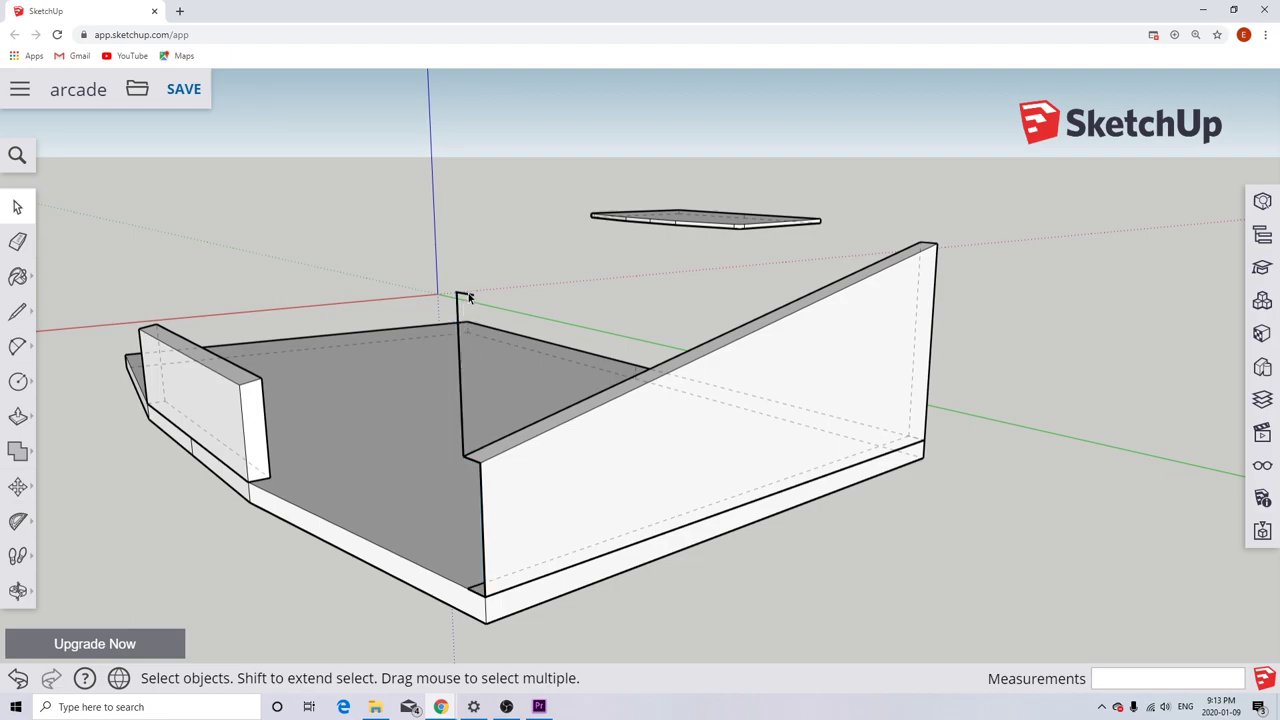
# Delete the post's vertical edge, then undo back to the full wall with its diagonal.
pyautogui.hotkey('ctrl', 'z')
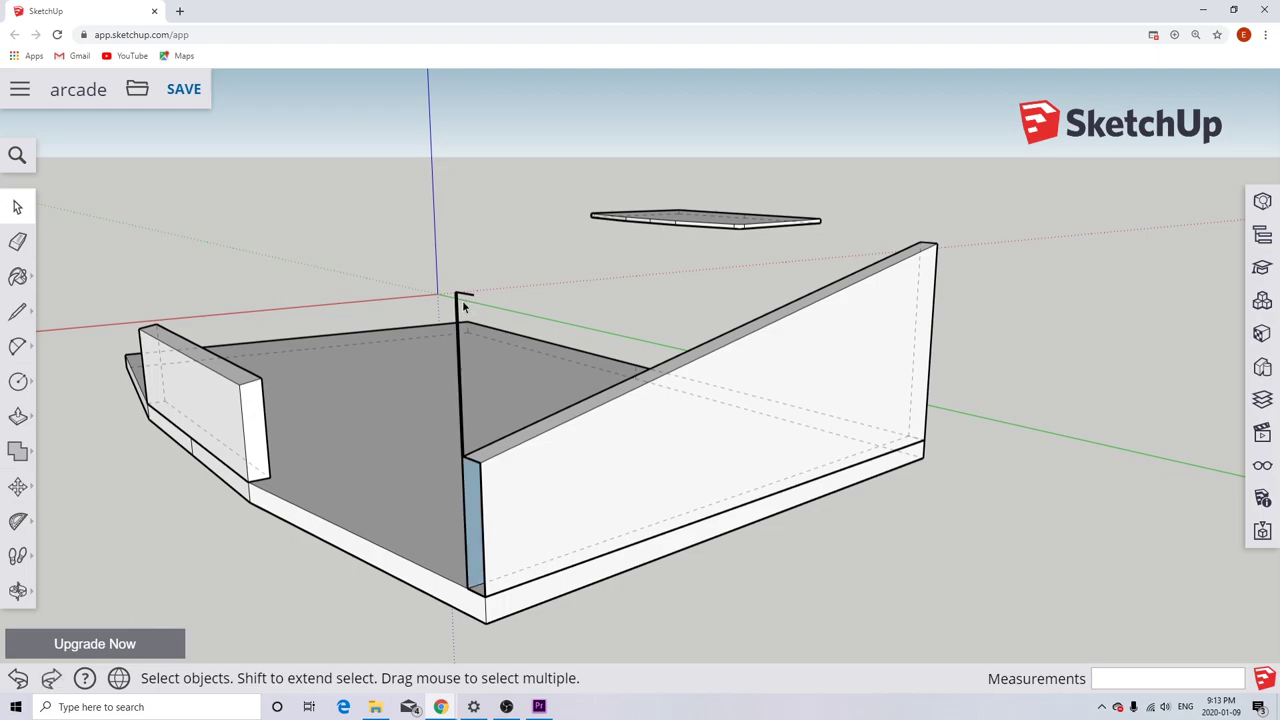
pyautogui.click(455, 322)
pyautogui.click(458, 318)
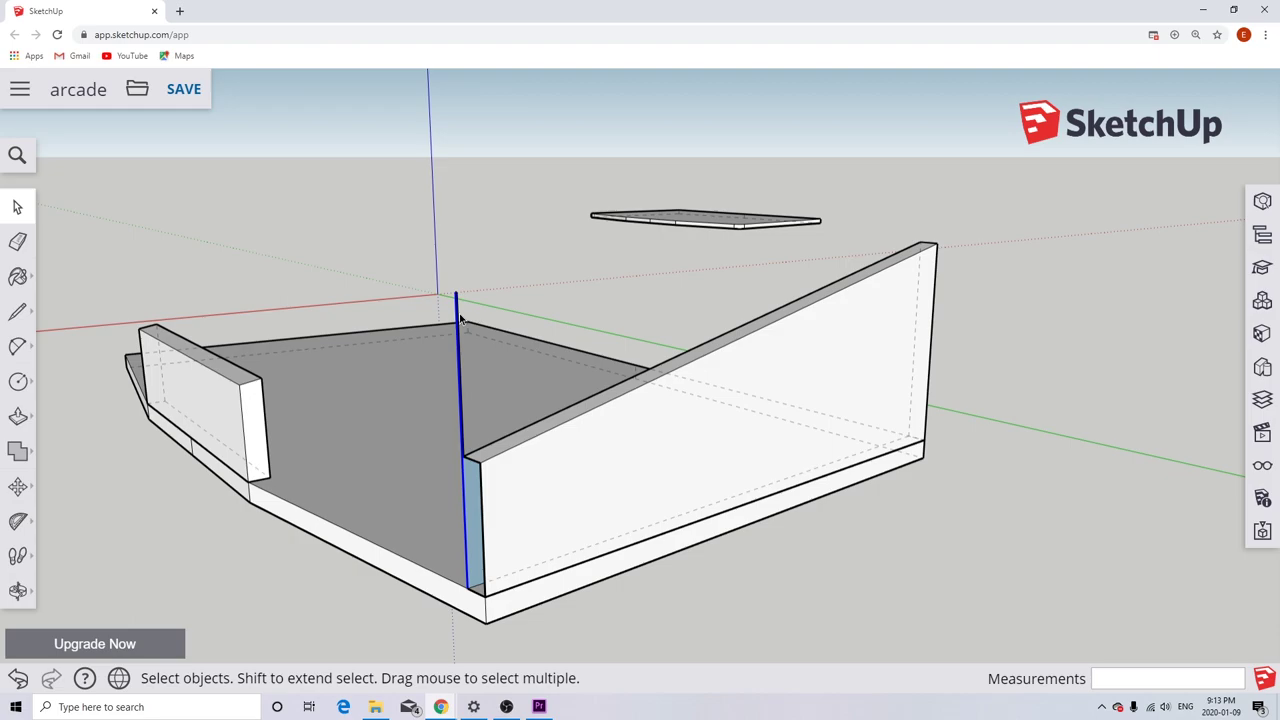
pyautogui.press('Delete')
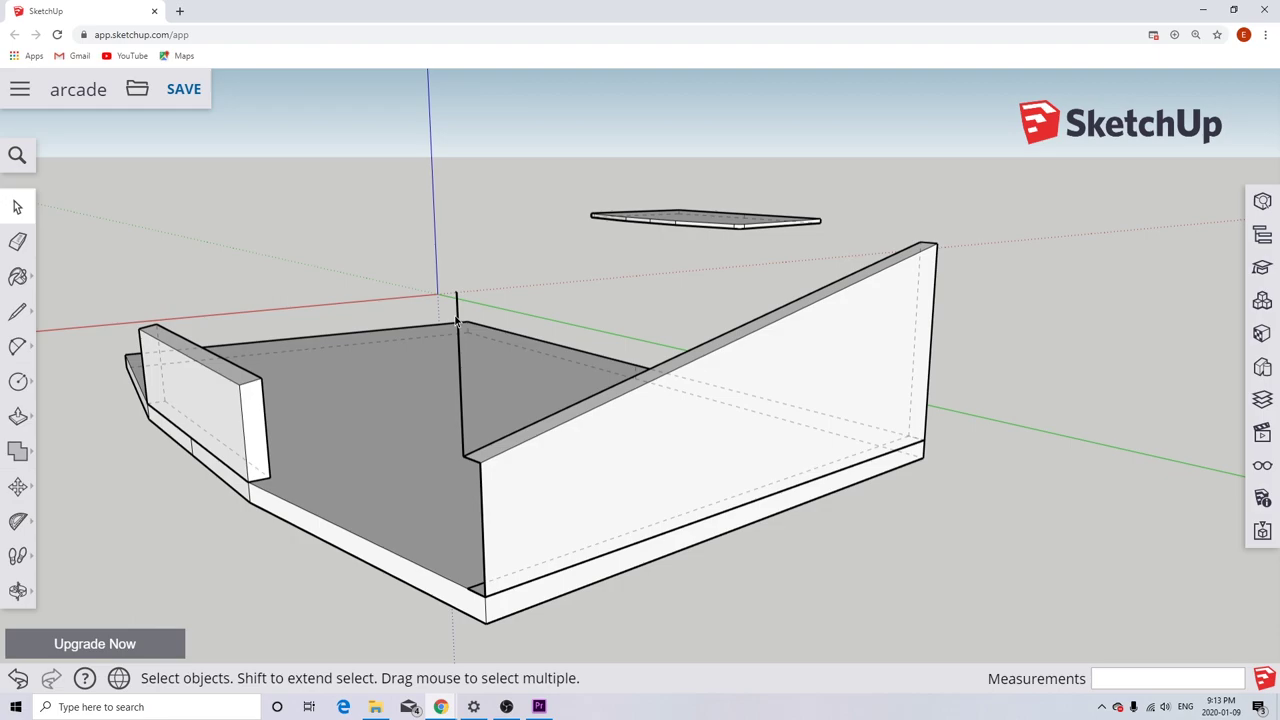
pyautogui.hotkey('ctrl', 'z')
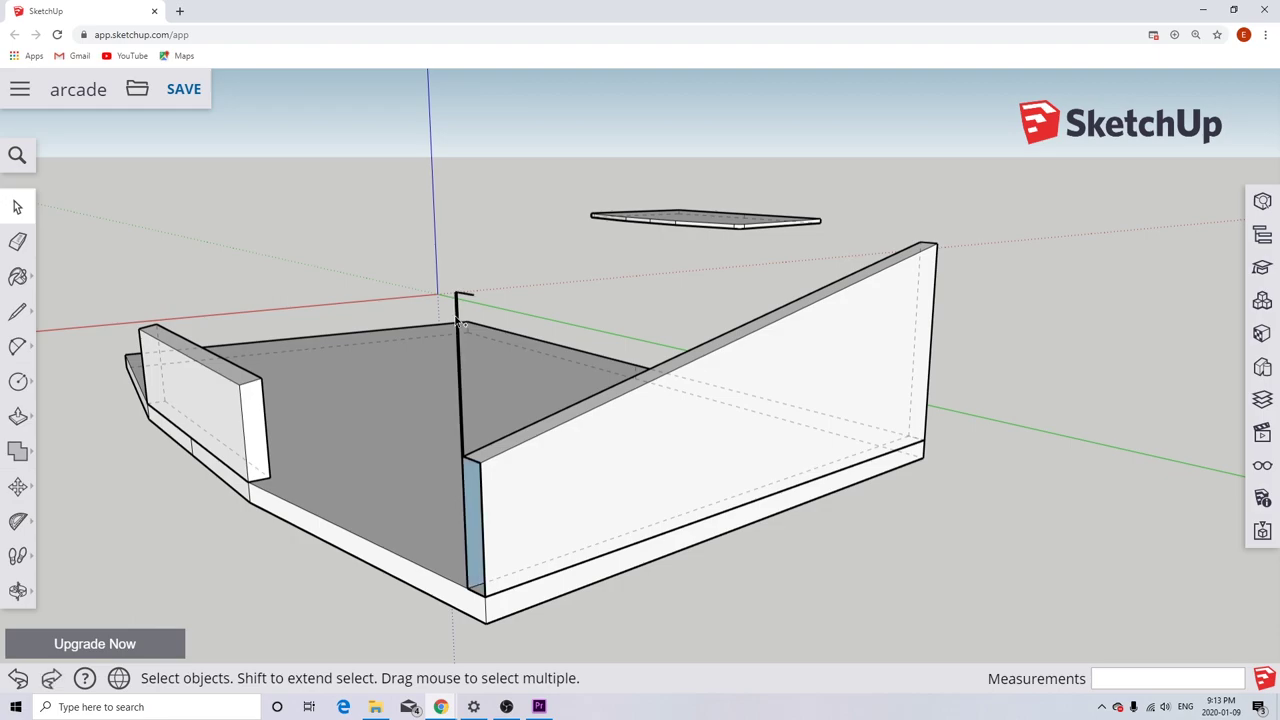
pyautogui.hotkey('ctrl', 'z')
pyautogui.hotkey('ctrl', 'z')
pyautogui.hotkey('ctrl', 'z')
pyautogui.hotkey('ctrl', 'z')
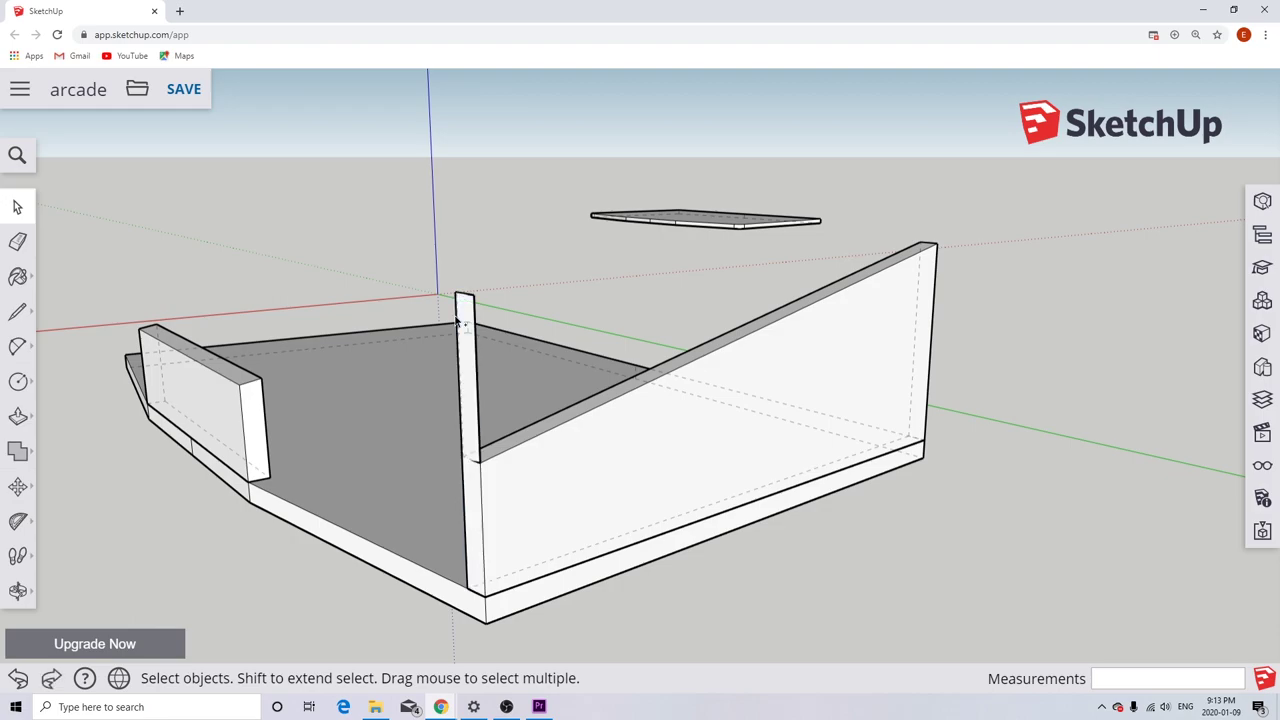
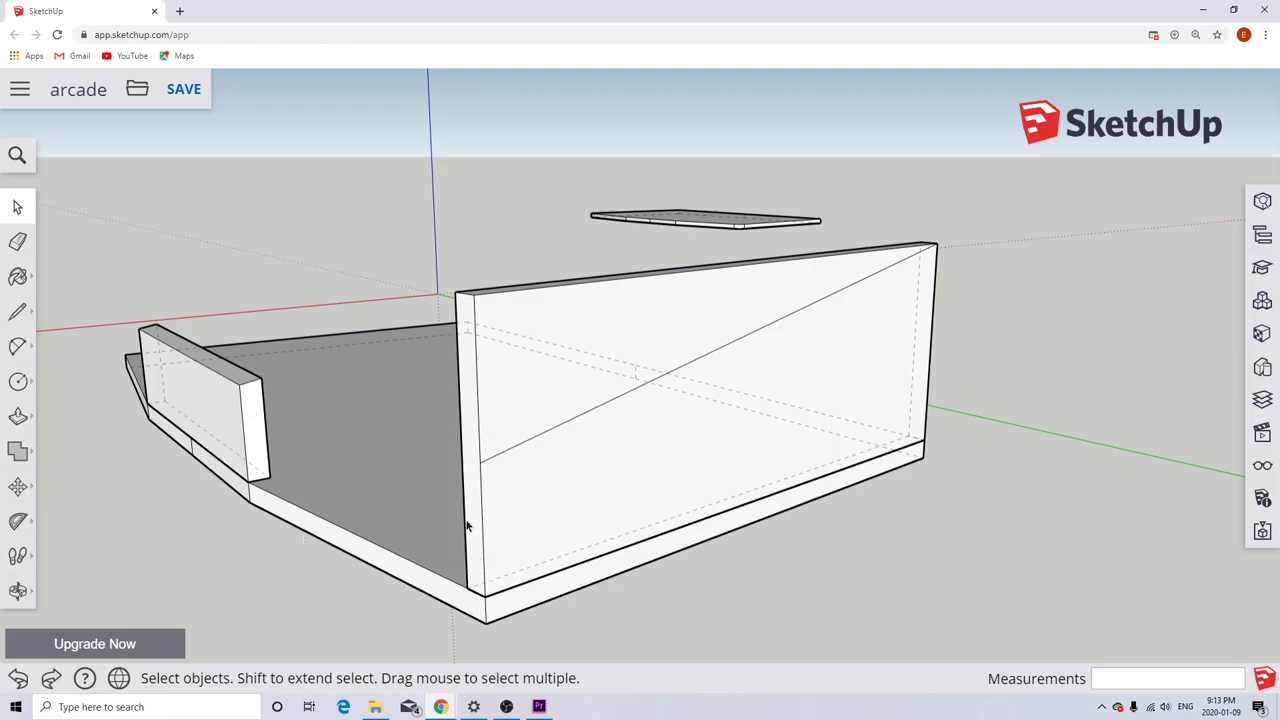
# Undo the diagonal line on the tall side wall, redoing to keep the wall itself.
pyautogui.moveTo(865, 365); pyautogui.dragTo(897, 401, button='middle')
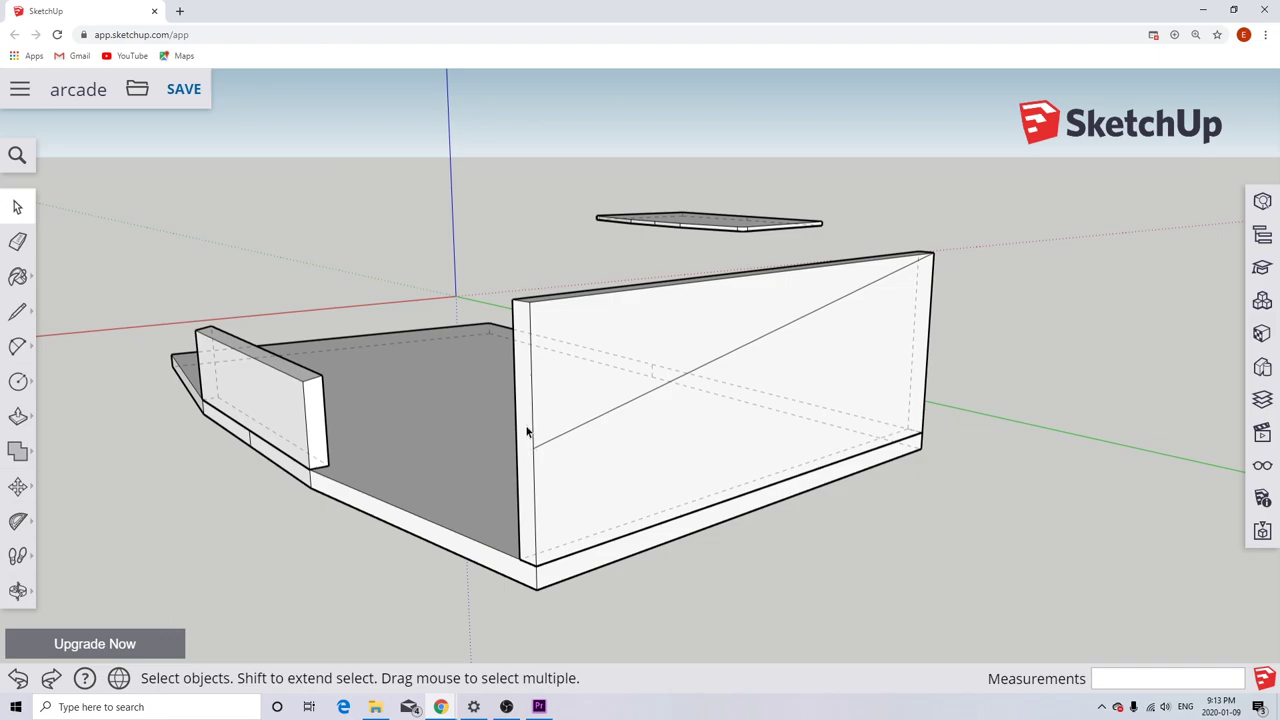
pyautogui.click(17, 312)
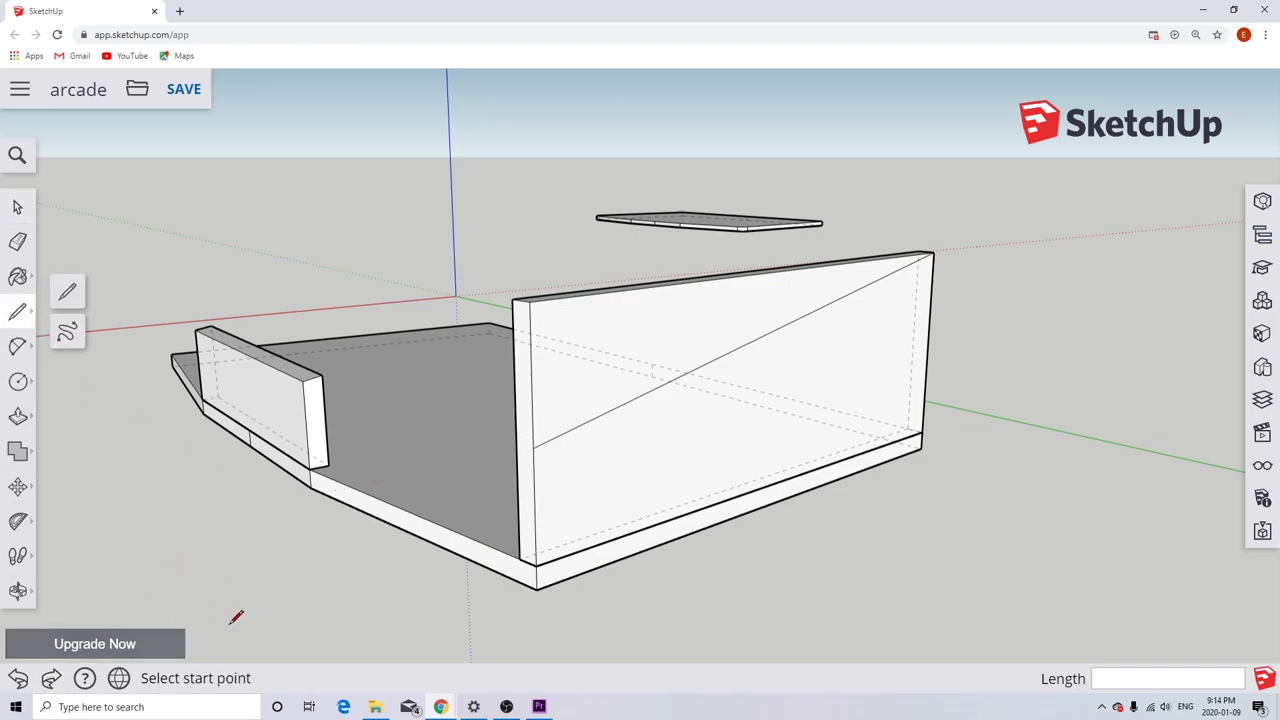
pyautogui.click(18, 679)
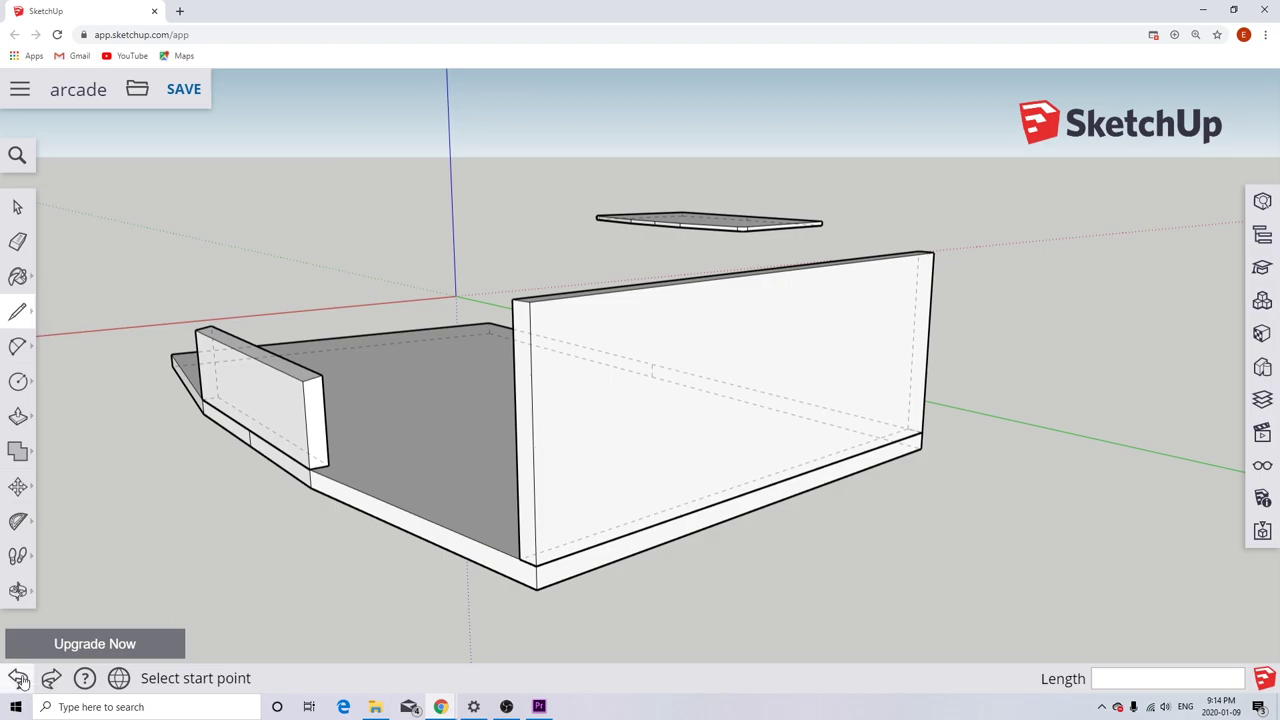
pyautogui.click(19, 680)
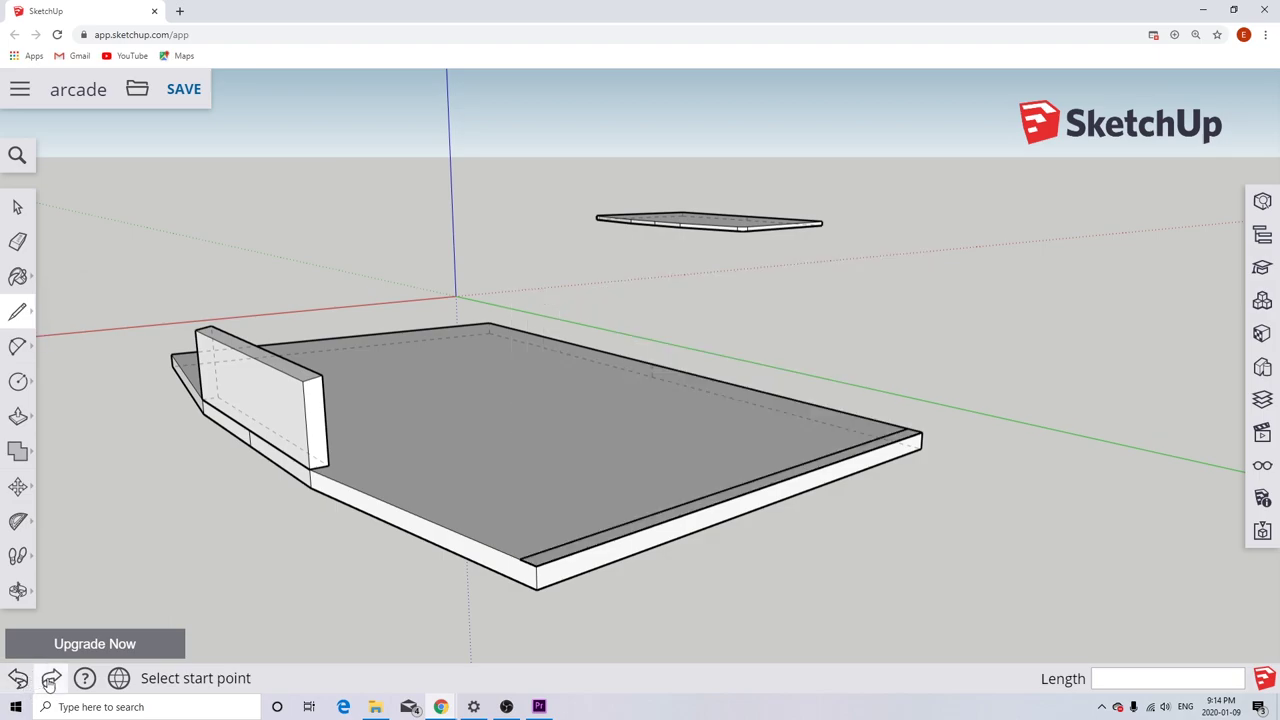
pyautogui.click(50, 680)
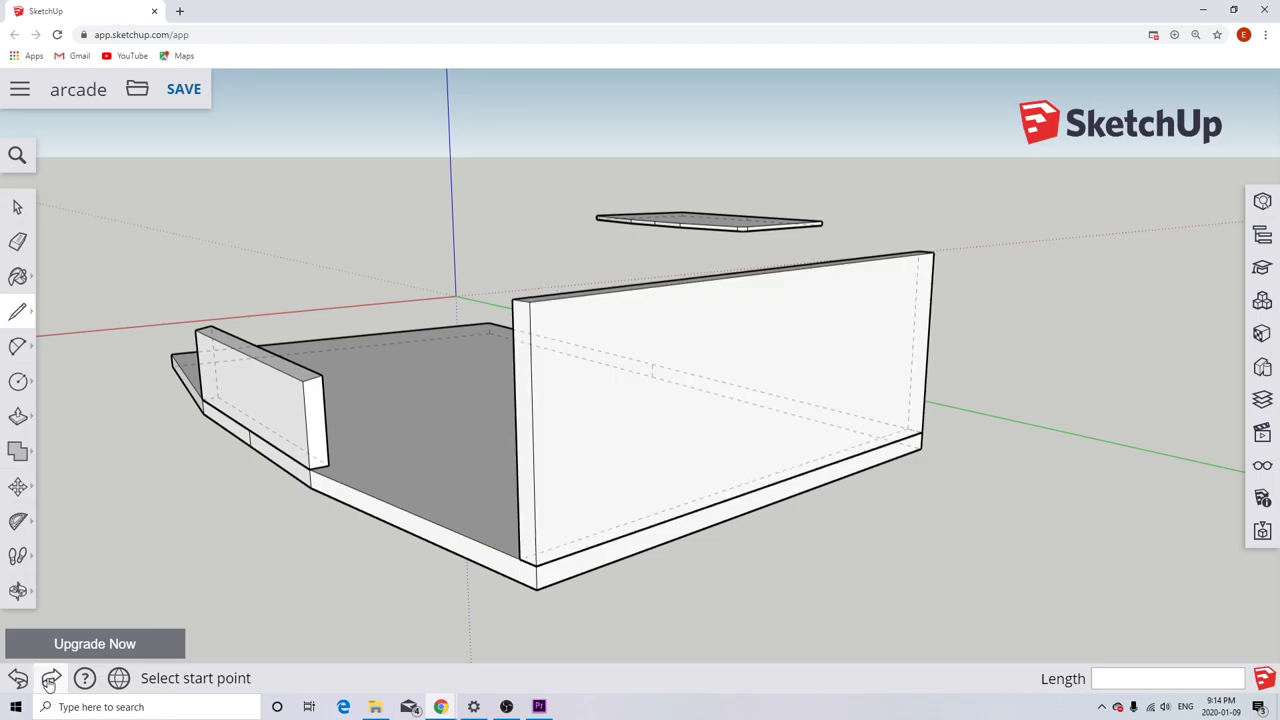
# Draw a 3" line up the wall's front edge from its bottom front corner.
pyautogui.click(536, 565)
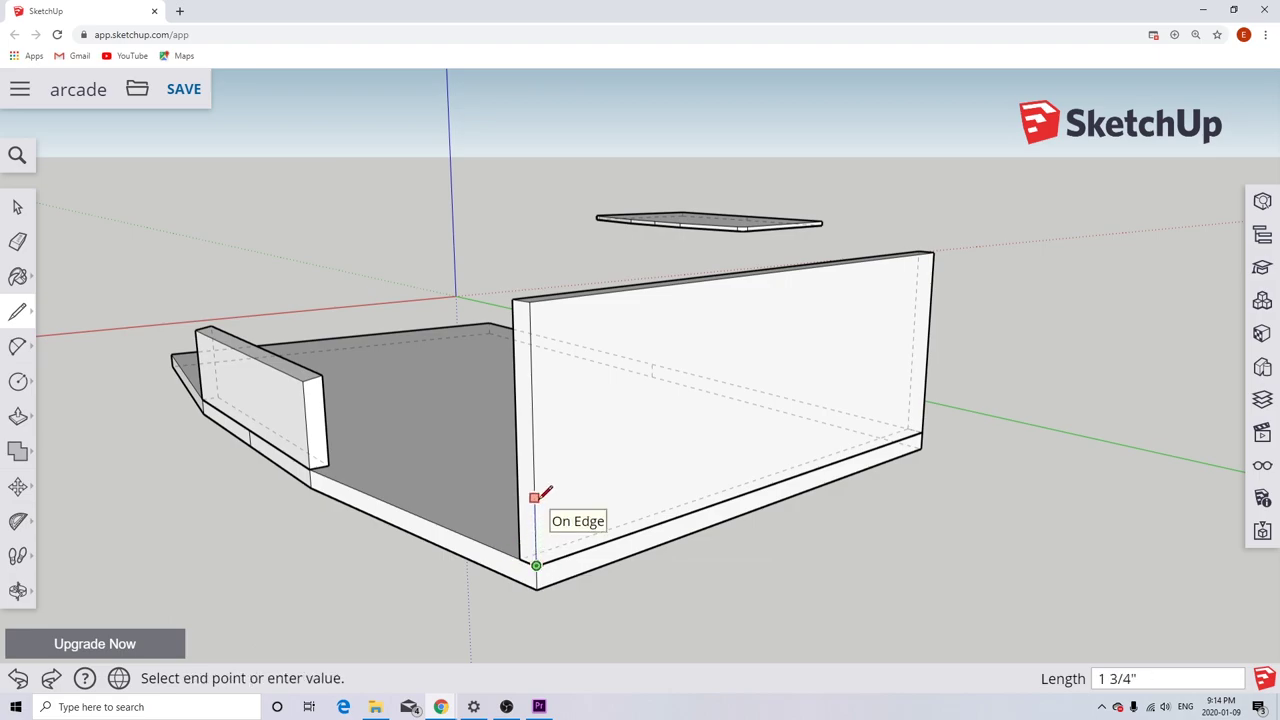
pyautogui.write('3')
pyautogui.press('Return')
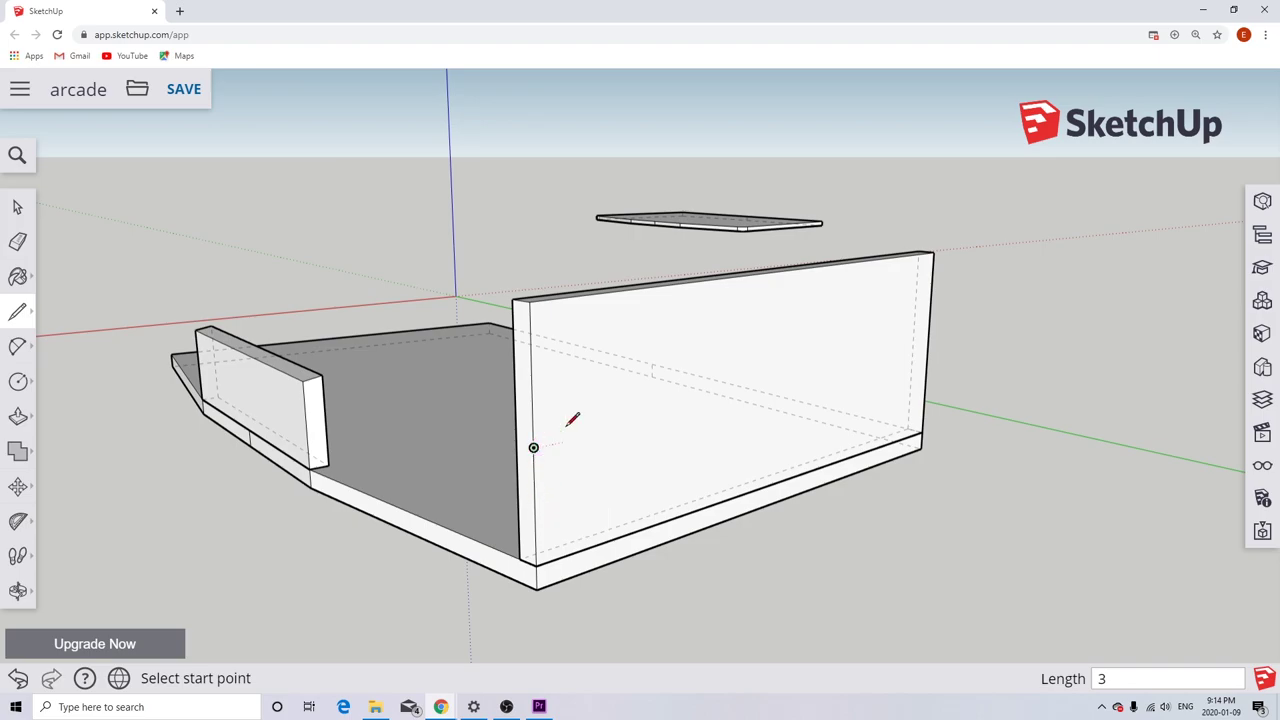
pyautogui.moveTo(567, 422)
pyautogui.mouseDown(button='middle')
pyautogui.moveTo(588, 414)
pyautogui.moveTo(567, 490)
pyautogui.mouseUp(button='middle')
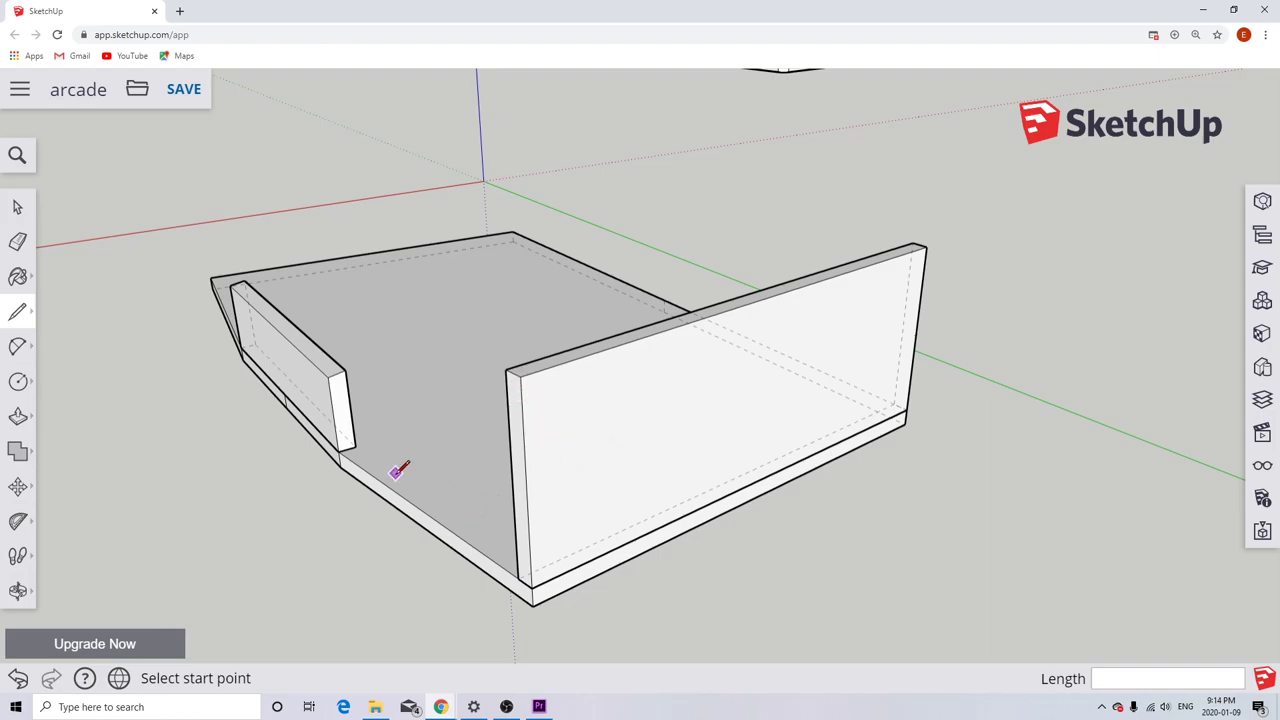
# Move the wall's top front corner down onto the 3" mark so the top slopes forward.
pyautogui.click(17, 206)
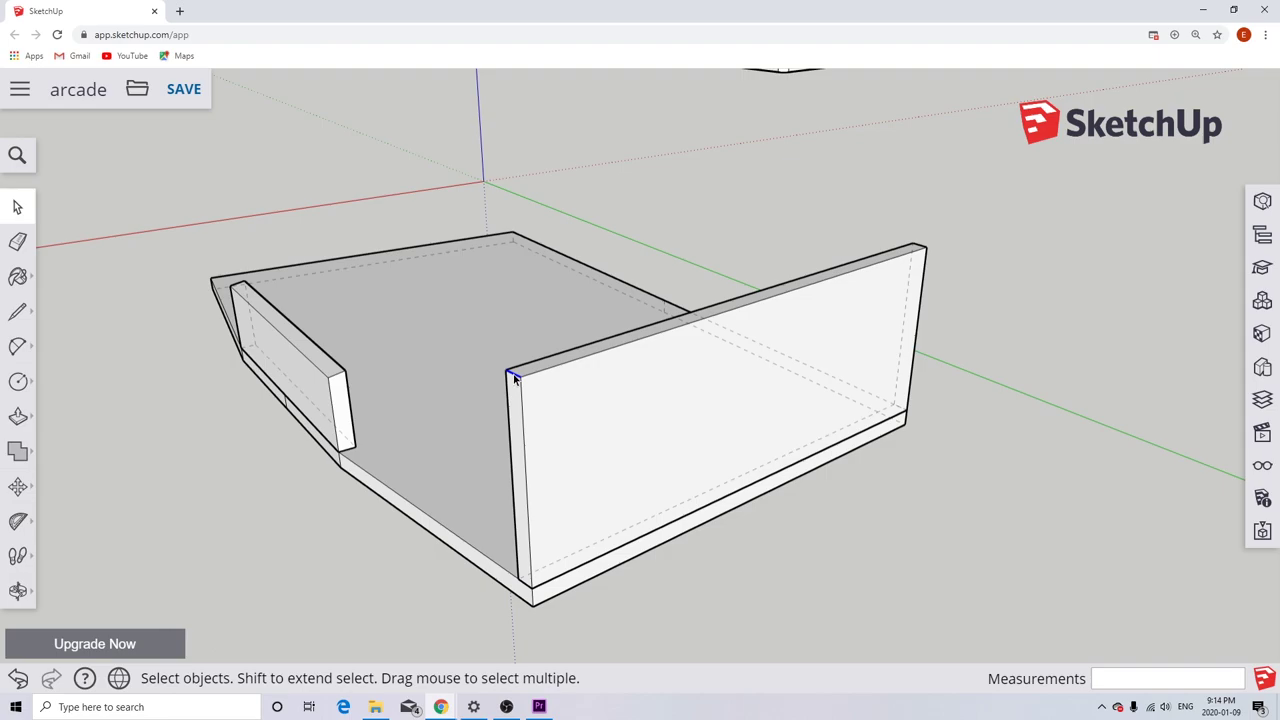
pyautogui.click(17, 486)
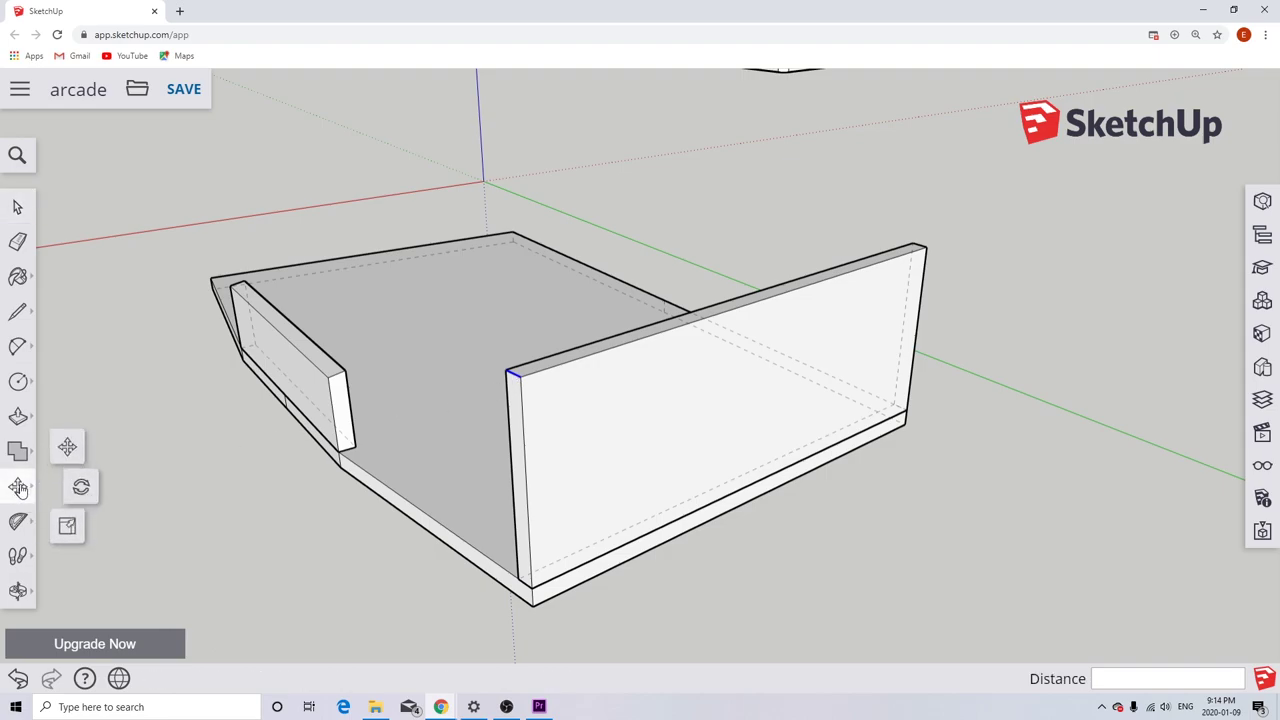
pyautogui.click(515, 374)
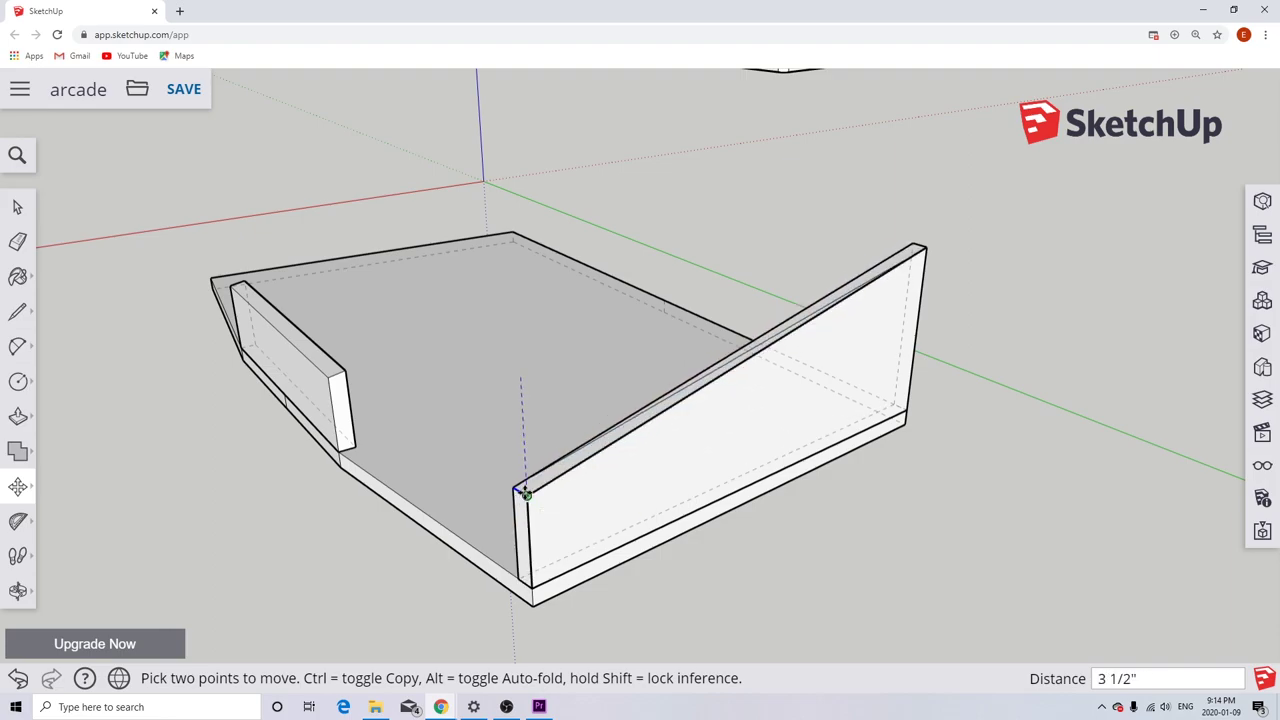
pyautogui.click(526, 493)
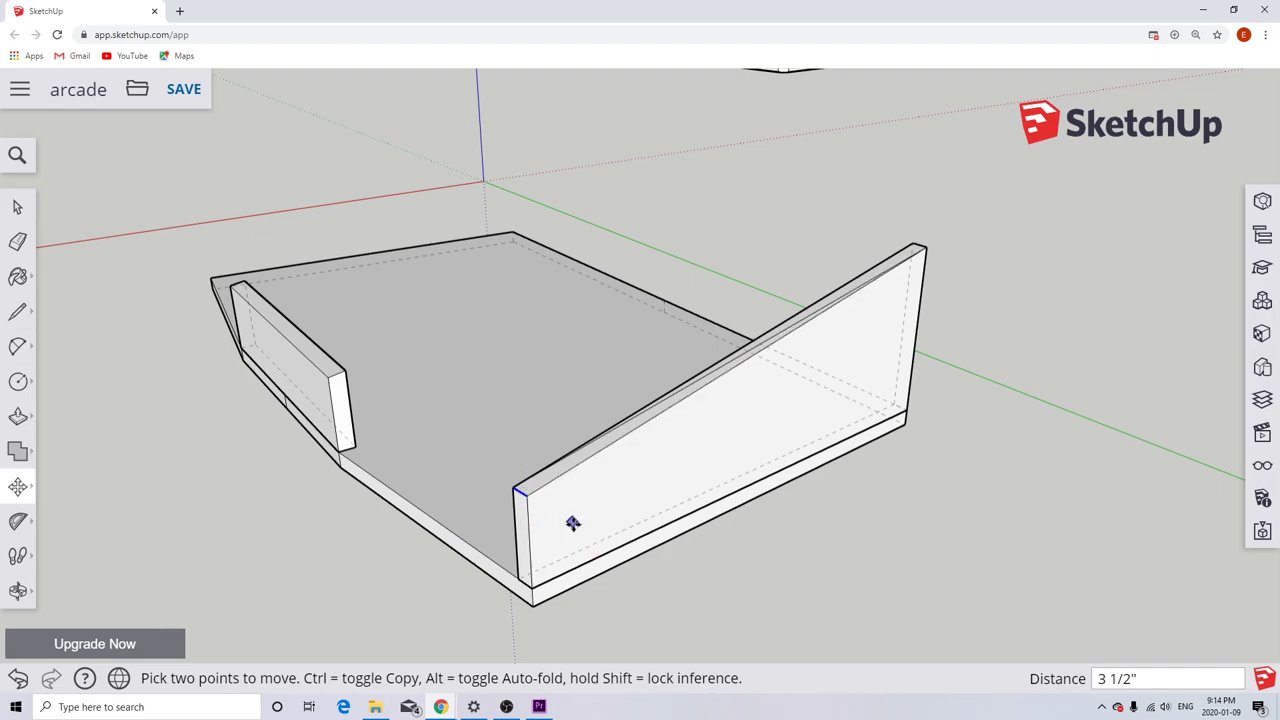
pyautogui.moveTo(691, 563); pyautogui.dragTo(594, 434, button='middle')
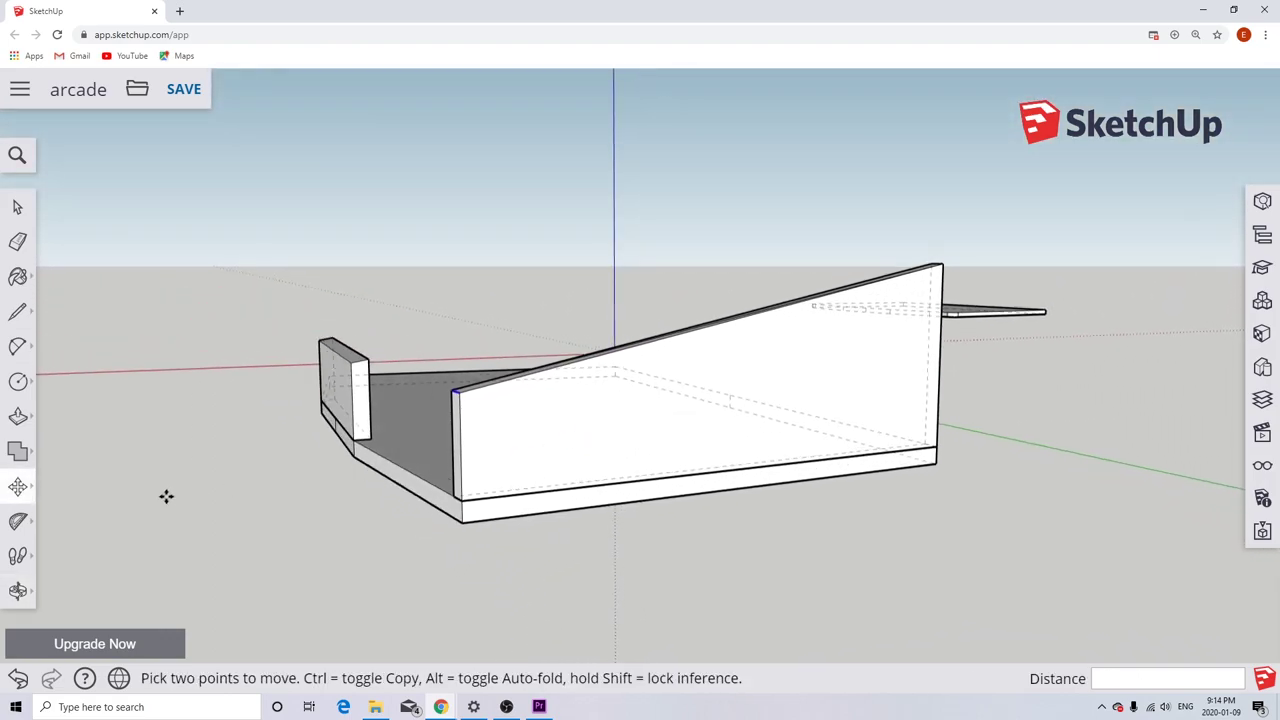
pyautogui.click(25, 529)
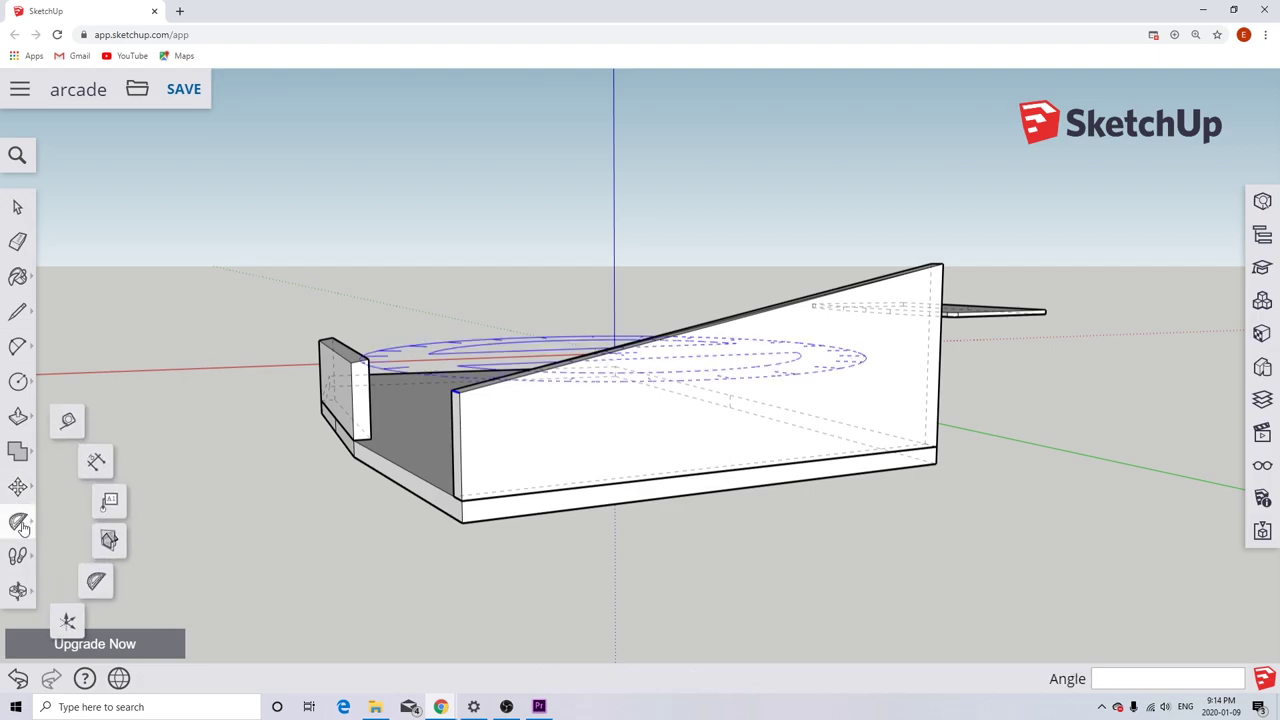
pyautogui.click(66, 418)
pyautogui.click(461, 500)
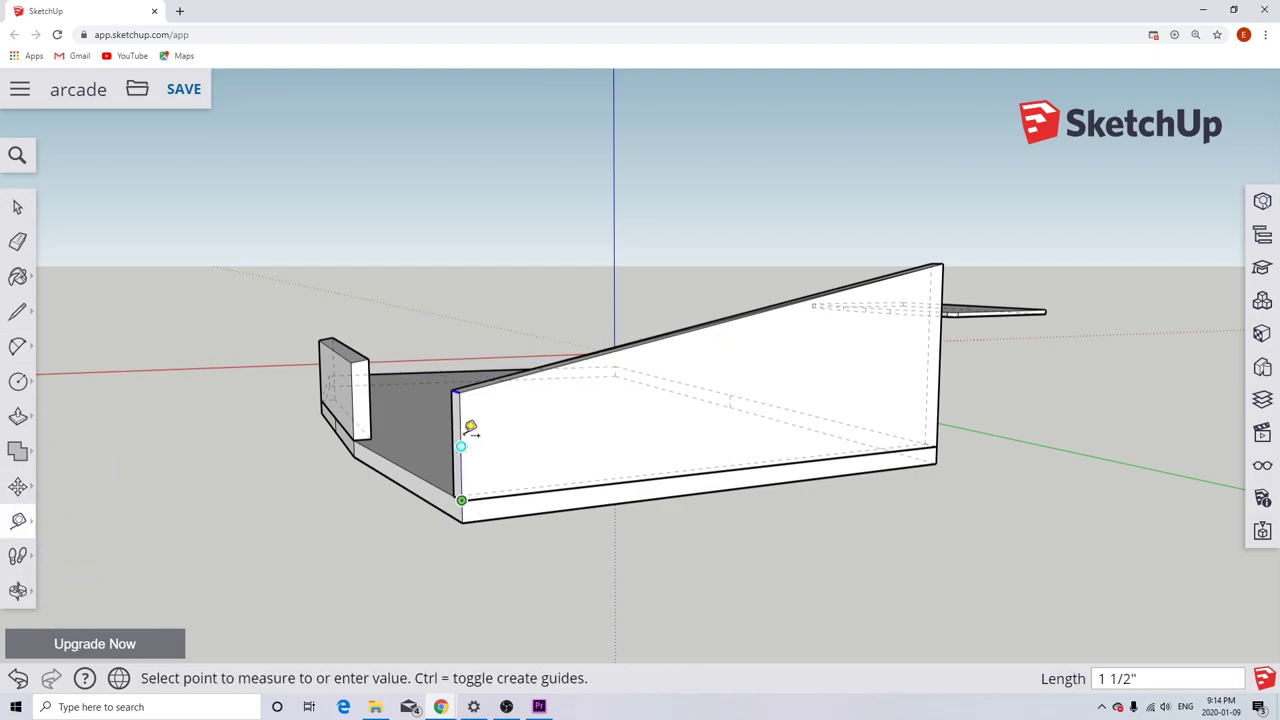
pyautogui.click(460, 391)
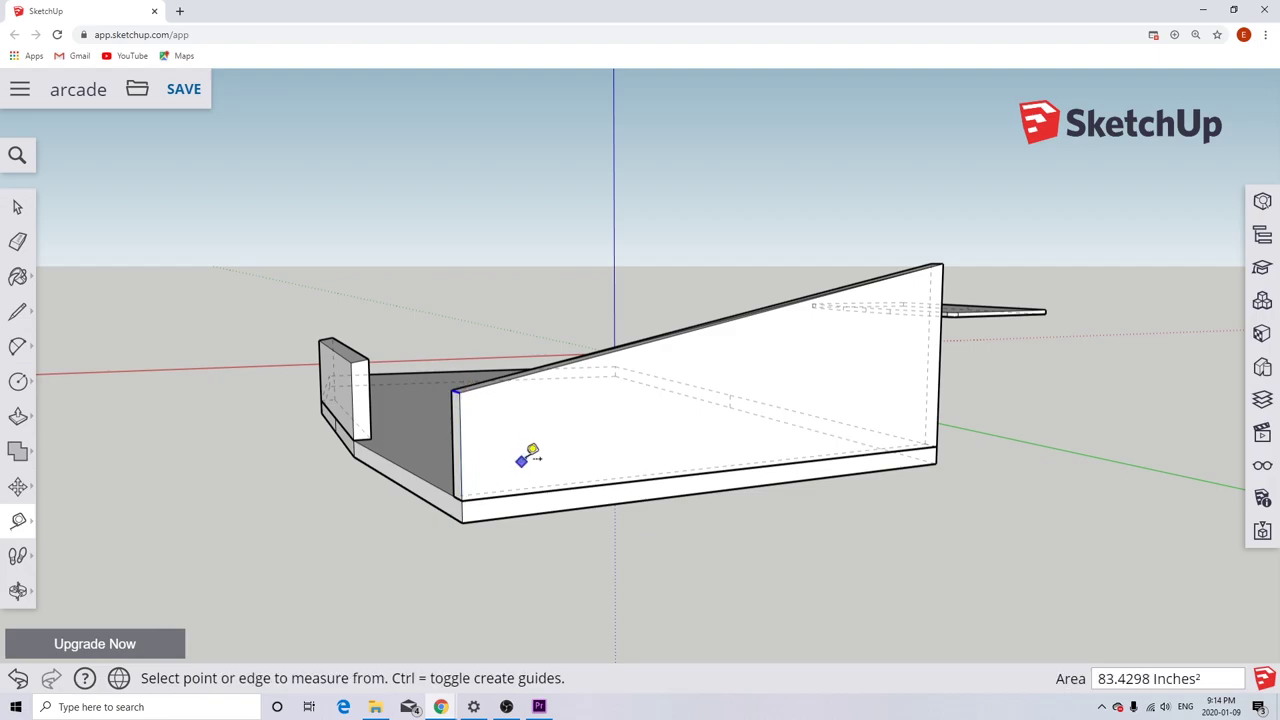
pyautogui.click(943, 264)
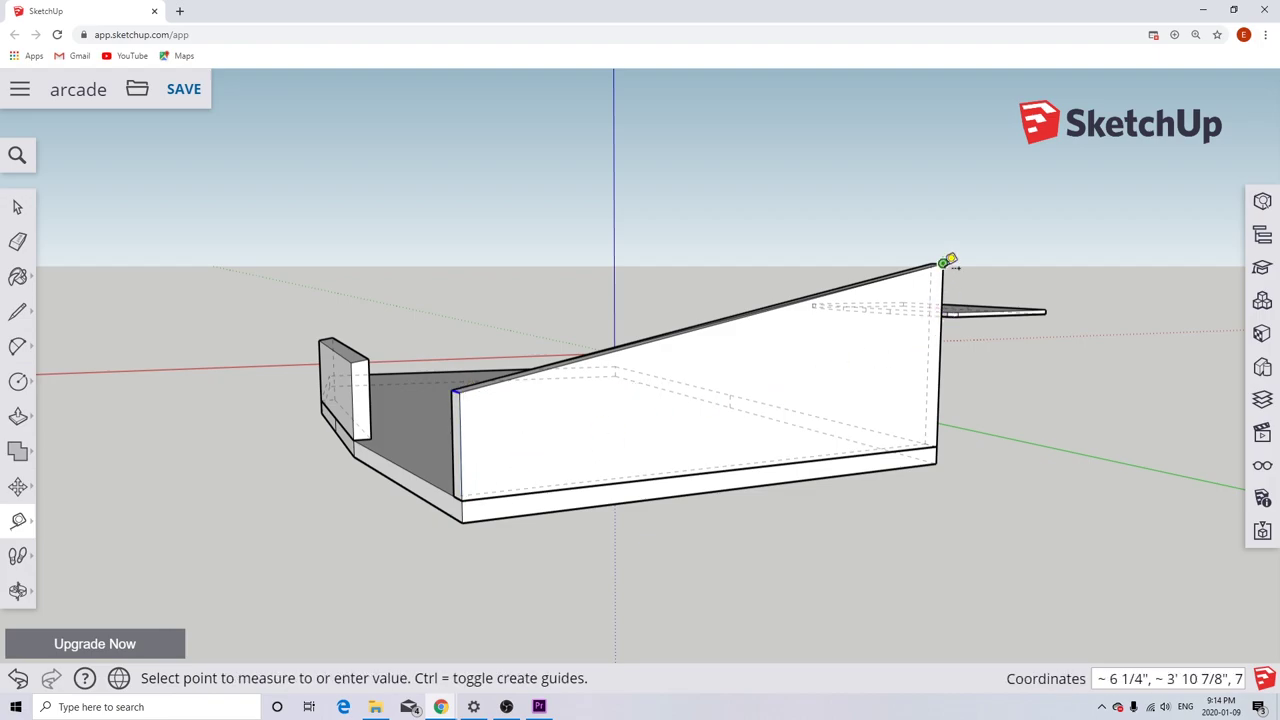
pyautogui.click(940, 445)
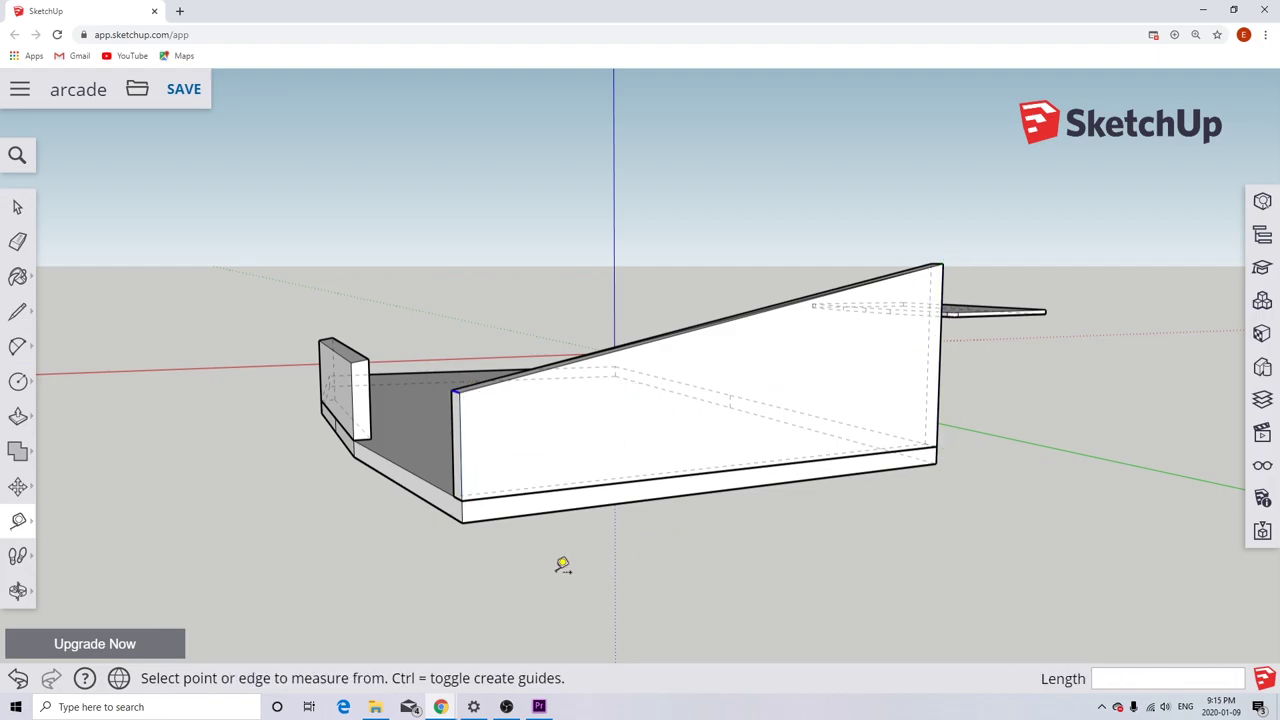
pyautogui.scroll(-1, 558, 563)
pyautogui.moveTo(384, 528); pyautogui.dragTo(860, 583, button='middle')
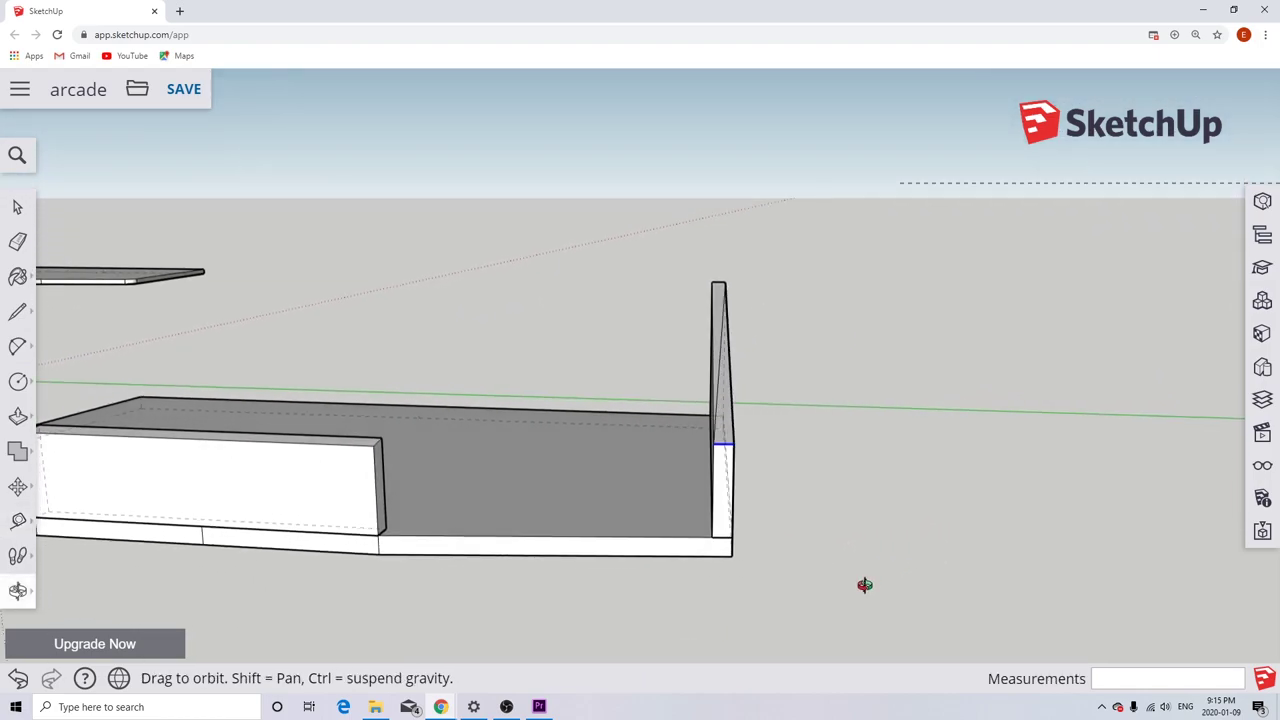
pyautogui.click(17, 207)
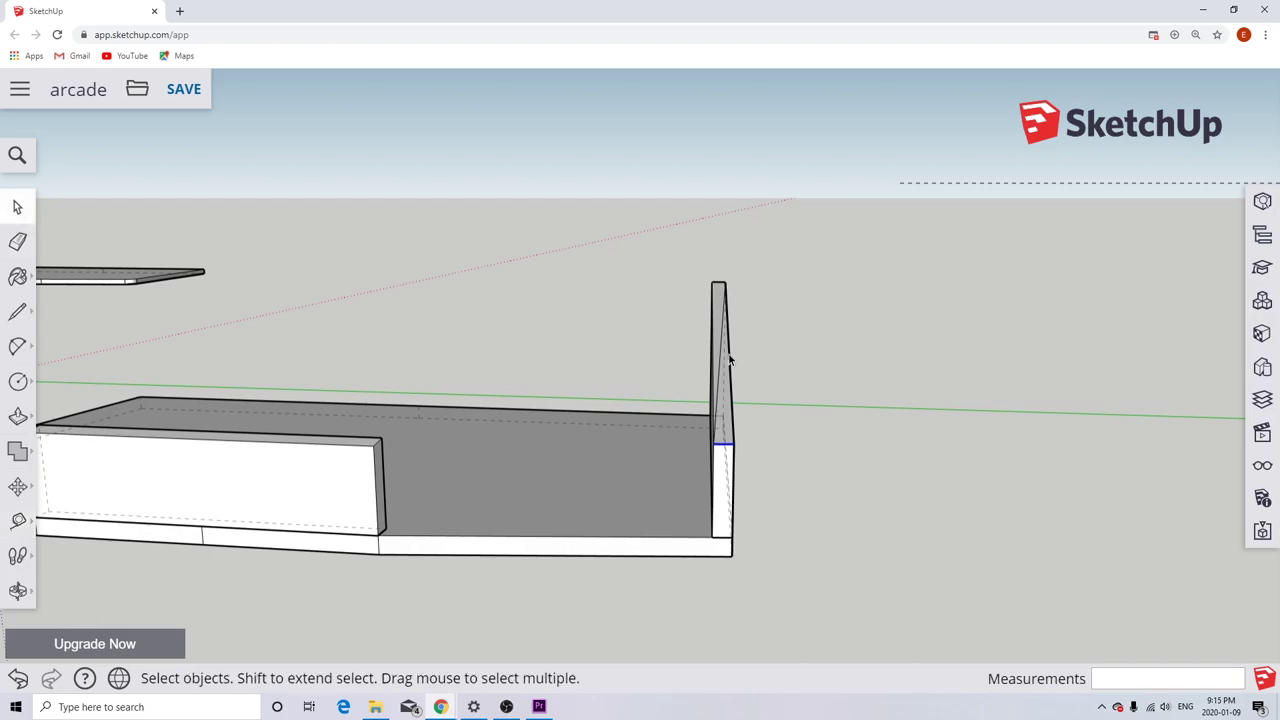
pyautogui.scroll(3, 708, 379)
pyautogui.click(710, 377)
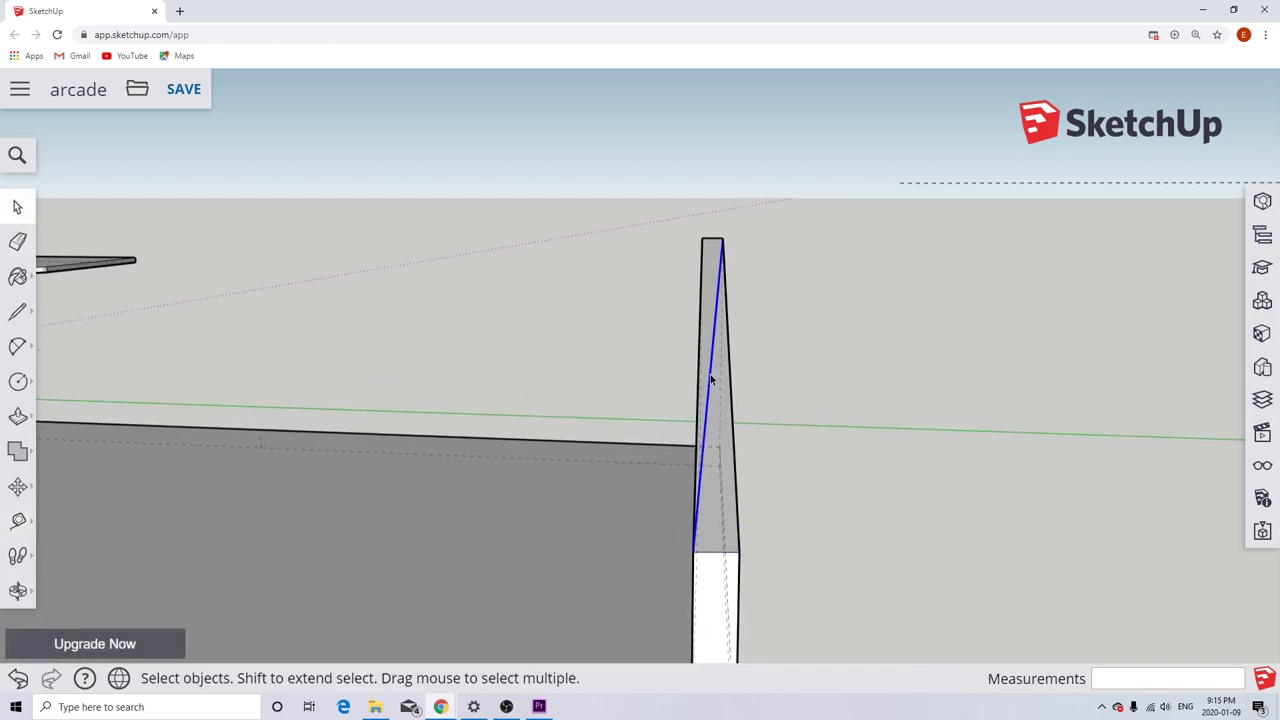
pyautogui.press('Delete')
pyautogui.click(710, 378)
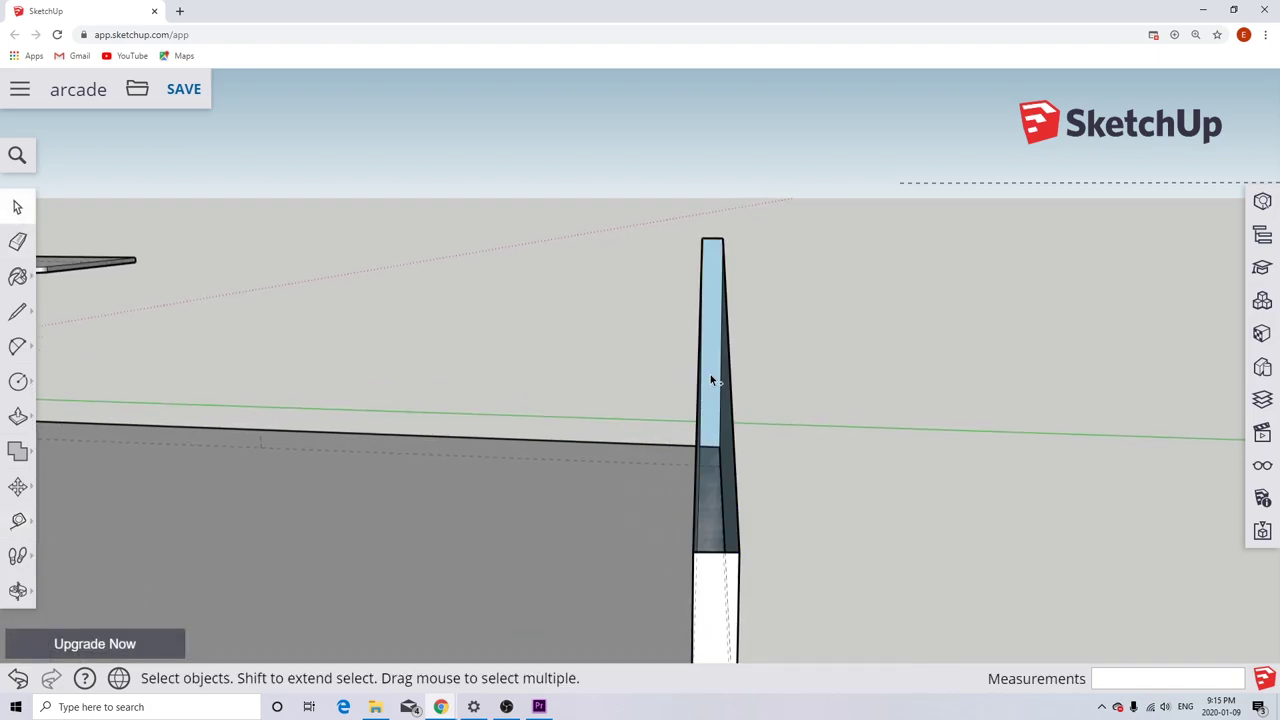
pyautogui.hotkey('ctrl', 'z')
pyautogui.moveTo(764, 466); pyautogui.dragTo(640, 409, button='middle')
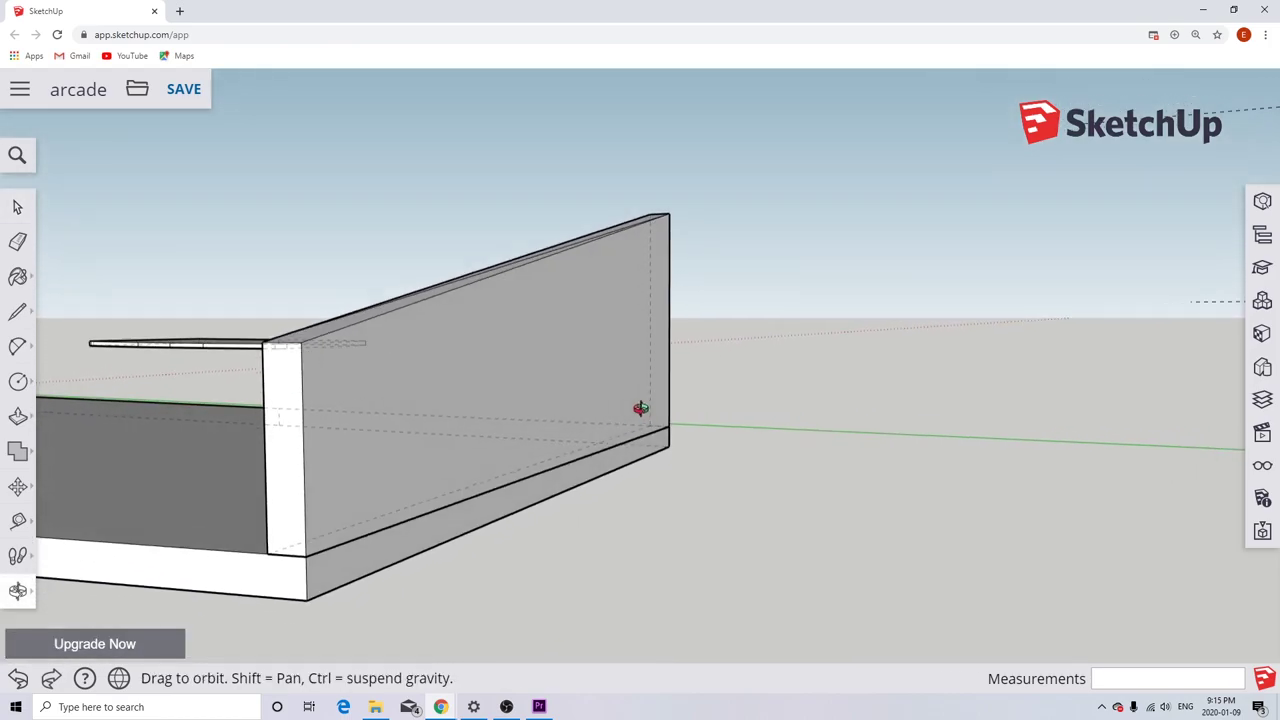
pyautogui.scroll(-3, 640, 422)
pyautogui.moveTo(447, 443); pyautogui.dragTo(223, 474, button='middle')
pyautogui.moveTo(621, 477); pyautogui.dragTo(592, 538, button='middle')
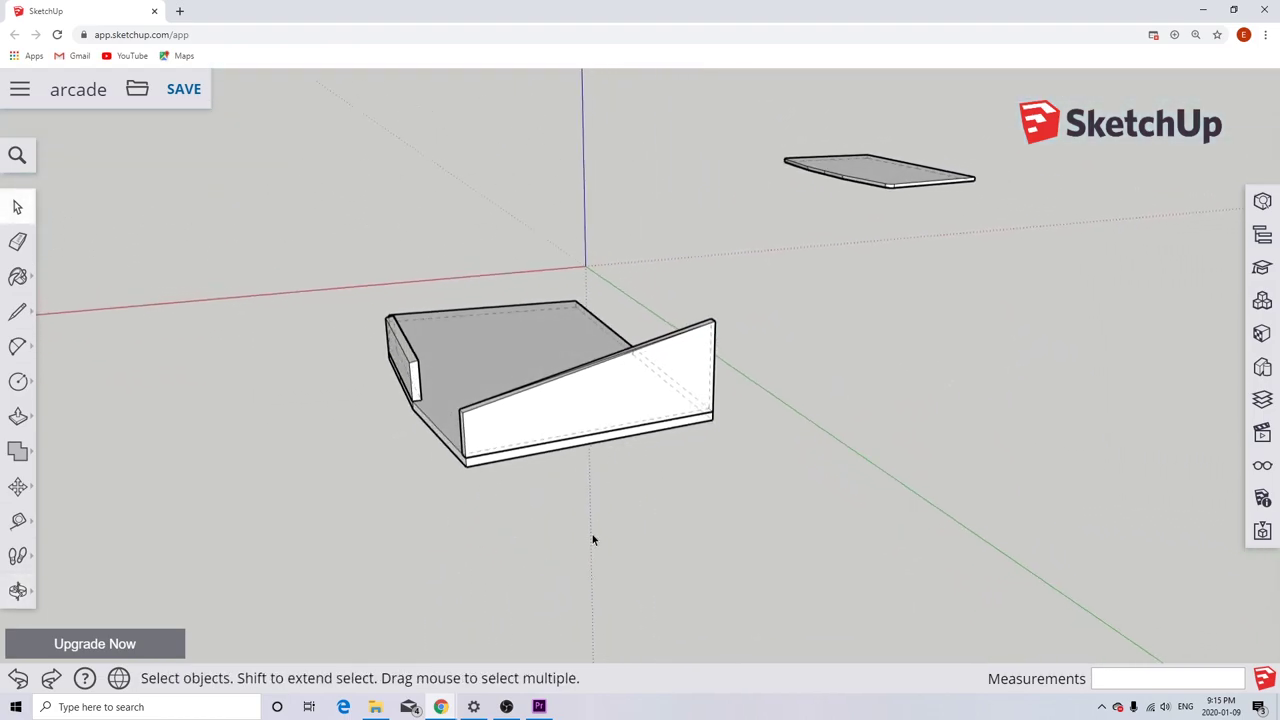
# Move the base group up and to the left, away from the walls.
pyautogui.click(474, 388)
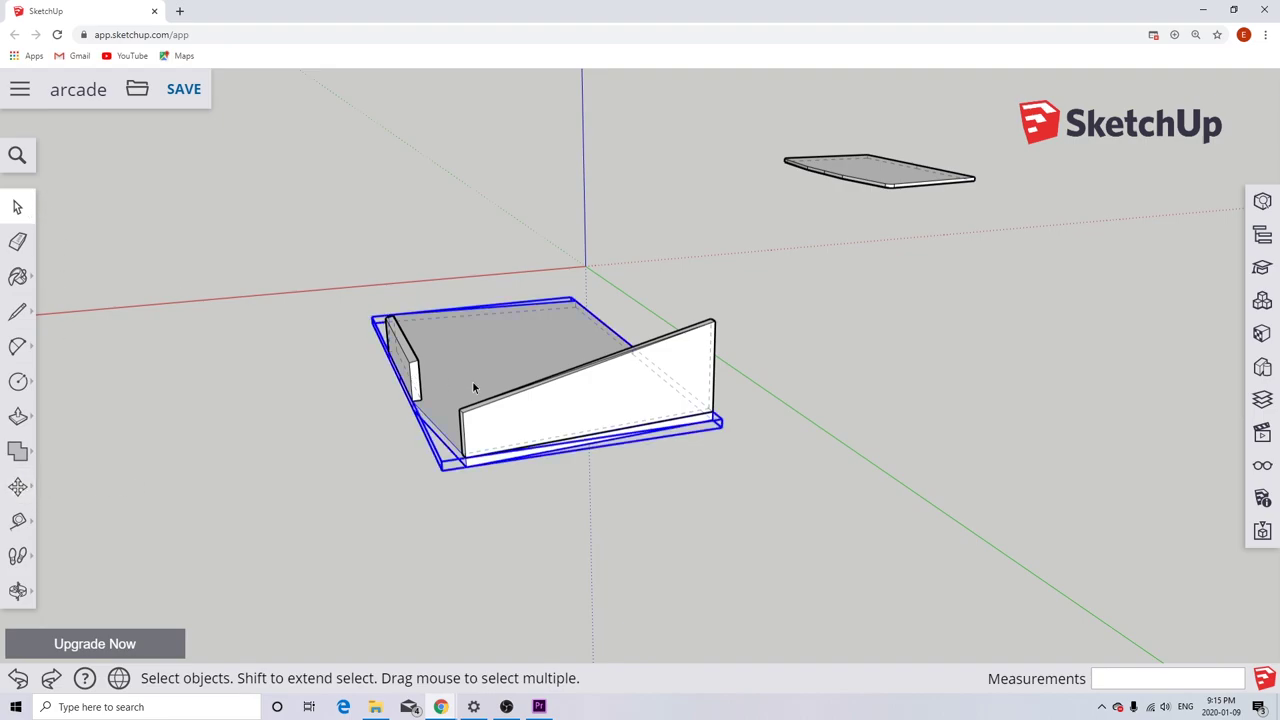
pyautogui.click(17, 486)
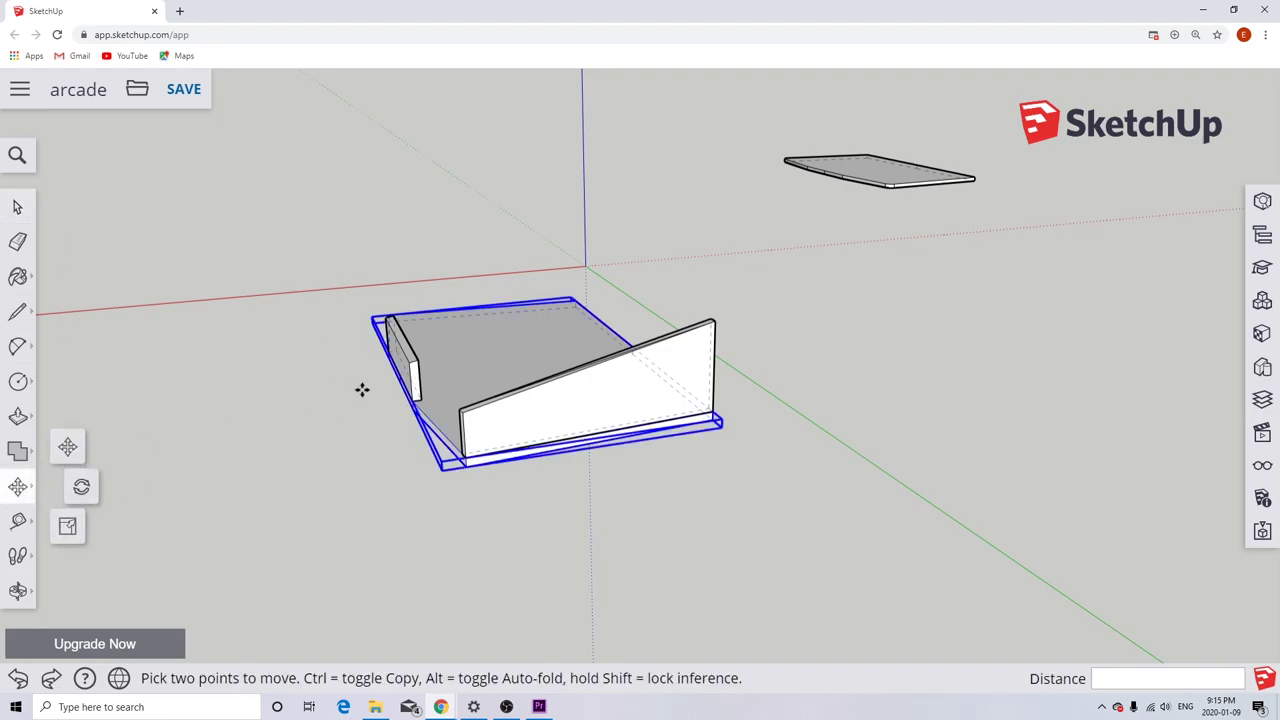
pyautogui.click(446, 375)
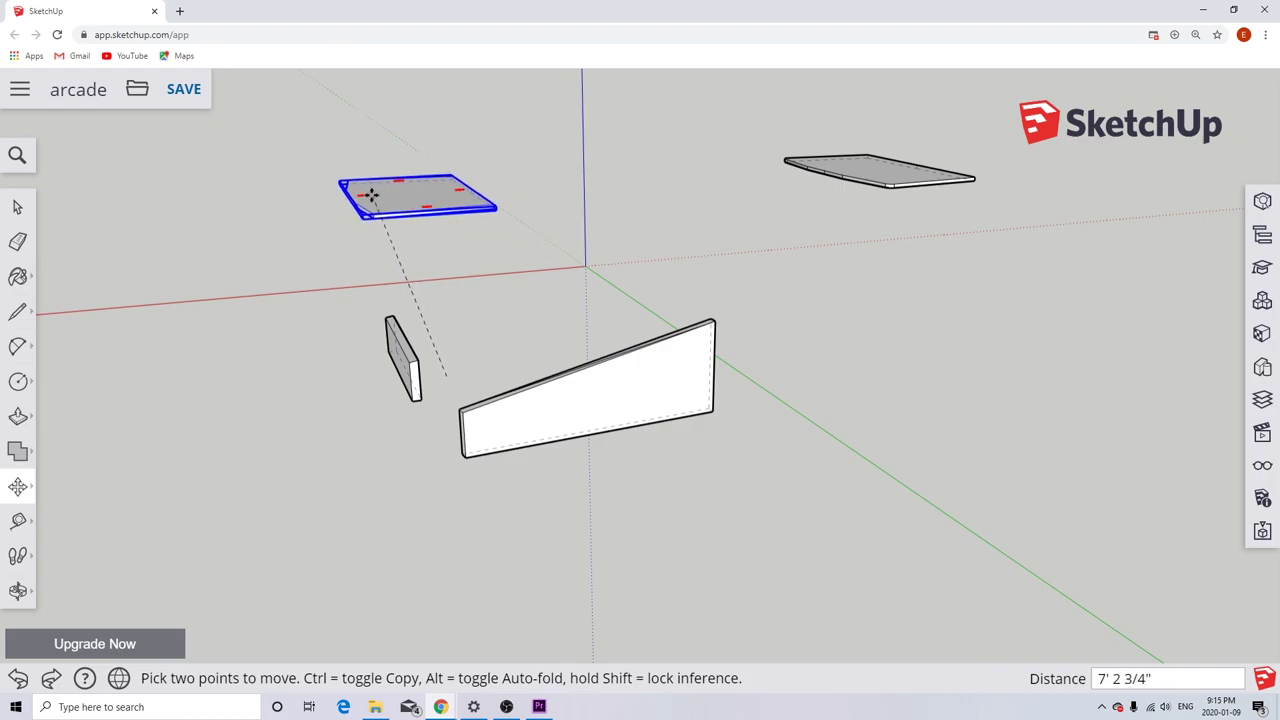
pyautogui.click(363, 189)
# Make the tapered wall a component named 'control panel right demo'.
pyautogui.press('space')
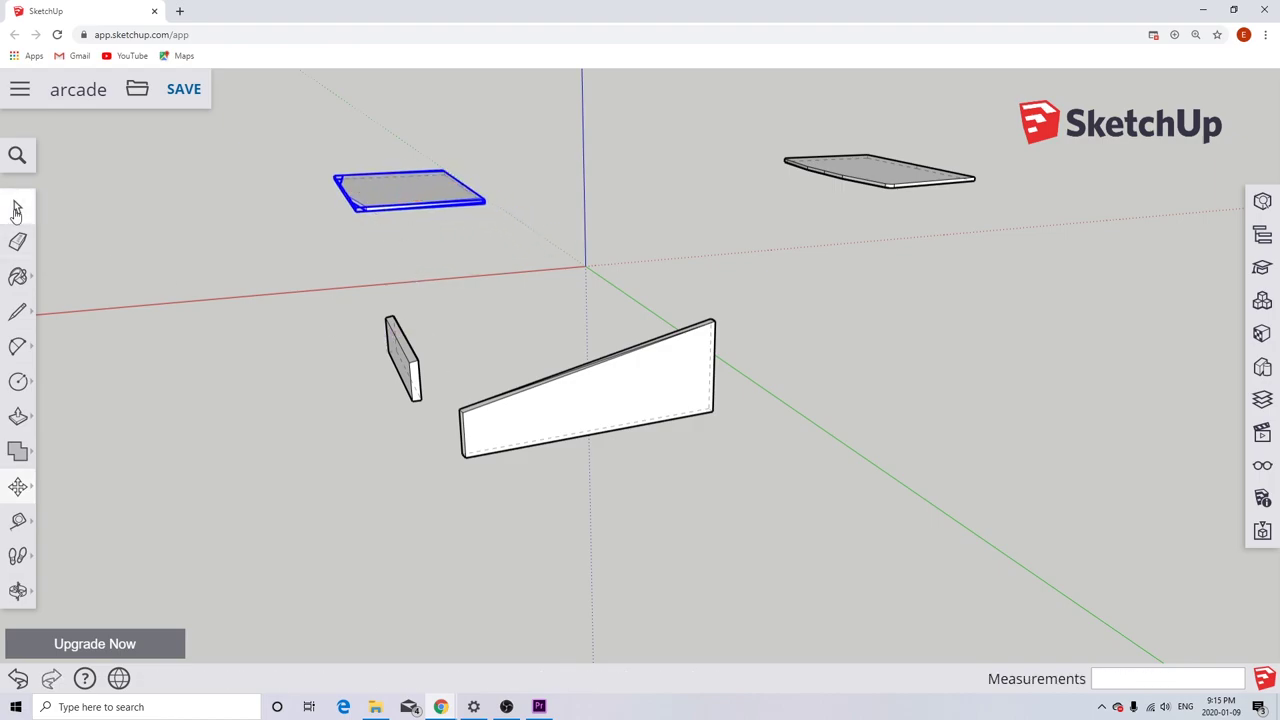
pyautogui.moveTo(436, 296); pyautogui.dragTo(780, 493)
pyautogui.rightClick(598, 405)
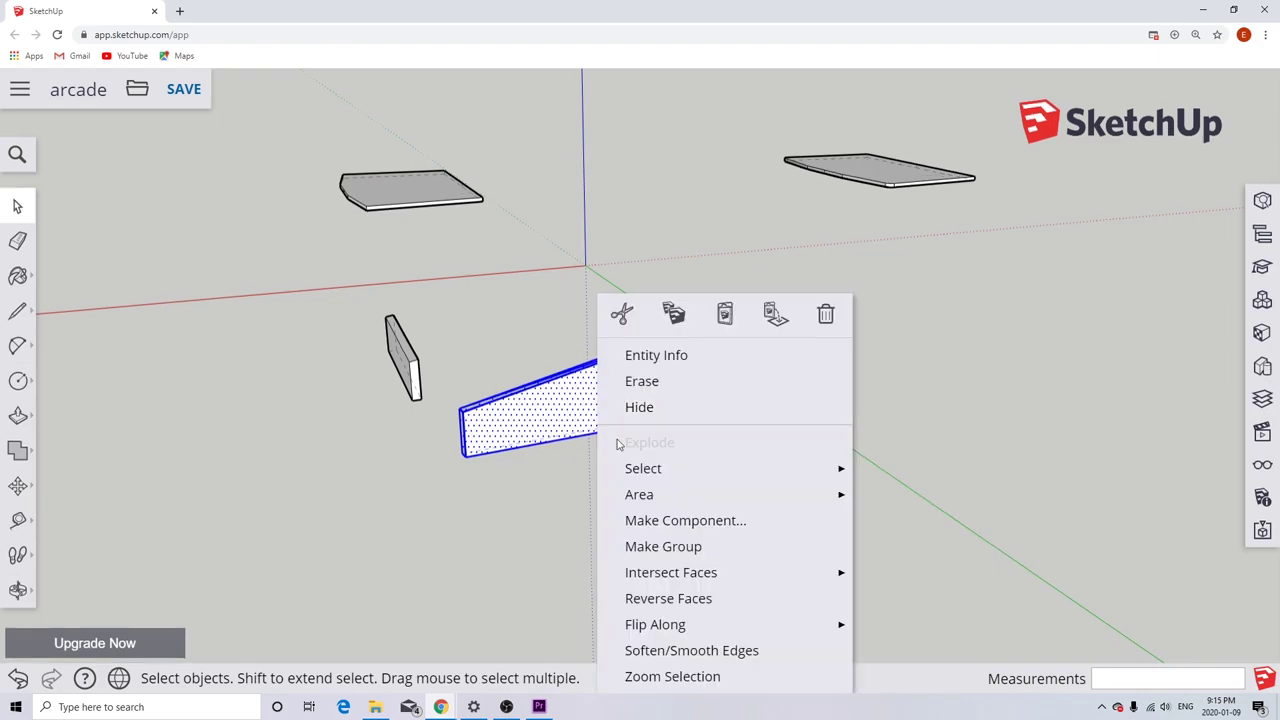
pyautogui.click(660, 520)
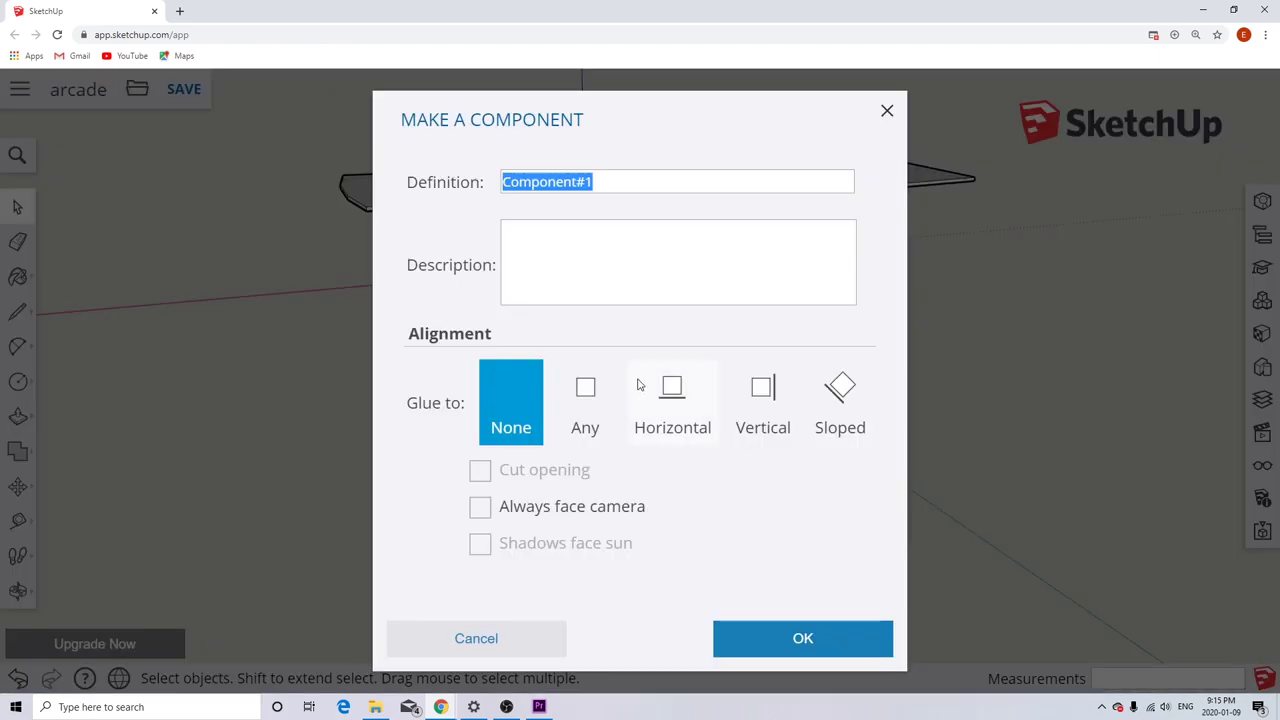
pyautogui.write('co')
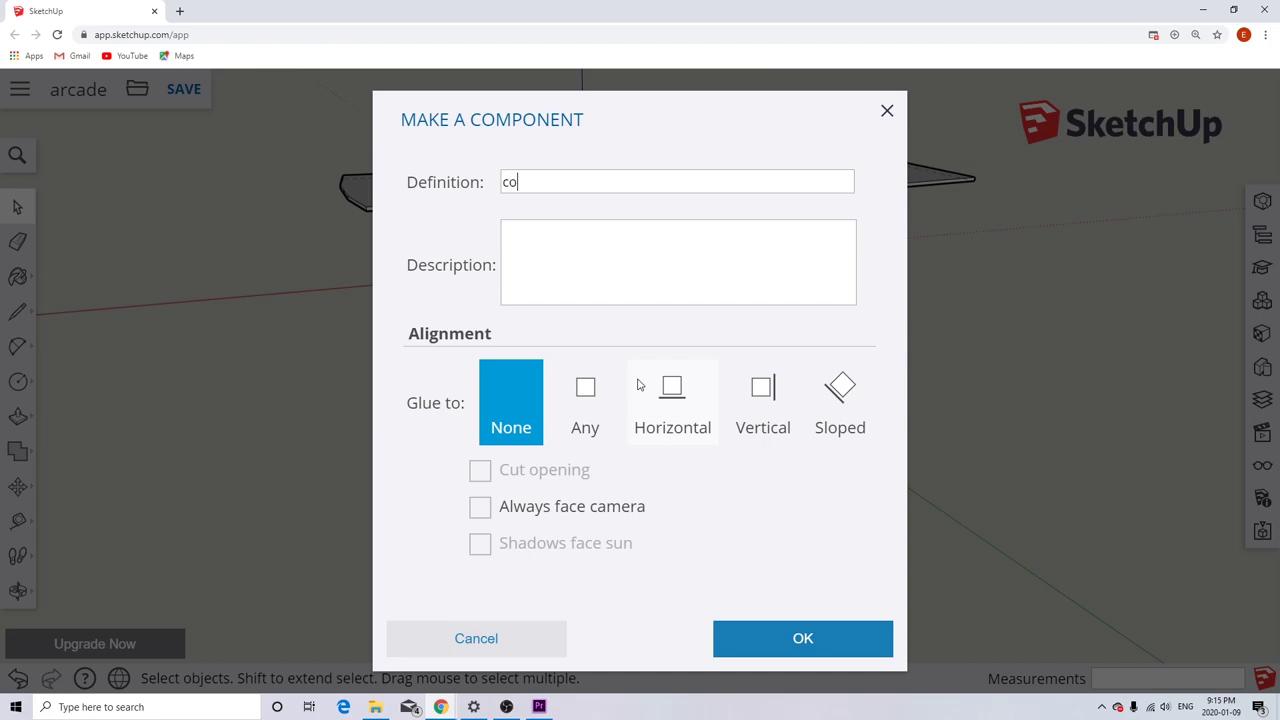
pyautogui.write('ntrol panel')
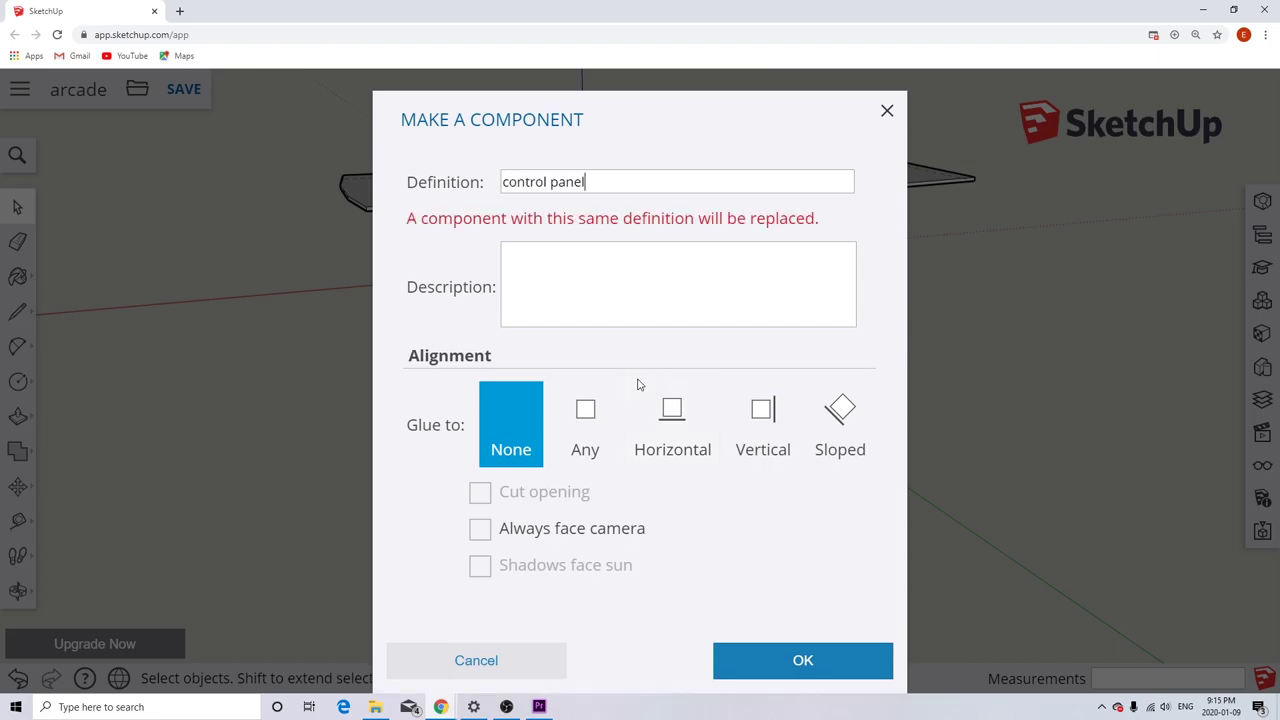
pyautogui.write(' right')
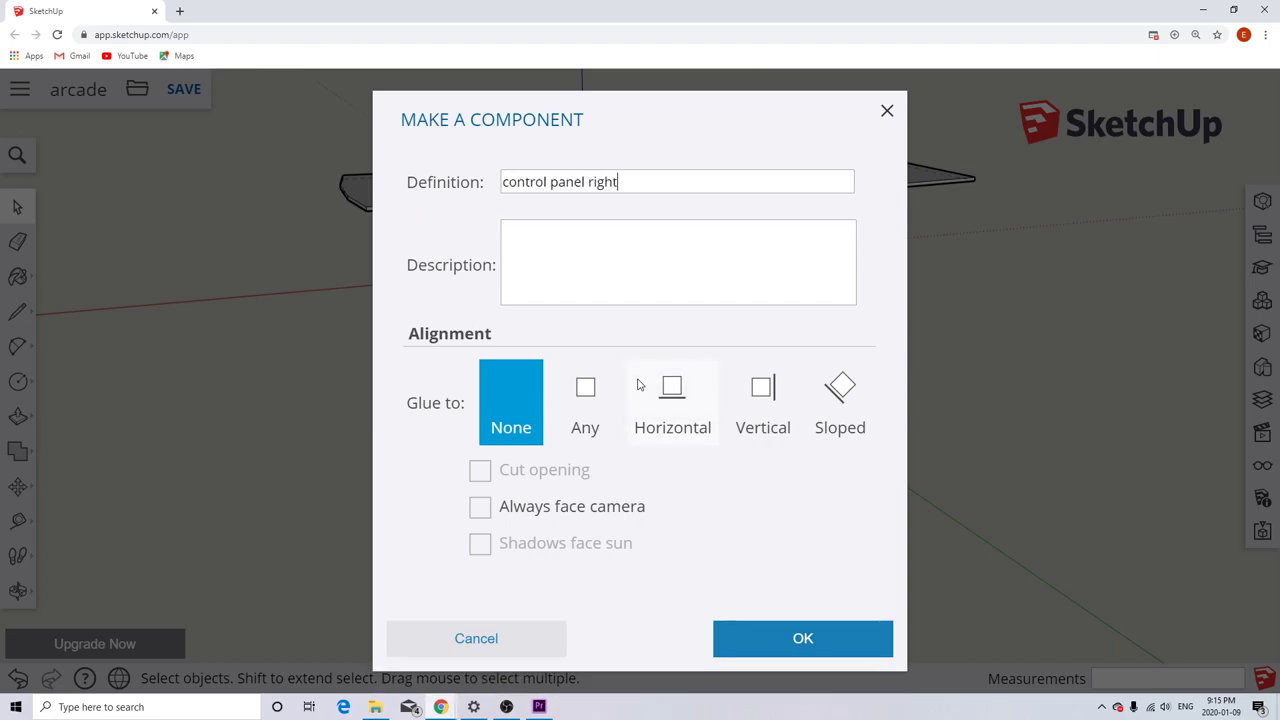
pyautogui.write(' demo')
pyautogui.press('Return')
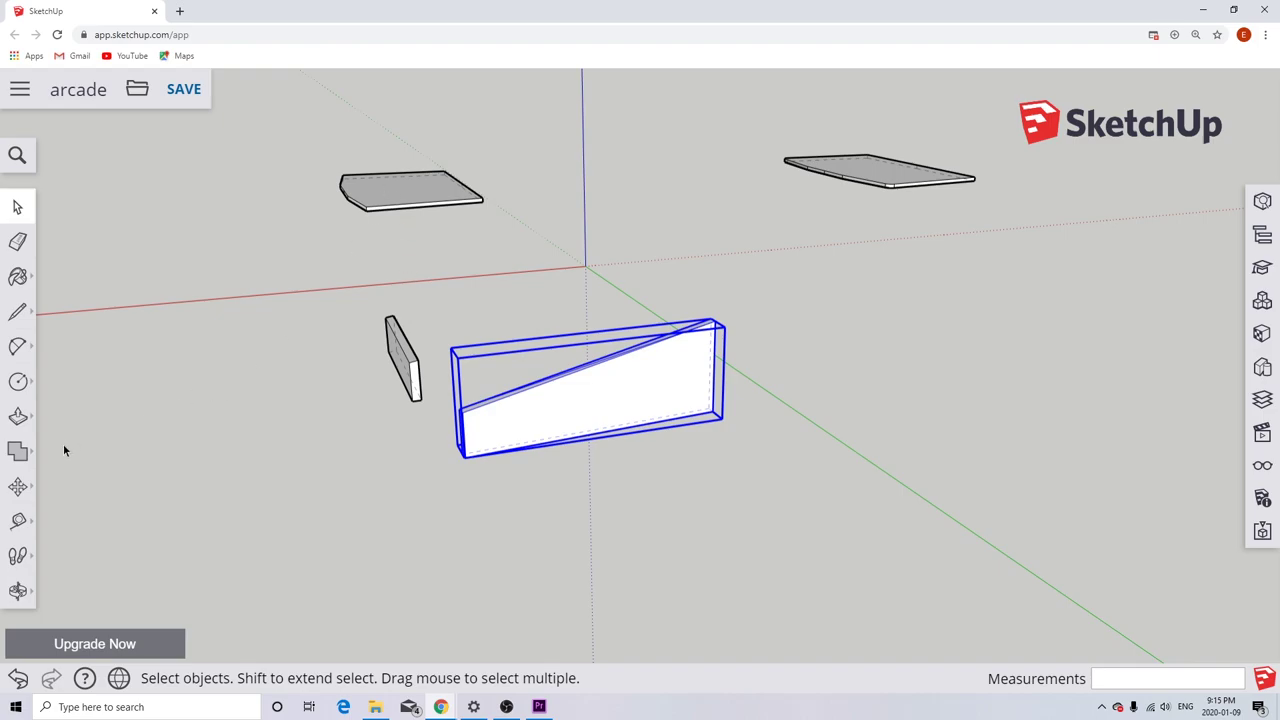
pyautogui.click(391, 204)
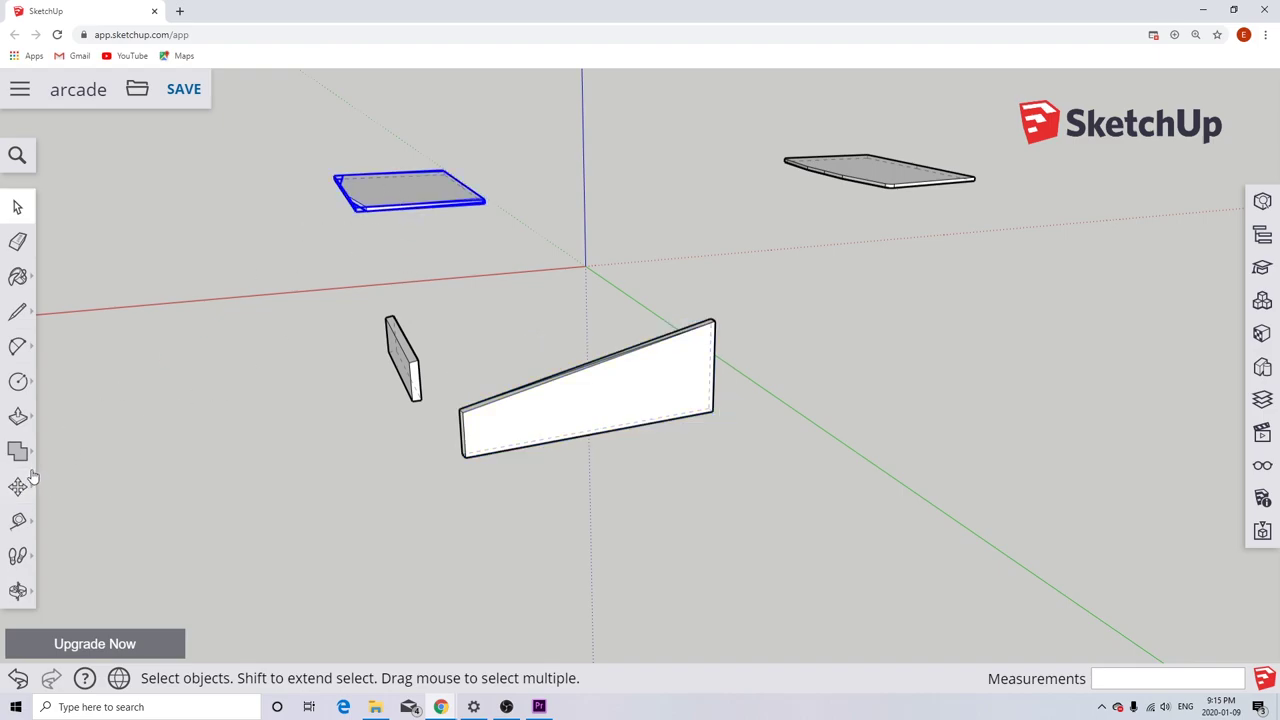
# Move the base board under the tapered wall and back flush against it.
pyautogui.click(18, 486)
pyautogui.click(368, 190)
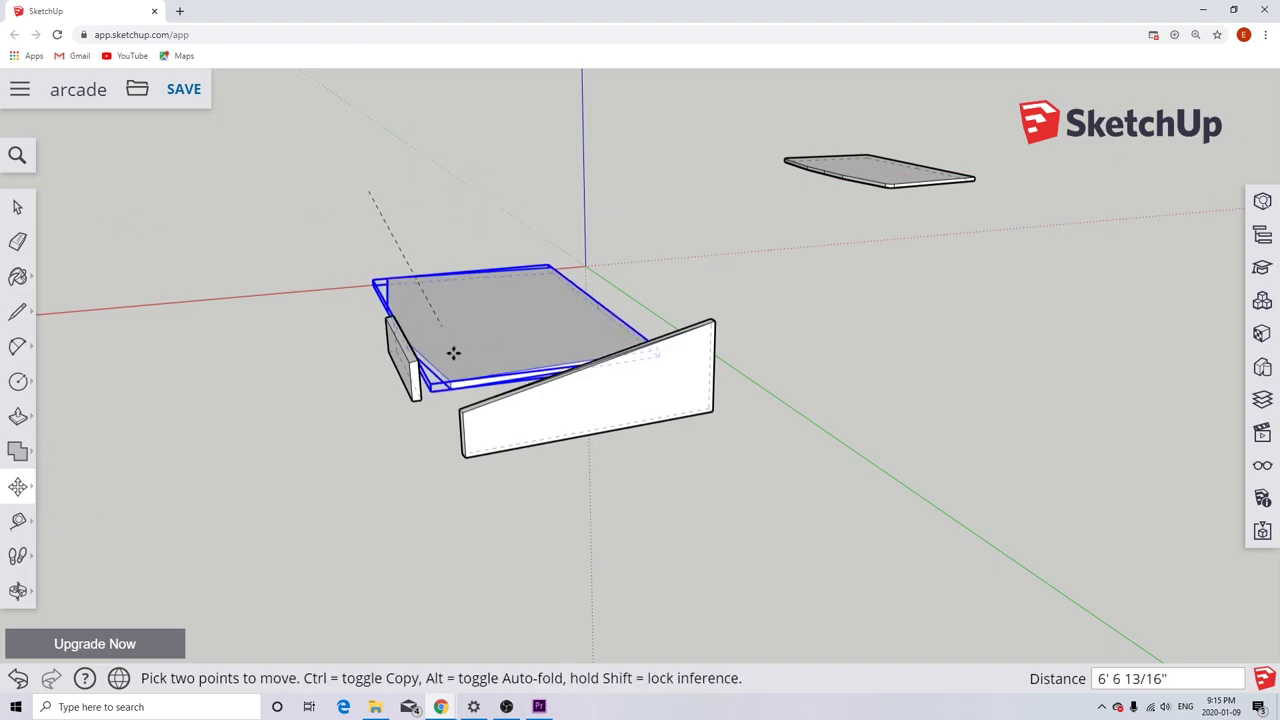
pyautogui.click(463, 425)
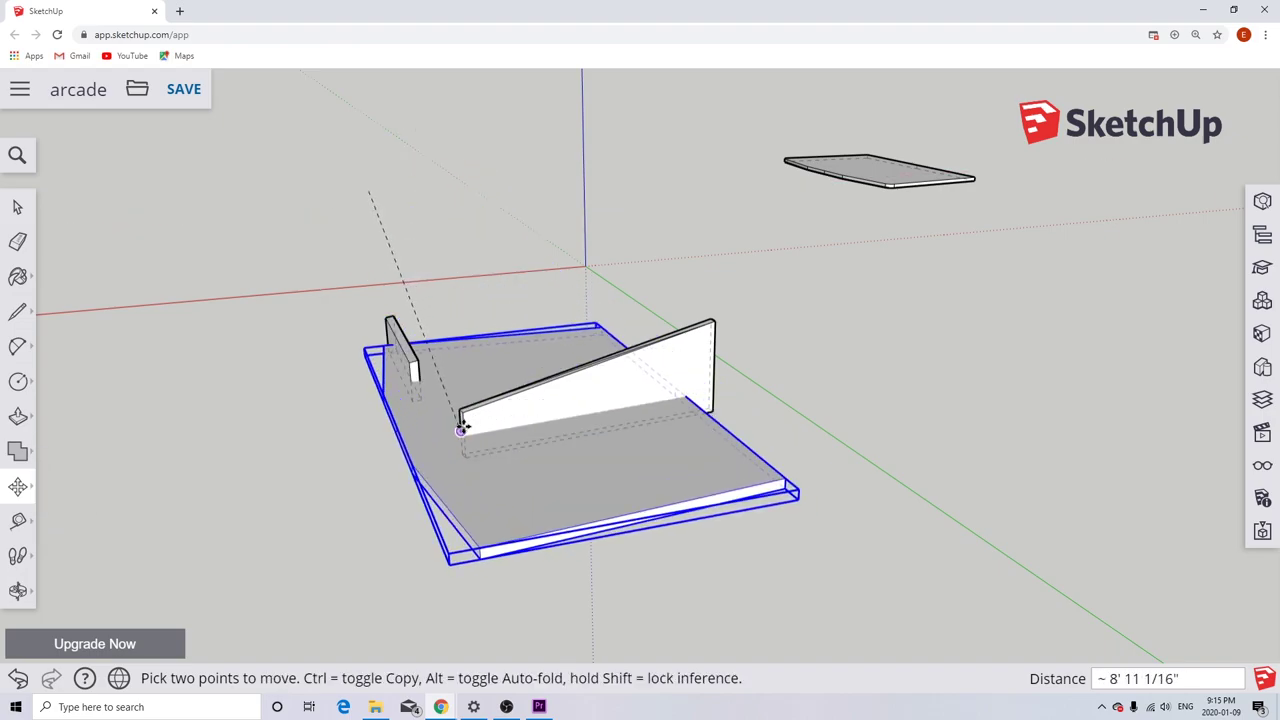
pyautogui.scroll(1, 474, 565)
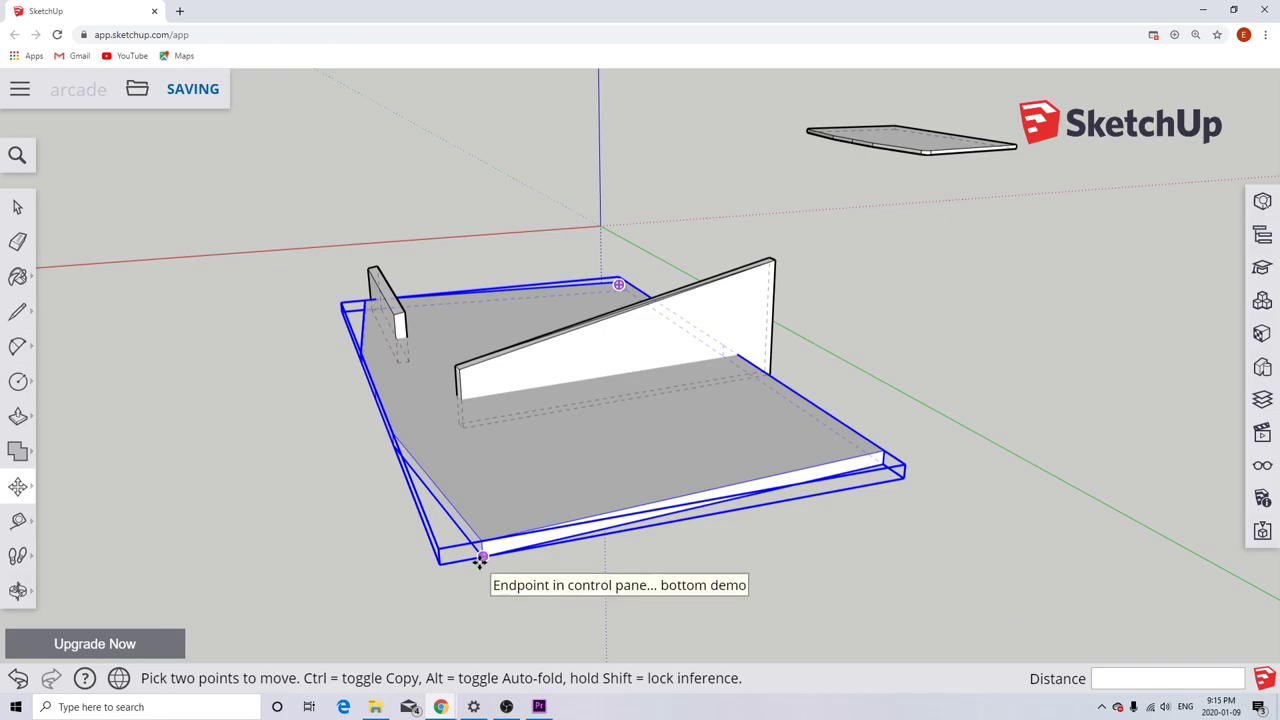
pyautogui.click(480, 543)
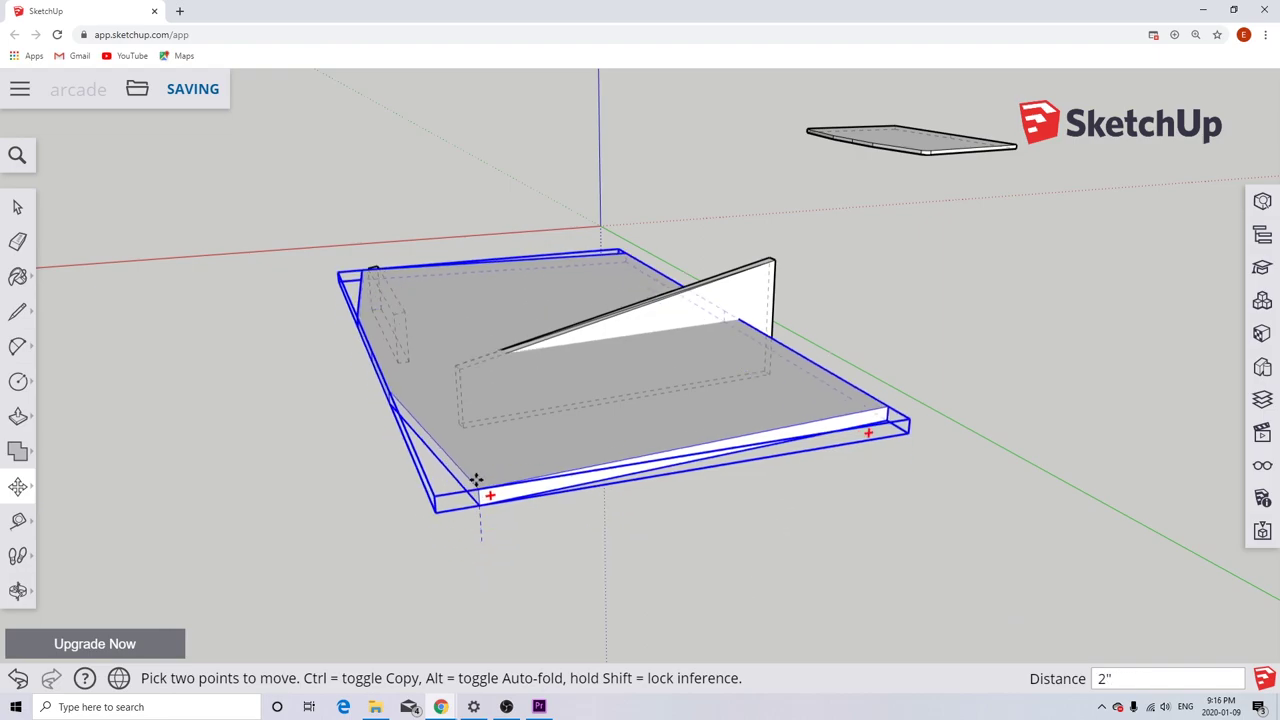
pyautogui.scroll(2, 458, 422)
pyautogui.scroll(4, 458, 422)
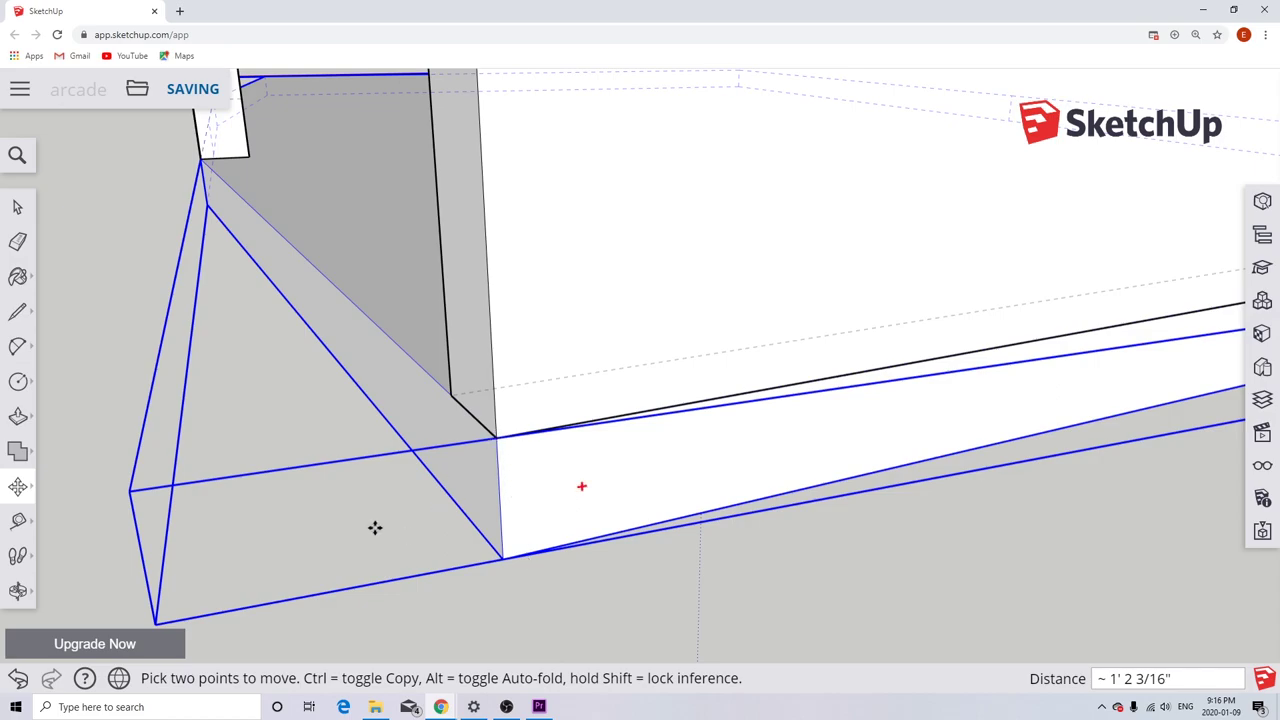
pyautogui.scroll(-3, 374, 527)
# Orbit around the board to check its corner alignment with the walls, then deselect.
pyautogui.moveTo(177, 417); pyautogui.dragTo(440, 513, button='middle')
pyautogui.scroll(-6, 424, 430)
pyautogui.moveTo(359, 502); pyautogui.dragTo(617, 437, button='middle')
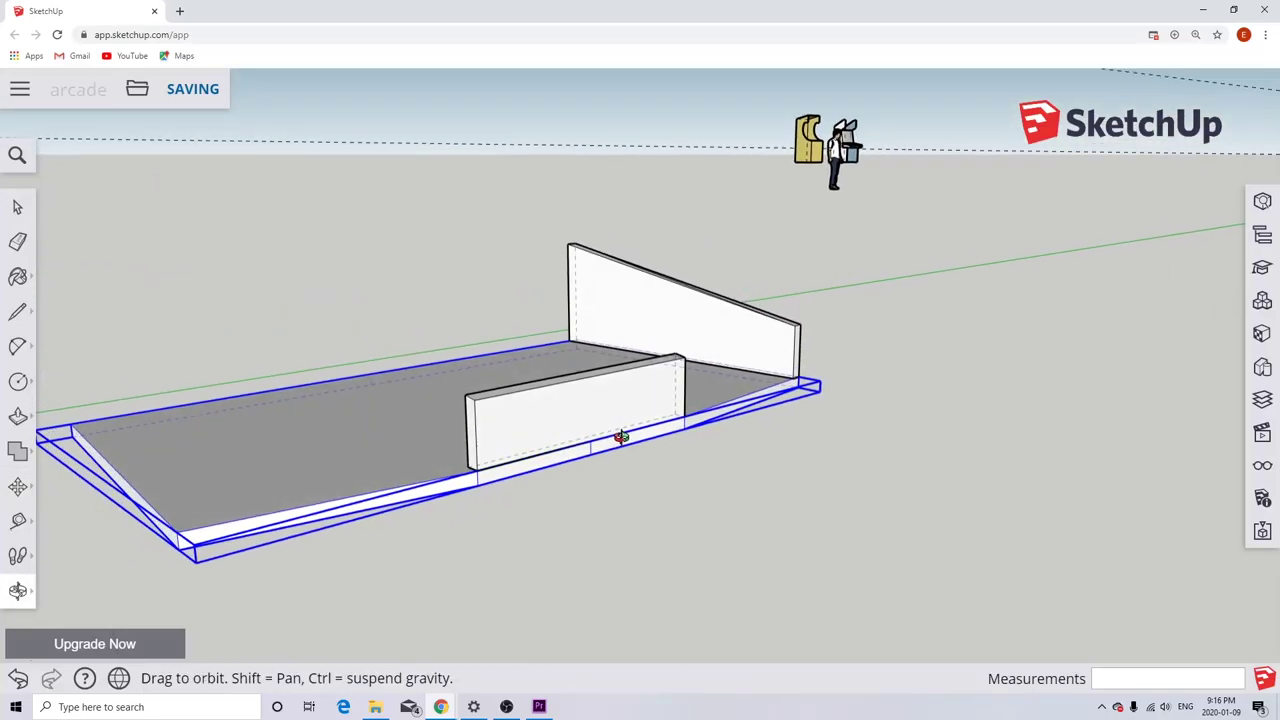
pyautogui.scroll(4, 635, 460)
pyautogui.moveTo(463, 559); pyautogui.dragTo(726, 511, button='middle')
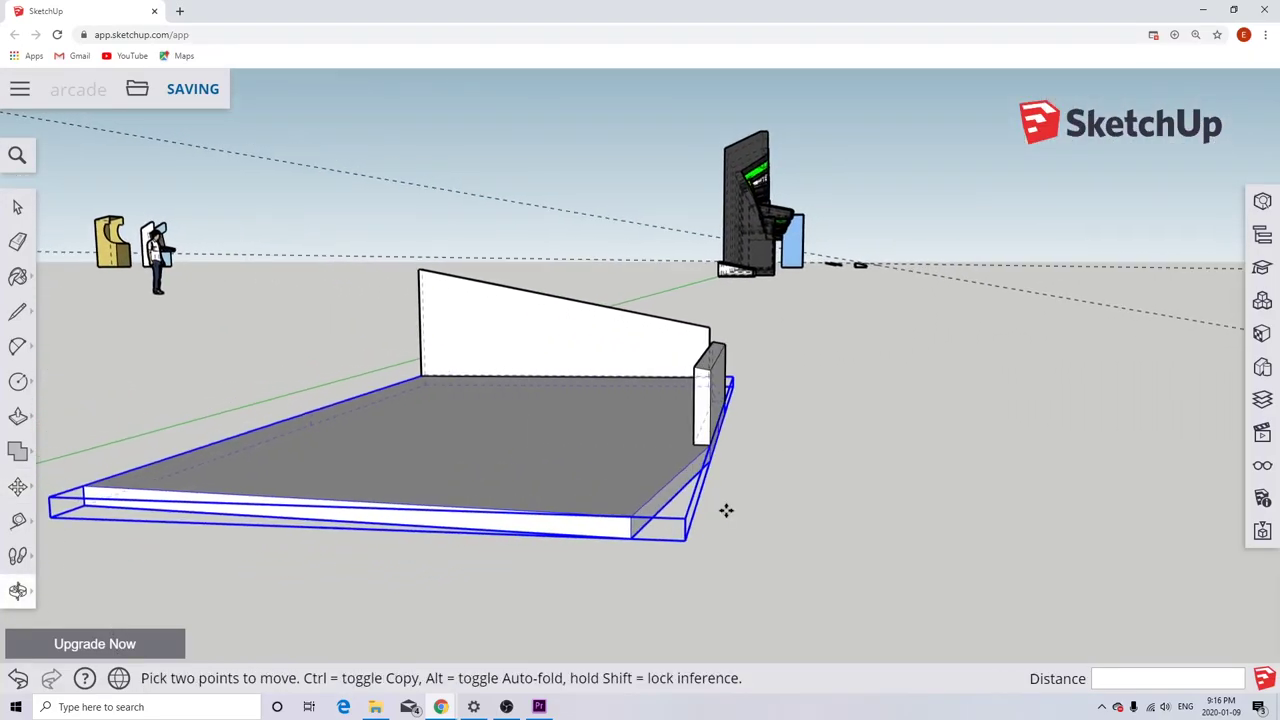
pyautogui.scroll(-4, 634, 523)
pyautogui.moveTo(595, 491); pyautogui.dragTo(571, 606, button='middle')
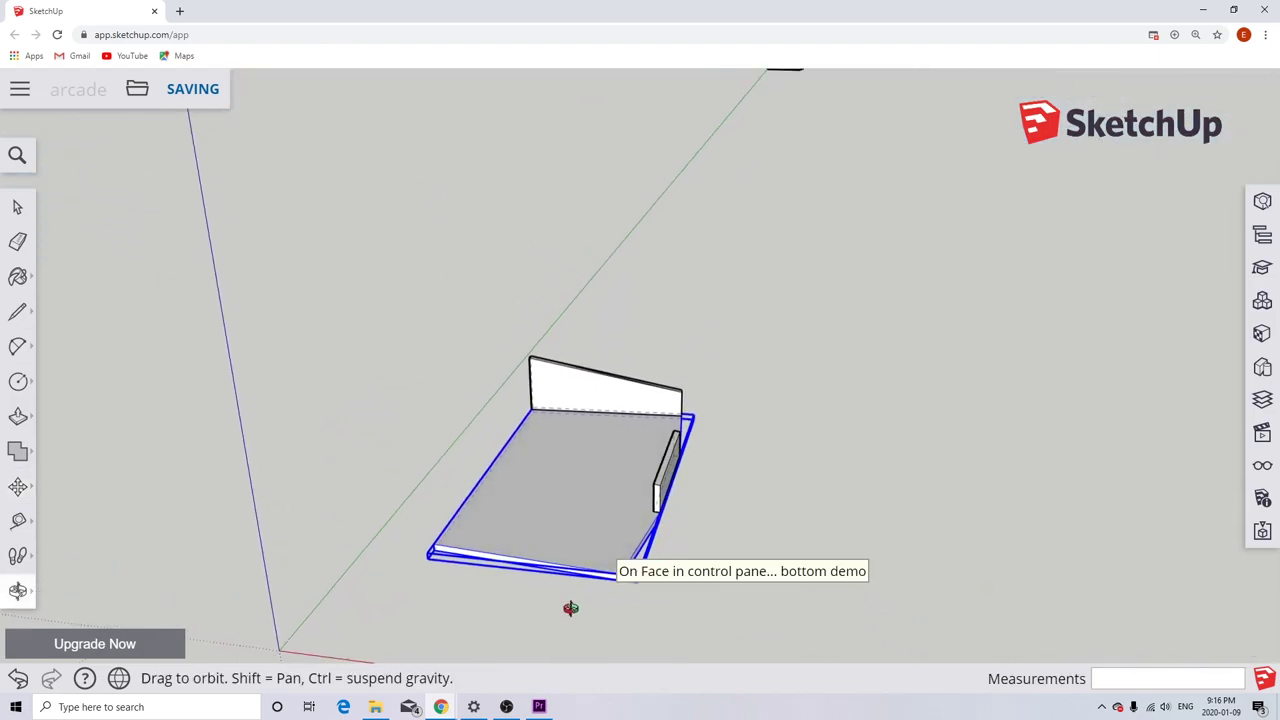
pyautogui.scroll(-5, 546, 266)
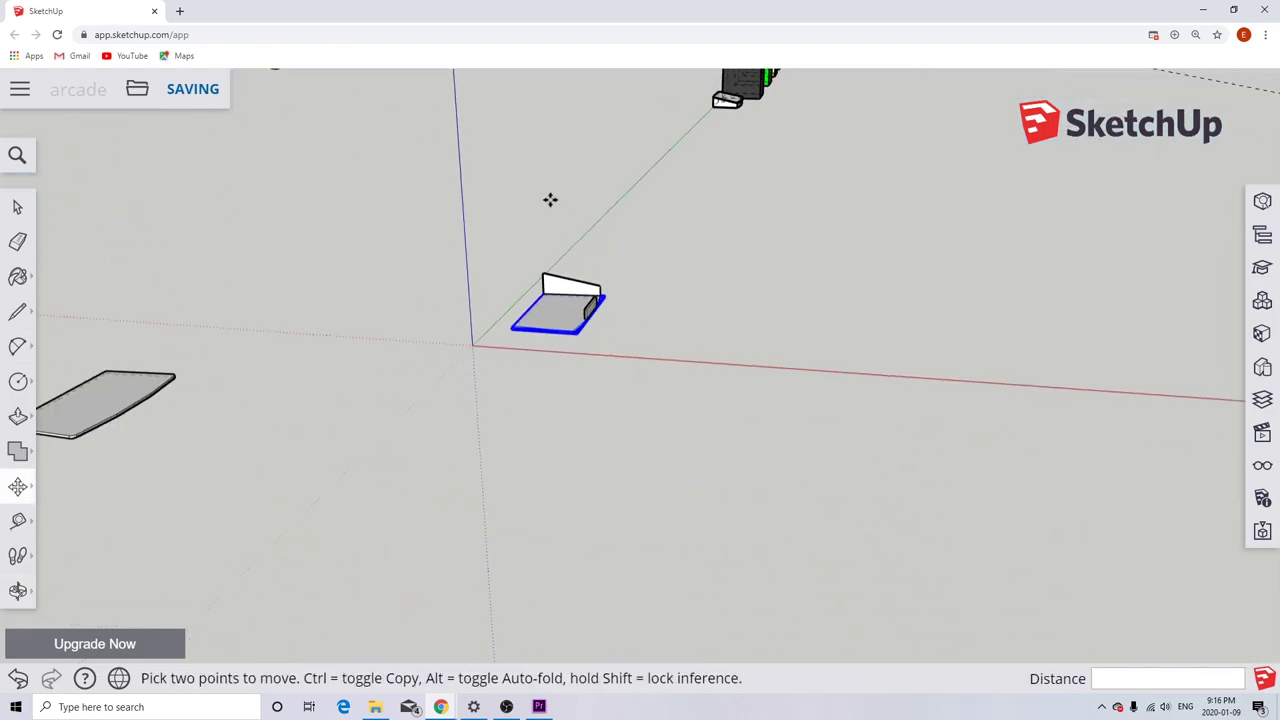
pyautogui.scroll(6, 560, 340)
pyautogui.moveTo(563, 338); pyautogui.dragTo(617, 477, button='middle')
pyautogui.click(17, 207)
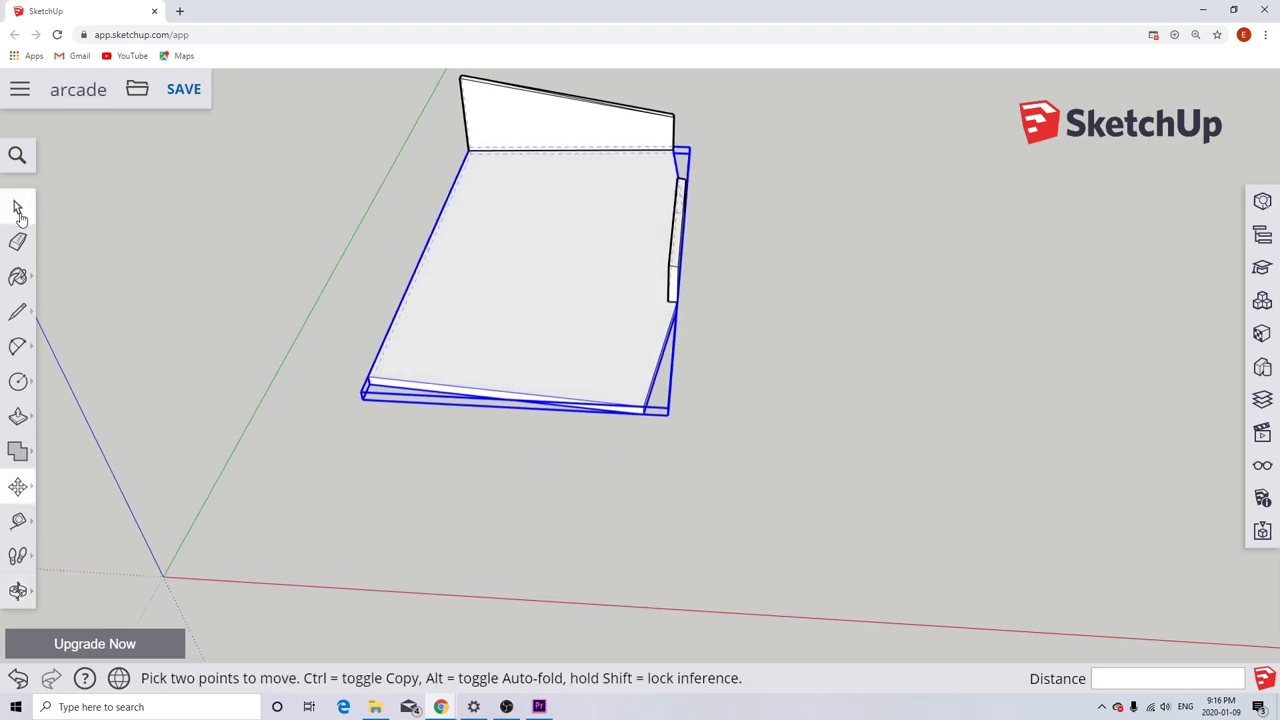
pyautogui.click(416, 454)
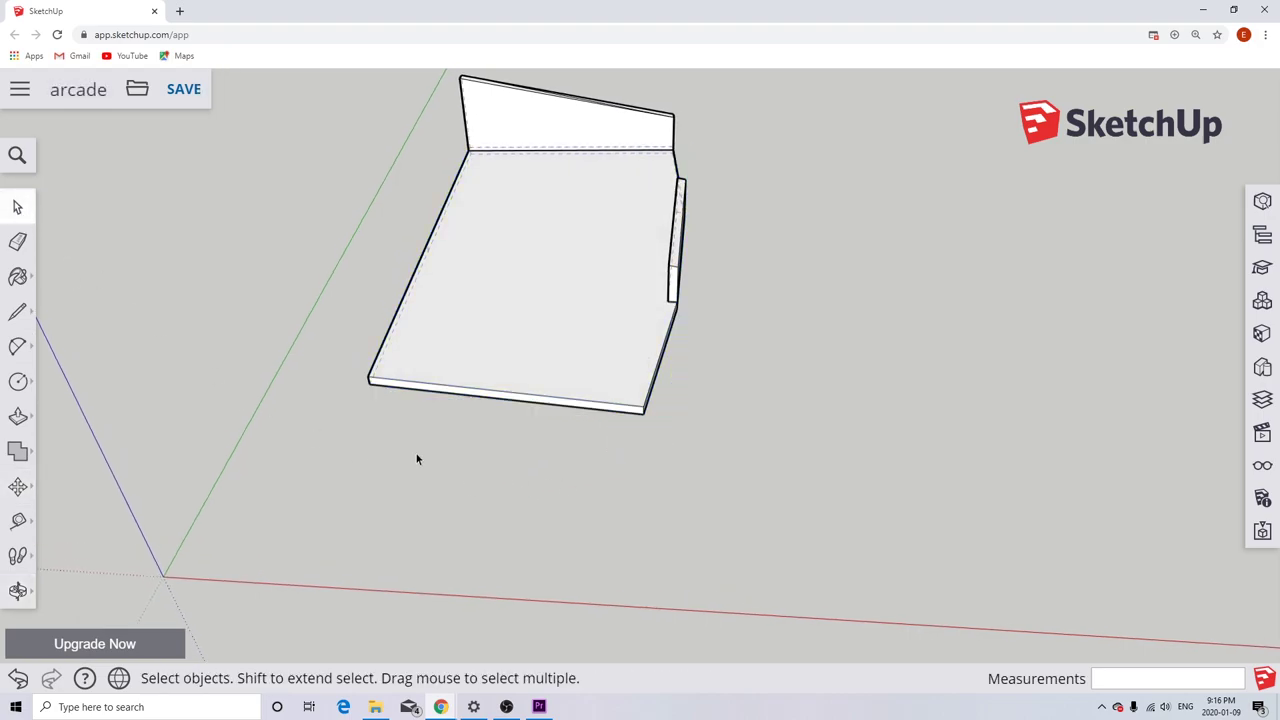
# Draw a 0.625" strip along the base board's front edge.
pyautogui.click(20, 316)
pyautogui.scroll(2, 372, 382)
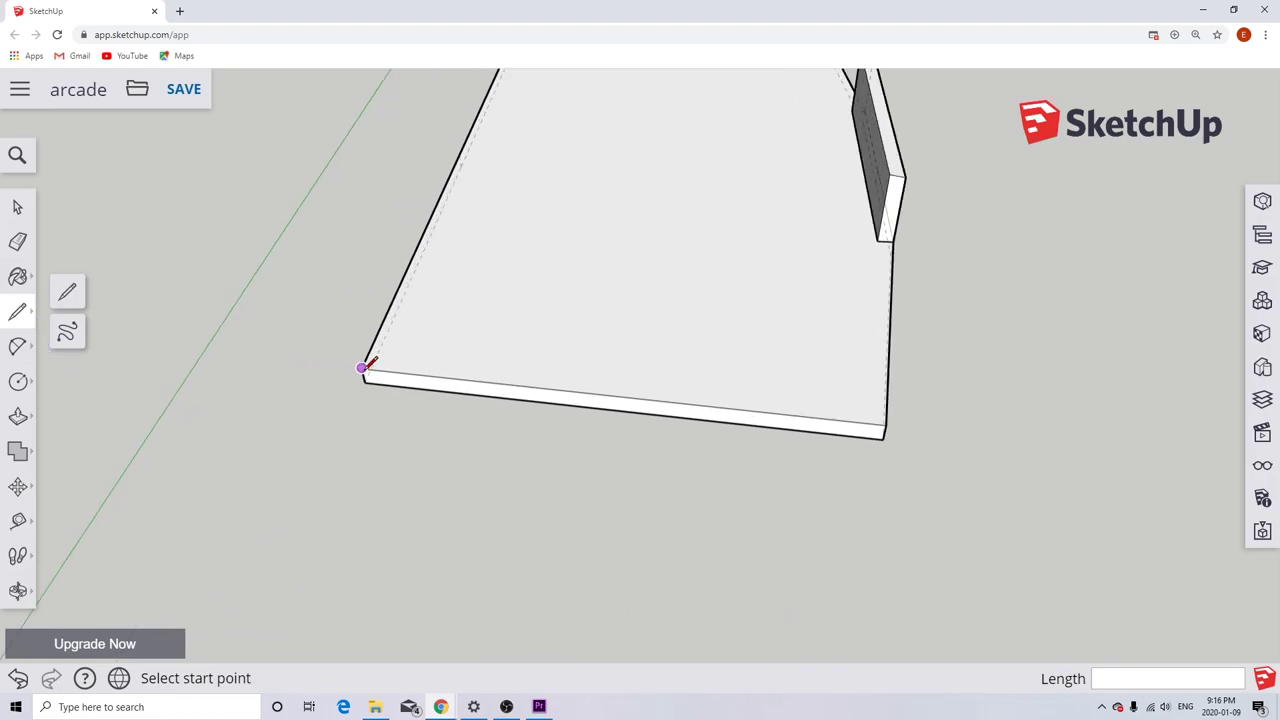
pyautogui.click(362, 368)
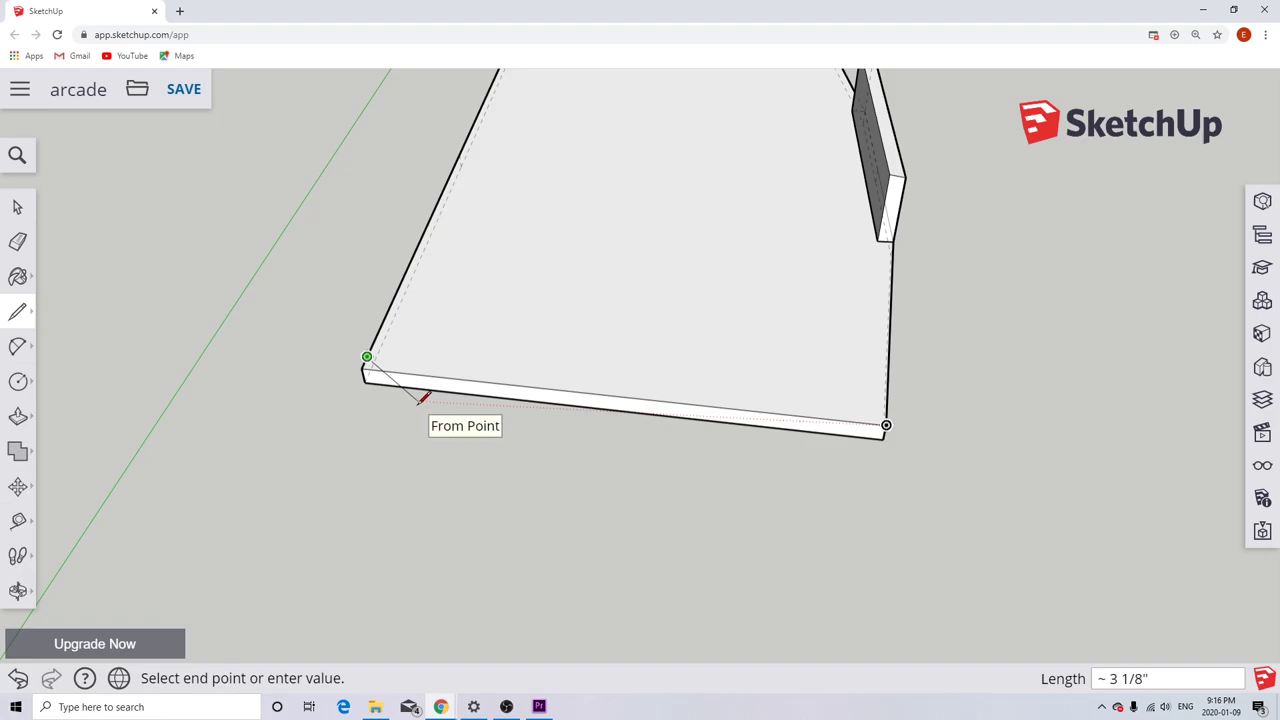
pyautogui.press('Escape')
pyautogui.click(362, 367)
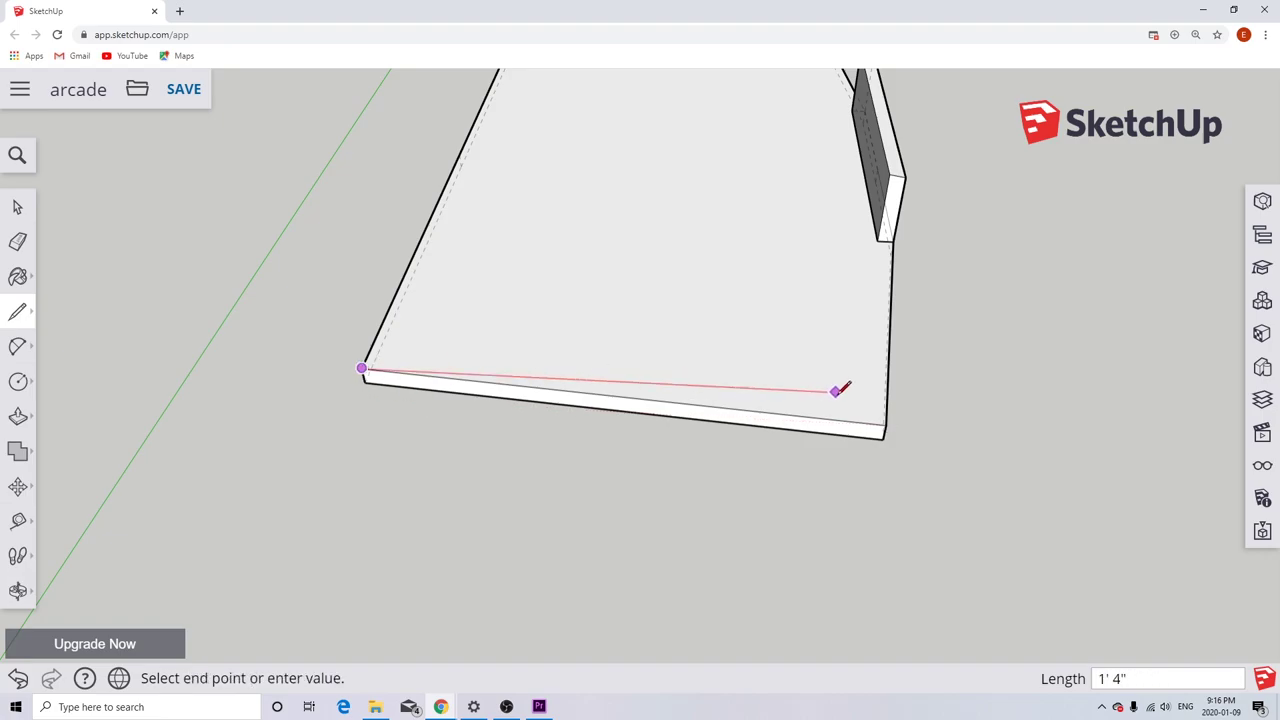
pyautogui.click(886, 425)
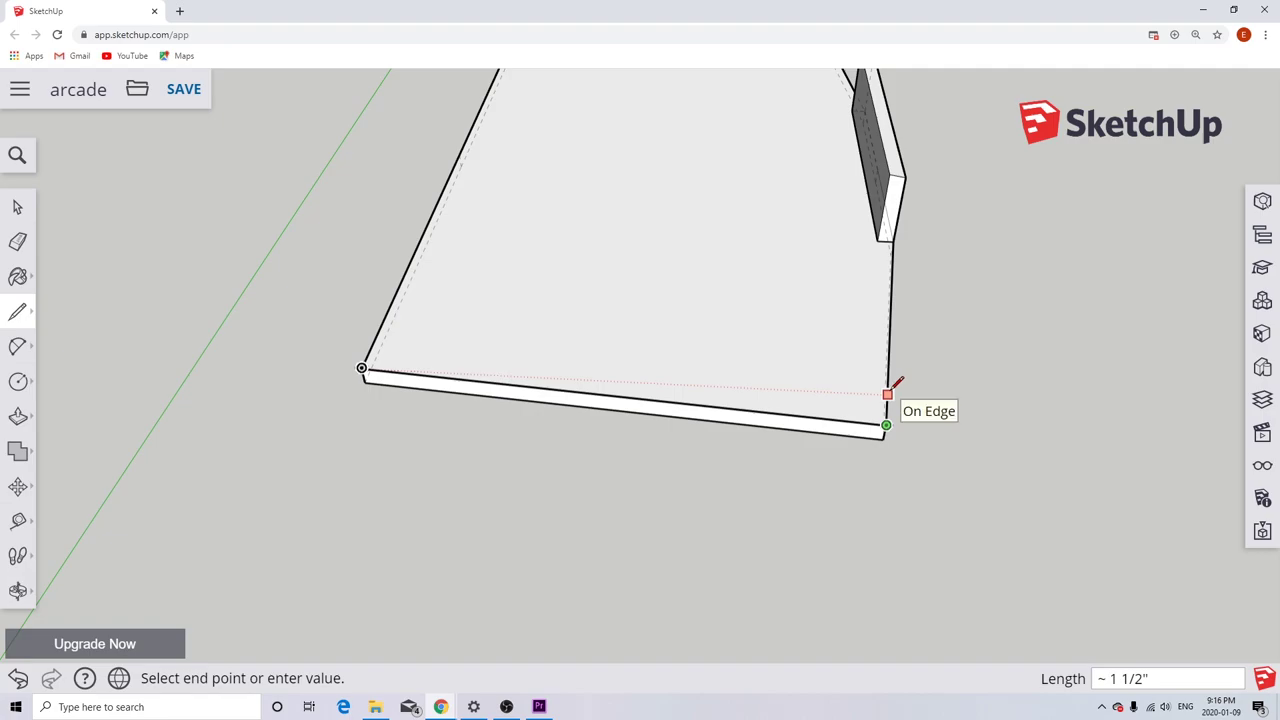
pyautogui.write('.625')
pyautogui.press('Return')
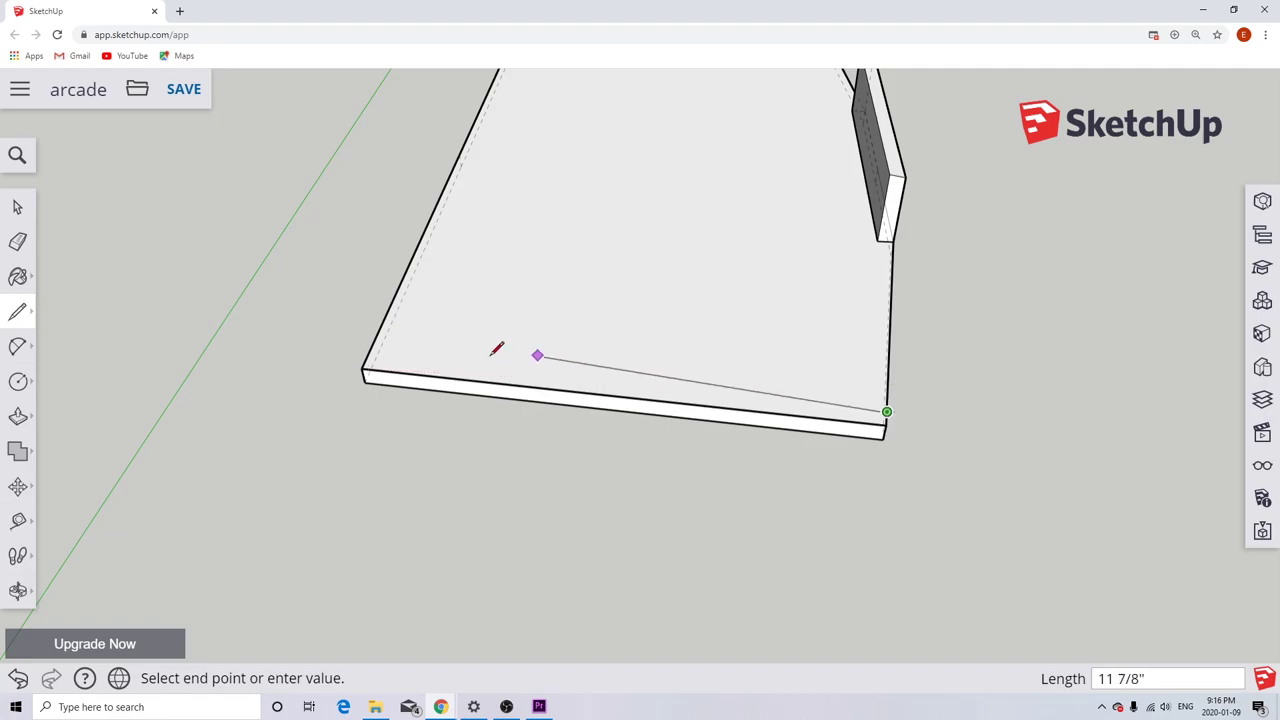
pyautogui.click(371, 356)
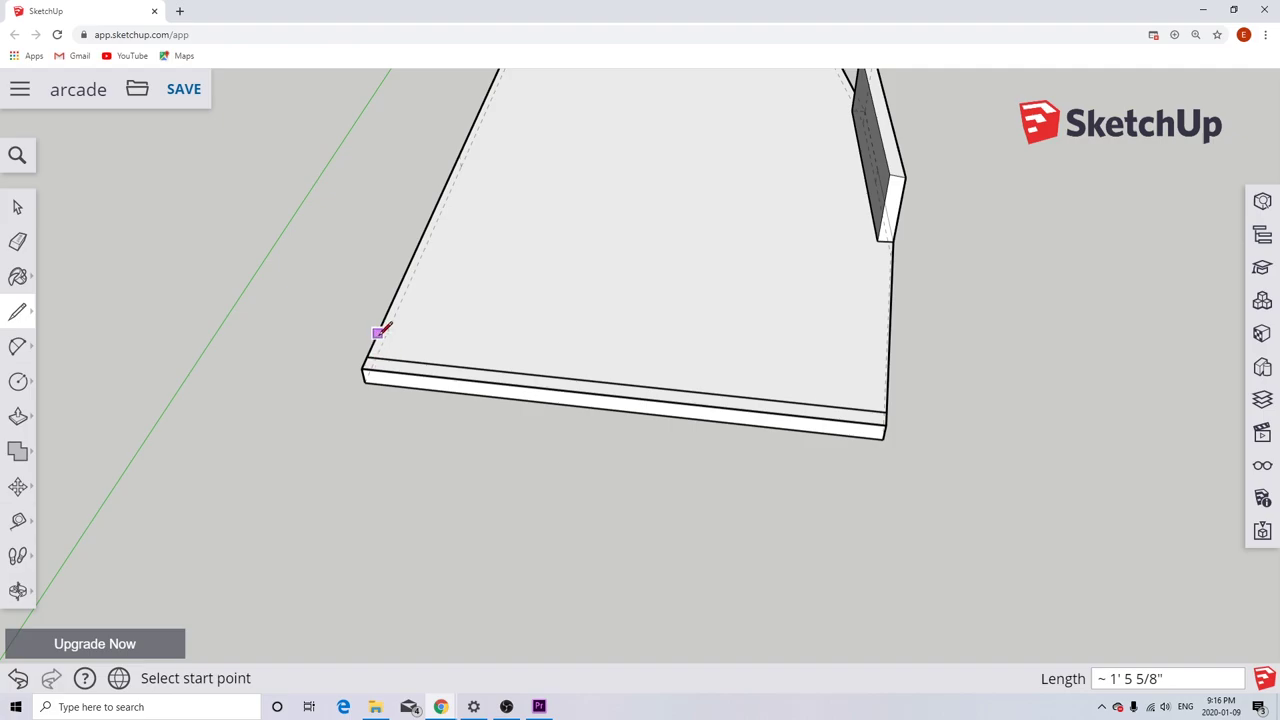
# Push/pull the front strip up 6.5" into a new upright panel.
pyautogui.click(18, 416)
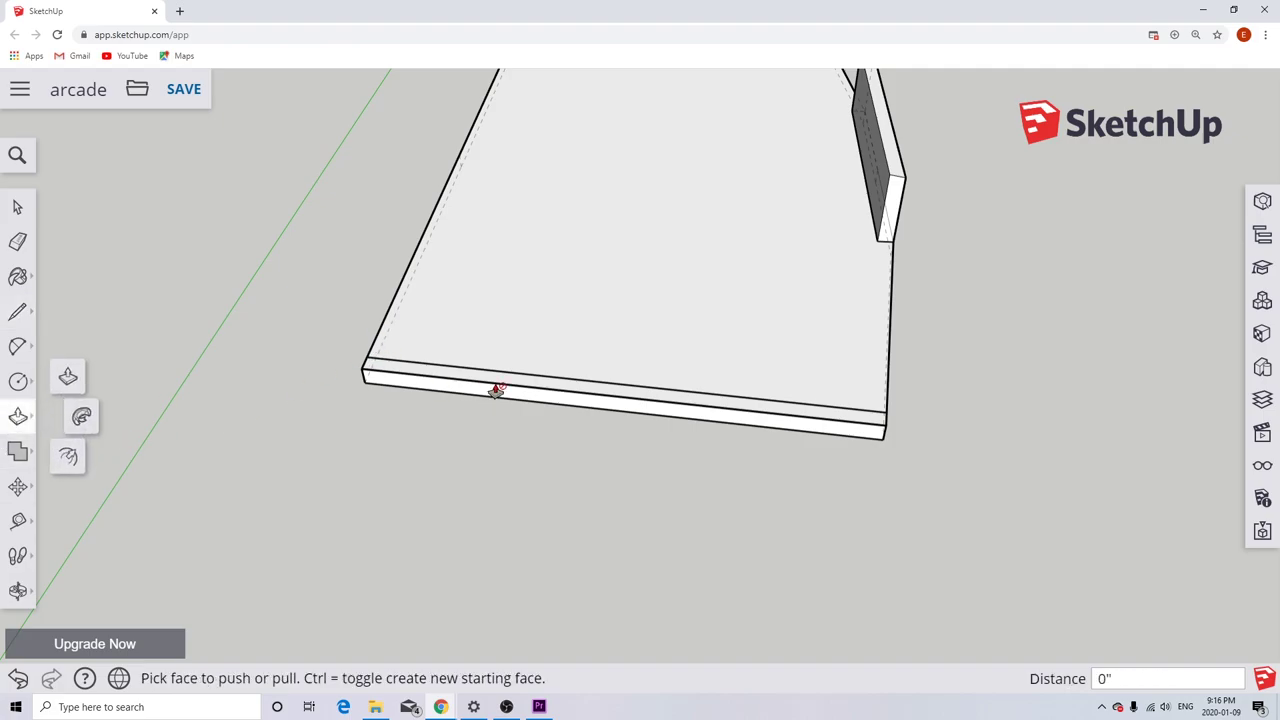
pyautogui.click(556, 386)
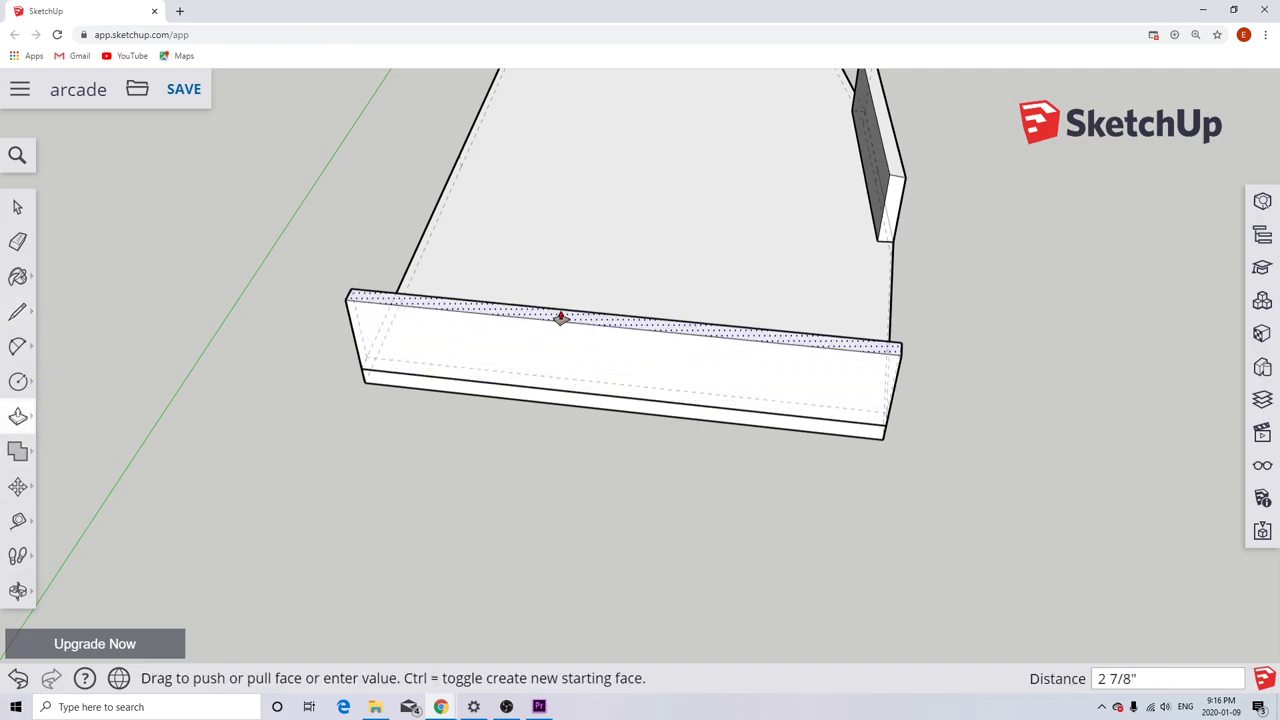
pyautogui.press('Return')
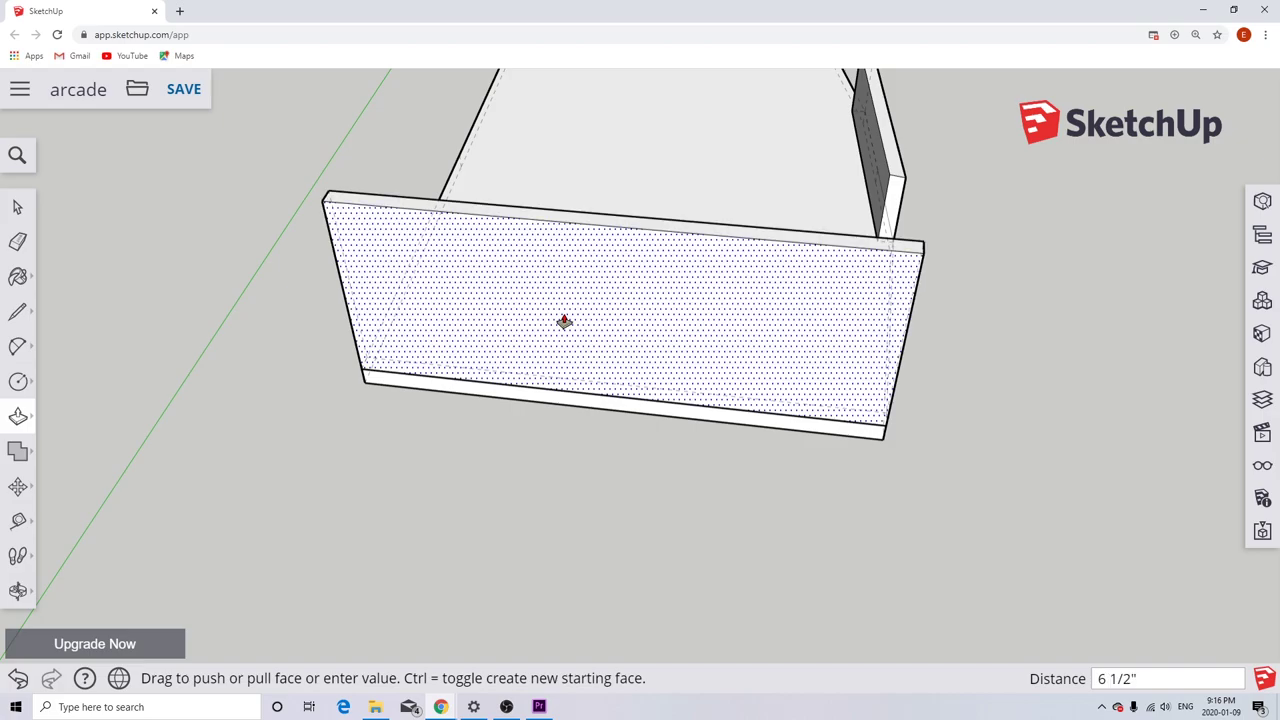
pyautogui.moveTo(786, 514); pyautogui.dragTo(404, 360, button='middle')
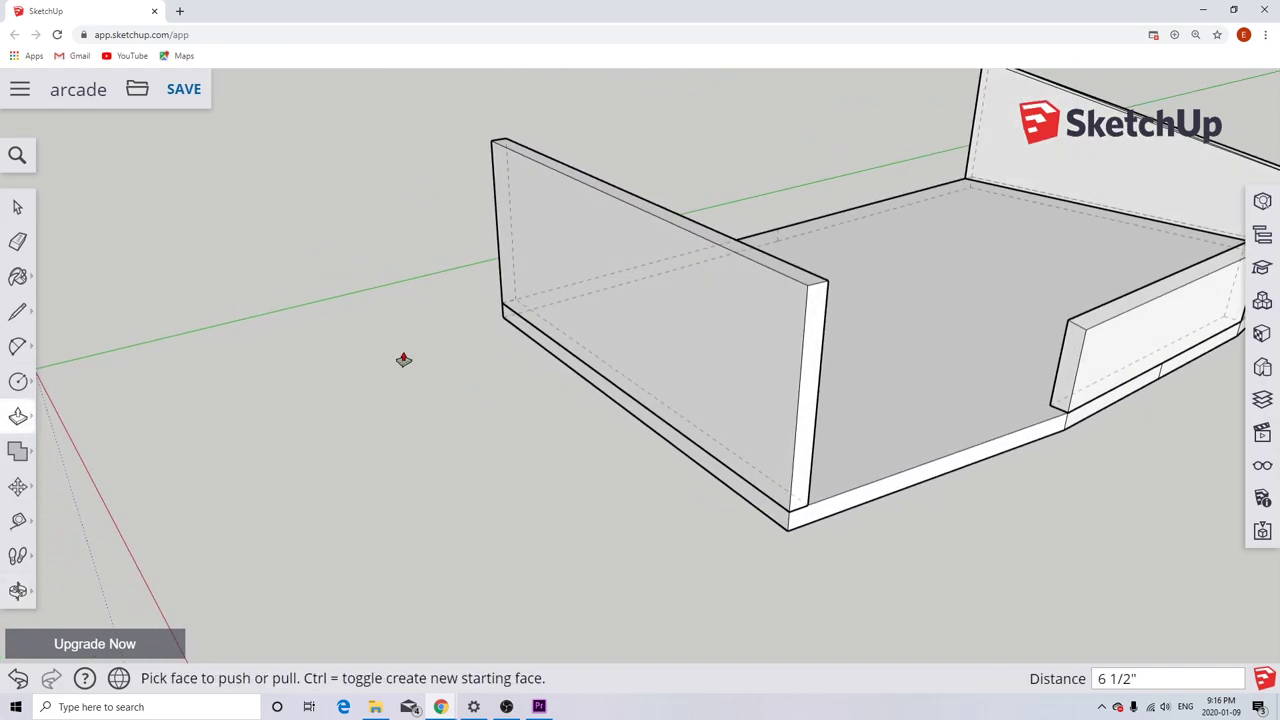
# Draw a 3" line up the new wall's front edge from its bottom corner.
pyautogui.click(17, 207)
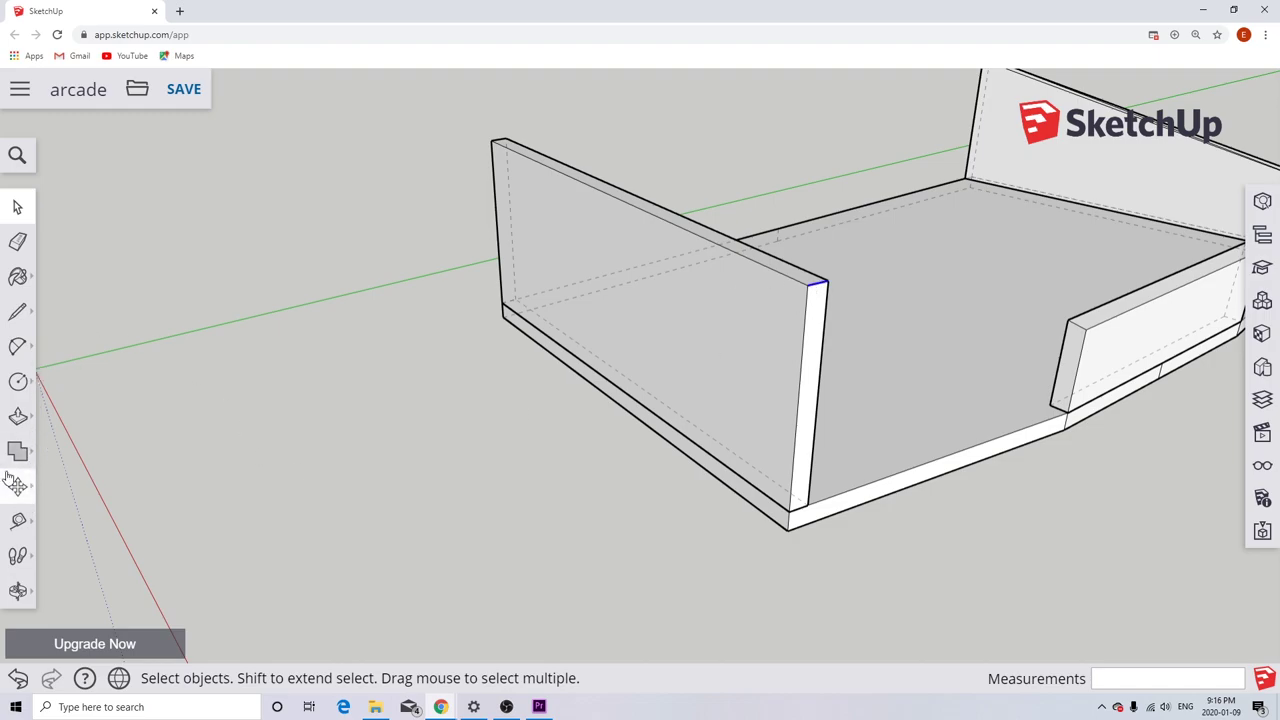
pyautogui.click(17, 312)
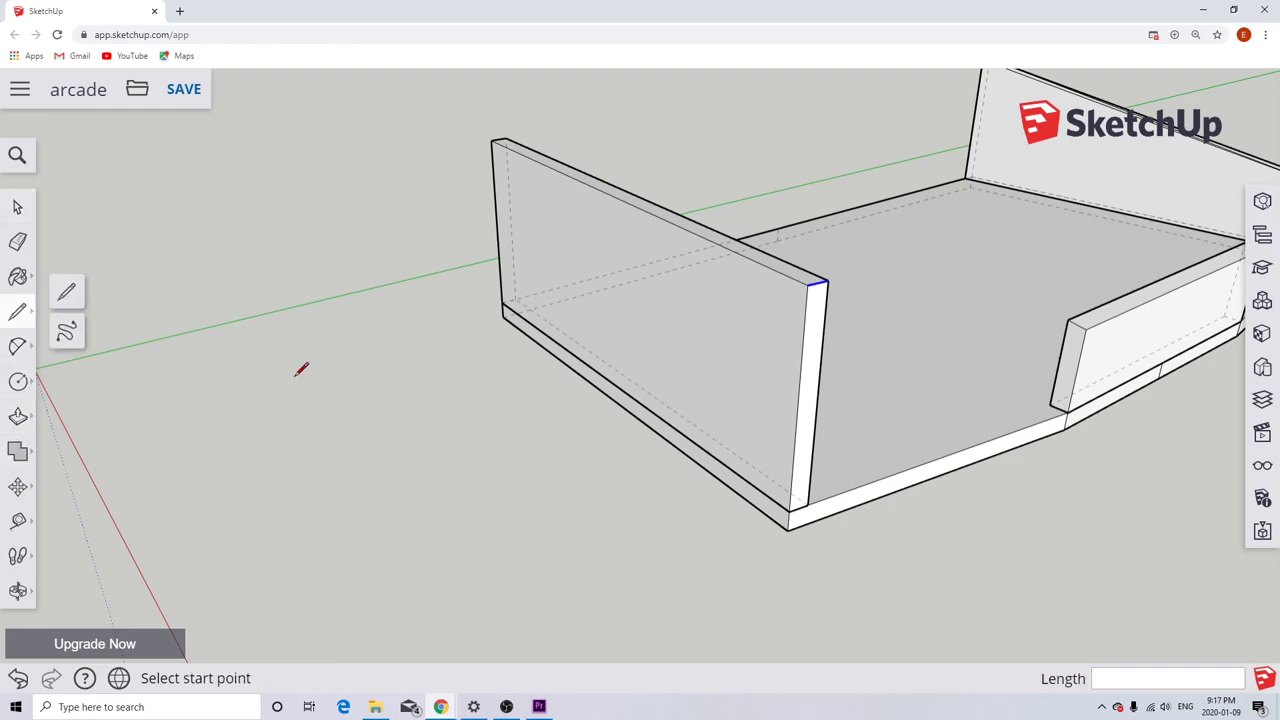
pyautogui.click(790, 511)
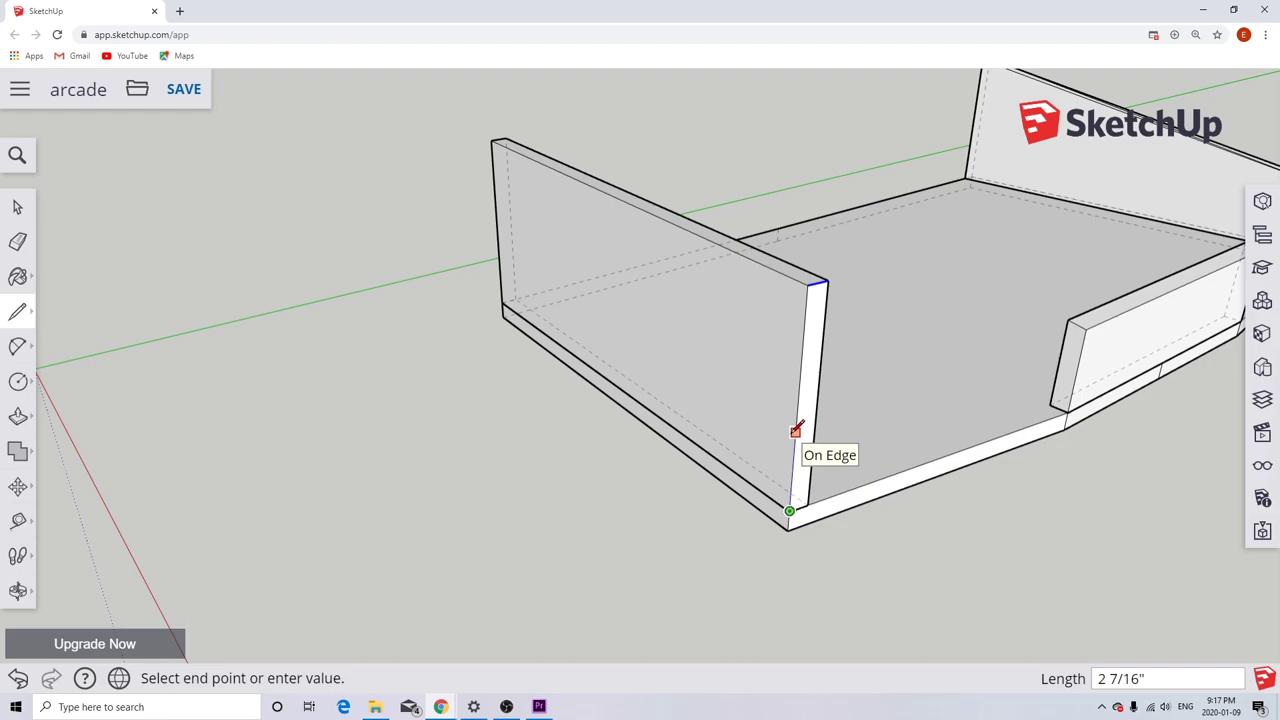
pyautogui.write('3')
pyautogui.press('Return')
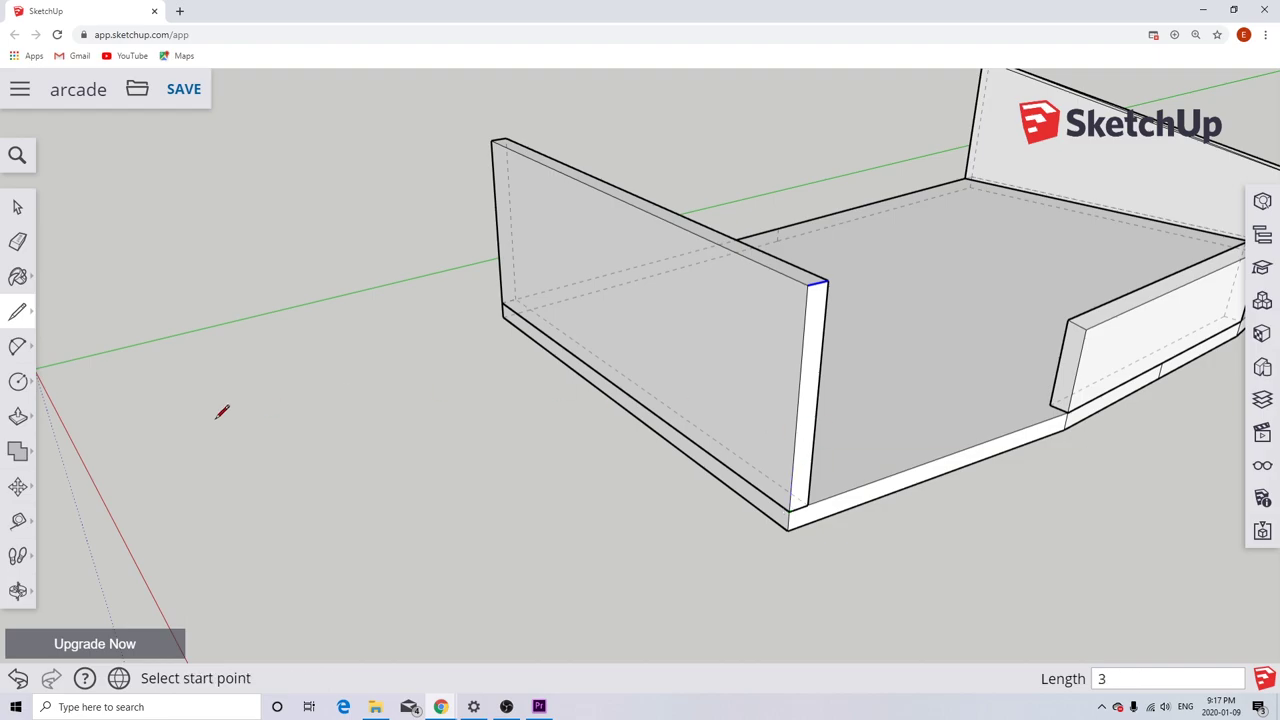
# Move the wall's top front corner down 3 1/2" onto the 3" mark.
pyautogui.click(17, 486)
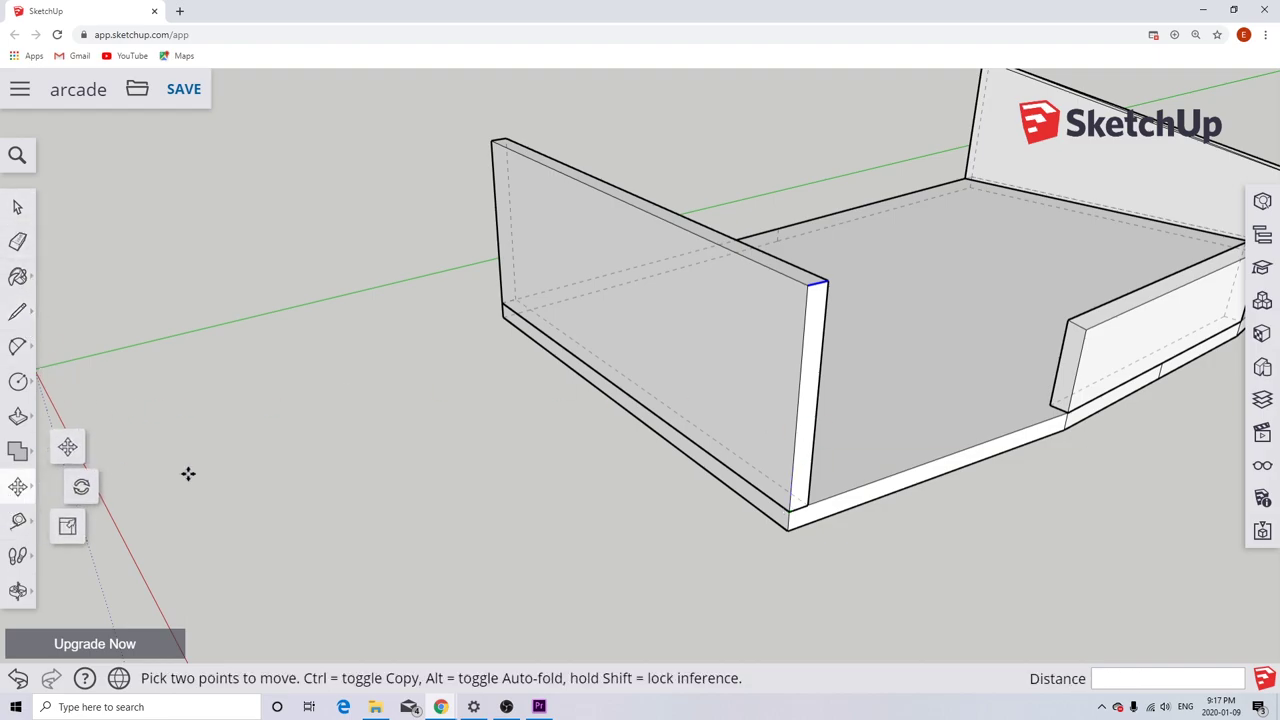
pyautogui.scroll(2, 810, 287)
pyautogui.click(804, 283)
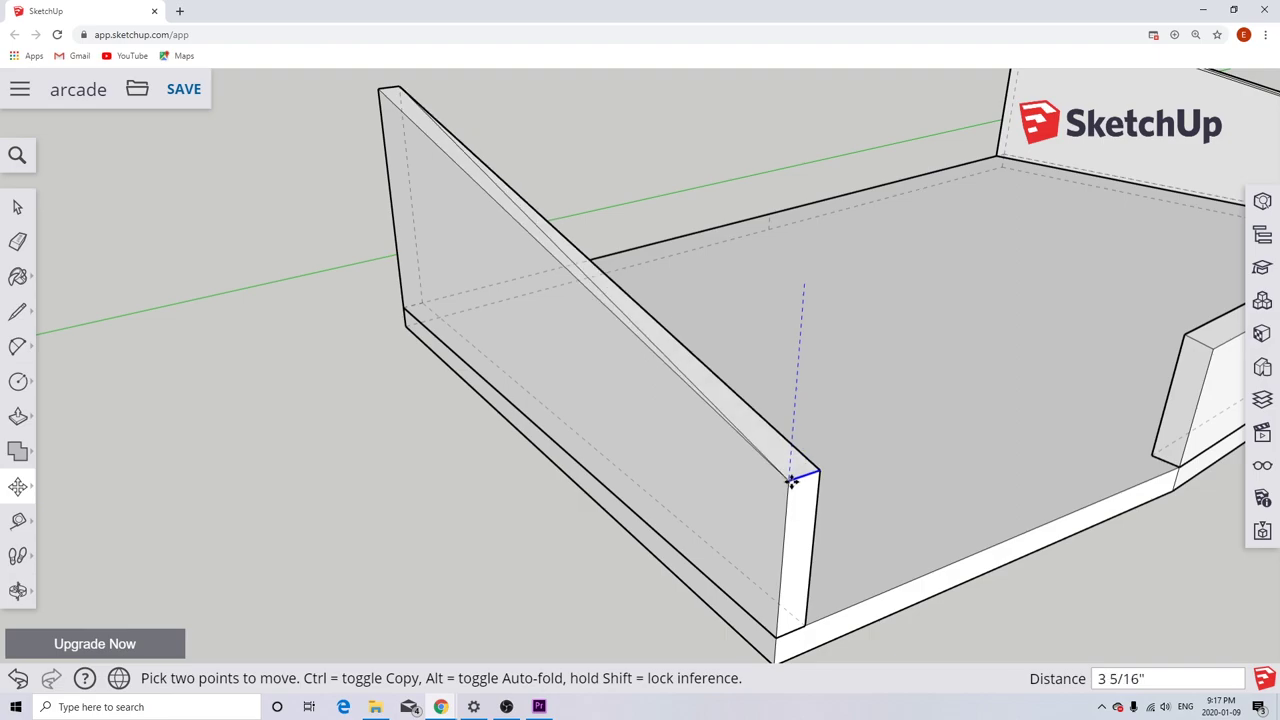
pyautogui.click(791, 500)
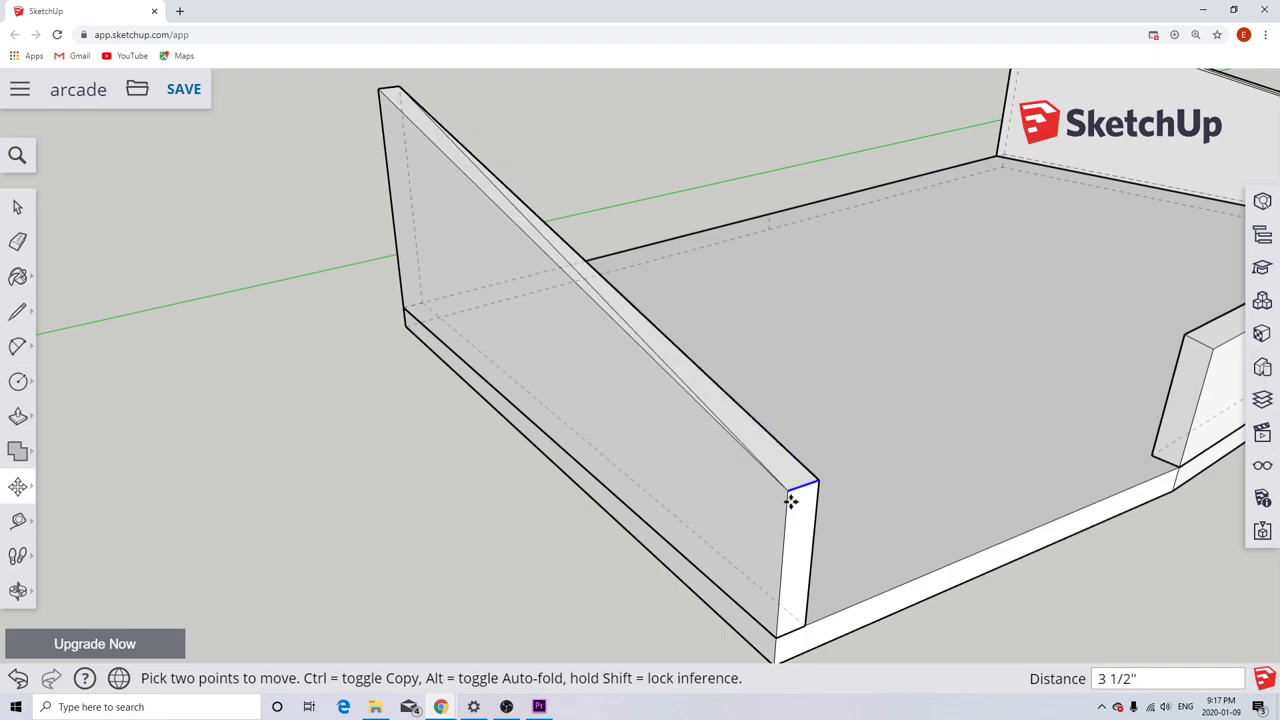
pyautogui.moveTo(511, 551); pyautogui.dragTo(637, 477, button='middle')
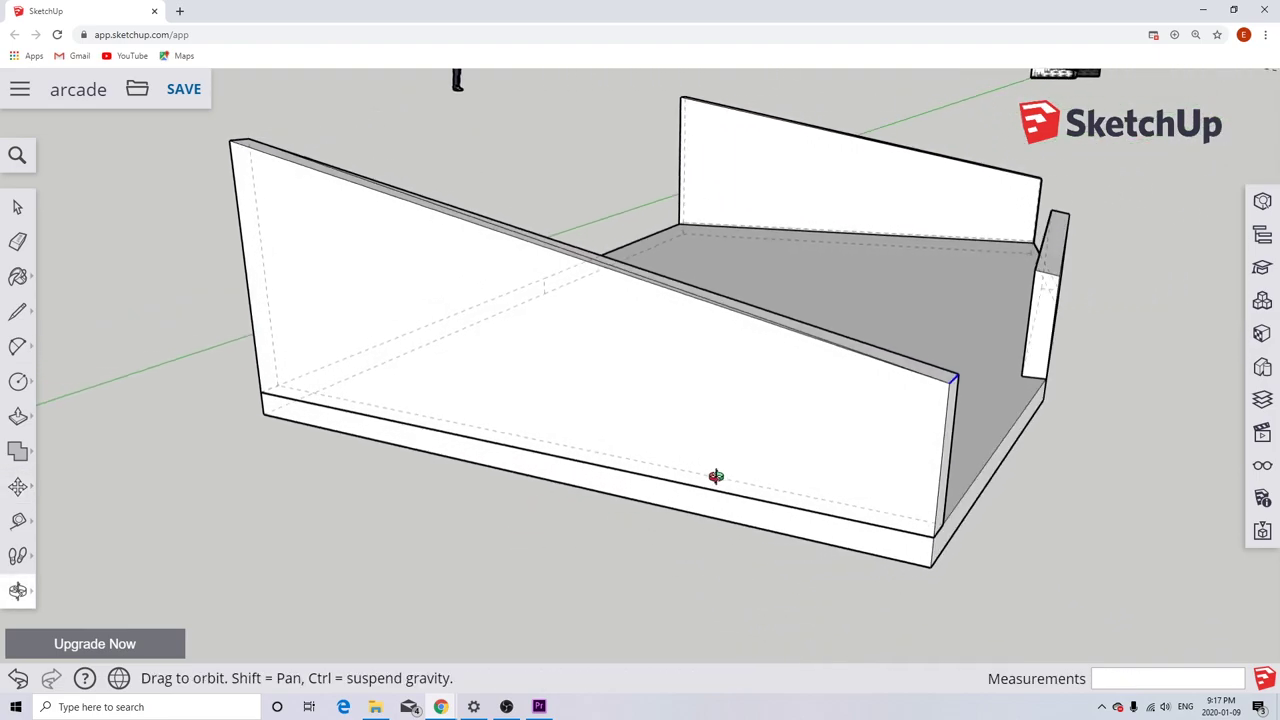
pyautogui.click(18, 521)
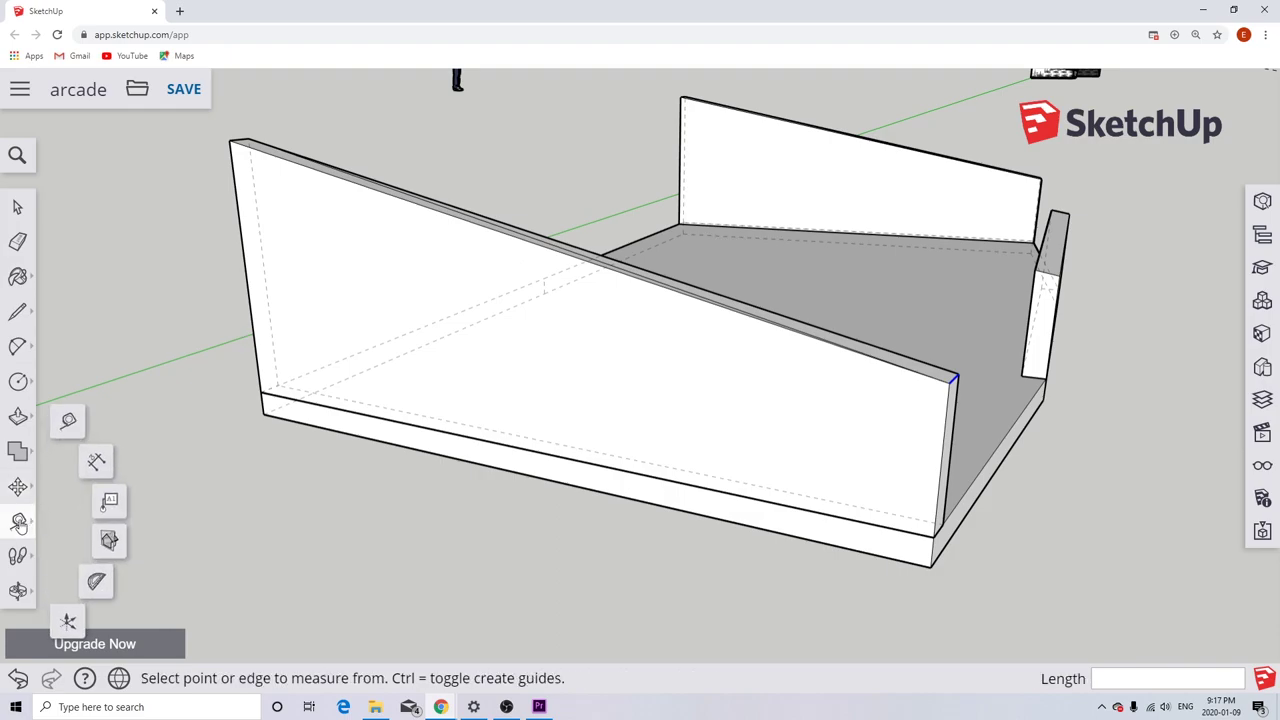
pyautogui.click(69, 424)
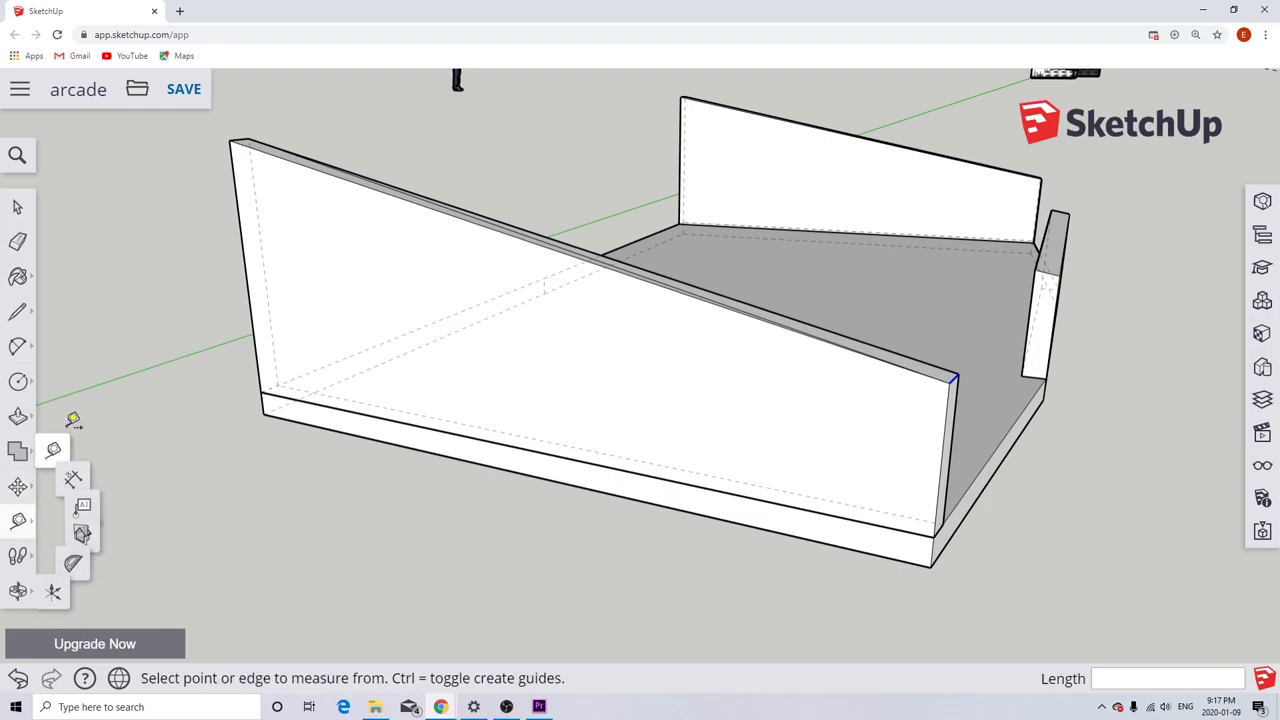
pyautogui.click(229, 140)
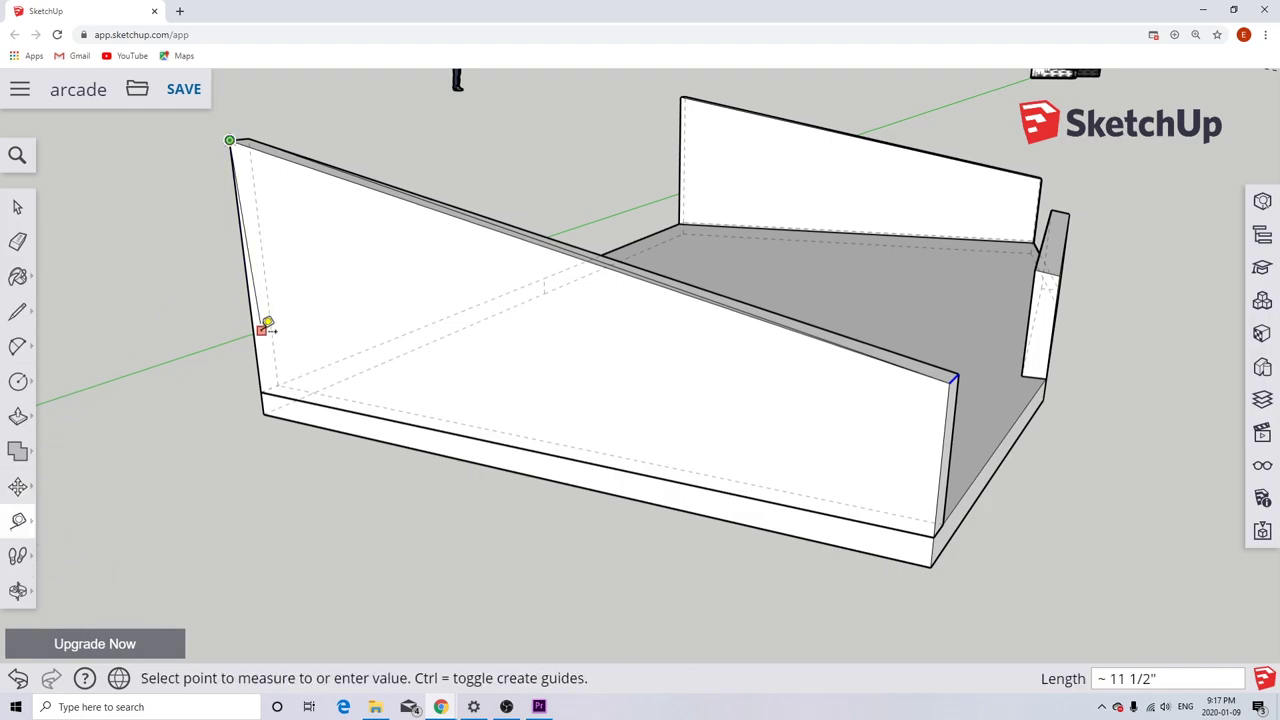
pyautogui.click(262, 390)
pyautogui.click(949, 382)
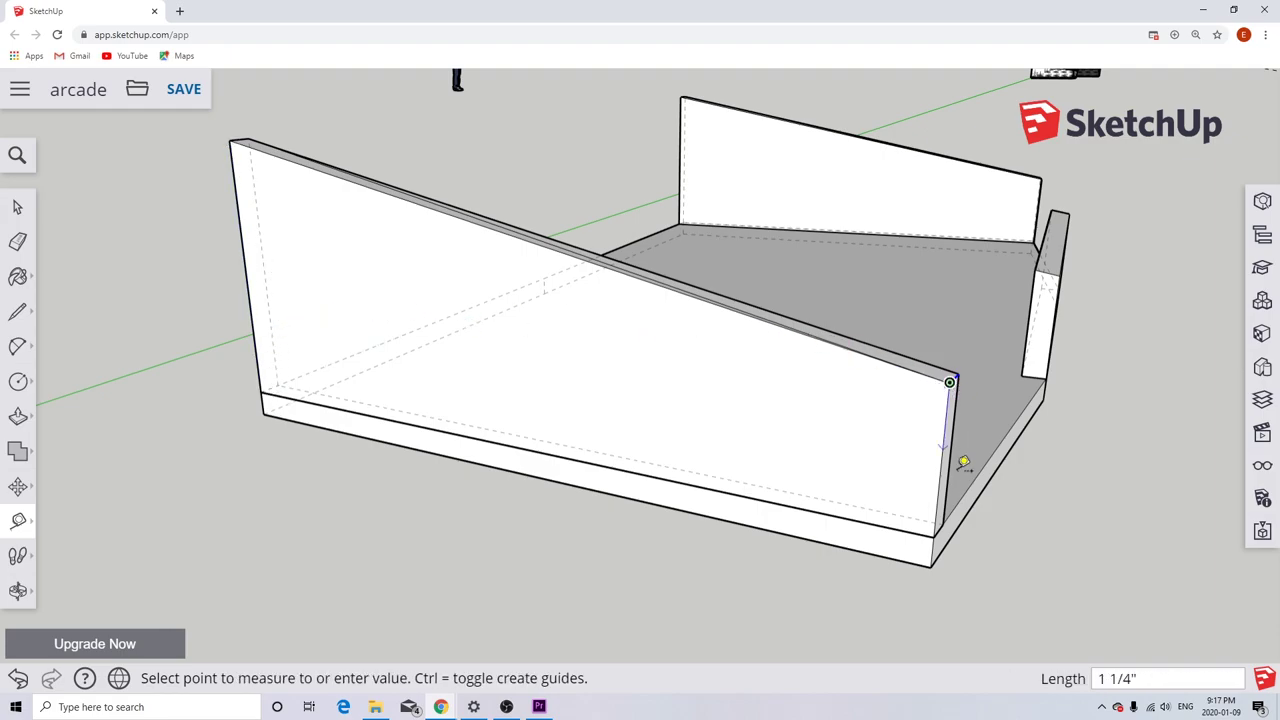
pyautogui.click(934, 536)
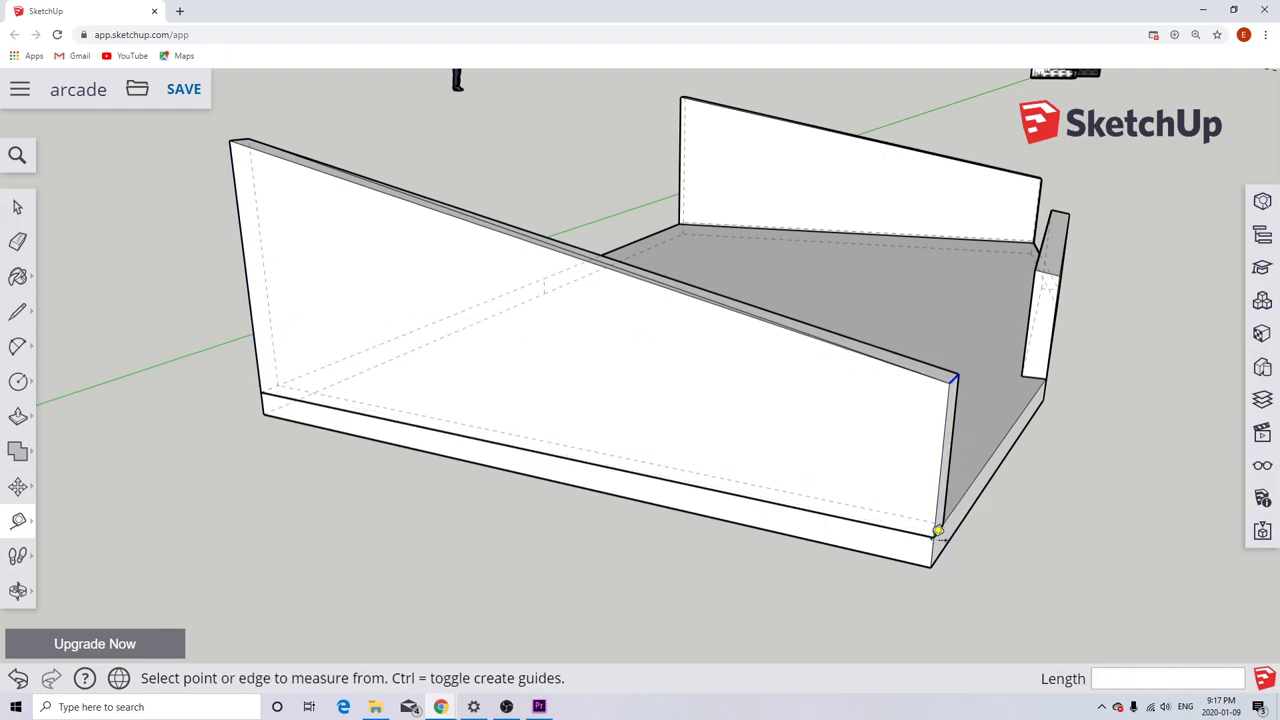
pyautogui.moveTo(874, 546); pyautogui.dragTo(571, 526, button='middle')
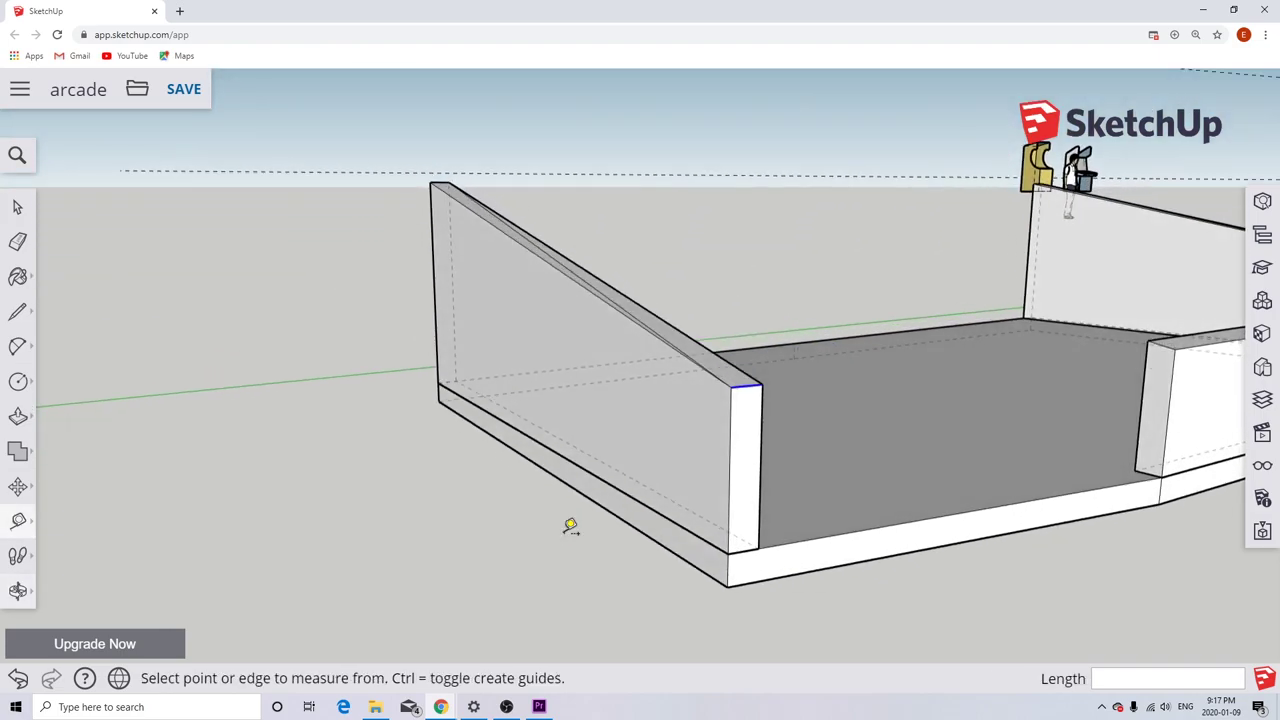
pyautogui.click(17, 207)
pyautogui.scroll(-5, 102, 303)
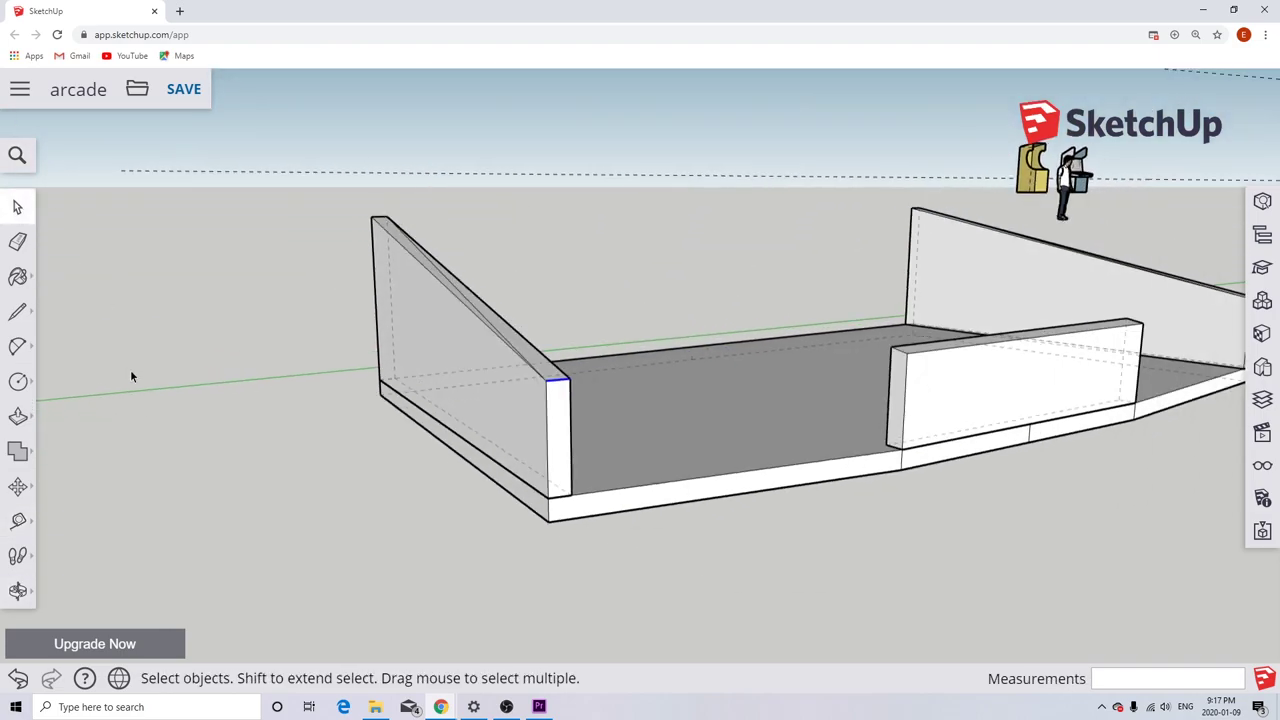
# Move the base plate 4' 3" to the right.
pyautogui.click(375, 427)
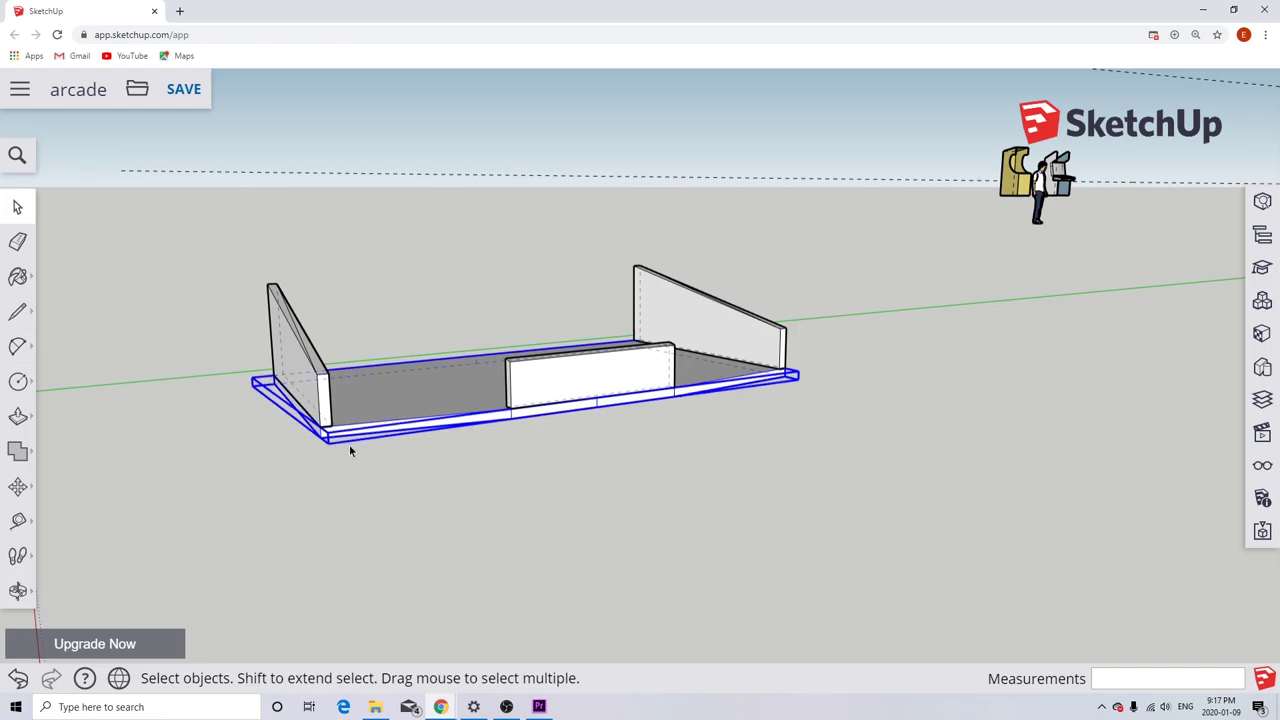
pyautogui.click(18, 486)
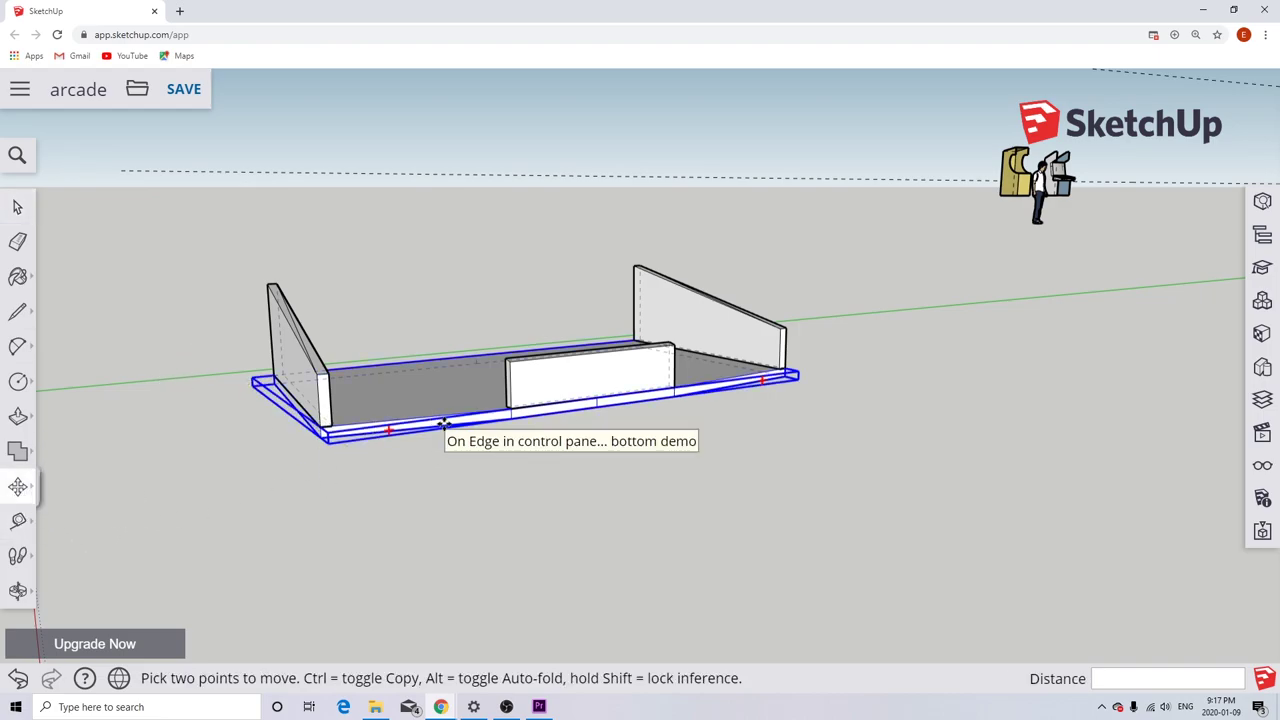
pyautogui.click(434, 417)
pyautogui.click(998, 340)
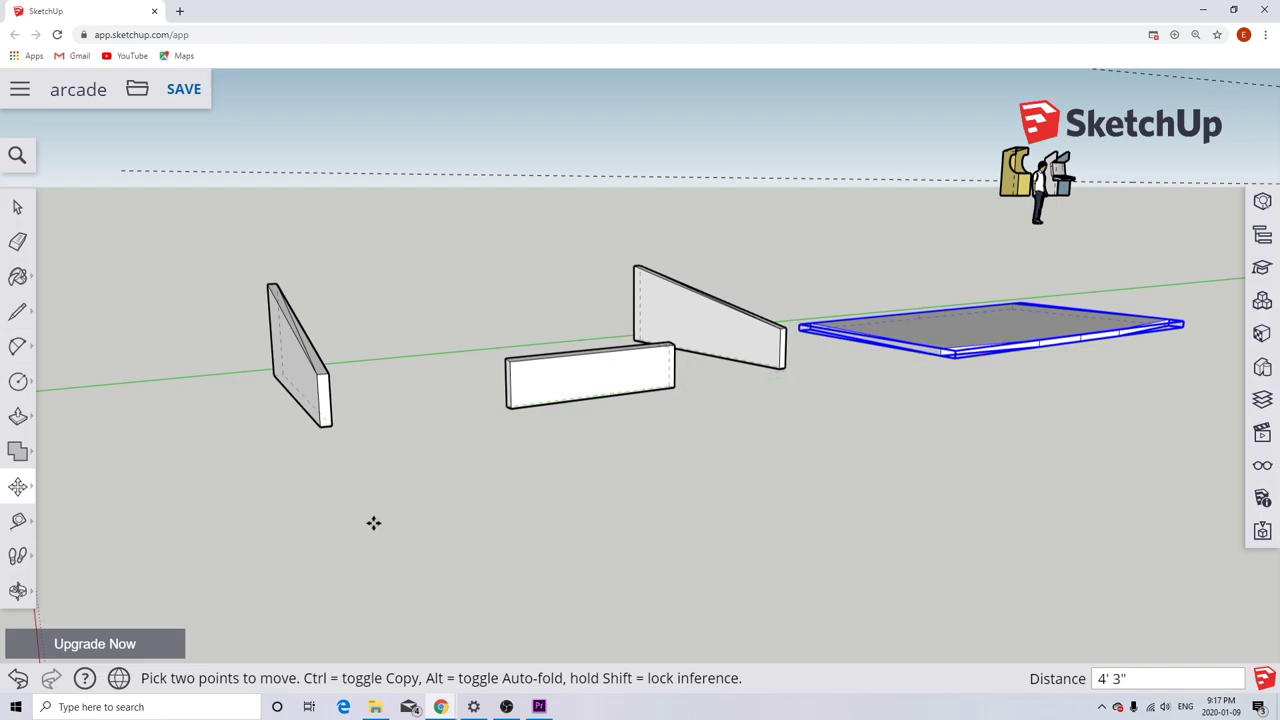
# Make the left side panel a component named 'control panel left'.
pyautogui.click(18, 208)
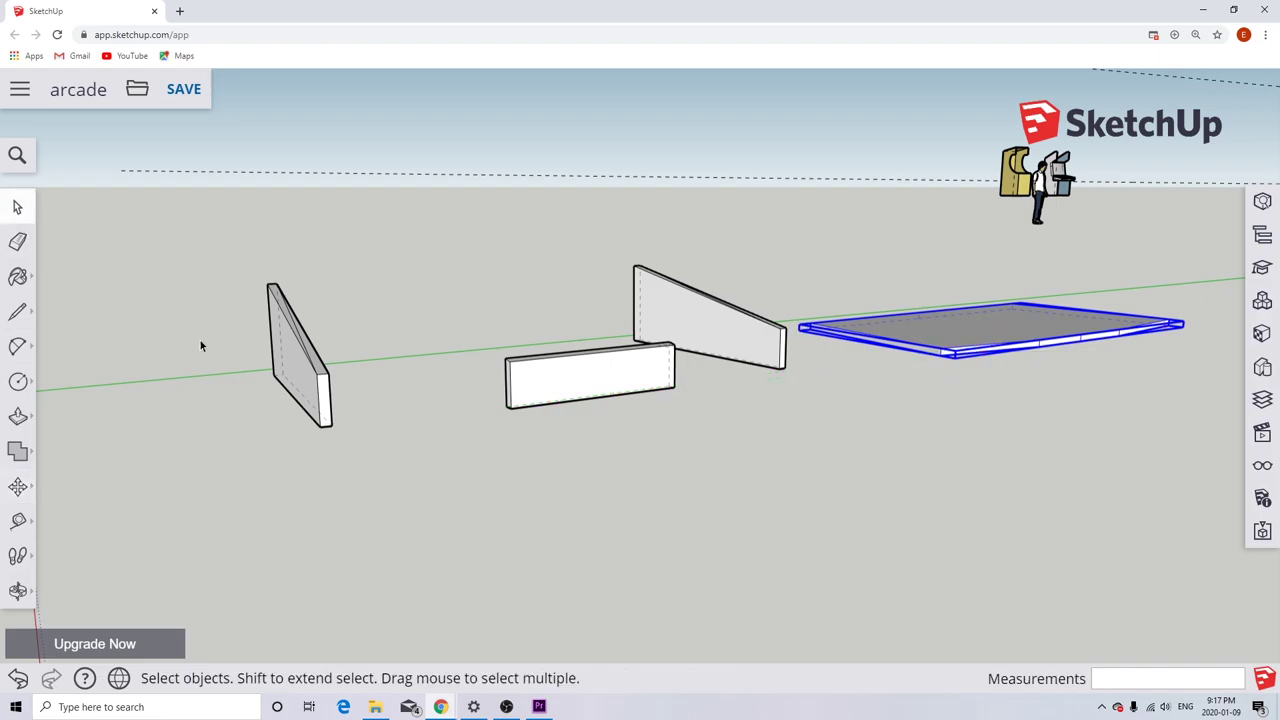
pyautogui.moveTo(227, 260); pyautogui.dragTo(392, 468)
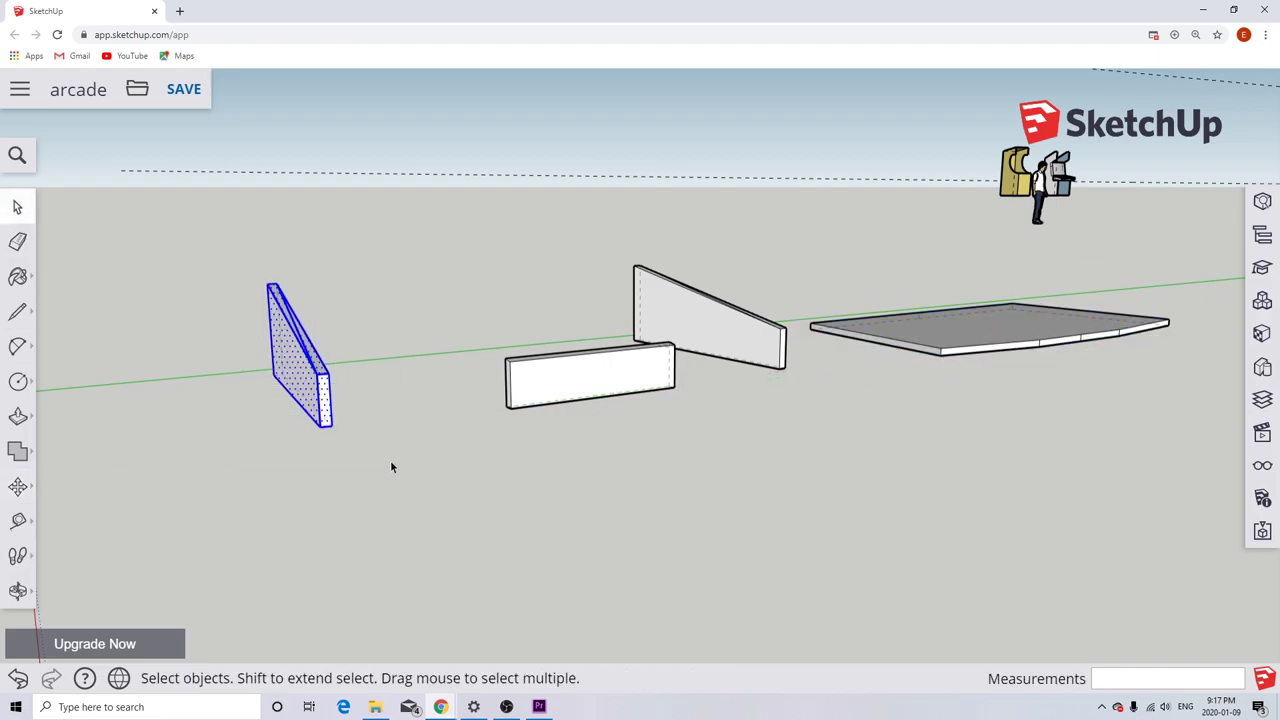
pyautogui.rightClick(305, 387)
pyautogui.click(371, 523)
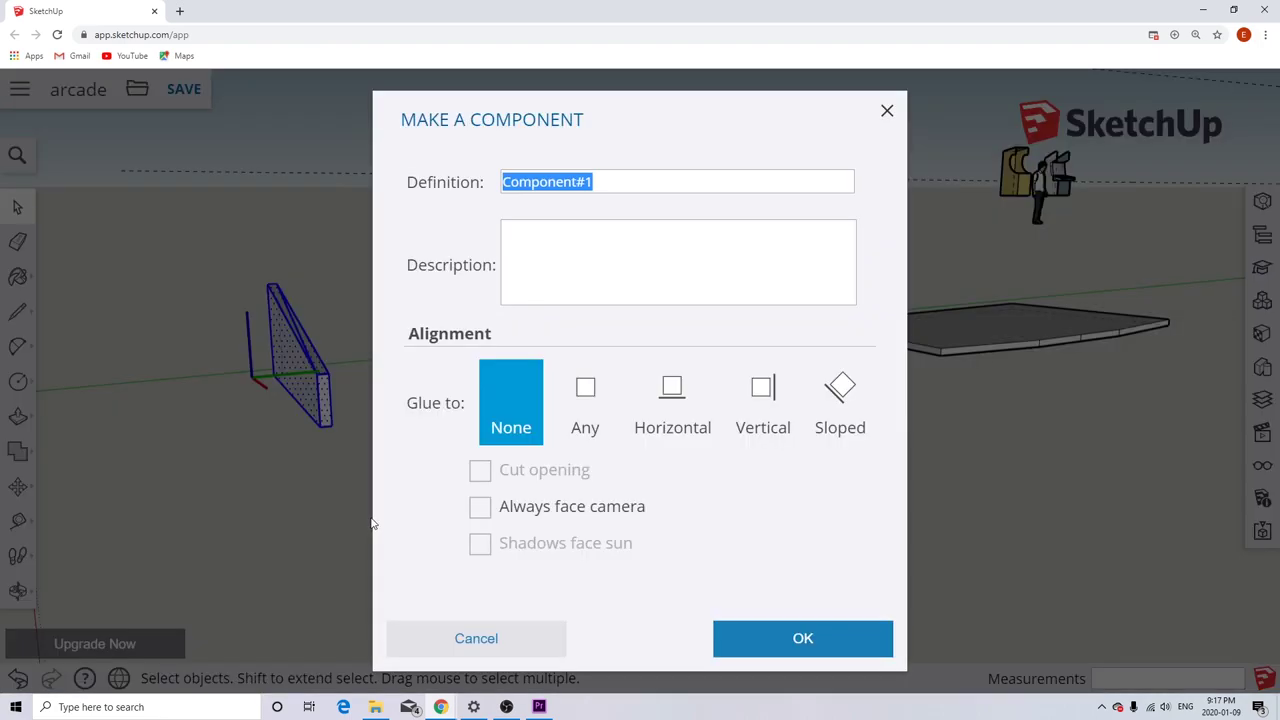
pyautogui.write('control')
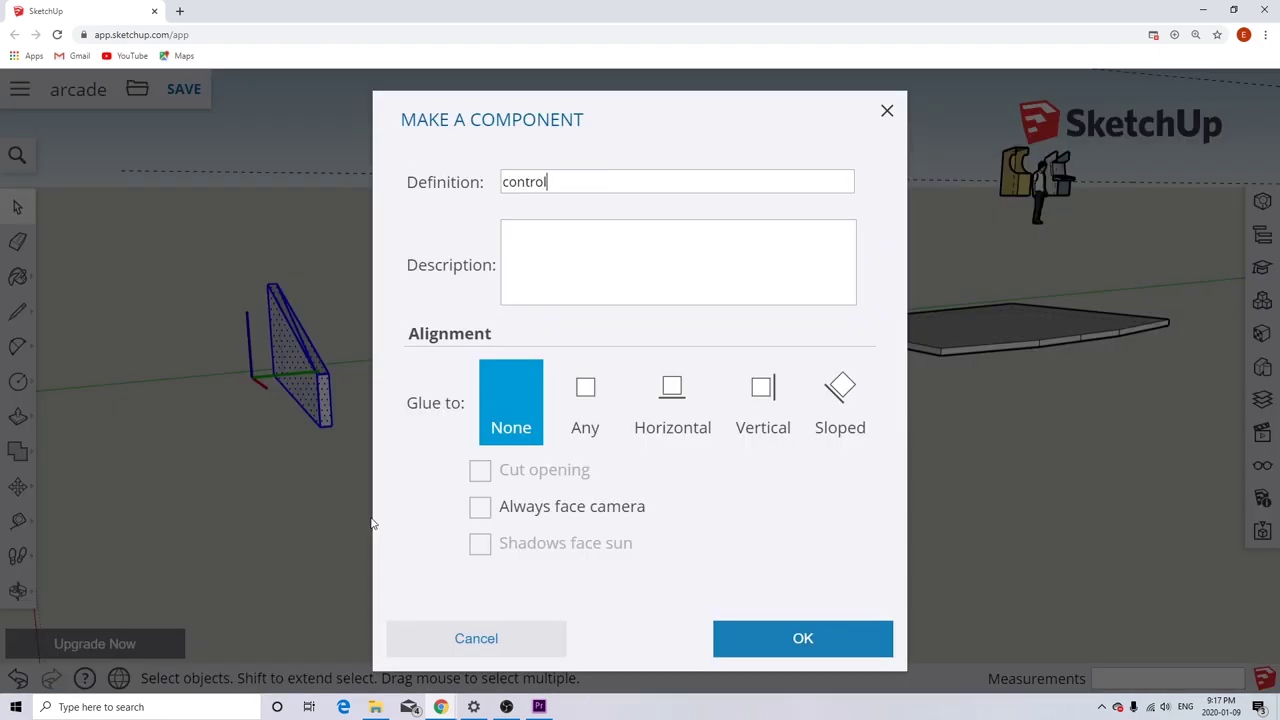
pyautogui.write(' panel left demo')
pyautogui.press('Return')
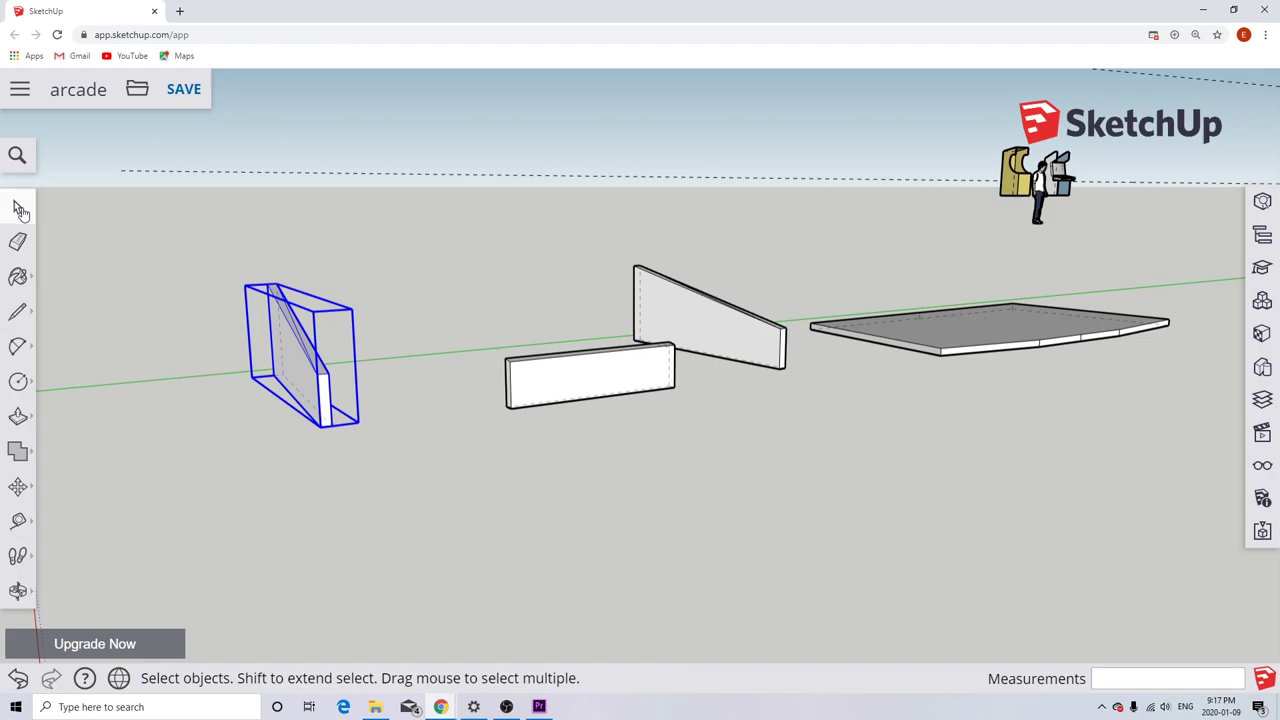
# Move the base plate back left under both side walls, aligned to the left panel's corner.
pyautogui.click(930, 343)
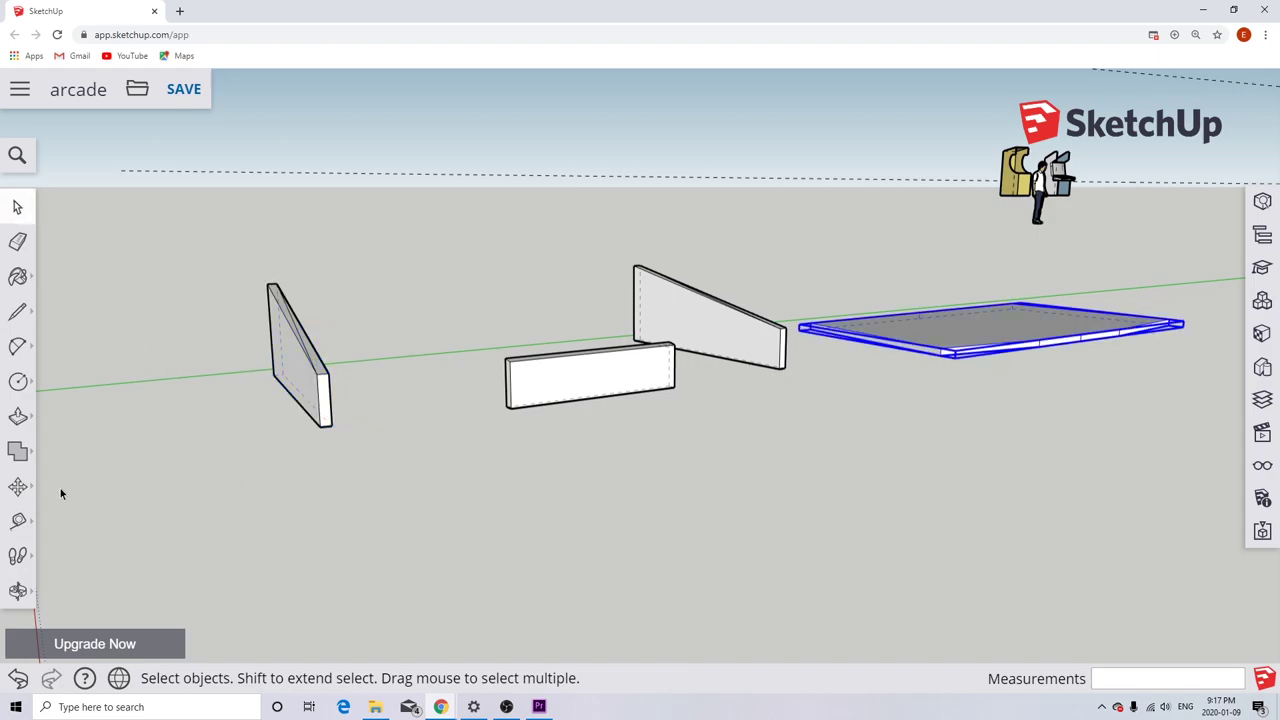
pyautogui.click(18, 487)
pyautogui.moveTo(948, 354); pyautogui.dragTo(314, 457)
pyautogui.scroll(3, 314, 460)
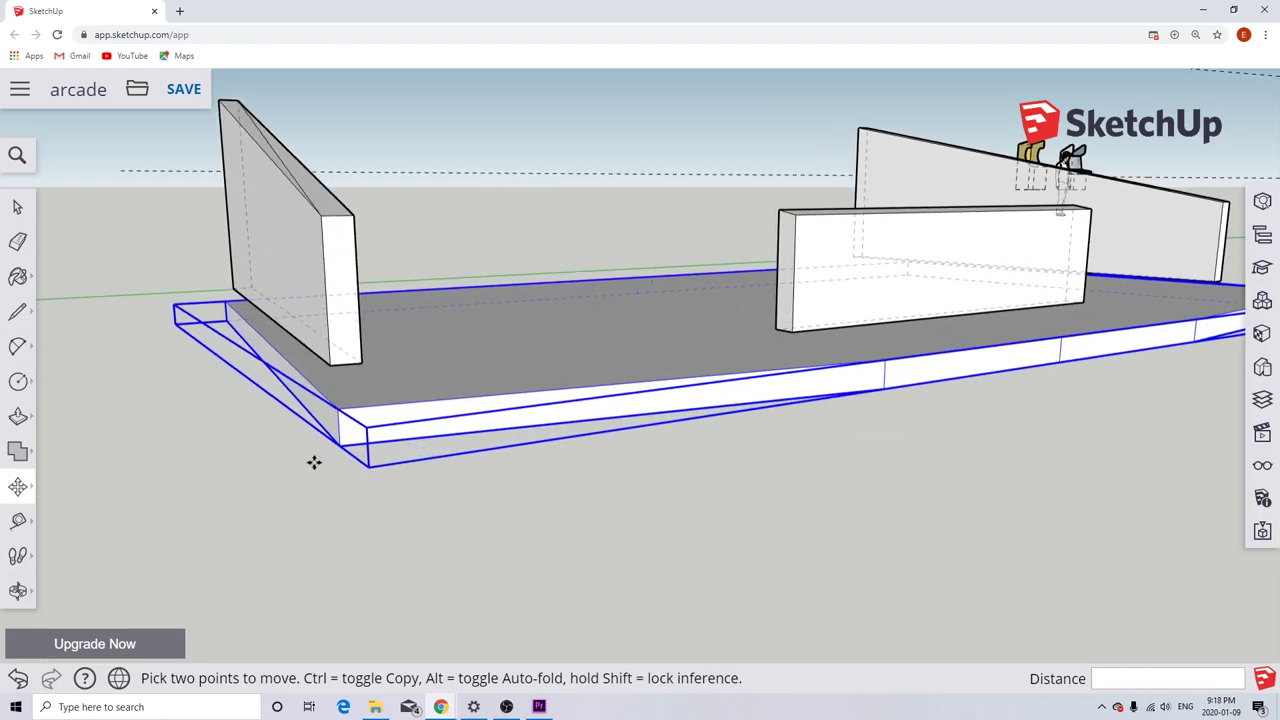
pyautogui.click(334, 412)
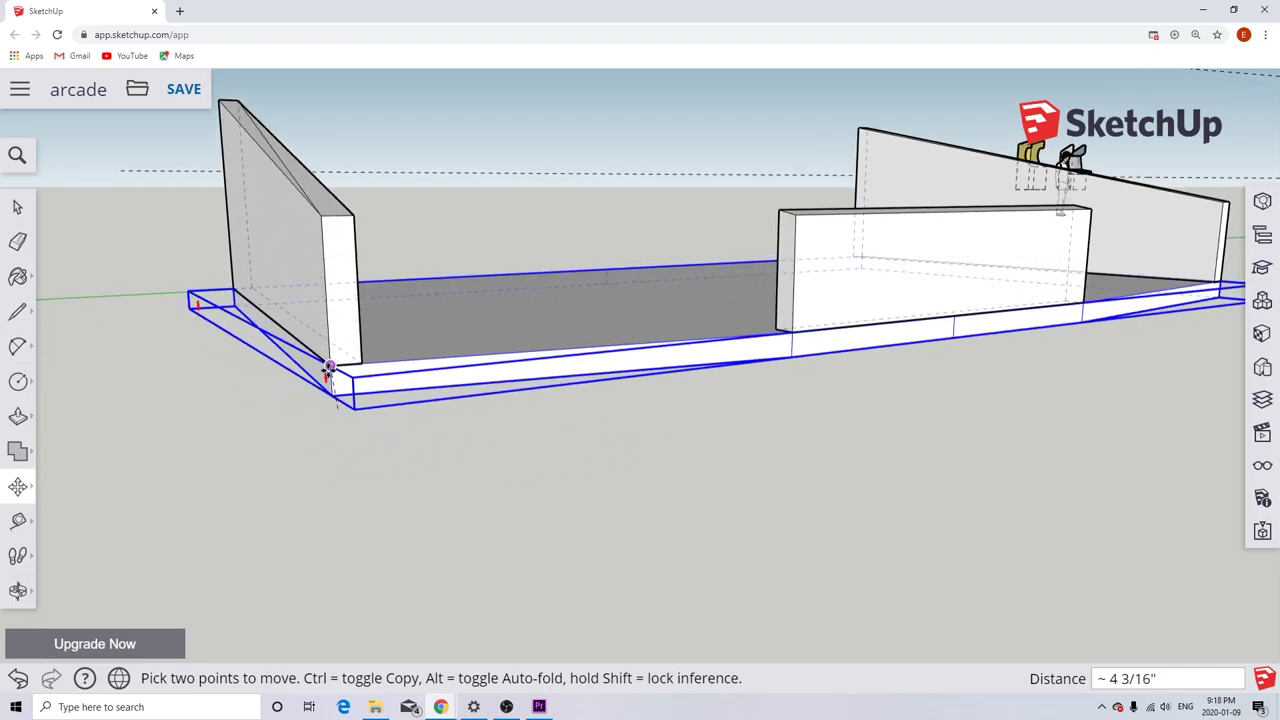
pyautogui.scroll(1, 329, 368)
pyautogui.scroll(2, 329, 368)
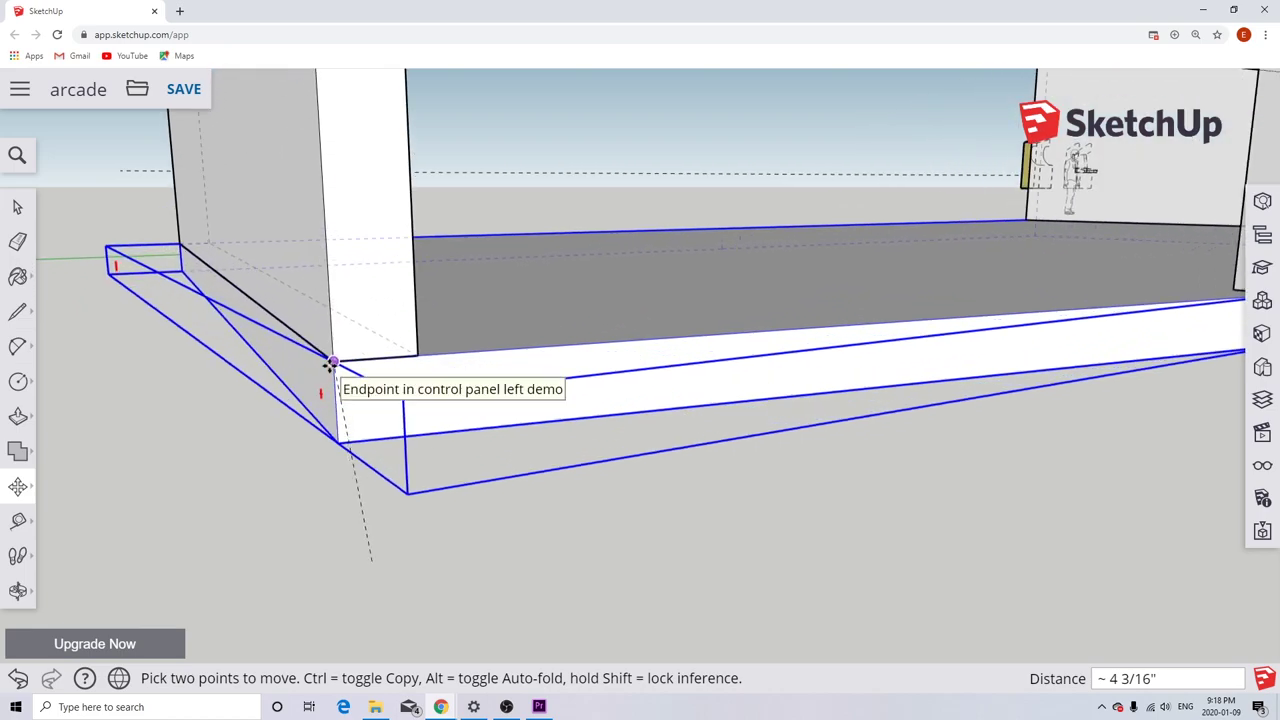
pyautogui.click(17, 206)
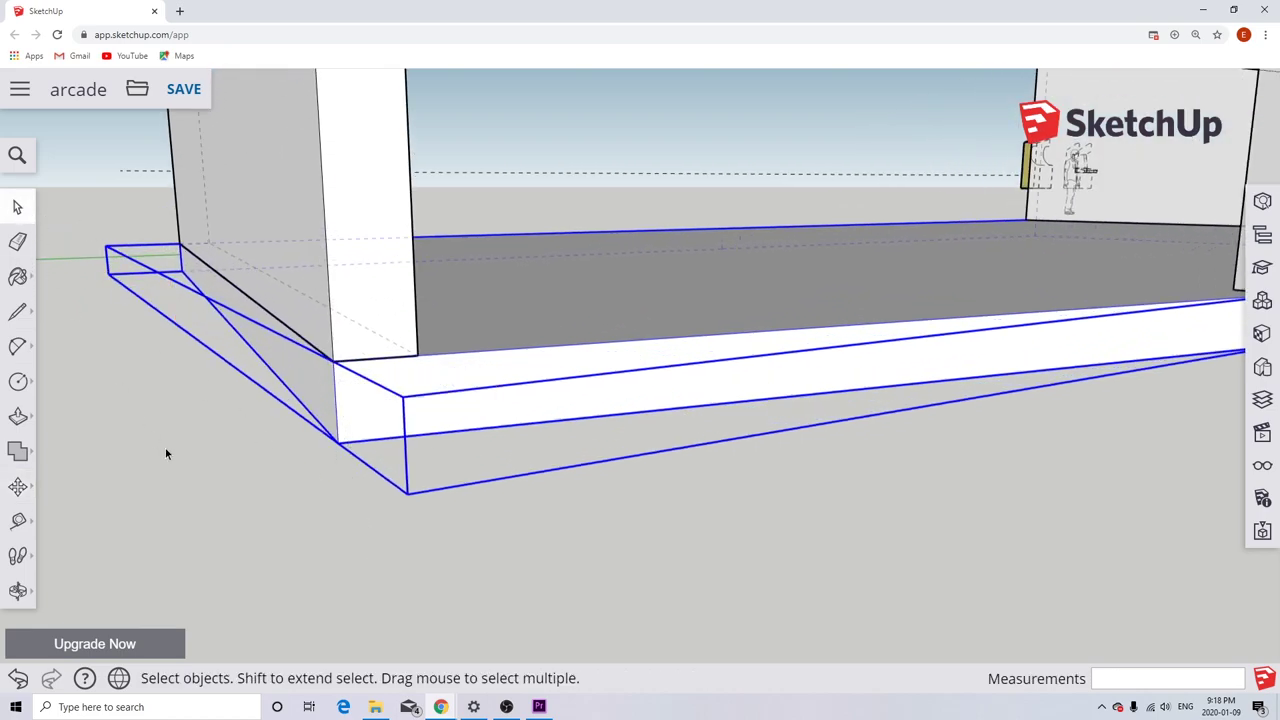
pyautogui.click(165, 448)
pyautogui.scroll(-2, 364, 515)
pyautogui.scroll(-4, 364, 517)
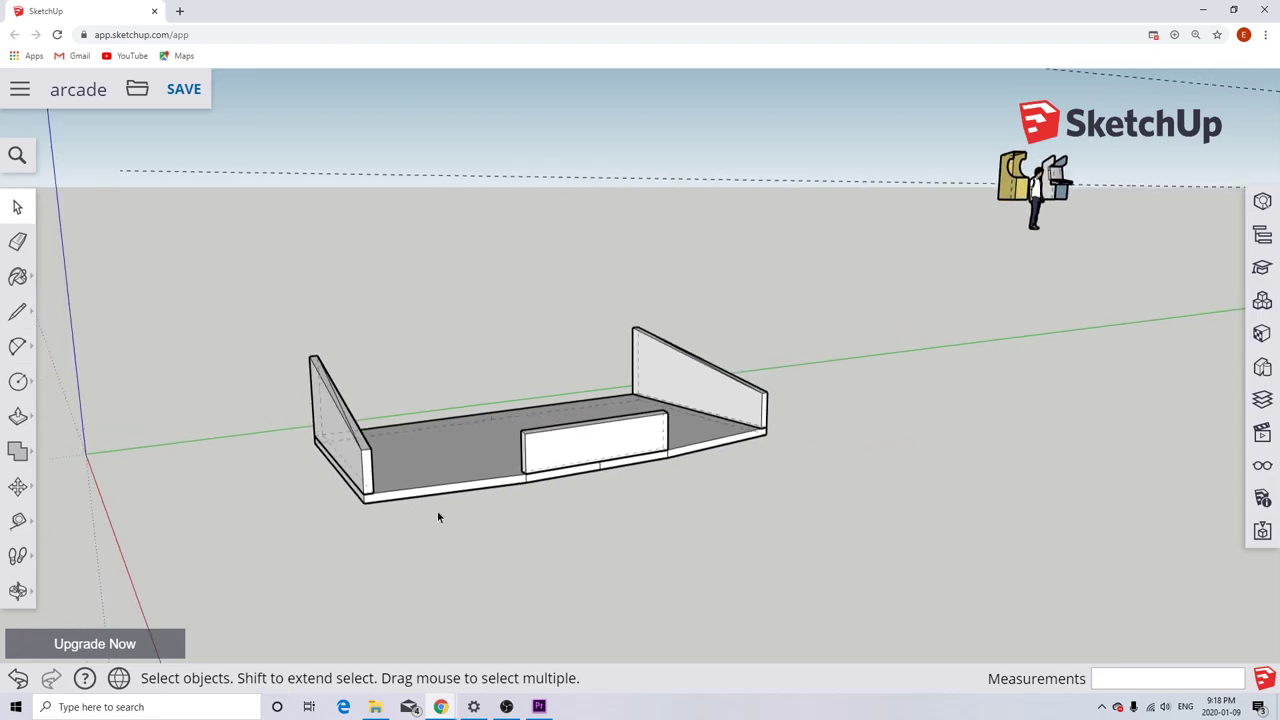
pyautogui.press('o')
pyautogui.moveTo(520, 543); pyautogui.dragTo(340, 540)
pyautogui.press('space')
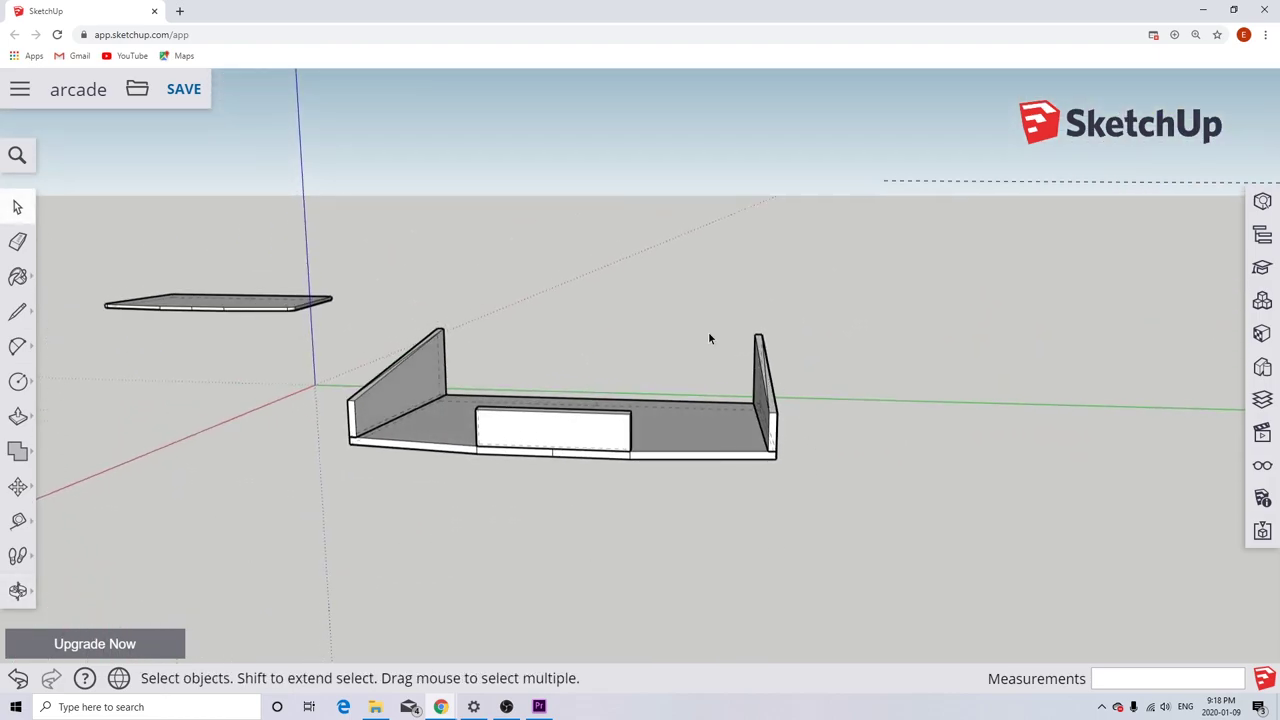
pyautogui.moveTo(709, 339); pyautogui.dragTo(650, 393, button='middle')
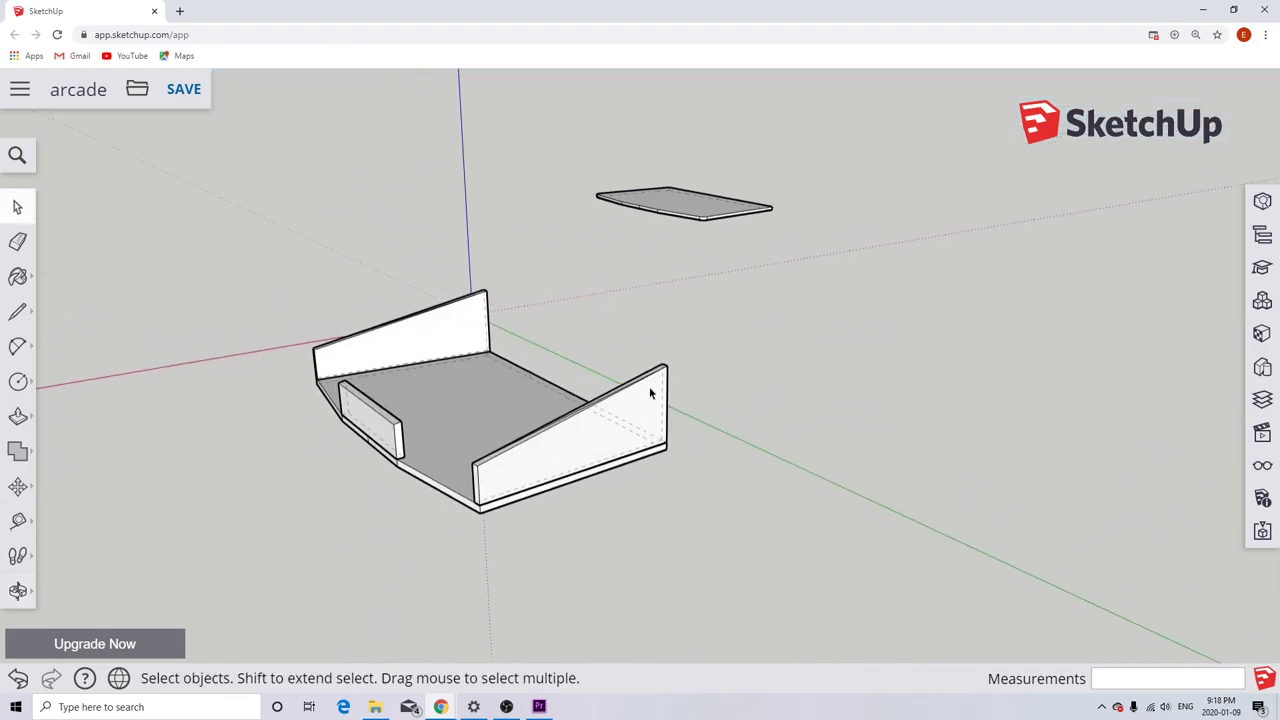
pyautogui.moveTo(671, 436); pyautogui.dragTo(503, 482, button='middle')
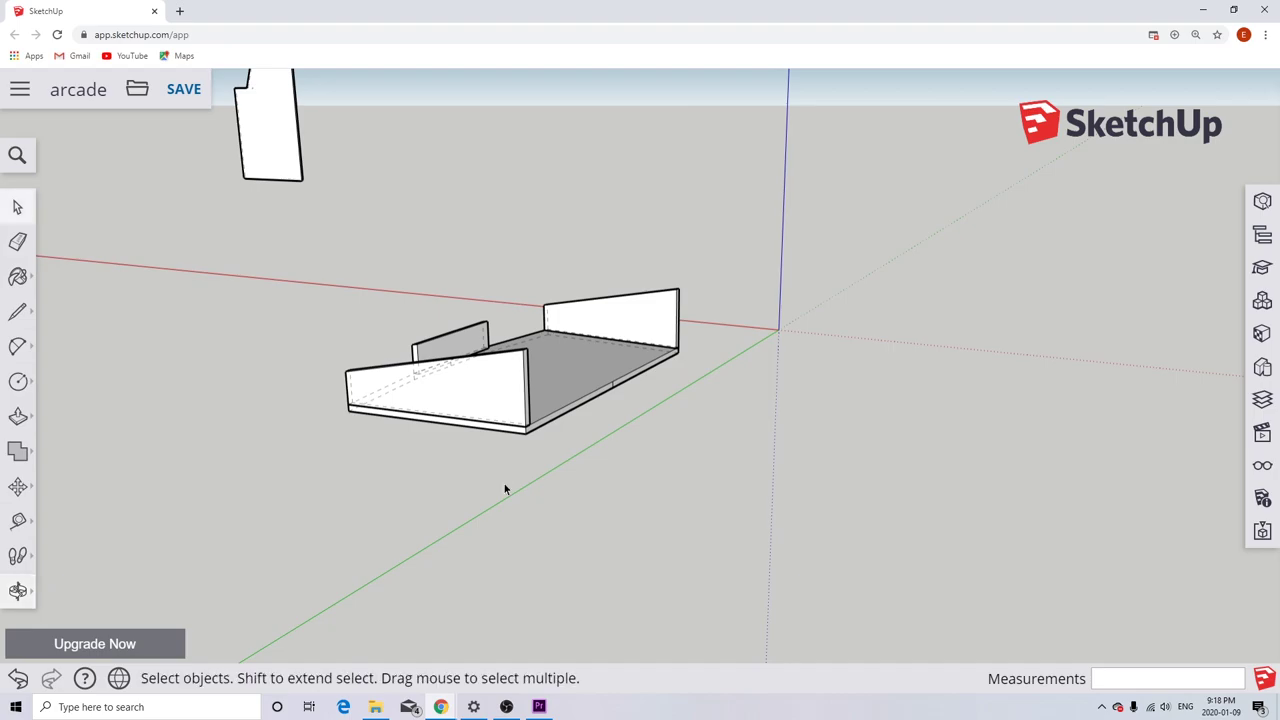
pyautogui.scroll(3, 534, 450)
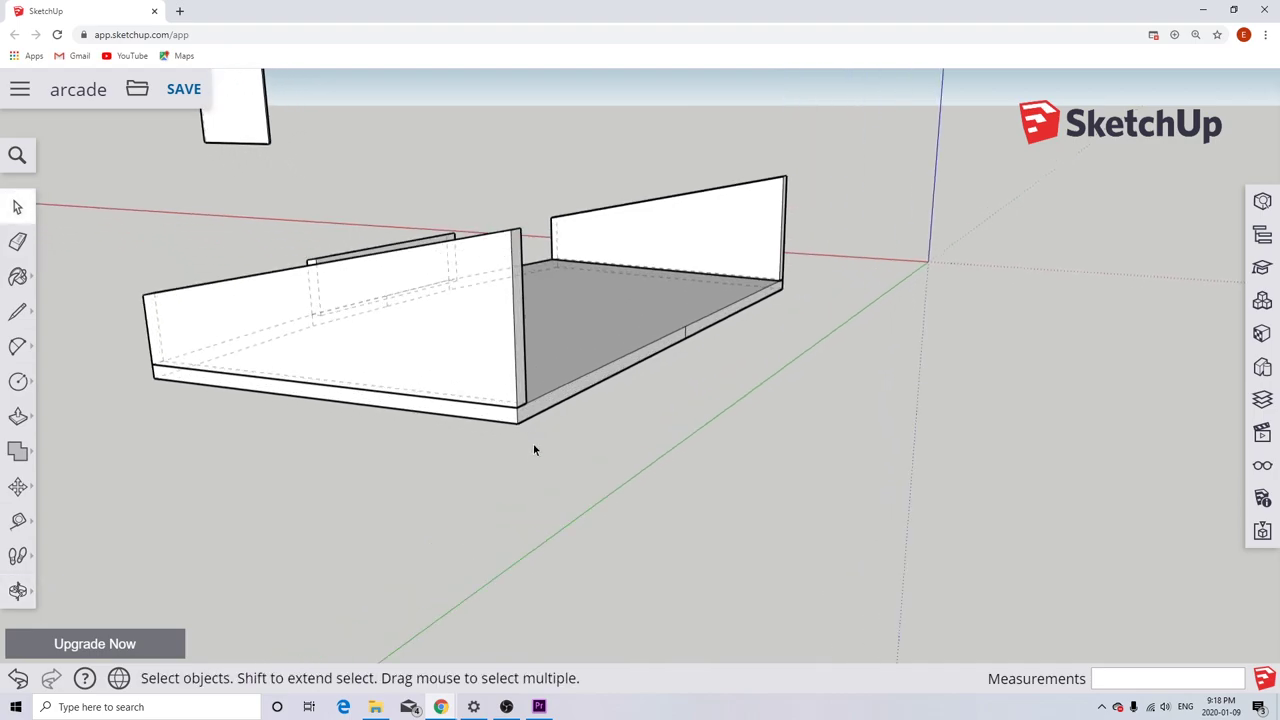
pyautogui.scroll(4, 534, 450)
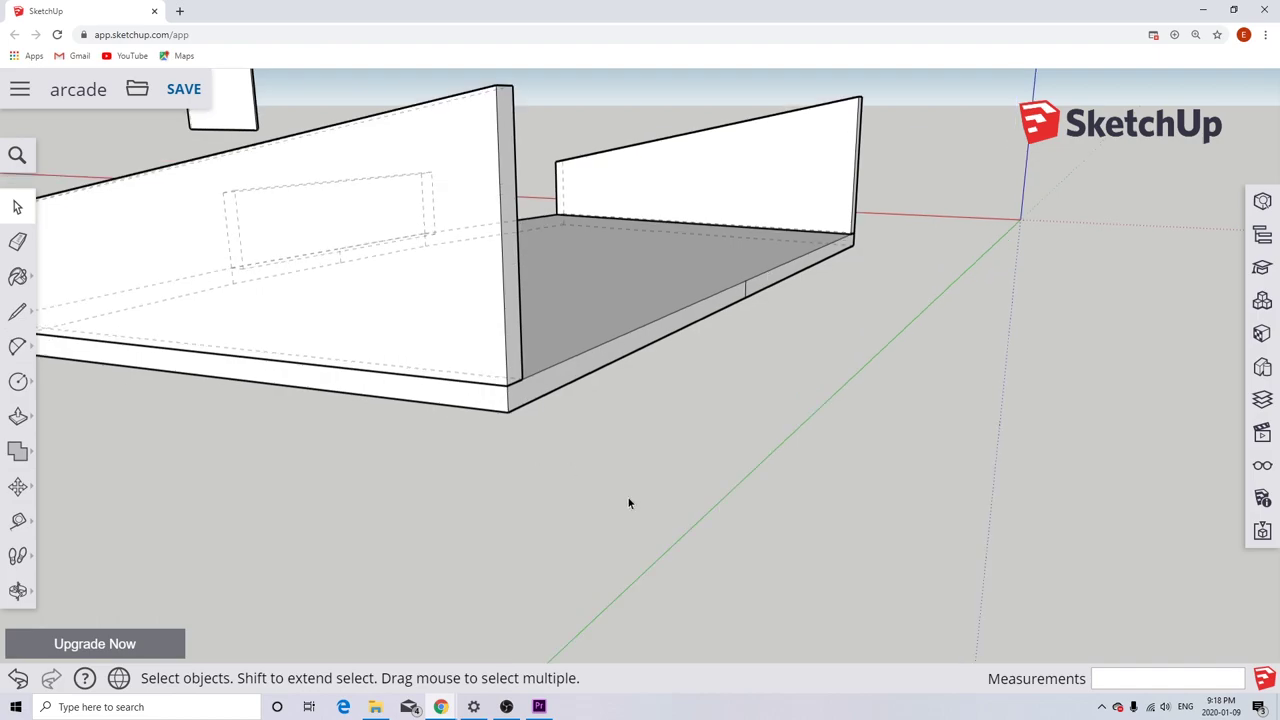
pyautogui.scroll(-4, 600, 469)
pyautogui.moveTo(580, 471); pyautogui.dragTo(455, 548, button='middle')
pyautogui.moveTo(737, 420); pyautogui.dragTo(497, 481, button='middle')
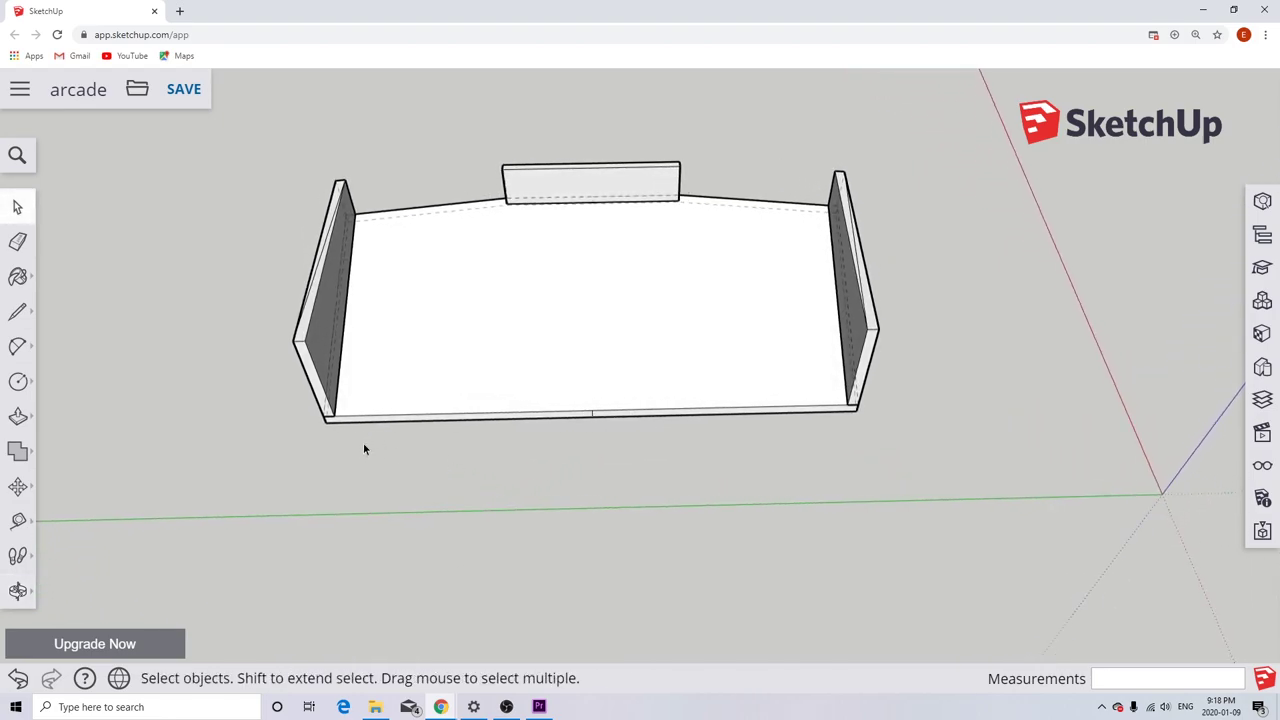
# Draw a line across the base joining the two side panels' inner bottom front corners.
pyautogui.click(17, 311)
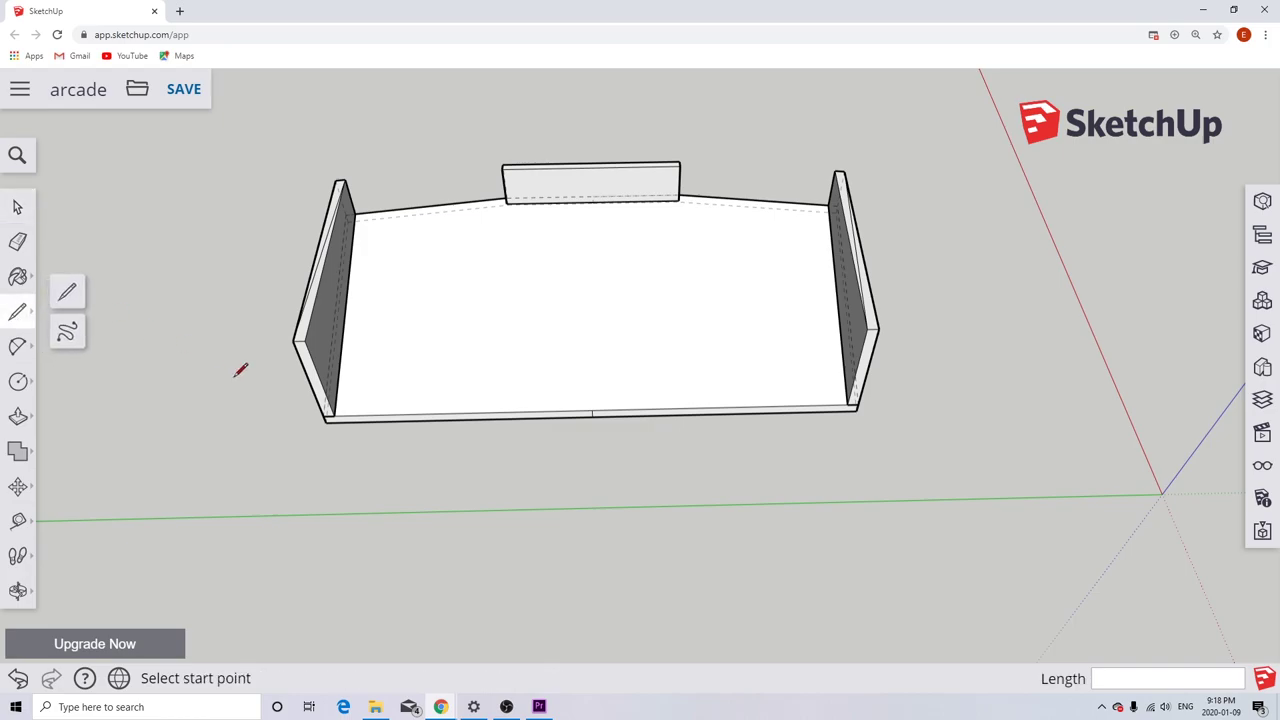
pyautogui.scroll(5, 343, 430)
pyautogui.click(312, 331)
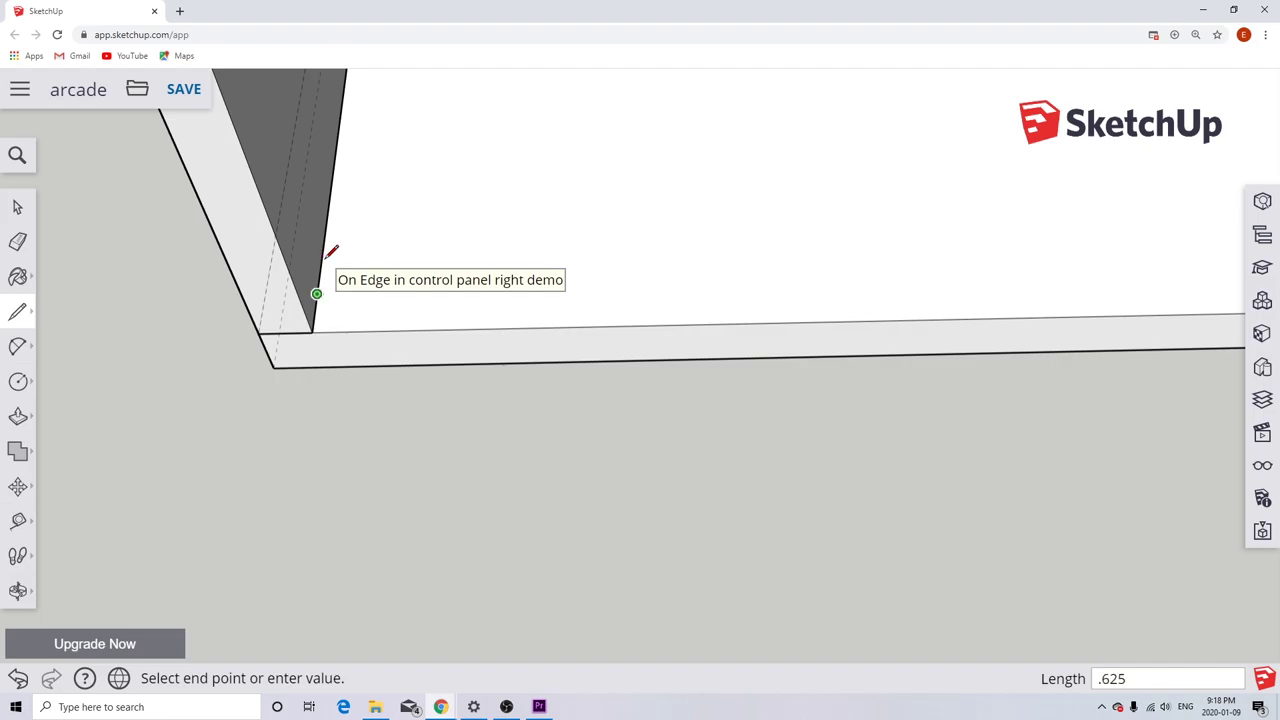
pyautogui.press('Escape')
pyautogui.scroll(-3, 381, 255)
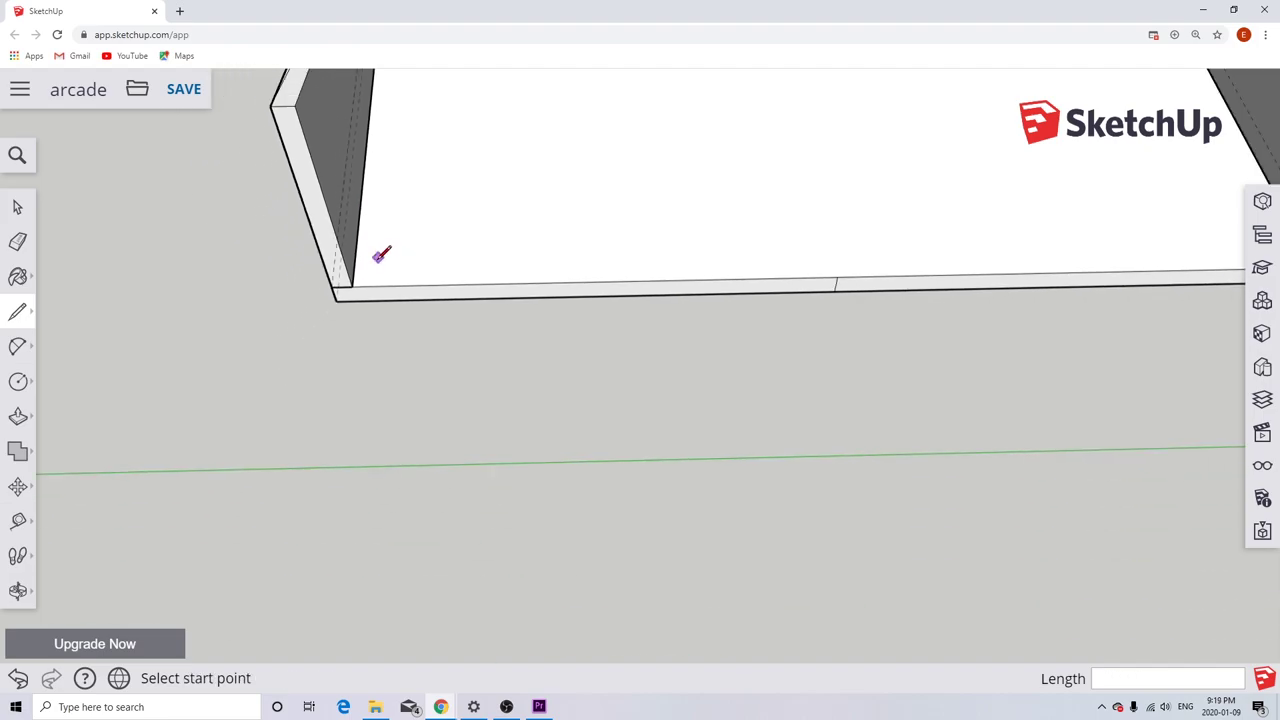
pyautogui.scroll(2, 354, 286)
pyautogui.click(354, 286)
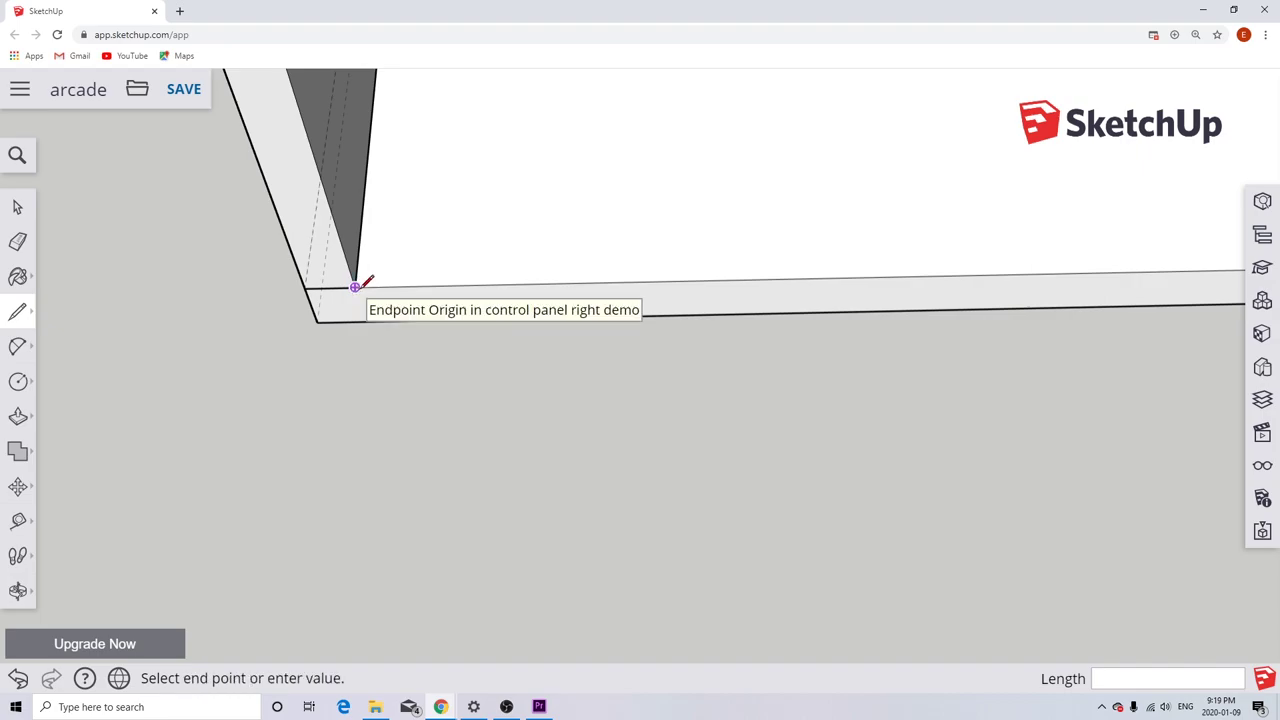
pyautogui.scroll(-2, 500, 317)
pyautogui.scroll(-4, 497, 318)
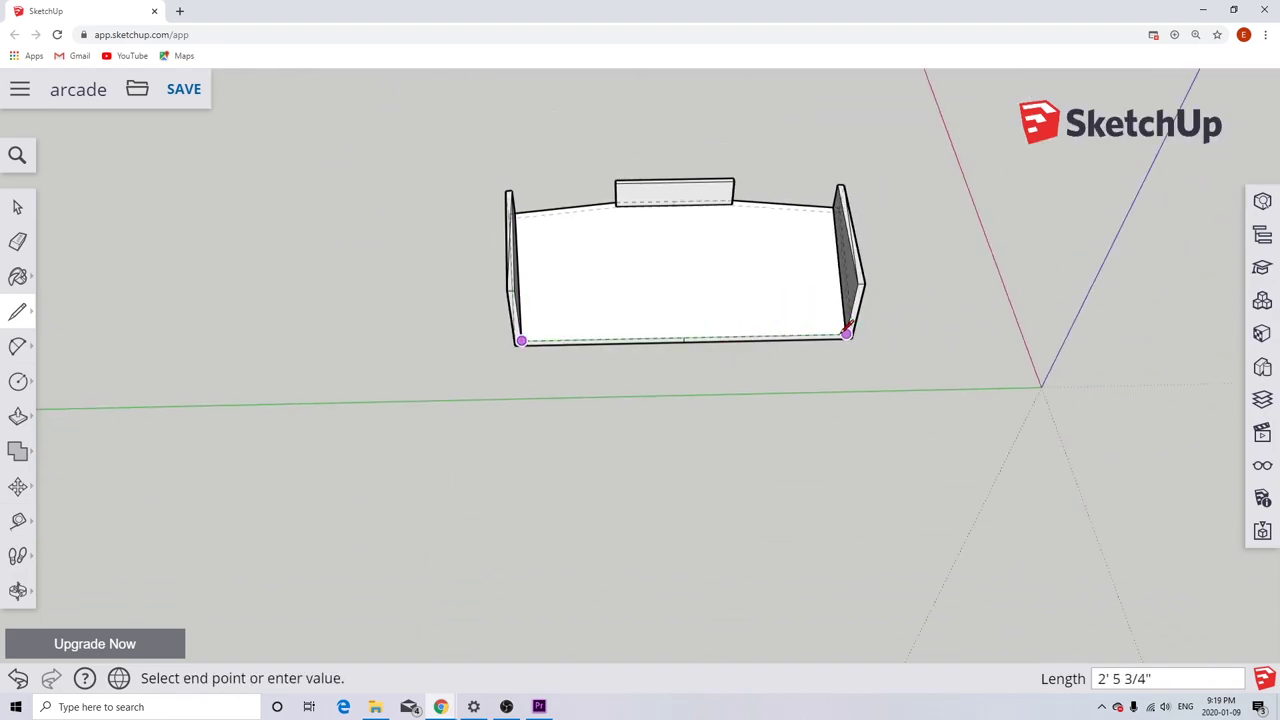
pyautogui.scroll(4, 849, 334)
pyautogui.scroll(1, 850, 333)
pyautogui.click(875, 343)
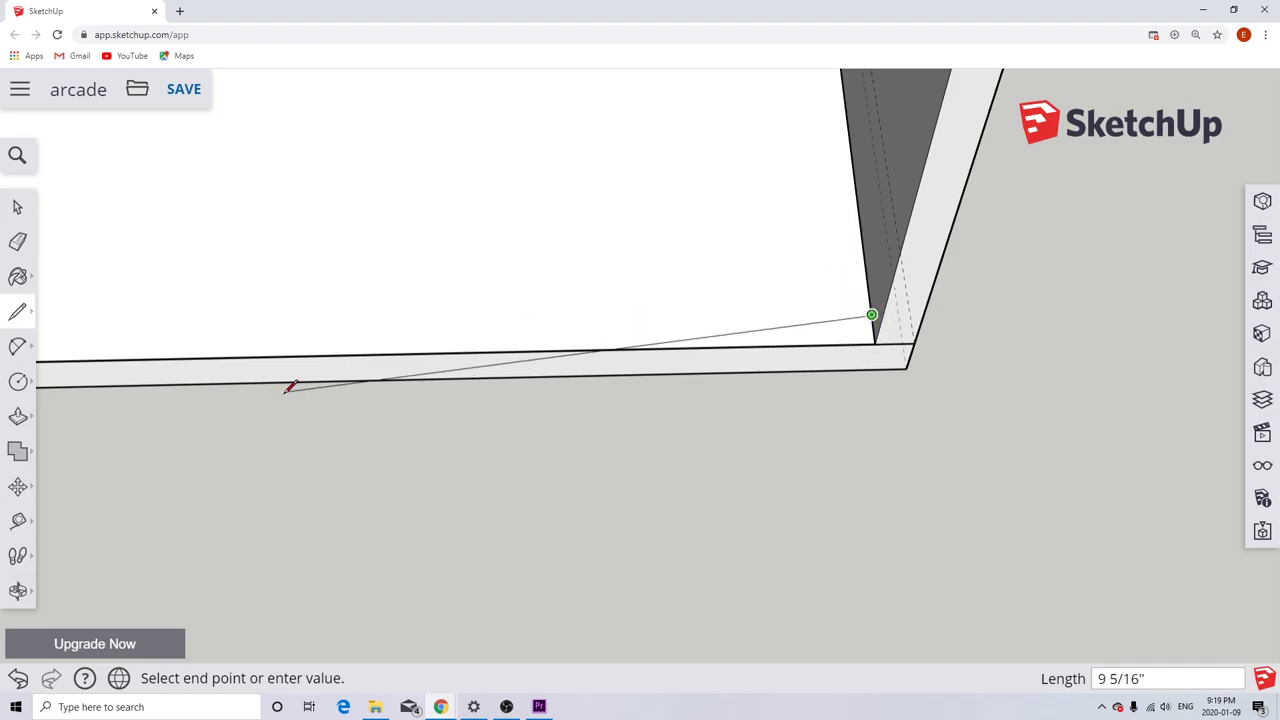
pyautogui.scroll(-5, 186, 354)
pyautogui.scroll(5, 190, 332)
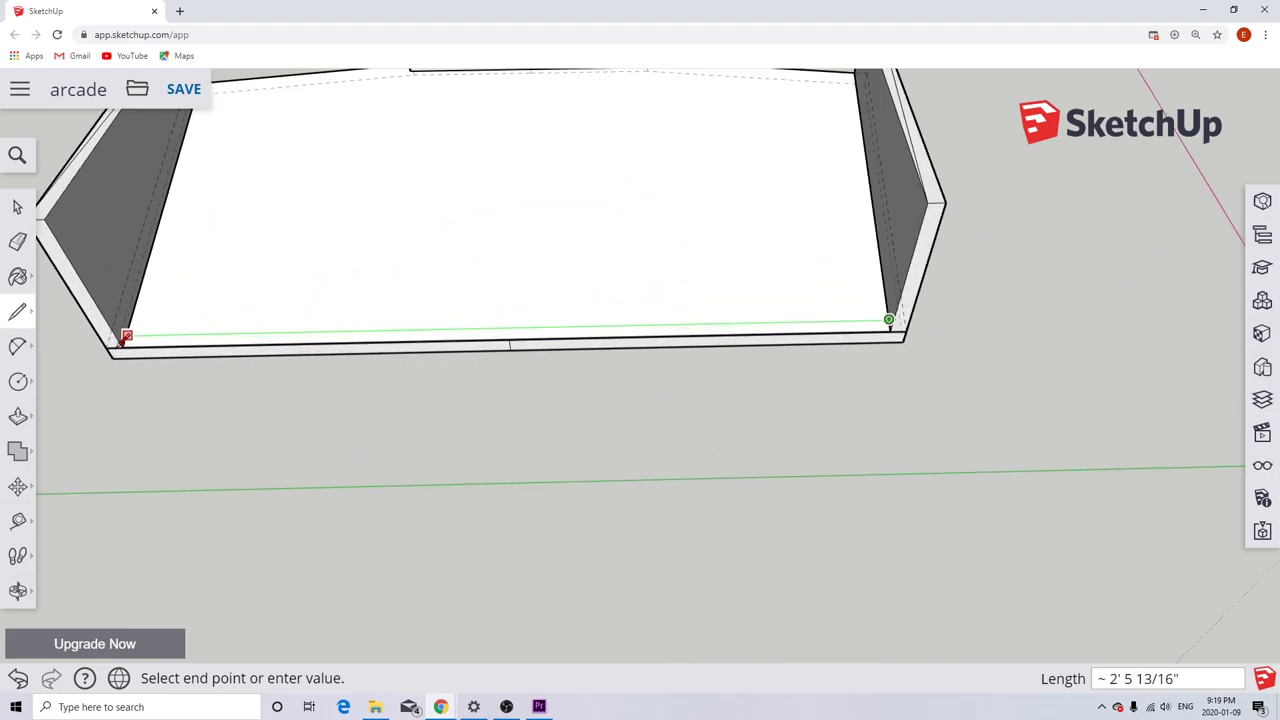
pyautogui.click(138, 324)
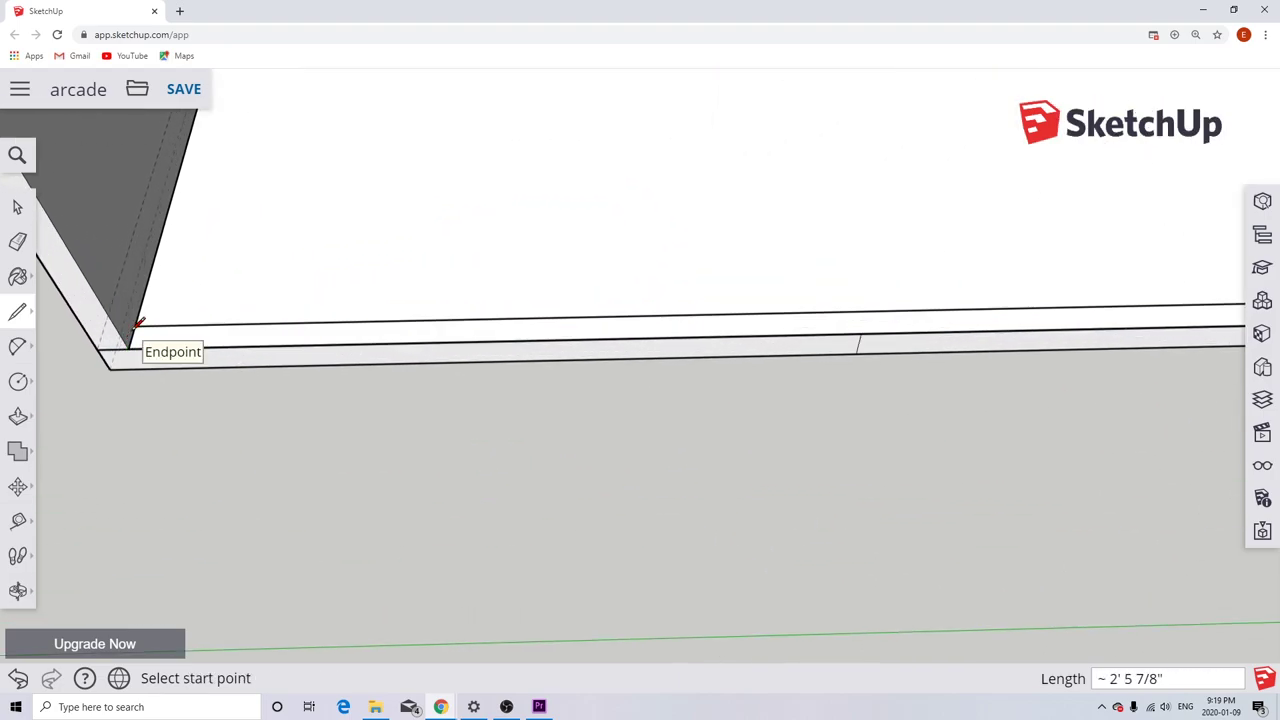
# Push/pull the thin front strip up 6 1/2" to the side panel's top corner.
pyautogui.click(18, 416)
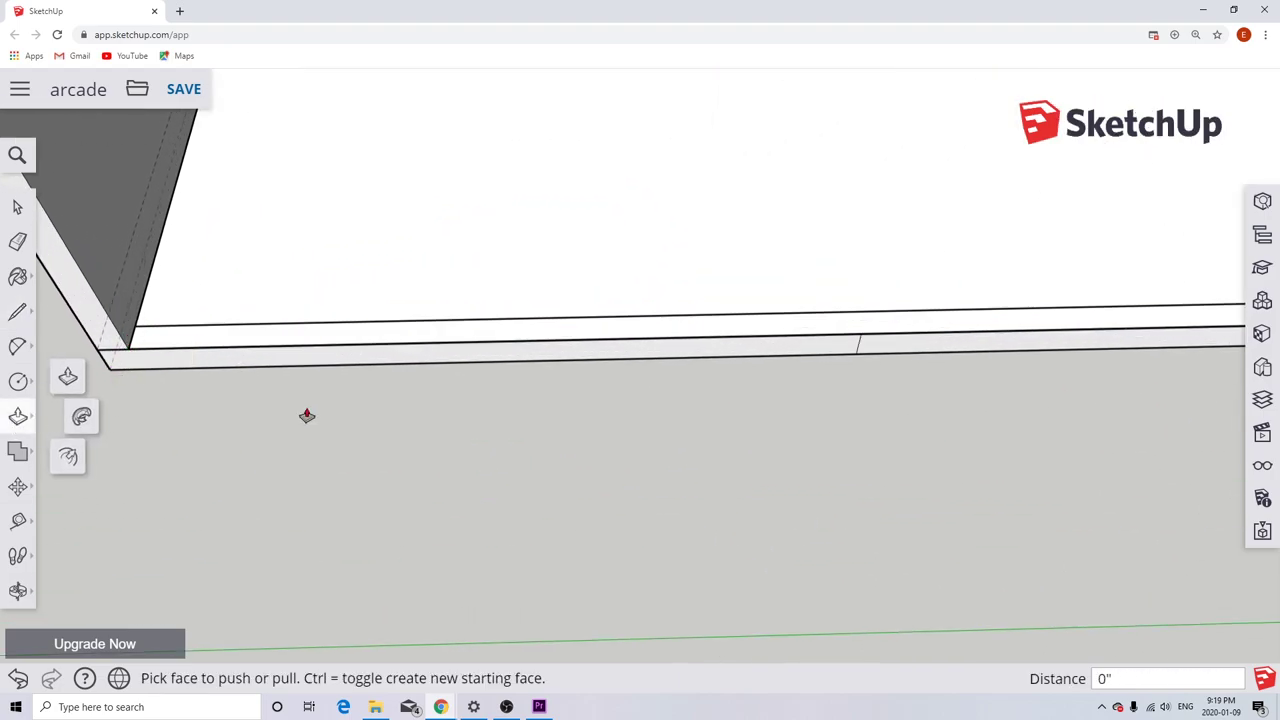
pyautogui.click(491, 334)
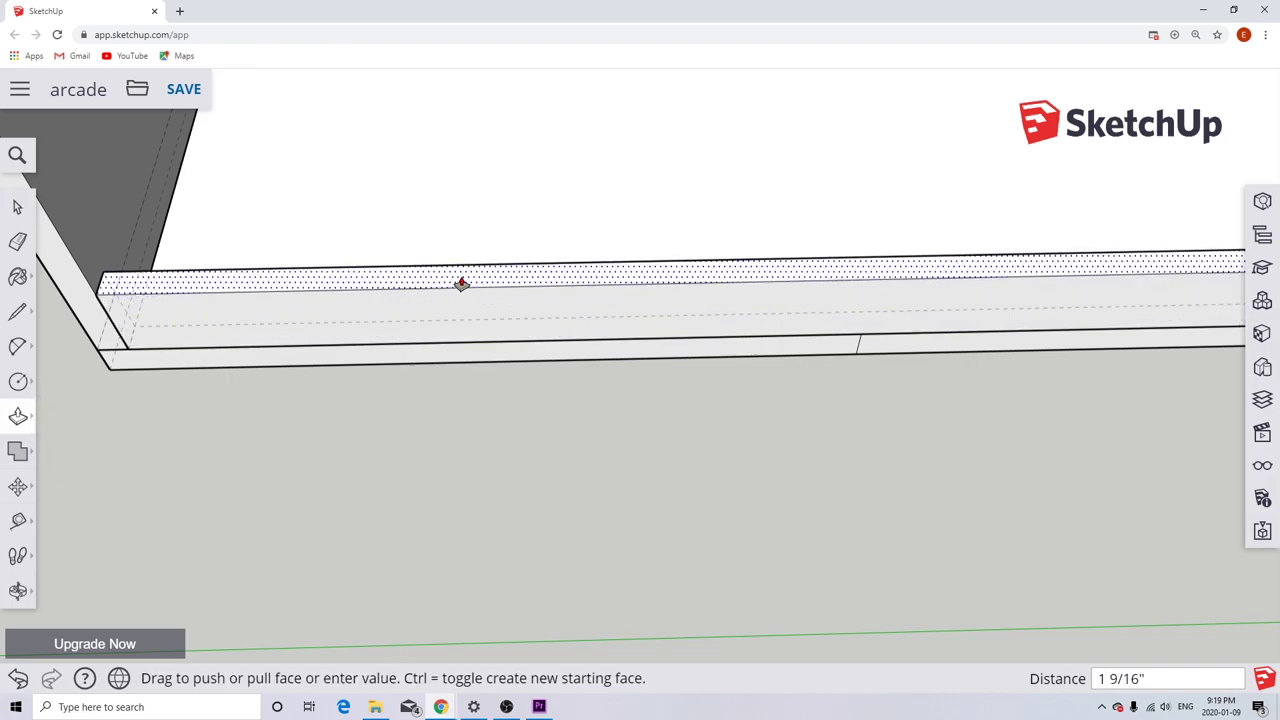
pyautogui.scroll(-5, 460, 283)
pyautogui.scroll(6, 362, 220)
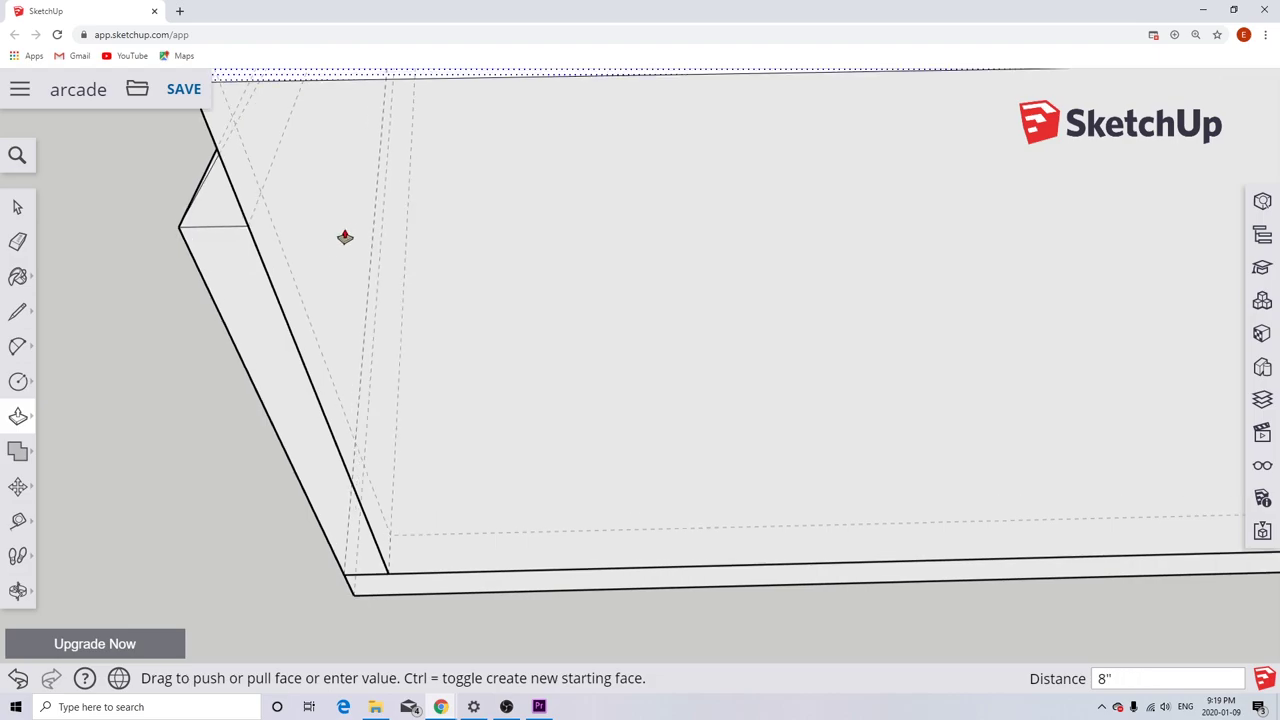
pyautogui.scroll(1, 250, 228)
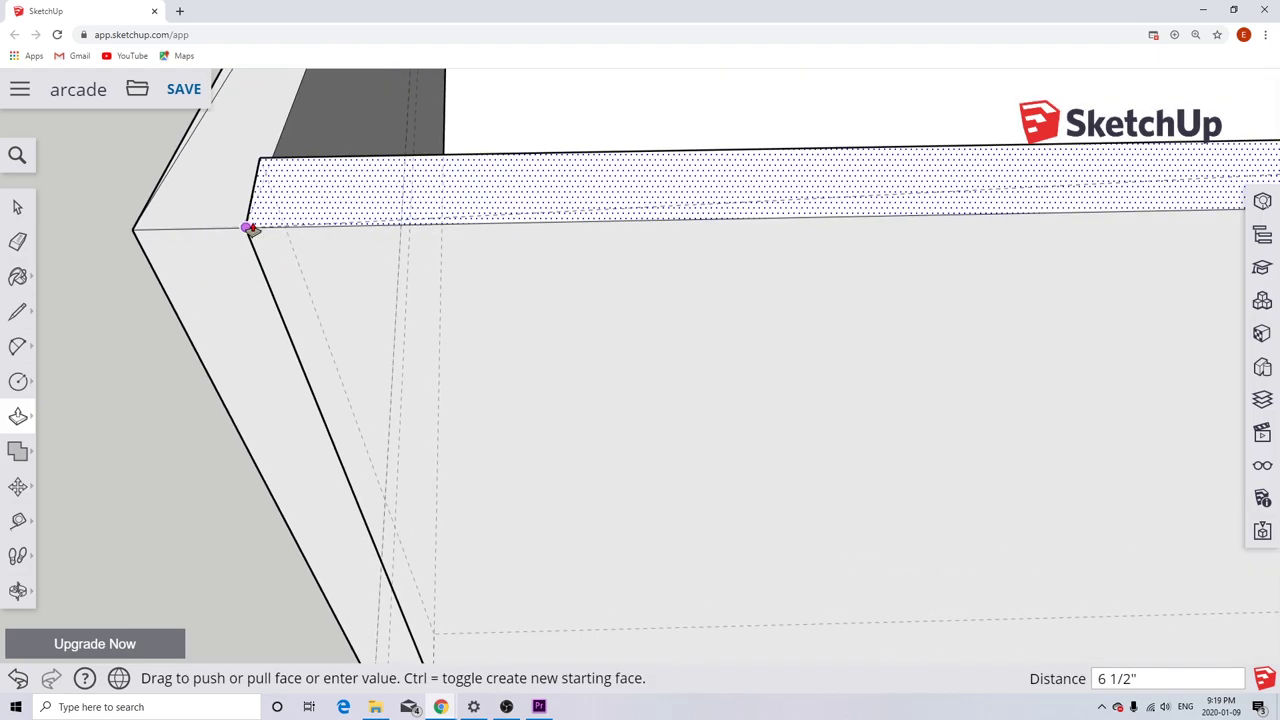
pyautogui.moveTo(250, 228); pyautogui.dragTo(552, 185, button='middle')
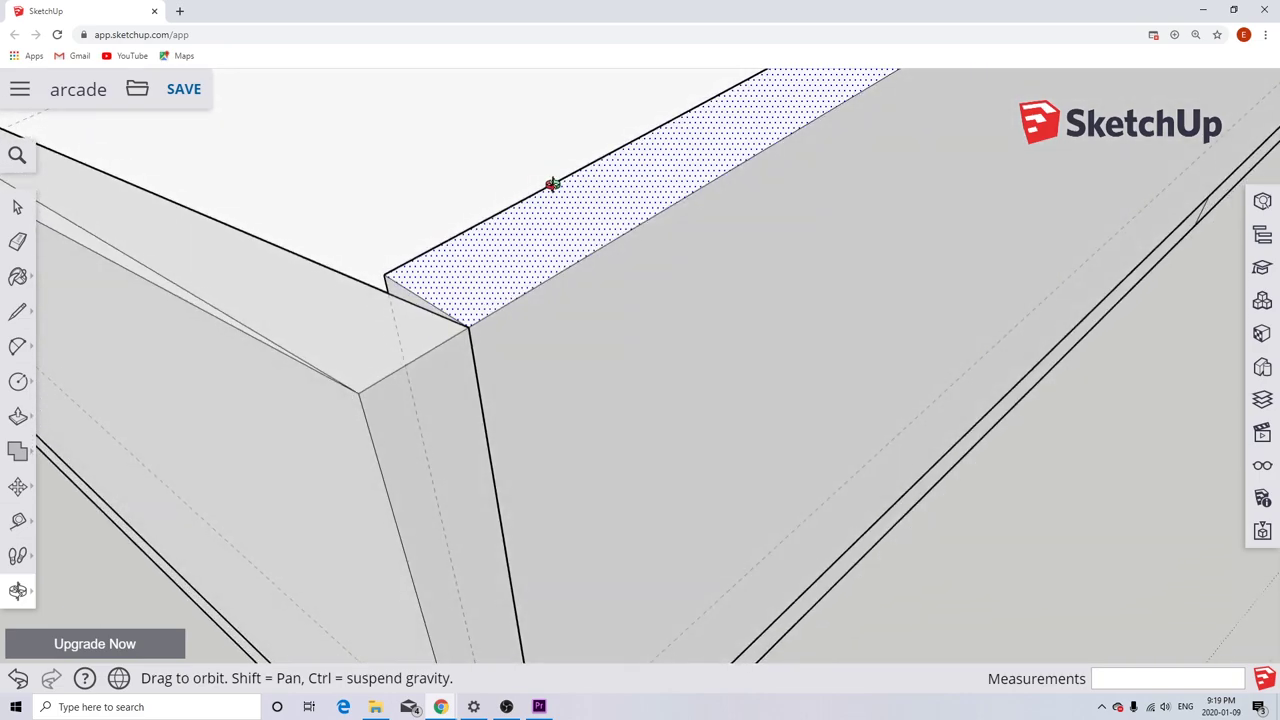
pyautogui.click(466, 330)
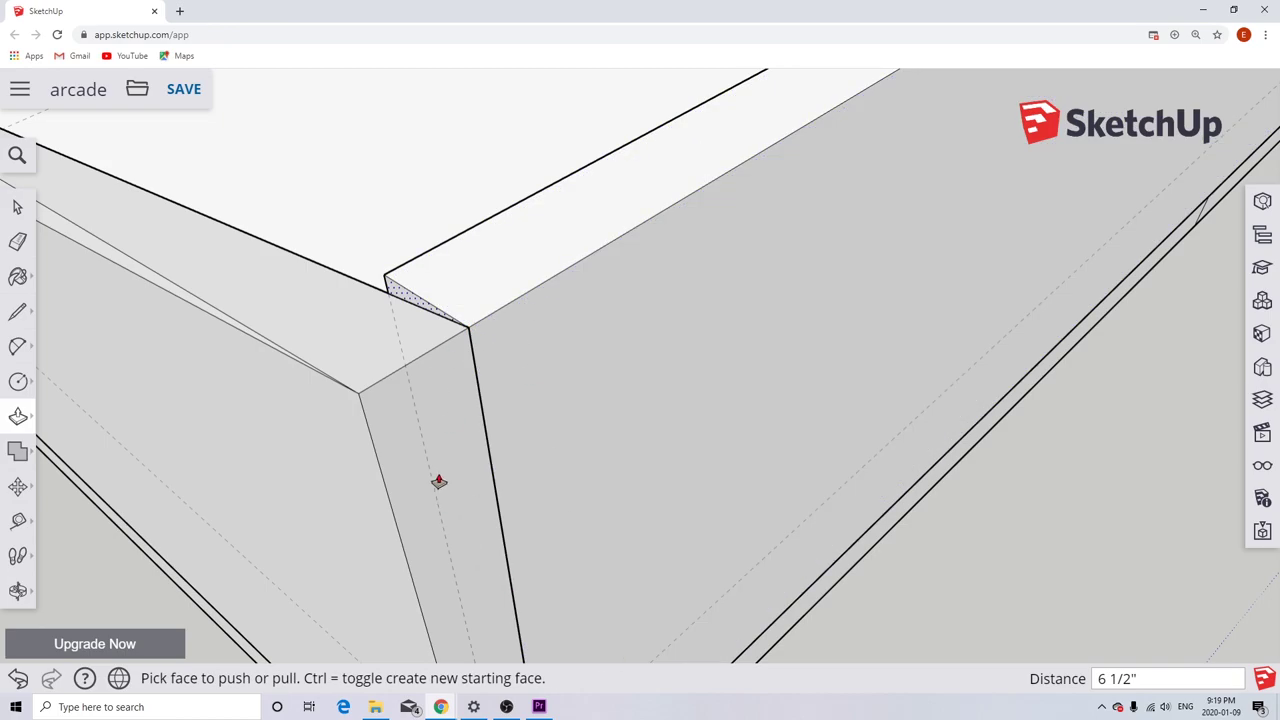
pyautogui.moveTo(251, 438); pyautogui.dragTo(803, 246, button='middle')
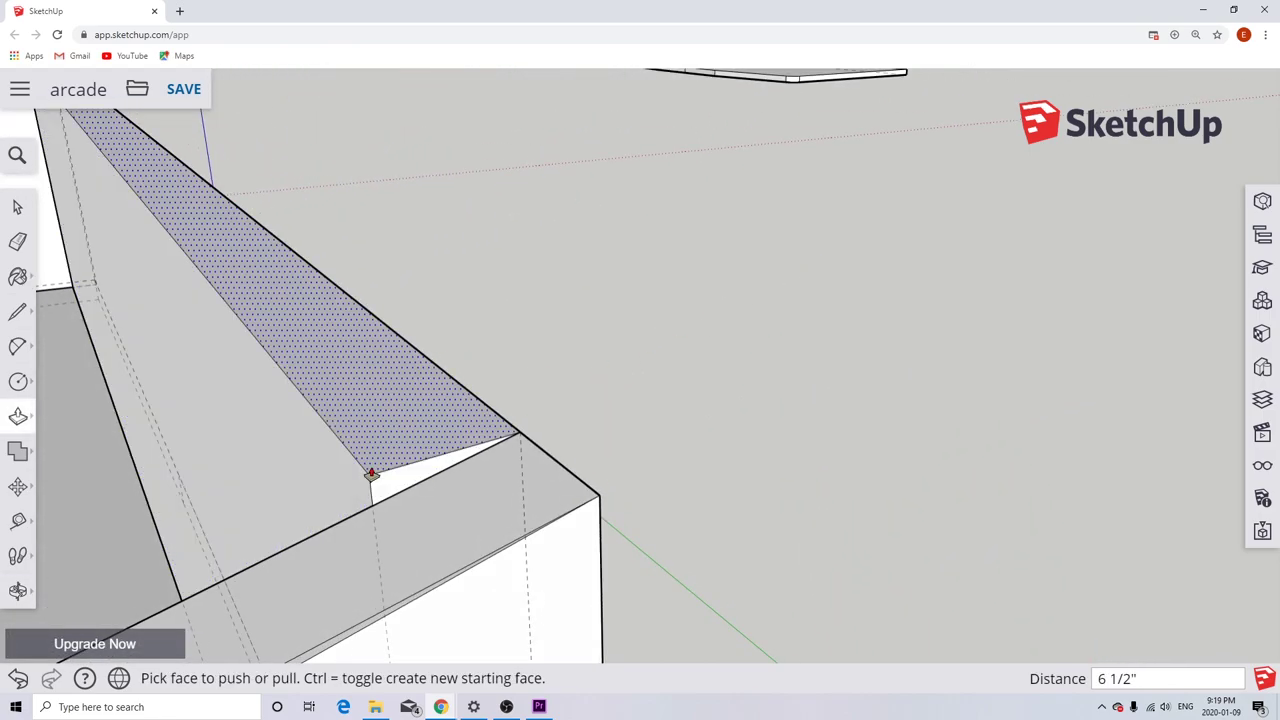
pyautogui.scroll(-2, 383, 507)
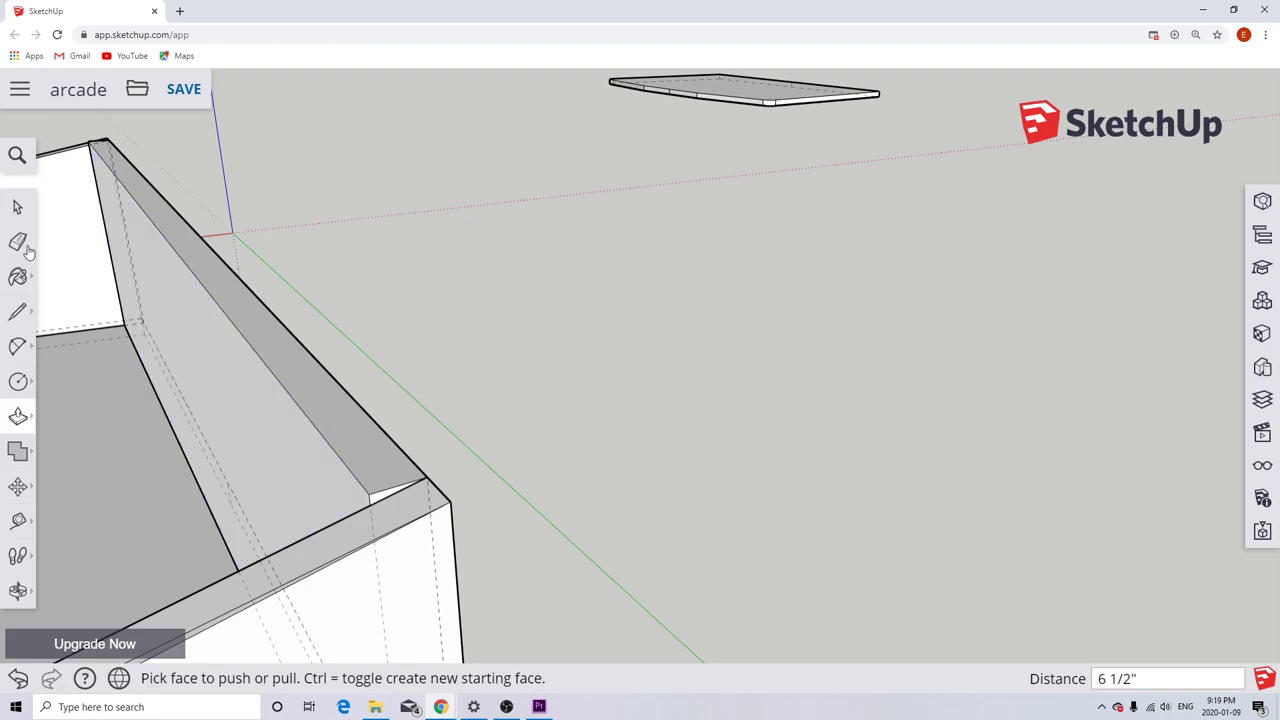
# Shift the long panel's diagonal top edge about 1/8" onto the front edge so it slopes flush with the side walls.
pyautogui.click(17, 205)
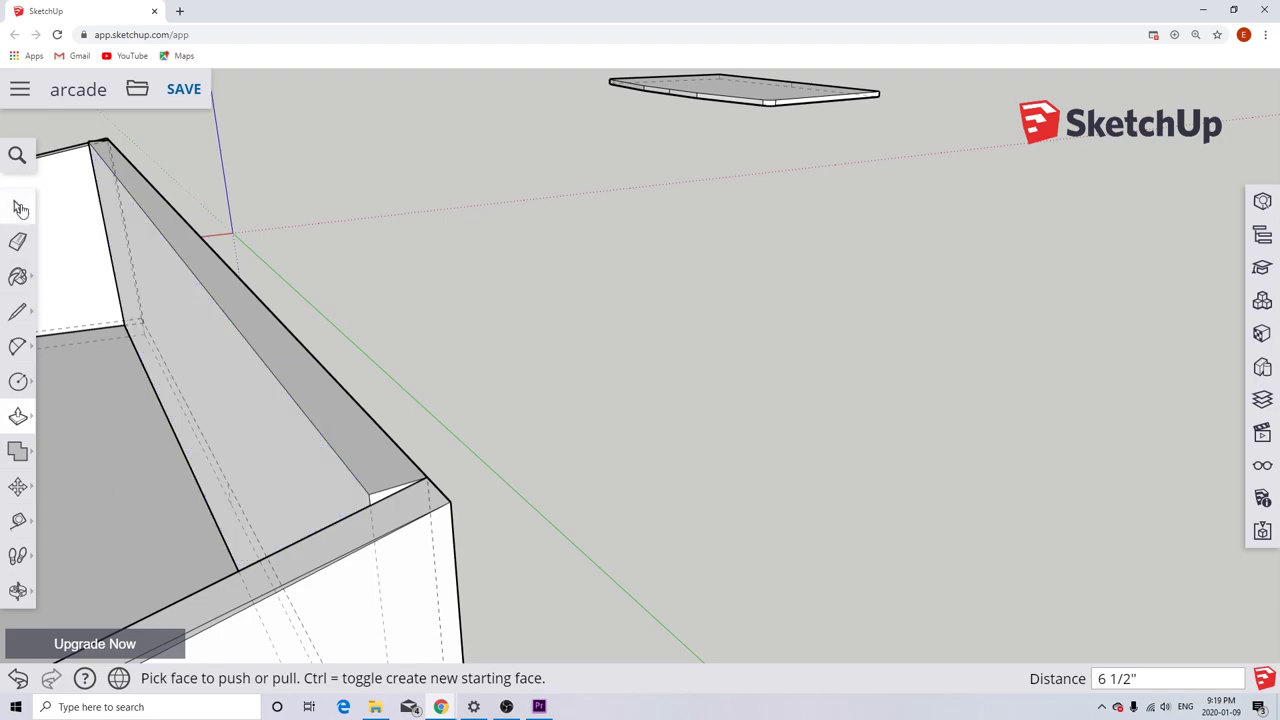
pyautogui.click(267, 371)
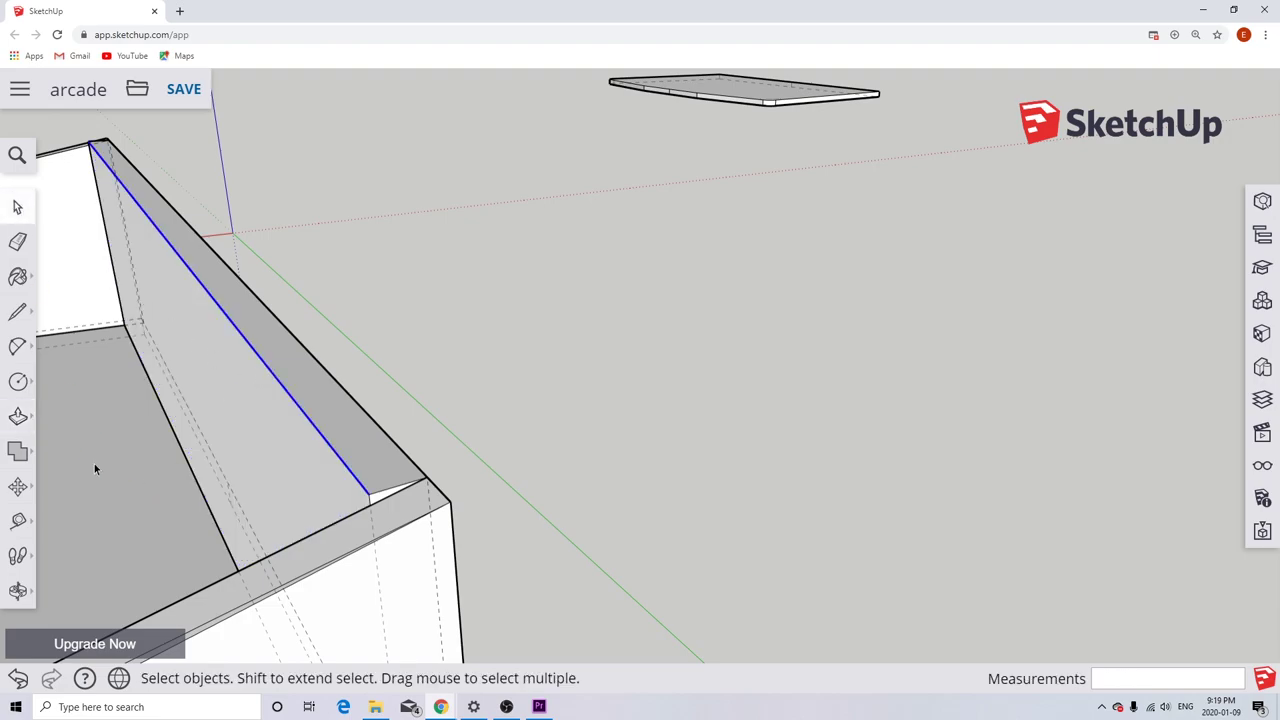
pyautogui.click(17, 486)
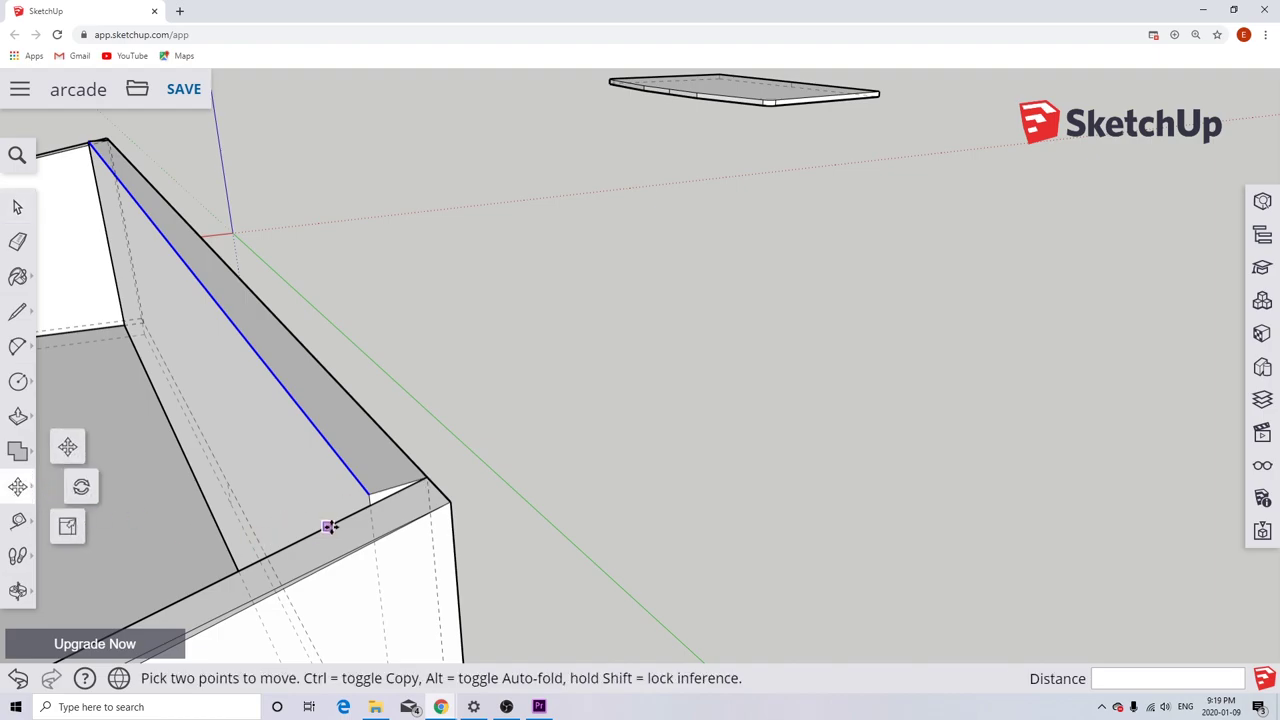
pyautogui.scroll(3, 329, 527)
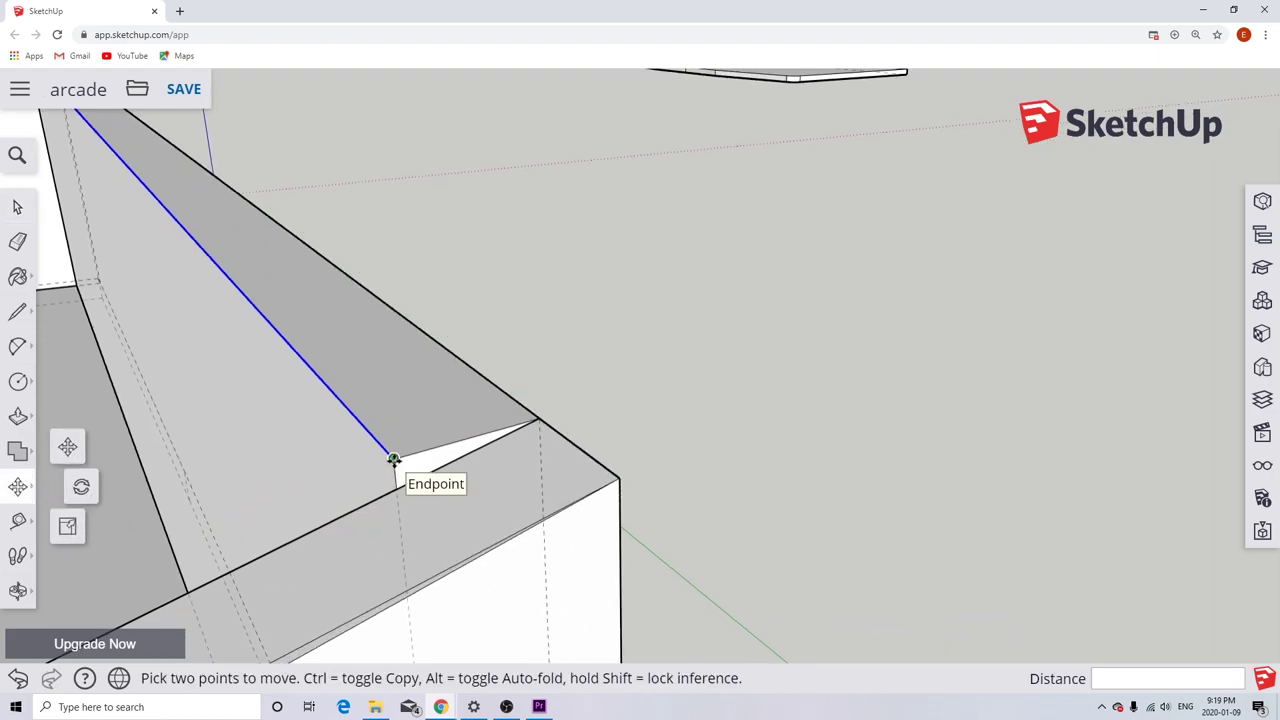
pyautogui.click(394, 459)
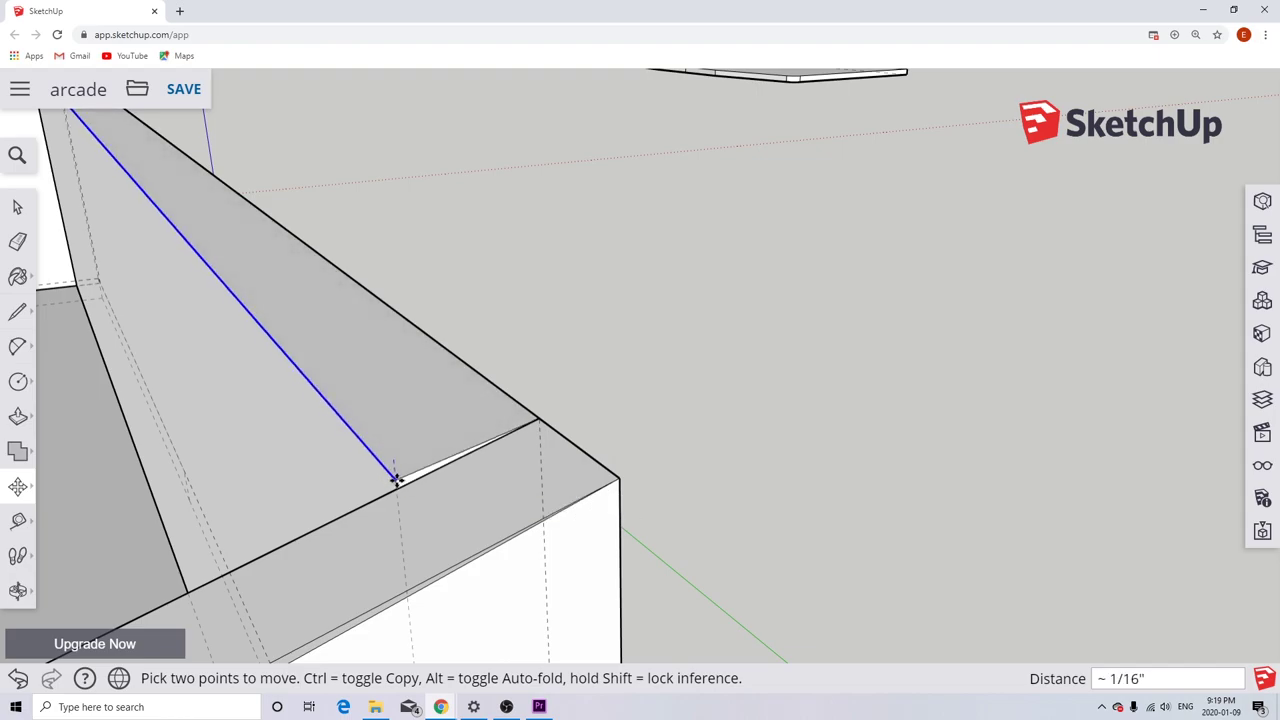
pyautogui.click(396, 485)
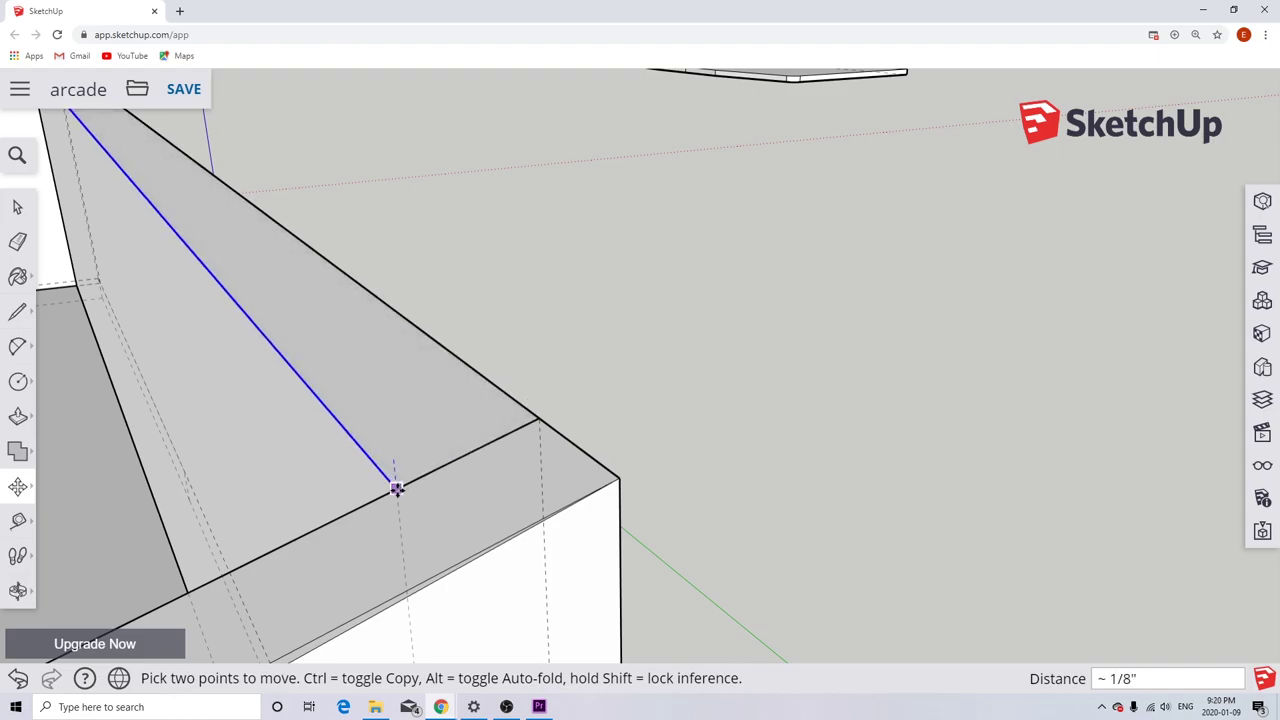
pyautogui.click(399, 489)
pyautogui.moveTo(477, 586); pyautogui.dragTo(246, 523, button='middle')
pyautogui.moveTo(523, 454); pyautogui.dragTo(294, 543, button='middle')
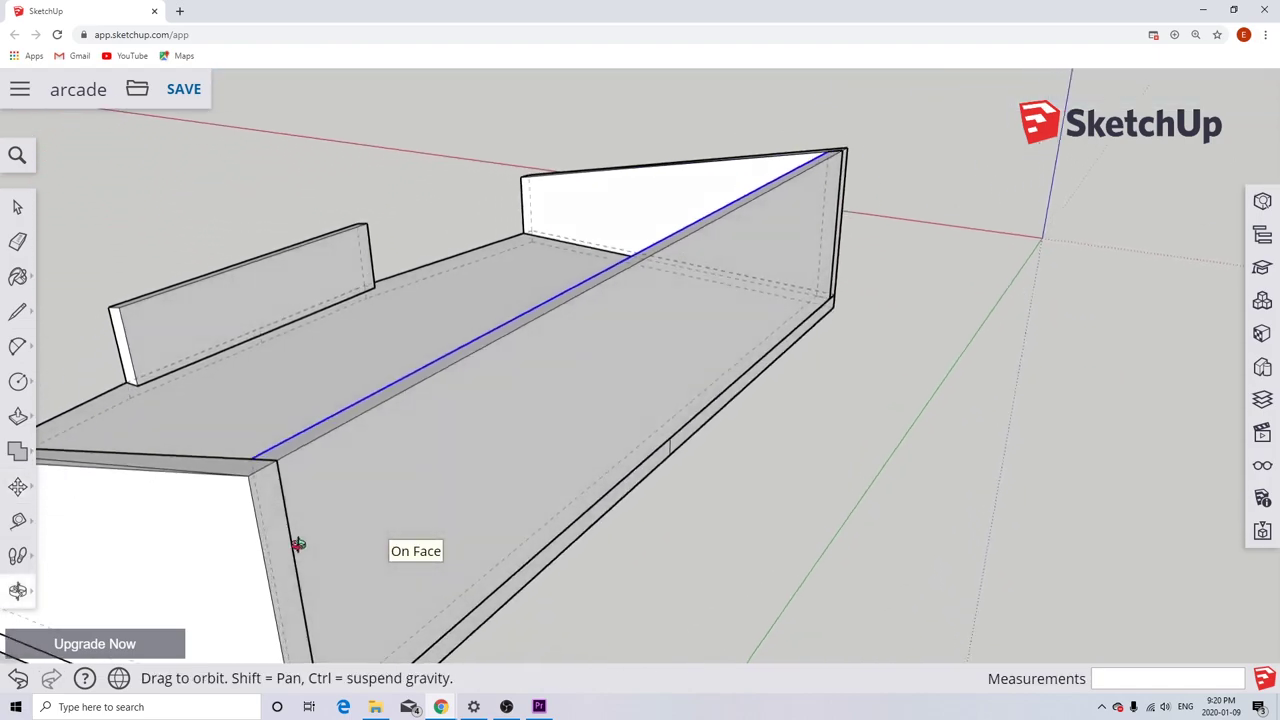
pyautogui.moveTo(557, 457); pyautogui.dragTo(357, 497, button='middle')
pyautogui.scroll(-5, 357, 497)
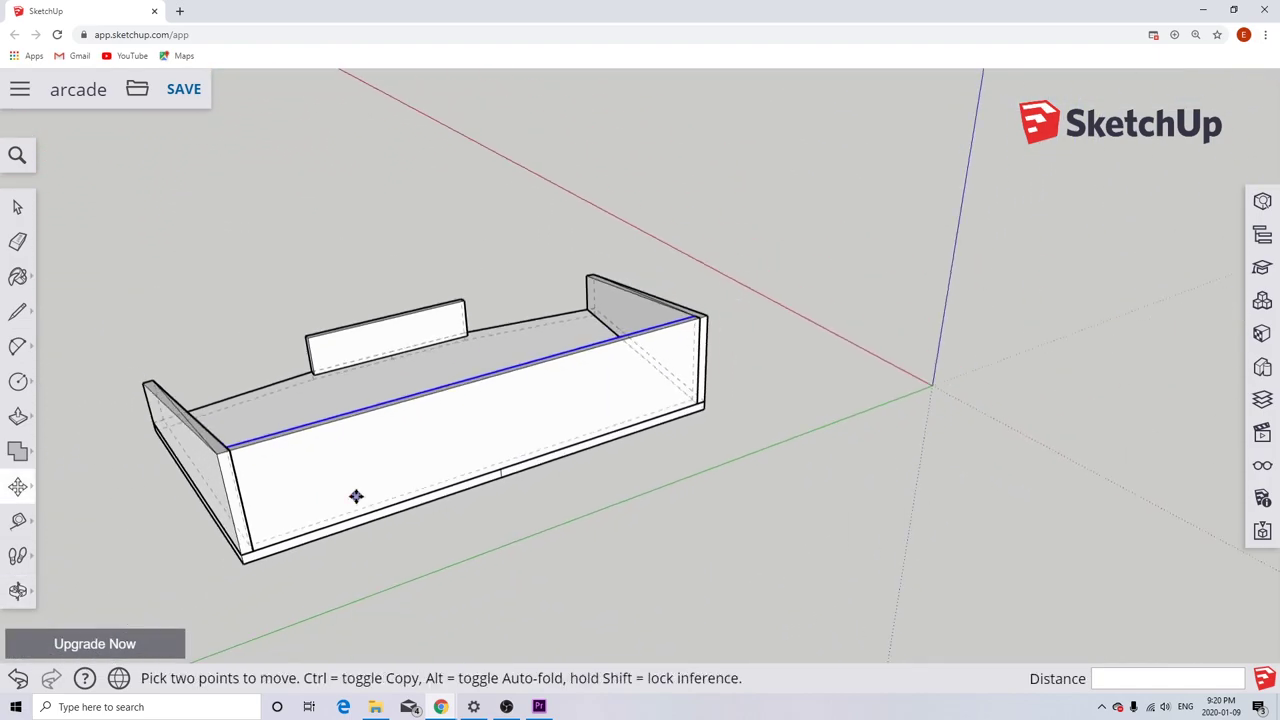
pyautogui.scroll(-2, 836, 305)
pyautogui.scroll(1, 578, 445)
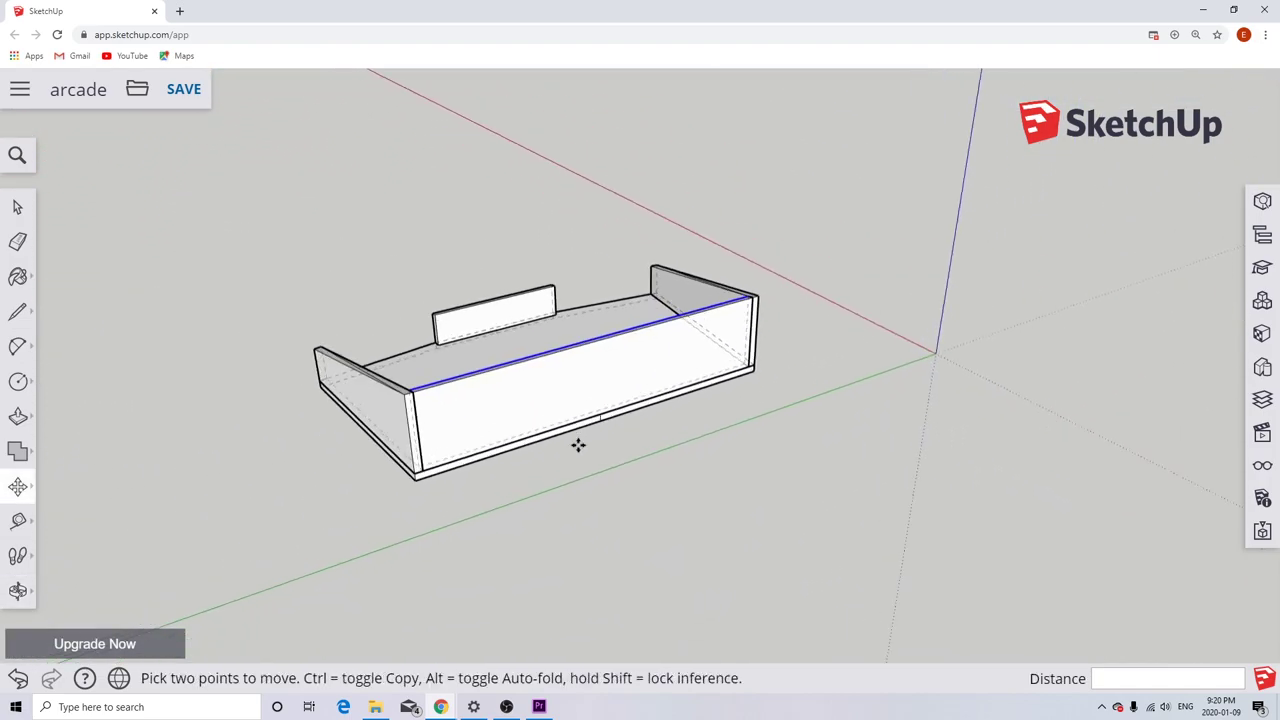
# Move the base panel away to the upper left.
pyautogui.click(19, 490)
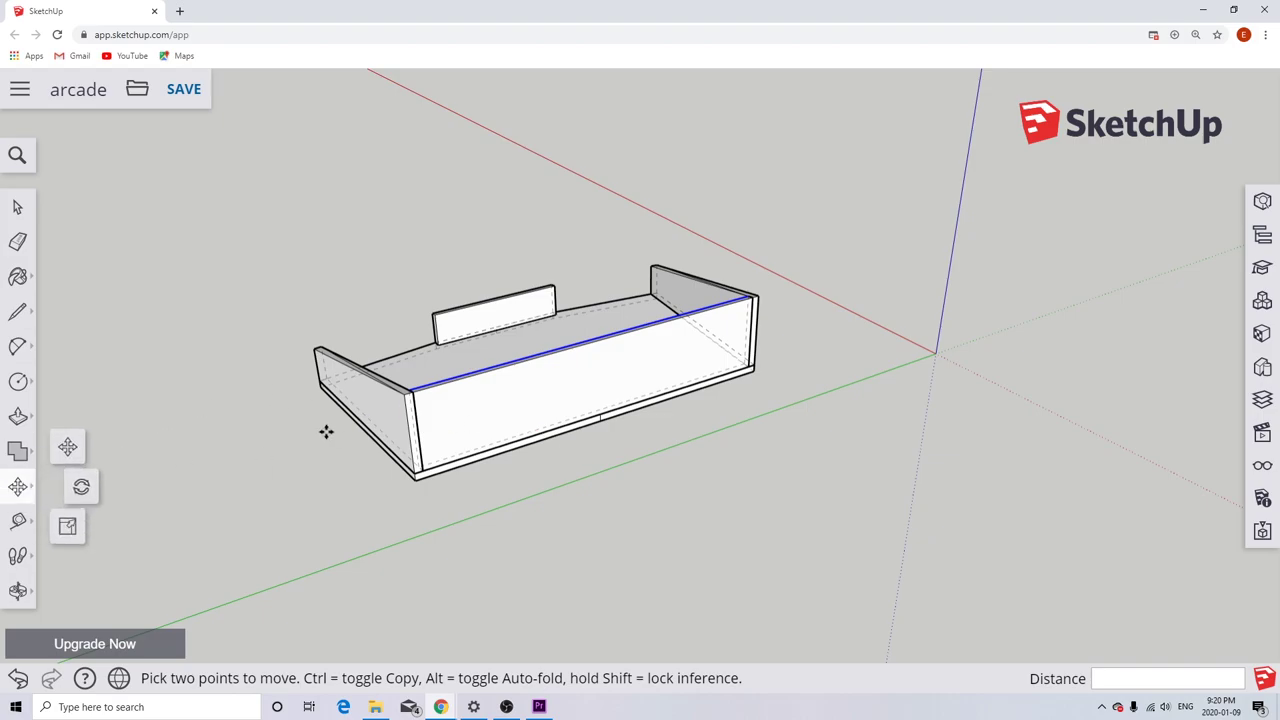
pyautogui.click(17, 206)
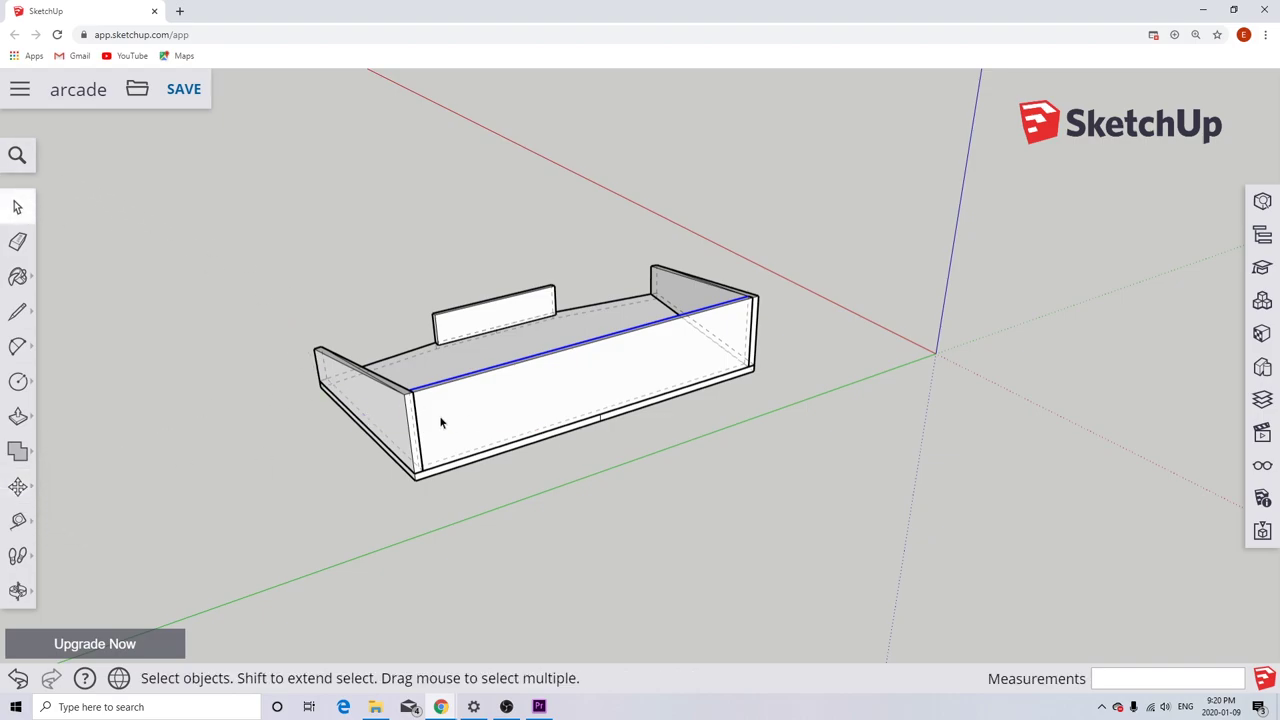
pyautogui.click(392, 416)
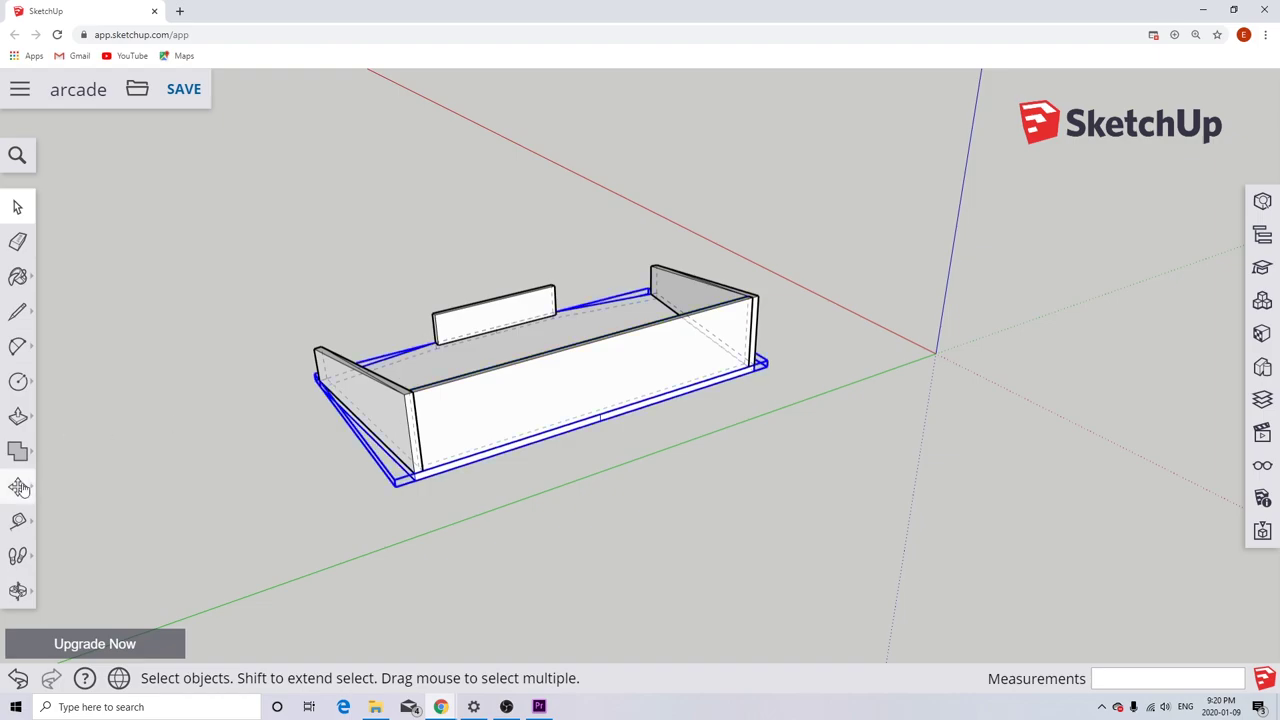
pyautogui.click(17, 486)
pyautogui.click(414, 470)
pyautogui.click(276, 142)
# Move the left and right side panels apart into the upper area.
pyautogui.click(17, 206)
pyautogui.click(362, 400)
pyautogui.click(17, 486)
pyautogui.click(416, 470)
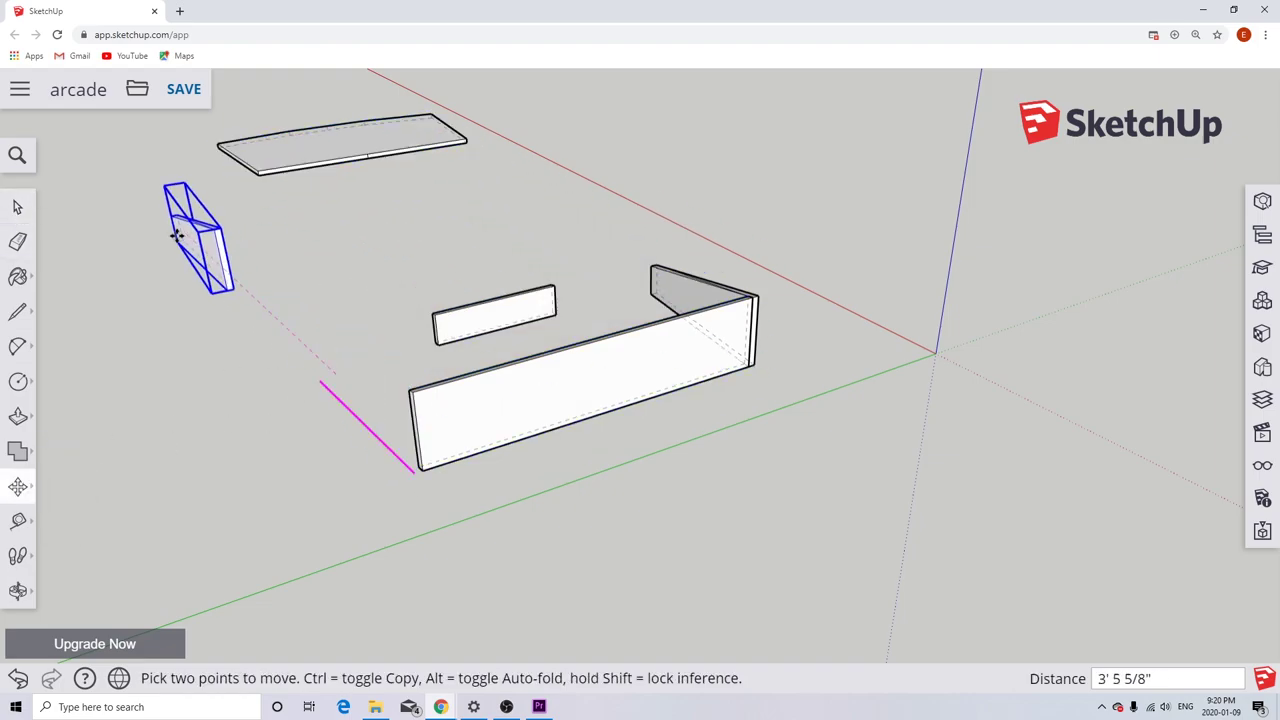
pyautogui.click(228, 286)
pyautogui.click(17, 206)
pyautogui.click(700, 300)
pyautogui.click(17, 486)
pyautogui.click(606, 280)
pyautogui.click(500, 140)
pyautogui.moveTo(500, 140); pyautogui.dragTo(443, 451, button='middle')
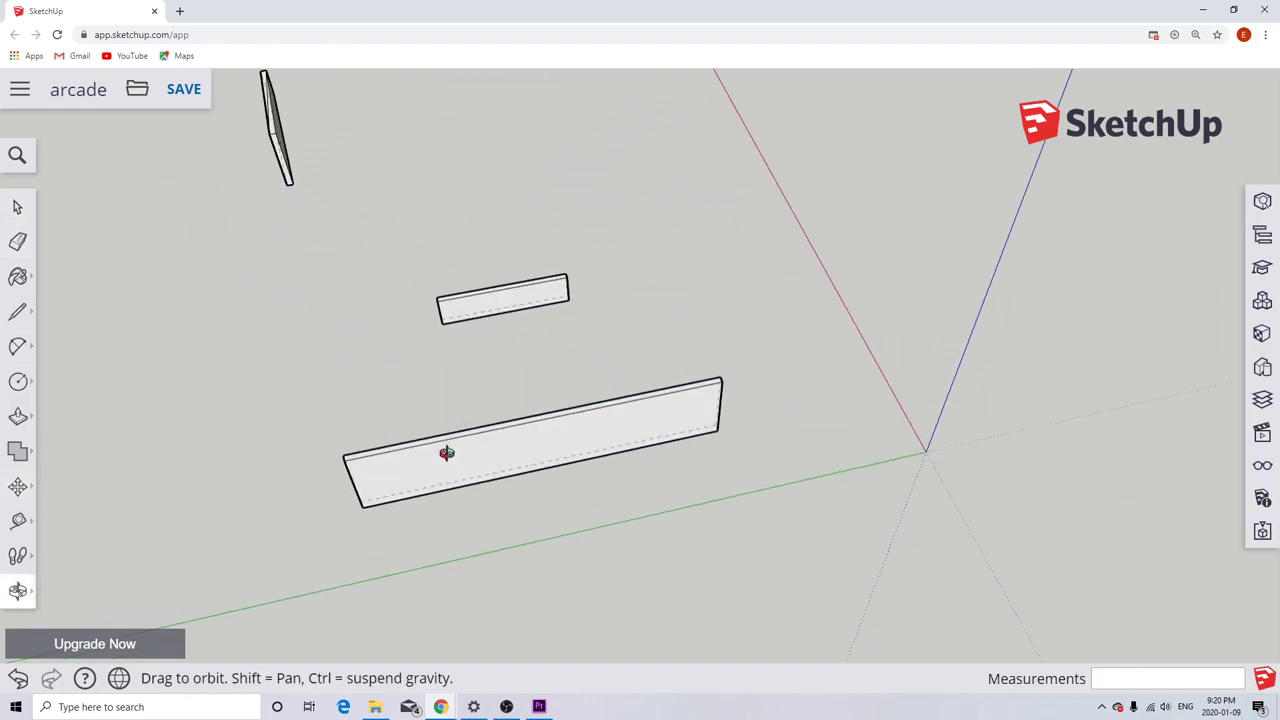
# Make the long panel a component named 'control panel back demo'.
pyautogui.press('space')
pyautogui.click(533, 464)
pyautogui.rightClick(533, 464)
pyautogui.click(597, 537)
pyautogui.write('co')
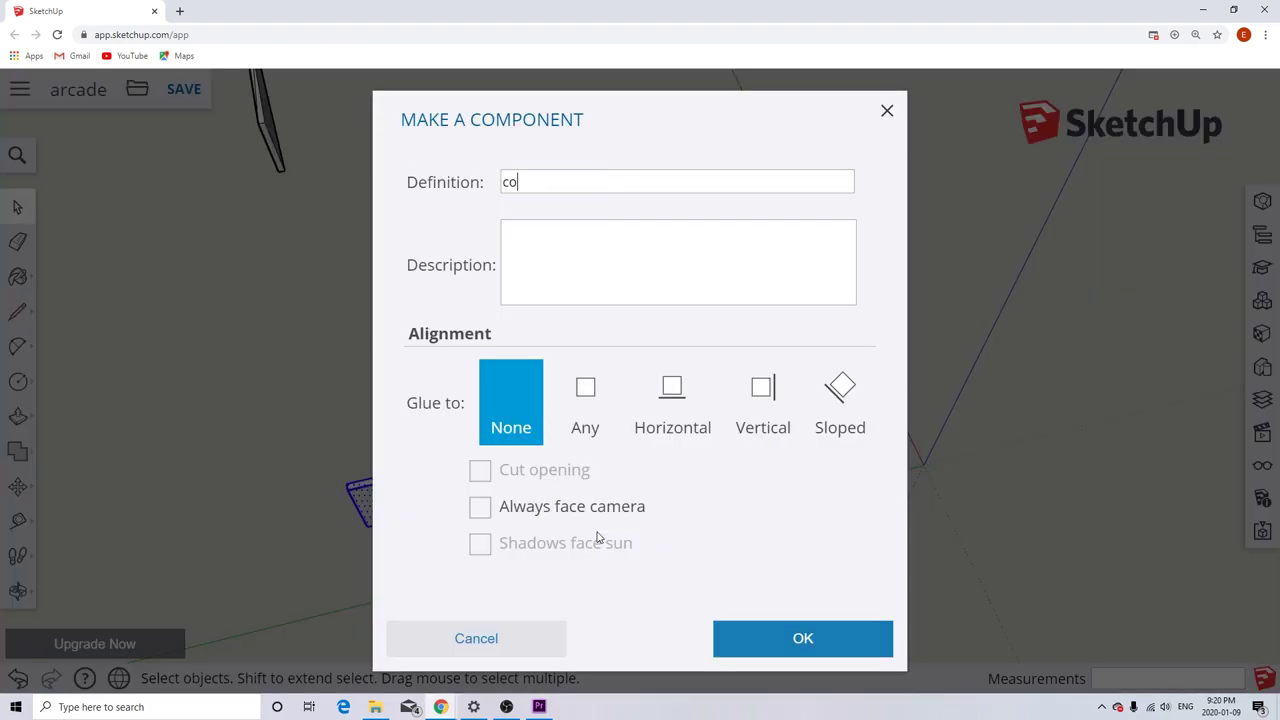
pyautogui.write('ntrol panel back demo')
pyautogui.press('Return')
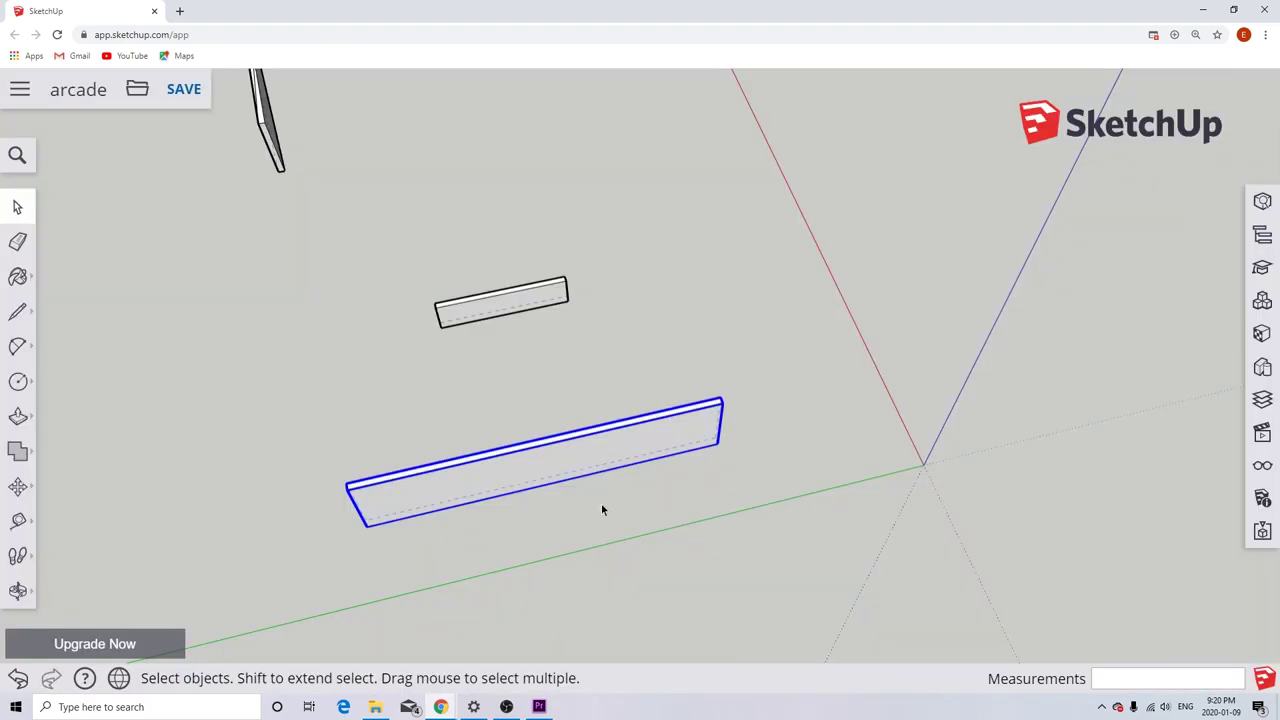
pyautogui.moveTo(601, 505); pyautogui.dragTo(570, 359, button='middle')
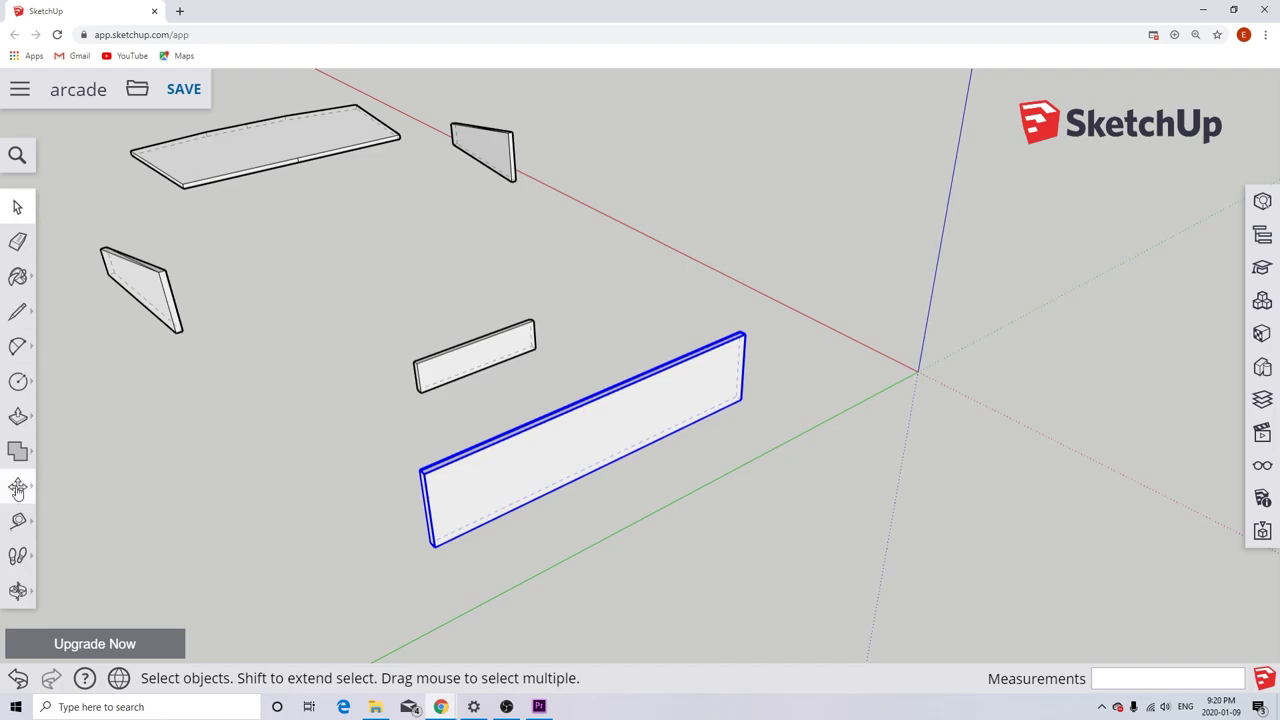
# Move the base plate back under the upright panels.
pyautogui.click(17, 486)
pyautogui.press('space')
pyautogui.click(265, 148)
pyautogui.press('m')
pyautogui.click(180, 186)
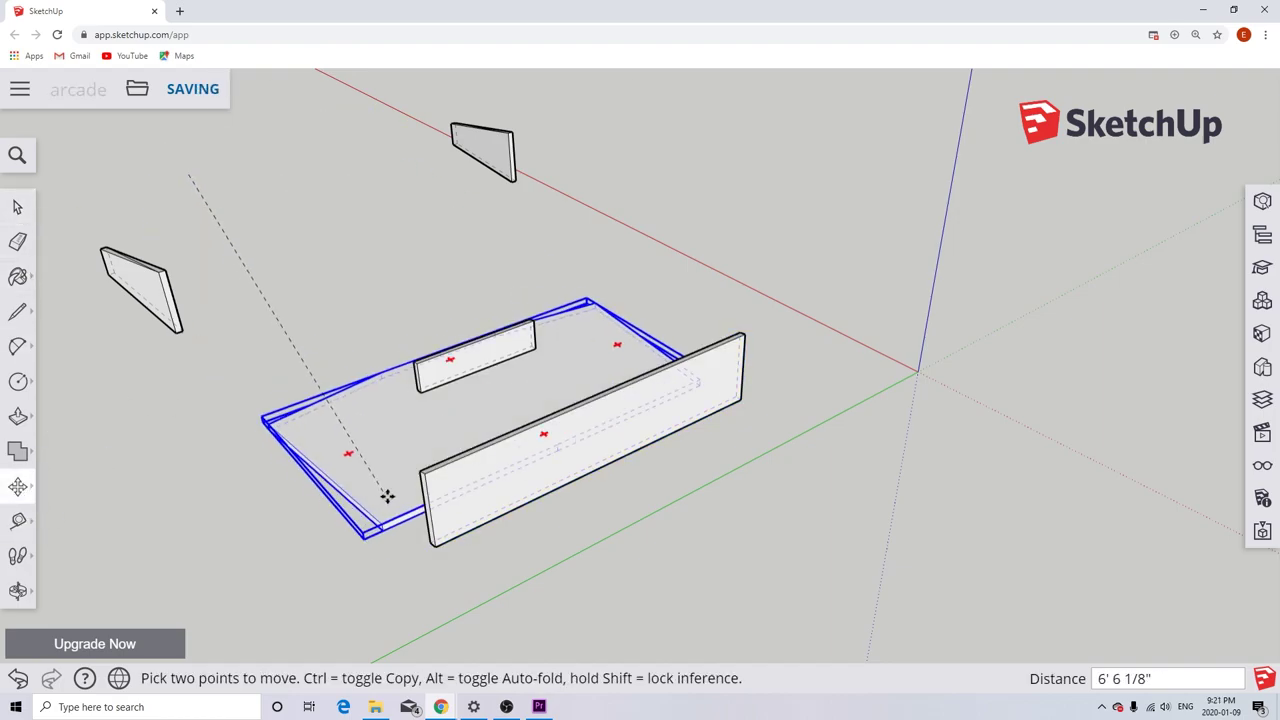
pyautogui.click(240, 386)
pyautogui.moveTo(240, 386); pyautogui.dragTo(609, 409, button='middle')
pyautogui.scroll(5, 838, 410)
pyautogui.scroll(-8, 746, 429)
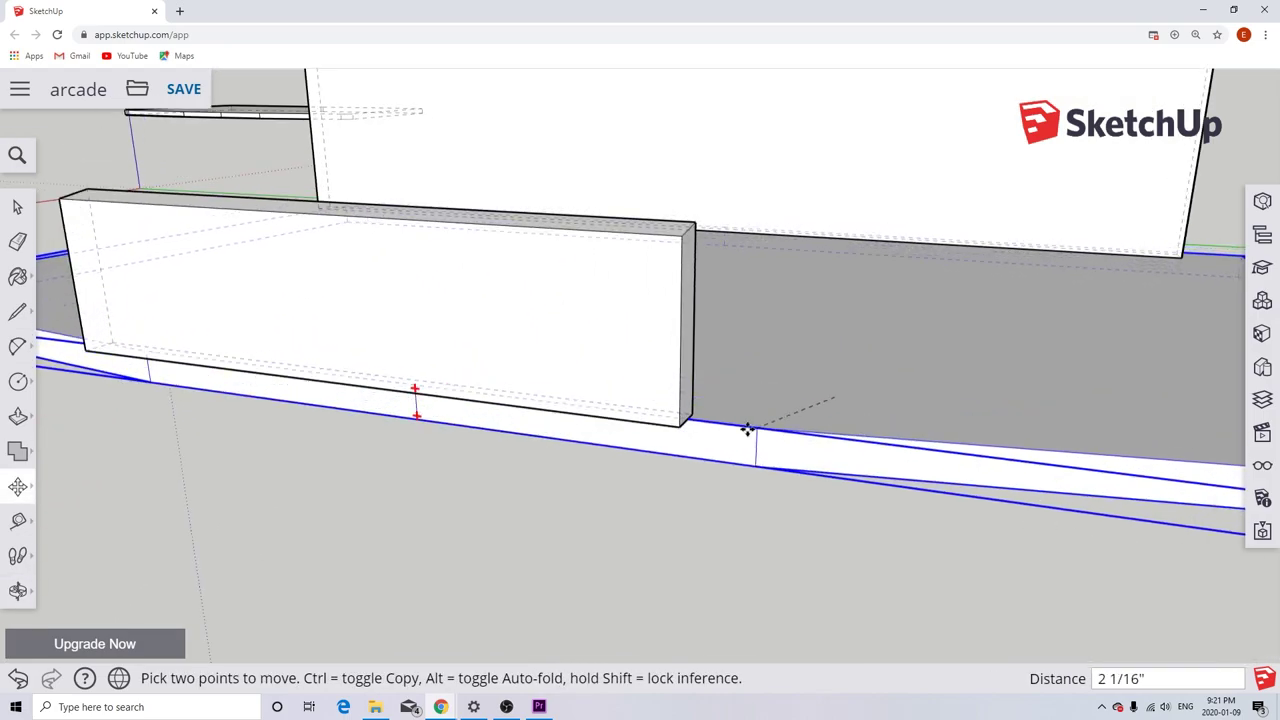
pyautogui.moveTo(666, 506); pyautogui.dragTo(310, 443, button='middle')
# Move the left side panel onto the base plate's edge.
pyautogui.click(17, 206)
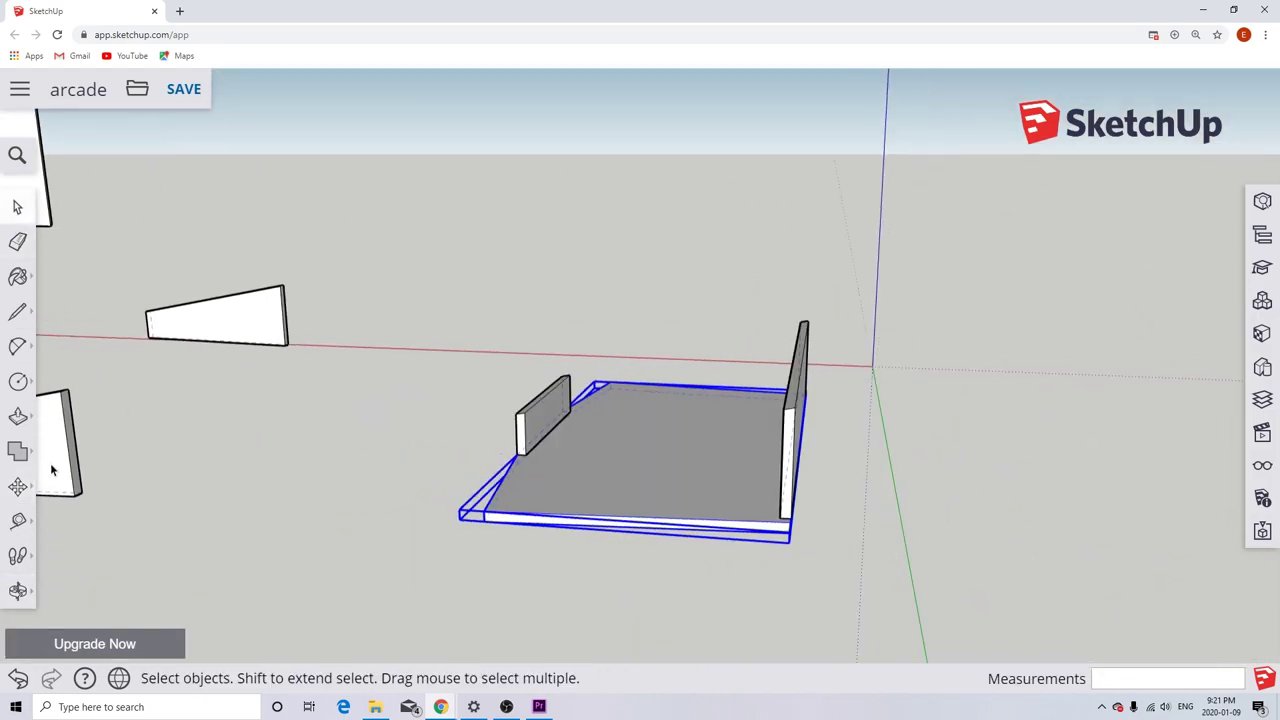
pyautogui.click(57, 445)
pyautogui.scroll(3, 65, 460)
pyautogui.press('q')
pyautogui.press('m')
pyautogui.click(48, 492)
pyautogui.scroll(3, 1010, 507)
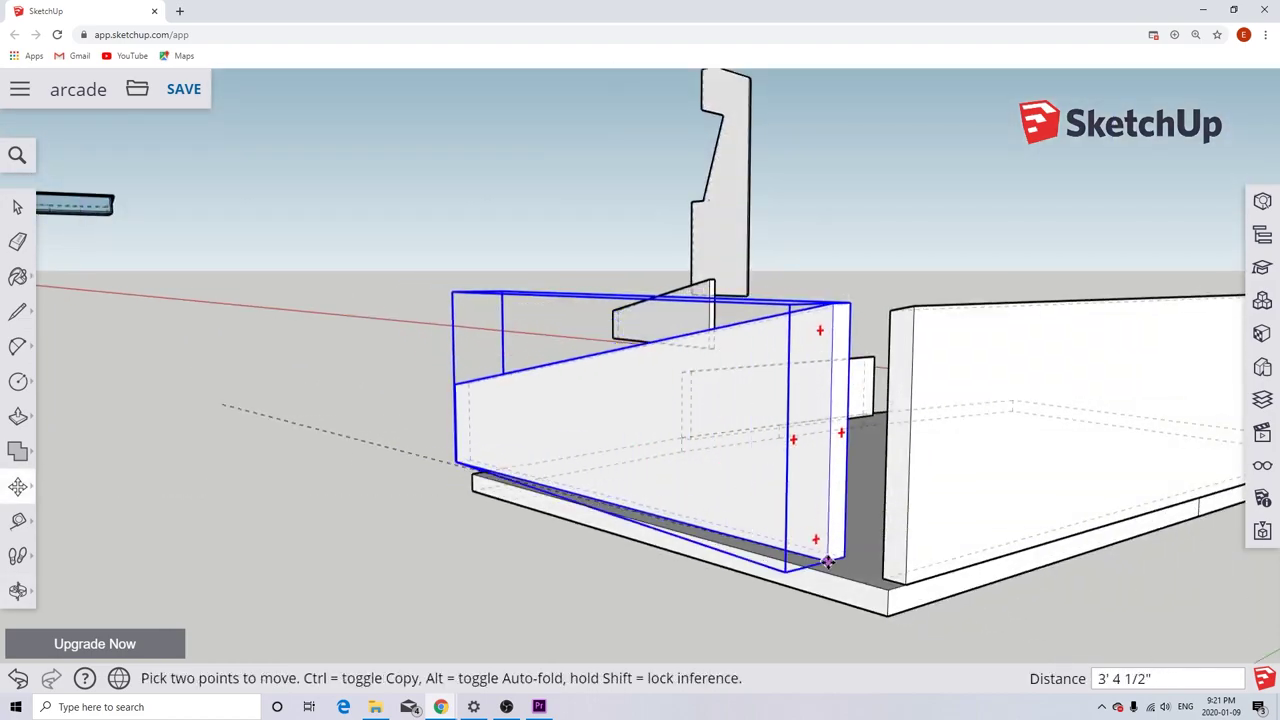
pyautogui.click(771, 580)
pyautogui.scroll(-5, 771, 580)
pyautogui.moveTo(766, 351); pyautogui.dragTo(651, 338, button='middle')
pyautogui.scroll(-5, 651, 338)
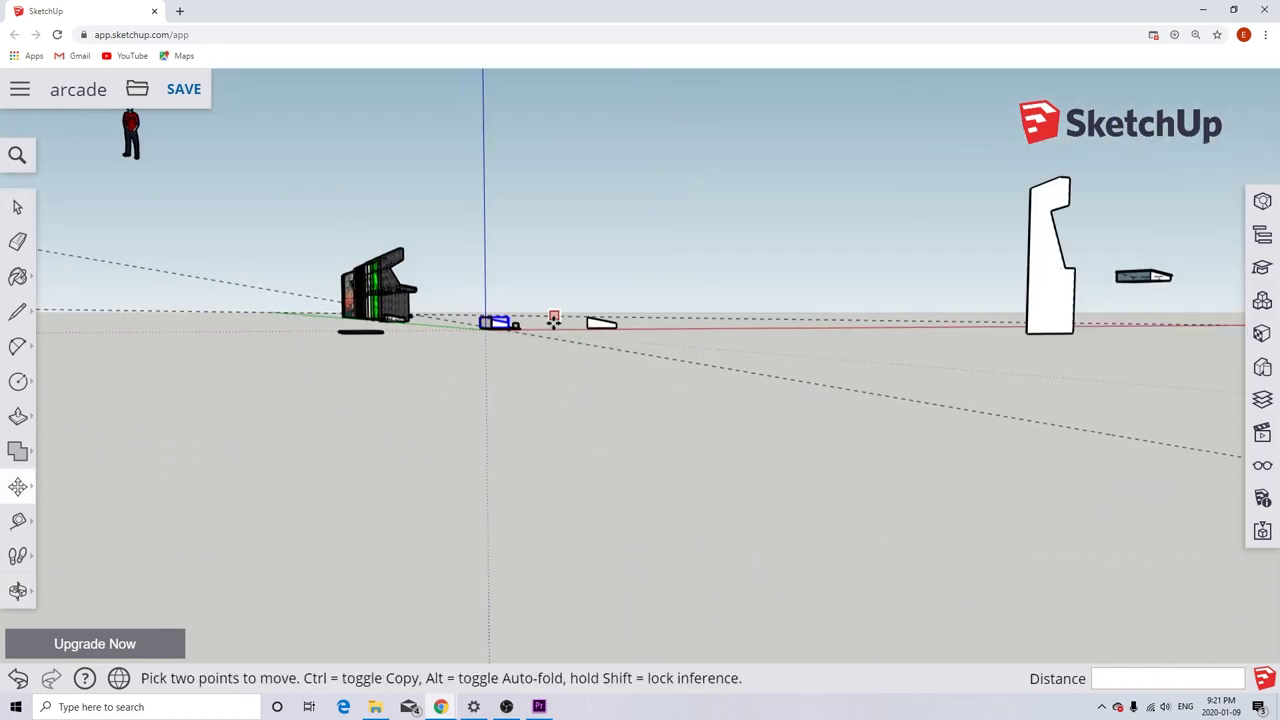
pyautogui.scroll(3, 766, 423)
# Move the other tapered side panel onto the base plate.
pyautogui.press('space')
pyautogui.click(720, 418)
pyautogui.press('m')
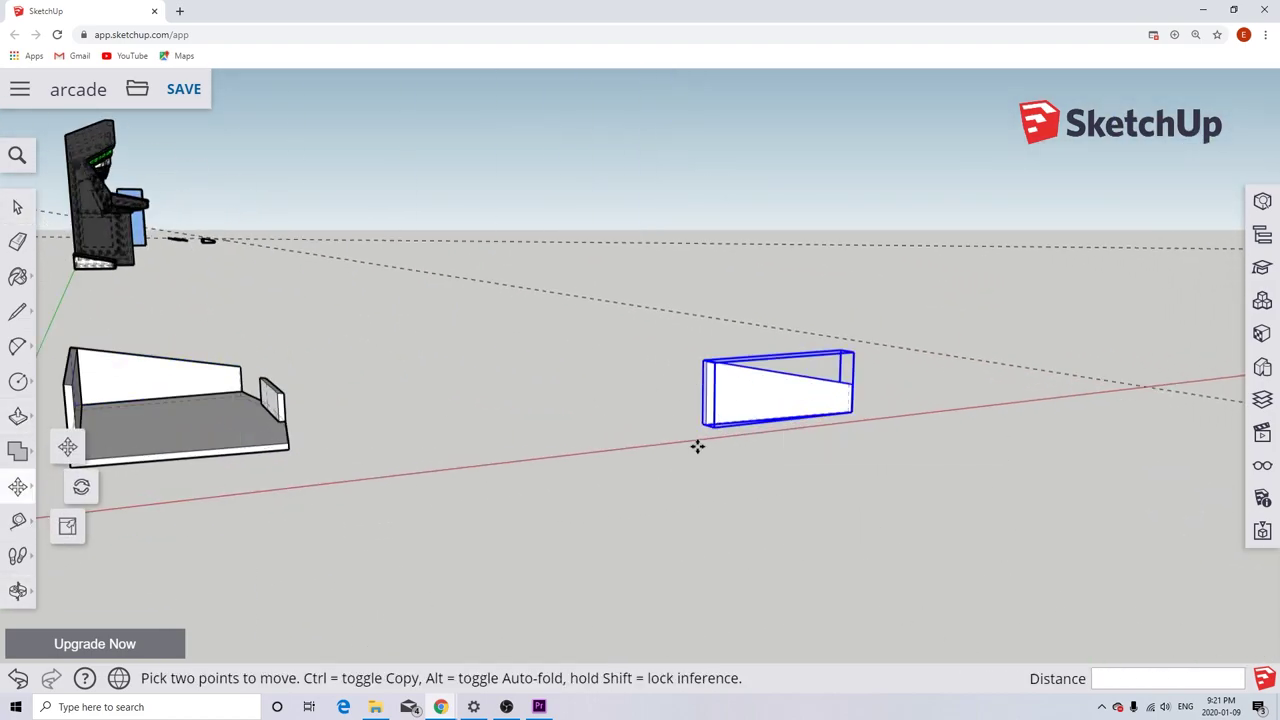
pyautogui.scroll(3, 697, 446)
pyautogui.scroll(-2, 691, 446)
pyautogui.click(491, 430)
pyautogui.scroll(-3, 491, 430)
pyautogui.scroll(4, 287, 454)
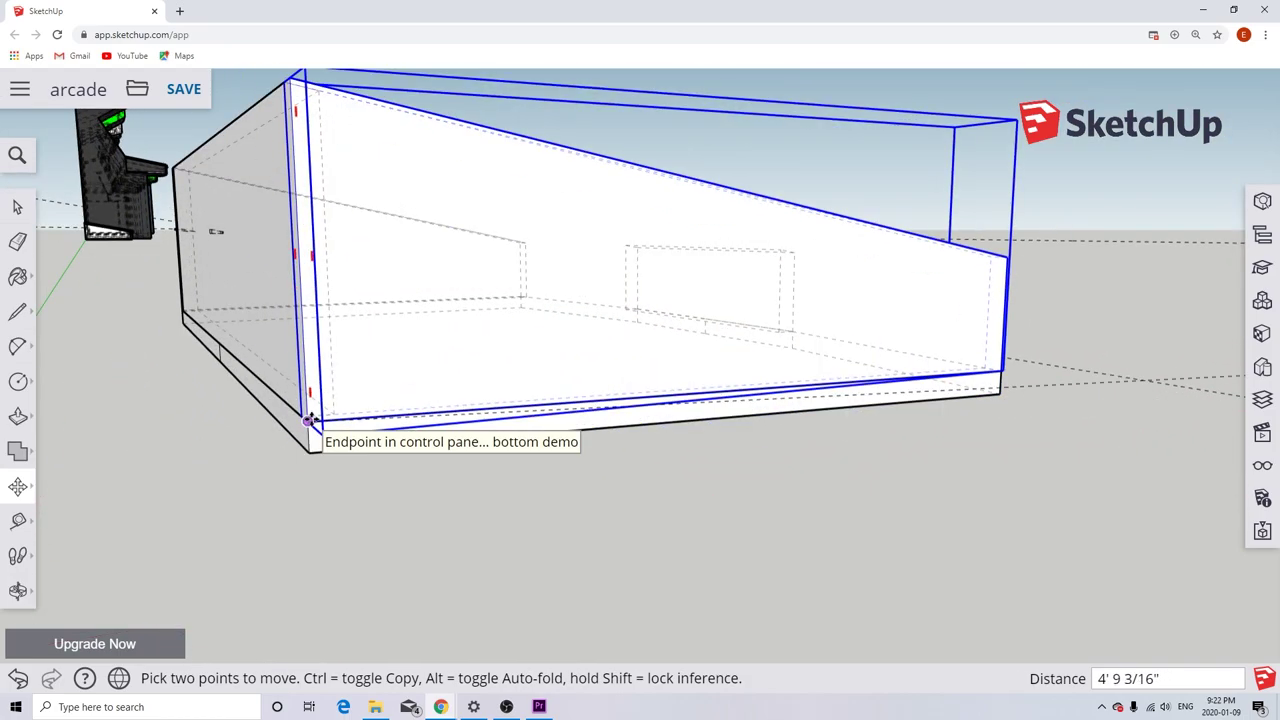
pyautogui.scroll(2, 320, 443)
# Clear the selection and orbit to inspect the reassembled box.
pyautogui.press('space')
pyautogui.click(548, 533)
pyautogui.scroll(-5, 566, 516)
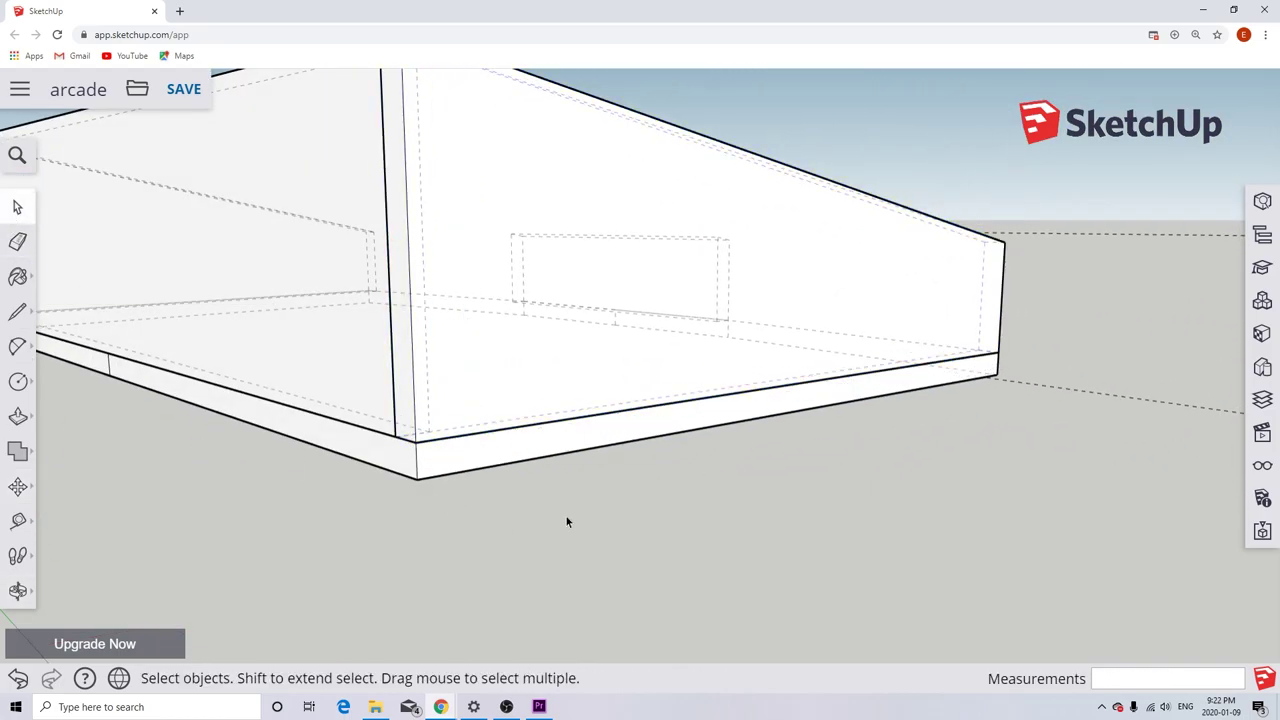
pyautogui.moveTo(640, 506); pyautogui.dragTo(440, 556, button='middle')
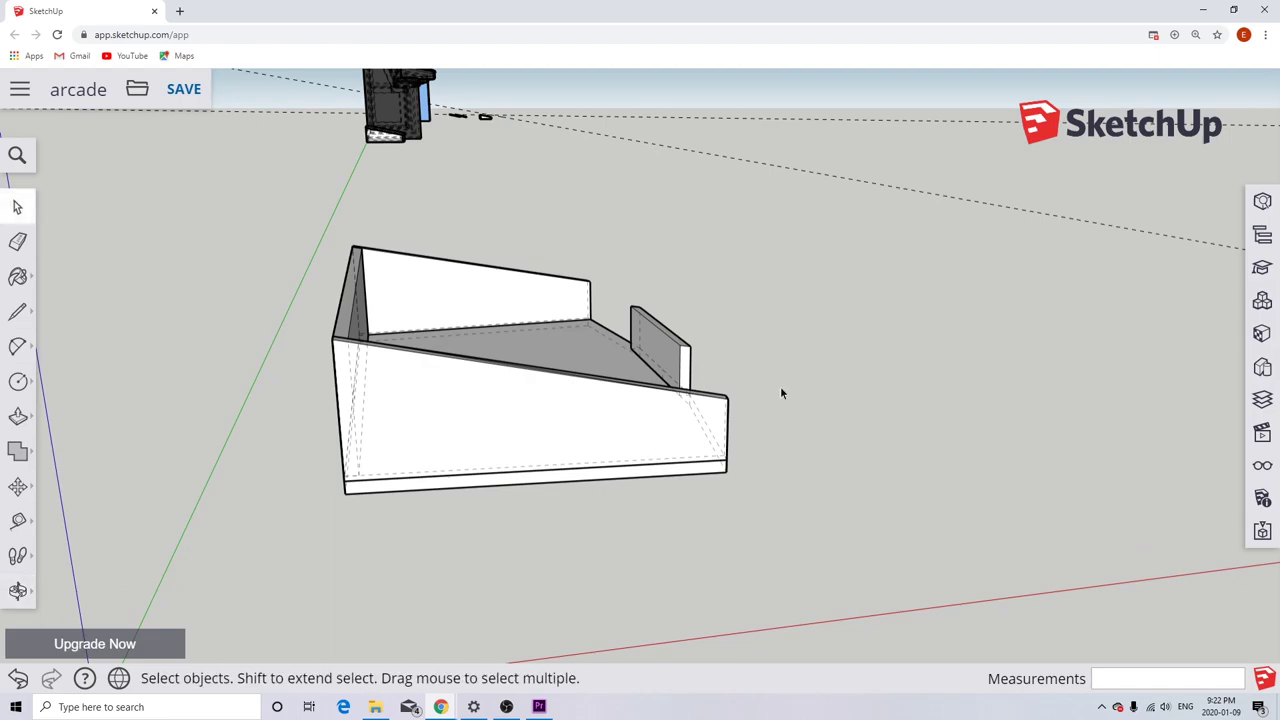
pyautogui.moveTo(780, 391); pyautogui.dragTo(430, 482, button='middle')
pyautogui.moveTo(710, 476); pyautogui.dragTo(366, 537, button='middle')
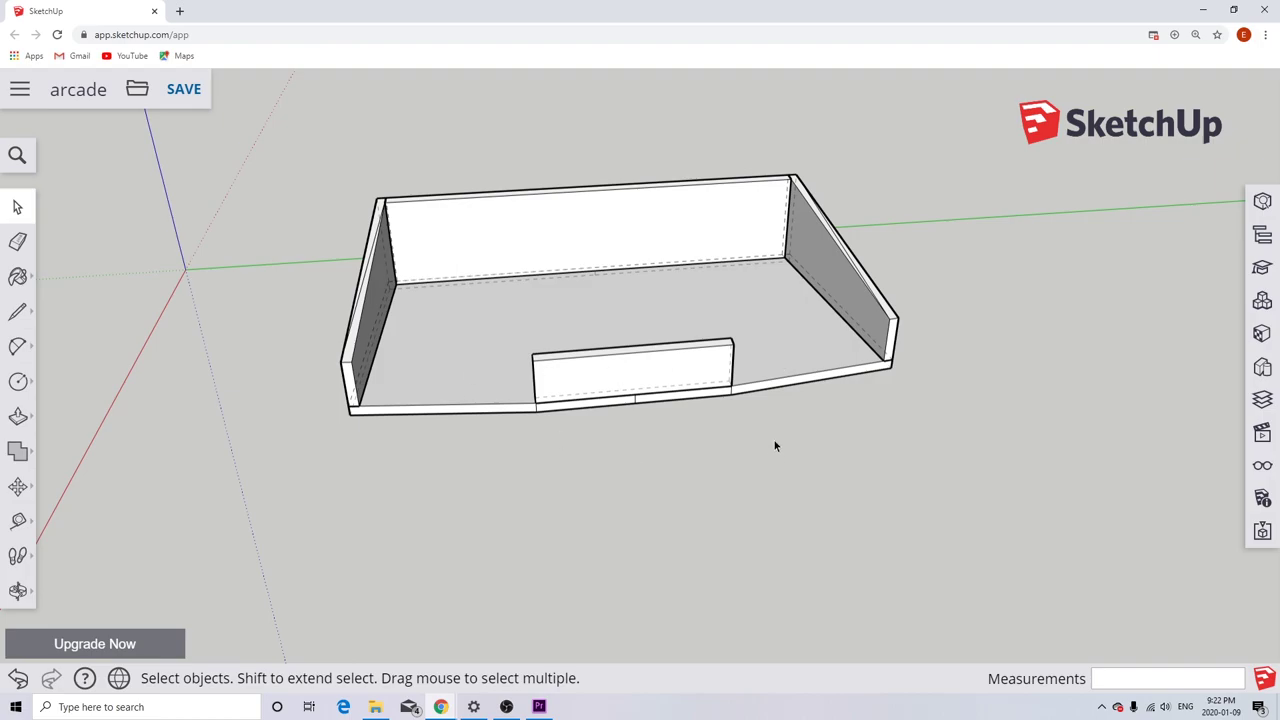
# Orbit to face the box's front and zoom in on the front edge with the Line tool active.
pyautogui.scroll(2, 774, 443)
pyautogui.scroll(-2, 775, 444)
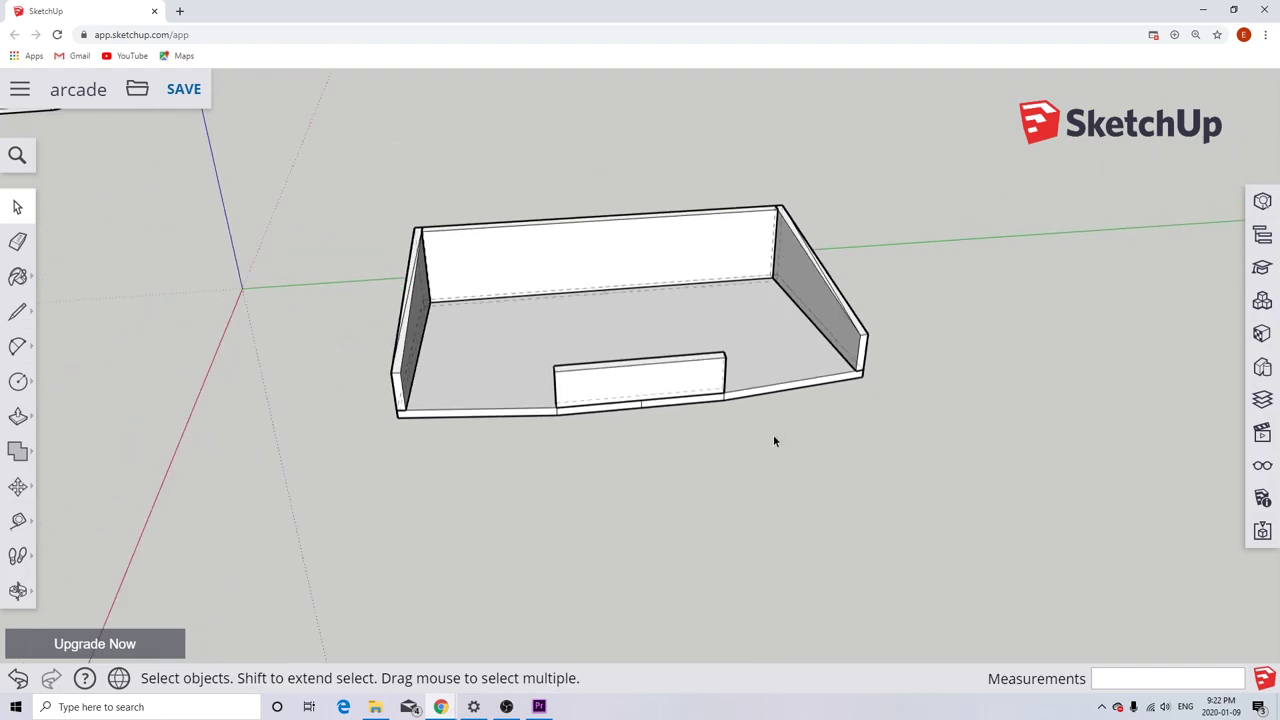
pyautogui.moveTo(773, 441); pyautogui.dragTo(523, 471, button='middle')
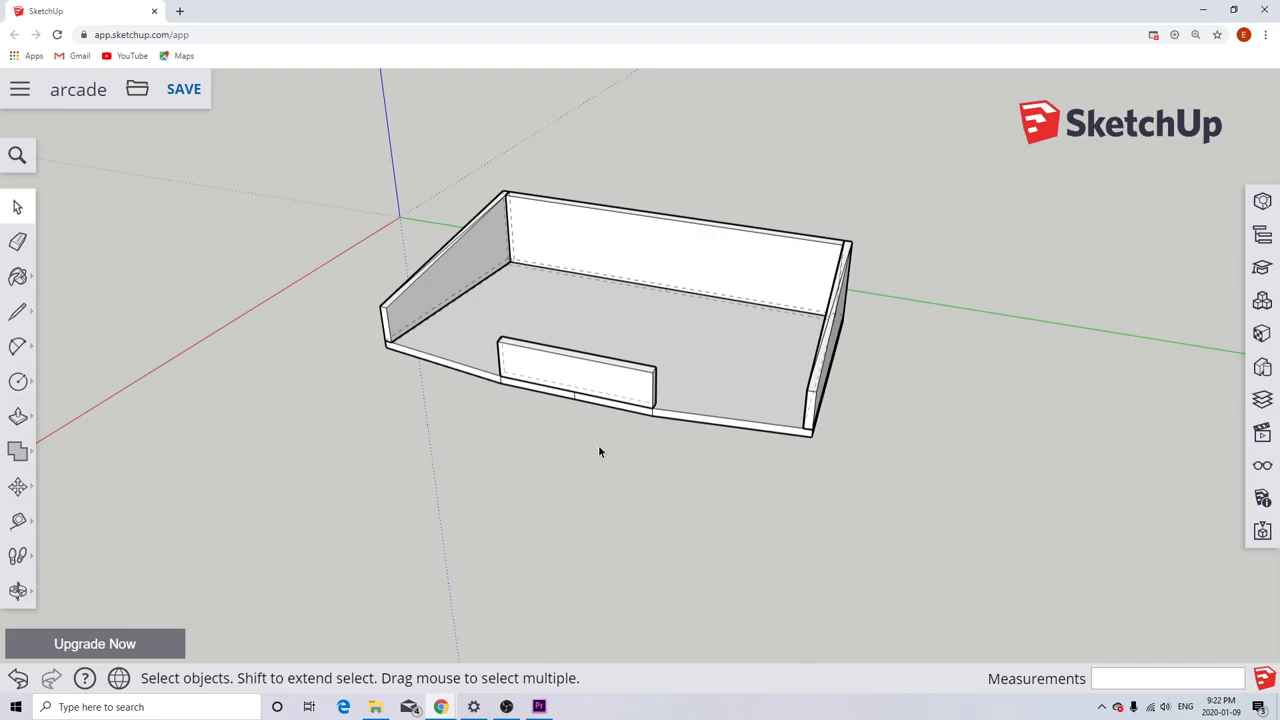
pyautogui.click(17, 311)
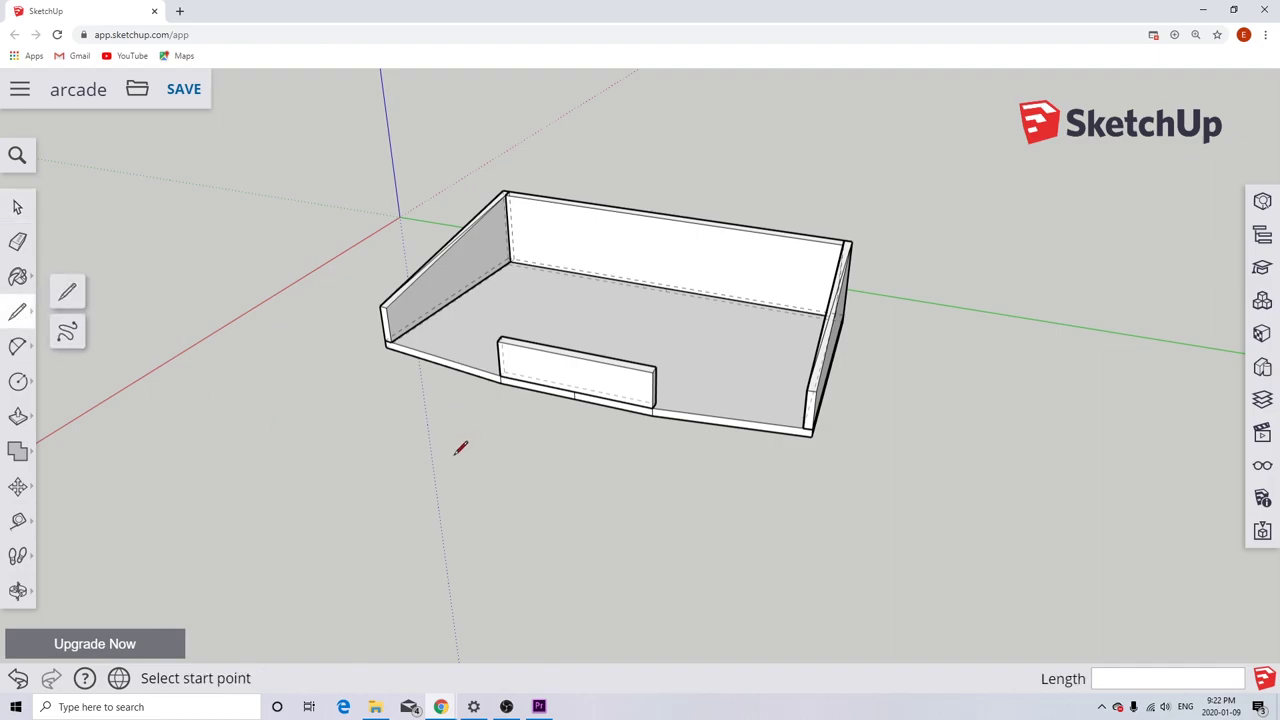
pyautogui.scroll(3, 660, 405)
# Draw edges from the short front piece's corner to the front-right corner, outlining a 0.625" strip.
pyautogui.scroll(2, 706, 427)
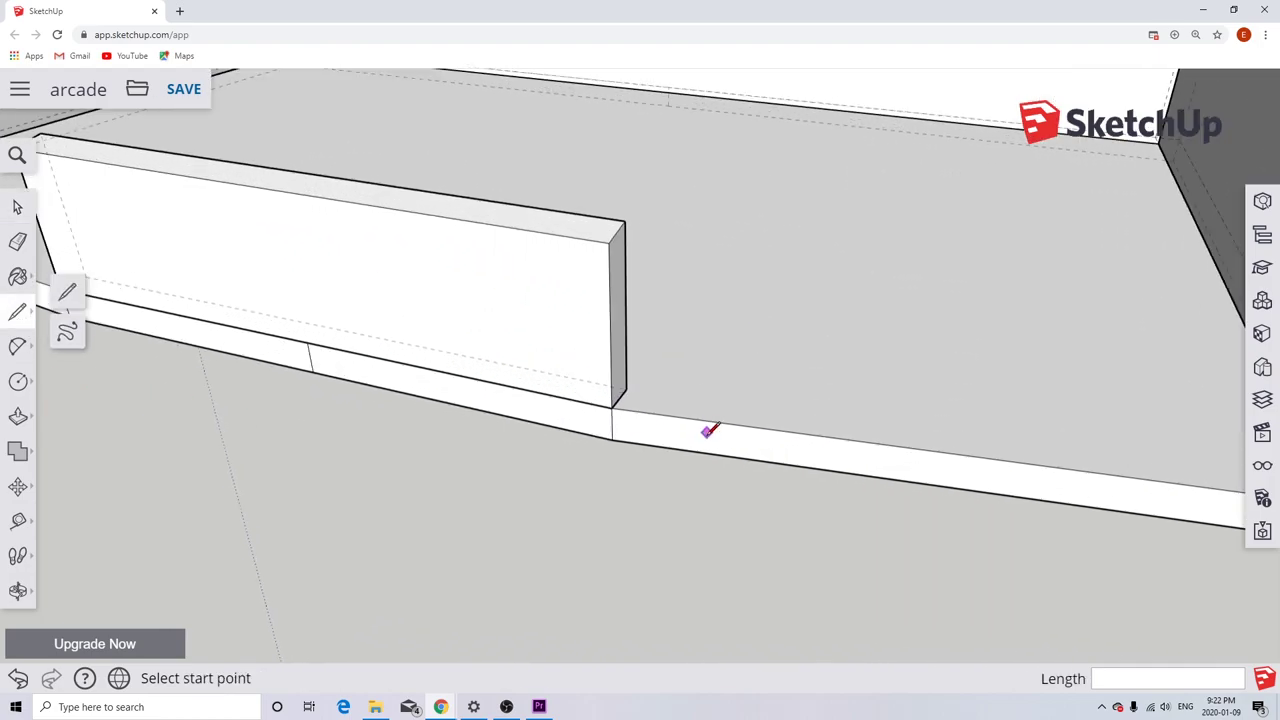
pyautogui.click(612, 407)
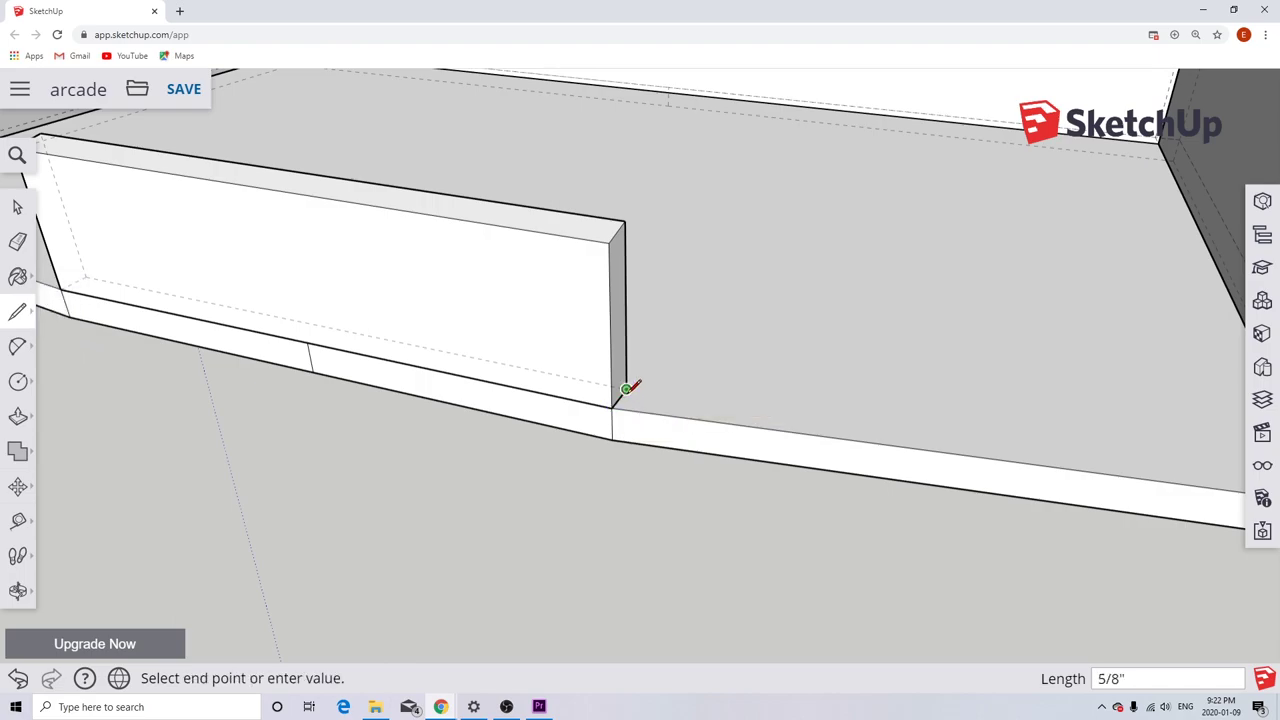
pyautogui.click(627, 389)
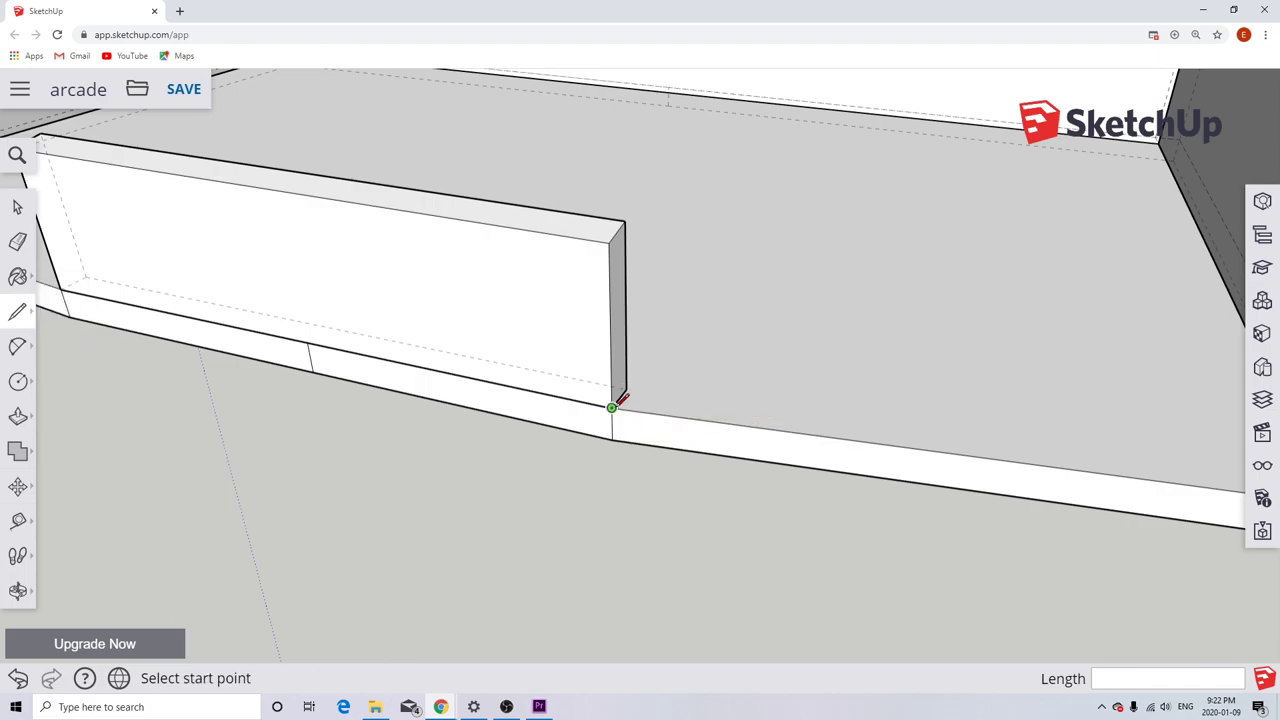
pyautogui.click(614, 405)
pyautogui.scroll(-3, 1023, 471)
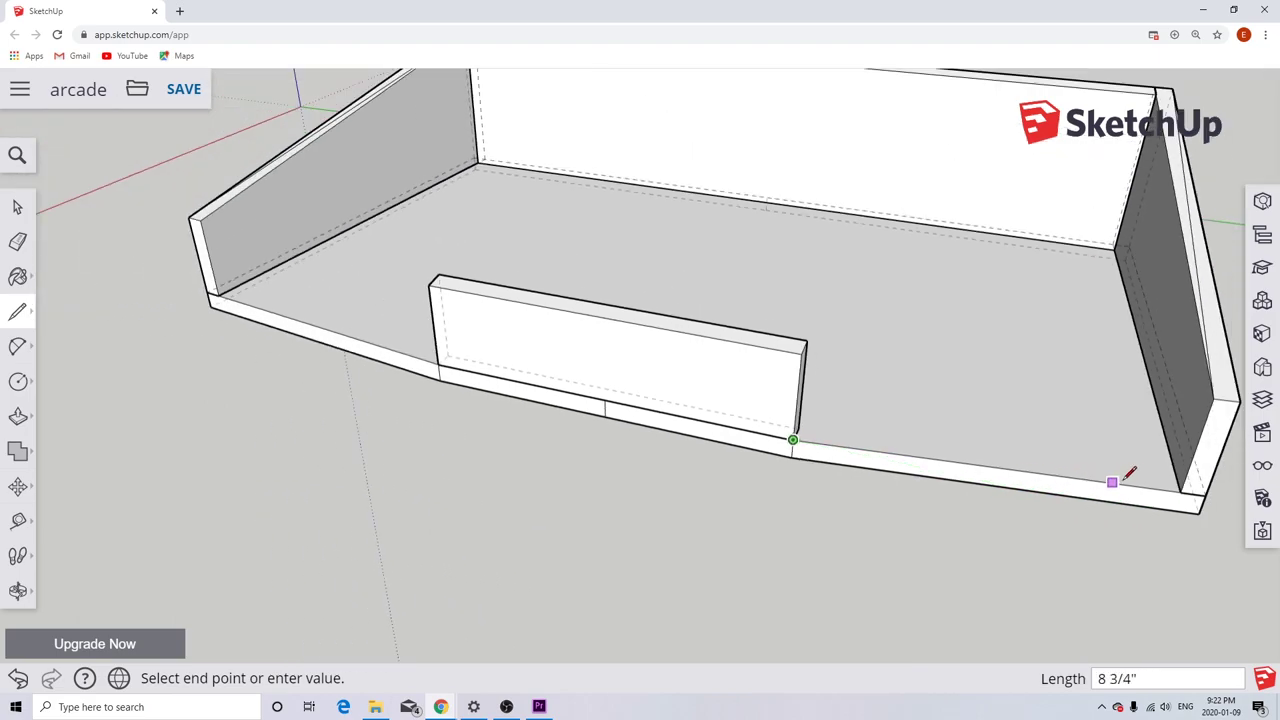
pyautogui.click(1181, 491)
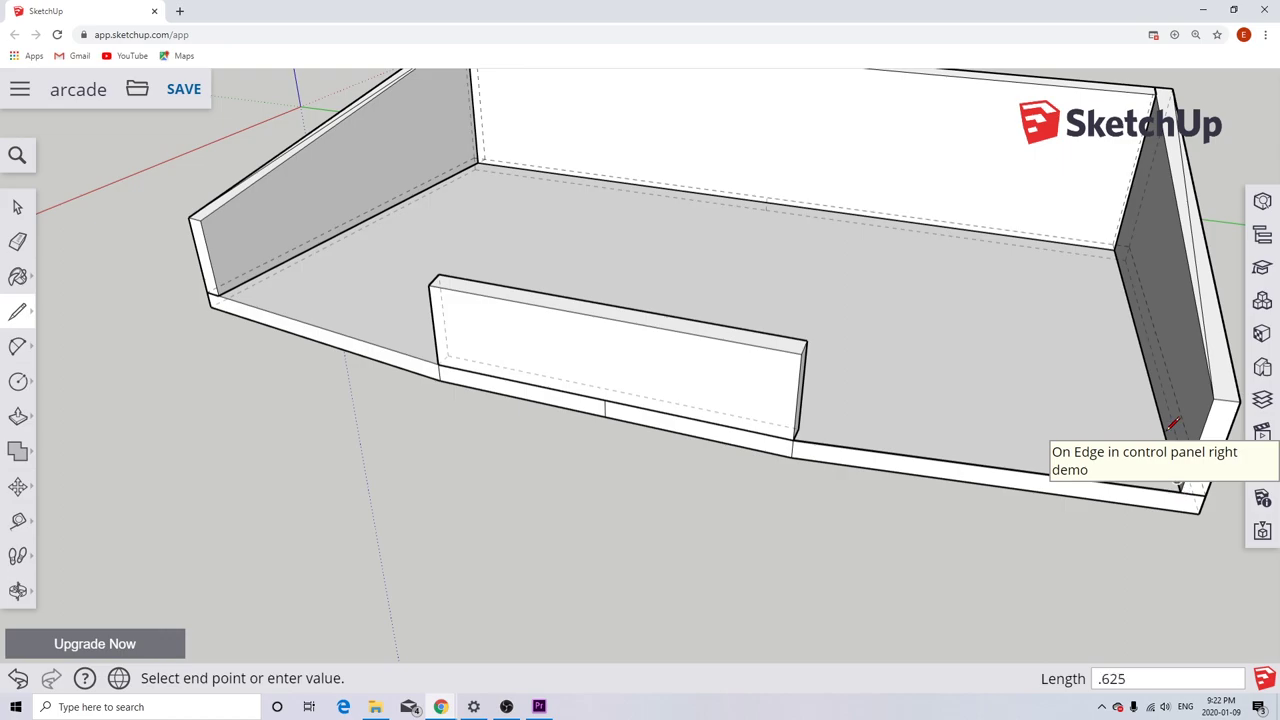
pyautogui.click(799, 429)
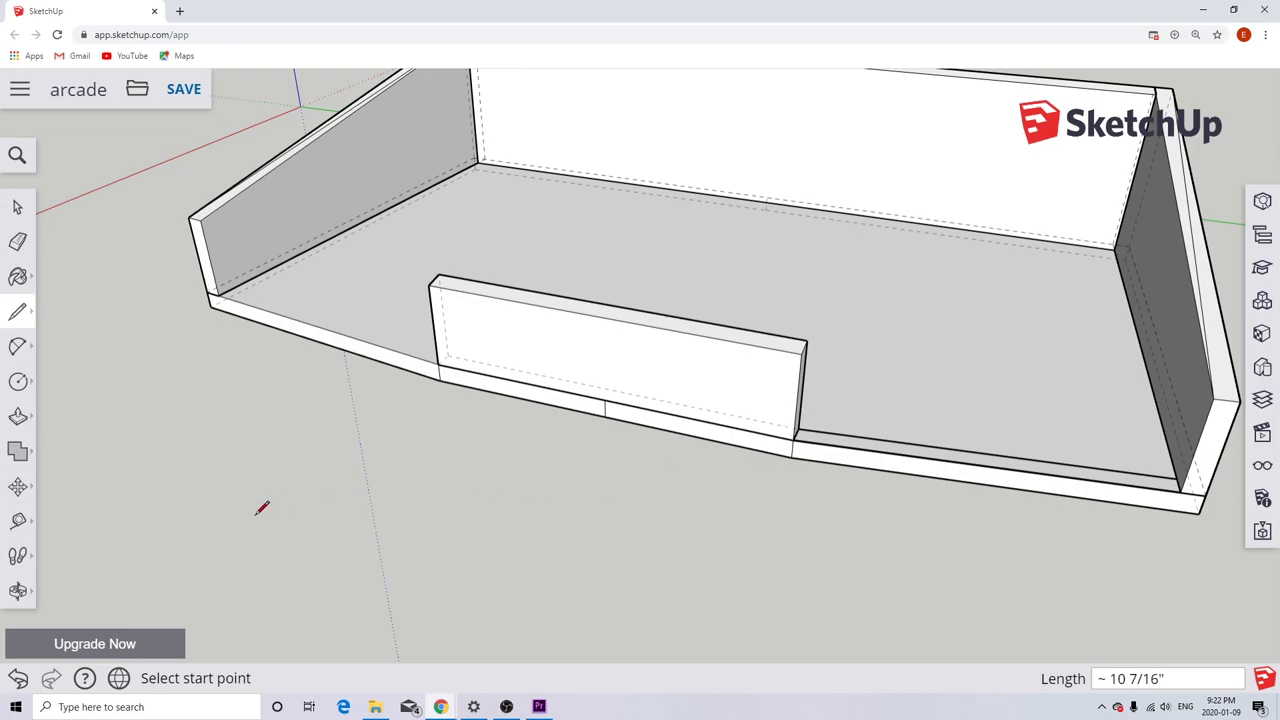
# Push/pull the front strip's right face up about 3 1/8" to meet the adjoining panel's top.
pyautogui.click(18, 416)
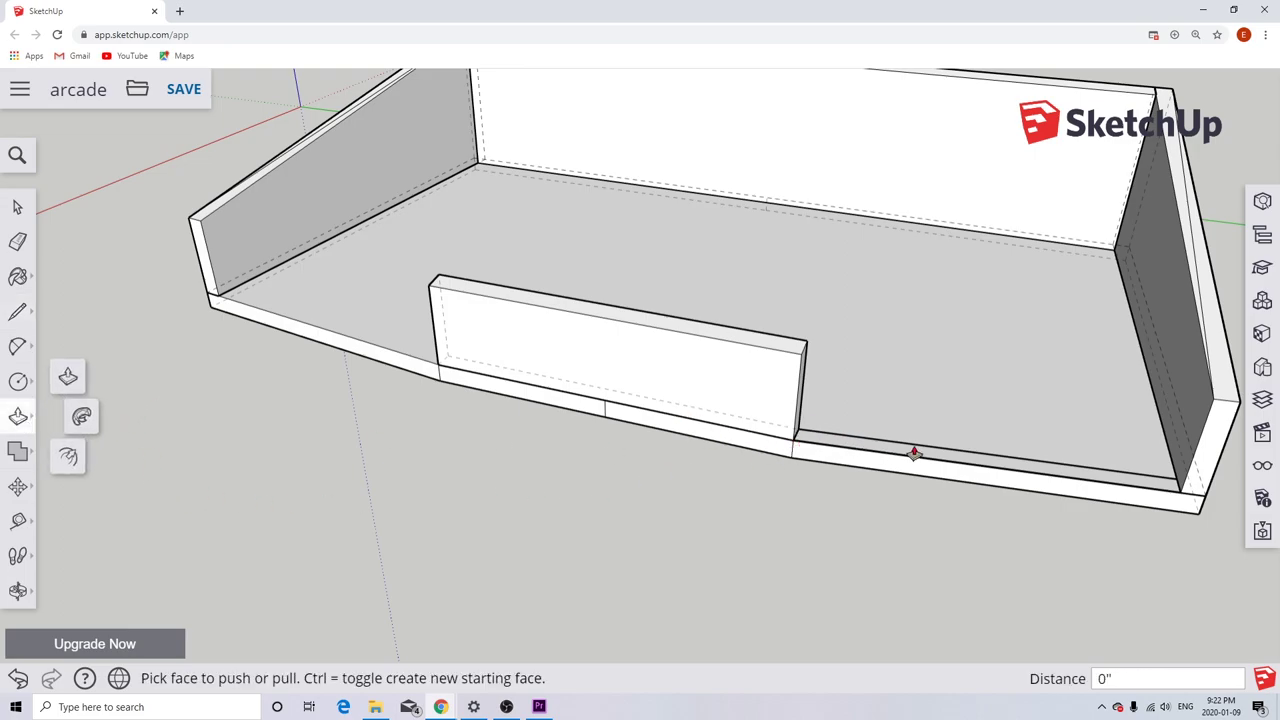
pyautogui.scroll(3, 932, 462)
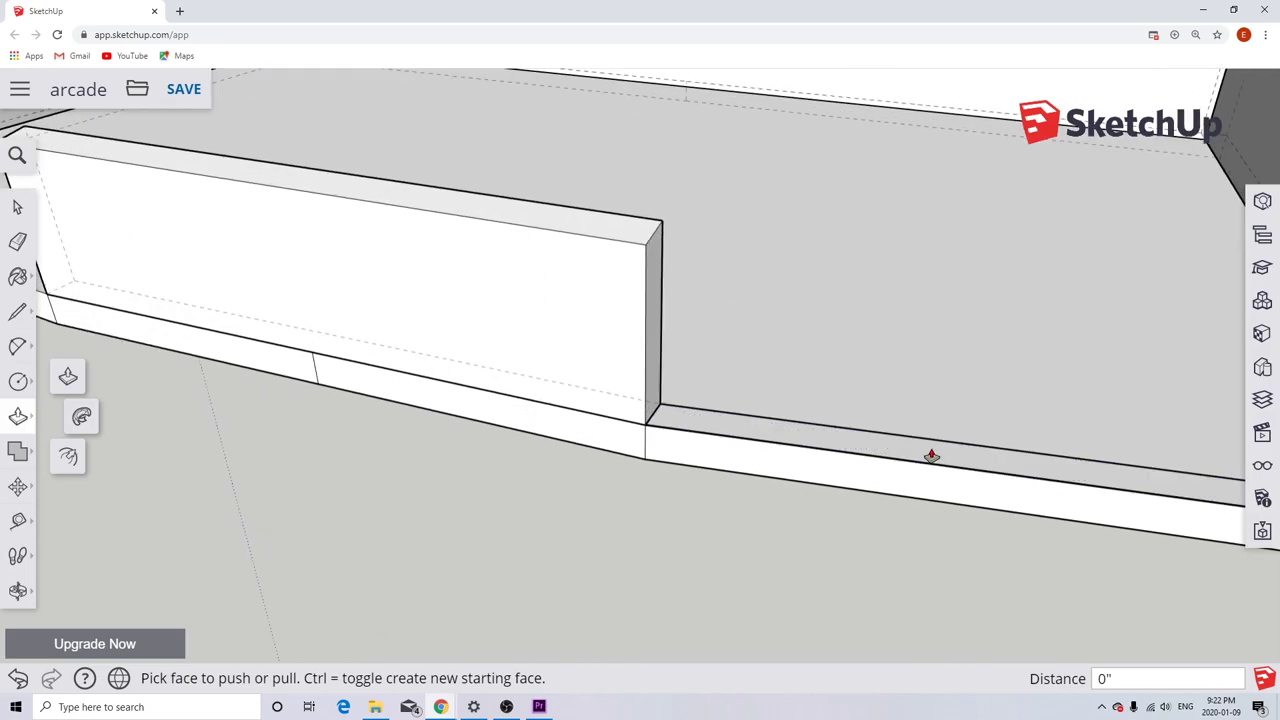
pyautogui.scroll(-1, 913, 457)
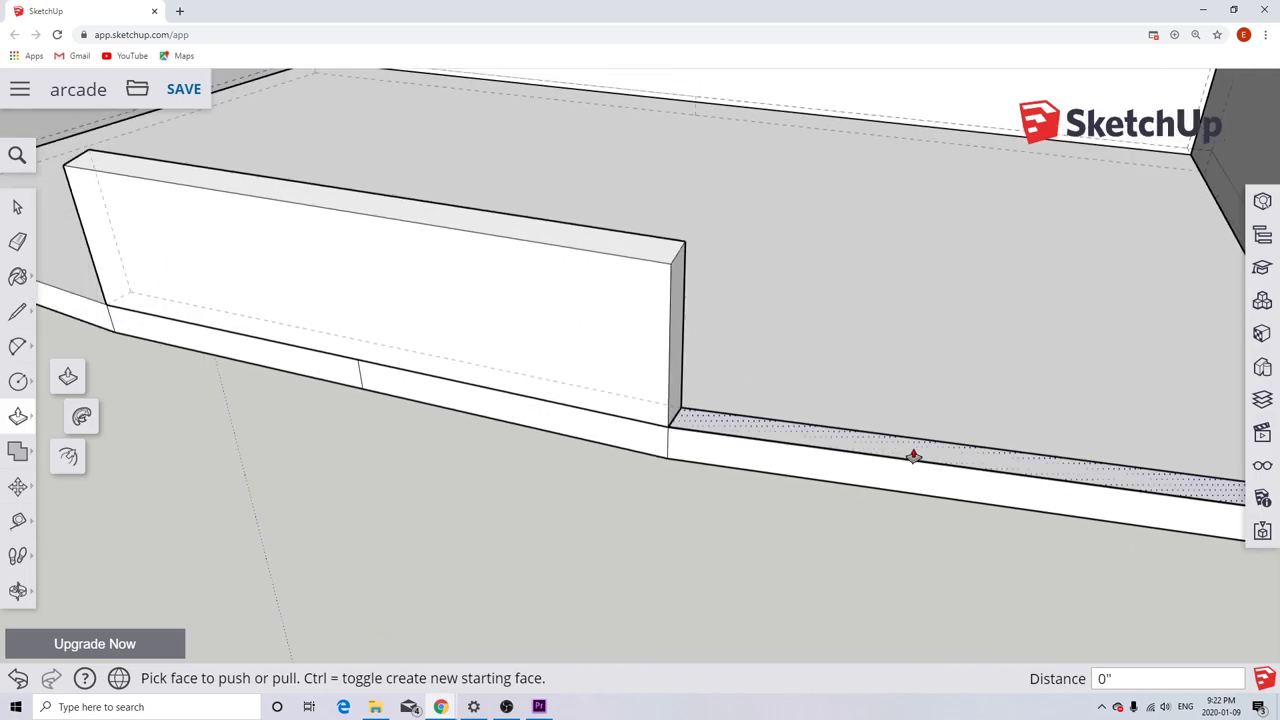
pyautogui.moveTo(913, 457); pyautogui.dragTo(673, 268)
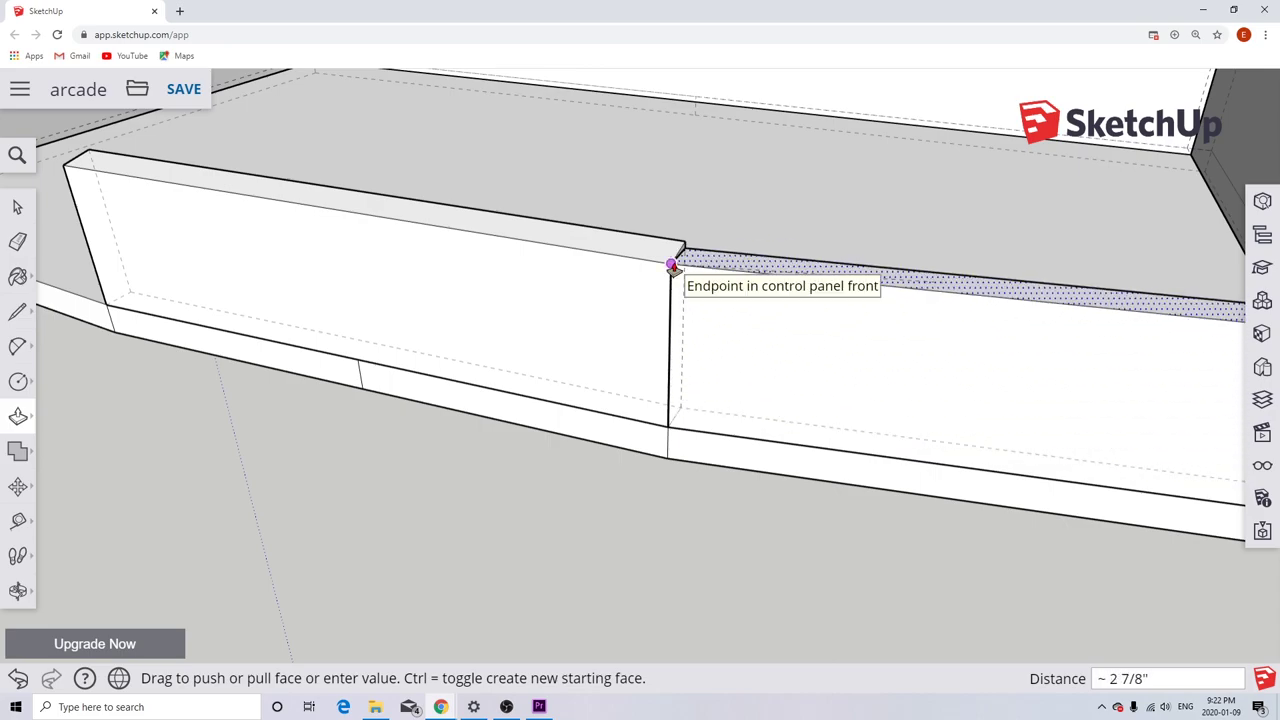
pyautogui.scroll(4, 673, 268)
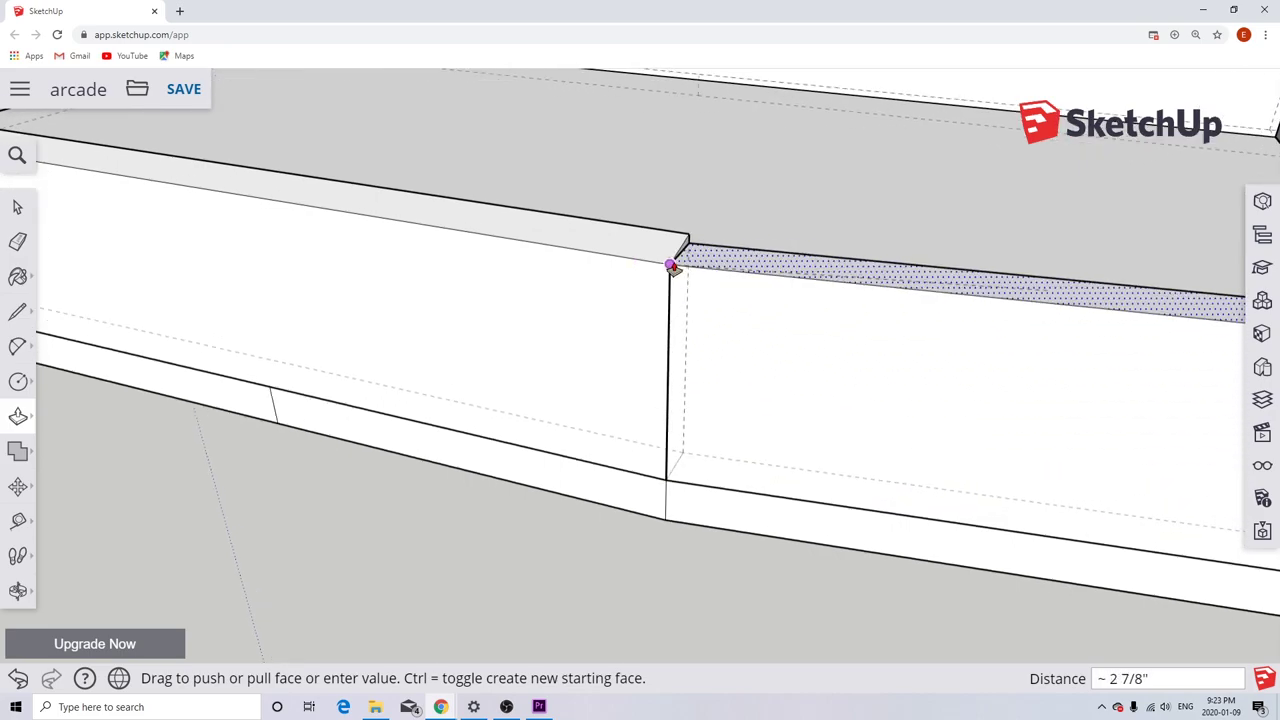
pyautogui.moveTo(673, 268); pyautogui.dragTo(712, 190)
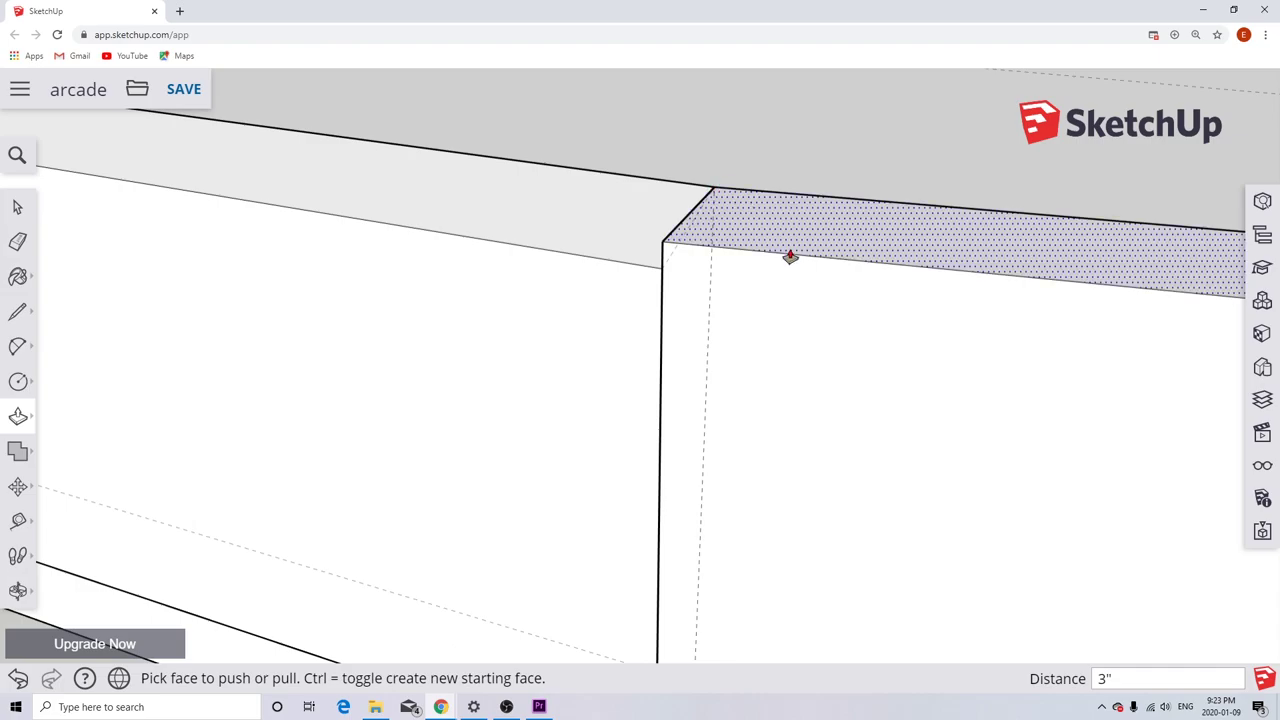
pyautogui.moveTo(812, 333); pyautogui.dragTo(1180, 433, button='middle')
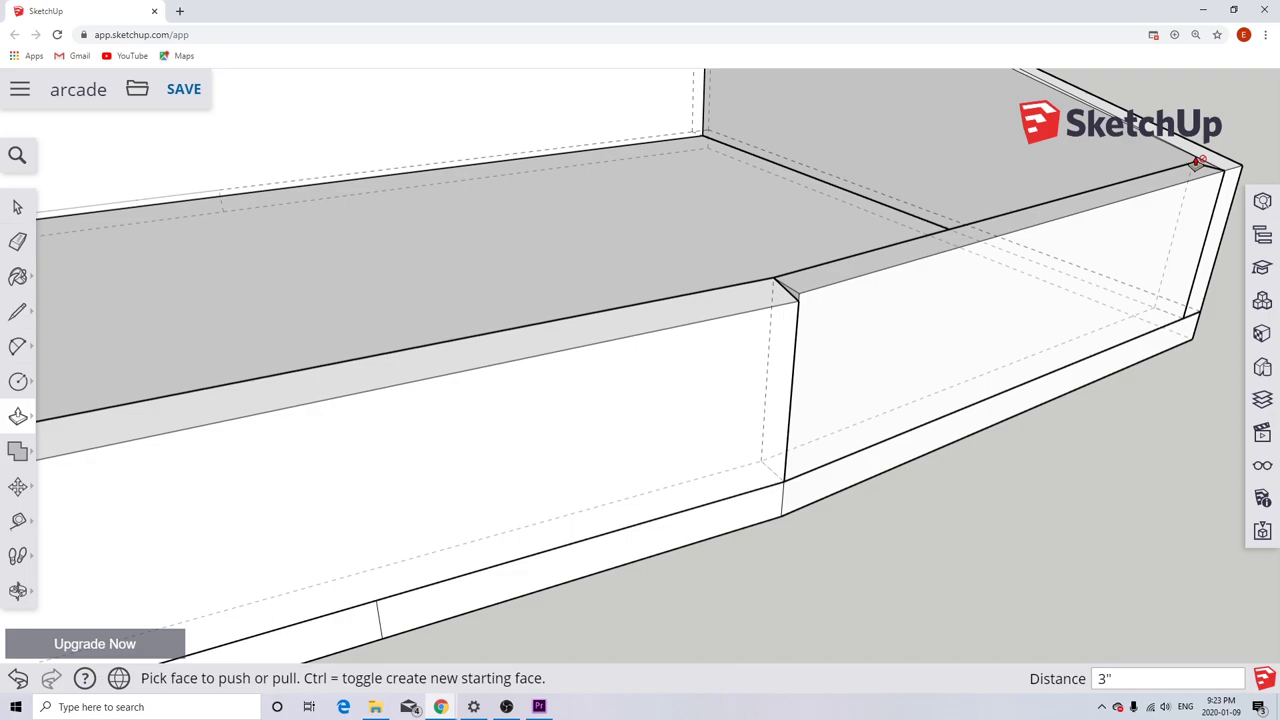
pyautogui.hotkey('ctrl', 'z')
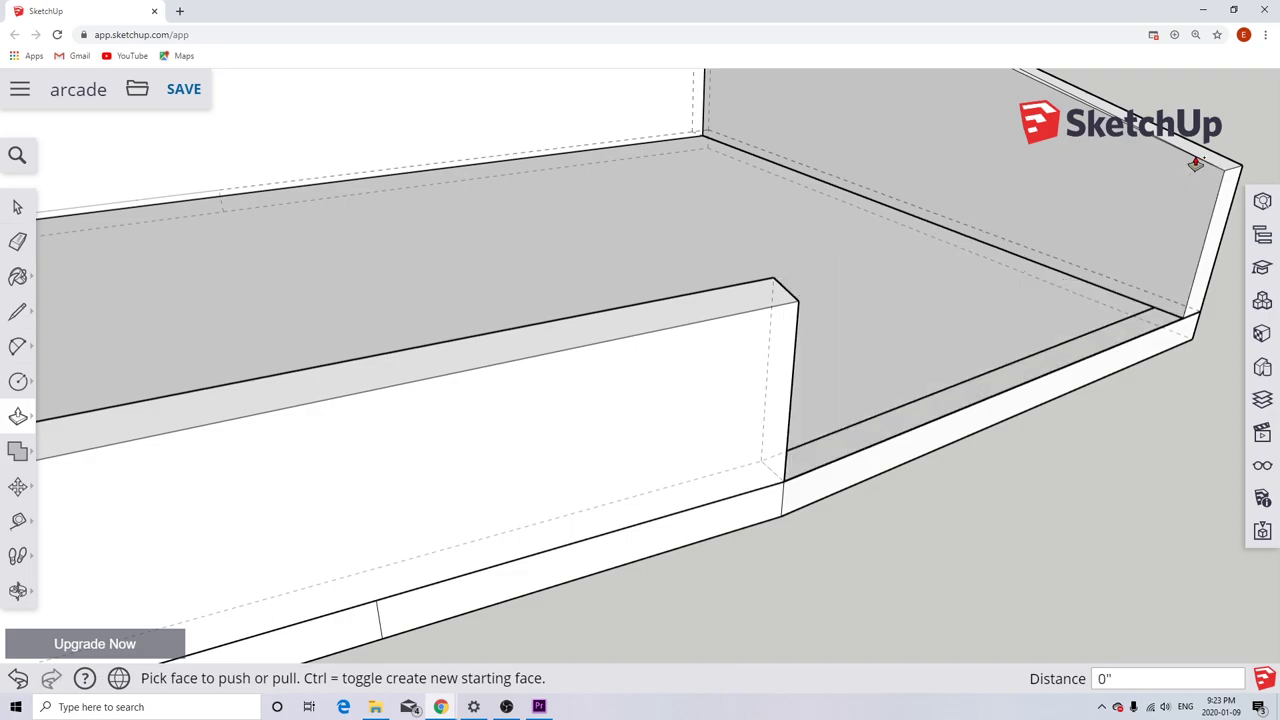
pyautogui.moveTo(1131, 333); pyautogui.dragTo(1197, 165)
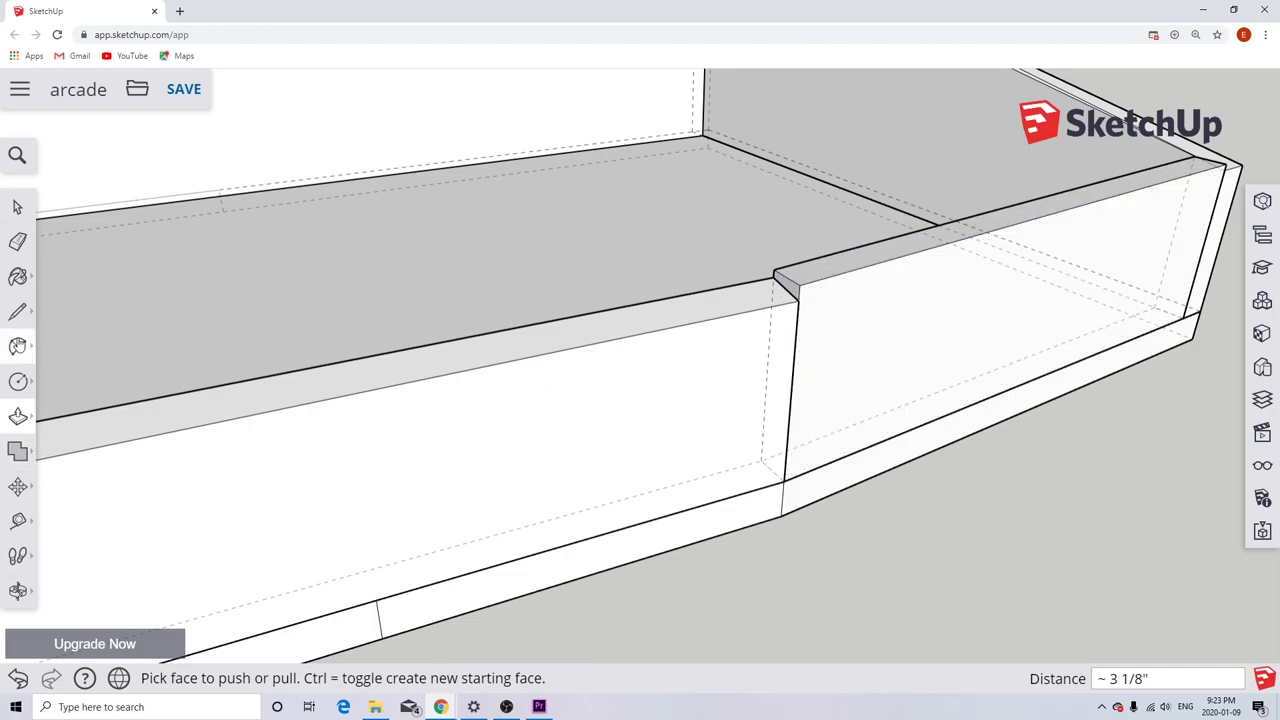
pyautogui.click(17, 207)
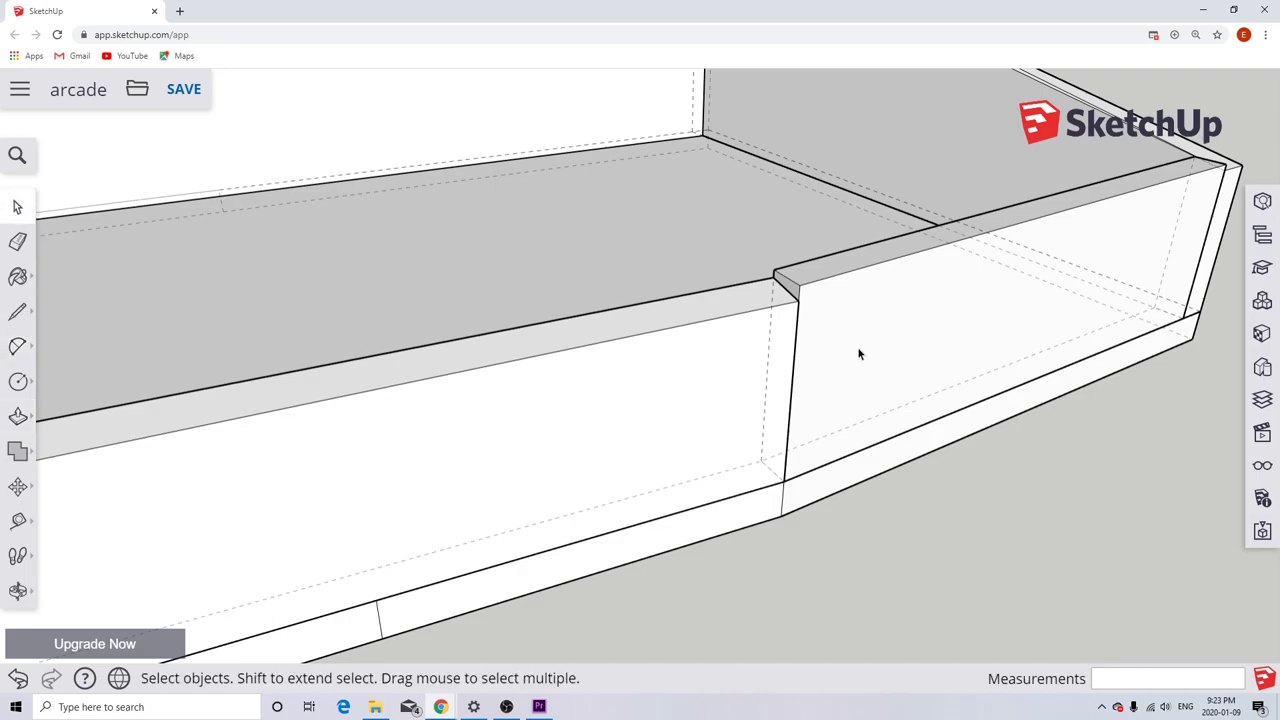
# Move the joint's top edge endpoint down about 1/8" onto the lower corner.
pyautogui.moveTo(1111, 257); pyautogui.dragTo(541, 239, button='middle')
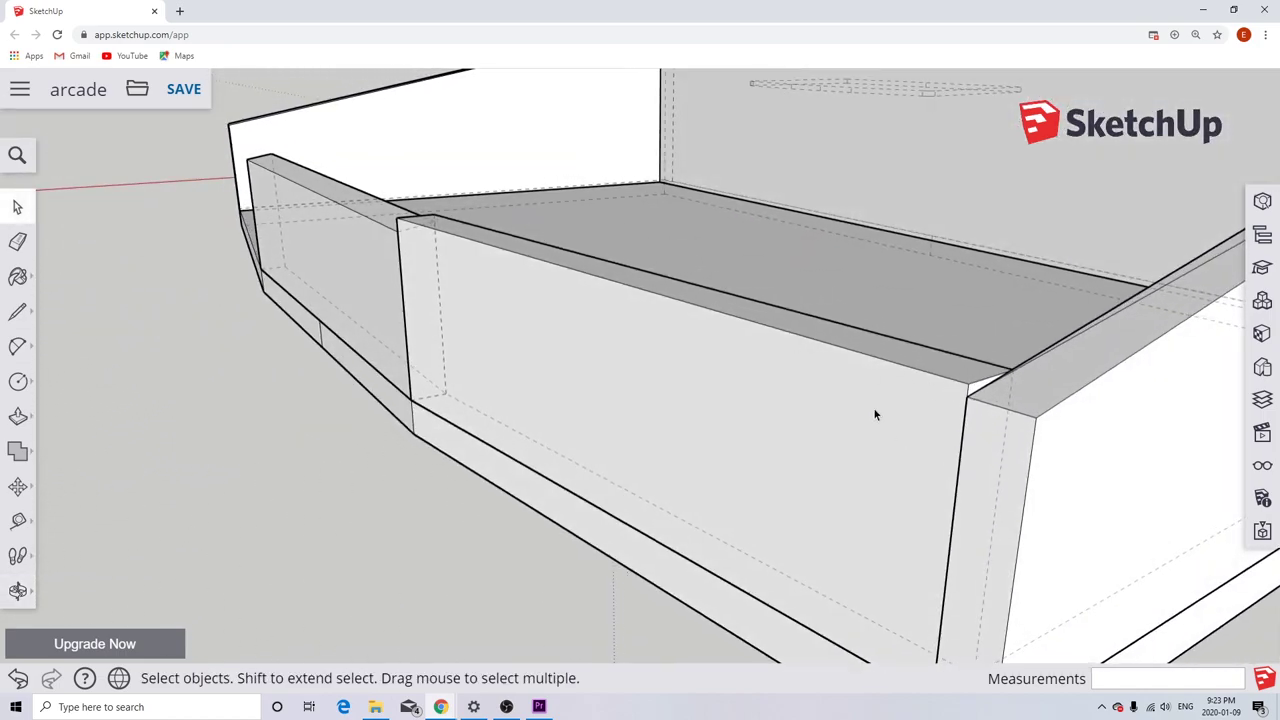
pyautogui.moveTo(868, 422); pyautogui.dragTo(708, 420, button='middle')
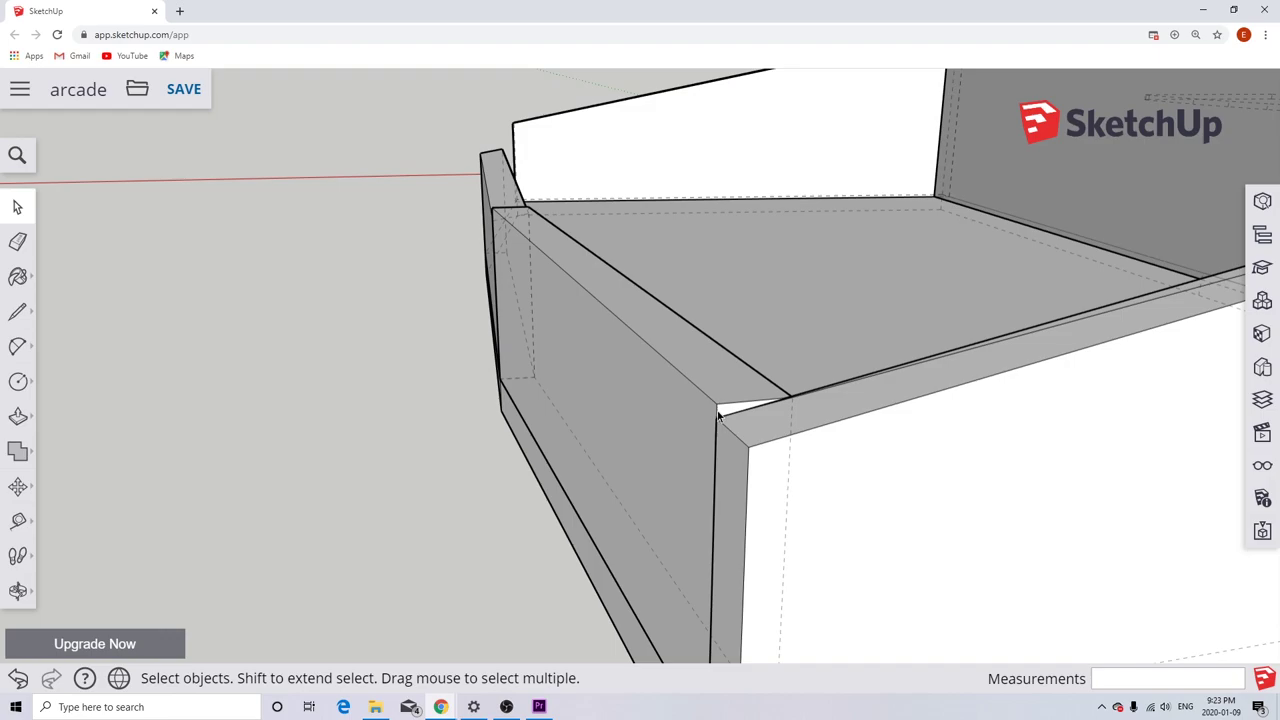
pyautogui.click(705, 400)
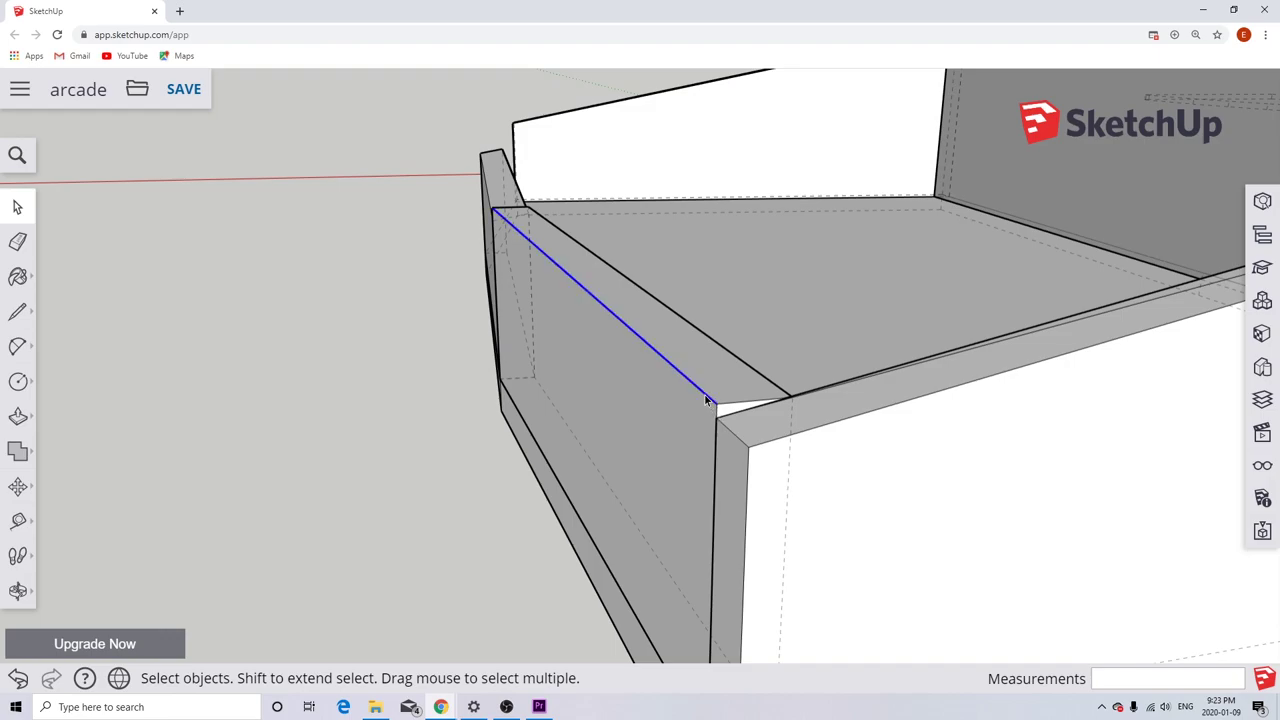
pyautogui.click(34, 486)
pyautogui.scroll(1, 731, 403)
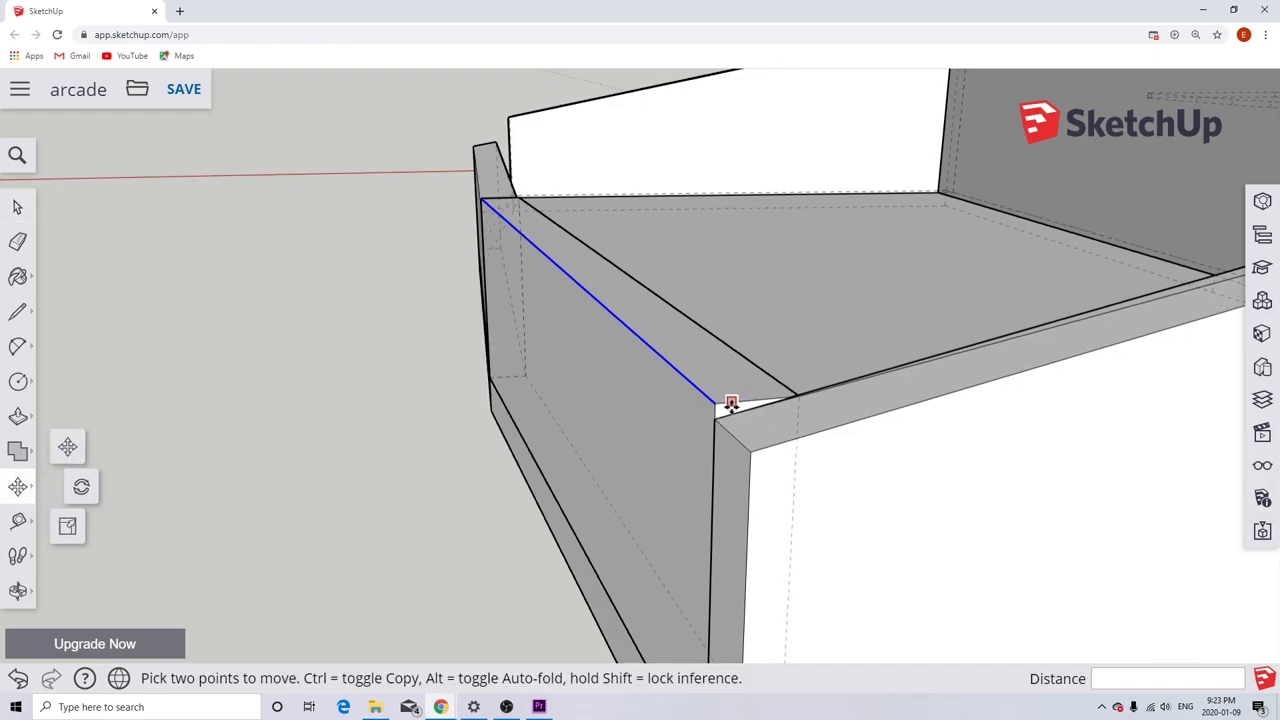
pyautogui.scroll(1, 722, 405)
pyautogui.click(697, 400)
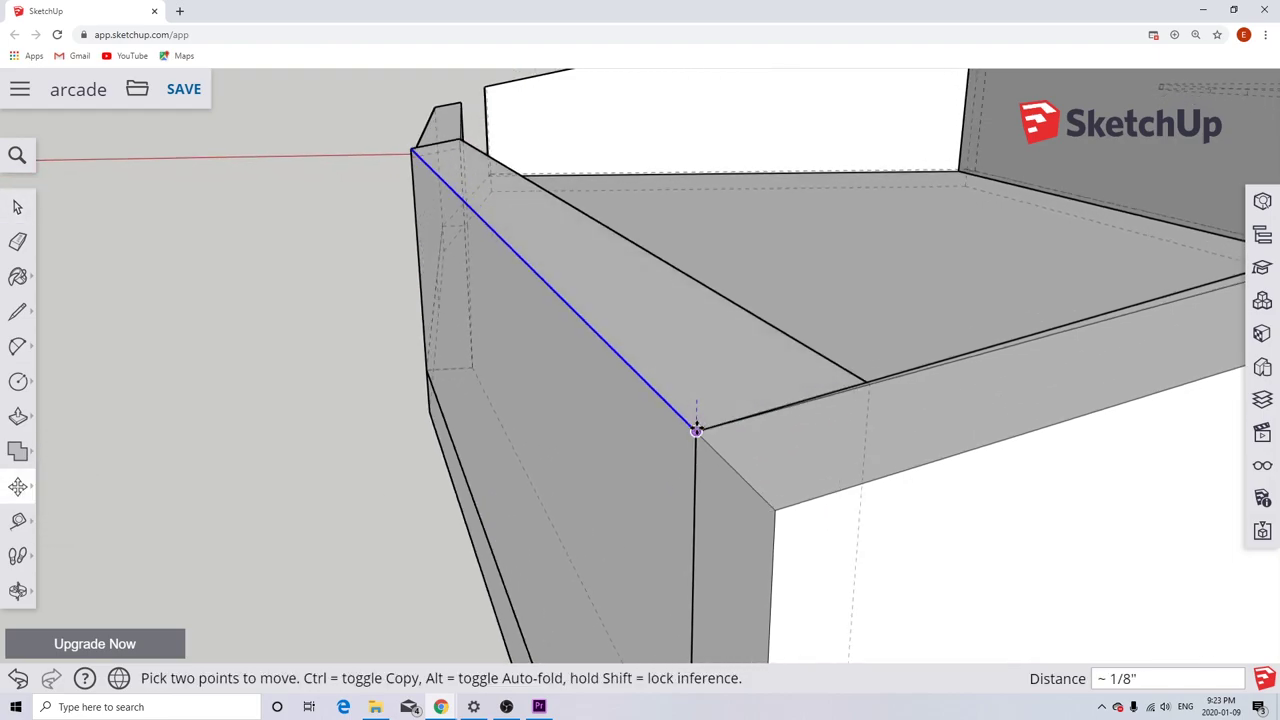
pyautogui.click(699, 431)
pyautogui.moveTo(509, 467)
pyautogui.mouseDown(button='middle')
pyautogui.moveTo(1009, 420)
pyautogui.moveTo(519, 449)
pyautogui.mouseUp(button='middle')
pyautogui.scroll(3, 514, 260)
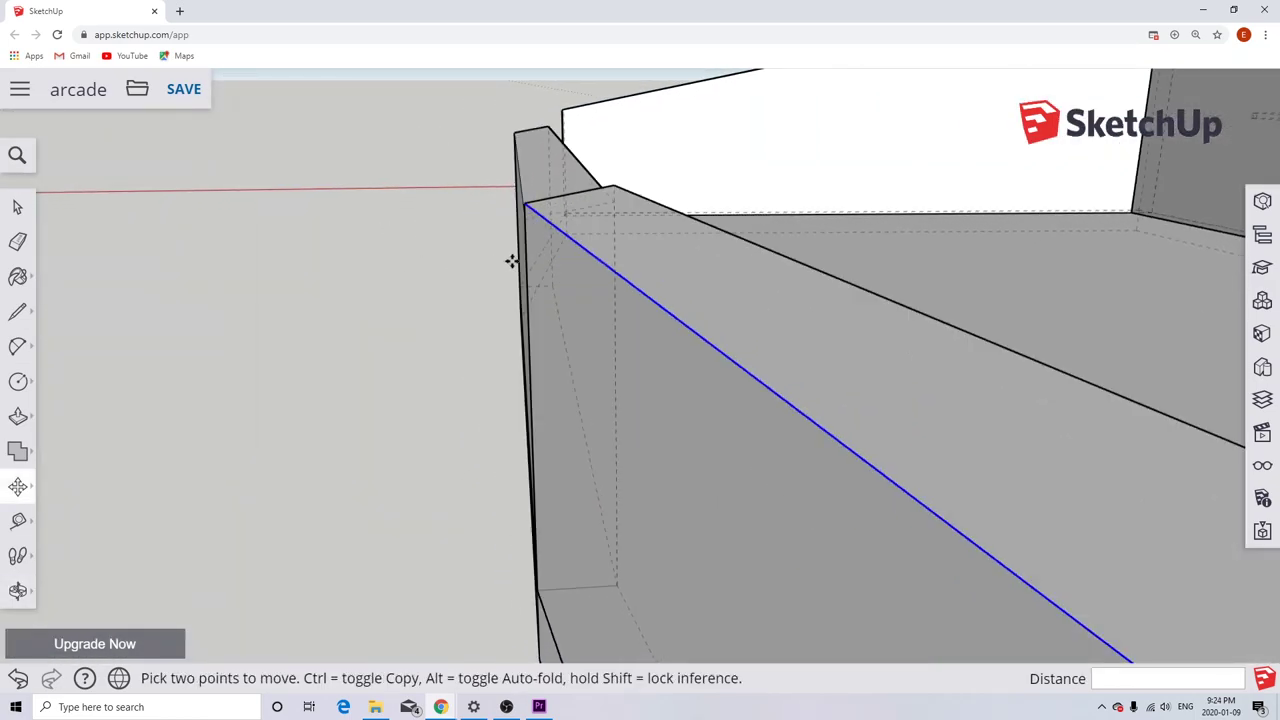
pyautogui.moveTo(552, 282); pyautogui.dragTo(995, 360, button='middle')
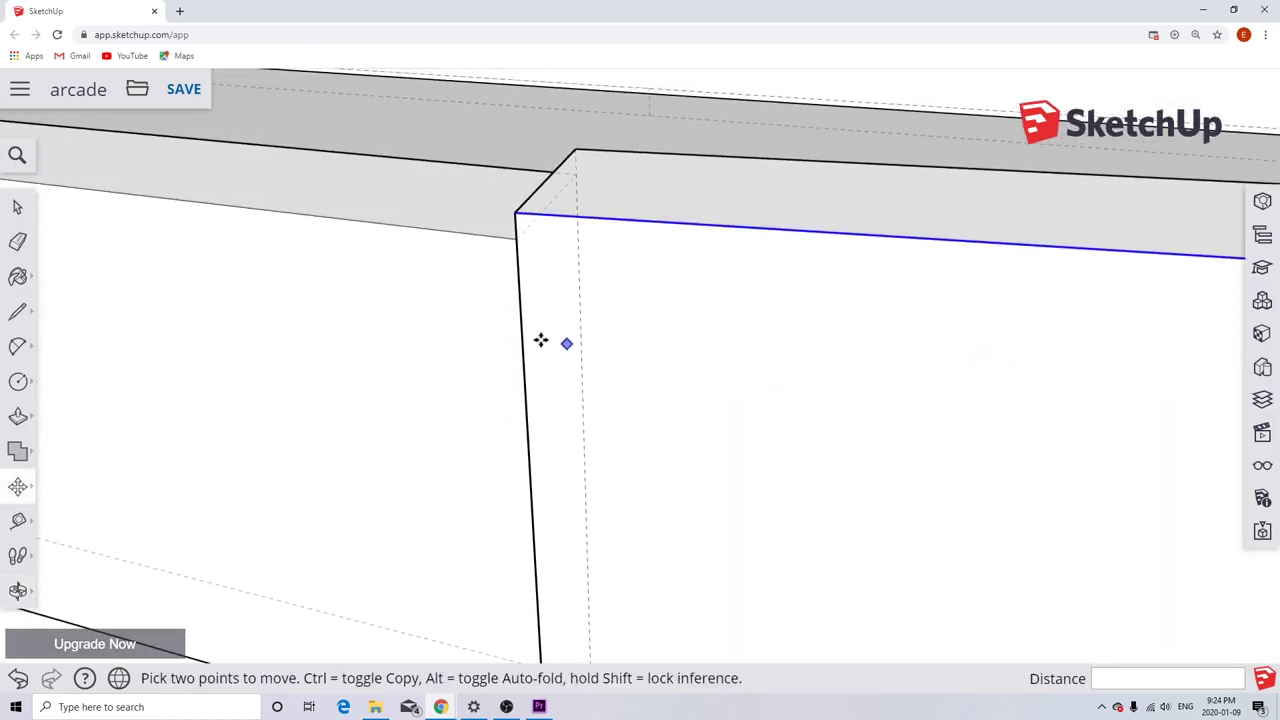
pyautogui.moveTo(471, 323); pyautogui.dragTo(900, 301, button='middle')
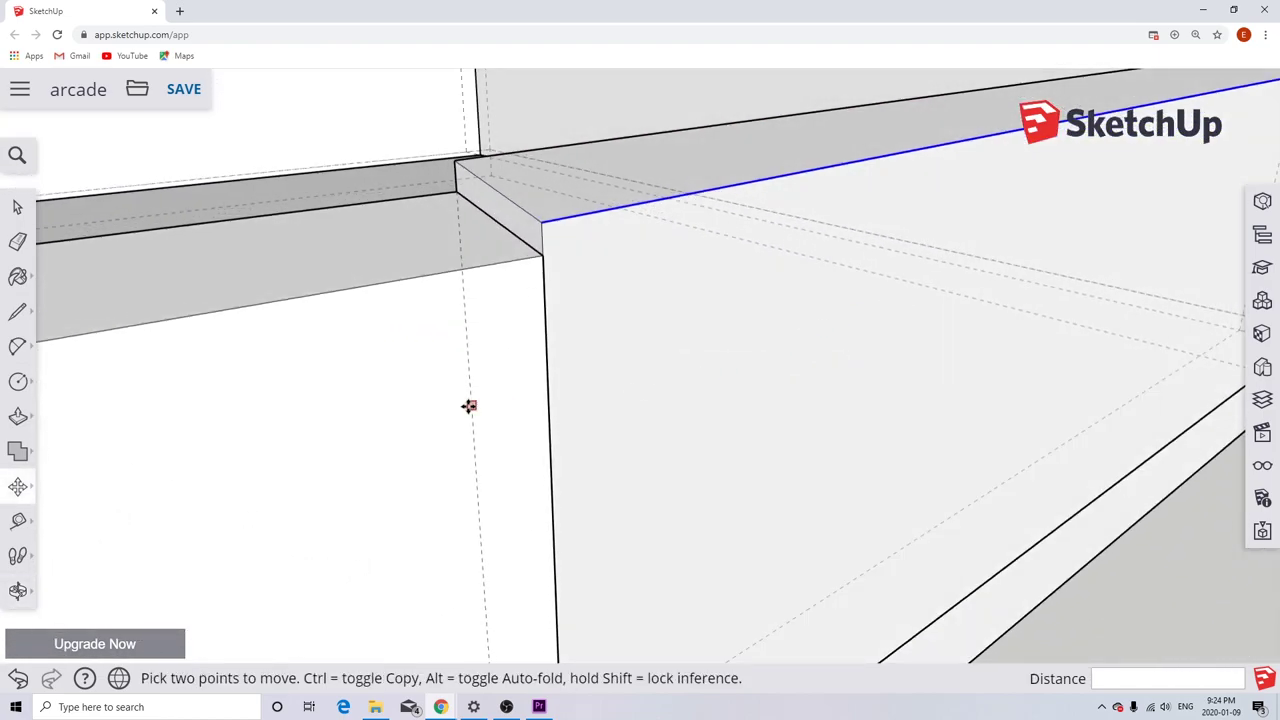
pyautogui.moveTo(469, 406); pyautogui.dragTo(714, 371, button='middle')
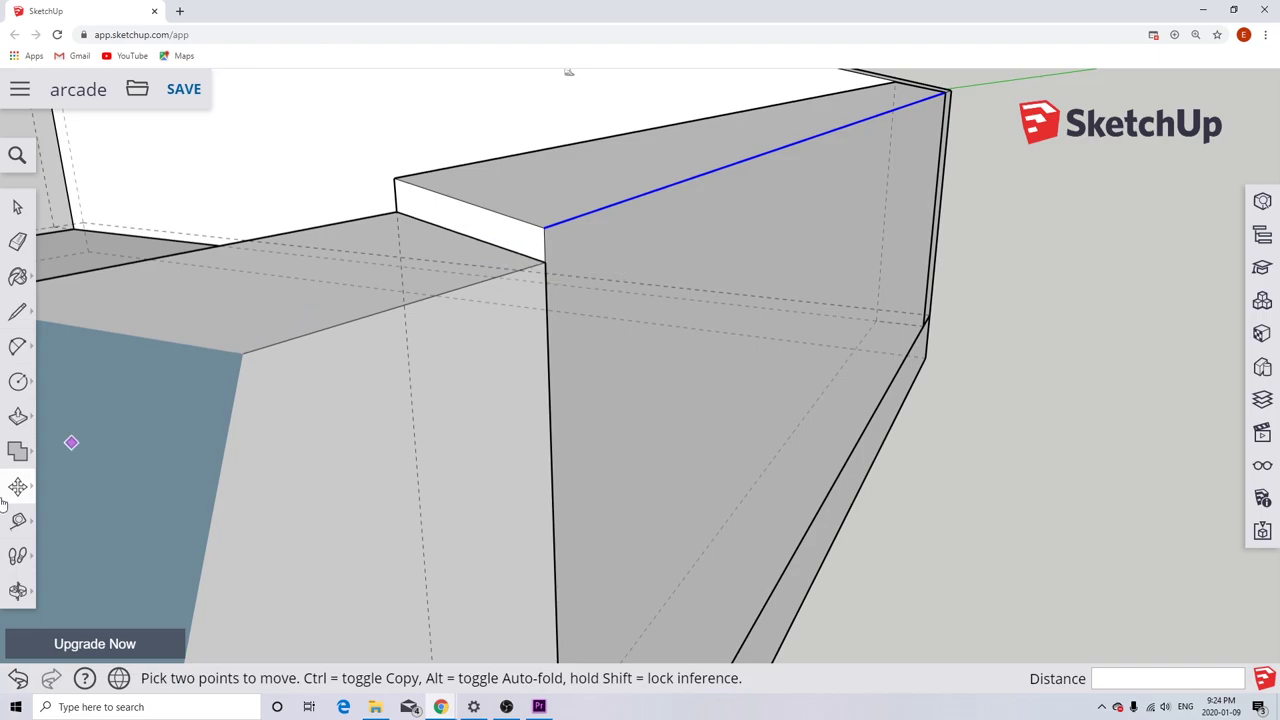
# Move the short front edge's endpoint down onto the lower corner, closing the gap.
pyautogui.click(17, 207)
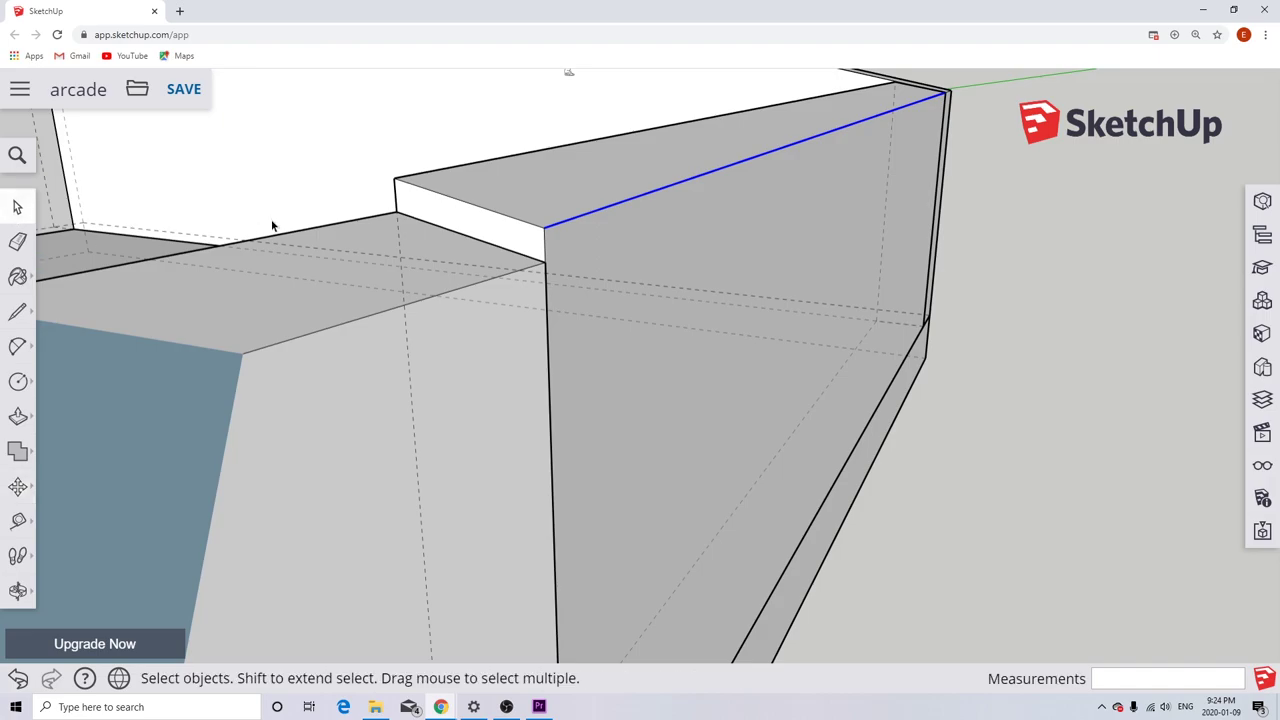
pyautogui.click(480, 207)
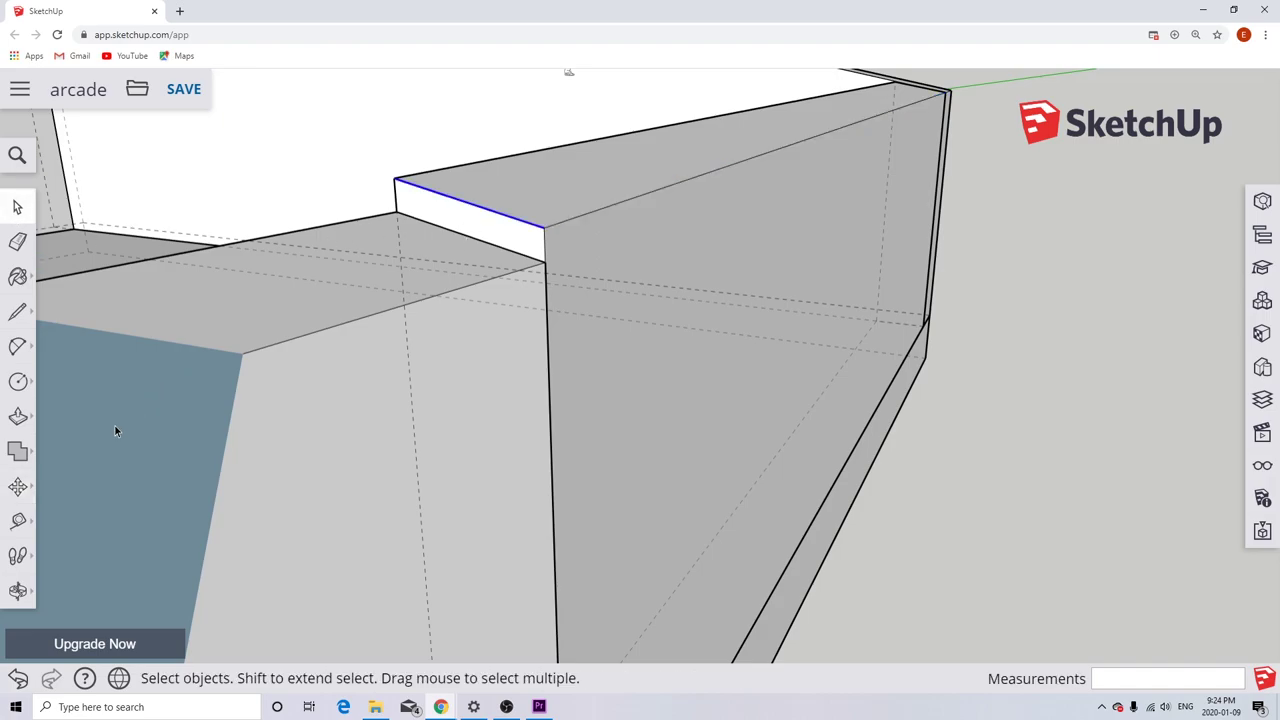
pyautogui.click(19, 488)
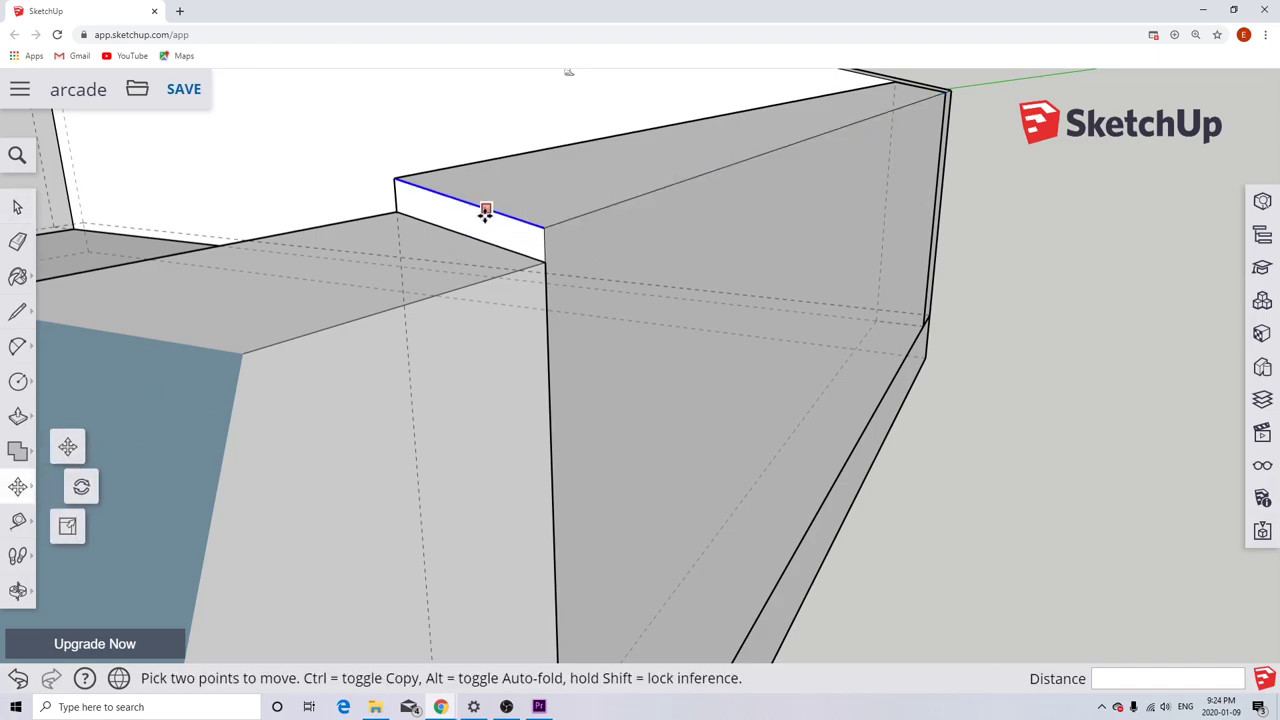
pyautogui.click(543, 228)
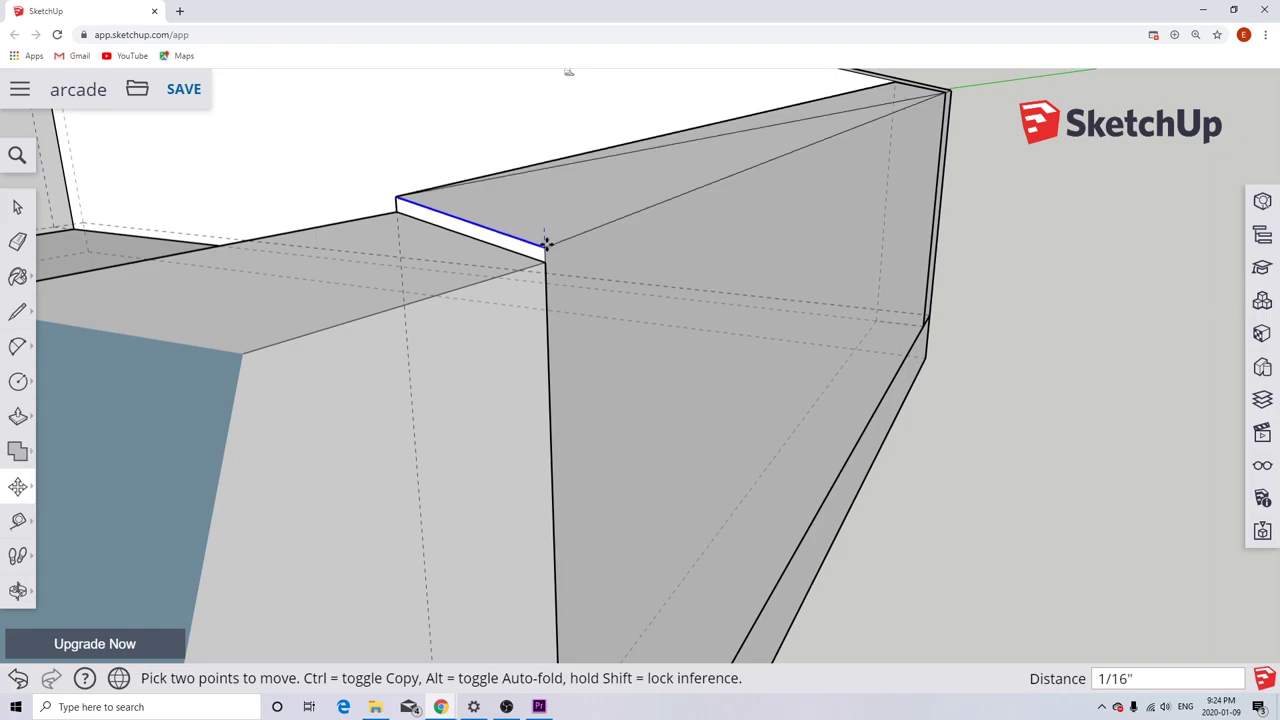
pyautogui.click(546, 261)
pyautogui.scroll(-2, 600, 307)
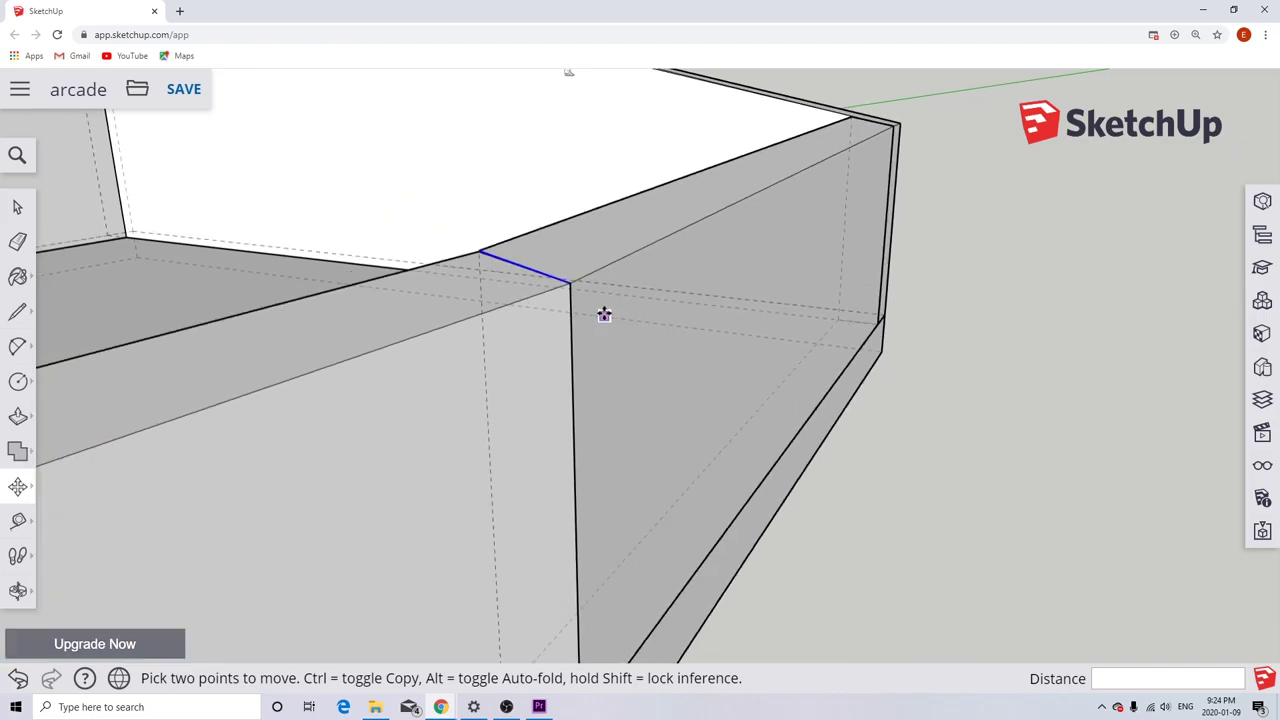
pyautogui.scroll(-2, 700, 292)
pyautogui.scroll(-1, 733, 283)
pyautogui.moveTo(737, 283); pyautogui.dragTo(271, 240, button='middle')
pyautogui.scroll(-4, 866, 329)
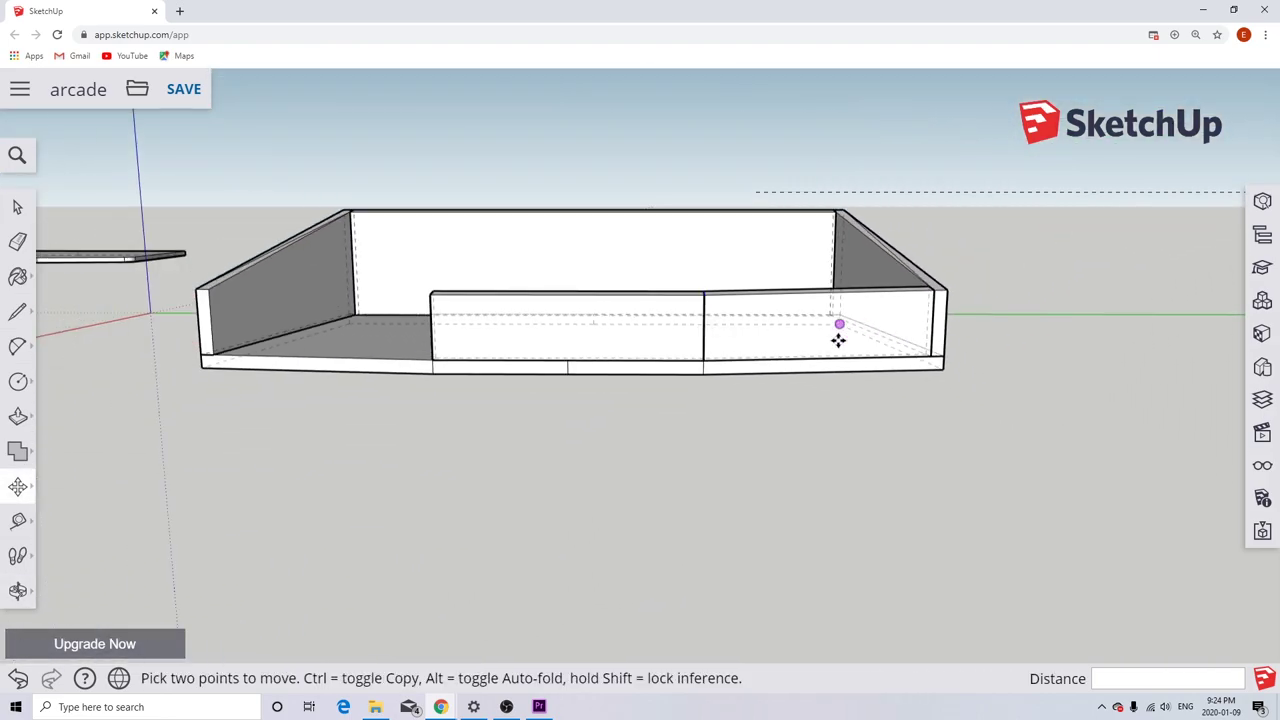
pyautogui.scroll(-2, 467, 337)
pyautogui.scroll(1, 576, 398)
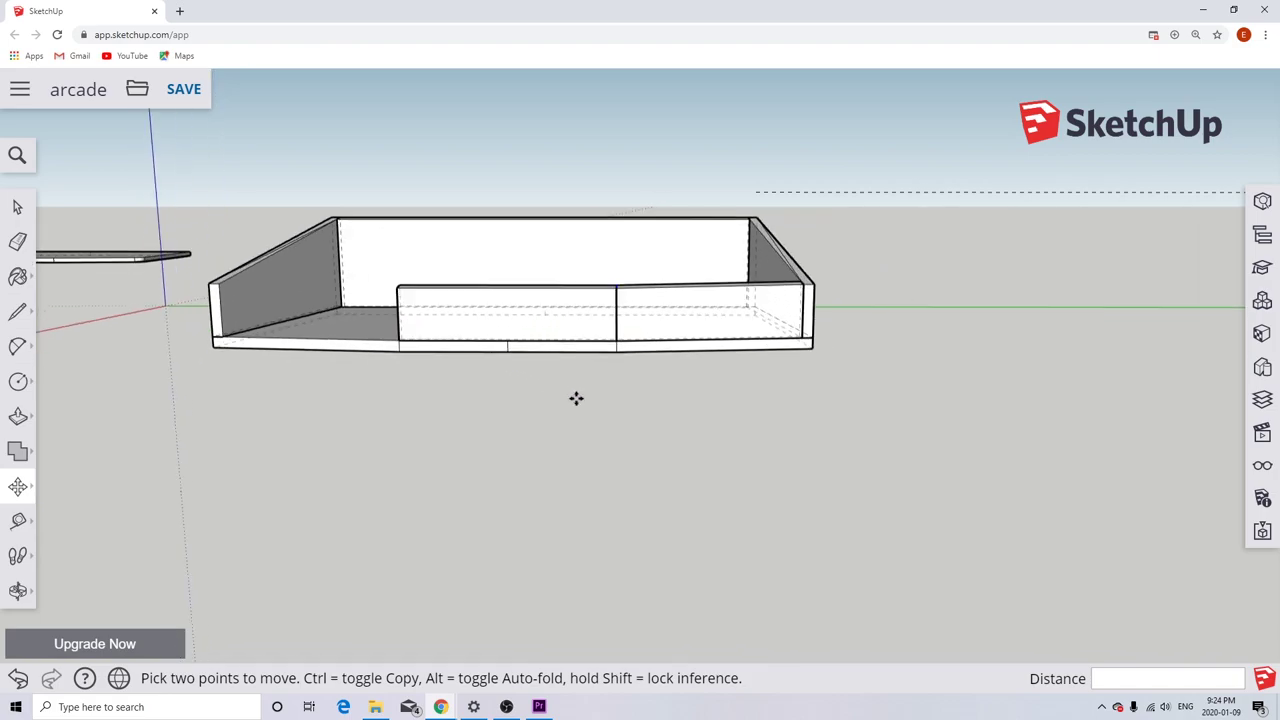
pyautogui.scroll(2, 576, 398)
pyautogui.moveTo(606, 374); pyautogui.dragTo(549, 477, button='middle')
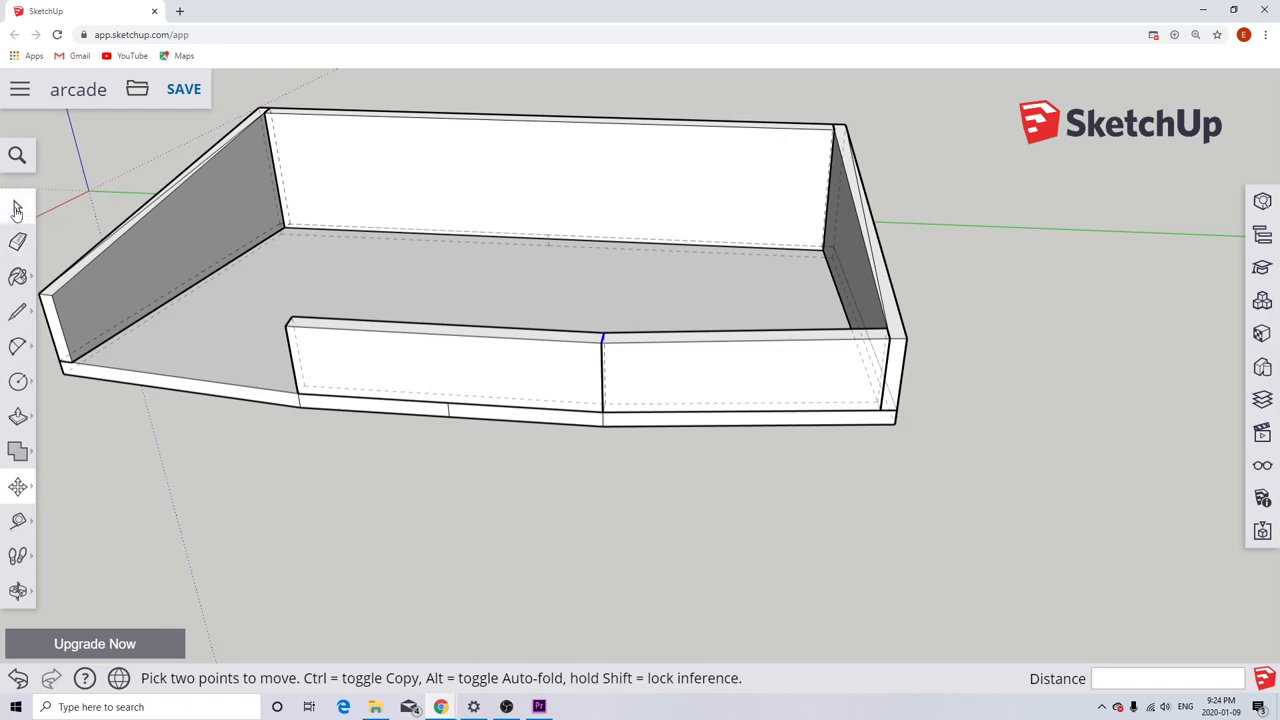
# Move the base, side walls, back and left front panel about 5' away from the right front piece.
pyautogui.click(17, 208)
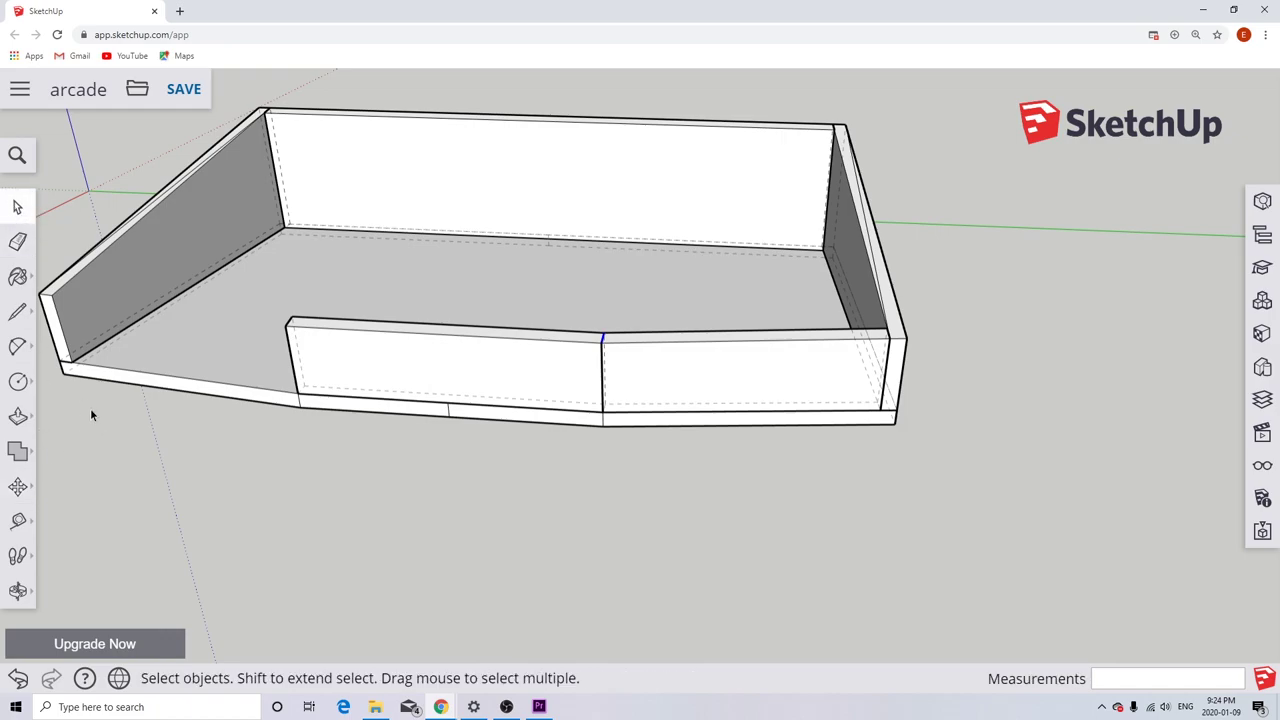
pyautogui.click(216, 360)
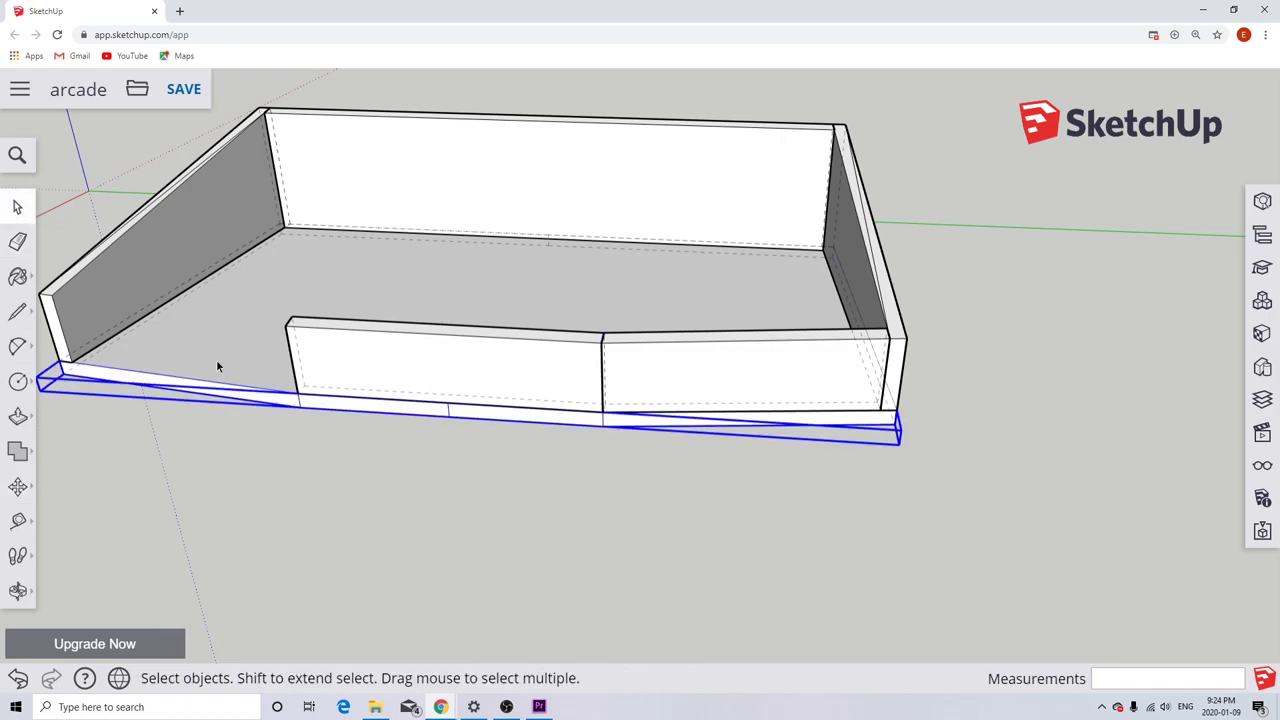
pyautogui.keyDown('shift'); pyautogui.click(162, 272); pyautogui.keyUp('shift')
pyautogui.keyDown('shift'); pyautogui.click(360, 186); pyautogui.keyUp('shift')
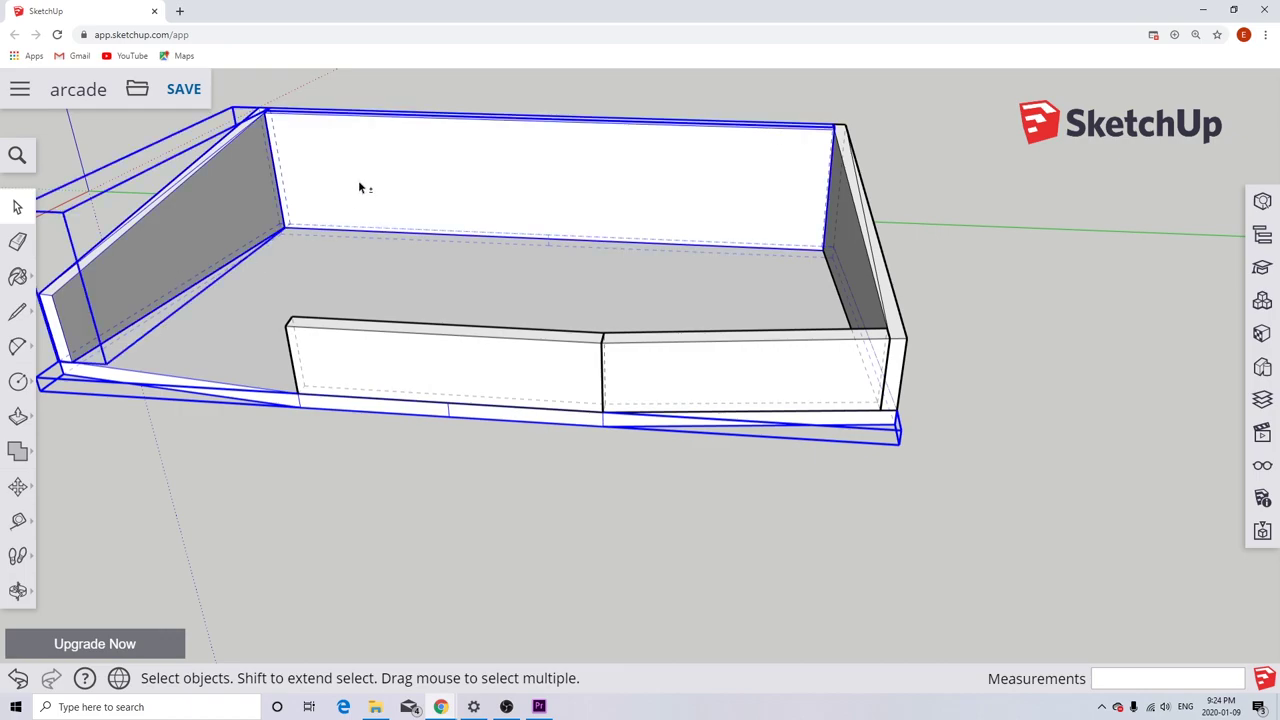
pyautogui.keyDown('shift'); pyautogui.click(867, 262); pyautogui.keyUp('shift')
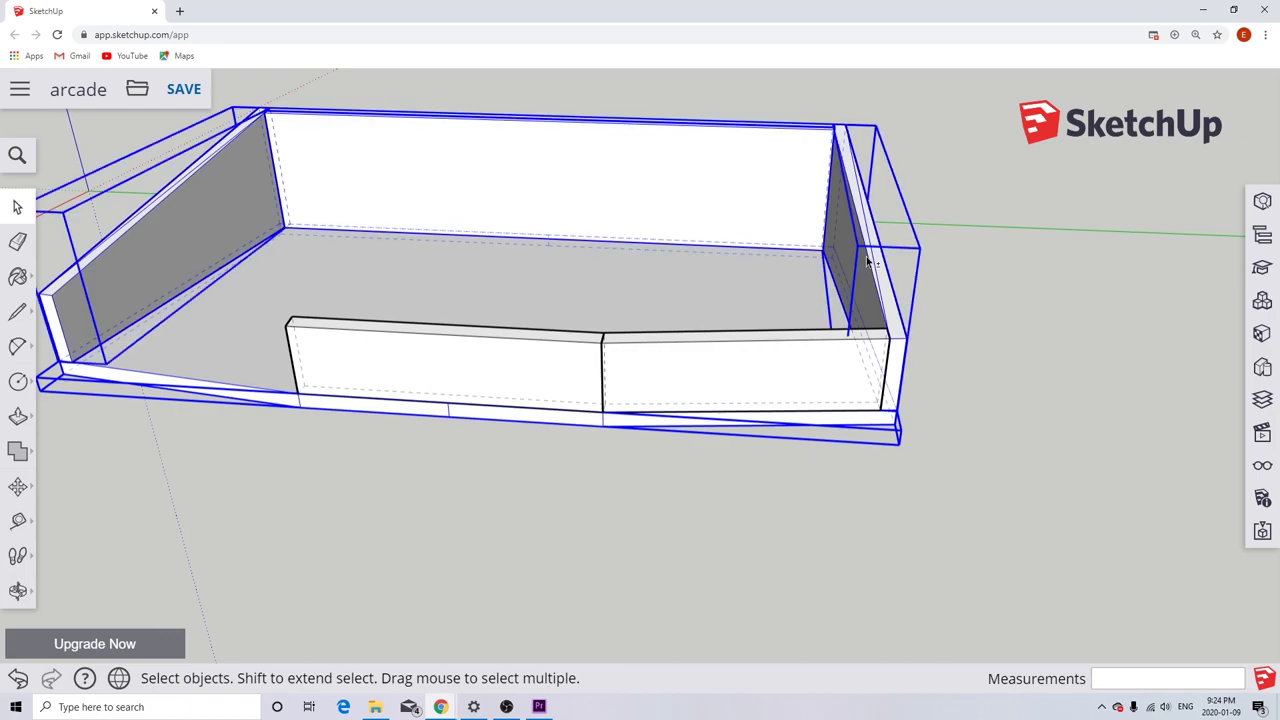
pyautogui.keyDown('shift'); pyautogui.click(505, 367); pyautogui.keyUp('shift')
pyautogui.click(20, 488)
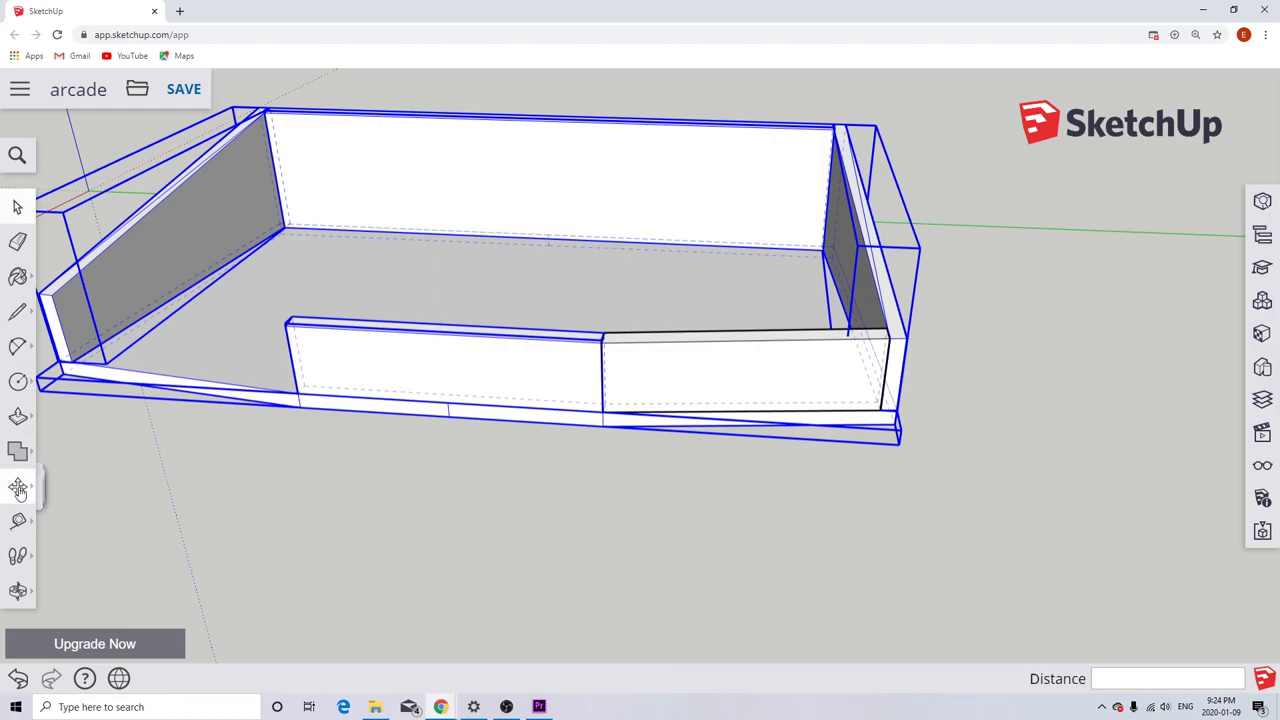
pyautogui.click(297, 386)
pyautogui.scroll(-5, 297, 399)
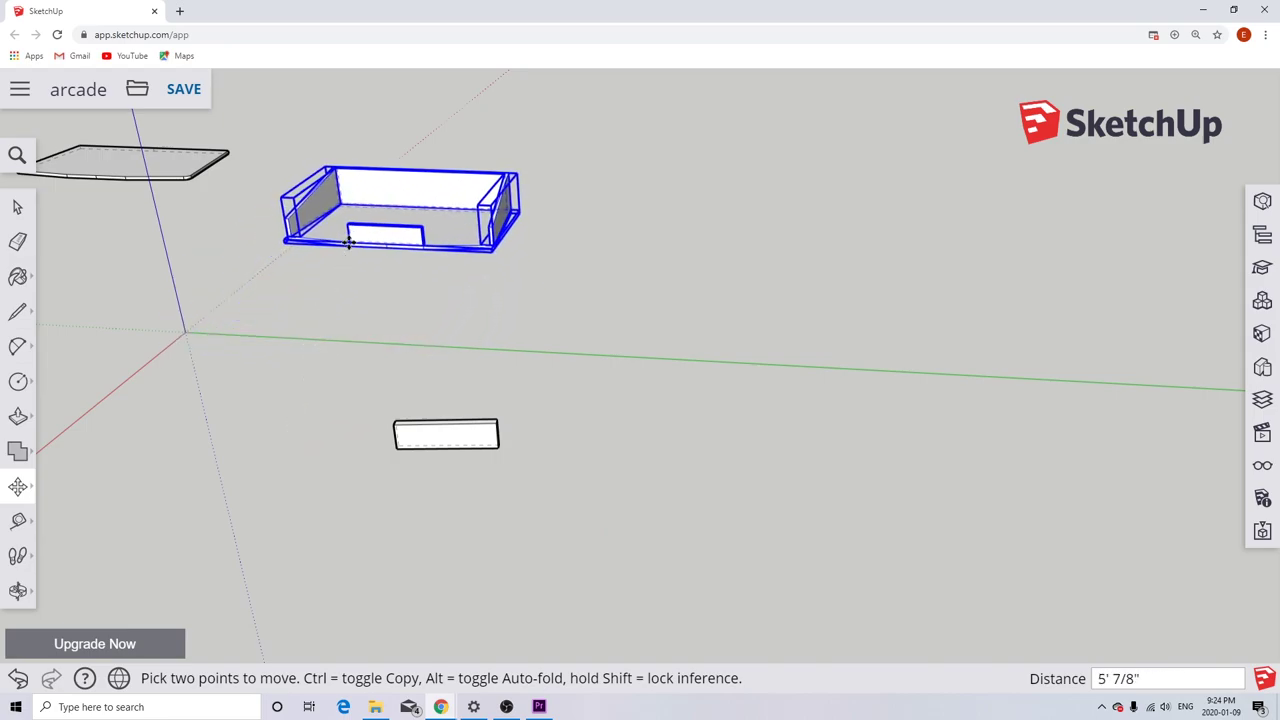
pyautogui.click(17, 207)
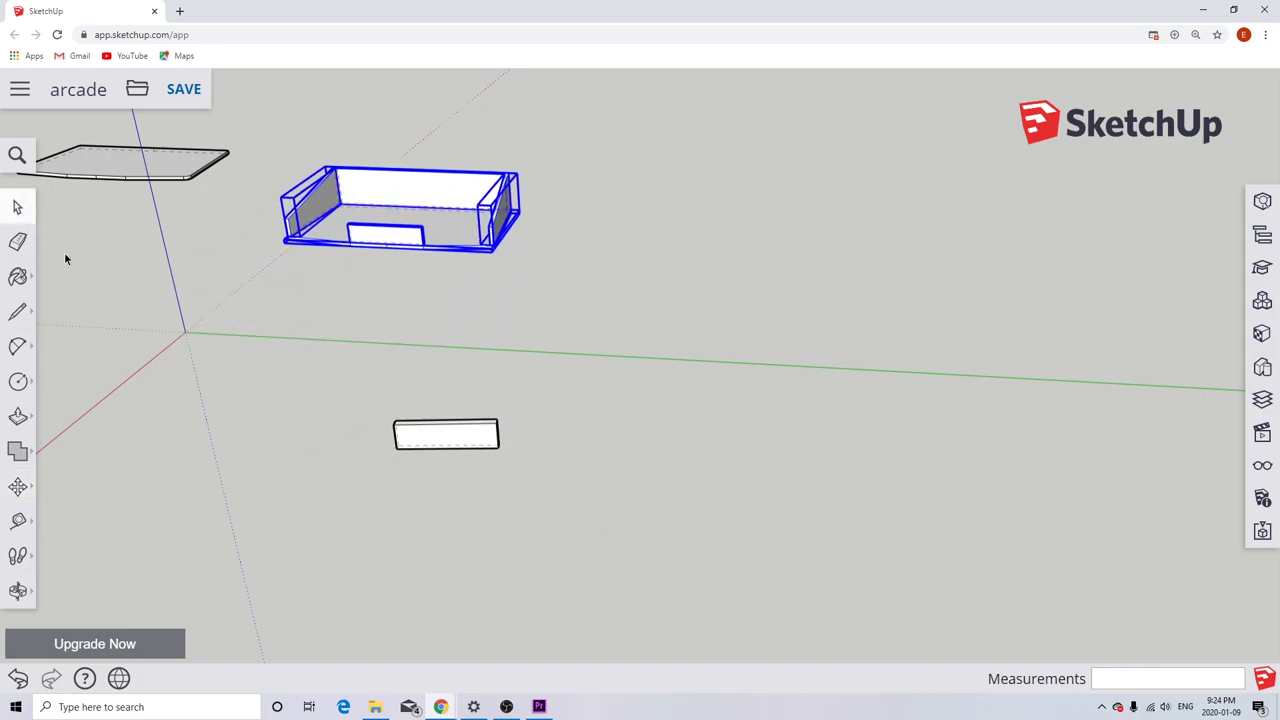
pyautogui.moveTo(364, 391); pyautogui.dragTo(587, 483)
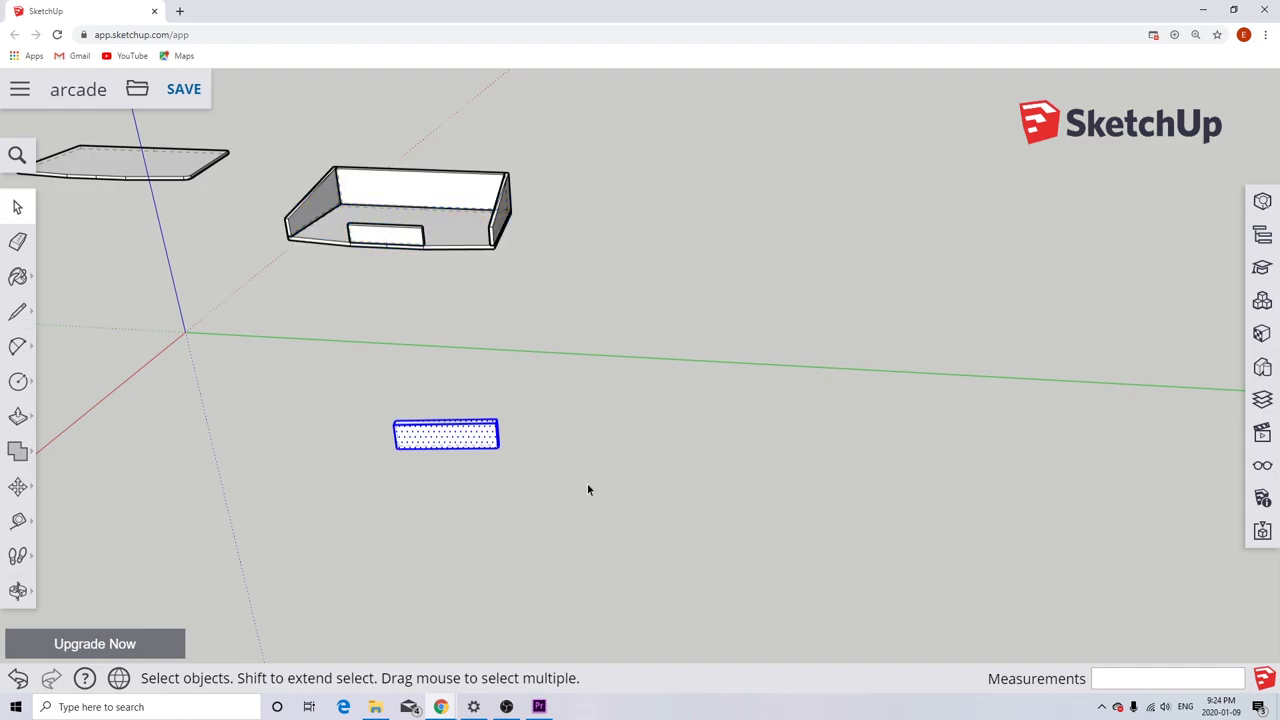
# Make the loose right front piece a component named 'control panel right demo'.
pyautogui.rightClick(432, 430)
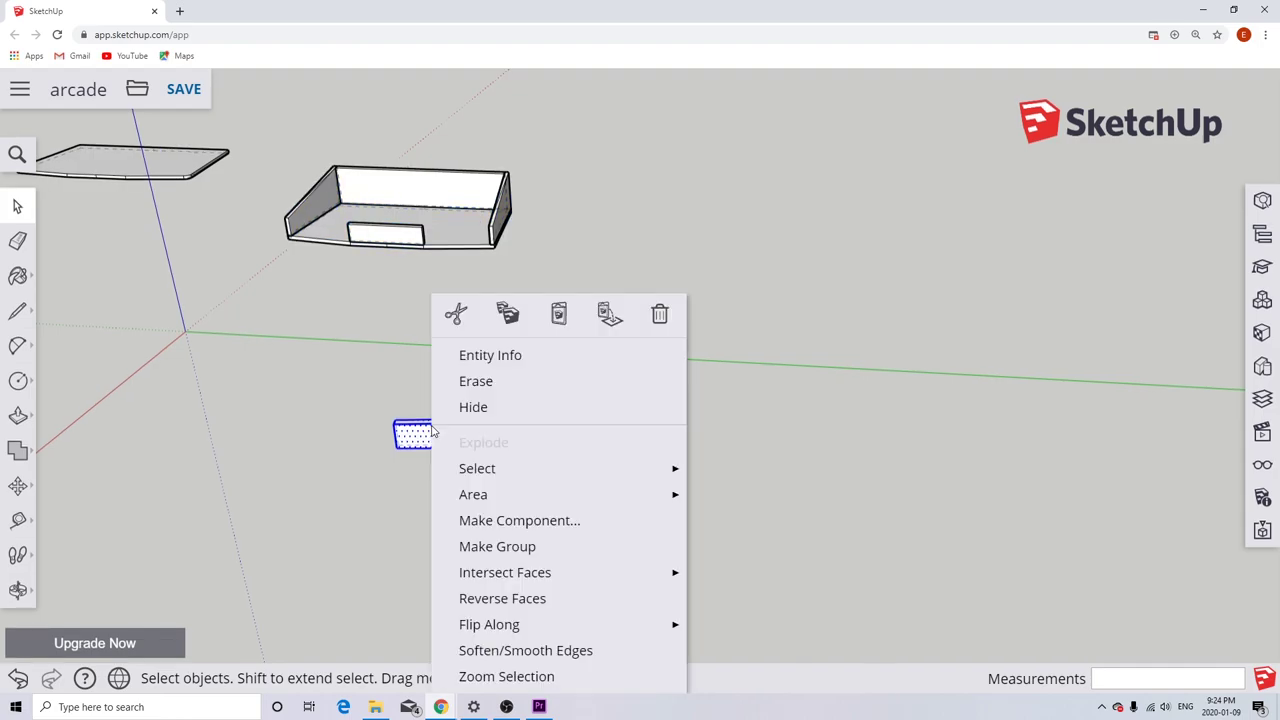
pyautogui.click(508, 522)
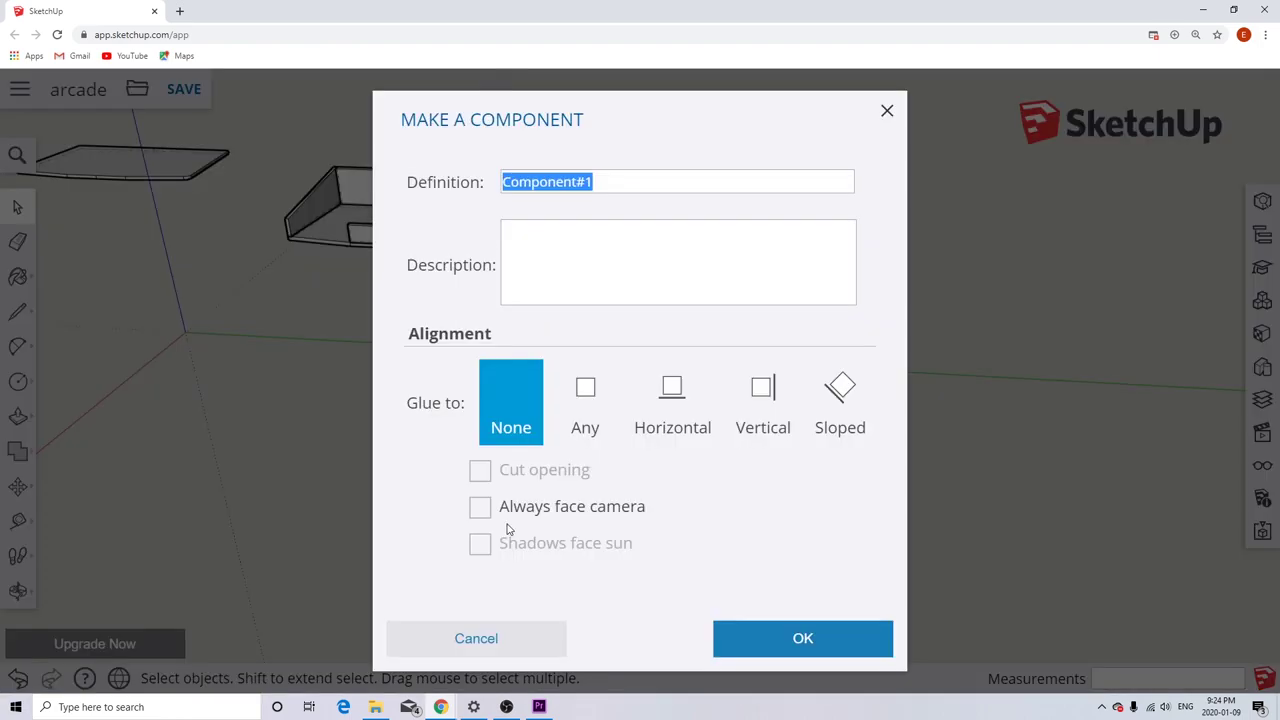
pyautogui.write('control p')
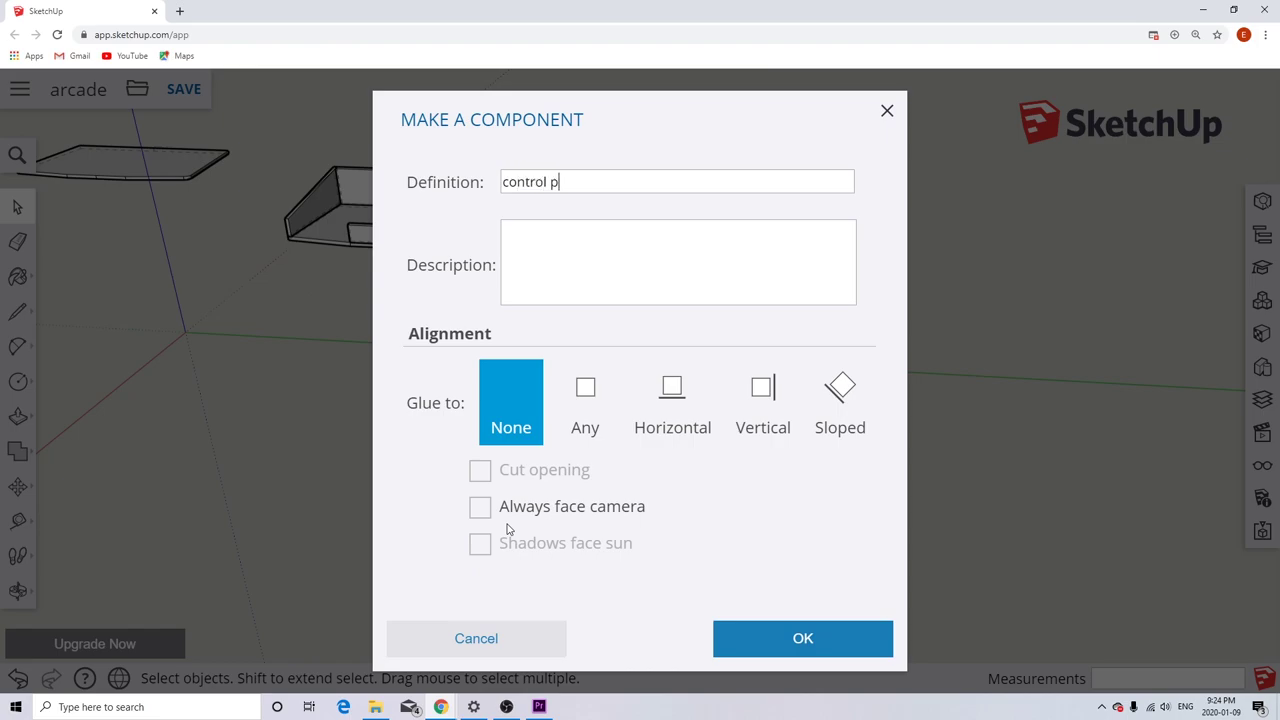
pyautogui.write('anel right demo')
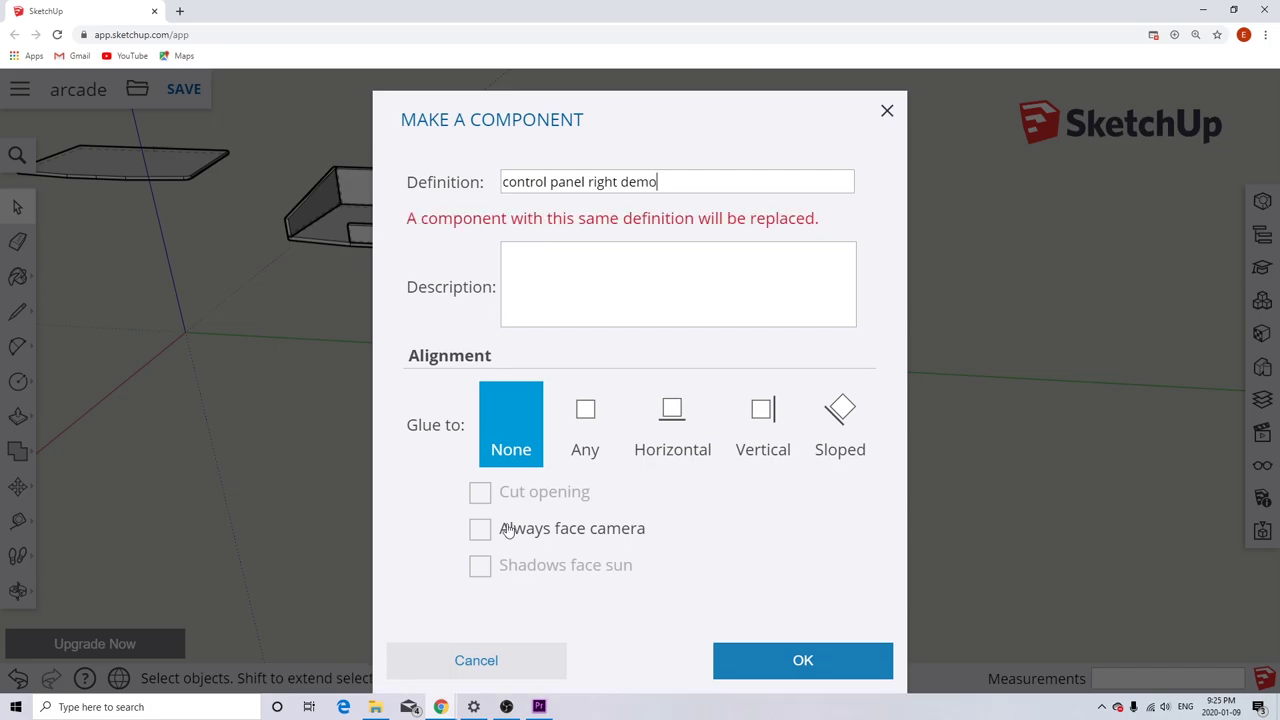
pyautogui.press('Return')
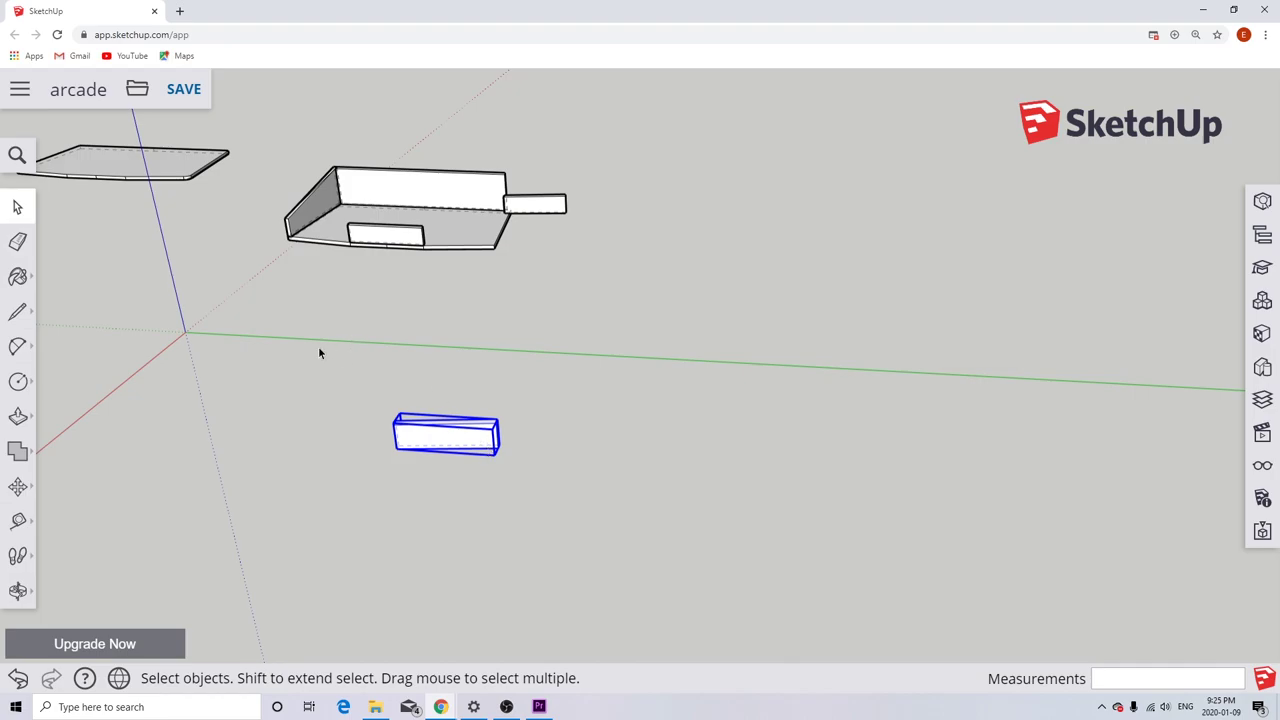
pyautogui.moveTo(254, 125); pyautogui.dragTo(268, 150)
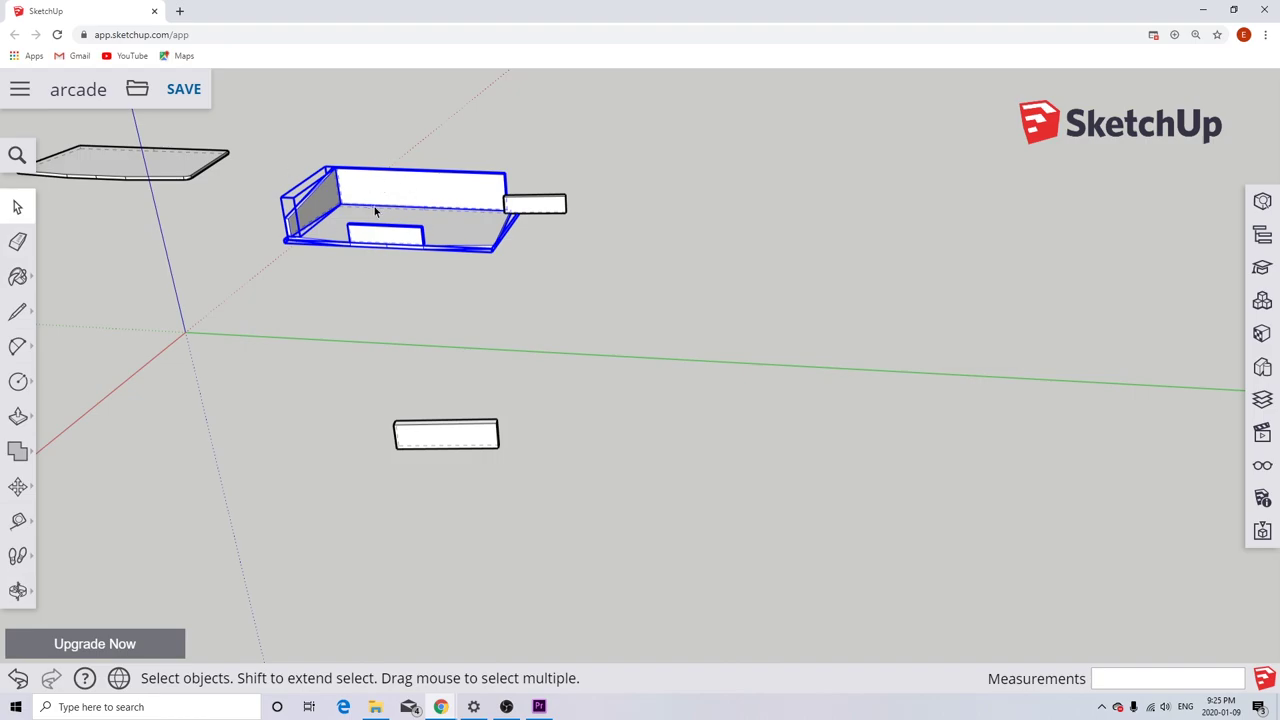
# Move the box assembly so its corner sits on the control panel right demo endpoint.
pyautogui.press('m')
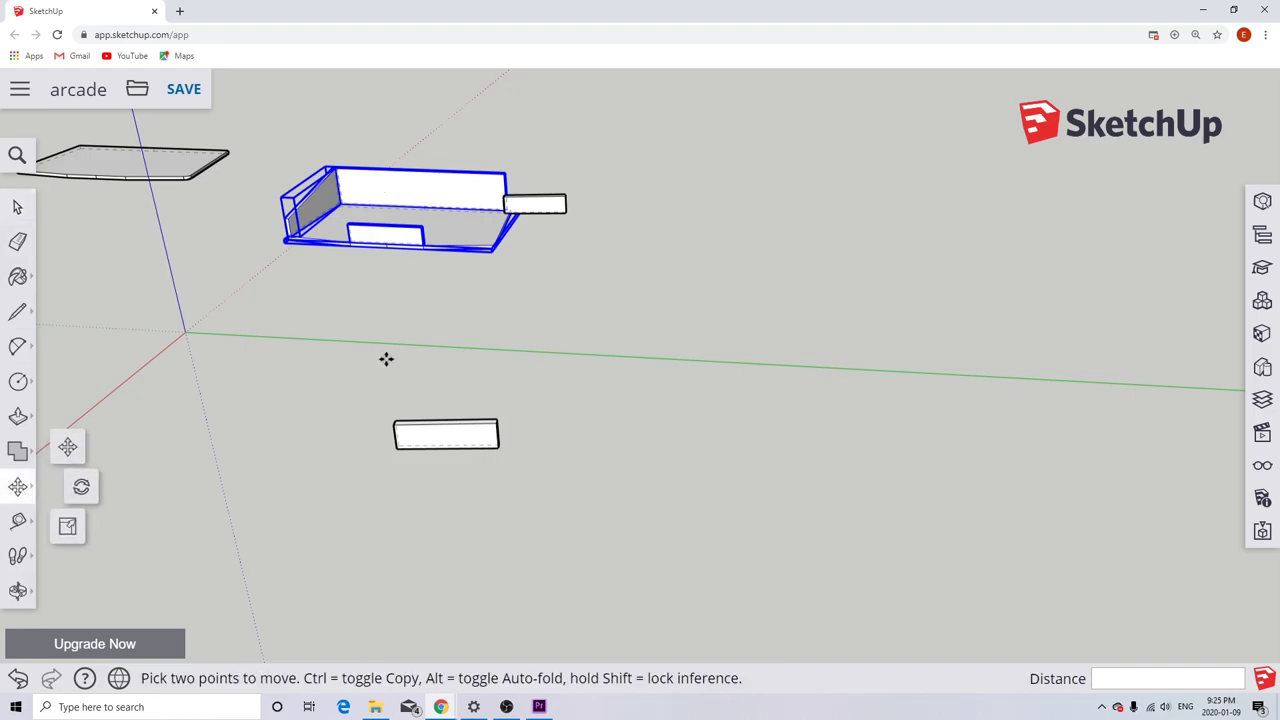
pyautogui.click(423, 246)
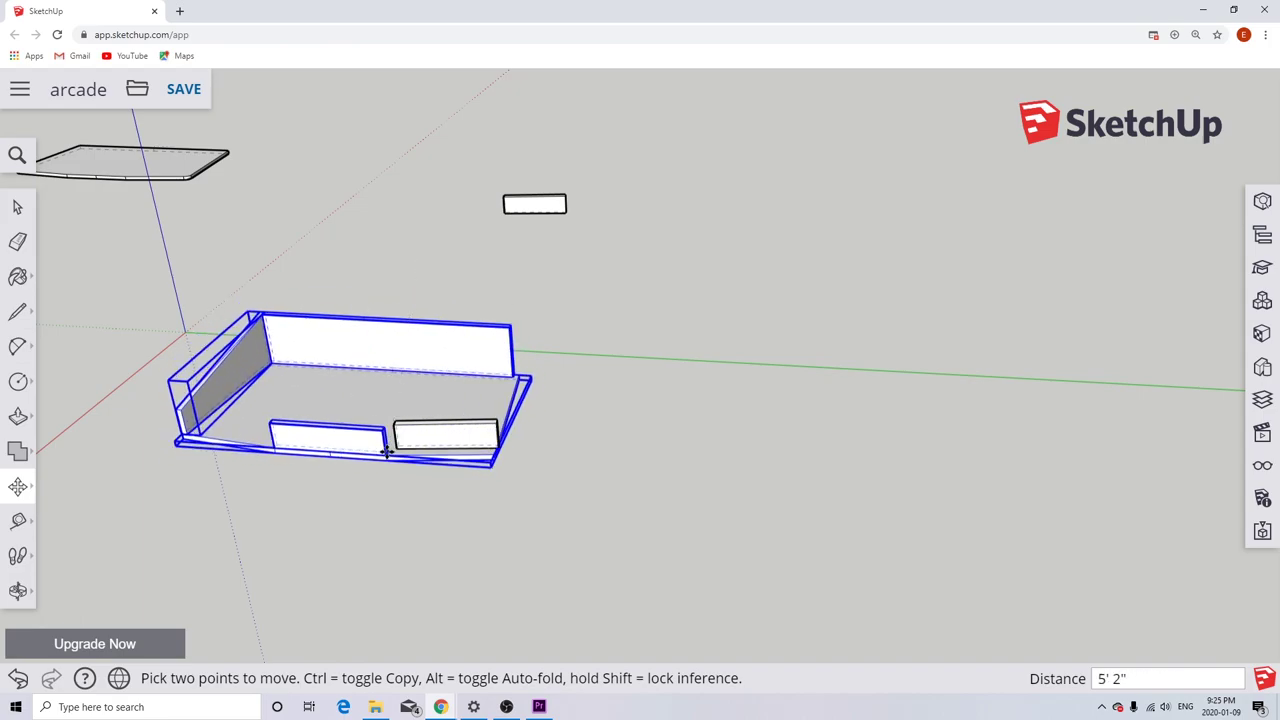
pyautogui.click(386, 450)
pyautogui.scroll(6, 386, 452)
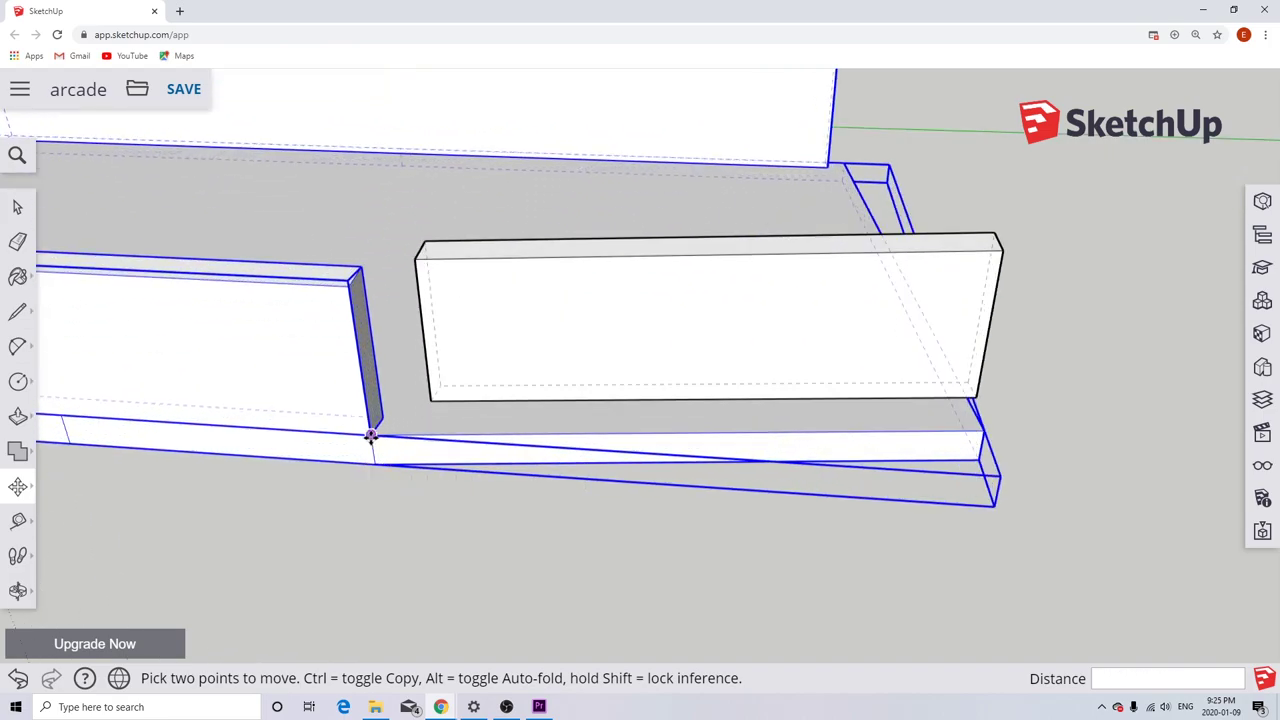
pyautogui.click(371, 436)
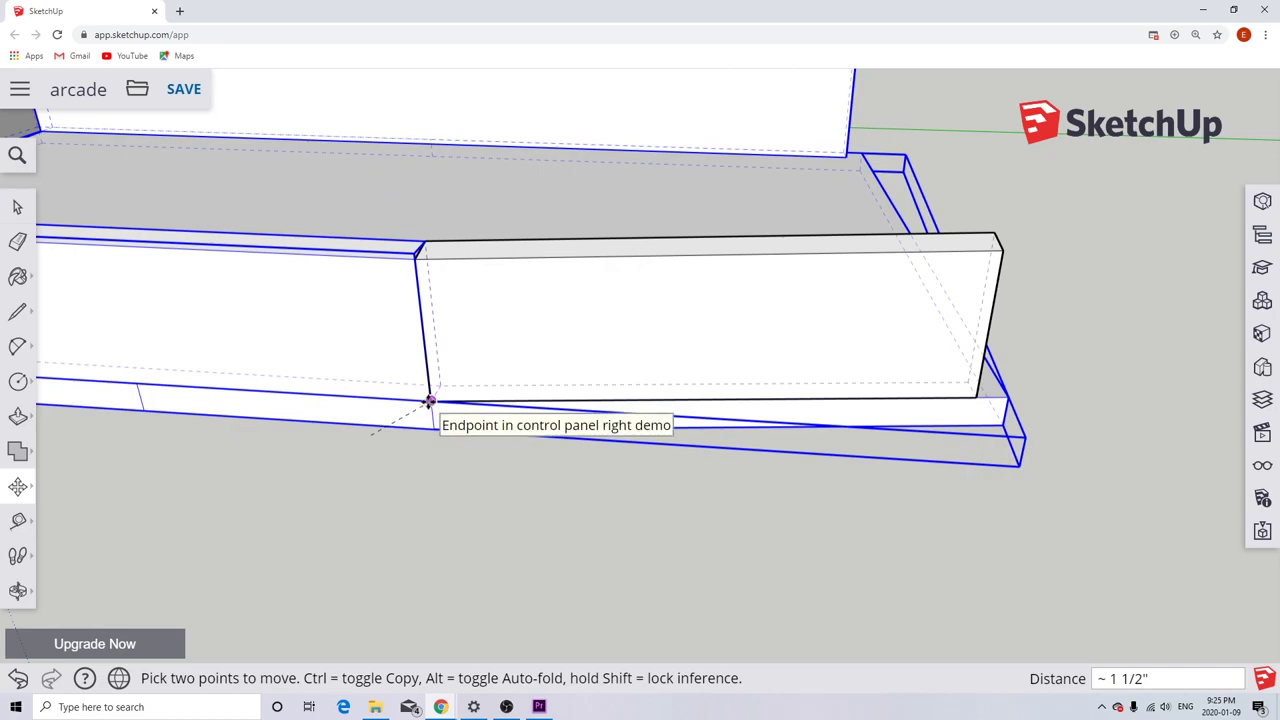
pyautogui.click(428, 401)
pyautogui.scroll(-10, 619, 502)
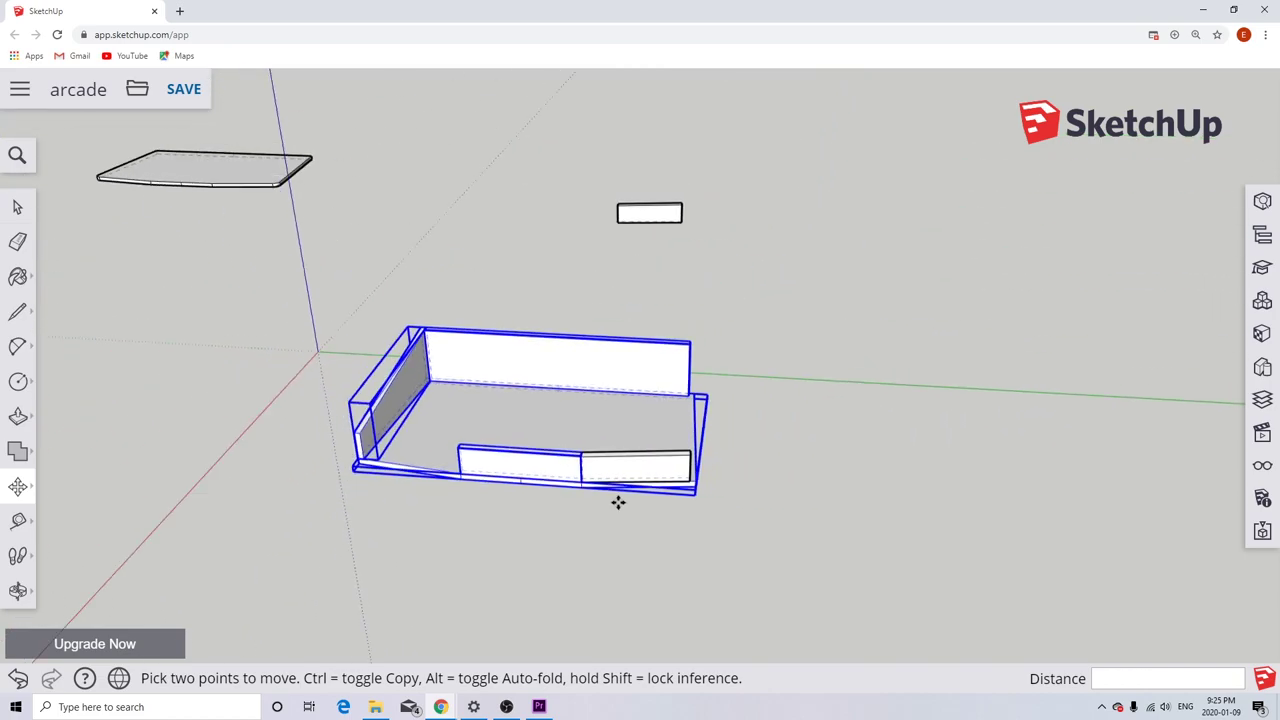
pyautogui.scroll(-2, 618, 502)
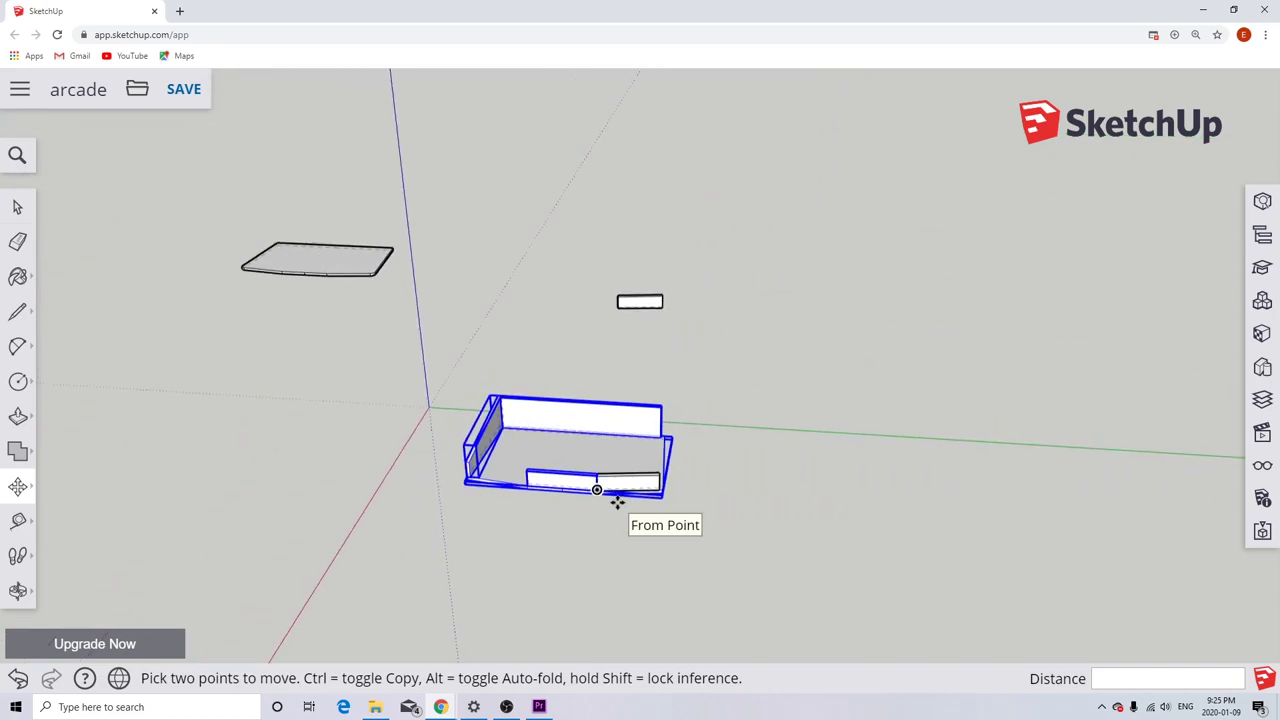
pyautogui.click(657, 299)
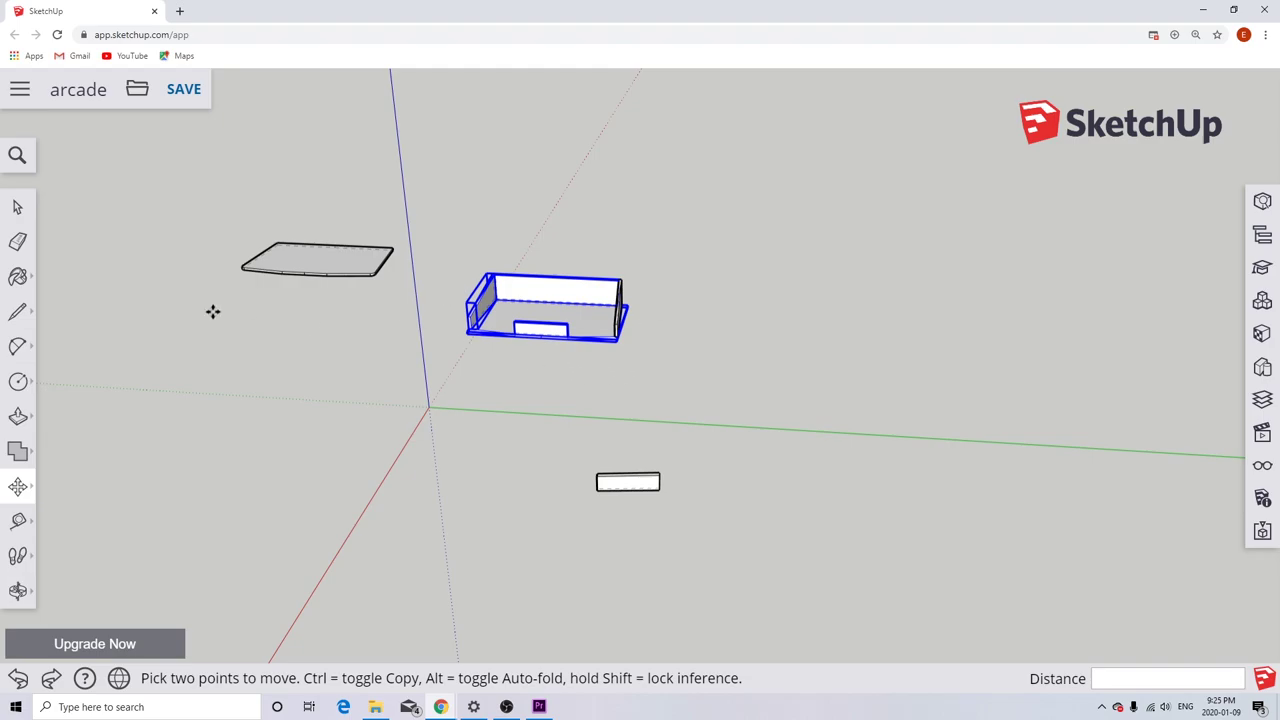
pyautogui.press('space')
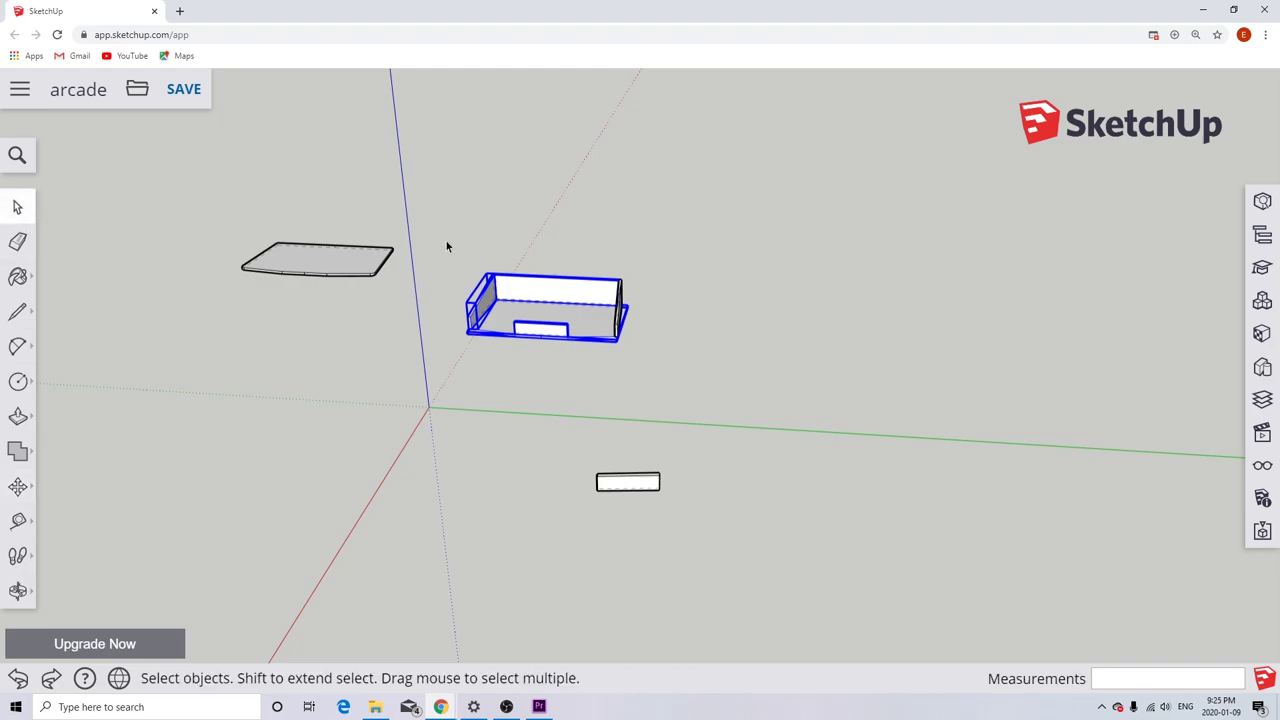
# Make the small front piece a component named 'control panel right side'.
pyautogui.click(650, 488)
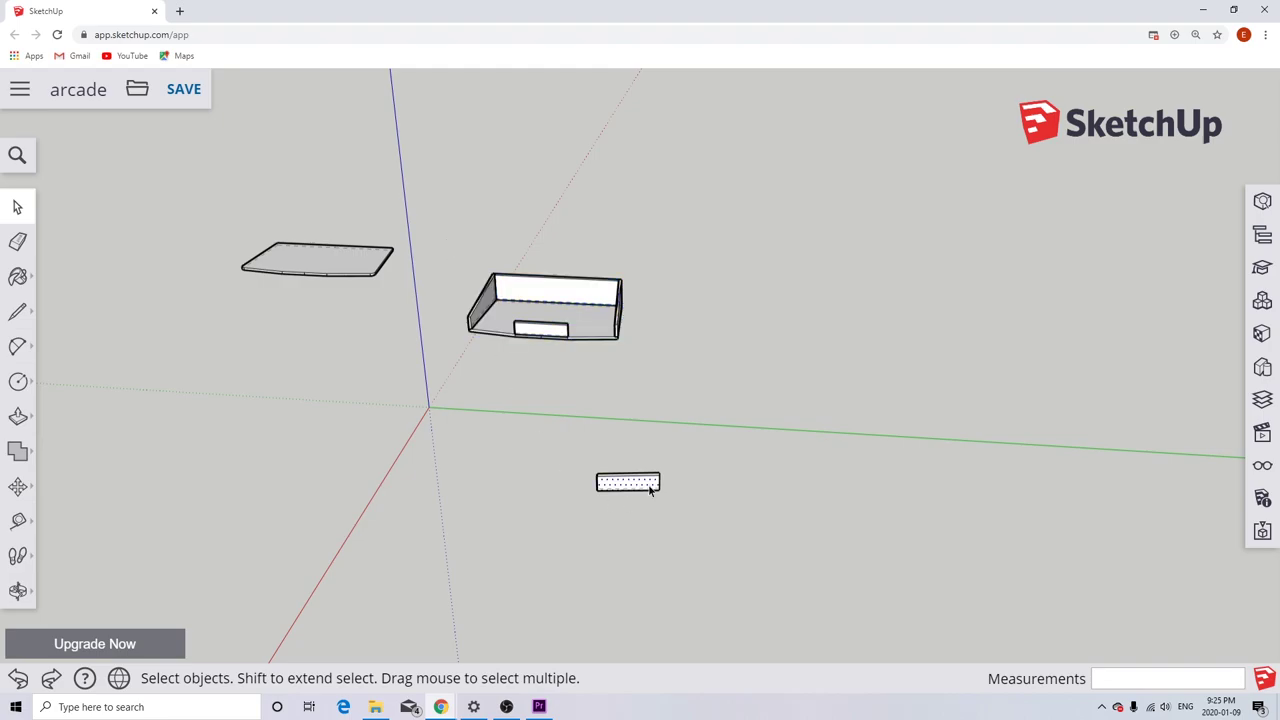
pyautogui.moveTo(544, 434); pyautogui.dragTo(754, 523)
pyautogui.rightClick(634, 484)
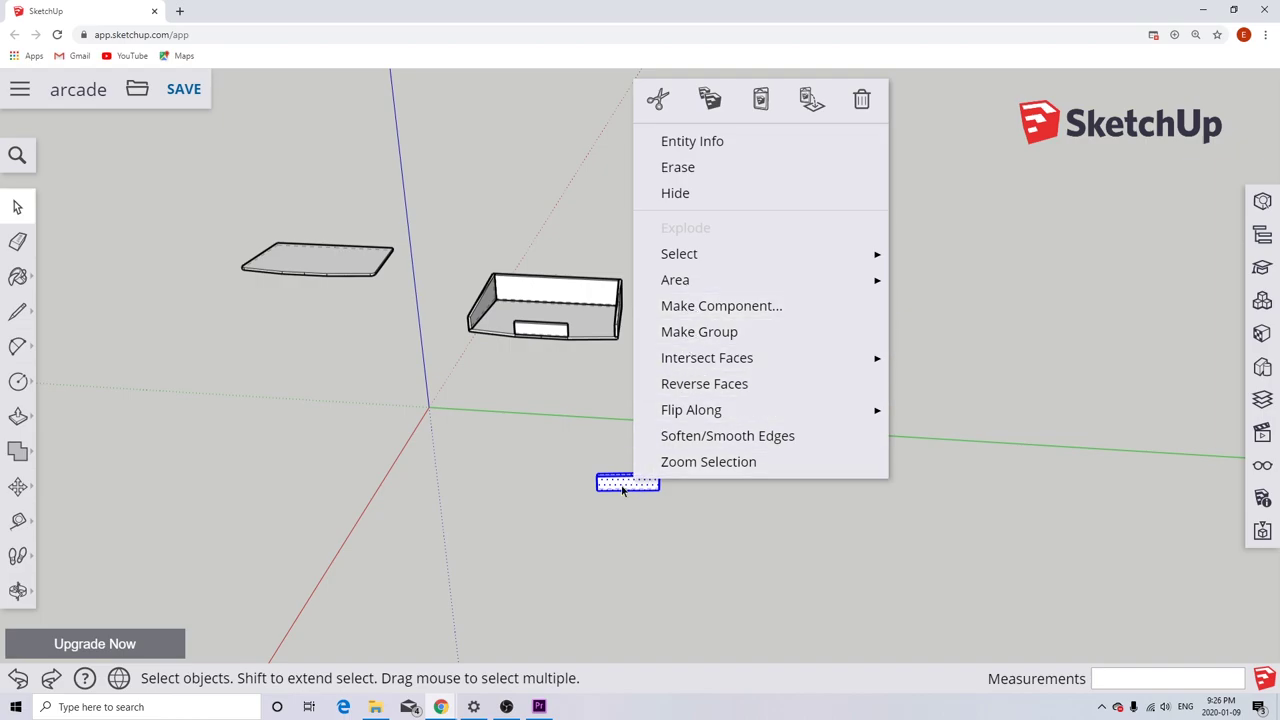
pyautogui.click(697, 306)
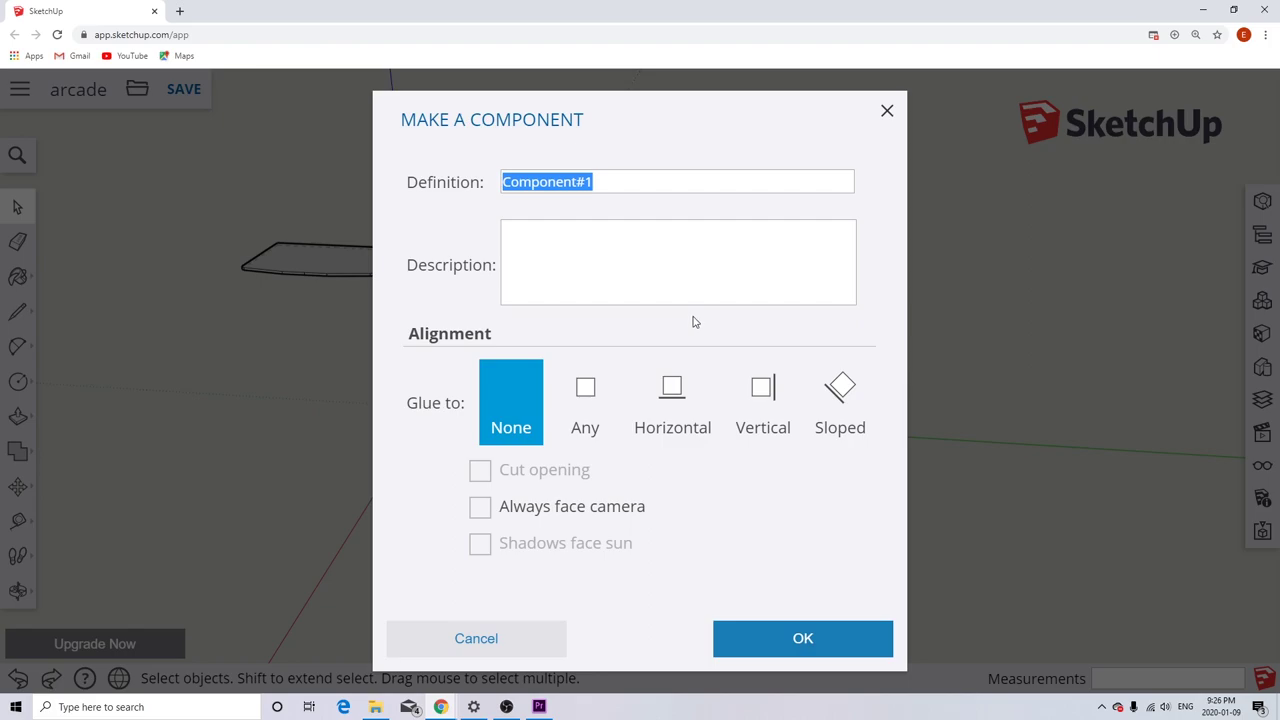
pyautogui.write('control pan')
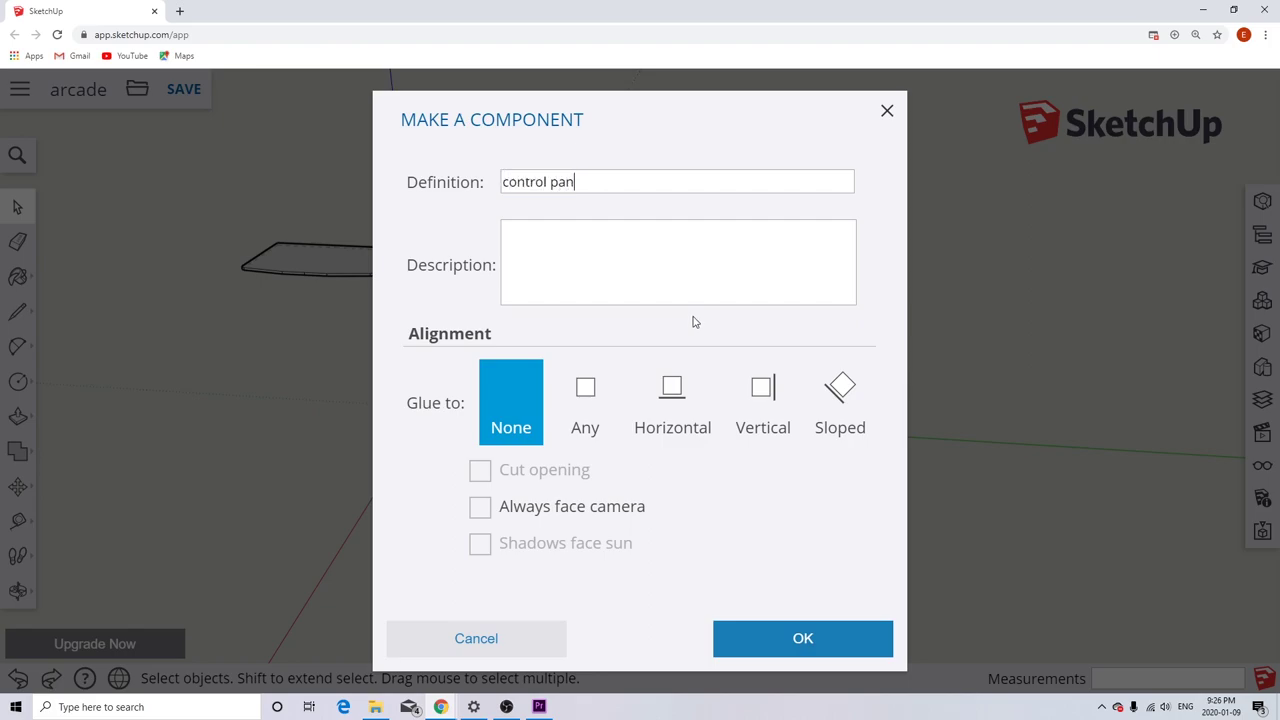
pyautogui.write('el right side')
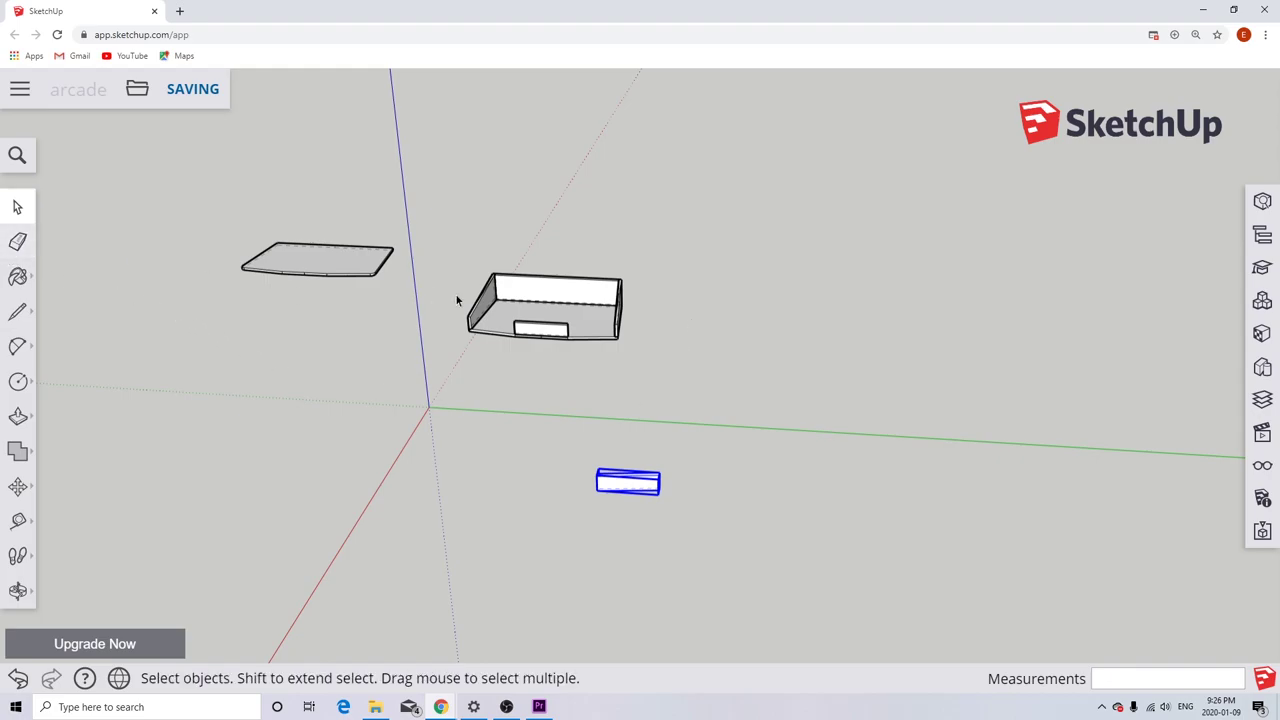
# Move the box so the right front panel fits flush against its angled corner.
pyautogui.moveTo(432, 243); pyautogui.dragTo(695, 383)
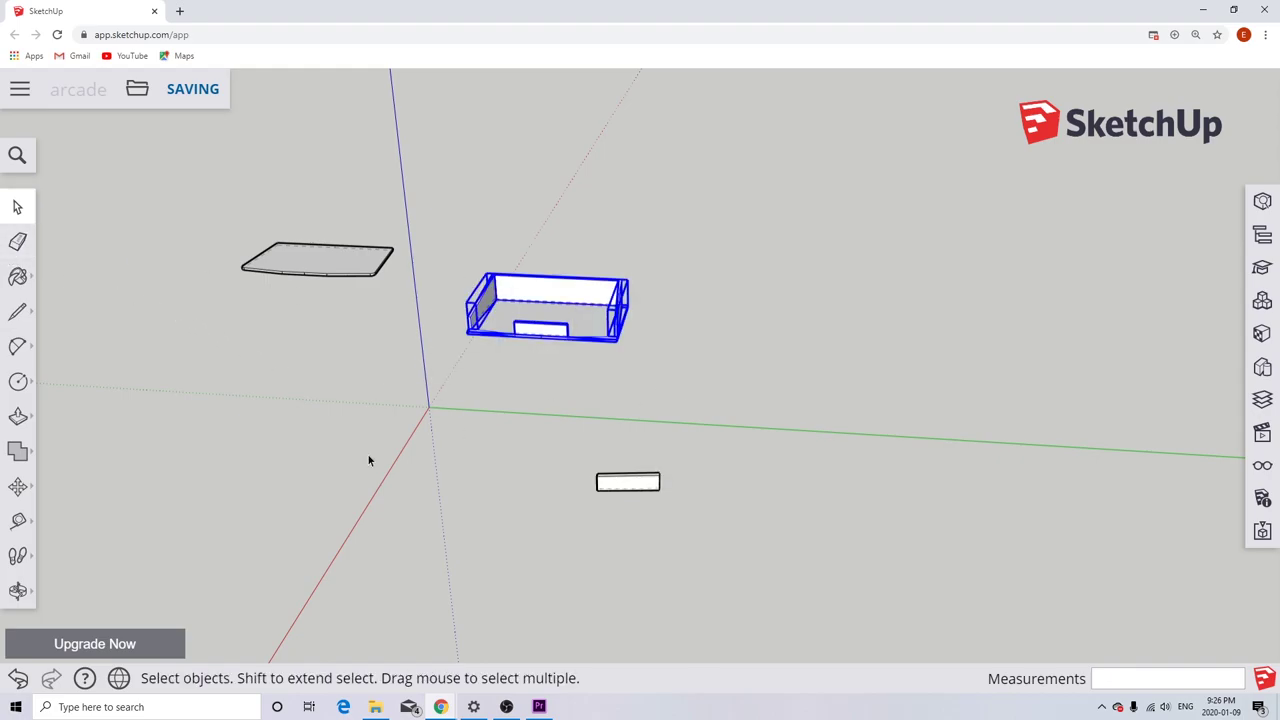
pyautogui.click(17, 486)
pyautogui.click(531, 331)
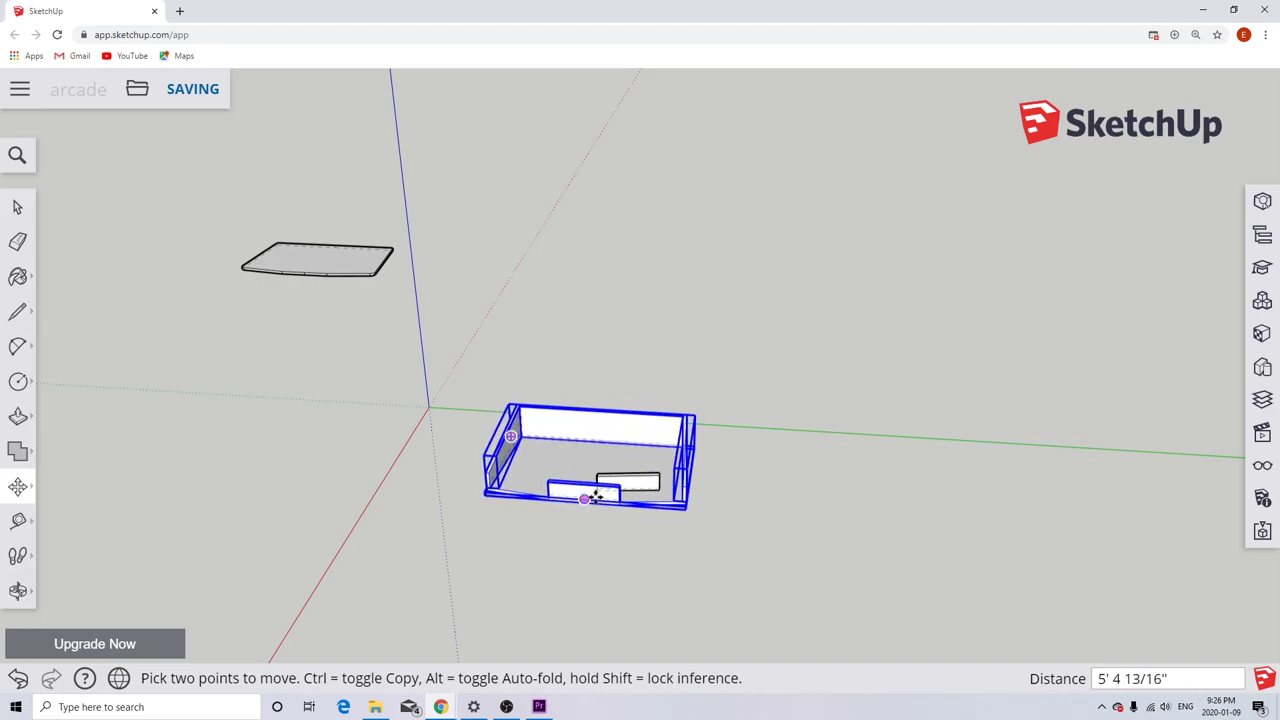
pyautogui.click(590, 497)
pyautogui.scroll(5, 597, 500)
pyautogui.scroll(3, 600, 500)
pyautogui.scroll(5, 680, 515)
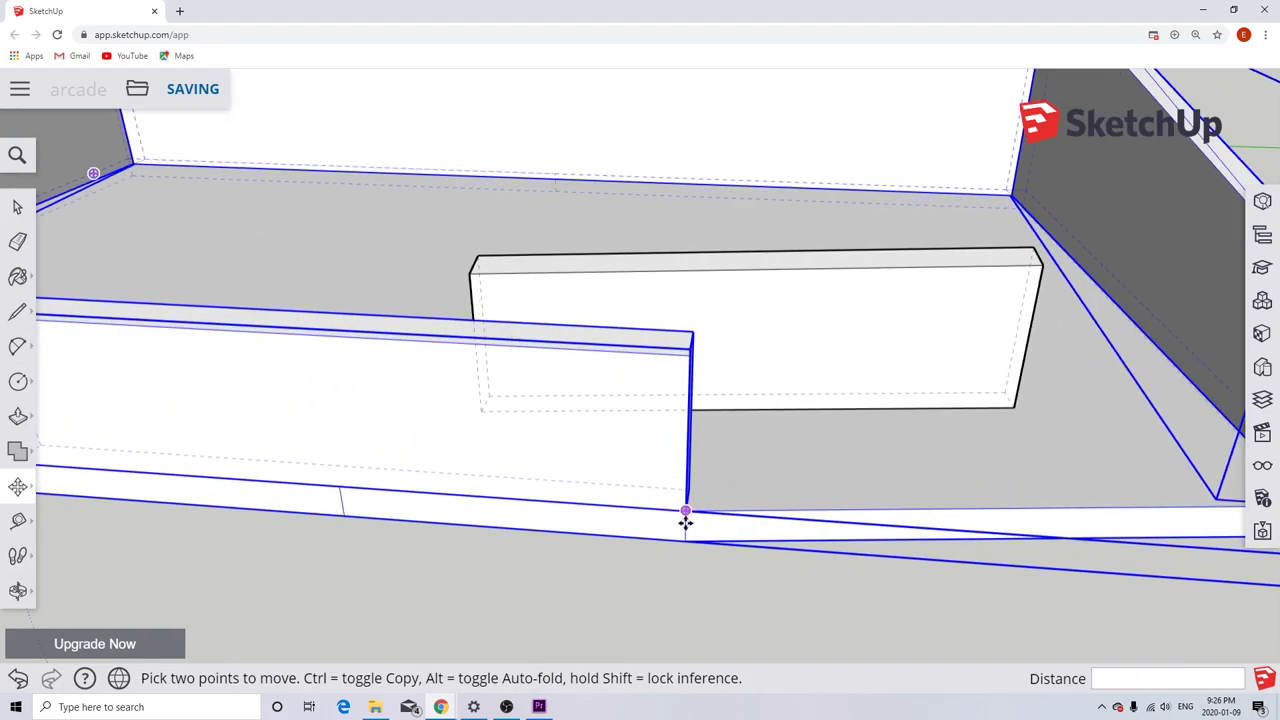
pyautogui.moveTo(686, 520); pyautogui.dragTo(425, 390, button='middle')
pyautogui.click(577, 491)
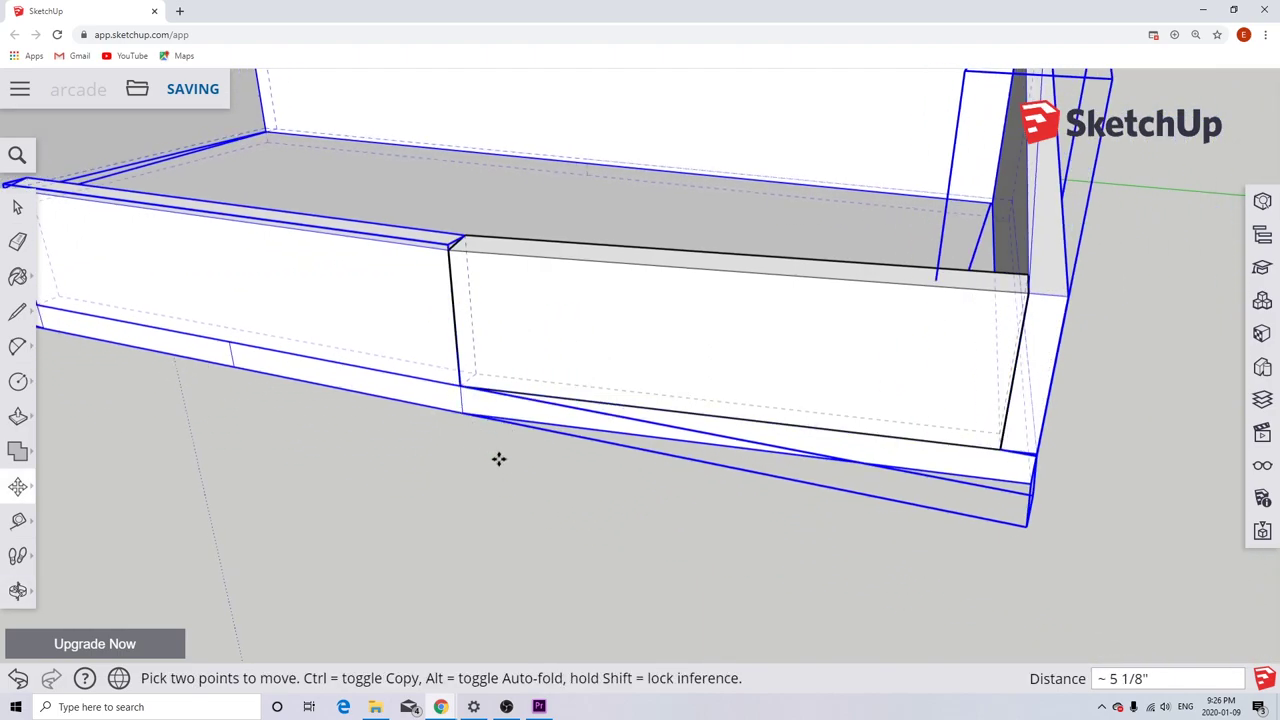
pyautogui.scroll(-3, 498, 459)
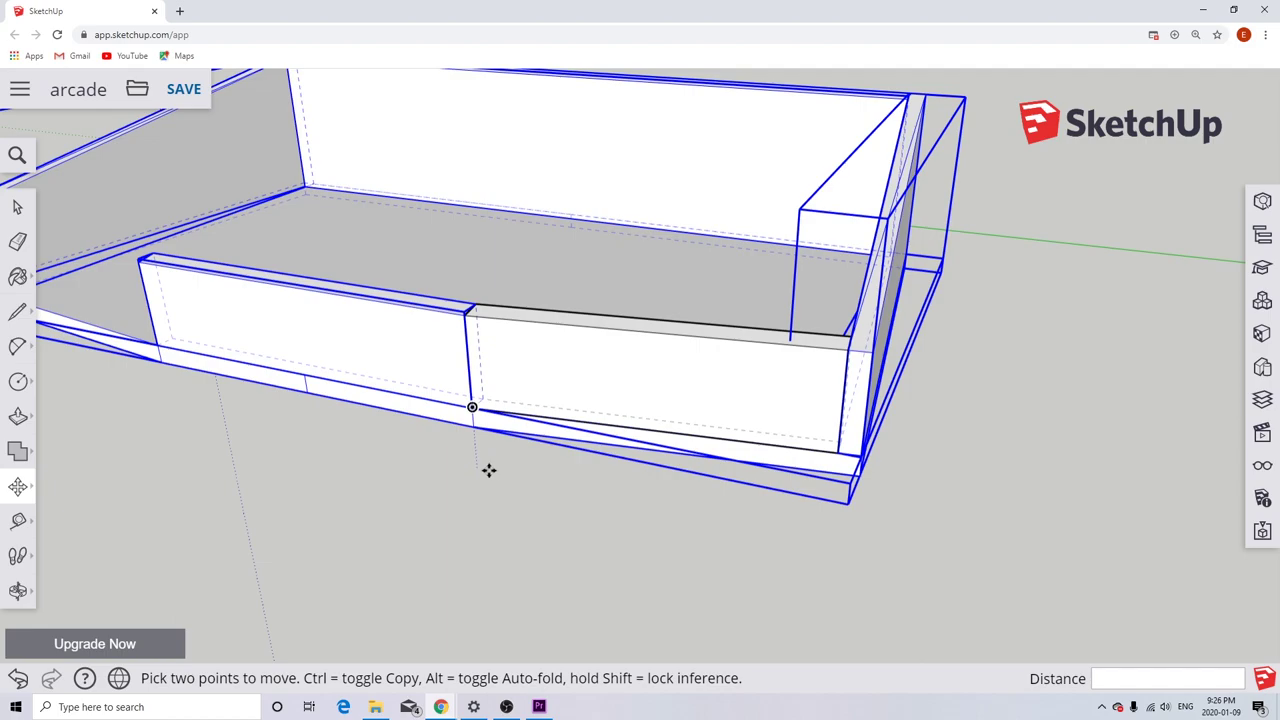
pyautogui.moveTo(489, 469); pyautogui.dragTo(803, 470, button='middle')
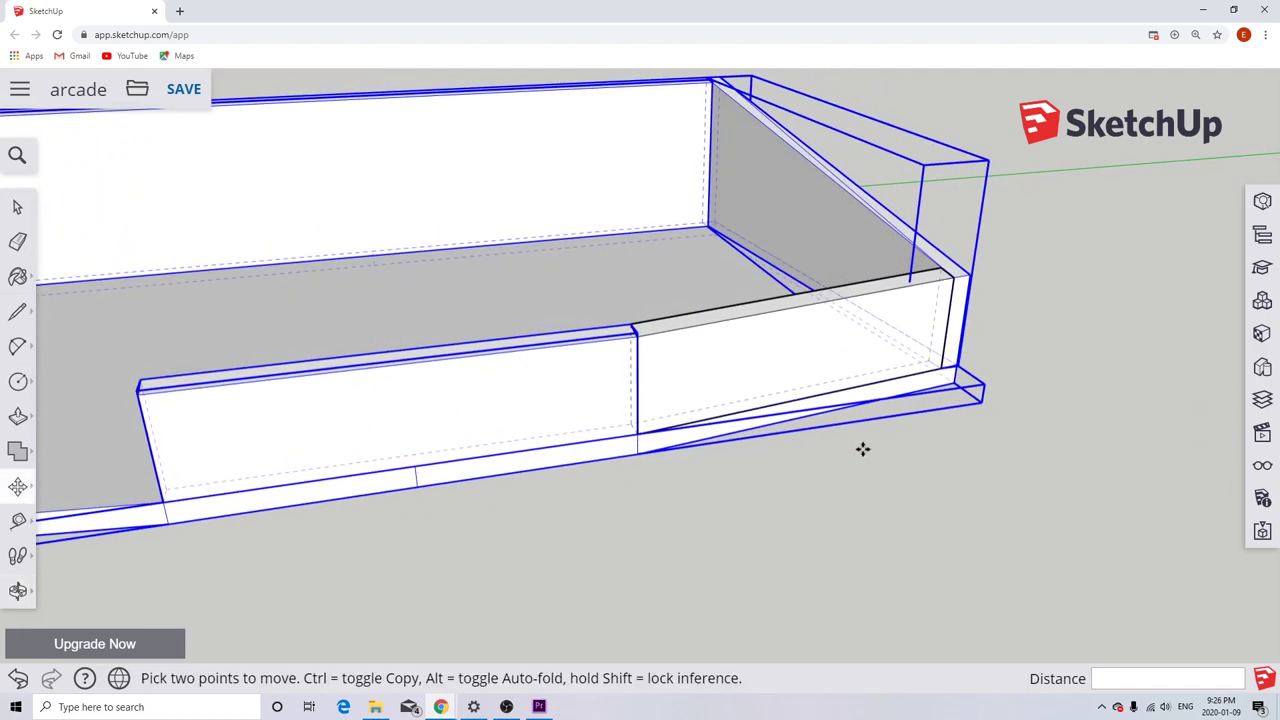
pyautogui.click(18, 207)
# Deselect and orbit around the box to check the right panel's fit.
pyautogui.click(551, 535)
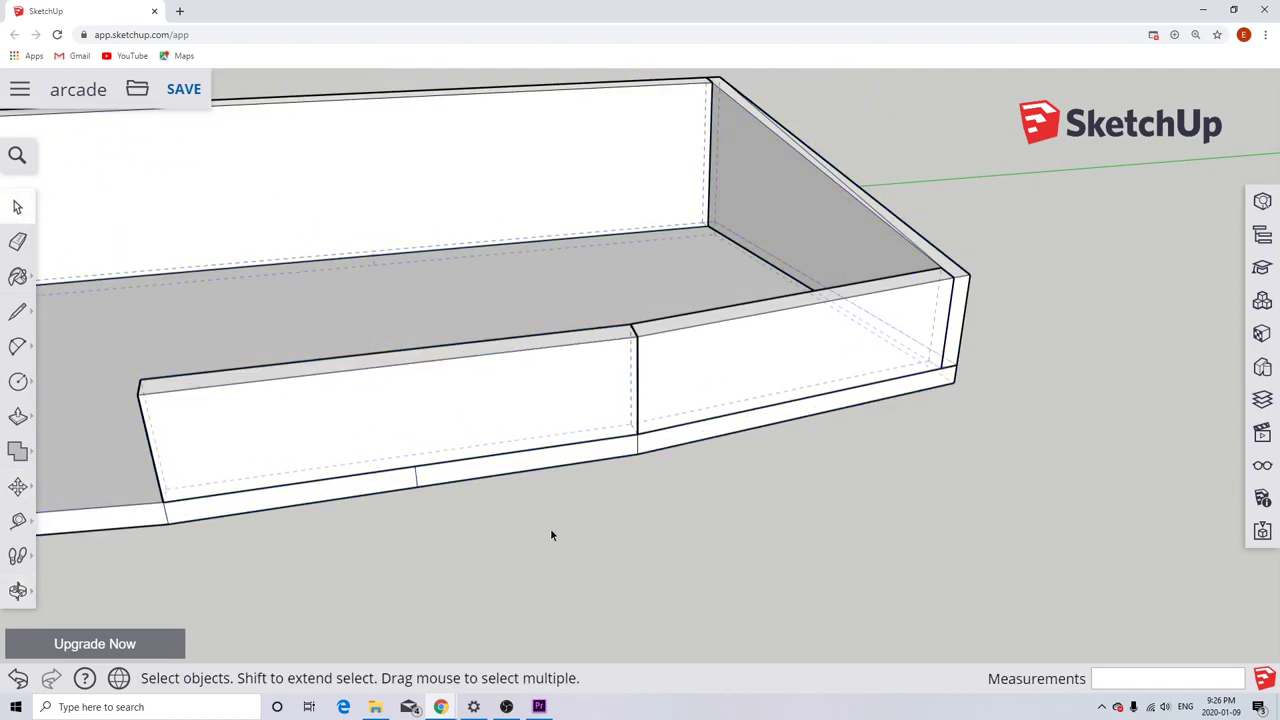
pyautogui.scroll(3, 935, 275)
pyautogui.scroll(-1, 935, 275)
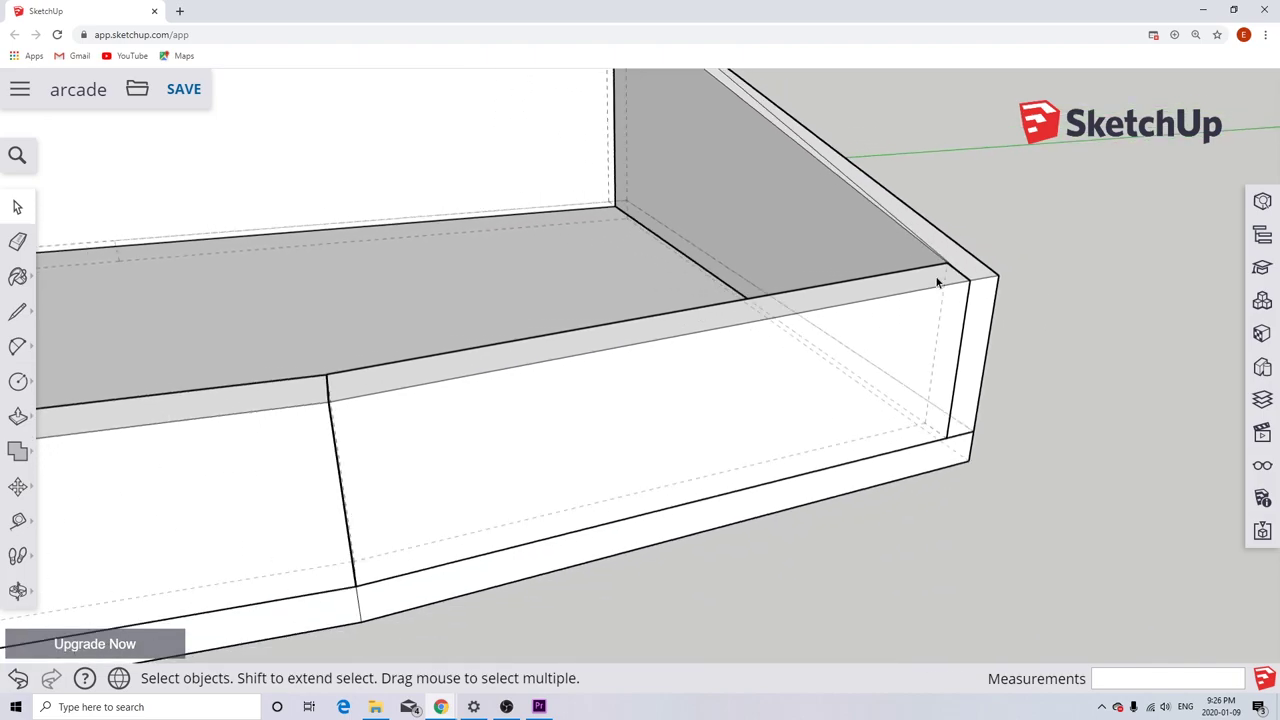
pyautogui.scroll(-5, 441, 406)
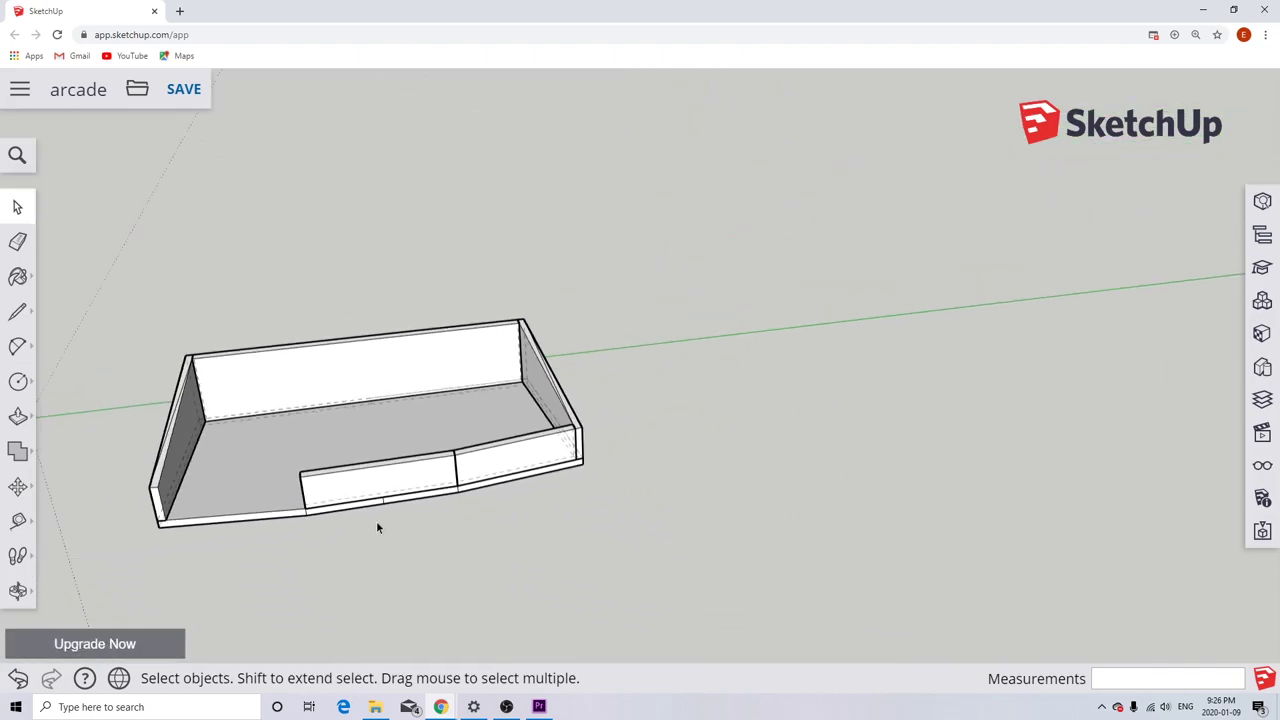
pyautogui.moveTo(376, 520); pyautogui.dragTo(380, 514, button='middle')
pyautogui.scroll(-4, 810, 322)
pyautogui.scroll(3, 603, 376)
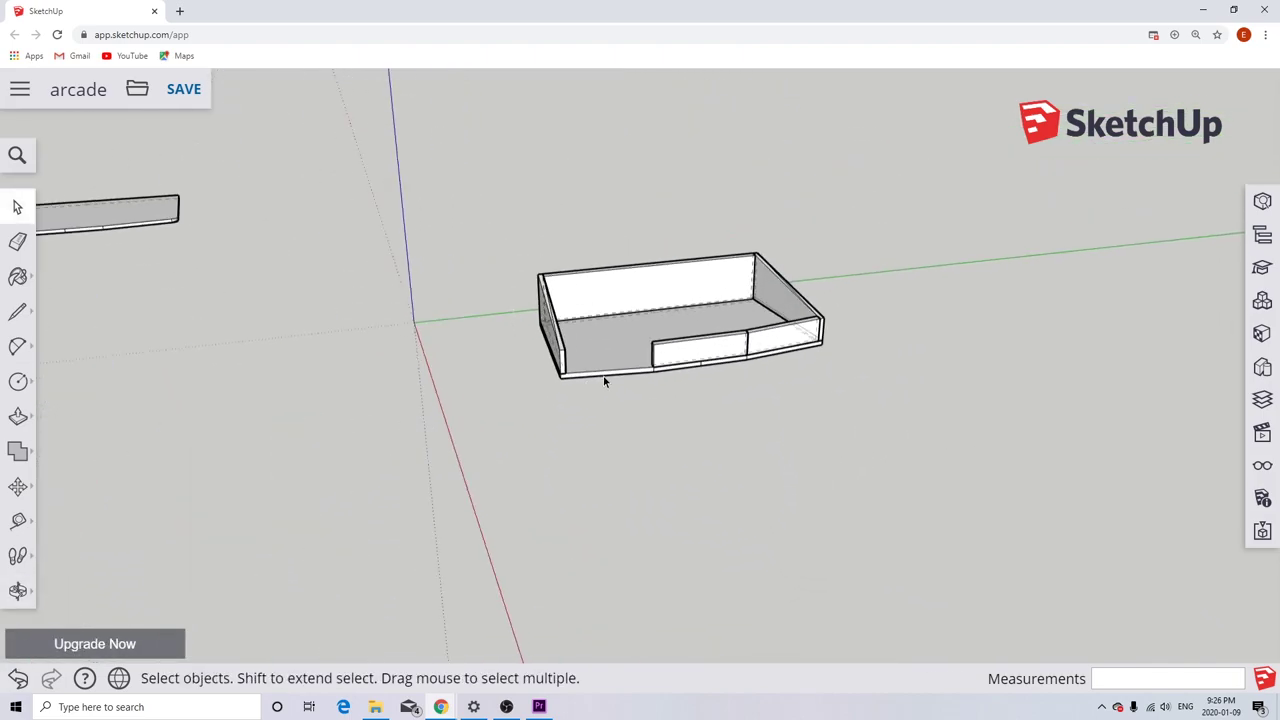
pyautogui.scroll(5, 603, 377)
# Draw a line across the left base strip to close off its face.
pyautogui.moveTo(631, 400); pyautogui.dragTo(603, 535, button='middle')
pyautogui.press('l')
pyautogui.click(805, 425)
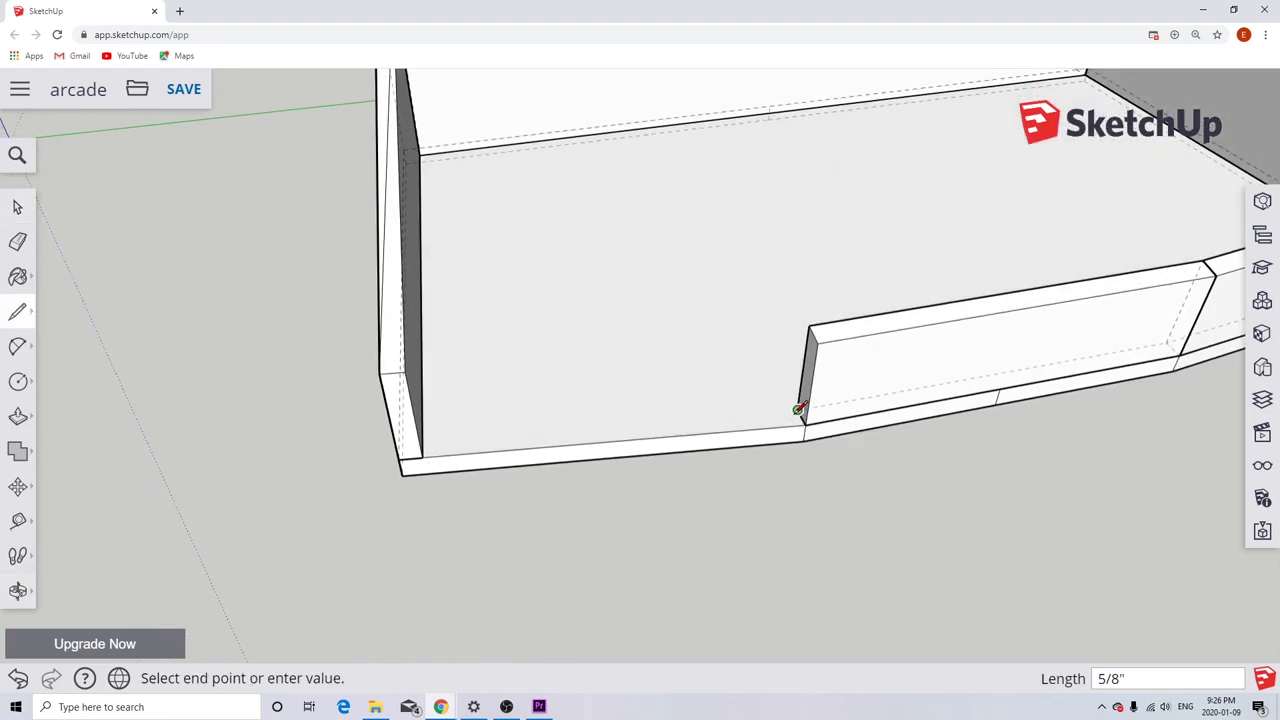
pyautogui.press('Escape')
pyautogui.click(808, 425)
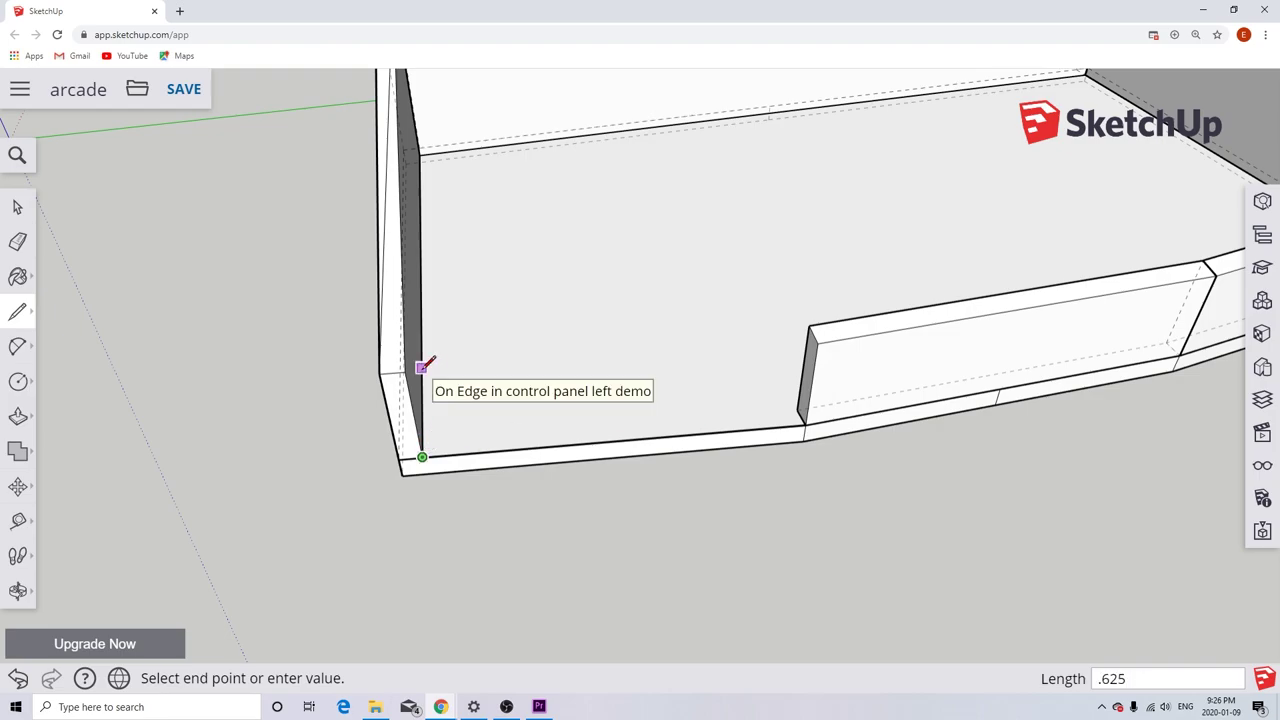
pyautogui.click(422, 455)
# Push/Pull the strip face up 3 1/8" to the corner height.
pyautogui.click(18, 420)
pyautogui.moveTo(100, 425); pyautogui.dragTo(380, 291, button='middle')
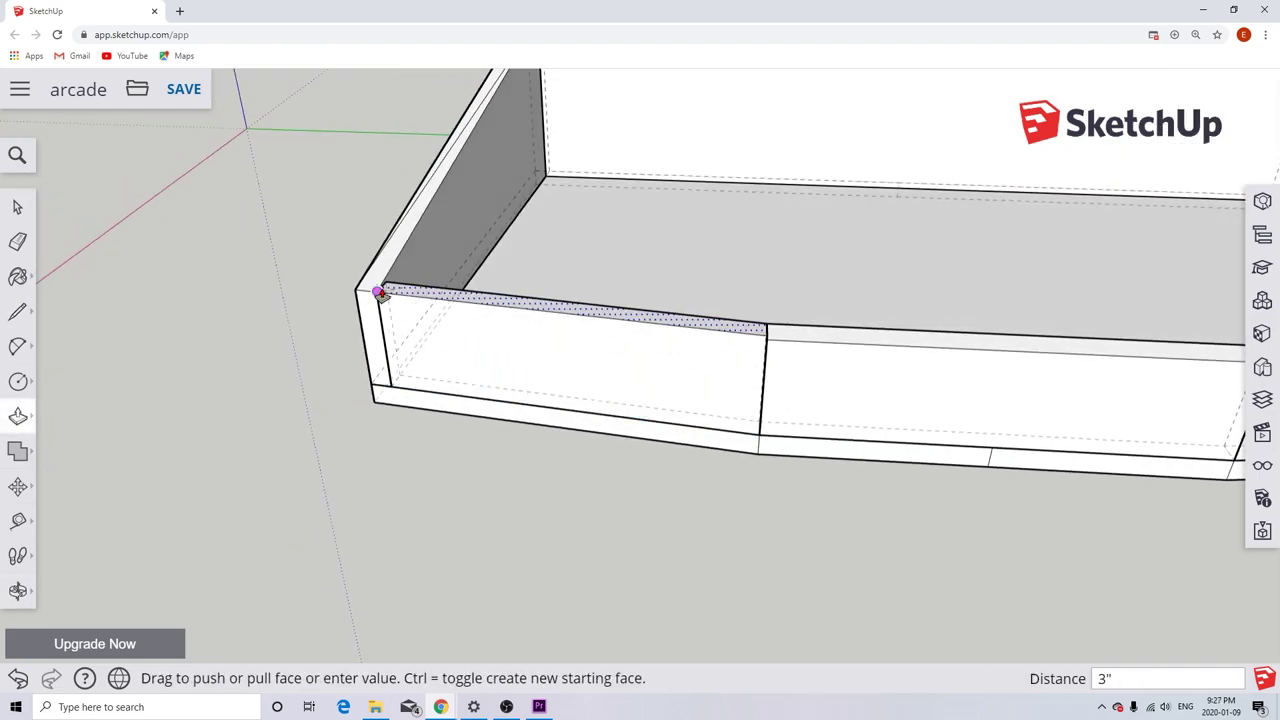
pyautogui.scroll(4, 380, 288)
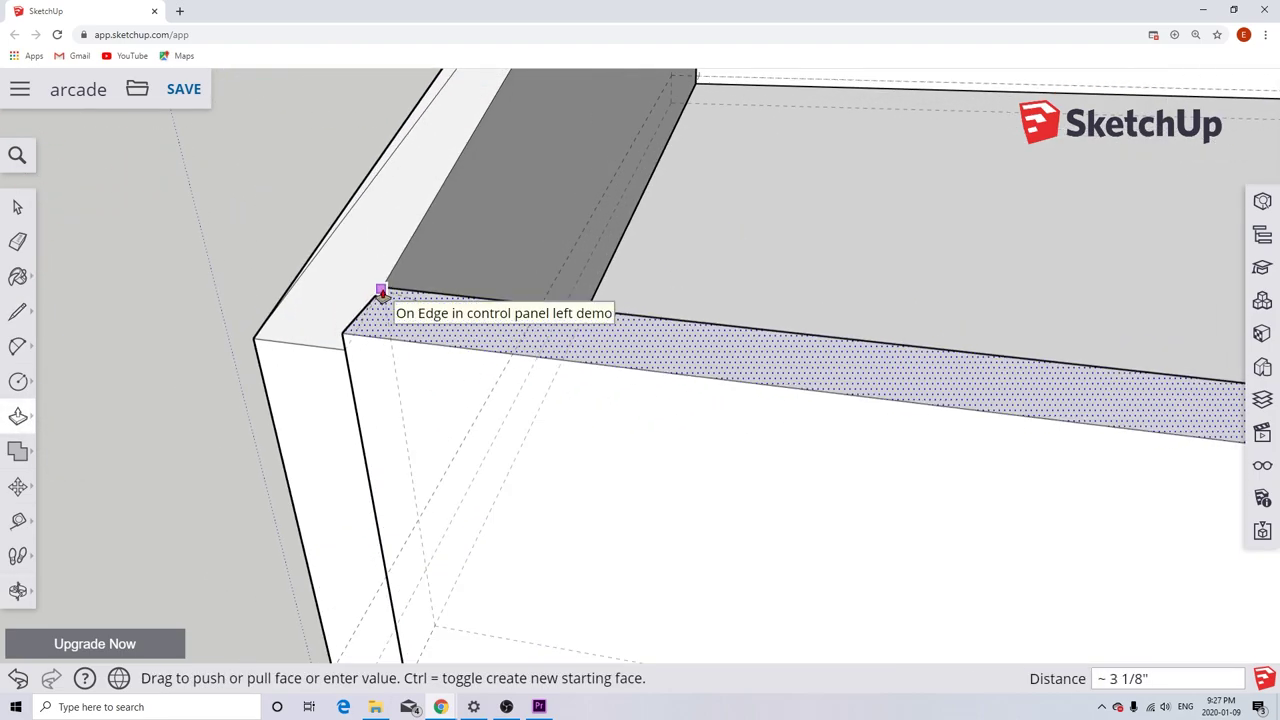
pyautogui.scroll(4, 380, 291)
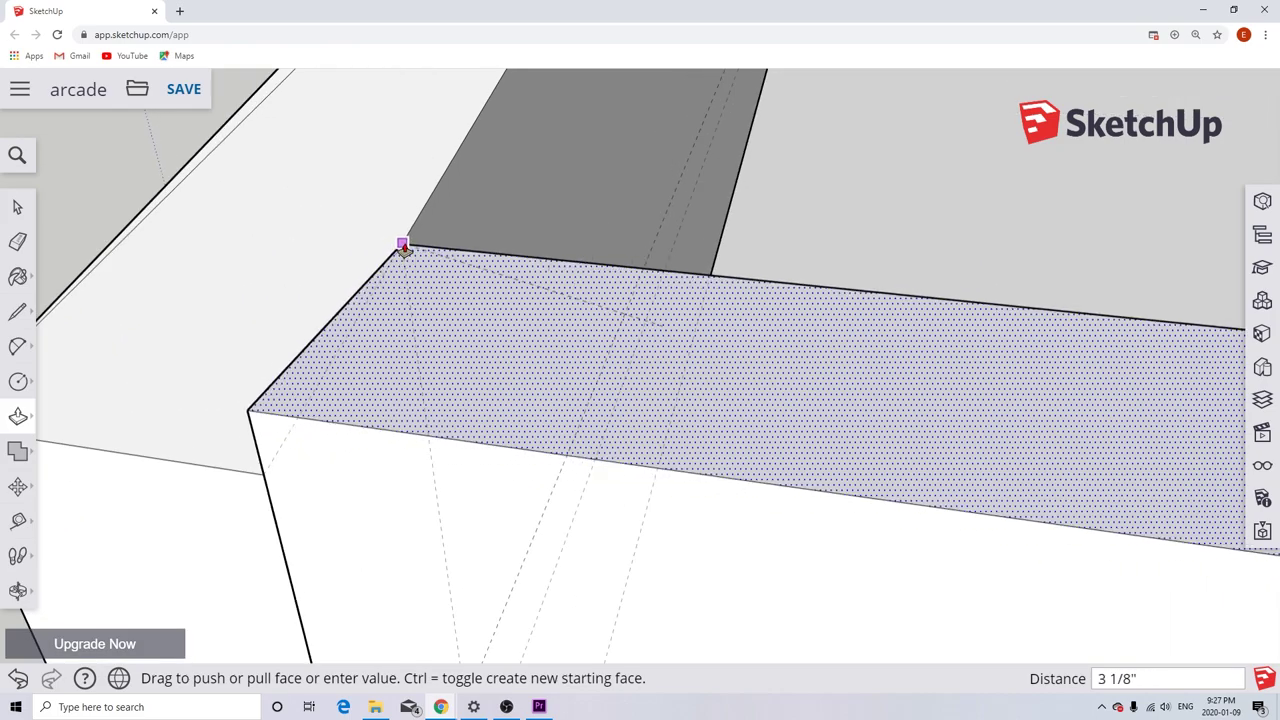
pyautogui.click(402, 248)
pyautogui.scroll(-5, 474, 389)
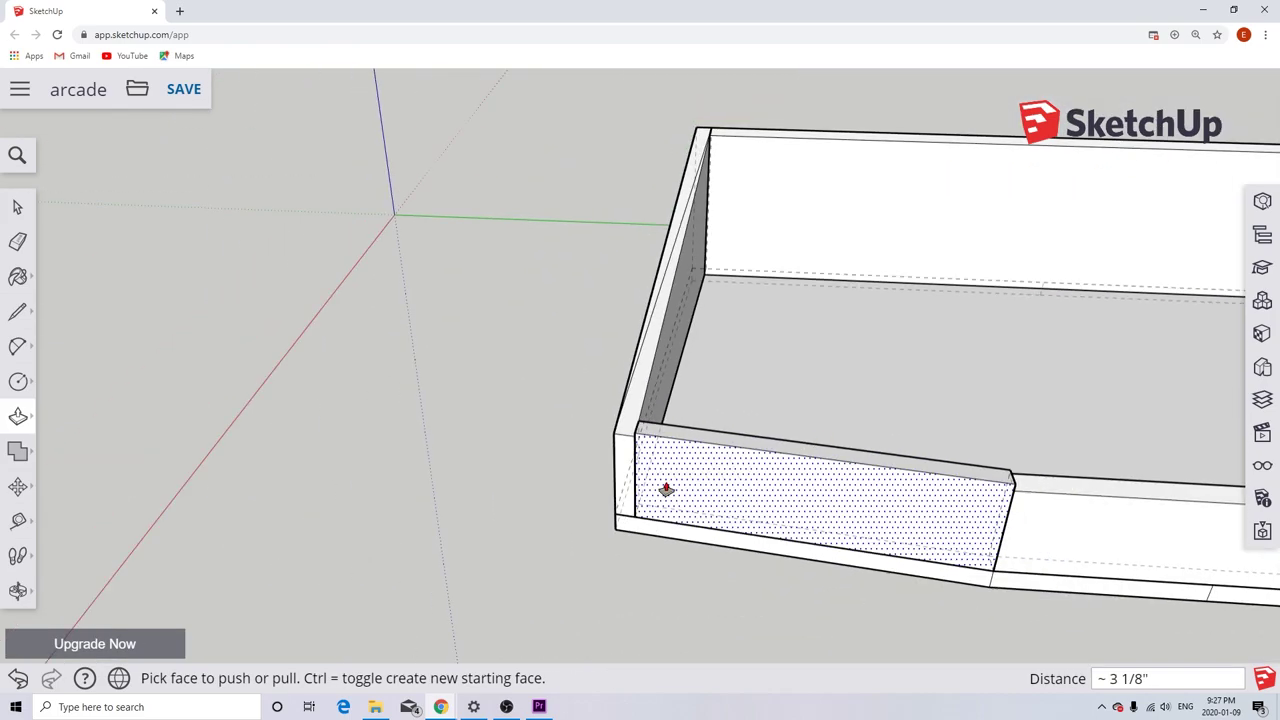
pyautogui.moveTo(666, 489); pyautogui.dragTo(746, 454, button='middle')
pyautogui.scroll(5, 663, 417)
pyautogui.scroll(3, 643, 284)
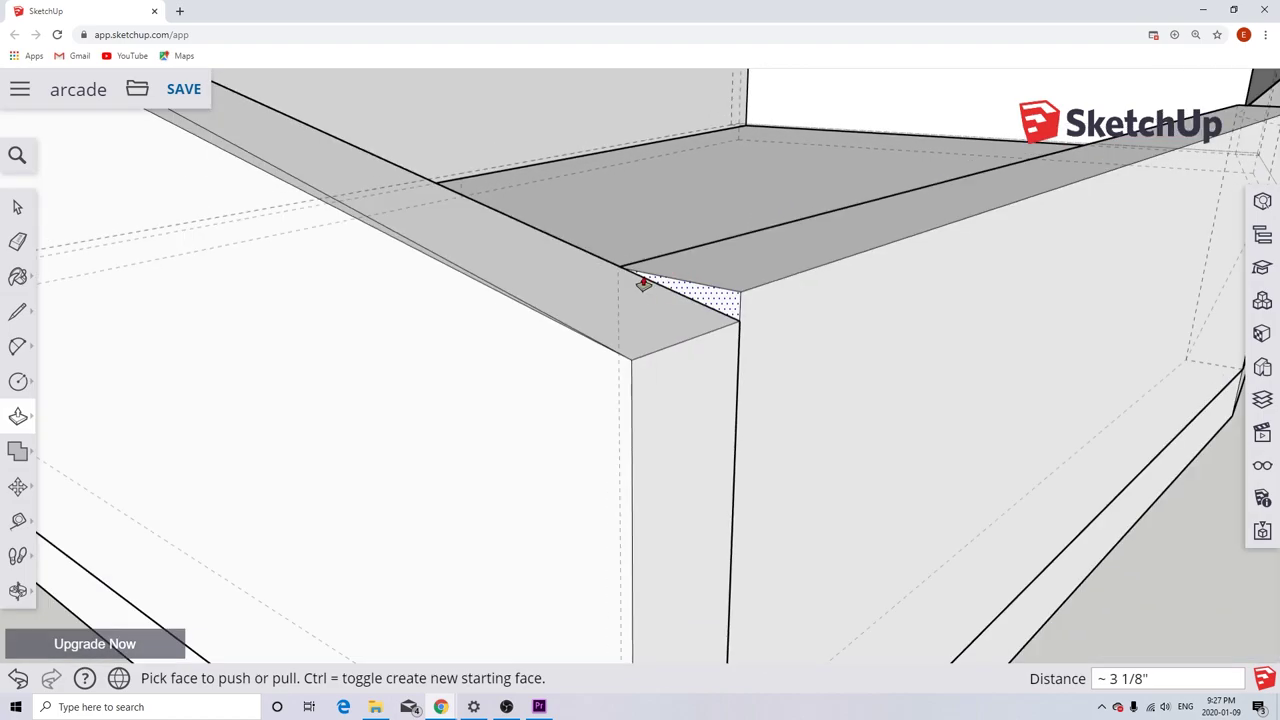
pyautogui.scroll(1, 643, 284)
# Move the new panel's top edge to meet the control panel front's endpoint.
pyautogui.press('space')
pyautogui.click(846, 267)
pyautogui.click(51, 458)
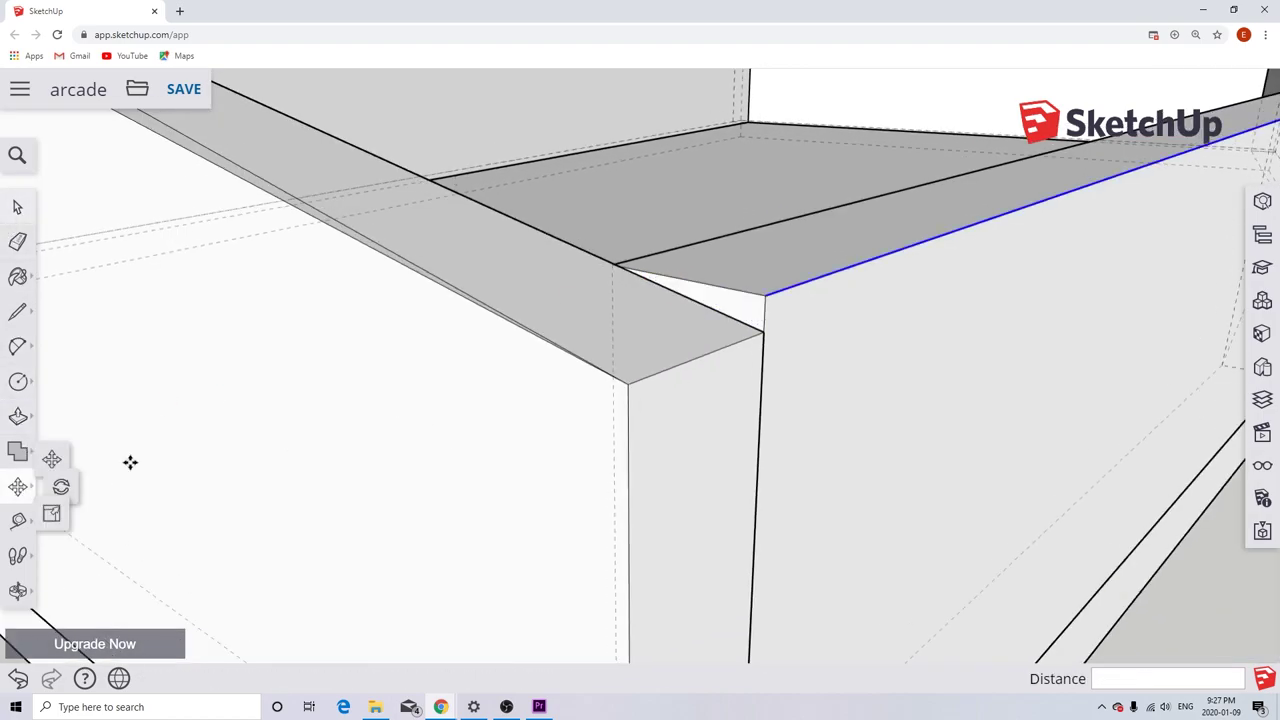
pyautogui.scroll(-6, 763, 329)
pyautogui.scroll(6, 1086, 229)
pyautogui.moveTo(1086, 229); pyautogui.dragTo(521, 316, button='middle')
pyautogui.click(586, 230)
pyautogui.press('m')
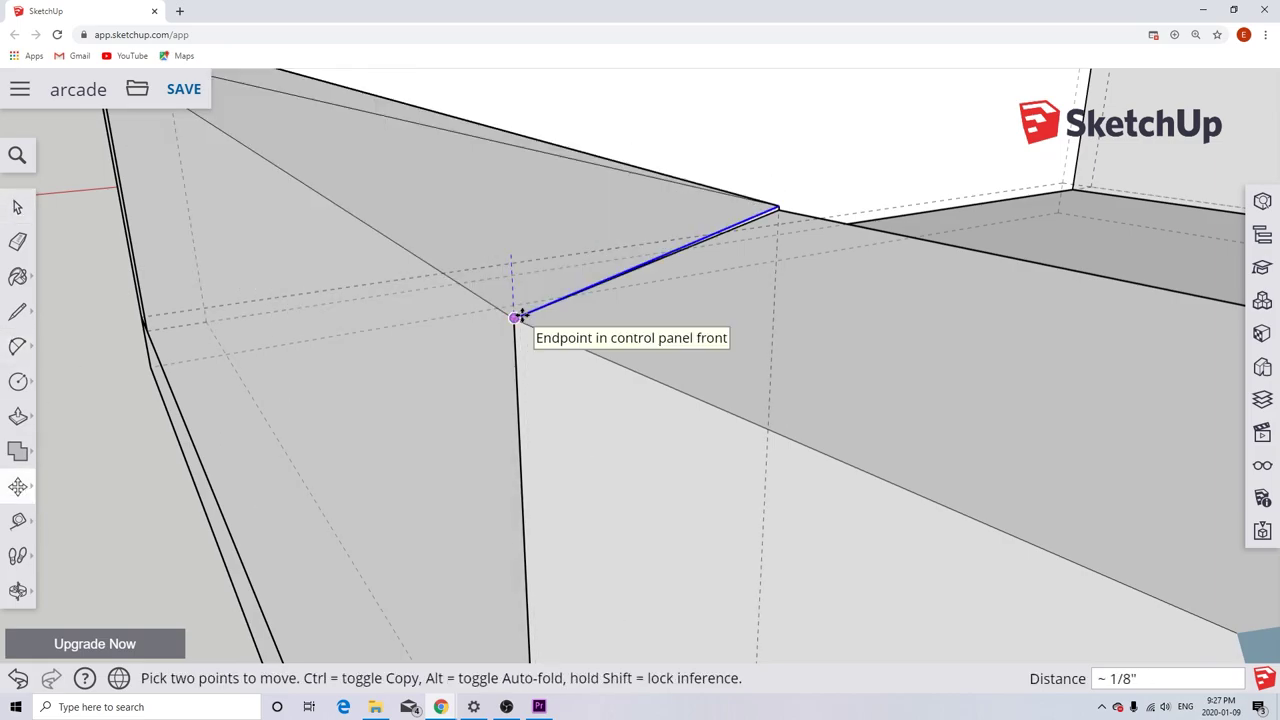
pyautogui.scroll(-5, 521, 316)
pyautogui.press('space')
pyautogui.scroll(-4, 620, 488)
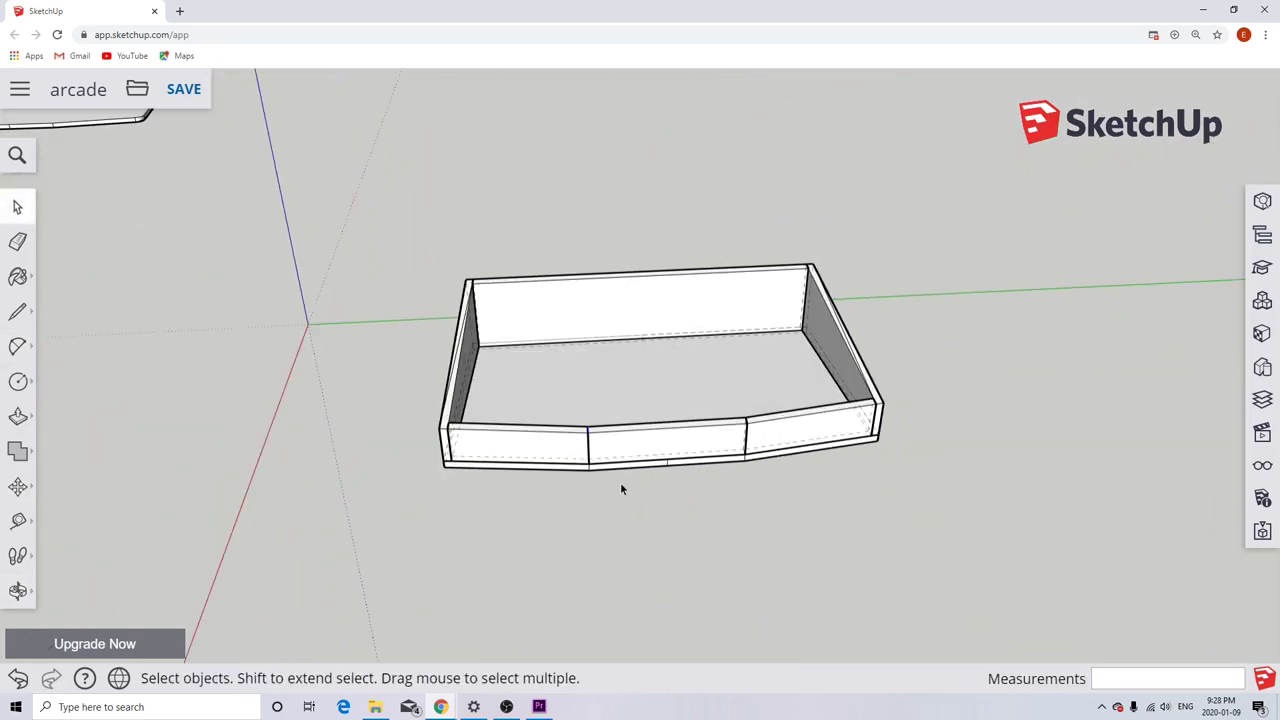
pyautogui.scroll(2, 620, 488)
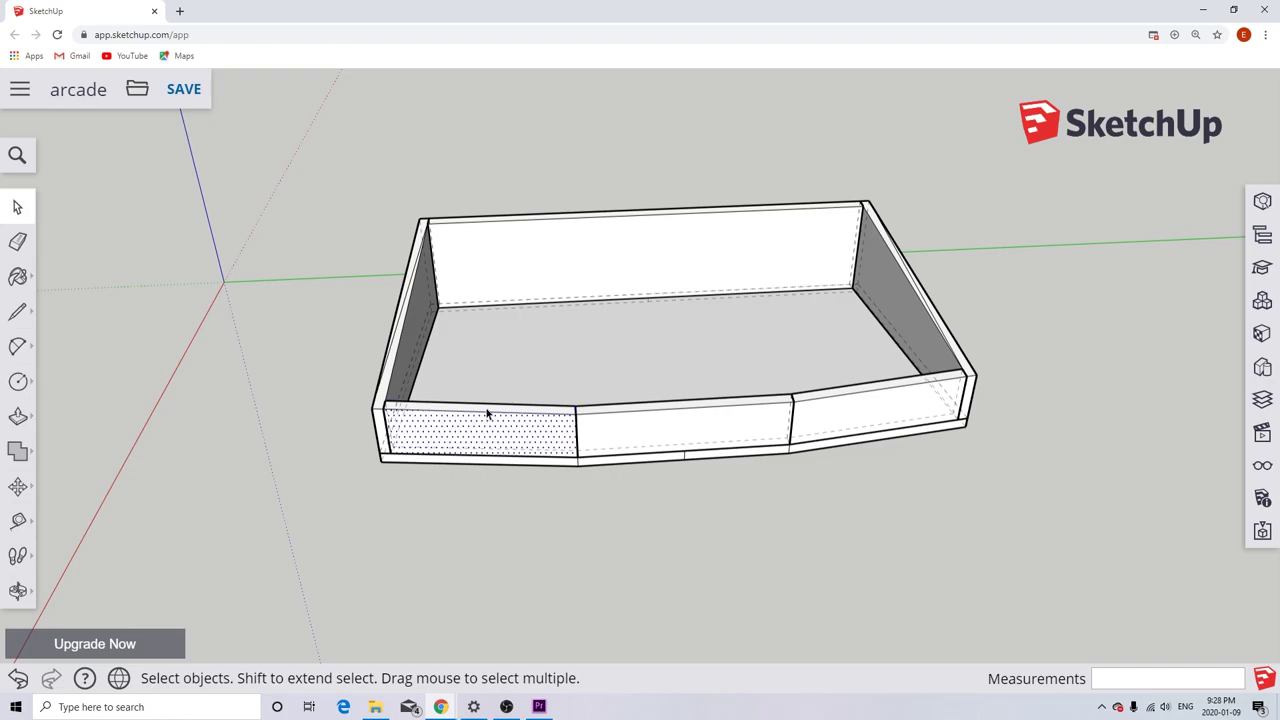
# Select the box walls, base and front panels and move them away from the left panel.
pyautogui.keyDown('shift'); pyautogui.click(420, 332); pyautogui.keyUp('shift')
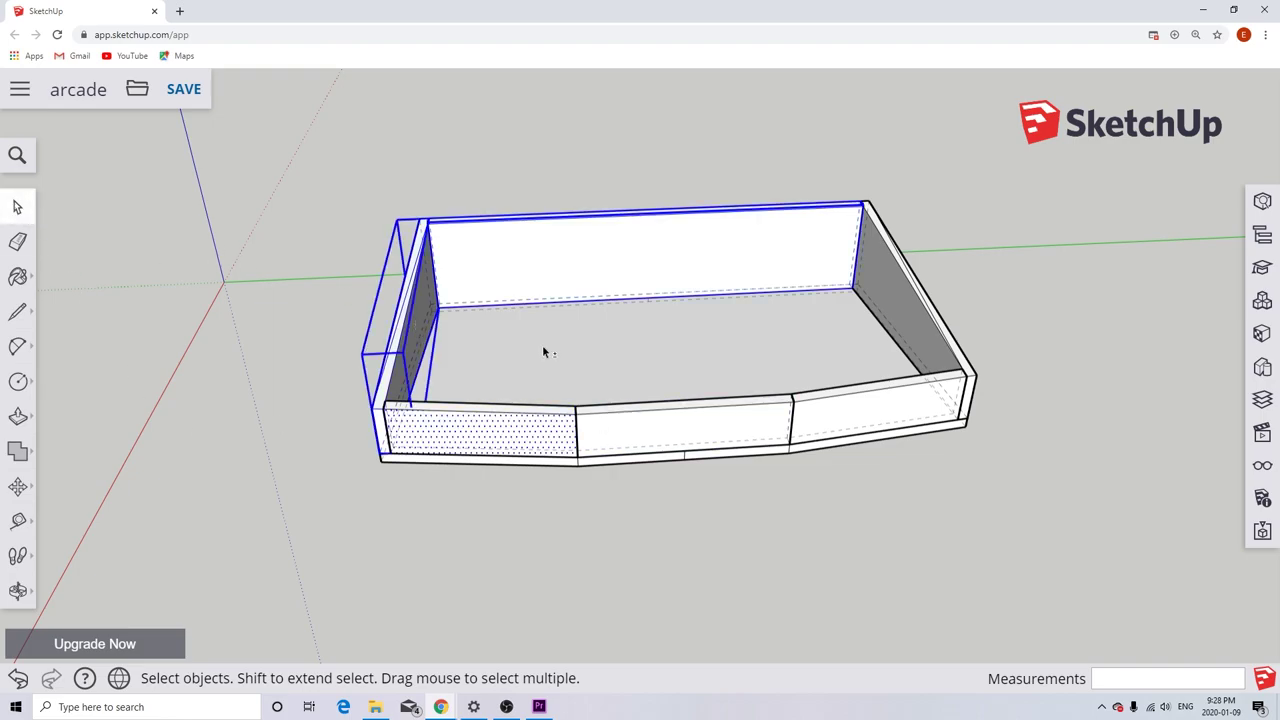
pyautogui.keyDown('shift'); pyautogui.click(542, 345); pyautogui.keyUp('shift')
pyautogui.click(563, 486)
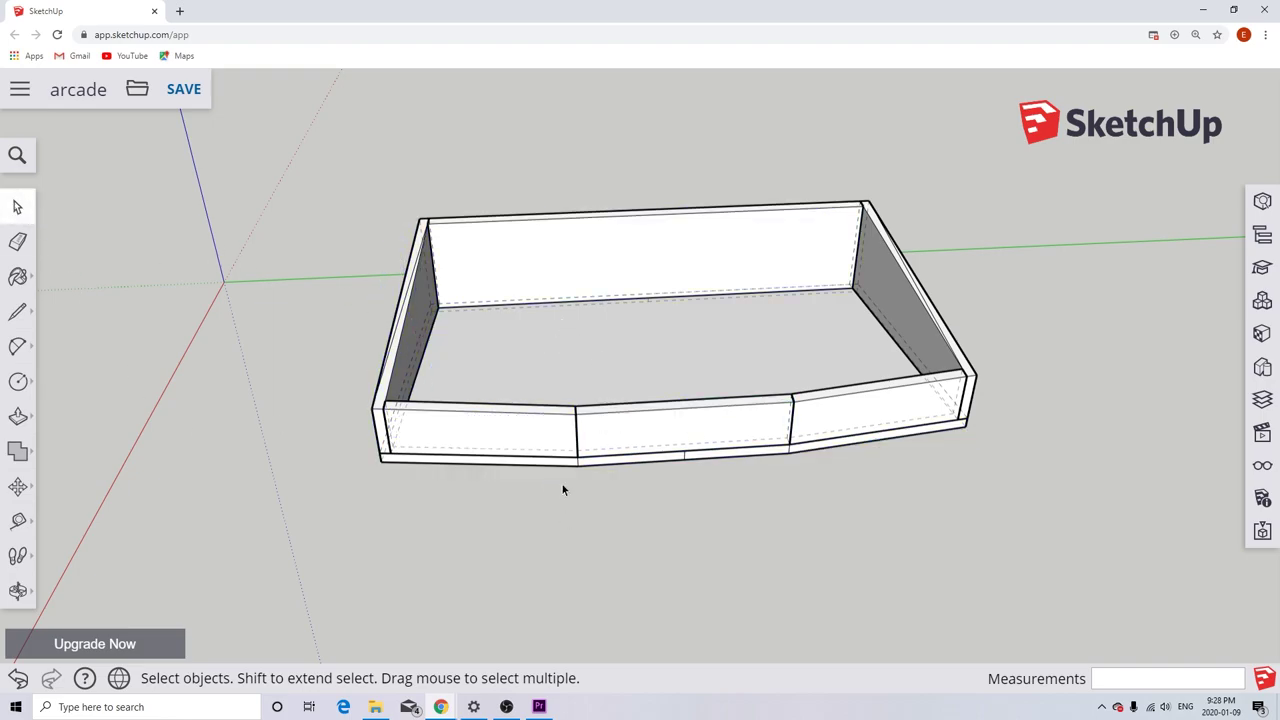
pyautogui.click(416, 351)
pyautogui.keyDown('shift'); pyautogui.click(543, 277); pyautogui.keyUp('shift')
pyautogui.keyDown('shift'); pyautogui.click(700, 437); pyautogui.keyUp('shift')
pyautogui.keyDown('shift'); pyautogui.click(900, 320); pyautogui.keyUp('shift')
pyautogui.press('m')
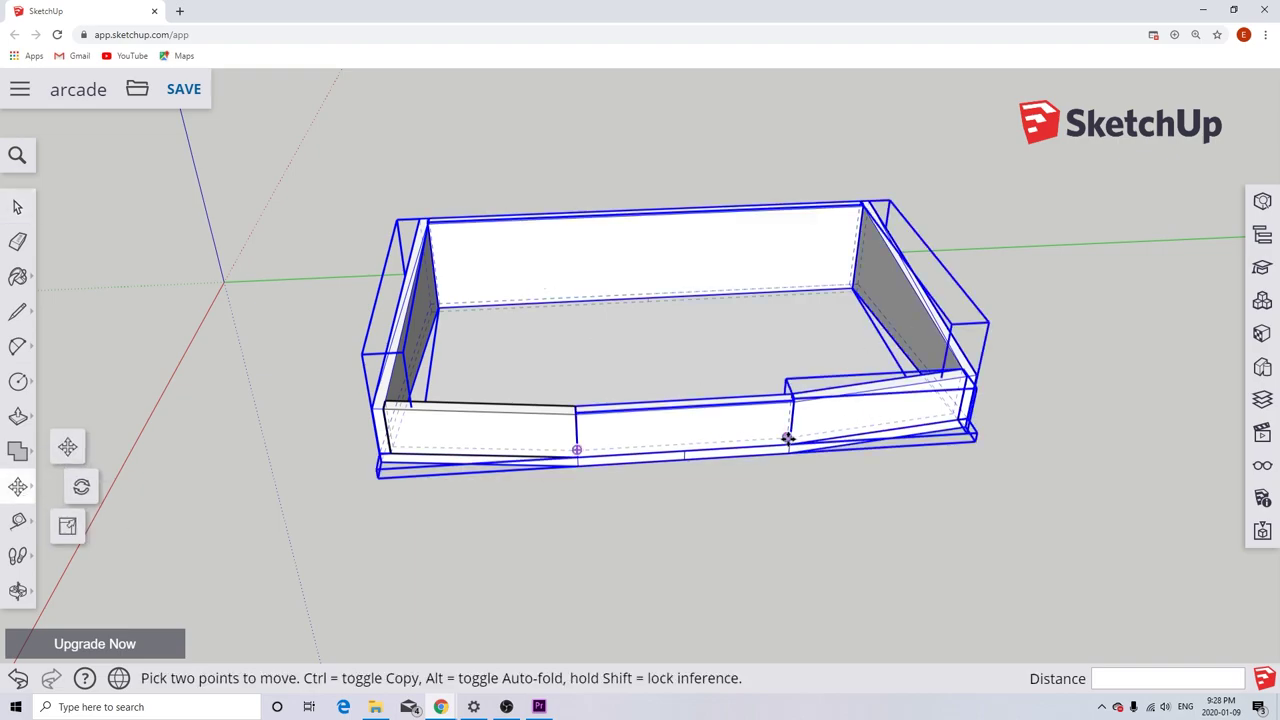
pyautogui.click(788, 437)
pyautogui.click(714, 214)
pyautogui.press('space')
# Group the loose left front panel as component 'control panel left side'.
pyautogui.click(497, 434)
pyautogui.write('g')
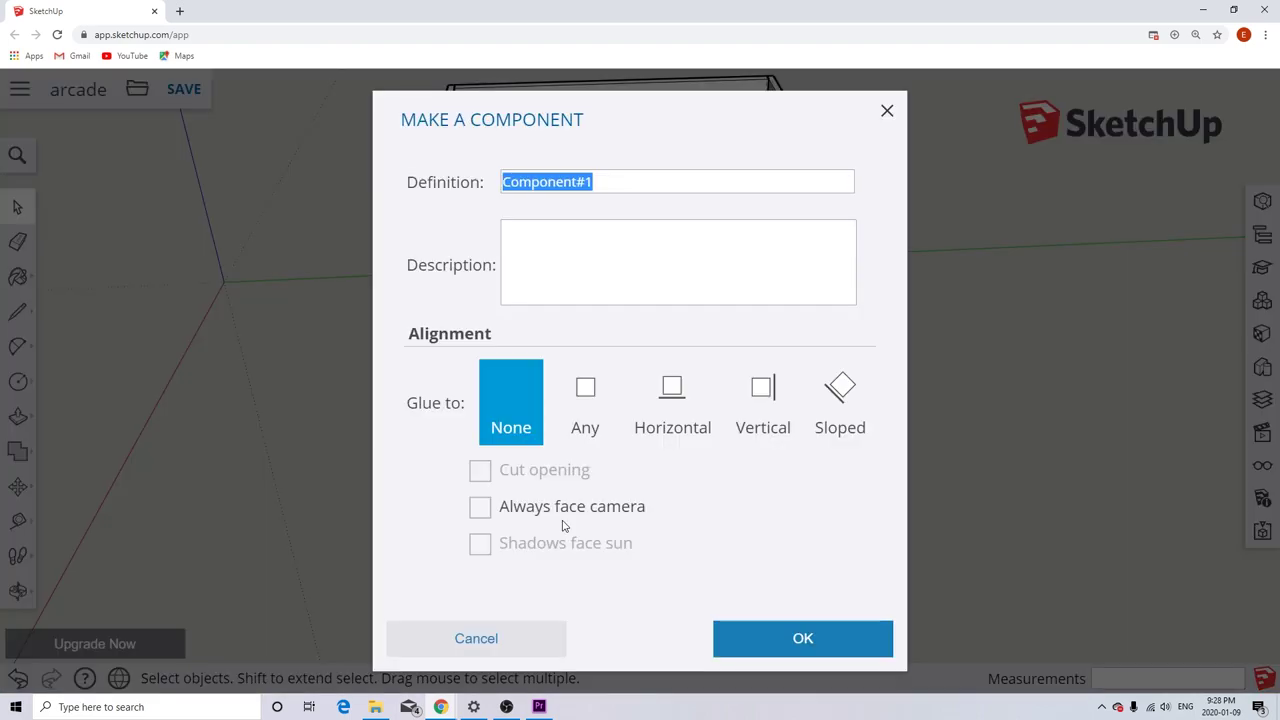
pyautogui.write('control panel left side')
pyautogui.press('Return')
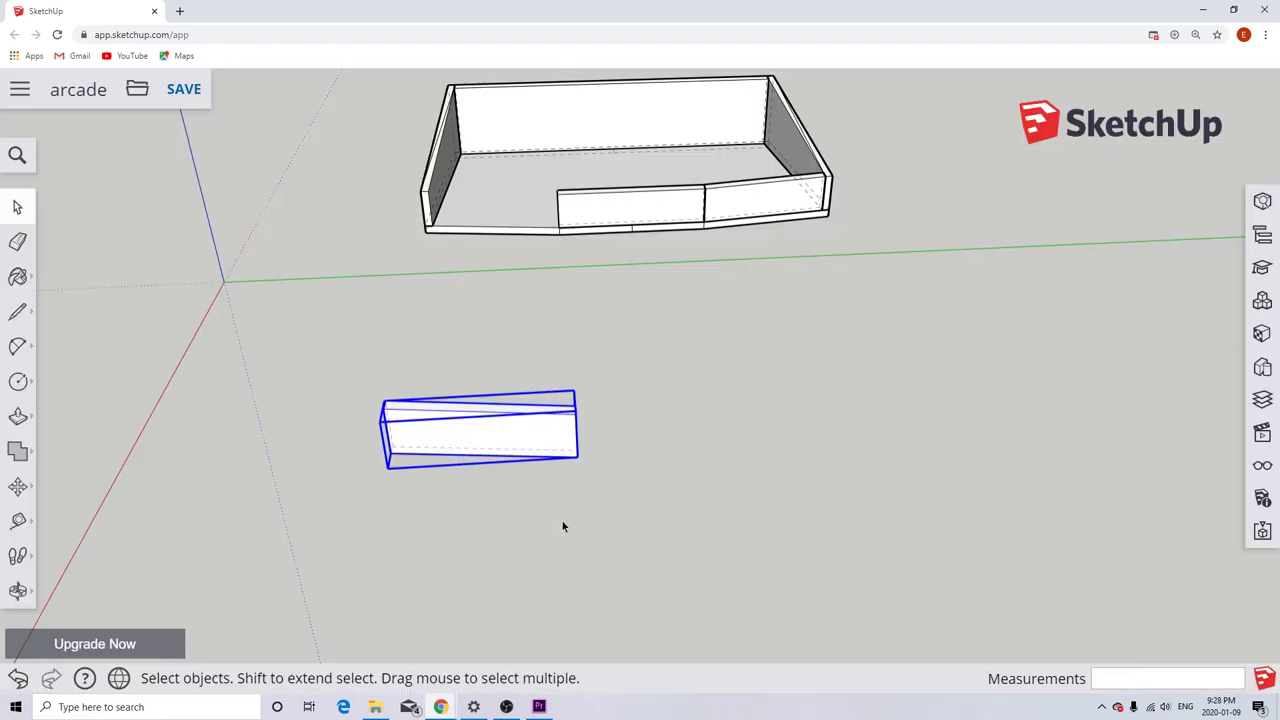
# Move the whole box back so it seats around the left front panel.
pyautogui.moveTo(400, 117); pyautogui.dragTo(788, 284)
pyautogui.press('m')
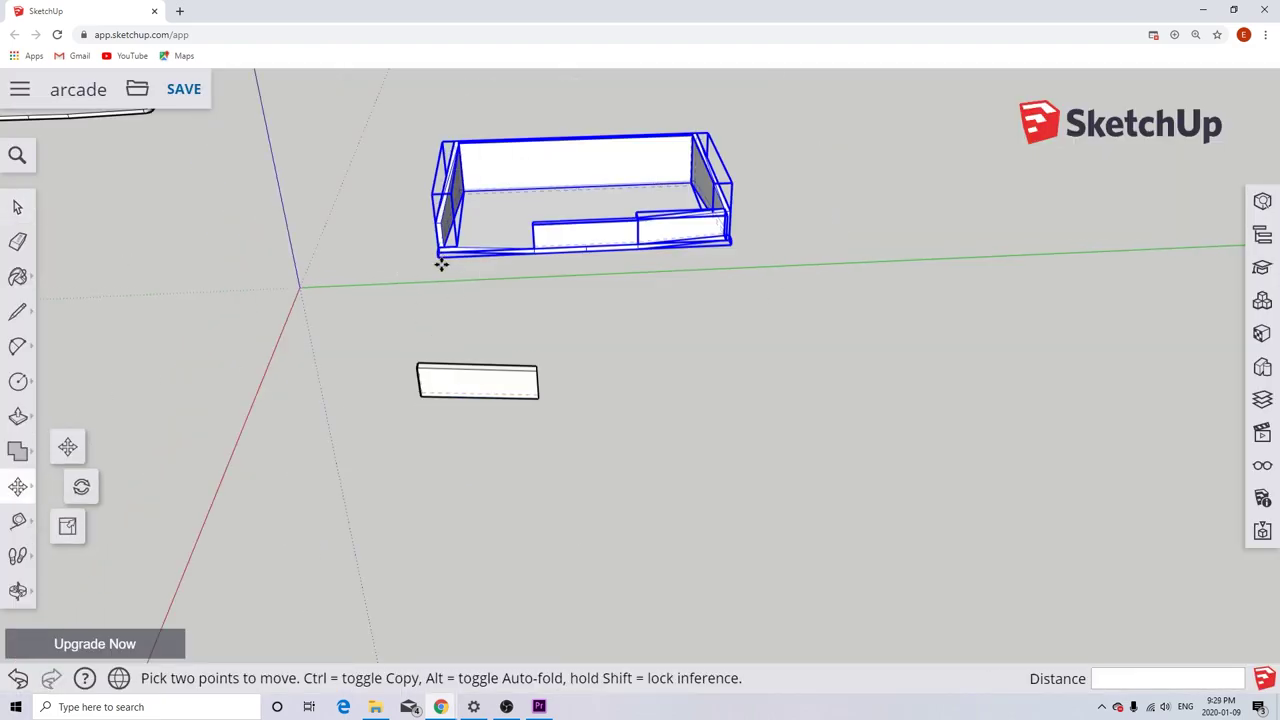
pyautogui.scroll(3, 560, 258)
pyautogui.scroll(3, 545, 165)
pyautogui.scroll(-8, 440, 492)
pyautogui.click(440, 492)
pyautogui.scroll(6, 530, 366)
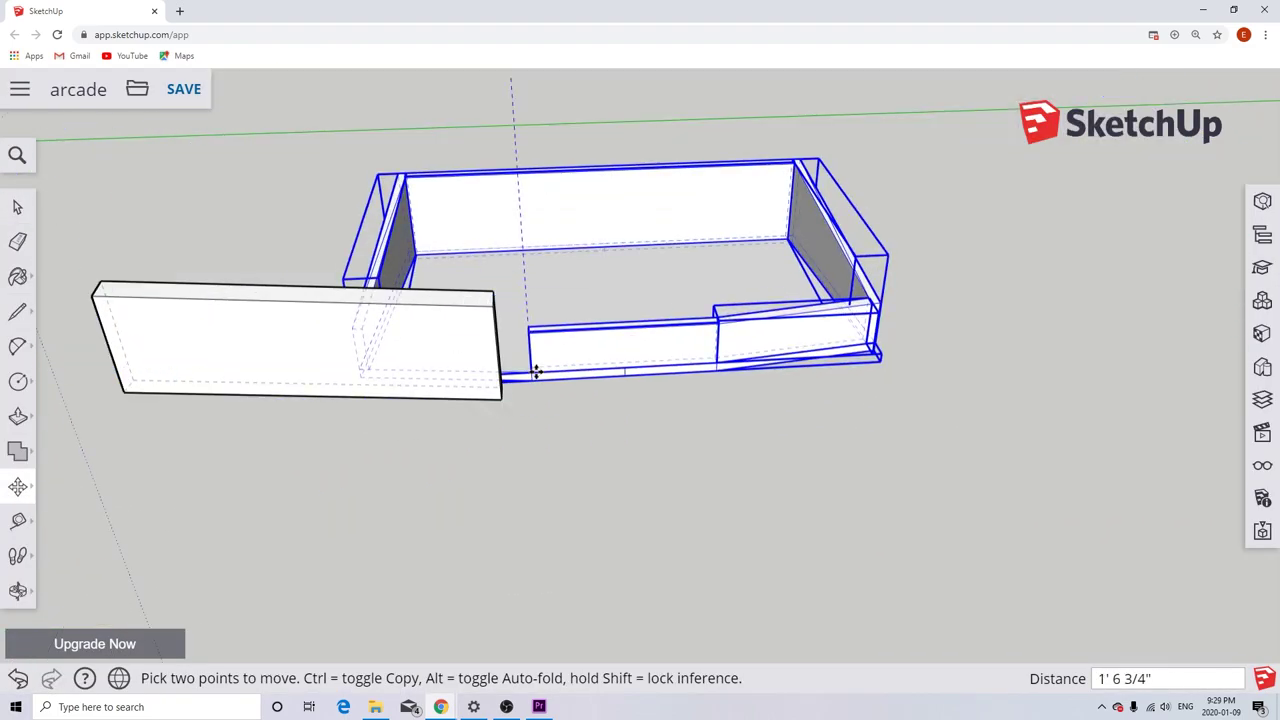
pyautogui.scroll(3, 395, 388)
pyautogui.click(434, 457)
pyautogui.scroll(-5, 434, 457)
pyautogui.press('space')
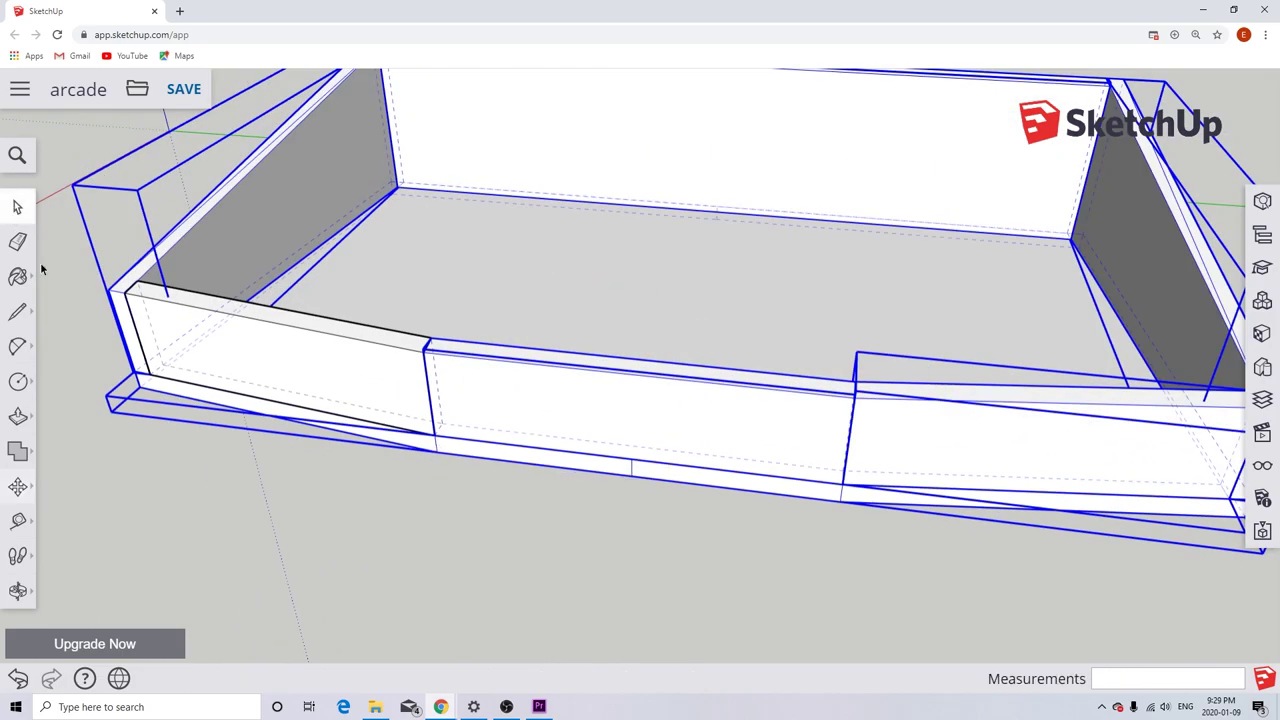
# Deselect and orbit around the finished three-panel box front.
pyautogui.click(432, 500)
pyautogui.moveTo(432, 500); pyautogui.dragTo(623, 480, button='middle')
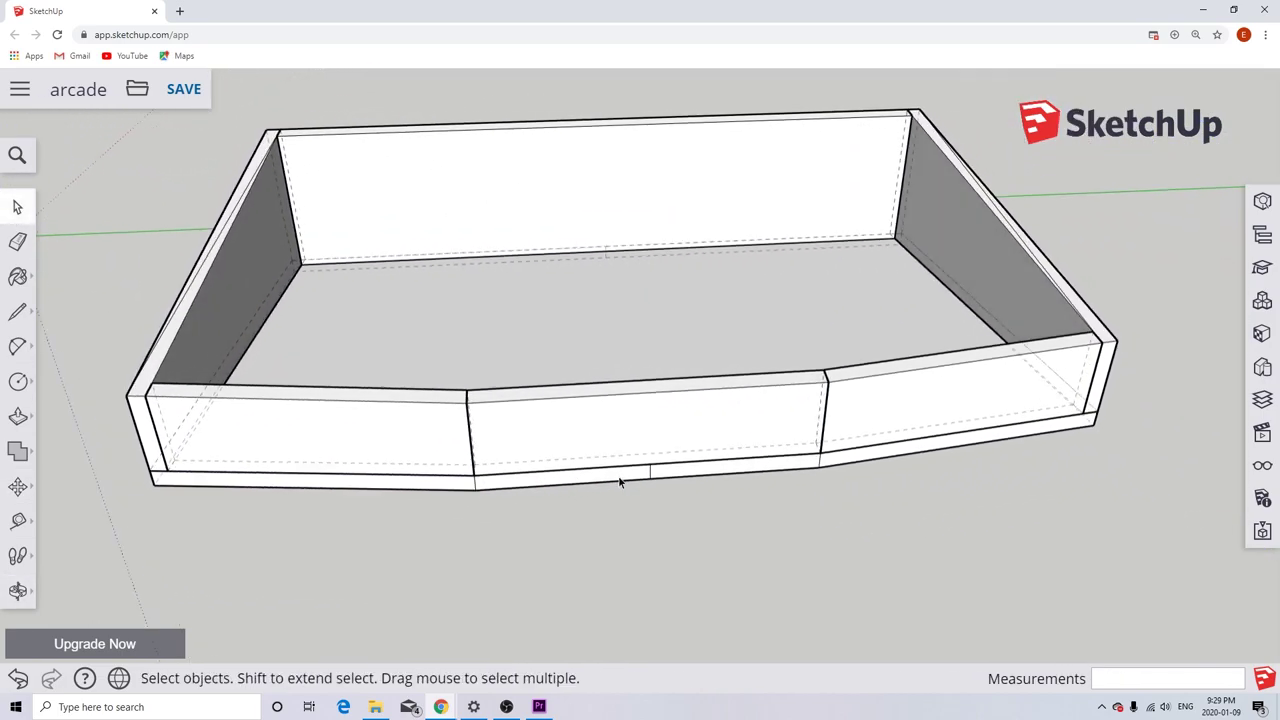
pyautogui.scroll(-3, 630, 475)
pyautogui.moveTo(770, 508); pyautogui.dragTo(666, 503, button='middle')
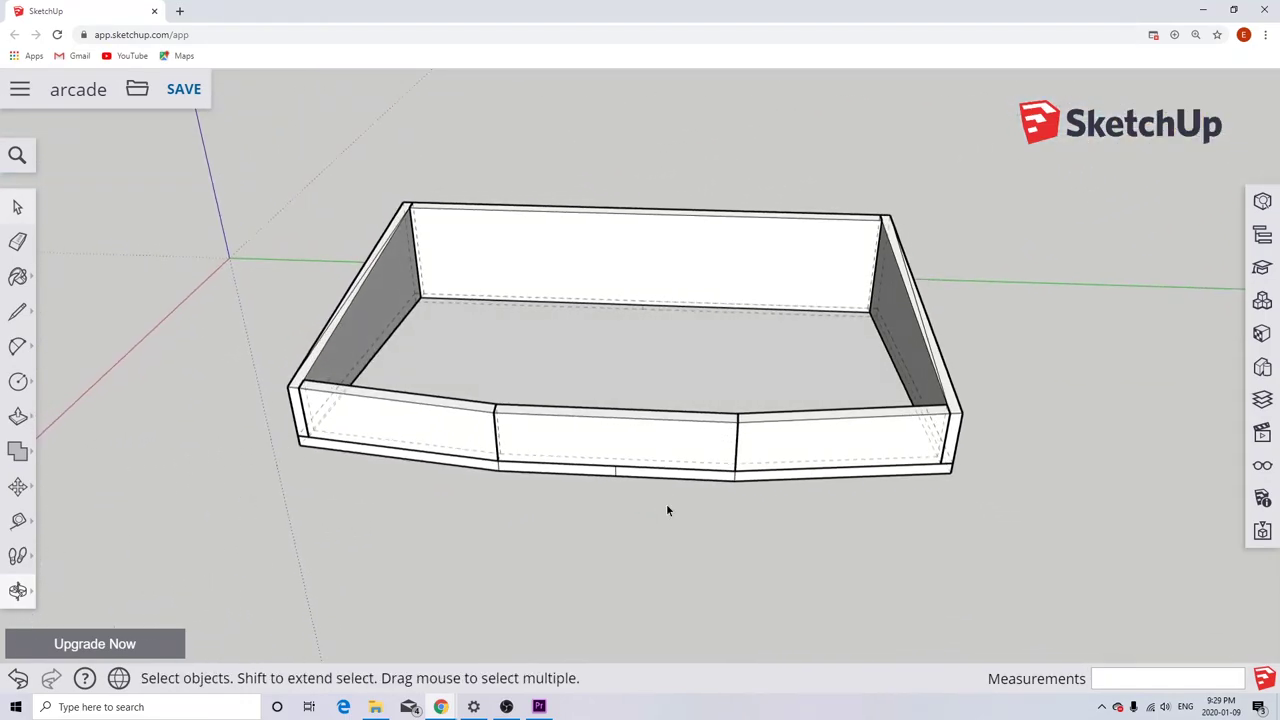
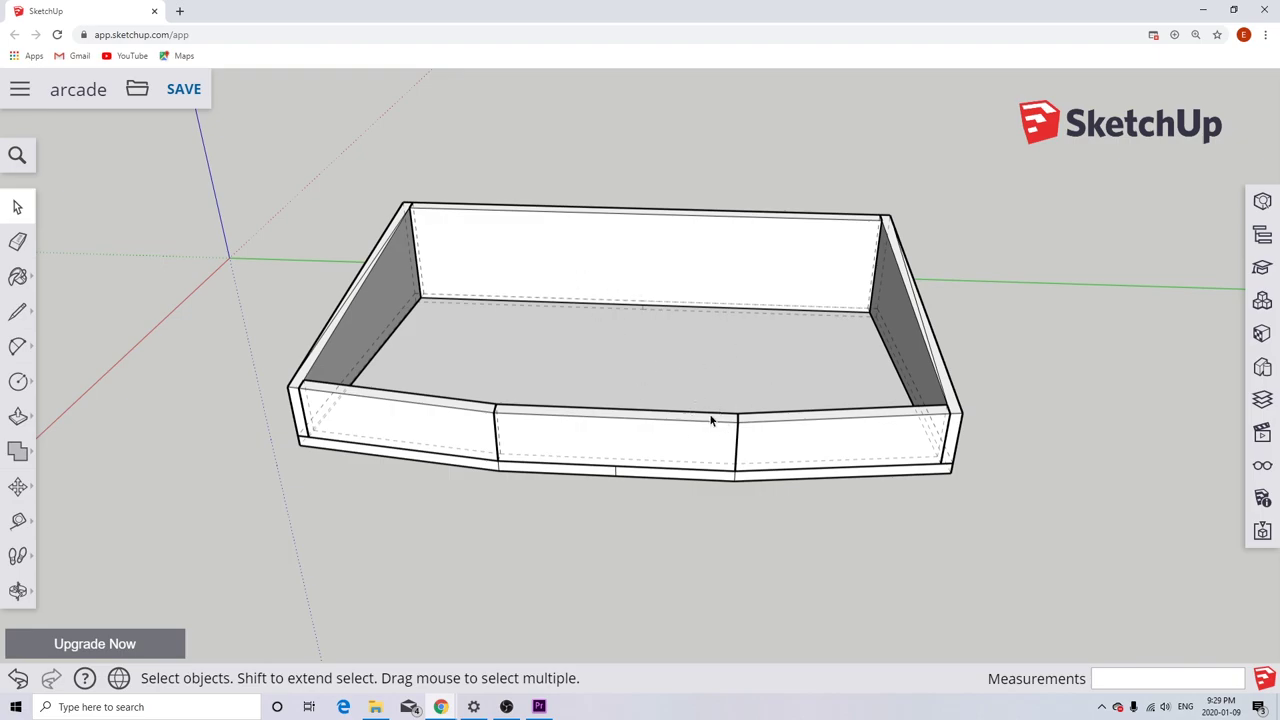
# Zoom out until the separate flat board shows beside the open box.
pyautogui.scroll(-4, 710, 420)
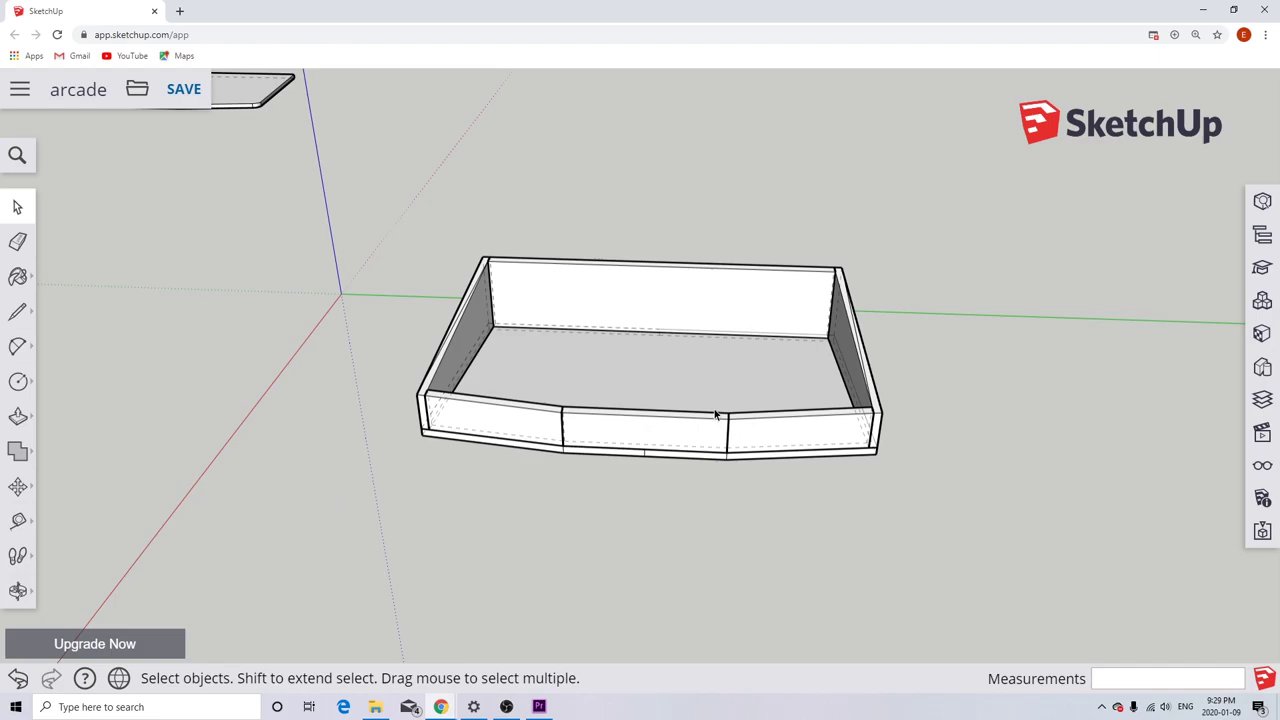
pyautogui.scroll(-2, 715, 415)
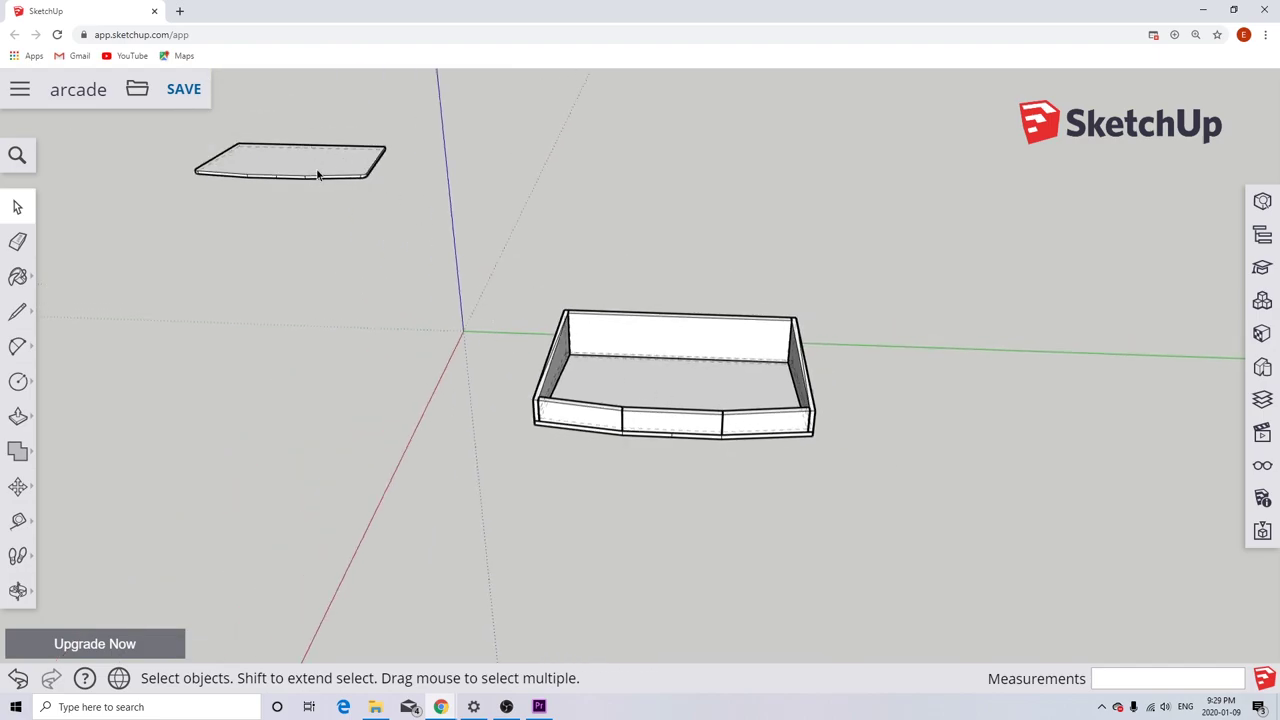
# Move the flat board by its edge midpoint onto the top of the box.
pyautogui.click(18, 487)
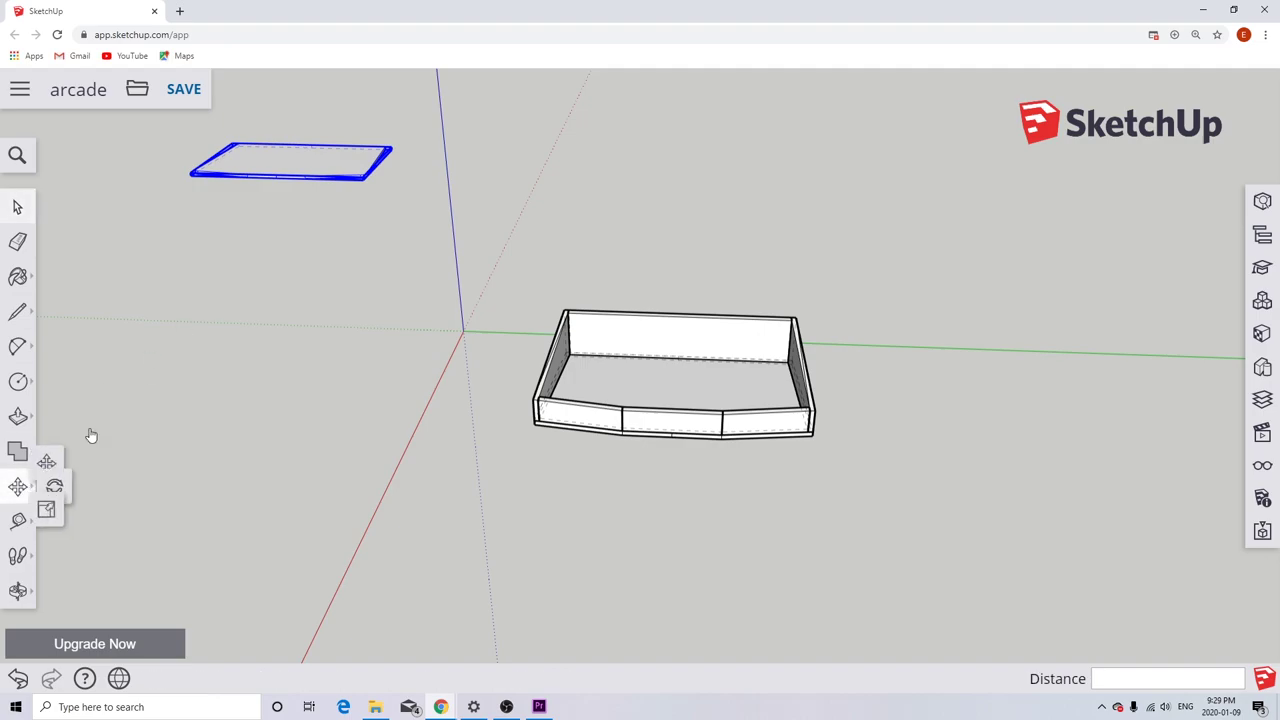
pyautogui.click(334, 176)
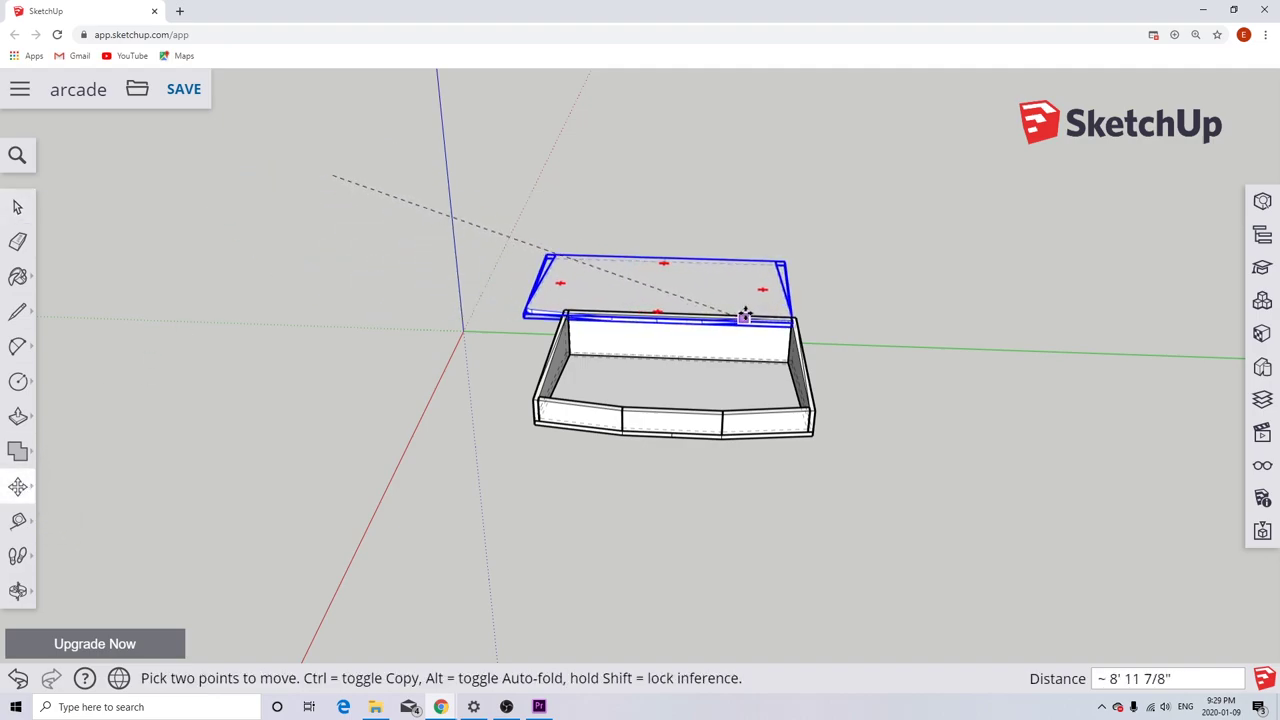
pyautogui.moveTo(792, 357); pyautogui.dragTo(637, 437, button='middle')
pyautogui.click(797, 393)
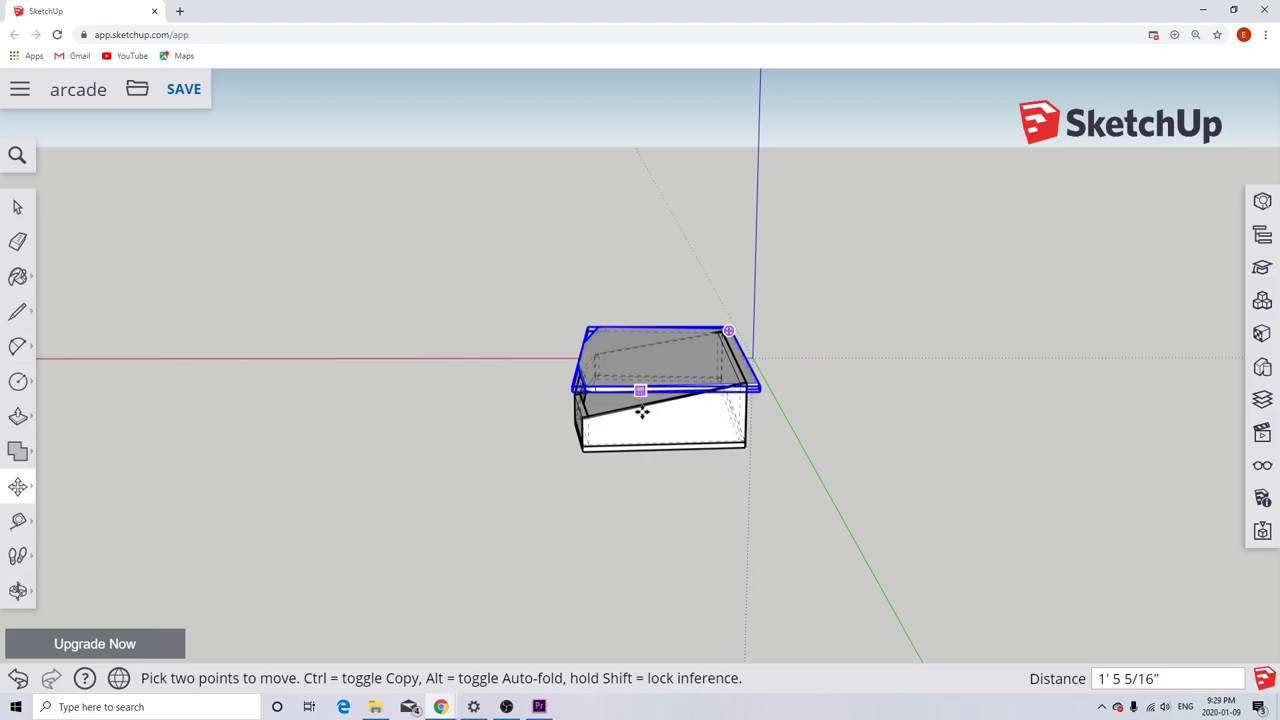
# Lift the board up the blue axis so it hovers clear above the box.
pyautogui.moveTo(661, 475); pyautogui.dragTo(582, 396, button='middle')
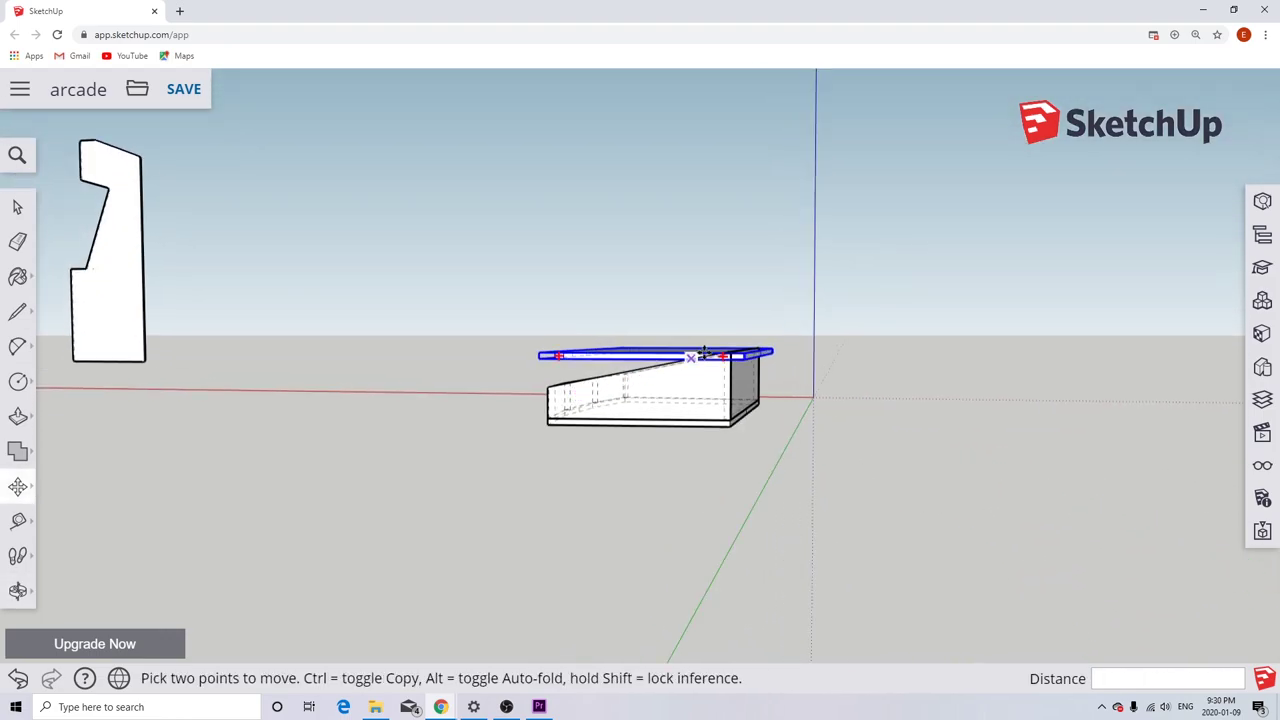
pyautogui.scroll(3, 783, 403)
pyautogui.scroll(-3, 783, 403)
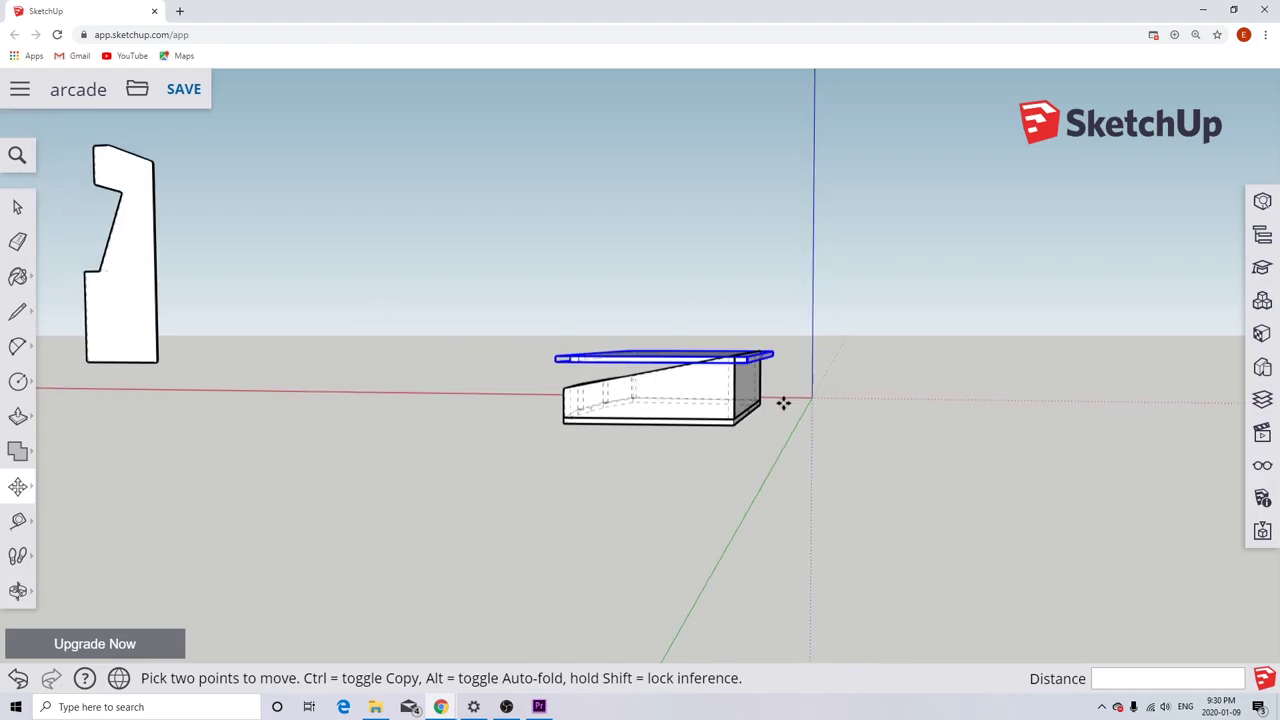
pyautogui.click(748, 361)
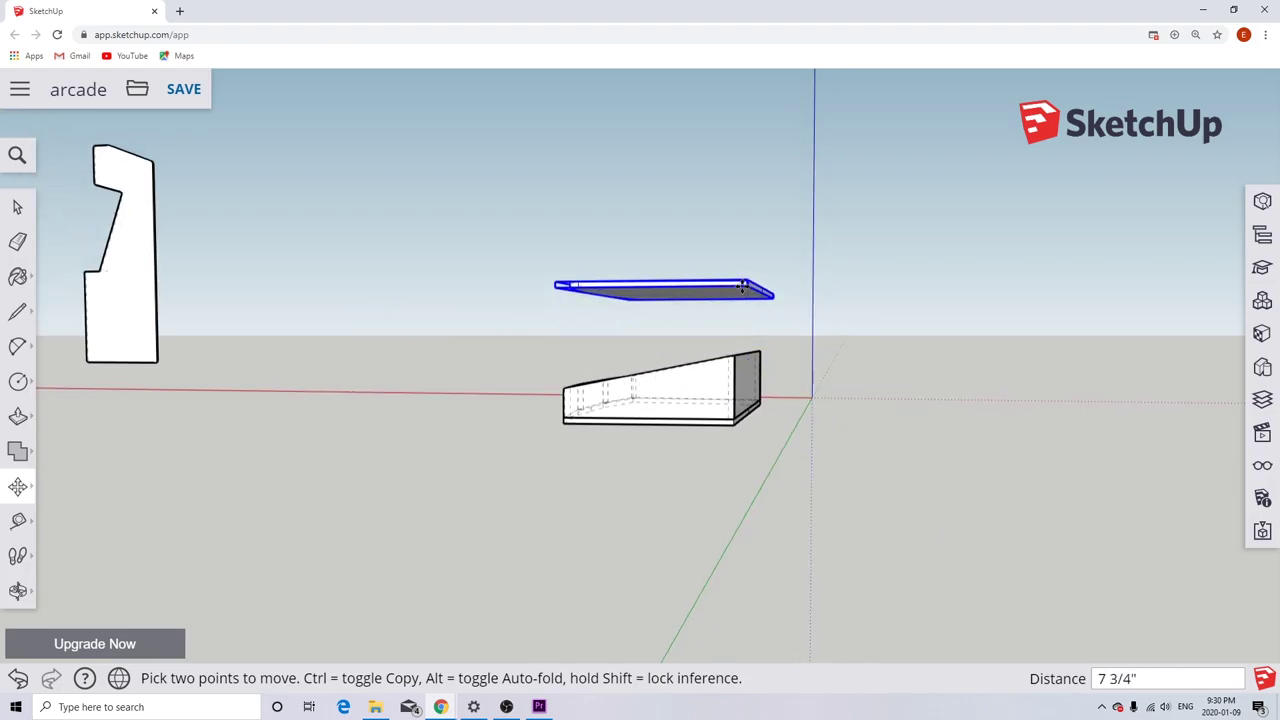
pyautogui.moveTo(803, 306); pyautogui.dragTo(858, 353, button='middle')
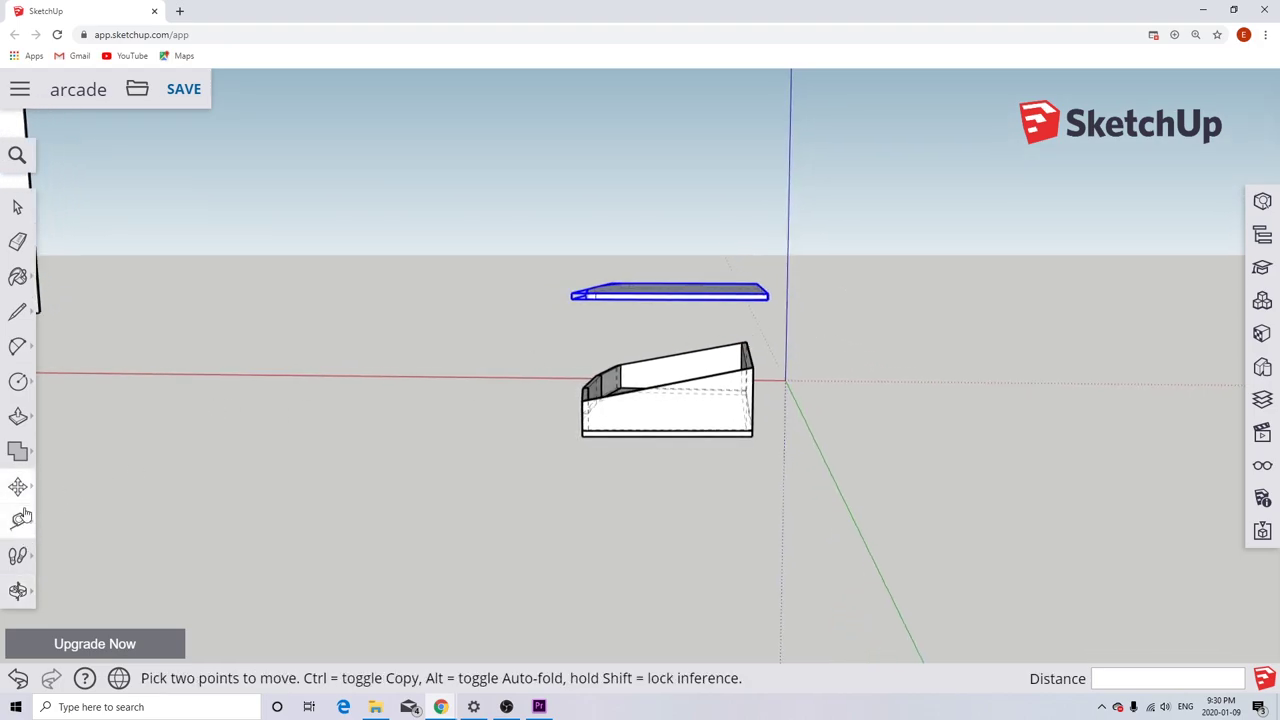
pyautogui.moveTo(21, 489)
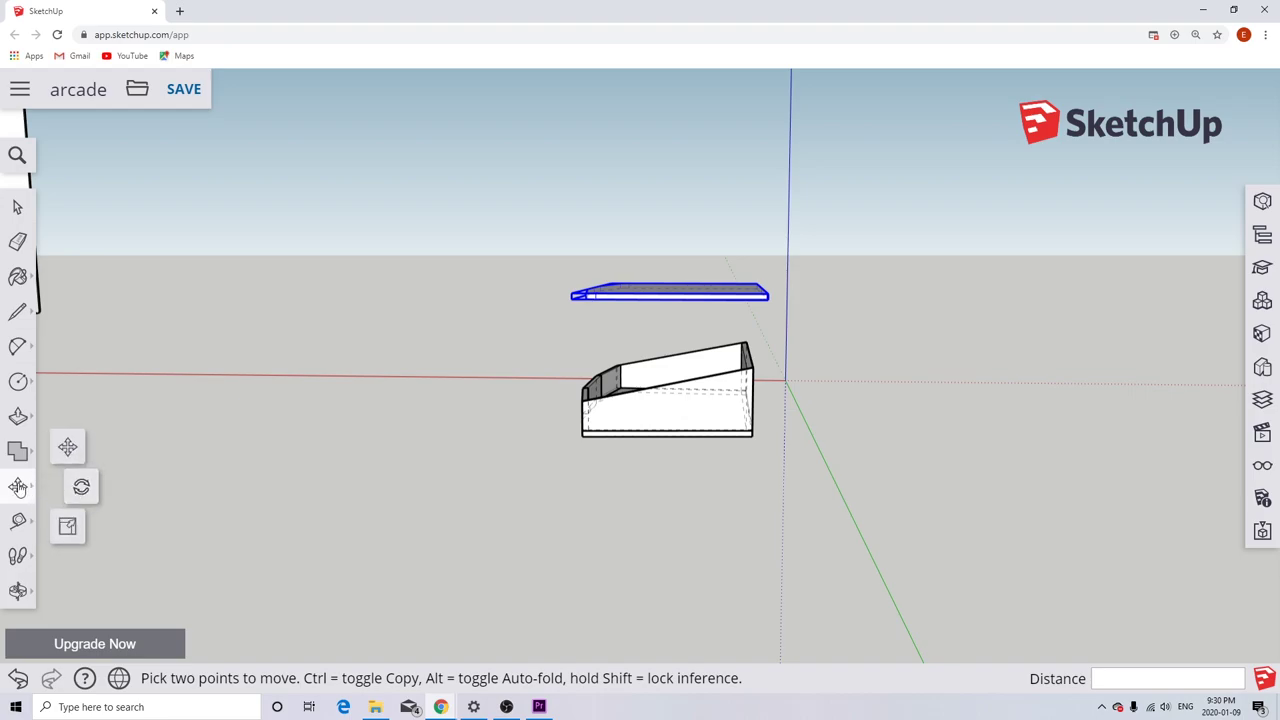
# Start a Rotate on the board with its centre at the board's corner.
pyautogui.click(82, 487)
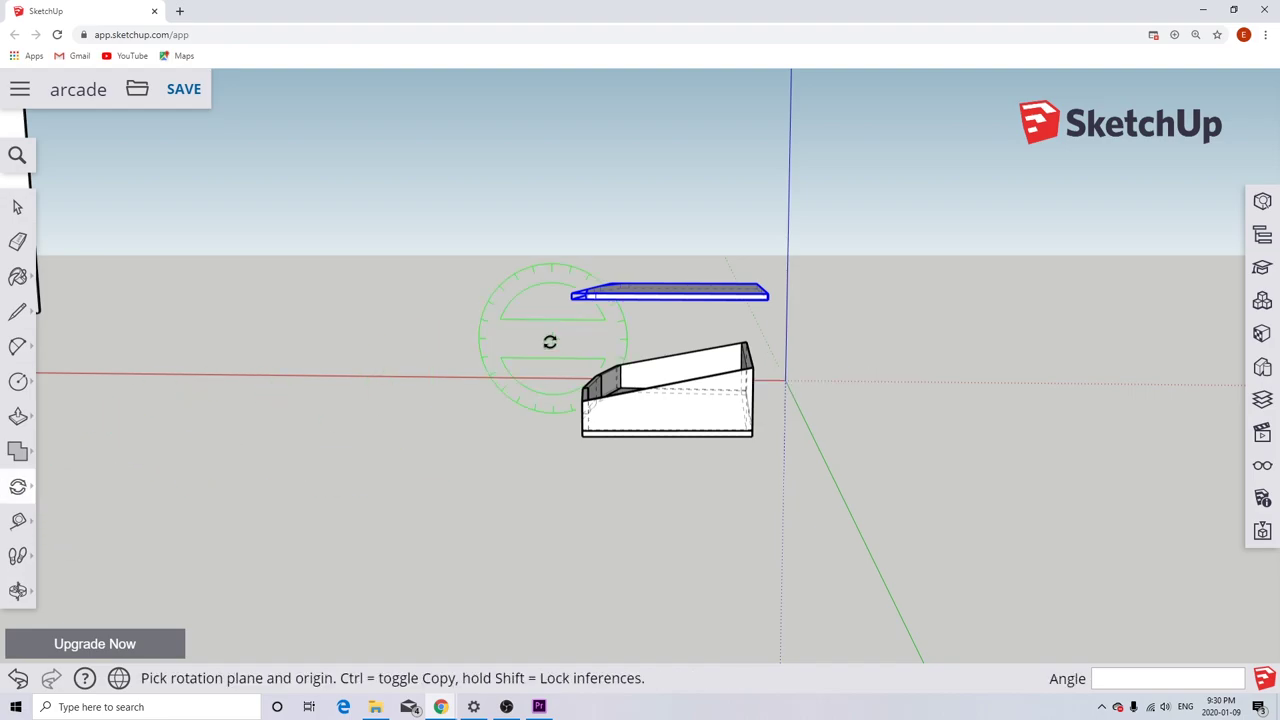
pyautogui.scroll(3, 785, 310)
pyautogui.scroll(2, 760, 310)
pyautogui.scroll(-6, 748, 302)
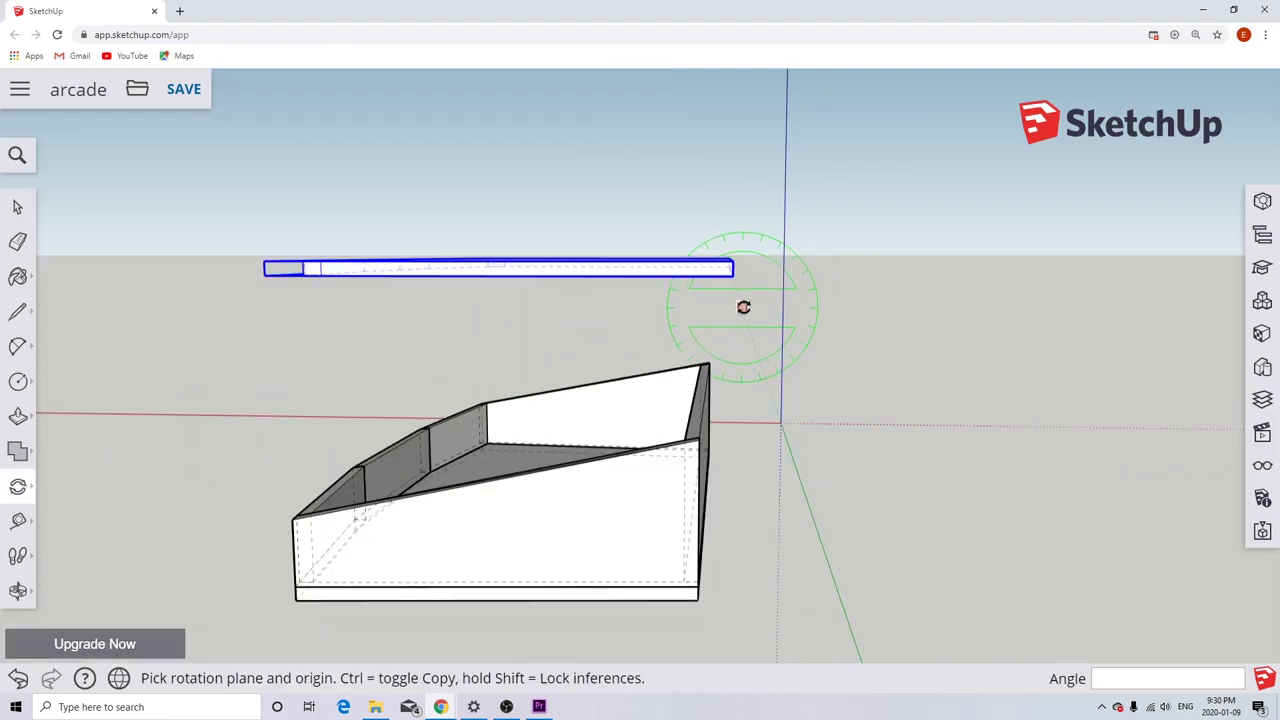
pyautogui.moveTo(748, 302)
pyautogui.mouseDown(button='middle')
pyautogui.moveTo(766, 320)
pyautogui.moveTo(750, 298)
pyautogui.mouseUp(button='middle')
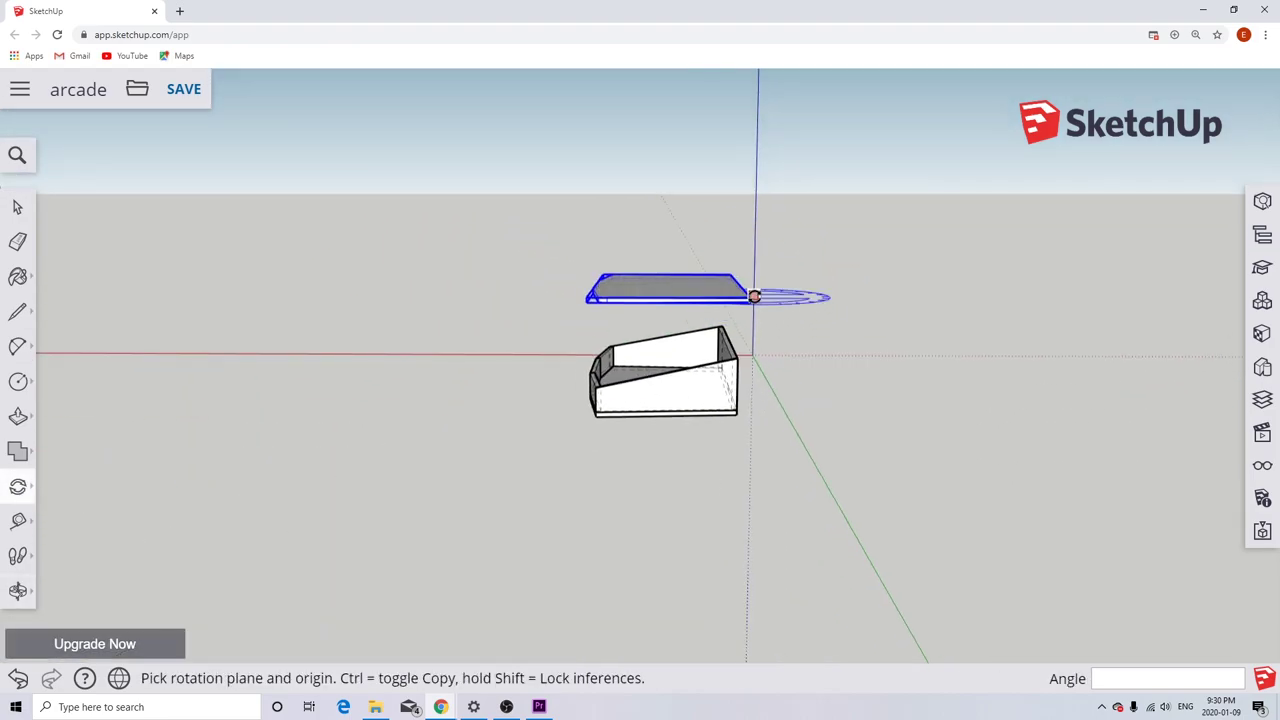
pyautogui.scroll(5, 748, 298)
pyautogui.scroll(3, 748, 298)
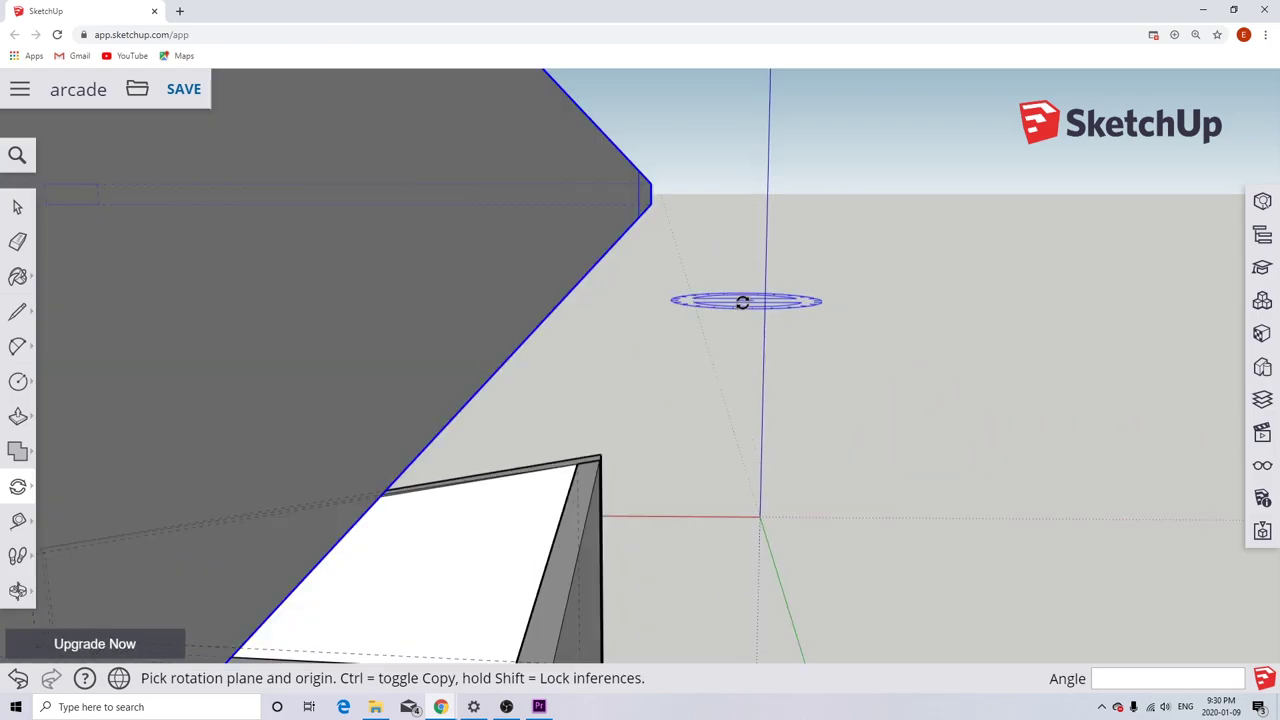
pyautogui.scroll(-3, 743, 290)
pyautogui.scroll(2, 740, 320)
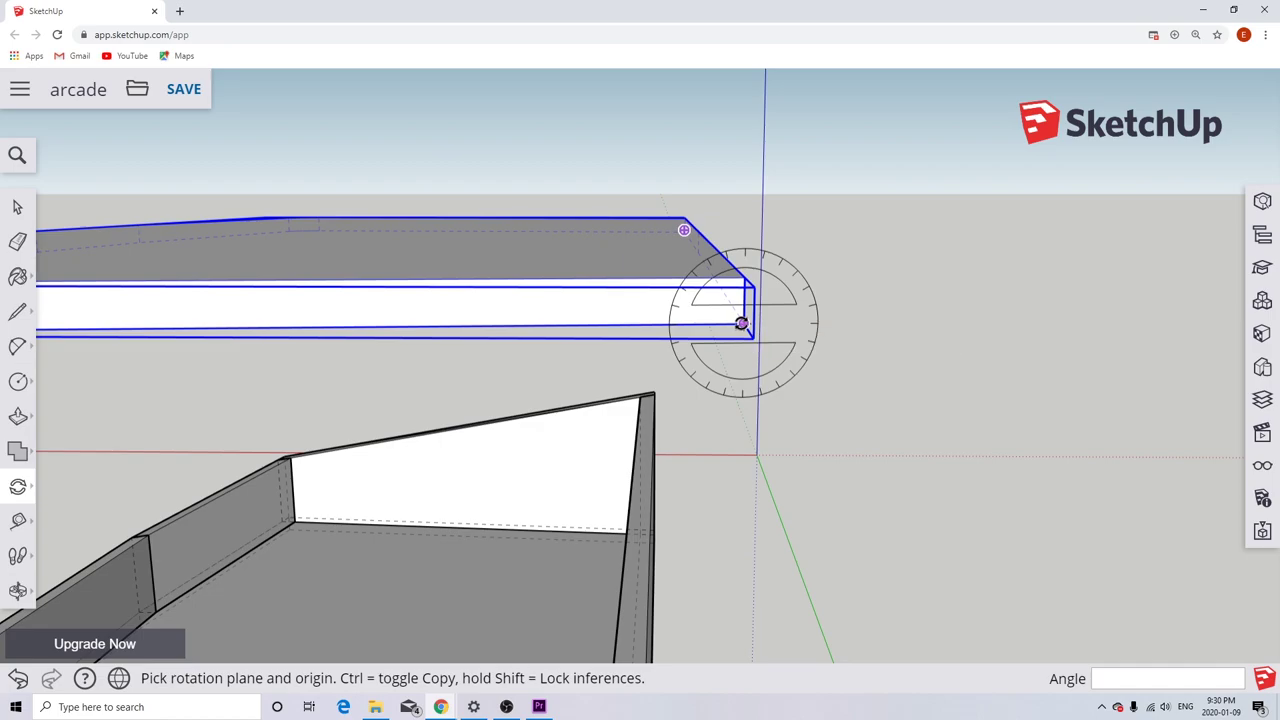
pyautogui.click(743, 323)
pyautogui.scroll(-3, 500, 354)
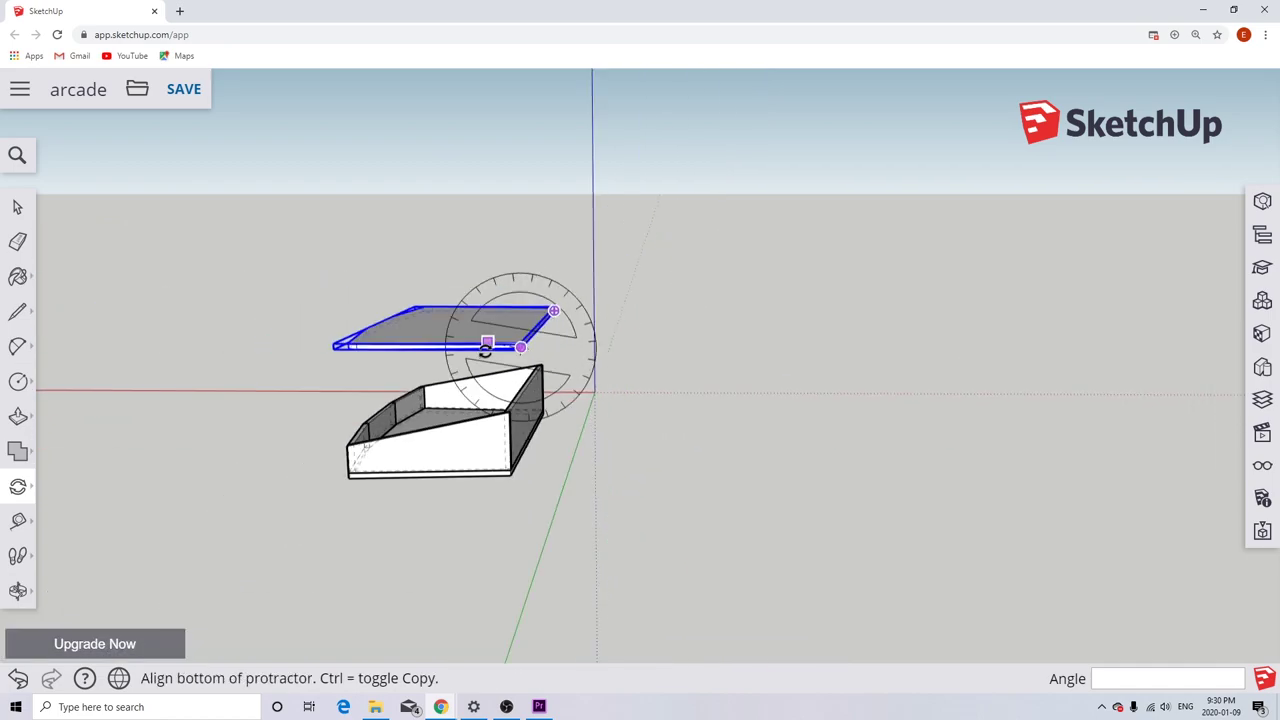
pyautogui.scroll(4, 351, 355)
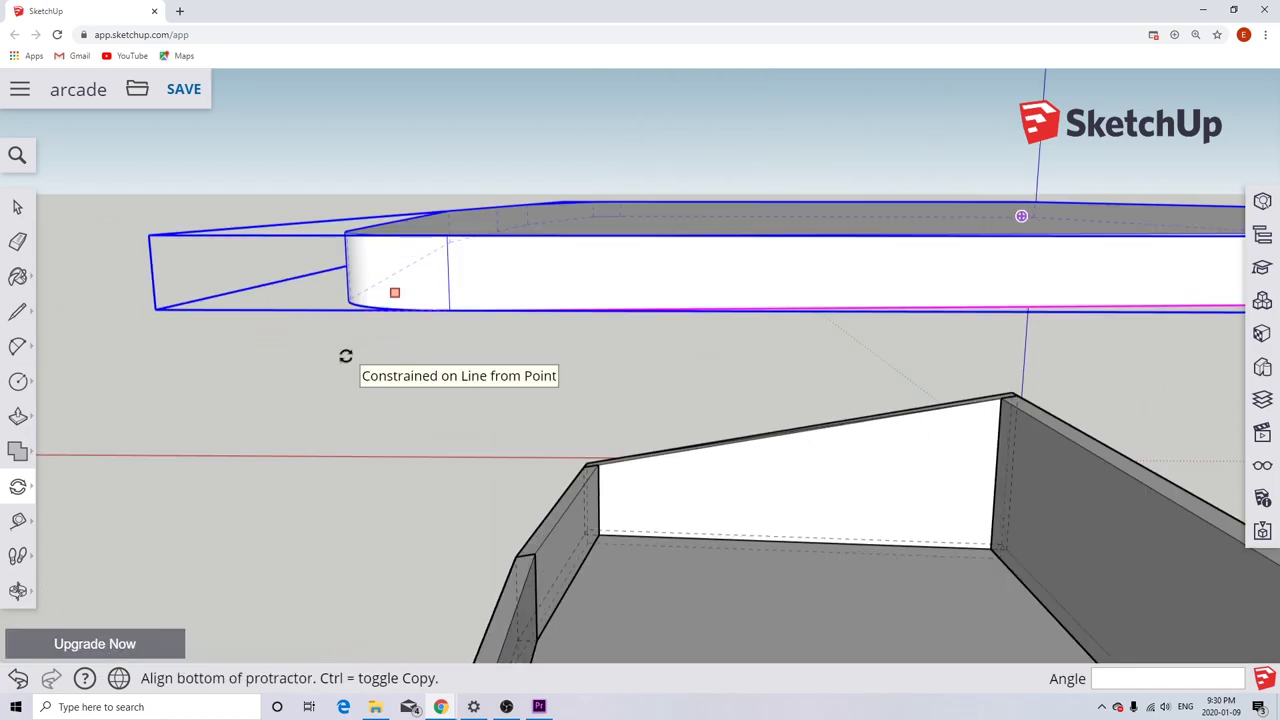
# Align the protractor with the board's edge and tilt the board 10 degrees.
pyautogui.click(451, 308)
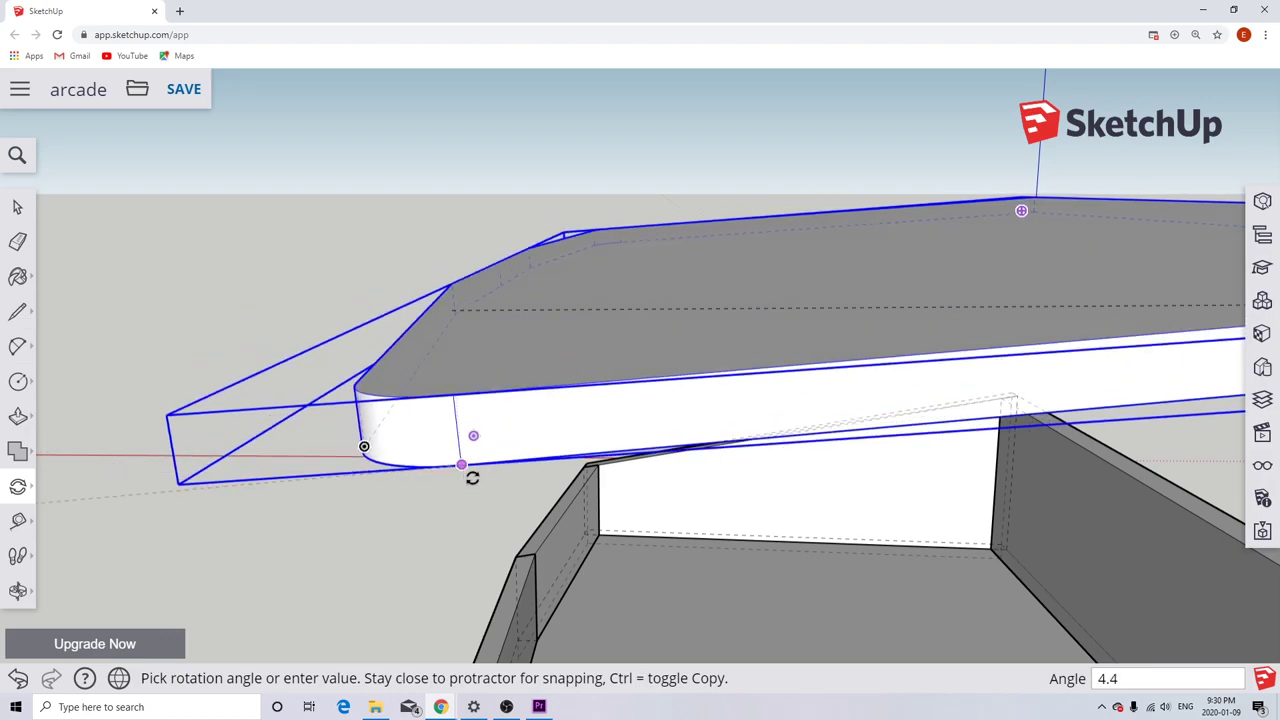
pyautogui.moveTo(434, 463); pyautogui.dragTo(432, 420, button='middle')
pyautogui.scroll(-3, 432, 420)
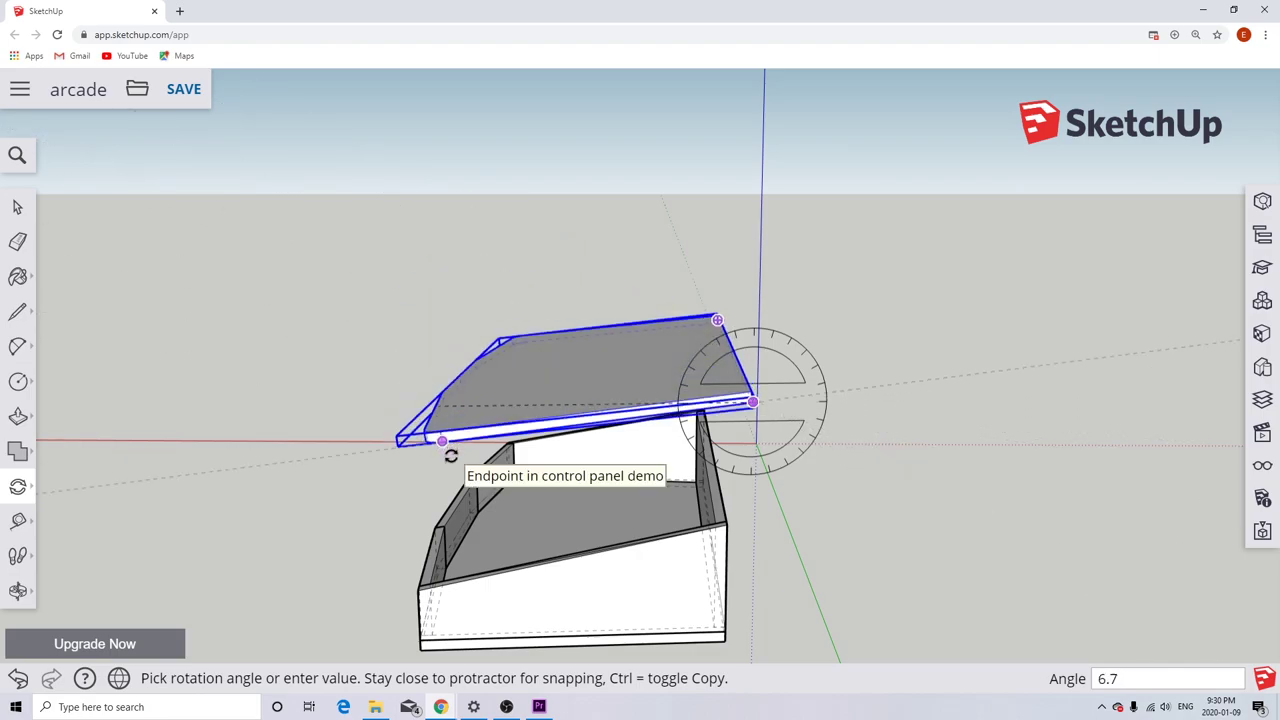
pyautogui.click(450, 456)
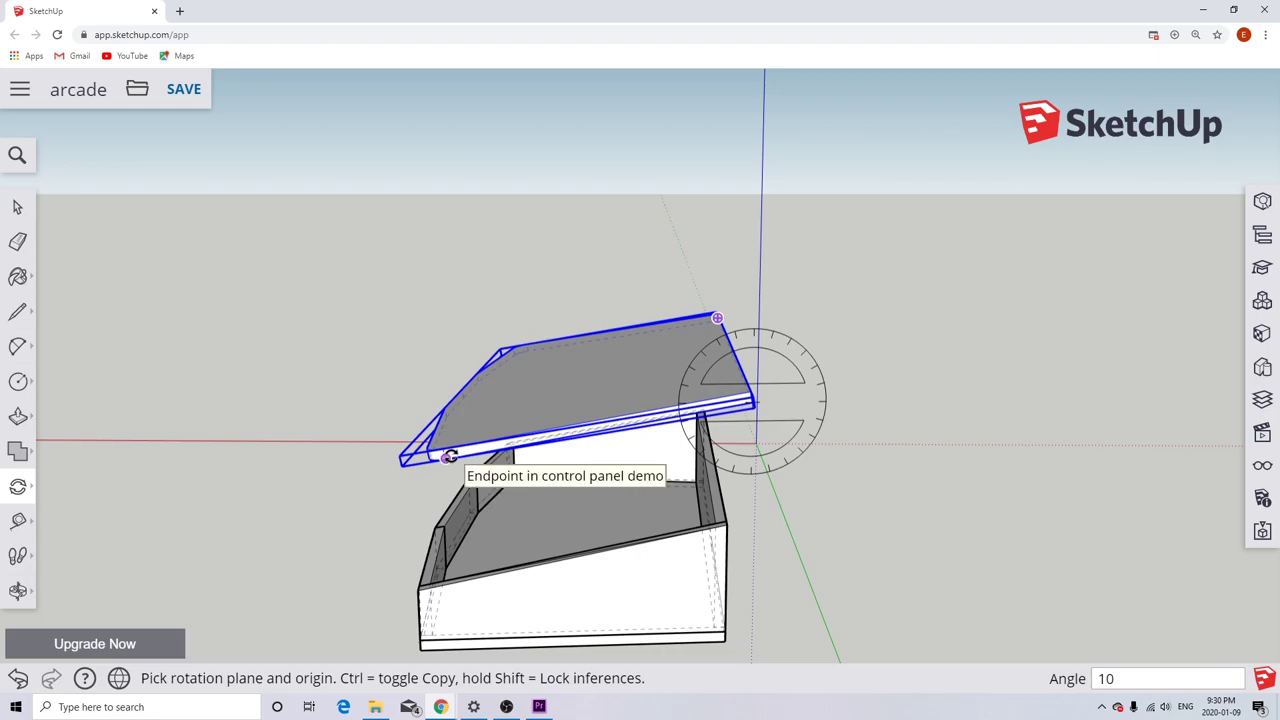
pyautogui.scroll(-3, 450, 456)
pyautogui.moveTo(490, 459); pyautogui.dragTo(503, 346, button='middle')
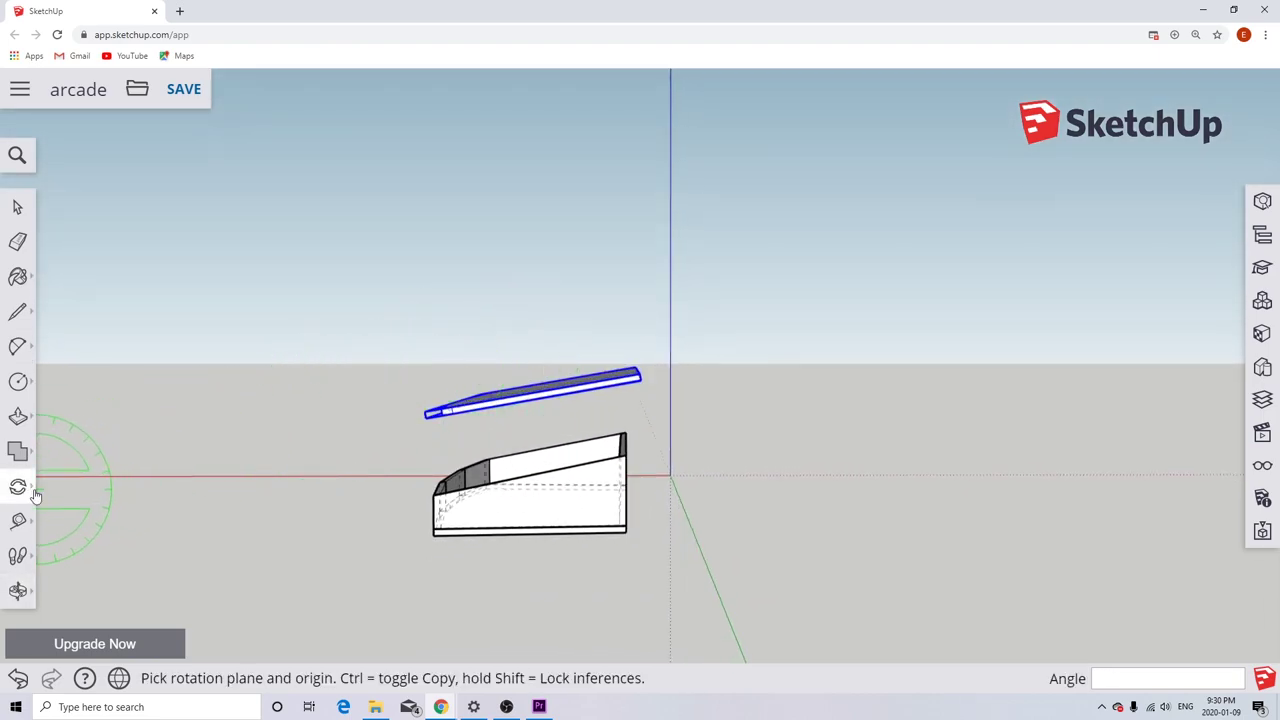
# Pick up the tilted lid with the Move tool.
pyautogui.moveTo(33, 488)
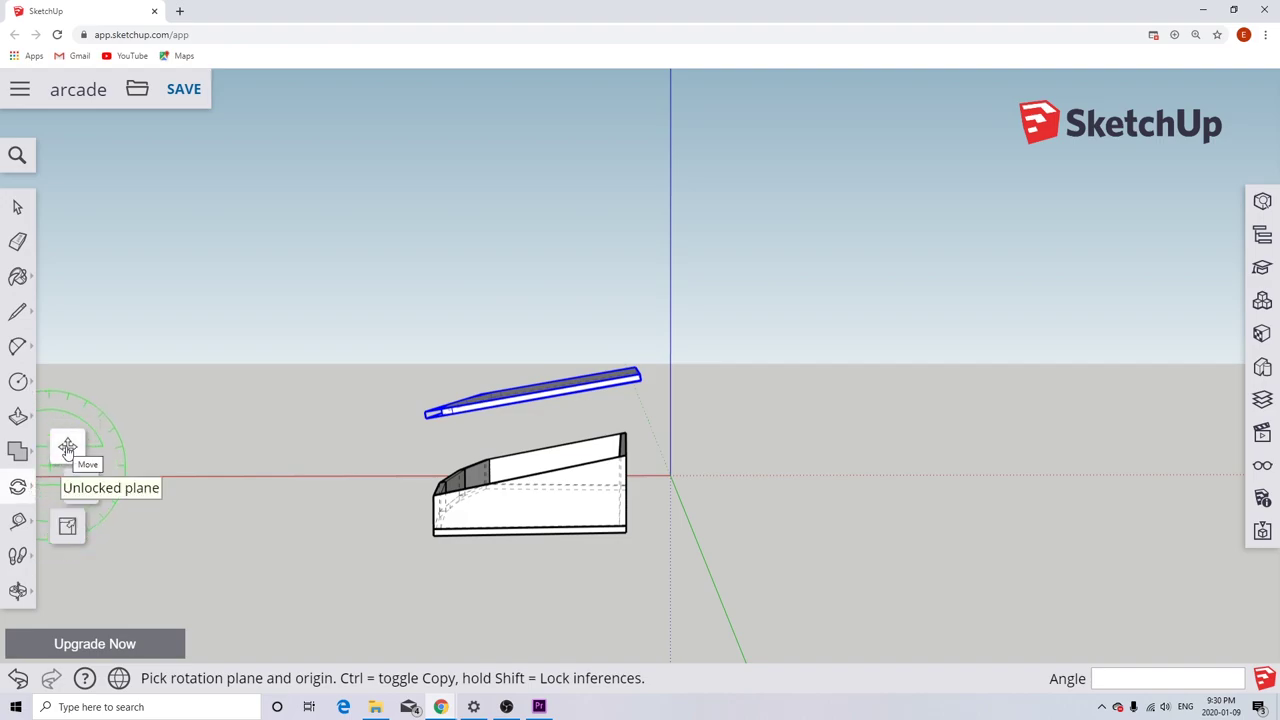
pyautogui.click(67, 447)
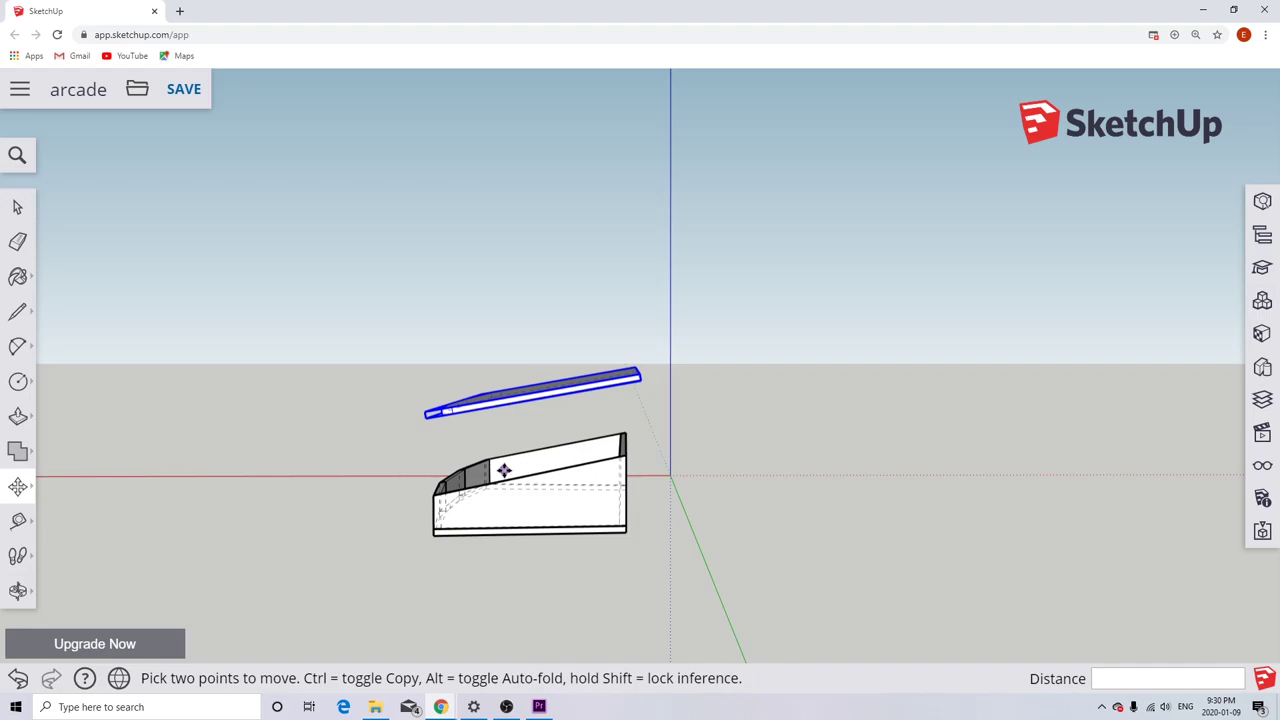
pyautogui.moveTo(640, 373); pyautogui.dragTo(591, 434, button='middle')
pyautogui.scroll(-3, 591, 434)
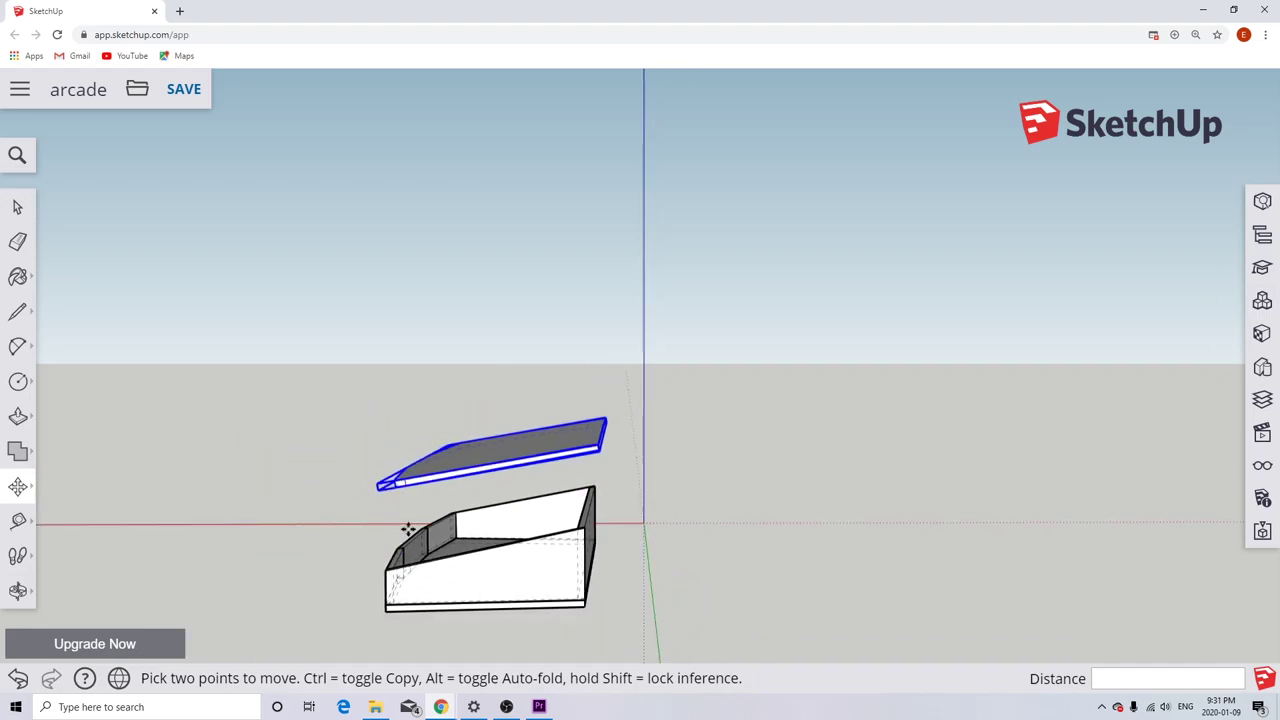
pyautogui.scroll(5, 606, 443)
pyautogui.scroll(-3, 603, 449)
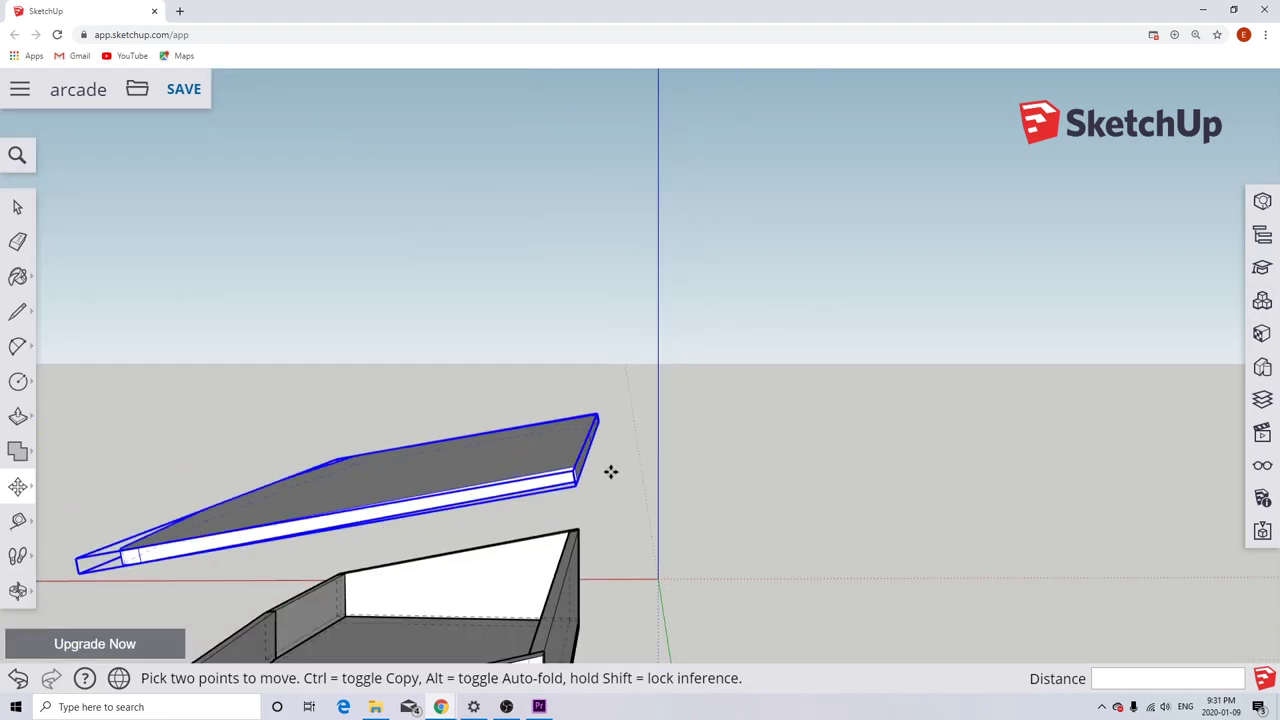
pyautogui.scroll(4, 568, 480)
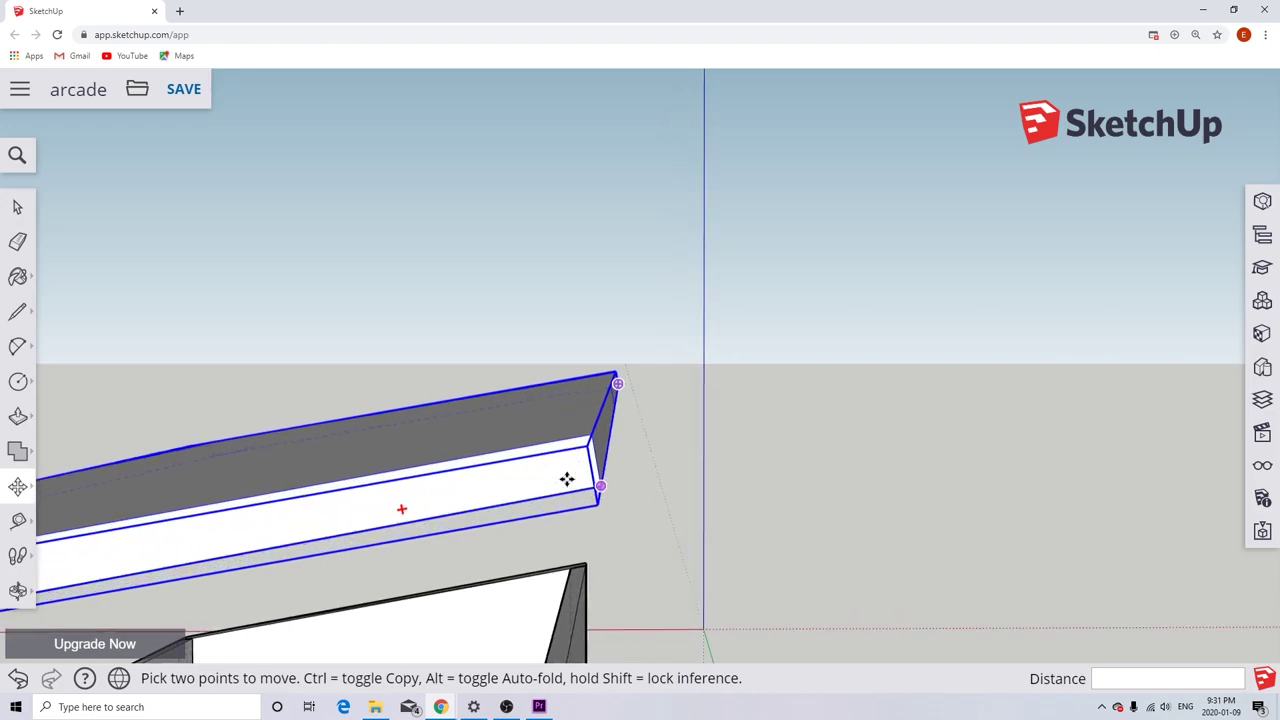
pyautogui.moveTo(583, 475); pyautogui.dragTo(520, 480, button='middle')
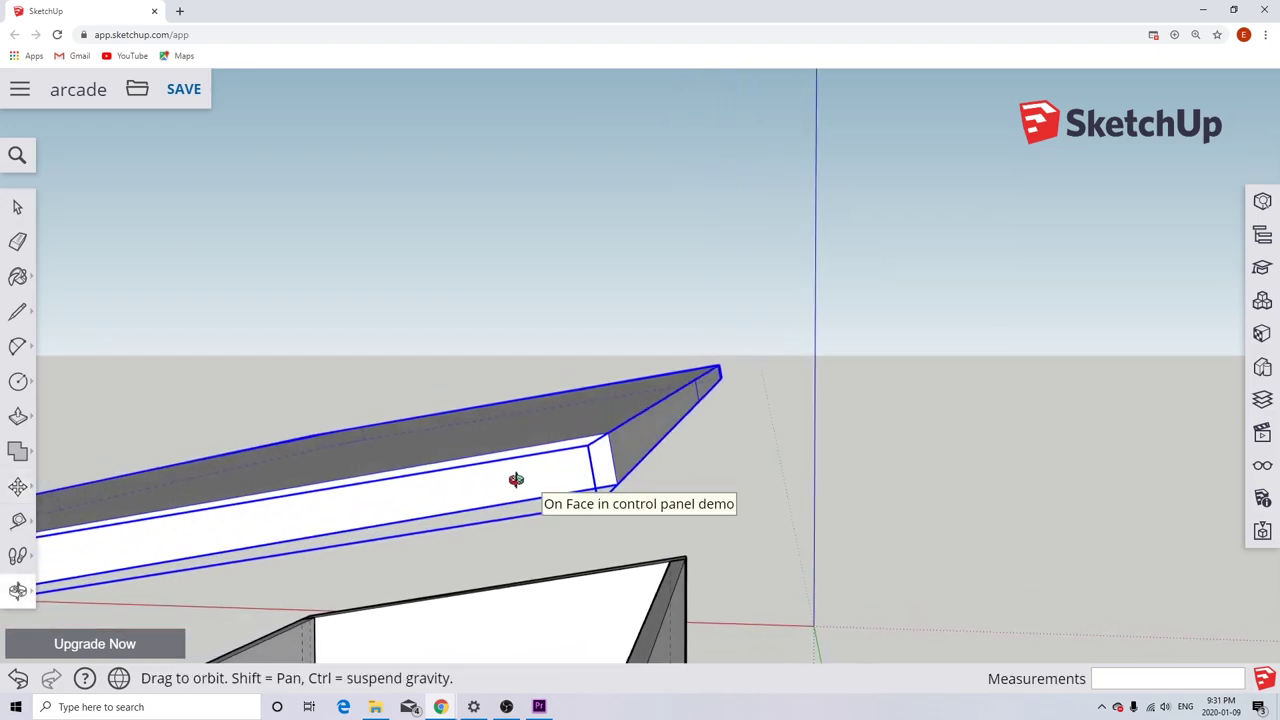
pyautogui.click(616, 483)
# Drop the lid's corner onto the box's corner endpoint, then deselect it.
pyautogui.scroll(-8, 616, 483)
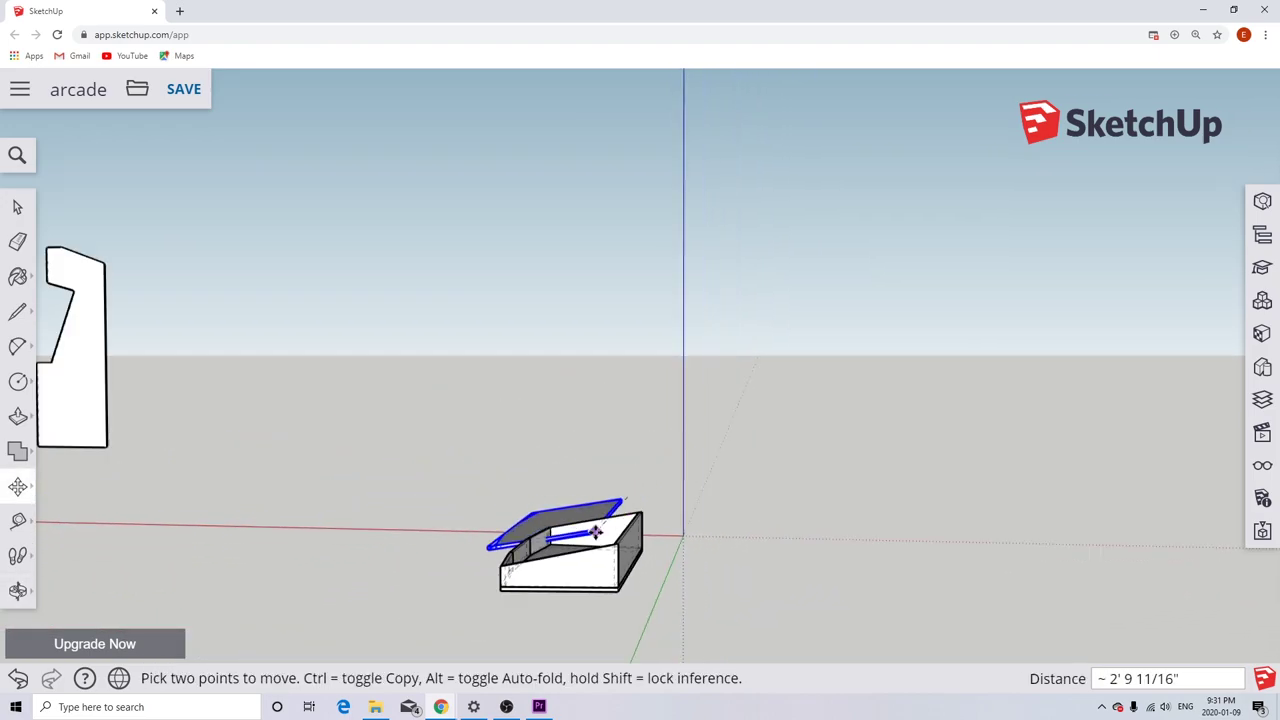
pyautogui.scroll(4, 597, 531)
pyautogui.scroll(-3, 607, 531)
pyautogui.moveTo(609, 531); pyautogui.dragTo(557, 551, button='middle')
pyautogui.scroll(-4, 498, 265)
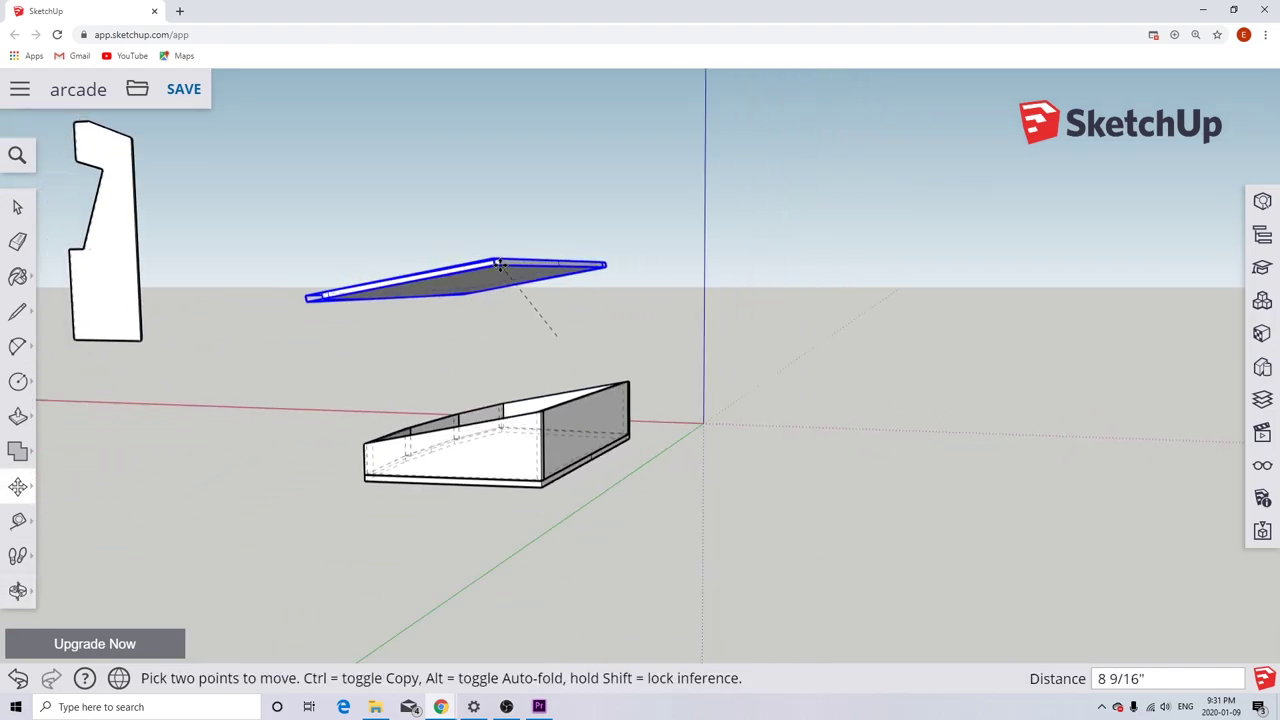
pyautogui.scroll(-2, 528, 337)
pyautogui.scroll(4, 520, 360)
pyautogui.moveTo(517, 346); pyautogui.dragTo(506, 440, button='middle')
pyautogui.scroll(3, 510, 438)
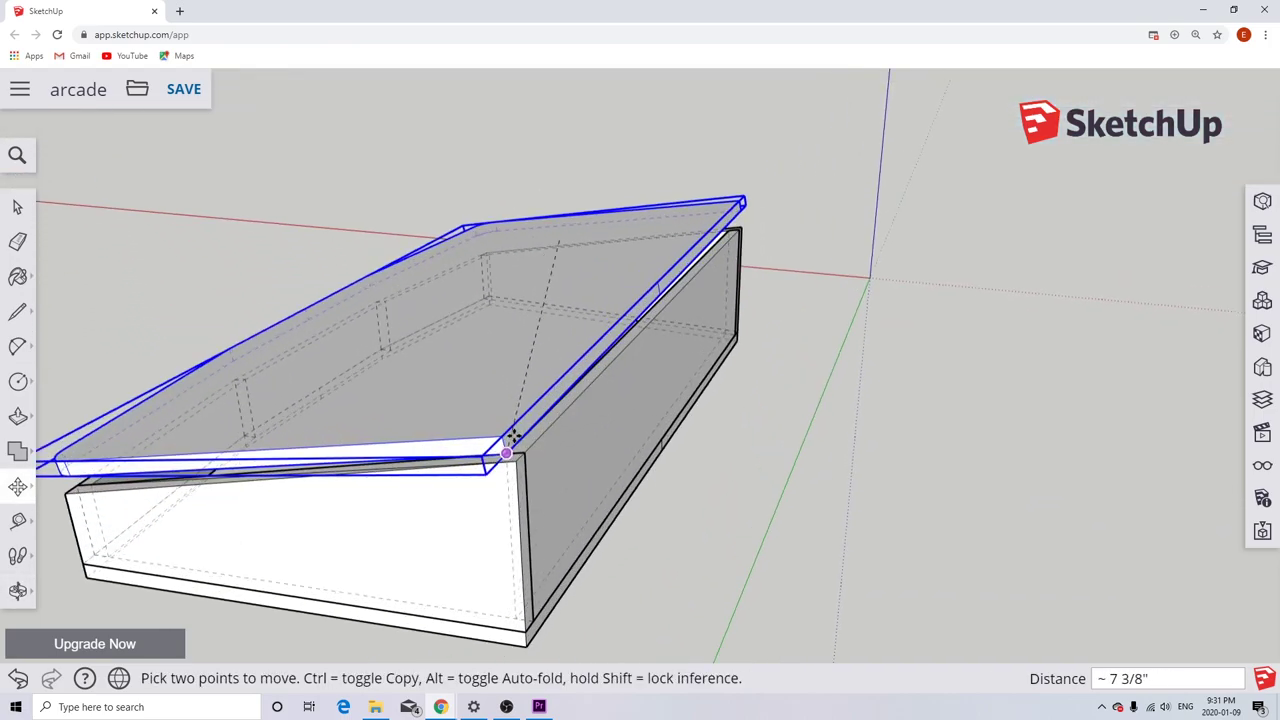
pyautogui.scroll(5, 510, 440)
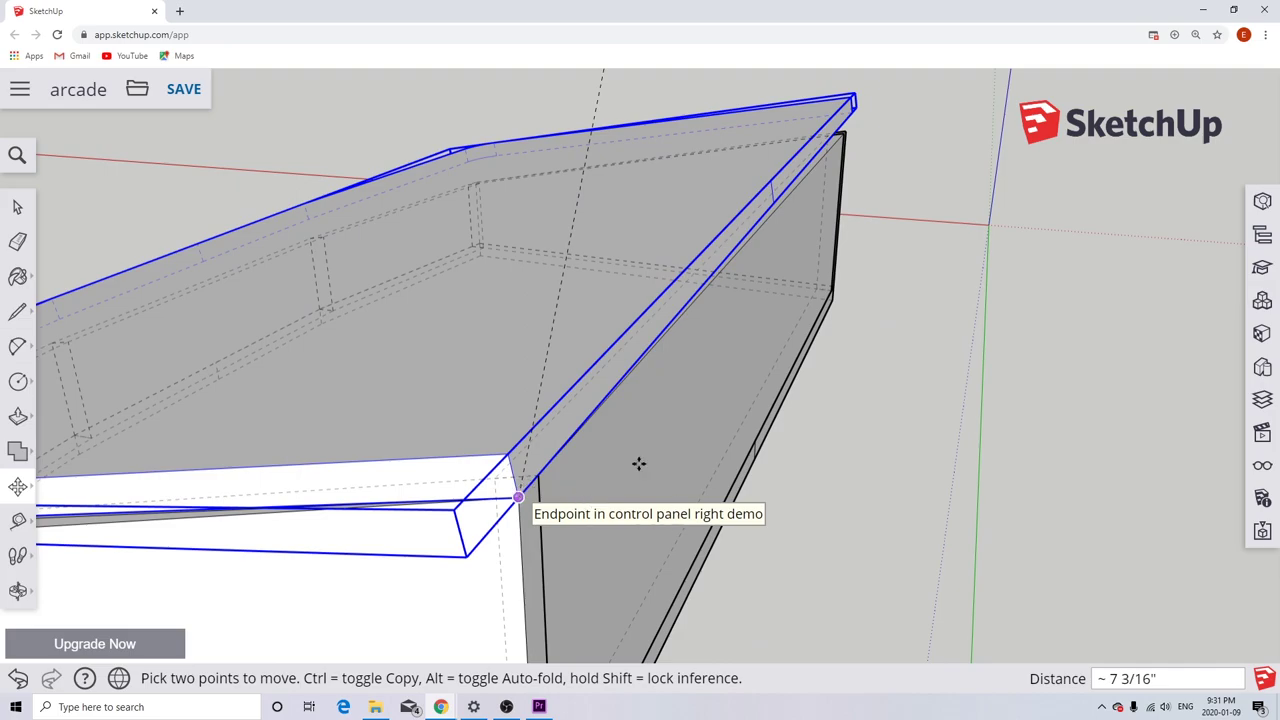
pyautogui.click(638, 463)
pyautogui.click(17, 208)
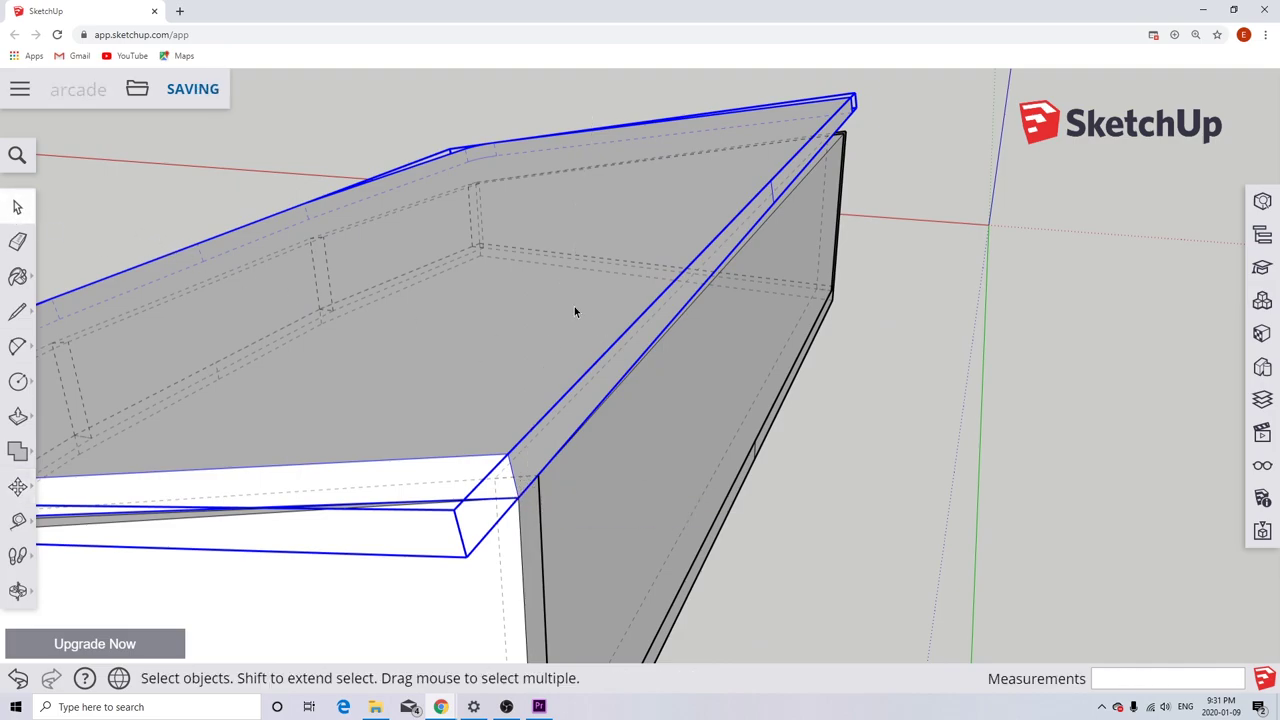
pyautogui.click(835, 474)
pyautogui.scroll(-3, 697, 420)
pyautogui.scroll(-3, 700, 422)
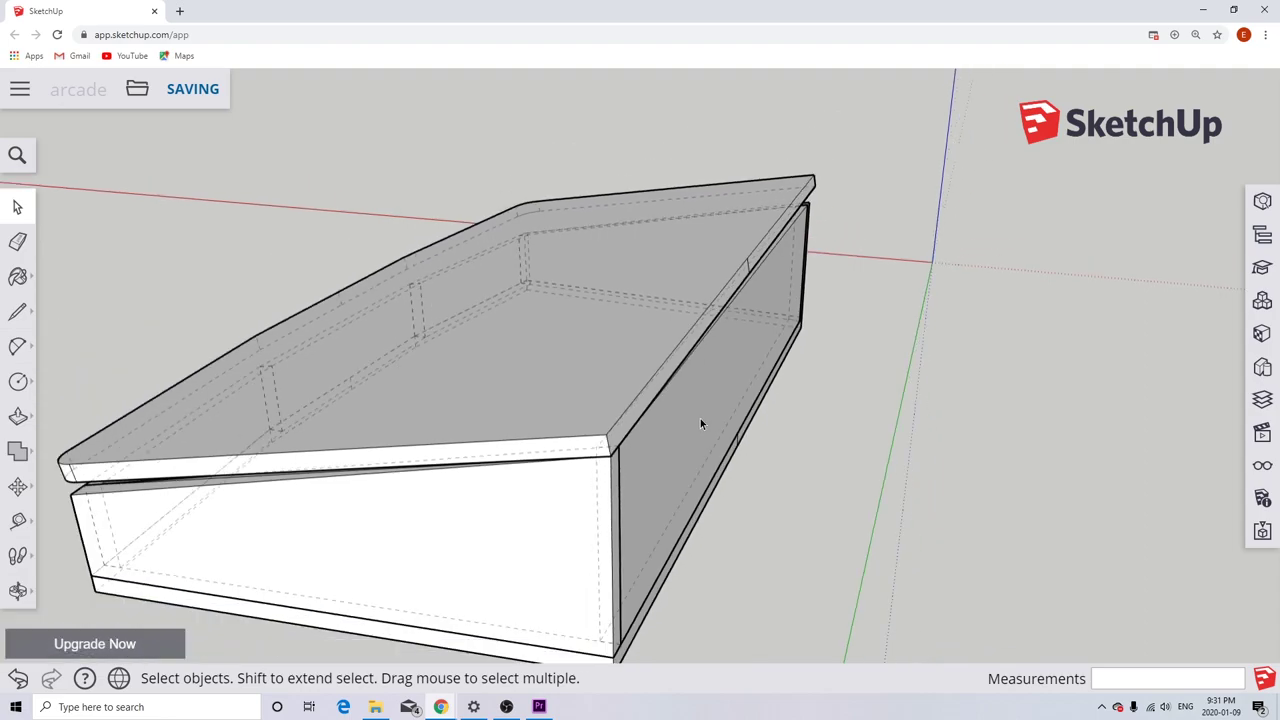
pyautogui.moveTo(700, 423); pyautogui.dragTo(914, 266, button='middle')
pyautogui.moveTo(440, 520); pyautogui.dragTo(734, 486, button='middle')
pyautogui.moveTo(267, 506); pyautogui.dragTo(240, 508, button='middle')
pyautogui.moveTo(605, 533); pyautogui.dragTo(425, 528, button='middle')
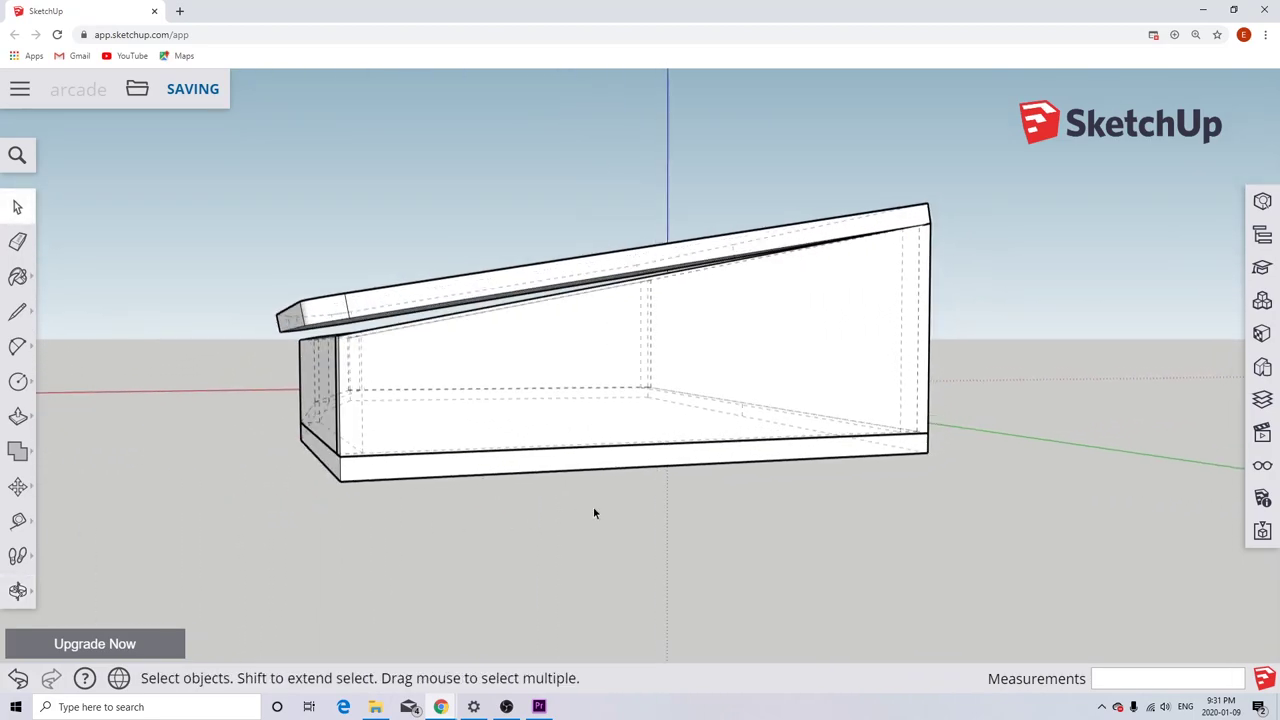
pyautogui.moveTo(582, 509); pyautogui.dragTo(484, 531, button='middle')
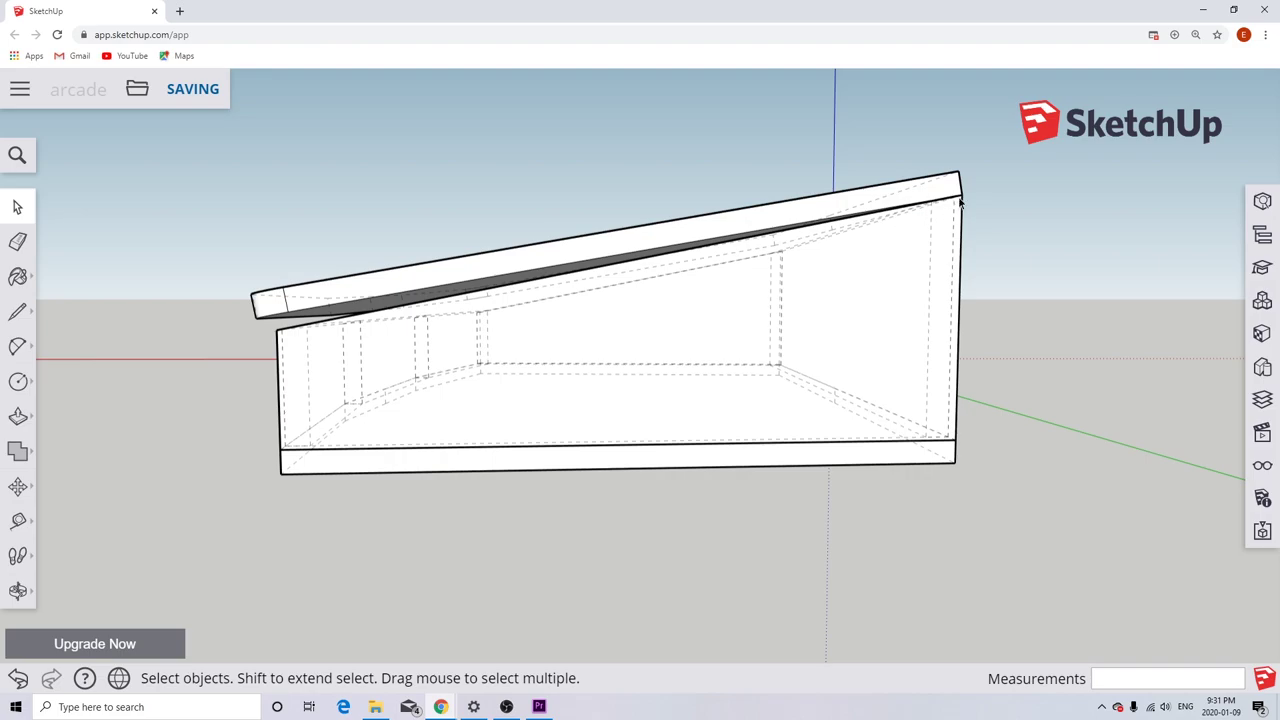
# Select the lid and start a rotation centred on its back corner.
pyautogui.click(333, 297)
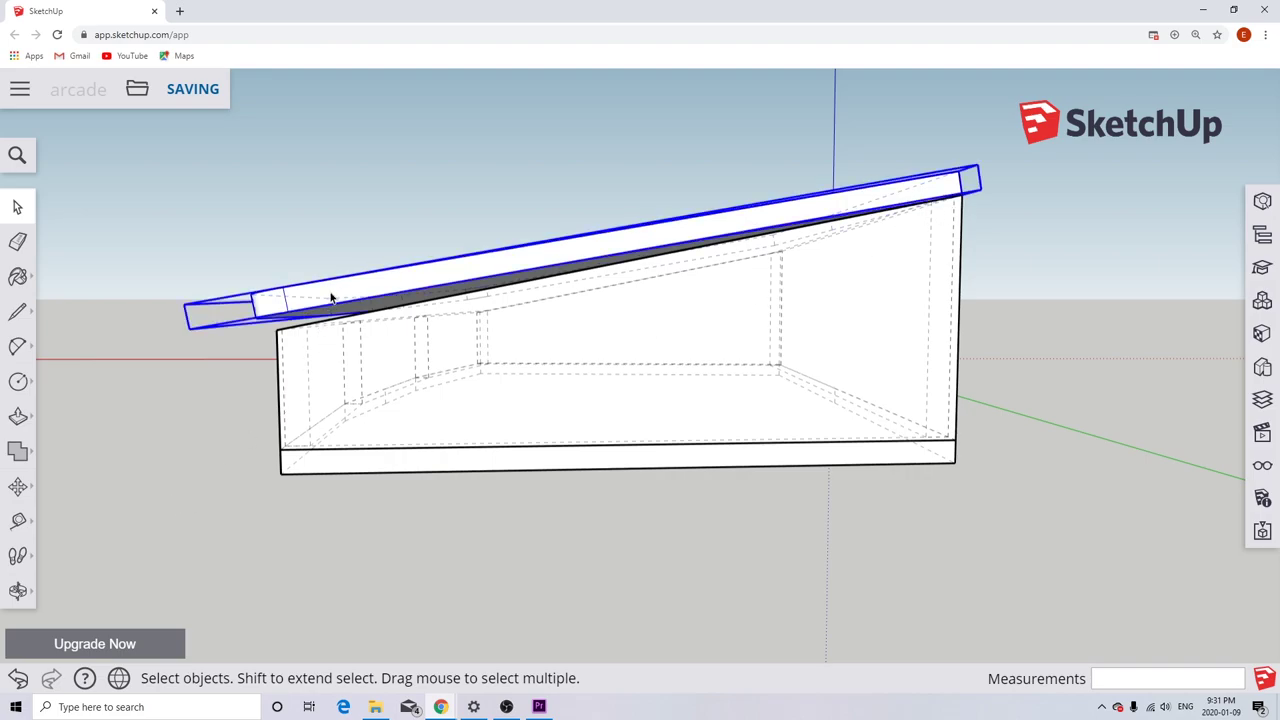
pyautogui.click(18, 487)
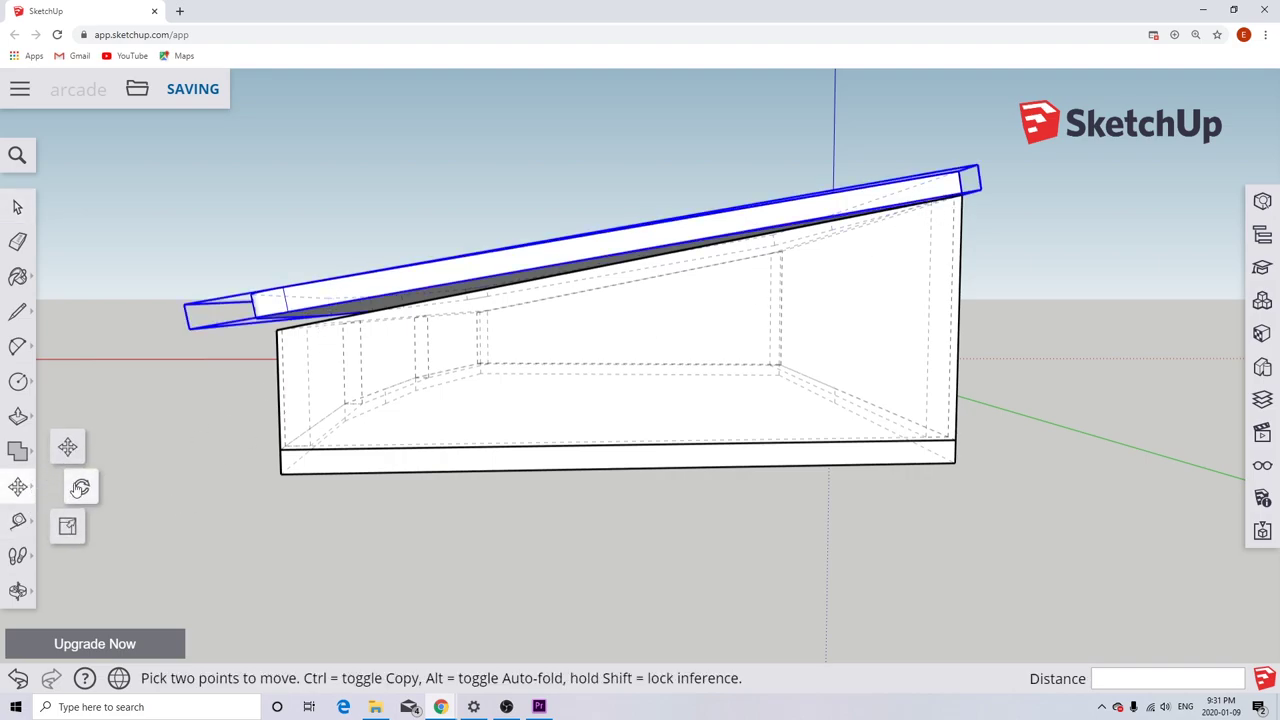
pyautogui.click(79, 486)
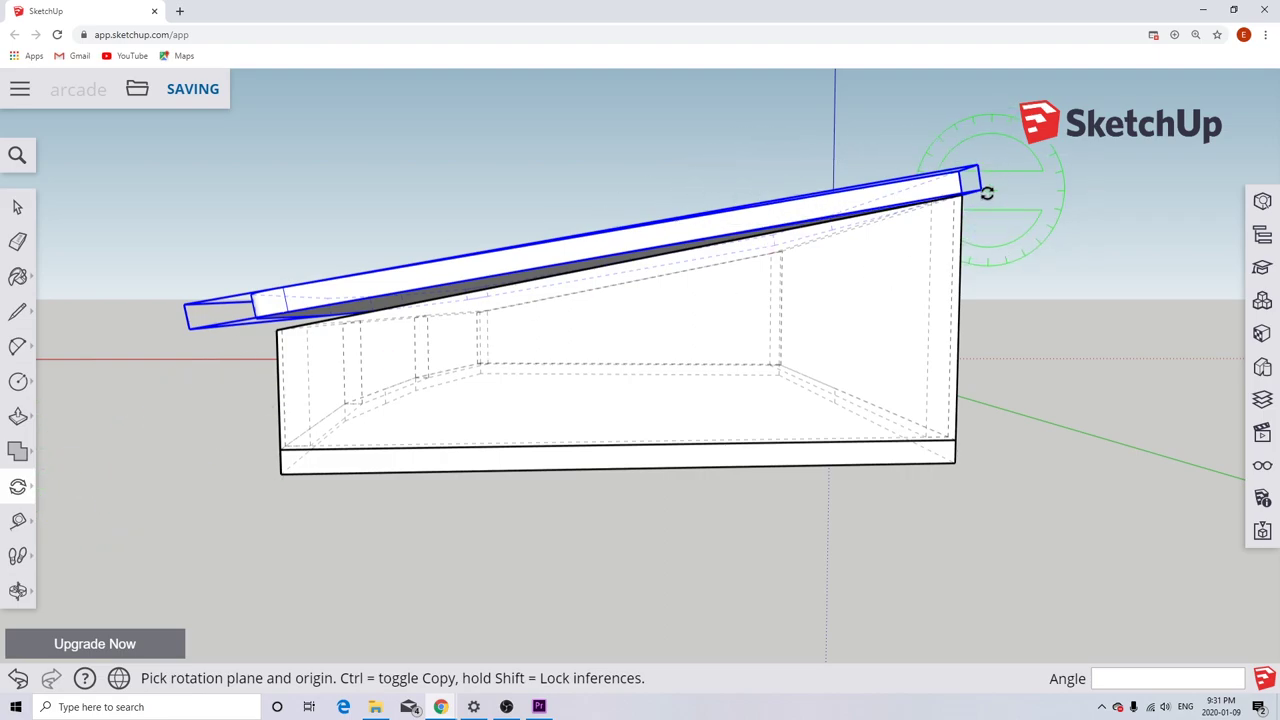
pyautogui.moveTo(978, 206); pyautogui.dragTo(811, 251, button='middle')
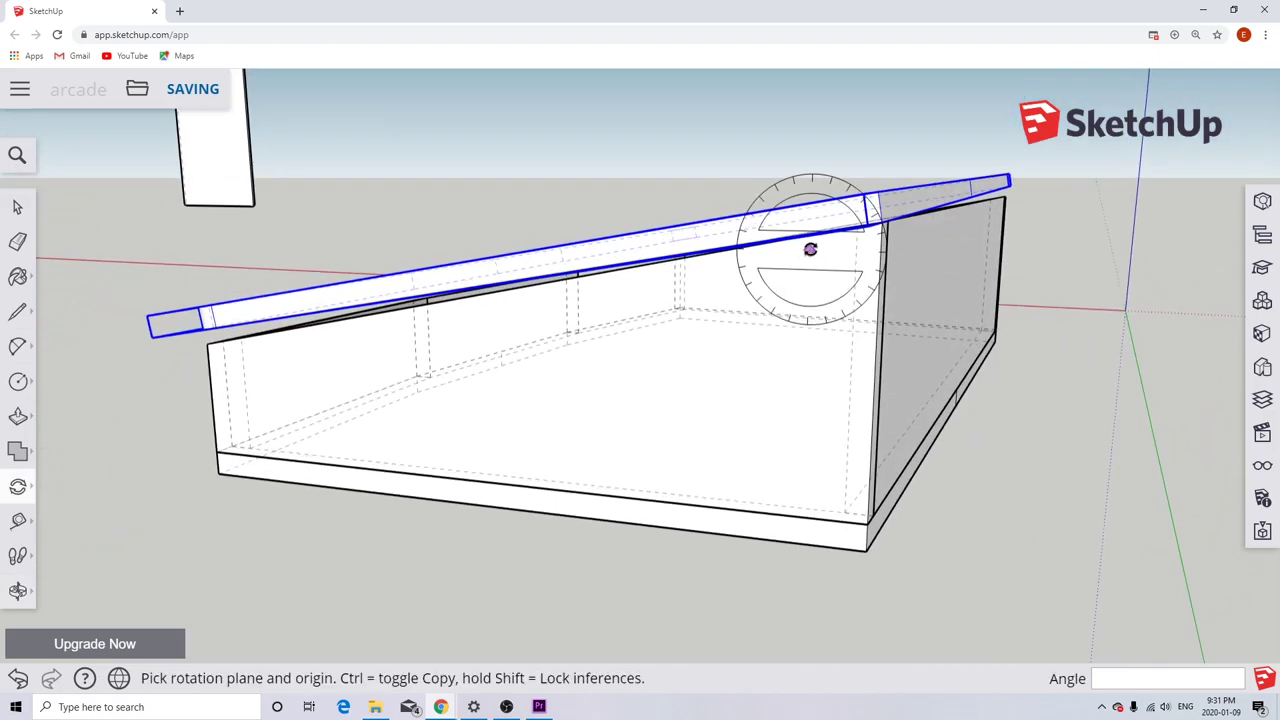
pyautogui.scroll(3, 830, 235)
pyautogui.scroll(1, 846, 219)
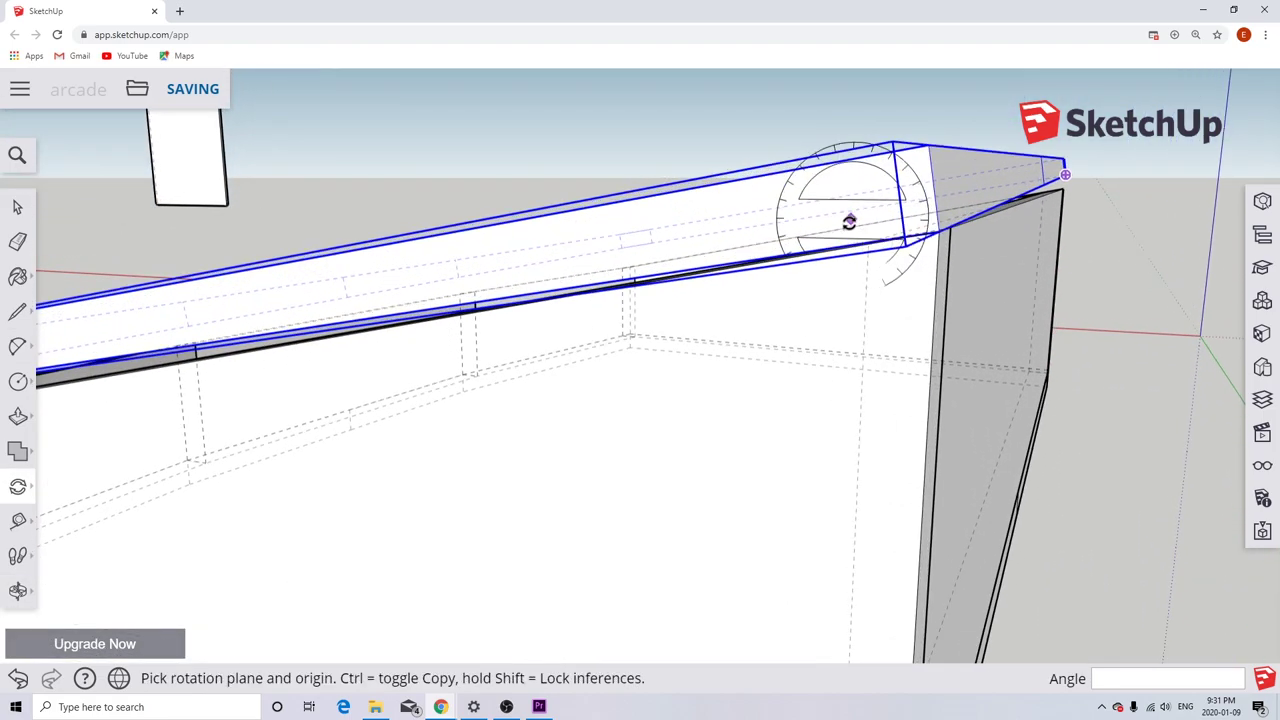
pyautogui.click(937, 230)
# Rotate the lid about 1.3 degrees so it lies flush on the sloped top.
pyautogui.scroll(-3, 724, 286)
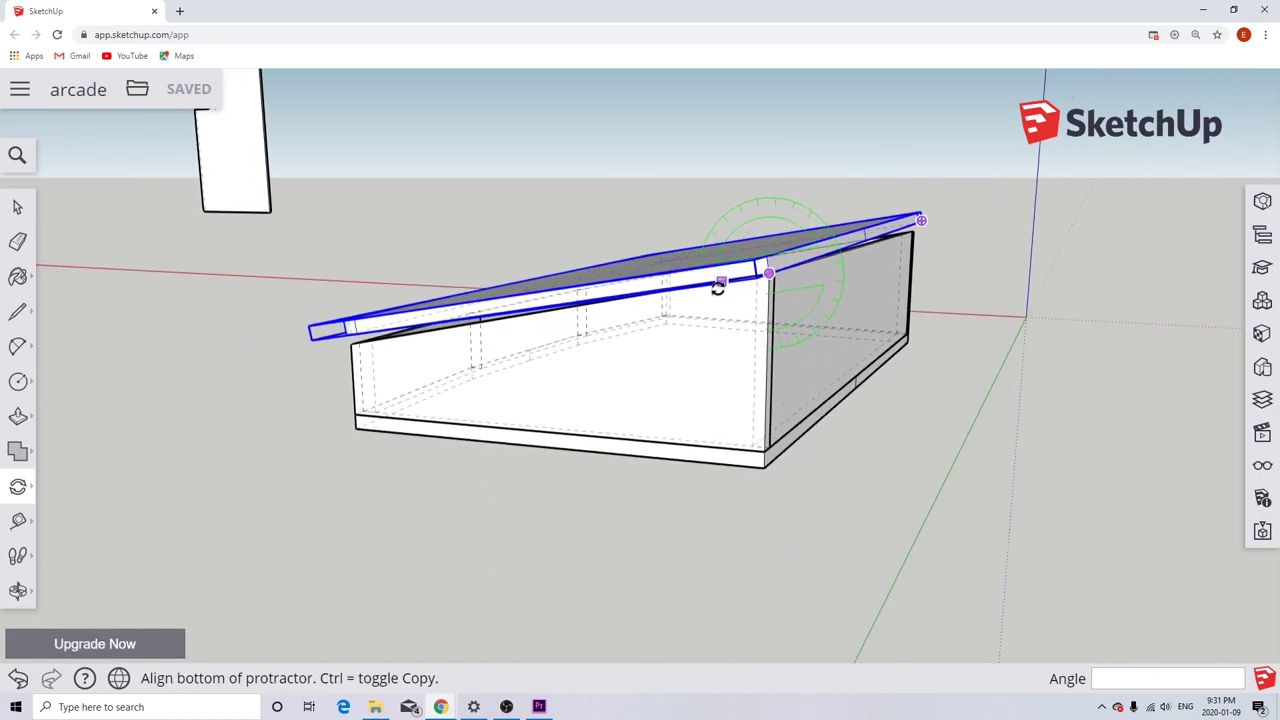
pyautogui.scroll(5, 343, 322)
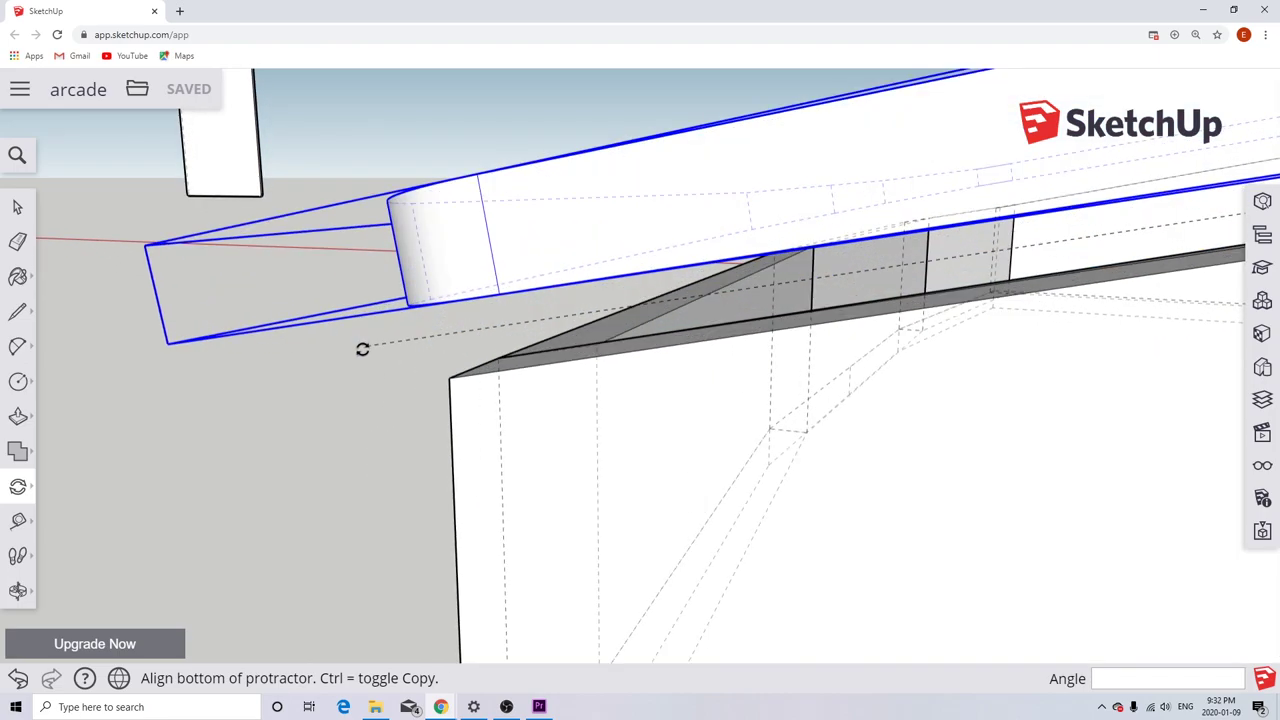
pyautogui.click(500, 295)
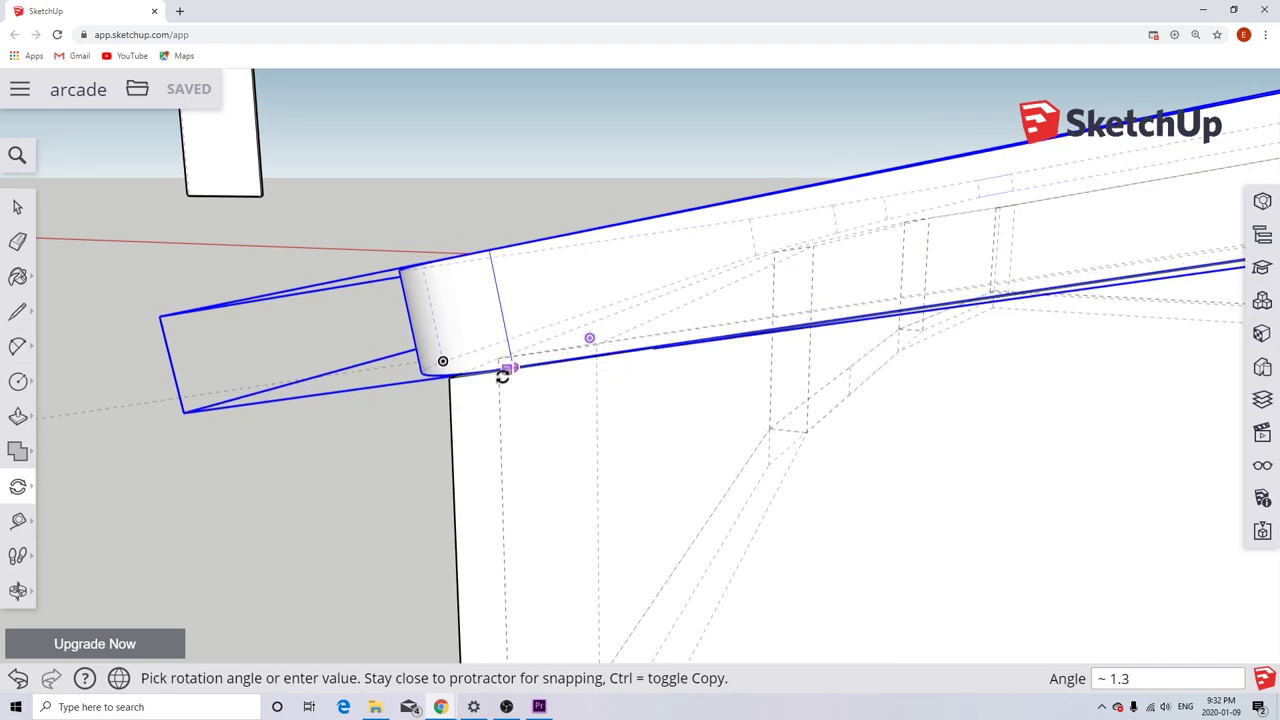
pyautogui.scroll(-5, 520, 321)
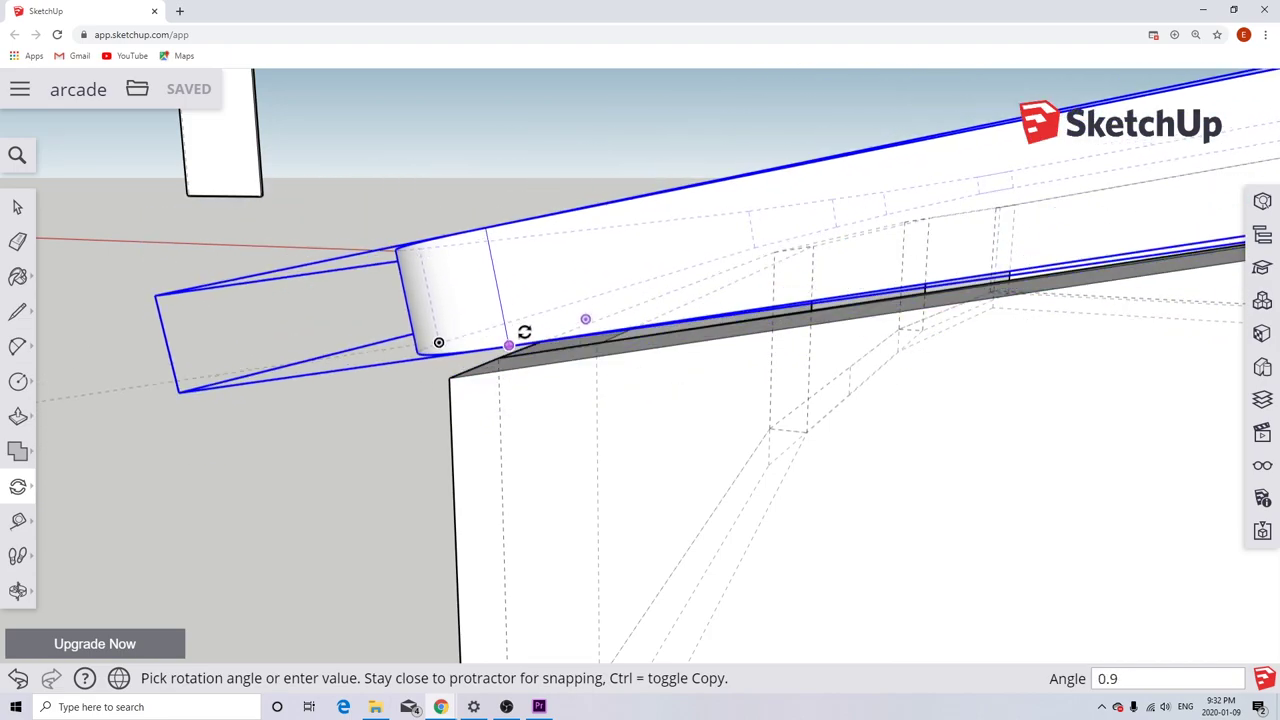
pyautogui.moveTo(537, 300); pyautogui.dragTo(591, 297, button='middle')
pyautogui.scroll(3, 592, 305)
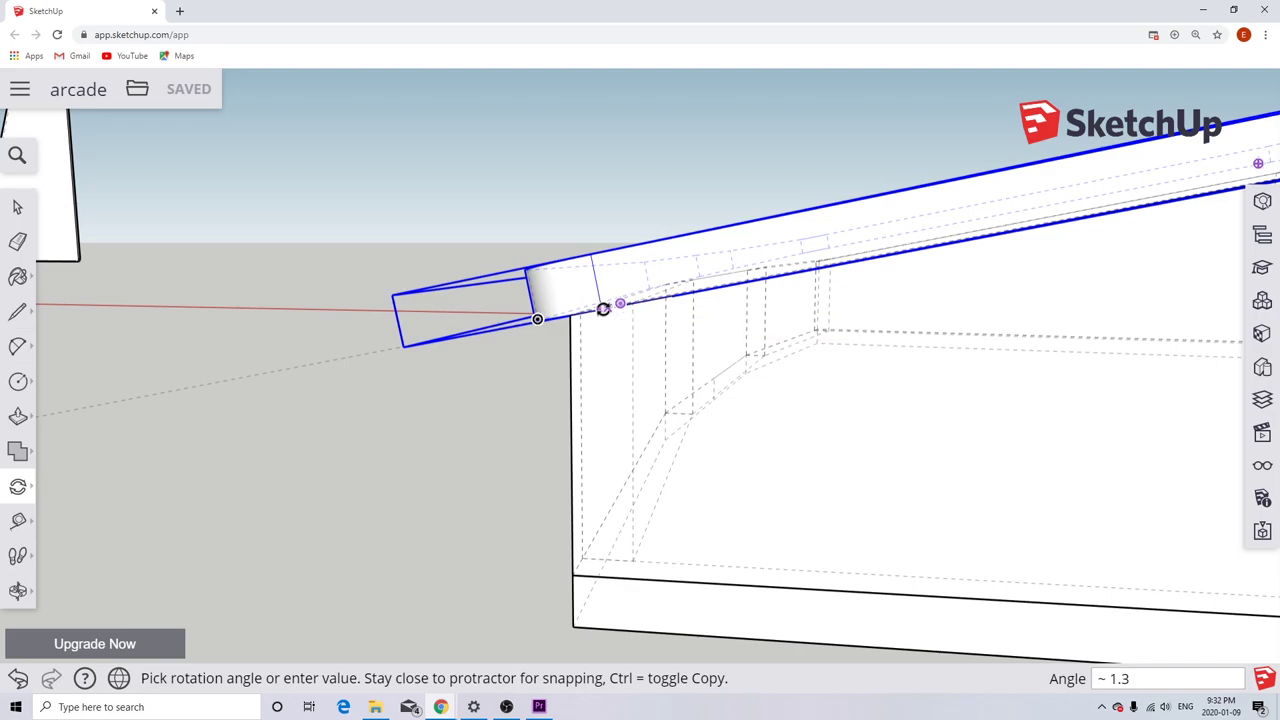
pyautogui.click(603, 308)
pyautogui.click(20, 212)
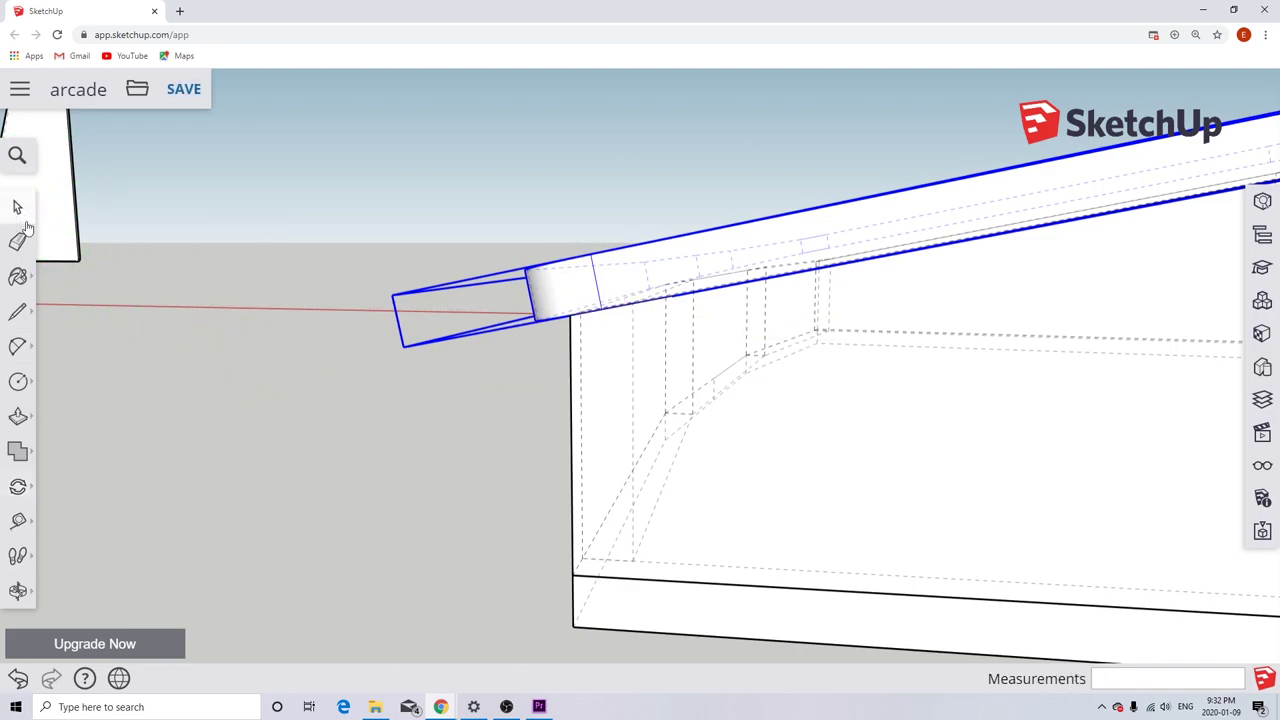
pyautogui.click(435, 428)
pyautogui.scroll(-6, 452, 419)
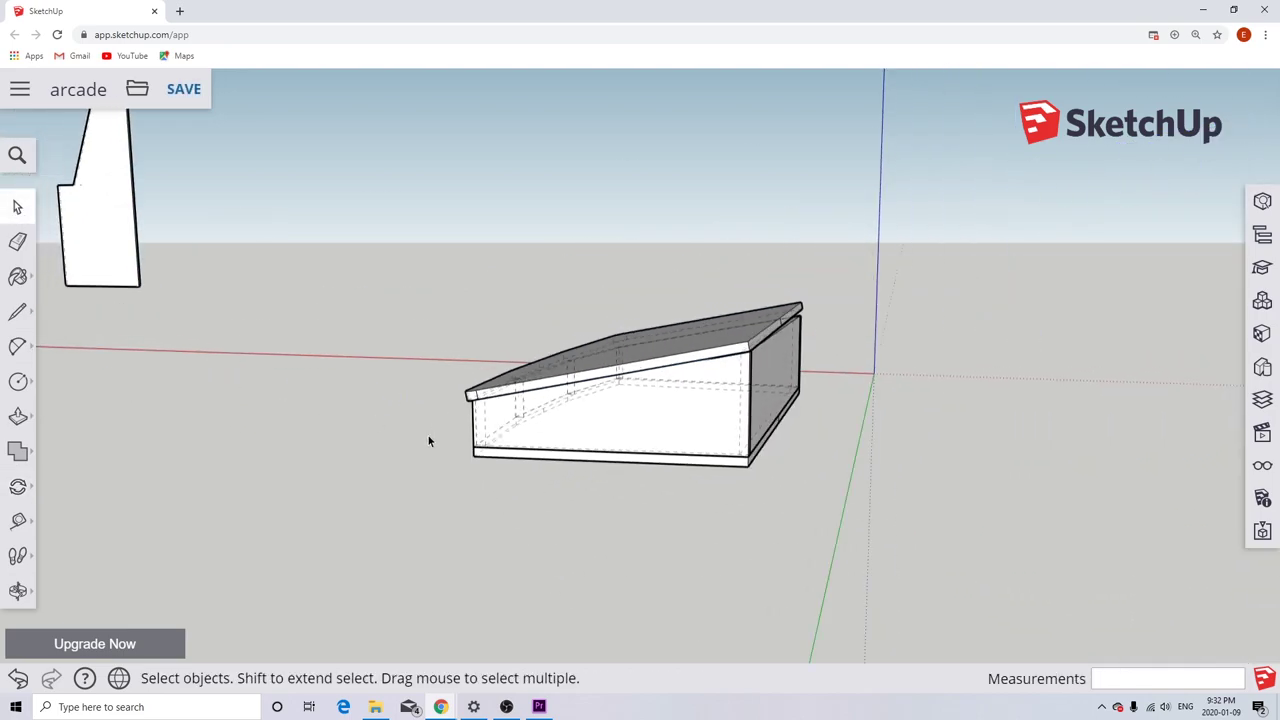
pyautogui.moveTo(600, 449); pyautogui.dragTo(900, 398, button='middle')
pyautogui.moveTo(402, 459); pyautogui.dragTo(639, 411, button='middle')
pyautogui.moveTo(490, 437); pyautogui.dragTo(471, 463, button='middle')
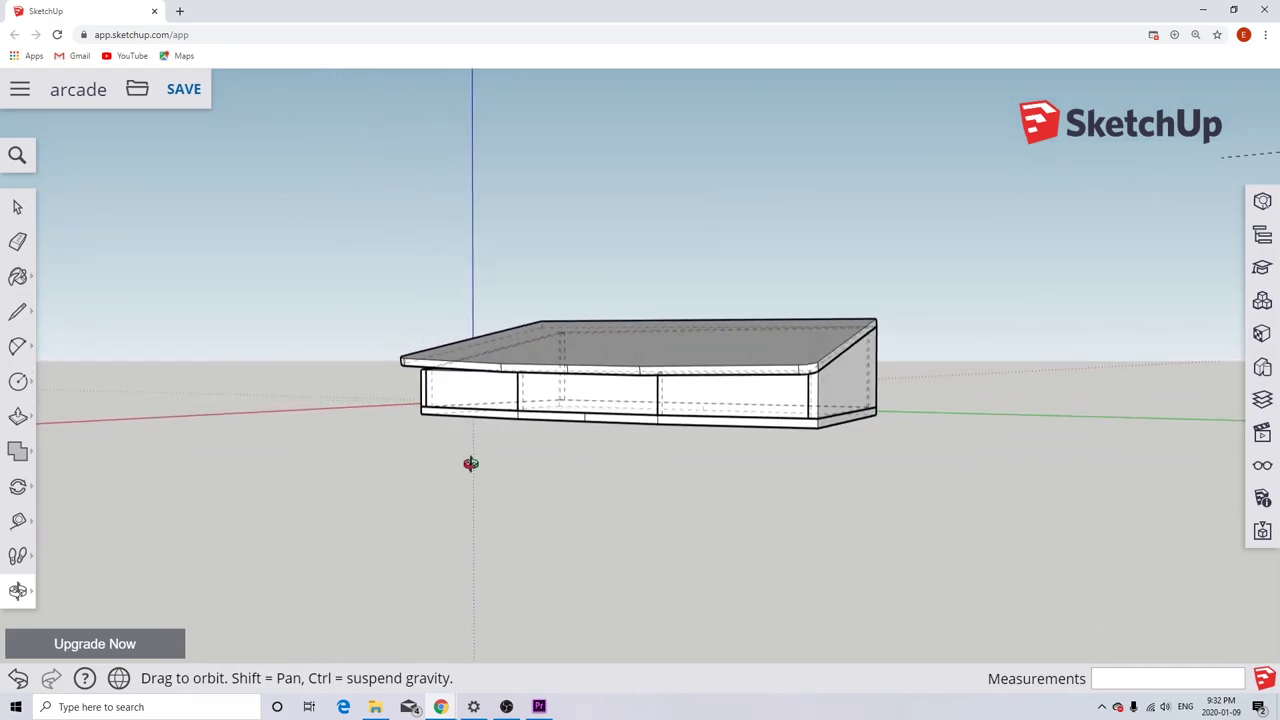
pyautogui.moveTo(866, 437); pyautogui.dragTo(374, 463, button='middle')
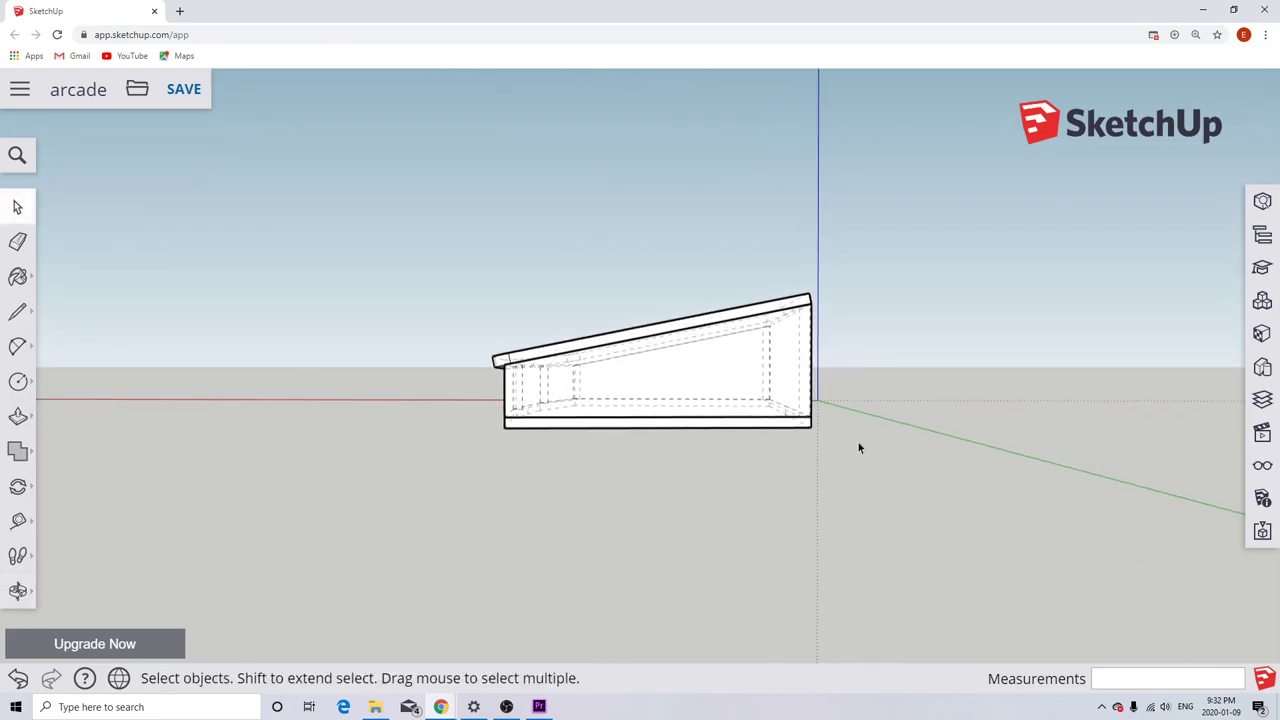
pyautogui.moveTo(858, 447); pyautogui.dragTo(484, 471, button='middle')
pyautogui.moveTo(763, 463); pyautogui.dragTo(446, 485, button='middle')
pyautogui.moveTo(627, 481); pyautogui.dragTo(585, 481, button='middle')
# Draw a line from the control panel's bottom edge to the back panel's midpoint.
pyautogui.click(22, 315)
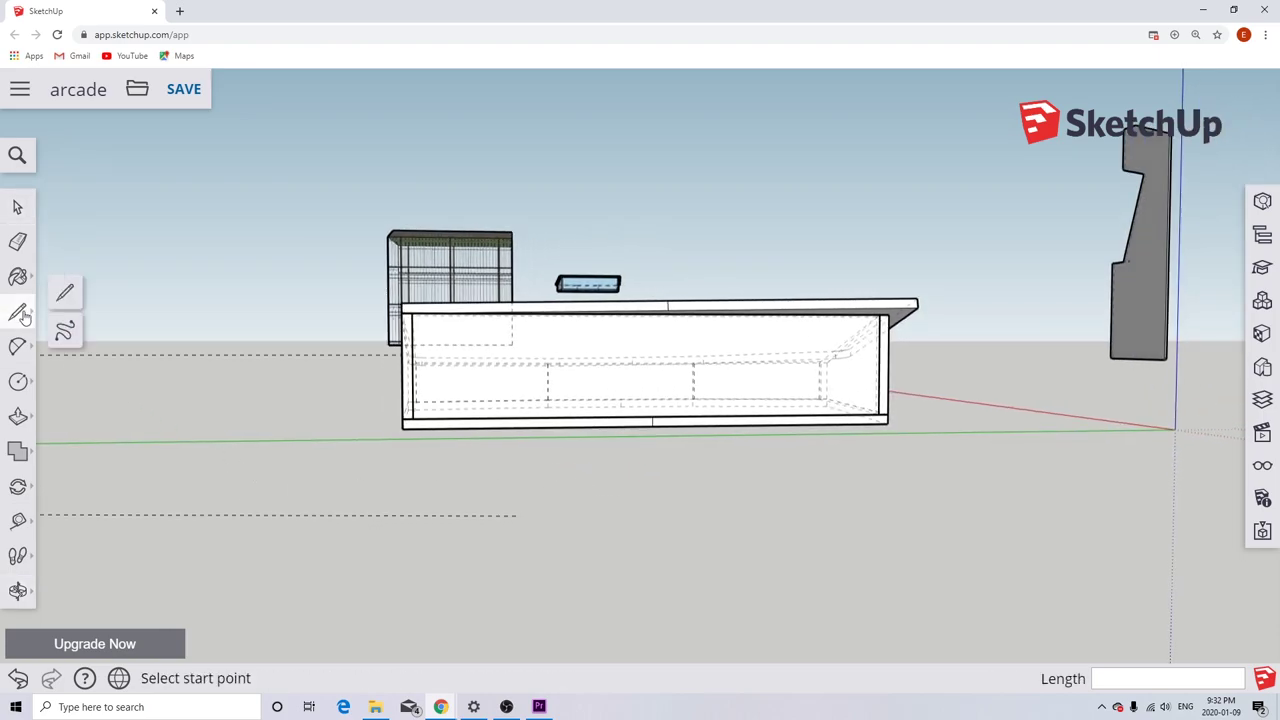
pyautogui.click(653, 414)
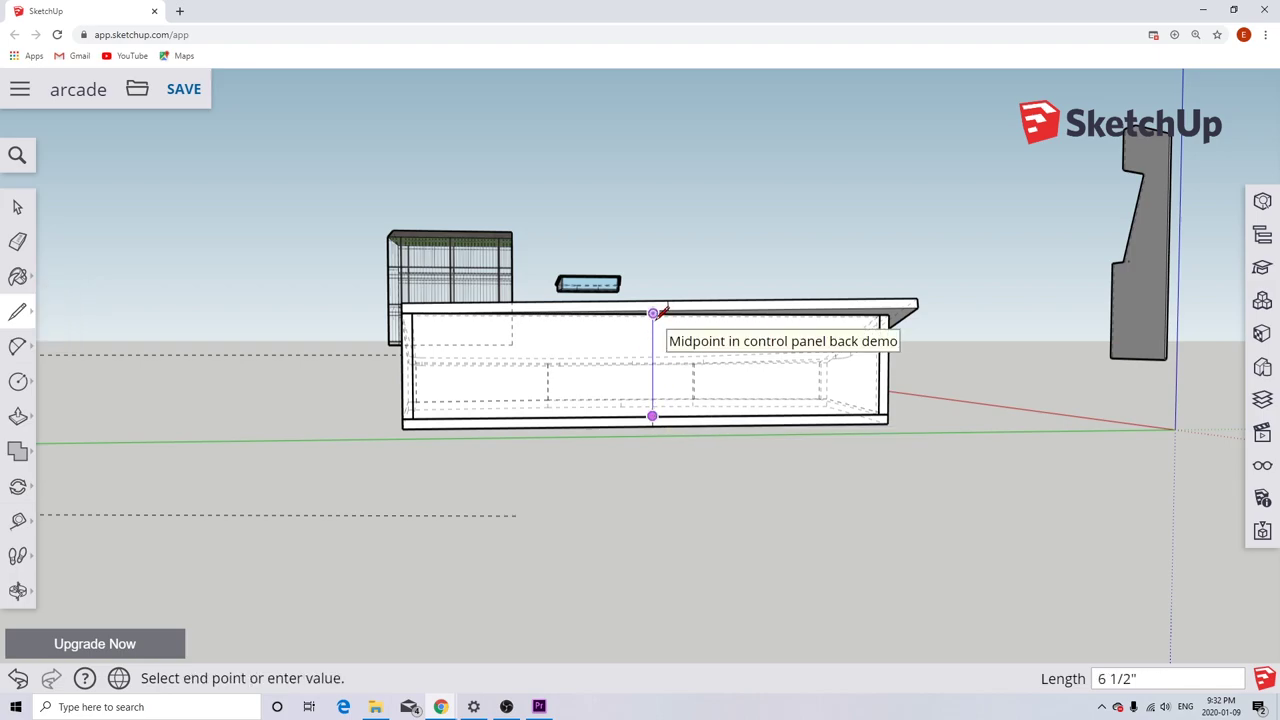
pyautogui.scroll(5, 662, 311)
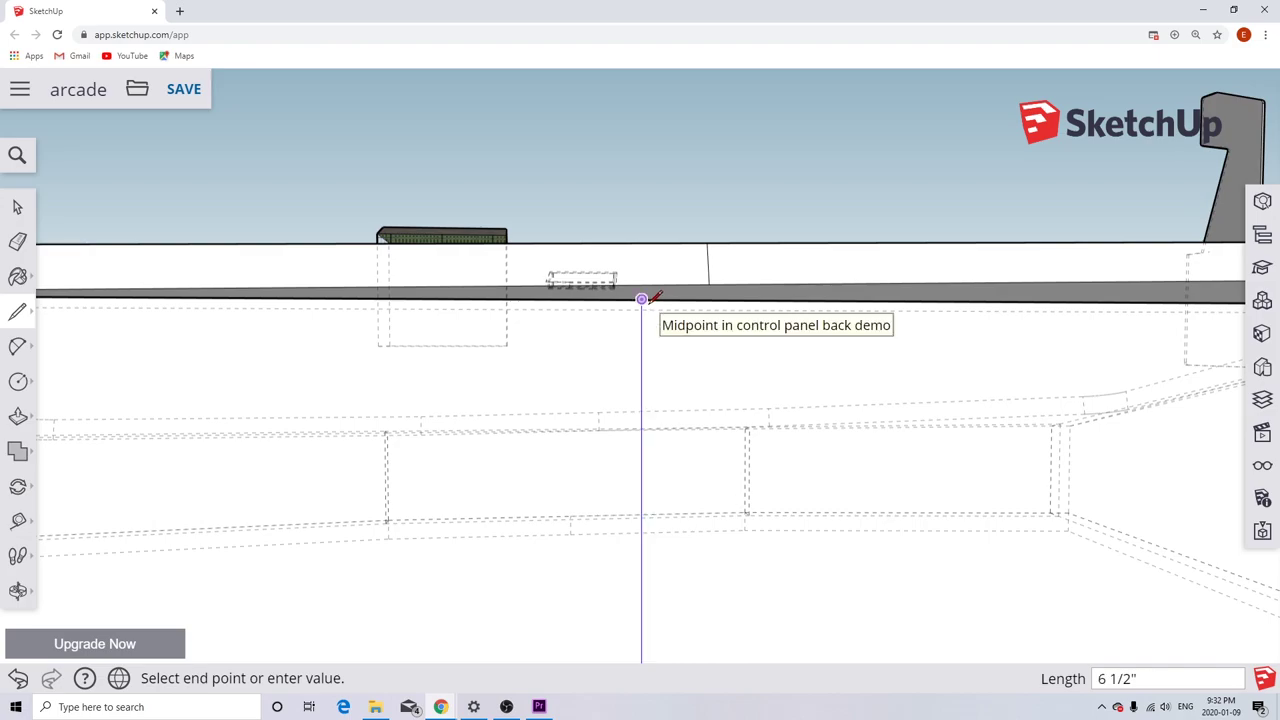
pyautogui.click(643, 299)
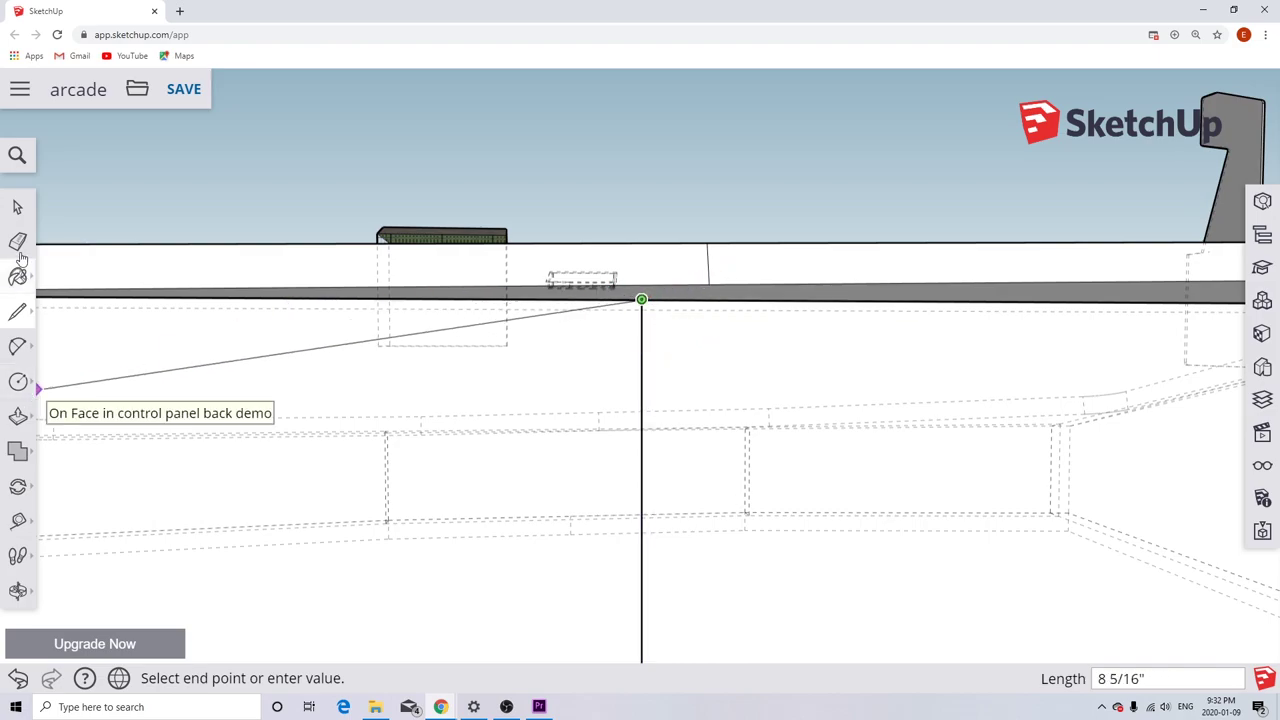
pyautogui.click(17, 206)
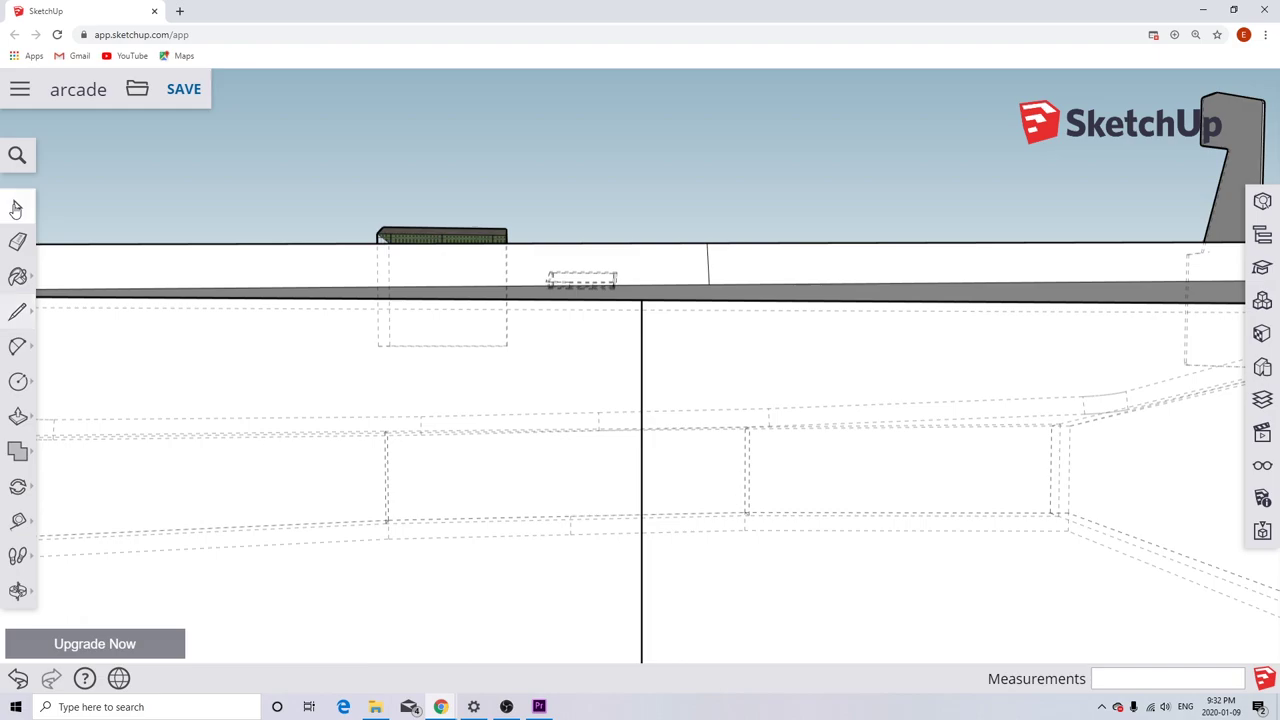
# Move the top board about 5/8" from its endpoint onto the body's endpoint.
pyautogui.click(35, 498)
pyautogui.click(66, 449)
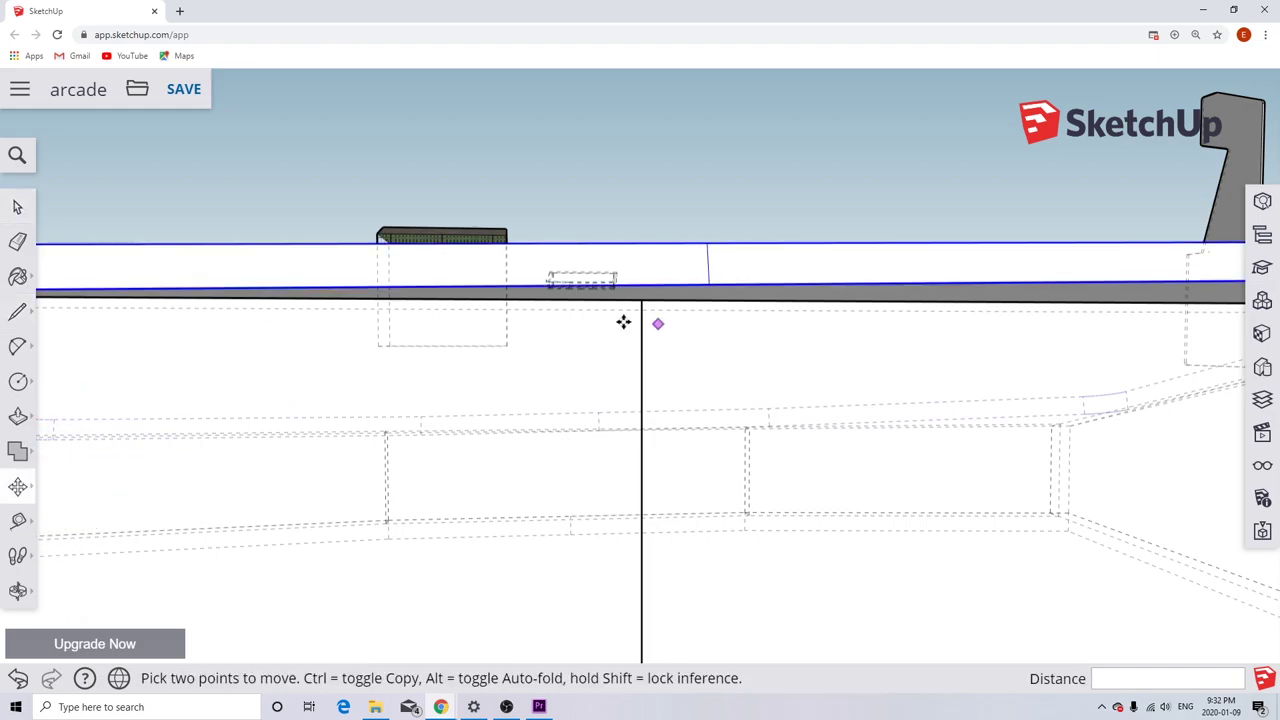
pyautogui.press('q')
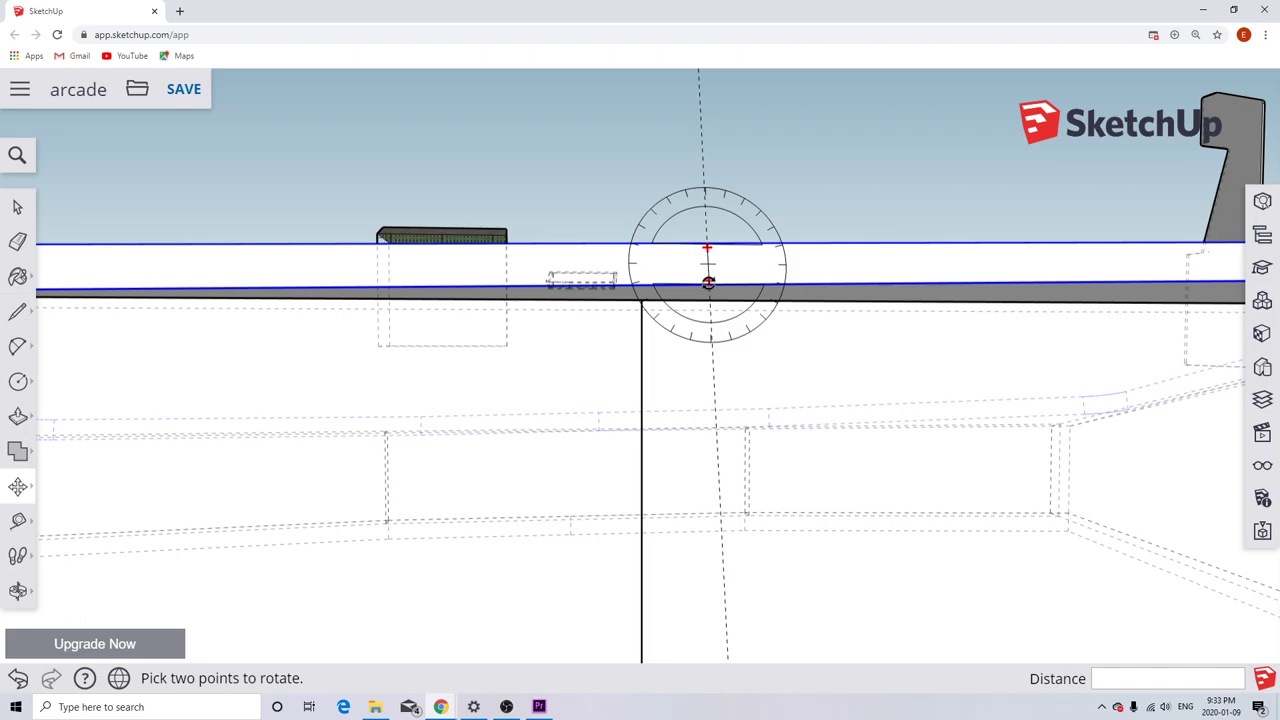
pyautogui.scroll(-8, 708, 283)
pyautogui.press('m')
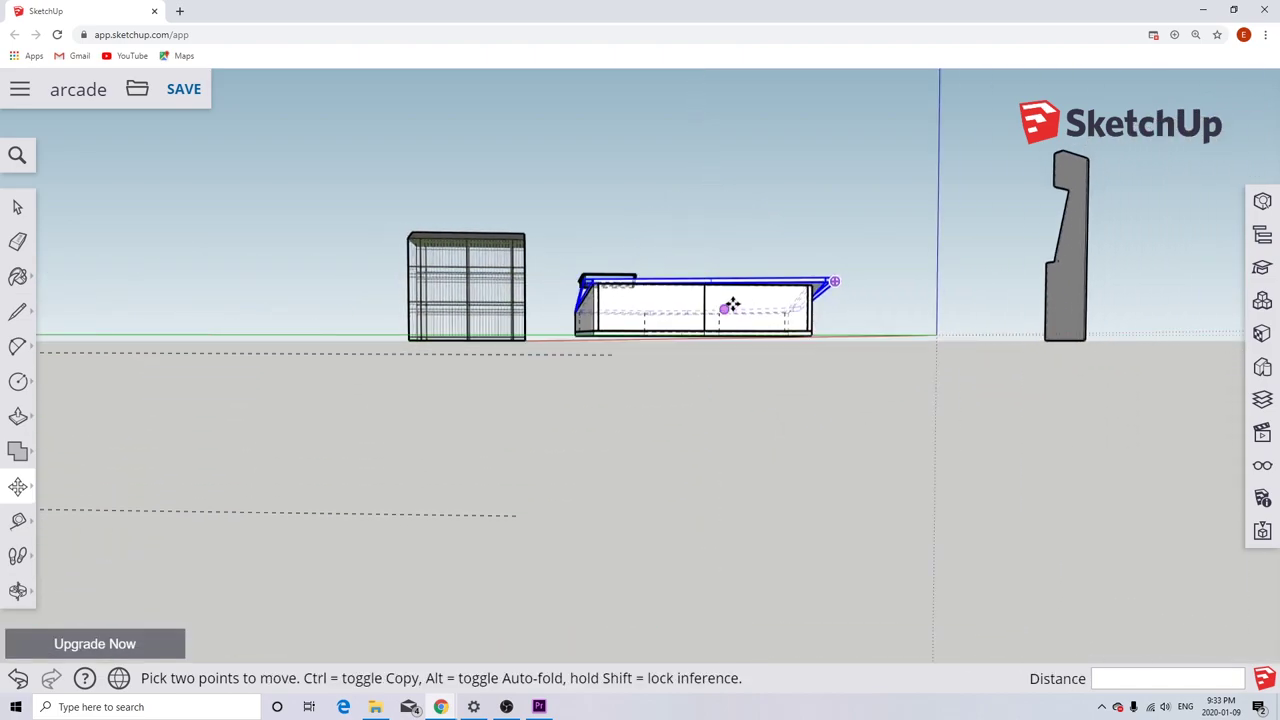
pyautogui.scroll(5, 732, 303)
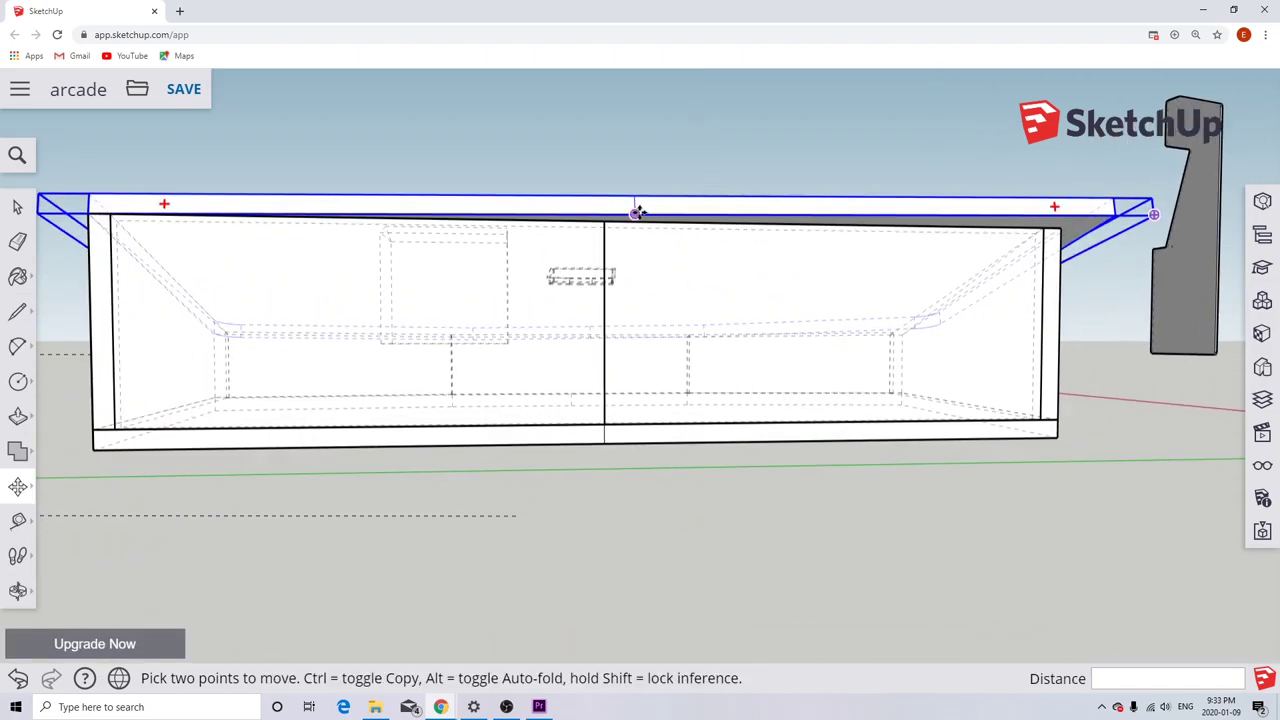
pyautogui.scroll(3, 638, 213)
pyautogui.press('q')
pyautogui.press('m')
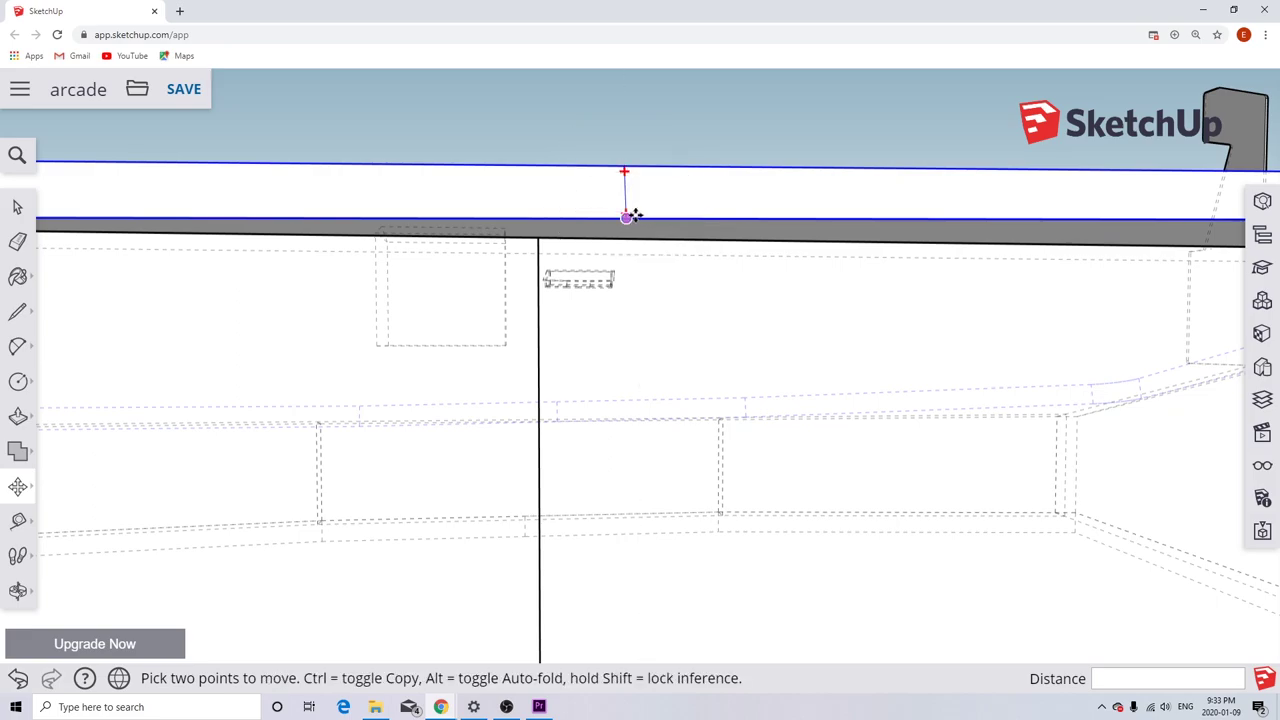
pyautogui.press('q')
pyautogui.press('m')
pyautogui.press('q')
pyautogui.press('m')
pyautogui.press('q')
pyautogui.press('m')
pyautogui.click(626, 220)
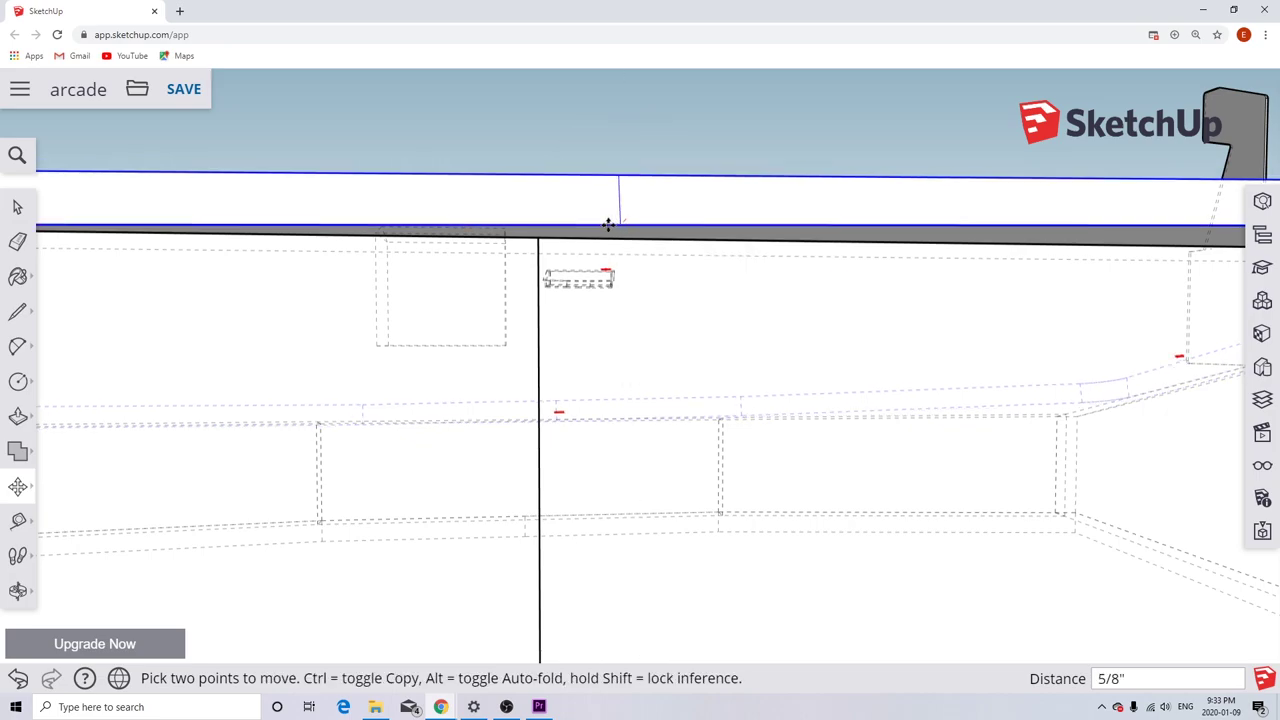
pyautogui.click(541, 237)
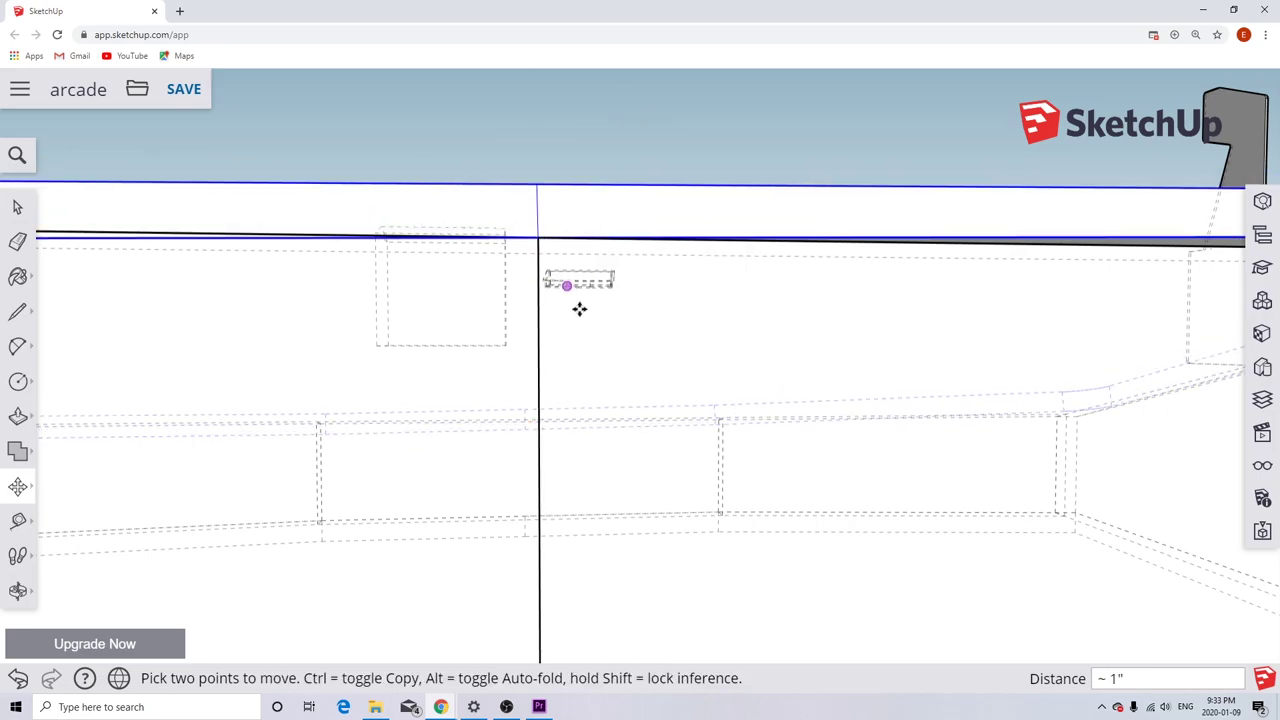
pyautogui.scroll(-6, 579, 310)
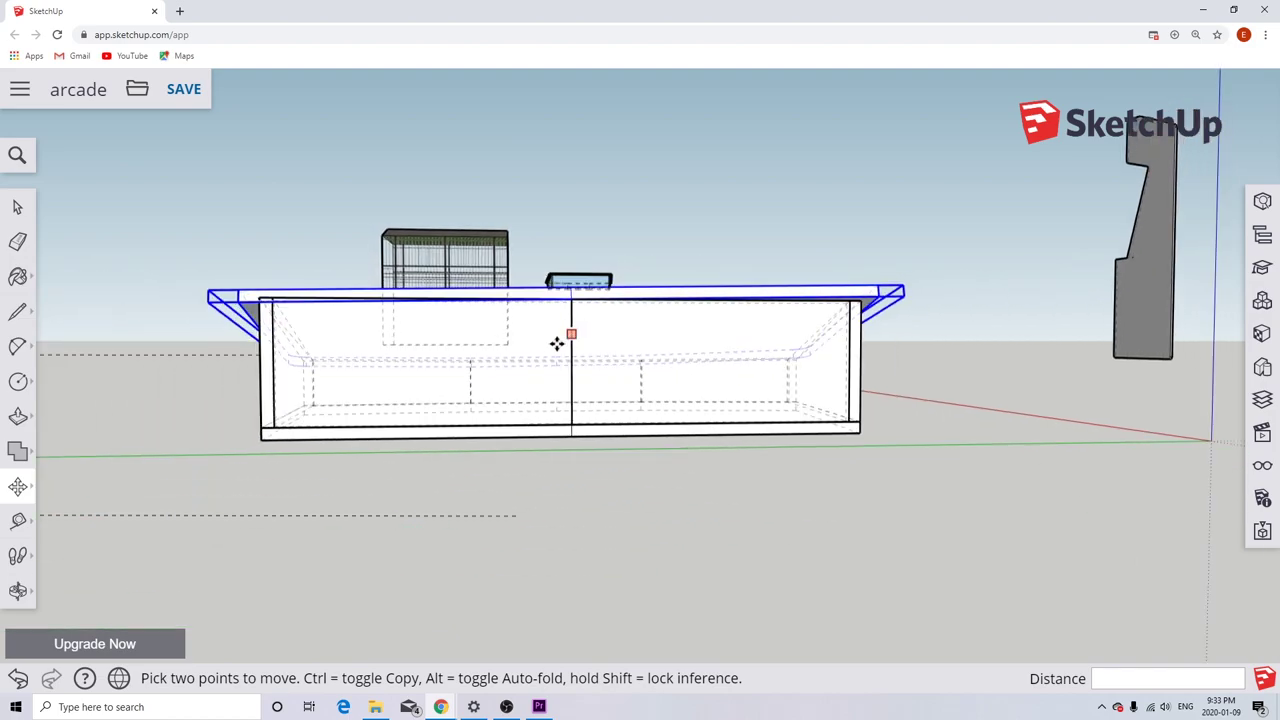
# Select the sloped lid and set a rotation centre on its far edge.
pyautogui.moveTo(500, 466); pyautogui.dragTo(545, 335, button='middle')
pyautogui.scroll(5, 541, 330)
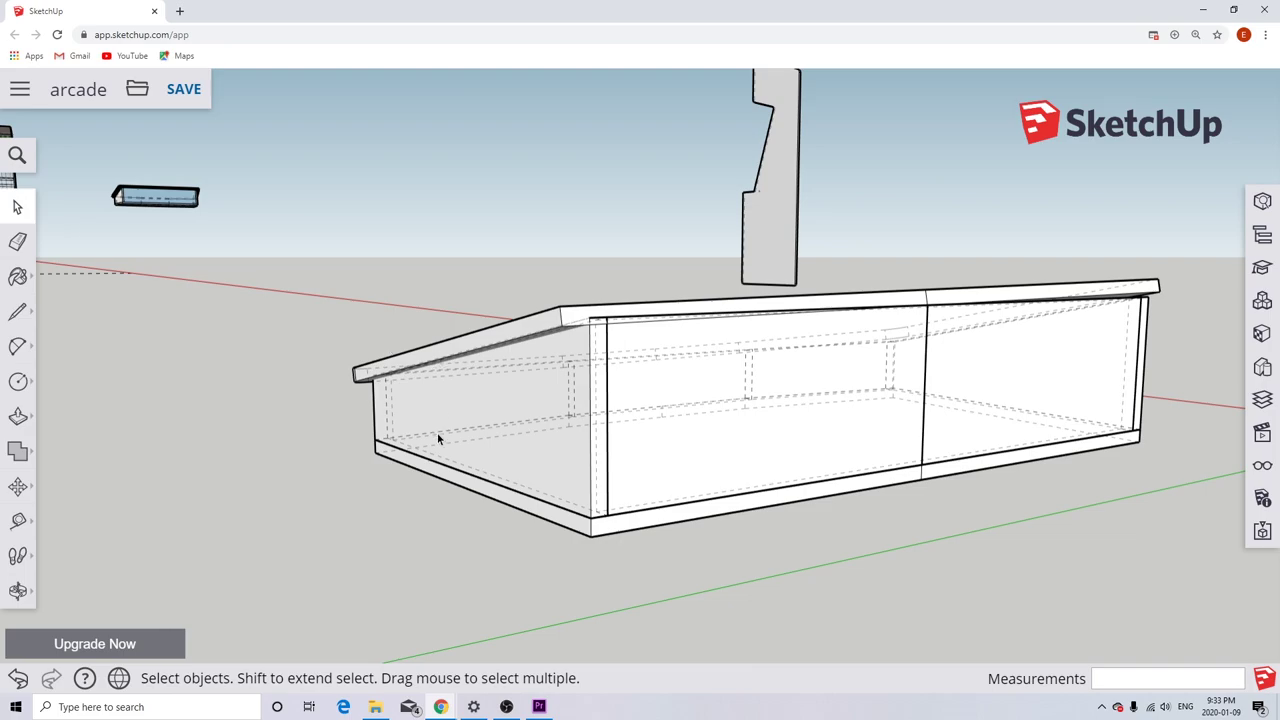
pyautogui.scroll(-3, 437, 432)
pyautogui.click(17, 488)
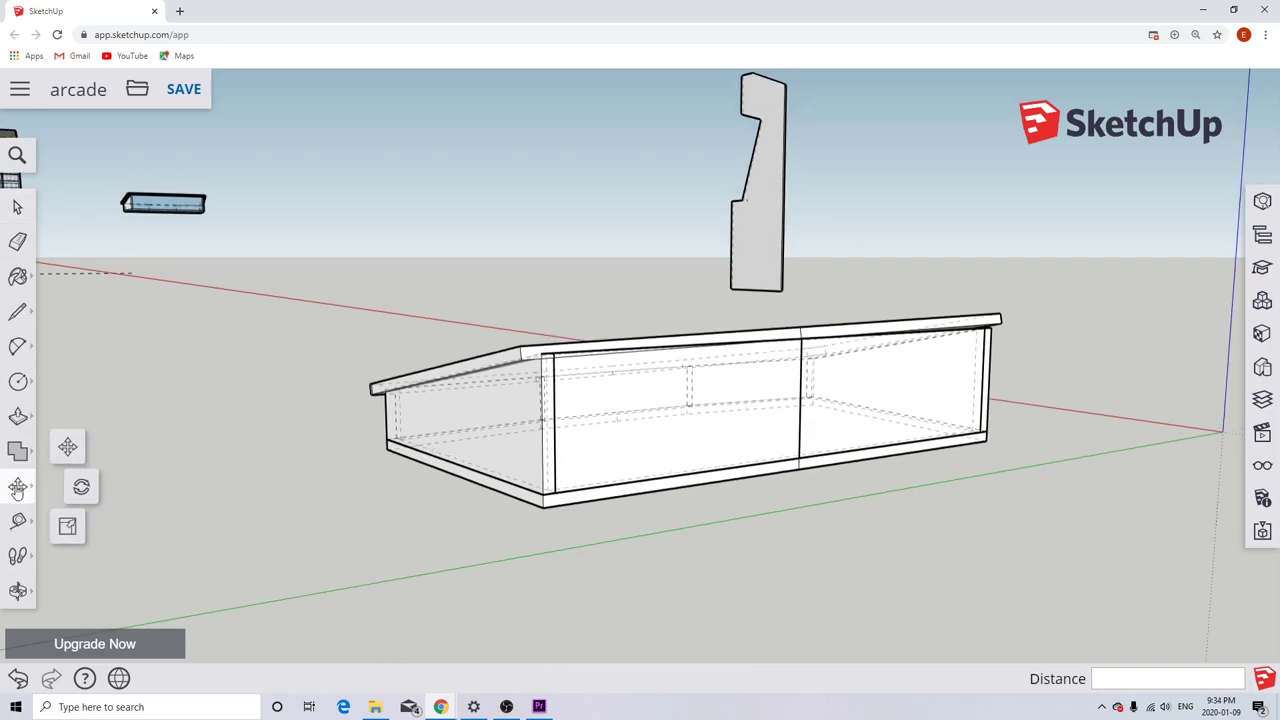
pyautogui.click(81, 487)
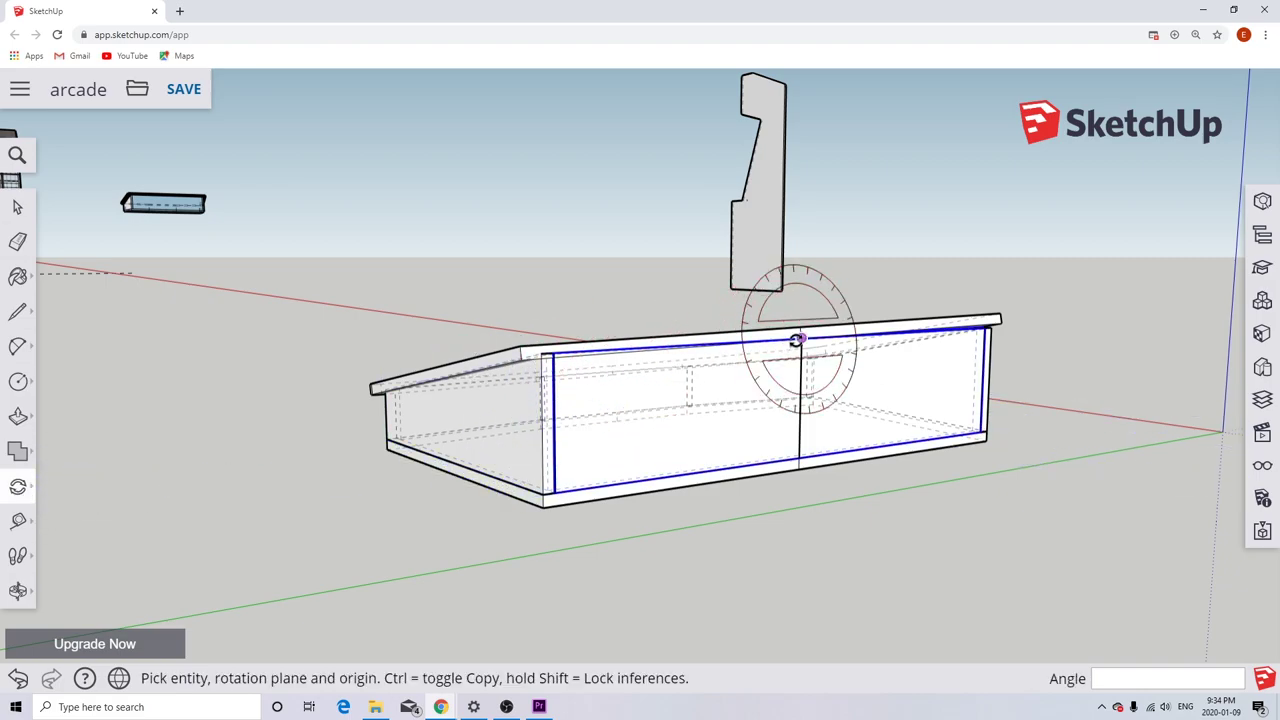
pyautogui.press('space')
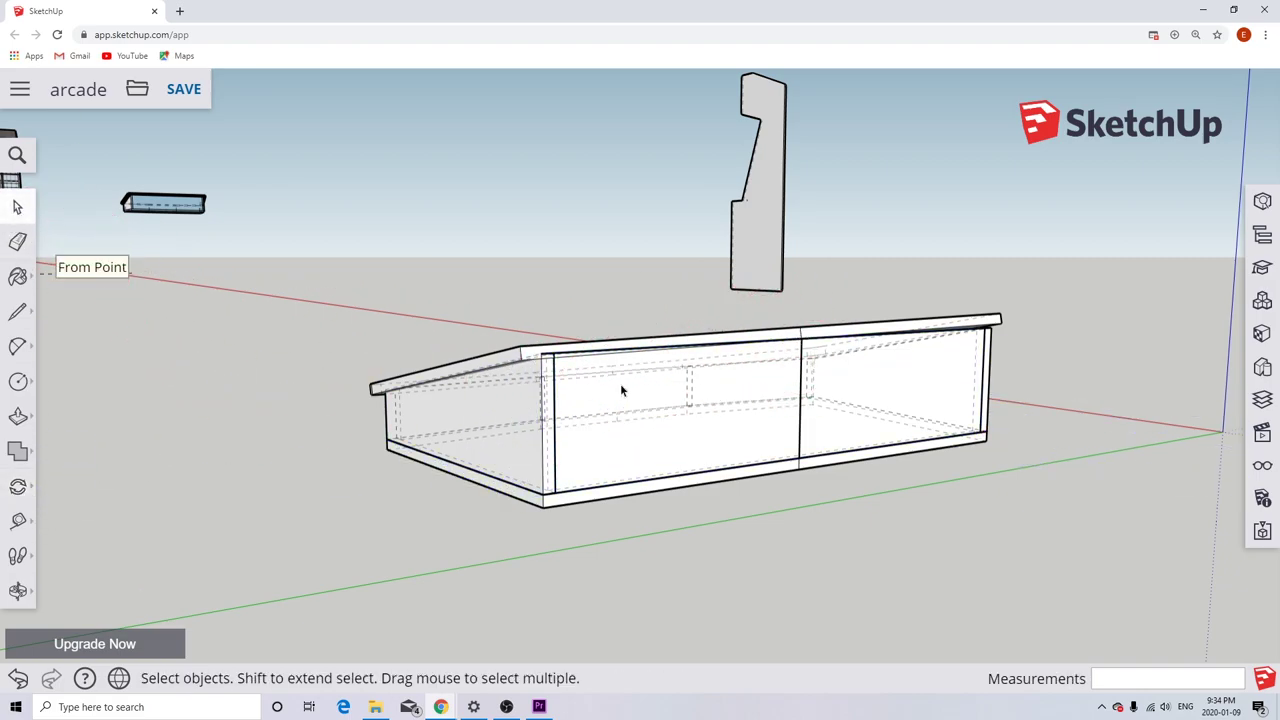
pyautogui.click(800, 340)
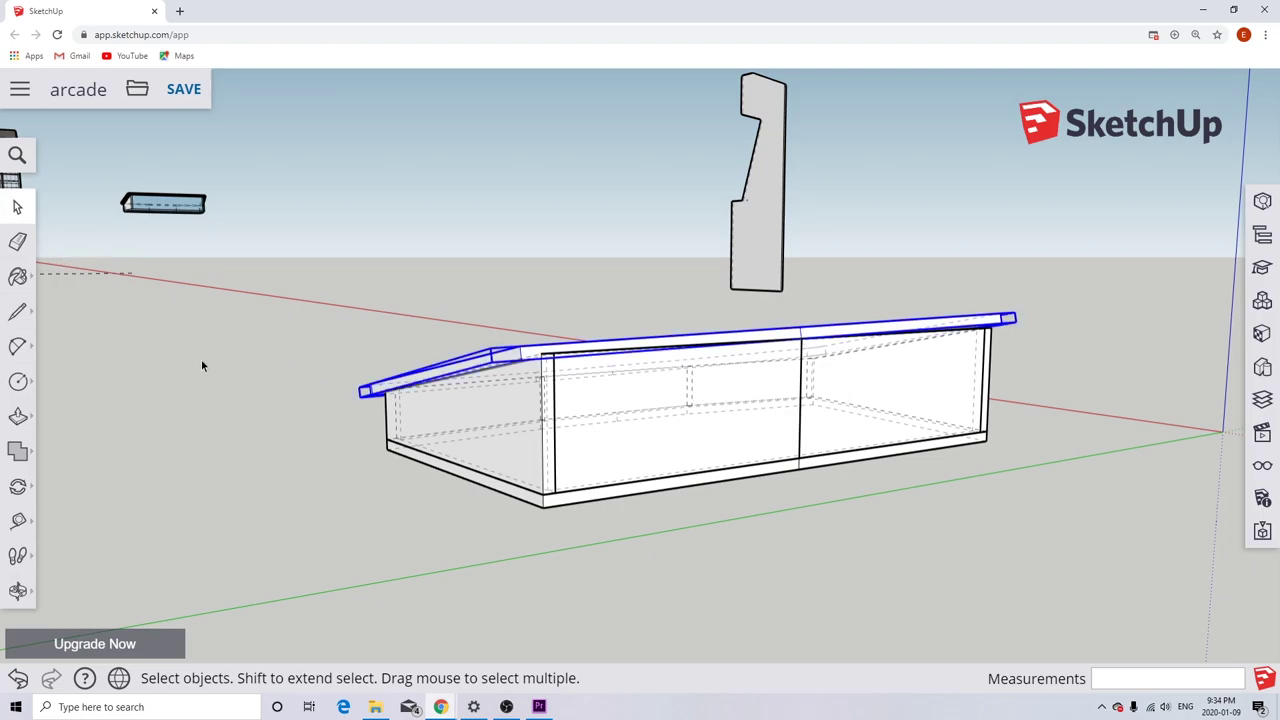
pyautogui.click(18, 486)
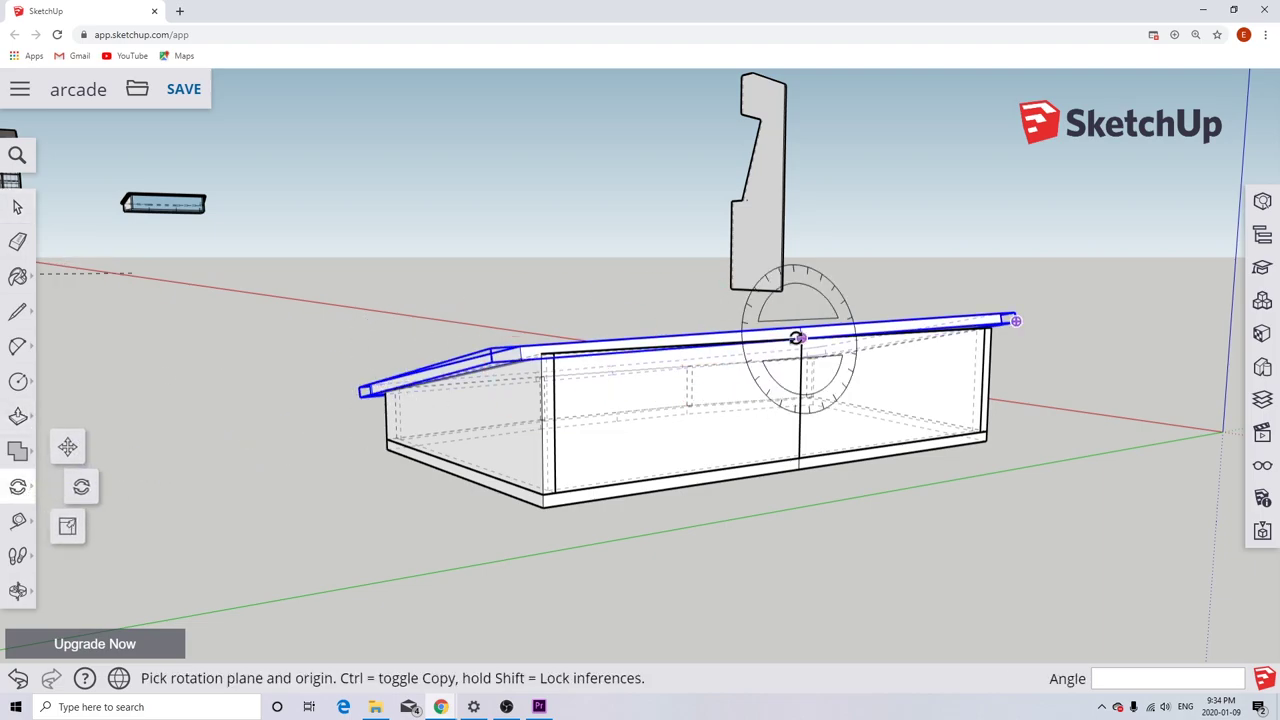
pyautogui.scroll(3, 797, 339)
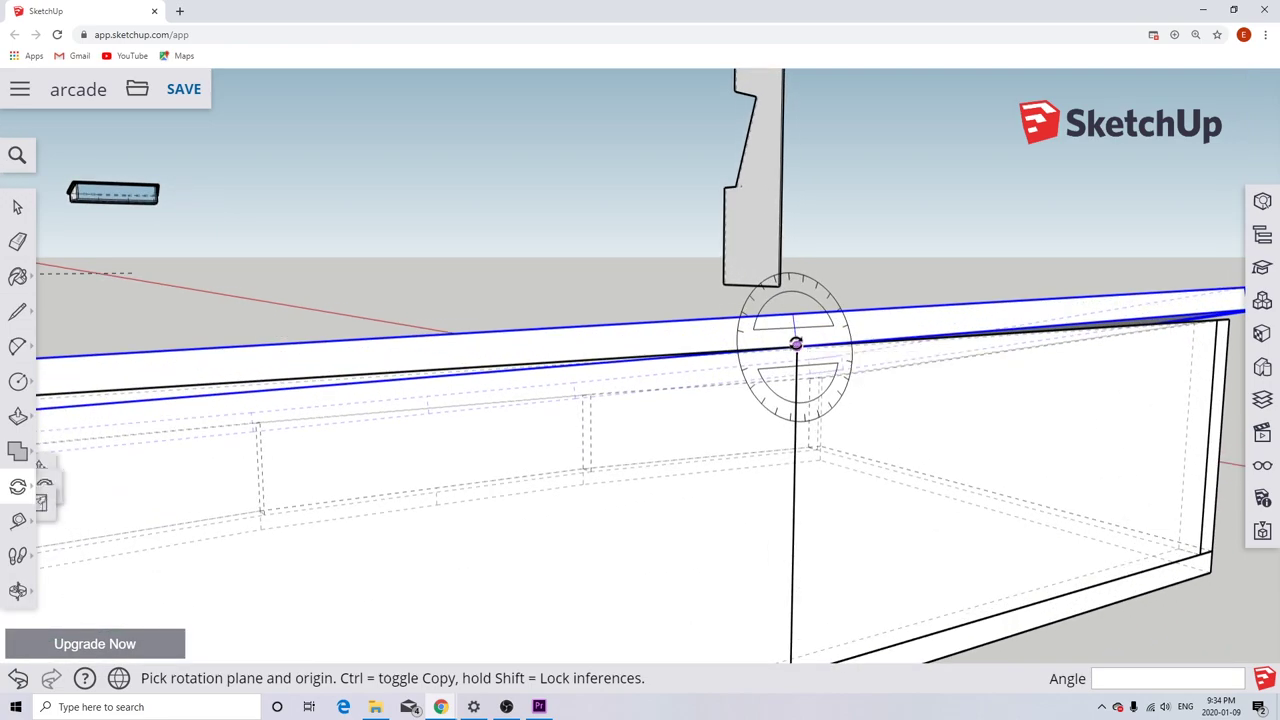
pyautogui.click(795, 343)
# Rotate the lid about 0.8° so its corner meets the counter's corner endpoint.
pyautogui.scroll(-3, 214, 404)
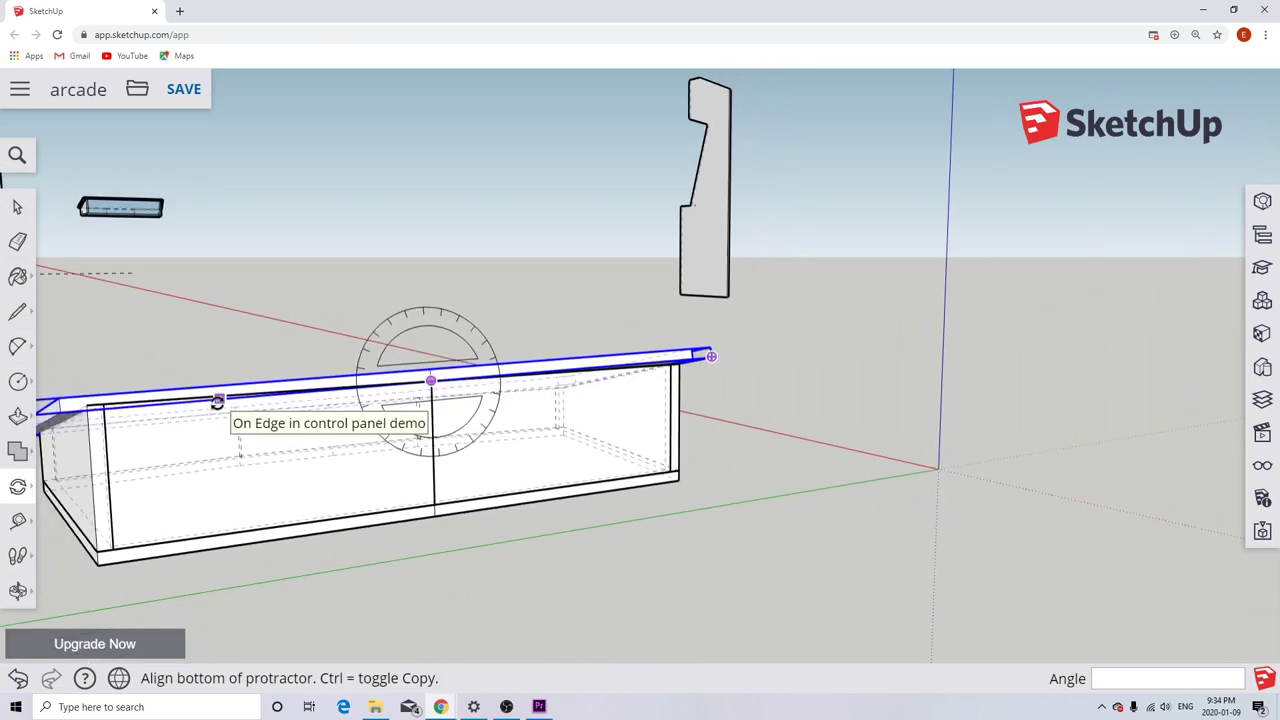
pyautogui.scroll(4, 214, 401)
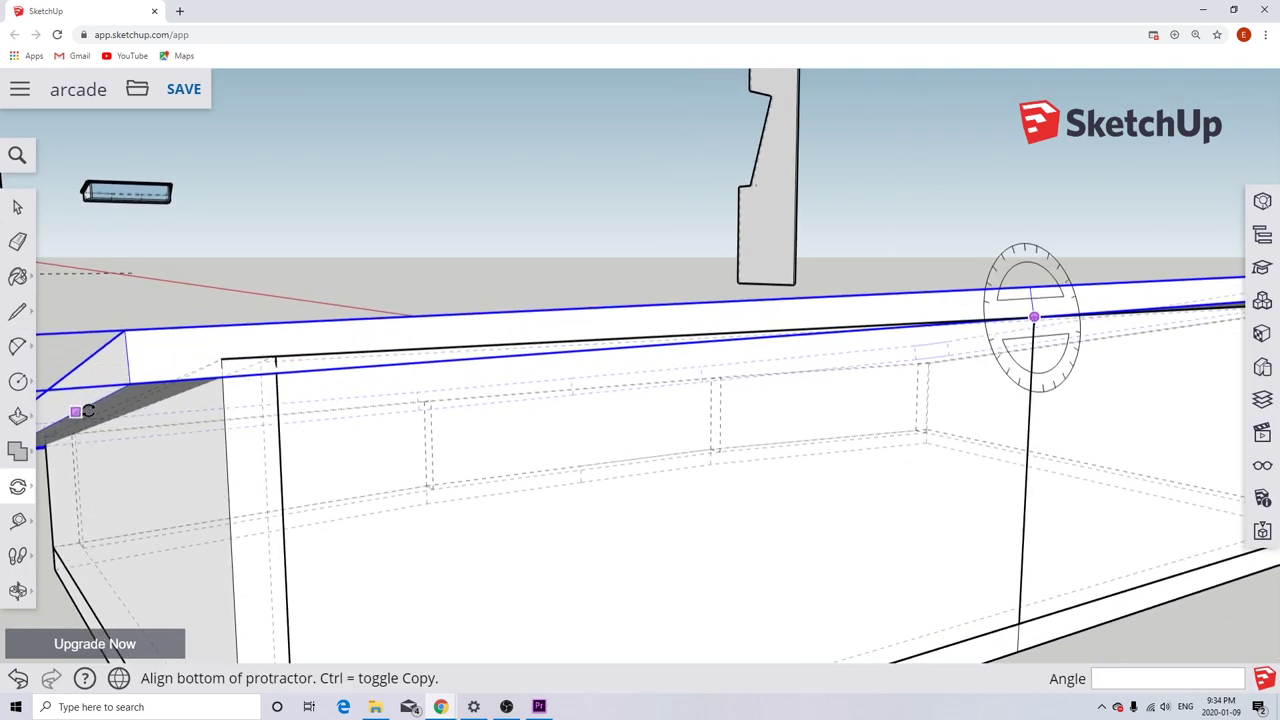
pyautogui.click(130, 385)
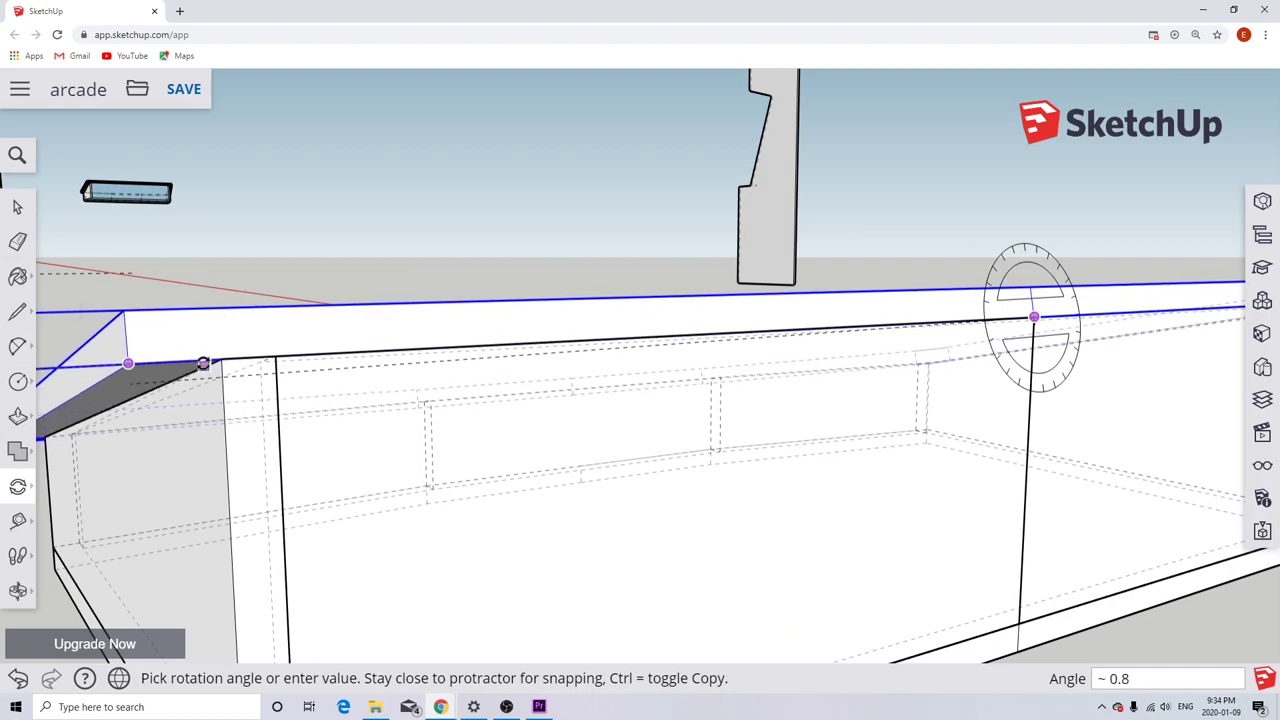
pyautogui.click(215, 359)
pyautogui.scroll(-4, 205, 408)
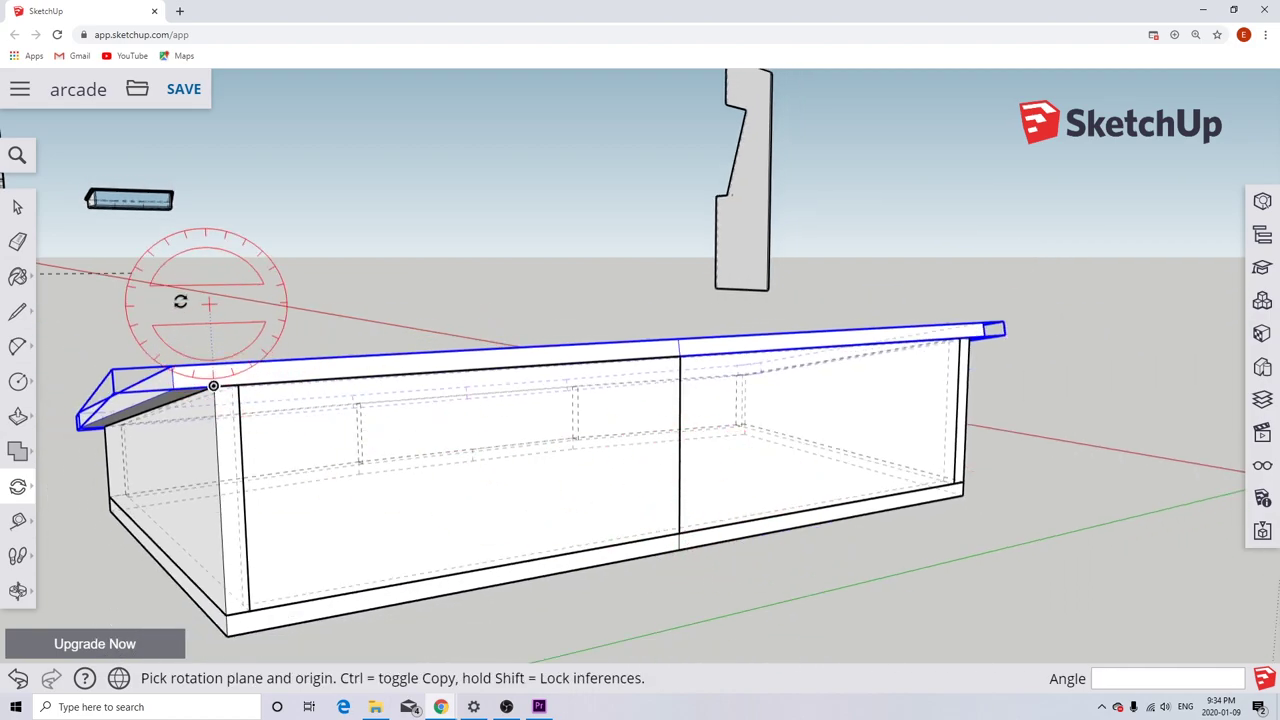
pyautogui.click(17, 207)
# Undo the last lid rotation and inspect the counter from below and above.
pyautogui.moveTo(780, 584); pyautogui.dragTo(966, 499, button='middle')
pyautogui.hotkey('ctrl', 'z')
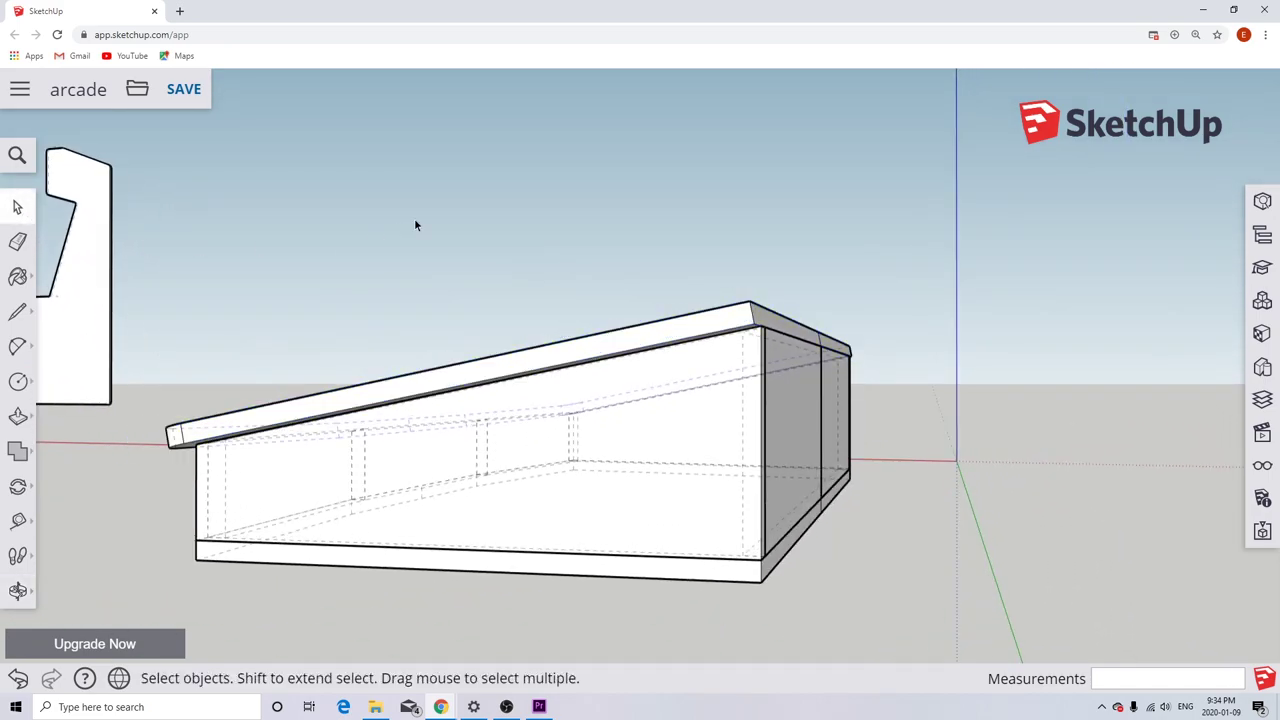
pyautogui.moveTo(828, 386); pyautogui.dragTo(878, 473, button='middle')
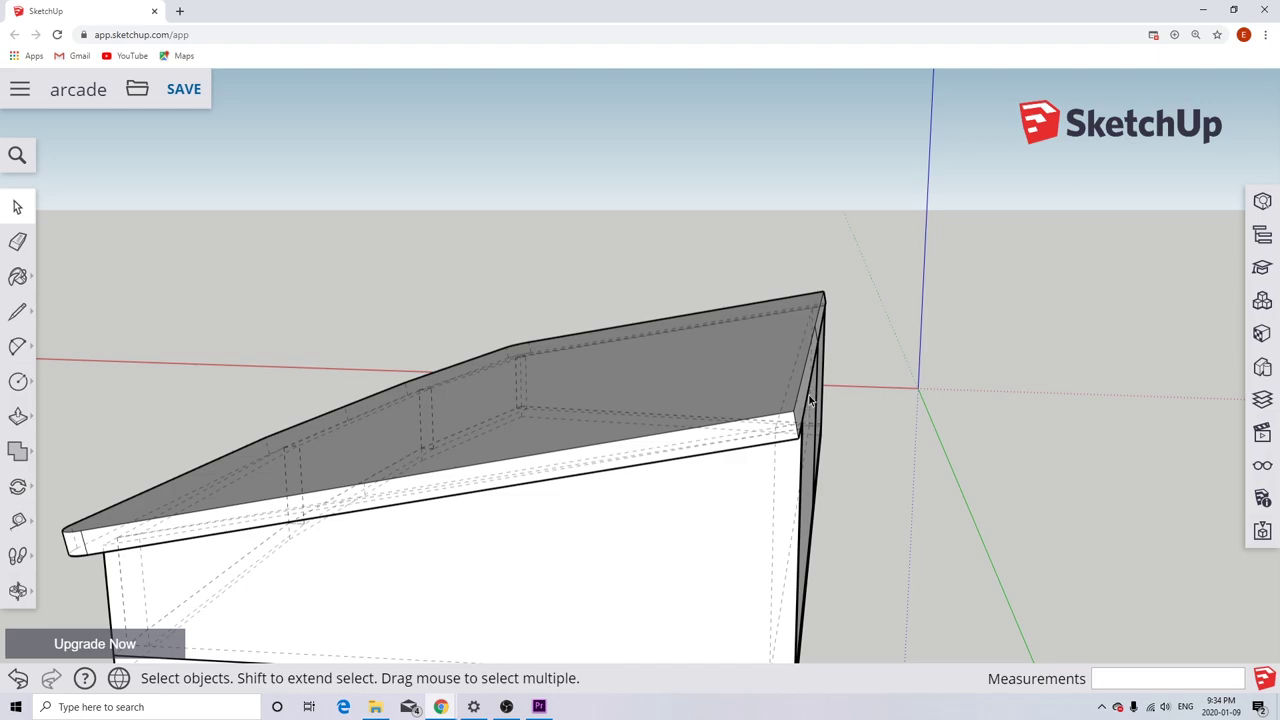
pyautogui.moveTo(849, 469); pyautogui.dragTo(1222, 242, button='middle')
pyautogui.moveTo(236, 549); pyautogui.dragTo(626, 640, button='middle')
pyautogui.scroll(-4, 628, 627)
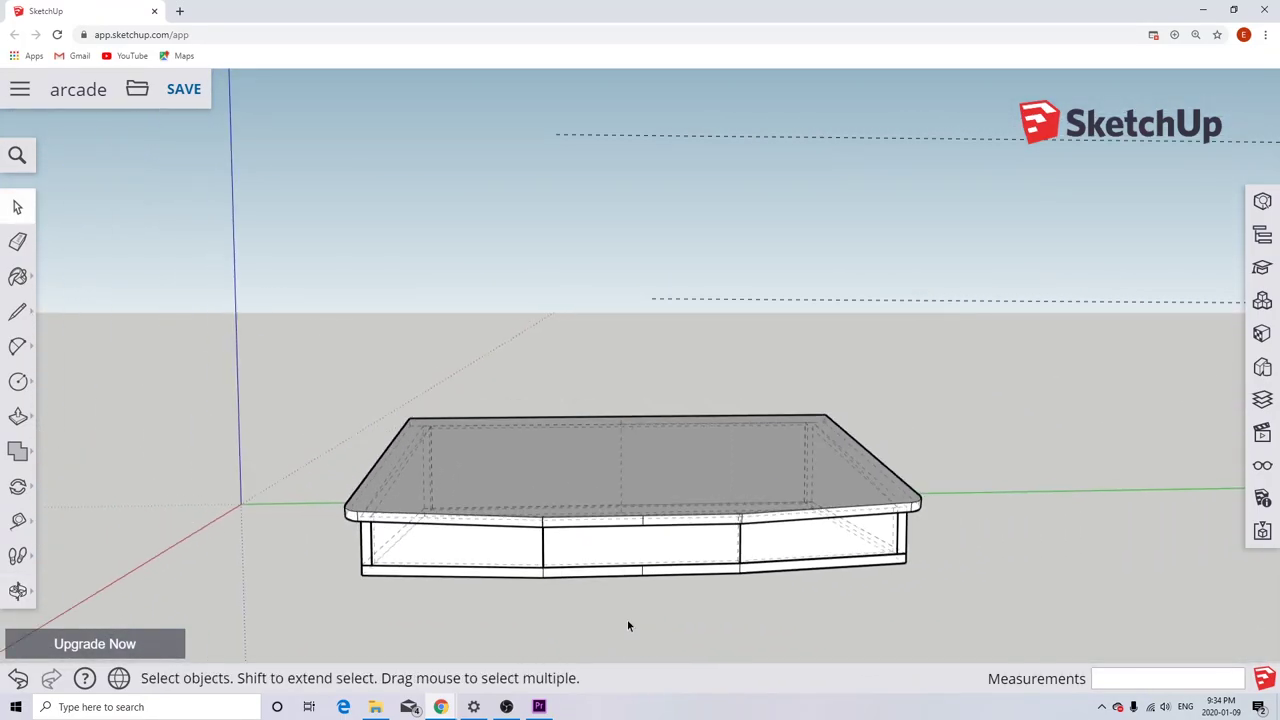
pyautogui.scroll(-1, 700, 626)
# Bring the model back into view and window-select the entire control-panel counter.
pyautogui.moveTo(700, 626); pyautogui.dragTo(345, 578, button='middle')
pyautogui.scroll(-5, 618, 390)
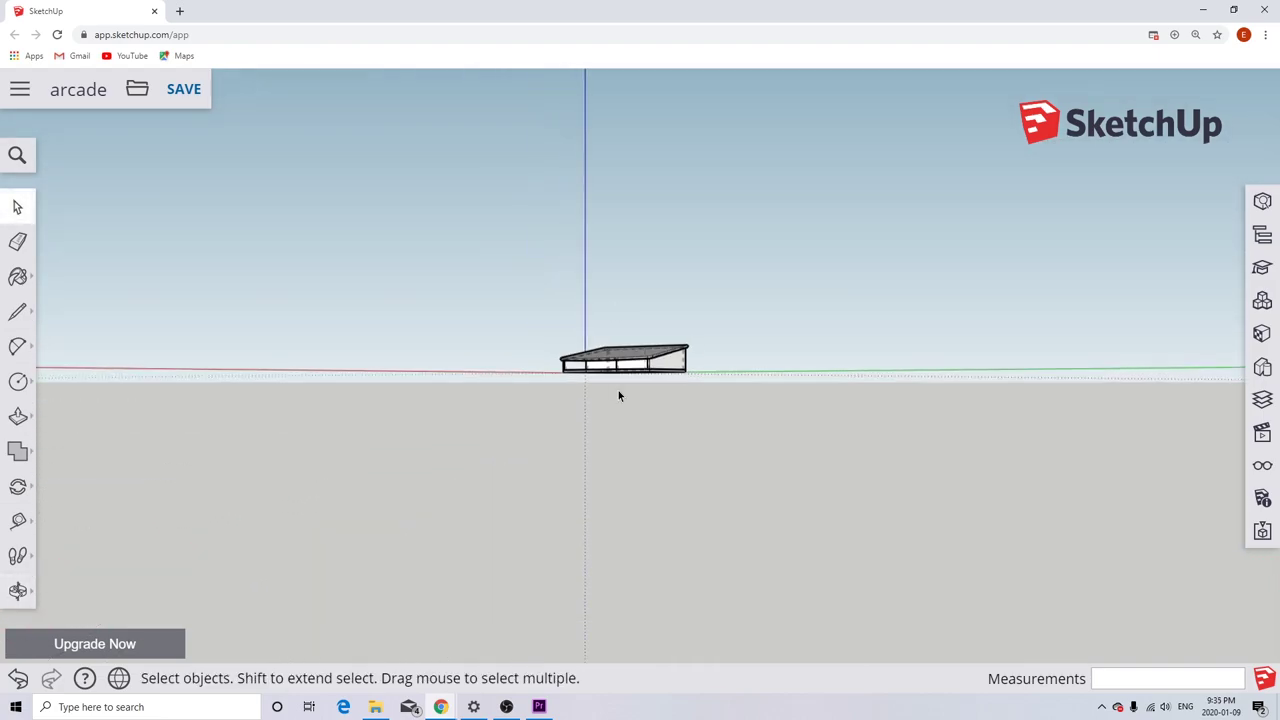
pyautogui.scroll(3, 618, 380)
pyautogui.scroll(-3, 618, 380)
pyautogui.moveTo(618, 380); pyautogui.dragTo(645, 513, button='middle')
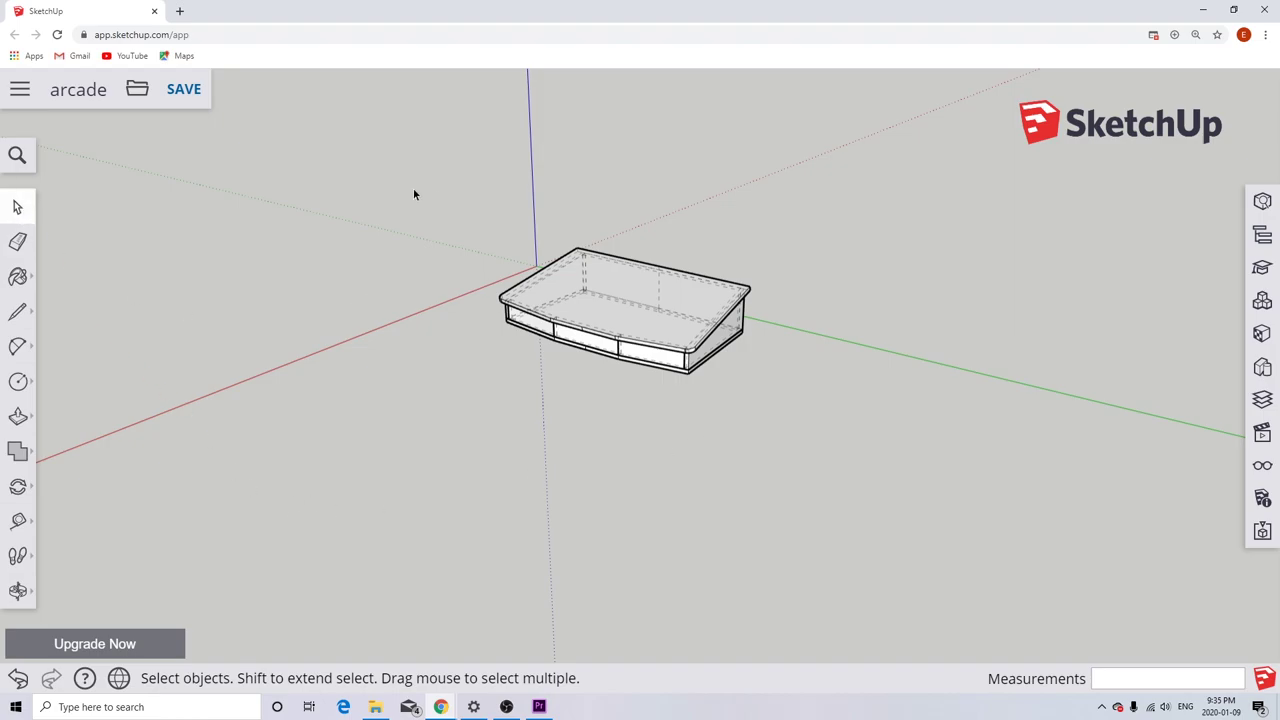
pyautogui.moveTo(431, 177); pyautogui.dragTo(859, 443)
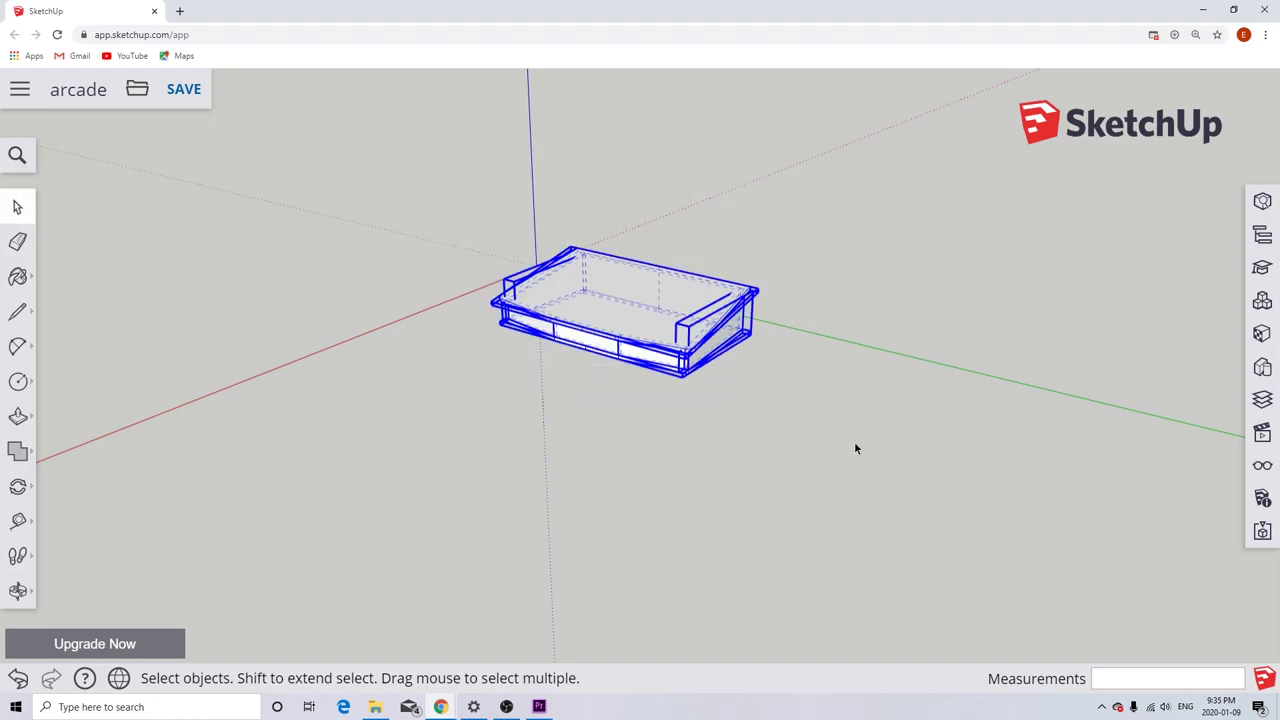
# Copy the counter from an endpoint off to the side along the green axis.
pyautogui.click(17, 486)
pyautogui.click(66, 443)
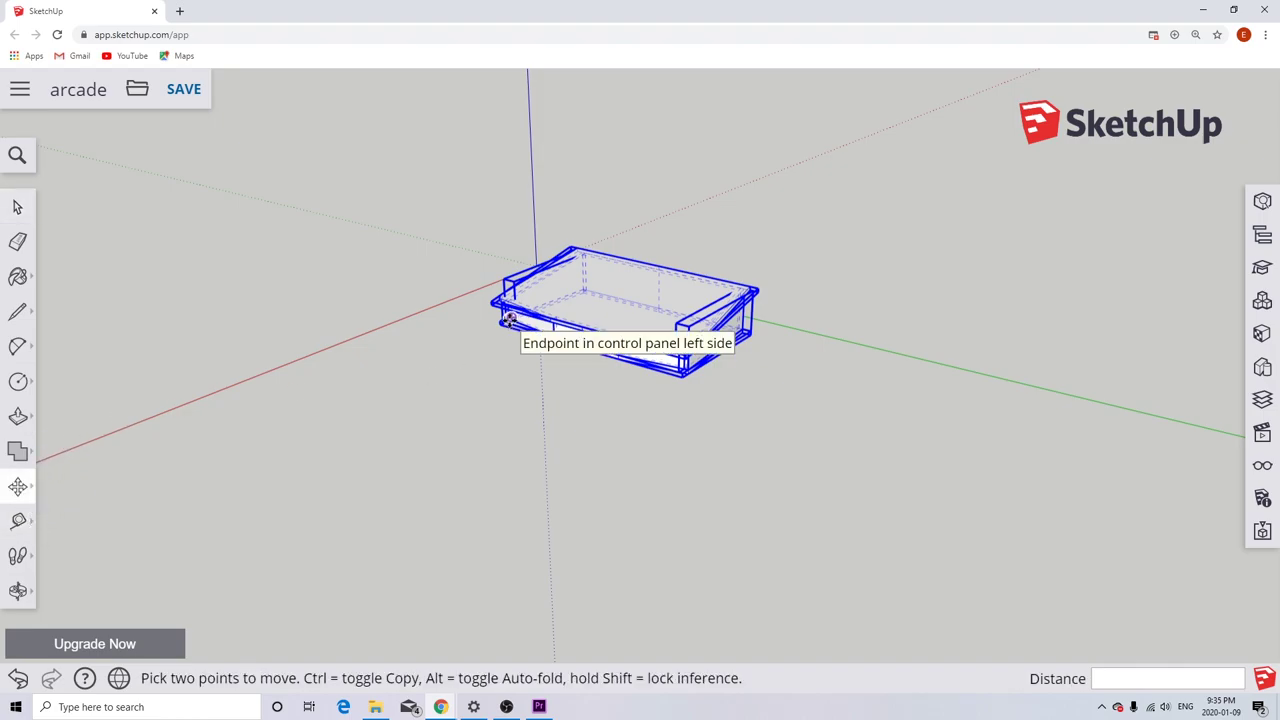
pyautogui.click(510, 318)
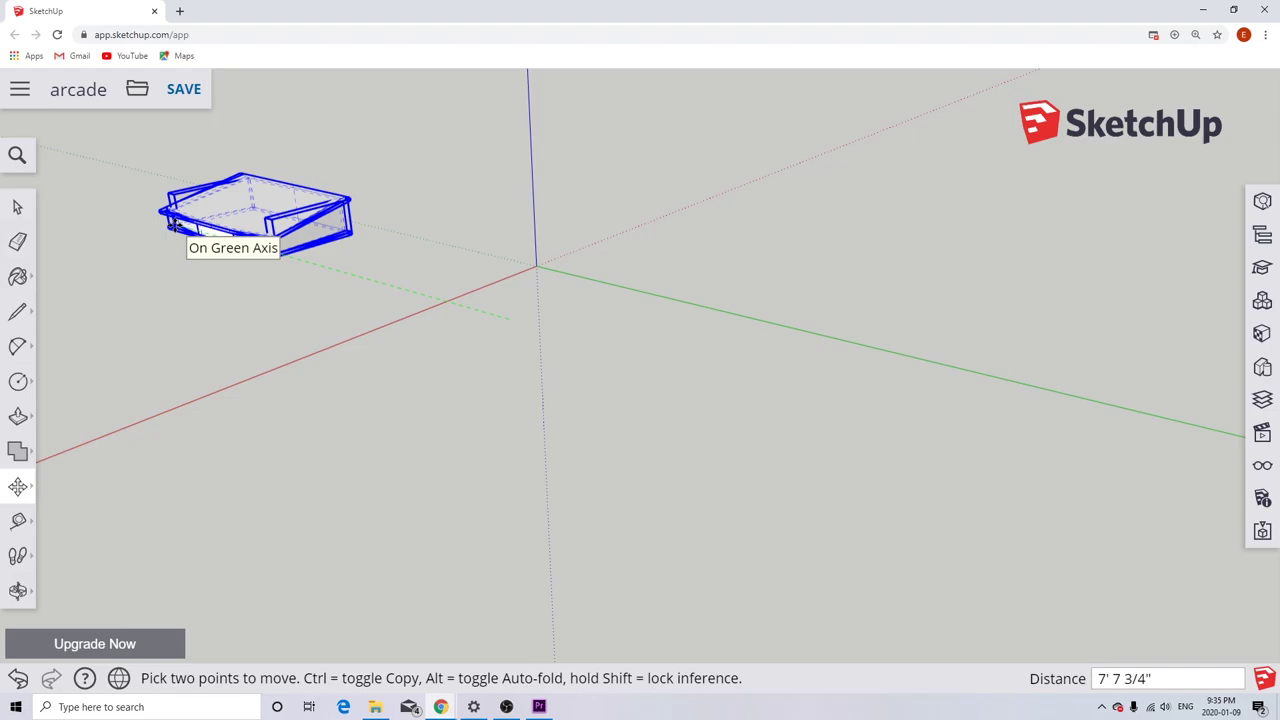
pyautogui.press('ctrl')
pyautogui.click(175, 225)
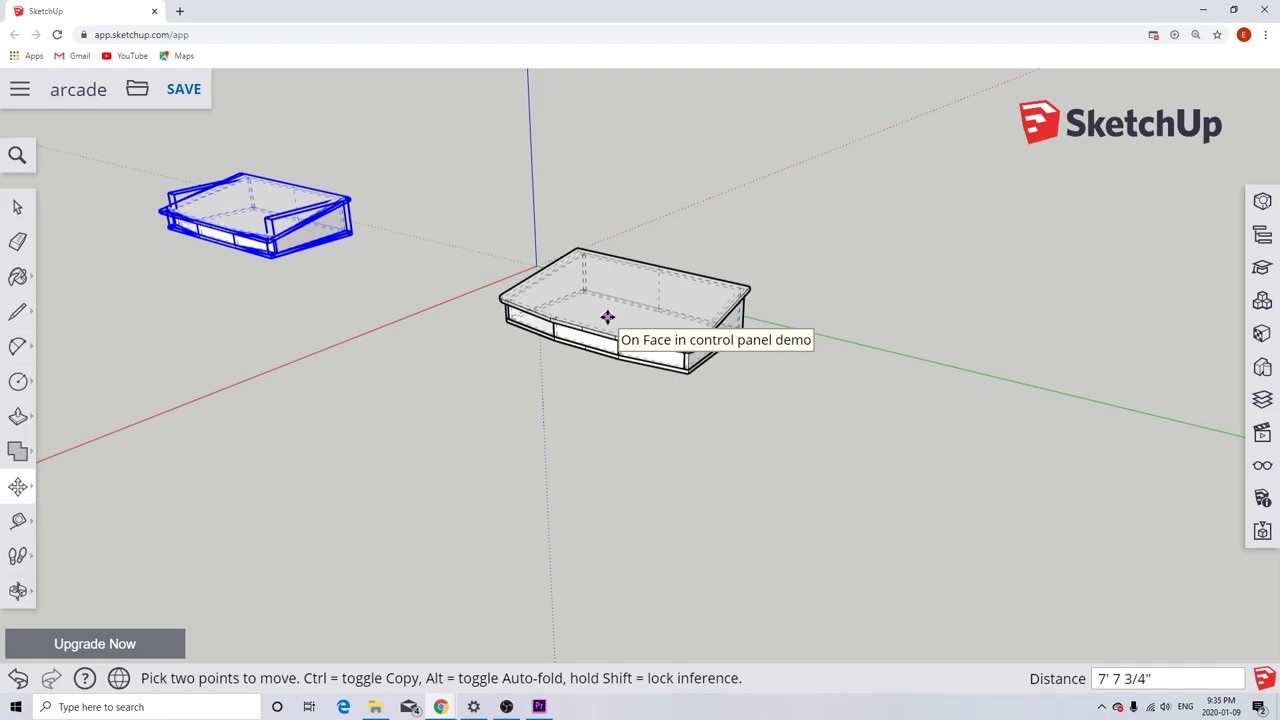
# Clear the selection and window-select the new left copy of the counter.
pyautogui.moveTo(523, 397); pyautogui.dragTo(520, 397, button='middle')
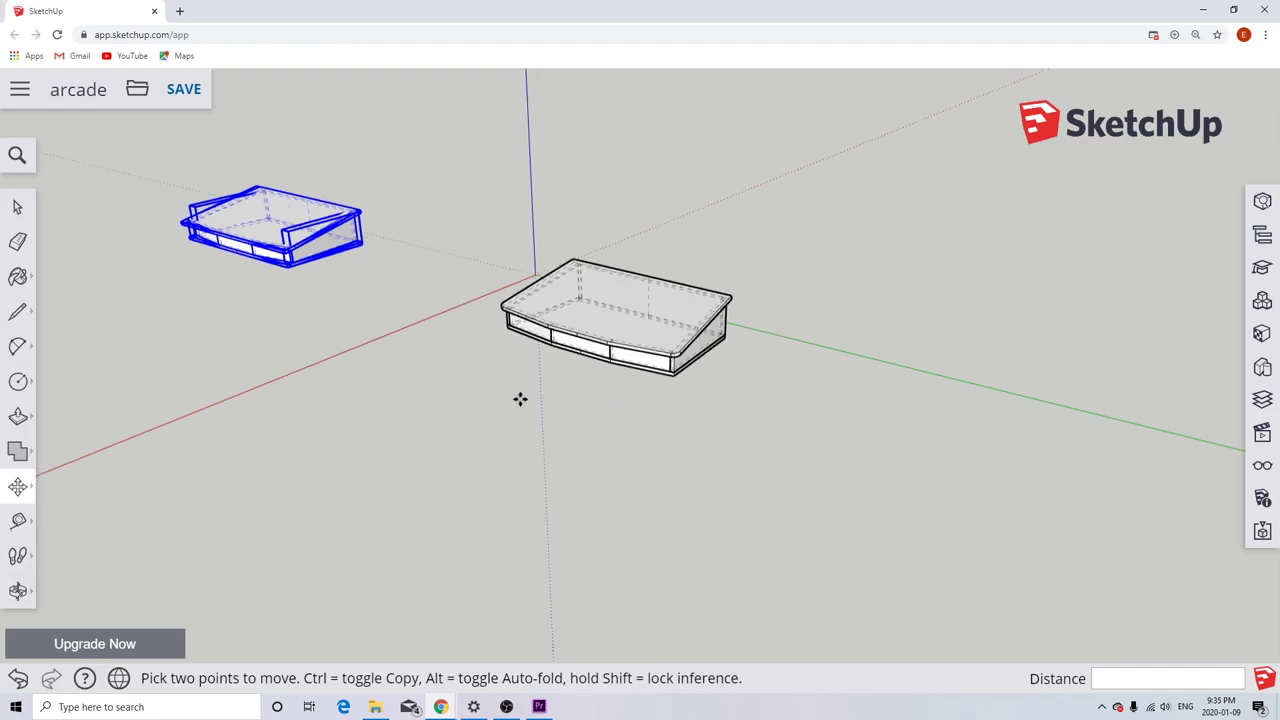
pyautogui.press('space')
pyautogui.click(423, 432)
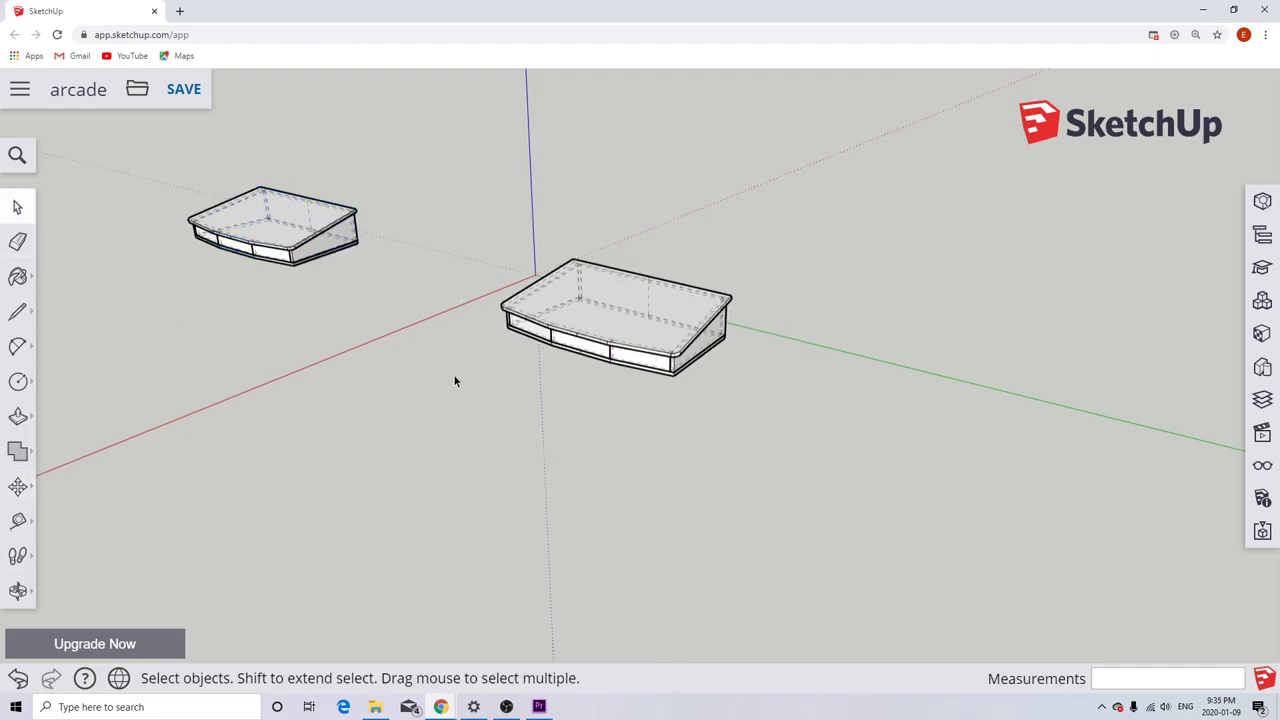
pyautogui.moveTo(461, 385); pyautogui.dragTo(520, 373, button='middle')
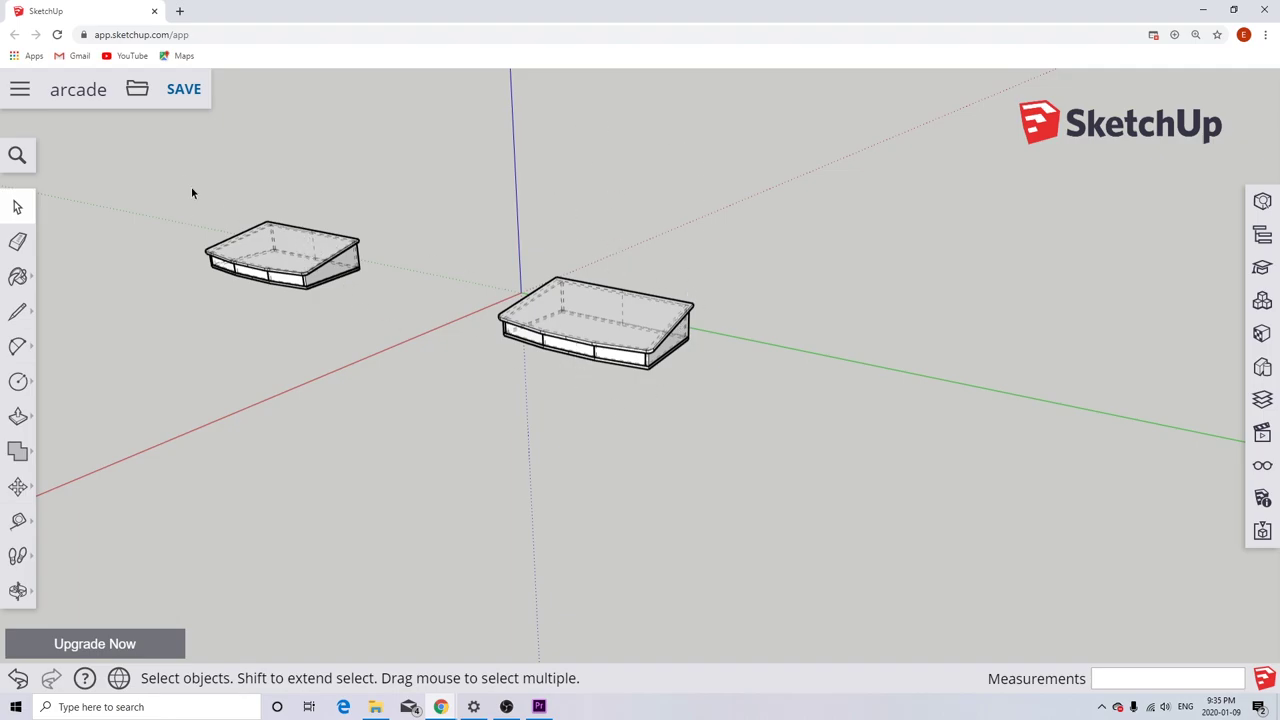
pyautogui.moveTo(165, 176); pyautogui.dragTo(400, 324)
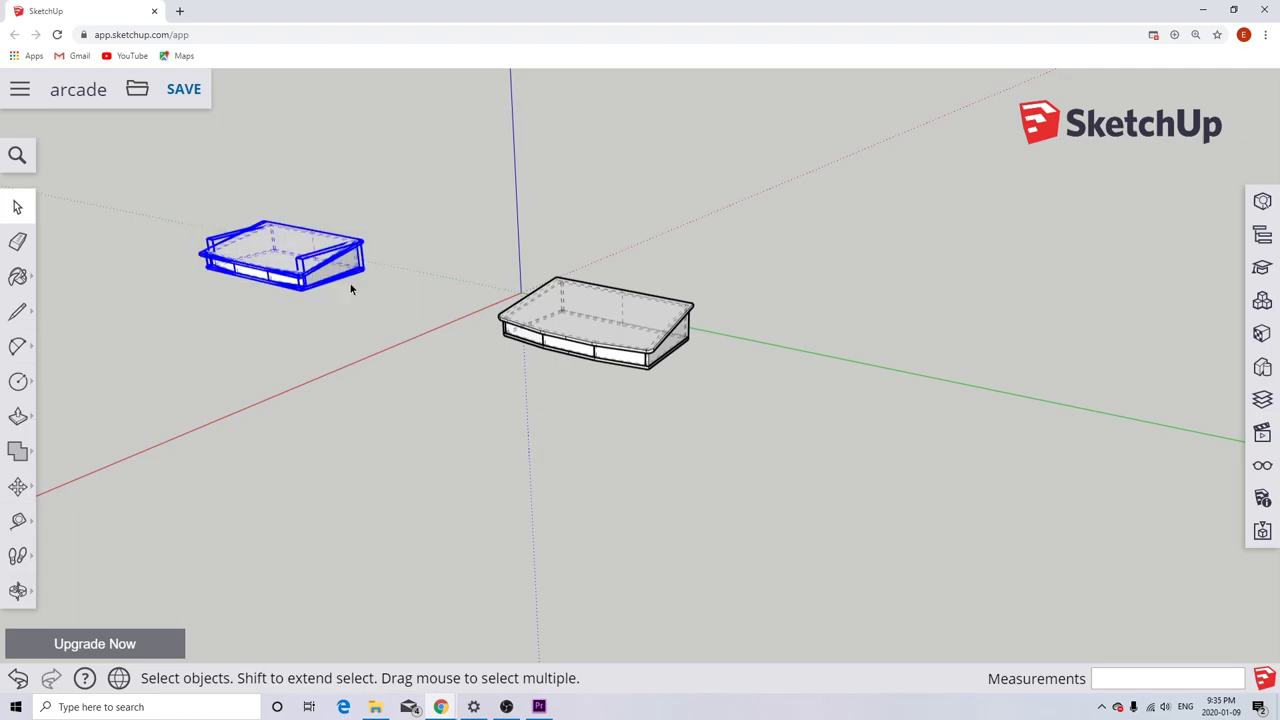
# Make the left box model a single group and select it.
pyautogui.rightClick(288, 260)
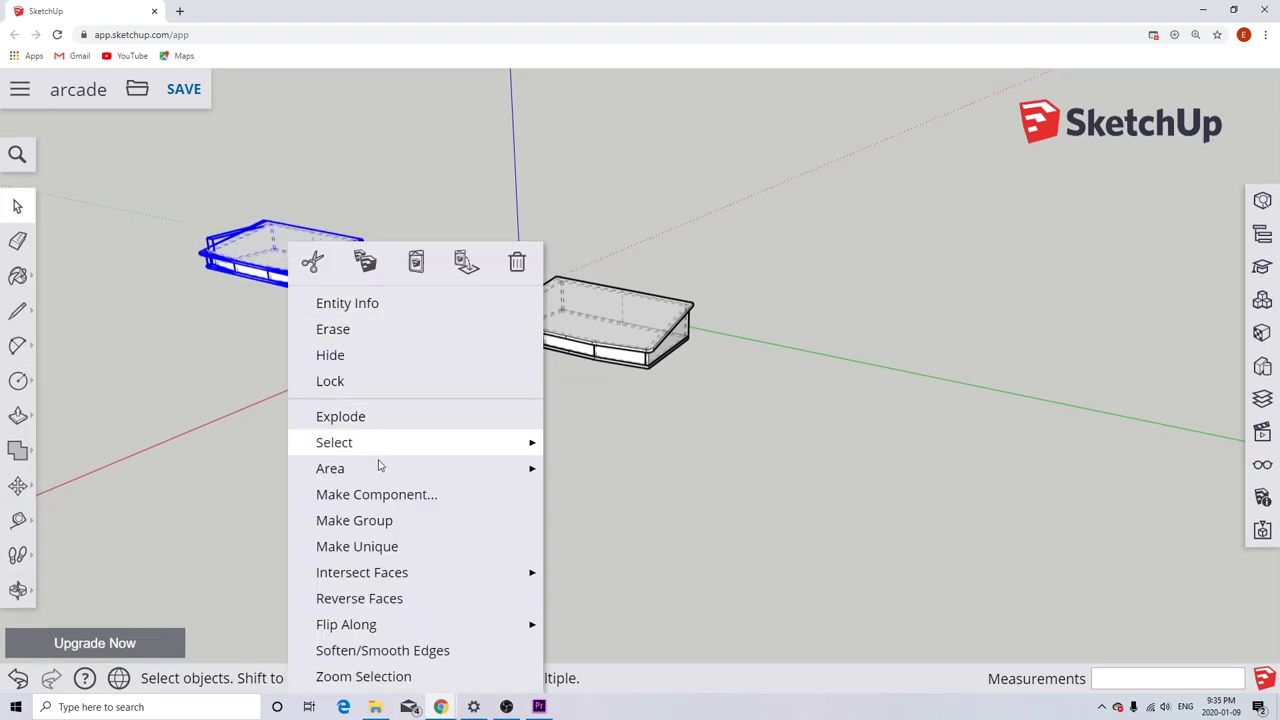
pyautogui.click(395, 522)
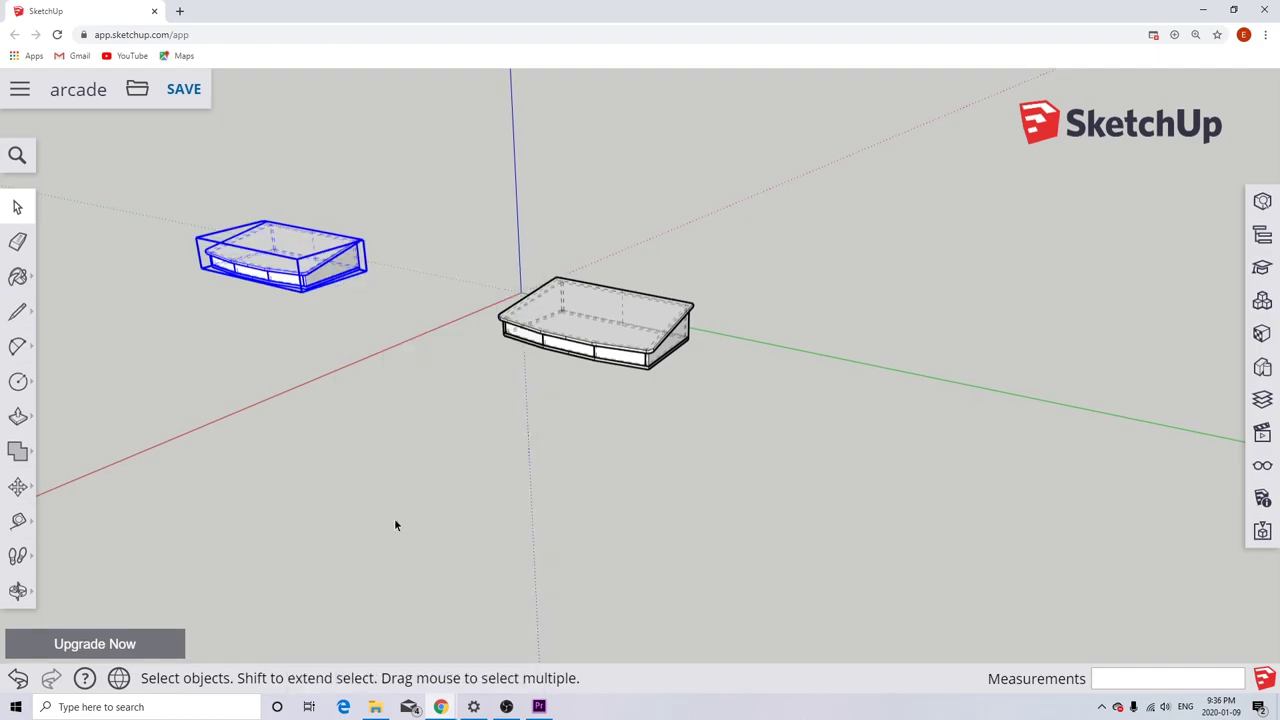
pyautogui.click(156, 309)
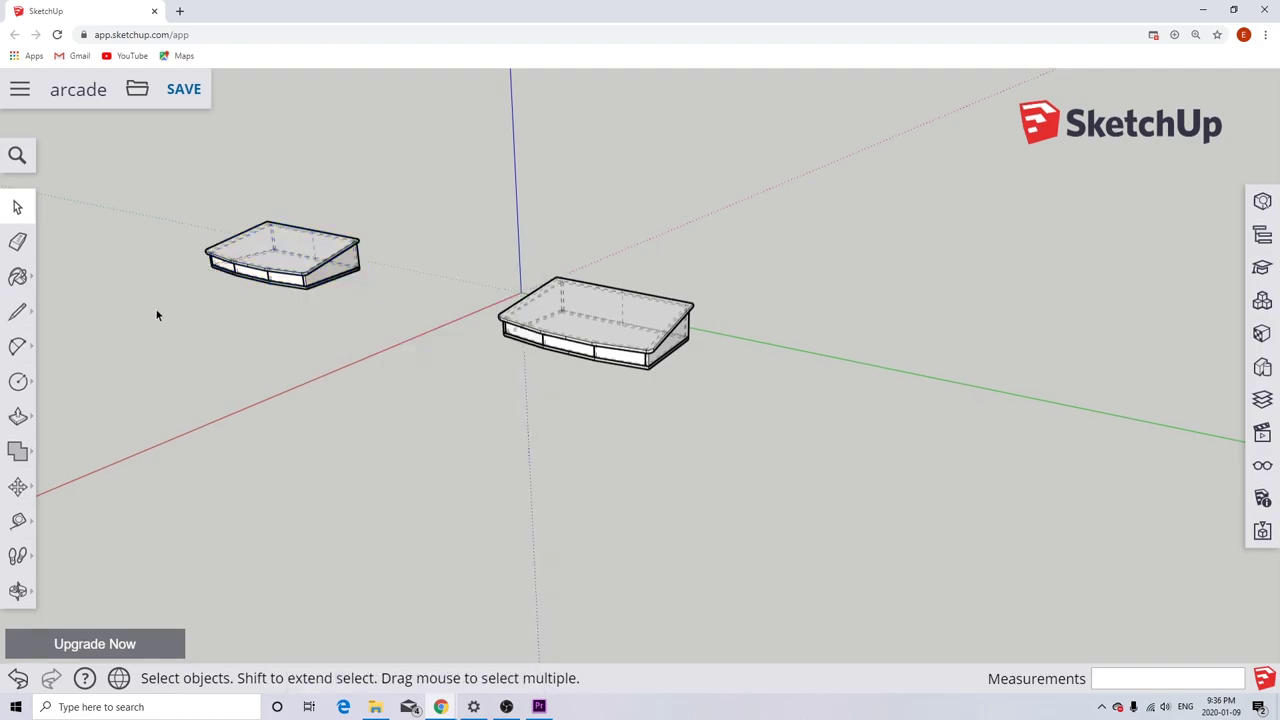
pyautogui.click(267, 280)
pyautogui.click(335, 332)
pyautogui.click(278, 283)
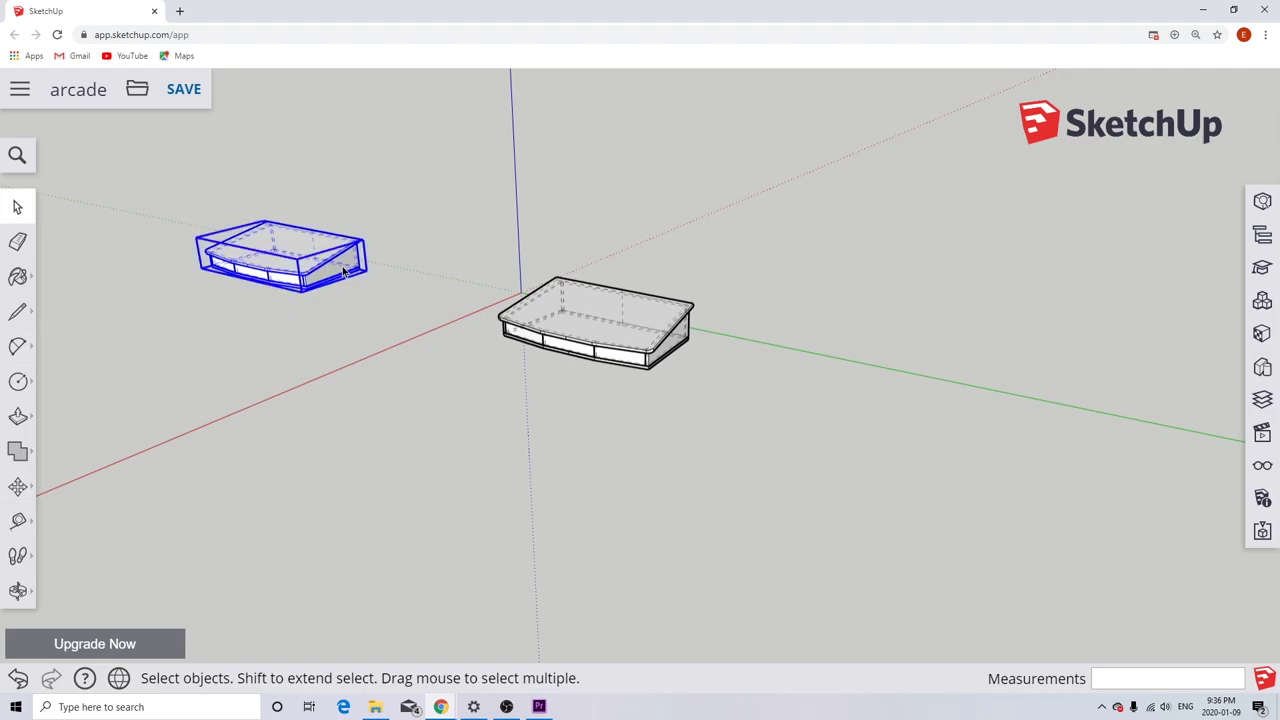
# Reselect the grouped left model and pick it up with the Move tool.
pyautogui.click(604, 358)
pyautogui.click(585, 348)
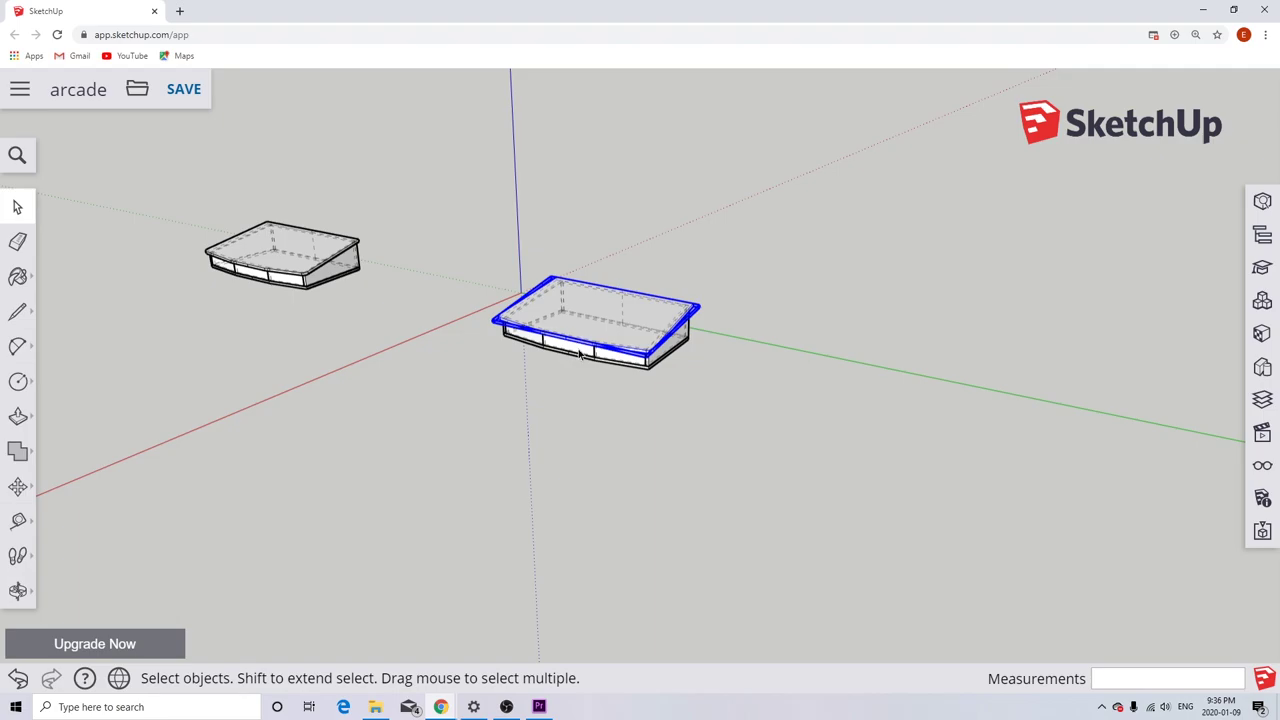
pyautogui.click(580, 354)
pyautogui.click(527, 322)
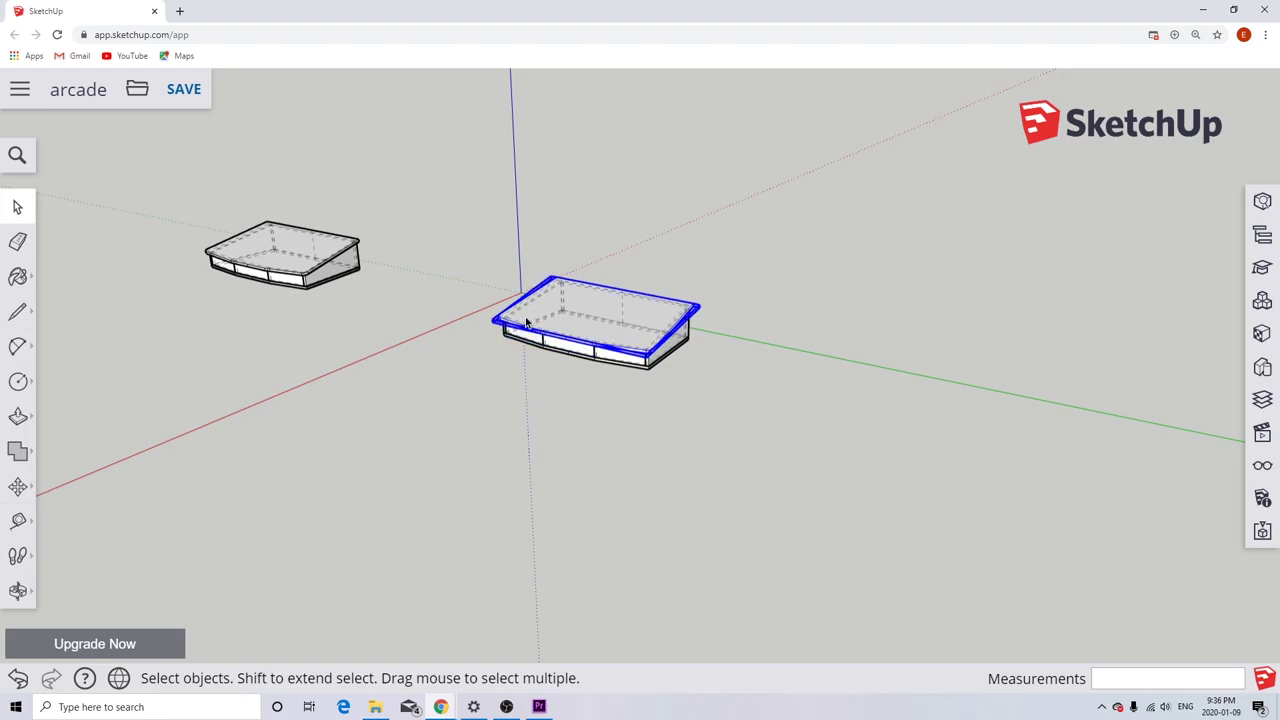
pyautogui.click(317, 273)
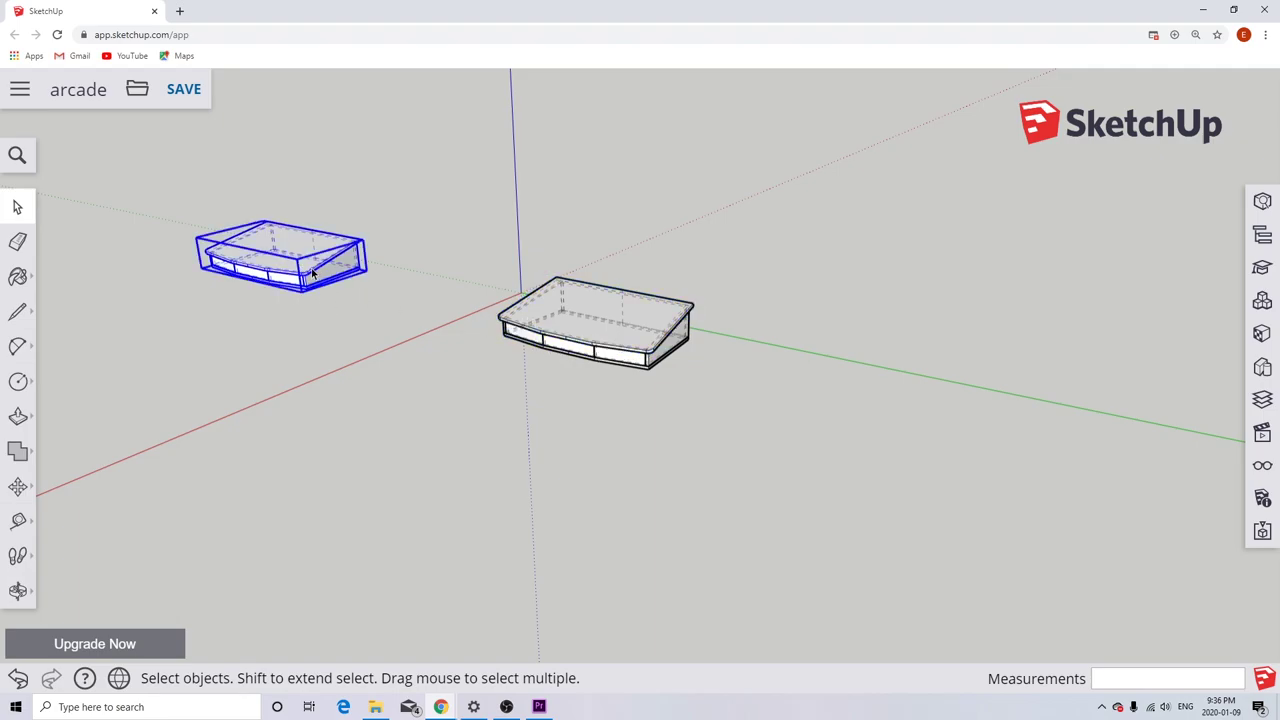
pyautogui.click(18, 486)
pyautogui.click(265, 270)
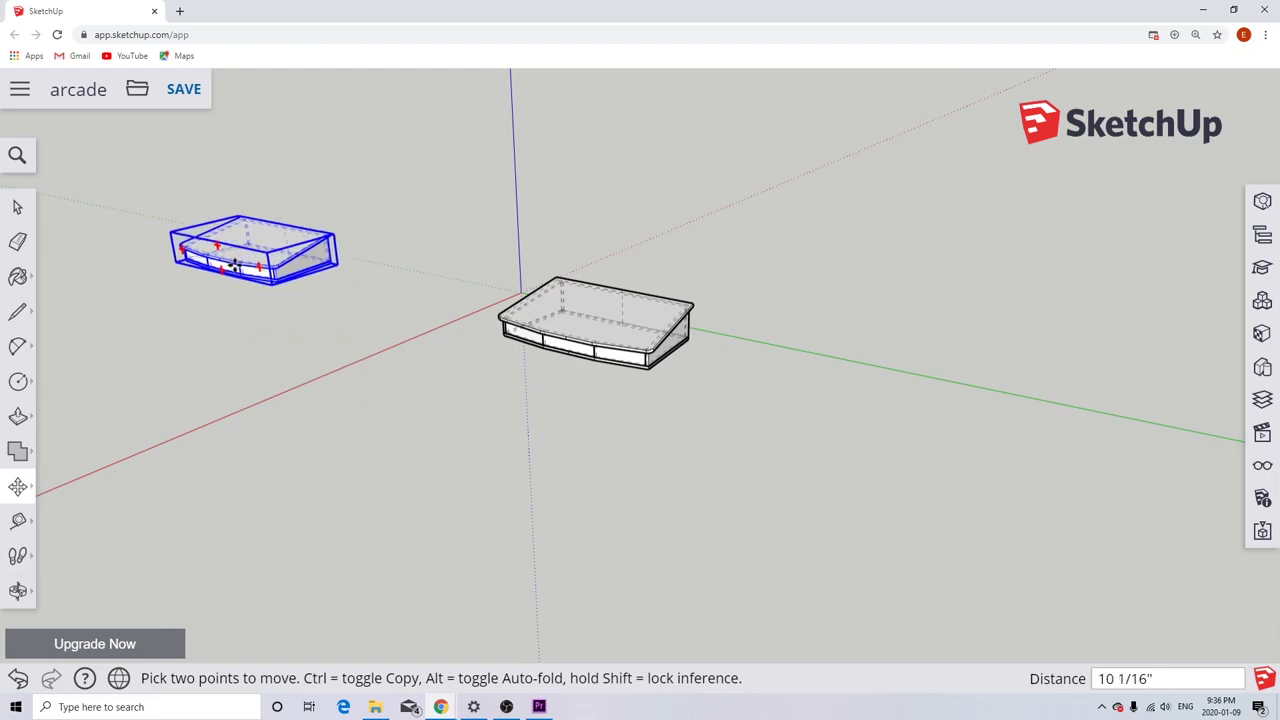
# Set the grouped box down apart from the original, then zoom out.
pyautogui.click(232, 268)
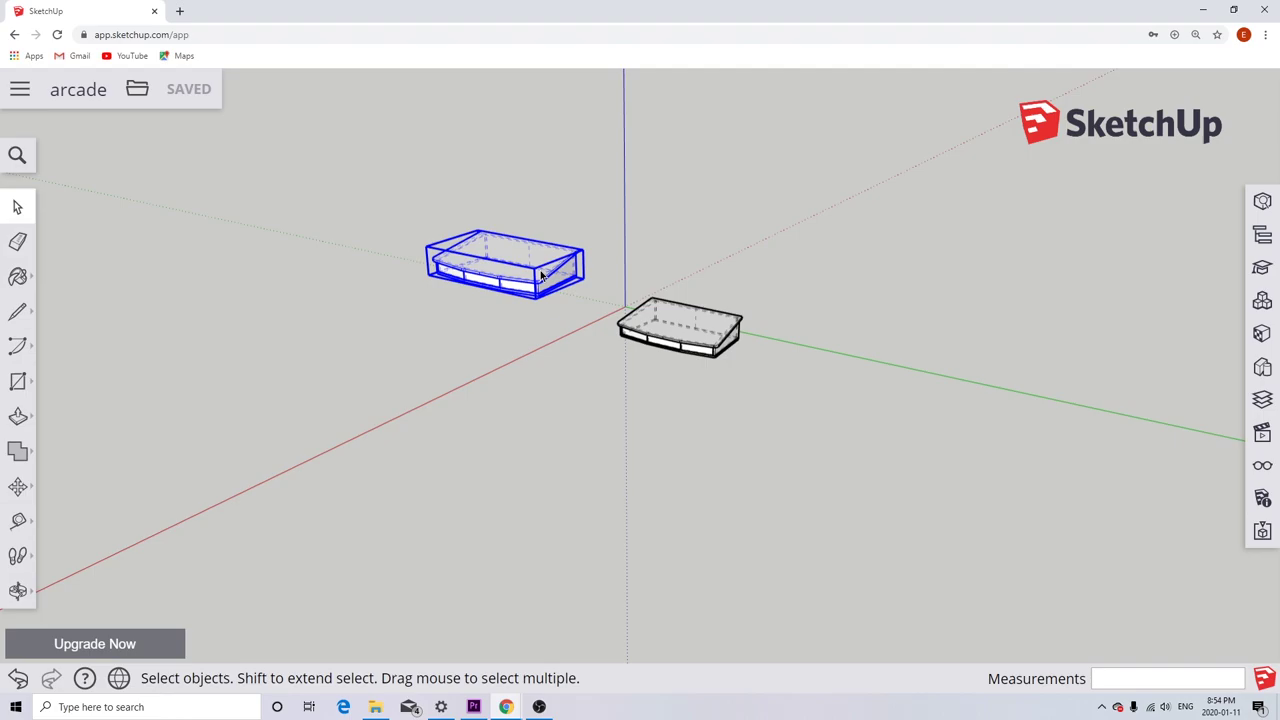
pyautogui.scroll(-2, 540, 275)
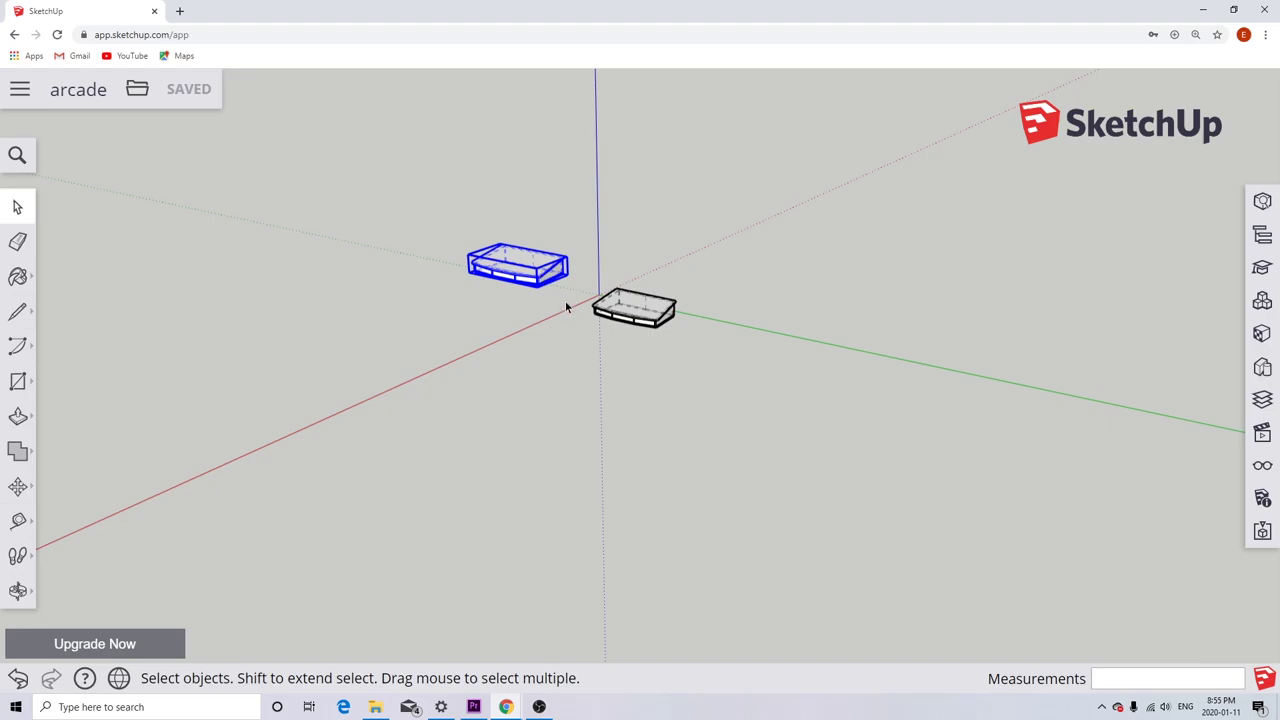
pyautogui.moveTo(510, 708)
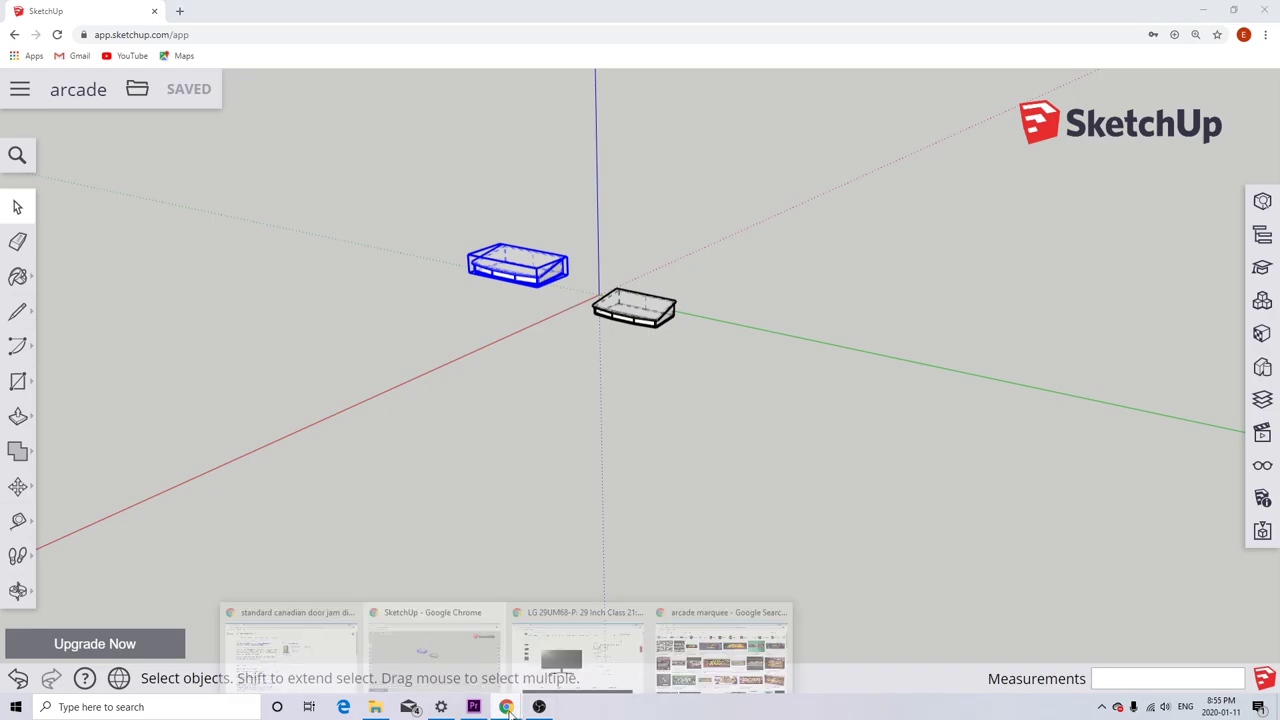
pyautogui.click(343, 642)
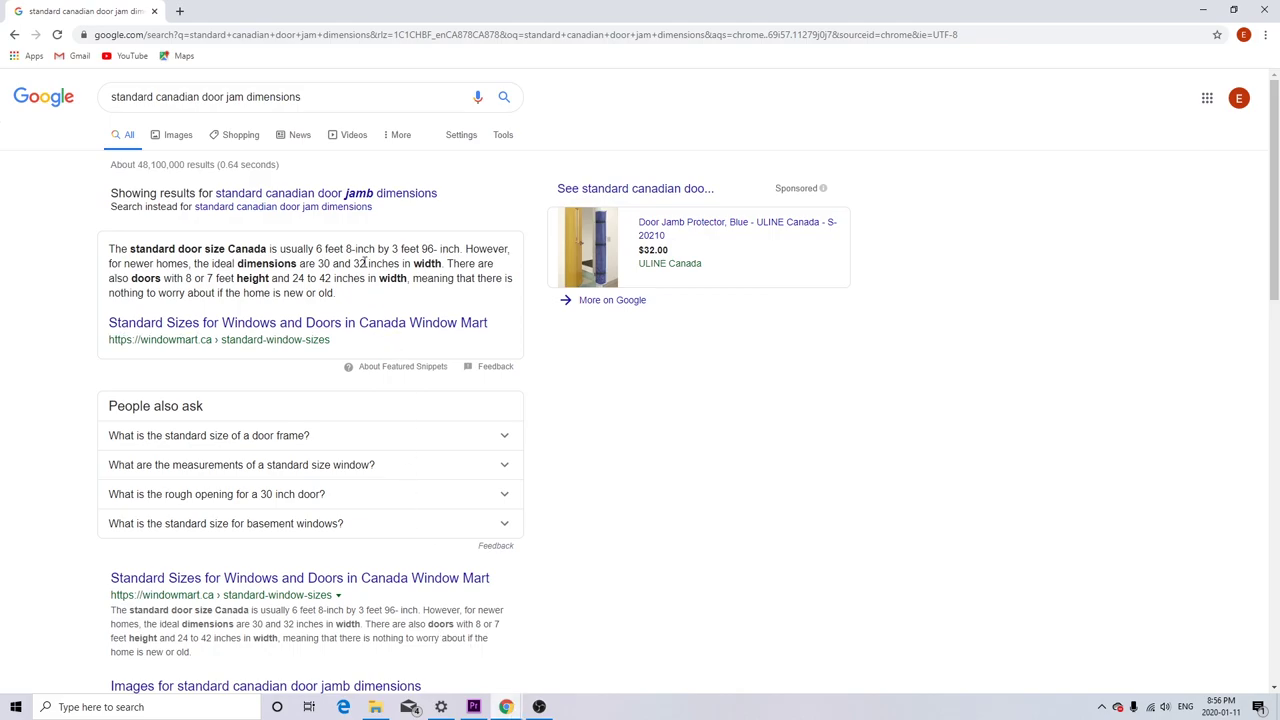
pyautogui.moveTo(511, 708)
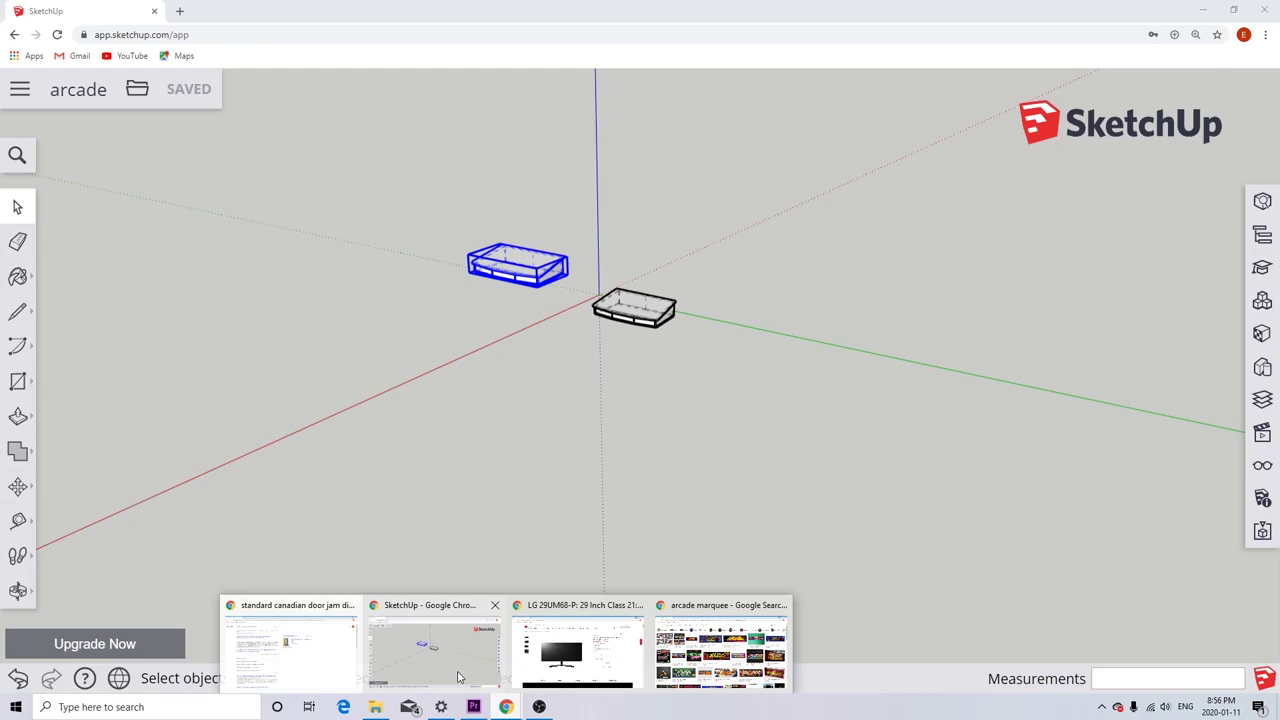
pyautogui.click(459, 677)
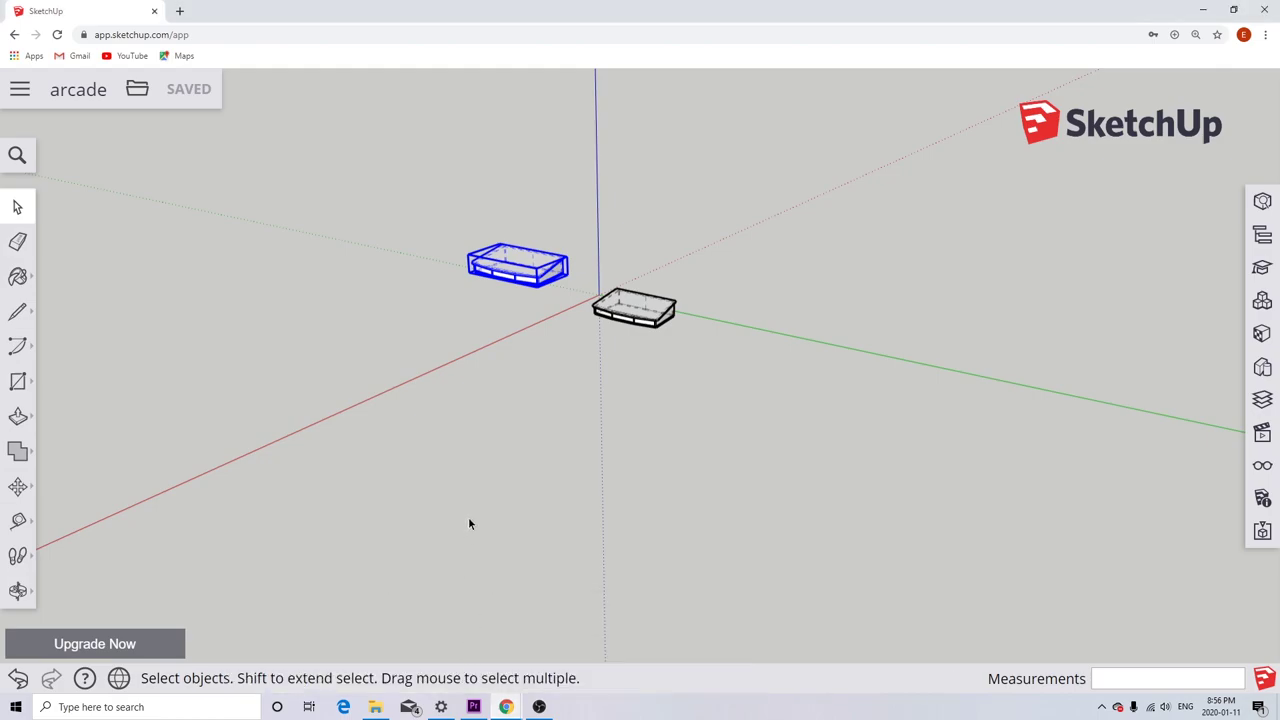
# Zoom in and orbit to view both box models from a lower angle.
pyautogui.scroll(3, 557, 305)
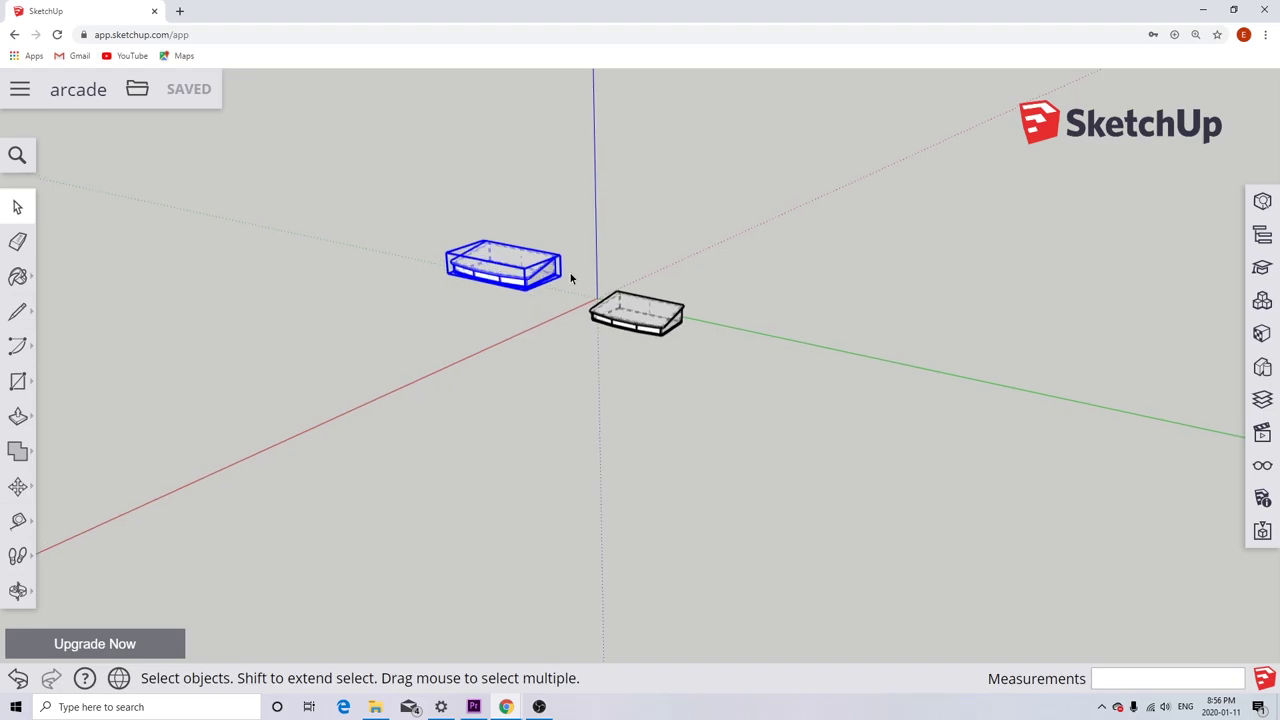
pyautogui.moveTo(557, 305); pyautogui.dragTo(346, 266, button='middle')
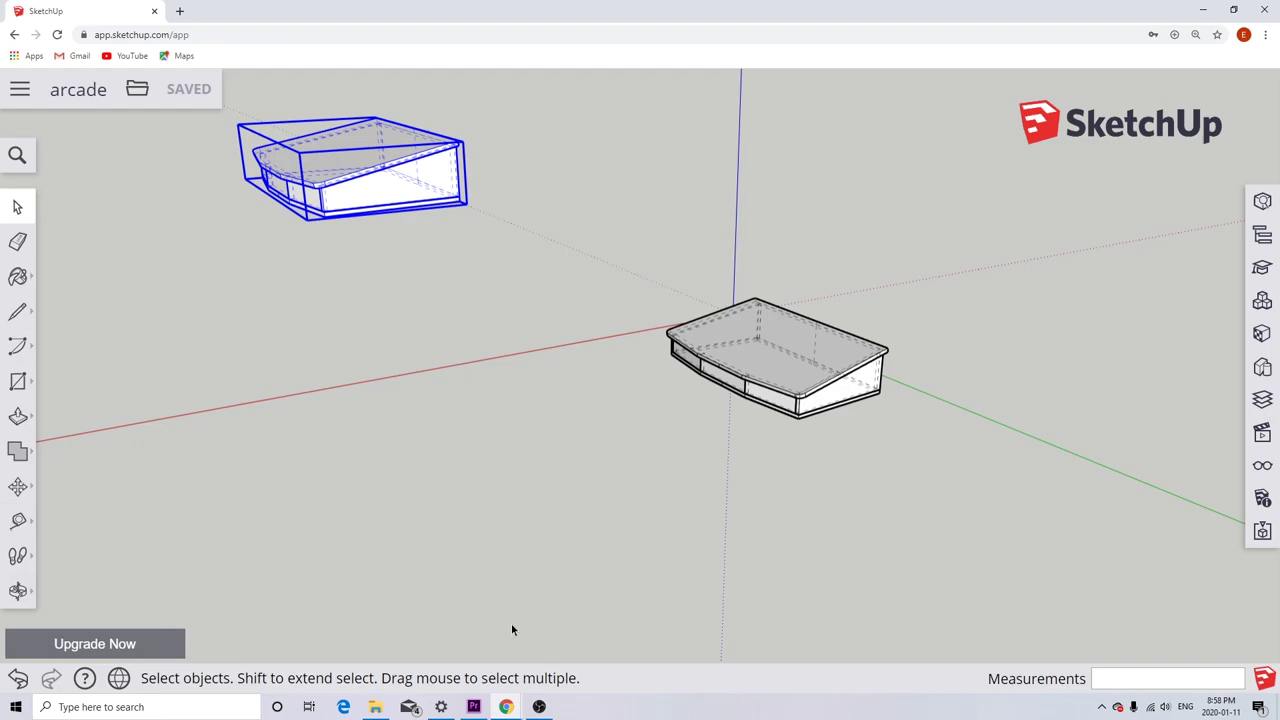
# View the LG 29-inch UltraWide monitor page, then the arcade marquee image results.
pyautogui.moveTo(506, 706)
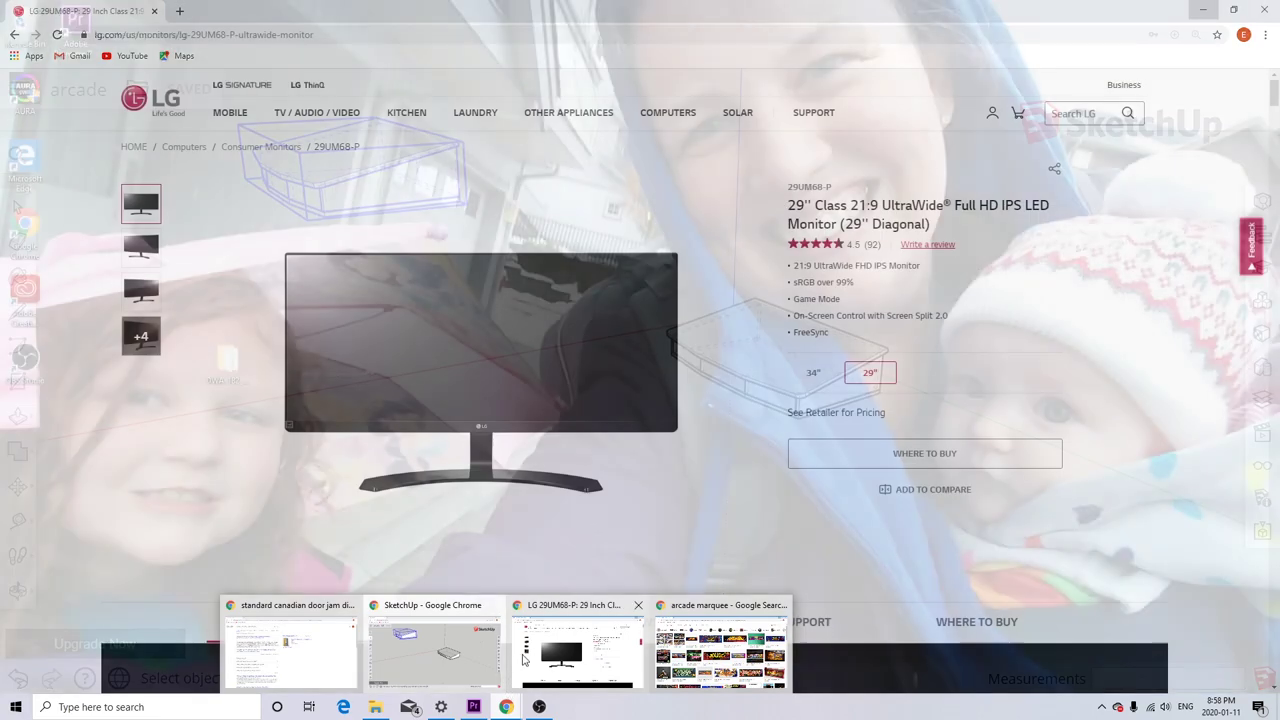
pyautogui.click(522, 657)
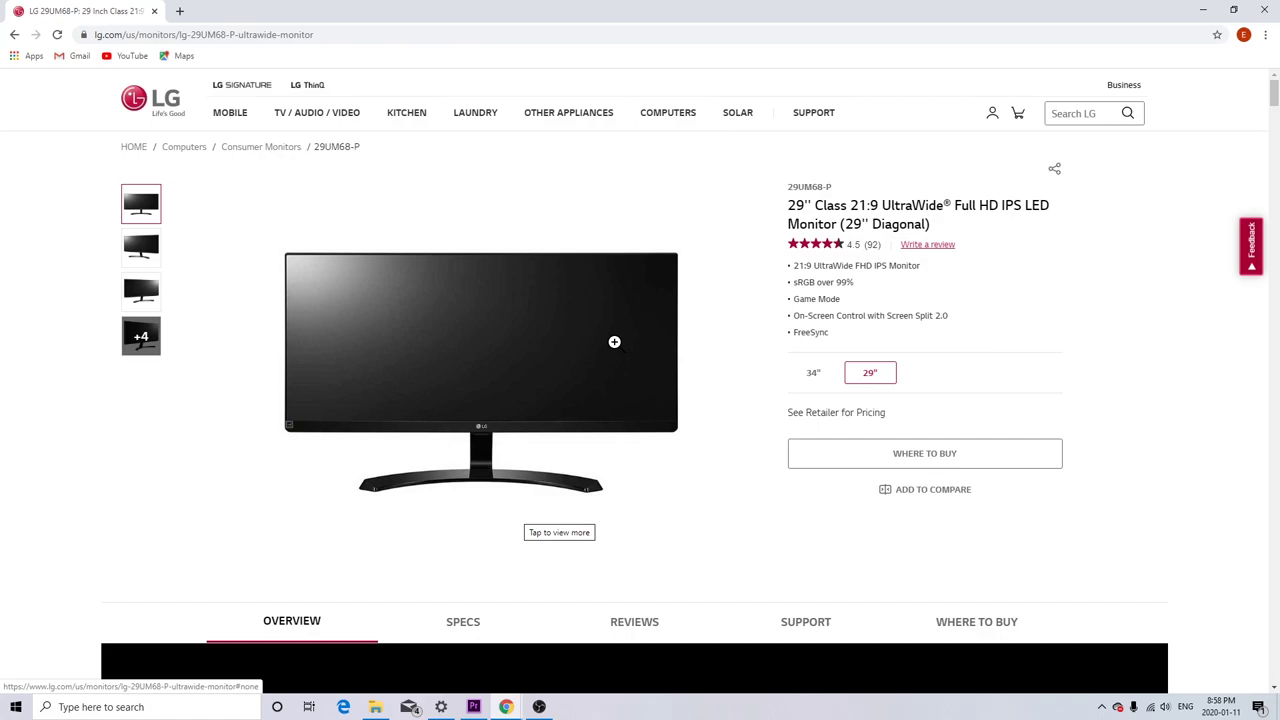
pyautogui.moveTo(506, 707)
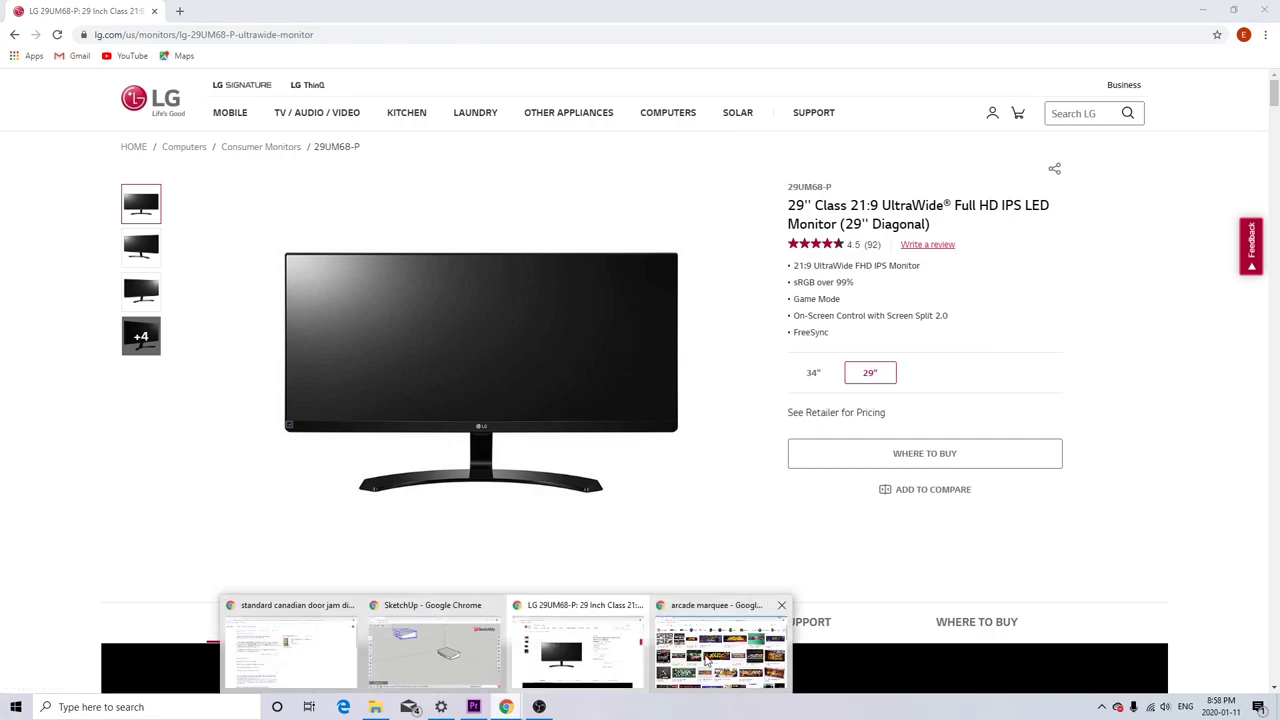
pyautogui.click(708, 661)
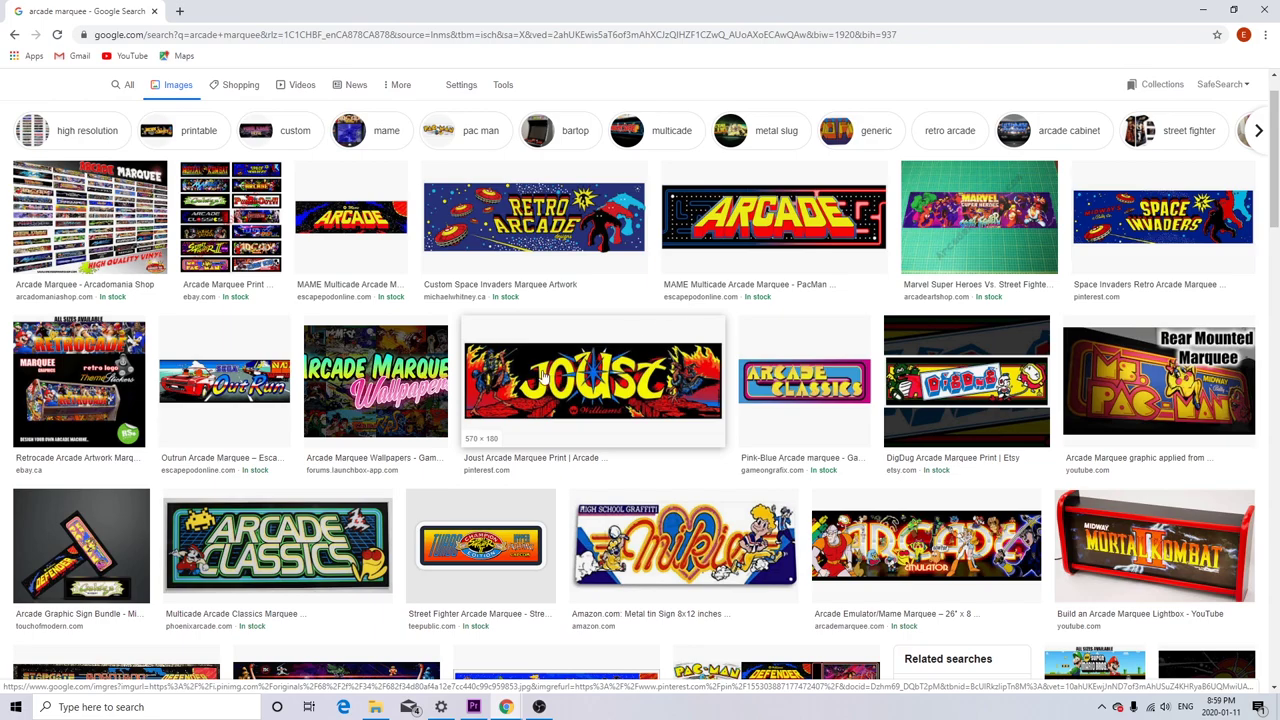
pyautogui.scroll(-2, 410, 444)
pyautogui.scroll(3, 410, 444)
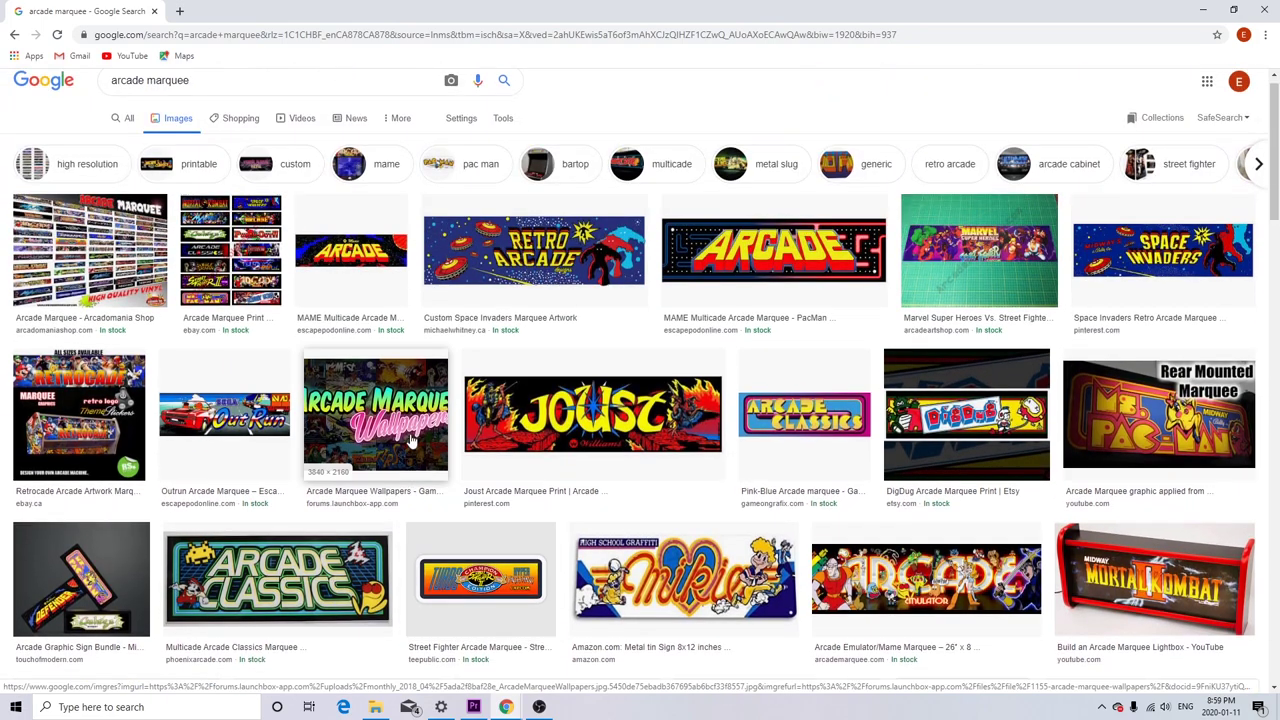
pyautogui.moveTo(510, 693)
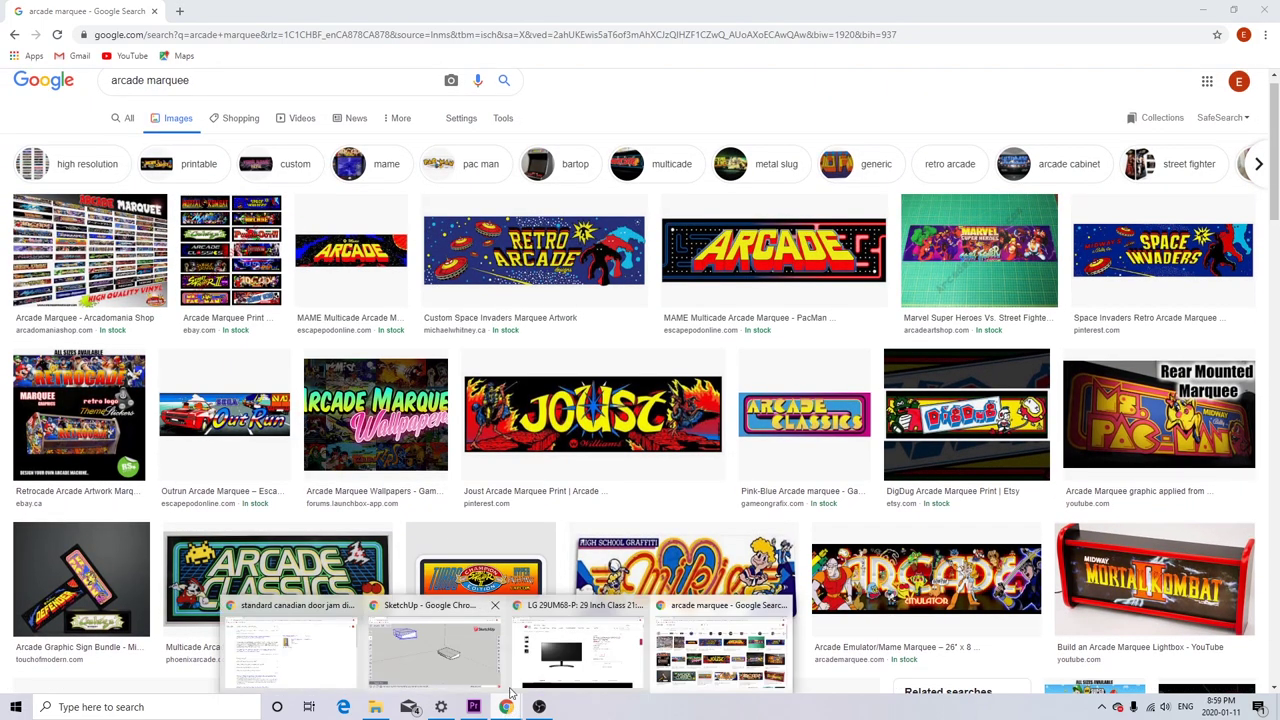
# Return to the SketchUp arcade model tab and zoom out on both boxes.
pyautogui.click(429, 674)
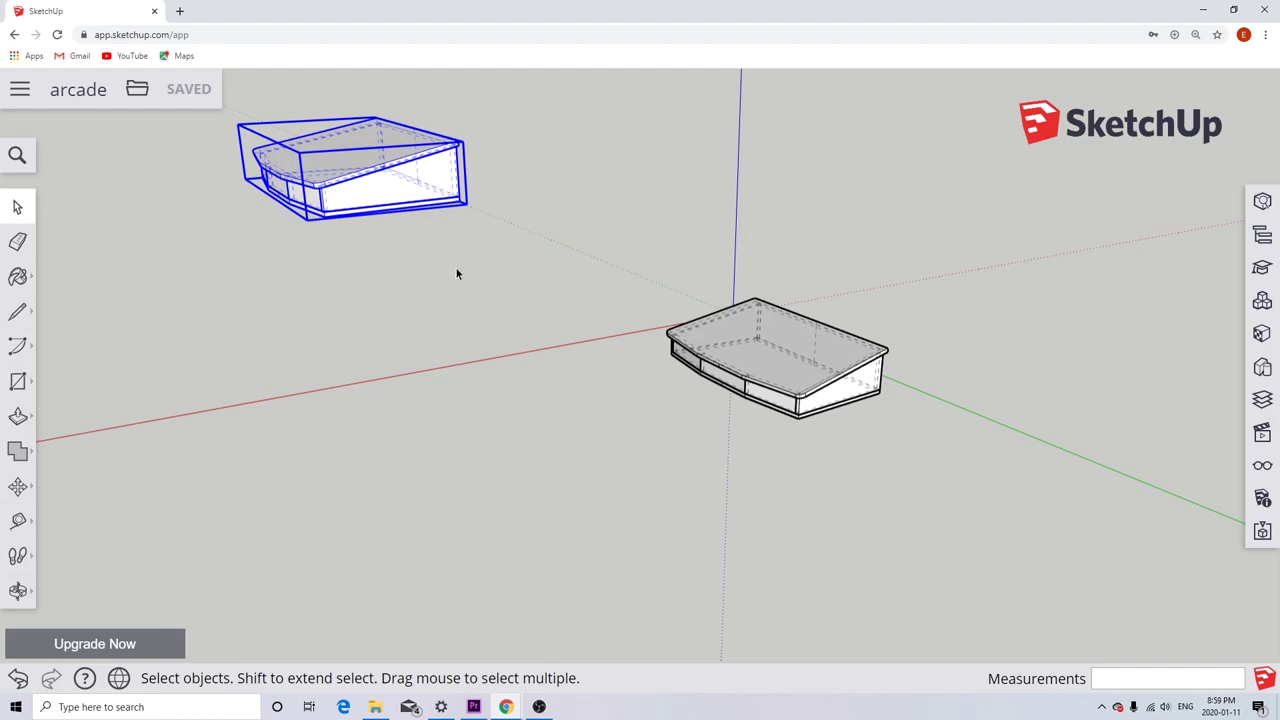
pyautogui.scroll(-3, 456, 270)
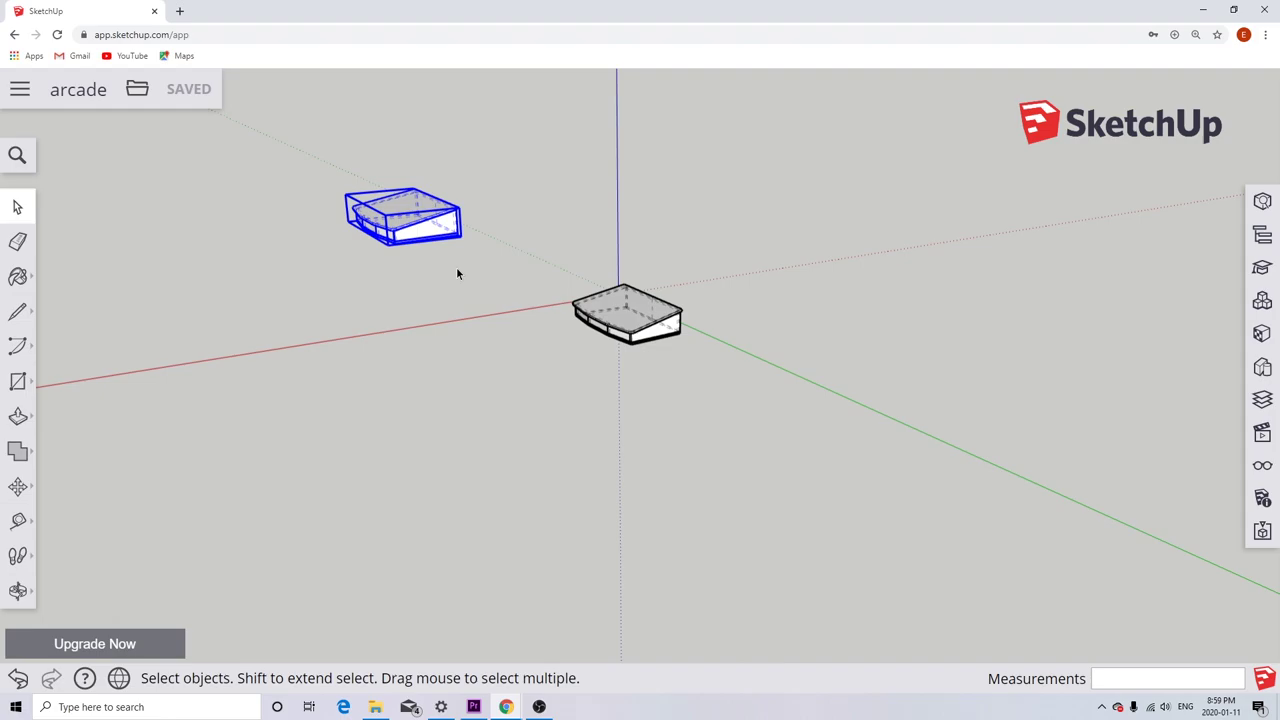
# Draw a closed 29" by 6'6 3/16" rectangle forming the tall panel face.
pyautogui.click(18, 312)
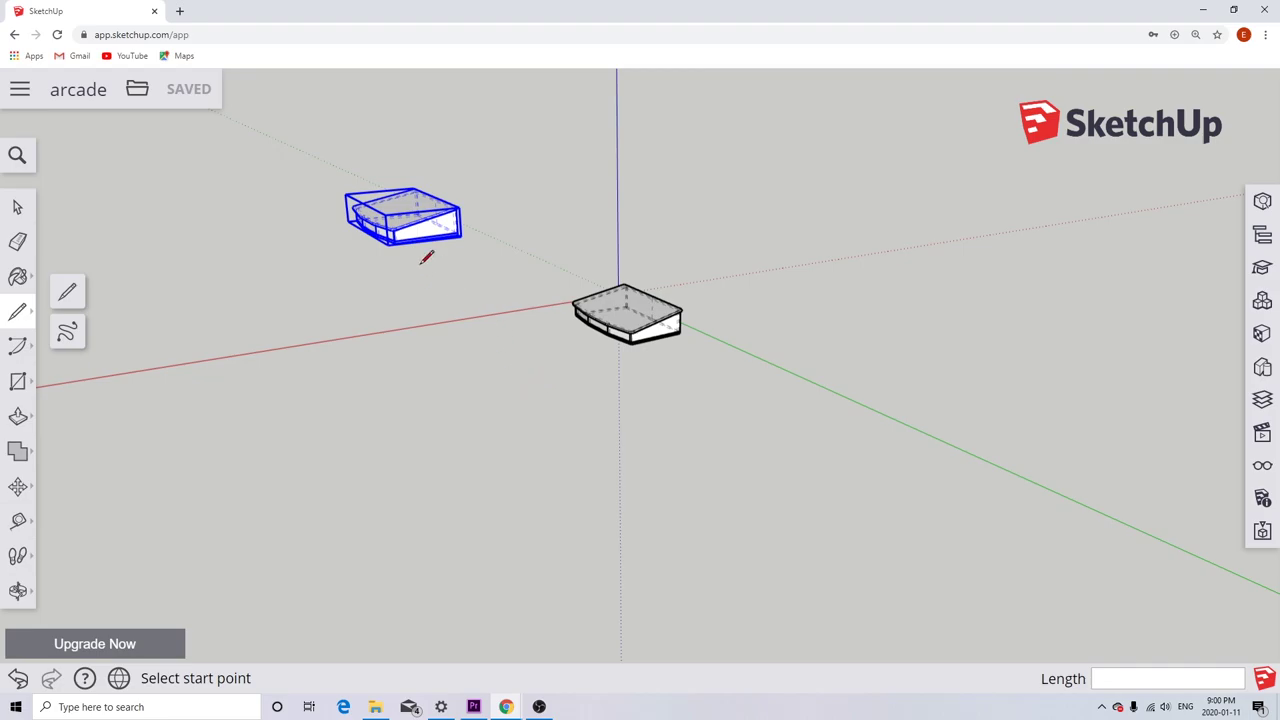
pyautogui.moveTo(497, 383)
pyautogui.mouseDown(button='middle')
pyautogui.moveTo(371, 334)
pyautogui.moveTo(380, 326)
pyautogui.mouseUp(button='middle')
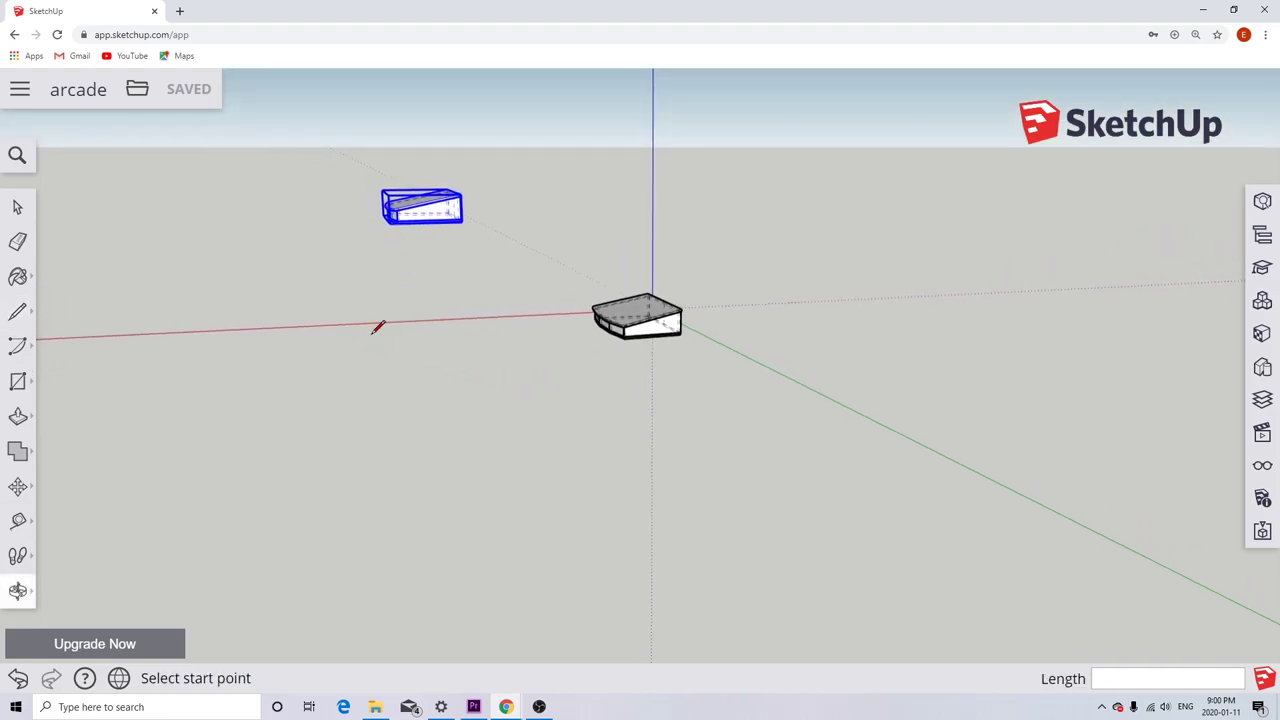
pyautogui.click(340, 382)
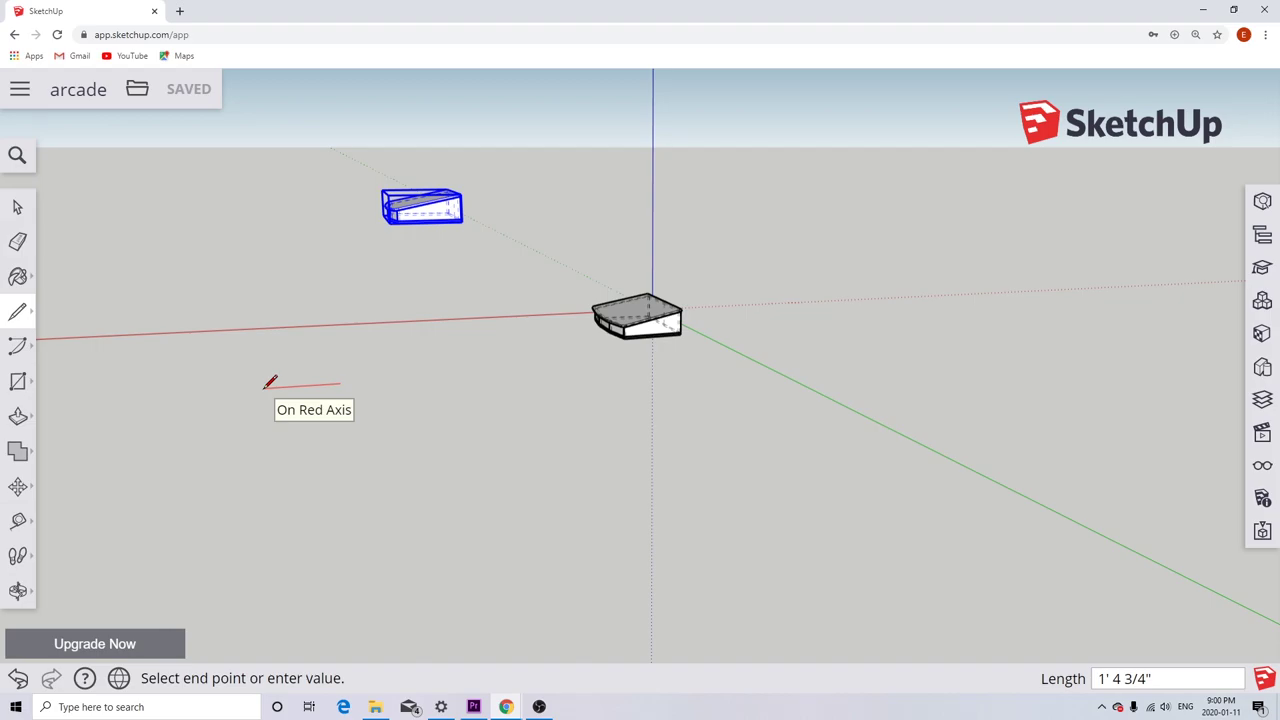
pyautogui.write('29')
pyautogui.press('Return')
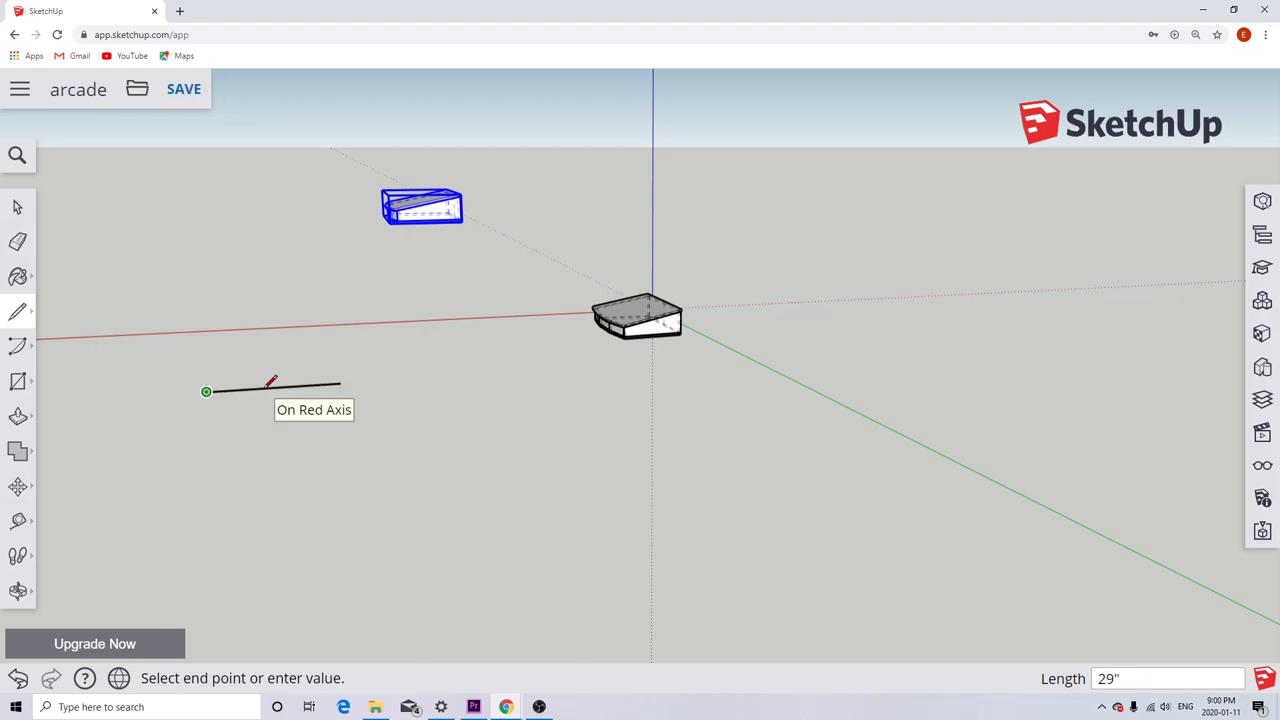
pyautogui.click(206, 391)
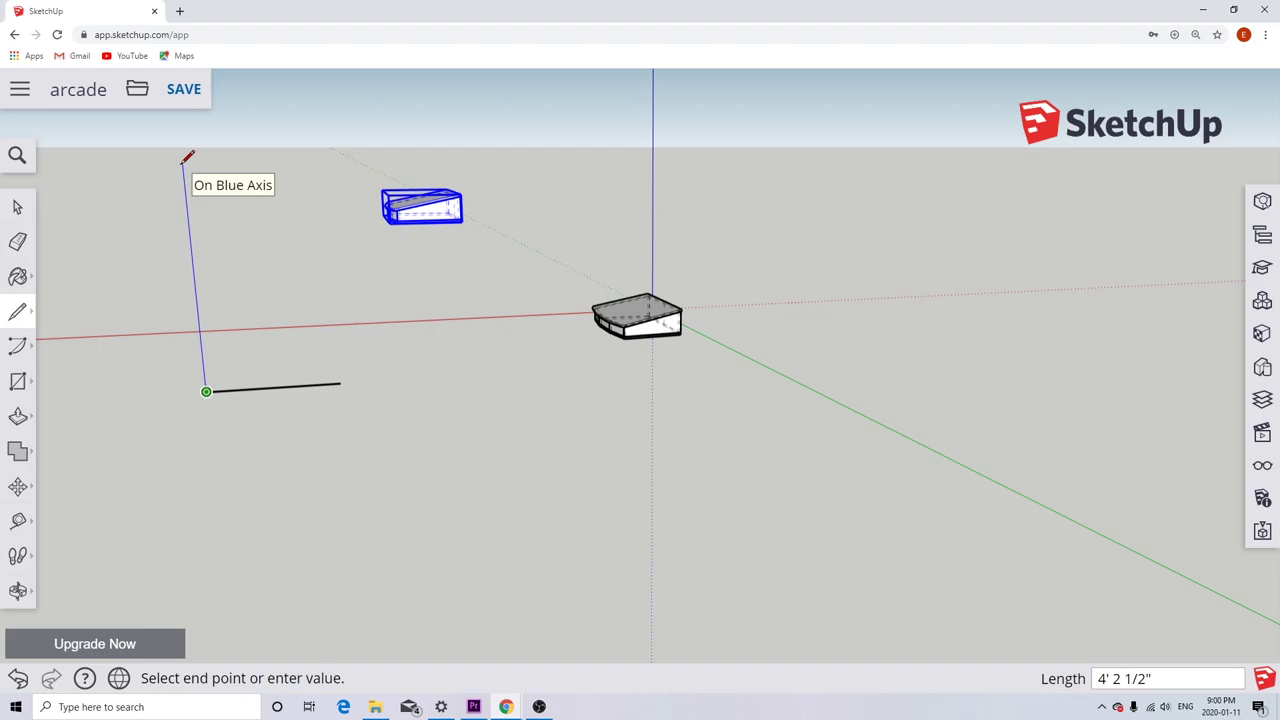
pyautogui.write('6\'6 3/16"')
pyautogui.press('Return')
pyautogui.scroll(-6, 186, 157)
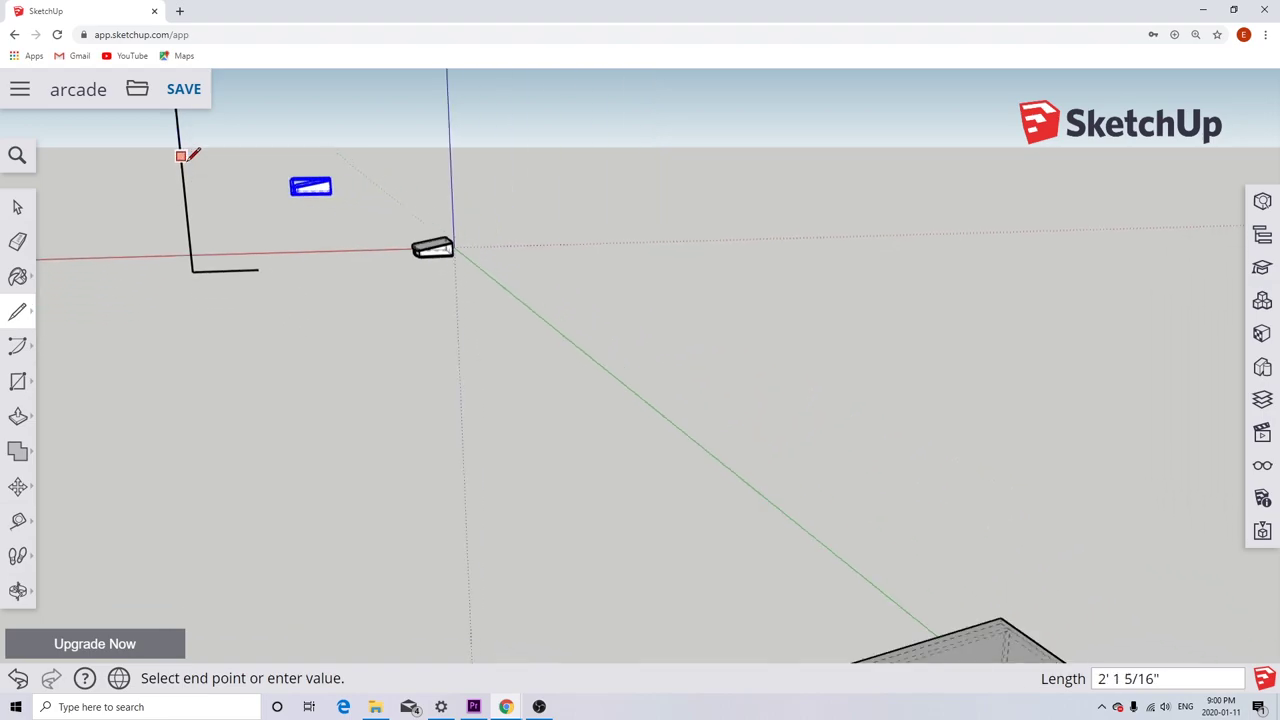
pyautogui.scroll(2, 295, 276)
pyautogui.scroll(3, 295, 276)
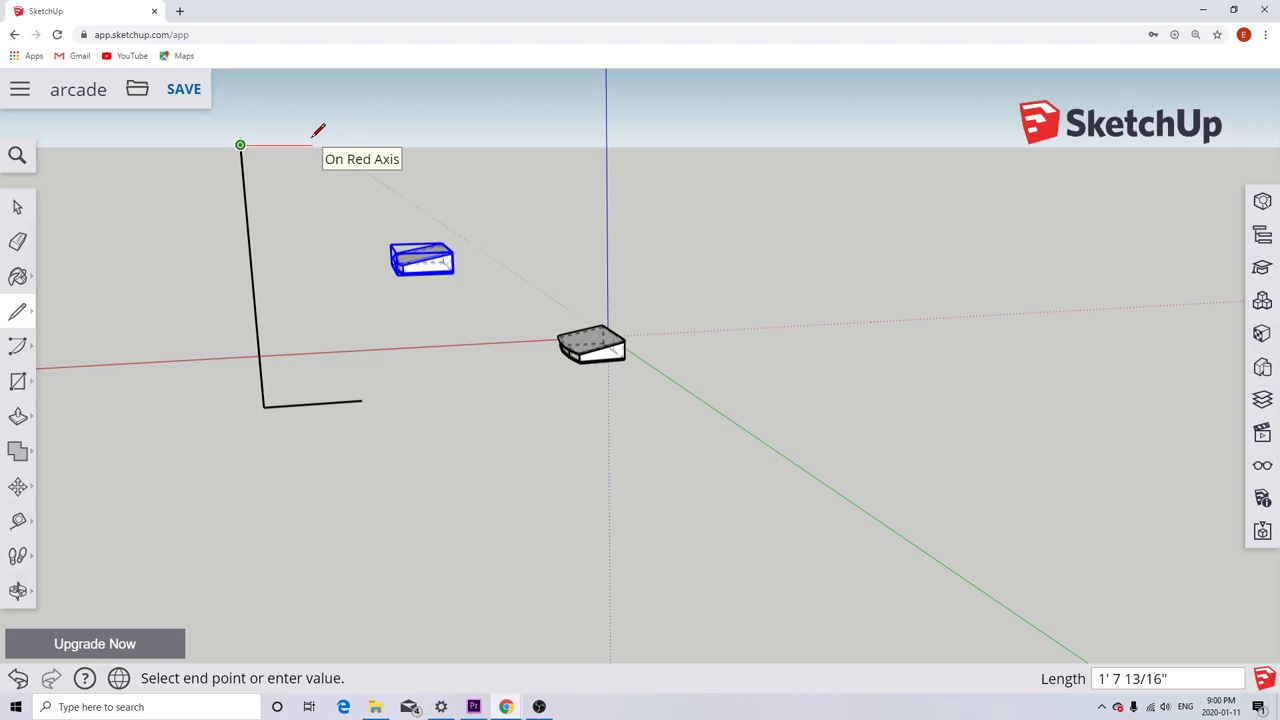
pyautogui.write('29')
pyautogui.press('Return')
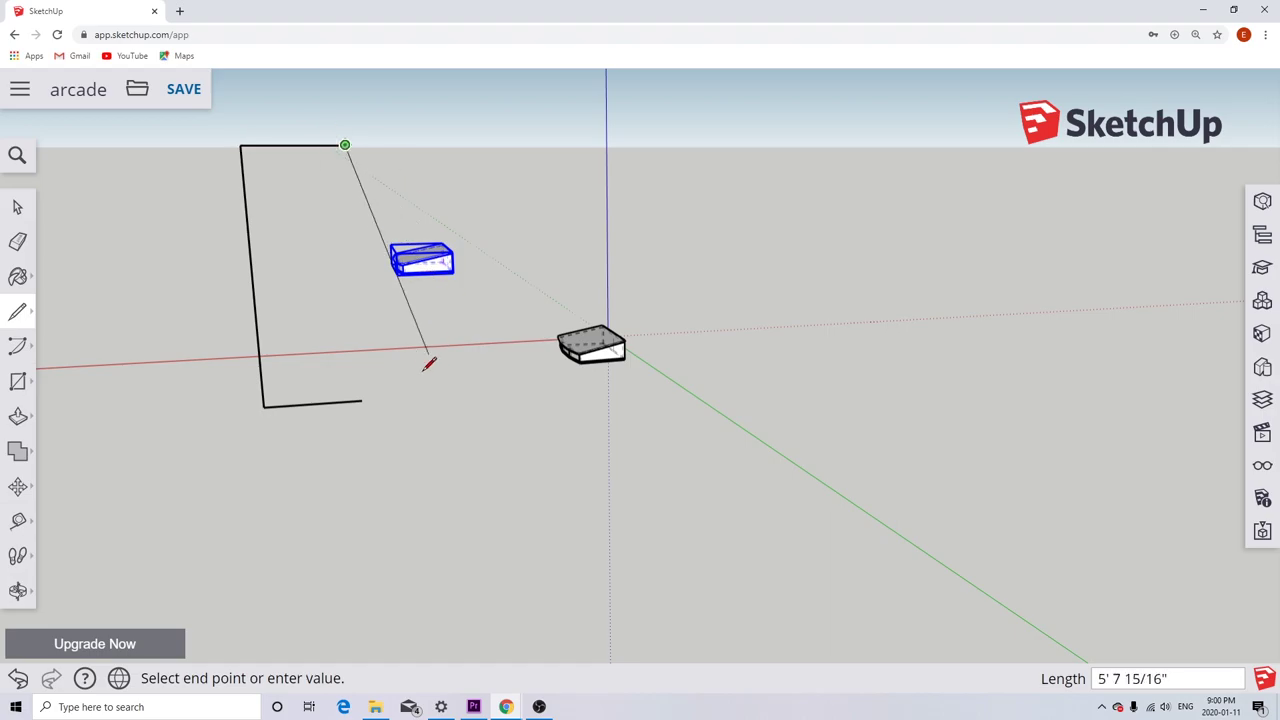
pyautogui.click(363, 401)
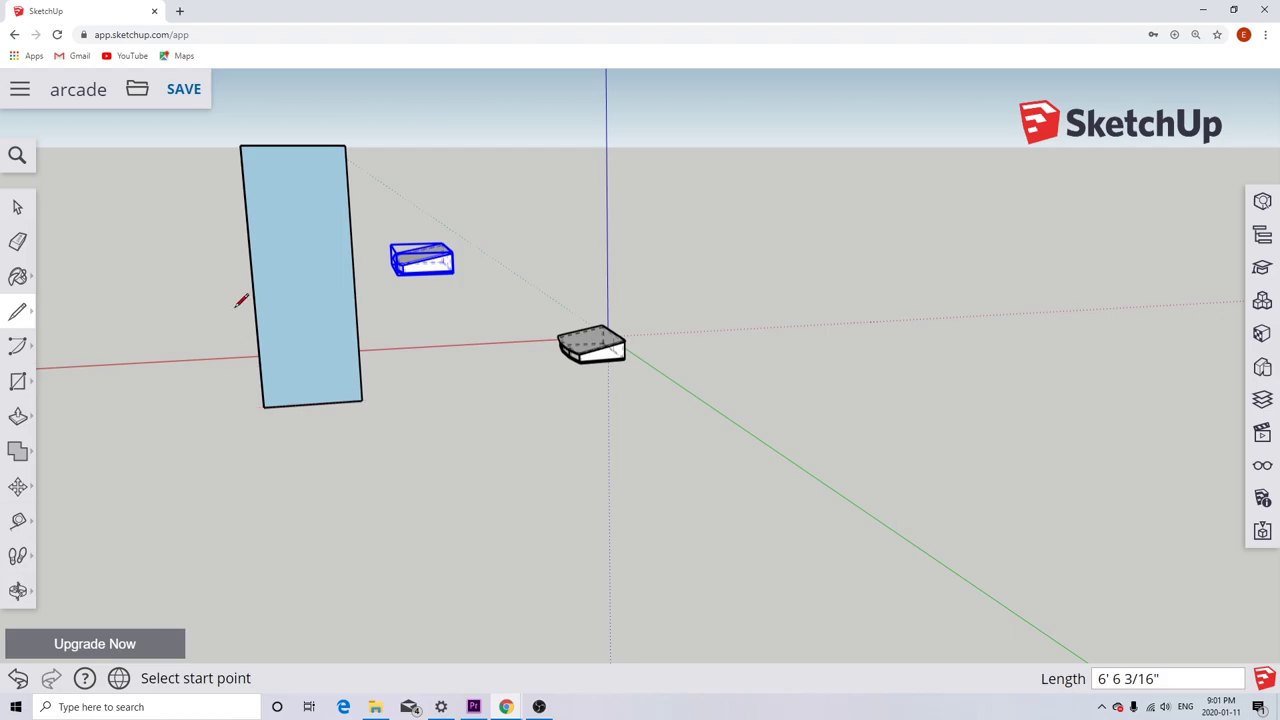
# Draw a 33" line up the panel's left edge from the bottom-left corner.
pyautogui.click(264, 406)
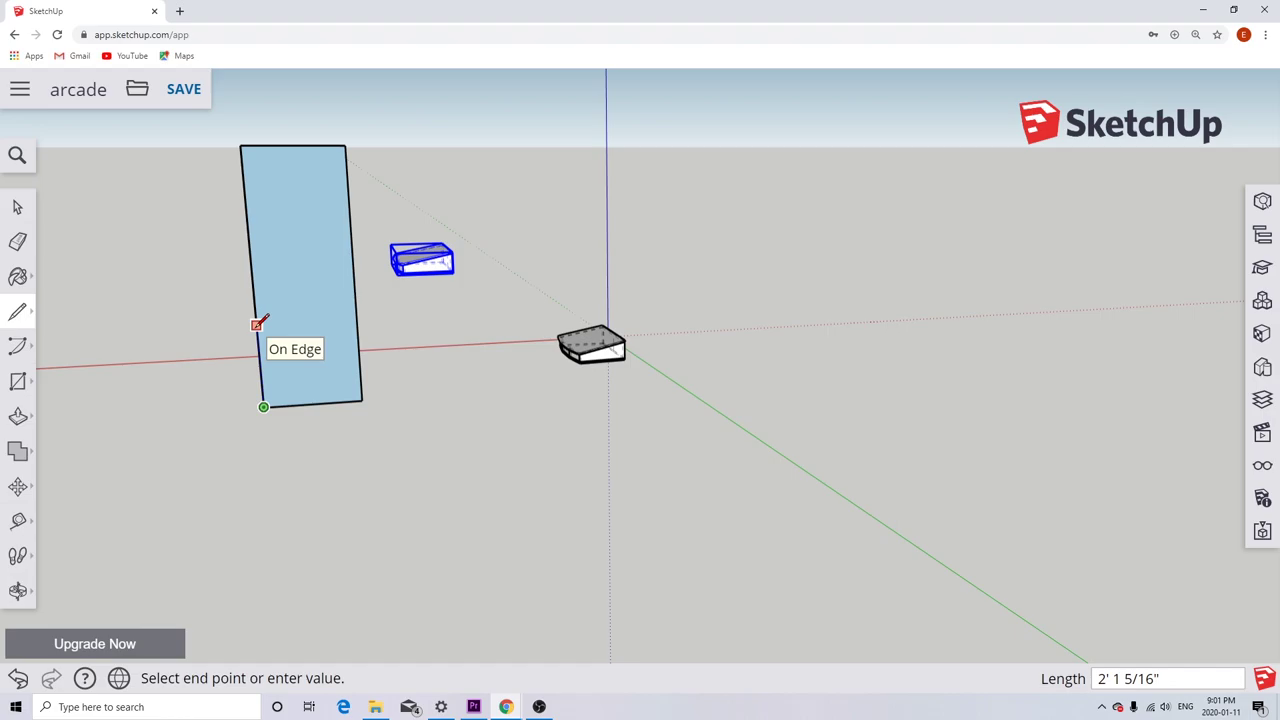
pyautogui.write('33')
pyautogui.press('Return')
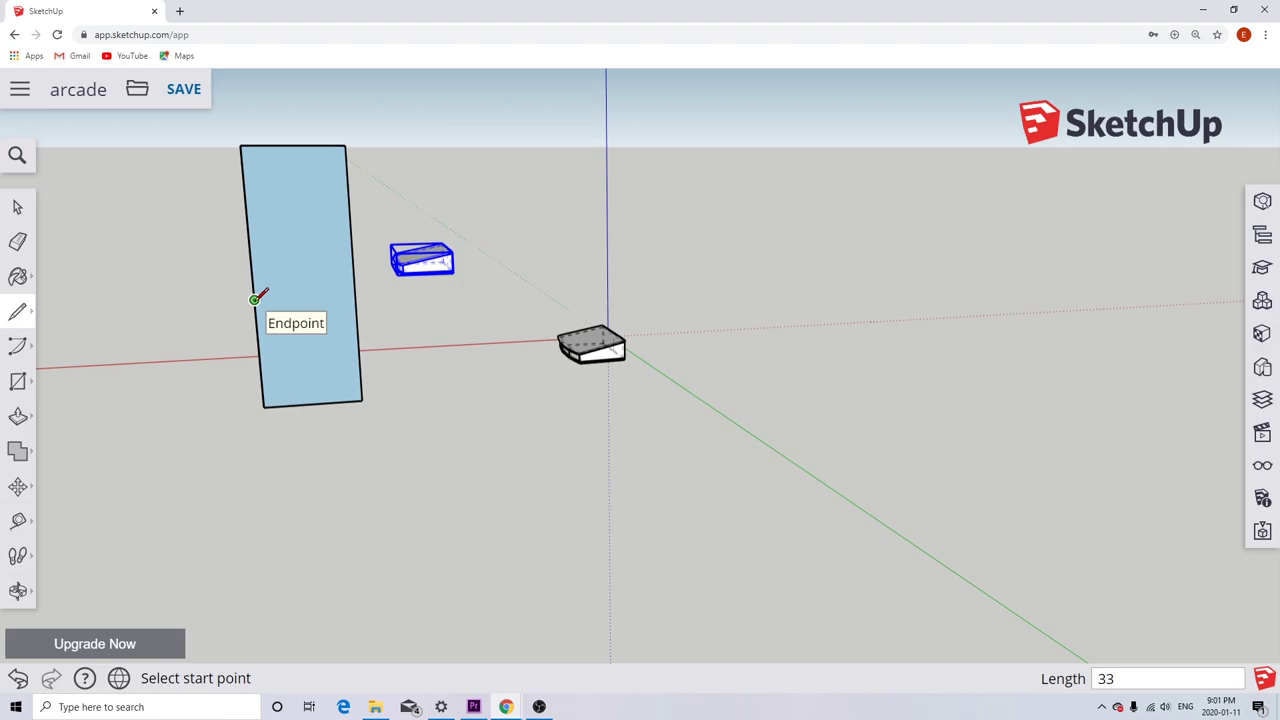
# Draw a 6 1/4" line inward across the face from the 33" mark.
pyautogui.scroll(-2, 600, 410)
pyautogui.scroll(4, 394, 314)
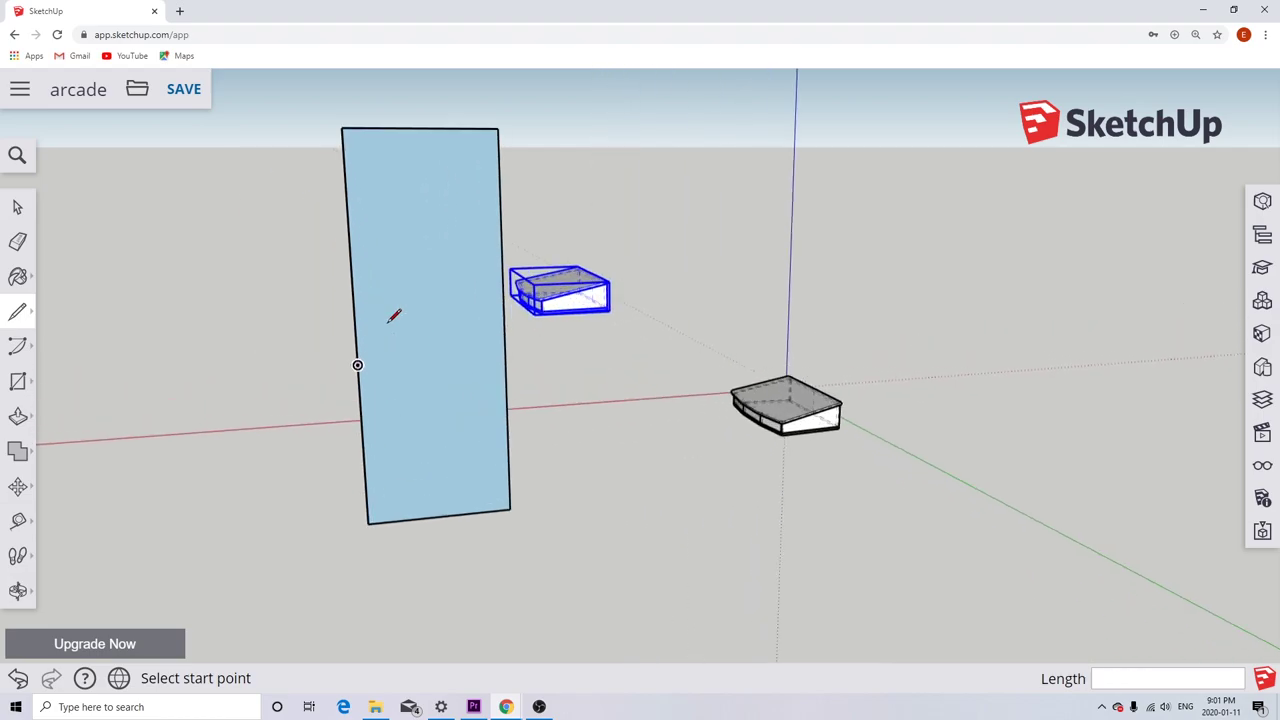
pyautogui.scroll(2, 394, 314)
pyautogui.scroll(-2, 396, 330)
pyautogui.moveTo(397, 334); pyautogui.dragTo(378, 289, button='middle')
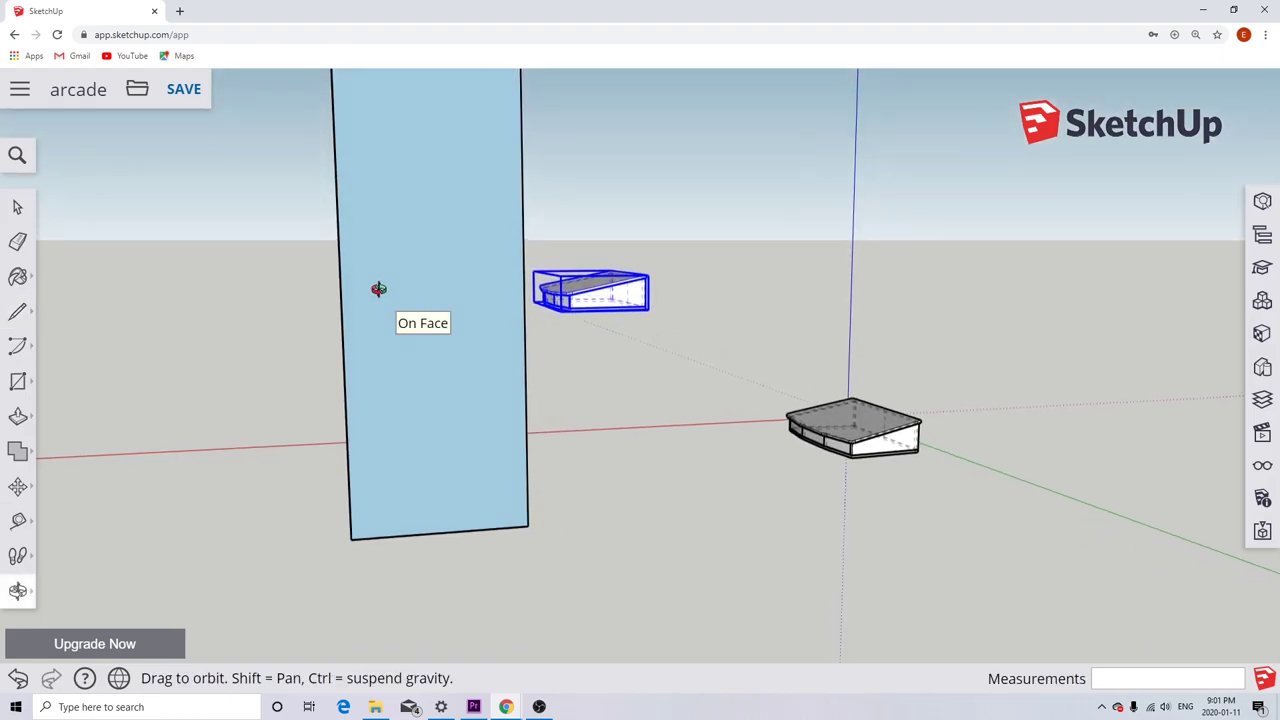
pyautogui.scroll(-2, 486, 578)
pyautogui.scroll(1, 440, 348)
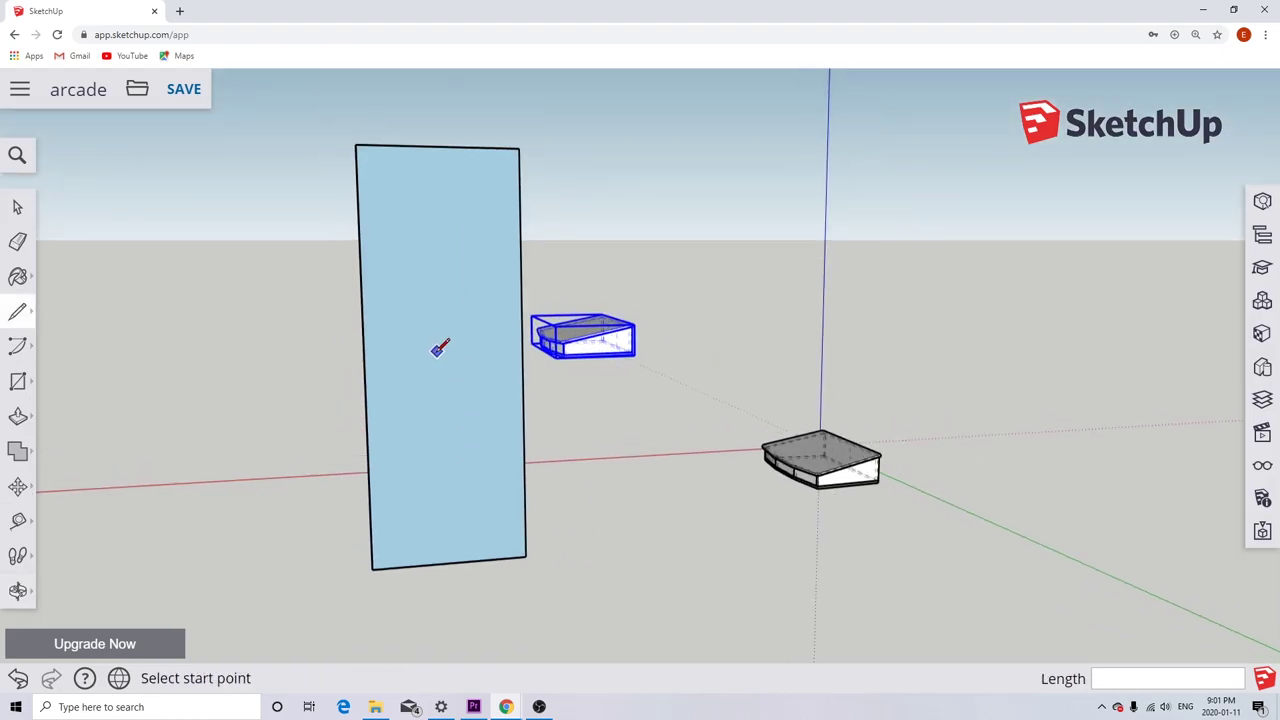
pyautogui.scroll(1, 438, 350)
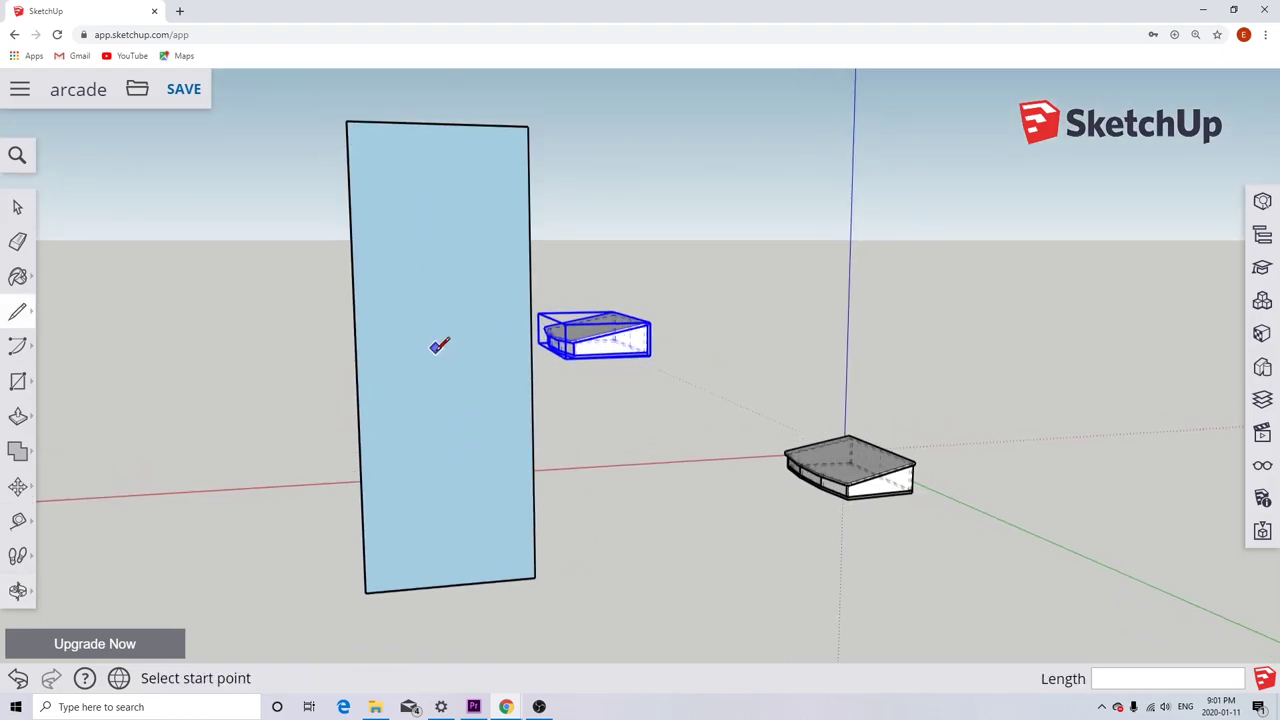
pyautogui.click(360, 398)
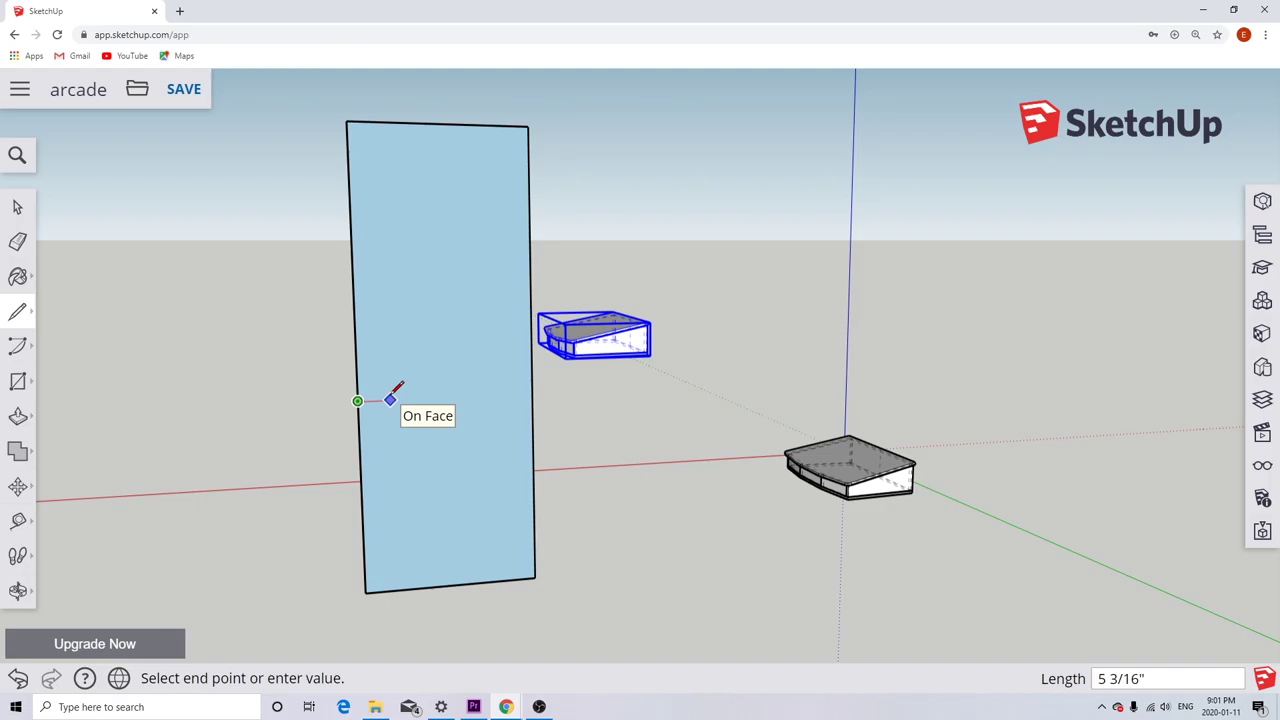
pyautogui.write('6 1/4"')
pyautogui.press('Return')
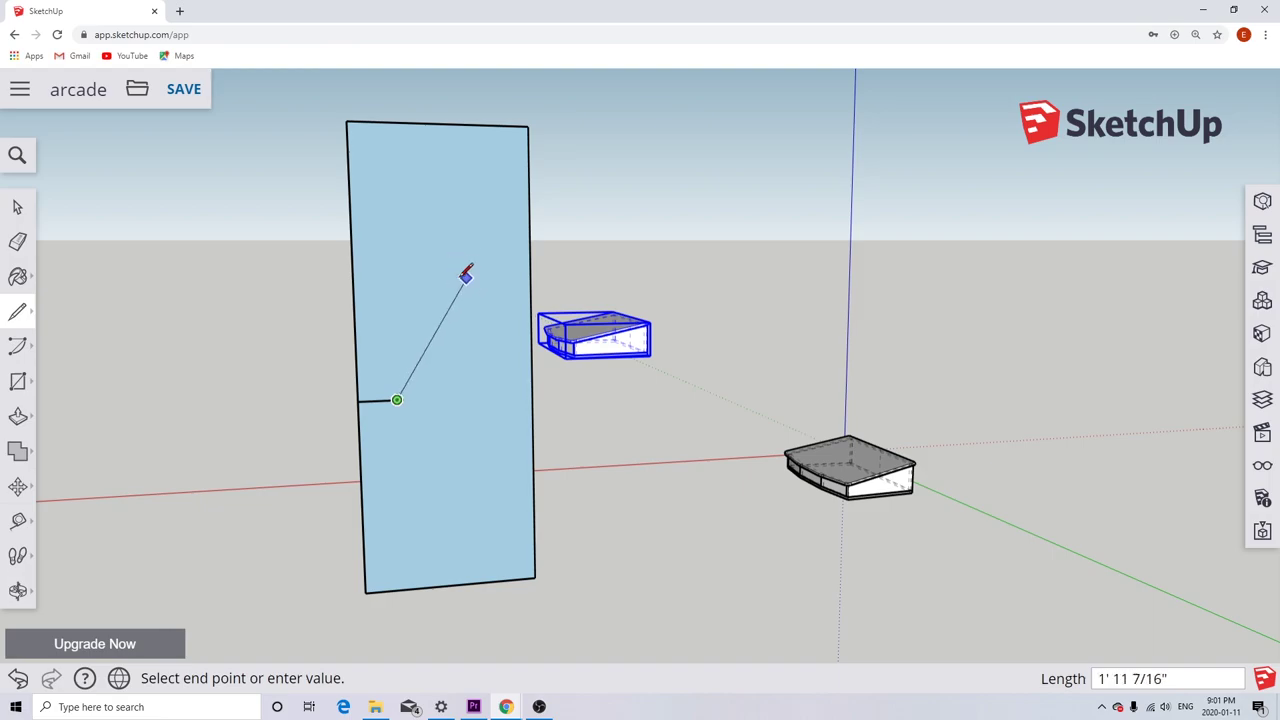
# Add a Protractor guide tilted 20° from vertical at the short line's inner end.
pyautogui.click(18, 520)
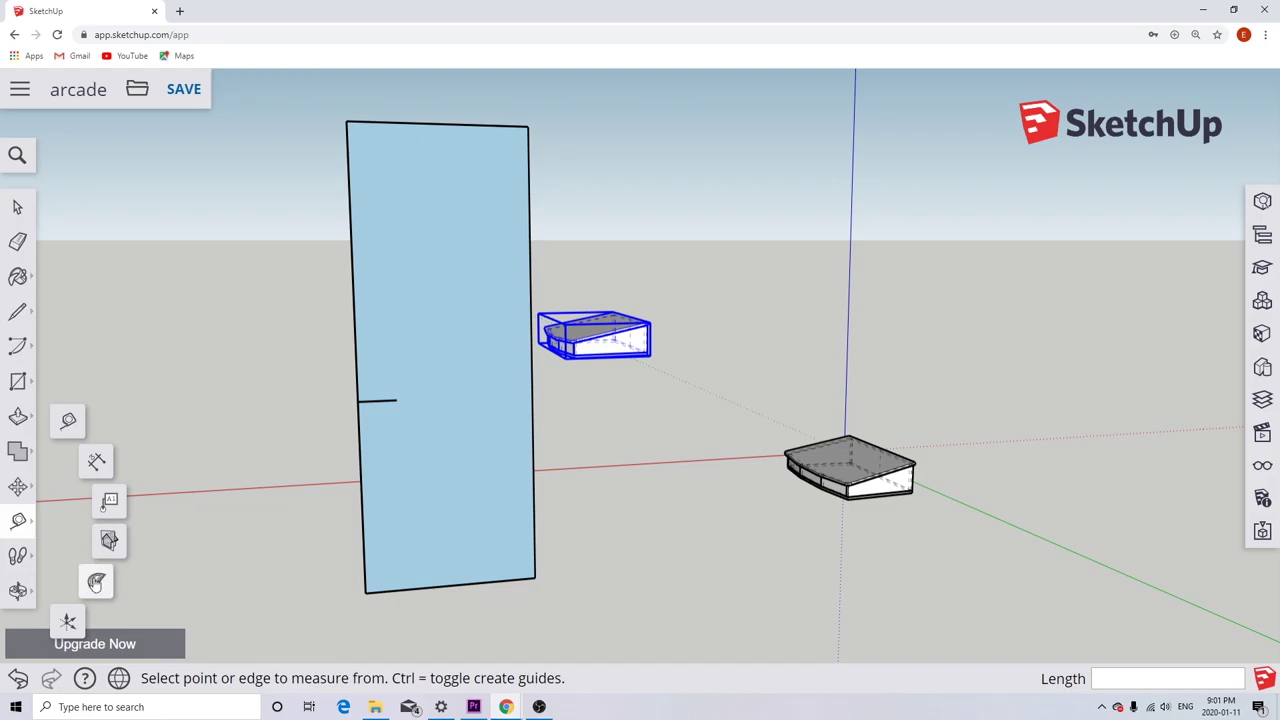
pyautogui.click(96, 584)
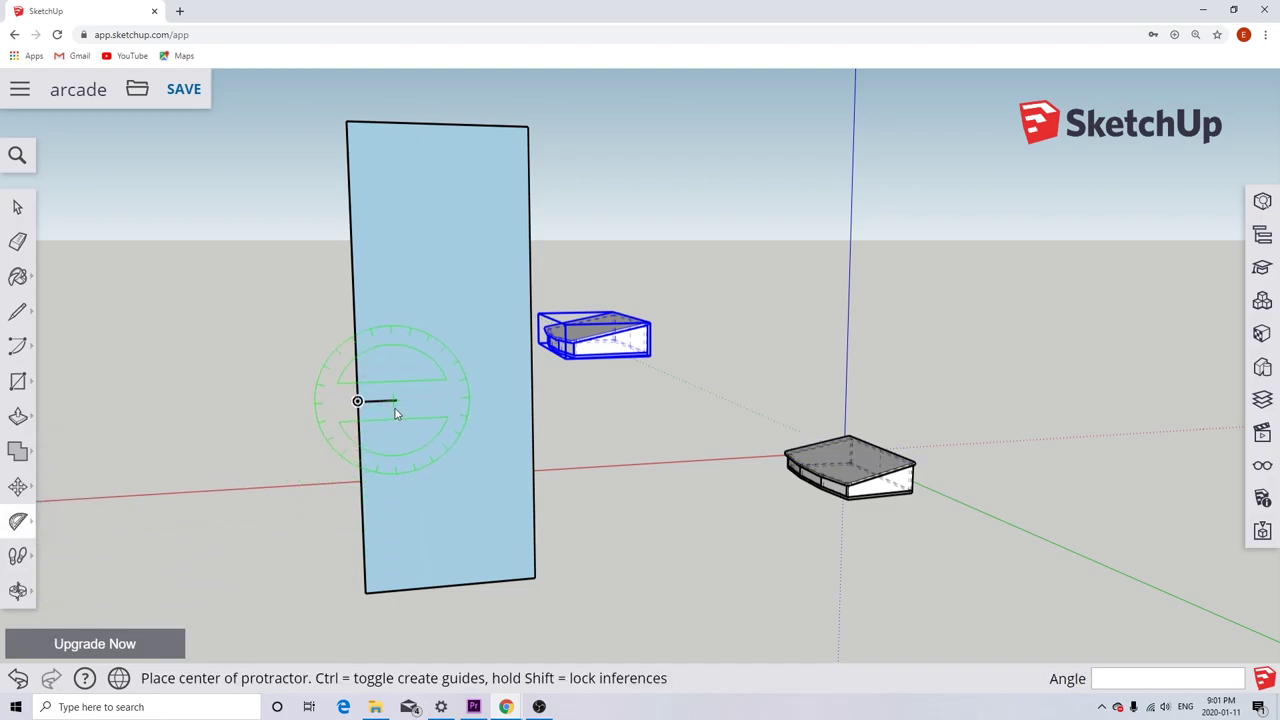
pyautogui.scroll(3, 396, 402)
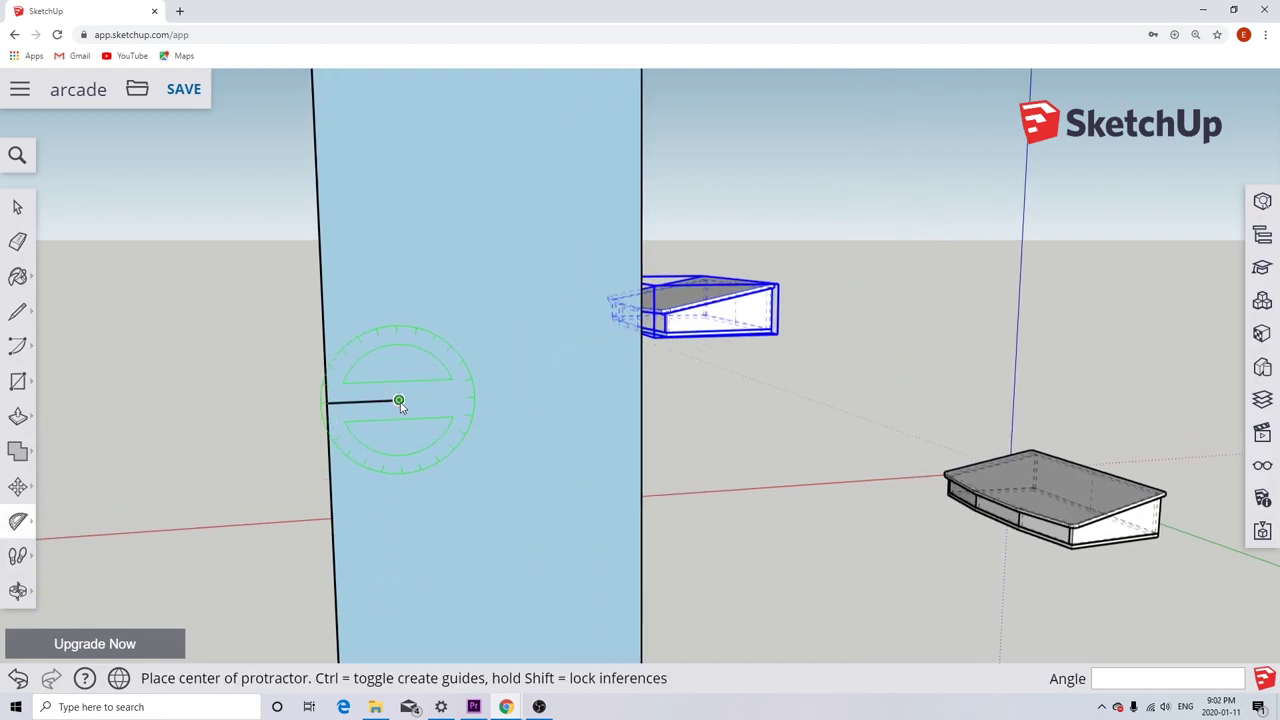
pyautogui.click(398, 402)
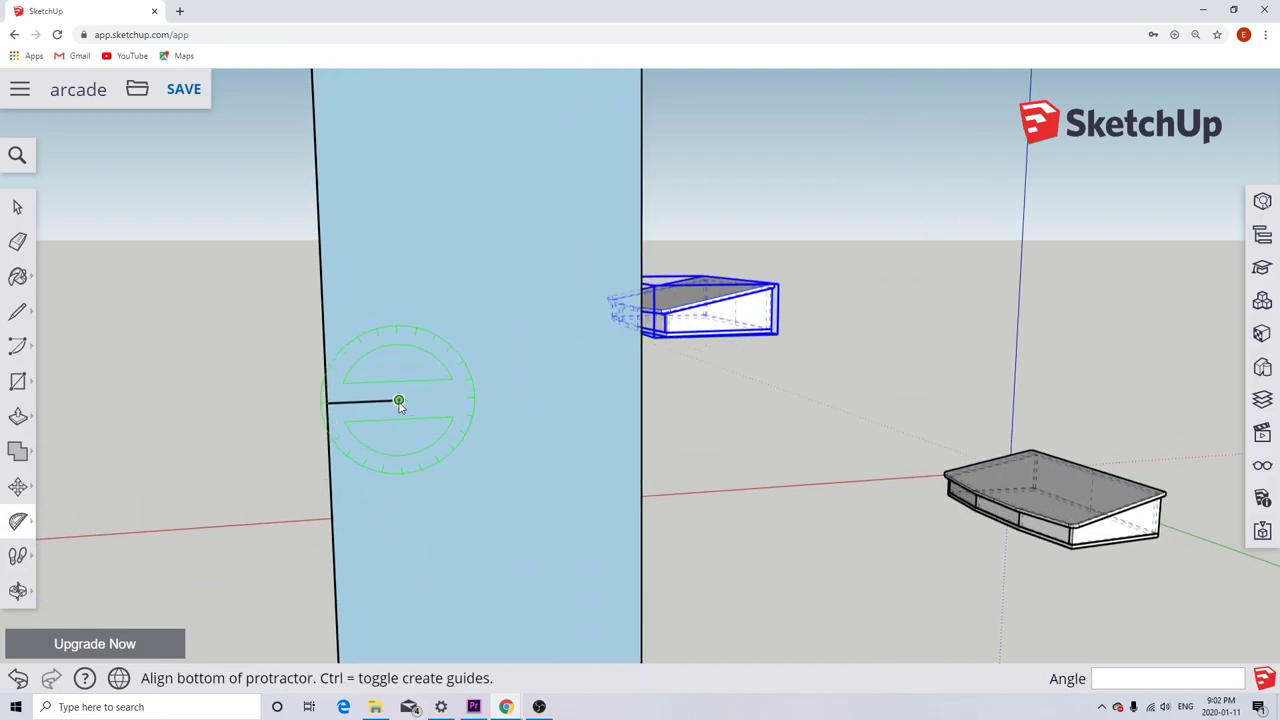
pyautogui.click(641, 396)
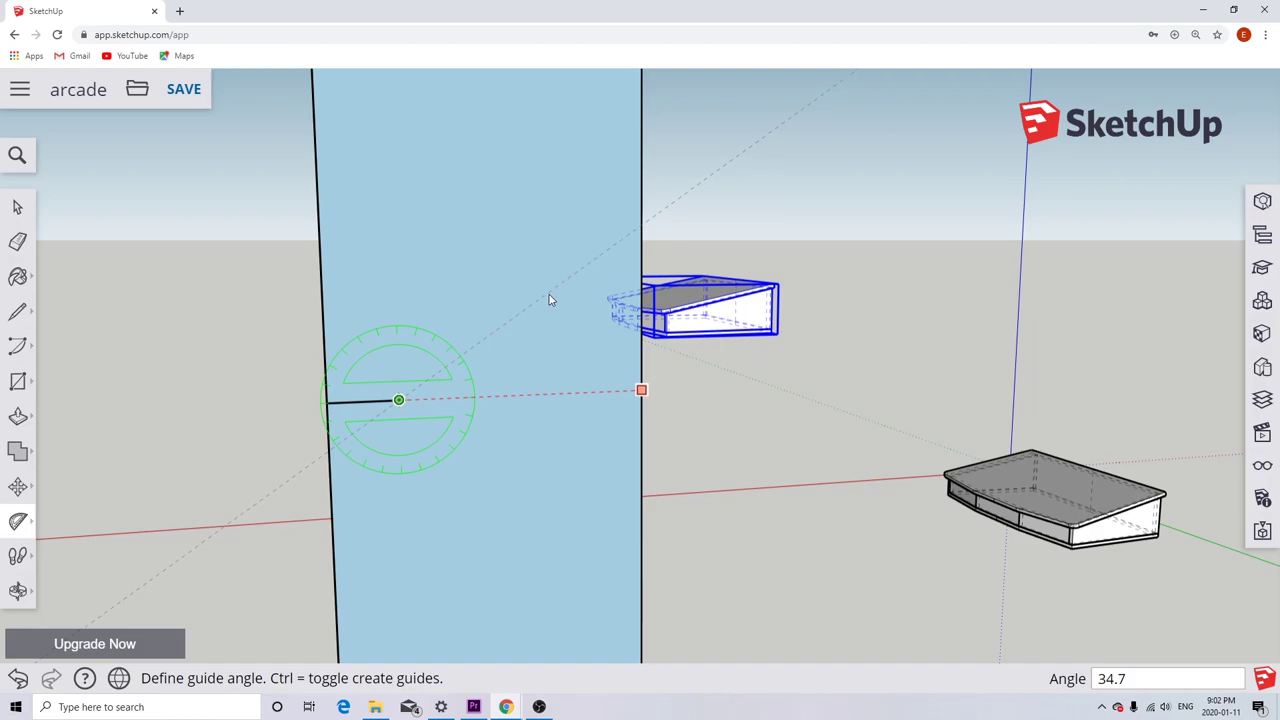
pyautogui.press('Escape')
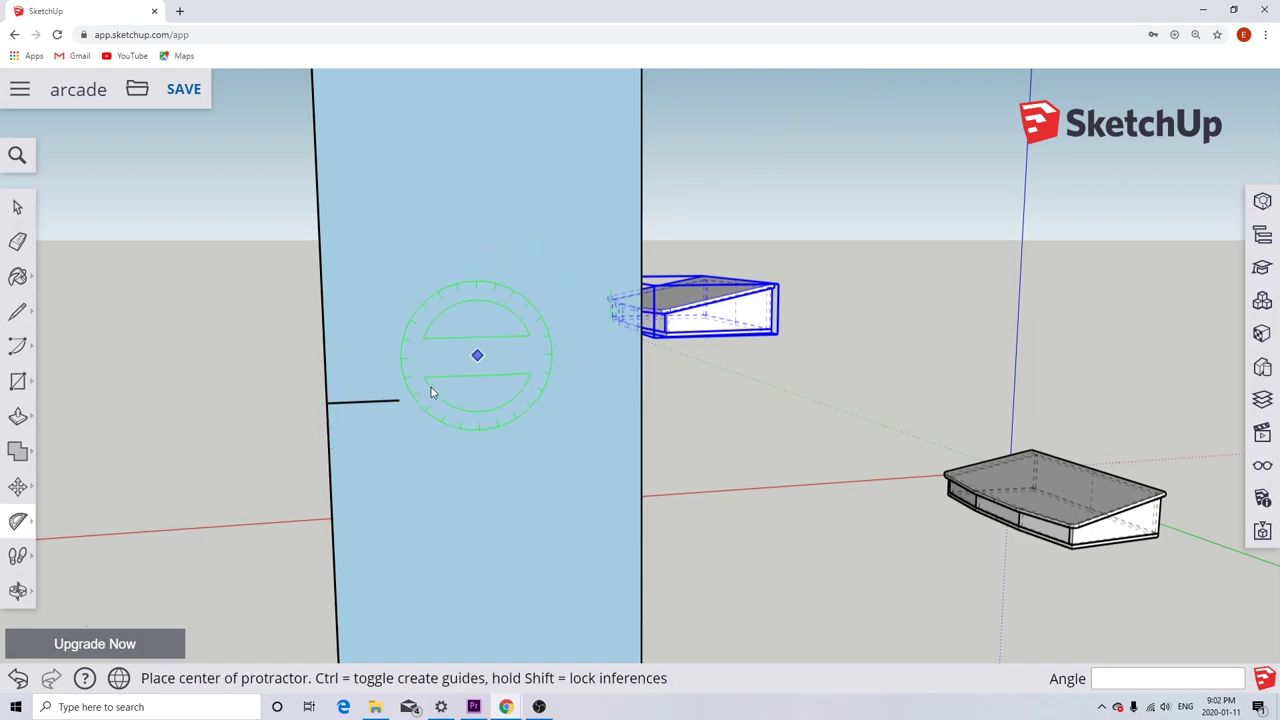
pyautogui.click(398, 401)
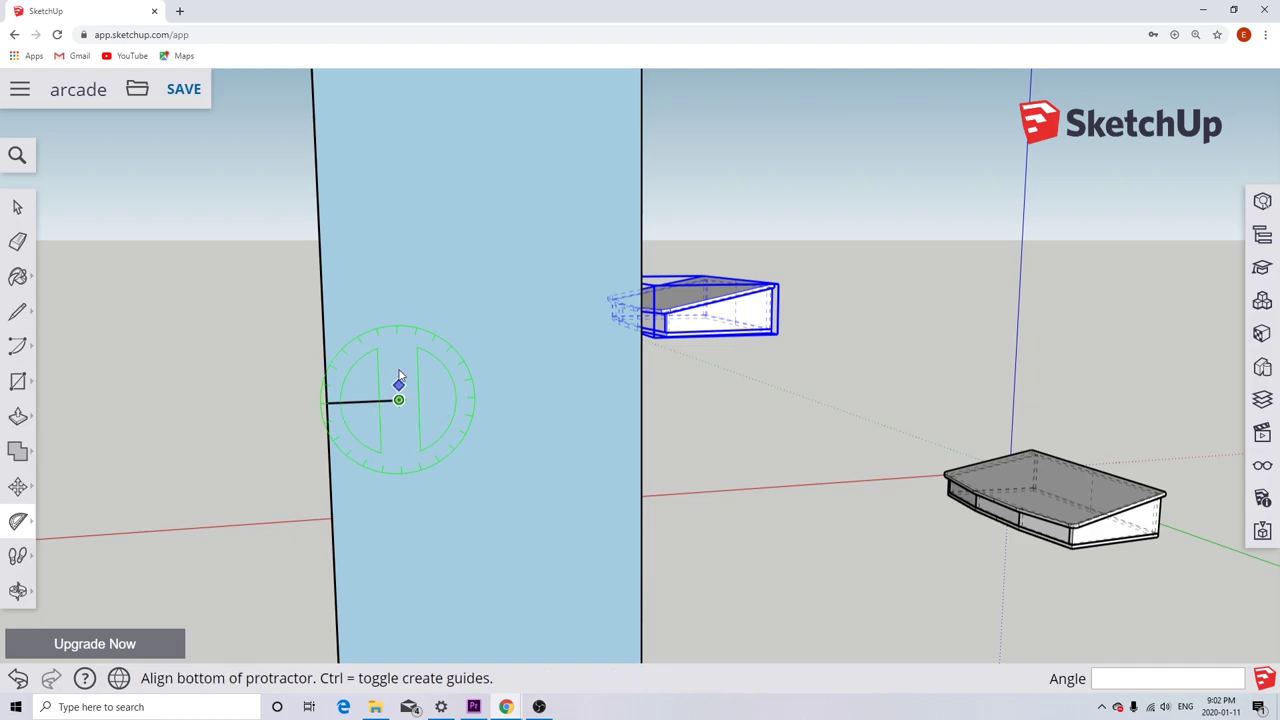
pyautogui.click(401, 295)
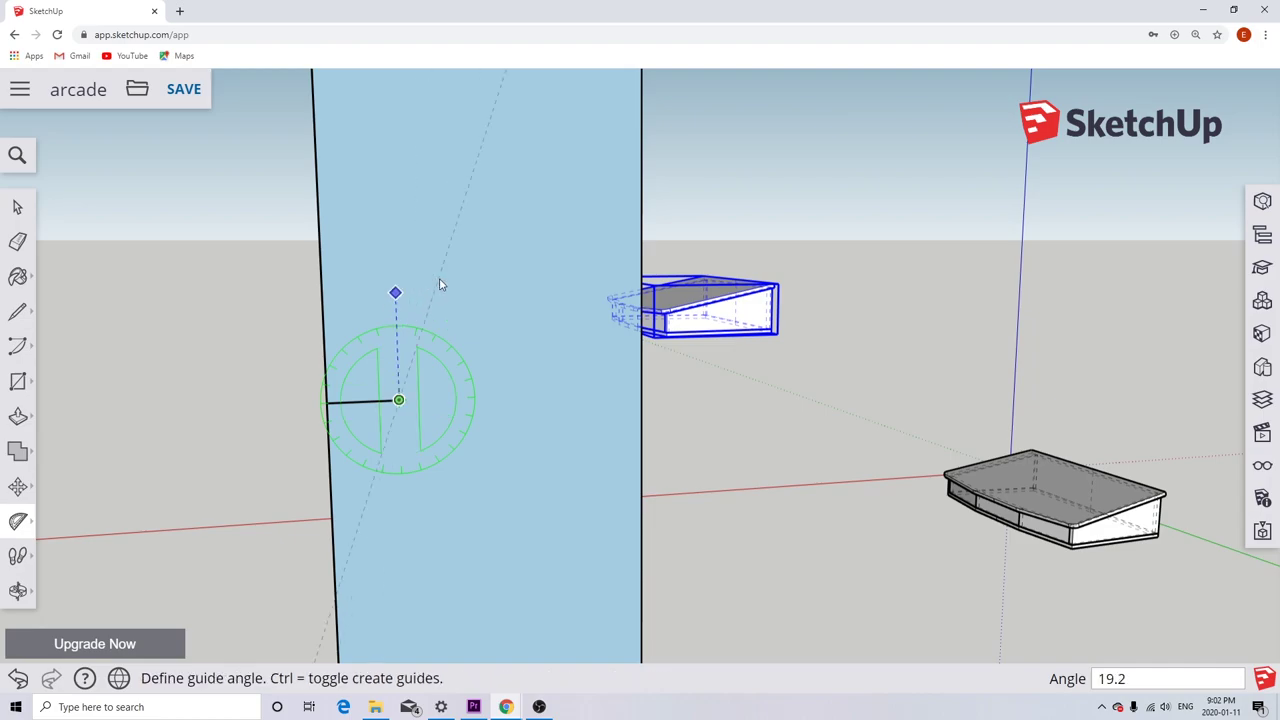
pyautogui.write('20')
pyautogui.press('Return')
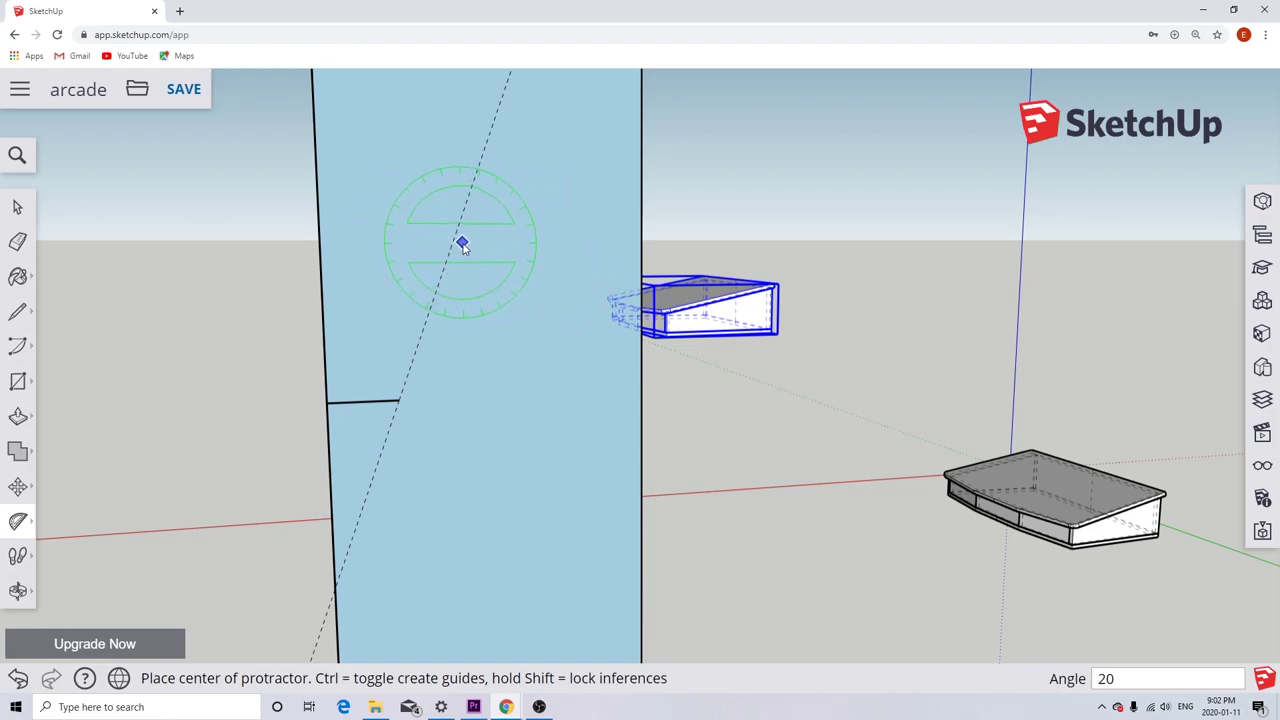
pyautogui.click(17, 311)
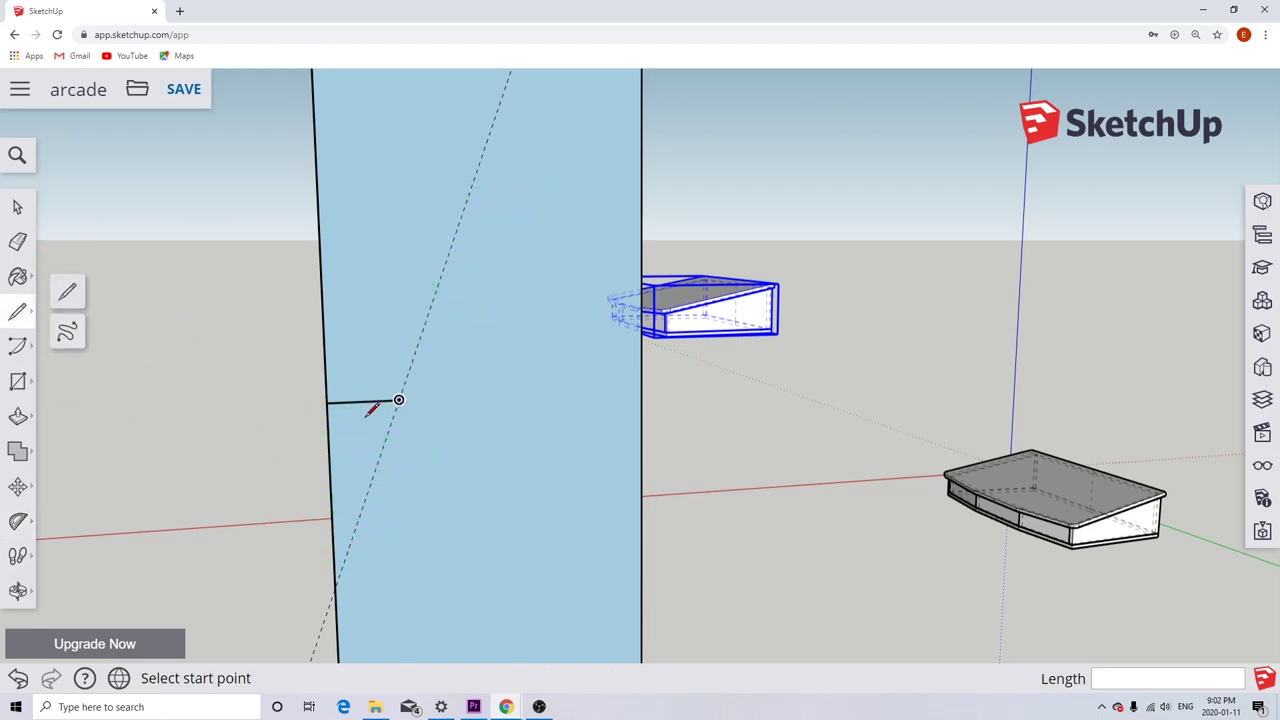
# Draw a 29 16/16" (2' 6") edge along the 20° guide from the short line's end.
pyautogui.click(398, 400)
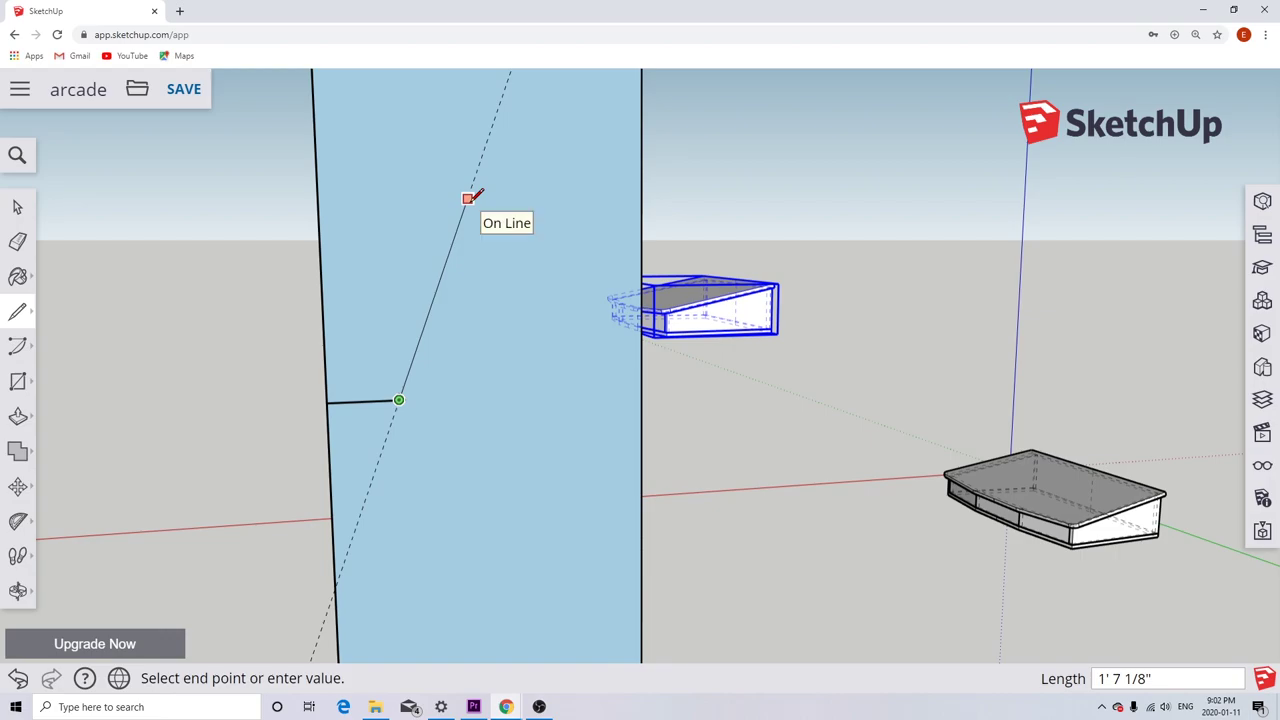
pyautogui.write('2')
pyautogui.write('9')
pyautogui.write(' 5')
pyautogui.press('BackSpace')
pyautogui.press('BackSpace')
pyautogui.press('BackSpace')
pyautogui.write('16/16')
pyautogui.press('Return')
pyautogui.scroll(-3, 494, 191)
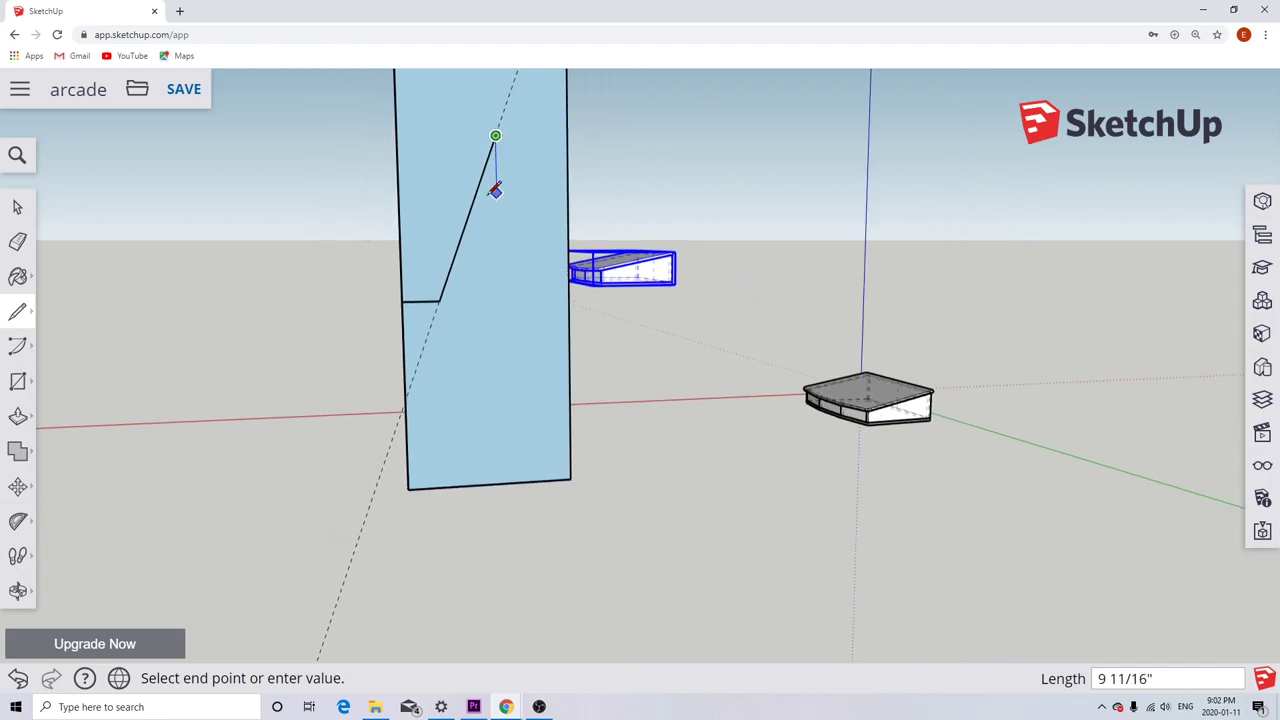
pyautogui.scroll(-3, 480, 300)
pyautogui.scroll(2, 475, 293)
pyautogui.scroll(2, 475, 293)
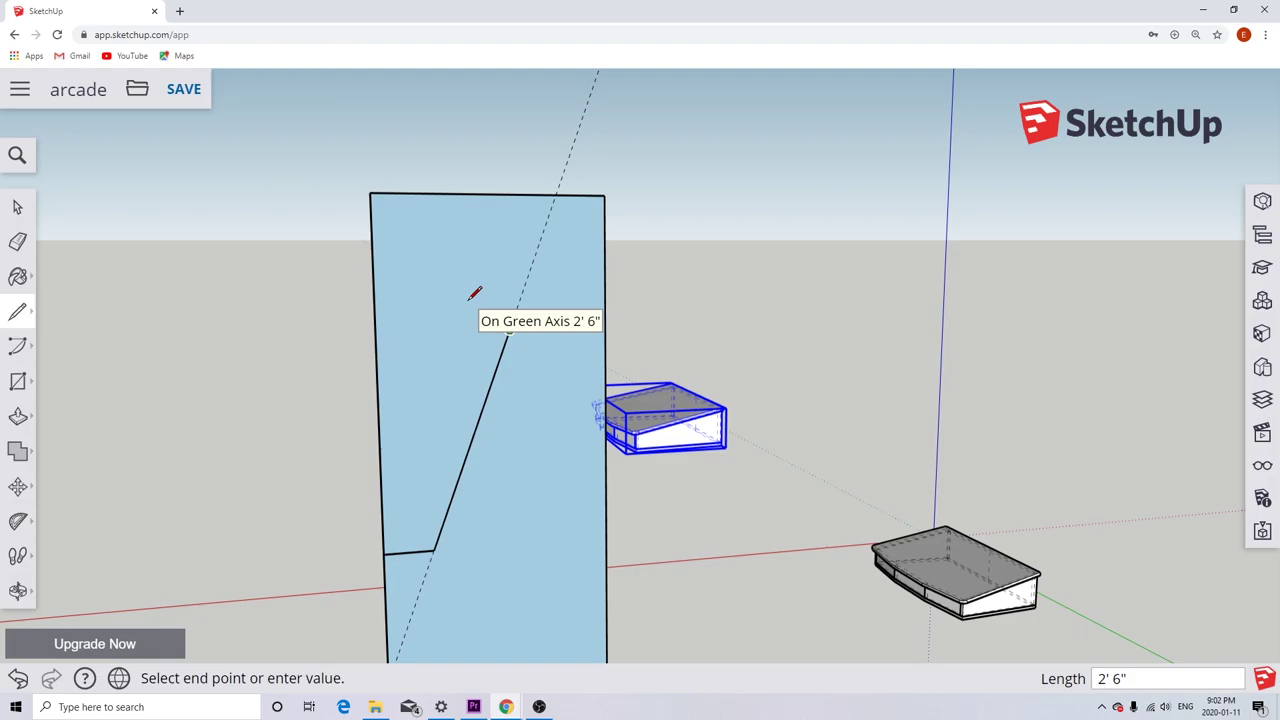
pyautogui.click(508, 330)
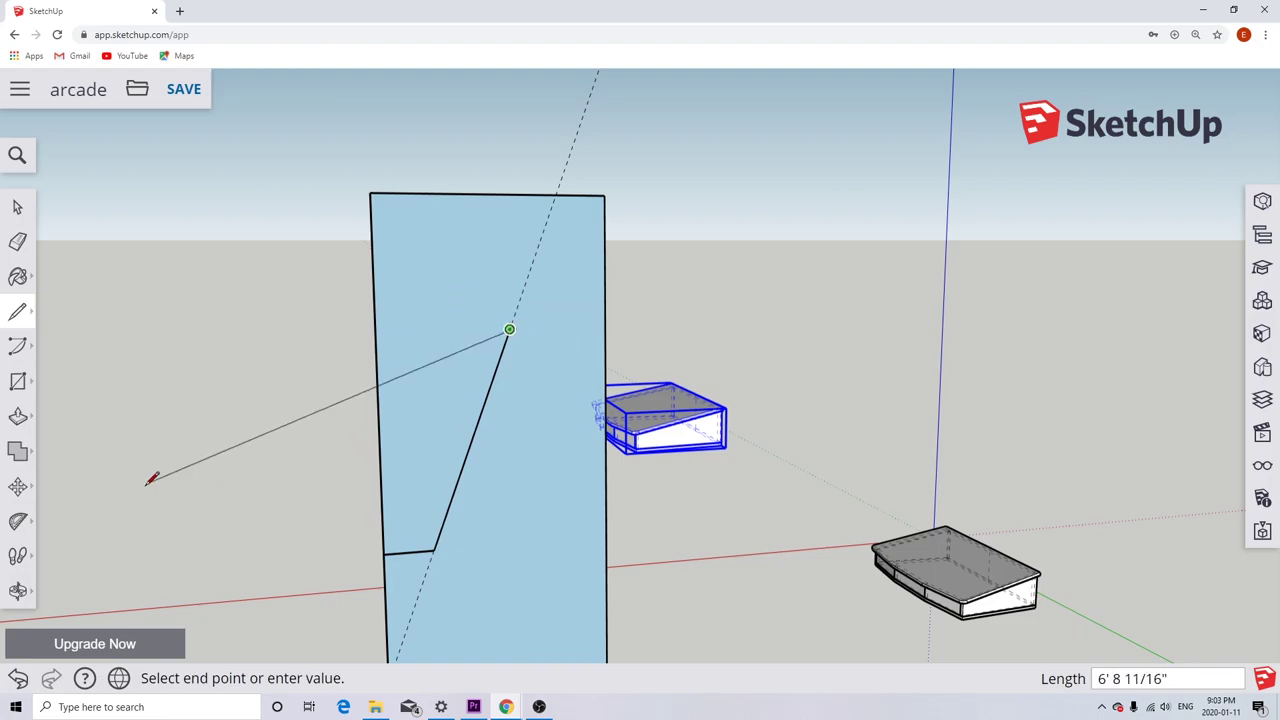
pyautogui.click(20, 523)
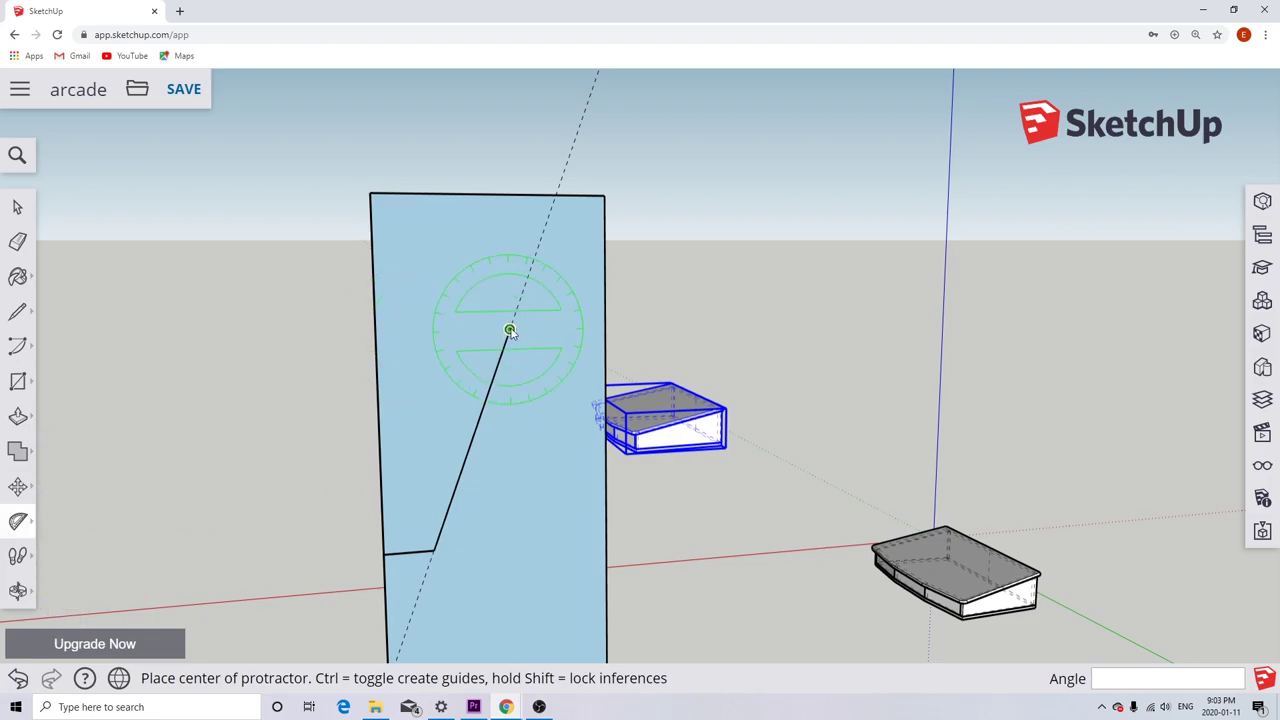
# Add a 15.5° guide from horizontal at the slanted edge's top end.
pyautogui.click(510, 331)
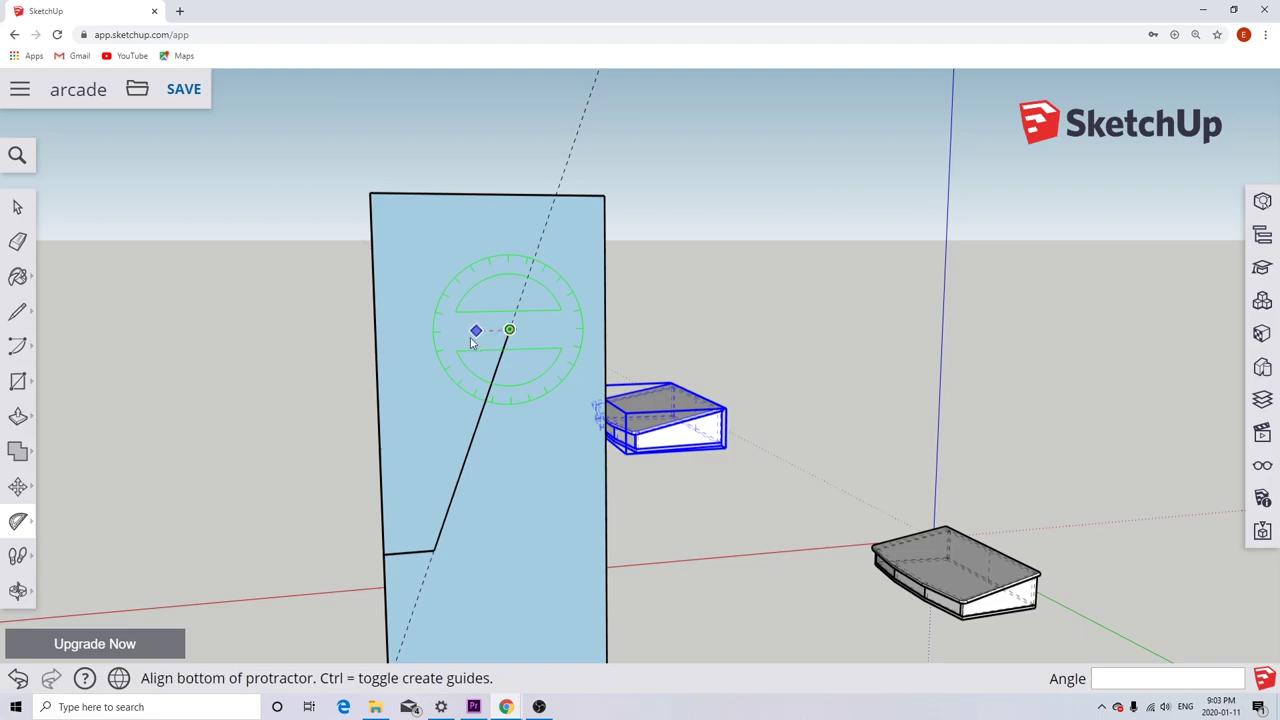
pyautogui.click(401, 340)
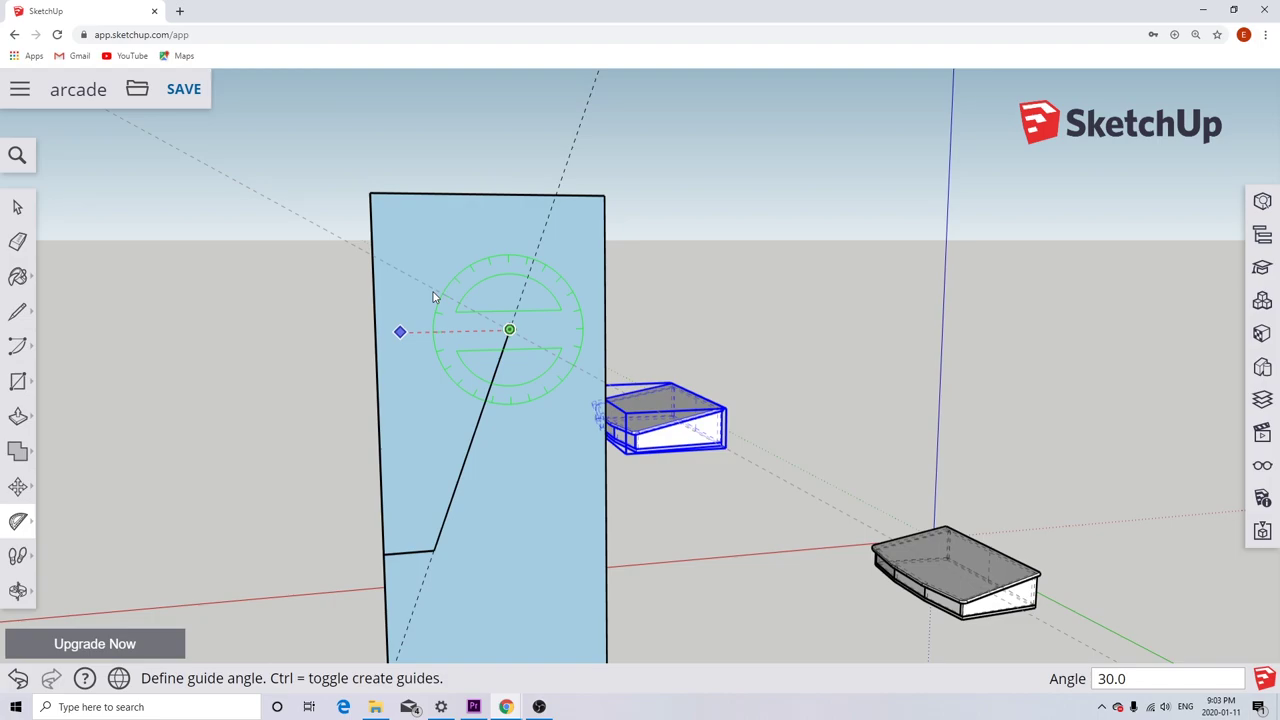
pyautogui.write('15.5')
pyautogui.press('Return')
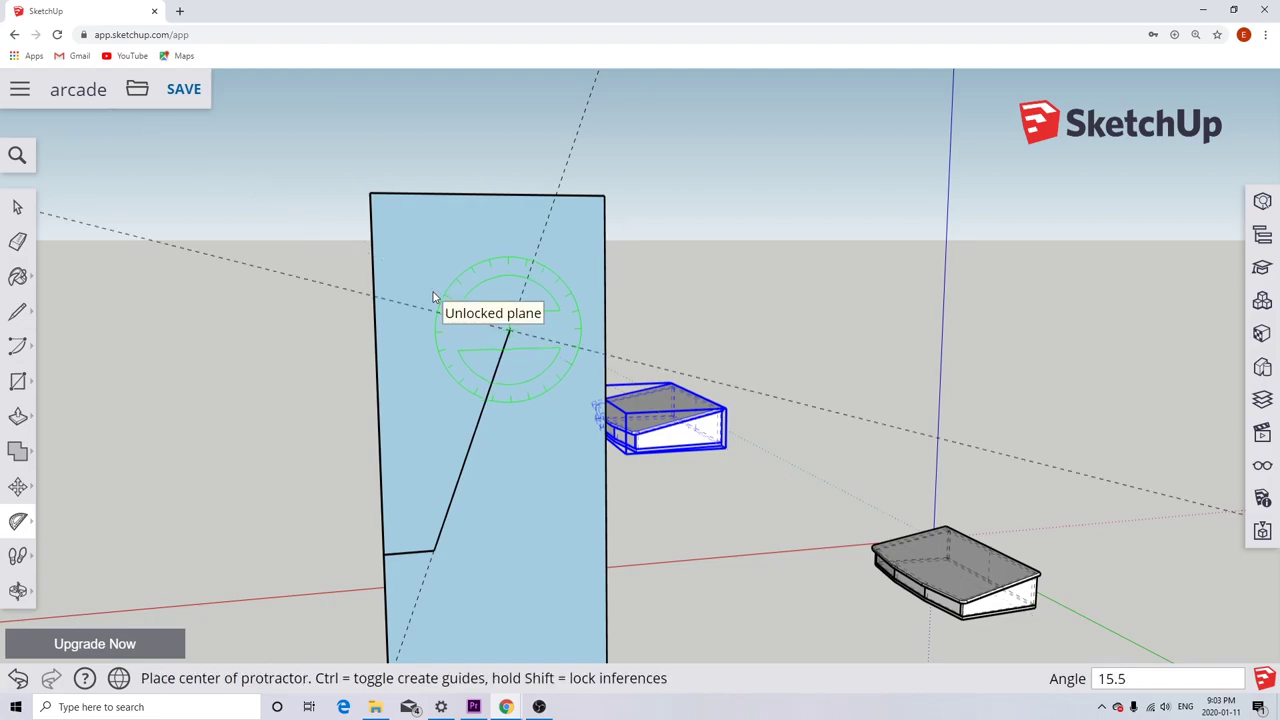
# Draw the notch edges: 11 15/16", 13 7/8" up to the top edge, then 6" along it.
pyautogui.click(19, 314)
pyautogui.click(510, 329)
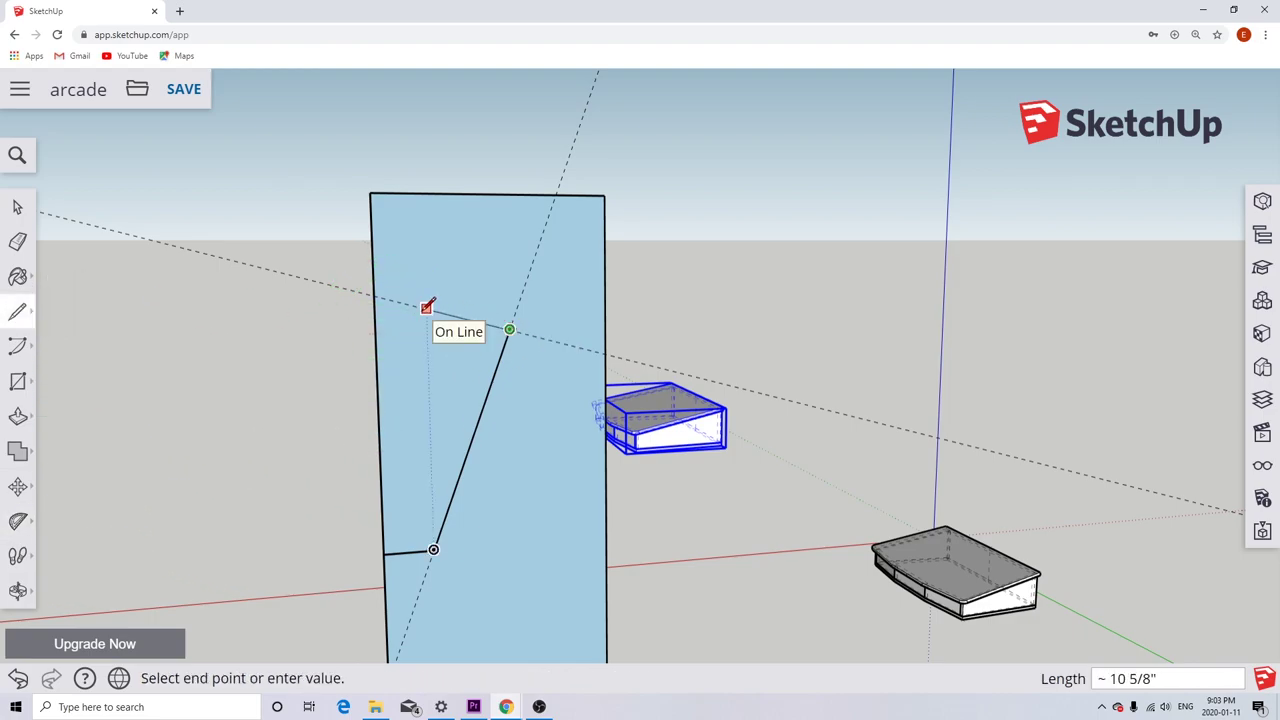
pyautogui.write('11 15/16"')
pyautogui.press('Return')
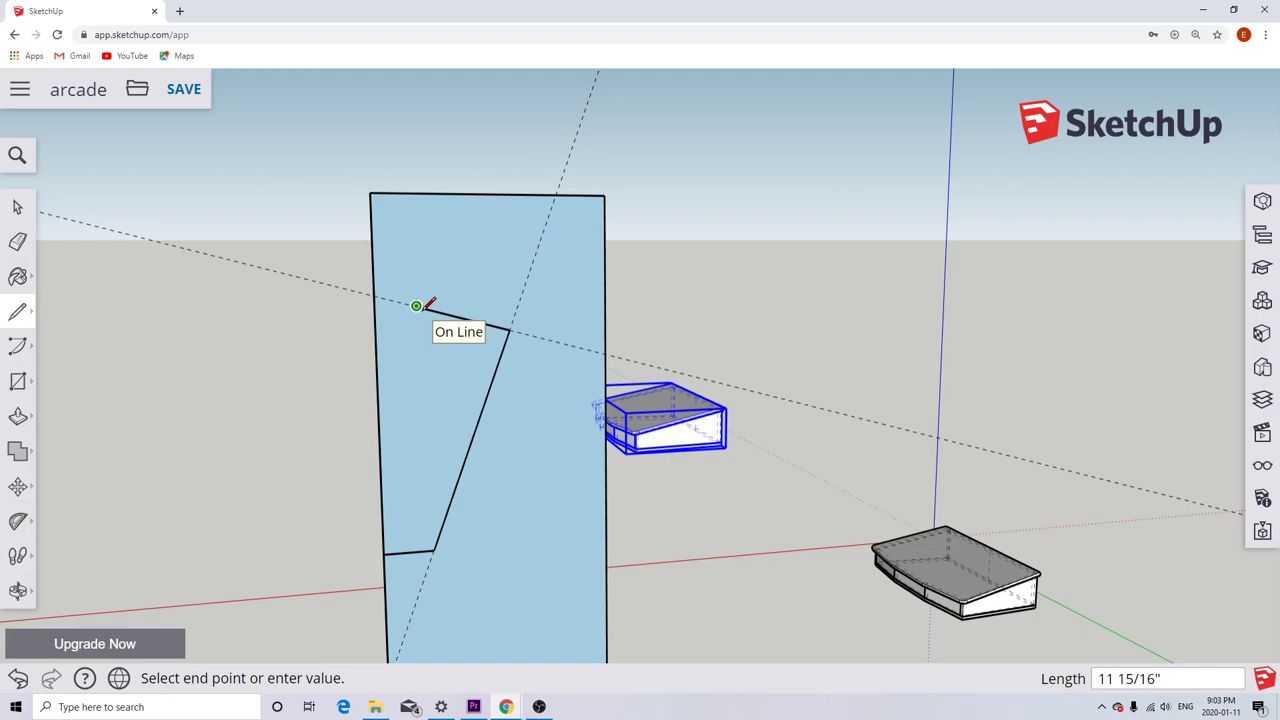
pyautogui.click(417, 305)
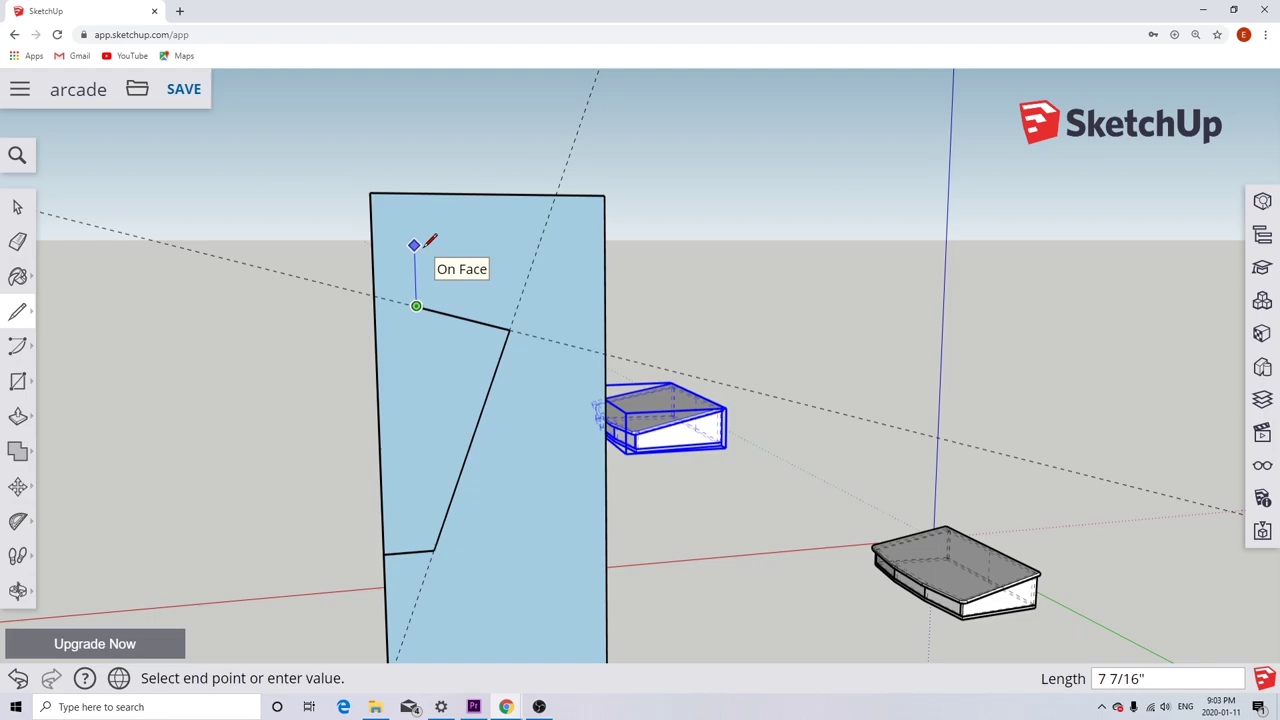
pyautogui.write('13 7/8"')
pyautogui.press('Return')
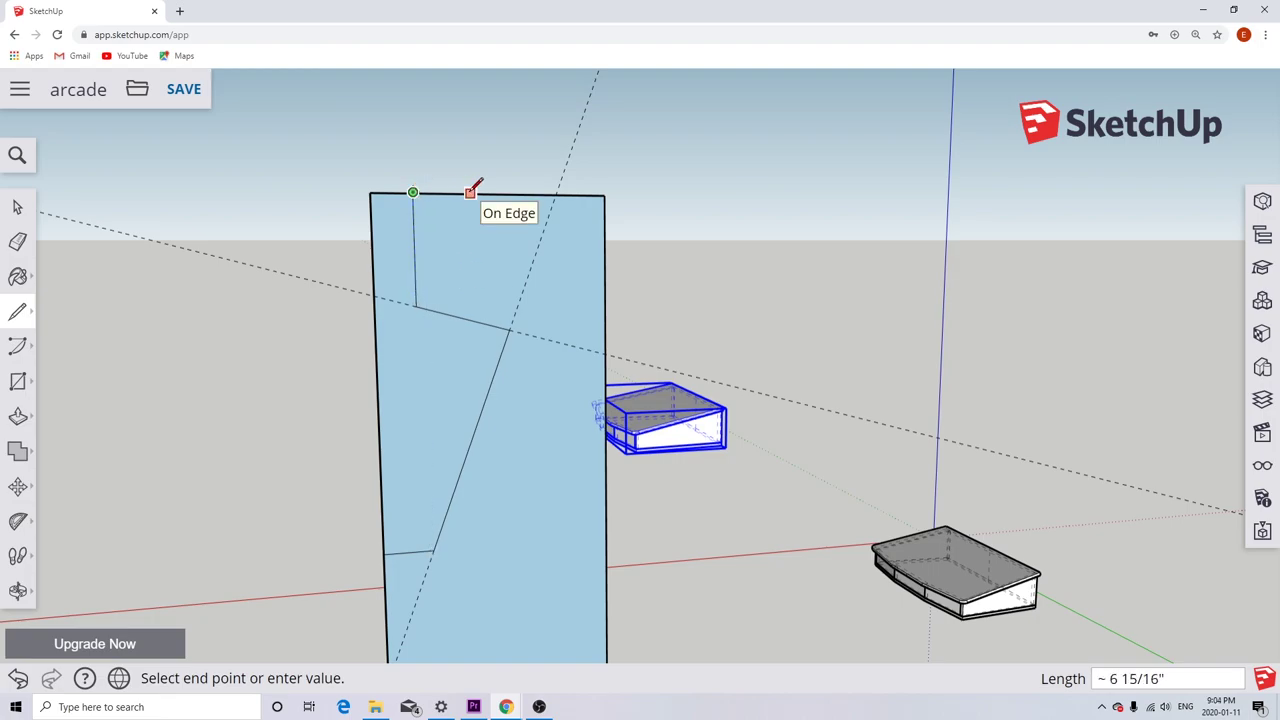
pyautogui.write('6')
pyautogui.press('Return')
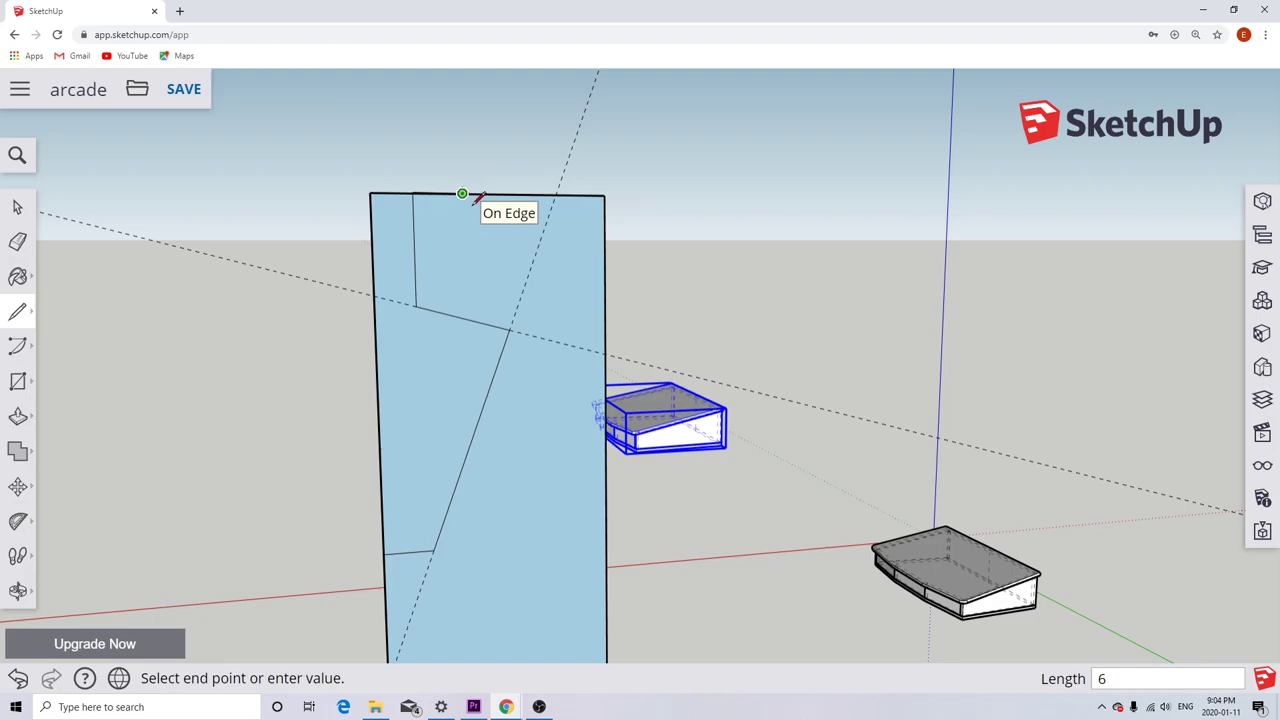
# Add a 19.9° guide from the point on the panel's top edge.
pyautogui.click(20, 523)
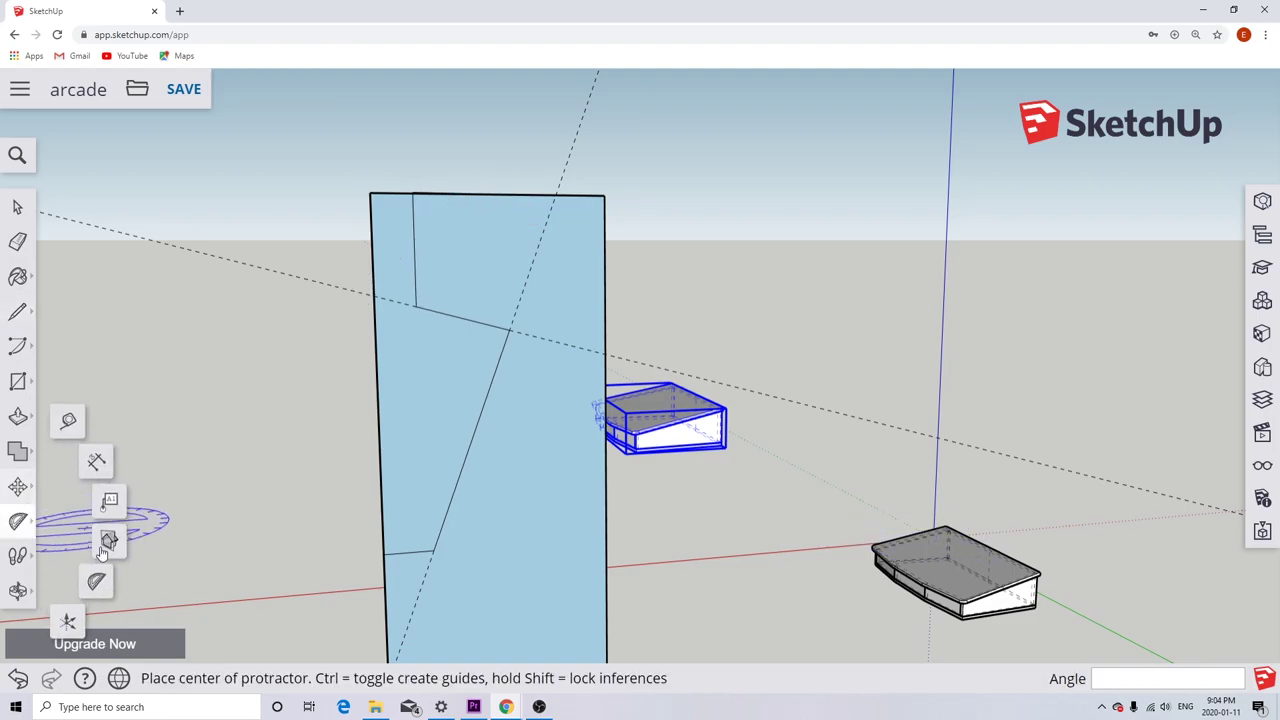
pyautogui.click(461, 193)
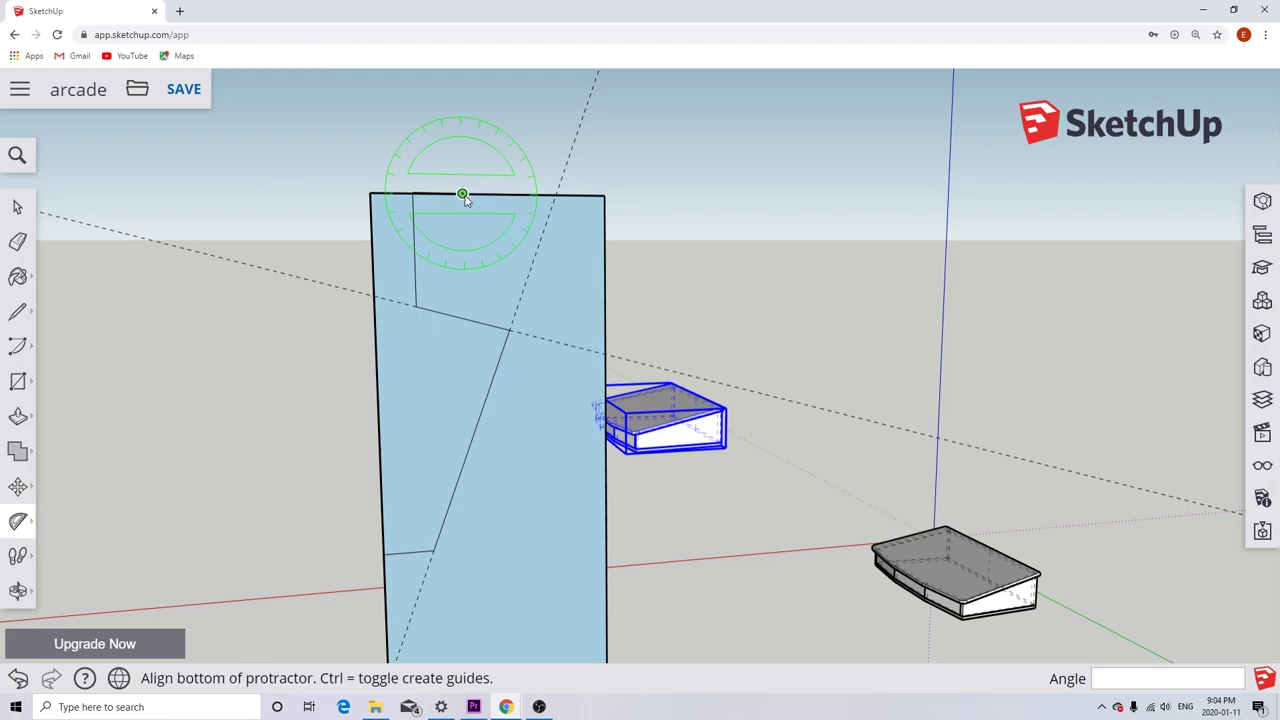
pyautogui.click(603, 195)
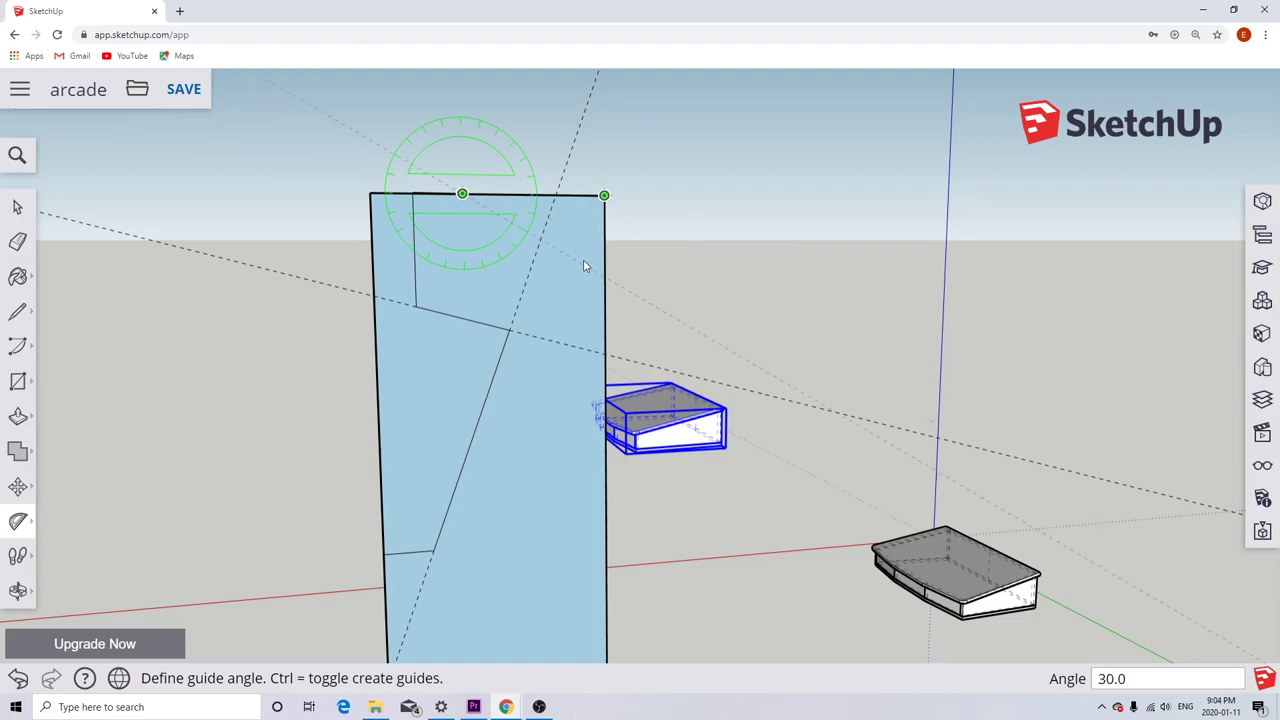
pyautogui.write('19.9')
pyautogui.press('Return')
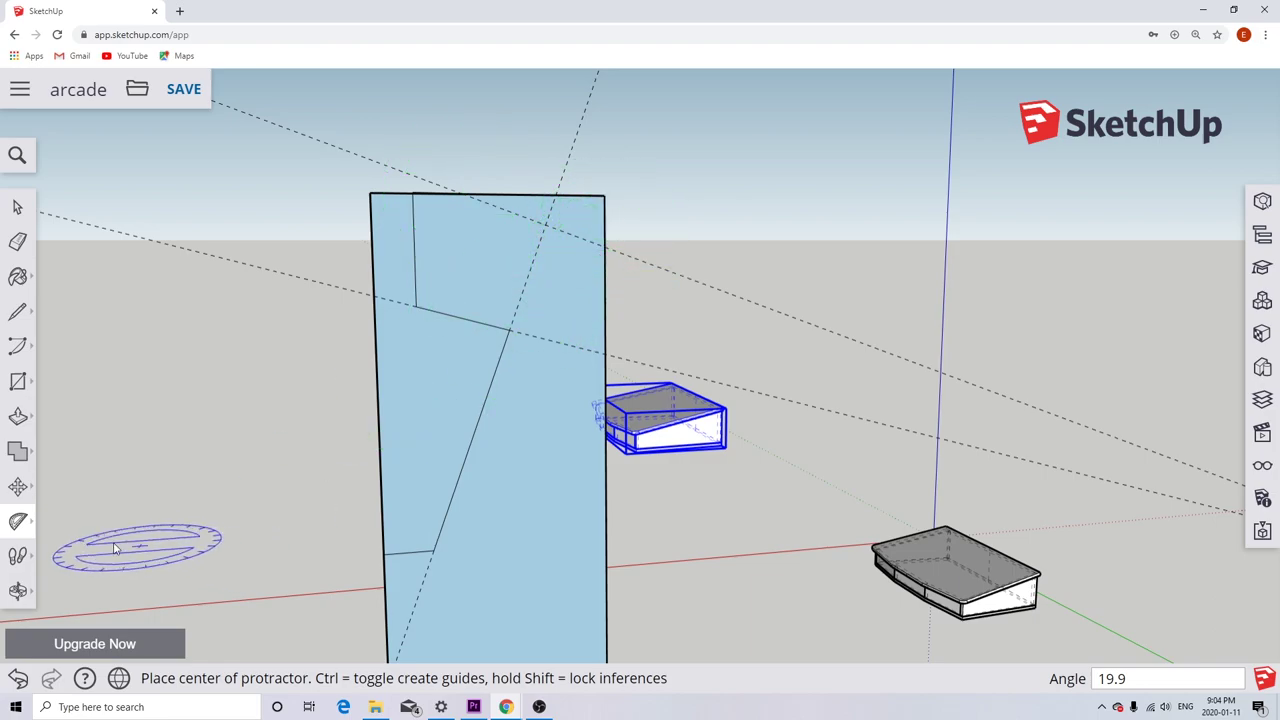
# Draw a sloped edge along the 19.9° guide to the panel's right edge.
pyautogui.click(17, 312)
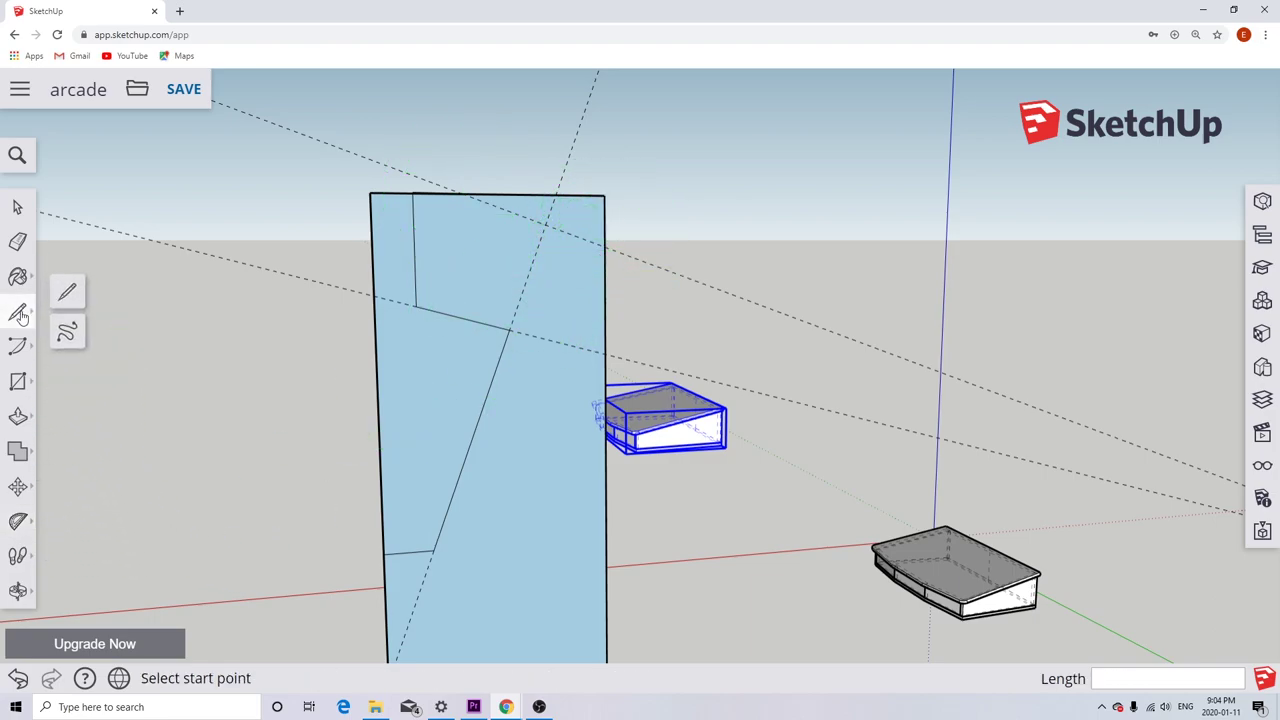
pyautogui.click(462, 193)
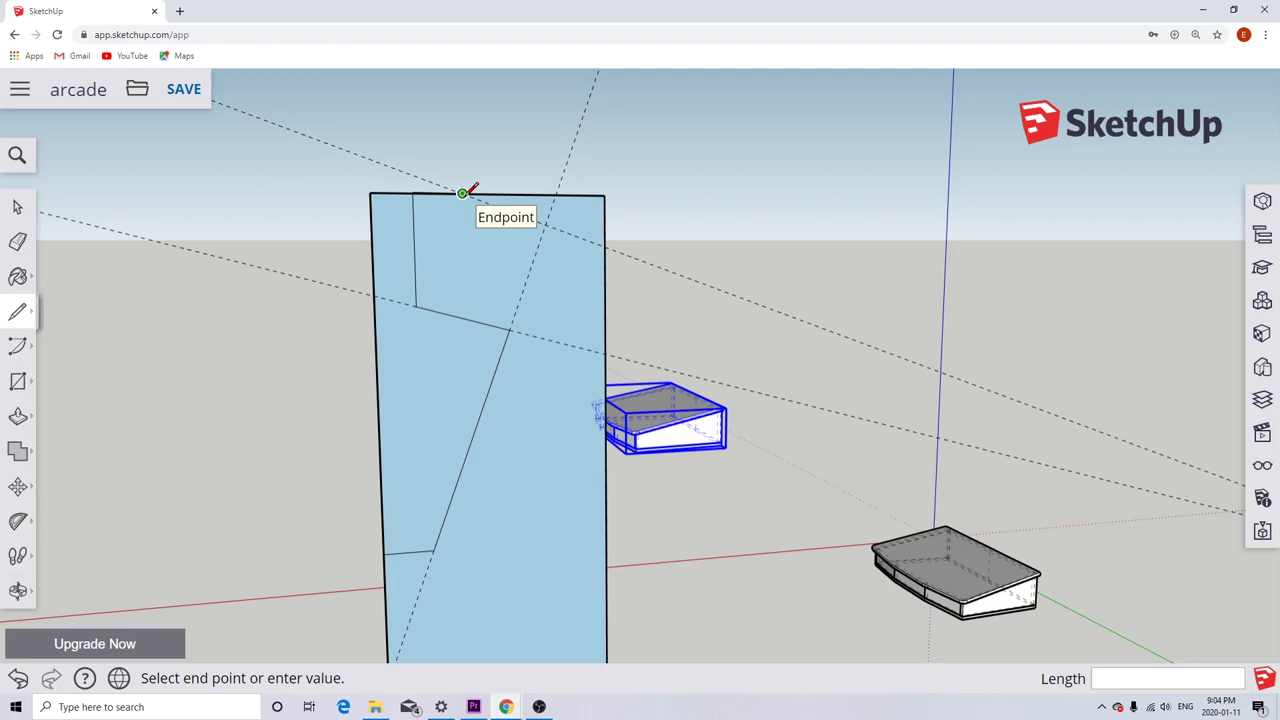
pyautogui.click(608, 244)
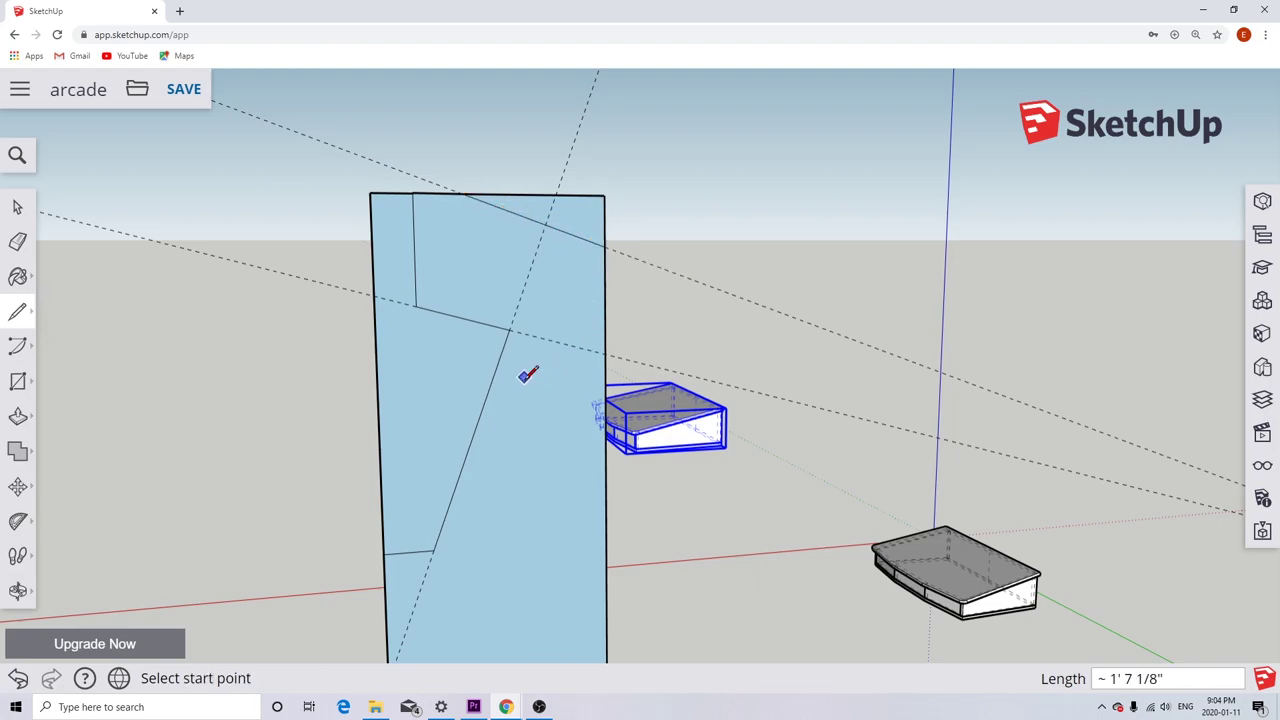
pyautogui.scroll(-3, 527, 374)
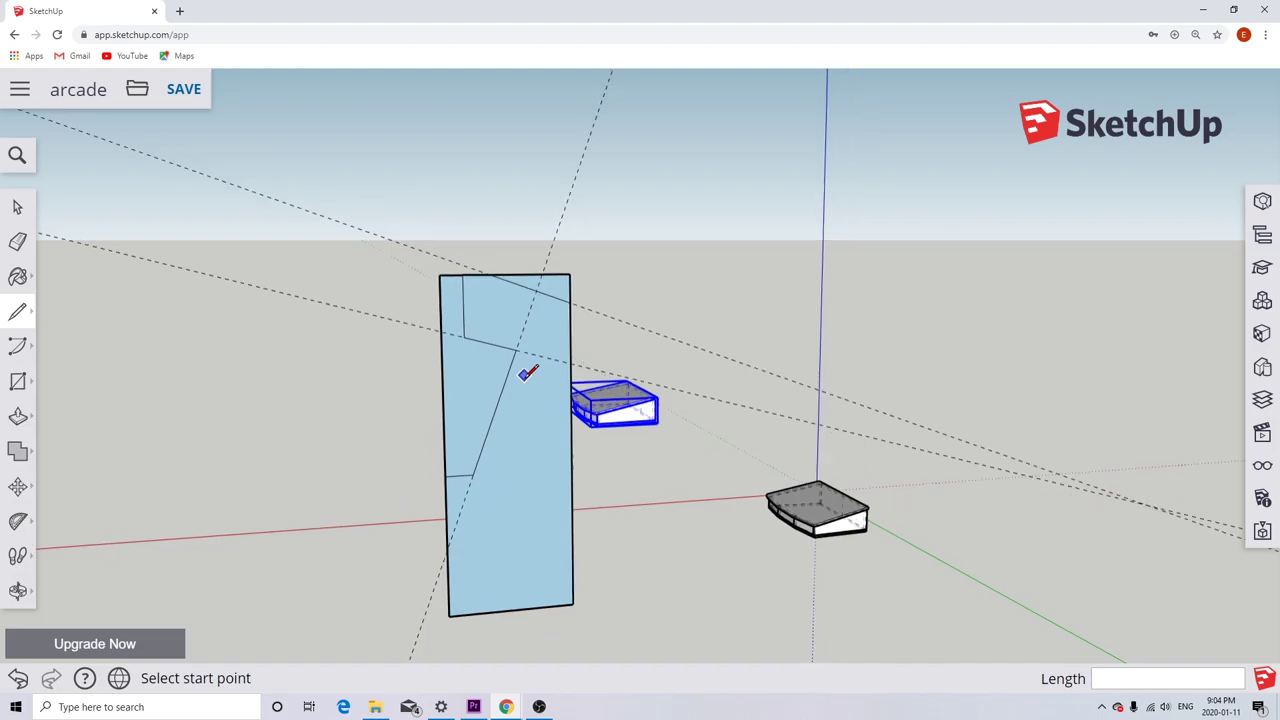
pyautogui.scroll(2, 517, 531)
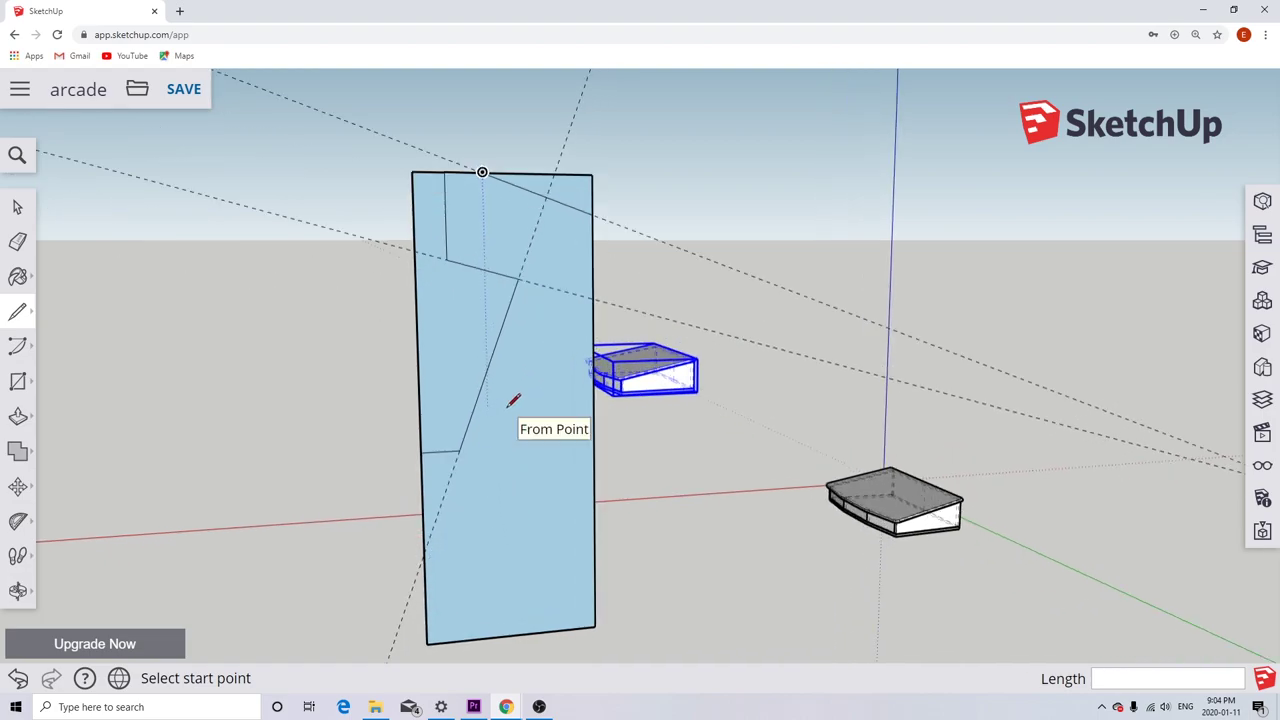
# Delete the guide lines, the left offcut face and its outer edge.
pyautogui.click(17, 207)
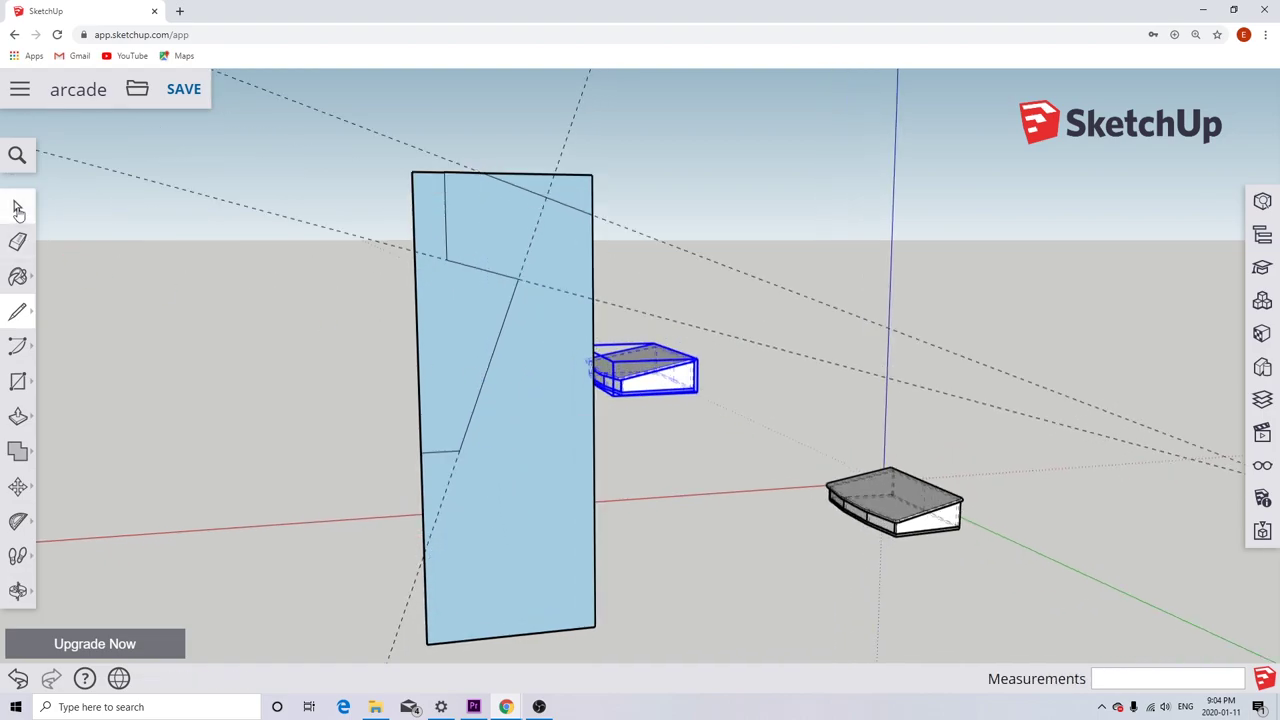
pyautogui.click(246, 206)
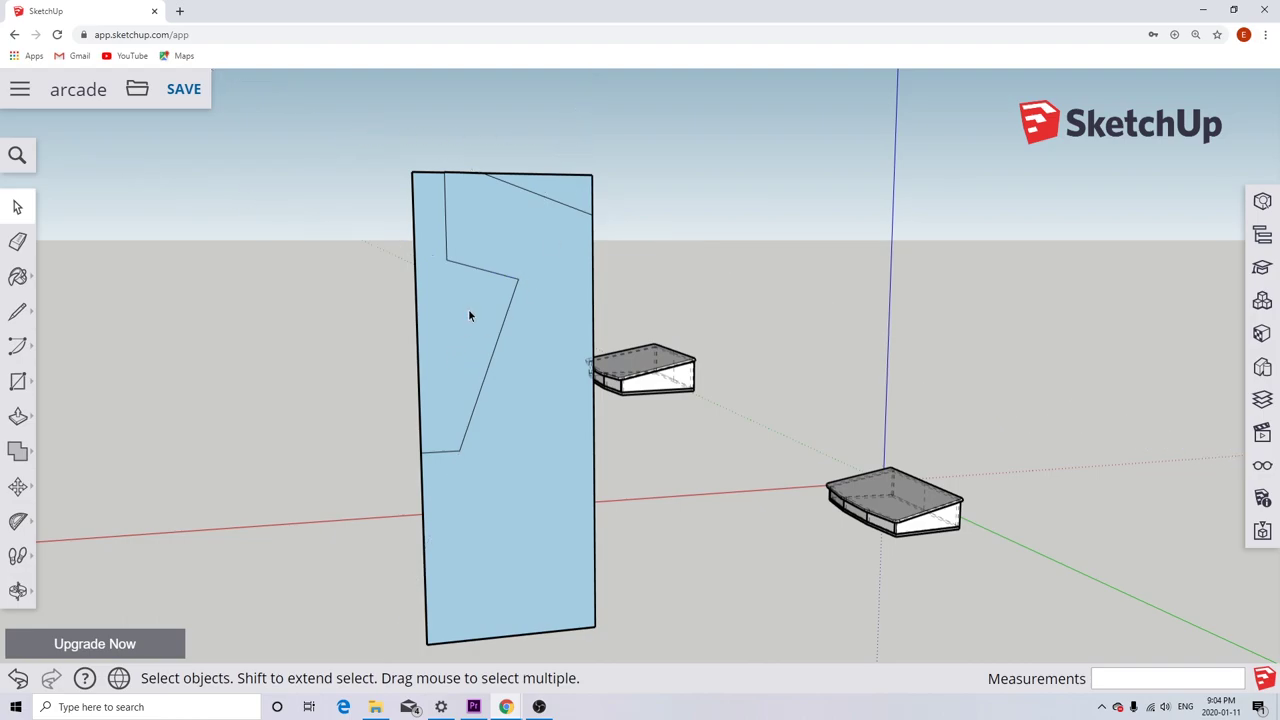
pyautogui.press('Delete')
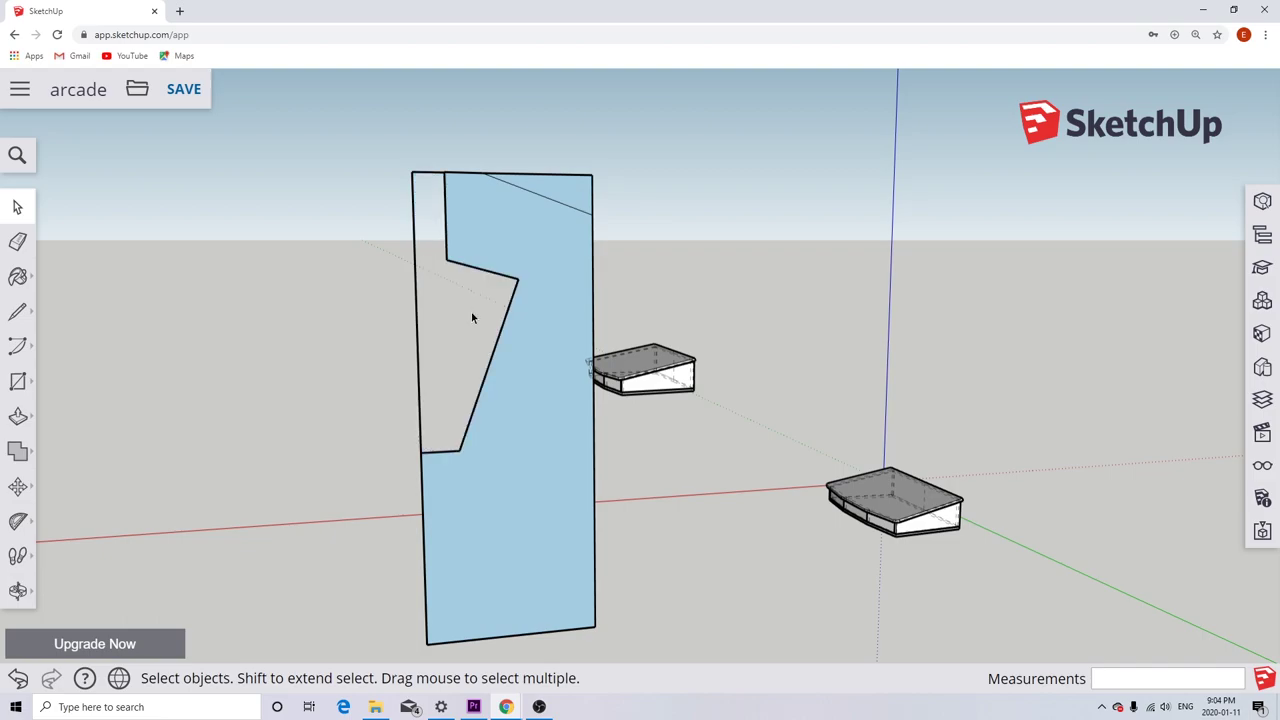
pyautogui.click(418, 340)
pyautogui.press('Delete')
# Delete the top-right corner triangle's top edge and the short stub edges.
pyautogui.click(421, 177)
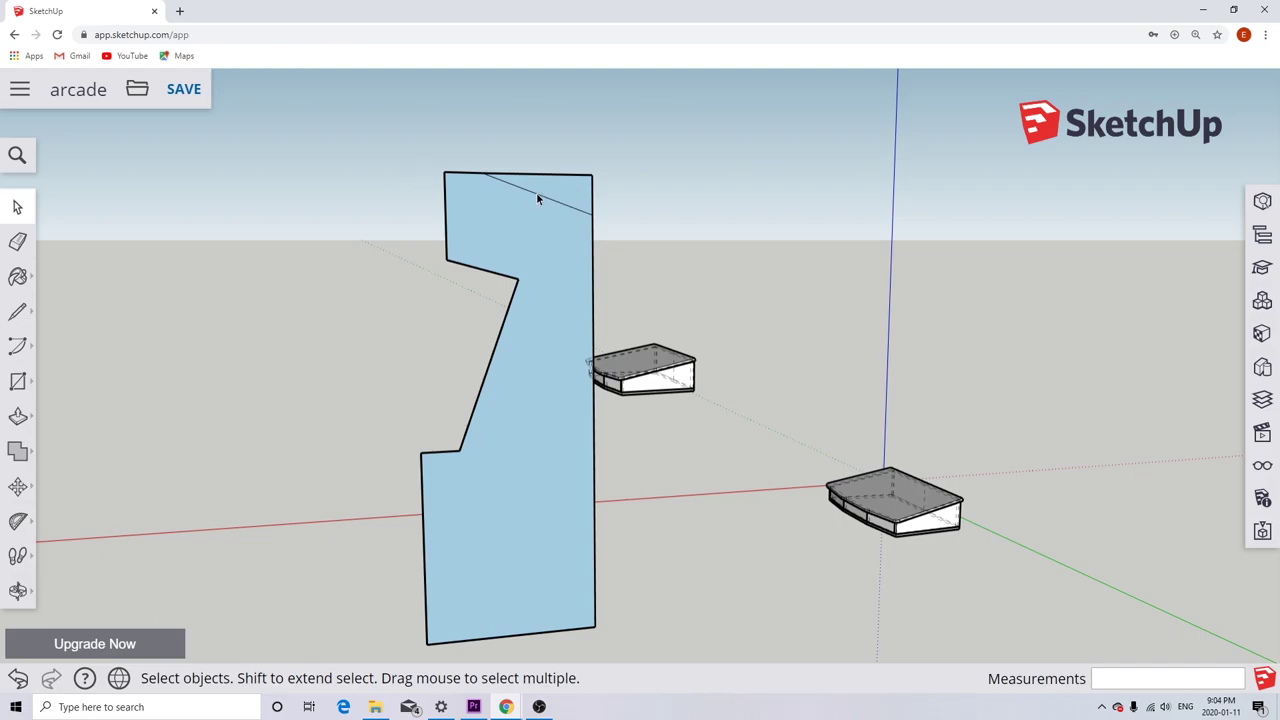
pyautogui.click(560, 178)
pyautogui.press('Delete')
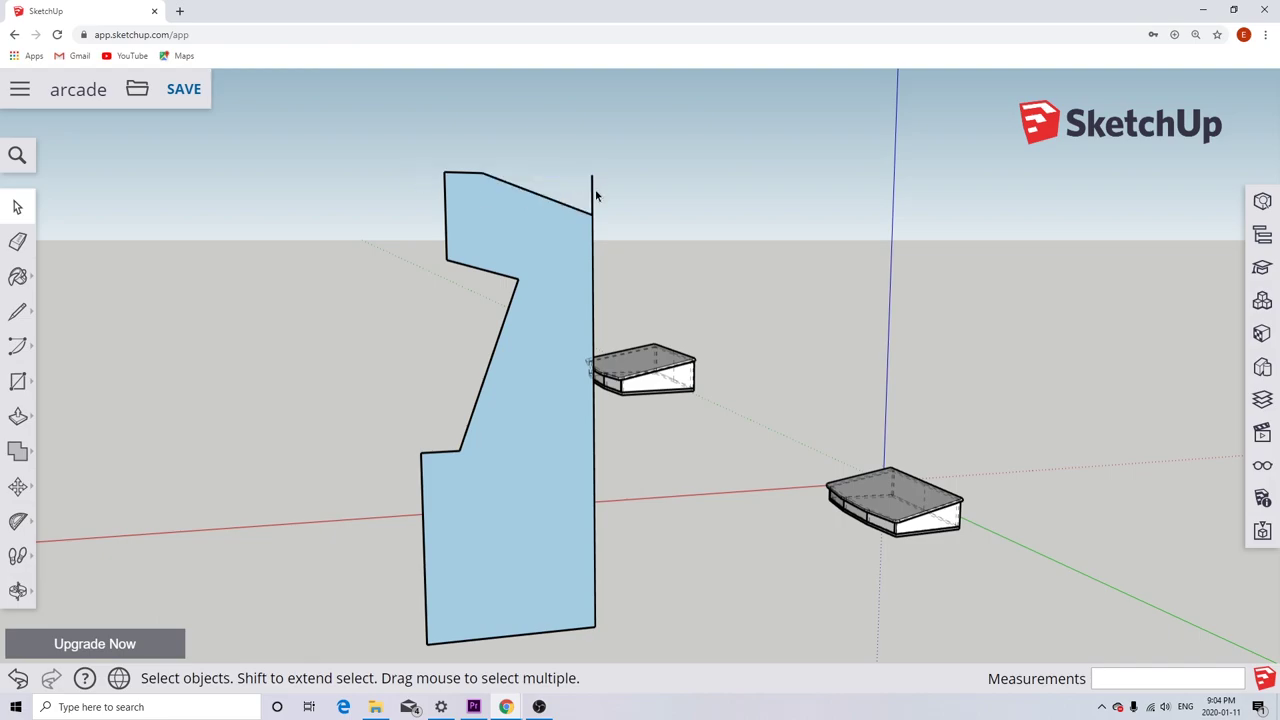
pyautogui.click(593, 196)
pyautogui.press('Delete')
pyautogui.moveTo(487, 459); pyautogui.dragTo(397, 395, button='middle')
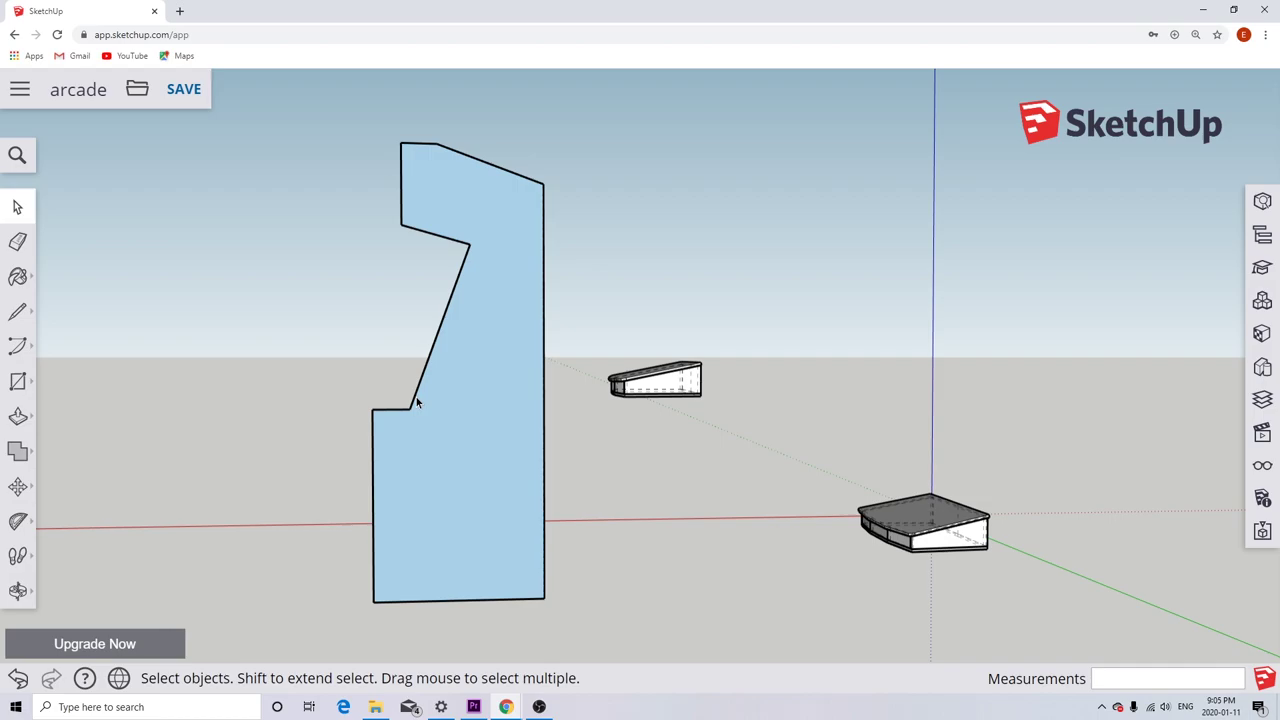
# Save the 'arcade' model with Ctrl+S and orbit around the trimmed side panel.
pyautogui.hotkey('ctrl', 's')
pyautogui.moveTo(414, 480)
pyautogui.mouseDown(button='middle')
pyautogui.moveTo(566, 471)
pyautogui.moveTo(412, 470)
pyautogui.moveTo(410, 459)
pyautogui.mouseUp(button='middle')
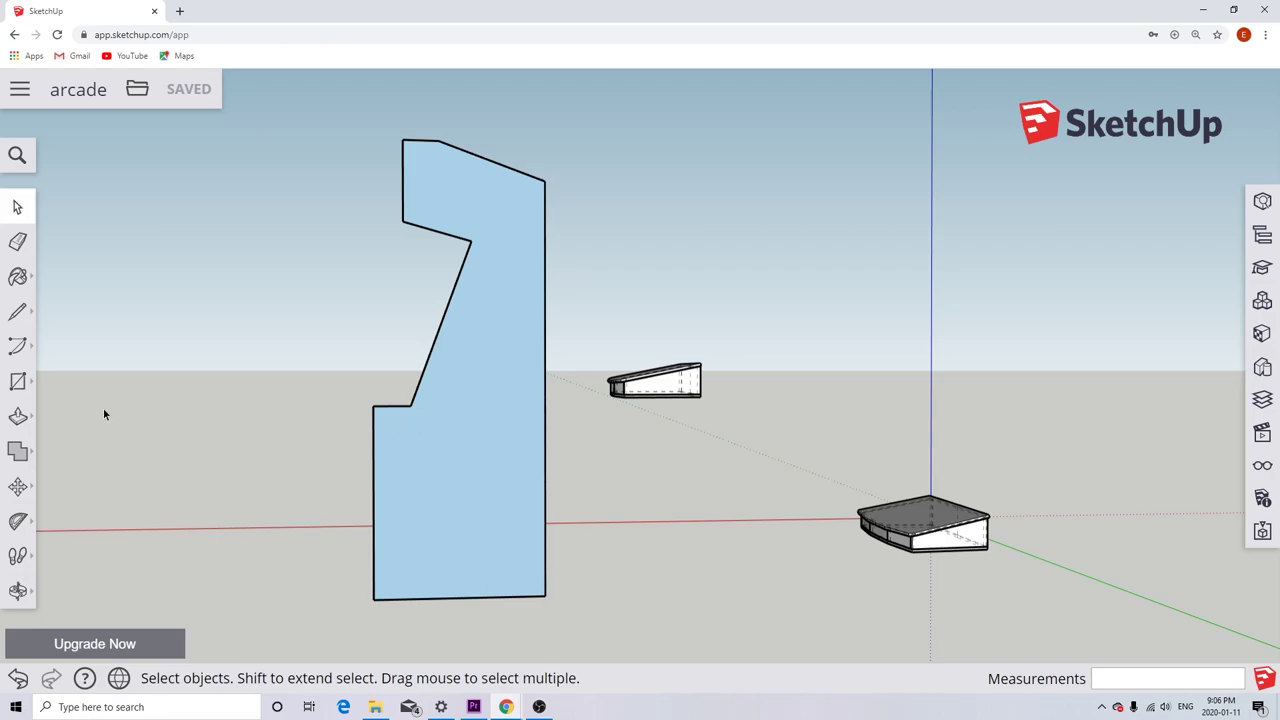
pyautogui.click(17, 311)
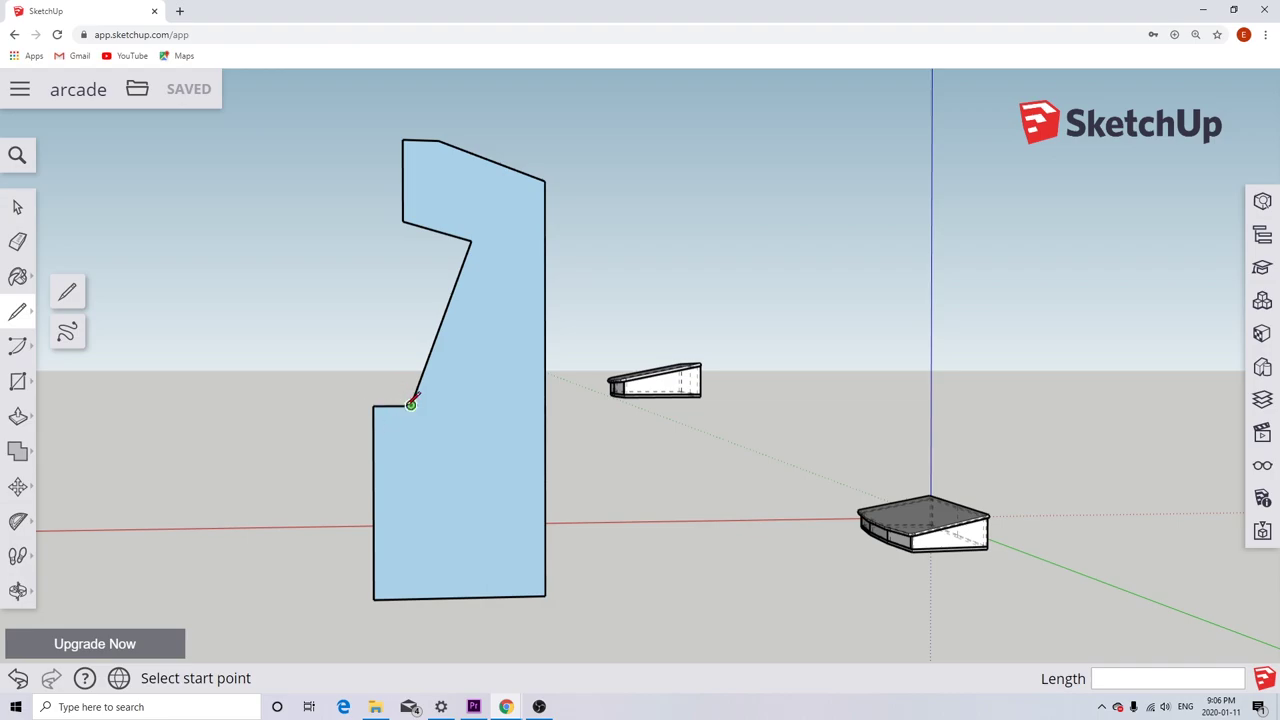
# Draw two 0.75" lines from the notch corner, along the top edge and down the slope.
pyautogui.scroll(-1, 441, 321)
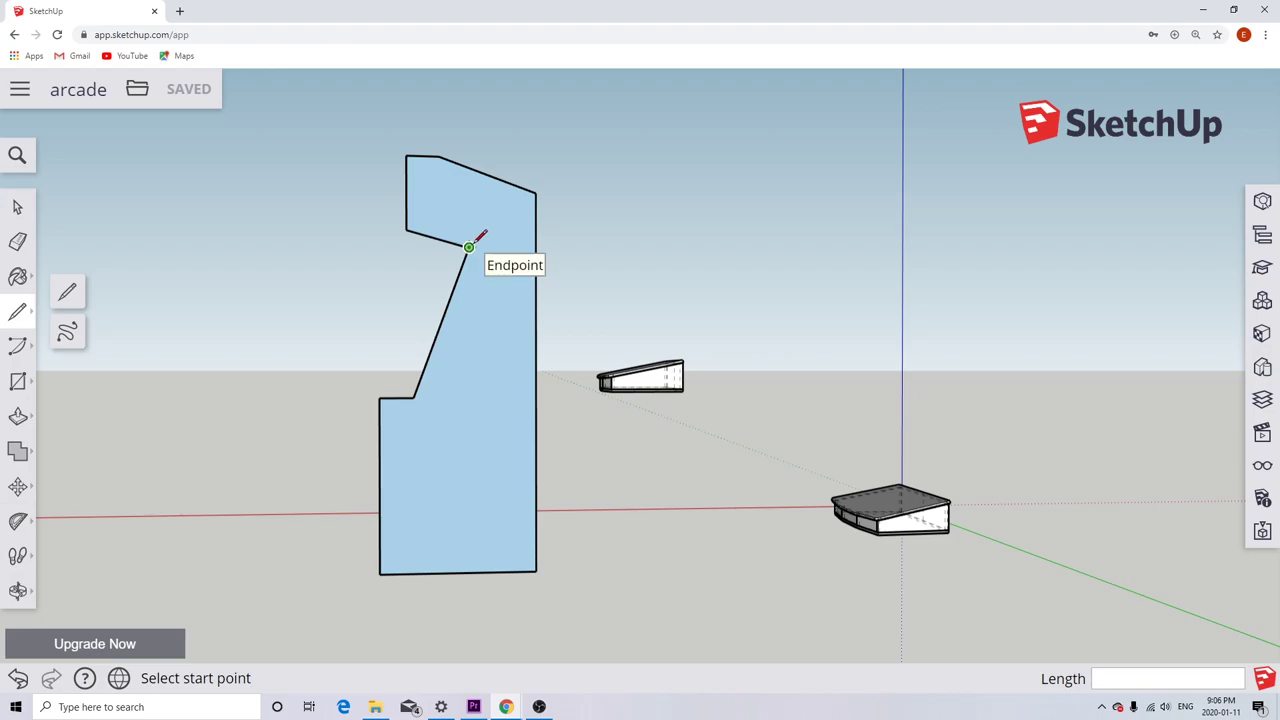
pyautogui.scroll(4, 476, 238)
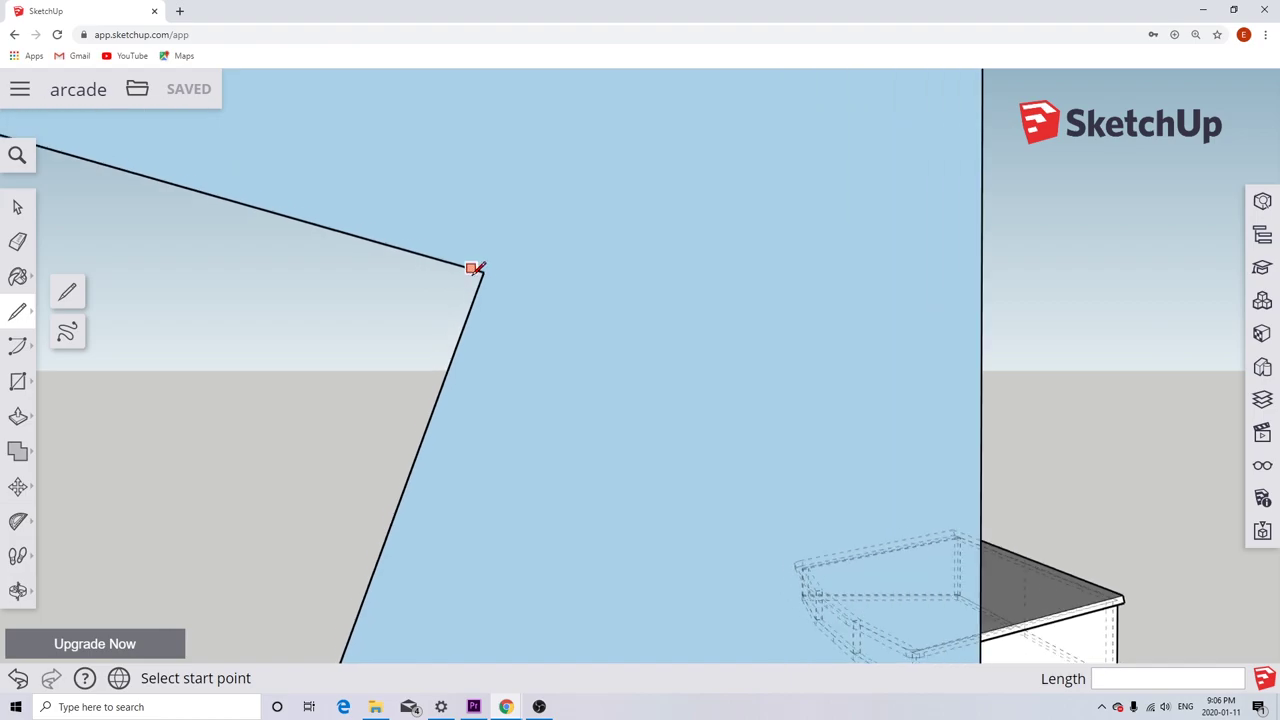
pyautogui.click(482, 271)
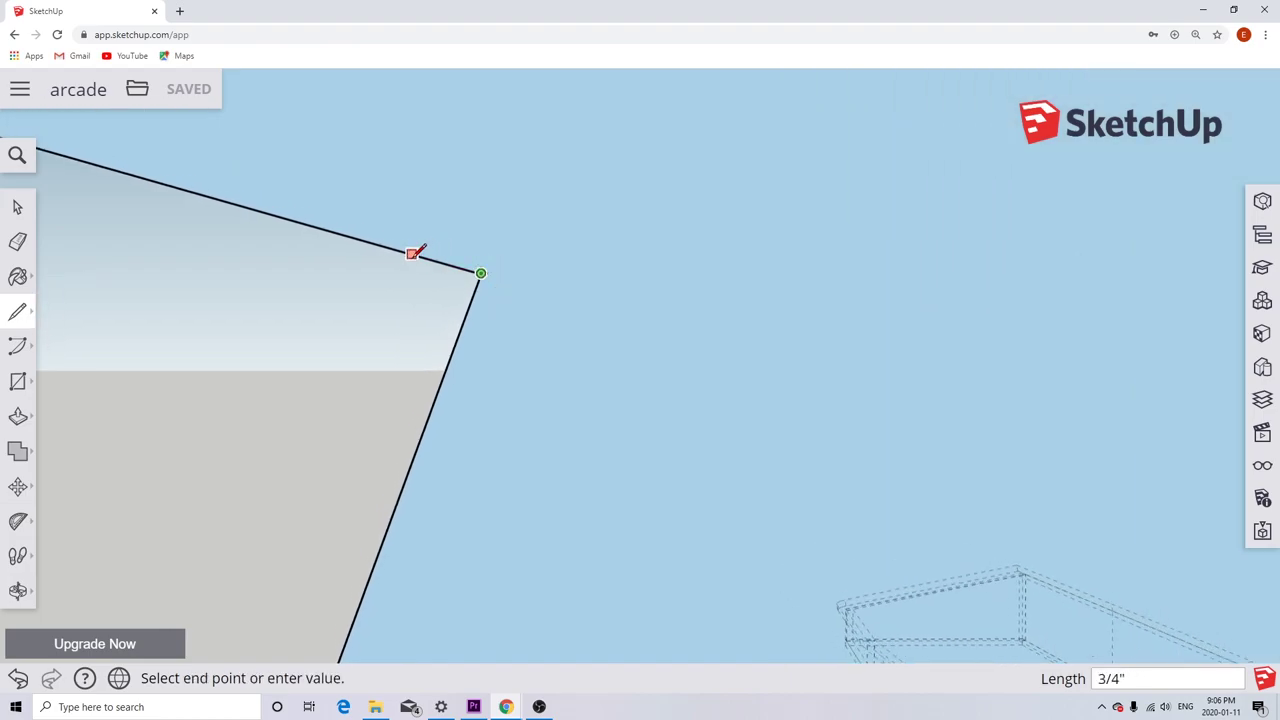
pyautogui.write('.7')
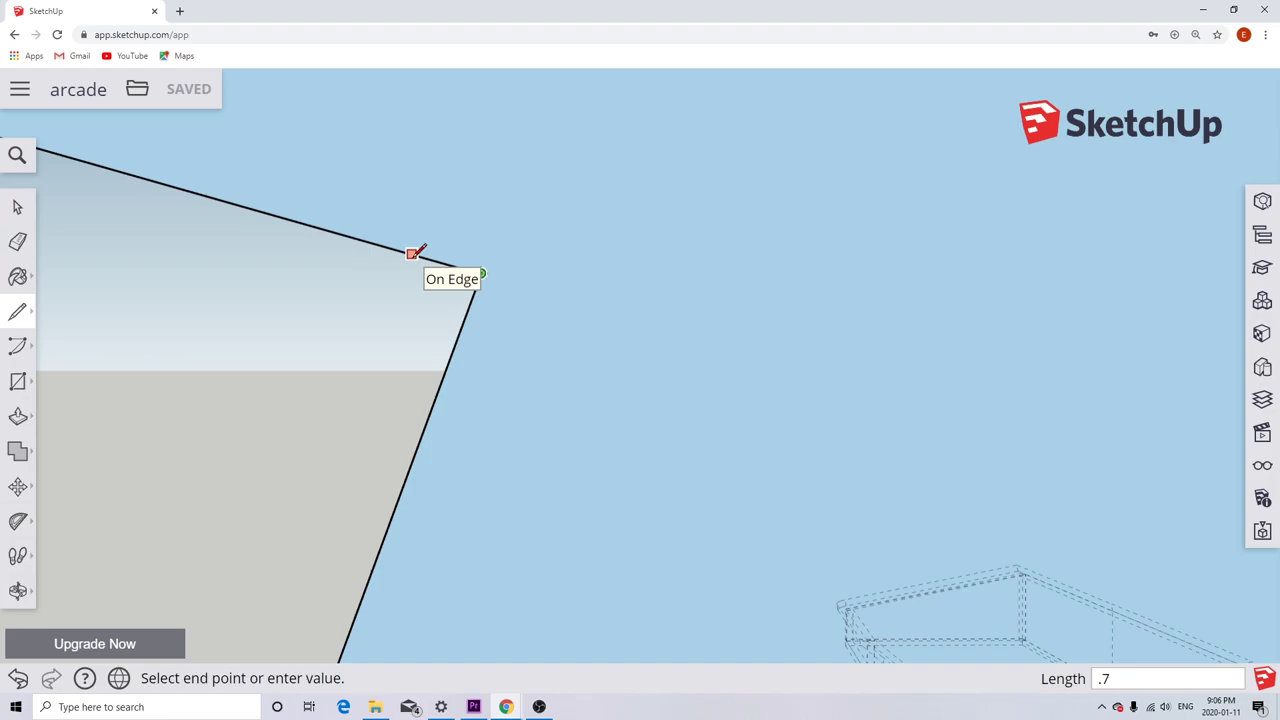
pyautogui.write('5')
pyautogui.press('Return')
pyautogui.click(481, 273)
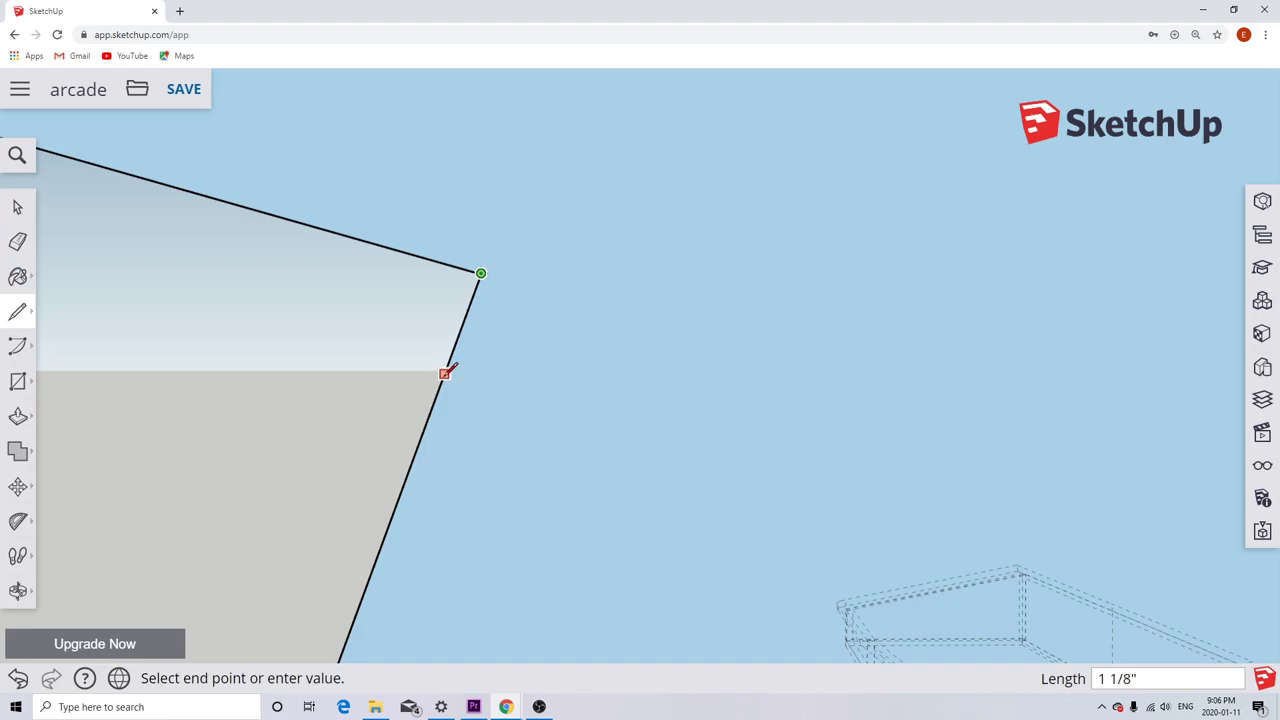
pyautogui.write('.75')
pyautogui.press('Return')
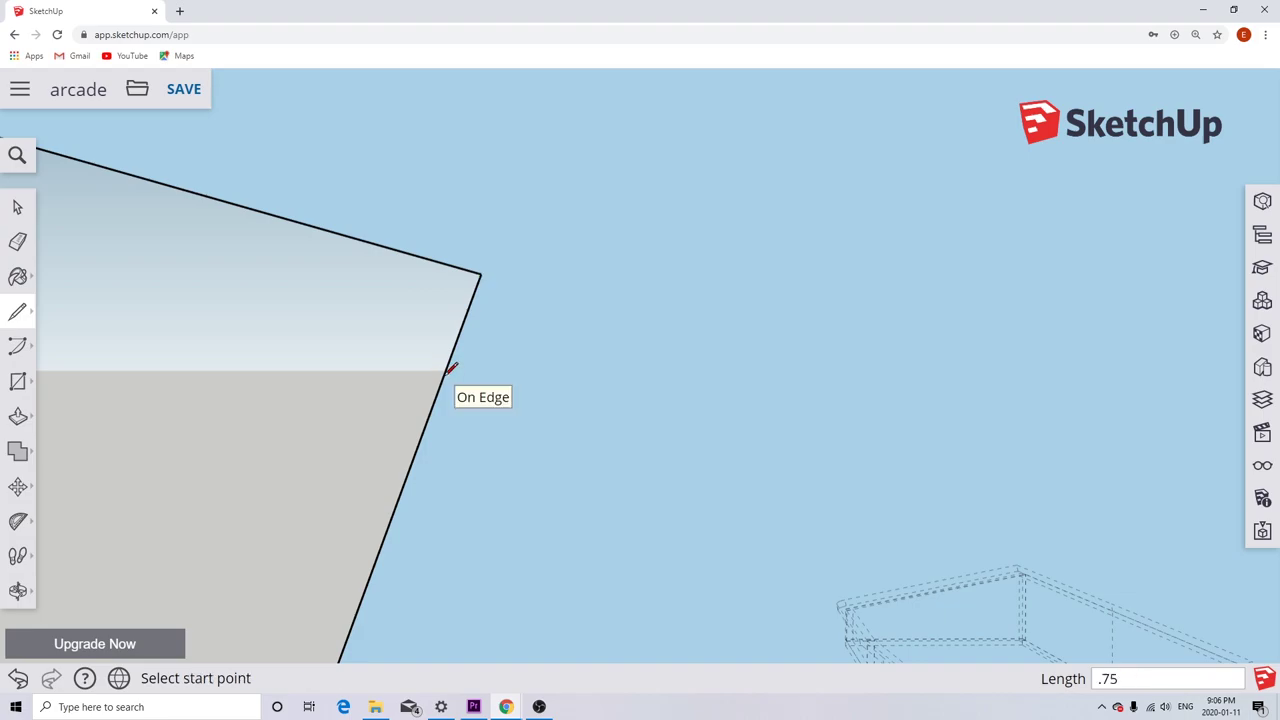
# Fillet the notch corner with a pie arc between the edges and delete the leftover corner edge.
pyautogui.click(30, 346)
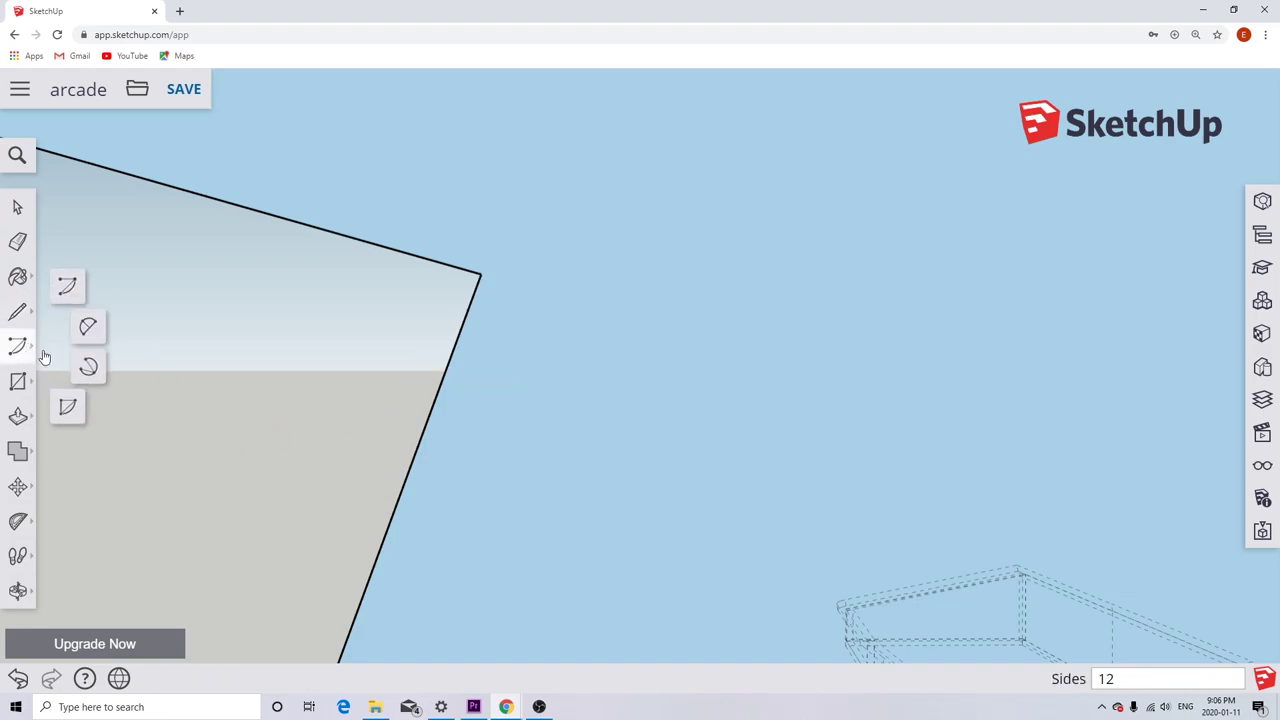
pyautogui.click(88, 327)
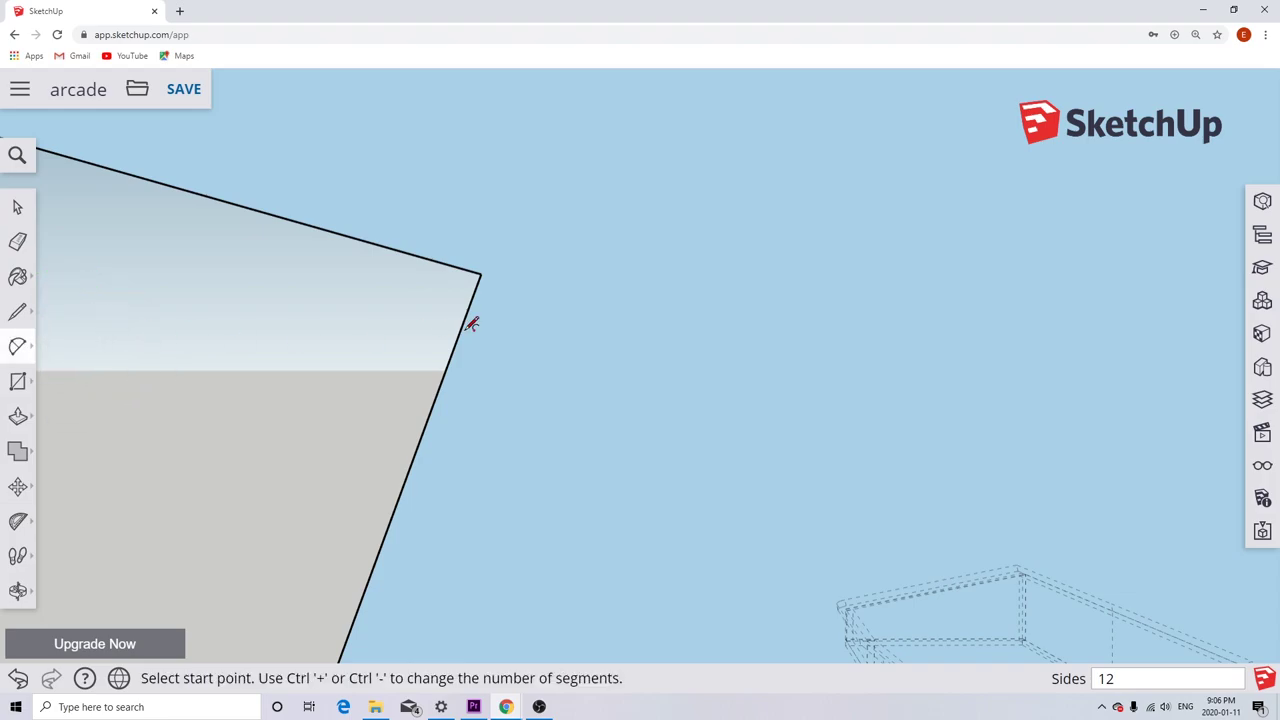
pyautogui.click(412, 253)
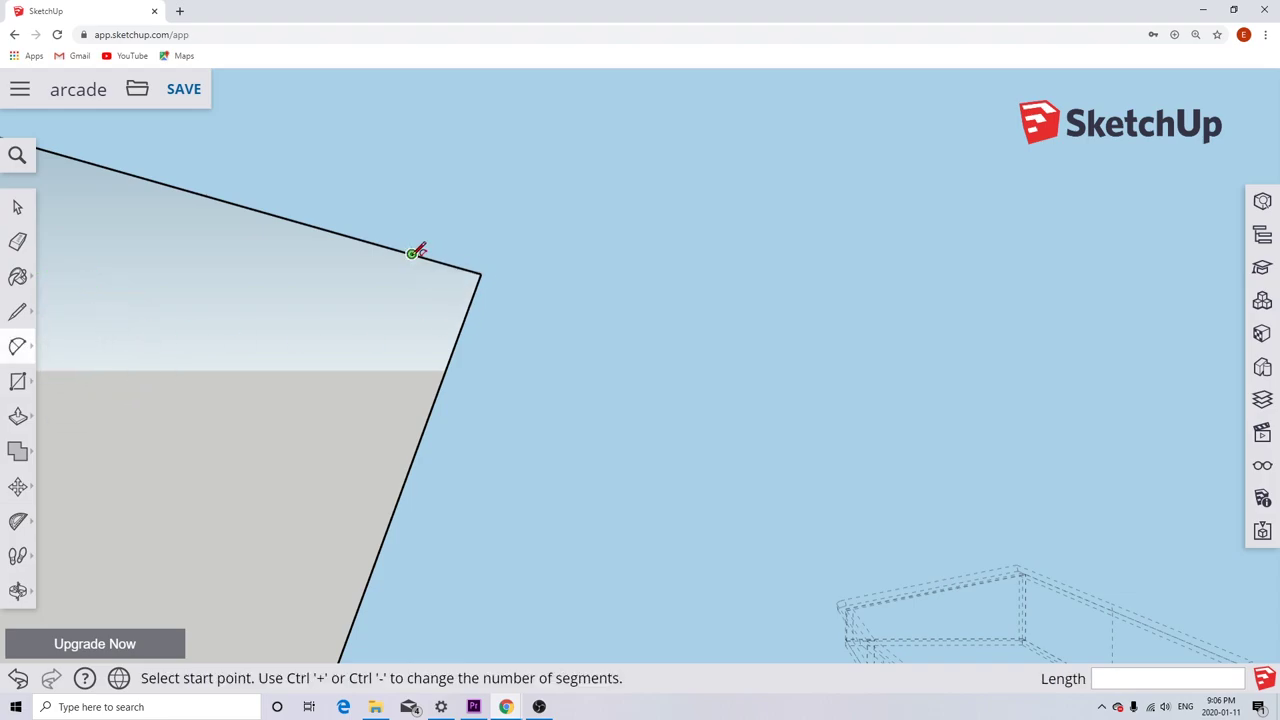
pyautogui.click(457, 340)
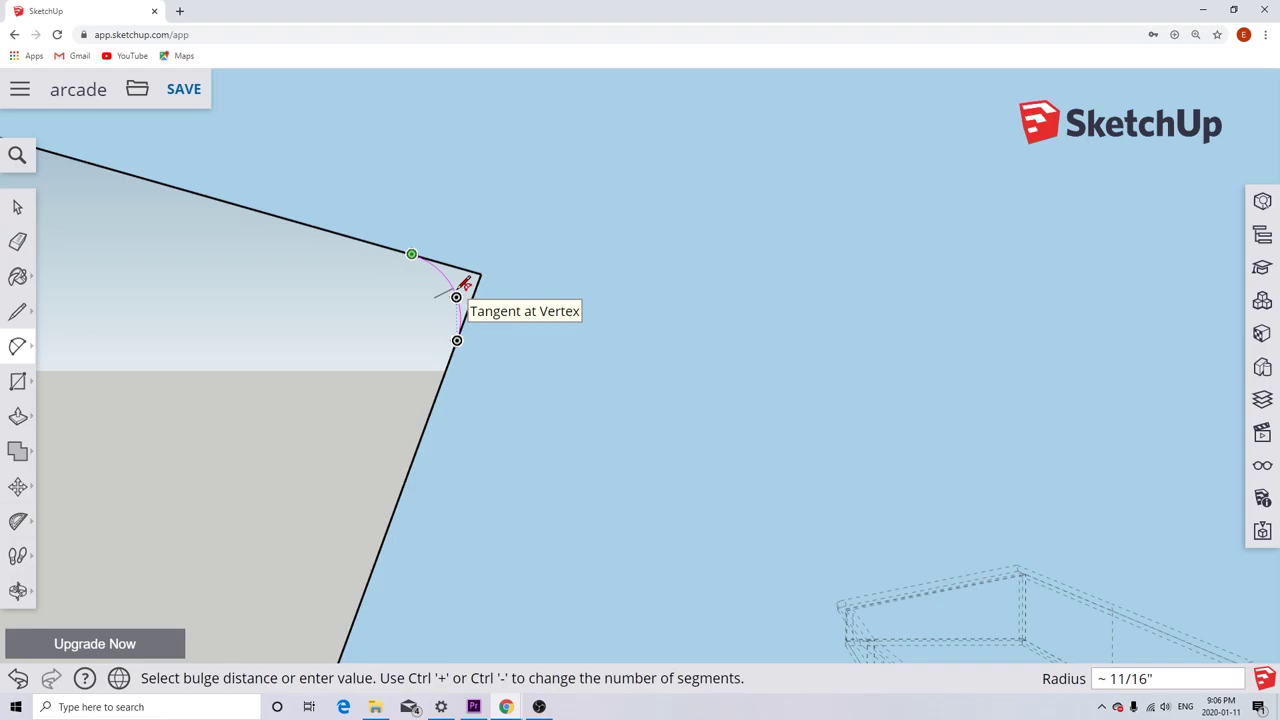
pyautogui.click(461, 288)
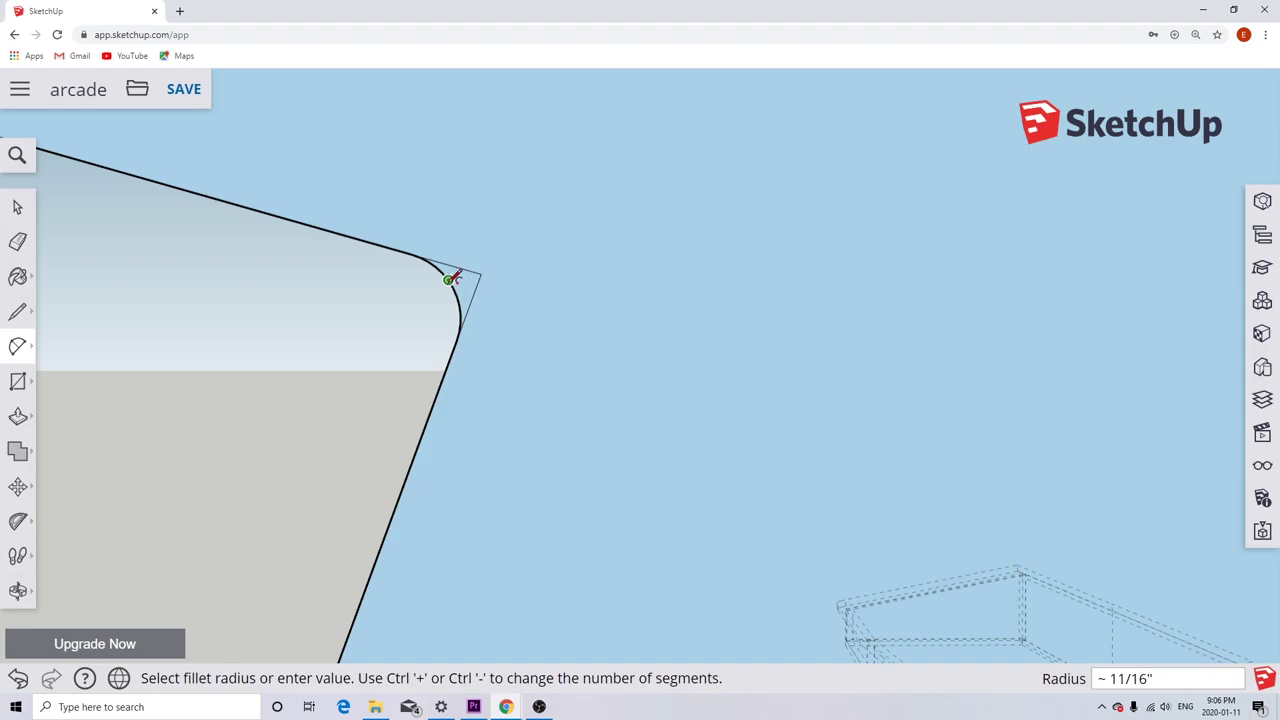
pyautogui.click(17, 207)
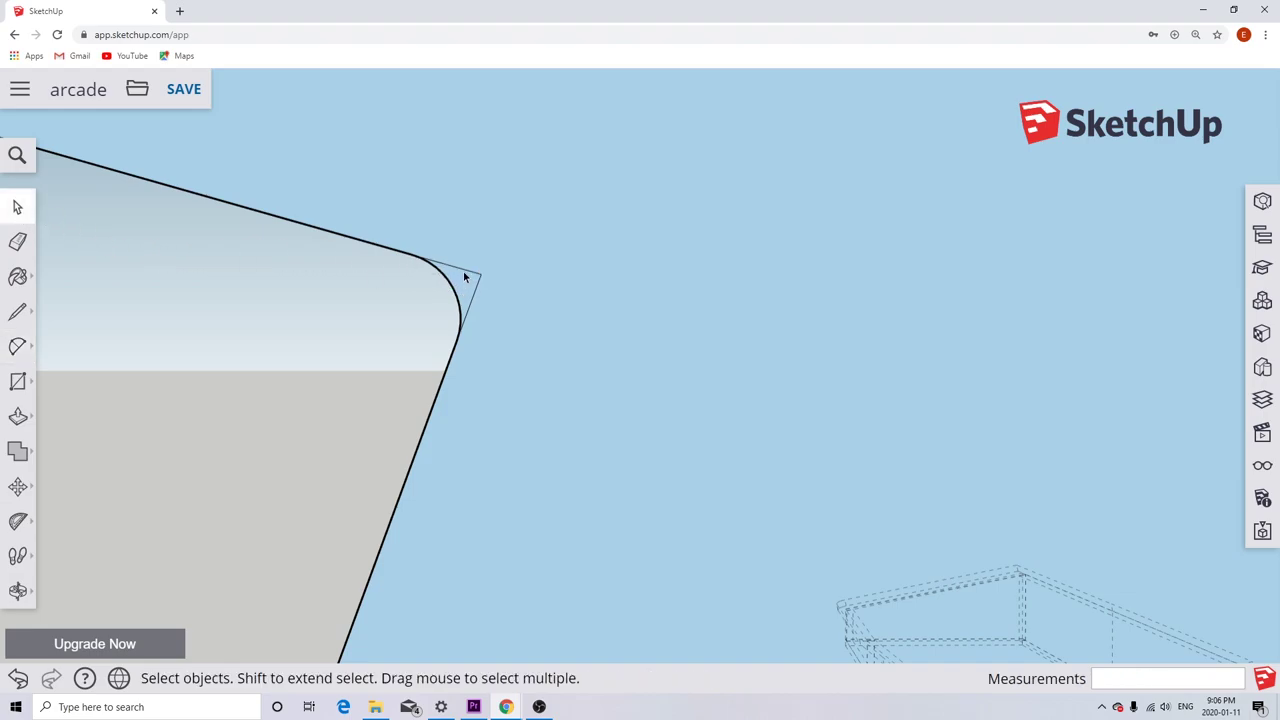
pyautogui.click(464, 277)
pyautogui.press('Delete')
# Zoom to the inner corner and sketch a short reference line up the vertical back edge.
pyautogui.scroll(-5, 474, 317)
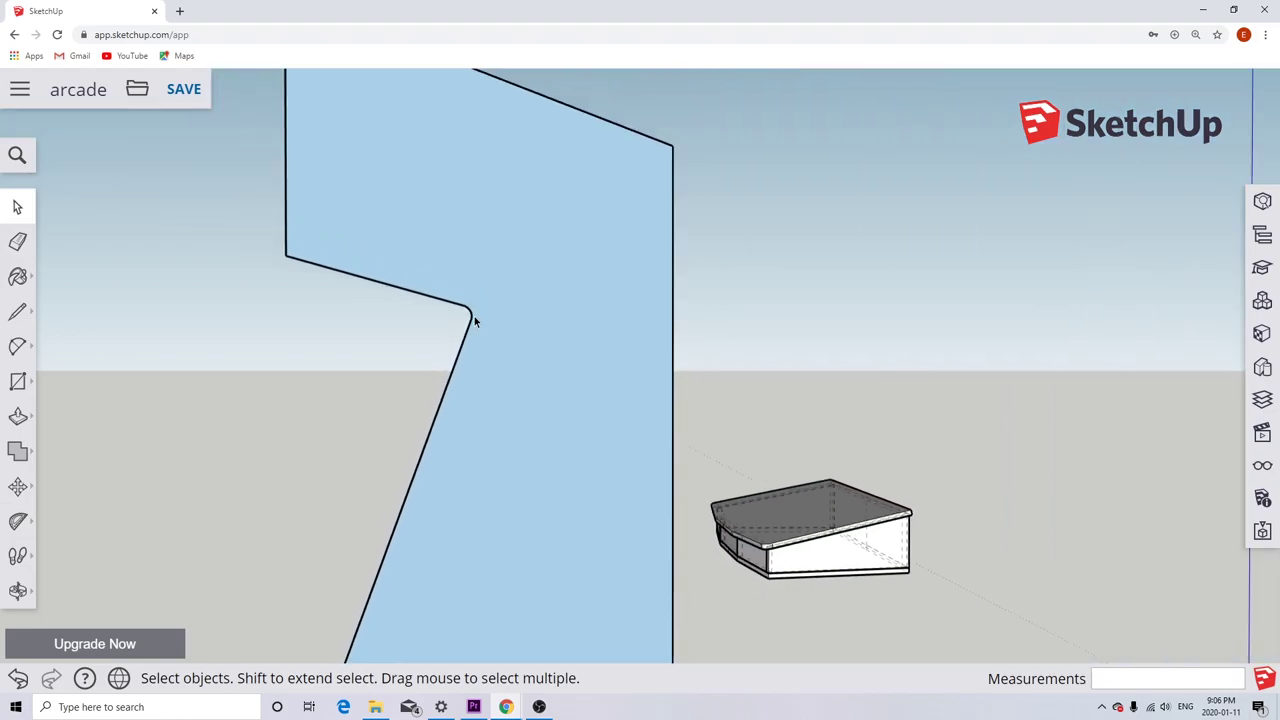
pyautogui.scroll(3, 476, 358)
pyautogui.scroll(3, 477, 340)
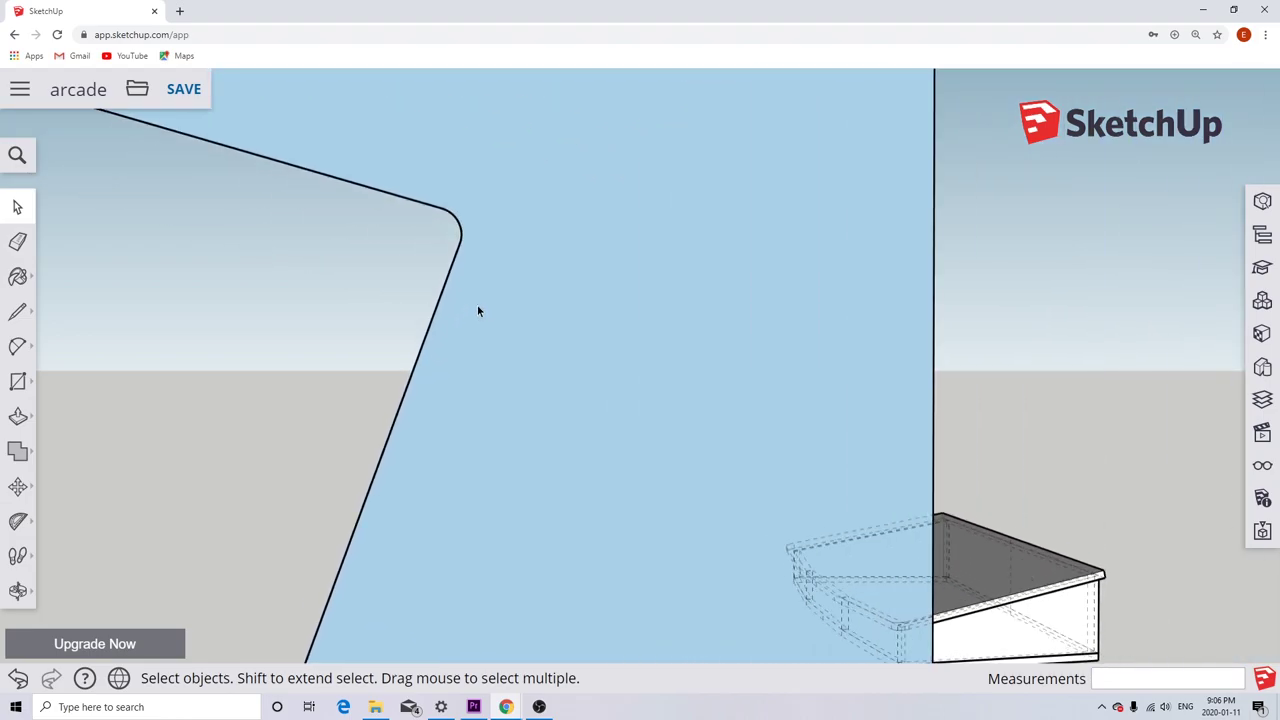
pyautogui.scroll(-6, 477, 305)
pyautogui.scroll(1, 408, 265)
pyautogui.scroll(3, 508, 312)
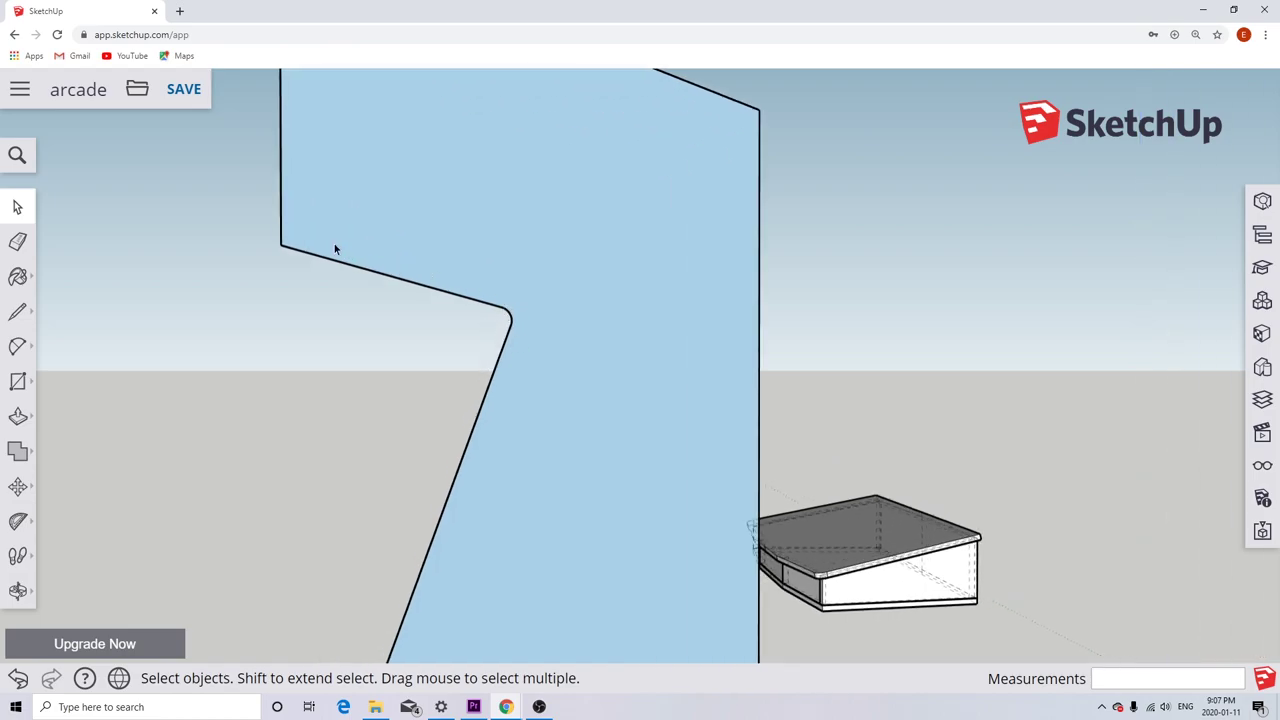
pyautogui.scroll(3, 307, 247)
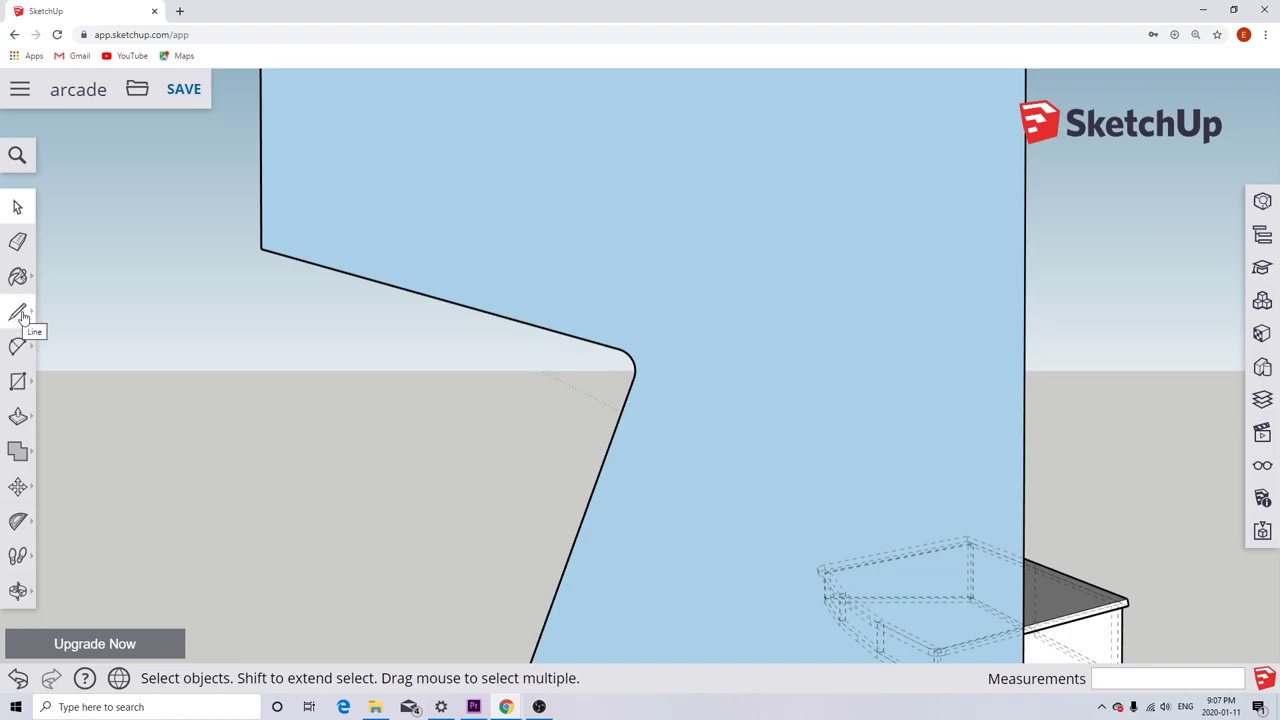
pyautogui.click(22, 316)
pyautogui.click(260, 249)
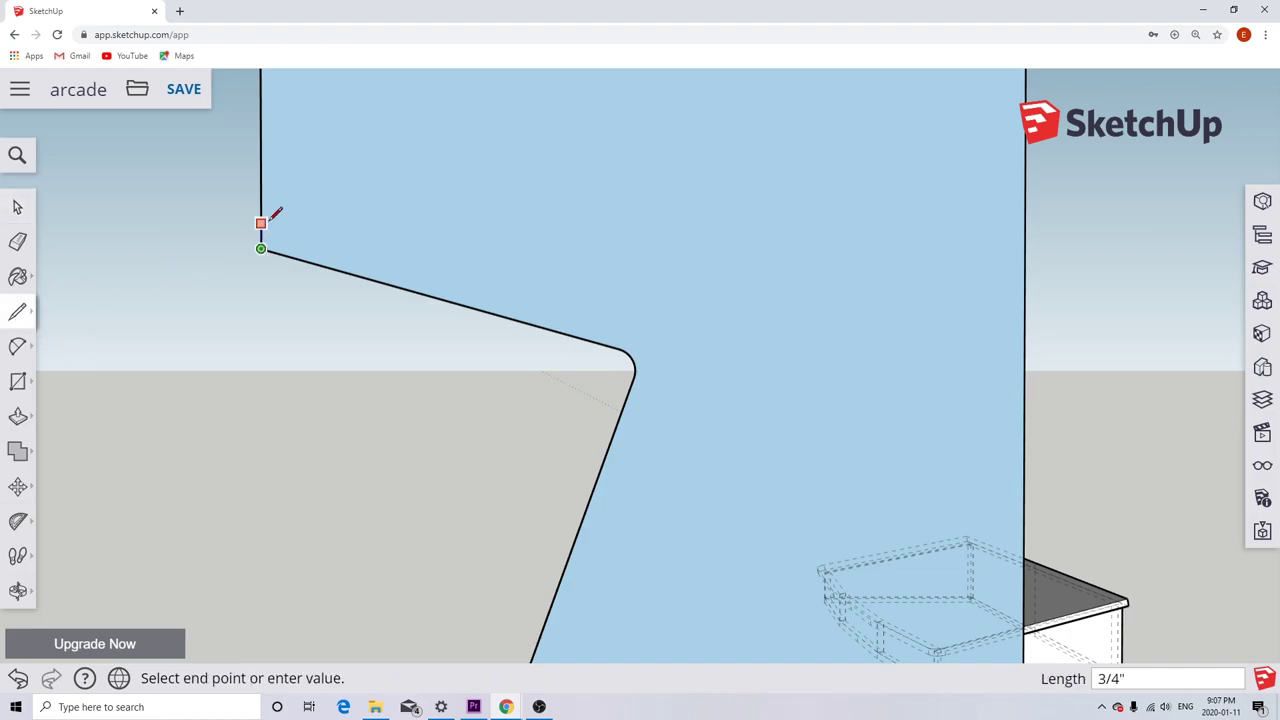
pyautogui.click(263, 196)
pyautogui.click(260, 249)
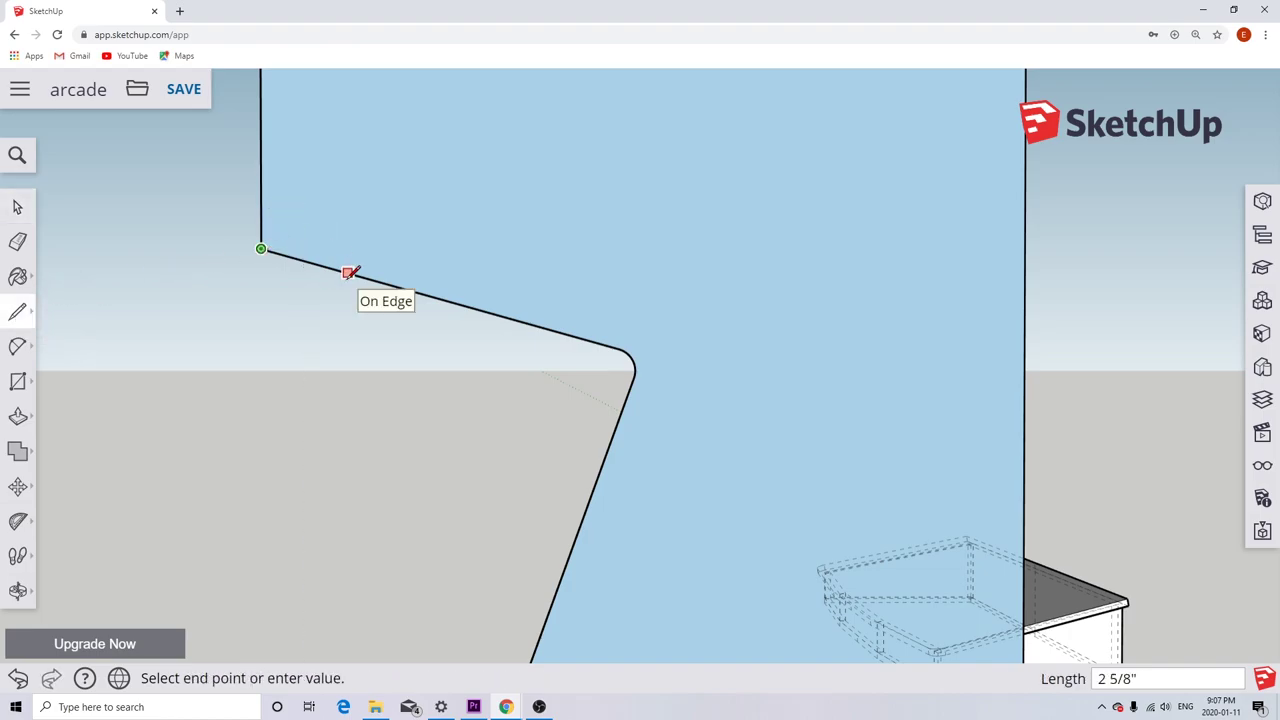
pyautogui.press('Escape')
# Fillet the inner corner with an arc from the back edge to the slope and delete the sharp edges.
pyautogui.press('a')
pyautogui.scroll(5, 265, 225)
pyautogui.click(260, 204)
pyautogui.click(303, 259)
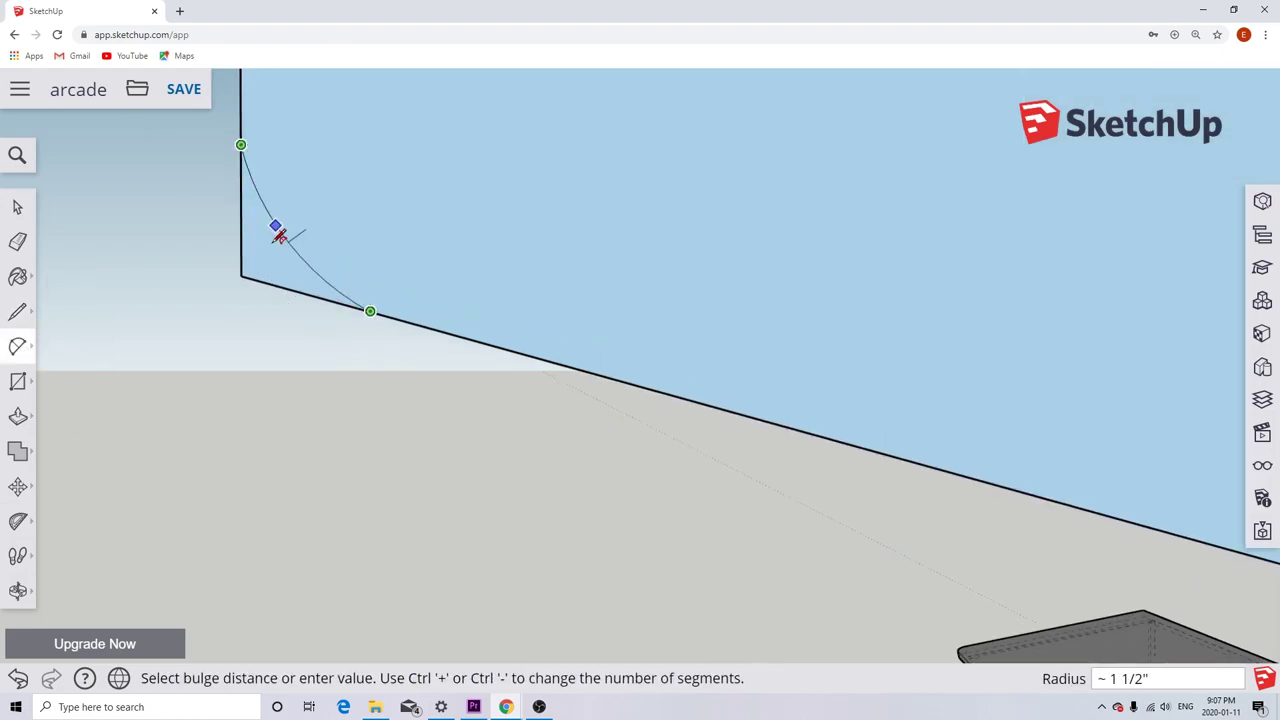
pyautogui.click(272, 232)
pyautogui.press('space')
pyautogui.click(267, 245)
pyautogui.press('Delete')
pyautogui.scroll(-5, 340, 205)
# Measure from the panel's corner with the Tape Measure and select the panel's top face.
pyautogui.scroll(6, 396, 280)
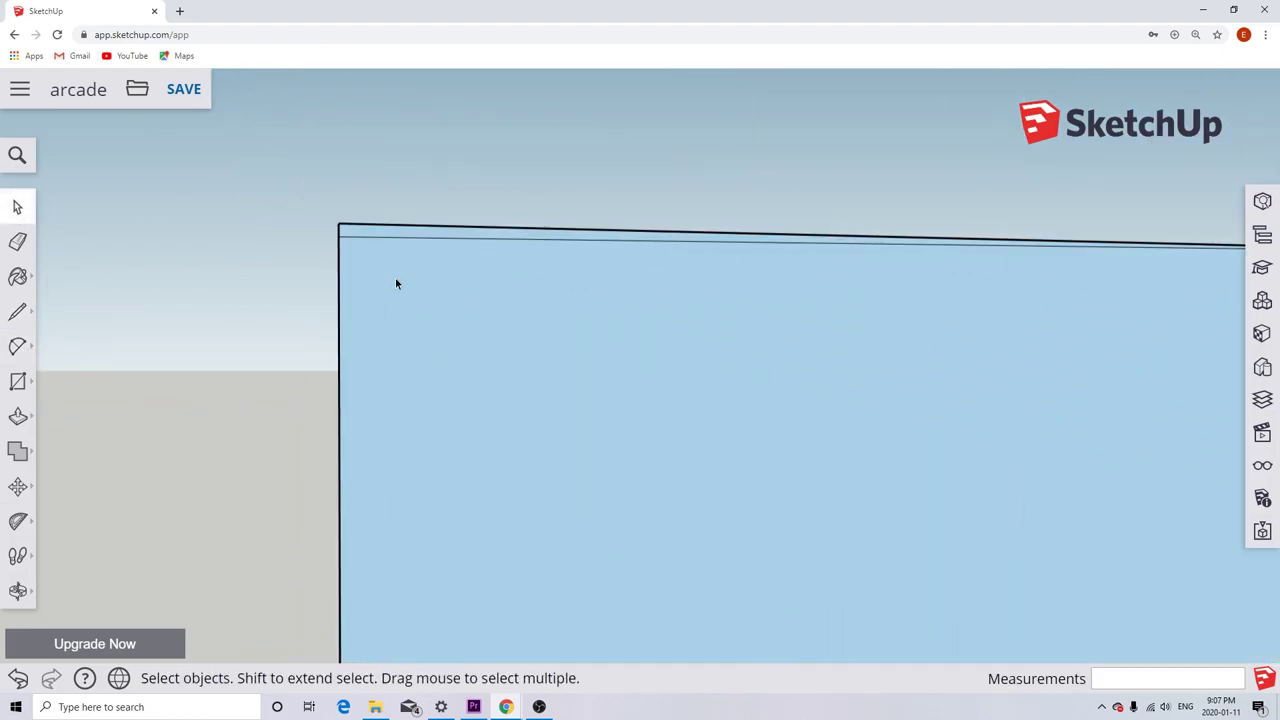
pyautogui.scroll(-1, 396, 277)
pyautogui.scroll(1, 396, 277)
pyautogui.click(18, 520)
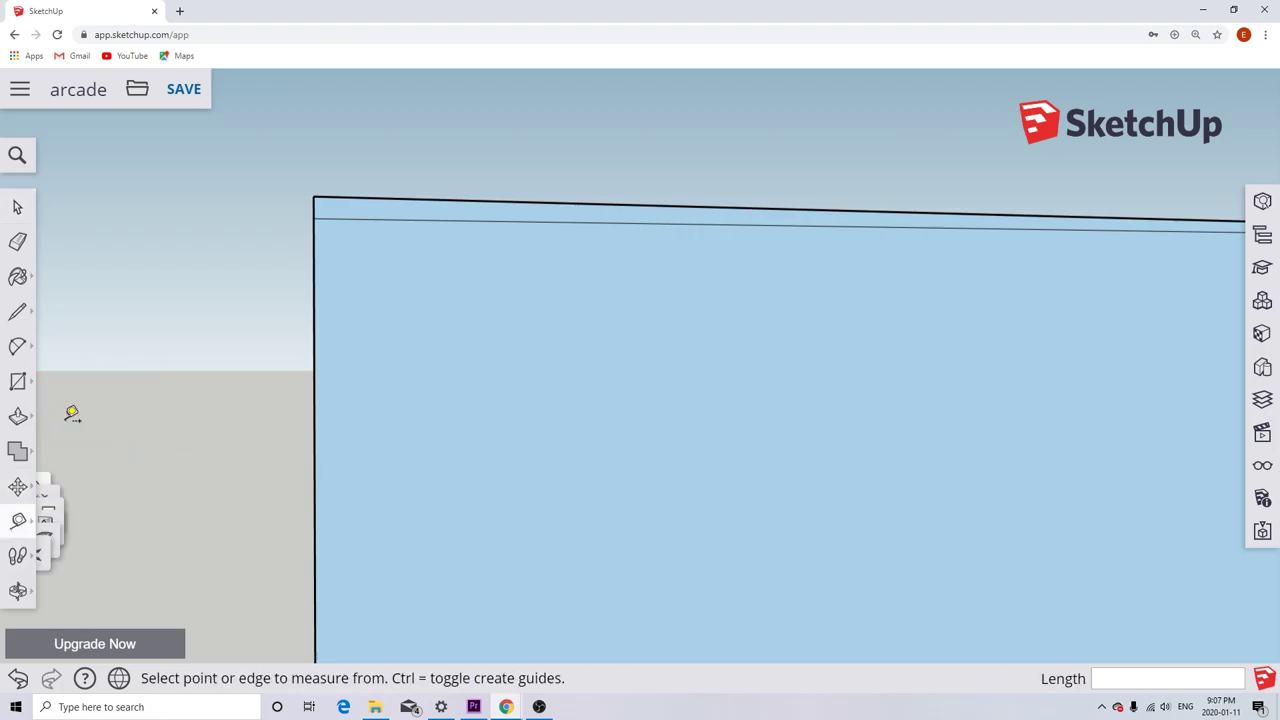
pyautogui.scroll(-3, 430, 330)
pyautogui.scroll(-5, 475, 352)
pyautogui.scroll(3, 475, 352)
pyautogui.scroll(-2, 549, 349)
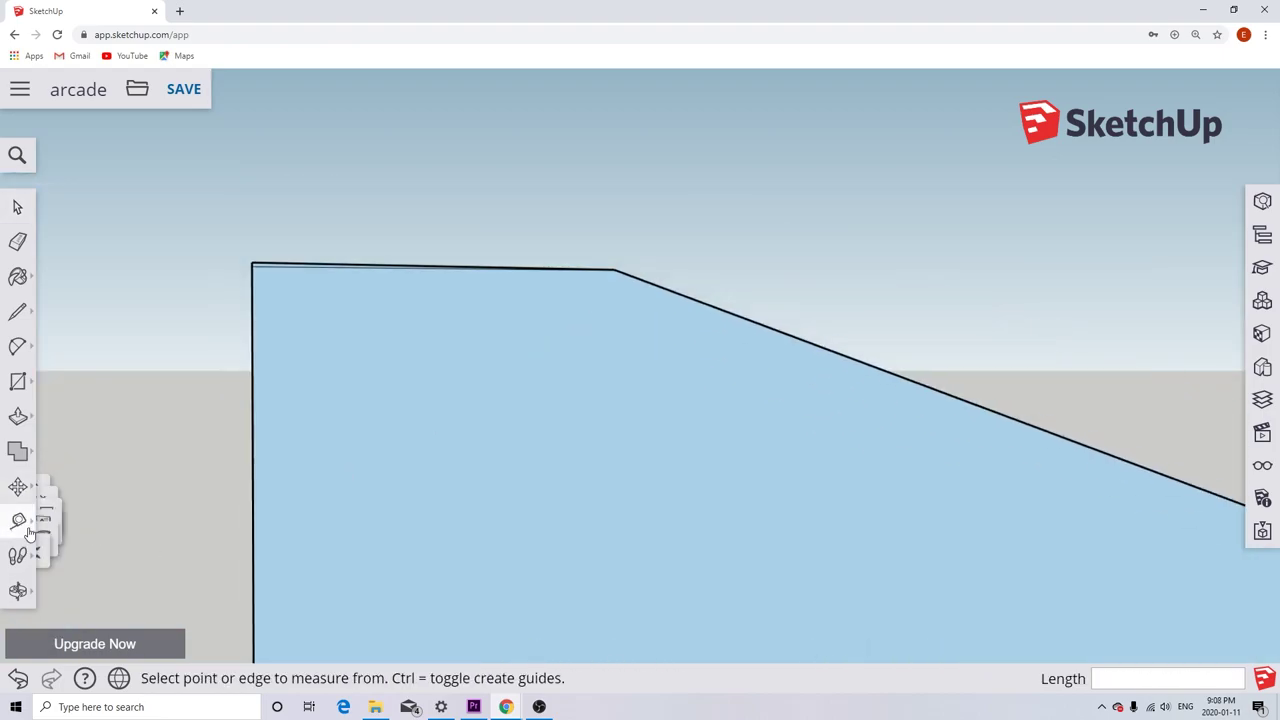
pyautogui.scroll(4, 255, 213)
pyautogui.click(248, 219)
pyautogui.scroll(-5, 317, 443)
pyautogui.scroll(4, 274, 543)
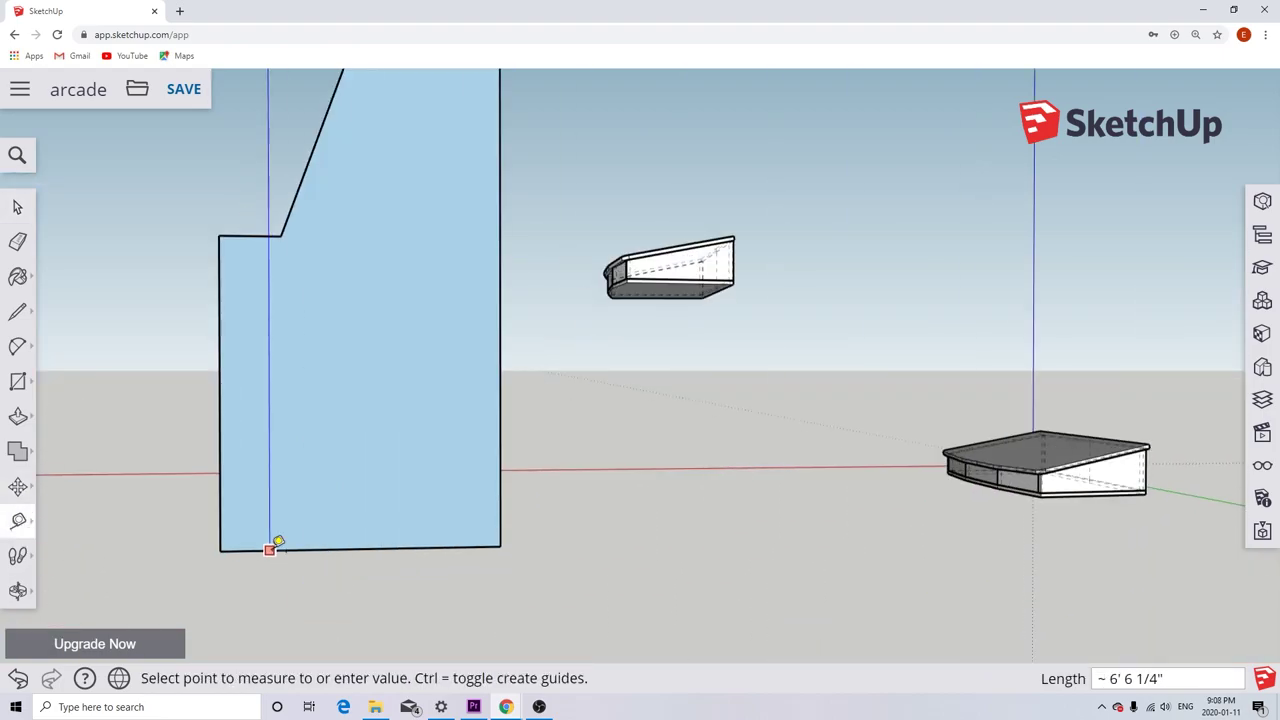
pyautogui.scroll(-4, 277, 475)
pyautogui.scroll(6, 277, 478)
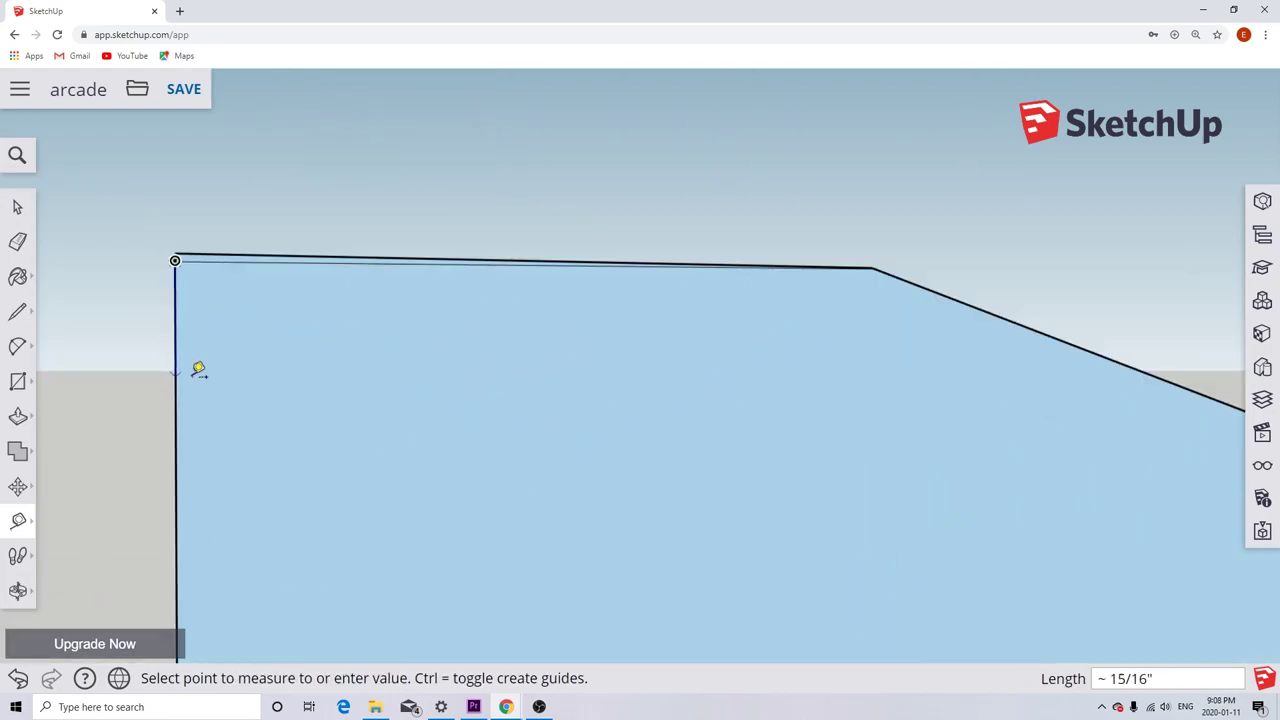
pyautogui.scroll(-6, 200, 400)
pyautogui.scroll(3, 197, 458)
pyautogui.scroll(-2, 234, 366)
pyautogui.scroll(6, 194, 171)
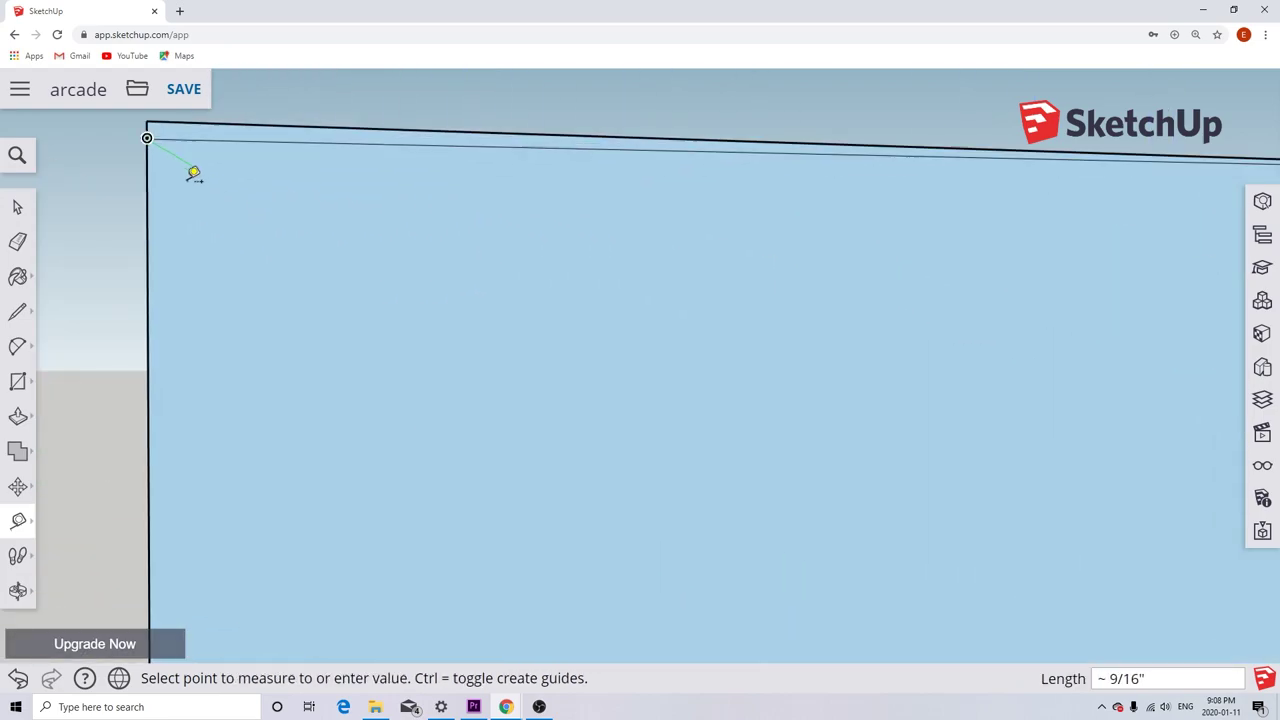
pyautogui.click(194, 171)
pyautogui.click(17, 206)
pyautogui.click(178, 135)
pyautogui.scroll(-2, 241, 149)
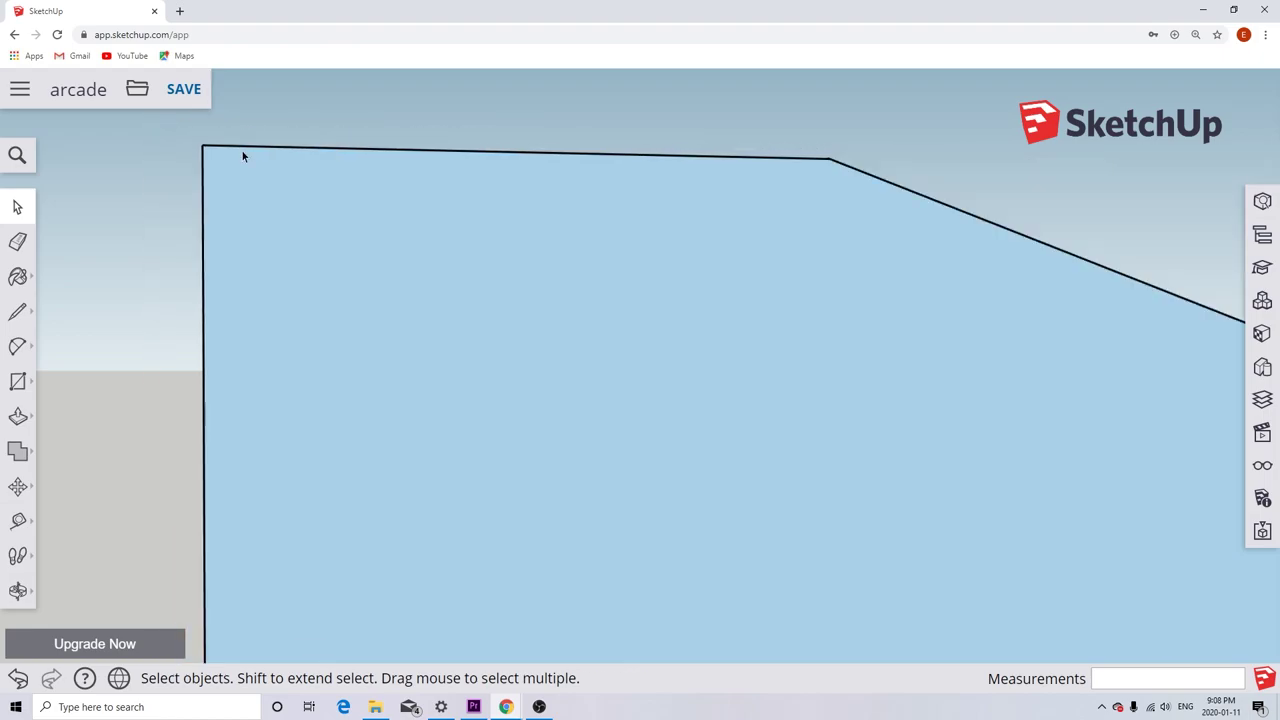
pyautogui.scroll(-5, 814, 278)
pyautogui.scroll(5, 347, 201)
pyautogui.scroll(3, 347, 201)
# Round the top-left corner with a fillet arc between the left and top edges.
pyautogui.click(17, 311)
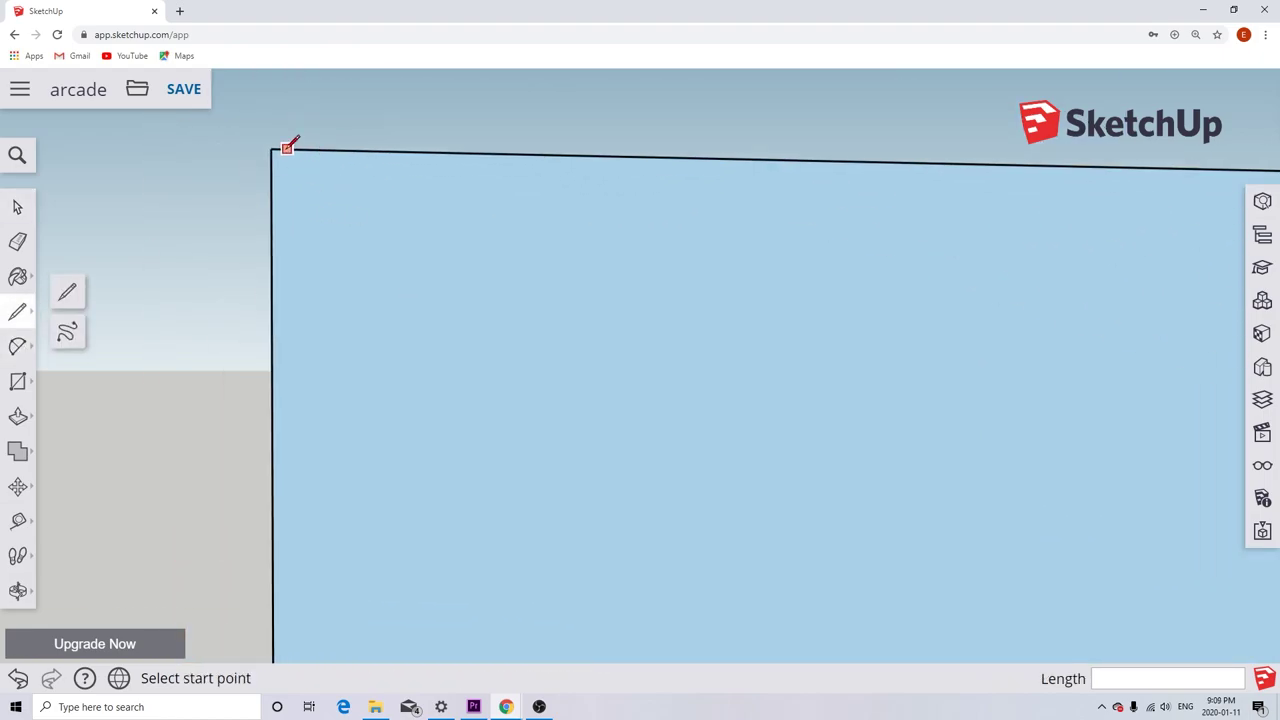
pyautogui.click(271, 149)
pyautogui.press('Escape')
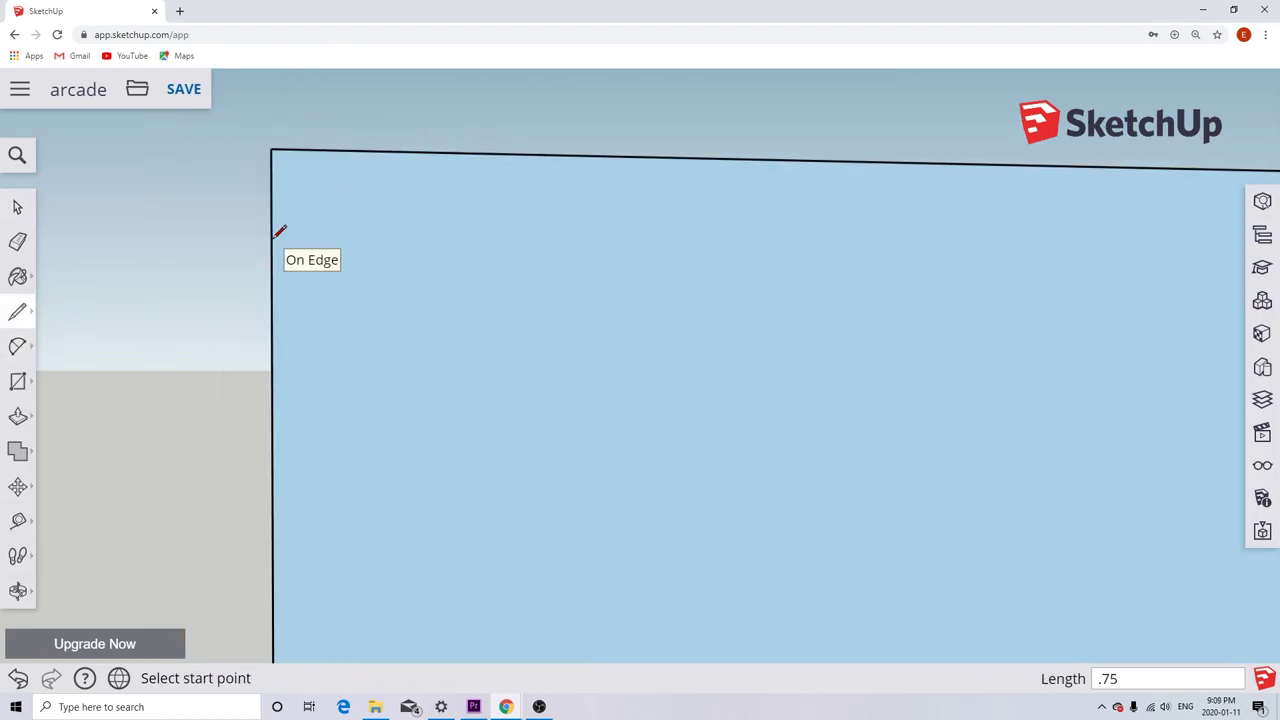
pyautogui.press('a')
pyautogui.scroll(-5, 275, 452)
pyautogui.click(271, 508)
pyautogui.click(388, 397)
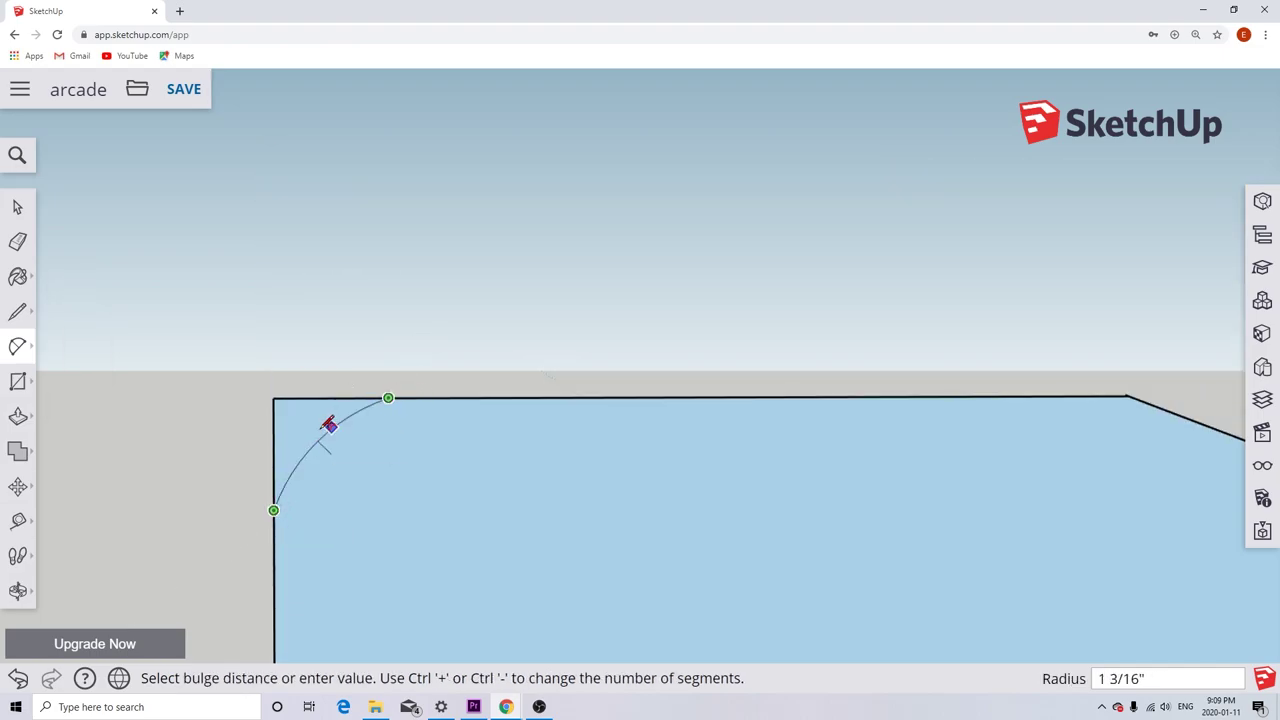
pyautogui.scroll(2, 303, 432)
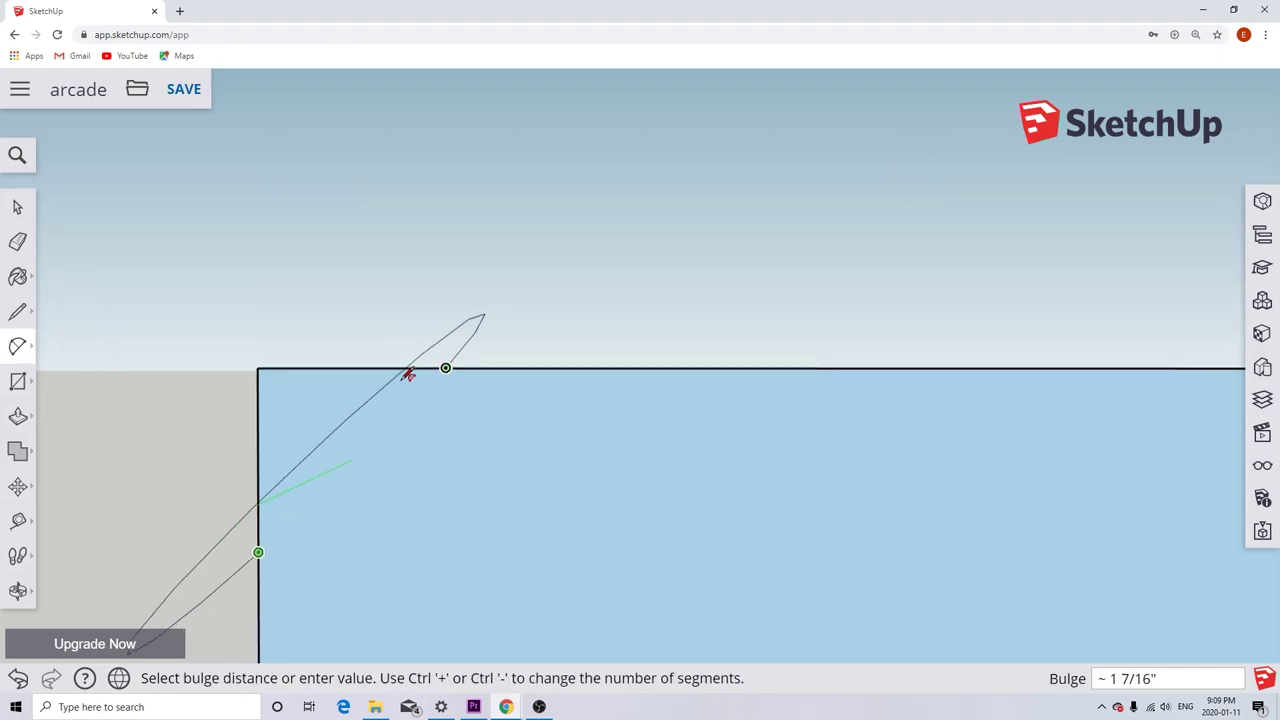
pyautogui.click(312, 418)
pyautogui.press('space')
# Fillet the corner where the top edge meets the sloped edge.
pyautogui.scroll(-6, 383, 569)
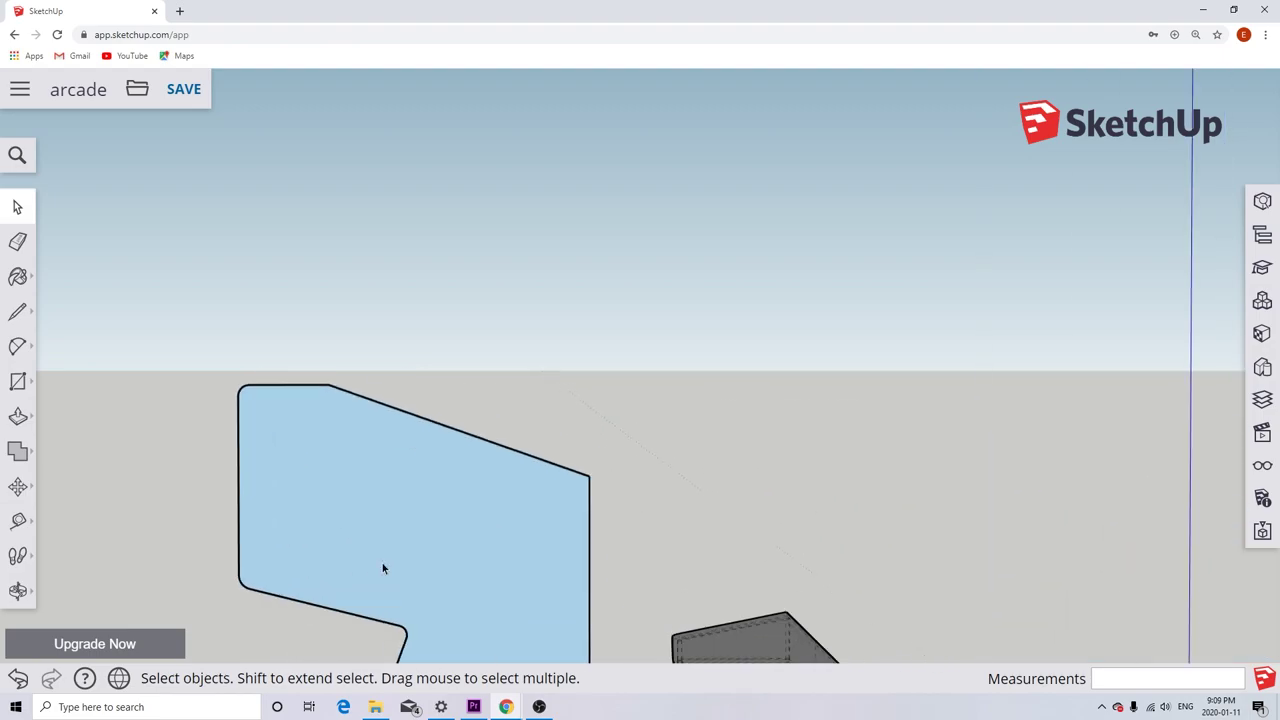
pyautogui.scroll(6, 300, 426)
pyautogui.scroll(3, 300, 432)
pyautogui.press('l')
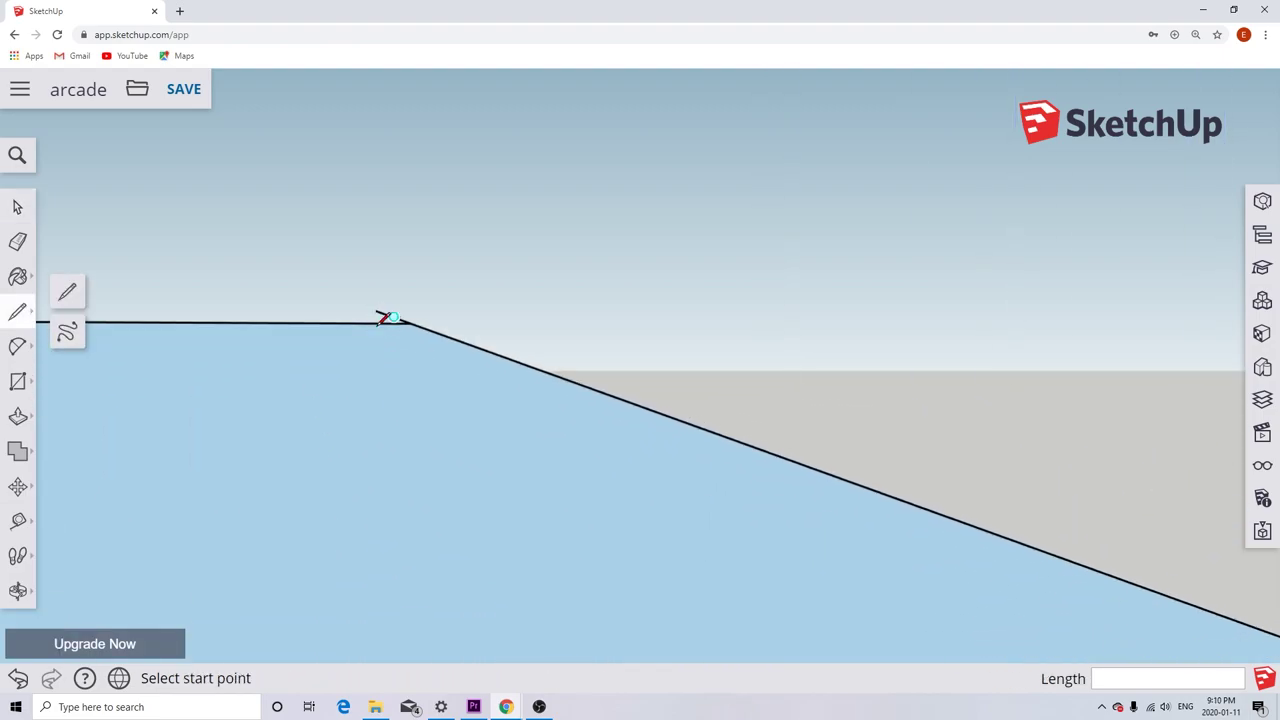
pyautogui.press('space')
pyautogui.press('l')
pyautogui.click(410, 323)
pyautogui.press('Escape')
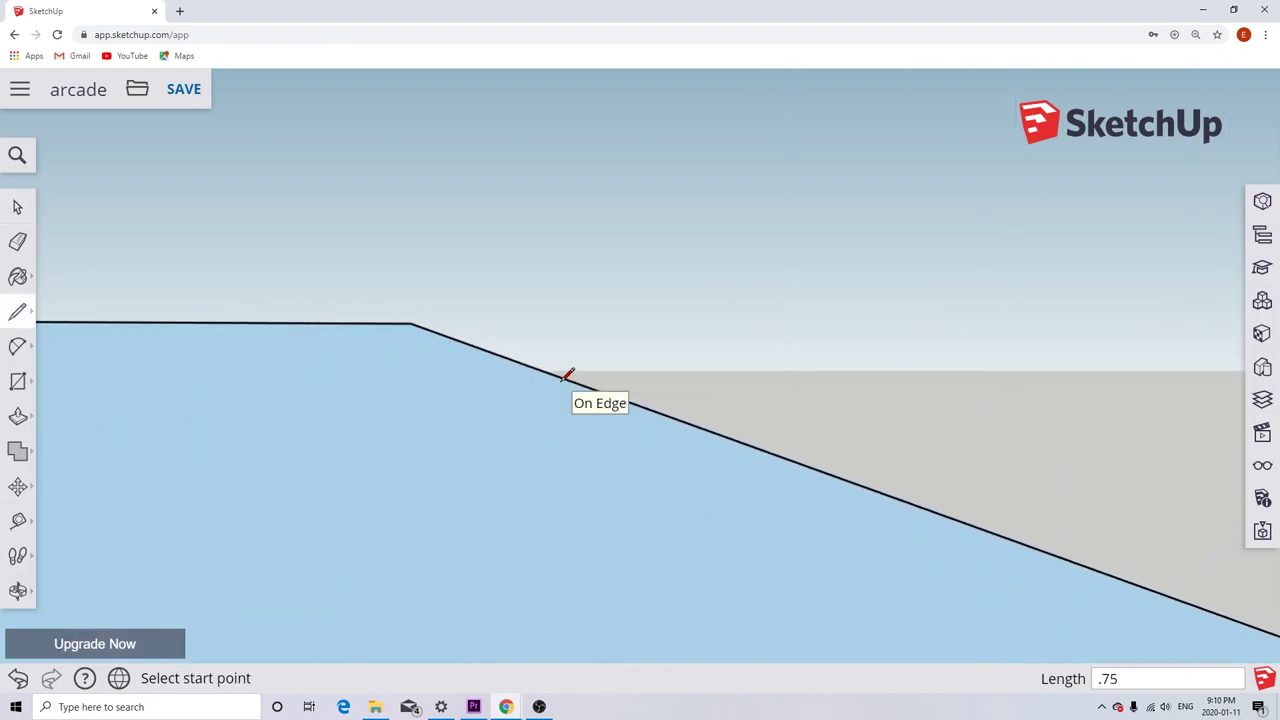
pyautogui.press('a')
pyautogui.scroll(-2, 230, 355)
pyautogui.keyDown('shift'); pyautogui.moveTo(441, 429); pyautogui.dragTo(577, 471, button='middle'); pyautogui.keyUp('shift')
pyautogui.click(452, 437)
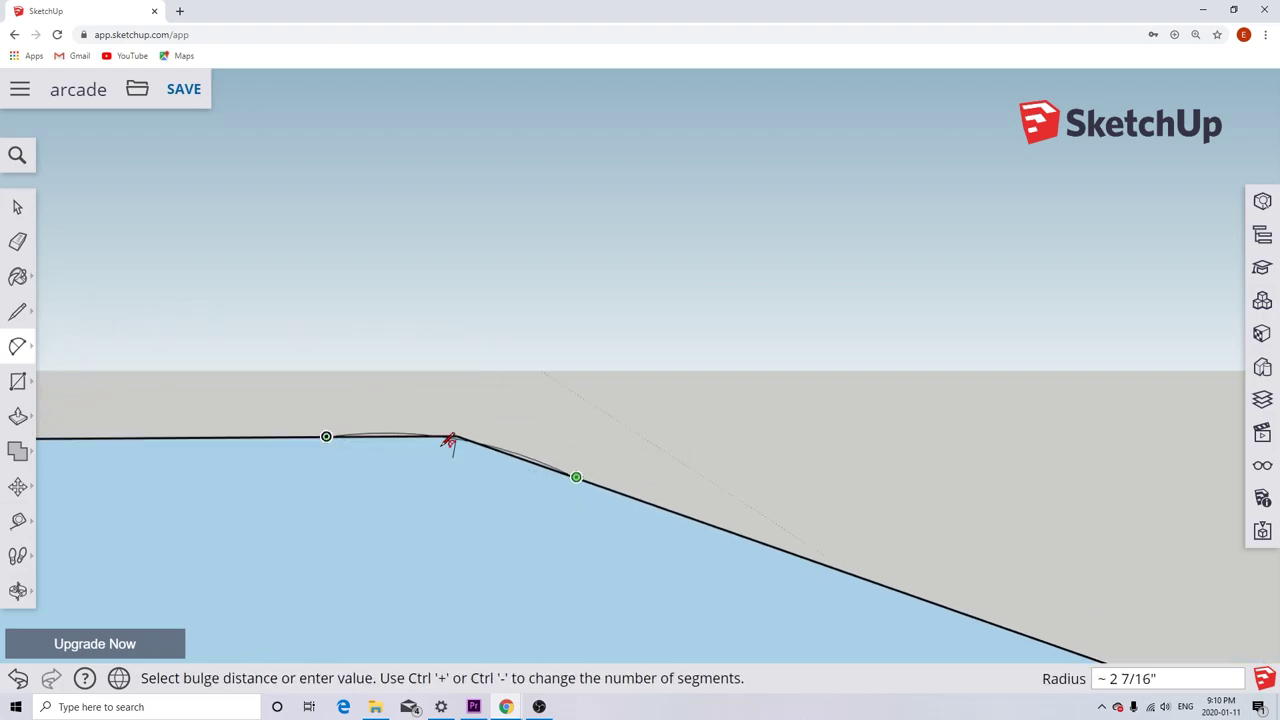
pyautogui.click(89, 382)
pyautogui.press('space')
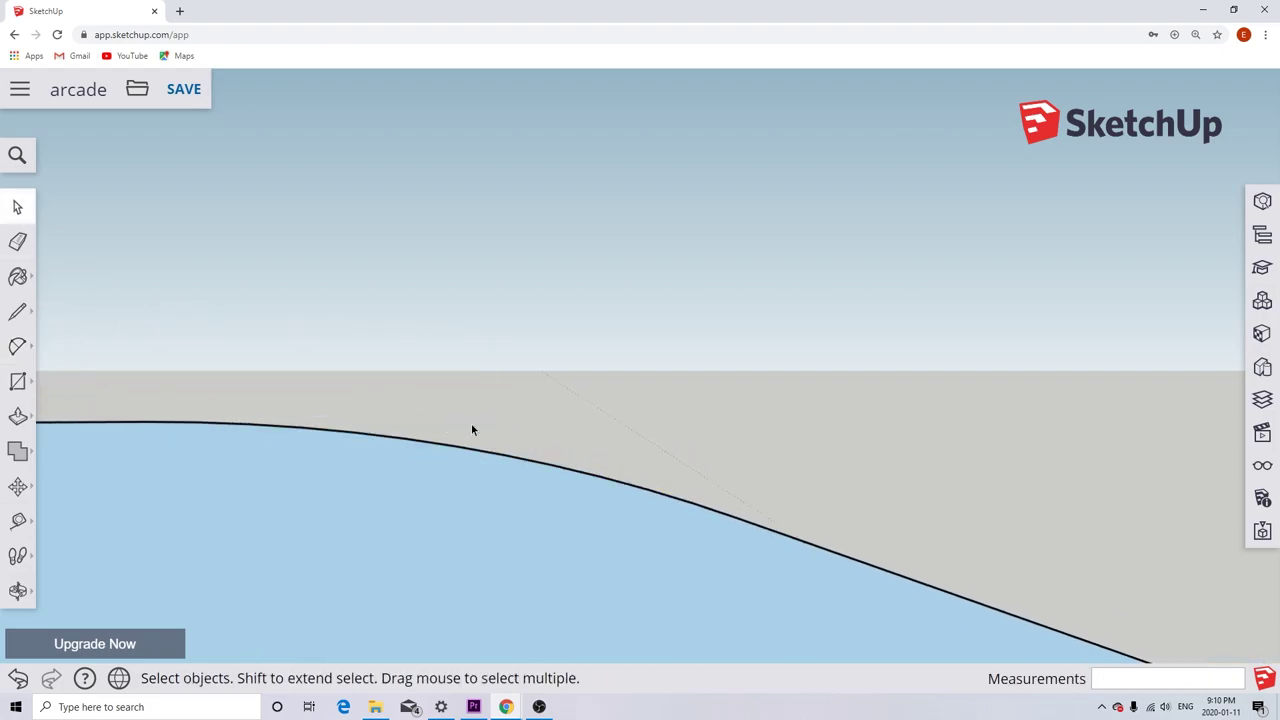
# Draw a 0.75" line at the back corner and round the top corner with a fillet arc.
pyautogui.scroll(4, 471, 424)
pyautogui.scroll(-3, 393, 552)
pyautogui.press('l')
pyautogui.click(537, 306)
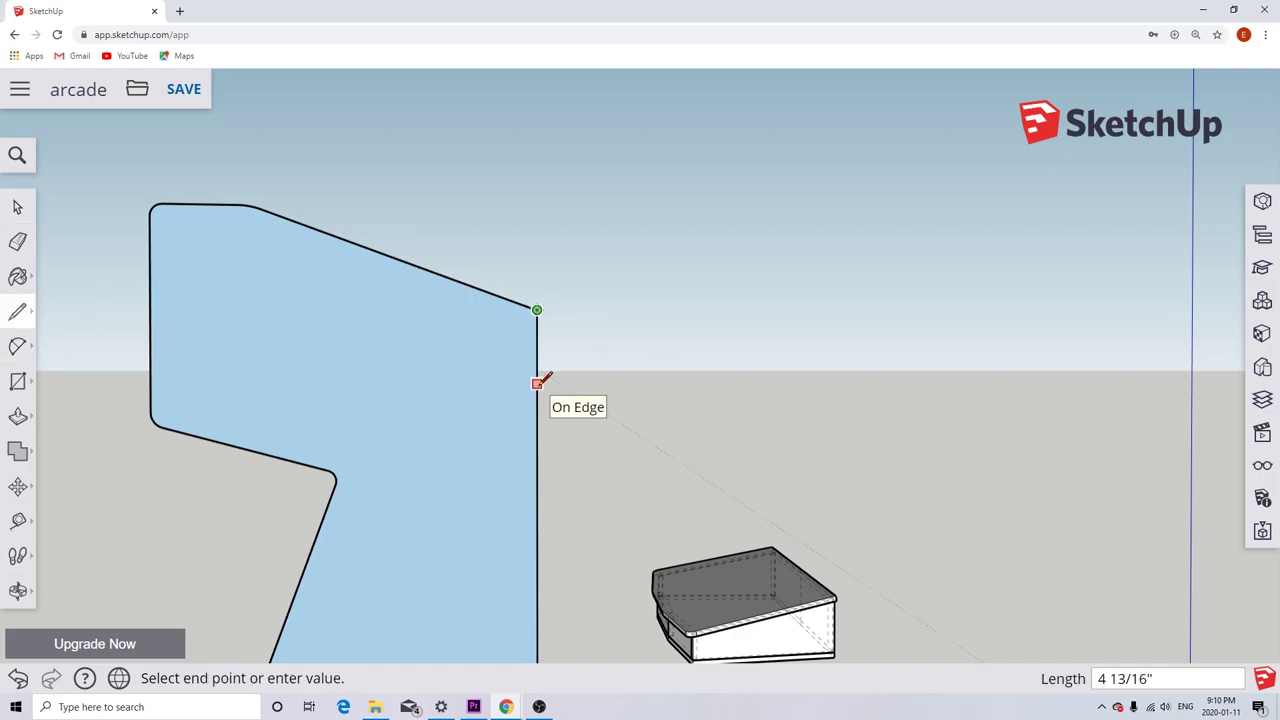
pyautogui.write('.75')
pyautogui.press('Return')
pyautogui.click(17, 345)
pyautogui.scroll(3, 523, 294)
pyautogui.click(566, 332)
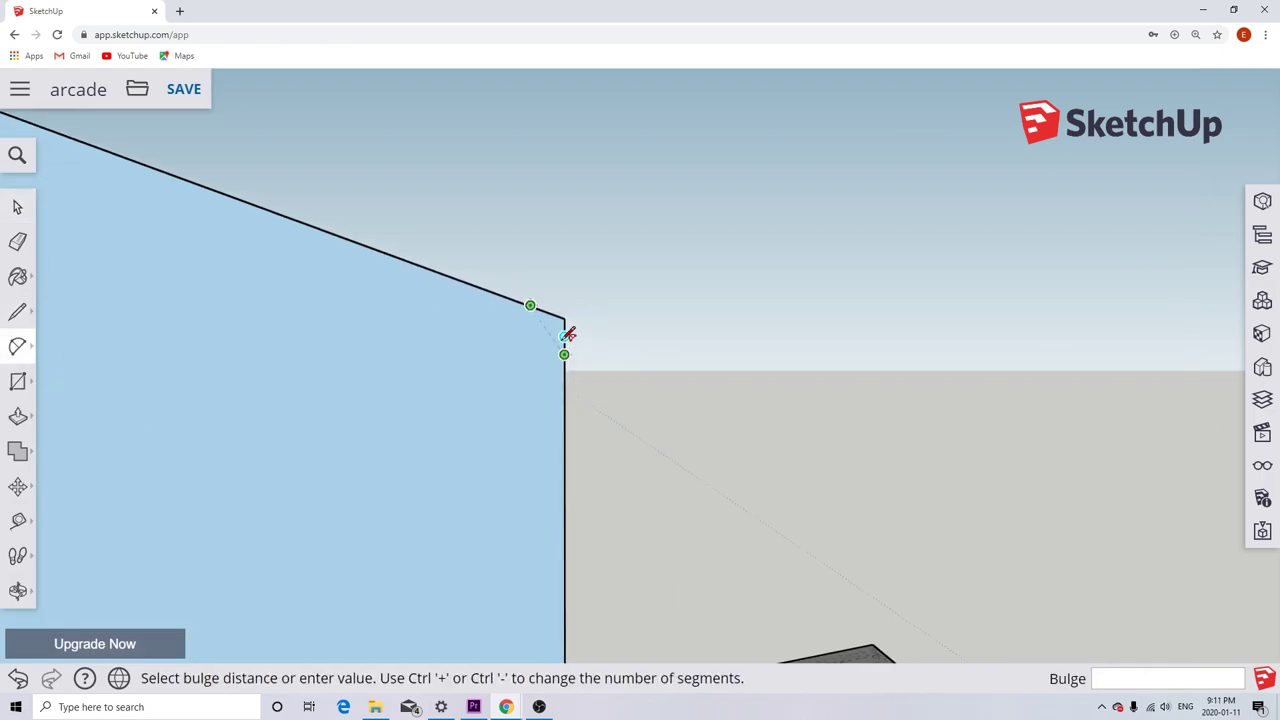
pyautogui.click(563, 316)
pyautogui.press('space')
# Fillet the bottom-left corner and delete its leftover corner edge.
pyautogui.scroll(-5, 466, 477)
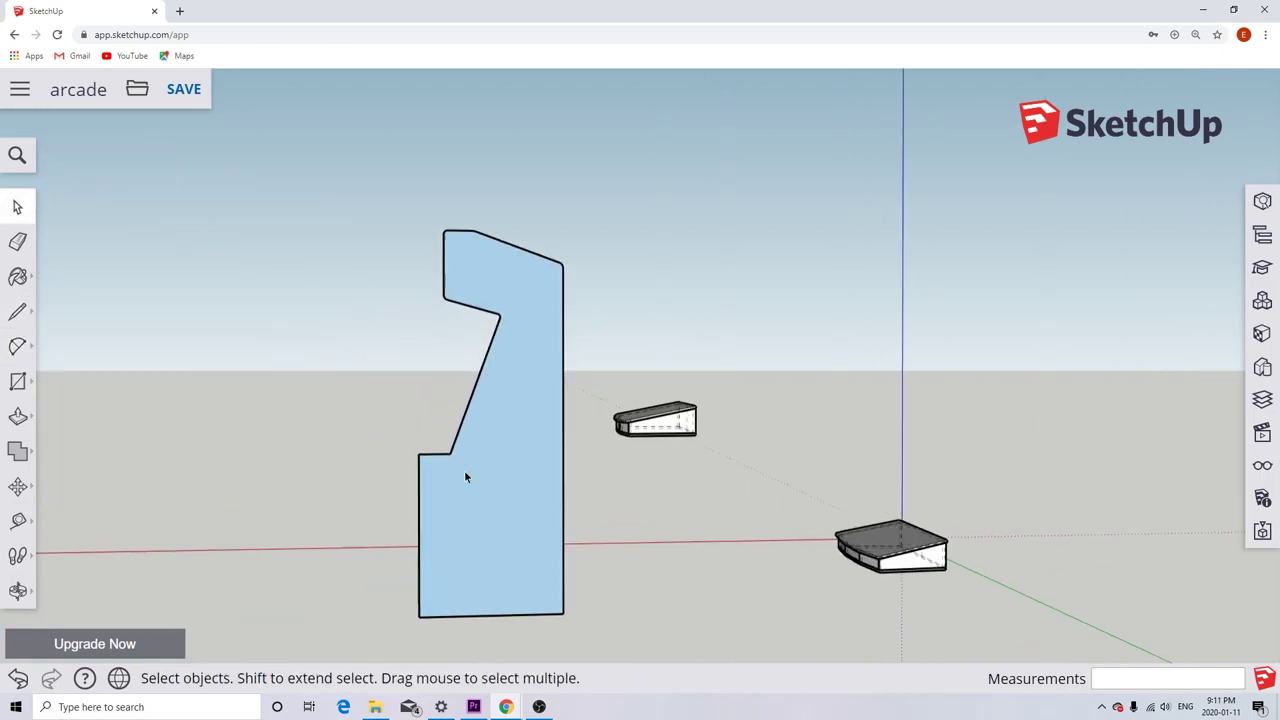
pyautogui.scroll(5, 423, 606)
pyautogui.scroll(3, 485, 469)
pyautogui.press('l')
pyautogui.click(428, 504)
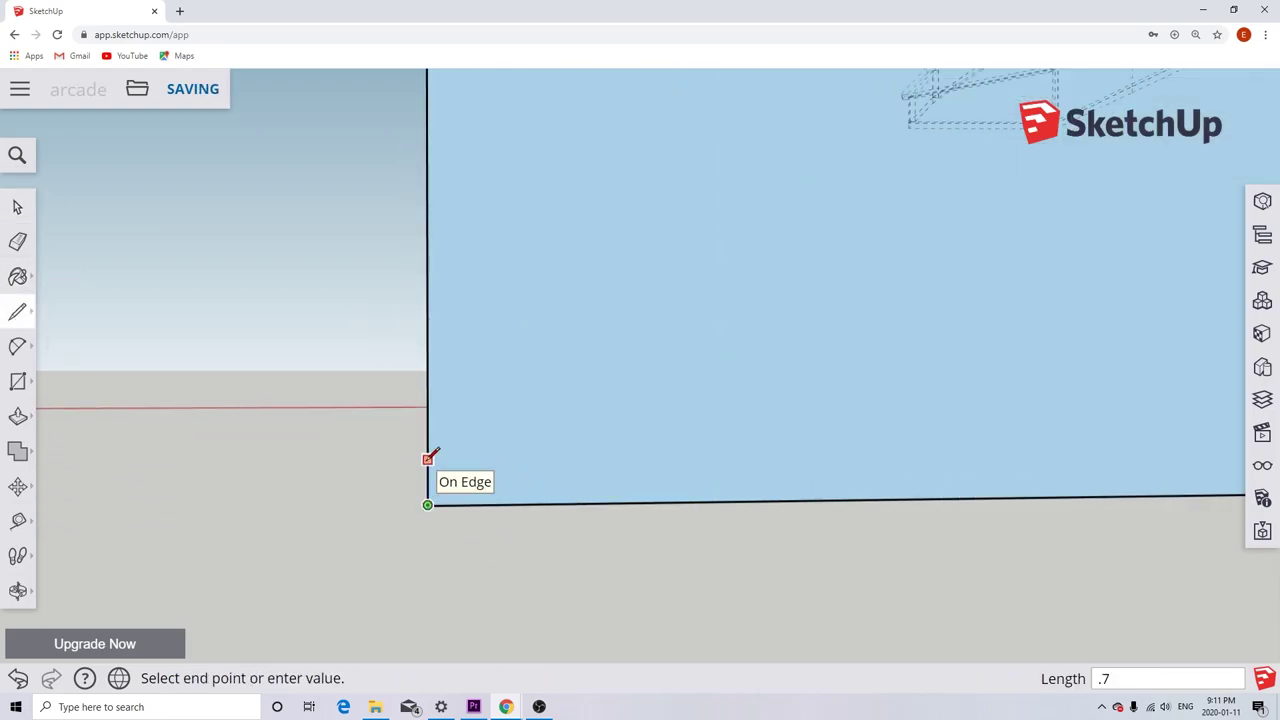
pyautogui.press('a')
pyautogui.scroll(3, 453, 503)
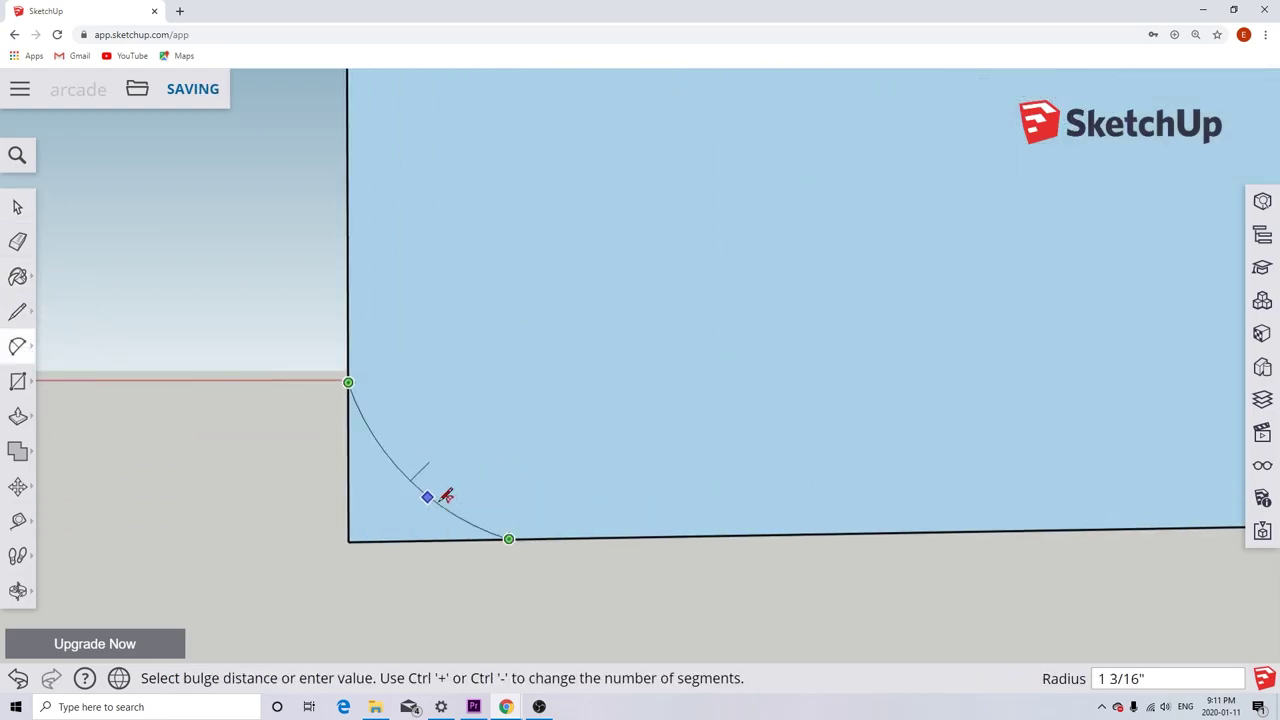
pyautogui.click(443, 494)
pyautogui.press('space')
pyautogui.click(349, 480)
pyautogui.press('Delete')
# Fillet the bottom-right corner and delete its leftover corner edge.
pyautogui.scroll(-5, 678, 447)
pyautogui.scroll(1, 678, 447)
pyautogui.press('a')
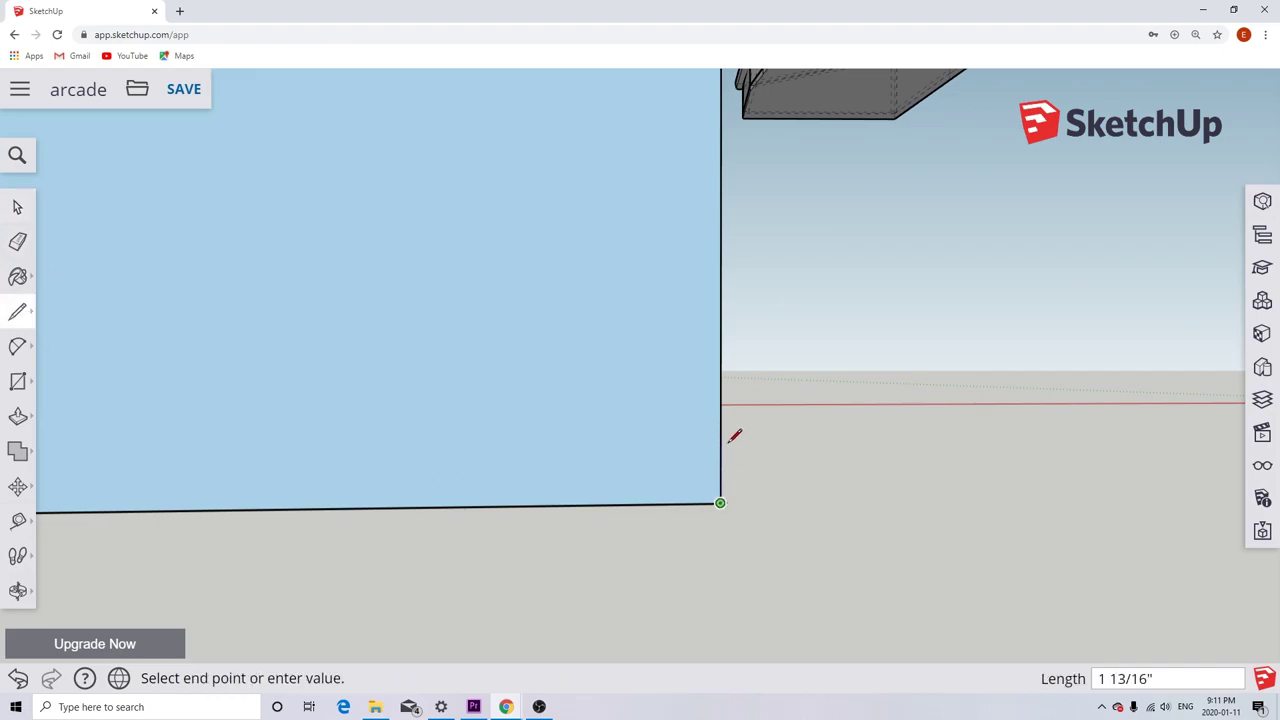
pyautogui.click(700, 500)
pyautogui.press('space')
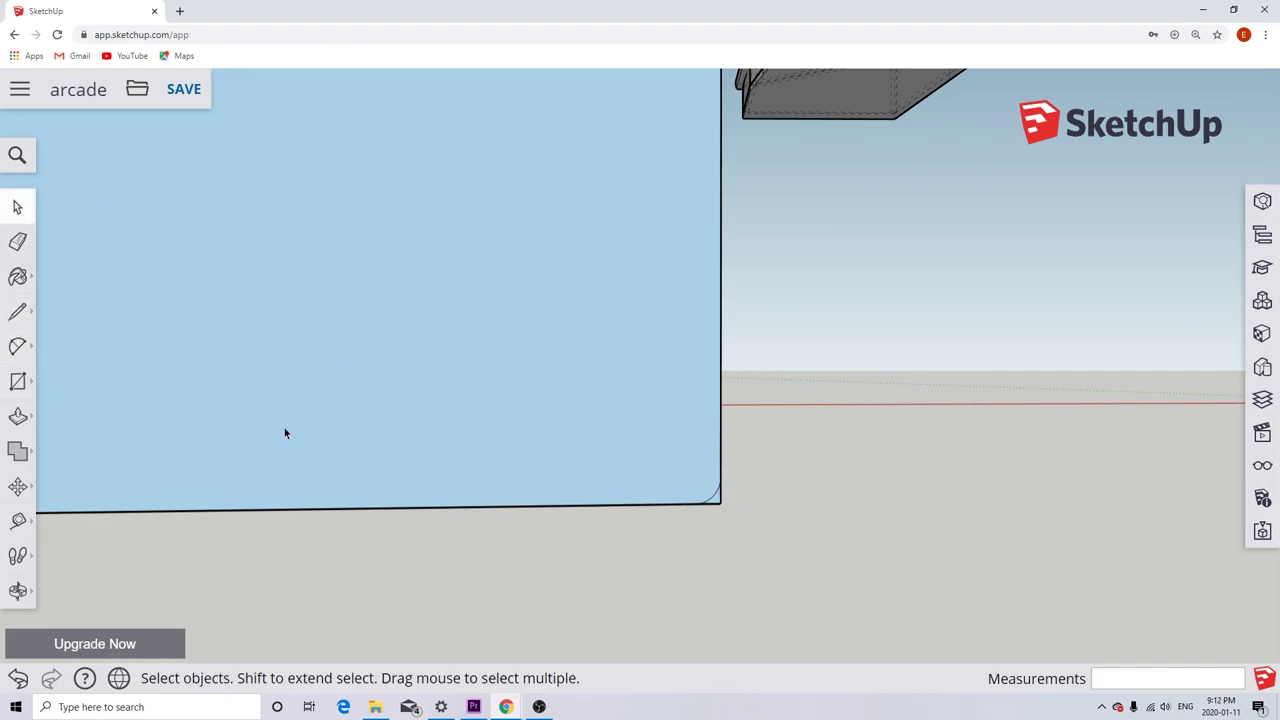
pyautogui.scroll(1, 284, 427)
pyautogui.click(715, 497)
pyautogui.press('Delete')
pyautogui.scroll(-3, 596, 431)
pyautogui.scroll(-5, 596, 431)
# Orbit the camera around the model until the filleted side panel is seen nearly edge-on.
pyautogui.scroll(2, 415, 310)
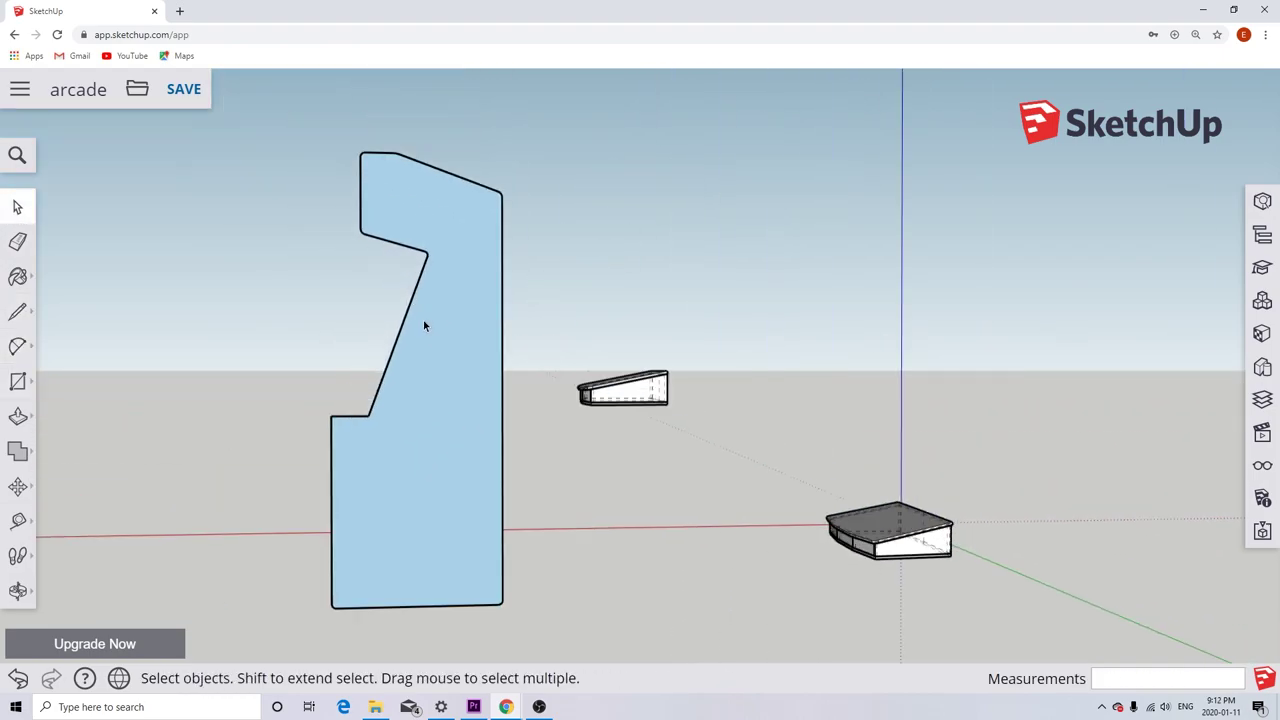
pyautogui.scroll(-1, 423, 325)
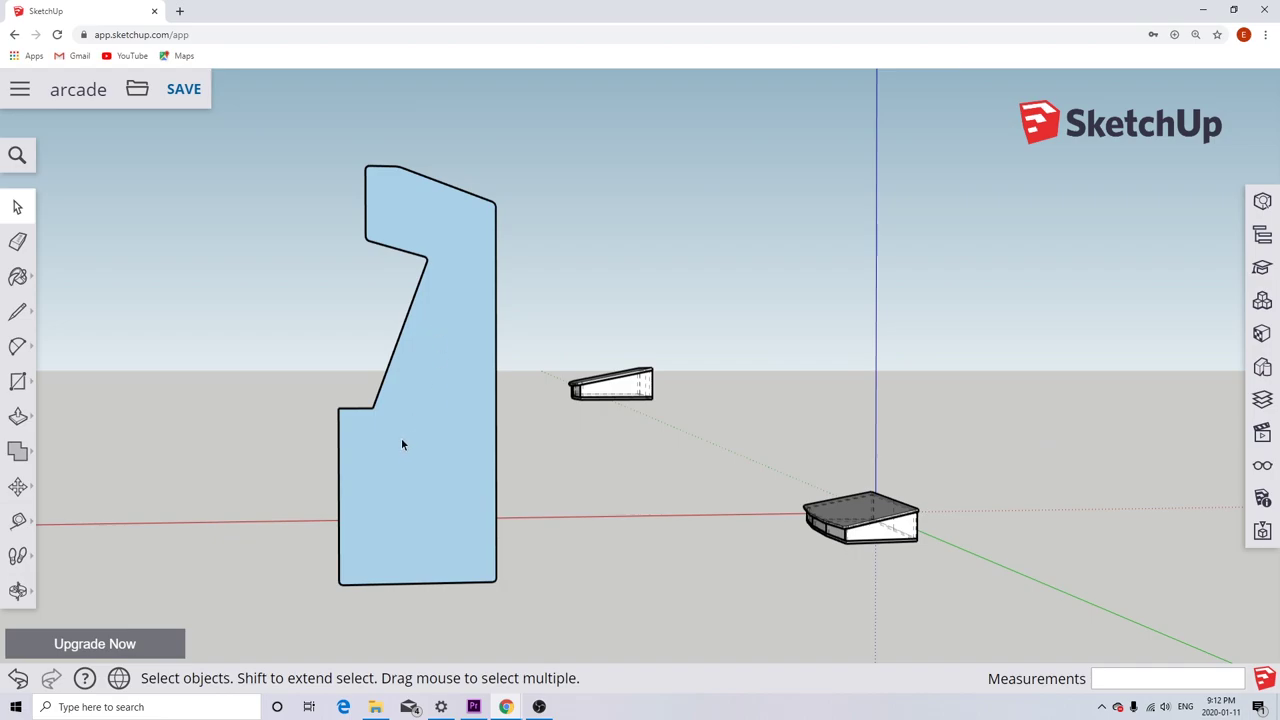
pyautogui.moveTo(403, 443)
pyautogui.mouseDown(button='middle')
pyautogui.moveTo(451, 406)
pyautogui.moveTo(526, 380)
pyautogui.moveTo(640, 421)
pyautogui.moveTo(963, 426)
pyautogui.moveTo(634, 400)
pyautogui.moveTo(548, 426)
pyautogui.moveTo(526, 451)
pyautogui.moveTo(526, 429)
pyautogui.moveTo(396, 431)
pyautogui.mouseUp(button='middle')
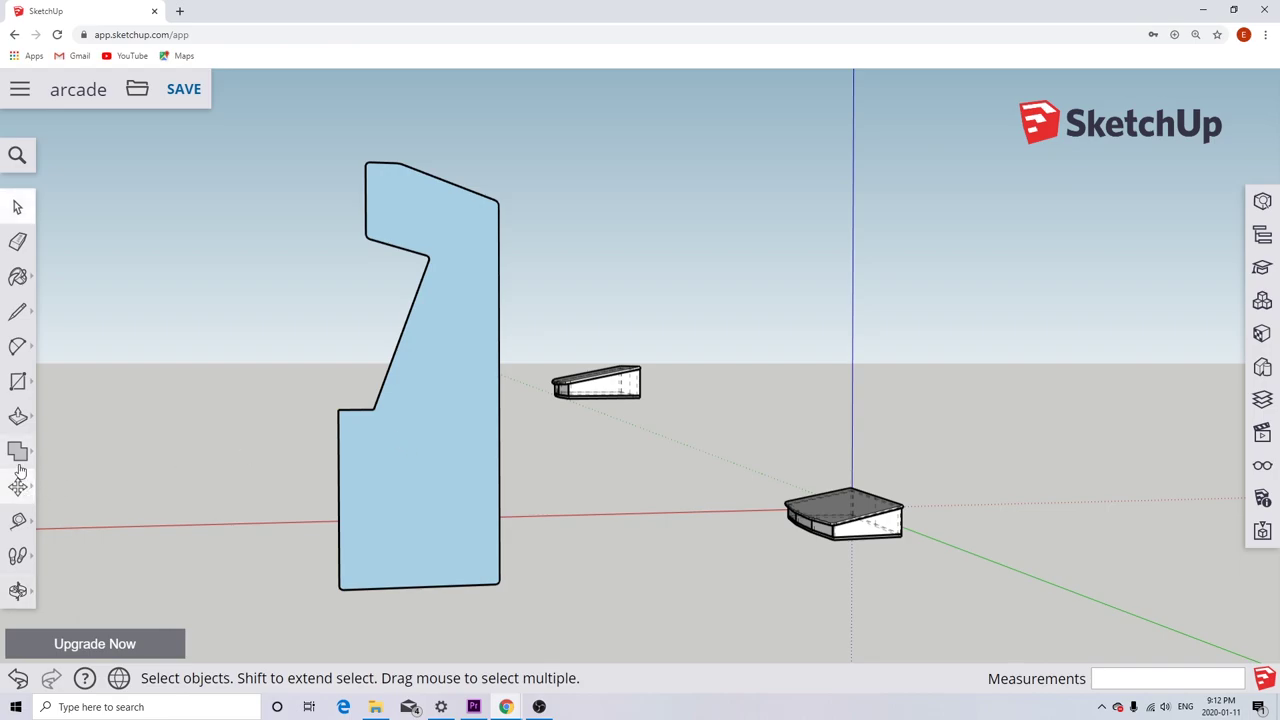
pyautogui.moveTo(404, 509); pyautogui.dragTo(849, 471, button='middle')
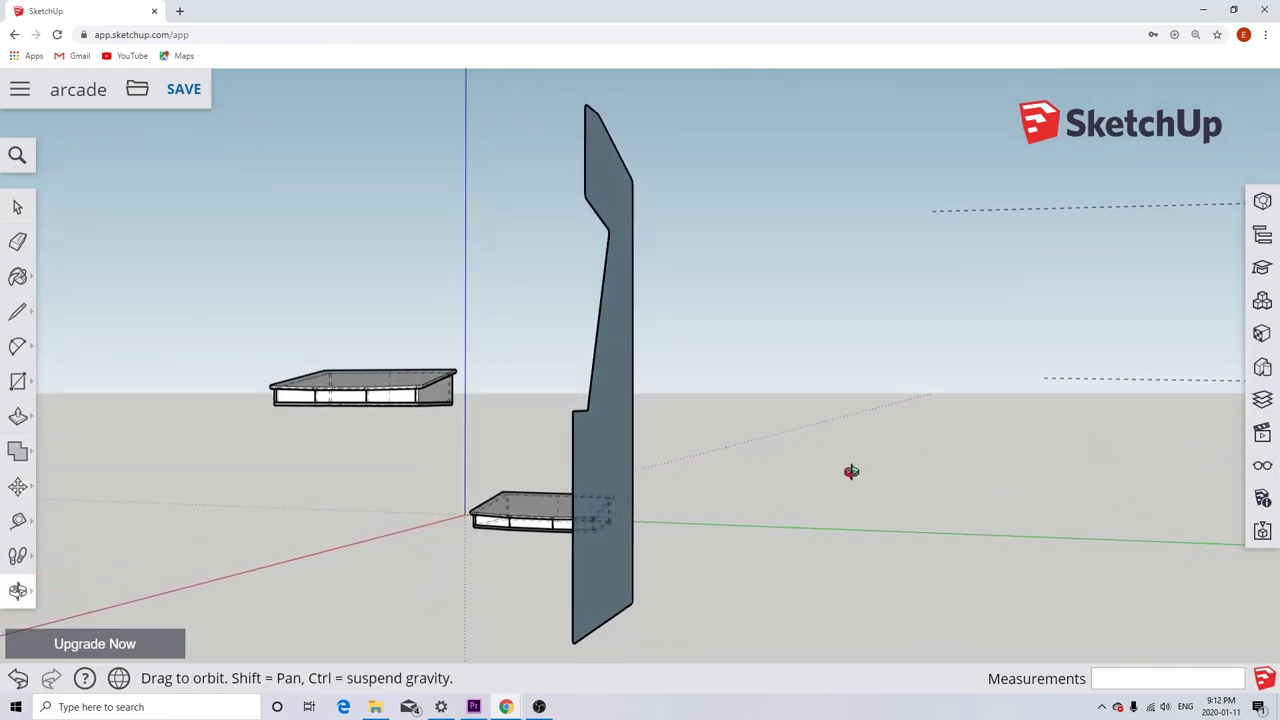
# Push/pull the side profile 5/8" thick, check it from another angle, then window-select the whole panel.
pyautogui.click(17, 416)
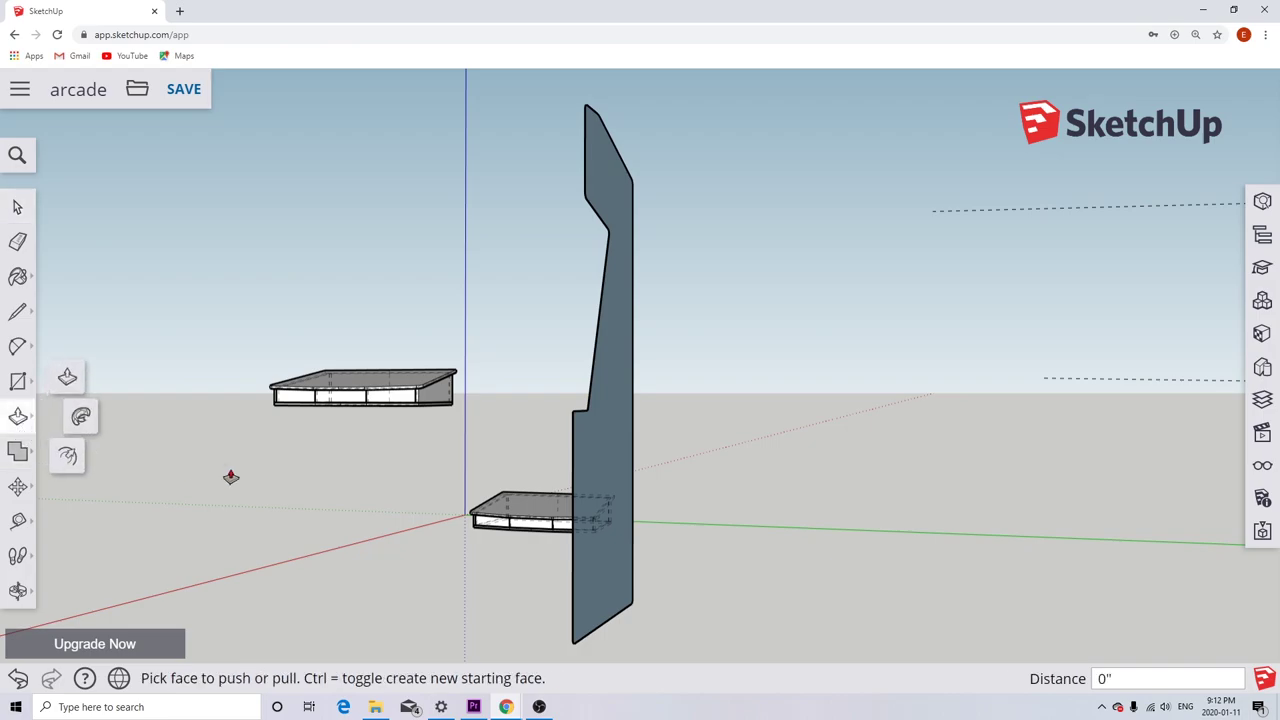
pyautogui.click(605, 463)
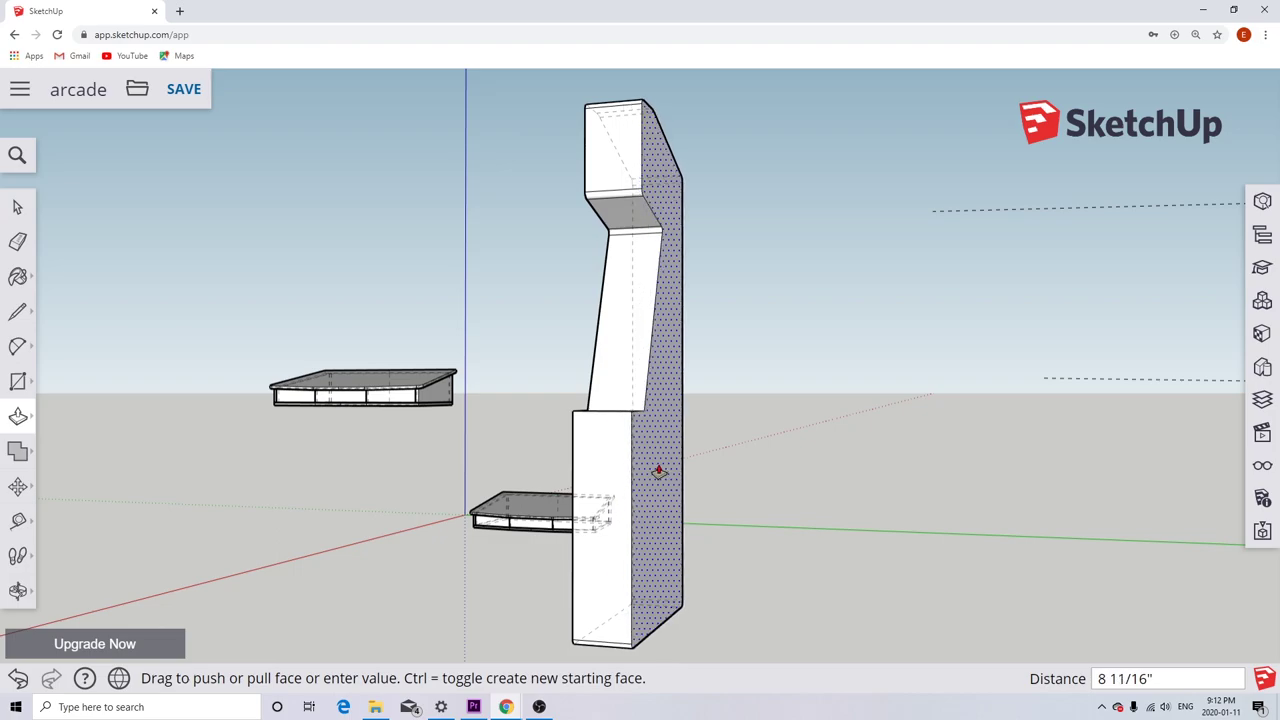
pyautogui.write('.625')
pyautogui.press('Return')
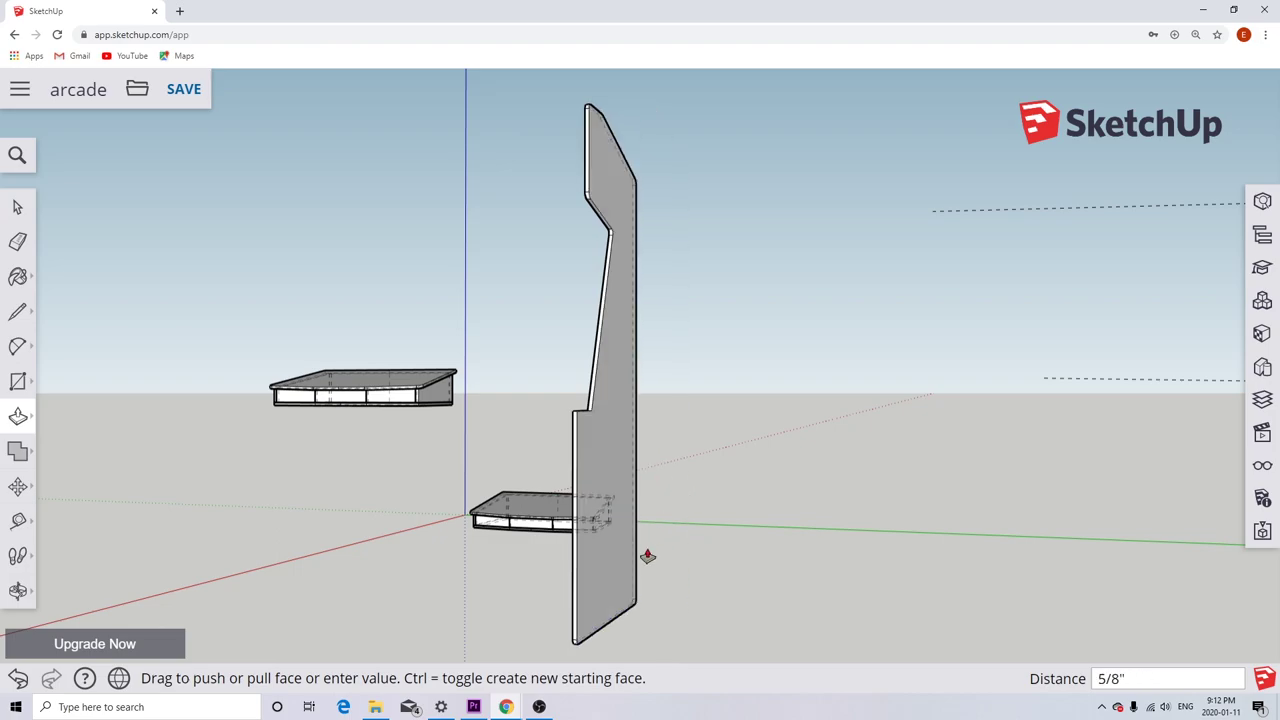
pyautogui.moveTo(649, 557); pyautogui.dragTo(169, 548, button='middle')
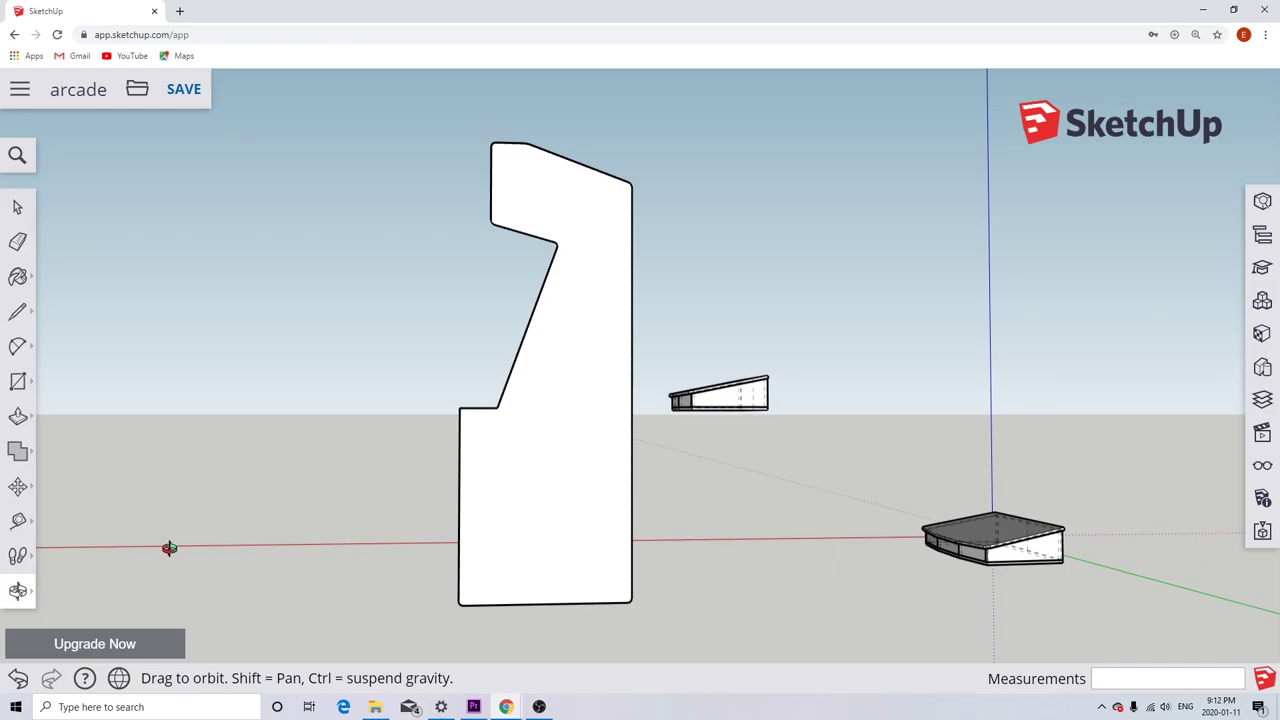
pyautogui.moveTo(169, 548); pyautogui.dragTo(170, 550, button='middle')
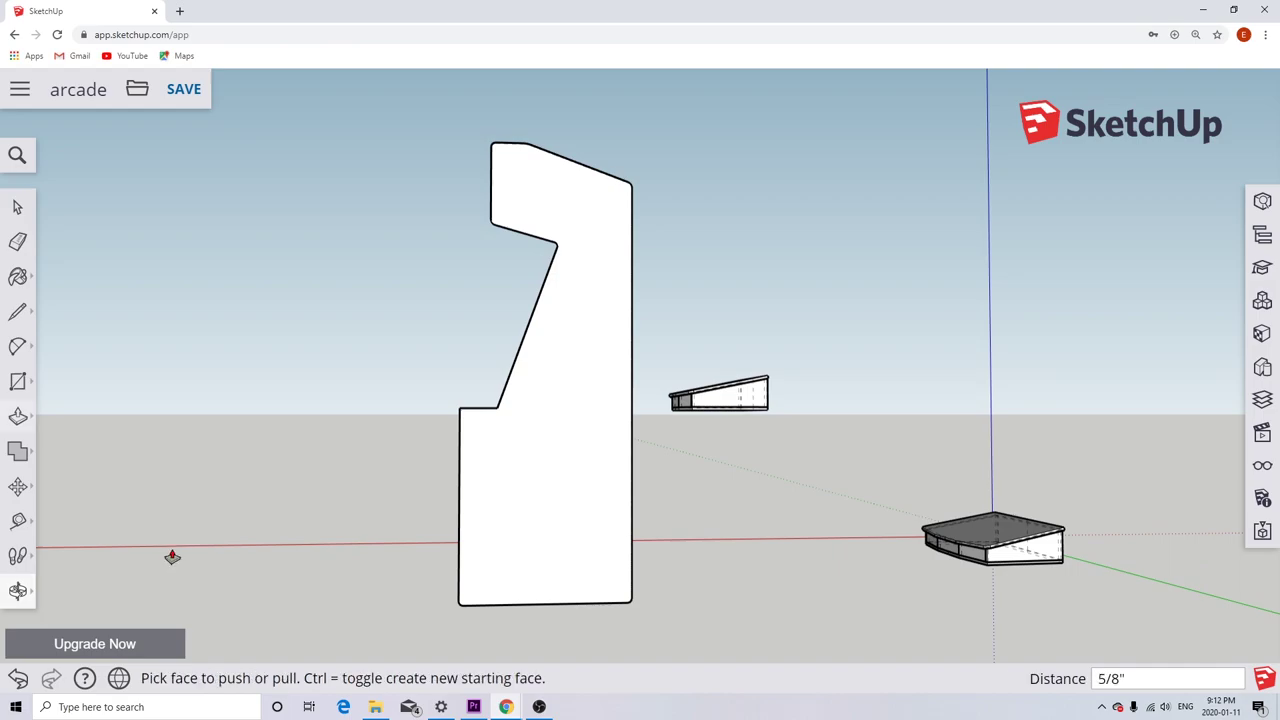
pyautogui.middleClick(346, 484)
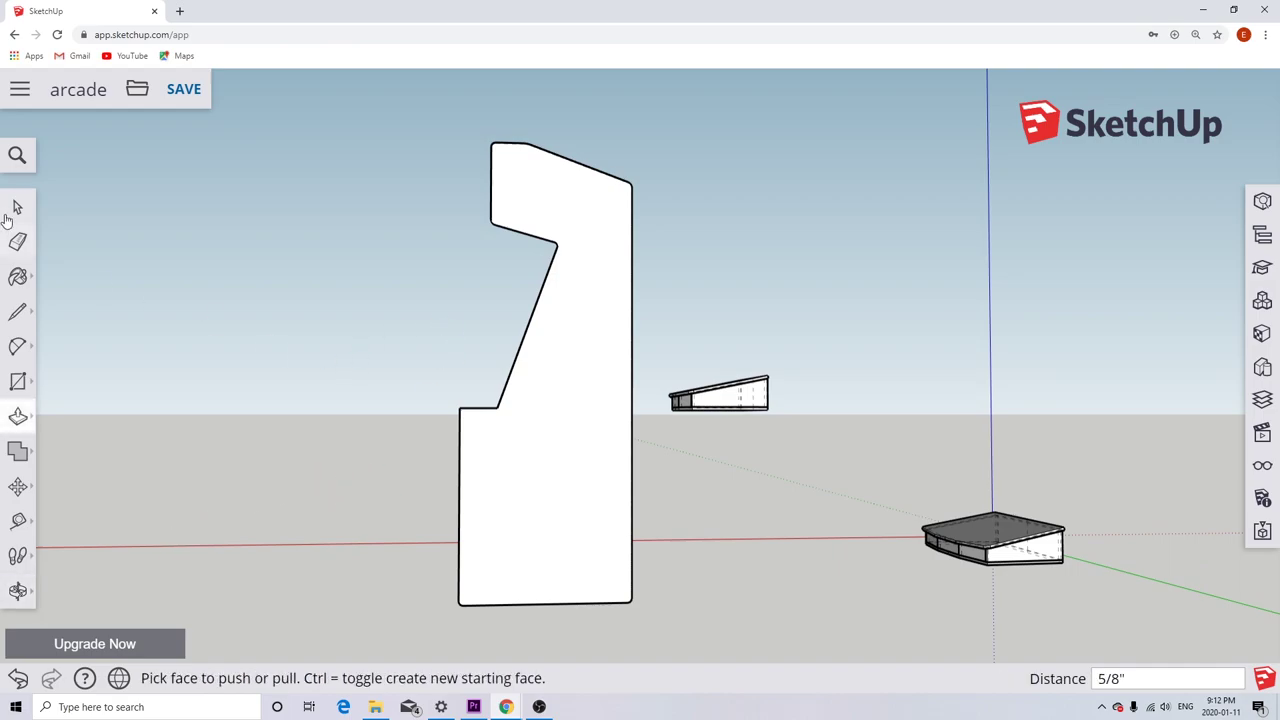
pyautogui.click(14, 210)
pyautogui.moveTo(402, 114); pyautogui.dragTo(656, 635)
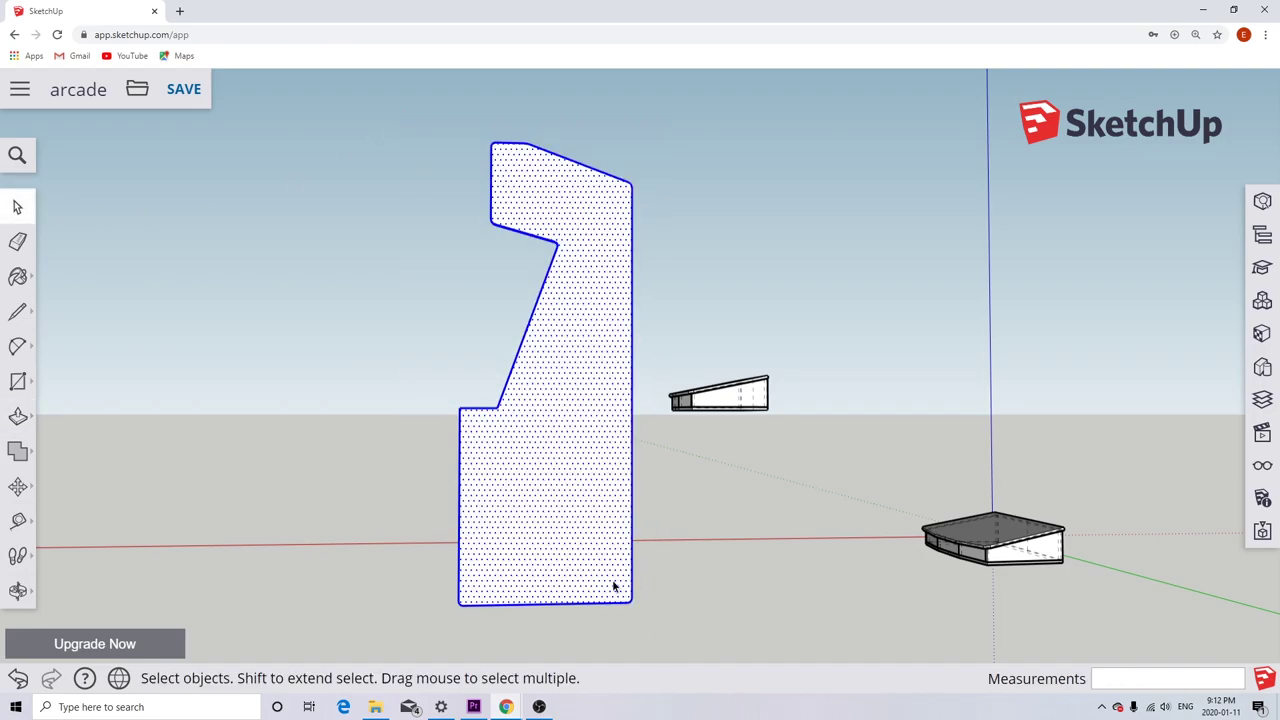
# Make the selected panel into a component with the definition name 'right side cabinet'.
pyautogui.rightClick(532, 566)
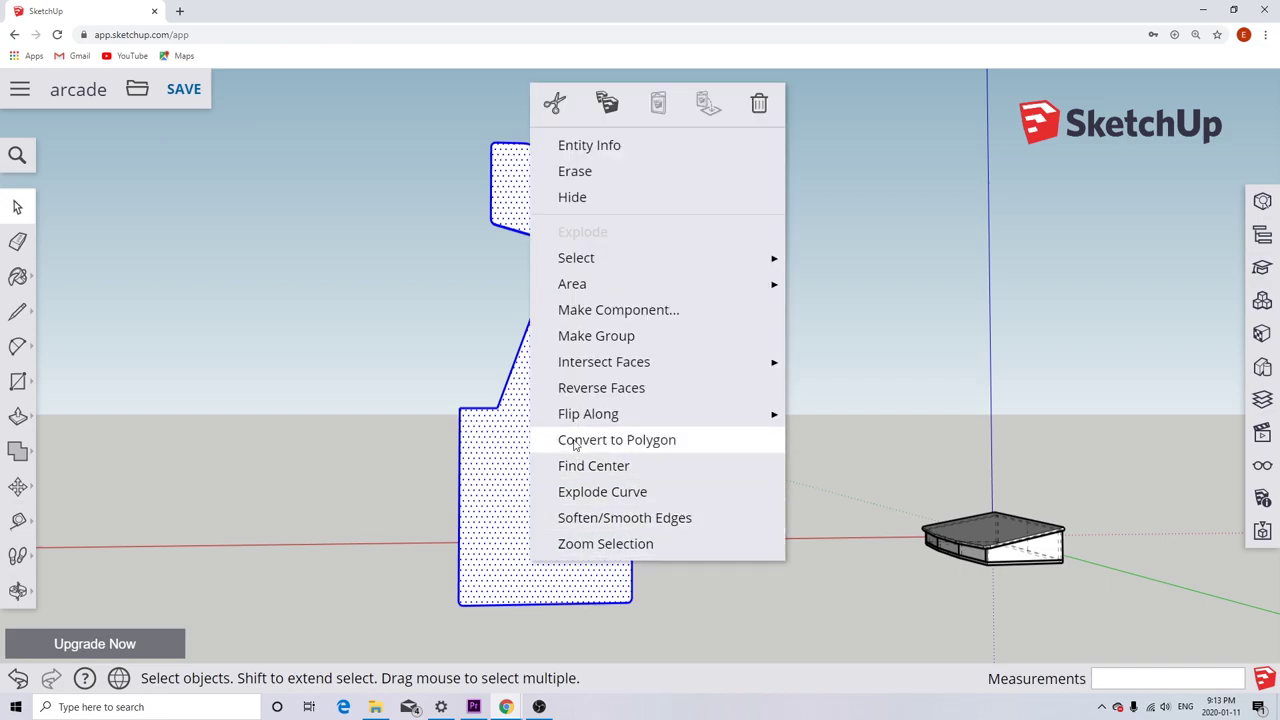
pyautogui.click(593, 311)
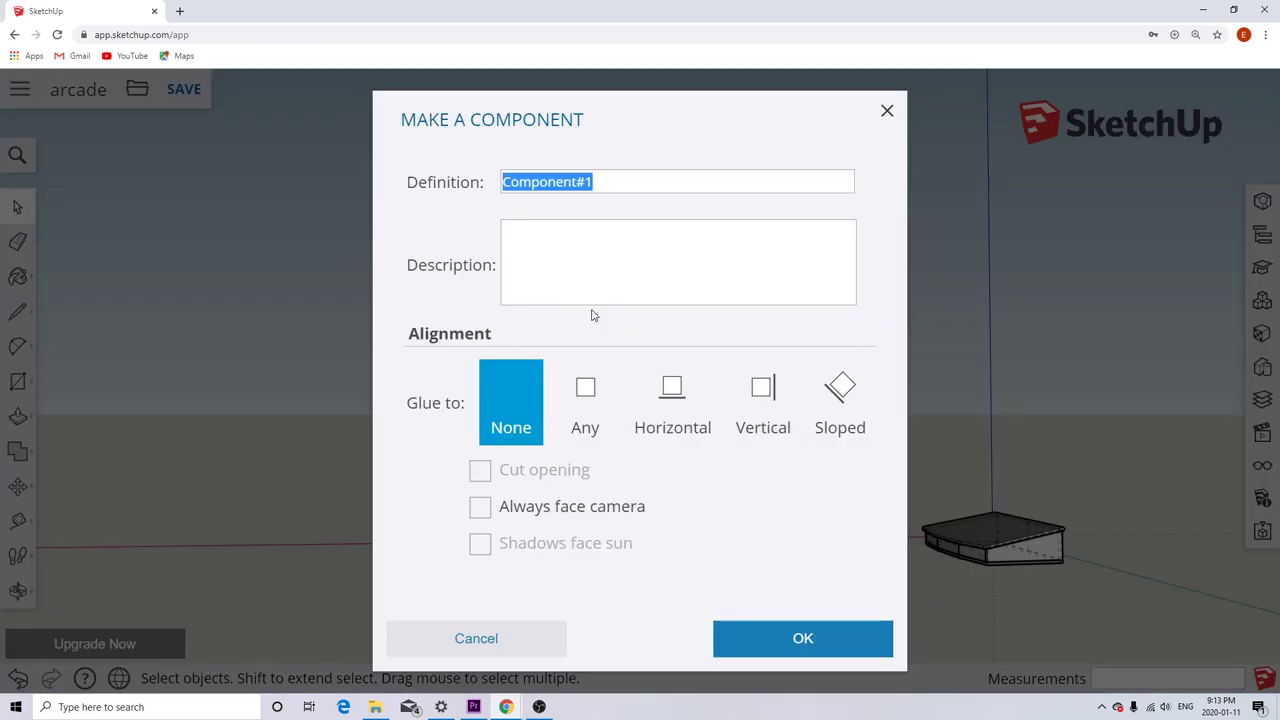
pyautogui.write('right')
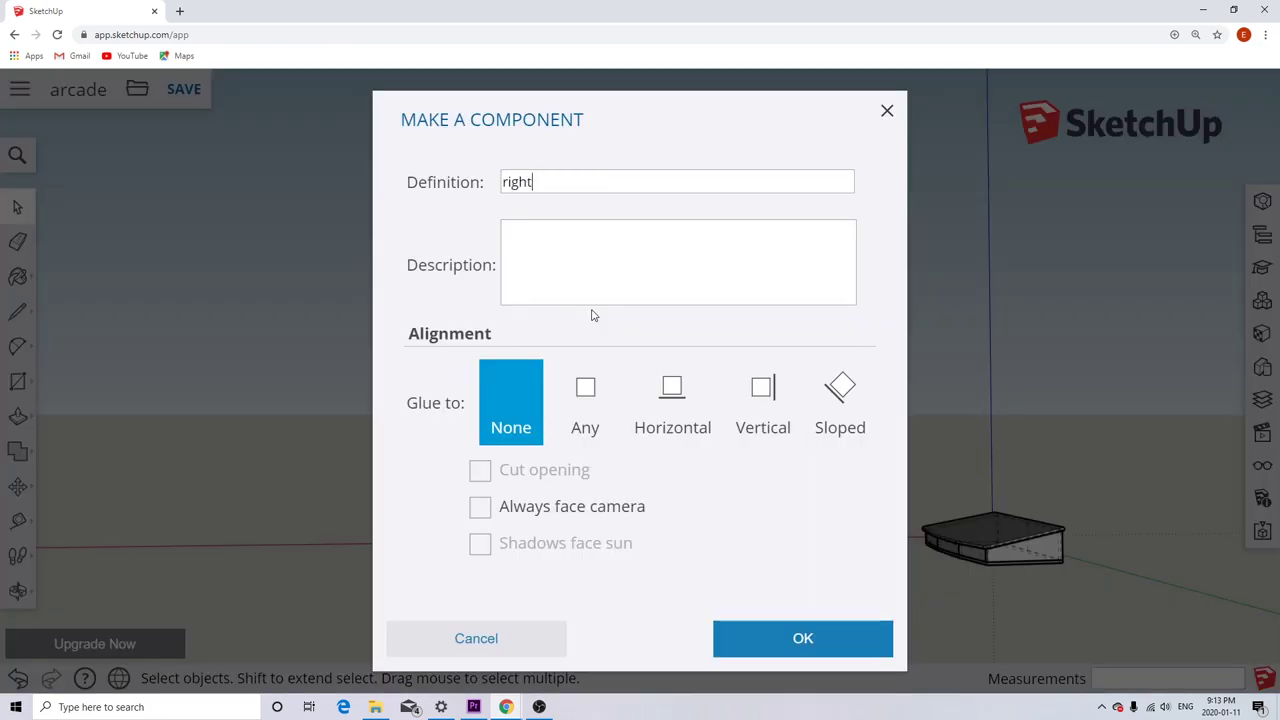
pyautogui.write(' side cabinet')
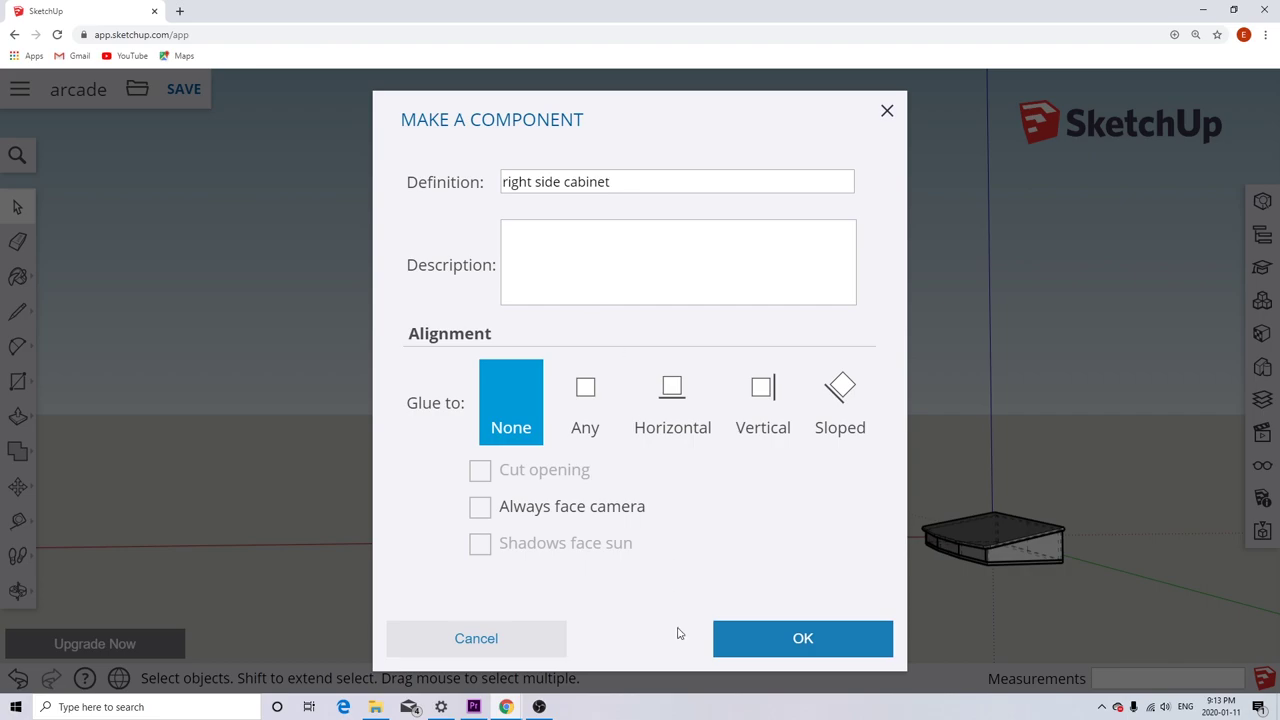
pyautogui.click(792, 638)
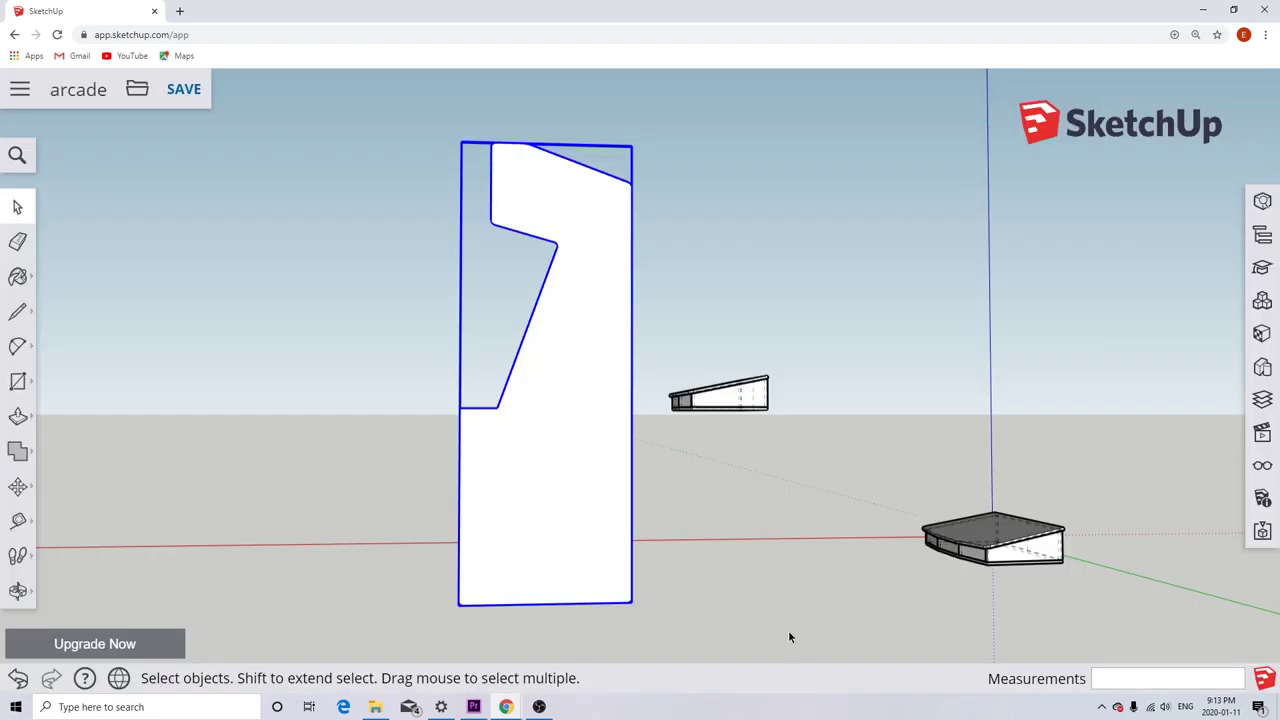
# Select the new cabinet component.
pyautogui.click(716, 578)
pyautogui.click(605, 540)
pyautogui.click(668, 543)
pyautogui.click(534, 517)
# View the panel from the side and start a new line from a ground point near it.
pyautogui.moveTo(623, 529); pyautogui.dragTo(758, 516, button='middle')
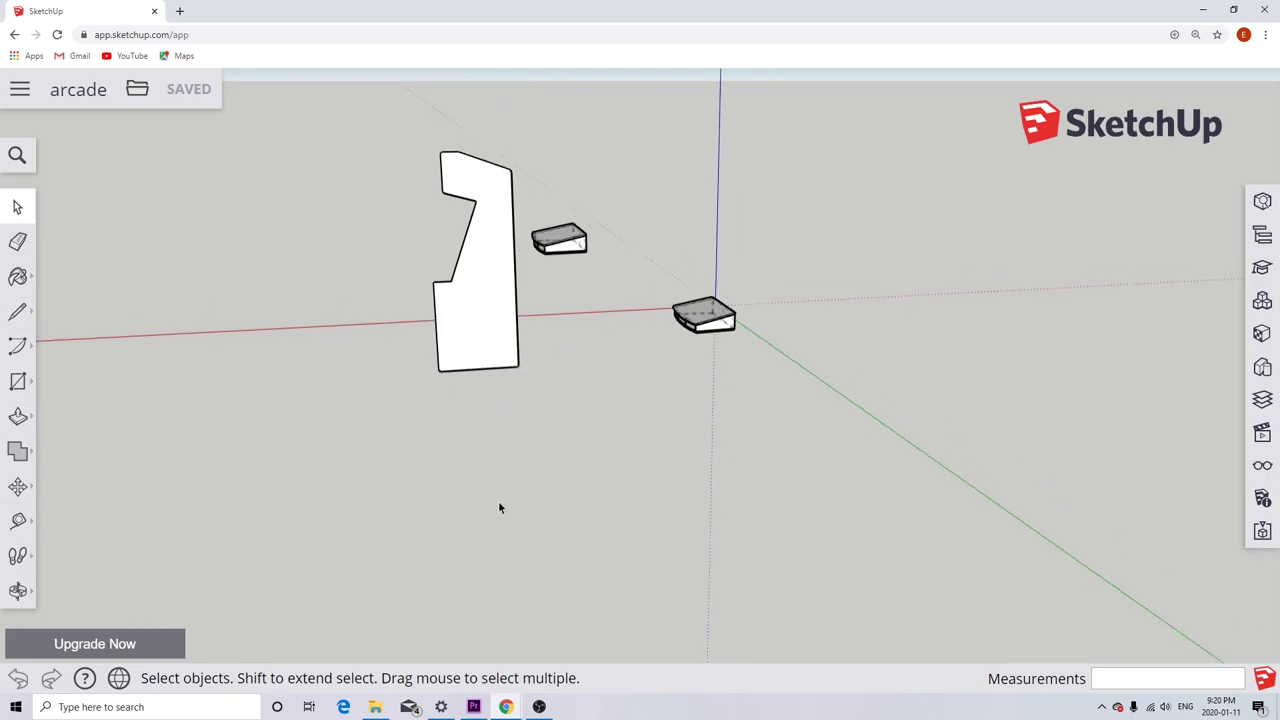
pyautogui.scroll(2, 438, 311)
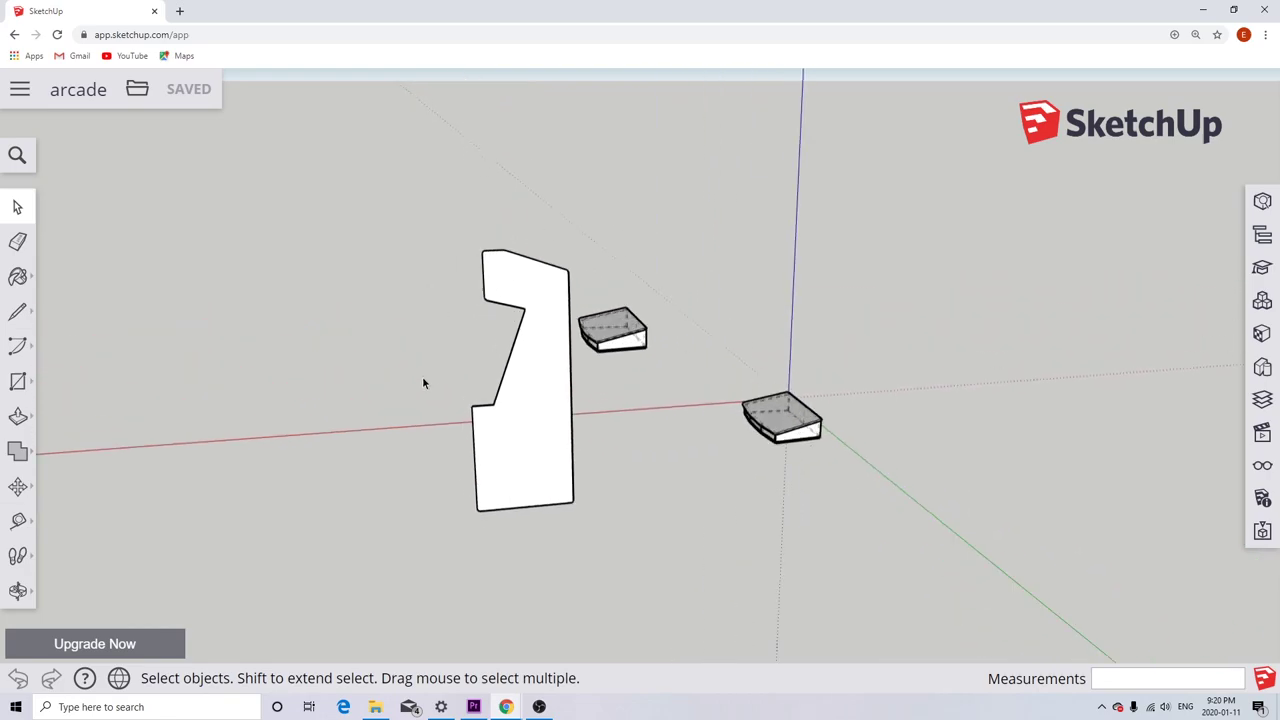
pyautogui.moveTo(422, 376); pyautogui.dragTo(429, 322, button='middle')
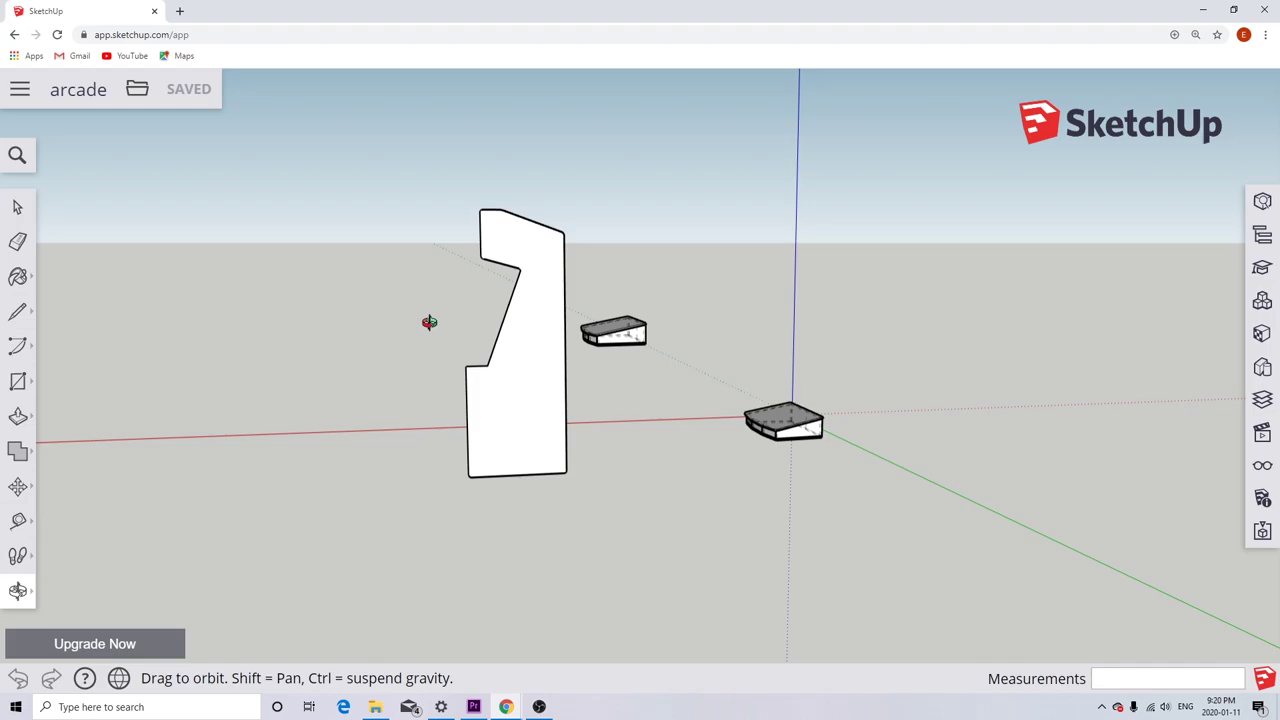
pyautogui.moveTo(429, 322); pyautogui.dragTo(430, 324, button='middle')
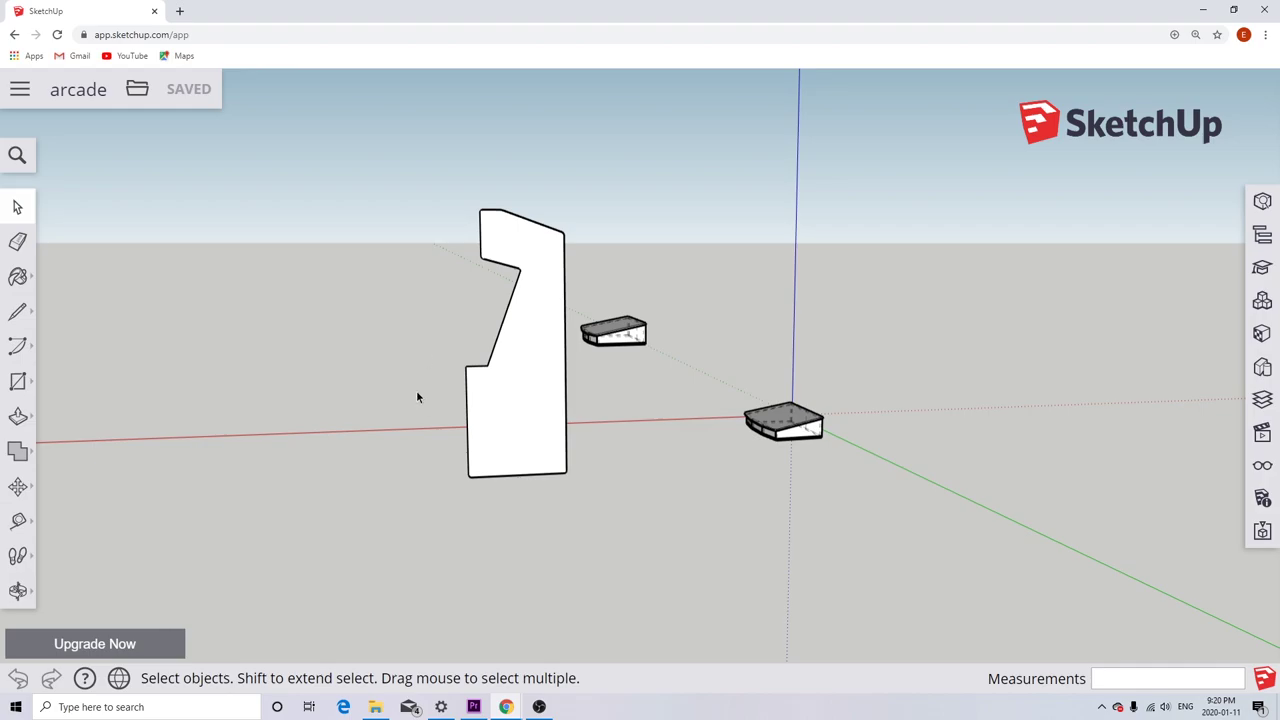
pyautogui.moveTo(417, 397); pyautogui.dragTo(775, 474, button='middle')
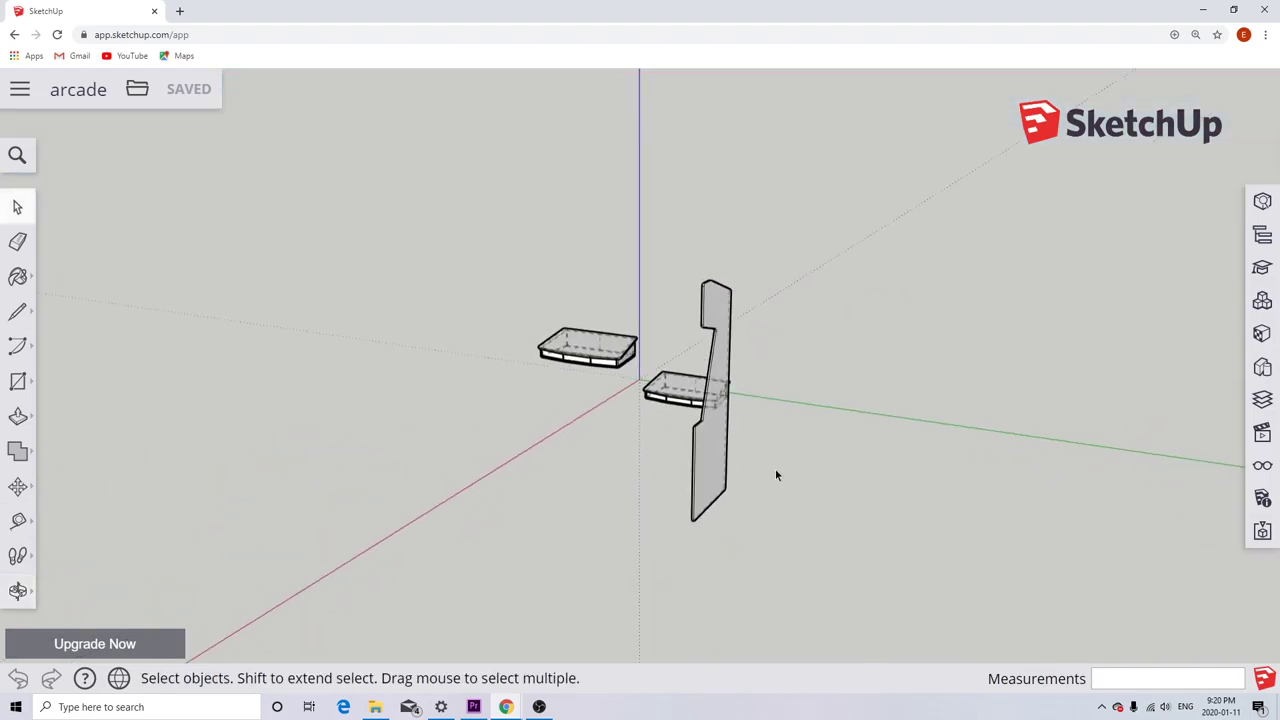
pyautogui.click(24, 314)
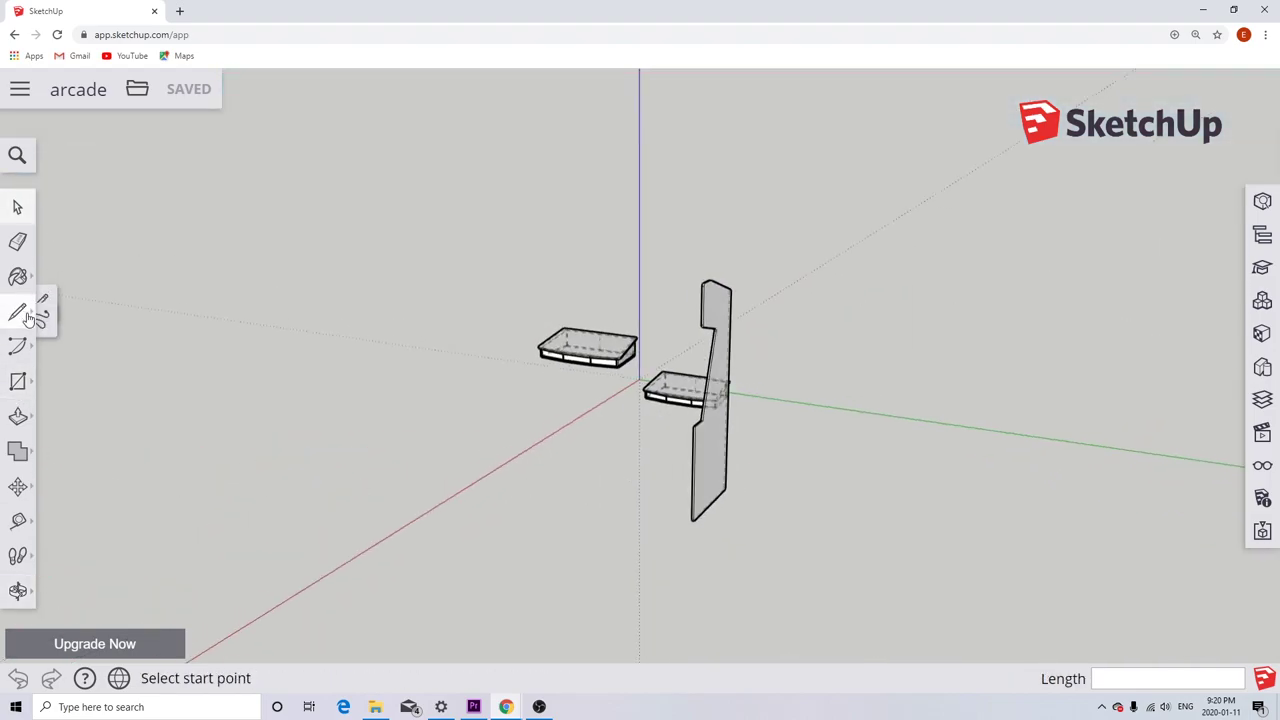
pyautogui.click(557, 483)
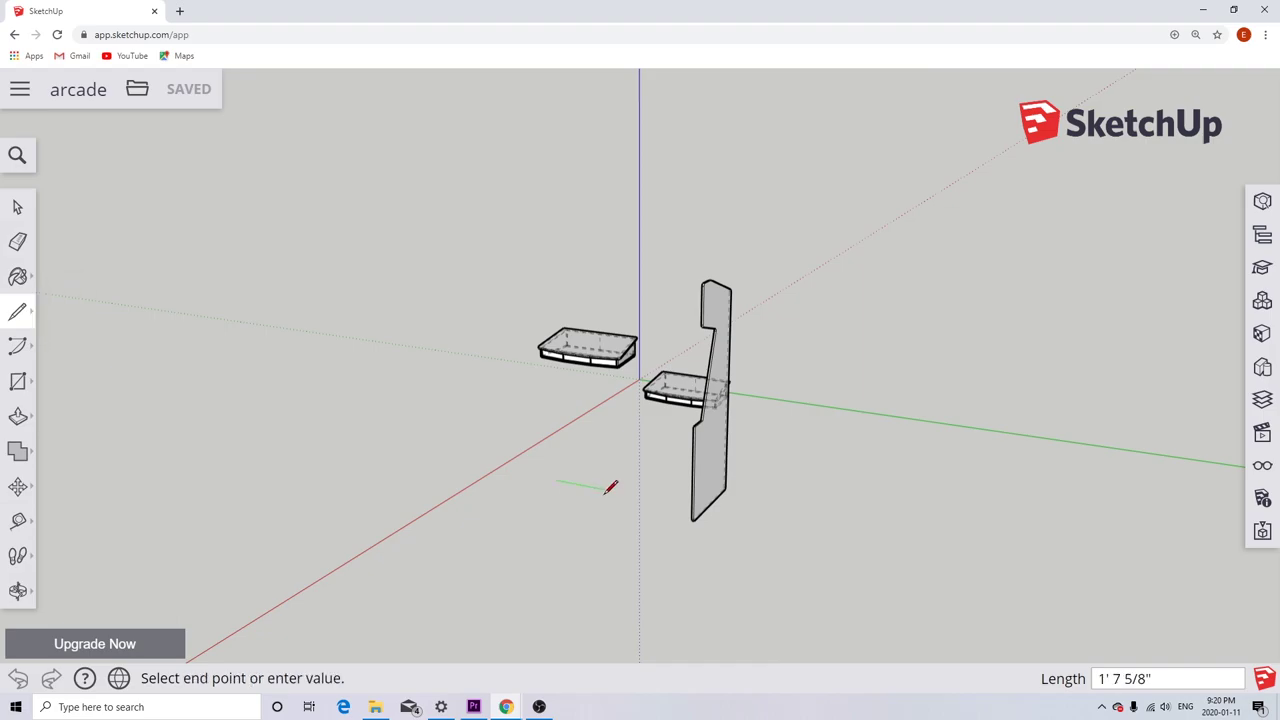
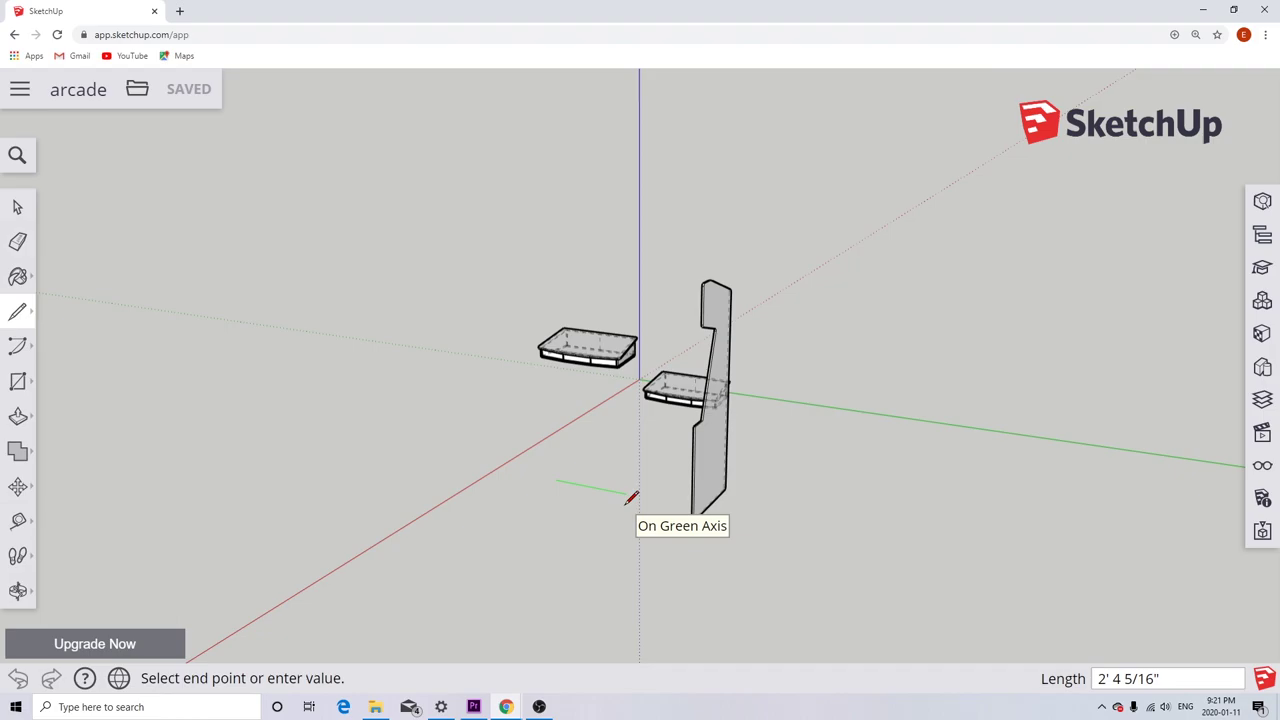
# Draw a 31 3/4" by 28" rectangular floor face with the Line tool.
pyautogui.write('31 3/4"')
pyautogui.press('Return')
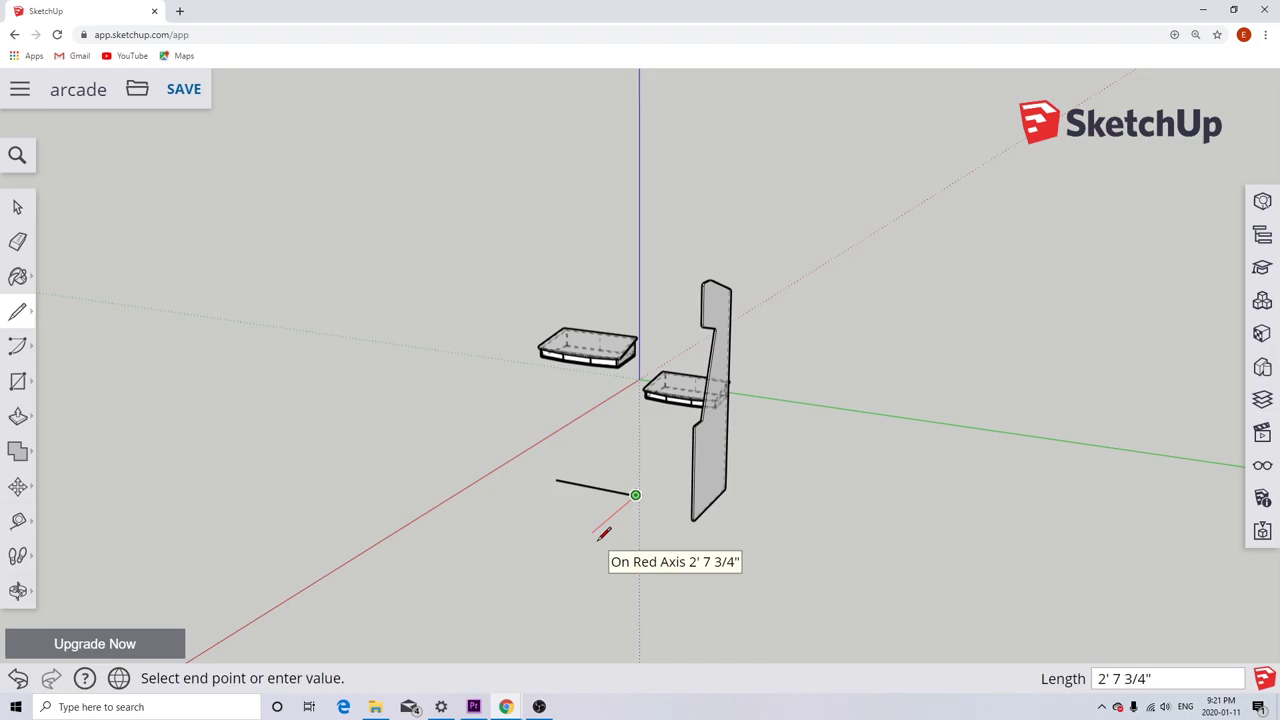
pyautogui.write('28')
pyautogui.press('Return')
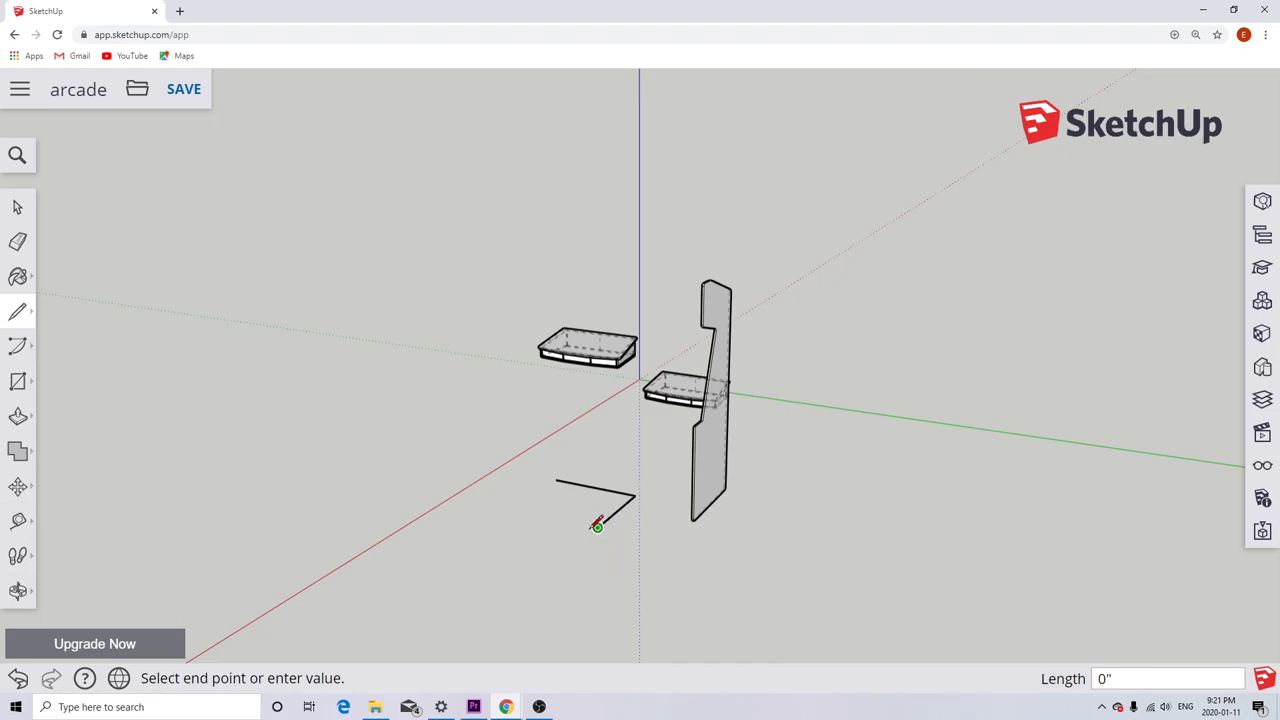
pyautogui.scroll(3, 600, 530)
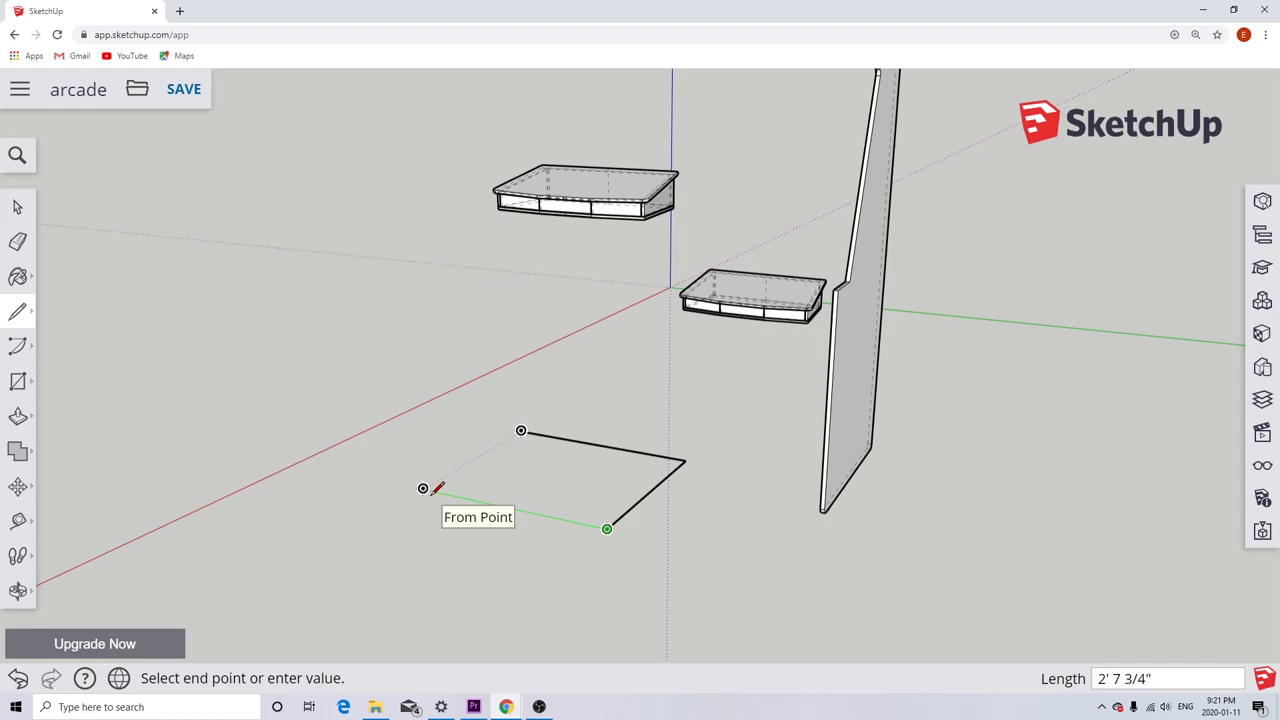
pyautogui.click(423, 488)
pyautogui.click(521, 430)
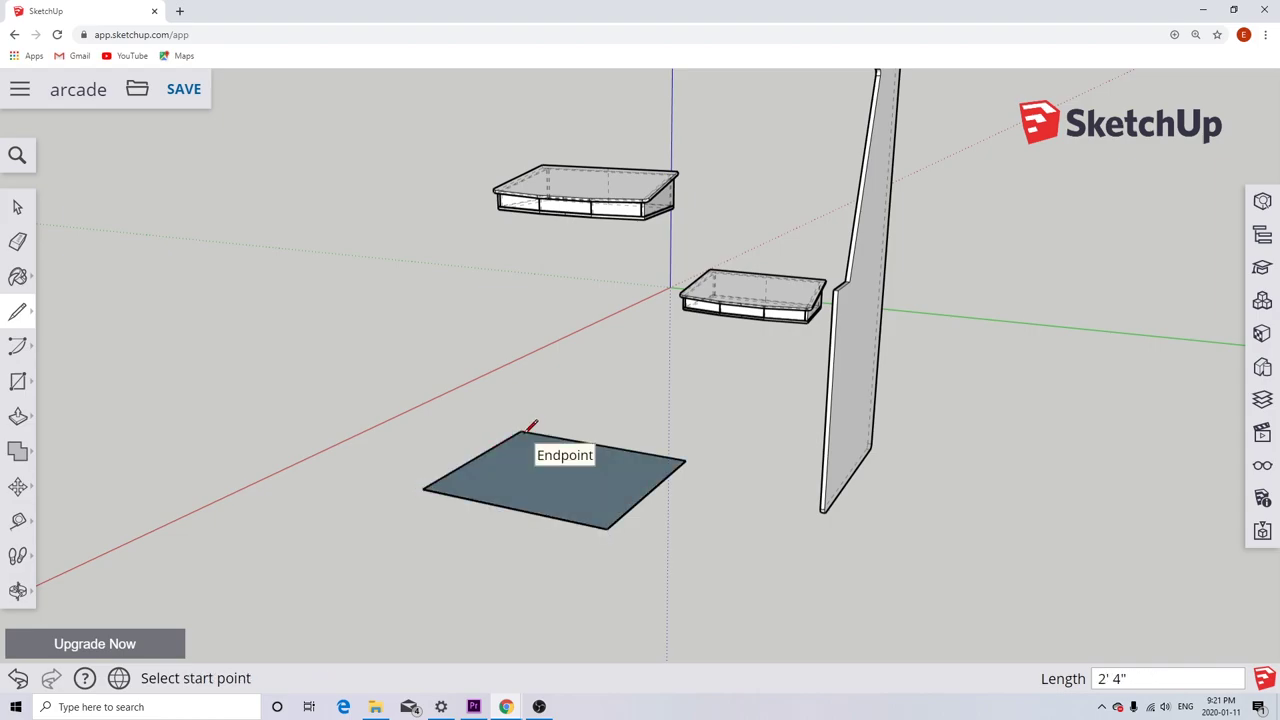
# Push/Pull the face up to 5/8" (0.62) thick and box-select the plate.
pyautogui.click(18, 417)
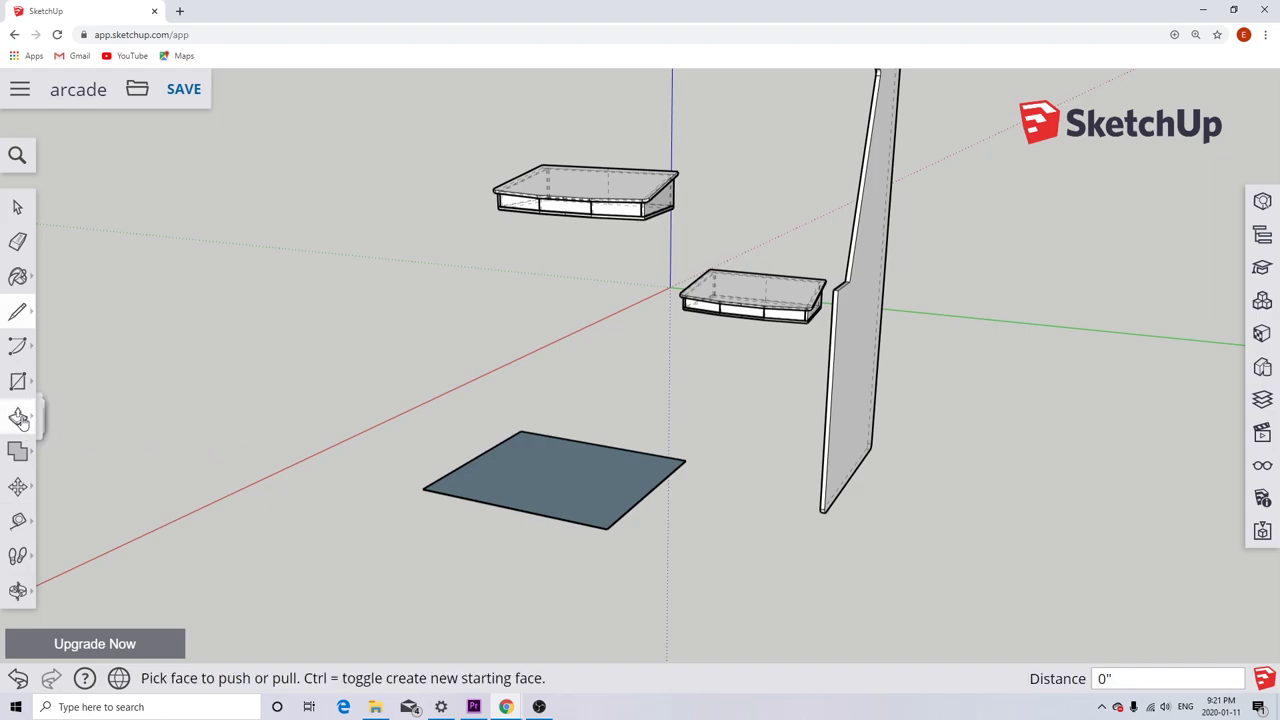
pyautogui.click(502, 486)
pyautogui.write('.')
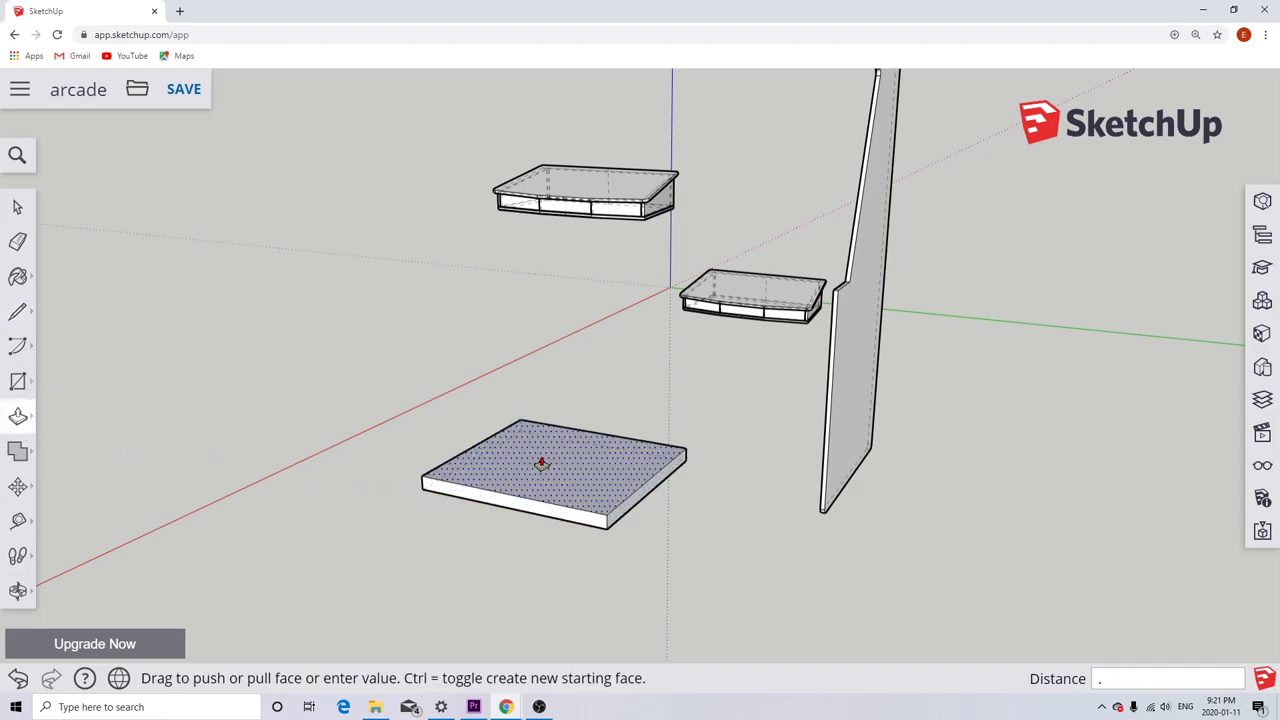
pyautogui.write('62')
pyautogui.press('Return')
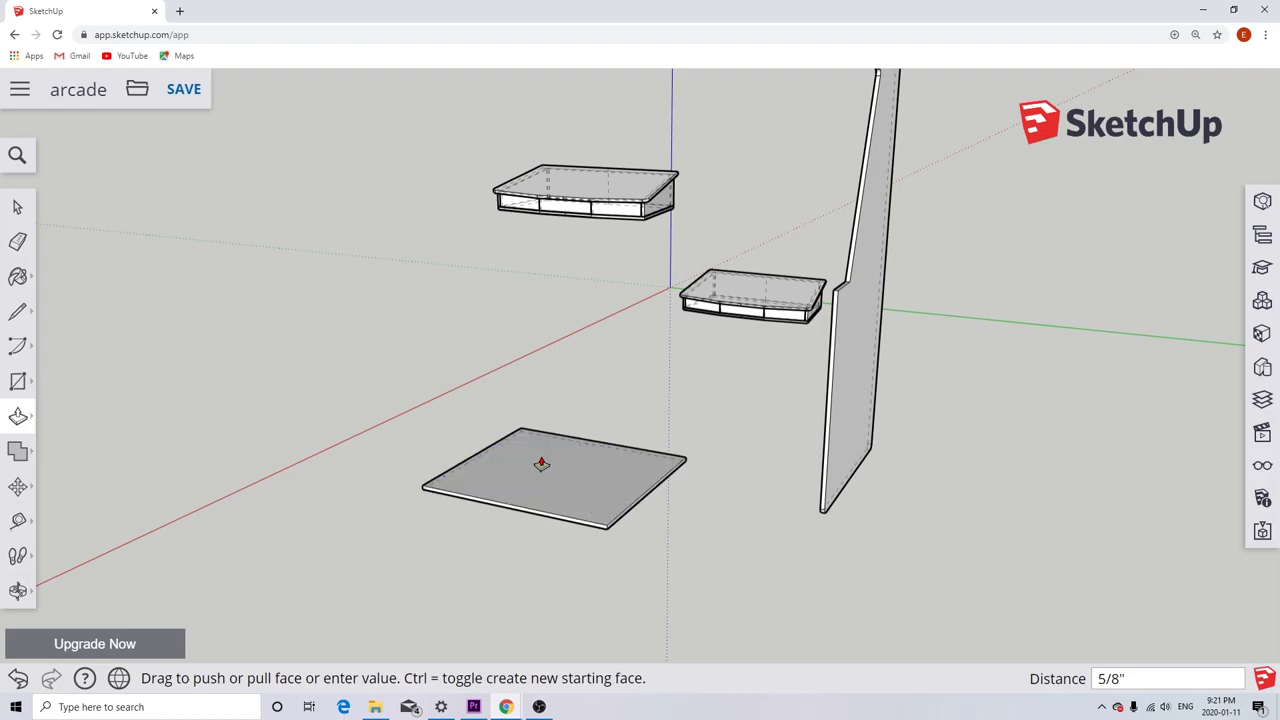
pyautogui.click(17, 206)
pyautogui.moveTo(369, 368); pyautogui.dragTo(722, 549)
# Make the selected plate a component named 'bottom controlpanel demo'.
pyautogui.rightClick(572, 481)
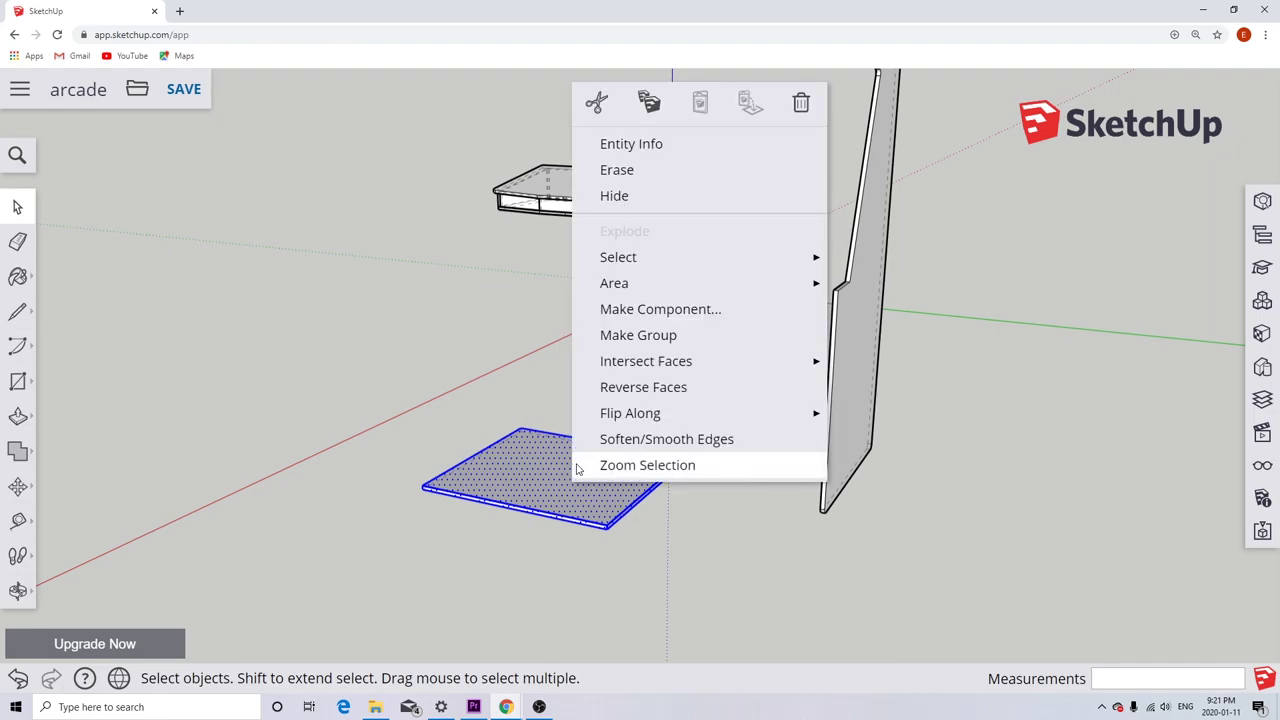
pyautogui.click(626, 312)
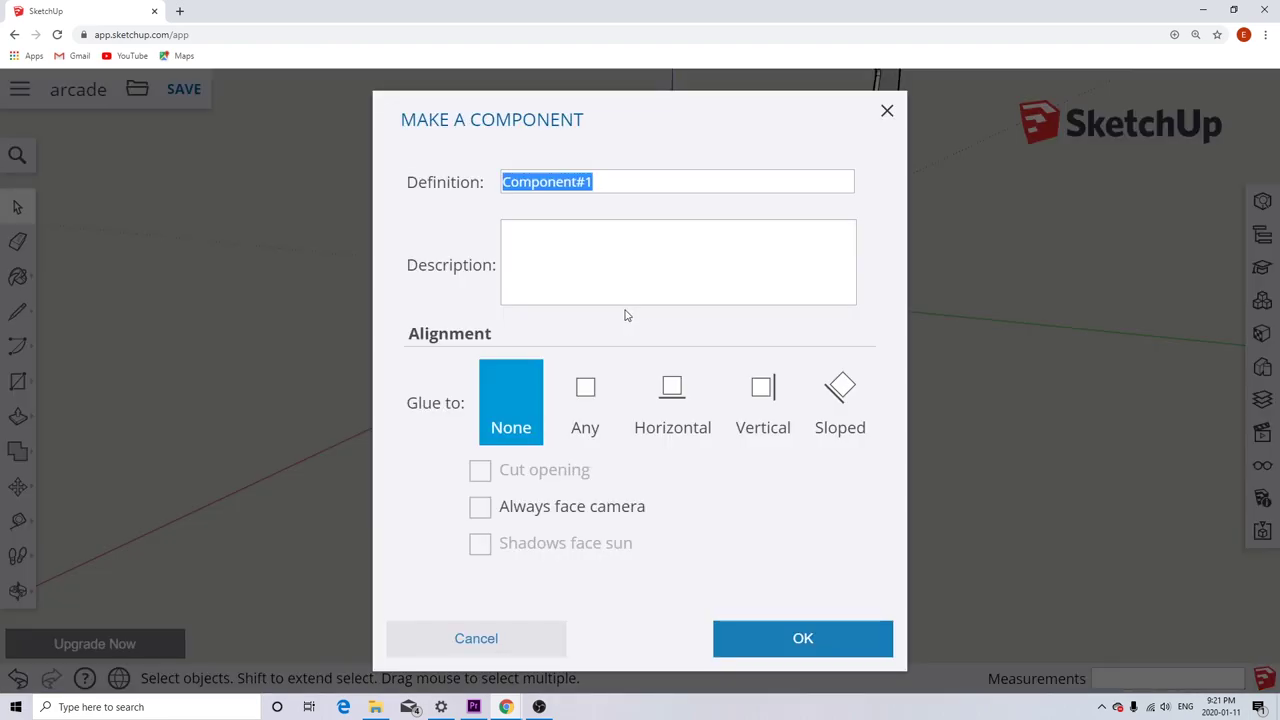
pyautogui.write('bott')
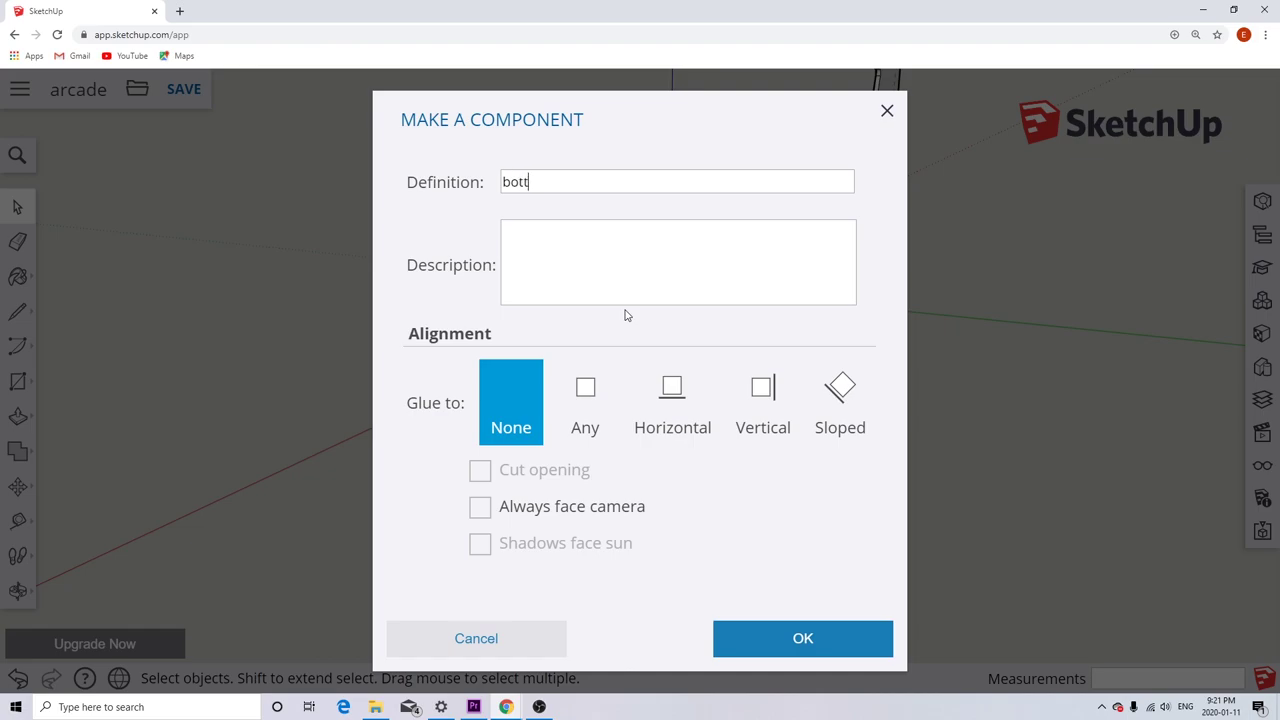
pyautogui.write('om controlpanel')
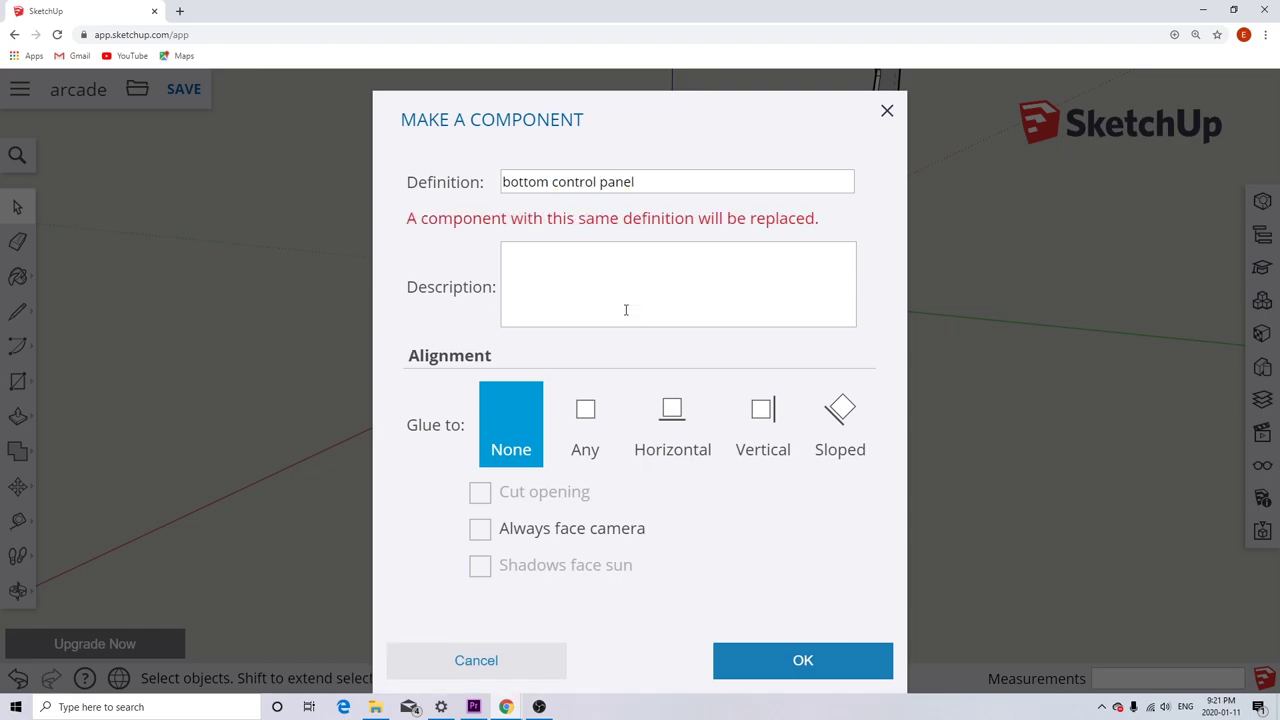
pyautogui.write('  demo')
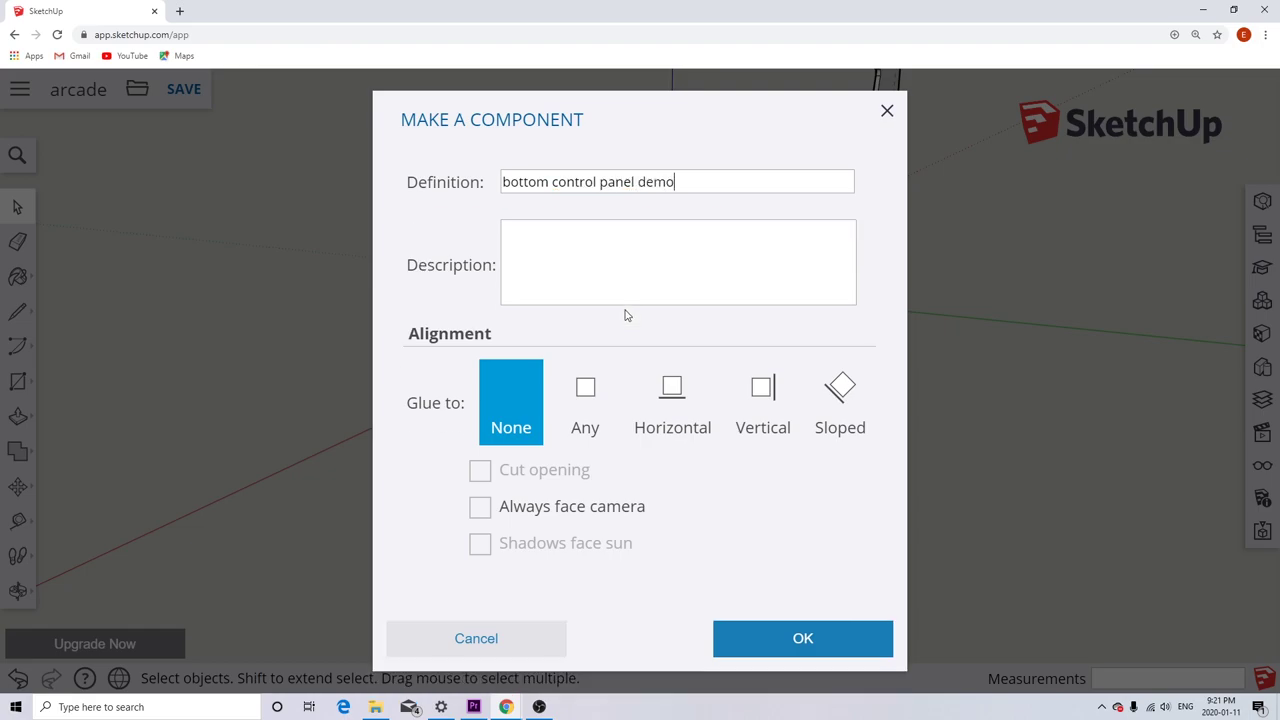
pyautogui.click(795, 638)
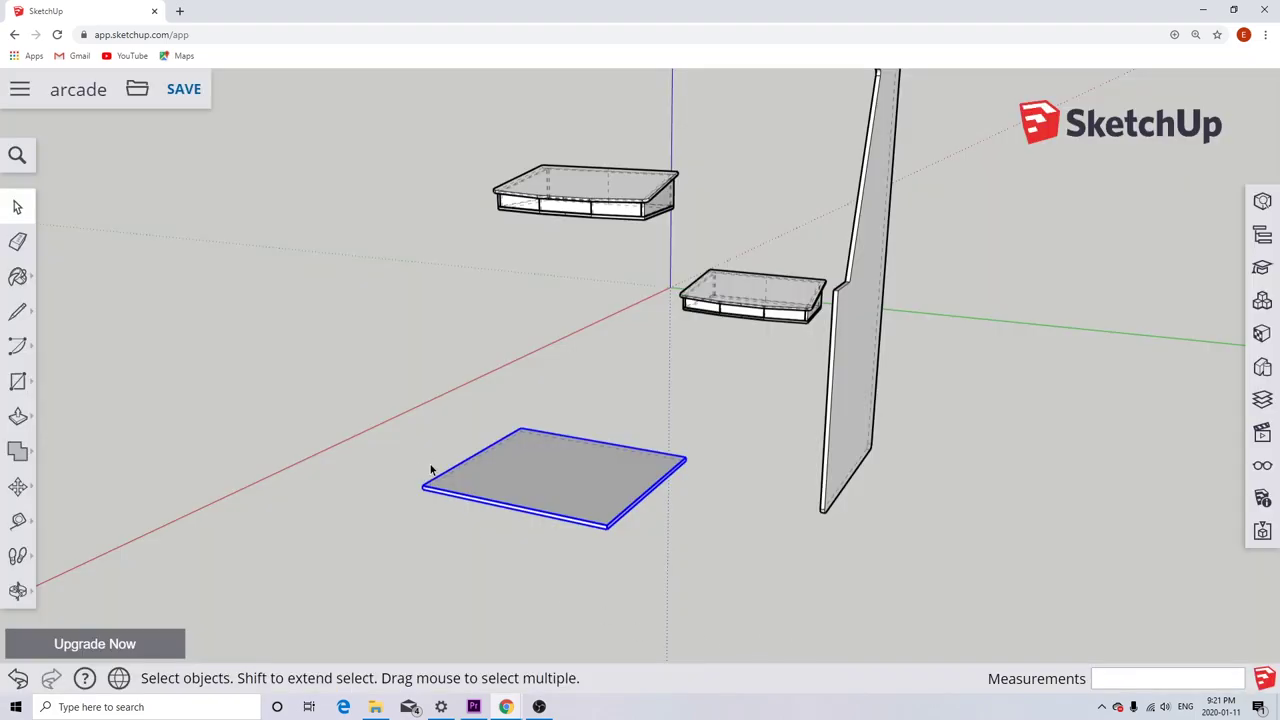
# Orbit to the tall side board and open its group for editing.
pyautogui.click(380, 516)
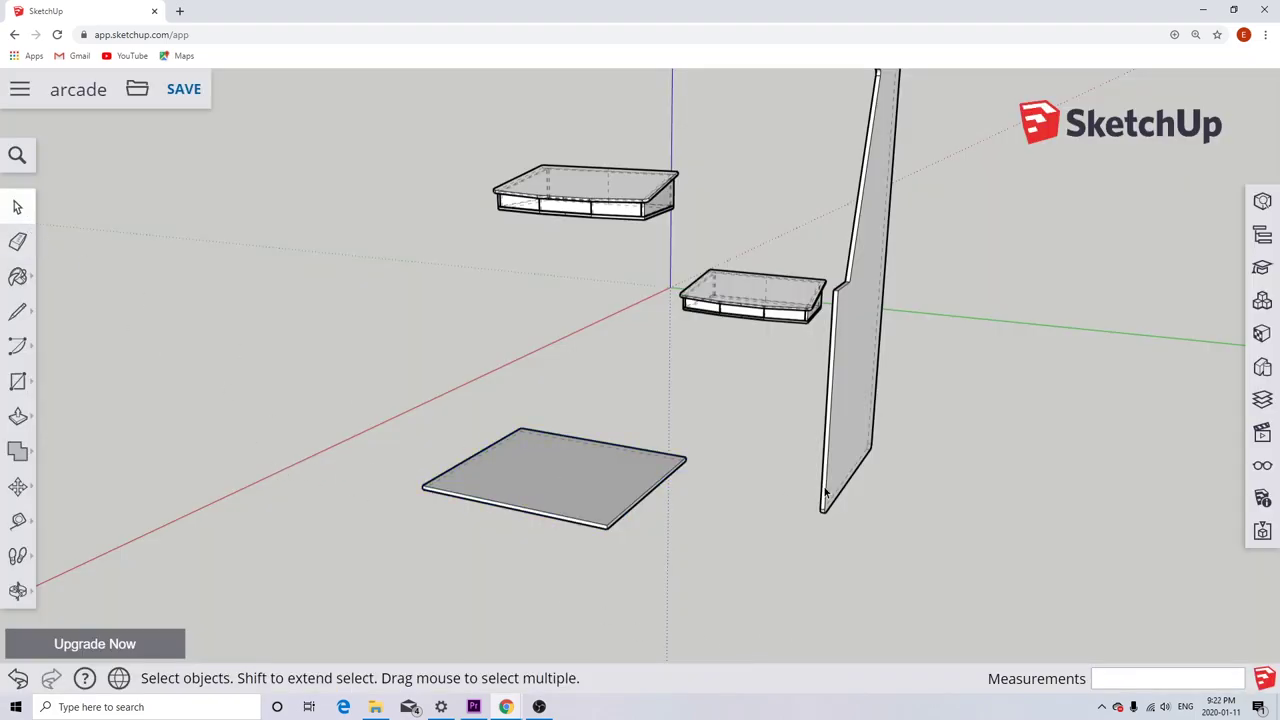
pyautogui.moveTo(757, 511); pyautogui.dragTo(970, 534, button='middle')
pyautogui.scroll(6, 1008, 503)
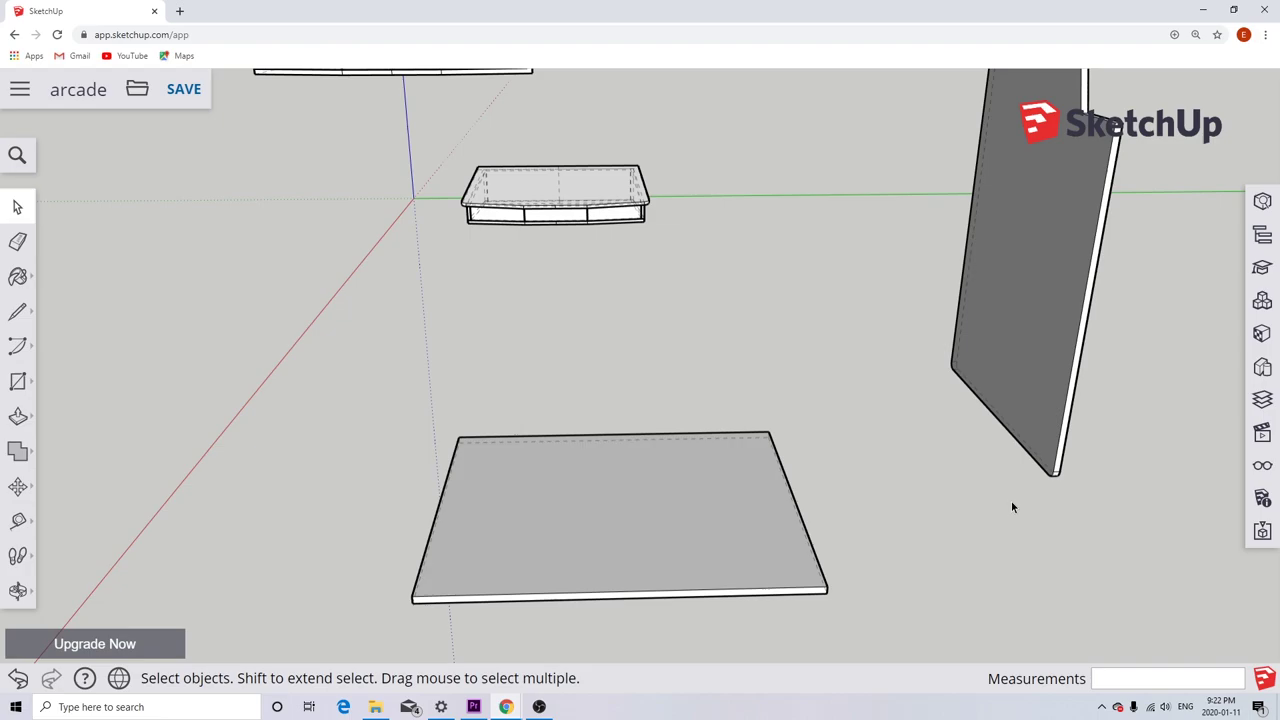
pyautogui.moveTo(1006, 506); pyautogui.dragTo(1048, 513, button='middle')
pyautogui.scroll(5, 1045, 505)
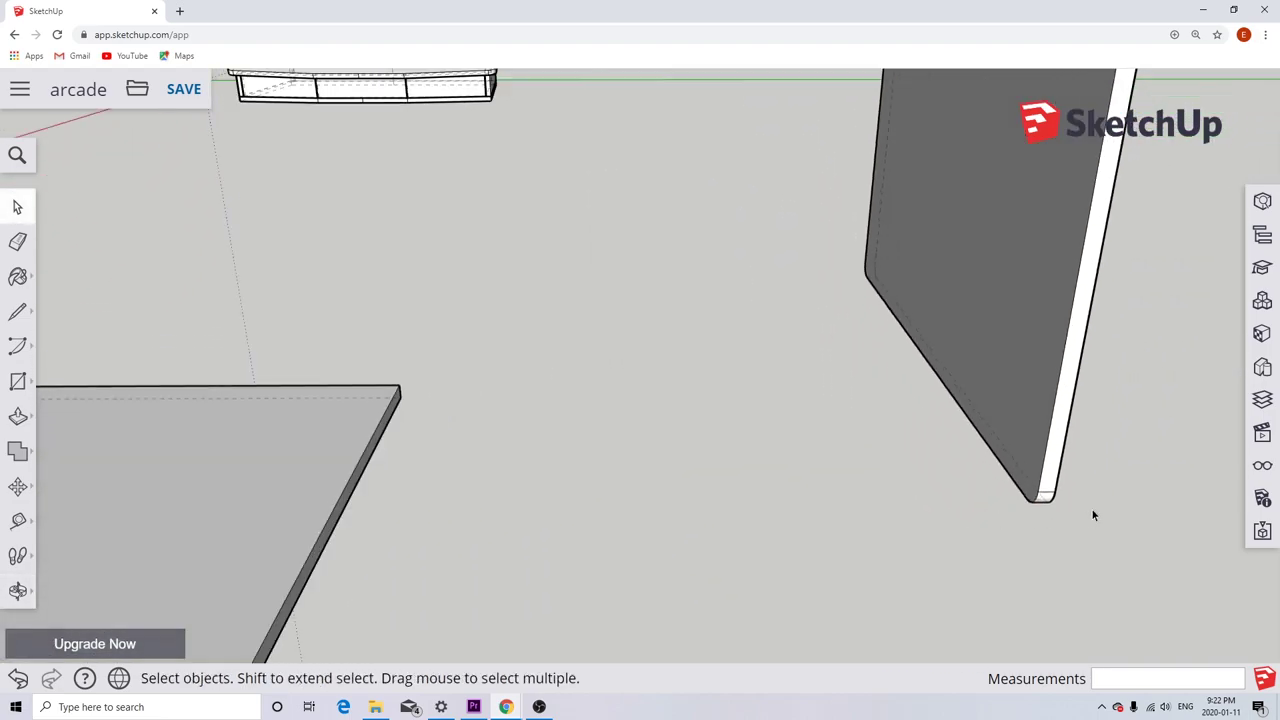
pyautogui.moveTo(963, 406); pyautogui.dragTo(1260, 400, button='middle')
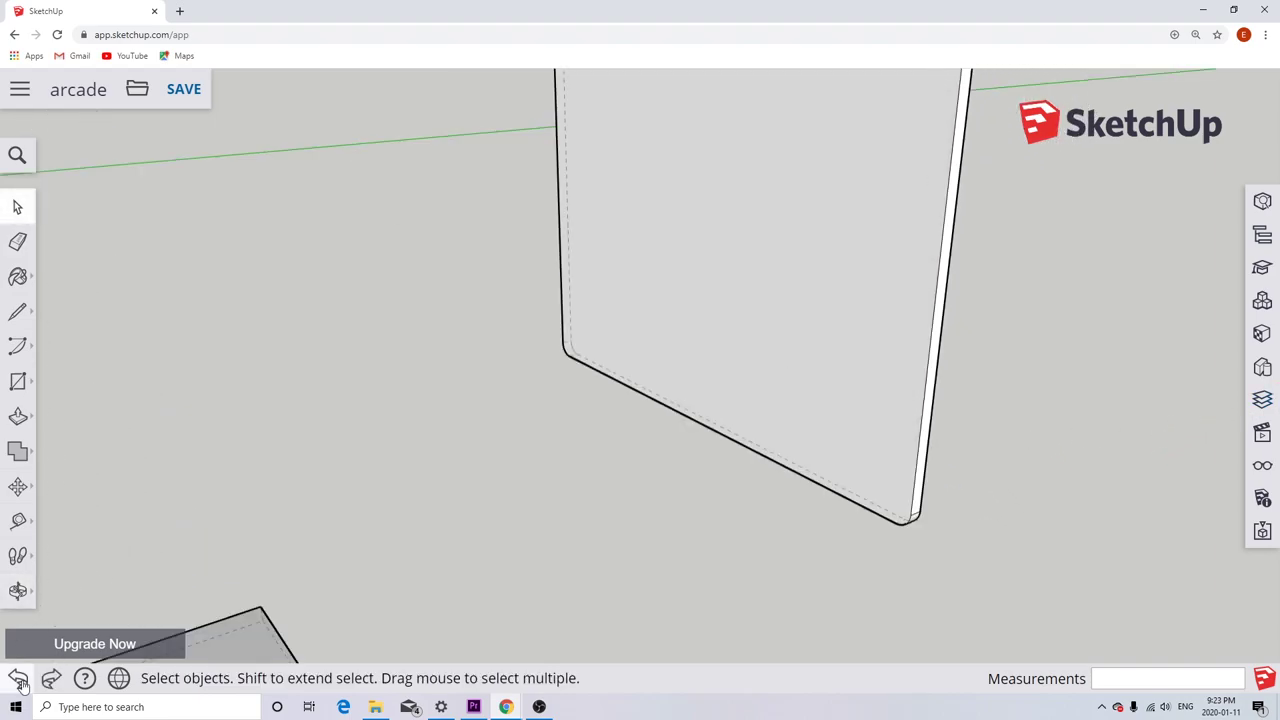
pyautogui.doubleClick(842, 437)
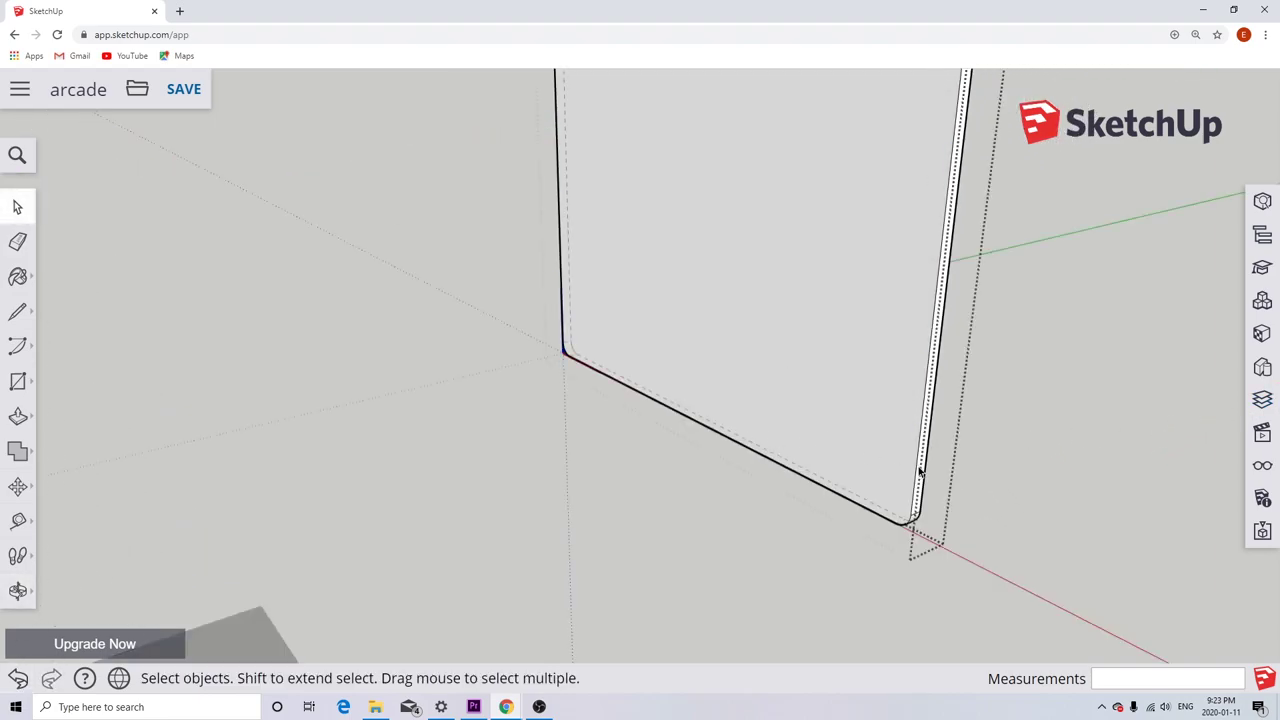
pyautogui.click(800, 607)
pyautogui.click(883, 479)
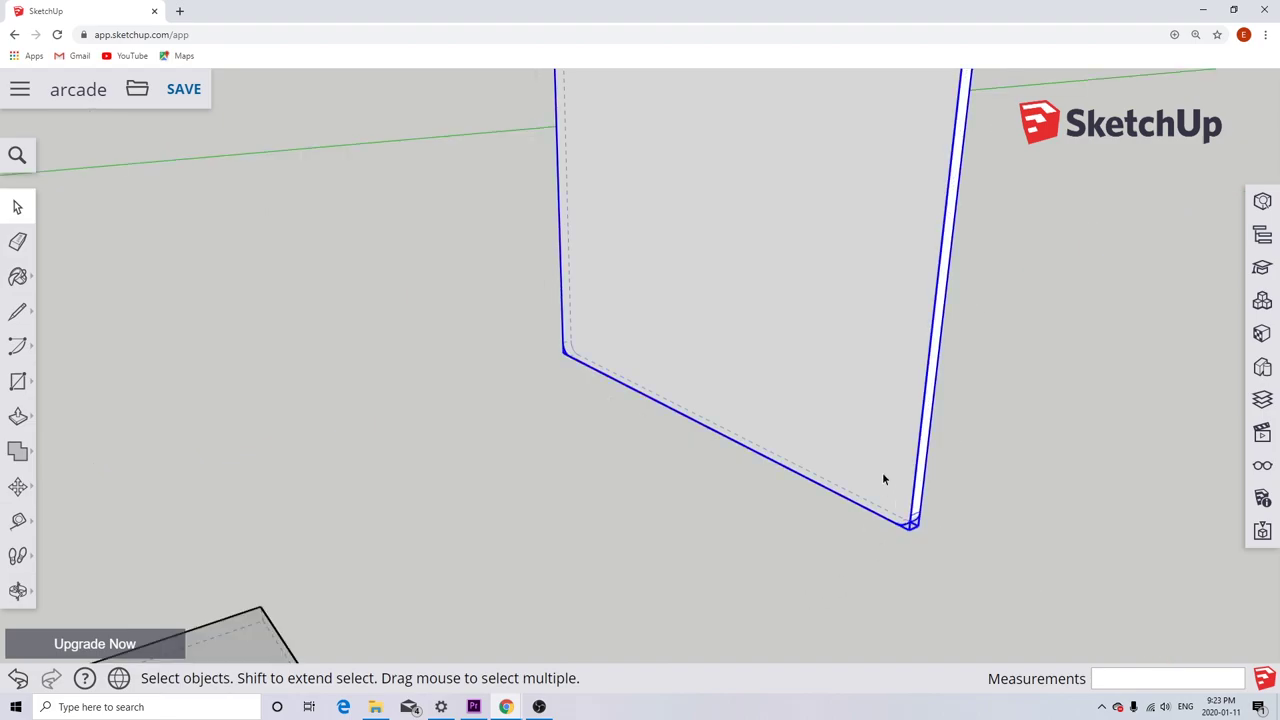
pyautogui.doubleClick(883, 479)
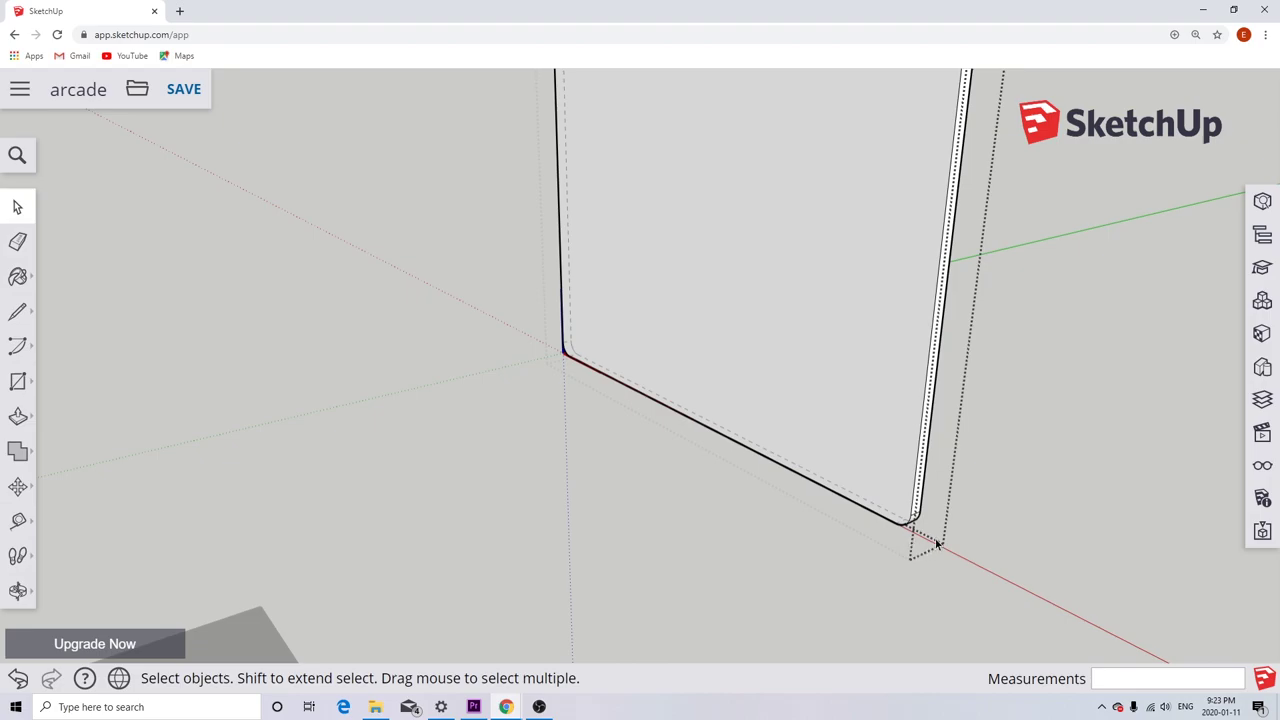
pyautogui.scroll(2, 899, 502)
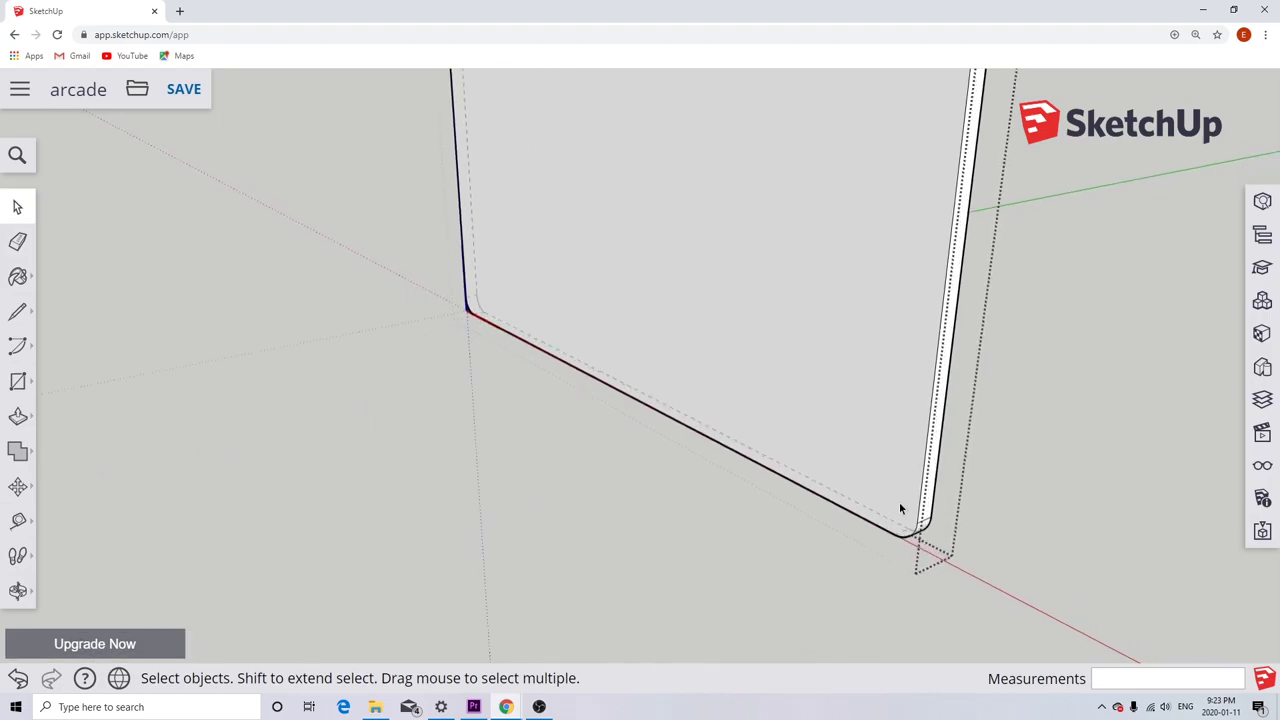
# Draw new straight edges at the side board's rounded lower corner.
pyautogui.click(17, 311)
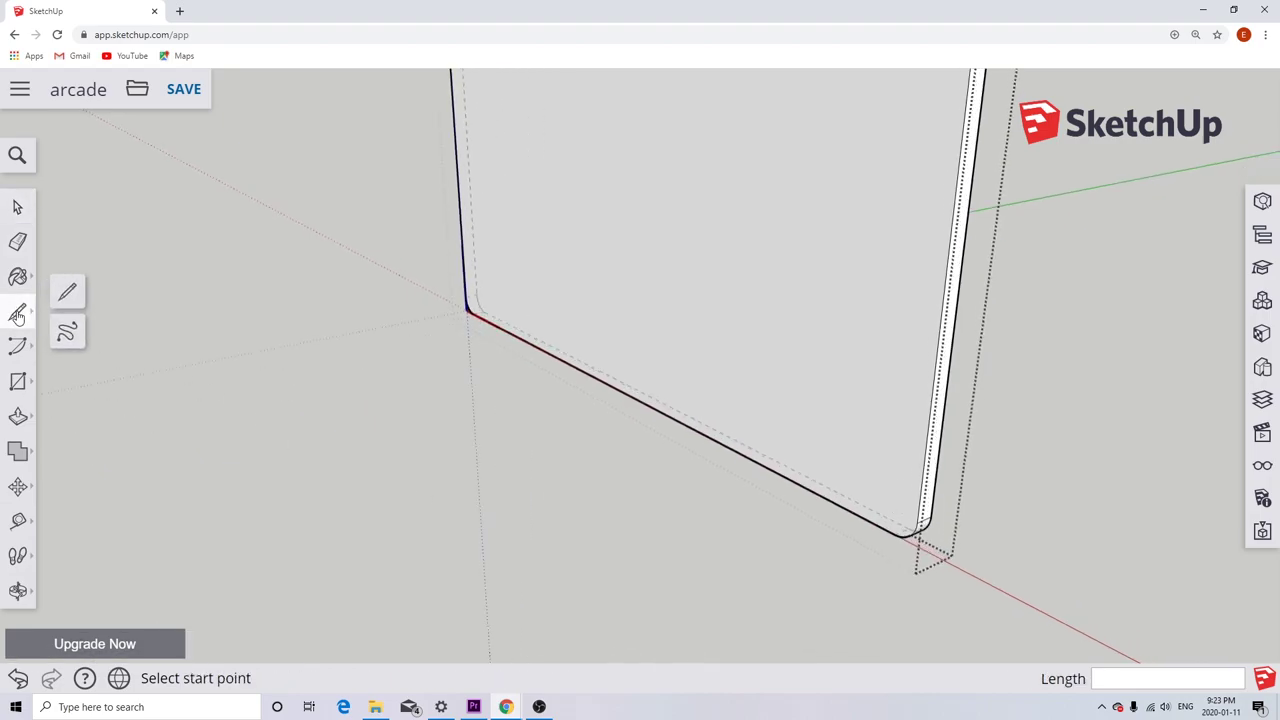
pyautogui.click(65, 288)
pyautogui.scroll(3, 915, 530)
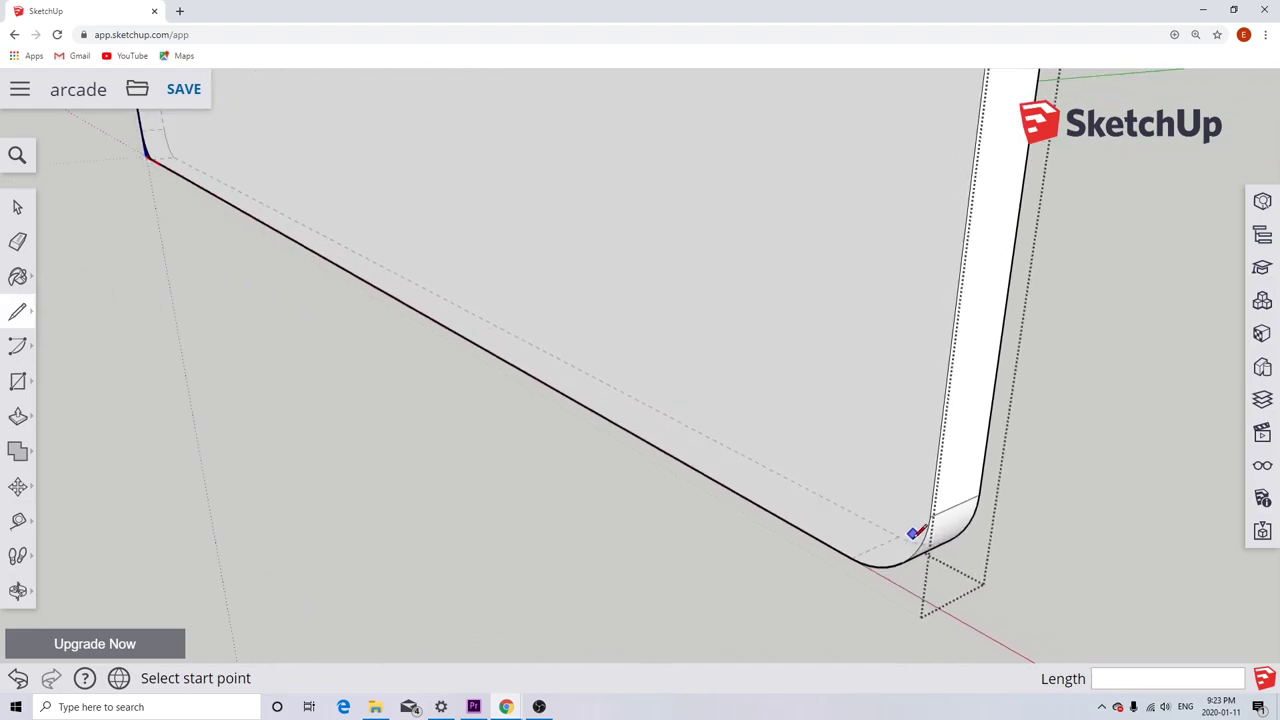
pyautogui.click(930, 513)
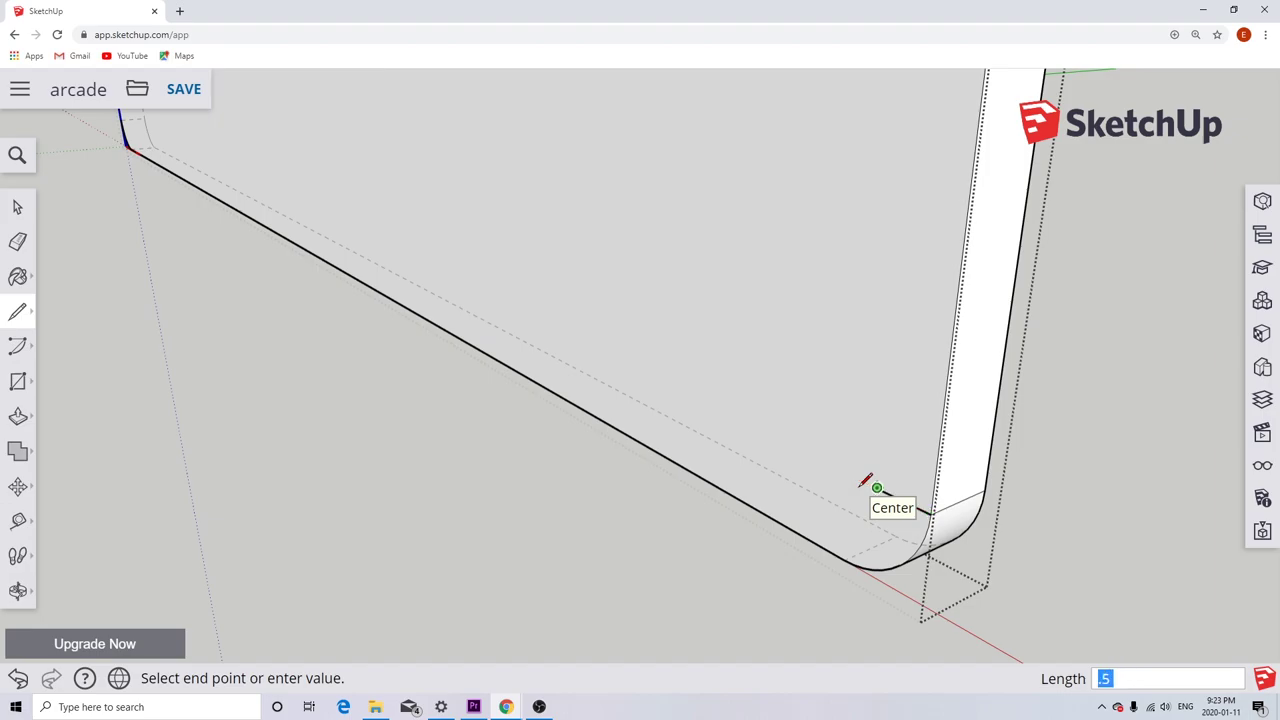
pyautogui.click(877, 488)
pyautogui.scroll(3, 872, 570)
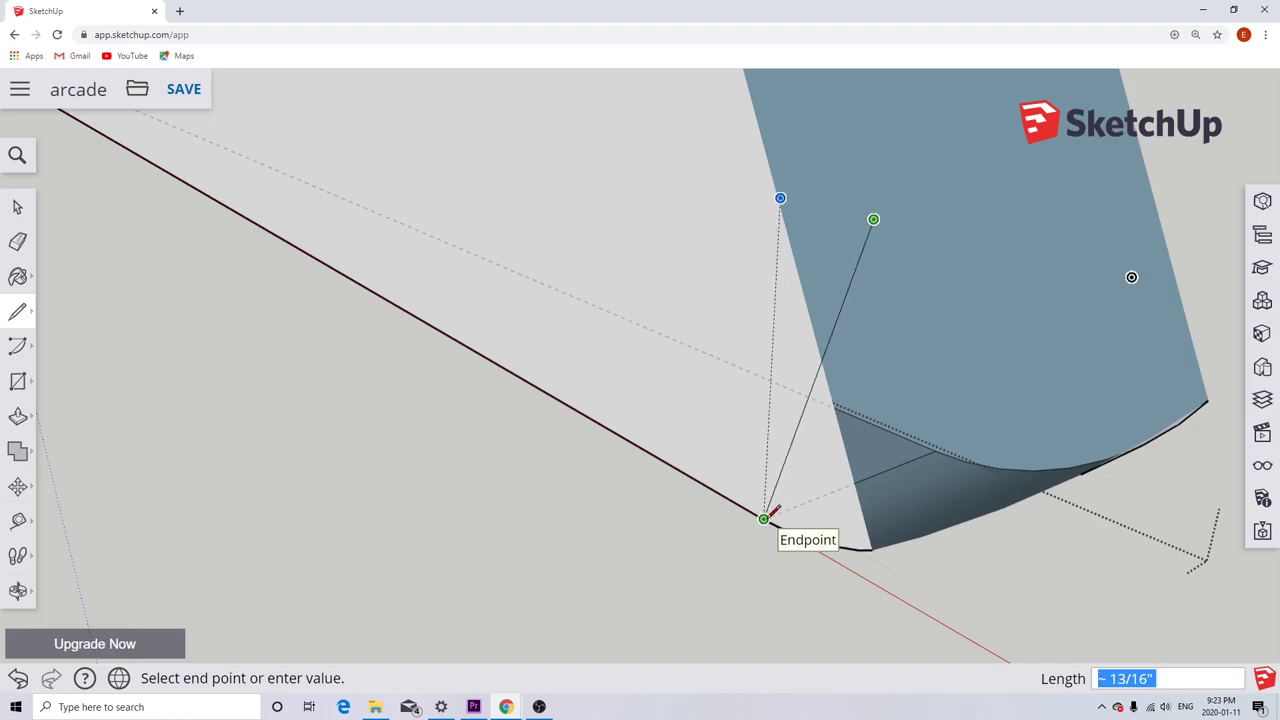
pyautogui.click(843, 565)
pyautogui.click(766, 522)
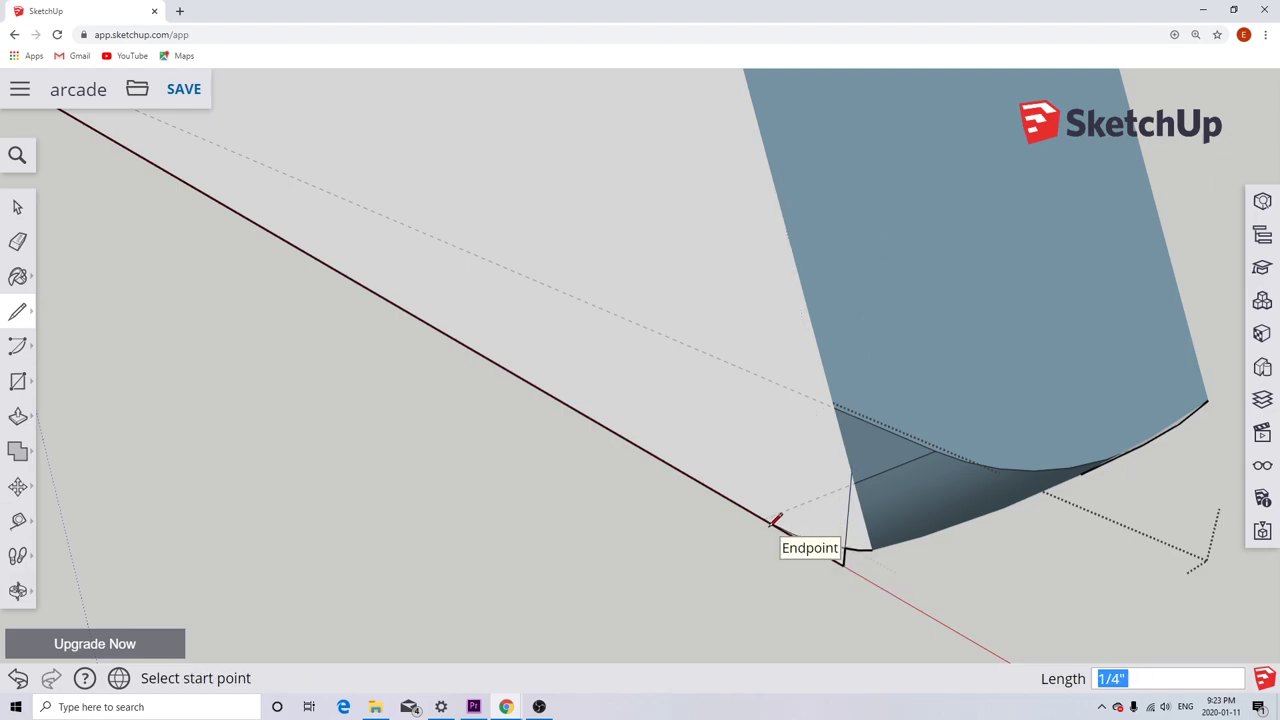
pyautogui.scroll(-2, 780, 593)
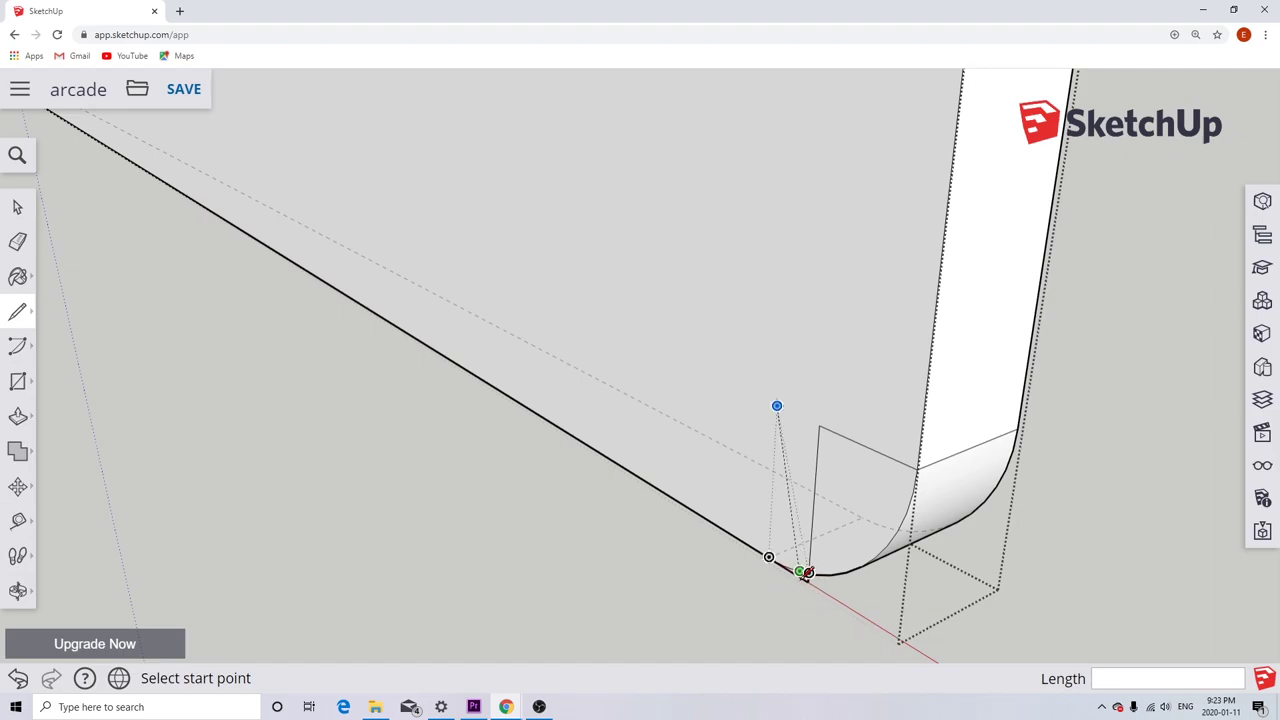
pyautogui.moveTo(805, 575); pyautogui.dragTo(809, 571, button='middle')
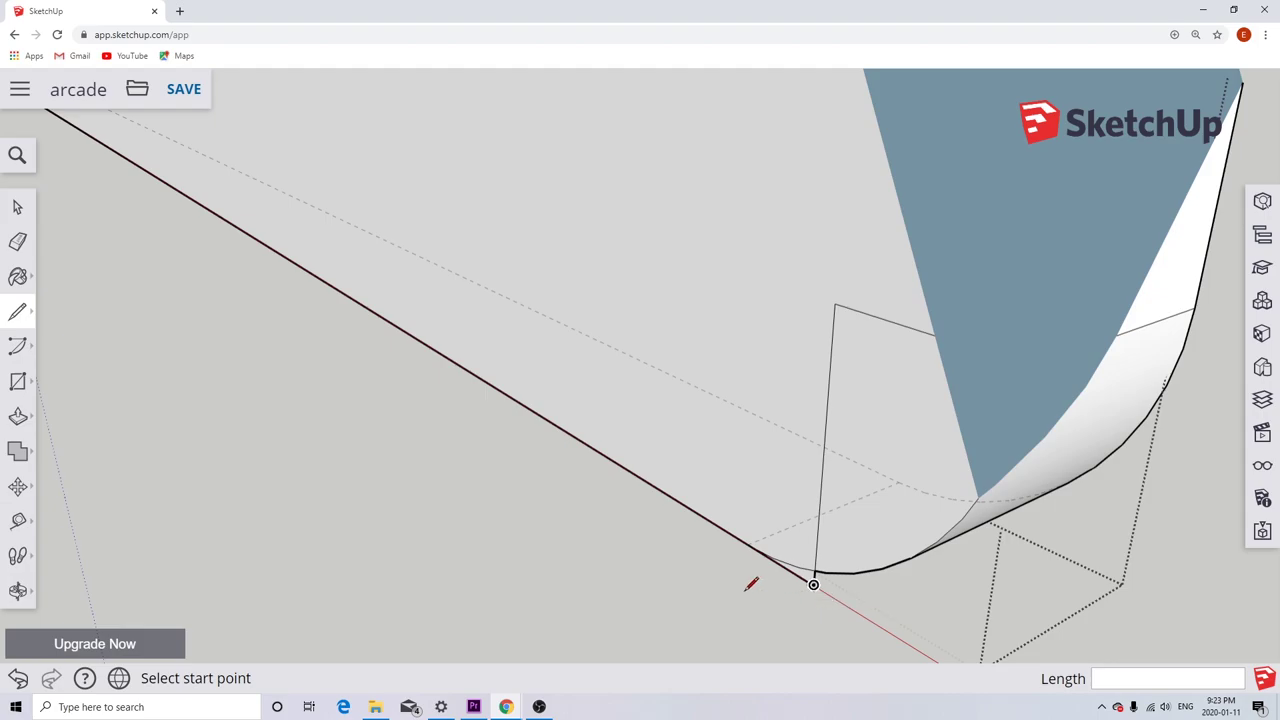
pyautogui.moveTo(751, 583); pyautogui.dragTo(605, 525, button='middle')
# Move the tall wall panel so its bottom corner snaps onto the floor plate's corner.
pyautogui.click(17, 208)
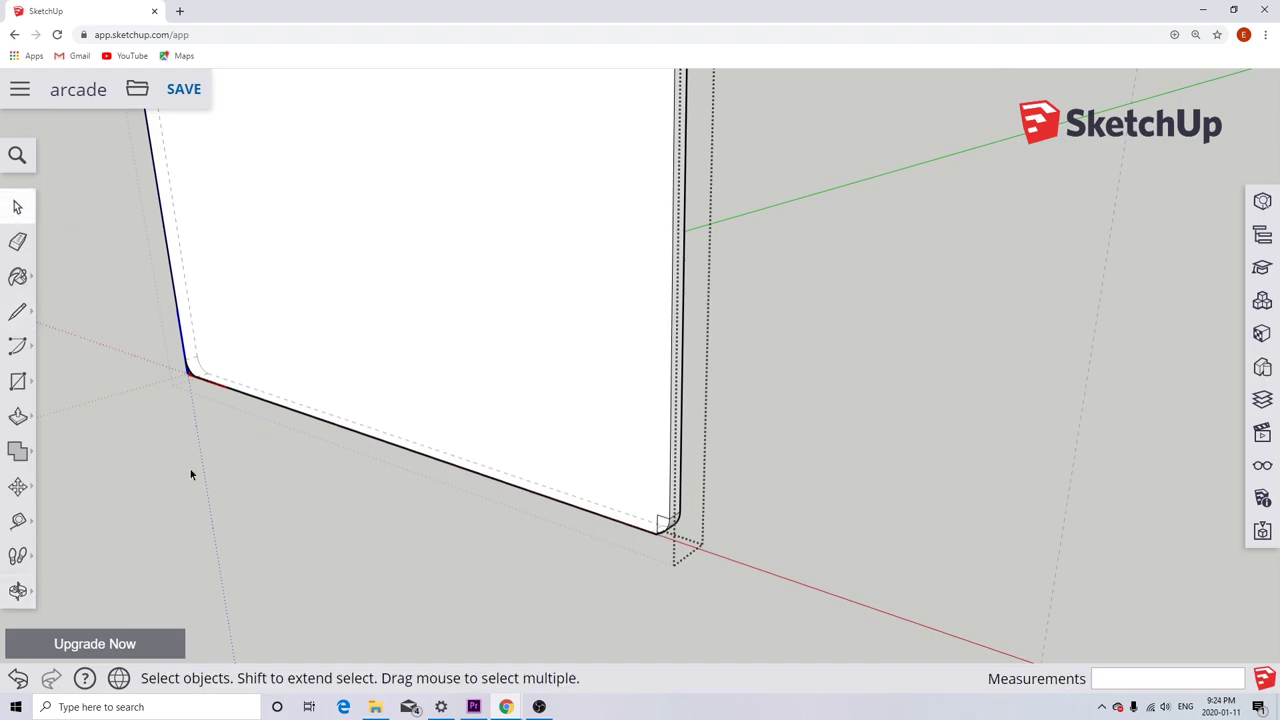
pyautogui.click(282, 511)
pyautogui.click(509, 388)
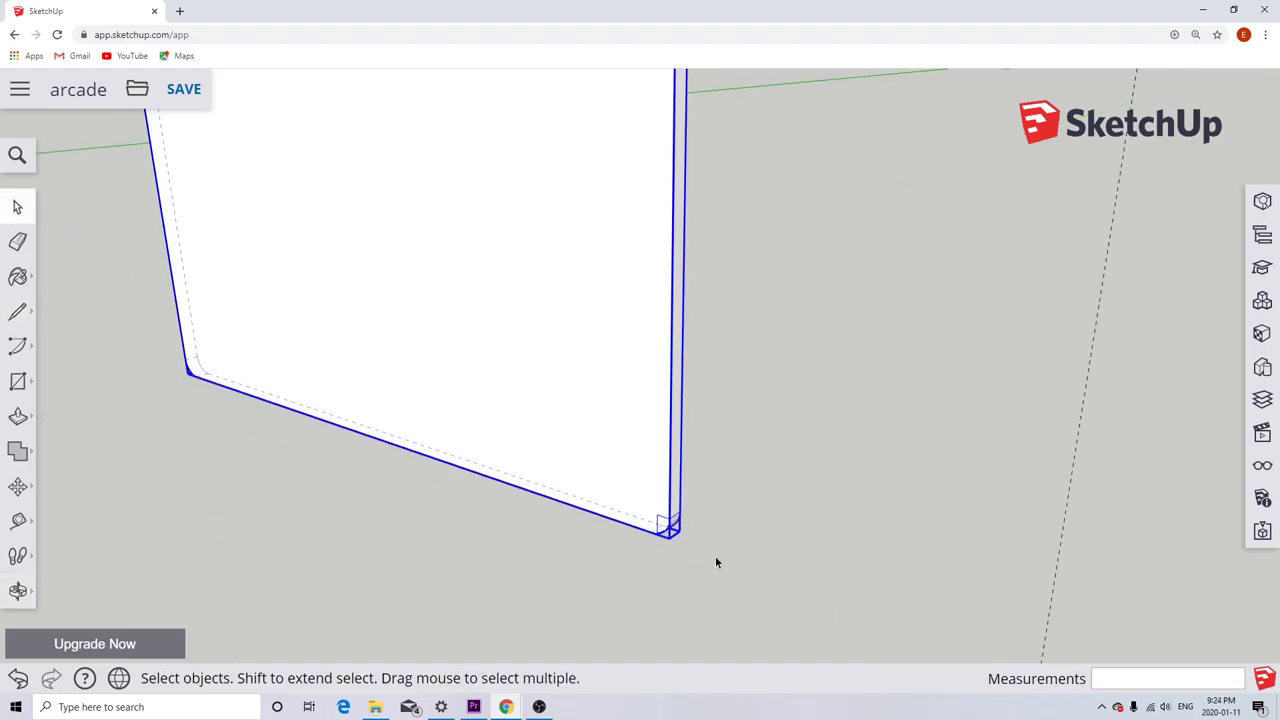
pyautogui.scroll(1, 642, 542)
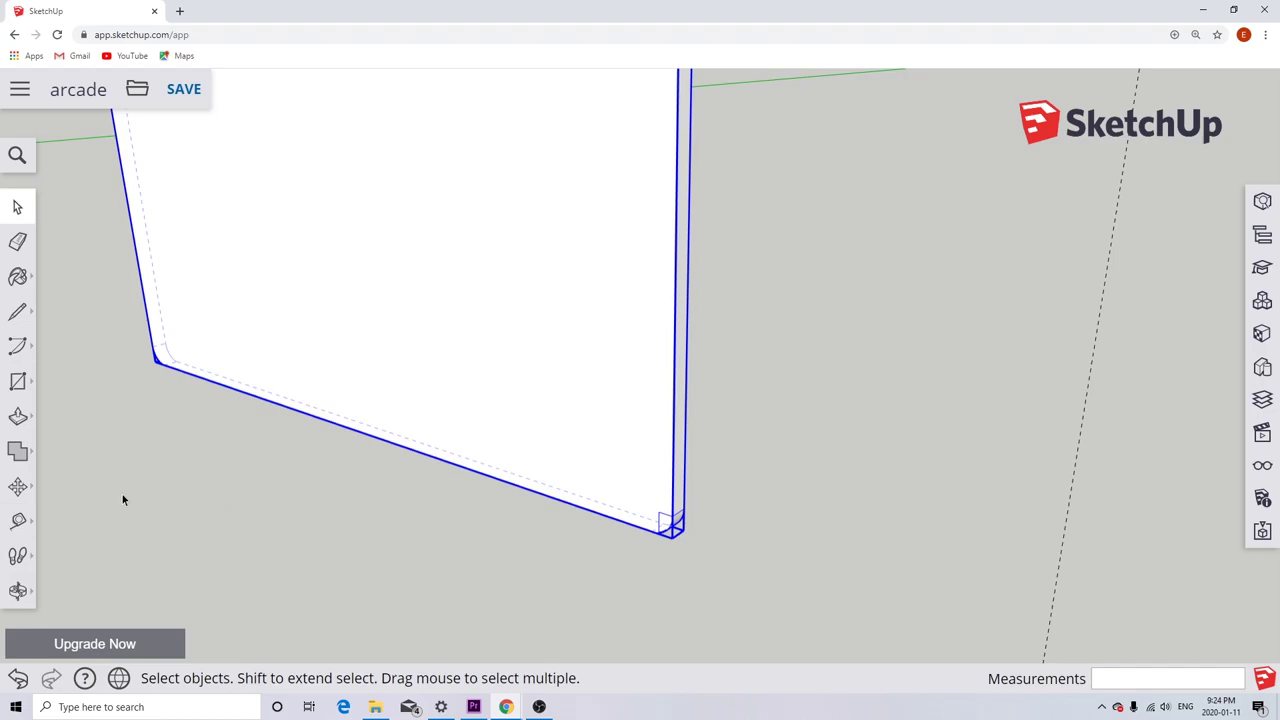
pyautogui.click(17, 486)
pyautogui.click(672, 533)
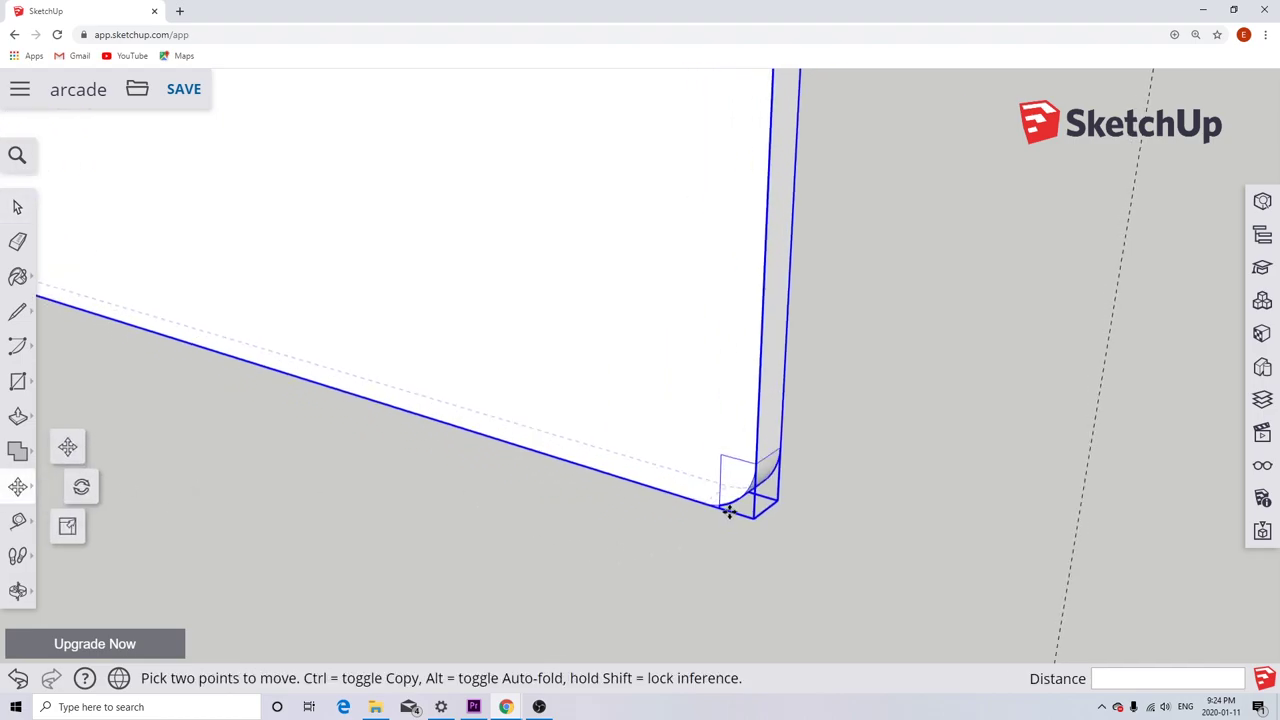
pyautogui.scroll(5, 729, 512)
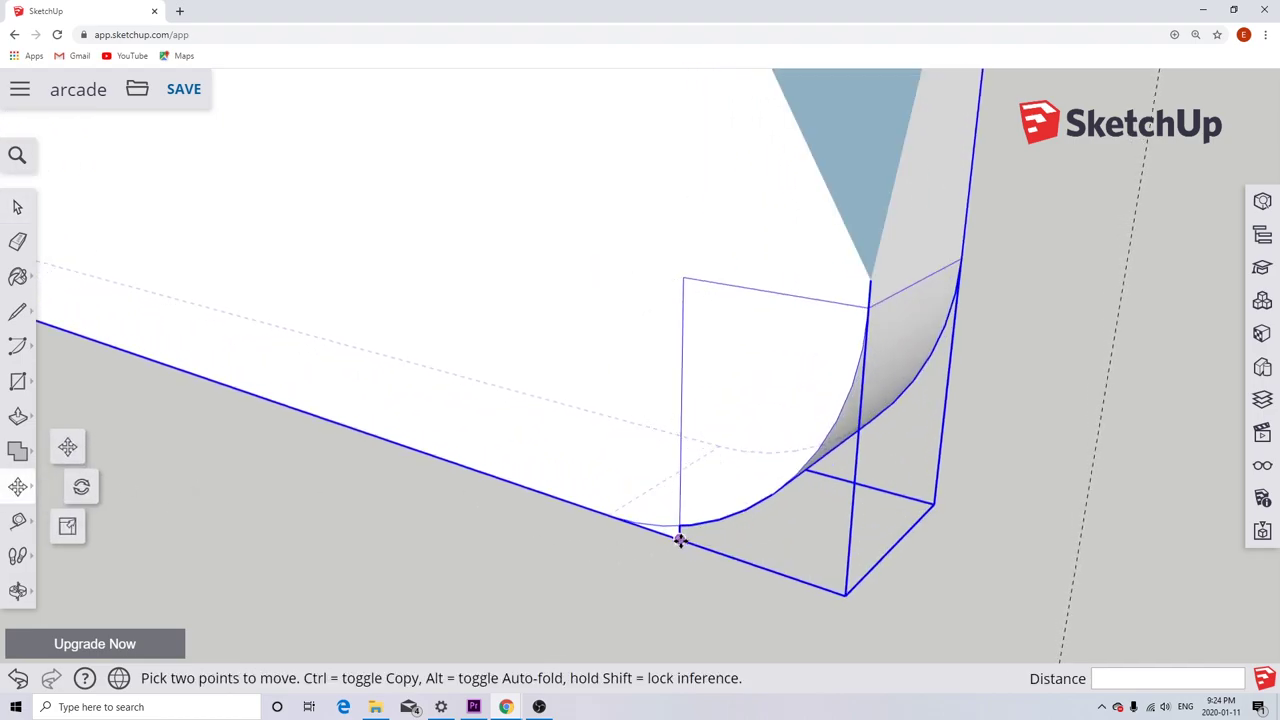
pyautogui.scroll(-8, 680, 540)
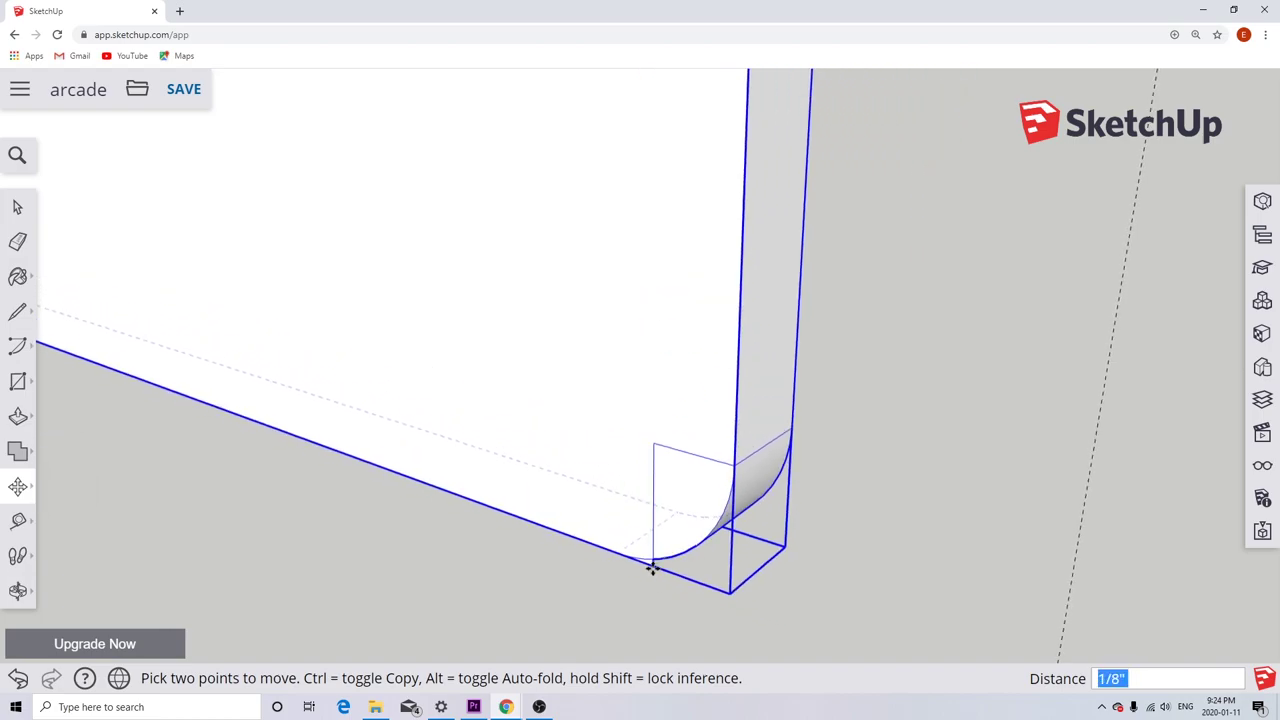
pyautogui.scroll(-1, 655, 566)
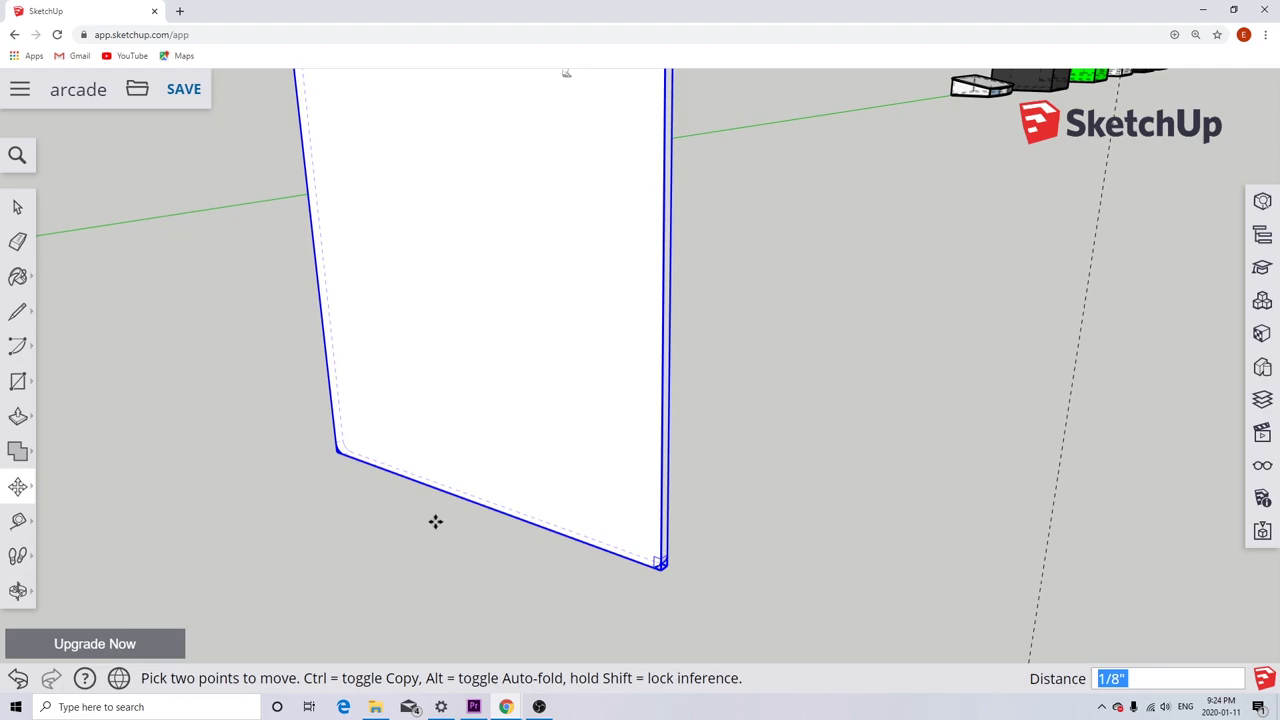
pyautogui.moveTo(451, 540); pyautogui.dragTo(361, 539, button='middle')
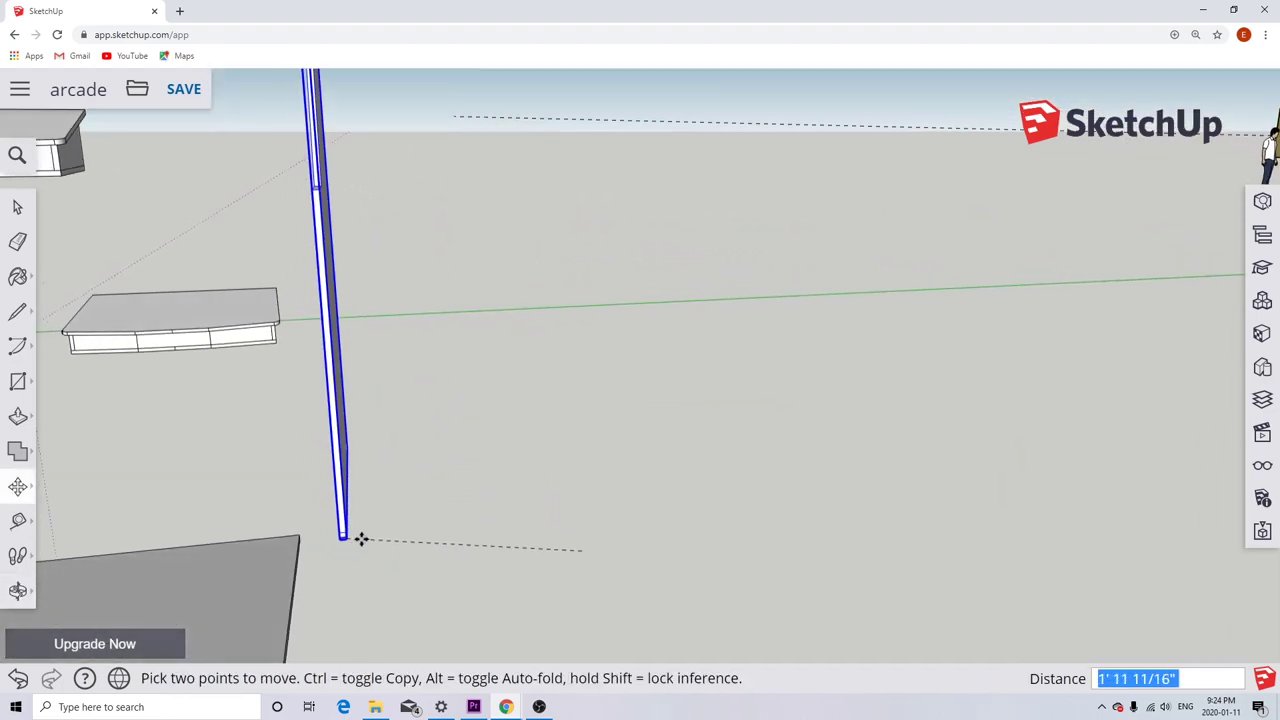
pyautogui.scroll(-3, 361, 539)
pyautogui.scroll(4, 343, 586)
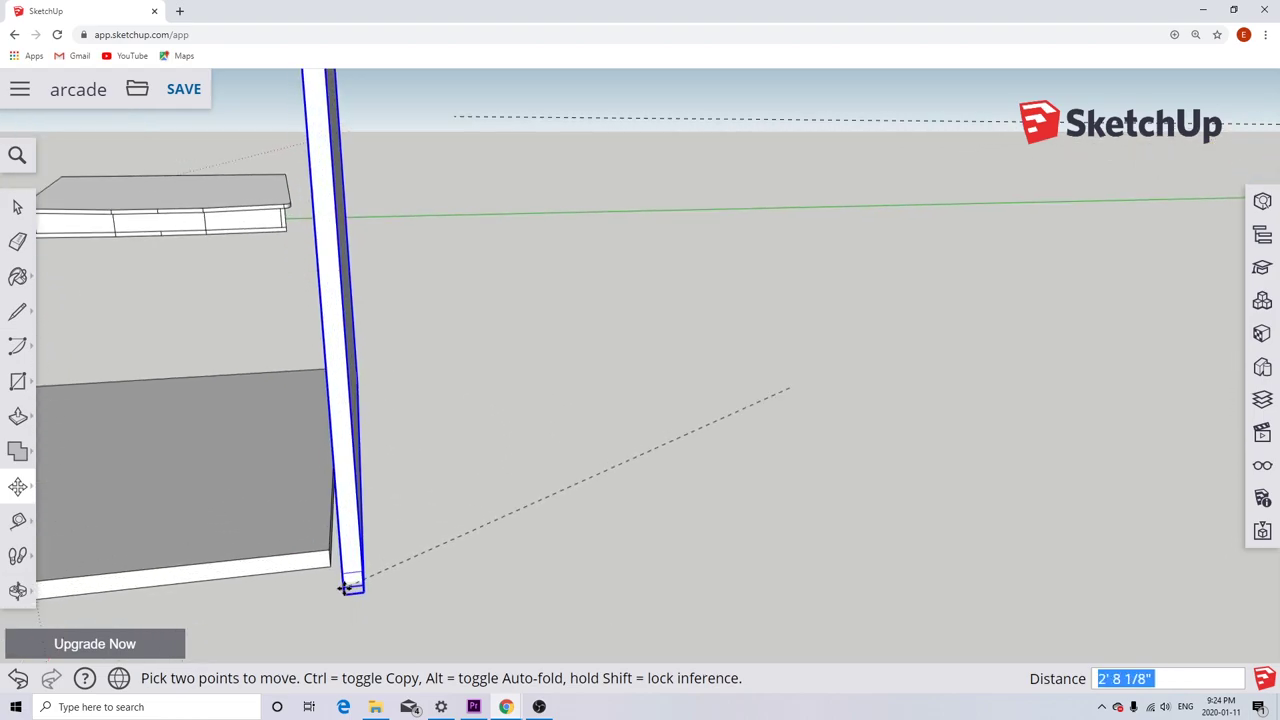
pyautogui.moveTo(346, 580); pyautogui.dragTo(301, 567, button='middle')
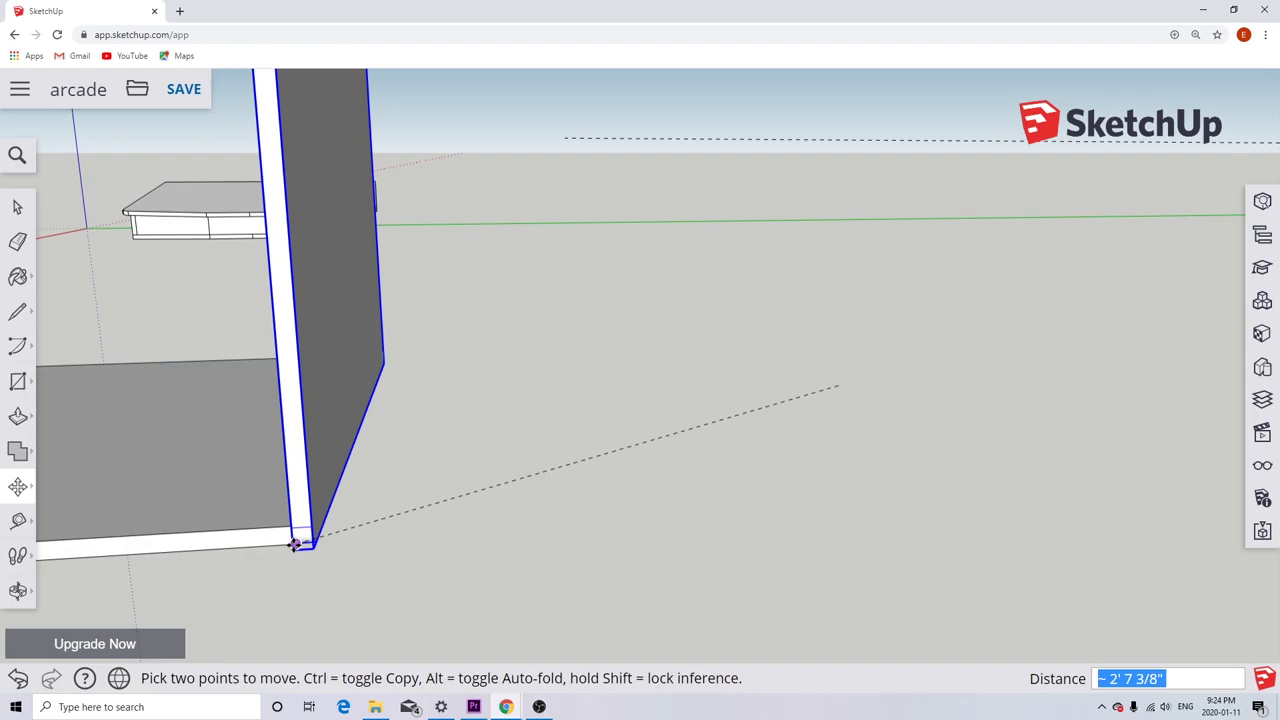
pyautogui.scroll(5, 295, 545)
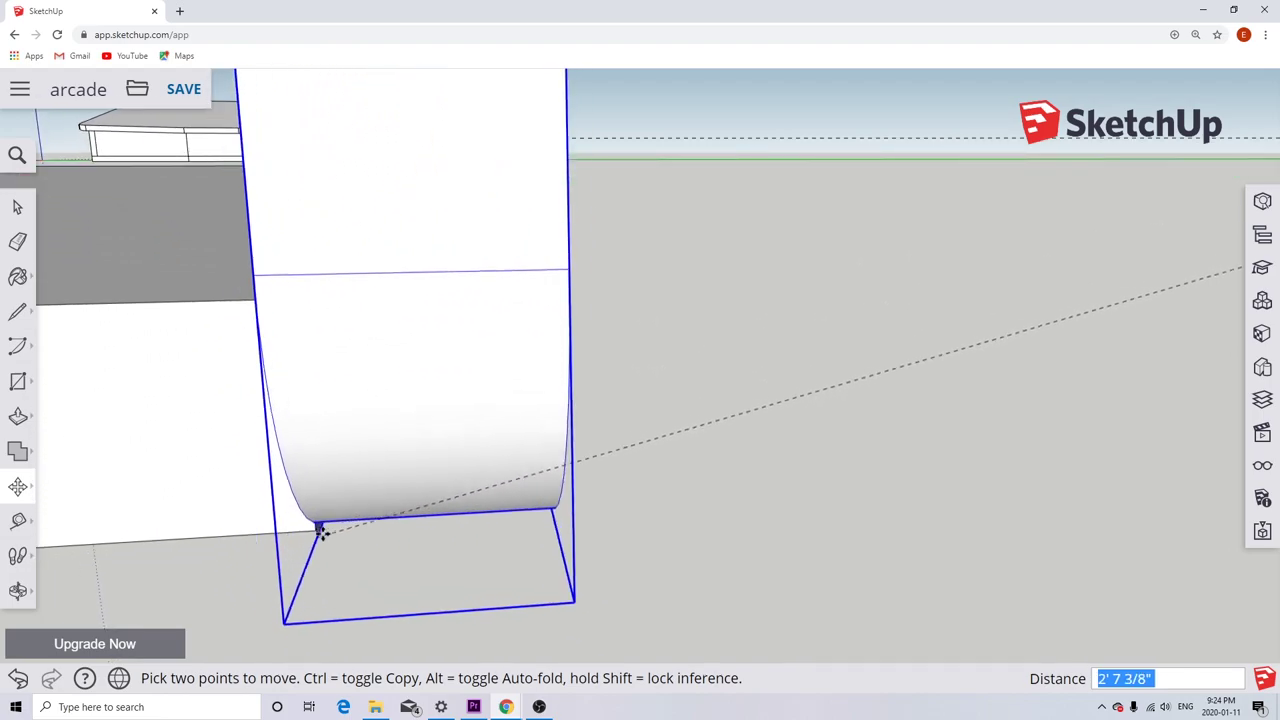
pyautogui.click(320, 524)
# Orbit around the model to check where the wall meets the floor plate.
pyautogui.scroll(-3, 346, 569)
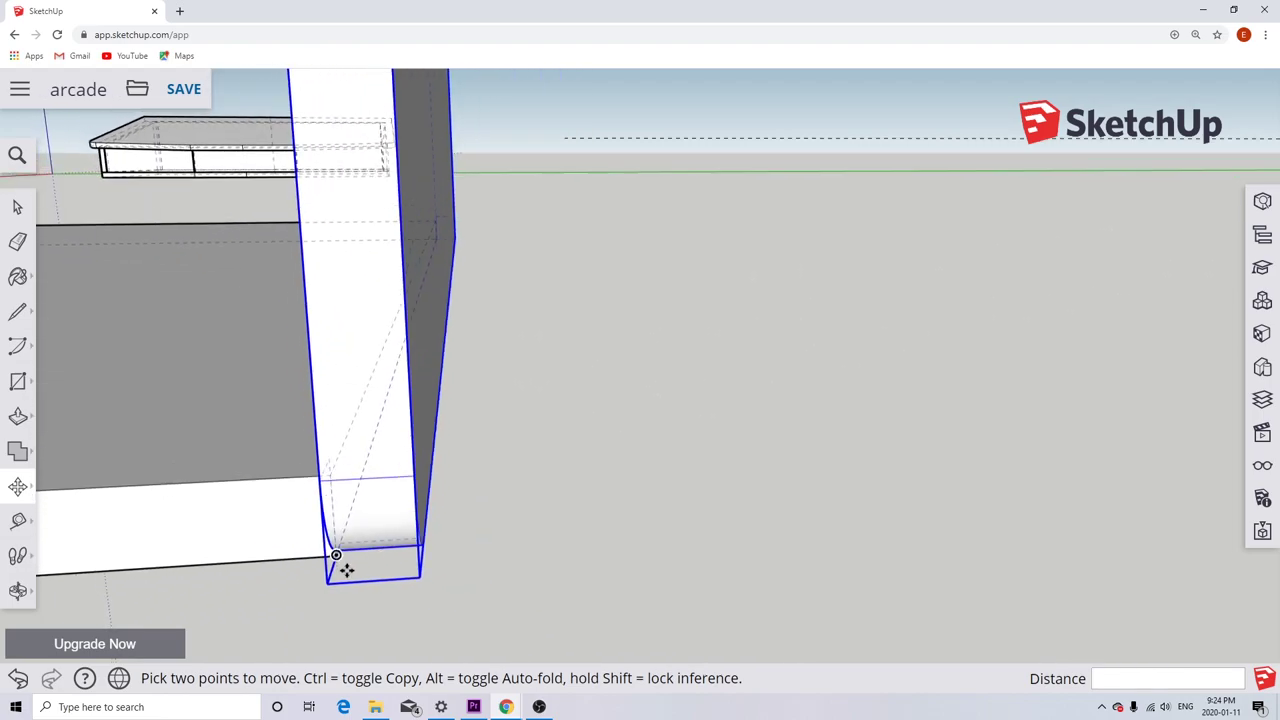
pyautogui.moveTo(314, 591); pyautogui.dragTo(401, 566, button='middle')
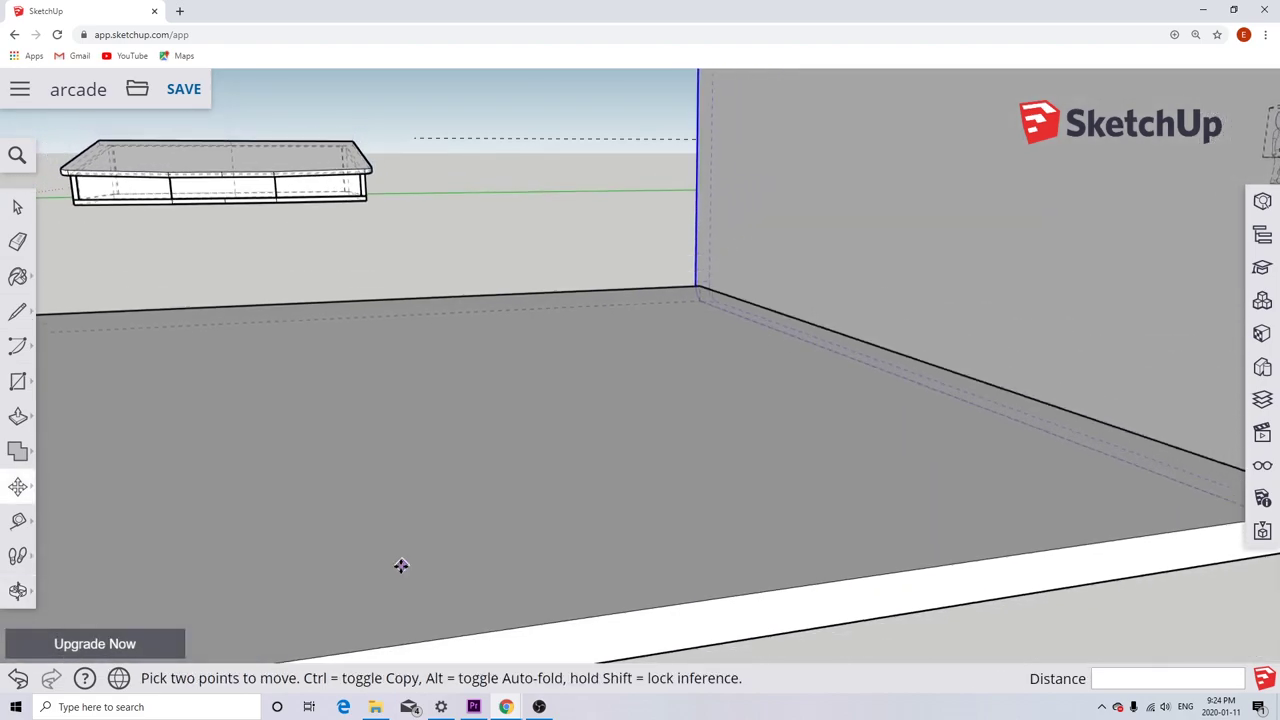
pyautogui.scroll(-5, 401, 566)
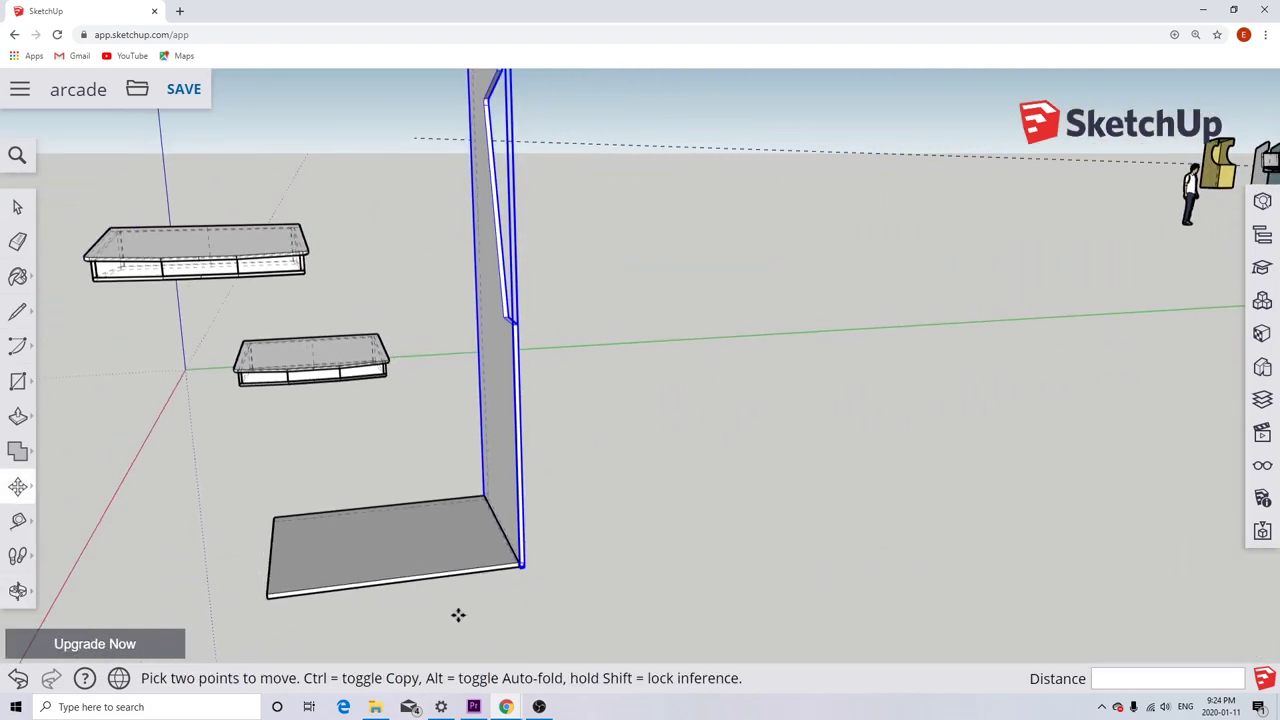
pyautogui.moveTo(458, 615)
pyautogui.mouseDown(button='middle')
pyautogui.moveTo(423, 614)
pyautogui.moveTo(454, 609)
pyautogui.mouseUp(button='middle')
pyautogui.scroll(-3, 456, 600)
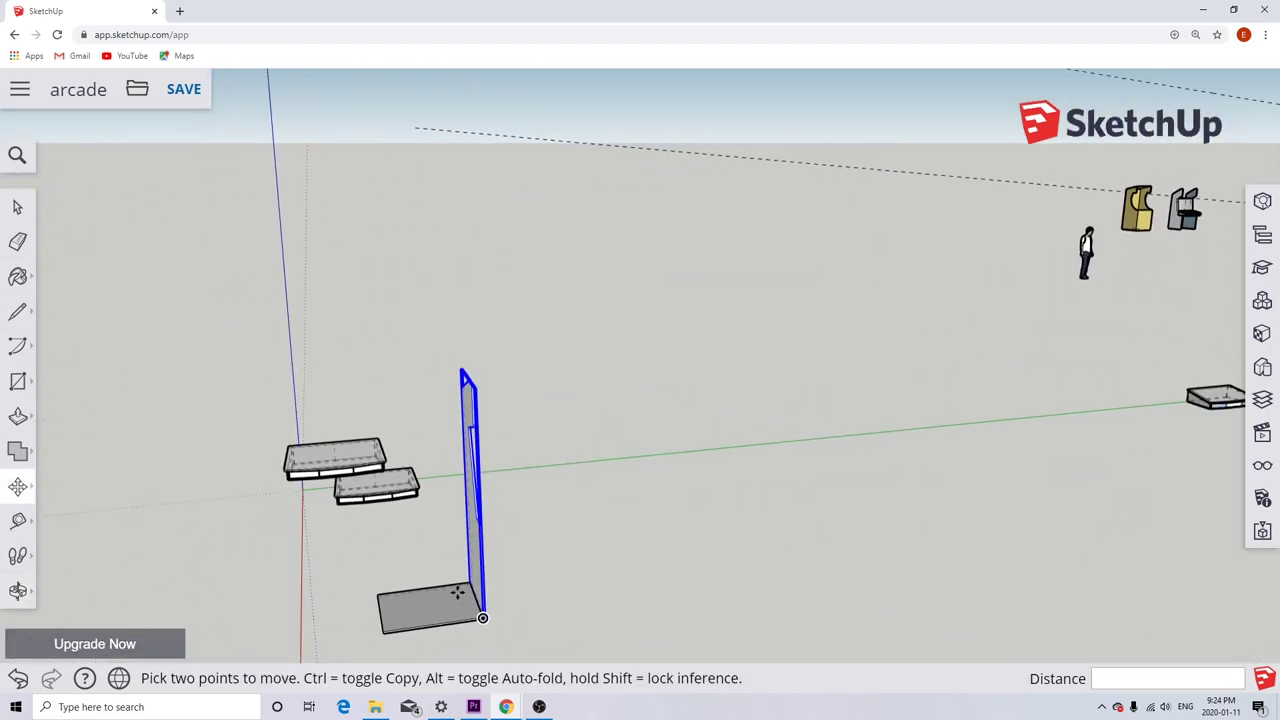
pyautogui.scroll(-2, 494, 534)
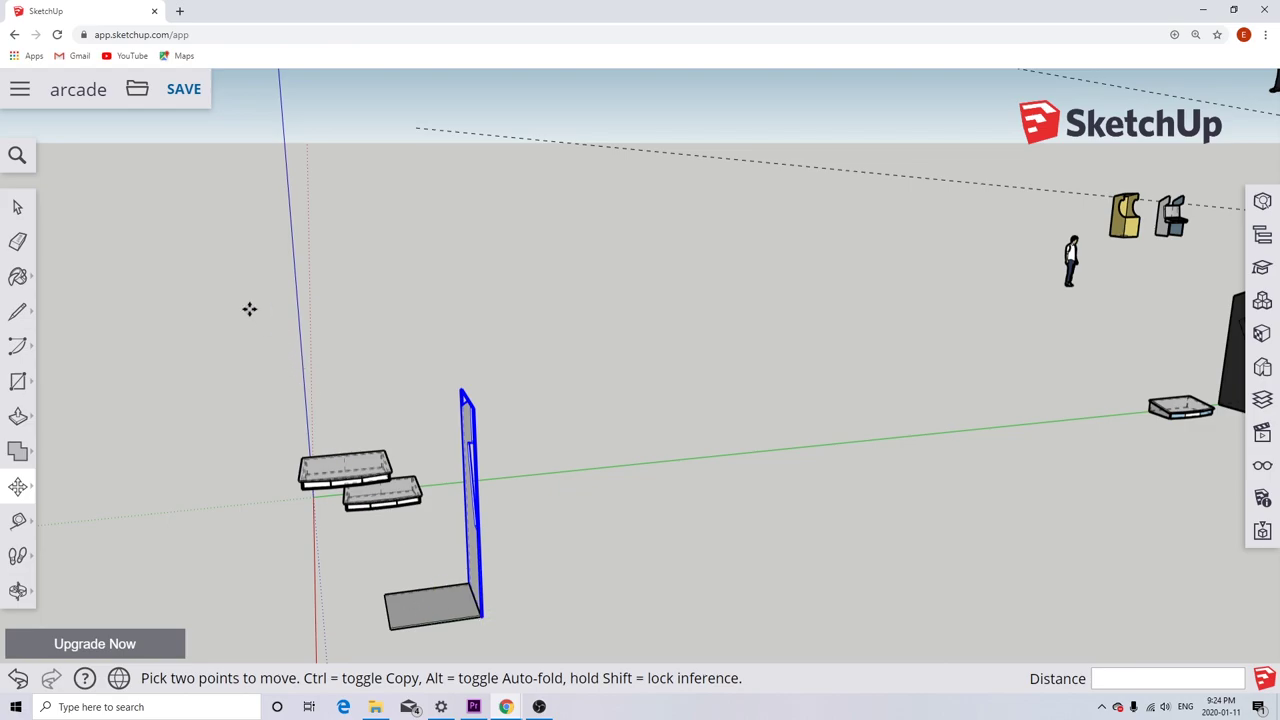
pyautogui.click(19, 209)
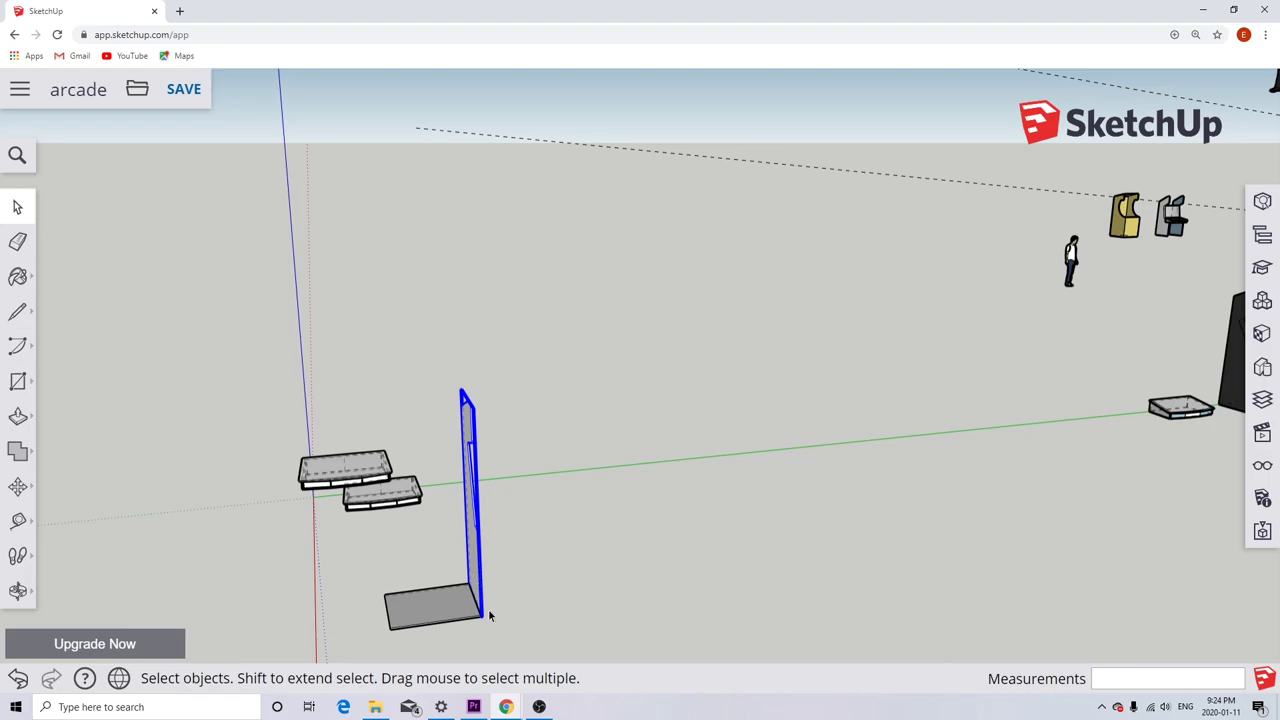
pyautogui.scroll(4, 487, 620)
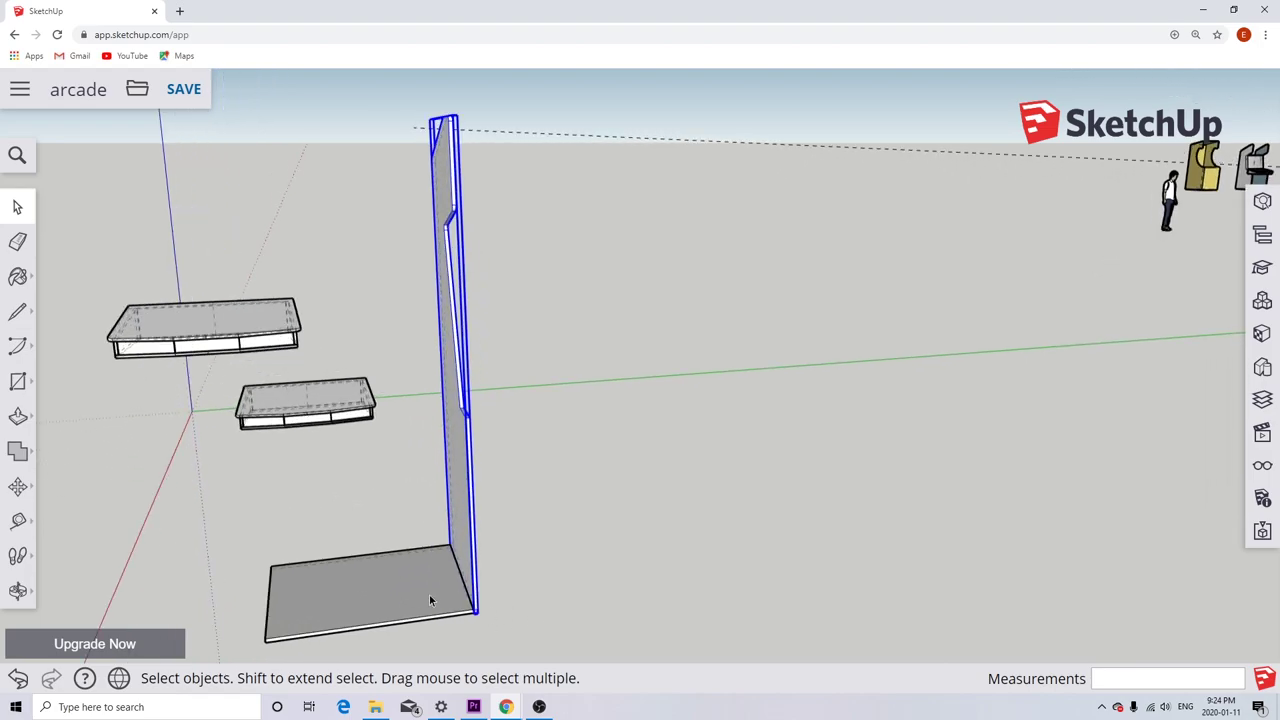
pyautogui.scroll(-4, 629, 377)
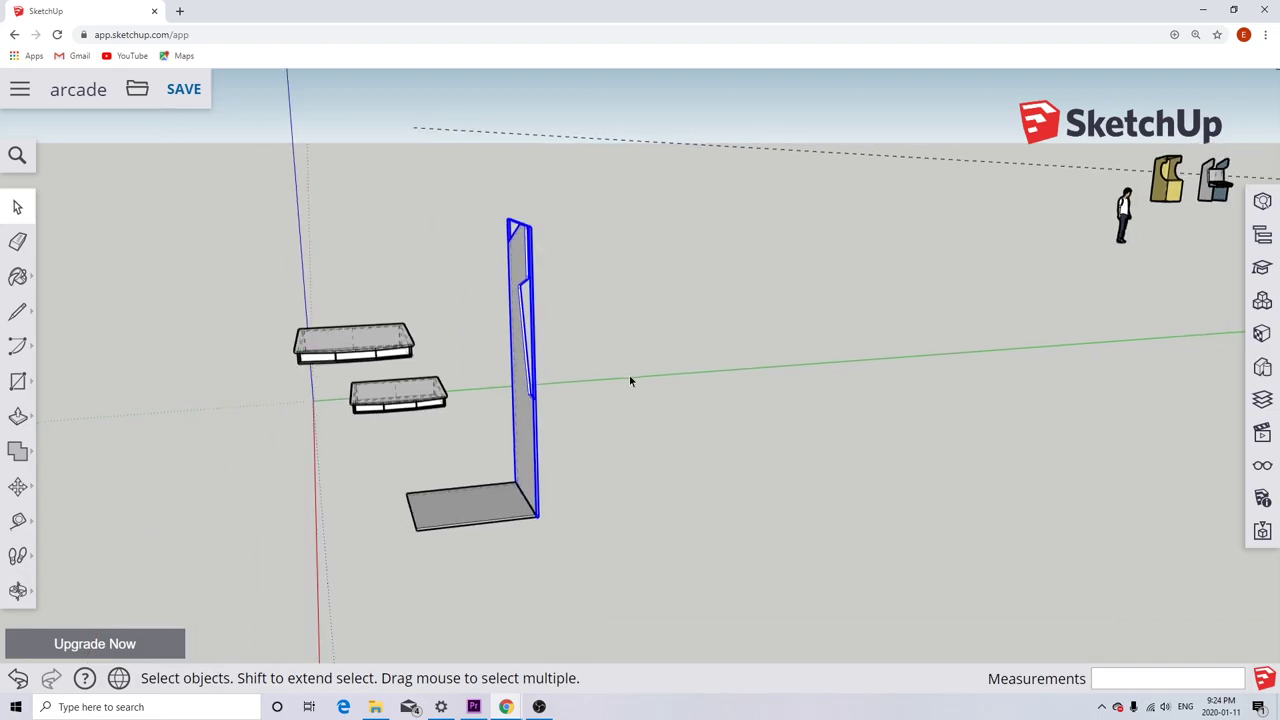
pyautogui.scroll(6, 471, 474)
pyautogui.moveTo(520, 479)
pyautogui.mouseDown(button='middle')
pyautogui.moveTo(494, 474)
pyautogui.moveTo(506, 480)
pyautogui.mouseUp(button='middle')
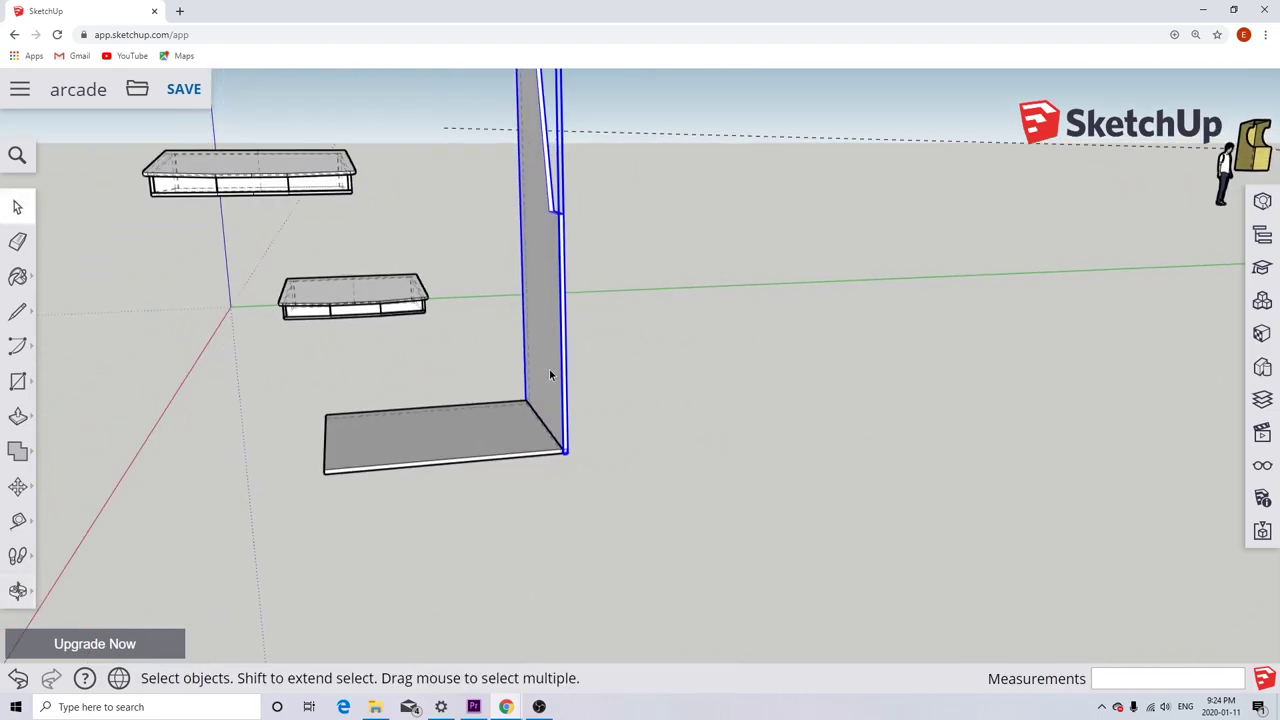
pyautogui.scroll(2, 555, 384)
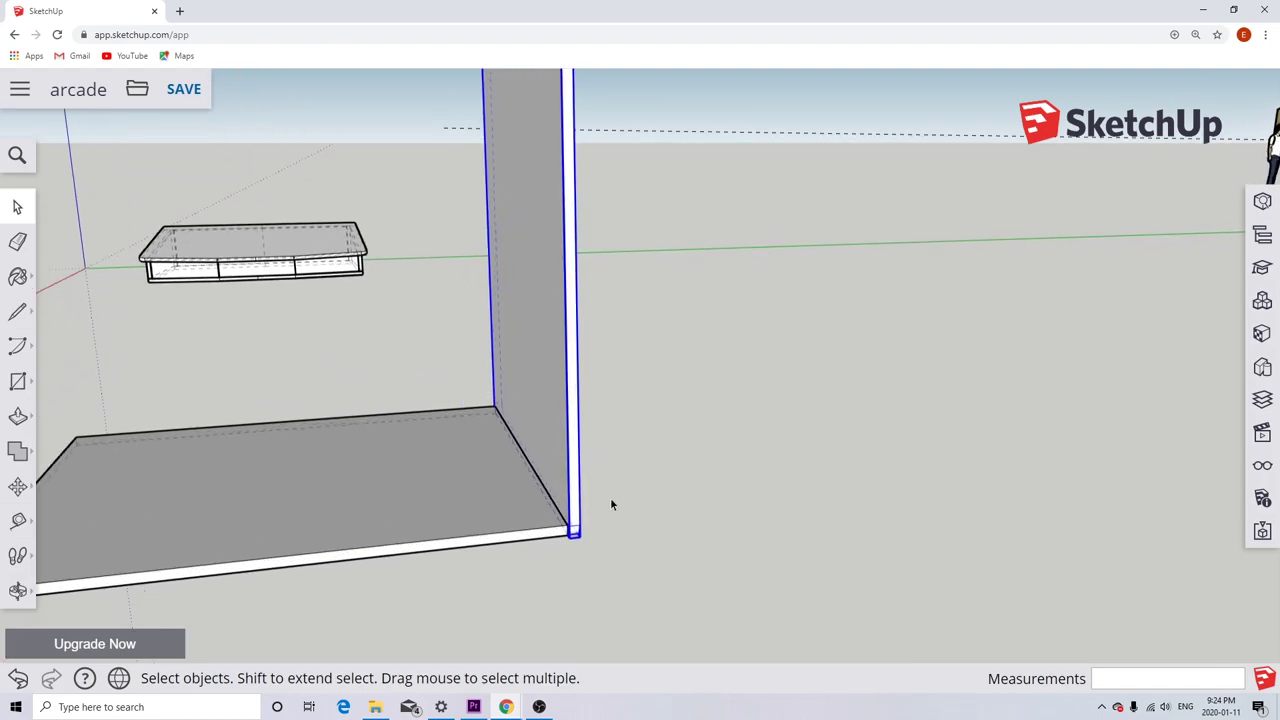
pyautogui.moveTo(608, 506)
pyautogui.mouseDown(button='middle')
pyautogui.moveTo(580, 491)
pyautogui.moveTo(608, 512)
pyautogui.mouseUp(button='middle')
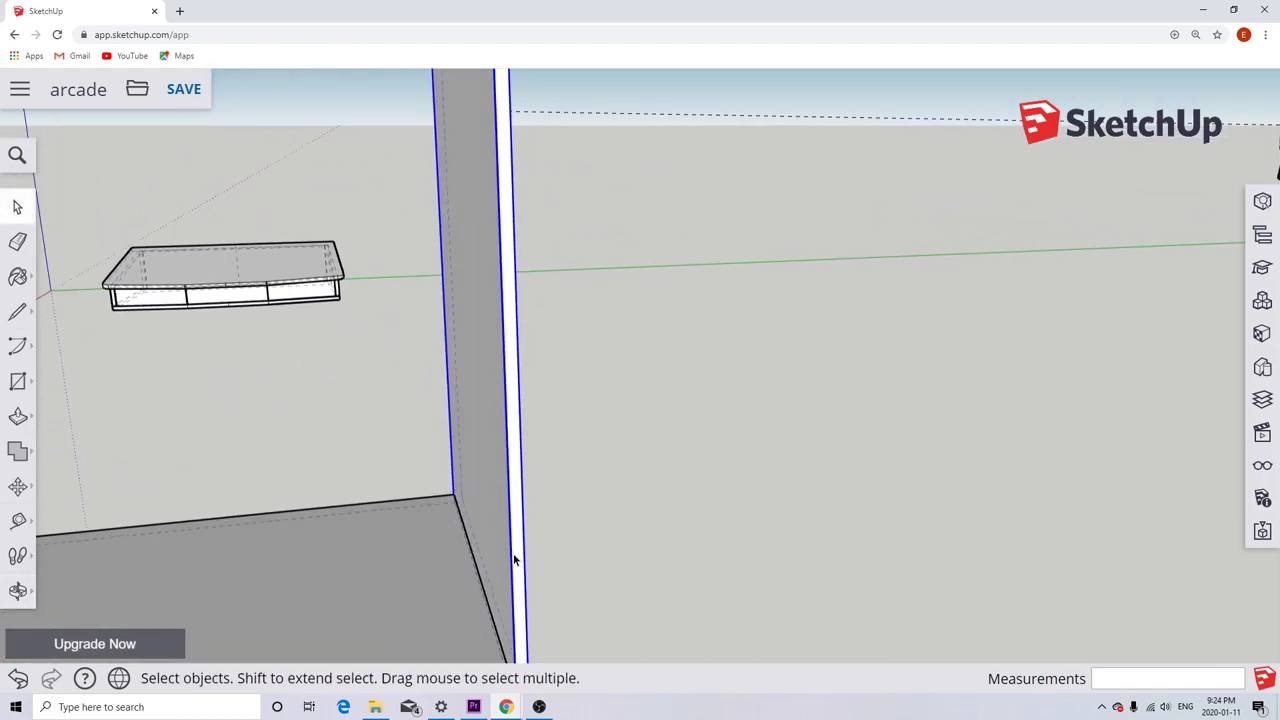
pyautogui.moveTo(513, 556); pyautogui.dragTo(230, 468, button='middle')
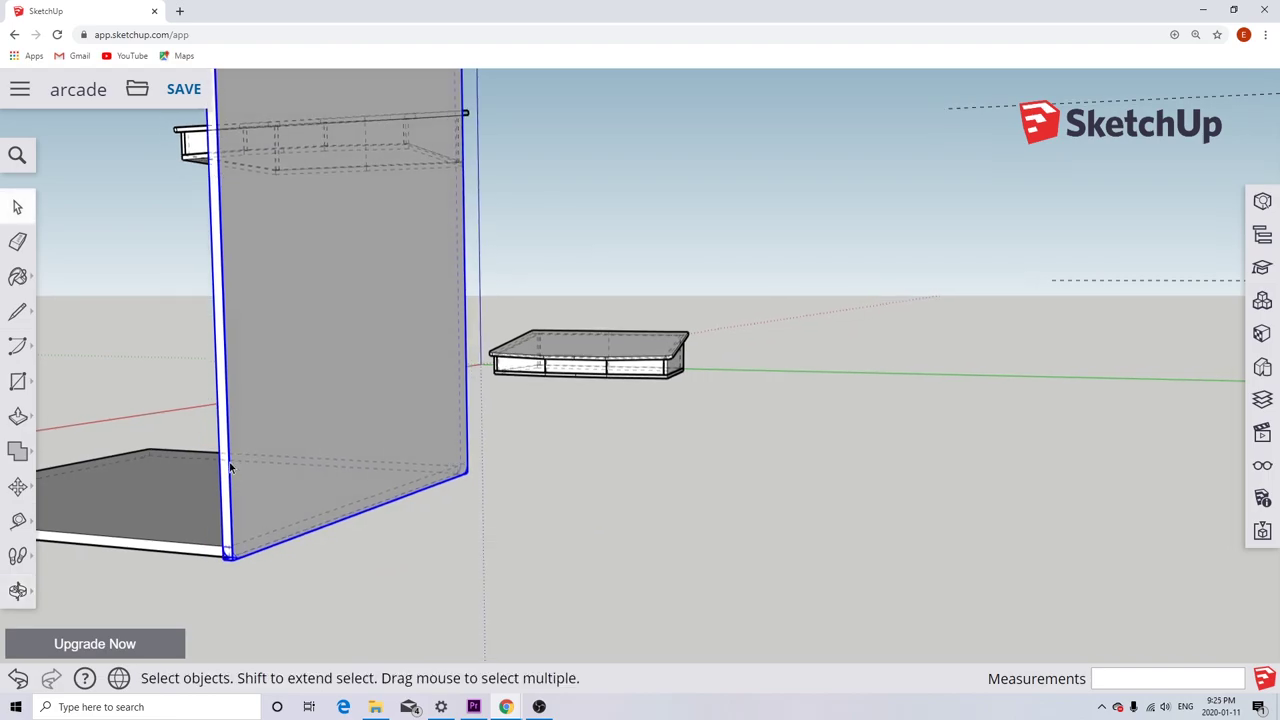
pyautogui.scroll(6, 235, 558)
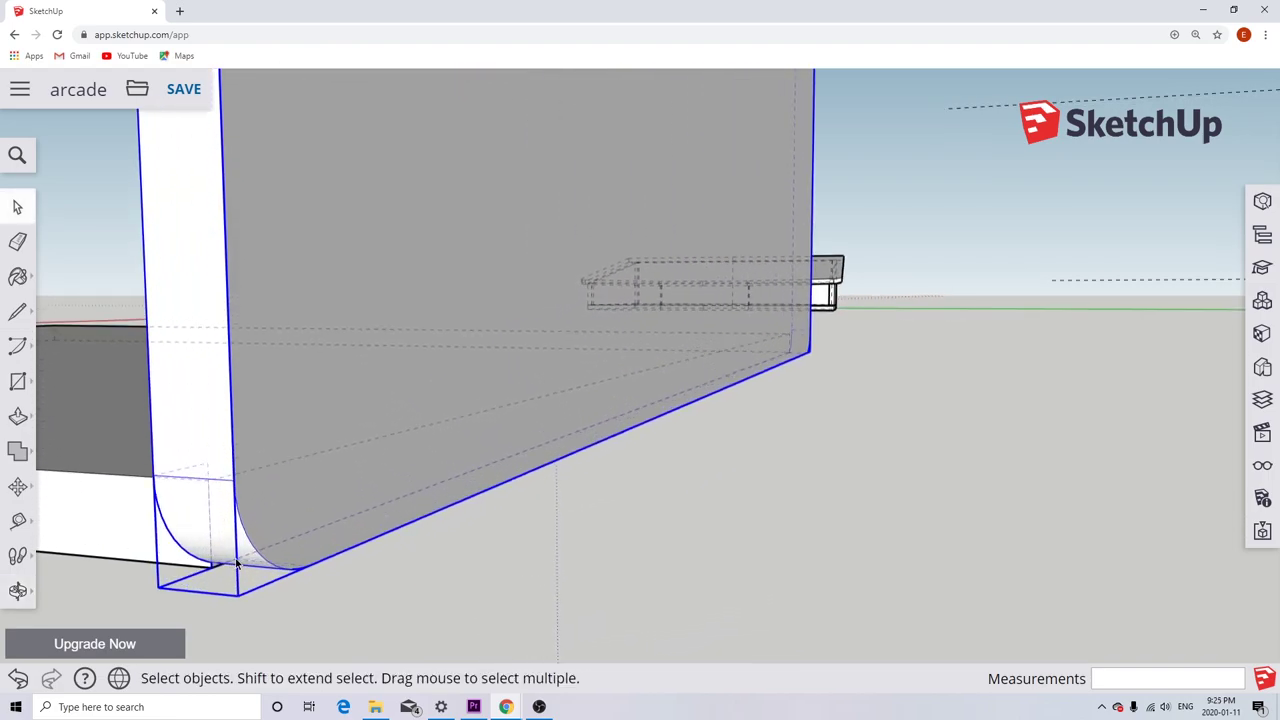
# Inside the wall group, draw line edges boxing in the rounded bottom corner.
pyautogui.doubleClick(280, 534)
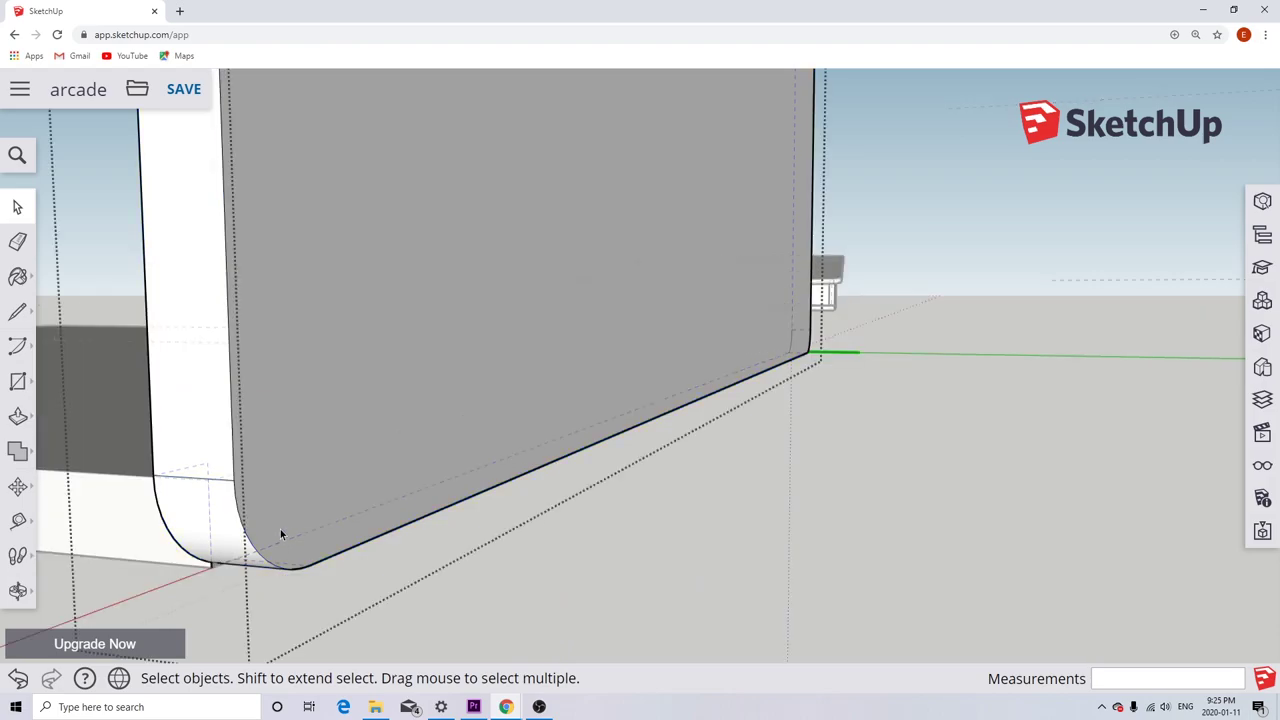
pyautogui.click(17, 311)
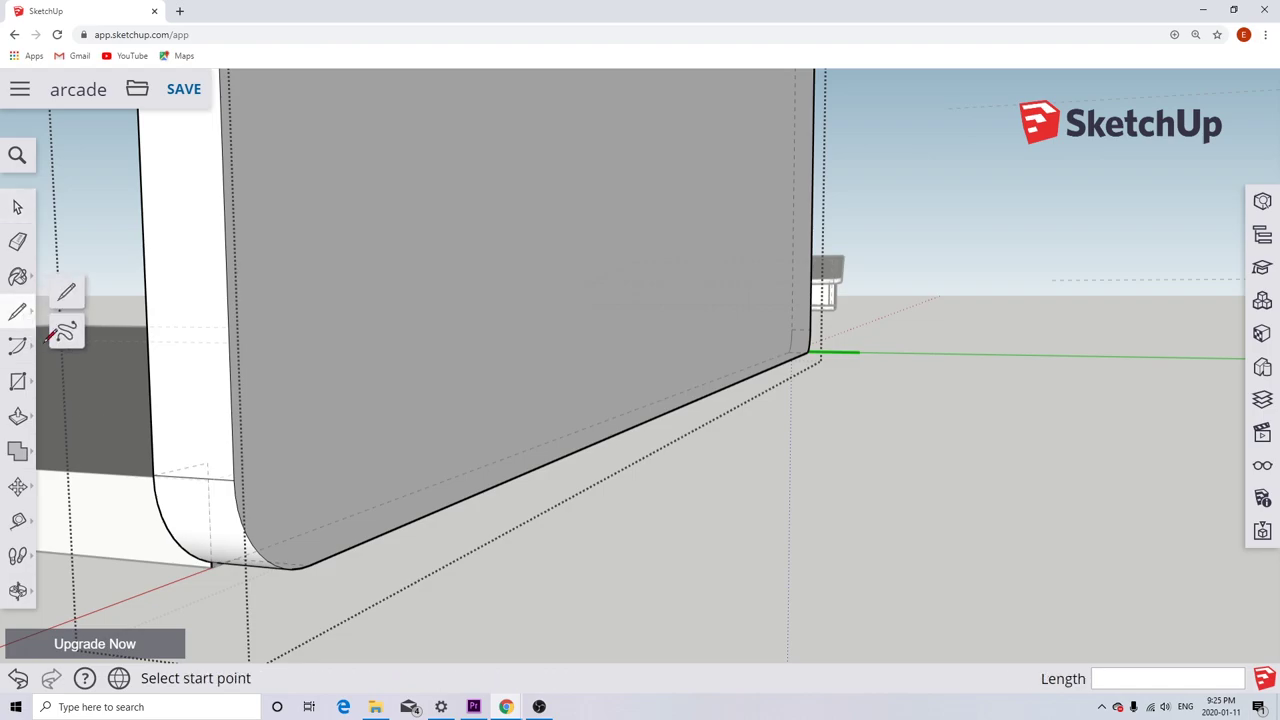
pyautogui.click(234, 479)
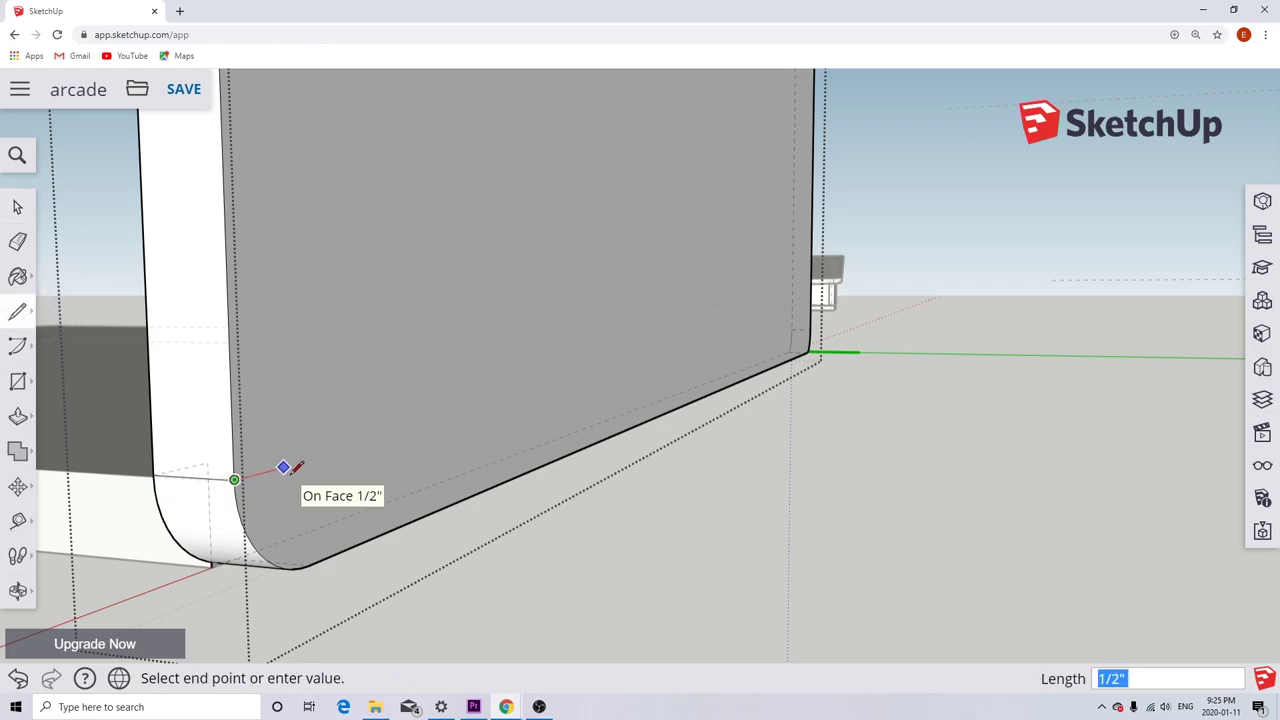
pyautogui.click(283, 467)
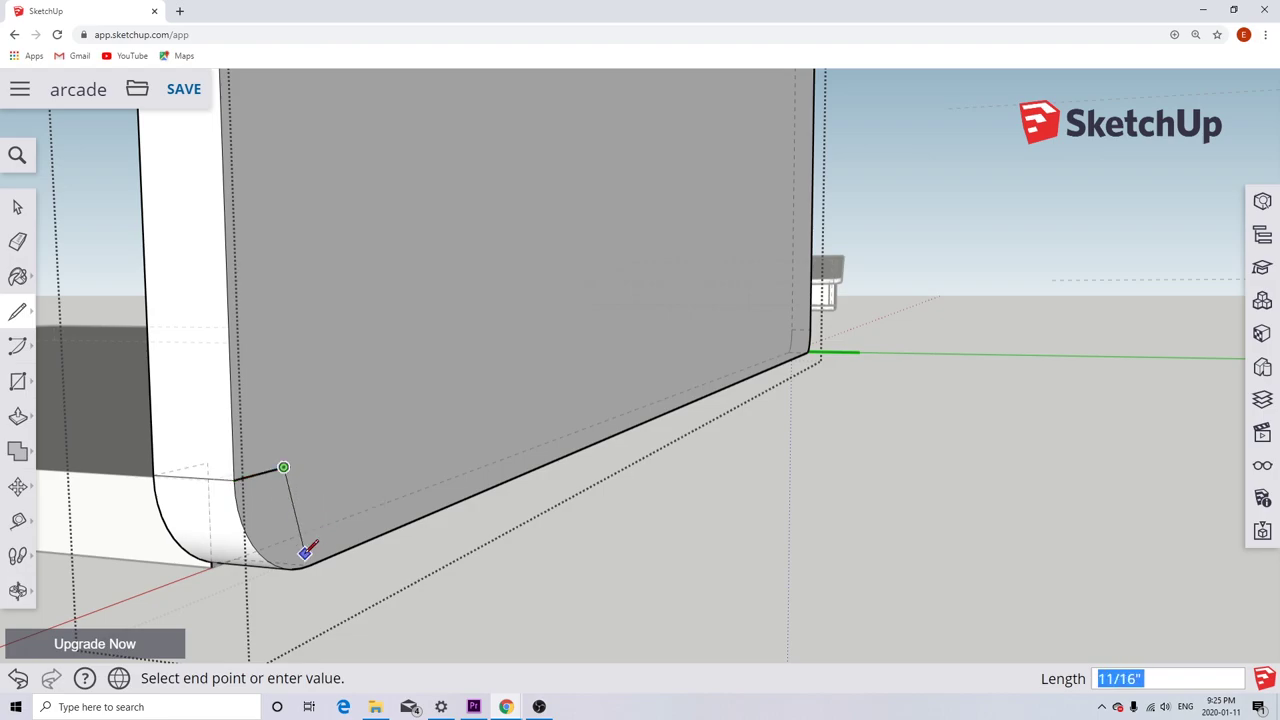
pyautogui.scroll(5, 309, 563)
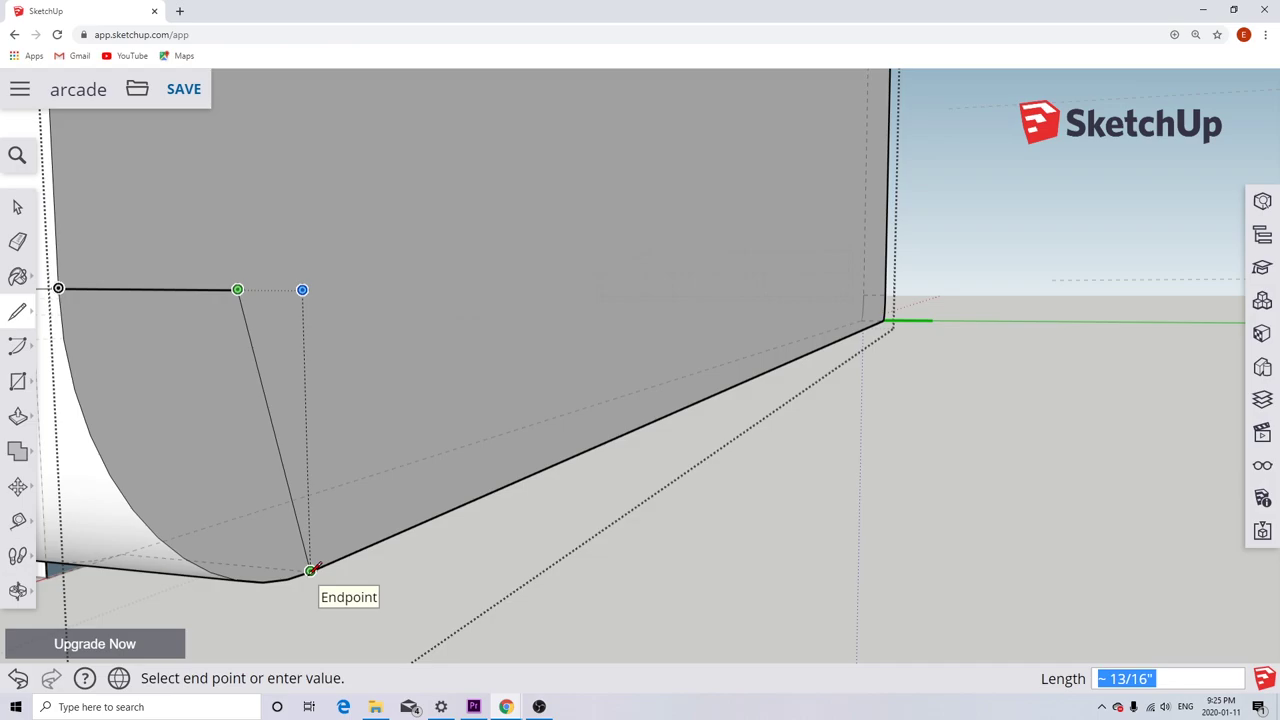
pyautogui.click(248, 597)
pyautogui.click(310, 571)
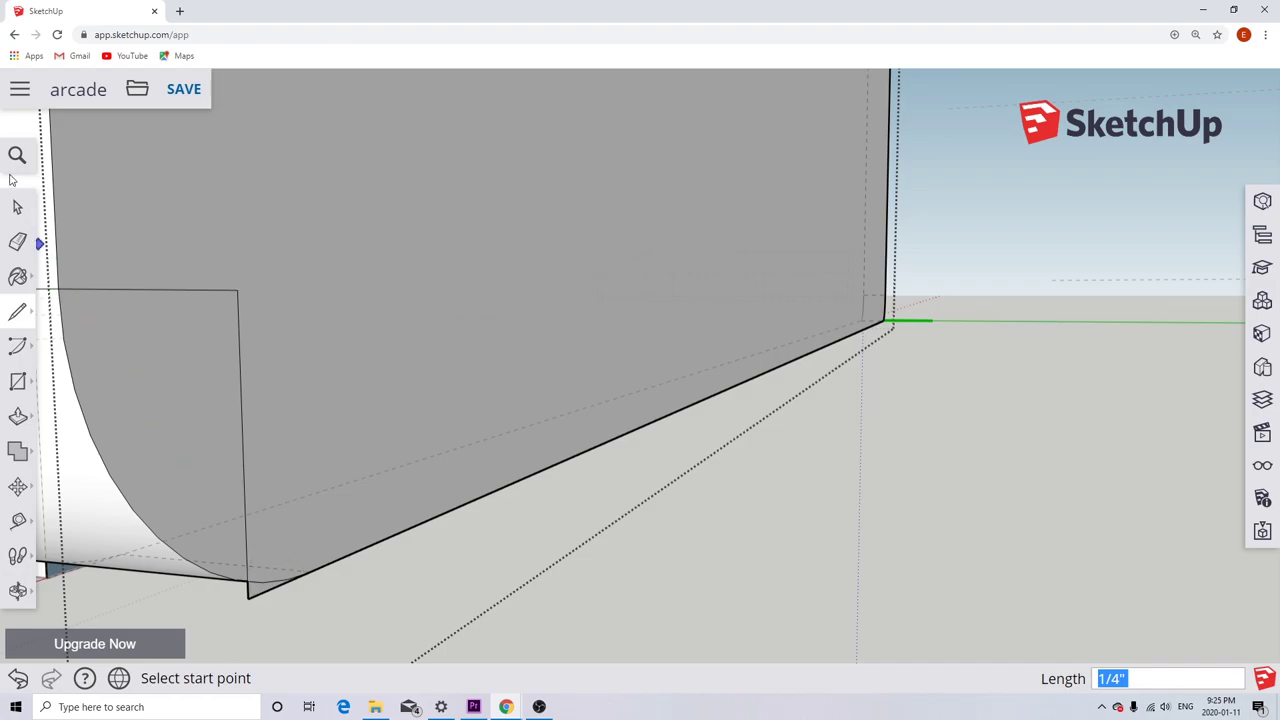
pyautogui.press('space')
# Copy the side panel with Move plus Ctrl onto the floor plate's opposite corner.
pyautogui.scroll(-3, 760, 617)
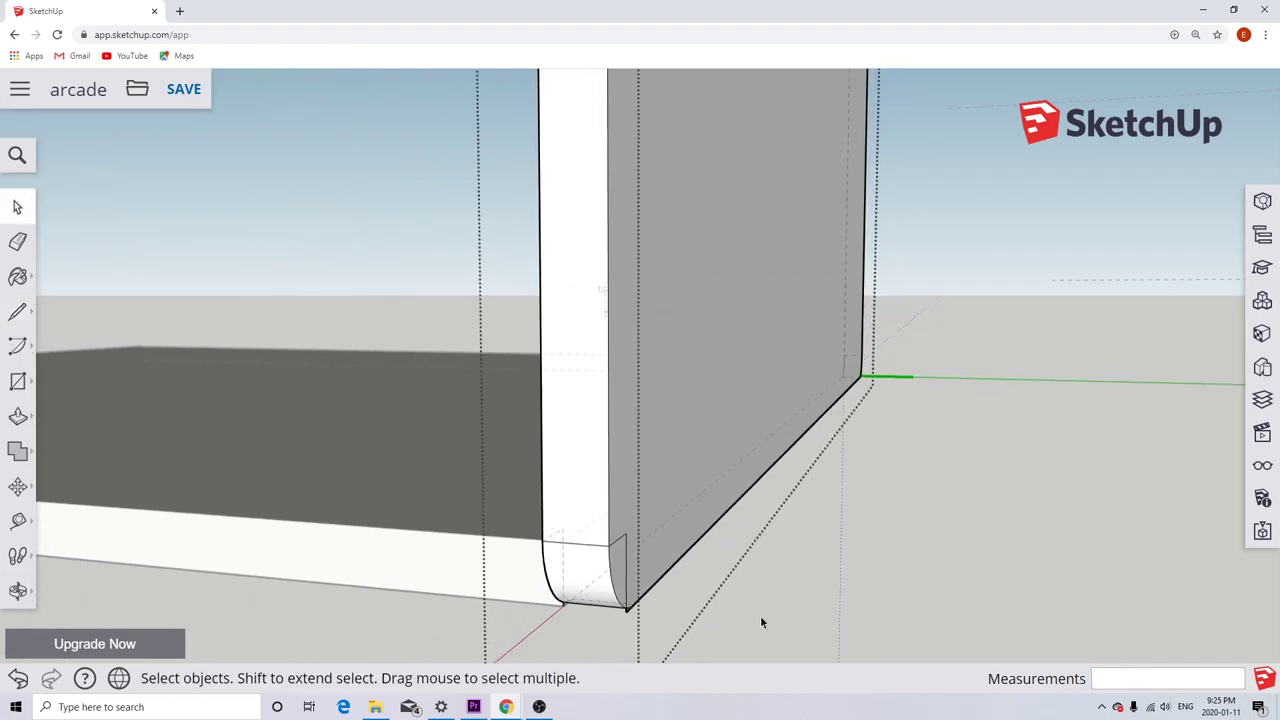
pyautogui.click(584, 437)
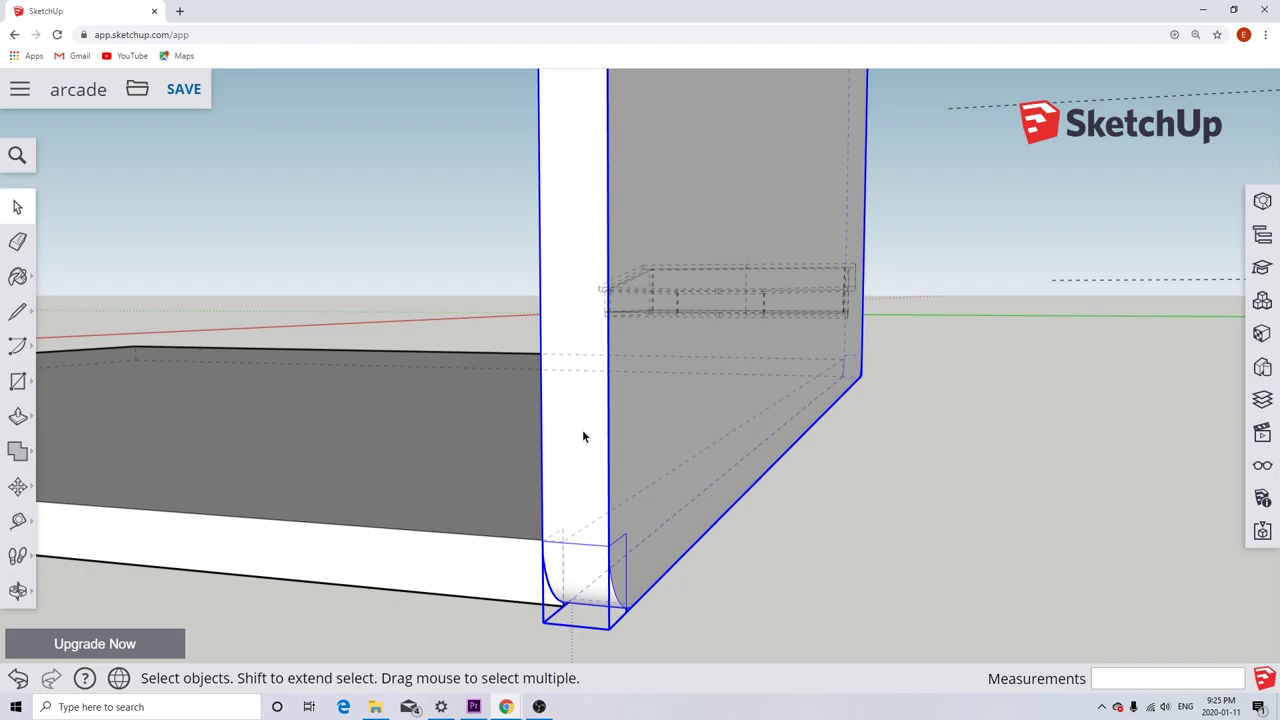
pyautogui.click(18, 488)
pyautogui.scroll(3, 626, 609)
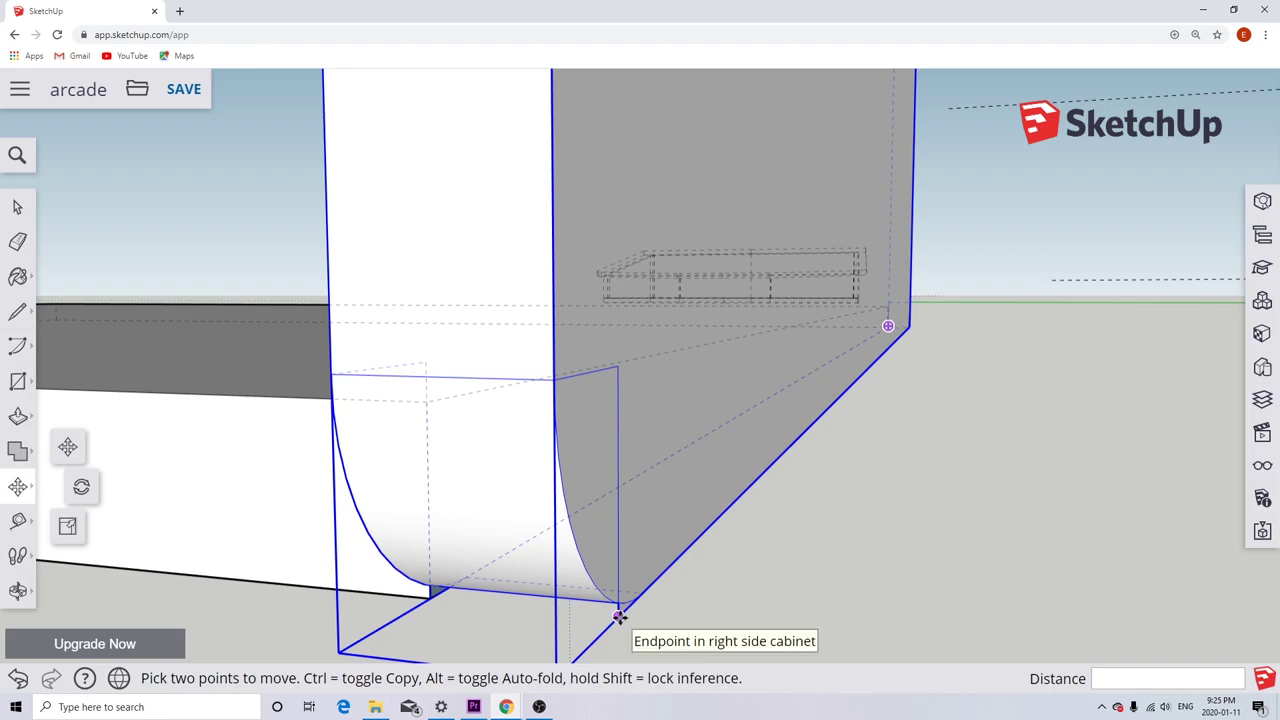
pyautogui.click(619, 617)
pyautogui.scroll(-5, 457, 575)
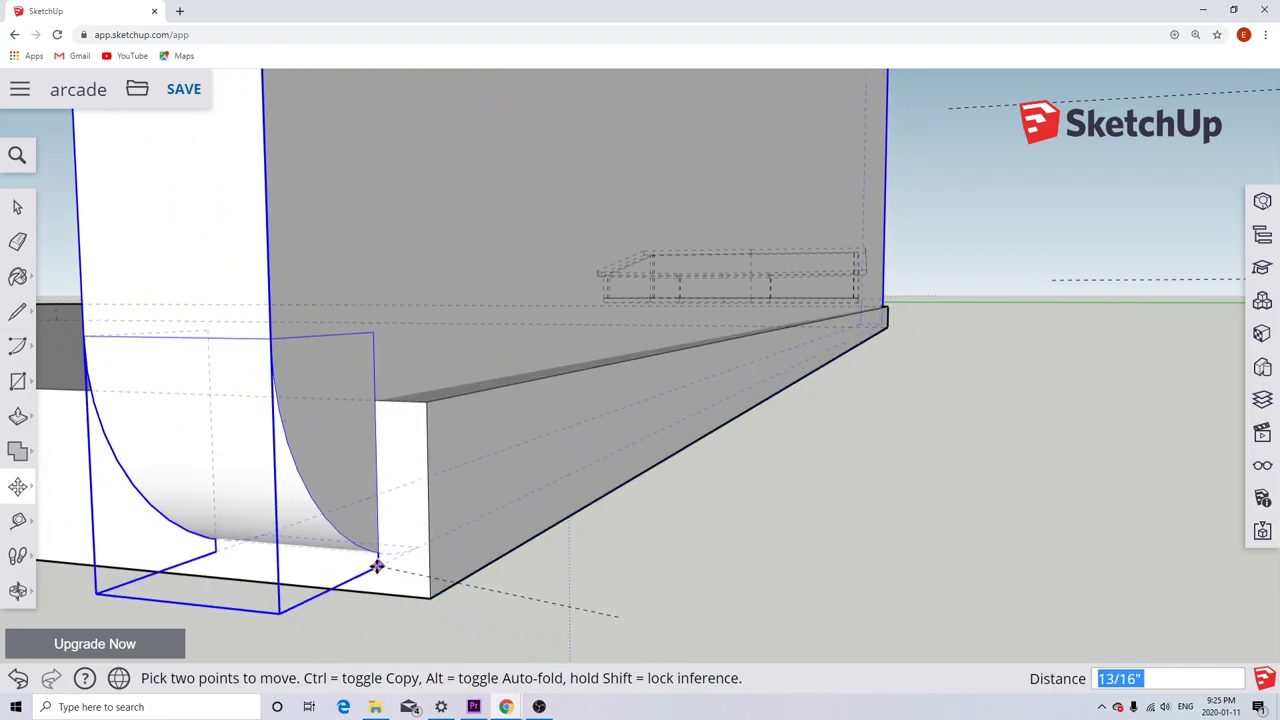
pyautogui.scroll(-5, 372, 565)
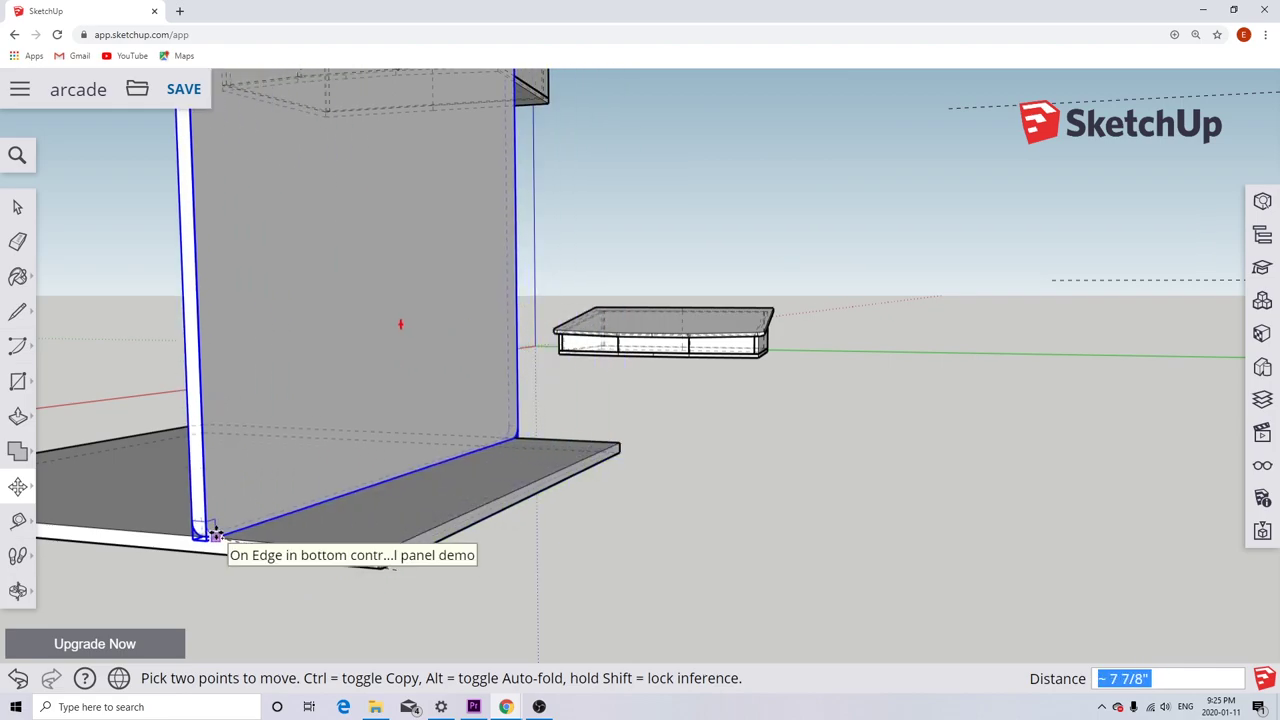
pyautogui.press('ctrl')
pyautogui.scroll(-5, 215, 535)
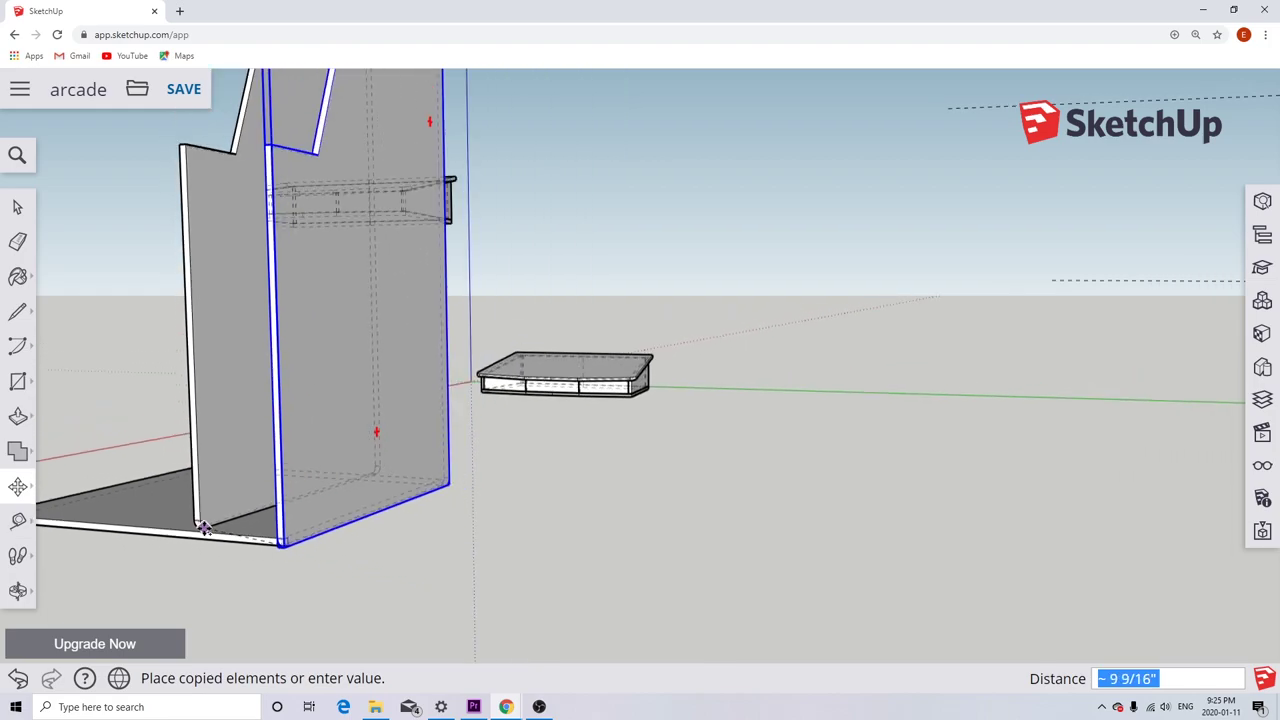
pyautogui.scroll(8, 100, 522)
pyautogui.scroll(3, 110, 525)
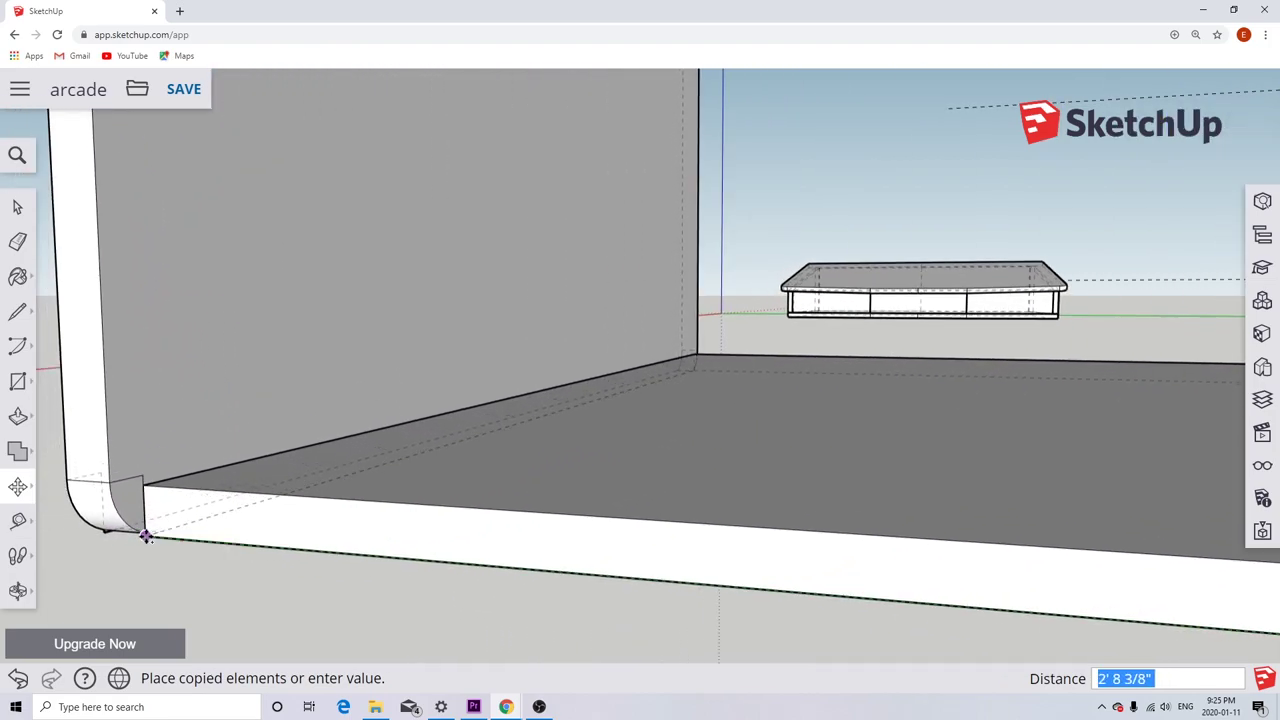
pyautogui.click(147, 537)
pyautogui.scroll(-3, 193, 587)
pyautogui.scroll(-5, 193, 587)
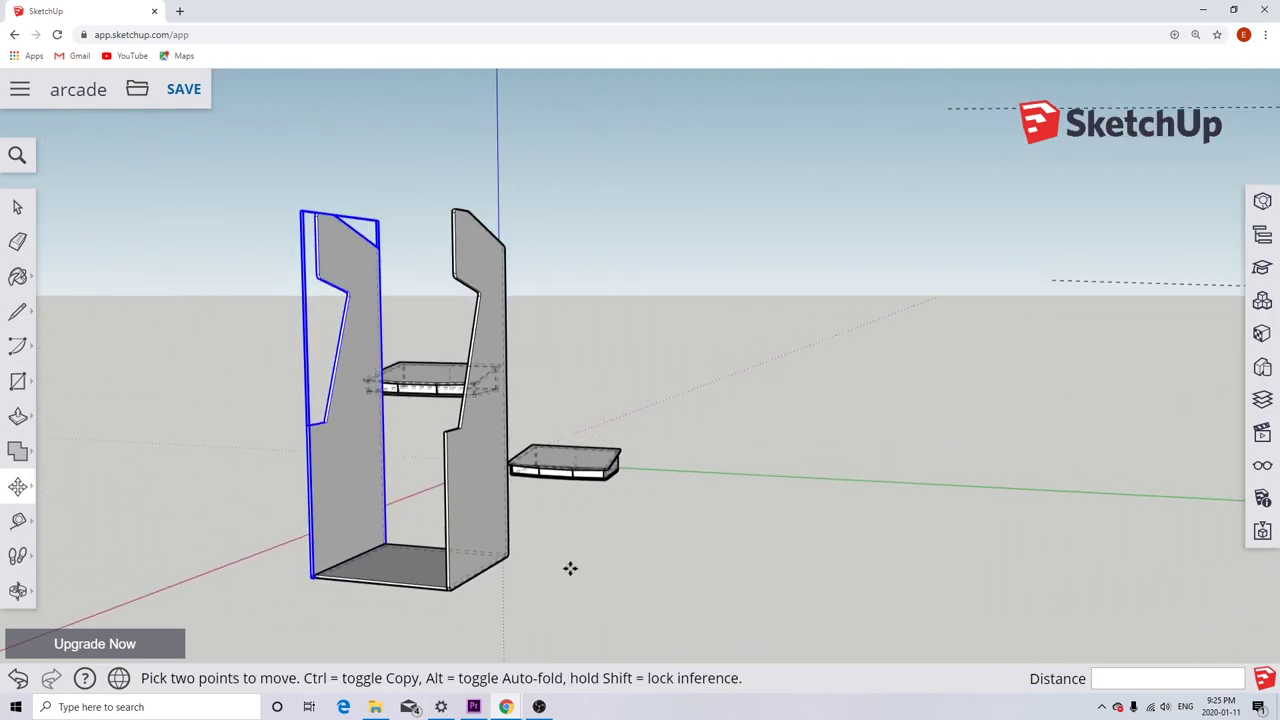
# Check the two-sided frame, save the model with Ctrl+S, and select the left panel.
pyautogui.moveTo(570, 568); pyautogui.dragTo(471, 529, button='middle')
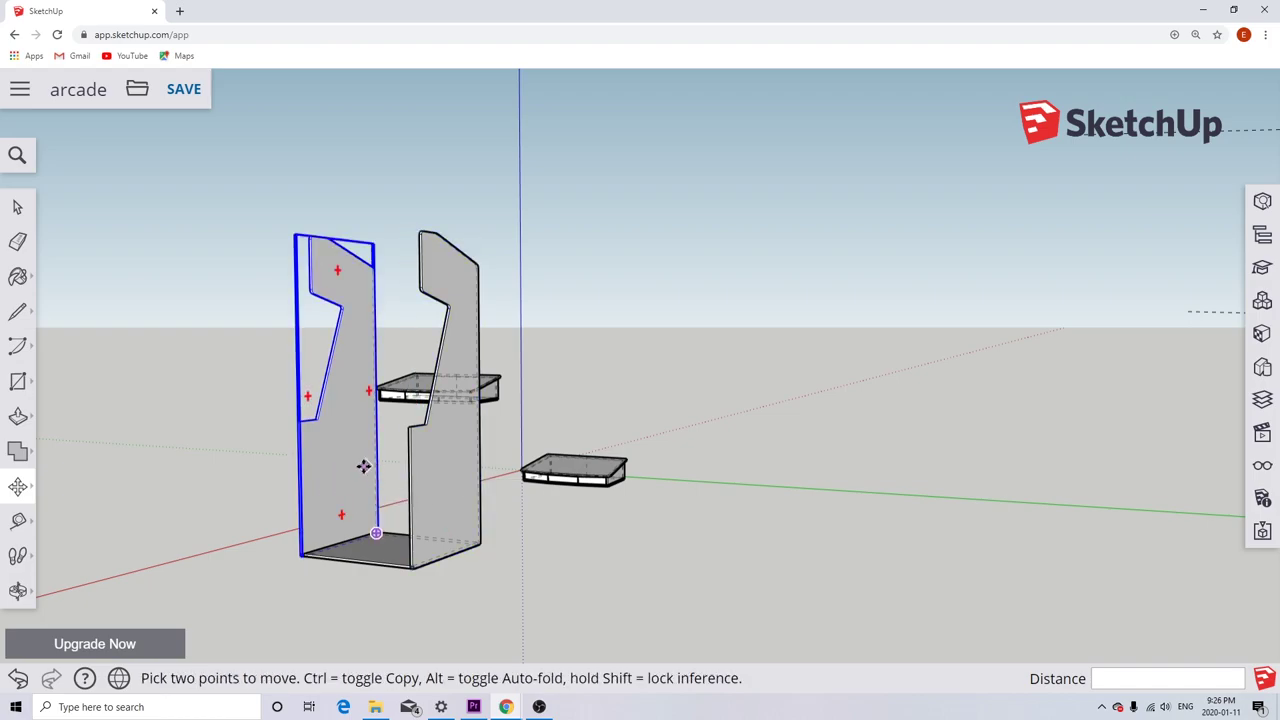
pyautogui.scroll(2, 359, 466)
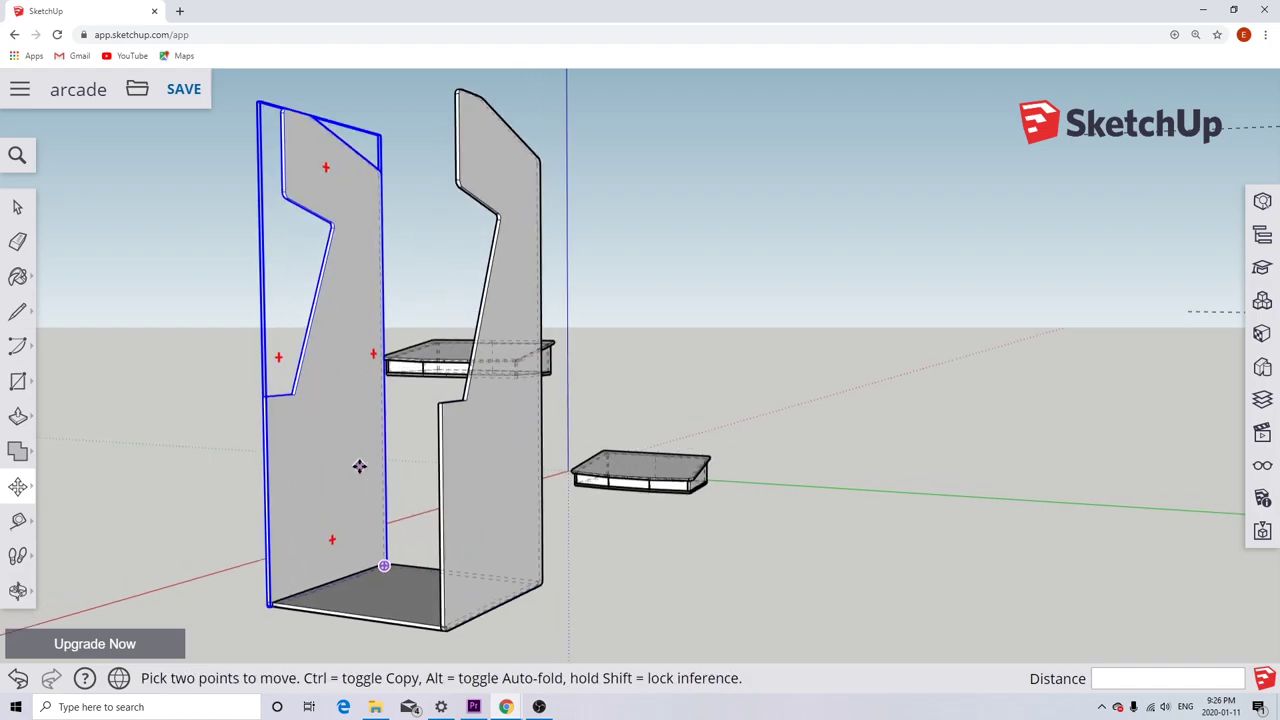
pyautogui.hotkey('ctrl', 's')
pyautogui.press('space')
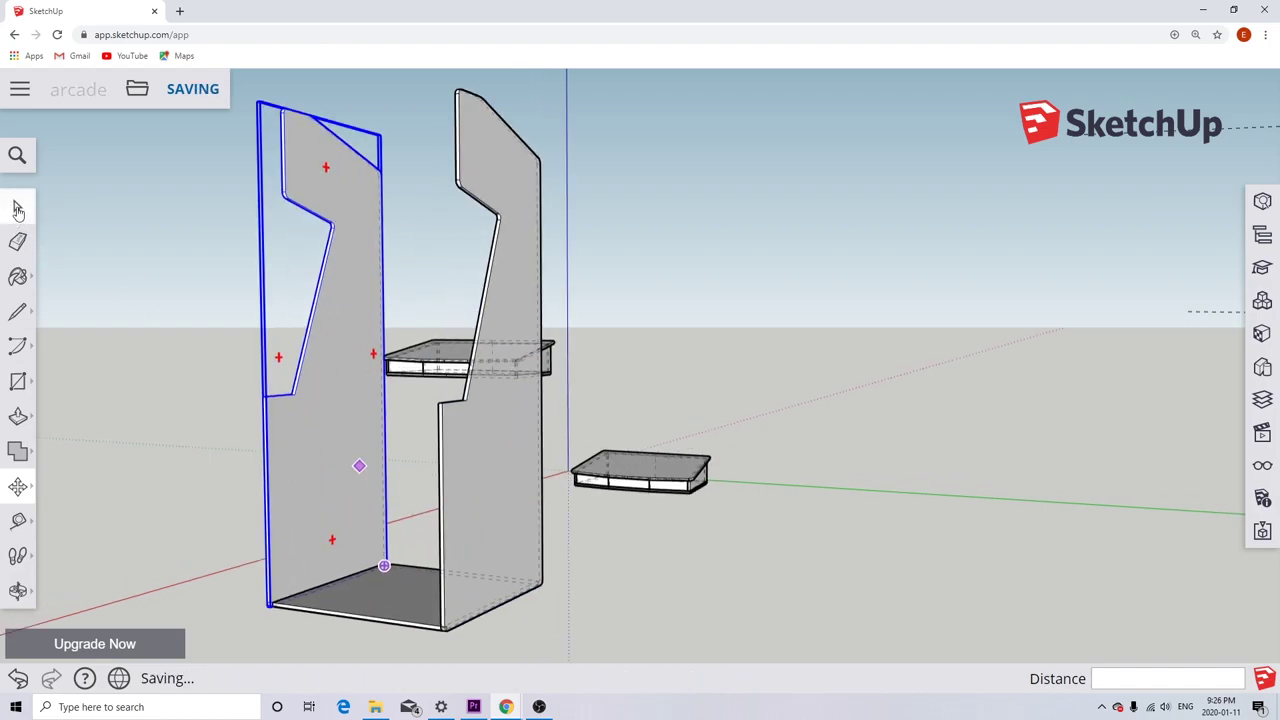
pyautogui.click(241, 463)
pyautogui.click(324, 483)
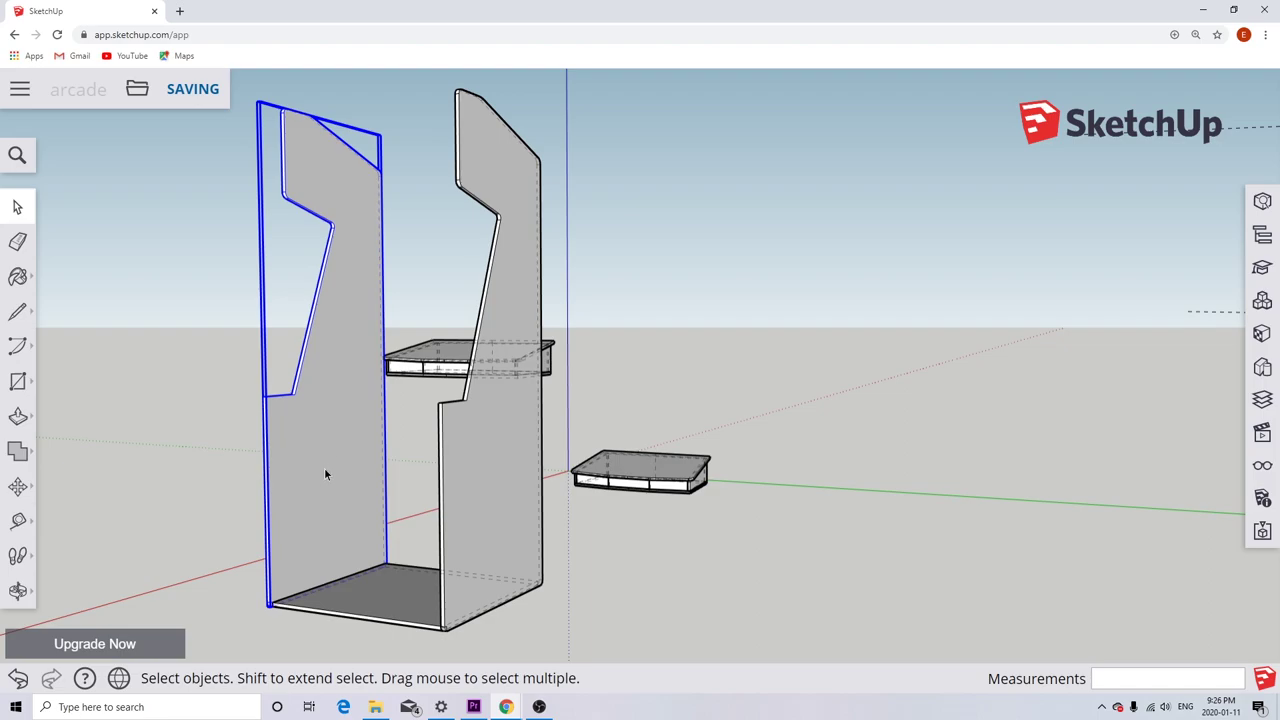
# Make the copied side panel an independent component with Make Unique, then deselect.
pyautogui.rightClick(324, 474)
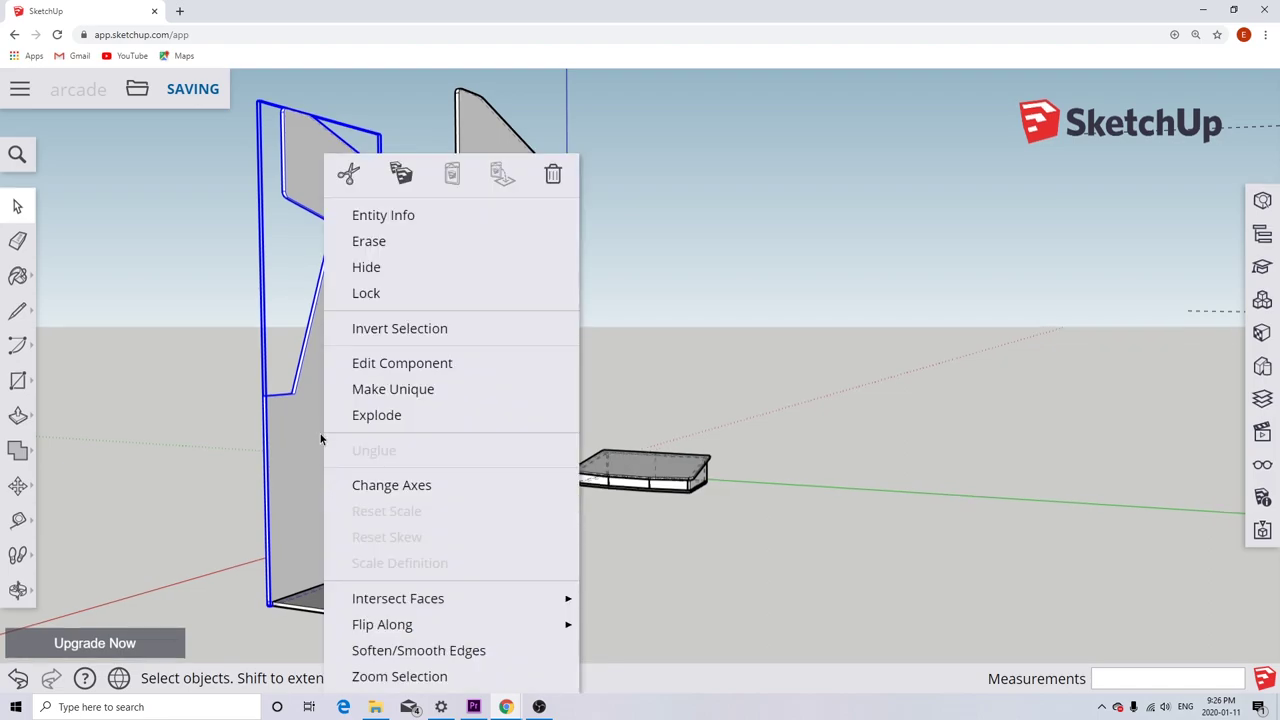
pyautogui.click(413, 391)
pyautogui.click(469, 456)
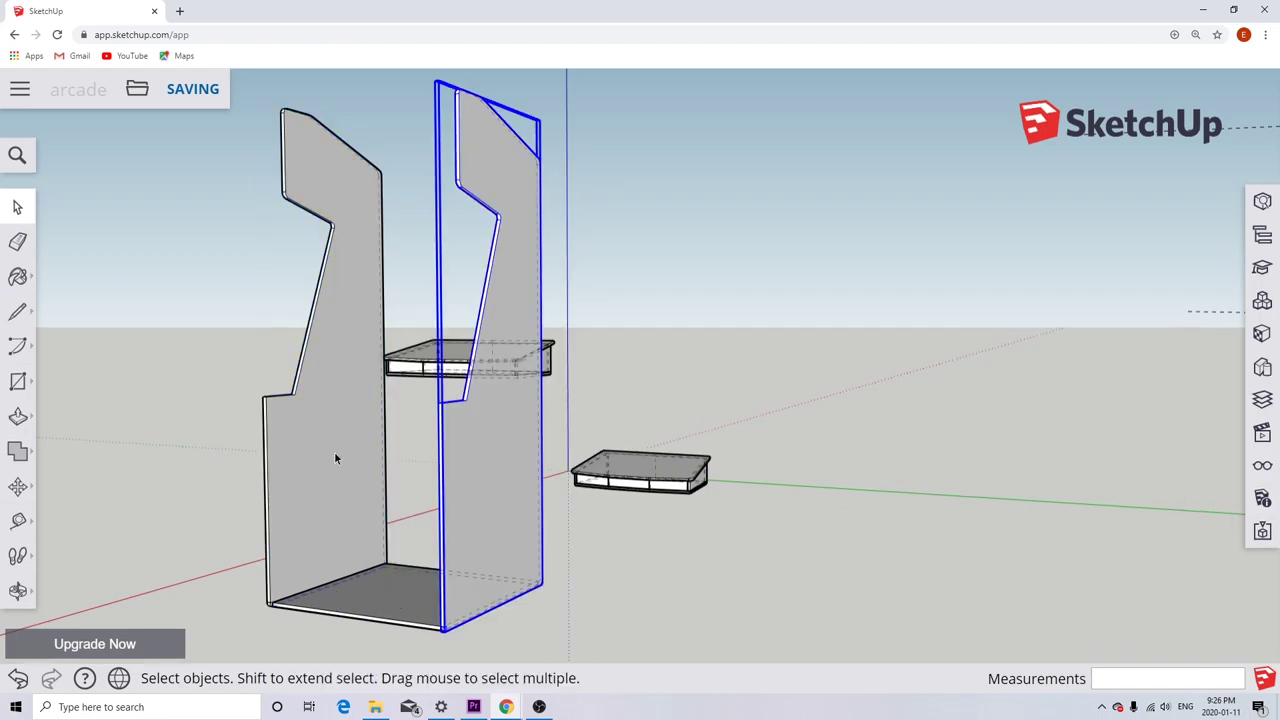
pyautogui.hotkey('ctrl', 'z')
pyautogui.click(500, 470)
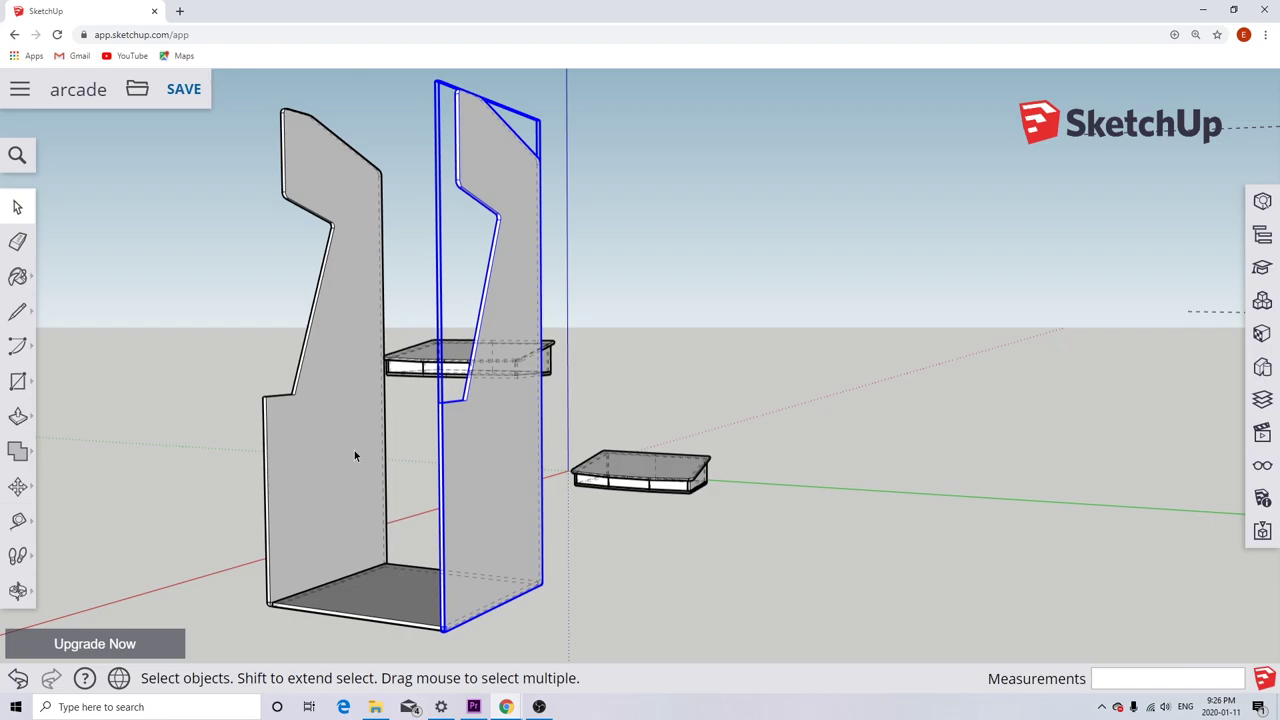
pyautogui.scroll(-4, 359, 629)
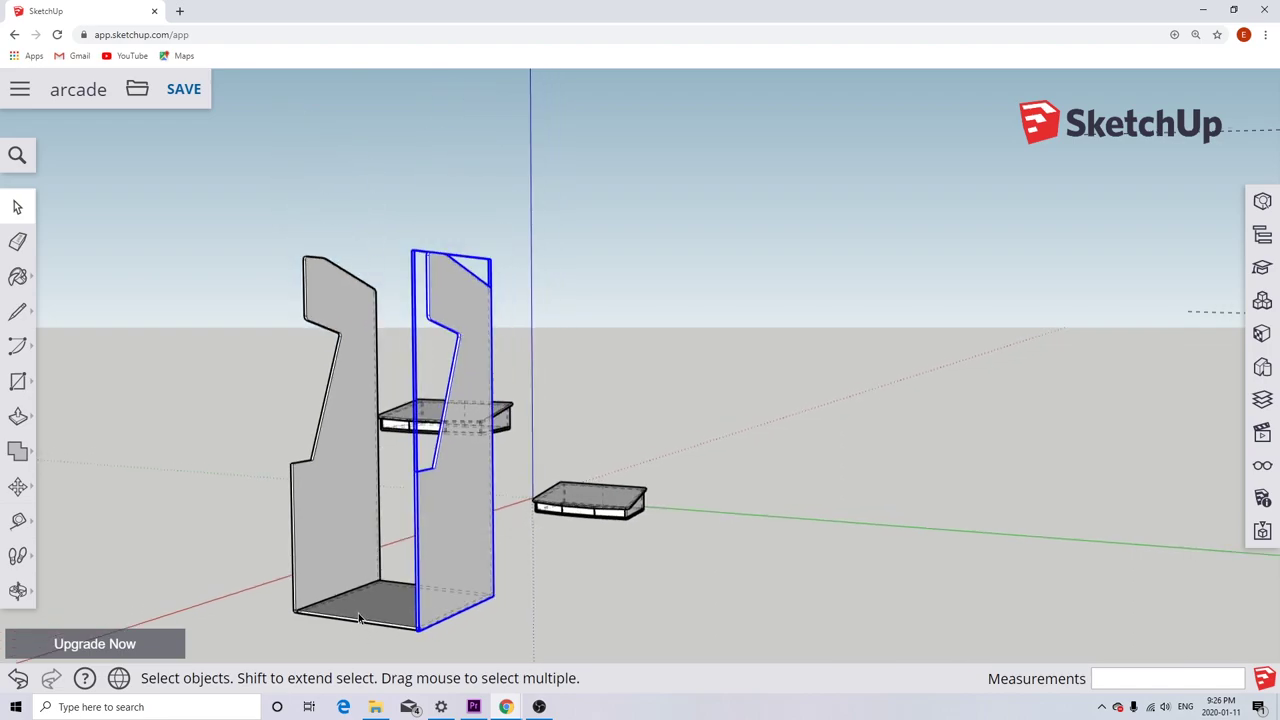
pyautogui.click(543, 580)
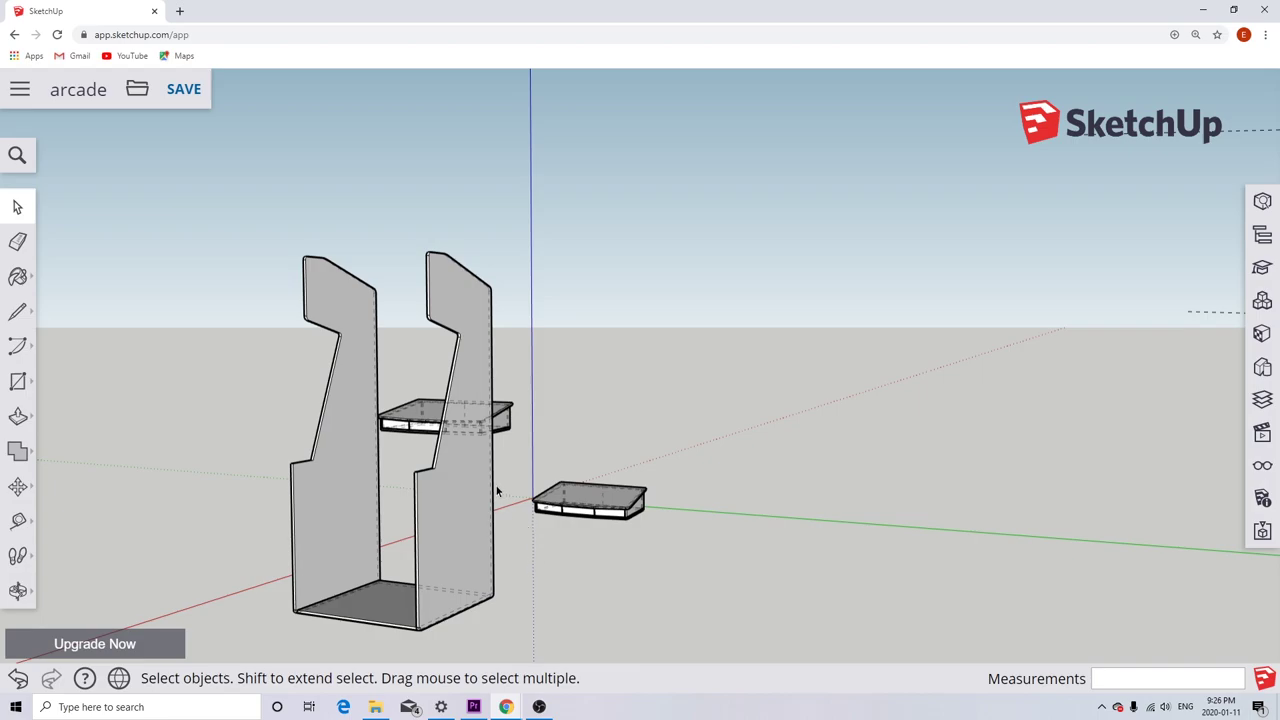
pyautogui.moveTo(496, 492); pyautogui.dragTo(538, 570, button='middle')
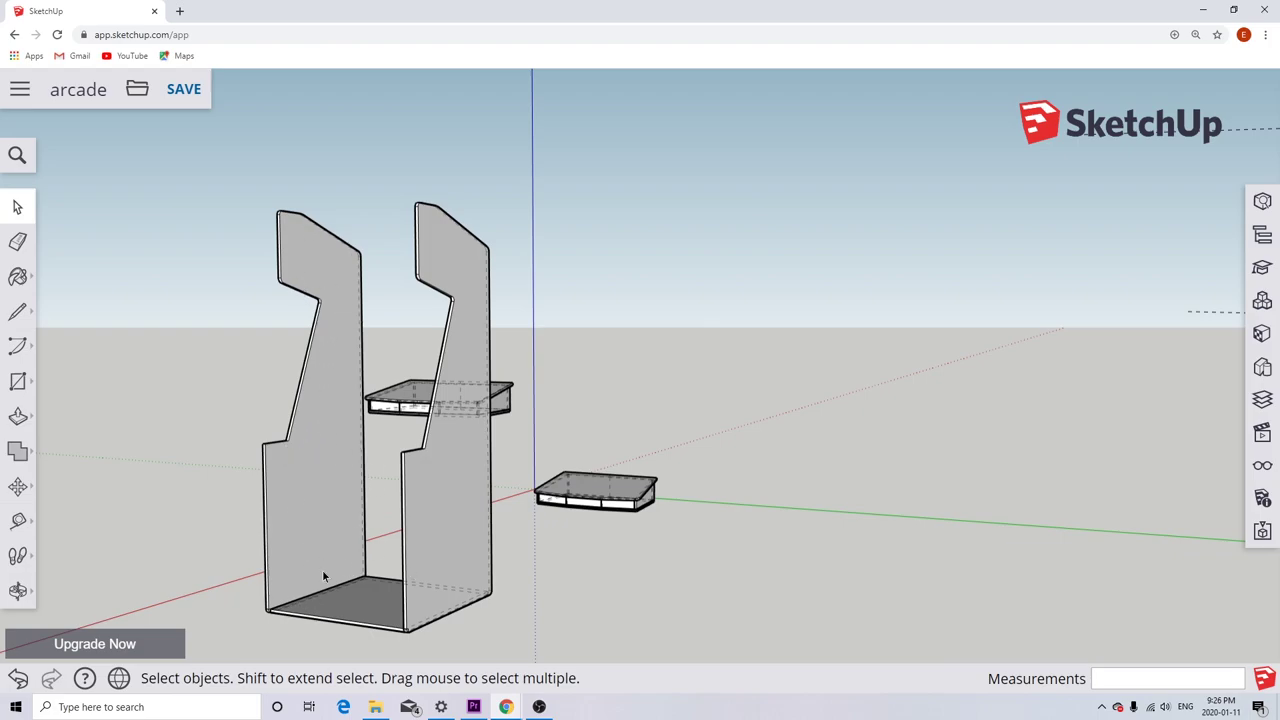
pyautogui.click(364, 615)
pyautogui.moveTo(333, 299)
pyautogui.mouseDown(button='middle')
pyautogui.moveTo(251, 314)
pyautogui.moveTo(344, 308)
pyautogui.mouseUp(button='middle')
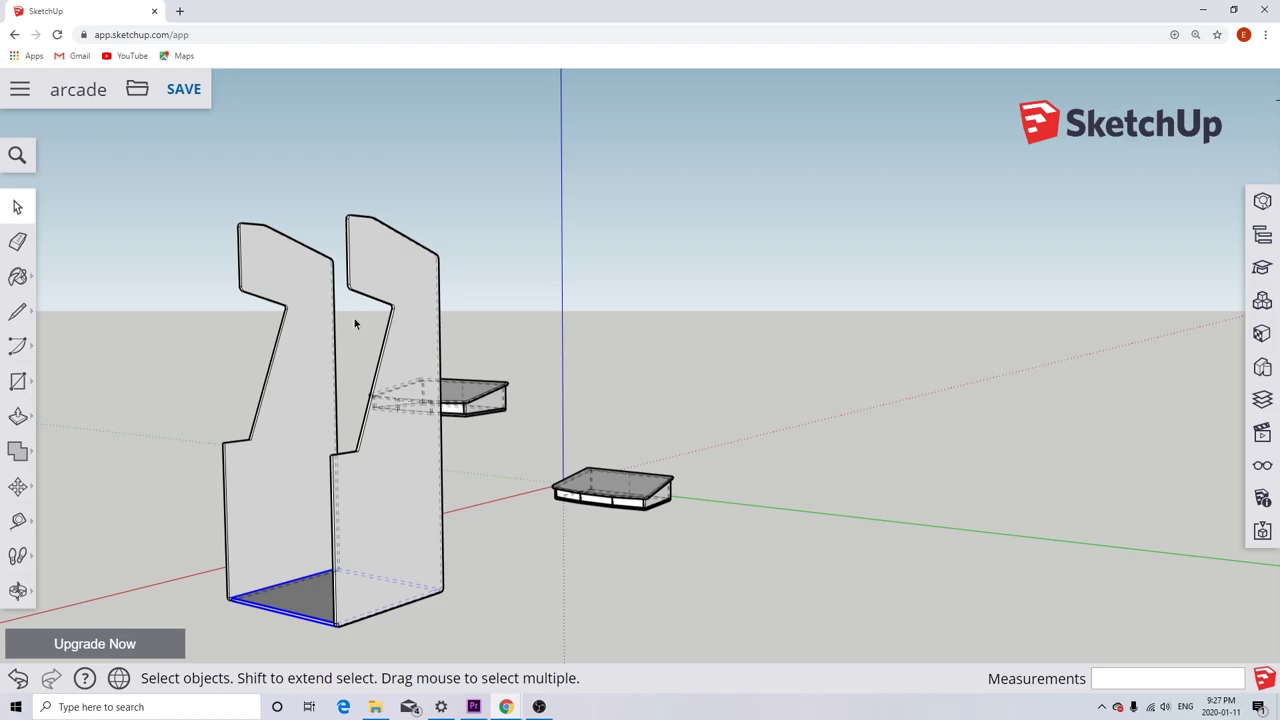
# Zoom and orbit over to the finished black Mortal Kombat cabinet.
pyautogui.scroll(-5, 354, 320)
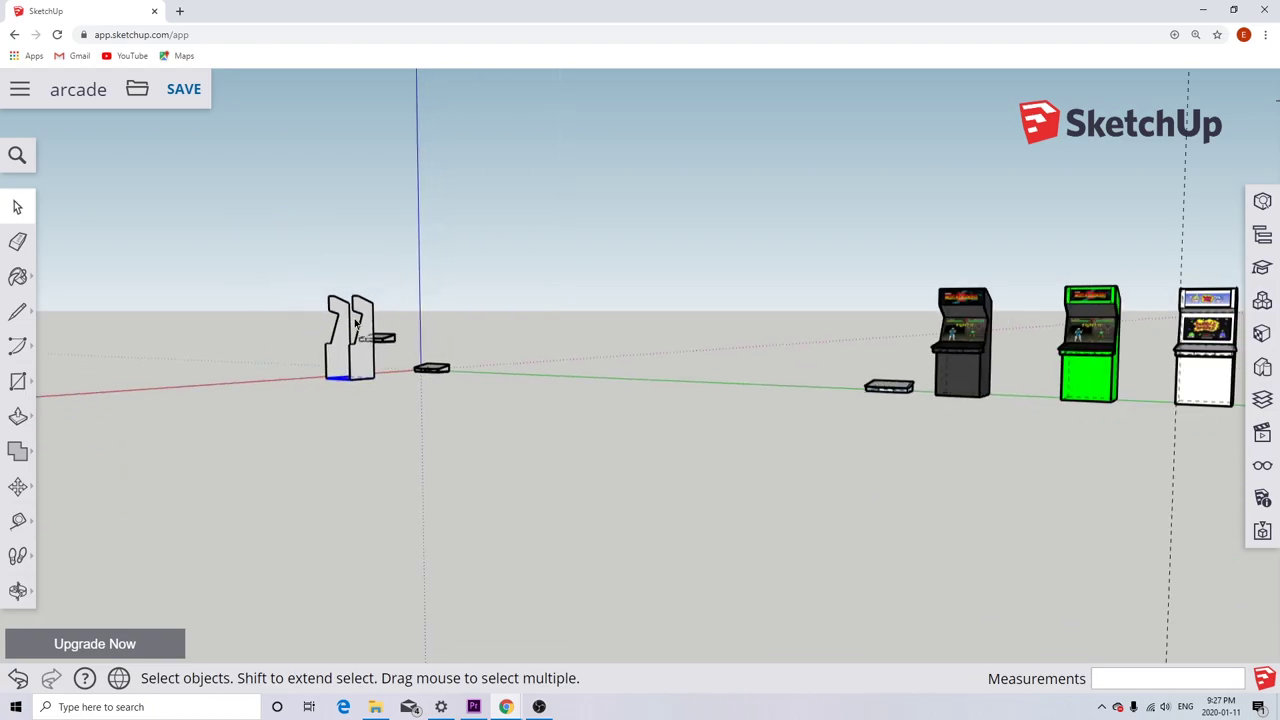
pyautogui.scroll(-3, 355, 321)
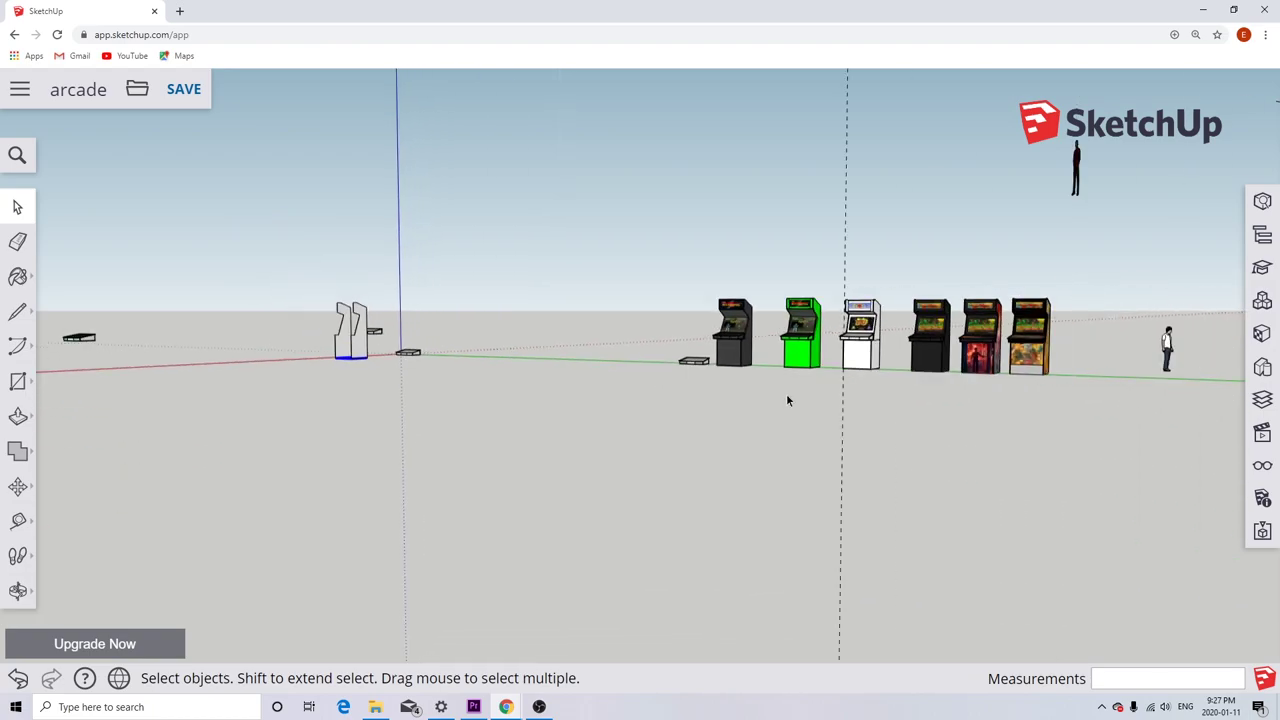
pyautogui.scroll(8, 781, 368)
pyautogui.scroll(3, 660, 463)
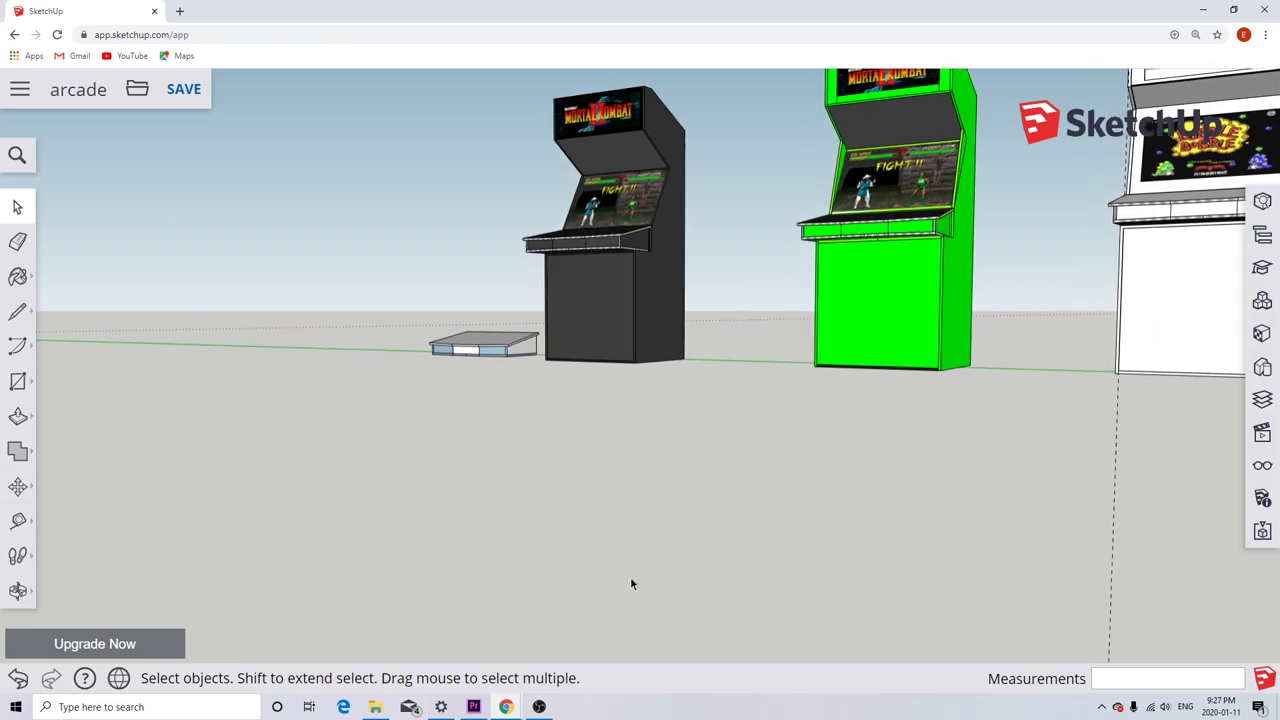
pyautogui.moveTo(629, 443); pyautogui.dragTo(560, 470, button='middle')
pyautogui.scroll(-3, 590, 420)
pyautogui.scroll(5, 604, 333)
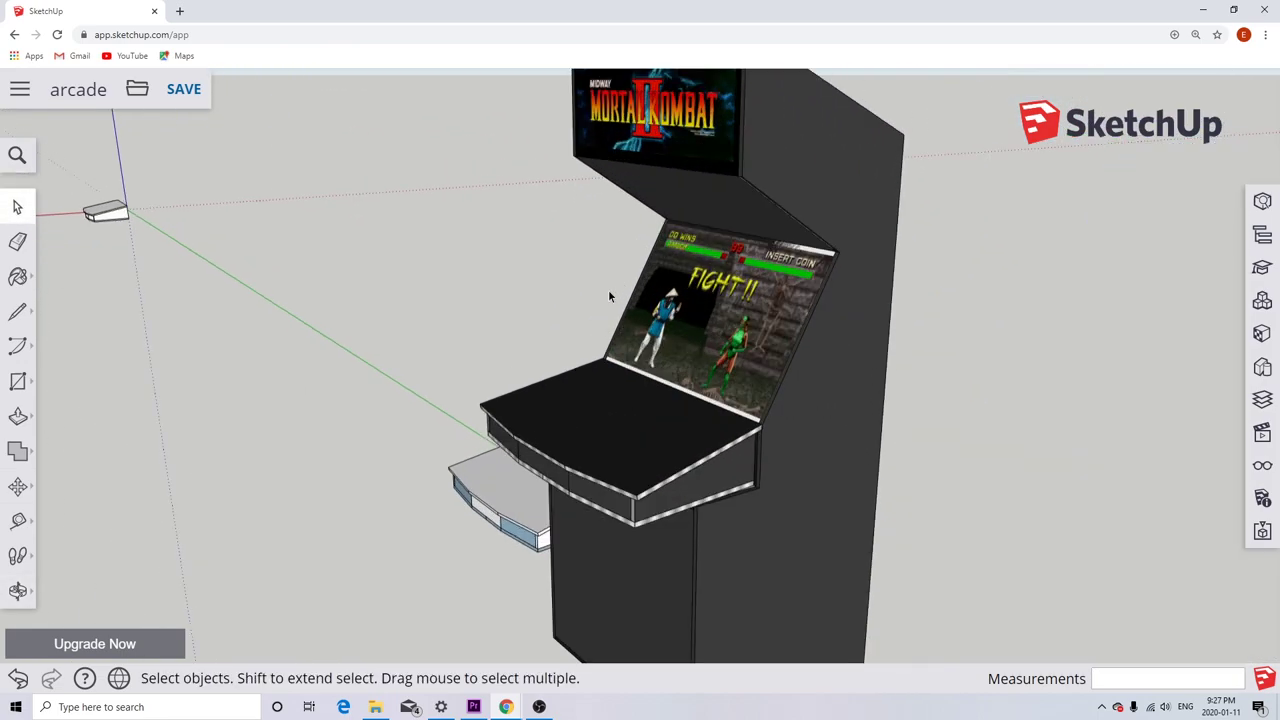
pyautogui.scroll(-2, 608, 289)
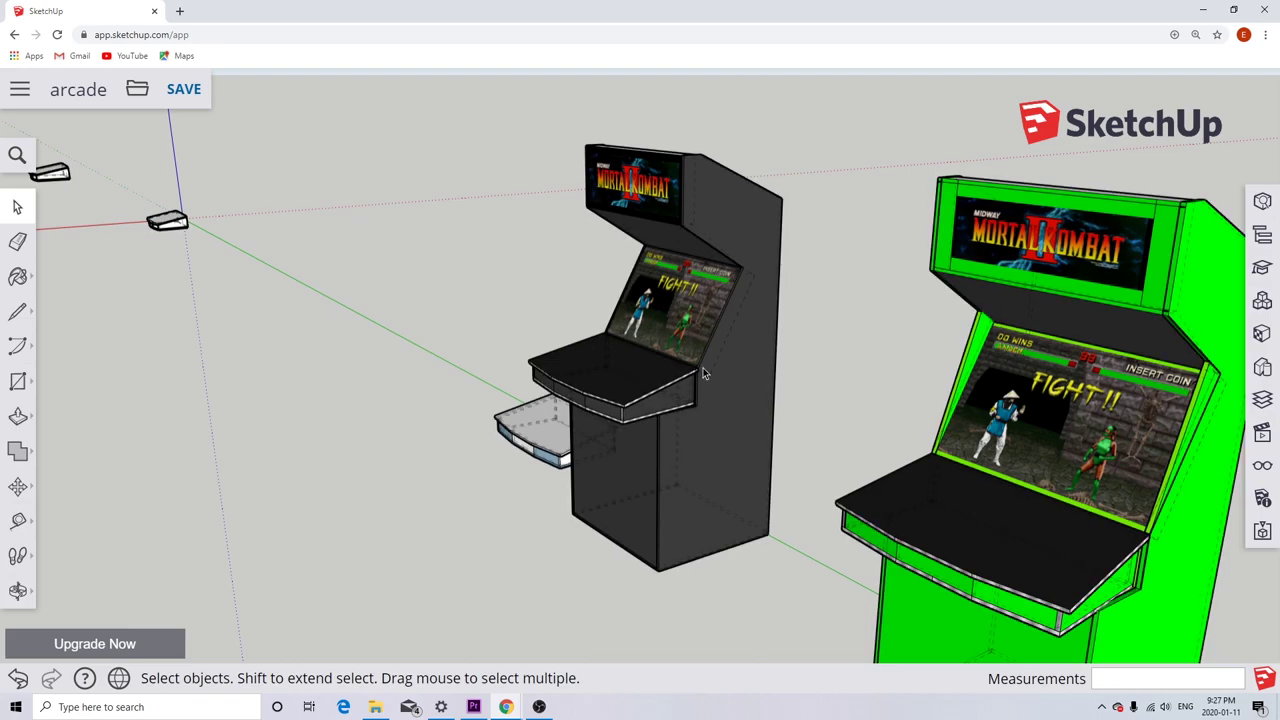
pyautogui.moveTo(735, 368); pyautogui.dragTo(730, 290, button='middle')
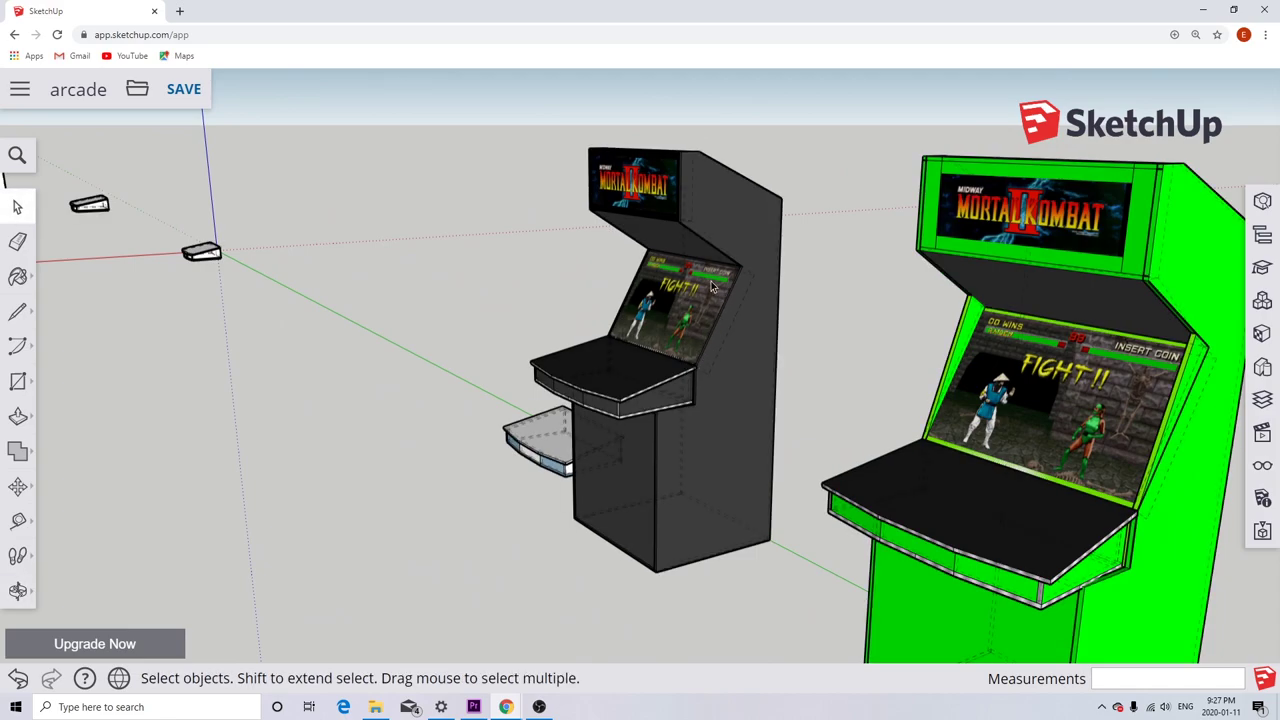
pyautogui.moveTo(746, 285); pyautogui.dragTo(766, 283, button='middle')
# Toggle Back Edges with K so the cabinet's hidden edges show dashed.
pyautogui.press('k')
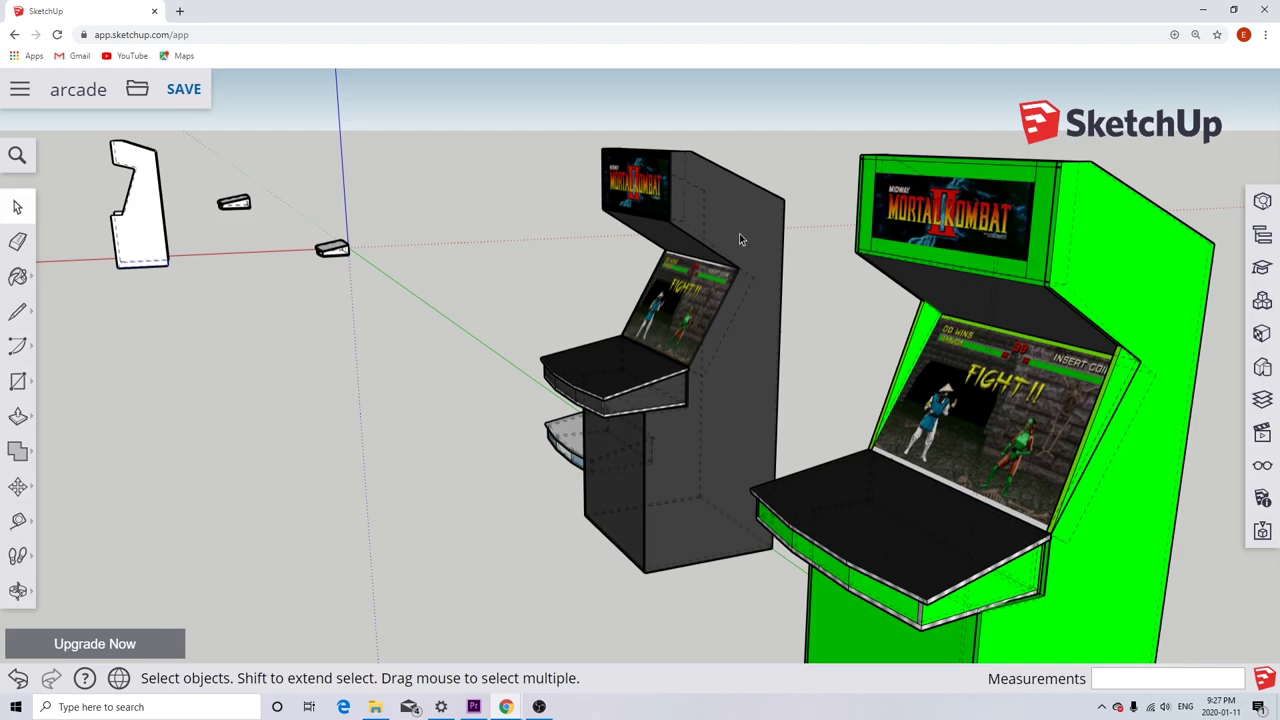
pyautogui.scroll(3, 700, 230)
pyautogui.press('k')
pyautogui.press('k')
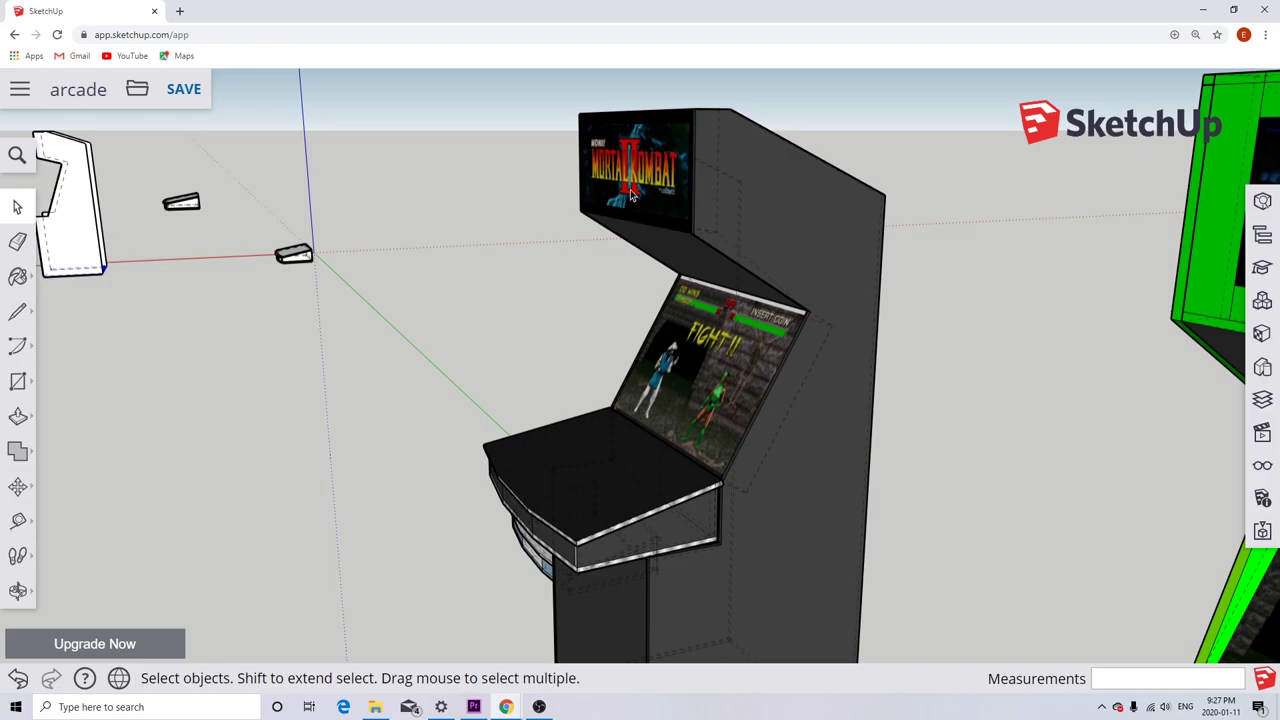
pyautogui.moveTo(630, 195); pyautogui.dragTo(632, 208, button='middle')
pyautogui.press('k')
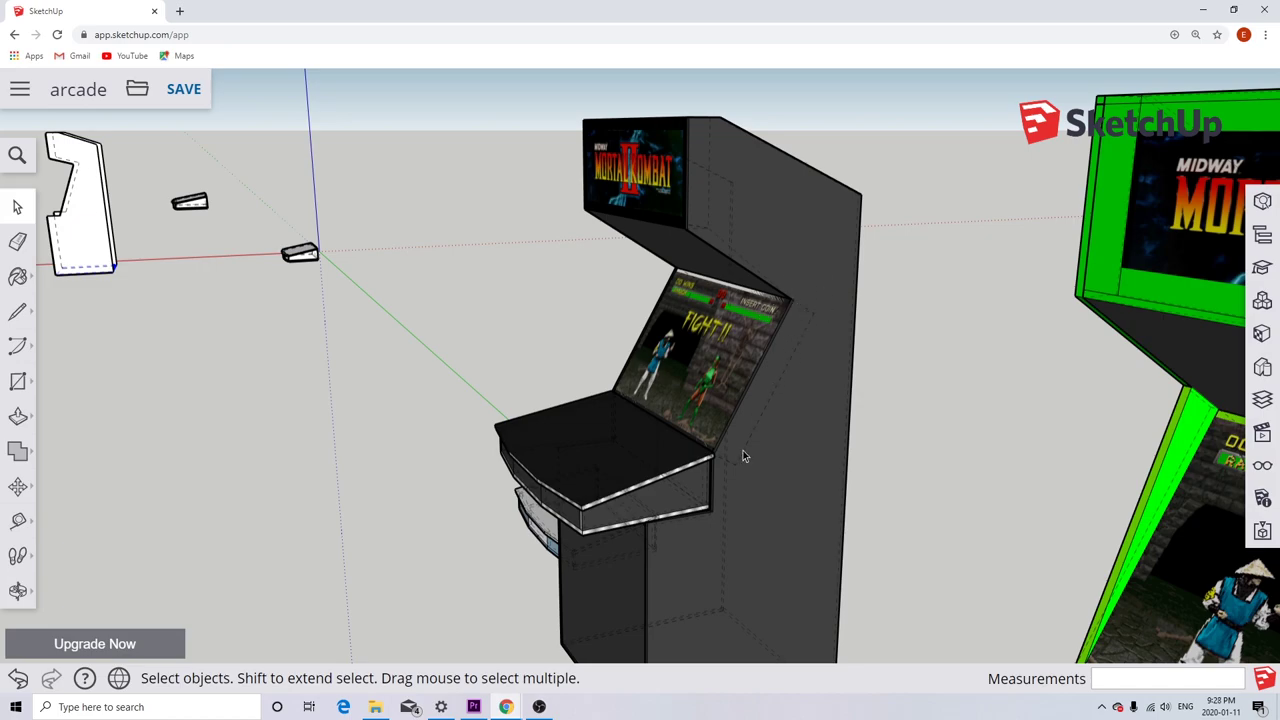
pyautogui.scroll(10, 717, 481)
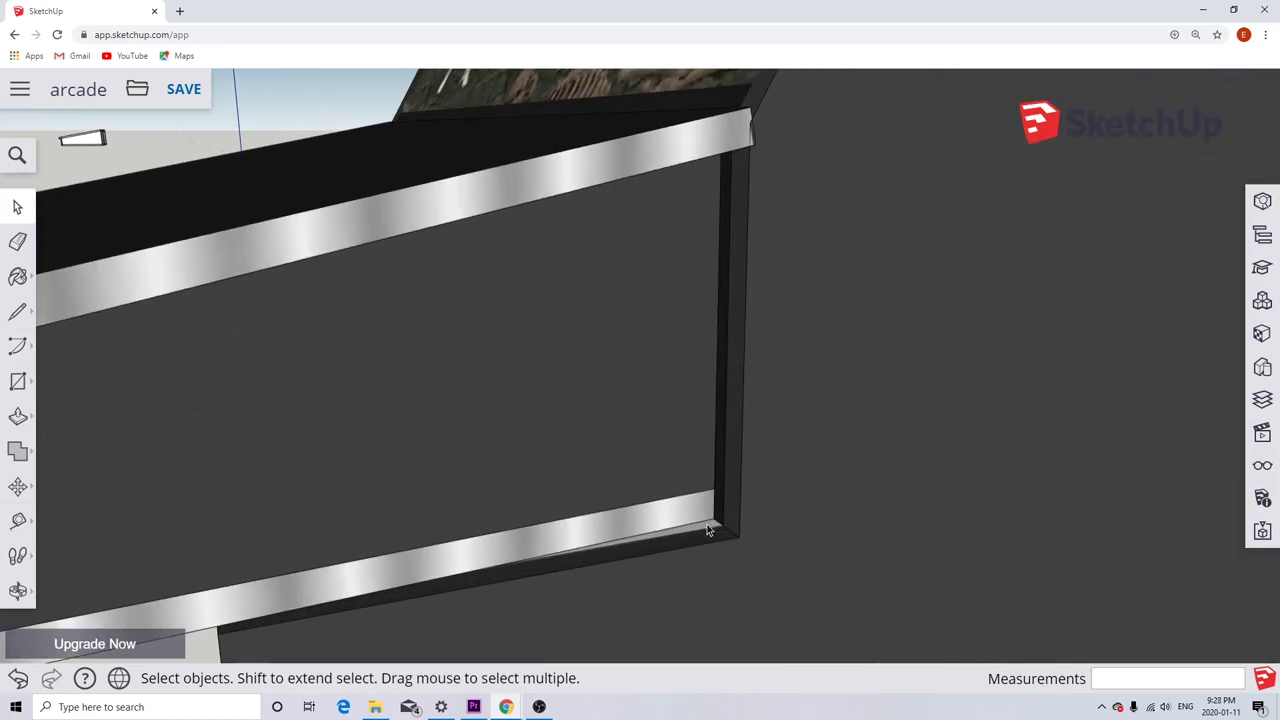
pyautogui.scroll(-6, 700, 536)
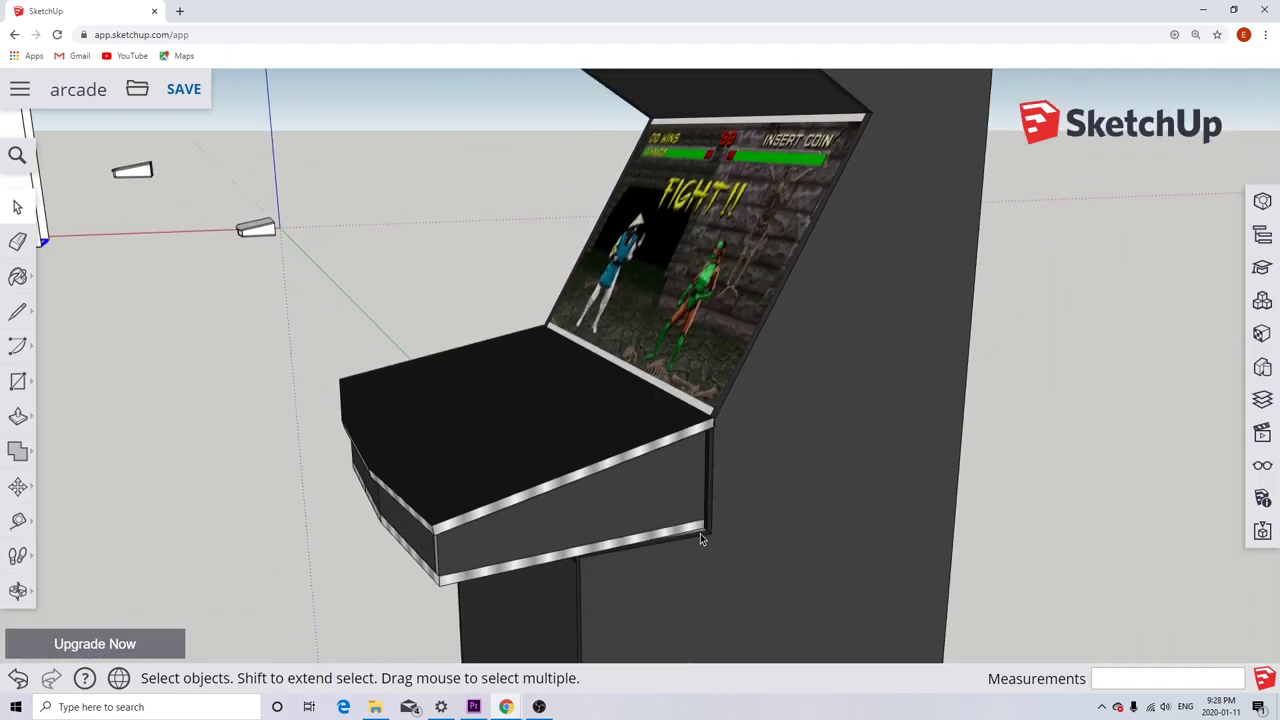
pyautogui.doubleClick(580, 457)
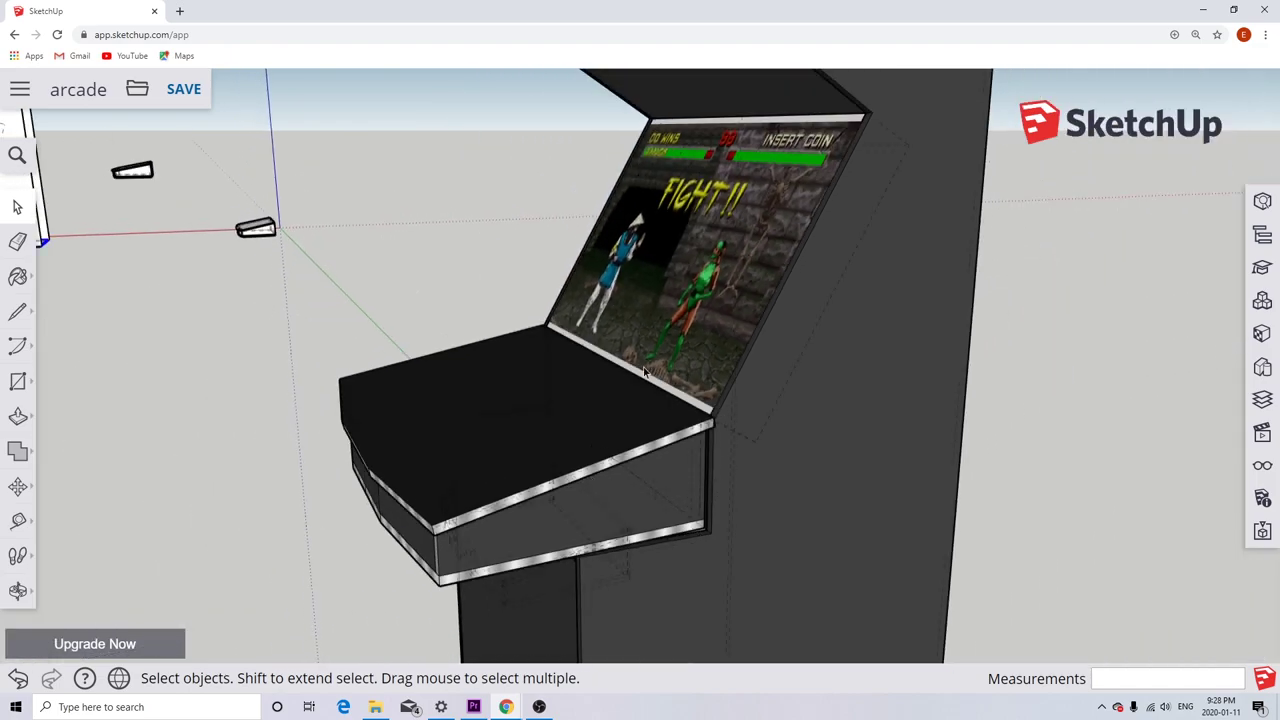
pyautogui.doubleClick(715, 405)
pyautogui.scroll(3, 709, 491)
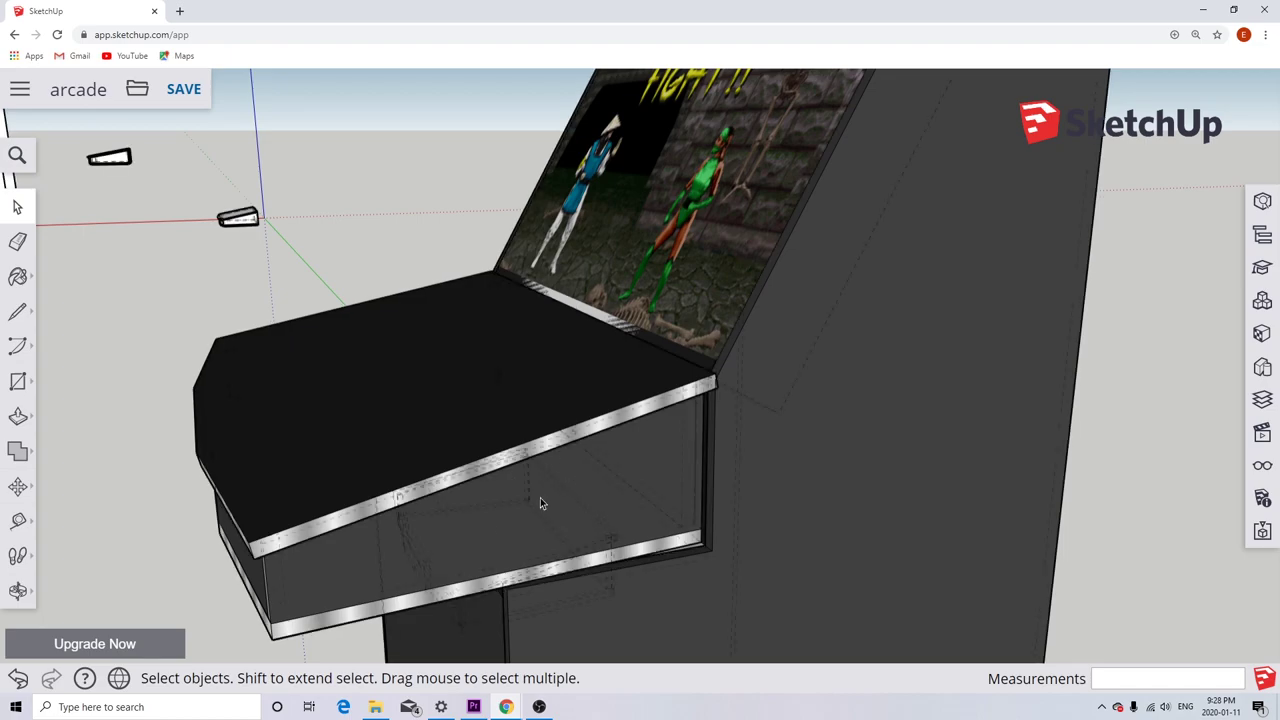
pyautogui.scroll(5, 646, 492)
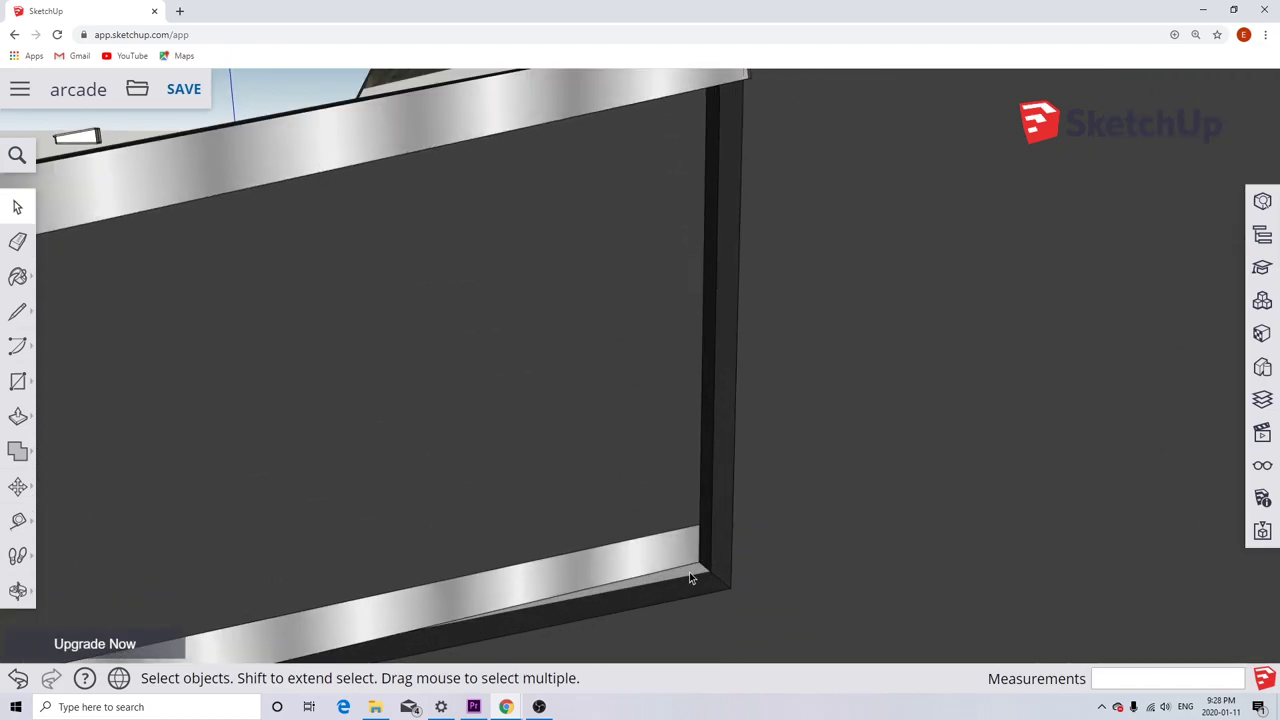
pyautogui.scroll(-5, 664, 579)
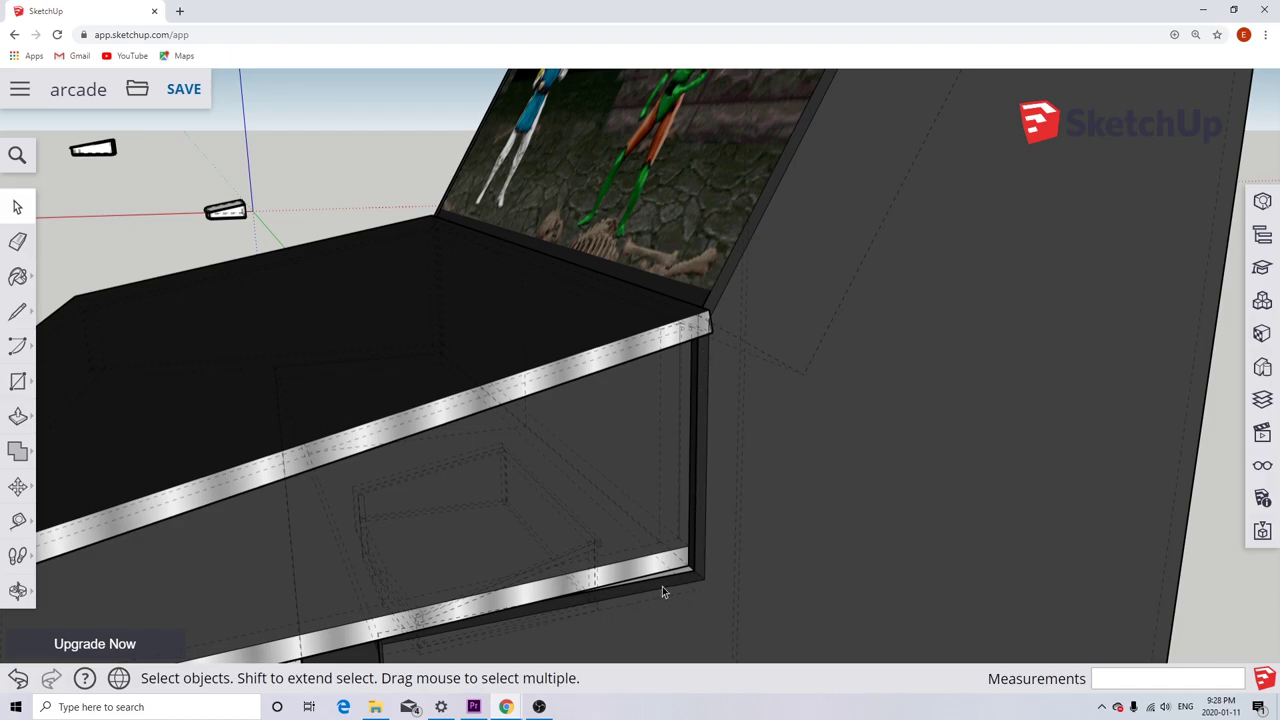
pyautogui.scroll(-10, 681, 548)
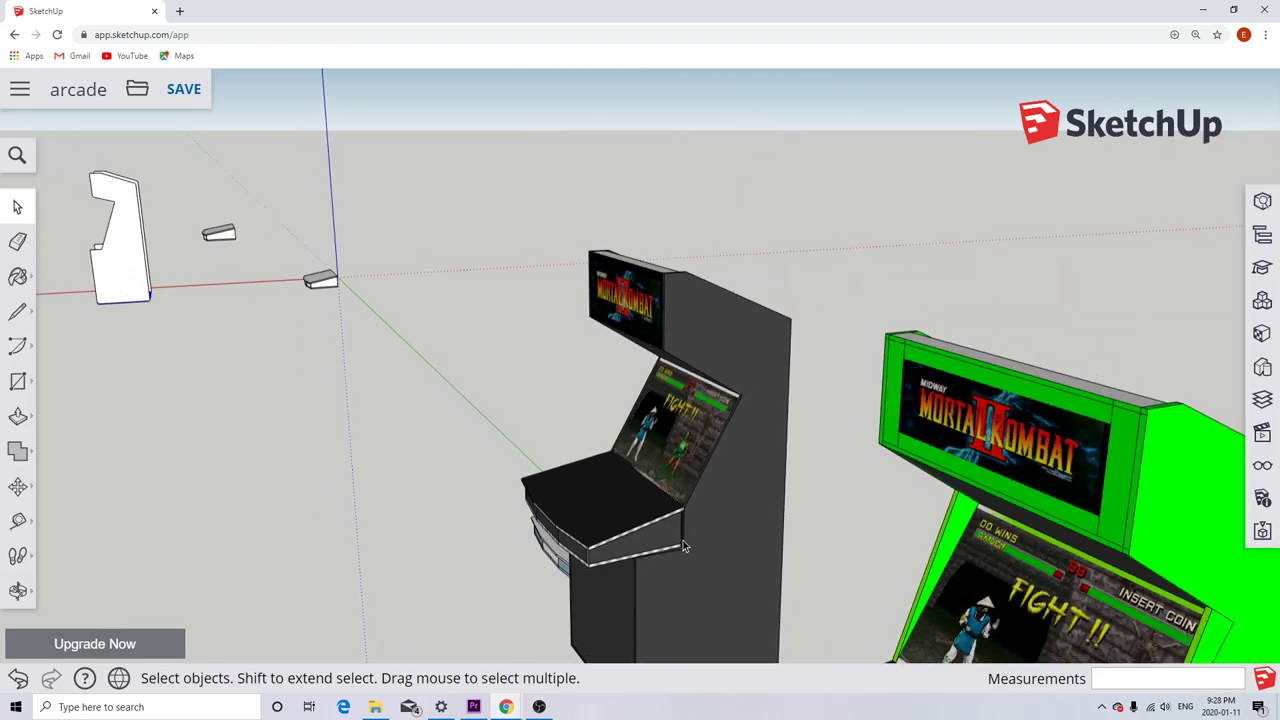
pyautogui.scroll(5, 683, 545)
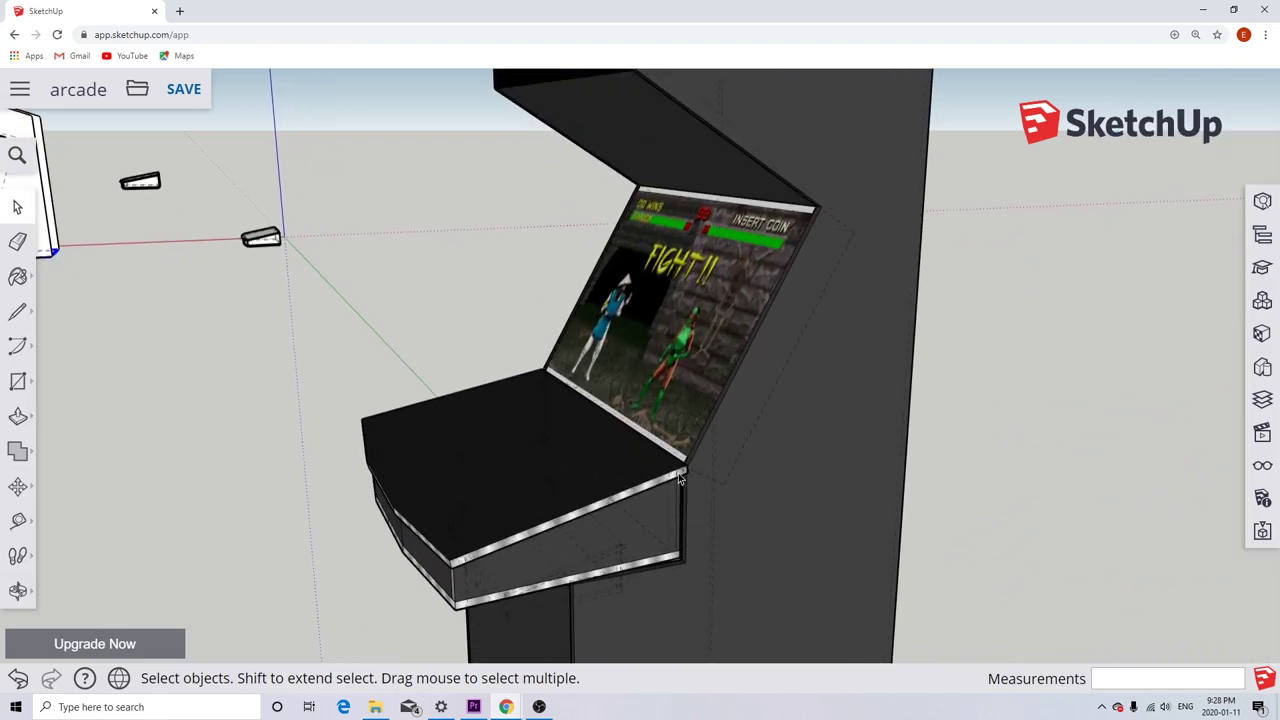
pyautogui.scroll(-5, 682, 476)
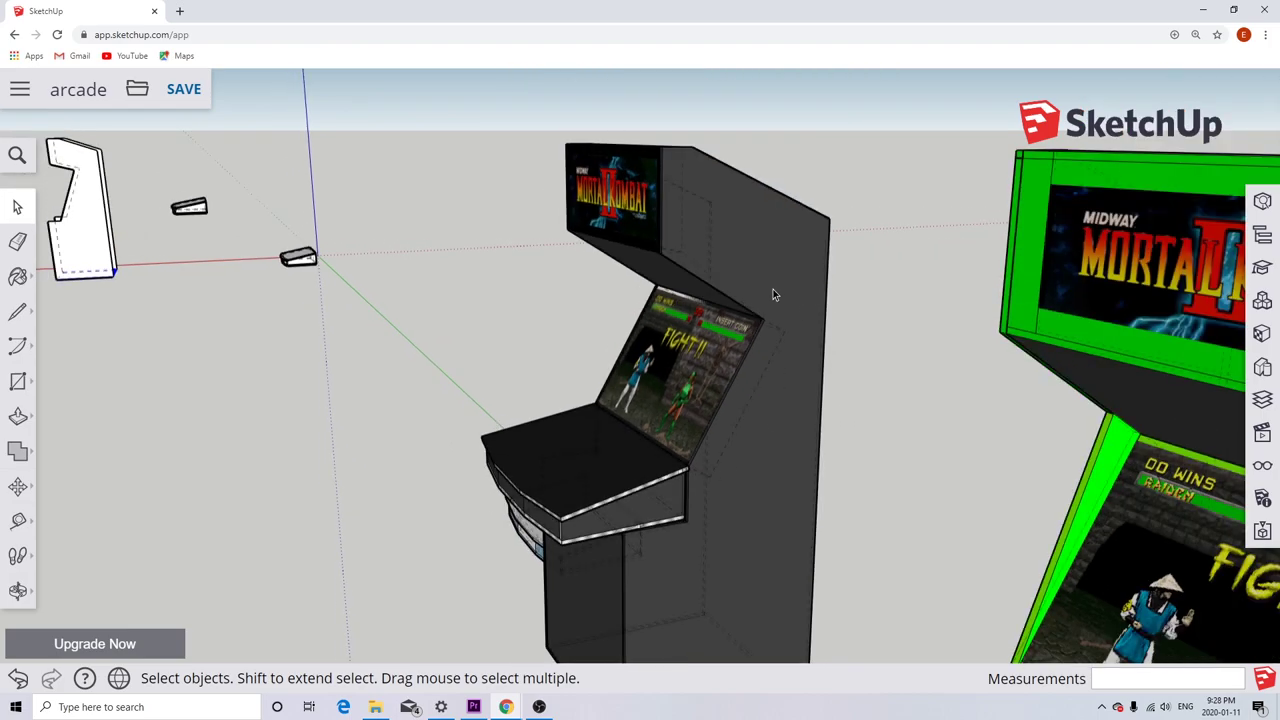
pyautogui.scroll(-3, 728, 464)
pyautogui.scroll(-2, 830, 562)
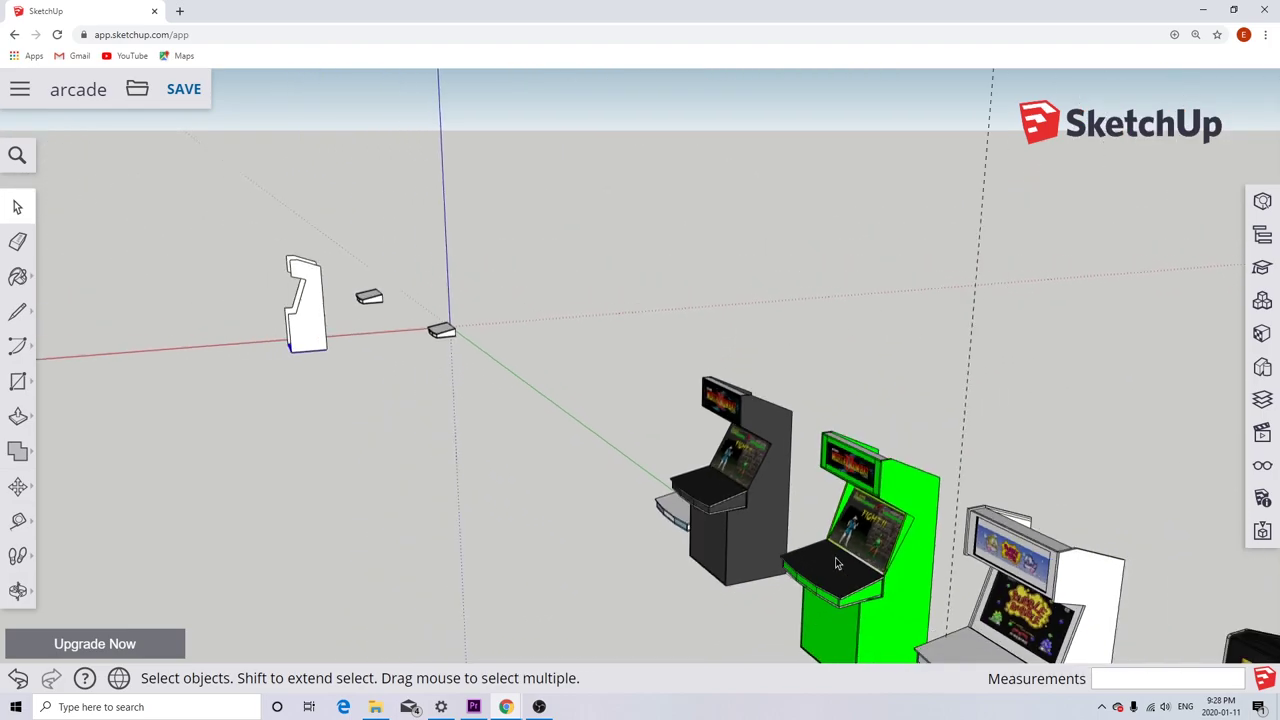
pyautogui.scroll(3, 873, 593)
pyautogui.scroll(2, 880, 592)
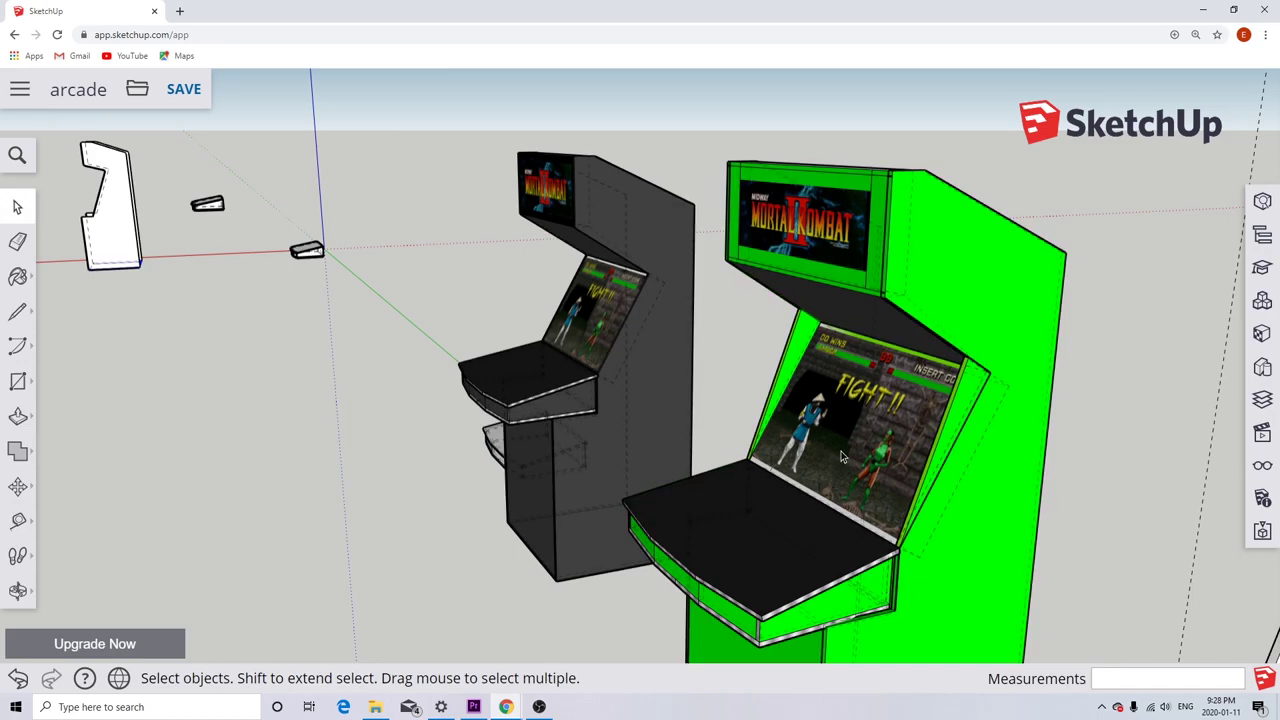
pyautogui.moveTo(845, 457); pyautogui.dragTo(680, 378, button='middle')
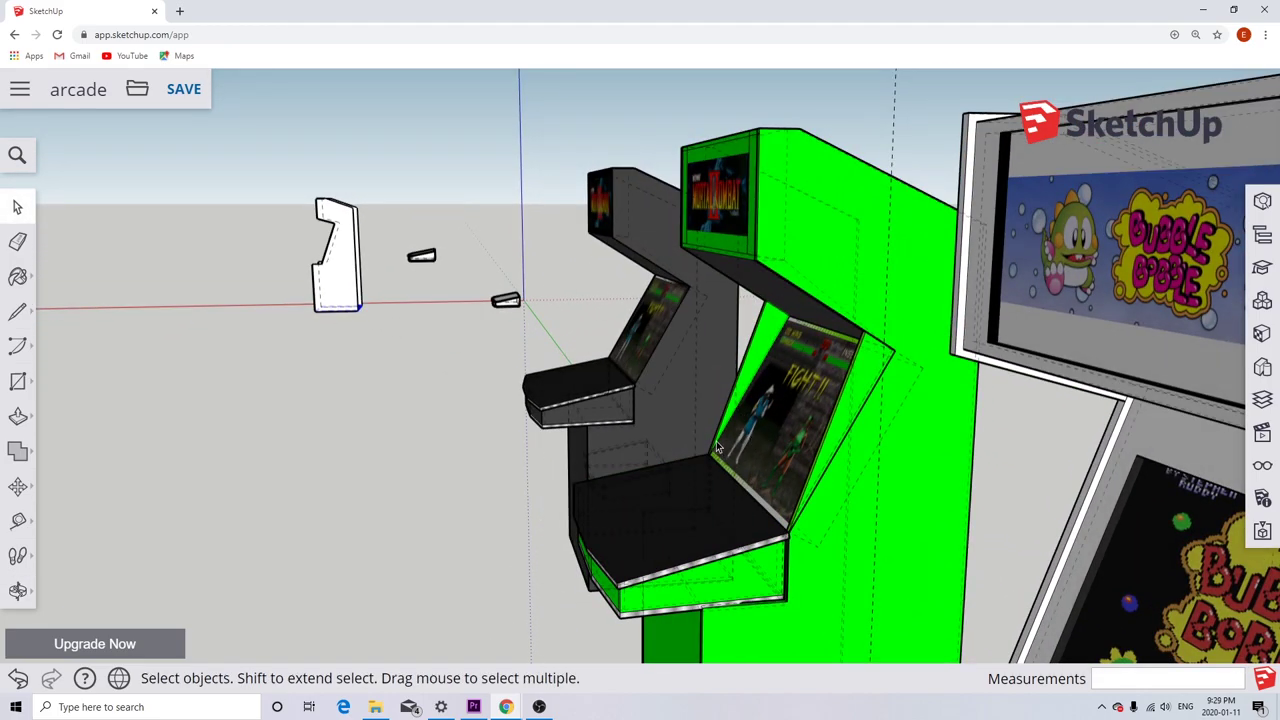
pyautogui.moveTo(722, 447); pyautogui.dragTo(746, 357, button='middle')
pyautogui.moveTo(758, 410); pyautogui.dragTo(800, 430, button='middle')
pyautogui.press('k')
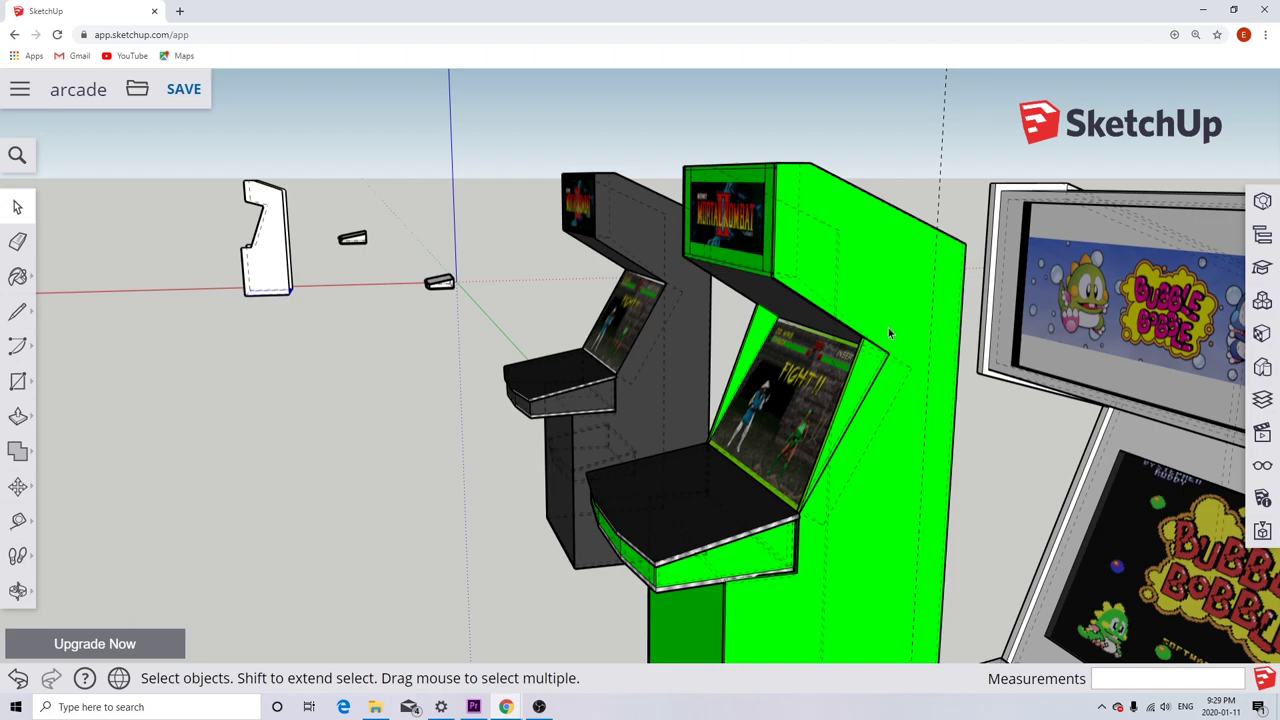
pyautogui.moveTo(793, 261); pyautogui.dragTo(797, 277, button='middle')
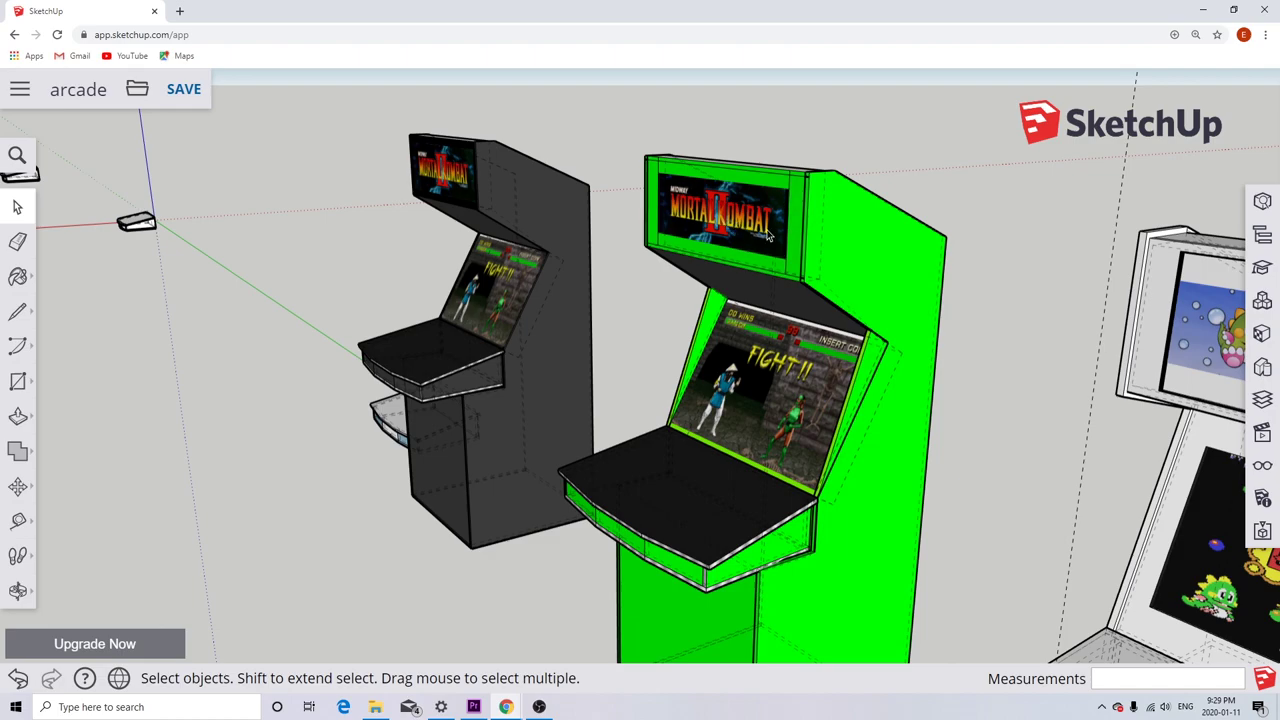
pyautogui.scroll(-1, 879, 281)
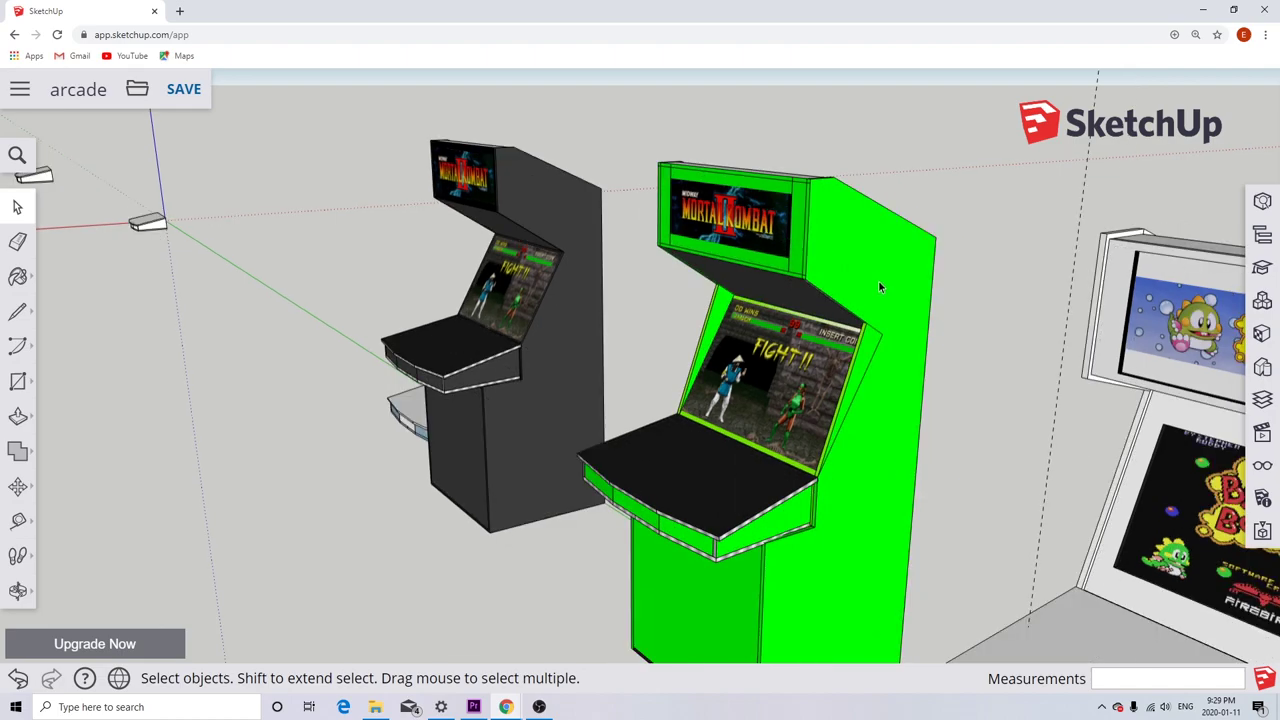
pyautogui.scroll(-1, 878, 280)
pyautogui.scroll(3, 801, 525)
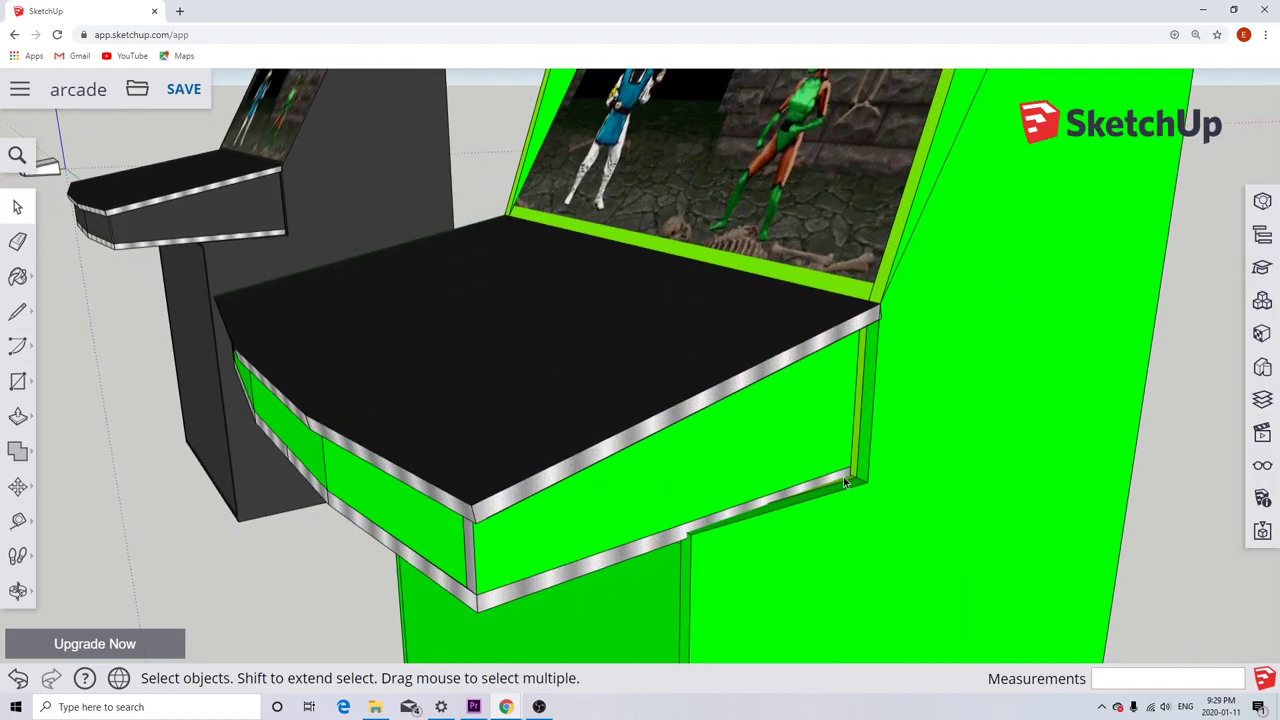
pyautogui.scroll(2, 843, 476)
pyautogui.scroll(-2, 822, 496)
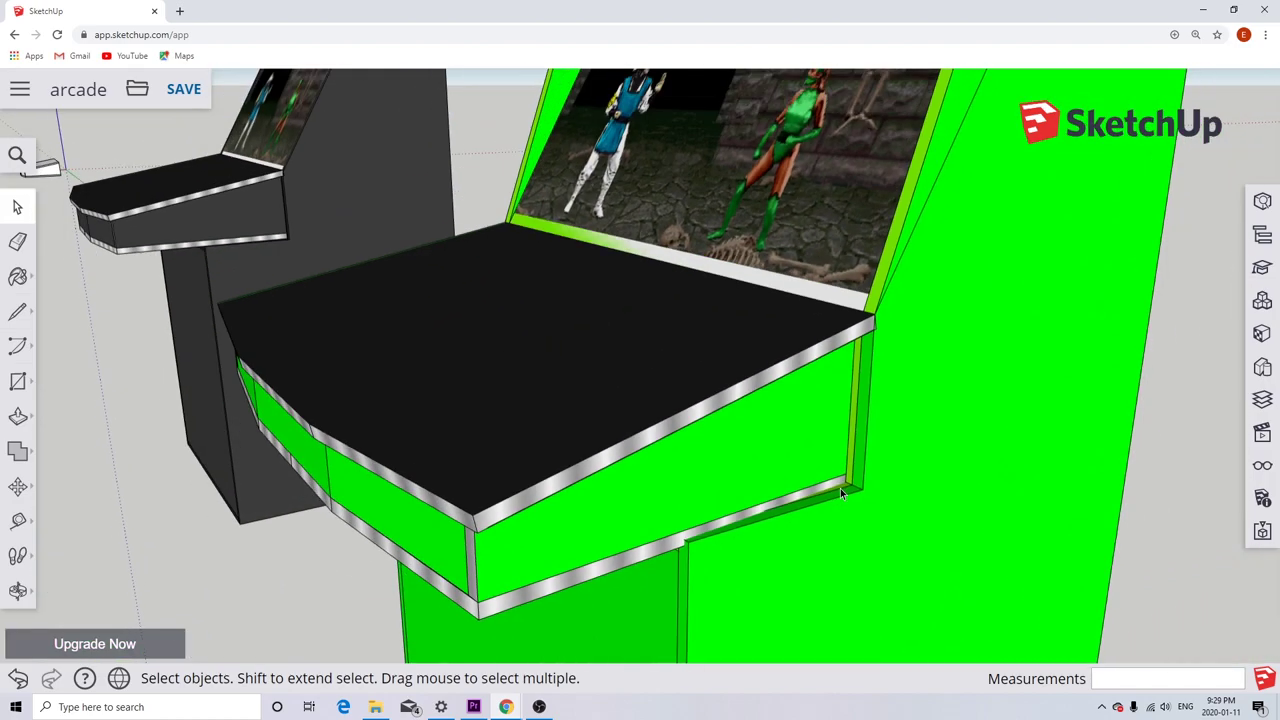
pyautogui.scroll(-3, 840, 488)
pyautogui.scroll(-1, 834, 460)
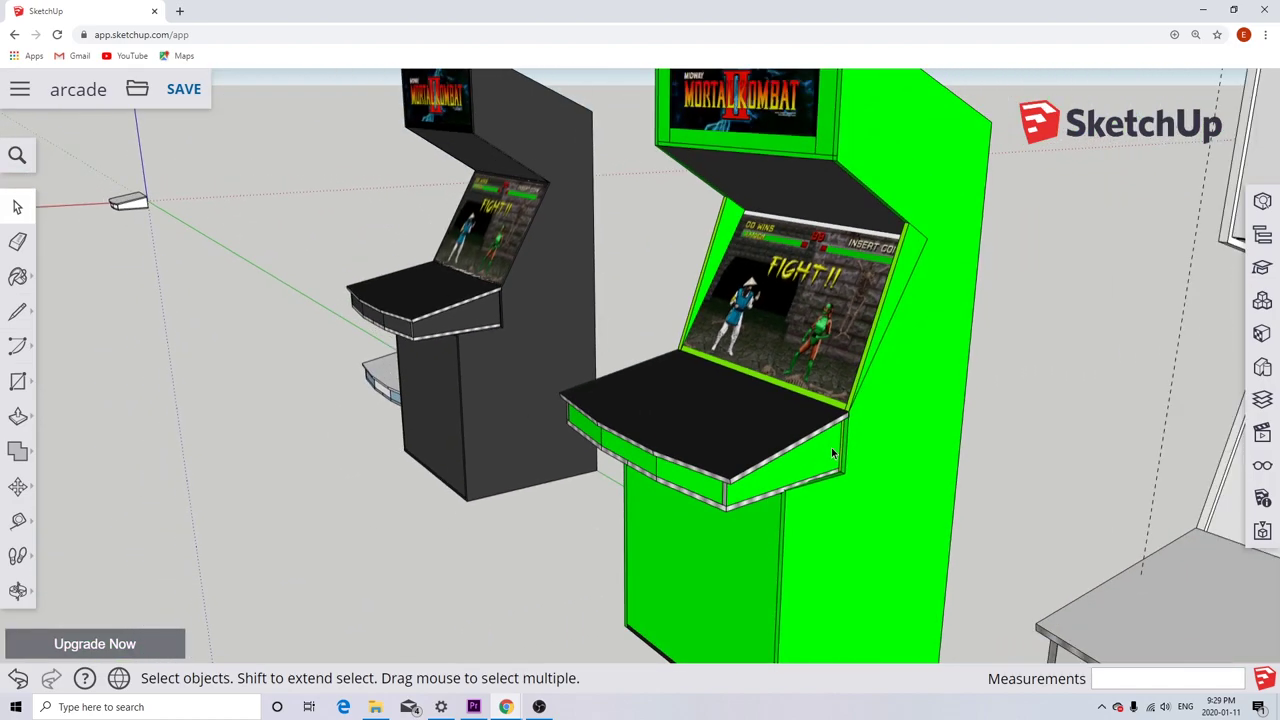
pyautogui.press('k')
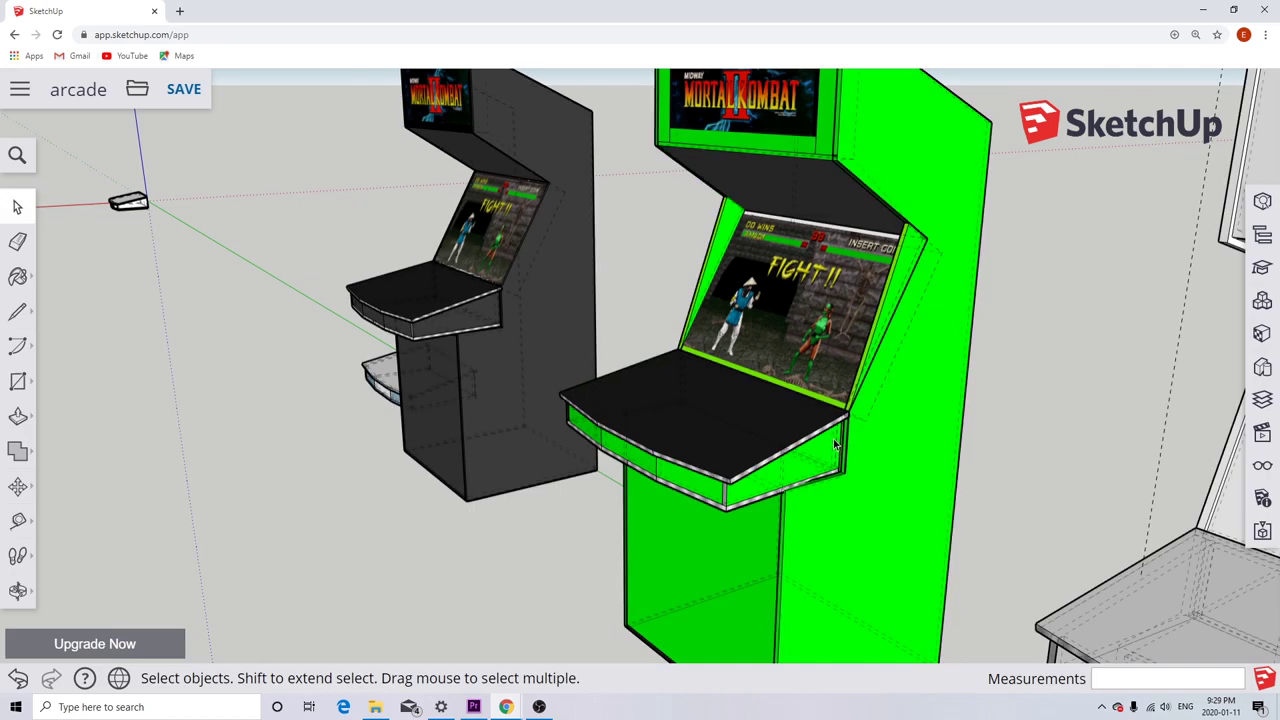
pyautogui.scroll(-4, 834, 446)
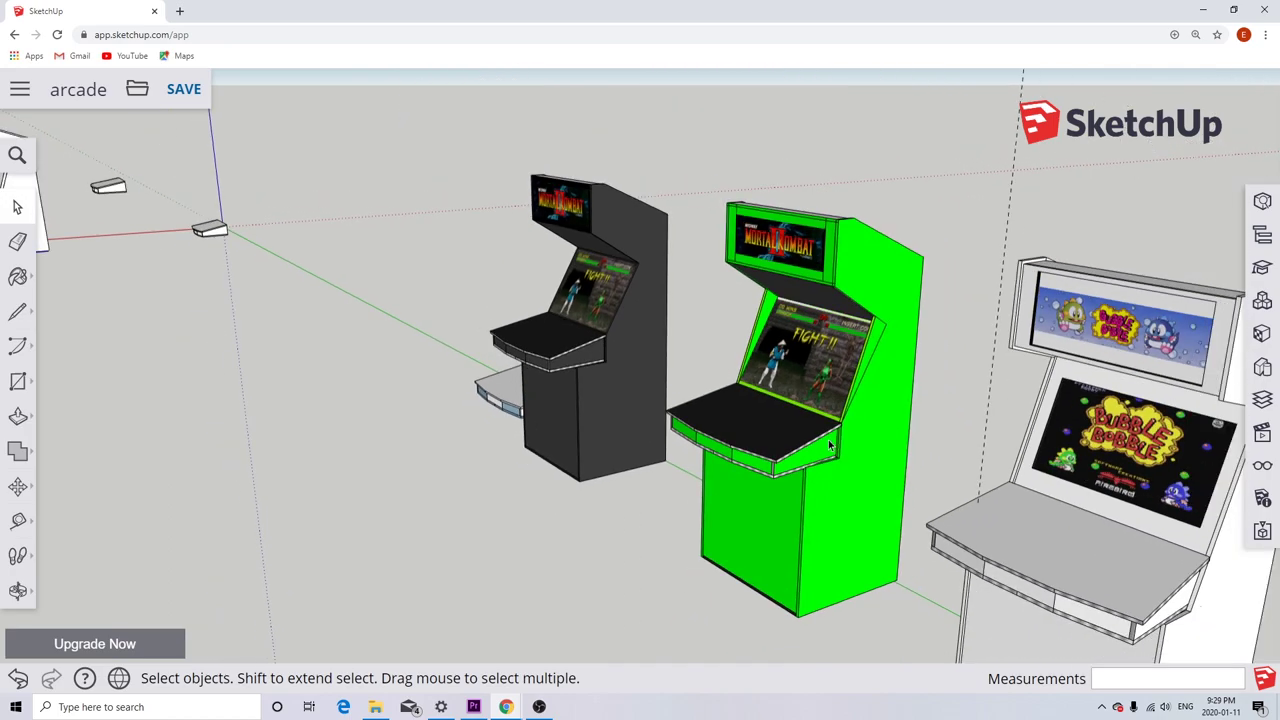
pyautogui.scroll(1, 790, 380)
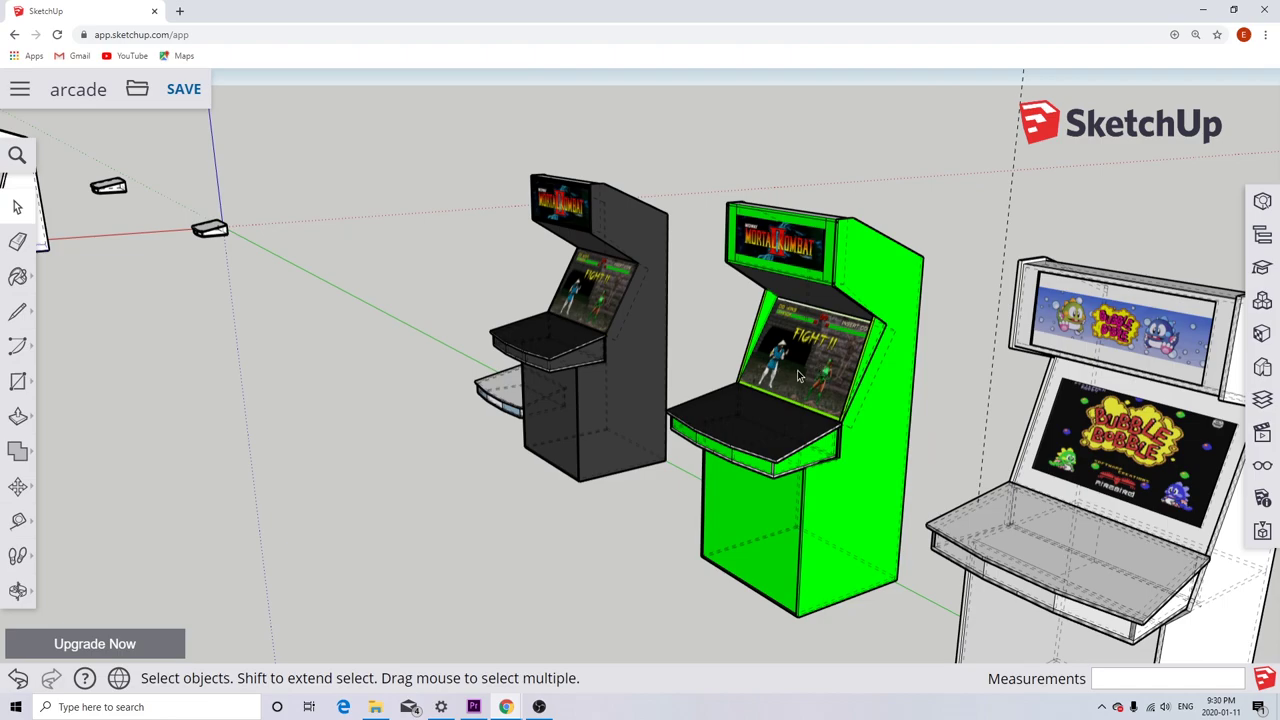
pyautogui.scroll(3, 800, 372)
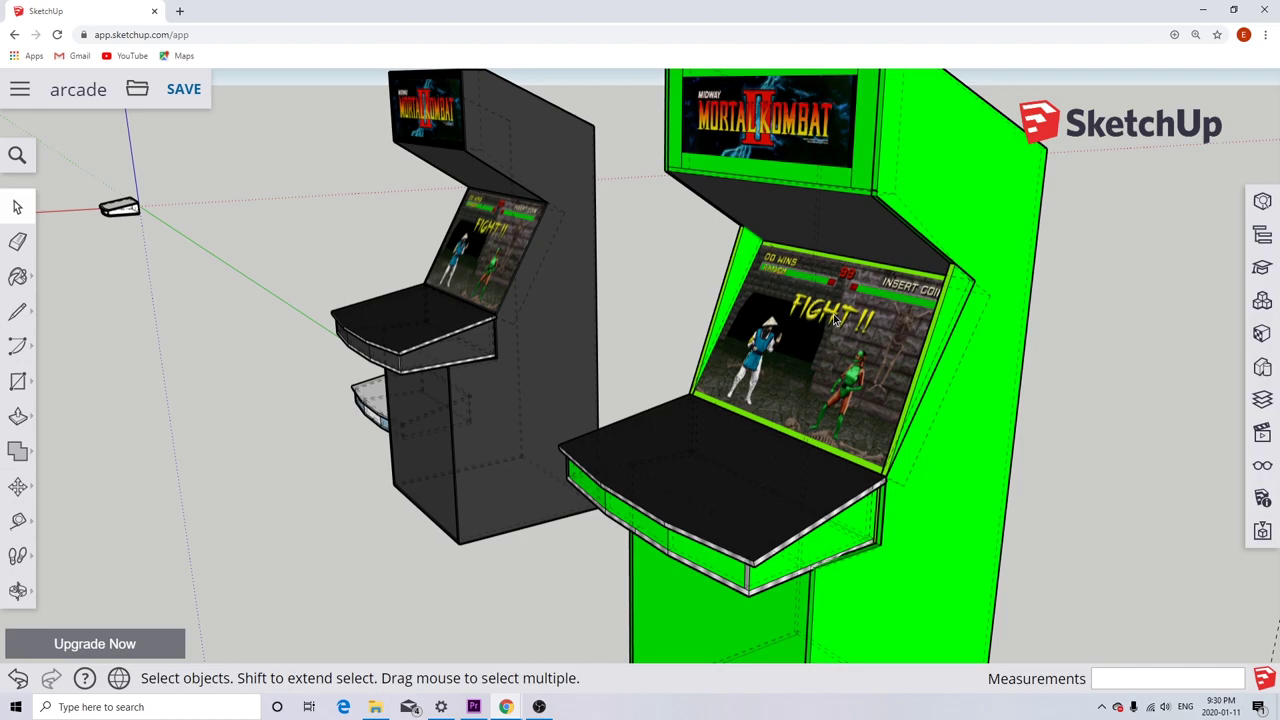
pyautogui.scroll(-3, 822, 322)
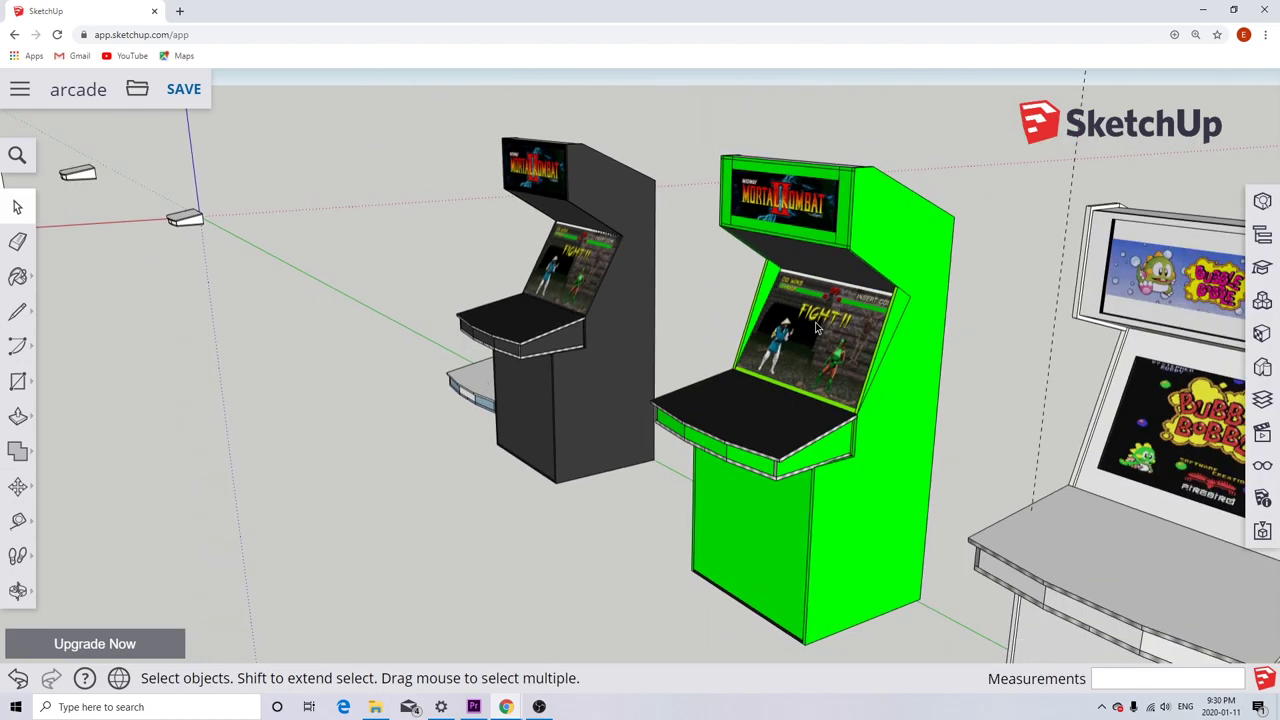
pyautogui.scroll(4, 781, 455)
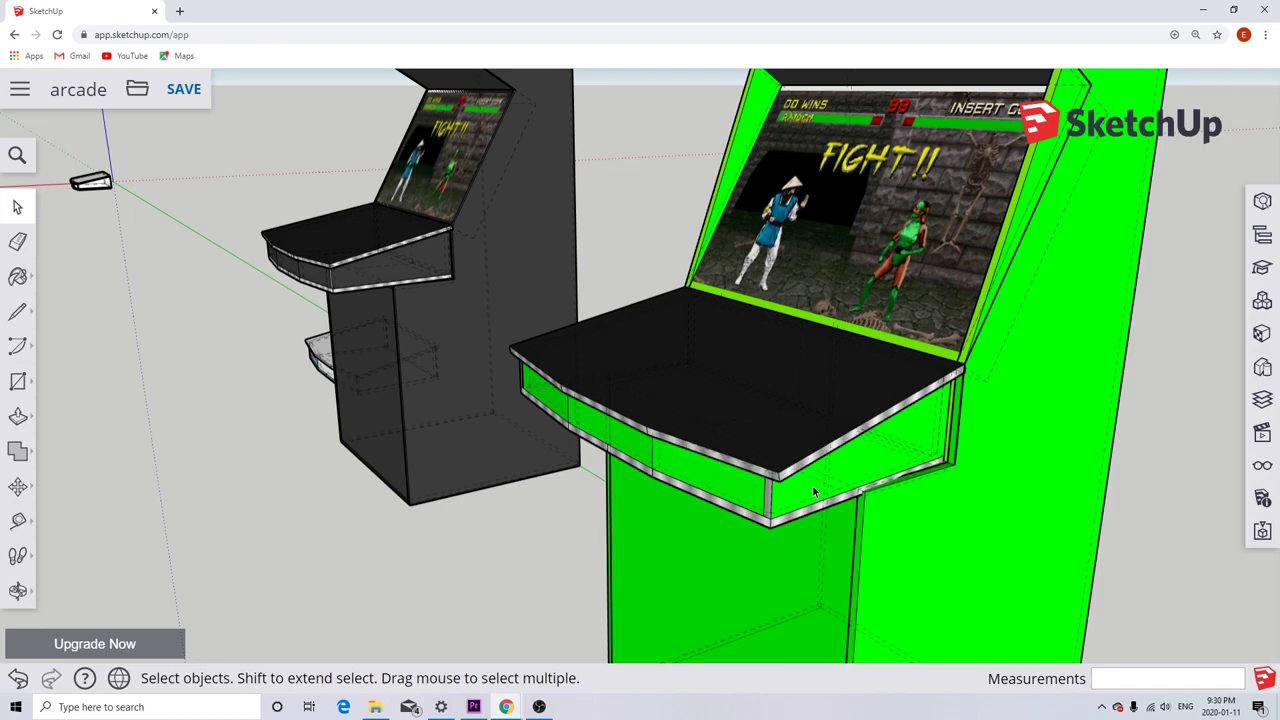
pyautogui.scroll(-8, 914, 432)
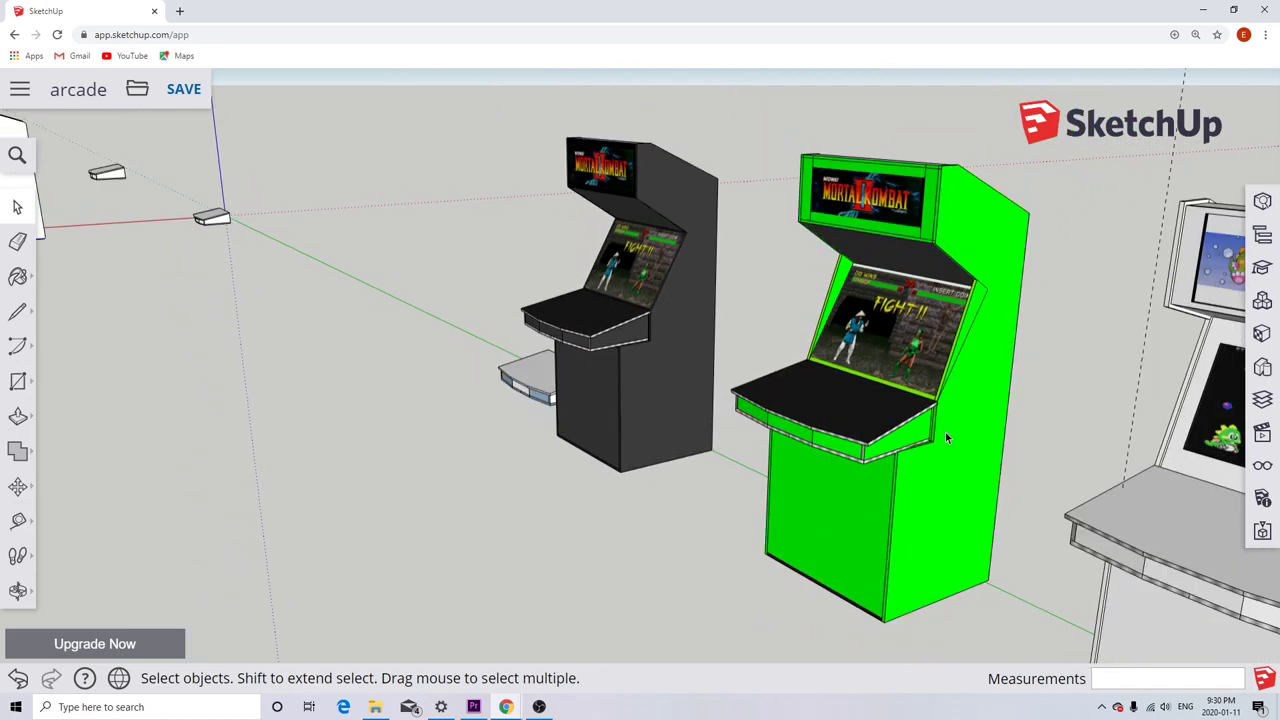
pyautogui.moveTo(916, 425); pyautogui.dragTo(900, 419, button='middle')
pyautogui.scroll(-3, 900, 419)
# Select the group of arcade cabinets and open it for editing, zooming in to inspect them.
pyautogui.scroll(-2, 900, 419)
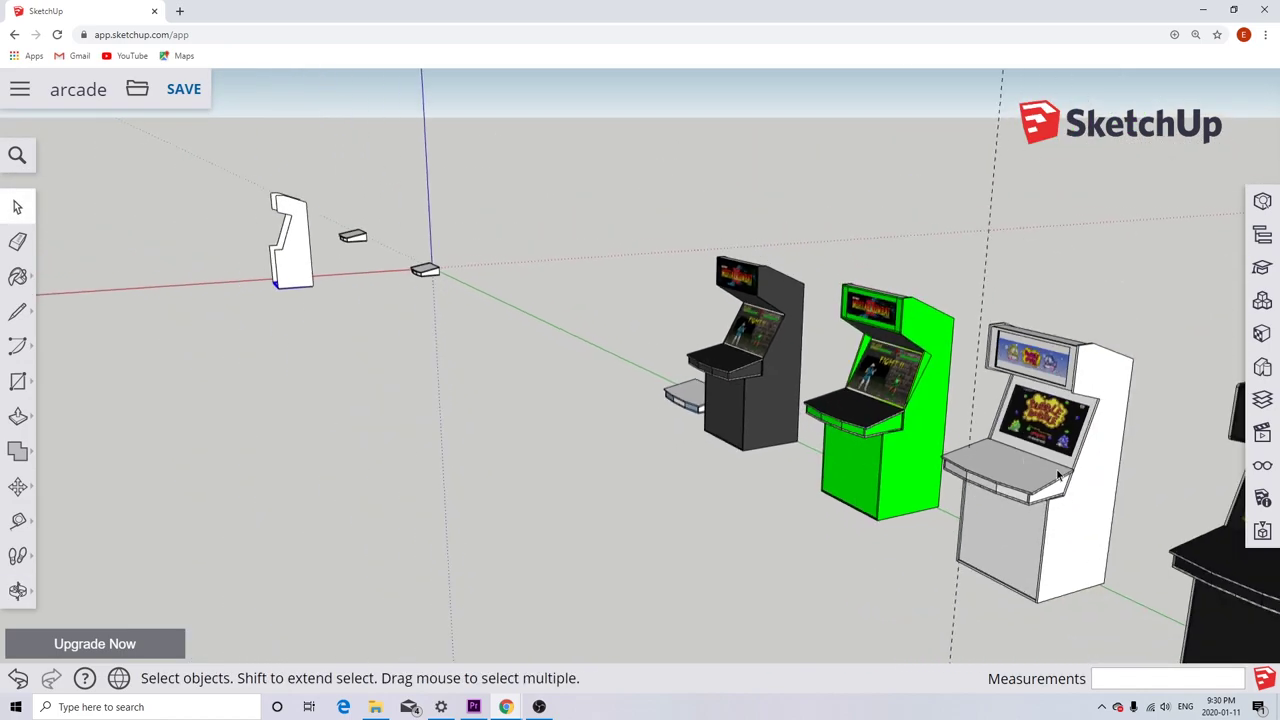
pyautogui.scroll(3, 1060, 466)
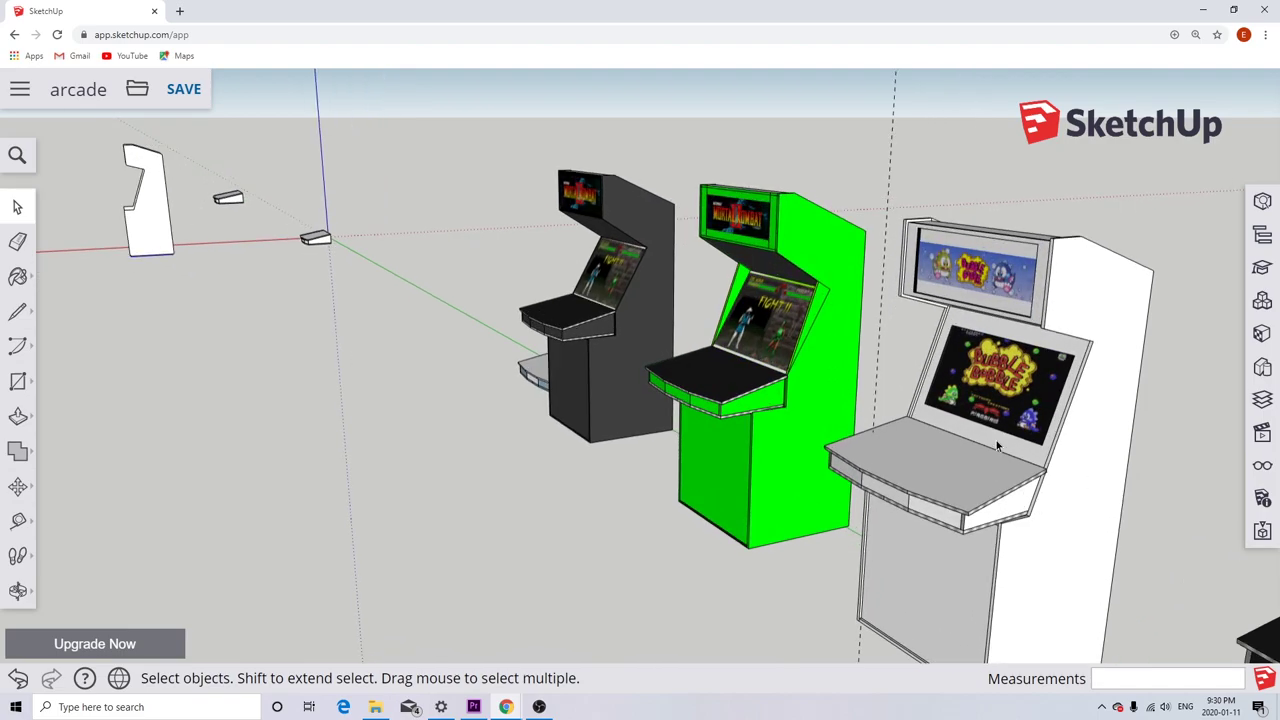
pyautogui.click(997, 445)
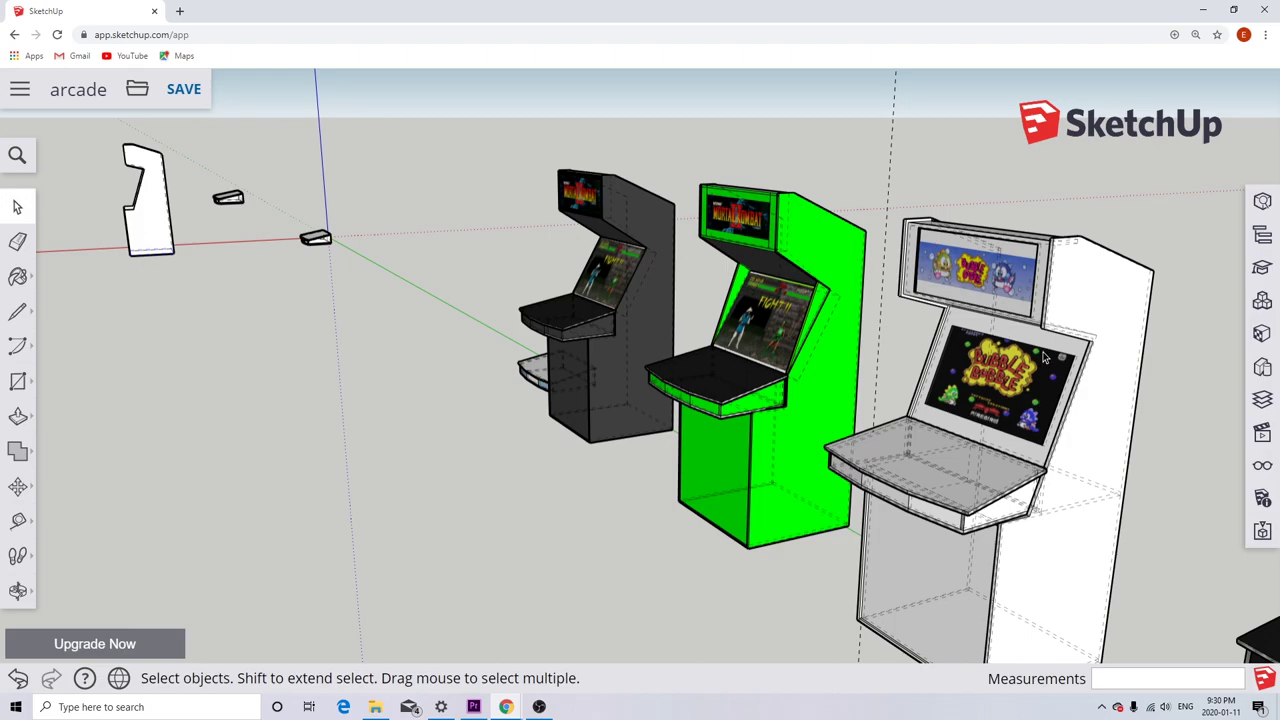
pyautogui.scroll(3, 983, 352)
pyautogui.scroll(5, 663, 282)
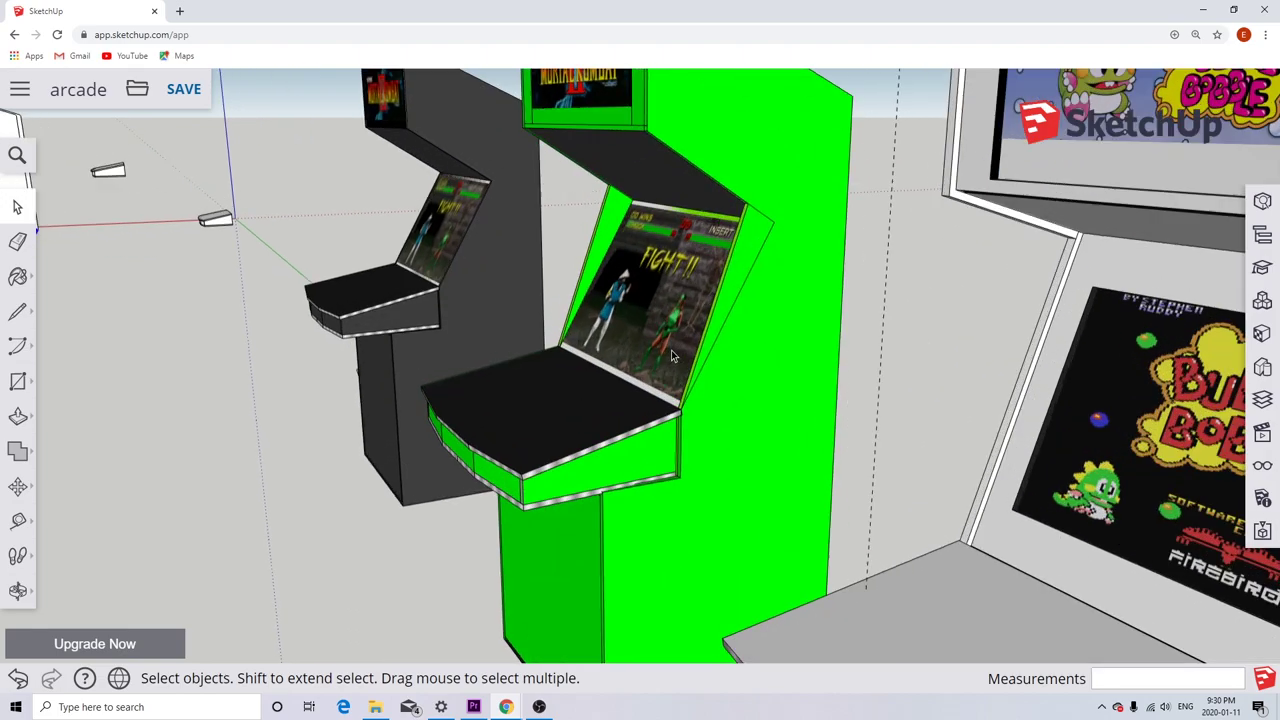
pyautogui.doubleClick(669, 492)
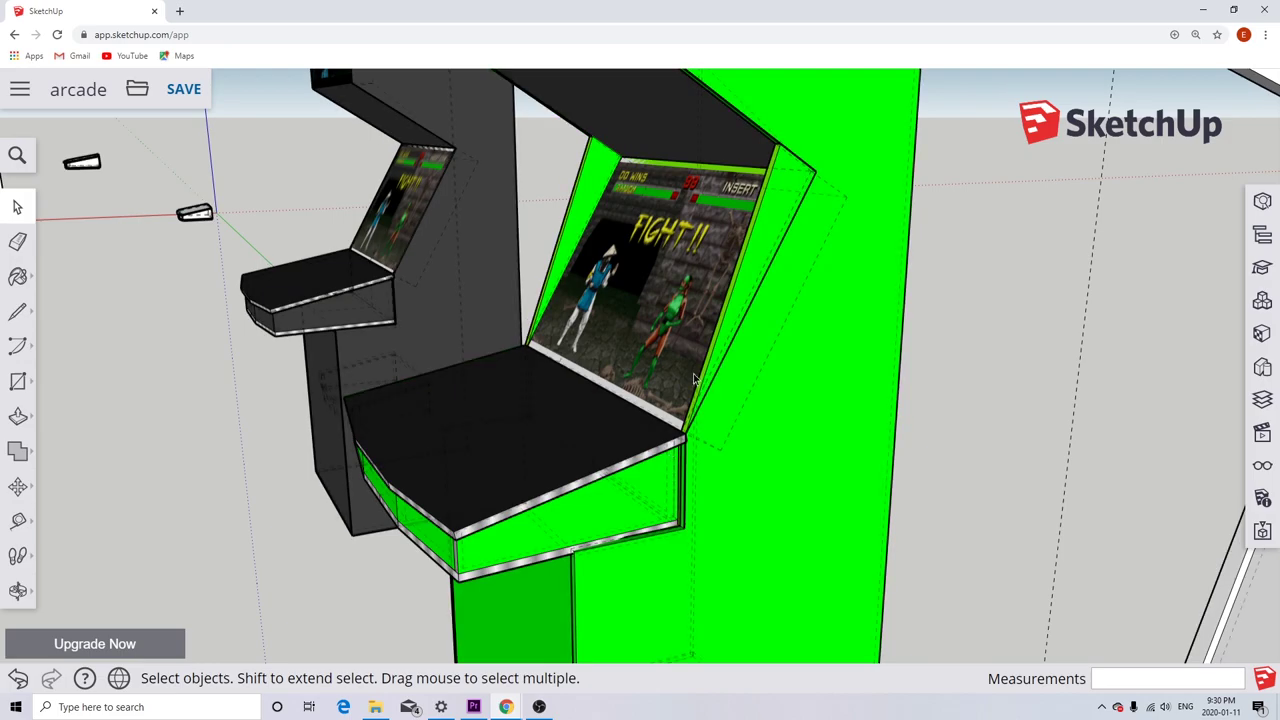
pyautogui.scroll(-6, 792, 343)
pyautogui.scroll(3, 945, 385)
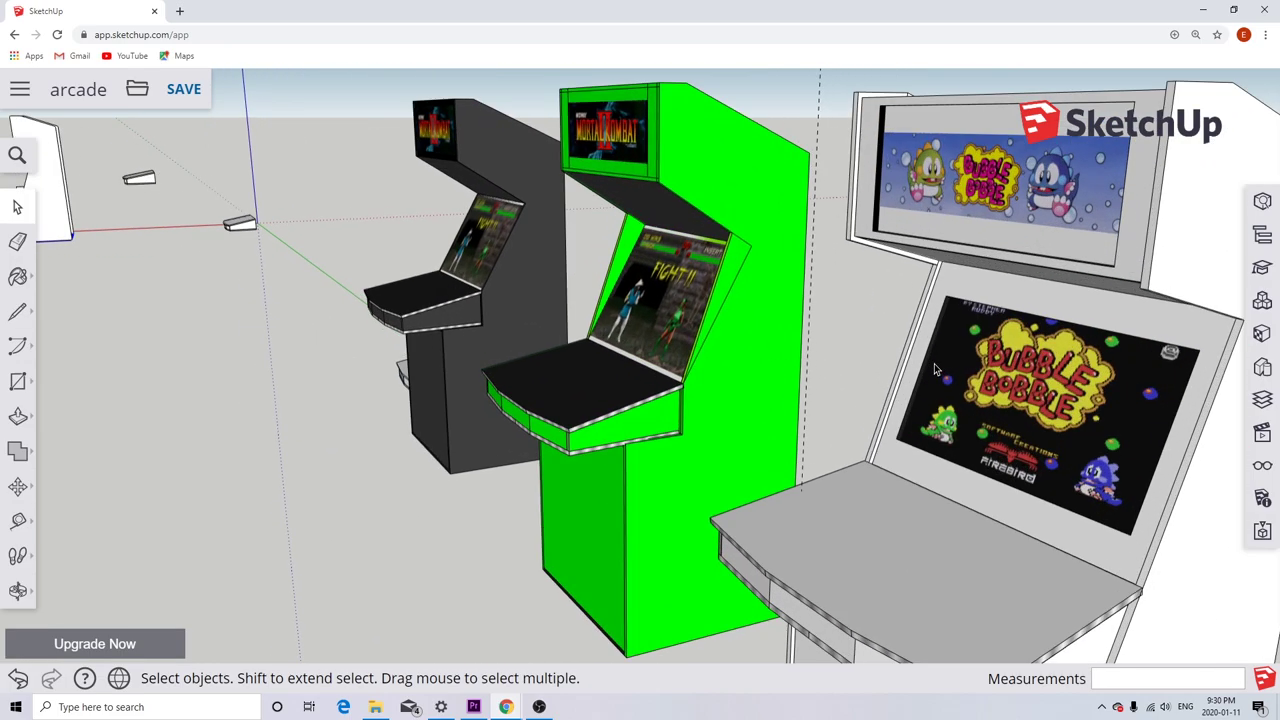
pyautogui.scroll(1, 867, 469)
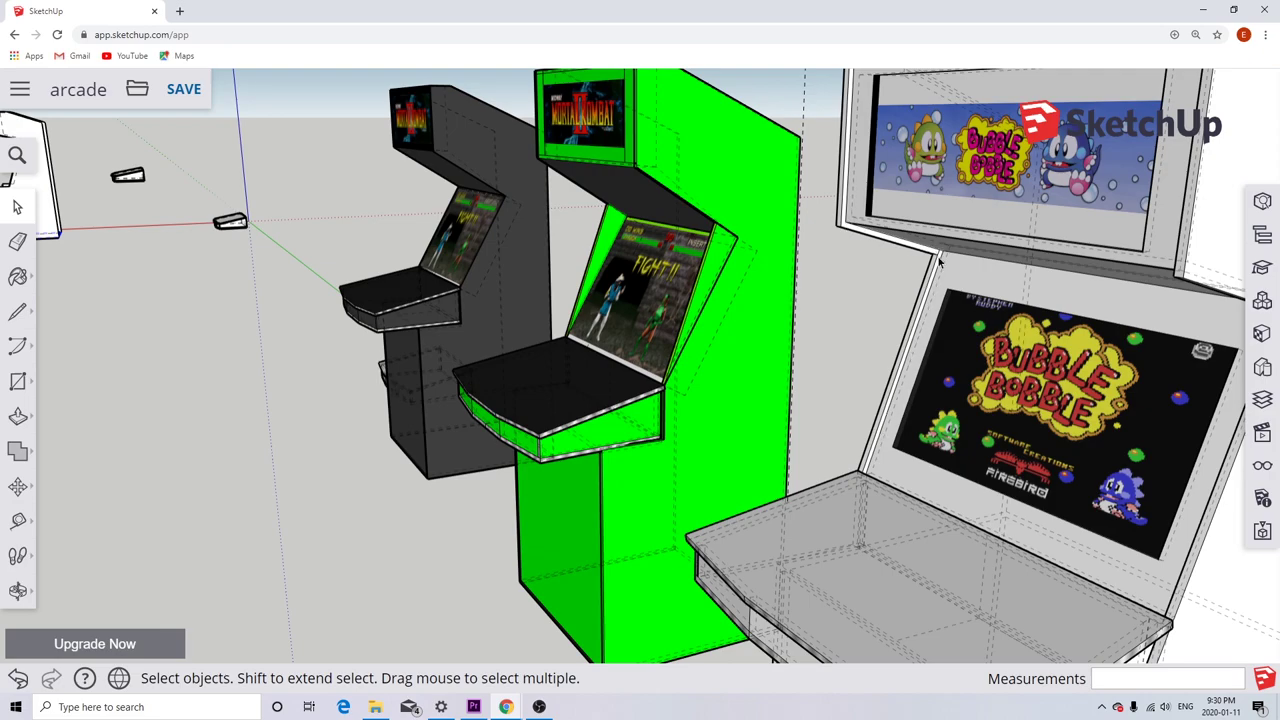
pyautogui.scroll(-2, 852, 222)
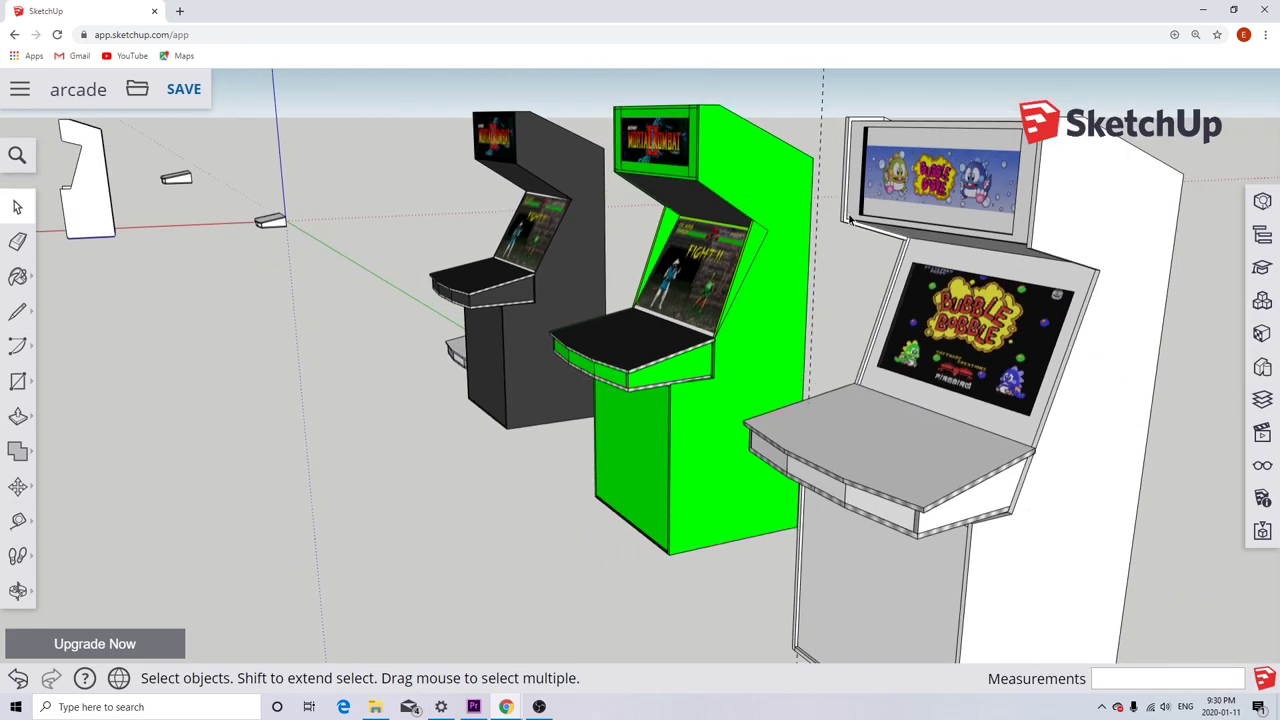
pyautogui.scroll(2, 854, 130)
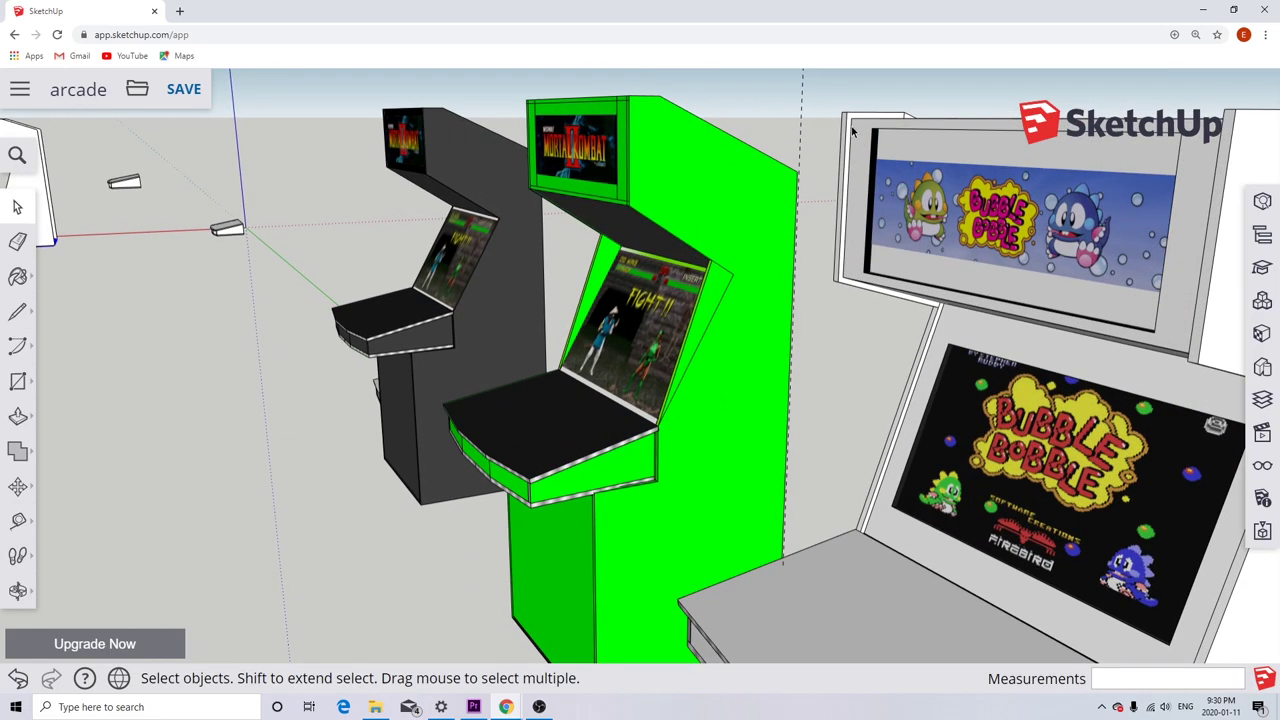
pyautogui.scroll(1, 852, 131)
# Toggle Back Edges while orbiting around the cabinet row, then save the model with Ctrl+S.
pyautogui.press('k')
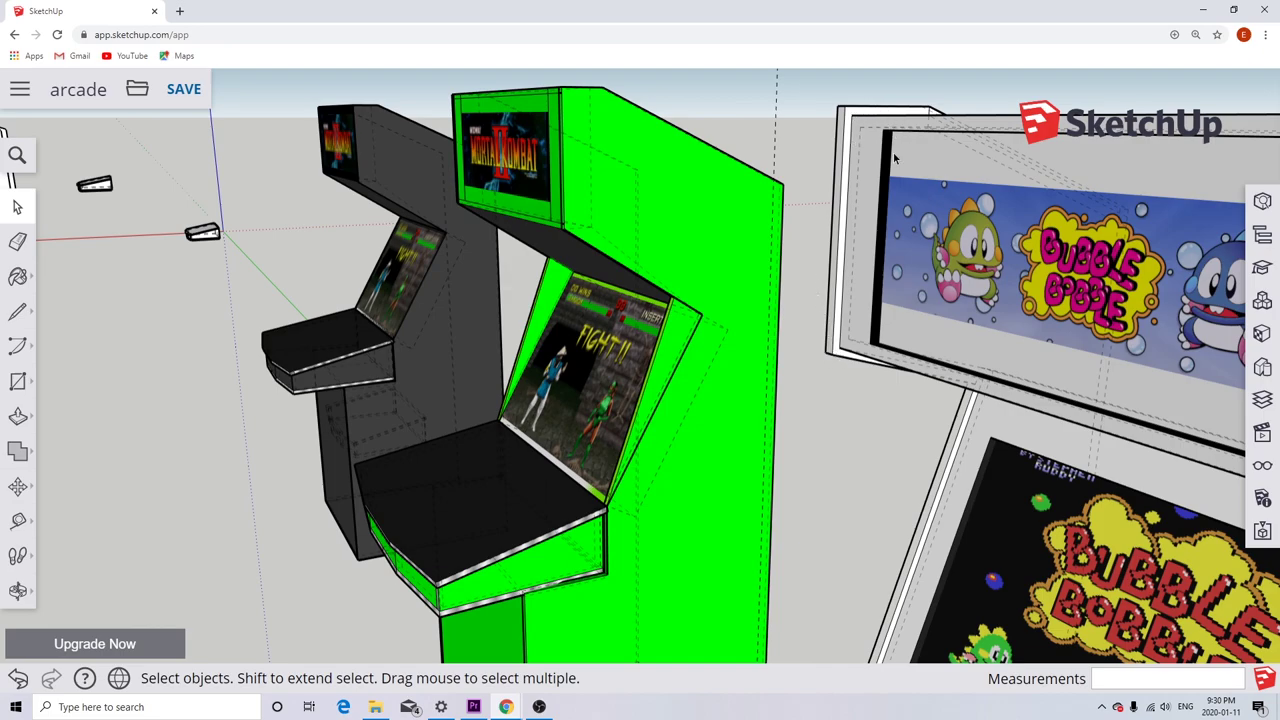
pyautogui.moveTo(893, 152); pyautogui.dragTo(852, 227, button='middle')
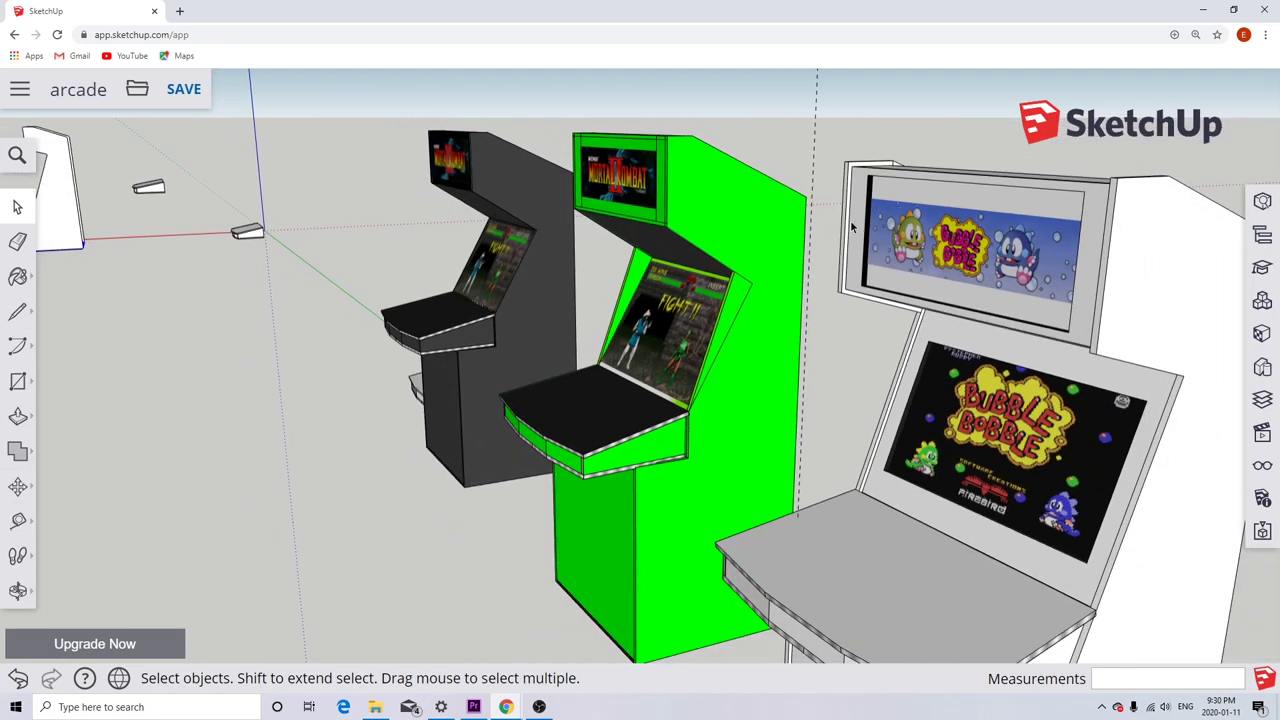
pyautogui.press('k')
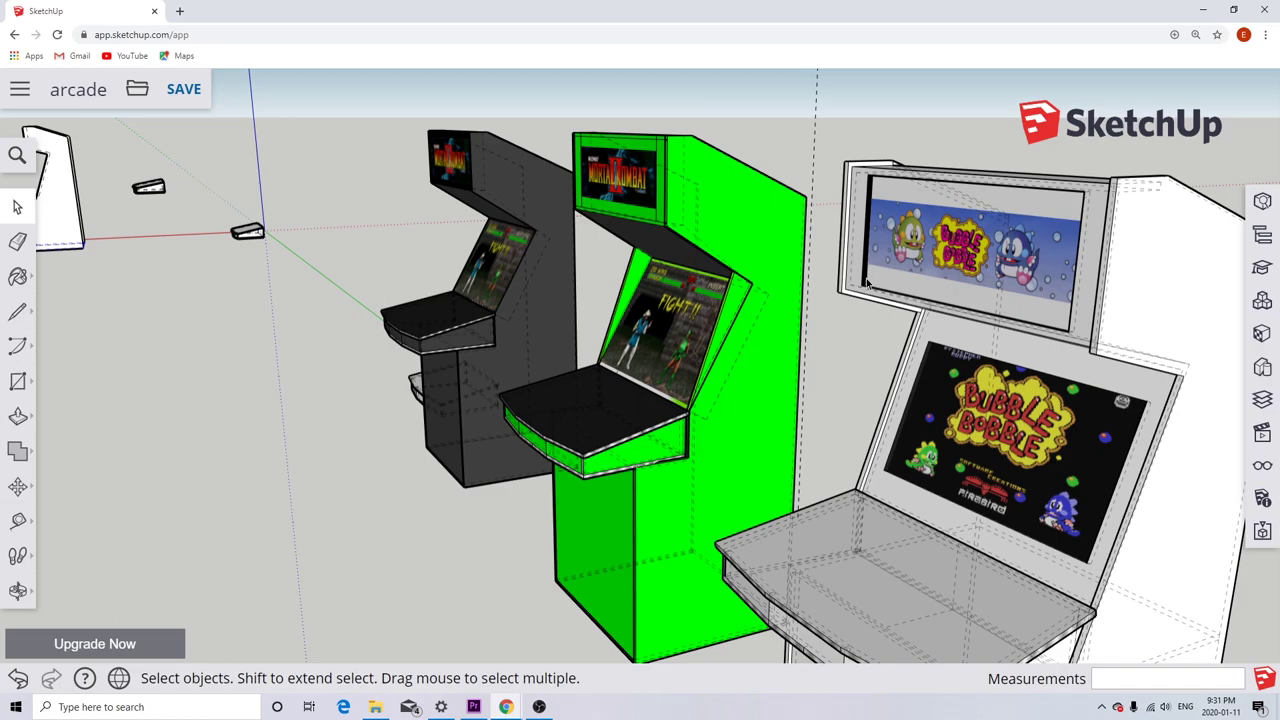
pyautogui.moveTo(991, 293); pyautogui.dragTo(1166, 290, button='middle')
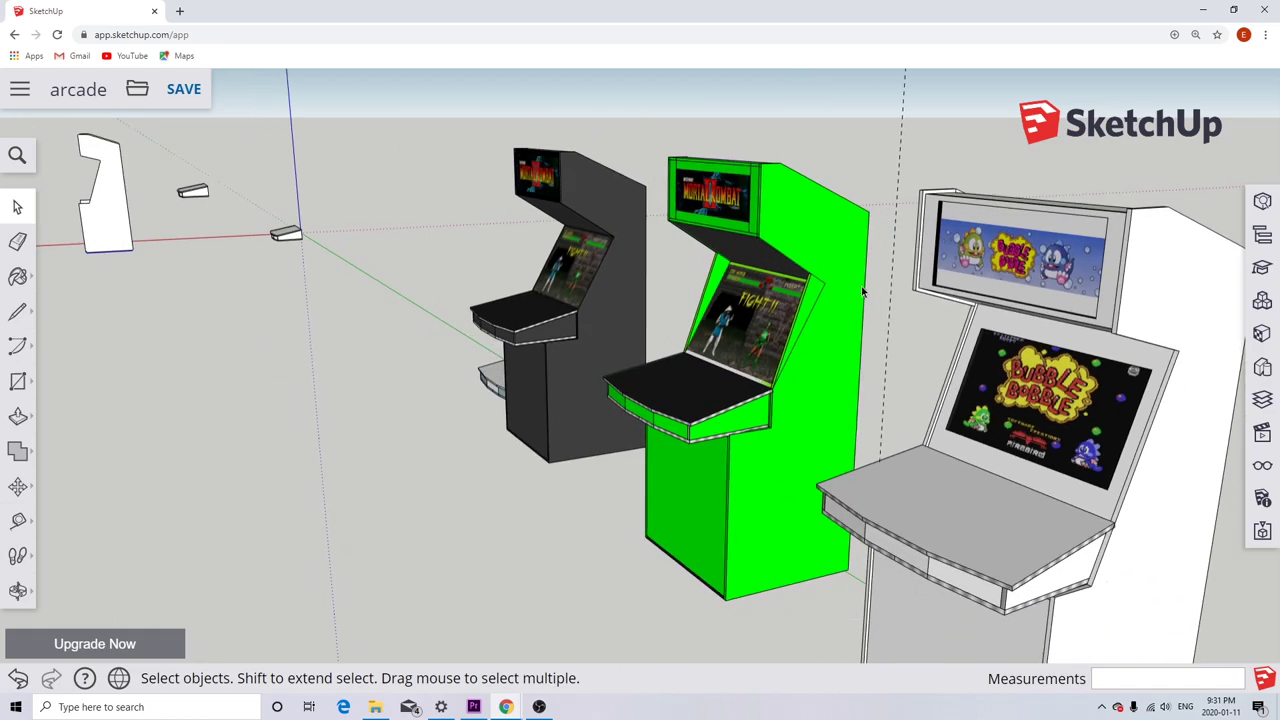
pyautogui.press('k')
pyautogui.moveTo(1047, 314); pyautogui.dragTo(1200, 300, button='middle')
pyautogui.scroll(5, 1169, 271)
pyautogui.press('k')
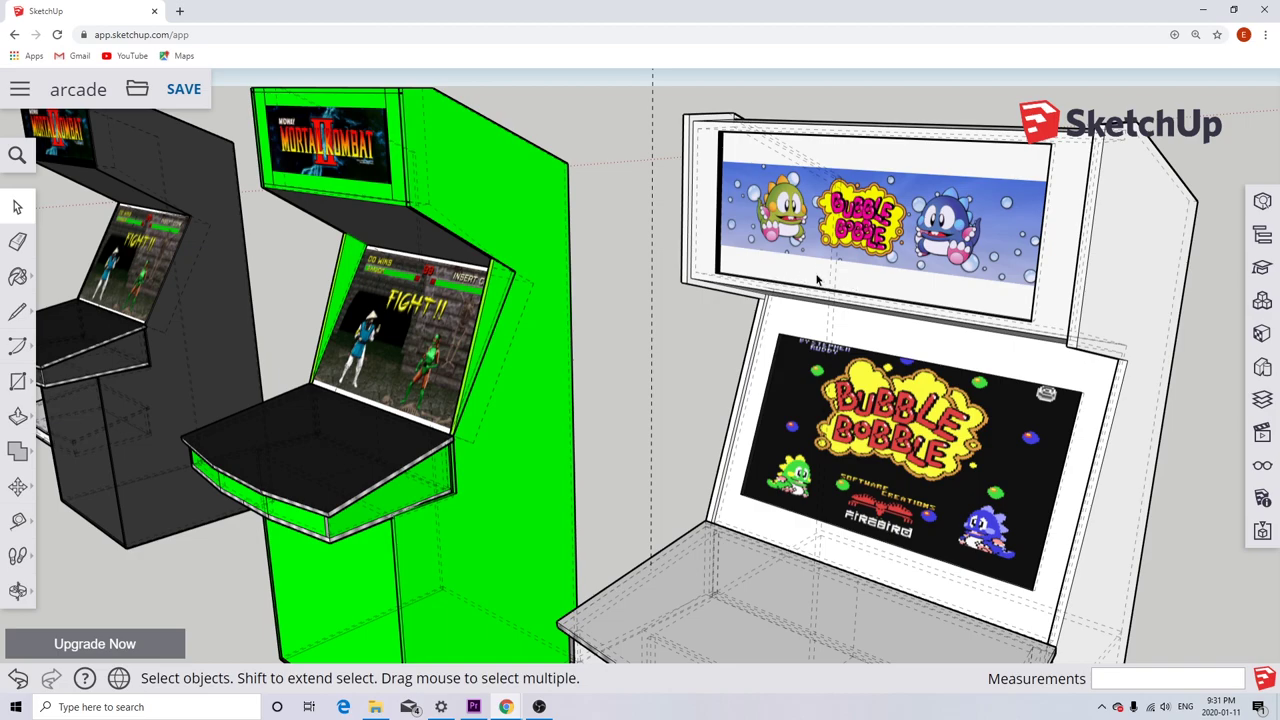
pyautogui.hotkey('ctrl', 's')
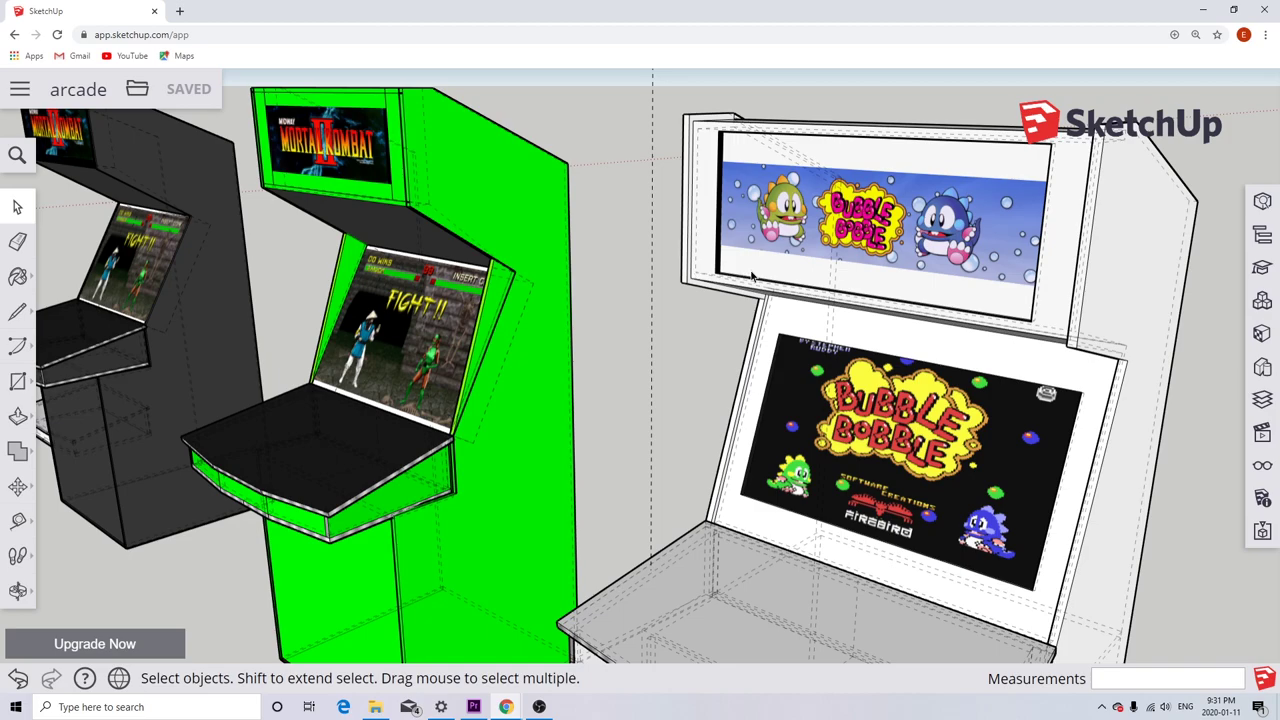
pyautogui.scroll(-5, 755, 395)
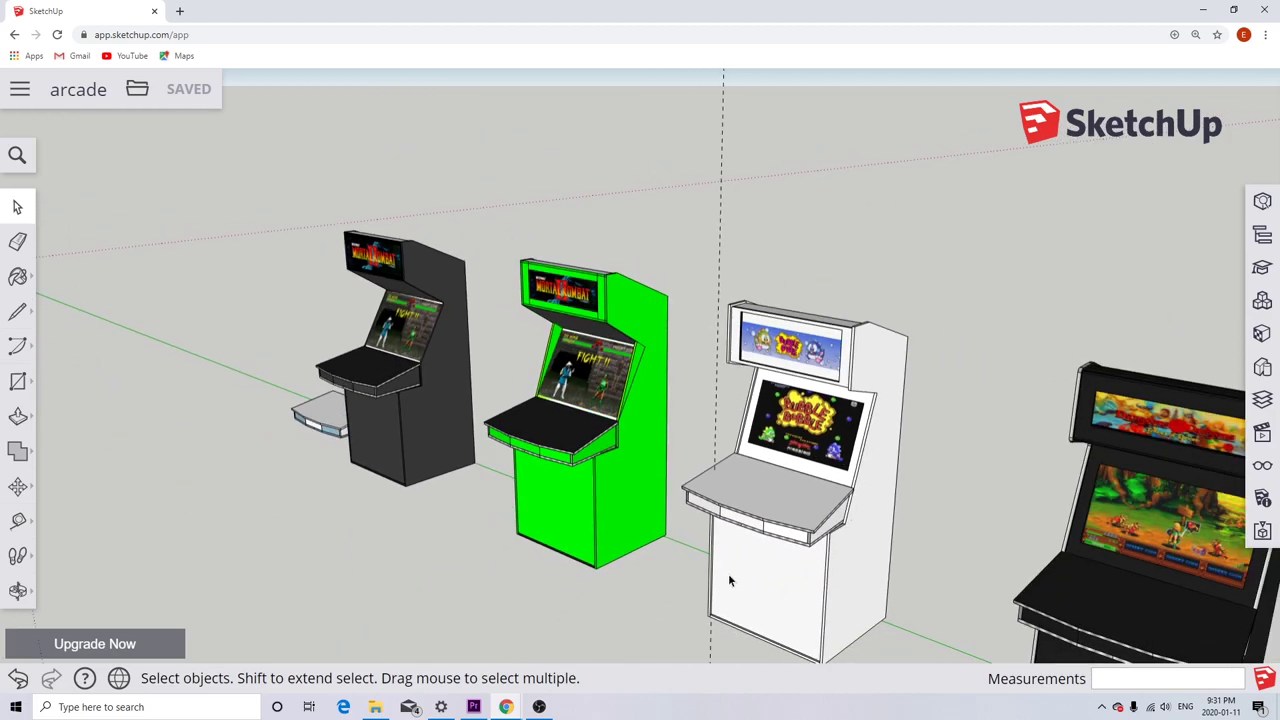
pyautogui.scroll(4, 730, 580)
pyautogui.press('k')
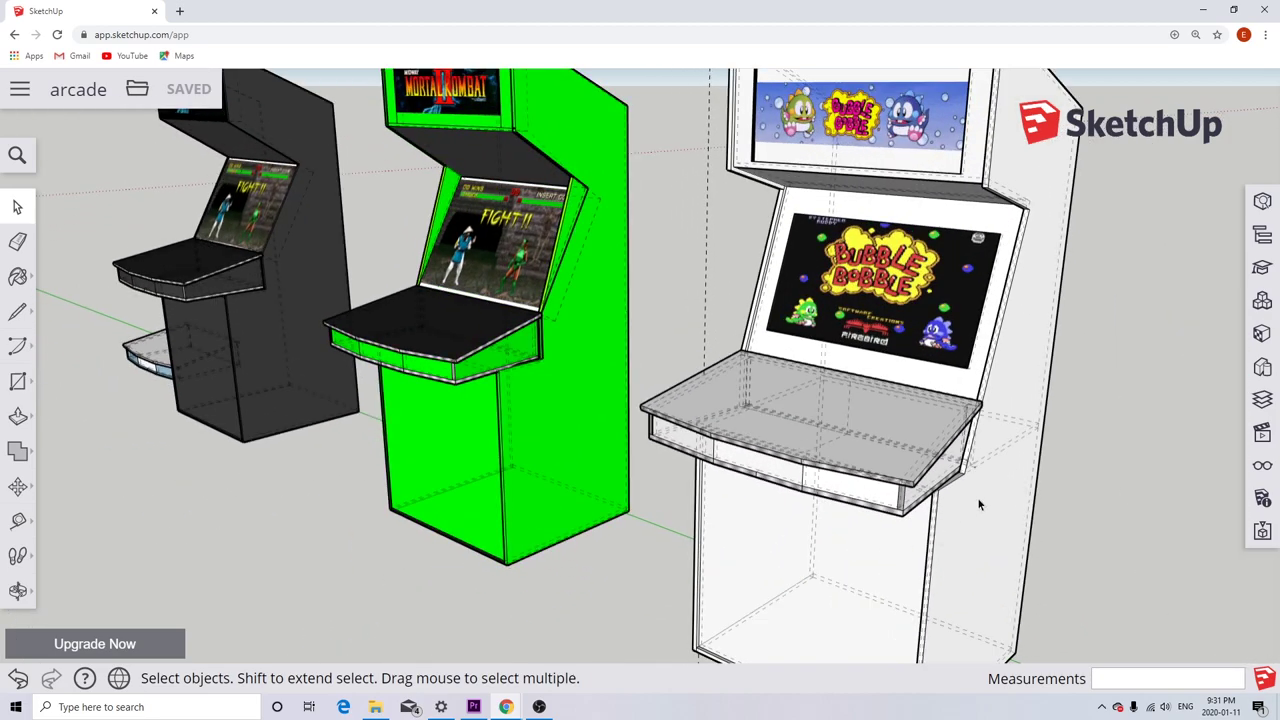
pyautogui.moveTo(980, 505); pyautogui.dragTo(777, 487, button='middle')
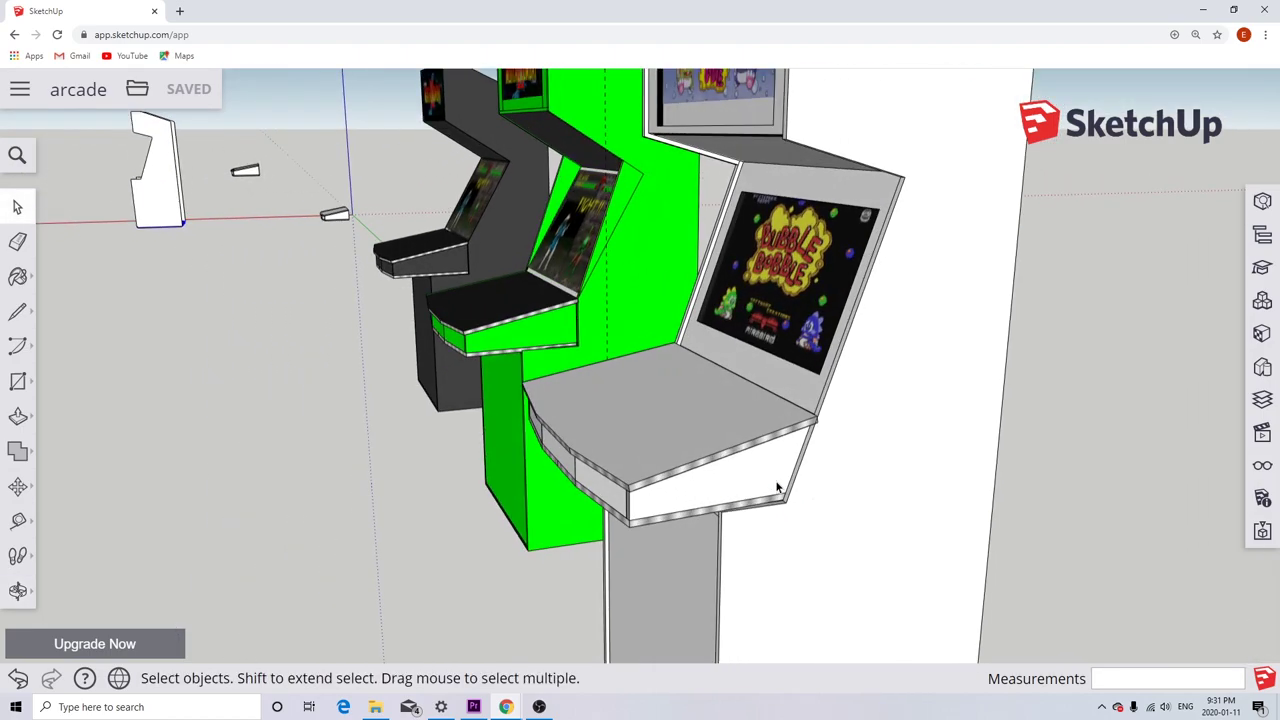
pyautogui.scroll(4, 773, 500)
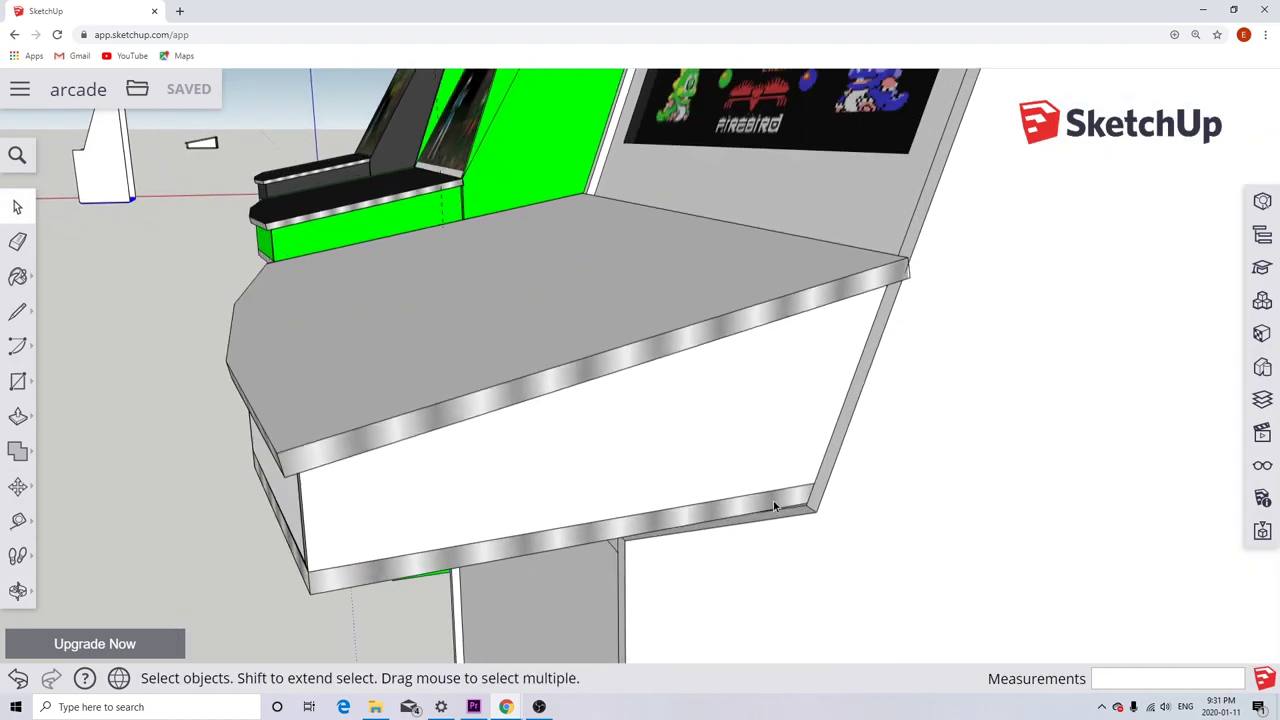
pyautogui.scroll(-6, 773, 500)
pyautogui.scroll(8, 702, 465)
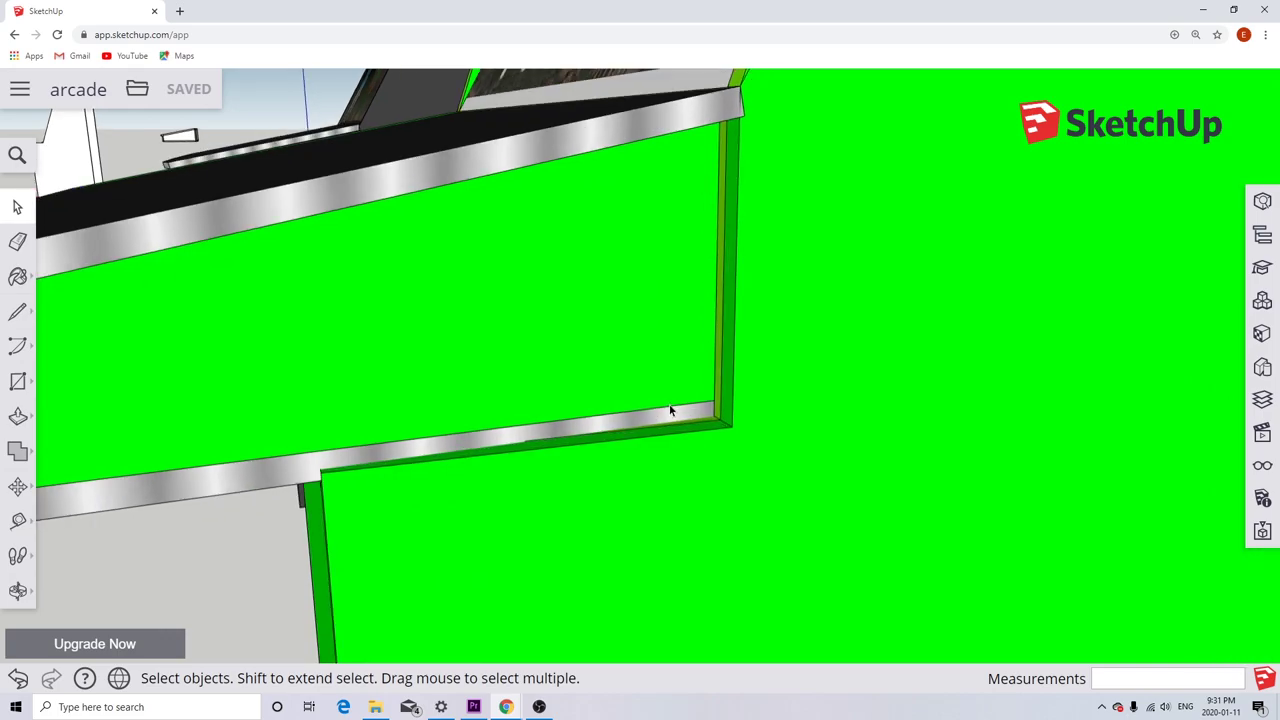
pyautogui.scroll(-2, 670, 410)
pyautogui.press('k')
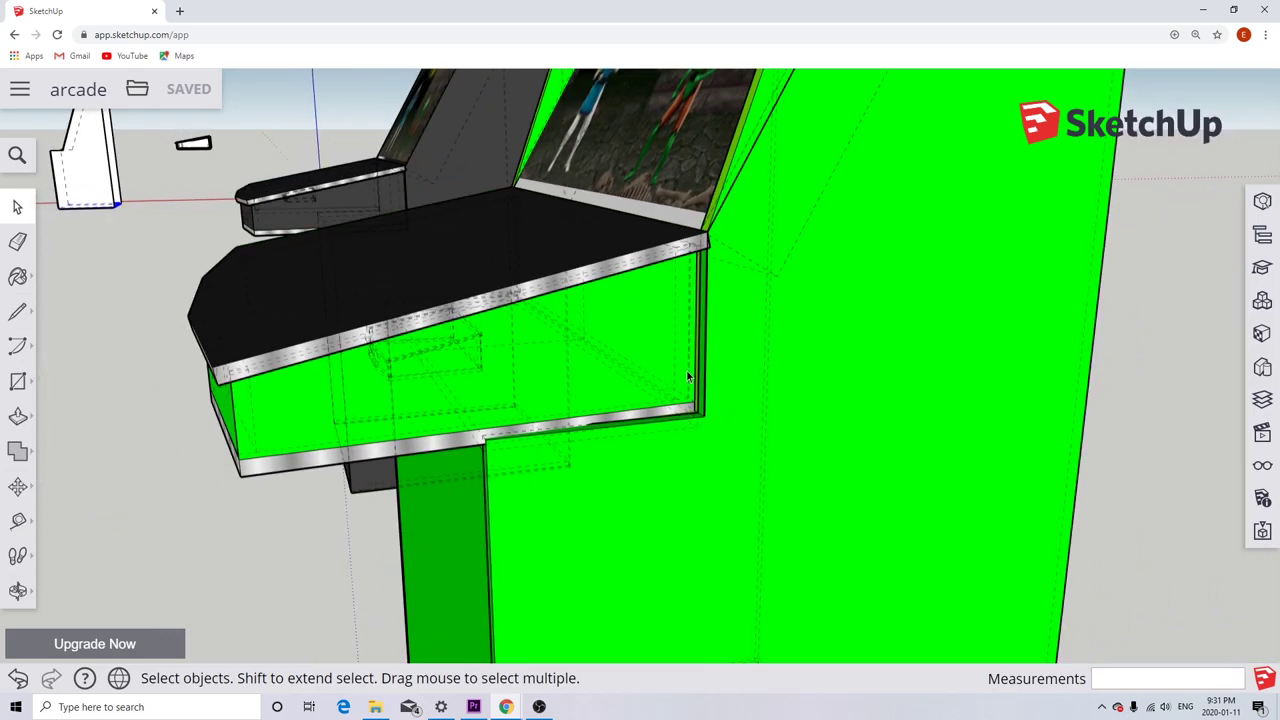
pyautogui.scroll(-5, 681, 408)
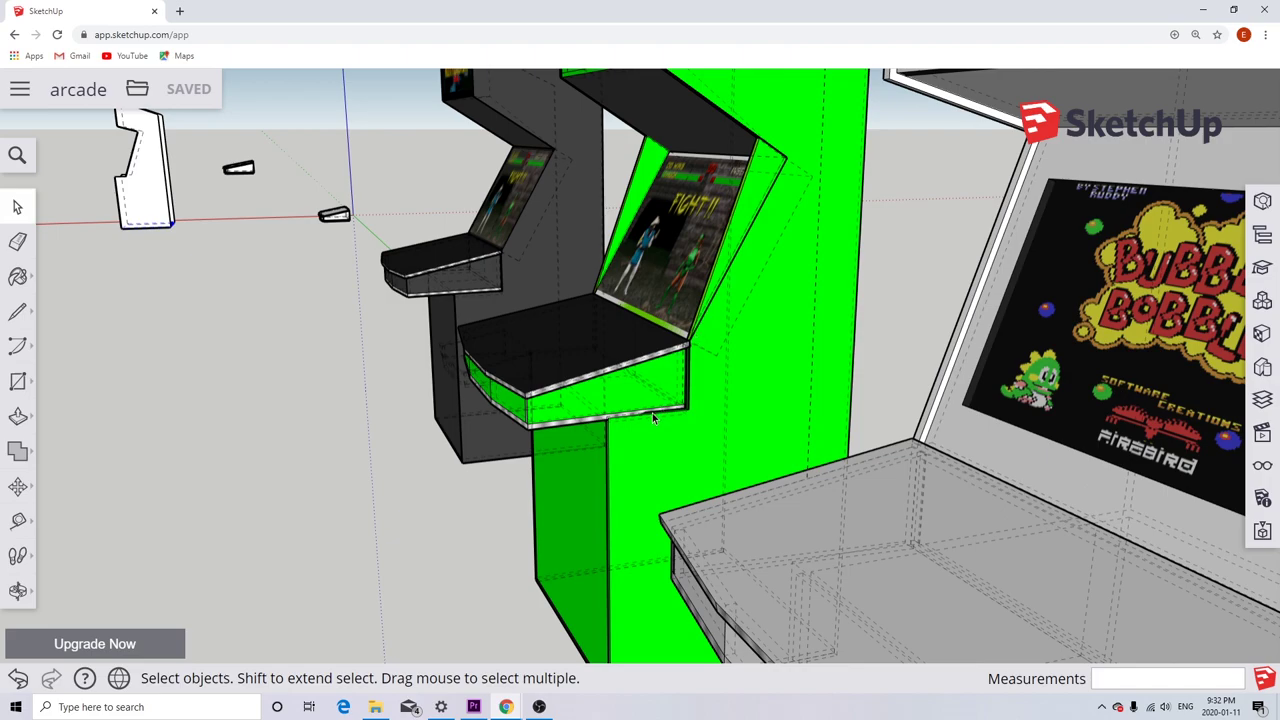
pyautogui.scroll(-5, 652, 413)
pyautogui.scroll(12, 739, 475)
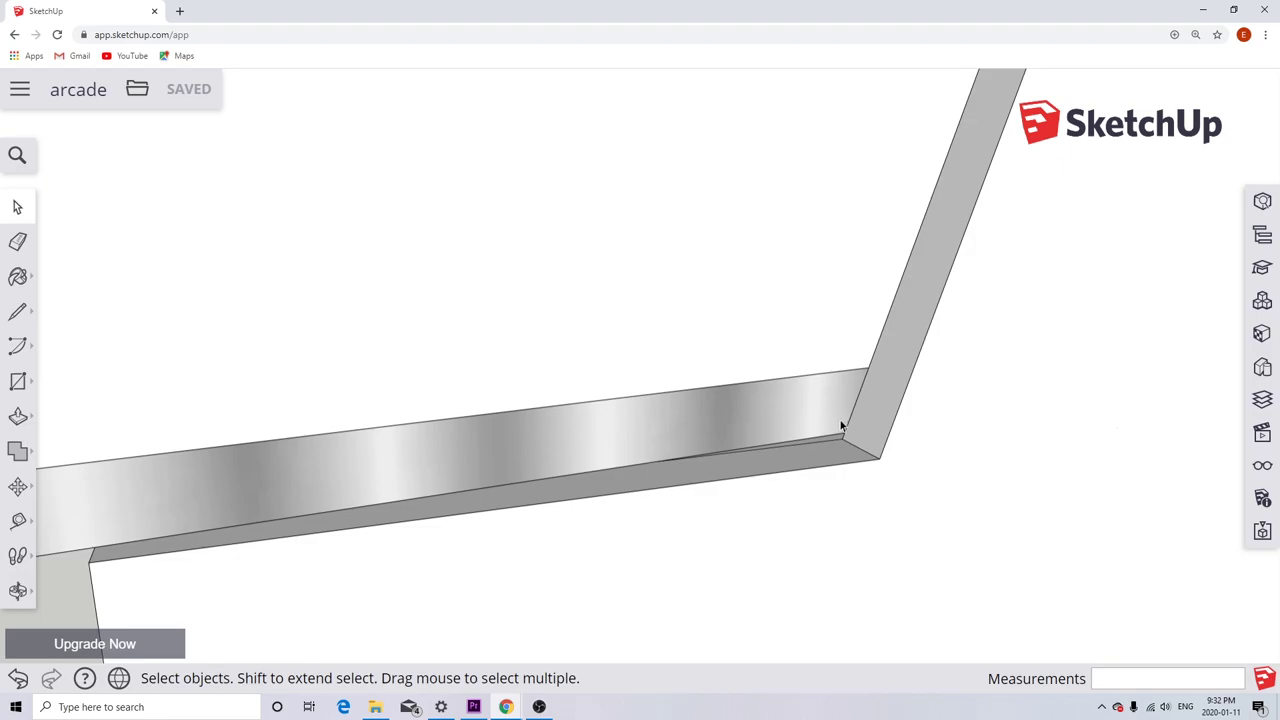
pyautogui.scroll(-6, 842, 425)
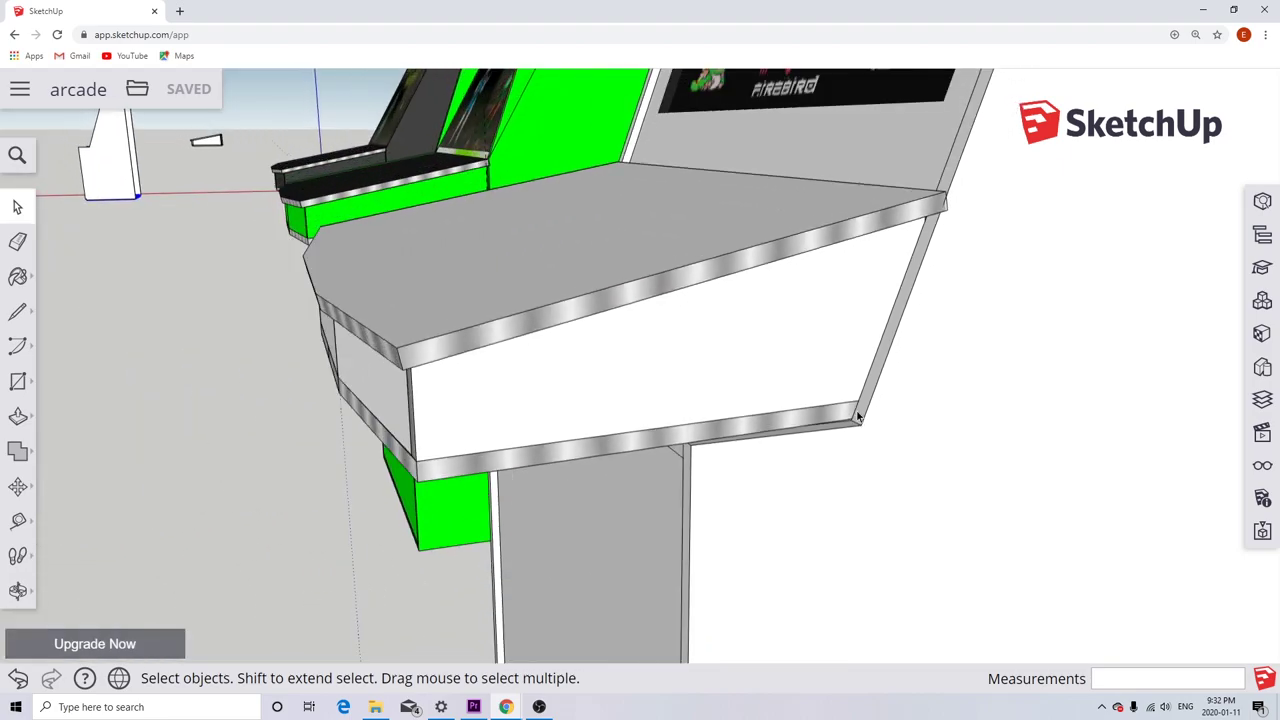
pyautogui.scroll(-8, 848, 407)
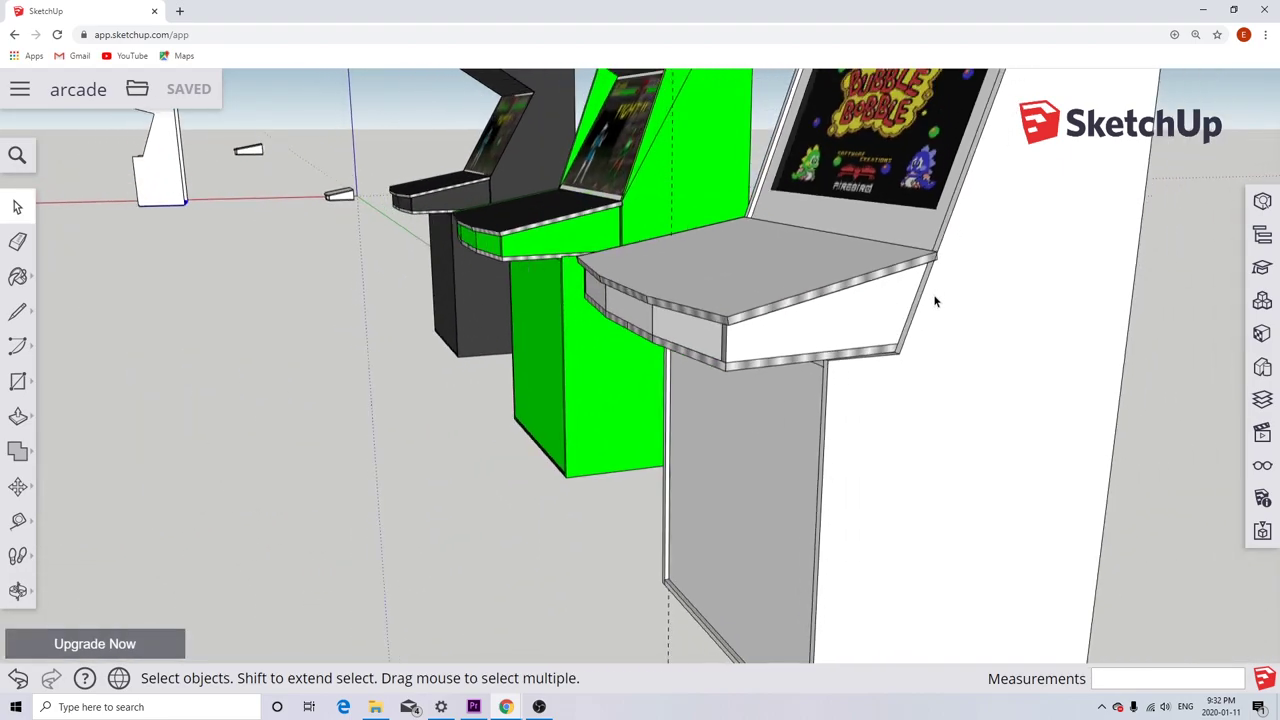
pyautogui.scroll(-2, 949, 241)
pyautogui.press('k')
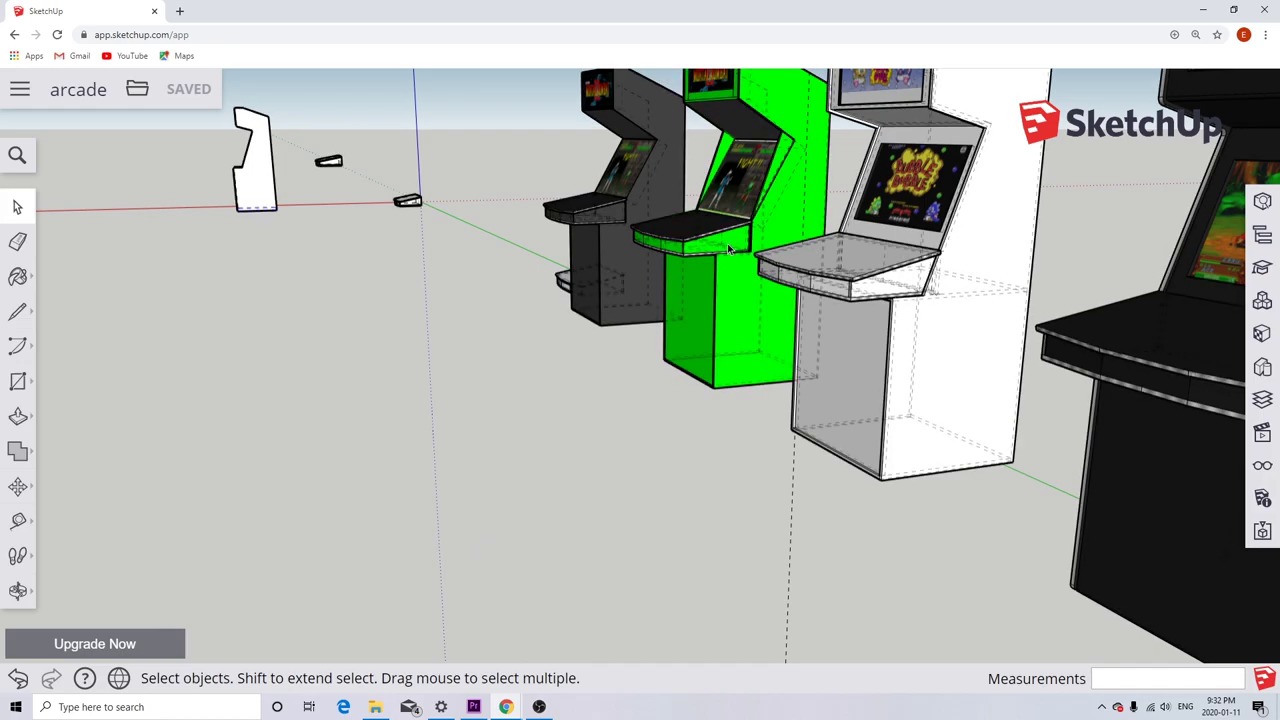
pyautogui.press('k')
pyautogui.scroll(3, 935, 286)
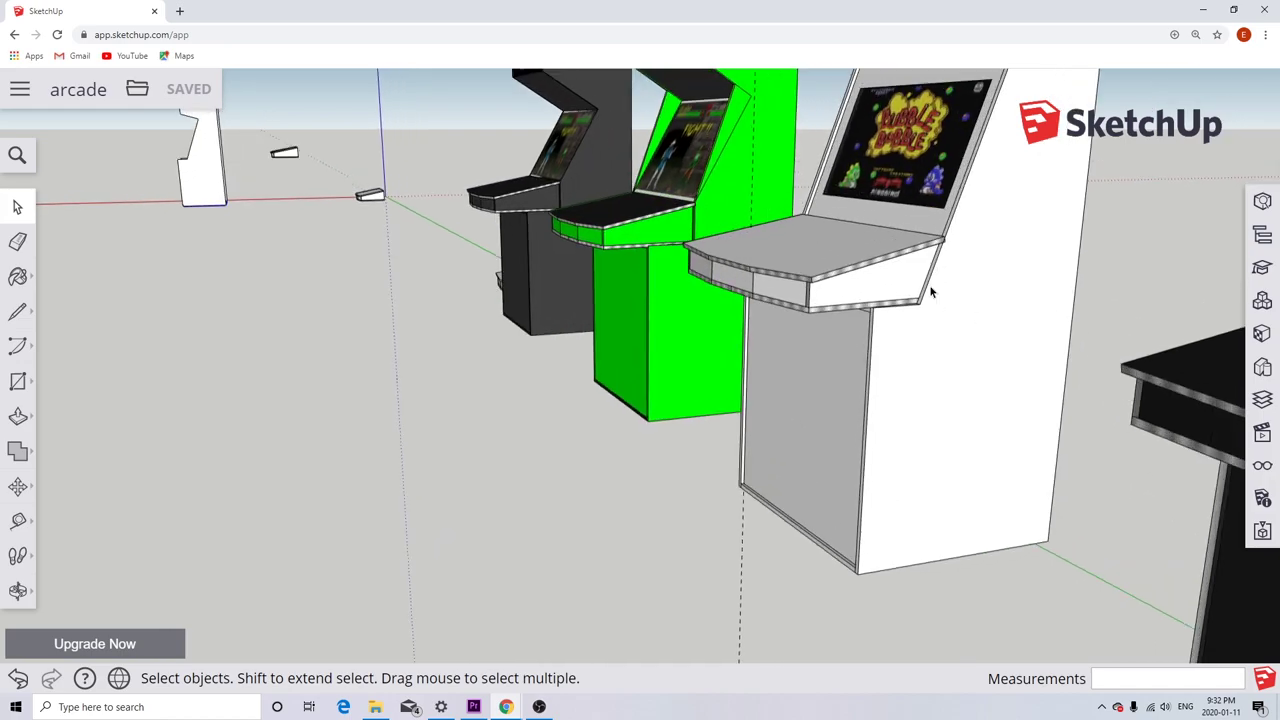
pyautogui.scroll(5, 934, 295)
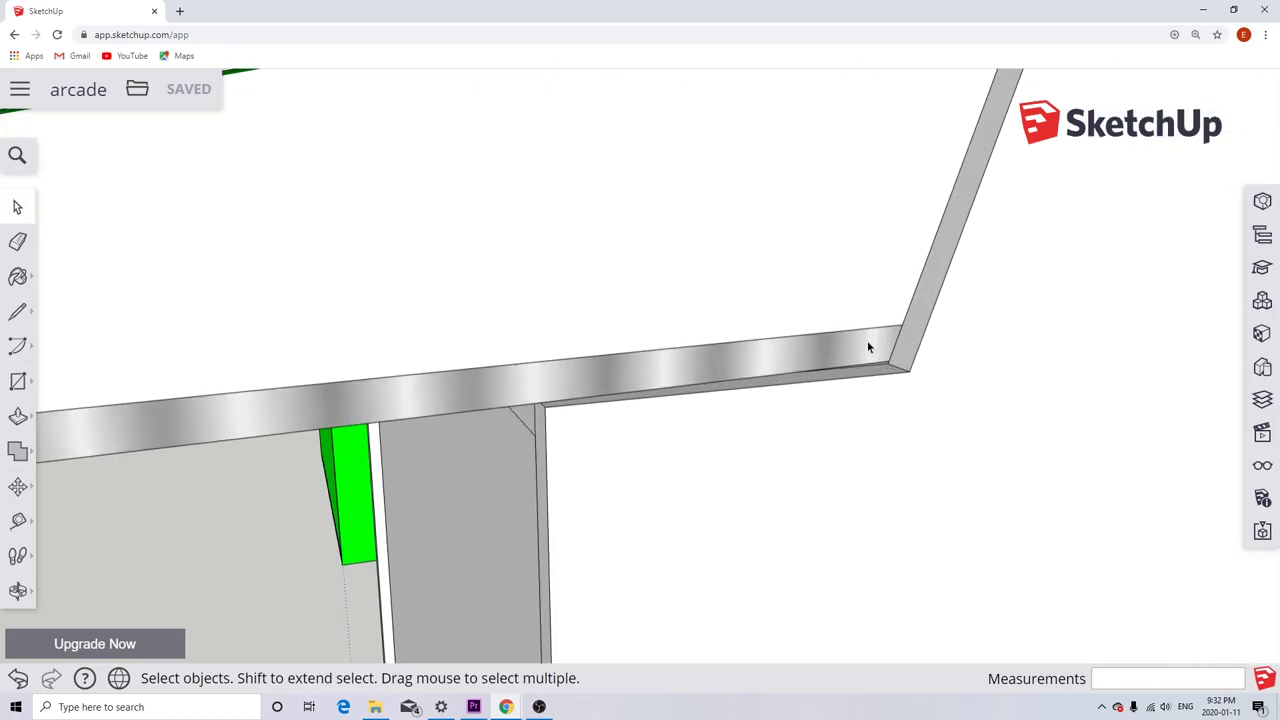
pyautogui.press('o')
pyautogui.moveTo(906, 363)
pyautogui.mouseDown()
pyautogui.moveTo(1054, 357)
pyautogui.moveTo(1248, 310)
pyautogui.moveTo(1089, 357)
pyautogui.moveTo(914, 340)
pyautogui.moveTo(897, 357)
pyautogui.mouseUp()
pyautogui.press('space')
pyautogui.scroll(-5, 890, 357)
pyautogui.scroll(-3, 885, 357)
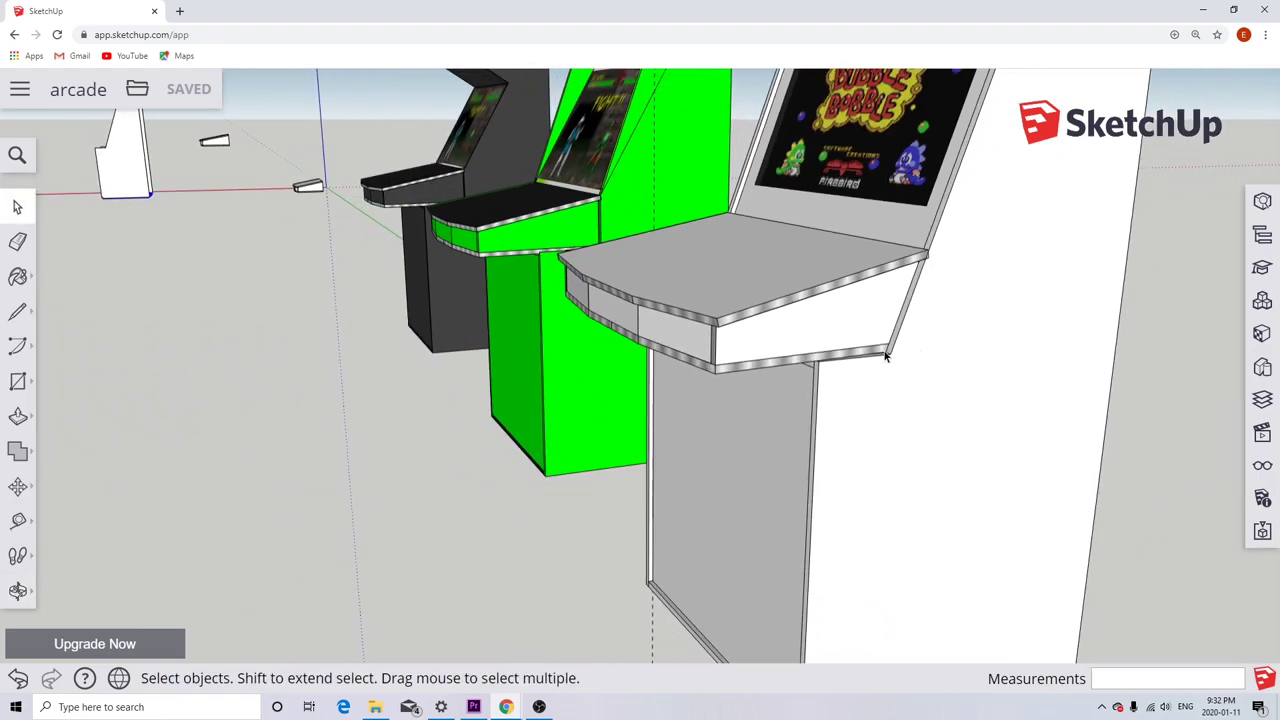
pyautogui.scroll(-4, 930, 279)
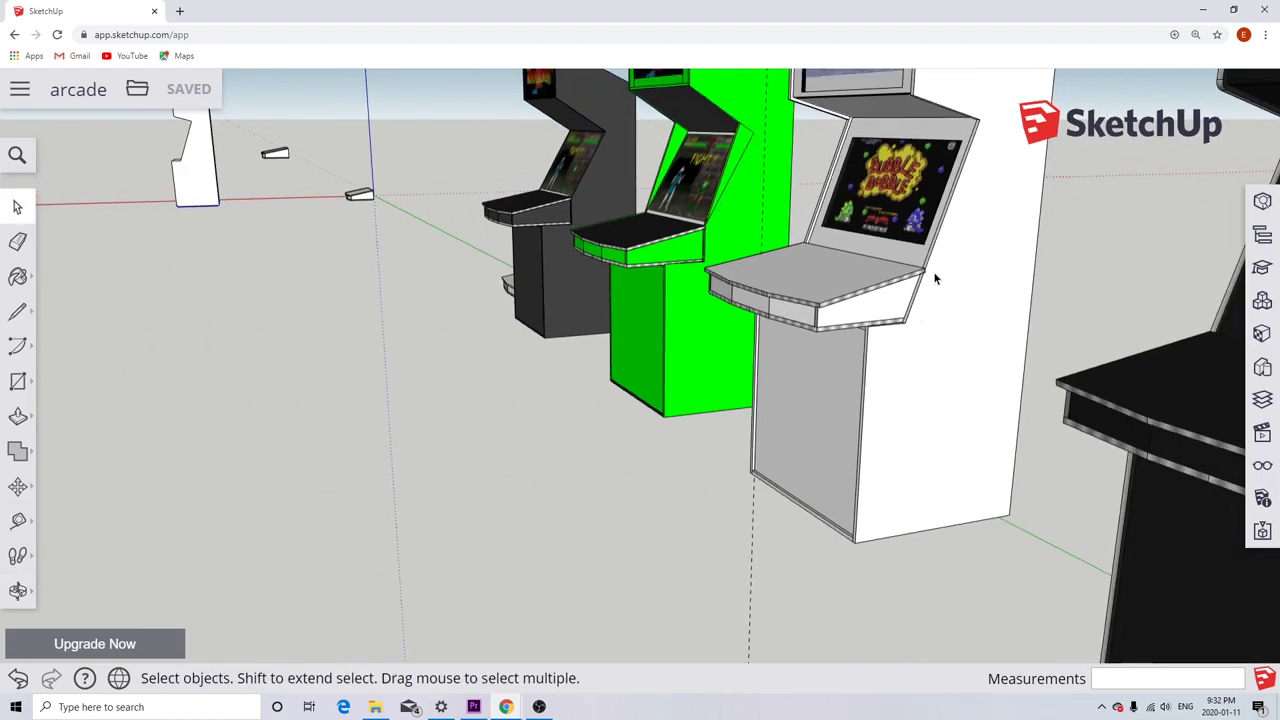
pyautogui.scroll(-4, 923, 350)
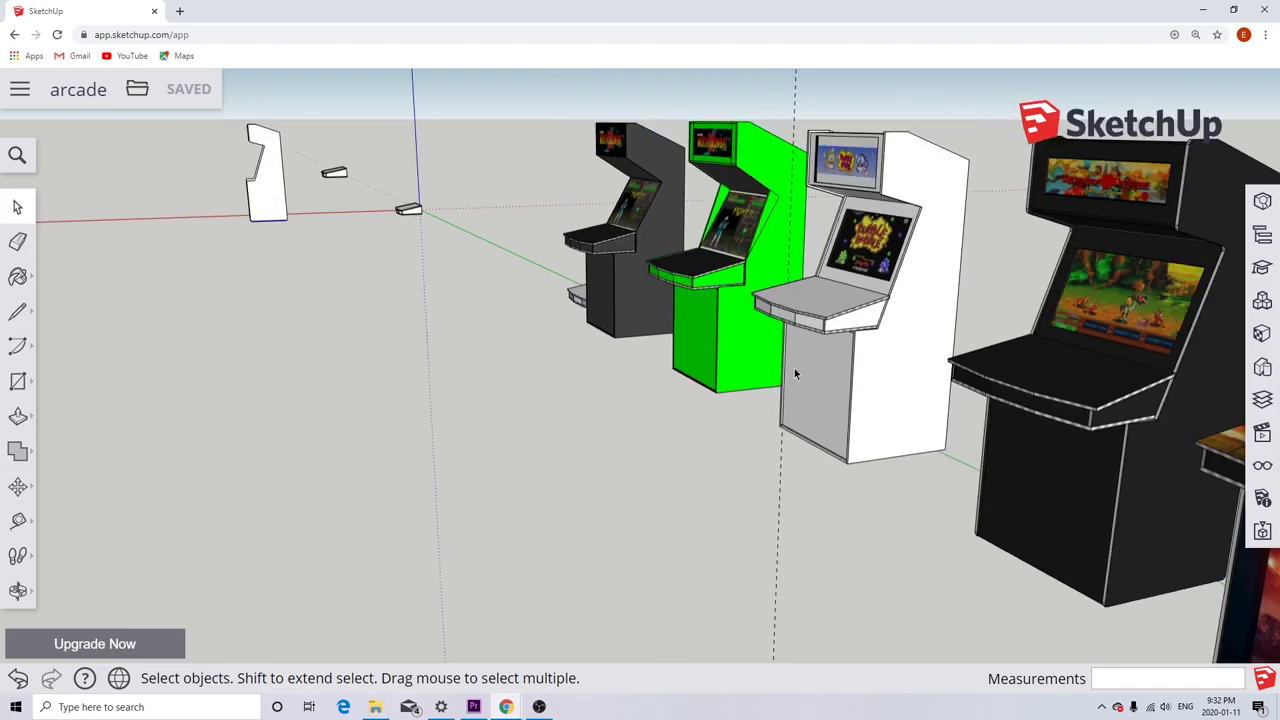
pyautogui.scroll(10, 794, 368)
pyautogui.scroll(-4, 750, 522)
pyautogui.scroll(8, 810, 616)
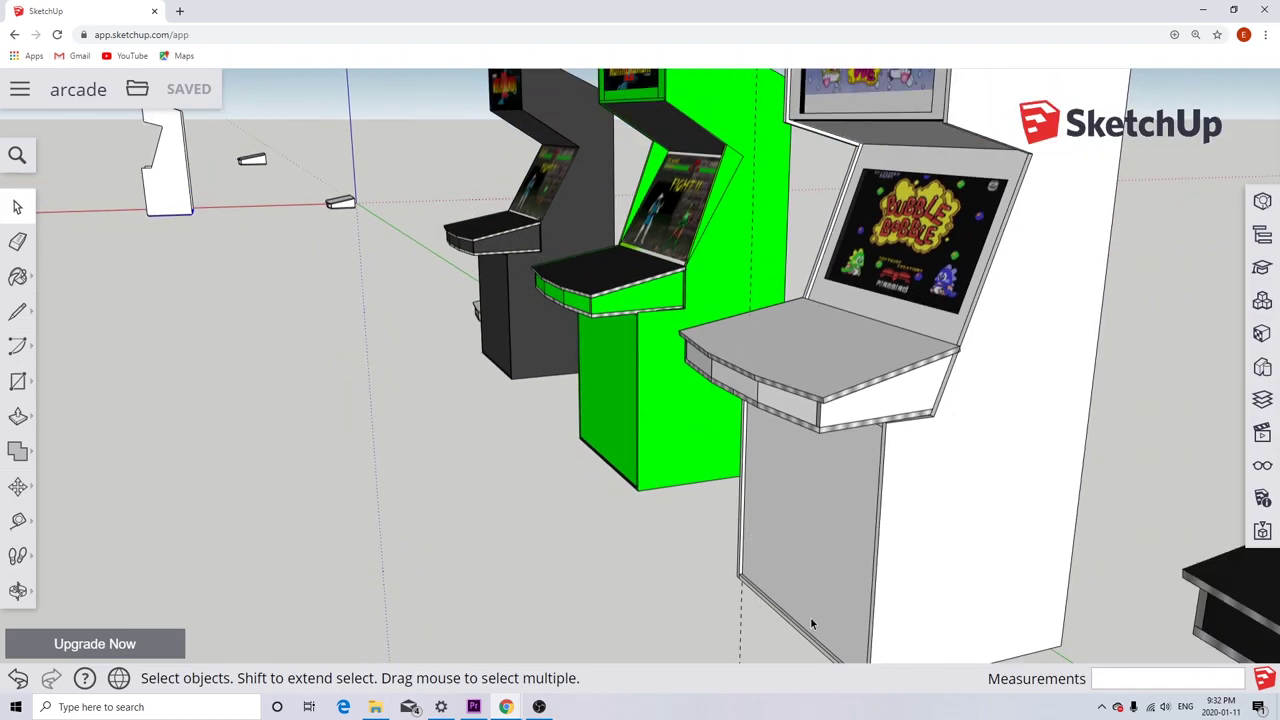
pyautogui.scroll(-5, 954, 458)
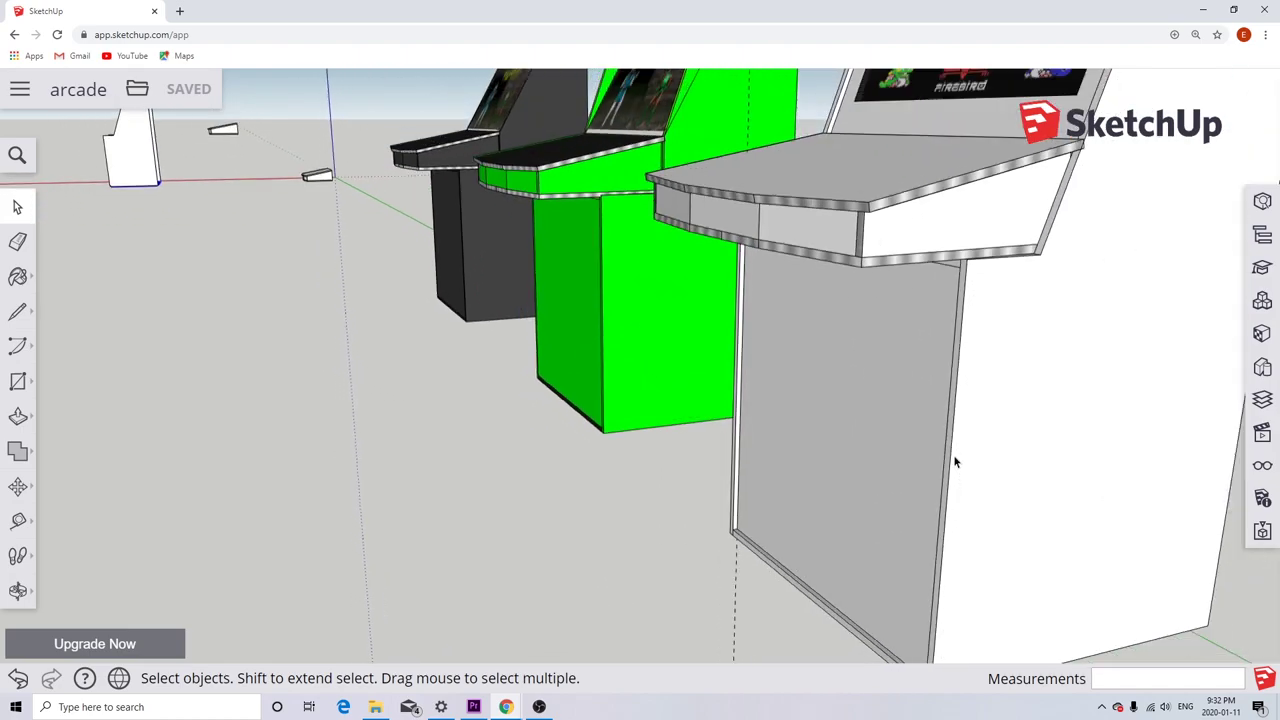
pyautogui.scroll(-3, 954, 458)
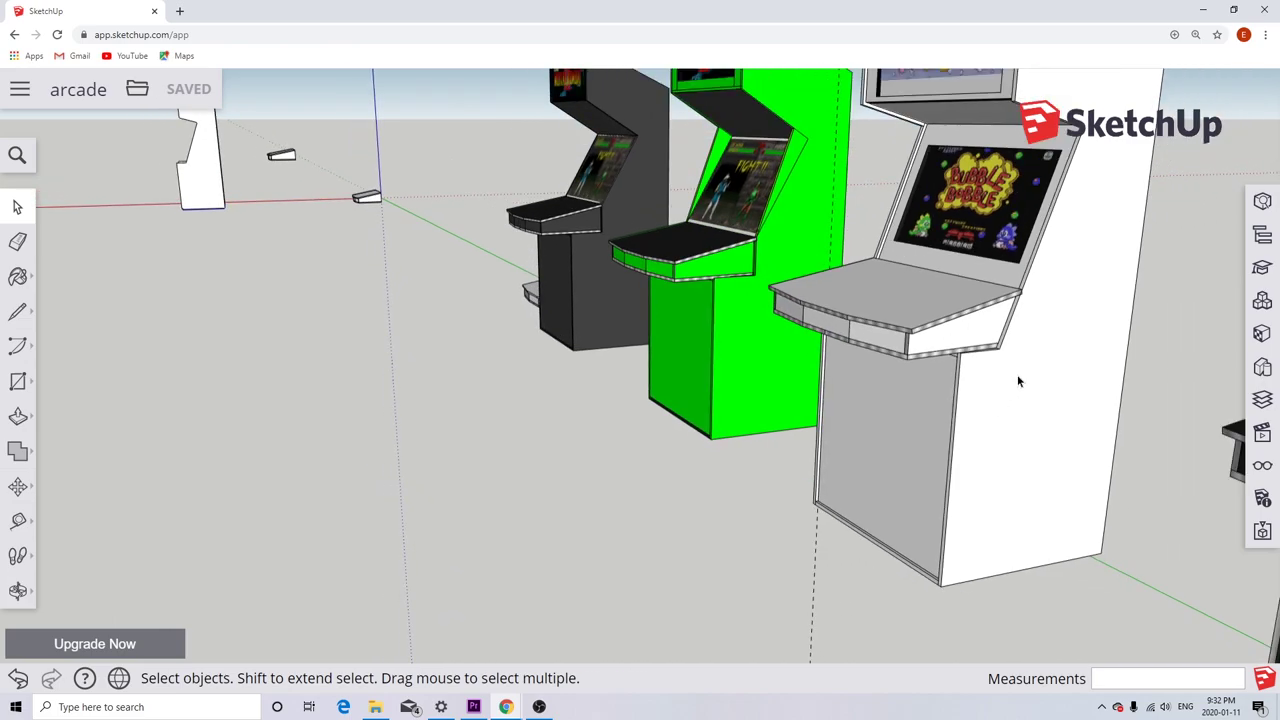
pyautogui.scroll(-4, 1018, 377)
pyautogui.scroll(-2, 822, 337)
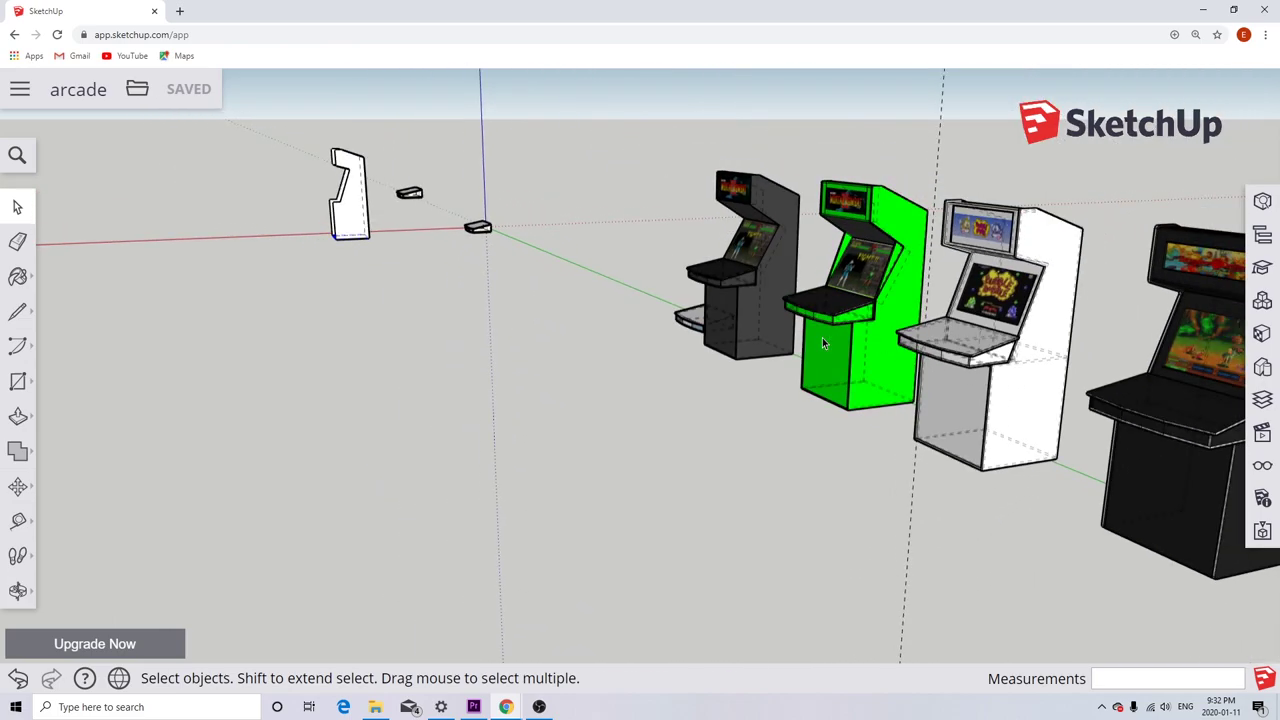
pyautogui.scroll(-4, 934, 362)
pyautogui.scroll(8, 1100, 383)
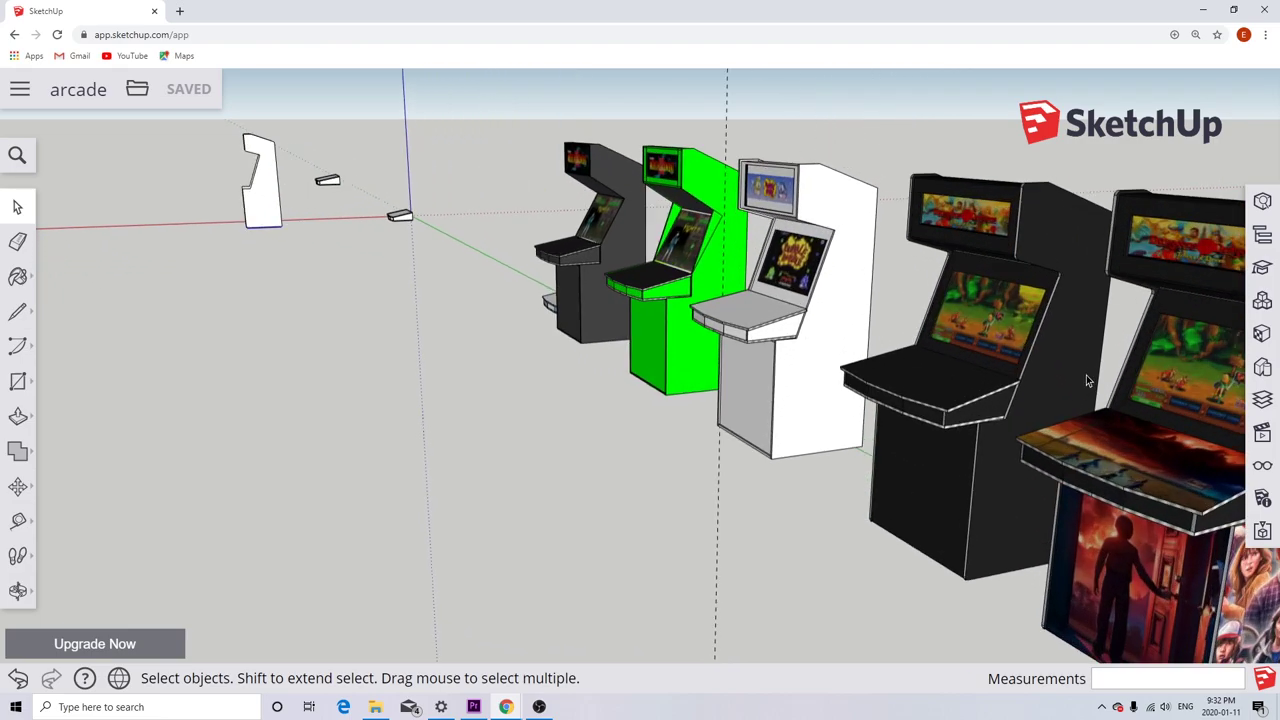
pyautogui.scroll(-3, 903, 306)
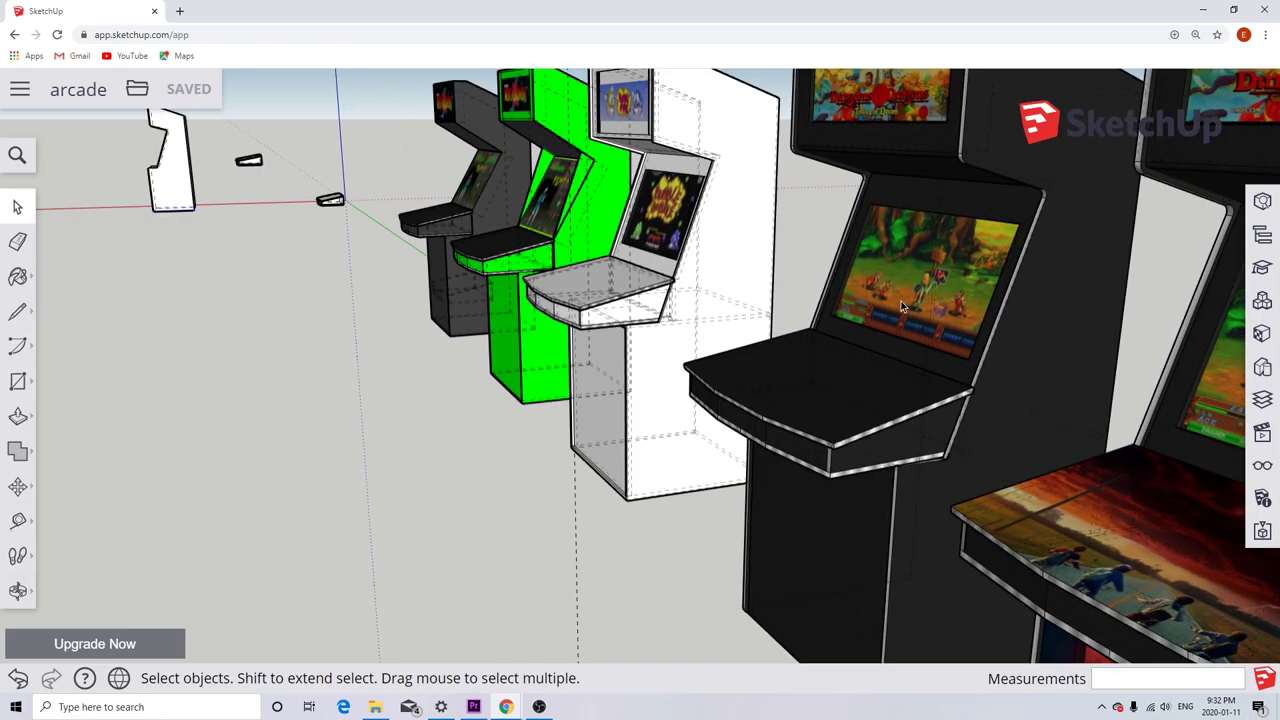
pyautogui.scroll(2, 903, 303)
pyautogui.press('k')
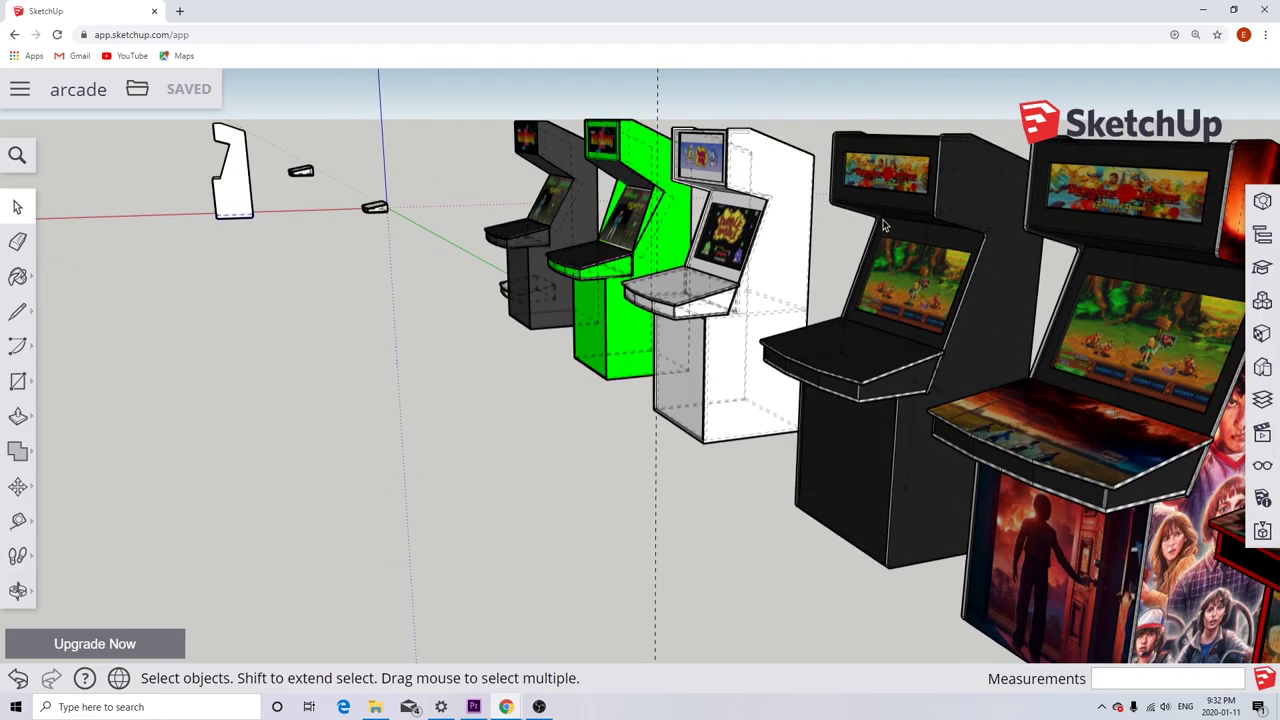
pyautogui.scroll(6, 883, 226)
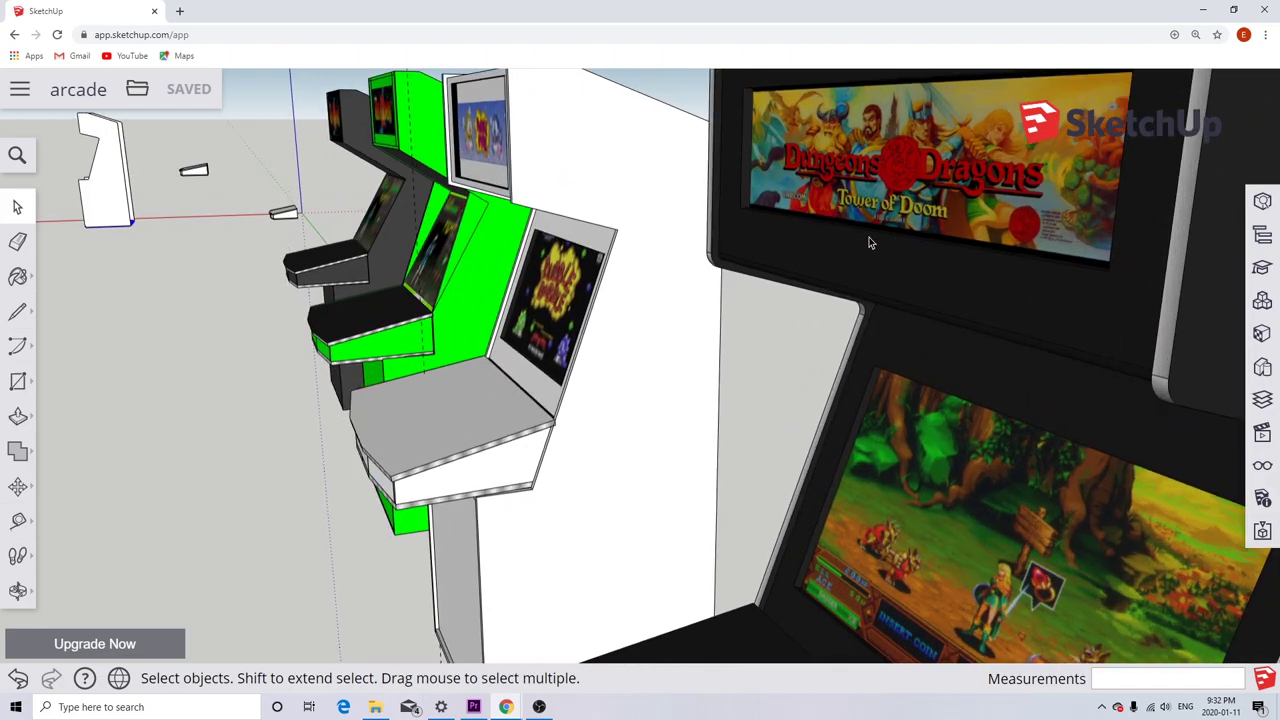
pyautogui.scroll(-1, 866, 242)
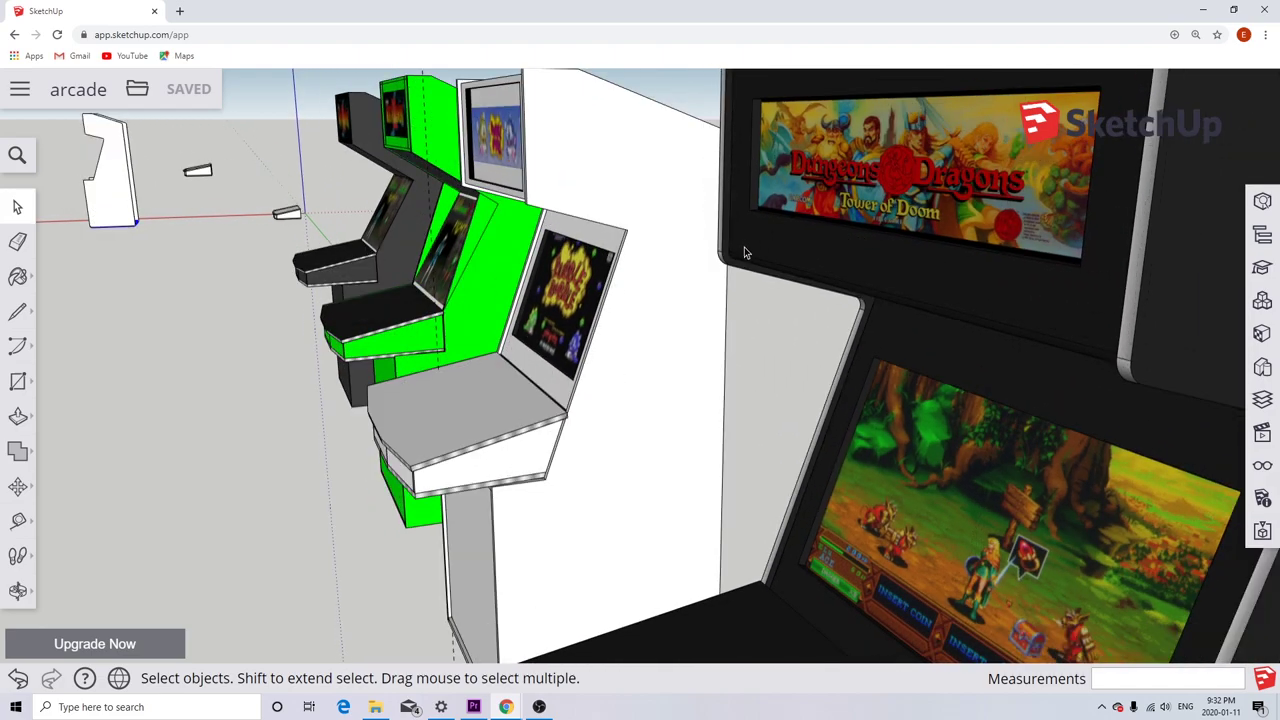
pyautogui.scroll(3, 743, 251)
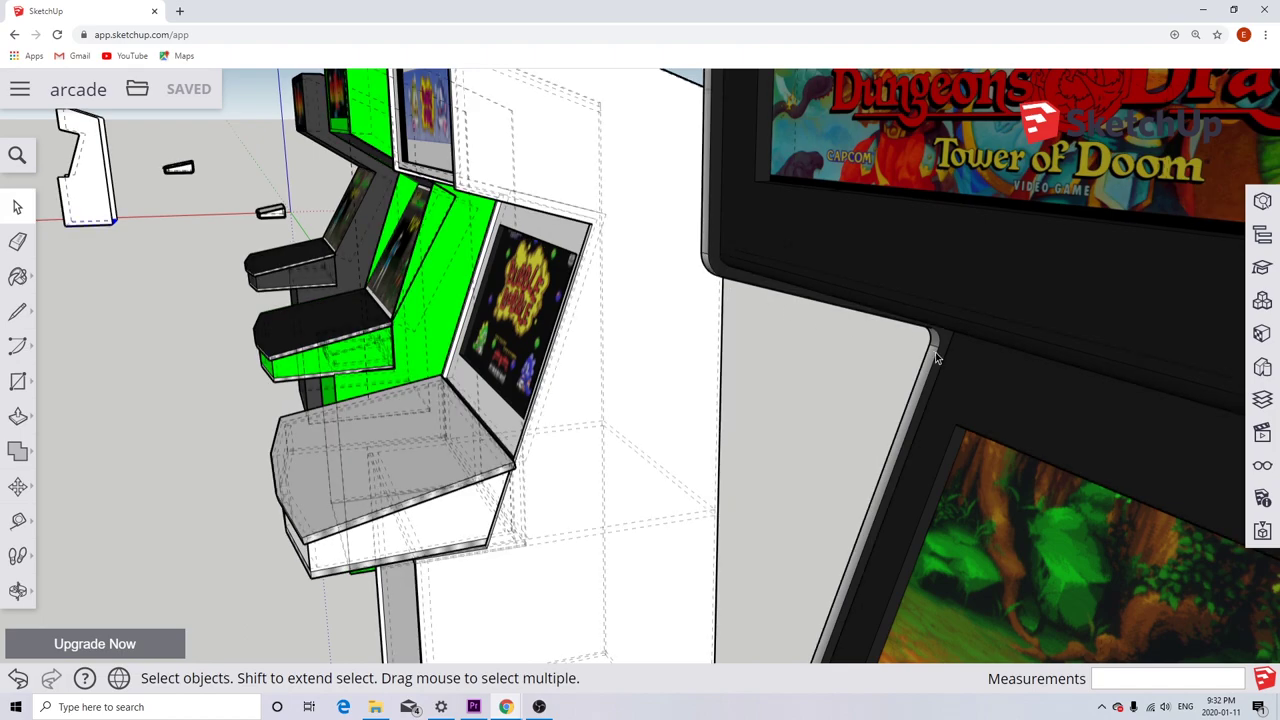
pyautogui.scroll(-4, 734, 238)
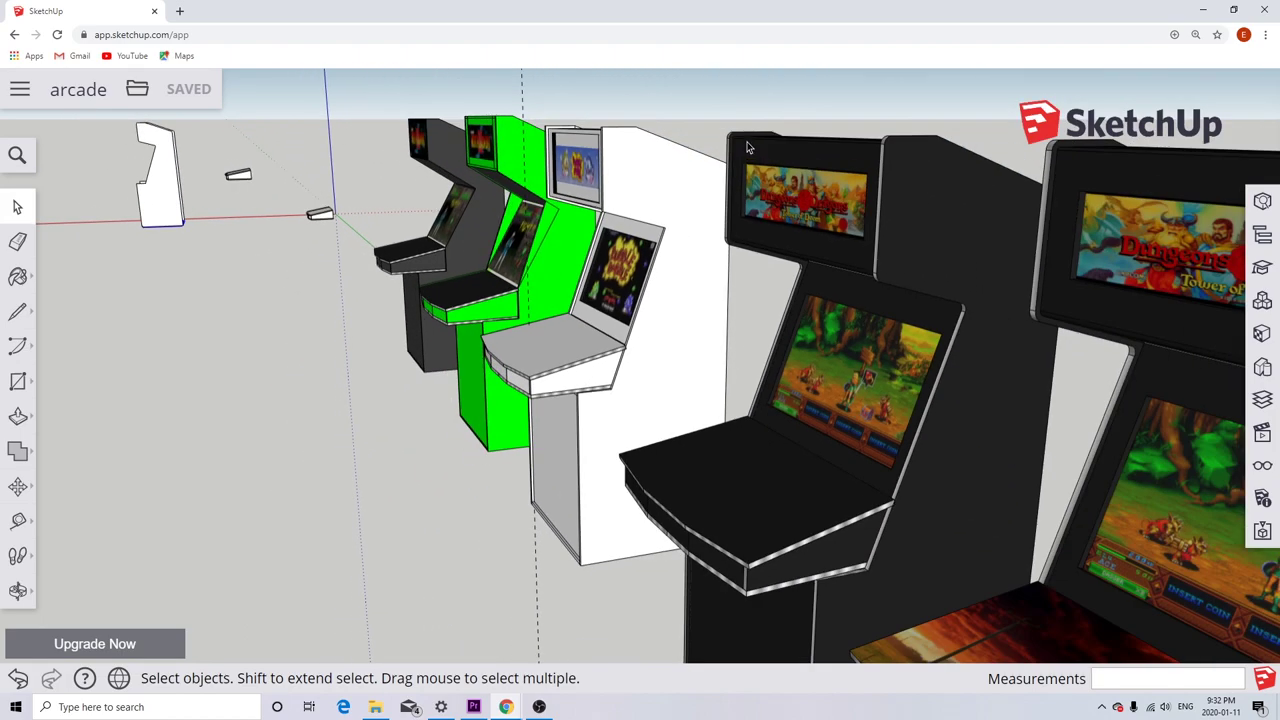
pyautogui.scroll(3, 745, 151)
pyautogui.scroll(1, 745, 151)
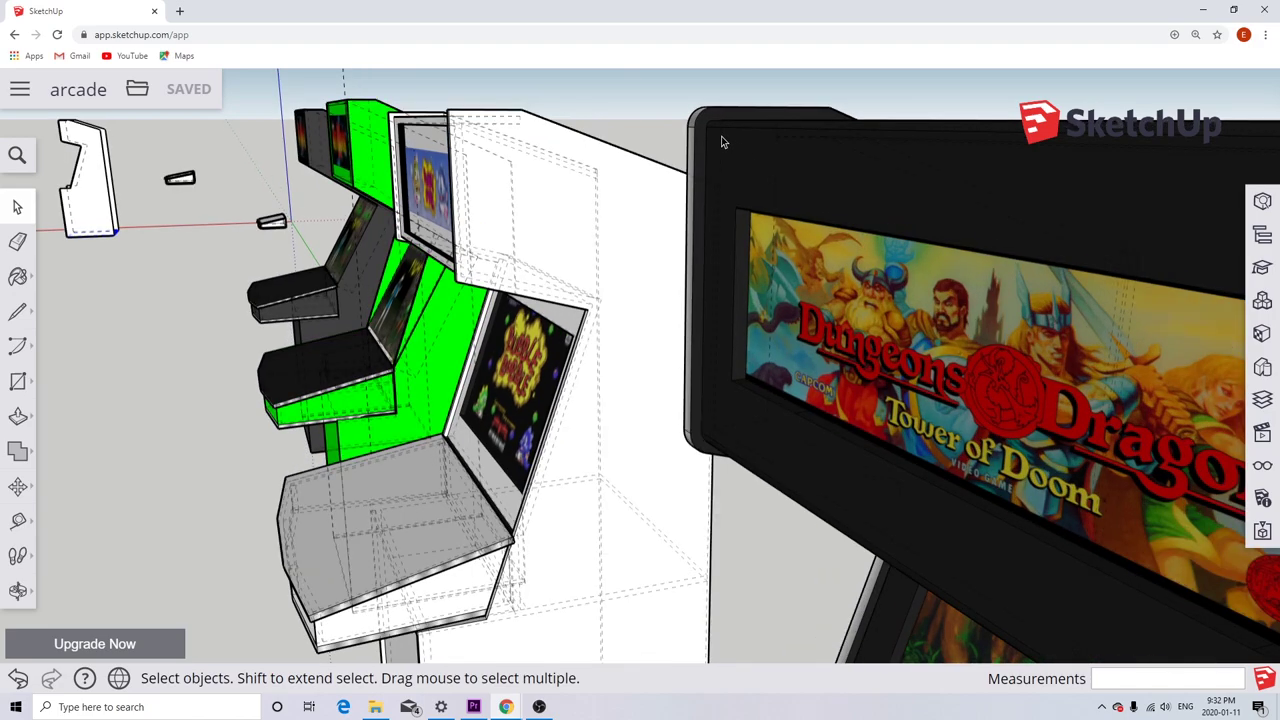
pyautogui.scroll(-4, 720, 138)
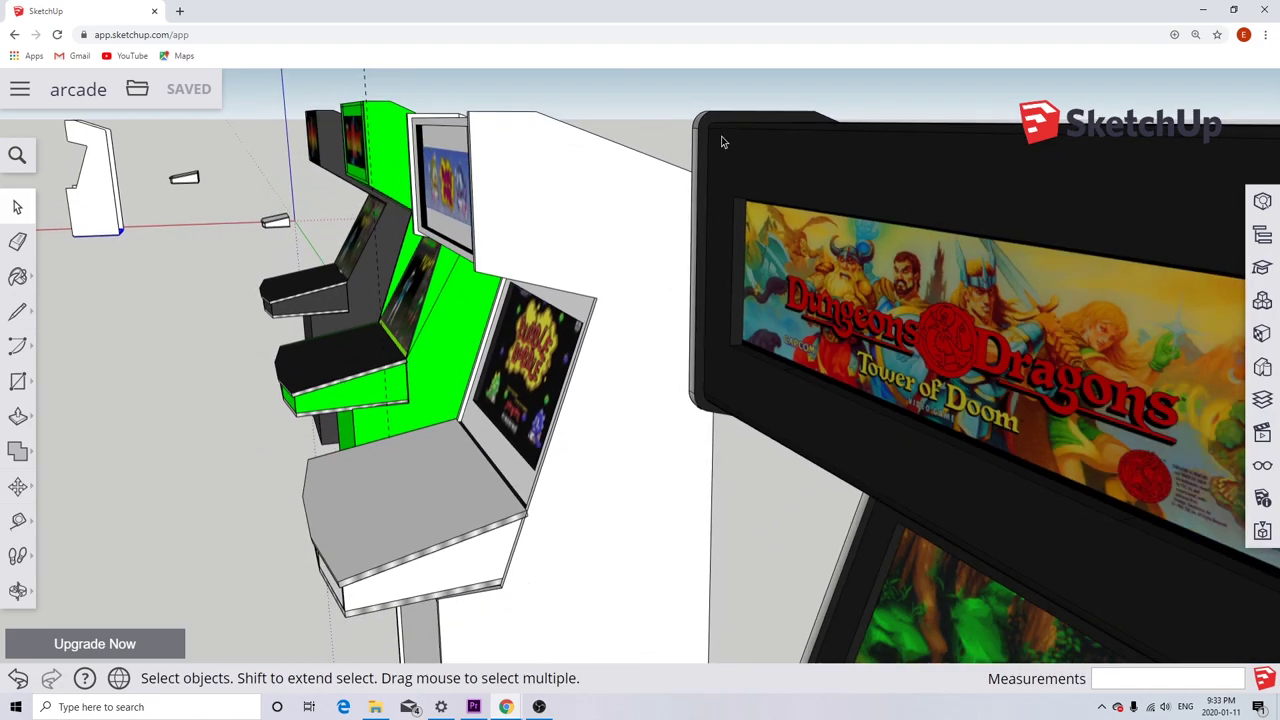
pyautogui.scroll(5, 717, 131)
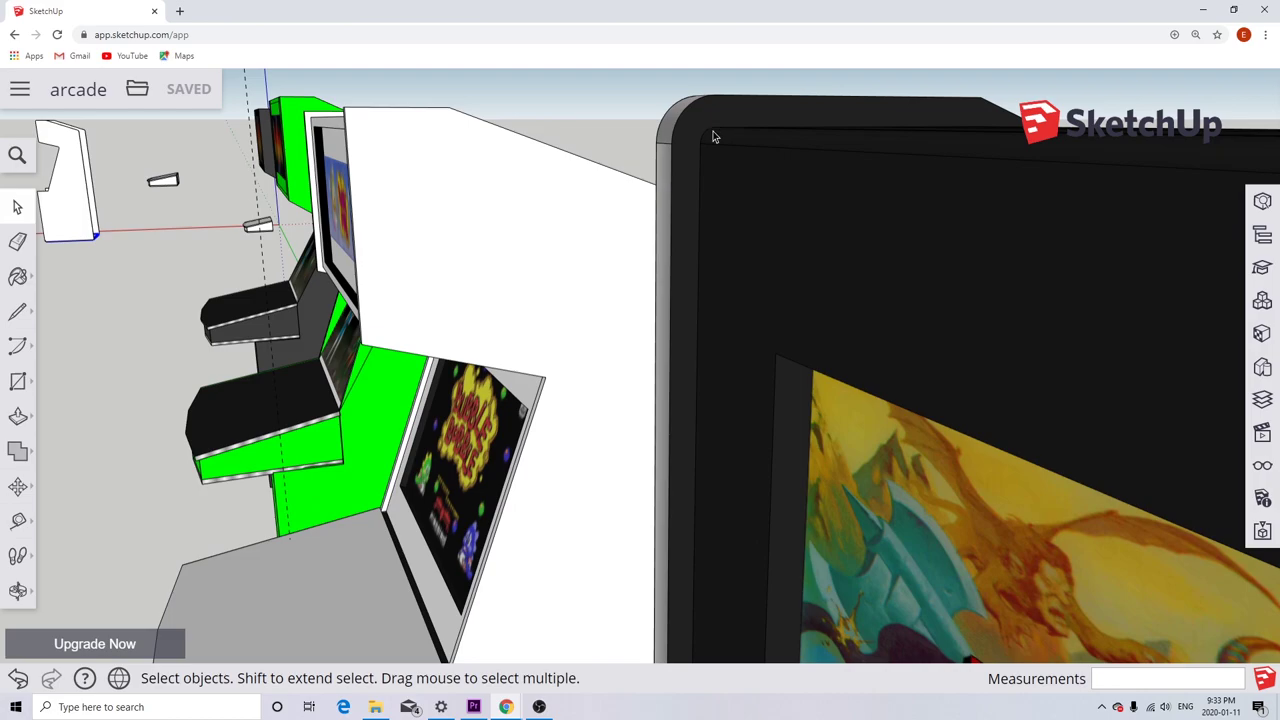
pyautogui.scroll(-4, 705, 165)
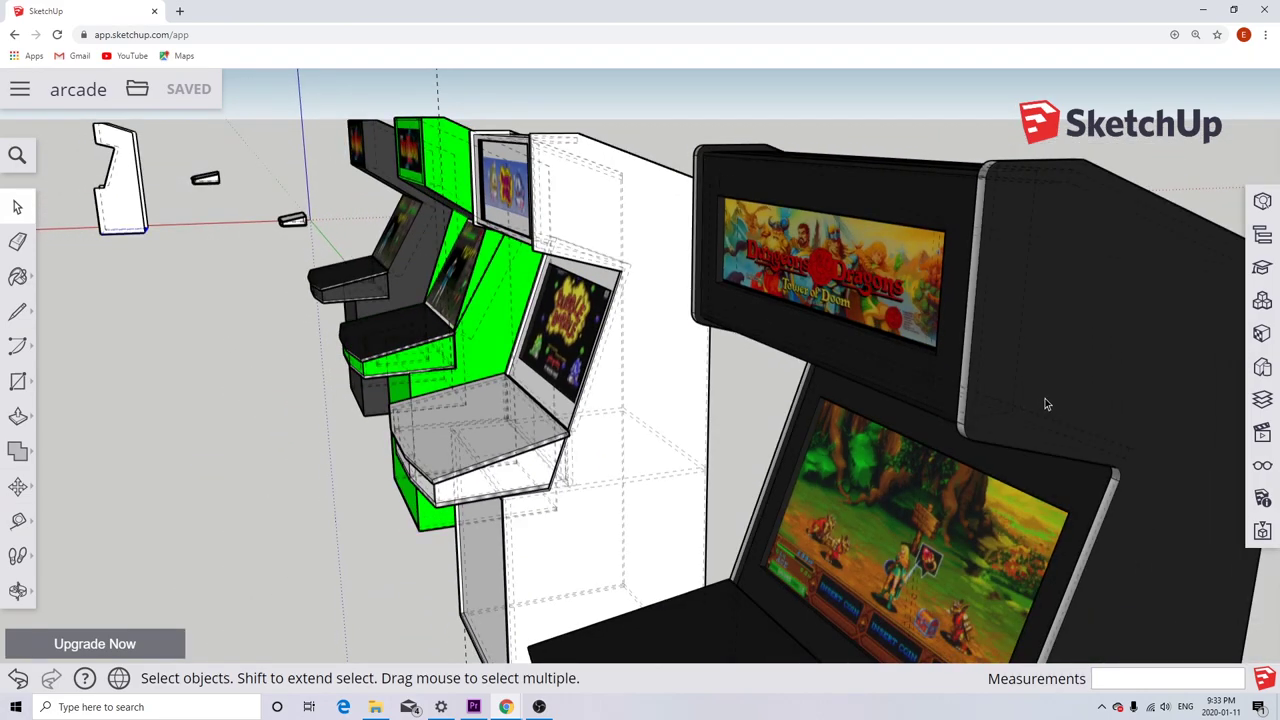
pyautogui.moveTo(1010, 378); pyautogui.dragTo(1214, 361, button='middle')
pyautogui.scroll(-5, 1008, 340)
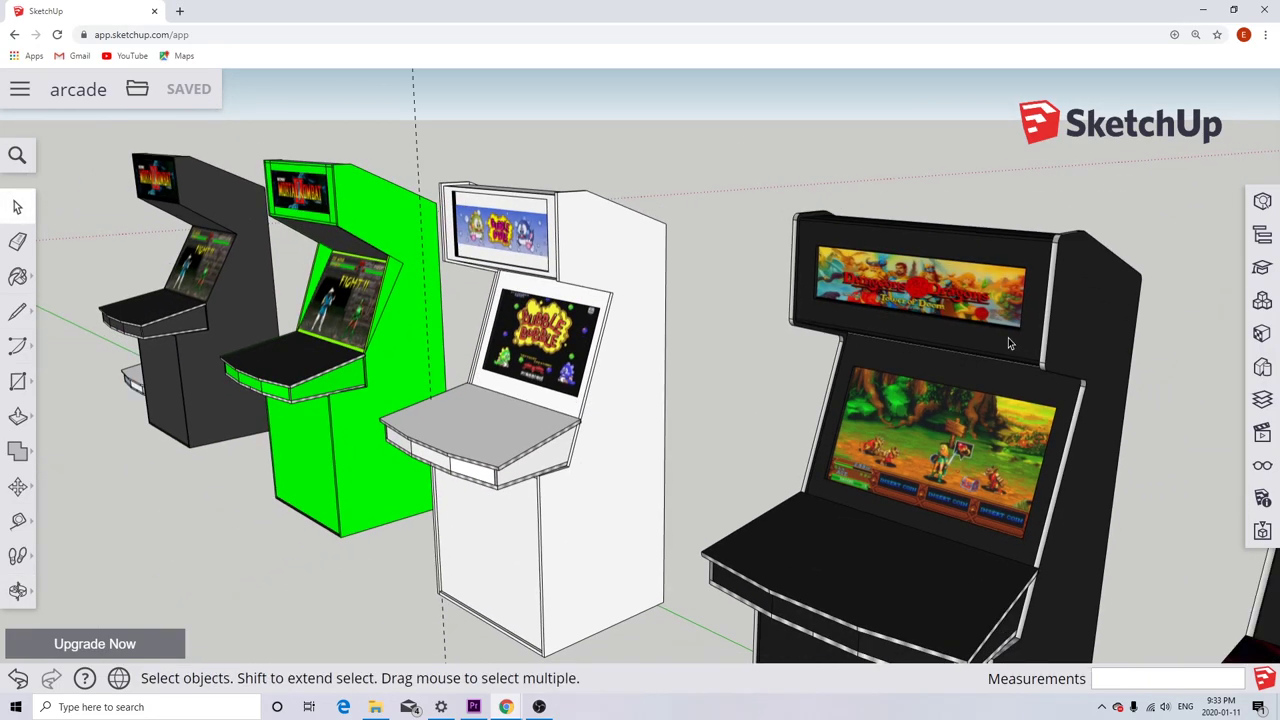
pyautogui.scroll(5, 1006, 338)
pyautogui.press('k')
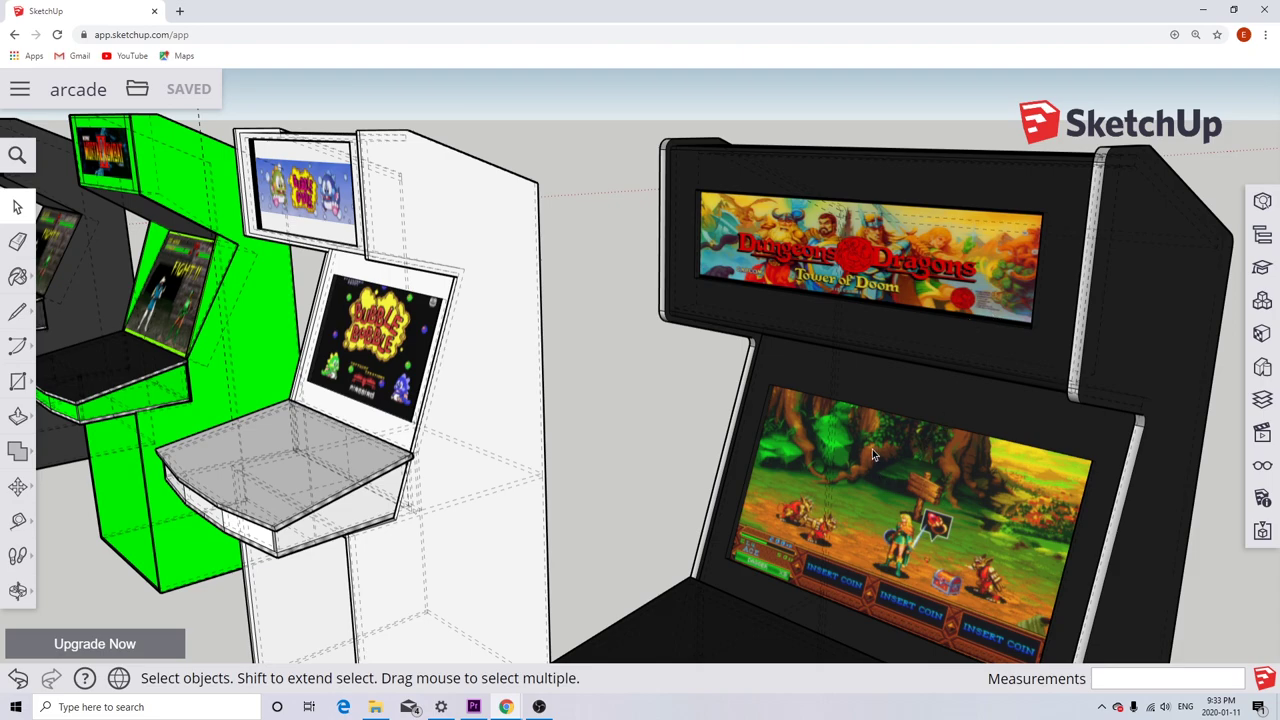
pyautogui.scroll(-5, 872, 449)
pyautogui.scroll(3, 850, 565)
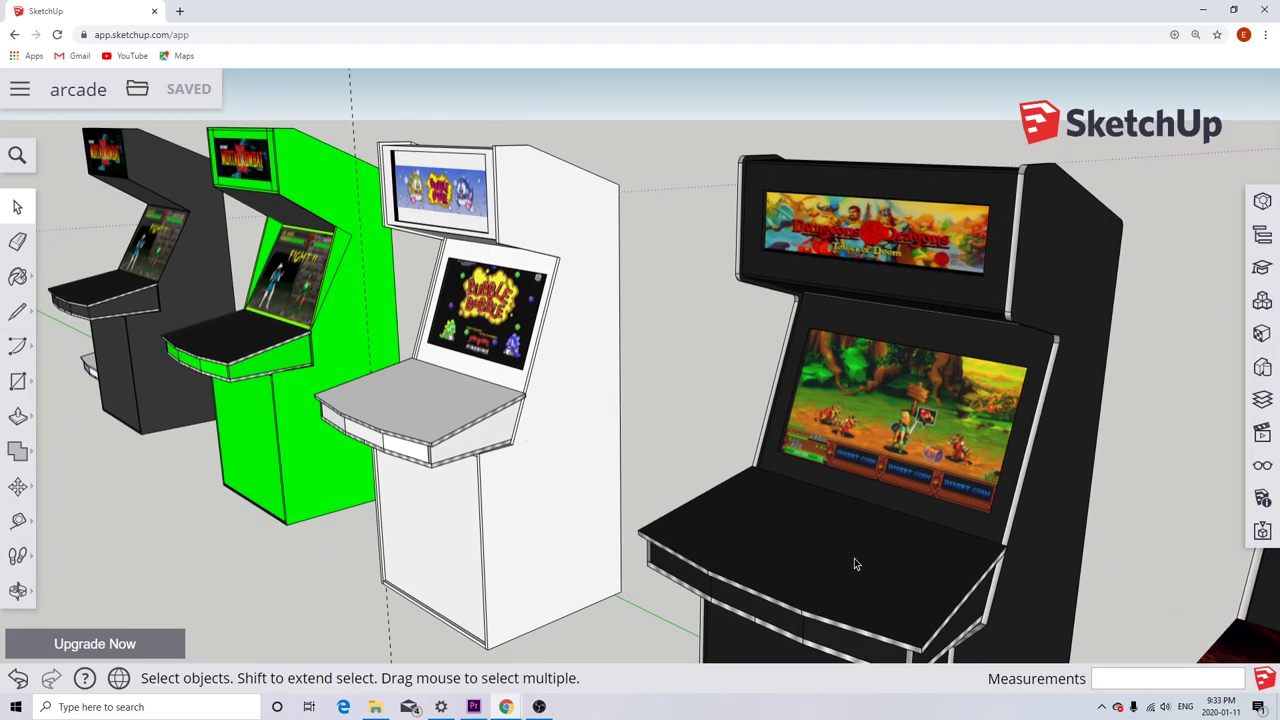
pyautogui.scroll(-5, 900, 575)
pyautogui.scroll(6, 1015, 600)
pyautogui.scroll(2, 966, 580)
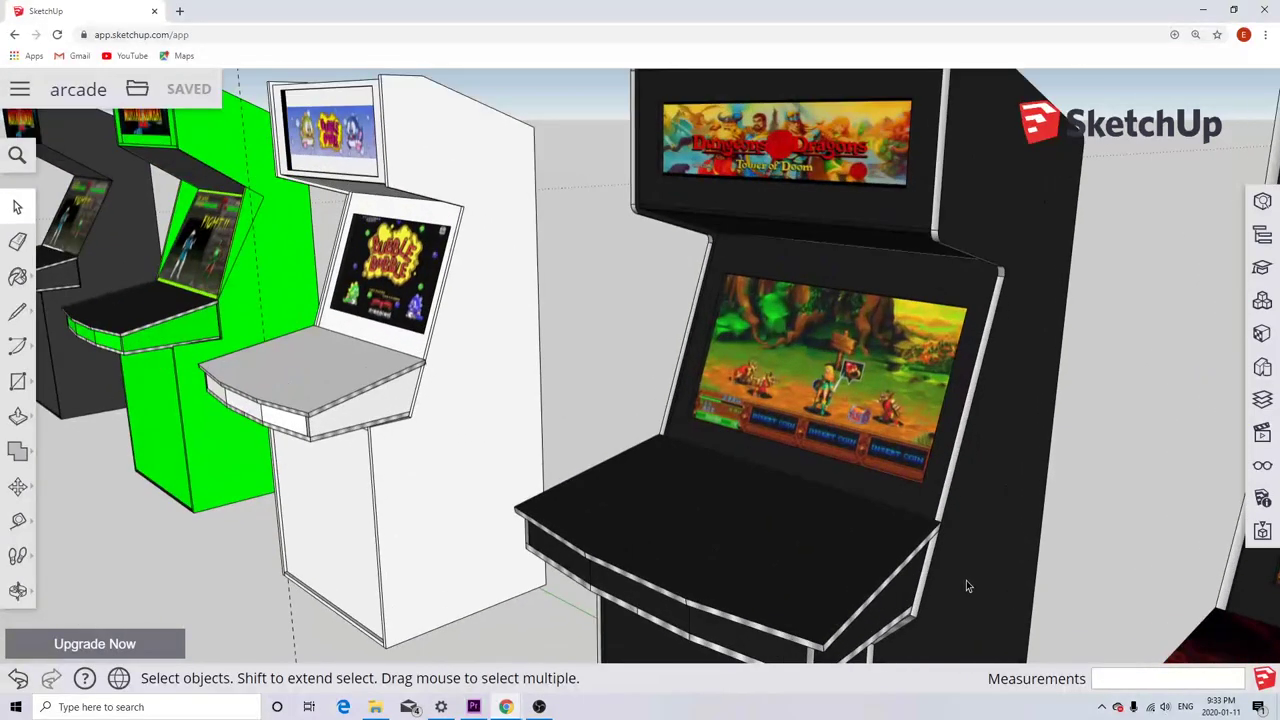
pyautogui.scroll(-5, 966, 576)
pyautogui.scroll(3, 820, 405)
pyautogui.moveTo(820, 405); pyautogui.dragTo(820, 405, button='middle')
pyautogui.scroll(-3, 820, 405)
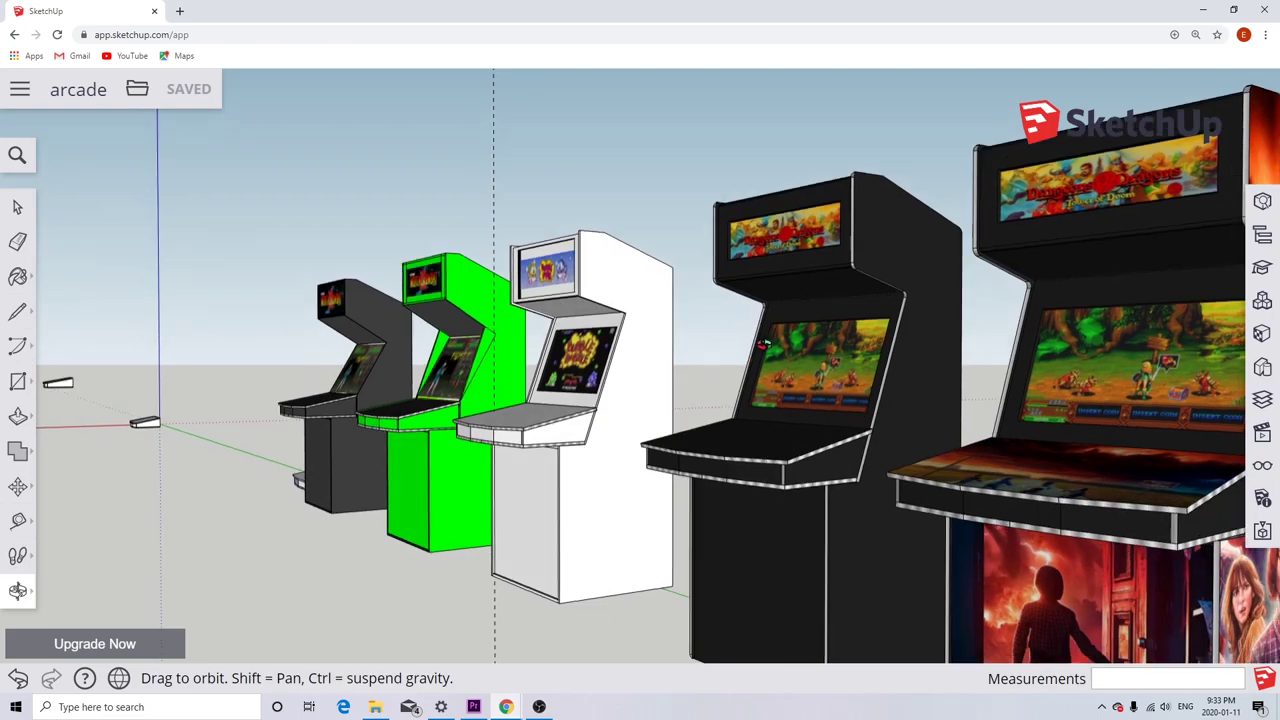
pyautogui.scroll(5, 861, 542)
pyautogui.moveTo(861, 542); pyautogui.dragTo(1081, 575, button='middle')
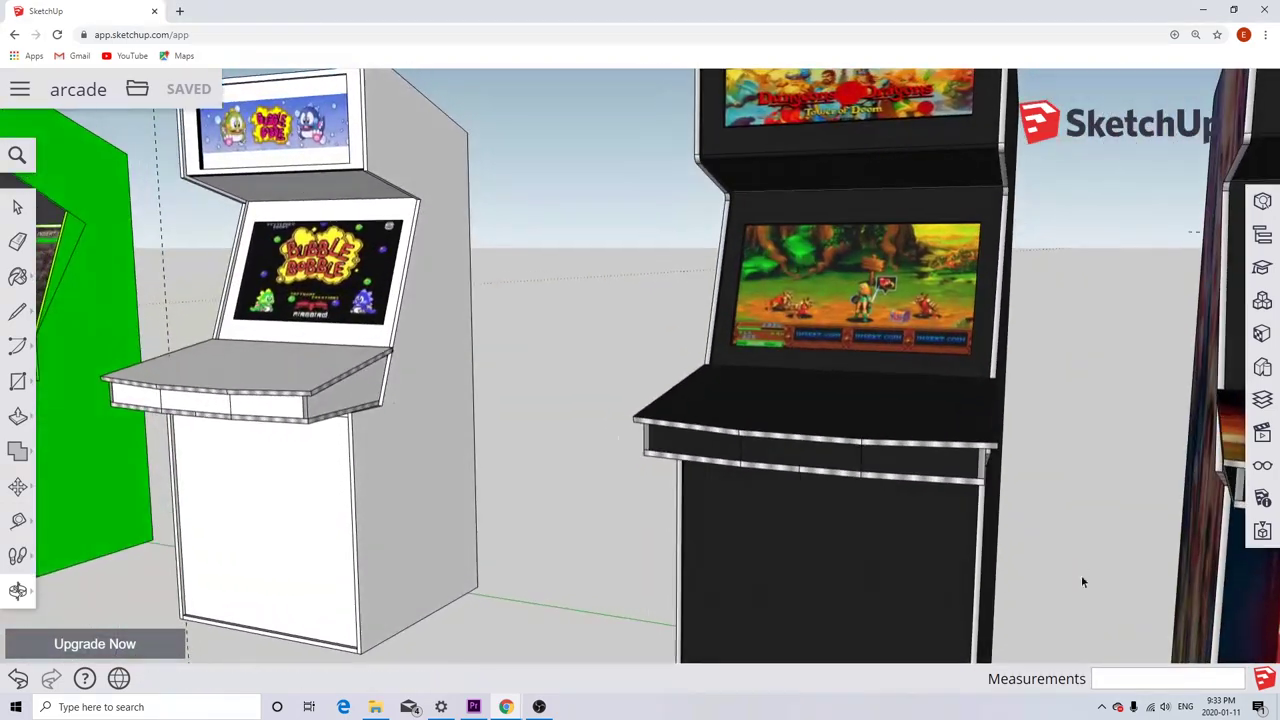
pyautogui.moveTo(814, 513); pyautogui.dragTo(1162, 517, button='middle')
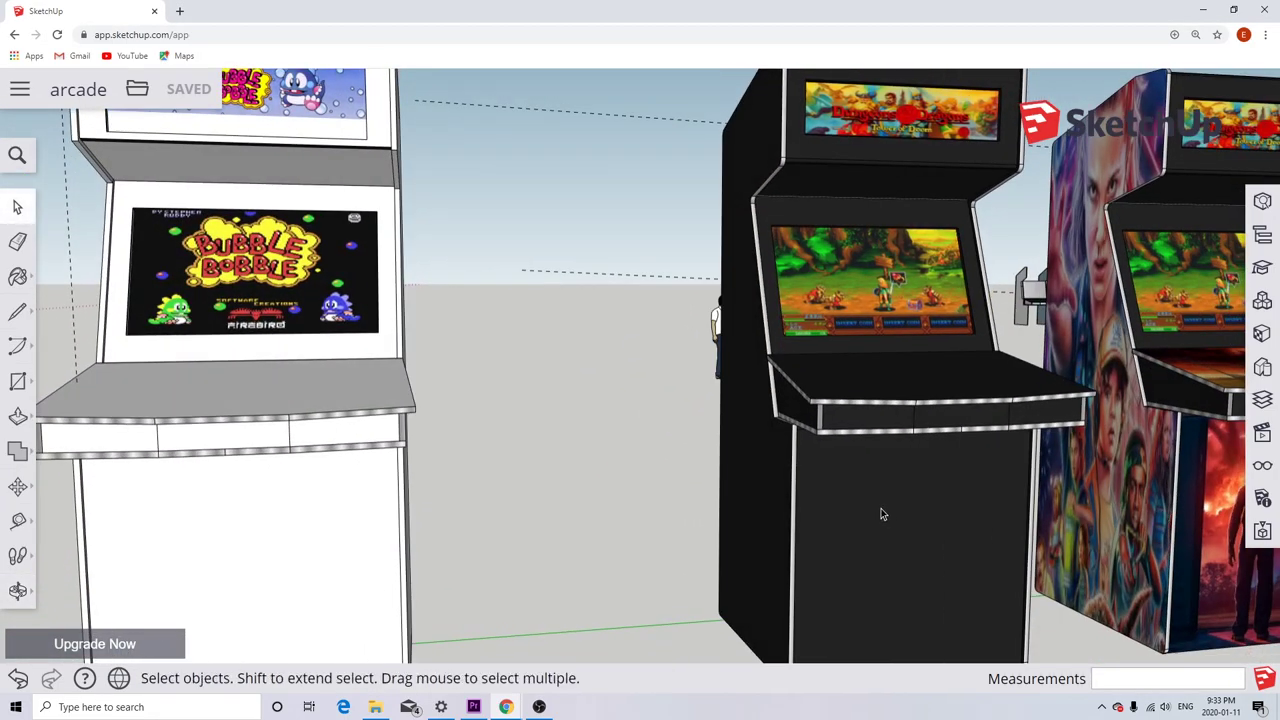
pyautogui.moveTo(880, 514); pyautogui.dragTo(745, 524, button='middle')
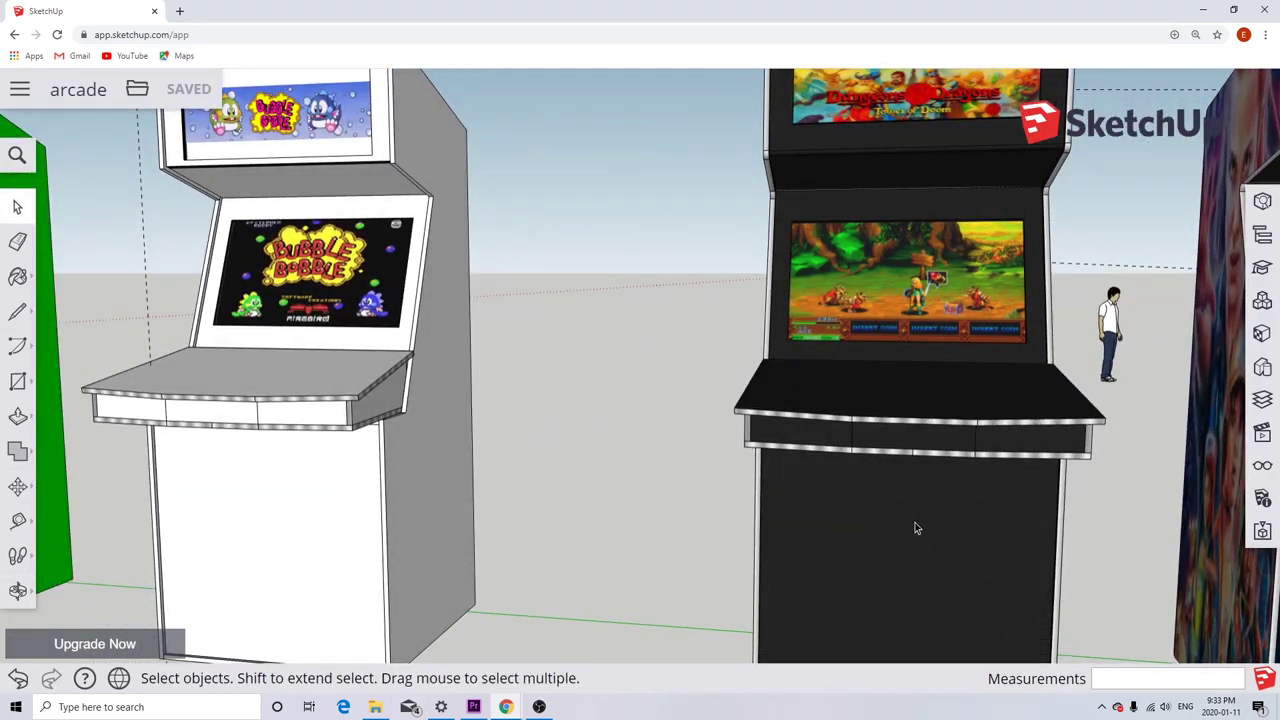
pyautogui.moveTo(966, 521); pyautogui.dragTo(712, 530, button='middle')
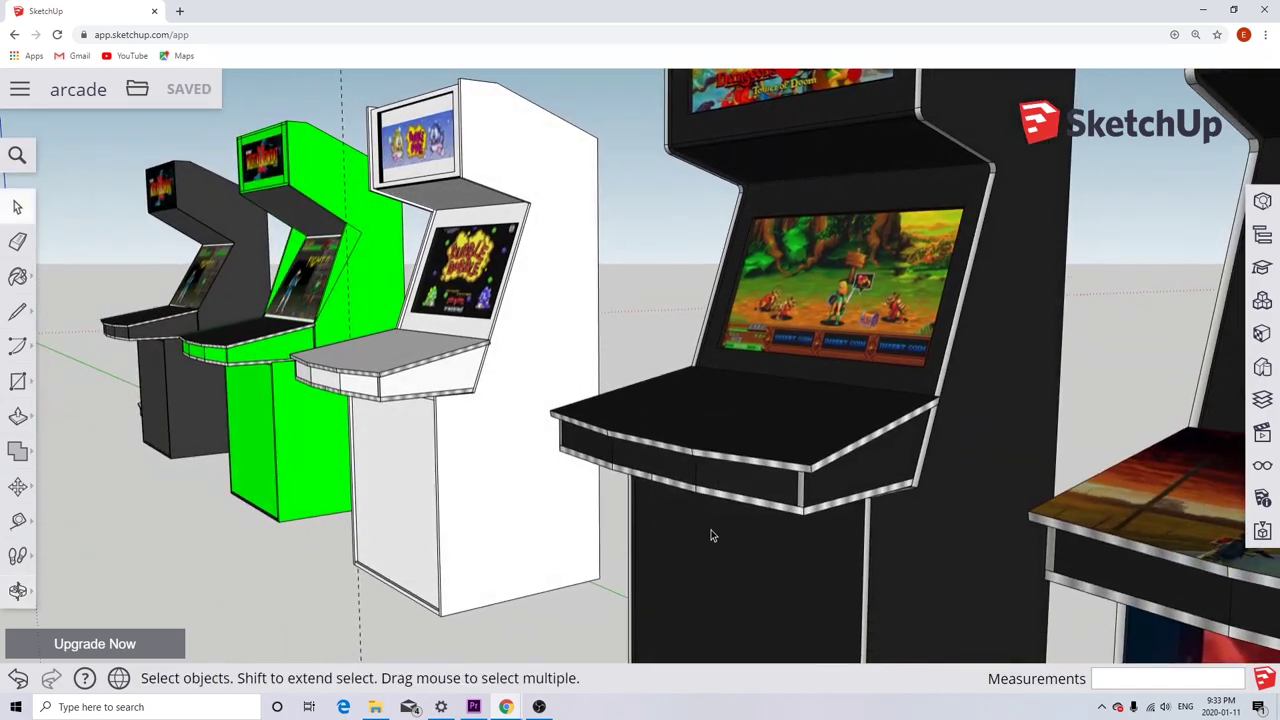
pyautogui.press('k')
pyautogui.scroll(-5, 790, 540)
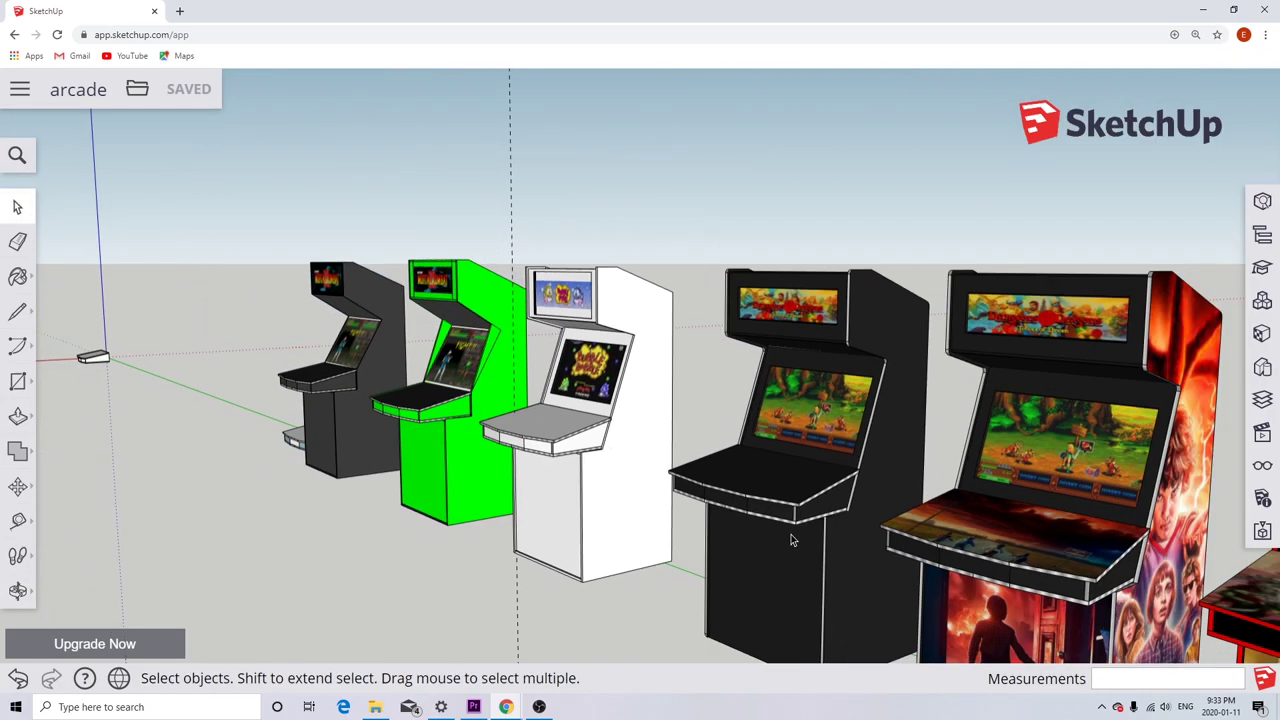
pyautogui.scroll(-3, 905, 590)
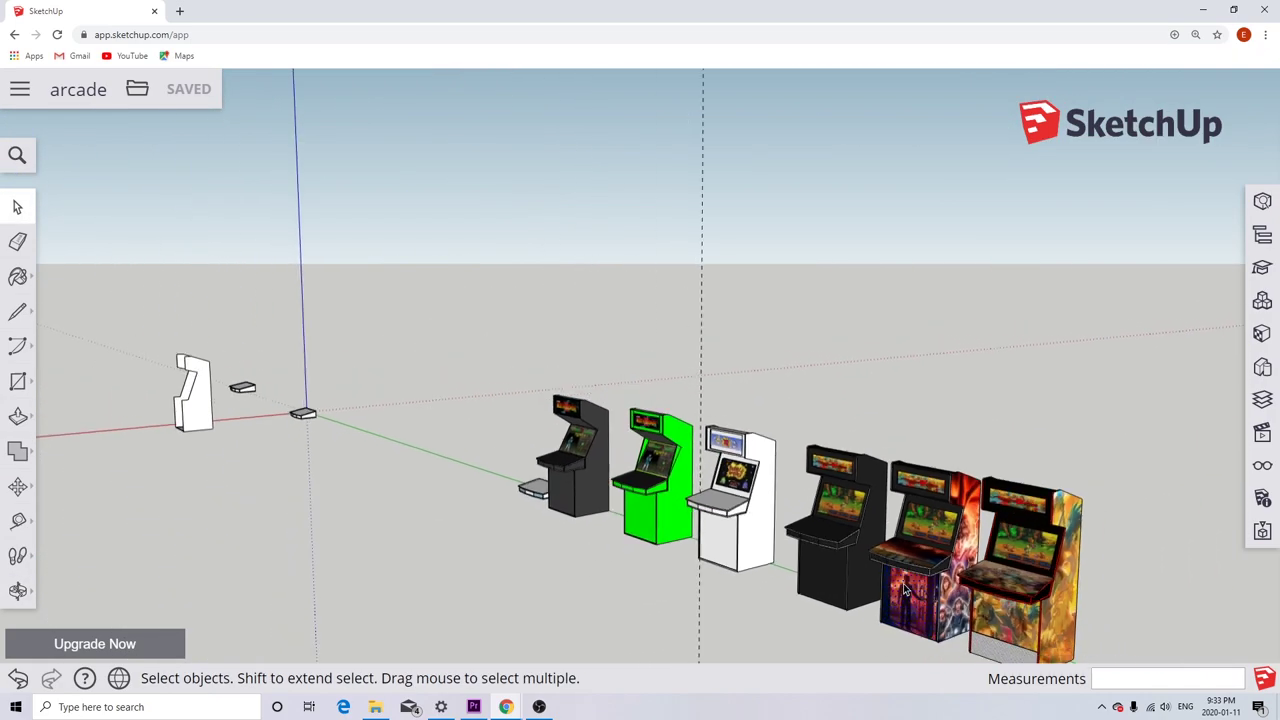
pyautogui.scroll(3, 945, 605)
pyautogui.scroll(-3, 945, 605)
pyautogui.scroll(5, 947, 602)
pyautogui.scroll(-3, 947, 602)
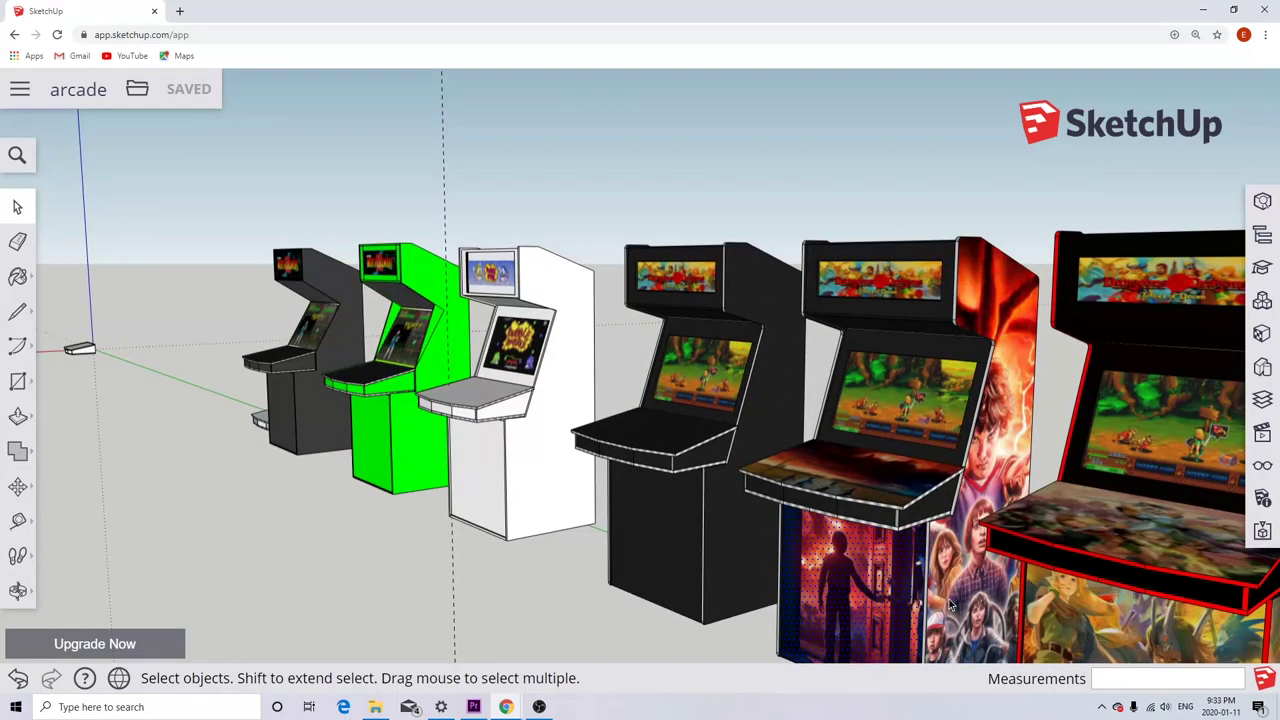
pyautogui.scroll(3, 929, 550)
pyautogui.scroll(3, 935, 591)
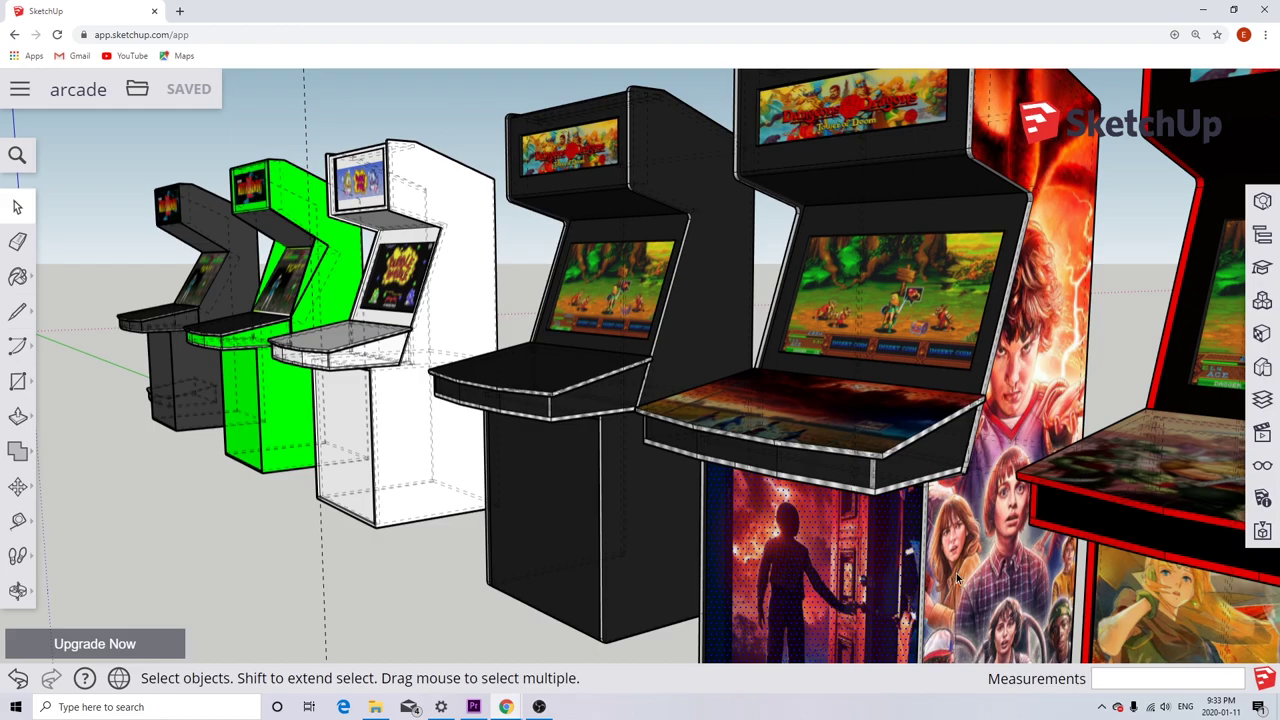
pyautogui.scroll(-3, 956, 573)
pyautogui.moveTo(956, 572); pyautogui.dragTo(1011, 707, button='middle')
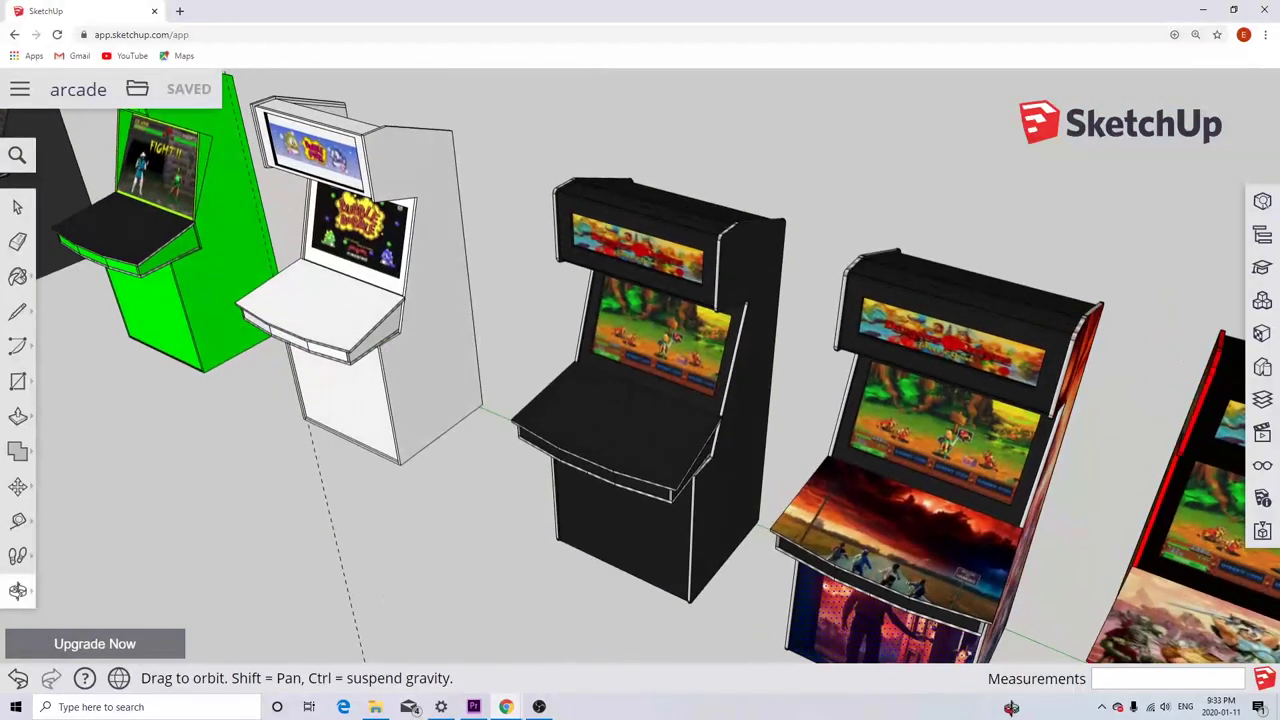
pyautogui.scroll(4, 885, 590)
pyautogui.moveTo(936, 614); pyautogui.dragTo(808, 511, button='middle')
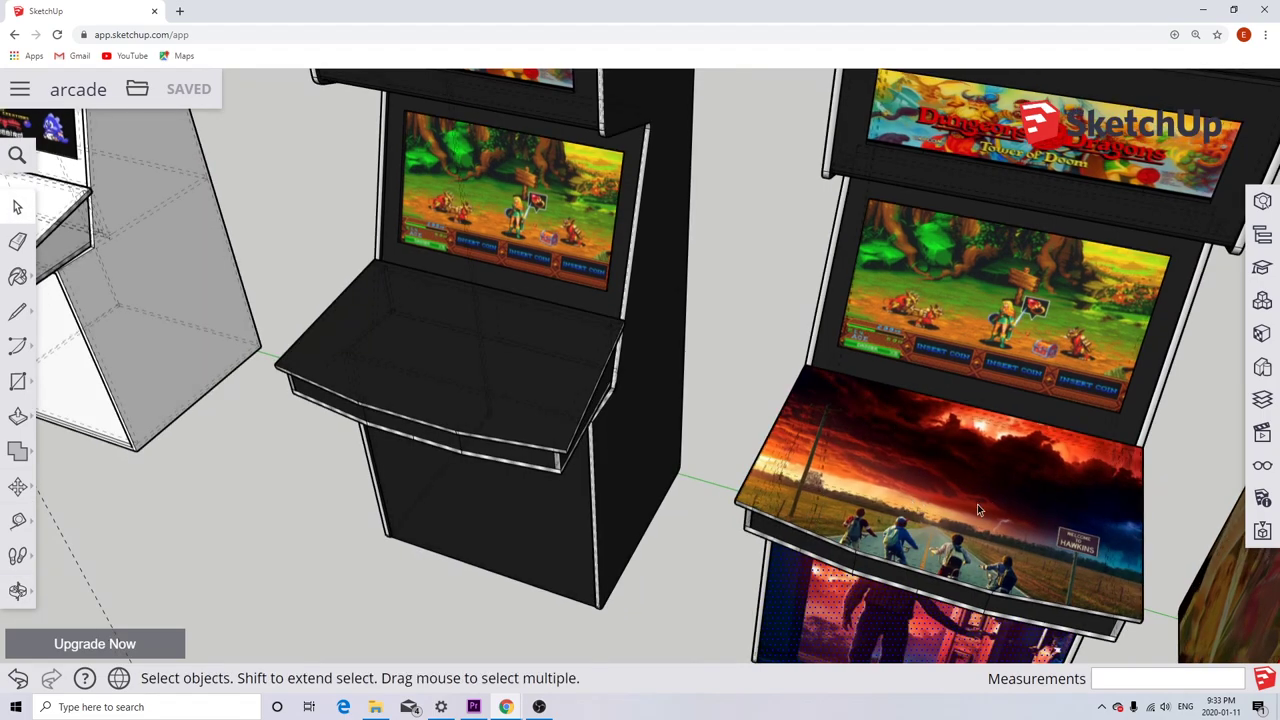
pyautogui.scroll(-5, 985, 500)
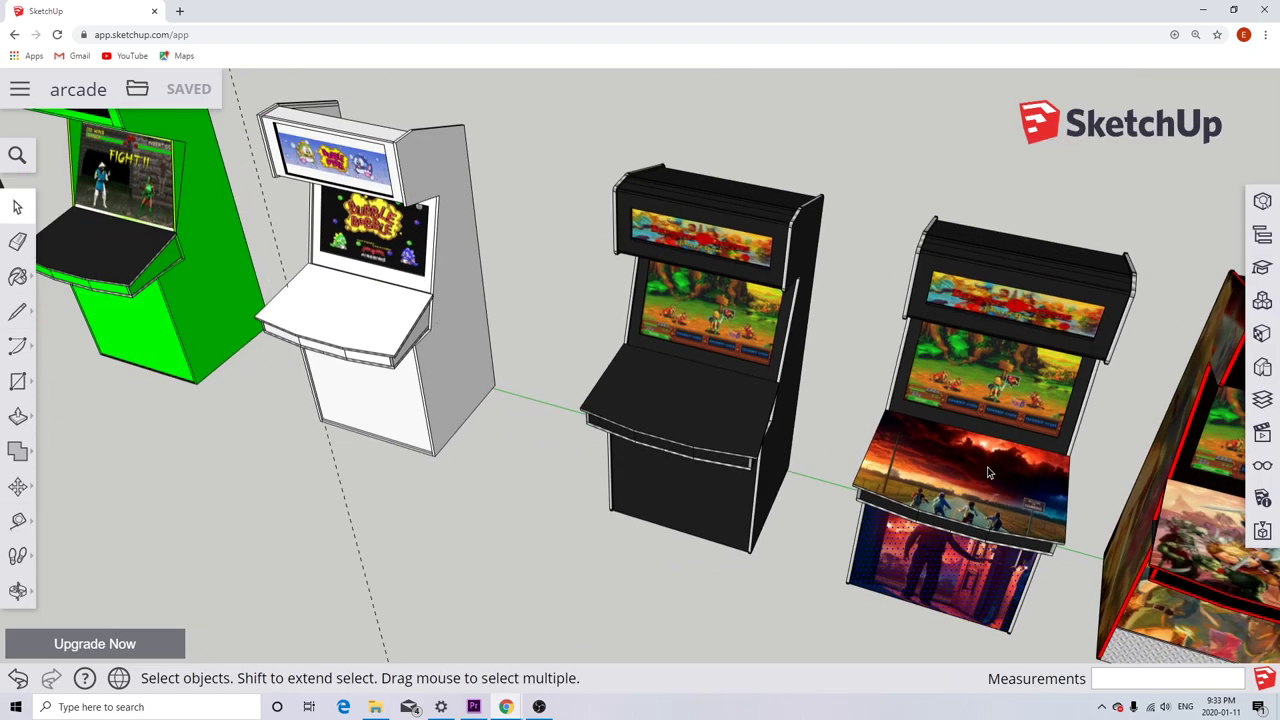
pyautogui.scroll(2, 1007, 480)
pyautogui.scroll(3, 988, 494)
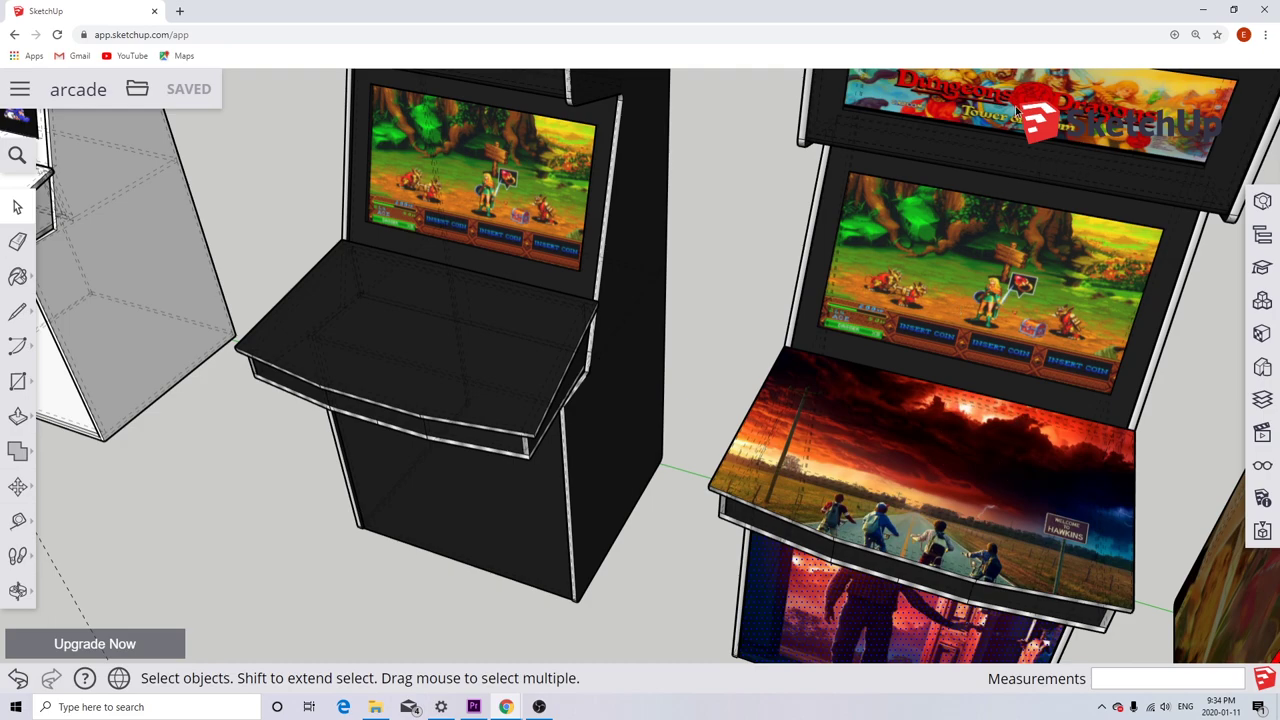
pyautogui.moveTo(1013, 438); pyautogui.dragTo(818, 405, button='middle')
pyautogui.scroll(-5, 817, 403)
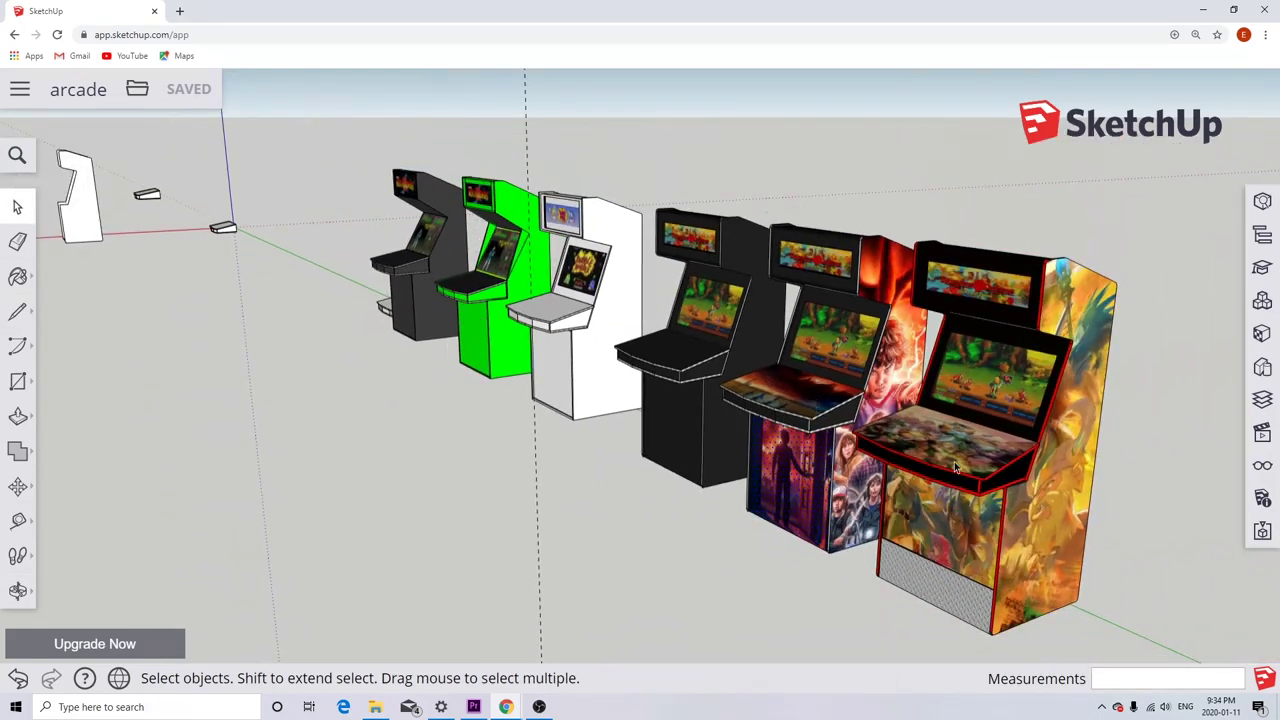
pyautogui.scroll(5, 1010, 483)
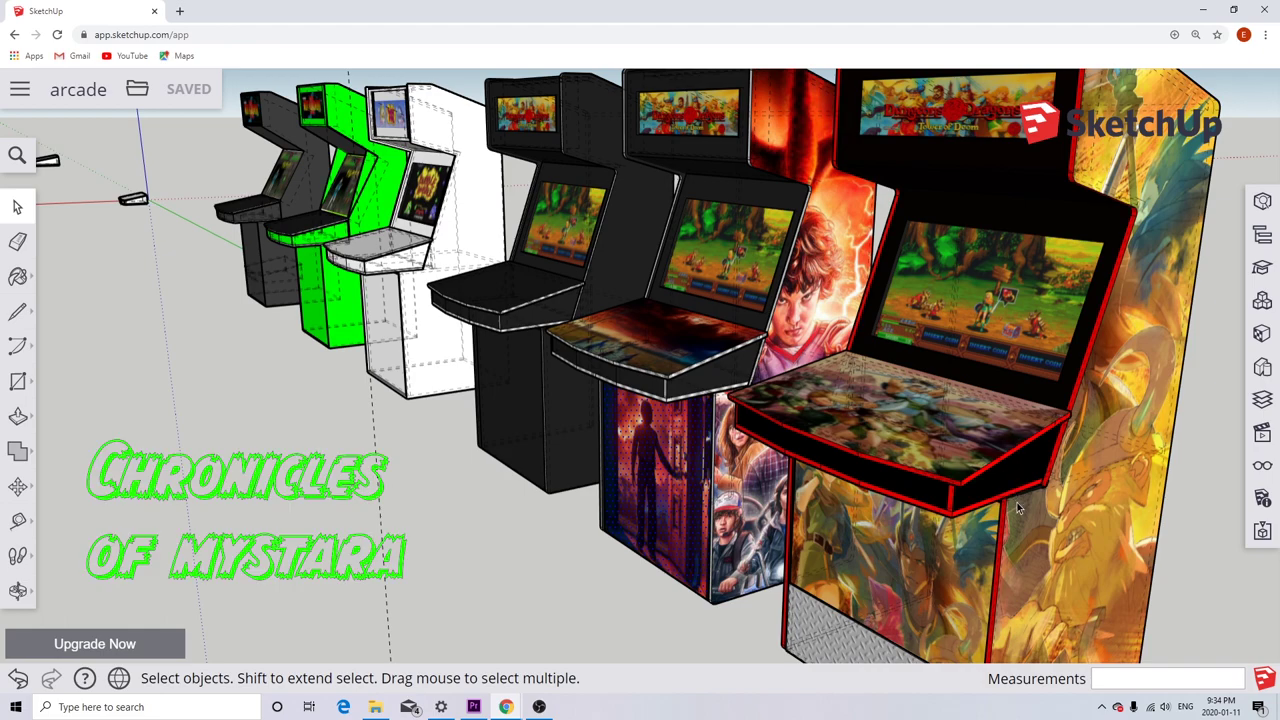
pyautogui.moveTo(1030, 539)
pyautogui.mouseDown(button='middle')
pyautogui.moveTo(806, 537)
pyautogui.moveTo(872, 580)
pyautogui.moveTo(1090, 435)
pyautogui.moveTo(1040, 557)
pyautogui.mouseUp(button='middle')
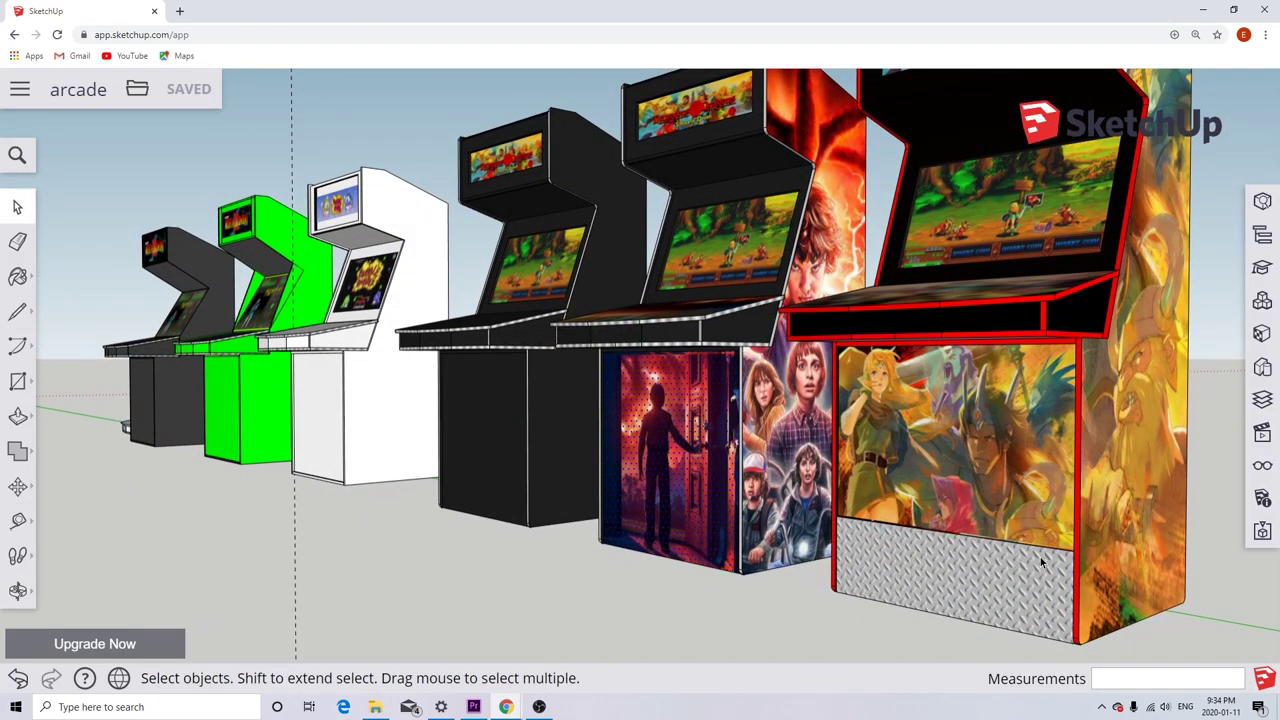
pyautogui.click(968, 555)
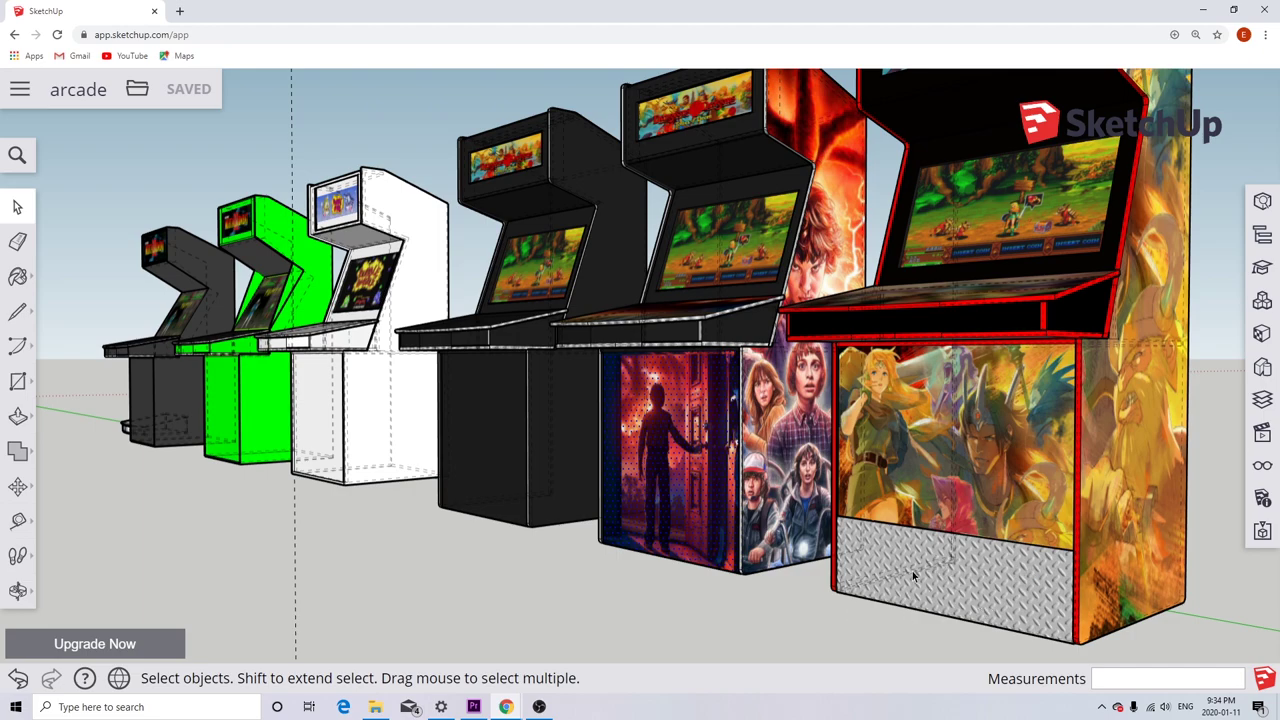
pyautogui.scroll(-5, 962, 570)
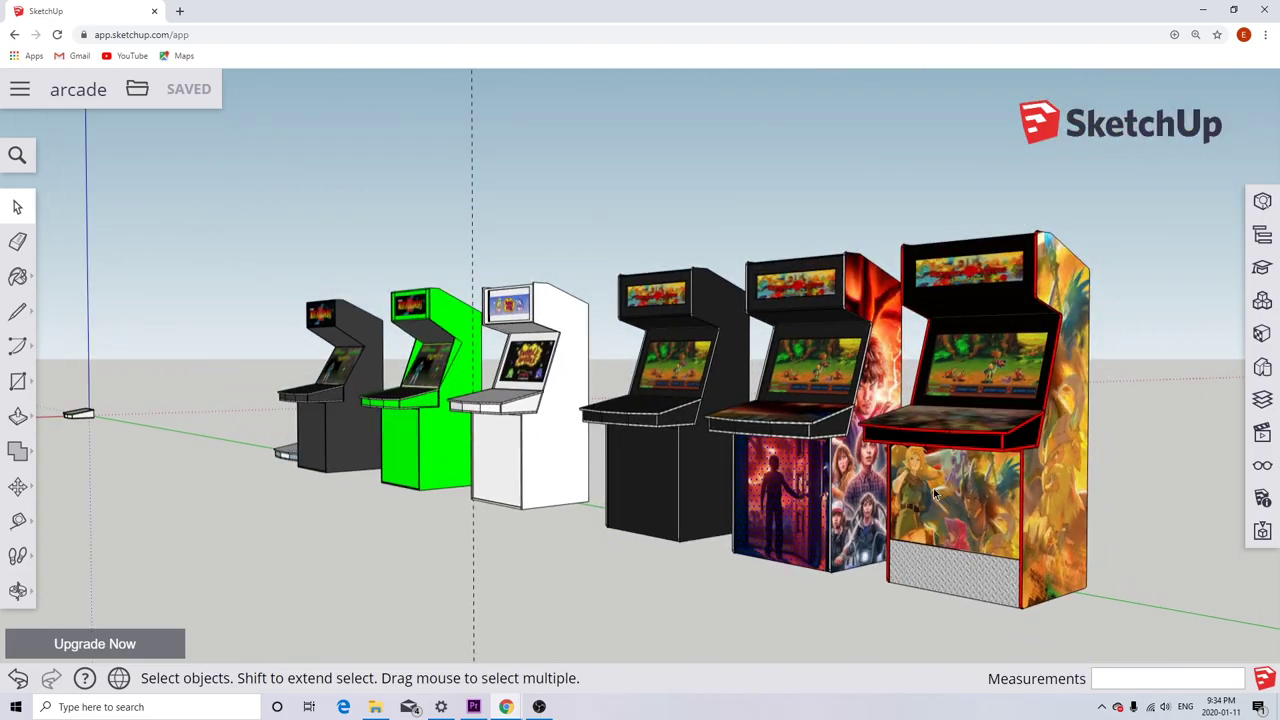
pyautogui.moveTo(935, 493); pyautogui.dragTo(986, 611, button='middle')
pyautogui.scroll(6, 986, 611)
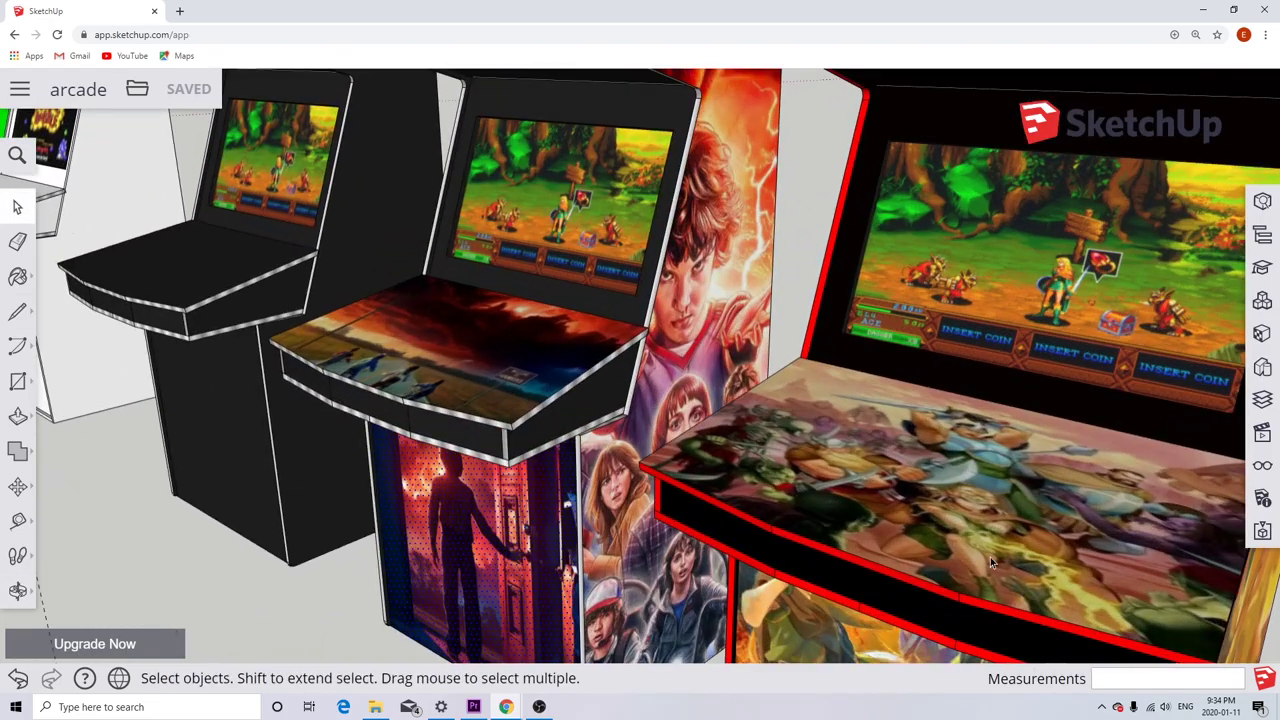
pyautogui.moveTo(990, 557); pyautogui.dragTo(1078, 641, button='middle')
pyautogui.scroll(-5, 878, 486)
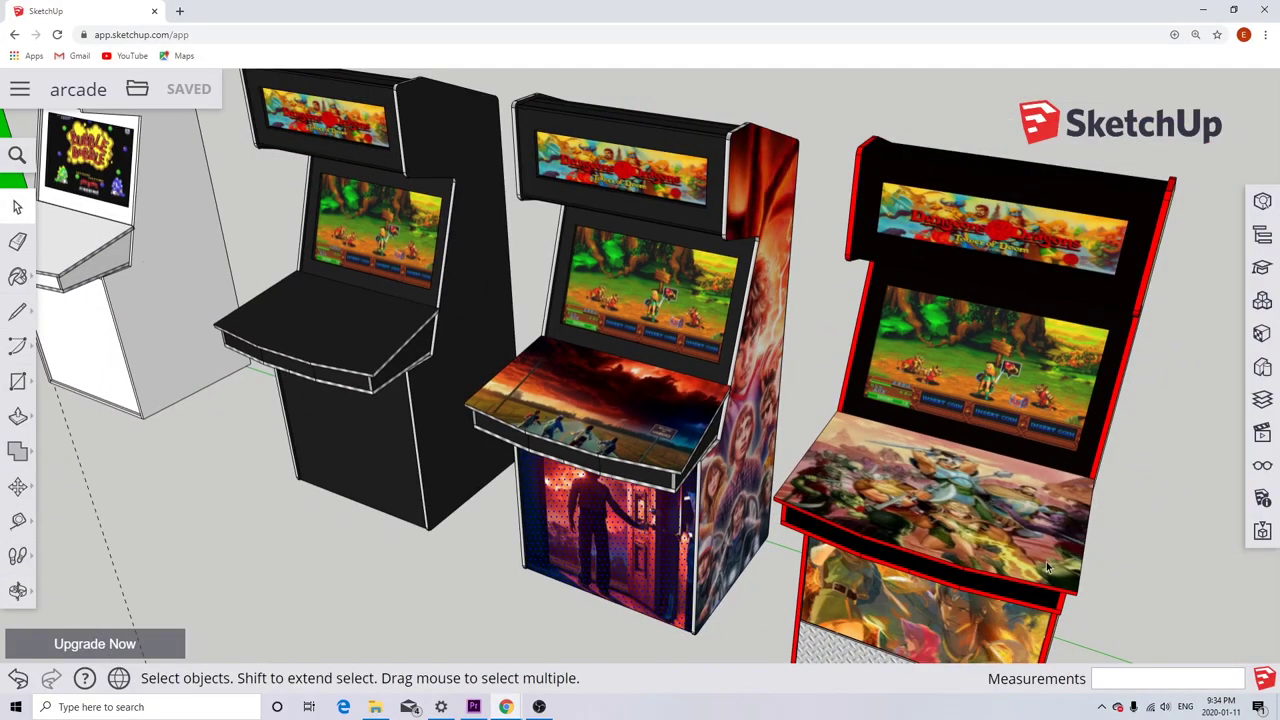
pyautogui.scroll(3, 1046, 561)
pyautogui.moveTo(1046, 561); pyautogui.dragTo(784, 400, button='middle')
pyautogui.scroll(3, 1031, 594)
pyautogui.scroll(-4, 1031, 594)
pyautogui.scroll(-3, 638, 396)
pyautogui.scroll(-6, 784, 400)
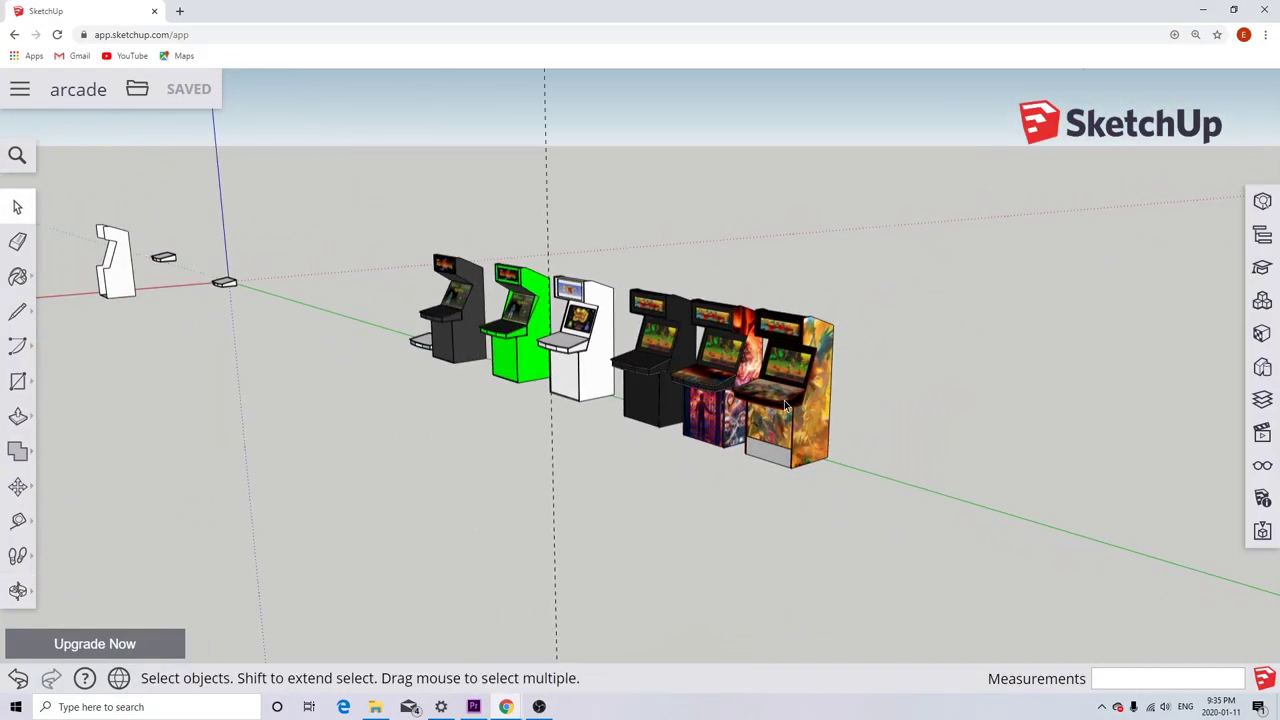
pyautogui.scroll(-4, 784, 400)
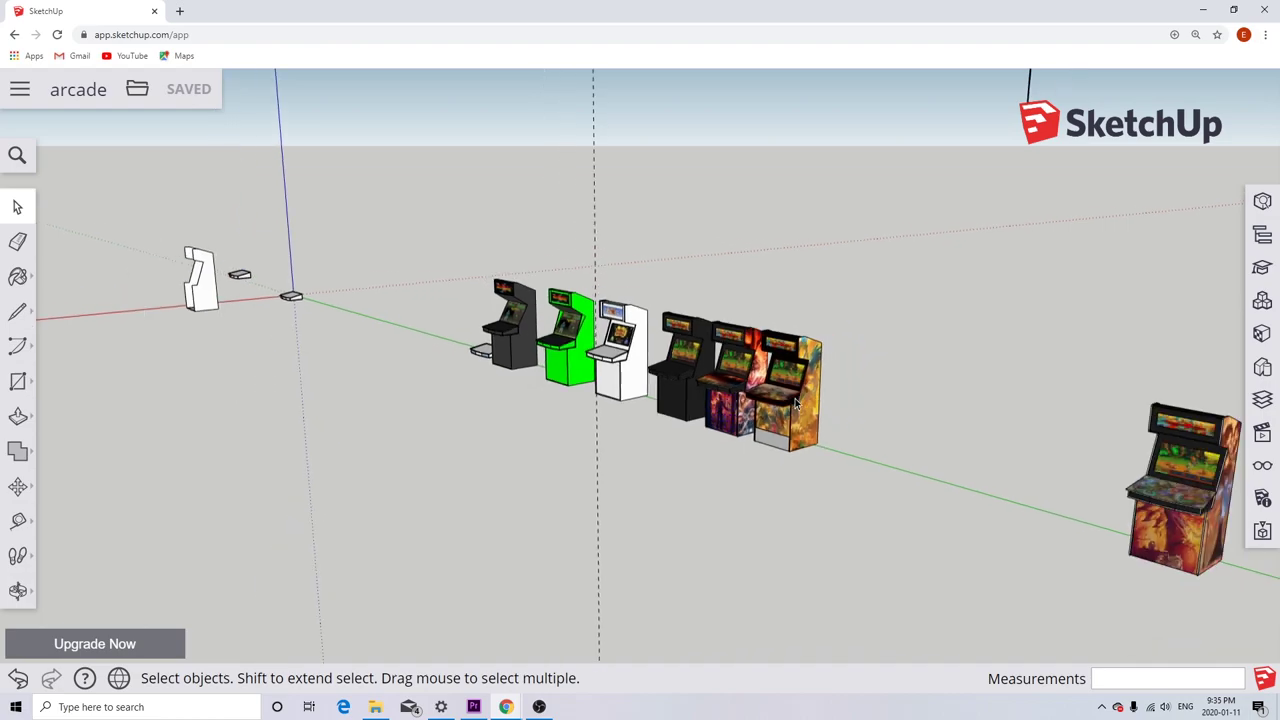
pyautogui.moveTo(848, 404); pyautogui.dragTo(680, 365, button='middle')
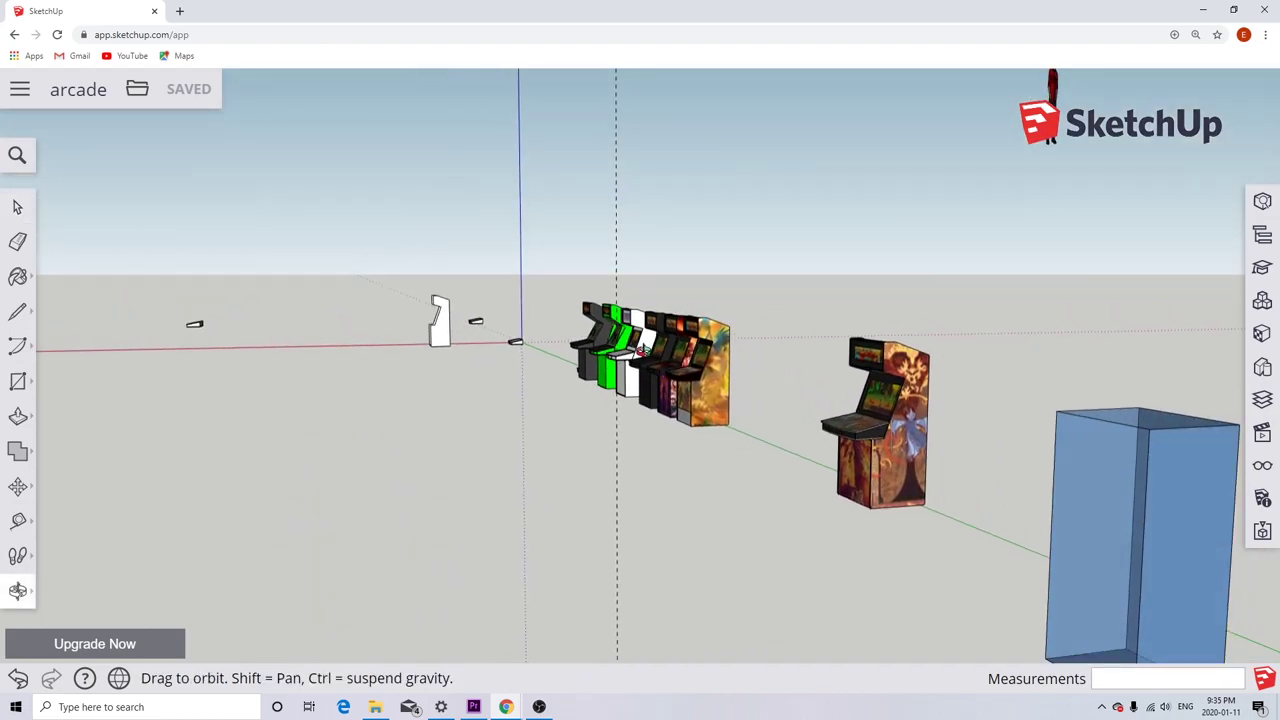
pyautogui.scroll(8, 900, 480)
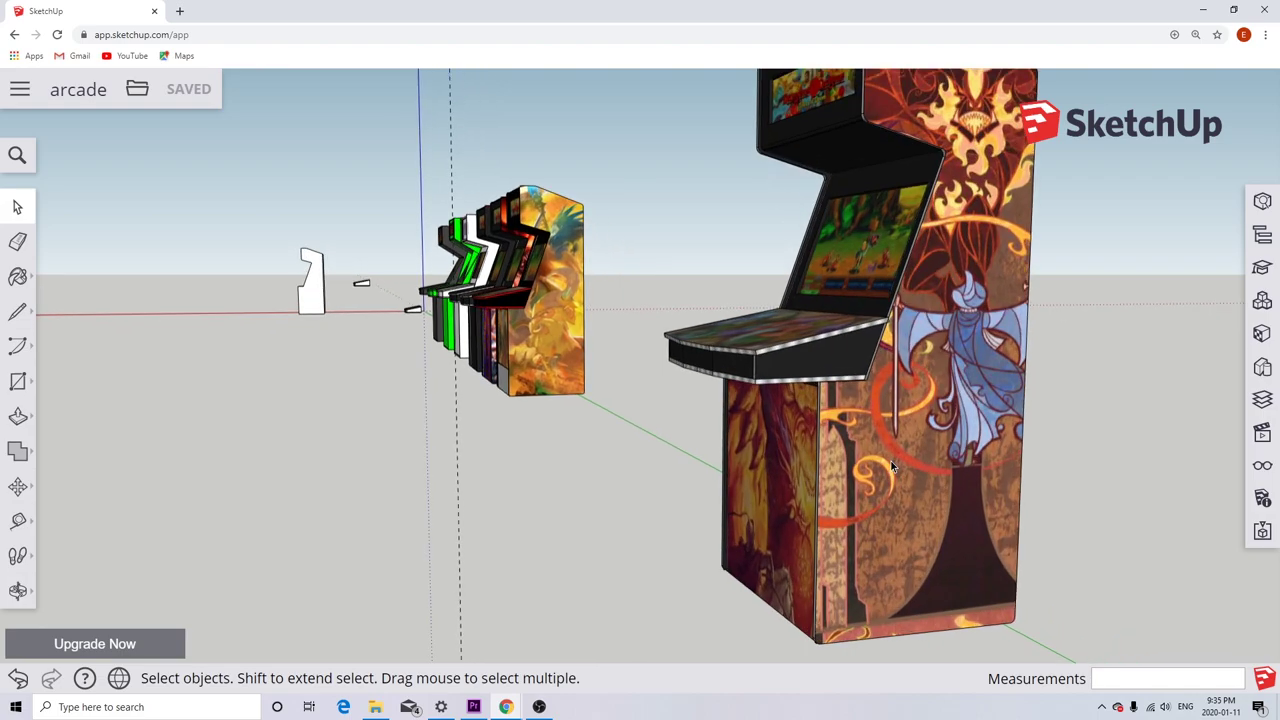
pyautogui.scroll(-2, 893, 466)
pyautogui.moveTo(911, 438); pyautogui.dragTo(806, 510, button='middle')
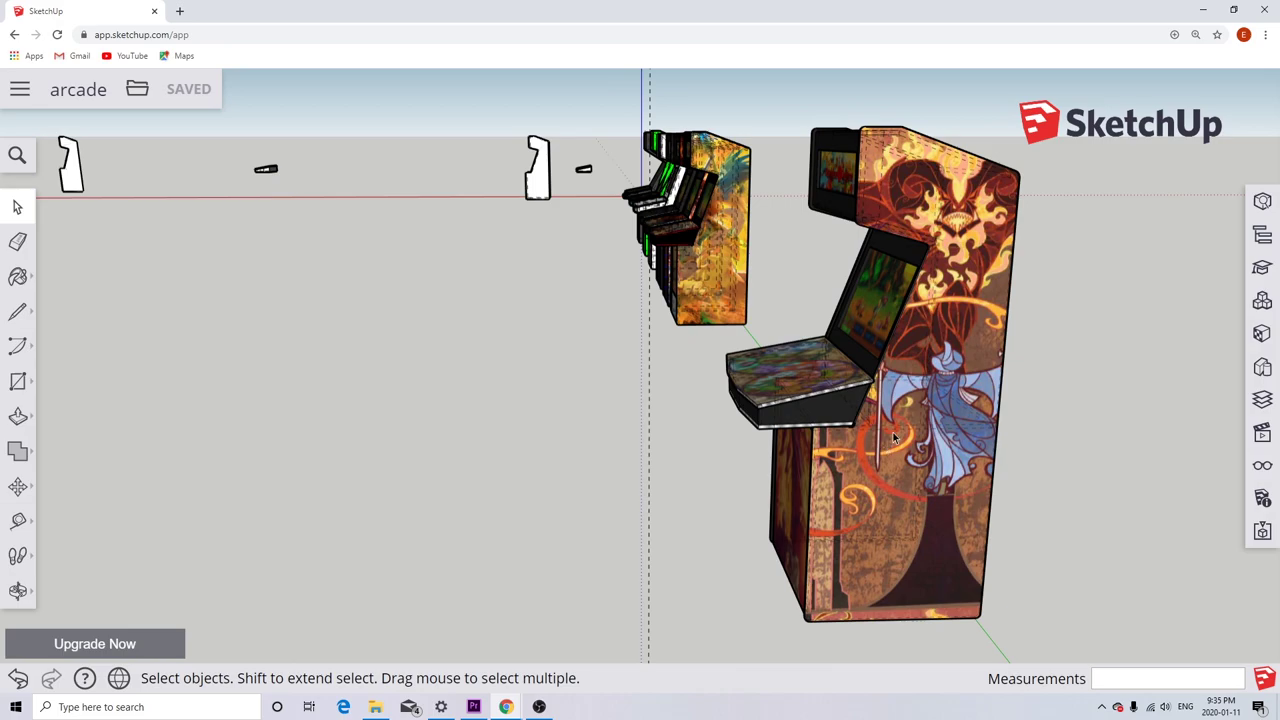
pyautogui.scroll(-3, 894, 435)
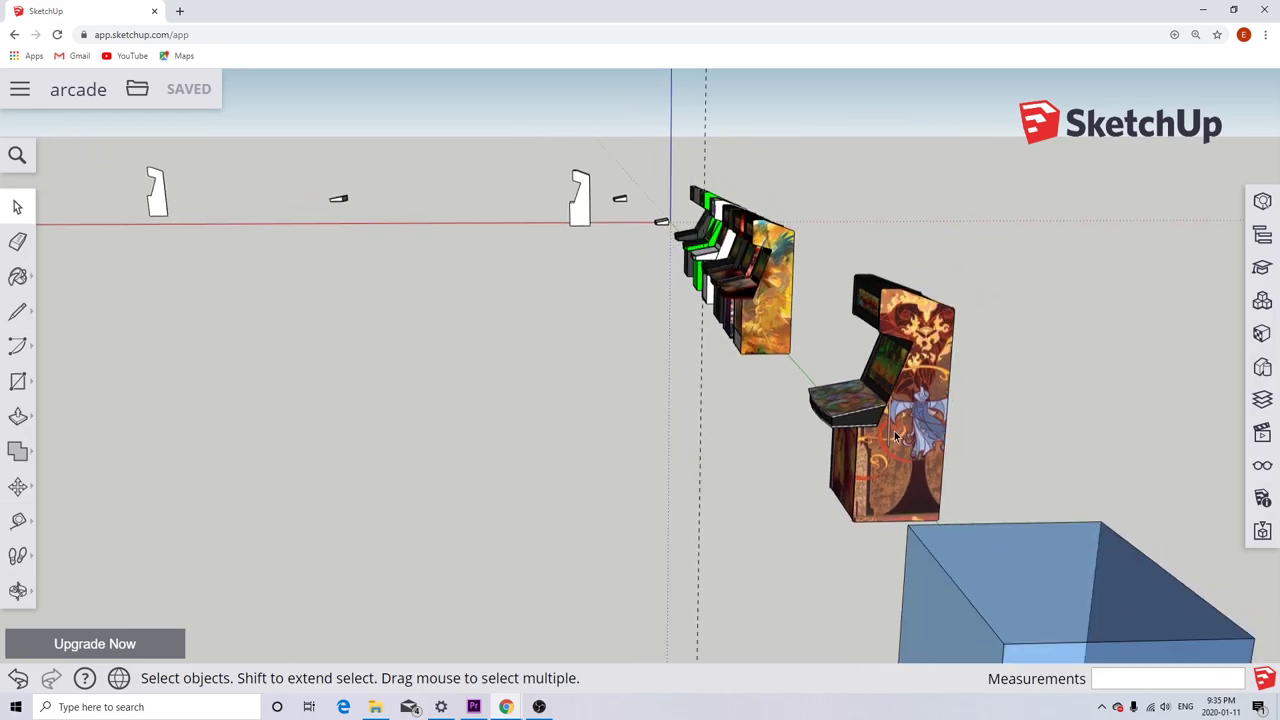
pyautogui.scroll(5, 894, 431)
pyautogui.moveTo(828, 450); pyautogui.dragTo(1060, 423, button='middle')
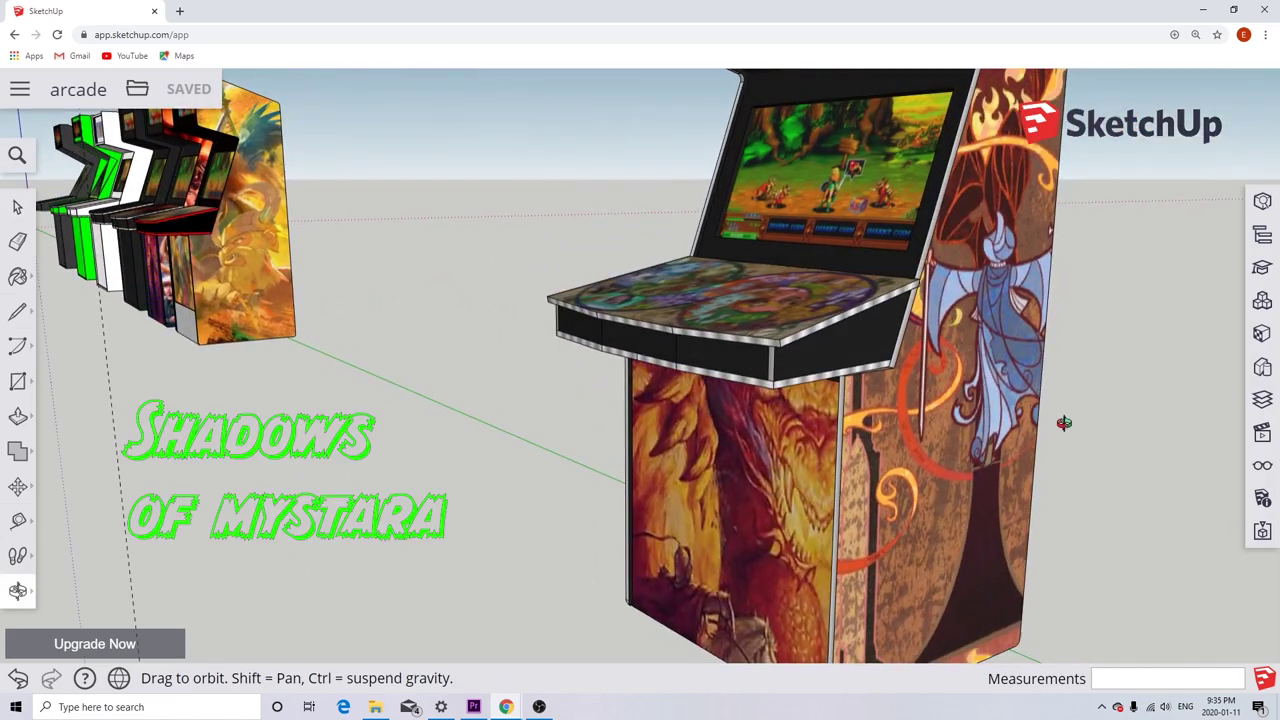
pyautogui.moveTo(806, 525); pyautogui.dragTo(1040, 429, button='middle')
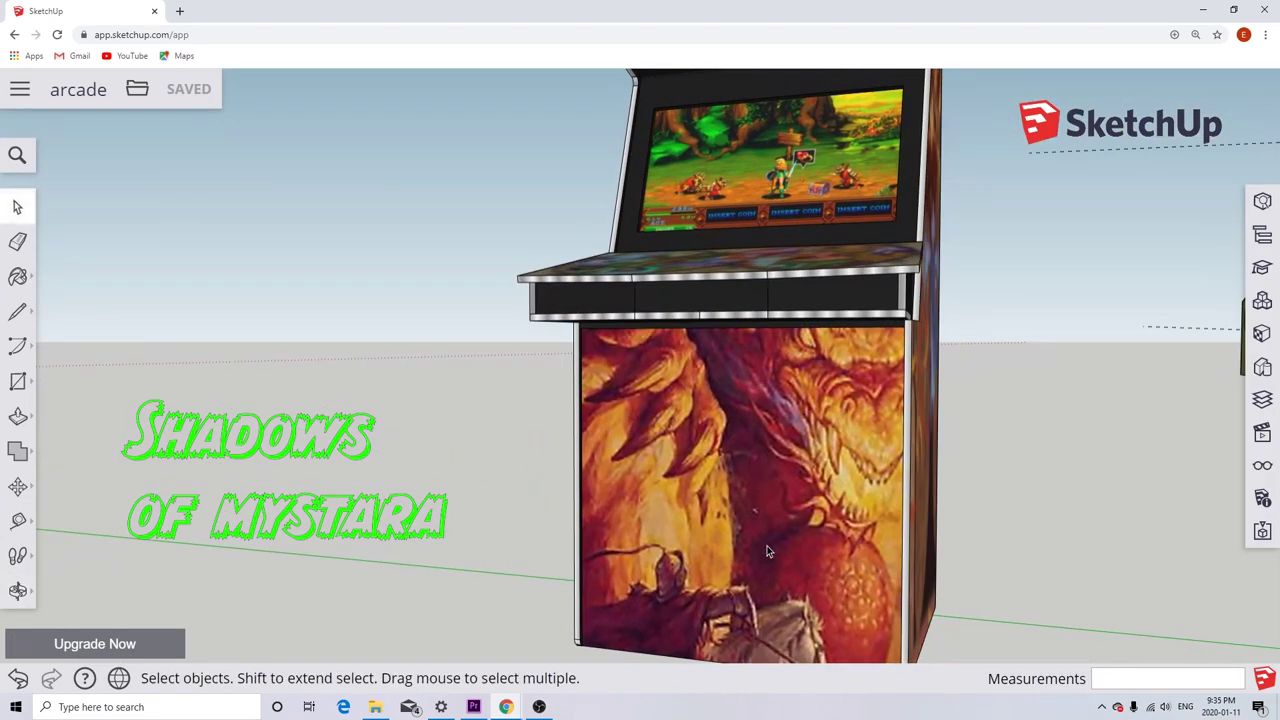
pyautogui.scroll(-3, 760, 530)
pyautogui.moveTo(759, 446); pyautogui.dragTo(769, 589, button='middle')
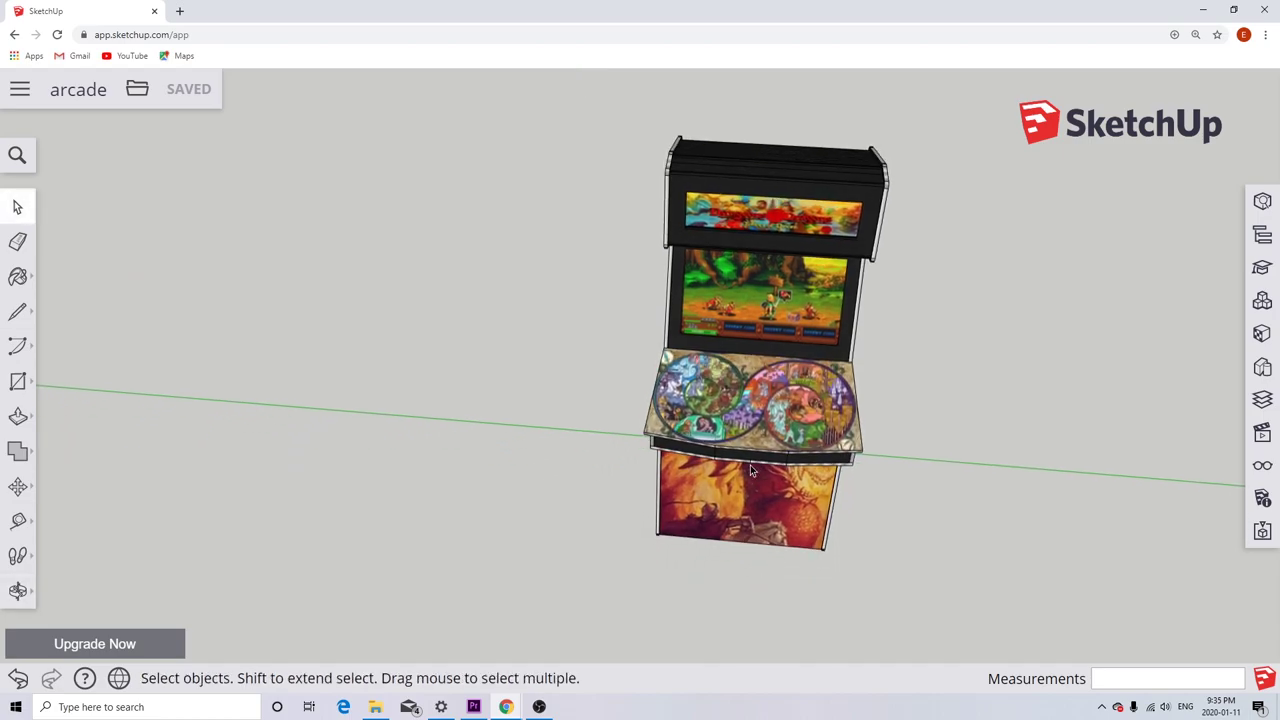
pyautogui.scroll(3, 765, 495)
pyautogui.scroll(2, 745, 430)
pyautogui.moveTo(748, 428); pyautogui.dragTo(757, 525, button='middle')
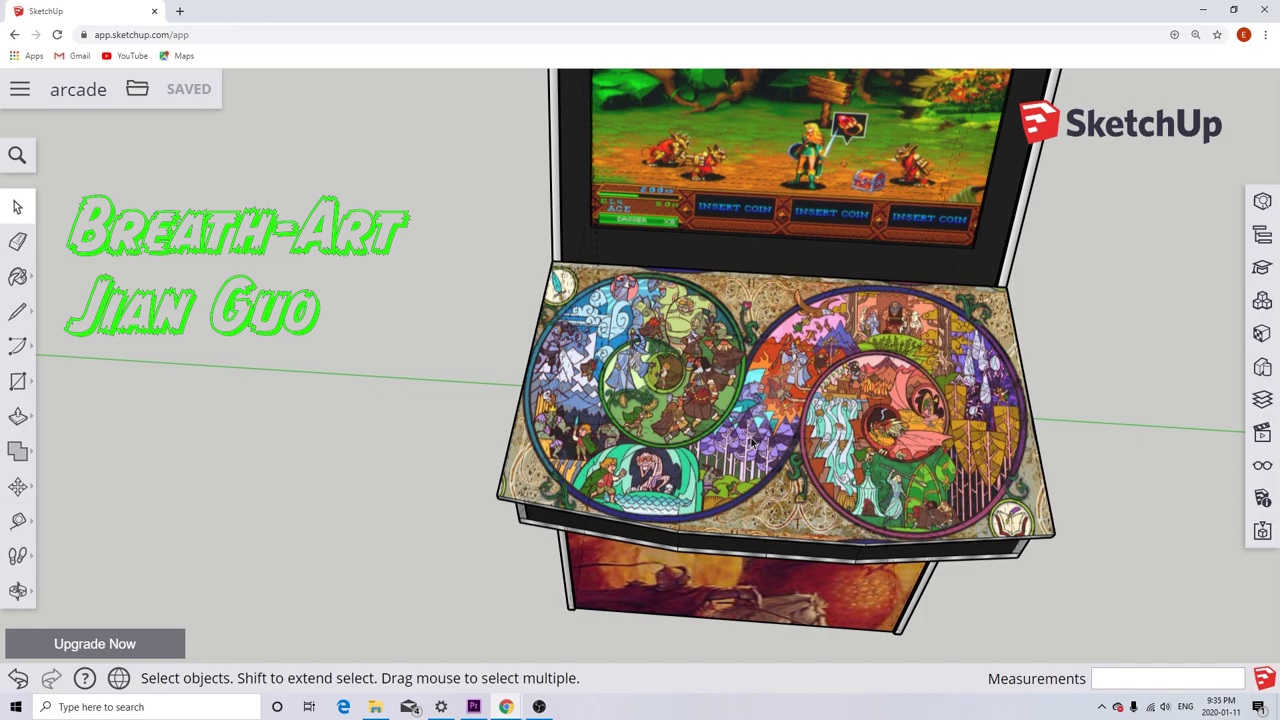
pyautogui.scroll(3, 742, 458)
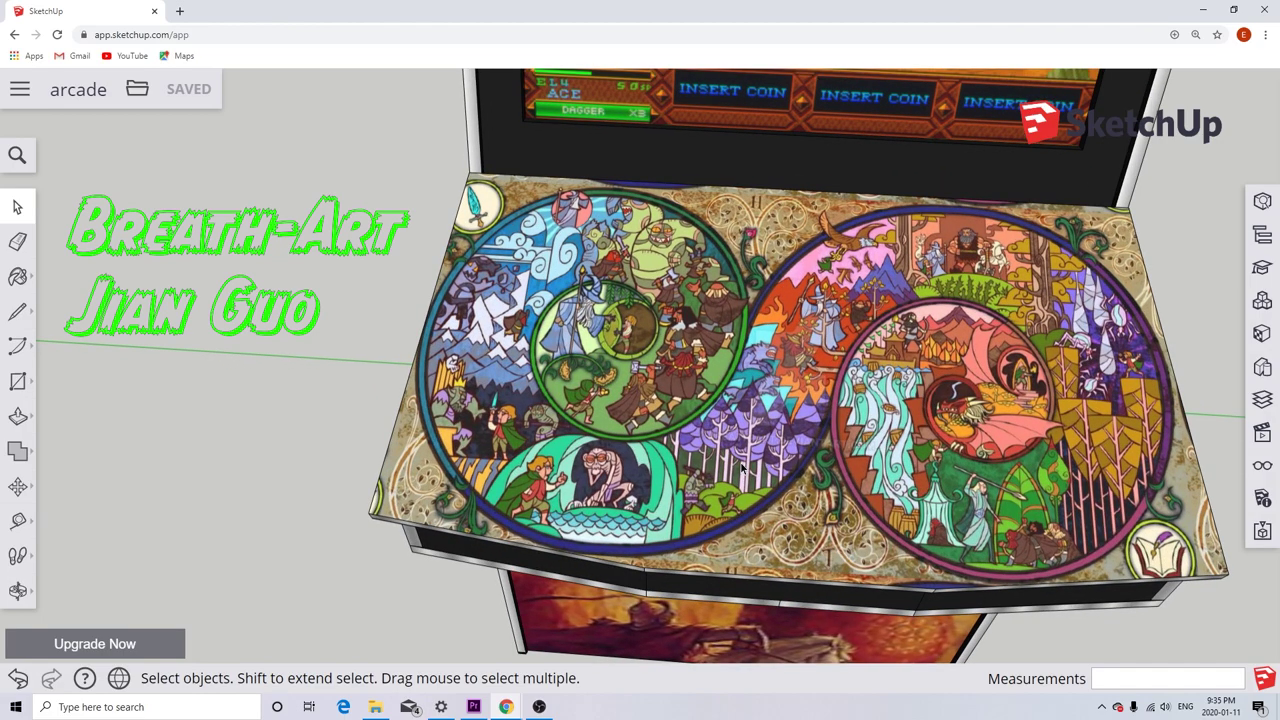
pyautogui.scroll(-3, 742, 466)
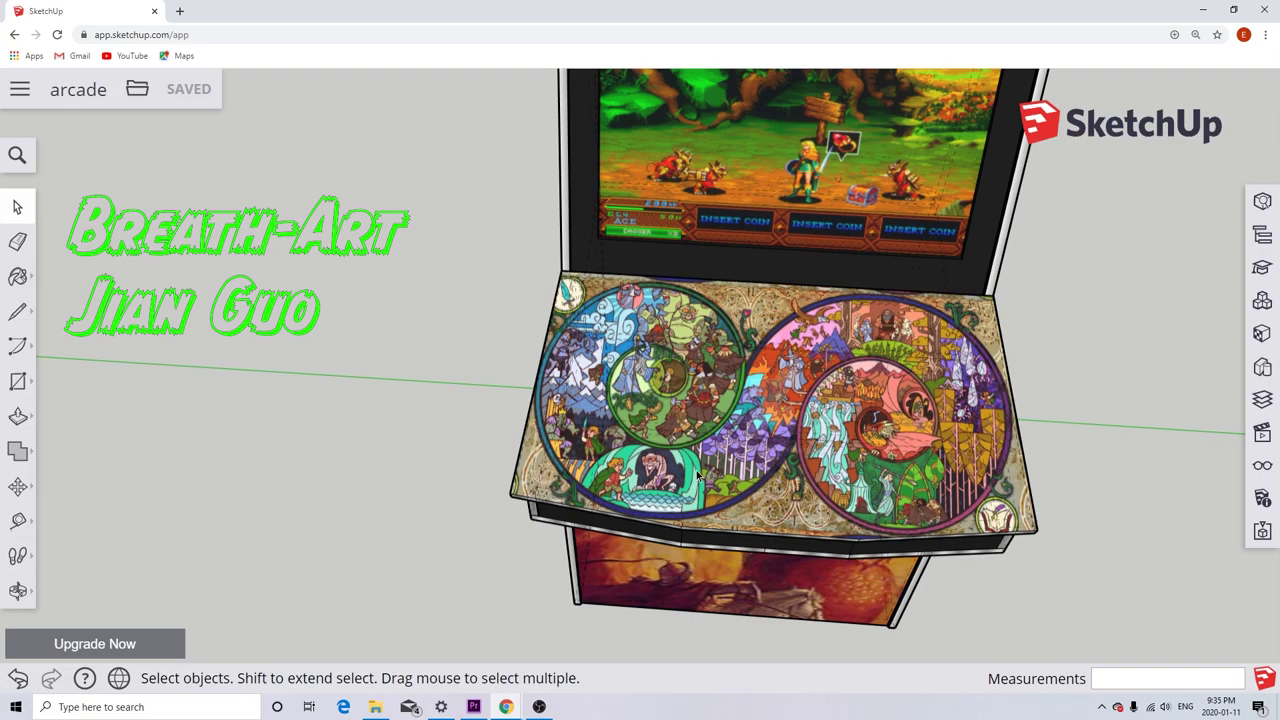
pyautogui.moveTo(698, 480)
pyautogui.mouseDown(button='middle')
pyautogui.moveTo(991, 323)
pyautogui.moveTo(713, 470)
pyautogui.mouseUp(button='middle')
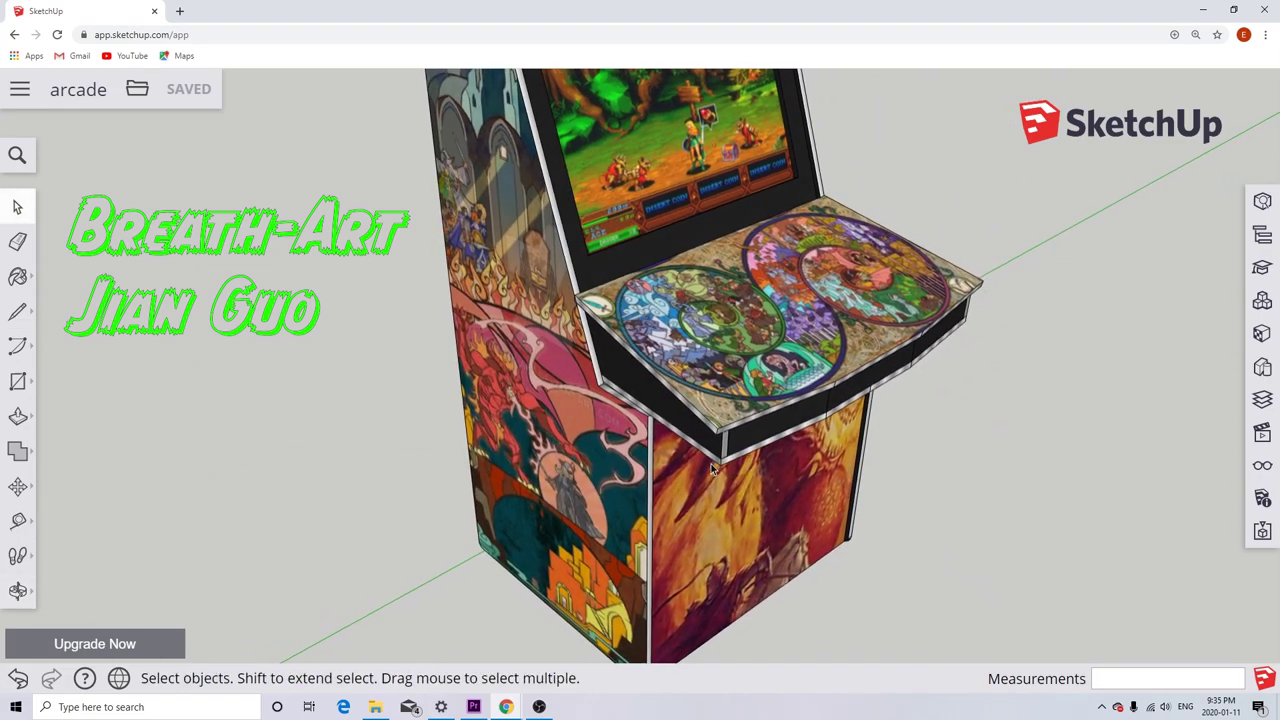
pyautogui.moveTo(588, 488); pyautogui.dragTo(889, 457, button='middle')
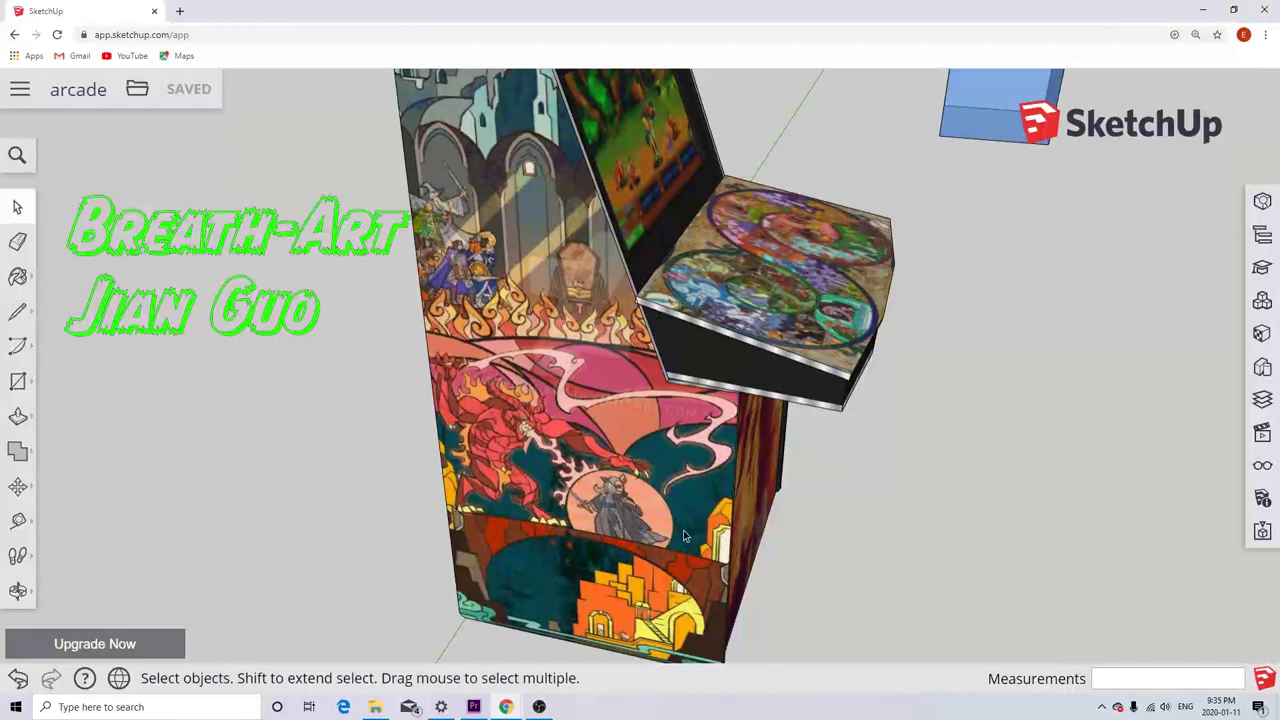
pyautogui.scroll(-2, 670, 505)
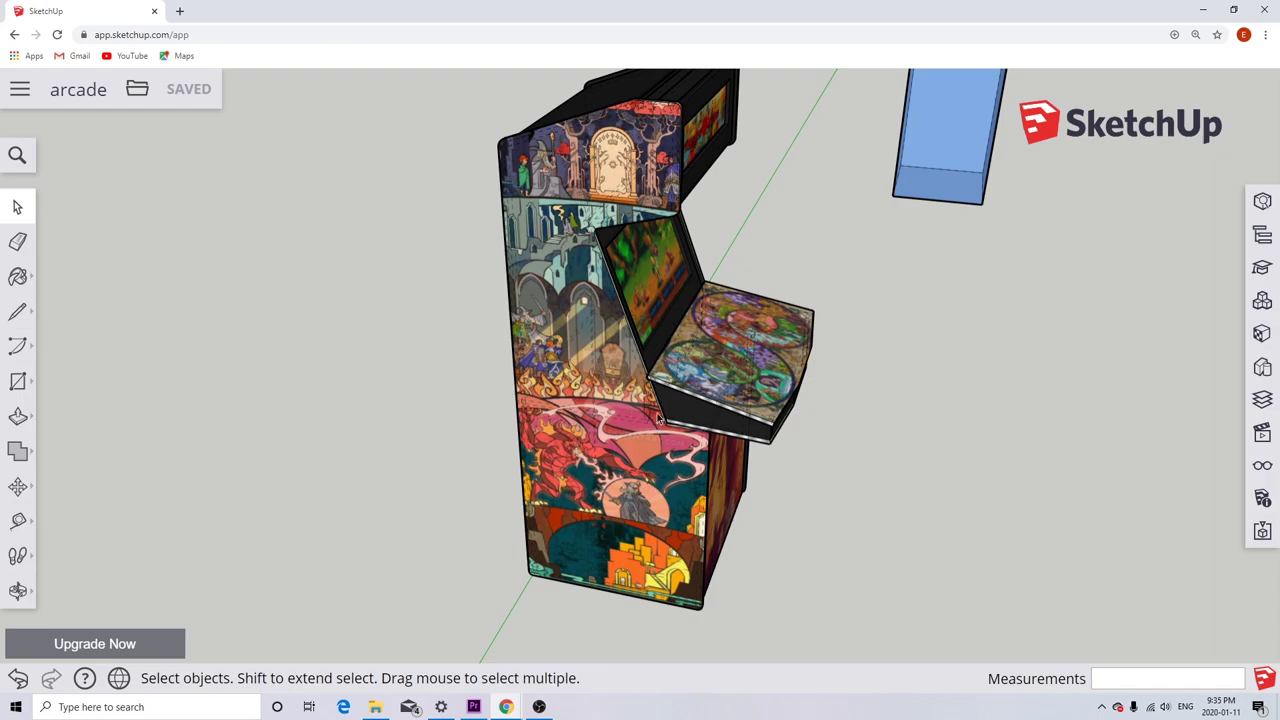
pyautogui.moveTo(686, 428); pyautogui.dragTo(457, 403, button='middle')
pyautogui.moveTo(790, 410); pyautogui.dragTo(657, 455, button='middle')
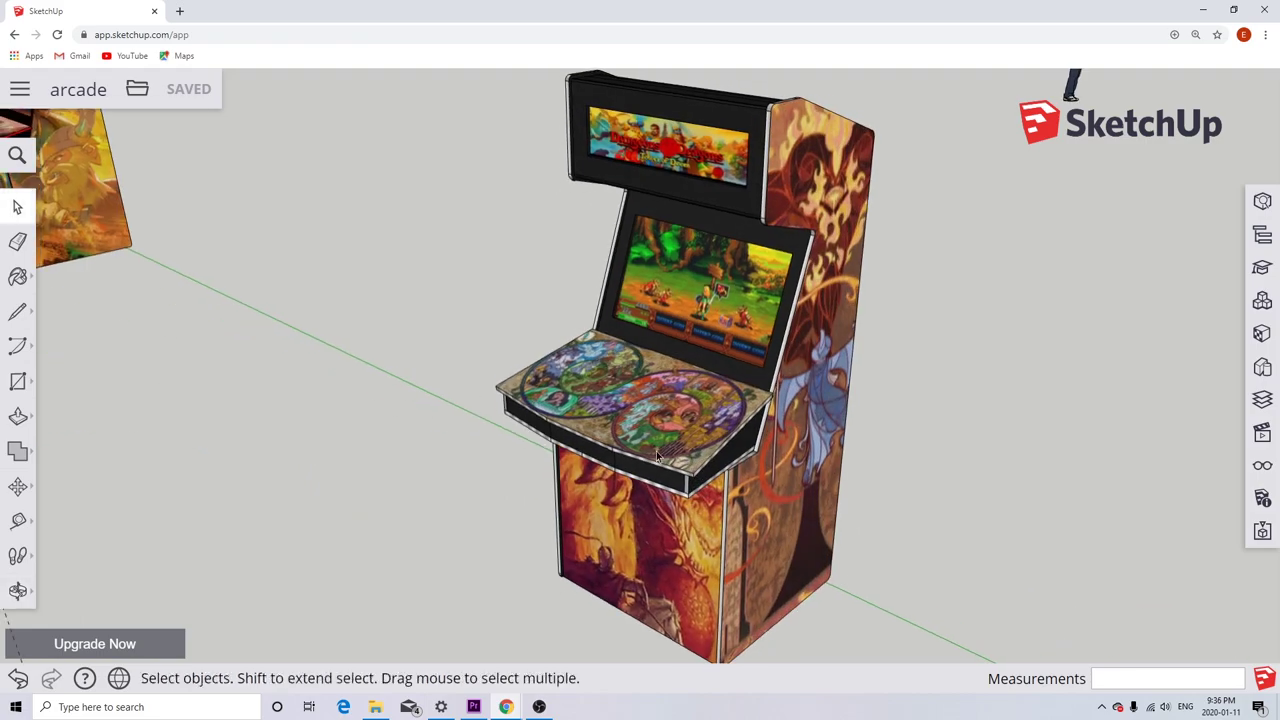
pyautogui.moveTo(800, 445); pyautogui.dragTo(640, 430, button='middle')
pyautogui.scroll(-3, 613, 425)
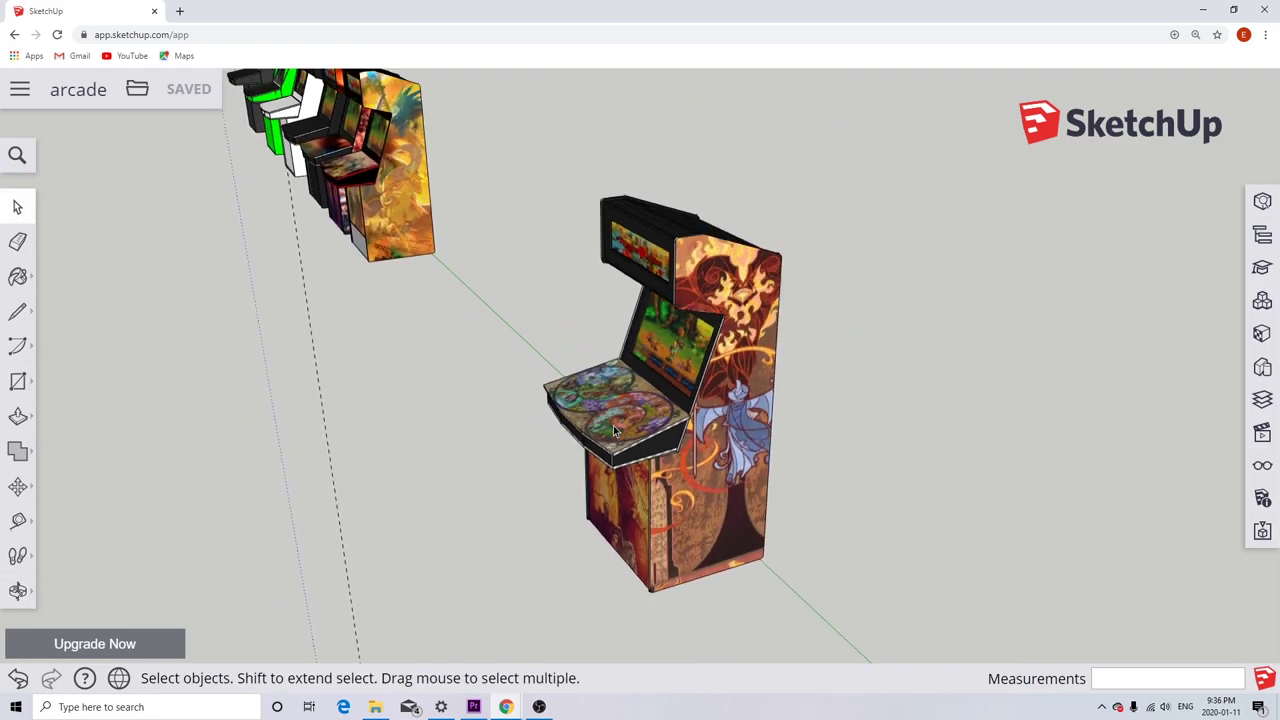
# Bring the blank white cabinet frame and both control-panel slabs to eye level and select all with Ctrl+A.
pyautogui.scroll(-5, 622, 409)
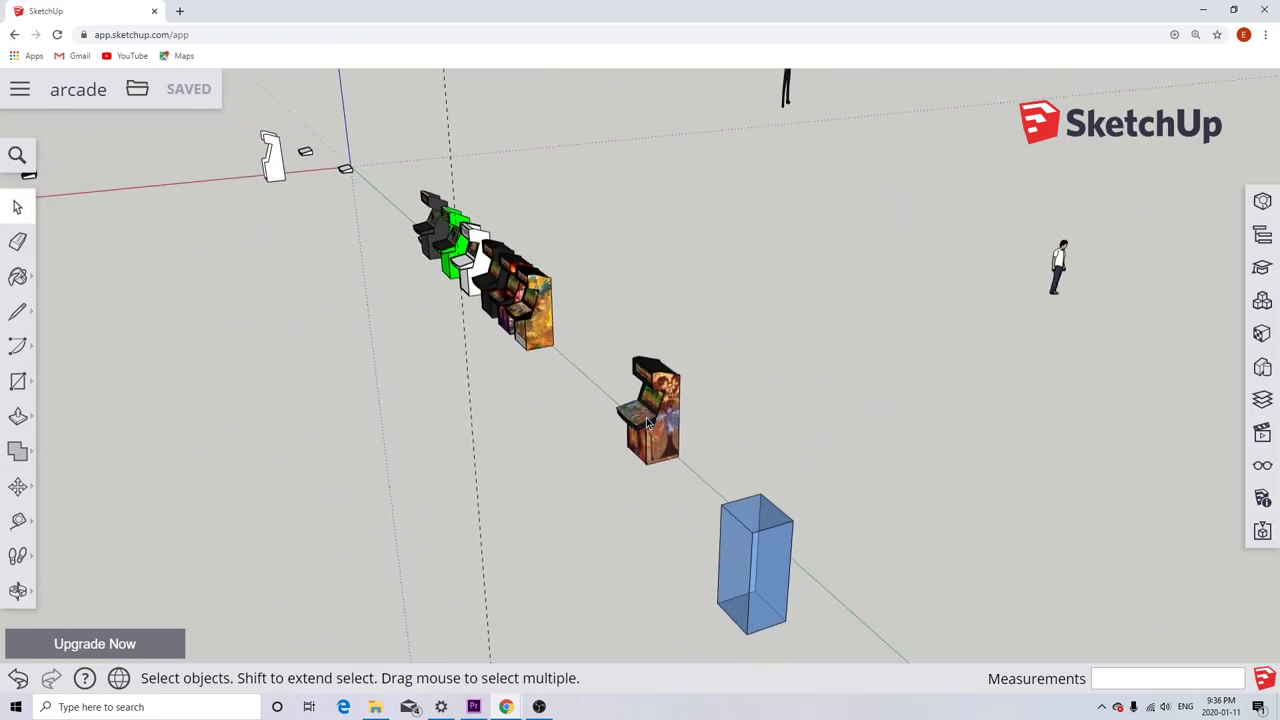
pyautogui.scroll(2, 374, 257)
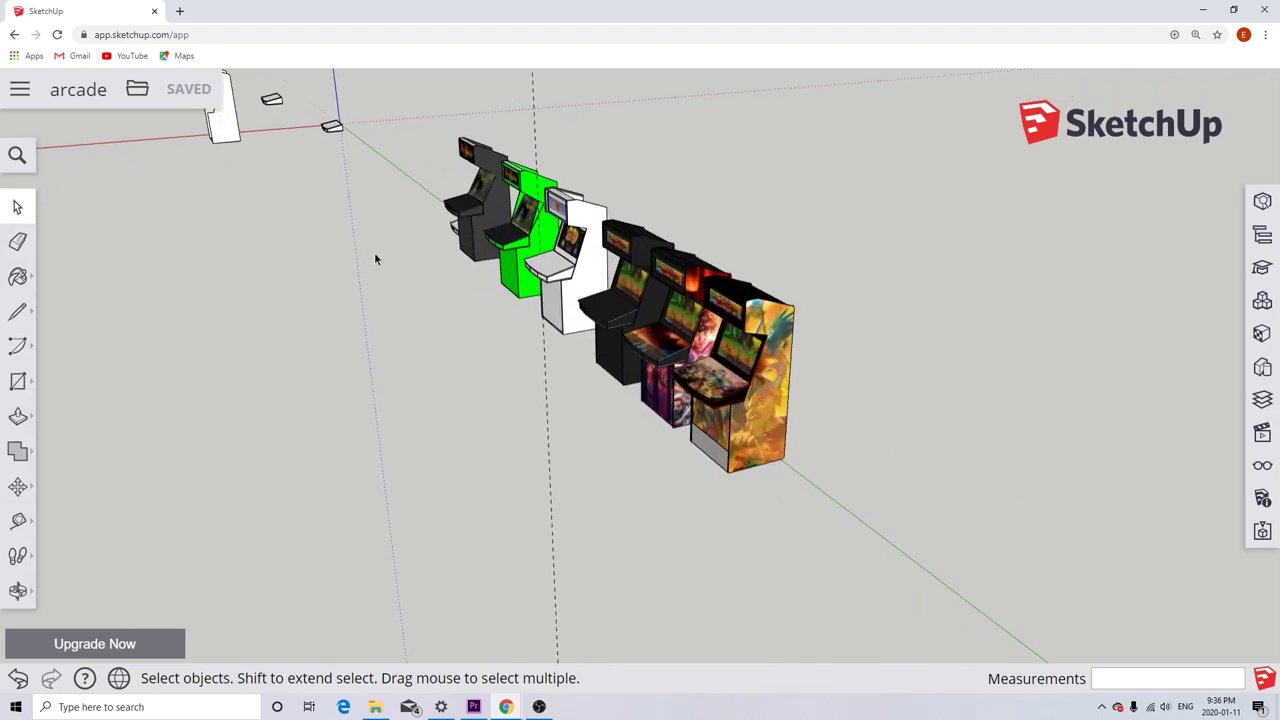
pyautogui.scroll(-5, 374, 257)
pyautogui.scroll(6, 310, 180)
pyautogui.scroll(2, 310, 180)
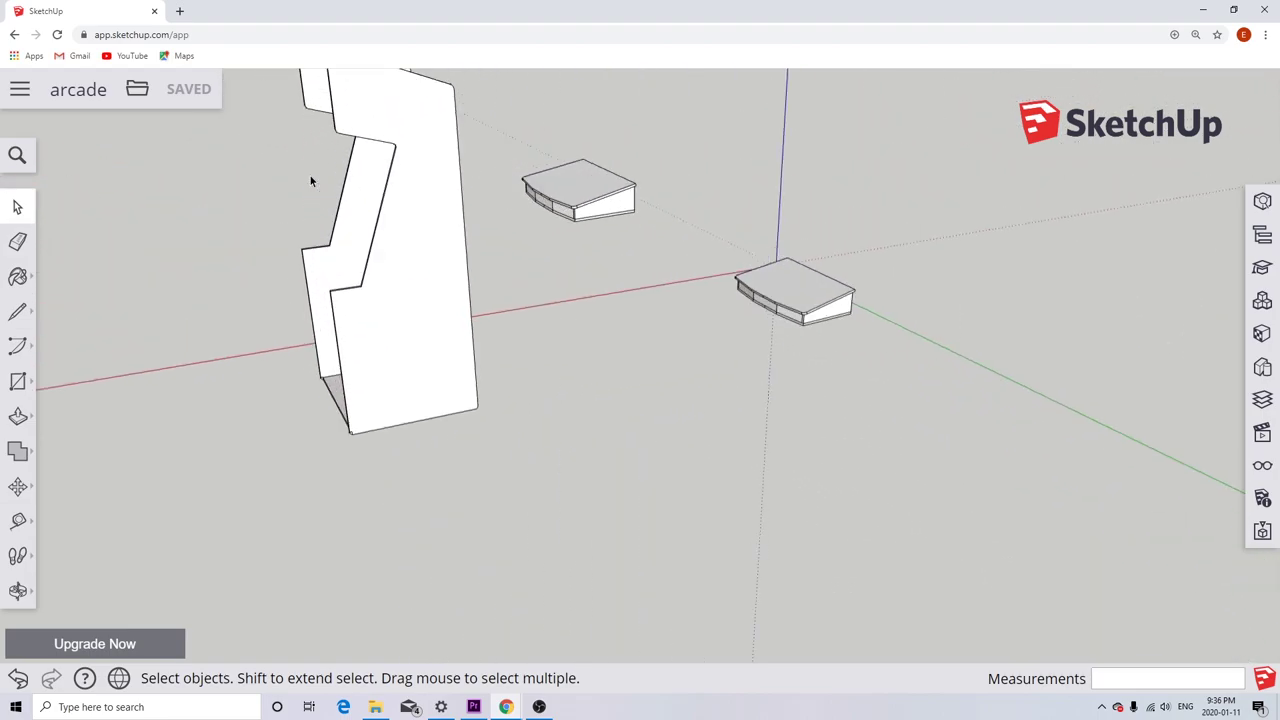
pyautogui.scroll(-4, 471, 487)
pyautogui.scroll(3, 446, 357)
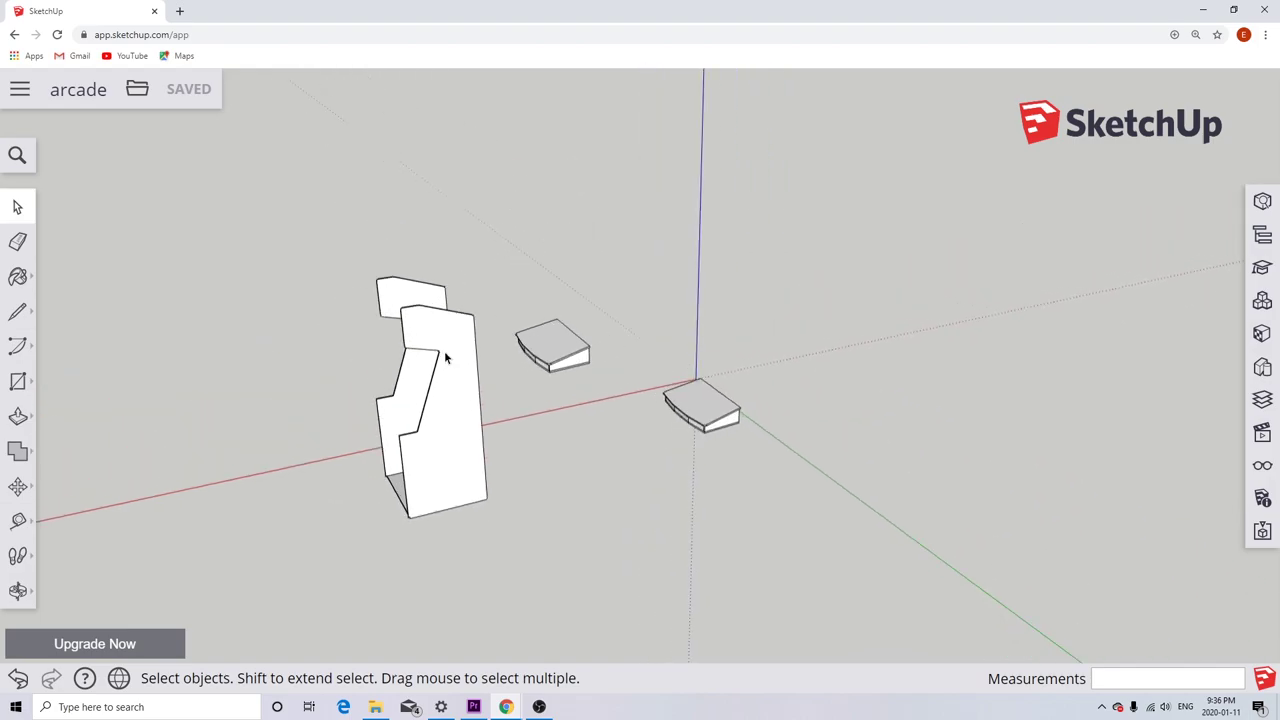
pyautogui.scroll(-1, 509, 629)
pyautogui.scroll(3, 530, 630)
pyautogui.scroll(-2, 530, 630)
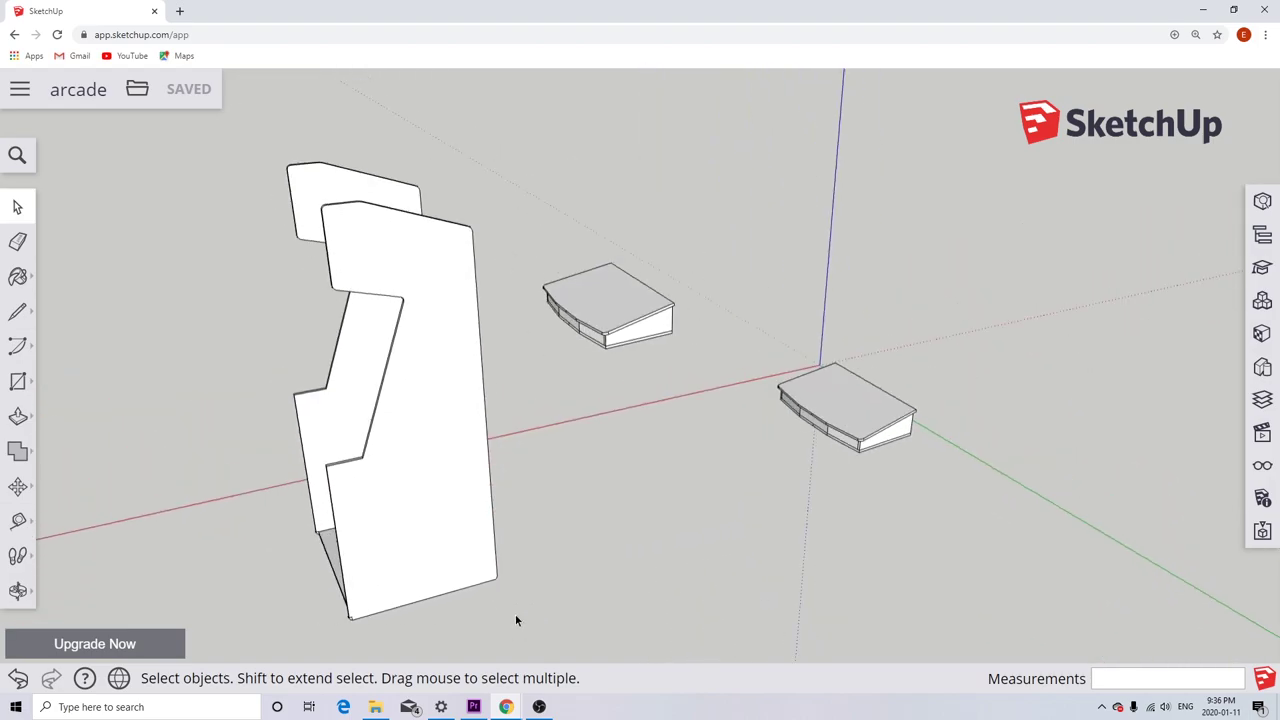
pyautogui.moveTo(470, 538); pyautogui.dragTo(478, 413, button='middle')
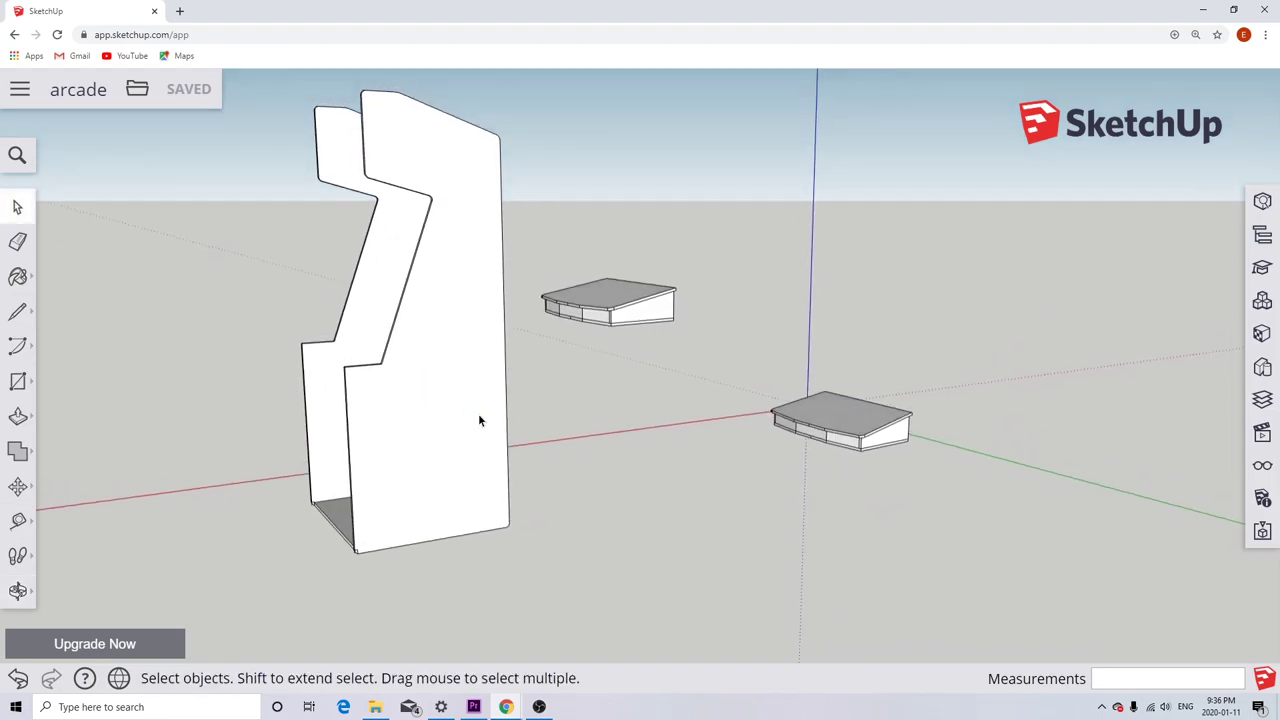
pyautogui.hotkey('ctrl', 'a')
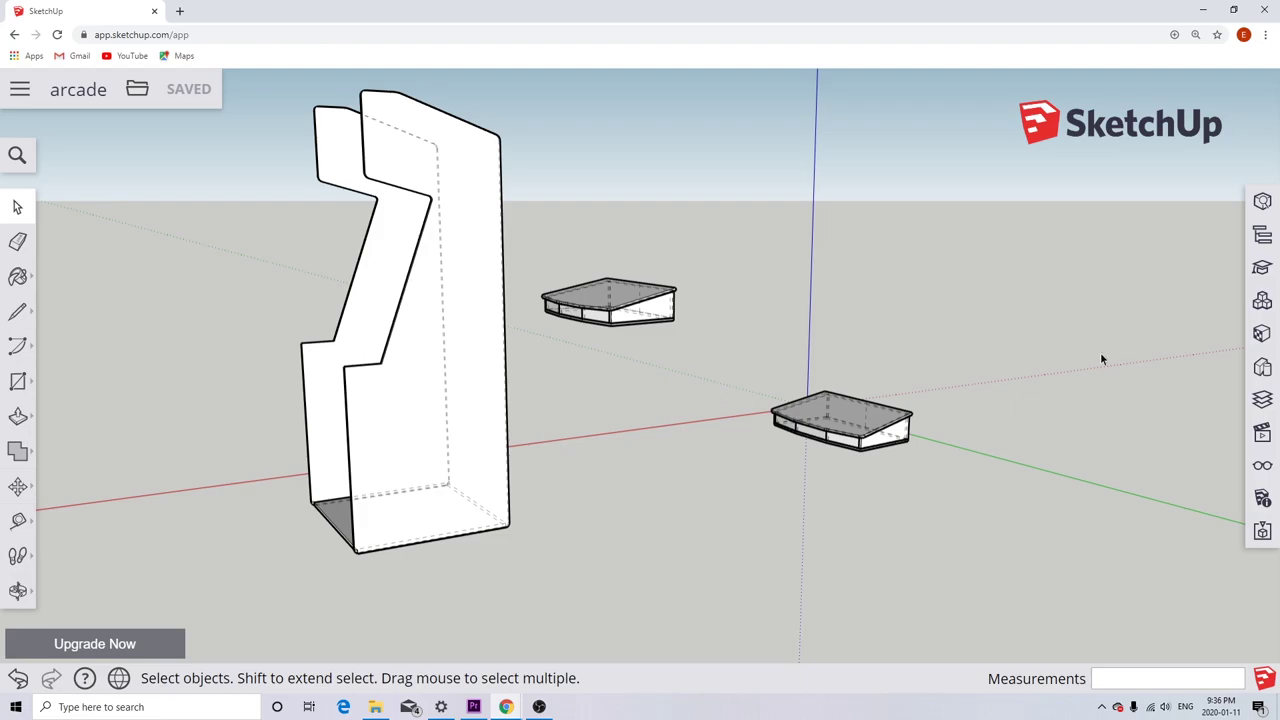
# Paint the cabinet's side panel a bright red from the Materials Colors category.
pyautogui.click(1262, 334)
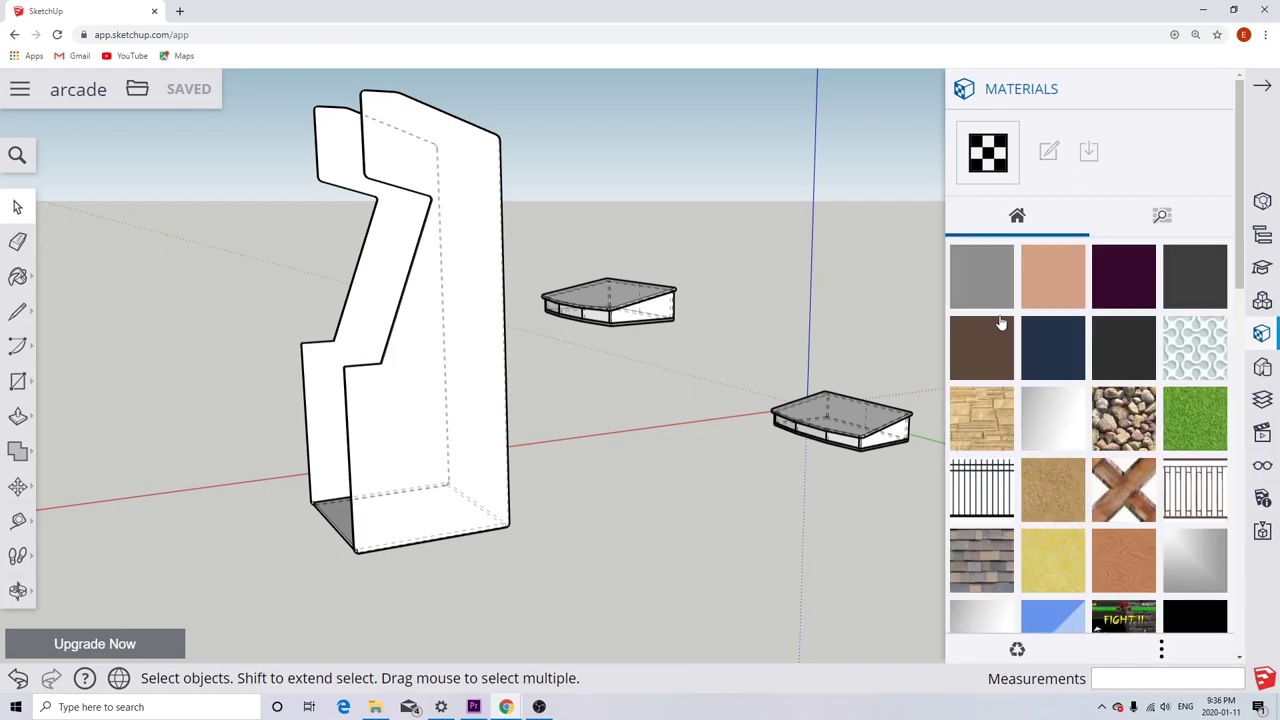
pyautogui.scroll(-4, 1100, 440)
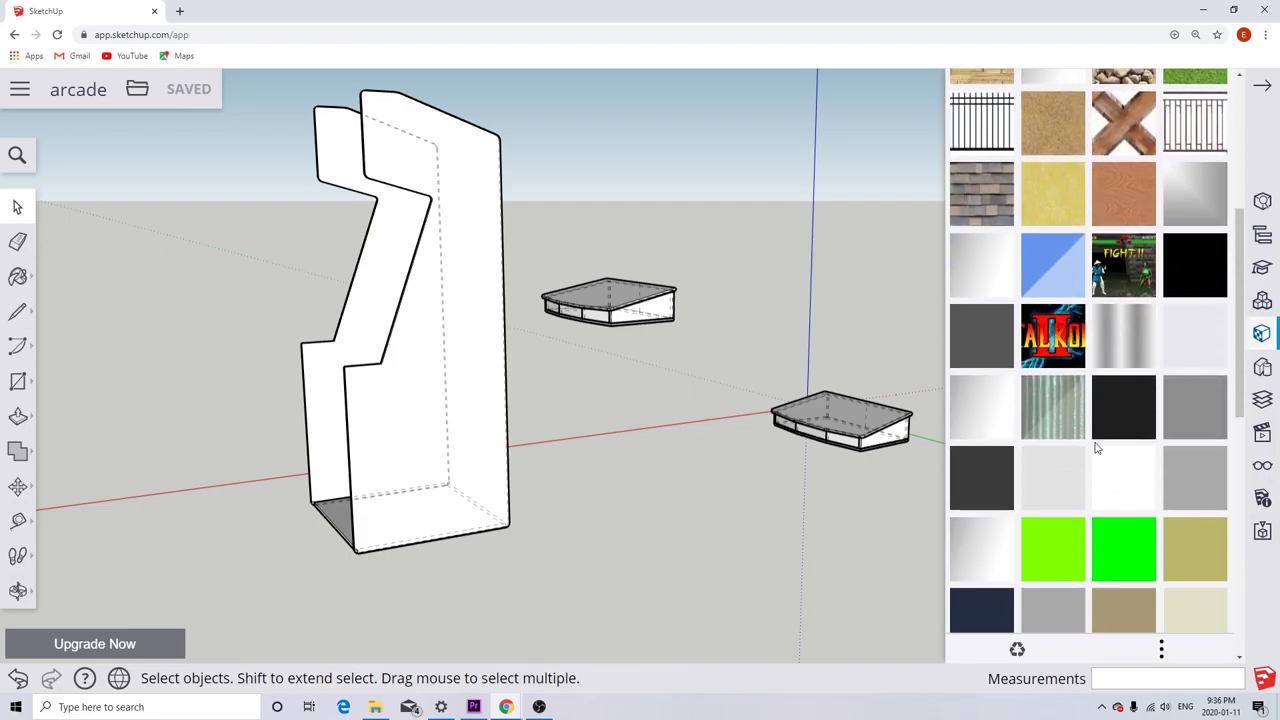
pyautogui.scroll(-6, 1097, 448)
pyautogui.scroll(3, 1097, 448)
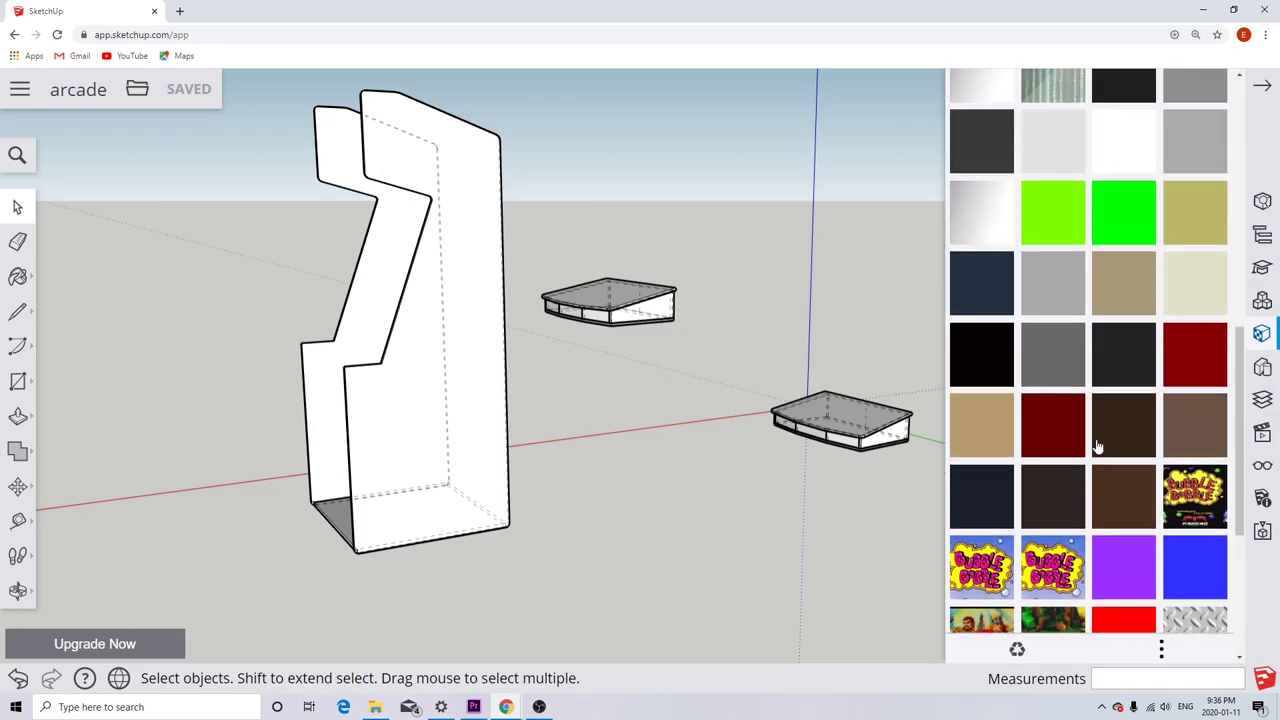
pyautogui.scroll(7, 1097, 448)
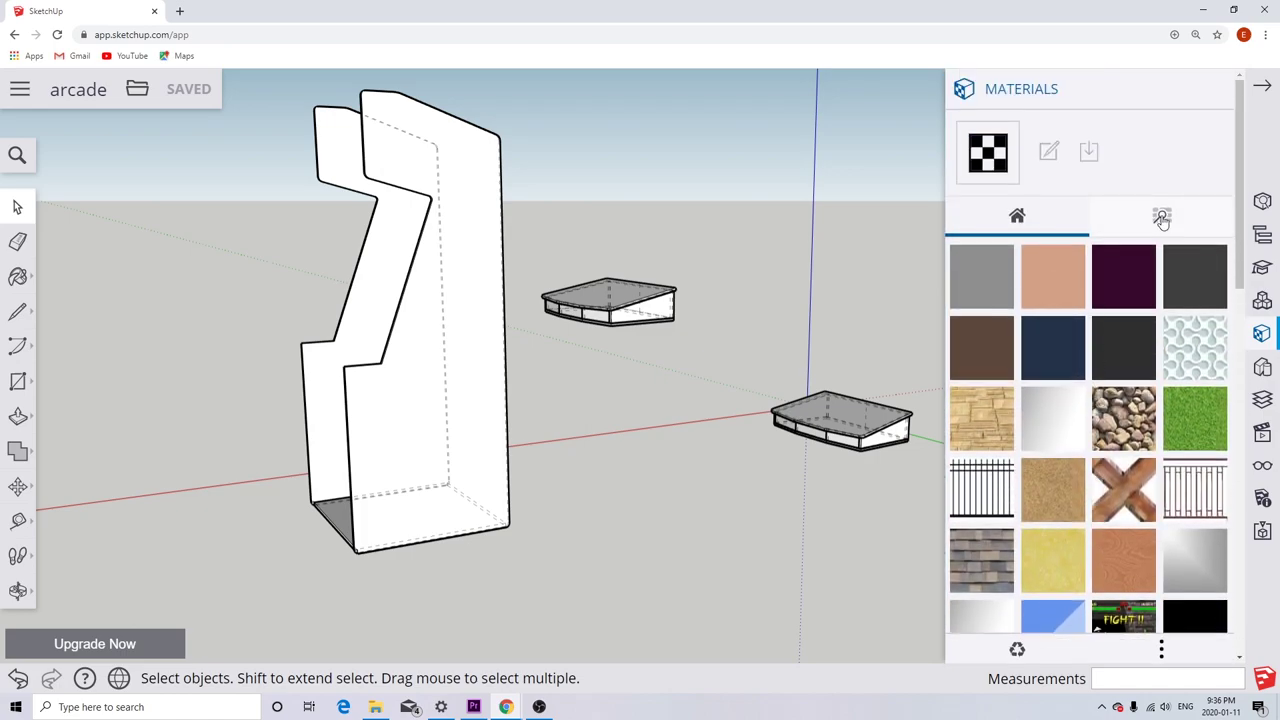
pyautogui.click(1162, 218)
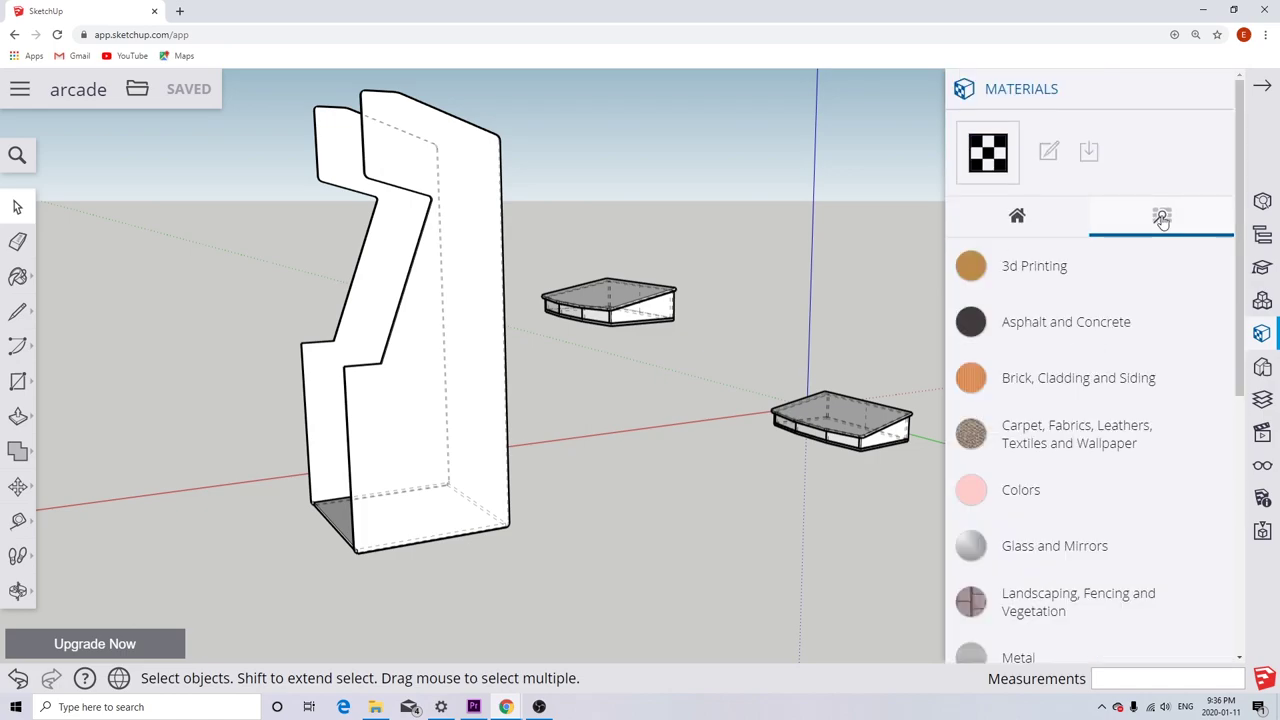
pyautogui.click(1027, 490)
pyautogui.scroll(-1, 990, 520)
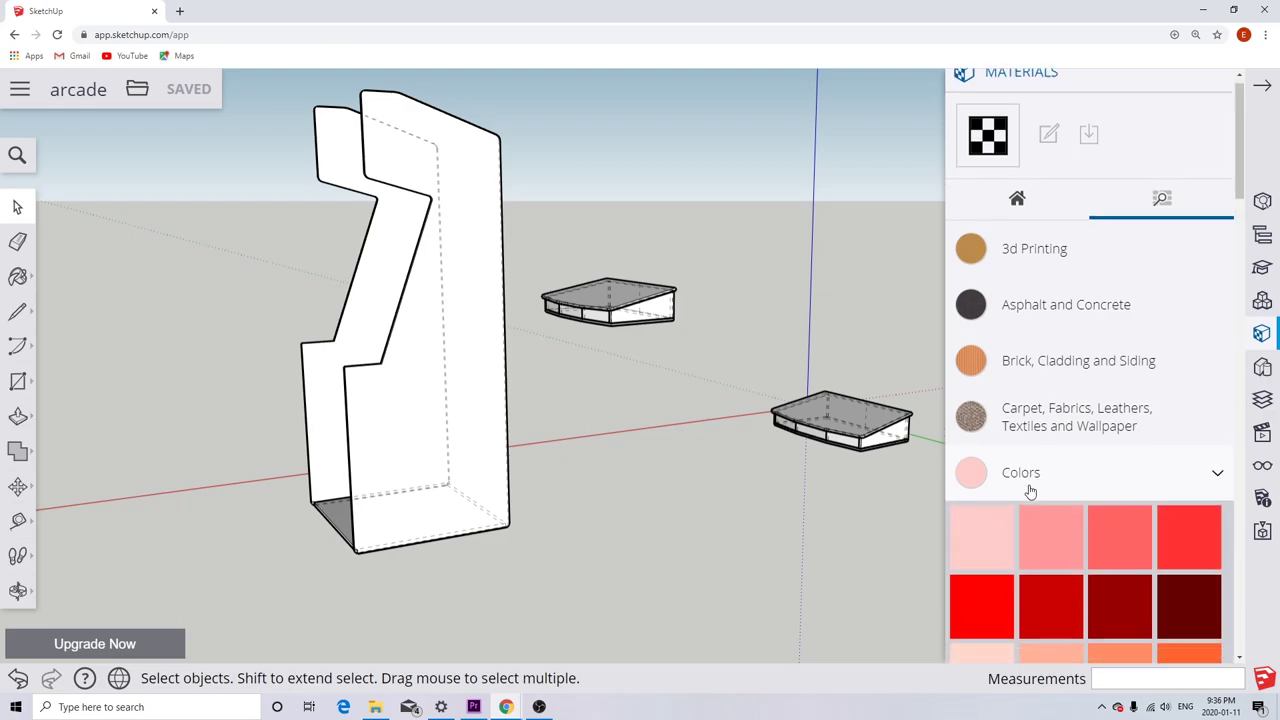
pyautogui.click(985, 532)
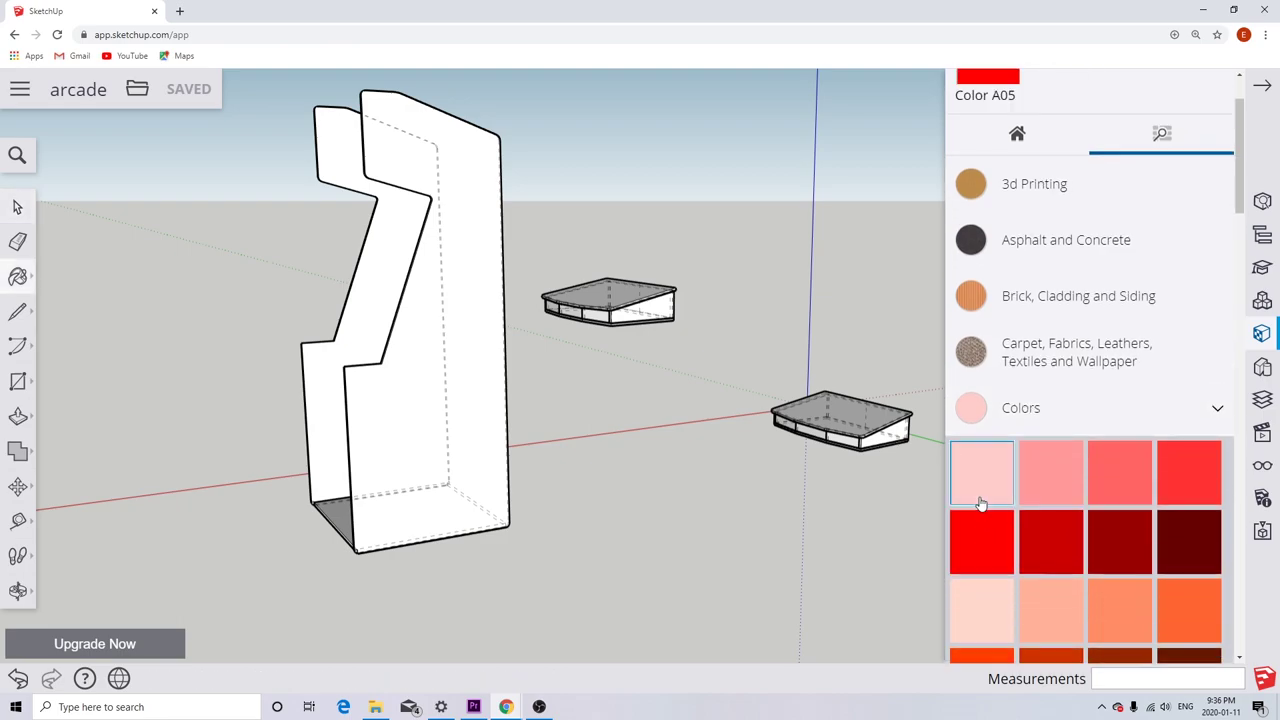
pyautogui.click(432, 388)
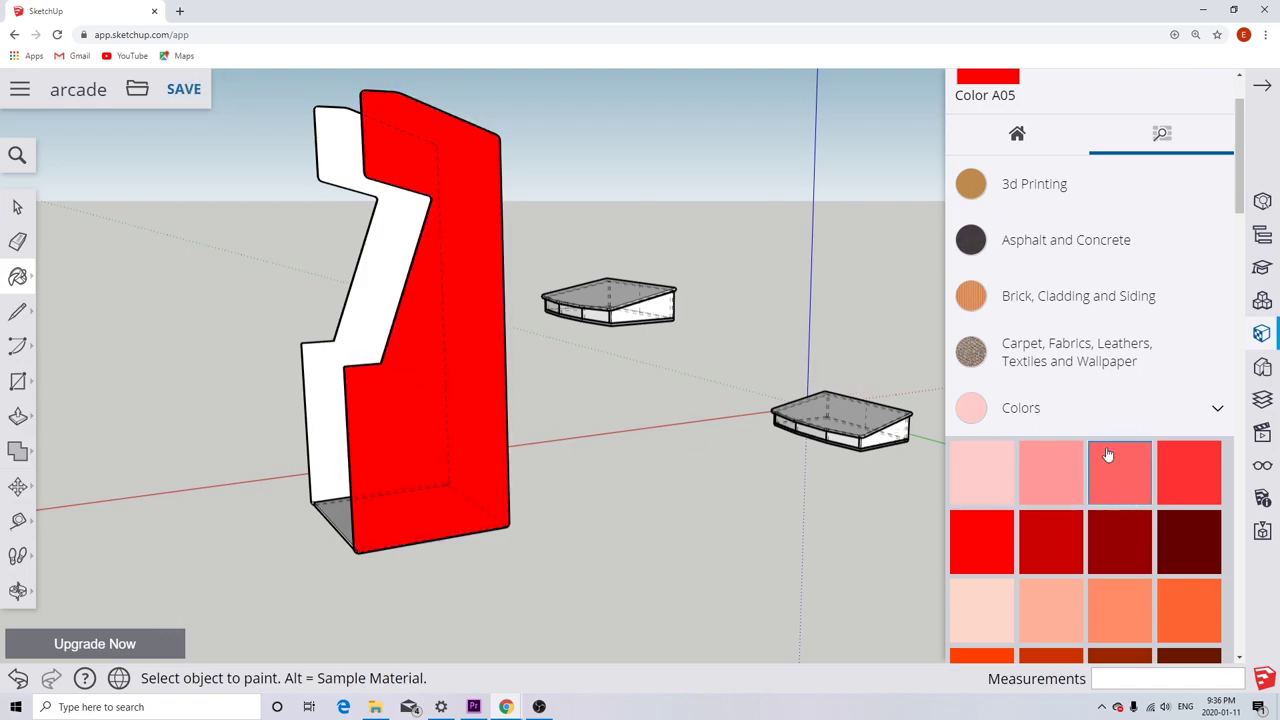
# Repaint the side panel with the diamond-plate texture from the Metal materials category.
pyautogui.scroll(-7, 1078, 390)
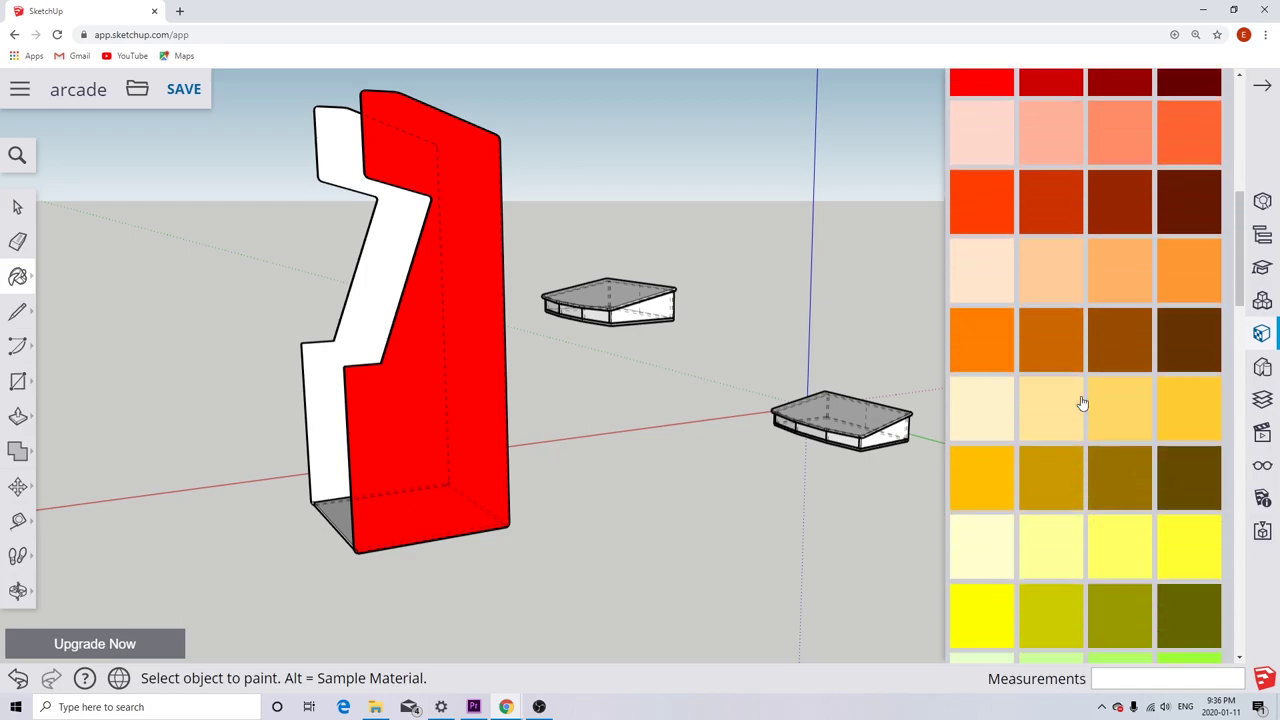
pyautogui.scroll(-10, 1082, 402)
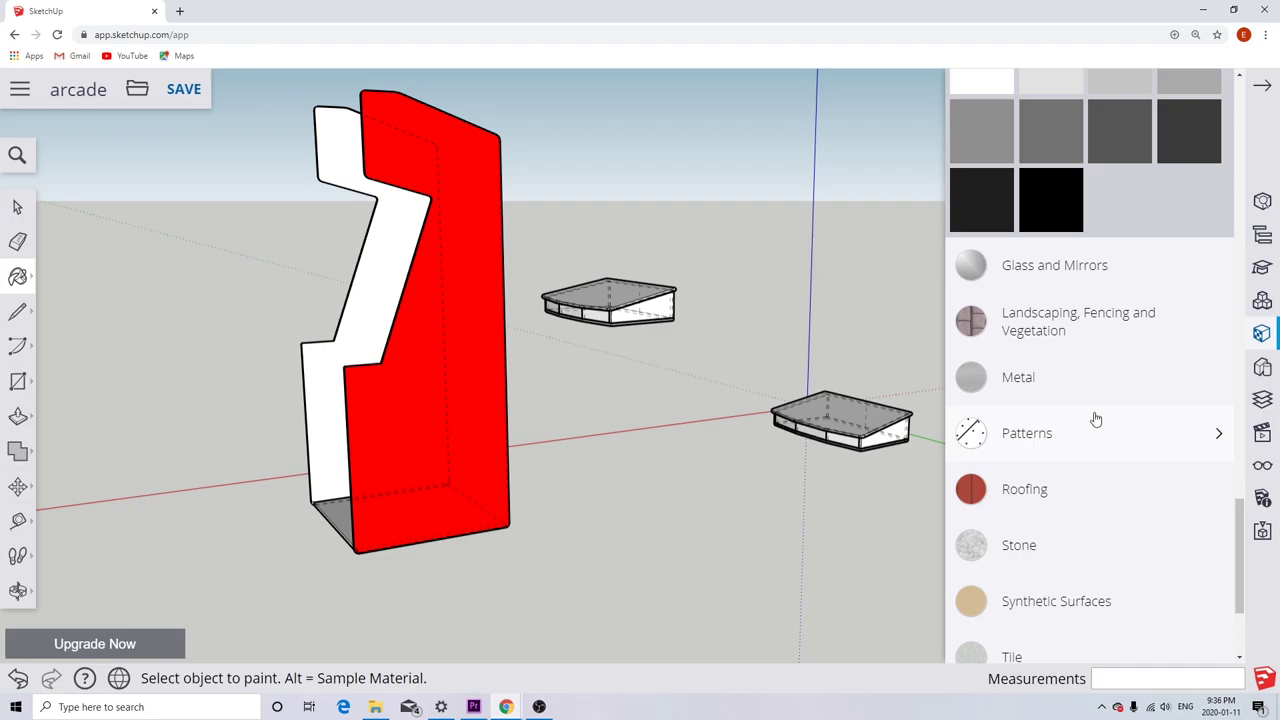
pyautogui.scroll(-2, 1096, 419)
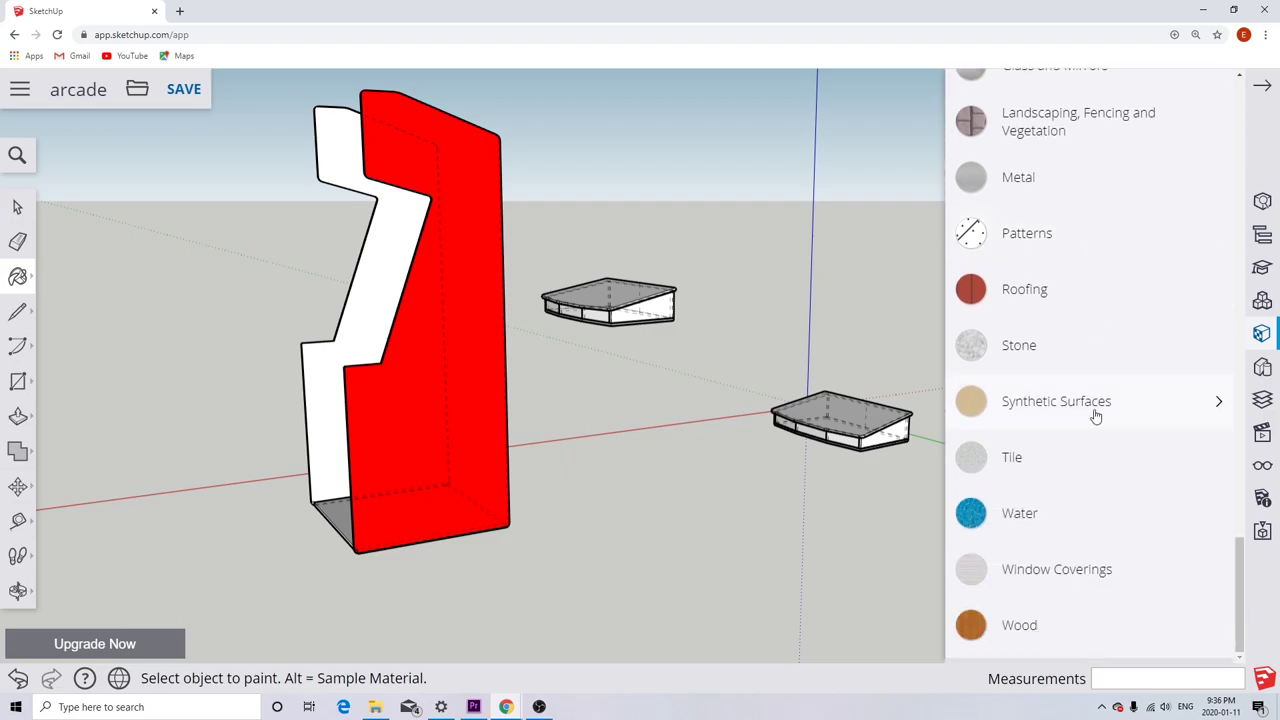
pyautogui.scroll(2, 1096, 417)
pyautogui.click(1036, 376)
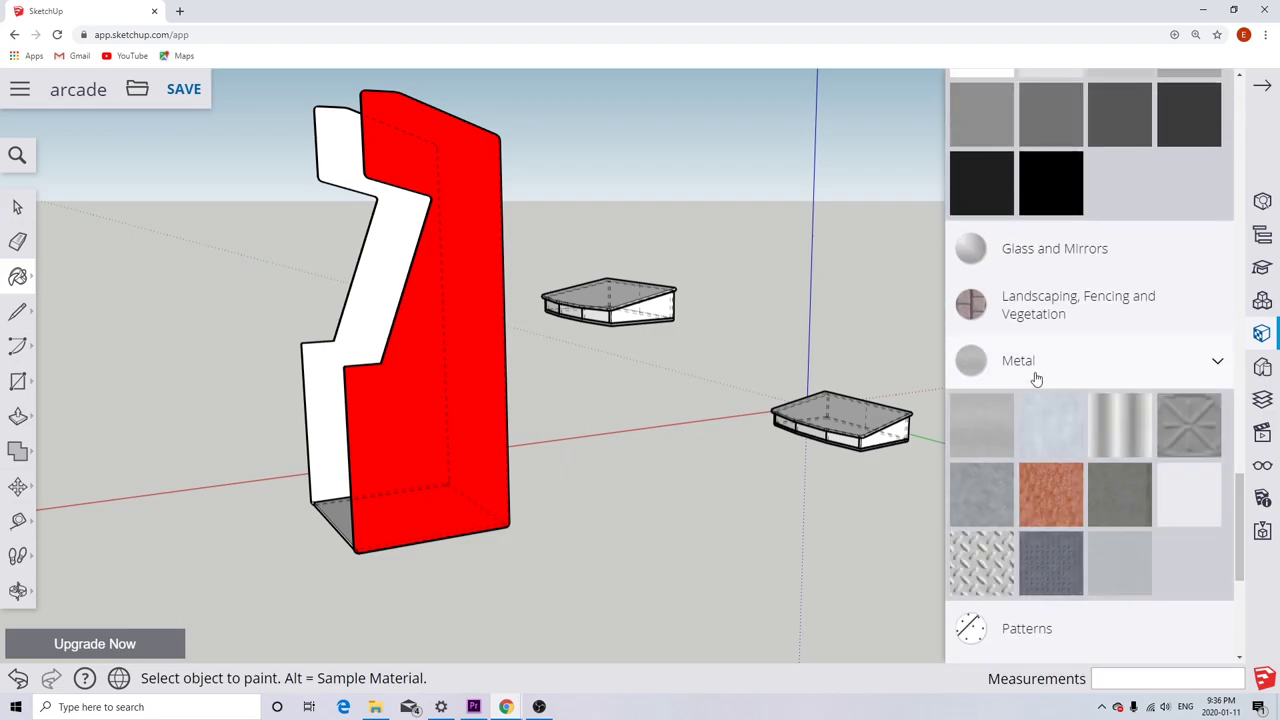
pyautogui.click(985, 565)
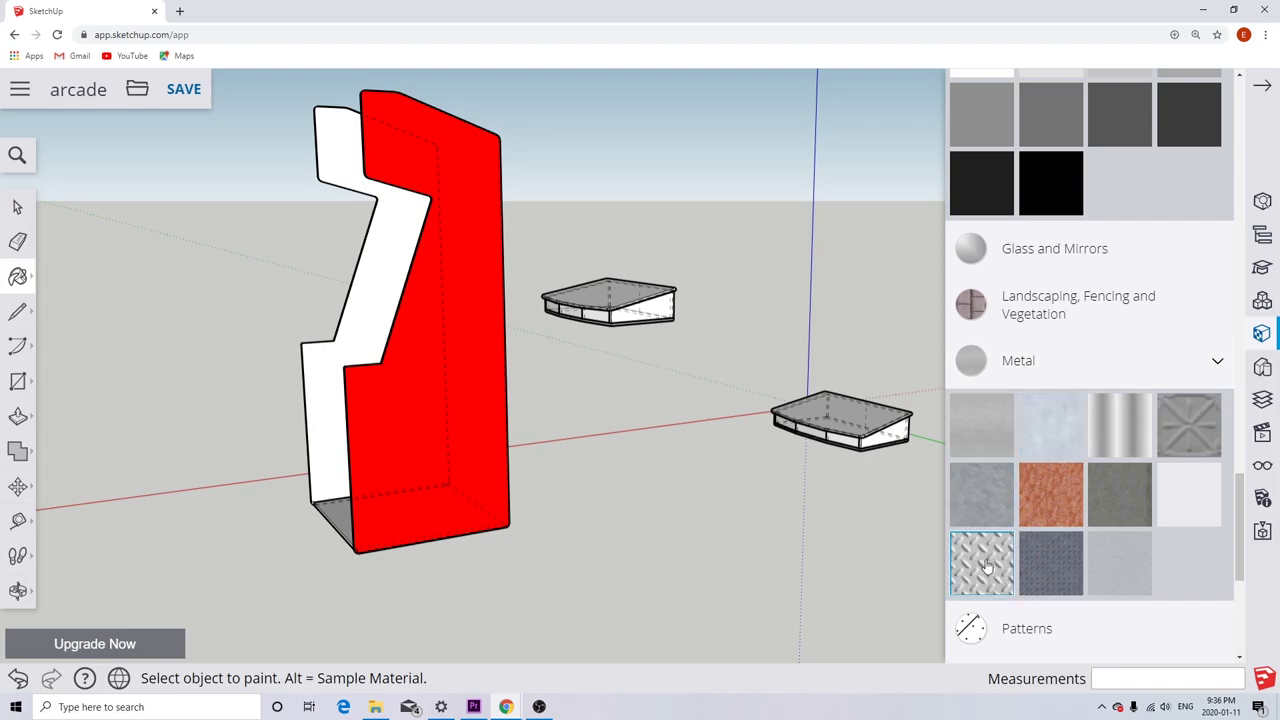
pyautogui.click(435, 447)
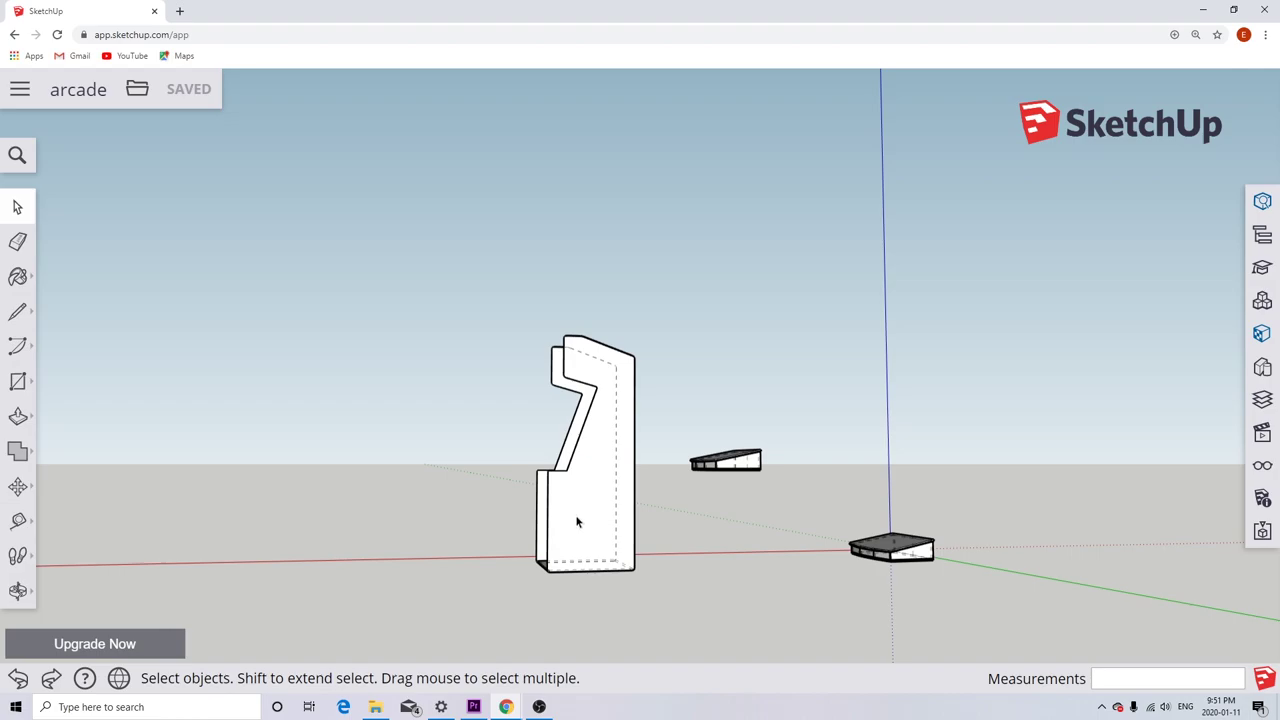
# Open the cabinet group and insert Capcom-dnd-artwork-by-bengus.jpg from the computer via File > Insert.
pyautogui.click(581, 536)
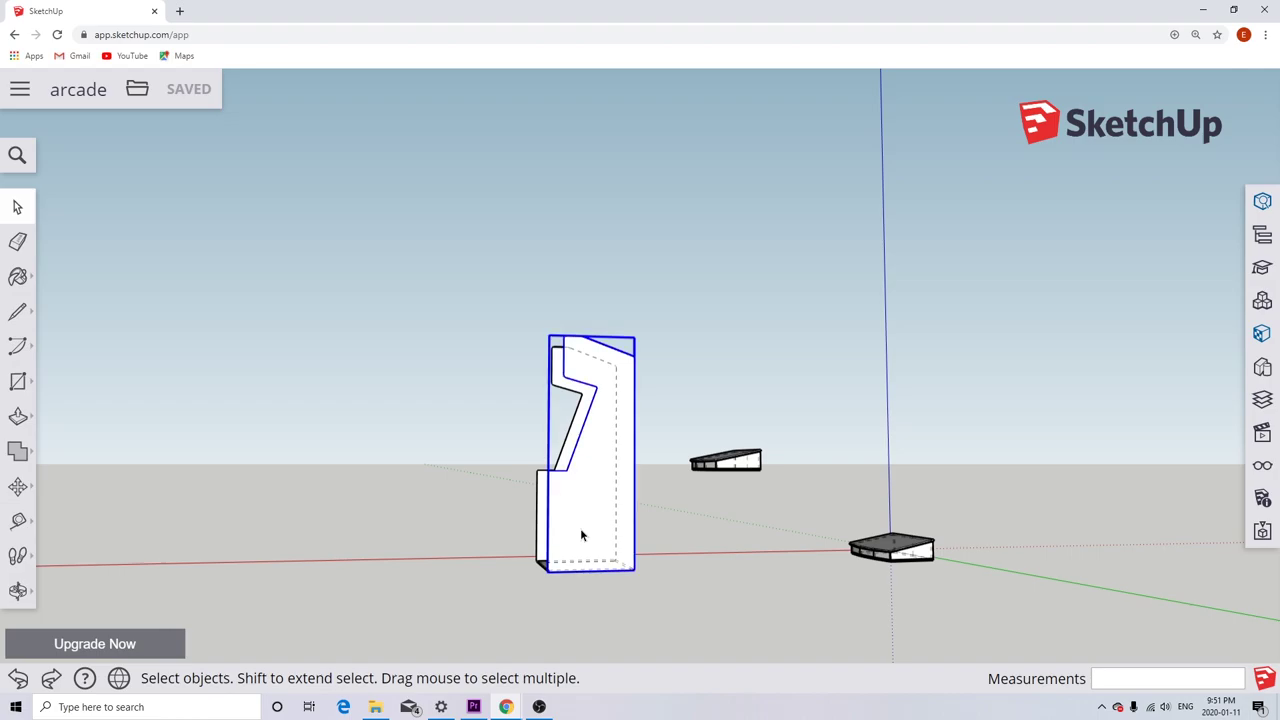
pyautogui.doubleClick(581, 536)
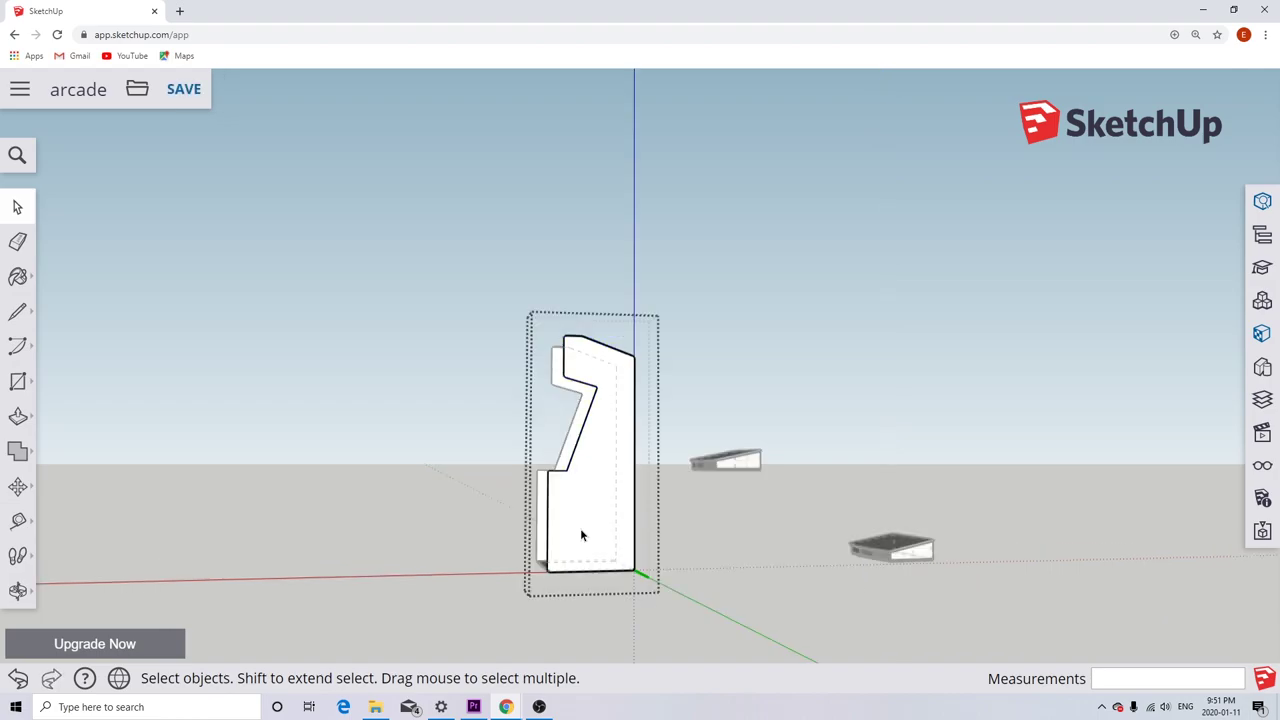
pyautogui.click(137, 90)
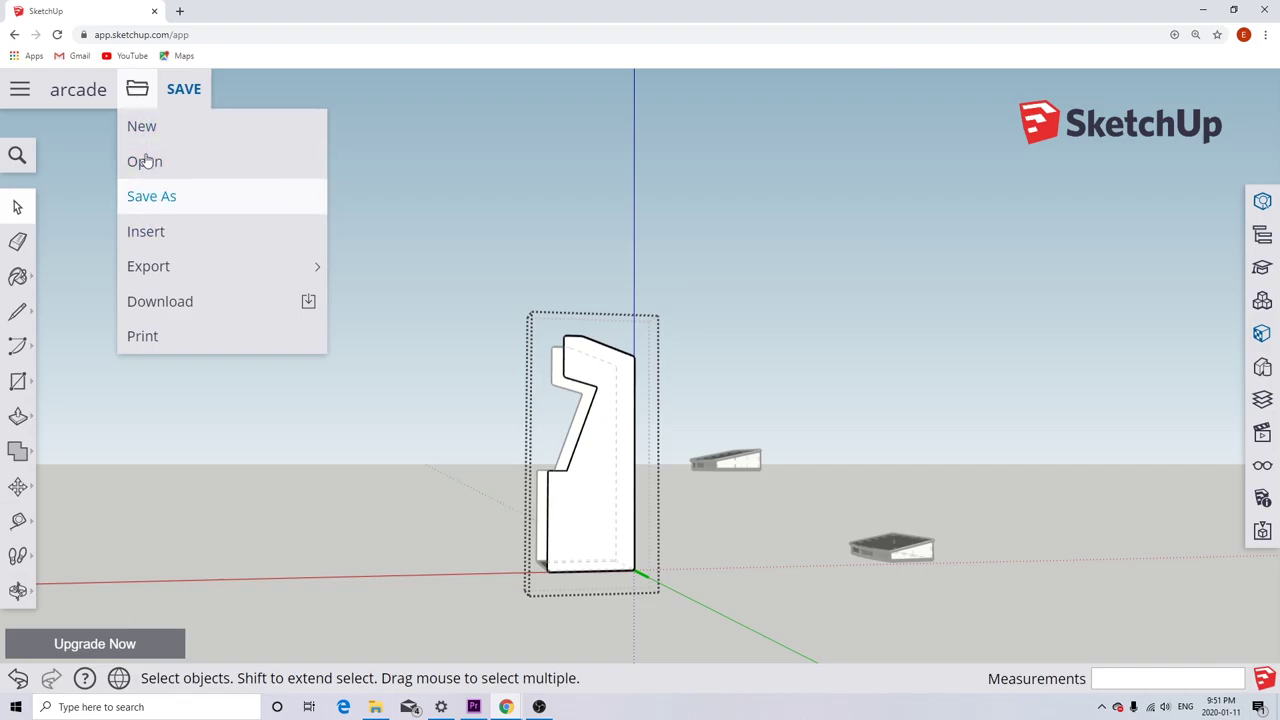
pyautogui.click(150, 232)
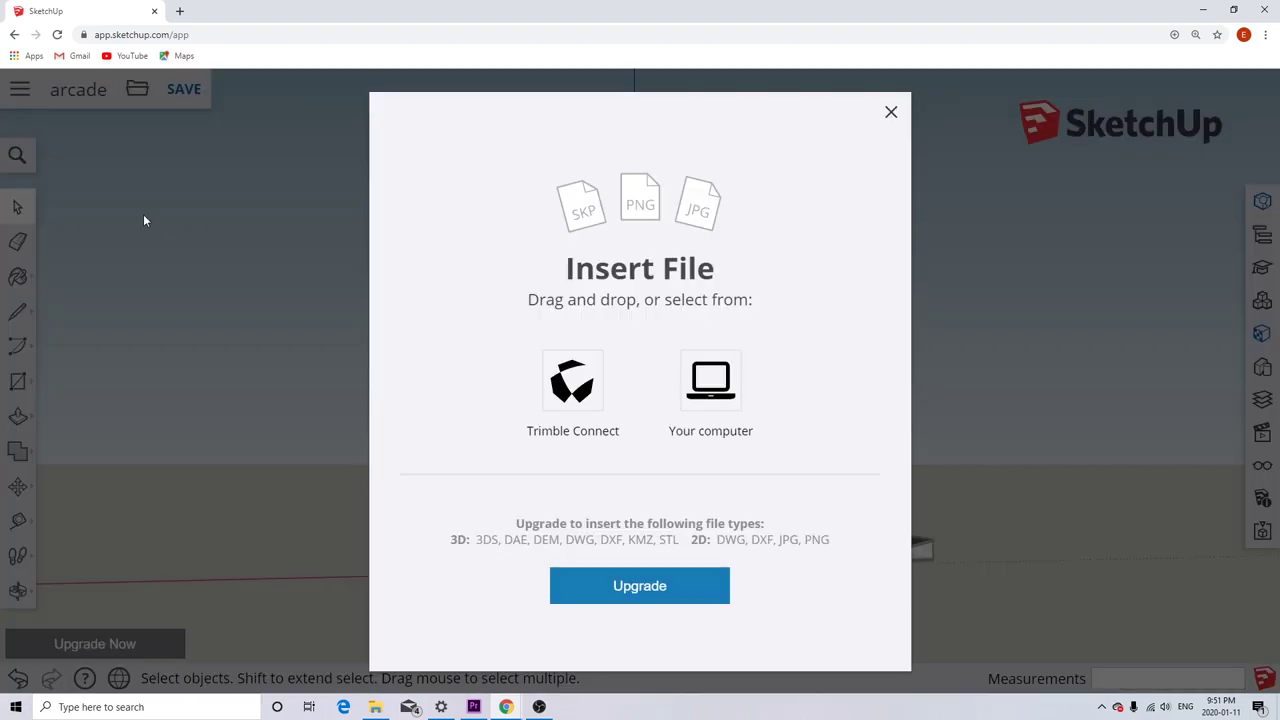
pyautogui.click(711, 392)
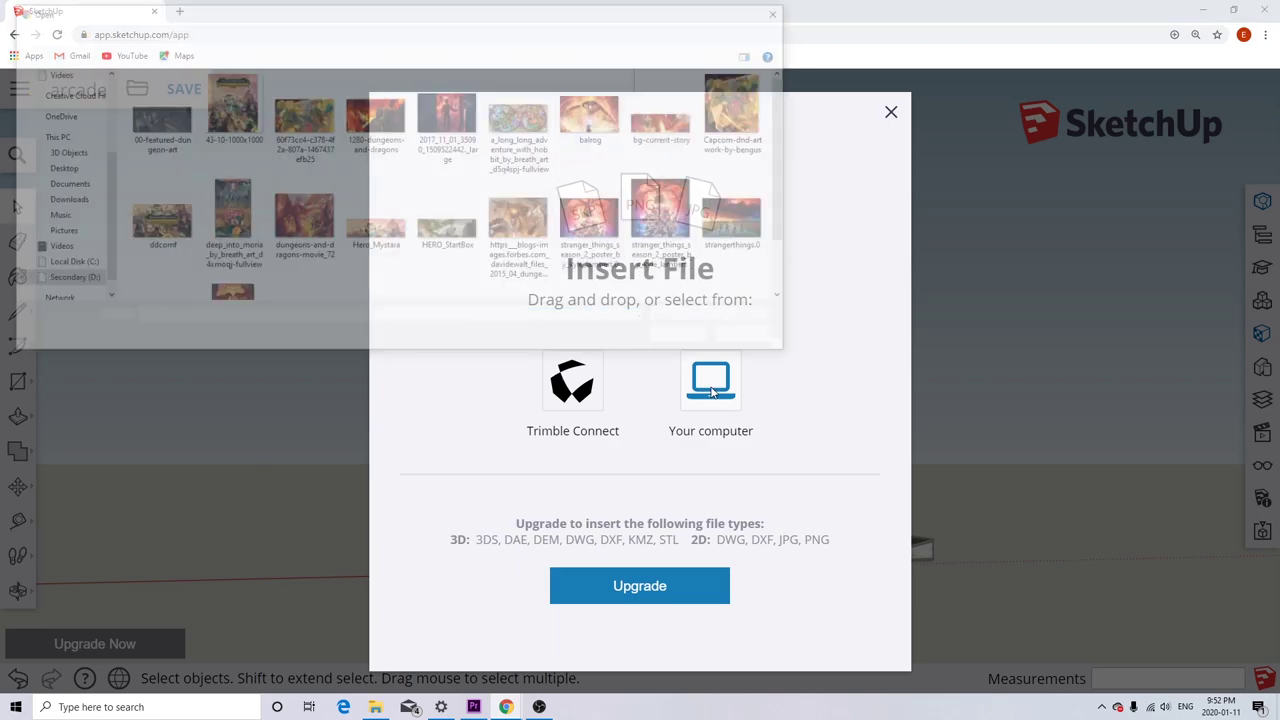
pyautogui.doubleClick(737, 125)
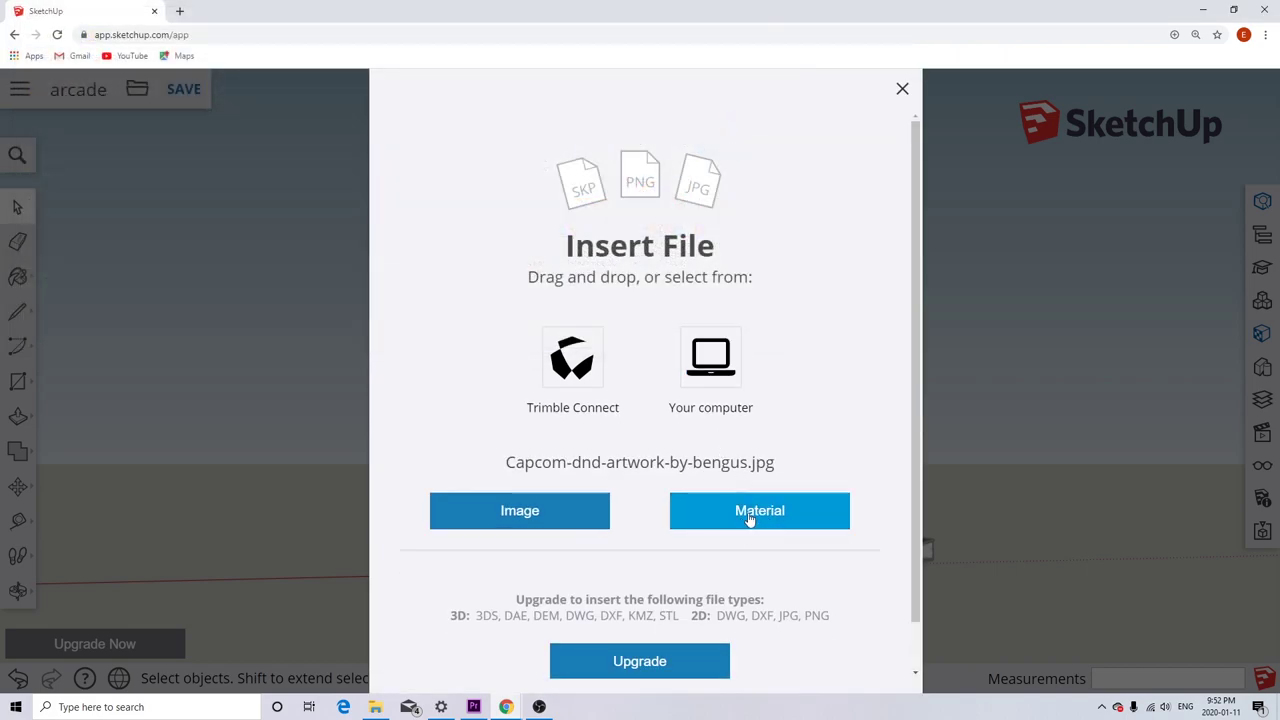
# Place the Capcom artwork as a material on the cabinet's side panel using two points.
pyautogui.click(748, 512)
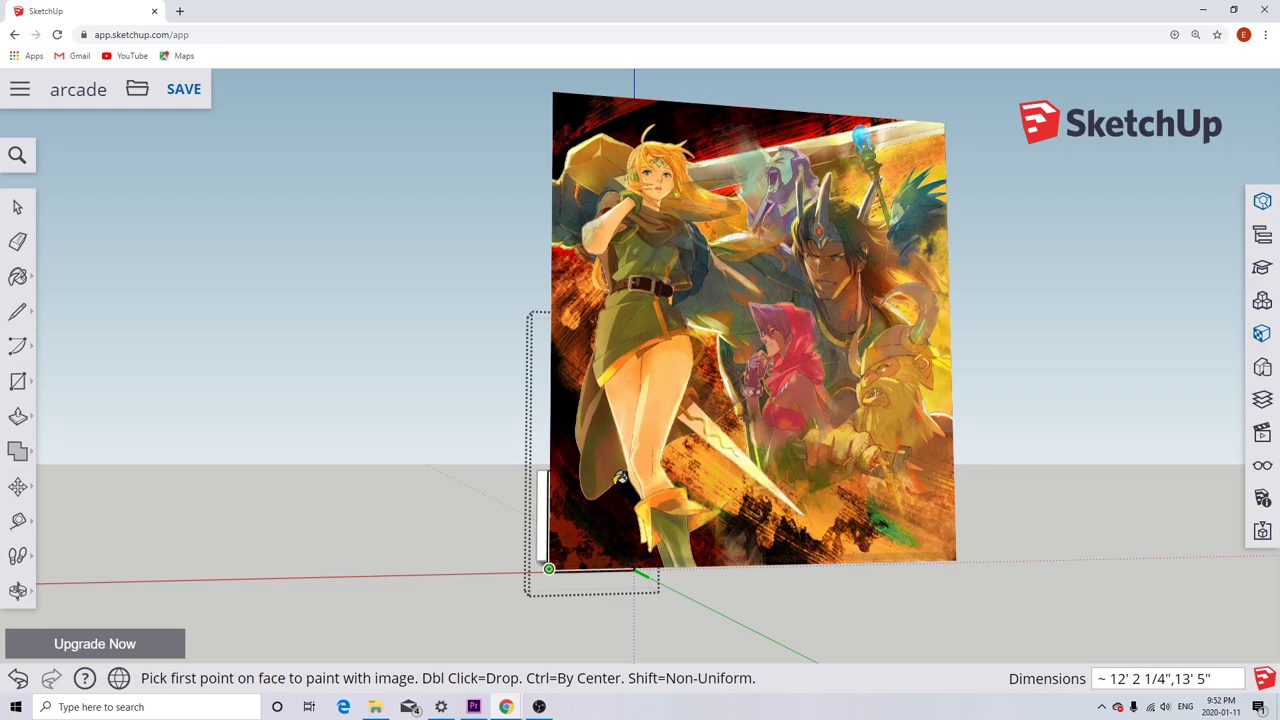
pyautogui.click(620, 478)
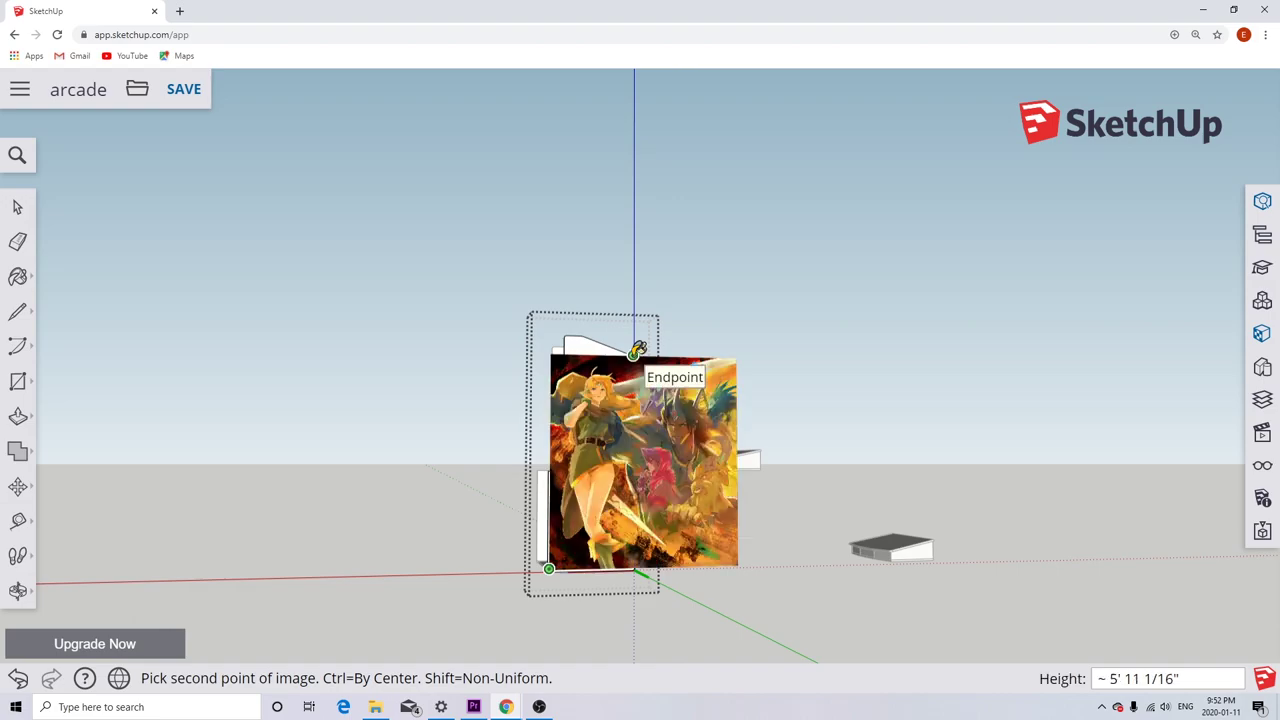
pyautogui.click(637, 350)
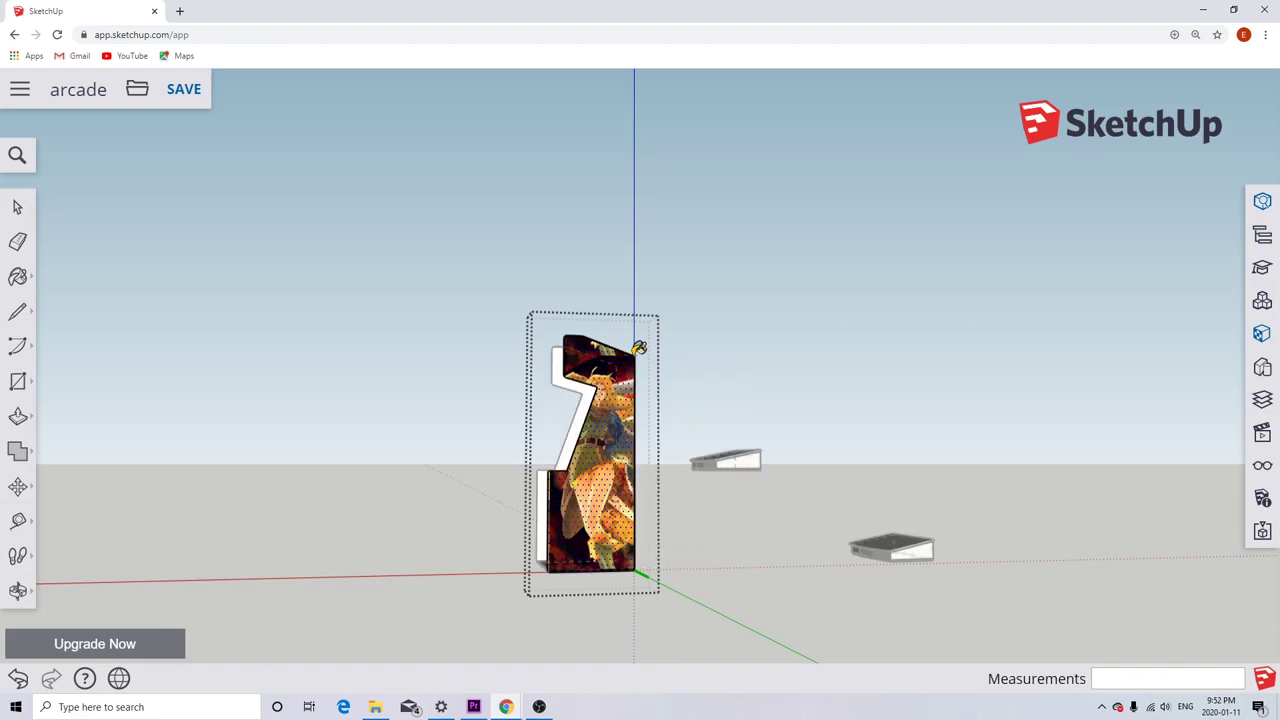
pyautogui.press('space')
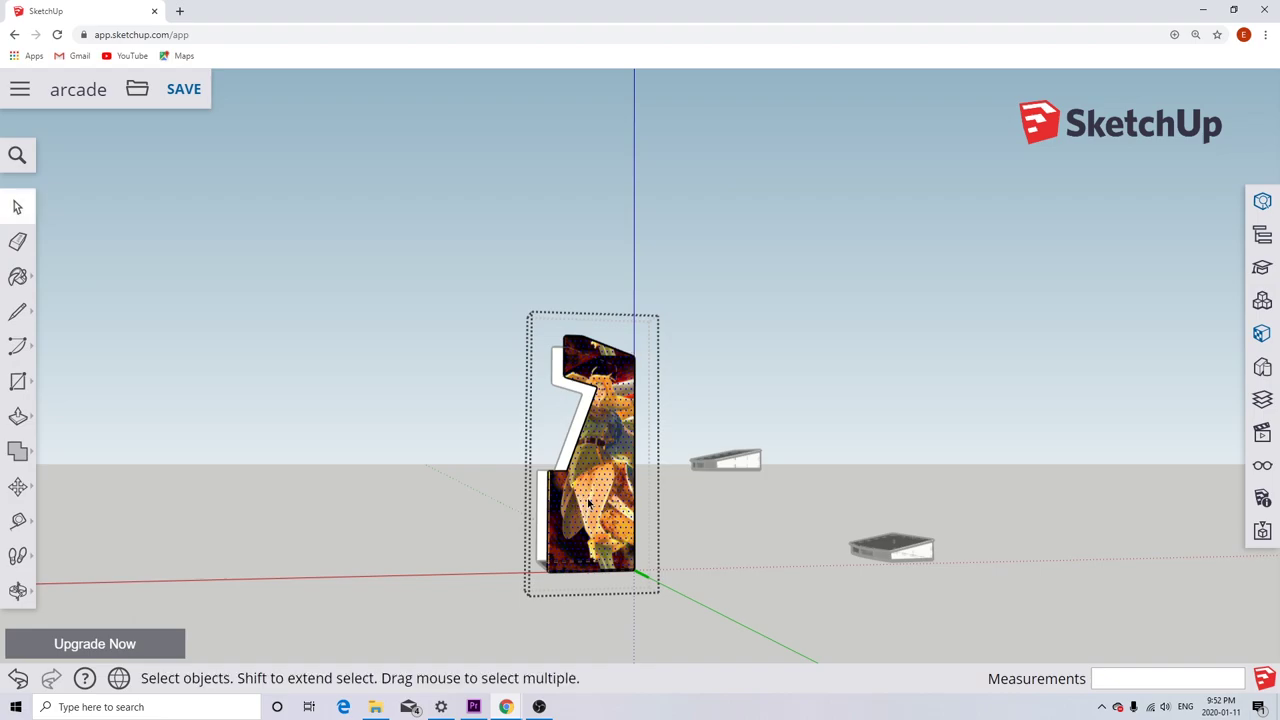
# Reopen the cabinet group and choose Texture > Position on the textured side panel.
pyautogui.click(698, 527)
pyautogui.doubleClick(595, 518)
pyautogui.rightClick(597, 523)
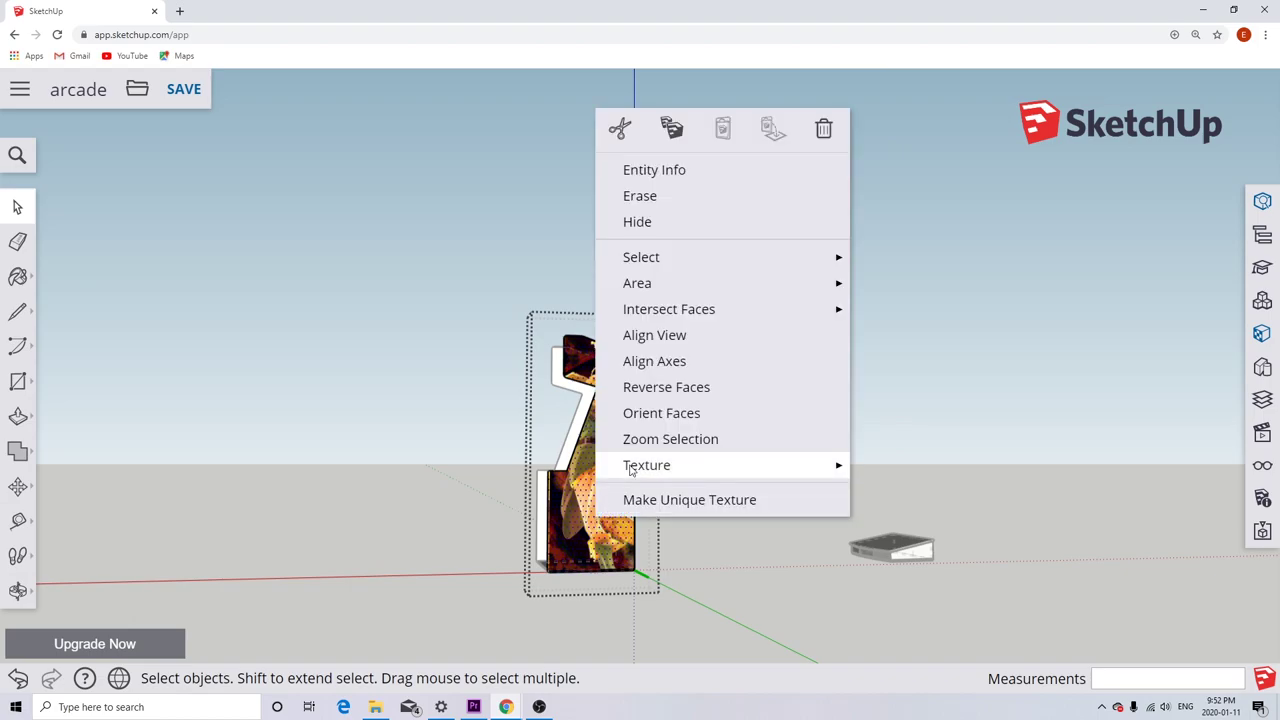
pyautogui.moveTo(631, 468)
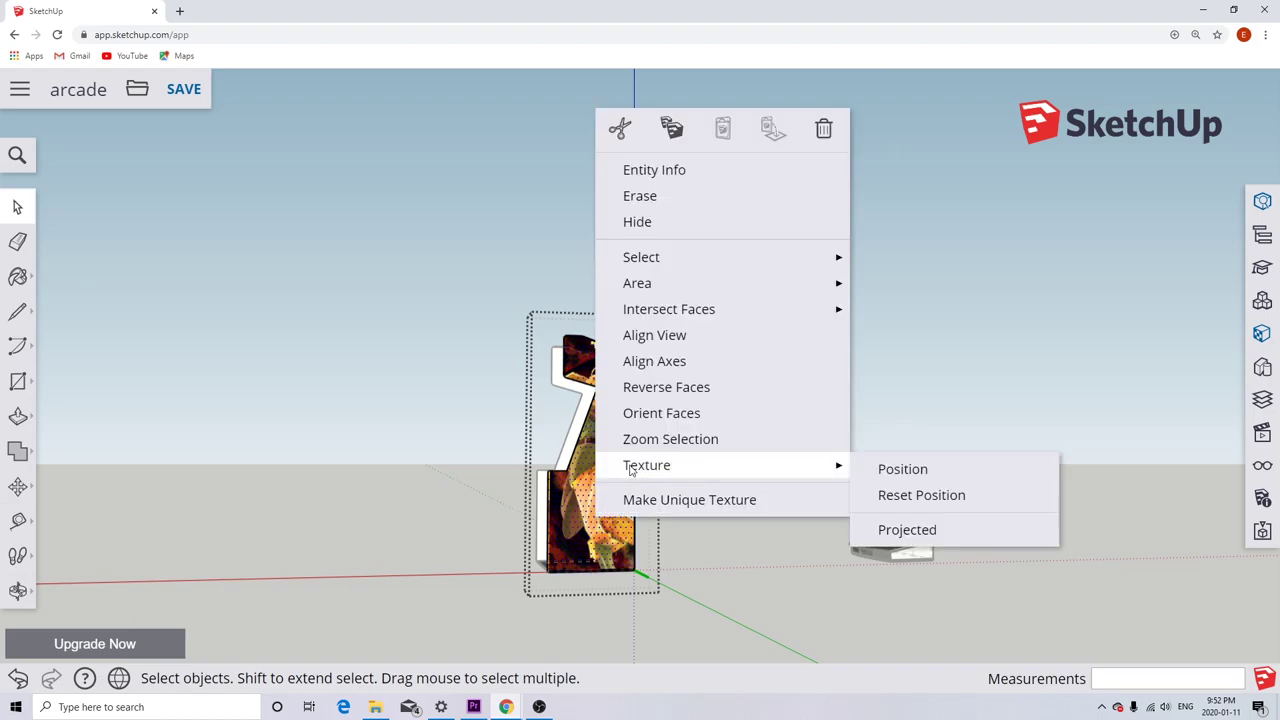
pyautogui.click(903, 469)
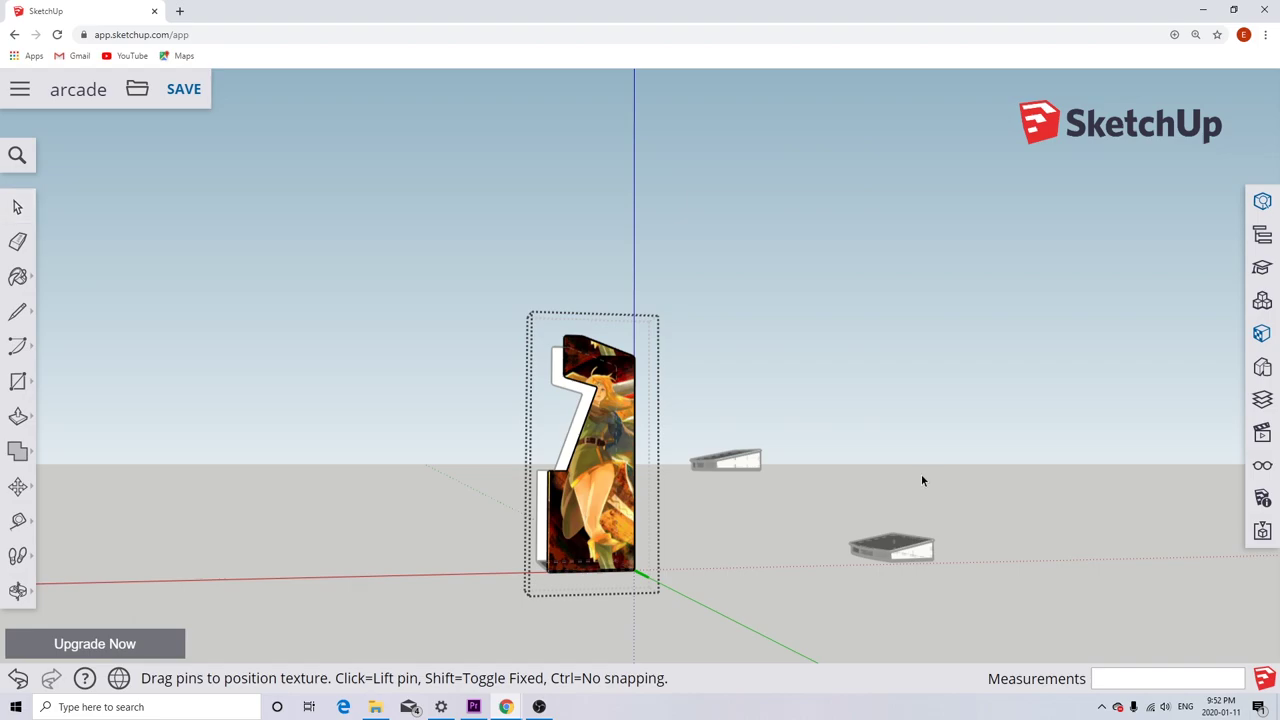
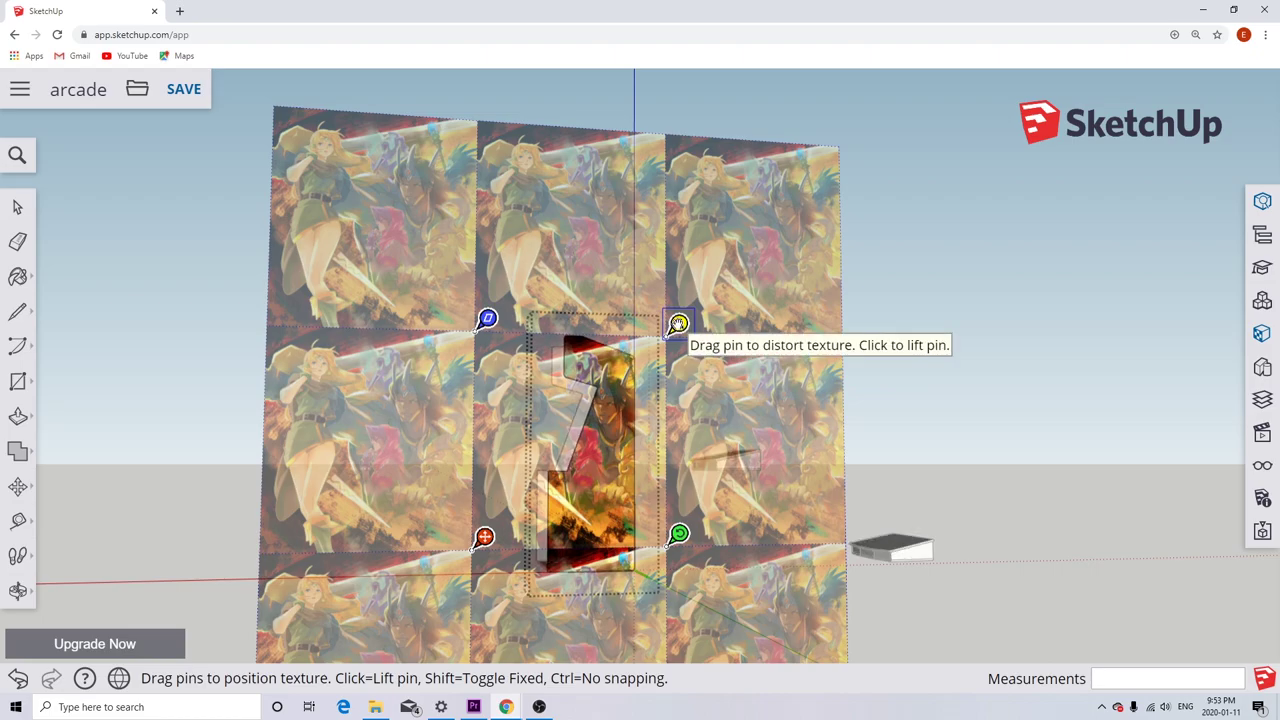
# Skew the anime artwork texture into perspective, then reselect the cabinet's textured side face.
pyautogui.moveTo(679, 323); pyautogui.dragTo(815, 370)
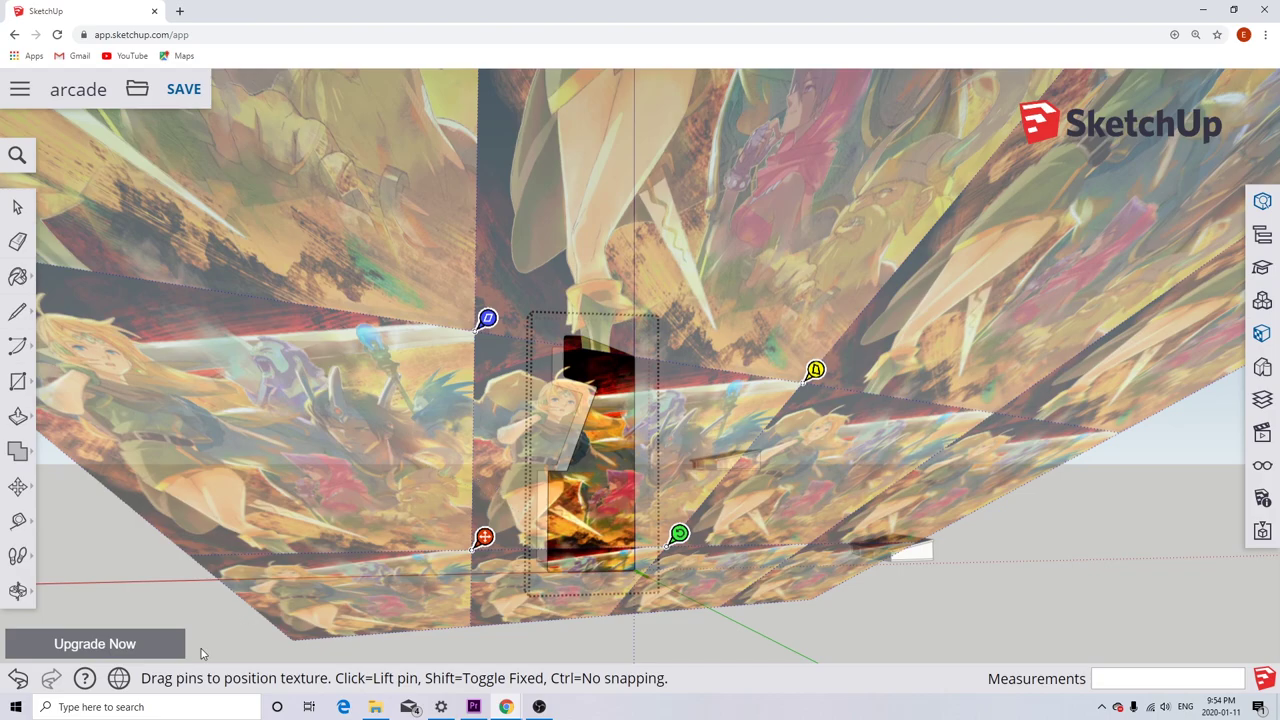
pyautogui.click(17, 678)
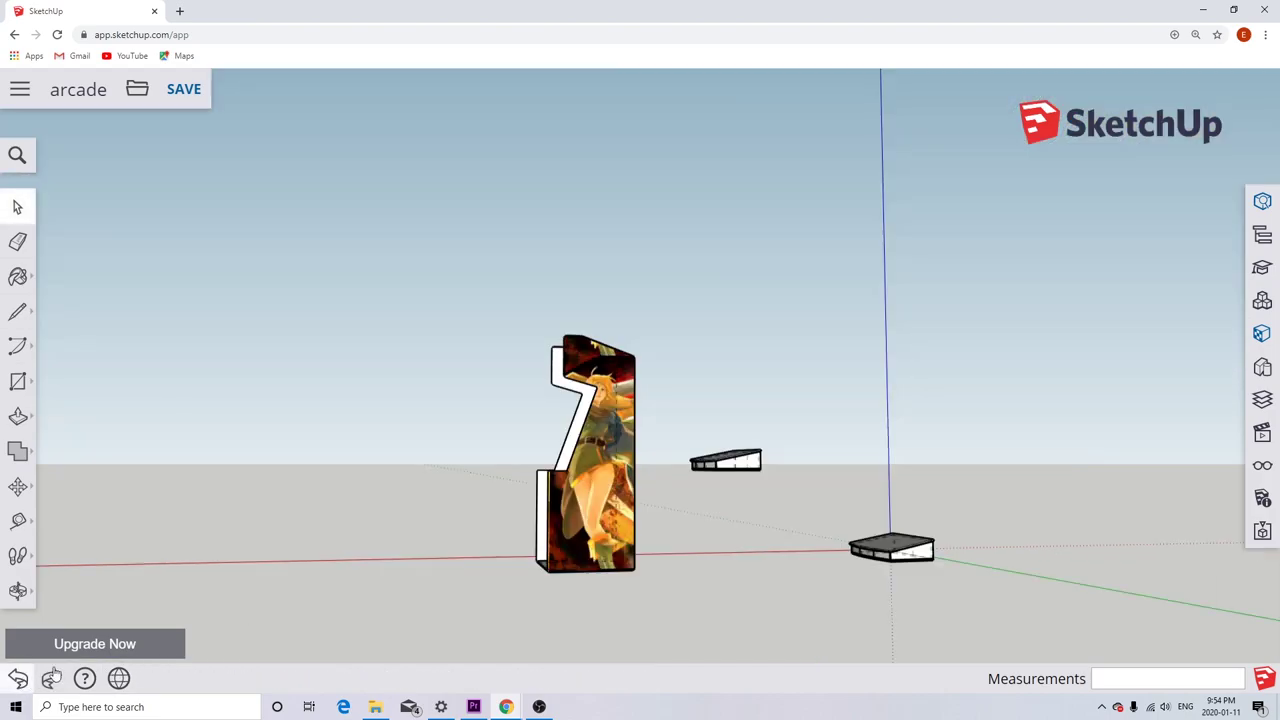
pyautogui.doubleClick(592, 507)
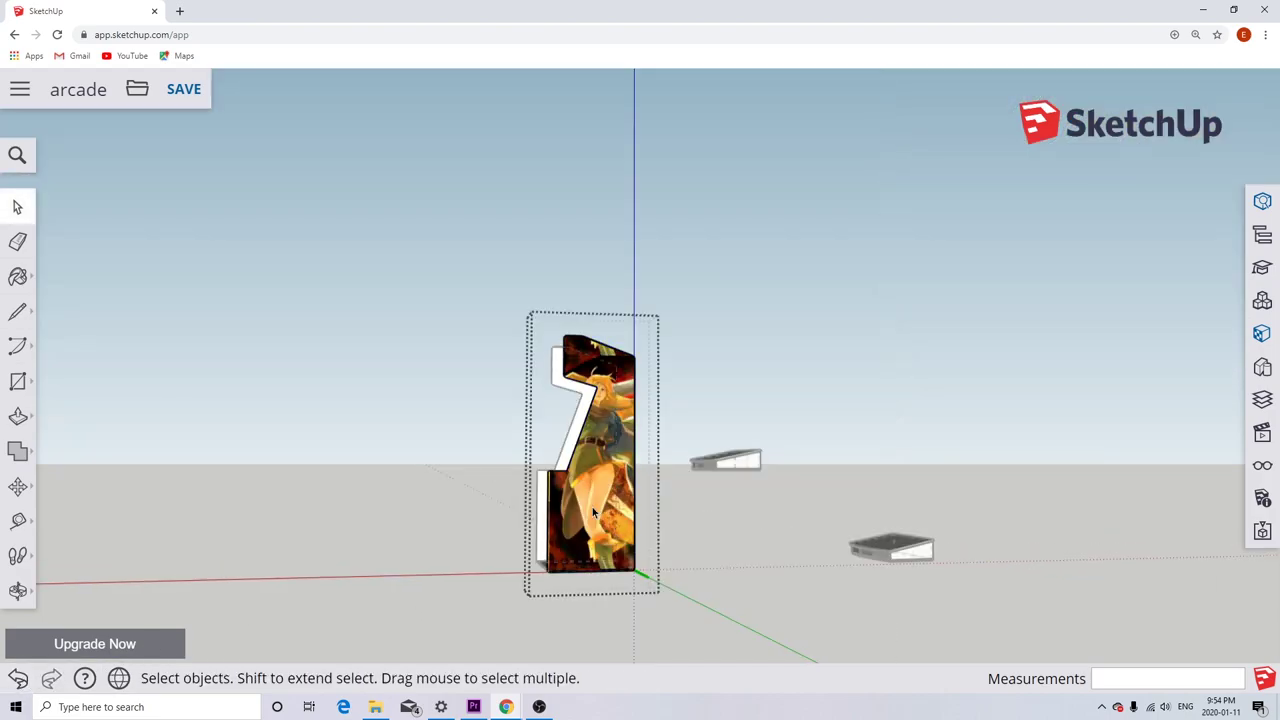
pyautogui.click(592, 507)
# Reposition the side-panel artwork with texture pins, sliding it left and scaling and shearing it.
pyautogui.rightClick(593, 512)
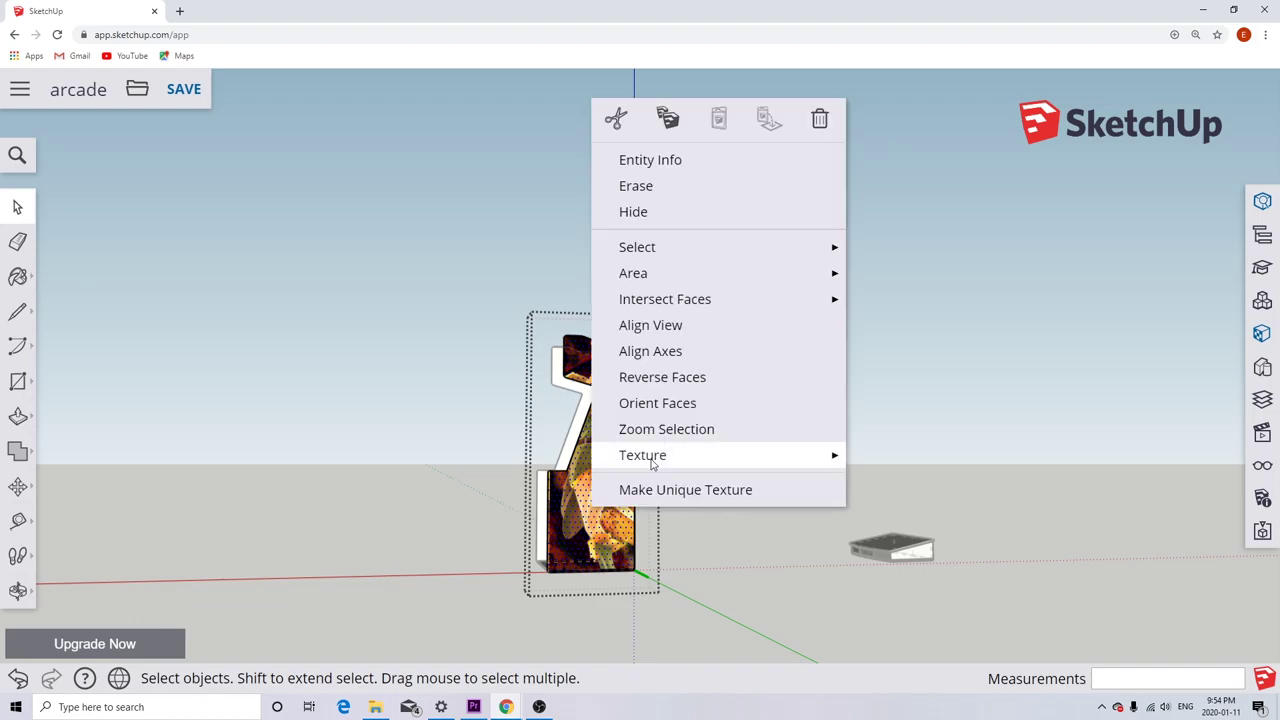
pyautogui.moveTo(803, 457)
pyautogui.click(886, 461)
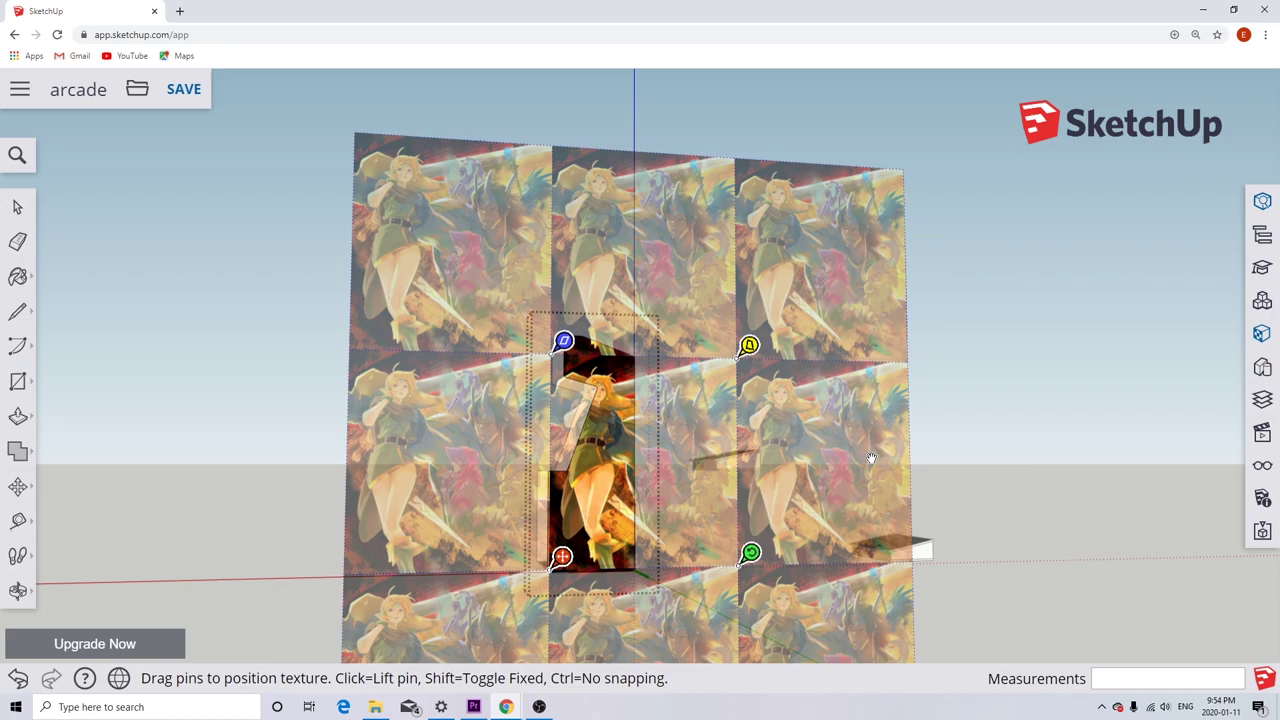
pyautogui.moveTo(873, 458); pyautogui.dragTo(870, 458)
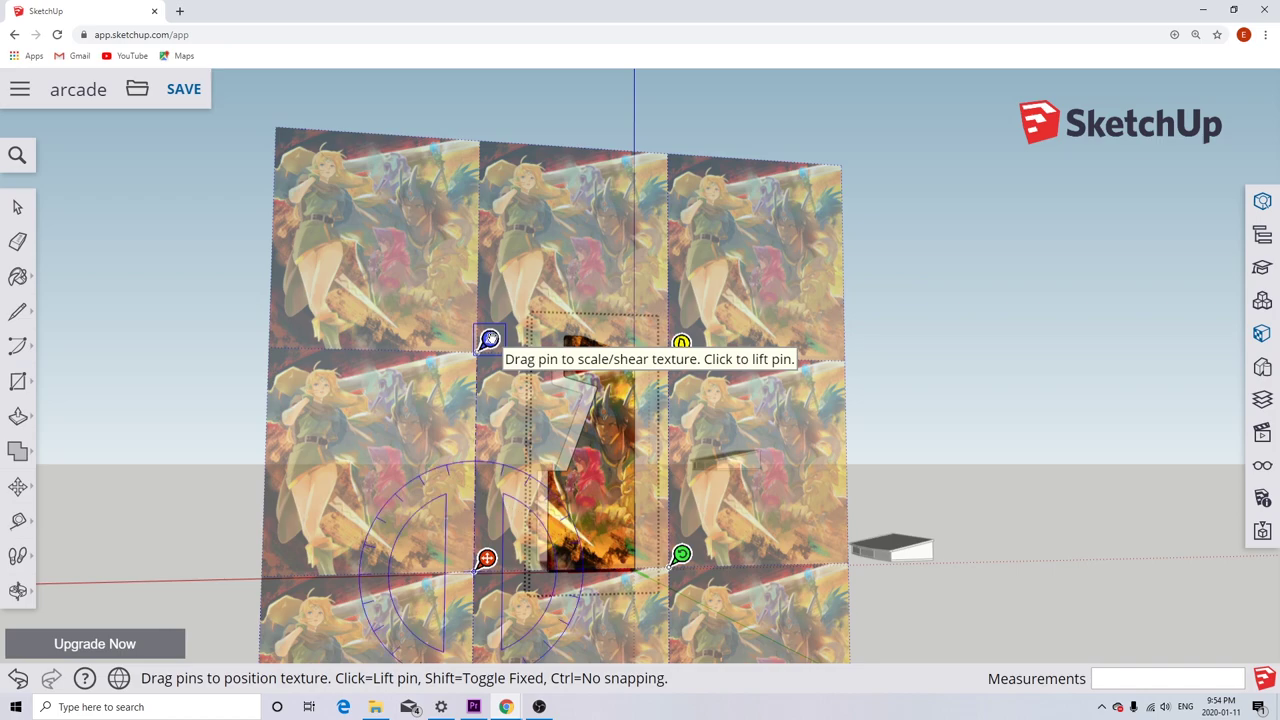
pyautogui.moveTo(480, 330); pyautogui.dragTo(489, 301)
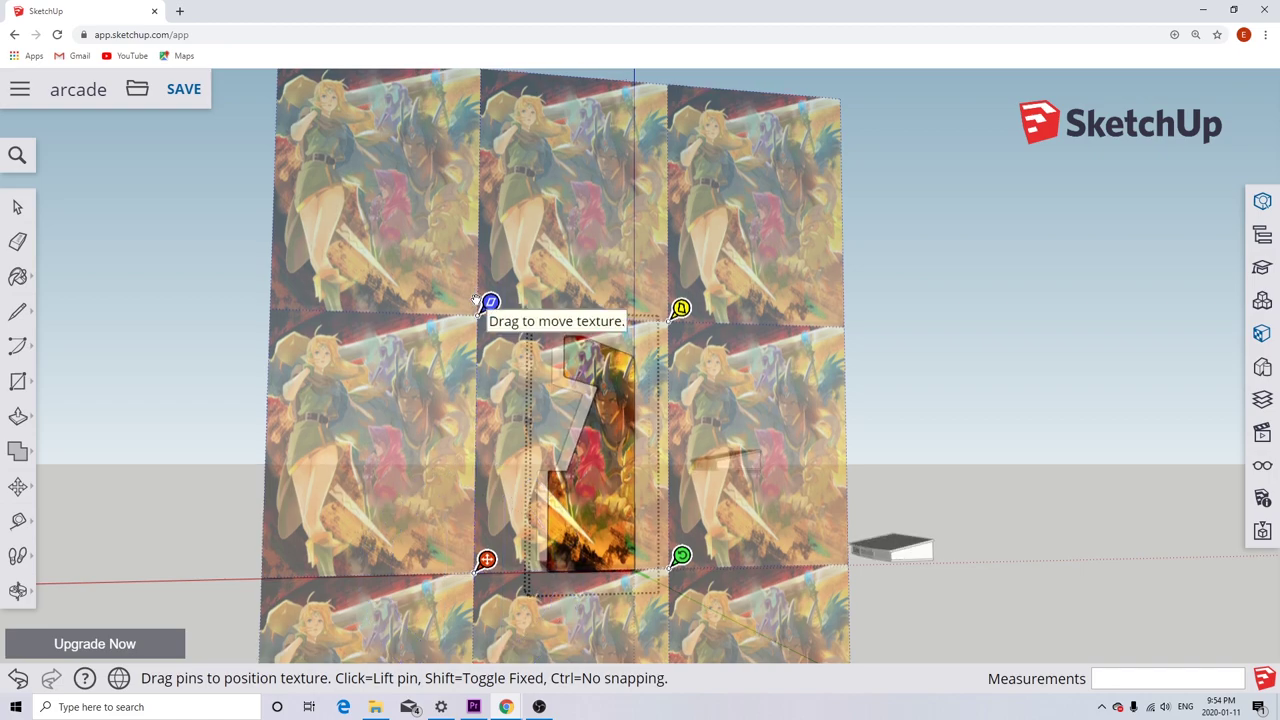
pyautogui.moveTo(476, 298); pyautogui.dragTo(476, 300)
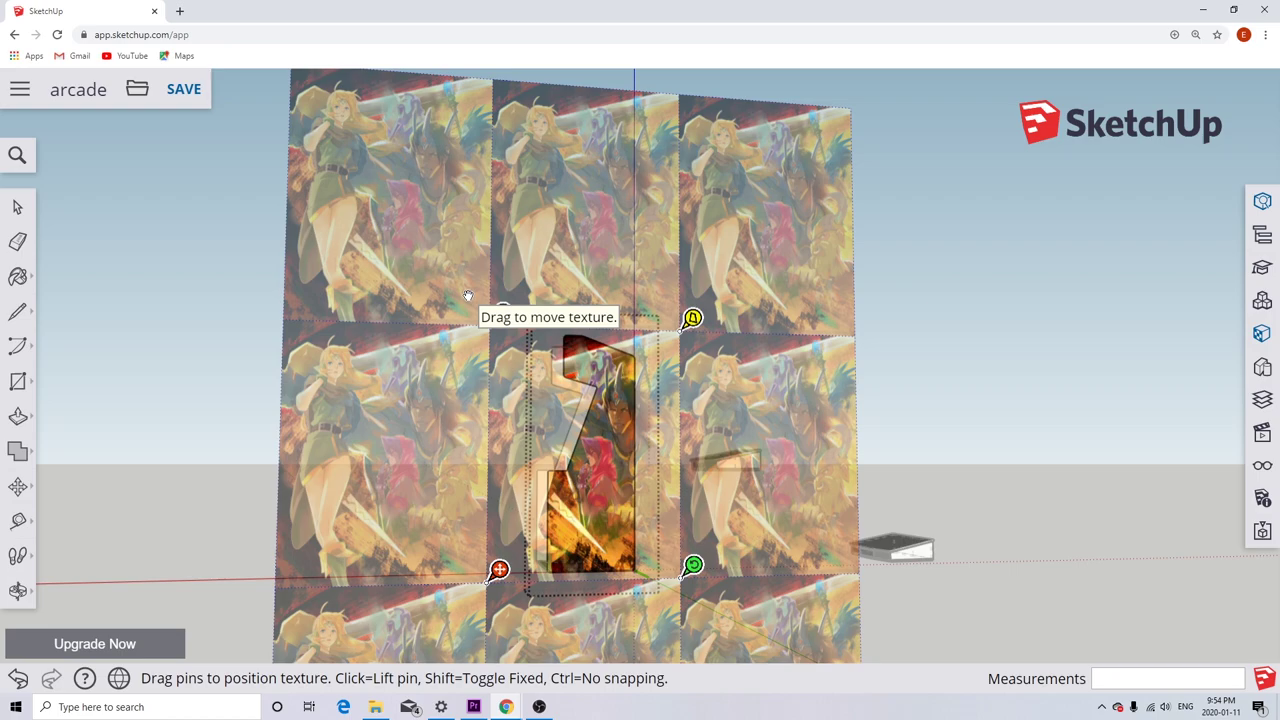
# Apply the new texture placement, close the cabinet group and orbit around the cabinet.
pyautogui.click(648, 440)
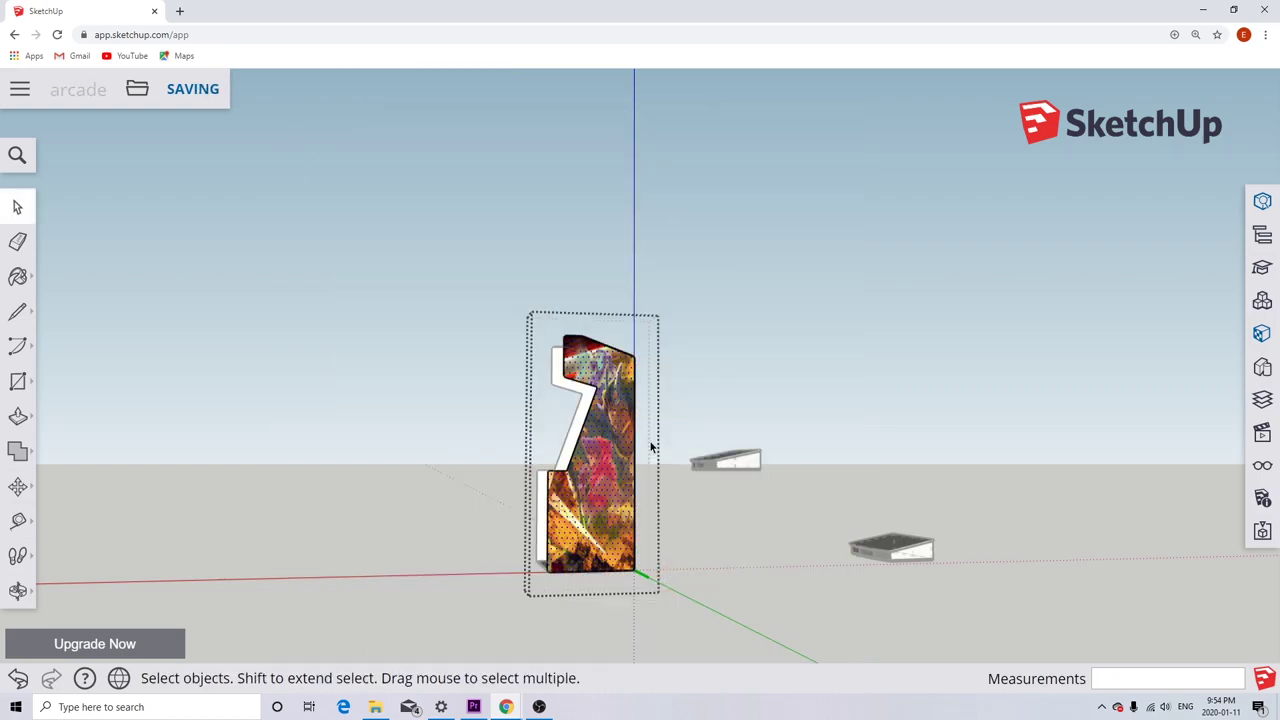
pyautogui.click(676, 506)
pyautogui.moveTo(676, 506); pyautogui.dragTo(733, 521, button='middle')
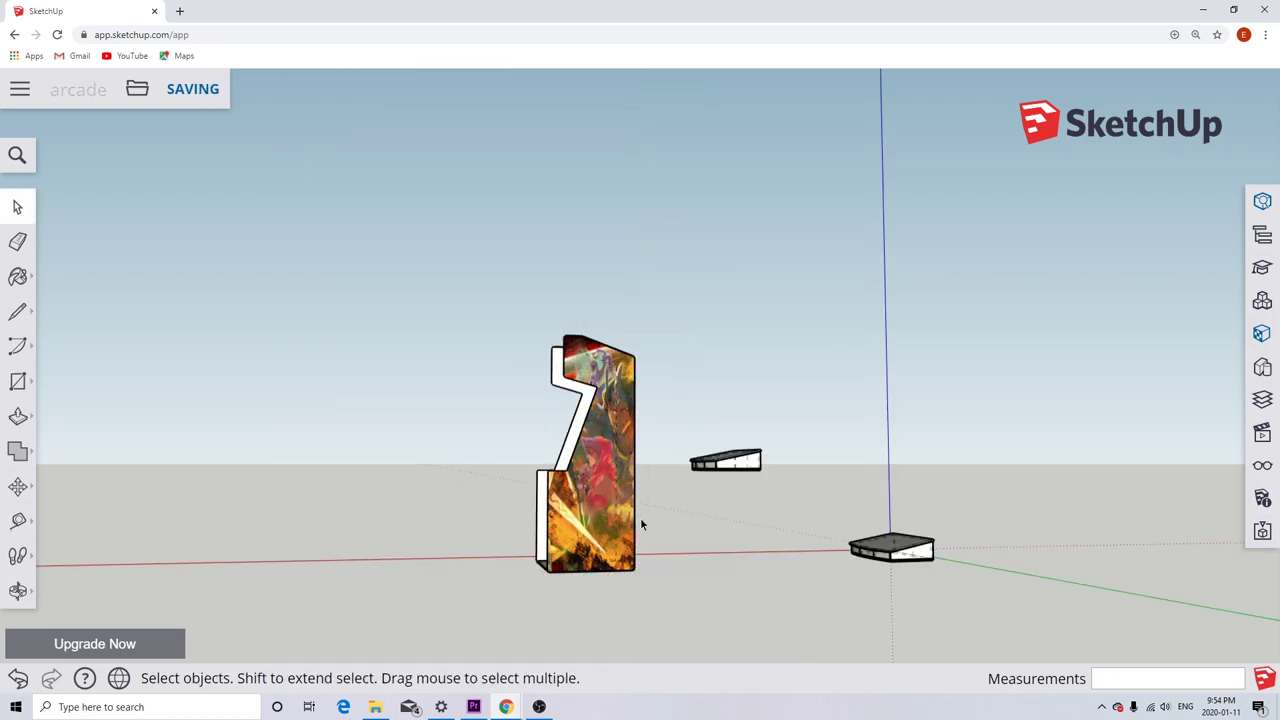
pyautogui.scroll(5, 640, 517)
pyautogui.scroll(-3, 640, 517)
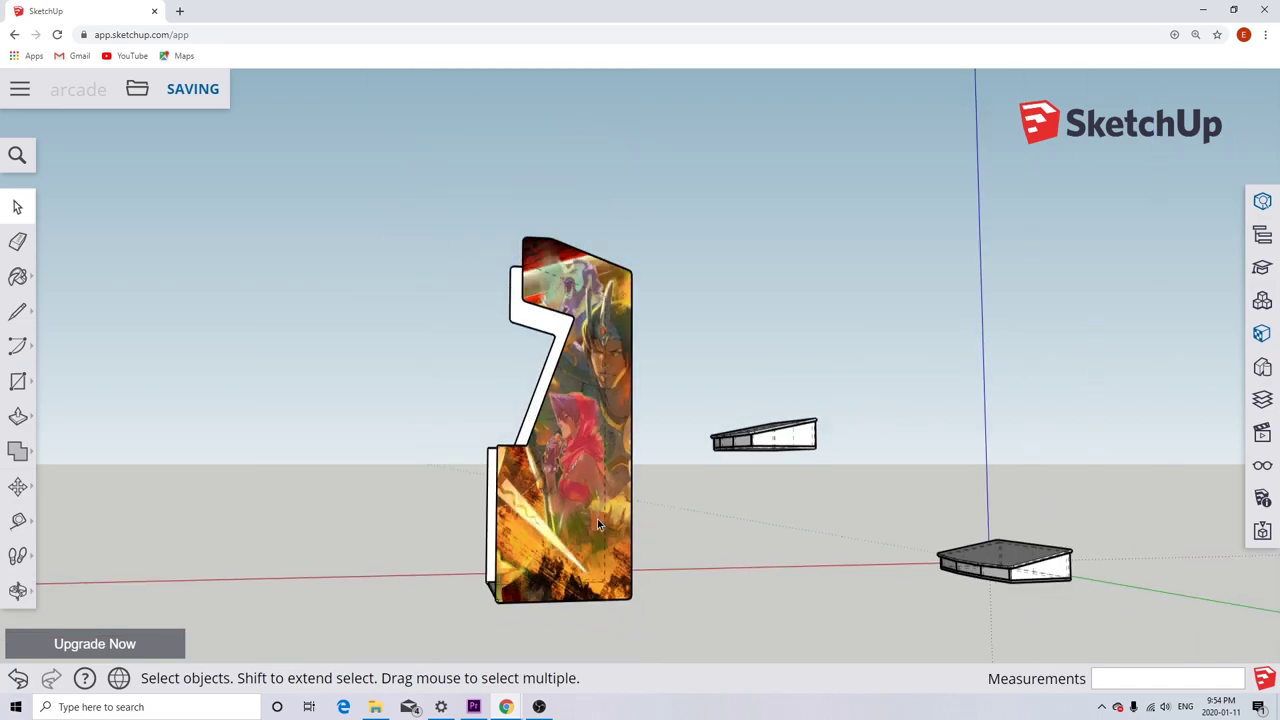
pyautogui.moveTo(597, 518); pyautogui.dragTo(754, 500, button='middle')
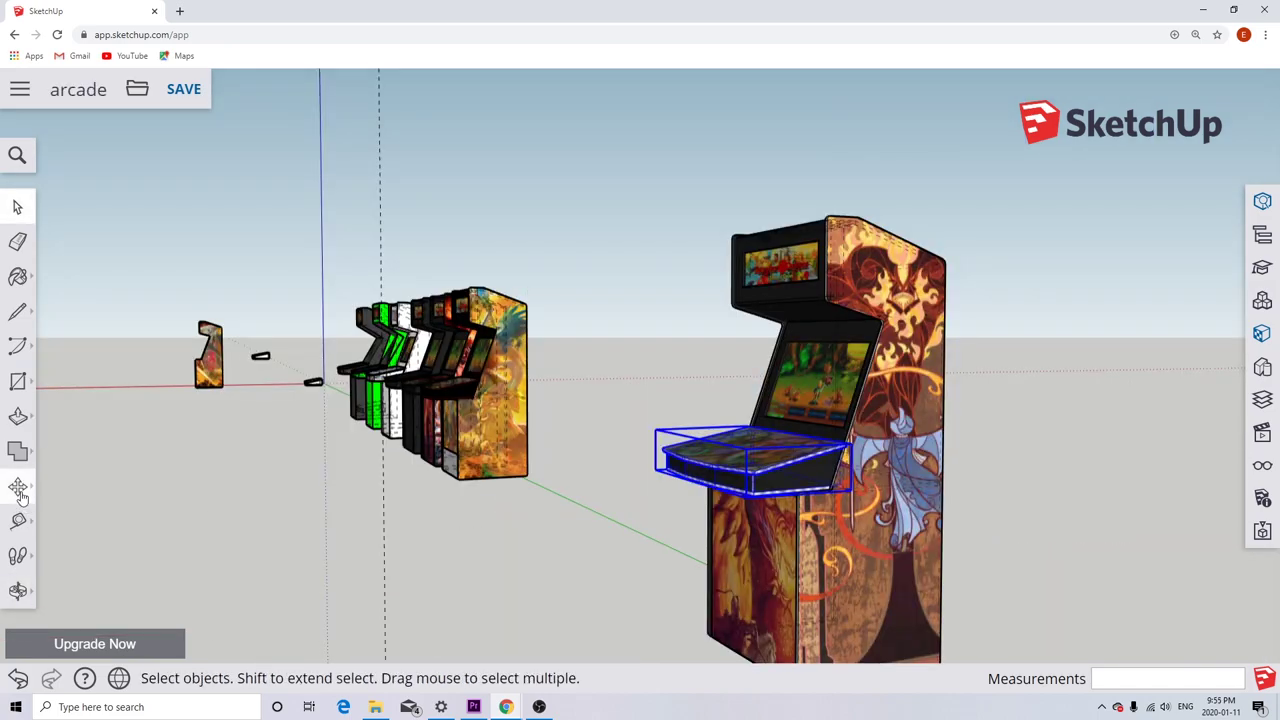
# Move the control panel away from the cabinet toward the left.
pyautogui.click(18, 487)
pyautogui.click(751, 486)
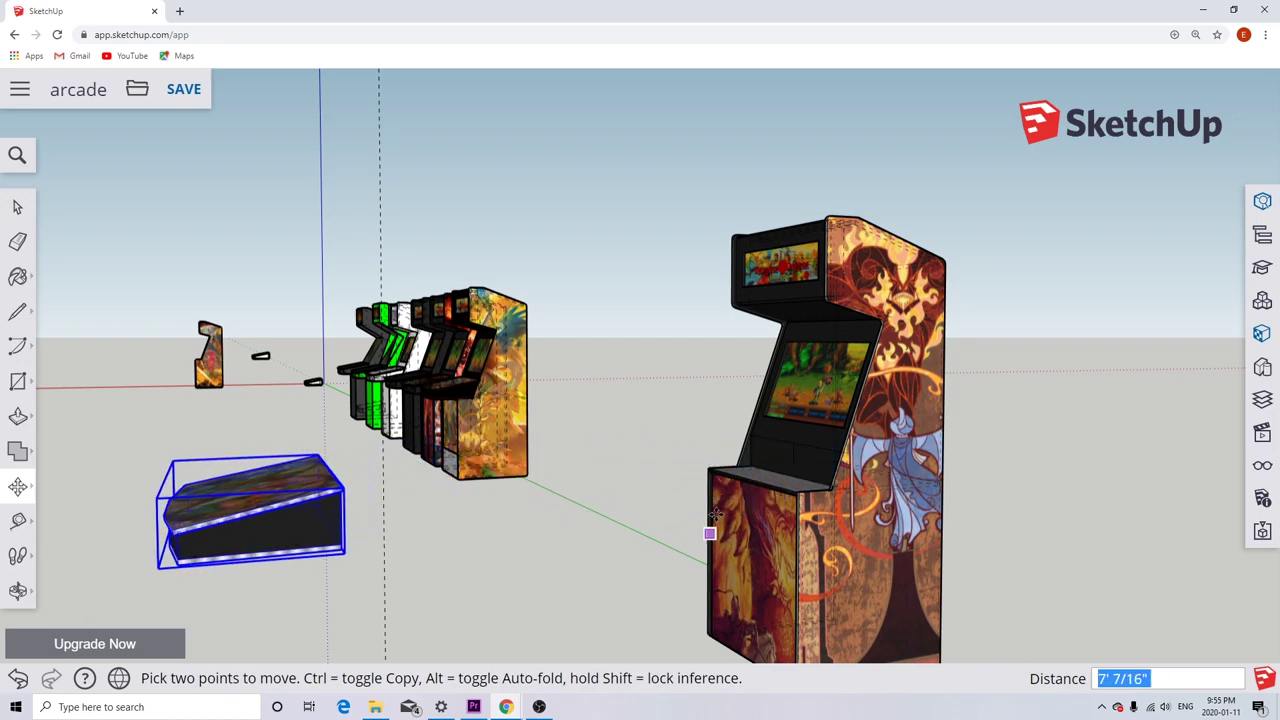
pyautogui.moveTo(730, 520); pyautogui.dragTo(800, 520, button='middle')
pyautogui.press('m')
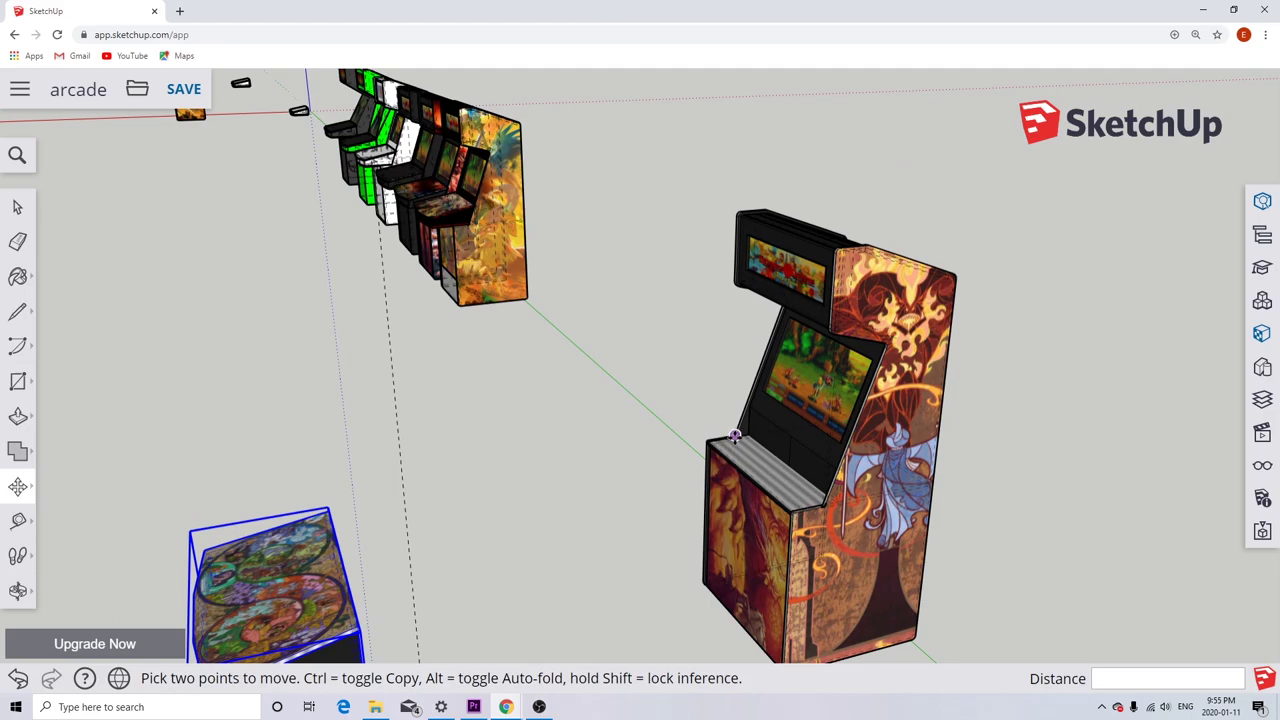
pyautogui.scroll(6, 789, 466)
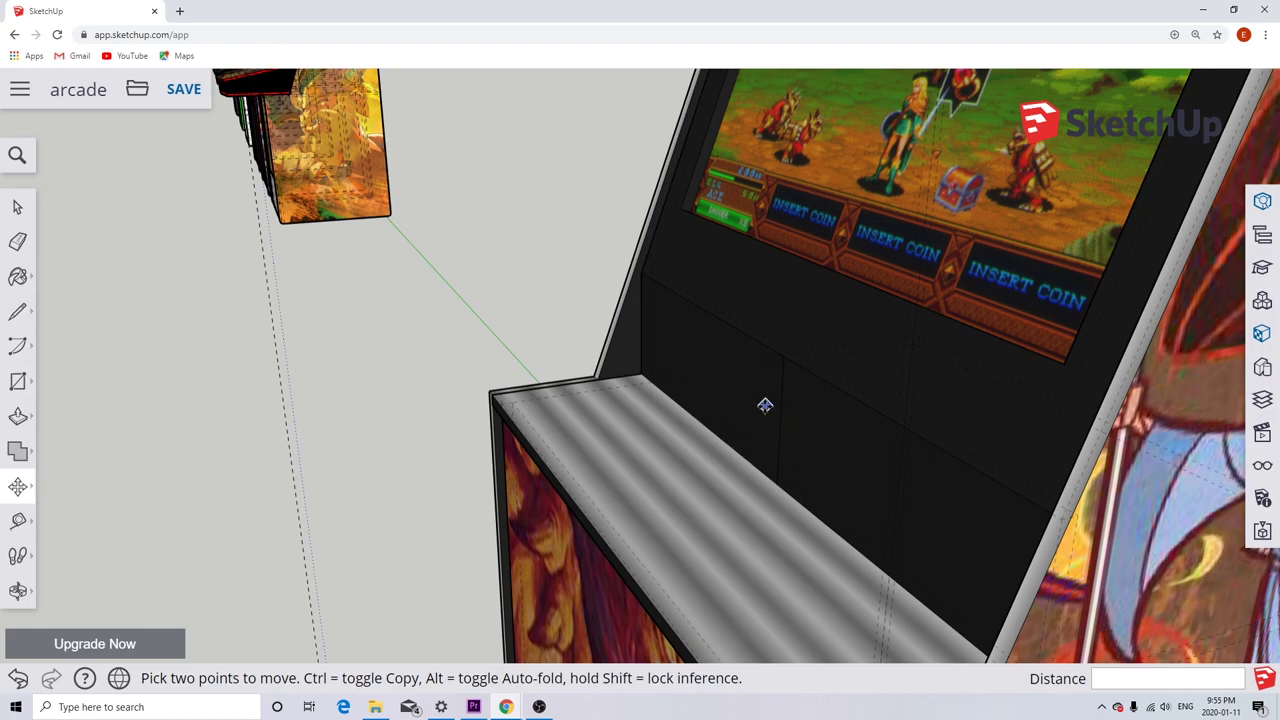
pyautogui.scroll(-5, 683, 246)
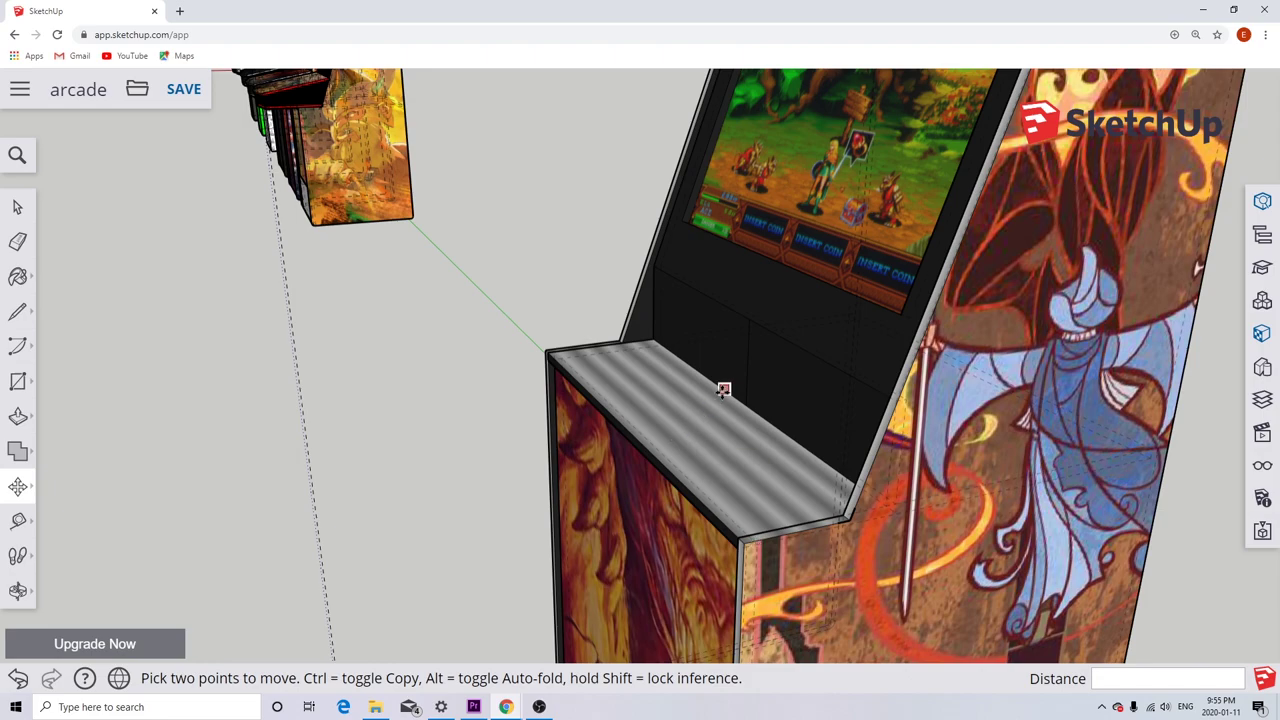
pyautogui.scroll(3, 728, 392)
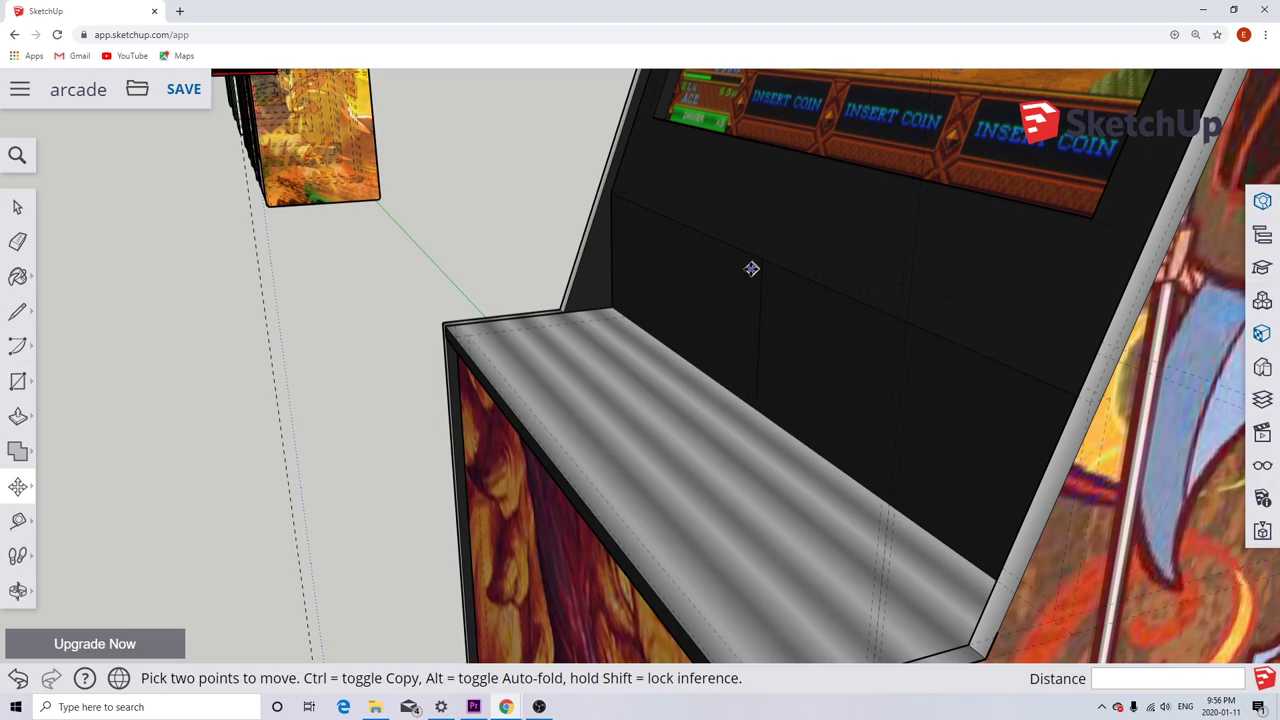
pyautogui.click(757, 418)
# Move the control panel from its midpoint to a new spot near the cabinet row.
pyautogui.scroll(-5, 692, 440)
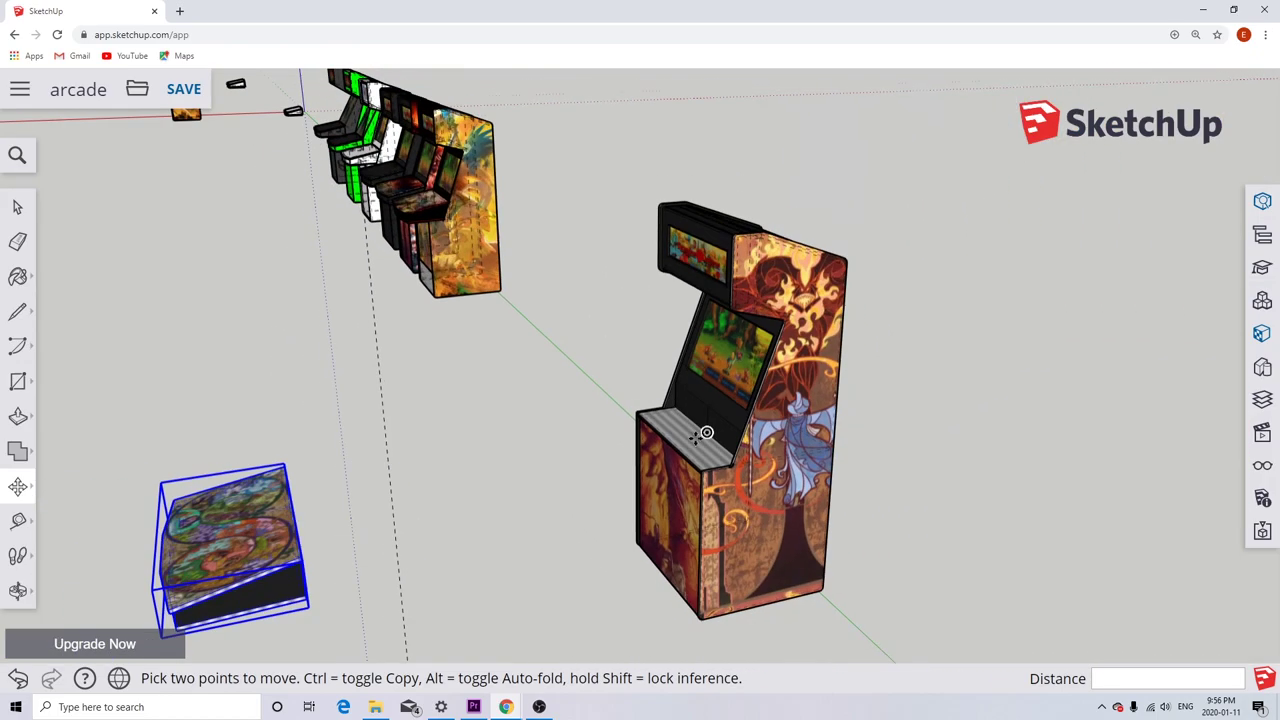
pyautogui.scroll(3, 338, 521)
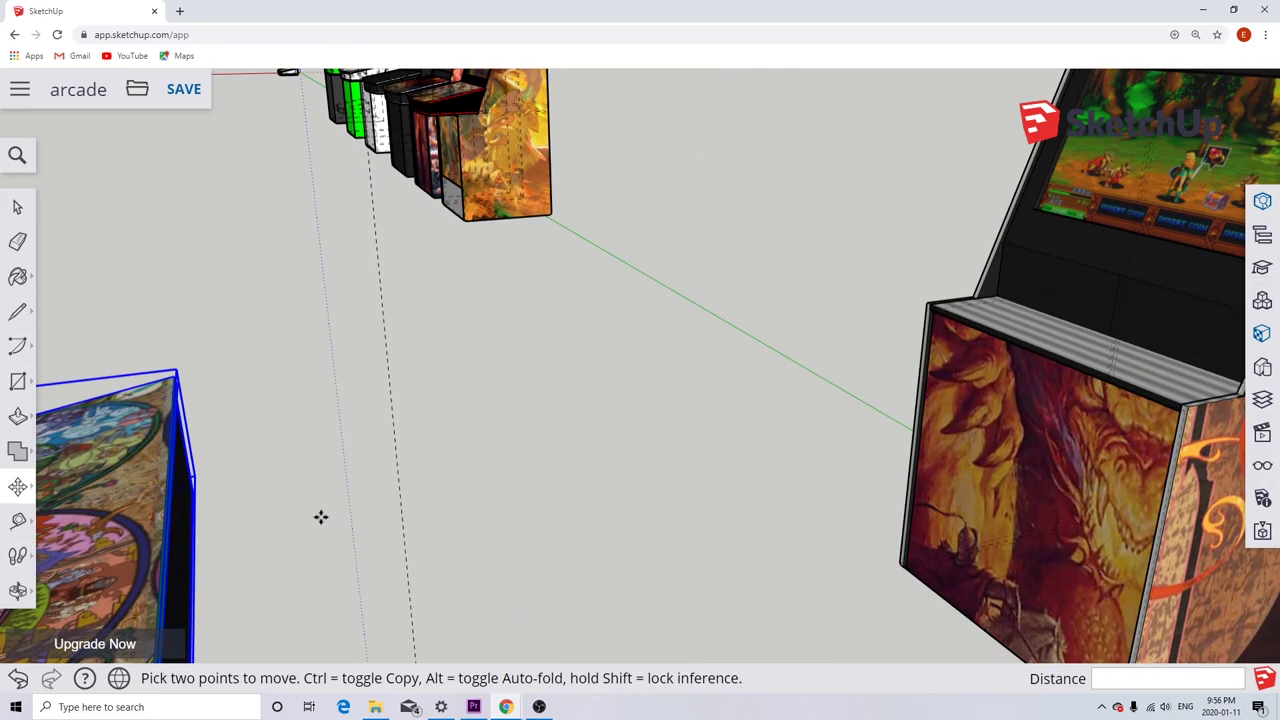
pyautogui.moveTo(320, 517); pyautogui.dragTo(351, 483, button='middle')
pyautogui.scroll(-3, 351, 483)
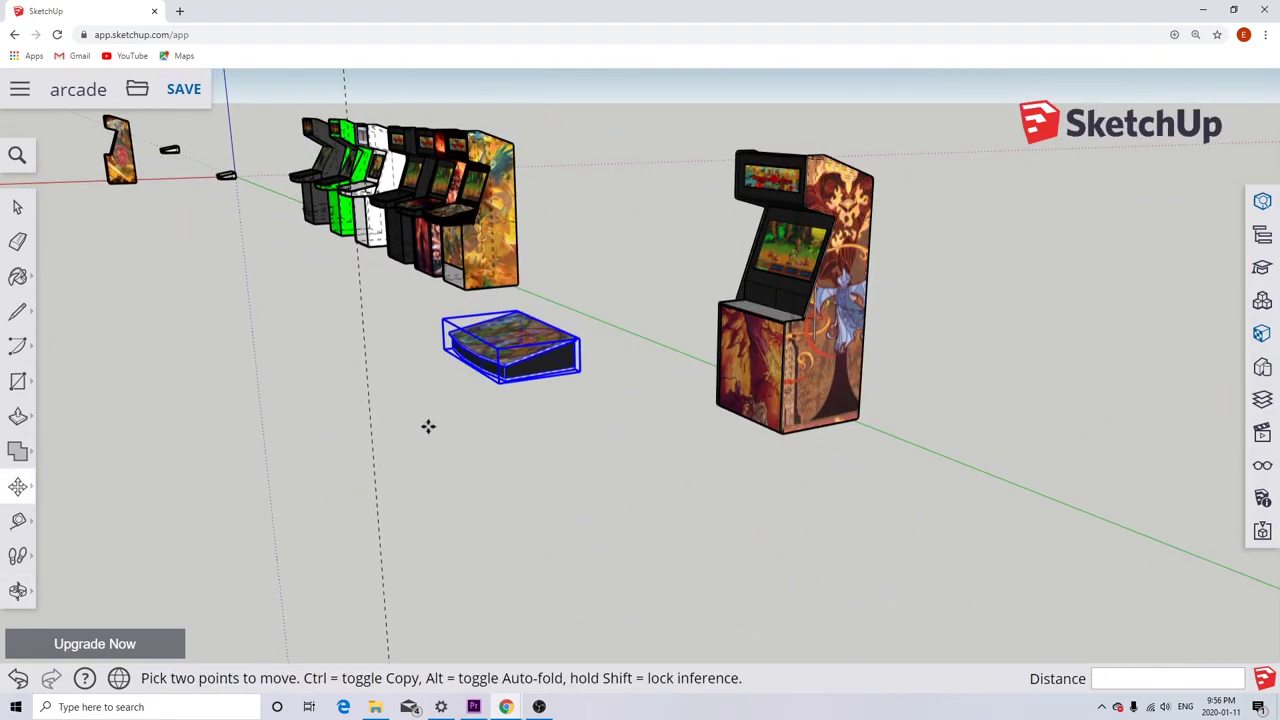
pyautogui.moveTo(517, 337); pyautogui.dragTo(126, 357, button='middle')
pyautogui.press('q')
pyautogui.scroll(4, 422, 320)
pyautogui.press('m')
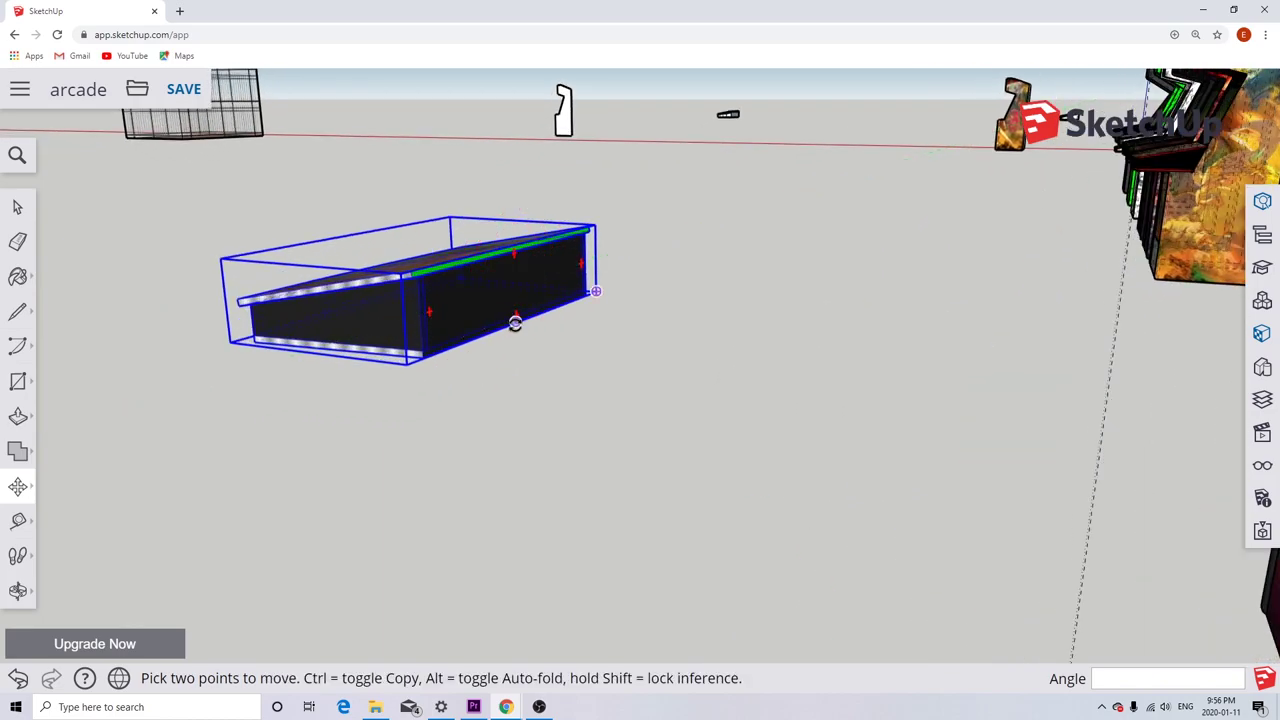
pyautogui.scroll(6, 516, 320)
pyautogui.scroll(-6, 519, 322)
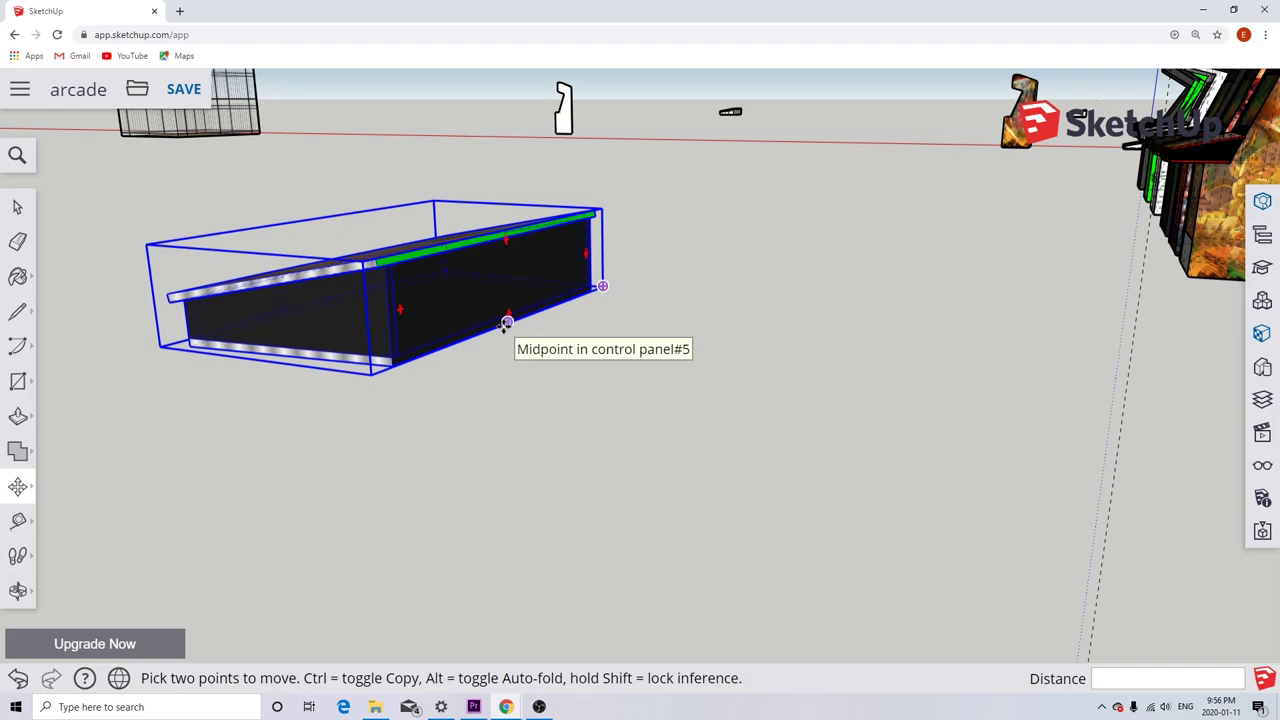
pyautogui.click(220, 430)
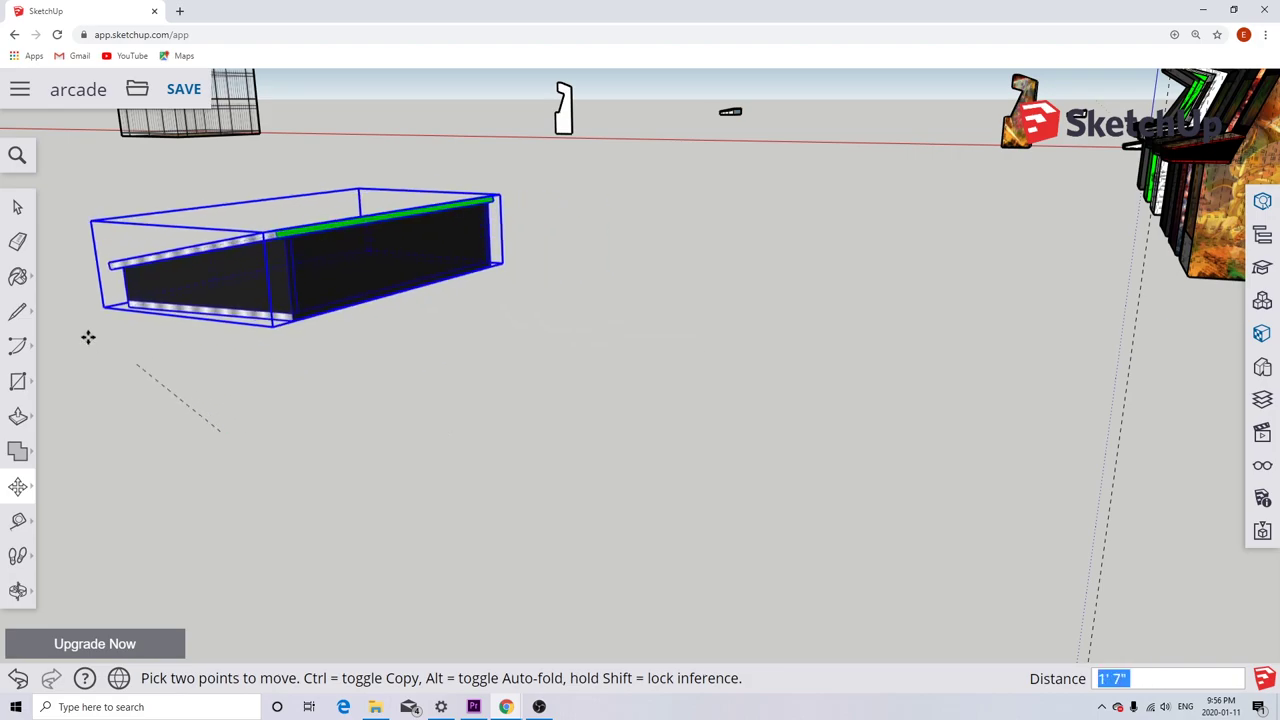
pyautogui.click(271, 414)
# Reselect the control panel group.
pyautogui.click(17, 206)
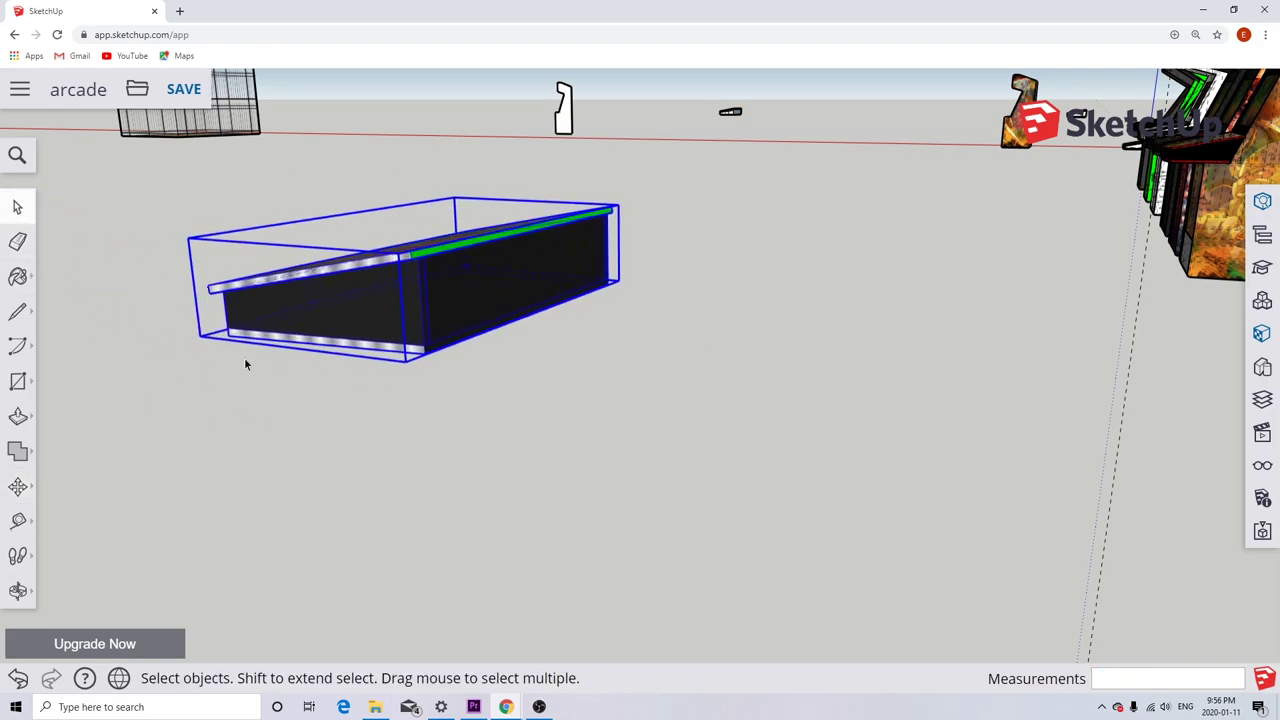
pyautogui.click(202, 411)
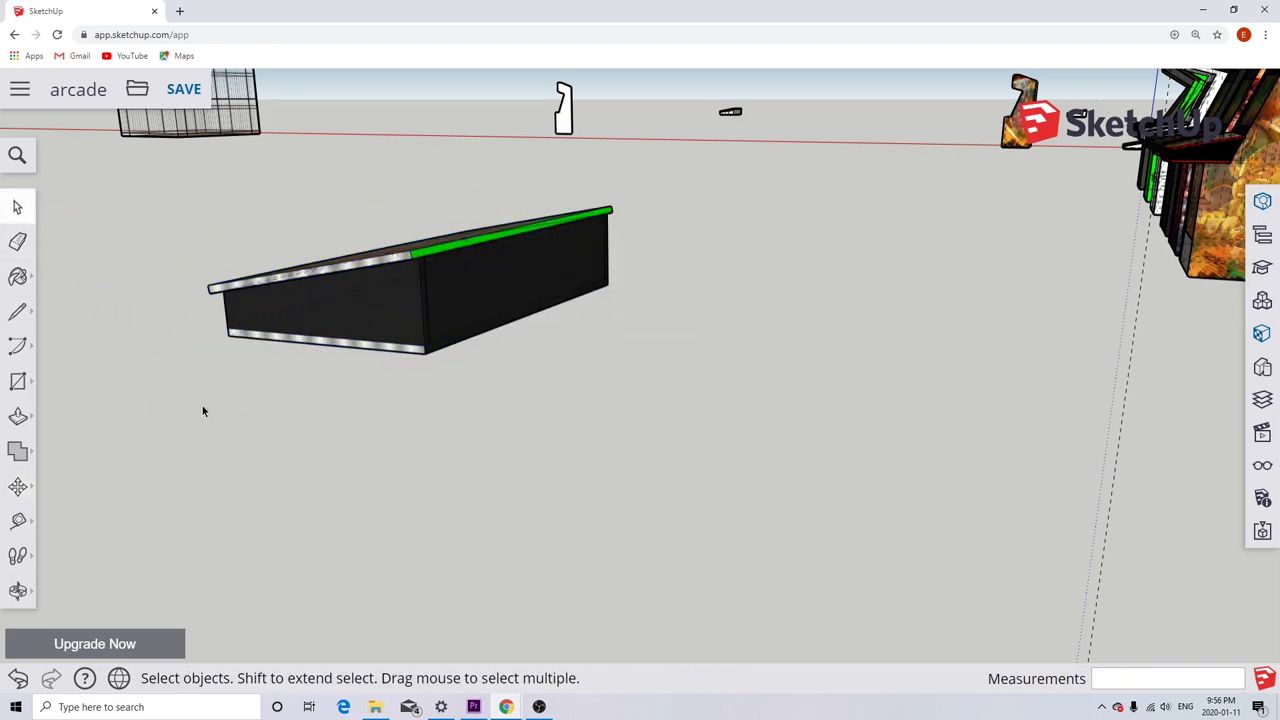
pyautogui.click(480, 293)
pyautogui.doubleClick(500, 320)
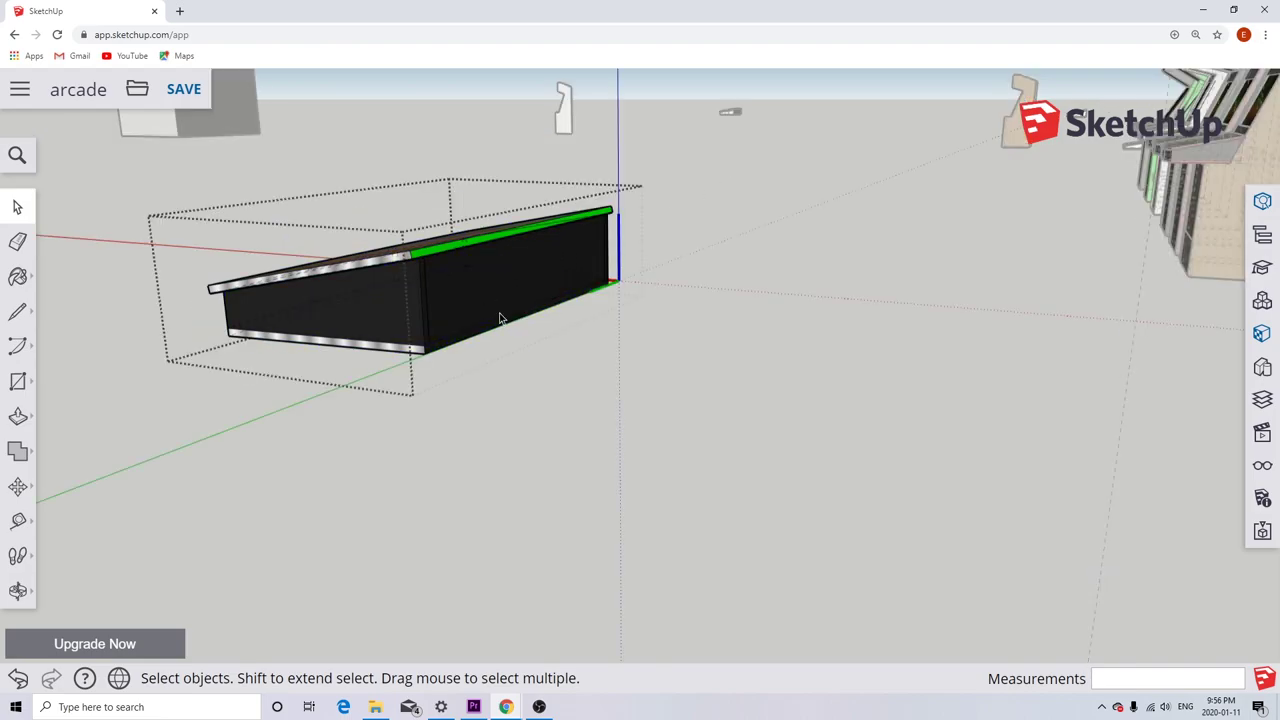
pyautogui.click(529, 338)
pyautogui.click(507, 321)
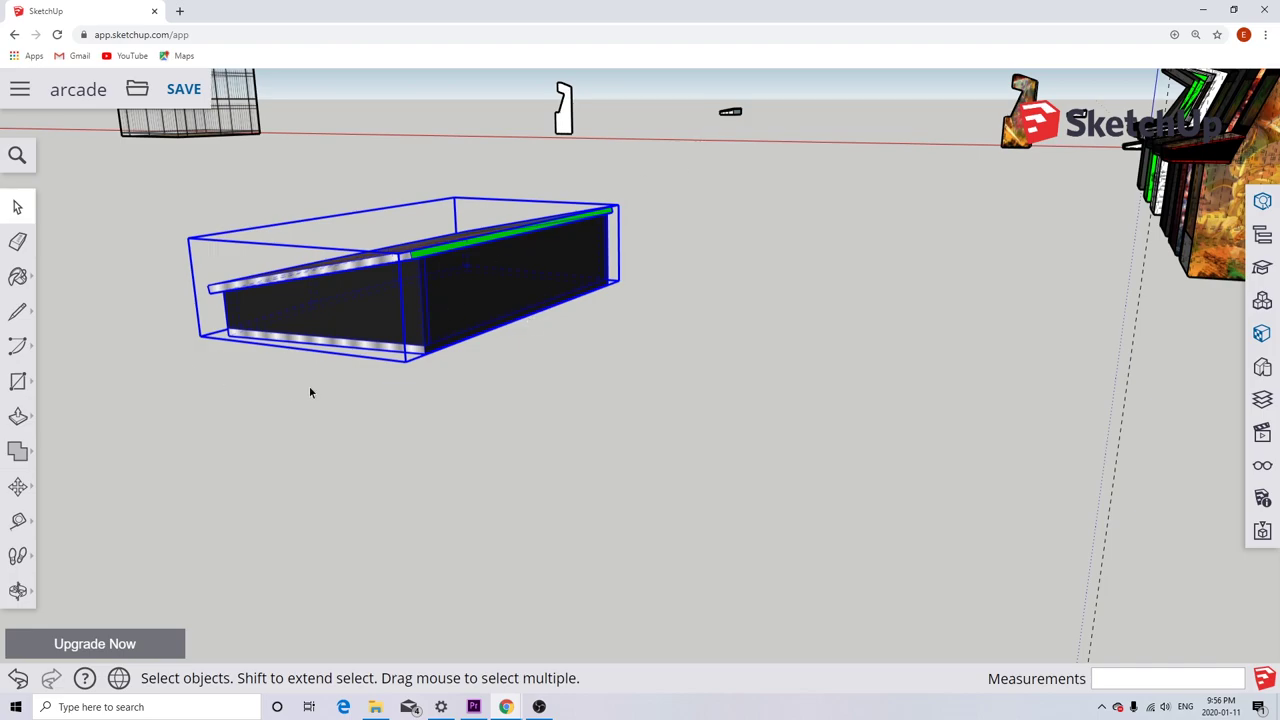
# Move the control panel from its bottom midpoint into position on the cabinet.
pyautogui.click(18, 486)
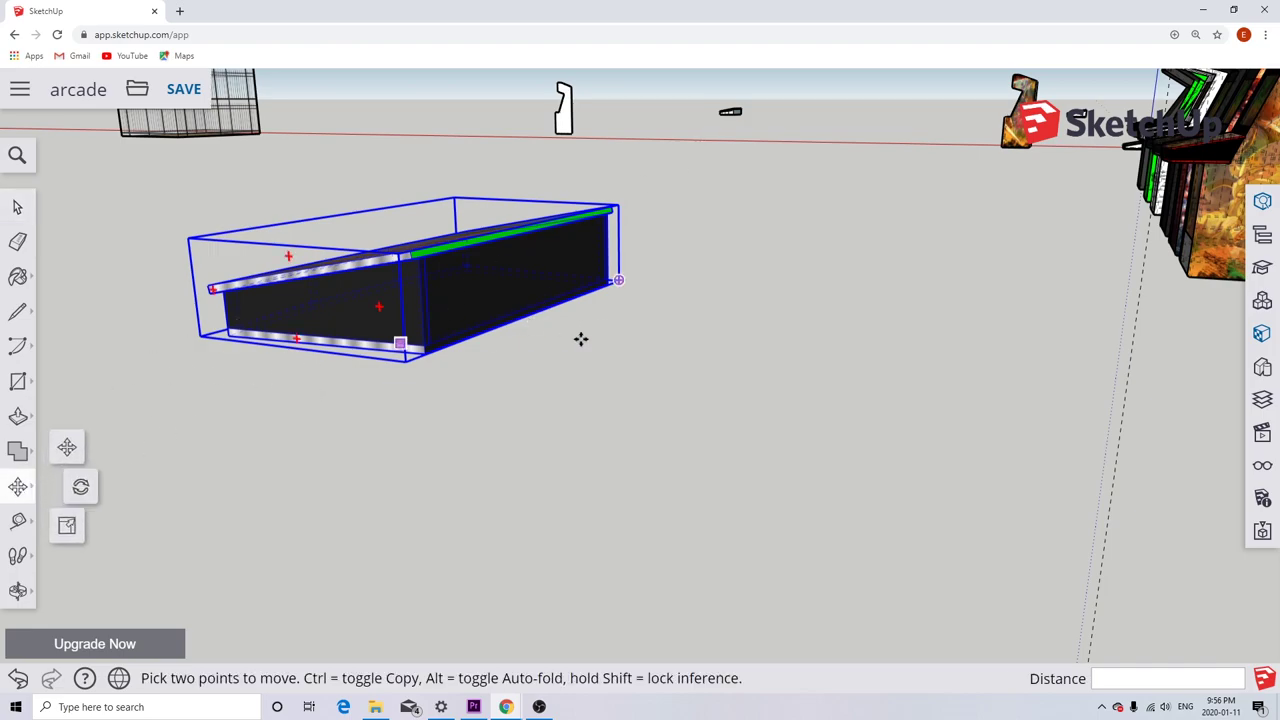
pyautogui.scroll(5, 531, 313)
pyautogui.click(531, 313)
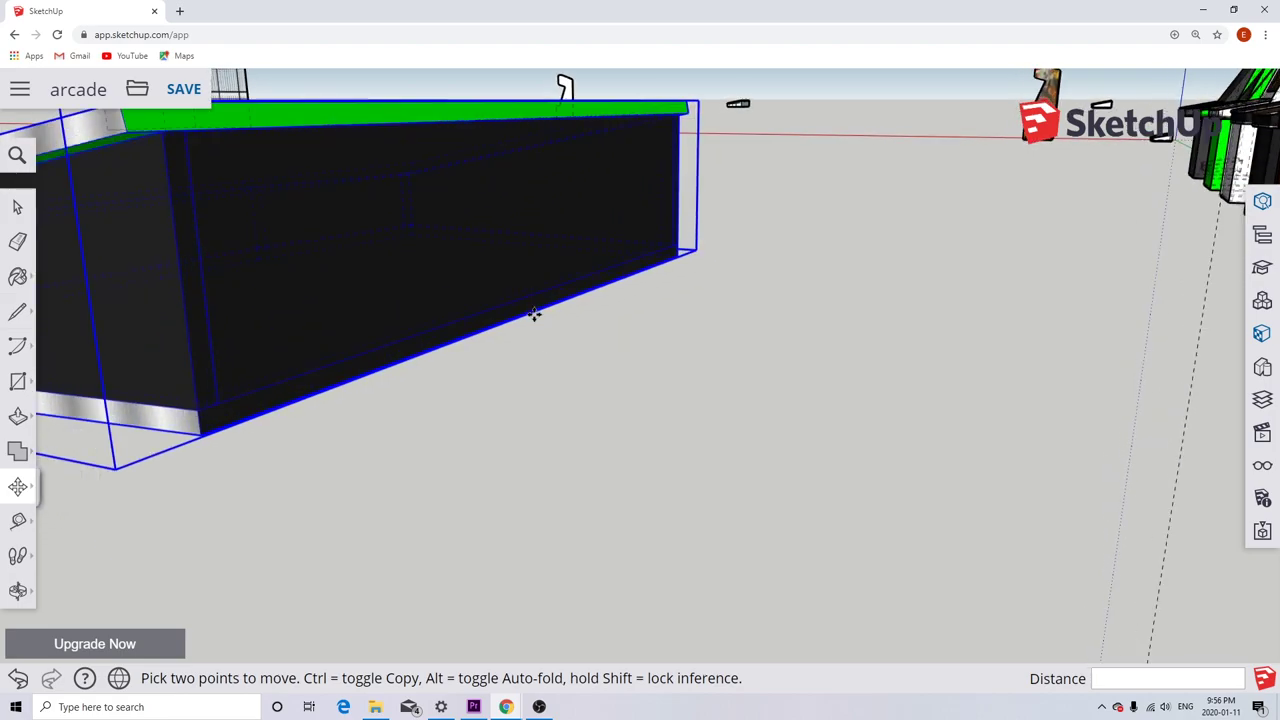
pyautogui.scroll(-6, 638, 356)
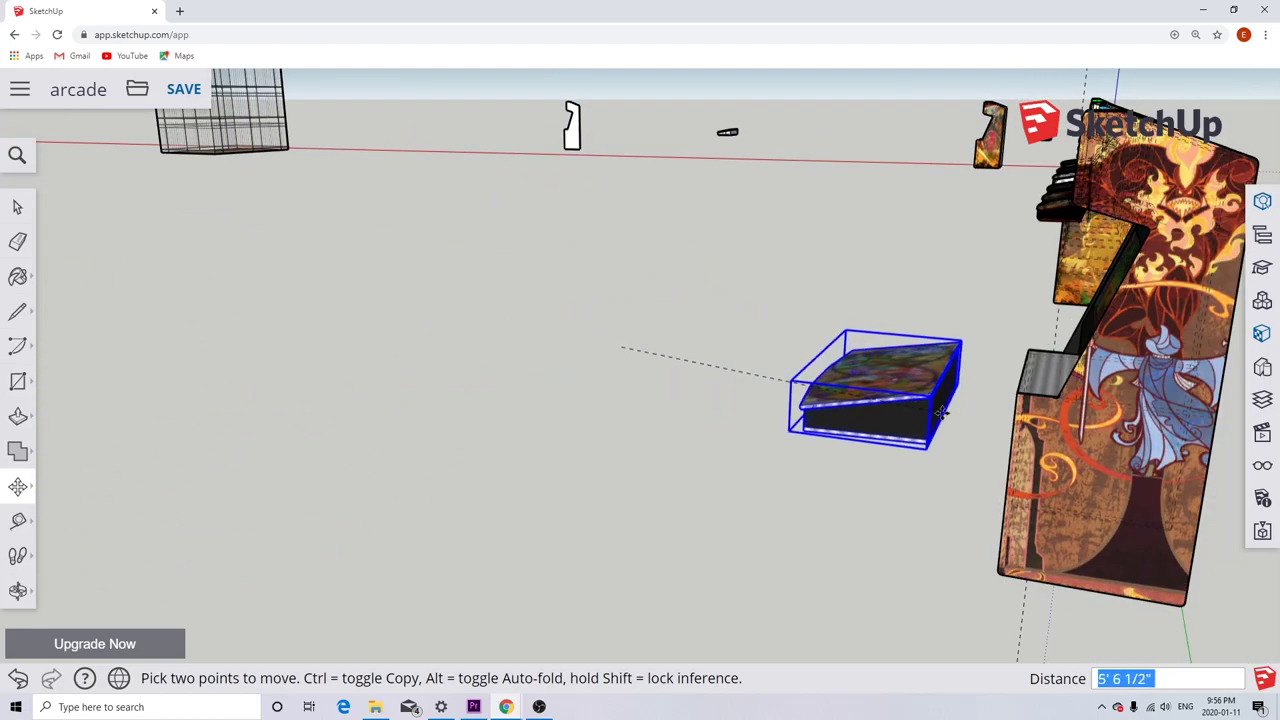
pyautogui.click(945, 413)
pyautogui.moveTo(945, 413); pyautogui.dragTo(1236, 512, button='middle')
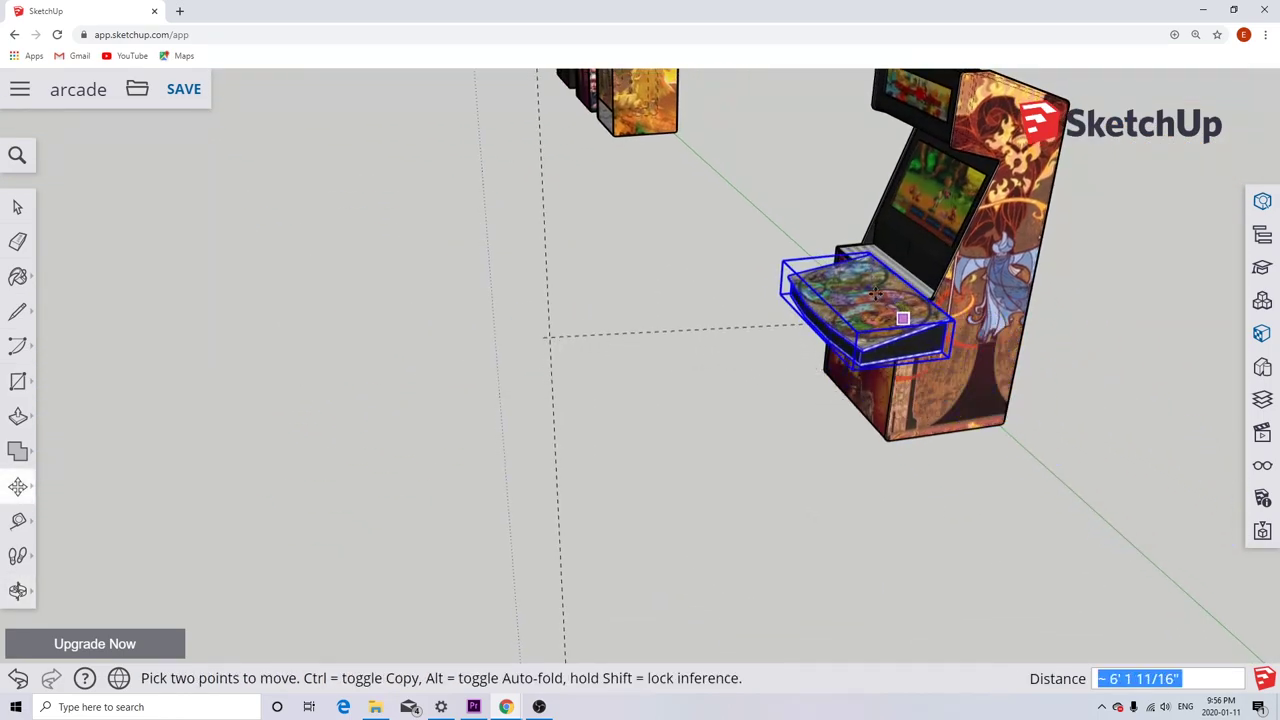
pyautogui.scroll(8, 840, 268)
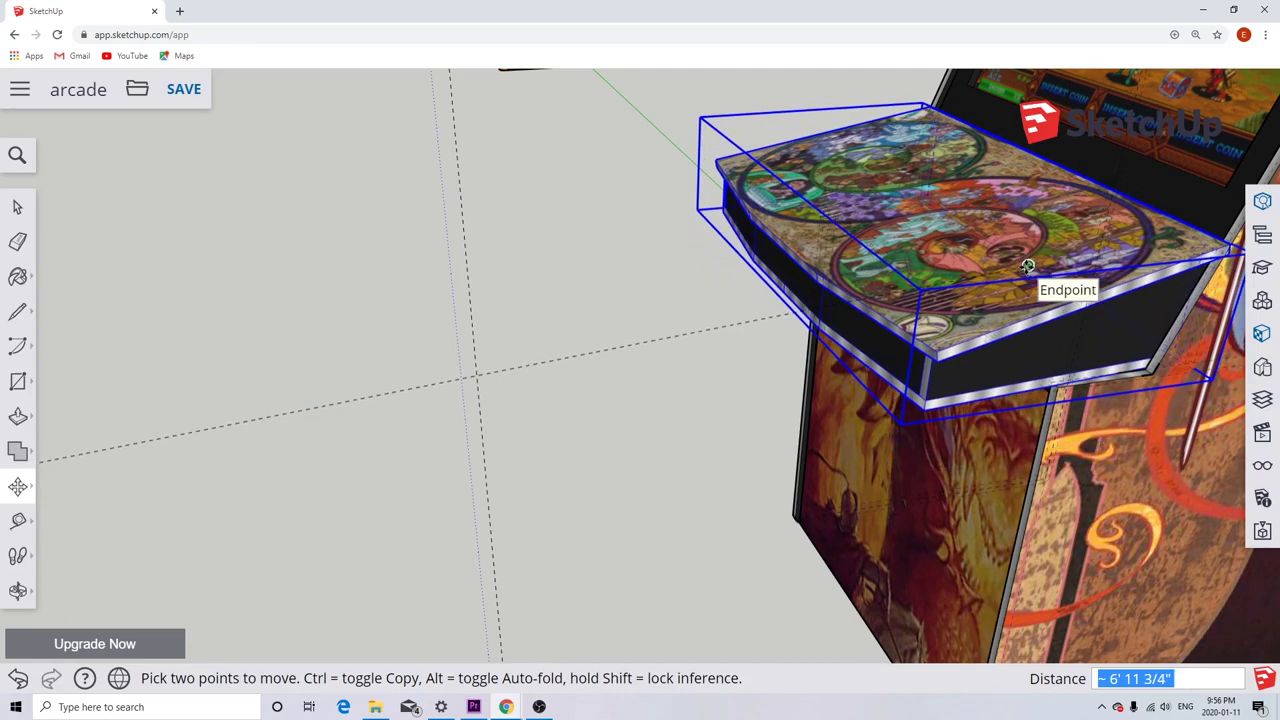
pyautogui.click(1027, 266)
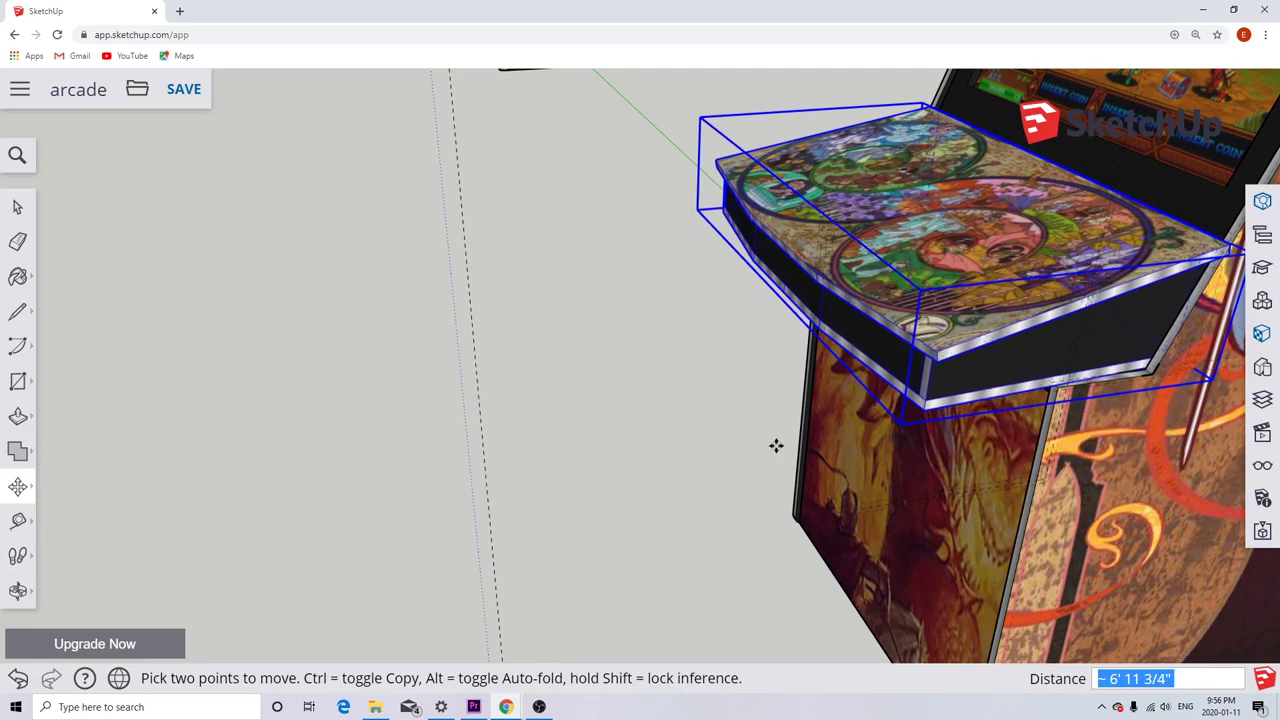
# Orbit to check the placed control panel from the front and above, then deselect it.
pyautogui.moveTo(774, 443); pyautogui.dragTo(551, 394, button='middle')
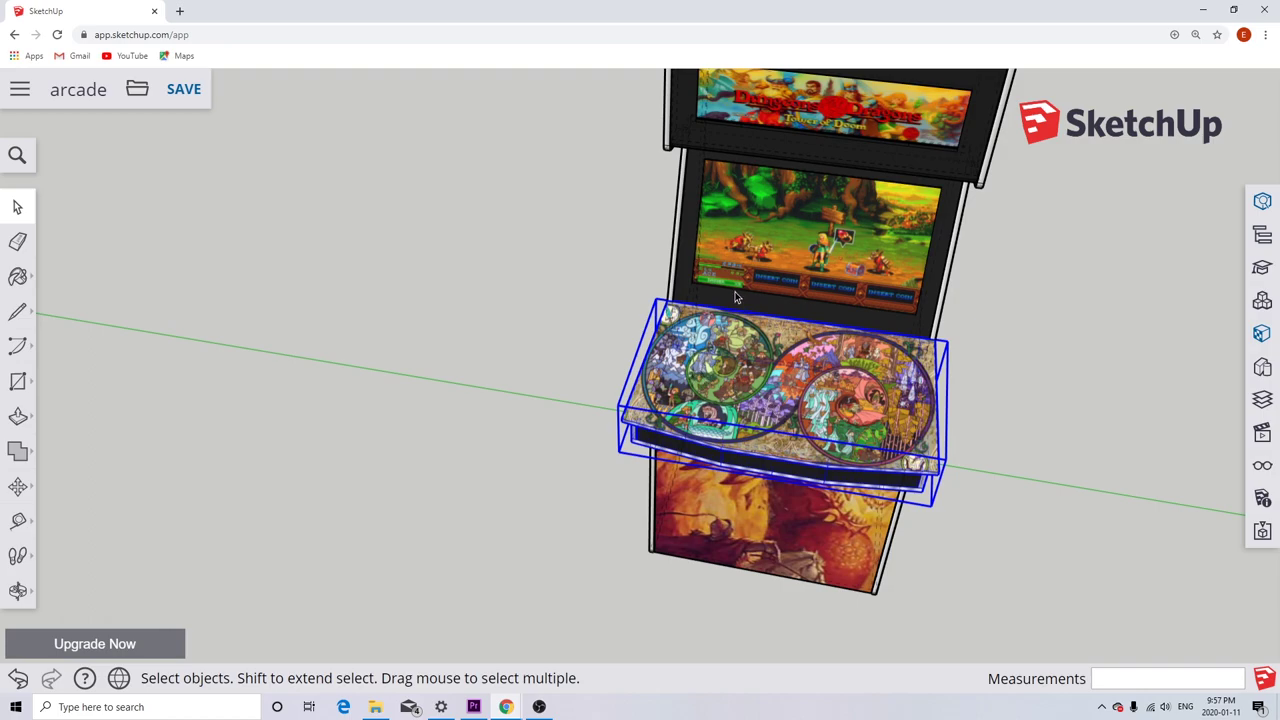
pyautogui.moveTo(693, 178); pyautogui.dragTo(781, 328, button='middle')
pyautogui.scroll(2, 774, 403)
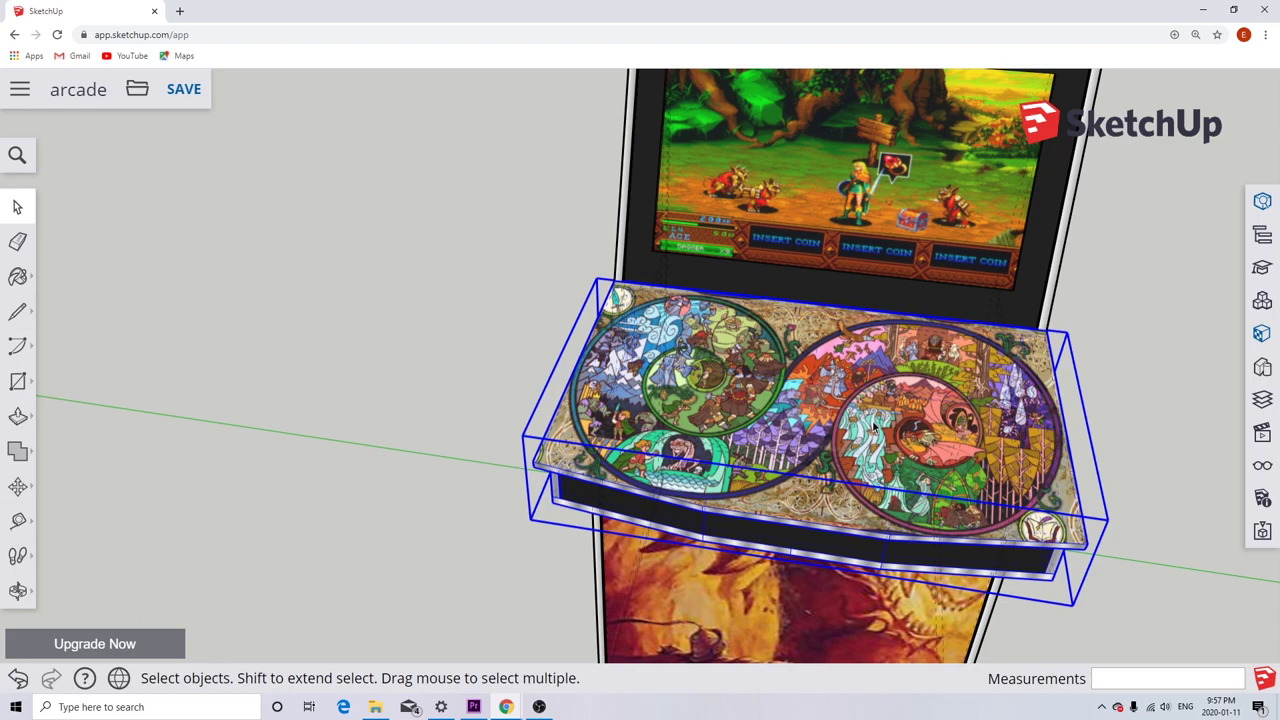
pyautogui.scroll(-5, 856, 302)
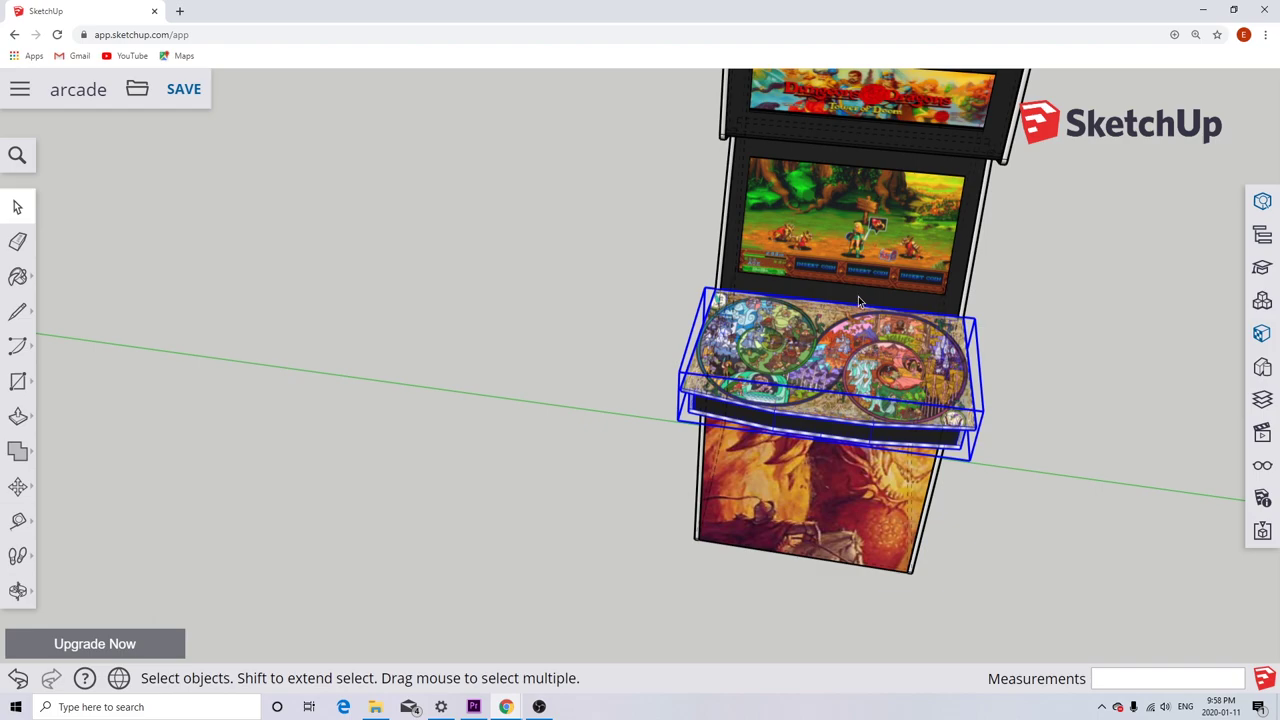
pyautogui.press('Escape')
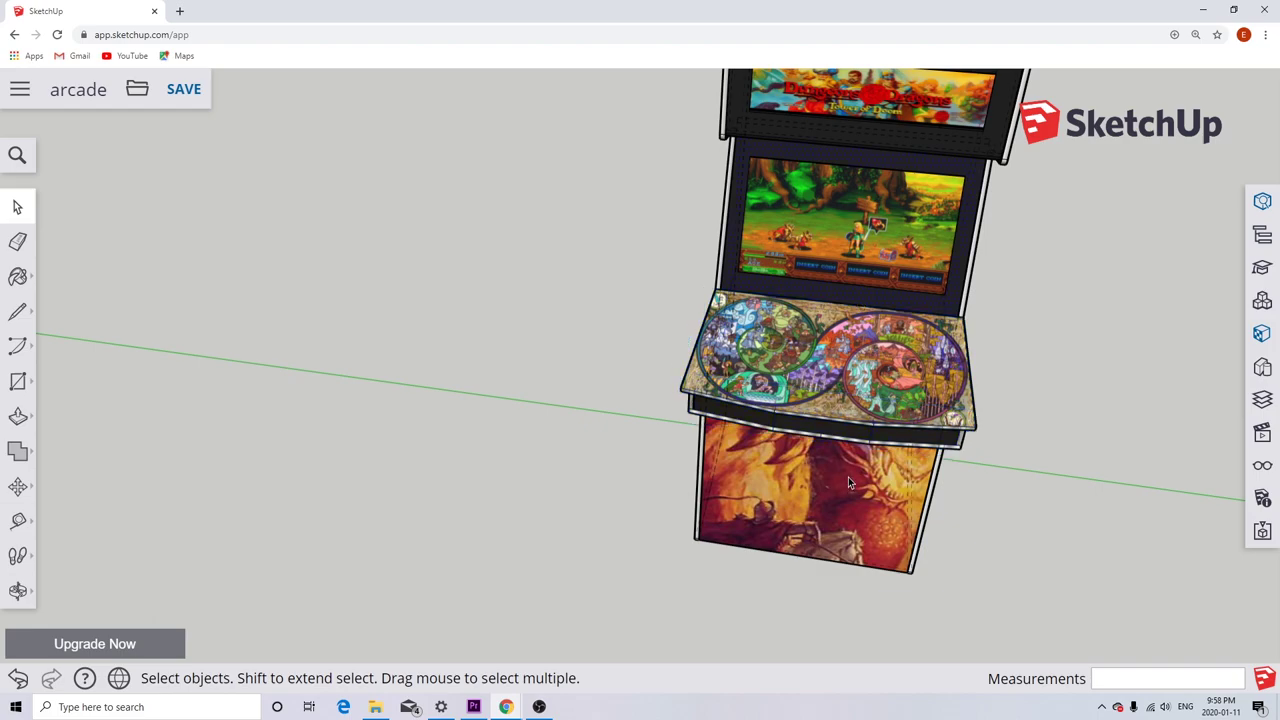
pyautogui.moveTo(848, 477); pyautogui.dragTo(775, 483, button='middle')
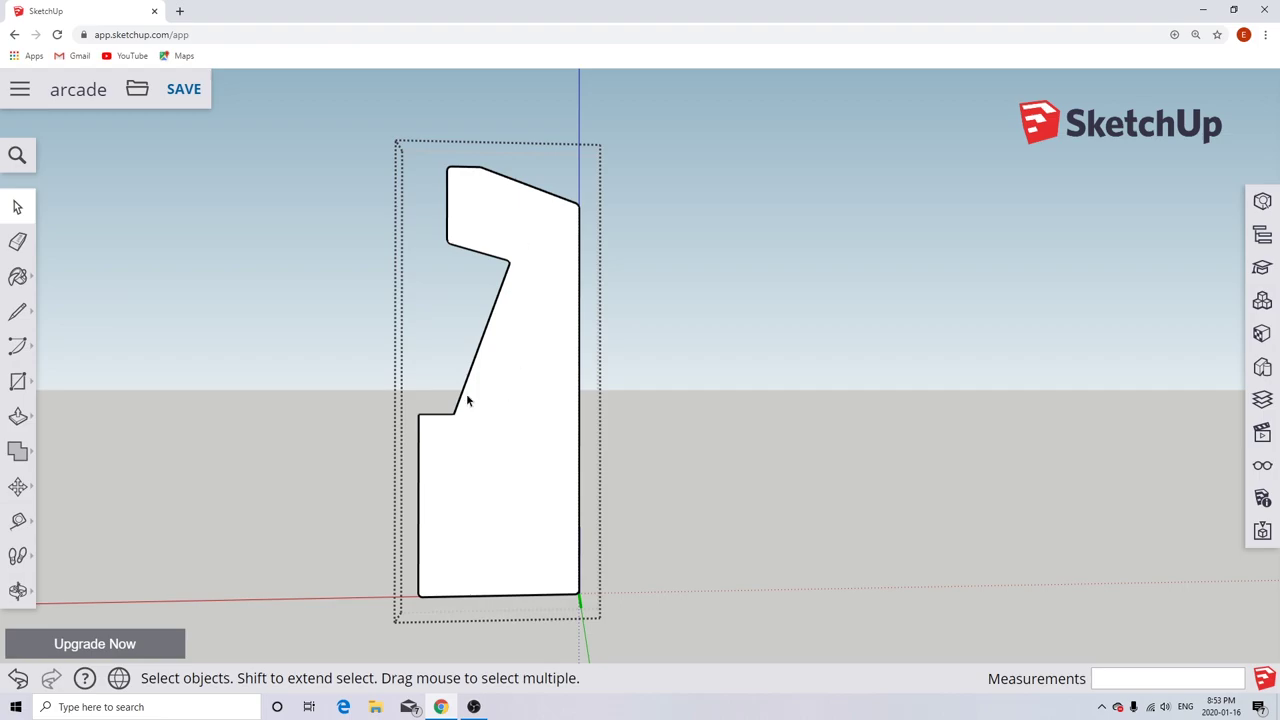
# Offset the side-panel profile face inward by .5.
pyautogui.click(18, 416)
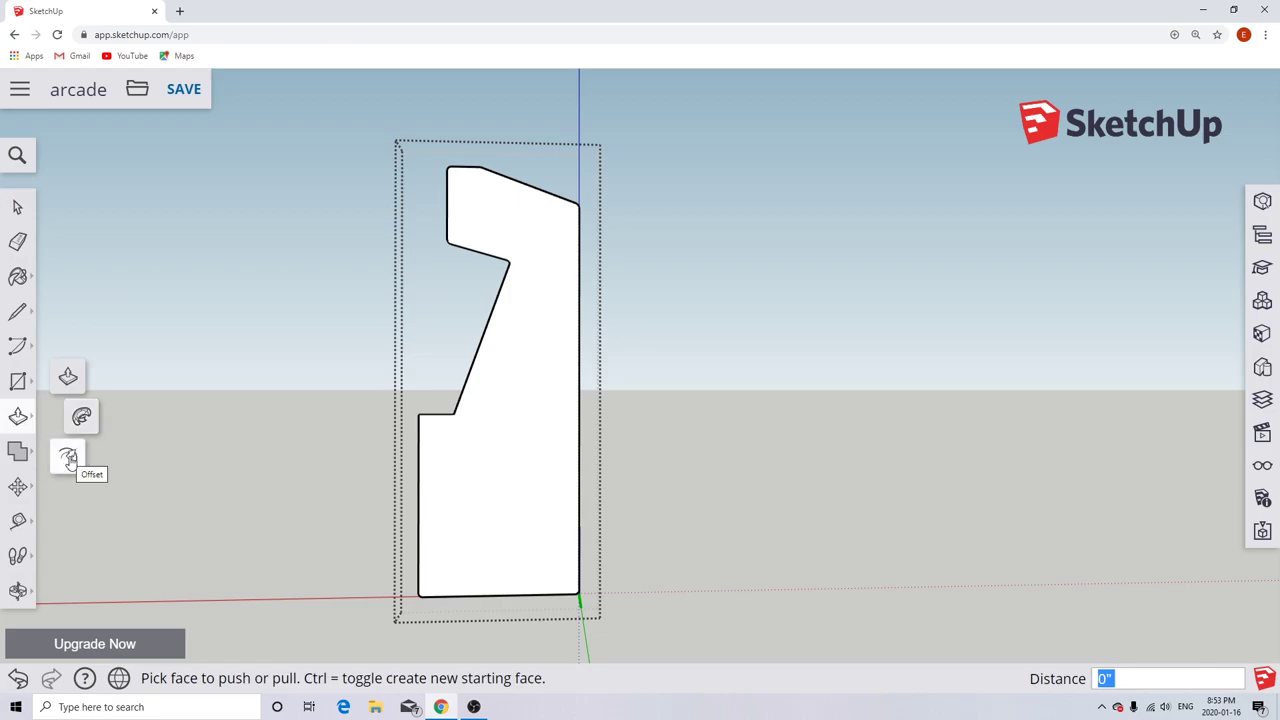
pyautogui.click(68, 458)
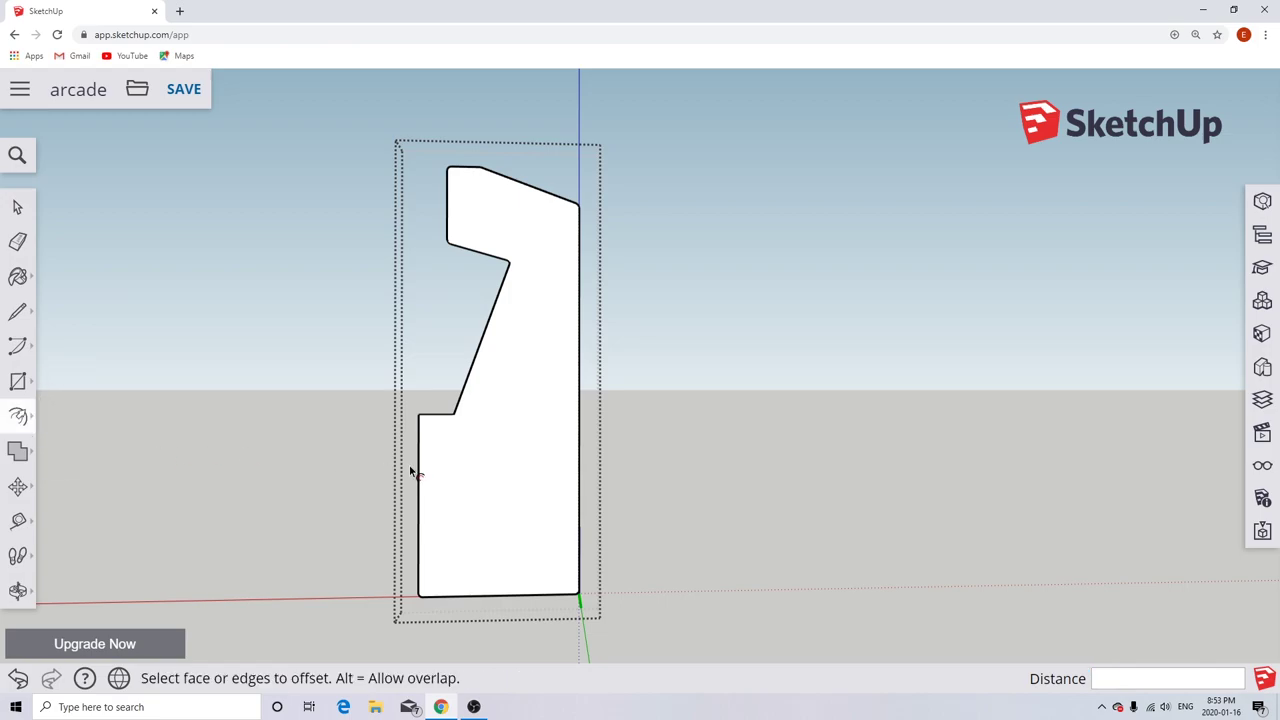
pyautogui.click(17, 208)
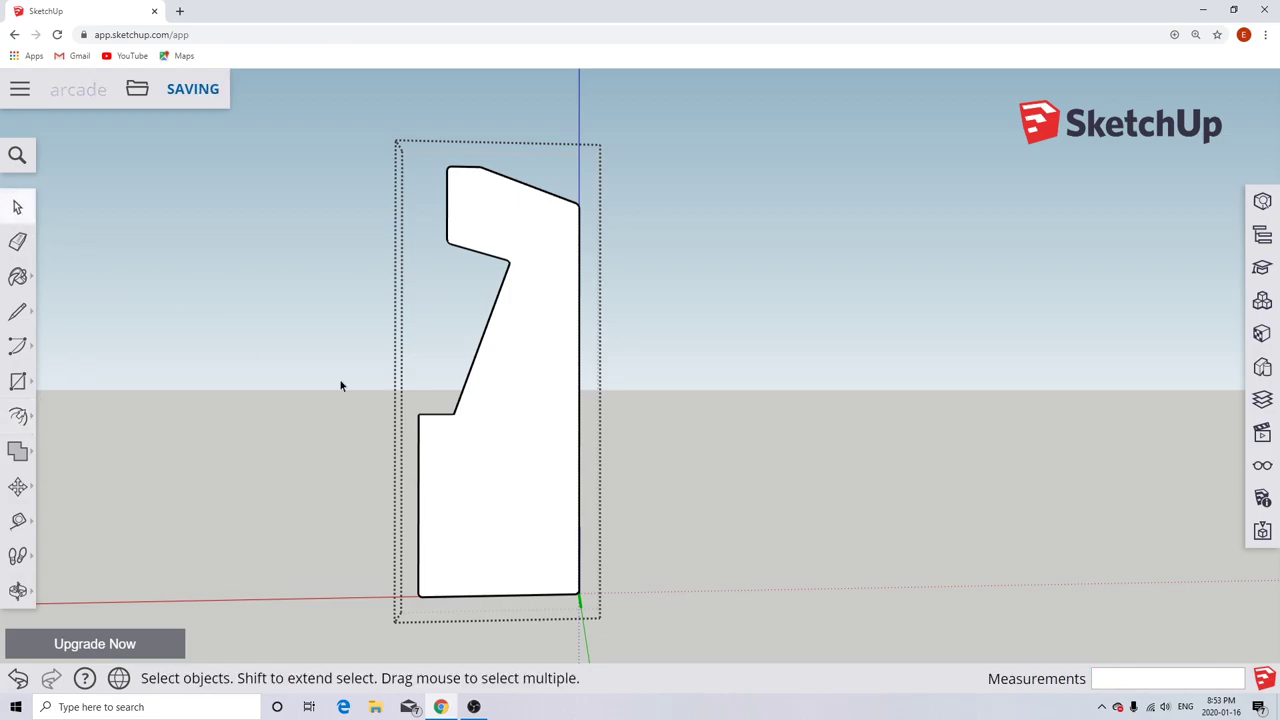
pyautogui.doubleClick(478, 460)
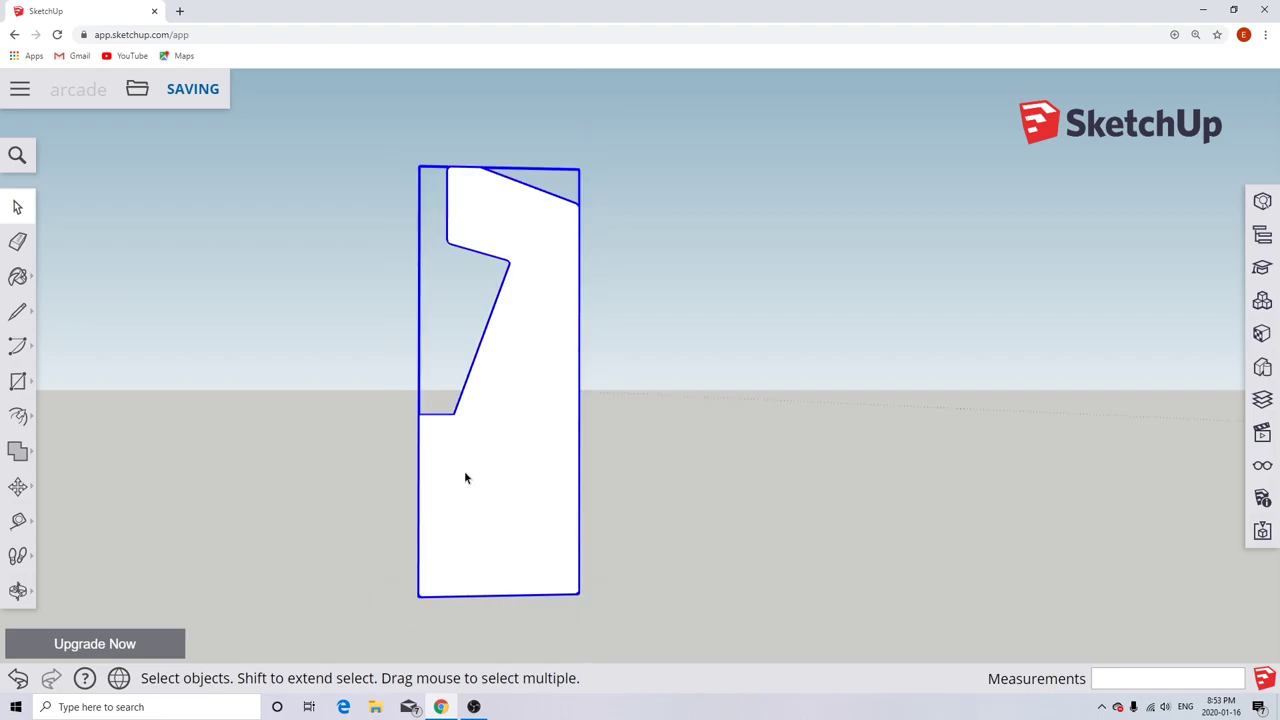
pyautogui.press('Escape')
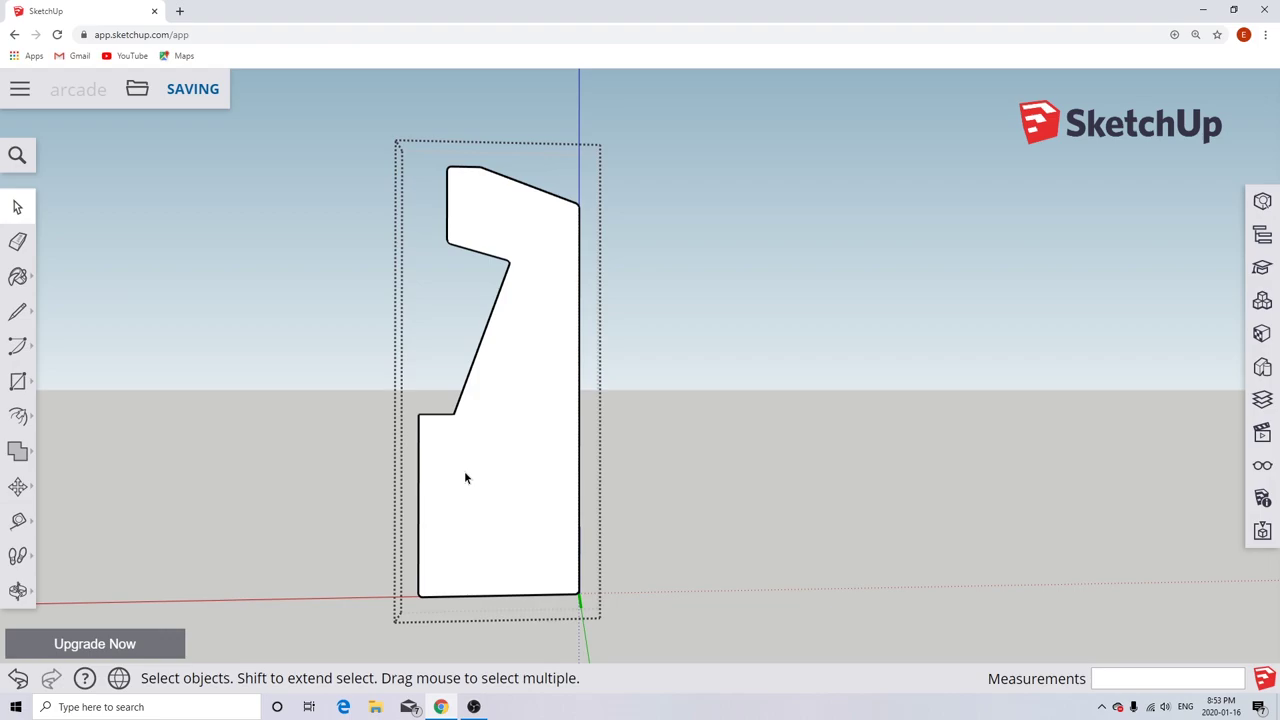
pyautogui.click(465, 474)
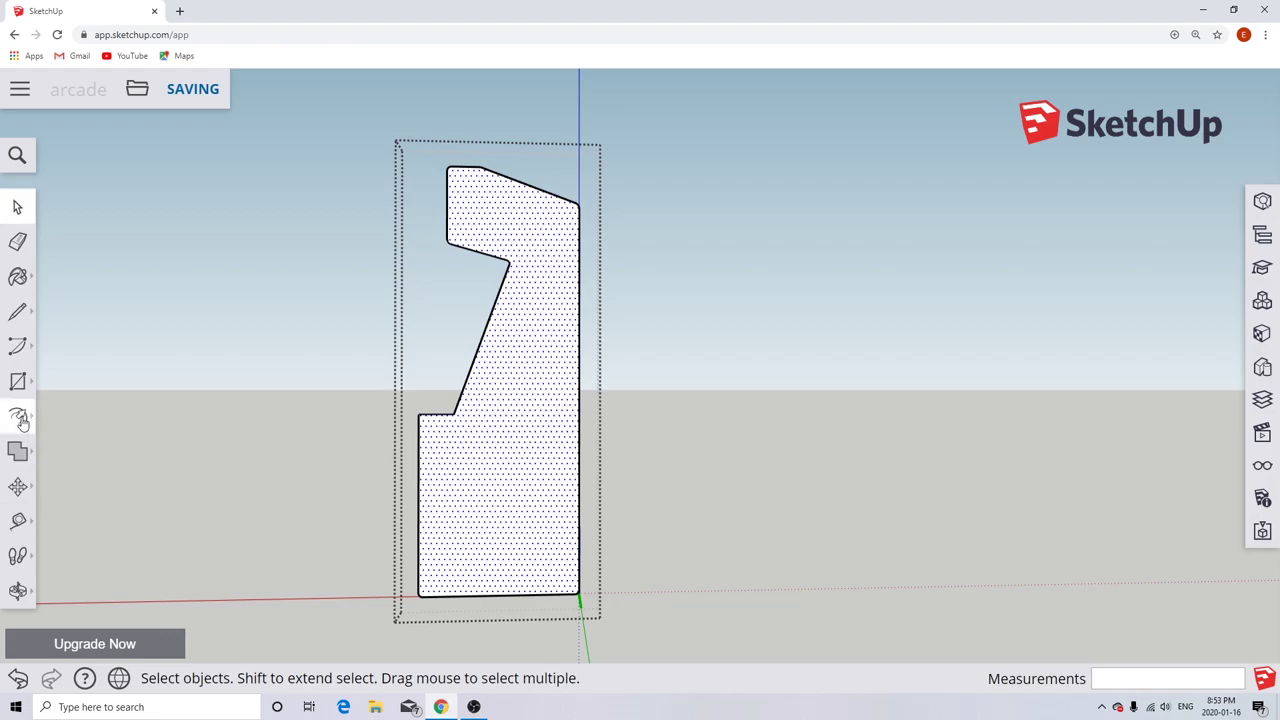
pyautogui.click(19, 416)
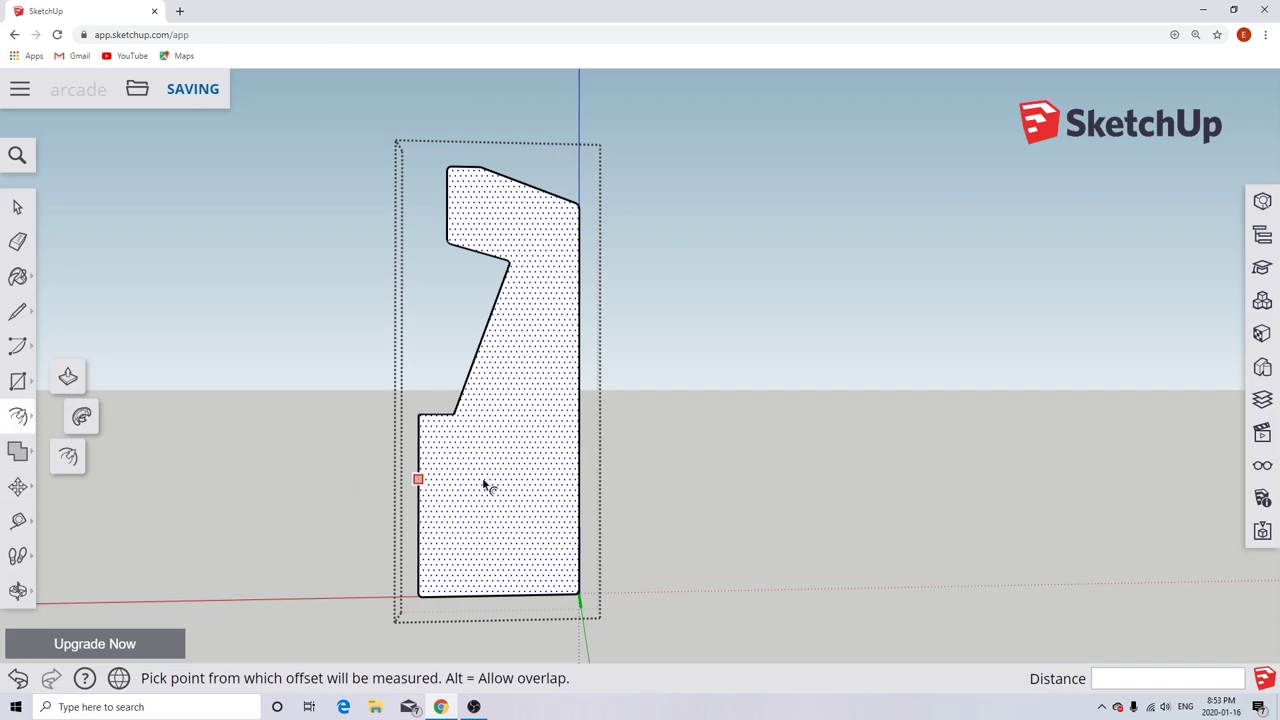
pyautogui.click(445, 485)
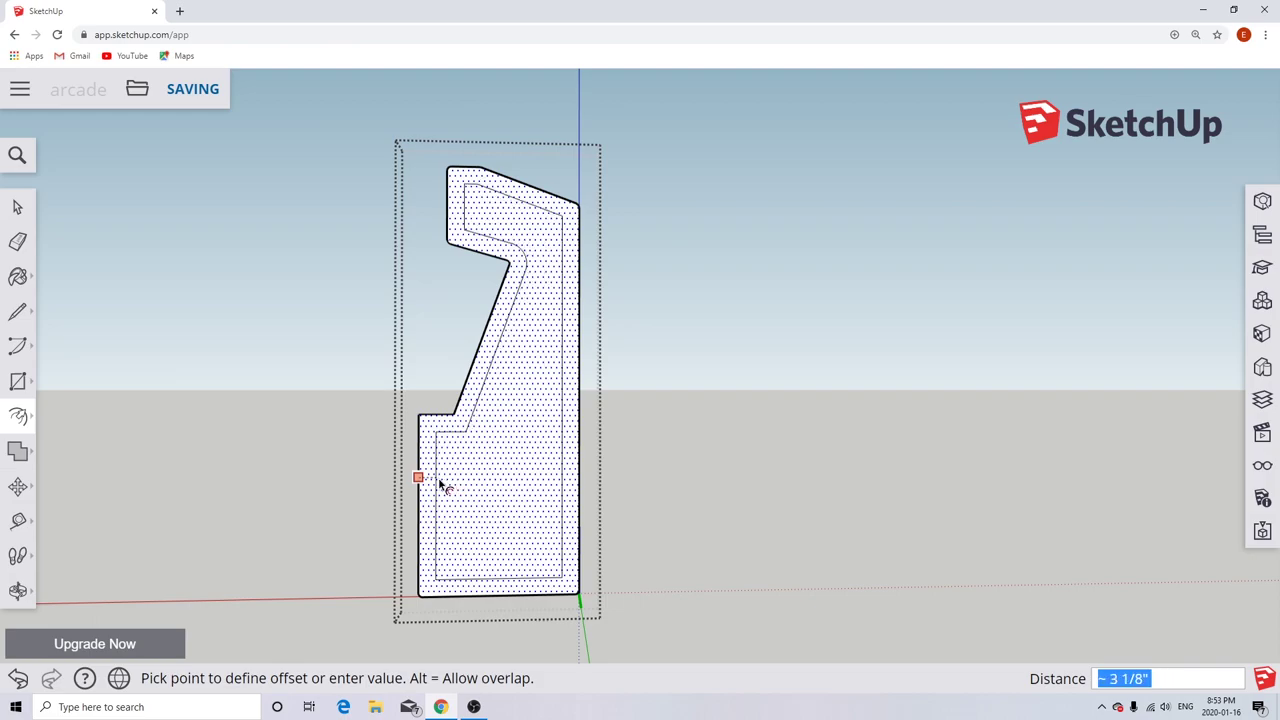
pyautogui.write('.5')
pyautogui.press('Return')
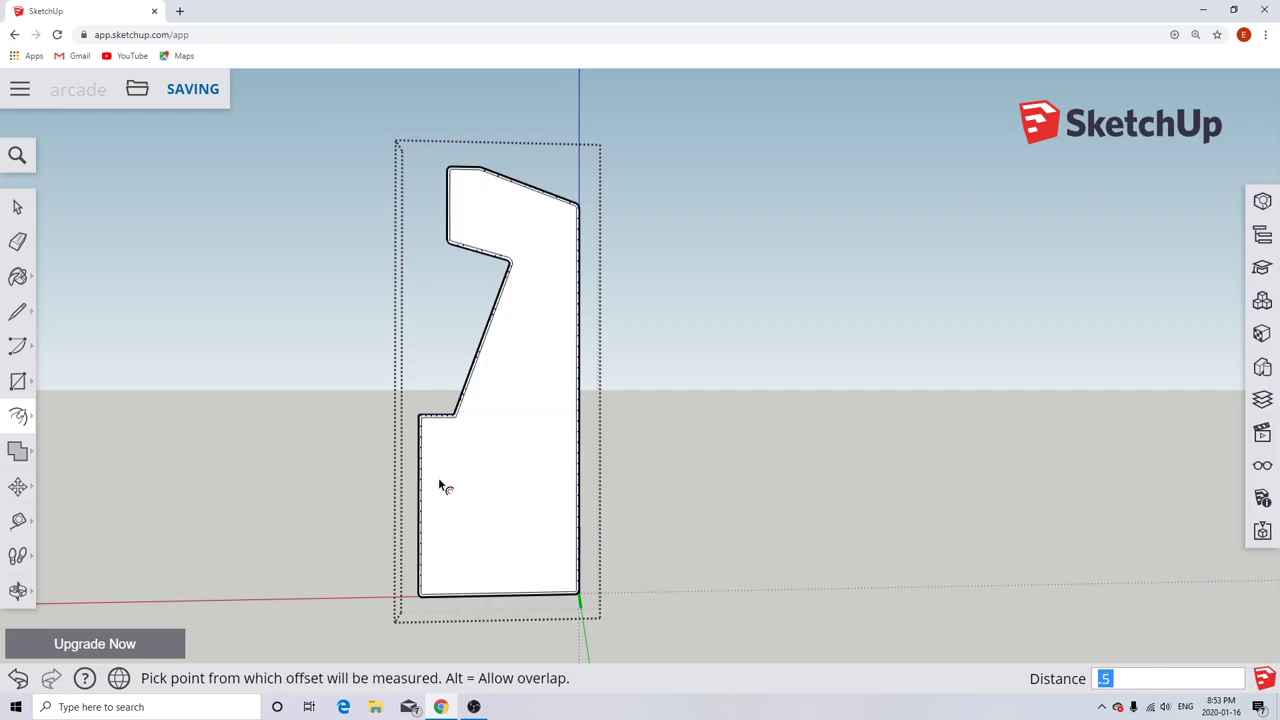
pyautogui.scroll(4, 445, 487)
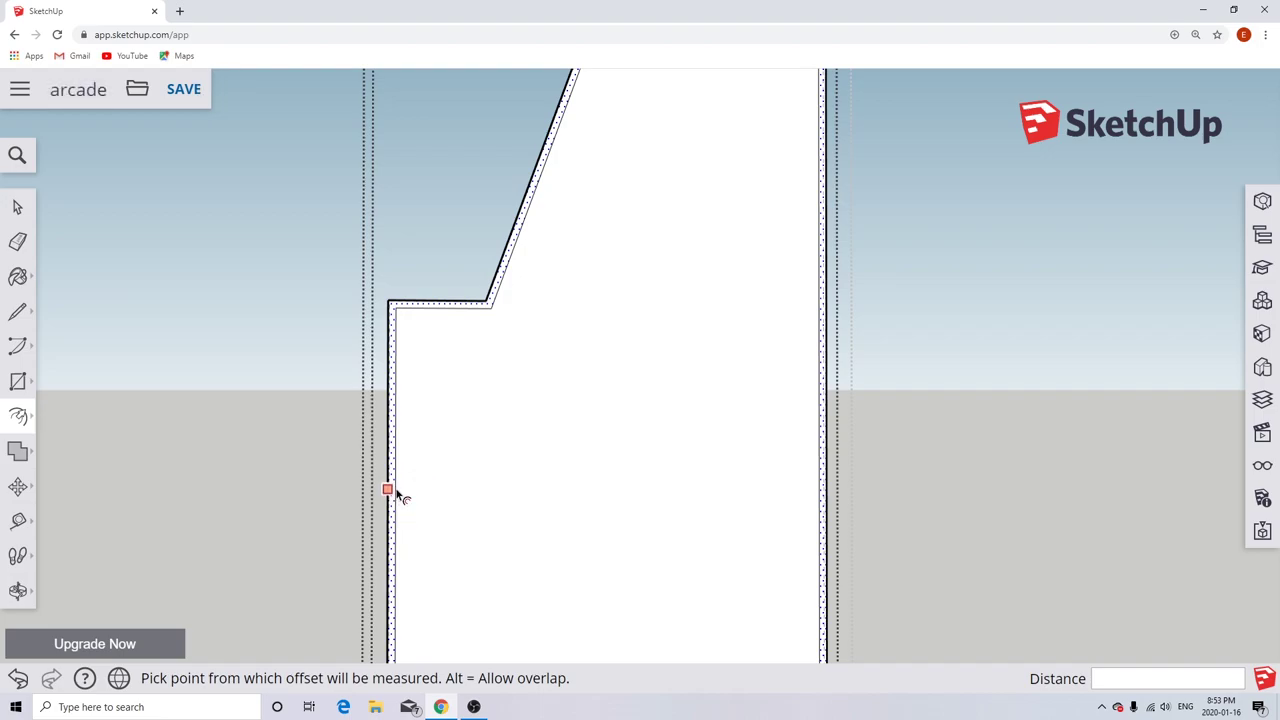
# Offset the large inner face inward again by .625.
pyautogui.click(18, 208)
pyautogui.click(418, 390)
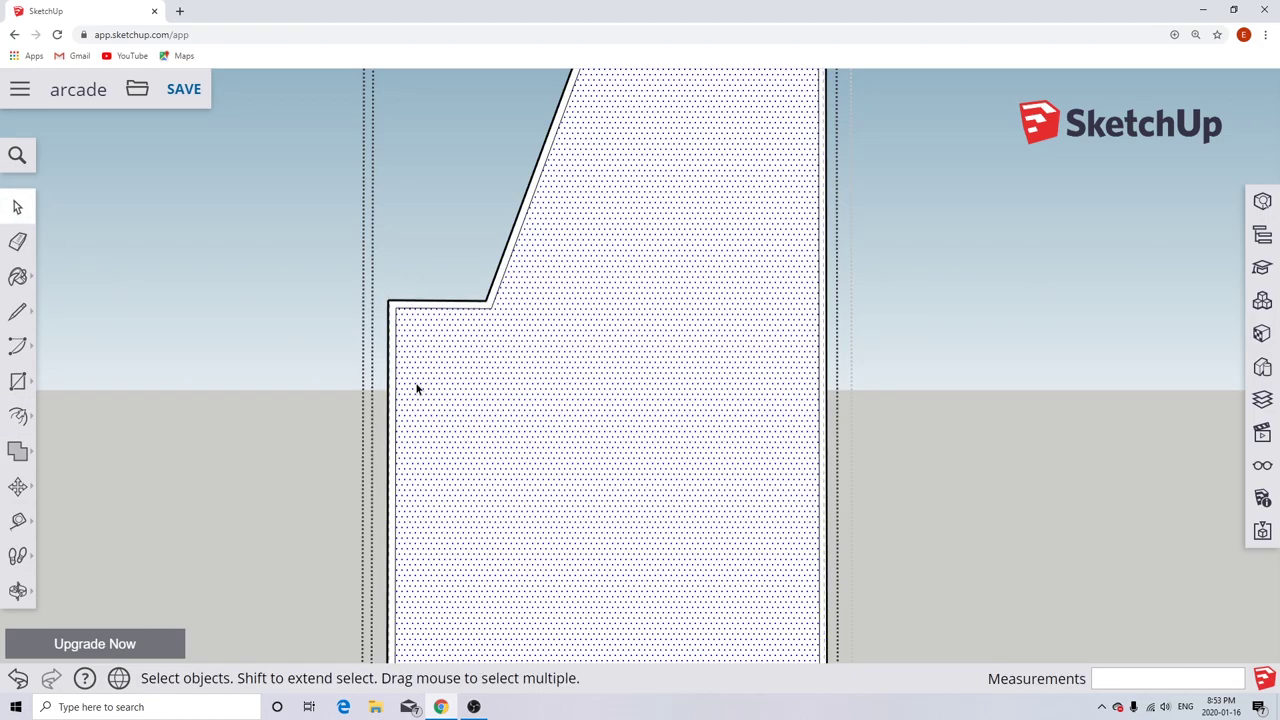
pyautogui.click(18, 416)
pyautogui.click(466, 437)
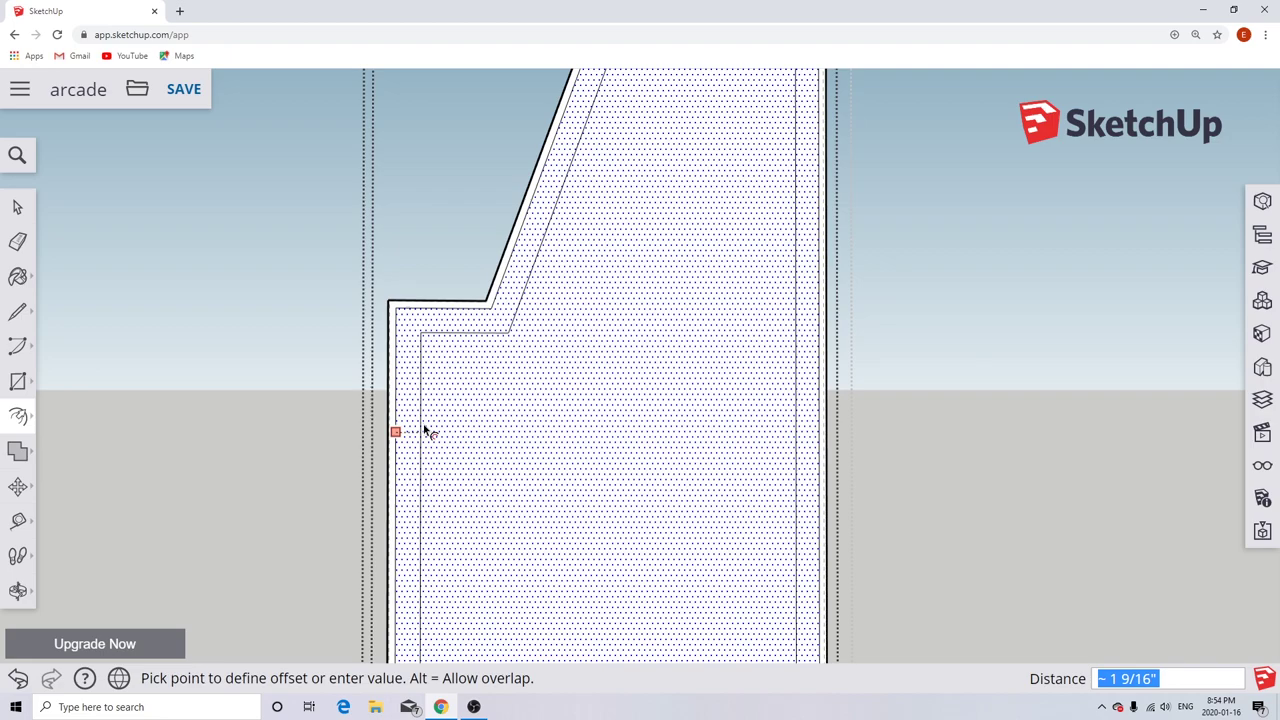
pyautogui.write('.625')
pyautogui.press('Return')
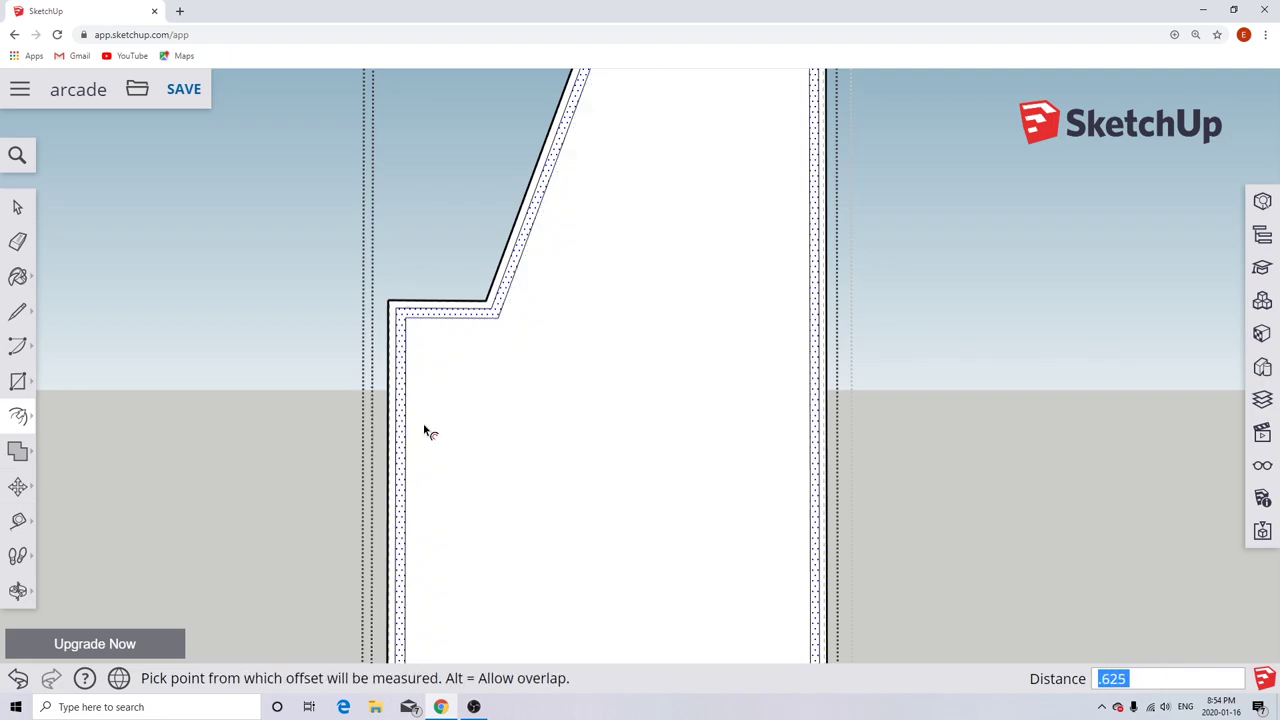
pyautogui.scroll(-5, 418, 434)
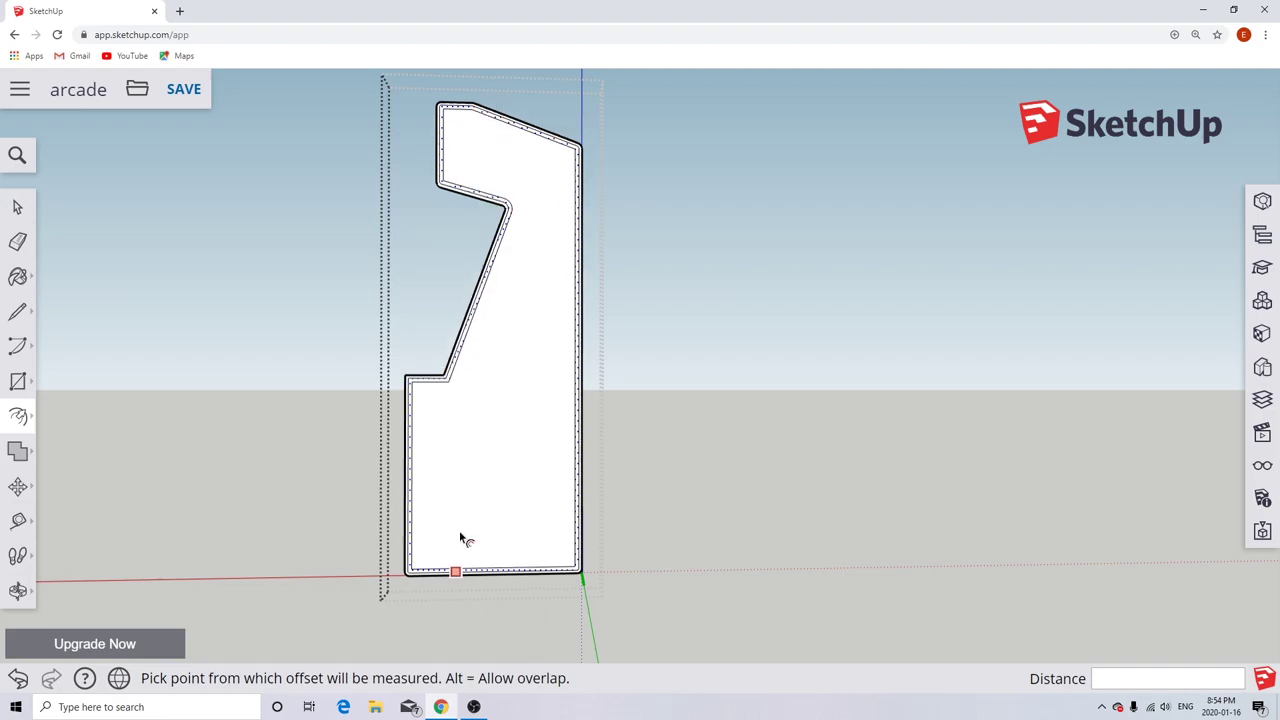
pyautogui.scroll(4, 460, 540)
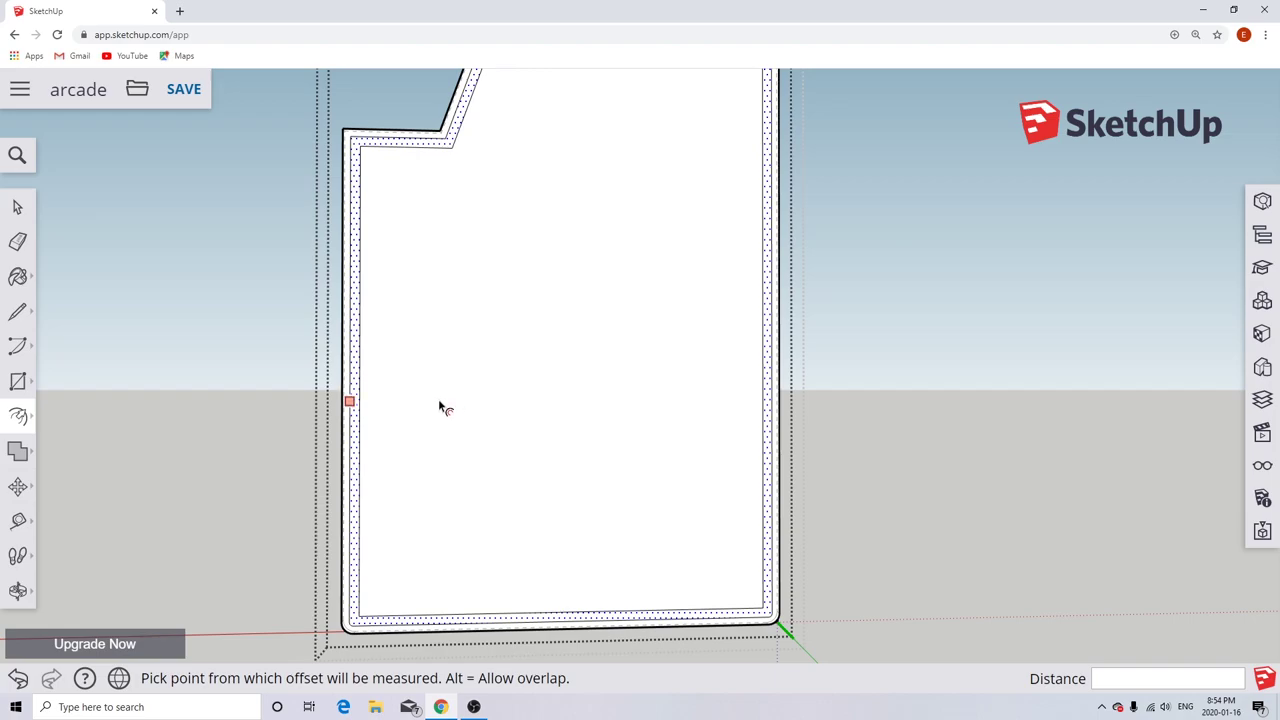
# Select the side panel, open its group, then close it again.
pyautogui.click(17, 313)
pyautogui.scroll(-3, 440, 260)
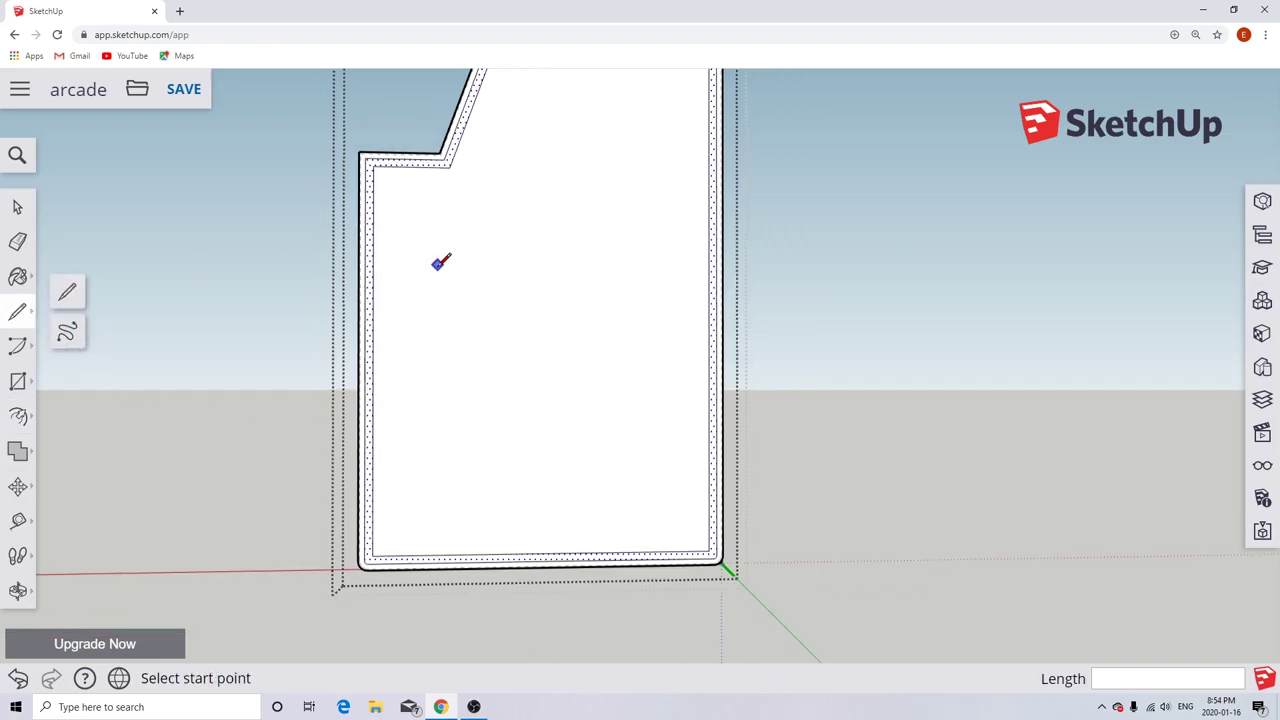
pyautogui.scroll(3, 421, 212)
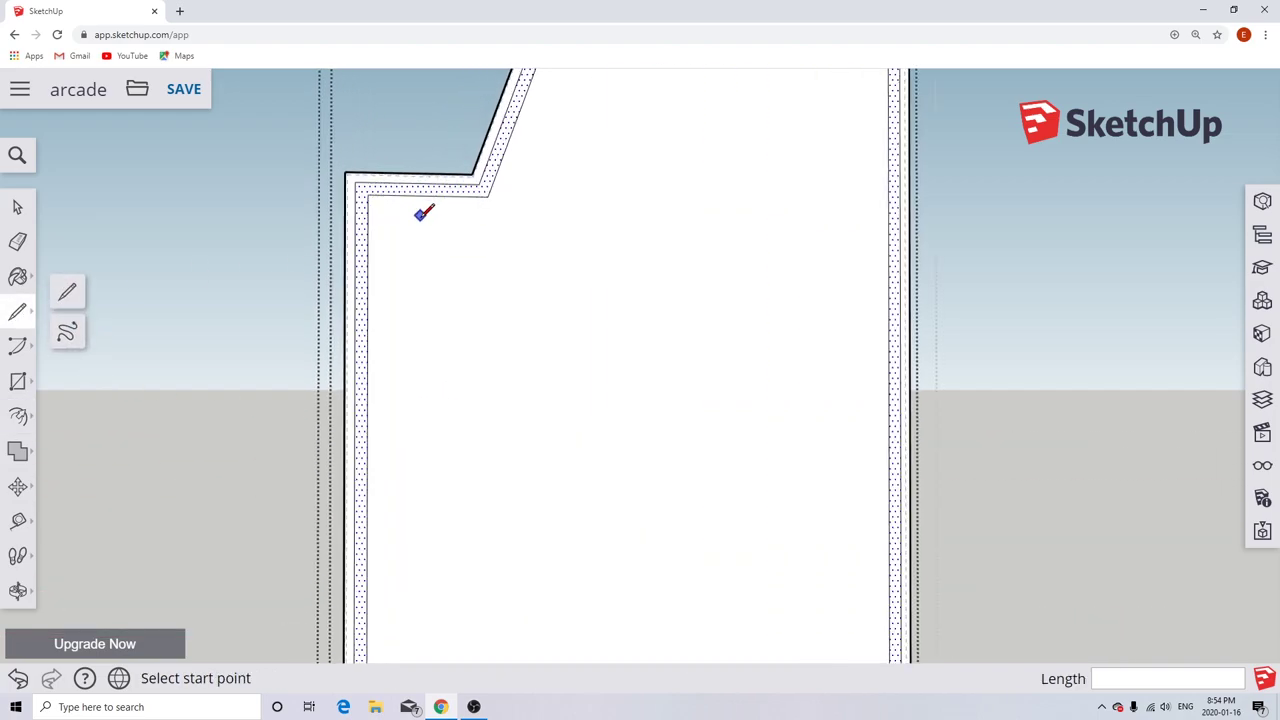
pyautogui.scroll(-3, 488, 508)
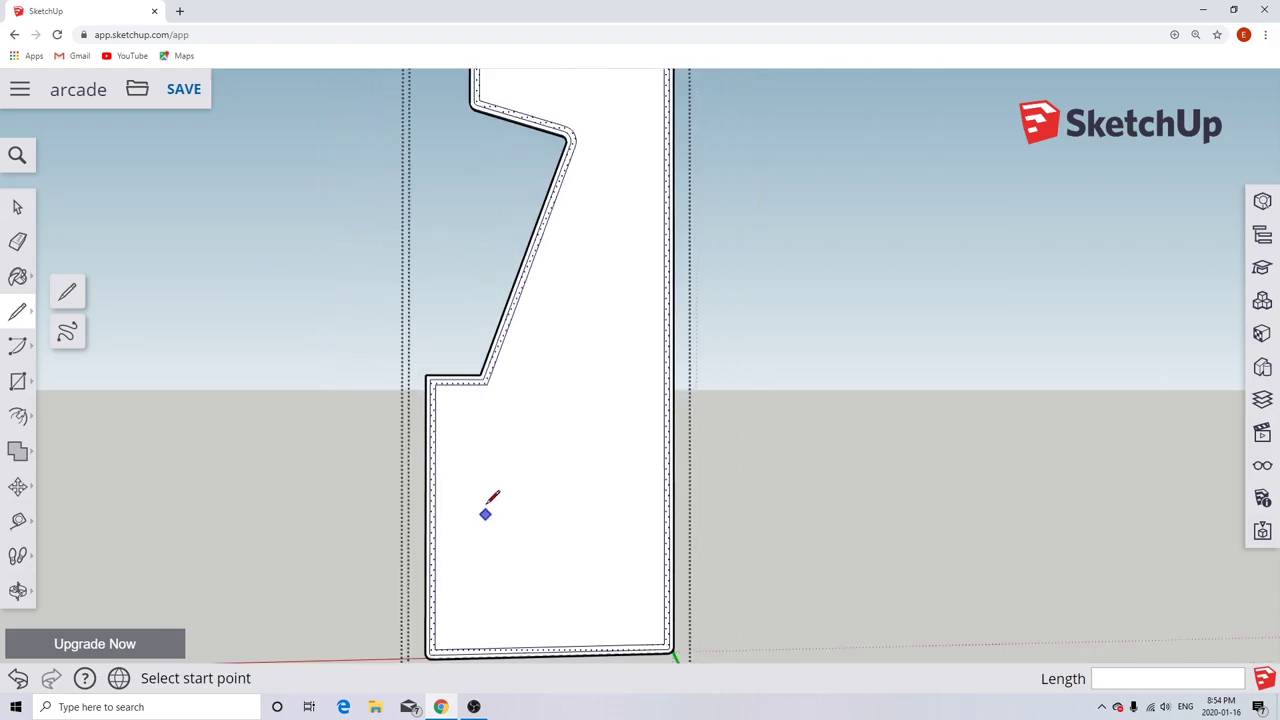
pyautogui.scroll(4, 520, 355)
pyautogui.scroll(-2, 518, 370)
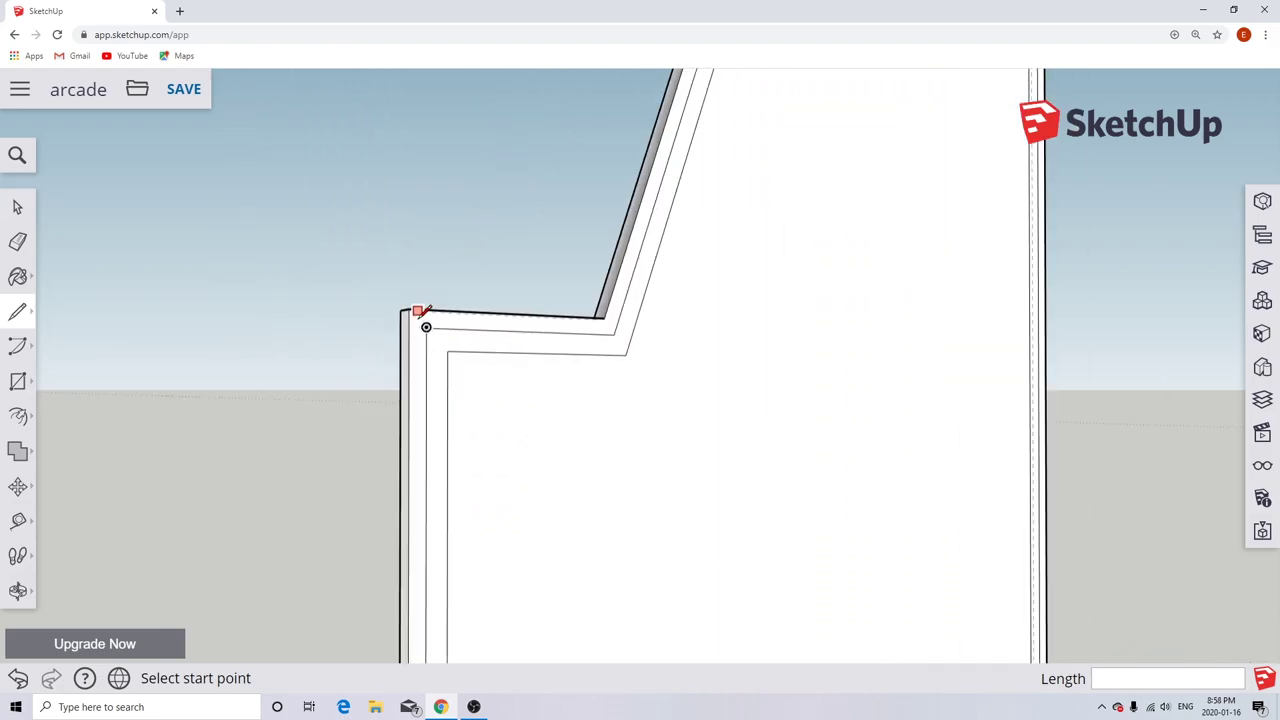
pyautogui.scroll(-4, 423, 414)
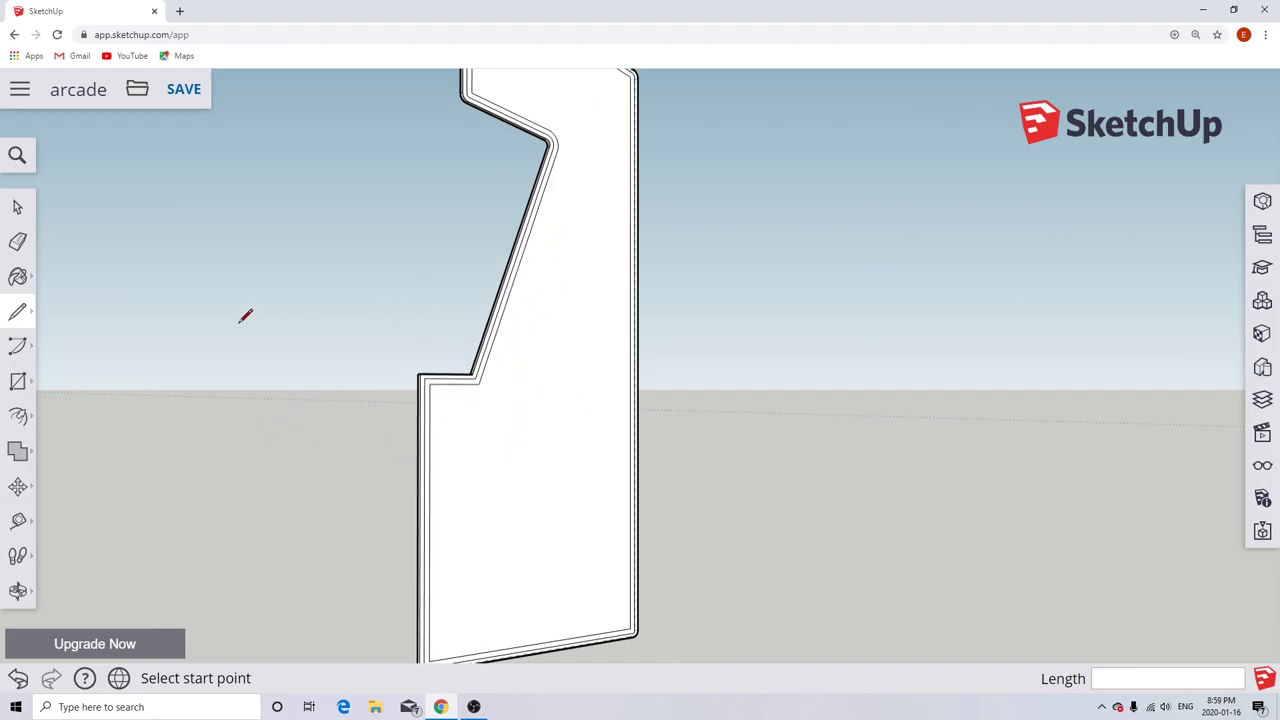
pyautogui.click(18, 207)
pyautogui.click(456, 458)
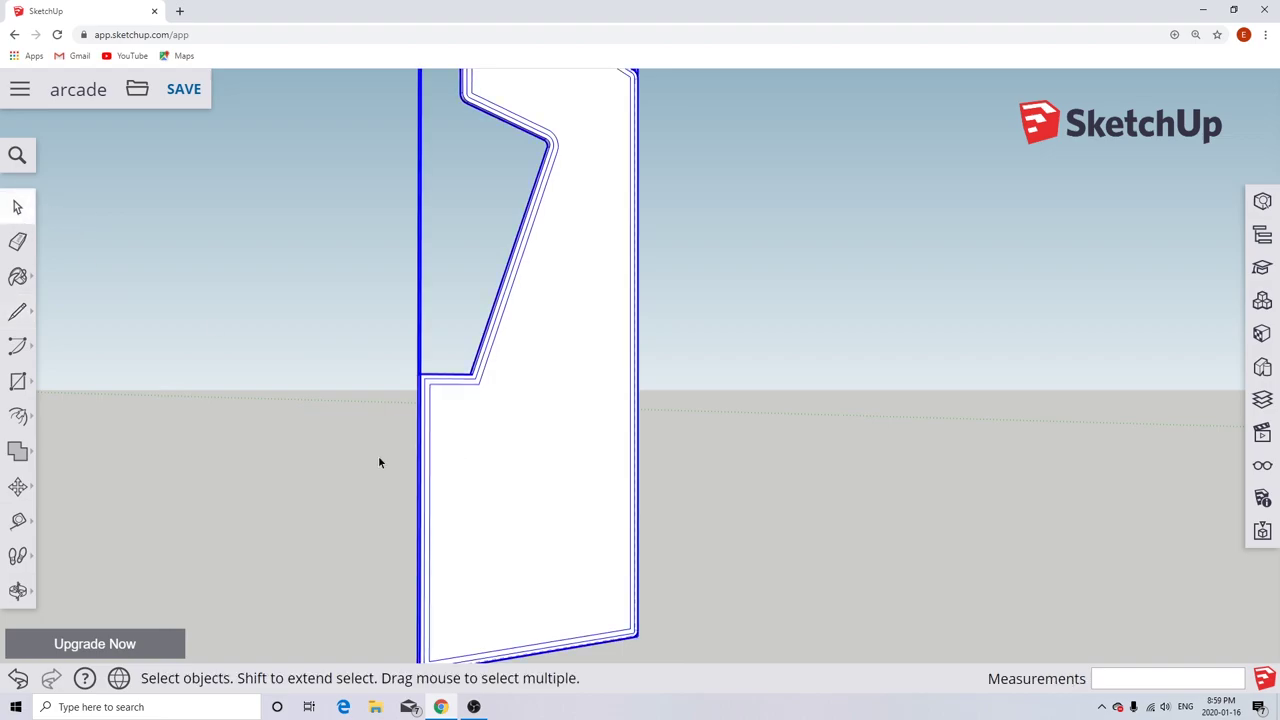
pyautogui.doubleClick(461, 464)
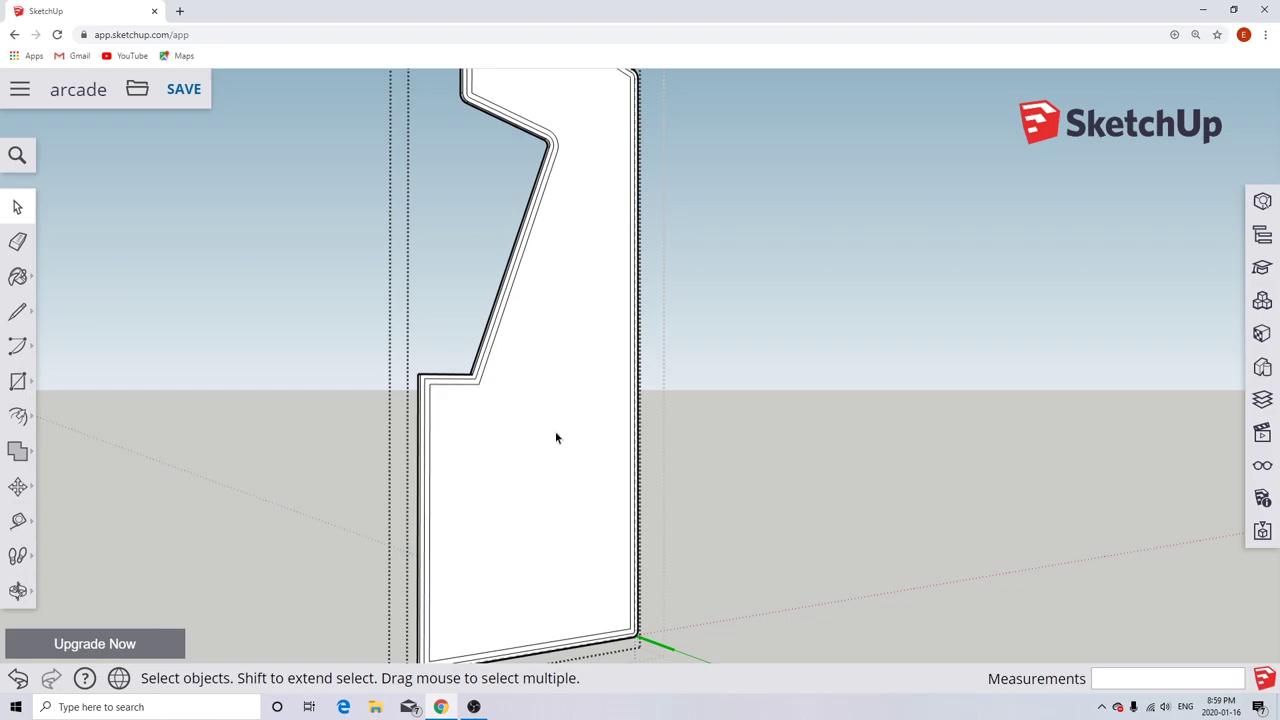
pyautogui.click(333, 403)
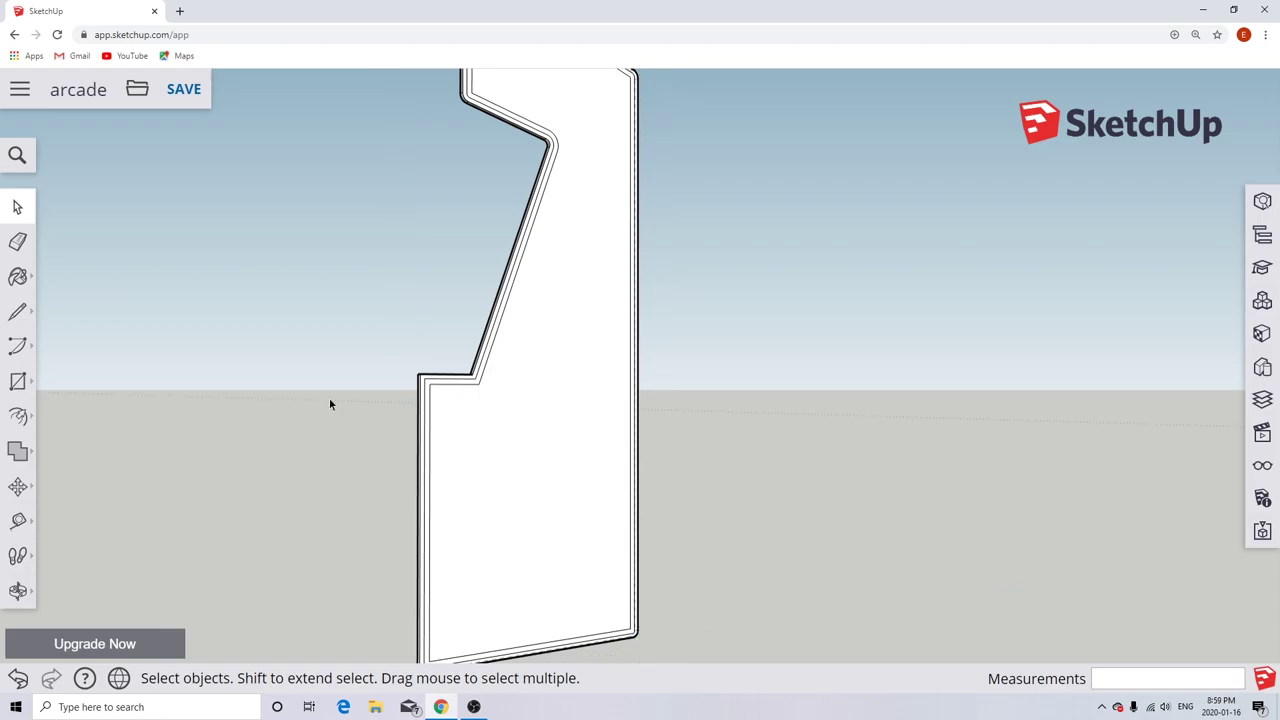
# Draw a .625 line down the edge from the notch's outer corner.
pyautogui.click(17, 311)
pyautogui.scroll(4, 431, 395)
pyautogui.scroll(1, 440, 388)
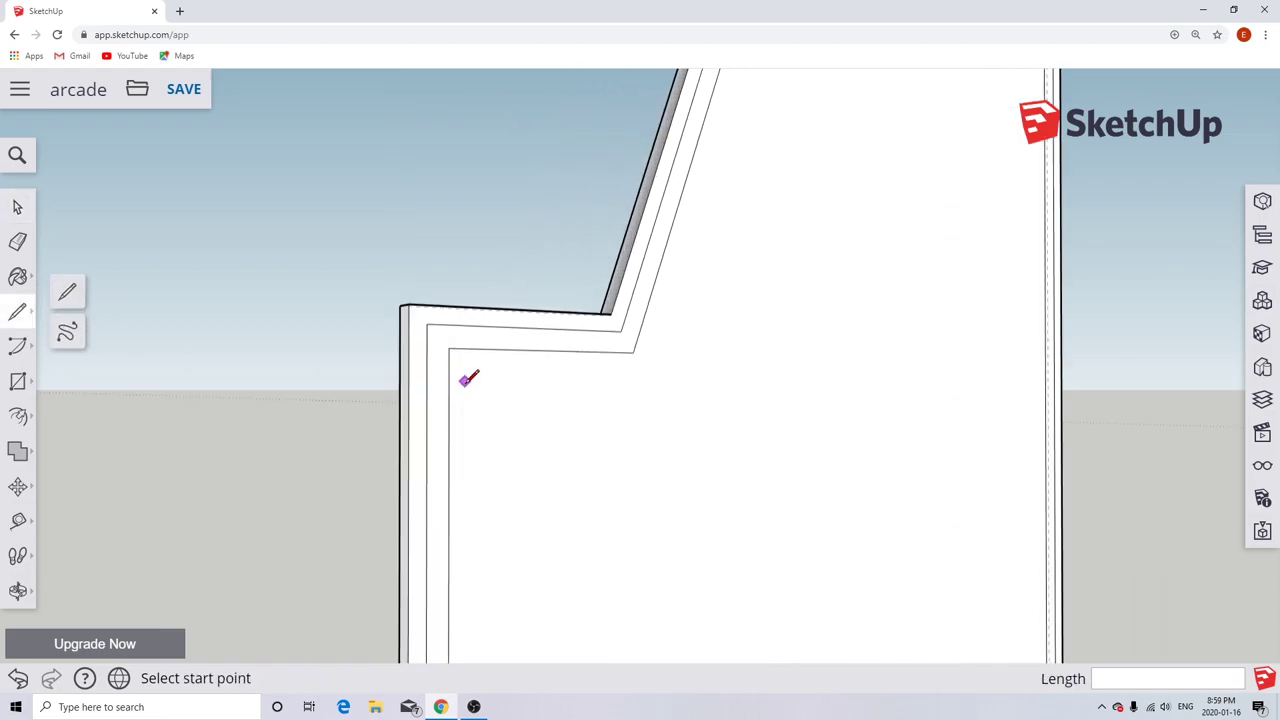
pyautogui.scroll(1, 476, 335)
pyautogui.moveTo(480, 335)
pyautogui.mouseDown(button='middle')
pyautogui.moveTo(420, 366)
pyautogui.moveTo(500, 343)
pyautogui.mouseUp(button='middle')
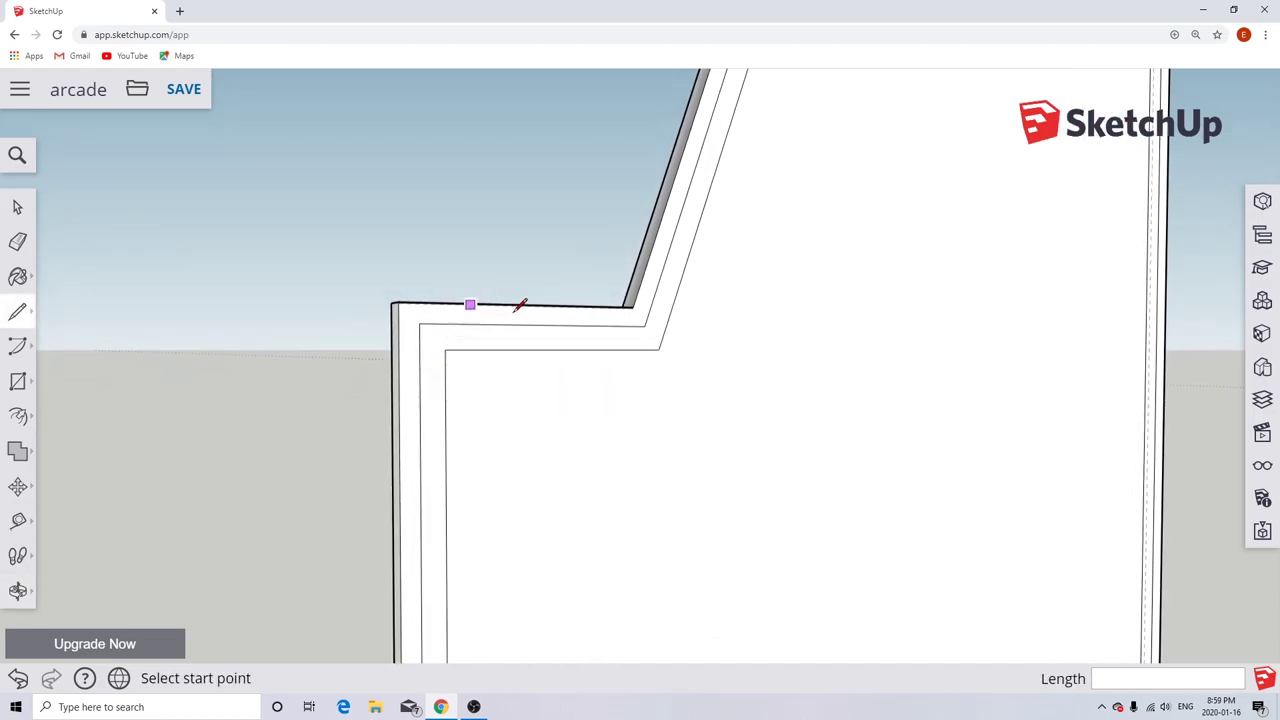
pyautogui.scroll(1, 418, 309)
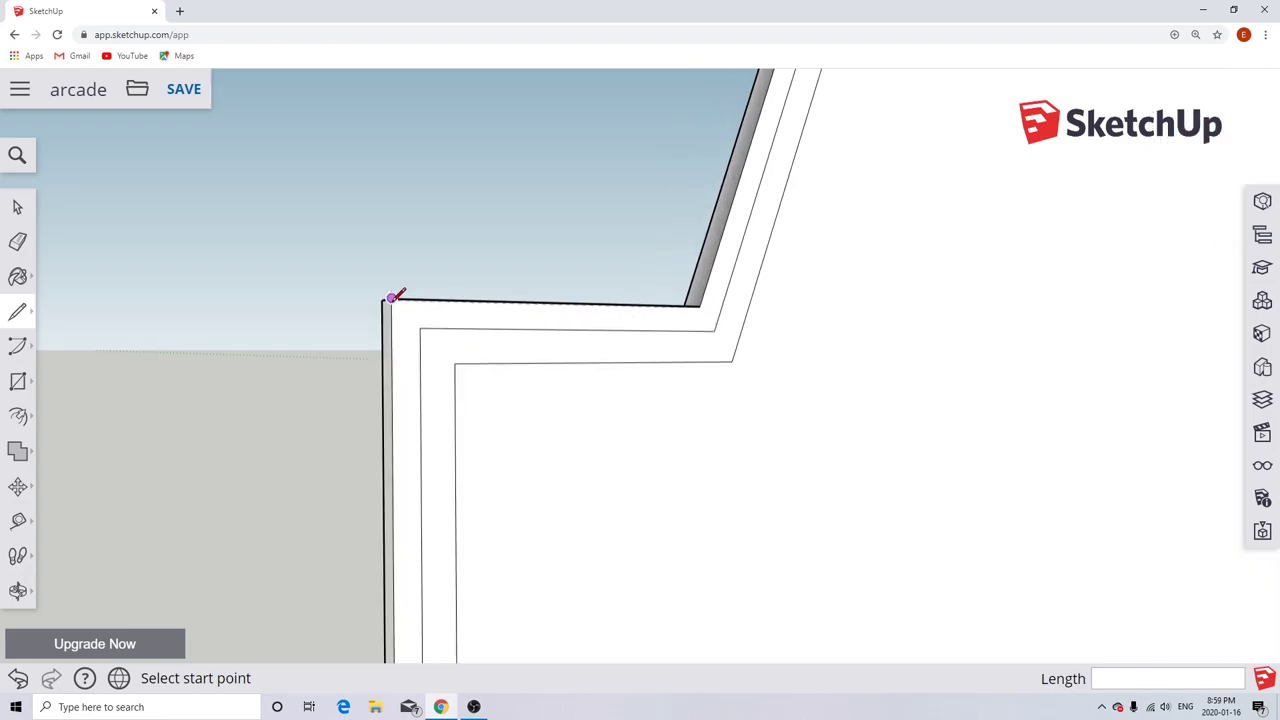
pyautogui.click(391, 299)
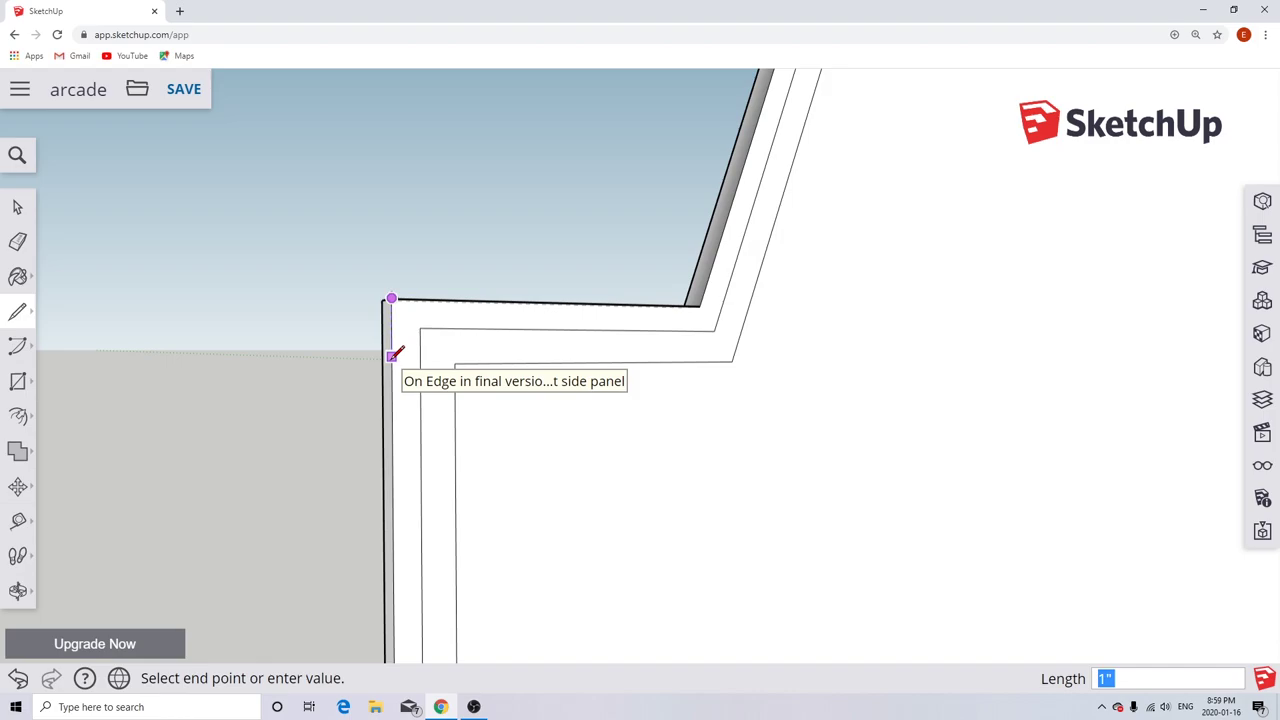
pyautogui.write('.625')
pyautogui.press('Return')
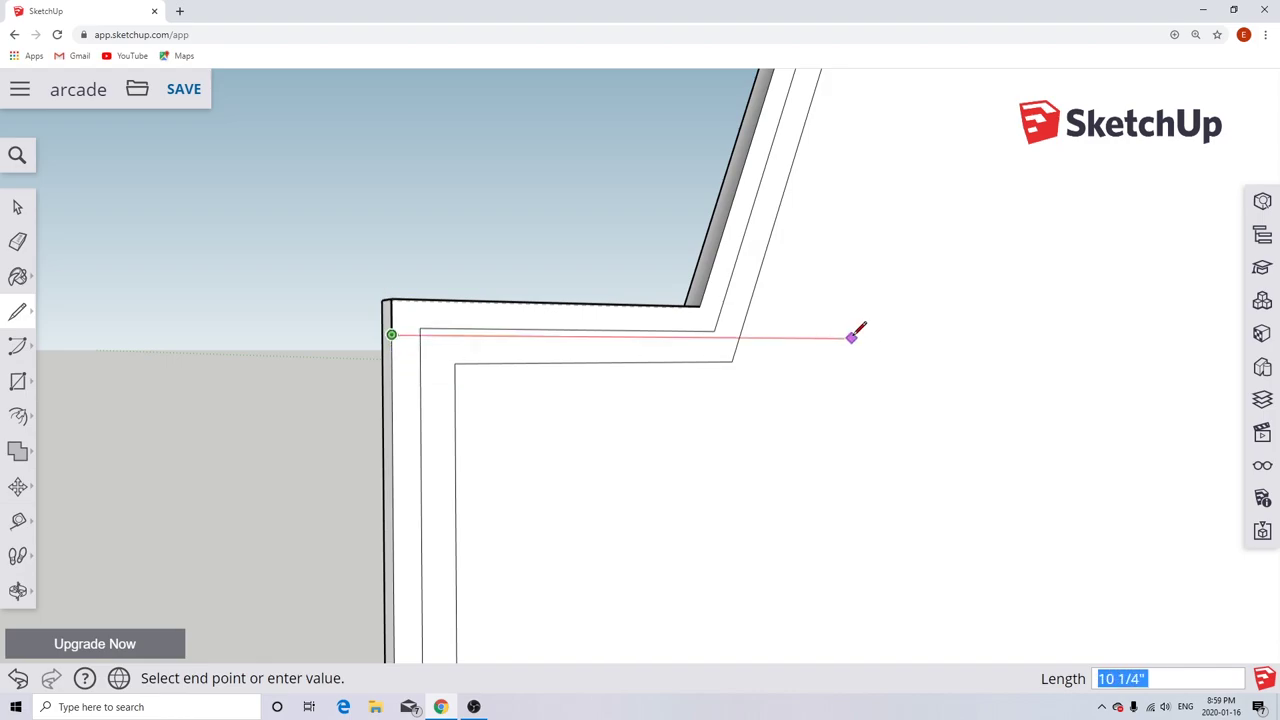
# Draw across to the right edge, 5/8" up, and back to the start to close the strip.
pyautogui.moveTo(857, 334); pyautogui.dragTo(857, 329, button='middle')
pyautogui.scroll(3, 1004, 335)
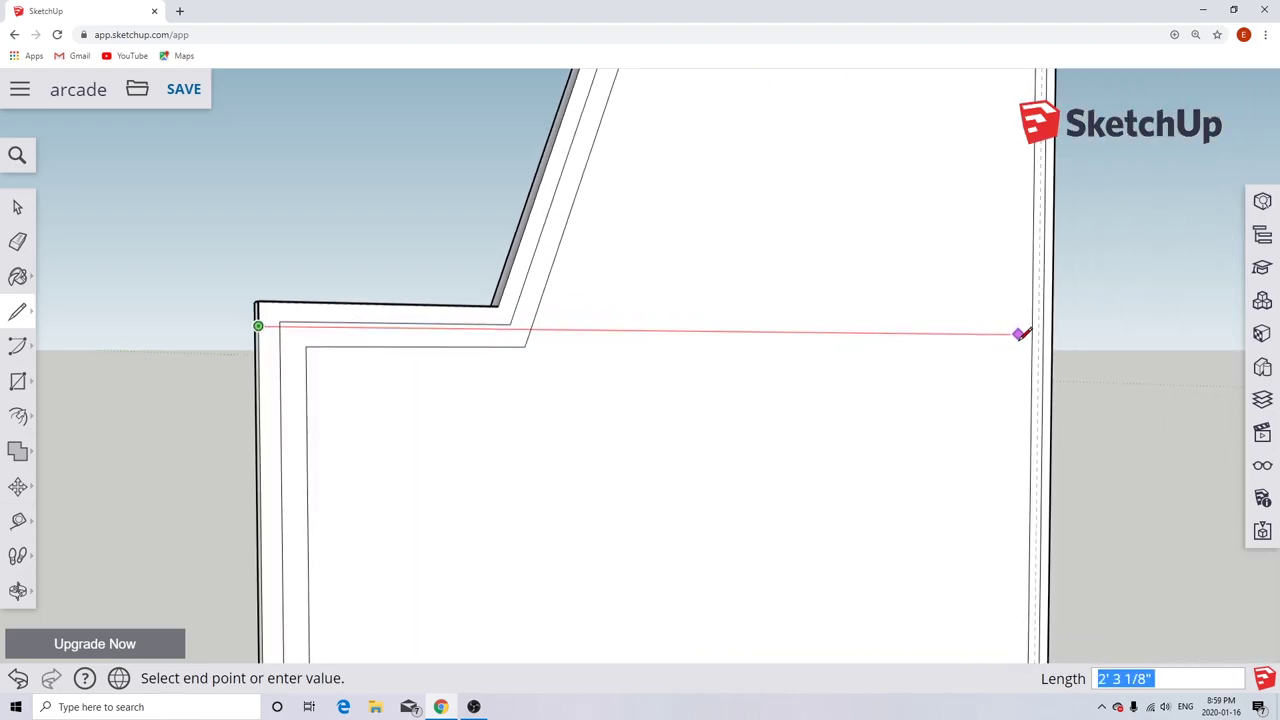
pyautogui.click(1032, 334)
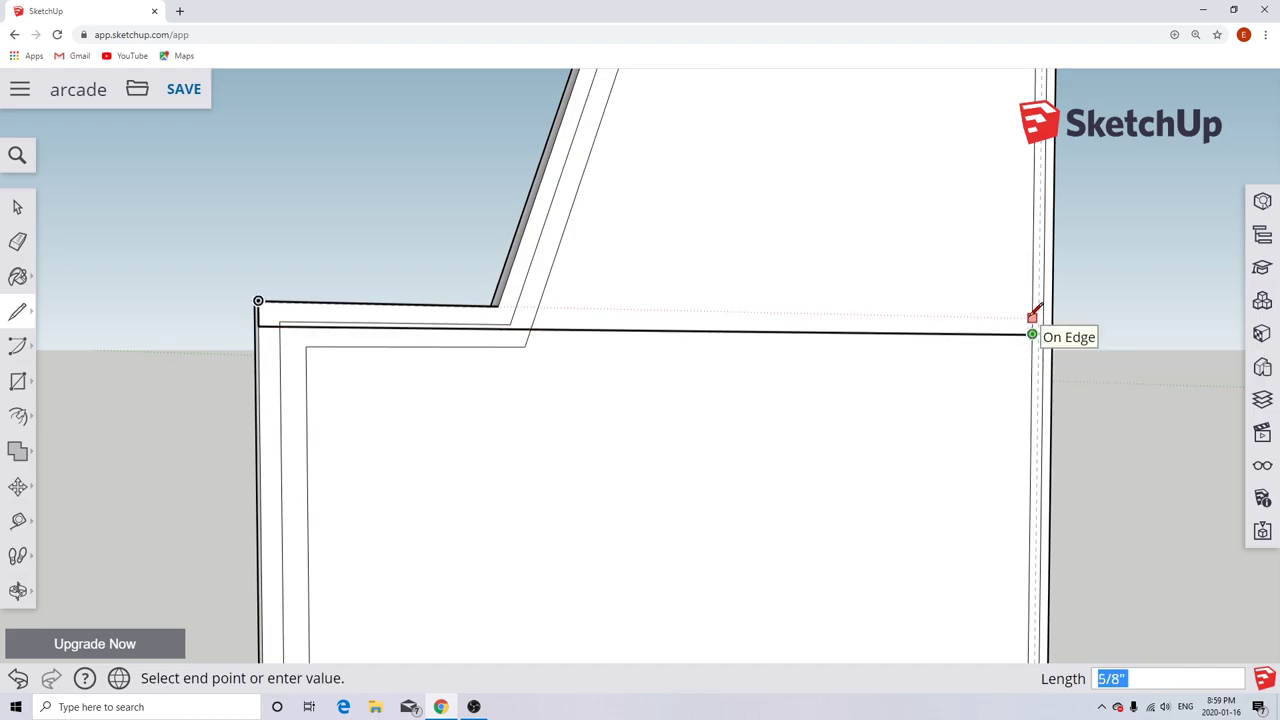
pyautogui.click(1032, 317)
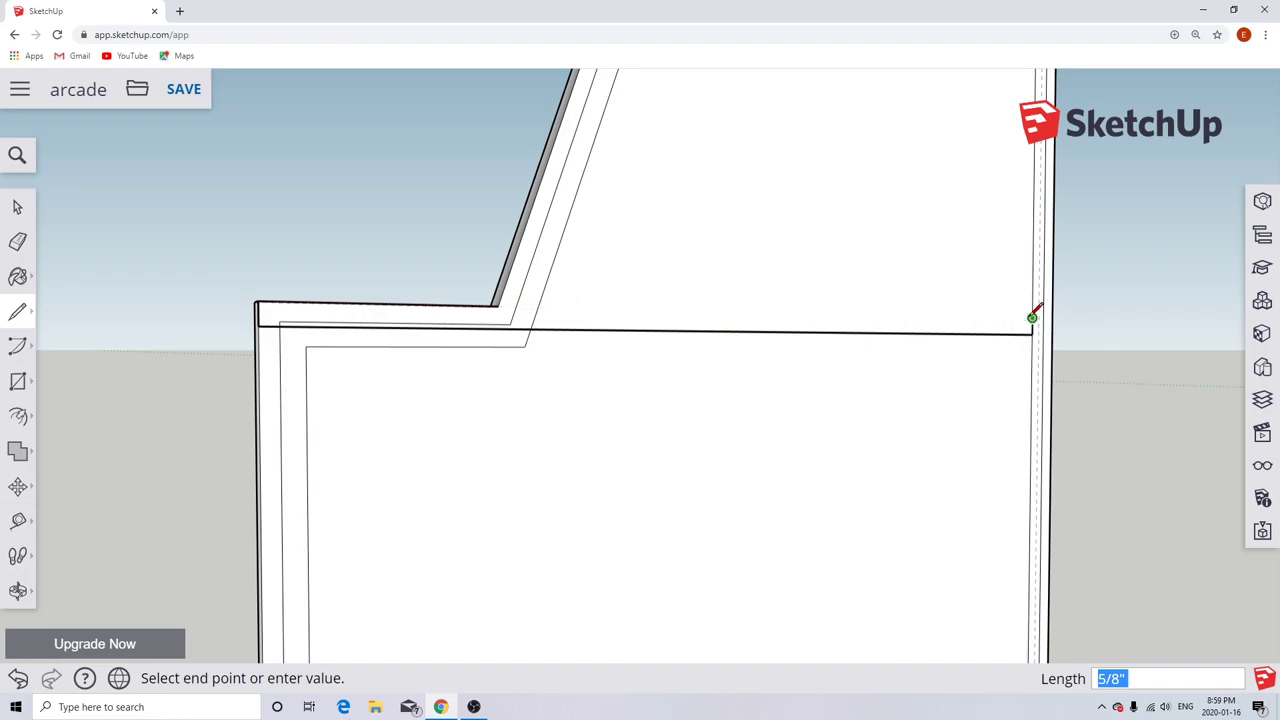
pyautogui.click(259, 300)
pyautogui.scroll(-3, 331, 346)
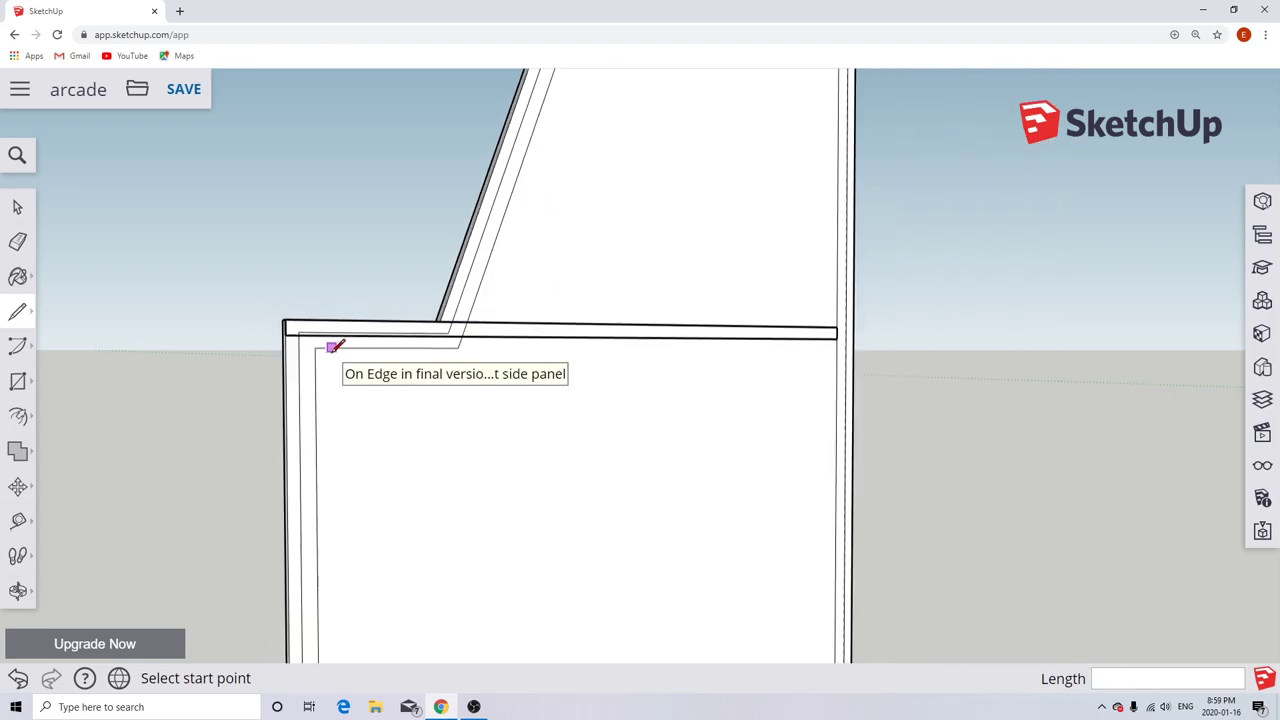
pyautogui.click(17, 207)
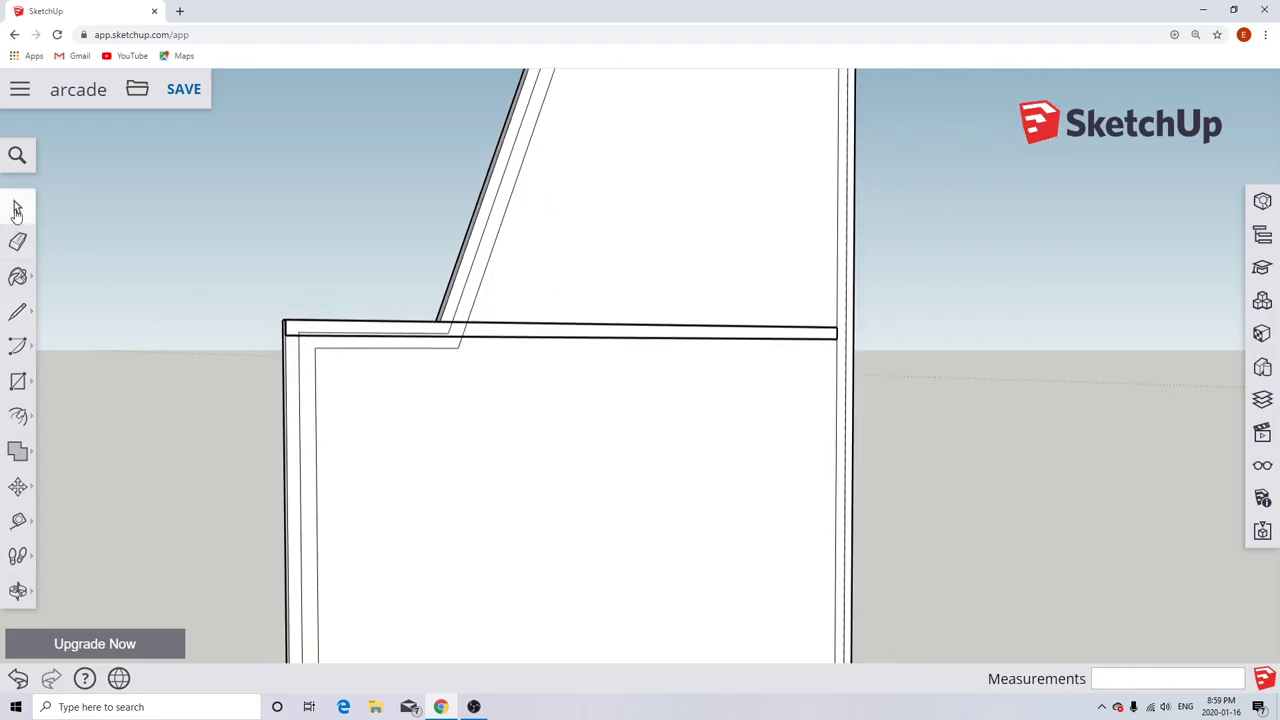
# Inside the side-panel group, delete the short horizontal edge and the inner horizontal edge.
pyautogui.doubleClick(416, 388)
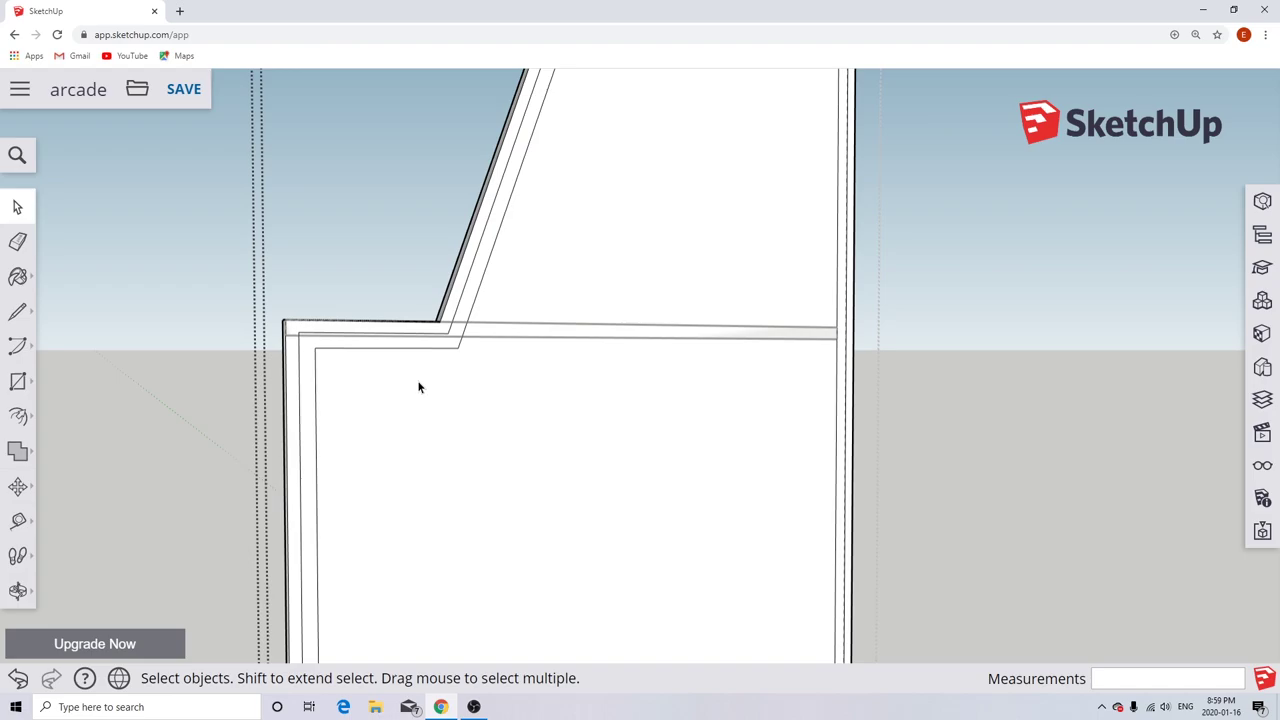
pyautogui.click(450, 328)
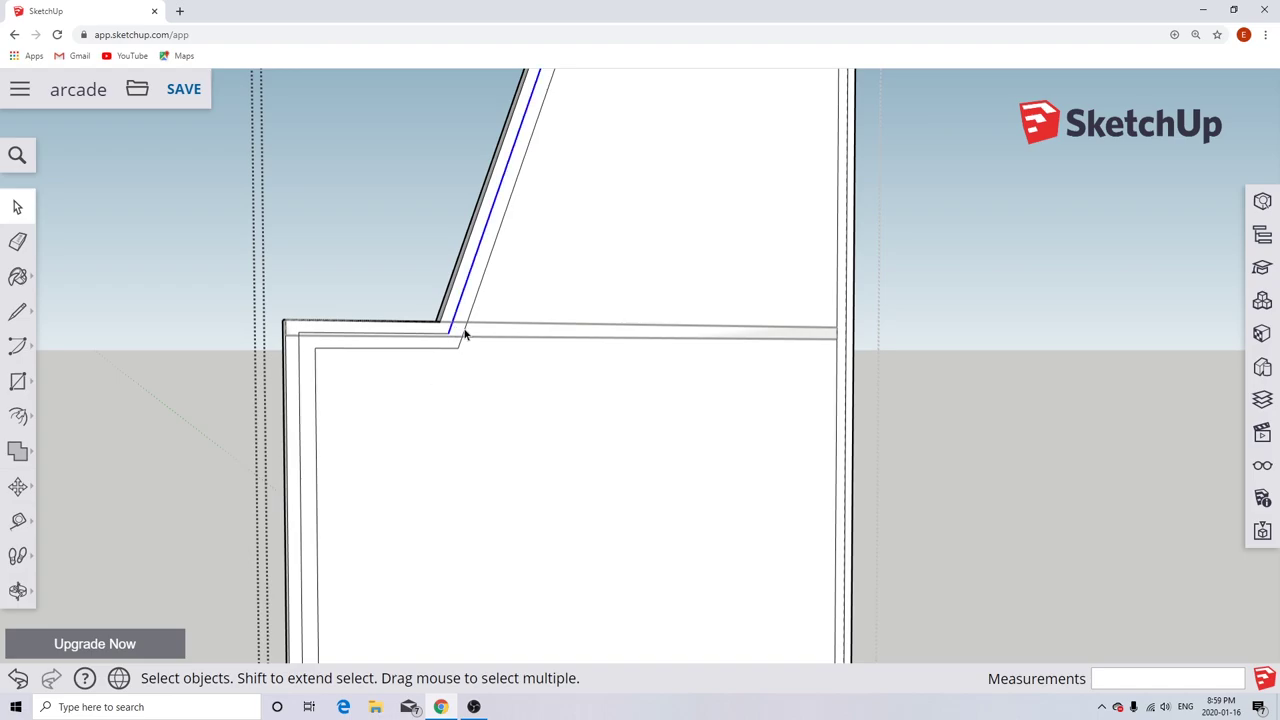
pyautogui.click(467, 334)
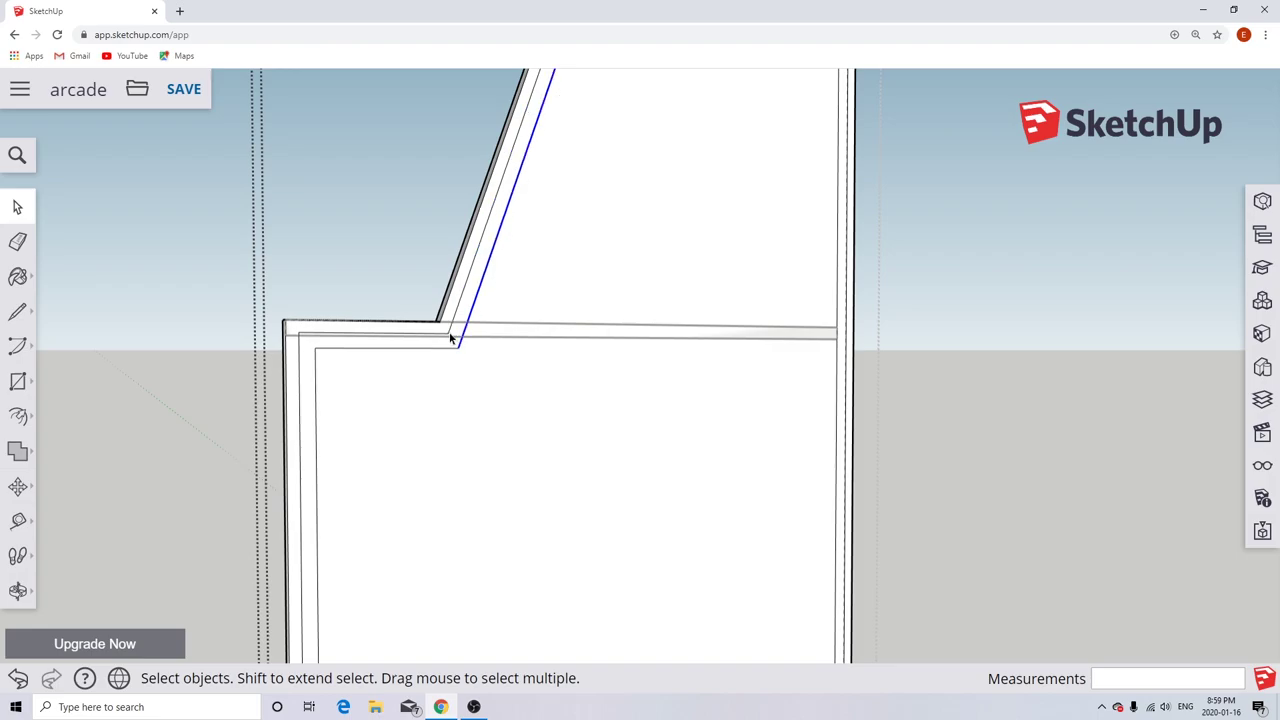
pyautogui.click(444, 336)
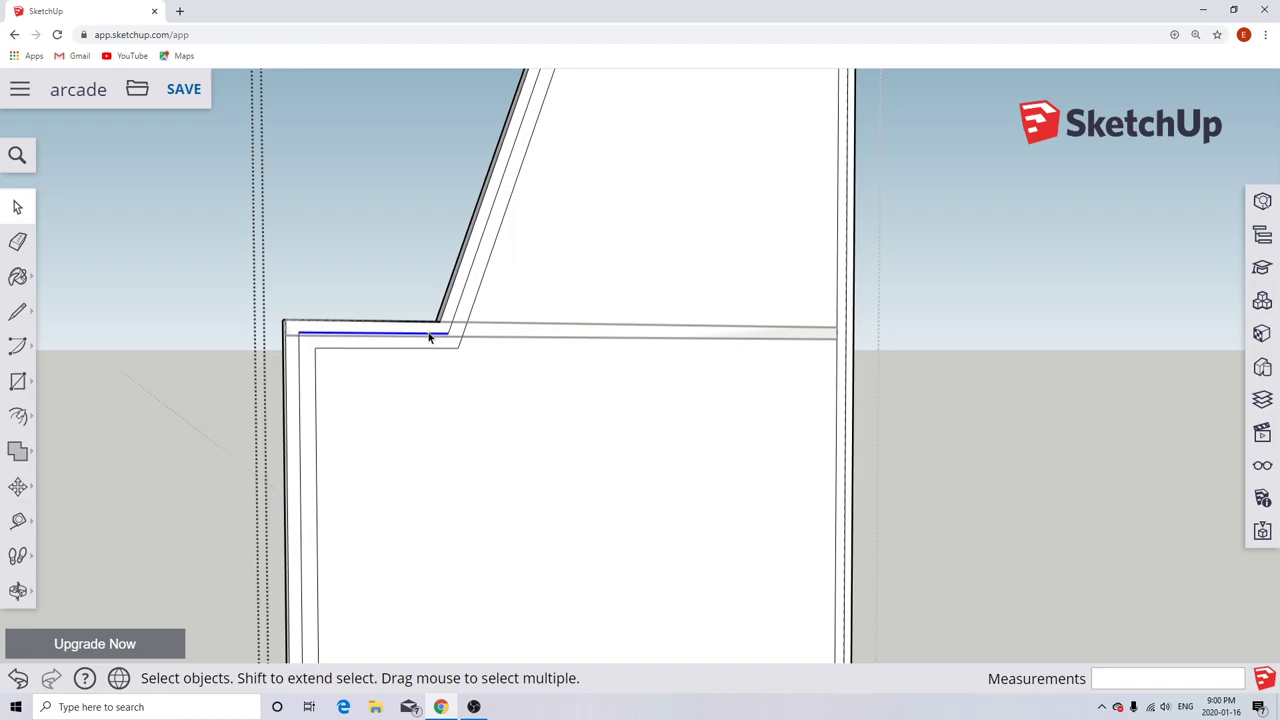
pyautogui.press('Delete')
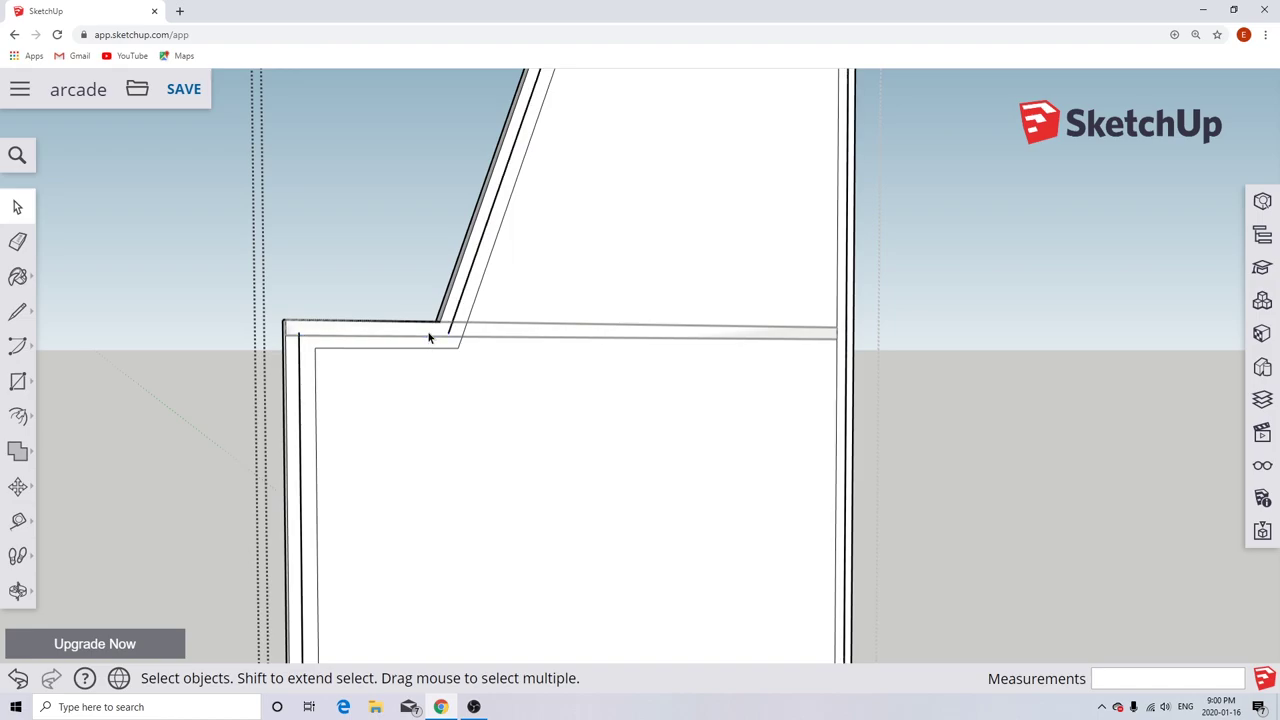
pyautogui.click(420, 348)
pyautogui.press('Delete')
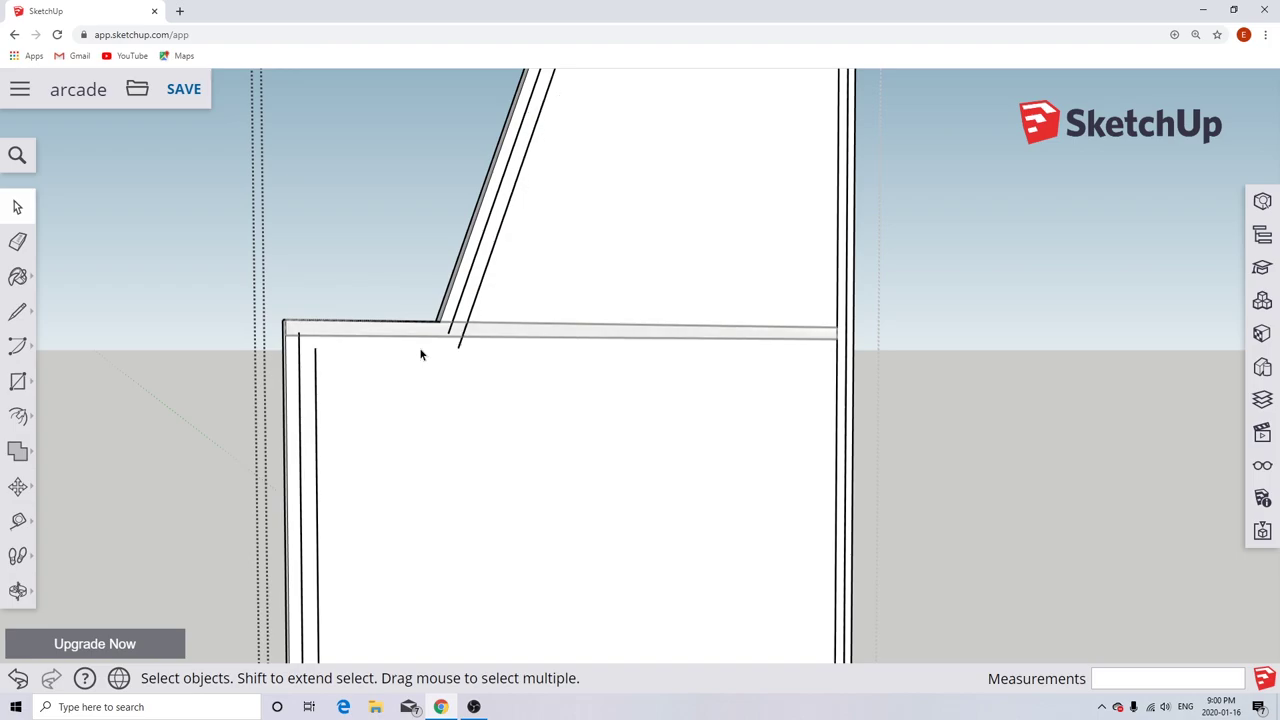
# Exit the side-panel group and select the thin strip face.
pyautogui.click(461, 340)
pyautogui.click(191, 401)
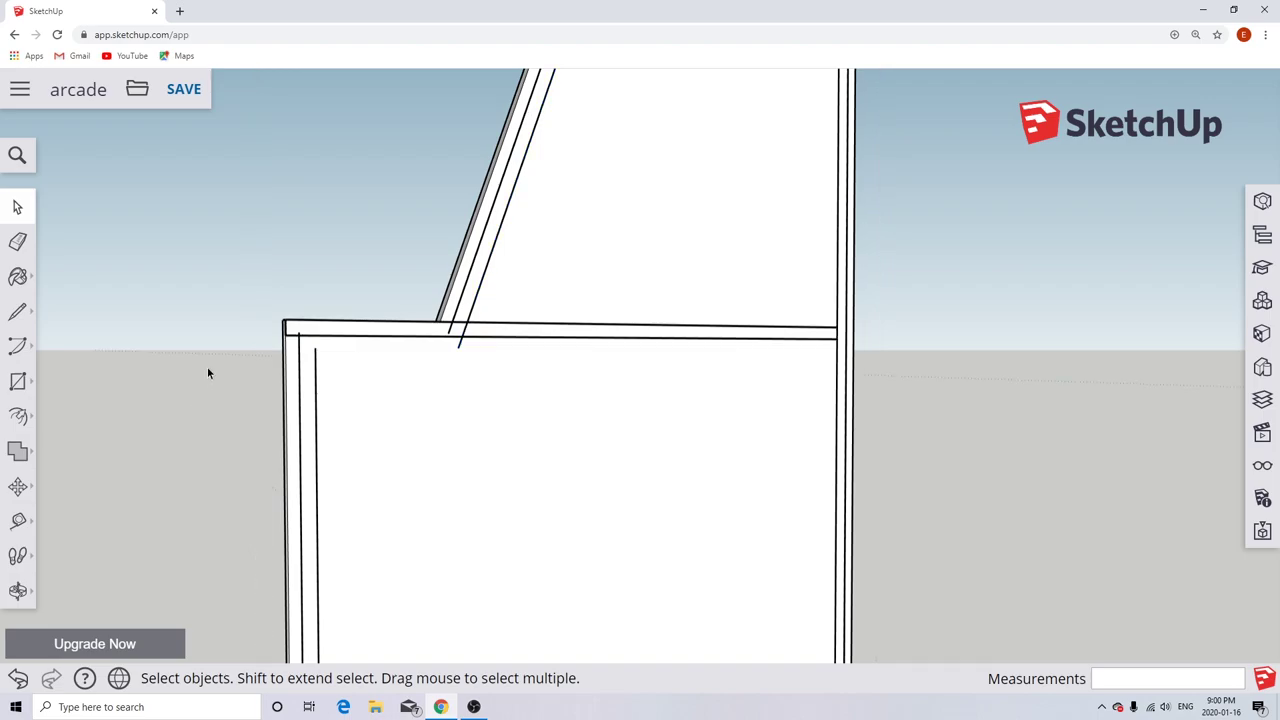
pyautogui.click(380, 340)
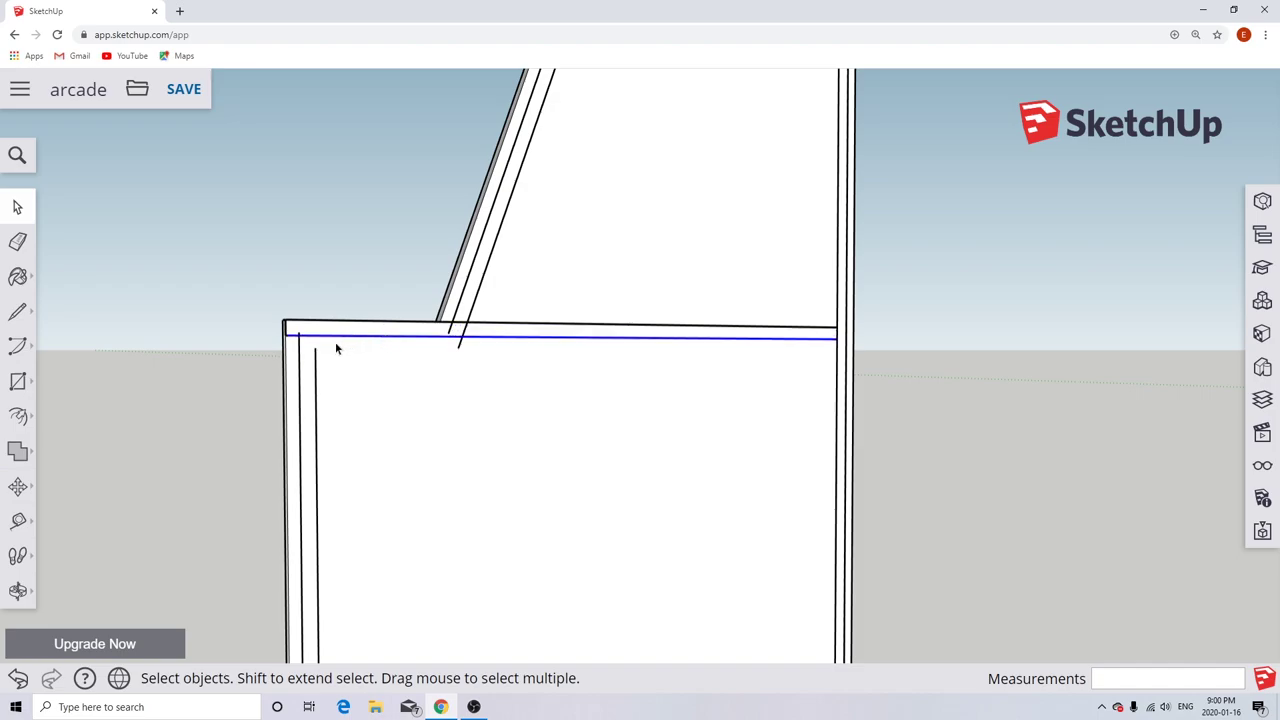
pyautogui.click(340, 334)
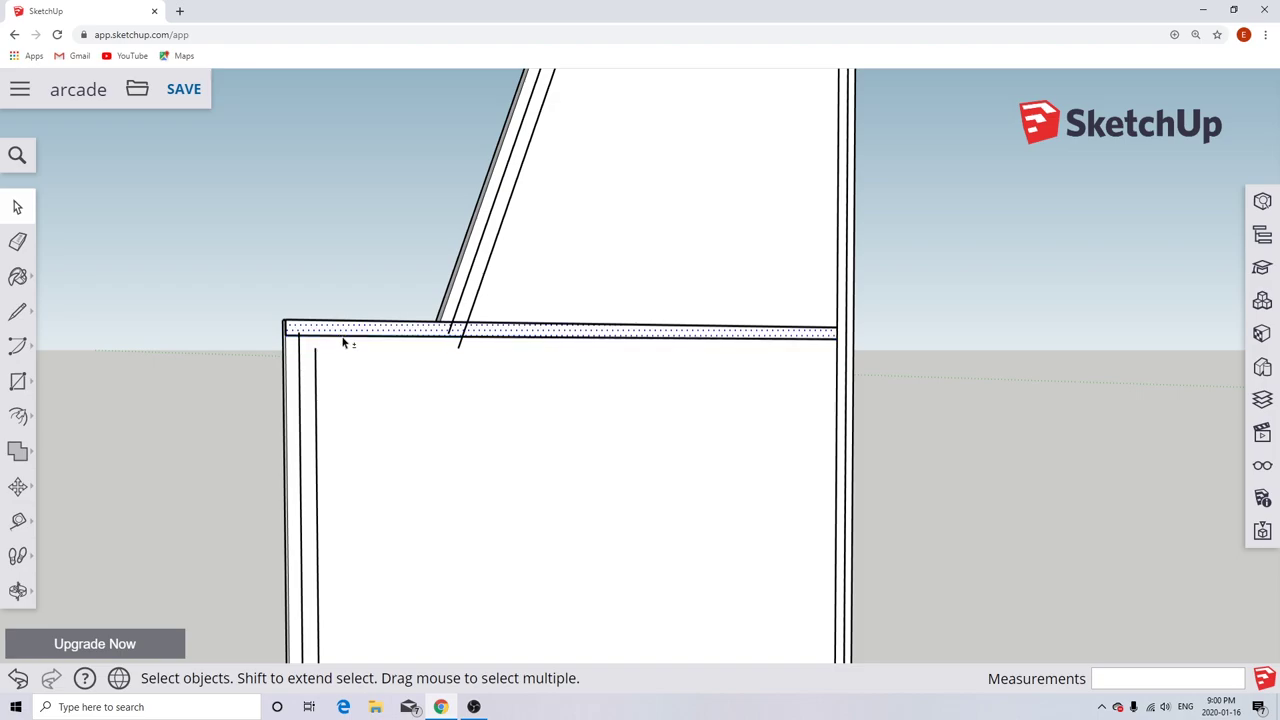
pyautogui.scroll(2, 343, 343)
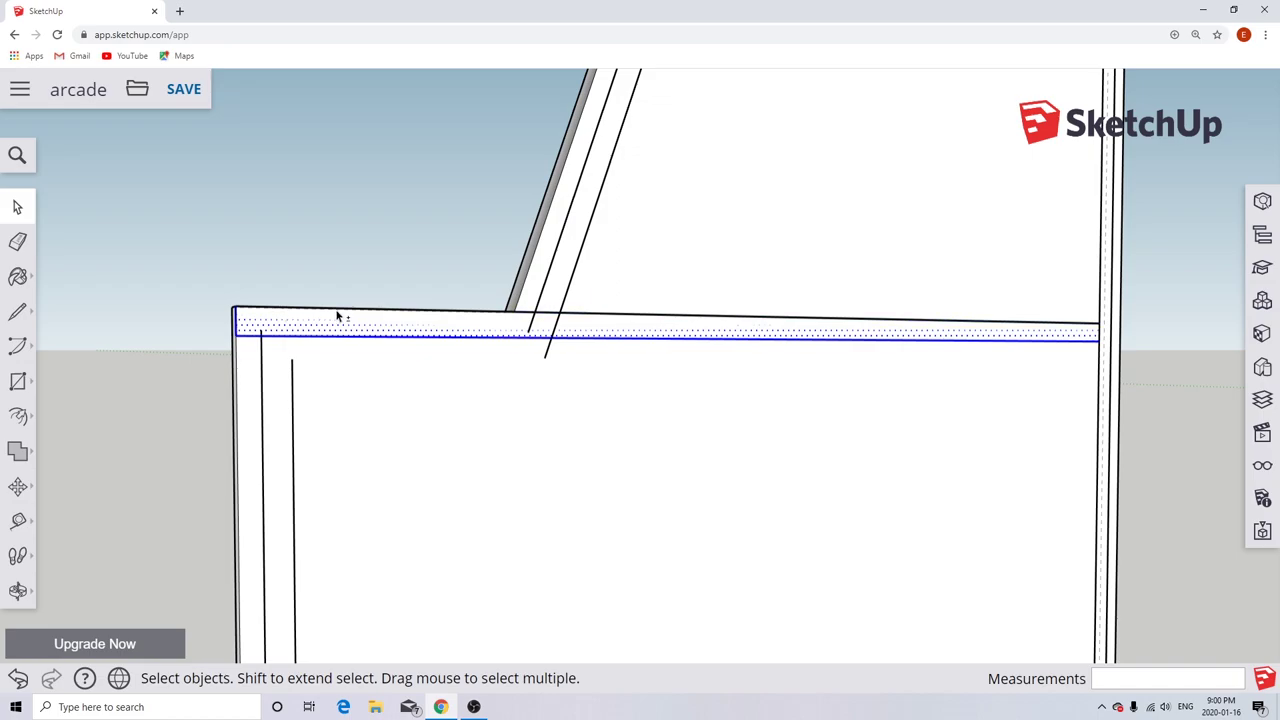
pyautogui.moveTo(371, 320); pyautogui.dragTo(240, 354, button='middle')
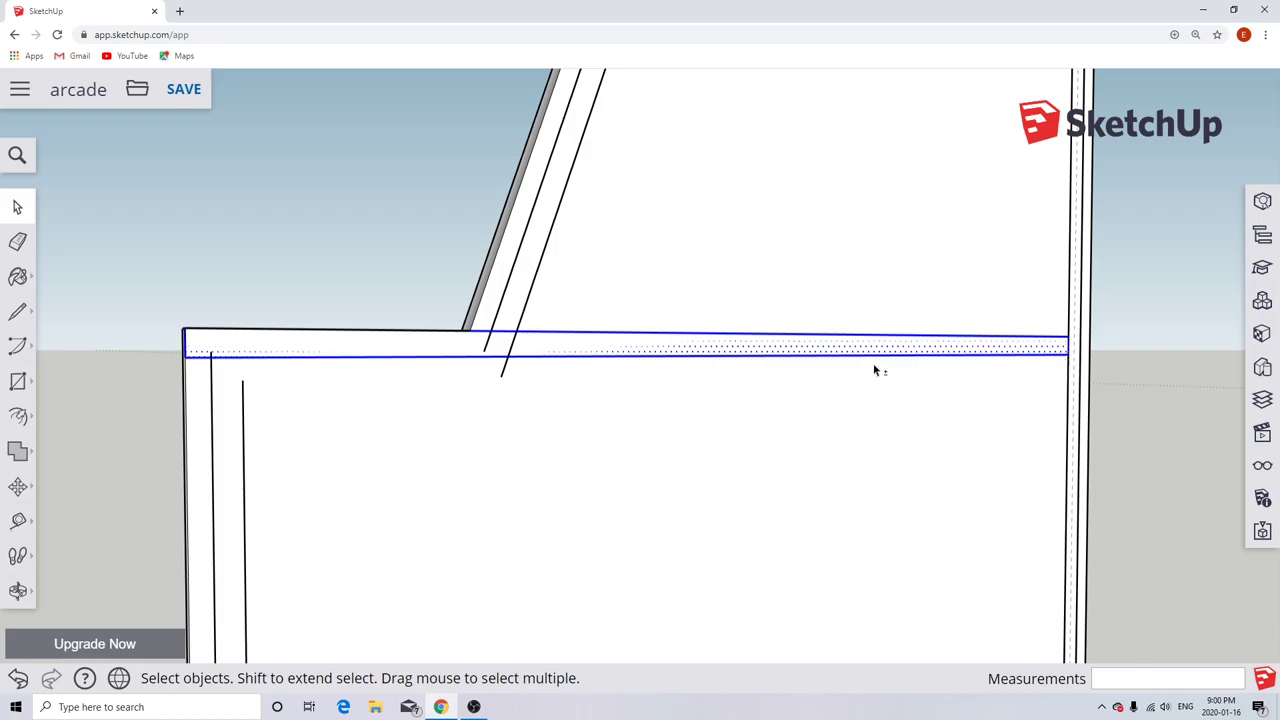
# Make the selected strip a component with definition 'control panel shelf'.
pyautogui.rightClick(945, 360)
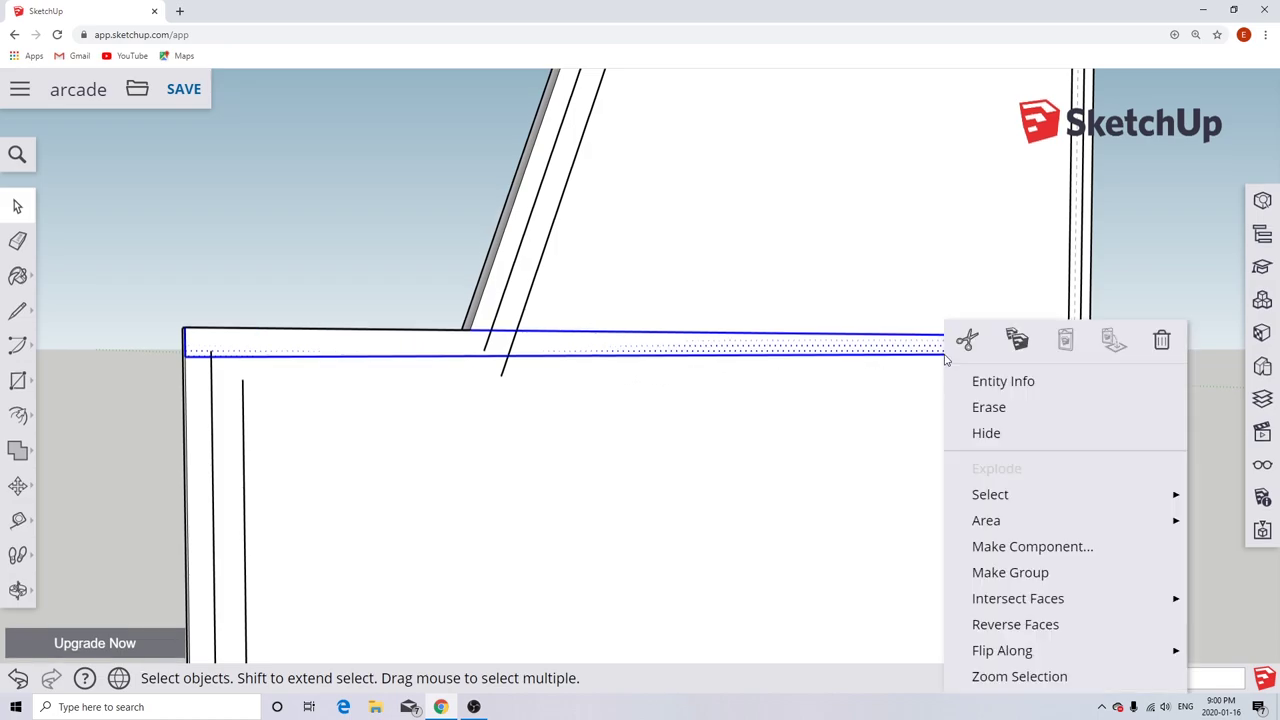
pyautogui.click(1030, 547)
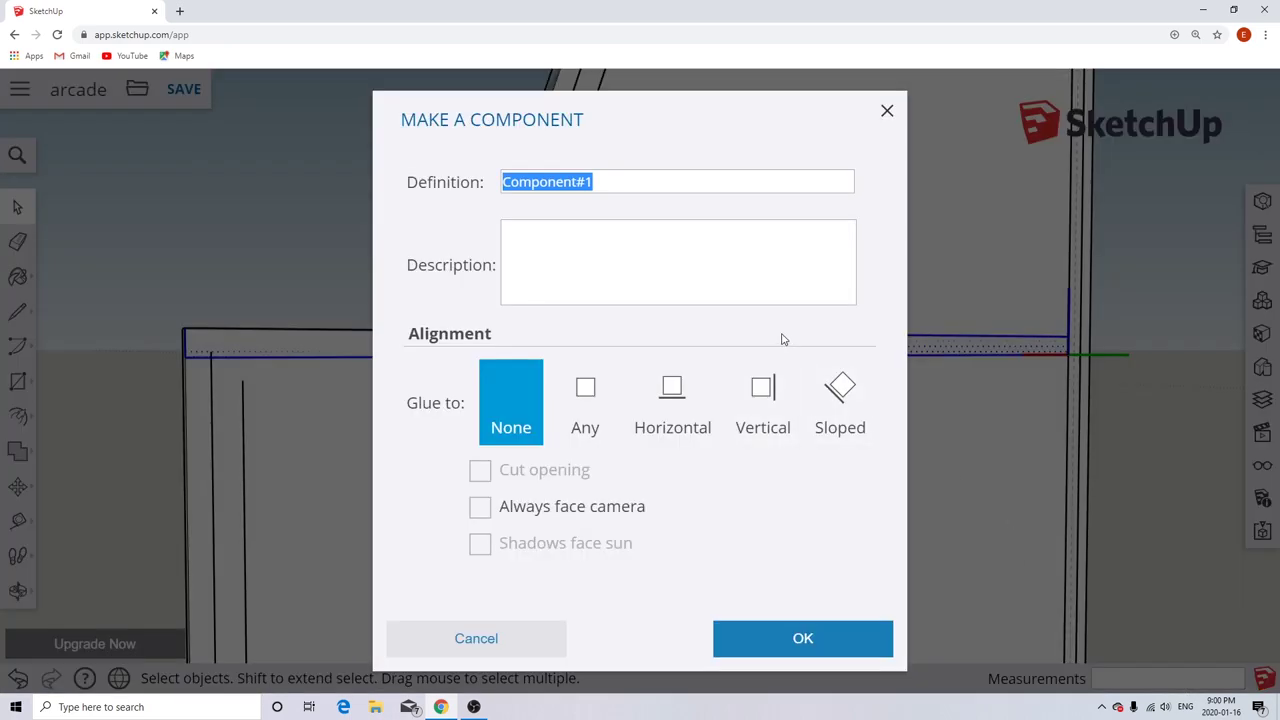
pyautogui.write('control')
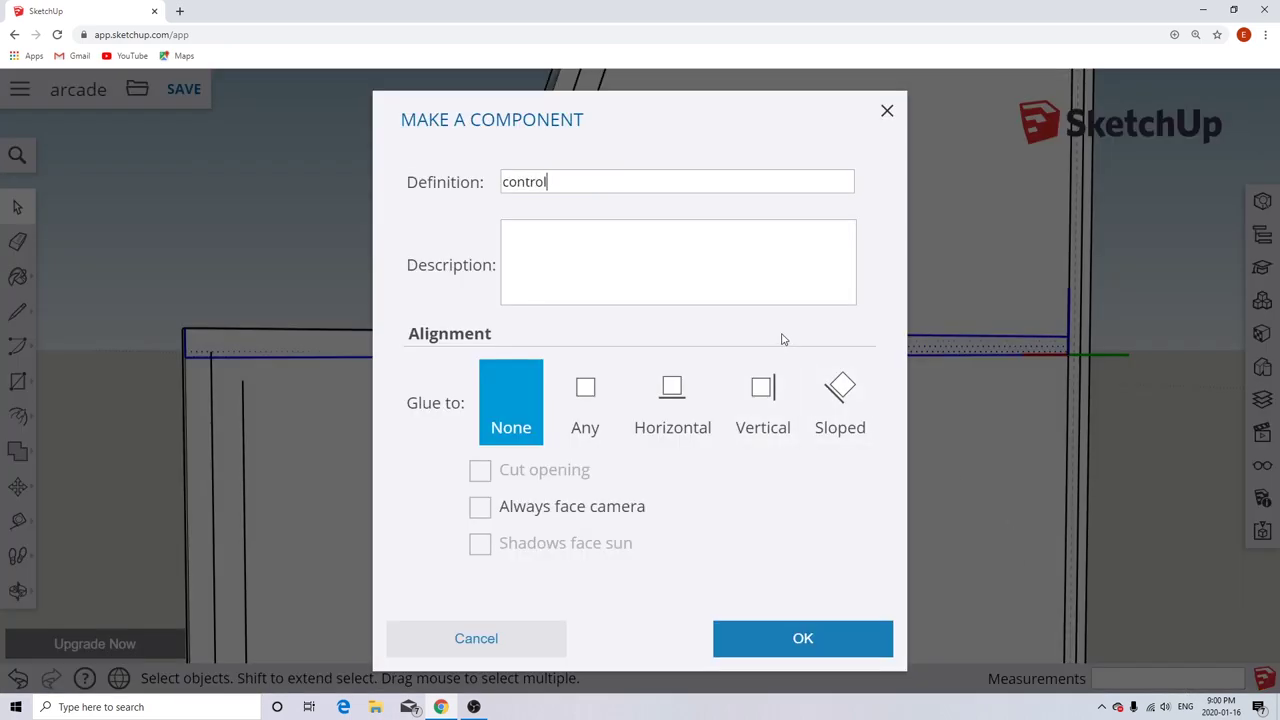
pyautogui.write(' panel shelf')
pyautogui.press('Return')
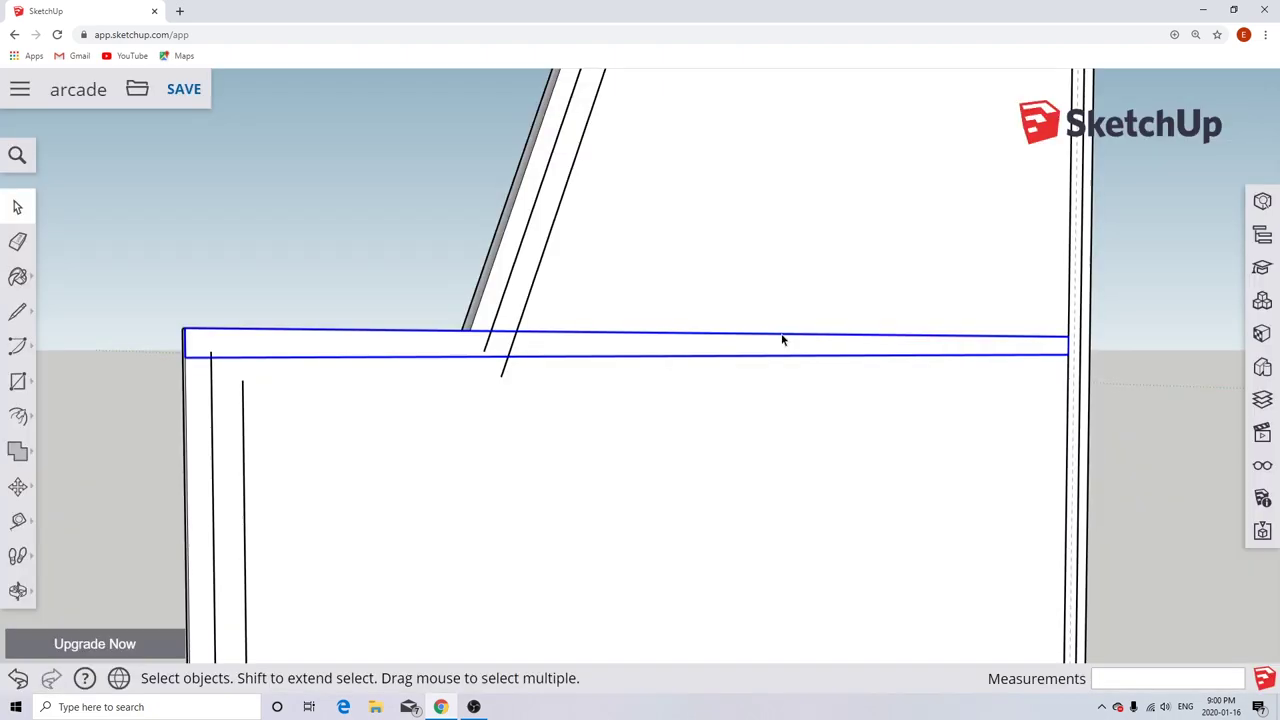
# Inside the shelf component, push/pull the shelf face out 32 inches (2' 8").
pyautogui.click(237, 268)
pyautogui.click(280, 340)
pyautogui.click(17, 416)
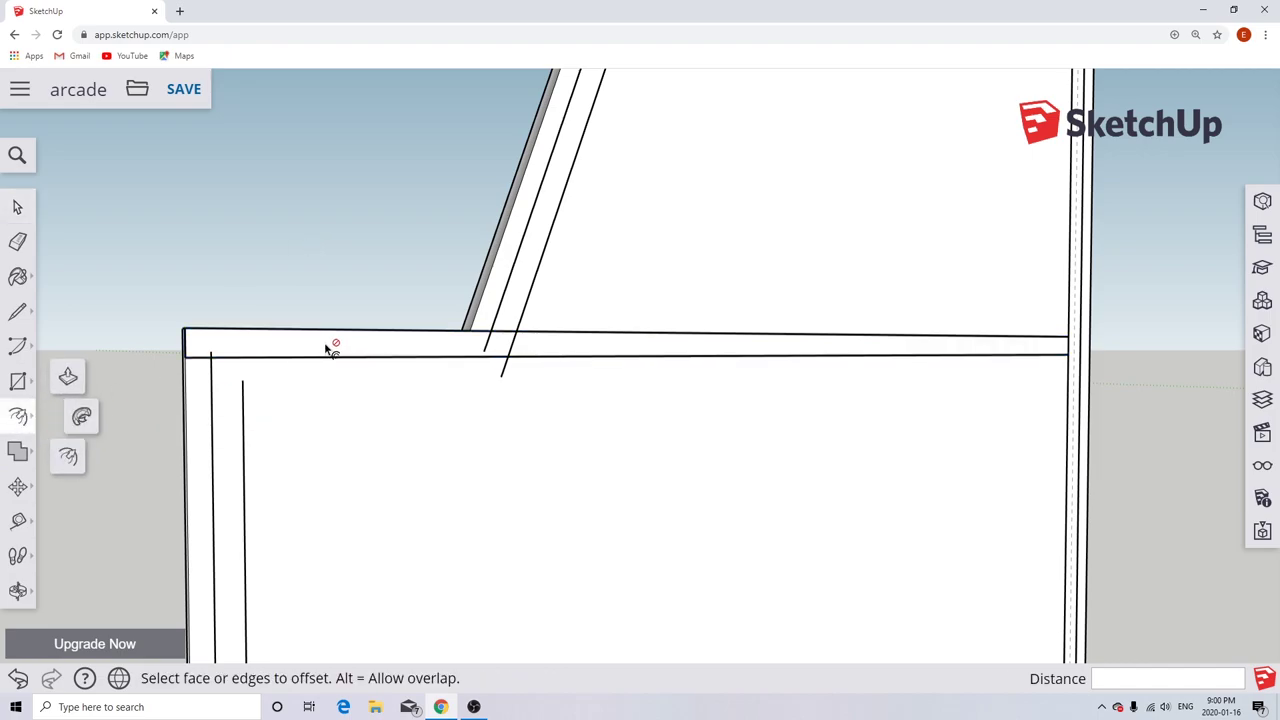
pyautogui.click(68, 378)
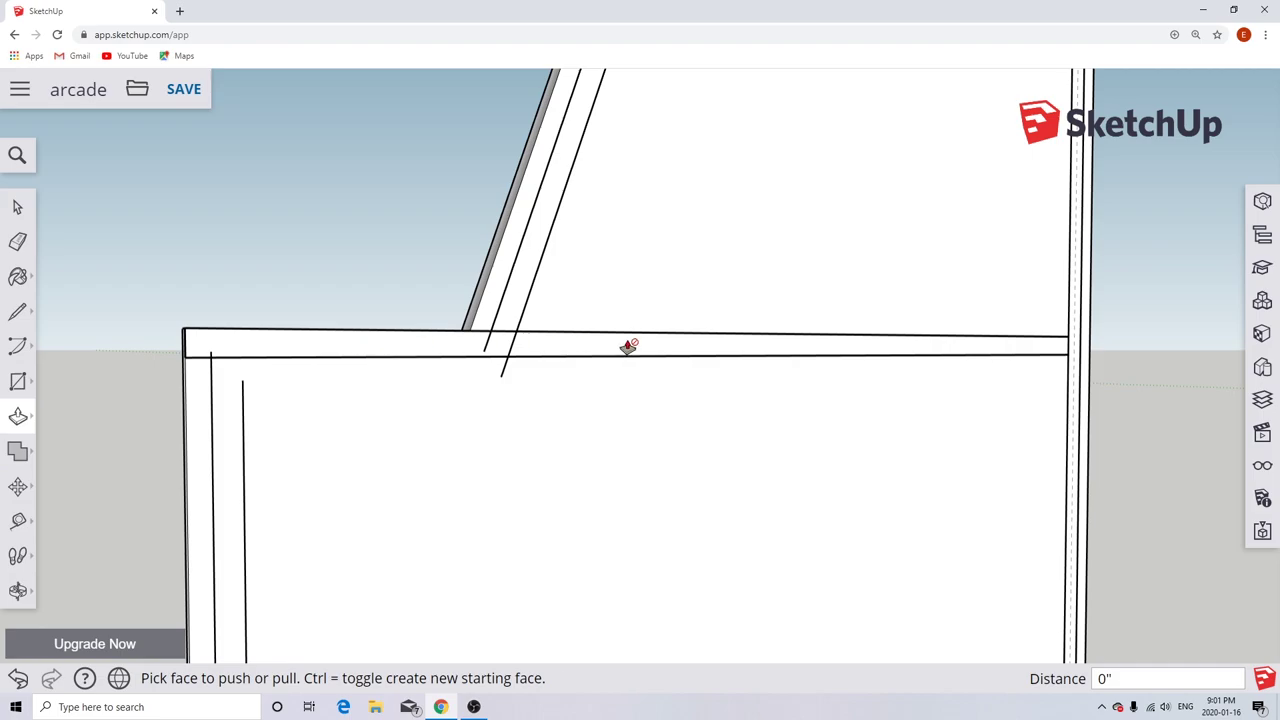
pyautogui.moveTo(401, 403); pyautogui.dragTo(606, 417, button='middle')
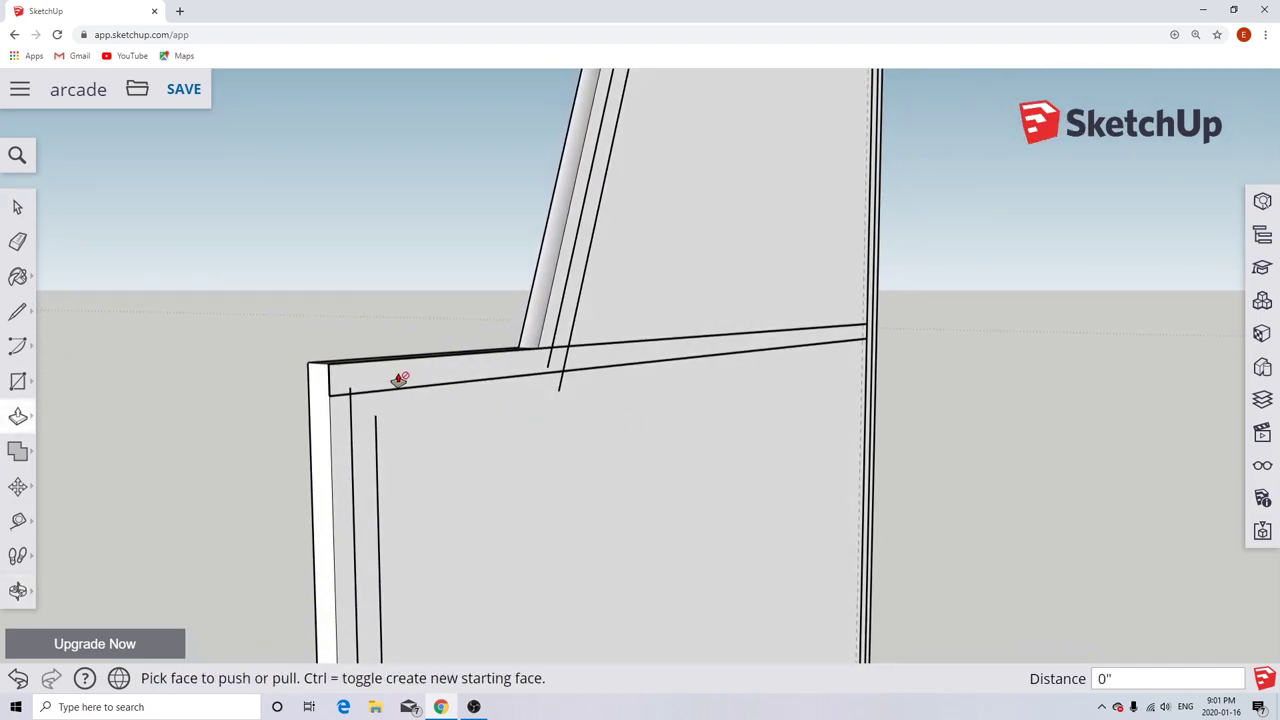
pyautogui.click(17, 208)
pyautogui.click(434, 379)
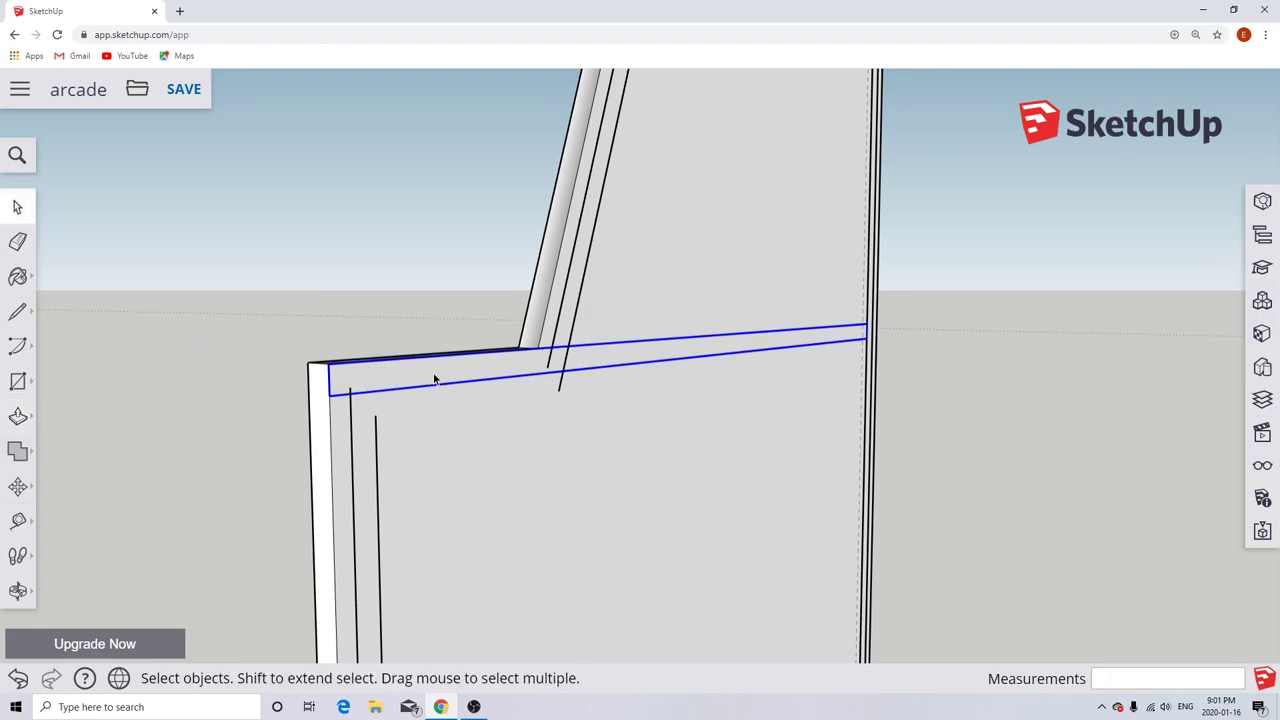
pyautogui.doubleClick(500, 374)
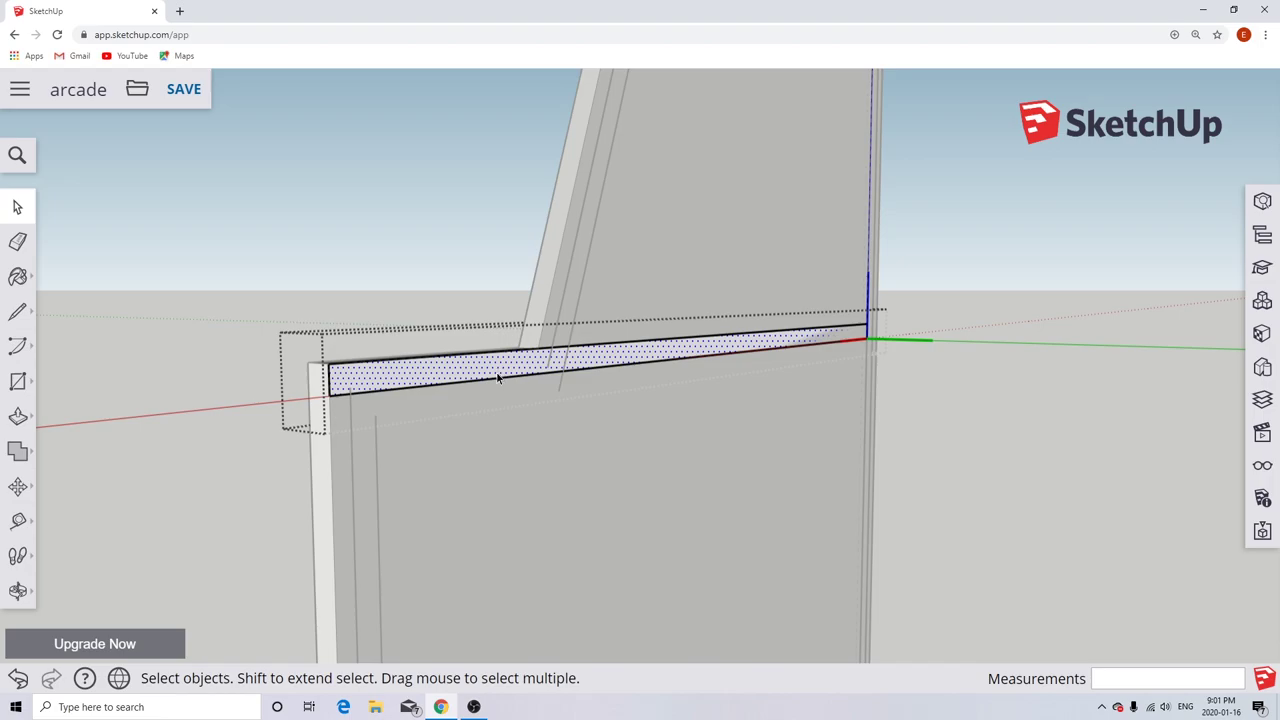
pyautogui.click(17, 416)
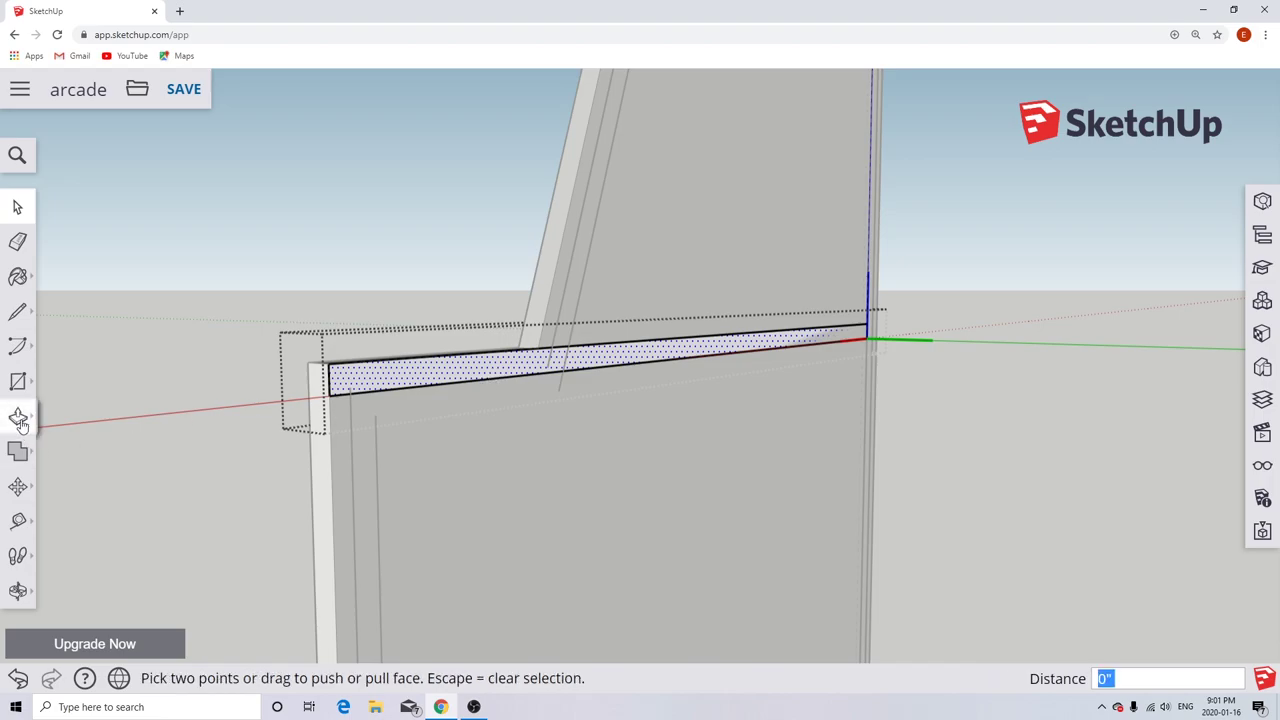
pyautogui.click(434, 372)
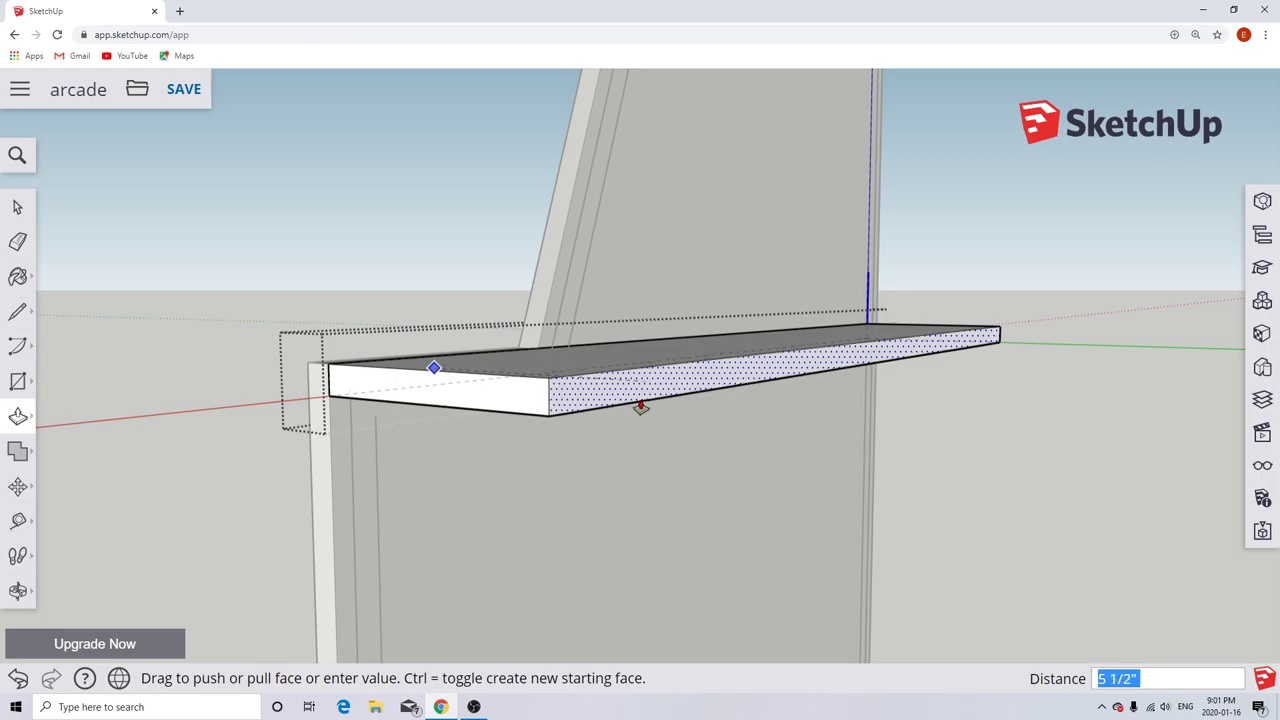
pyautogui.write('32')
pyautogui.press('Return')
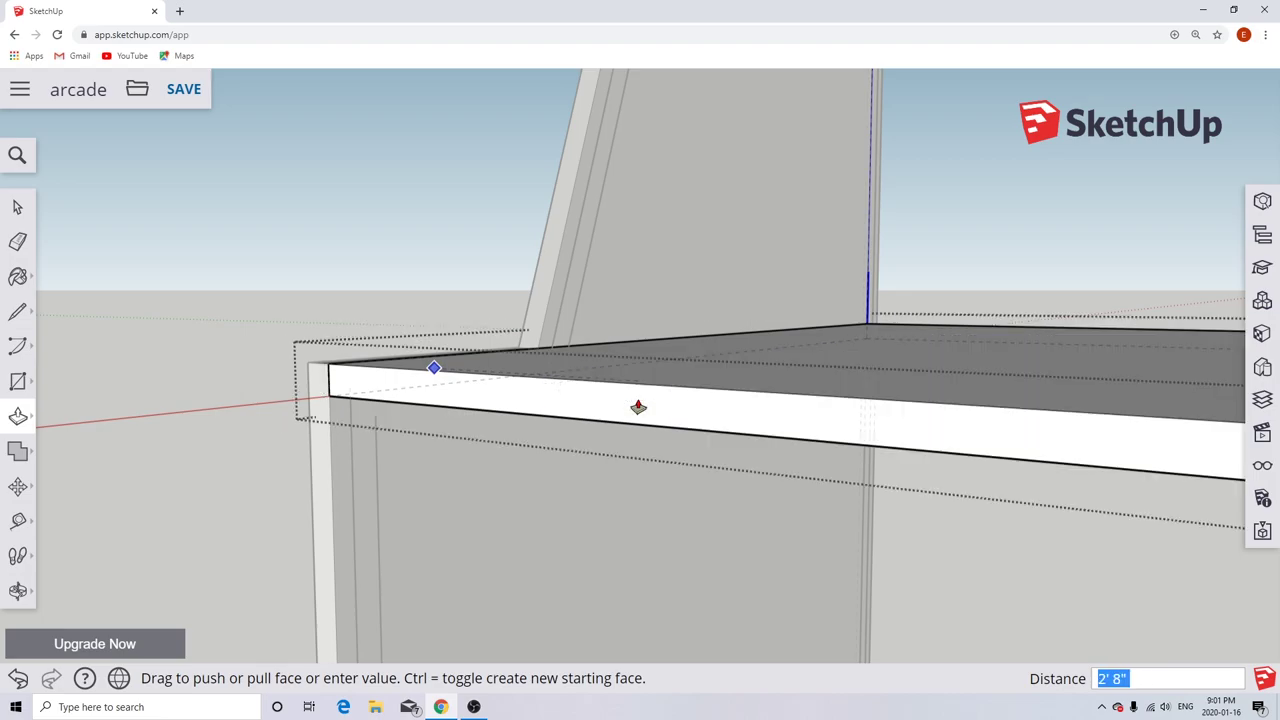
# Select the shelf's top face and front edge, then exit the shelf group.
pyautogui.scroll(-5, 612, 404)
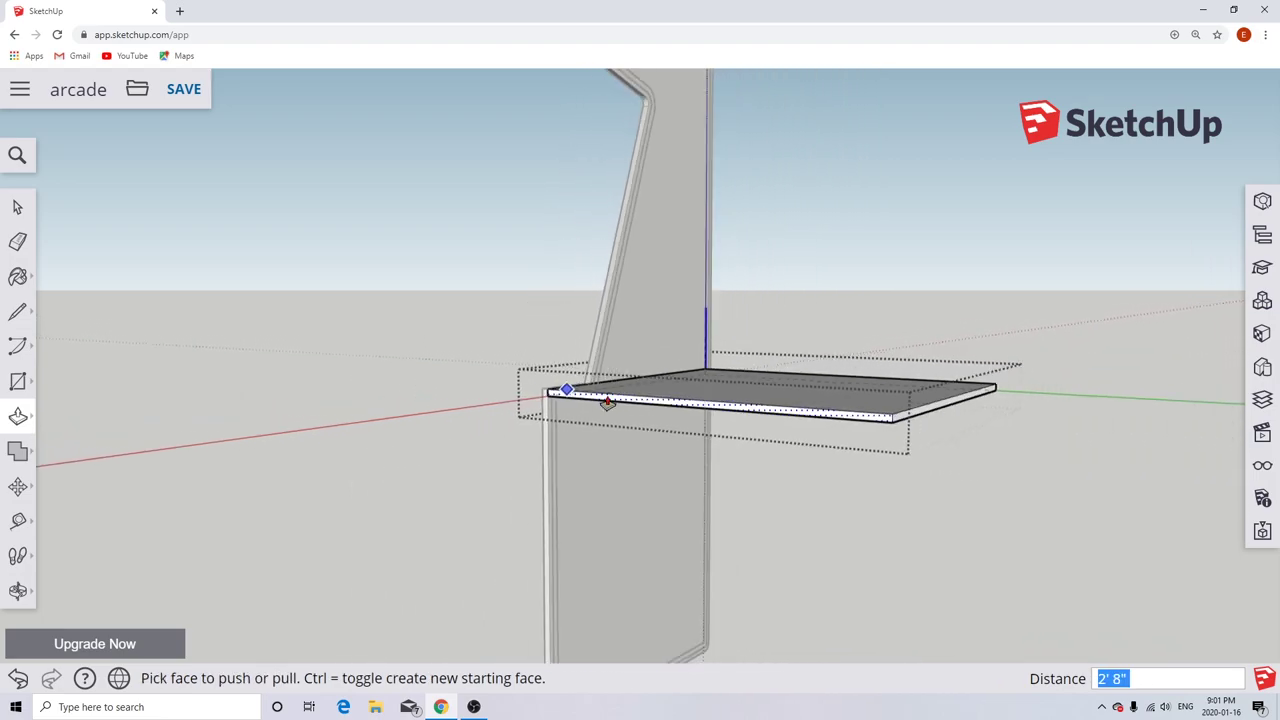
pyautogui.scroll(2, 610, 400)
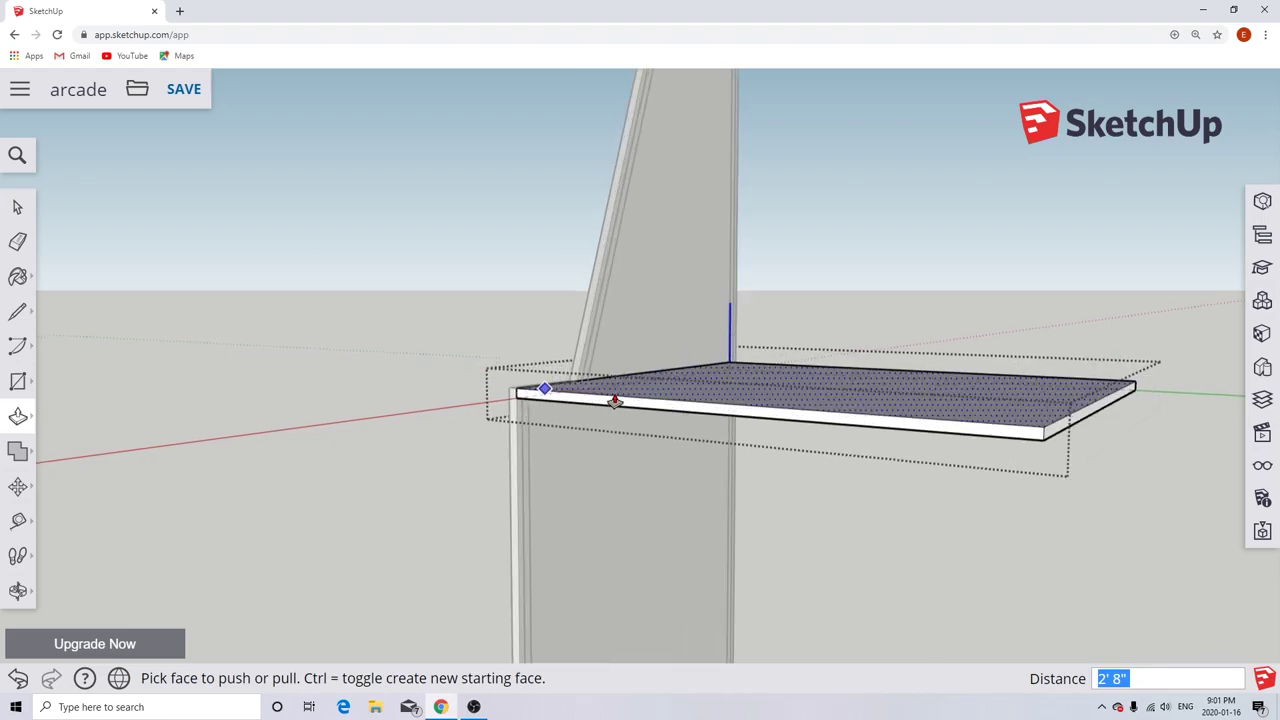
pyautogui.click(20, 209)
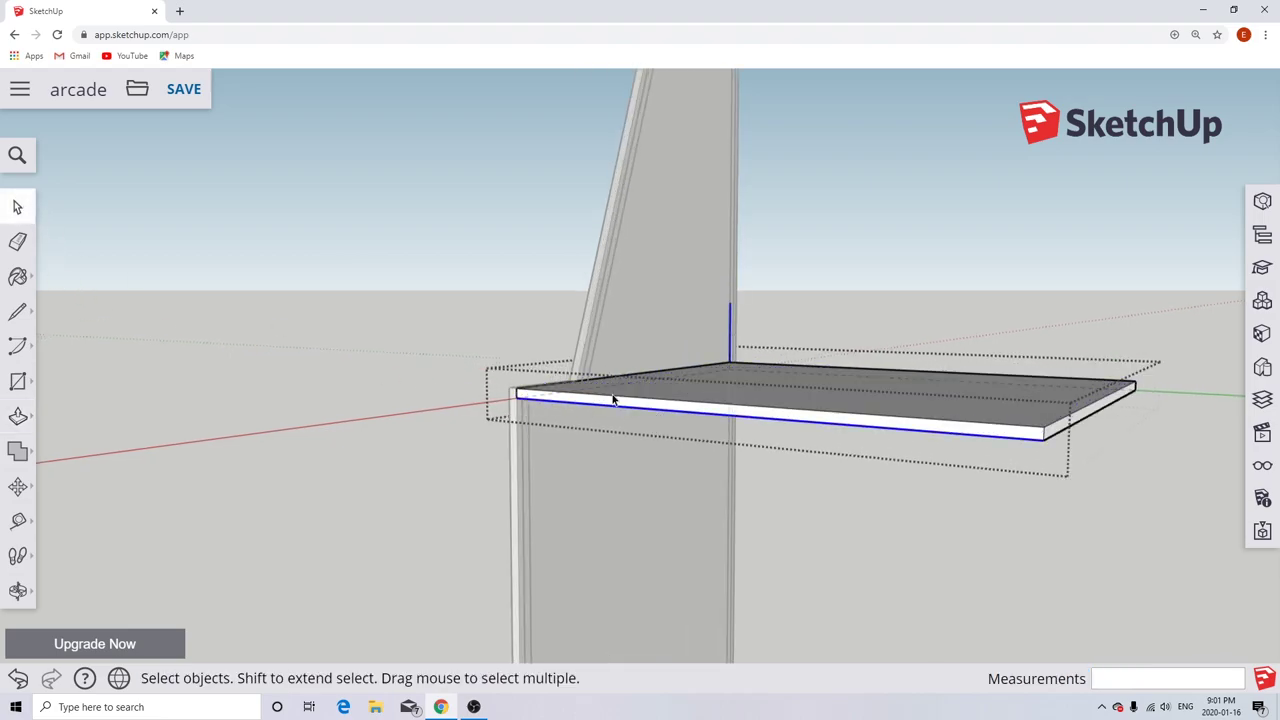
pyautogui.click(691, 389)
pyautogui.click(655, 400)
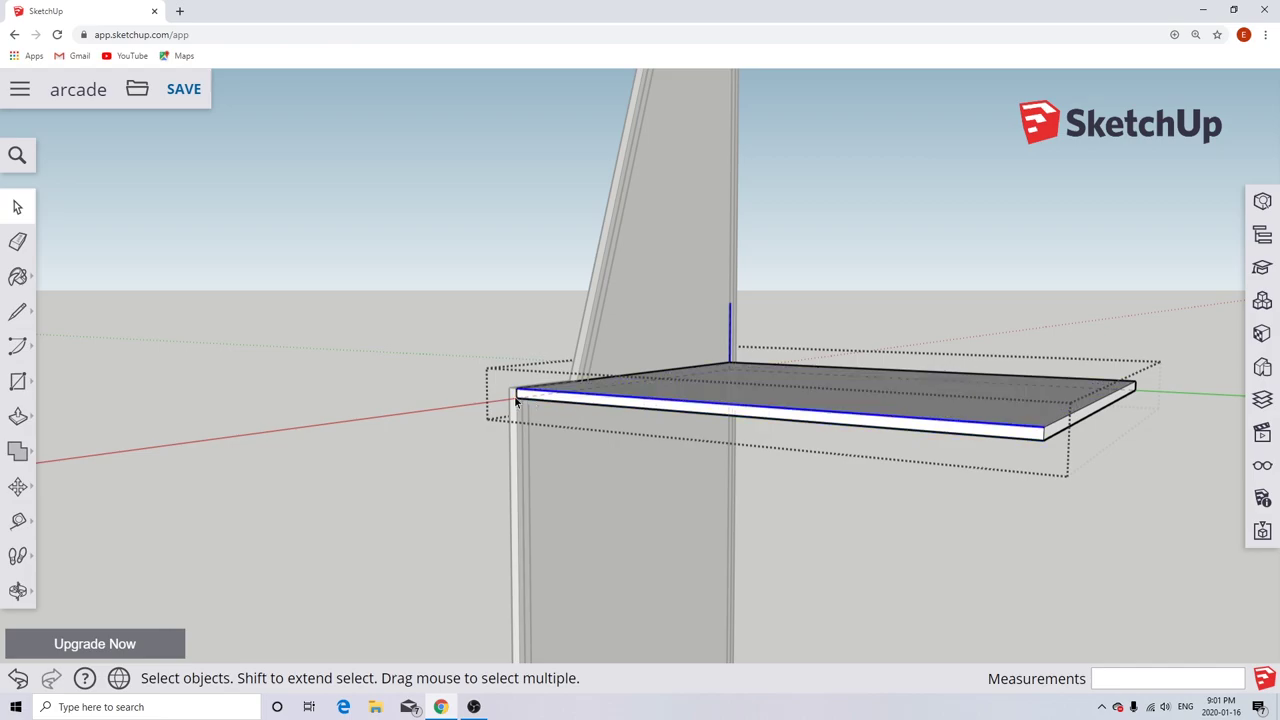
pyautogui.click(614, 341)
pyautogui.doubleClick(616, 339)
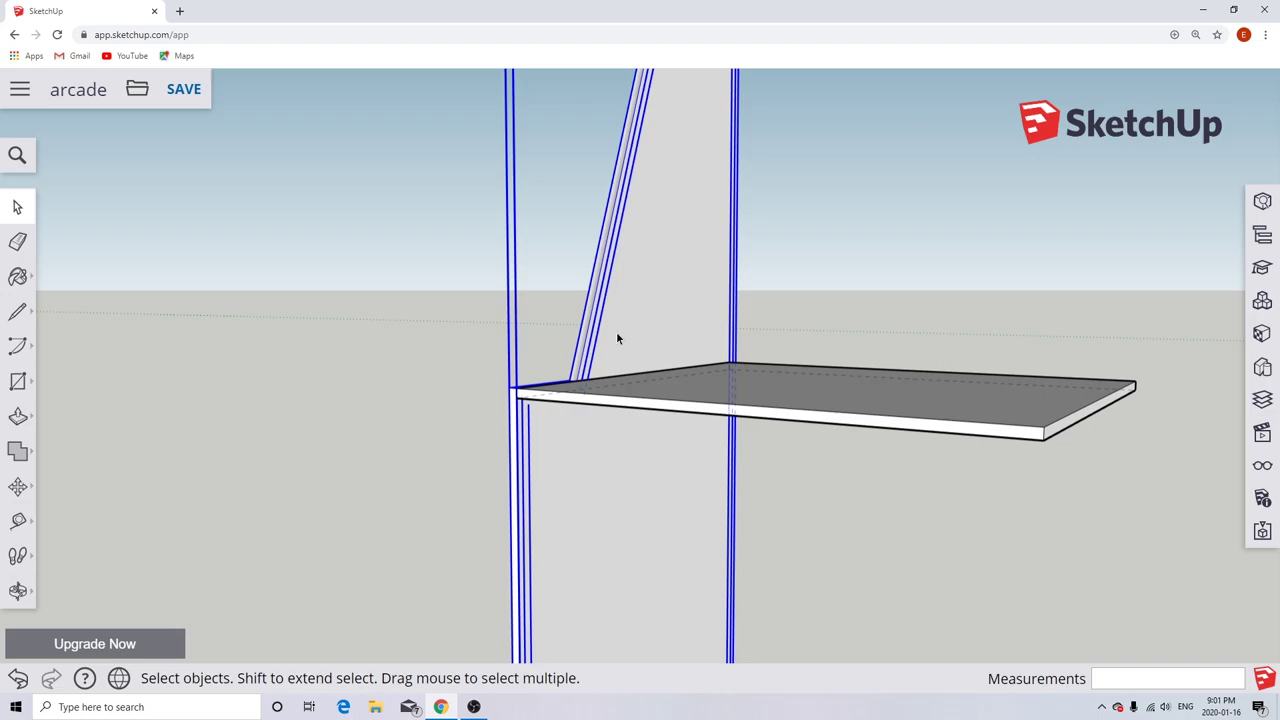
pyautogui.click(389, 388)
# Orbit and zoom to a straight side view of the cabinet.
pyautogui.moveTo(532, 417); pyautogui.dragTo(285, 415, button='middle')
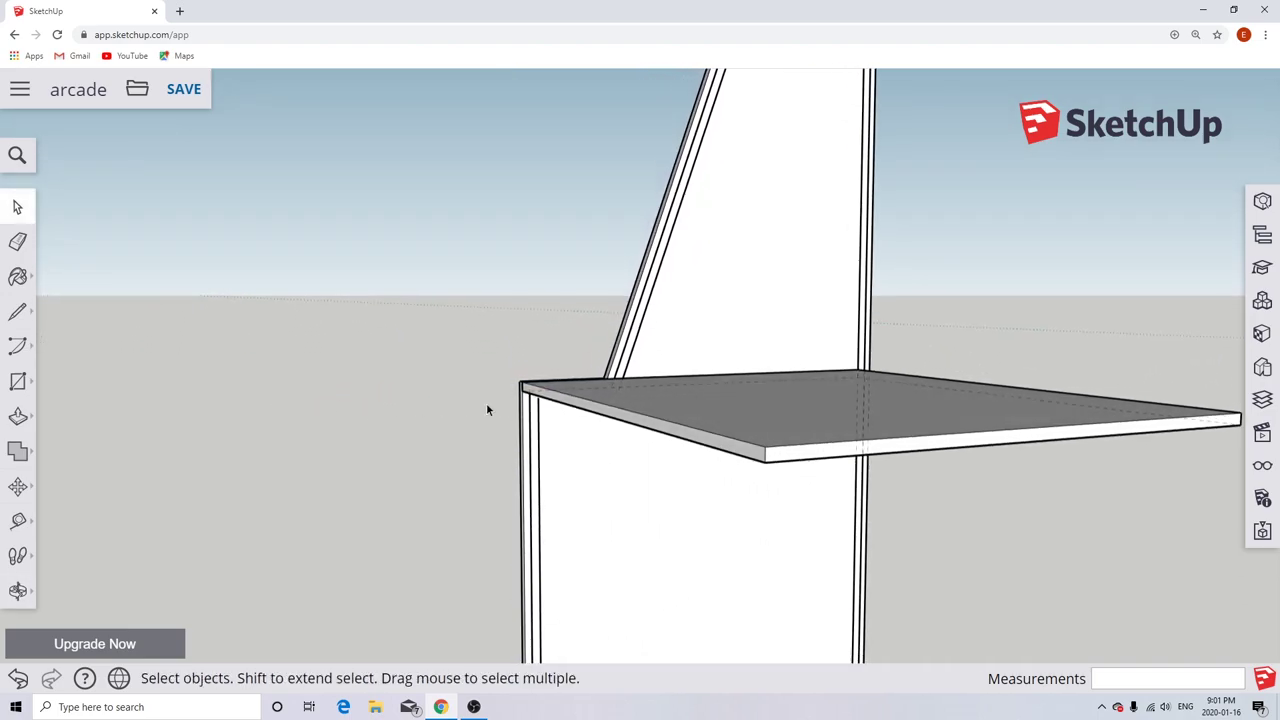
pyautogui.scroll(-5, 505, 408)
pyautogui.scroll(8, 505, 408)
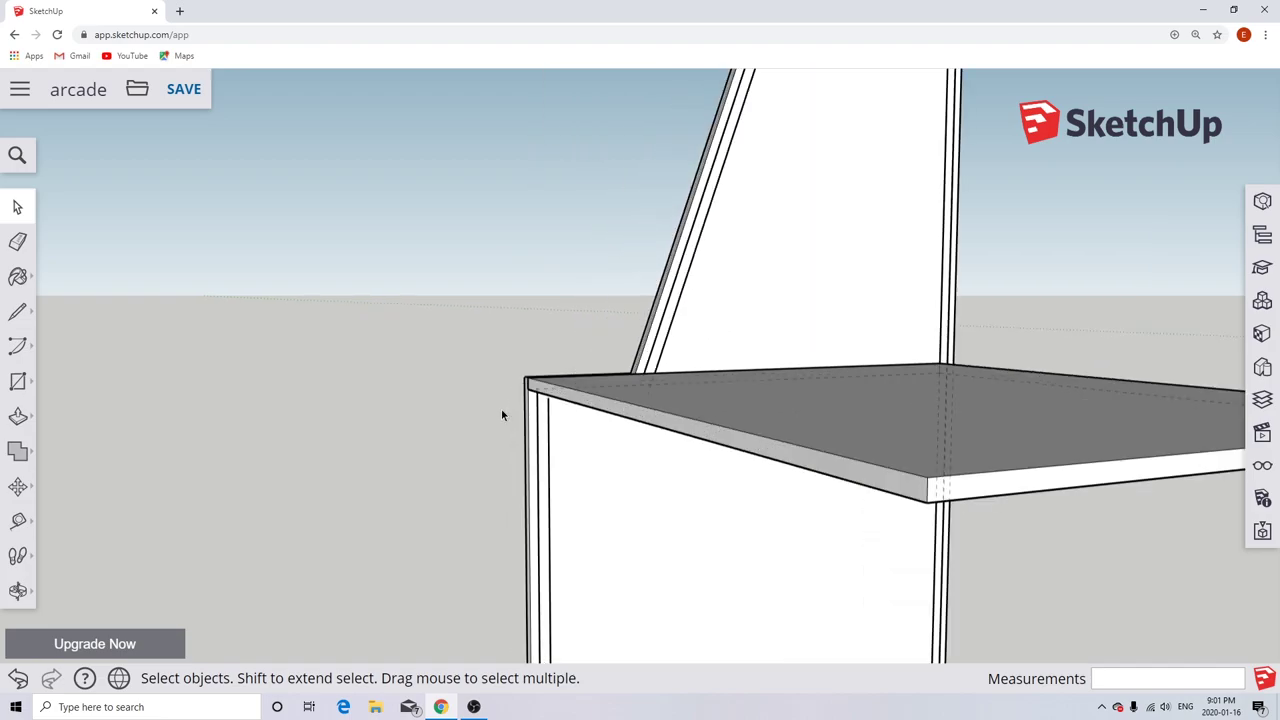
pyautogui.scroll(-4, 595, 447)
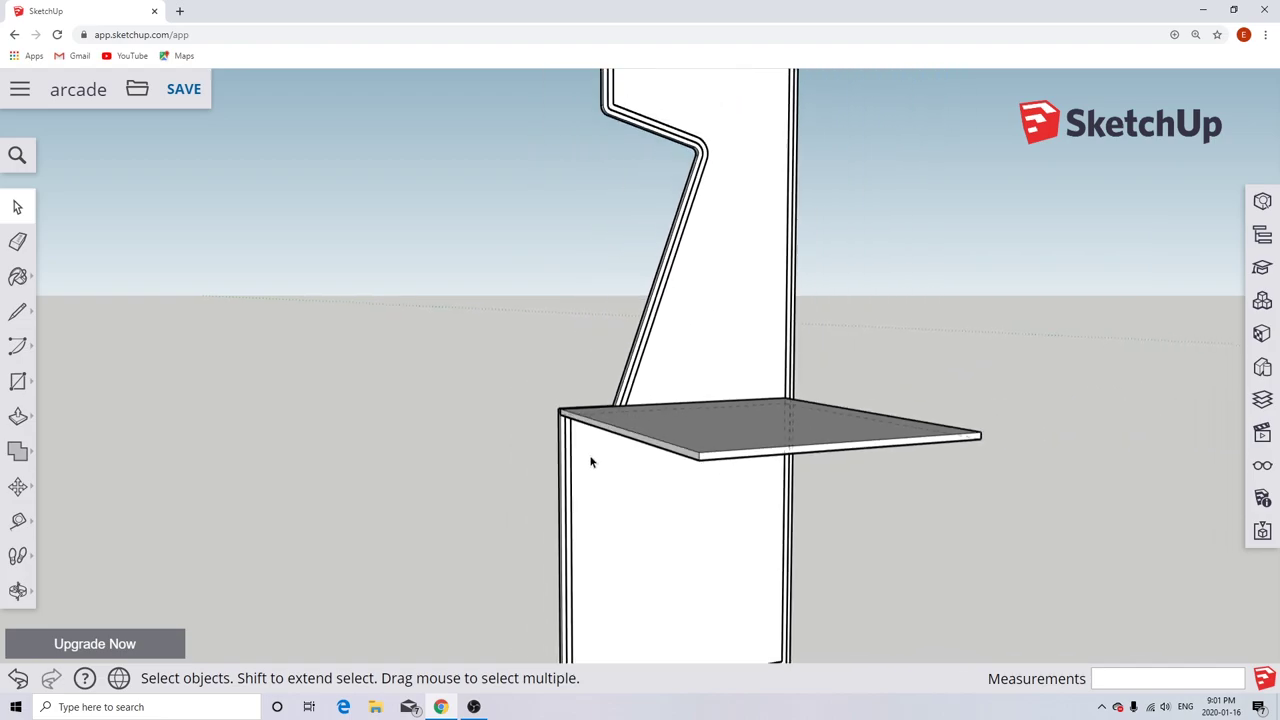
pyautogui.moveTo(591, 456); pyautogui.dragTo(548, 450, button='middle')
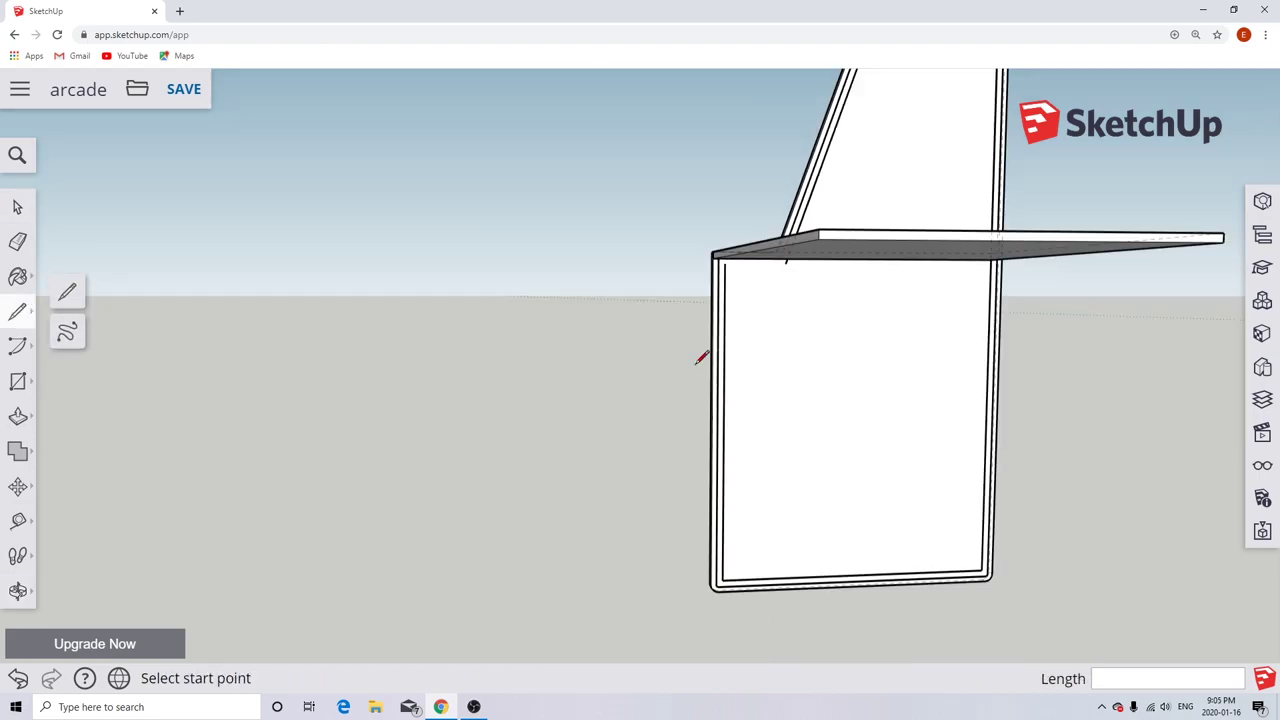
# Draw two dividing lines along the side panel's front edge to cut off a narrow strip.
pyautogui.scroll(5, 590, 200)
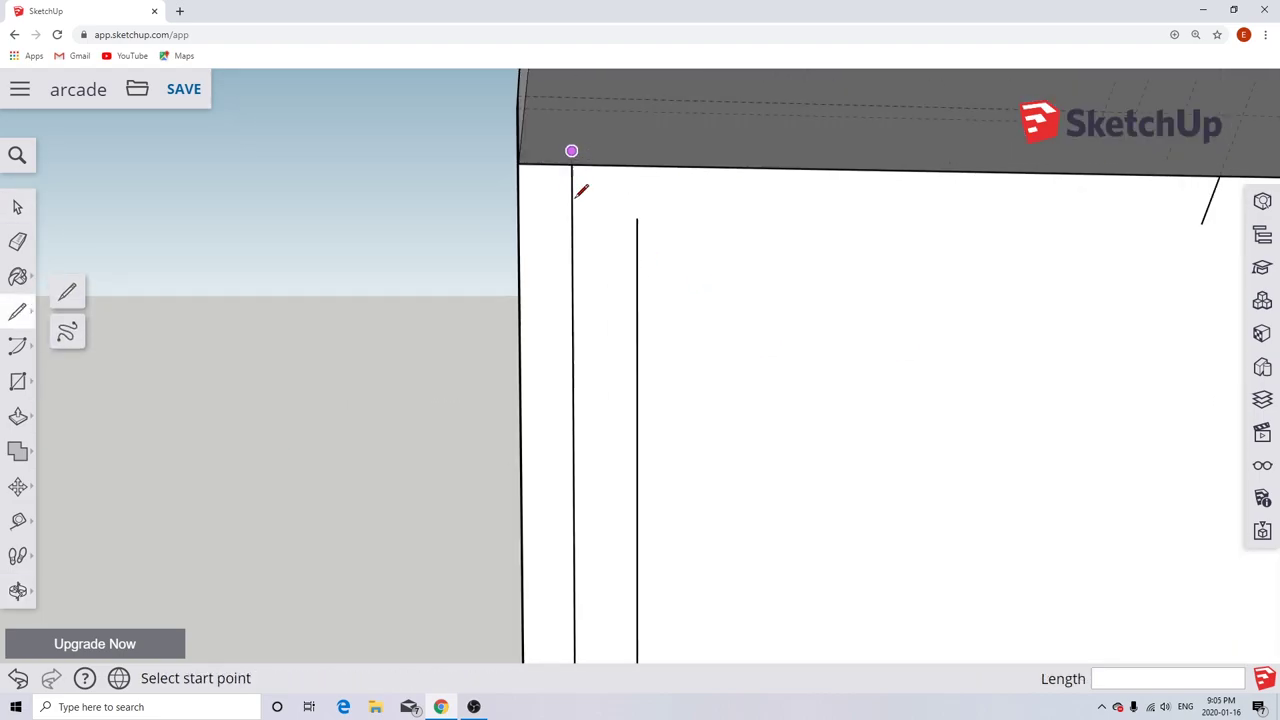
pyautogui.click(637, 216)
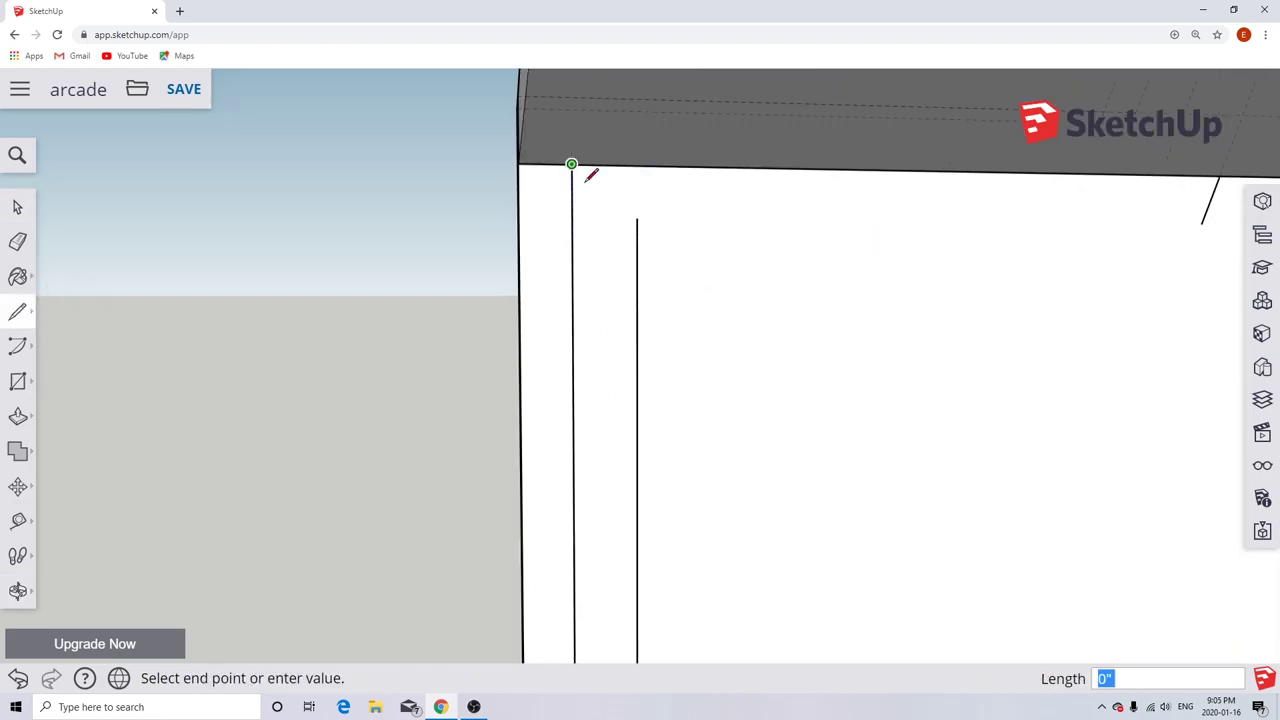
pyautogui.scroll(-5, 648, 415)
pyautogui.click(628, 406)
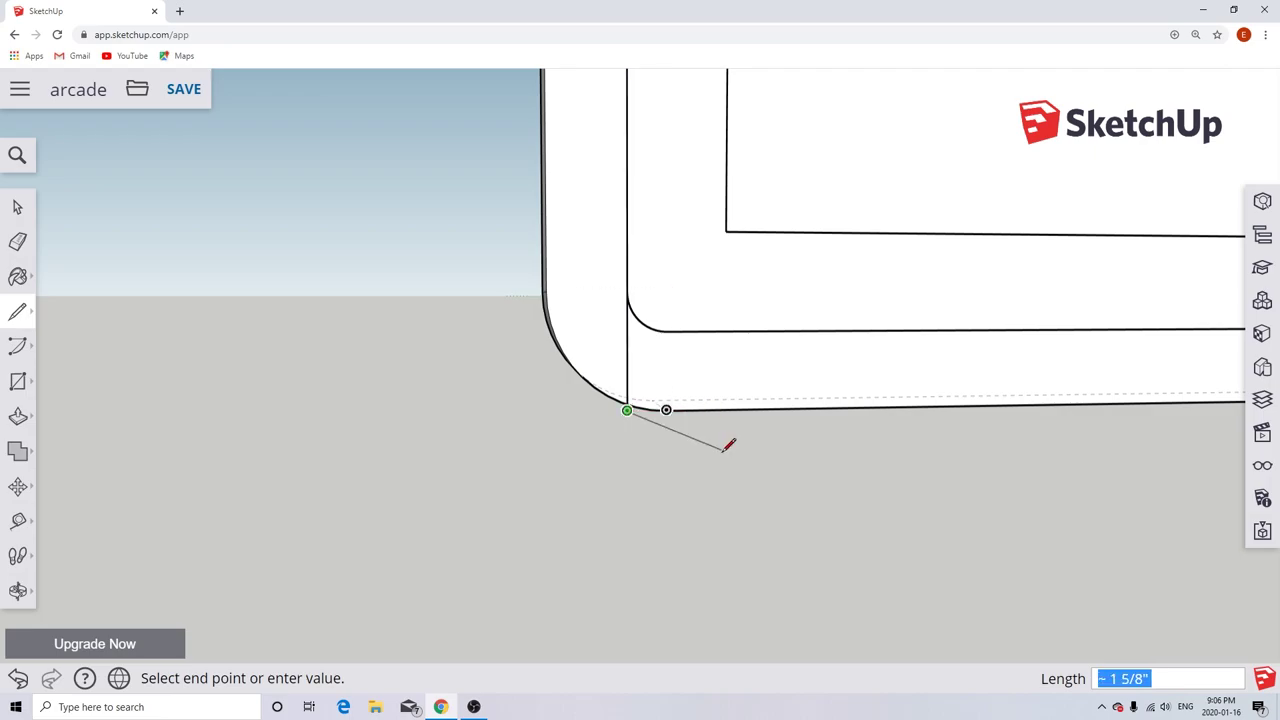
pyautogui.scroll(-5, 729, 411)
pyautogui.scroll(5, 760, 155)
pyautogui.click(749, 143)
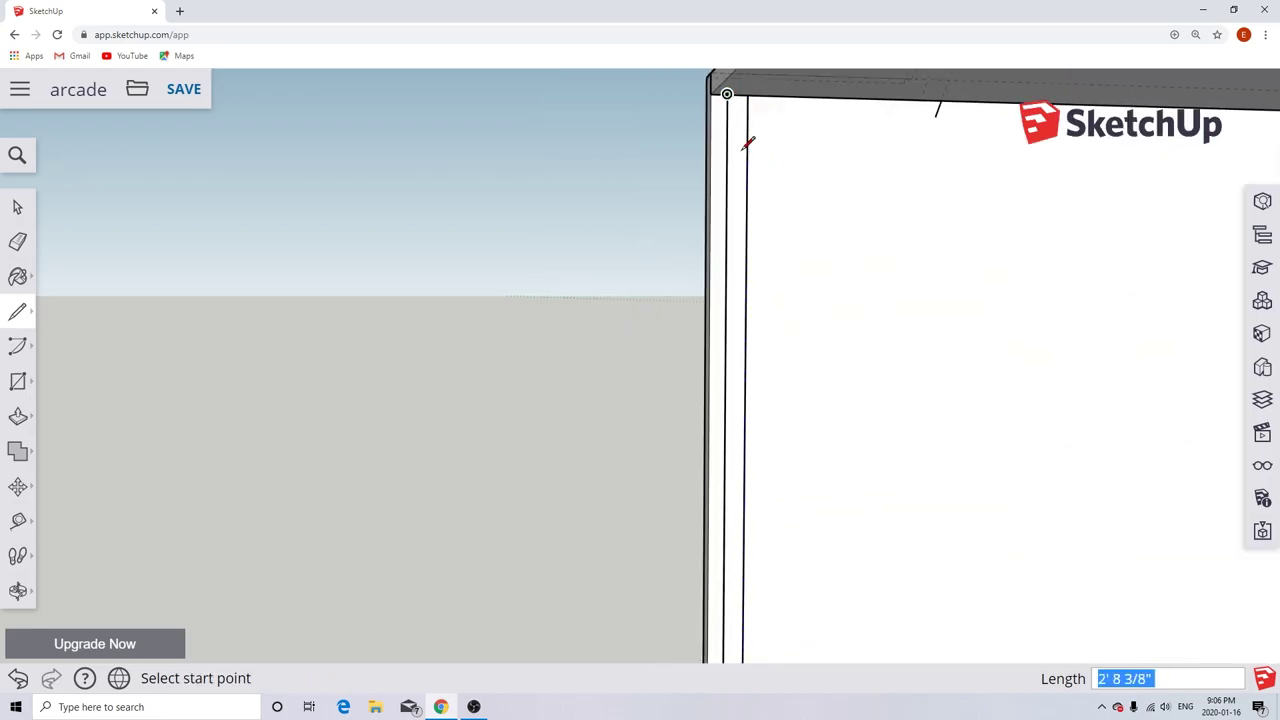
pyautogui.click(746, 94)
pyautogui.press('space')
# Make the front strip a component named 'front panel cabinet'.
pyautogui.click(737, 340)
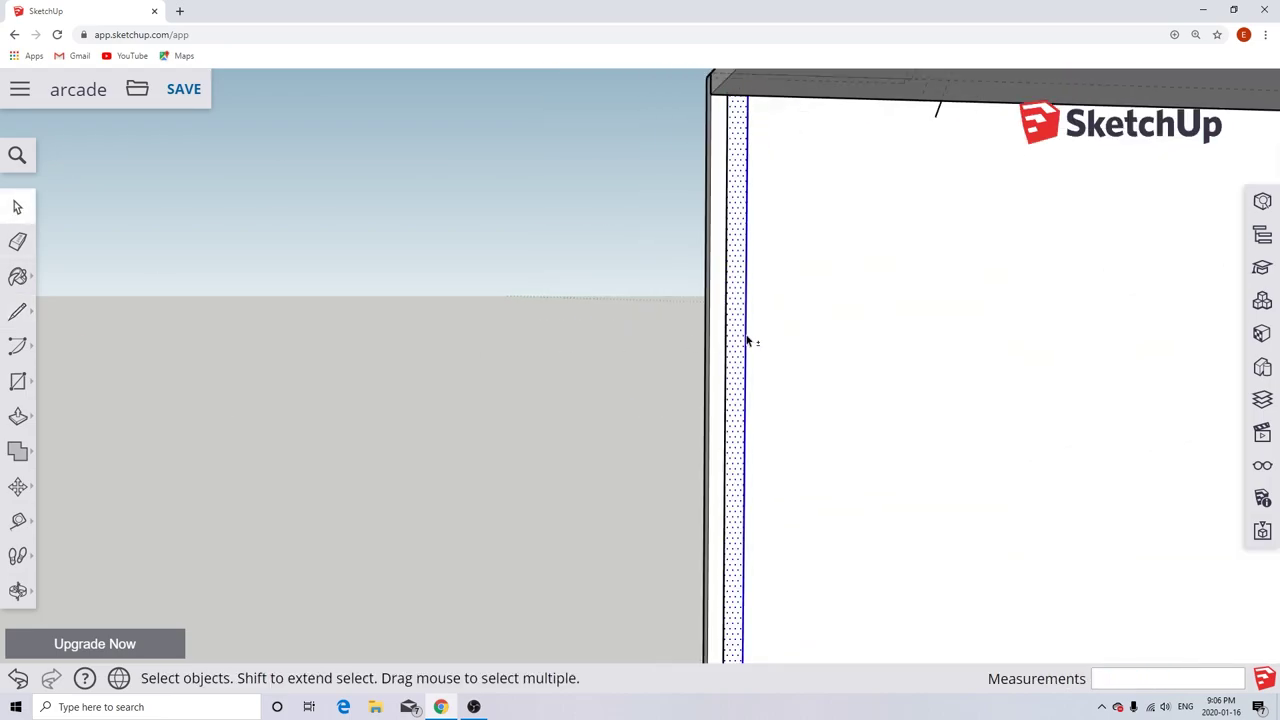
pyautogui.moveTo(741, 230); pyautogui.dragTo(826, 363, button='middle')
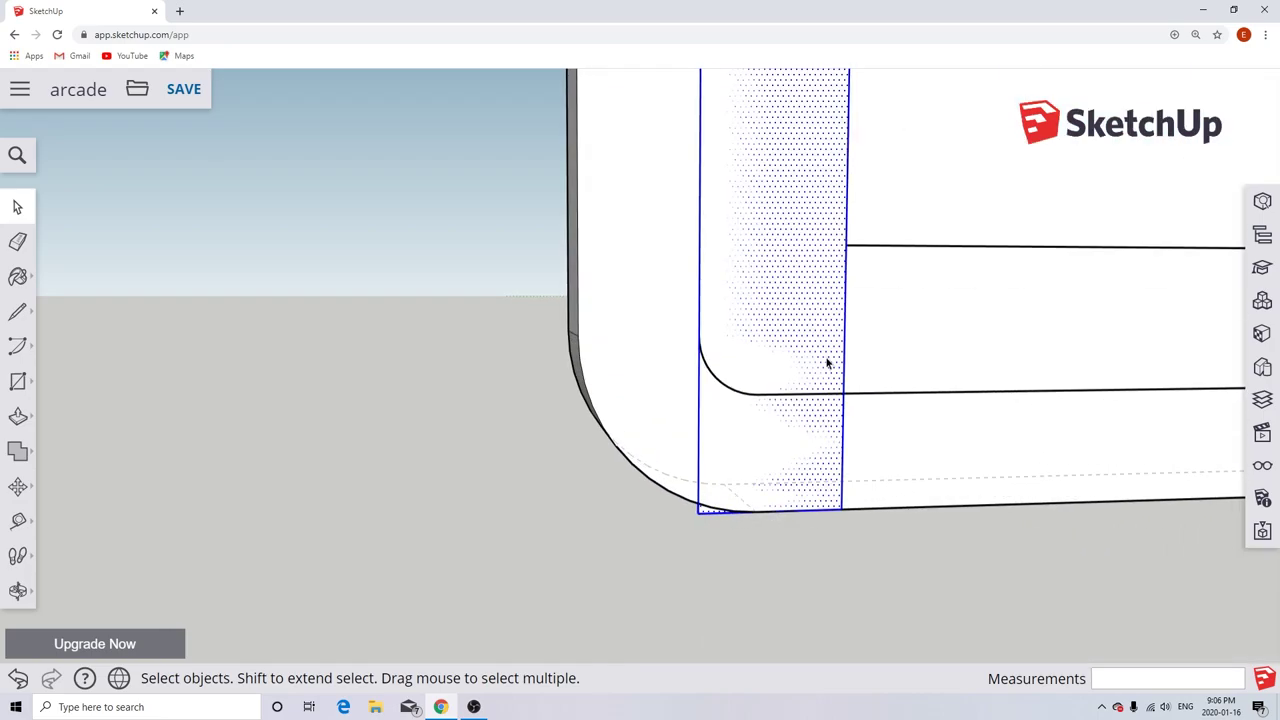
pyautogui.write('gfront panel cabinet')
pyautogui.press('Return')
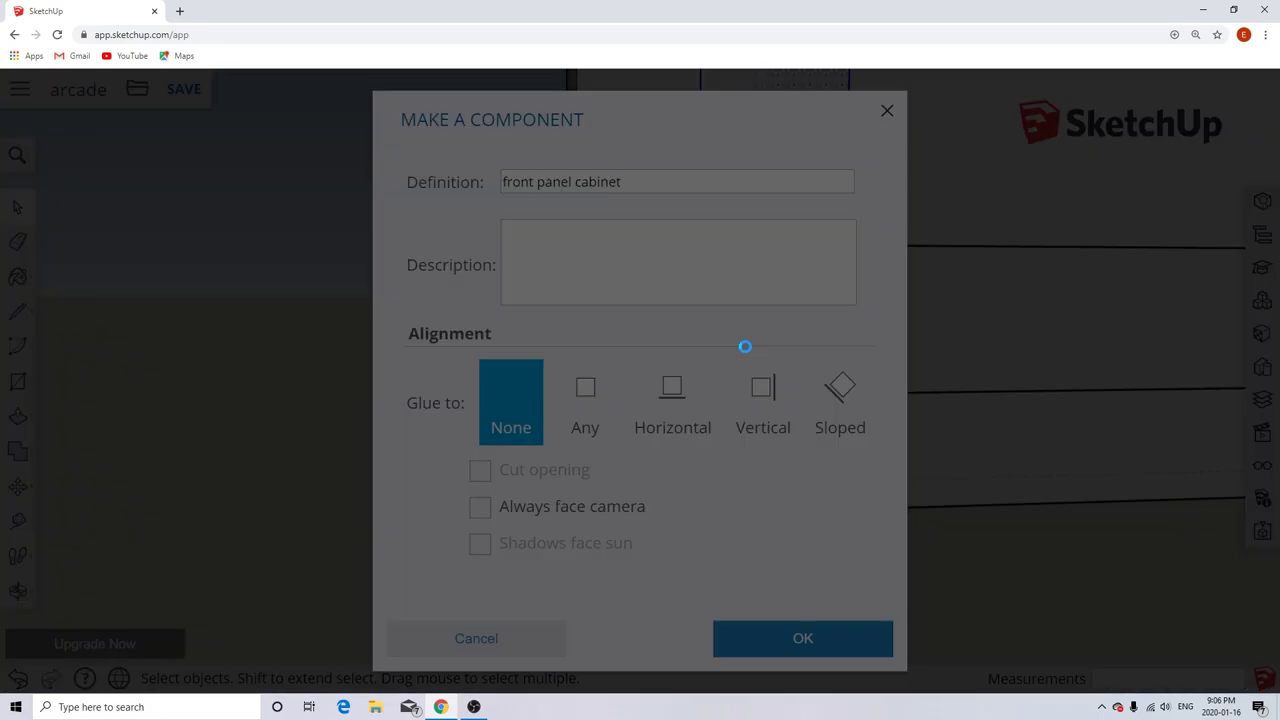
# Push/pull the front panel strip 2' 8" across the cabinet.
pyautogui.scroll(-3, 750, 300)
pyautogui.moveTo(810, 254); pyautogui.dragTo(737, 166, button='middle')
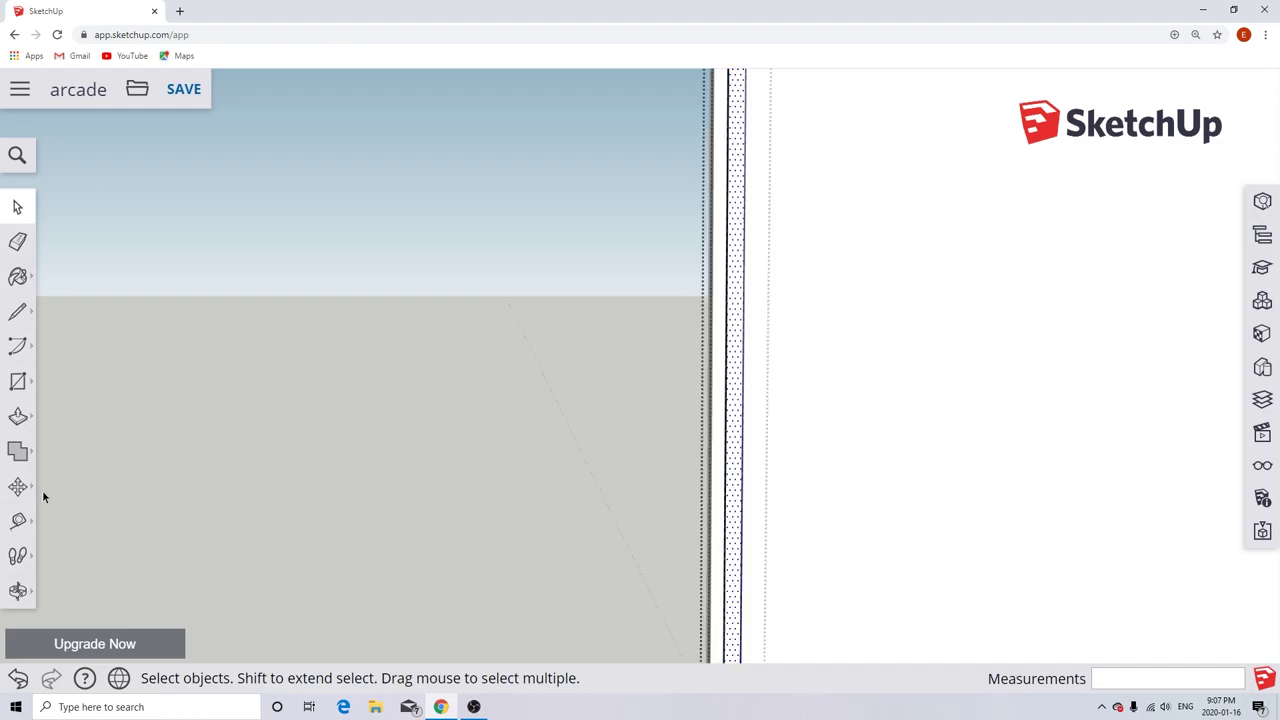
pyautogui.click(18, 416)
pyautogui.click(834, 446)
pyautogui.scroll(-5, 830, 444)
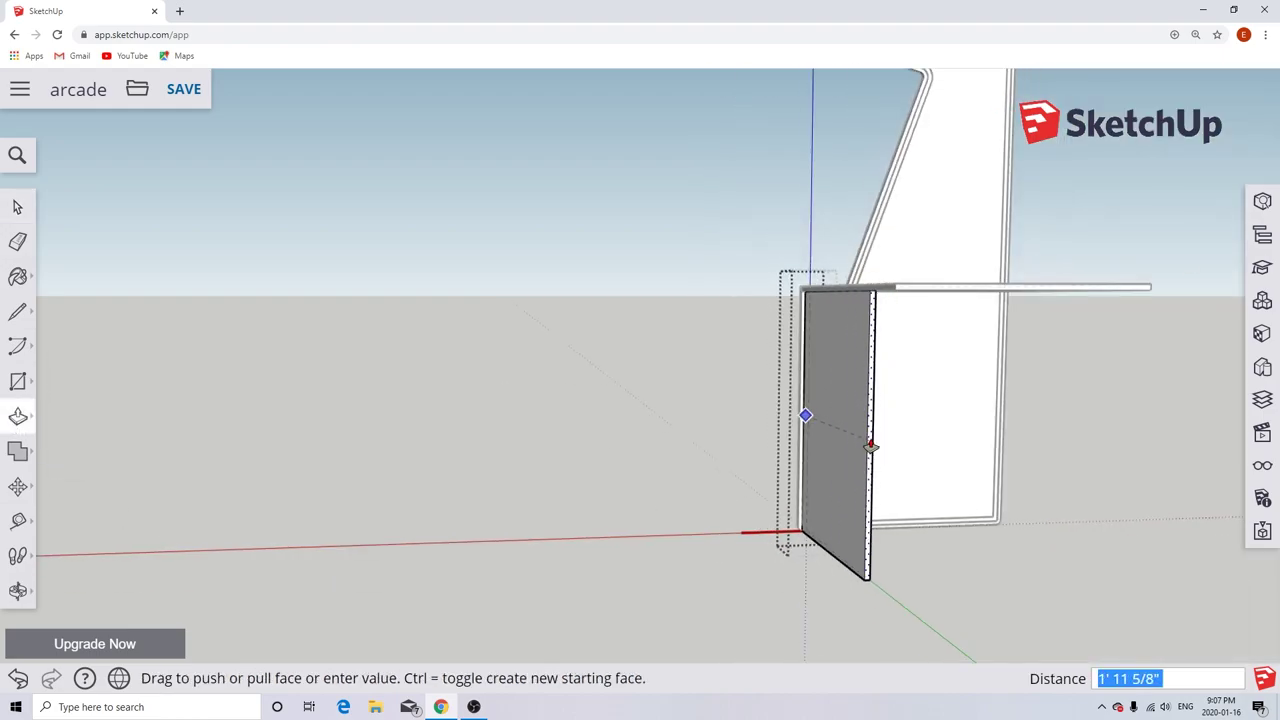
pyautogui.click(871, 449)
pyautogui.scroll(5, 897, 275)
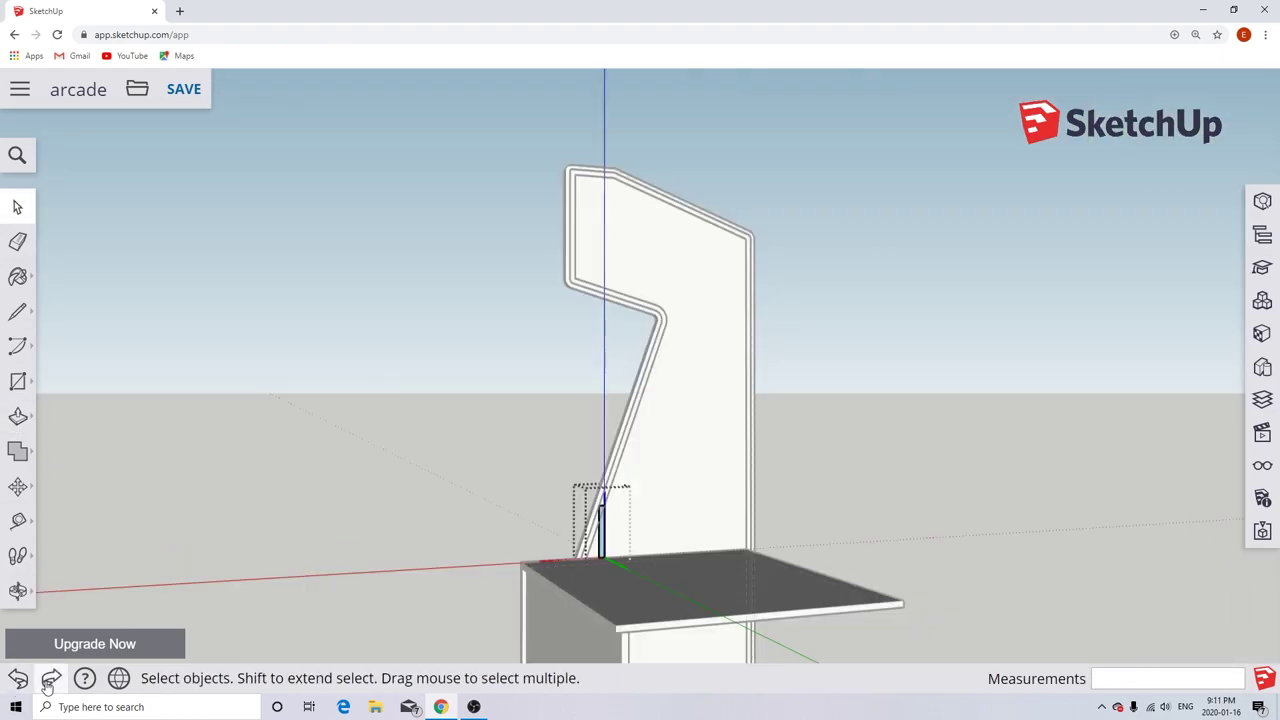
# Draw a dividing line from the side panel's bottom corner to the top of its slanted edge.
pyautogui.click(17, 311)
pyautogui.scroll(5, 571, 491)
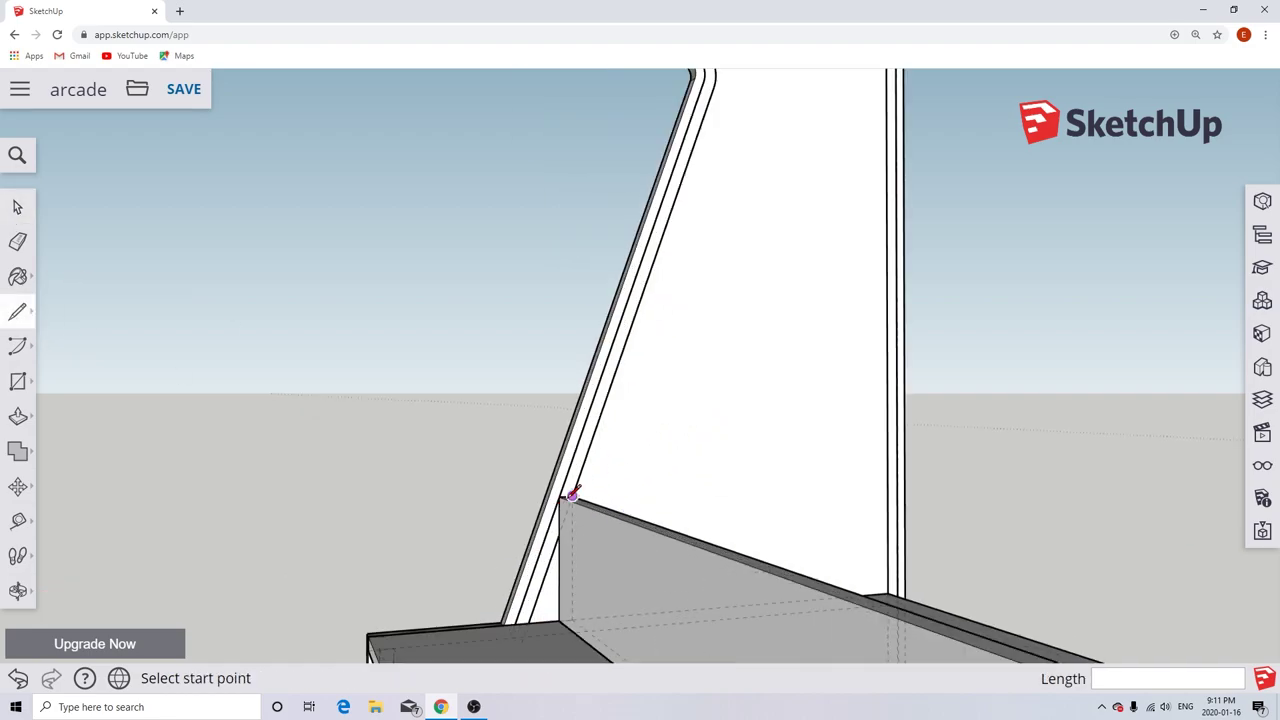
pyautogui.click(524, 502)
pyautogui.scroll(-3, 503, 386)
pyautogui.scroll(5, 663, 145)
pyautogui.scroll(-3, 657, 86)
pyautogui.press('Escape')
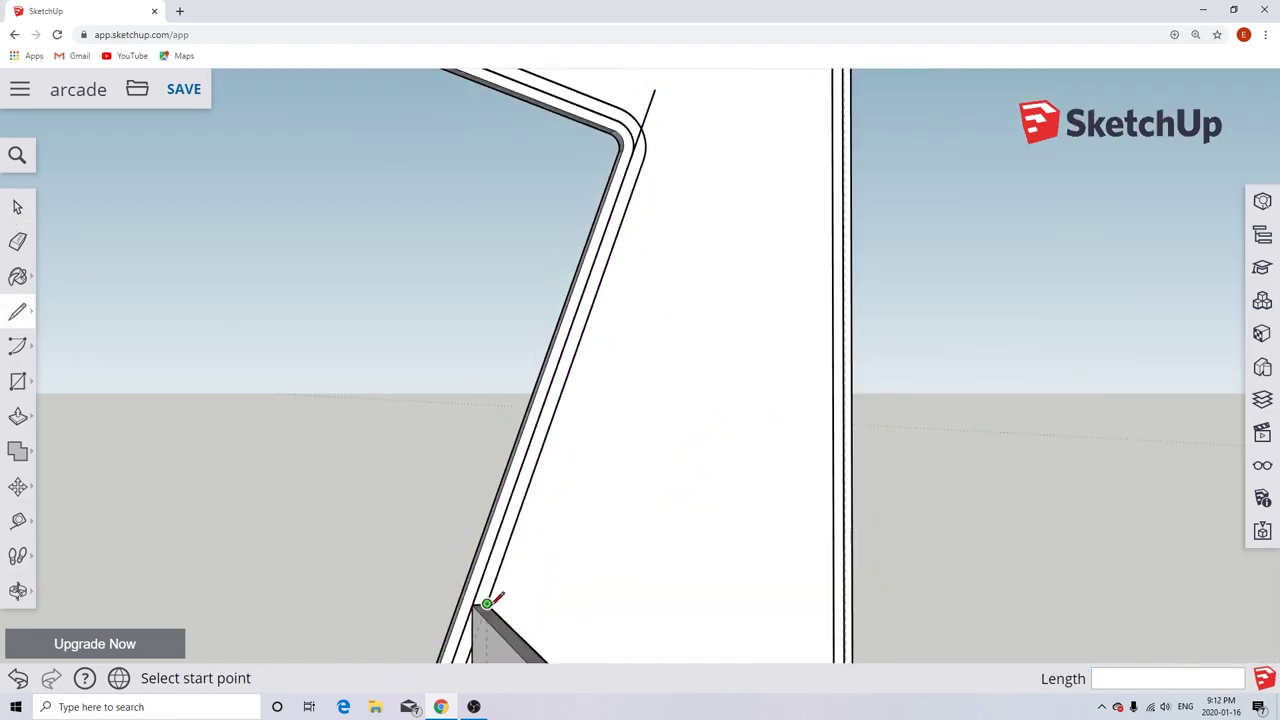
pyautogui.click(486, 605)
pyautogui.click(670, 92)
pyautogui.press('Escape')
# Add a short line at the slanted edge's top bend corner.
pyautogui.scroll(-3, 686, 129)
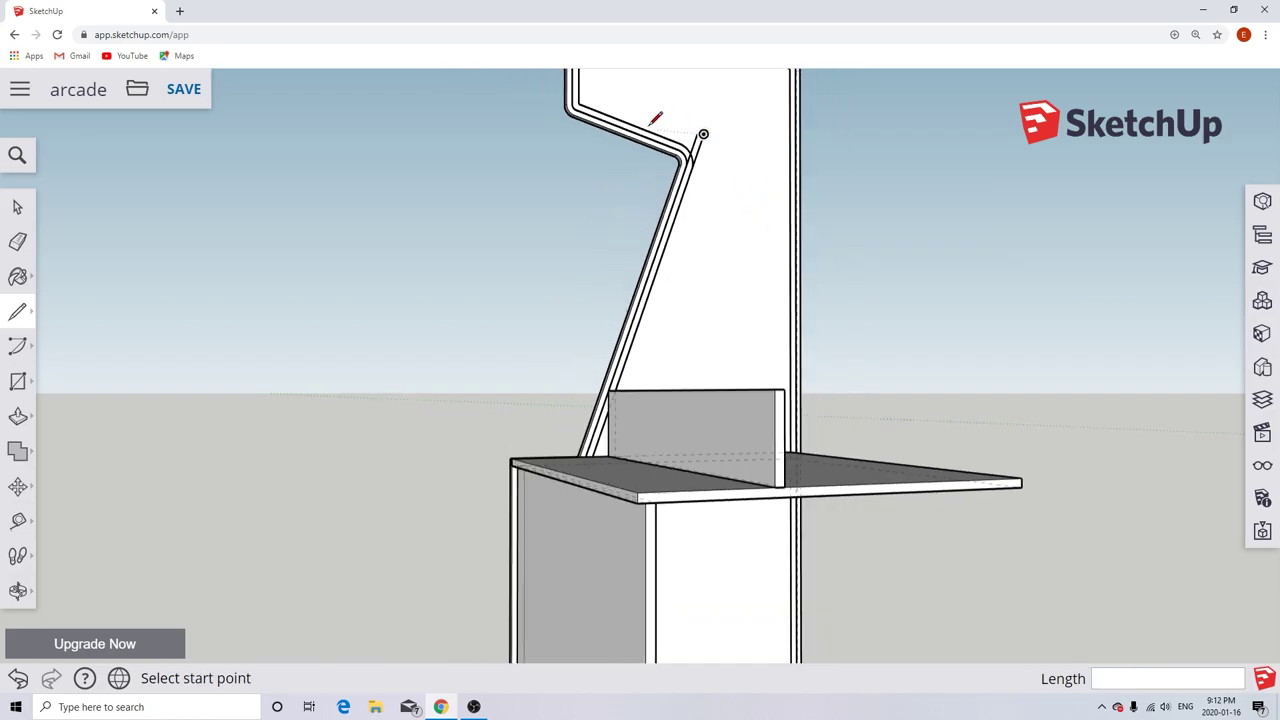
pyautogui.scroll(3, 650, 126)
pyautogui.click(628, 122)
pyautogui.scroll(2, 700, 150)
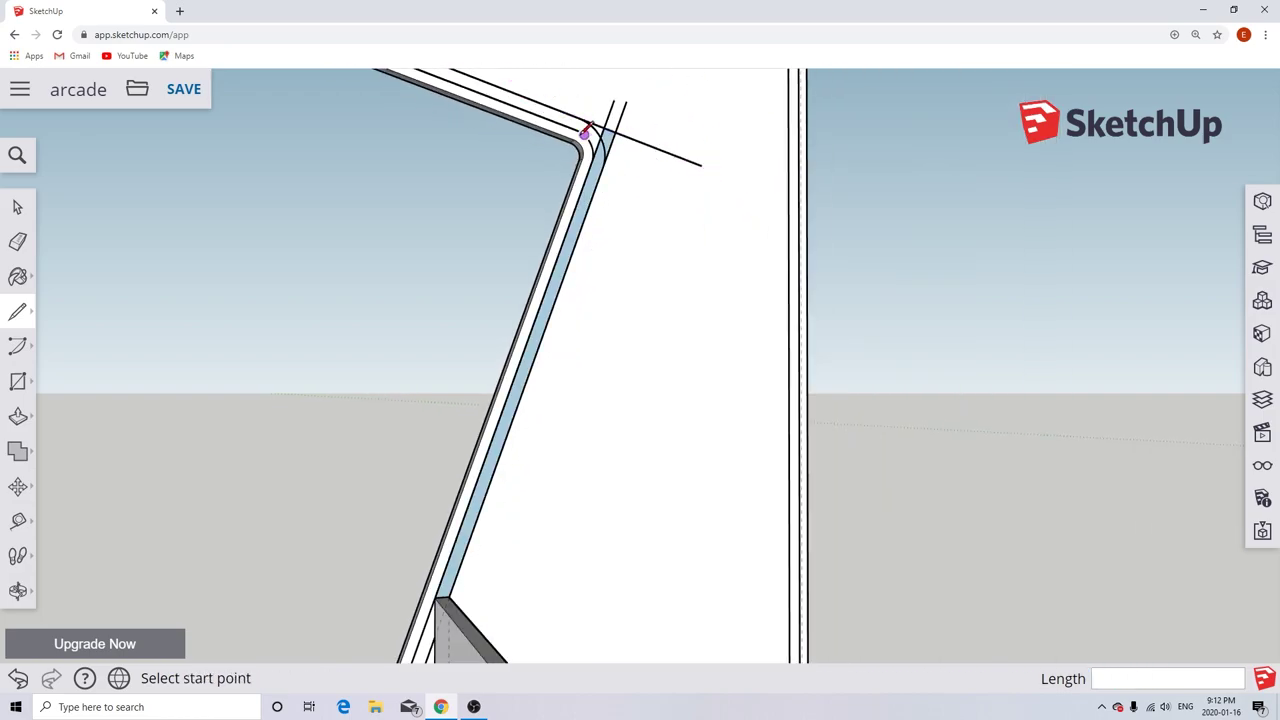
pyautogui.click(604, 128)
pyautogui.click(18, 208)
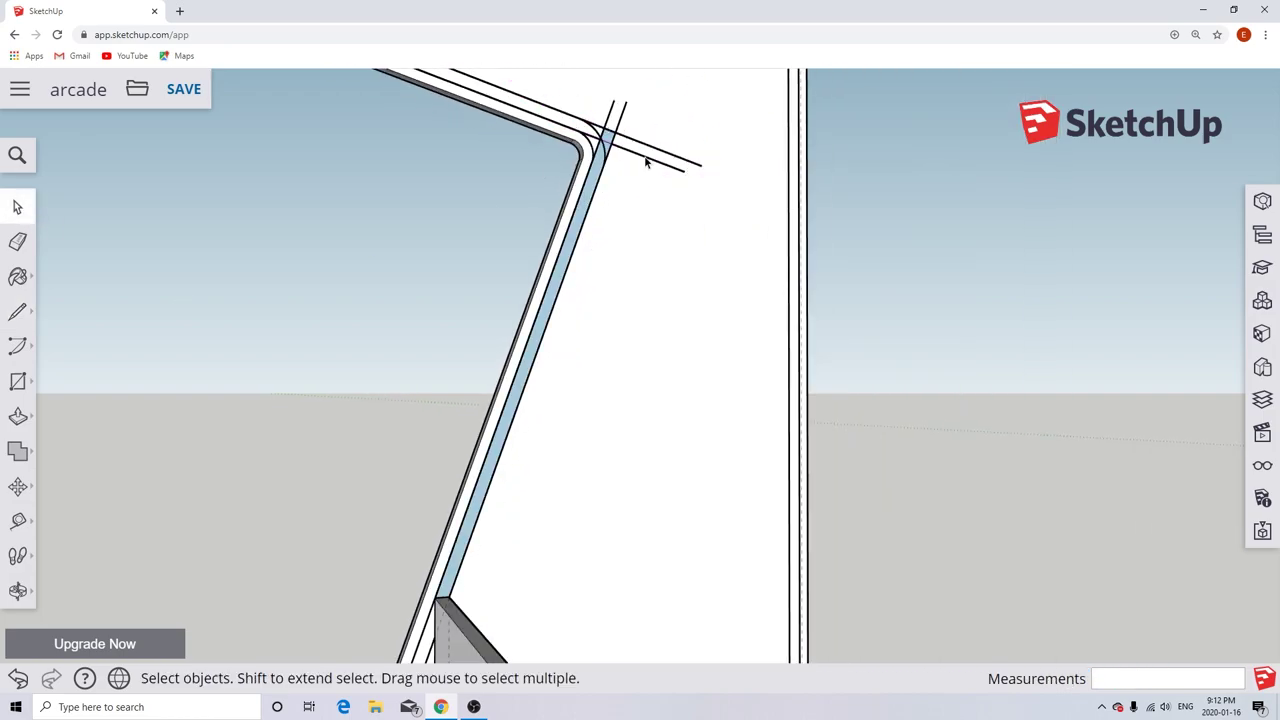
# Make the cut-off strip a component named 'monitor bezel'.
pyautogui.scroll(3, 646, 162)
pyautogui.scroll(-3, 578, 141)
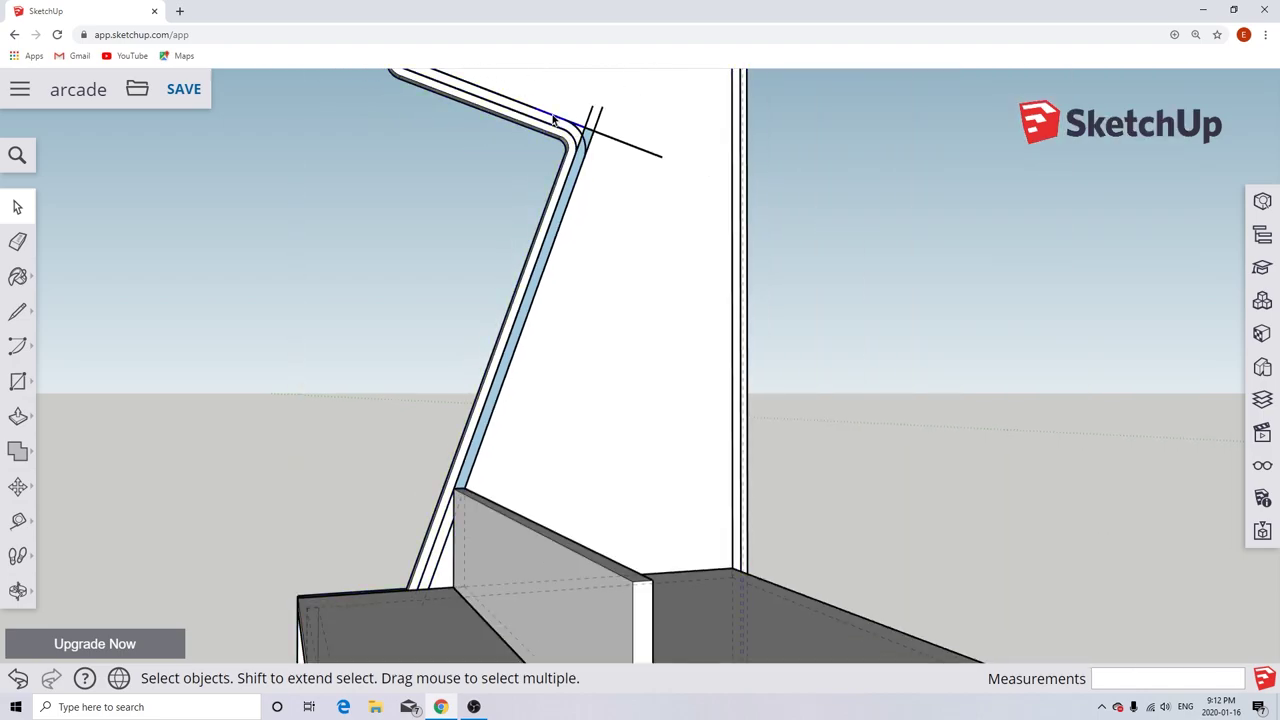
pyautogui.scroll(3, 598, 147)
pyautogui.scroll(-2, 604, 121)
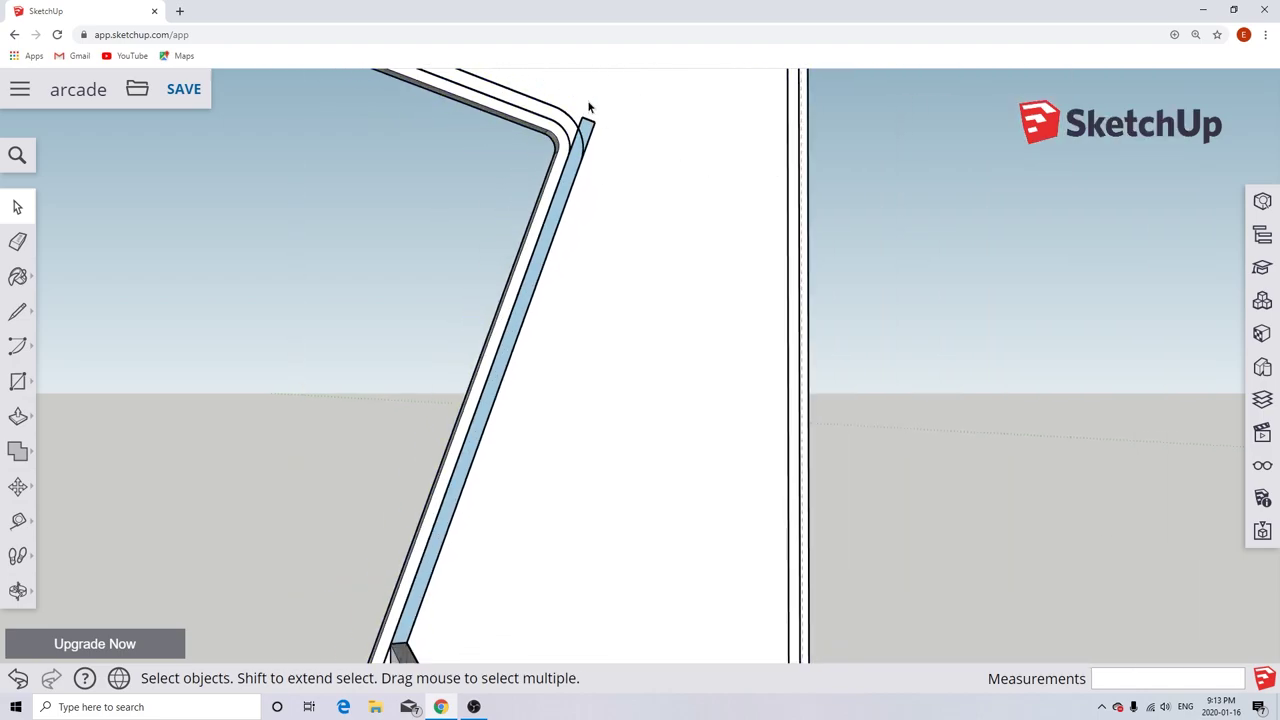
pyautogui.scroll(-1, 589, 107)
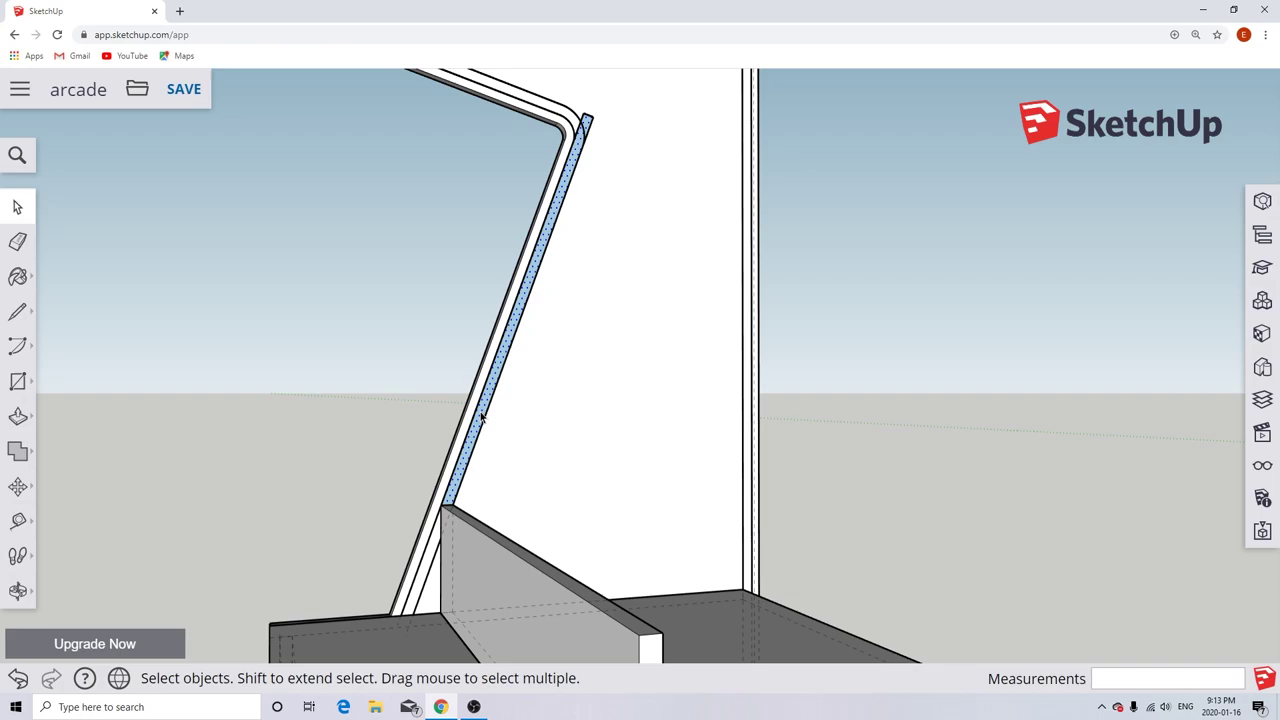
pyautogui.scroll(2, 481, 418)
pyautogui.scroll(-3, 470, 452)
pyautogui.scroll(5, 540, 290)
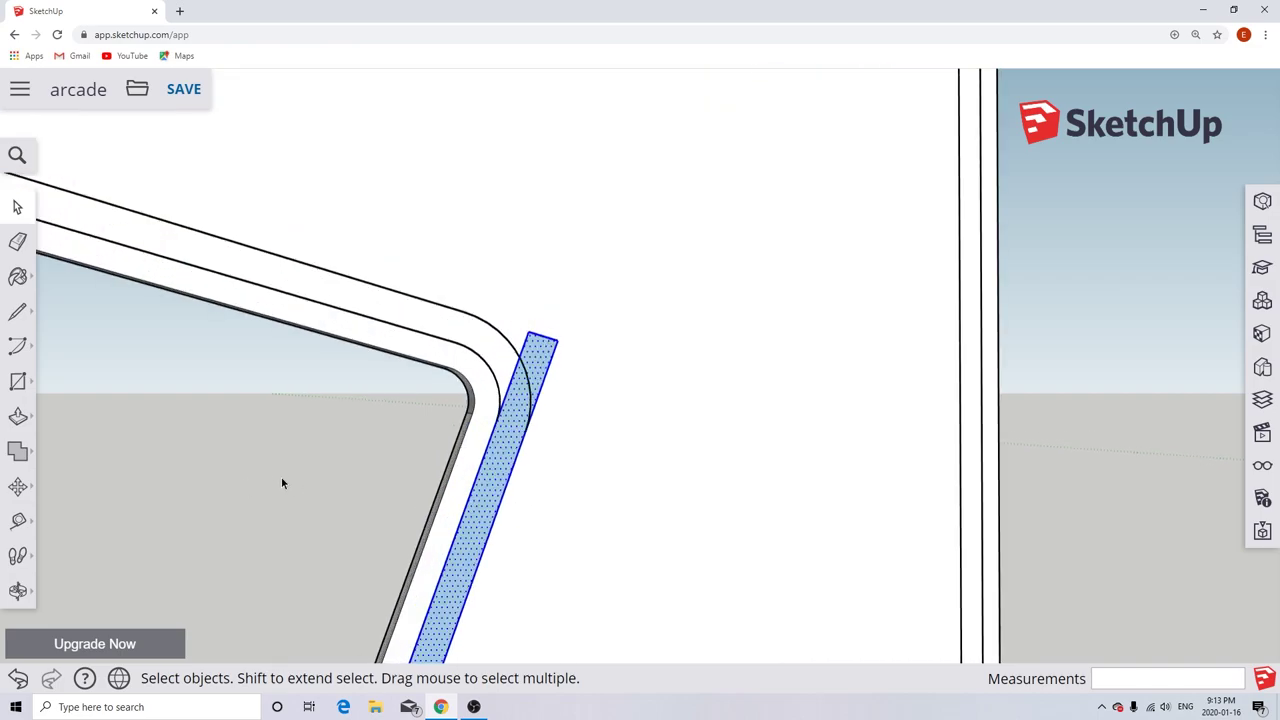
pyautogui.rightClick(478, 138)
pyautogui.click(556, 368)
pyautogui.write('monitor bezel')
pyautogui.press('Return')
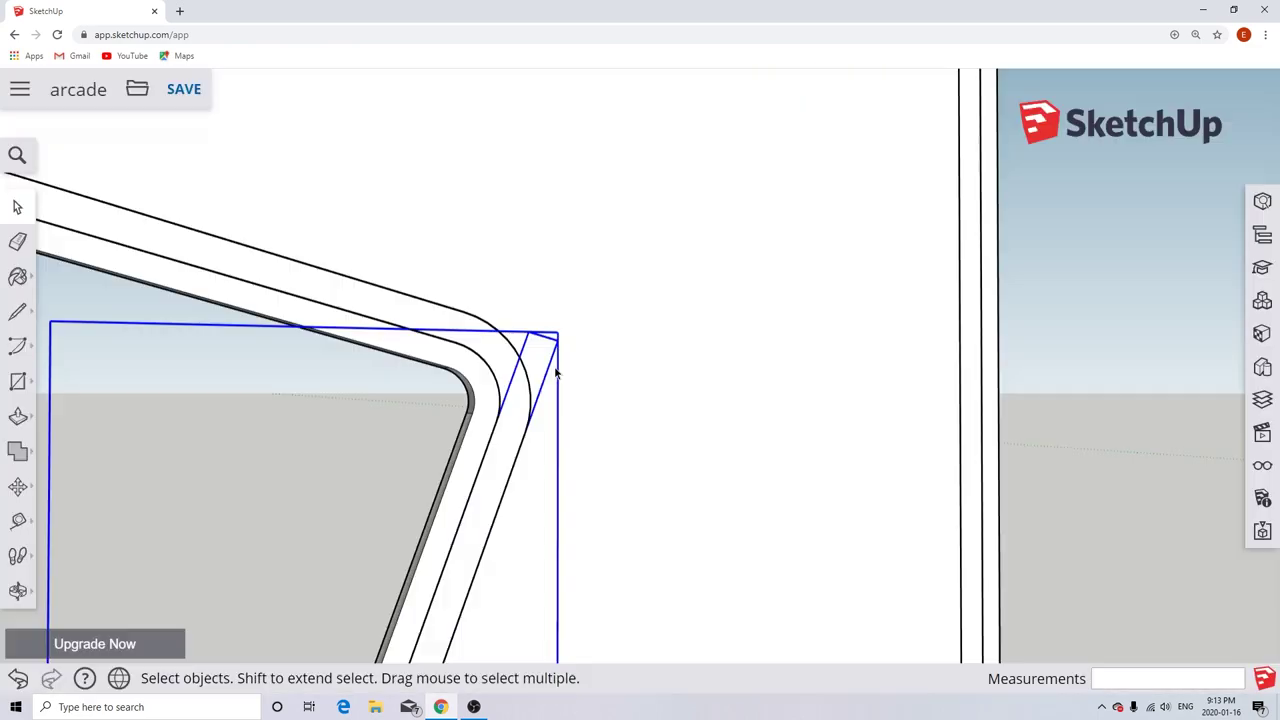
# Push/pull the monitor bezel strip 2' 8" across the cabinet.
pyautogui.scroll(-2, 569, 461)
pyautogui.scroll(1, 600, 460)
pyautogui.doubleClick(635, 465)
pyautogui.press('p')
pyautogui.moveTo(643, 465); pyautogui.dragTo(766, 494)
pyautogui.scroll(-3, 780, 543)
pyautogui.scroll(3, 750, 452)
# Draw a line from the bezel's lower corner to the frame corner endpoint.
pyautogui.press('space')
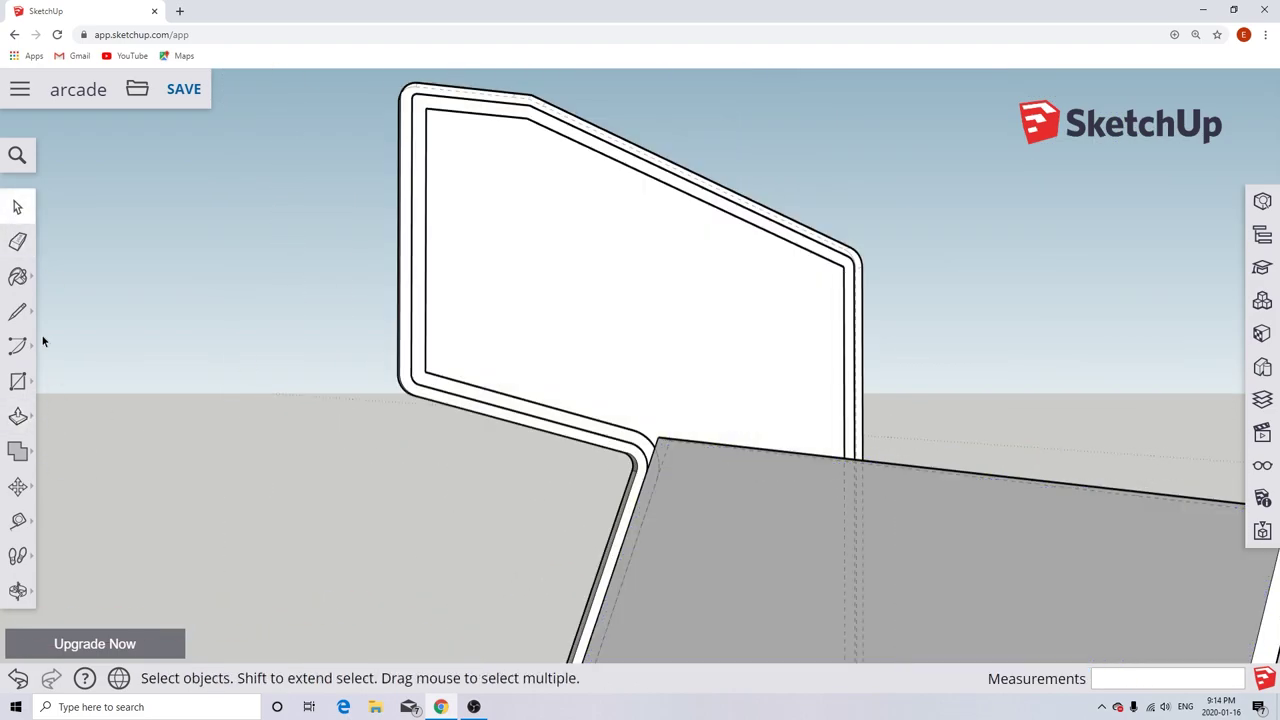
pyautogui.click(17, 311)
pyautogui.click(591, 418)
pyautogui.click(591, 418)
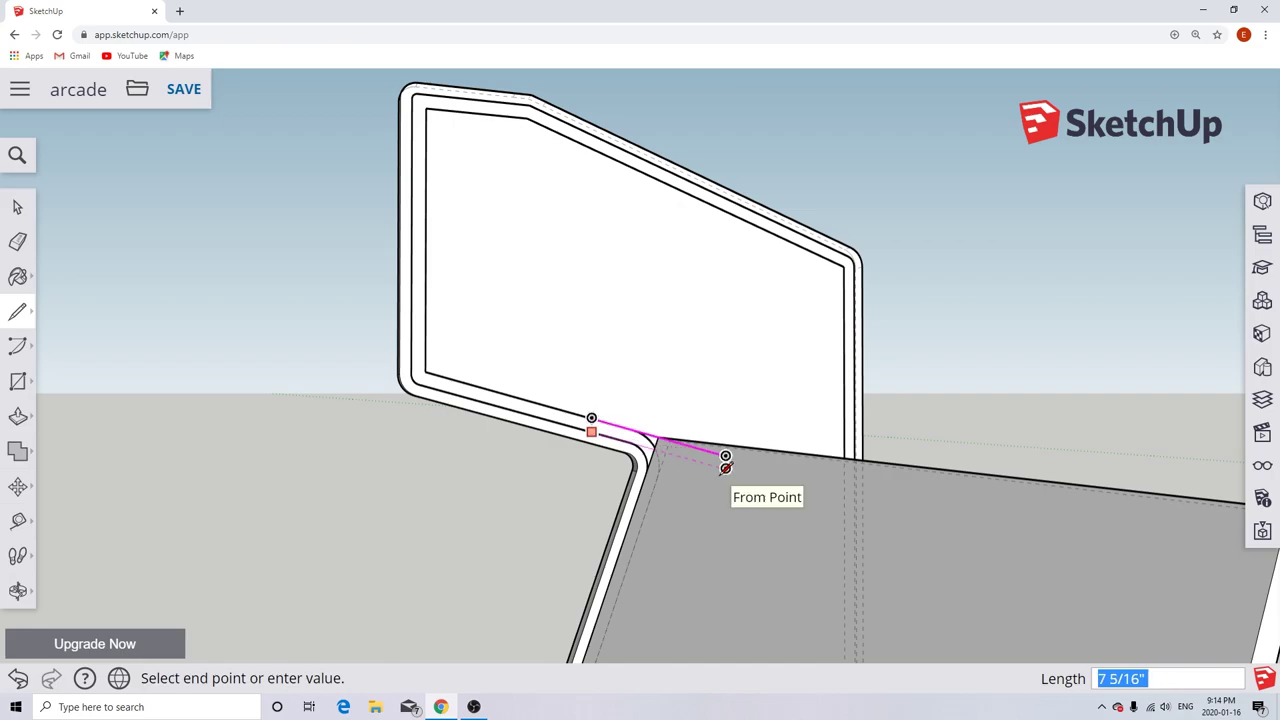
pyautogui.scroll(3, 429, 372)
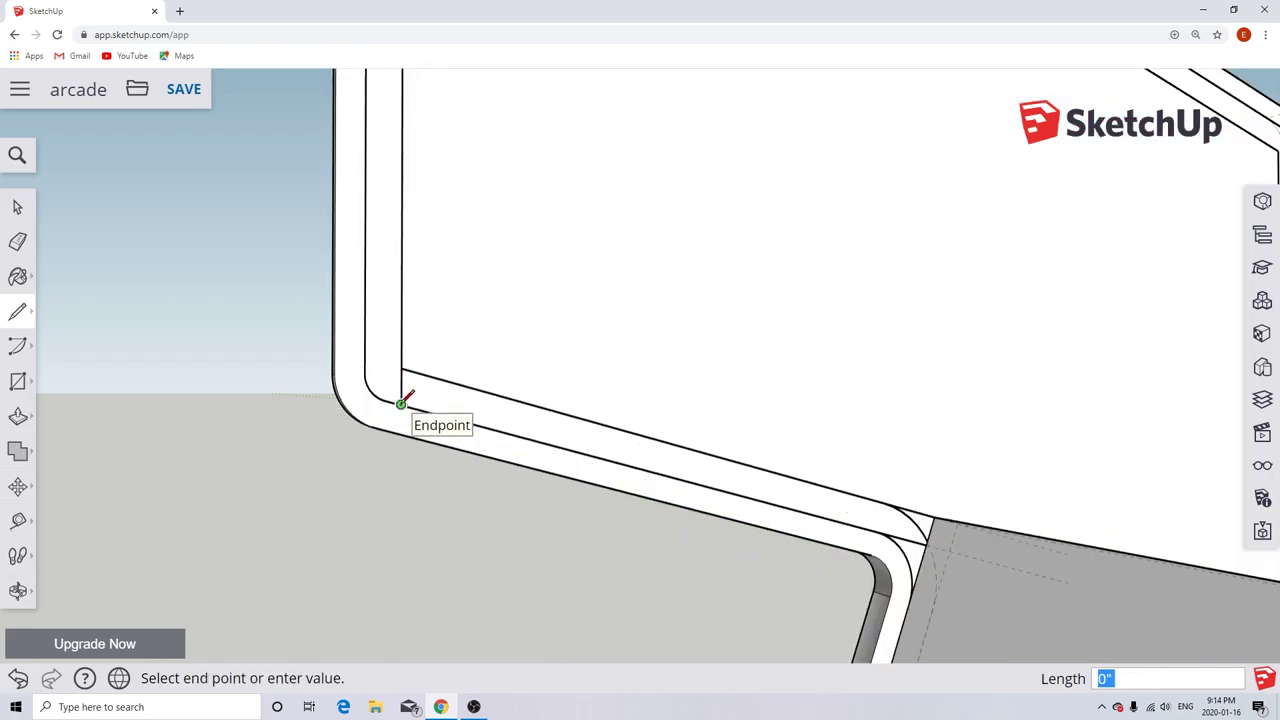
pyautogui.scroll(3, 912, 523)
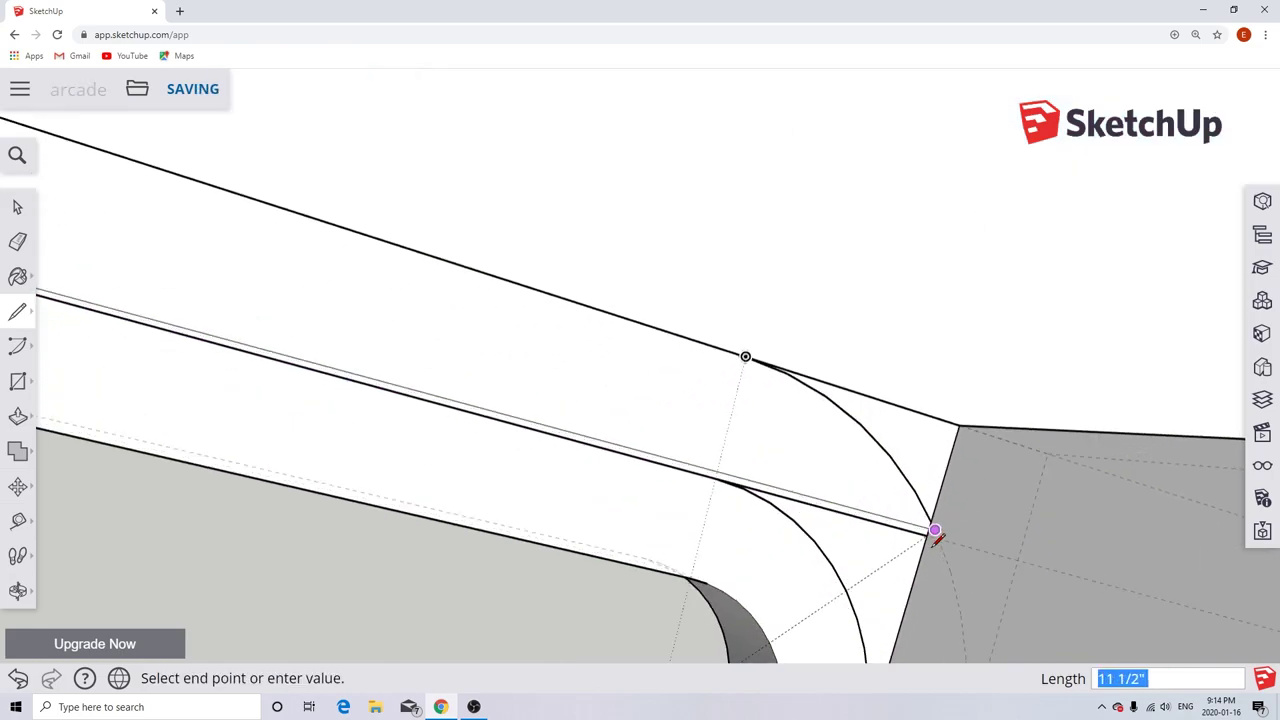
pyautogui.click(960, 425)
pyautogui.scroll(-5, 470, 282)
pyautogui.press('space')
pyautogui.scroll(3, 940, 463)
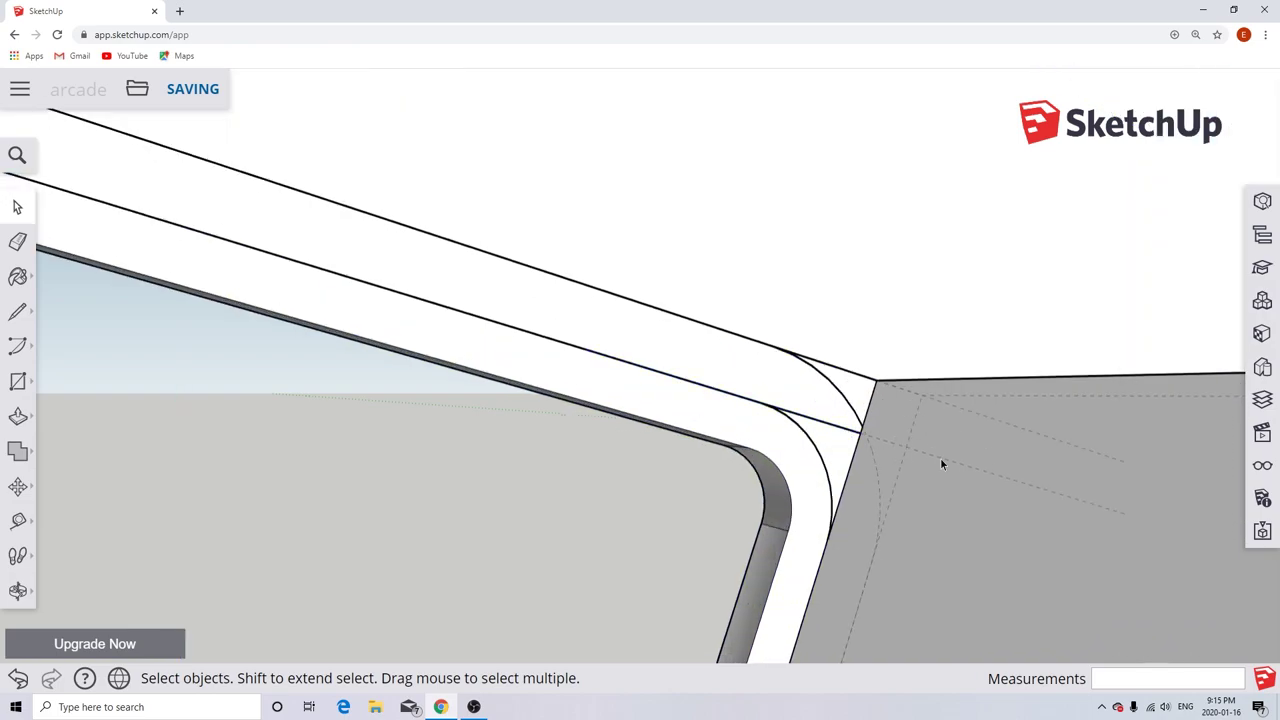
pyautogui.scroll(-3, 870, 395)
# Close off the strip with a line across the panel corner and select the connected panel.
pyautogui.click(757, 372)
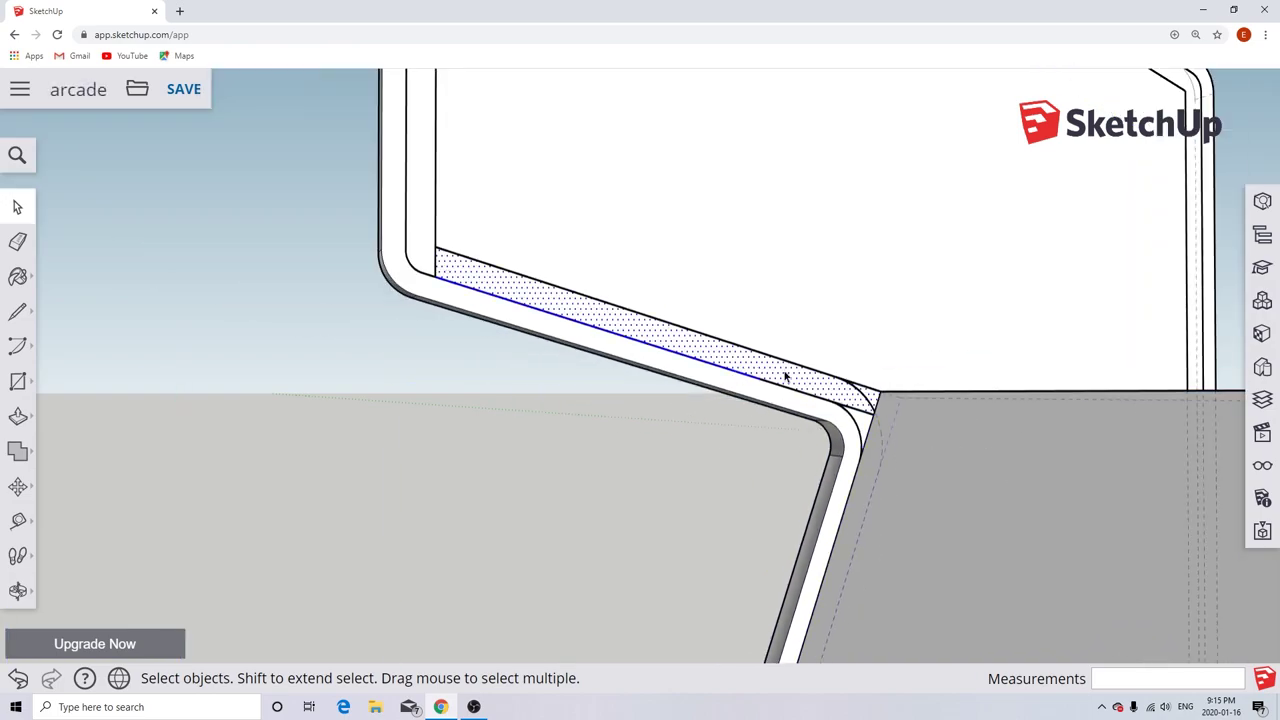
pyautogui.click(18, 313)
pyautogui.scroll(3, 877, 411)
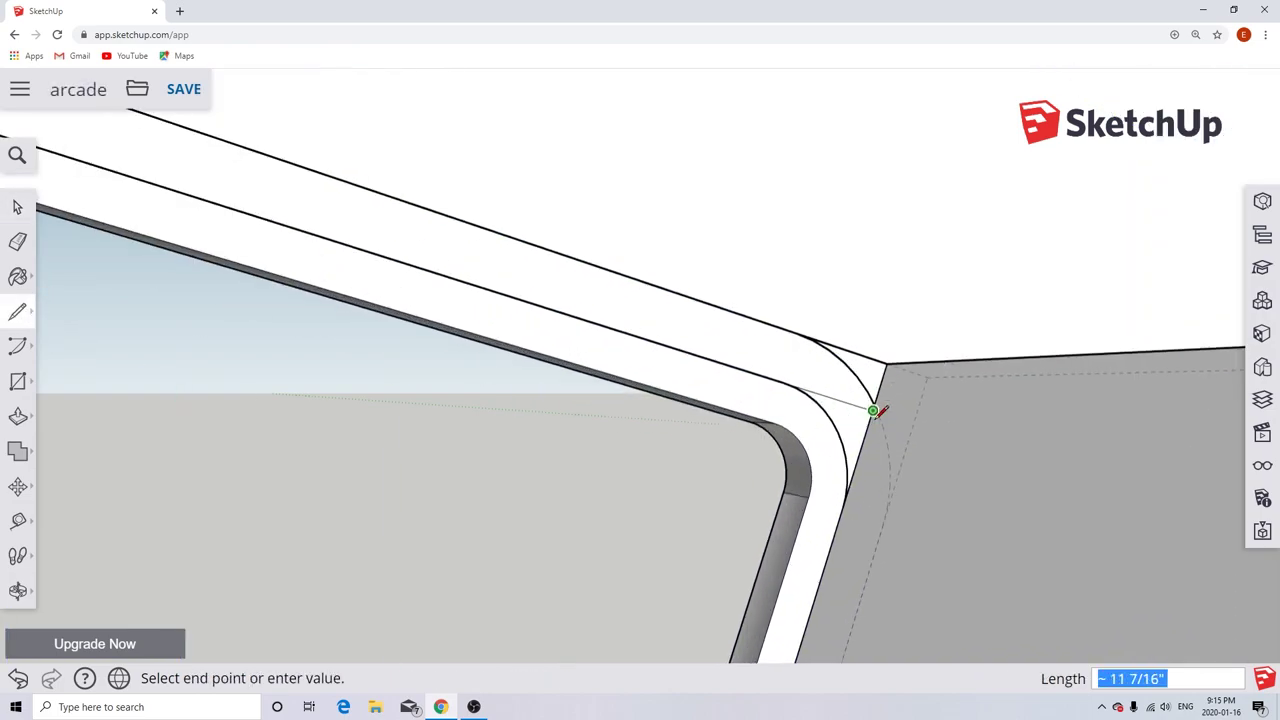
pyautogui.click(877, 411)
pyautogui.scroll(-3, 877, 411)
pyautogui.press('space')
pyautogui.tripleClick(771, 376)
# Separate the bottom strip with a line and make it a component named 'speaker shelf'.
pyautogui.click(18, 313)
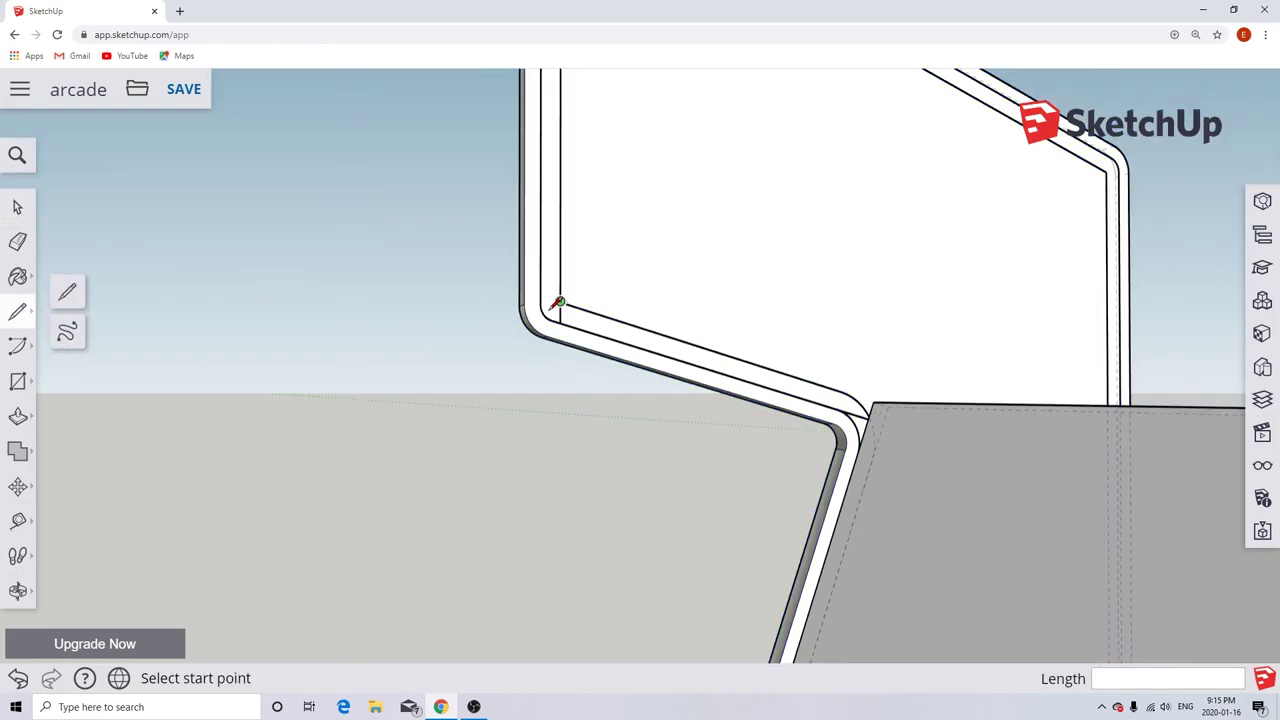
pyautogui.click(843, 391)
pyautogui.press('space')
pyautogui.click(710, 346)
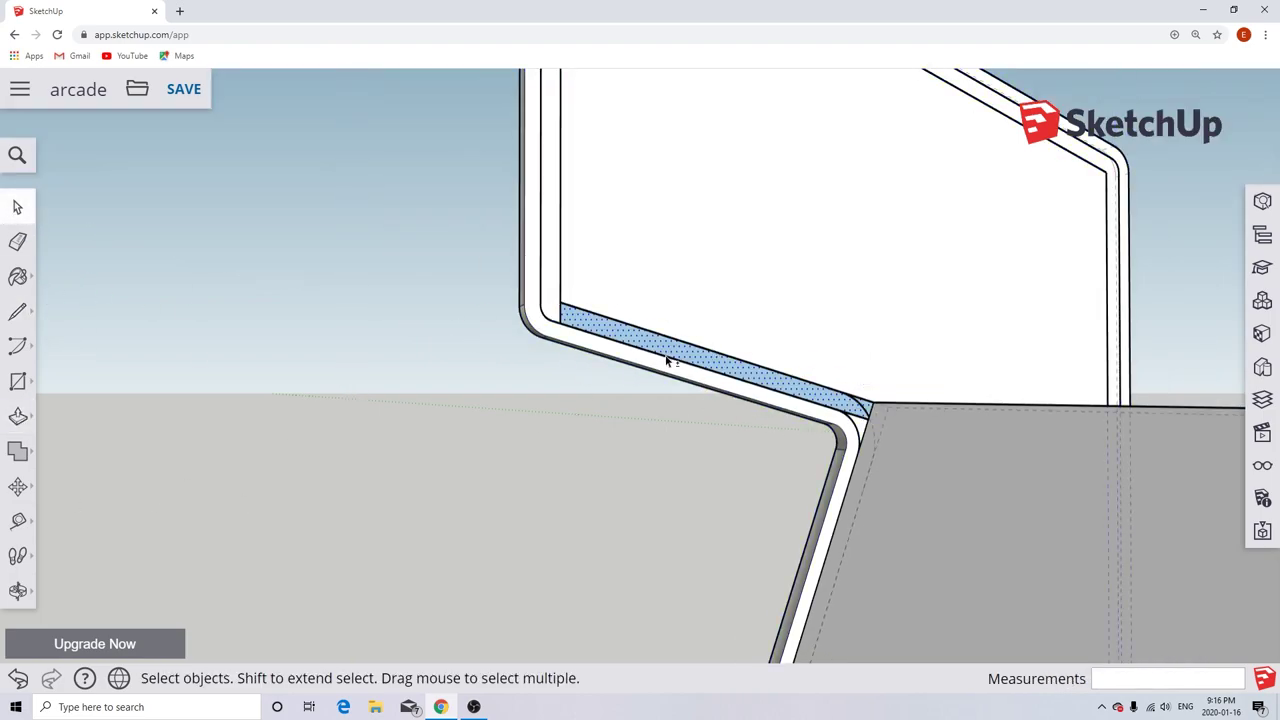
pyautogui.rightClick(874, 410)
pyautogui.click(871, 543)
pyautogui.write('speaker shelf')
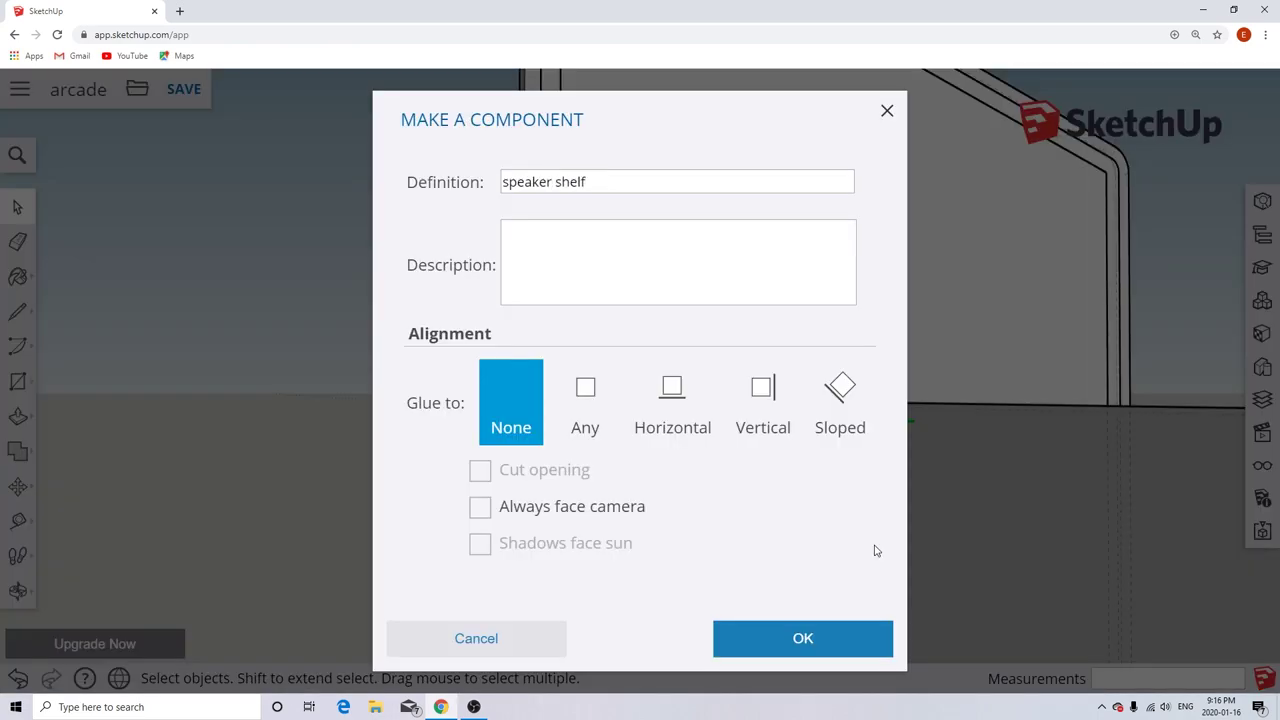
pyautogui.press('Return')
# Inside the speaker shelf component, push/pull its face out 32 inches.
pyautogui.doubleClick(671, 334)
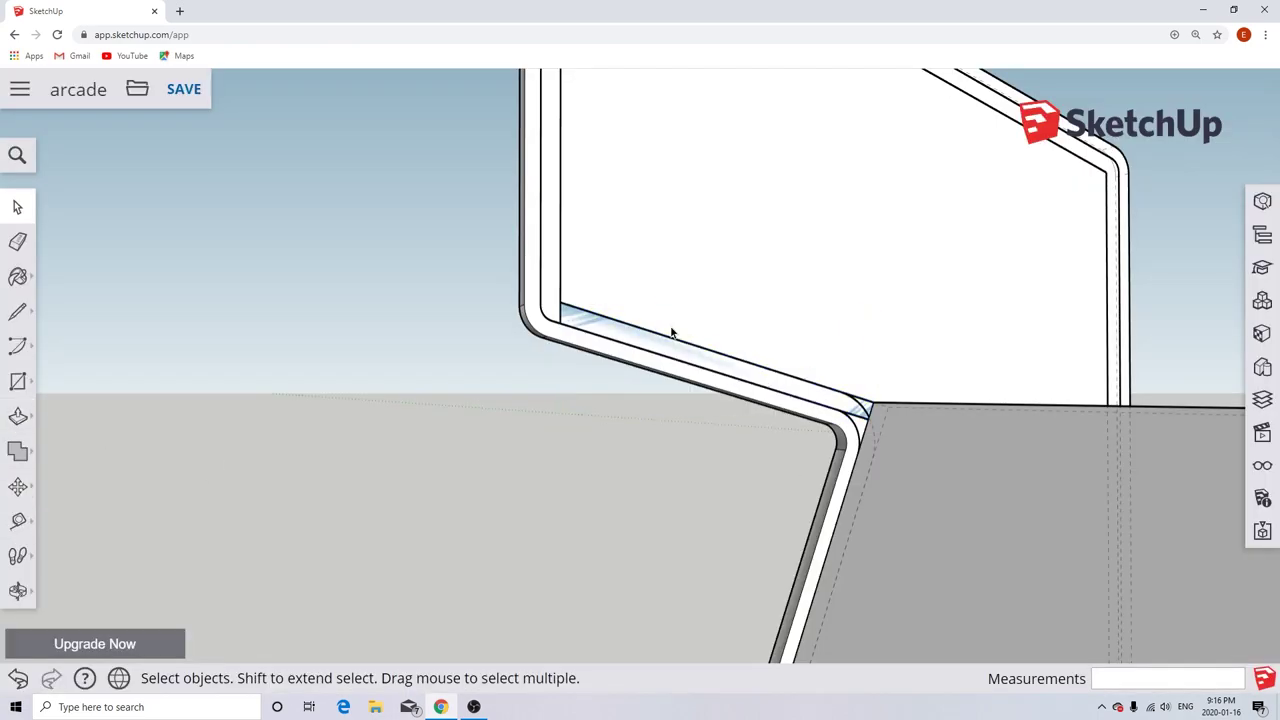
pyautogui.click(687, 357)
pyautogui.press('p')
pyautogui.click(708, 349)
pyautogui.write('3')
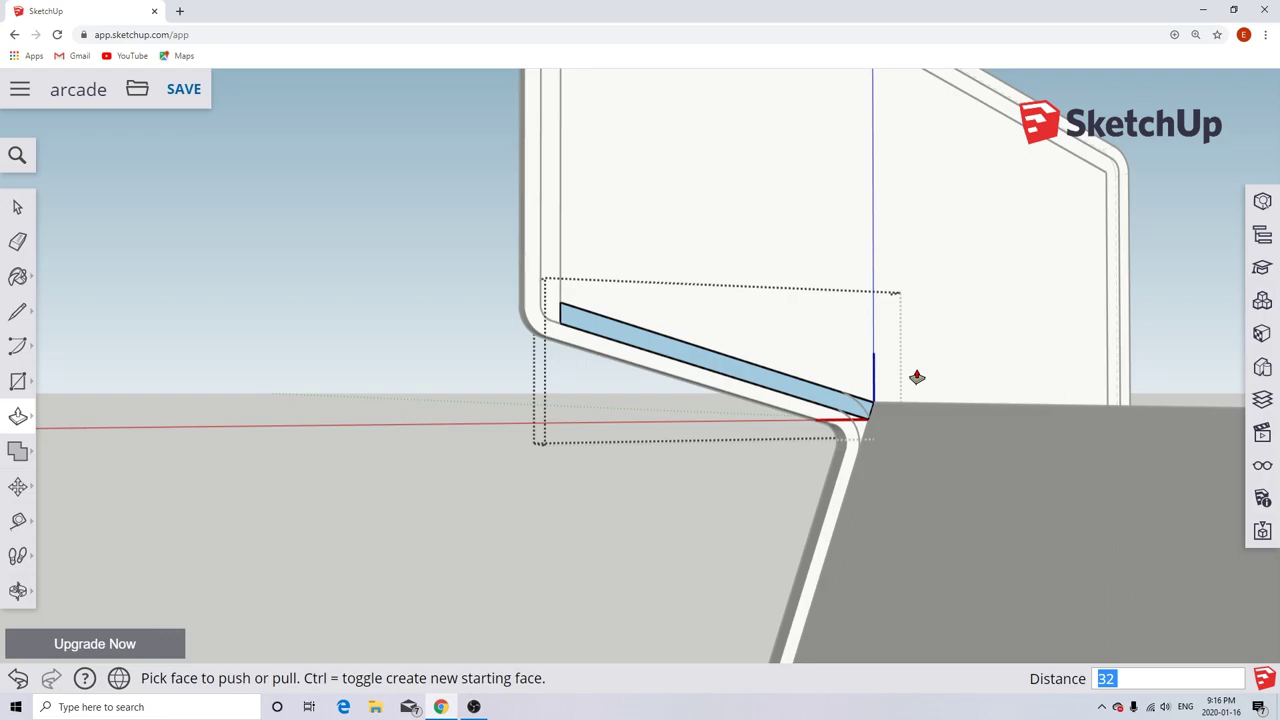
pyautogui.write('2')
pyautogui.press('Return')
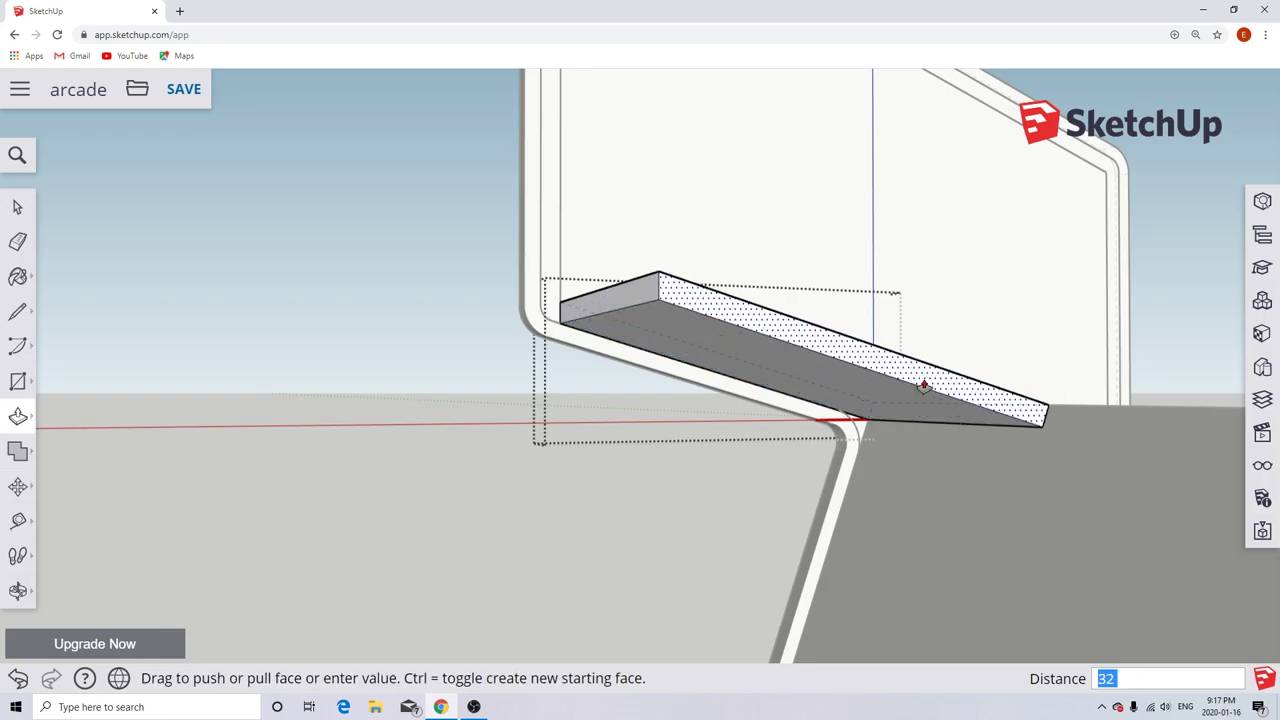
pyautogui.scroll(-5, 923, 360)
pyautogui.press('space')
pyautogui.scroll(-3, 1076, 314)
# Draw a first dividing line on the side panel and open the panel group for editing.
pyautogui.scroll(5, 1076, 314)
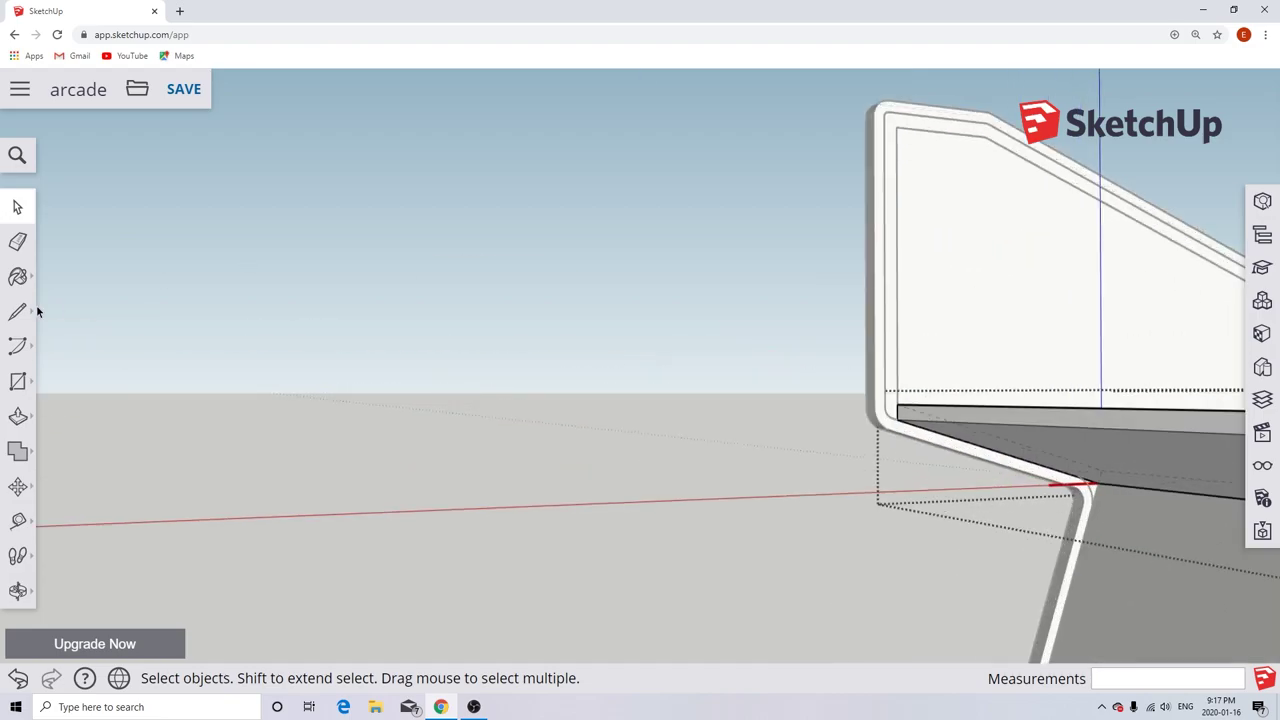
pyautogui.click(17, 311)
pyautogui.click(903, 411)
pyautogui.scroll(-2, 906, 330)
pyautogui.scroll(4, 908, 323)
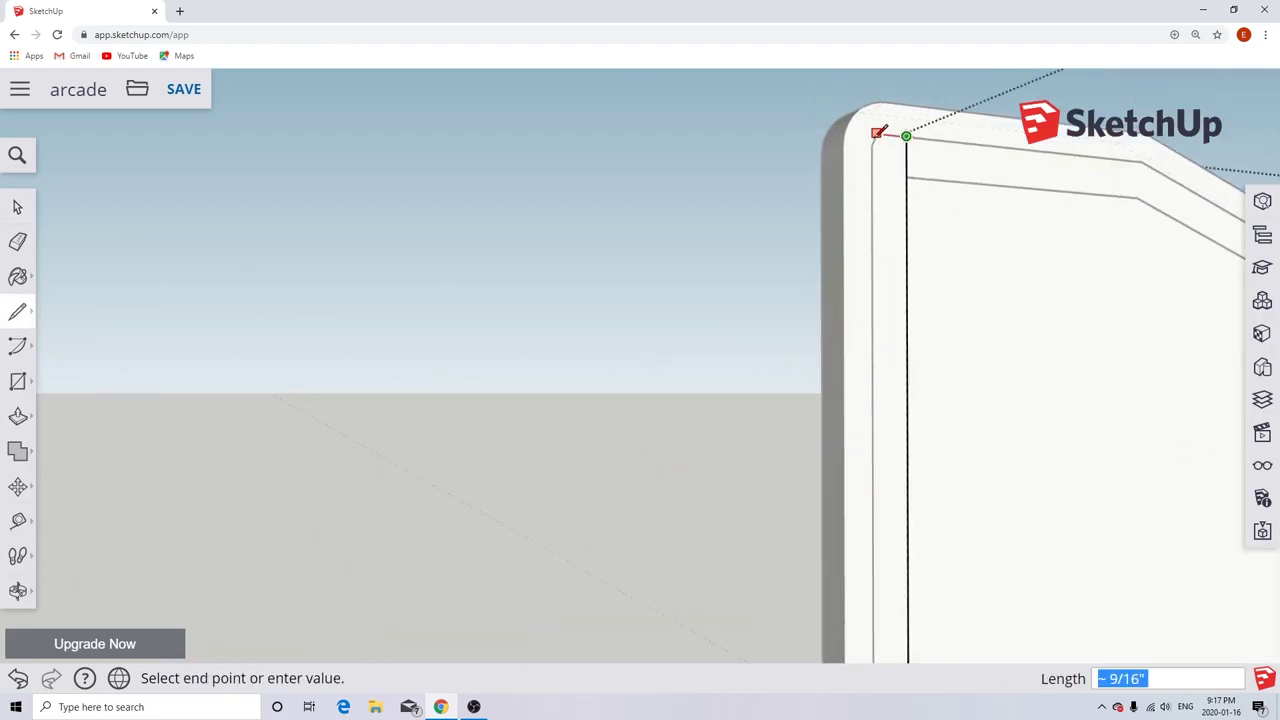
pyautogui.click(840, 147)
pyautogui.scroll(-4, 843, 149)
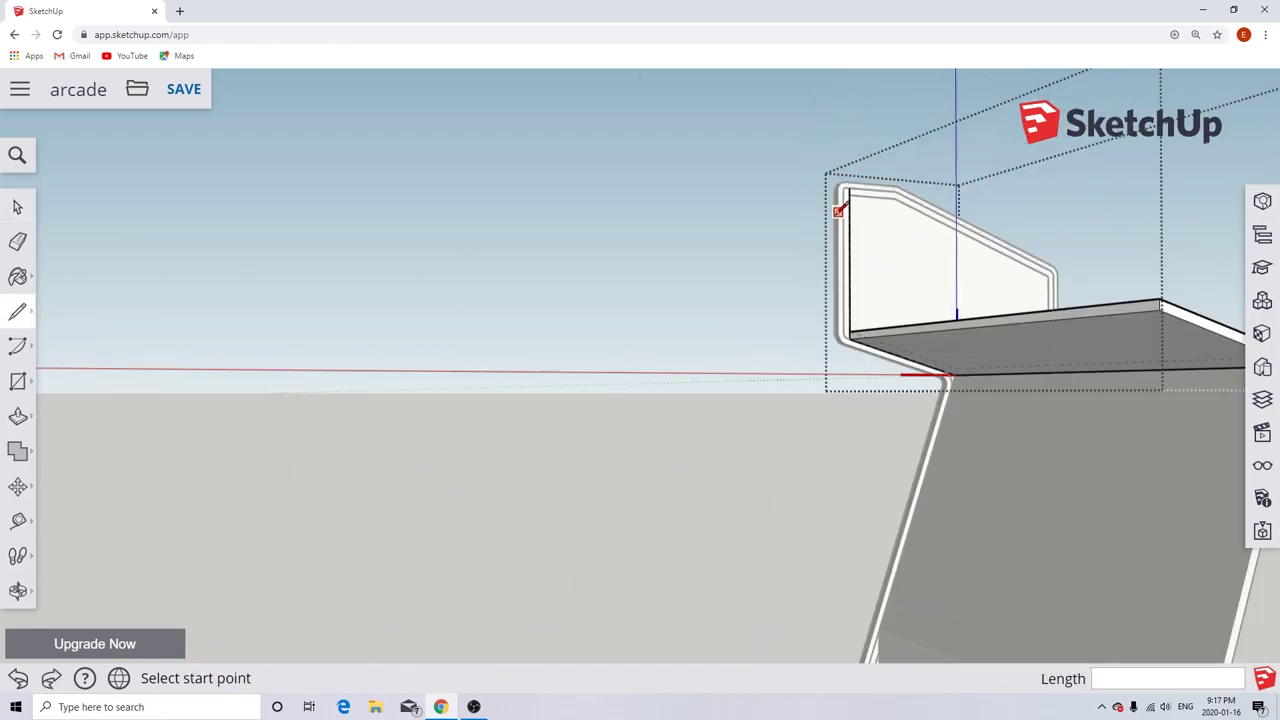
pyautogui.press('space')
pyautogui.click(846, 258)
pyautogui.doubleClick(846, 258)
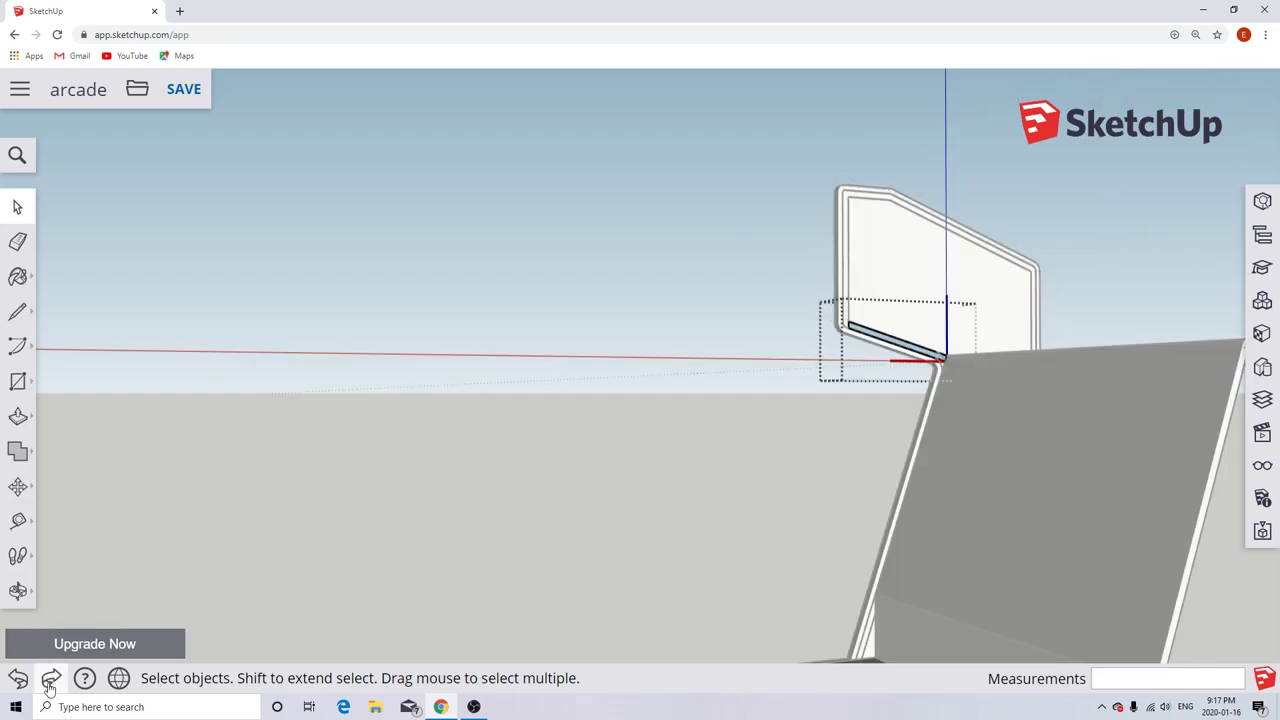
# Inside the panel group, draw a line from the panel's top corner to its bottom corner.
pyautogui.click(17, 311)
pyautogui.scroll(5, 852, 420)
pyautogui.click(852, 428)
pyautogui.scroll(-3, 871, 390)
pyautogui.scroll(3, 837, 200)
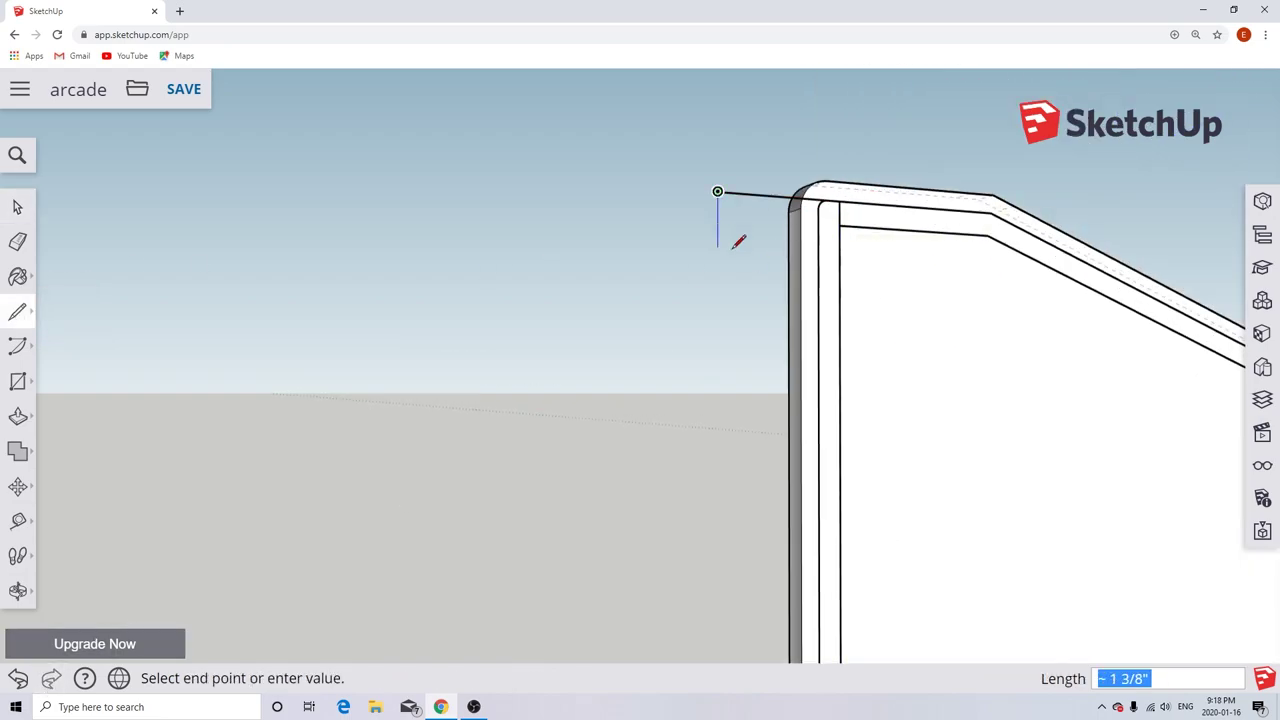
pyautogui.click(818, 280)
pyautogui.press('space')
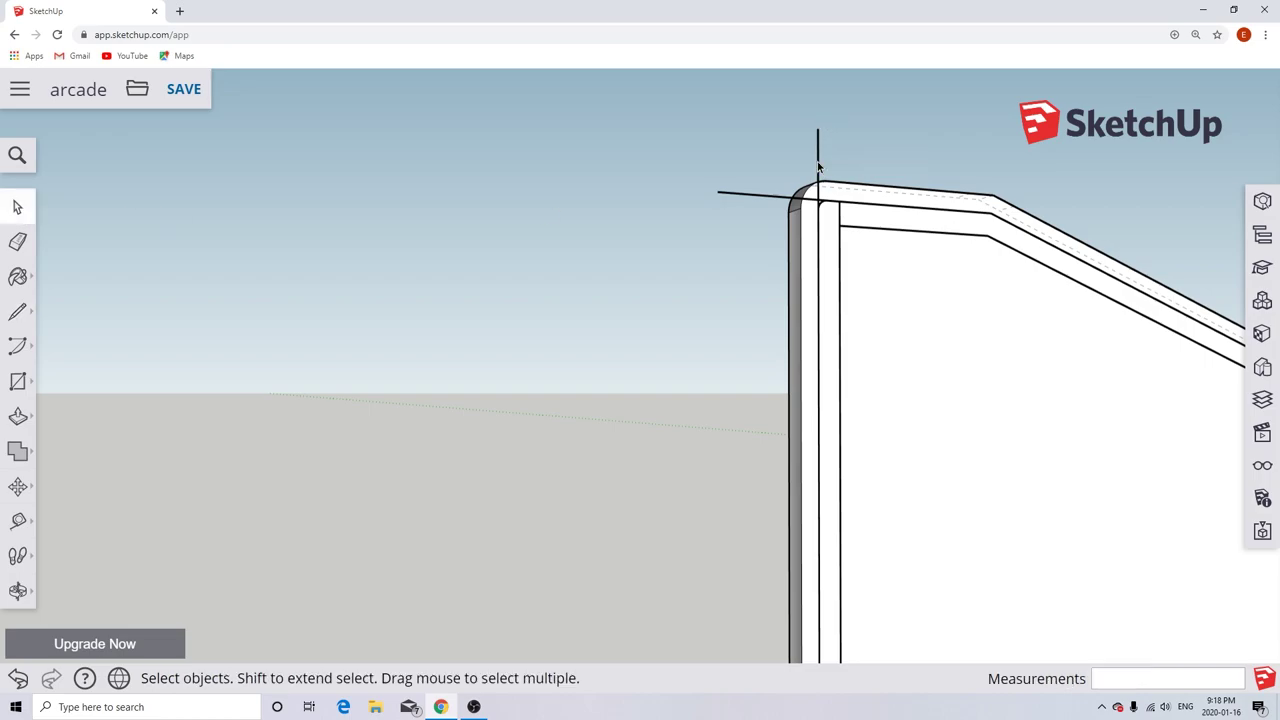
pyautogui.click(17, 312)
pyautogui.scroll(3, 815, 195)
pyautogui.click(811, 191)
pyautogui.scroll(-3, 797, 393)
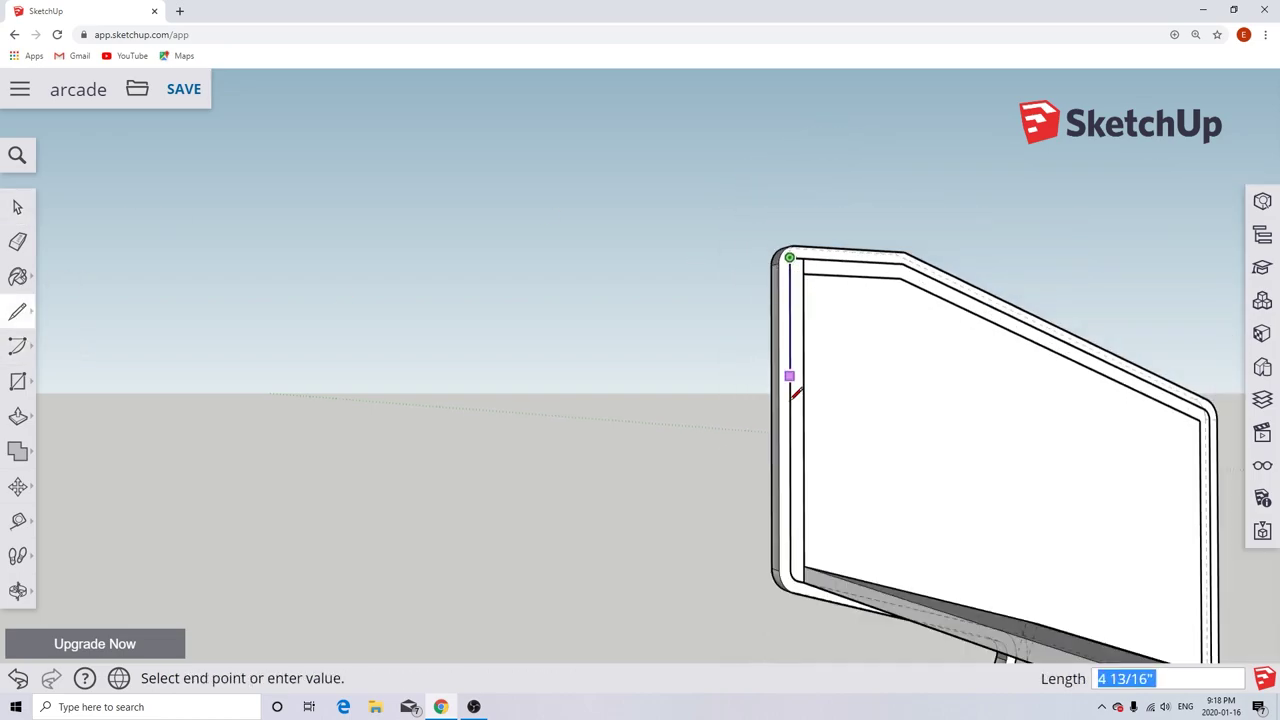
pyautogui.click(790, 614)
pyautogui.scroll(3, 780, 625)
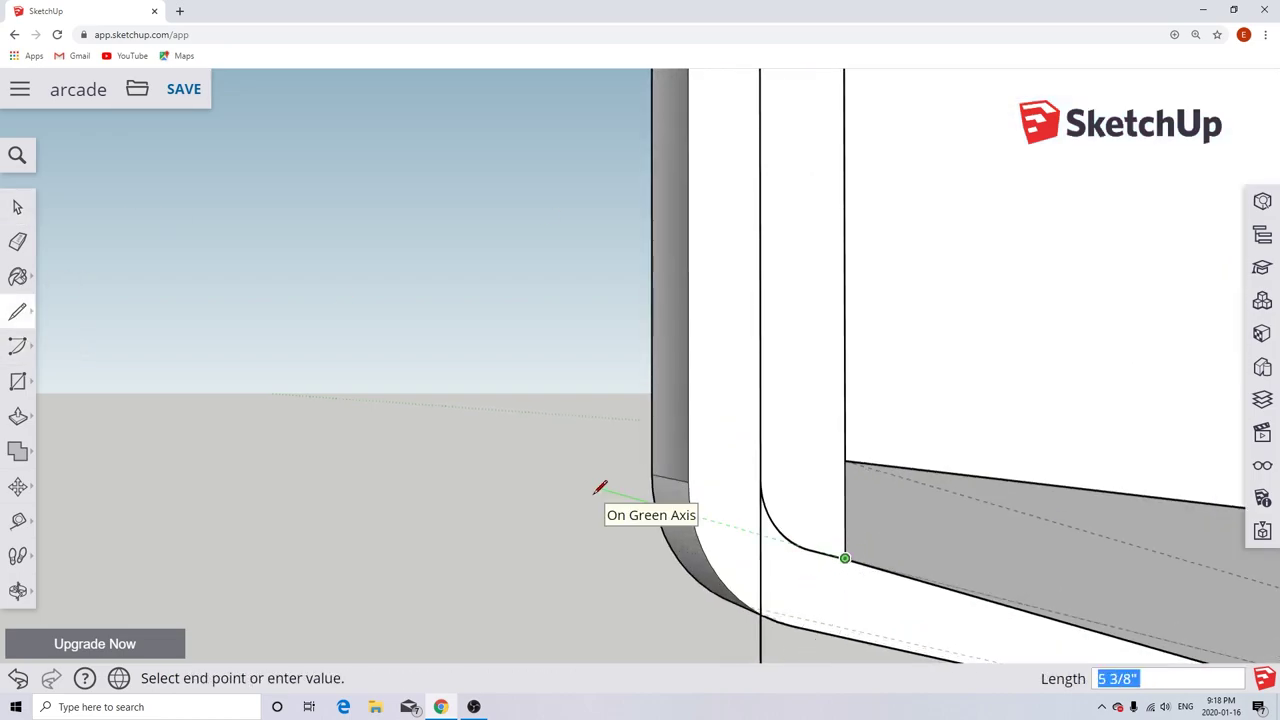
pyautogui.scroll(3, 801, 570)
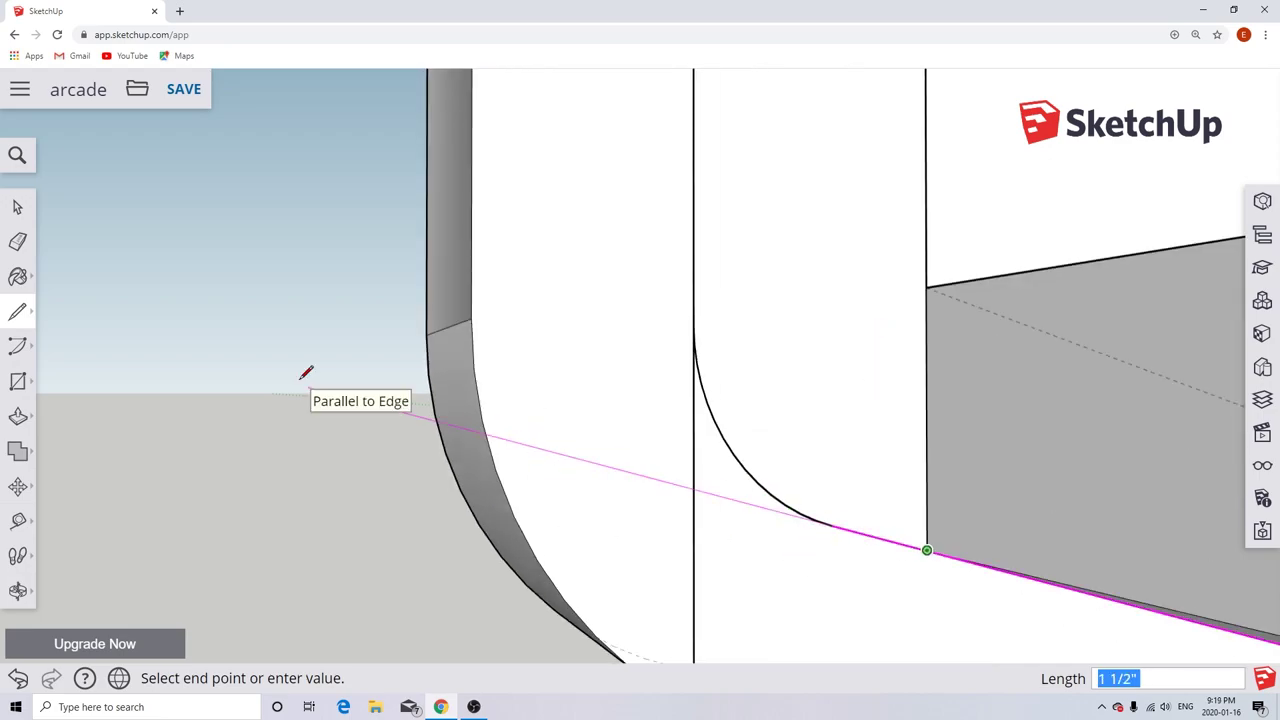
pyautogui.press('space')
pyautogui.scroll(-5, 637, 480)
pyautogui.scroll(5, 708, 234)
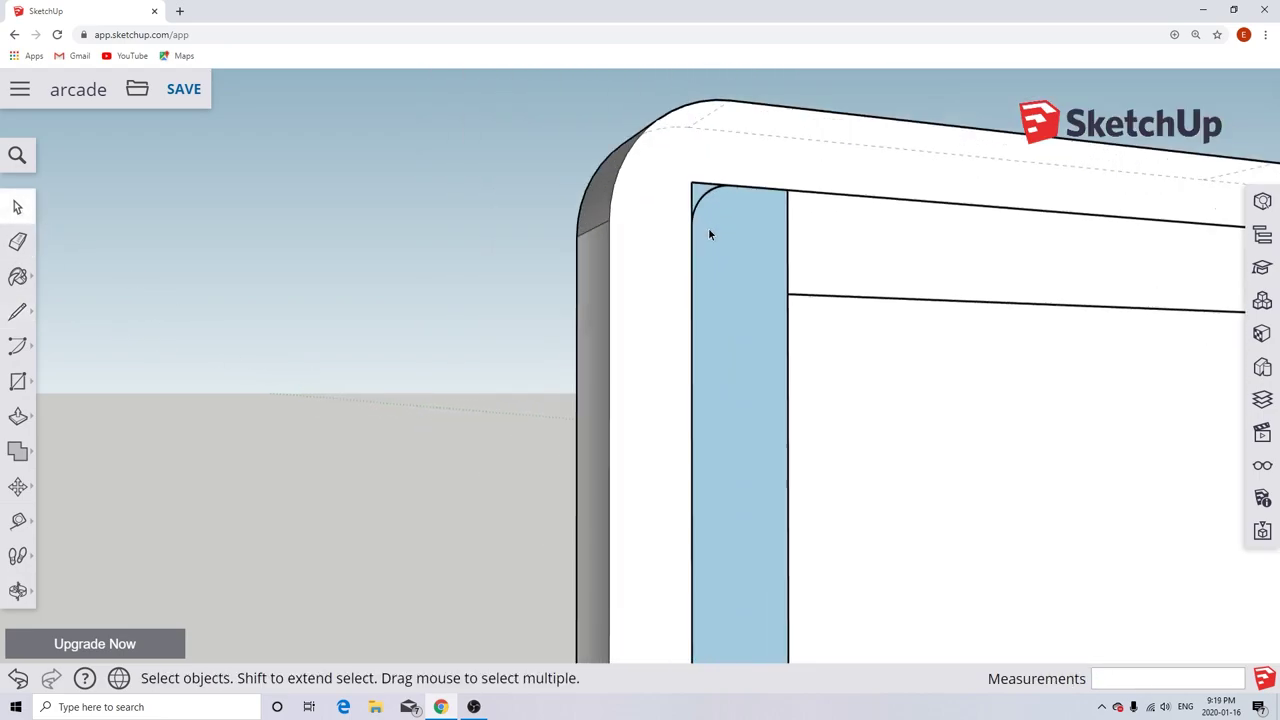
pyautogui.scroll(2, 708, 234)
pyautogui.scroll(-6, 700, 250)
# Draw the line that marks off the vertical front strip of the side panel.
pyautogui.press('l')
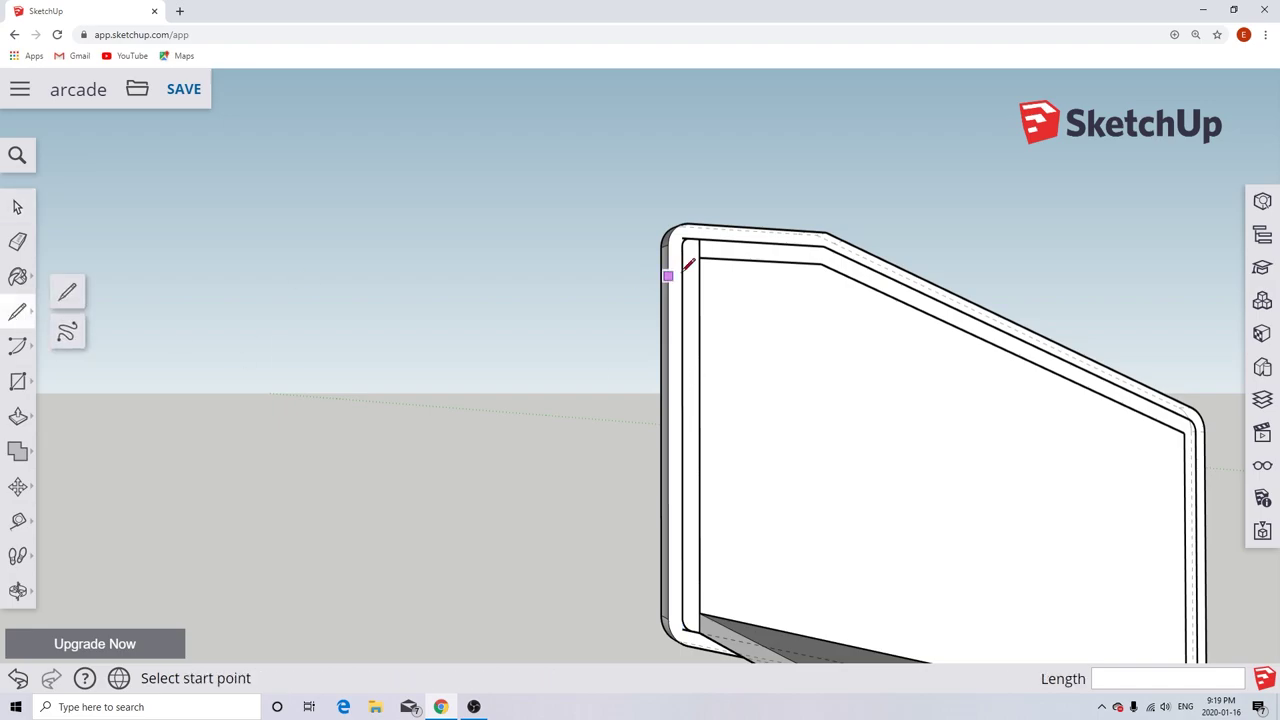
pyautogui.click(686, 266)
pyautogui.scroll(3, 670, 300)
pyautogui.scroll(2, 877, 423)
pyautogui.click(877, 423)
pyautogui.scroll(-4, 754, 294)
pyautogui.scroll(5, 718, 258)
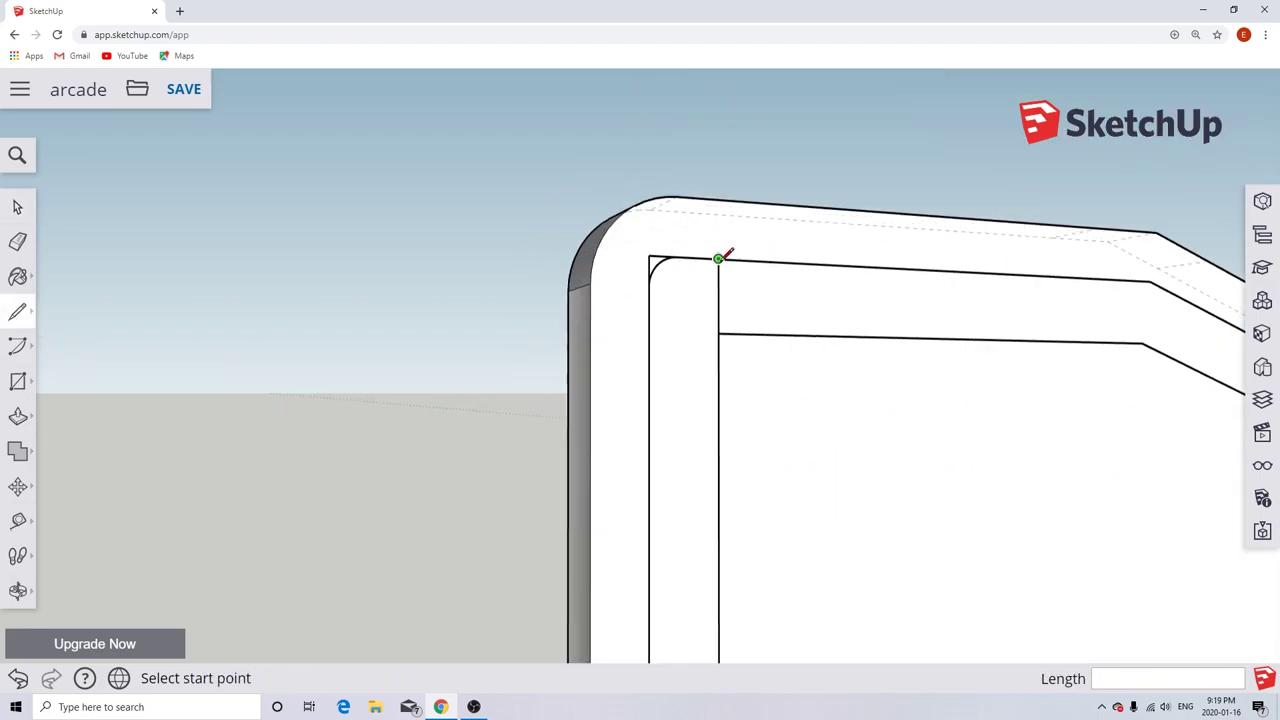
pyautogui.scroll(-5, 718, 258)
pyautogui.scroll(5, 683, 551)
pyautogui.scroll(-5, 734, 191)
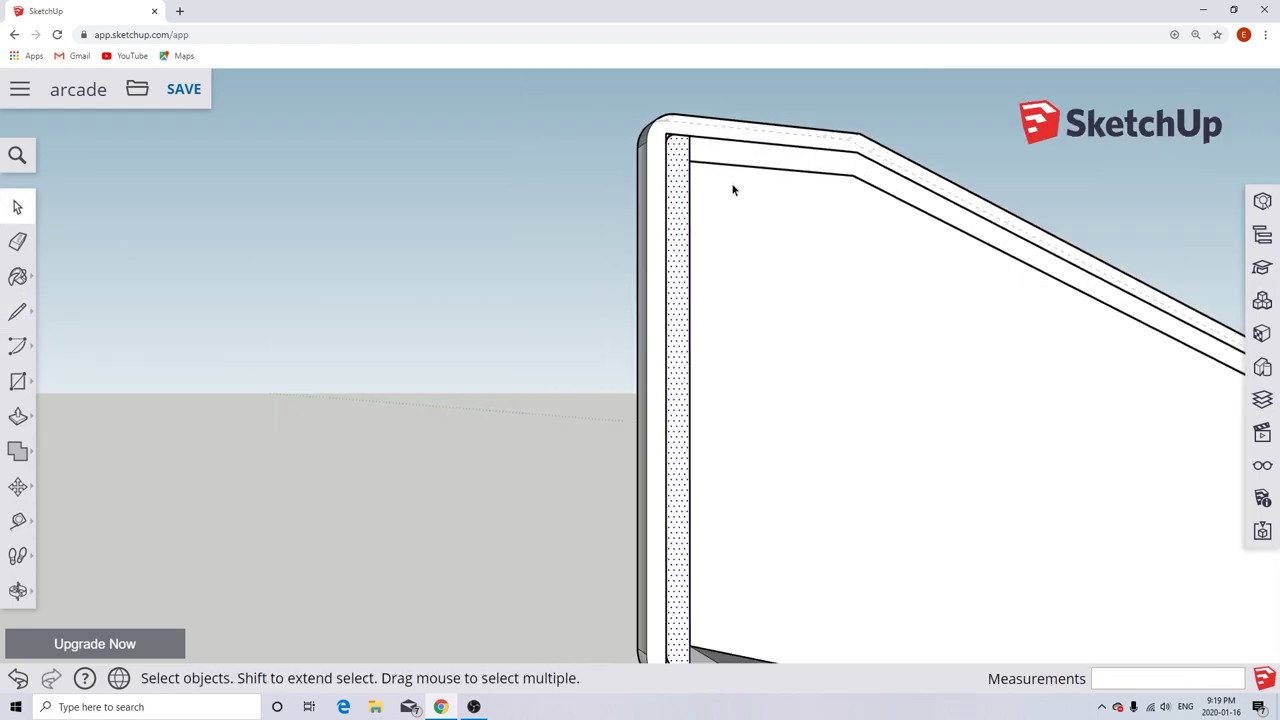
pyautogui.scroll(4, 703, 308)
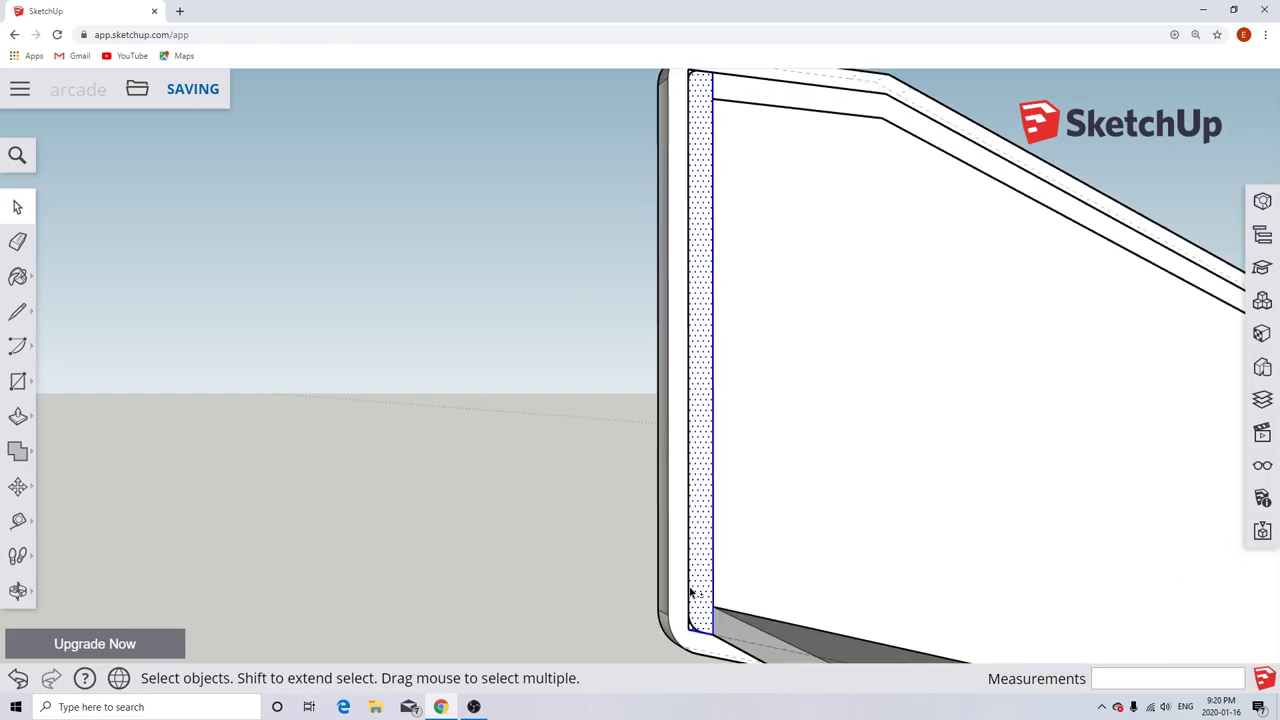
pyautogui.scroll(-3, 690, 593)
# Make the front strip a 'digital marquee bezel' component and push/pull it out 2' 8".
pyautogui.rightClick(708, 178)
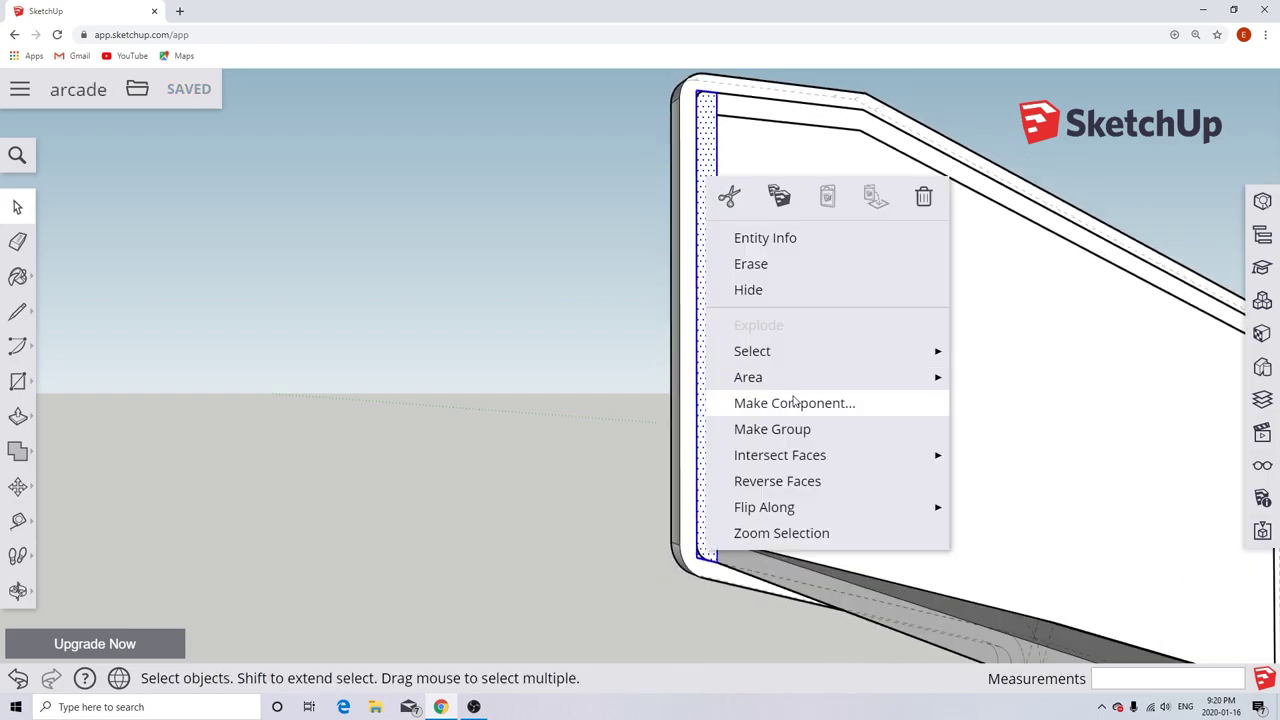
pyautogui.click(794, 402)
pyautogui.write('digital marquee bezel')
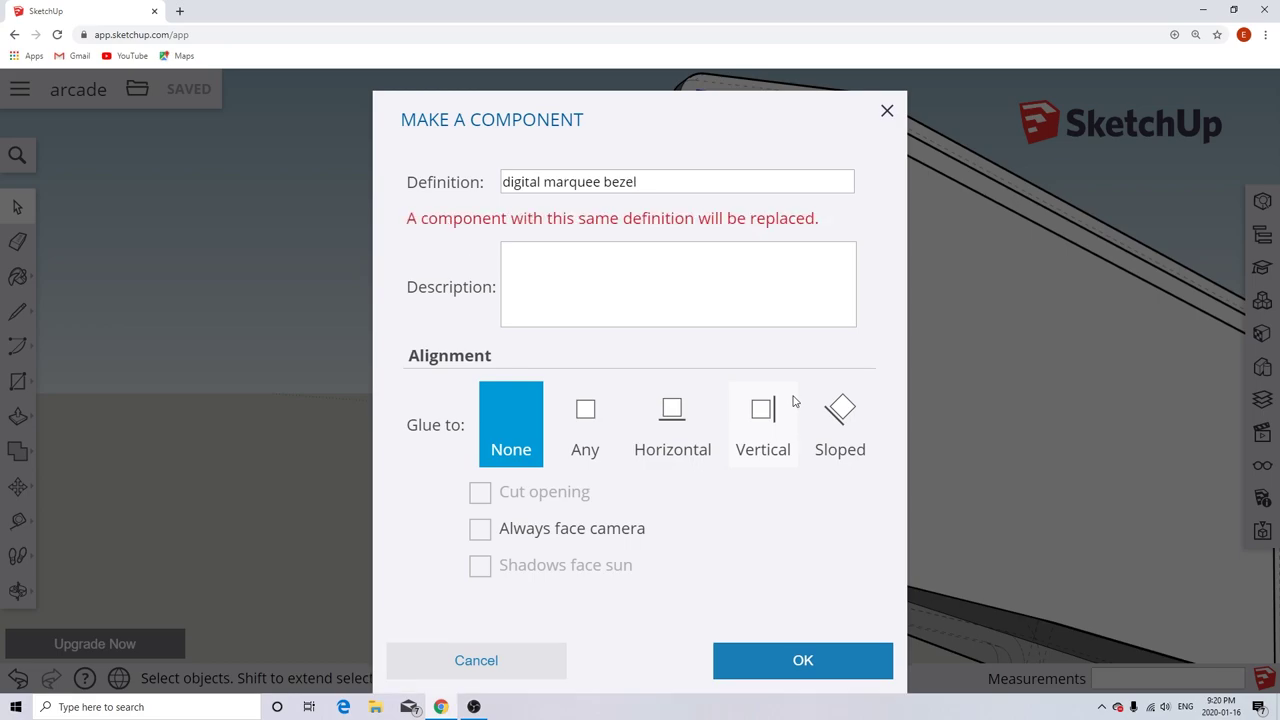
pyautogui.press('Return')
pyautogui.doubleClick(711, 363)
pyautogui.press('p')
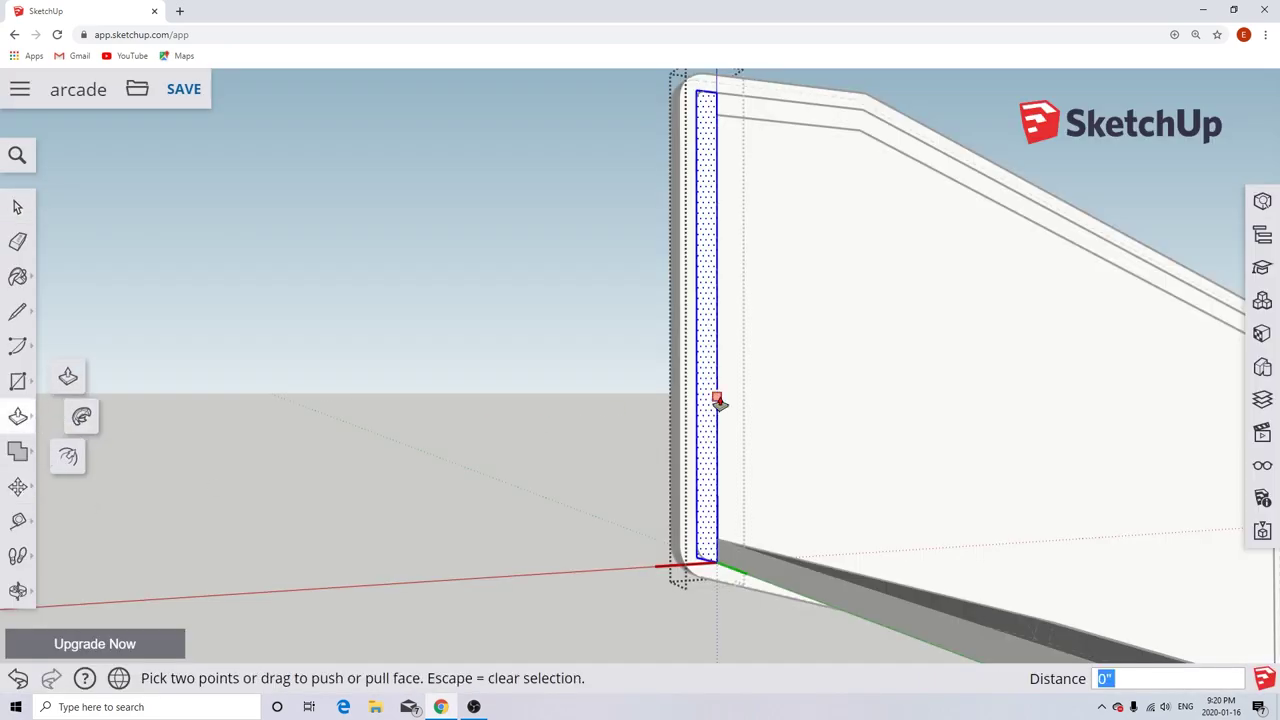
pyautogui.moveTo(674, 366); pyautogui.dragTo(893, 444)
pyautogui.scroll(-5, 893, 444)
pyautogui.moveTo(893, 444); pyautogui.dragTo(650, 430, button='middle')
# Draw a line closing off the narrow top strip of the side panel and select it.
pyautogui.press('space')
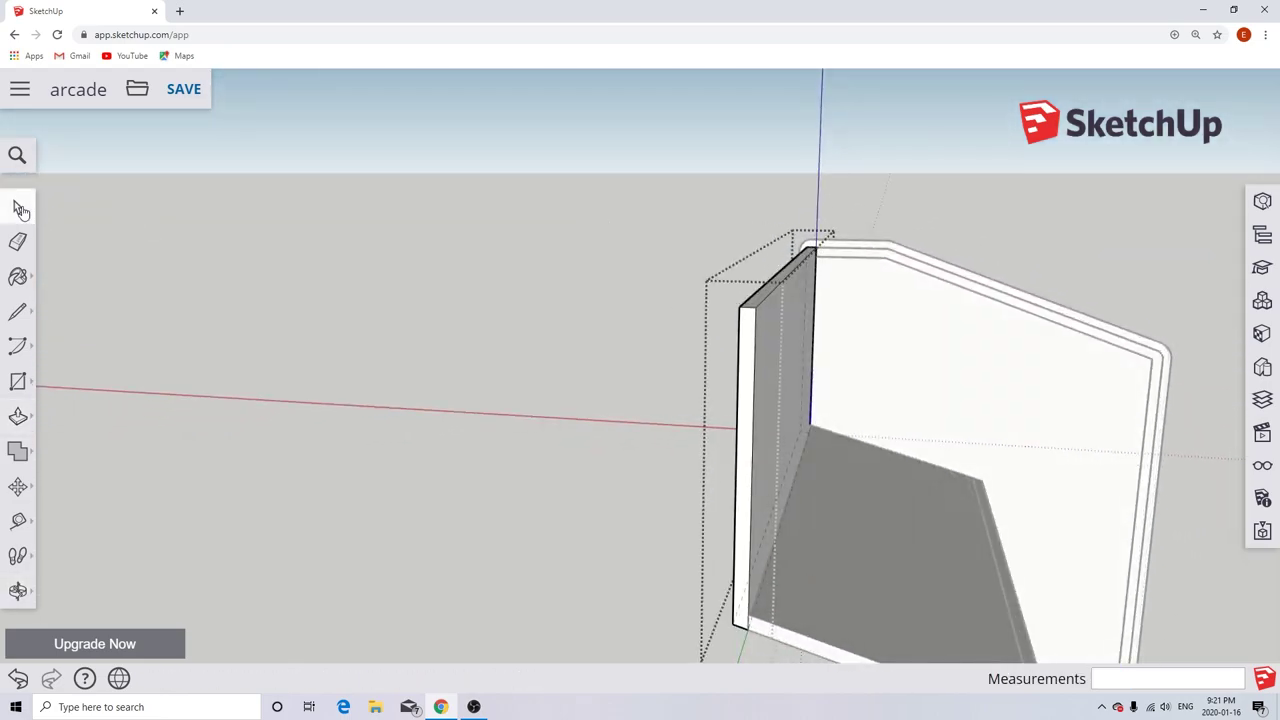
pyautogui.scroll(3, 600, 430)
pyautogui.click(17, 312)
pyautogui.click(660, 243)
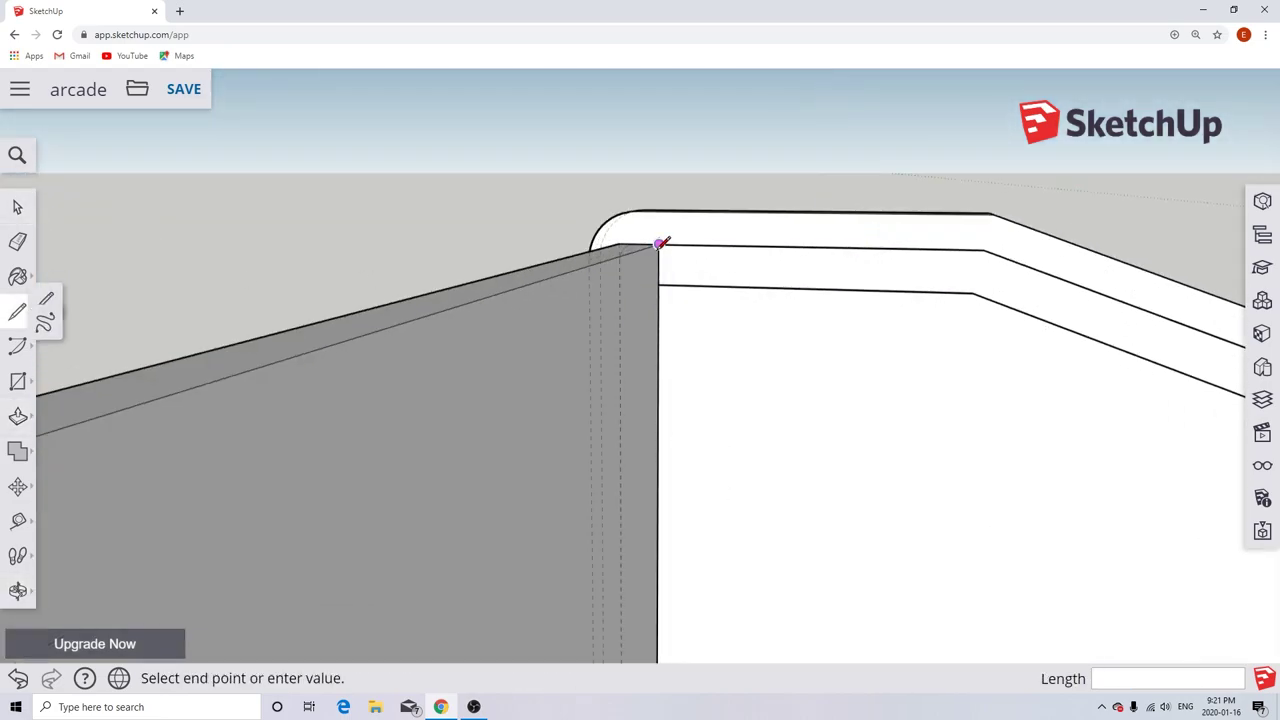
pyautogui.moveTo(973, 292); pyautogui.dragTo(986, 209, button='middle')
pyautogui.click(975, 308)
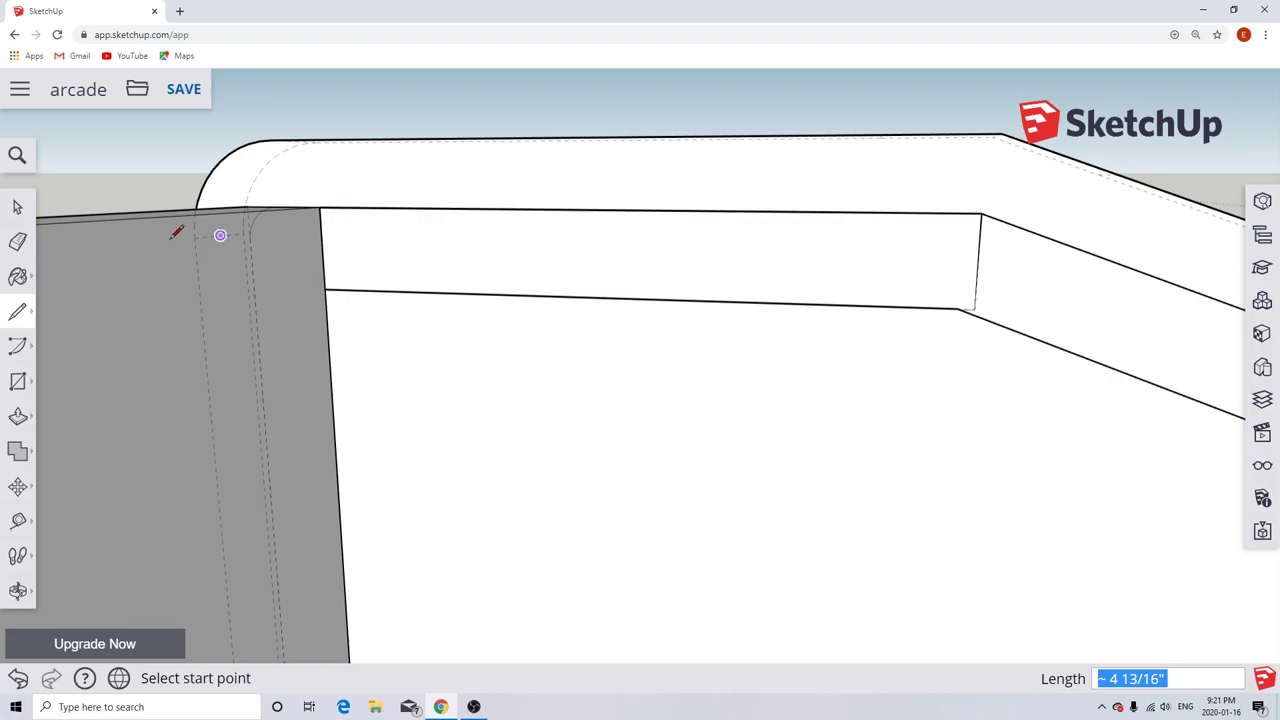
pyautogui.press('space')
pyautogui.click(536, 277)
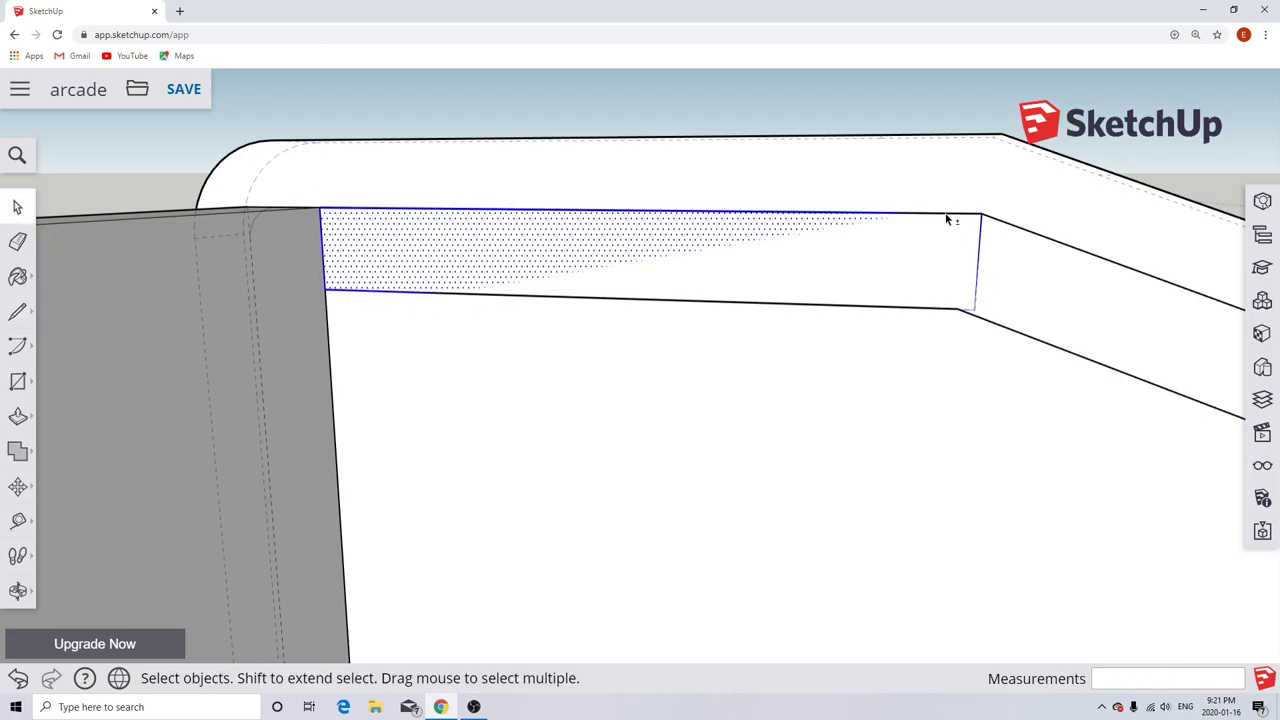
pyautogui.moveTo(947, 219); pyautogui.dragTo(706, 251, button='middle')
# Make the top strip a 'top cabinet' component and extrude it 2' 8".
pyautogui.rightClick(706, 251)
pyautogui.click(768, 474)
pyautogui.write('top cabinet')
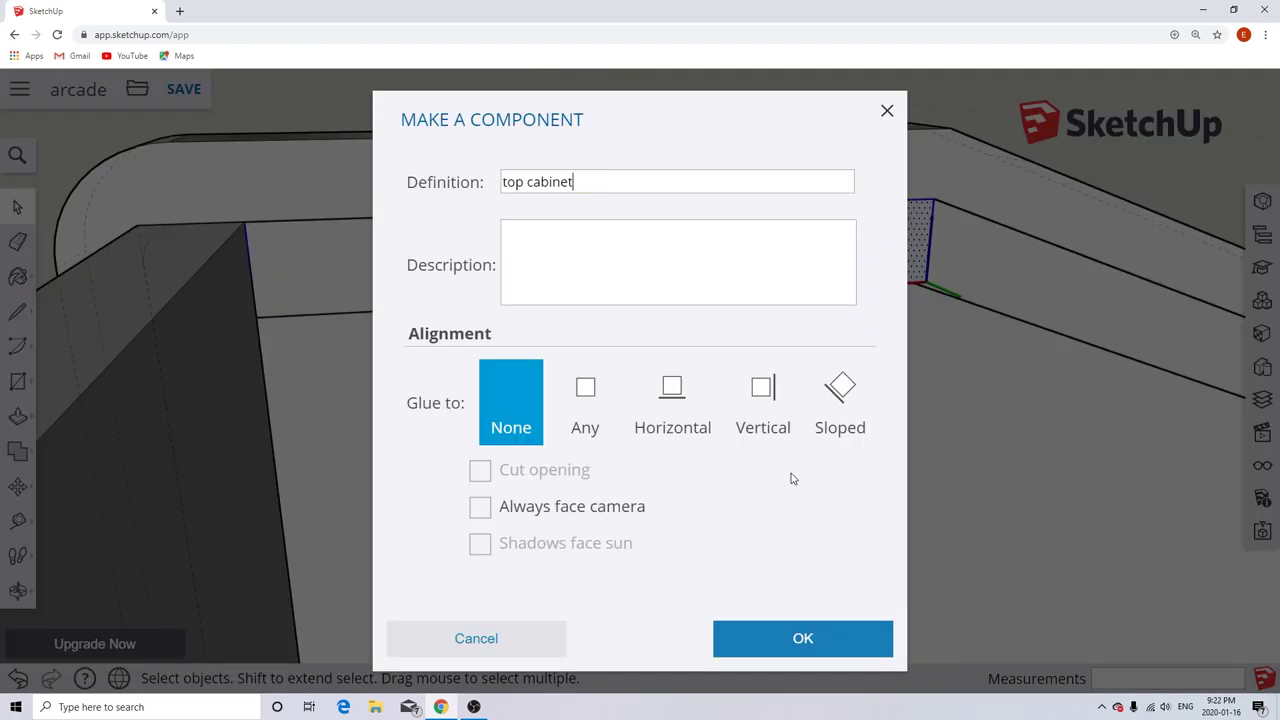
pyautogui.press('Return')
pyautogui.doubleClick(620, 271)
pyautogui.press('p')
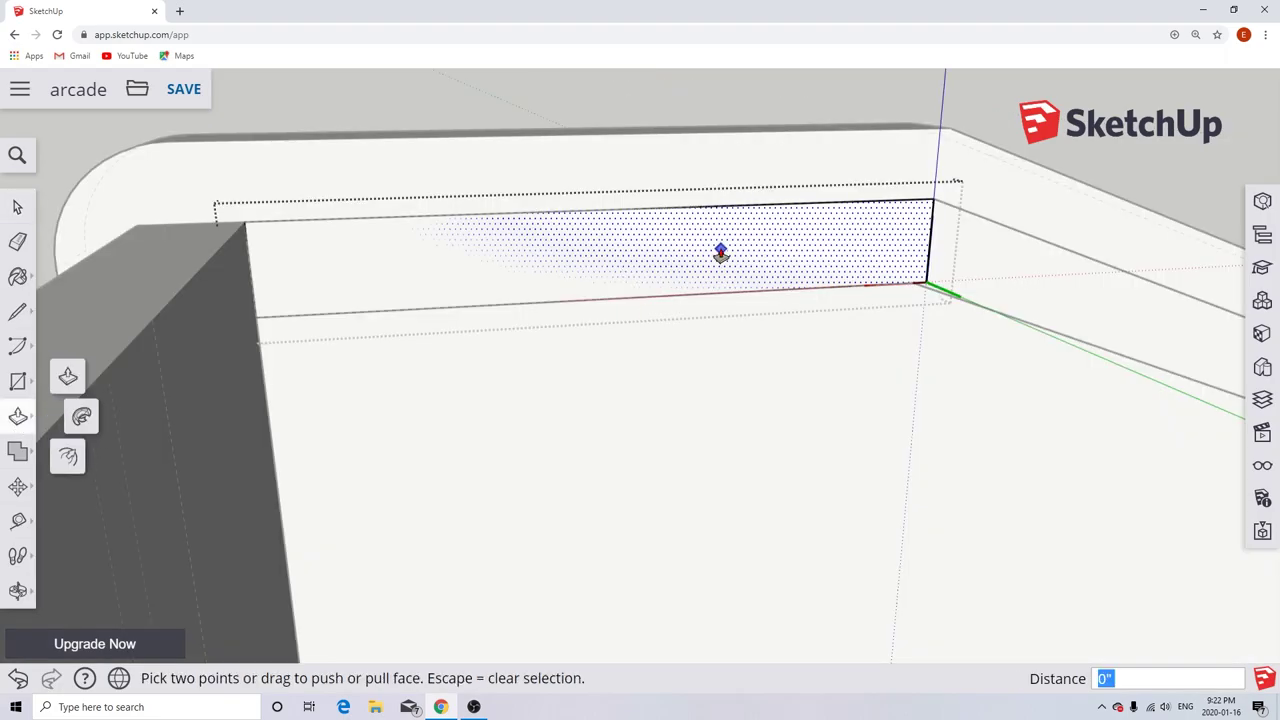
pyautogui.click(720, 250)
pyautogui.click(794, 341)
pyautogui.moveTo(794, 341); pyautogui.dragTo(780, 267, button='middle')
pyautogui.press('space')
# Draw a line from the panel's right corner to close off the angled corner strip.
pyautogui.press('l')
pyautogui.click(780, 267)
pyautogui.scroll(3, 780, 316)
pyautogui.scroll(-5, 780, 323)
pyautogui.moveTo(780, 323); pyautogui.dragTo(1166, 480, button='middle')
pyautogui.scroll(3, 929, 353)
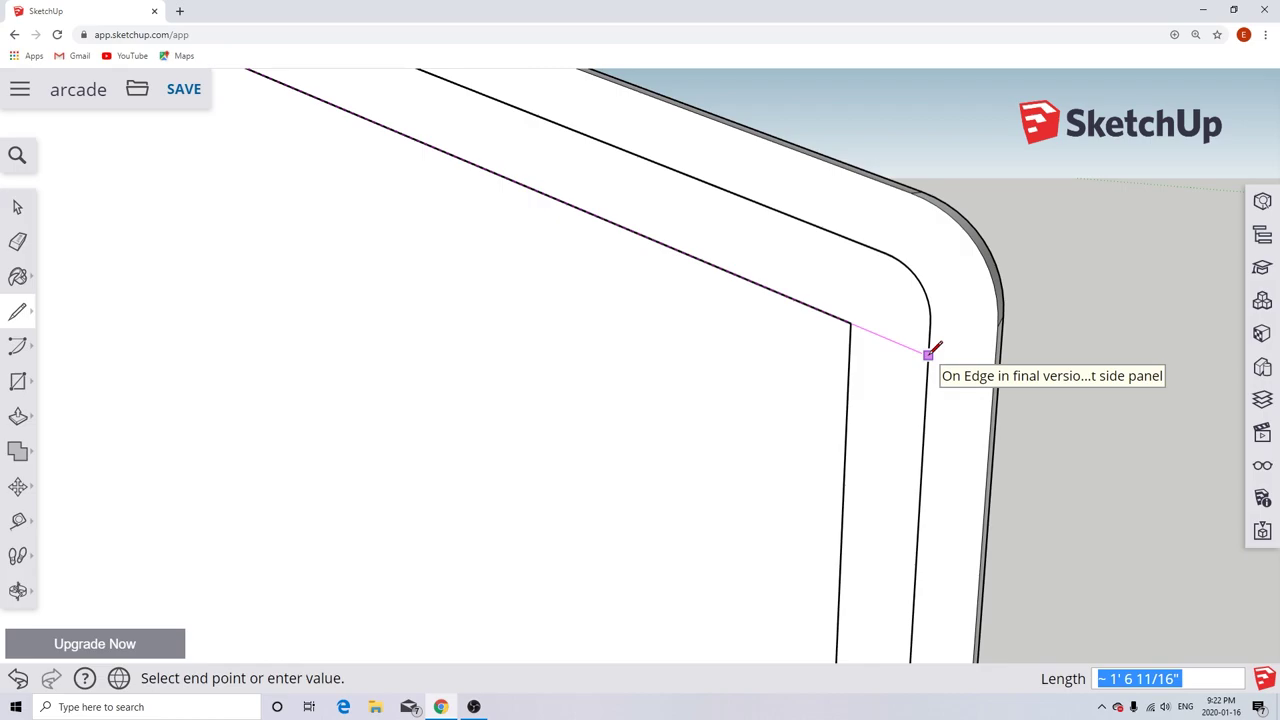
pyautogui.scroll(-3, 929, 353)
pyautogui.press('Escape')
pyautogui.moveTo(929, 243); pyautogui.dragTo(766, 194, button='middle')
pyautogui.click(766, 194)
pyautogui.scroll(3, 1100, 343)
pyautogui.scroll(2, 1050, 345)
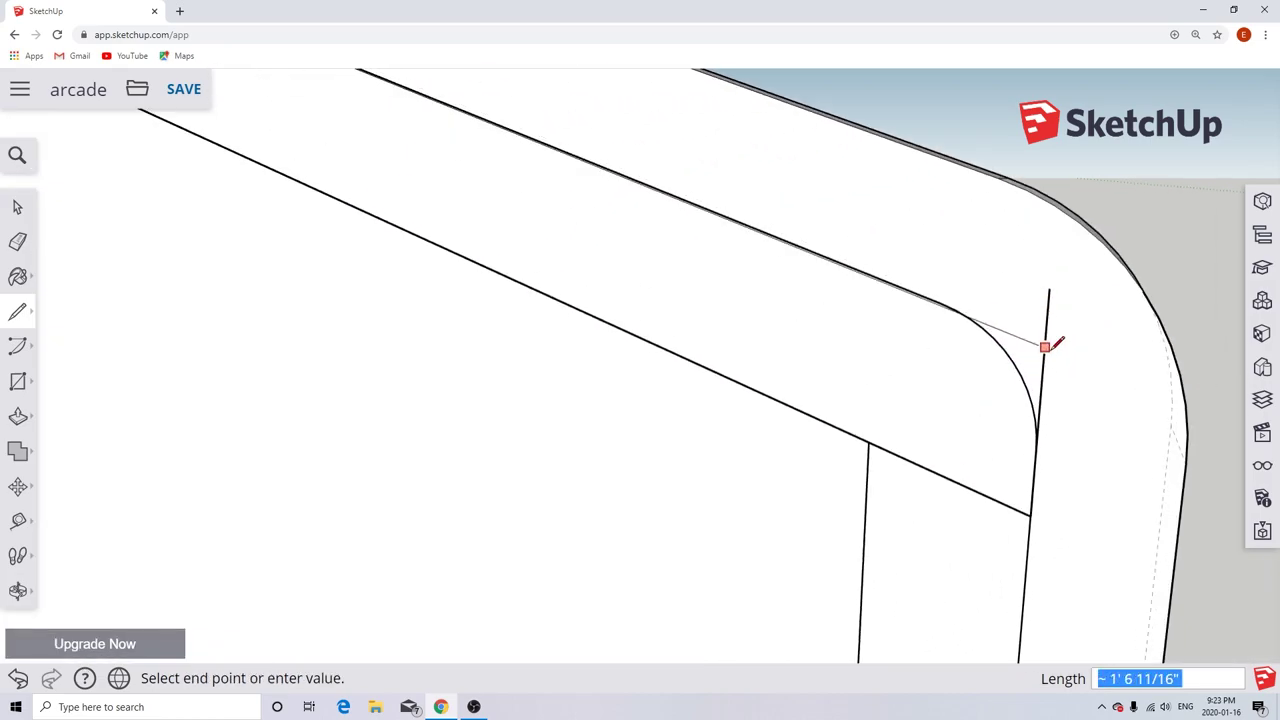
pyautogui.scroll(-2, 1051, 337)
pyautogui.click(1167, 393)
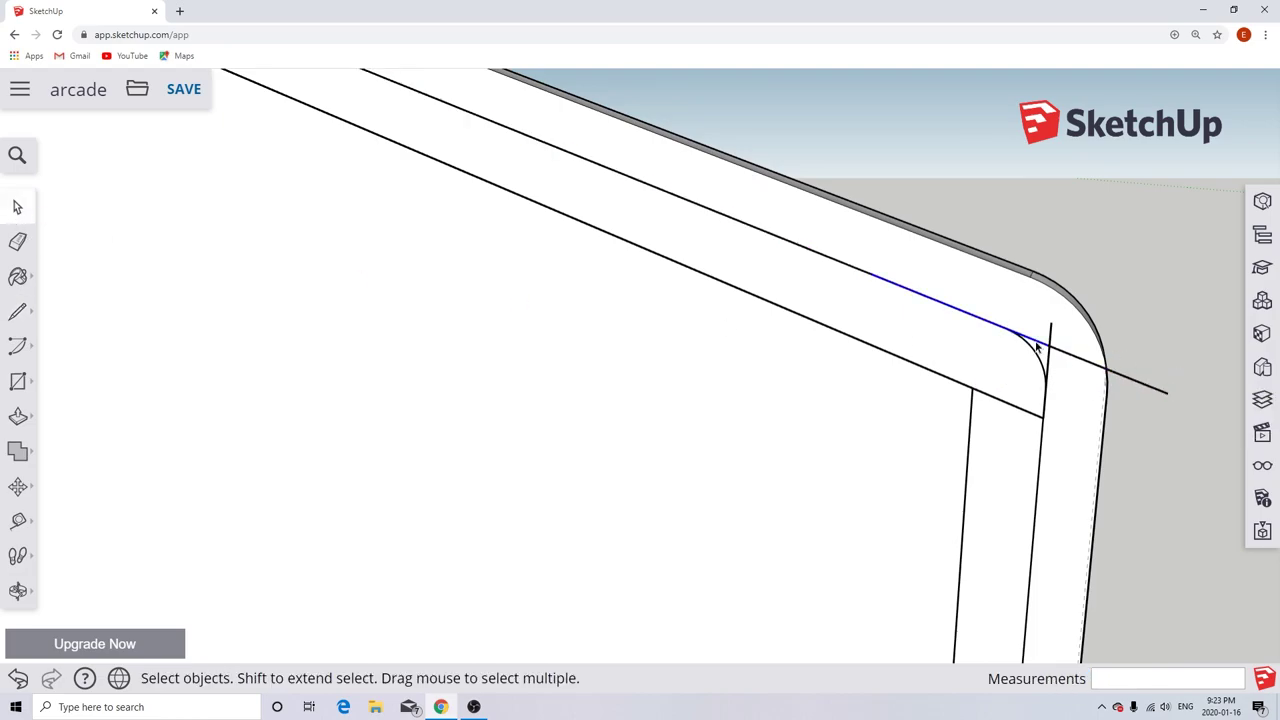
pyautogui.scroll(-5, 214, 265)
# Add a short line at the panel corner to finish enclosing the angled strip.
pyautogui.press('l')
pyautogui.moveTo(214, 265); pyautogui.dragTo(937, 380, button='middle')
pyautogui.click(937, 380)
pyautogui.scroll(5, 1157, 329)
pyautogui.click(1157, 329)
pyautogui.press('space')
pyautogui.click(1160, 316)
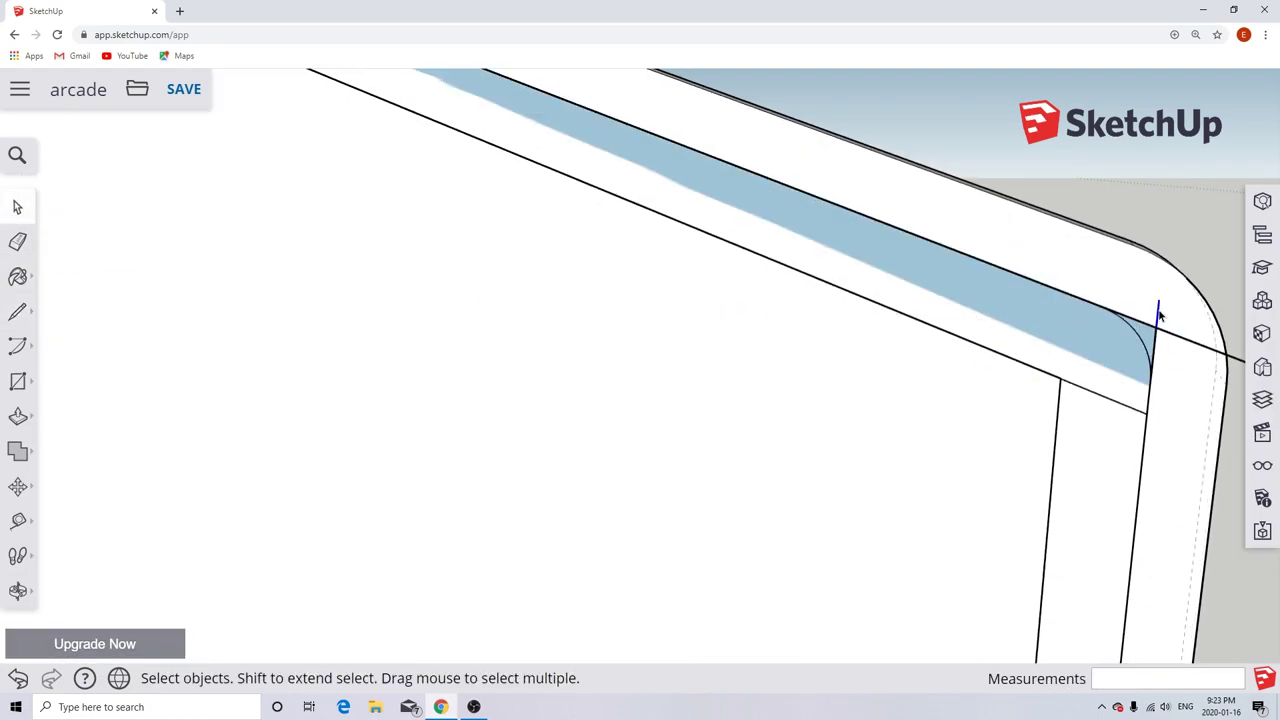
pyautogui.scroll(-3, 1181, 346)
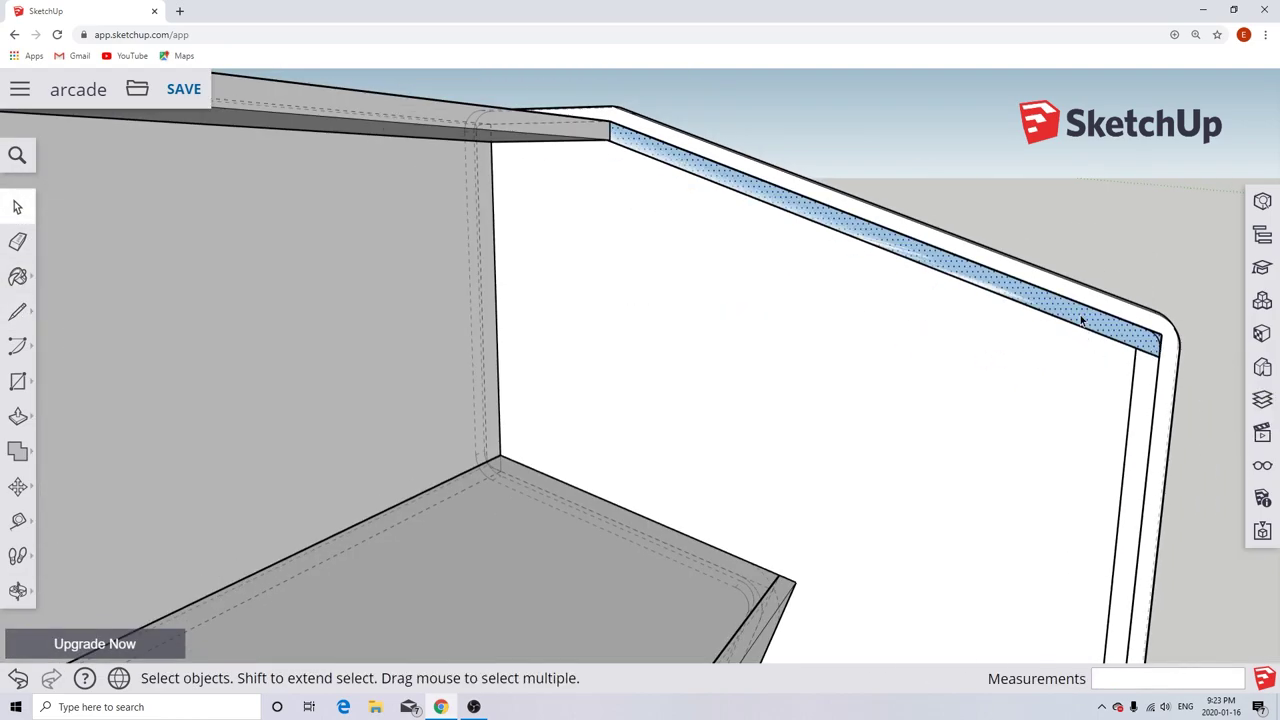
# Make the angled strip a component named 'angled top cabinet'.
pyautogui.rightClick(725, 183)
pyautogui.click(803, 405)
pyautogui.write('angled top cabinet')
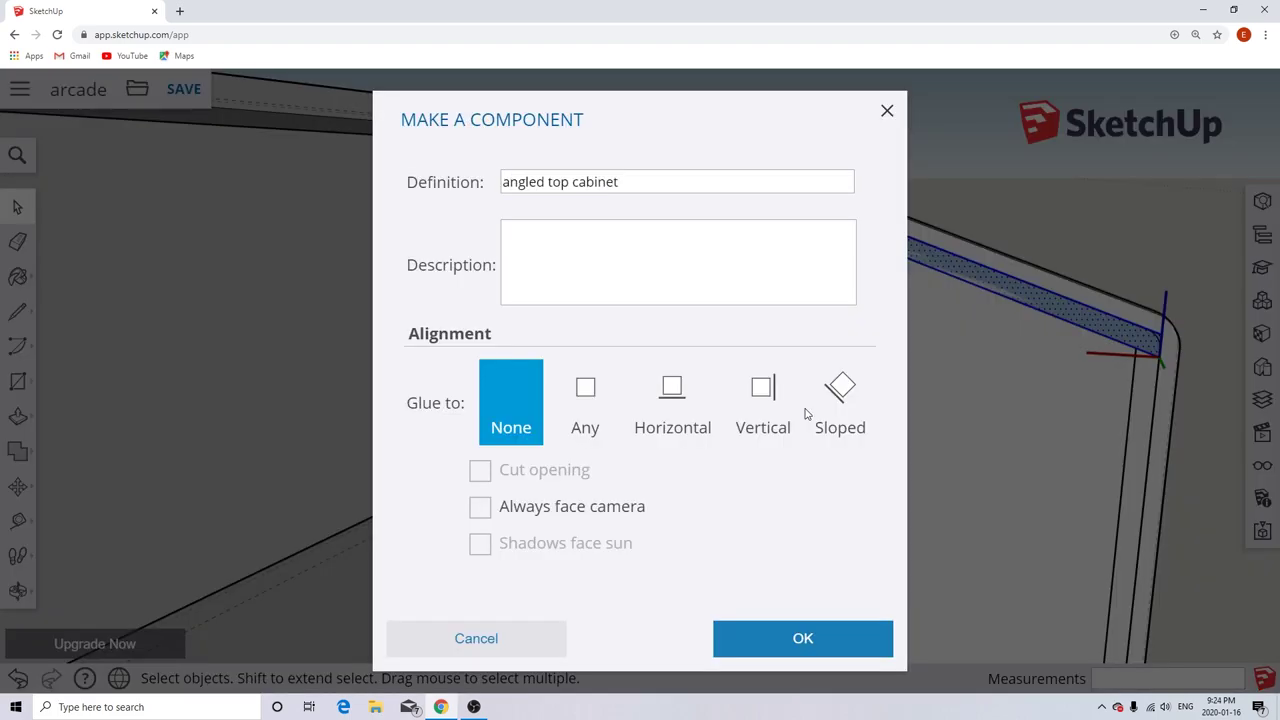
pyautogui.press('Return')
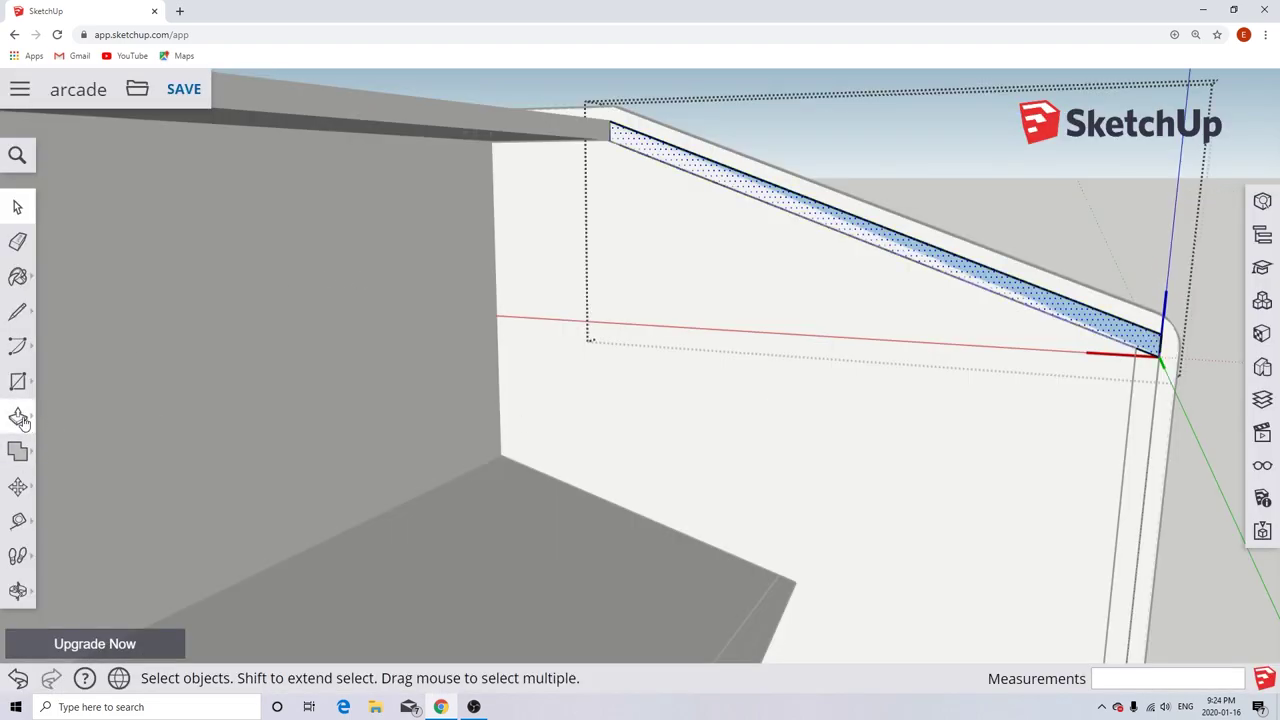
pyautogui.click(19, 420)
pyautogui.moveTo(929, 257); pyautogui.dragTo(104, 250, button='middle')
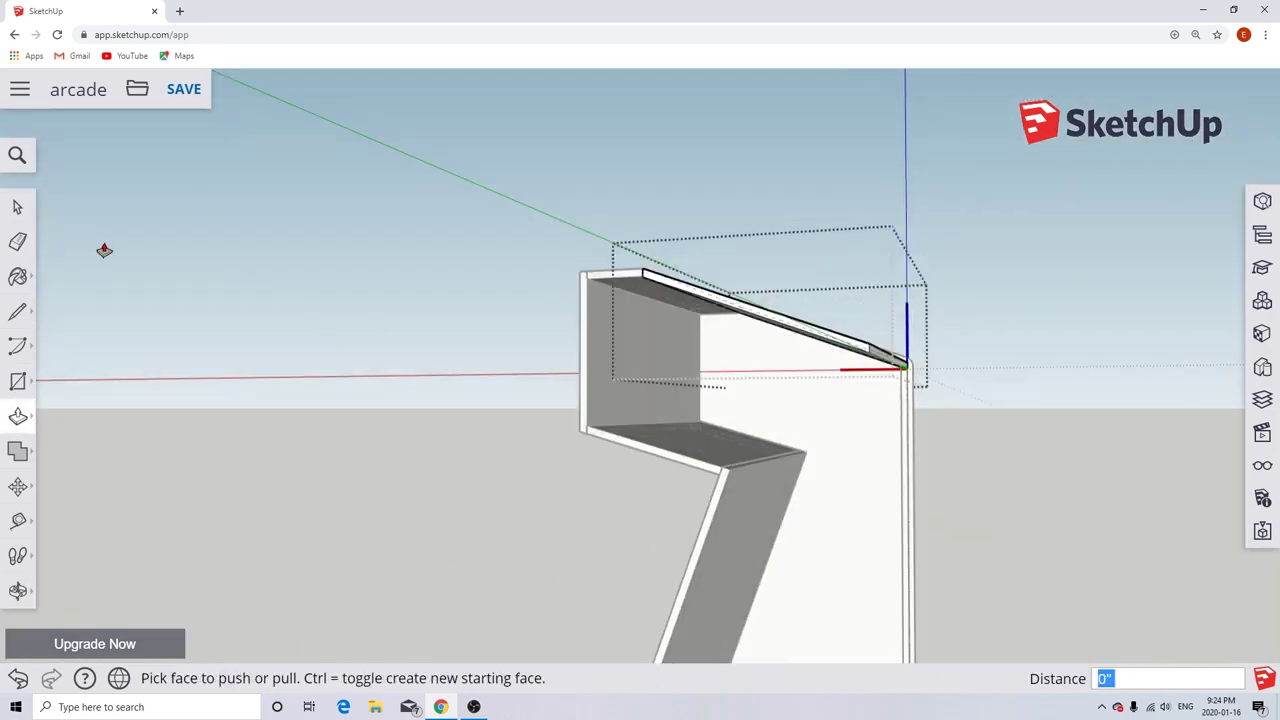
# Start a line at the bottom-right corner, cancel it, and orbit to the cabinet's side profile.
pyautogui.click(17, 311)
pyautogui.scroll(10, 900, 540)
pyautogui.click(865, 508)
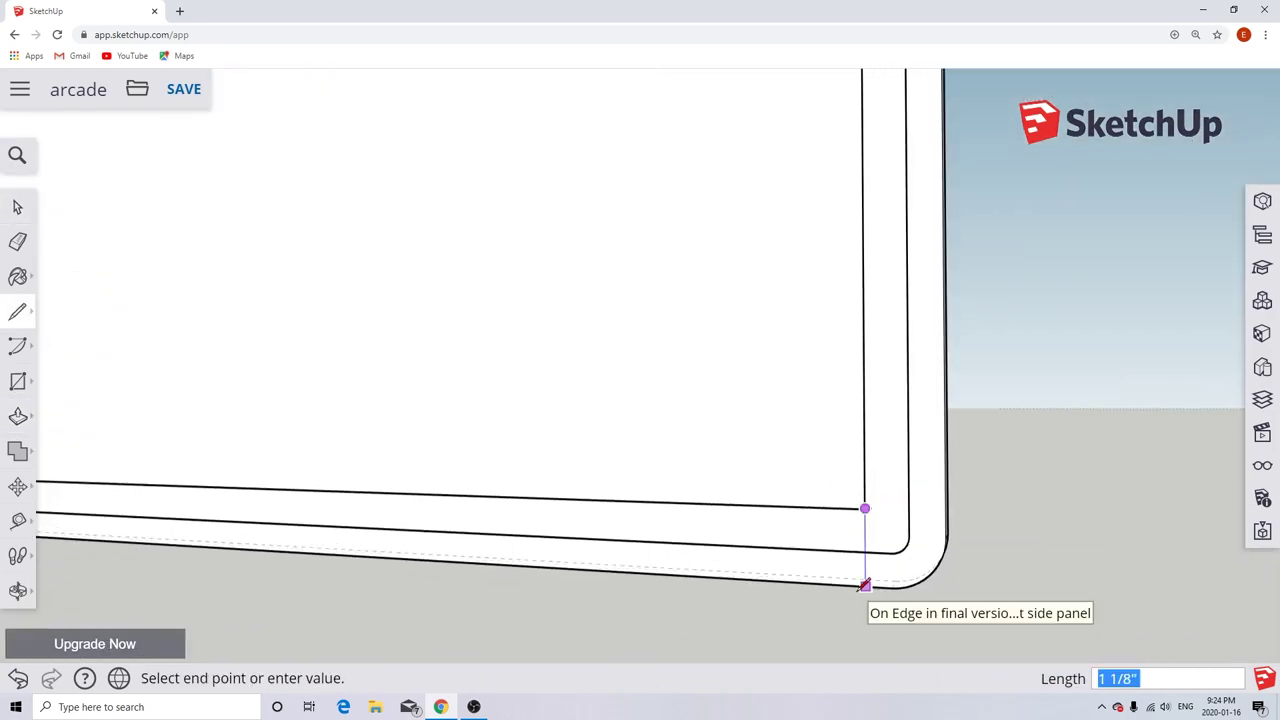
pyautogui.scroll(-10, 915, 420)
pyautogui.scroll(10, 940, 125)
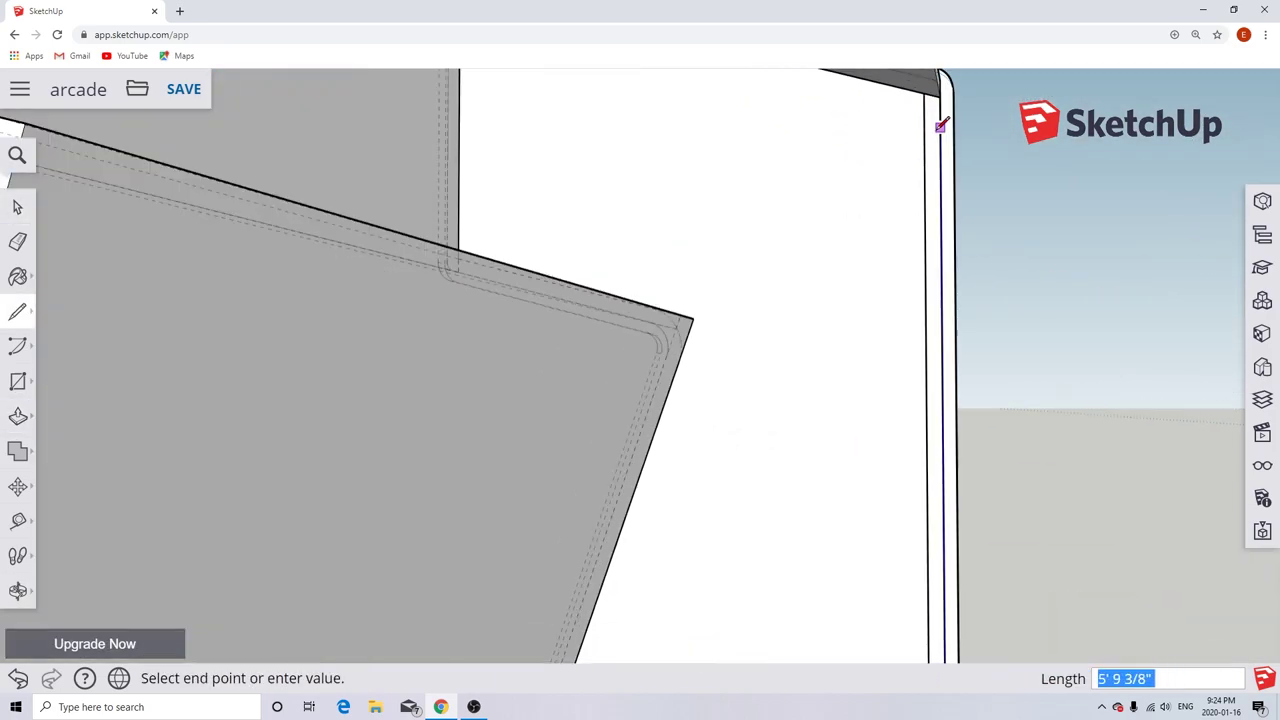
pyautogui.moveTo(940, 125); pyautogui.dragTo(903, 257, button='middle')
pyautogui.scroll(-10, 866, 254)
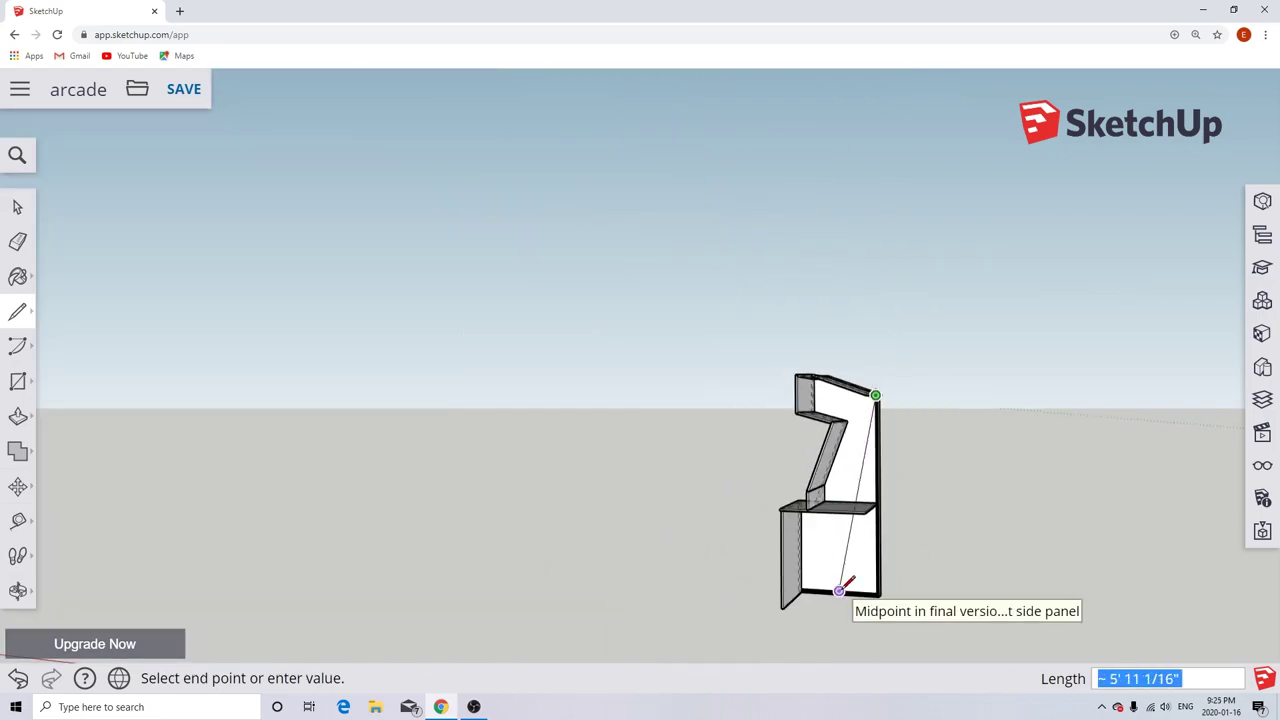
pyautogui.scroll(10, 838, 591)
pyautogui.press('space')
pyautogui.scroll(-5, 920, 595)
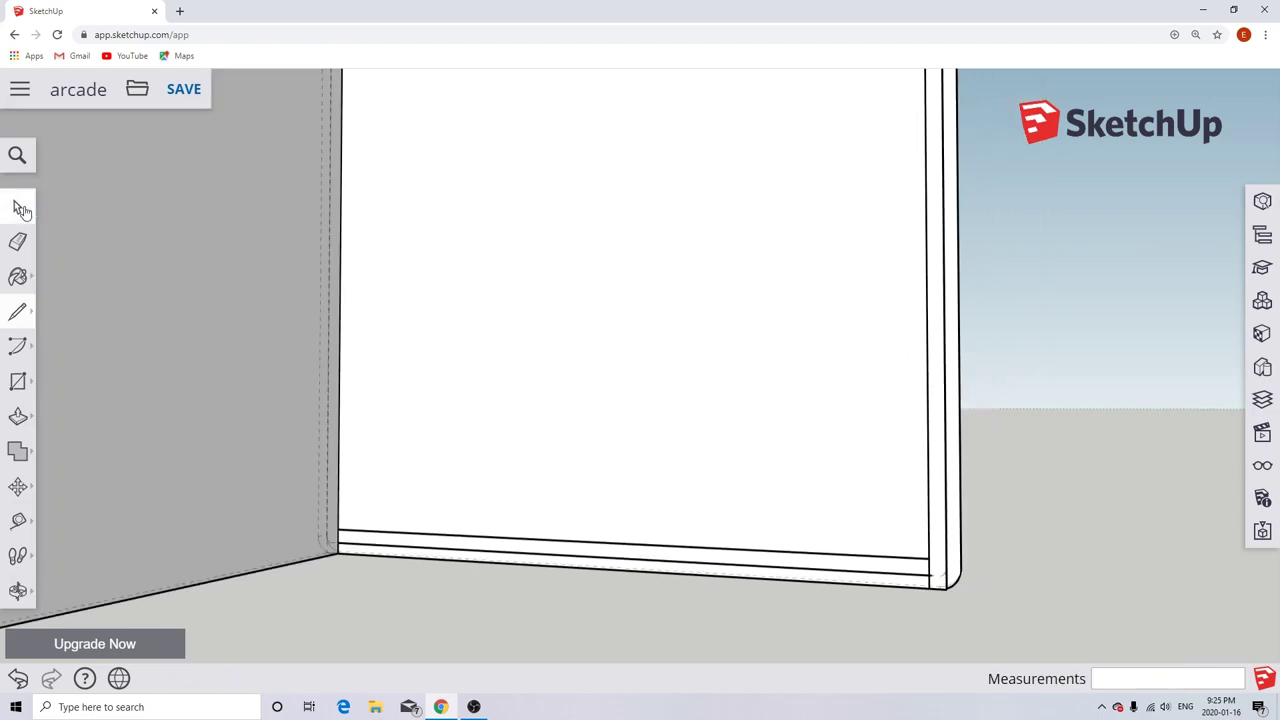
pyautogui.scroll(-3, 930, 600)
pyautogui.scroll(3, 929, 610)
pyautogui.scroll(-2, 930, 590)
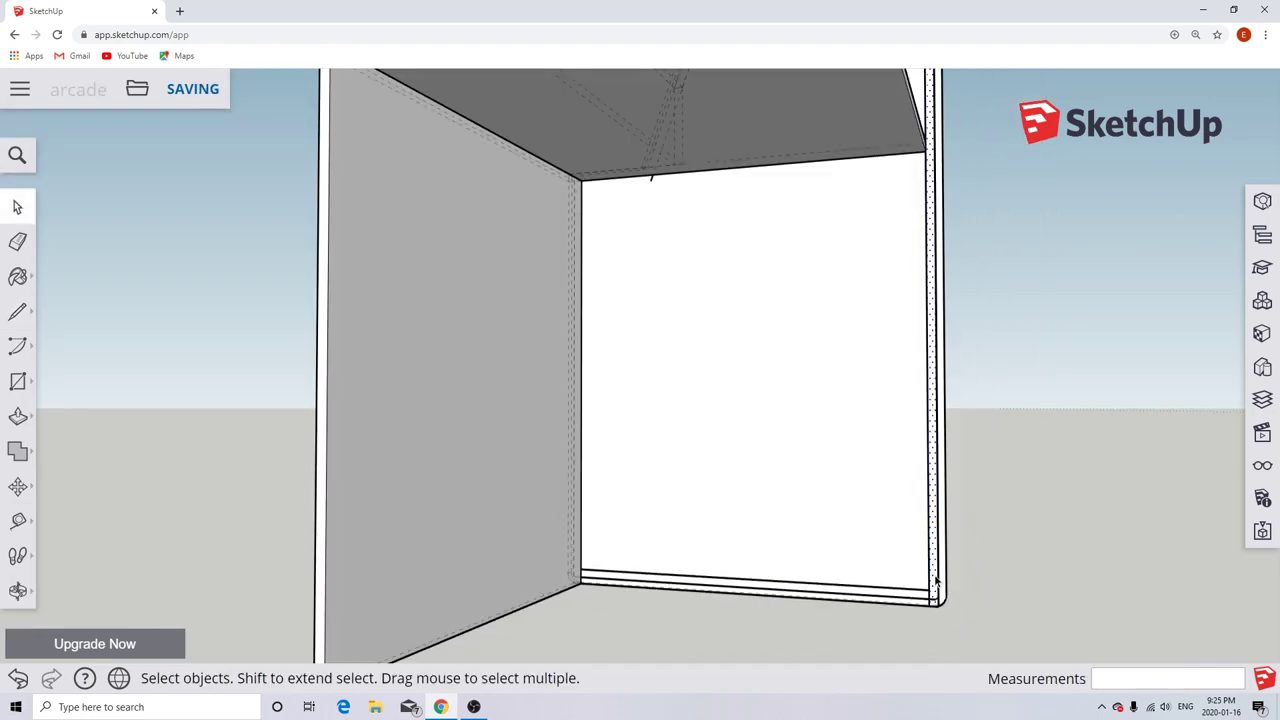
pyautogui.scroll(4, 937, 580)
pyautogui.scroll(-5, 988, 447)
pyautogui.moveTo(988, 447); pyautogui.dragTo(1051, 157, button='middle')
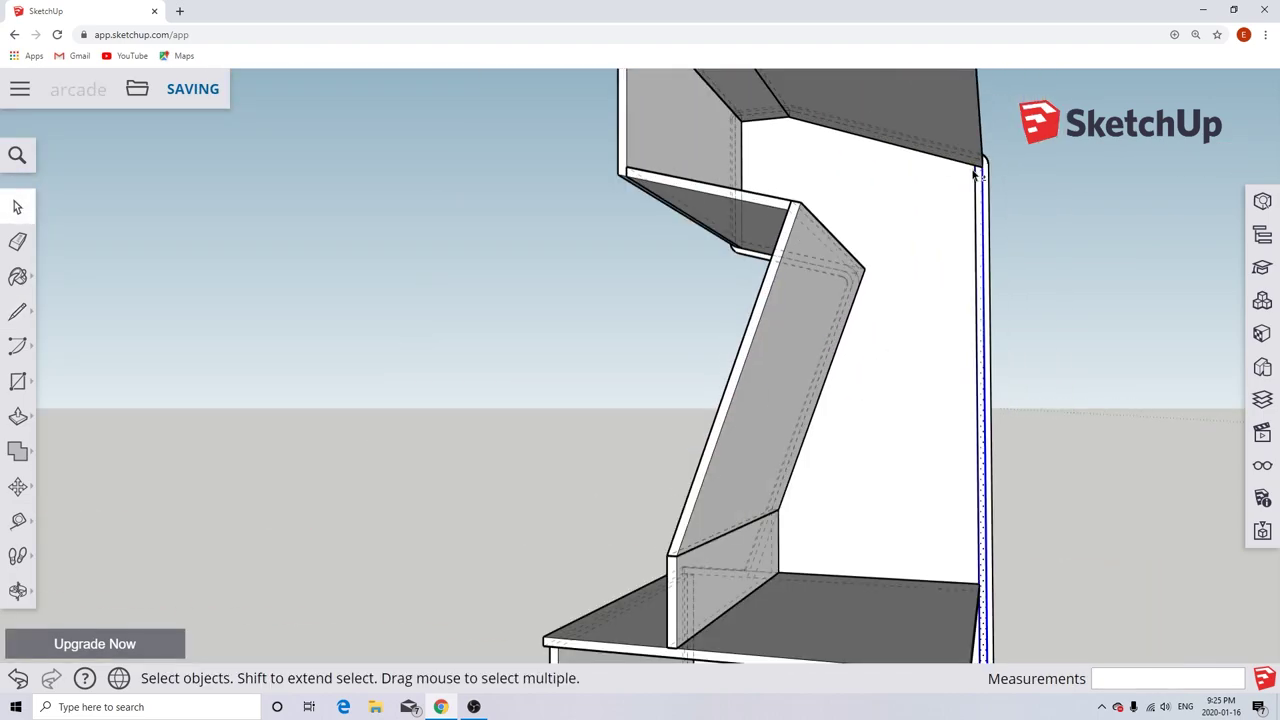
pyautogui.scroll(5, 1051, 157)
pyautogui.scroll(-2, 793, 272)
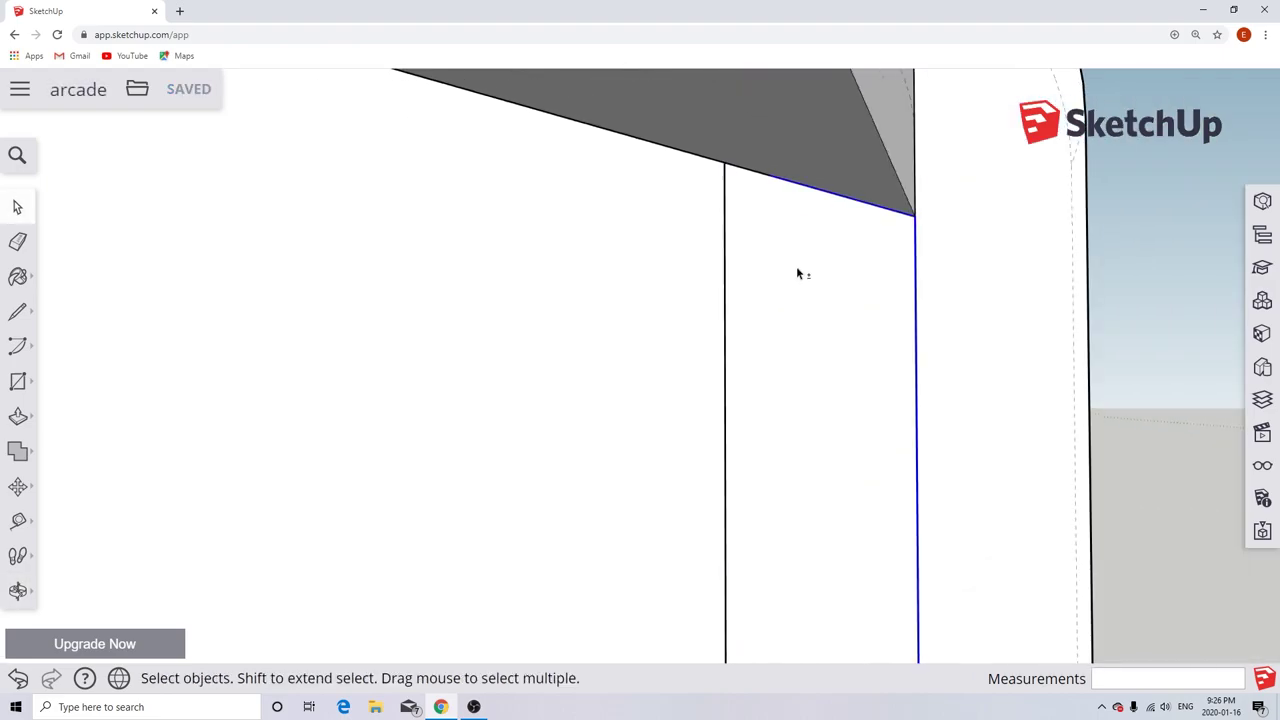
pyautogui.scroll(-5, 714, 414)
pyautogui.scroll(4, 751, 434)
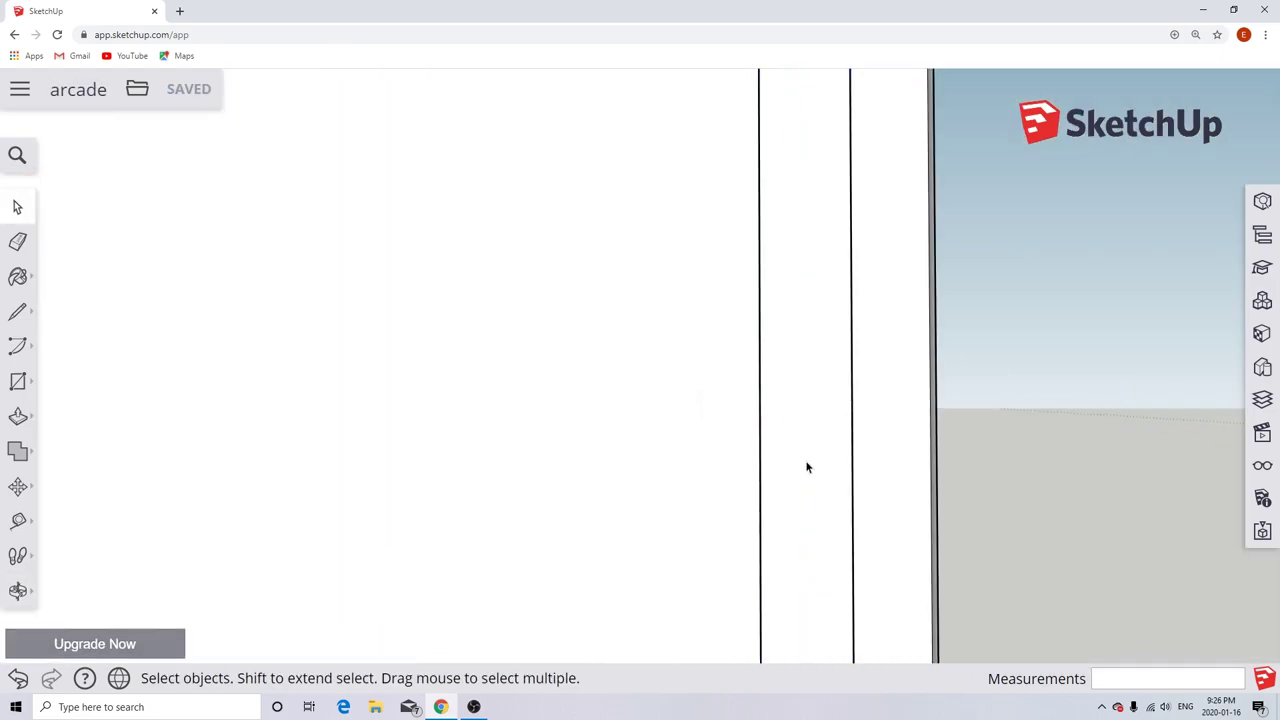
pyautogui.scroll(-1, 806, 466)
# Turn the thin front-edge strip into a component.
pyautogui.rightClick(814, 422)
pyautogui.click(897, 552)
pyautogui.press('Return')
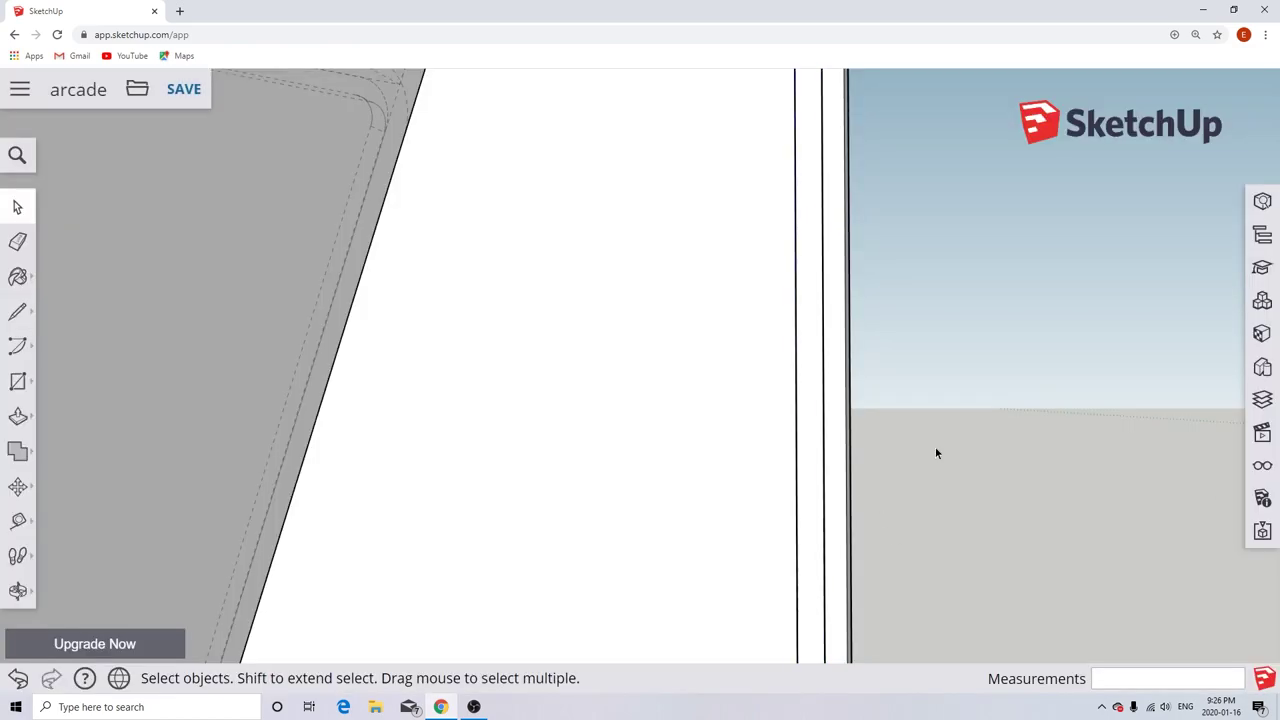
pyautogui.press('p')
pyautogui.scroll(-5, 710, 460)
pyautogui.moveTo(693, 463); pyautogui.dragTo(713, 527, button='middle')
pyautogui.scroll(5, 713, 527)
# Draw a line across the cabinet base from the left wall to the right wall.
pyautogui.press('space')
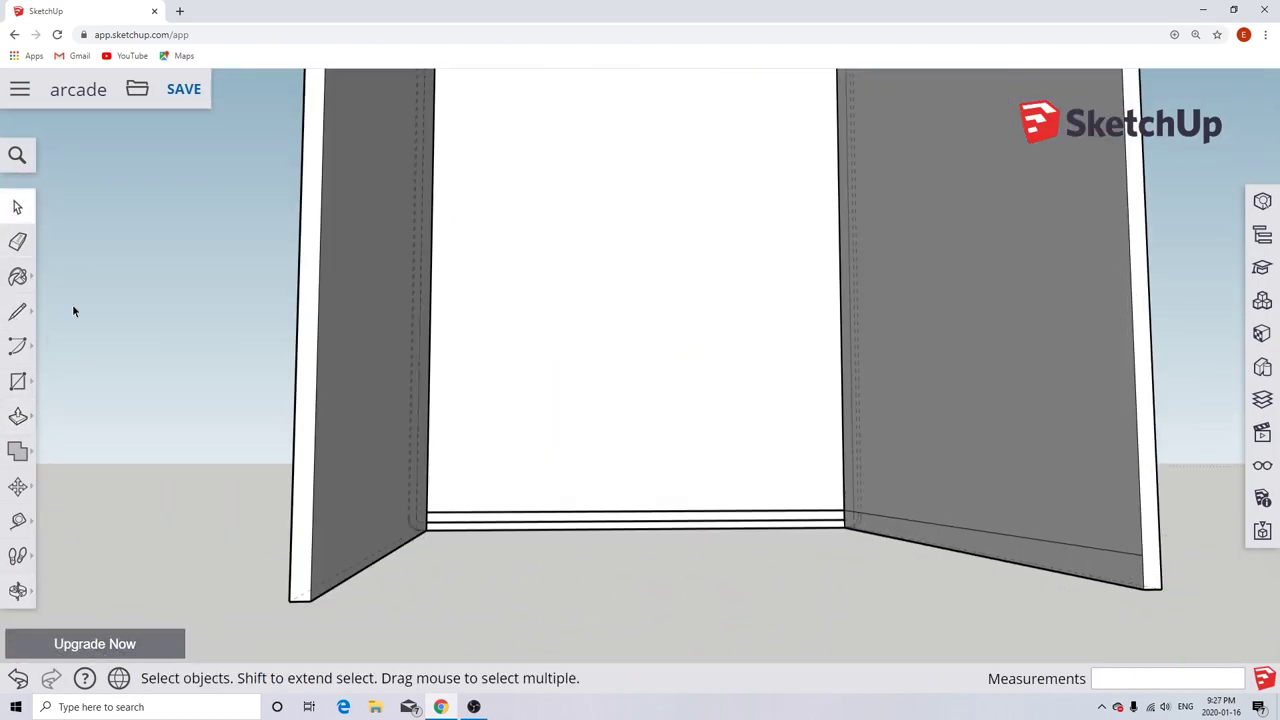
pyautogui.click(17, 311)
pyautogui.scroll(5, 463, 417)
pyautogui.click(543, 529)
pyautogui.scroll(-5, 600, 520)
pyautogui.scroll(5, 623, 519)
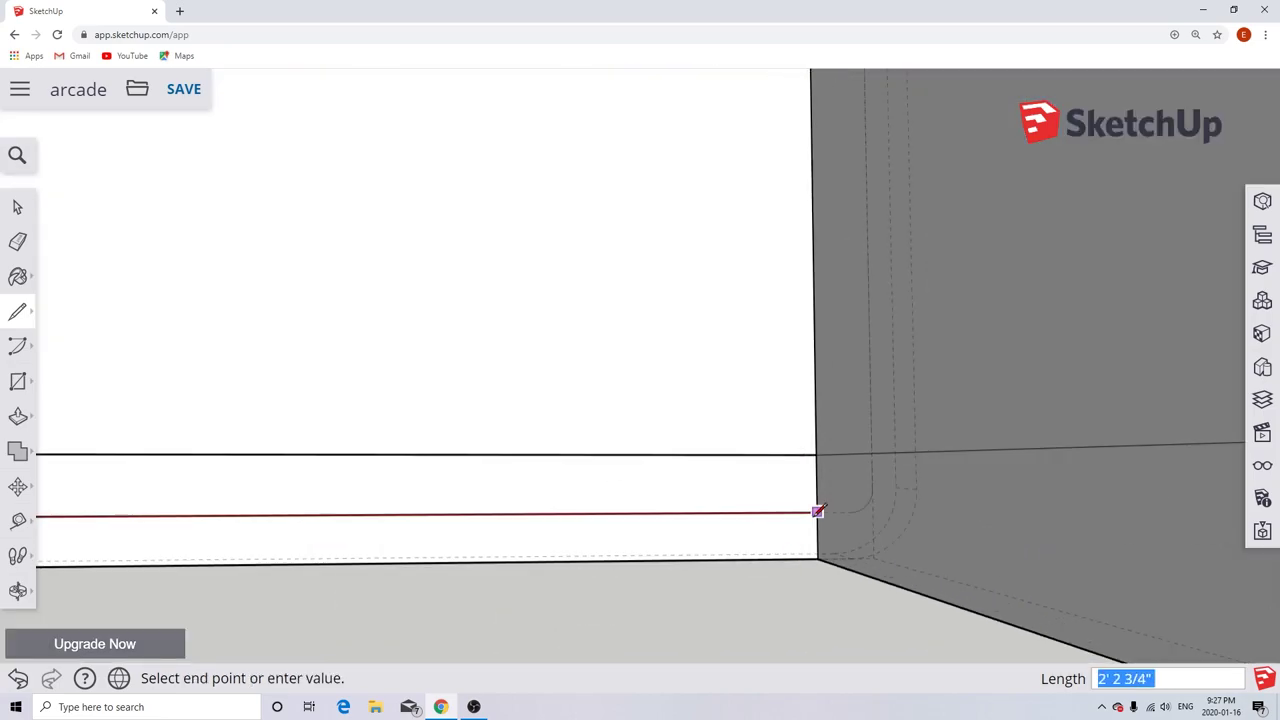
pyautogui.moveTo(817, 511); pyautogui.dragTo(309, 377, button='middle')
pyautogui.click(660, 366)
pyautogui.press('space')
# Turn the new bottom strip face into a component.
pyautogui.click(484, 418)
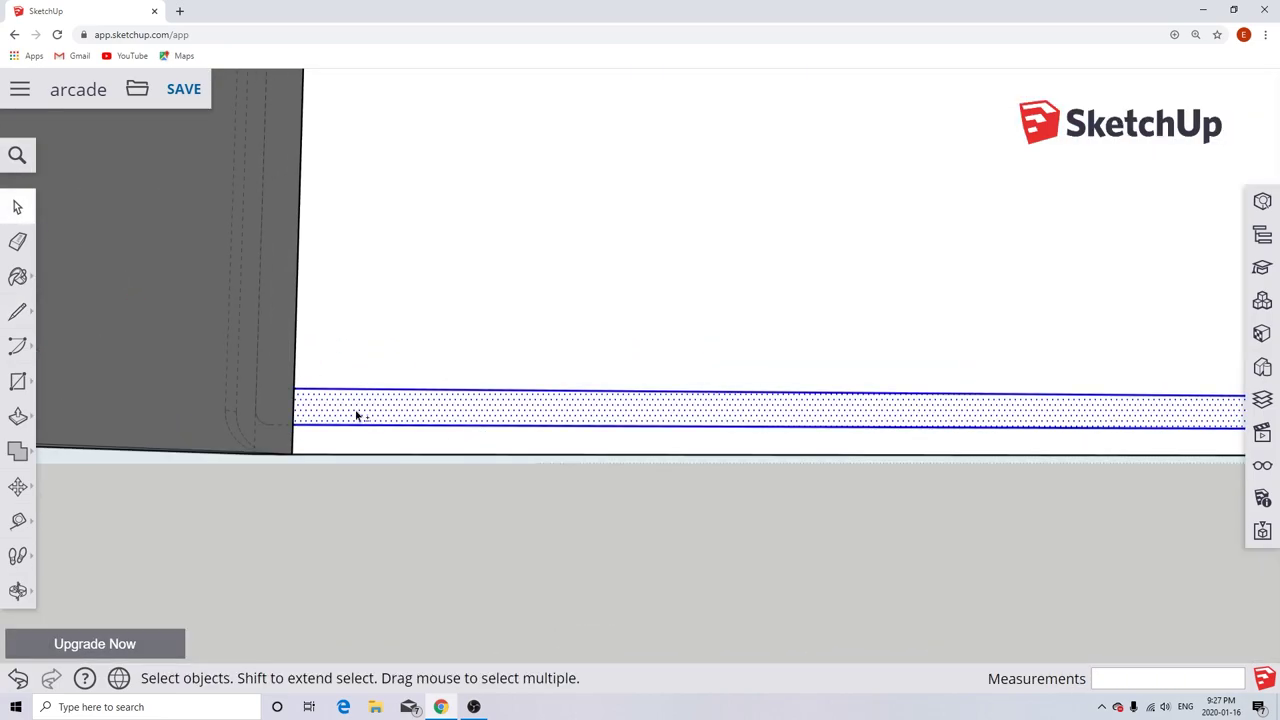
pyautogui.scroll(3, 357, 415)
pyautogui.moveTo(337, 431); pyautogui.dragTo(794, 446, button='middle')
pyautogui.press('g')
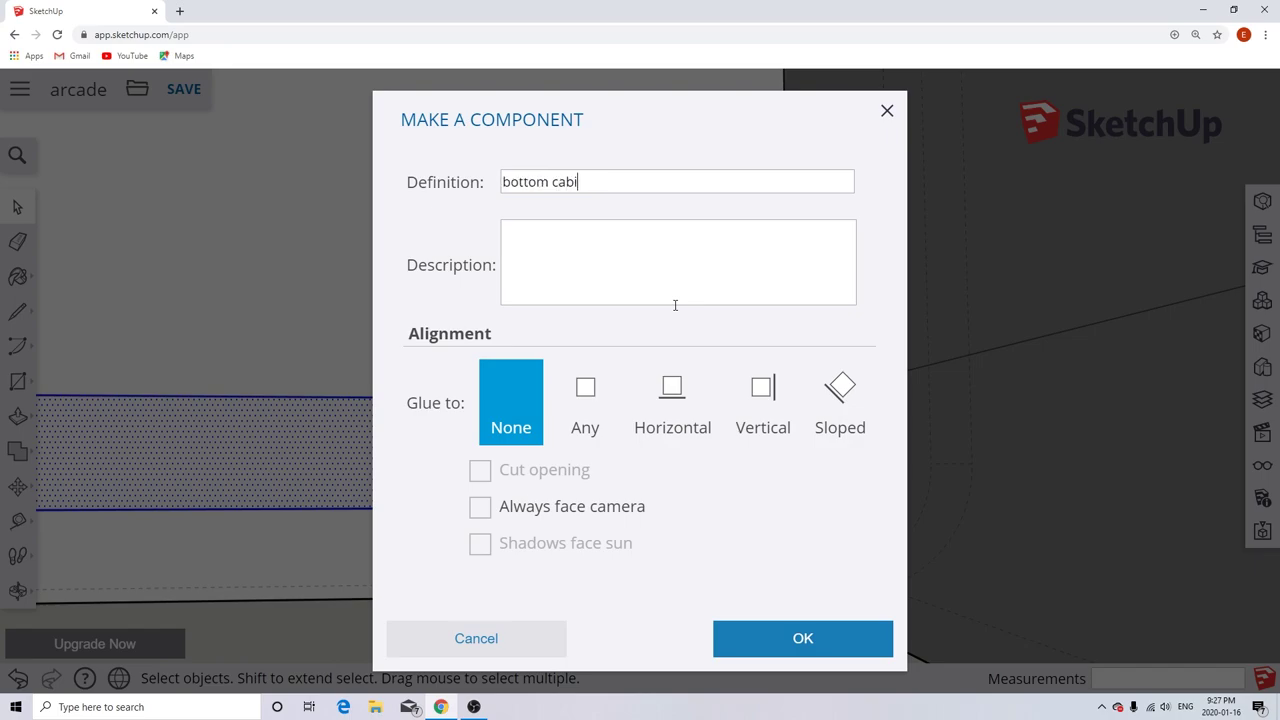
pyautogui.press('Return')
# Pull the bottom panel component out 2' 8" to form the cabinet floor.
pyautogui.press('p')
pyautogui.click(345, 374)
pyautogui.scroll(-5, 663, 394)
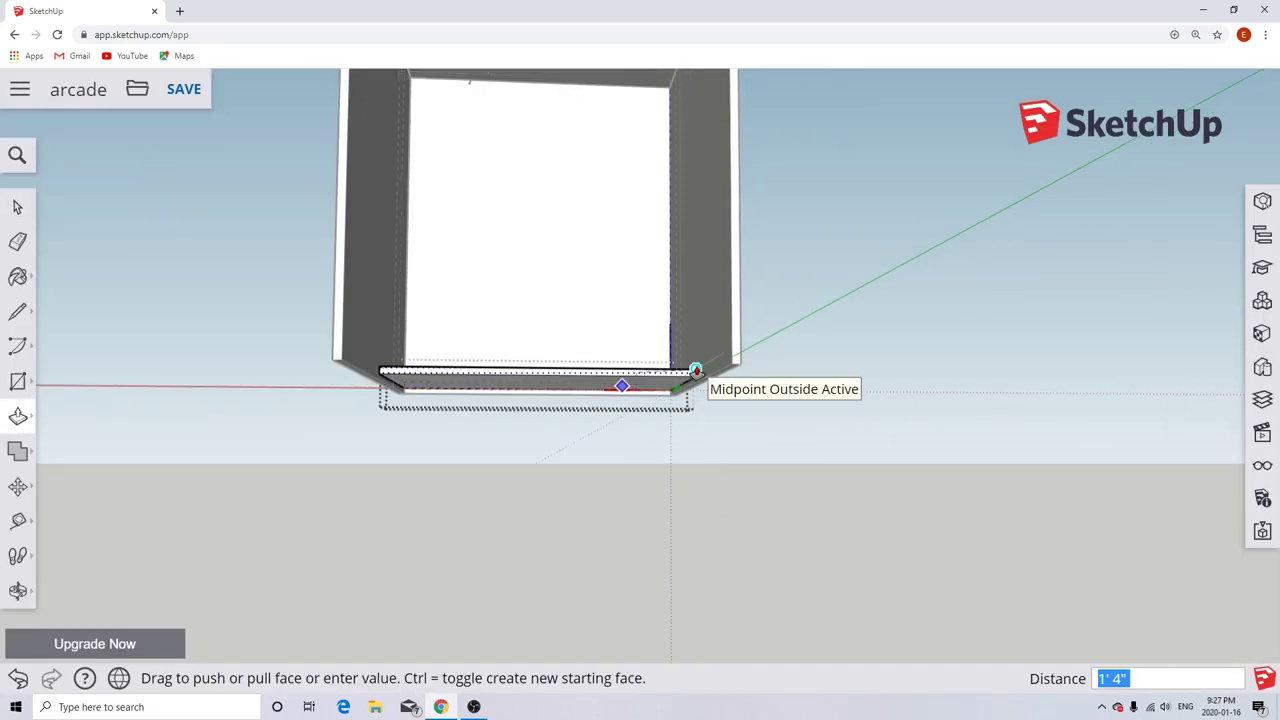
pyautogui.click(695, 370)
pyautogui.scroll(-3, 637, 391)
pyautogui.moveTo(637, 391); pyautogui.dragTo(677, 506, button='middle')
pyautogui.scroll(3, 677, 506)
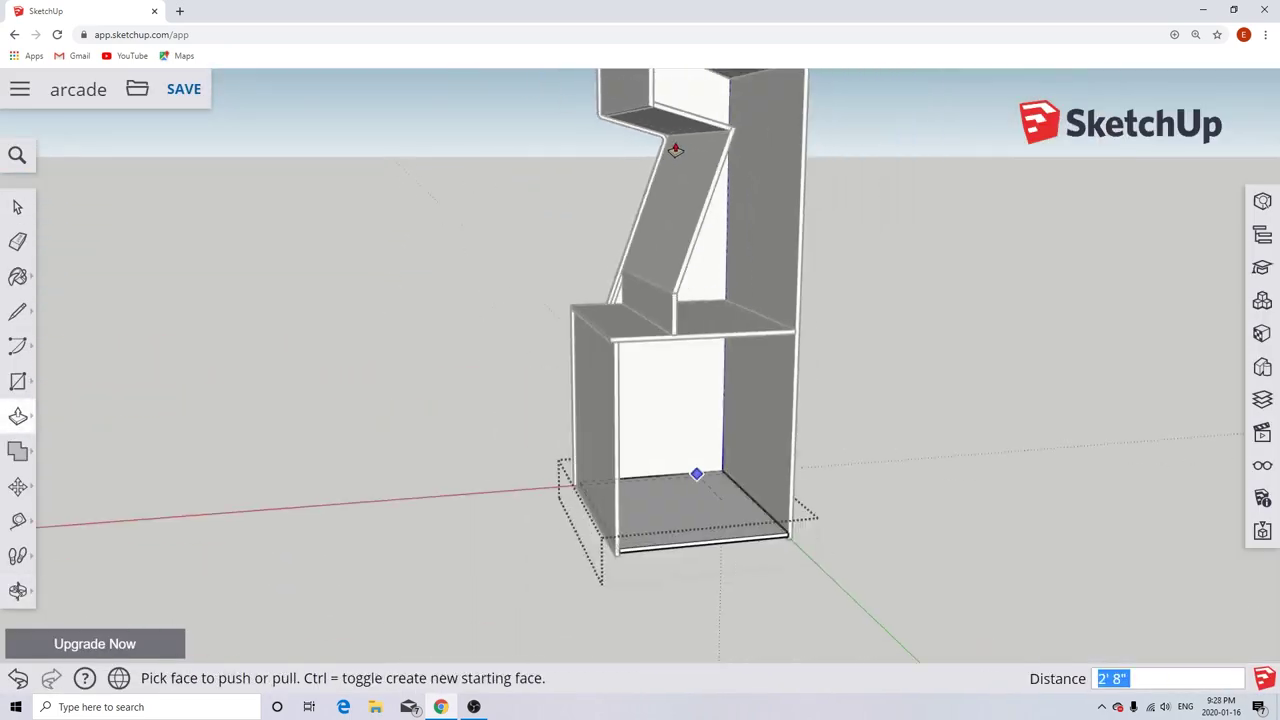
pyautogui.moveTo(675, 149); pyautogui.dragTo(611, 194, button='middle')
pyautogui.scroll(3, 662, 162)
# Select the top marquee box.
pyautogui.press('space')
pyautogui.scroll(-5, 429, 286)
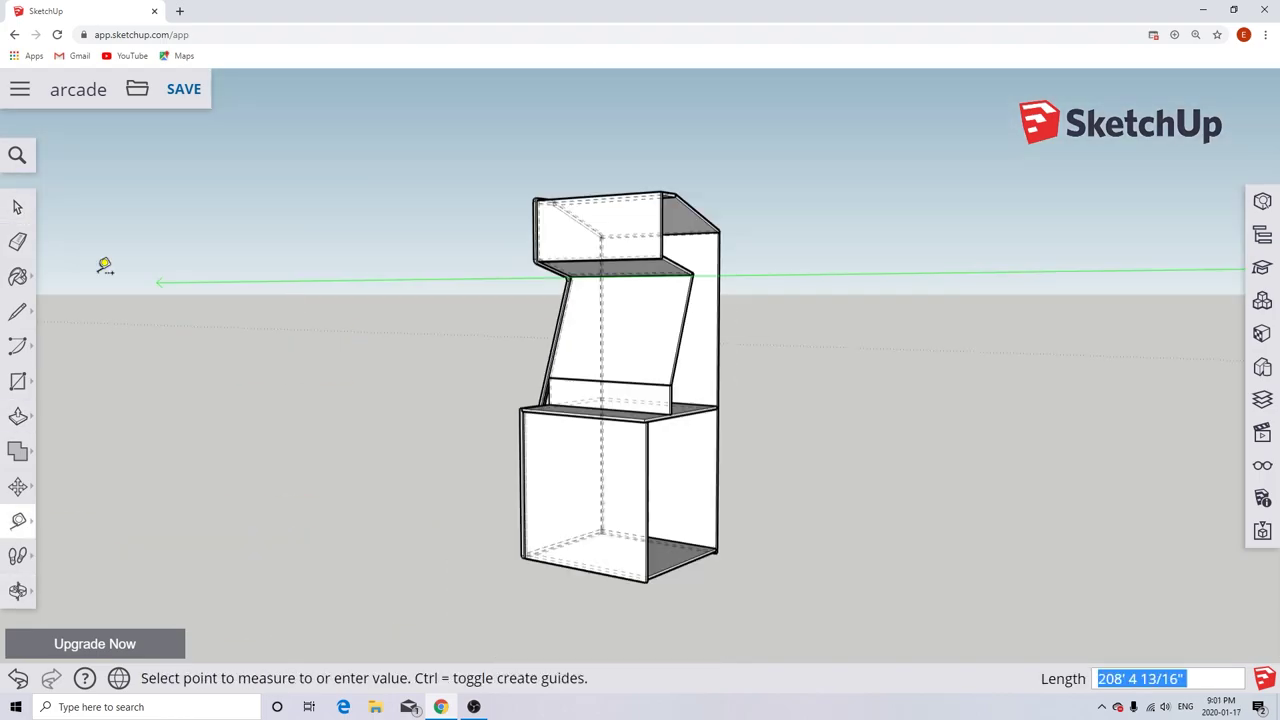
pyautogui.click(615, 228)
pyautogui.press('o')
pyautogui.scroll(5, 639, 224)
# Open the top box group and draw a vertical line between its top and bottom midpoints.
pyautogui.moveTo(639, 224); pyautogui.dragTo(585, 236)
pyautogui.press('space')
pyautogui.doubleClick(585, 236)
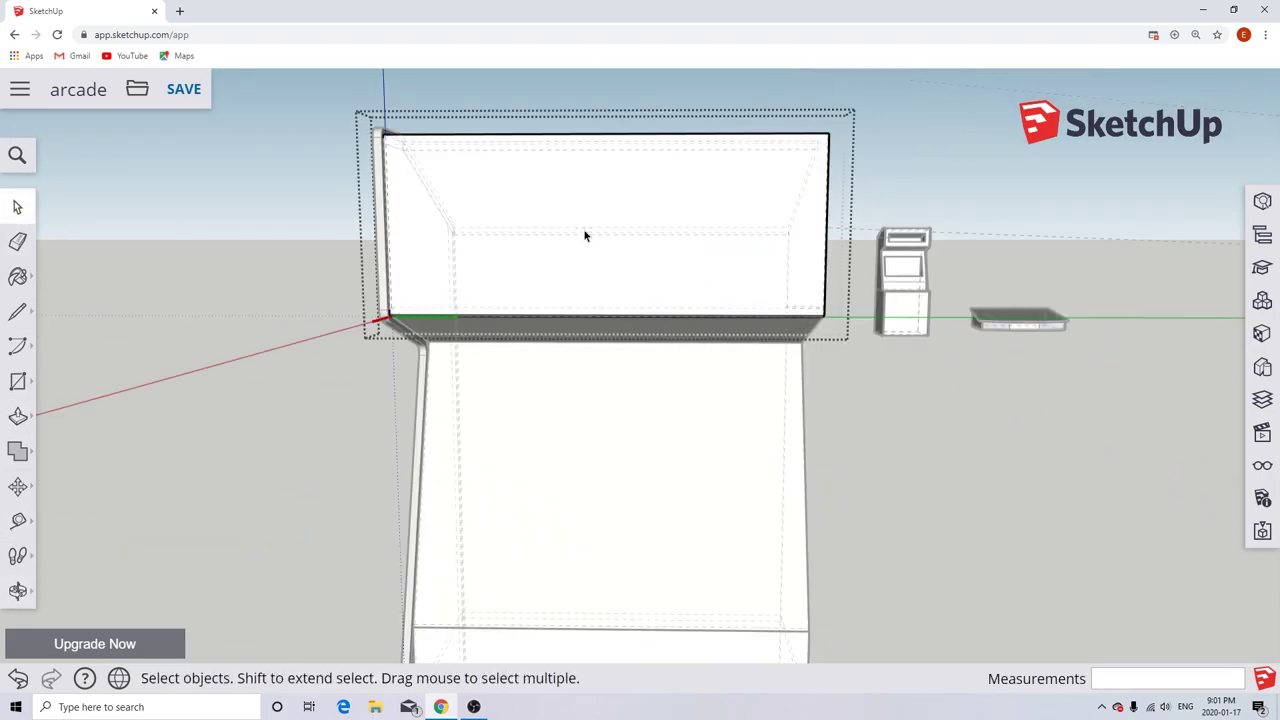
pyautogui.press('l')
pyautogui.moveTo(600, 150); pyautogui.dragTo(547, 194, button='middle')
pyautogui.scroll(5, 577, 194)
pyautogui.scroll(3, 527, 229)
pyautogui.scroll(-4, 760, 209)
pyautogui.scroll(4, 766, 206)
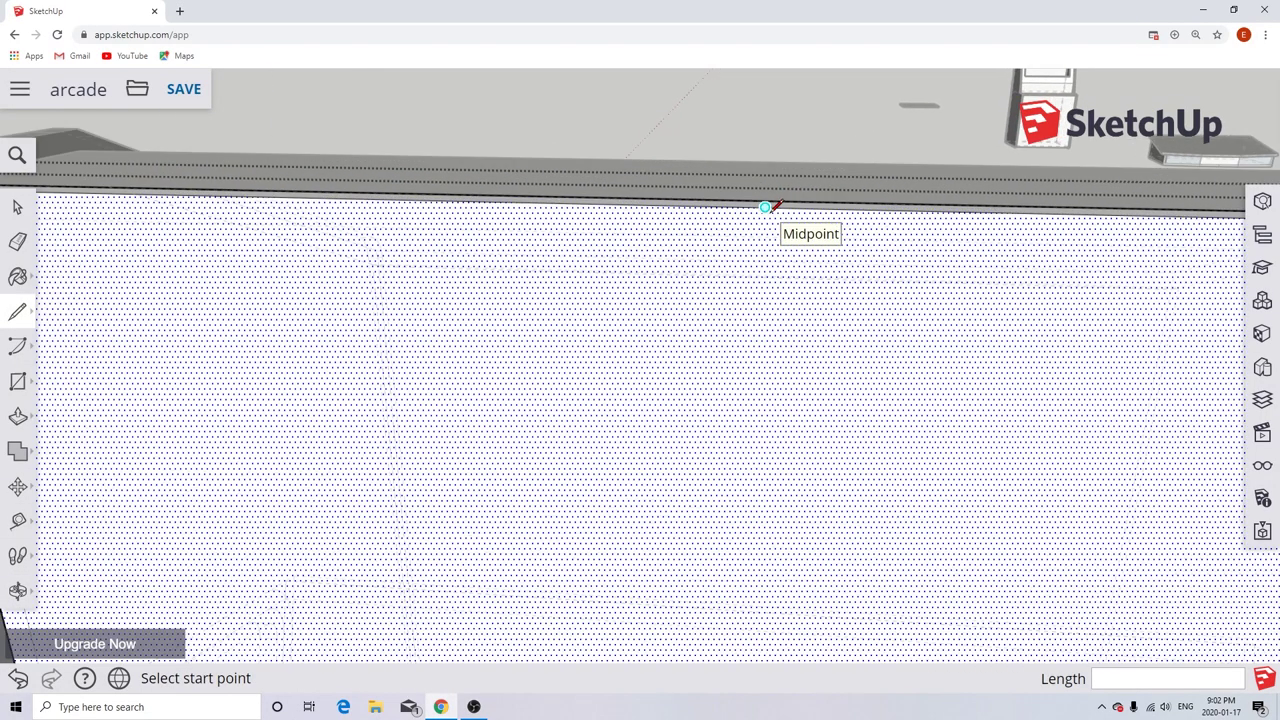
pyautogui.click(766, 206)
pyautogui.scroll(-3, 766, 206)
pyautogui.scroll(3, 737, 420)
pyautogui.click(737, 420)
# Draw a horizontal line between the left and right edge midpoints of the marquee face.
pyautogui.scroll(-3, 737, 420)
pyautogui.scroll(5, 500, 317)
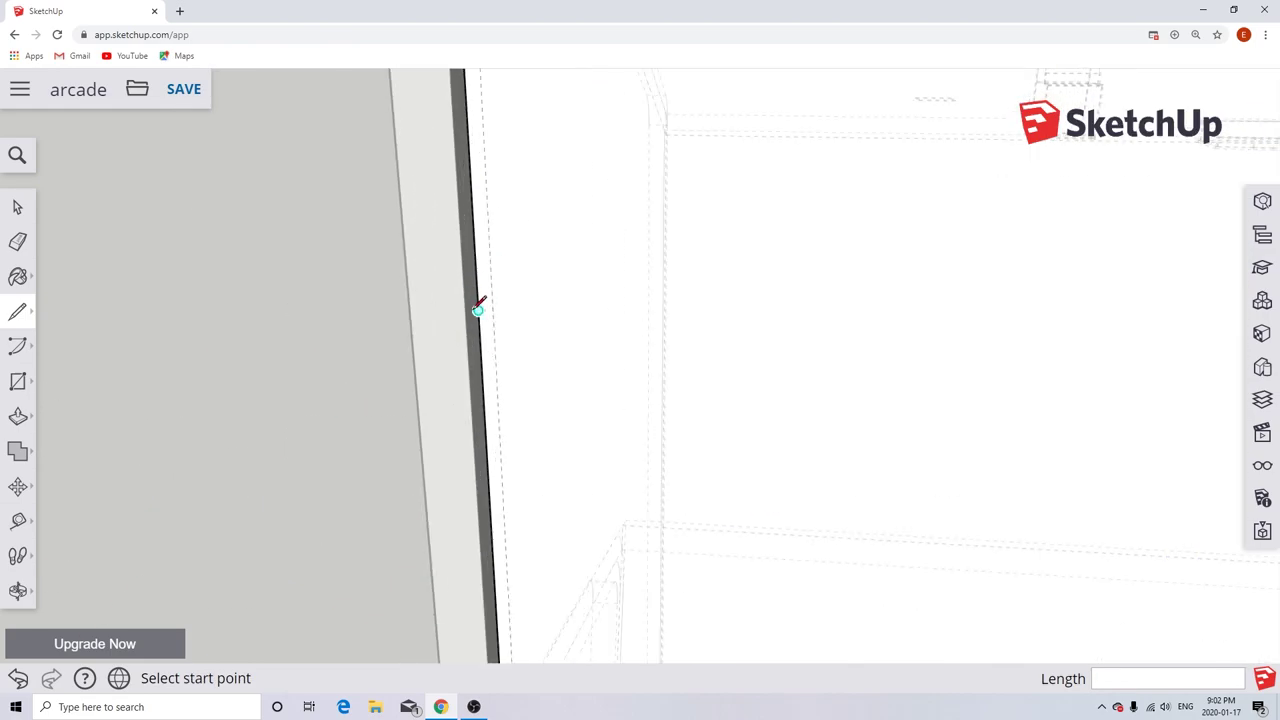
pyautogui.click(478, 307)
pyautogui.scroll(-4, 478, 307)
pyautogui.scroll(4, 1097, 325)
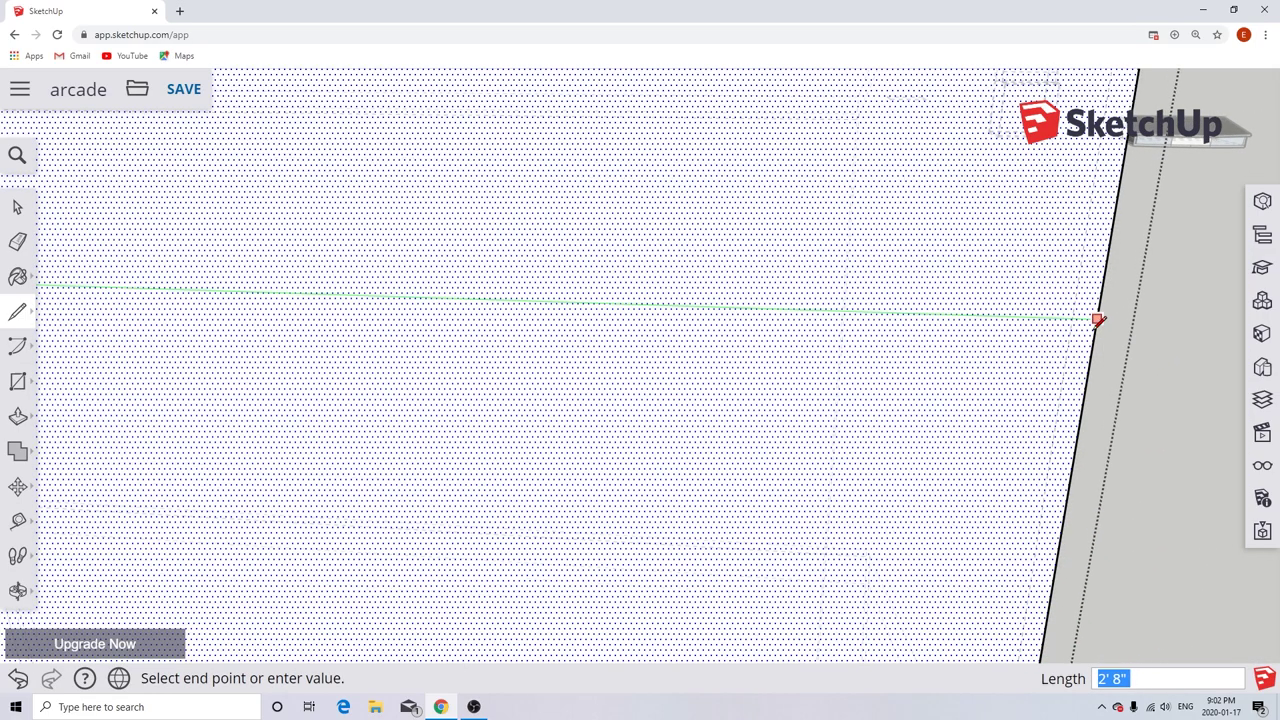
pyautogui.click(1093, 332)
pyautogui.scroll(-4, 1093, 332)
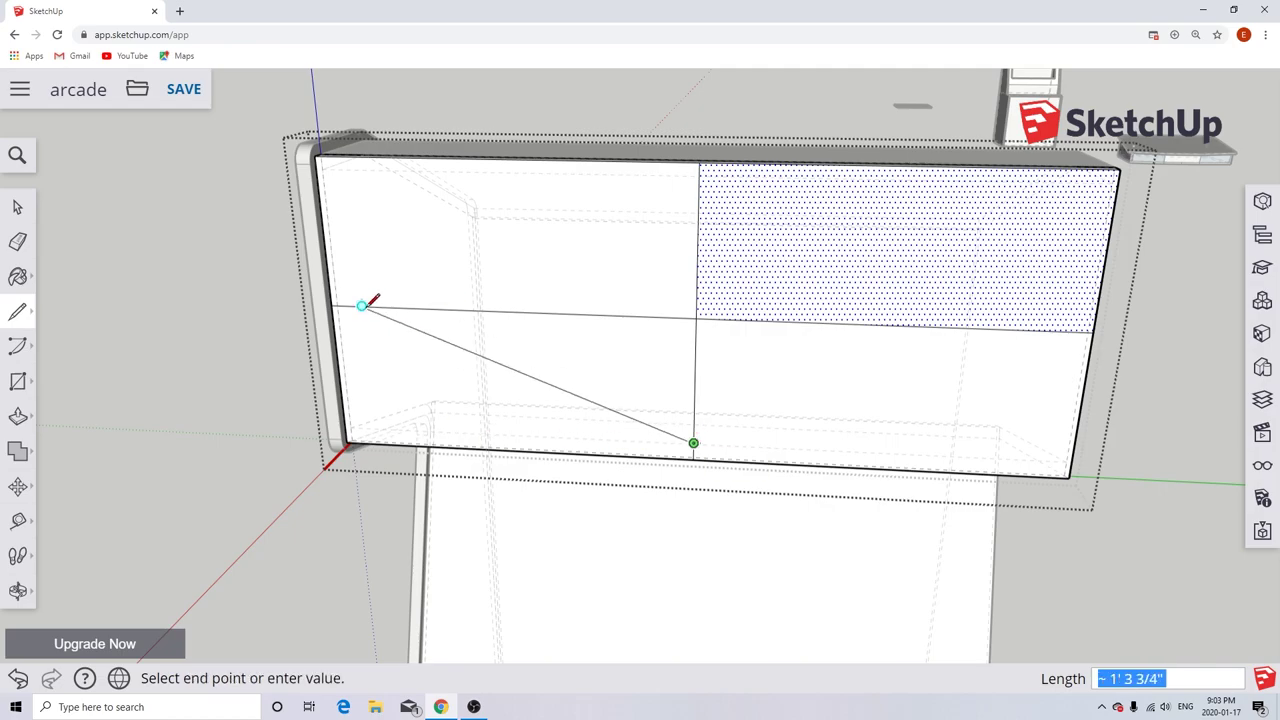
pyautogui.scroll(2, 402, 430)
pyautogui.scroll(-4, 790, 370)
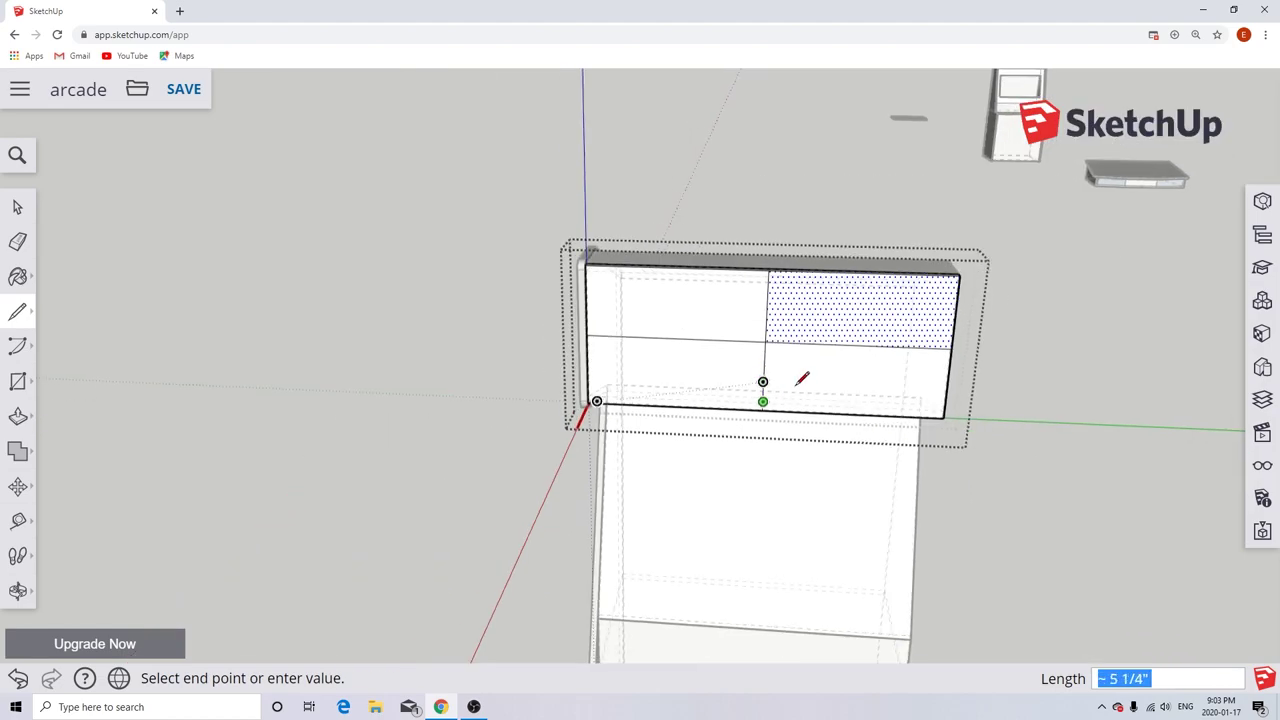
# Outline the inner marquee rectangle on the box's front face.
pyautogui.moveTo(803, 374); pyautogui.dragTo(906, 274, button='middle')
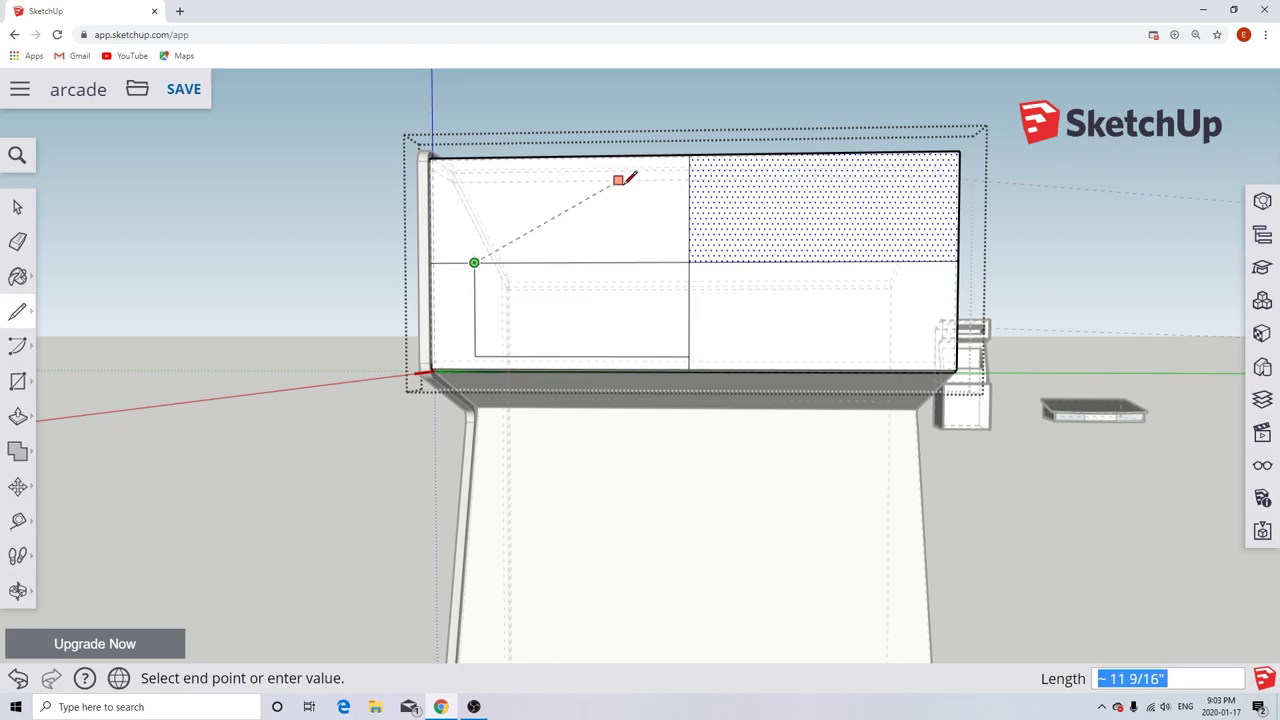
pyautogui.moveTo(625, 178); pyautogui.dragTo(738, 200, button='middle')
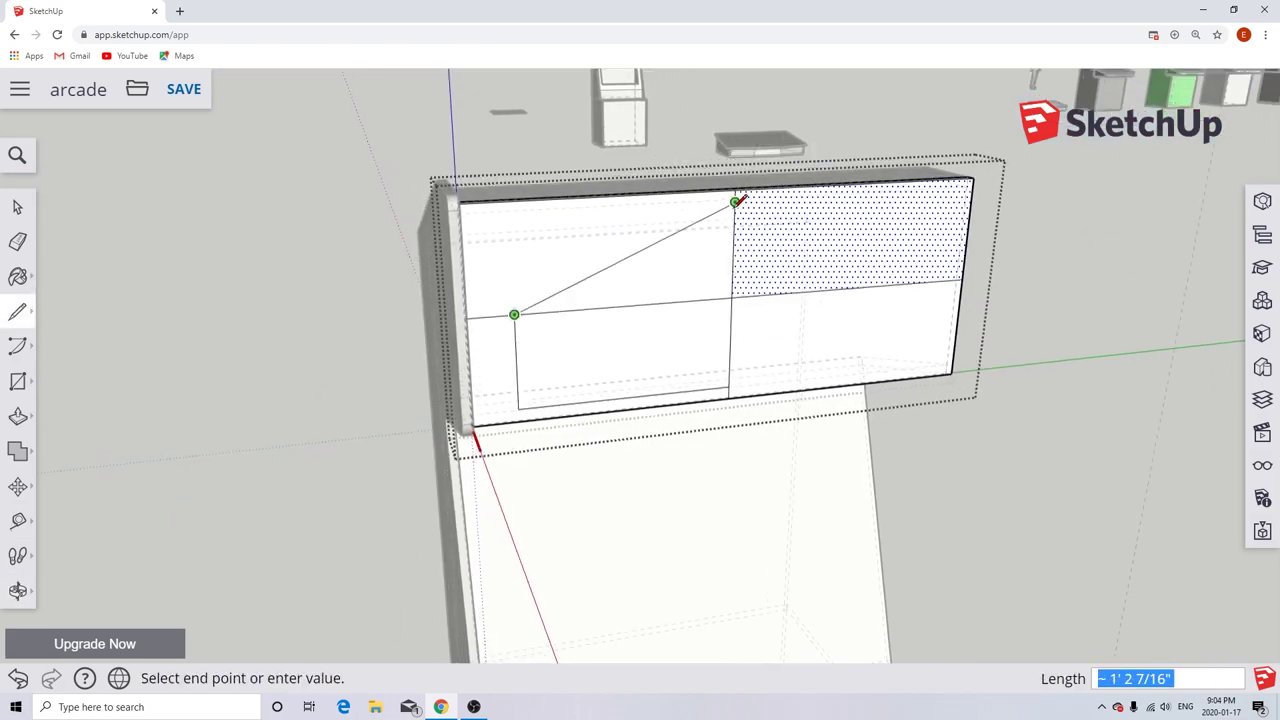
pyautogui.click(929, 195)
pyautogui.click(926, 283)
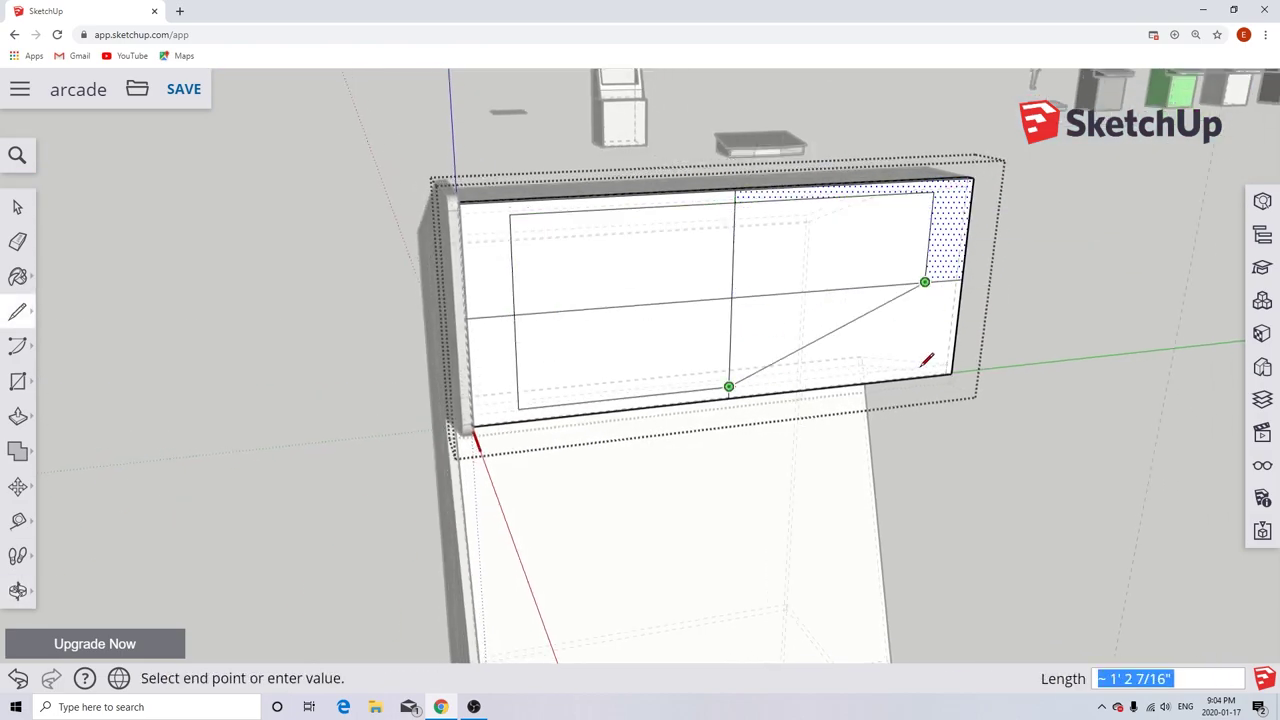
pyautogui.moveTo(917, 351); pyautogui.dragTo(640, 345, button='middle')
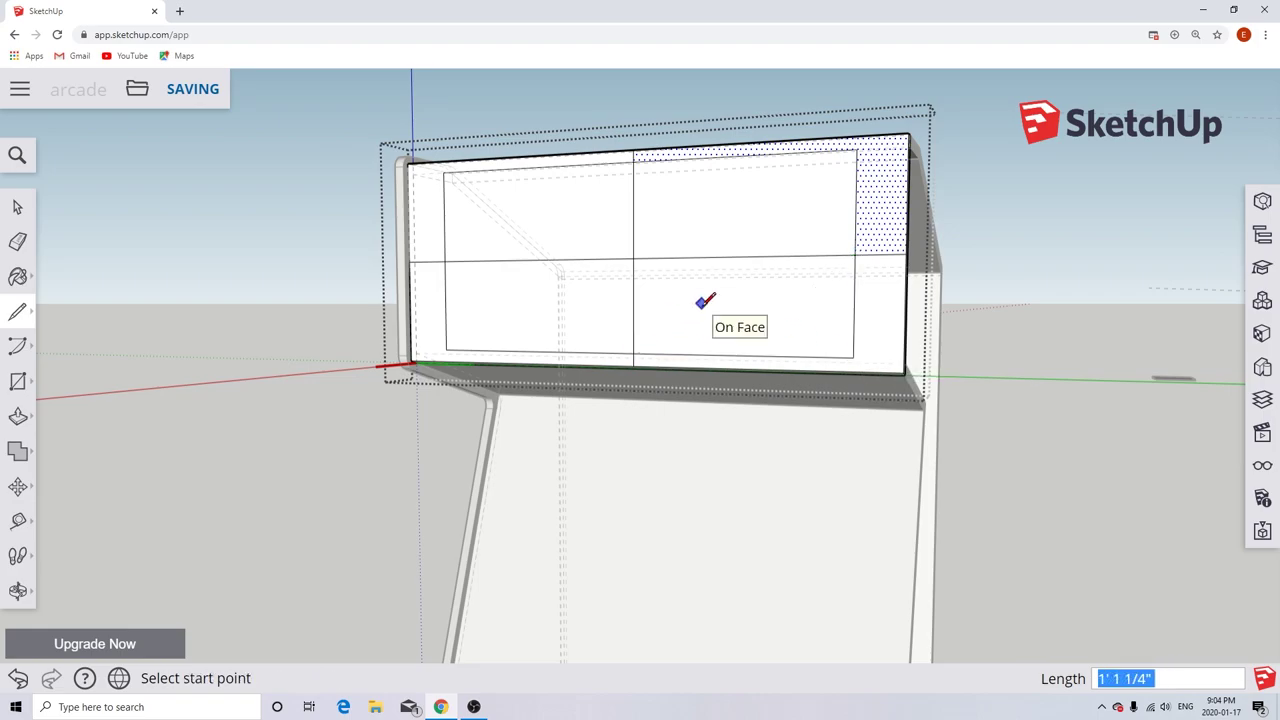
pyautogui.moveTo(705, 302); pyautogui.dragTo(795, 258, button='middle')
pyautogui.press('space')
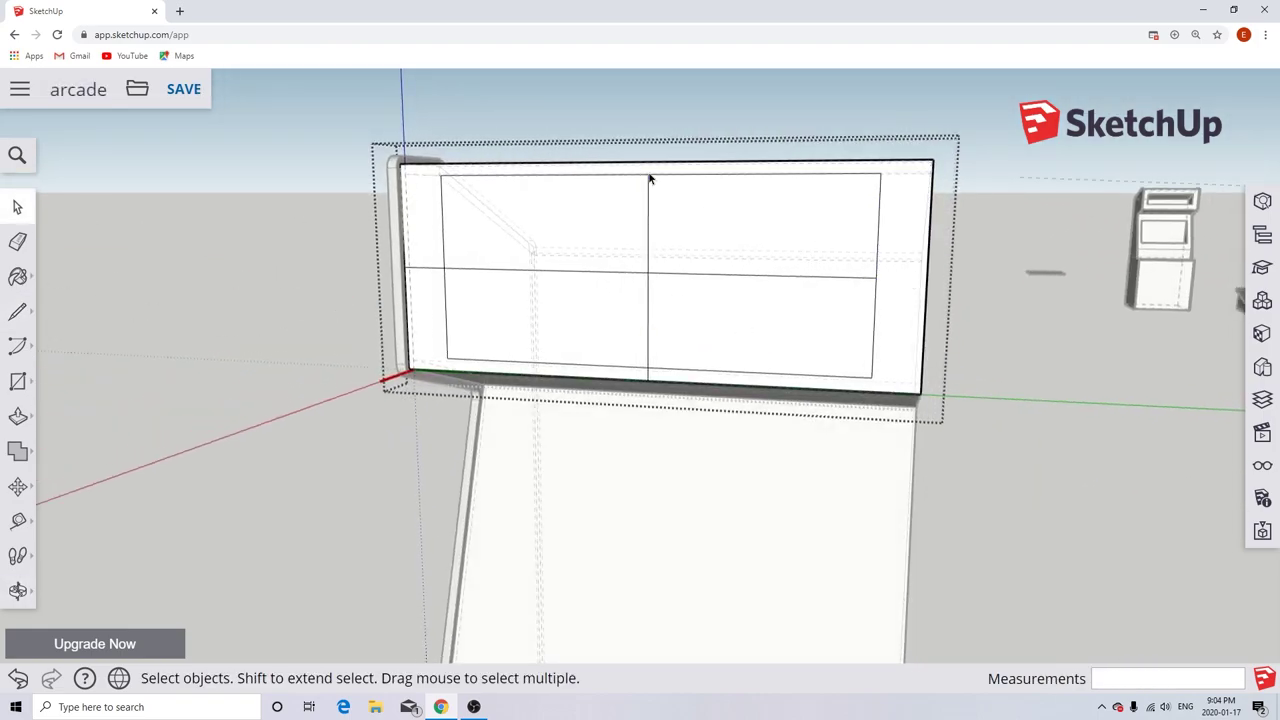
# Push the inner marquee rectangle in 5/8 inch.
pyautogui.click(17, 416)
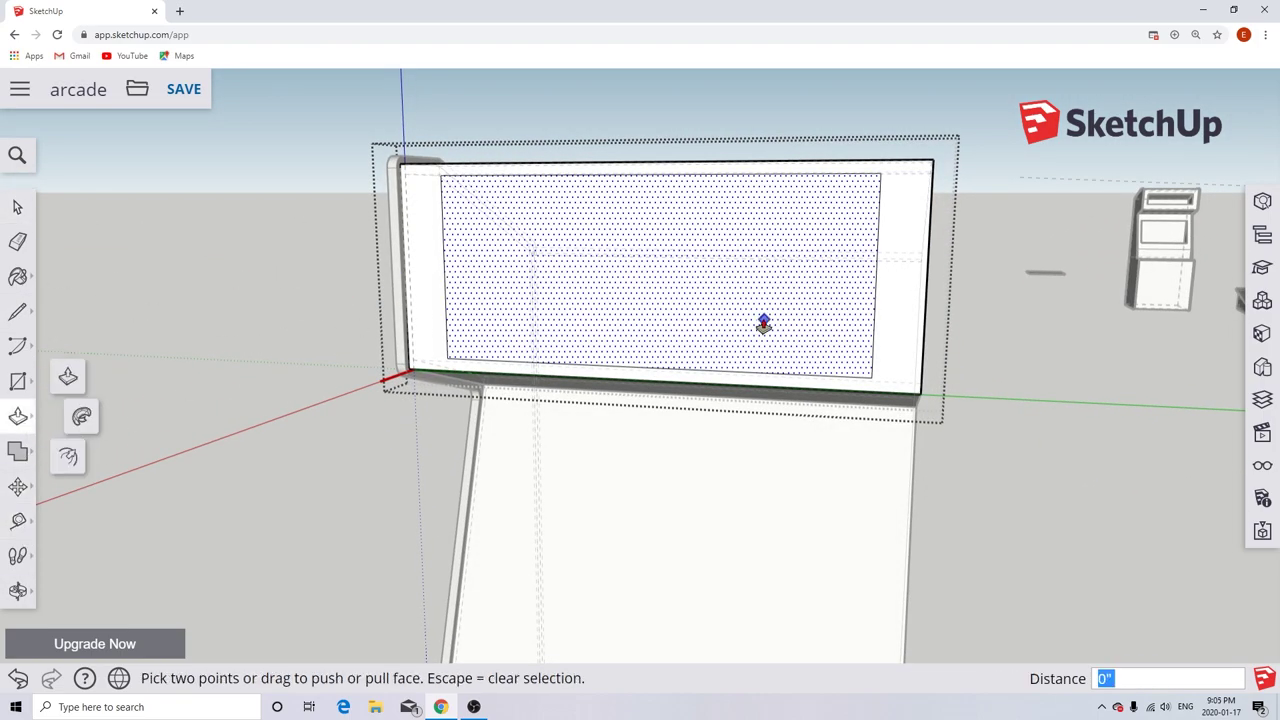
pyautogui.doubleClick(760, 330)
pyautogui.moveTo(757, 343); pyautogui.dragTo(474, 414, button='middle')
pyautogui.scroll(-3, 687, 370)
pyautogui.press('space')
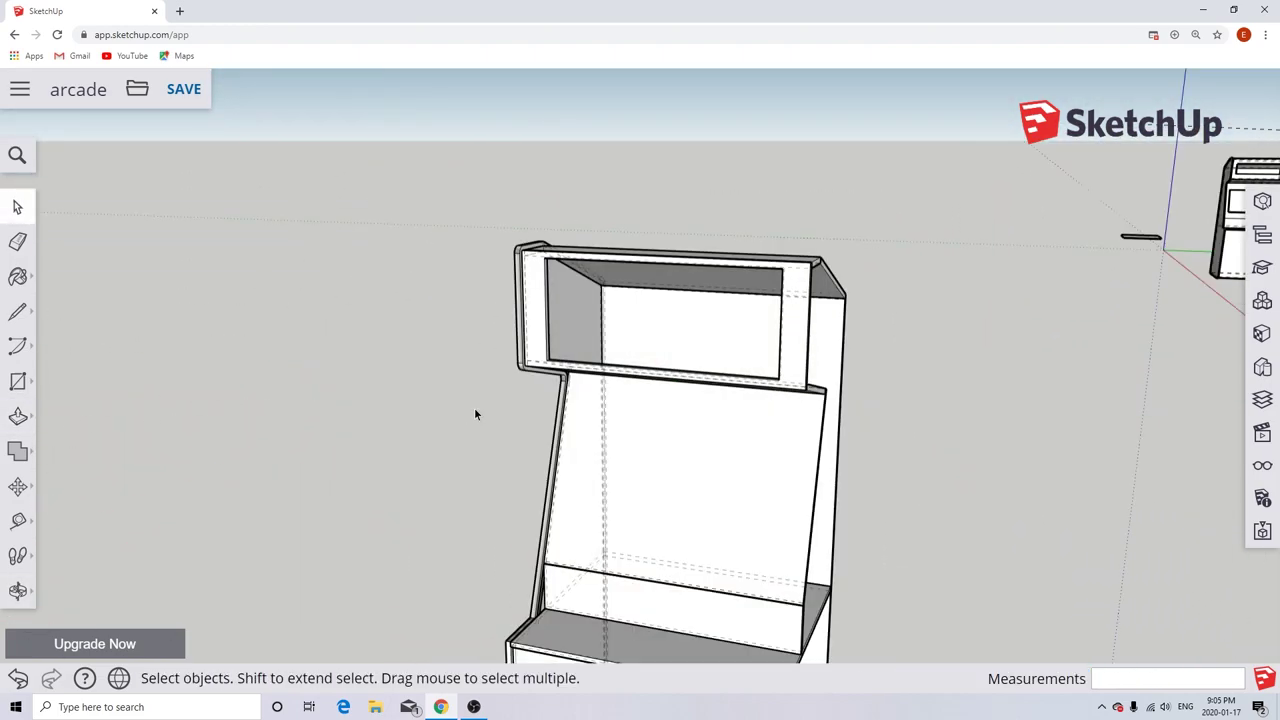
pyautogui.scroll(3, 586, 414)
# Turn to face the cabinet front and select the monitor bezel face.
pyautogui.scroll(-3, 586, 414)
pyautogui.moveTo(586, 414); pyautogui.dragTo(663, 495, button='middle')
pyautogui.scroll(5, 663, 495)
pyautogui.scroll(3, 307, 330)
pyautogui.click(18, 313)
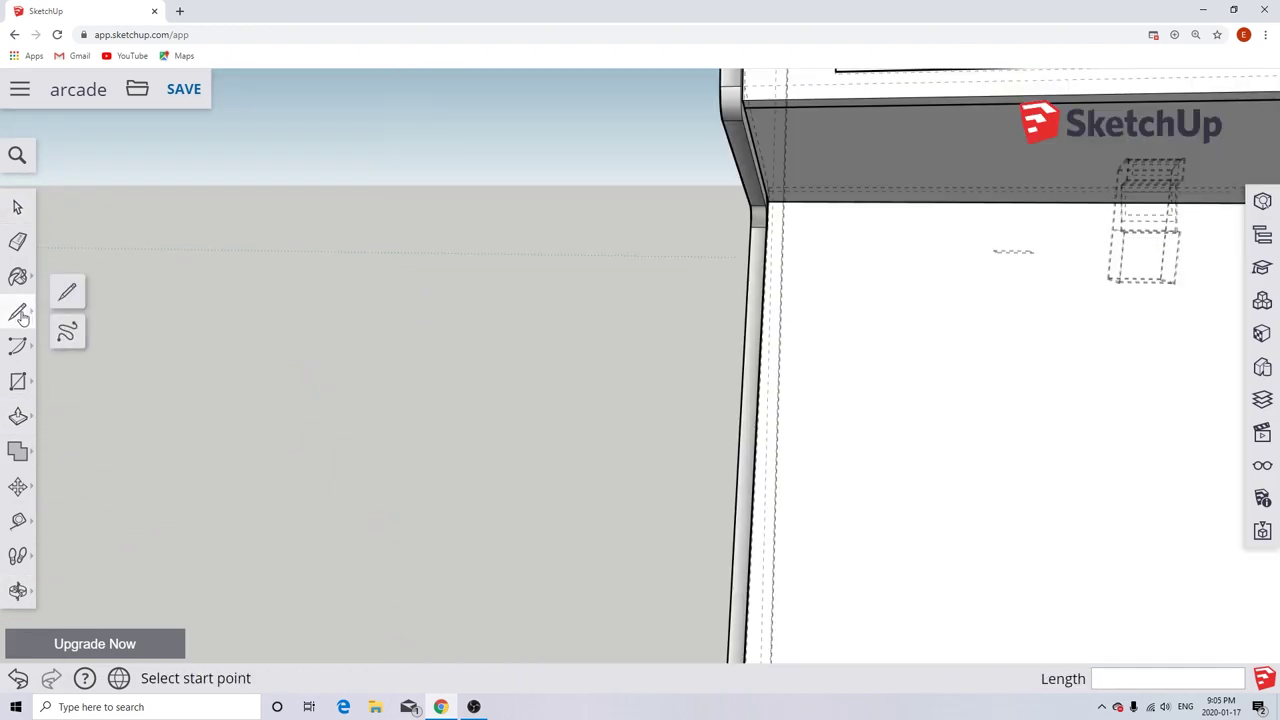
pyautogui.scroll(-3, 1073, 301)
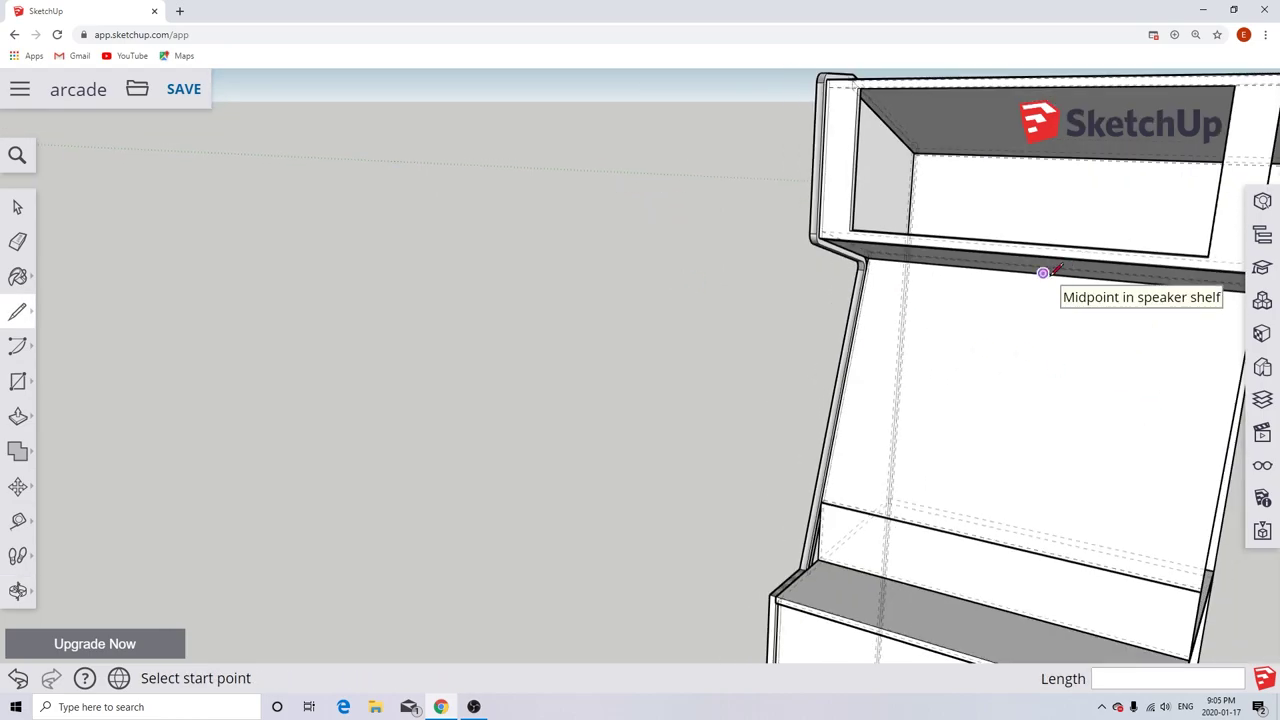
pyautogui.scroll(3, 1043, 272)
pyautogui.click(1020, 266)
pyautogui.scroll(-5, 1020, 266)
pyautogui.press('space')
pyautogui.click(949, 441)
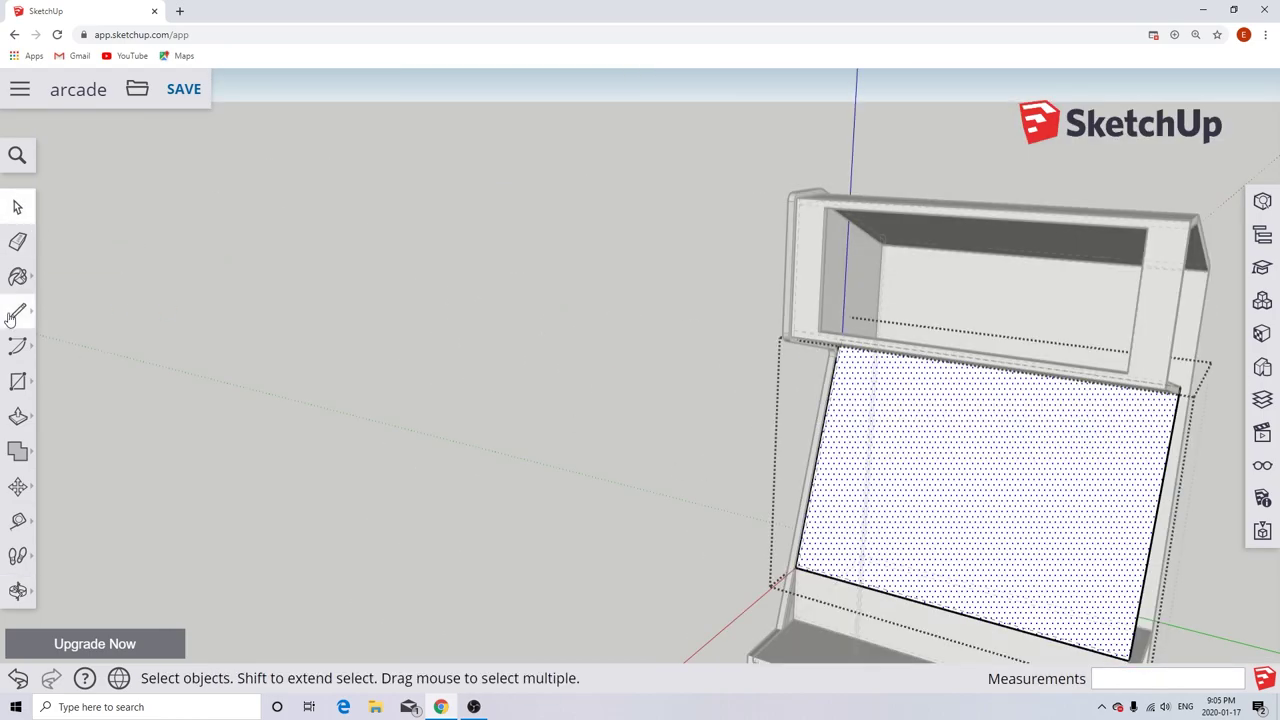
pyautogui.scroll(5, 1100, 280)
# Draw two diagonals across the bezel face to locate its centre.
pyautogui.press('l')
pyautogui.scroll(-2, 1166, 229)
pyautogui.click(1166, 229)
pyautogui.scroll(3, 900, 400)
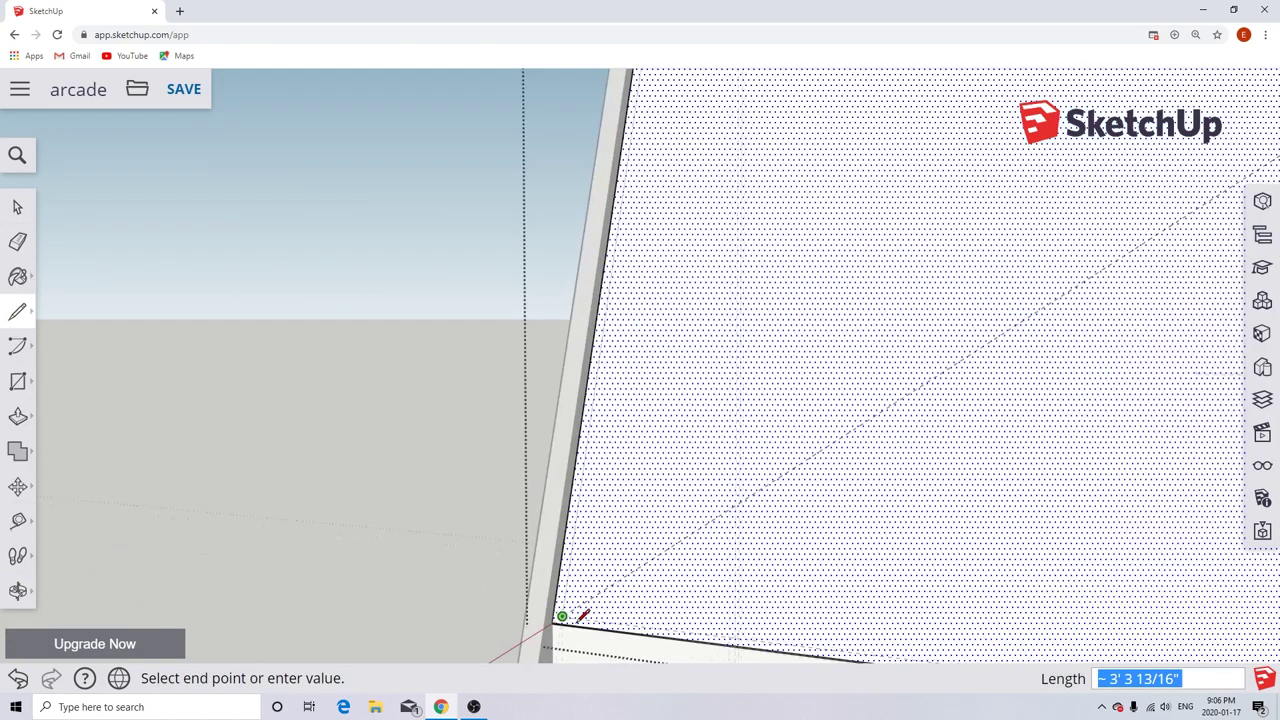
pyautogui.click(580, 616)
pyautogui.scroll(-3, 689, 563)
pyautogui.click(680, 306)
pyautogui.scroll(-3, 680, 306)
pyautogui.scroll(4, 1014, 623)
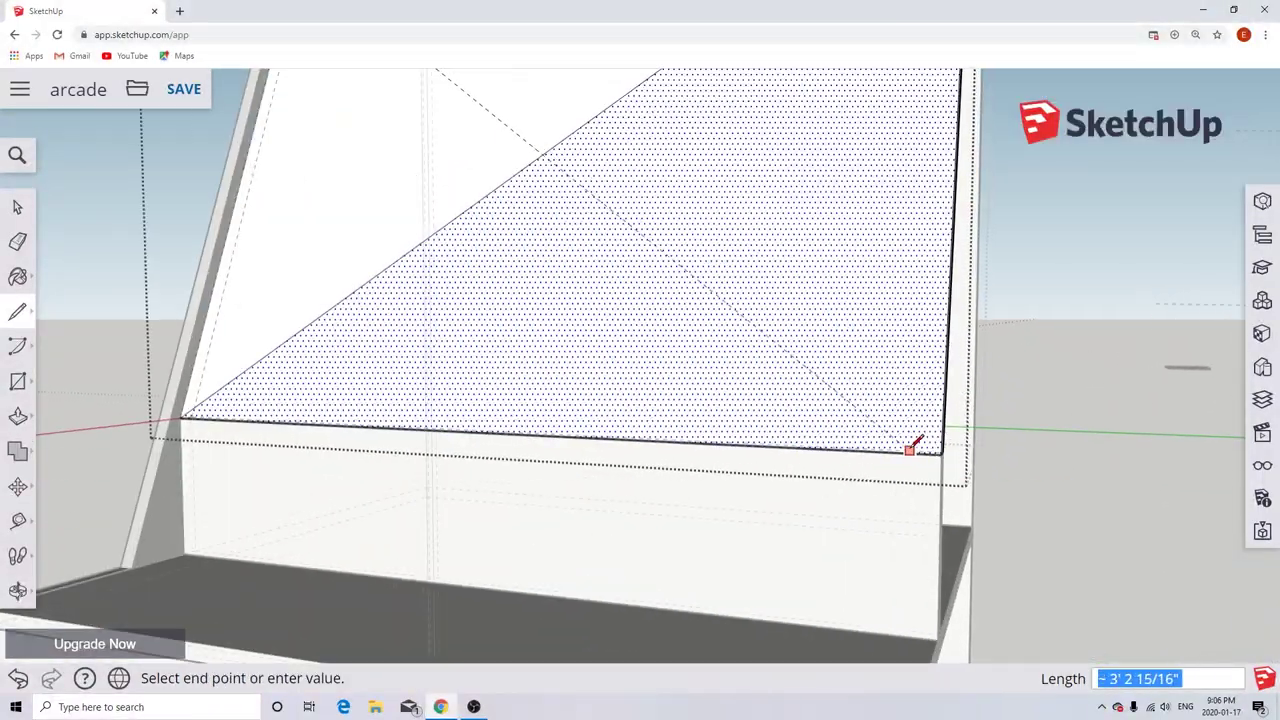
pyautogui.click(910, 449)
pyautogui.scroll(-5, 910, 449)
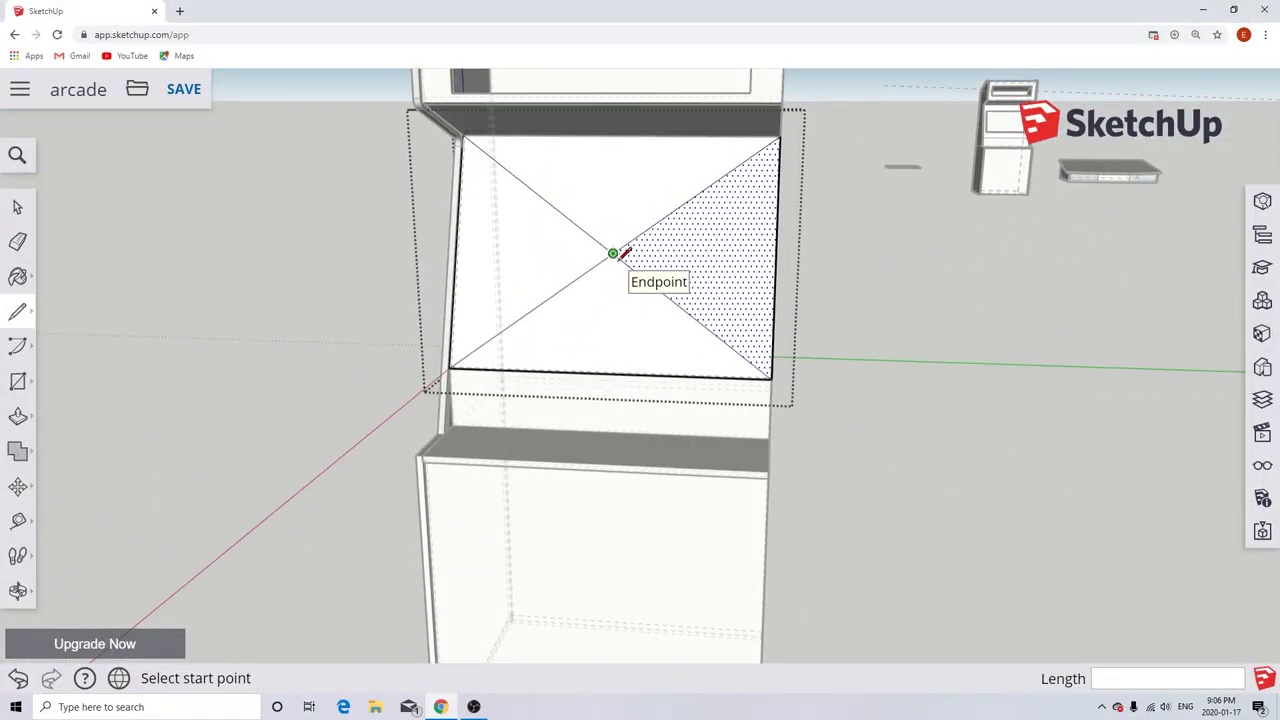
pyautogui.scroll(3, 605, 350)
# Draw centre lines from the bezel's centre out to its edge midpoints.
pyautogui.click(611, 374)
pyautogui.scroll(-3, 611, 374)
pyautogui.click(612, 253)
pyautogui.scroll(3, 640, 130)
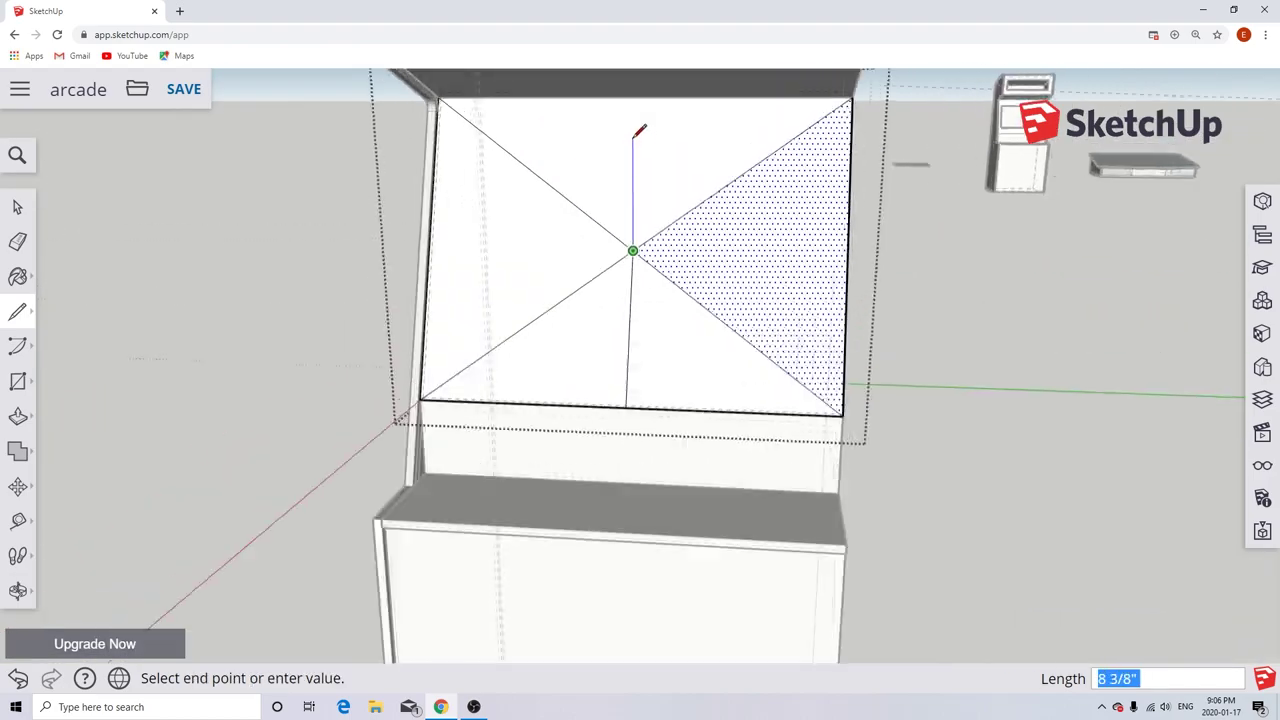
pyautogui.scroll(3, 420, 405)
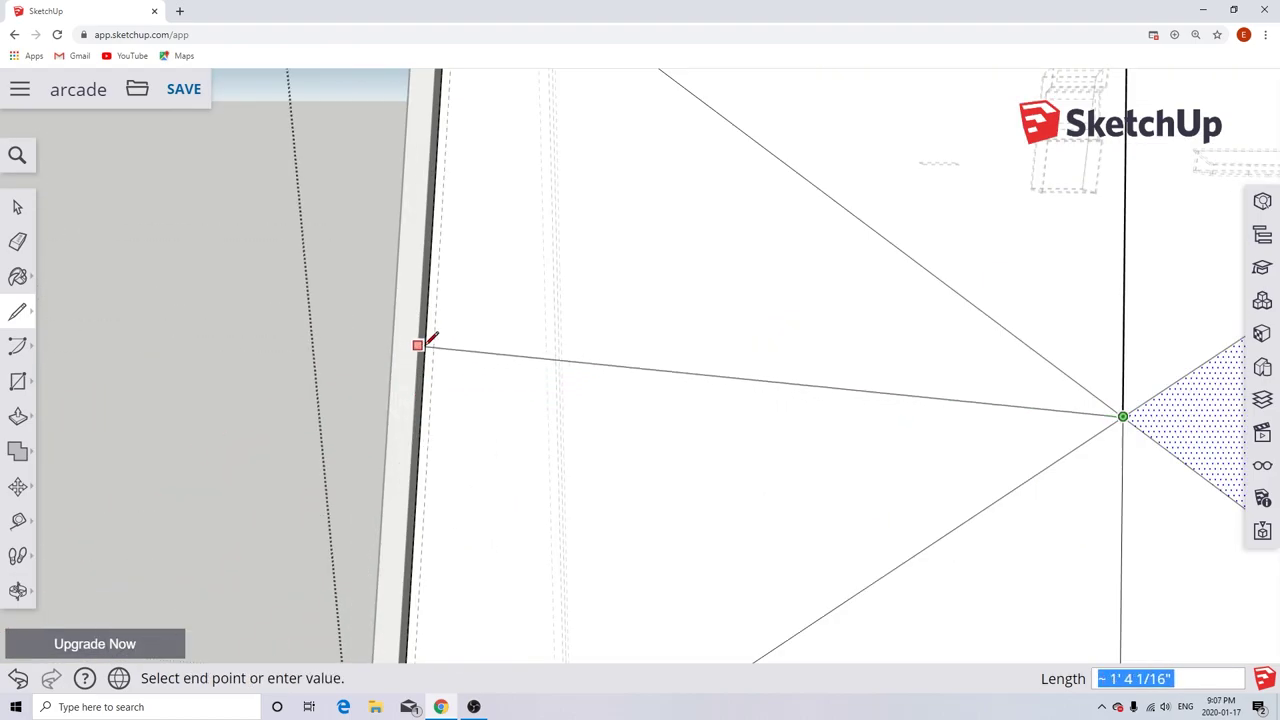
pyautogui.click(423, 396)
pyautogui.scroll(-3, 785, 407)
pyautogui.click(892, 411)
pyautogui.click(775, 406)
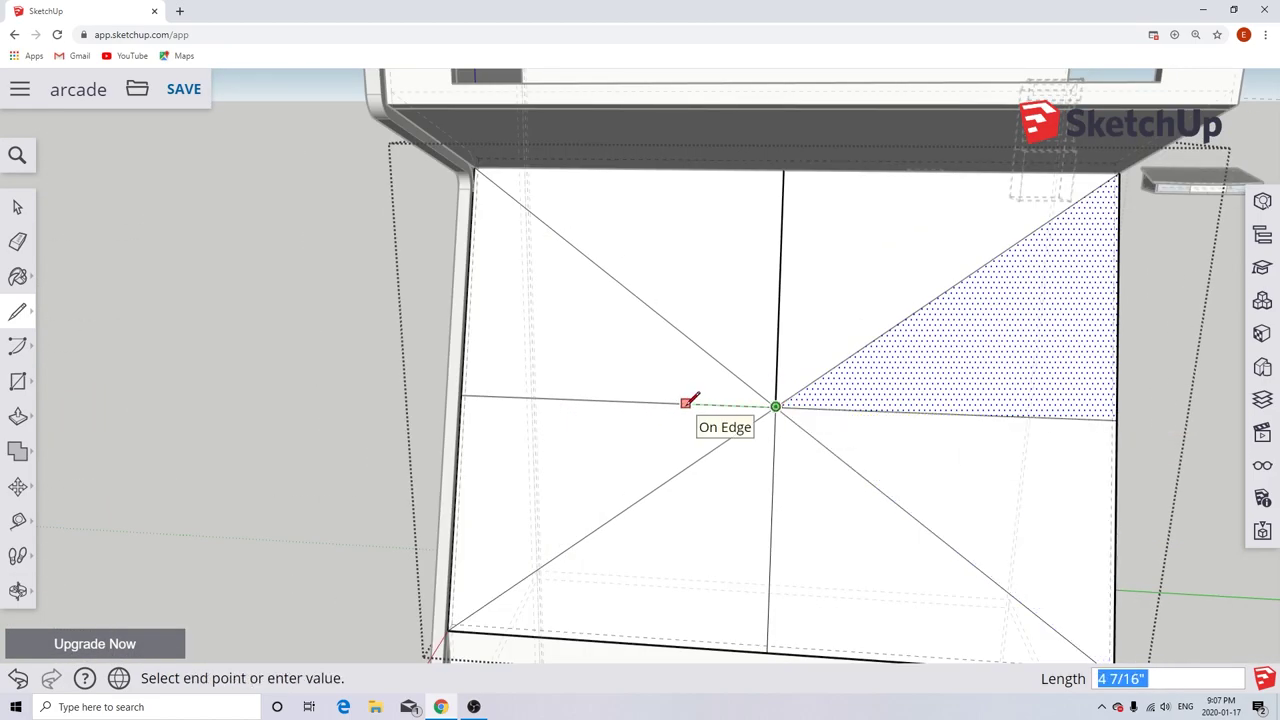
pyautogui.click(979, 410)
pyautogui.click(775, 406)
pyautogui.click(779, 313)
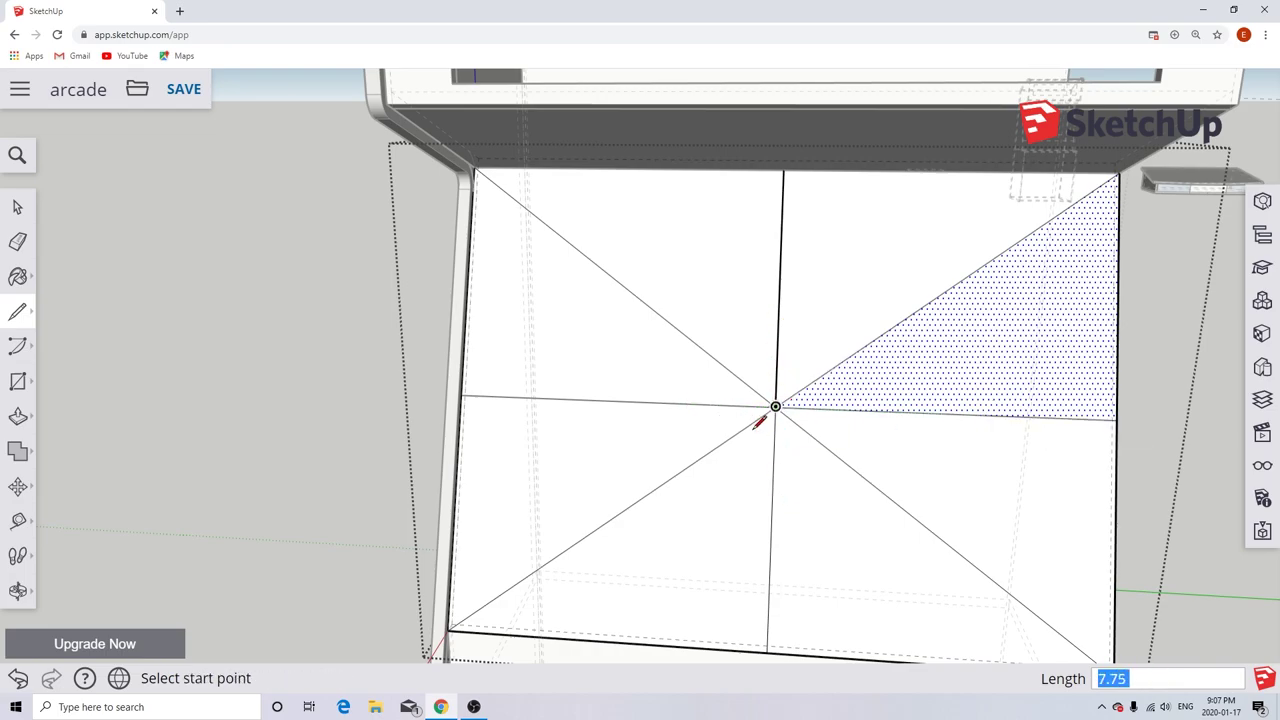
# Draw the centred screen rectangle and delete the leftover guide lines.
pyautogui.click(780, 251)
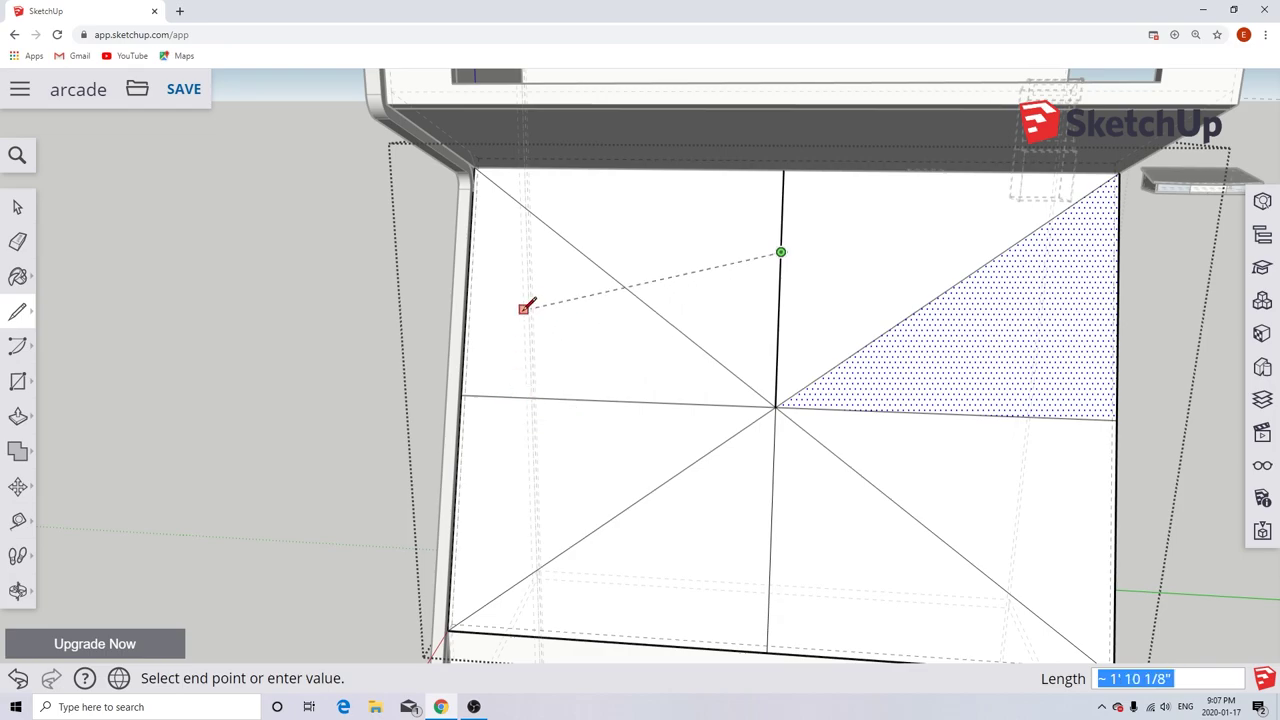
pyautogui.click(512, 246)
pyautogui.click(504, 396)
pyautogui.click(770, 565)
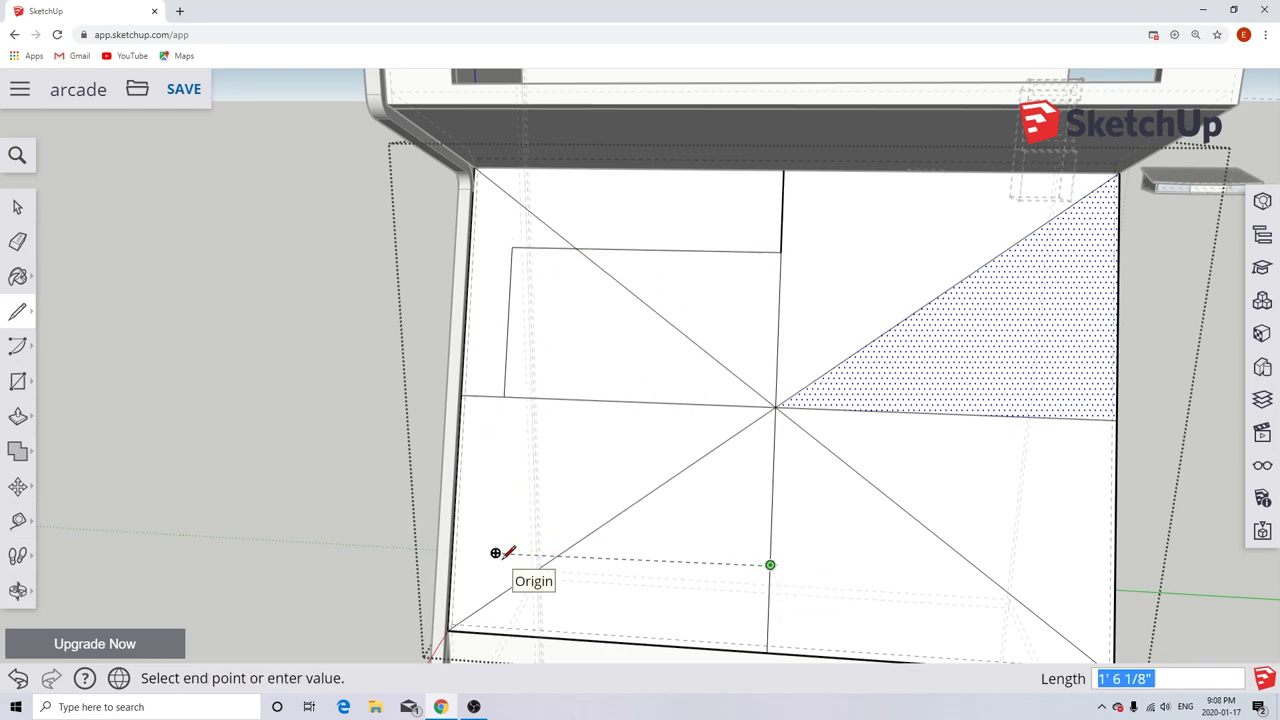
pyautogui.click(1065, 582)
pyautogui.click(1066, 420)
pyautogui.click(770, 565)
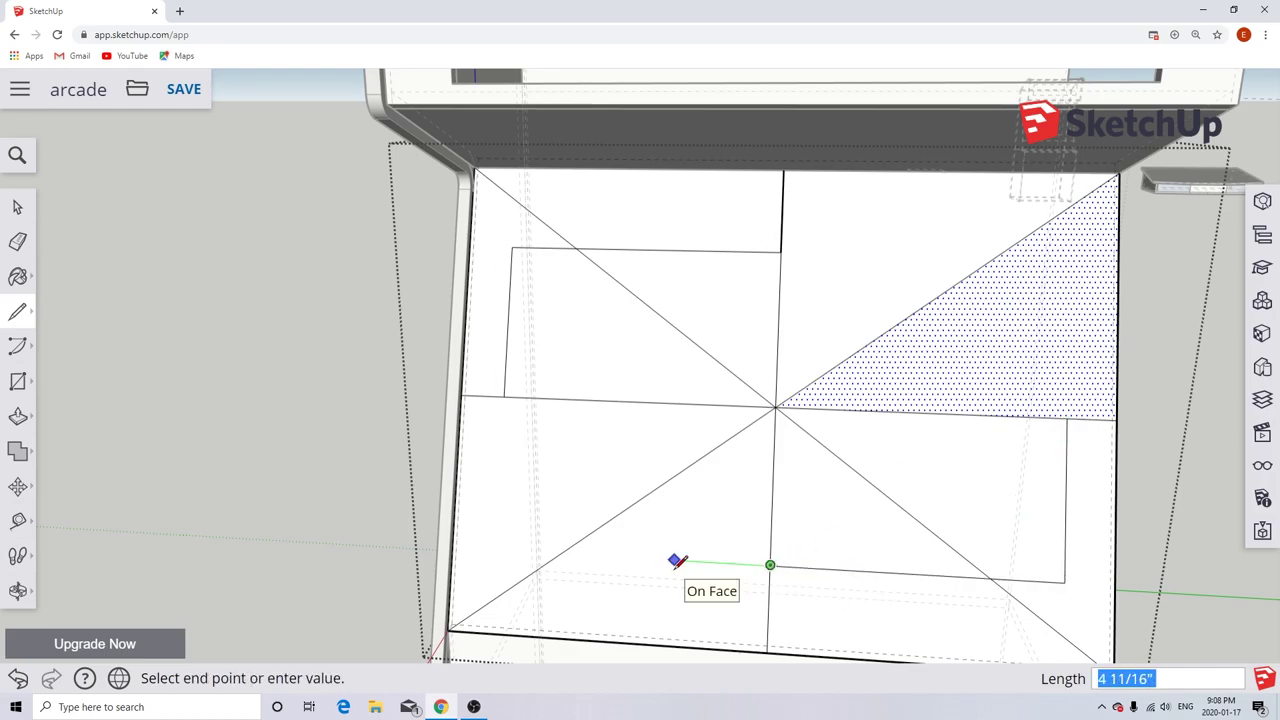
pyautogui.click(496, 550)
pyautogui.click(781, 250)
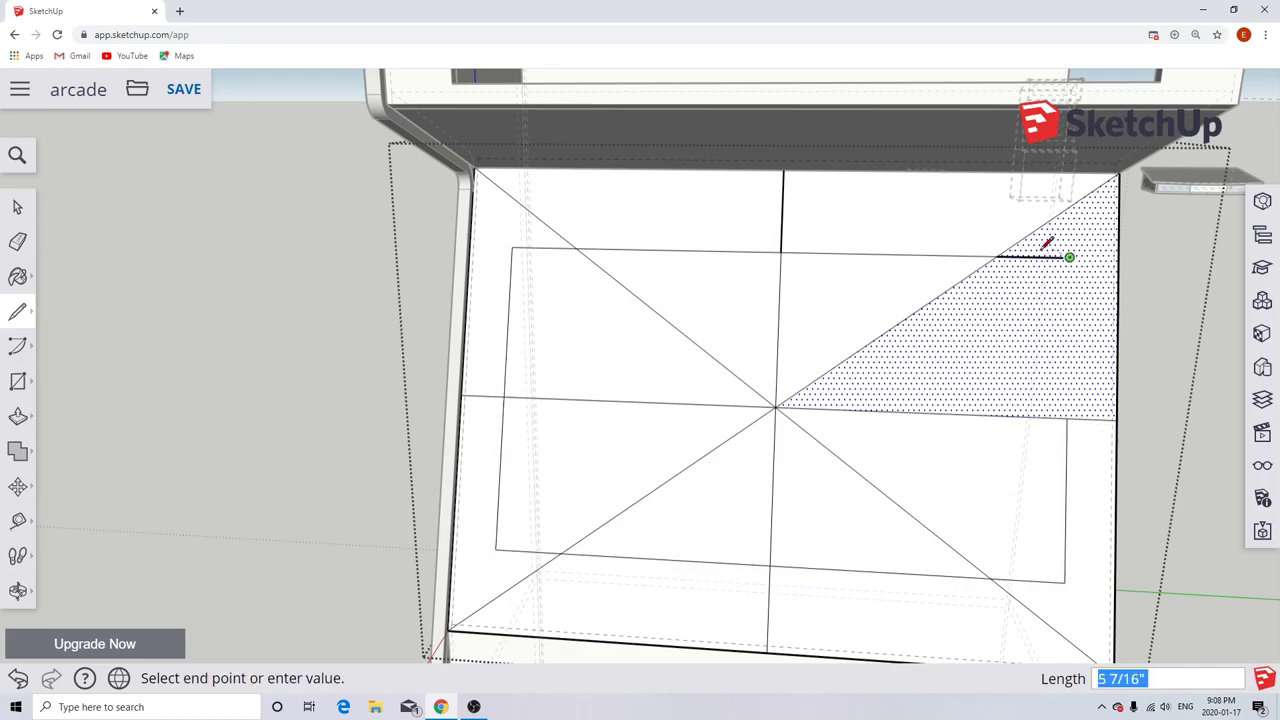
pyautogui.click(1068, 257)
pyautogui.click(1066, 420)
pyautogui.click(17, 207)
pyautogui.press('Delete')
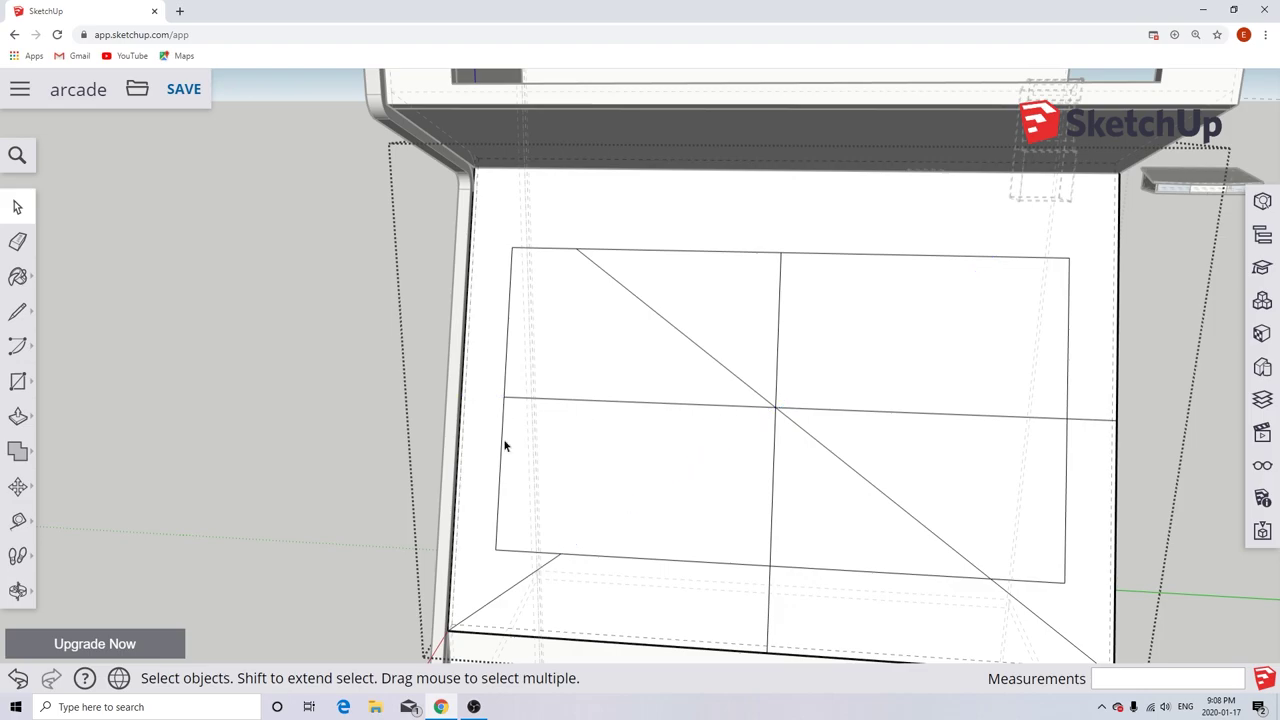
# Push the screen rectangle into the bezel to form the screen opening.
pyautogui.click(729, 420)
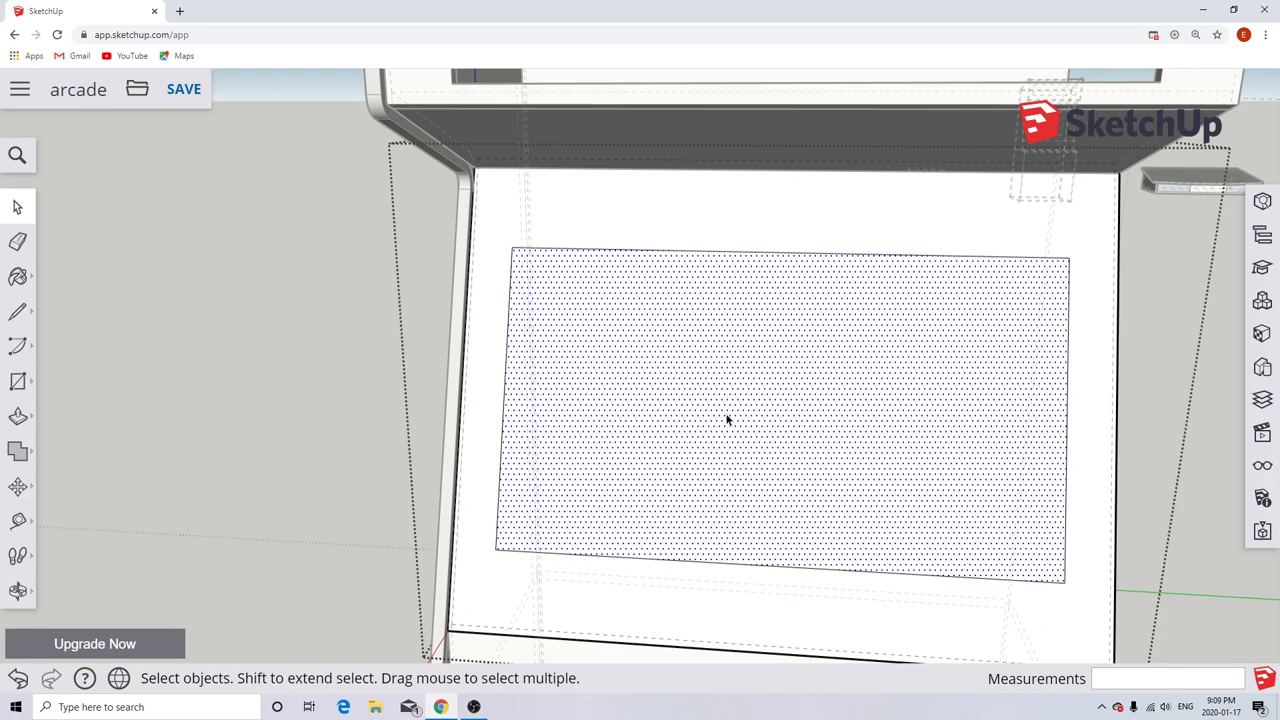
pyautogui.press('p')
pyautogui.moveTo(669, 491); pyautogui.dragTo(622, 430, button='middle')
pyautogui.scroll(-3, 789, 474)
pyautogui.moveTo(789, 474); pyautogui.dragTo(645, 440, button='middle')
pyautogui.press('space')
pyautogui.scroll(5, 770, 464)
pyautogui.scroll(2, 770, 464)
pyautogui.scroll(2, 638, 430)
pyautogui.scroll(-6, 691, 251)
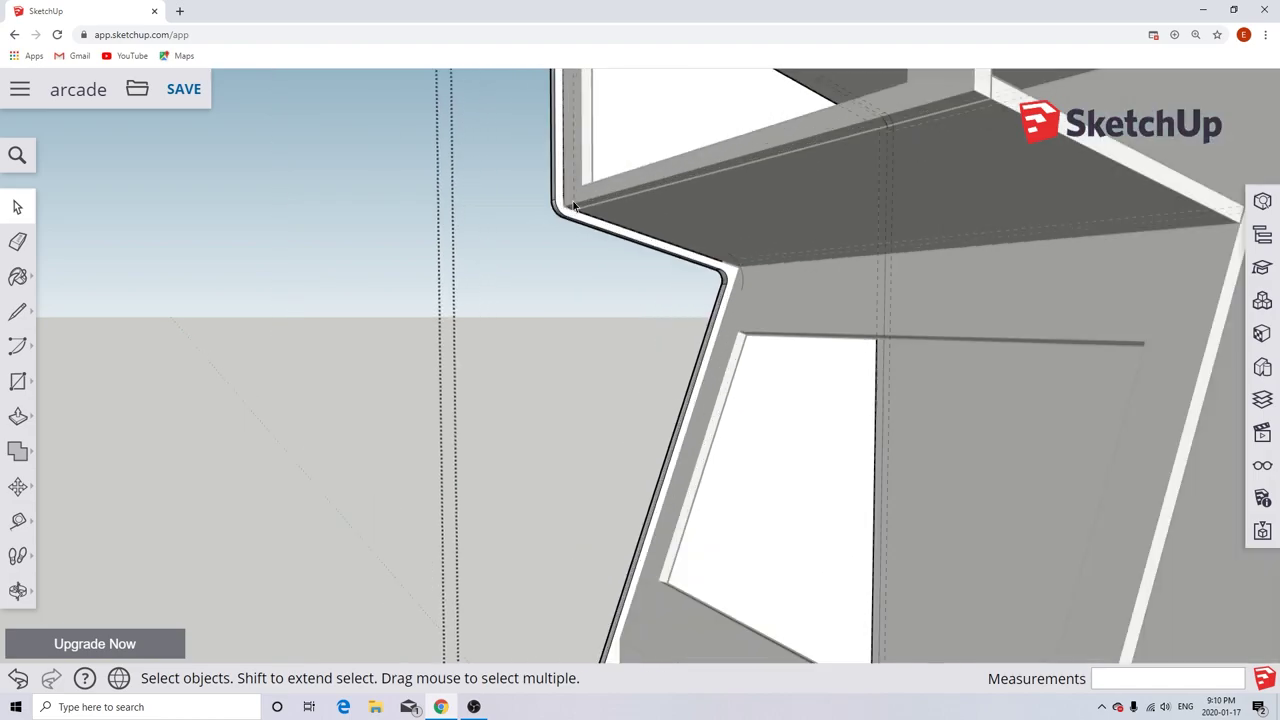
pyautogui.scroll(6, 646, 229)
pyautogui.moveTo(600, 263); pyautogui.dragTo(469, 166, button='middle')
# Frame the whole arcade cabinet in a front three-quarter view.
pyautogui.scroll(-6, 677, 571)
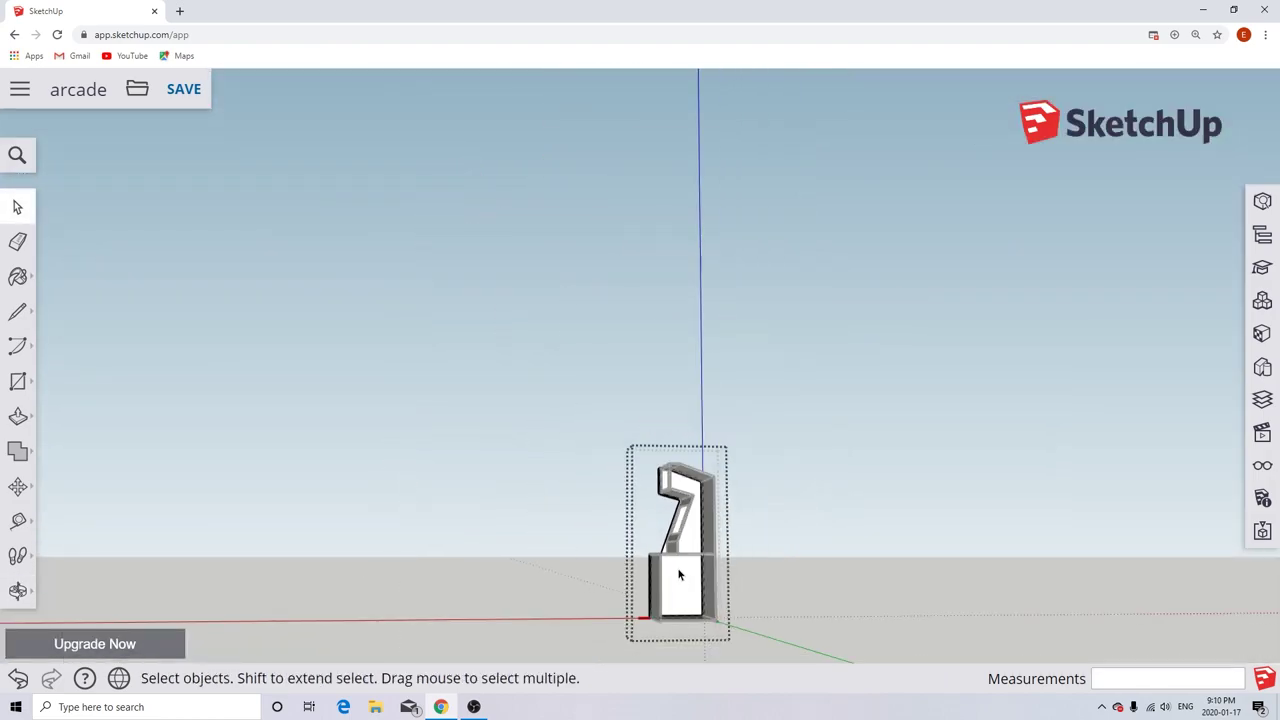
pyautogui.scroll(4, 757, 414)
pyautogui.scroll(-4, 751, 242)
pyautogui.scroll(4, 748, 250)
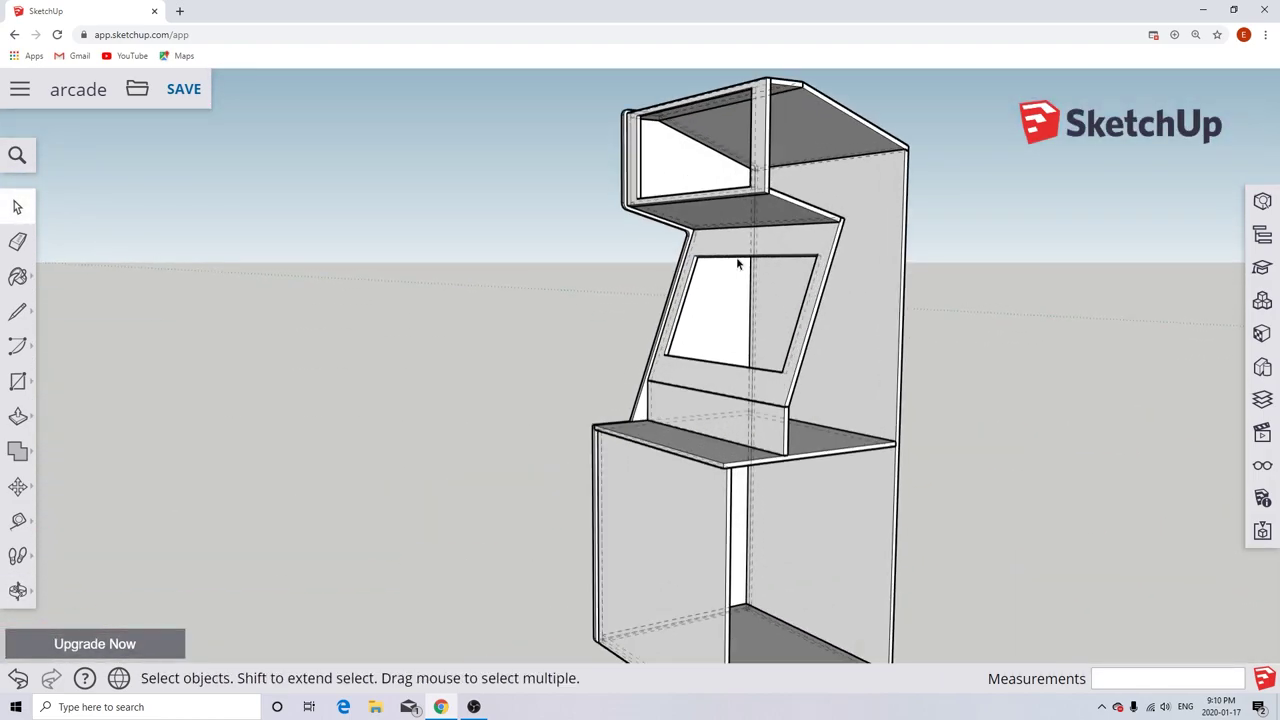
pyautogui.moveTo(740, 263); pyautogui.dragTo(917, 334, button='middle')
pyautogui.scroll(-2, 813, 352)
pyautogui.scroll(-3, 813, 352)
pyautogui.scroll(3, 704, 357)
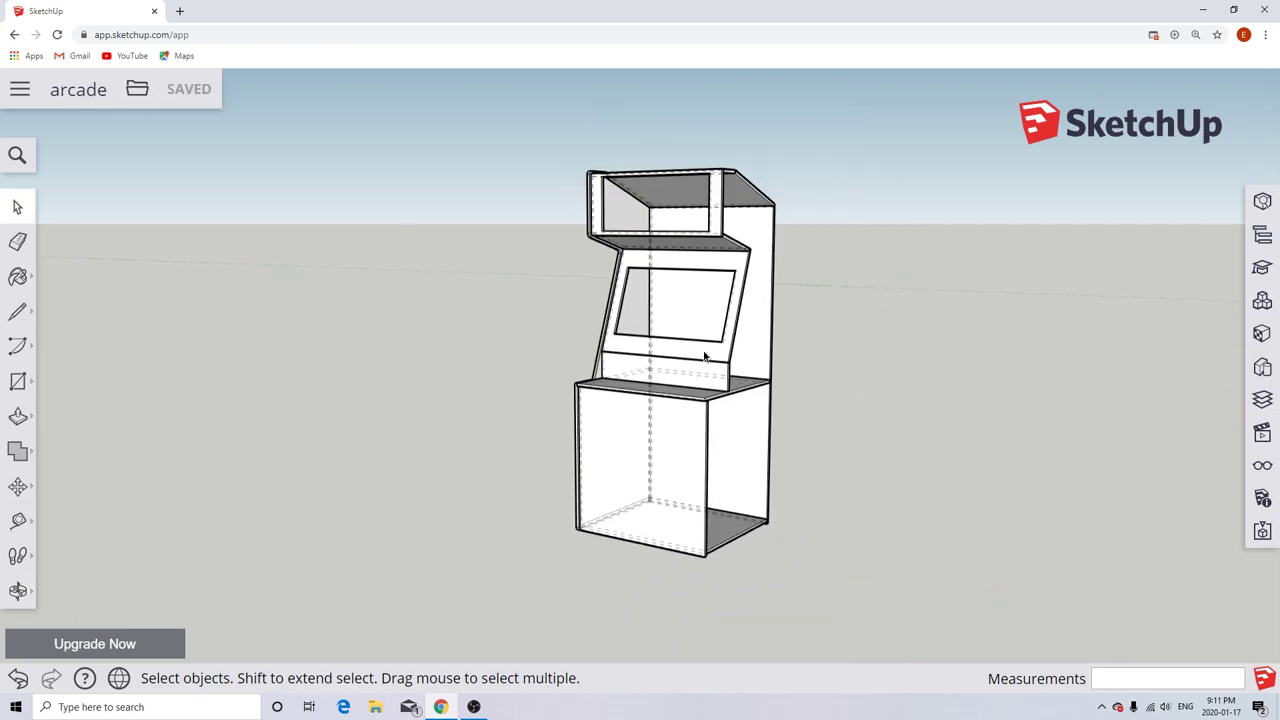
# Check that the screen, shelf, side, floor, top box and lid panels are separate groups.
pyautogui.click(704, 357)
pyautogui.click(698, 380)
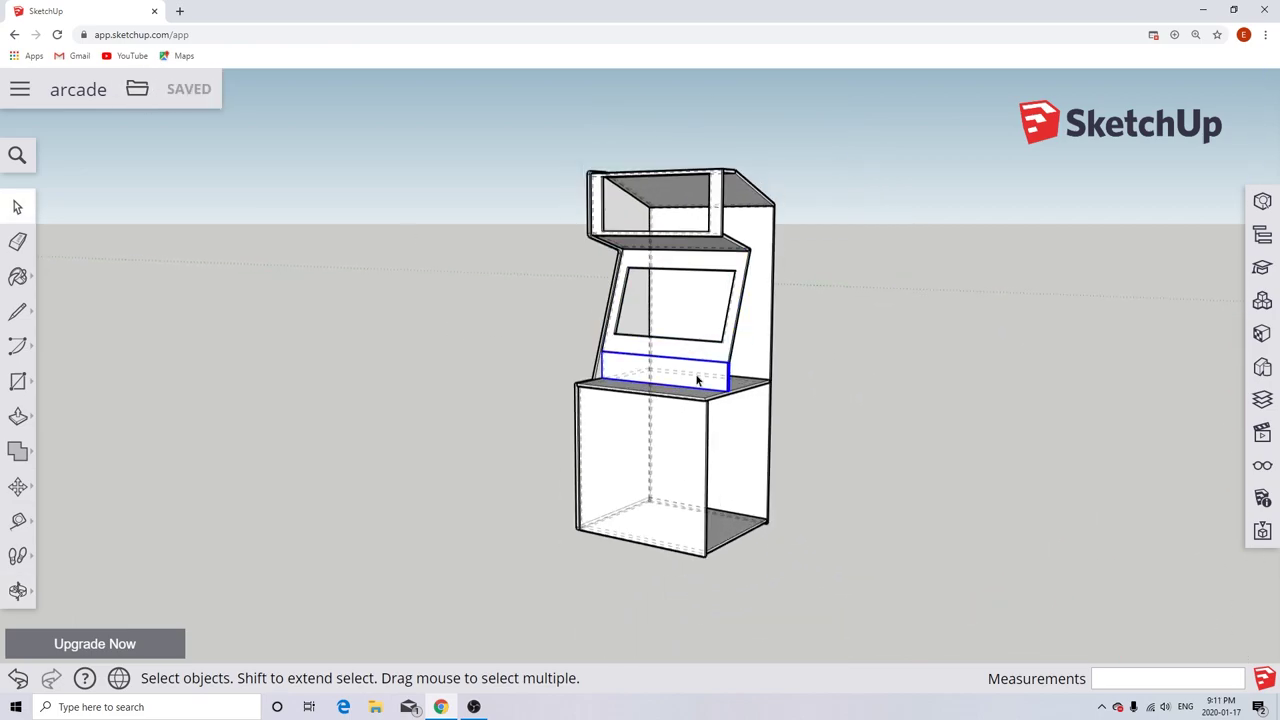
pyautogui.click(677, 434)
pyautogui.click(692, 398)
pyautogui.click(740, 462)
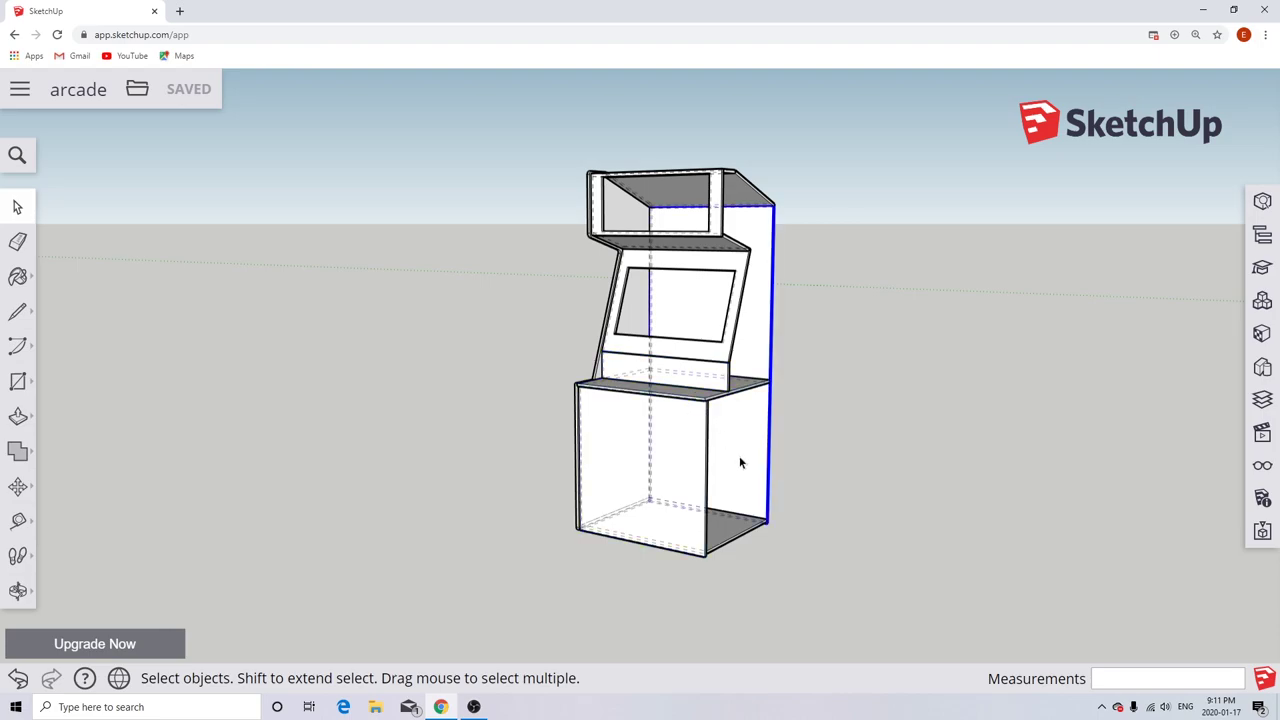
pyautogui.click(740, 536)
pyautogui.click(722, 205)
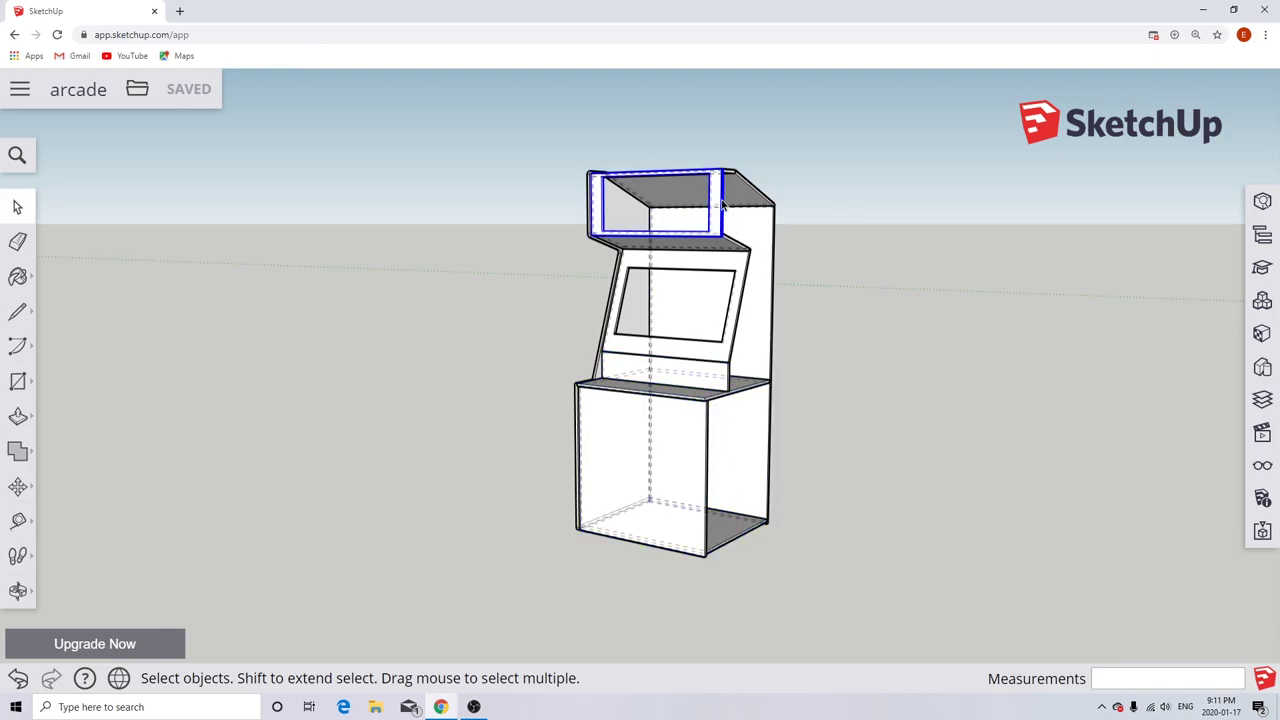
pyautogui.click(732, 205)
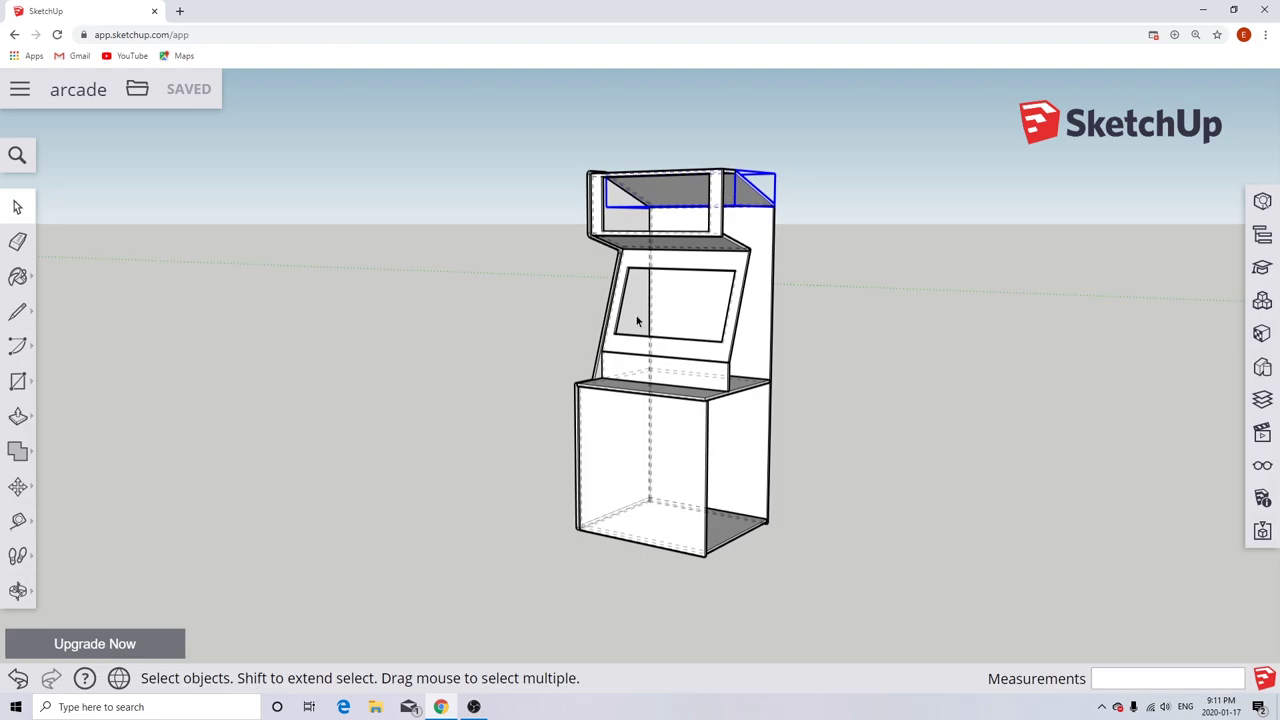
pyautogui.press('m')
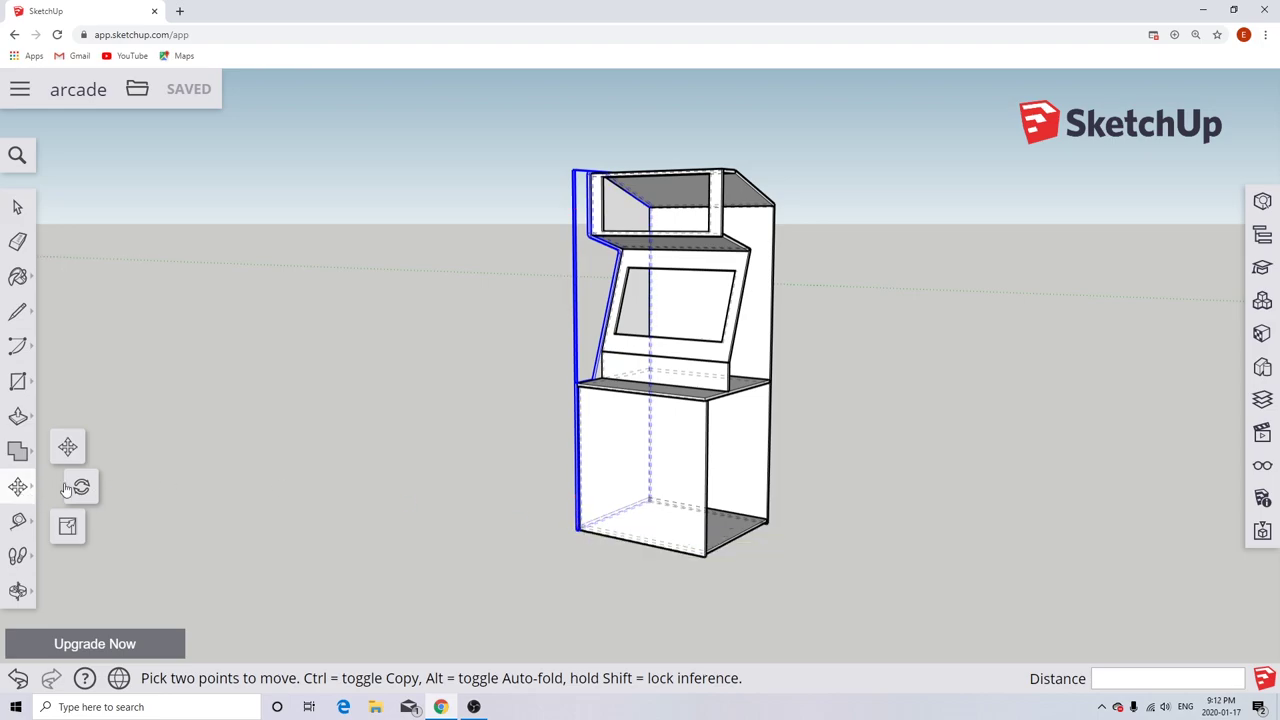
# Move the left side panel out away from the cabinet.
pyautogui.click(575, 527)
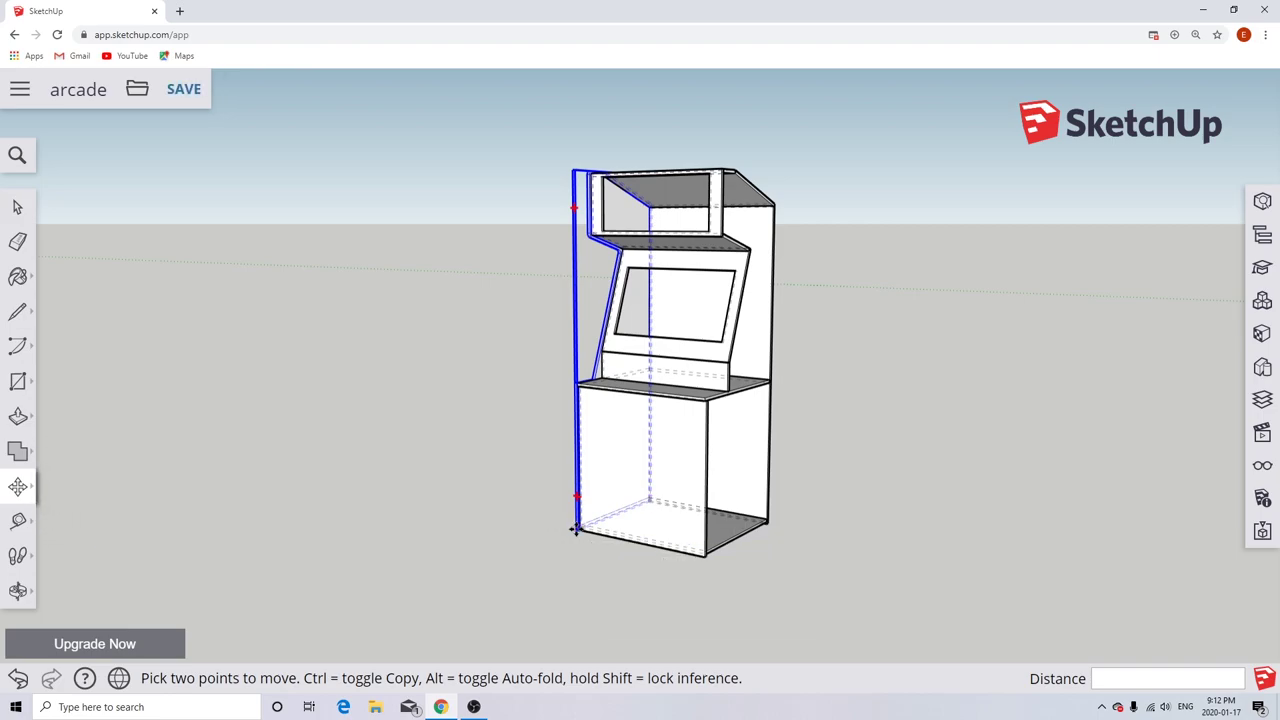
pyautogui.click(575, 527)
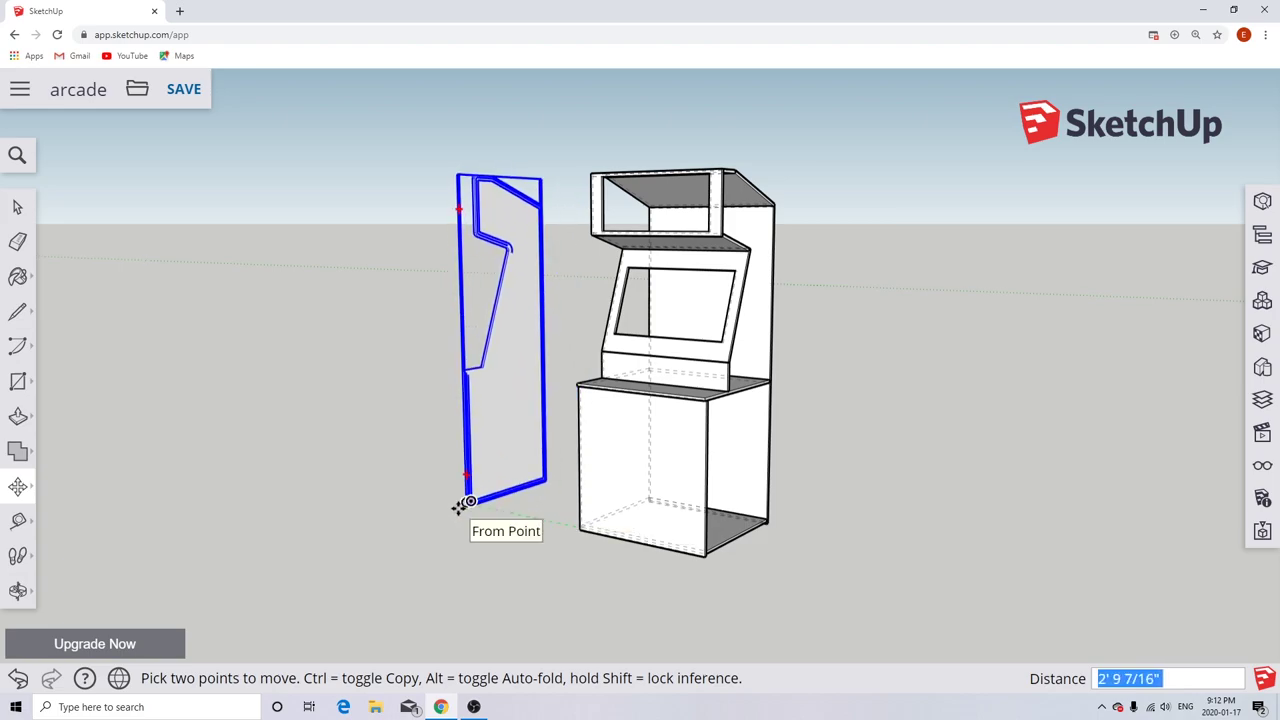
pyautogui.click(460, 507)
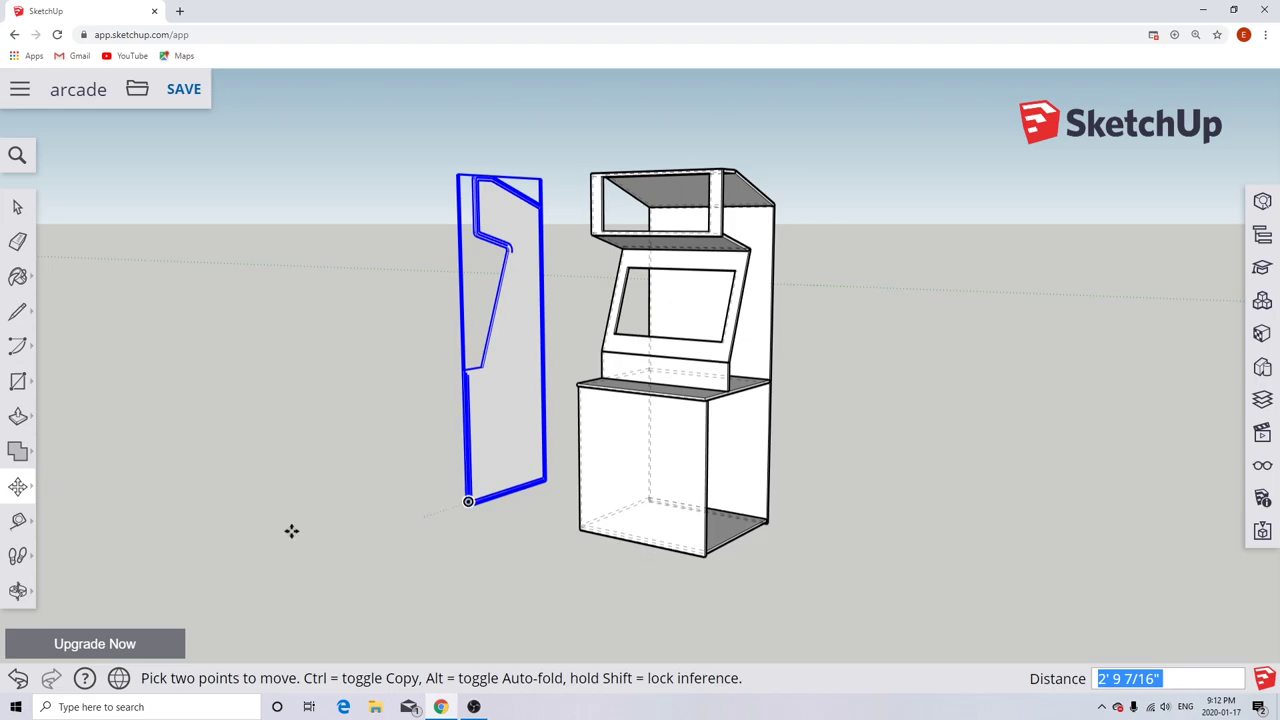
pyautogui.click(17, 206)
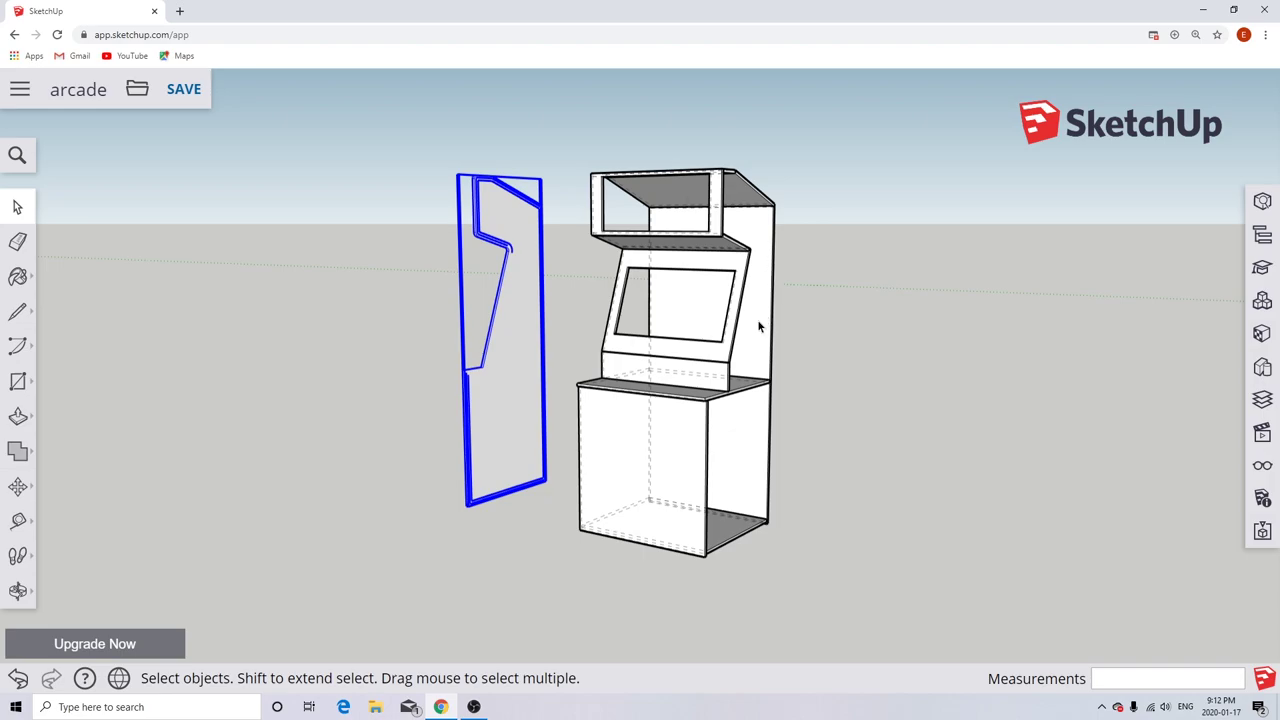
# Pull the cabinet's lower front panel forward, clear of the body.
pyautogui.click(667, 441)
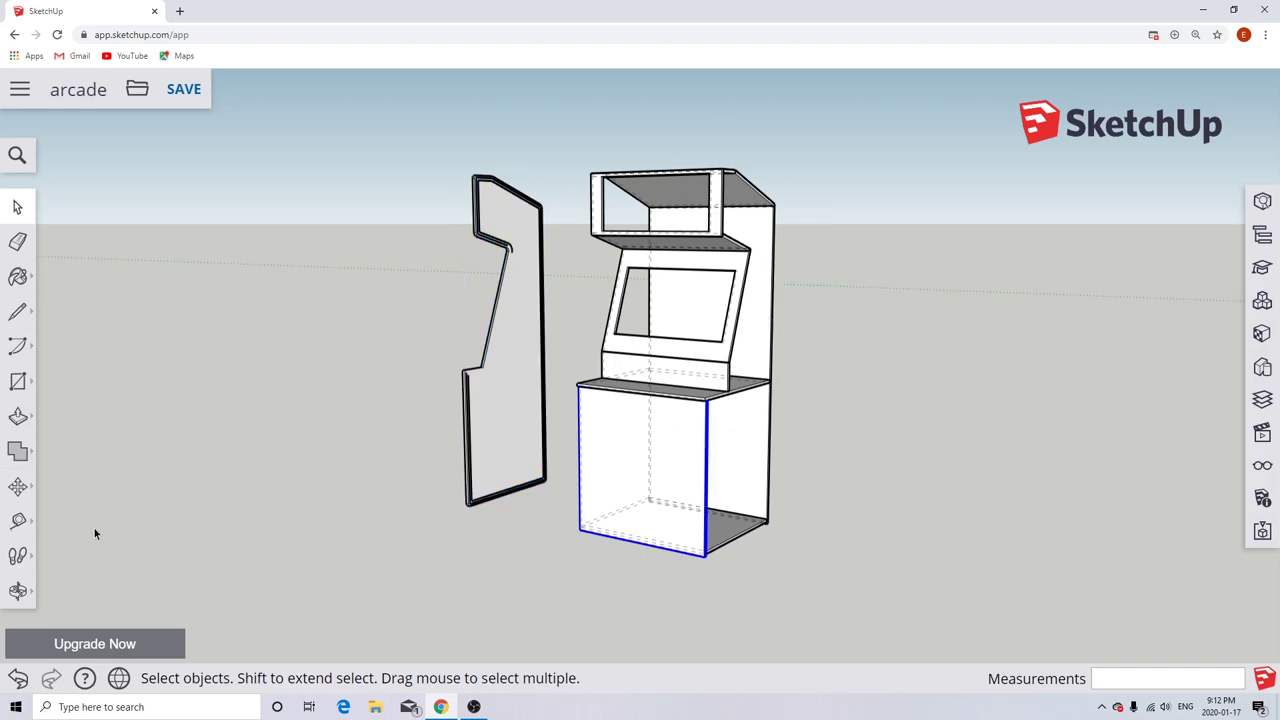
pyautogui.click(17, 487)
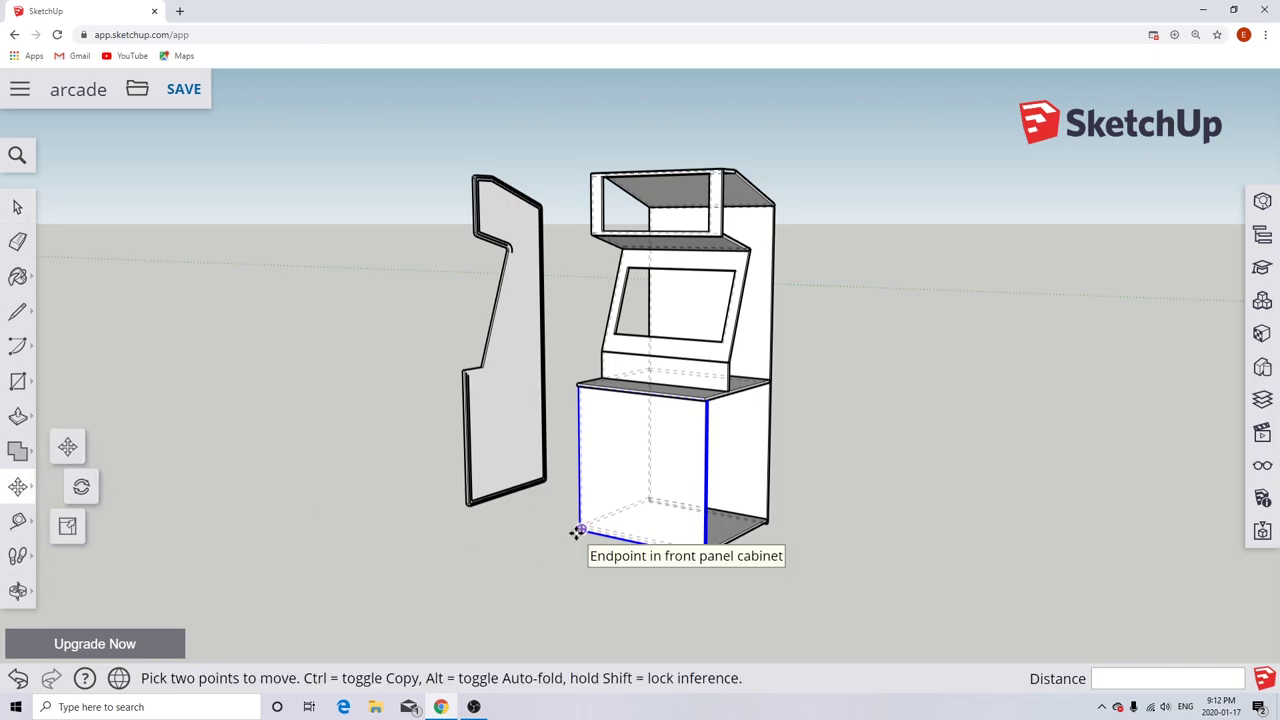
pyautogui.click(578, 532)
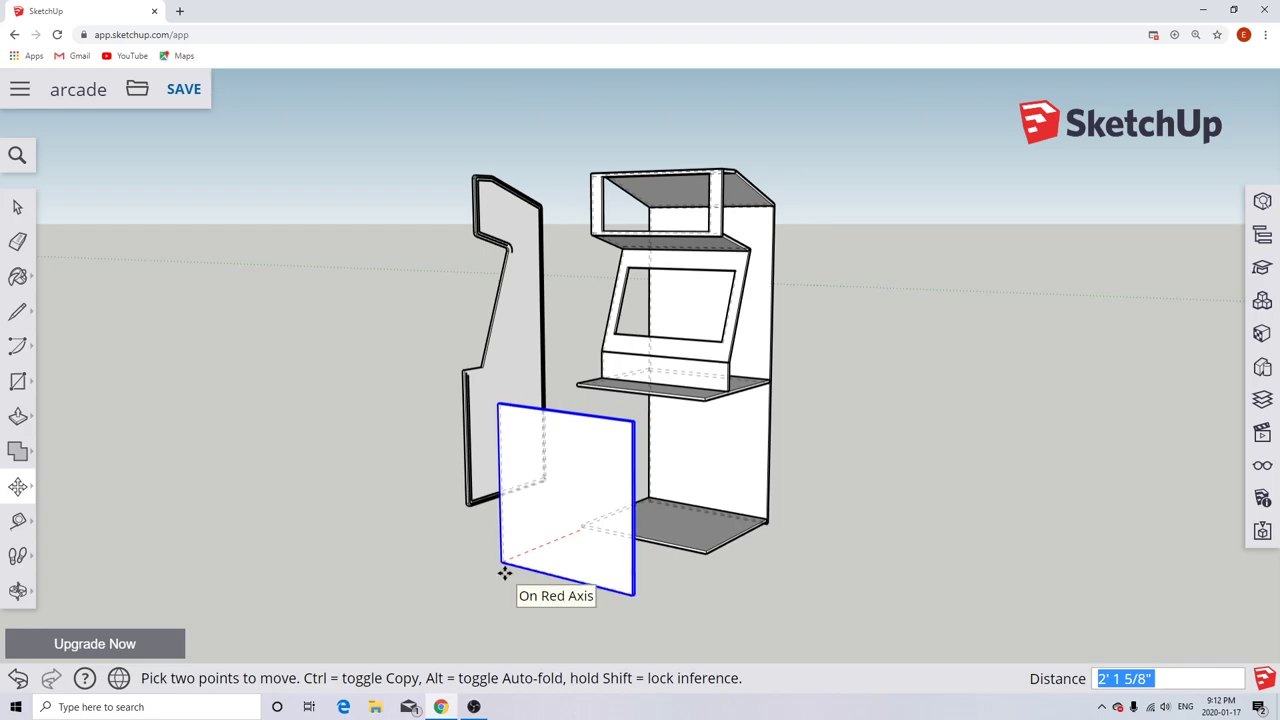
pyautogui.click(505, 572)
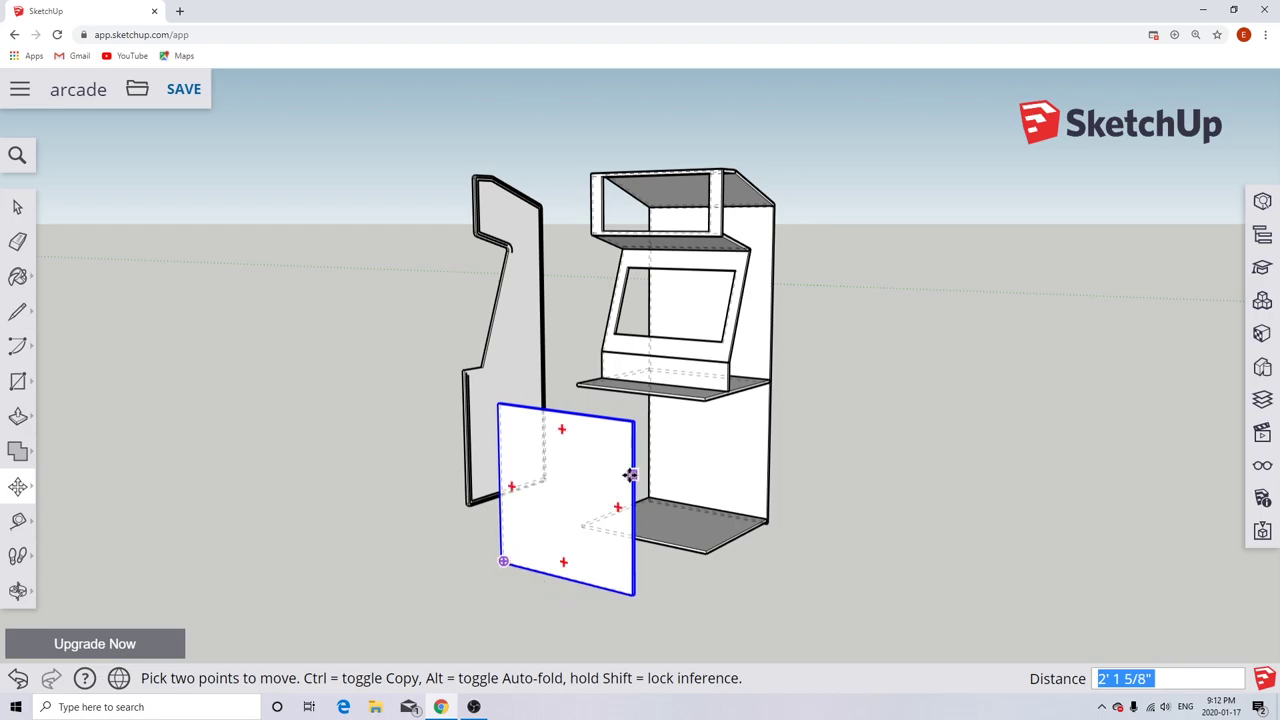
pyautogui.click(19, 492)
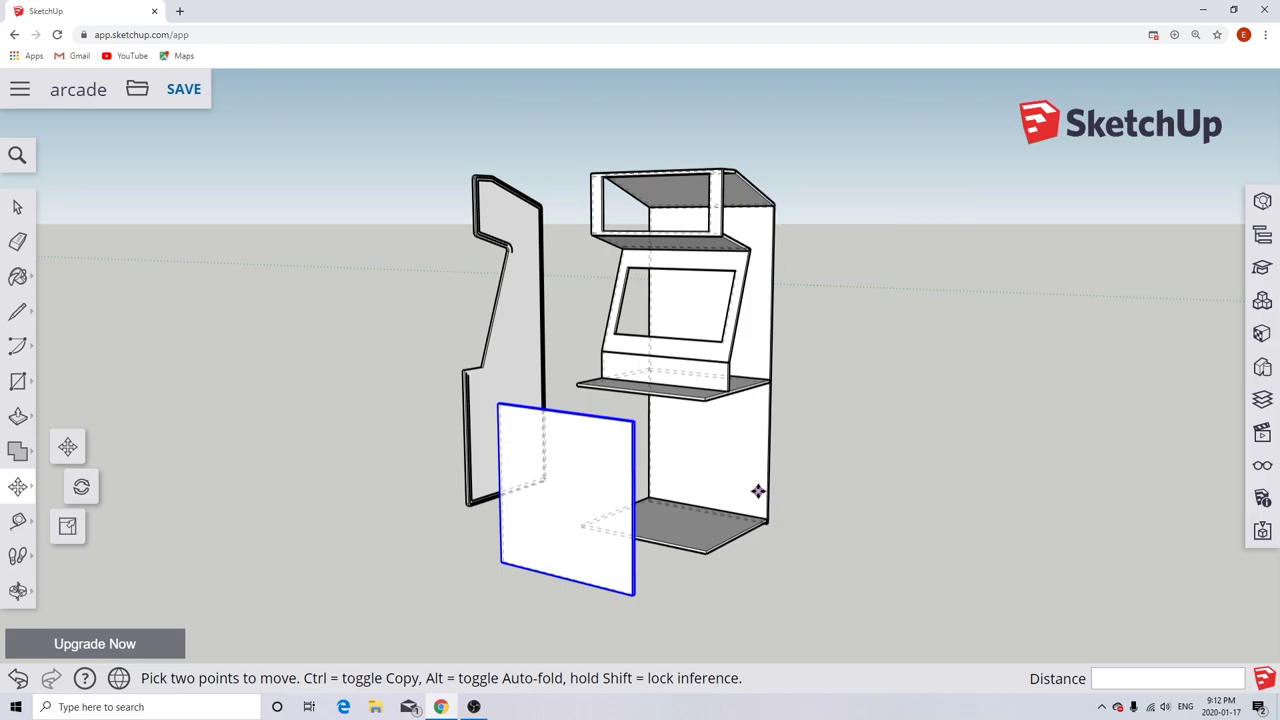
# Move the right side panel out to the right of the cabinet.
pyautogui.click(31, 204)
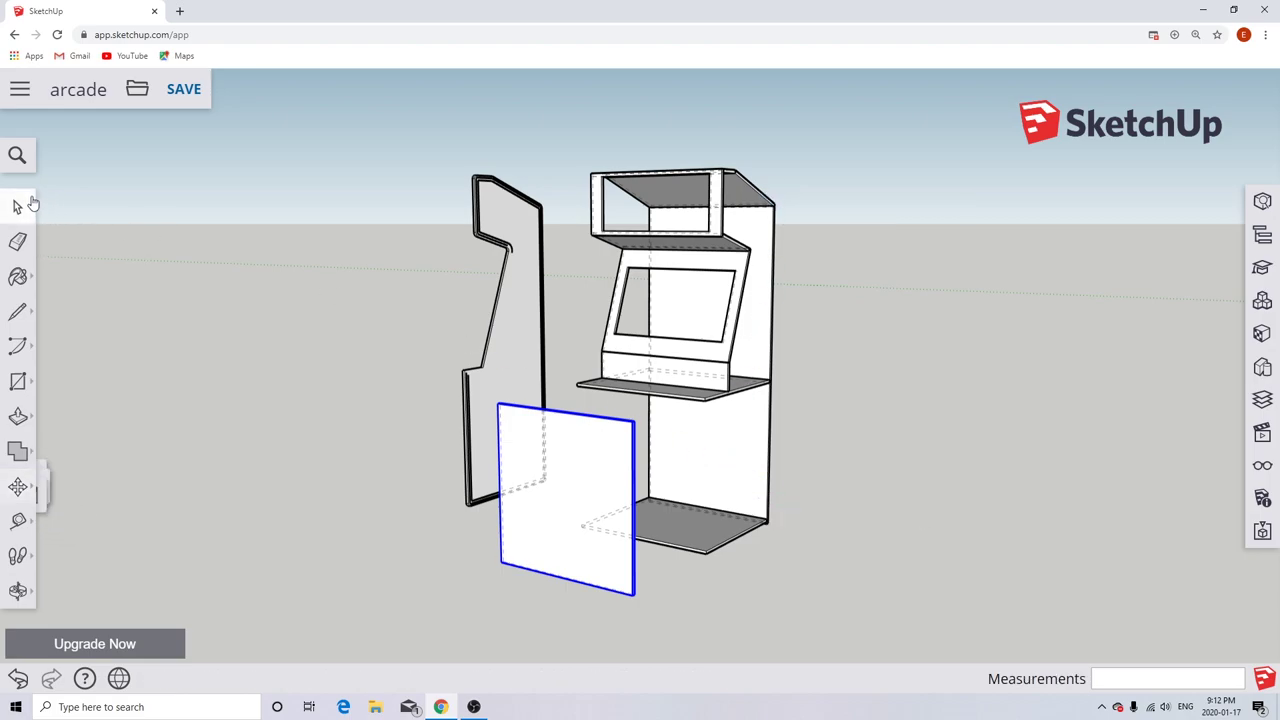
pyautogui.click(760, 430)
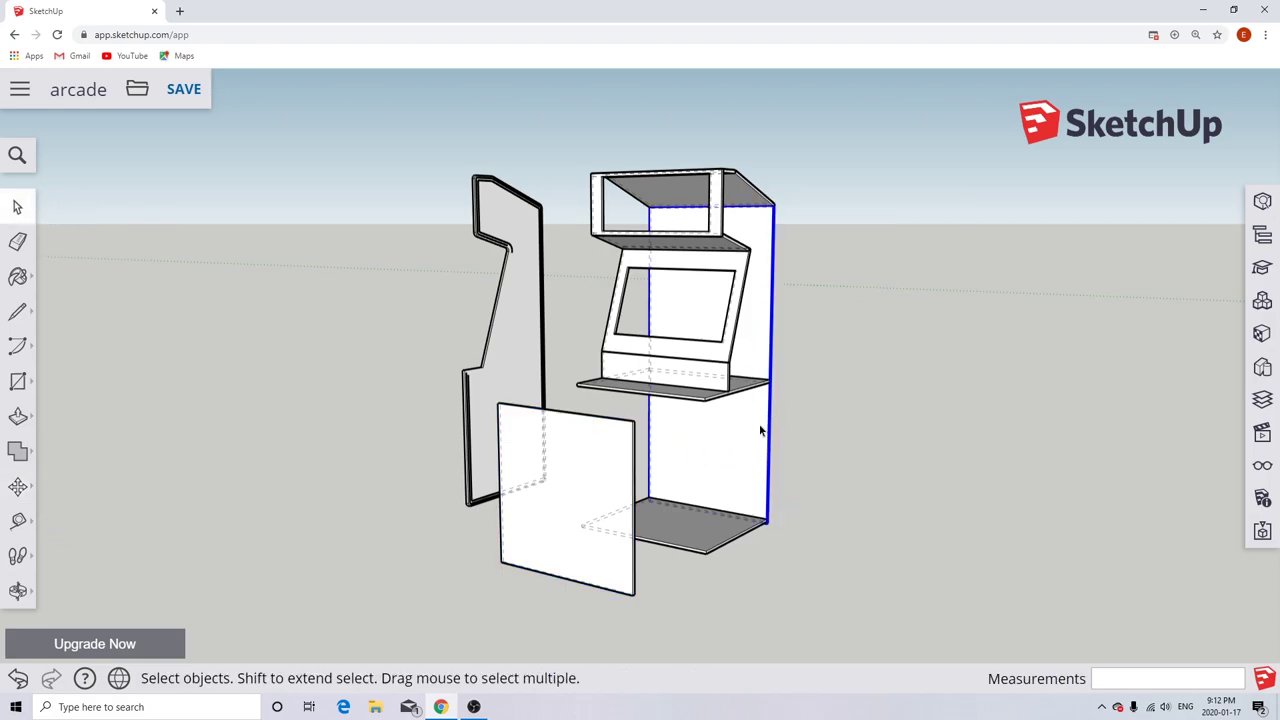
pyautogui.click(17, 486)
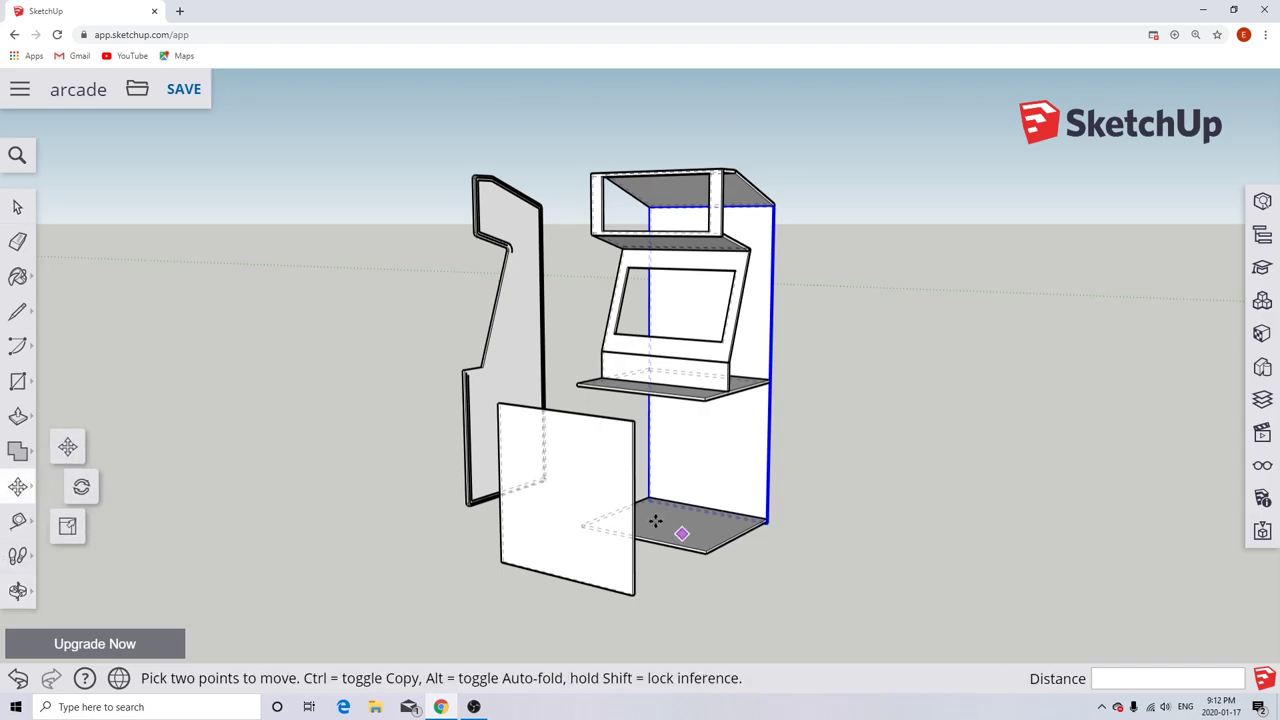
pyautogui.click(768, 522)
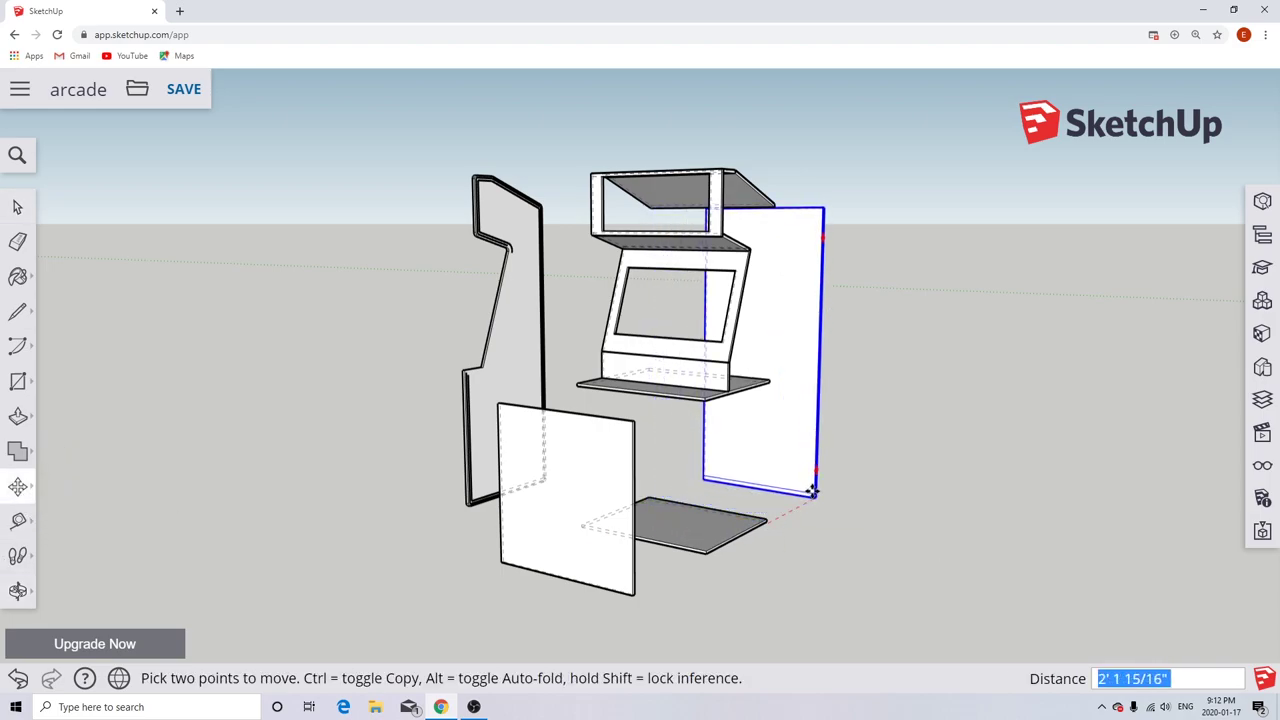
pyautogui.click(812, 490)
pyautogui.press('space')
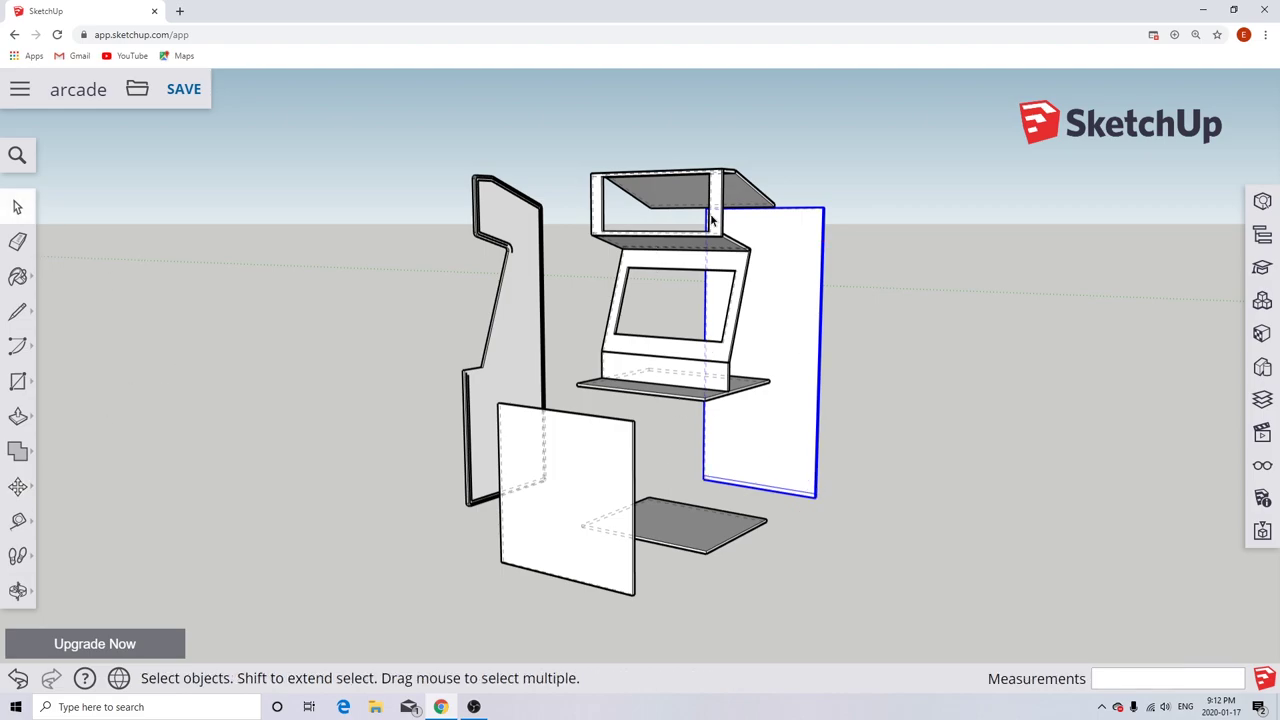
# Lift the top rail straight up above the cabinet.
pyautogui.moveTo(712, 218); pyautogui.dragTo(480, 275, button='middle')
pyautogui.click(655, 178)
pyautogui.press('m')
pyautogui.click(705, 182)
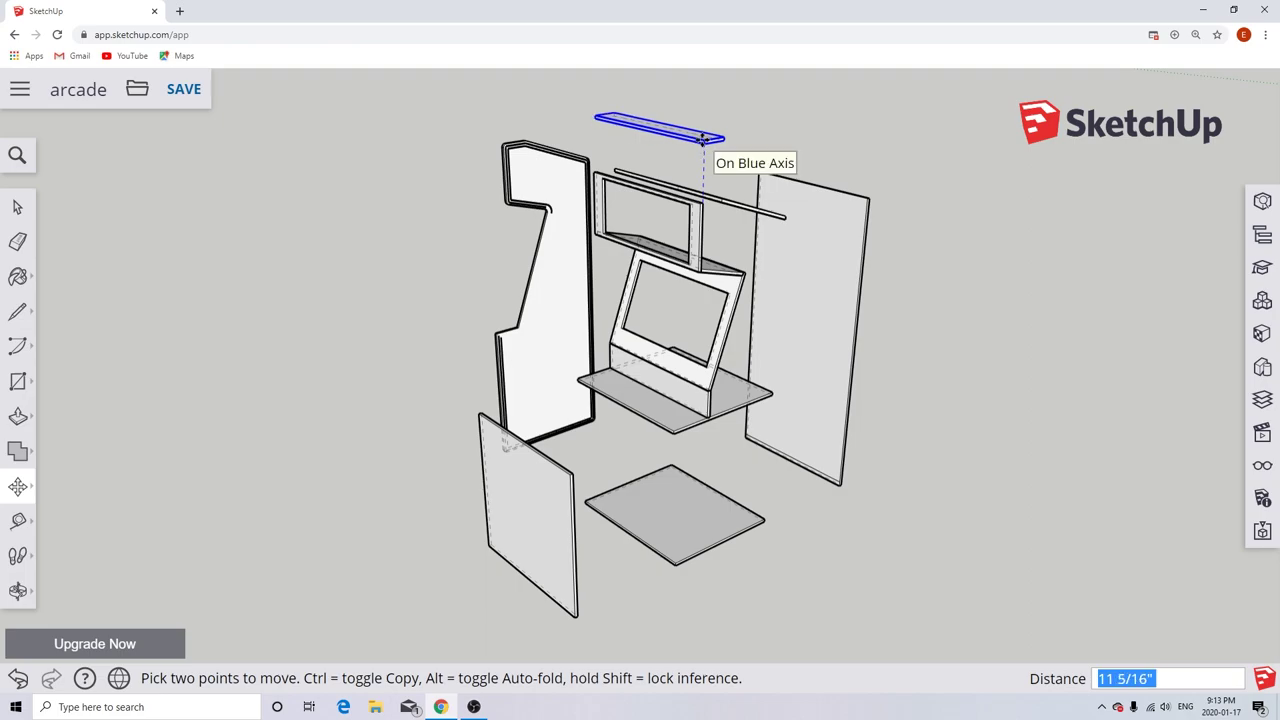
pyautogui.click(705, 140)
pyautogui.press('space')
# Shift the upper frame out to the left and raise the speaker shelf higher.
pyautogui.click(645, 185)
pyautogui.click(17, 486)
pyautogui.click(700, 262)
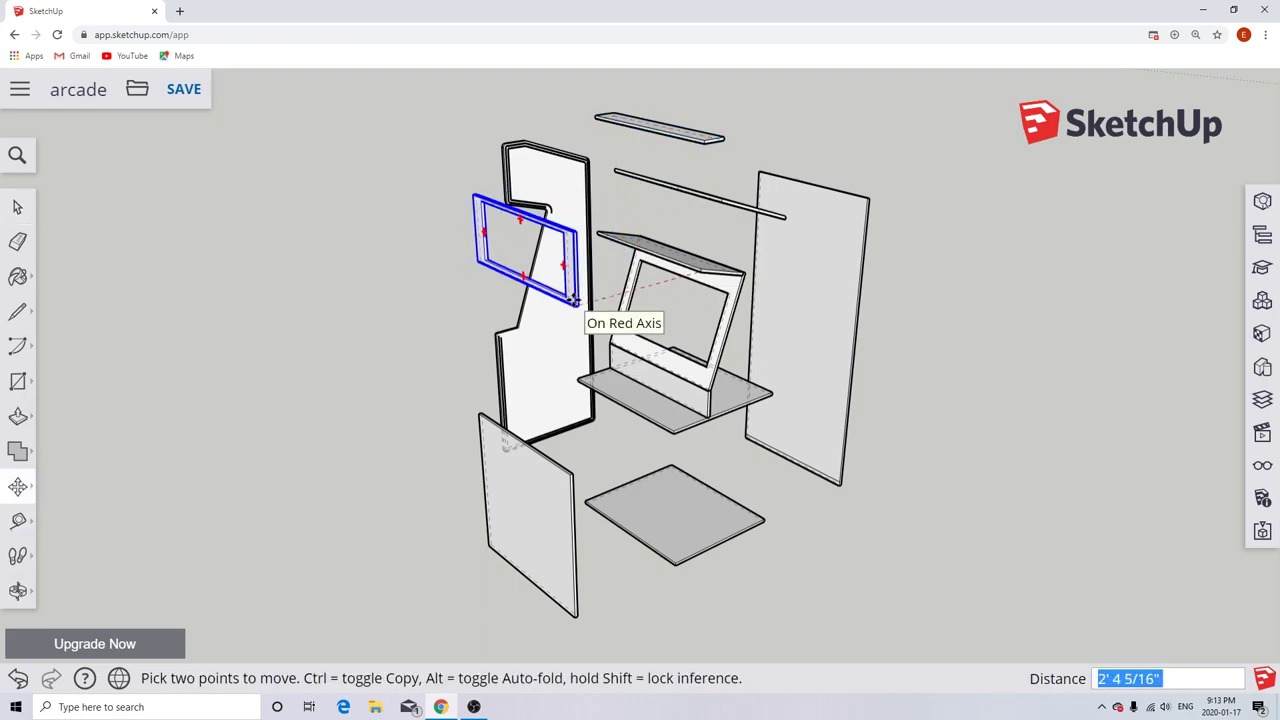
pyautogui.click(705, 287)
pyautogui.press('space')
pyautogui.click(675, 245)
pyautogui.click(17, 486)
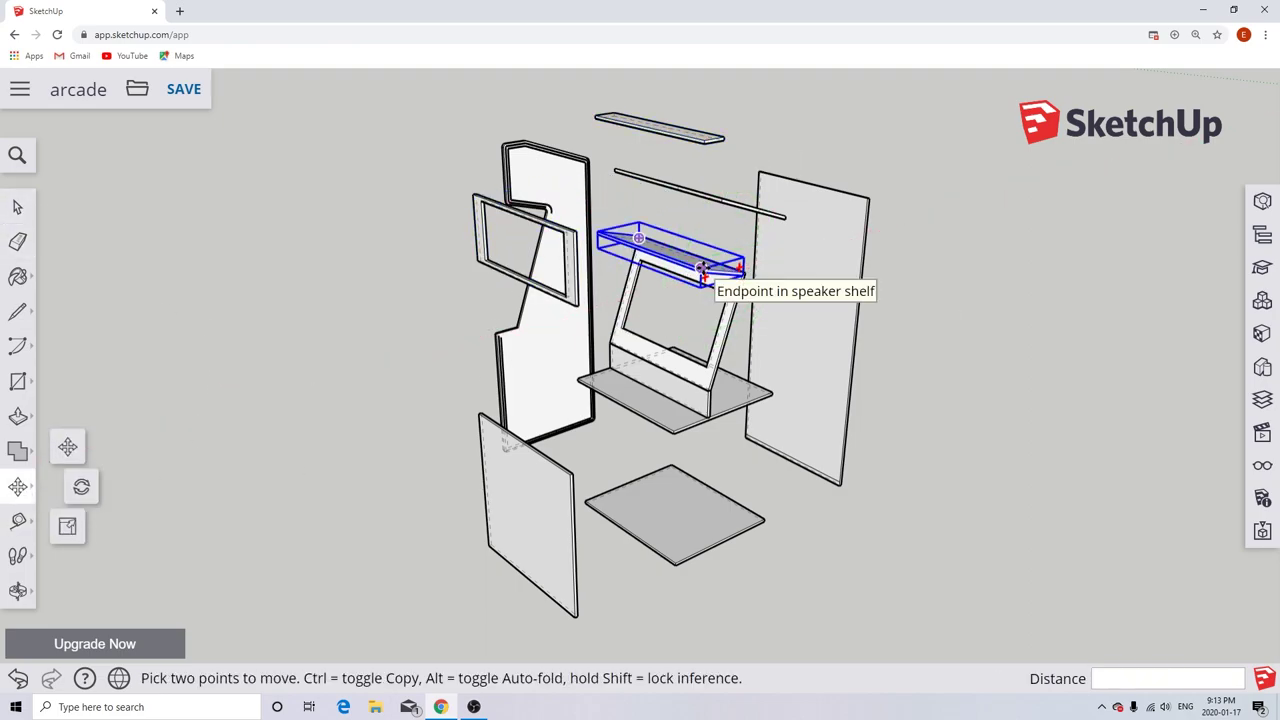
pyautogui.click(703, 270)
# Move the monitor bezel up, forward and to the left.
pyautogui.click(700, 236)
pyautogui.click(17, 207)
pyautogui.click(650, 350)
pyautogui.click(17, 486)
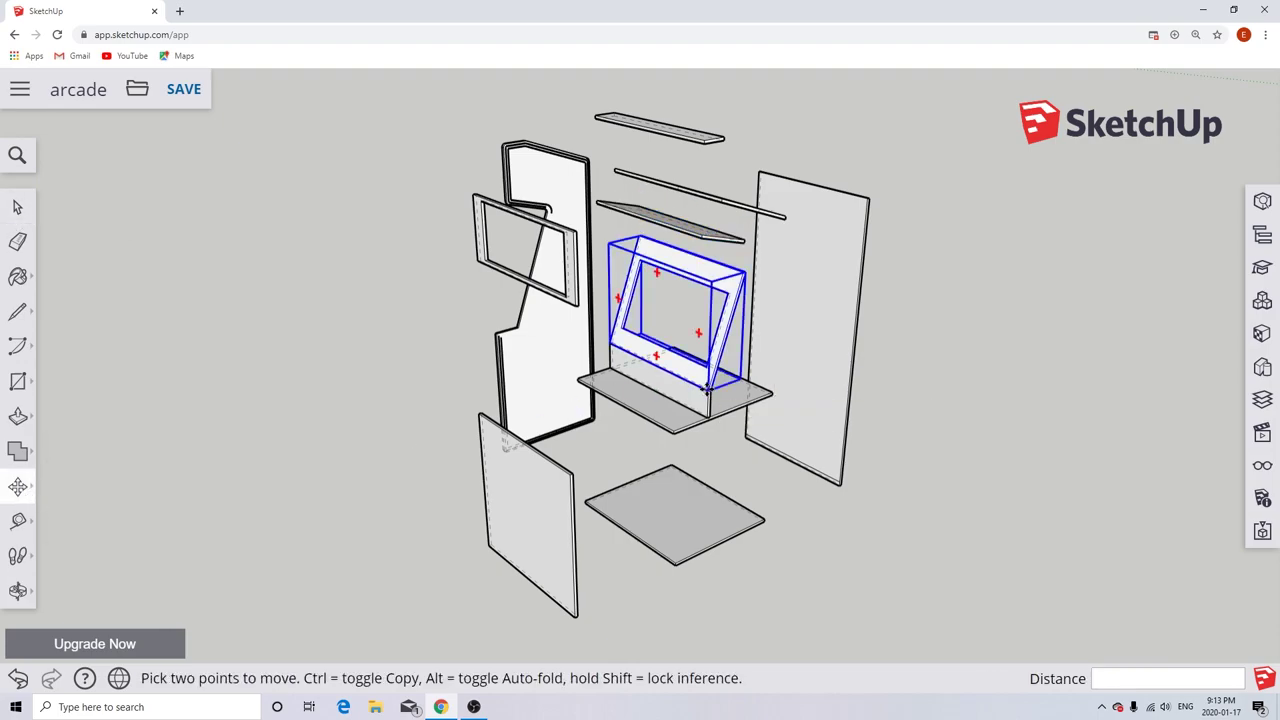
pyautogui.click(707, 390)
pyautogui.scroll(3, 707, 345)
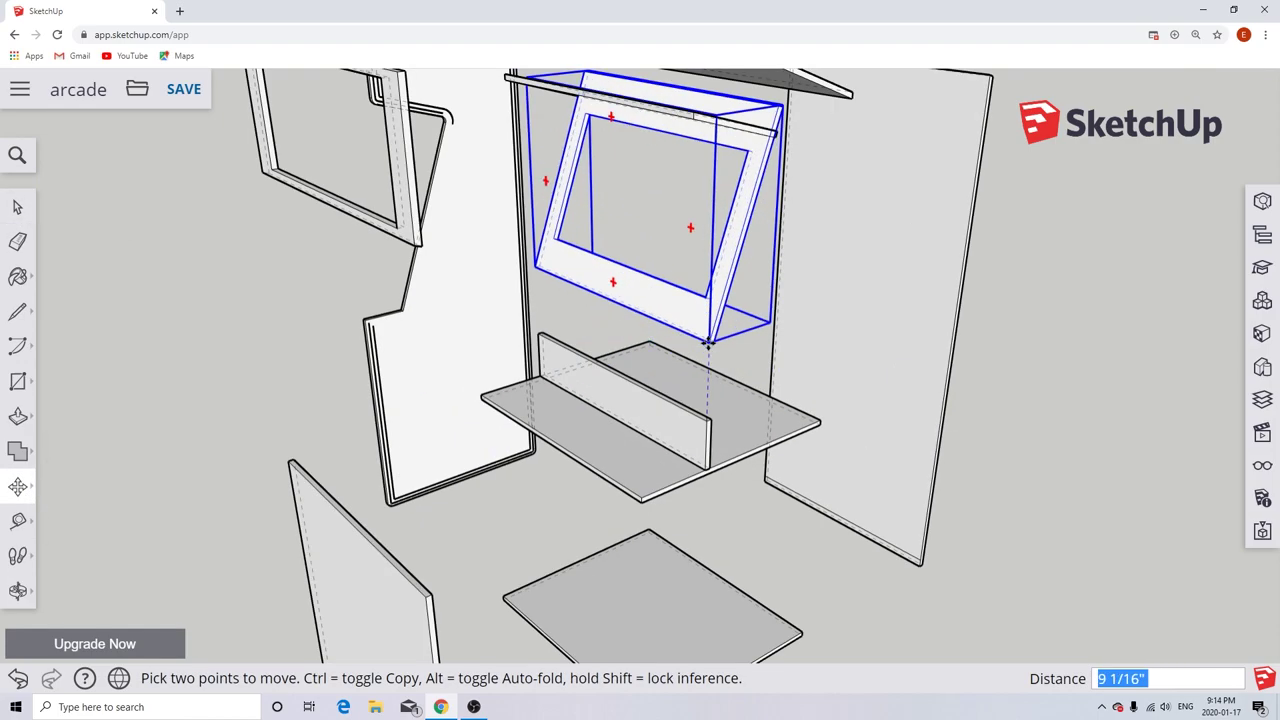
pyautogui.click(586, 480)
pyautogui.press('space')
# Carry the control panel front piece out to the left.
pyautogui.click(703, 428)
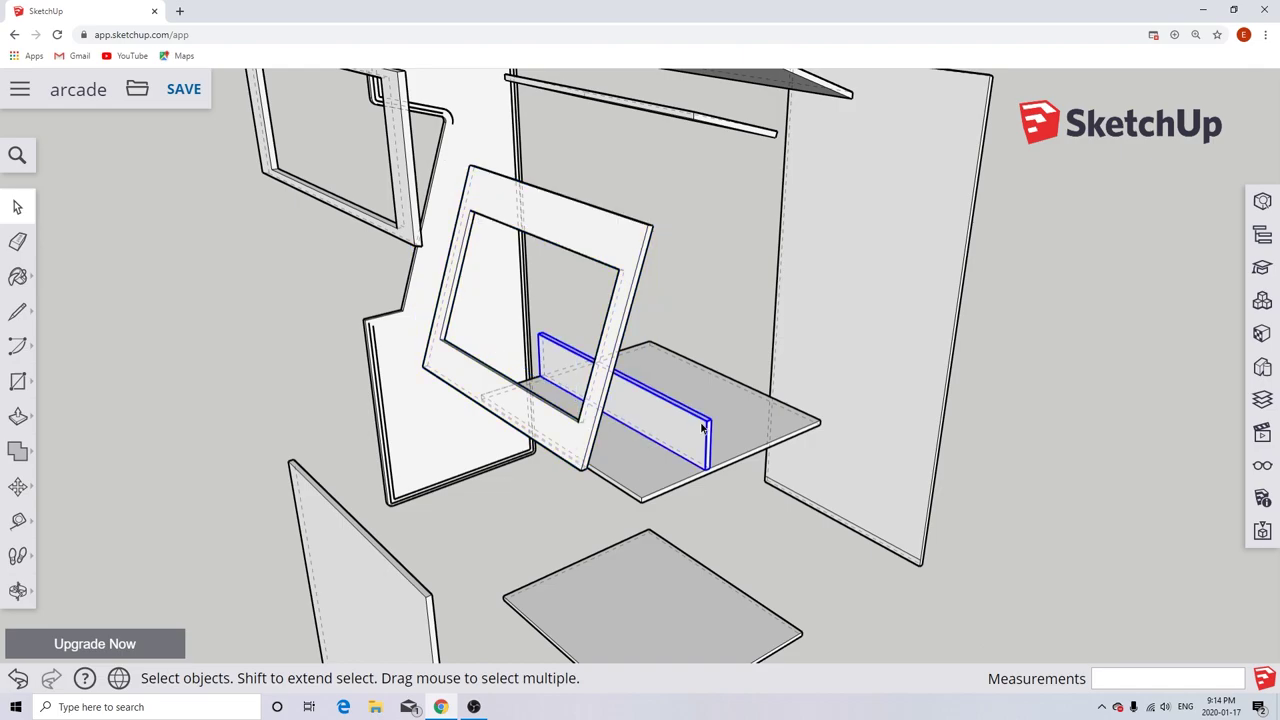
pyautogui.press('m')
pyautogui.click(690, 432)
pyautogui.scroll(-3, 543, 540)
pyautogui.moveTo(543, 540); pyautogui.dragTo(640, 300, button='middle')
pyautogui.scroll(5, 566, 309)
pyautogui.press('space')
# Inspect the side panel group in edit mode, then exit back to the model.
pyautogui.doubleClick(566, 309)
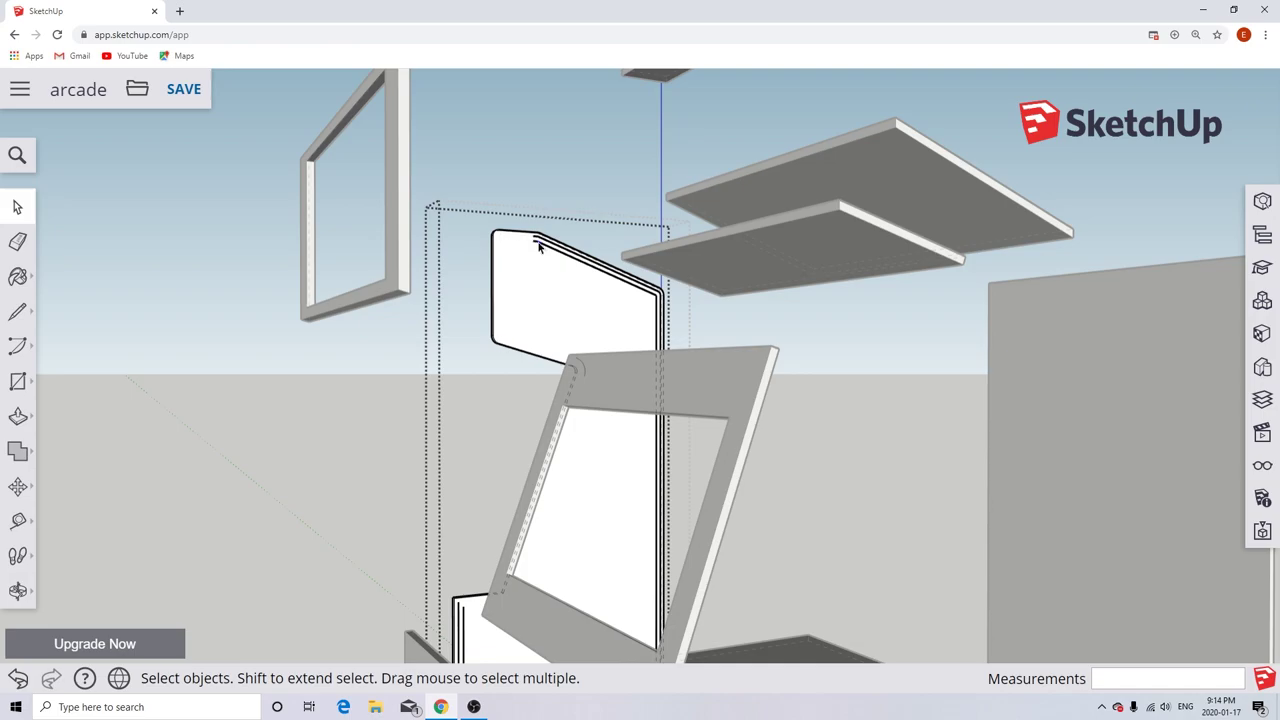
pyautogui.scroll(3, 538, 247)
pyautogui.scroll(-10, 646, 572)
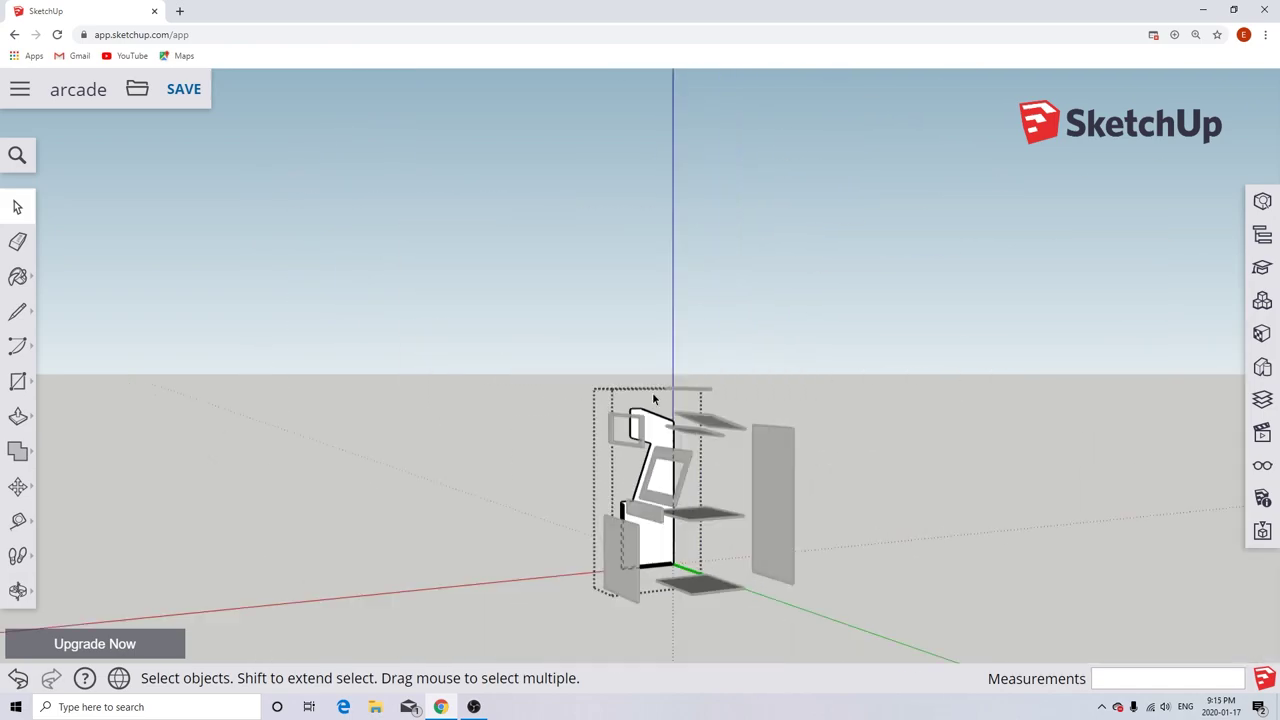
pyautogui.scroll(10, 608, 615)
pyautogui.scroll(-3, 608, 615)
pyautogui.scroll(4, 482, 608)
pyautogui.scroll(-5, 482, 608)
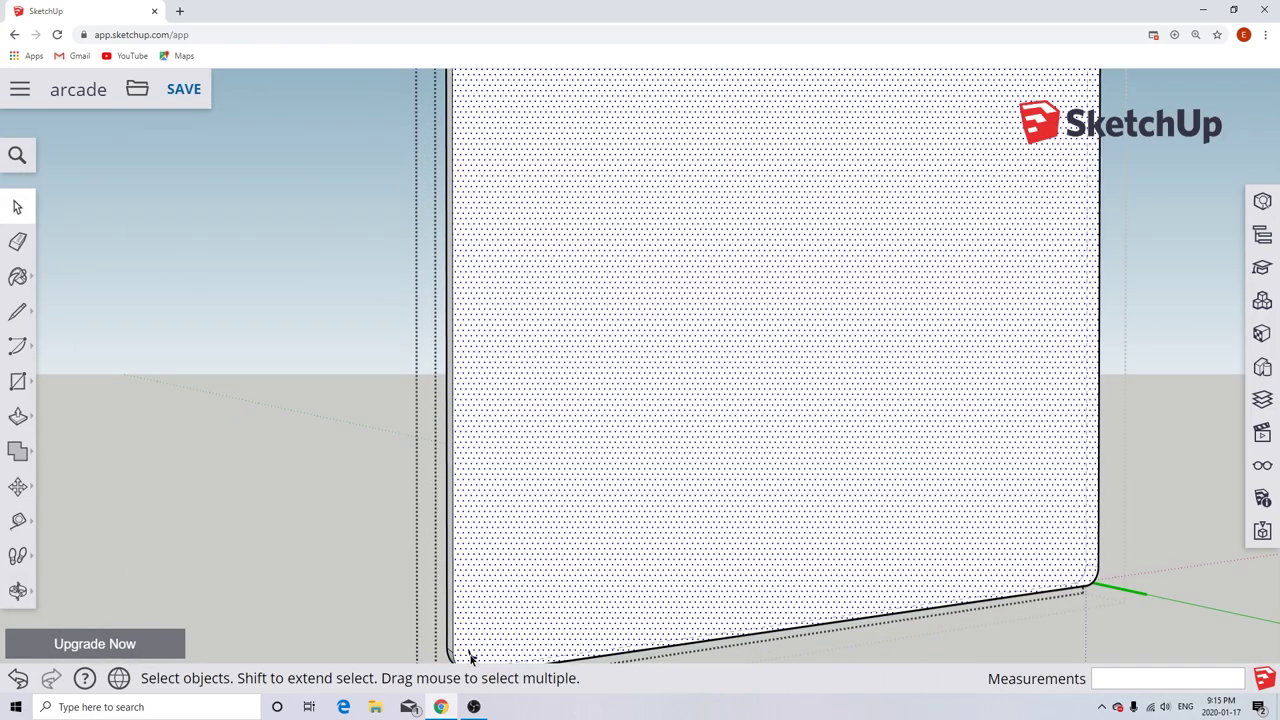
pyautogui.moveTo(509, 551); pyautogui.dragTo(651, 611, button='middle')
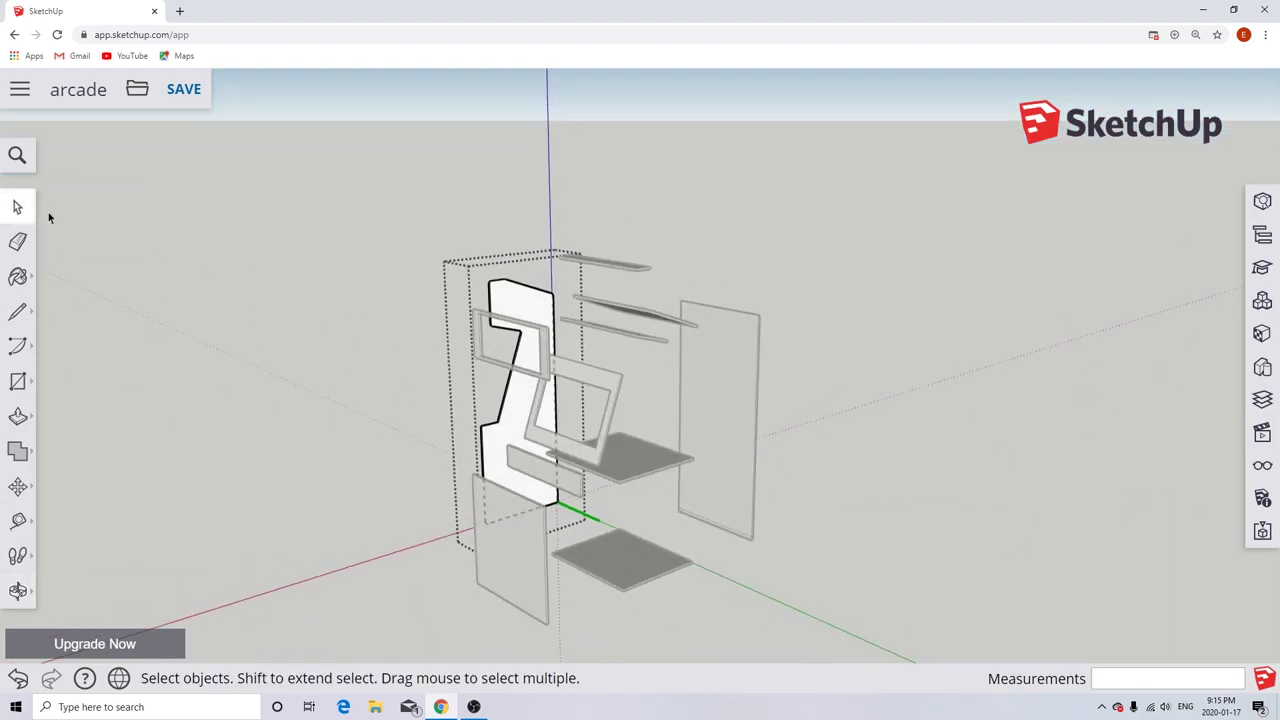
pyautogui.click(410, 380)
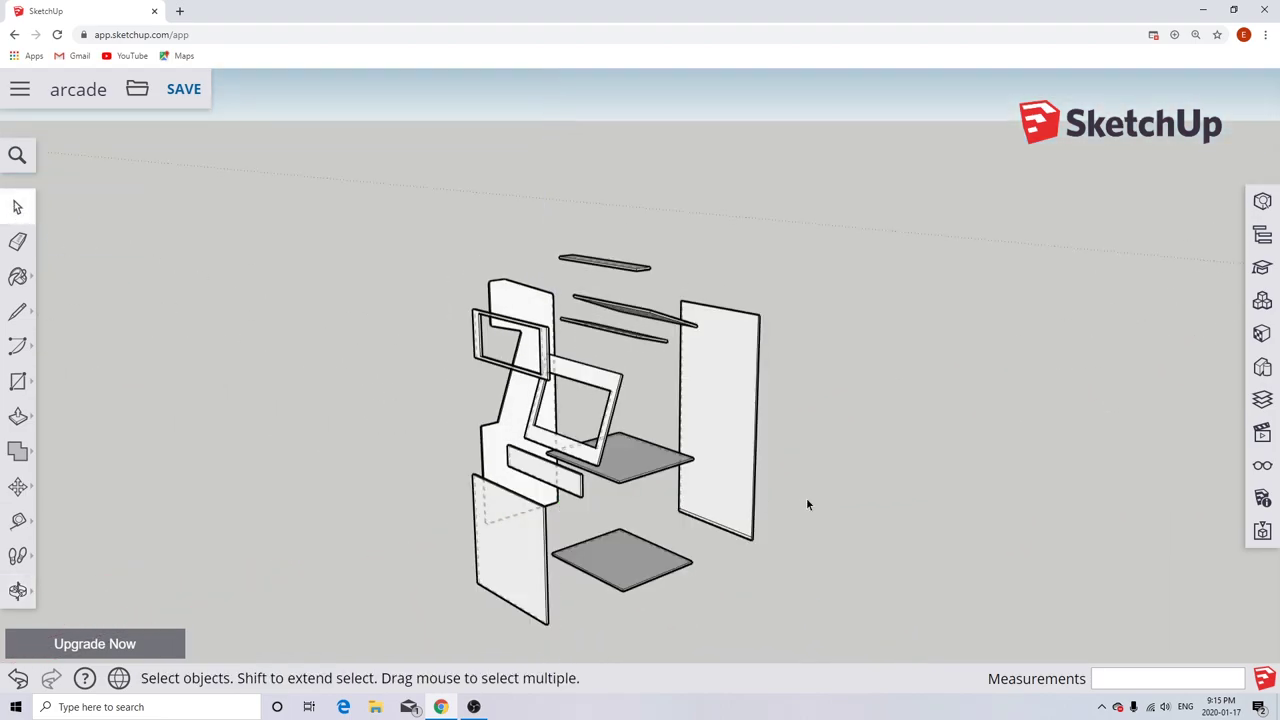
# Orbit to a lower, frontal view of the exploded arcade cabinet.
pyautogui.moveTo(798, 544); pyautogui.dragTo(598, 425, button='middle')
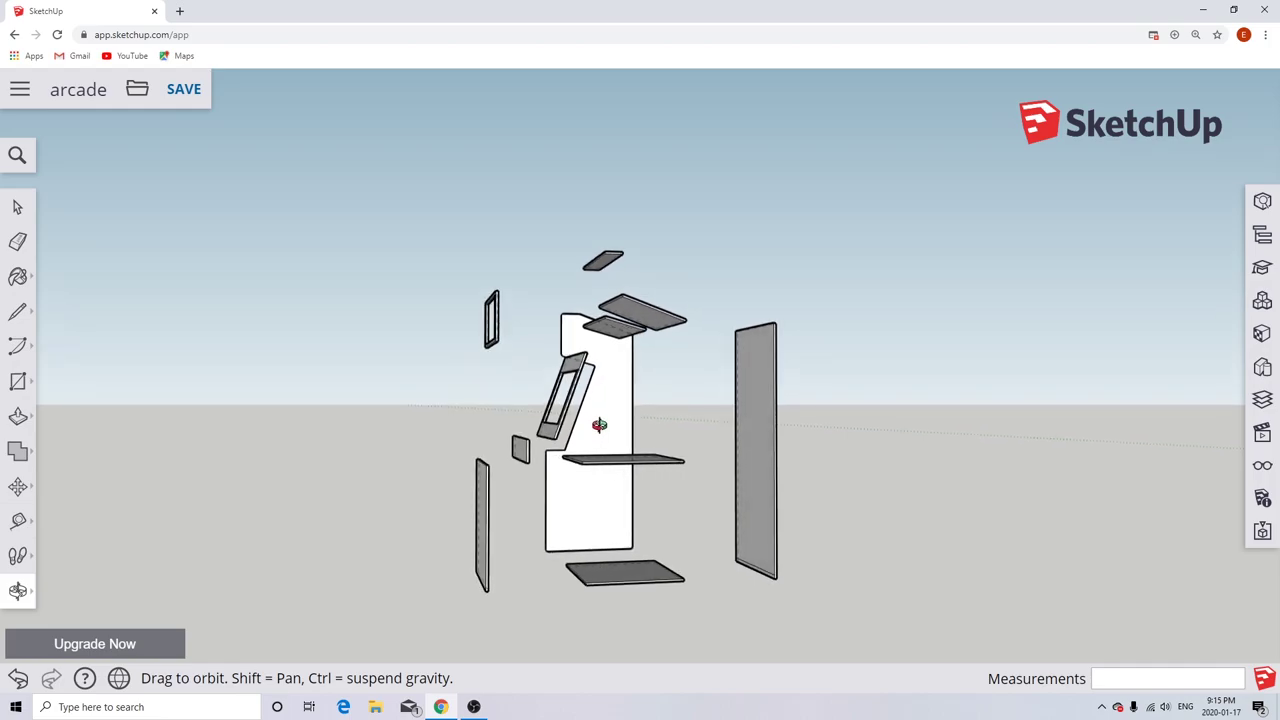
pyautogui.moveTo(599, 425); pyautogui.dragTo(865, 520, button='middle')
pyautogui.moveTo(719, 520); pyautogui.dragTo(820, 470, button='middle')
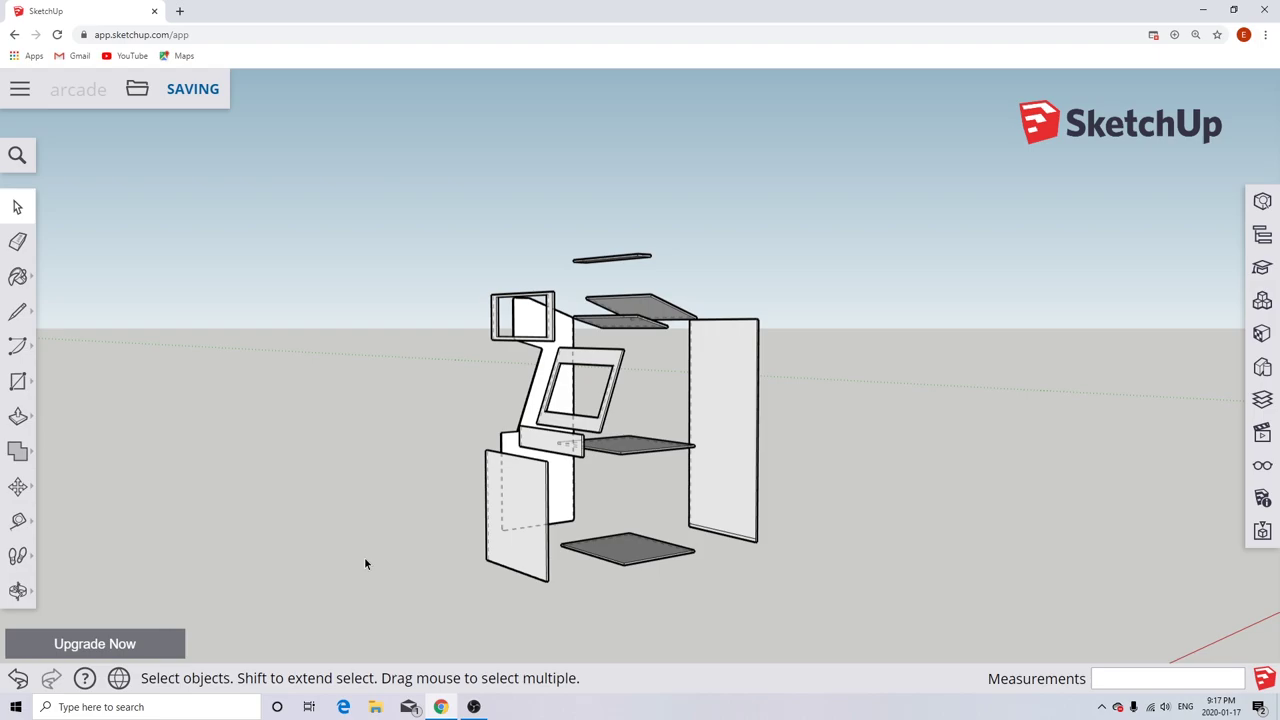
pyautogui.scroll(-2, 590, 456)
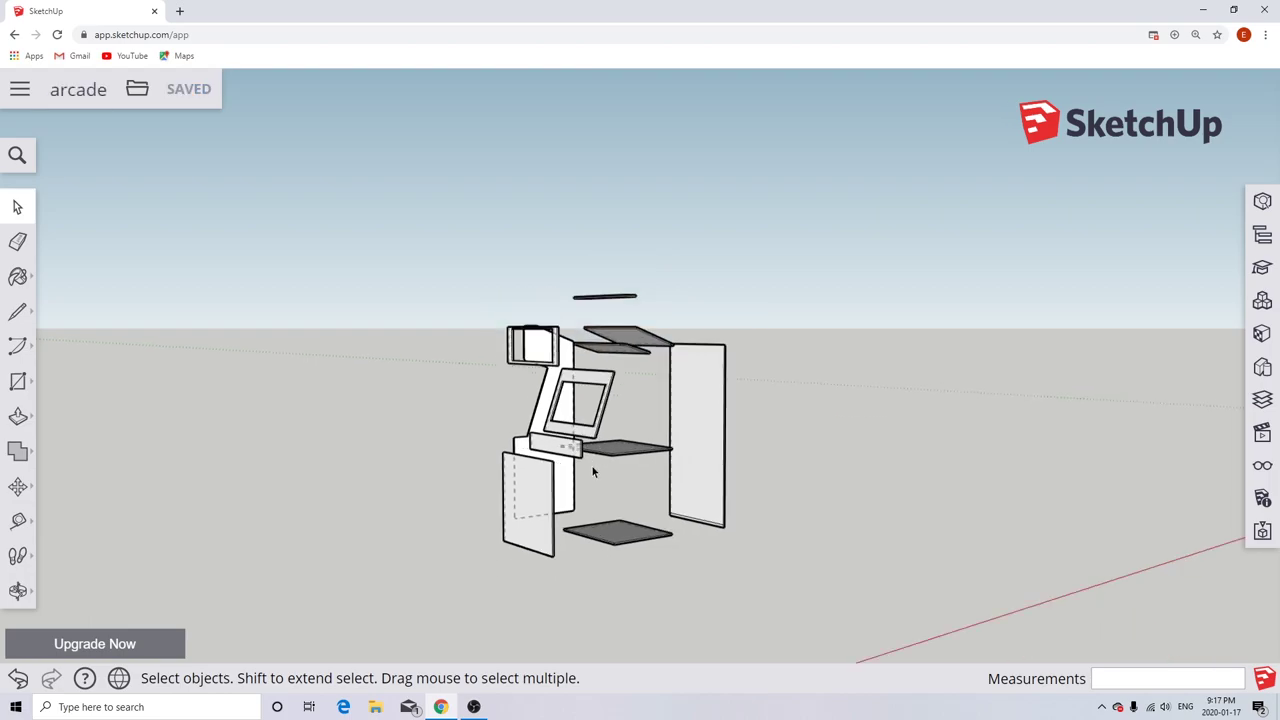
pyautogui.scroll(3, 592, 471)
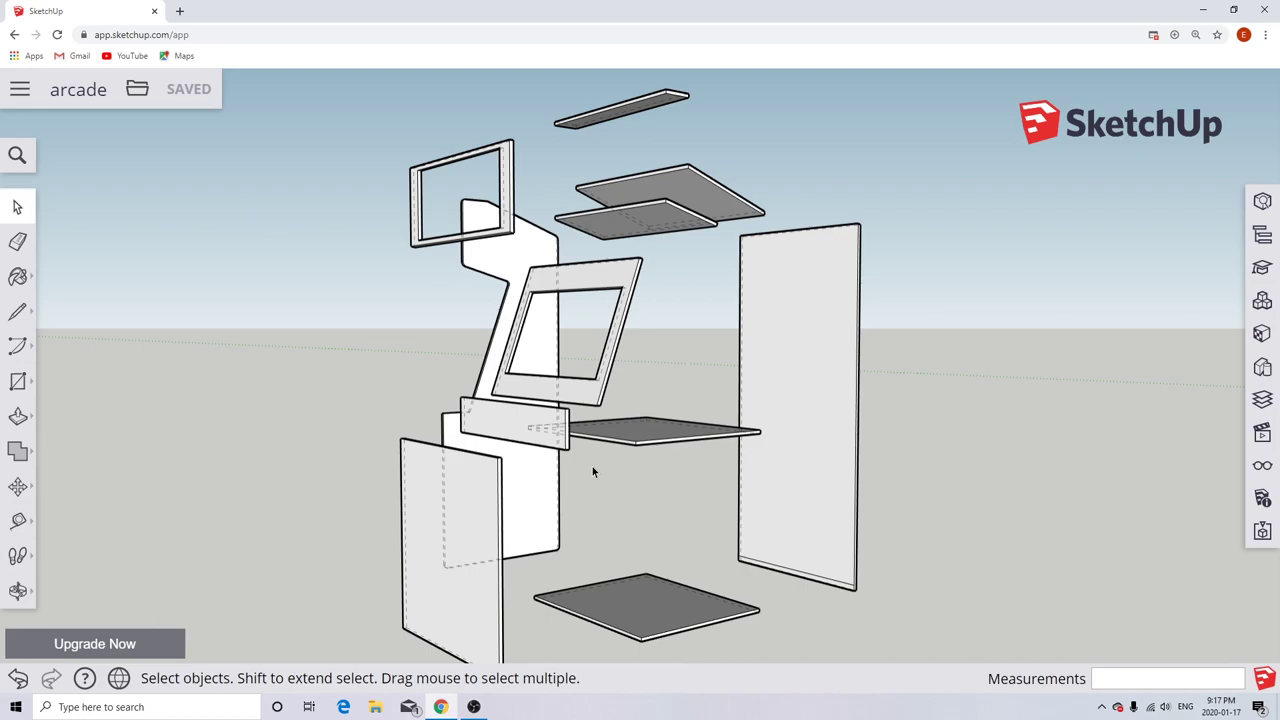
pyautogui.scroll(-2, 592, 468)
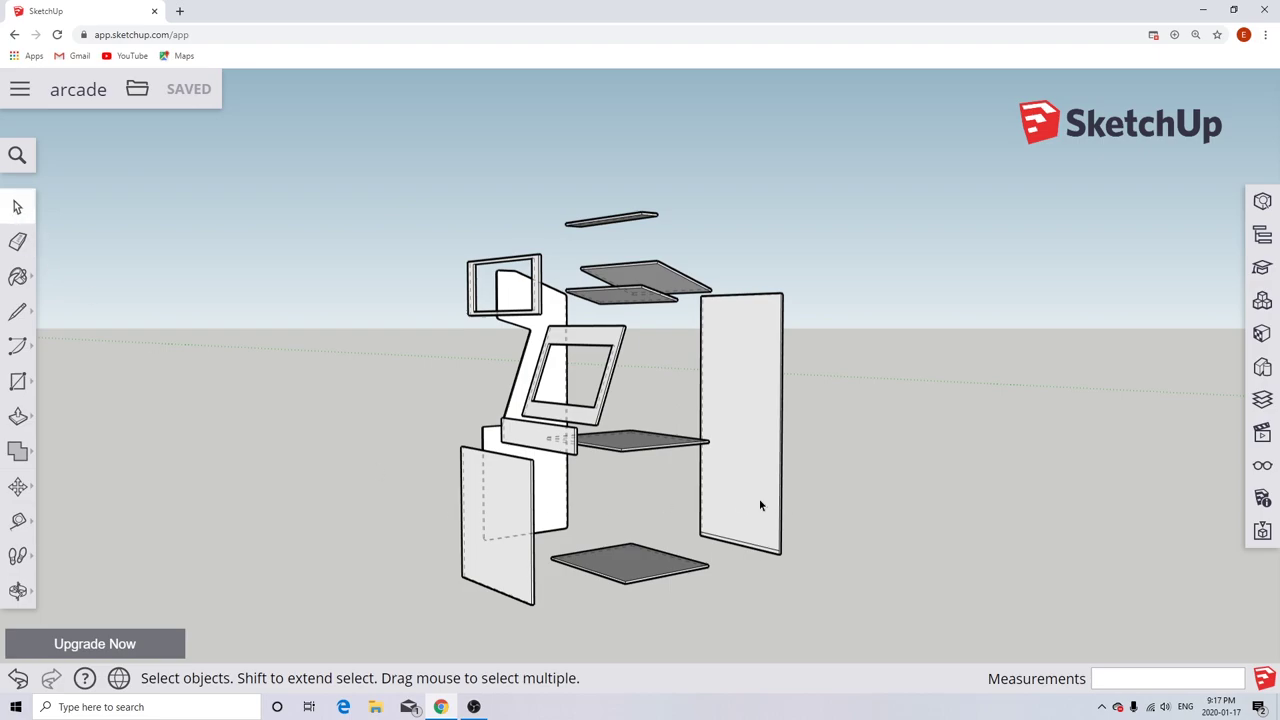
# Select the tall back cabinet panel group.
pyautogui.click(756, 528)
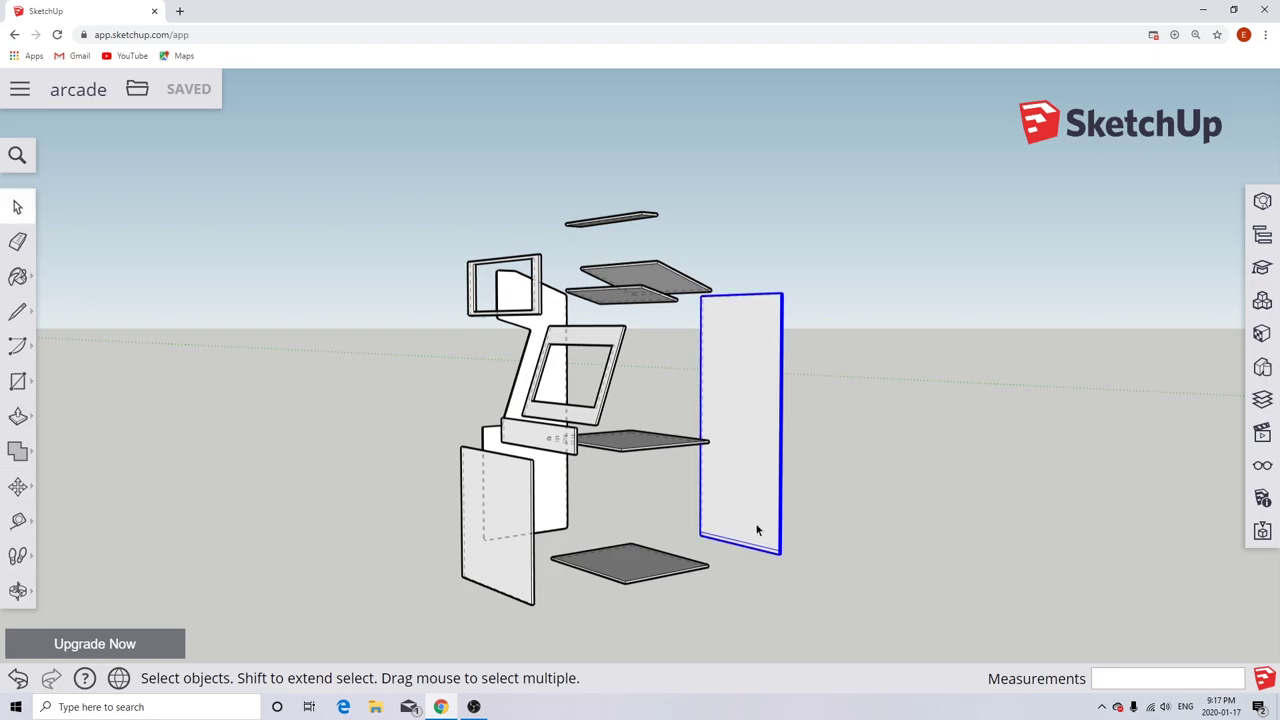
pyautogui.doubleClick(757, 530)
pyautogui.scroll(4, 757, 532)
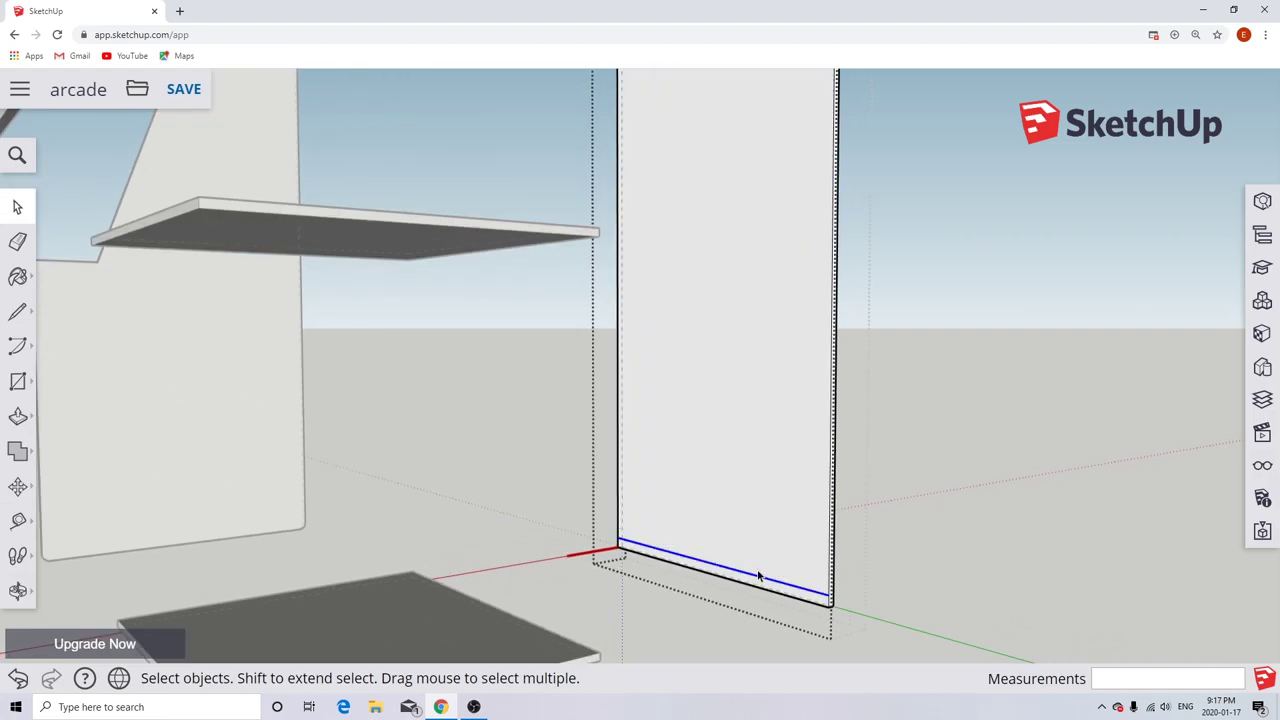
pyautogui.scroll(-5, 757, 569)
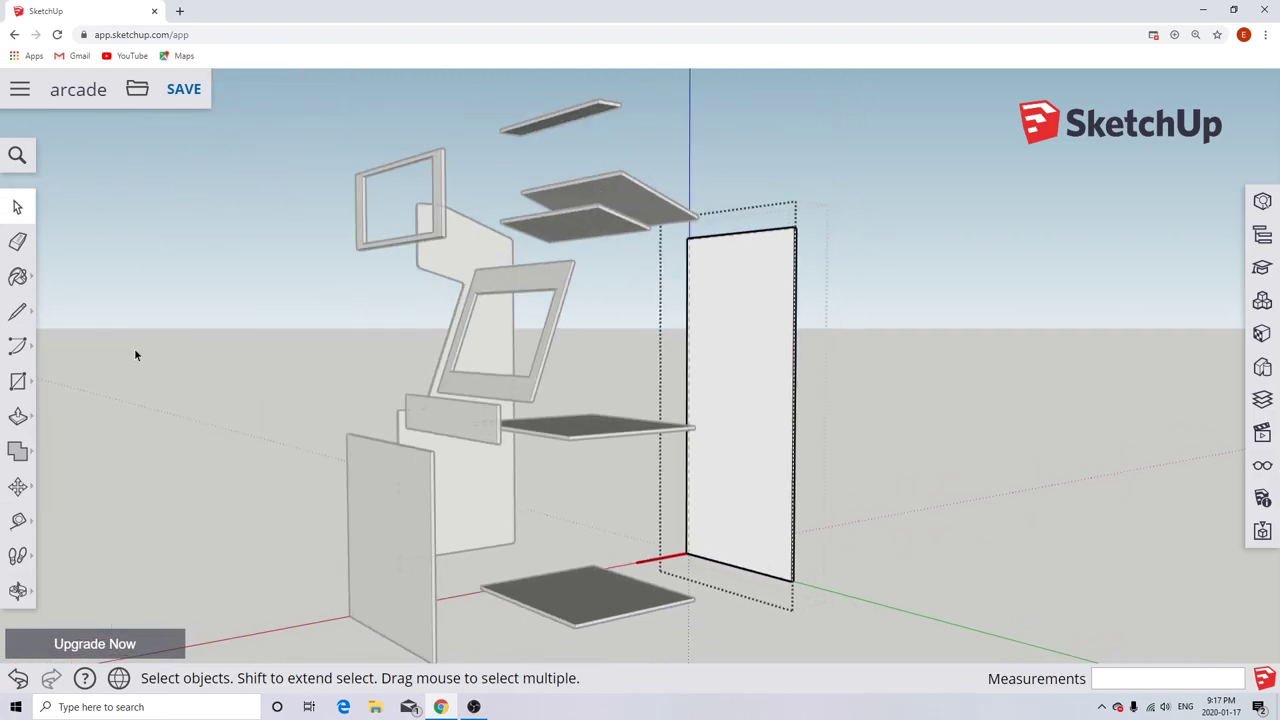
pyautogui.click(136, 354)
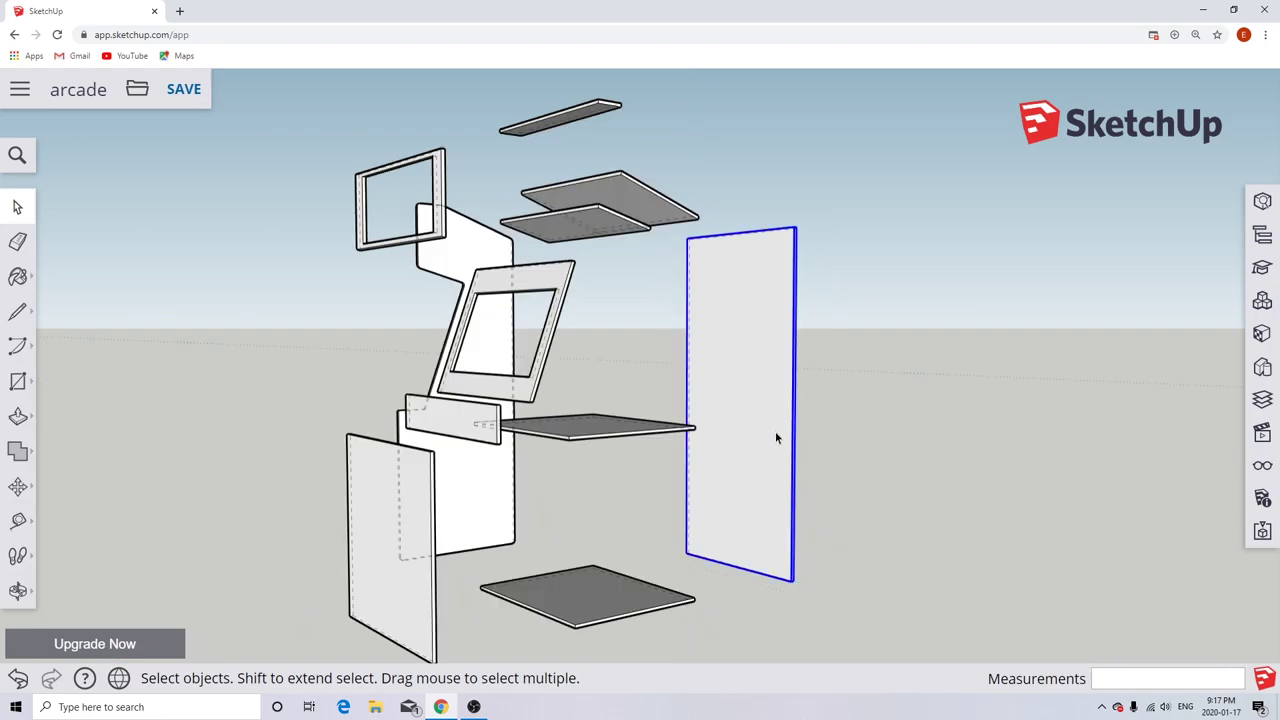
pyautogui.scroll(-5, 775, 430)
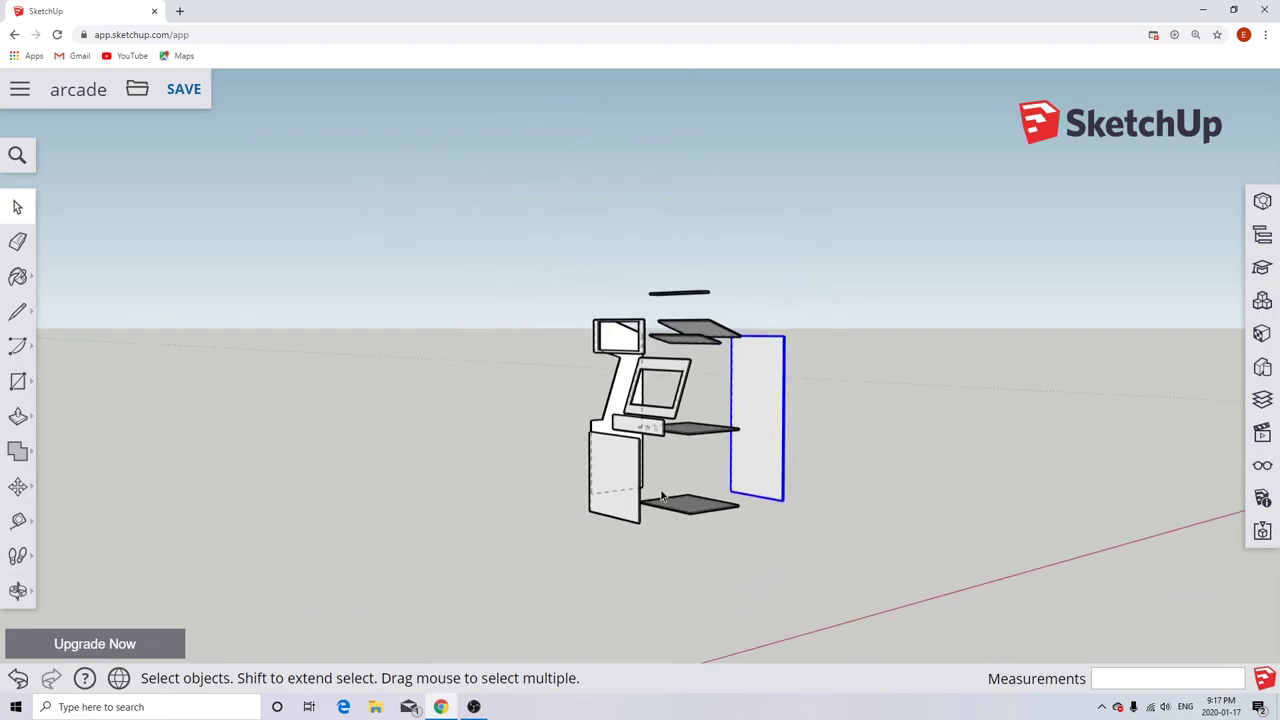
# Move the back panel from its bottom corner about 9' 6" right along the red axis, clear of the cabinet.
pyautogui.click(18, 487)
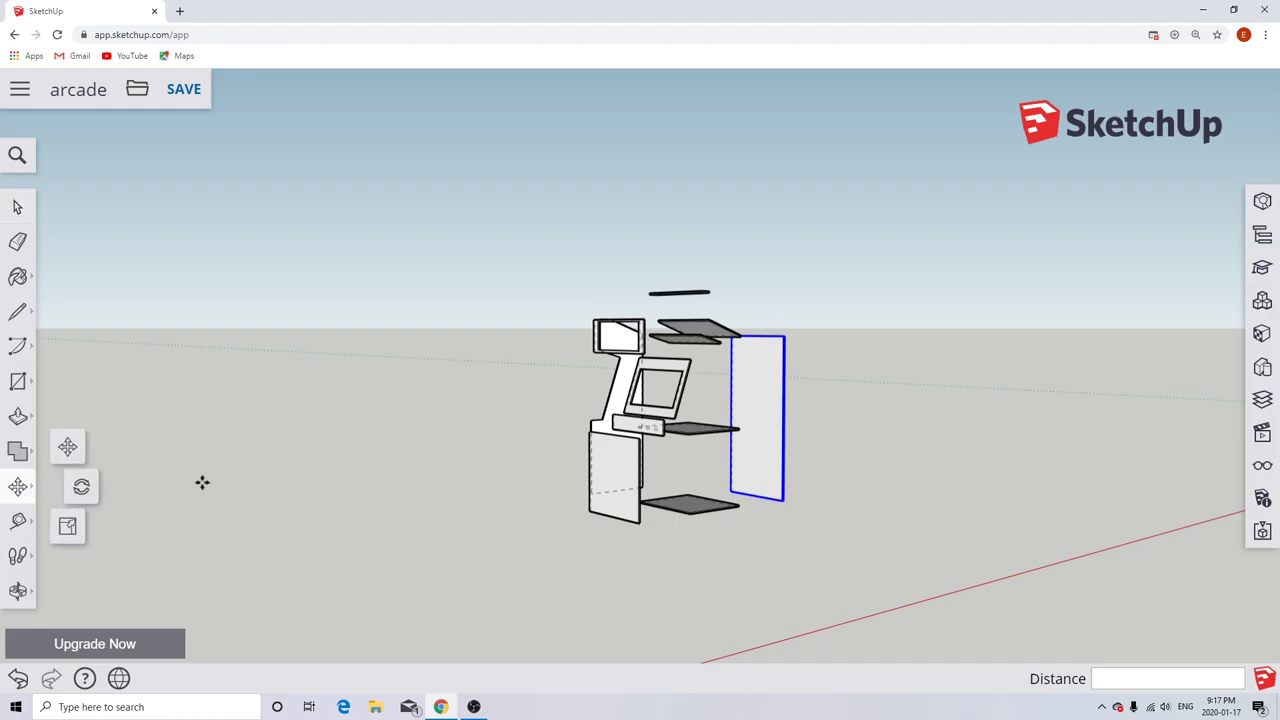
pyautogui.click(783, 500)
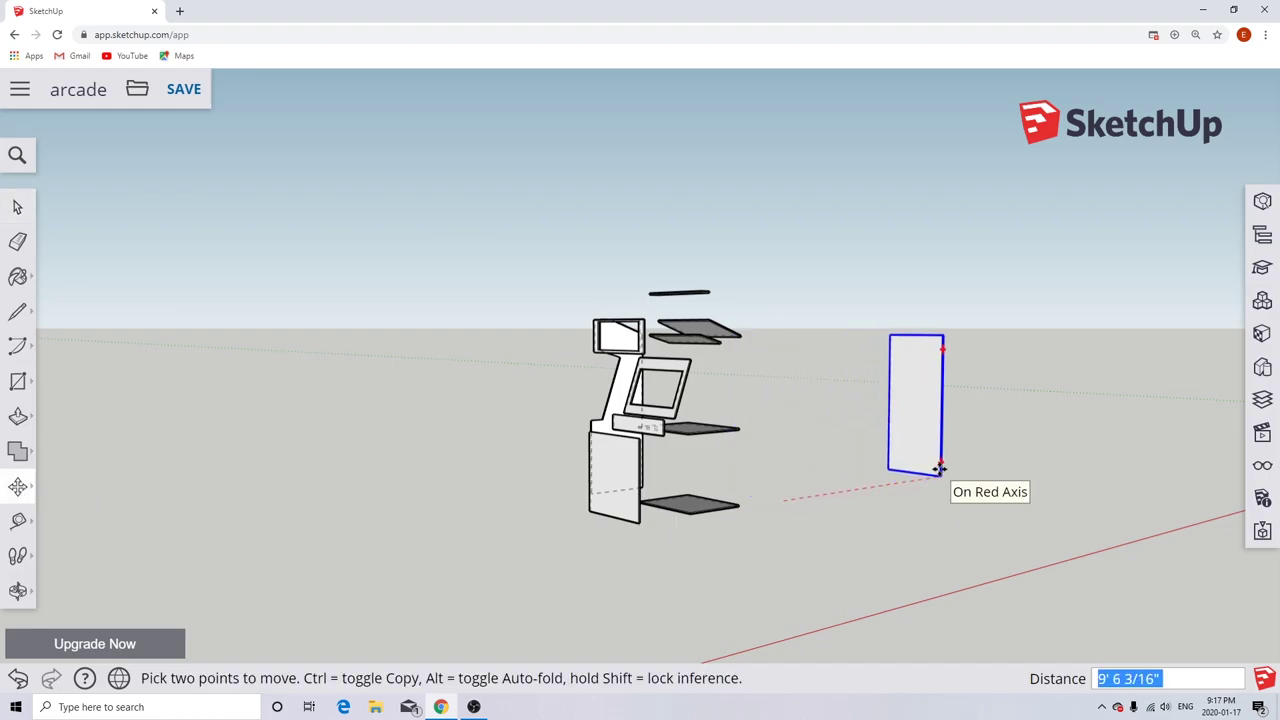
pyautogui.click(939, 474)
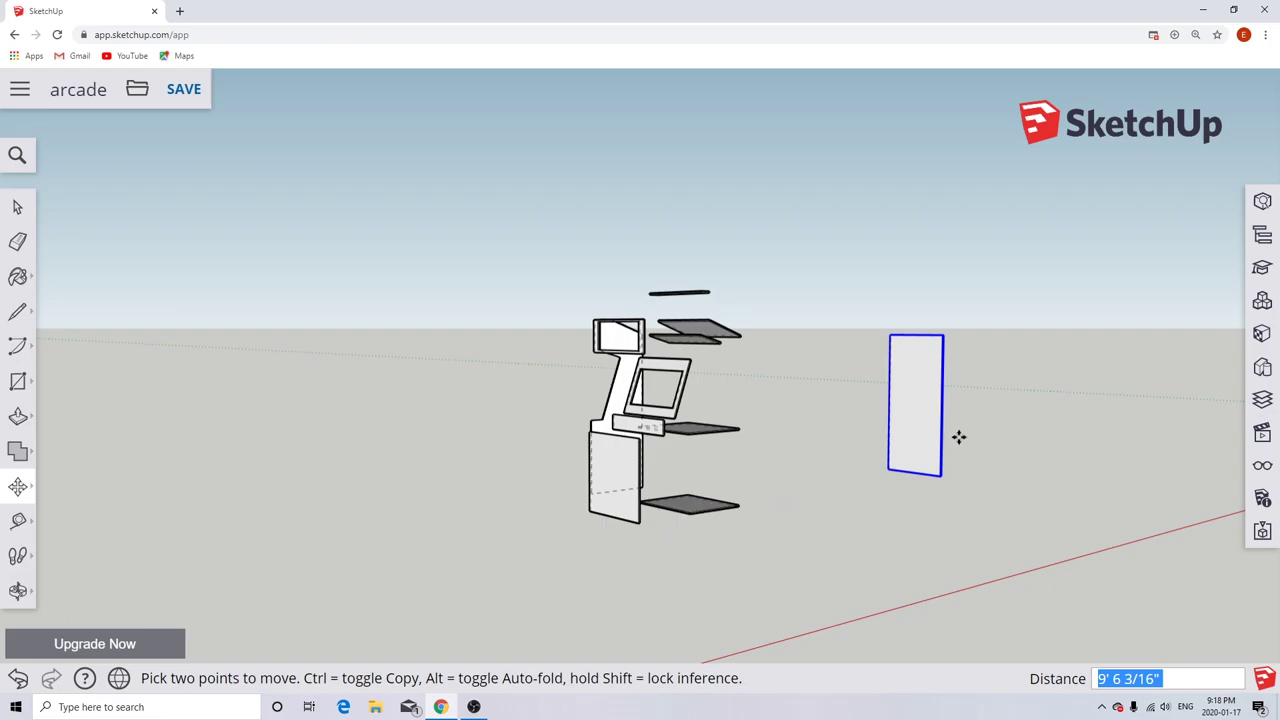
pyautogui.moveTo(935, 435); pyautogui.dragTo(1017, 434, button='middle')
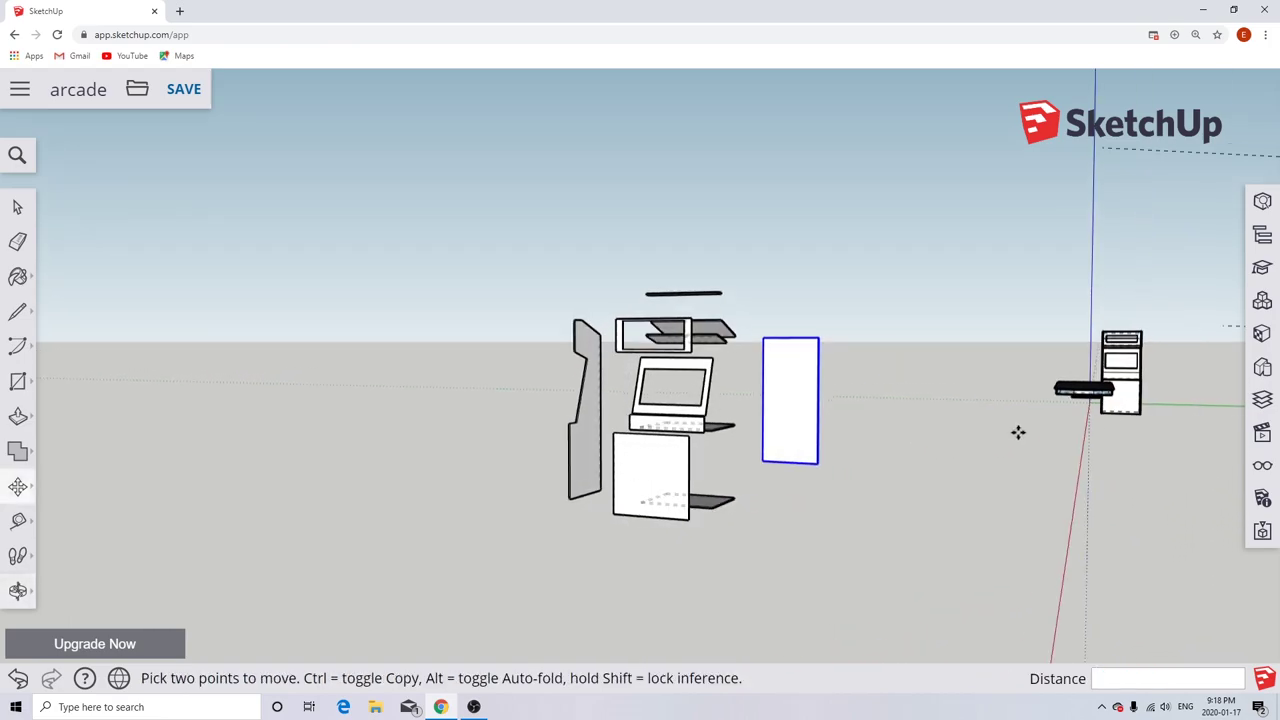
pyautogui.scroll(5, 794, 396)
pyautogui.moveTo(854, 409); pyautogui.dragTo(1010, 409, button='middle')
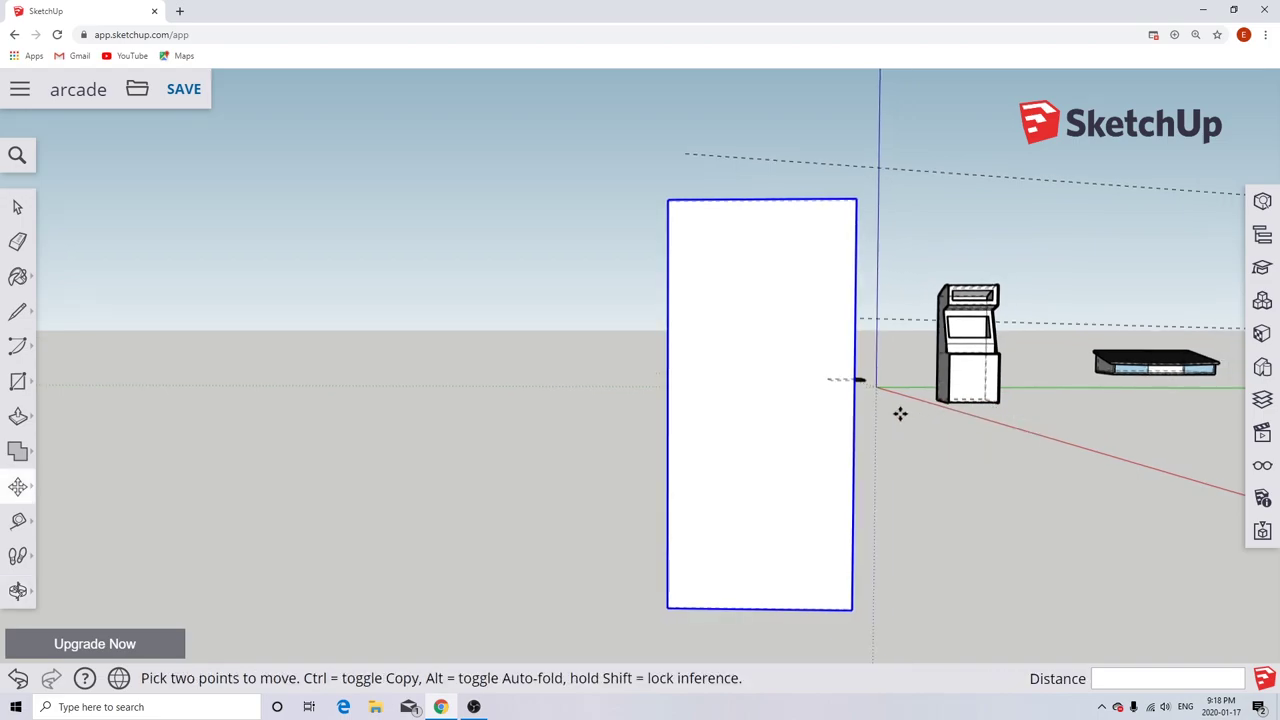
pyautogui.moveTo(900, 413); pyautogui.dragTo(867, 404, button='middle')
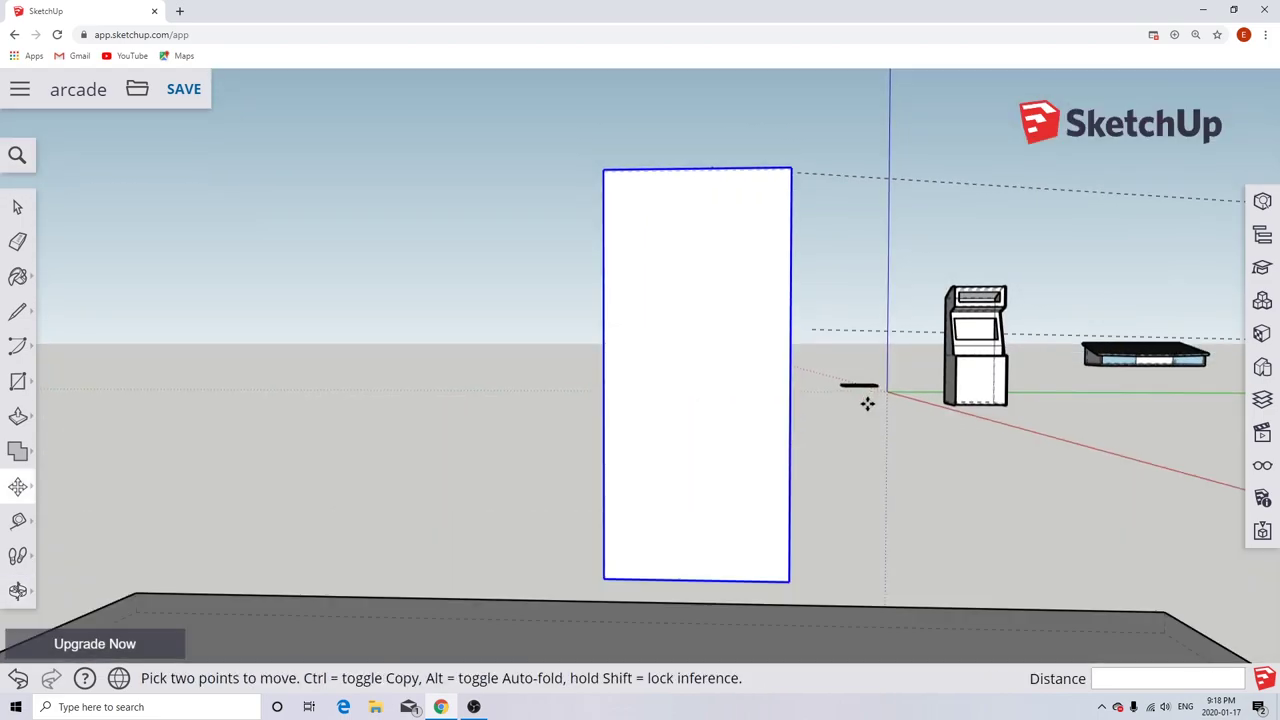
pyautogui.scroll(3, 867, 404)
pyautogui.scroll(-3, 867, 404)
pyautogui.scroll(-2, 651, 414)
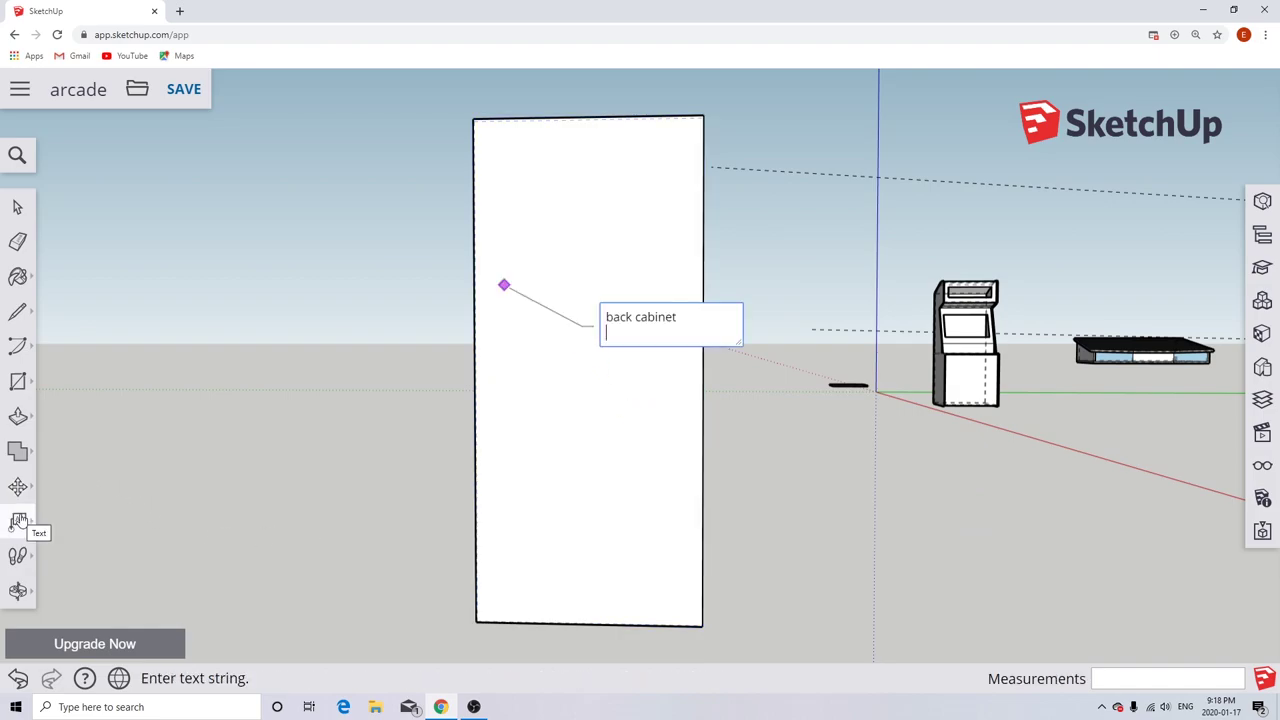
# Finish the 'back cabinet' label and dimension the panel's top edge at 2' 8".
pyautogui.click(29, 524)
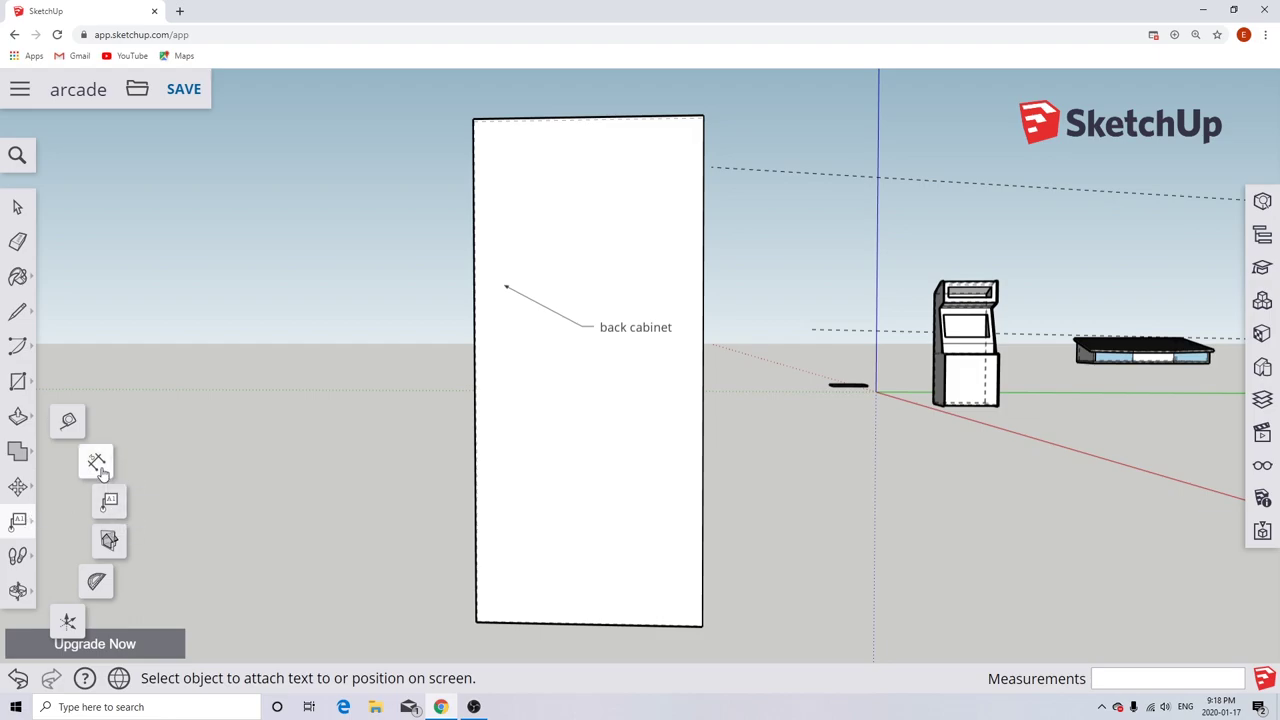
pyautogui.click(96, 463)
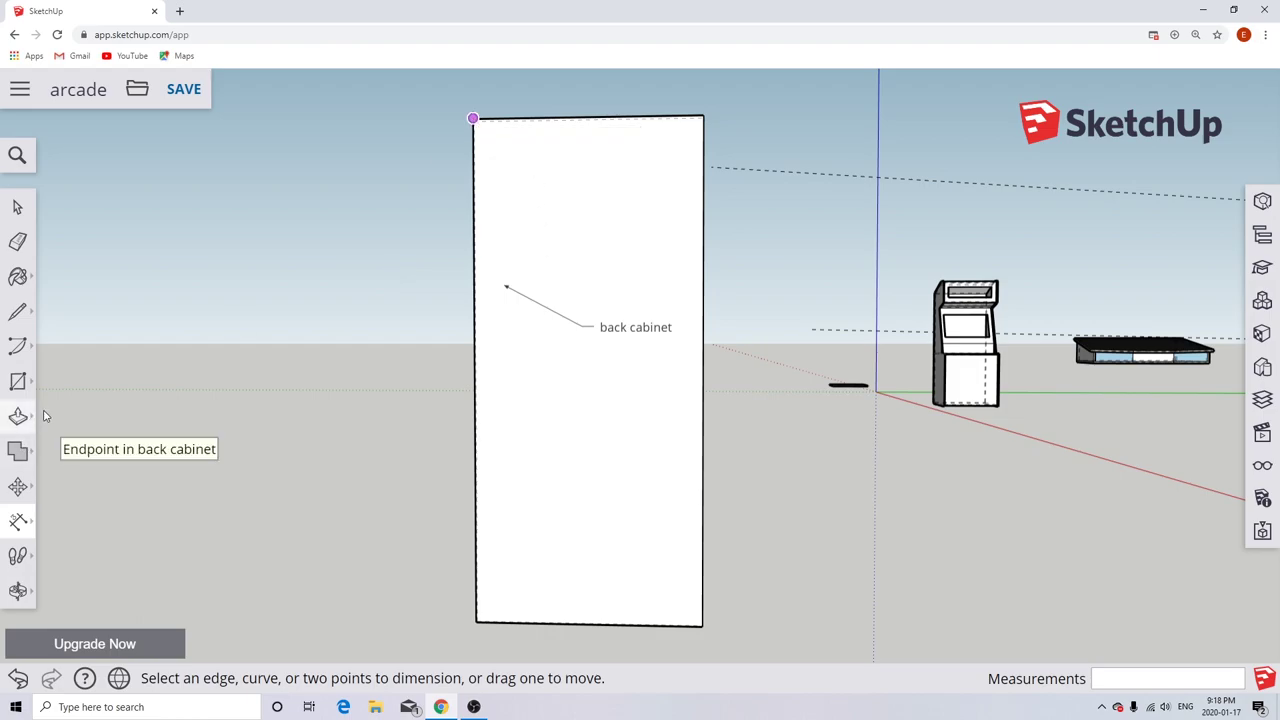
pyautogui.click(19, 523)
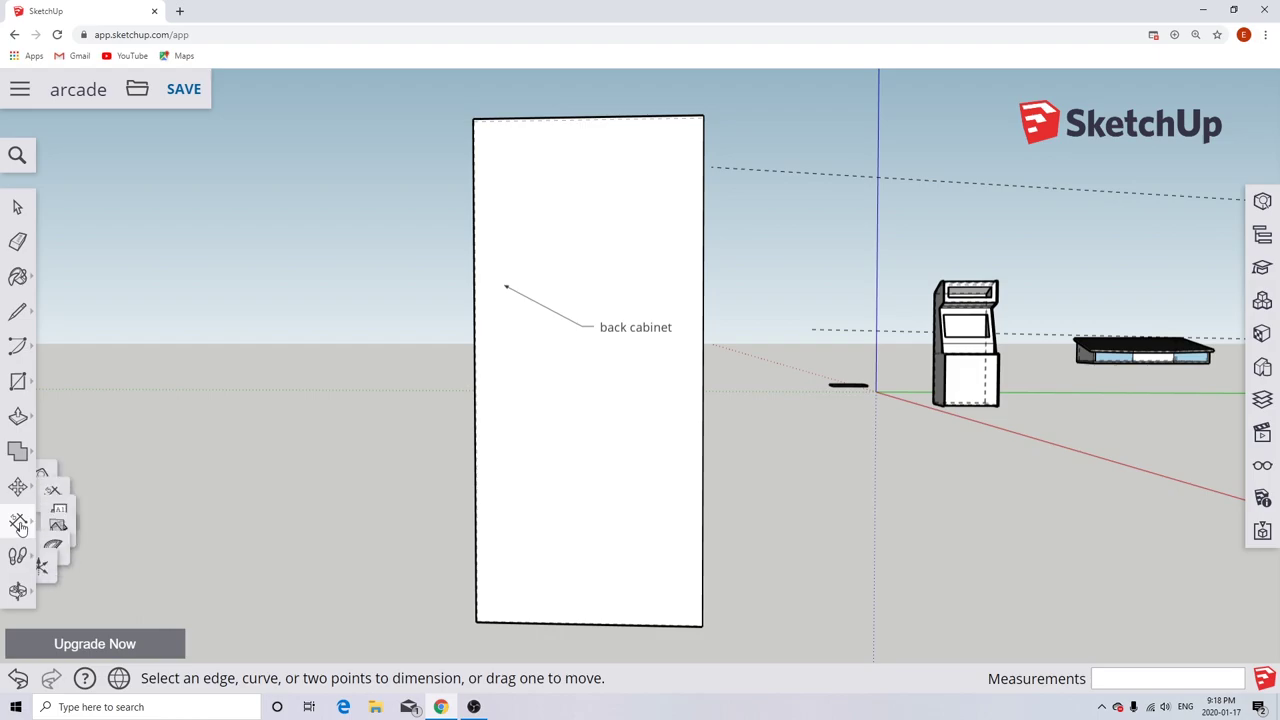
pyautogui.click(474, 121)
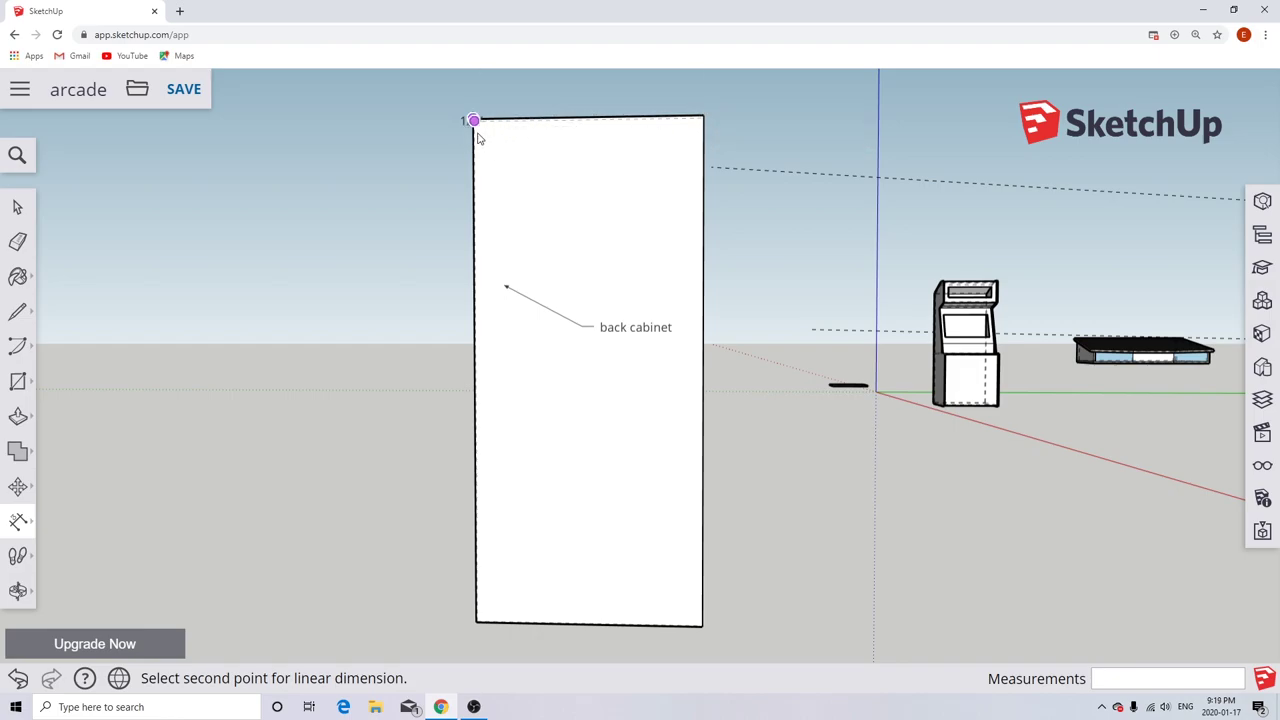
pyautogui.click(704, 117)
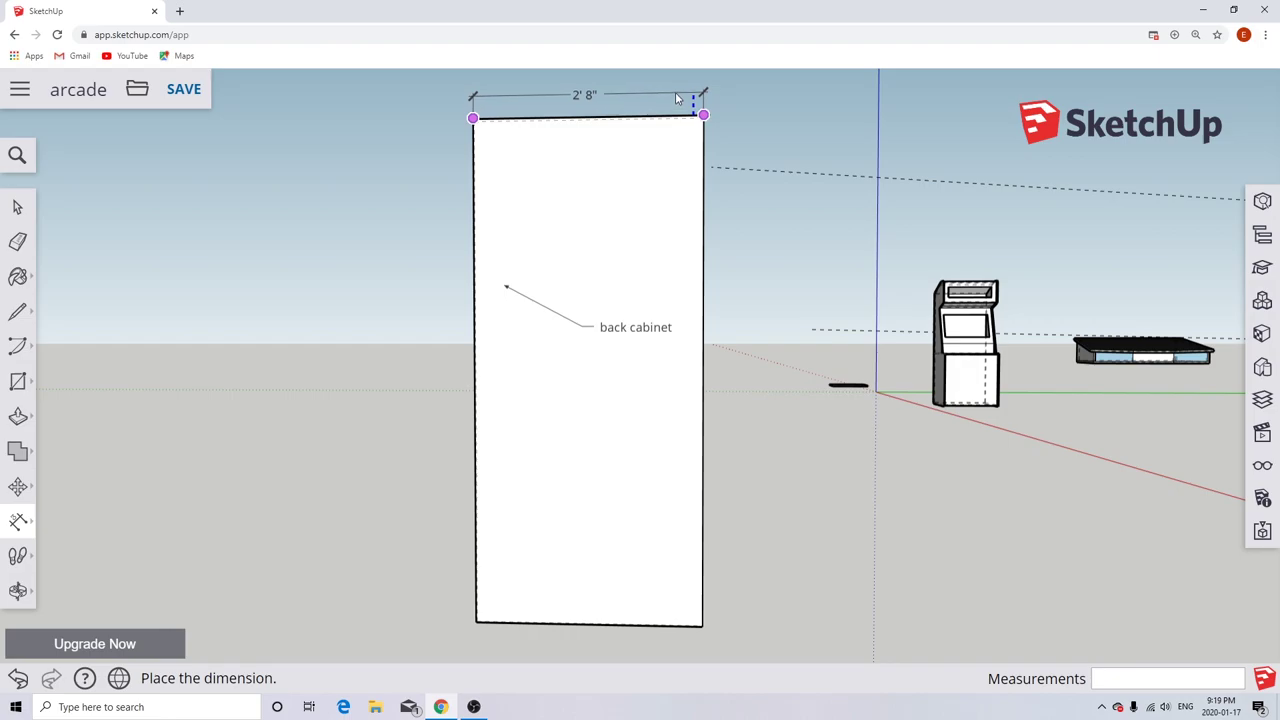
pyautogui.click(673, 94)
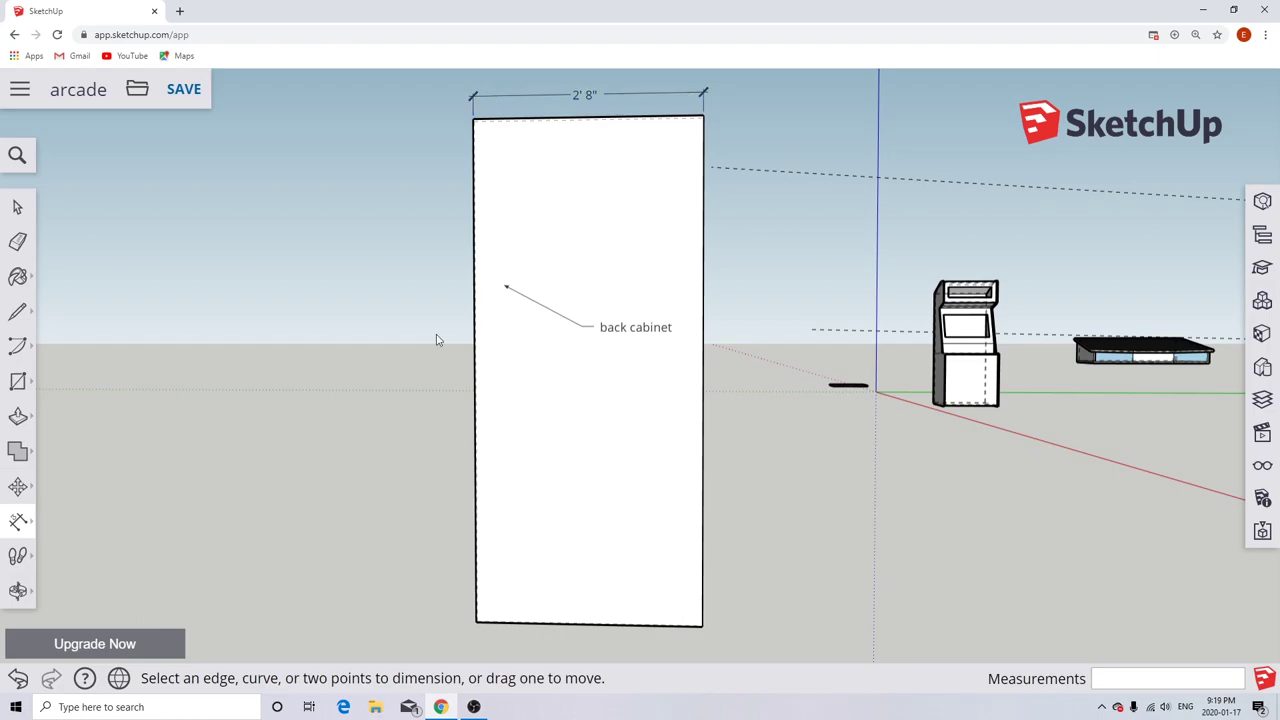
# Dimension the back panel's left edge at 5' 10 11/16" tall.
pyautogui.click(474, 121)
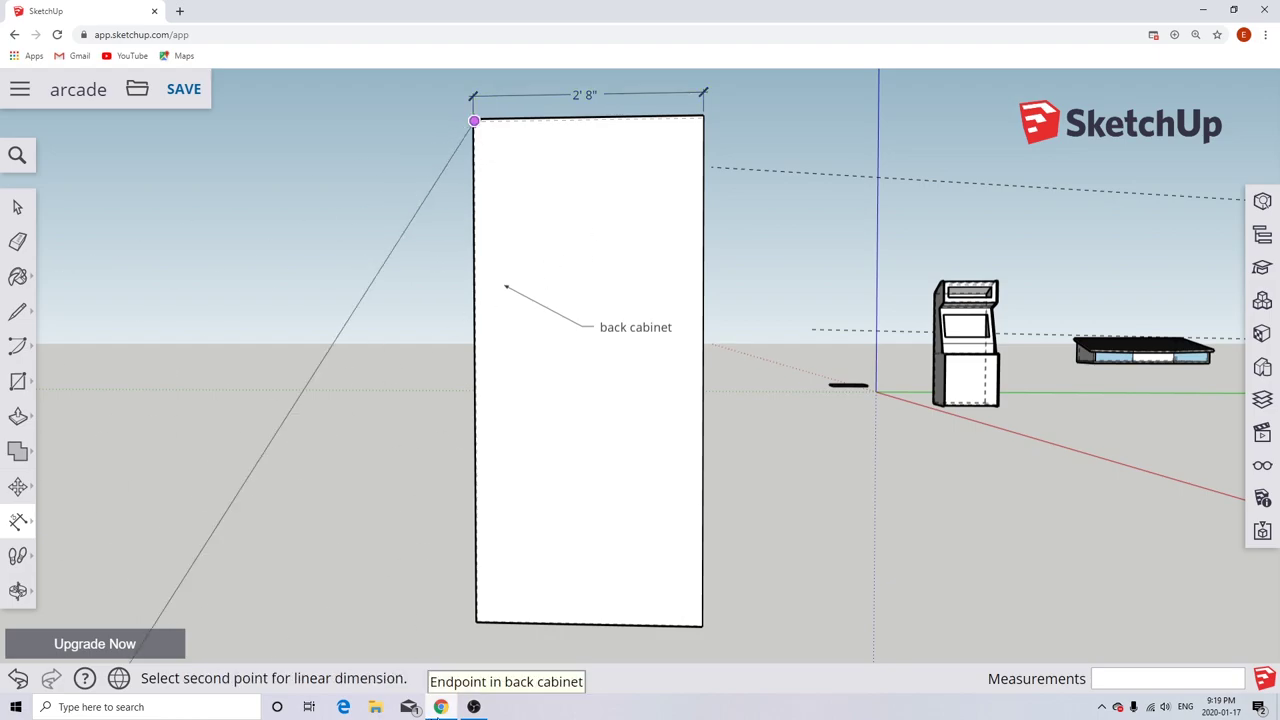
pyautogui.click(476, 622)
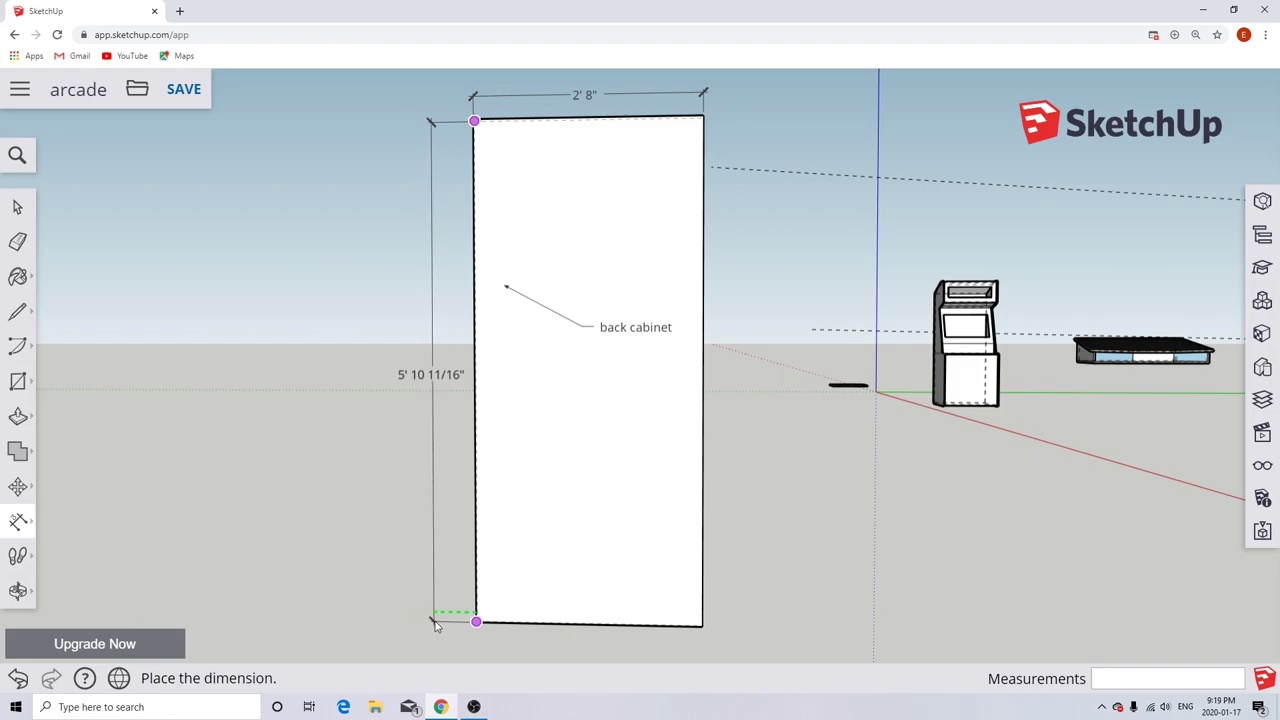
pyautogui.click(436, 622)
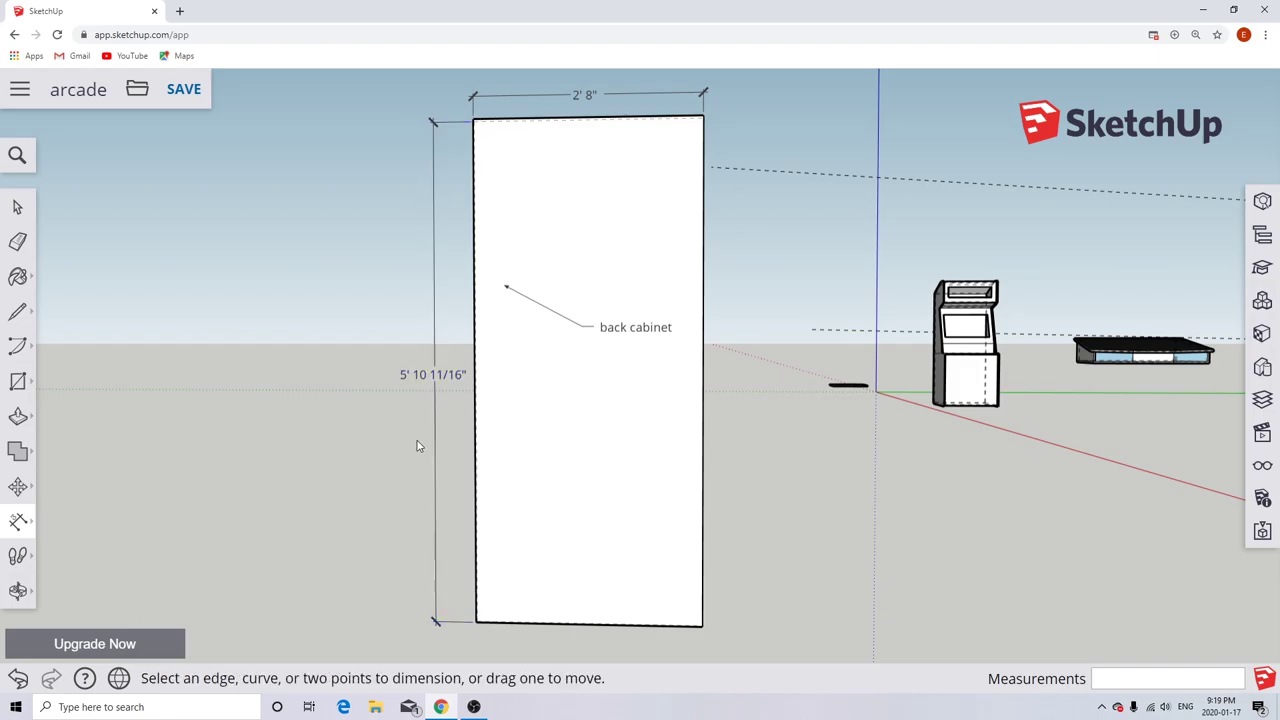
pyautogui.press('space')
pyautogui.scroll(-5, 362, 459)
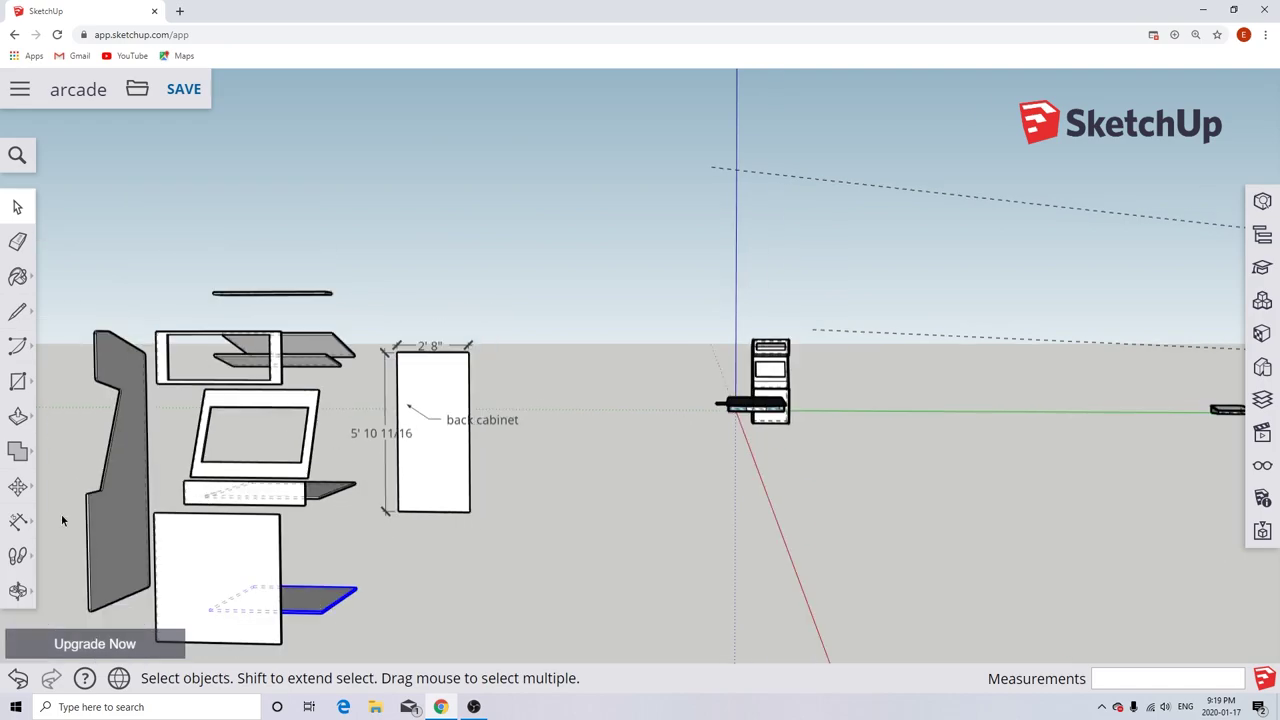
# Dimension the bottom cabinet face's width at 2' 8".
pyautogui.press('m')
pyautogui.click(300, 600)
pyautogui.moveTo(609, 466); pyautogui.dragTo(619, 657, button='middle')
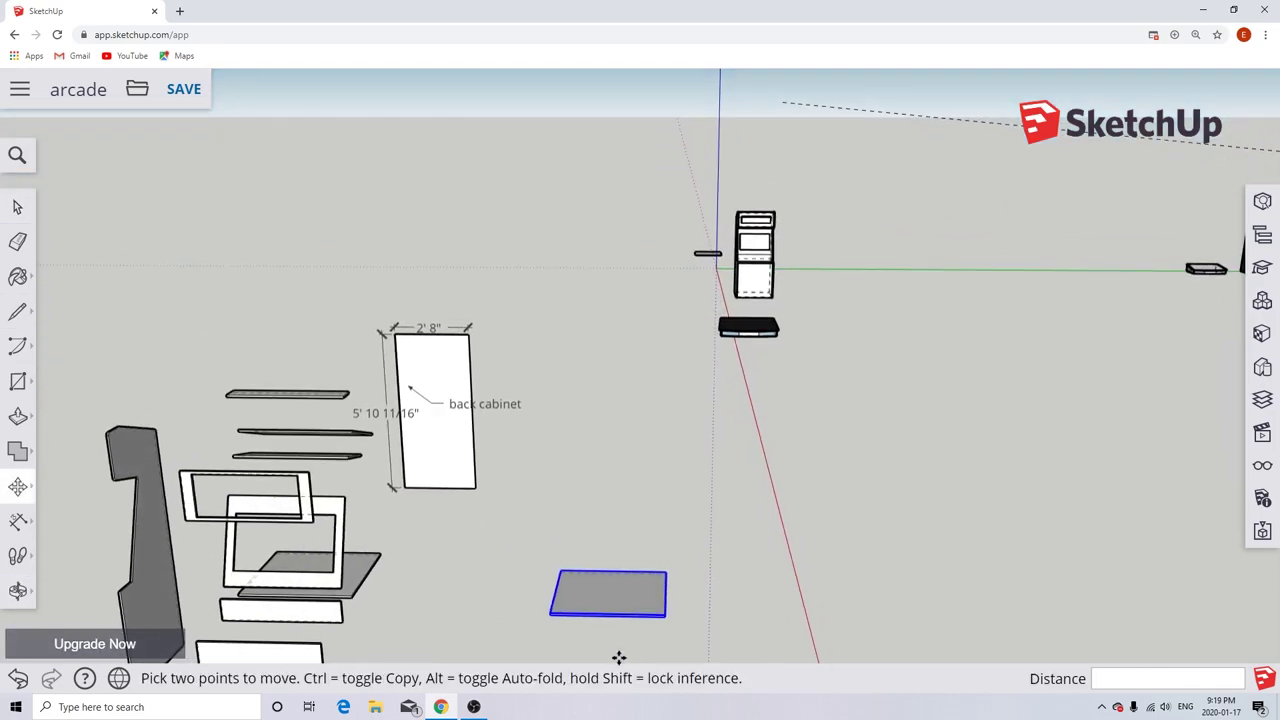
pyautogui.scroll(5, 608, 594)
pyautogui.moveTo(594, 417); pyautogui.dragTo(600, 531, button='middle')
pyautogui.click(17, 521)
pyautogui.click(458, 335)
pyautogui.scroll(3, 458, 335)
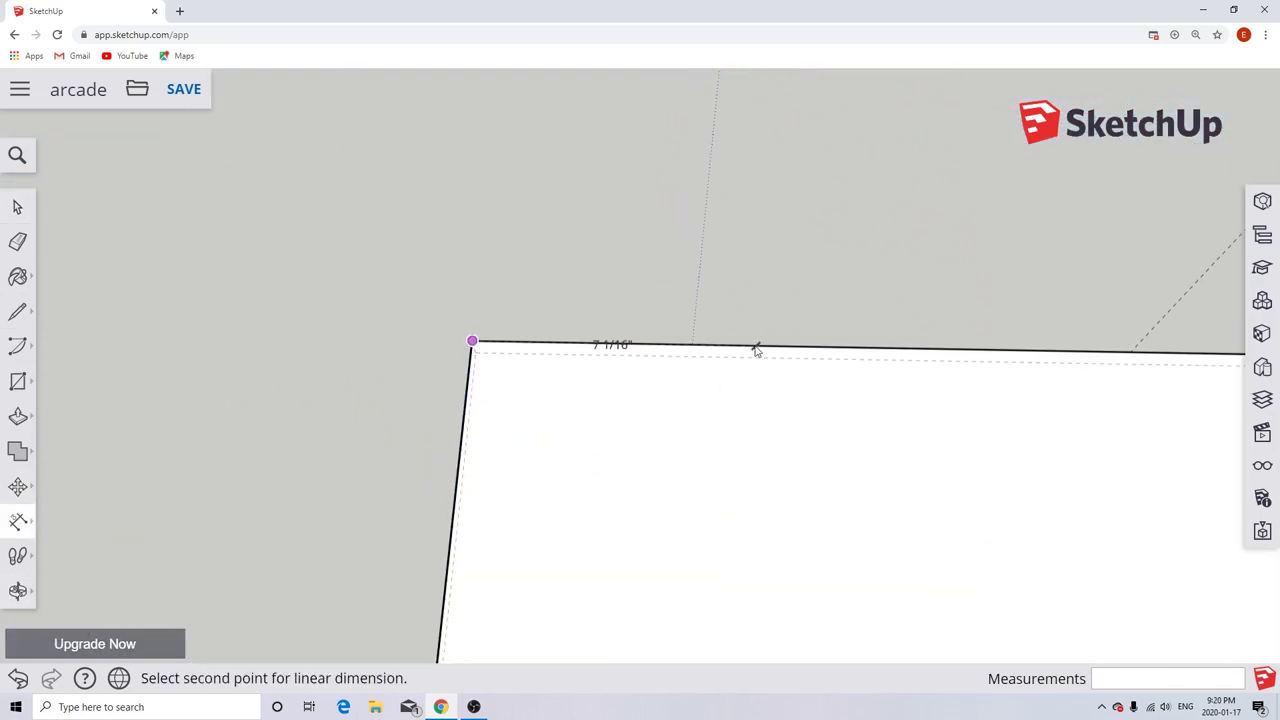
pyautogui.keyDown('shift'); pyautogui.moveTo(1240, 360); pyautogui.dragTo(330, 314, button='middle'); pyautogui.keyUp('shift')
pyautogui.click(846, 308)
pyautogui.scroll(-3, 316, 259)
pyautogui.click(316, 259)
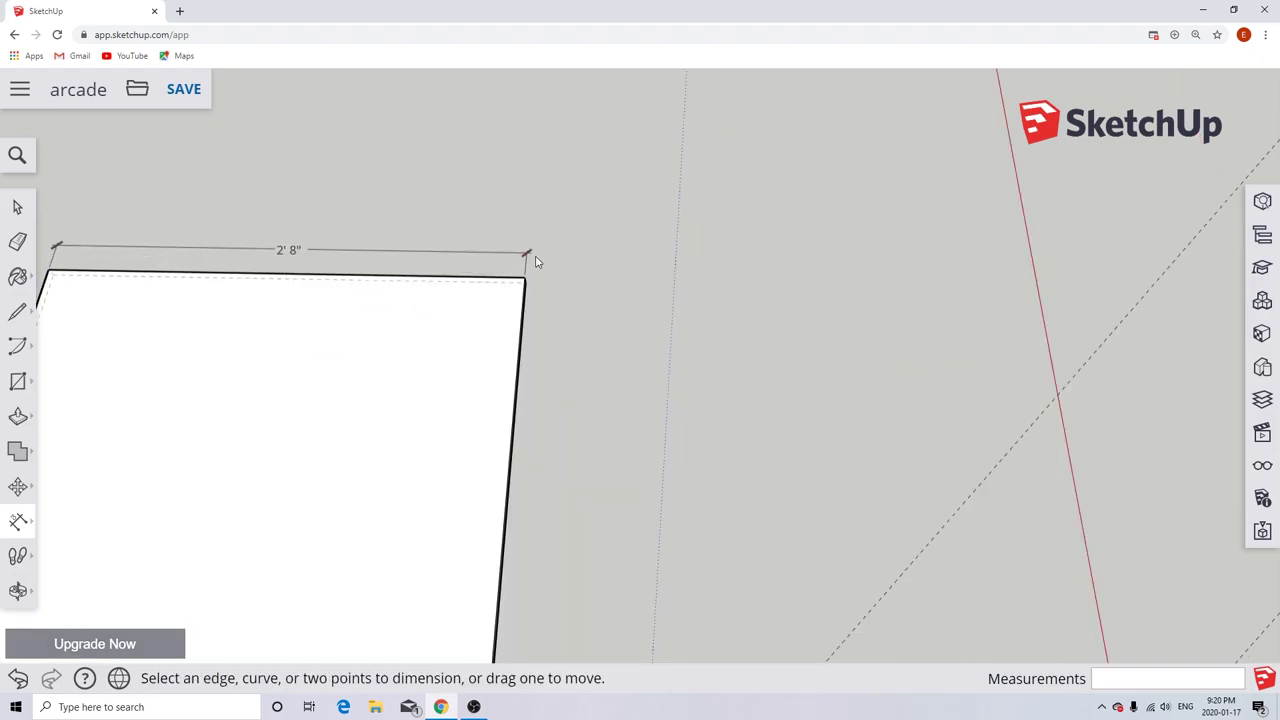
# Dimension the bottom cabinet face's depth at 2' 2 3/4".
pyautogui.scroll(-3, 108, 468)
pyautogui.scroll(4, 300, 290)
pyautogui.click(315, 247)
pyautogui.keyDown('shift'); pyautogui.moveTo(315, 247); pyautogui.dragTo(370, 71, button='middle'); pyautogui.keyUp('shift')
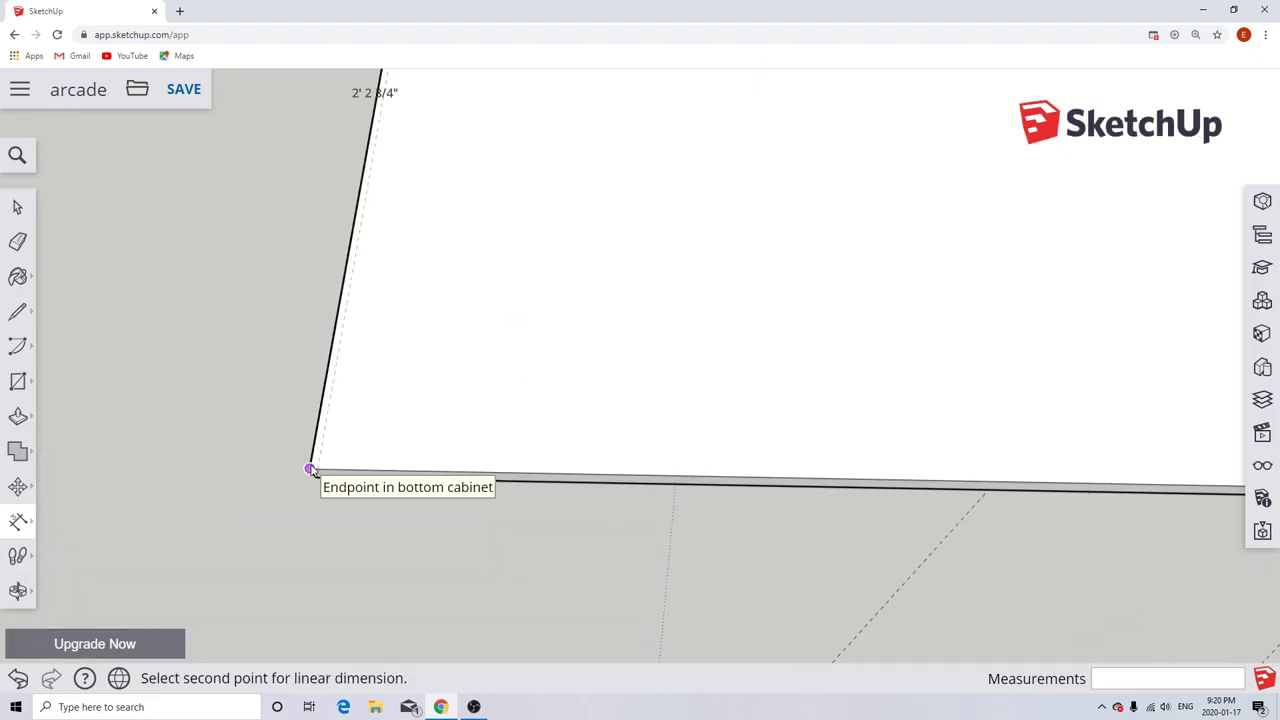
pyautogui.click(314, 471)
pyautogui.click(266, 466)
pyautogui.scroll(-3, 266, 466)
# Label the bottom piece 'bottom cabinet' with a text leader on its face.
pyautogui.click(17, 521)
pyautogui.click(63, 614)
pyautogui.click(389, 325)
pyautogui.click(417, 343)
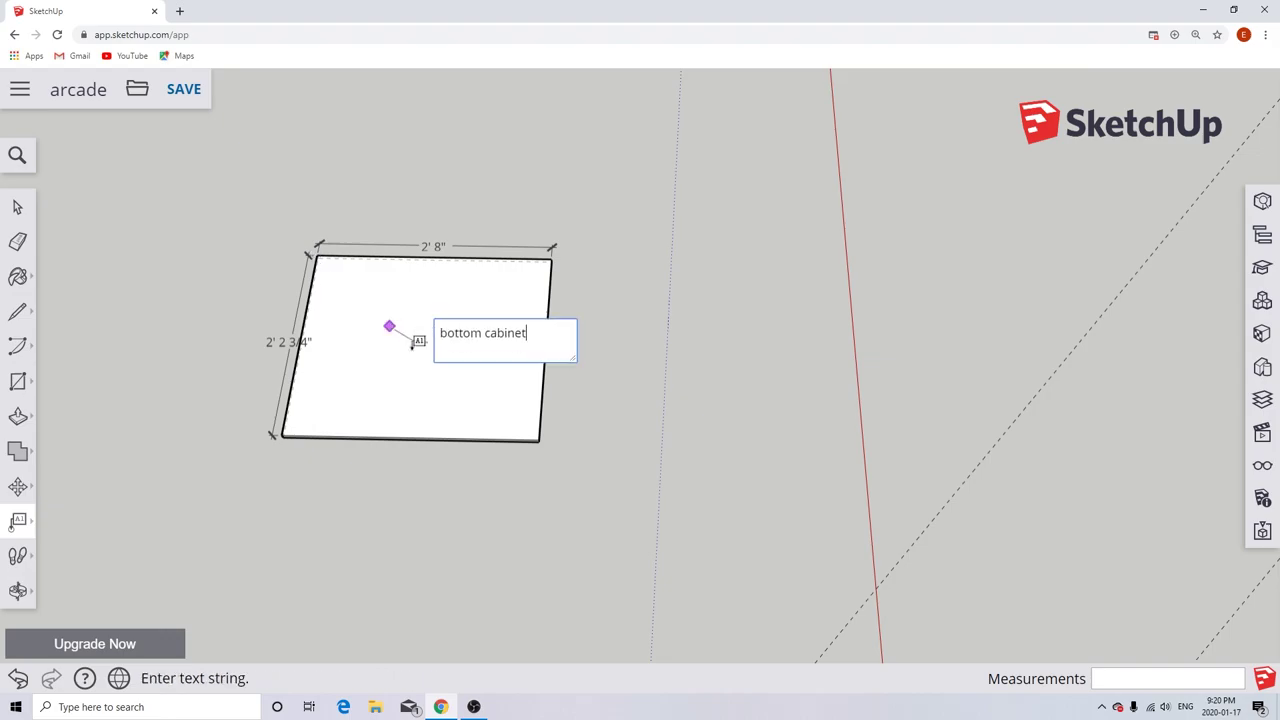
pyautogui.press('space')
pyautogui.scroll(-3, 132, 308)
pyautogui.keyDown('shift'); pyautogui.moveTo(132, 308); pyautogui.dragTo(494, 348, button='middle'); pyautogui.keyUp('shift')
pyautogui.scroll(2, 494, 348)
# Move the shelf plank apart and set it beside the bottom cabinet.
pyautogui.press('m')
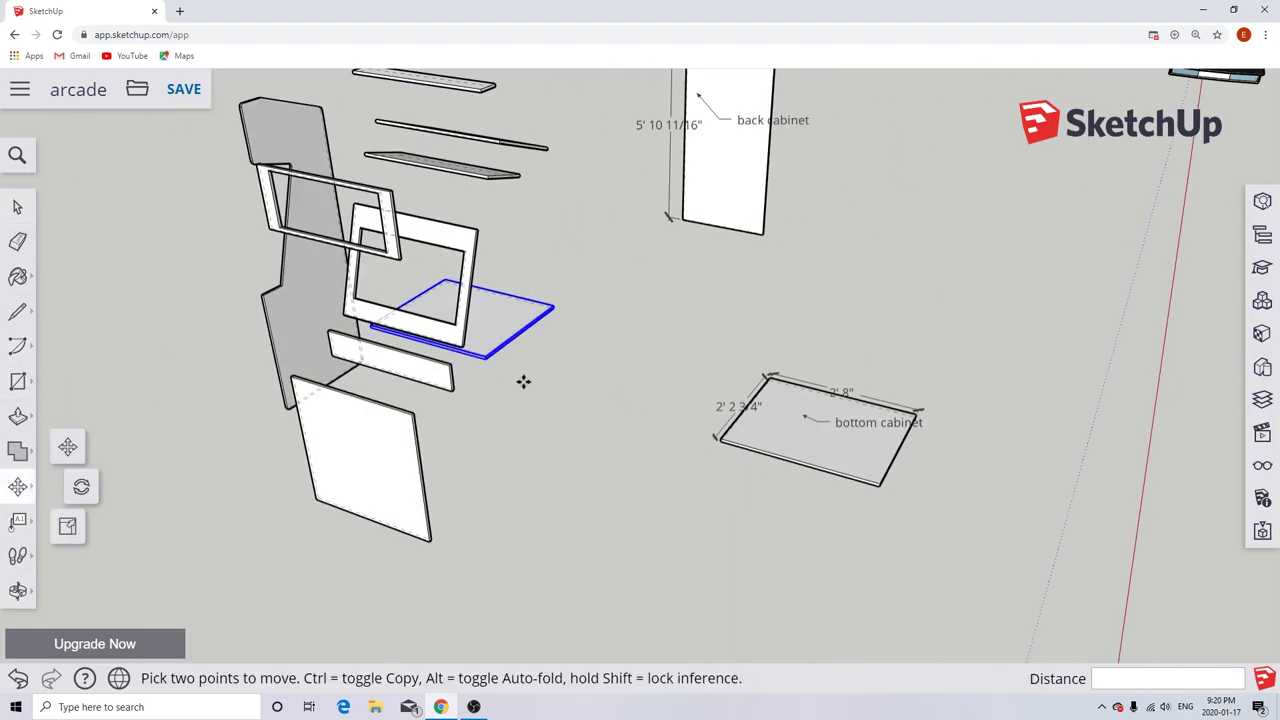
pyautogui.click(491, 352)
pyautogui.click(918, 405)
pyautogui.moveTo(918, 405); pyautogui.dragTo(957, 603, button='middle')
pyautogui.press('m')
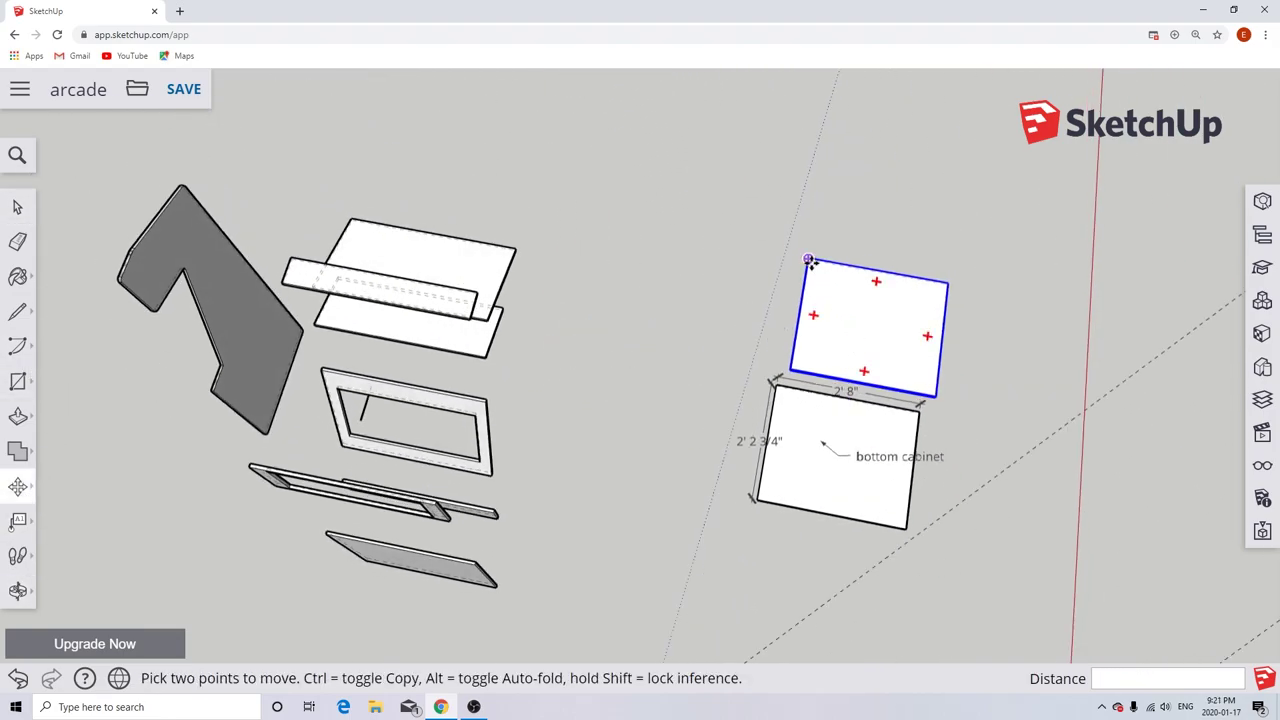
pyautogui.click(808, 260)
pyautogui.click(800, 211)
# Label the shelf 'control panel shelf' with a text leader.
pyautogui.press('t')
pyautogui.click(818, 258)
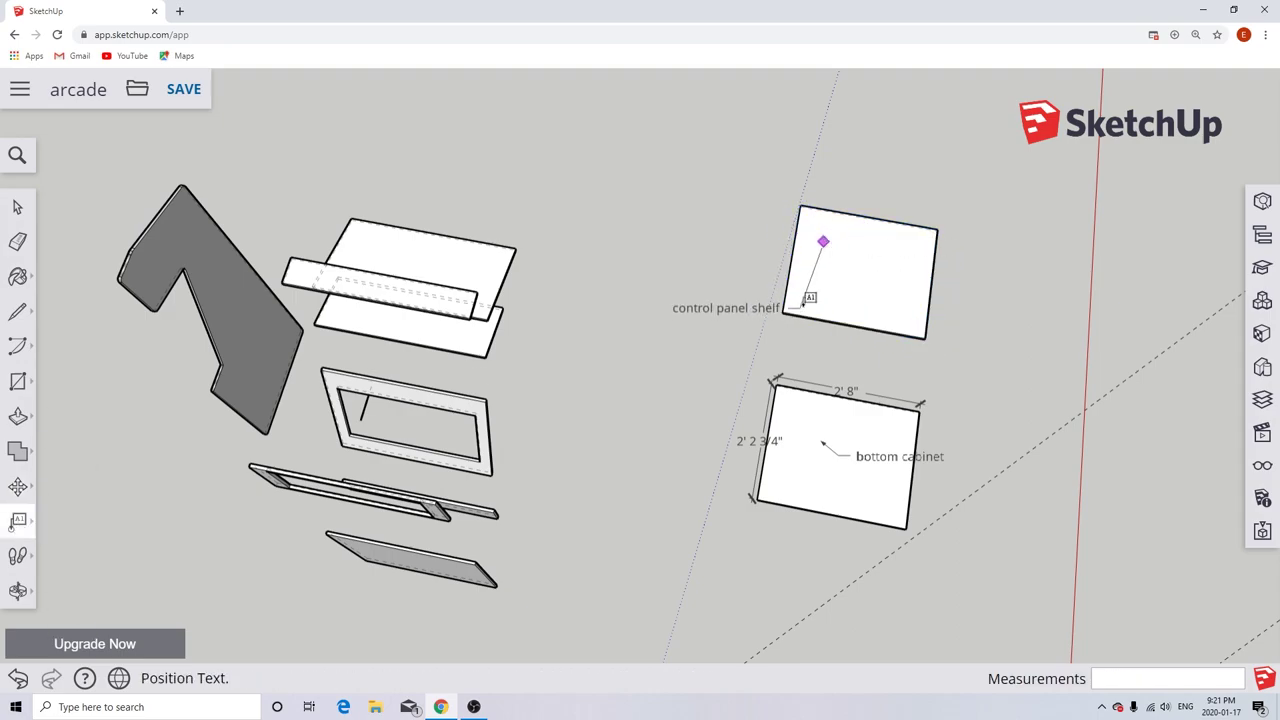
pyautogui.scroll(5, 853, 283)
pyautogui.click(829, 234)
pyautogui.click(17, 520)
# Dimension the shelf's width at 2' 8".
pyautogui.click(52, 490)
pyautogui.click(611, 343)
pyautogui.scroll(5, 1060, 430)
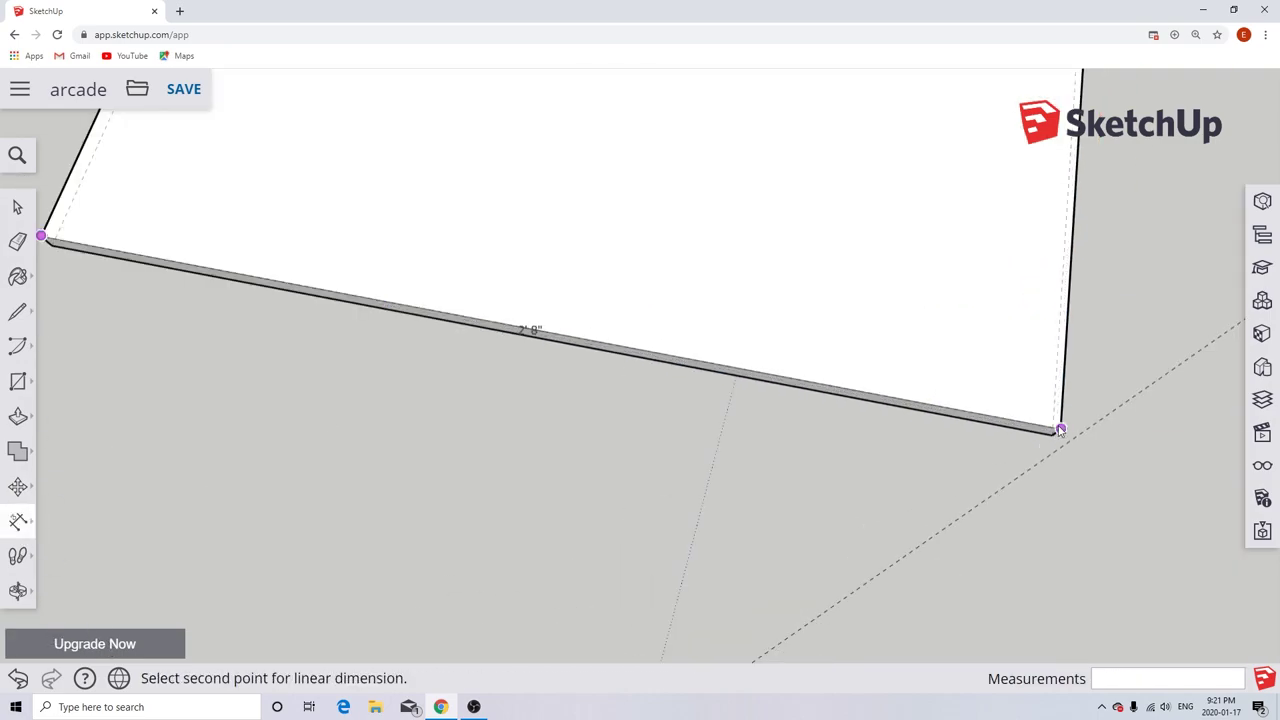
pyautogui.click(1060, 430)
pyautogui.scroll(-5, 180, 337)
pyautogui.click(444, 392)
pyautogui.scroll(5, 449, 366)
# Dimension the shelf's right edge at 2' 3 7/8".
pyautogui.click(409, 337)
pyautogui.scroll(-5, 403, 320)
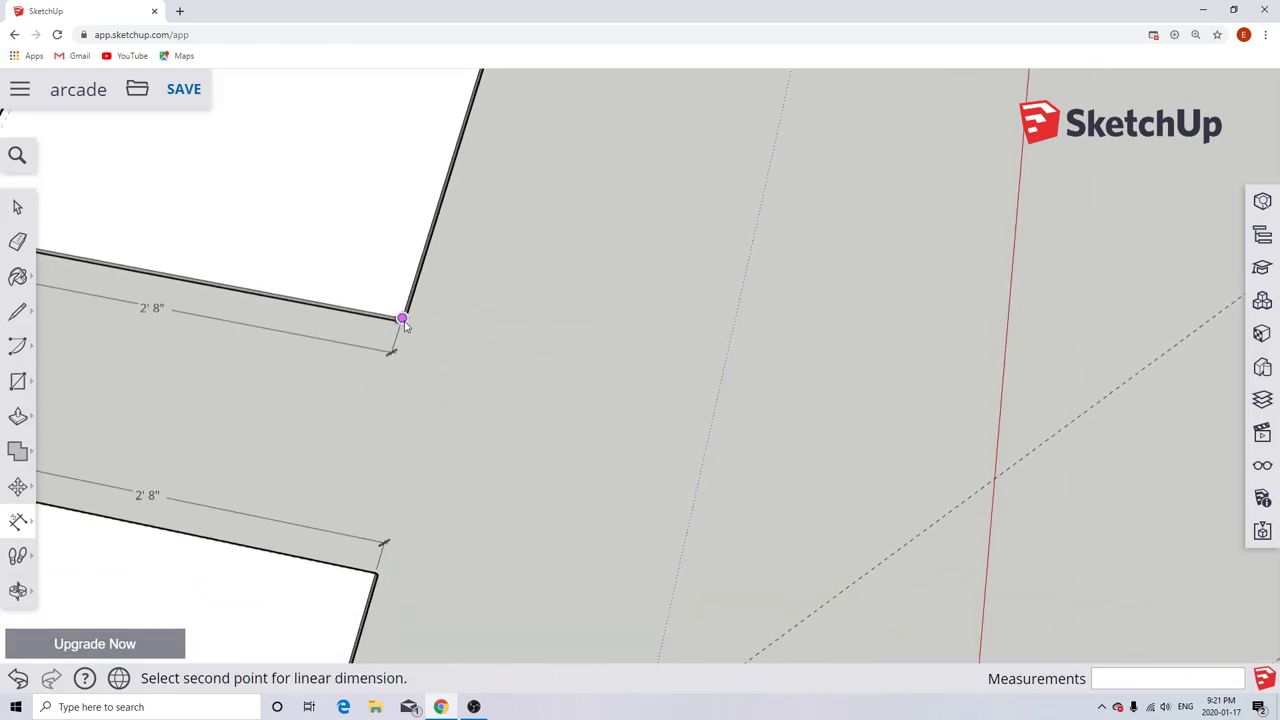
pyautogui.scroll(5, 431, 277)
pyautogui.click(416, 274)
pyautogui.scroll(-5, 486, 277)
pyautogui.click(483, 314)
pyautogui.scroll(-8, 483, 314)
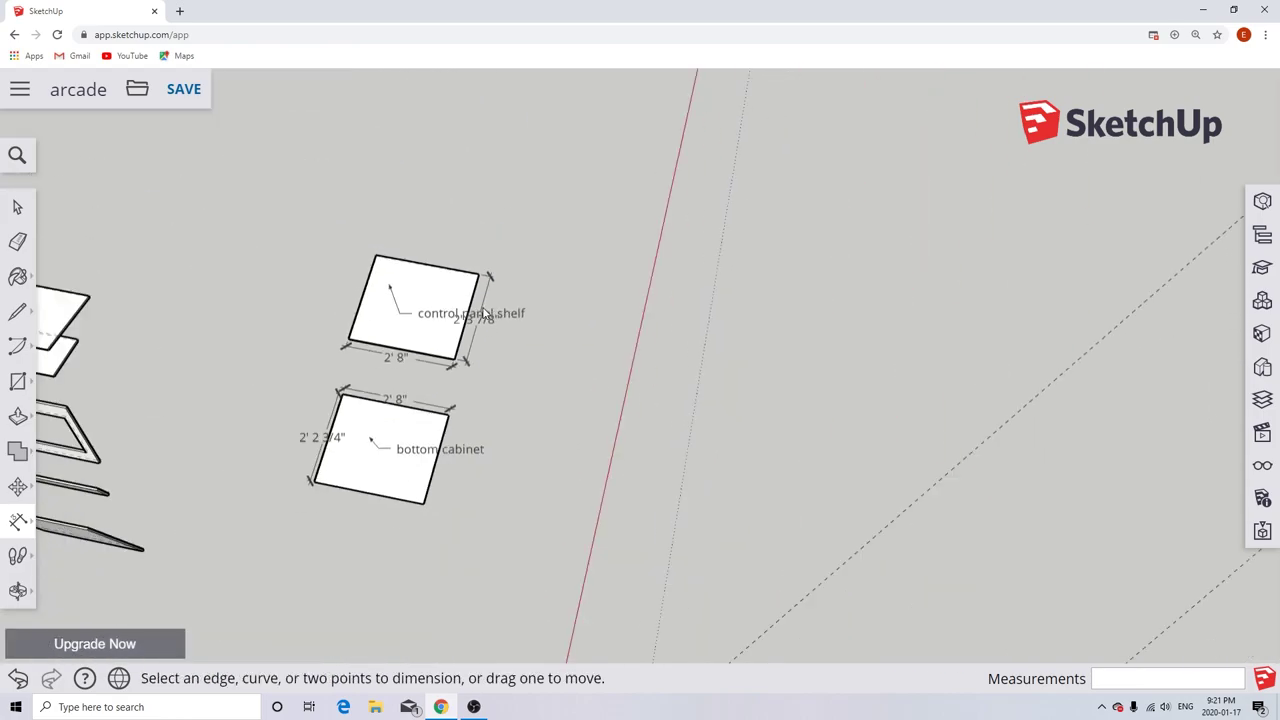
pyautogui.press('space')
pyautogui.scroll(6, 320, 422)
pyautogui.click(320, 422)
# Add a front panel cabinet text label to the front panel piece.
pyautogui.moveTo(320, 422); pyautogui.dragTo(206, 374, button='middle')
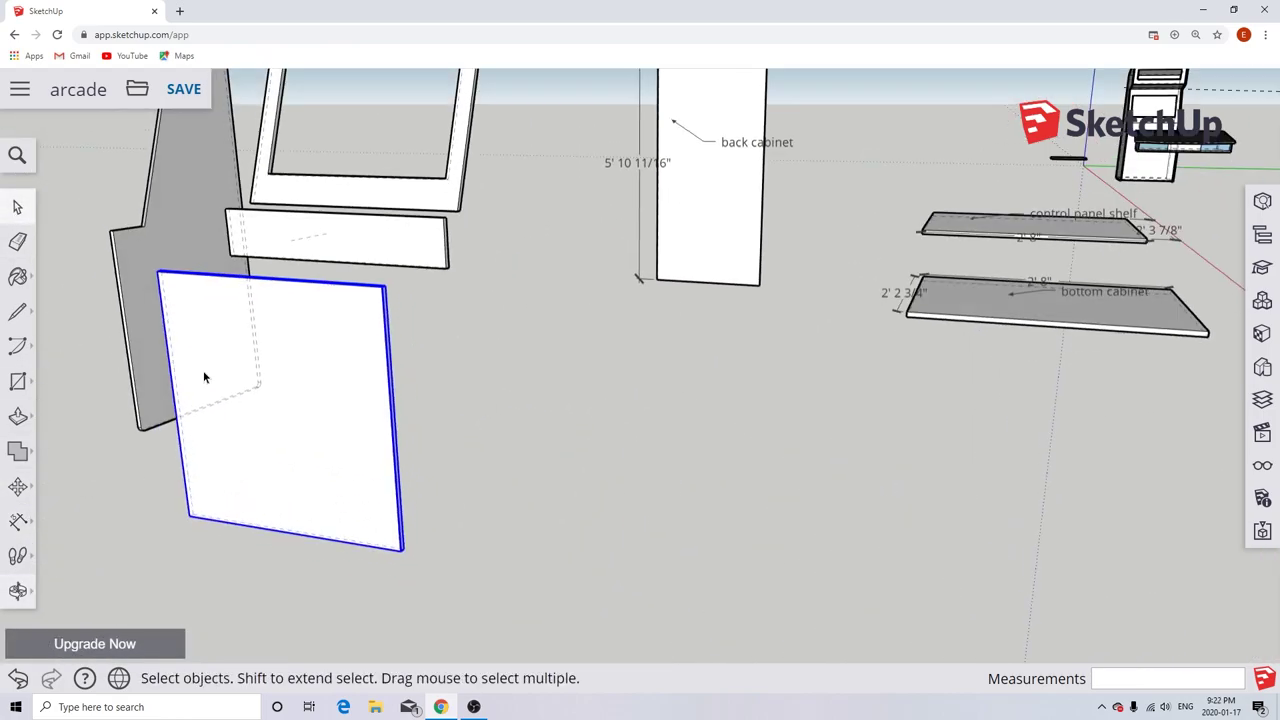
pyautogui.scroll(-4, 206, 374)
pyautogui.click(17, 486)
pyautogui.scroll(5, 423, 251)
pyautogui.click(17, 520)
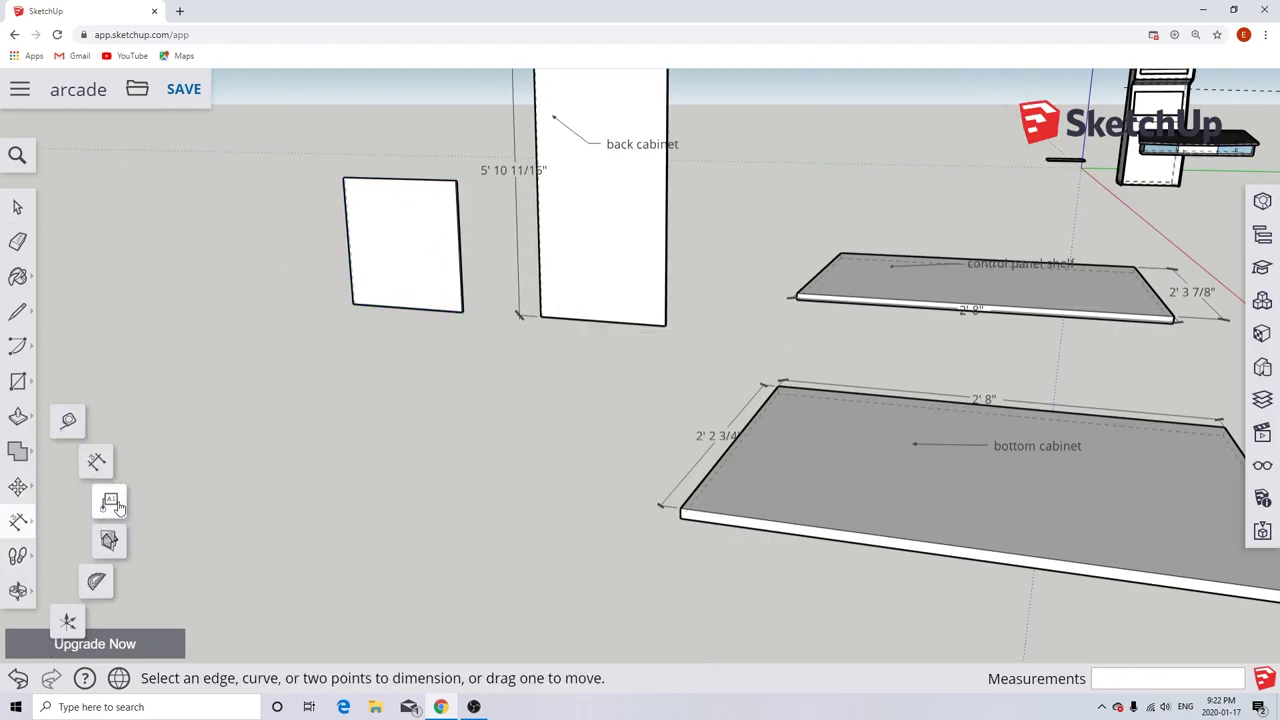
pyautogui.click(106, 578)
pyautogui.click(363, 200)
pyautogui.scroll(3, 363, 200)
pyautogui.click(391, 234)
pyautogui.press('Return')
pyautogui.press('space')
# Dimension the front panel with a 2' 8" width and a 2' 8 3/8" height.
pyautogui.click(17, 520)
pyautogui.click(70, 478)
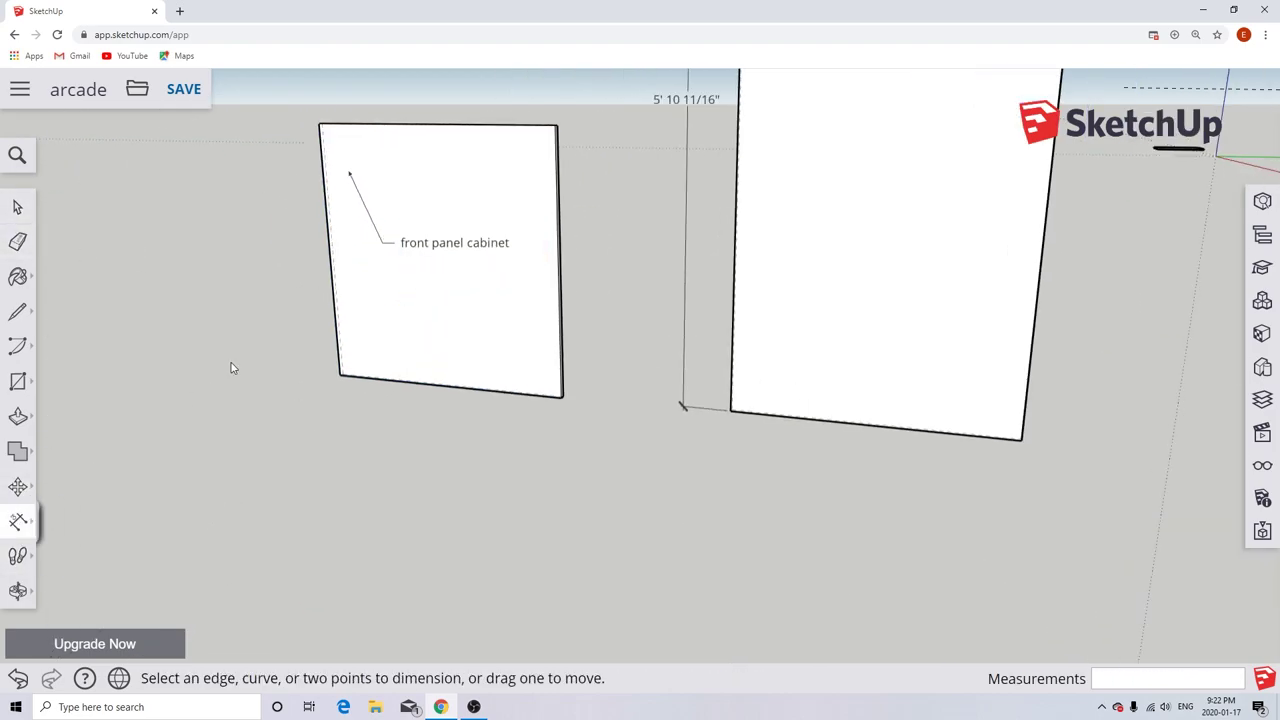
pyautogui.scroll(5, 340, 380)
pyautogui.click(386, 514)
pyautogui.scroll(-3, 694, 503)
pyautogui.click(636, 494)
pyautogui.scroll(1, 620, 509)
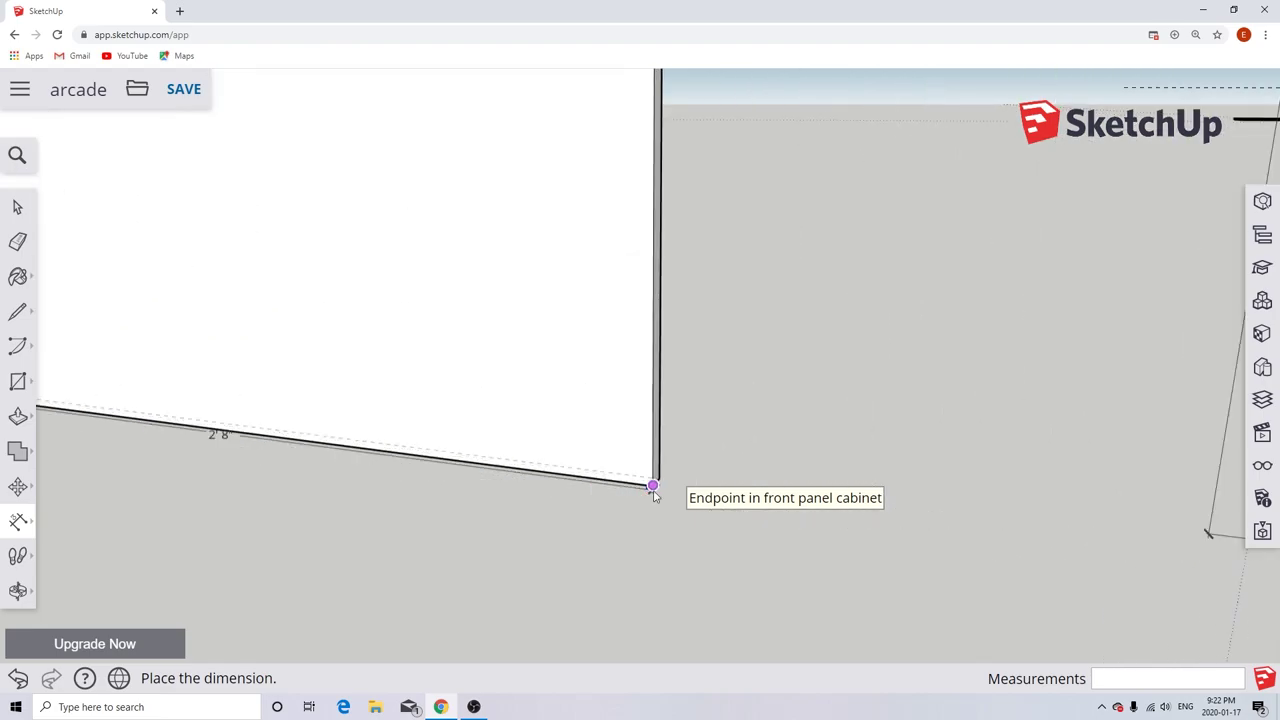
pyautogui.click(640, 488)
pyautogui.moveTo(560, 217); pyautogui.dragTo(480, 203, button='middle')
pyautogui.click(540, 440)
pyautogui.scroll(-3, 549, 417)
pyautogui.click(560, 160)
pyautogui.scroll(-3, 553, 172)
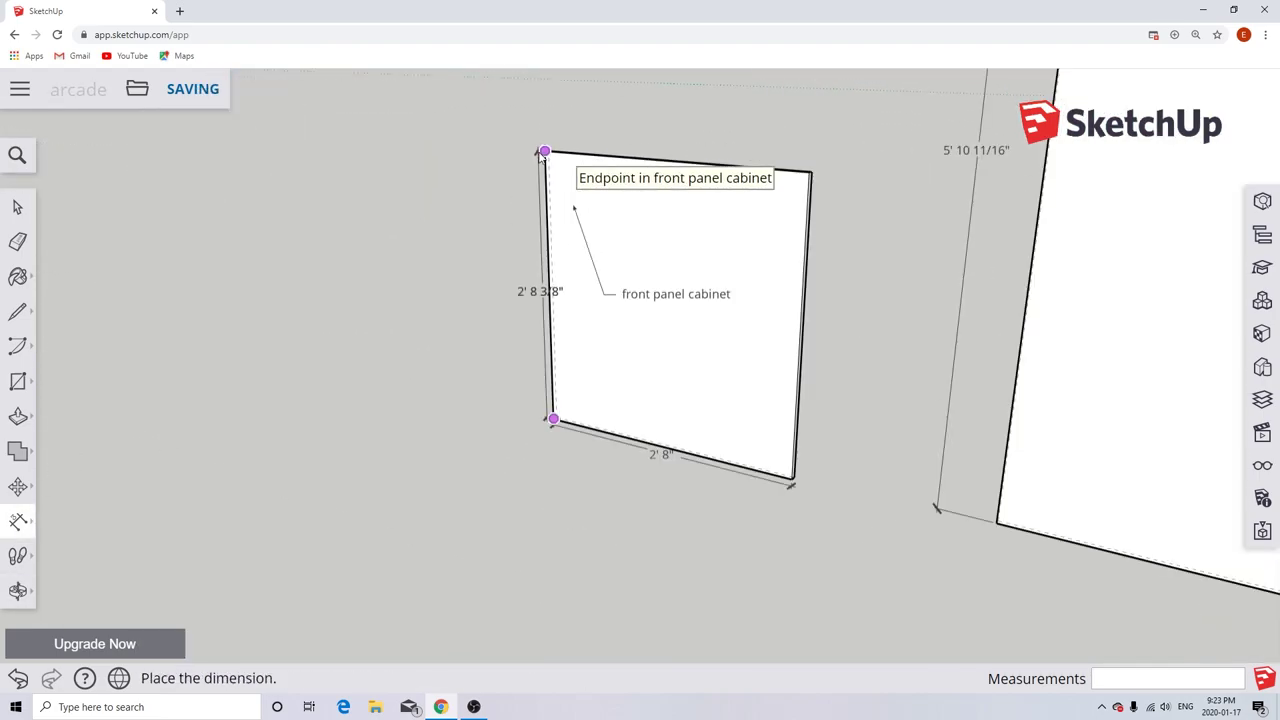
pyautogui.click(516, 155)
pyautogui.scroll(-5, 580, 200)
# Move the control panel piece to sit above the front panel.
pyautogui.press('space')
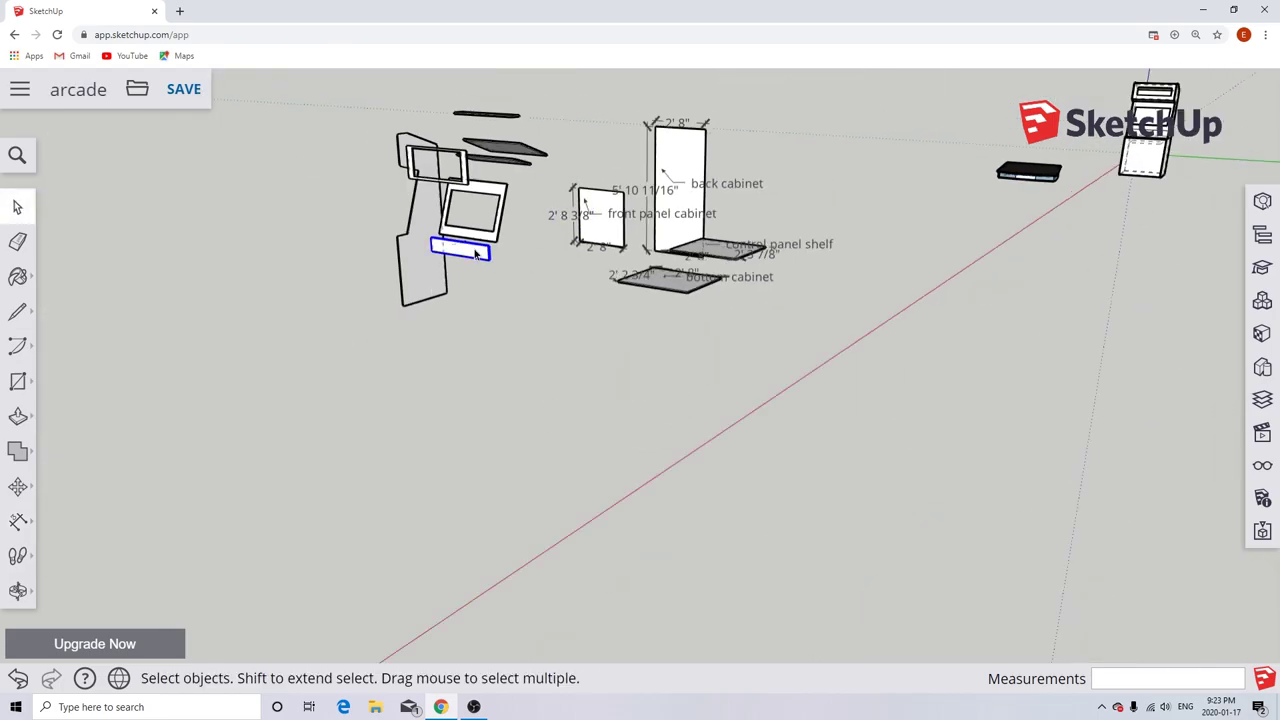
pyautogui.press('m')
pyautogui.scroll(3, 495, 265)
pyautogui.click(509, 274)
pyautogui.scroll(8, 560, 280)
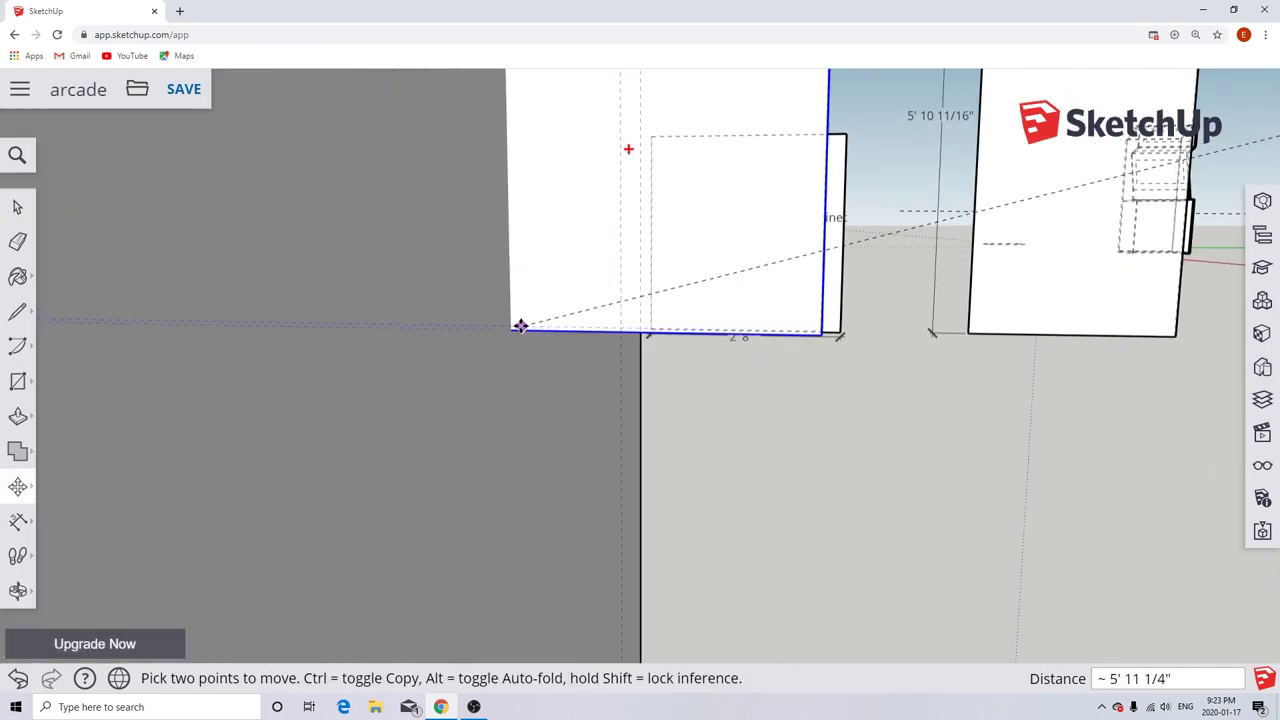
pyautogui.scroll(-10, 860, 160)
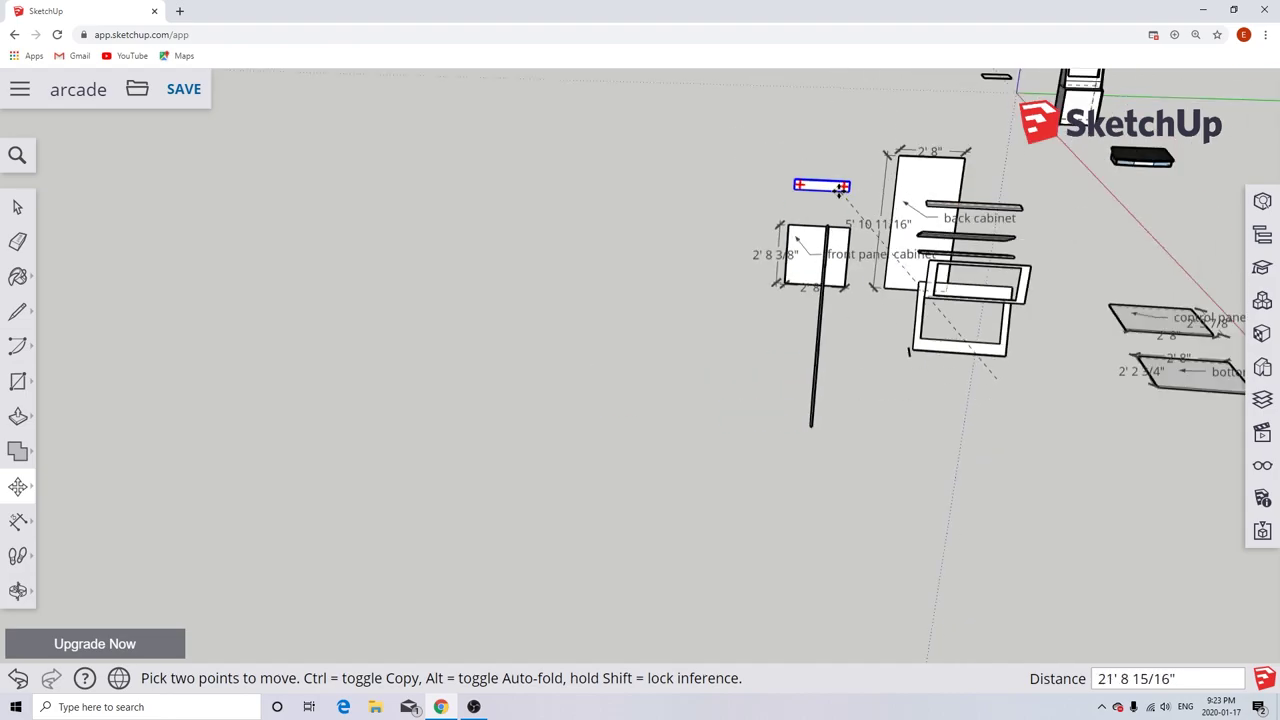
pyautogui.scroll(8, 841, 190)
pyautogui.click(890, 194)
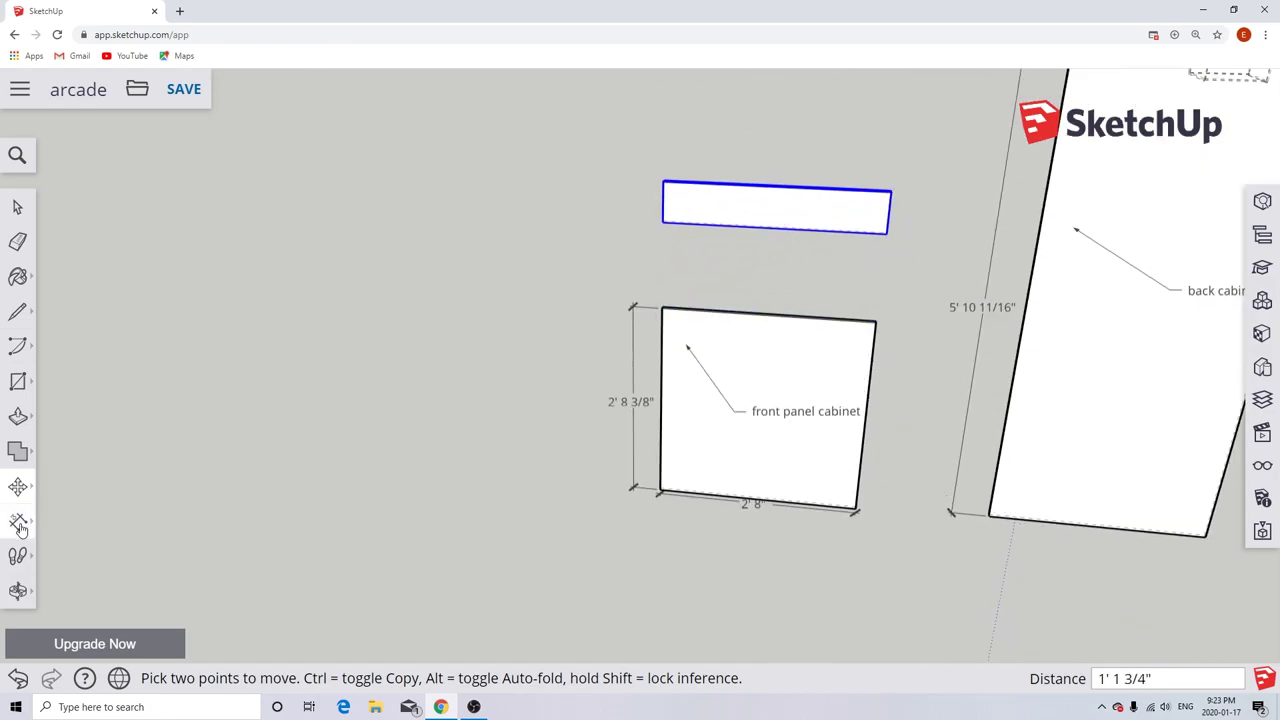
# Label the moved piece as the control panel cabinet.
pyautogui.click(18, 521)
pyautogui.click(672, 203)
pyautogui.click(697, 196)
pyautogui.scroll(5, 658, 237)
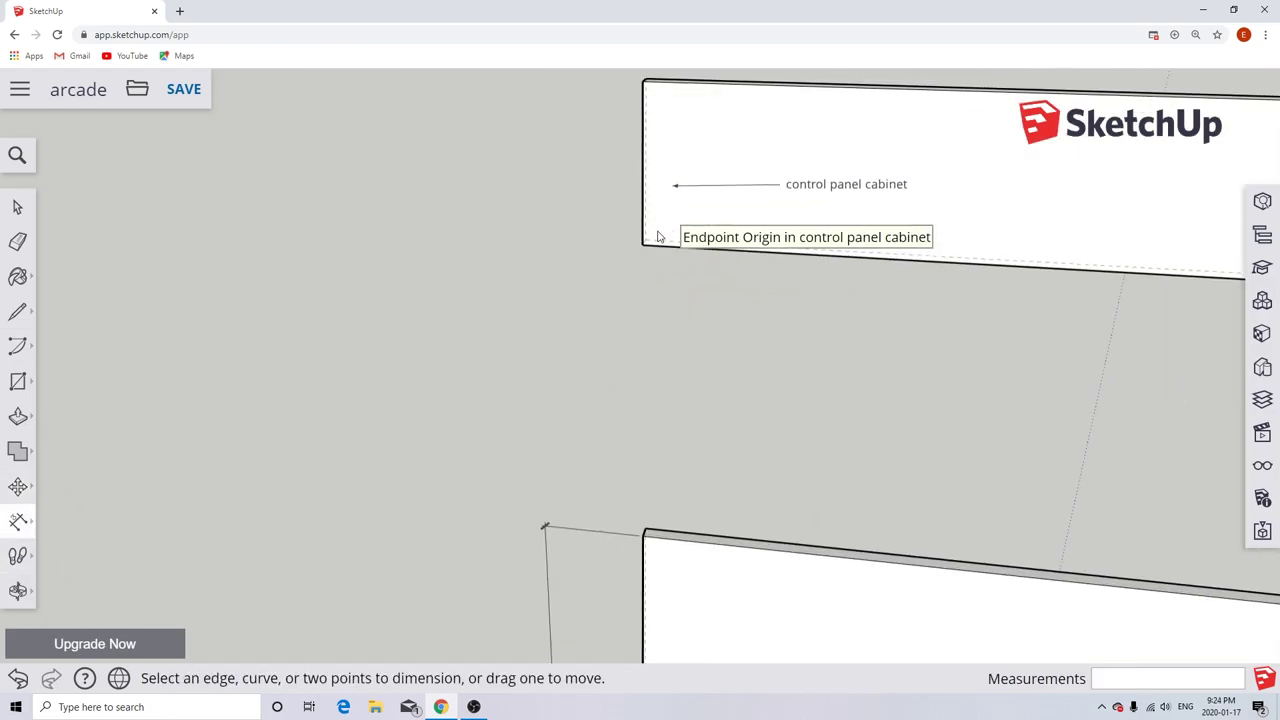
# Dimension the control panel piece with a 6 1/16" height and a 2' 8" width.
pyautogui.click(658, 237)
pyautogui.click(642, 81)
pyautogui.click(615, 86)
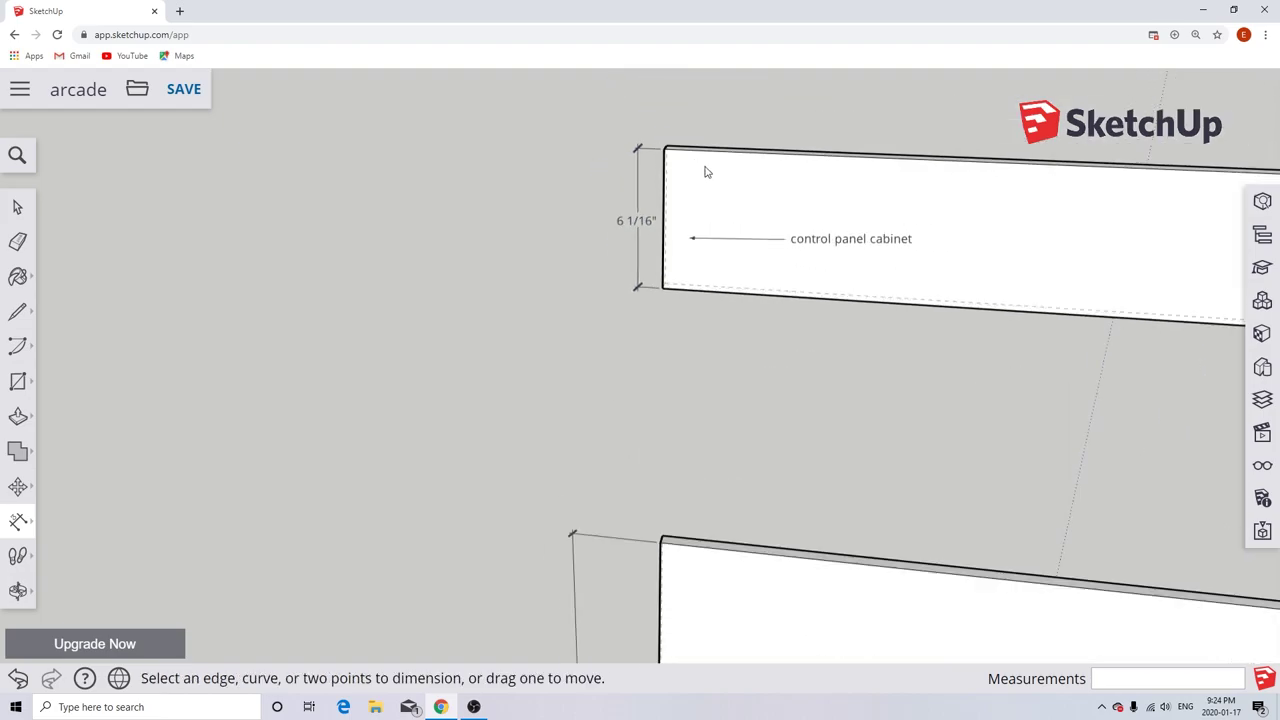
pyautogui.scroll(3, 660, 140)
pyautogui.click(677, 134)
pyautogui.moveTo(677, 134); pyautogui.dragTo(1176, 196, button='middle')
pyautogui.click(1176, 196)
pyautogui.scroll(-5, 1176, 196)
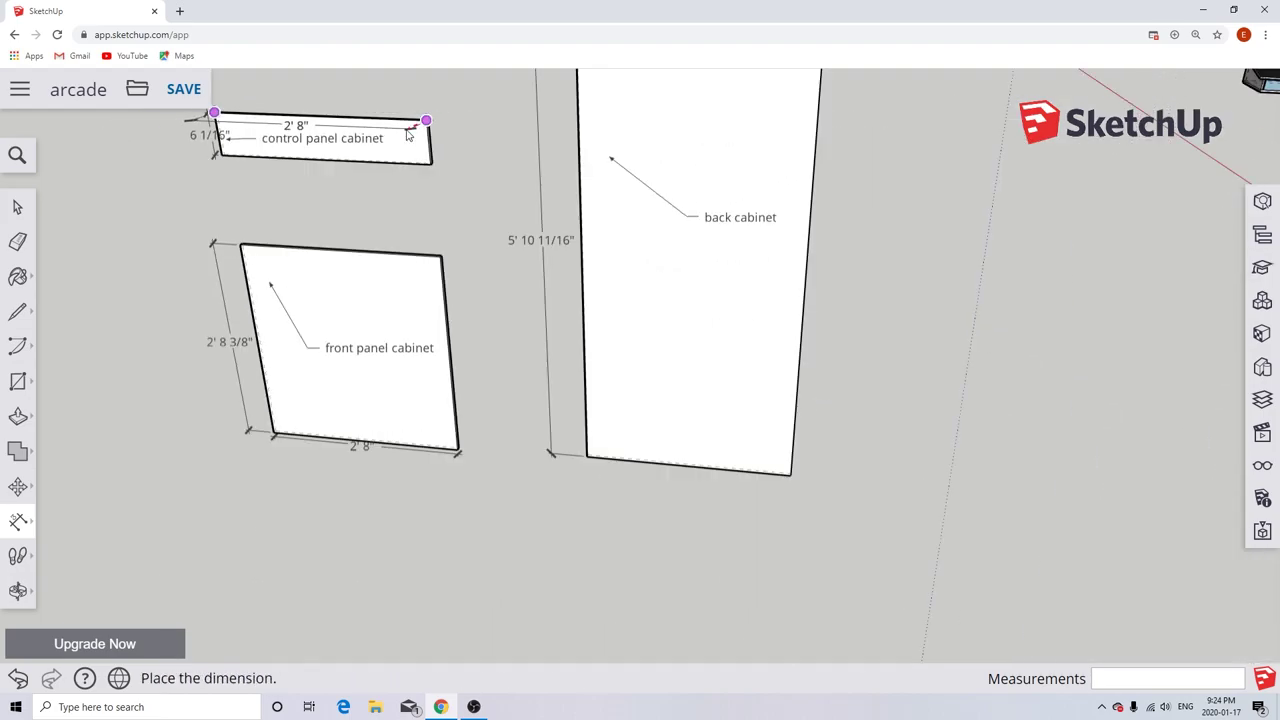
pyautogui.click(600, 150)
# Move the marquee bezel piece above the control panel cabinet.
pyautogui.moveTo(600, 150); pyautogui.dragTo(113, 497, button='middle')
pyautogui.press('space')
pyautogui.press('m')
pyautogui.click(113, 497)
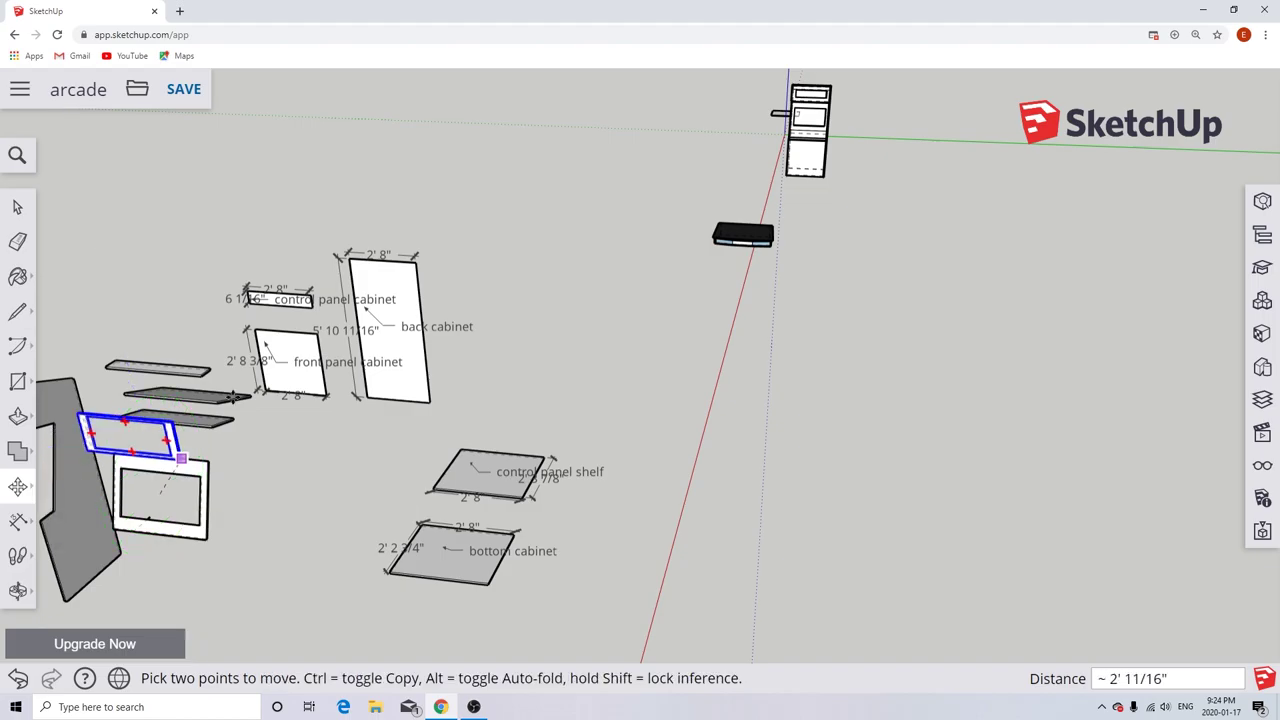
pyautogui.scroll(5, 300, 300)
pyautogui.click(297, 294)
pyautogui.scroll(2, 282, 172)
pyautogui.click(283, 129)
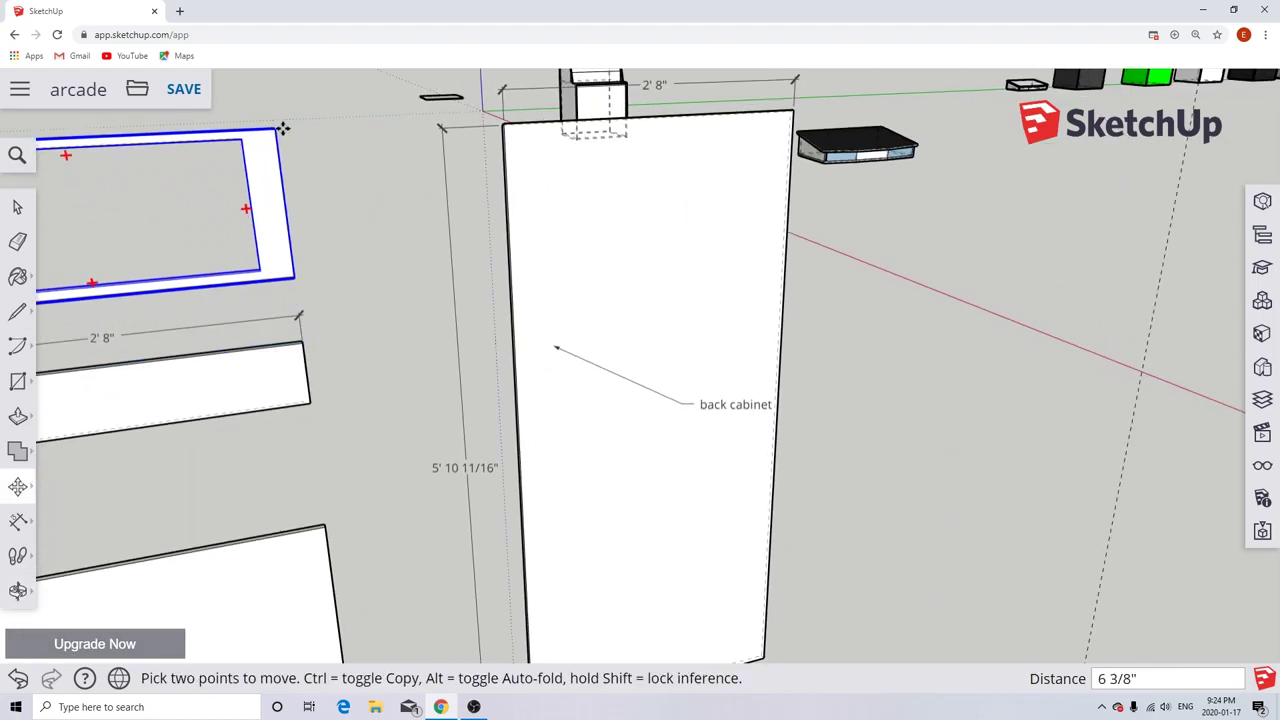
# Add a digital marquee bezel text label to the bezel piece.
pyautogui.click(18, 520)
pyautogui.moveTo(200, 300); pyautogui.dragTo(320, 259, button='middle')
pyautogui.scroll(-4, 320, 259)
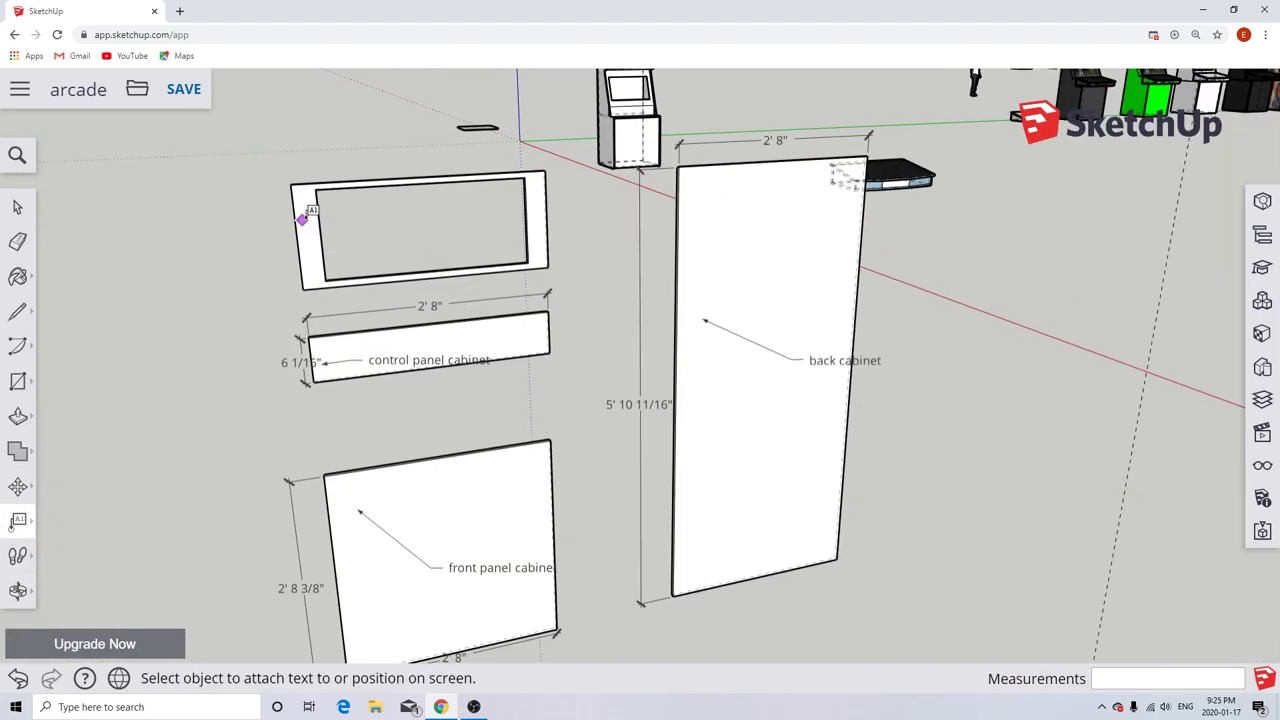
pyautogui.click(303, 218)
pyautogui.click(341, 207)
pyautogui.click(17, 206)
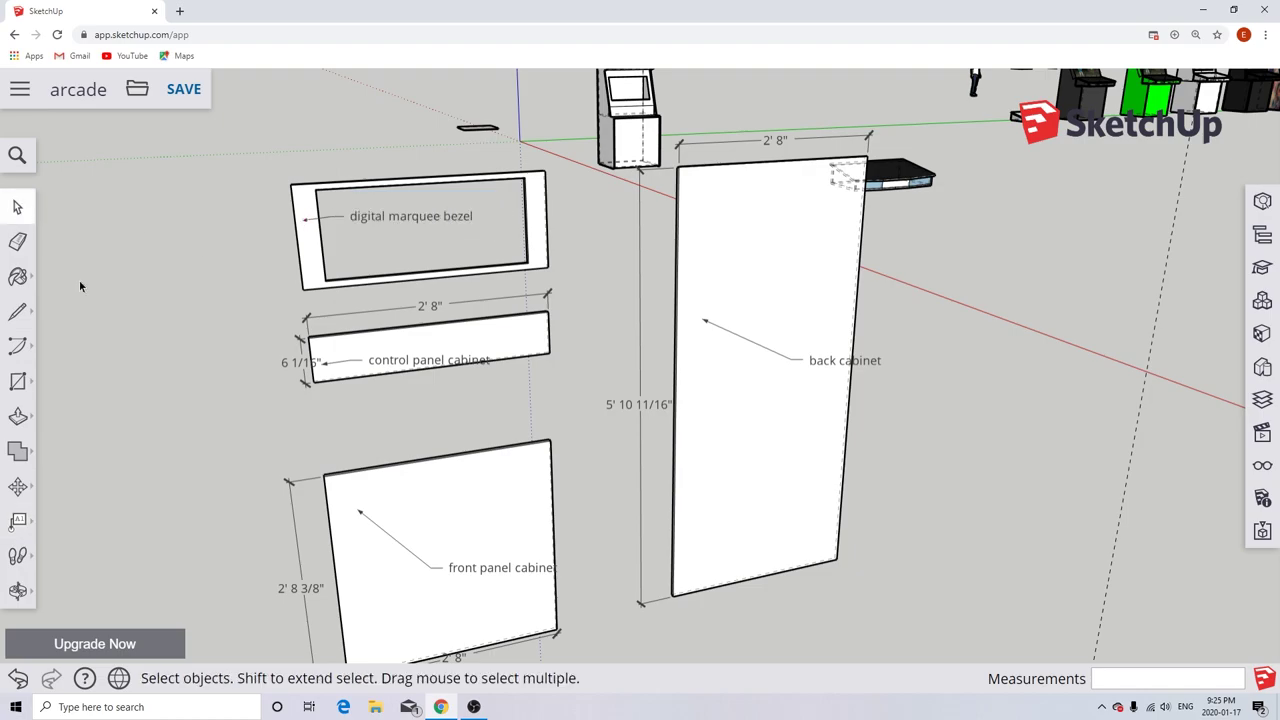
# Add a 1' 1" height dimension to the bezel's outer edge.
pyautogui.click(18, 520)
pyautogui.moveTo(23, 520); pyautogui.dragTo(403, 243, button='middle')
pyautogui.scroll(-5, 303, 297)
pyautogui.click(303, 297)
pyautogui.scroll(5, 303, 297)
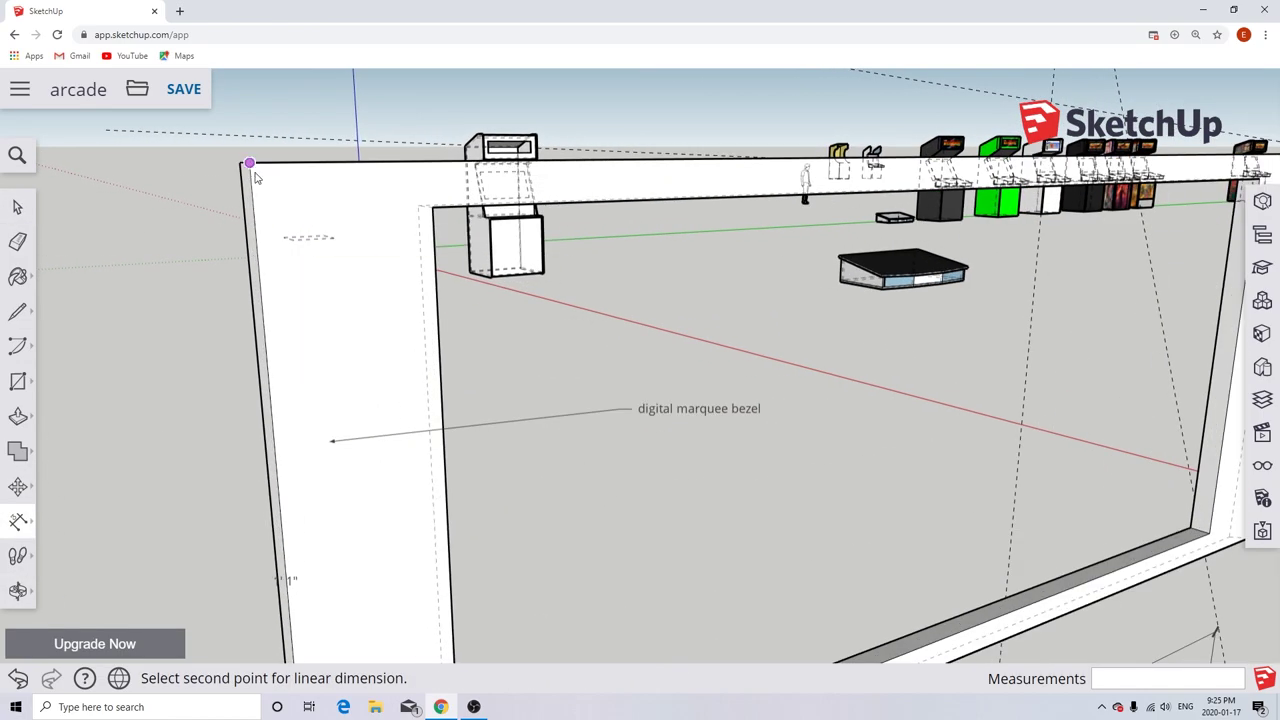
pyautogui.click(249, 163)
pyautogui.scroll(-5, 230, 174)
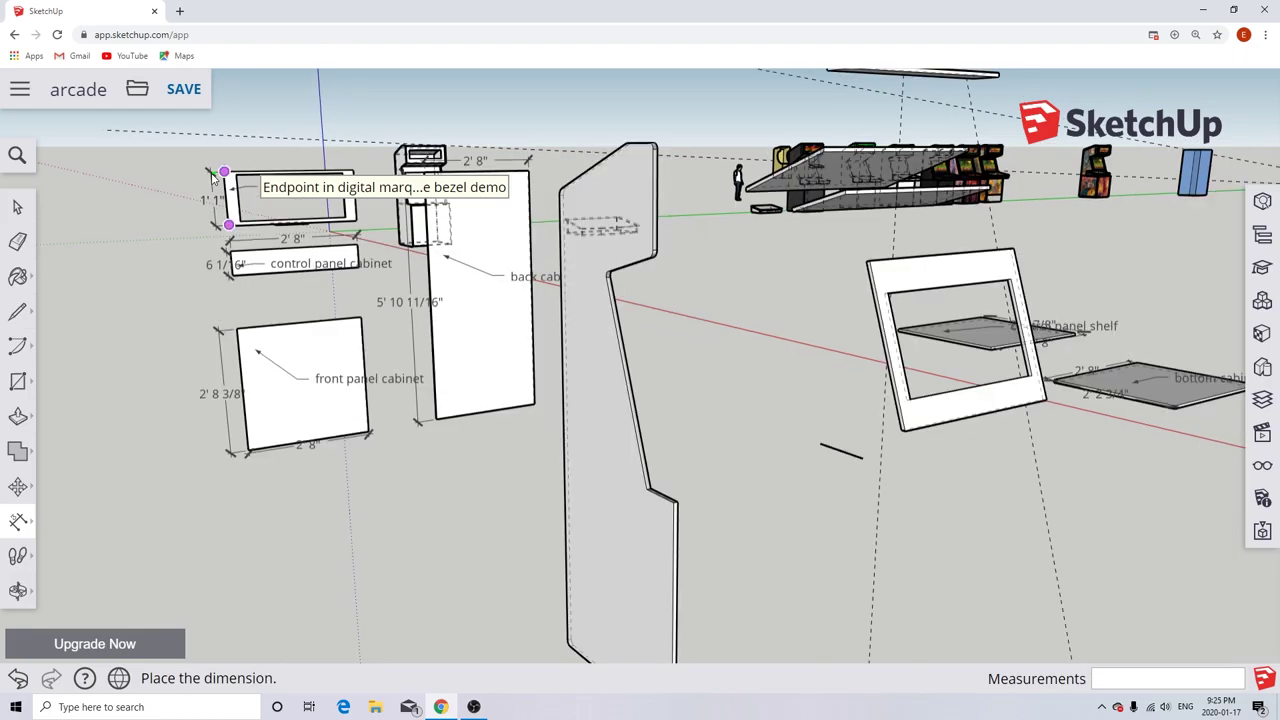
pyautogui.scroll(2, 218, 175)
pyautogui.click(220, 172)
# Add a width dimension along the bezel's top edge.
pyautogui.scroll(5, 230, 160)
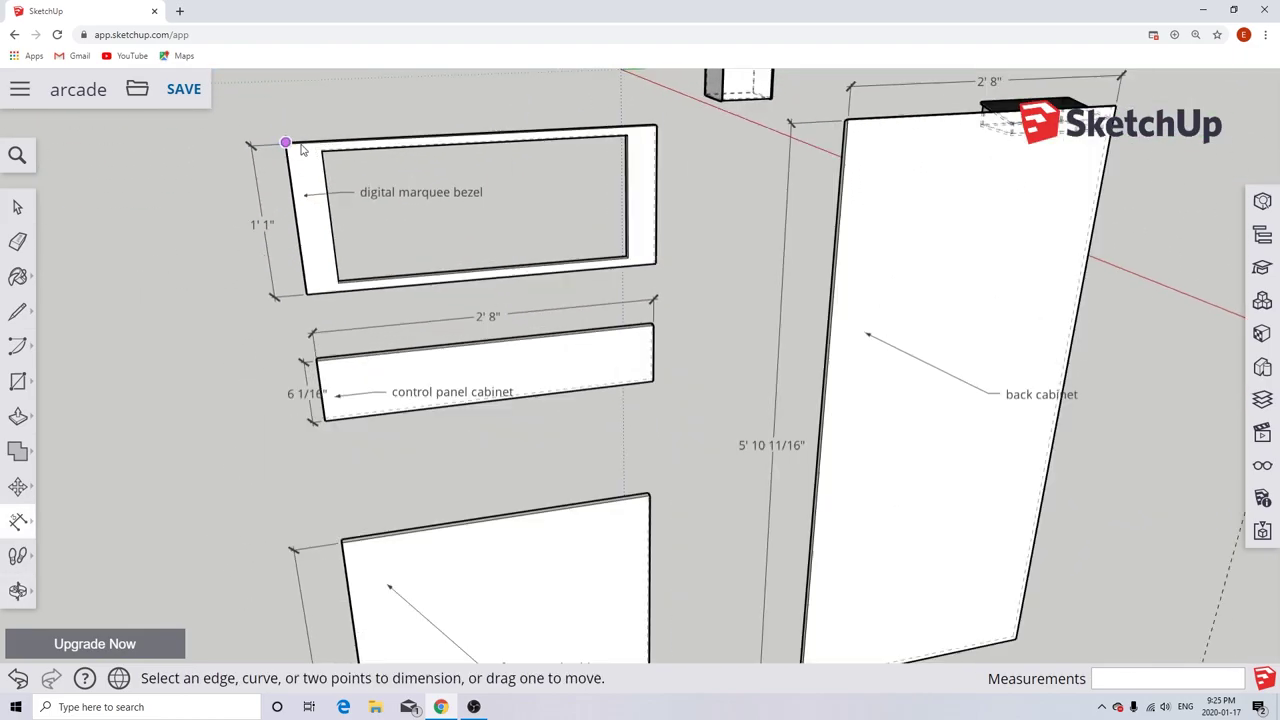
pyautogui.click(240, 138)
pyautogui.scroll(-3, 258, 160)
pyautogui.scroll(3, 514, 123)
pyautogui.click(514, 123)
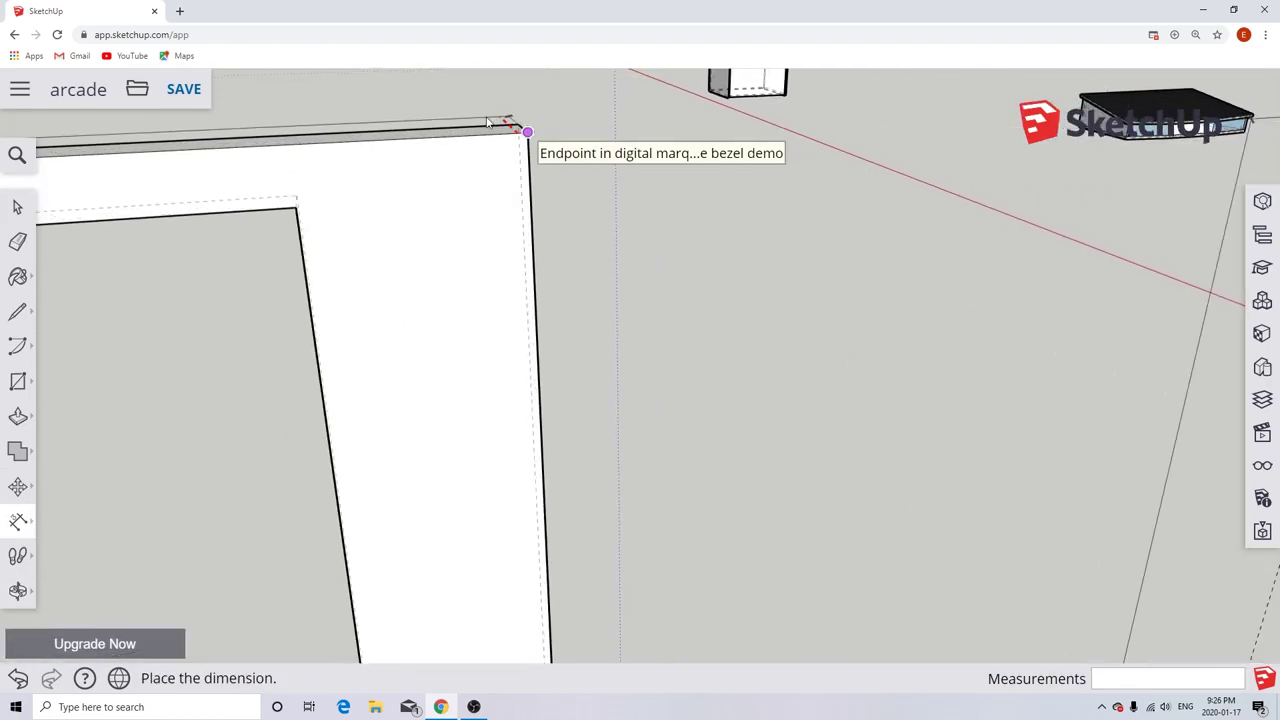
pyautogui.scroll(-4, 520, 118)
pyautogui.click(520, 118)
pyautogui.scroll(5, 569, 129)
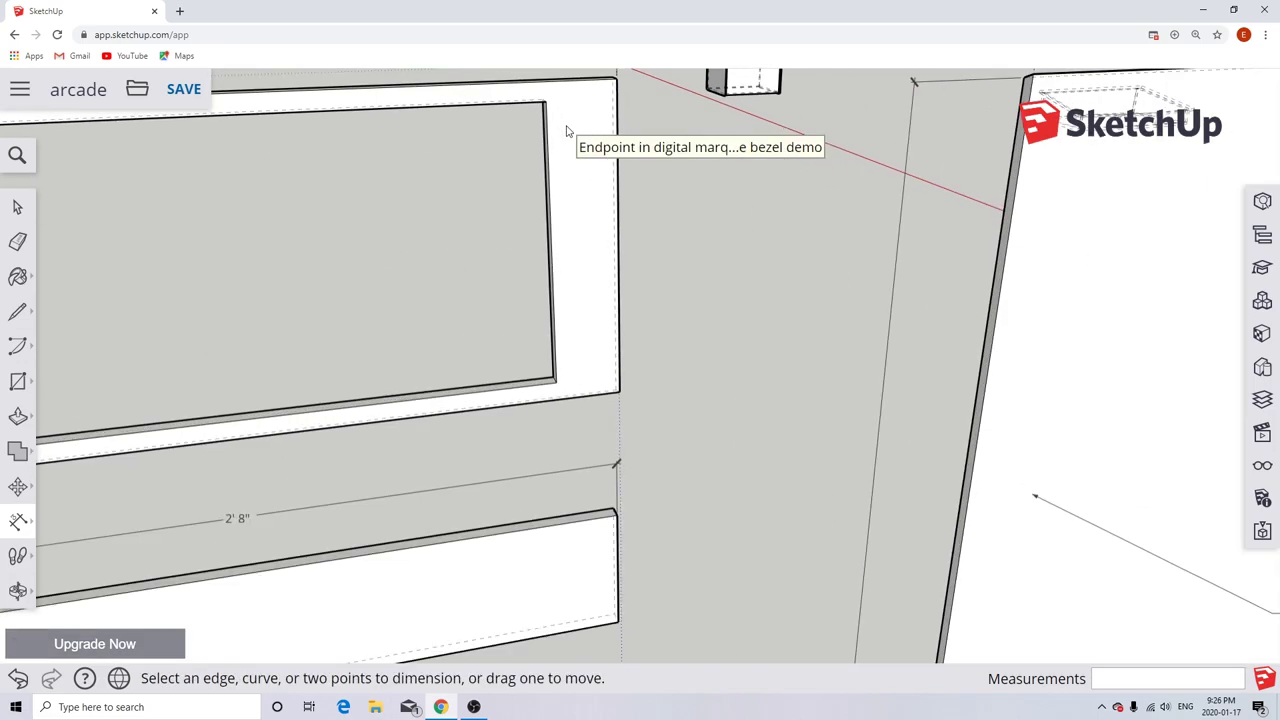
# Add an 11 1/2" height dimension beside the bezel opening.
pyautogui.moveTo(569, 129); pyautogui.dragTo(563, 83, button='middle')
pyautogui.click(563, 83)
pyautogui.click(577, 576)
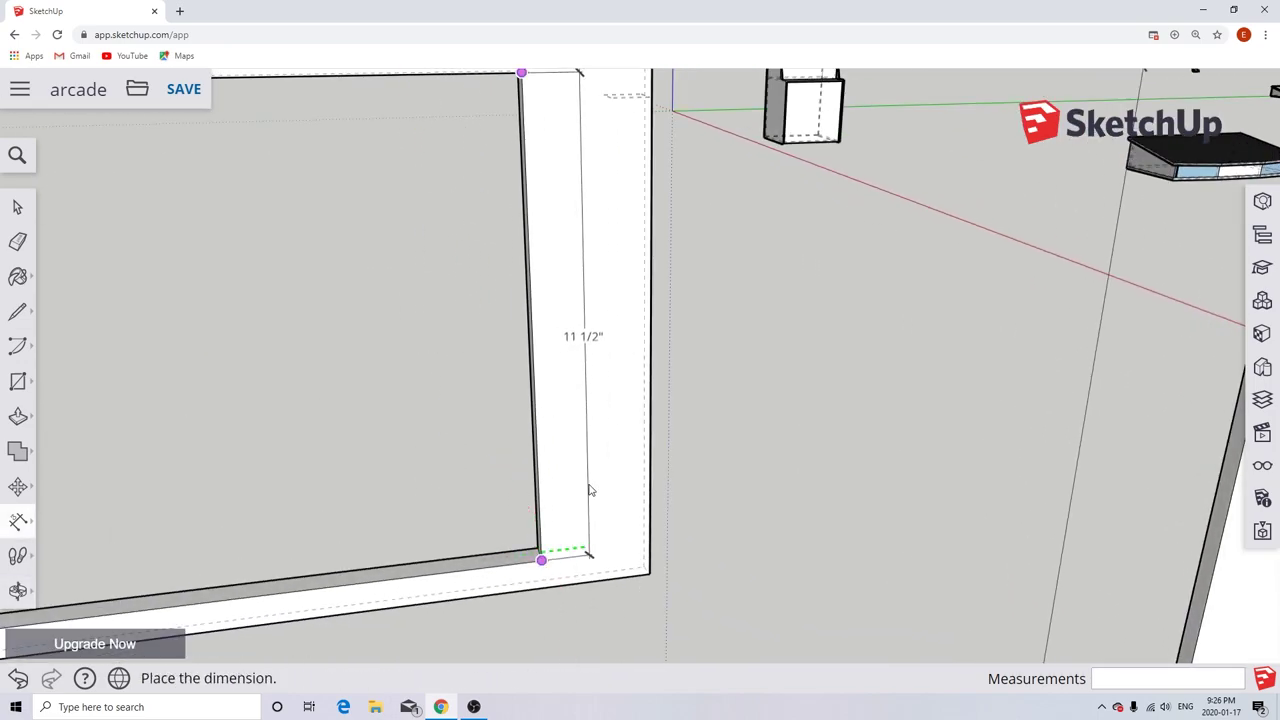
pyautogui.moveTo(591, 491)
pyautogui.mouseDown(button='middle')
pyautogui.moveTo(571, 414)
pyautogui.moveTo(573, 508)
pyautogui.mouseUp(button='middle')
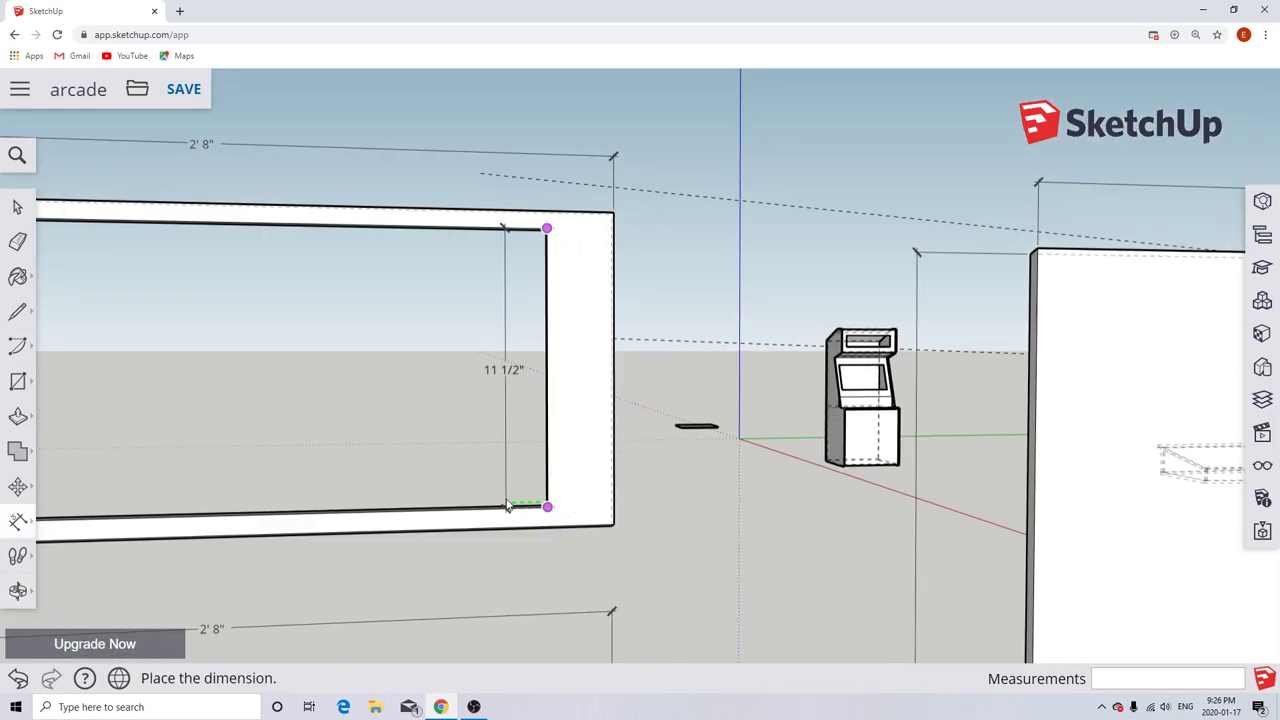
pyautogui.click(577, 506)
pyautogui.scroll(-3, 577, 506)
pyautogui.scroll(5, 257, 500)
# Add a 2' 2 1/2" width dimension below the bezel opening.
pyautogui.moveTo(400, 500)
pyautogui.mouseDown(button='middle')
pyautogui.moveTo(257, 500)
pyautogui.moveTo(423, 507)
pyautogui.mouseUp(button='middle')
pyautogui.click(423, 507)
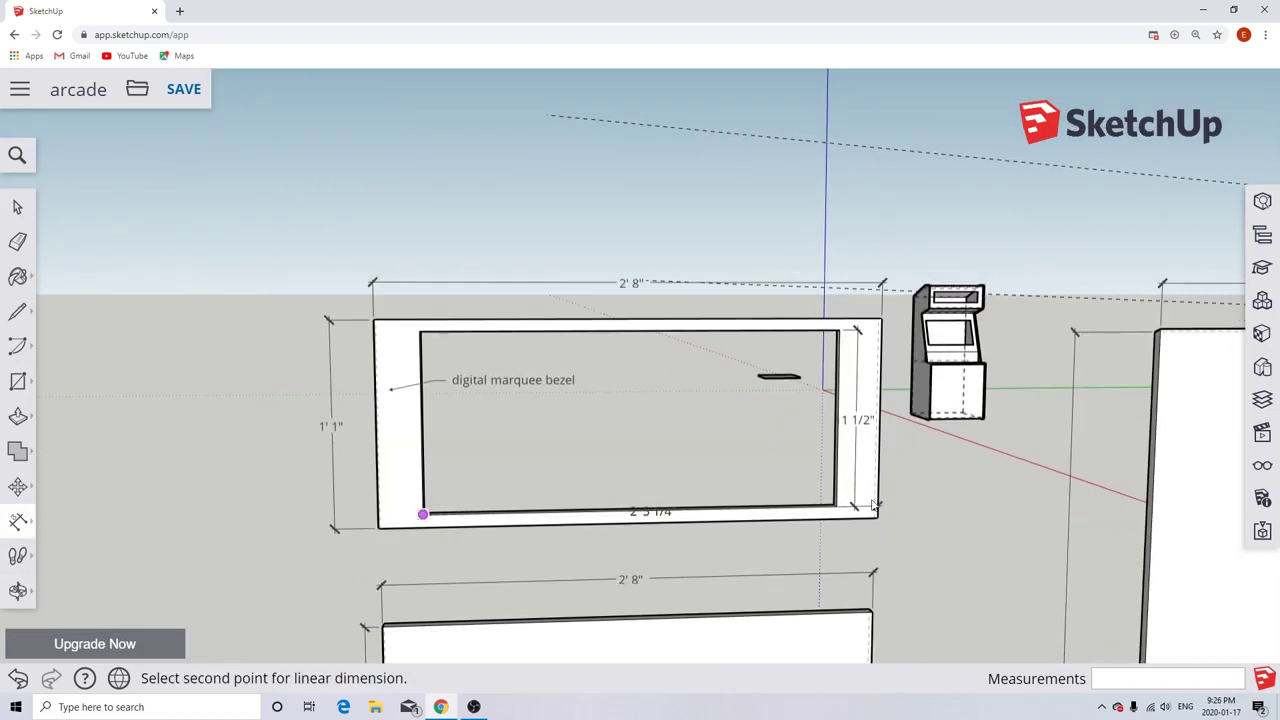
pyautogui.scroll(-3, 440, 505)
pyautogui.click(462, 502)
pyautogui.scroll(5, 405, 500)
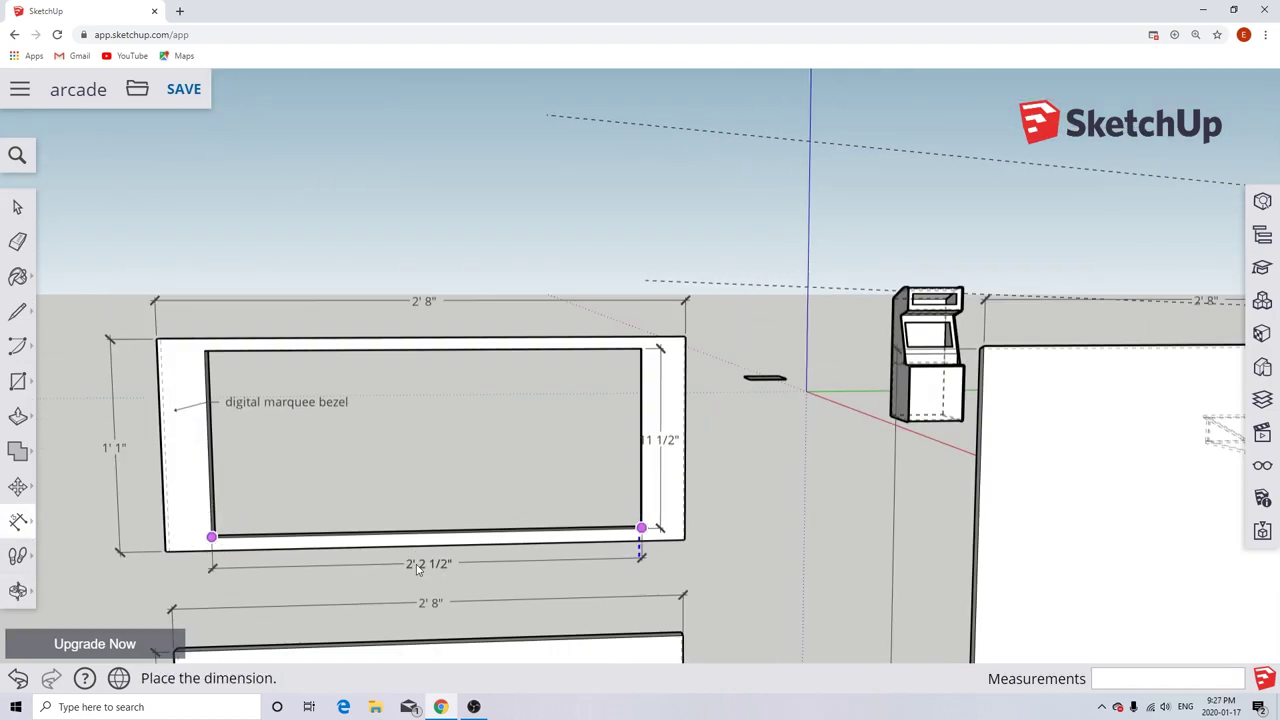
pyautogui.click(425, 550)
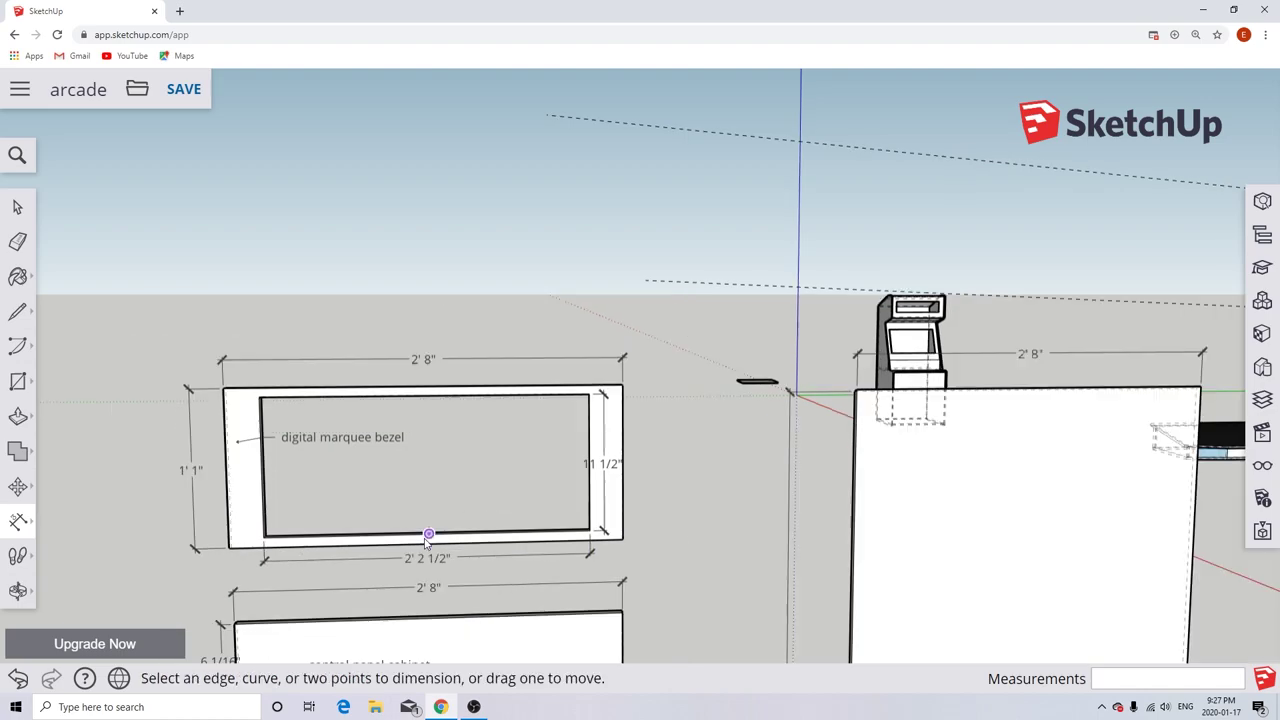
pyautogui.scroll(-10, 425, 550)
pyautogui.scroll(8, 349, 498)
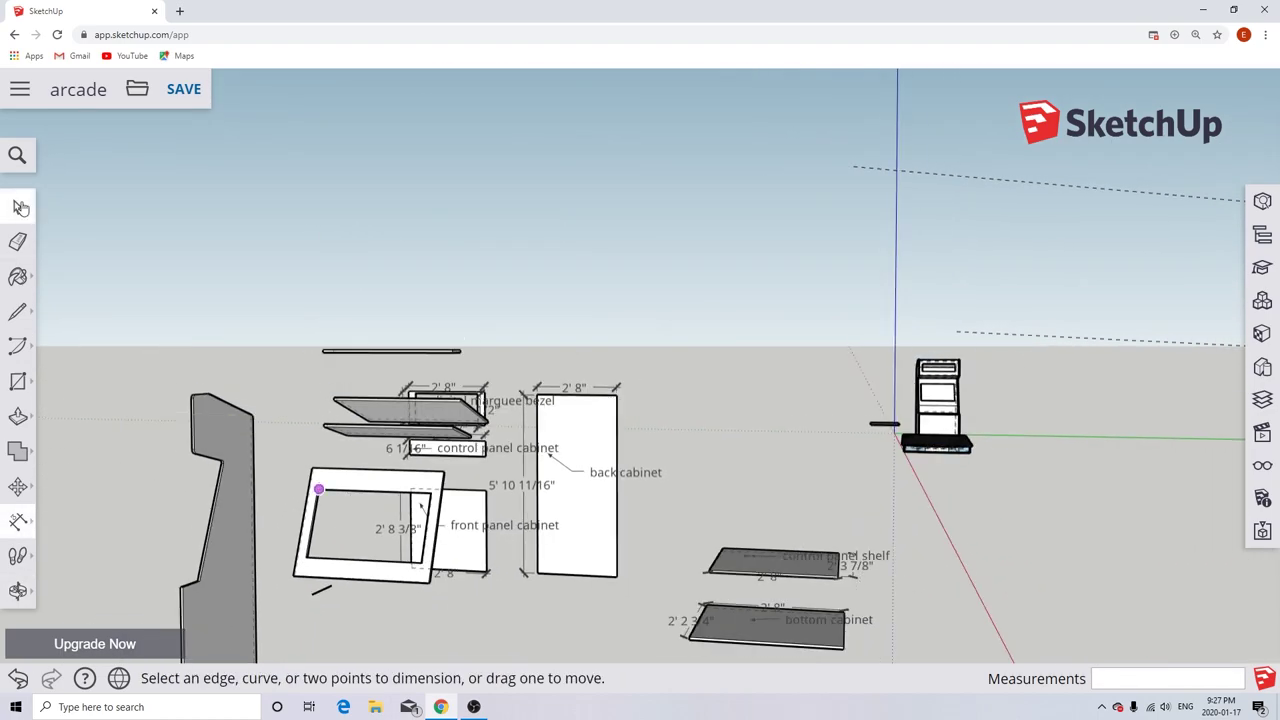
pyautogui.press('space')
pyautogui.click(314, 490)
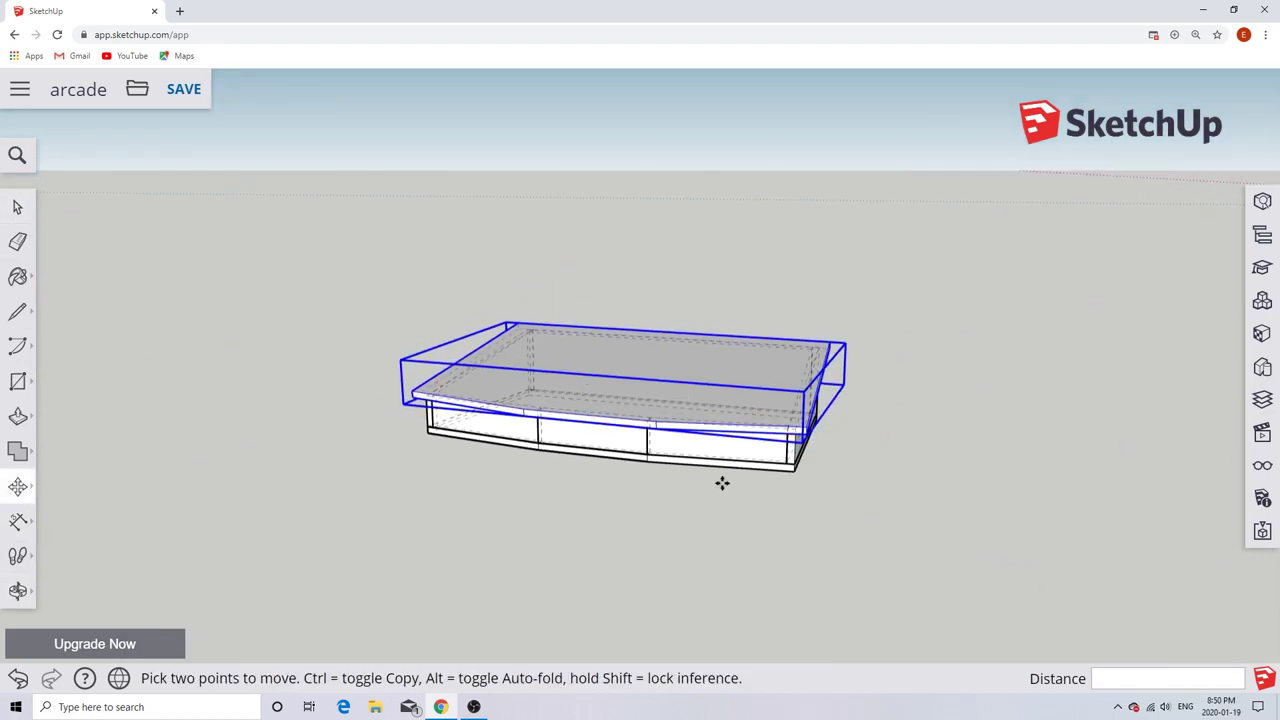
# Move the top panel well above the tray and the right side panel off to the right.
pyautogui.click(803, 440)
pyautogui.click(812, 203)
pyautogui.click(17, 207)
pyautogui.click(805, 400)
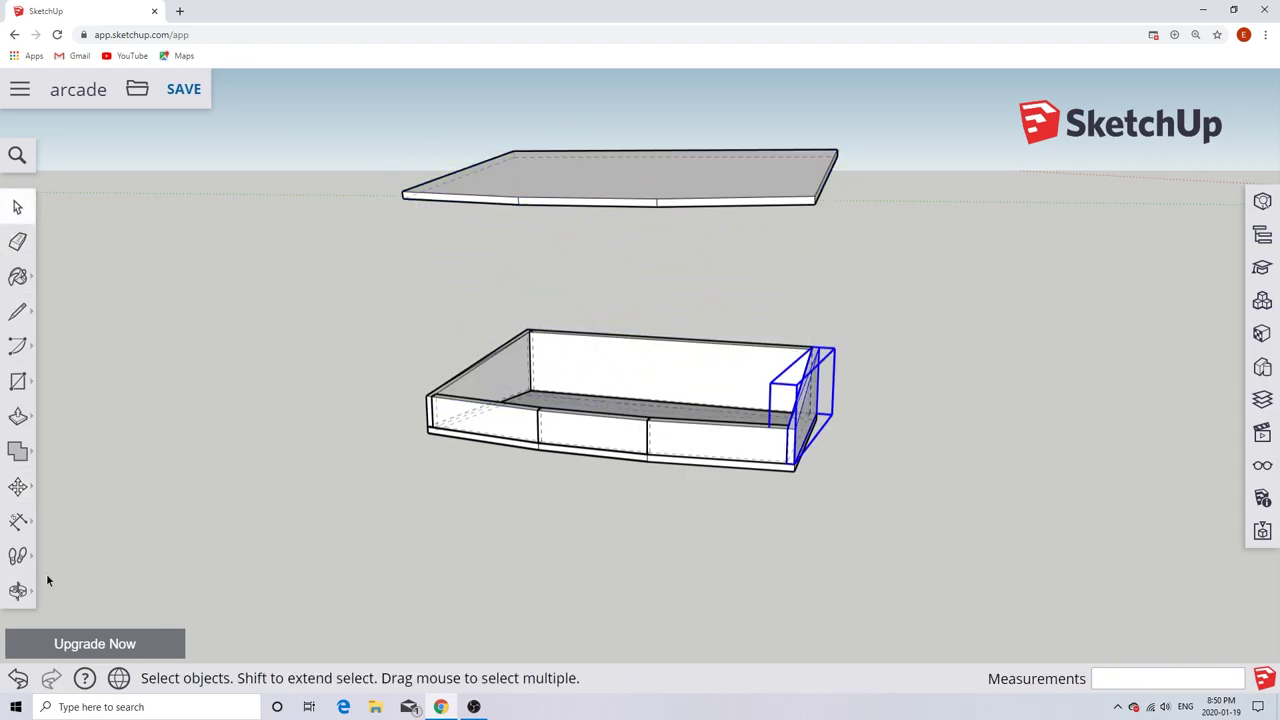
pyautogui.scroll(3, 816, 460)
pyautogui.press('m')
pyautogui.click(849, 451)
# Move the tray's left side panel out to the left.
pyautogui.click(1143, 491)
pyautogui.press('space')
pyautogui.click(105, 320)
pyautogui.click(17, 487)
pyautogui.scroll(-2, 206, 409)
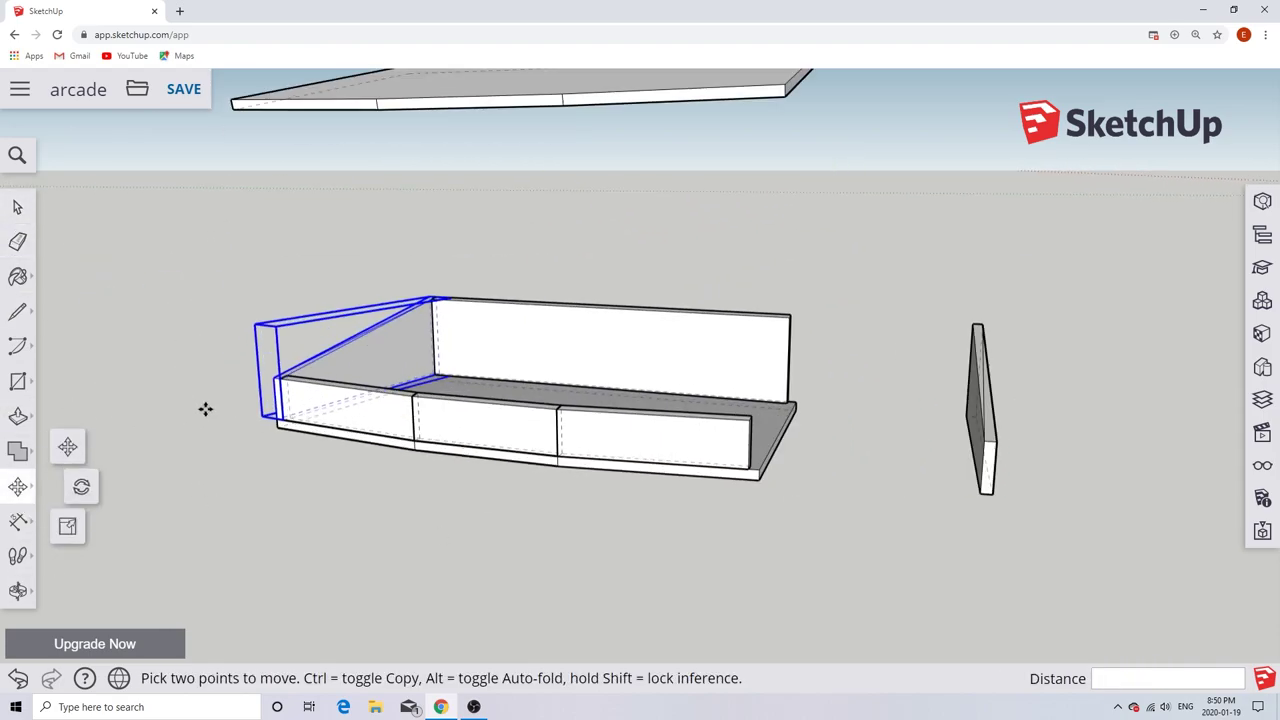
pyautogui.click(206, 409)
# Place the middle front board in front of the tray and the left front board further left.
pyautogui.click(71, 271)
pyautogui.click(558, 455)
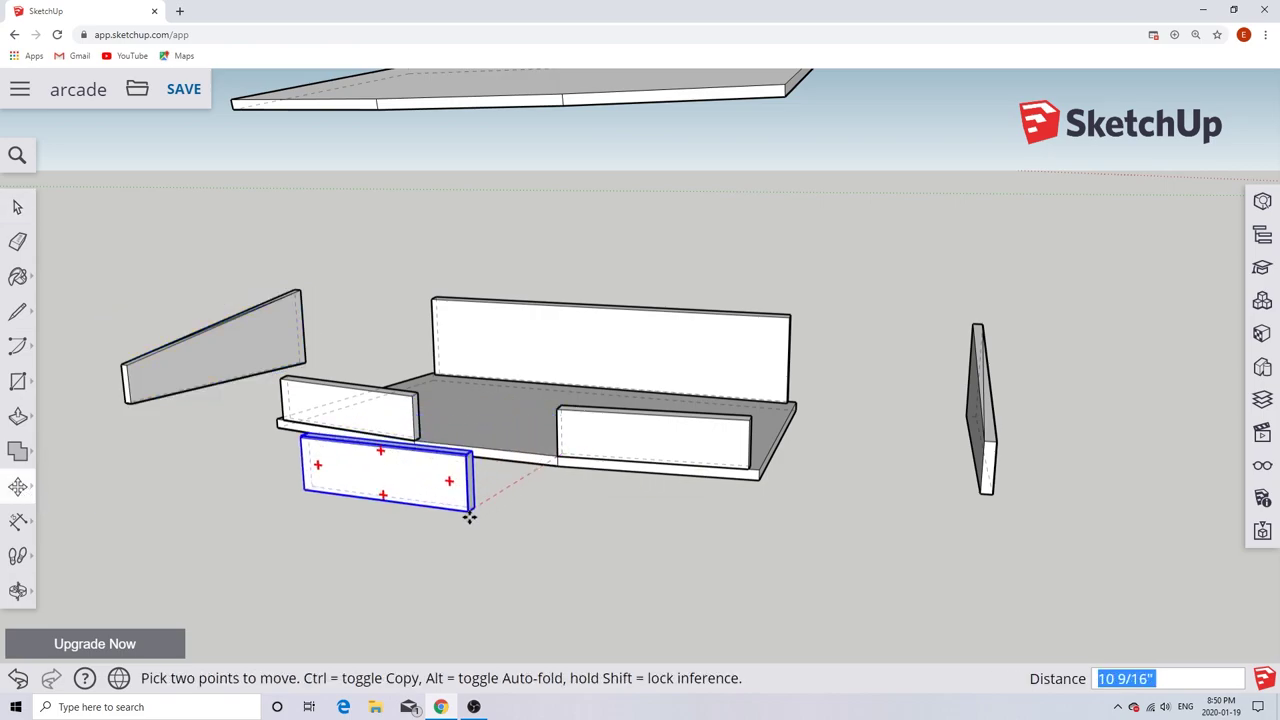
pyautogui.click(457, 521)
pyautogui.press('space')
pyautogui.click(345, 415)
pyautogui.click(17, 487)
pyautogui.click(405, 447)
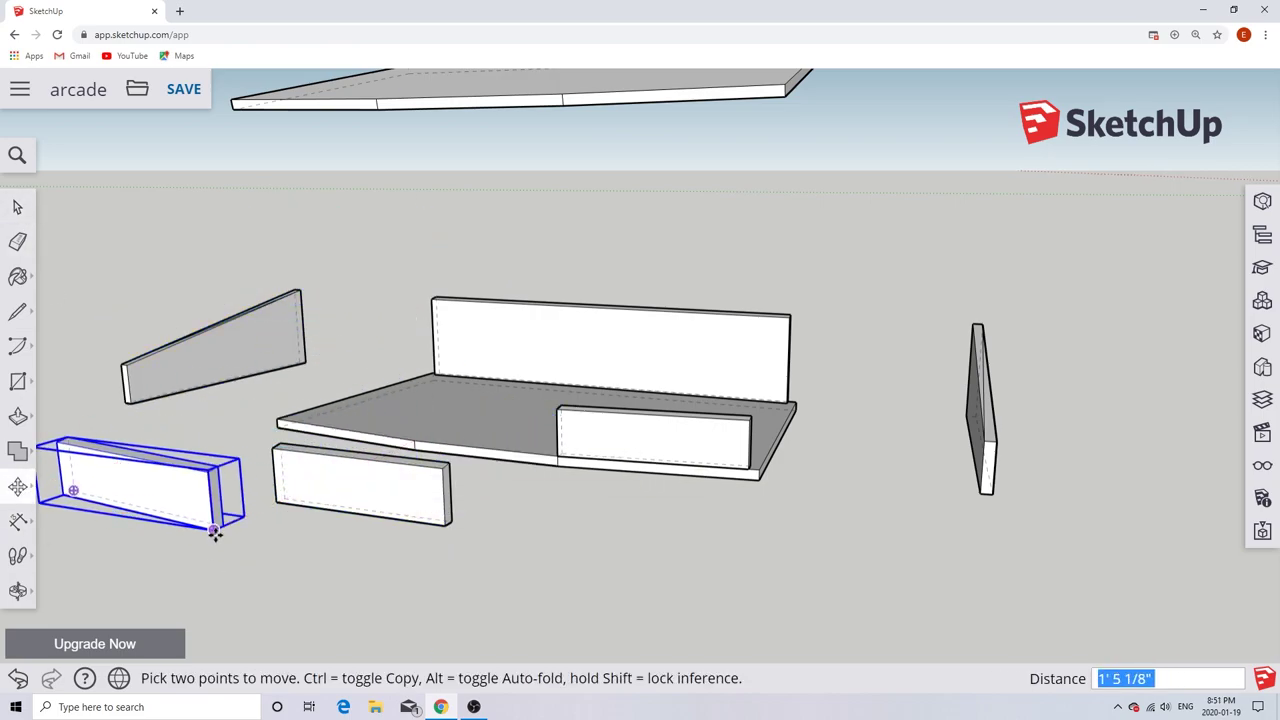
pyautogui.click(214, 531)
# Move the tray's back wall up above the tray floor.
pyautogui.press('space')
pyautogui.click(610, 350)
pyautogui.press('m')
pyautogui.click(790, 400)
pyautogui.click(792, 321)
pyautogui.press('space')
# Move the right front board out in front of the platform.
pyautogui.click(121, 267)
pyautogui.press('m')
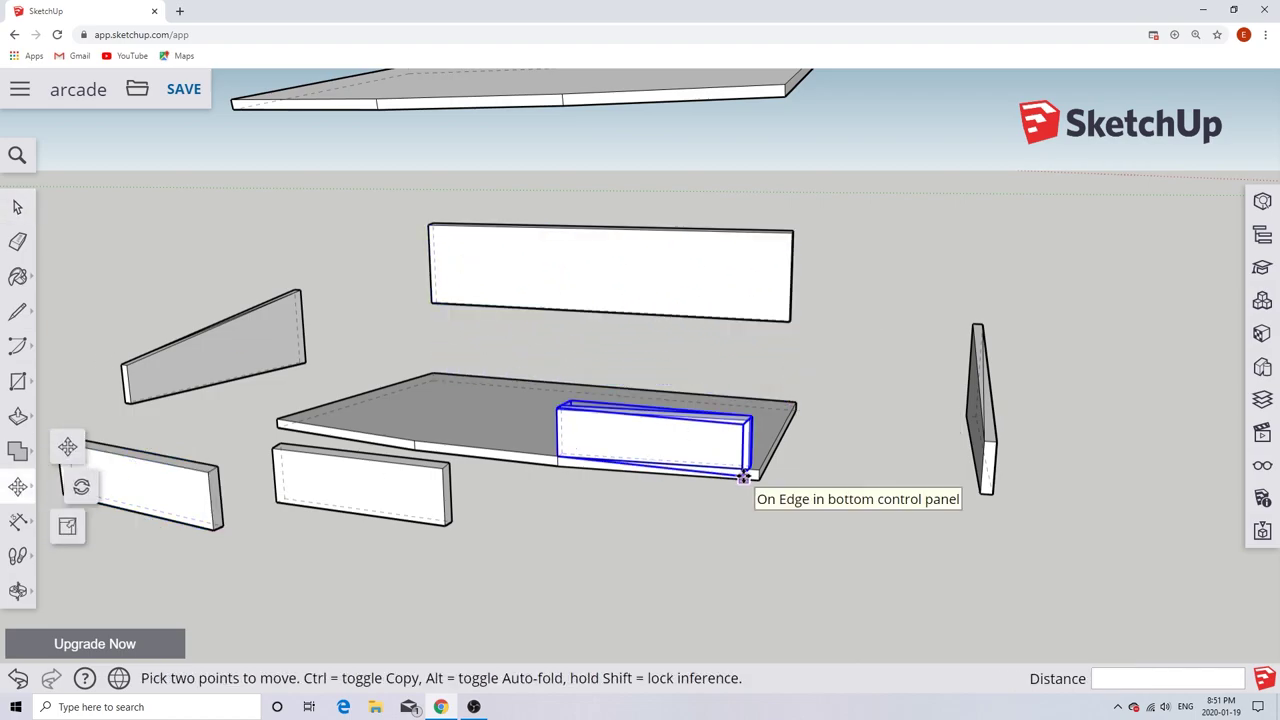
pyautogui.click(749, 486)
pyautogui.click(655, 603)
# Reposition another front board and view all the parts from above.
pyautogui.press('space')
pyautogui.click(329, 491)
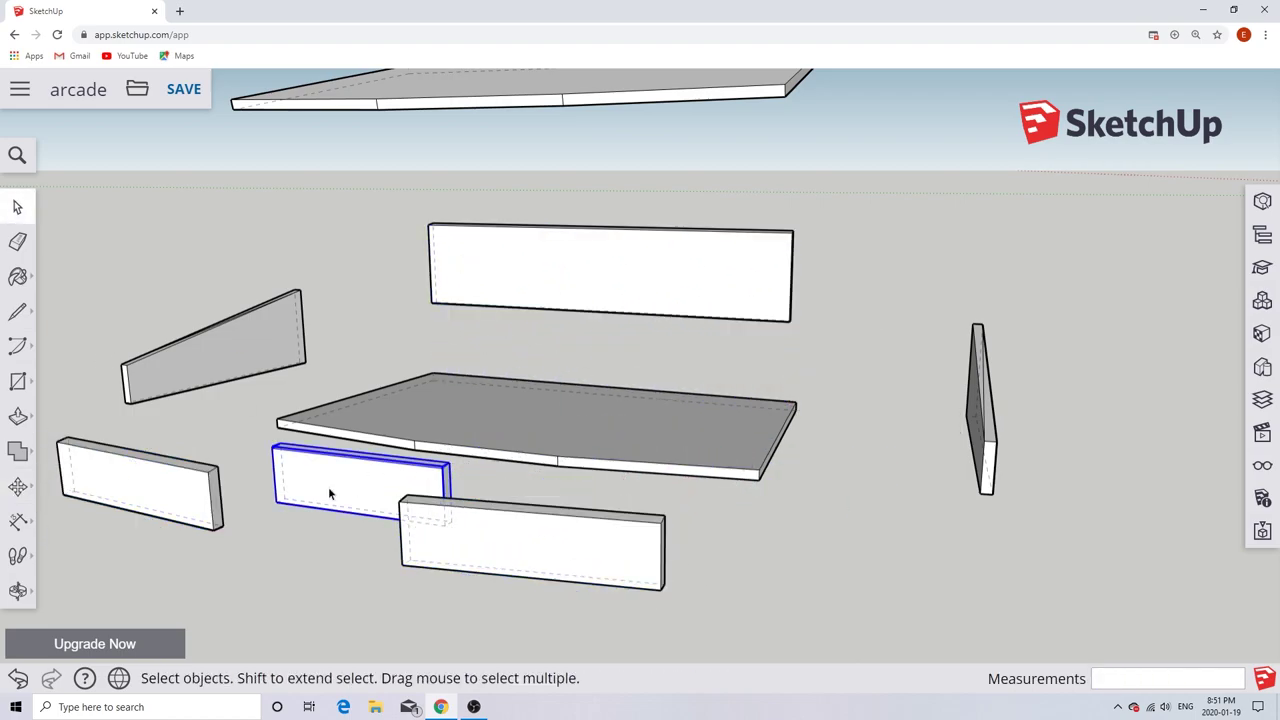
pyautogui.press('m')
pyautogui.click(278, 513)
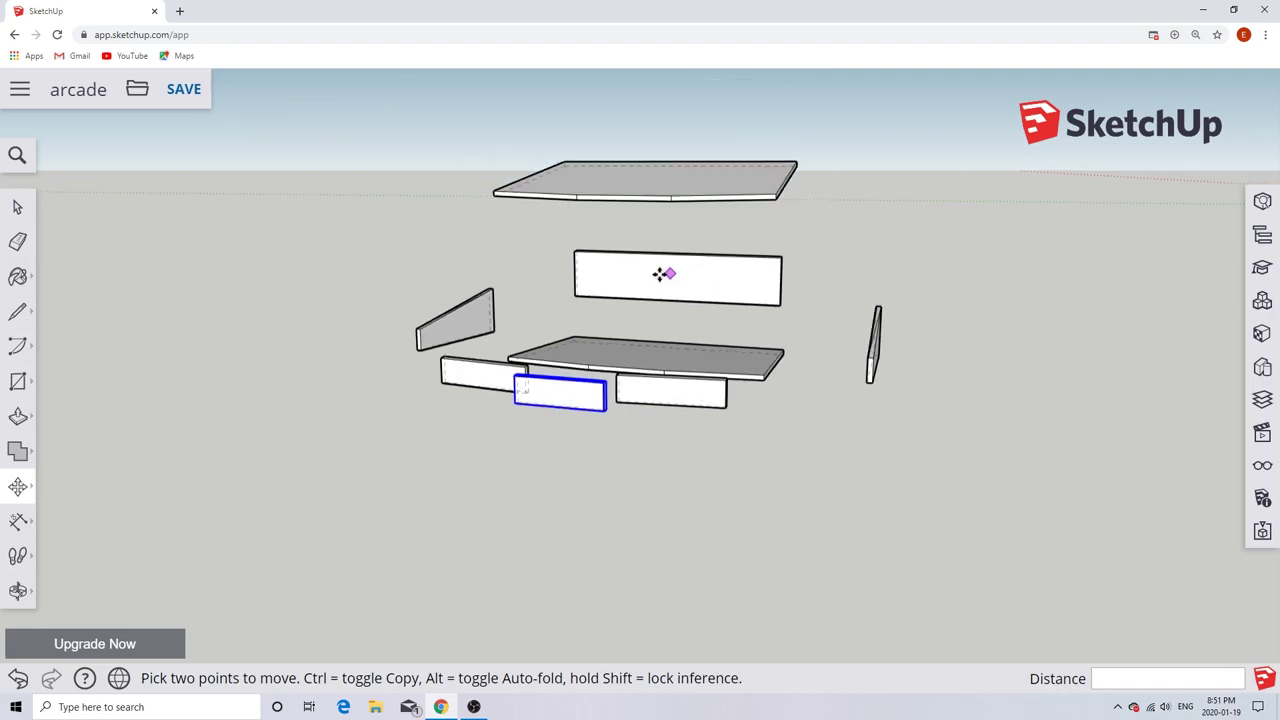
pyautogui.moveTo(663, 274); pyautogui.dragTo(623, 357, button='middle')
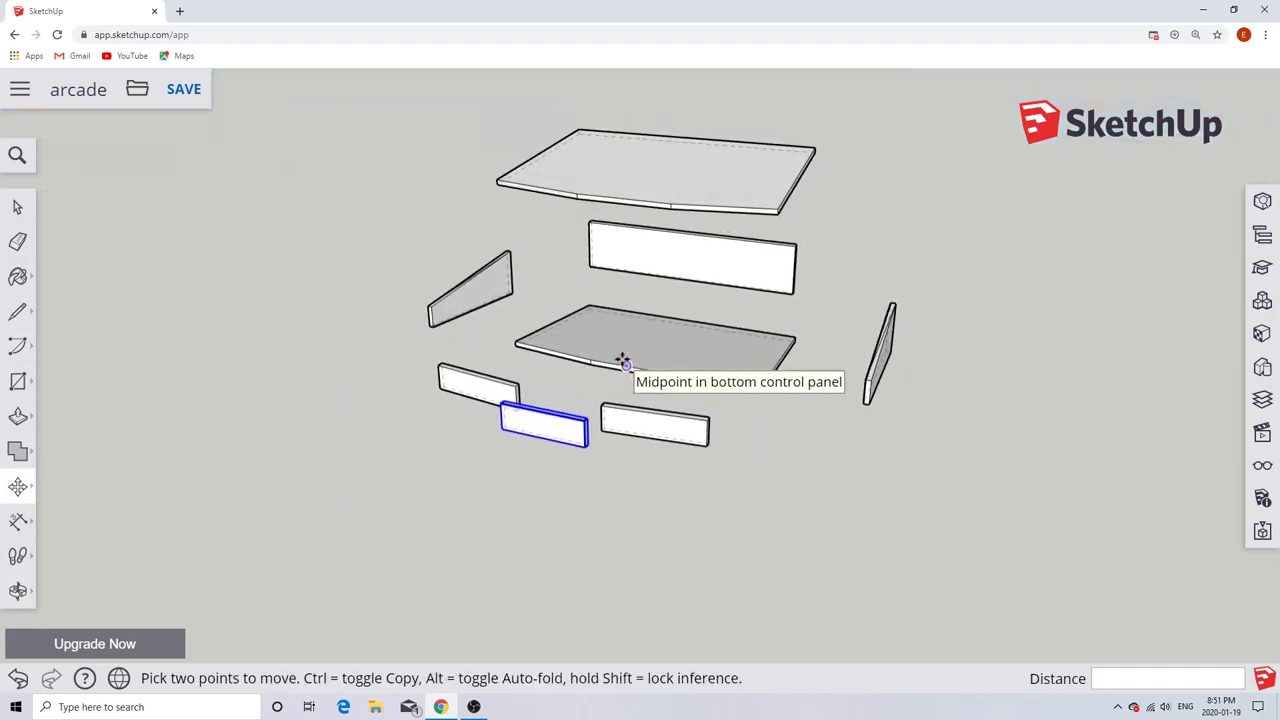
pyautogui.press('space')
pyautogui.press('m')
# Rotate the top control panel board upright with the Move rotate grip.
pyautogui.press('space')
pyautogui.click(655, 170)
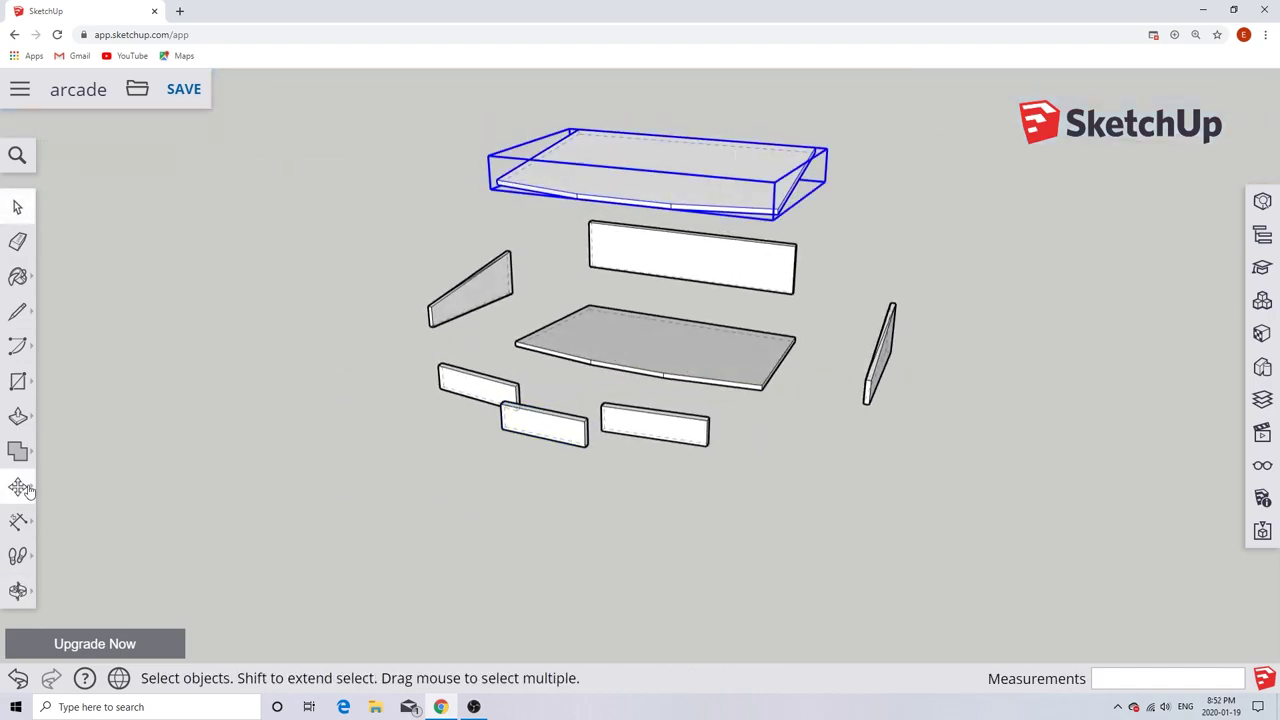
pyautogui.press('m')
pyautogui.click(777, 214)
pyautogui.scroll(3, 877, 246)
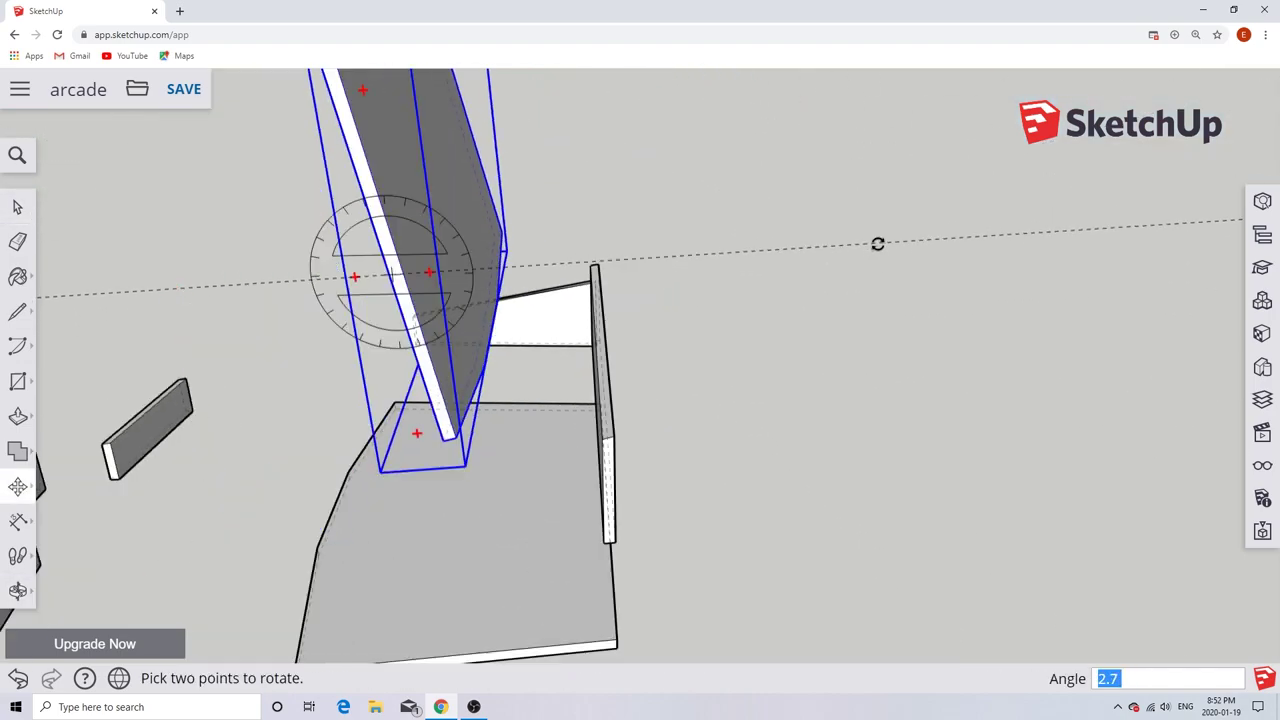
pyautogui.scroll(-5, 854, 269)
pyautogui.click(854, 269)
pyautogui.press('space')
# Lift the upright top board high above the other pieces.
pyautogui.press('m')
pyautogui.click(714, 262)
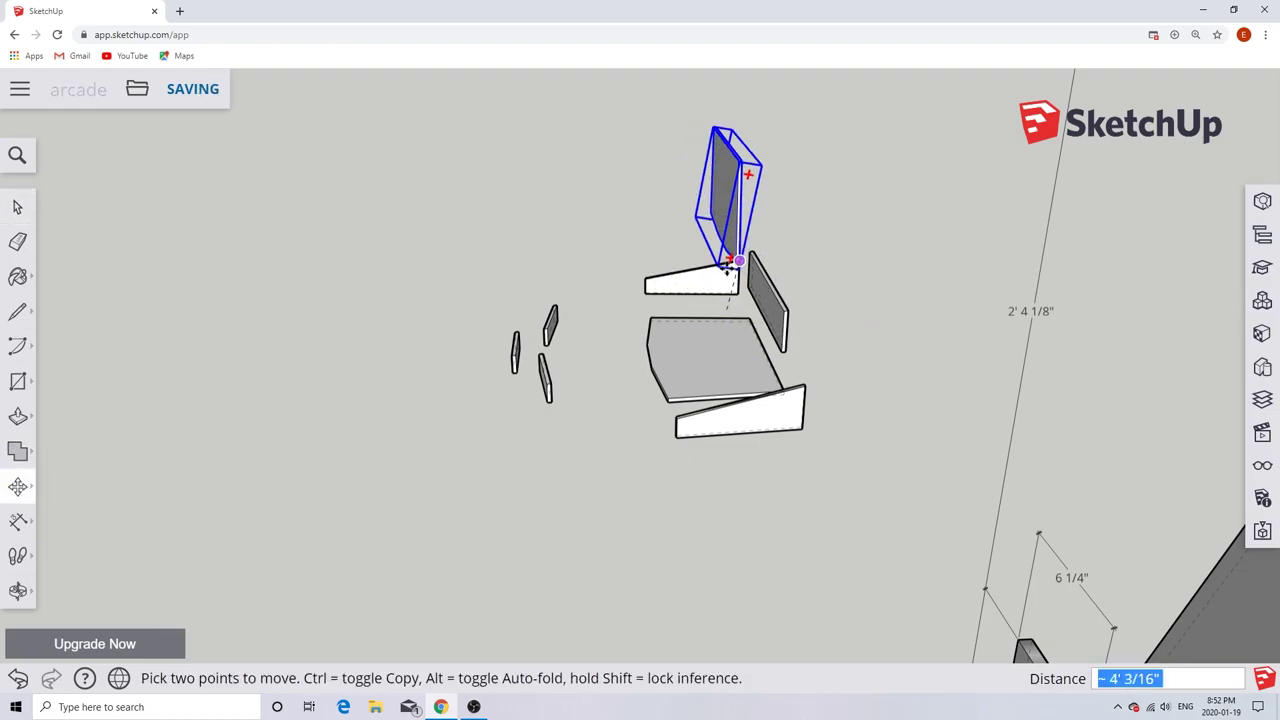
pyautogui.moveTo(740, 200); pyautogui.dragTo(1006, 237, button='middle')
pyautogui.moveTo(753, 241); pyautogui.dragTo(871, 357, button='middle')
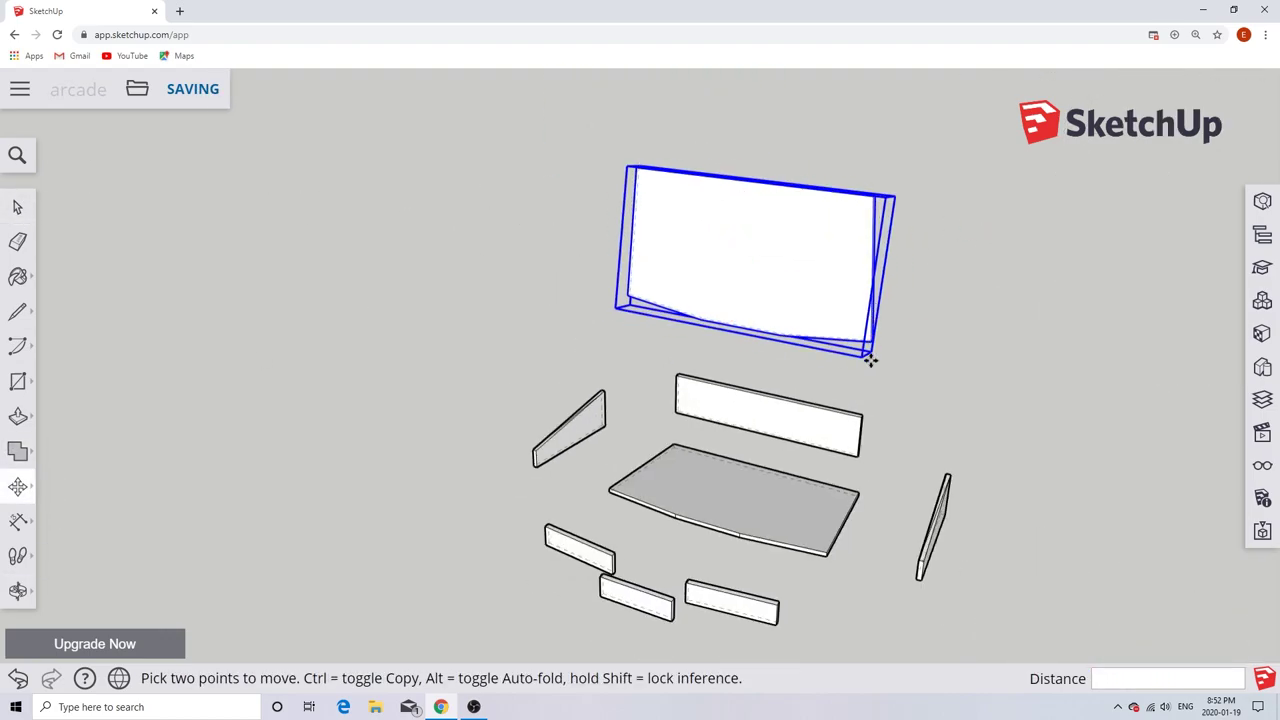
pyautogui.click(872, 185)
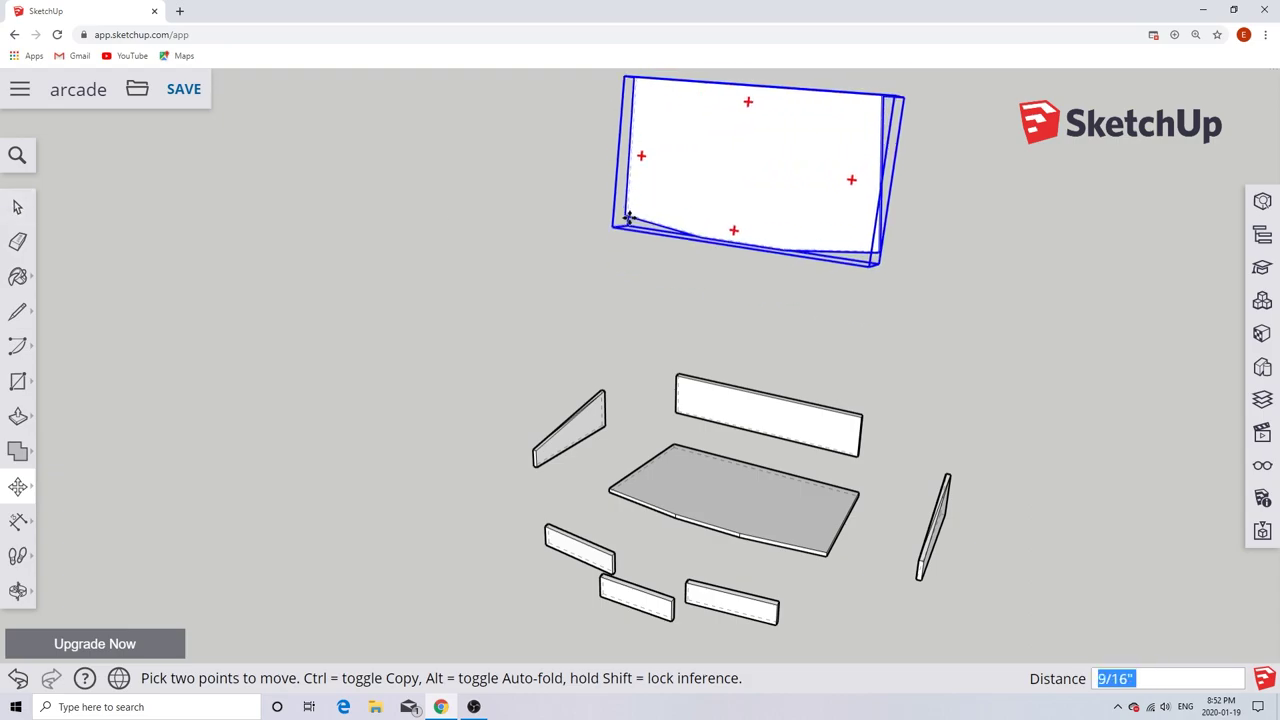
pyautogui.press('space')
pyautogui.click(617, 263)
# Dimension the panel's full width as 2' 9" above it.
pyautogui.scroll(-2, 729, 320)
pyautogui.scroll(8, 620, 282)
pyautogui.press('d')
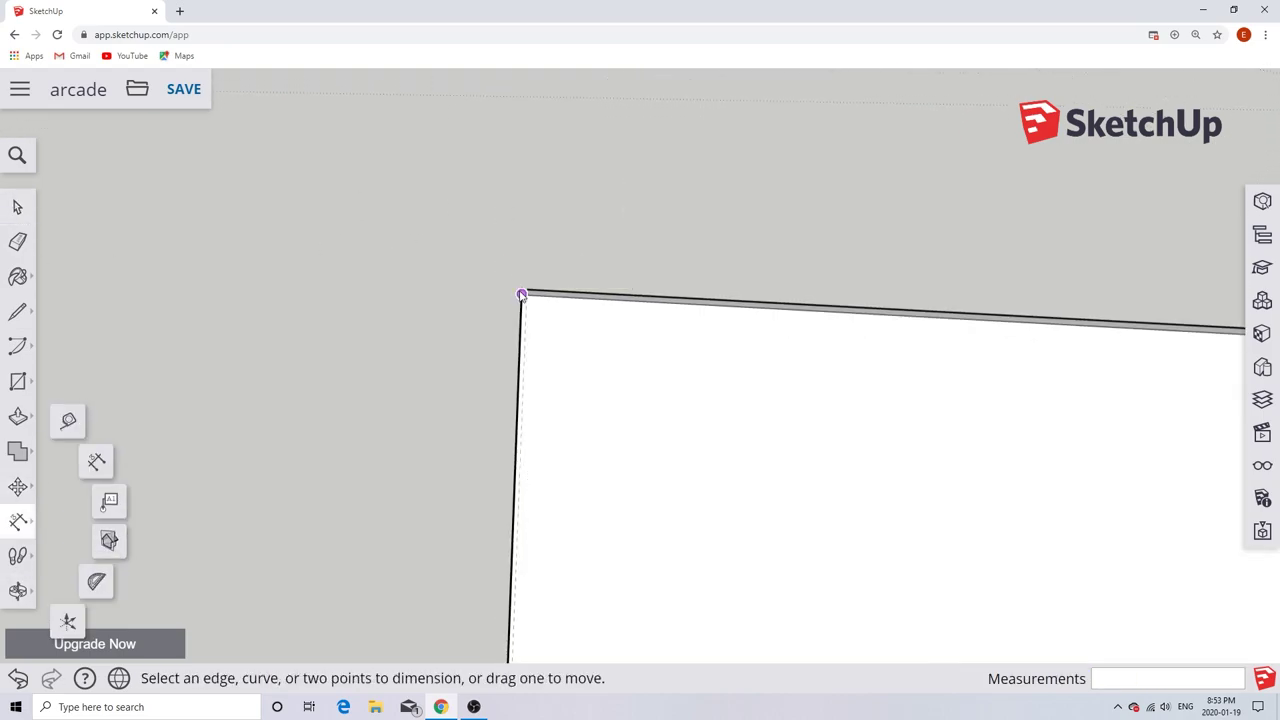
pyautogui.click(512, 258)
pyautogui.click(1028, 258)
pyautogui.click(703, 167)
# Abandon a height dimension and add a 1' dimension along the bottom edge.
pyautogui.scroll(8, 620, 243)
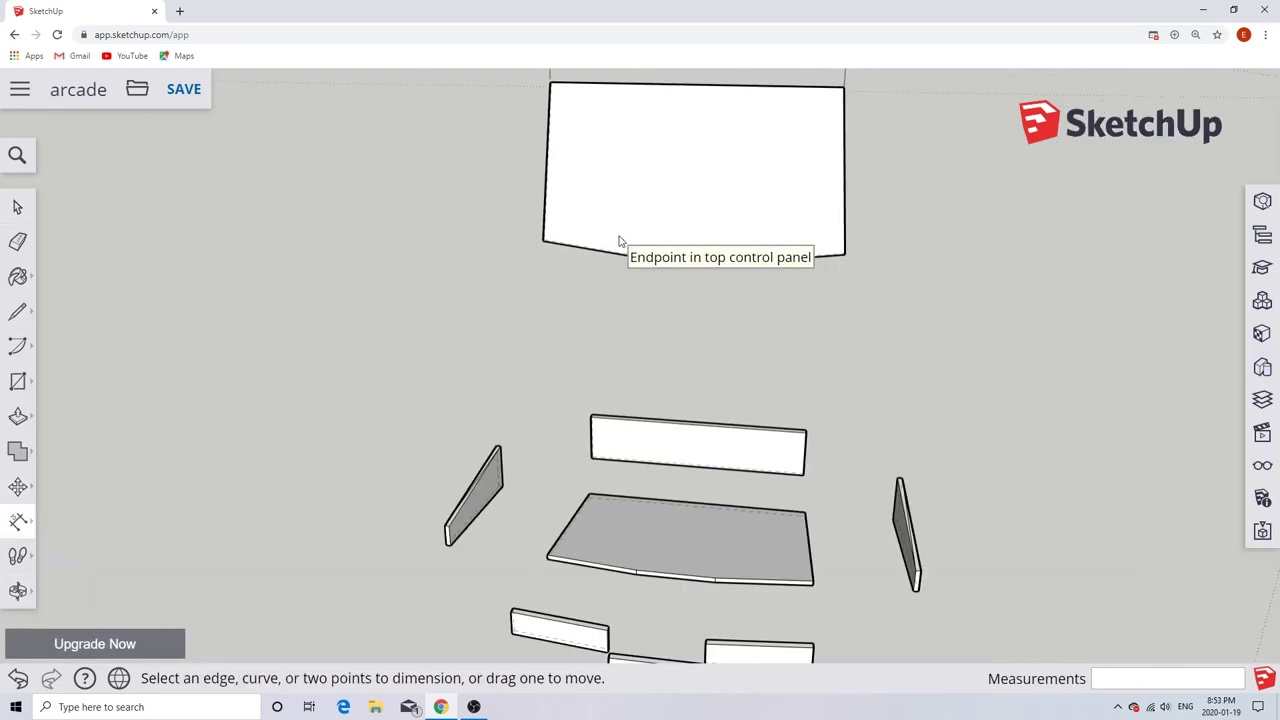
pyautogui.click(829, 152)
pyautogui.click(820, 490)
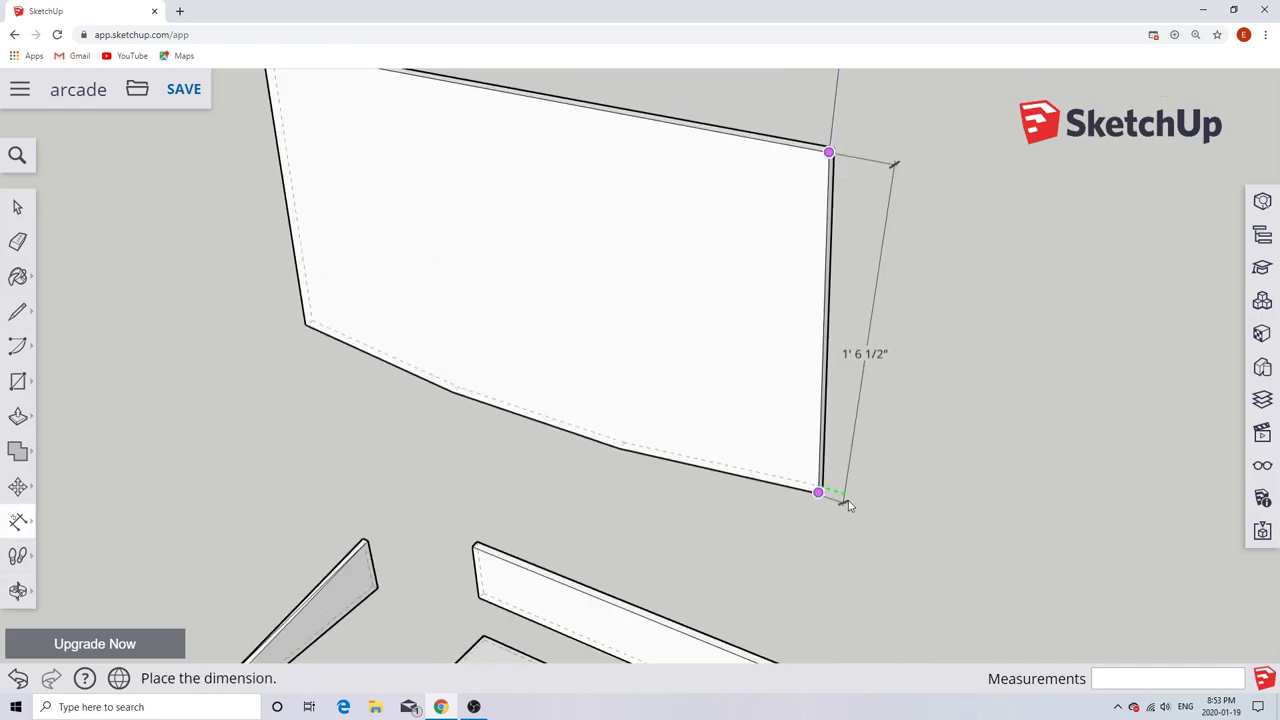
pyautogui.scroll(-5, 1034, 416)
pyautogui.scroll(6, 1048, 420)
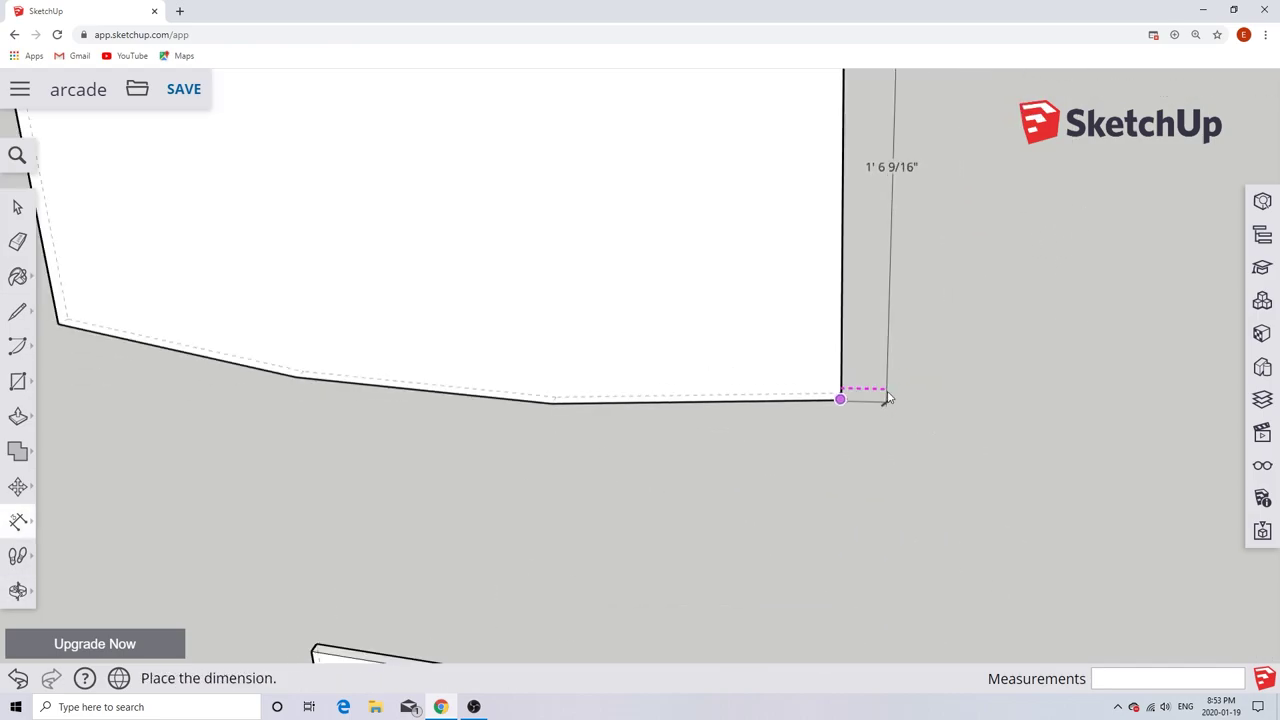
pyautogui.scroll(-5, 880, 300)
pyautogui.press('Escape')
pyautogui.scroll(8, 423, 480)
pyautogui.click(700, 497)
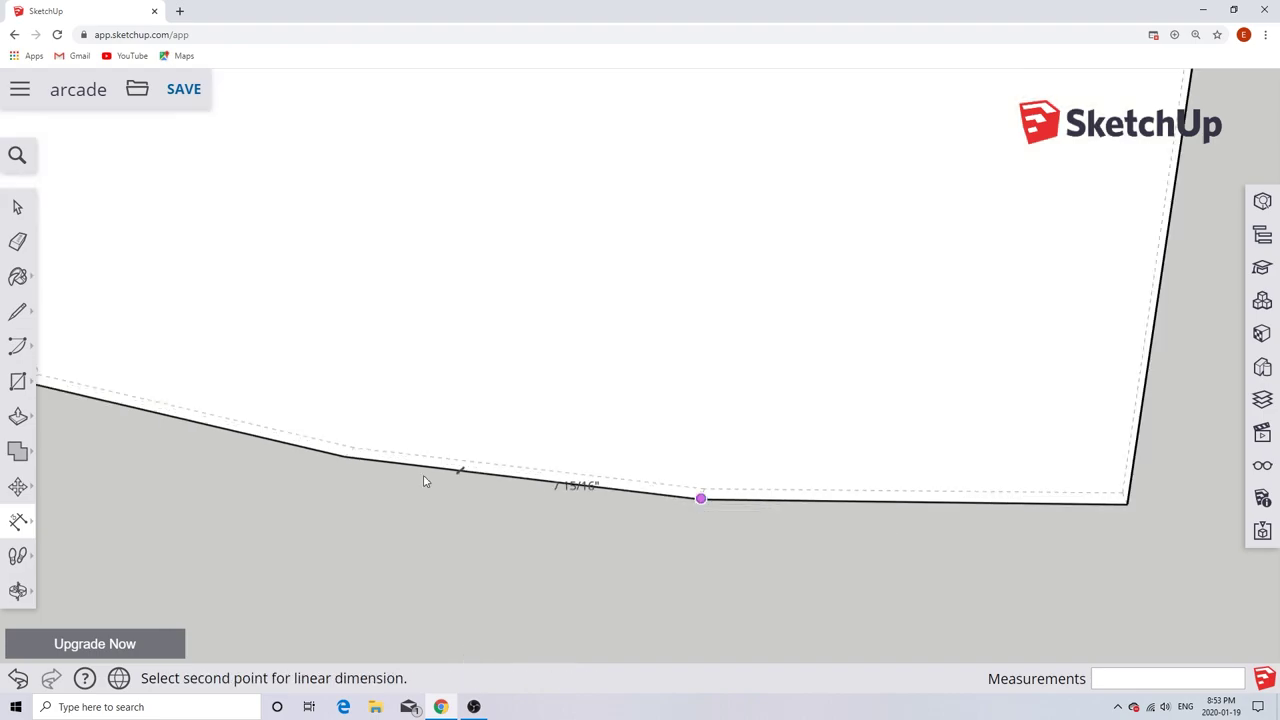
pyautogui.click(345, 456)
pyautogui.click(1042, 606)
# Add a 1 7/16" dimension above the panel's top-right corner.
pyautogui.scroll(-5, 332, 381)
pyautogui.click(262, 457)
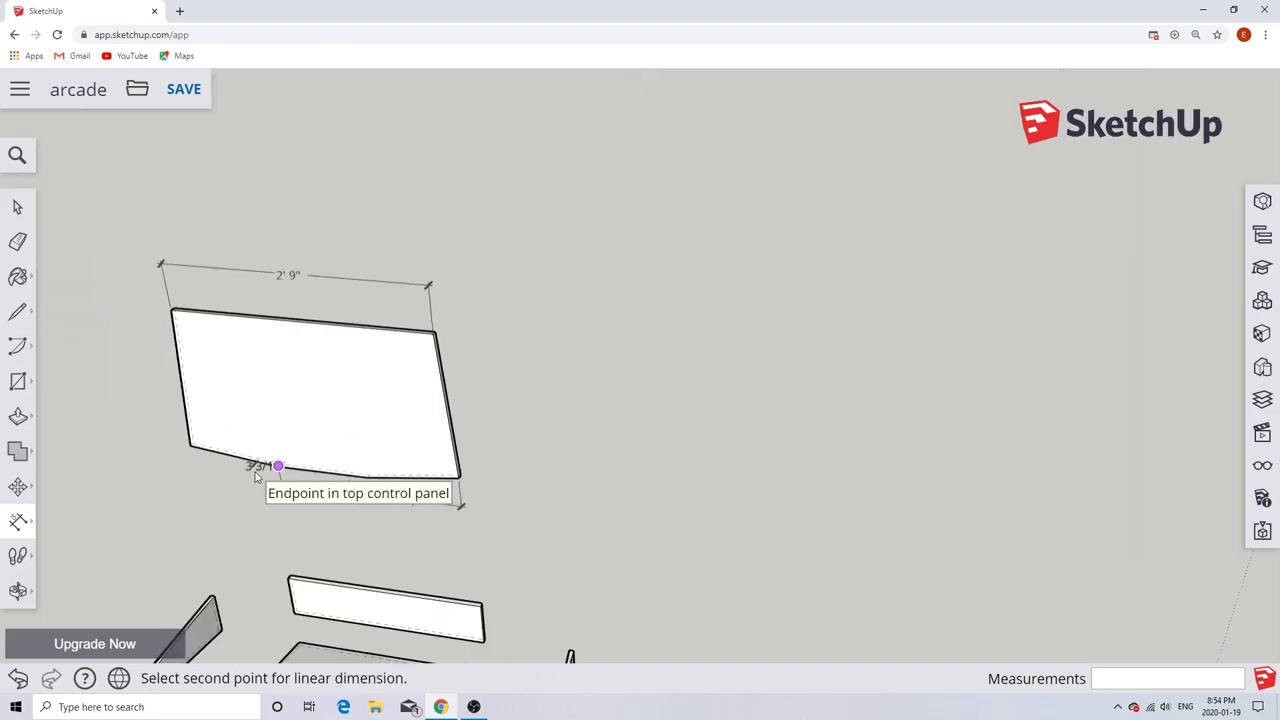
pyautogui.scroll(6, 249, 475)
pyautogui.click(306, 477)
pyautogui.press('Escape')
pyautogui.scroll(-4, 363, 480)
pyautogui.scroll(4, 700, 310)
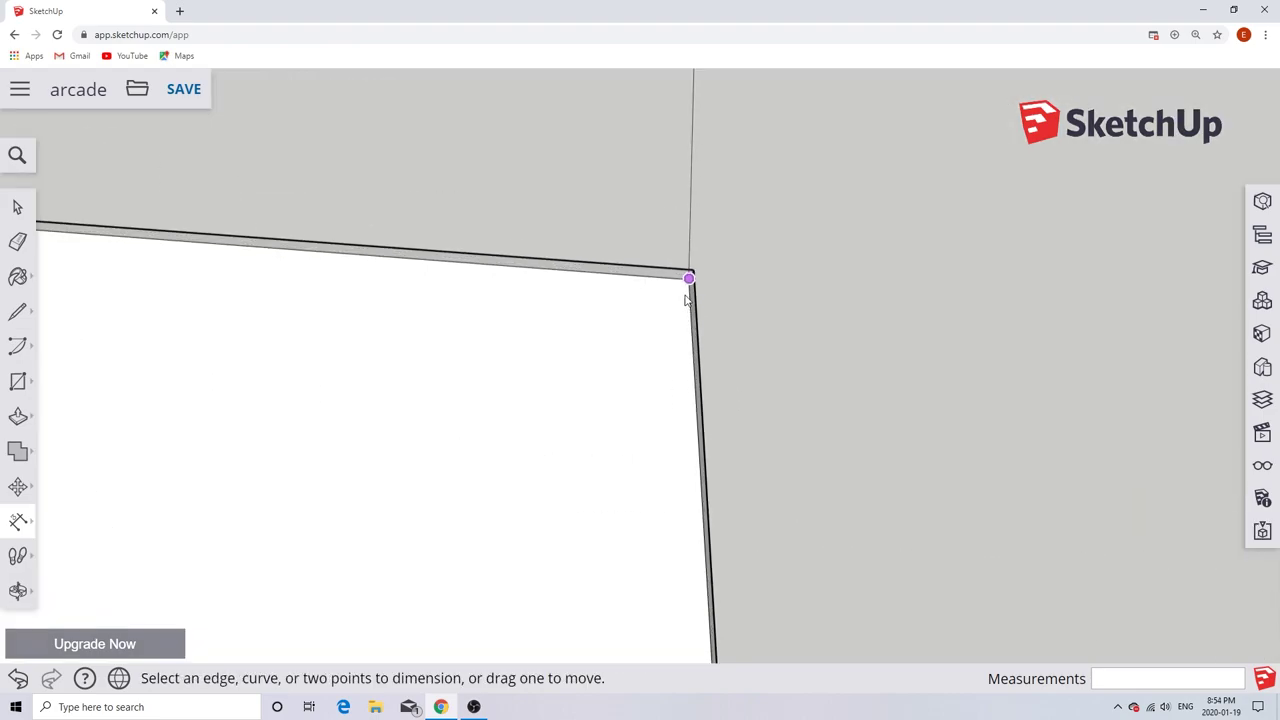
pyautogui.click(686, 280)
pyautogui.scroll(-3, 705, 500)
pyautogui.click(709, 634)
pyautogui.scroll(2, 708, 218)
pyautogui.scroll(2, 708, 218)
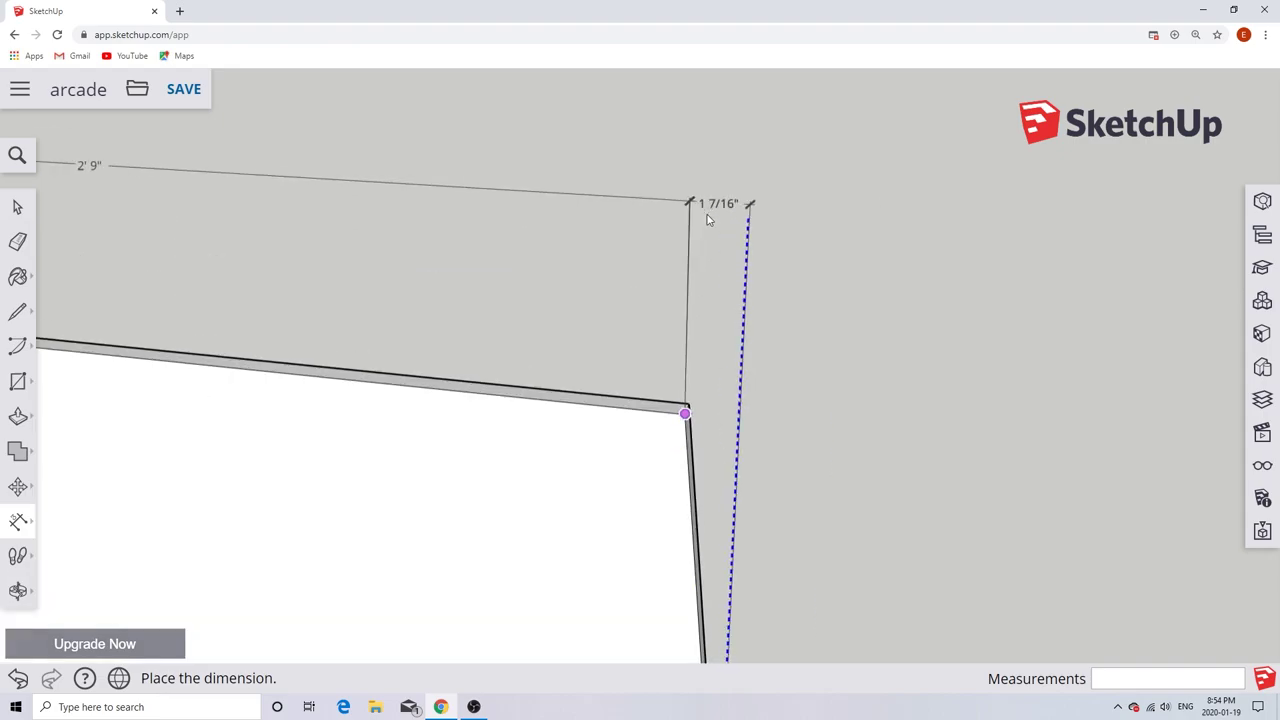
pyautogui.click(710, 228)
# Add a 1 1/2" dimension on the top panel's lower edge at lower right.
pyautogui.scroll(-5, 712, 240)
pyautogui.scroll(2, 650, 400)
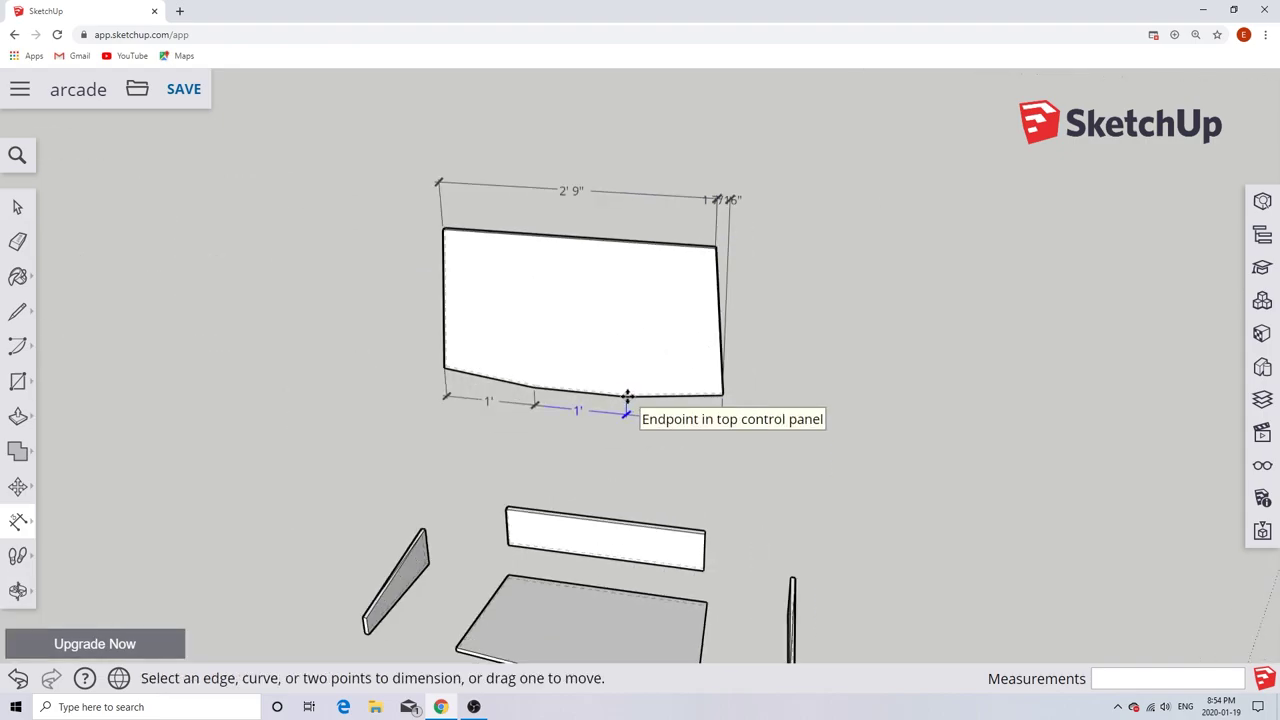
pyautogui.click(627, 397)
pyautogui.scroll(3, 627, 397)
pyautogui.scroll(-2, 700, 300)
pyautogui.click(823, 206)
pyautogui.scroll(3, 823, 206)
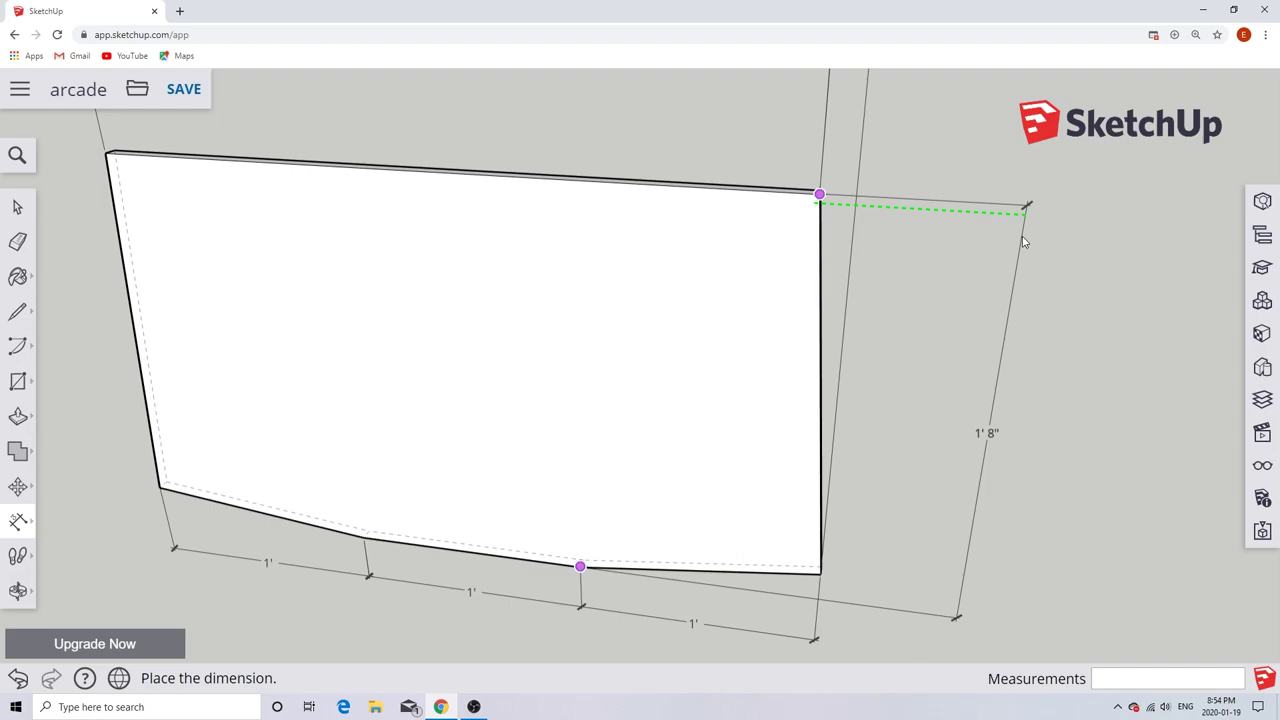
pyautogui.press('Escape')
pyautogui.click(363, 537)
pyautogui.click(160, 487)
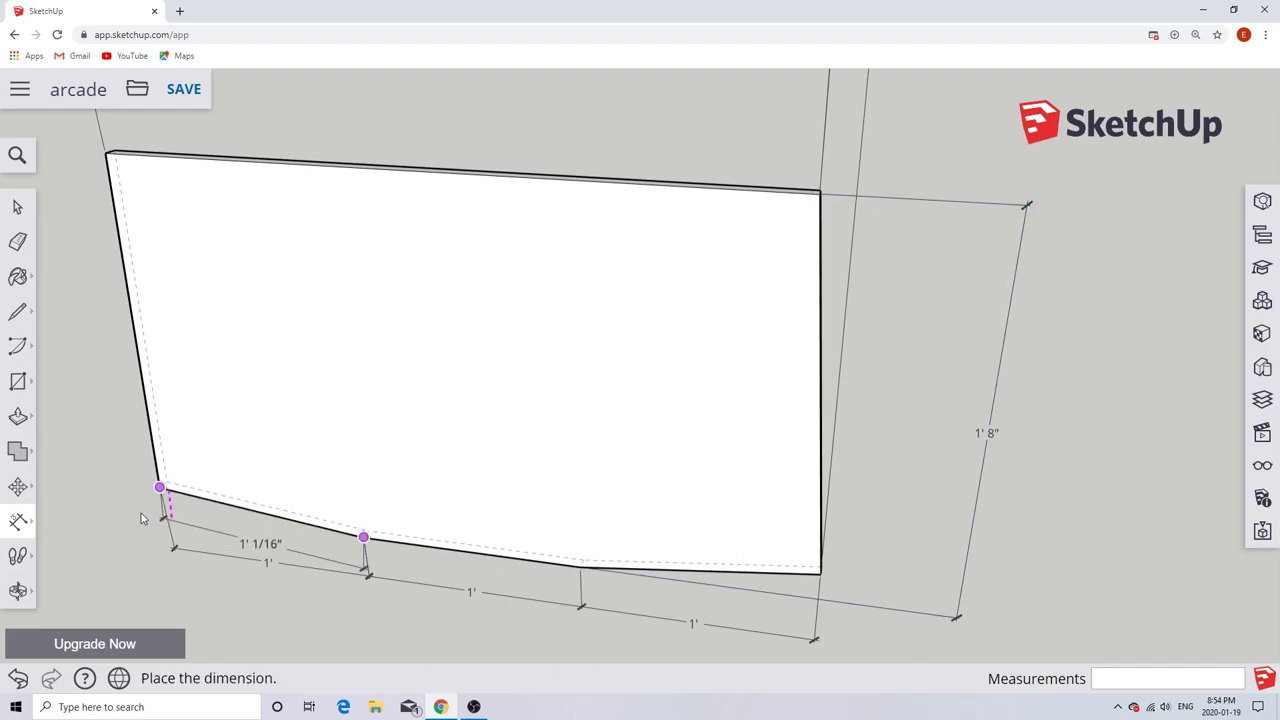
pyautogui.click(580, 567)
pyautogui.click(820, 573)
pyautogui.click(1005, 584)
pyautogui.scroll(-2, 1005, 584)
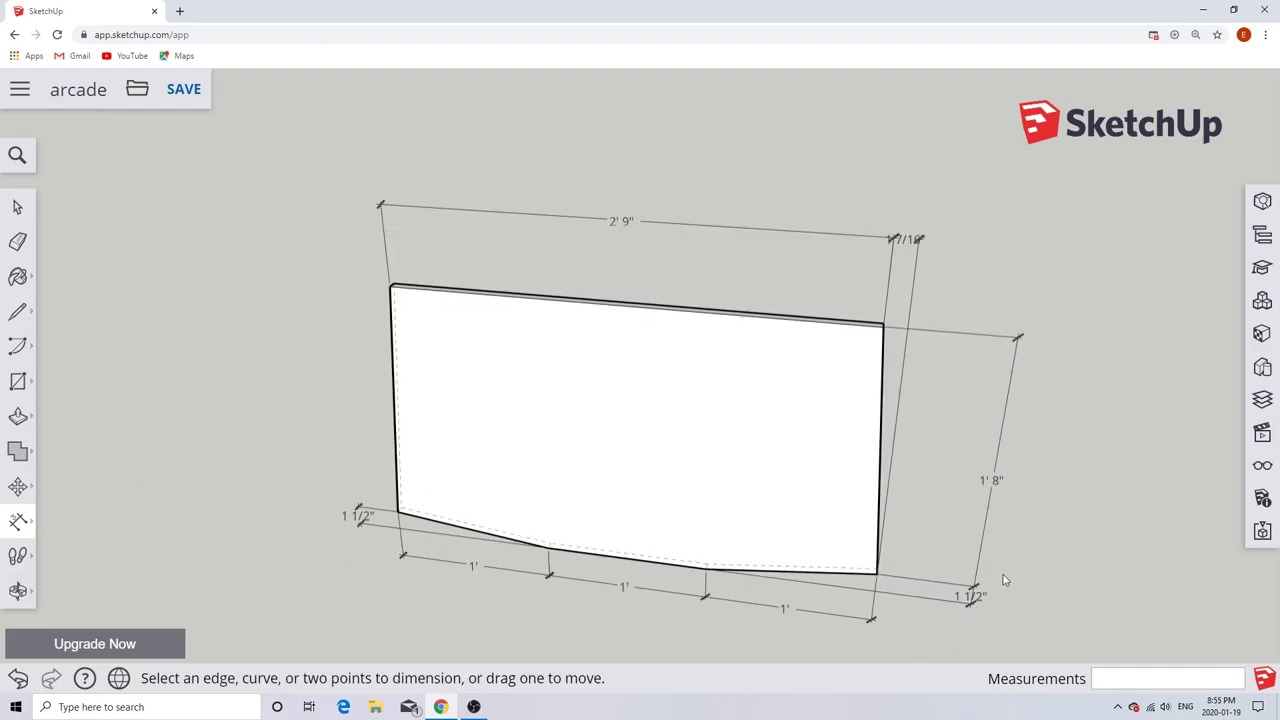
pyautogui.scroll(-3, 826, 469)
# Raise the back panel 8 1/2" and dimension its width as 2' 5 7/8".
pyautogui.press('m')
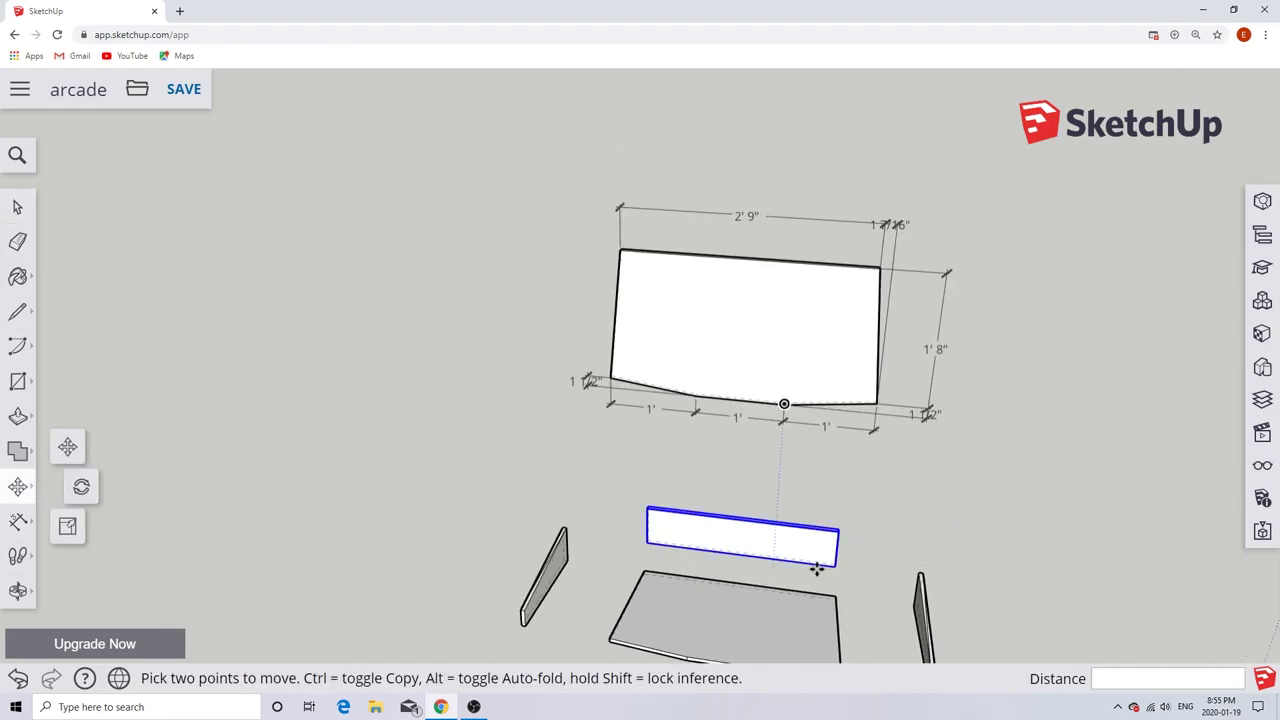
pyautogui.click(835, 565)
pyautogui.click(825, 519)
pyautogui.press('d')
pyautogui.scroll(3, 737, 509)
pyautogui.click(847, 476)
pyautogui.click(555, 443)
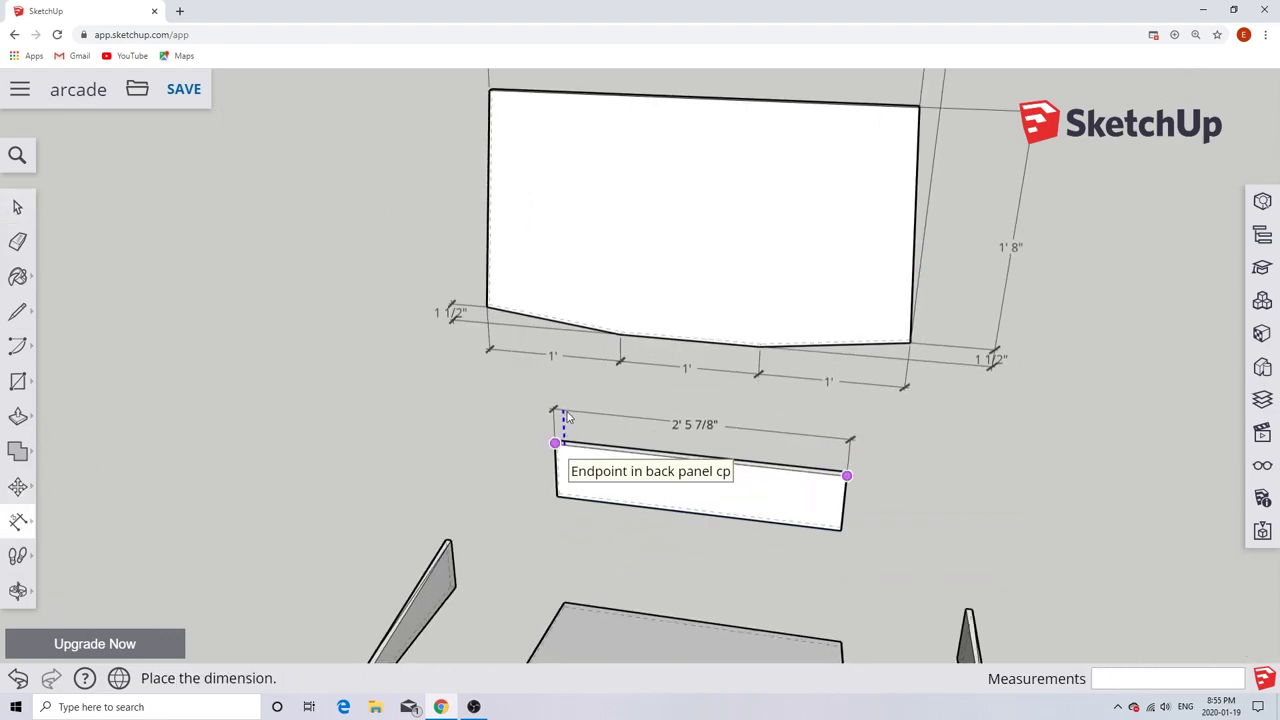
pyautogui.moveTo(574, 456); pyautogui.dragTo(817, 477, button='middle')
pyautogui.click(795, 540)
# Dimension the back panel's height as 6 1/2".
pyautogui.click(817, 477)
pyautogui.scroll(2, 817, 646)
pyautogui.click(963, 611)
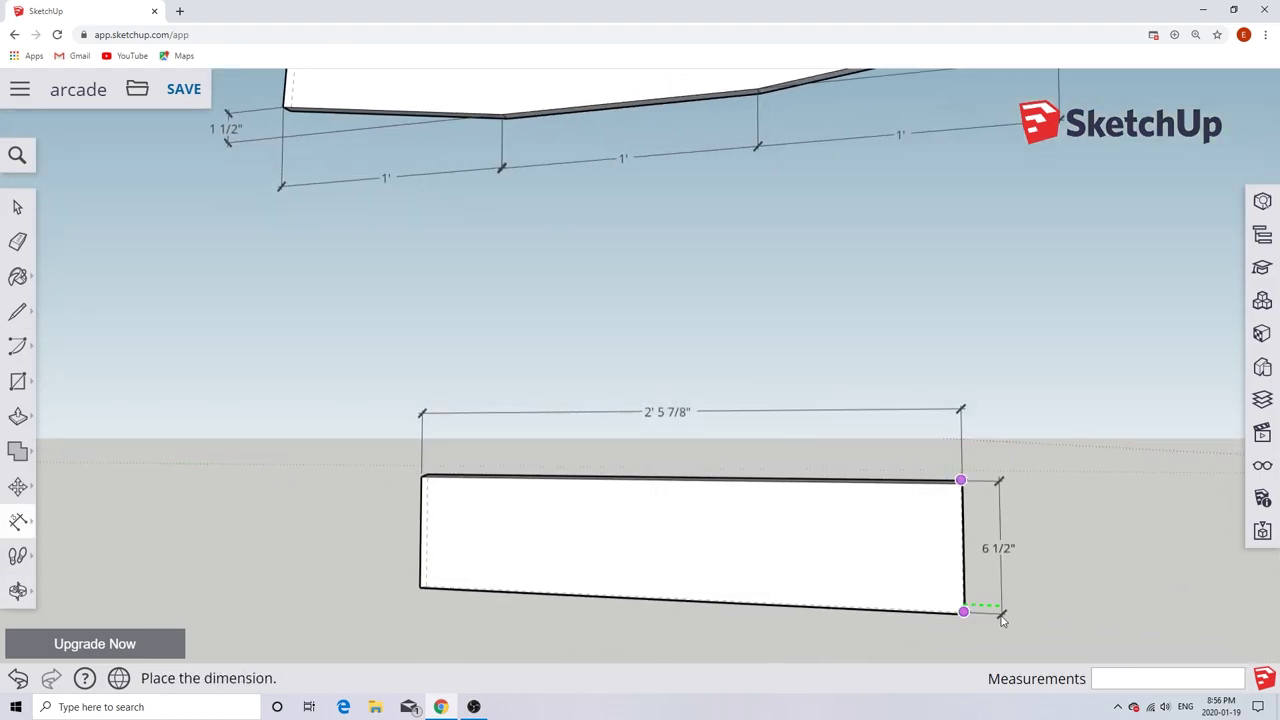
pyautogui.click(70, 508)
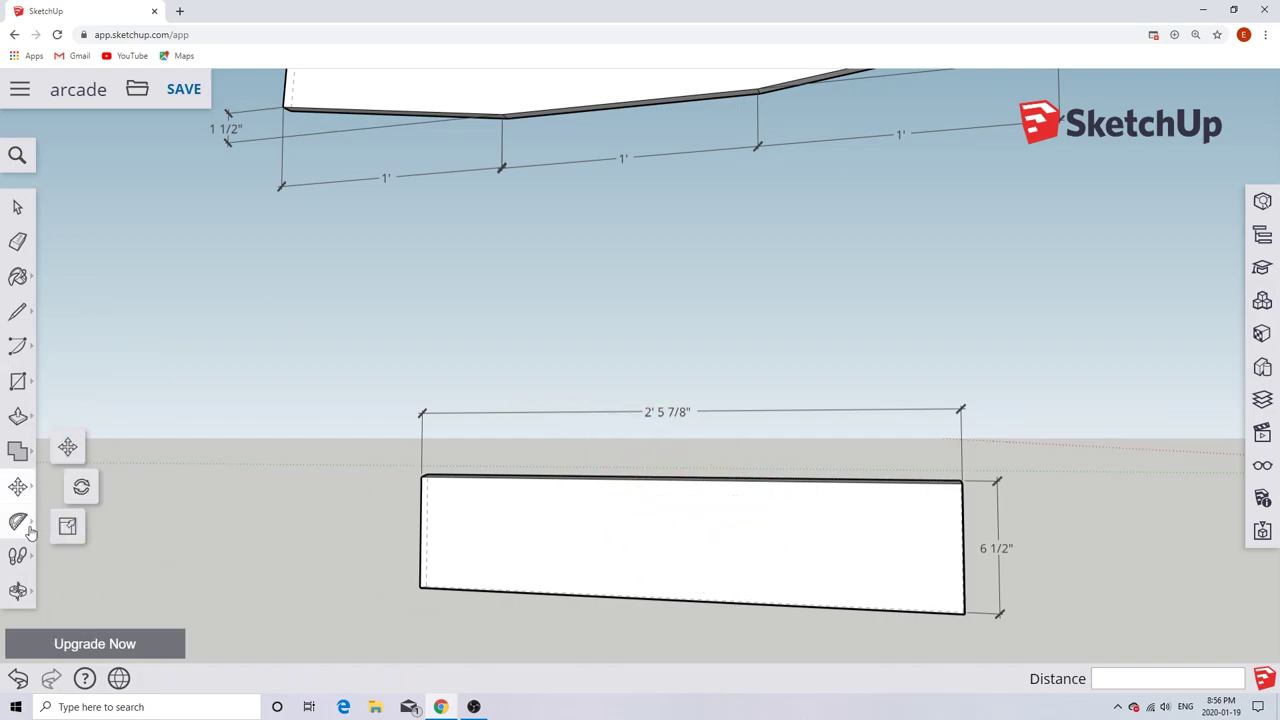
# Add an angled edge note at the panel's top-left corner and shorten its wording.
pyautogui.click(70, 538)
pyautogui.click(421, 476)
pyautogui.click(540, 517)
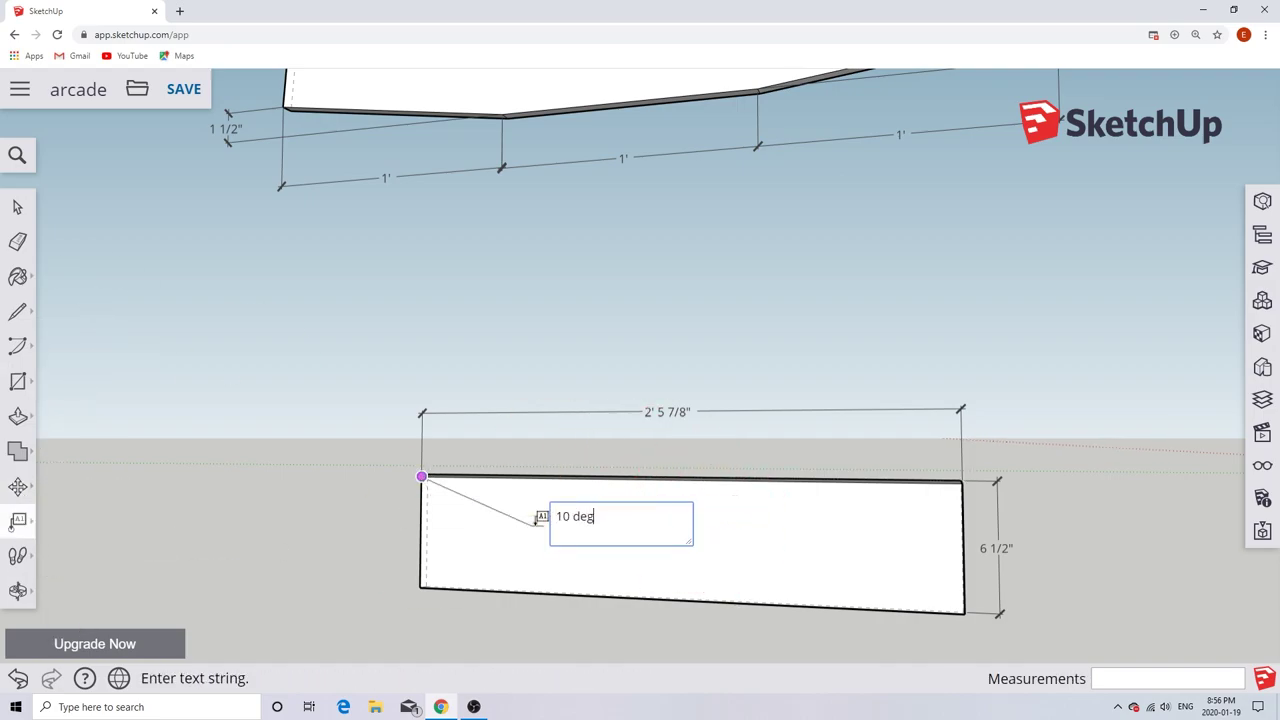
pyautogui.press('space')
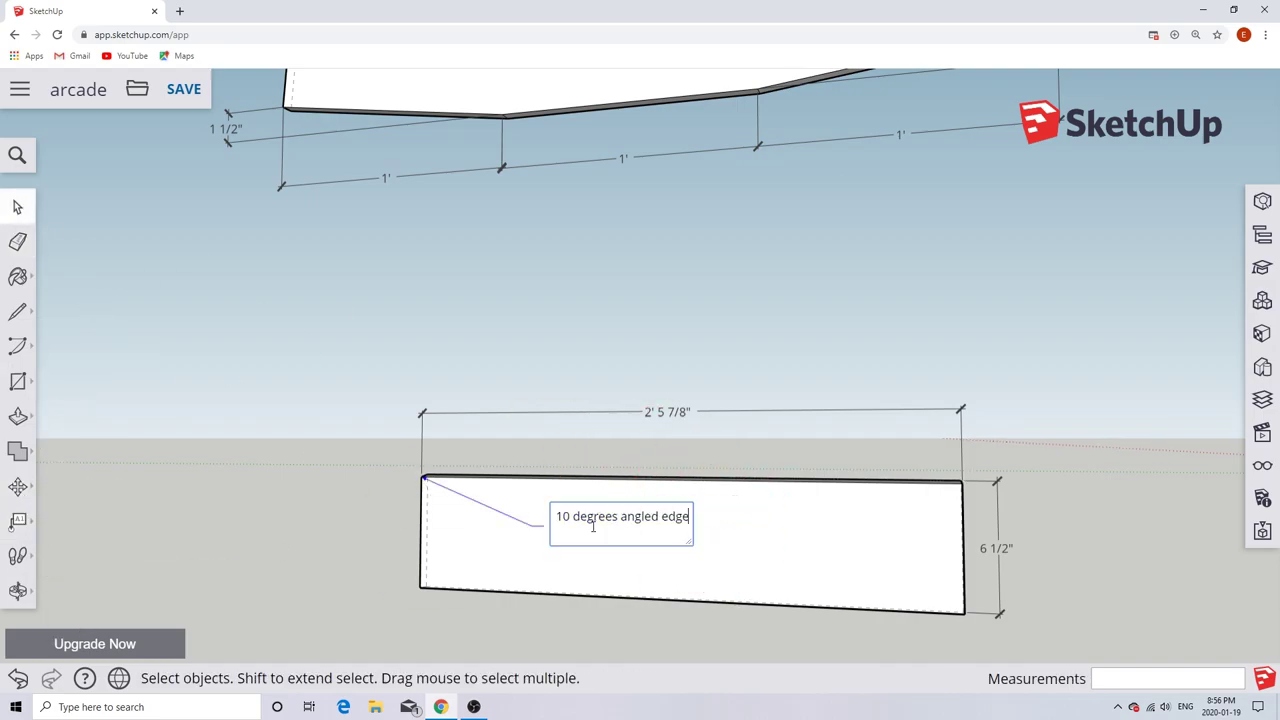
pyautogui.click(581, 537)
pyautogui.press('BackSpace')
pyautogui.press('BackSpace')
pyautogui.click(603, 532)
# Label the back panel face 'back panel cp'.
pyautogui.press('t')
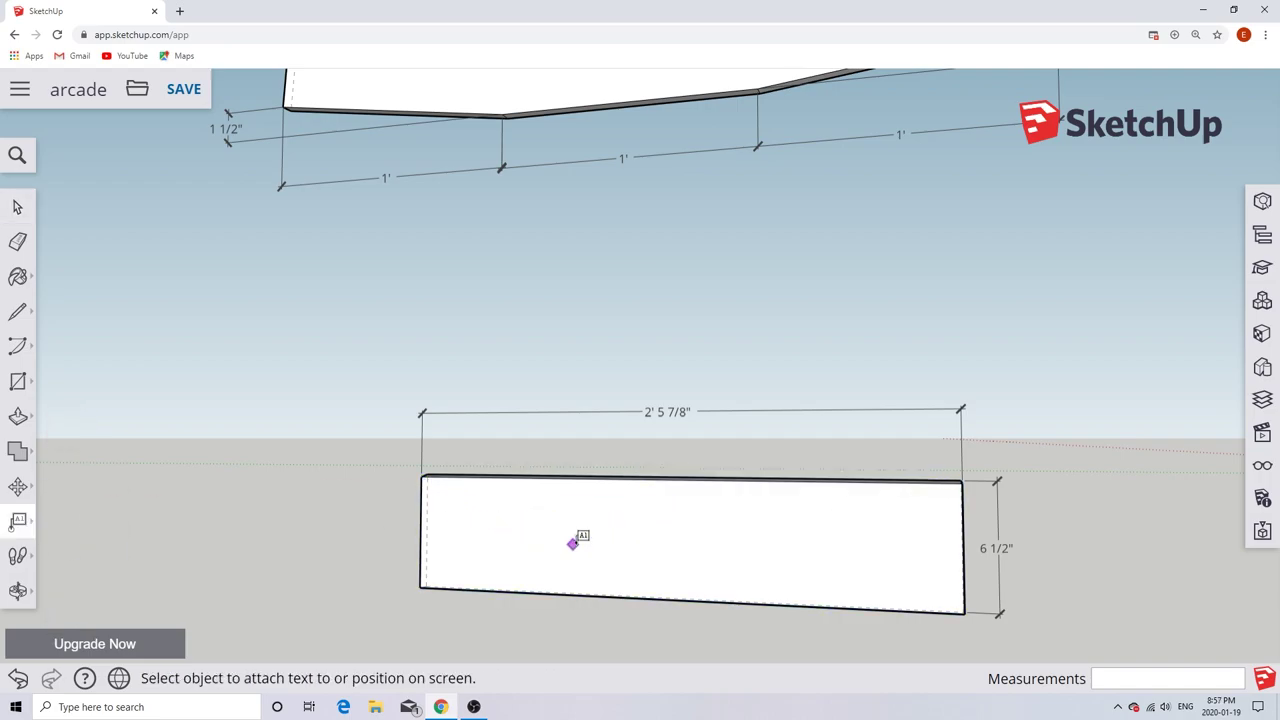
pyautogui.click(798, 527)
pyautogui.click(838, 534)
pyautogui.press('BackSpace')
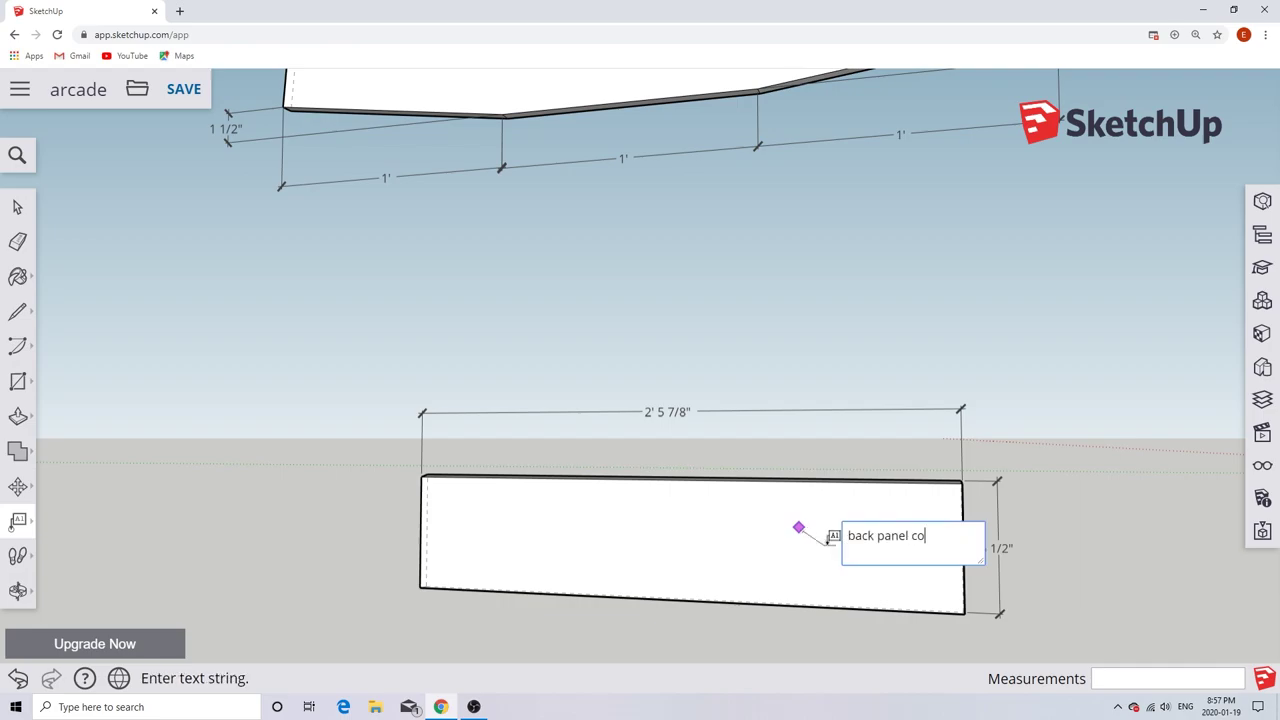
pyautogui.click(18, 208)
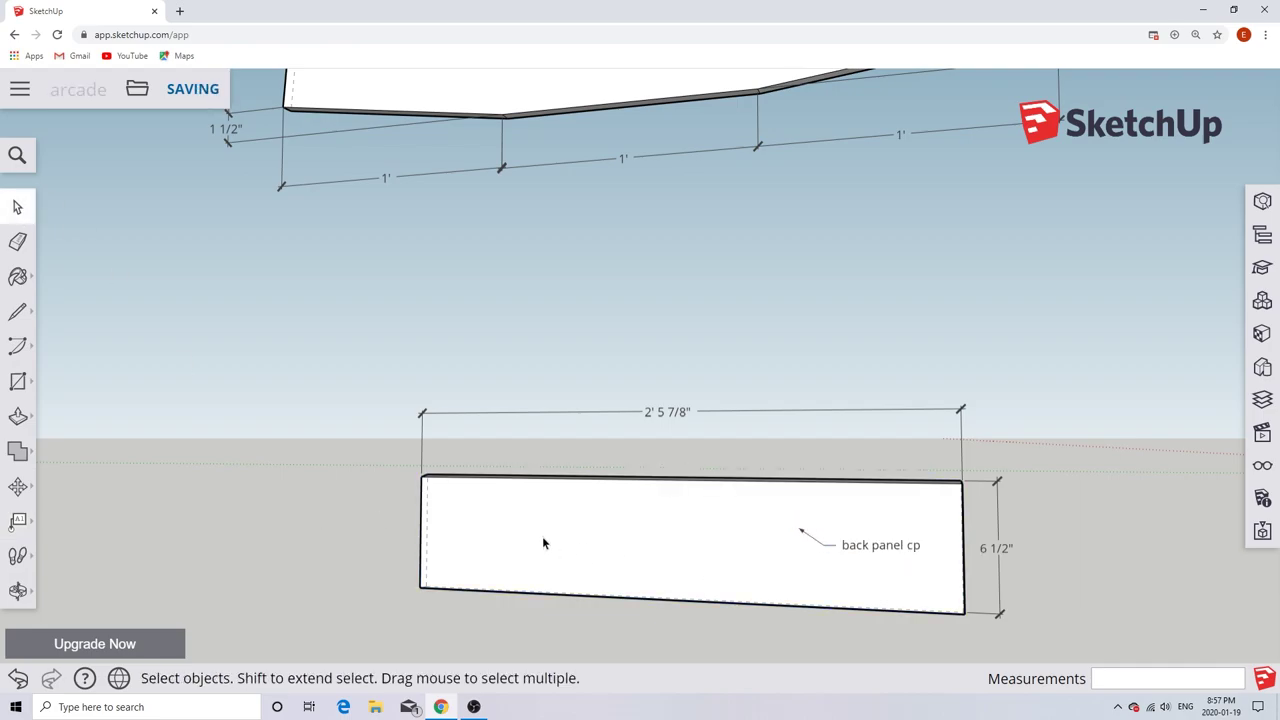
# Add a '10 degrees angle' note to the left of the back panel.
pyautogui.click(542, 536)
pyautogui.moveTo(542, 536); pyautogui.dragTo(117, 473, button='middle')
pyautogui.click(18, 520)
pyautogui.click(377, 479)
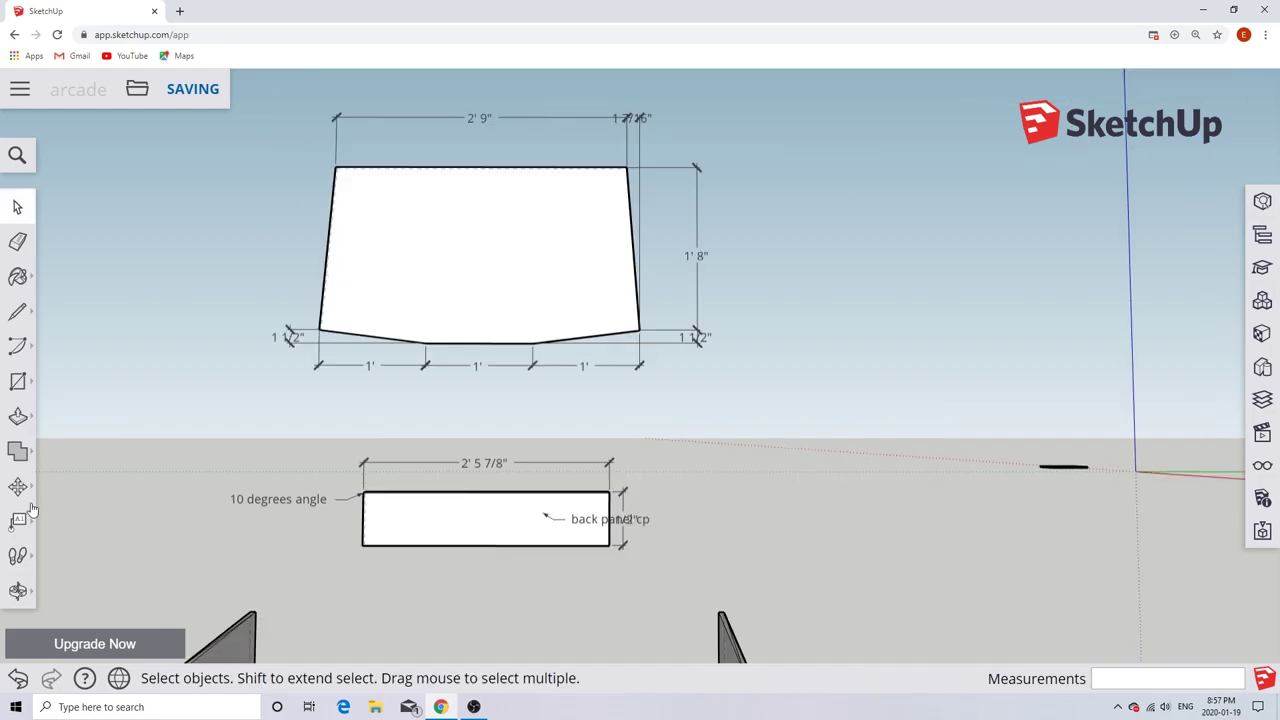
# Add a text label to the top control panel board.
pyautogui.click(18, 520)
pyautogui.click(391, 243)
pyautogui.click(430, 250)
pyautogui.click(17, 208)
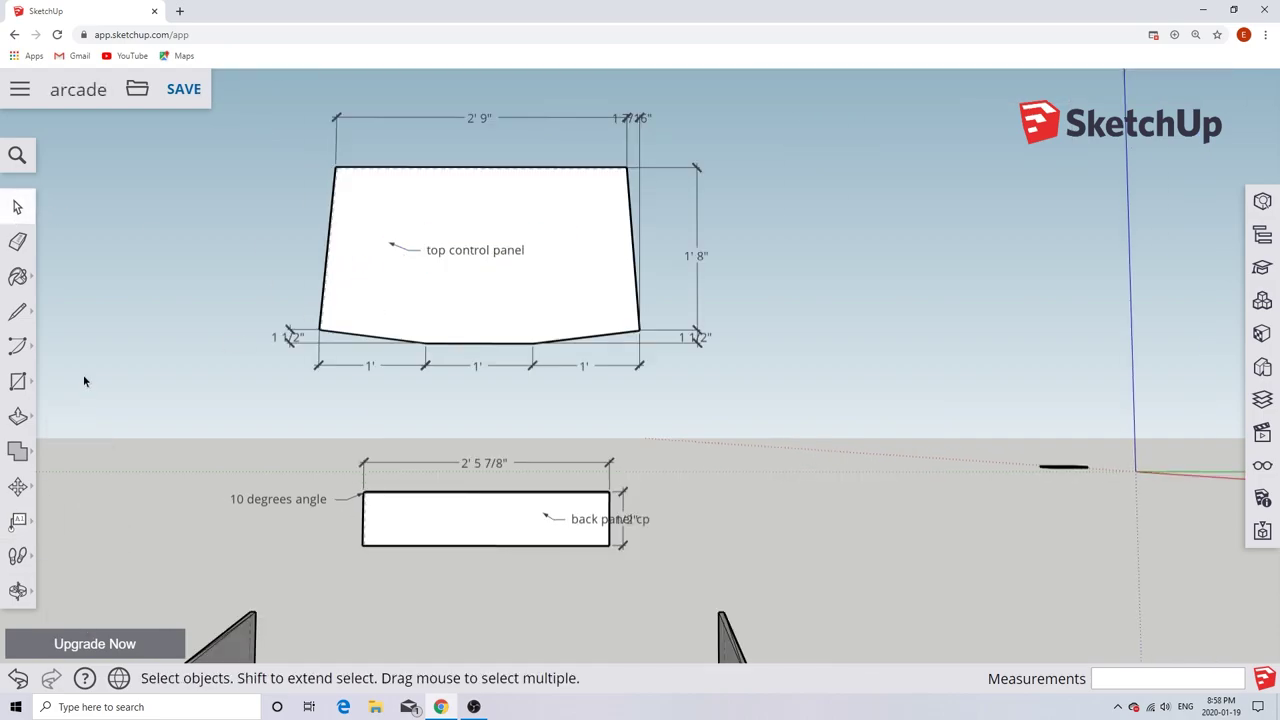
pyautogui.scroll(-5, 245, 439)
pyautogui.scroll(5, 298, 493)
pyautogui.scroll(-3, 461, 541)
# Select the small leaning right side panel cp piece and line up a rotation on it.
pyautogui.press('m')
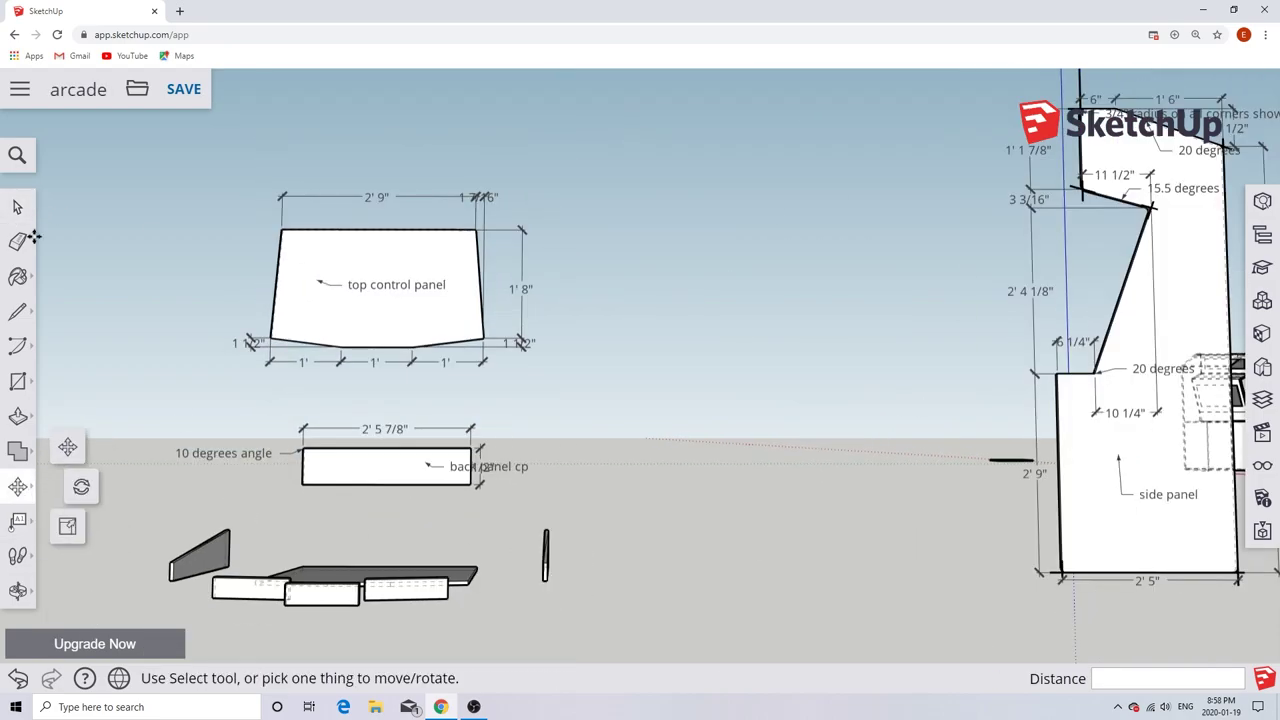
pyautogui.press('space')
pyautogui.click(546, 556)
pyautogui.press('m')
pyautogui.scroll(5, 546, 556)
pyautogui.press('q')
pyautogui.moveTo(505, 575); pyautogui.dragTo(300, 540, button='middle')
pyautogui.click(300, 530)
pyautogui.press('m')
pyautogui.click(297, 519)
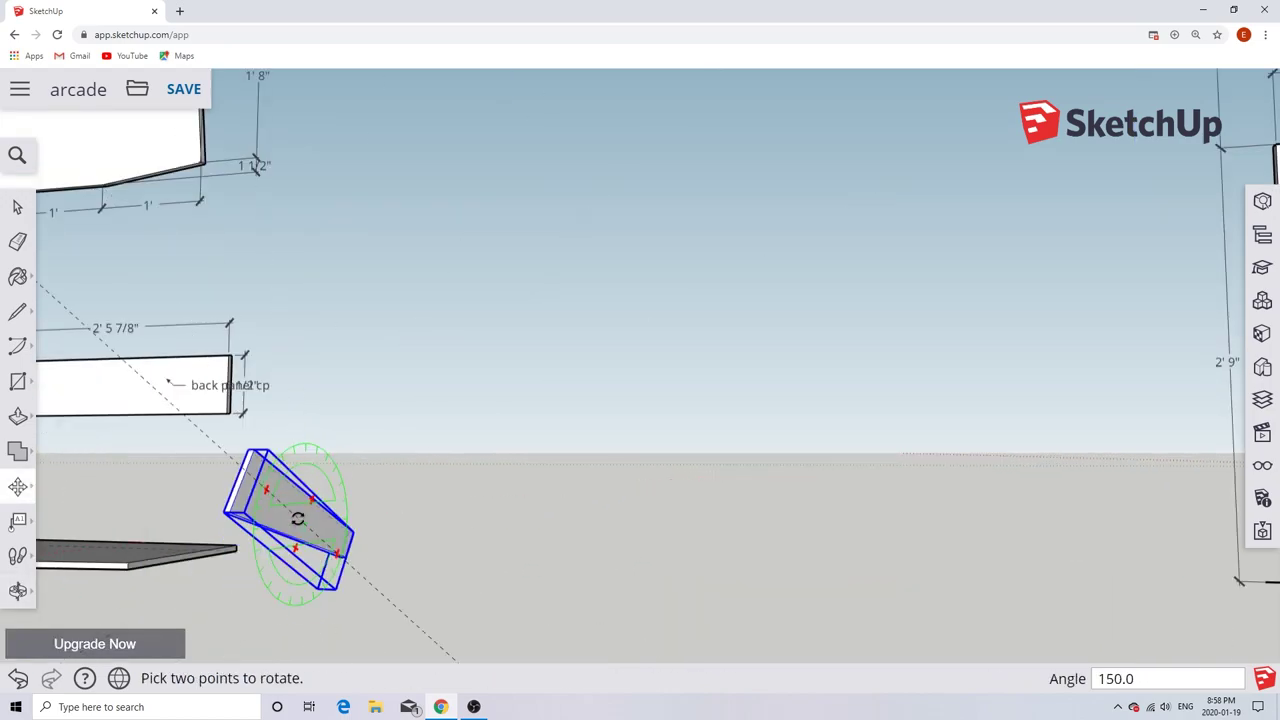
pyautogui.press('m')
pyautogui.scroll(-3, 347, 505)
# Rotate the side piece so it stands upright.
pyautogui.press('q')
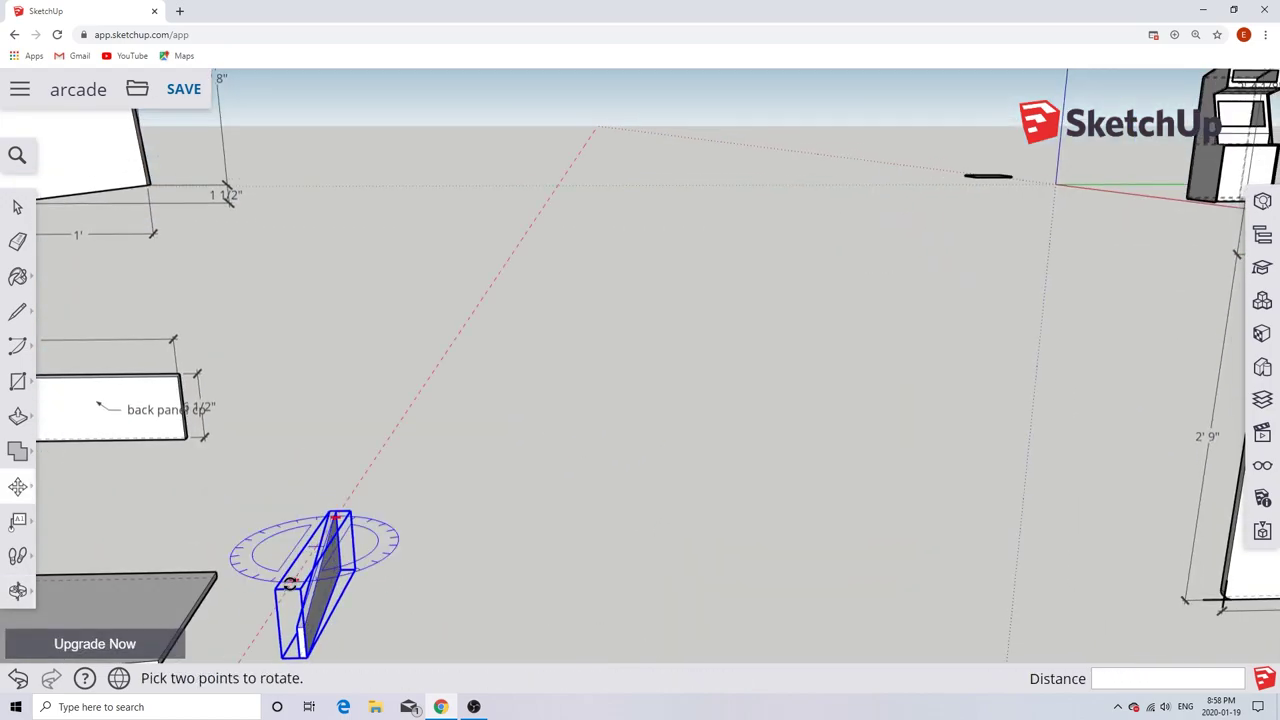
pyautogui.click(300, 557)
pyautogui.click(380, 551)
pyautogui.scroll(-2, 388, 566)
pyautogui.press('m')
pyautogui.scroll(5, 331, 566)
# Dimension the side piece's base edge as 1' 5 5/8" below it.
pyautogui.click(18, 520)
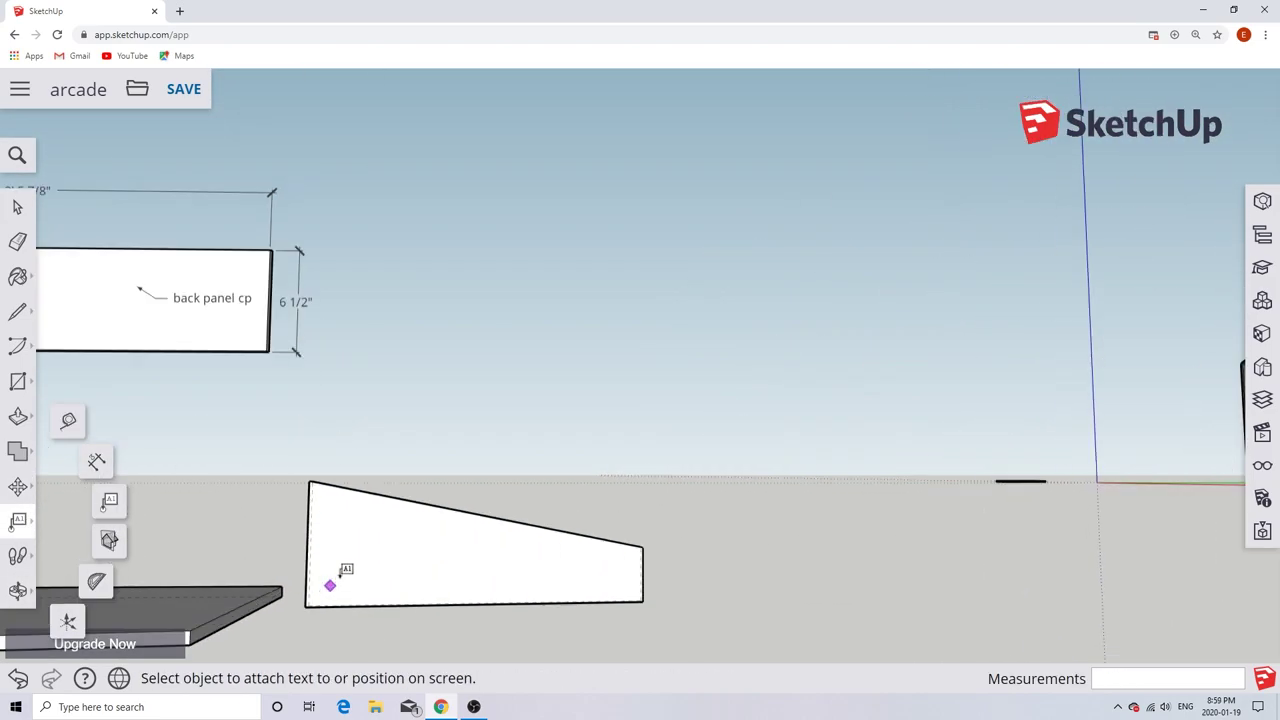
pyautogui.click(18, 520)
pyautogui.click(90, 466)
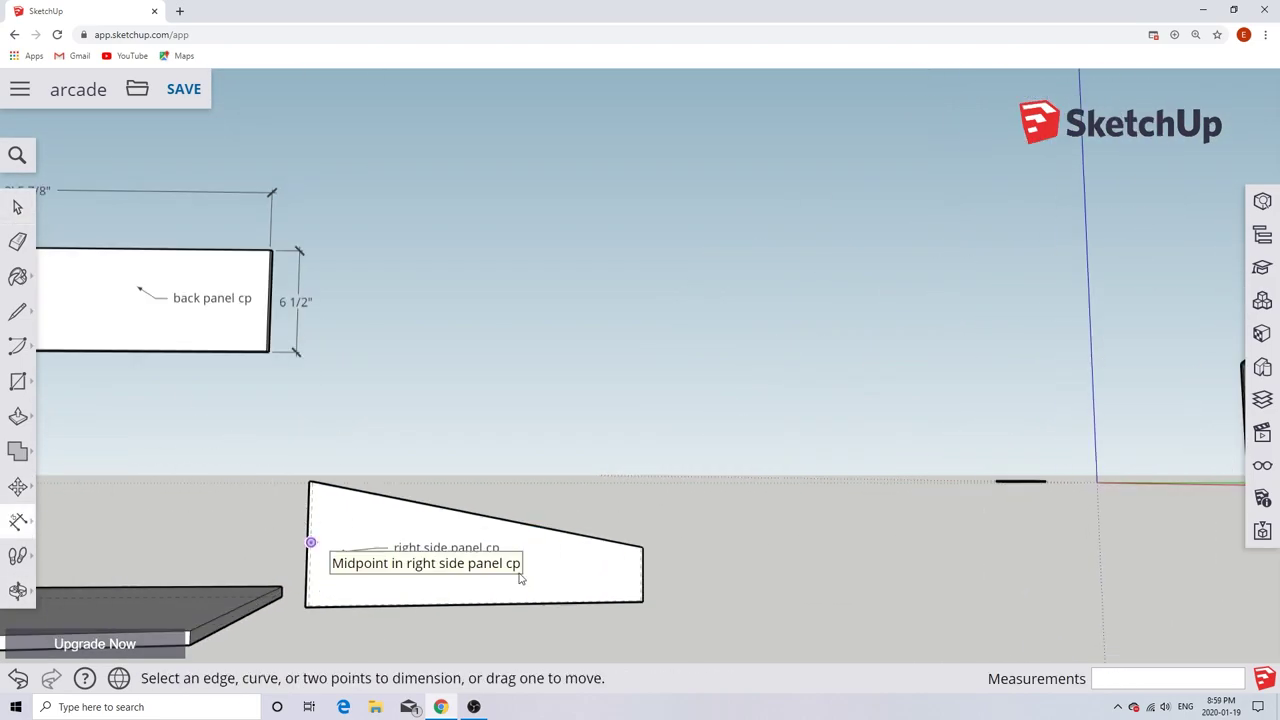
pyautogui.scroll(3, 330, 580)
pyautogui.click(263, 632)
pyautogui.click(979, 619)
pyautogui.scroll(-3, 585, 577)
pyautogui.click(786, 610)
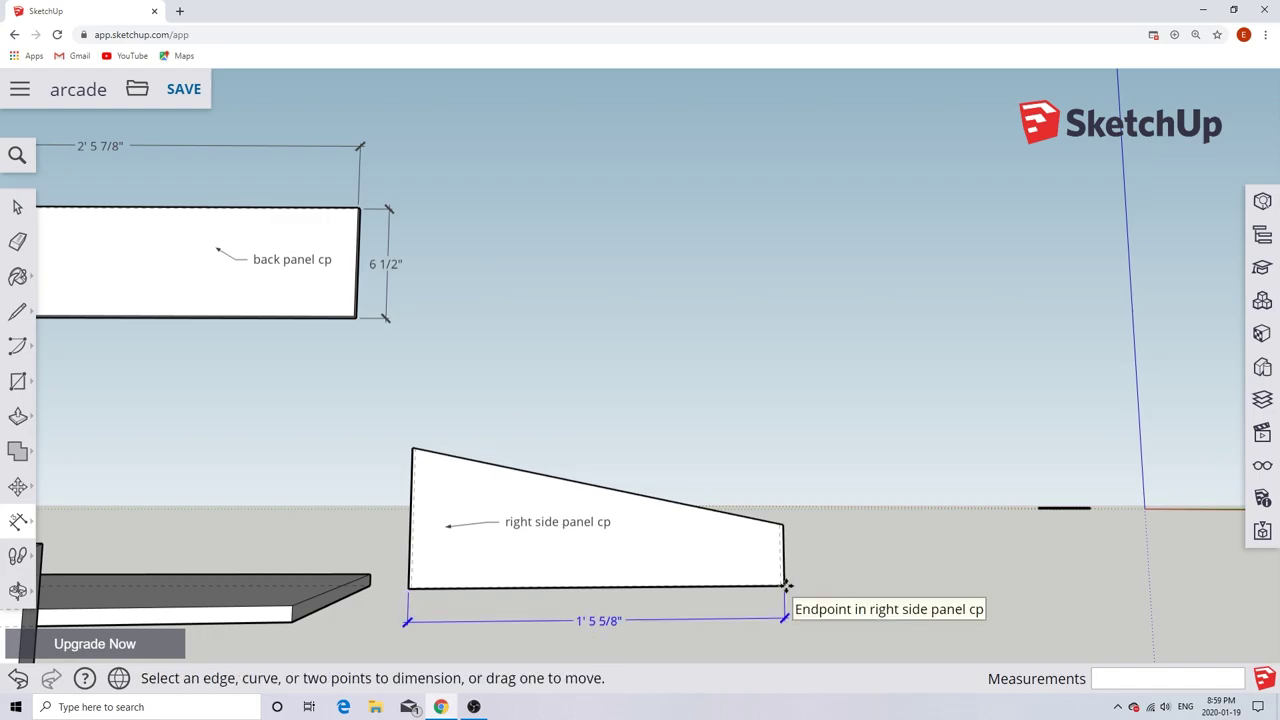
# Add the 2 7/8" right edge and 6 1/2" left edge dimensions.
pyautogui.scroll(3, 786, 590)
pyautogui.click(773, 478)
pyautogui.click(780, 585)
pyautogui.click(833, 532)
pyautogui.scroll(-2, 113, 562)
pyautogui.scroll(2, 334, 606)
pyautogui.click(334, 606)
pyautogui.click(337, 334)
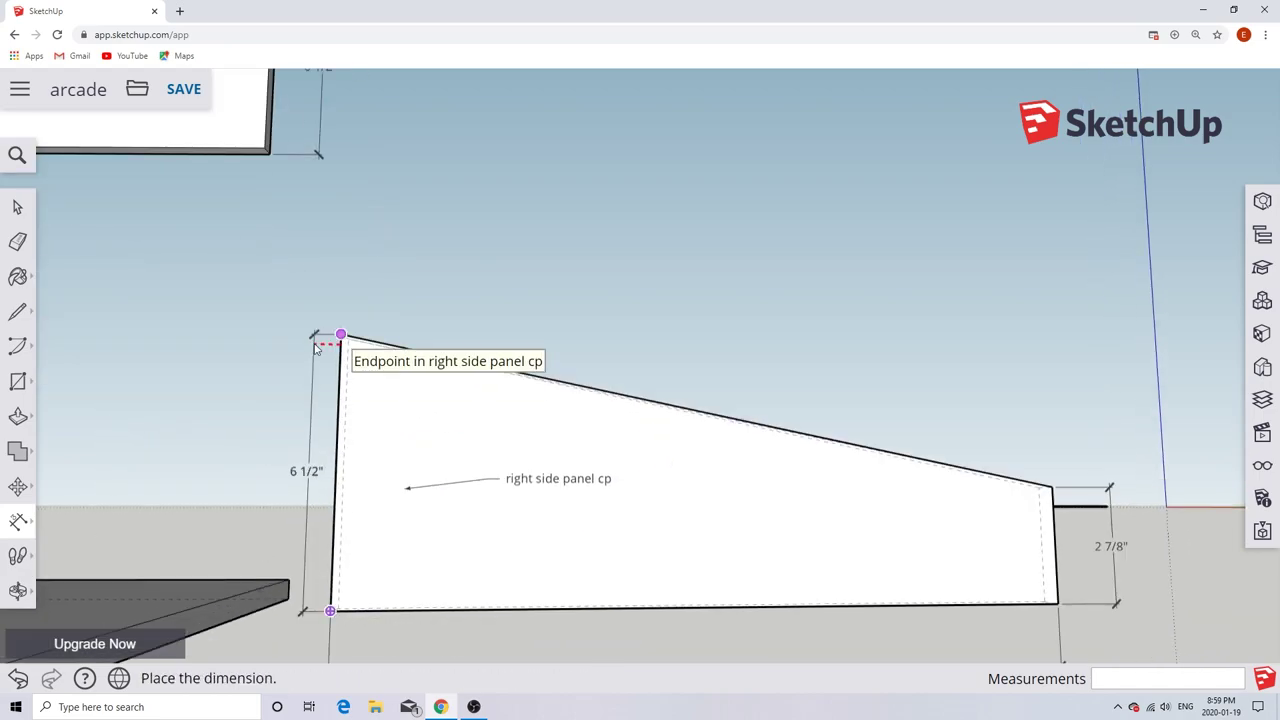
pyautogui.click(297, 371)
pyautogui.scroll(-1, 388, 517)
# Attach a '10 degrees' text note to the sloped top edge.
pyautogui.click(18, 520)
pyautogui.click(75, 560)
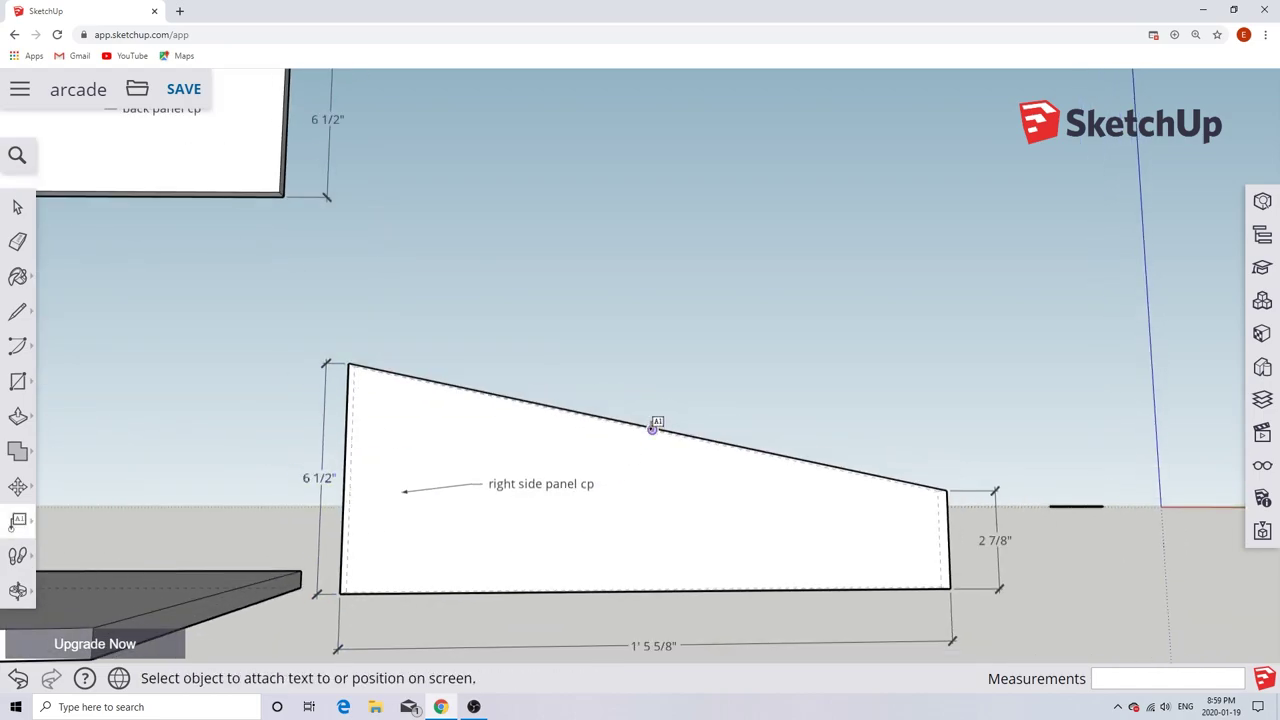
pyautogui.click(652, 430)
pyautogui.click(692, 483)
pyautogui.press('space')
pyautogui.scroll(-5, 652, 484)
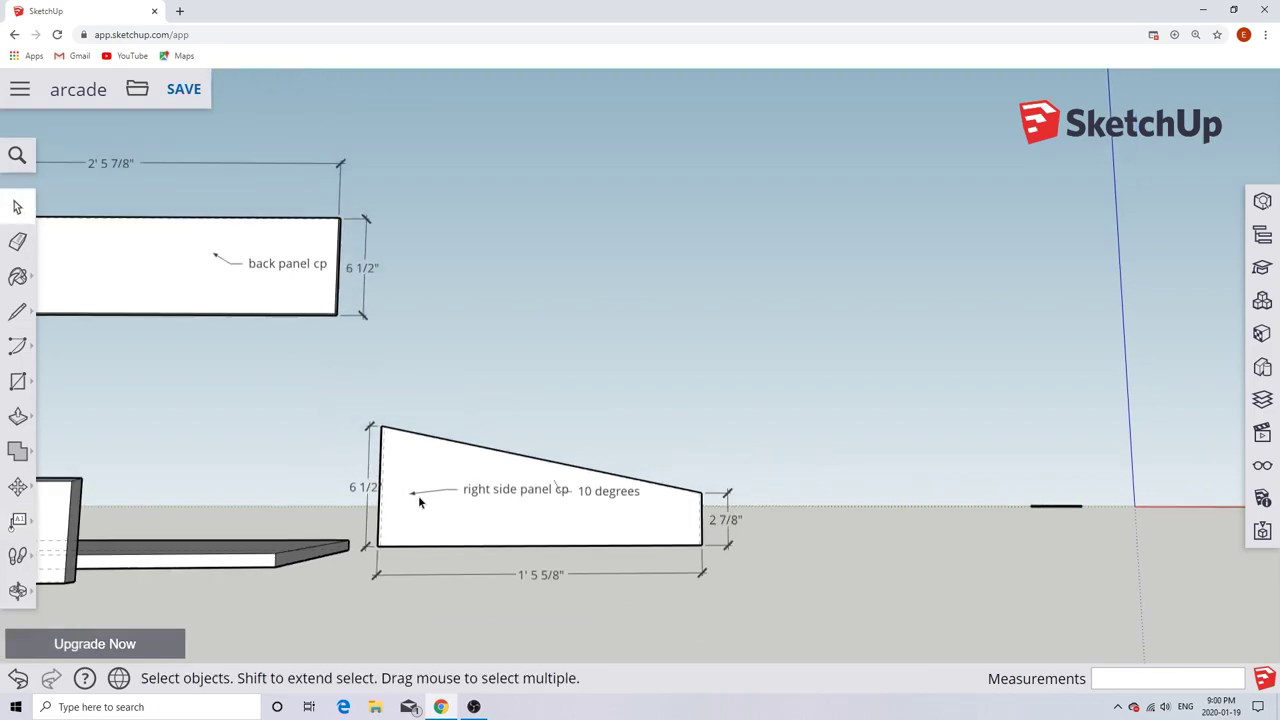
pyautogui.scroll(3, 596, 505)
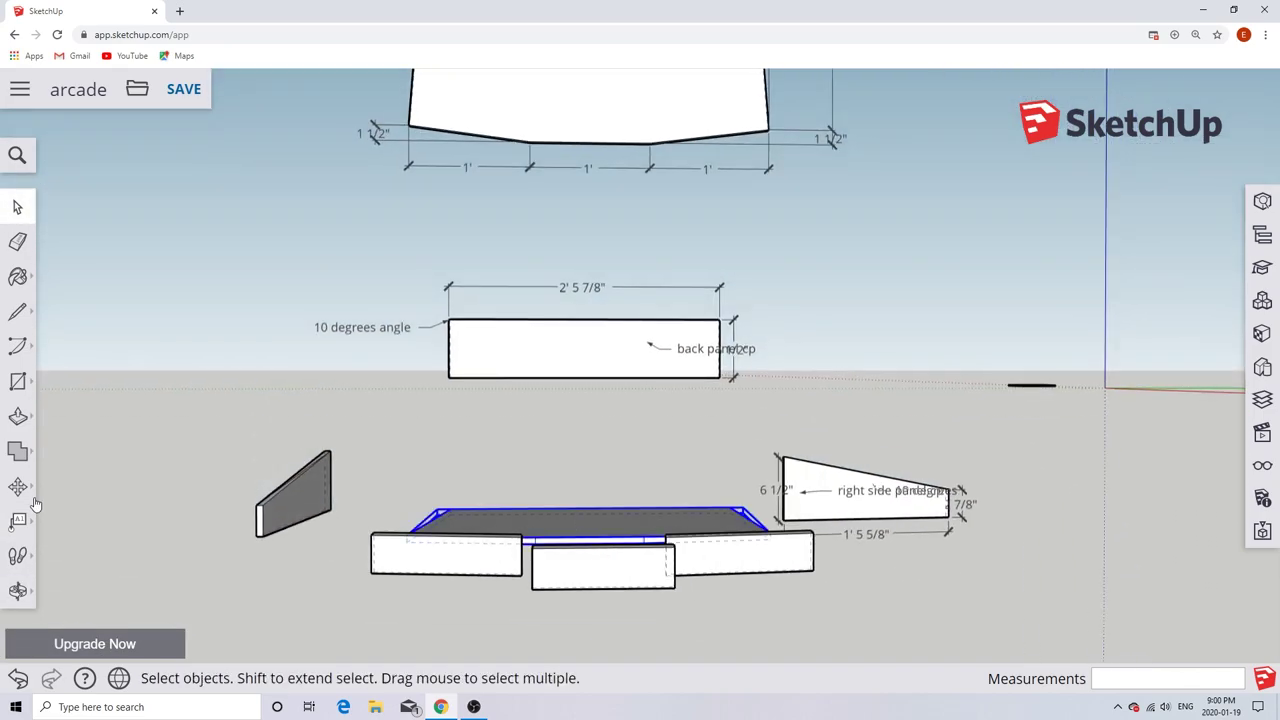
# Stand the bottom control panel upright and move it to a new spot.
pyautogui.moveTo(400, 525); pyautogui.dragTo(437, 522, button='middle')
pyautogui.press('q')
pyautogui.click(748, 543)
pyautogui.click(748, 600)
pyautogui.click(748, 590)
pyautogui.click(18, 487)
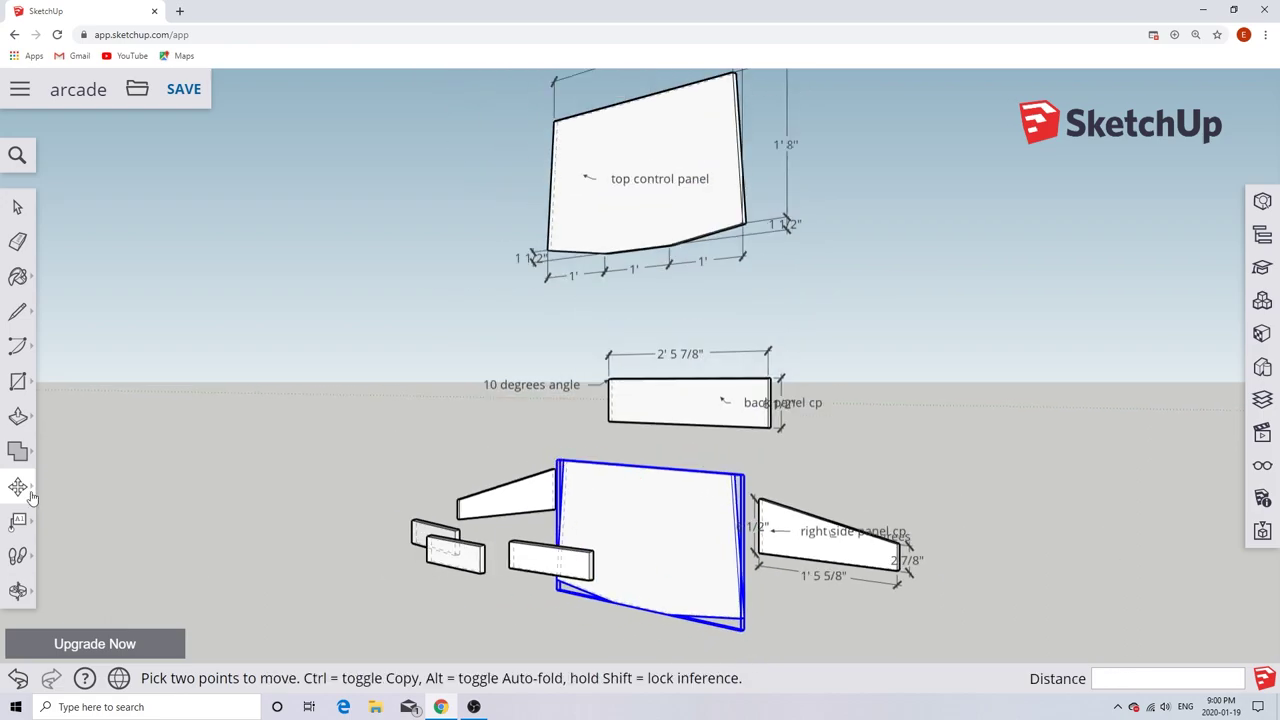
pyautogui.click(81, 487)
pyautogui.moveTo(300, 500); pyautogui.dragTo(505, 531, button='middle')
# Shift the back panel 9 1/4" over.
pyautogui.press('space')
pyautogui.click(18, 487)
pyautogui.click(81, 487)
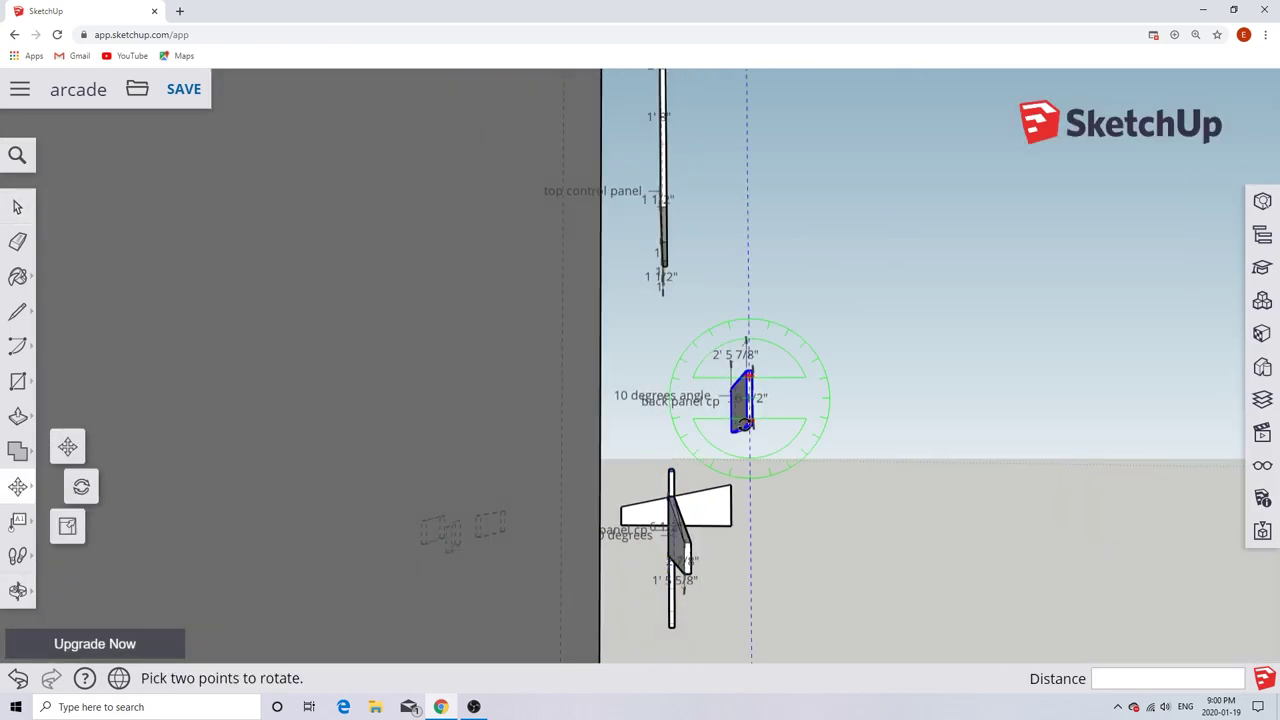
pyautogui.press('m')
pyautogui.click(745, 422)
pyautogui.moveTo(665, 455); pyautogui.dragTo(697, 523, button='middle')
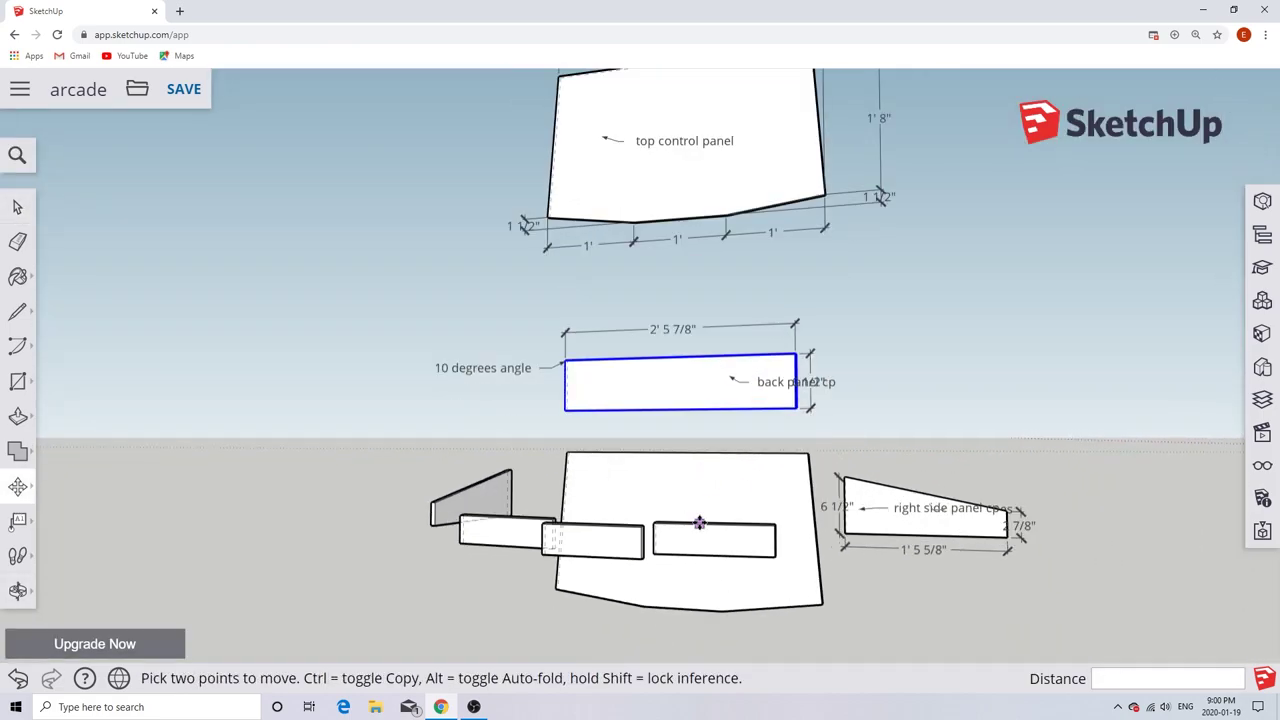
# Label the bottom control panel and dimension its 2' 7" top edge.
pyautogui.click(18, 520)
pyautogui.click(590, 487)
pyautogui.click(18, 520)
pyautogui.click(52, 520)
pyautogui.scroll(3, 600, 457)
pyautogui.click(586, 449)
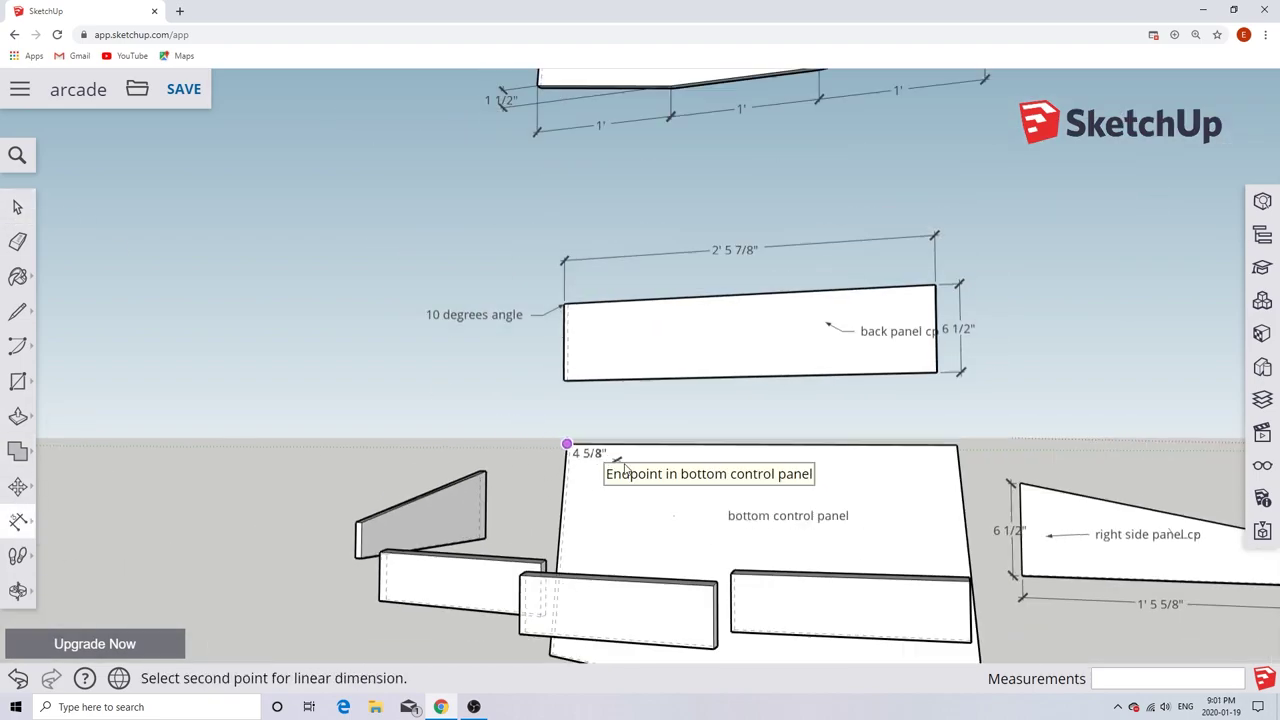
pyautogui.scroll(2, 1034, 443)
pyautogui.click(953, 443)
pyautogui.click(940, 410)
# Dimension the 10" section of the bottom panel's lower edge.
pyautogui.moveTo(940, 410); pyautogui.dragTo(751, 606, button='middle')
pyautogui.click(463, 620)
pyautogui.scroll(-1, 600, 600)
pyautogui.click(653, 588)
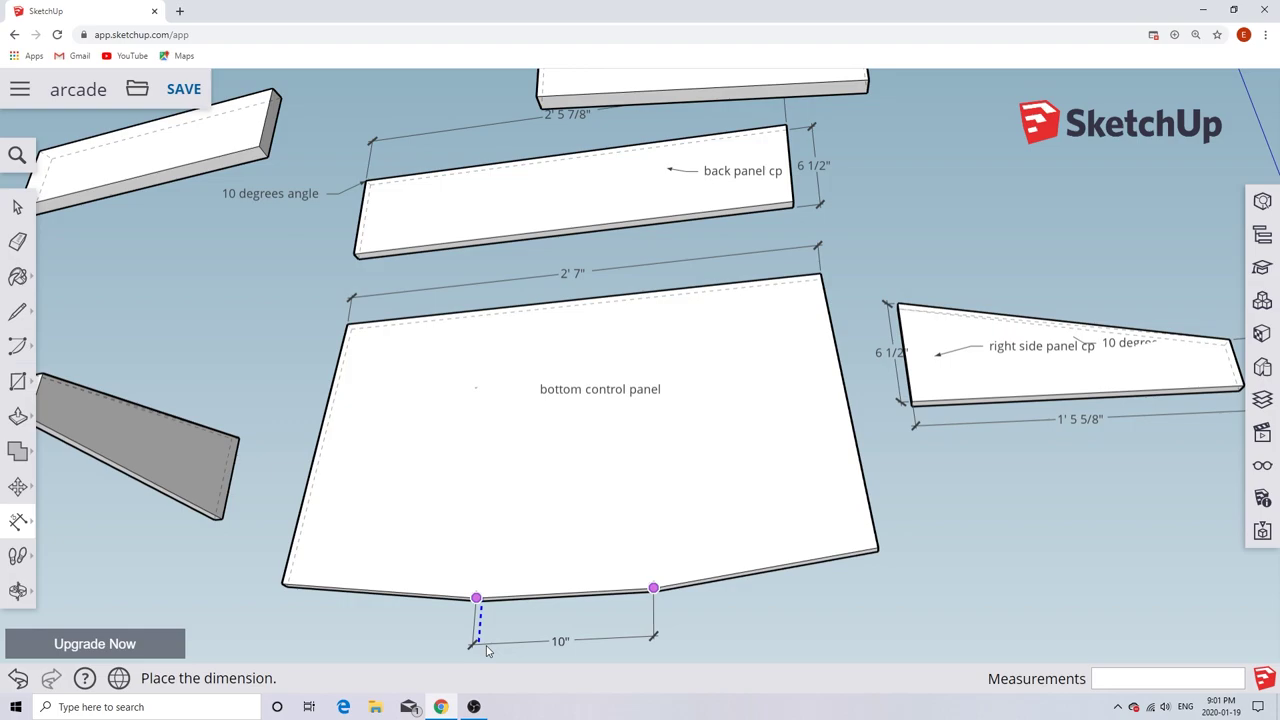
pyautogui.click(486, 651)
pyautogui.scroll(1, 663, 600)
pyautogui.click(646, 566)
pyautogui.scroll(3, 760, 560)
pyautogui.click(951, 534)
pyautogui.scroll(-4, 805, 579)
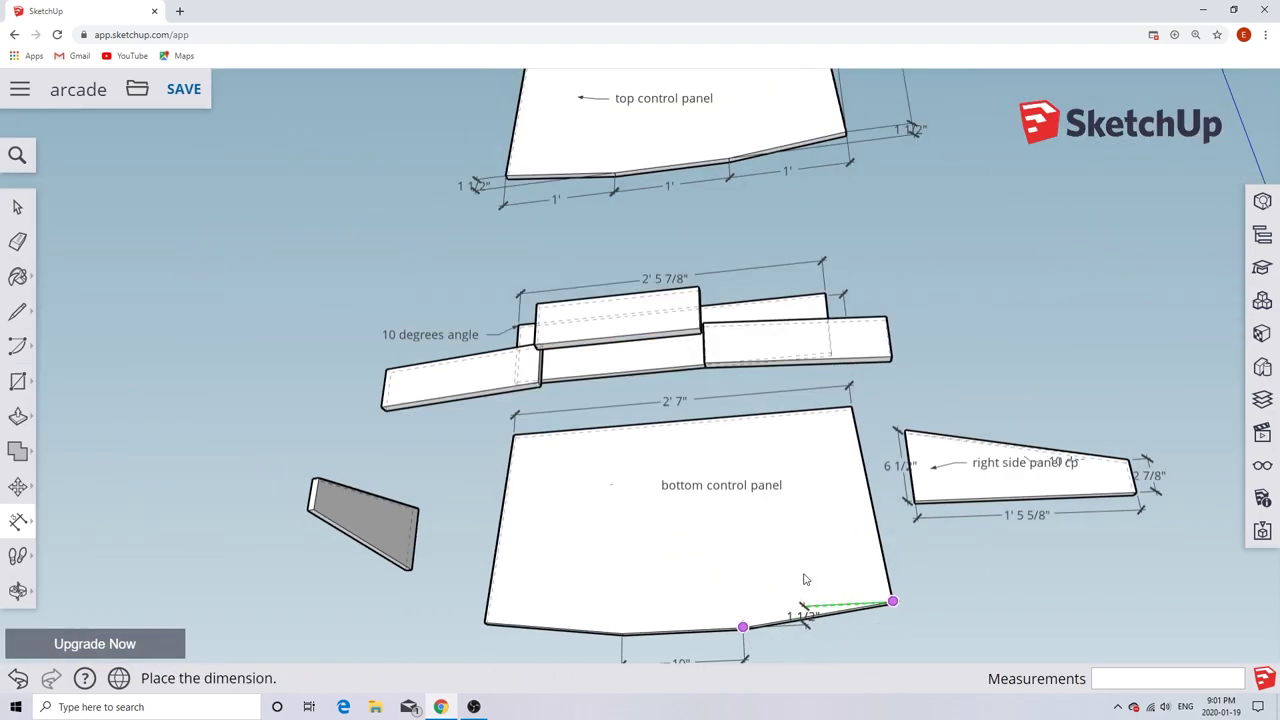
pyautogui.scroll(-2, 805, 579)
pyautogui.scroll(4, 822, 633)
pyautogui.press('Escape')
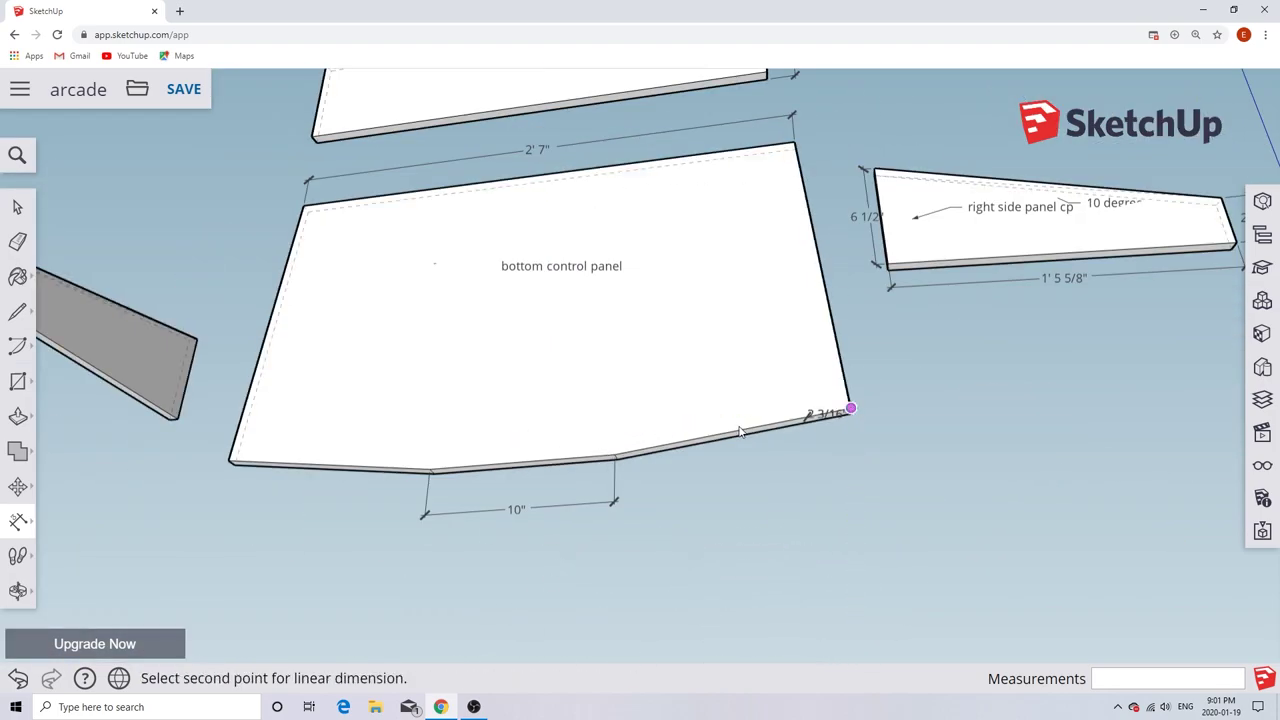
# Add the 1' dimension in line with the 10" and the 1 1/2" offset on the right.
pyautogui.click(612, 507)
pyautogui.click(230, 460)
pyautogui.press('Escape')
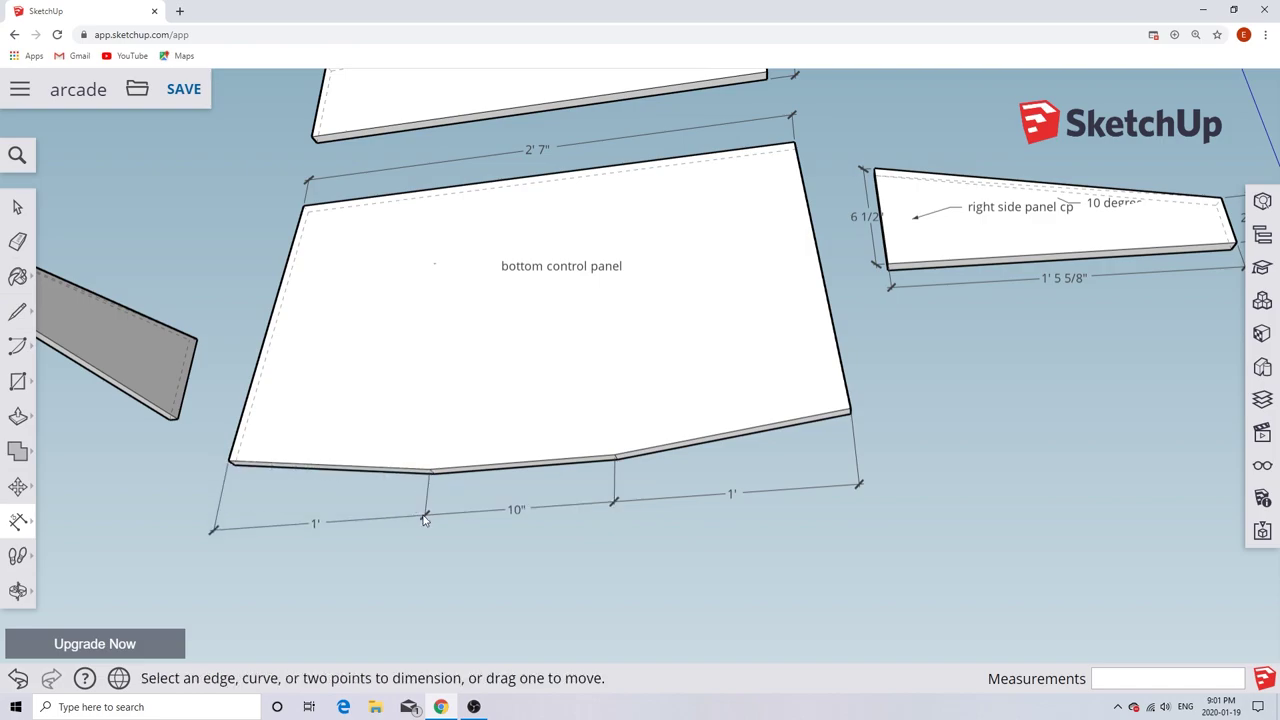
pyautogui.scroll(3, 610, 455)
pyautogui.click(611, 457)
pyautogui.click(1116, 360)
pyautogui.scroll(-5, 611, 391)
# Move the right side panel piece aside.
pyautogui.click(743, 415)
pyautogui.scroll(-1, 257, 391)
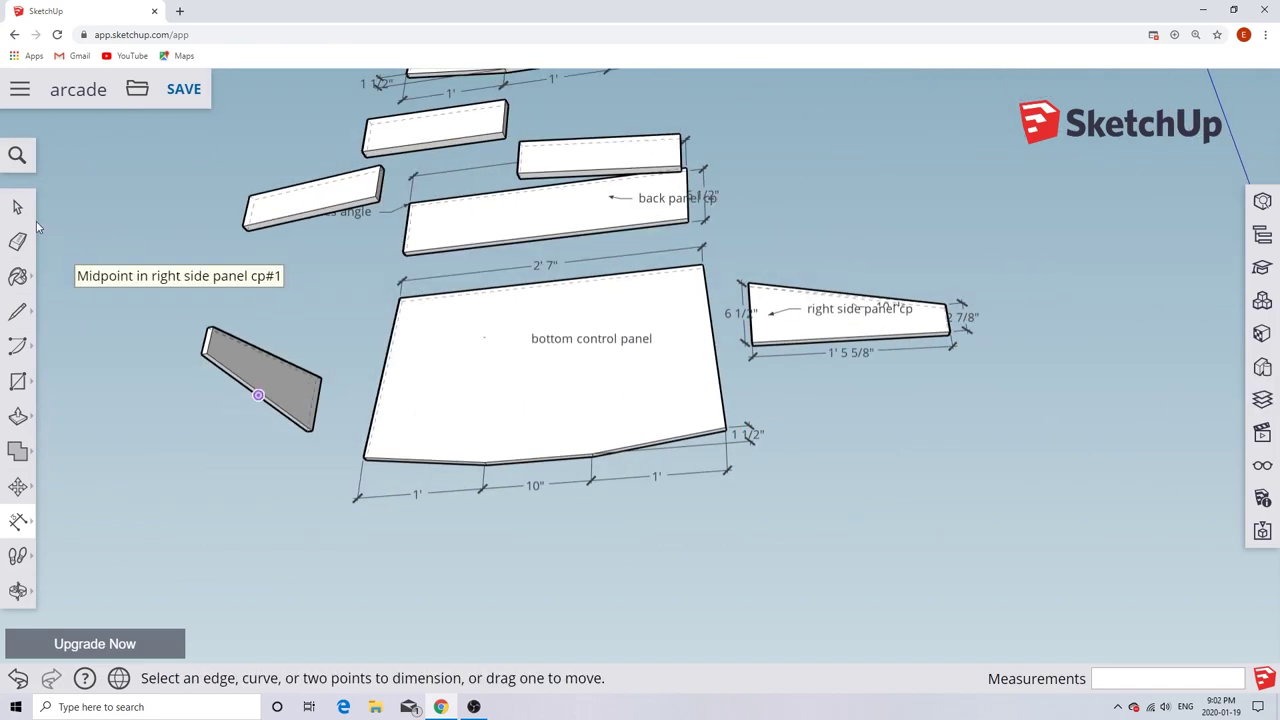
pyautogui.press('space')
pyautogui.click(22, 490)
# Add the 1' 7" depth dimension to the left of the bottom panel.
pyautogui.click(18, 521)
pyautogui.scroll(5, 588, 463)
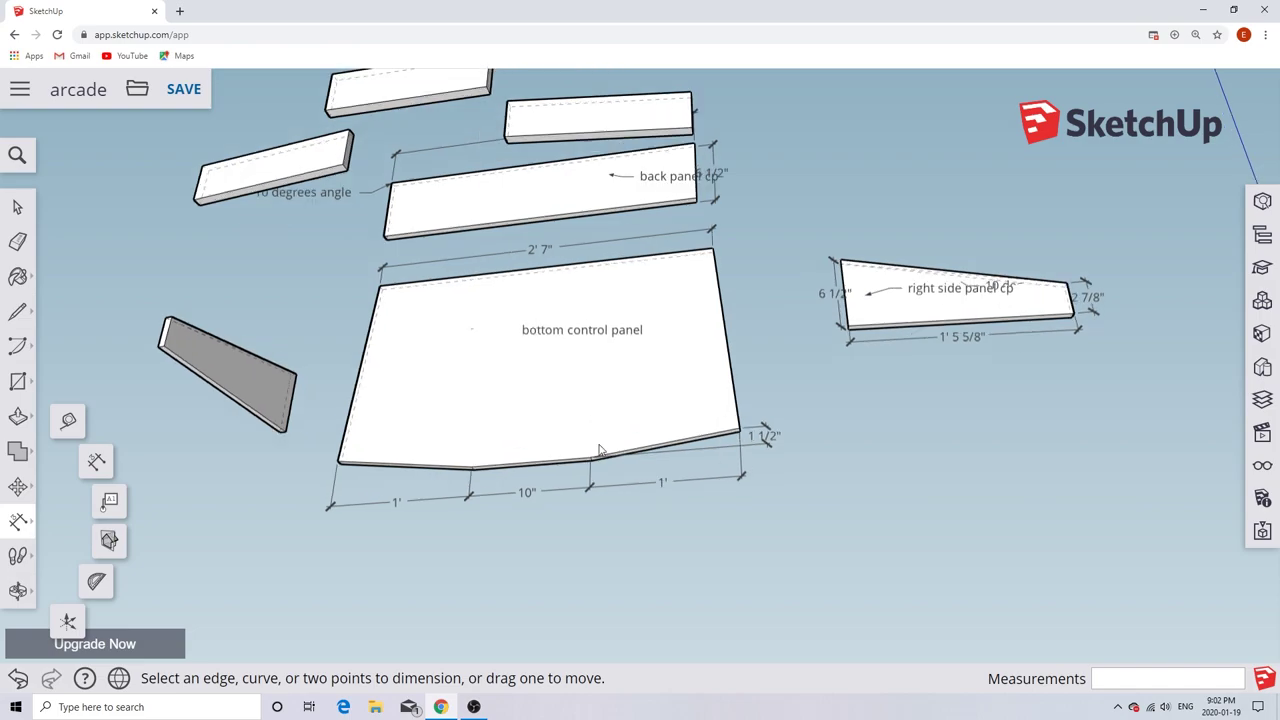
pyautogui.click(581, 464)
pyautogui.press('Escape')
pyautogui.click(314, 487)
pyautogui.click(165, 130)
pyautogui.scroll(-10, 165, 130)
pyautogui.moveTo(165, 130); pyautogui.dragTo(390, 350, button='middle')
pyautogui.scroll(3, 225, 330)
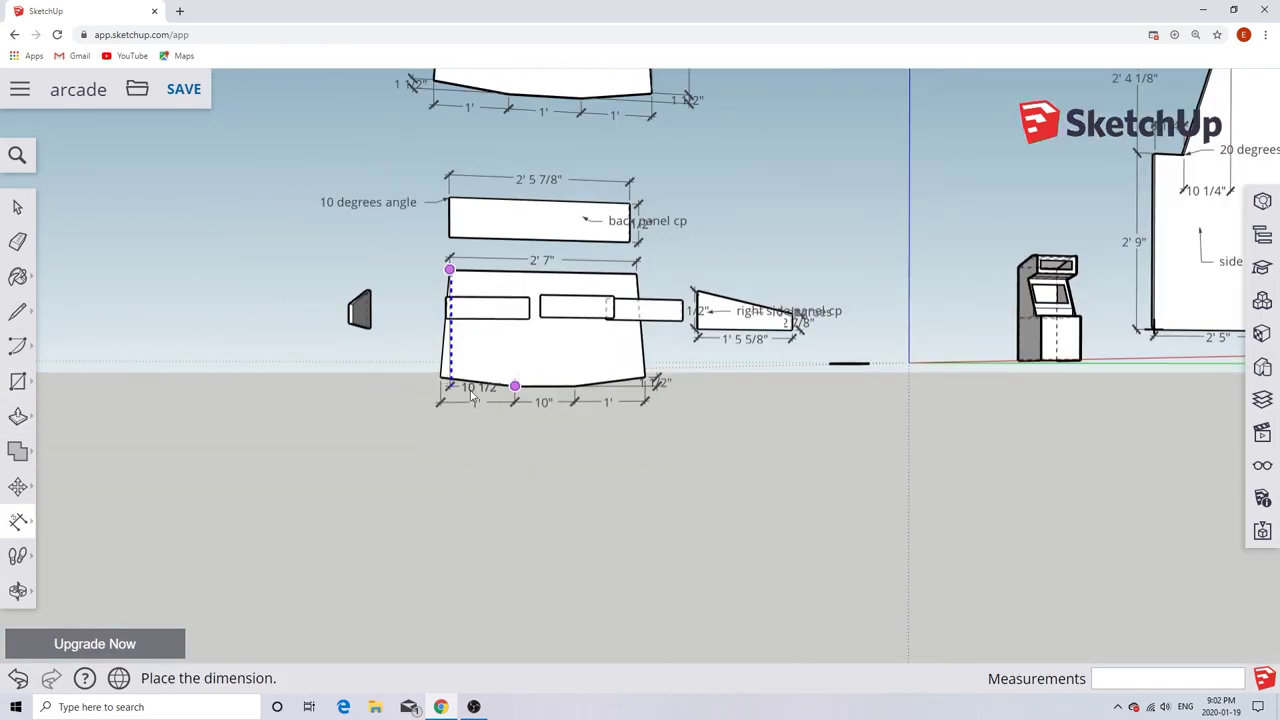
pyautogui.click(404, 290)
# Move the small middle panel piece down below the bottom panel.
pyautogui.press('m')
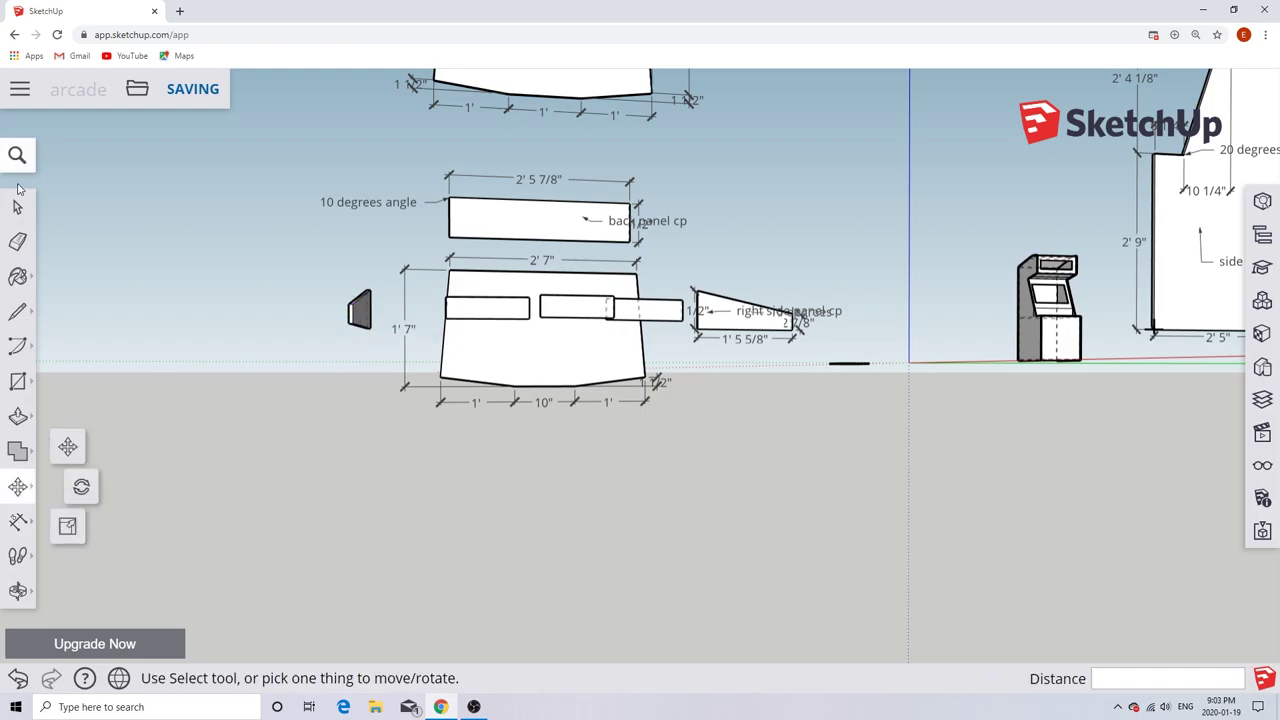
pyautogui.click(17, 206)
pyautogui.moveTo(557, 306); pyautogui.dragTo(557, 322, button='middle')
pyautogui.click(537, 324)
pyautogui.press('m')
pyautogui.click(537, 324)
# Add a text label naming the front side piece 'front side cp'.
pyautogui.click(540, 452)
pyautogui.click(18, 521)
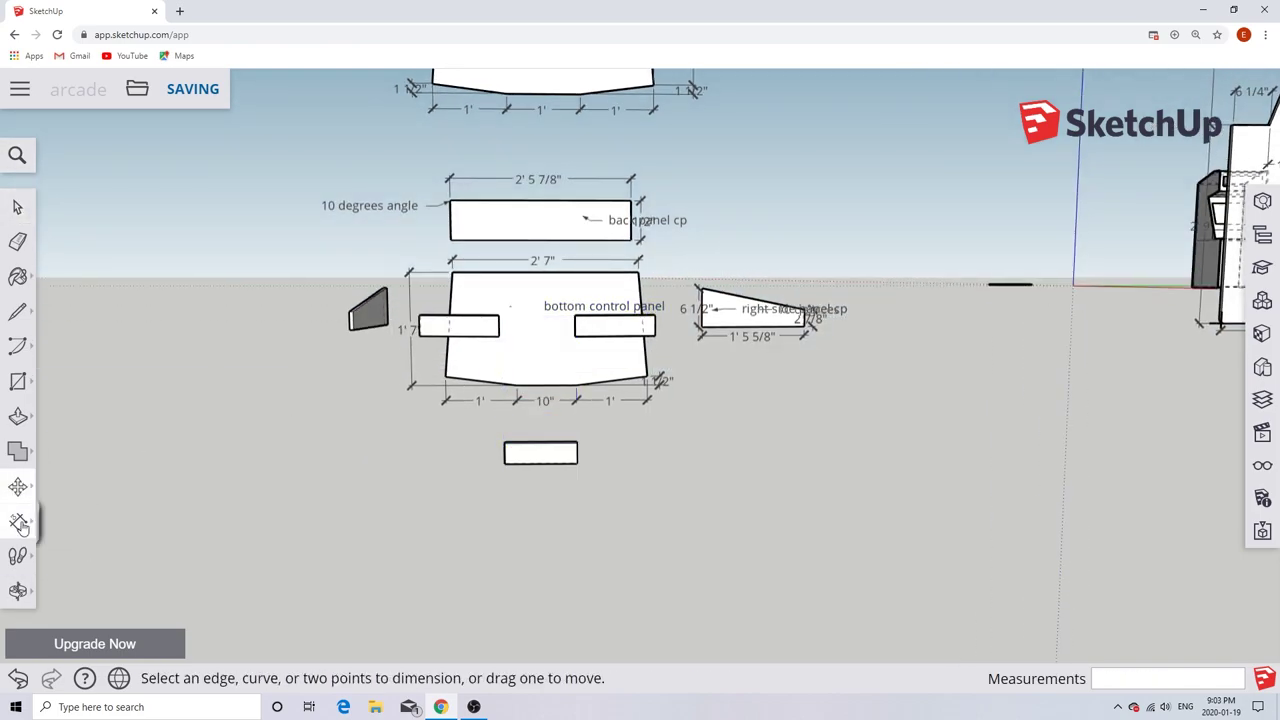
pyautogui.click(20, 527)
pyautogui.scroll(5, 517, 463)
pyautogui.click(545, 410)
pyautogui.click(614, 389)
pyautogui.write('cp')
pyautogui.click(279, 324)
pyautogui.press('space')
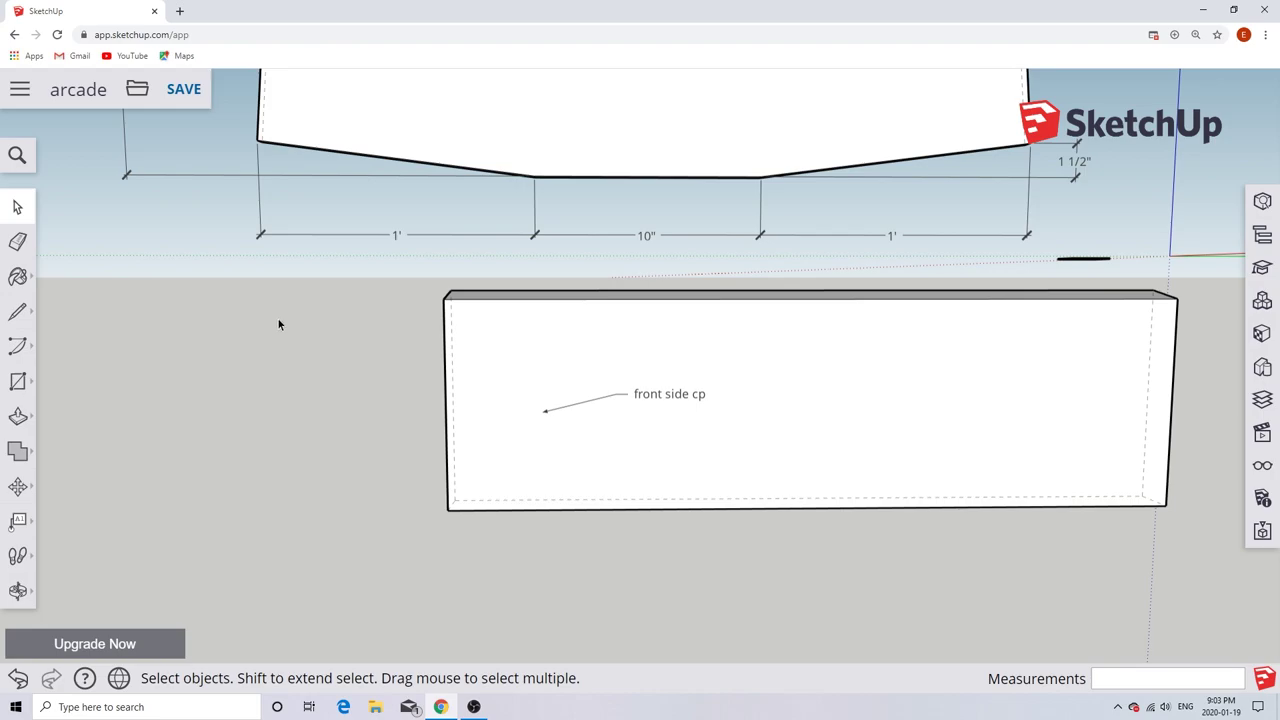
# Add a 10-degree angle note on the front side piece's top edge.
pyautogui.click(18, 521)
pyautogui.click(537, 298)
pyautogui.click(580, 321)
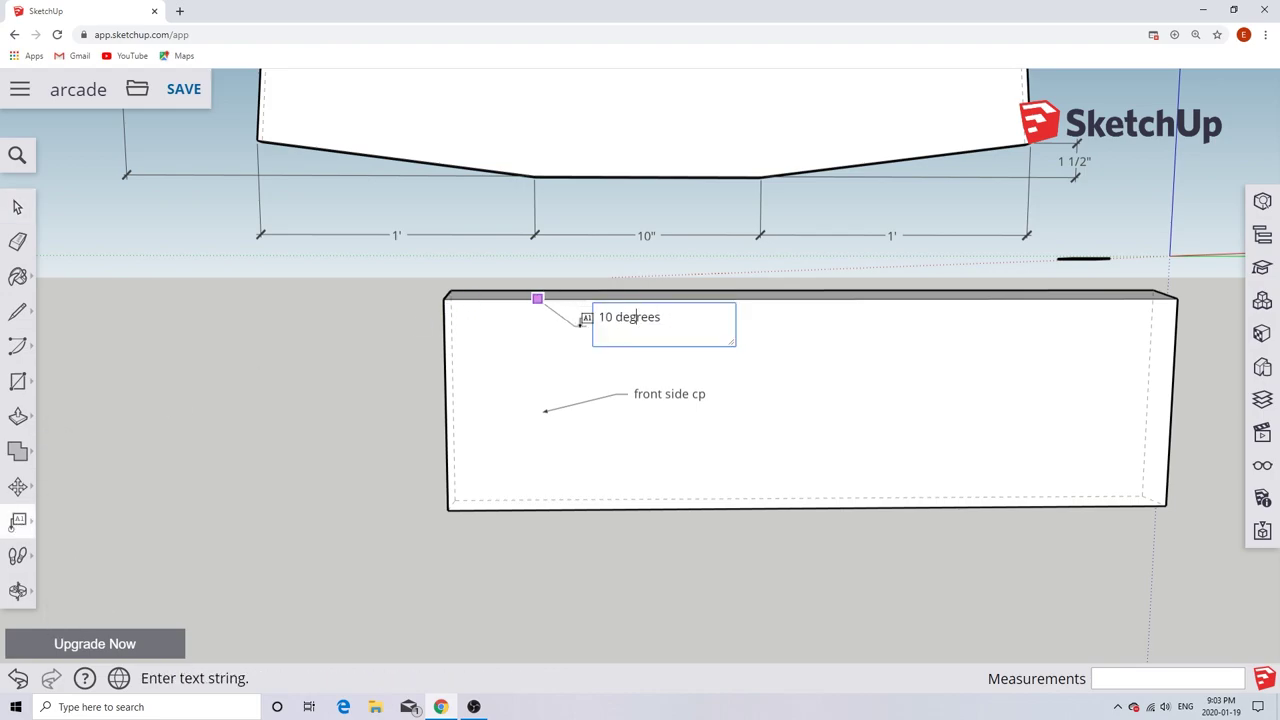
pyautogui.click(357, 320)
# Dimension the front side piece: 10" top width and 3" right-edge height.
pyautogui.click(18, 521)
pyautogui.click(90, 464)
pyautogui.scroll(-3, 929, 431)
pyautogui.click(950, 346)
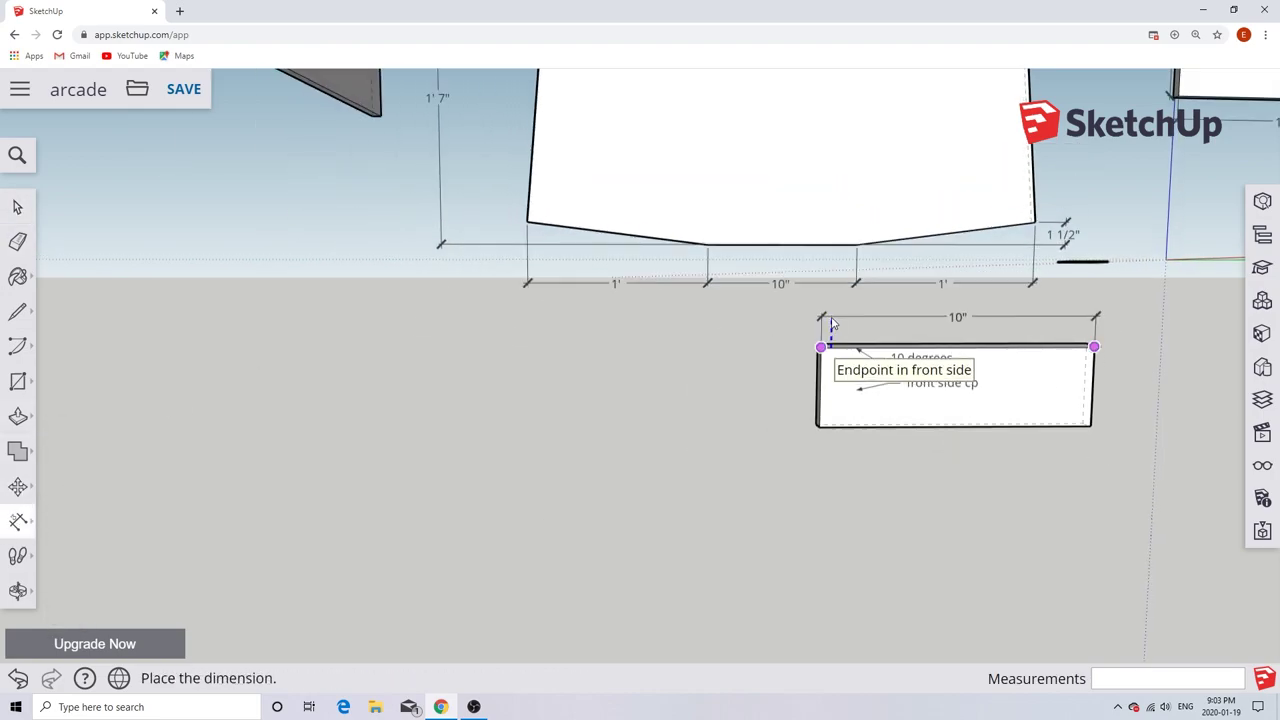
pyautogui.click(831, 323)
pyautogui.moveTo(831, 323); pyautogui.dragTo(781, 383, button='middle')
pyautogui.scroll(3, 781, 383)
pyautogui.click(601, 279)
pyautogui.click(601, 387)
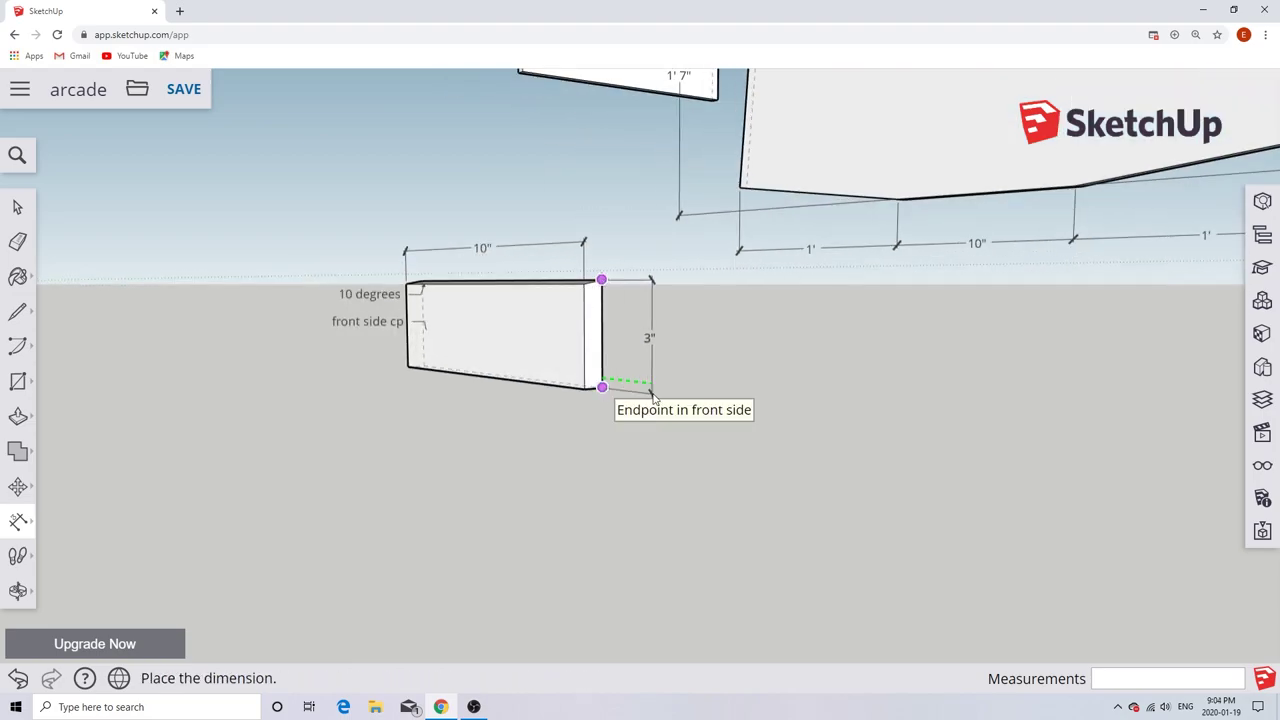
pyautogui.click(653, 397)
pyautogui.moveTo(653, 397); pyautogui.dragTo(814, 349, button='middle')
pyautogui.scroll(-5, 814, 349)
# Move the right front panel down and label it 'right front panel cp'.
pyautogui.press('space')
pyautogui.press('m')
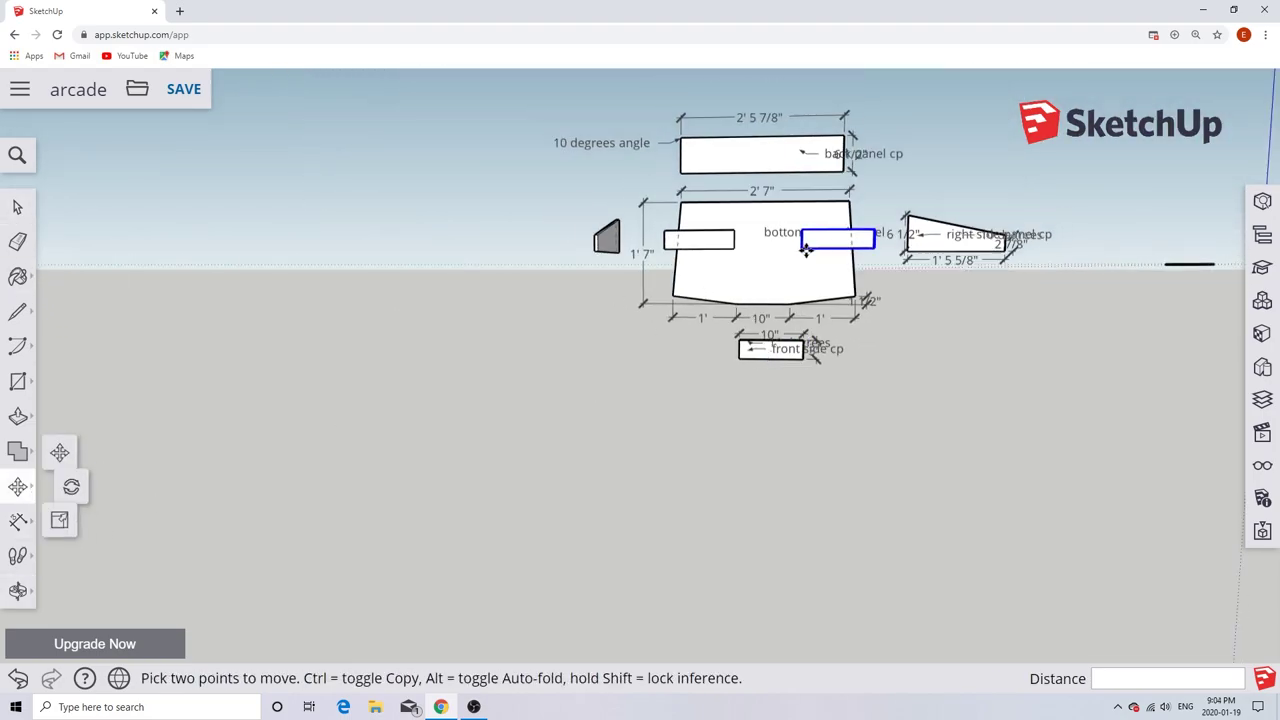
pyautogui.click(806, 249)
pyautogui.click(18, 522)
pyautogui.scroll(5, 823, 409)
pyautogui.click(817, 398)
pyautogui.write('right front panel cp')
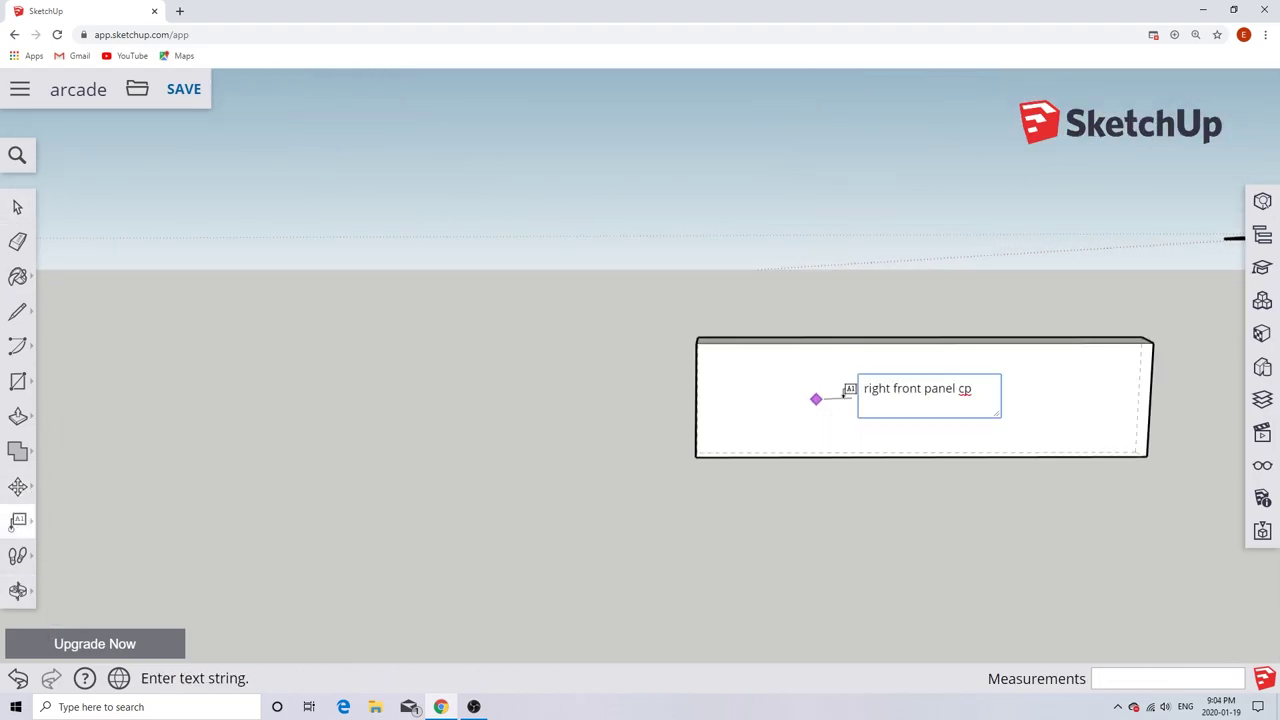
pyautogui.press('Return')
# Add a compound-angle note on the right front panel's top edge.
pyautogui.click(750, 342)
pyautogui.click(789, 352)
pyautogui.press('BackSpace')
pyautogui.press('BackSpace')
pyautogui.press('BackSpace')
pyautogui.press('BackSpace')
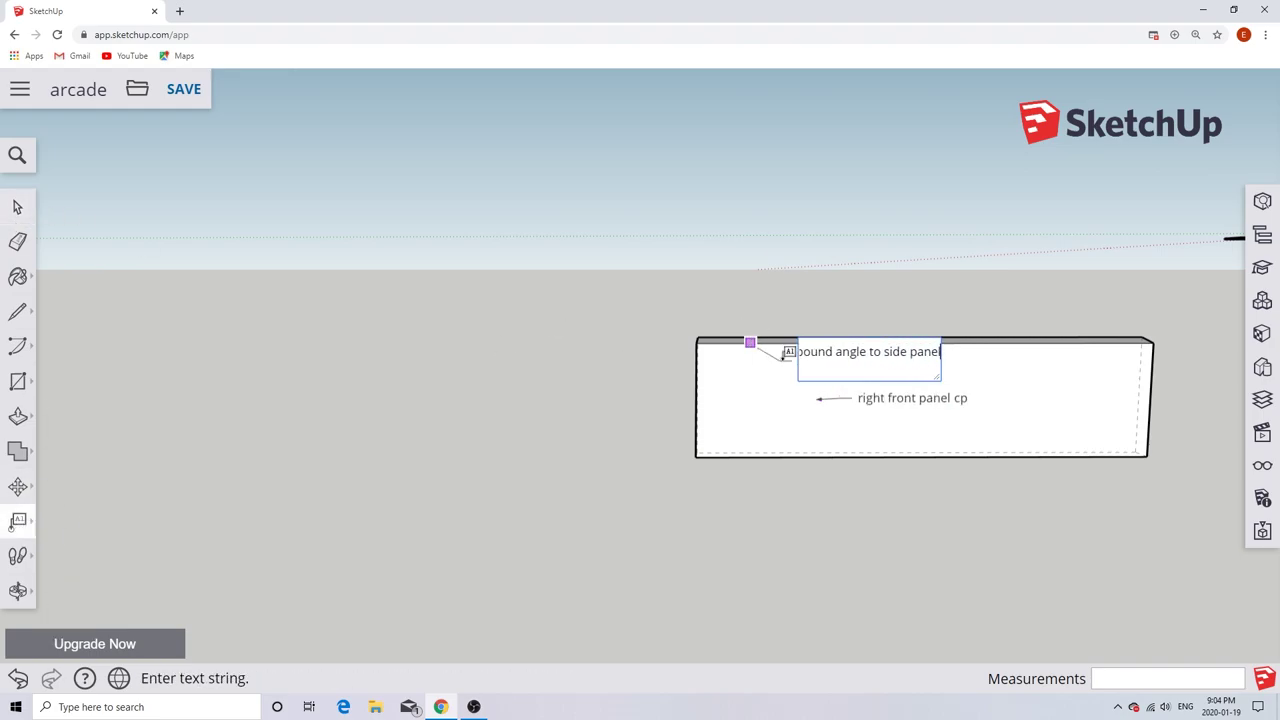
pyautogui.click(17, 206)
# Dimension the right front panel: 11 7/16" top width and 3" height.
pyautogui.click(18, 522)
pyautogui.click(700, 343)
pyautogui.click(1151, 340)
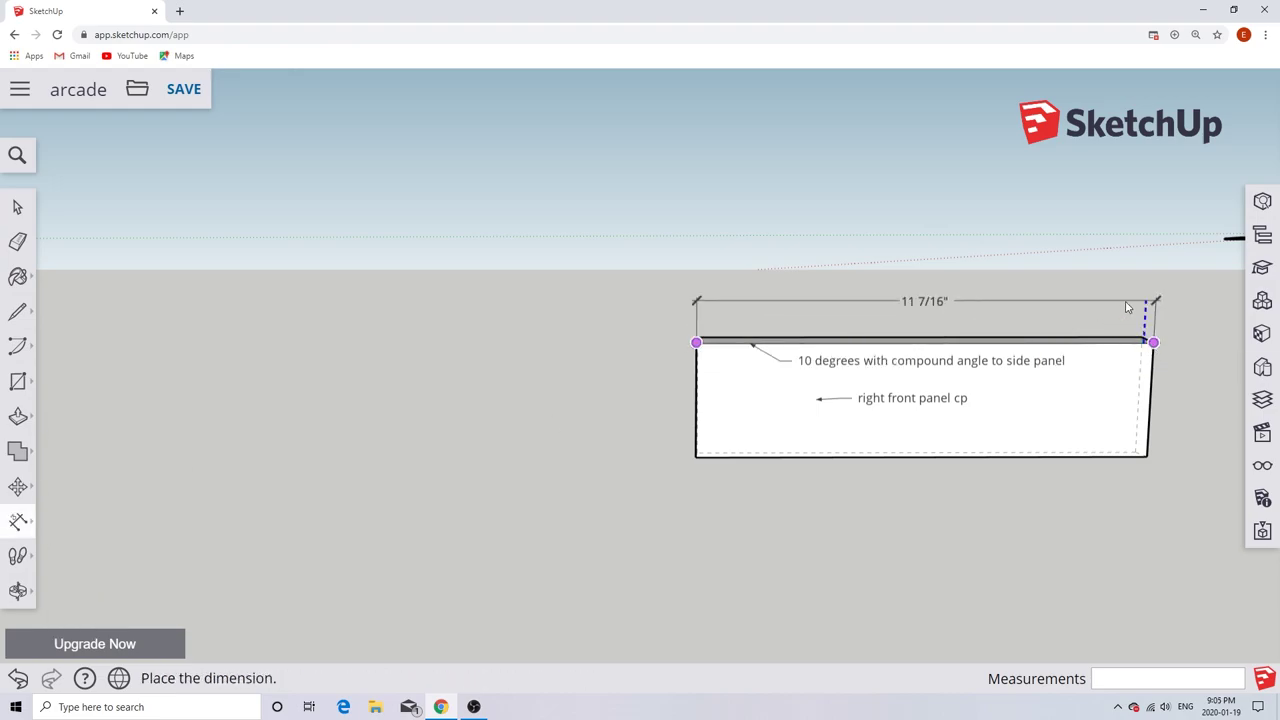
pyautogui.click(1151, 297)
pyautogui.moveTo(1150, 400); pyautogui.dragTo(810, 447, button='middle')
pyautogui.click(1045, 403)
pyautogui.click(1040, 565)
pyautogui.click(1097, 577)
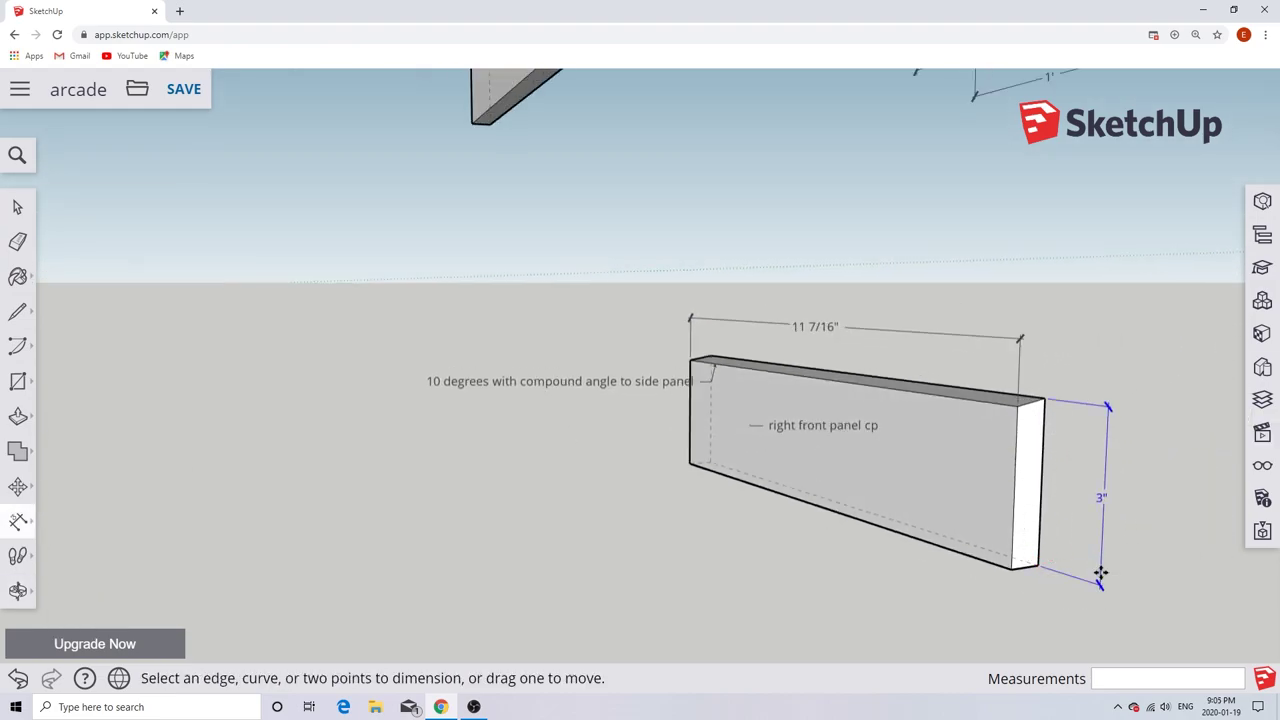
pyautogui.moveTo(1097, 577); pyautogui.dragTo(1203, 463, button='middle')
pyautogui.scroll(-5, 489, 403)
pyautogui.scroll(5, 489, 403)
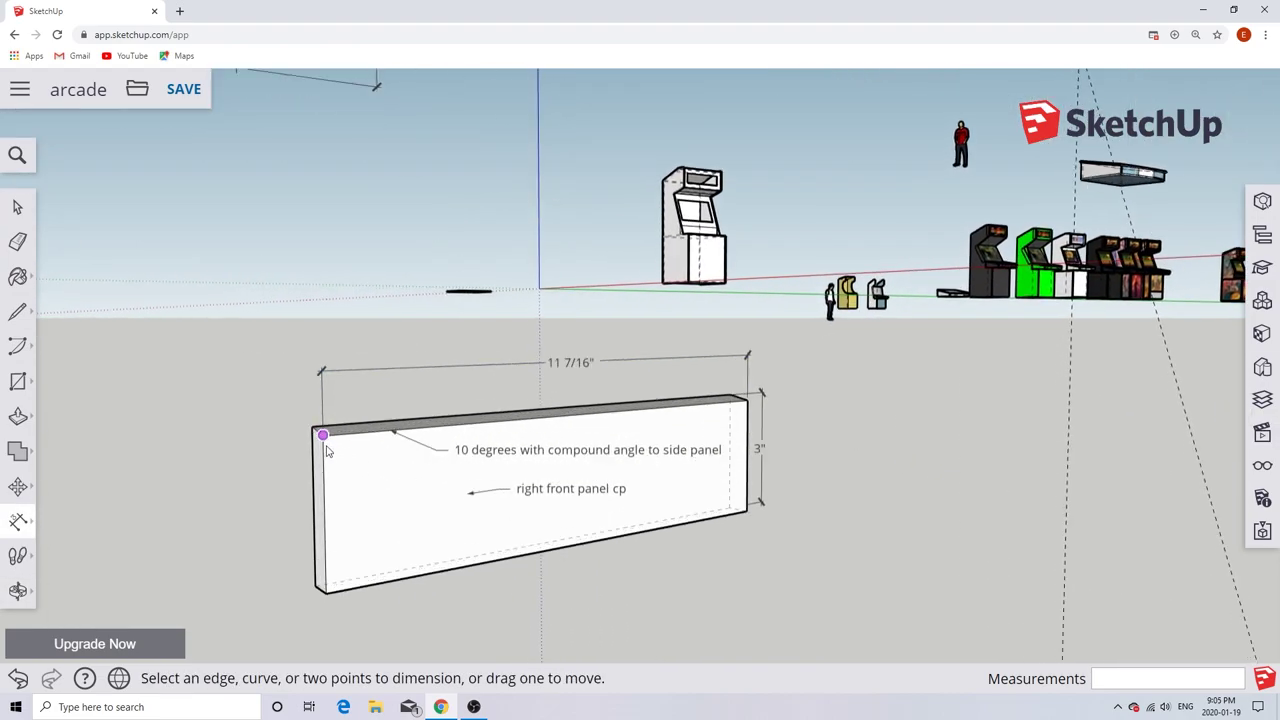
pyautogui.press('Escape')
# Move the remaining panel down to the ground and label it 'front left panel cp'.
pyautogui.moveTo(300, 585); pyautogui.dragTo(503, 476, button='middle')
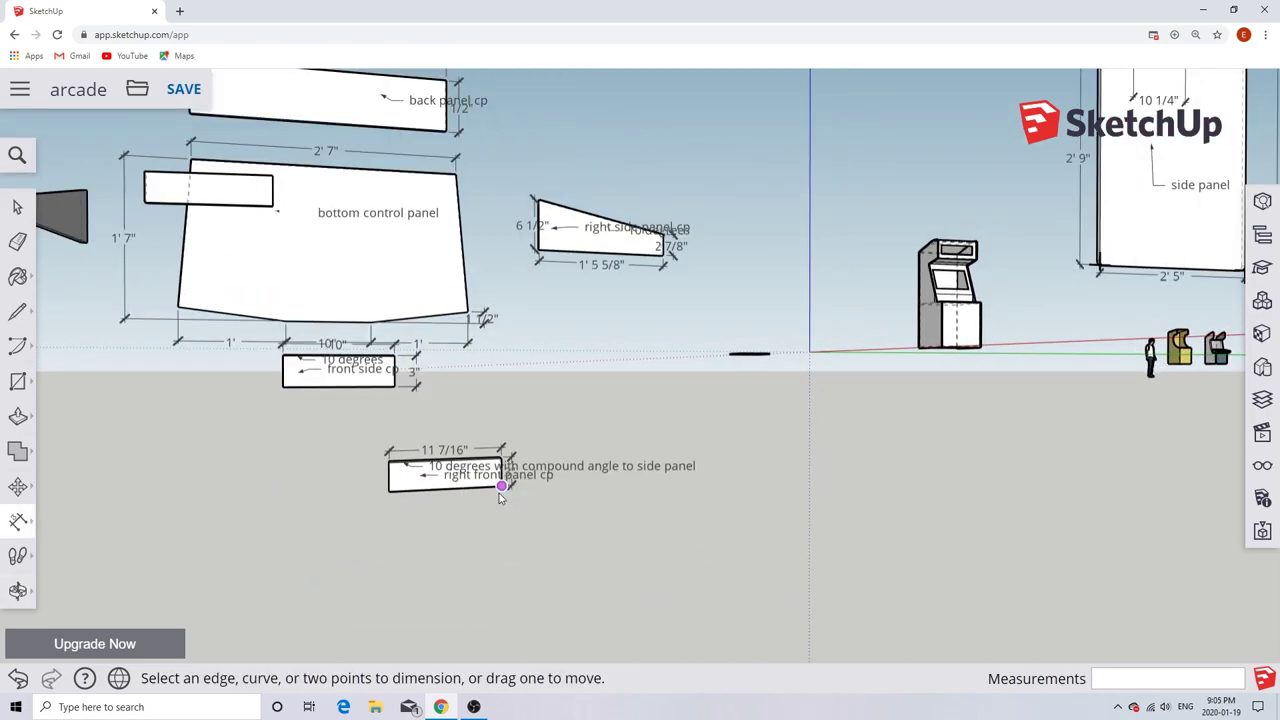
pyautogui.press('m')
pyautogui.click(163, 248)
pyautogui.click(266, 491)
pyautogui.scroll(-2, 323, 323)
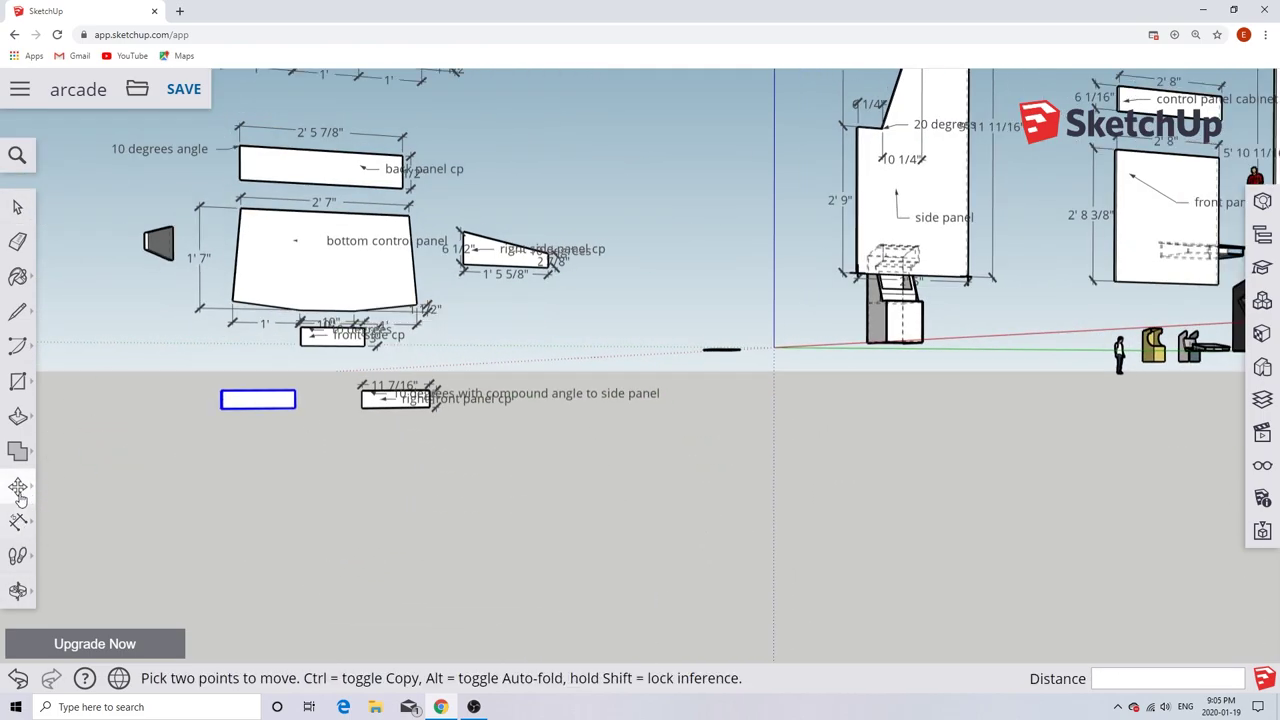
pyautogui.hotkey('shift', 't')
pyautogui.scroll(5, 200, 410)
pyautogui.click(226, 397)
pyautogui.click(243, 395)
pyautogui.scroll(3, 226, 400)
pyautogui.press('Return')
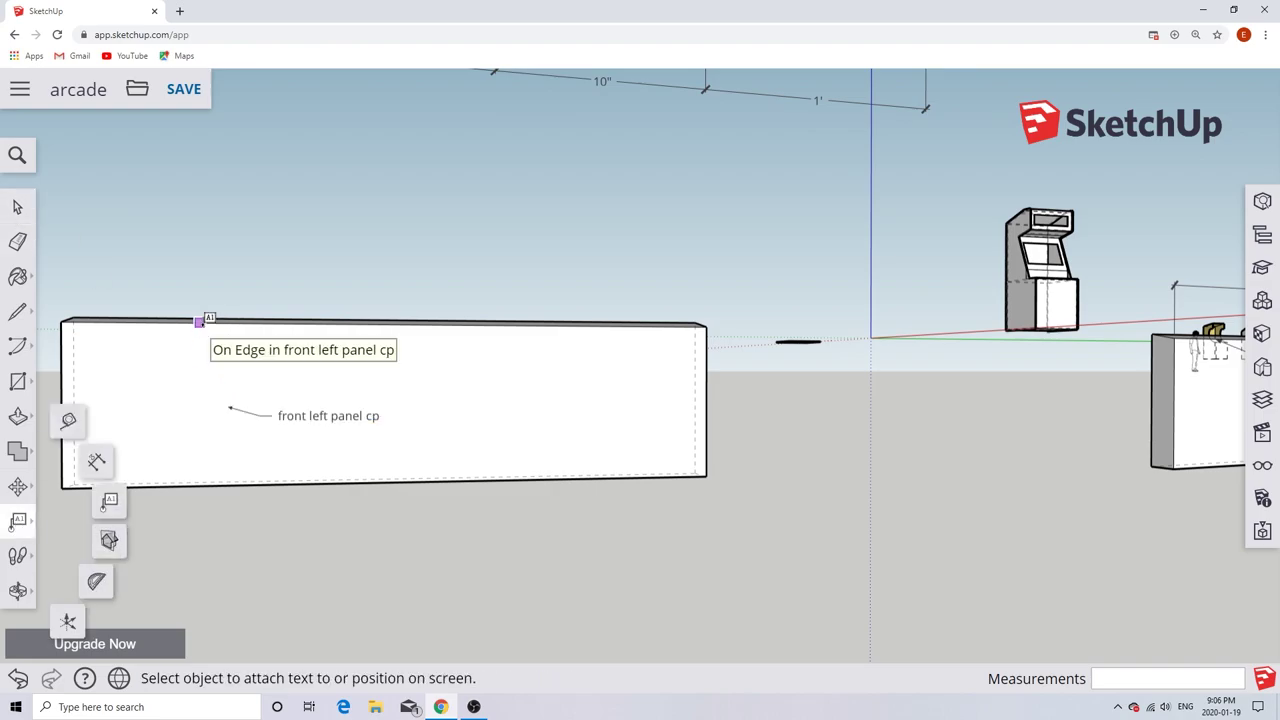
# Add a 'front left' compound-angle note on the panel's top edge.
pyautogui.click(199, 322)
pyautogui.click(256, 346)
pyautogui.write('front left')
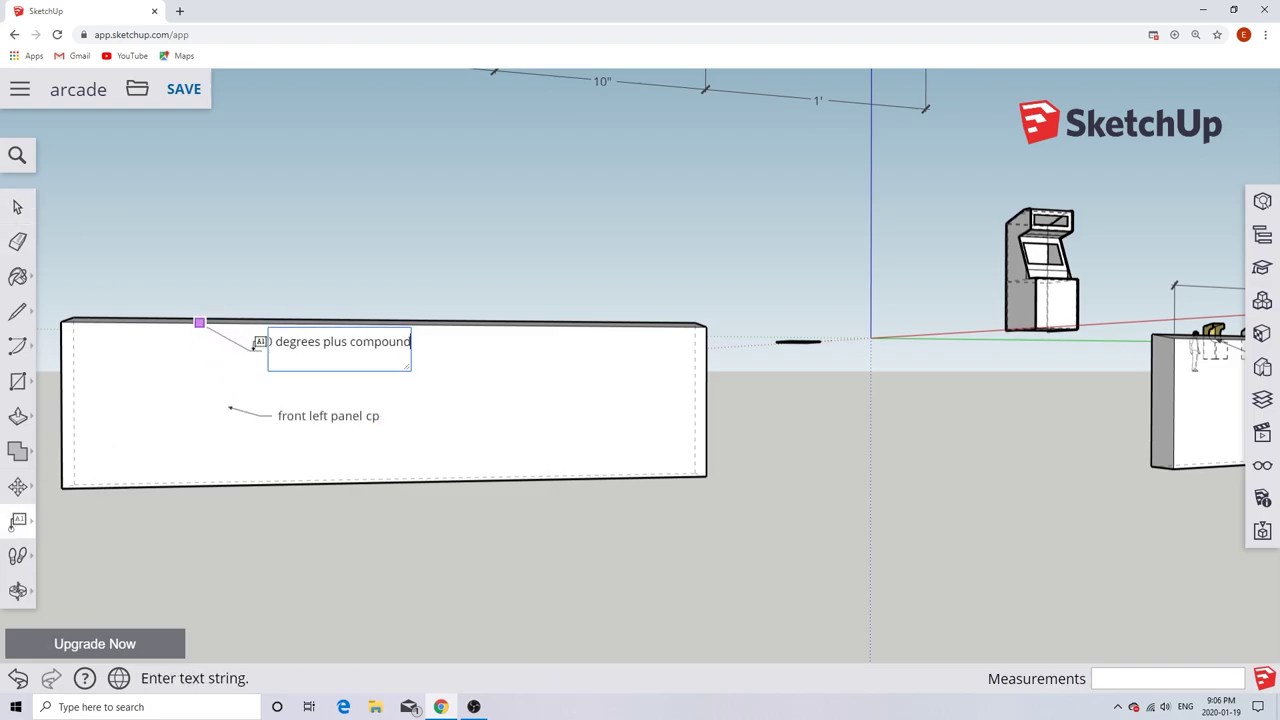
pyautogui.click(17, 206)
# Dimension the front left panel's top width as 11 1/2".
pyautogui.hotkey('shift', 'd')
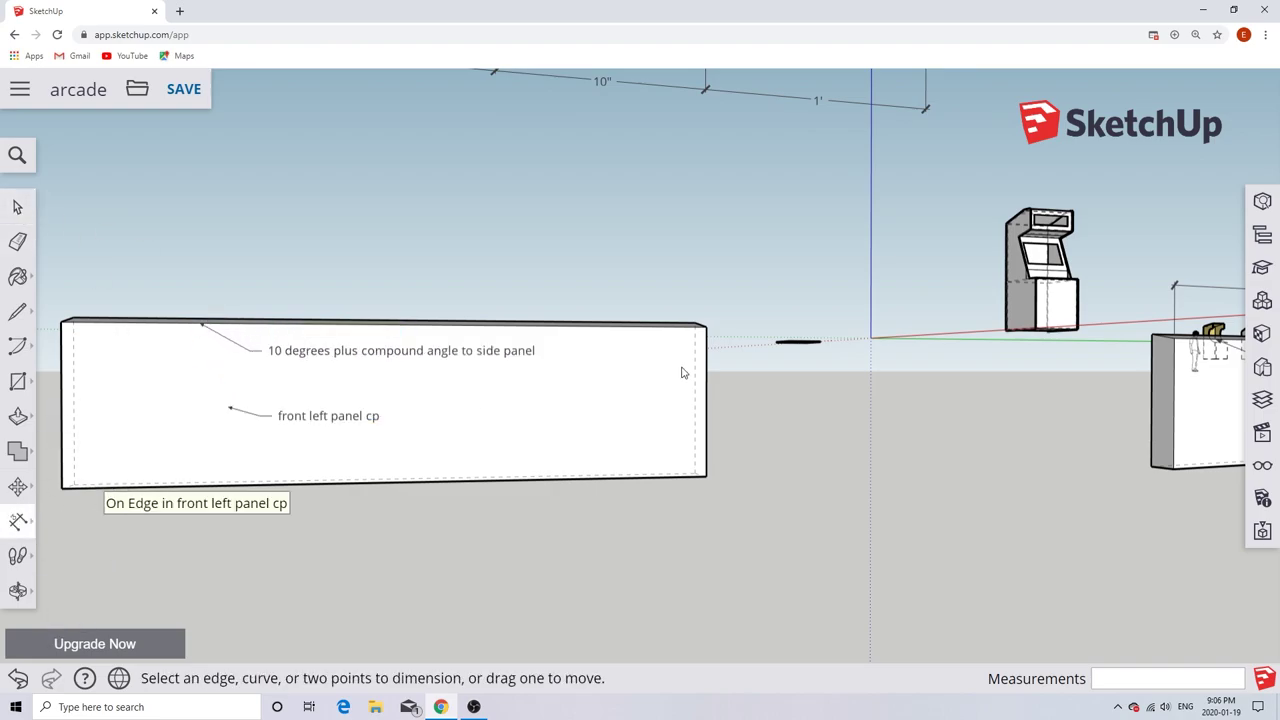
pyautogui.click(70, 322)
pyautogui.click(66, 272)
pyautogui.moveTo(300, 380); pyautogui.dragTo(412, 364, button='middle')
pyautogui.scroll(-5, 514, 386)
pyautogui.scroll(2, 590, 395)
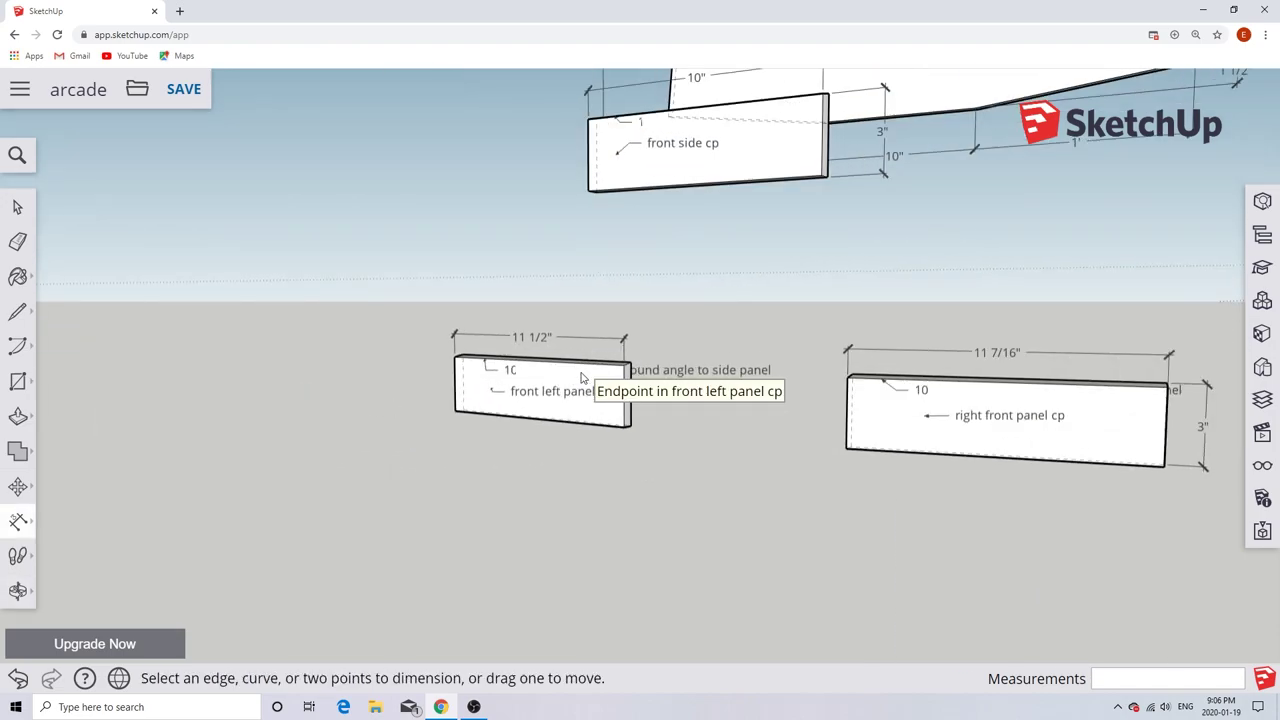
pyautogui.scroll(-3, 616, 450)
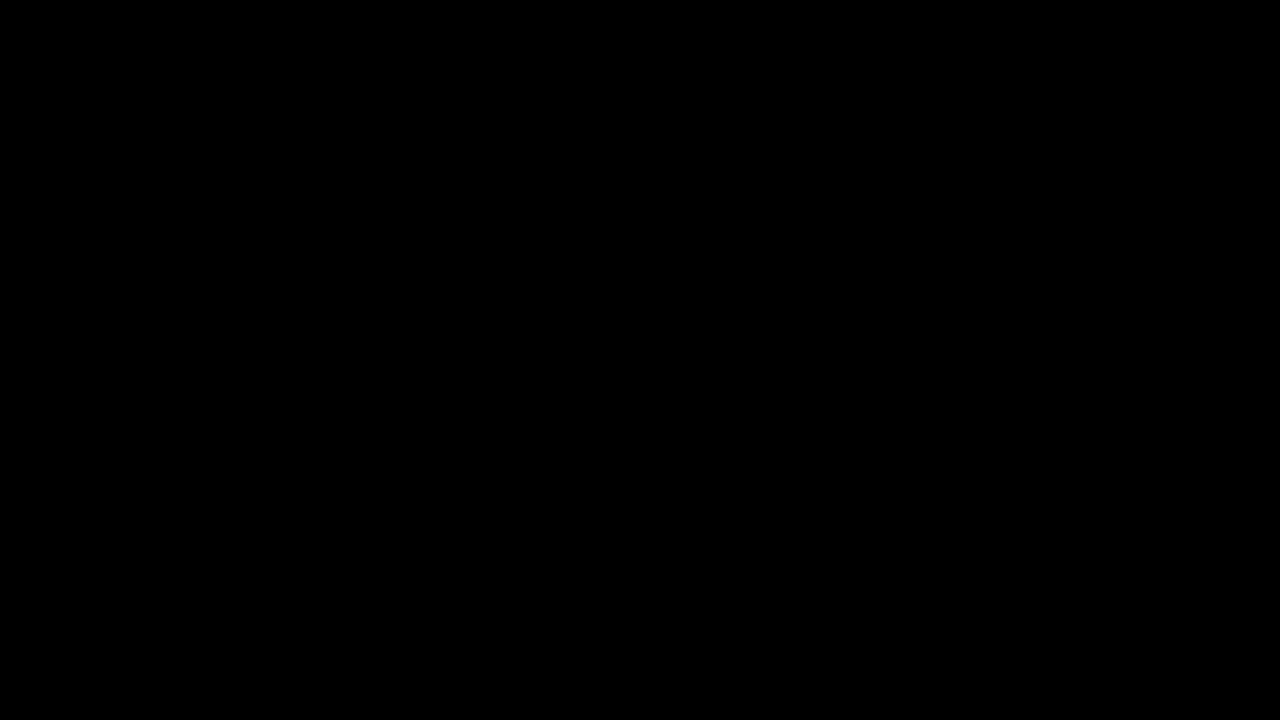